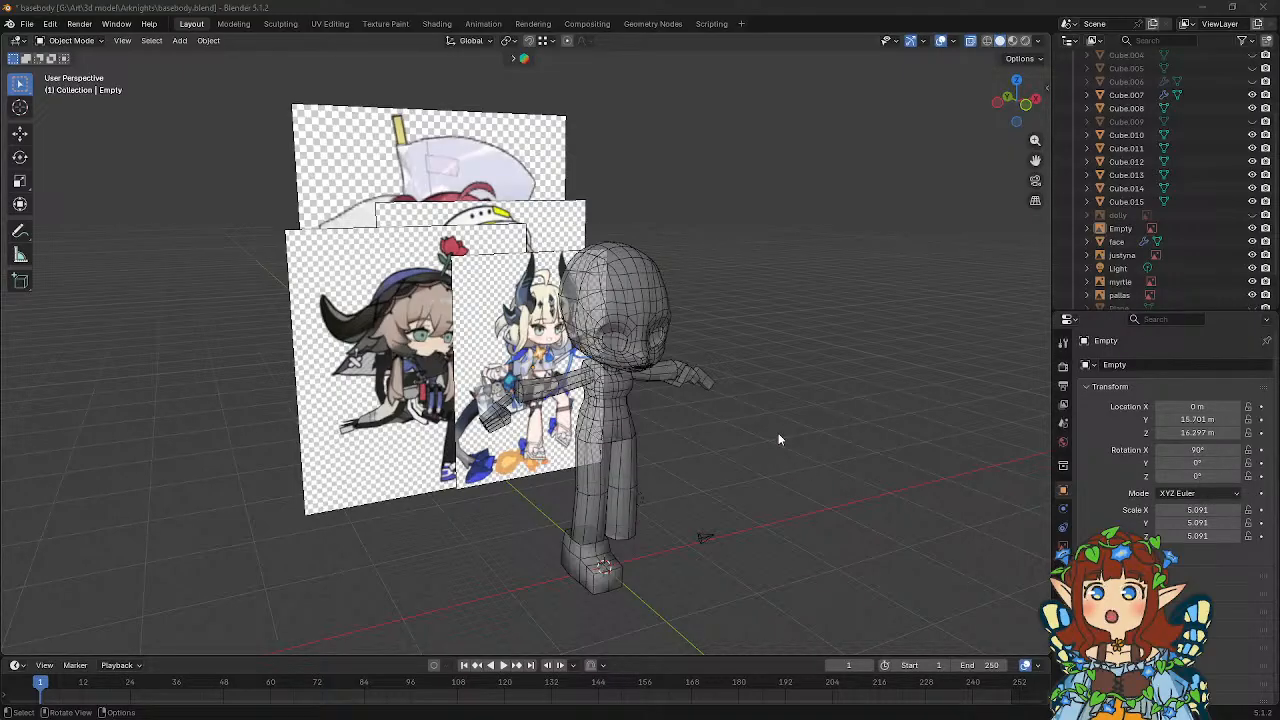
middle_drag(778, 438, 690, 470)
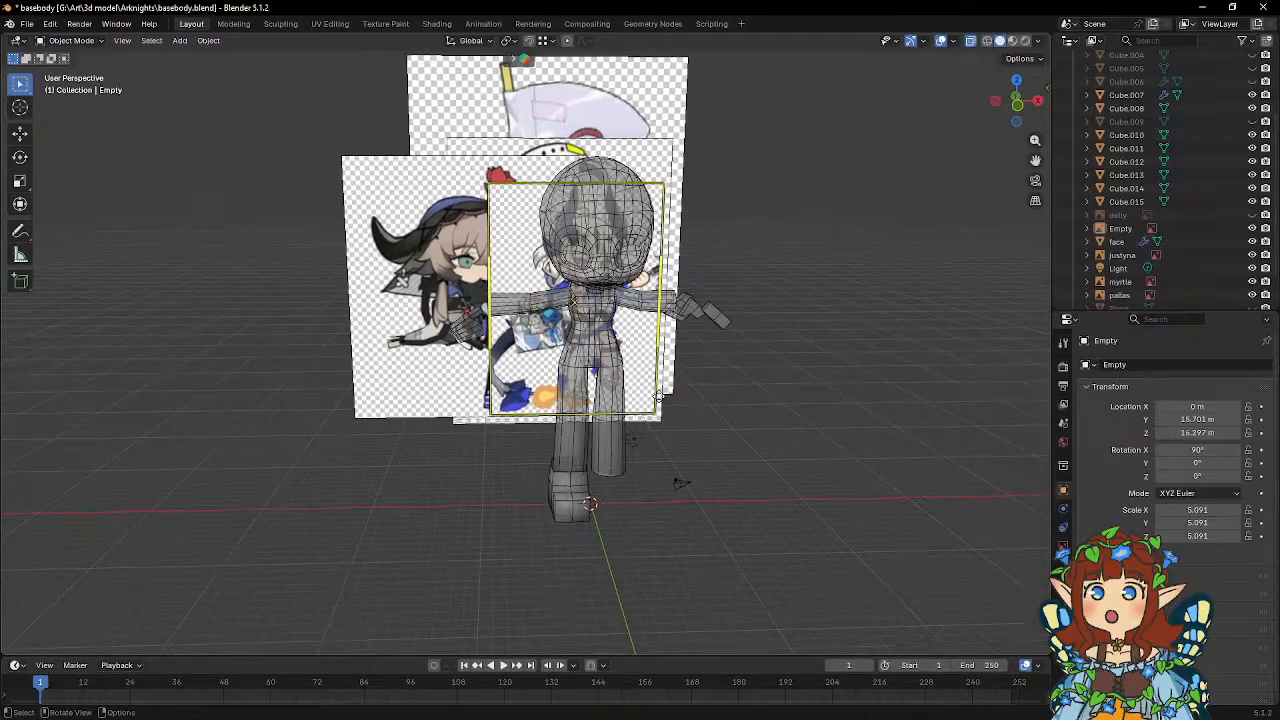
mouse_move(658, 398)
middle_down()
mouse_move(677, 405)
mouse_move(632, 415)
mouse_move(668, 410)
middle_up()
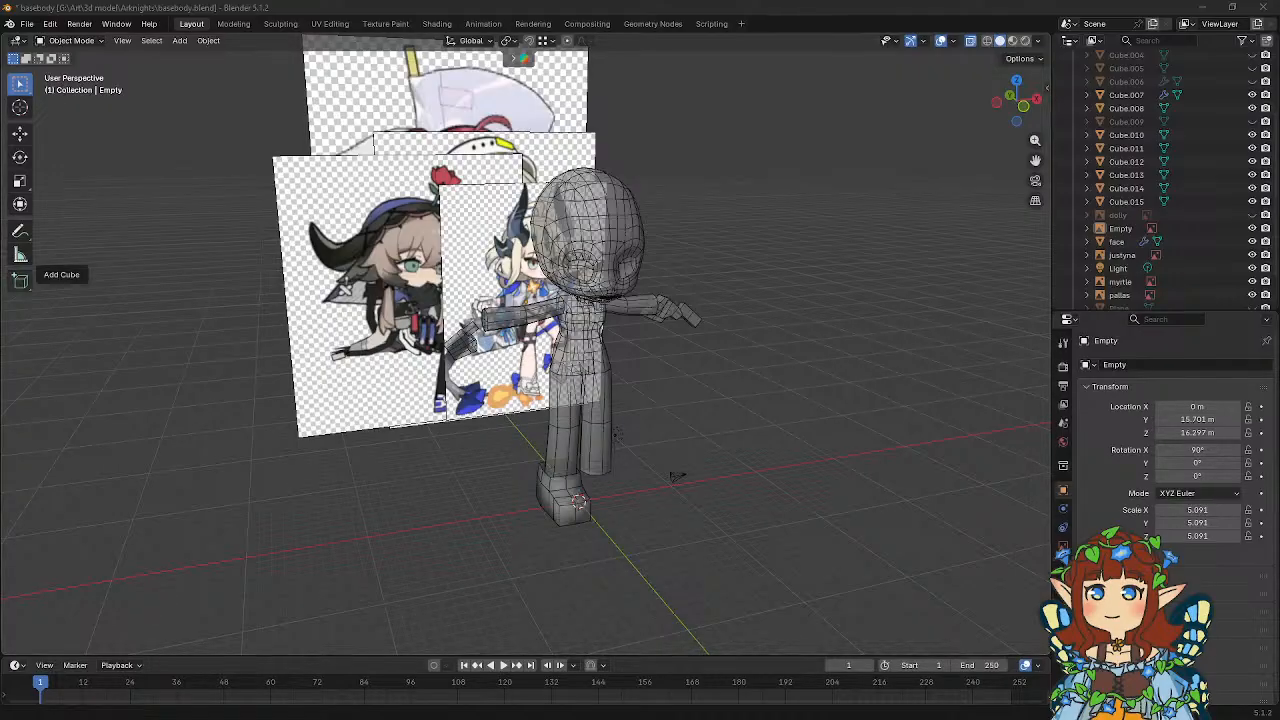
Switch to the browser window, examine the figurine shelf photo up close, and close the window.
drag(0, 165, 721, 52)
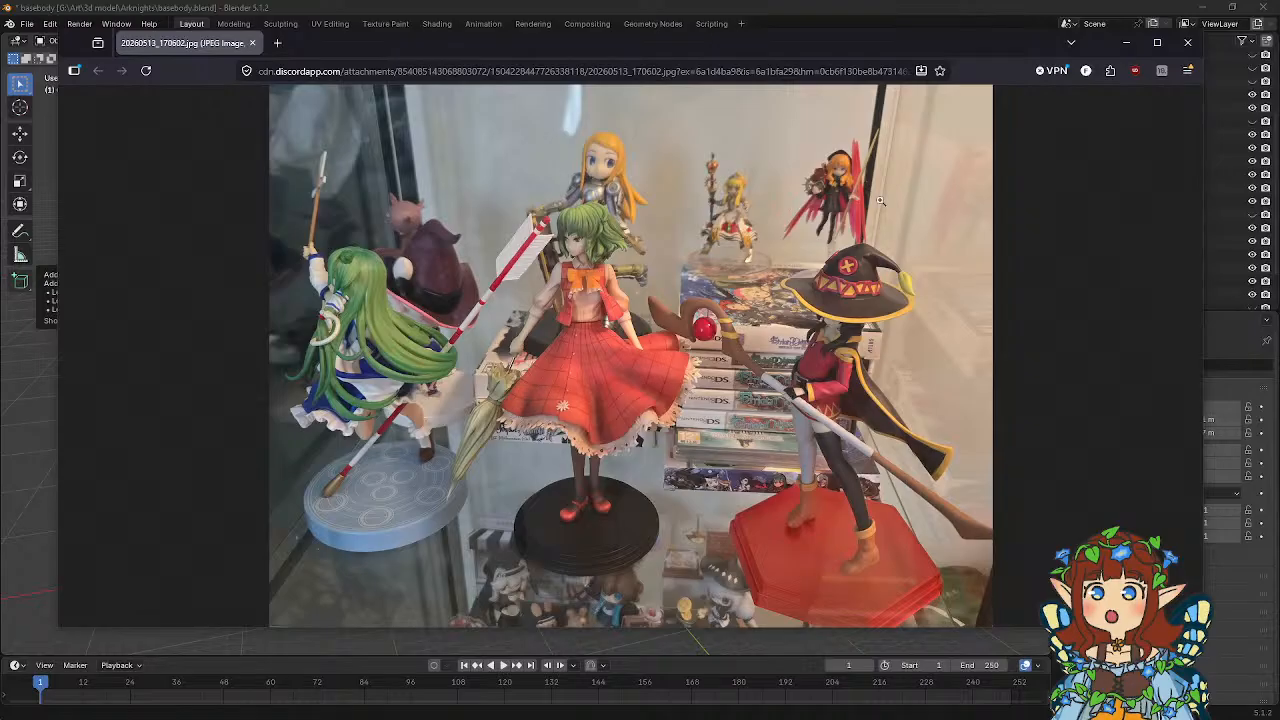
click(797, 349)
scroll(507, 389, down, 5)
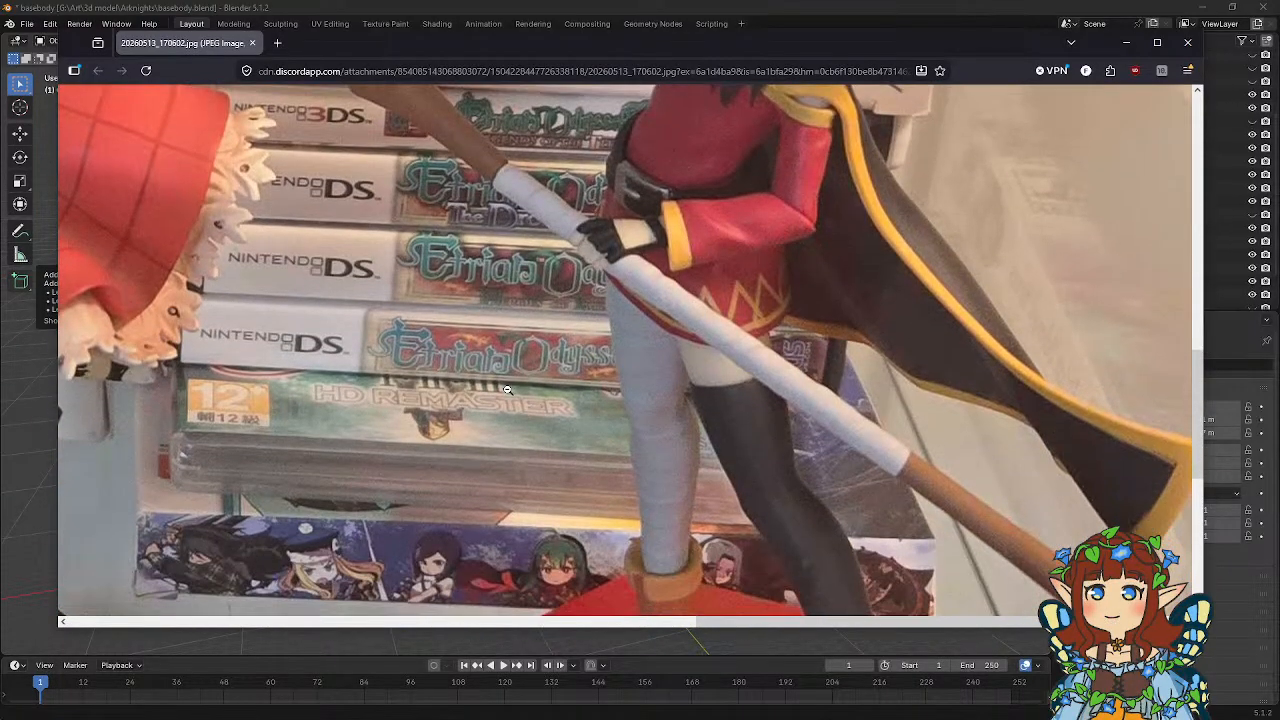
scroll(507, 389, down, 1)
scroll(507, 389, up, 2)
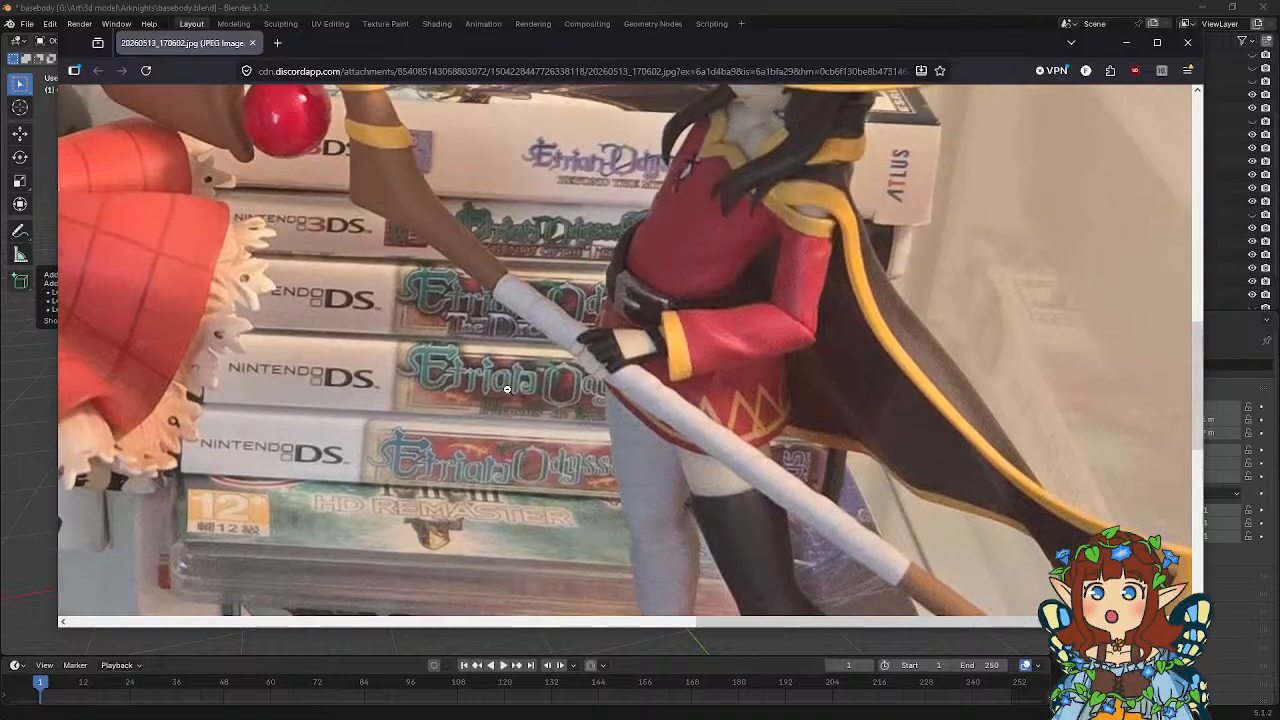
scroll(490, 375, up, 6)
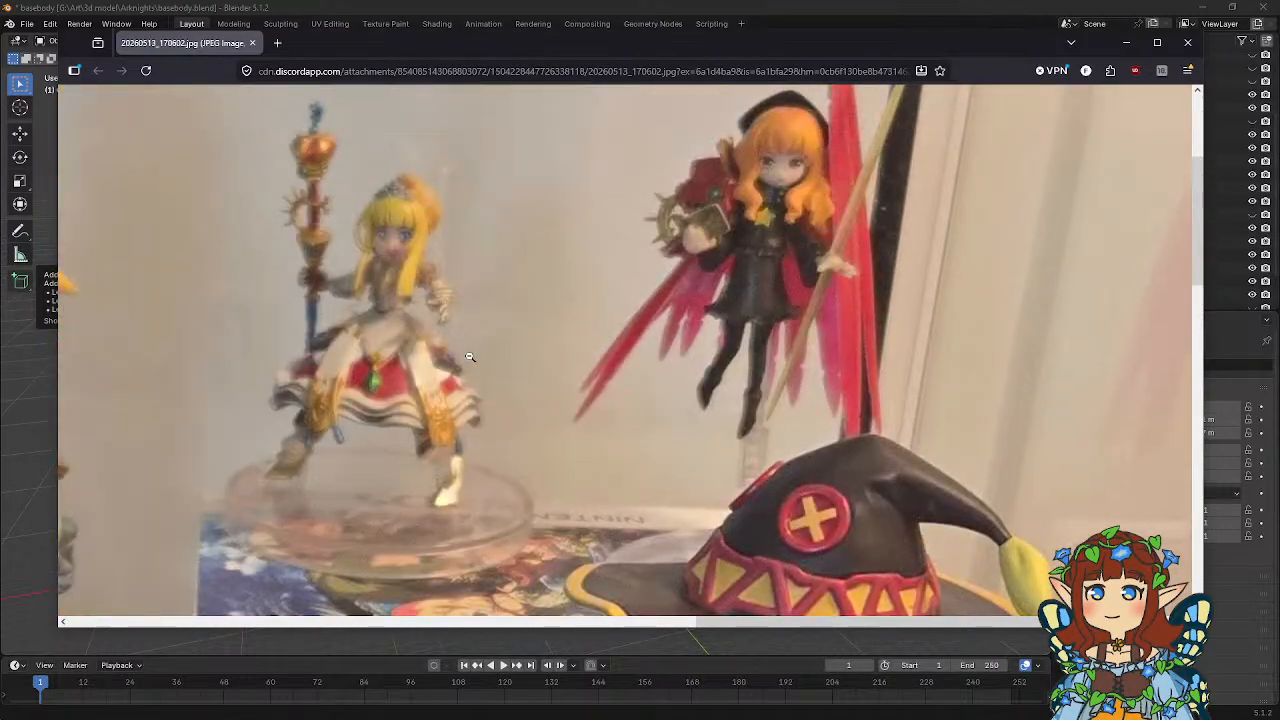
click(469, 357)
click(1187, 42)
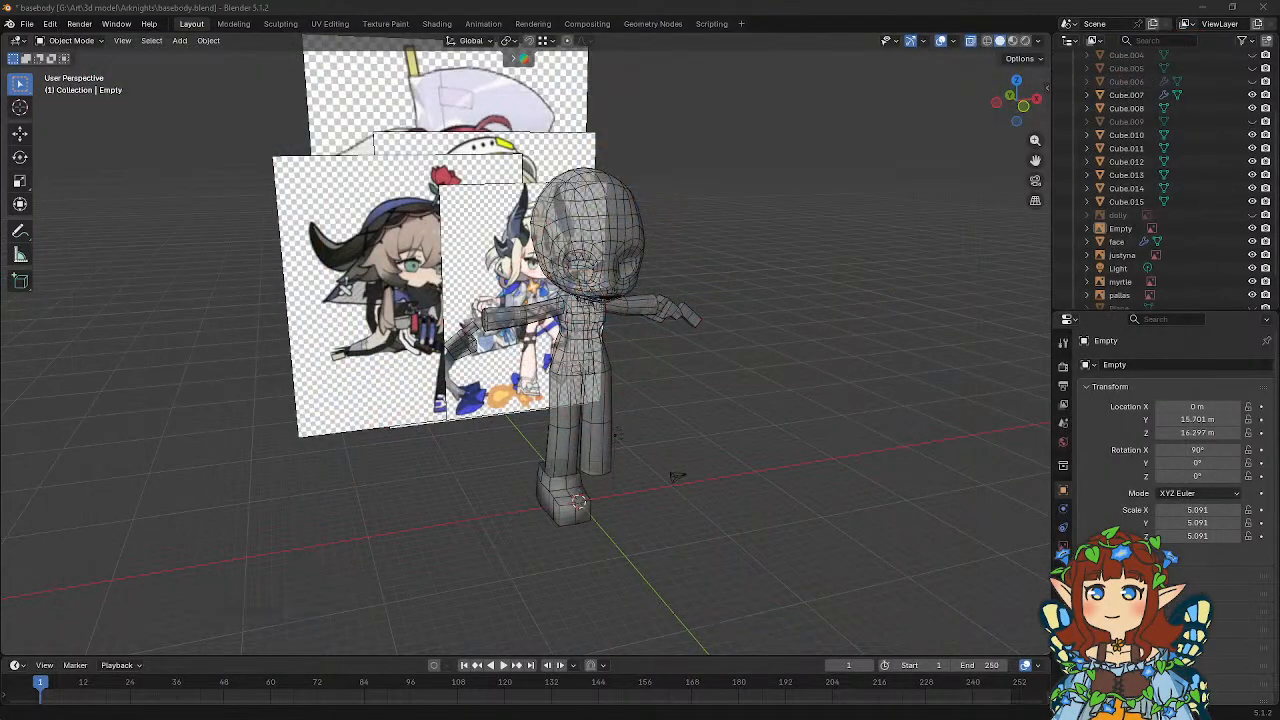
click(451, 345)
click(418, 335)
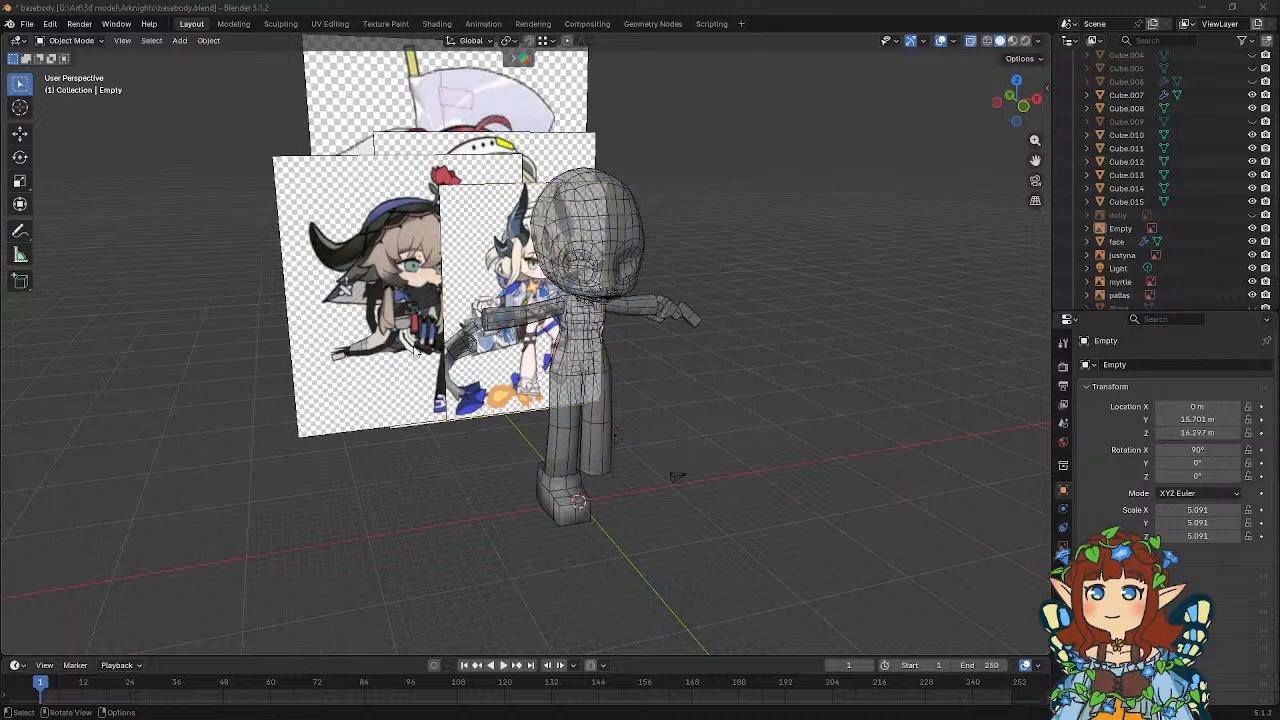
click(406, 321)
click(416, 345)
In the front view, duplicate the hand's finger block and place the copy about 0.70 m along its local X axis.
mouse_move(610, 386)
middle_down()
mouse_move(691, 326)
mouse_move(611, 324)
mouse_move(676, 394)
mouse_move(598, 382)
mouse_move(657, 382)
mouse_move(592, 395)
mouse_move(618, 405)
middle_up()
scroll(644, 377, up, 2)
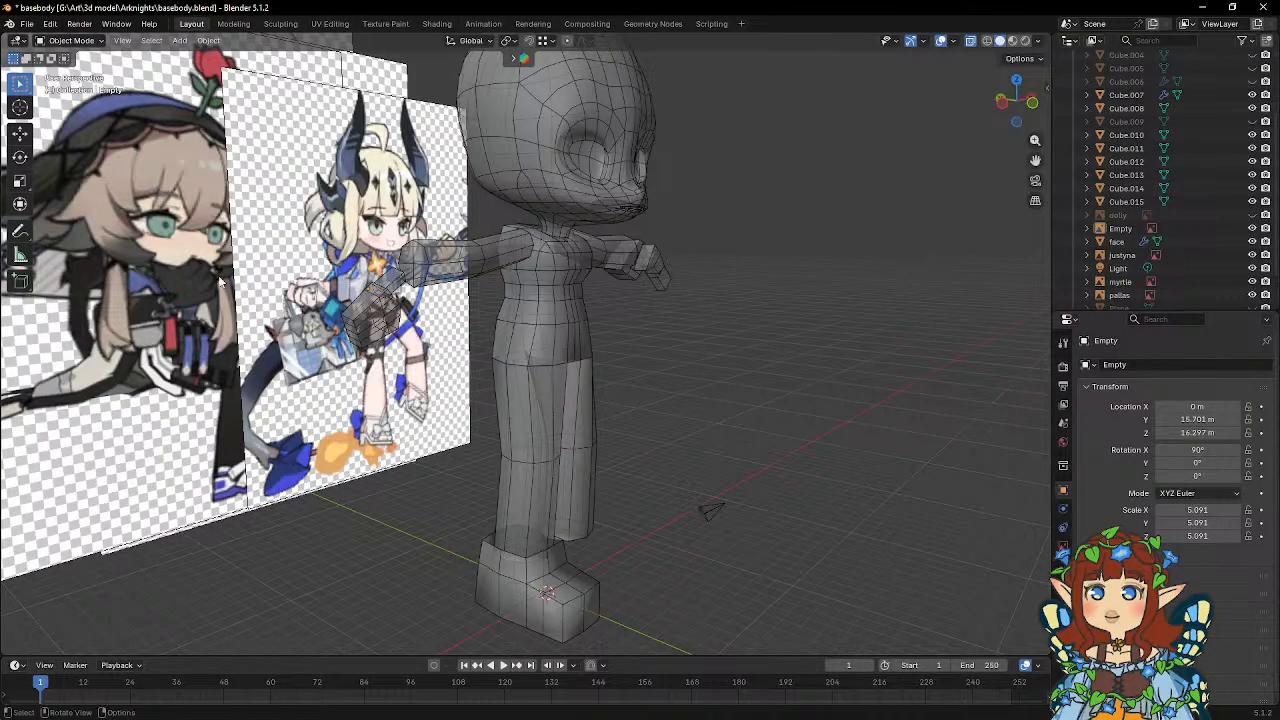
middle_drag(648, 281, 588, 299)
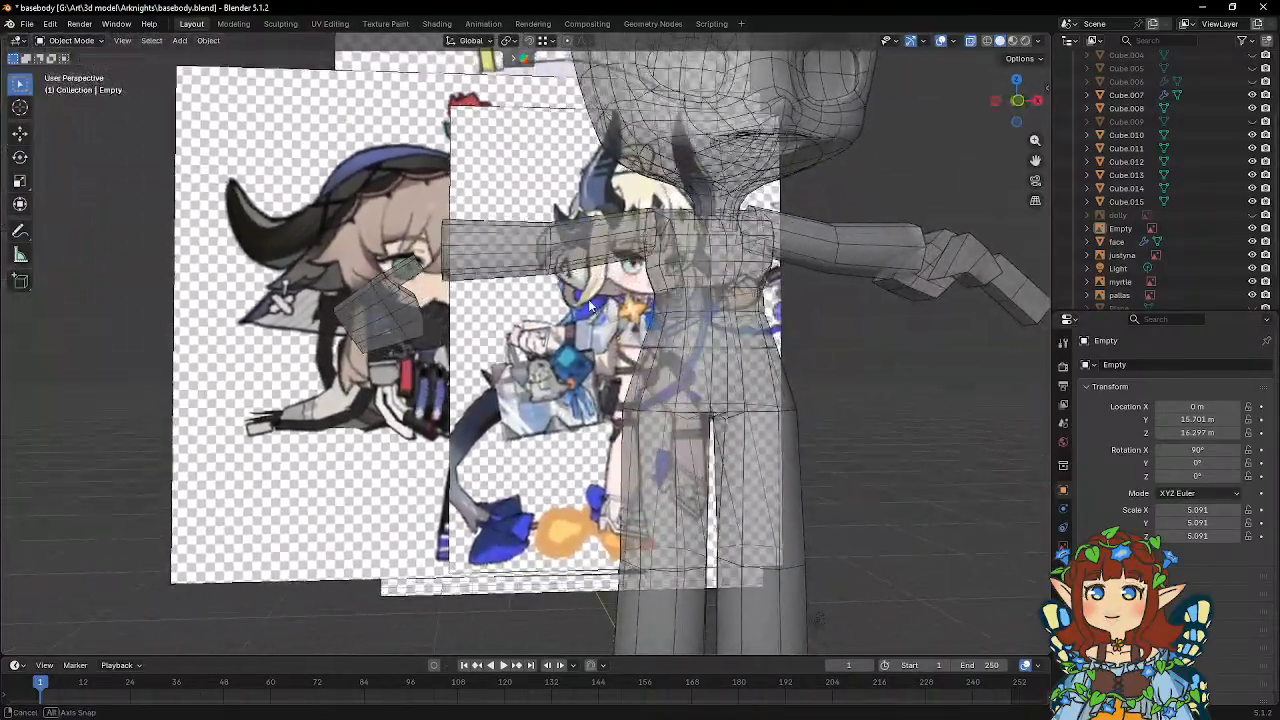
scroll(600, 270, up, 8)
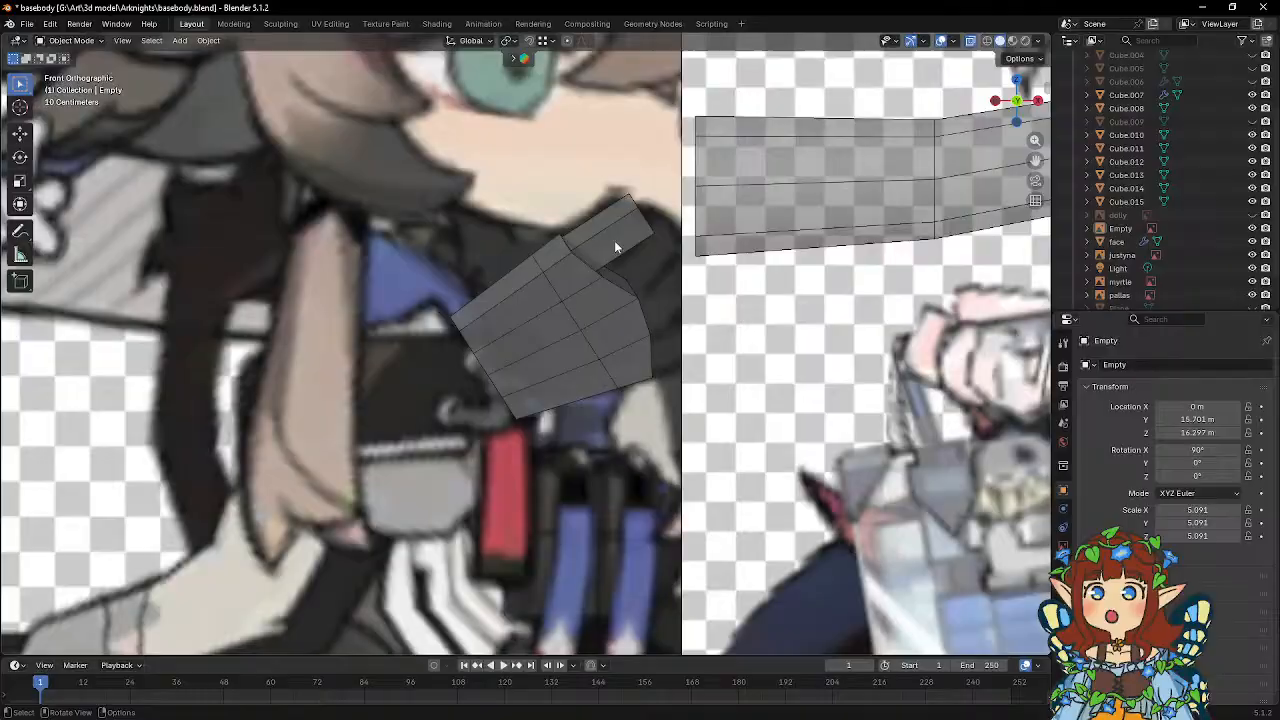
click(615, 247)
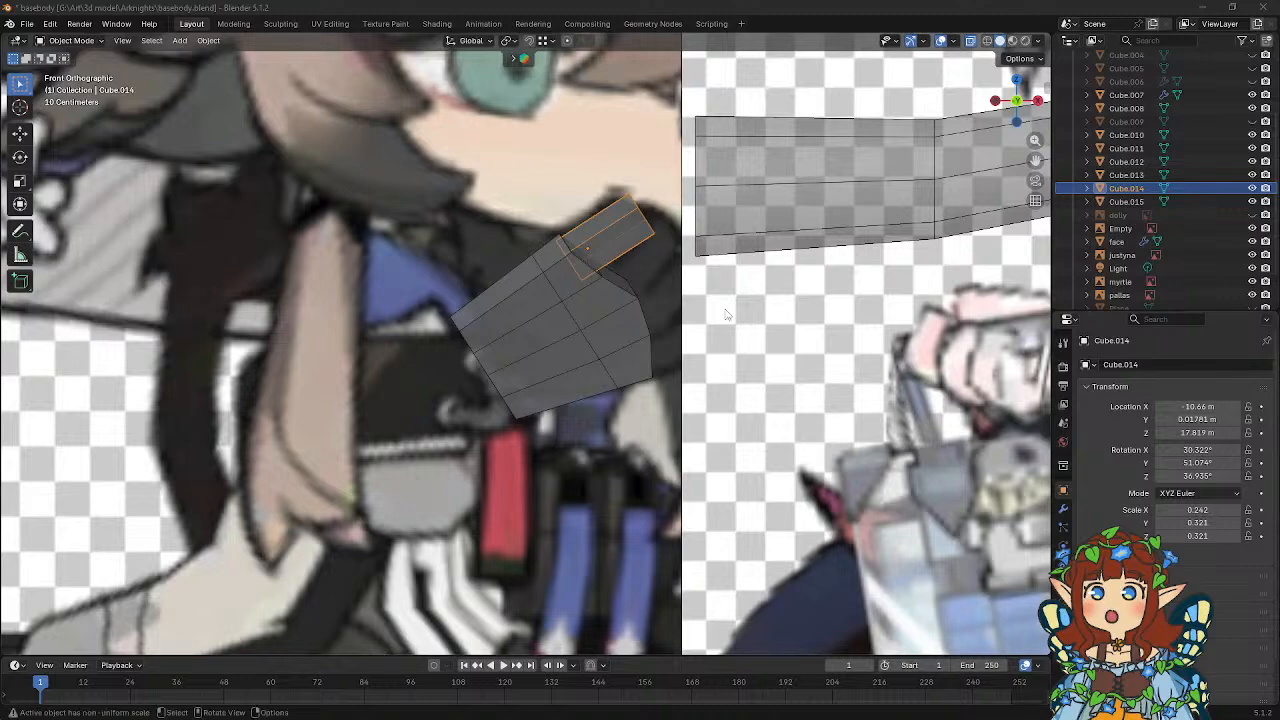
click(622, 216)
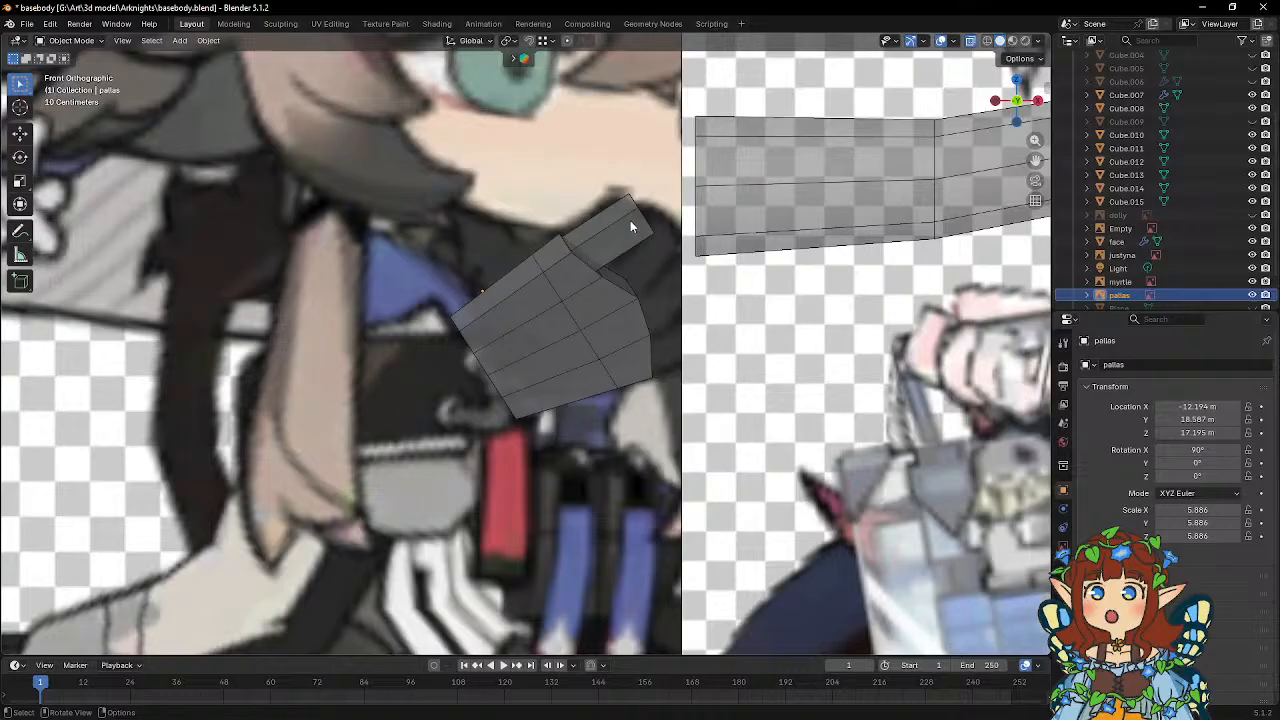
click(626, 218)
click(608, 216)
click(623, 223)
scroll(690, 294, up, 3)
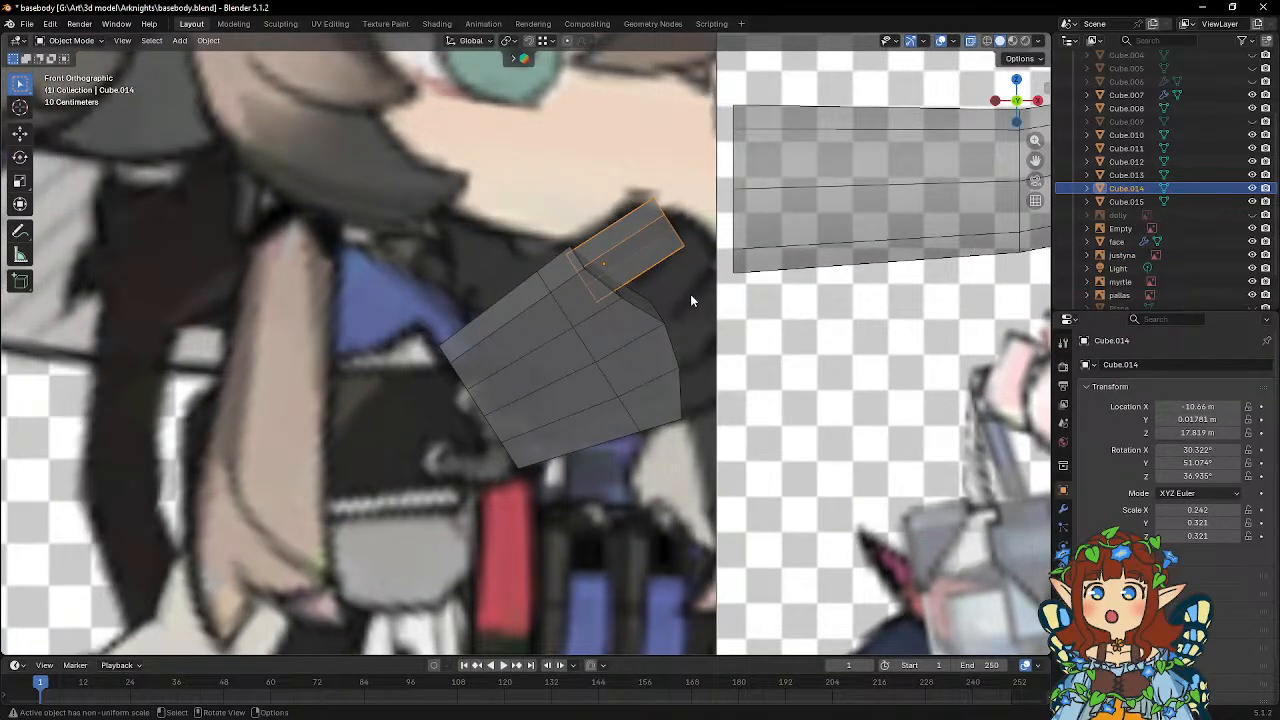
key(shift+d)
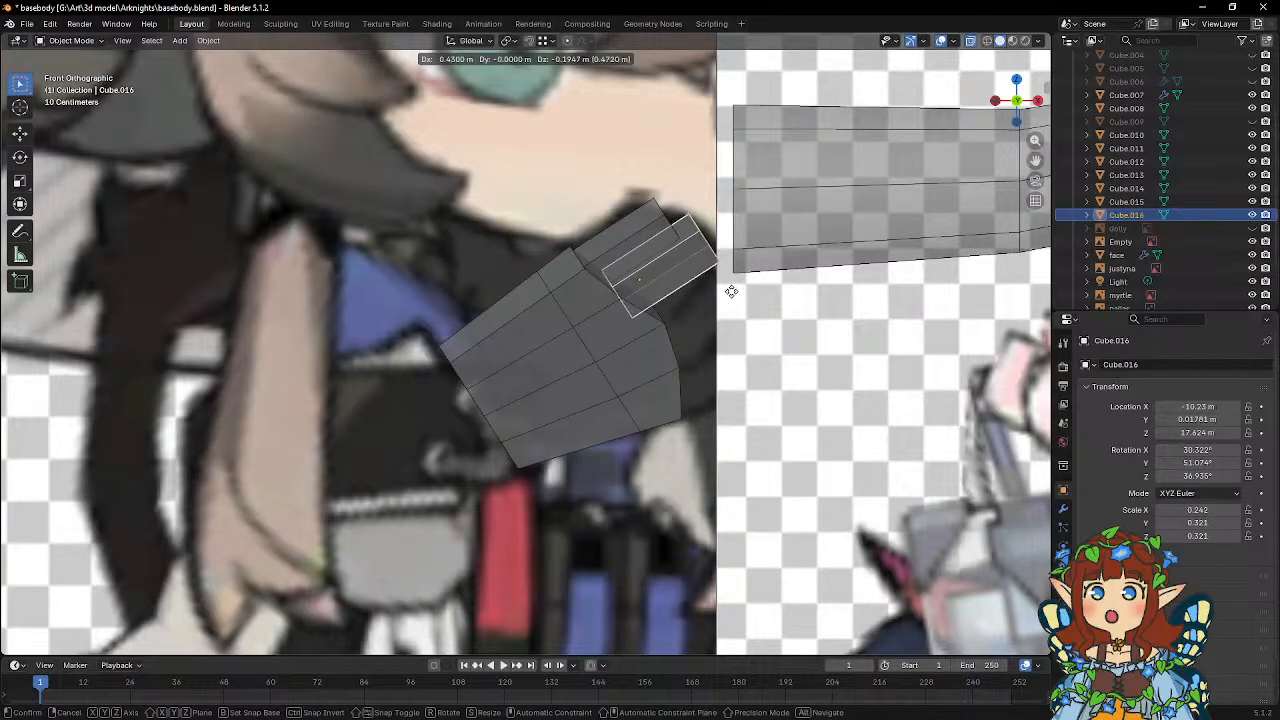
key(x)
Move the second finger back about 0.087 m along its local X axis, closer to the first finger.
key(x)
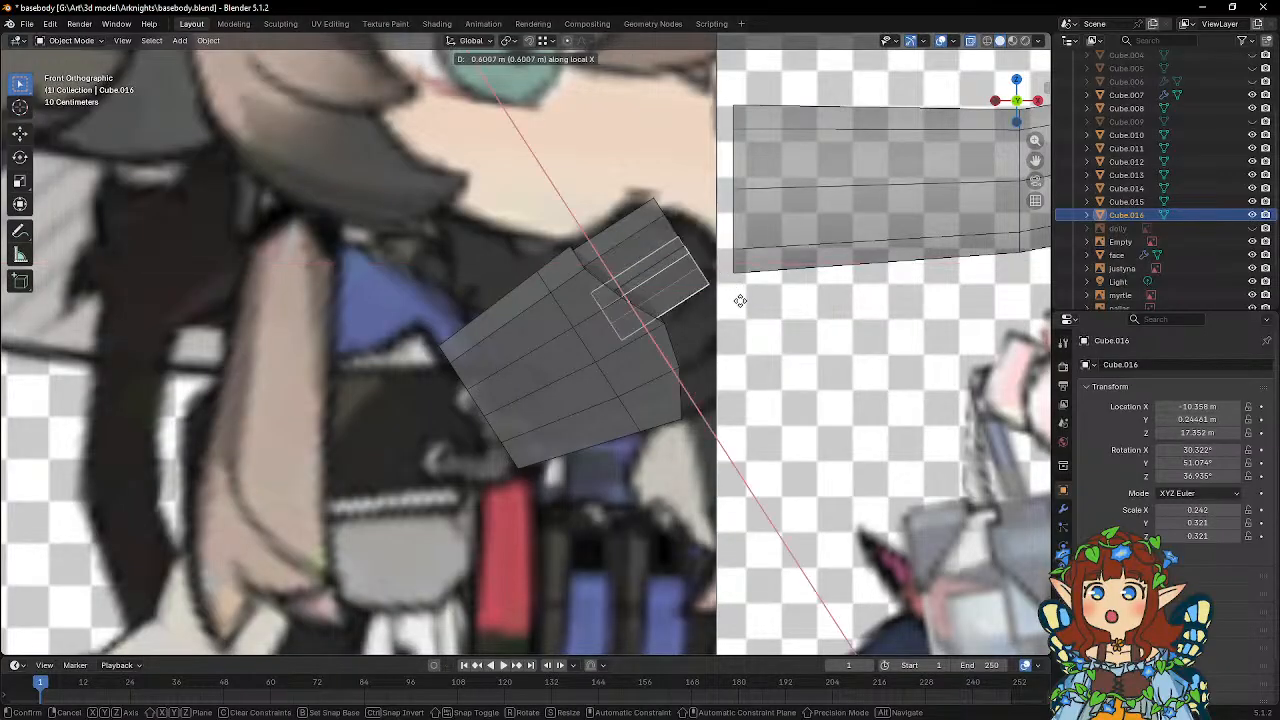
click(745, 300)
middle_drag(745, 300, 680, 300)
key(g)
key(x)
key(x)
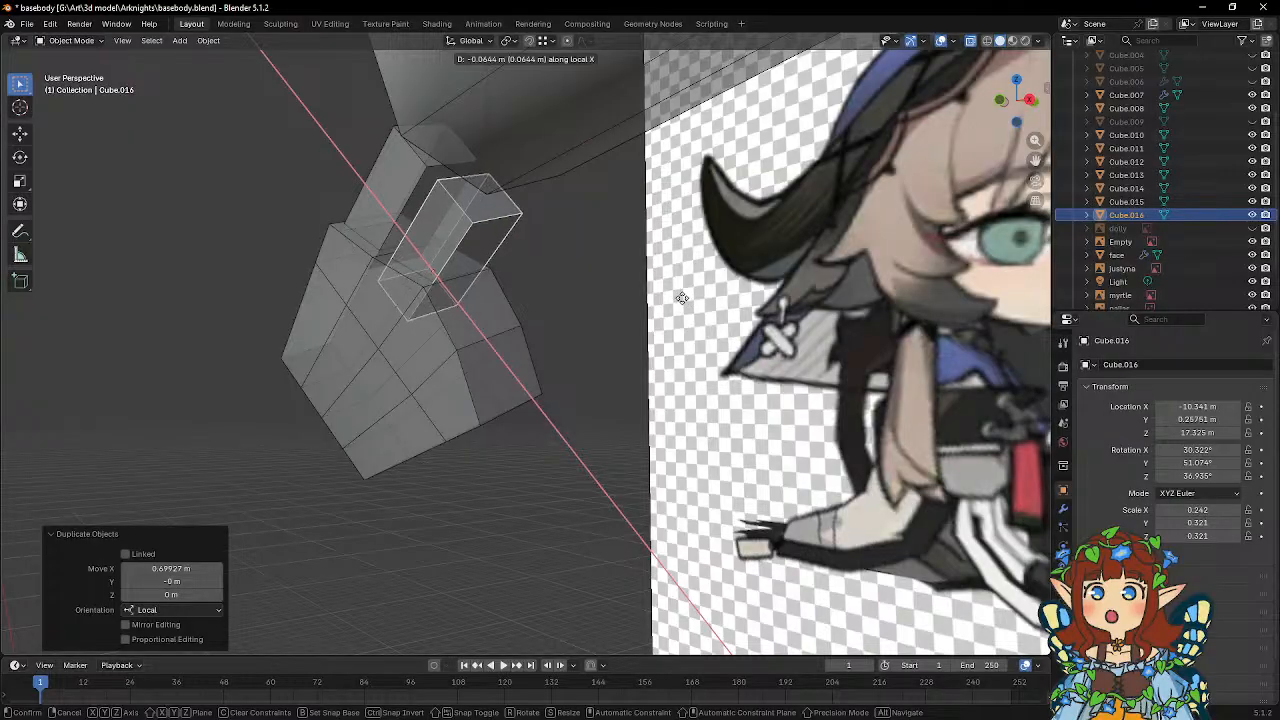
click(640, 280)
In the front view, slide the second finger about 0.218 m outward from the palm along its local Z axis.
middle_drag(640, 280, 700, 305)
key(KP_1)
key(g)
key(z)
key(z)
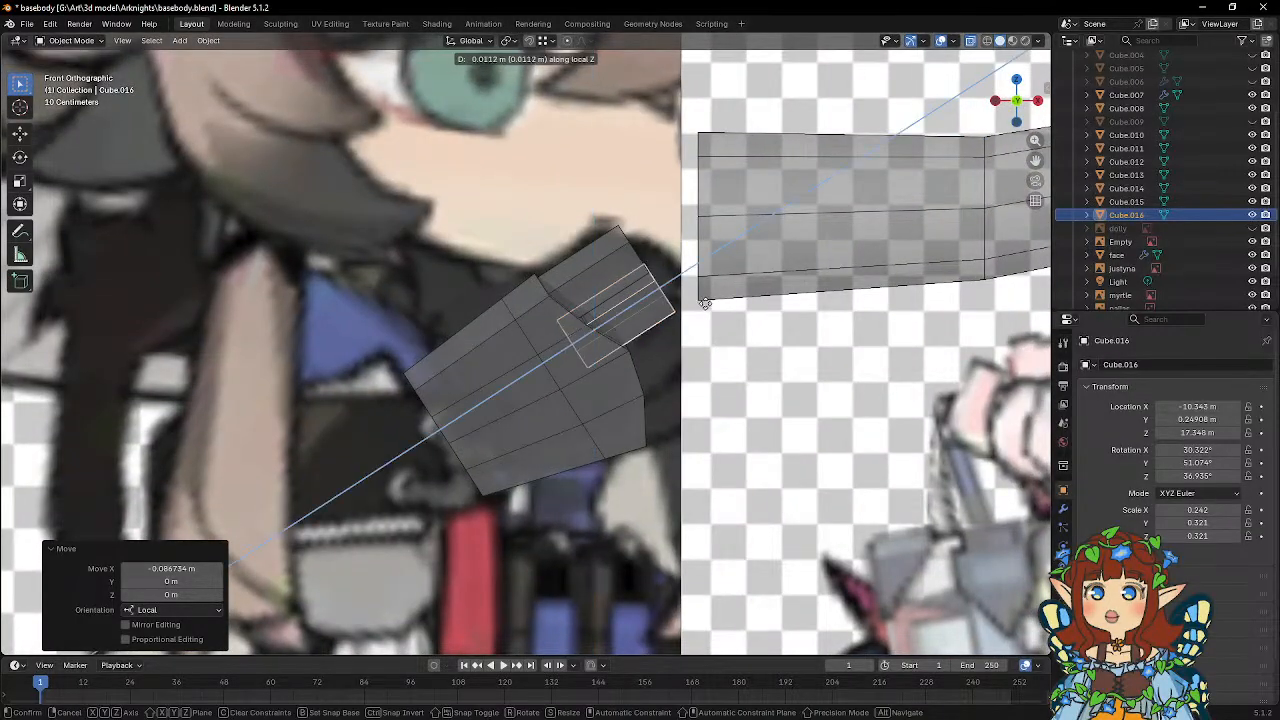
click(717, 299)
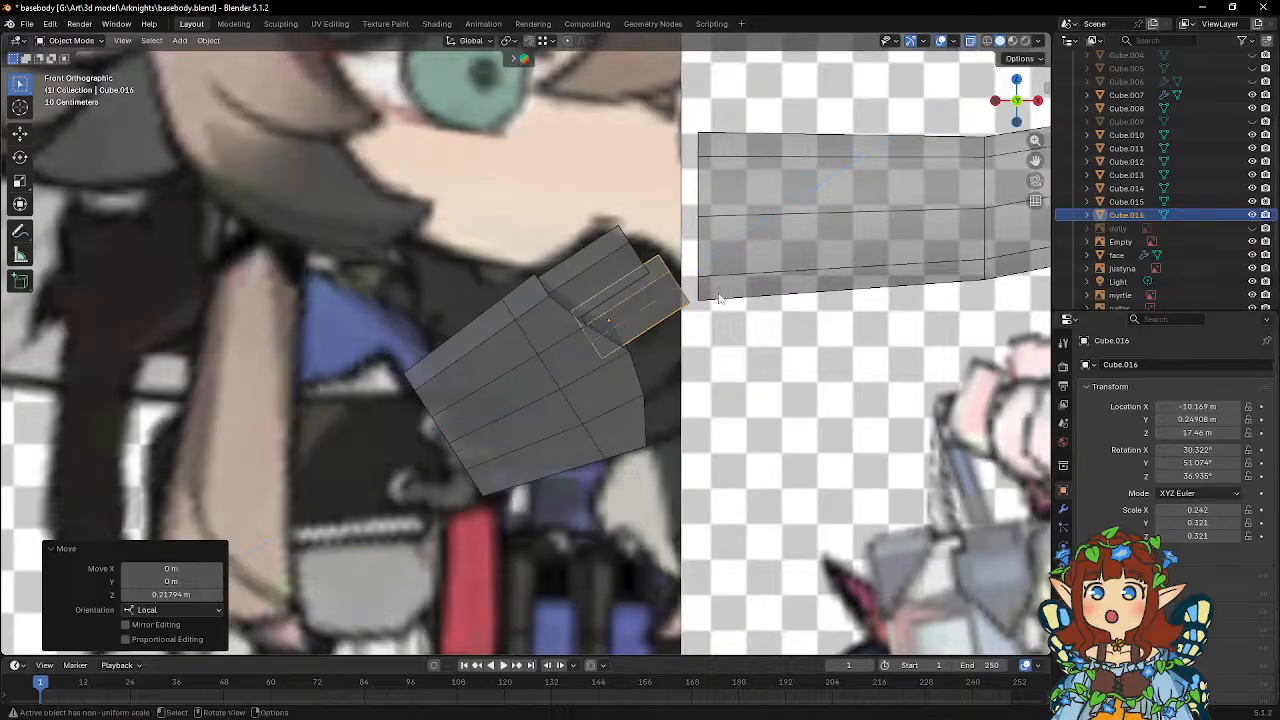
Duplicate the second finger along its local X axis to make a third finger.
key(shift+d)
key(x)
key(x)
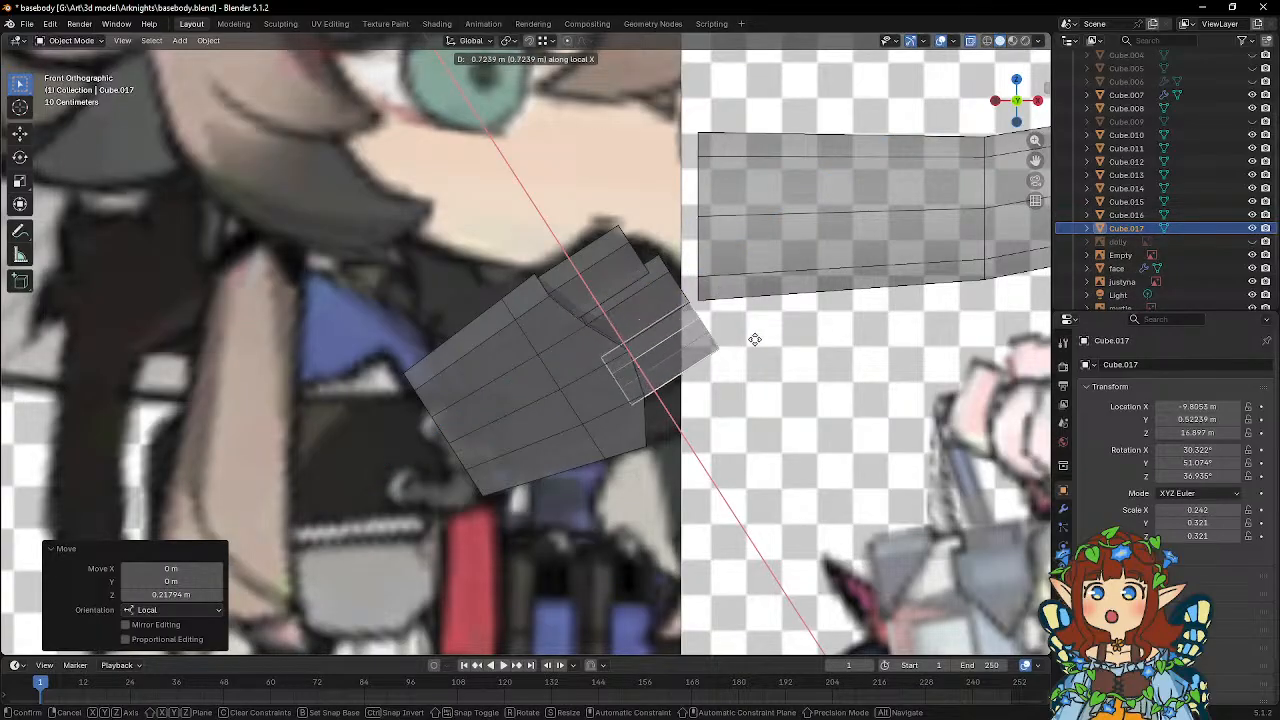
click(756, 340)
Move the third finger back about 0.145 m along its local X axis, toward the second finger.
middle_drag(760, 344, 708, 310)
key(g)
key(x)
key(x)
click(669, 303)
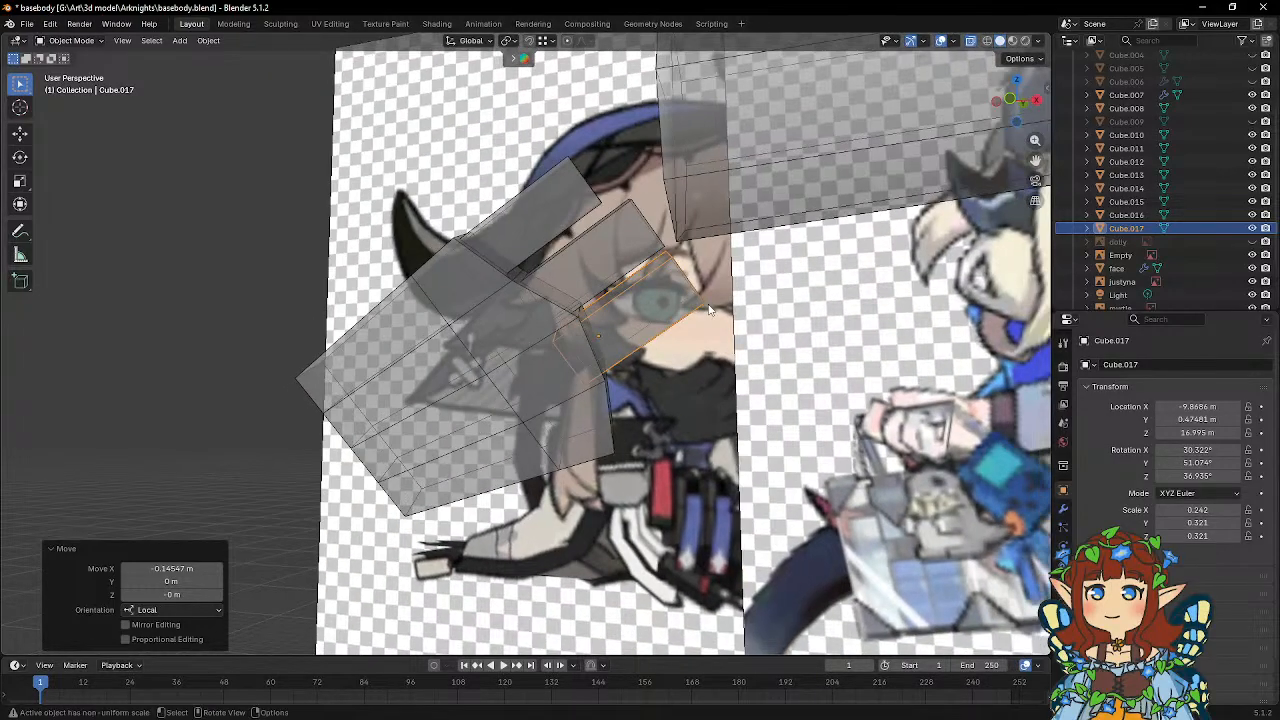
In the front view, slide the third finger about 0.106 m outward from the palm along its local Z axis.
key(KP_1)
key(g)
key(z)
key(z)
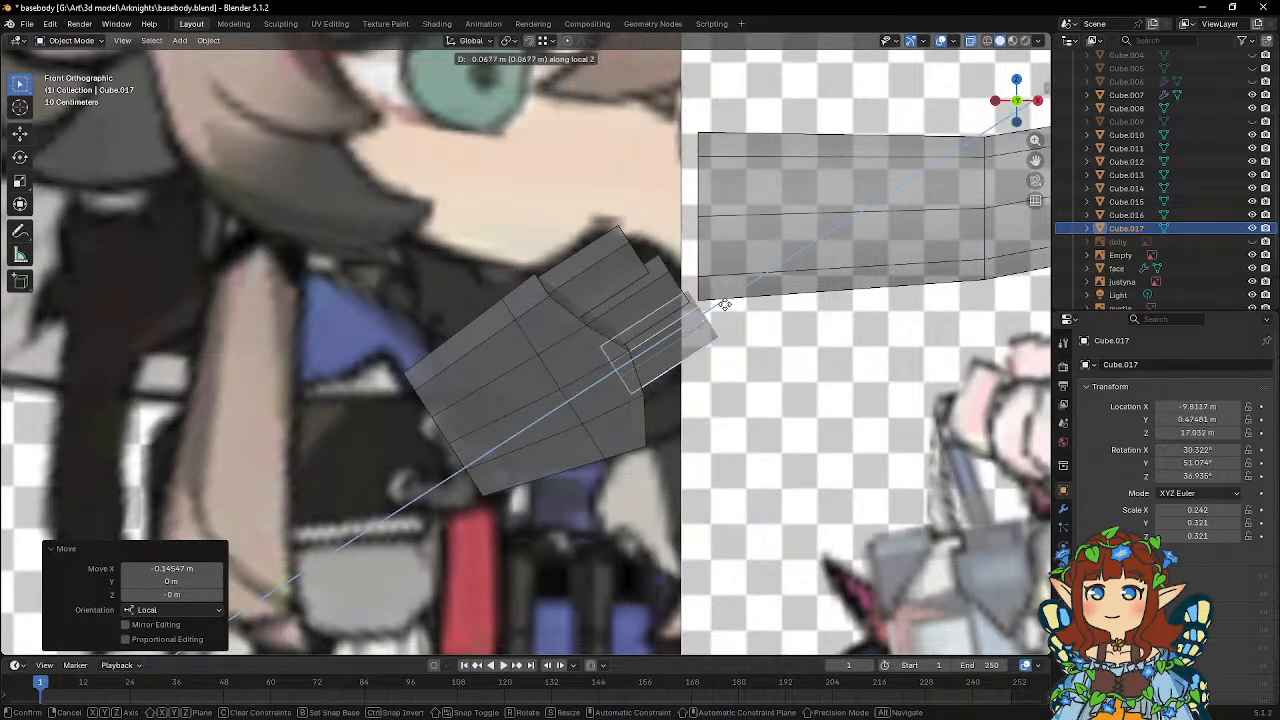
click(733, 306)
Duplicate the third finger and place the copy about 0.719 m along its local X axis as the fourth finger.
key(shift+d)
key(x)
key(x)
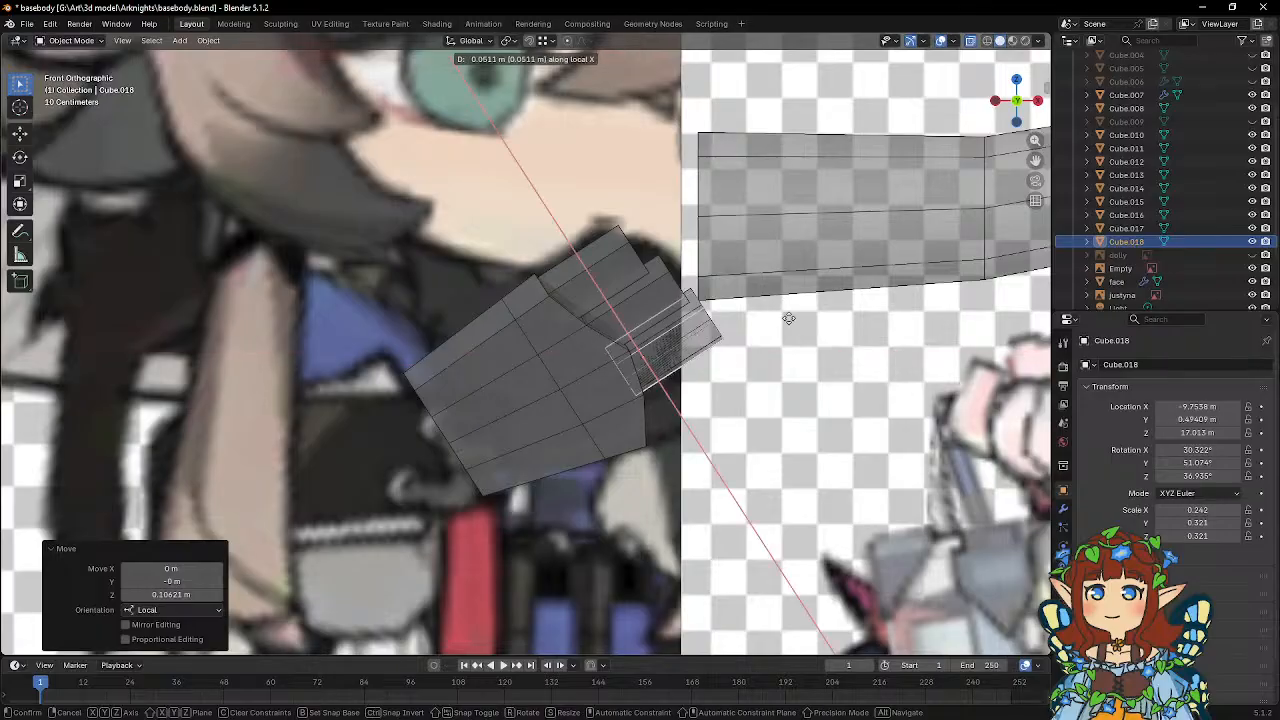
click(805, 360)
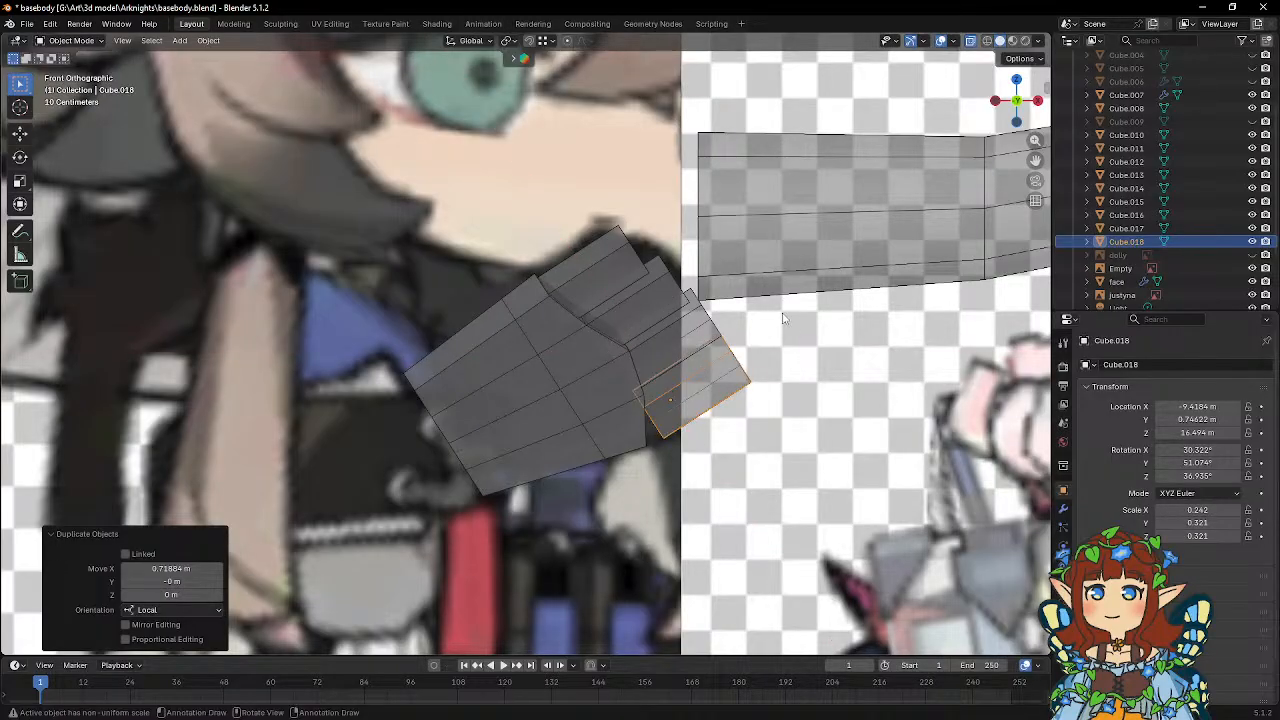
Slide the fourth finger about 0.289 m back toward the palm along its local Z axis.
middle_drag(783, 318, 723, 288)
key(g)
key(z)
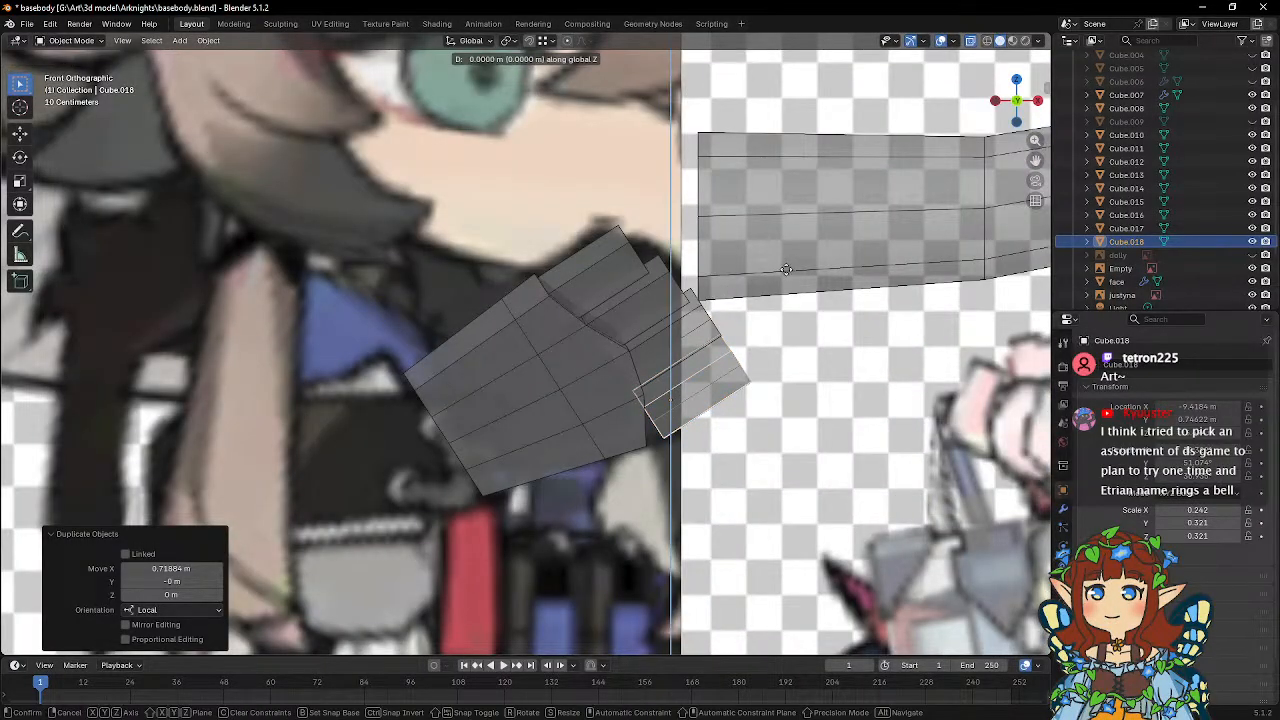
click(763, 282)
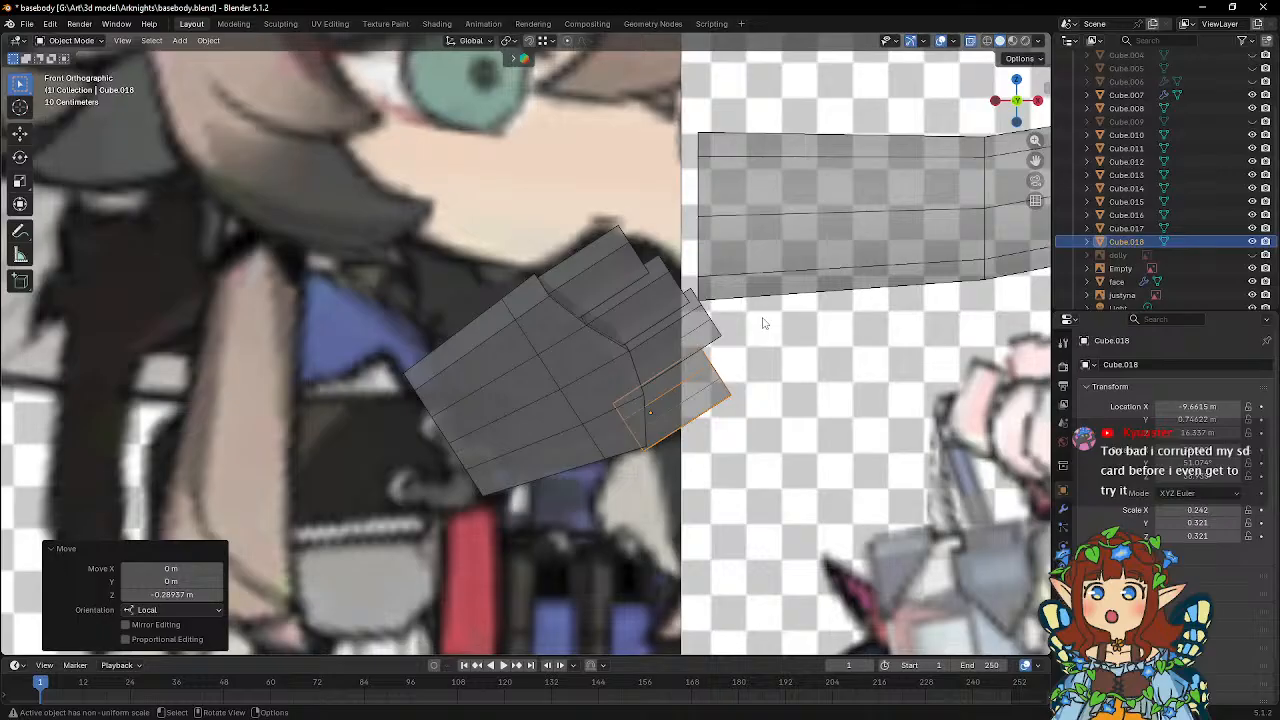
In the palm mesh's Edit Mode, extrude the side face beside the wrist, on the first finger's side, outward about 0.585 m.
shift+middle_drag(686, 296, 752, 323)
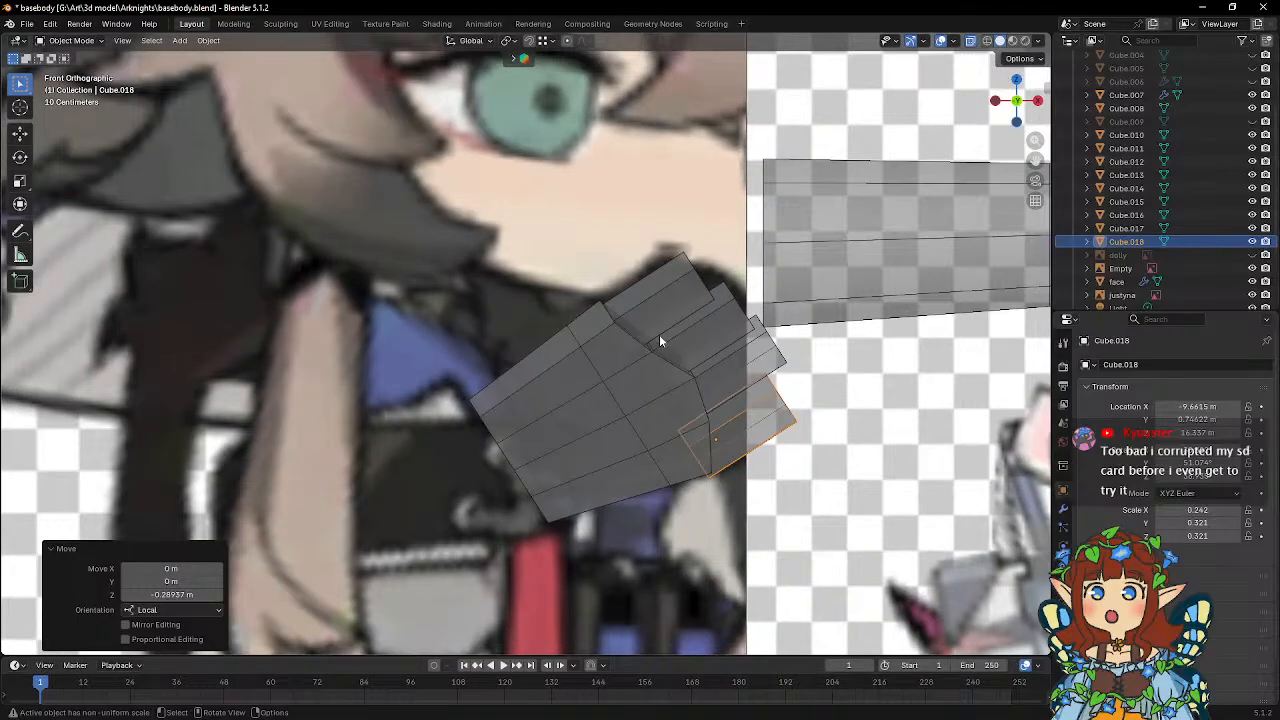
click(578, 338)
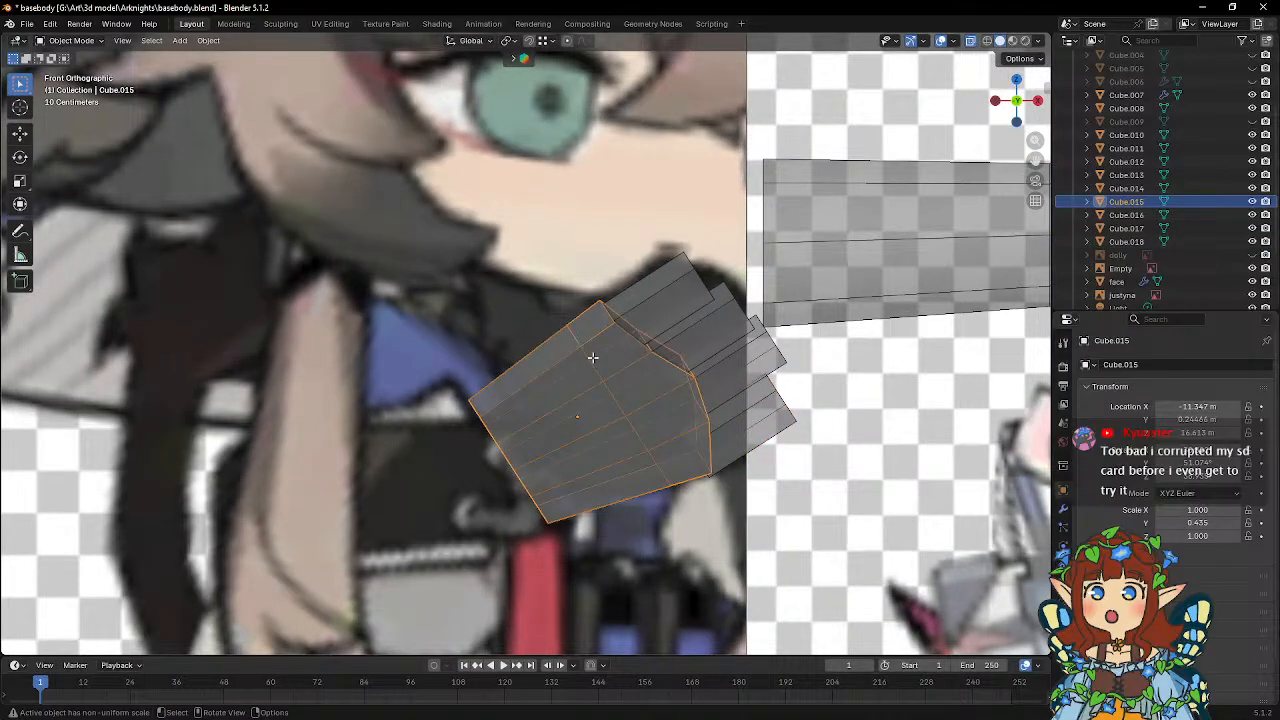
key(Tab)
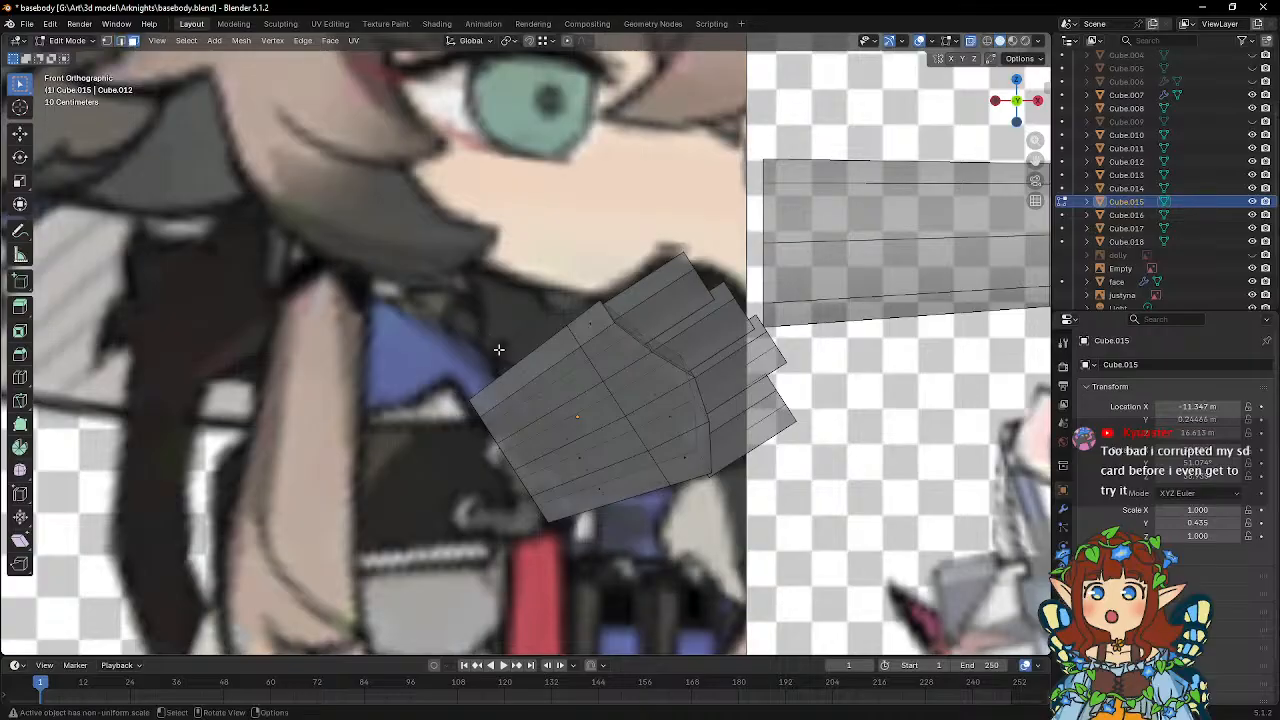
click(520, 372)
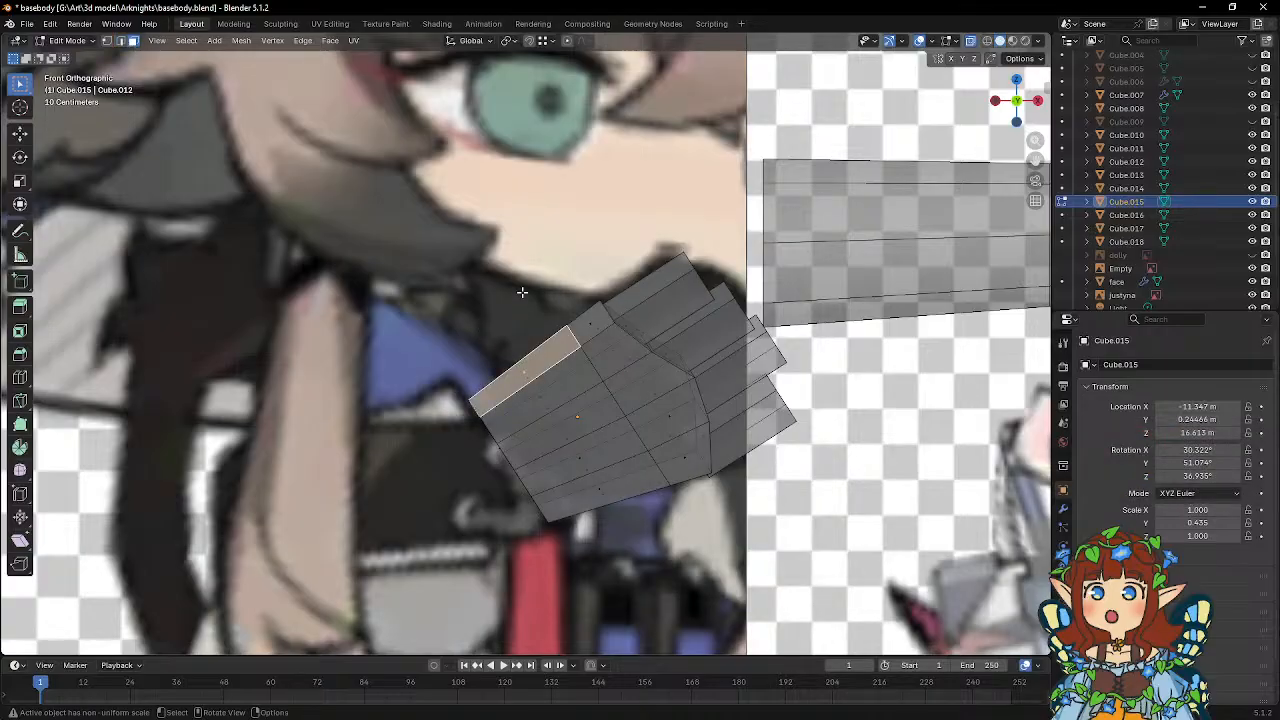
key(Tab)
key(Tab)
scroll(543, 276, down, 8)
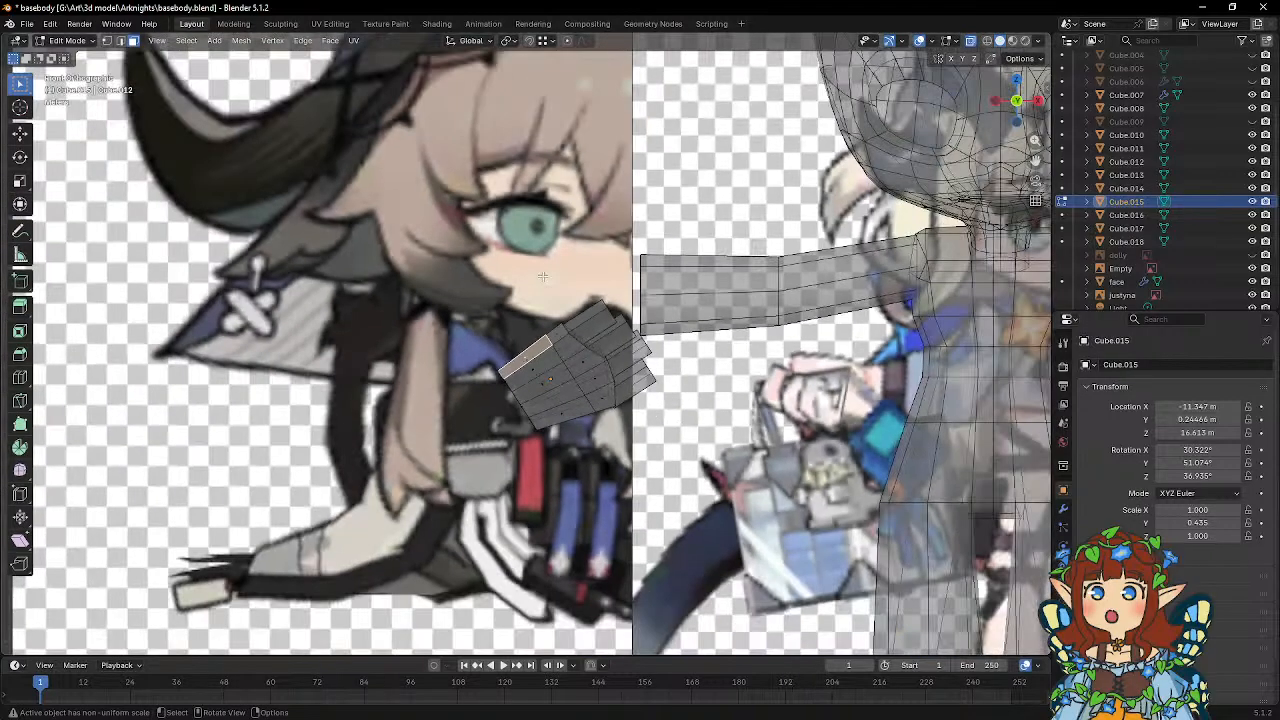
scroll(543, 276, up, 8)
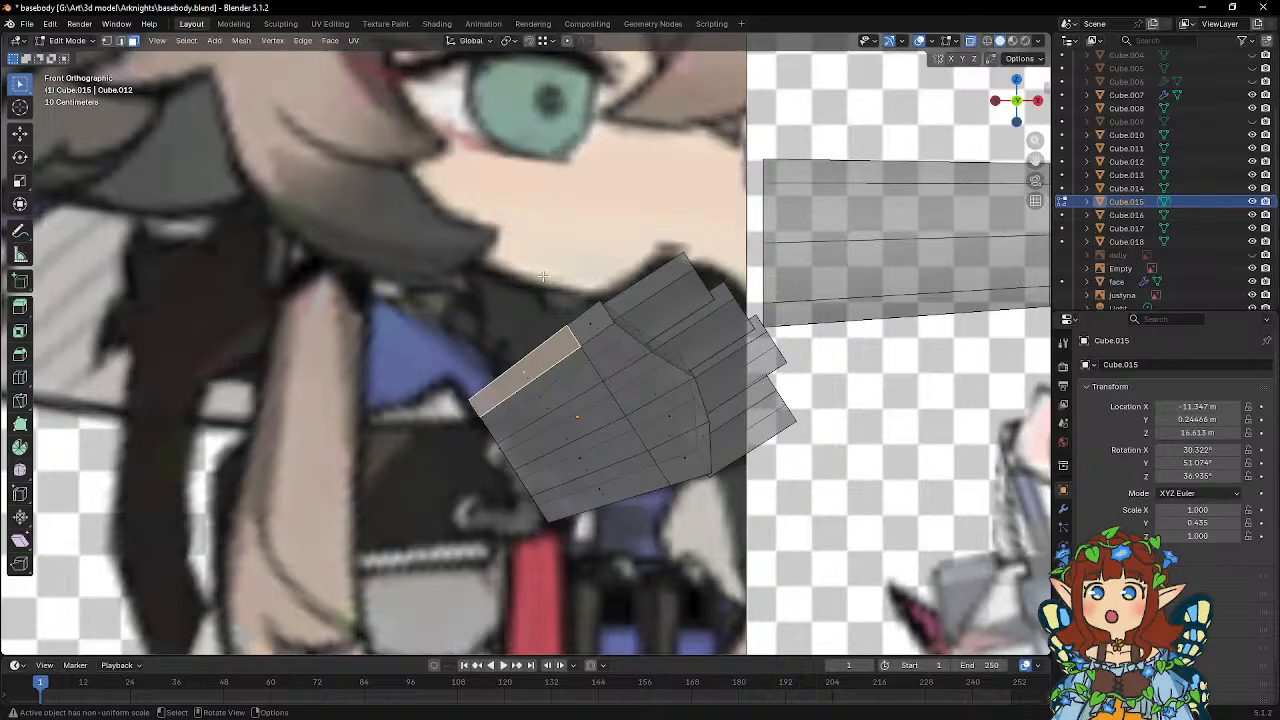
scroll(543, 276, up, 2)
key(e)
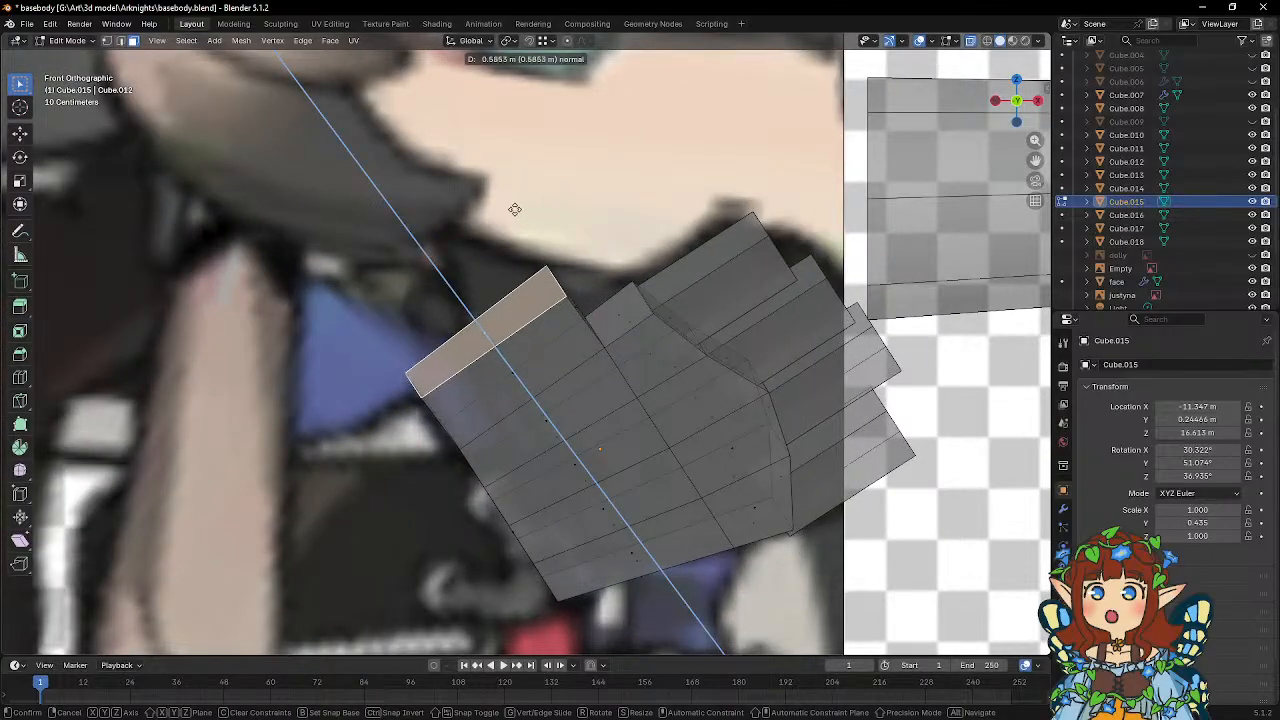
click(514, 209)
key(s)
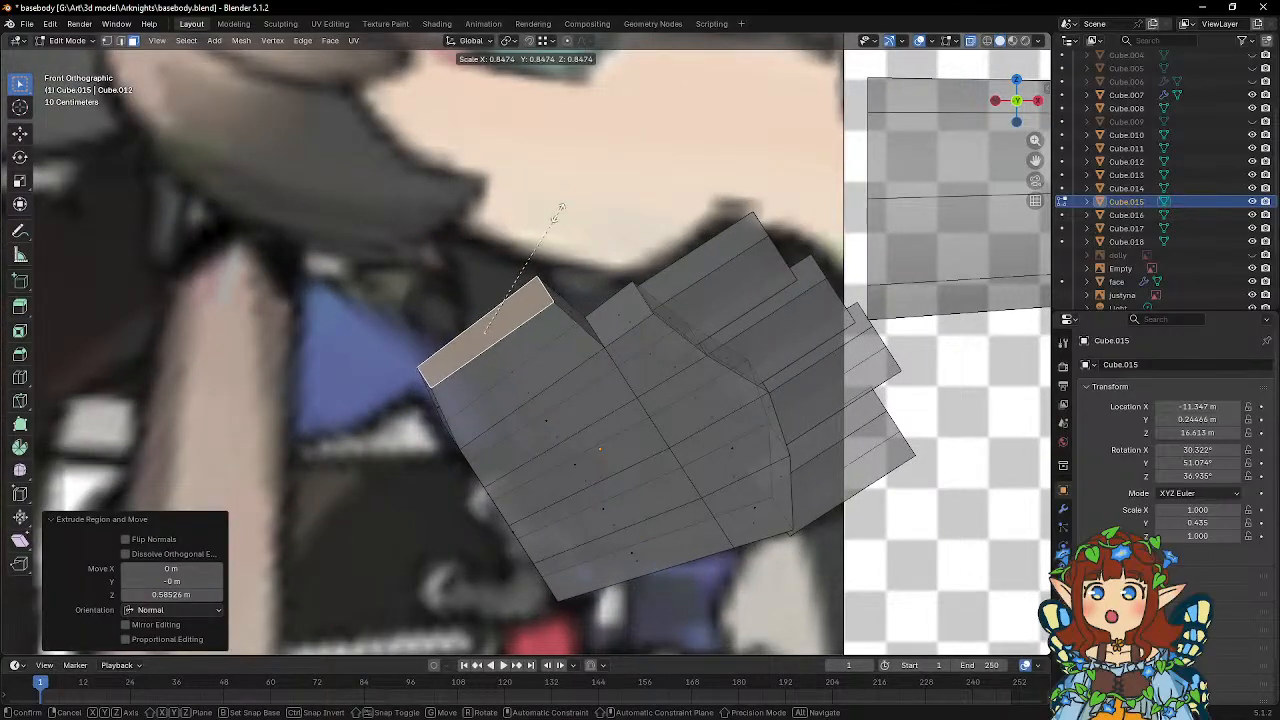
key(x)
key(x)
click(558, 244)
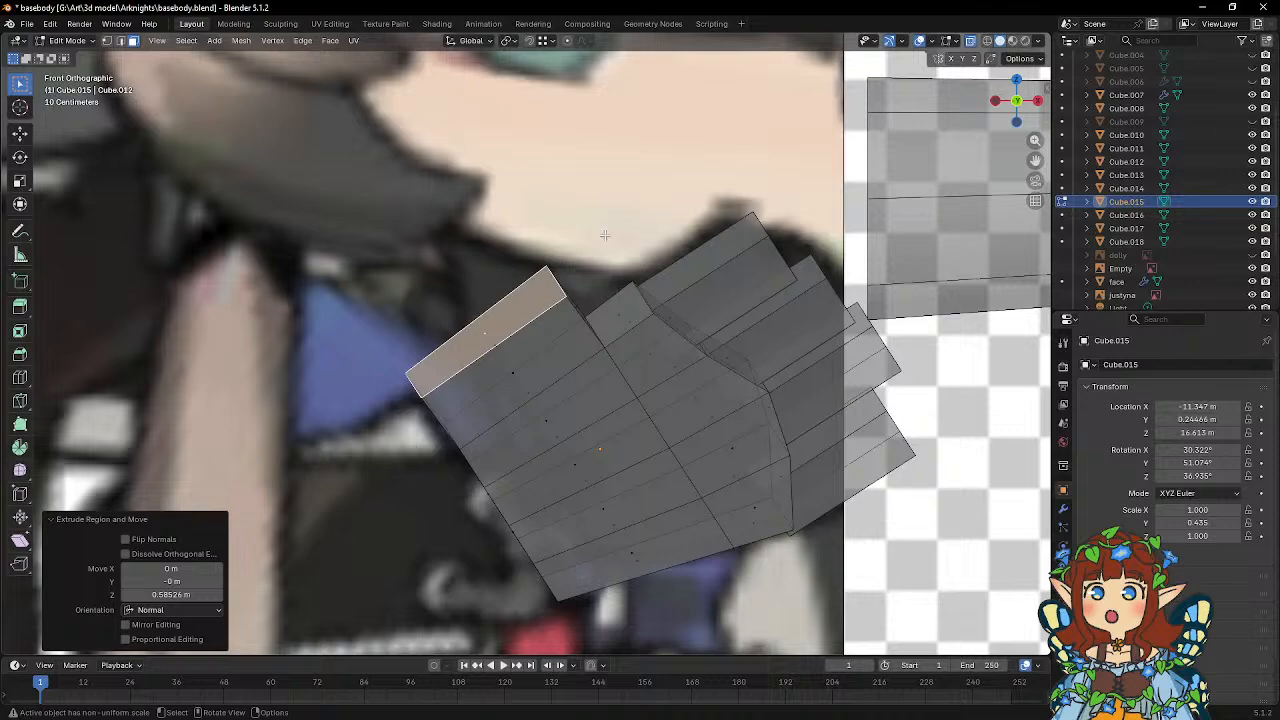
Scale the palm's extruded side face to about 0.770 along its local Z axis.
key(s)
key(z)
key(z)
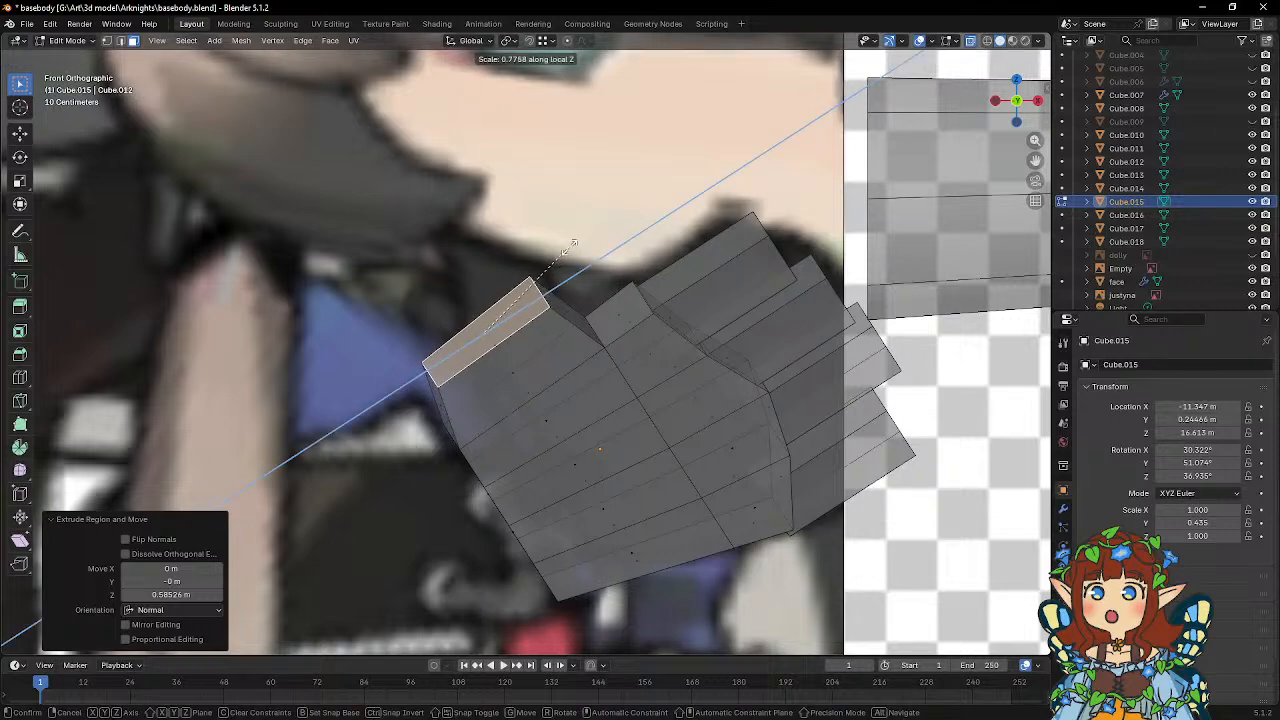
click(569, 248)
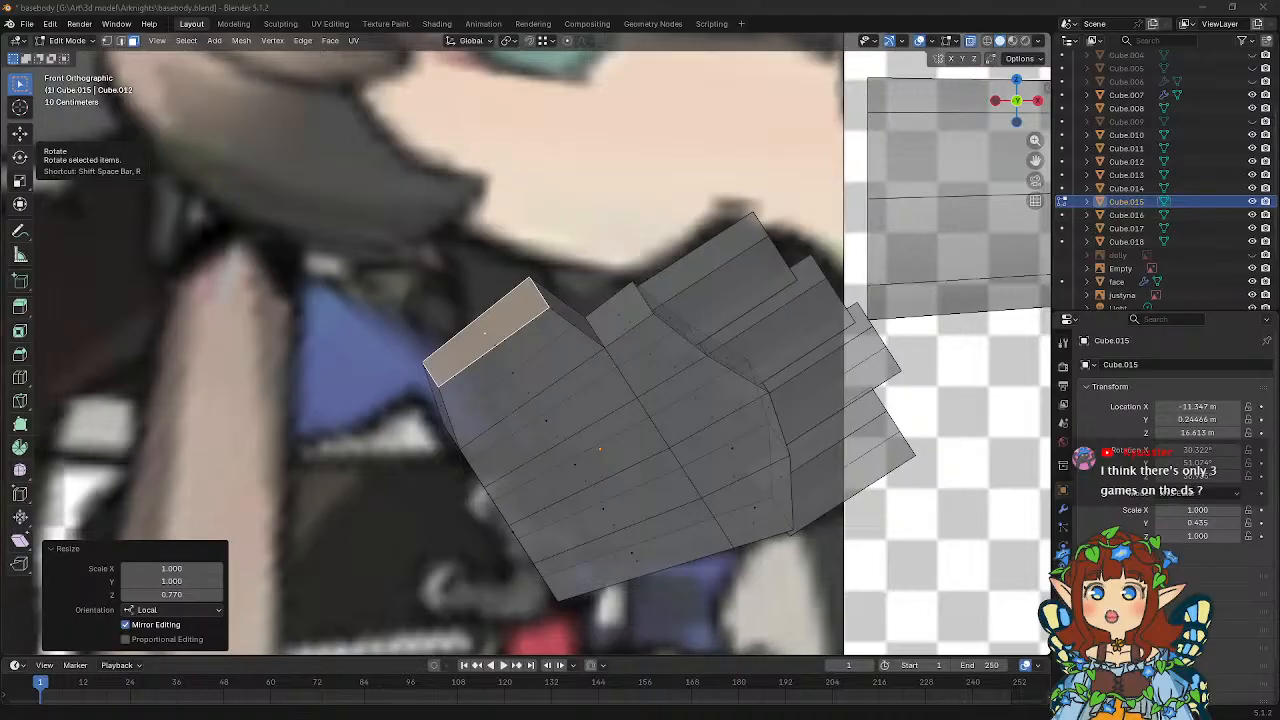
Switch to the browser and examine the figure display photo, including the Etrian Odyssey game boxes behind the figures, and close it.
key(alt+Tab)
click(833, 395)
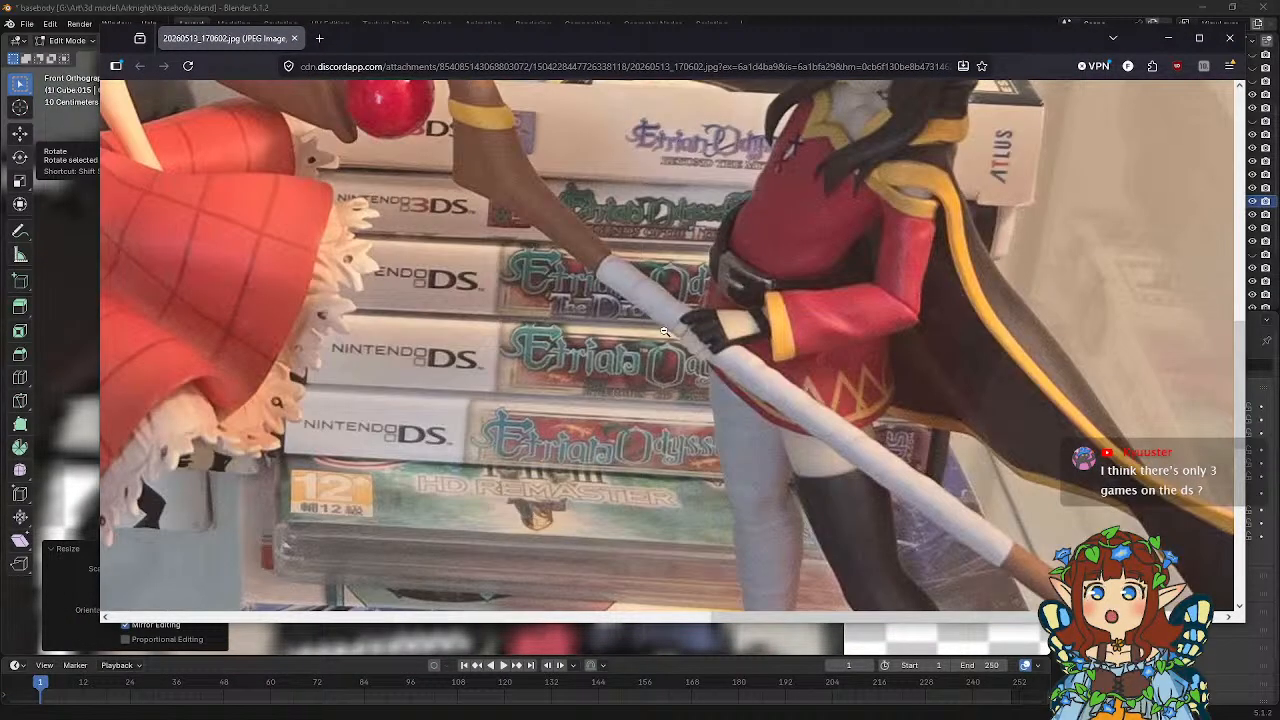
scroll(780, 370, up, 2)
scroll(663, 331, down, 2)
scroll(601, 268, down, 2)
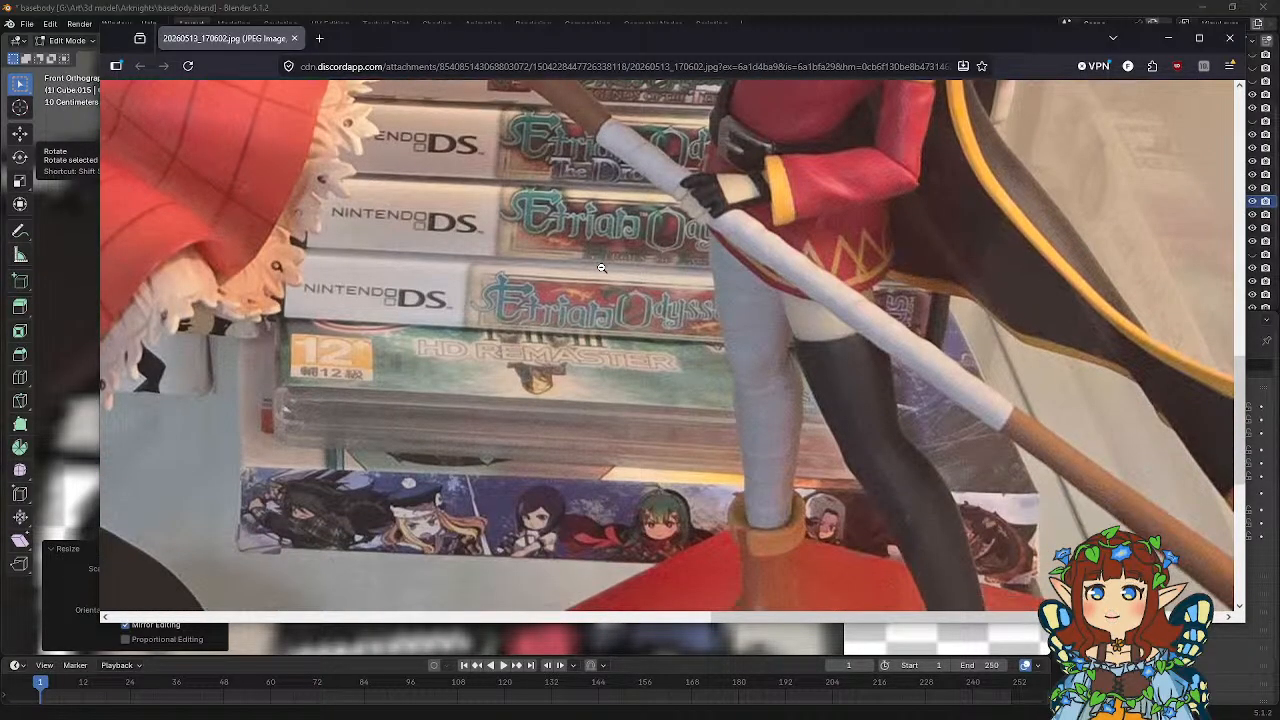
scroll(545, 438, up, 1)
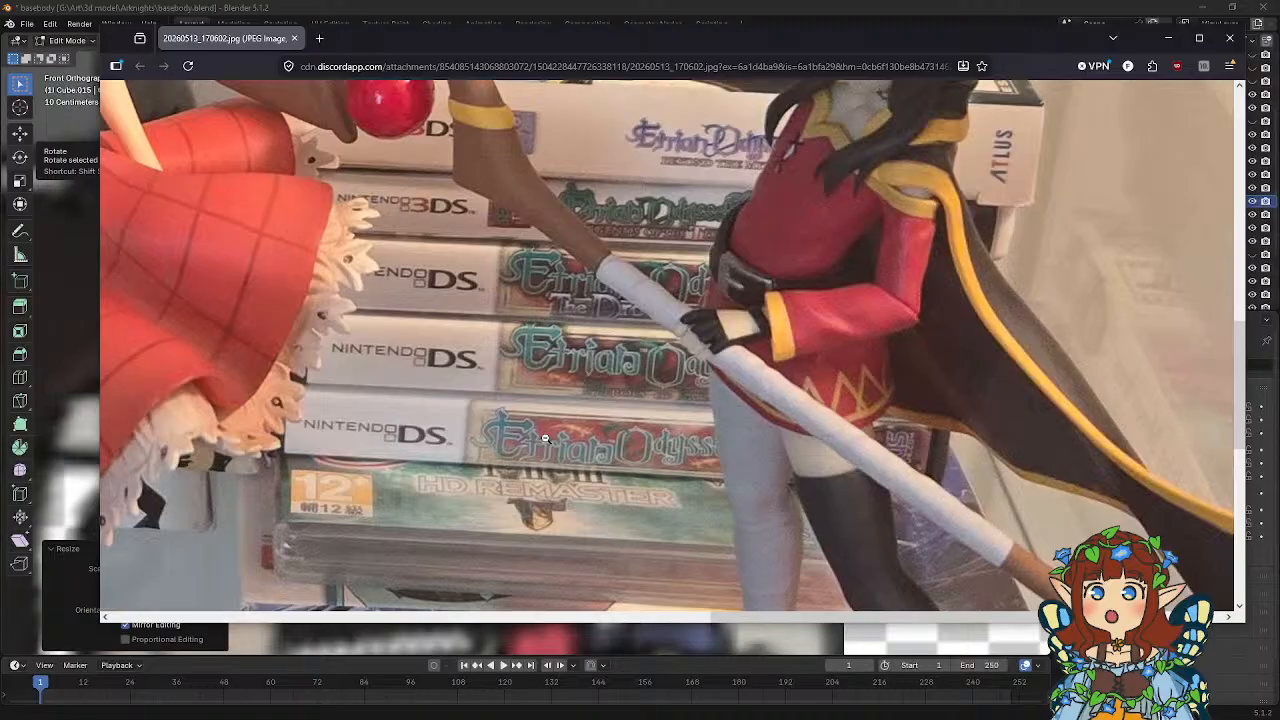
scroll(545, 438, up, 1)
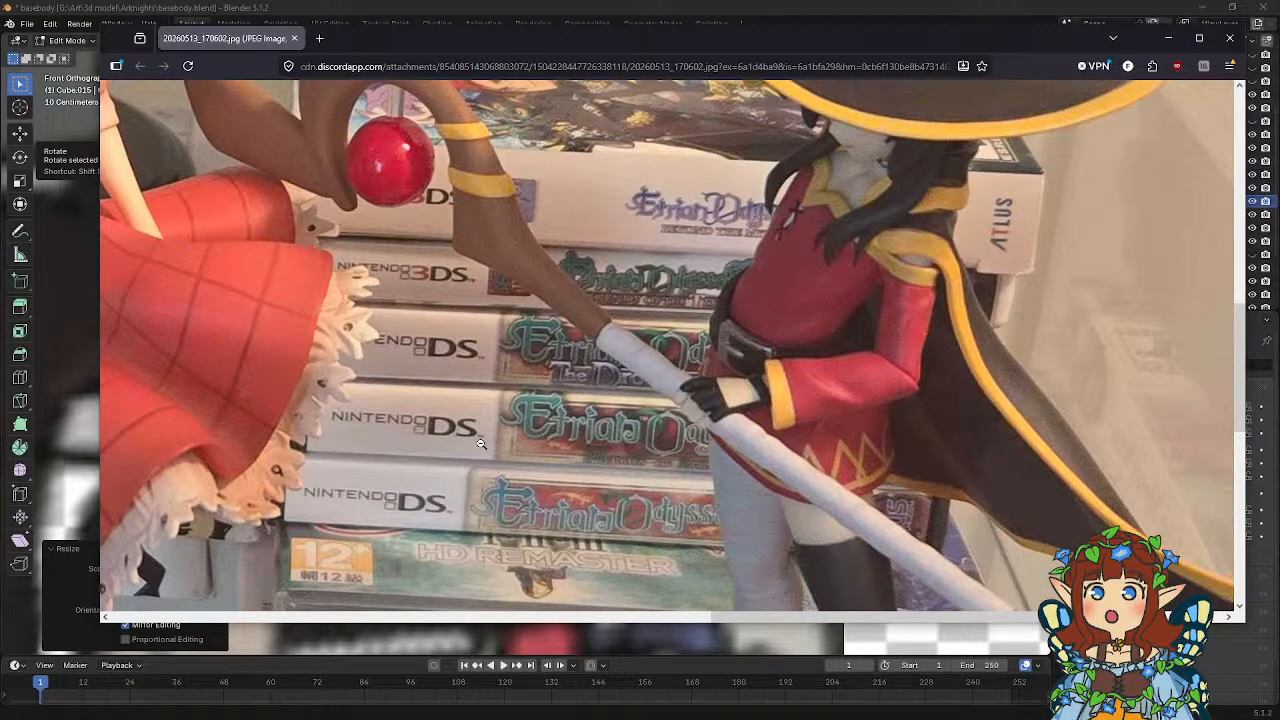
scroll(480, 443, up, 2)
scroll(481, 441, up, 3)
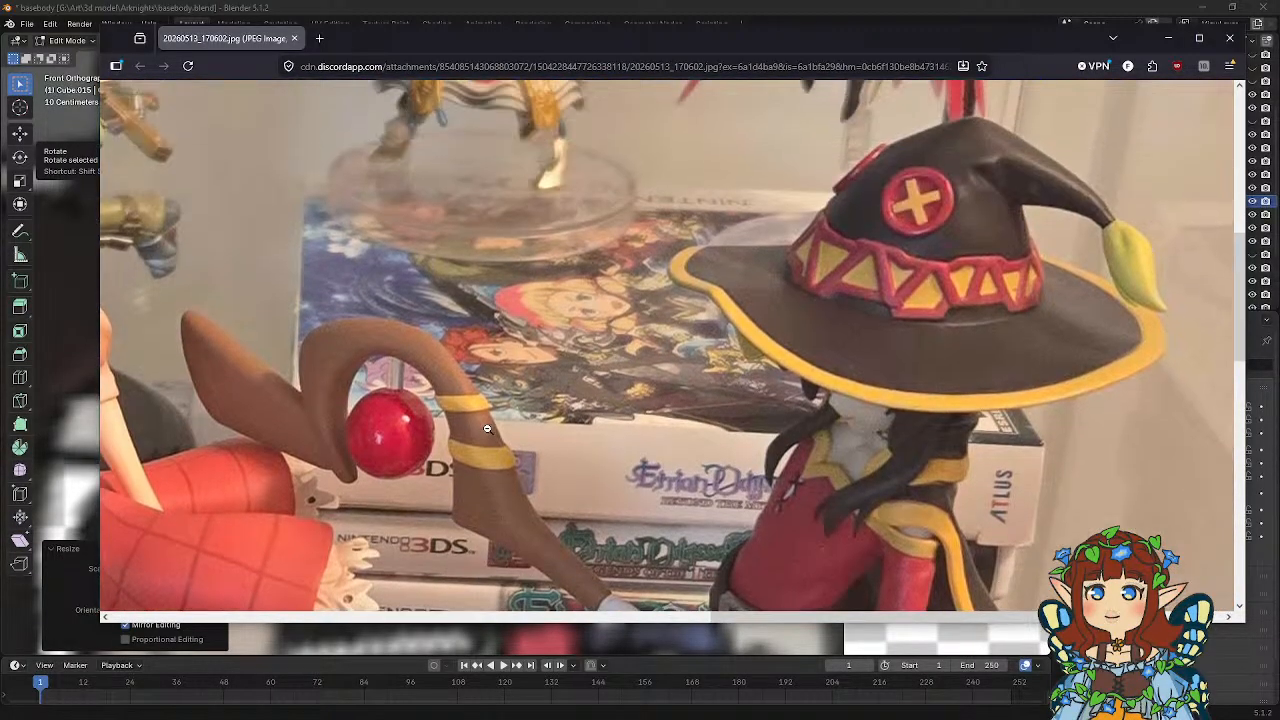
scroll(485, 432, down, 3)
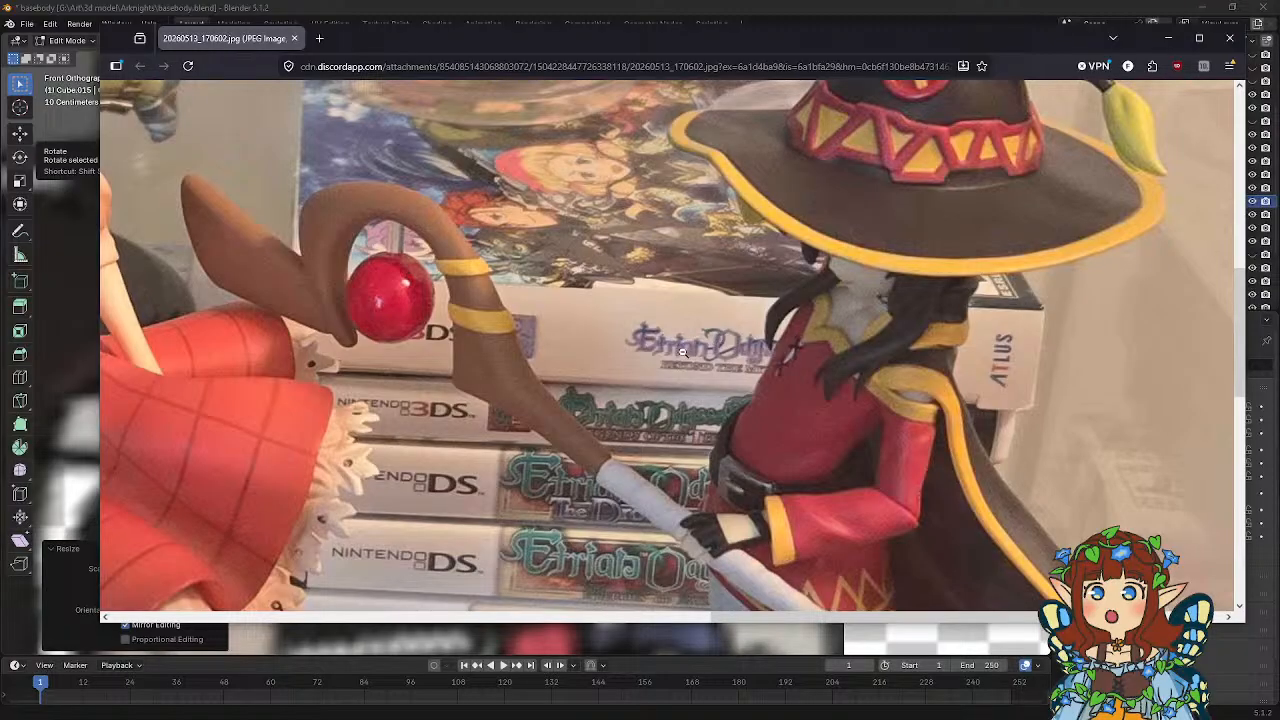
scroll(690, 365, up, 1)
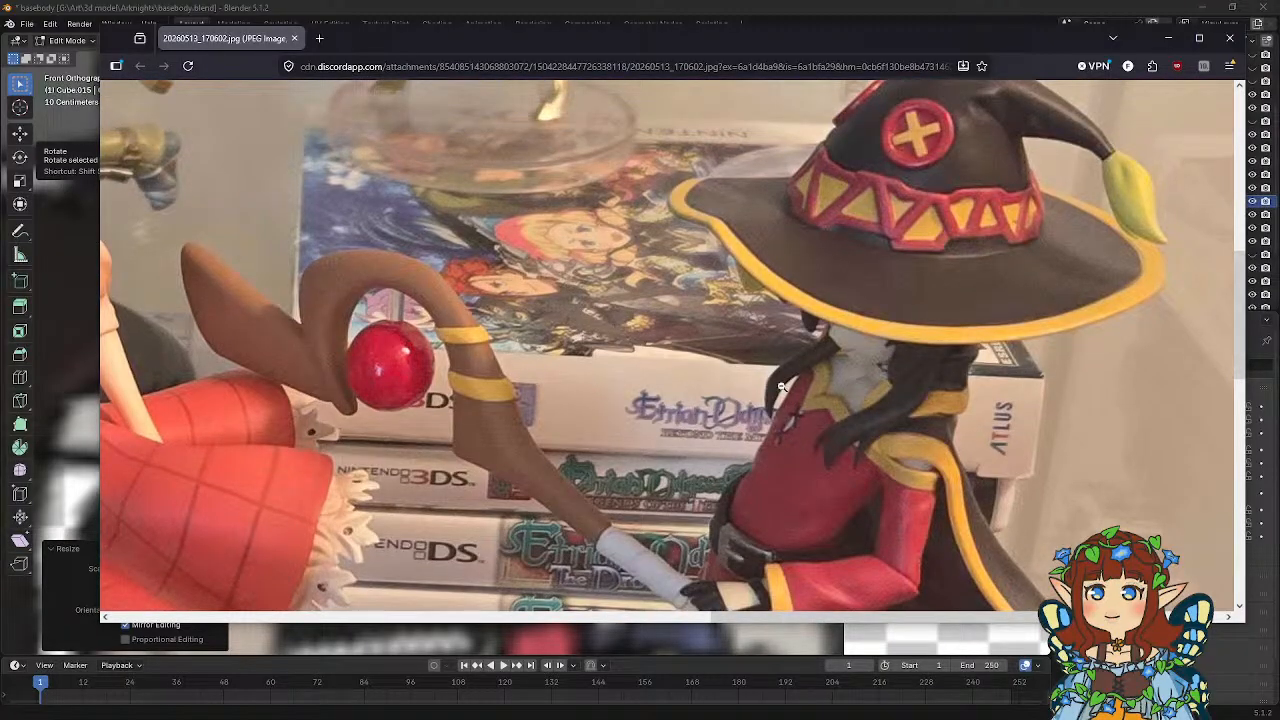
scroll(668, 398, down, 5)
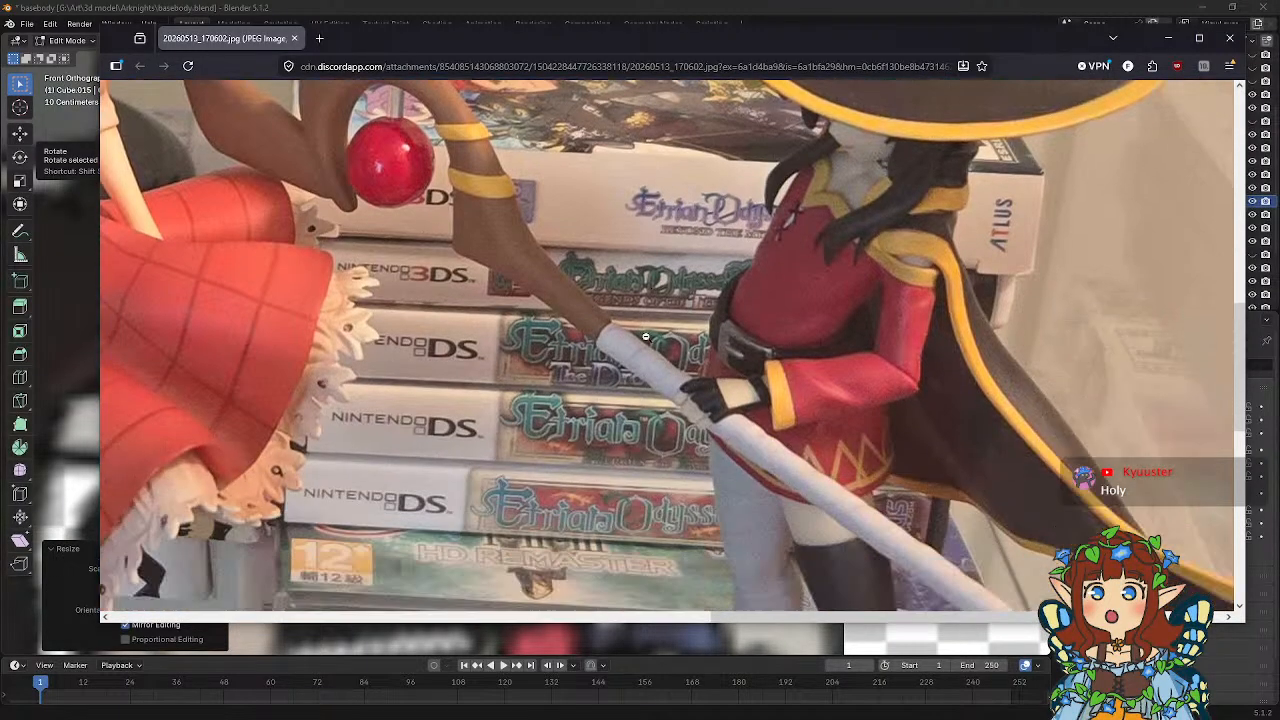
scroll(603, 384, down, 2)
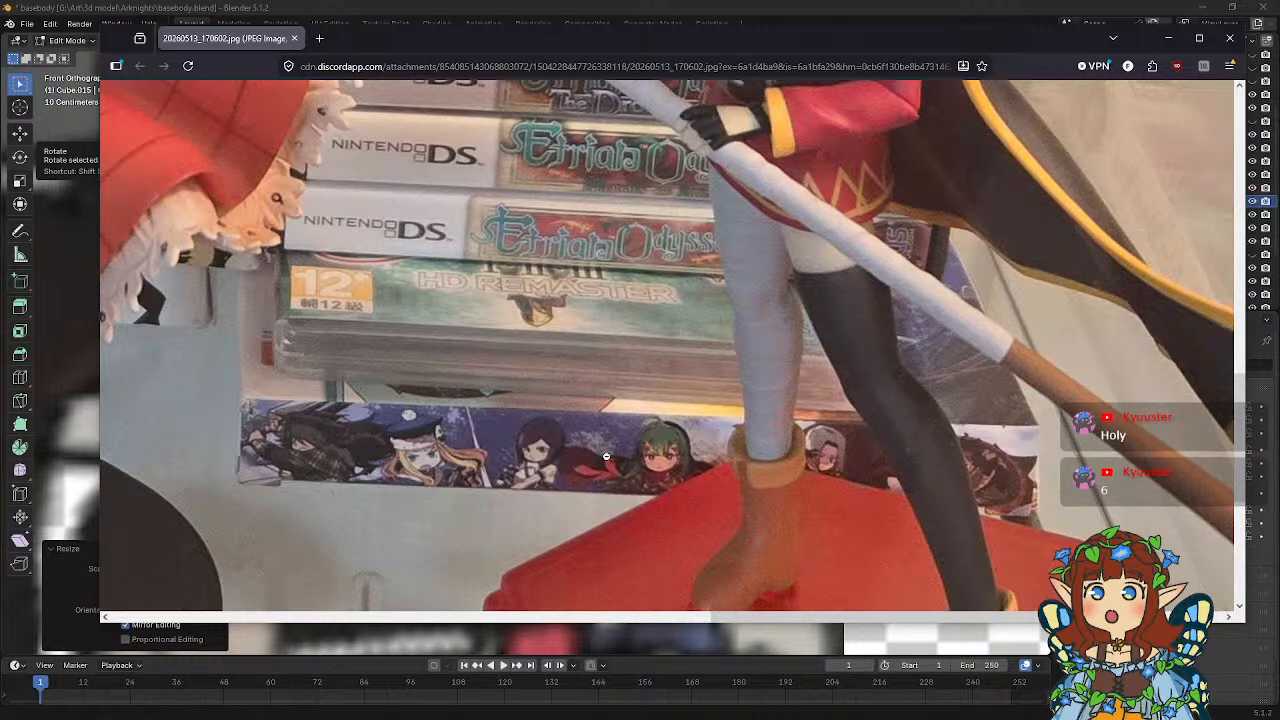
scroll(504, 451, up, 4)
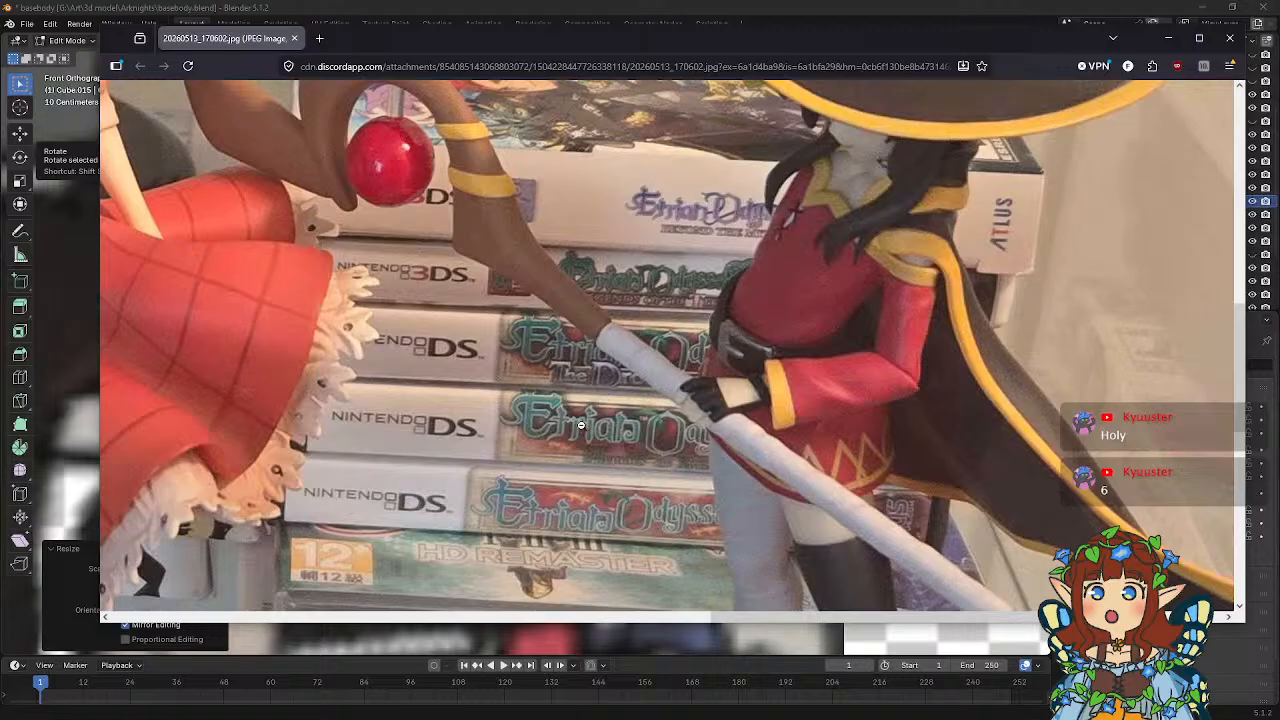
click(586, 362)
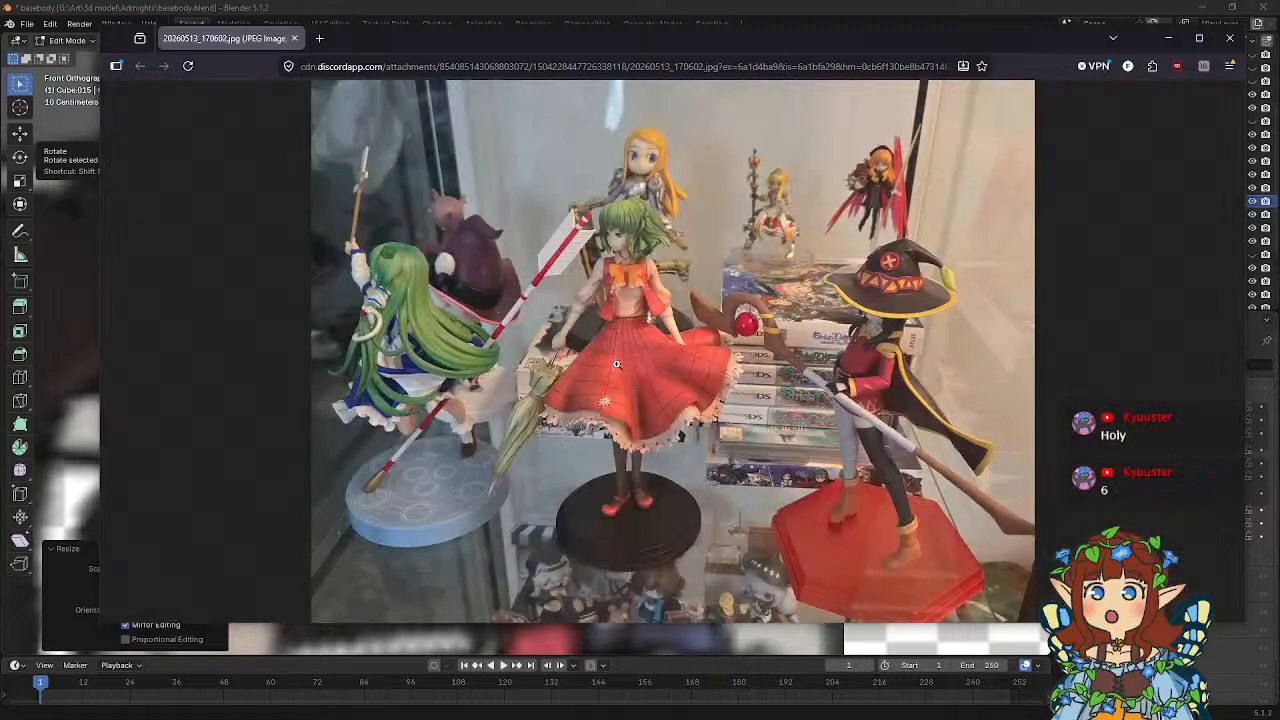
click(695, 422)
scroll(710, 450, up, 3)
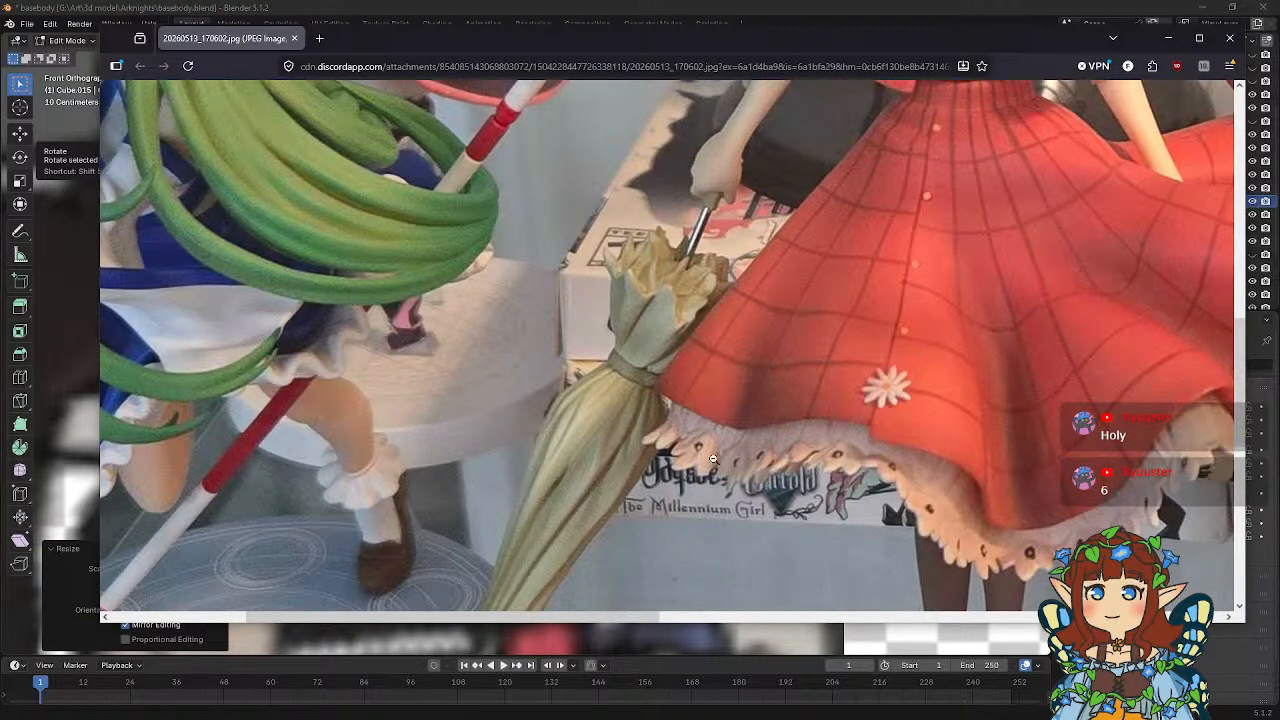
click(738, 365)
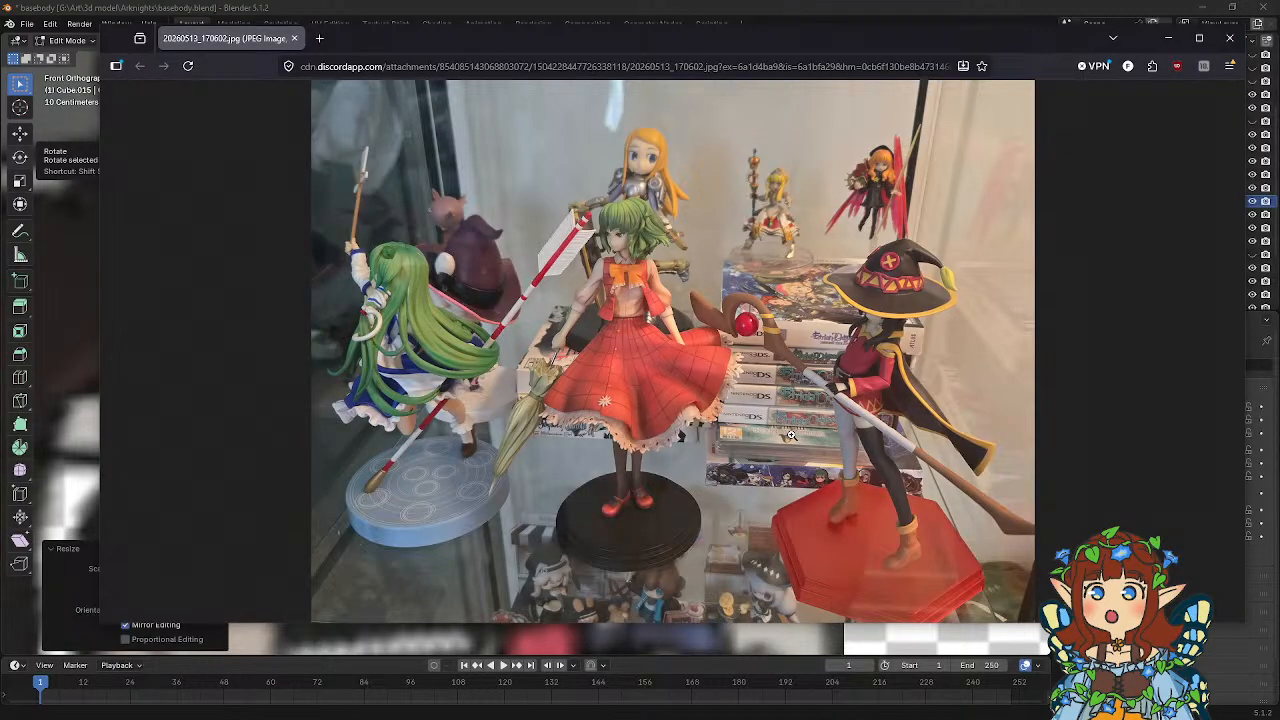
click(813, 405)
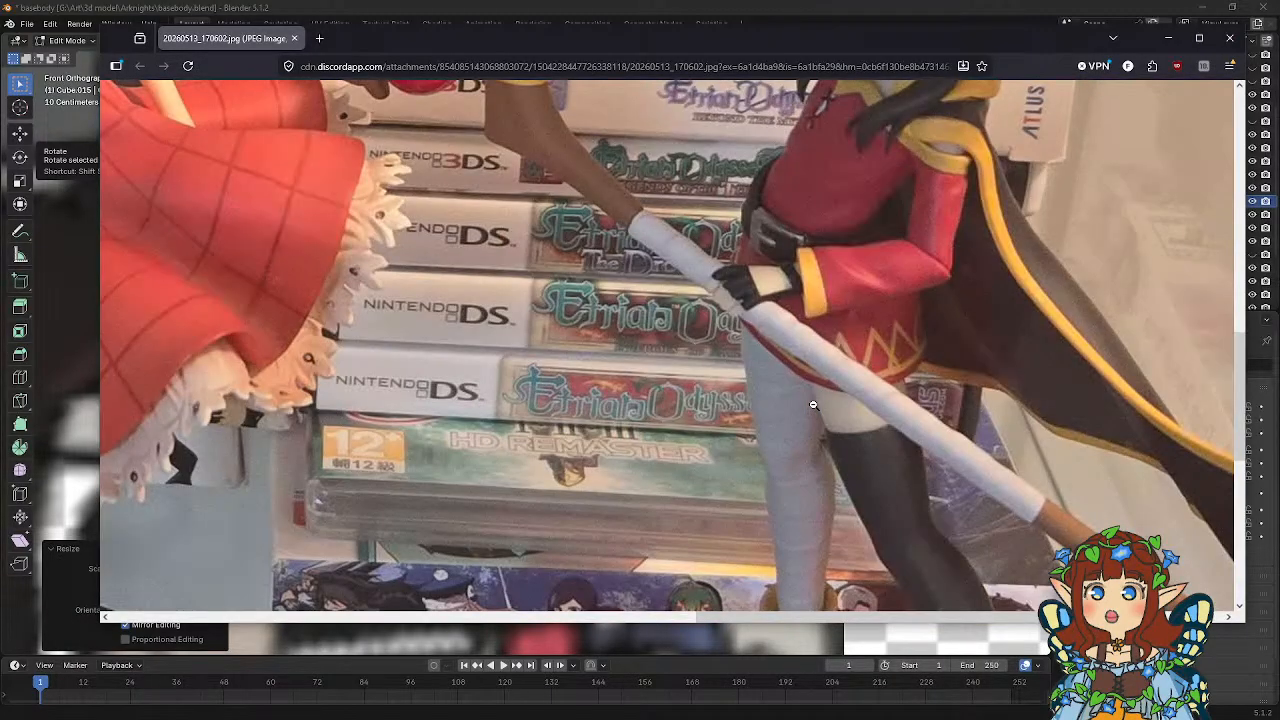
scroll(760, 390, up, 3)
click(725, 376)
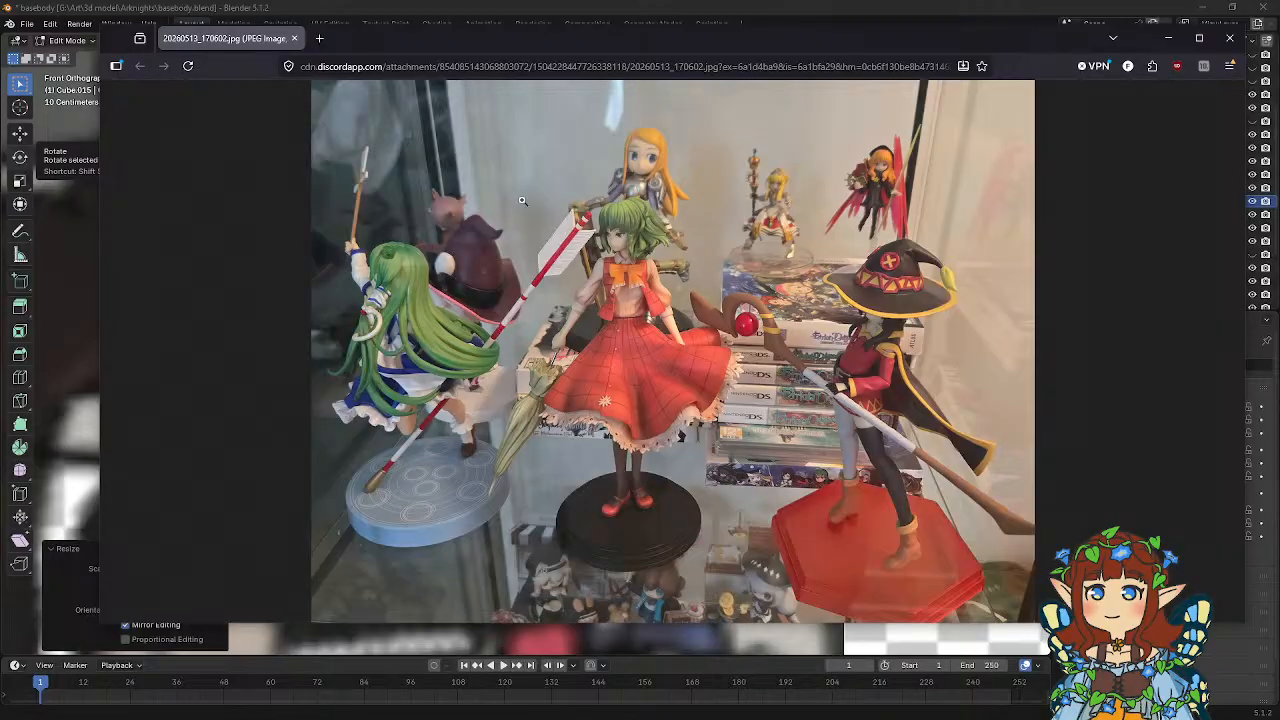
click(1229, 38)
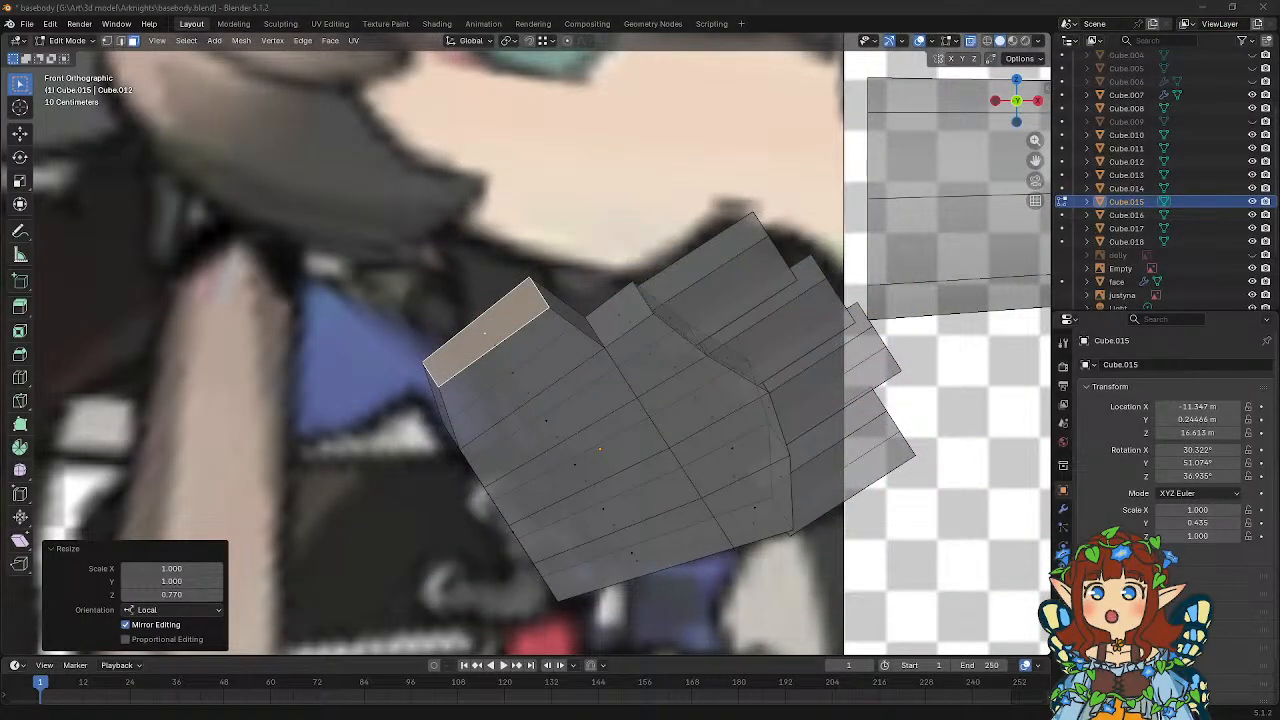
Bring the Steam library over to view the Etrian Odyssey games and move its window back out of the way.
drag(1279, 173, 730, 131)
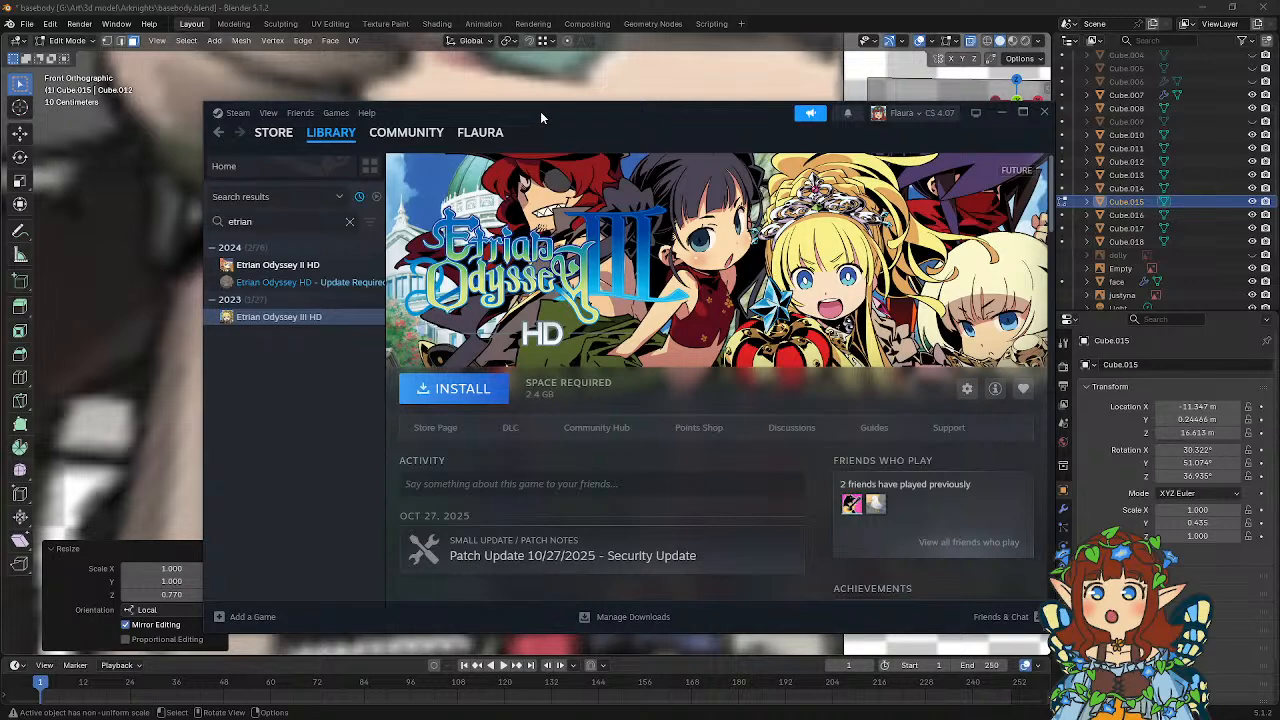
drag(541, 113, 1279, 116)
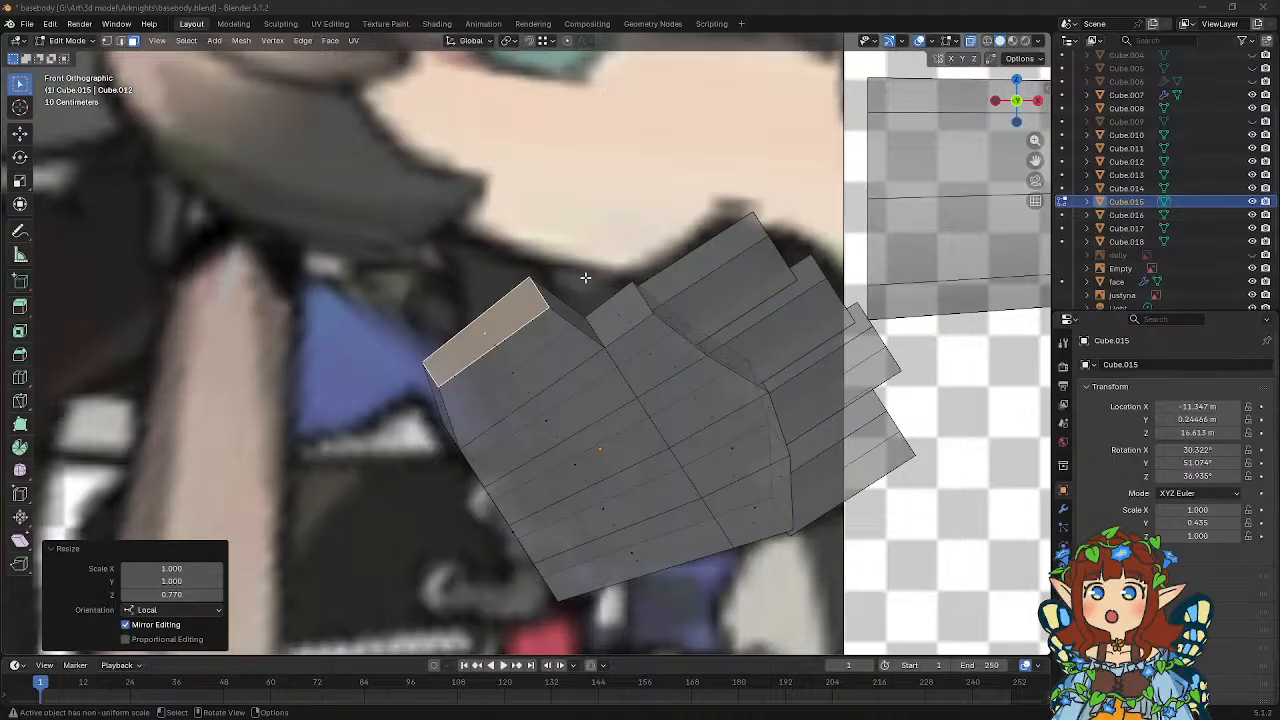
Select the four faces at the palm's wrist end and extrude them outward about 0.401 m along their normal.
mouse_move(586, 278)
middle_down()
mouse_move(634, 278)
mouse_move(610, 284)
middle_up()
shift+middle_drag(616, 358, 632, 274)
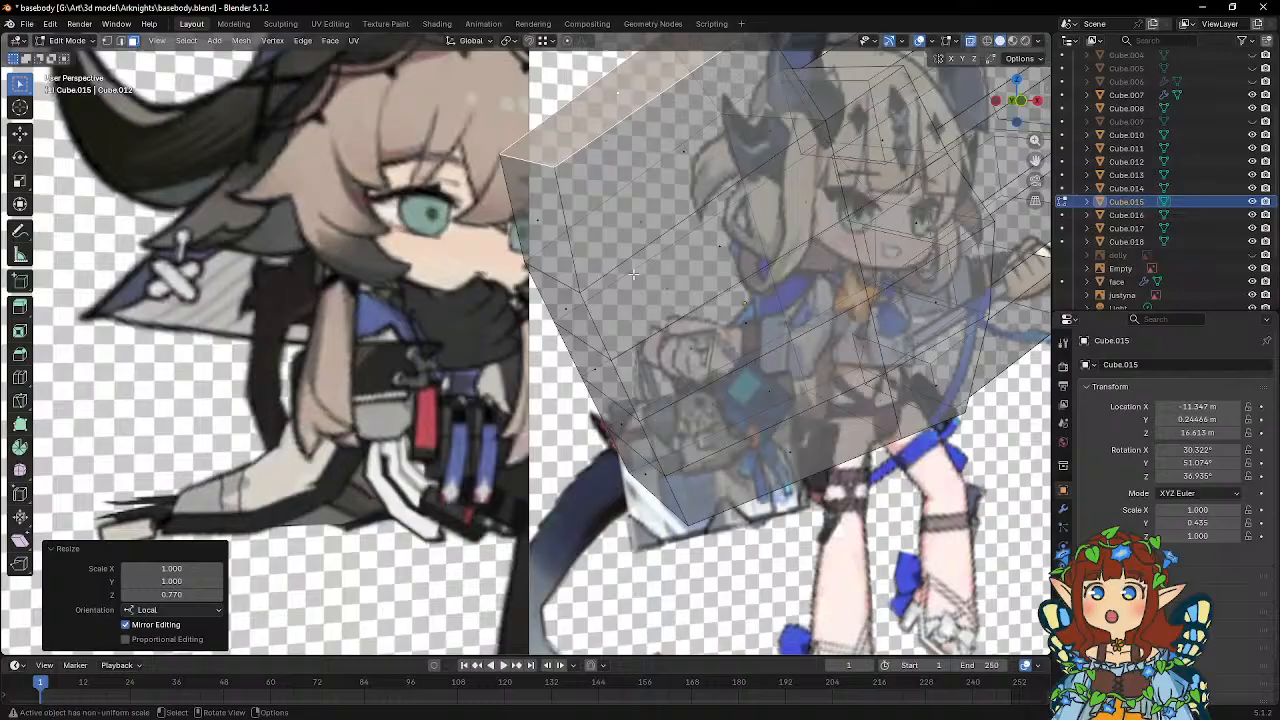
click(564, 306)
shift+click(595, 368)
shift+click(621, 421)
shift+click(645, 472)
middle_drag(764, 348, 696, 314)
key(e)
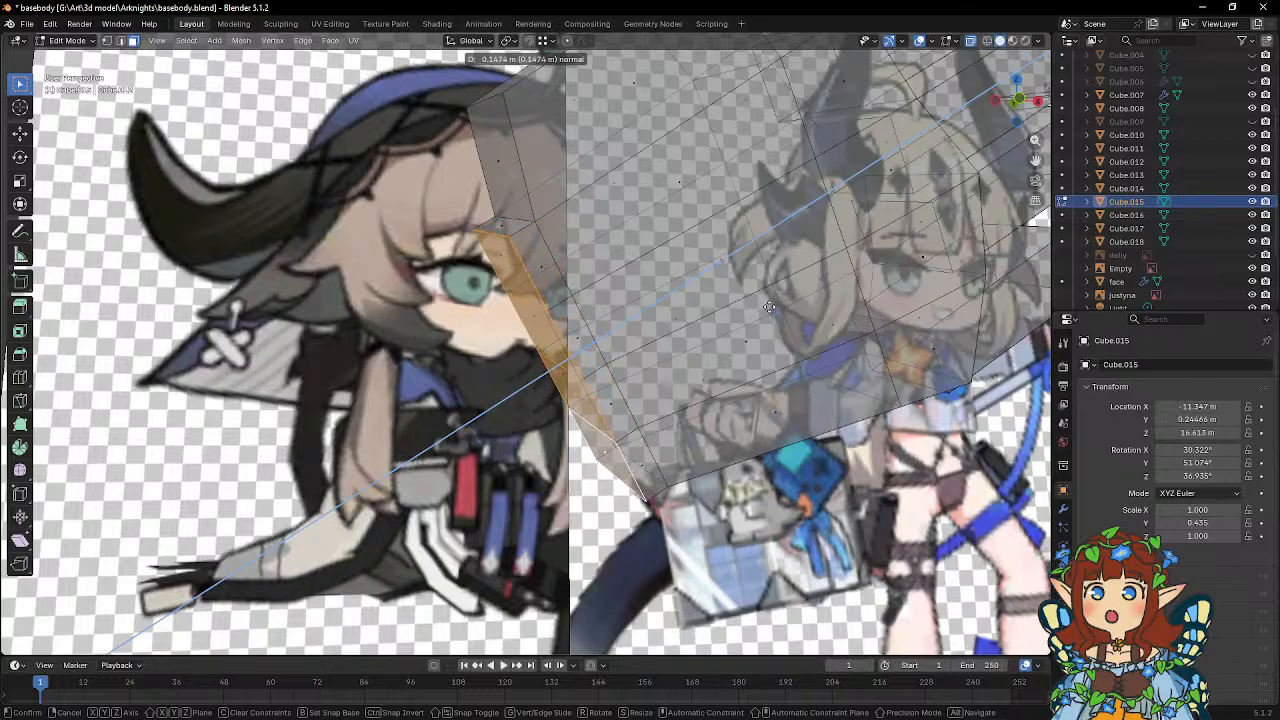
click(736, 320)
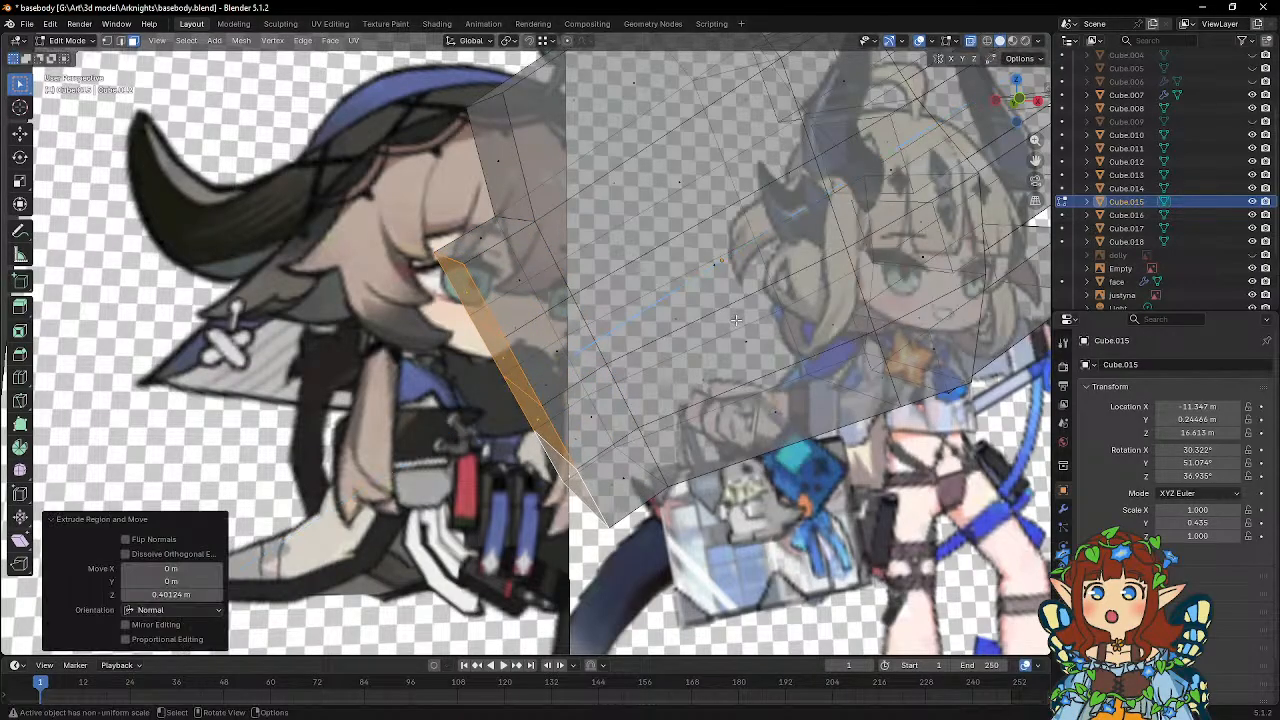
Narrow the extruded wrist faces by scaling them down along the palm's local X axis.
key(s)
key(z)
key(z)
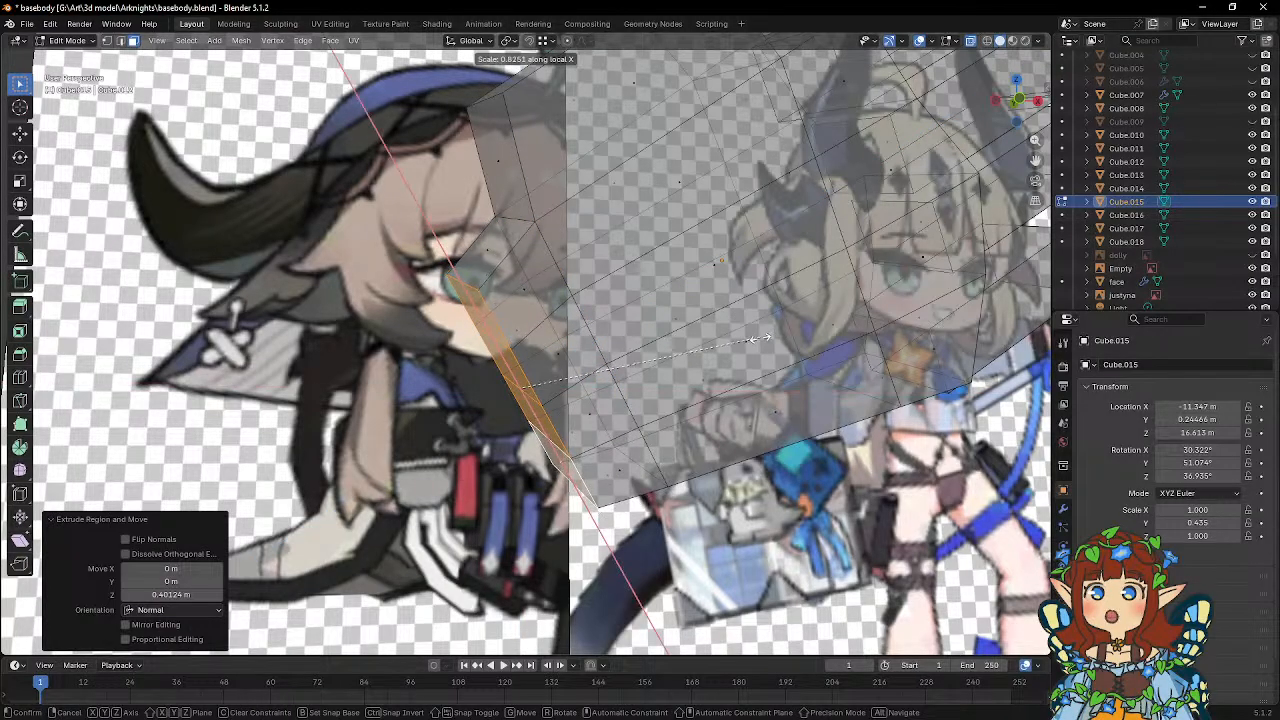
click(779, 333)
mouse_move(779, 333)
middle_down()
mouse_move(738, 344)
mouse_move(885, 356)
mouse_move(788, 340)
middle_up()
key(KP_1)
scroll(753, 338, down, 4)
scroll(753, 338, up, 1)
In Object Mode, move the fourth finger about -0.122 m along its local X axis, closer to the third finger.
key(Tab)
click(653, 246)
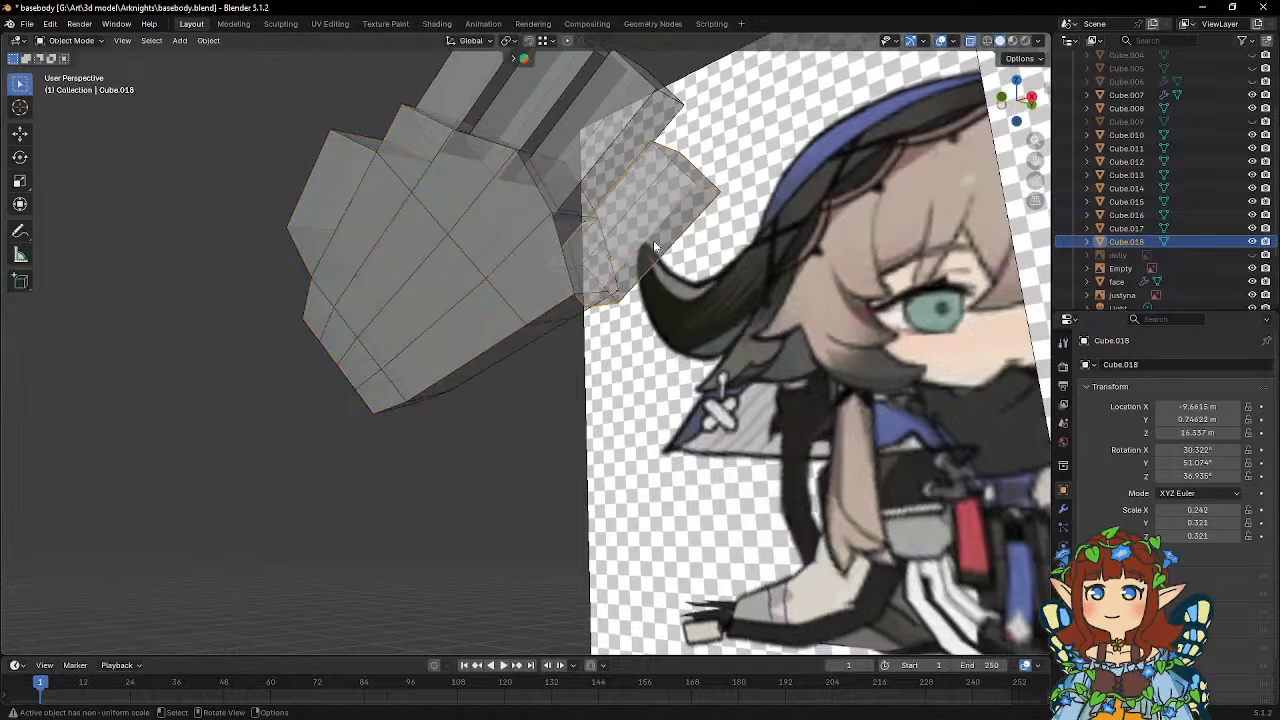
middle_drag(655, 246, 596, 318)
key(g)
key(x)
key(x)
click(769, 312)
middle_drag(646, 320, 612, 312)
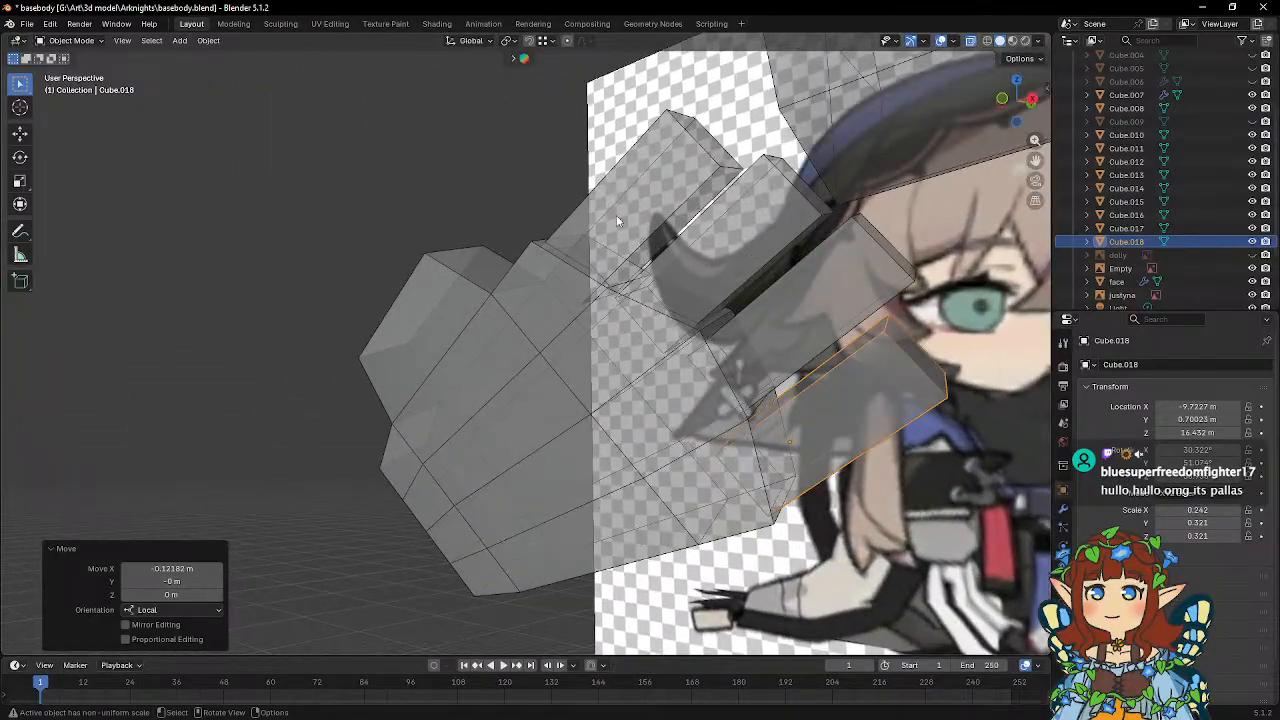
Select all four finger blocks and open them together in Edit Mode.
click(724, 261)
middle_drag(724, 261, 831, 316)
shift+click(826, 283)
shift+click(853, 362)
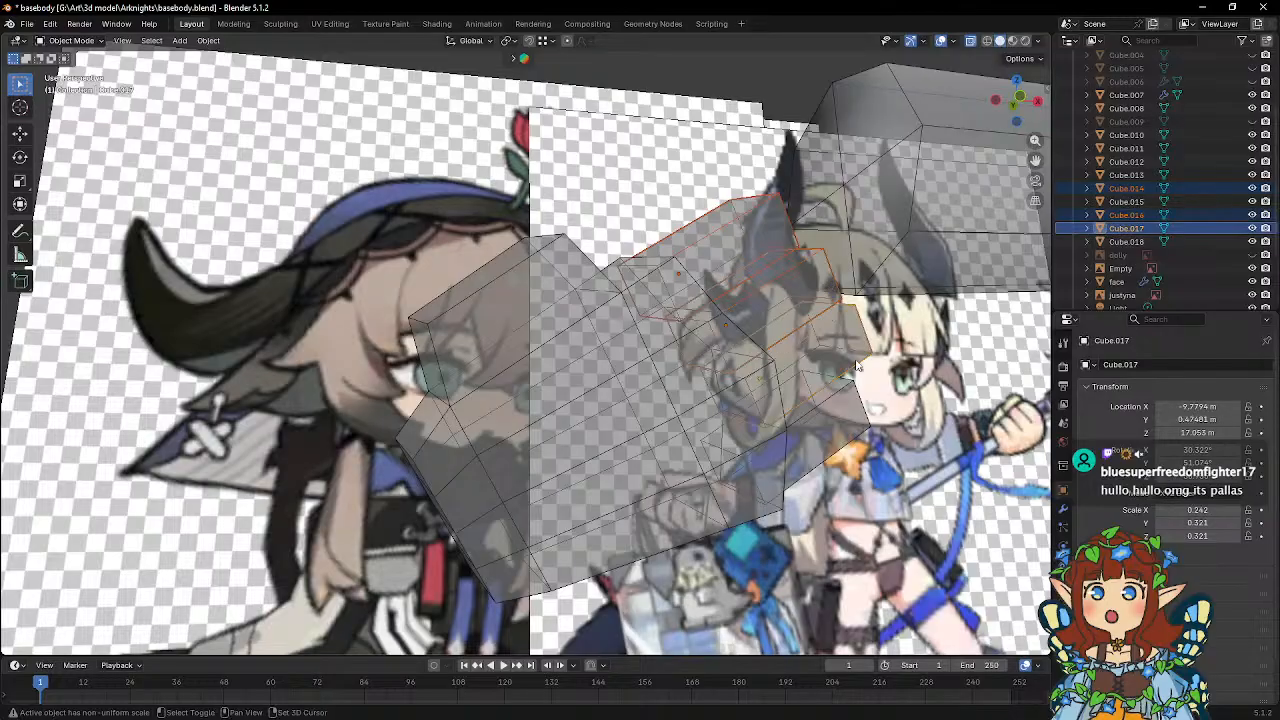
shift+click(854, 428)
middle_drag(853, 426, 816, 326)
key(Tab)
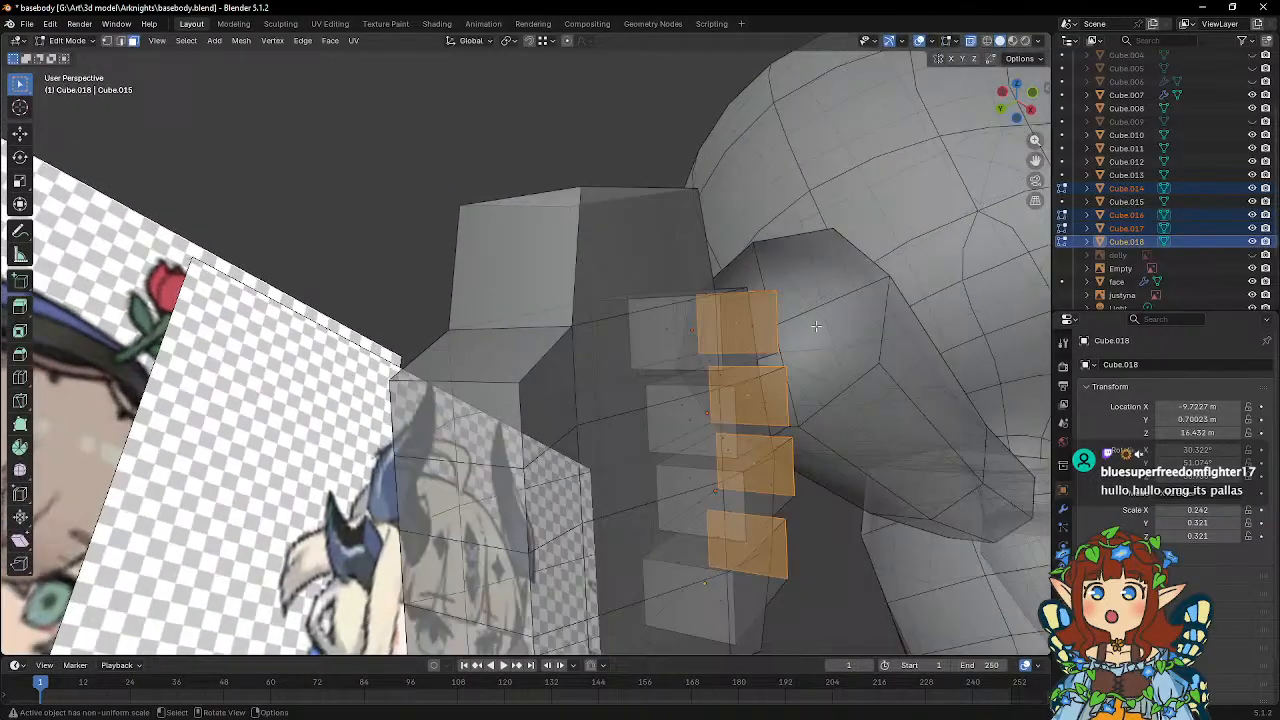
Delete the palm-side end face of each of the four fingers and return to Object Mode.
click(682, 333)
middle_drag(682, 333, 613, 393)
shift+click(712, 295)
shift+click(731, 325)
shift+click(731, 420)
key(x)
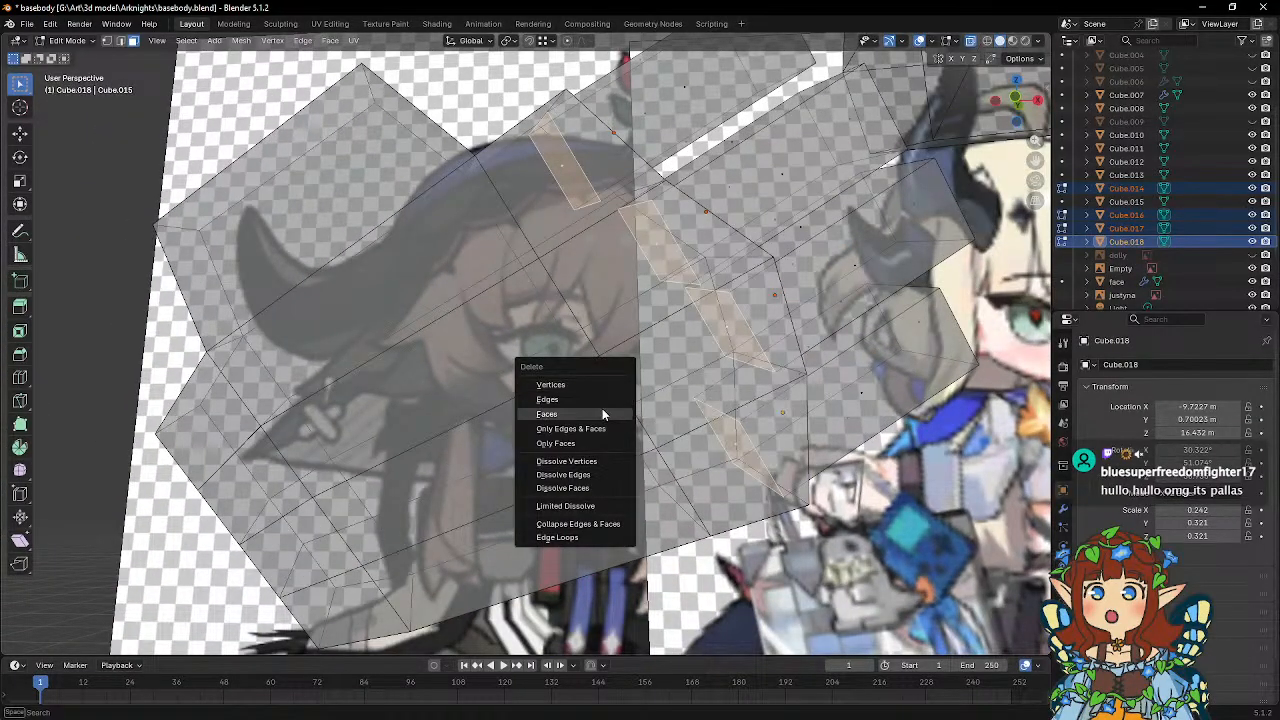
click(601, 412)
key(Tab)
In the palm's Edit Mode, select the vertices along its finger end and scale them to 0.846 along local Y.
middle_drag(695, 340, 503, 171)
click(589, 368)
key(Tab)
key(b)
drag(506, 164, 552, 192)
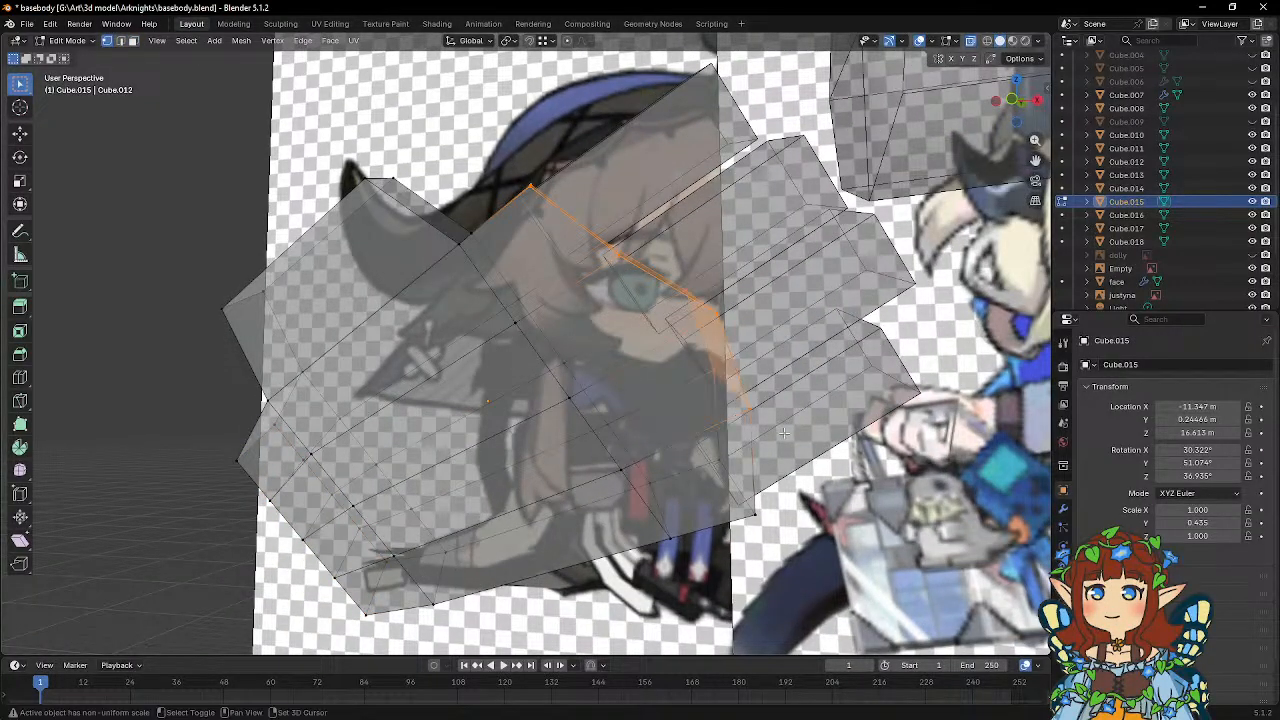
shift+drag(710, 452, 803, 522)
middle_drag(851, 298, 723, 311)
key(s)
key(x)
key(x)
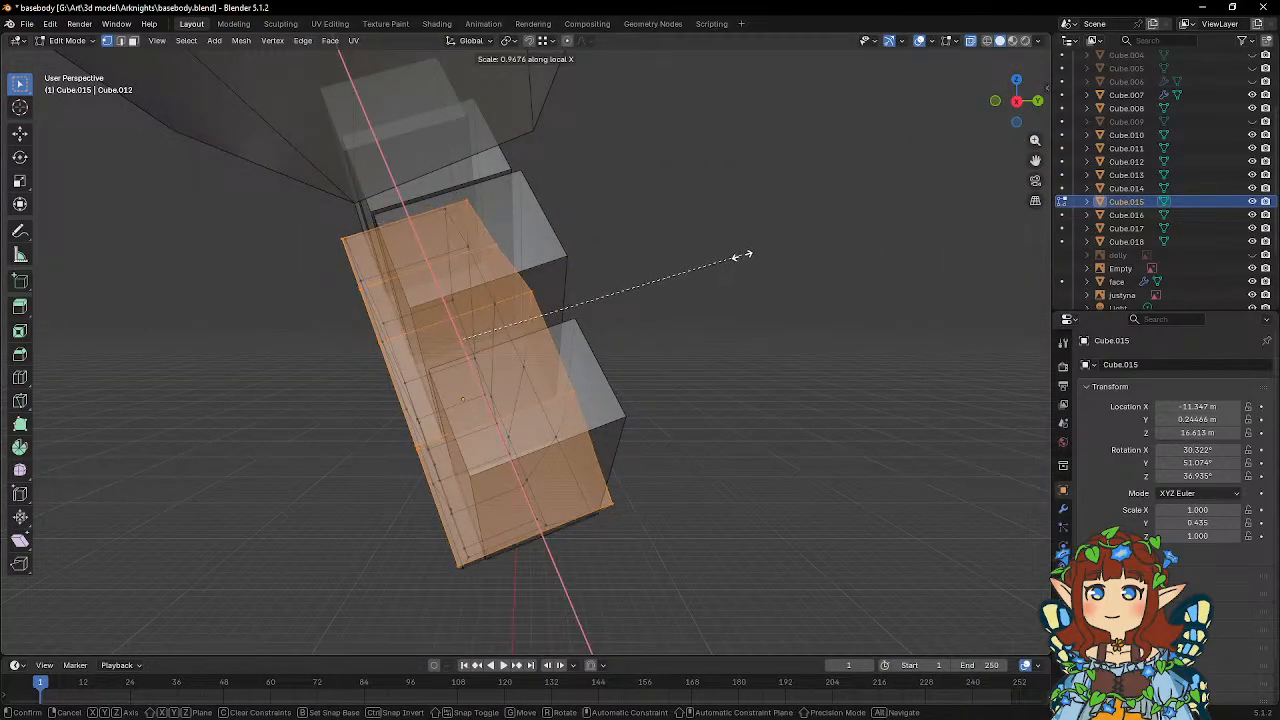
key(y)
key(y)
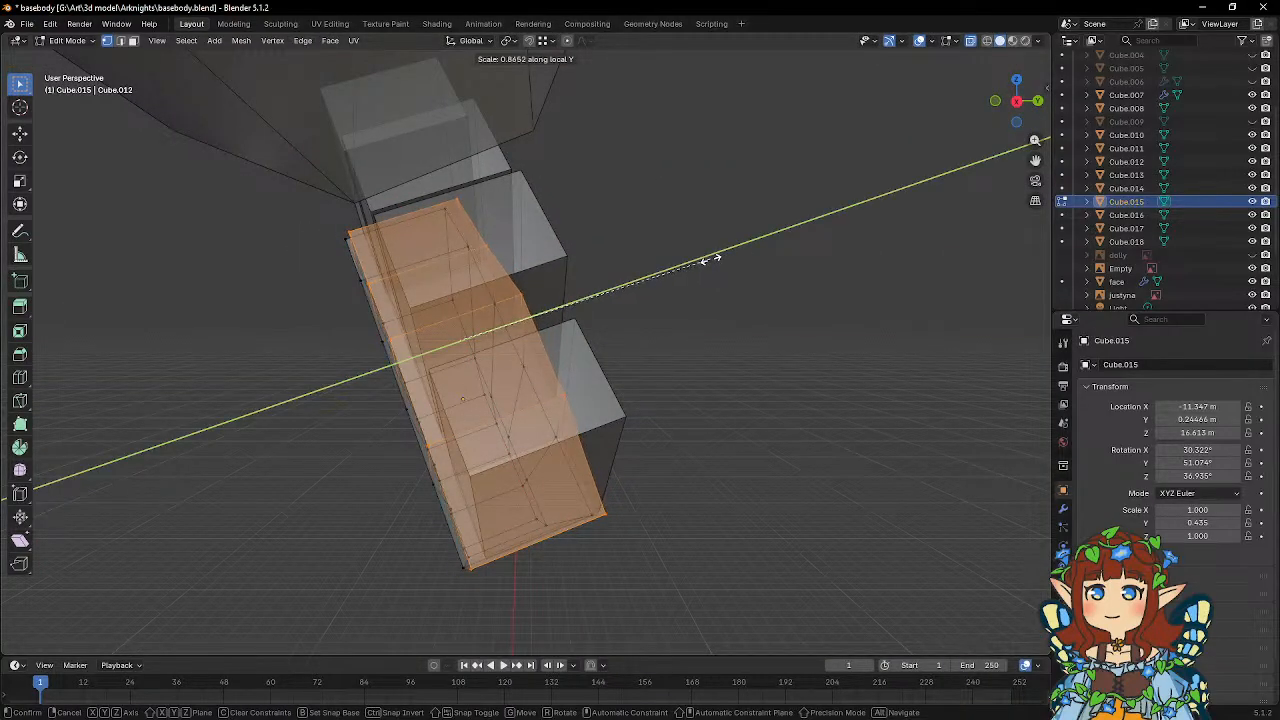
click(705, 260)
middle_drag(568, 271, 664, 264)
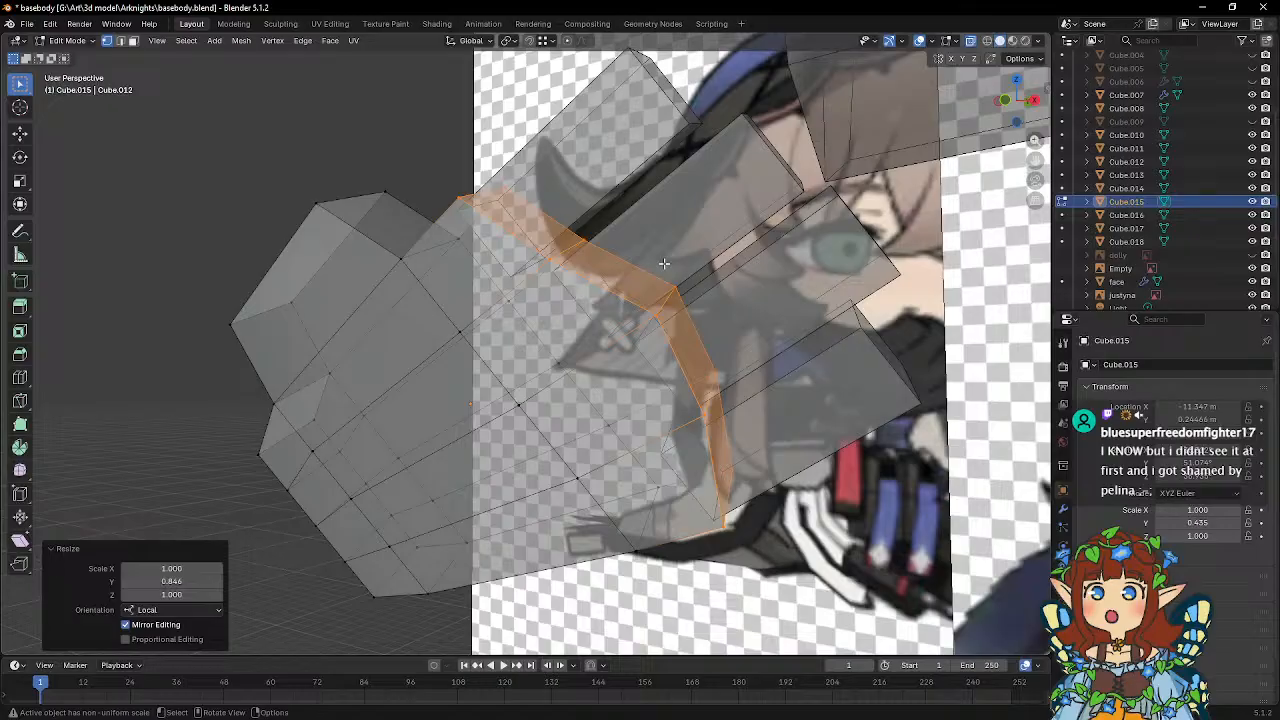
middle_drag(664, 263, 567, 287)
key(Tab)
key(Tab)
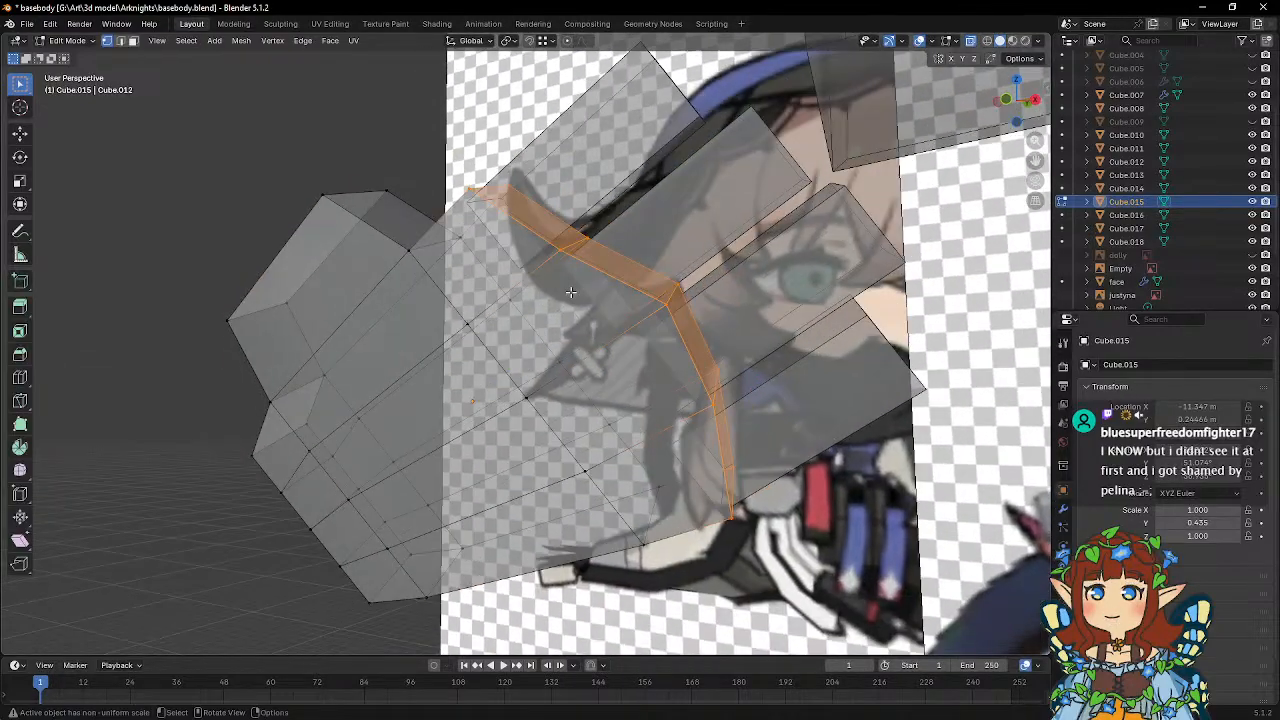
Bevel the palm's three lengthwise edges between the finger positions, on both faces, to a width of 0.0725 m.
click(121, 41)
key(alt+a)
middle_drag(570, 264, 568, 245)
middle_drag(553, 295, 721, 305)
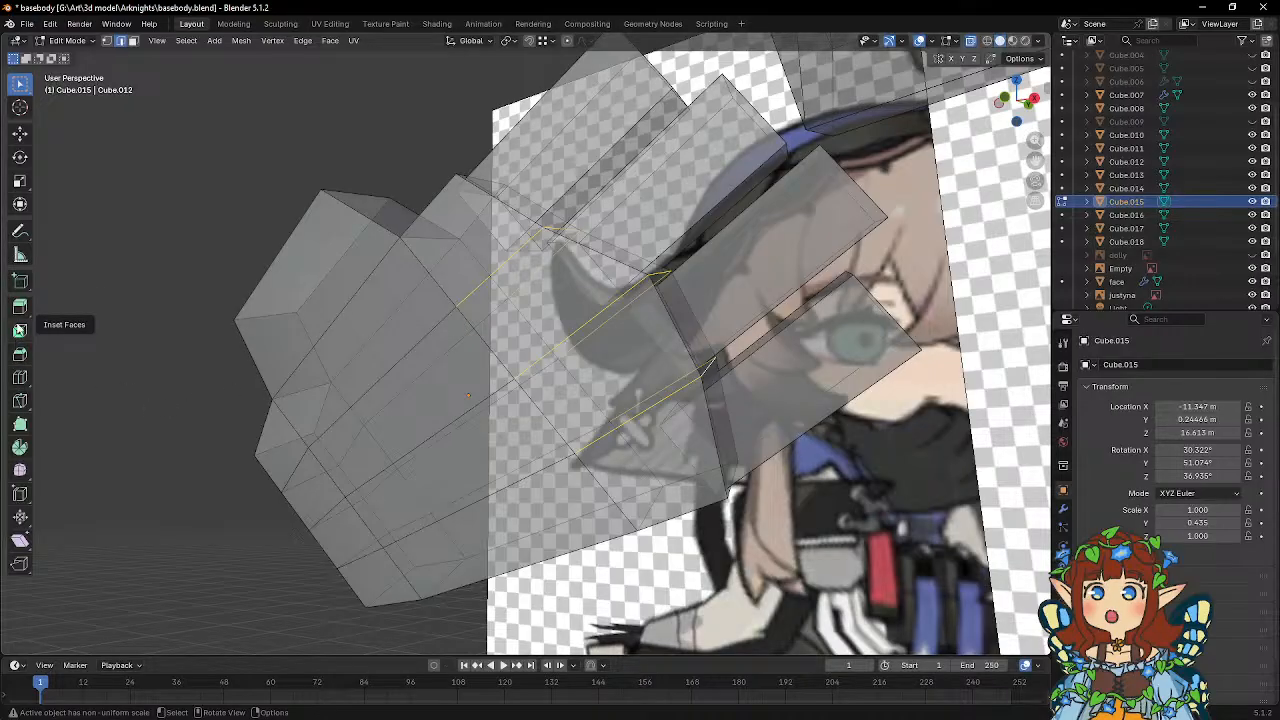
click(19, 353)
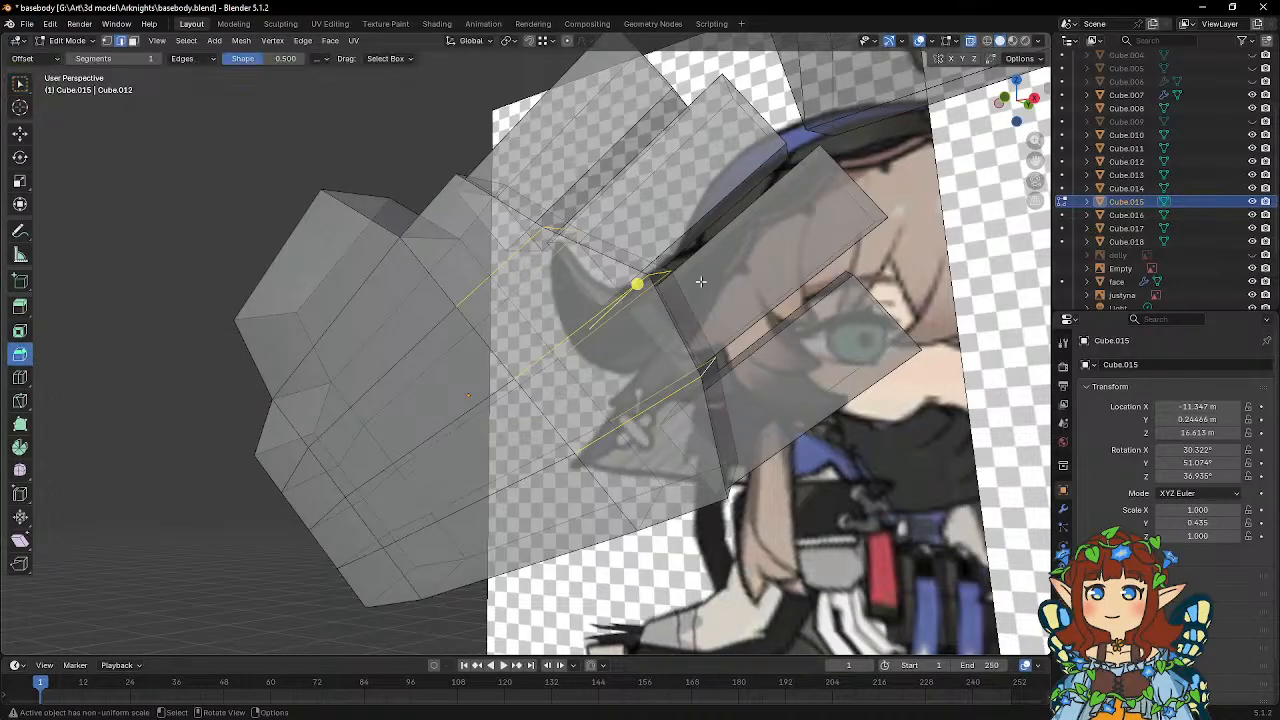
drag(636, 284, 654, 282)
middle_drag(650, 290, 638, 328)
click(20, 380)
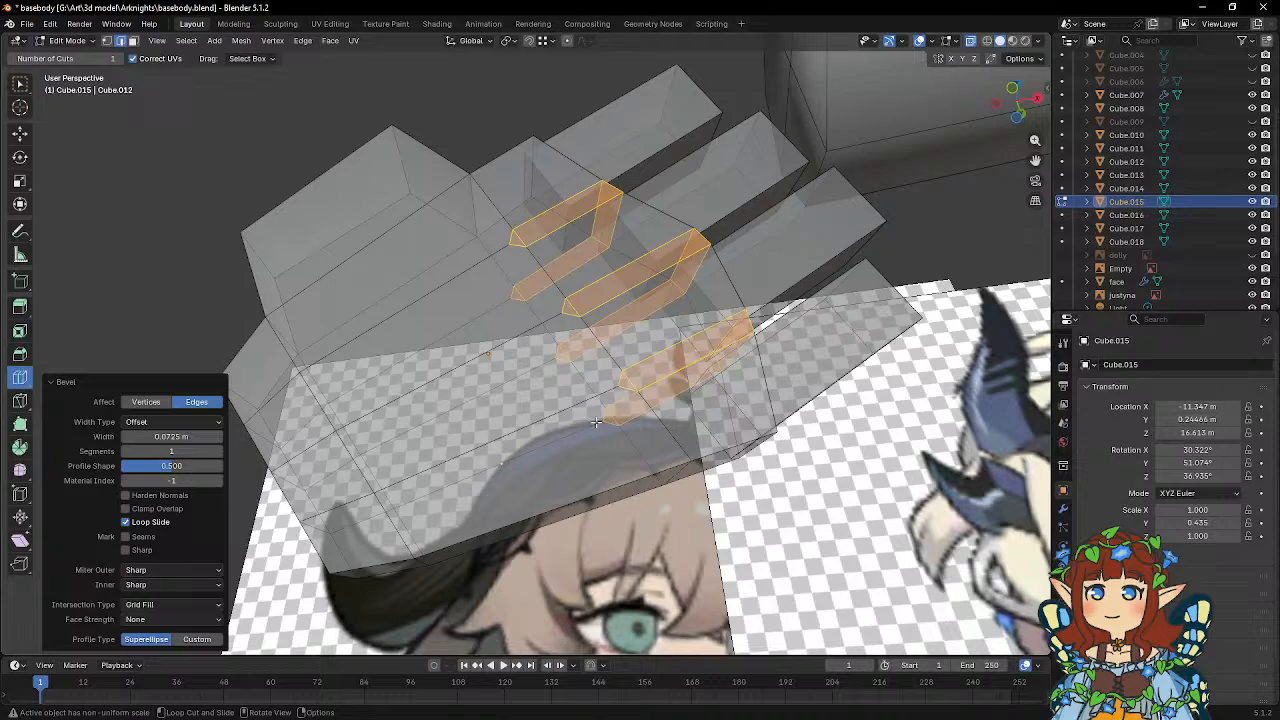
key(w)
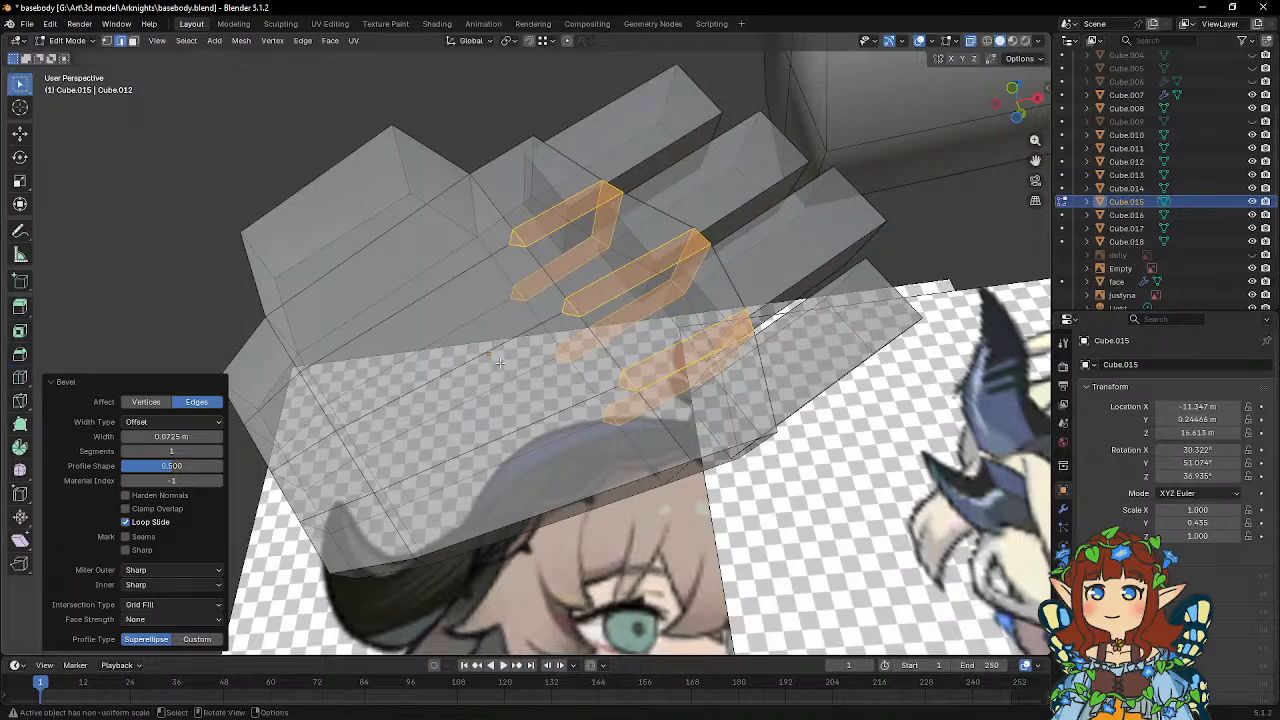
Merge the vertices at center at each of the three wrist-side bevel ends on the palm's near face.
mouse_move(446, 353)
middle_down()
mouse_move(429, 380)
mouse_move(420, 374)
mouse_move(444, 378)
middle_up()
key(1)
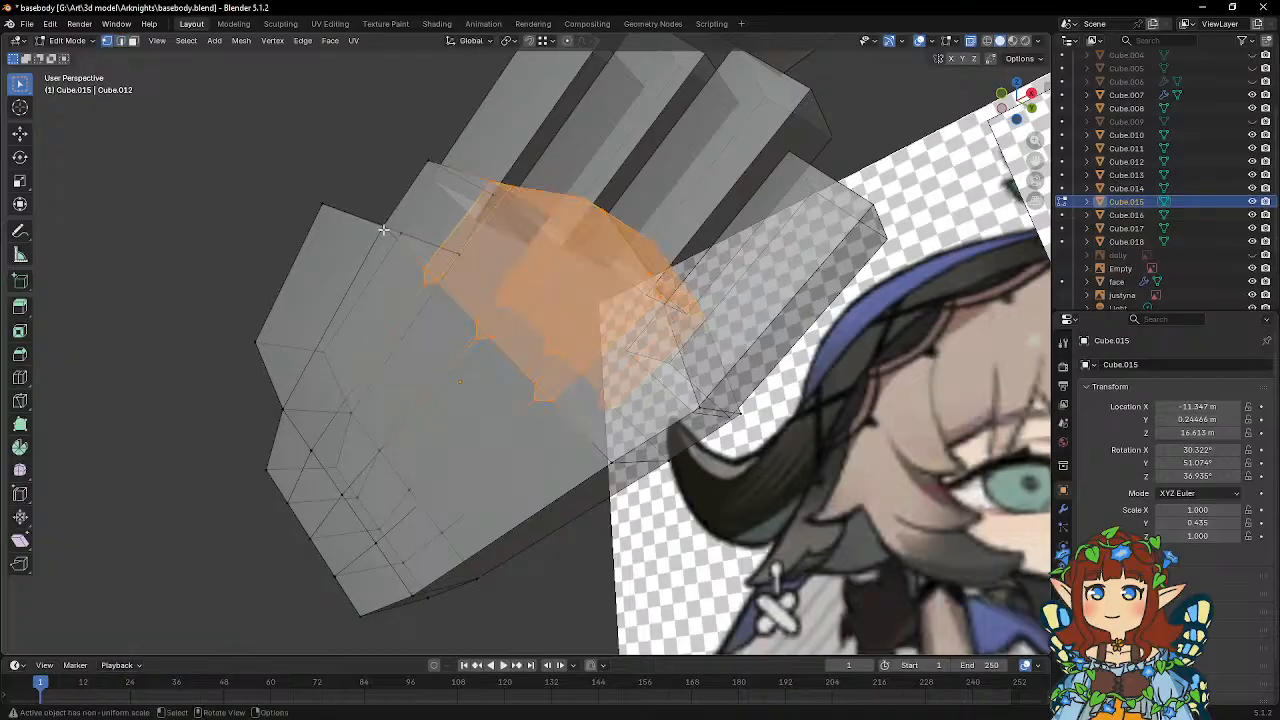
click(426, 268)
right_click(430, 283)
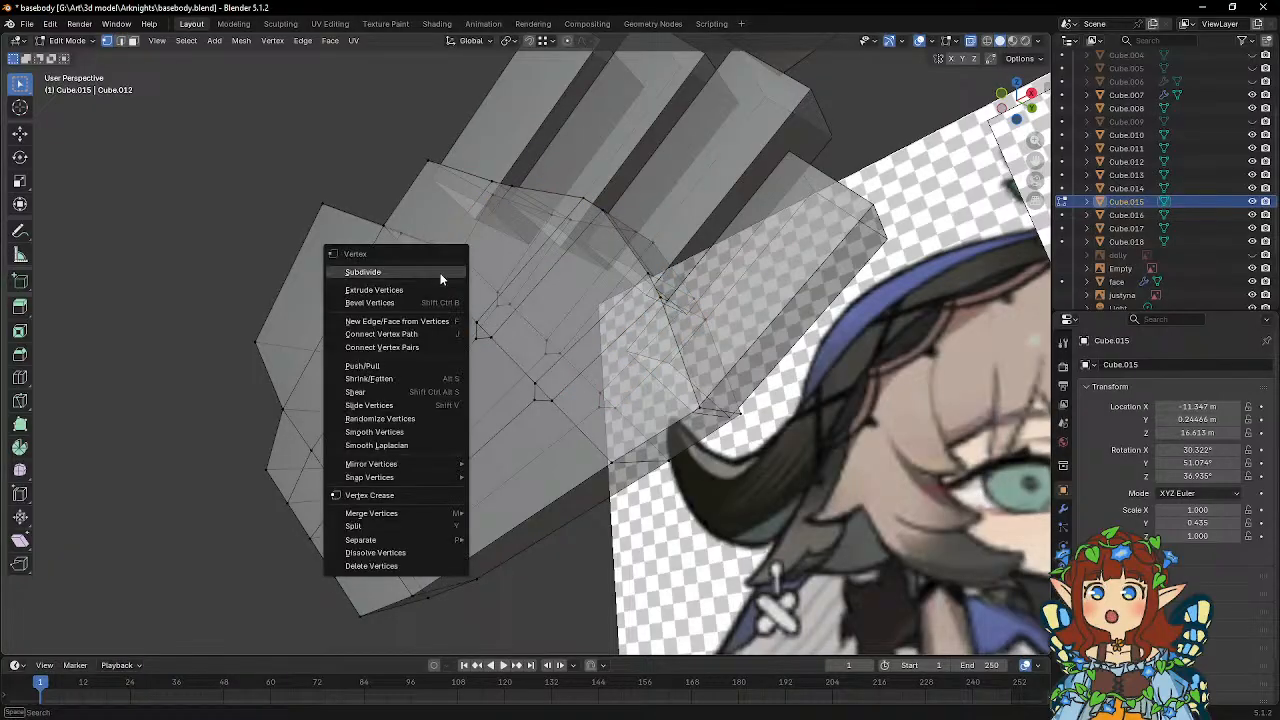
mouse_move(412, 516)
click(506, 515)
shift+click(483, 330)
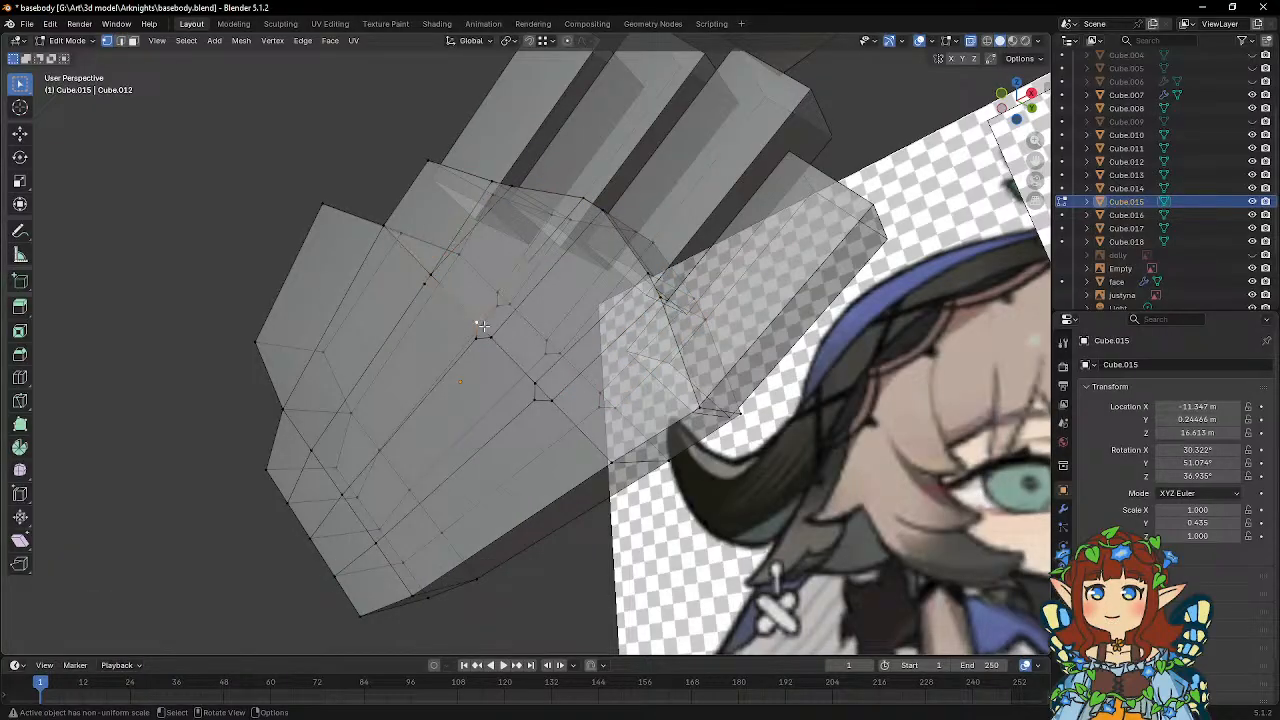
right_click(495, 338)
mouse_move(495, 338)
click(552, 342)
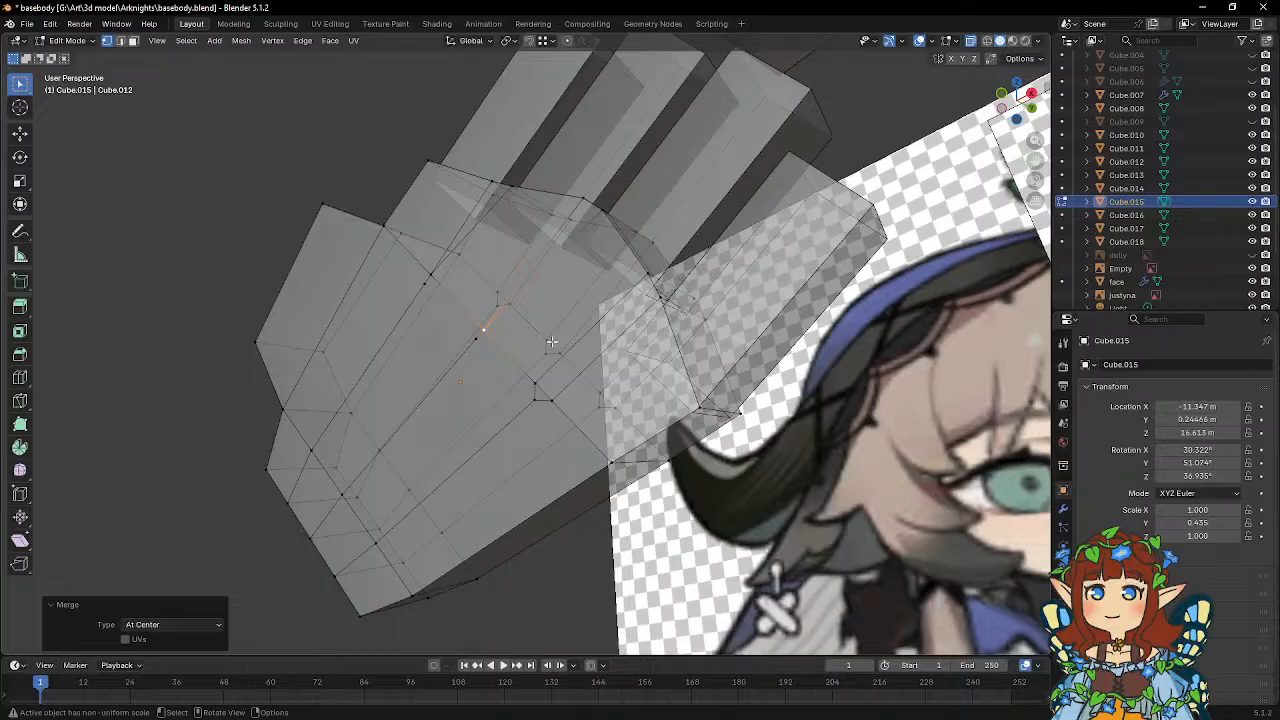
shift+click(536, 392)
right_click(555, 402)
mouse_move(555, 402)
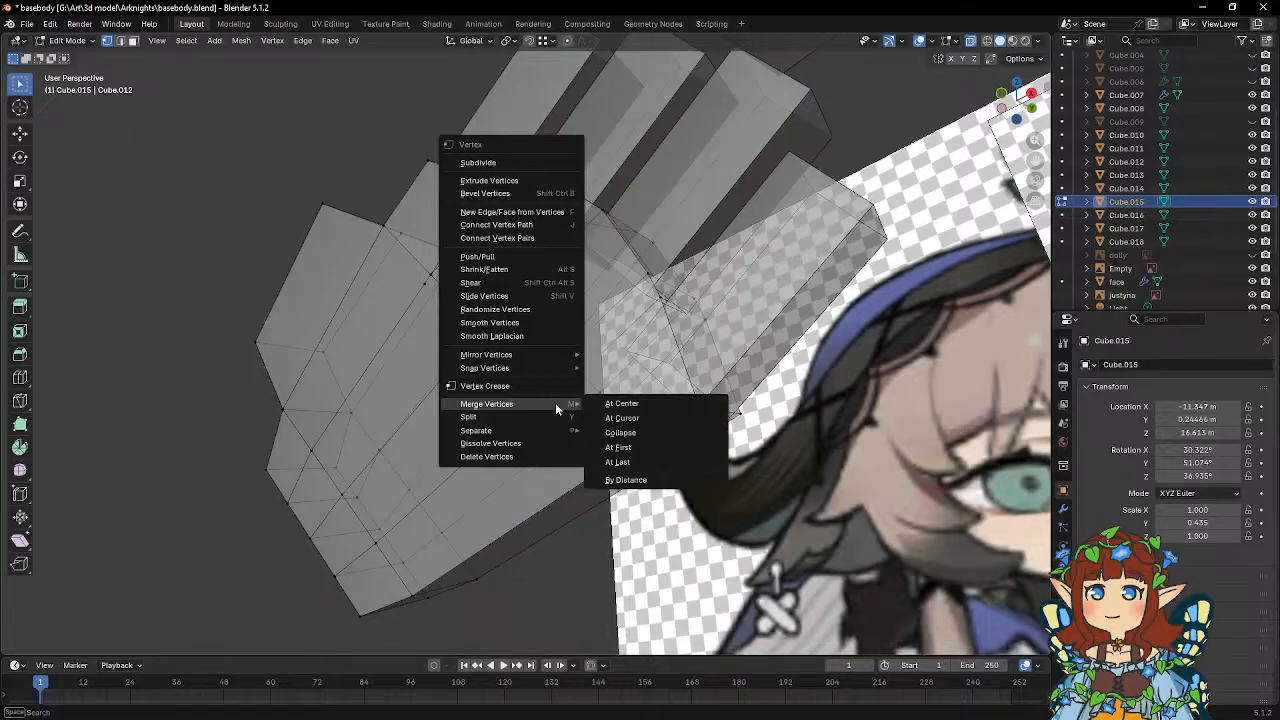
click(612, 404)
Merge the vertices at center at each of the three matching bevel ends on the palm's opposite face.
middle_drag(598, 390, 556, 347)
click(598, 372)
shift+click(614, 383)
right_click(613, 380)
mouse_move(613, 380)
click(667, 382)
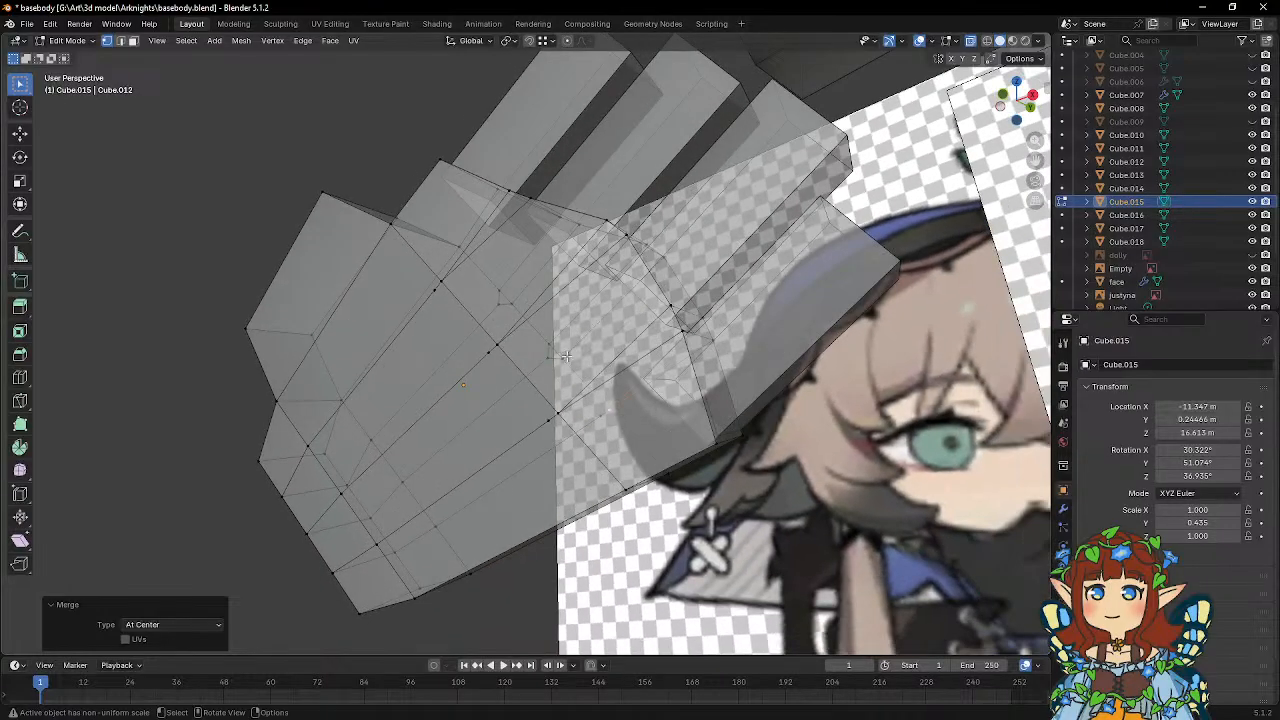
click(555, 347)
right_click(570, 357)
mouse_move(578, 362)
click(634, 360)
click(493, 288)
shift+click(520, 300)
right_click(520, 300)
mouse_move(520, 300)
click(640, 301)
With snapping enabled, move the leftover bevel-end vertices on the palm's near face onto their neighbouring merged vertices.
middle_drag(640, 301, 545, 305)
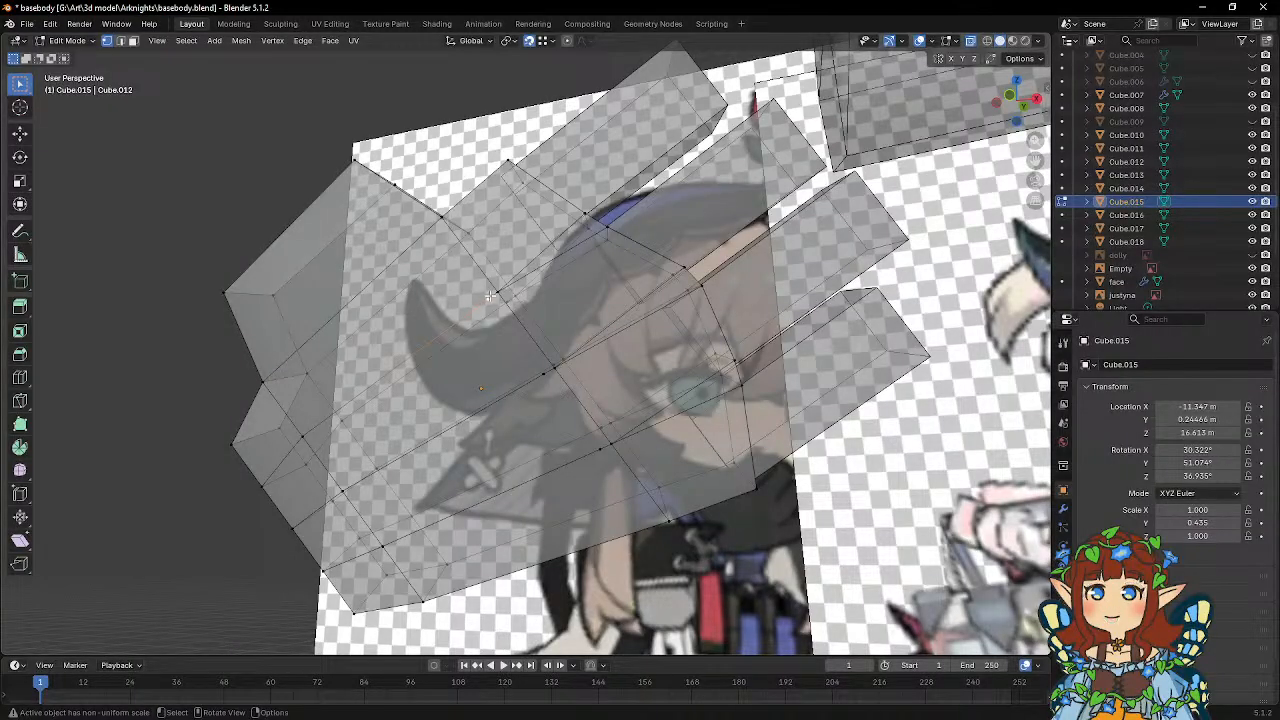
middle_drag(490, 296, 503, 298)
key(g)
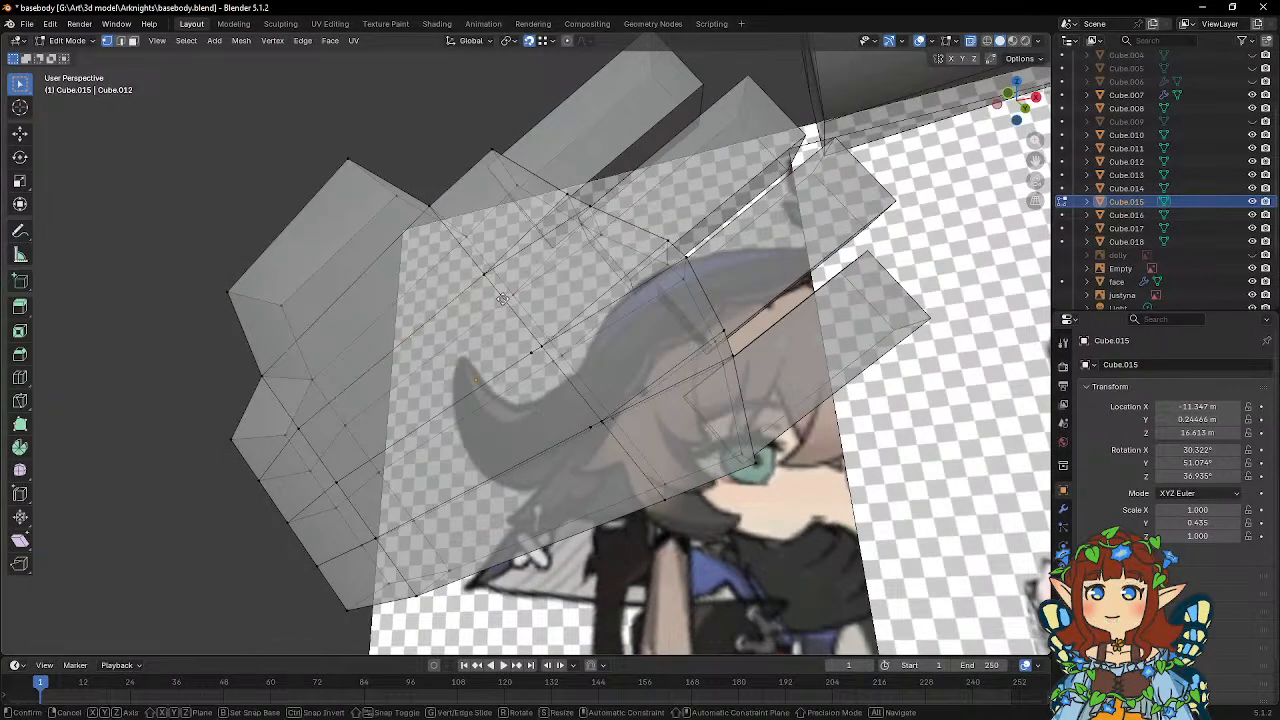
click(536, 330)
middle_drag(530, 357, 326, 367)
key(g)
click(554, 360)
click(559, 366)
key(g)
click(567, 355)
click(604, 409)
key(g)
click(613, 396)
click(20, 378)
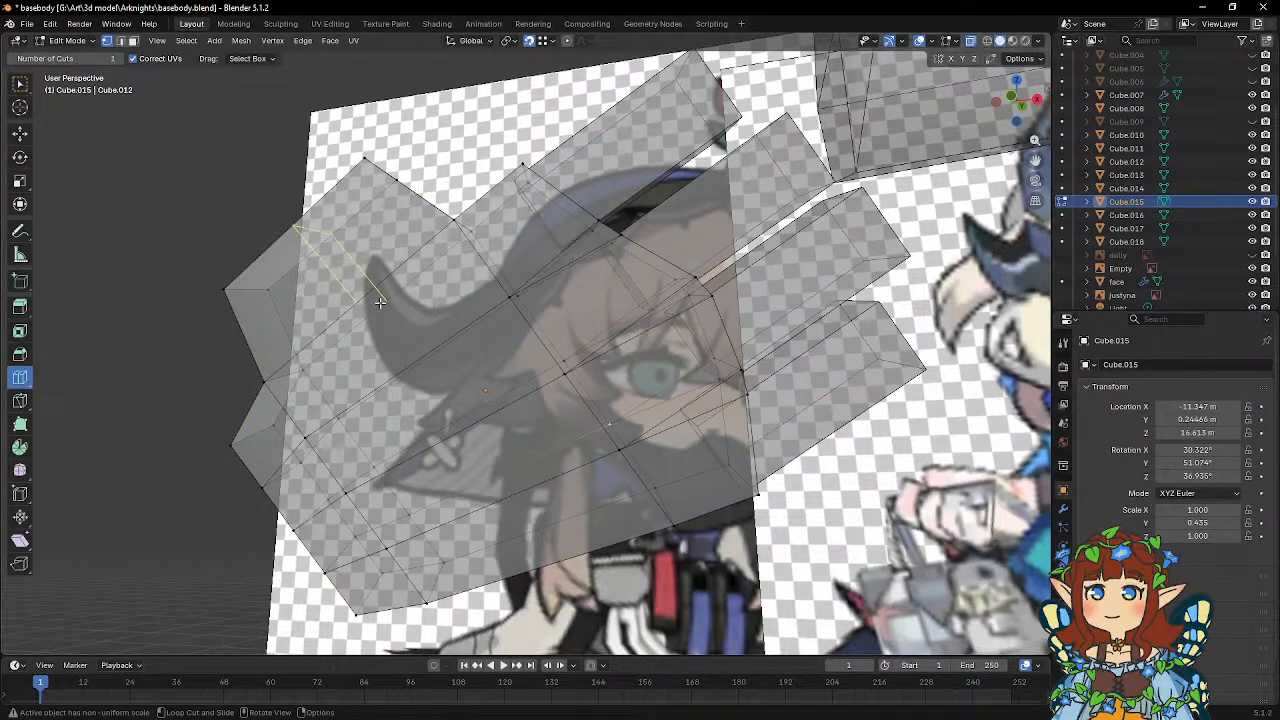
middle_drag(449, 385, 449, 323)
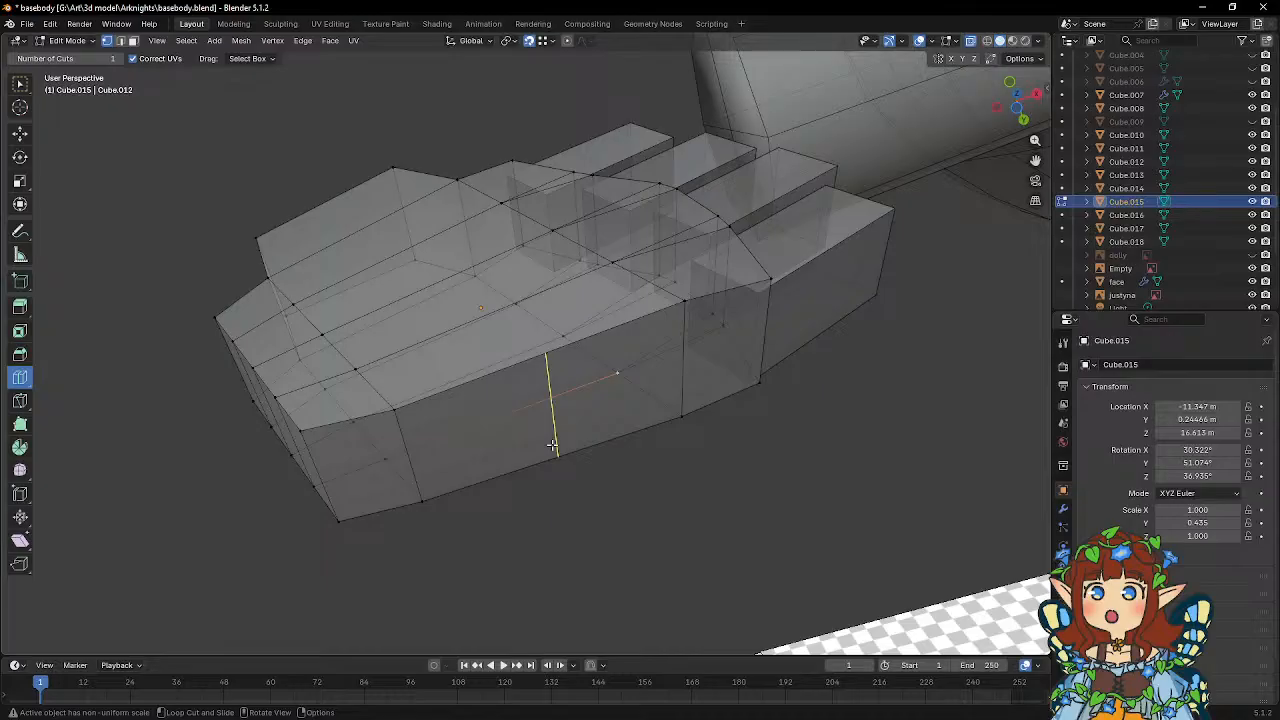
key(w)
middle_drag(552, 445, 567, 373)
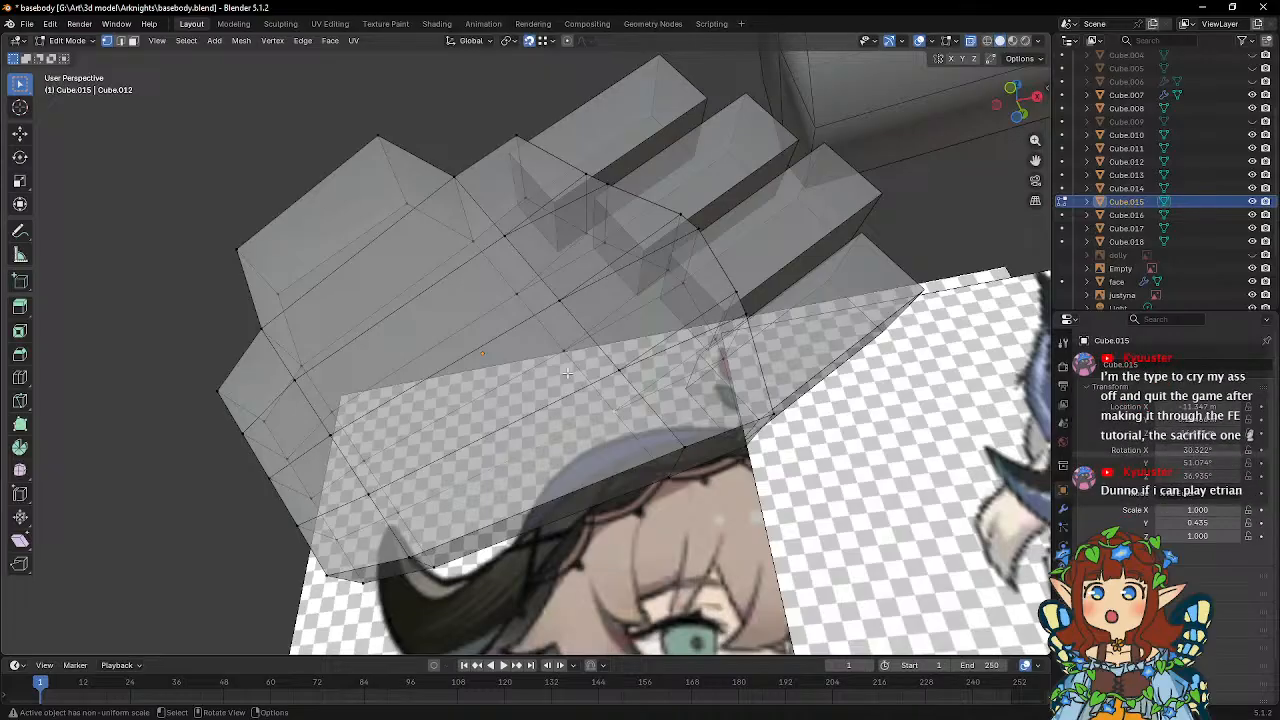
Snap the leftover bevel-end vertices on the palm's opposite face onto their neighbouring vertices.
middle_drag(585, 377, 615, 358)
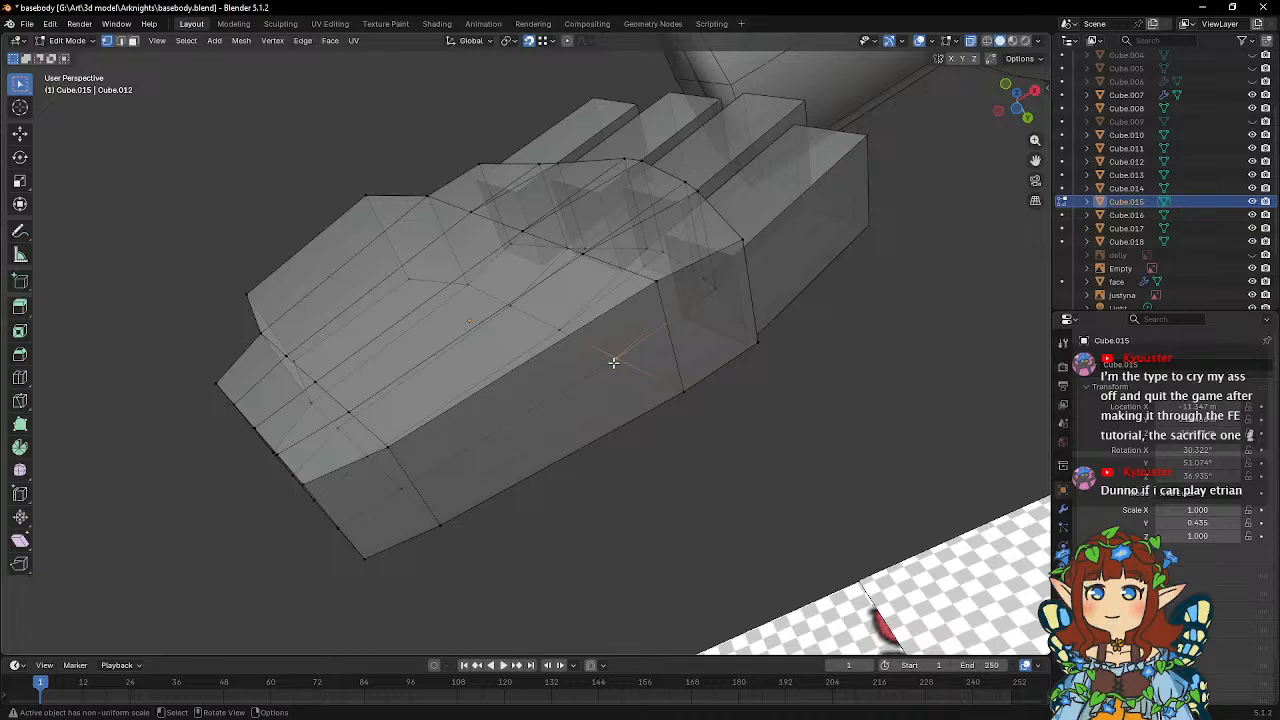
key(g)
click(615, 360)
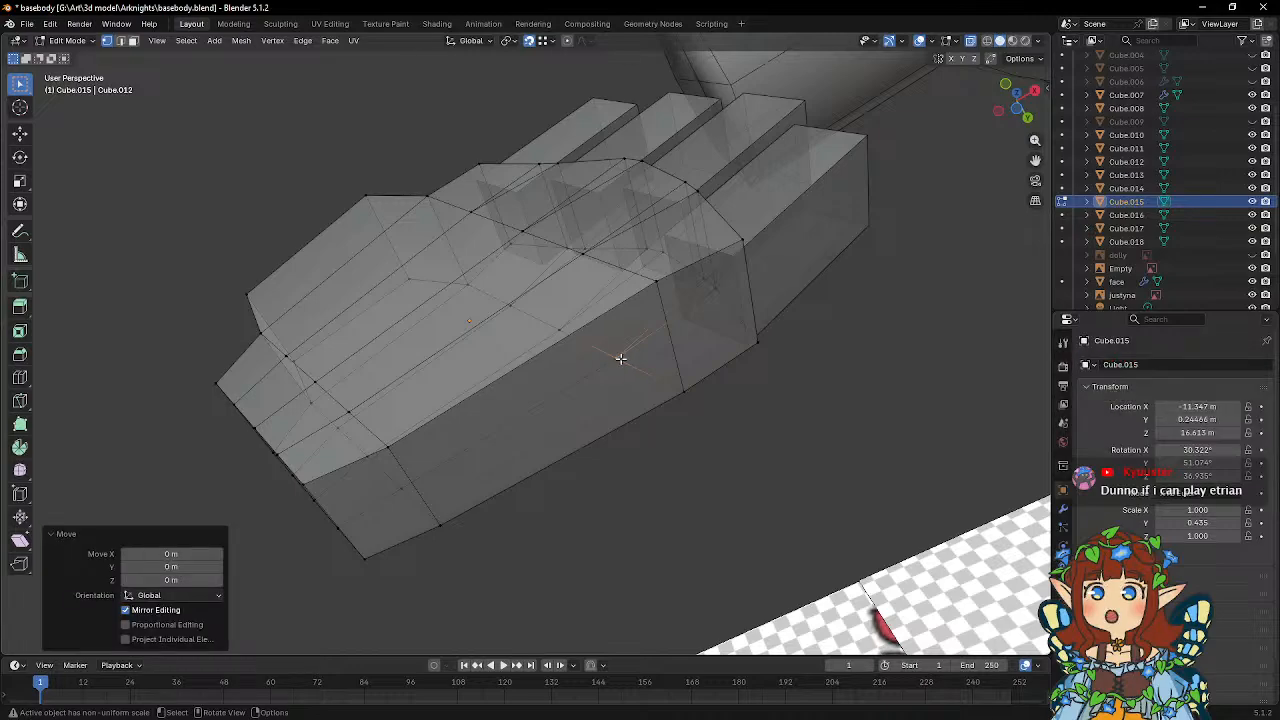
scroll(621, 358, up, 1)
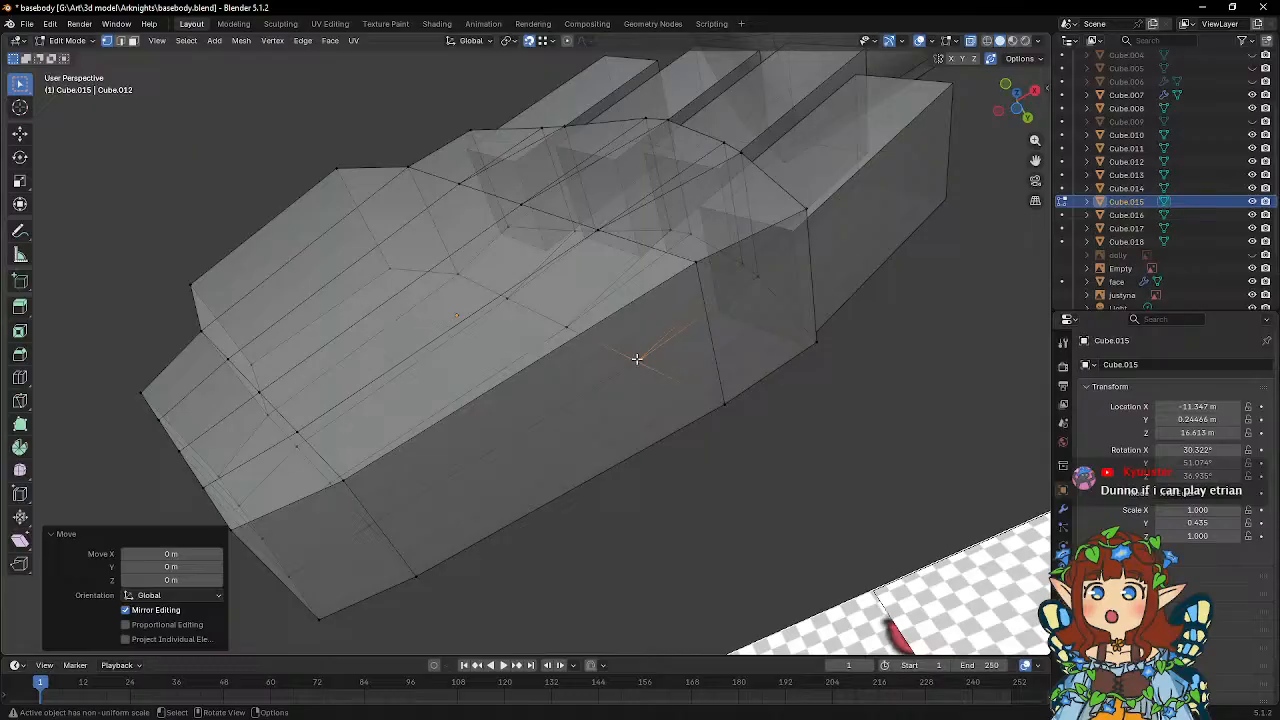
middle_drag(638, 358, 602, 280)
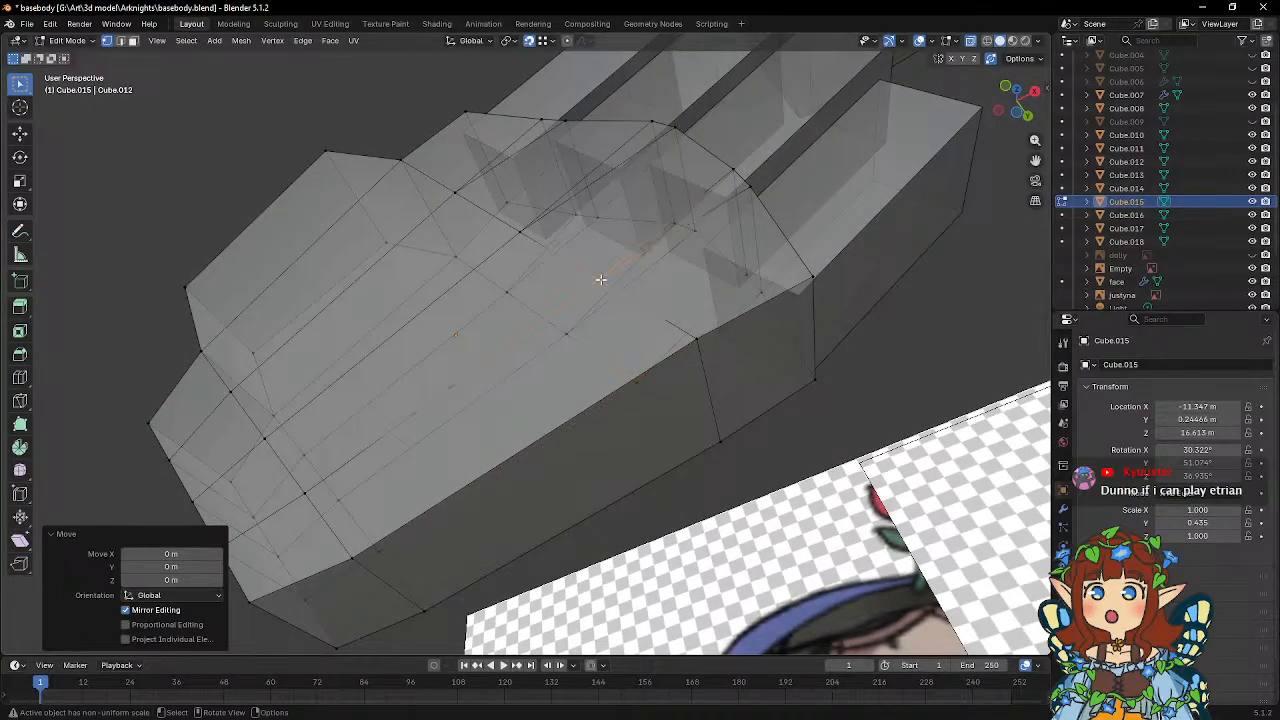
click(524, 232)
click(456, 196)
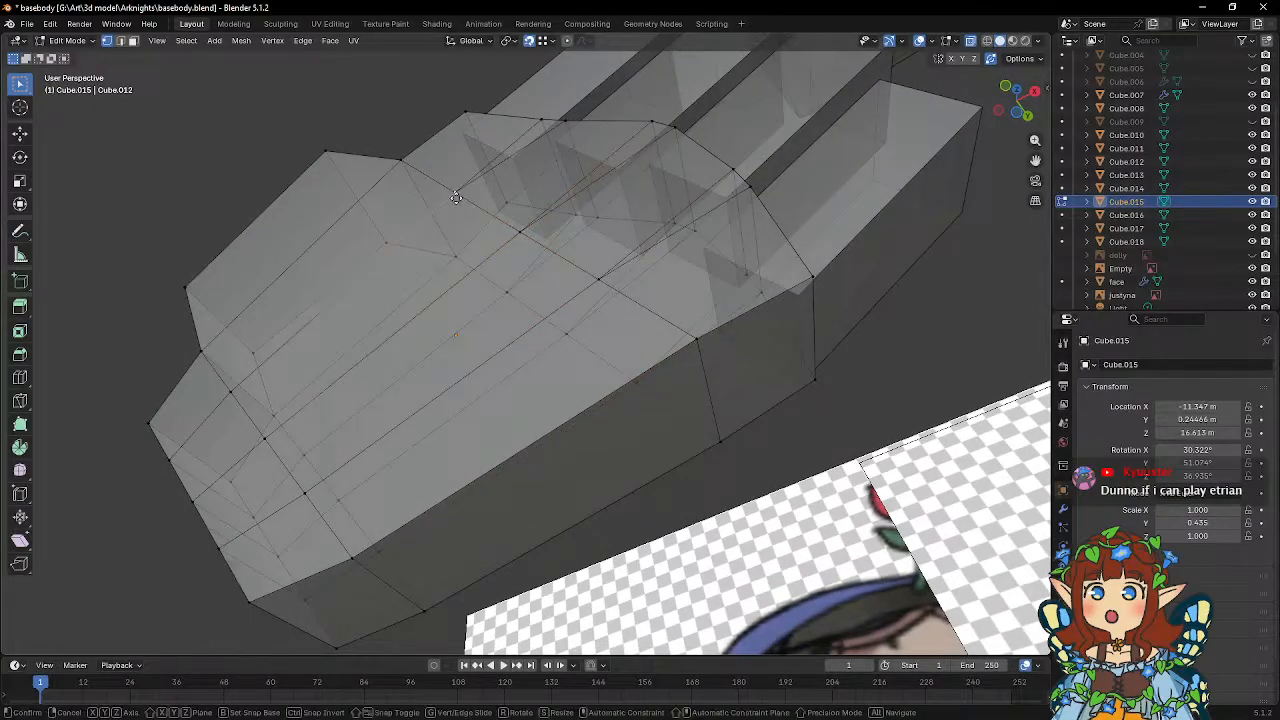
click(503, 296)
key(g)
click(507, 296)
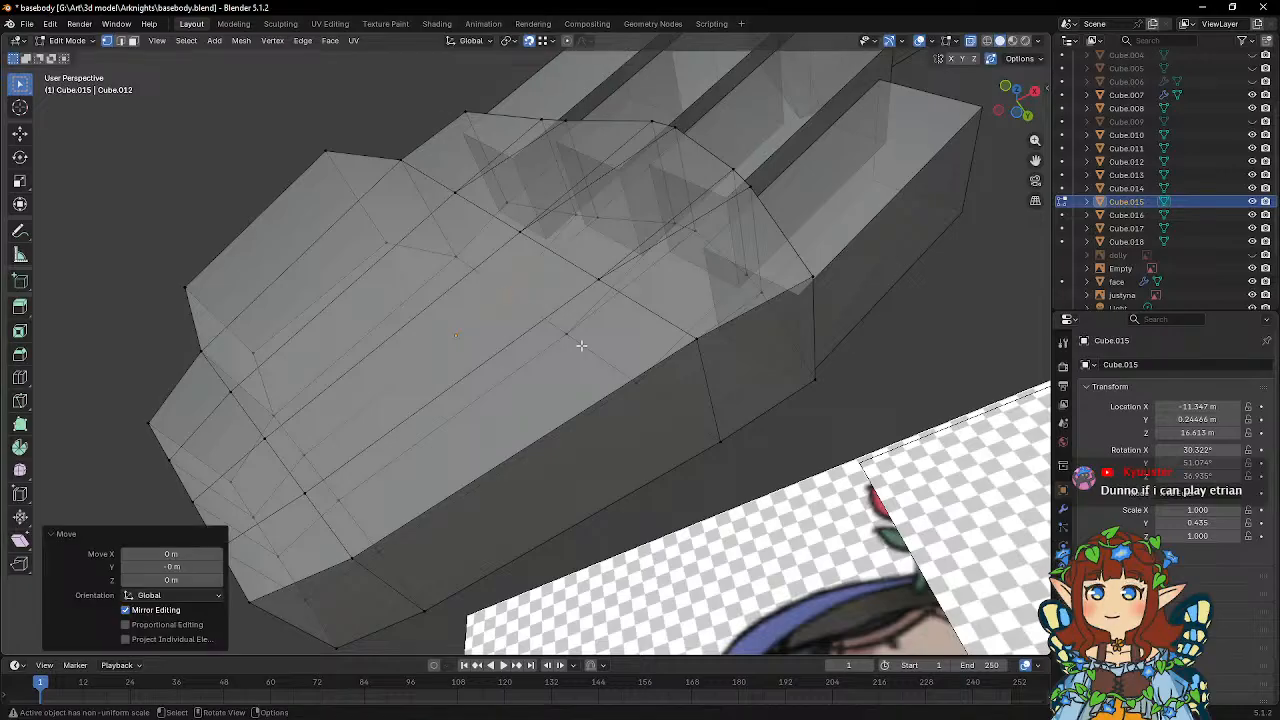
click(580, 346)
key(g)
click(568, 338)
click(629, 382)
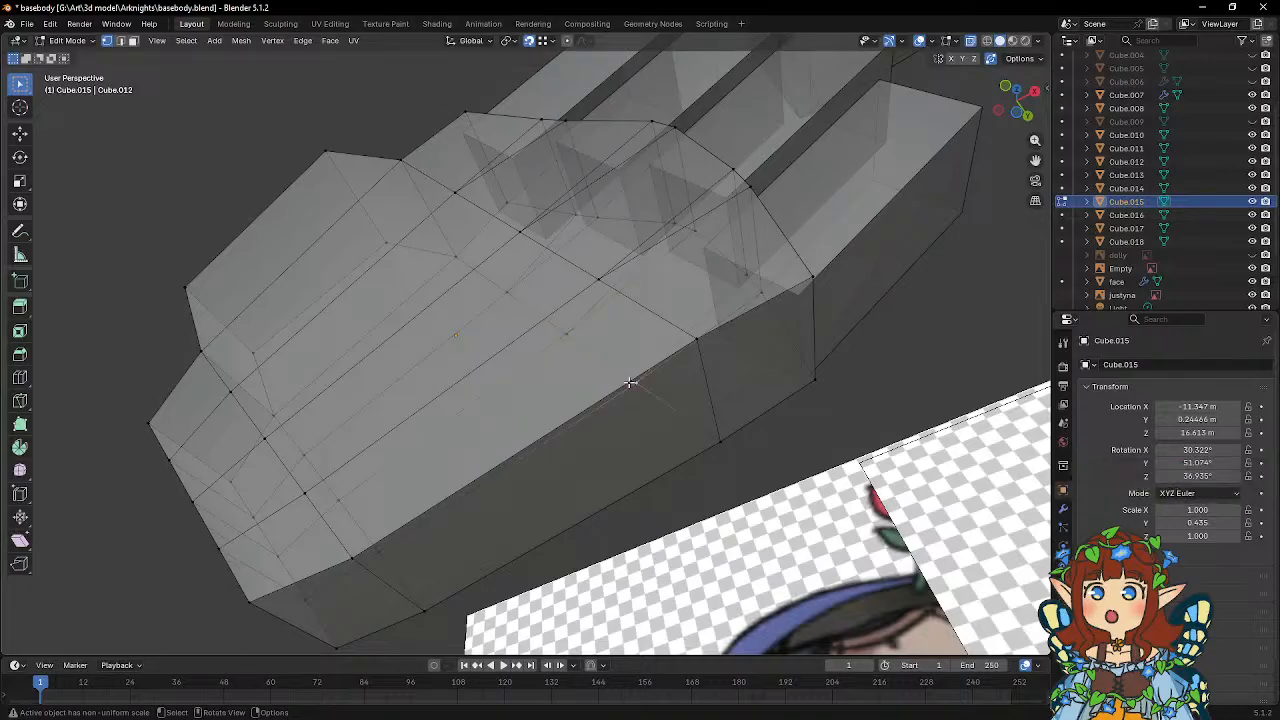
Add one centred loop cut across the palm and thumb base, between the wrist and the knuckle line.
middle_drag(581, 347, 593, 365)
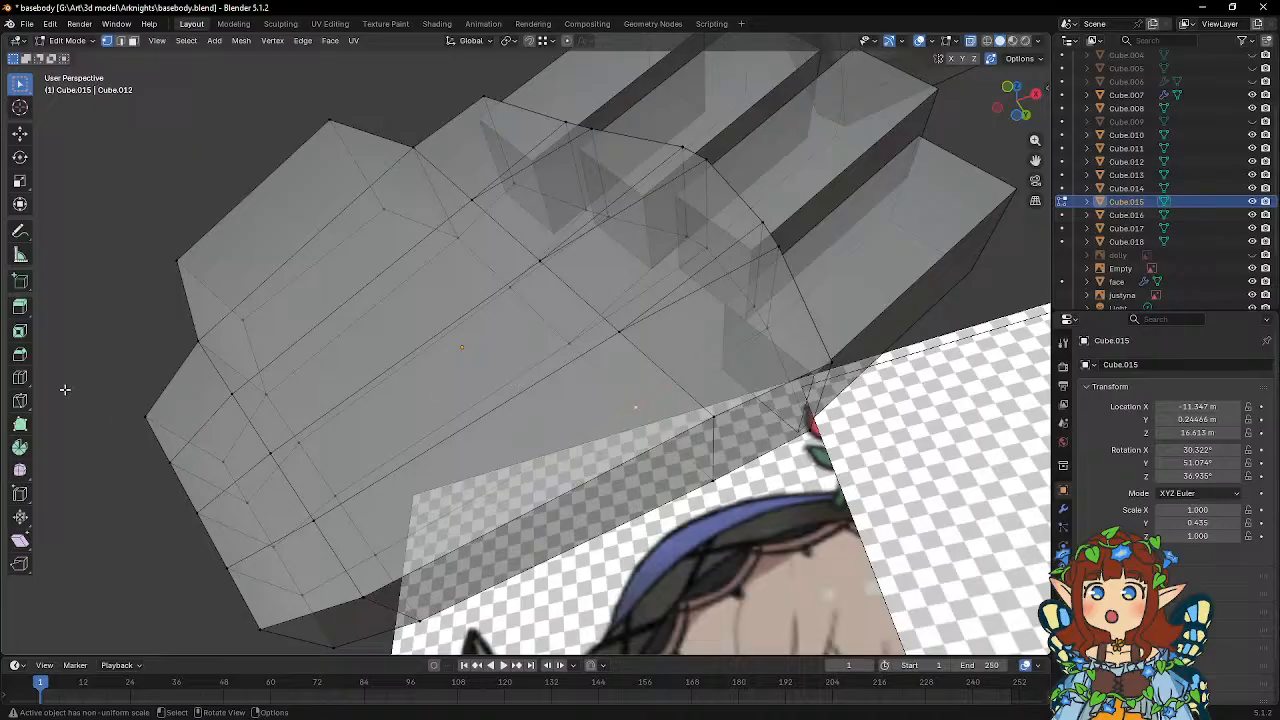
click(19, 377)
click(378, 318)
middle_drag(378, 318, 466, 317)
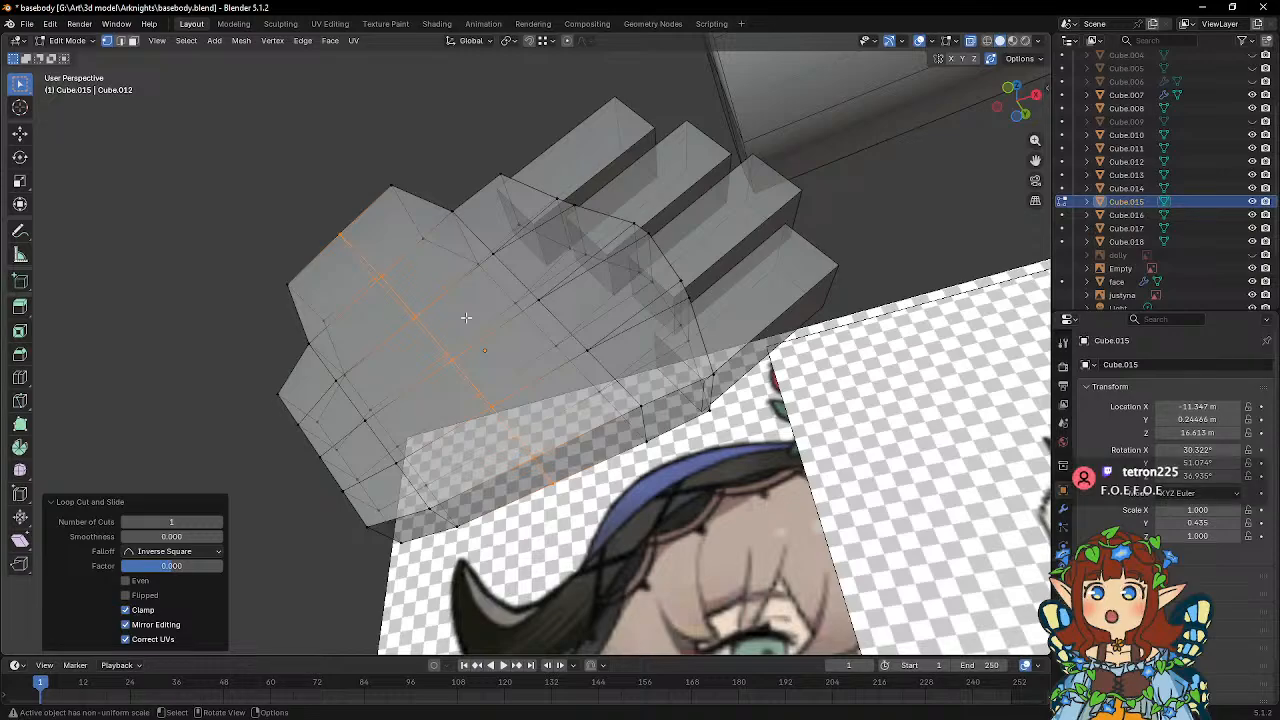
Open the second finger in Edit Mode and snap its base corners on the near face onto the palm's finger-end vertices.
scroll(466, 317, up, 2)
middle_drag(538, 325, 487, 416)
key(Tab)
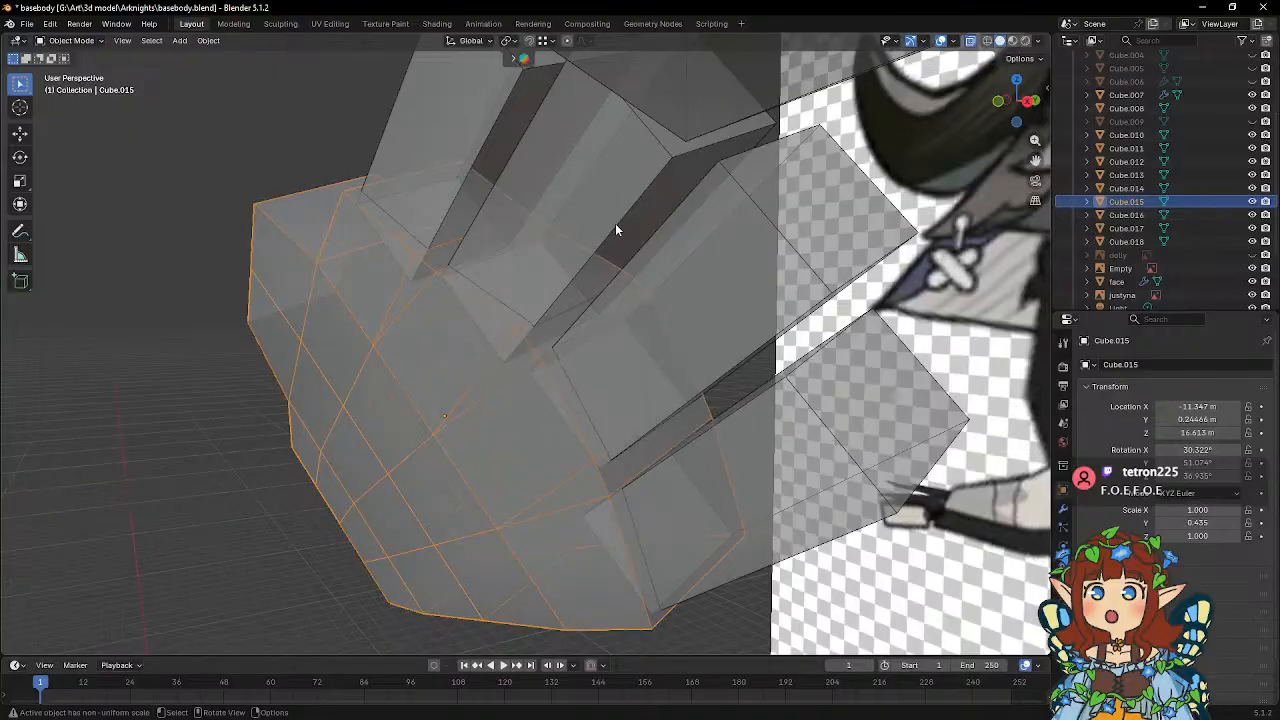
click(615, 223)
key(Tab)
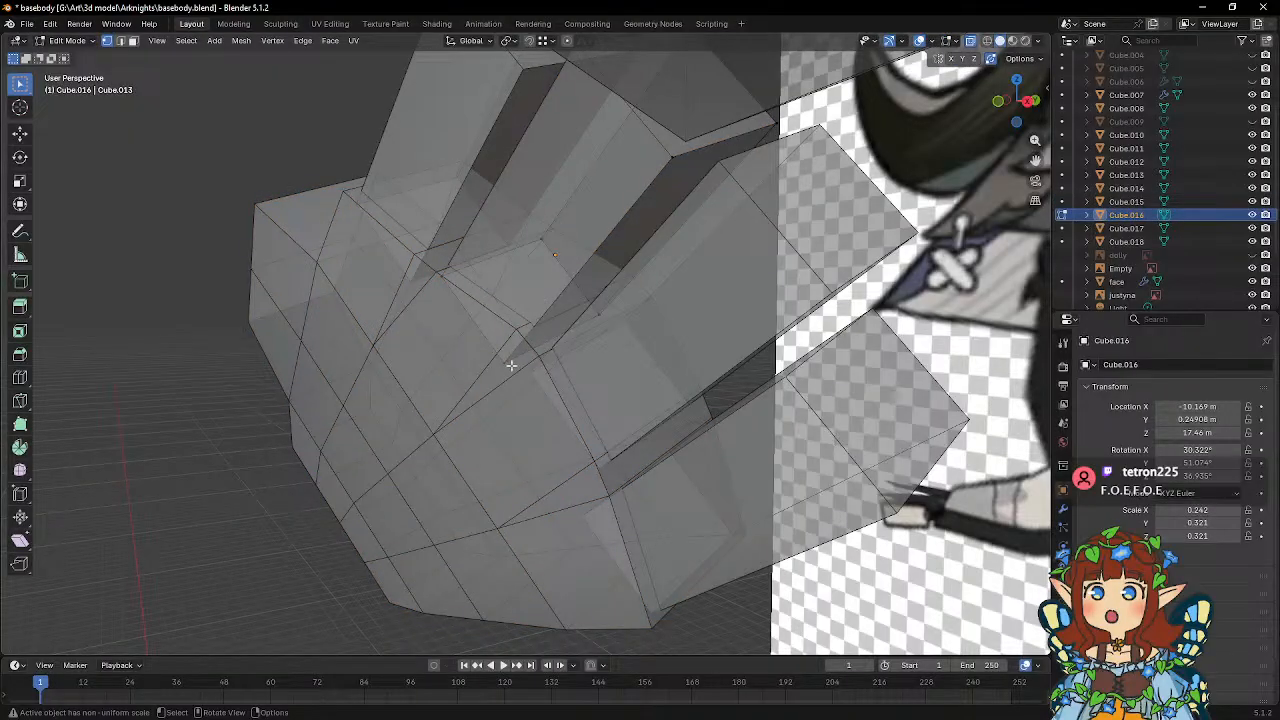
middle_drag(545, 323, 497, 357)
key(shift+Tab)
key(g)
click(538, 310)
click(469, 289)
key(g)
click(462, 280)
Snap the second finger's two base corners on the opposite face onto the palm's matching vertices.
key(g)
click(385, 332)
middle_drag(385, 332, 404, 348)
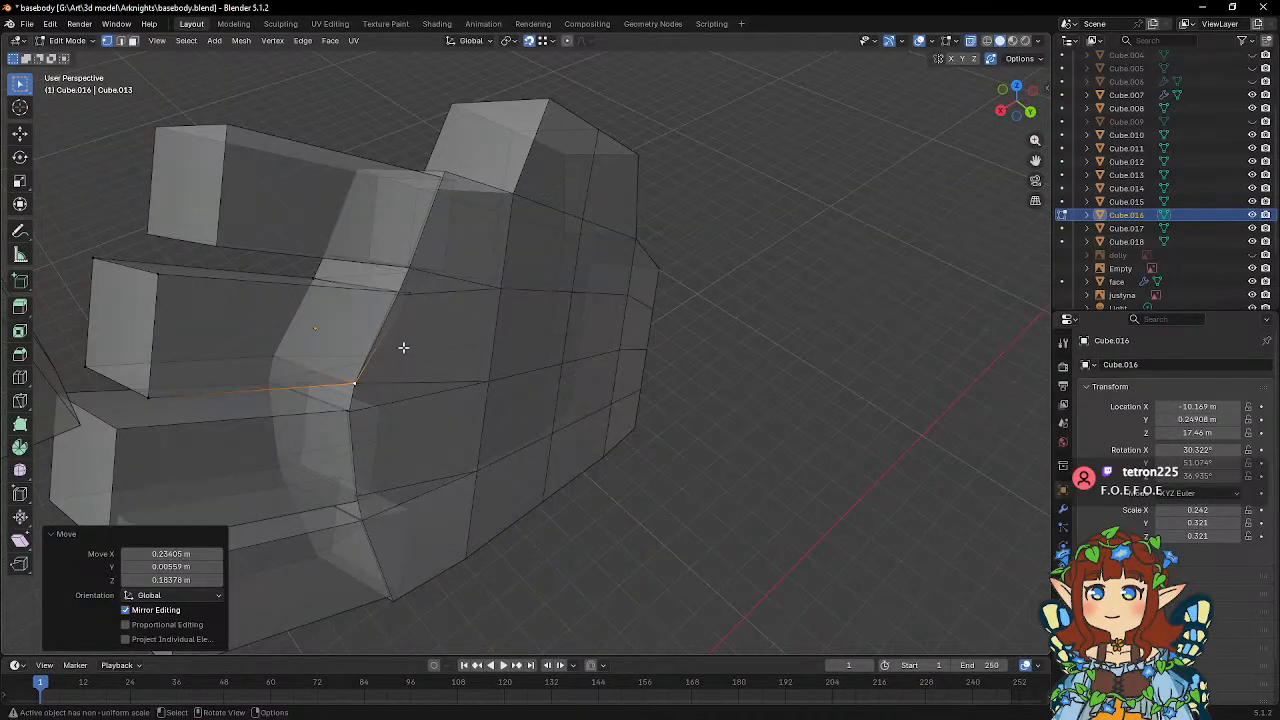
click(411, 297)
key(g)
click(396, 297)
middle_drag(431, 282, 794, 271)
Open the first finger, nearest the thumb, in Edit Mode and snap its near-face base corners onto the palm's vertices.
key(Tab)
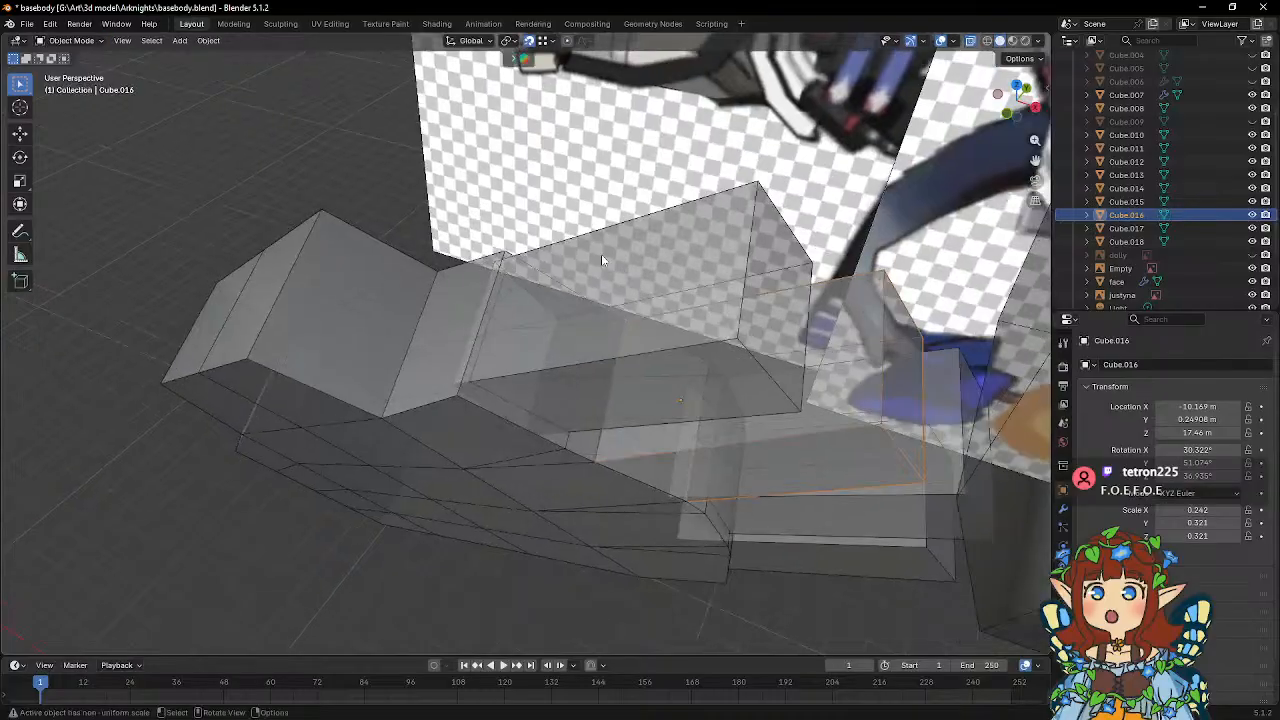
click(602, 257)
key(Tab)
middle_drag(558, 322, 574, 298)
middle_drag(482, 318, 423, 286)
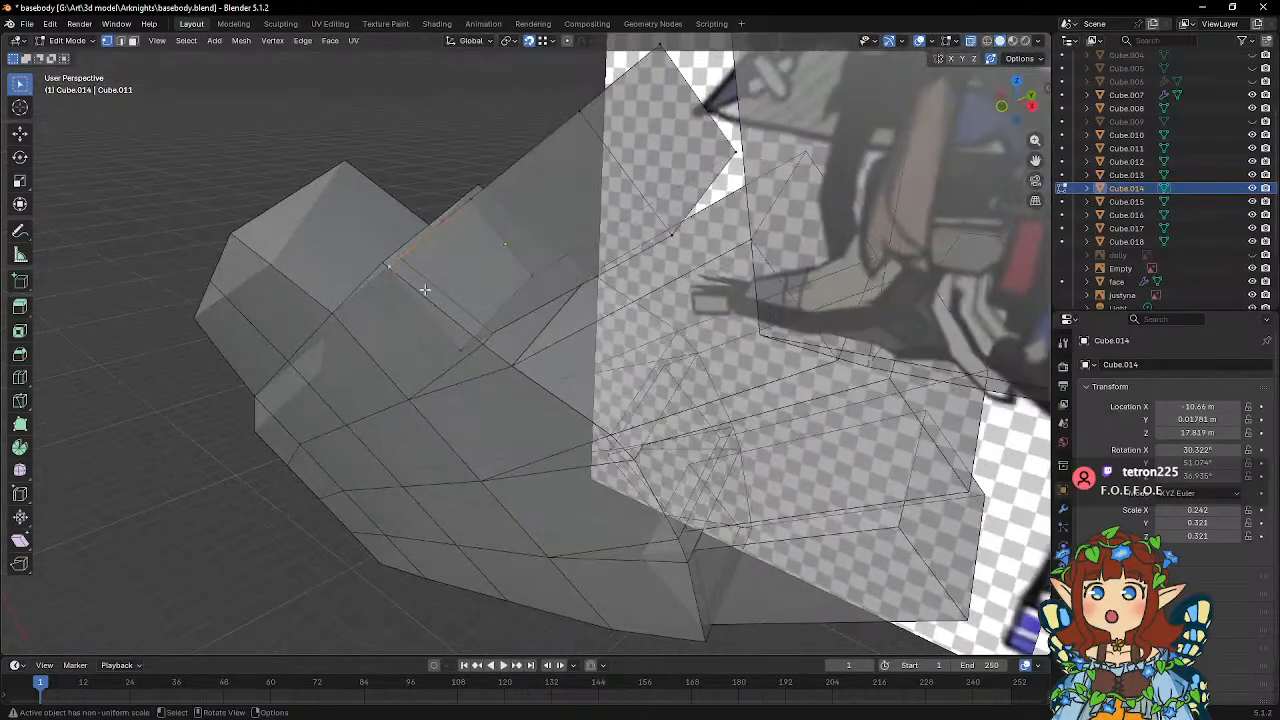
key(g)
click(389, 264)
click(461, 348)
key(g)
click(482, 346)
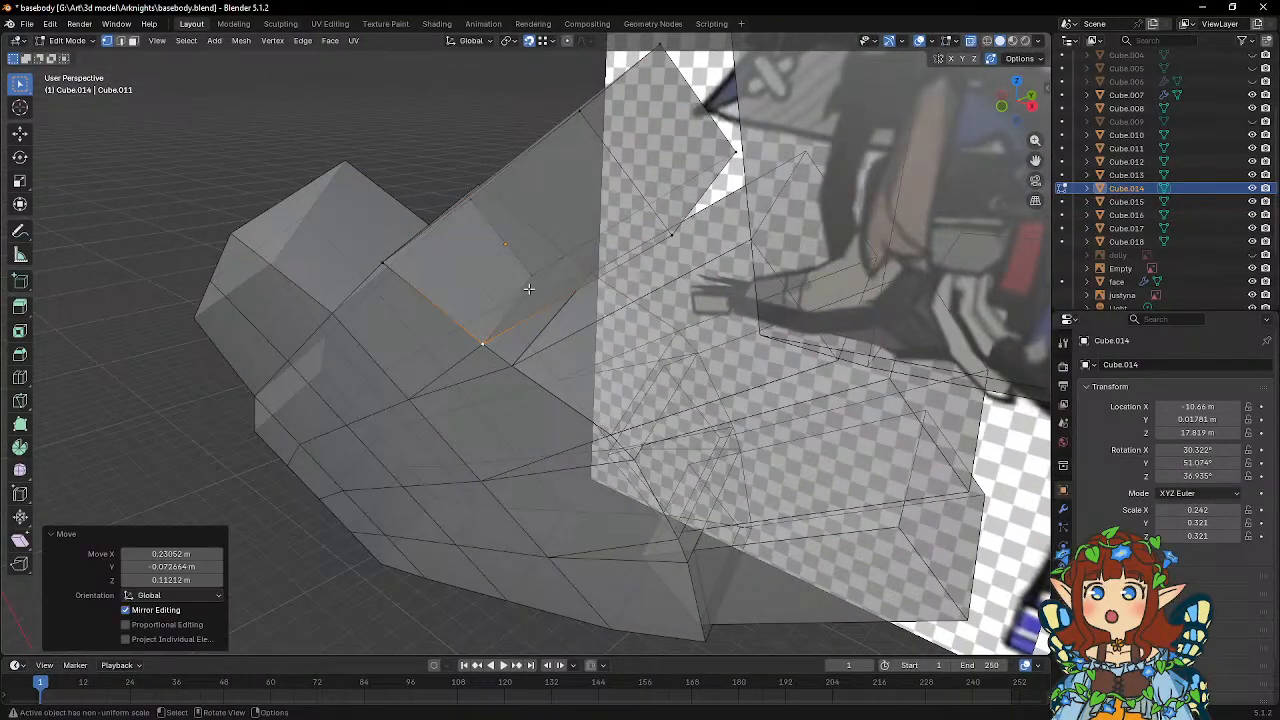
Snap the first finger's two remaining base corners onto the palm's vertices on the opposite face.
click(531, 280)
middle_drag(557, 278, 406, 316)
key(g)
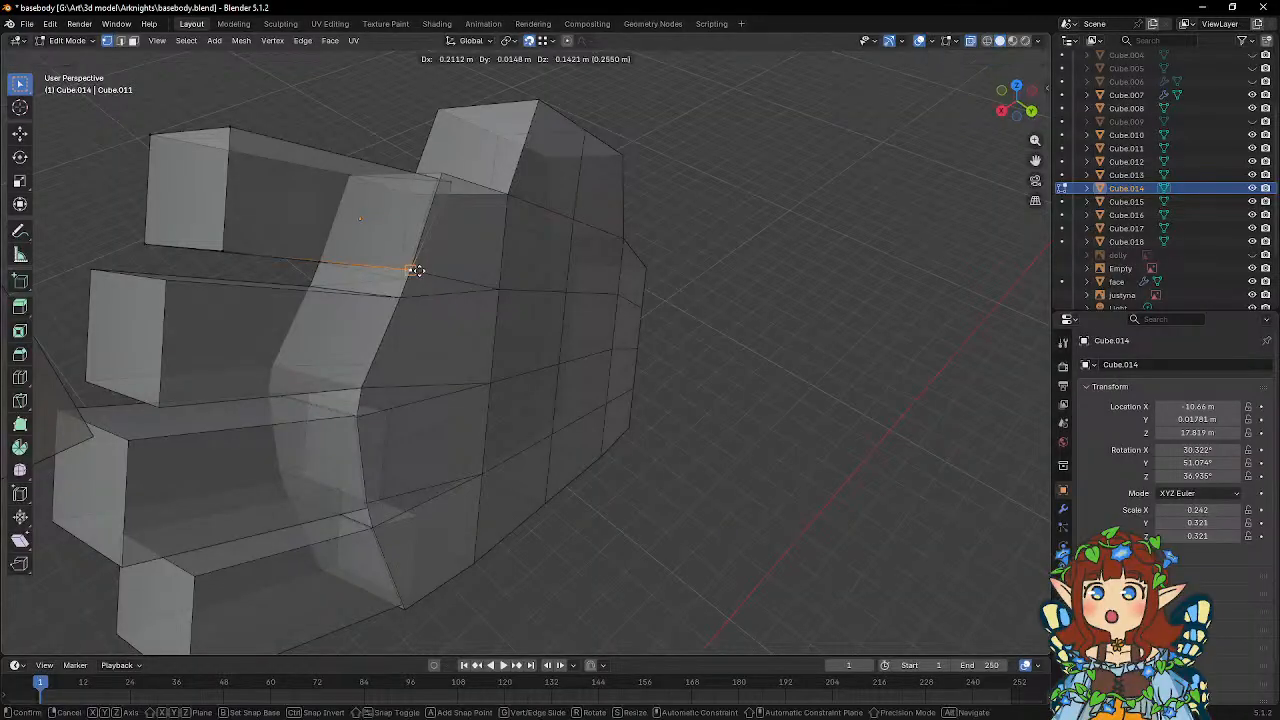
click(419, 271)
click(451, 186)
key(g)
click(440, 178)
middle_drag(438, 268, 622, 316)
Open the third finger in Edit Mode and snap its base corner vertices onto the palm's finger-end vertices.
key(Tab)
click(677, 299)
key(Tab)
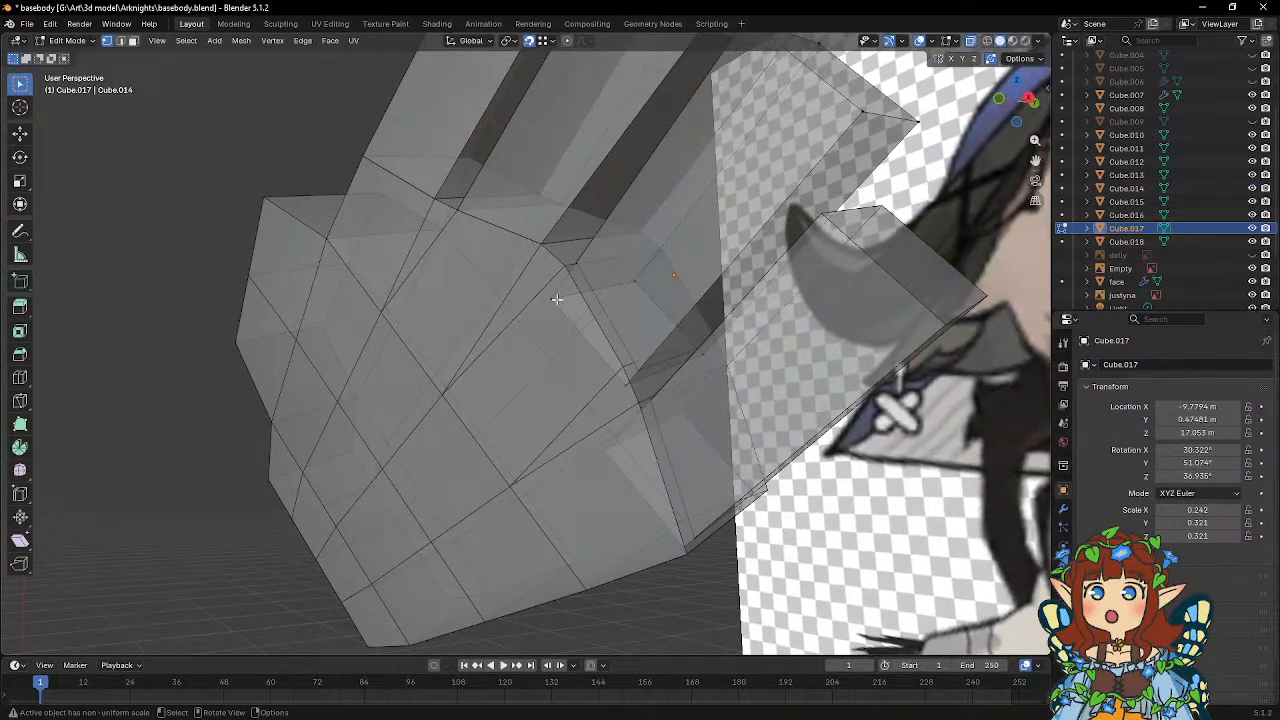
click(555, 299)
key(g)
click(566, 267)
click(626, 386)
key(g)
click(624, 369)
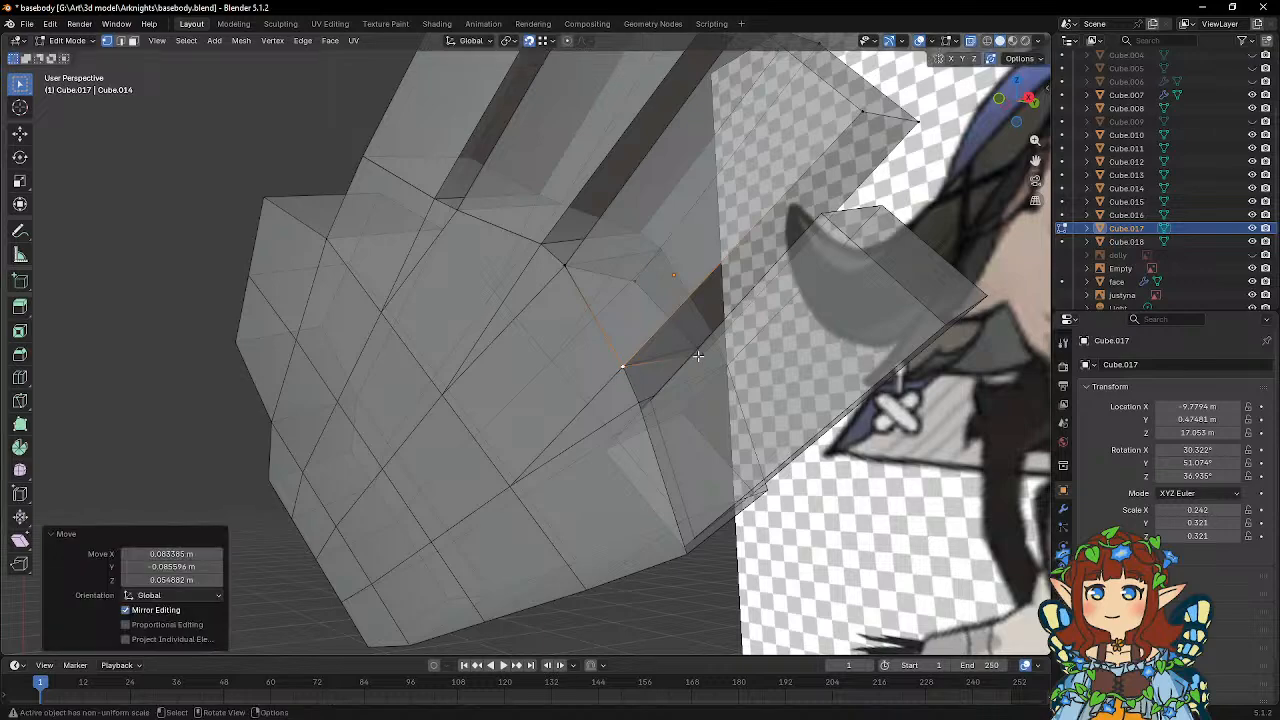
click(698, 357)
middle_drag(698, 357, 698, 362)
click(705, 365)
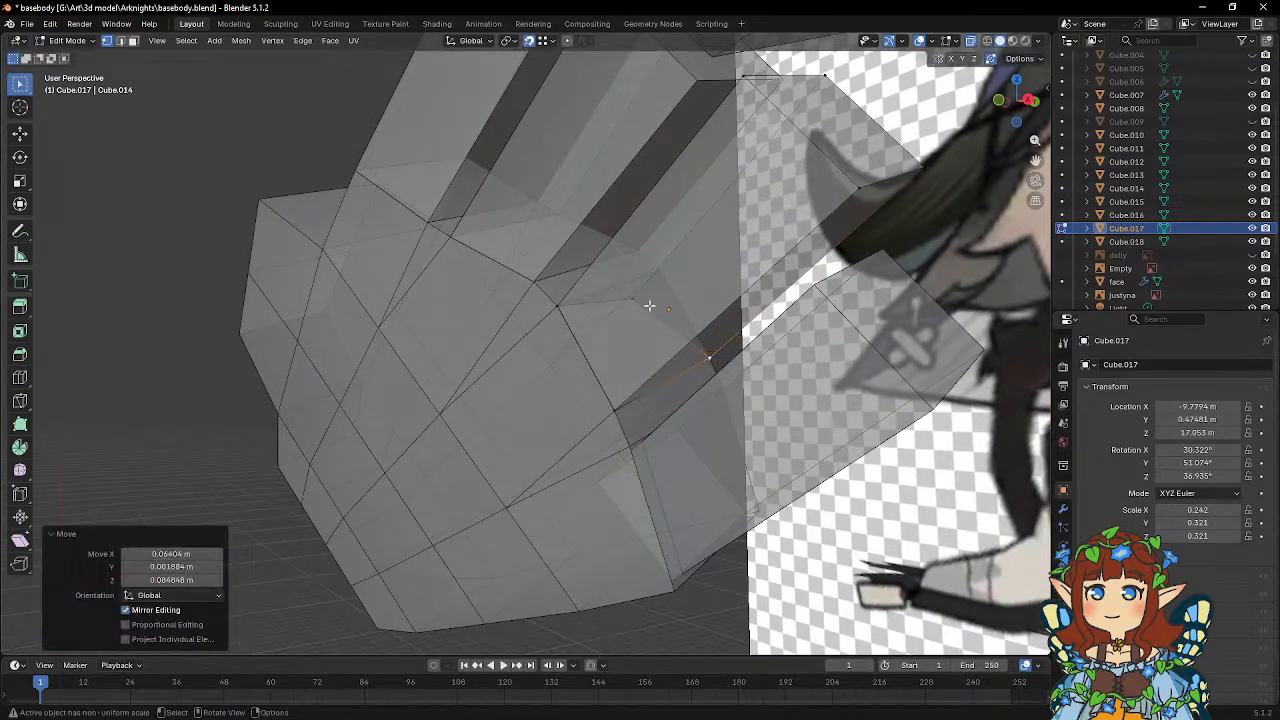
Open the fourth finger in Edit Mode and snap its two near-face base corners onto the palm's matching vertices.
key(Tab)
click(703, 477)
key(Tab)
middle_drag(703, 477, 687, 407)
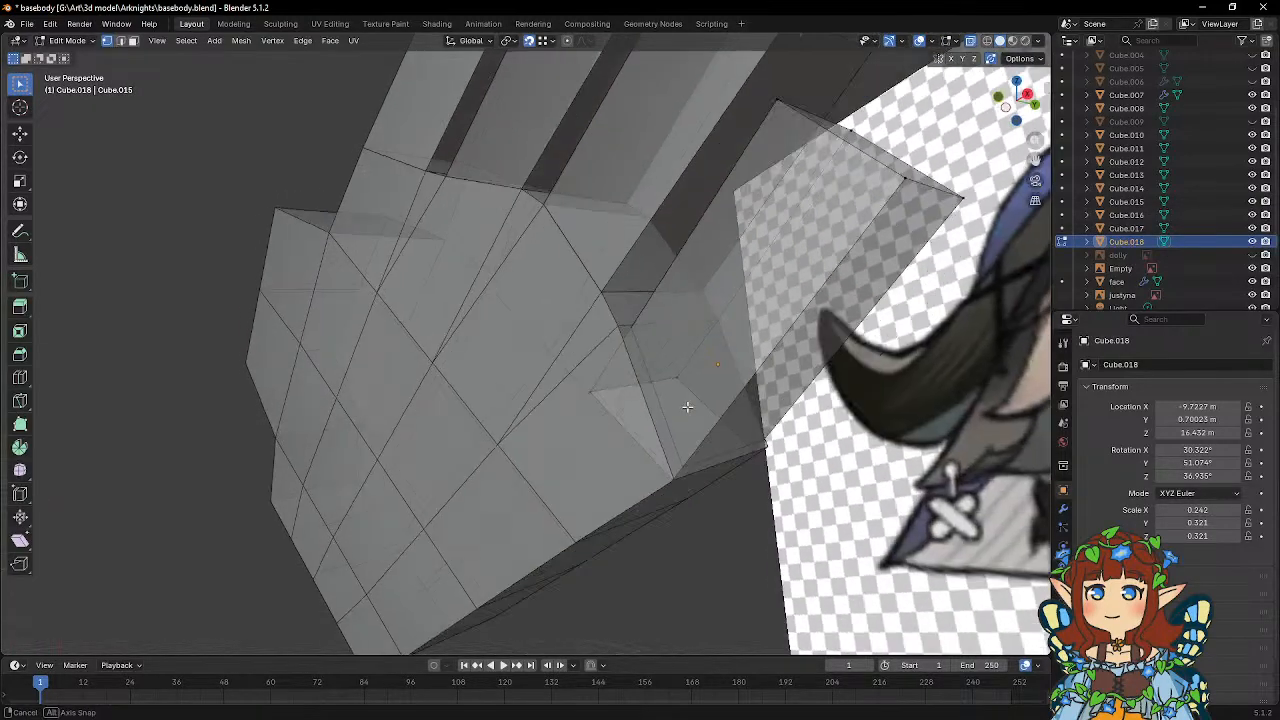
click(593, 397)
key(g)
click(618, 331)
click(678, 476)
key(g)
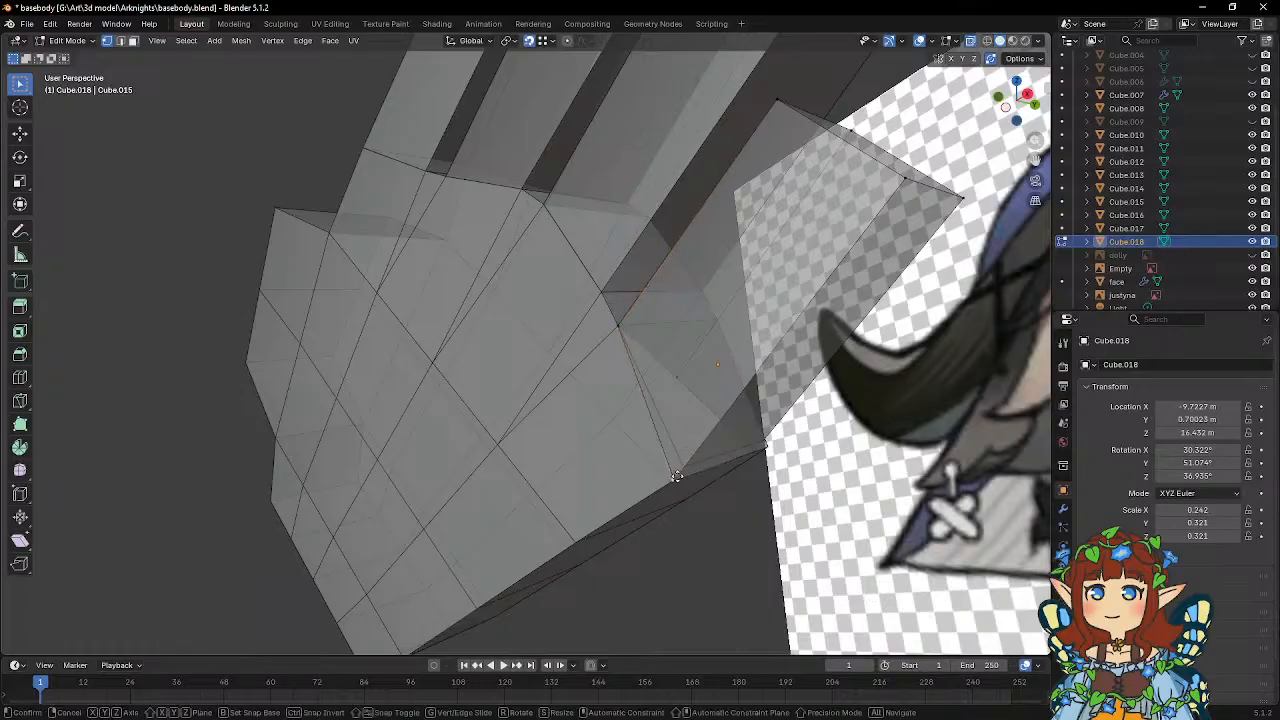
click(679, 470)
Snap the fourth finger's two remaining base corners onto the palm's vertices on the opposite face and return to Object Mode.
middle_drag(696, 452, 585, 428)
click(539, 384)
key(g)
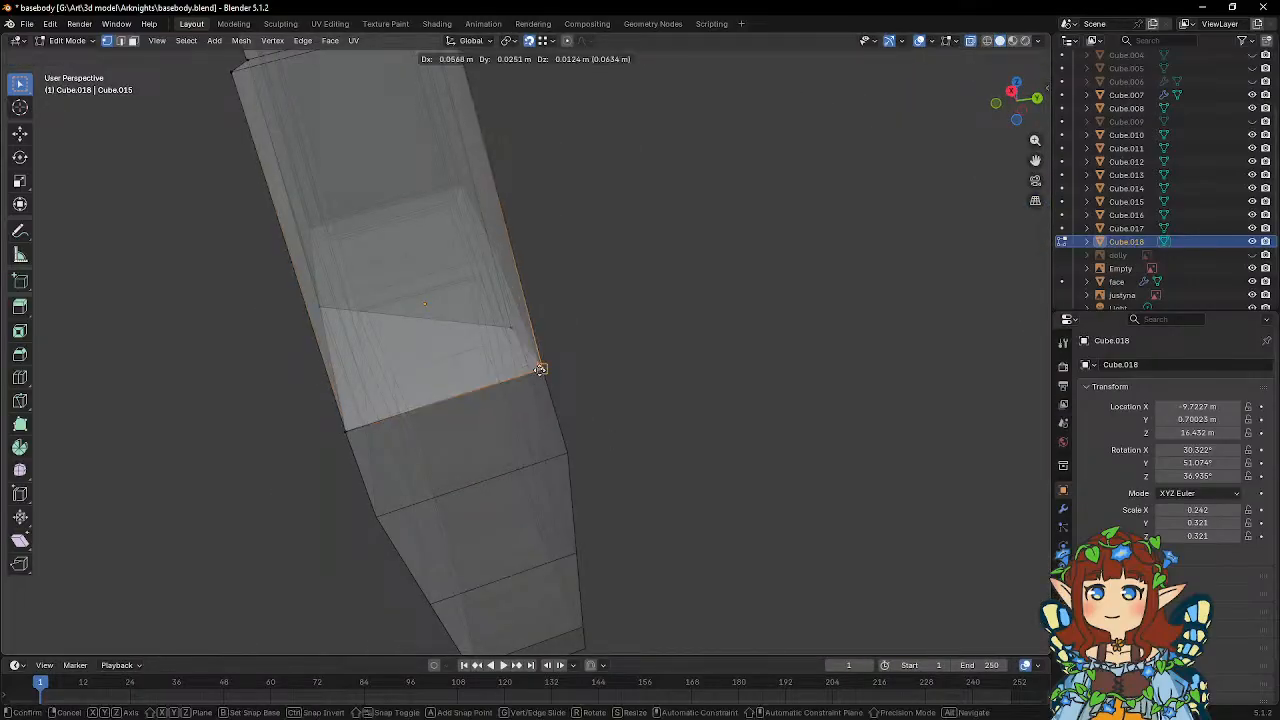
click(543, 369)
middle_drag(541, 370, 432, 454)
click(445, 437)
key(g)
click(409, 387)
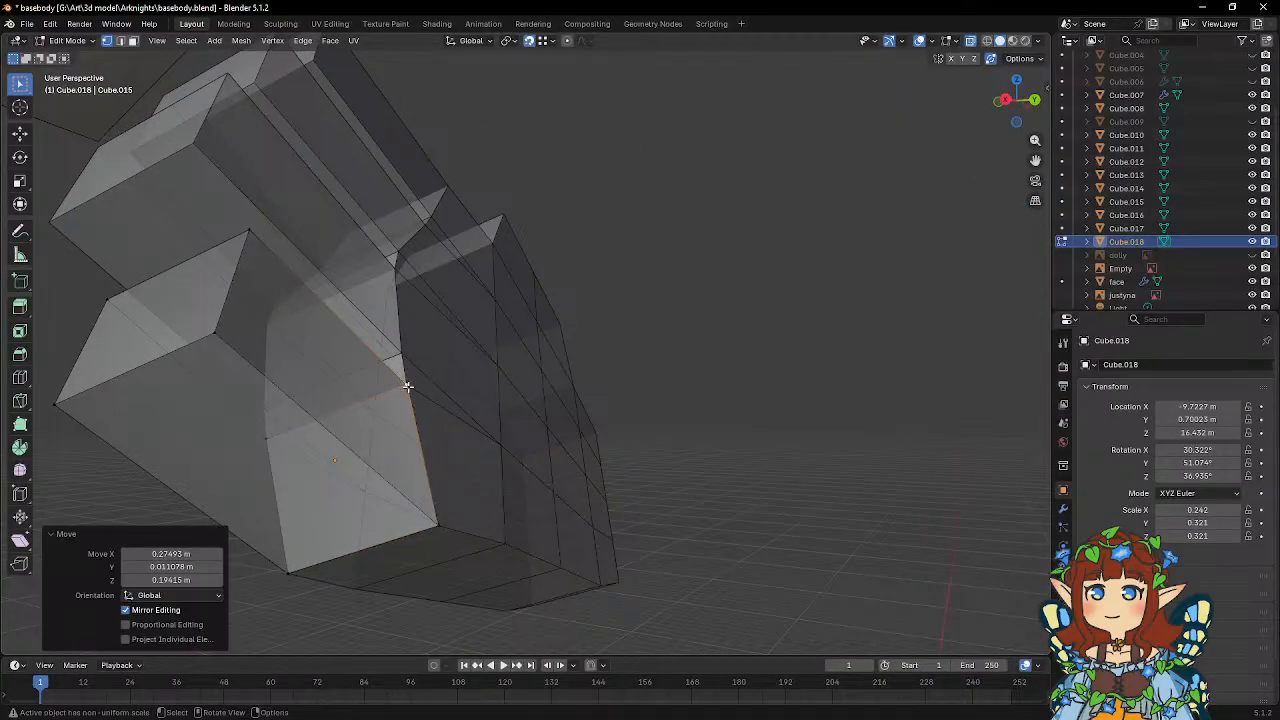
key(Tab)
Delete the four palm faces covered by the finger bases, using face selection in the palm's Edit Mode.
middle_drag(476, 399, 623, 394)
middle_drag(540, 400, 189, 97)
click(441, 388)
key(Tab)
click(134, 42)
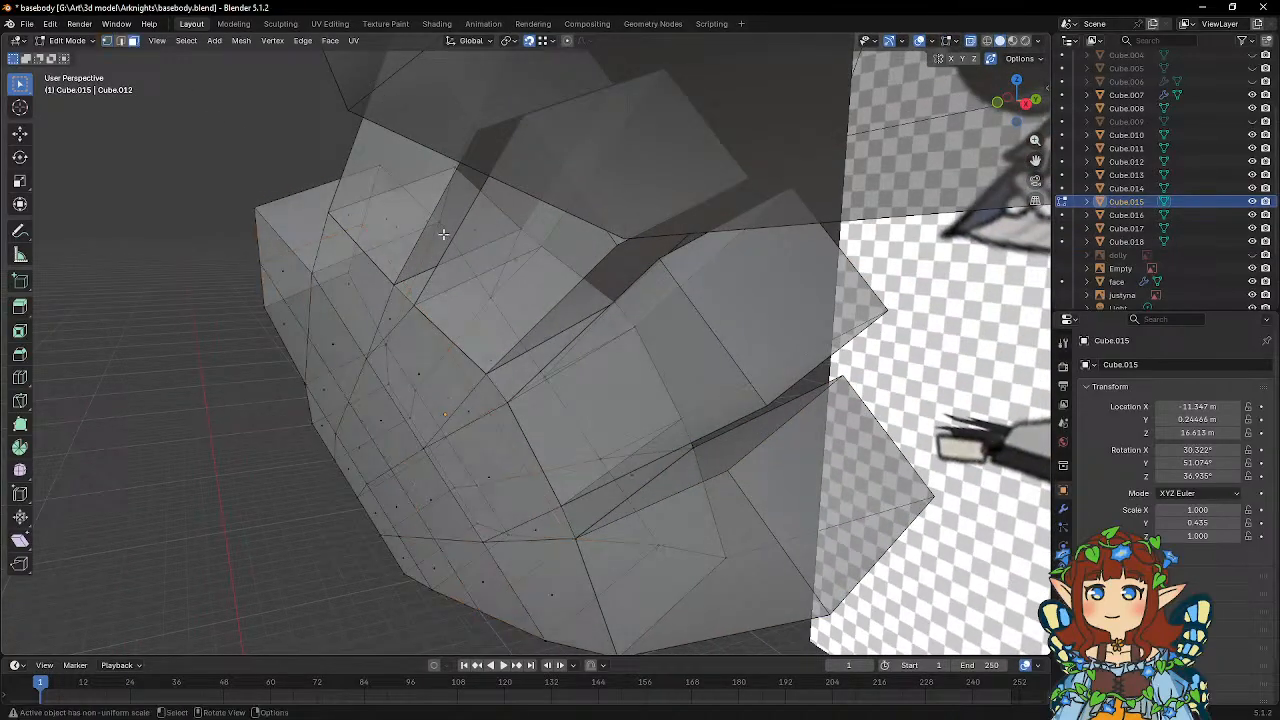
click(428, 222)
middle_drag(501, 258, 472, 264)
shift+click(495, 299)
middle_drag(541, 359, 551, 366)
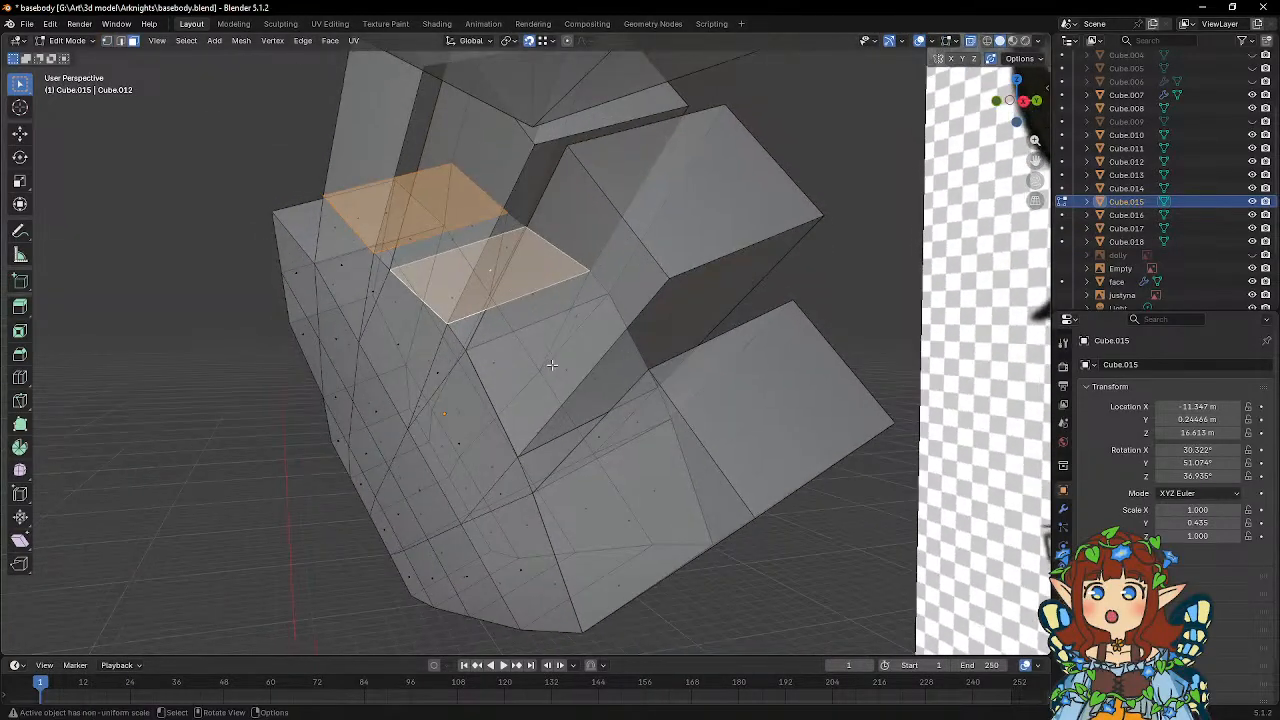
shift+click(560, 373)
shift+click(644, 519)
key(x)
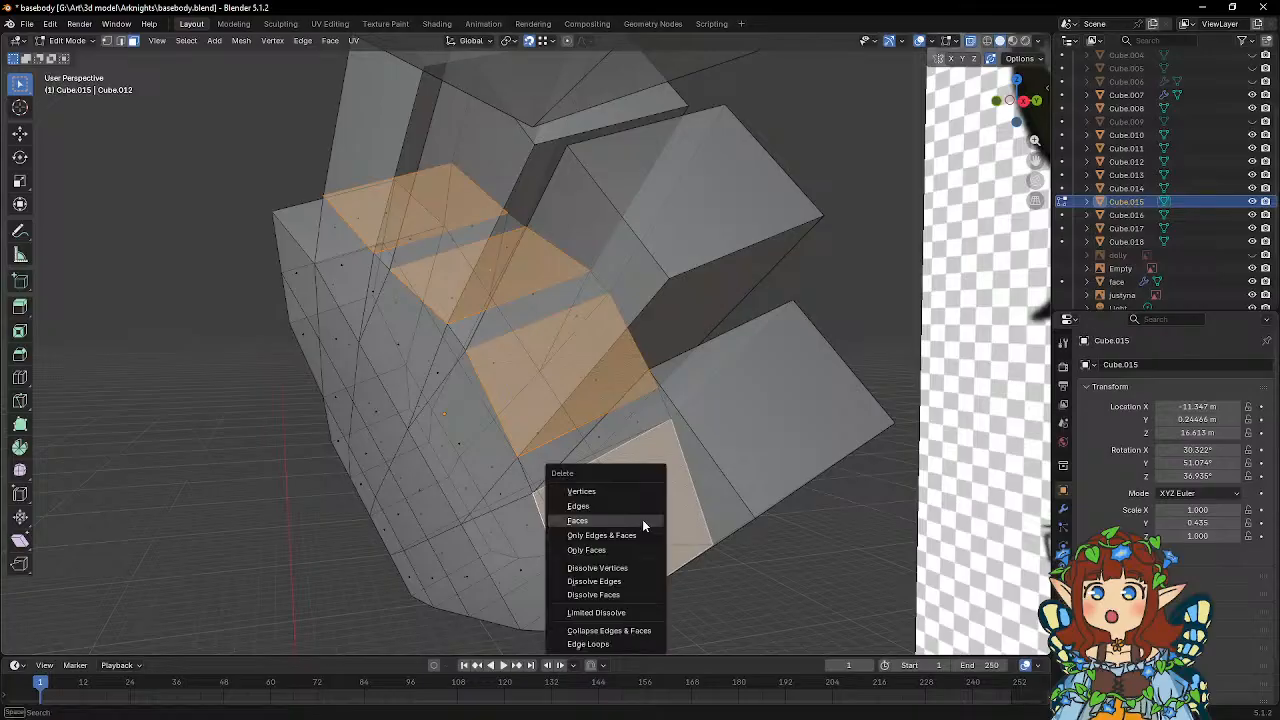
click(643, 525)
key(Tab)
Select all four finger blocks together in front view and open them in Edit Mode.
middle_drag(528, 440, 607, 432)
scroll(562, 434, down, 4)
scroll(612, 419, up, 4)
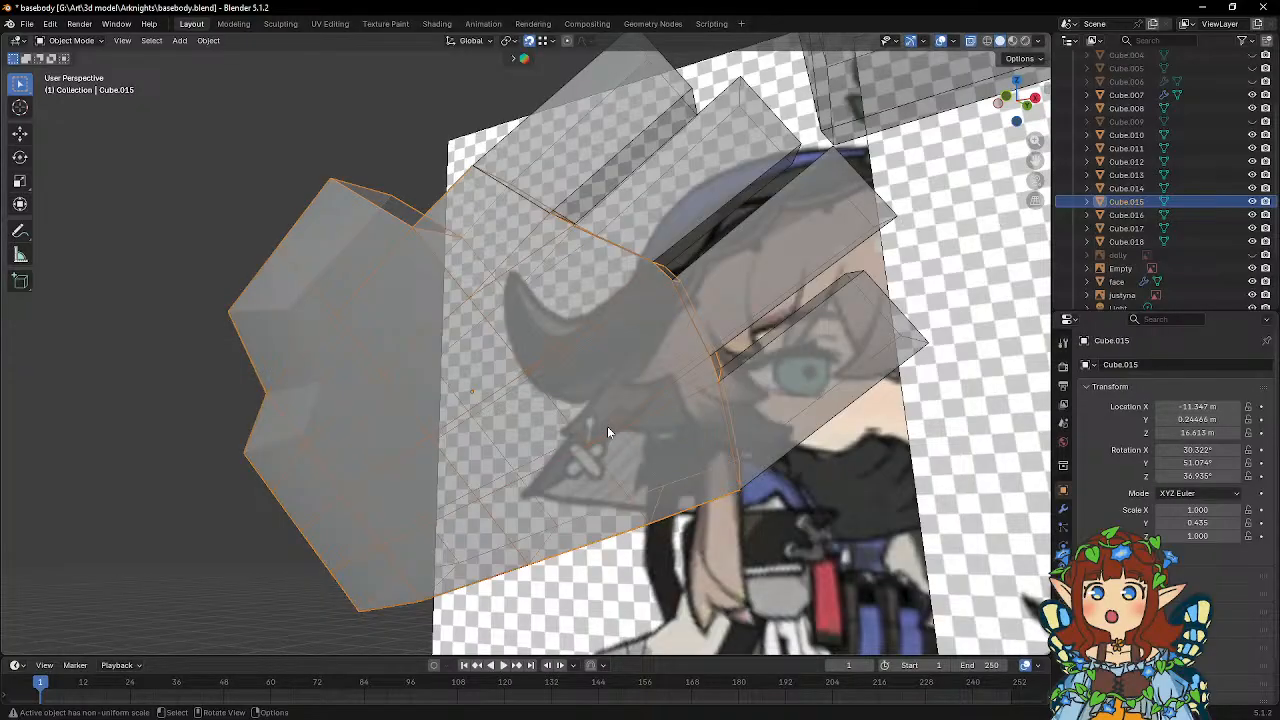
mouse_move(575, 410)
middle_down()
mouse_move(520, 420)
mouse_move(491, 417)
mouse_move(545, 418)
mouse_move(455, 405)
mouse_move(589, 424)
mouse_move(567, 398)
middle_up()
key(KP_1)
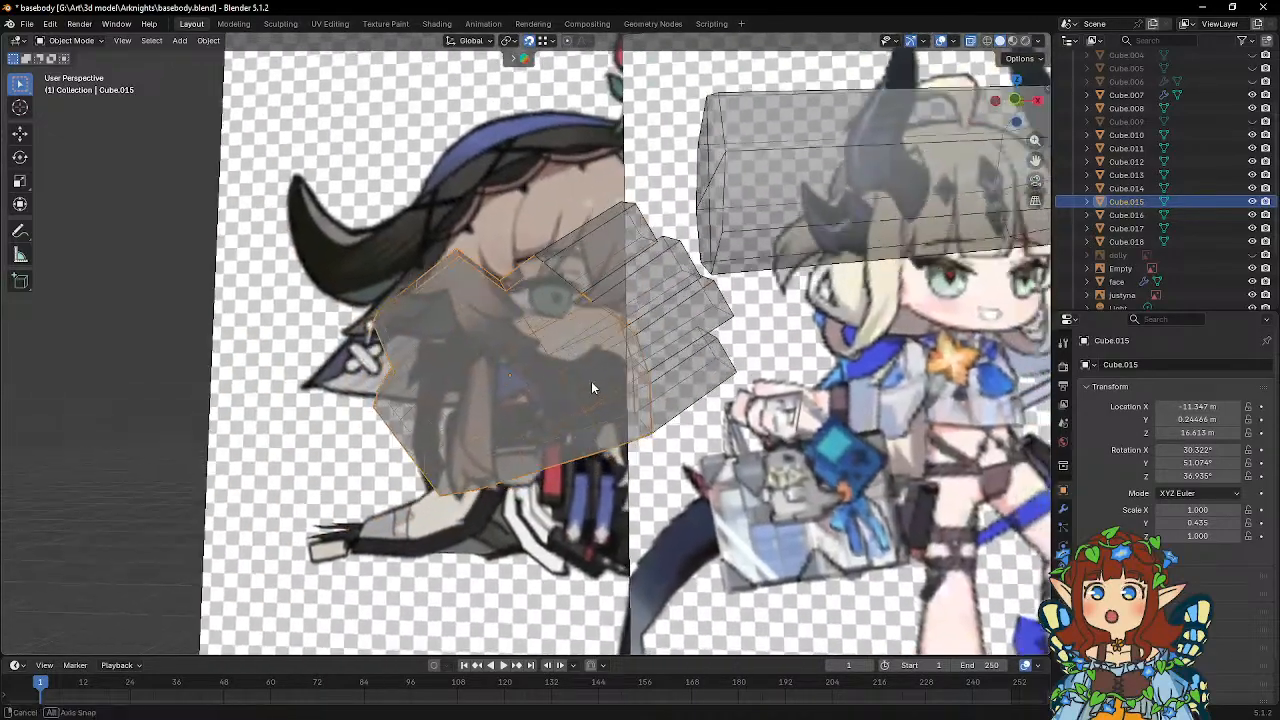
key(KP_Decimal)
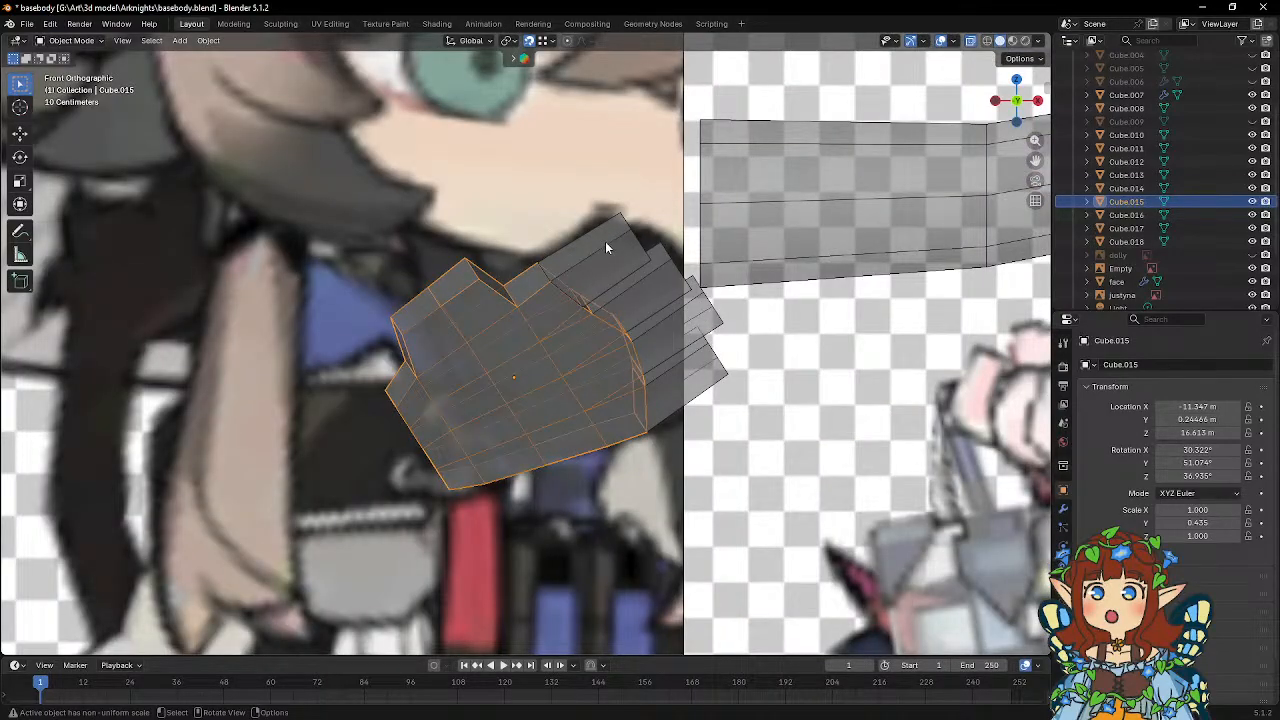
click(605, 241)
shift+middle_drag(618, 250, 566, 333)
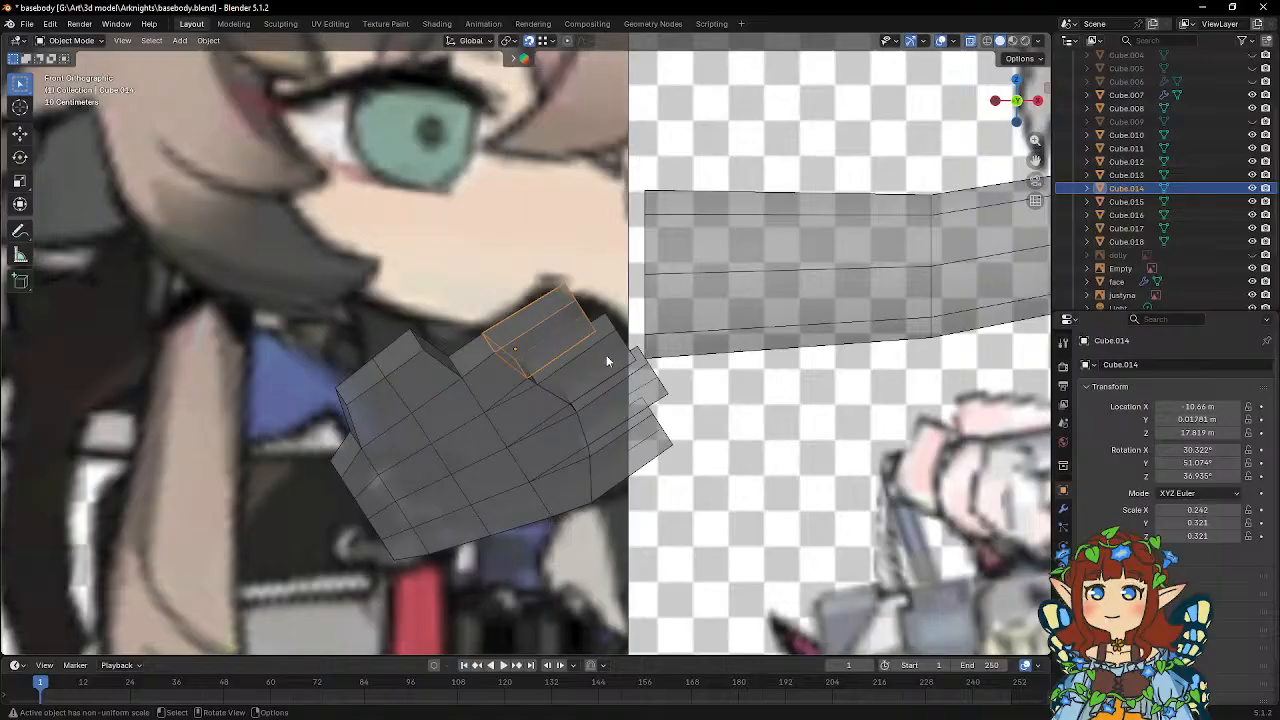
shift+click(607, 362)
shift+click(649, 391)
shift+click(647, 442)
key(Tab)
middle_drag(638, 405, 521, 345)
scroll(581, 385, up, 2)
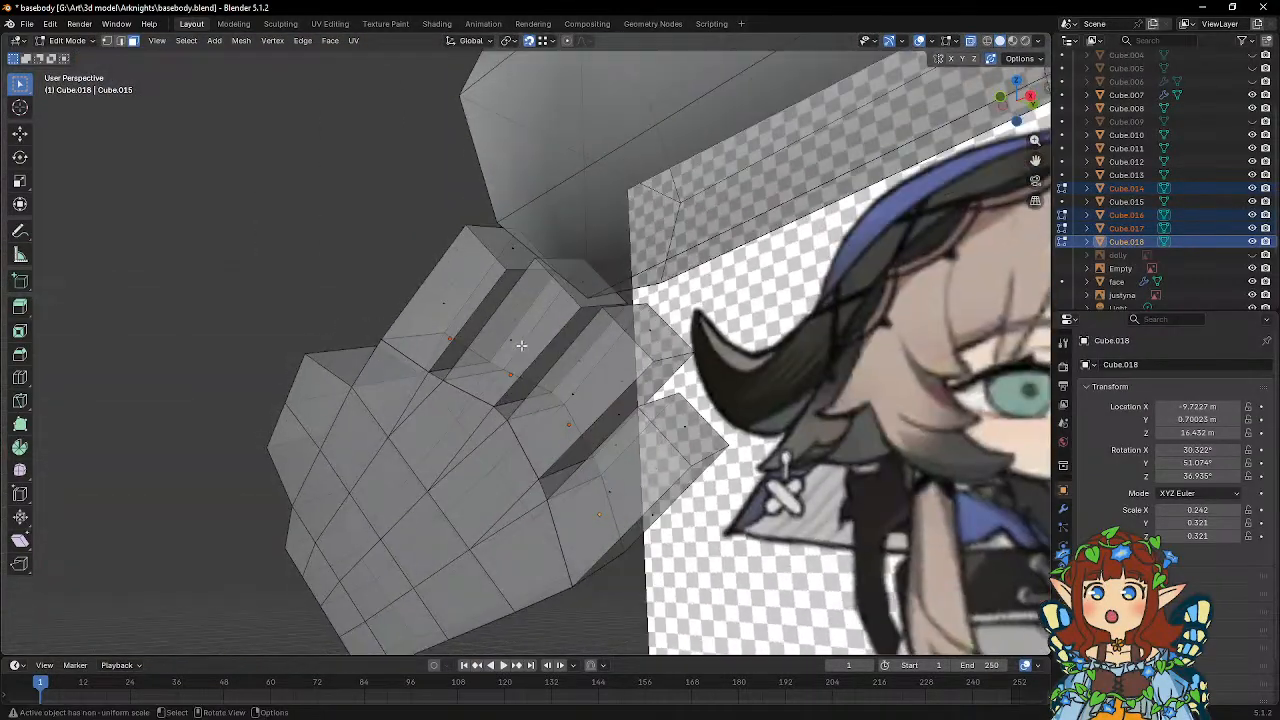
Select the four fingertip end faces and move them outward about 0.46 m along local Z to lengthen the fingers.
click(516, 248)
shift+click(583, 285)
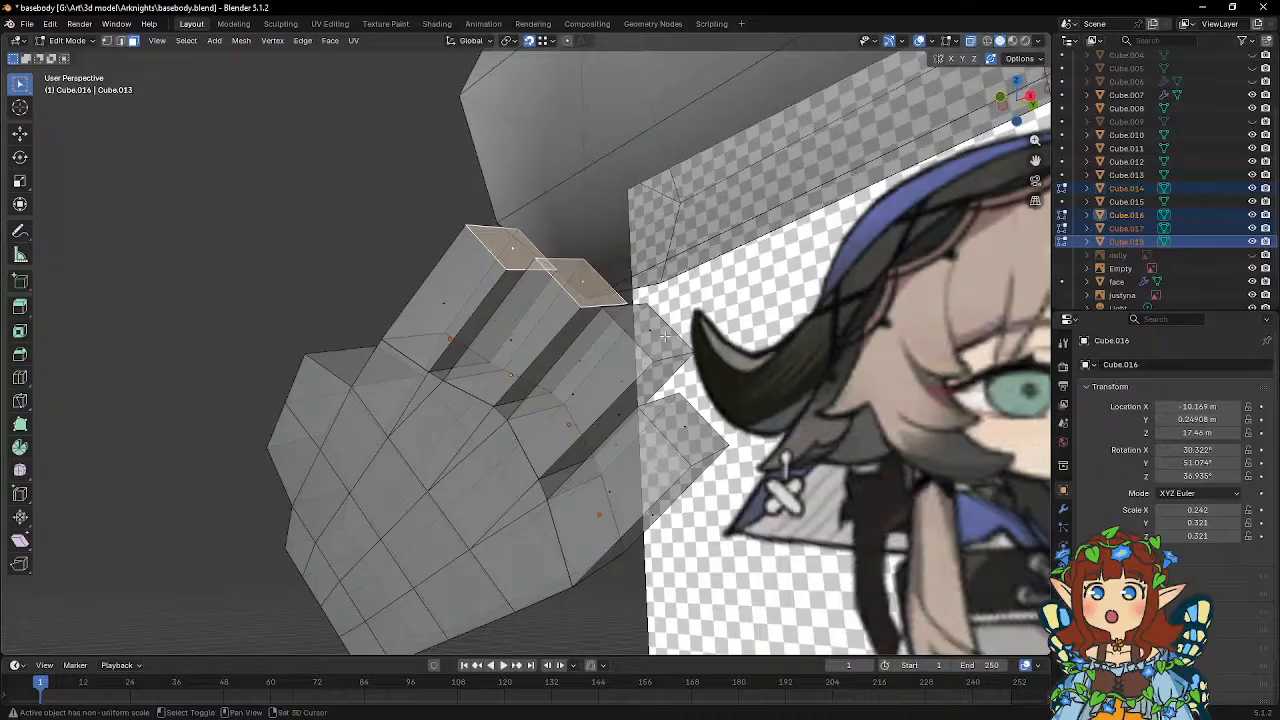
shift+click(650, 331)
shift+click(685, 428)
middle_drag(580, 286, 682, 281)
key(g)
key(z)
key(z)
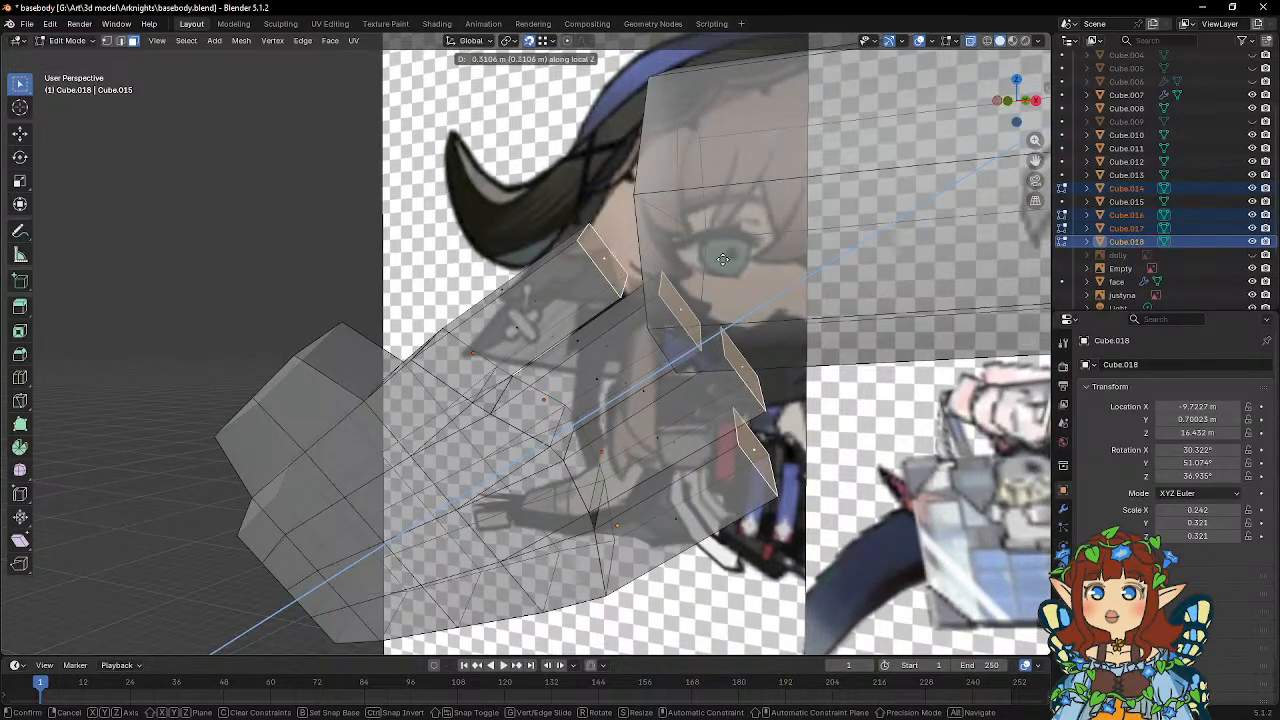
click(739, 251)
Lengthen the four fingers by another 0.15 m or so, moving their end faces along local Z in front view.
middle_drag(739, 251, 697, 203)
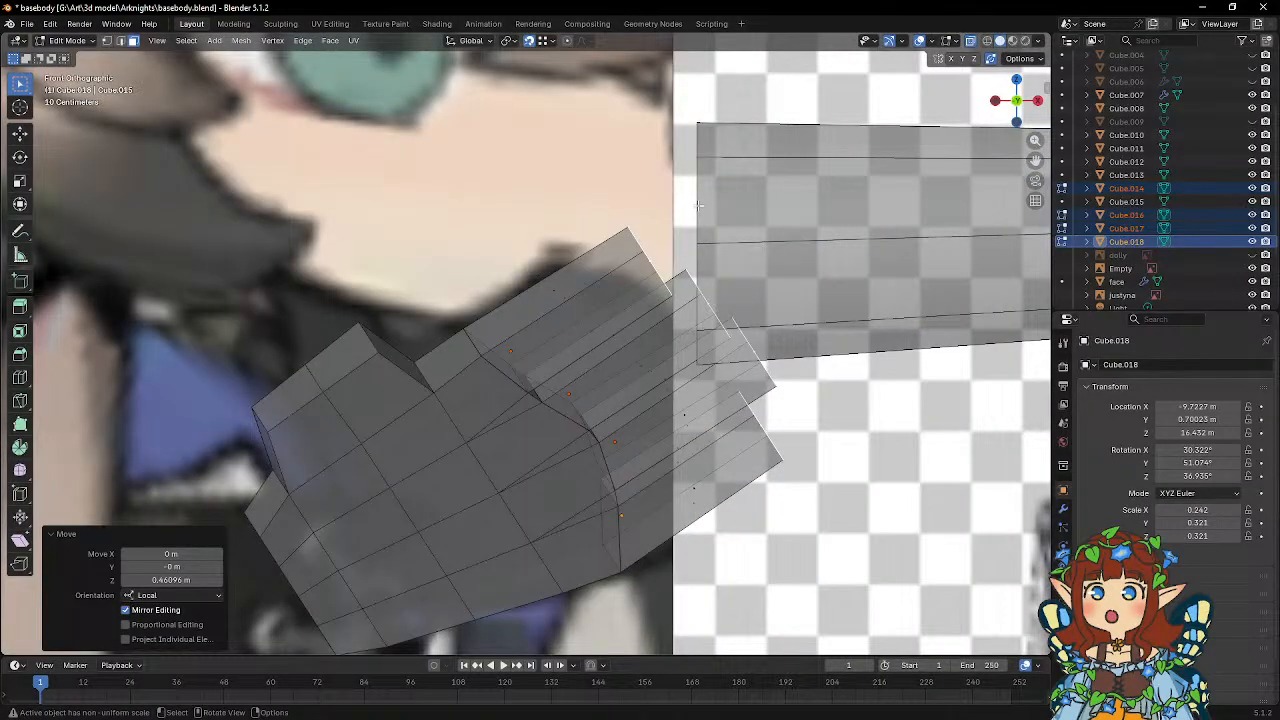
key(g)
key(z)
key(z)
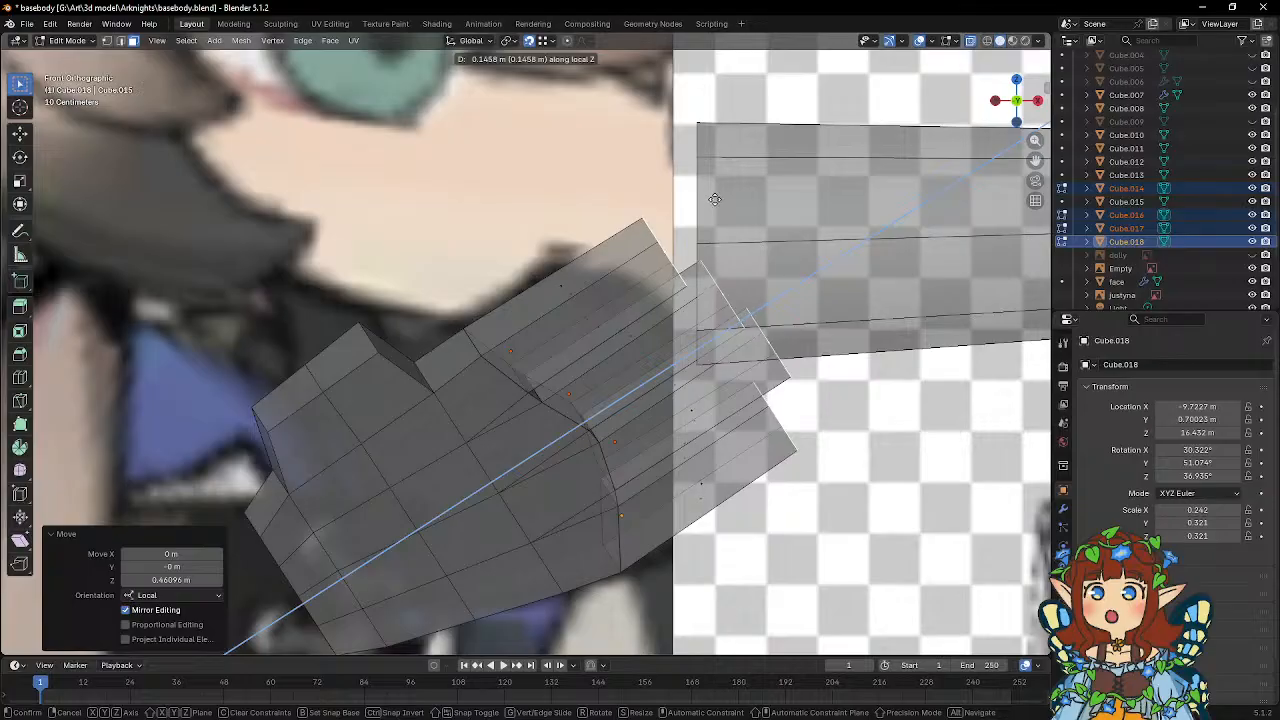
click(715, 199)
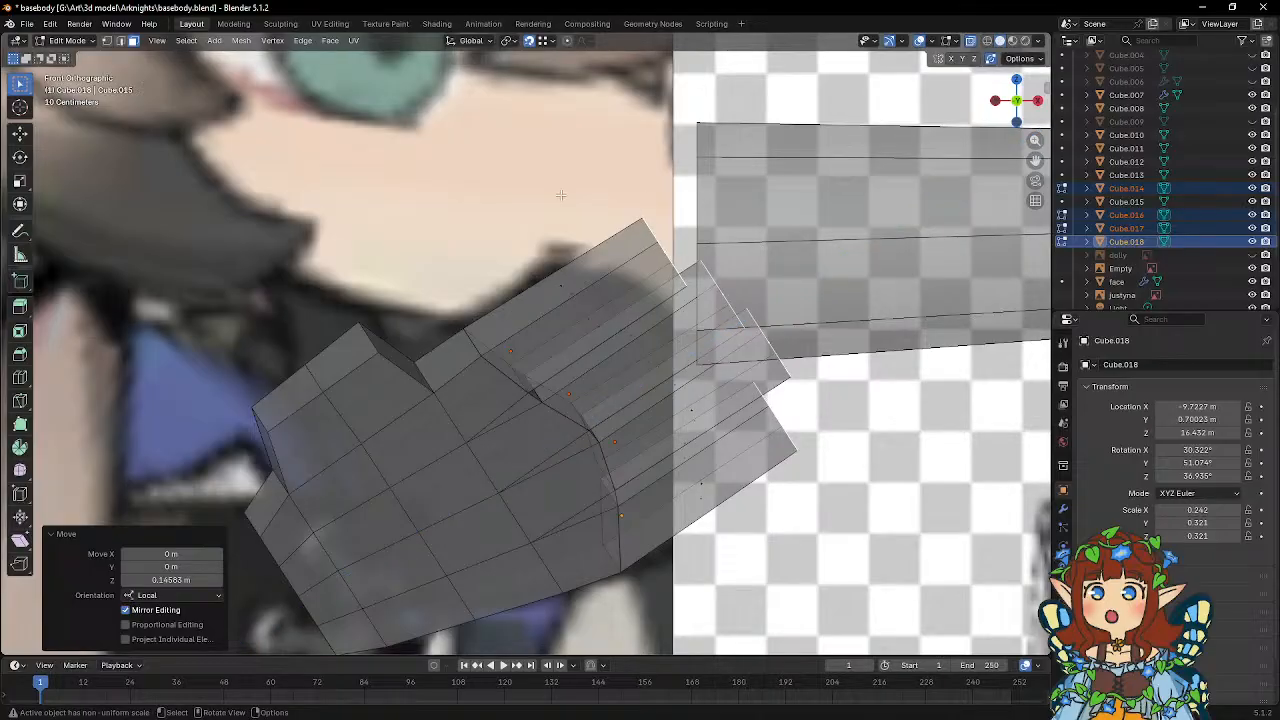
Open the palm in Edit Mode and extrude its two thumb-end faces about 0.62 m along their normal.
middle_drag(561, 195, 475, 280)
key(Tab)
click(510, 278)
key(Tab)
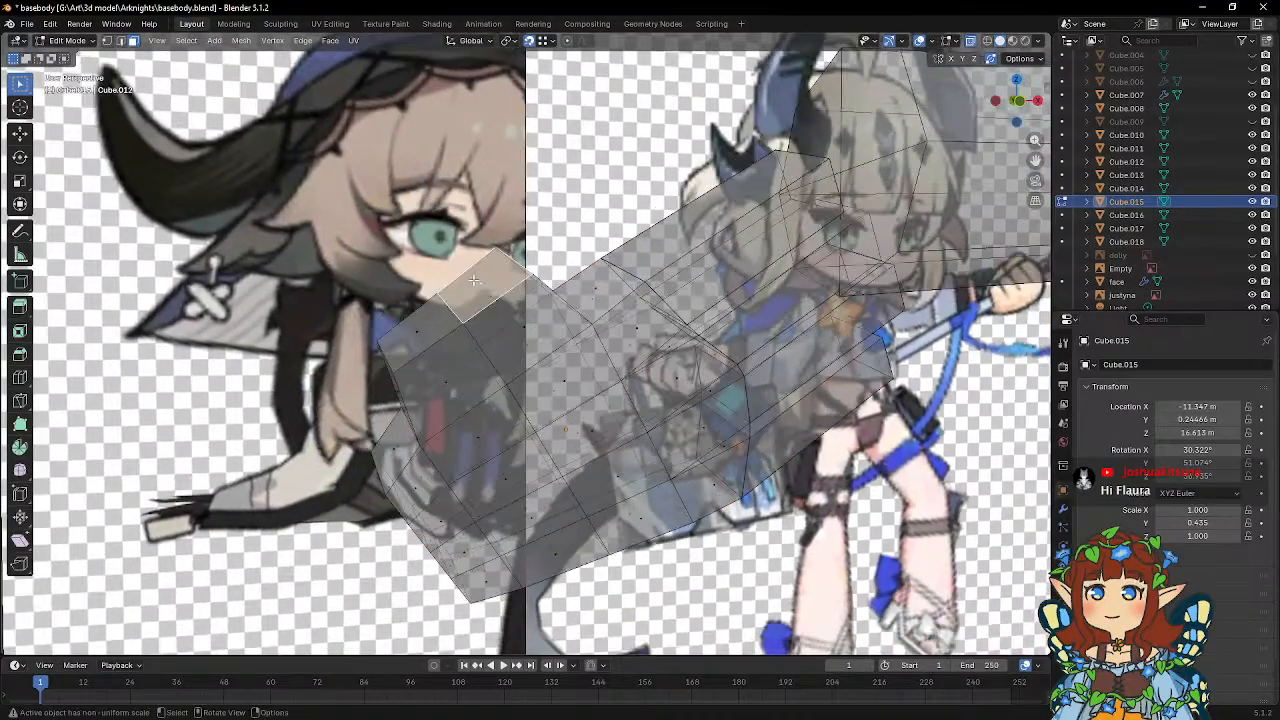
shift+click(426, 324)
middle_drag(426, 324, 505, 228)
key(KP_1)
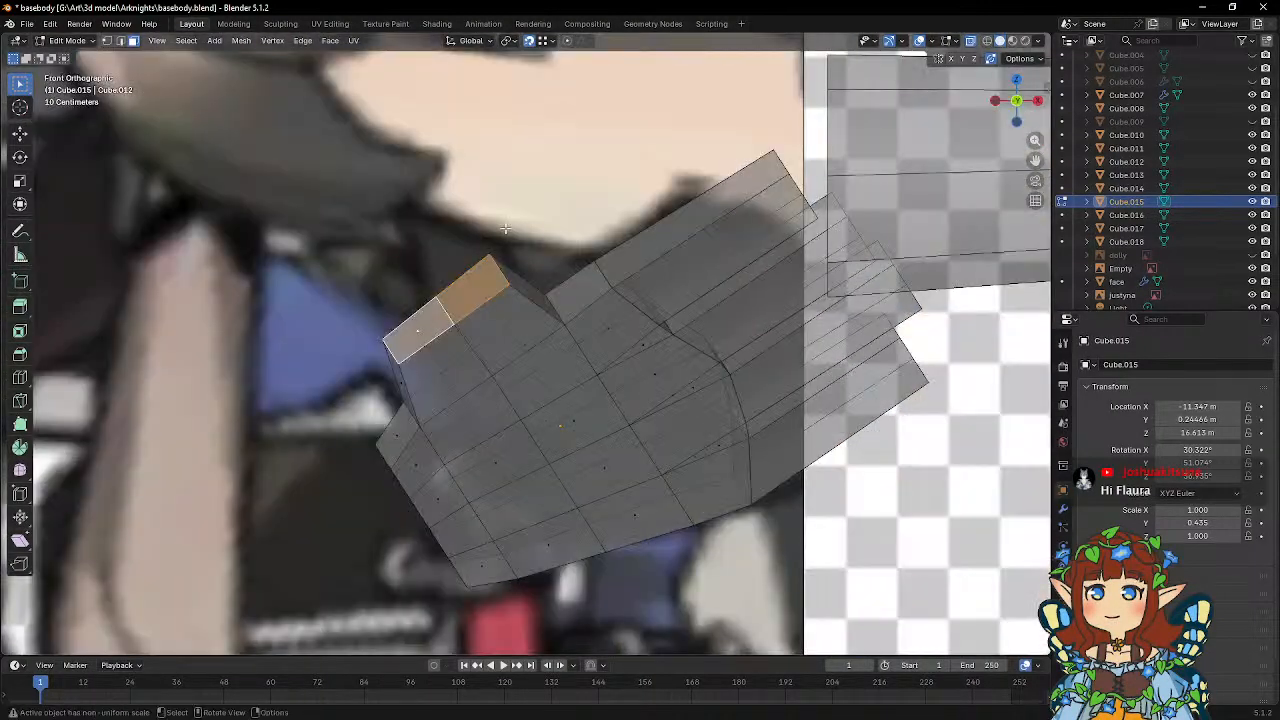
key(g)
key(z)
key(z)
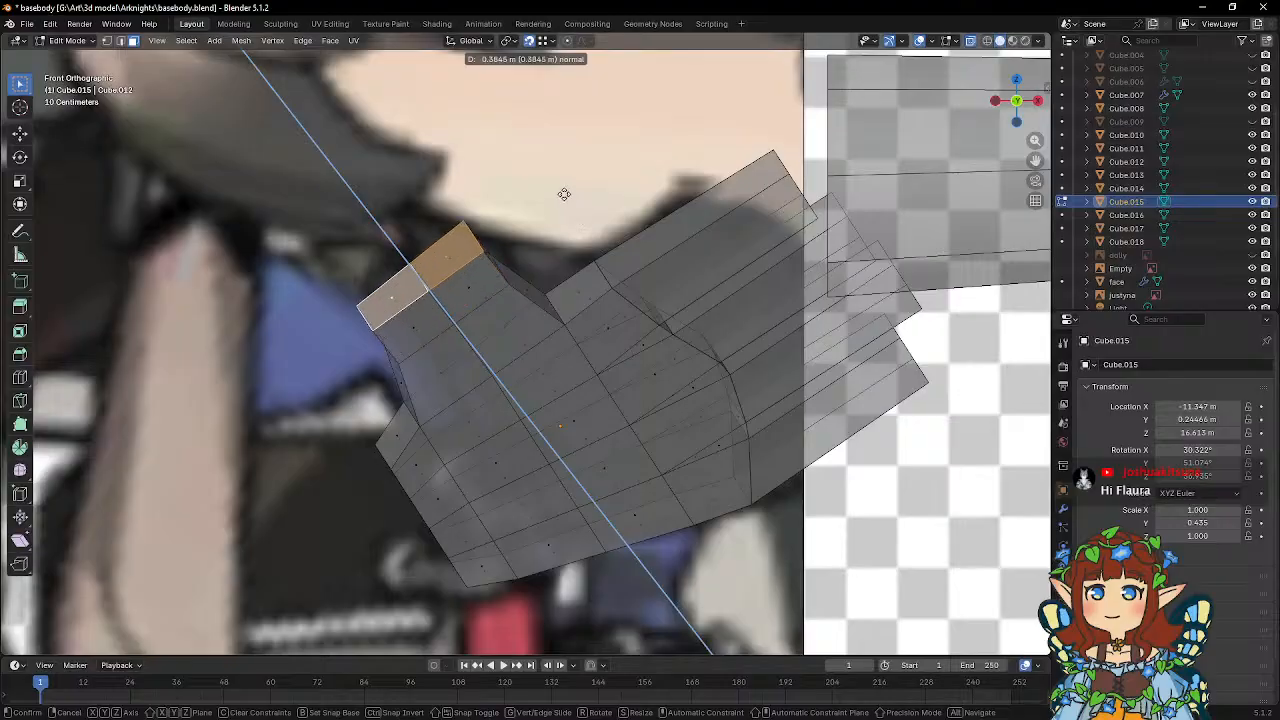
click(544, 177)
Switch to vertex selection and select the palm's corner vertices in the notch between the thumb and the first finger.
middle_drag(544, 177, 718, 229)
middle_drag(588, 190, 717, 224)
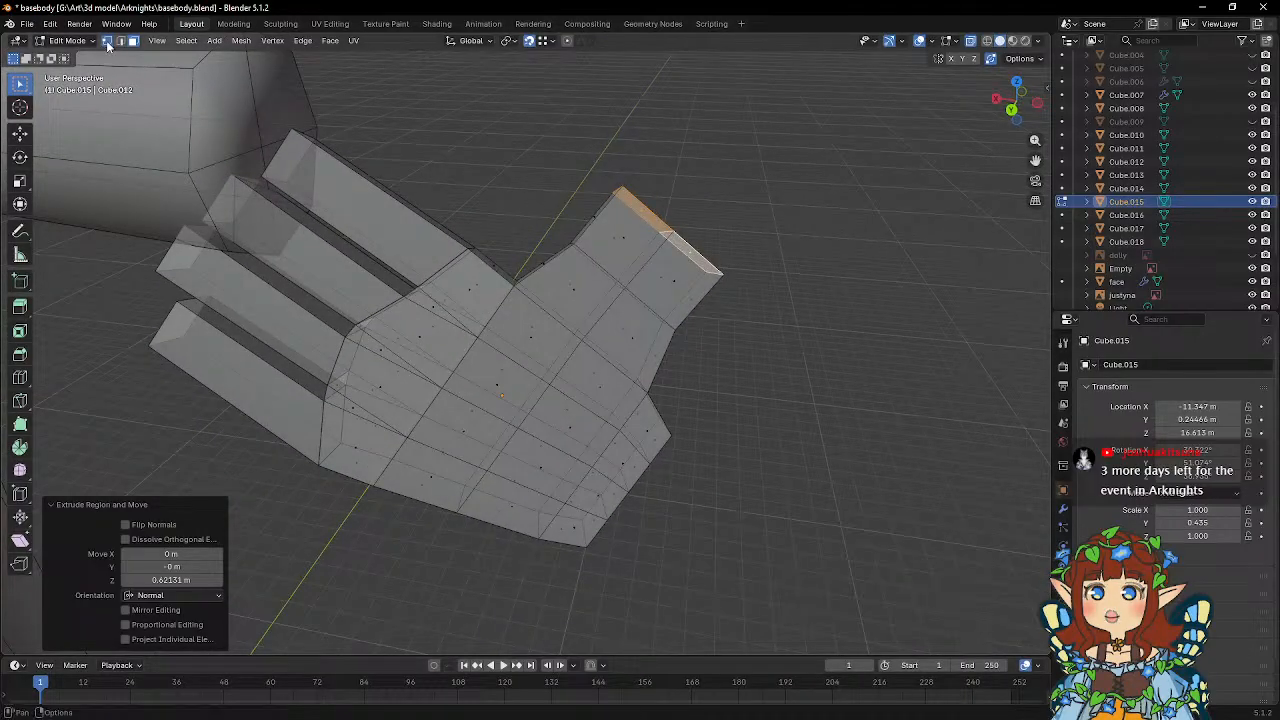
click(107, 41)
mouse_move(537, 251)
middle_down()
mouse_move(503, 251)
mouse_move(514, 254)
middle_up()
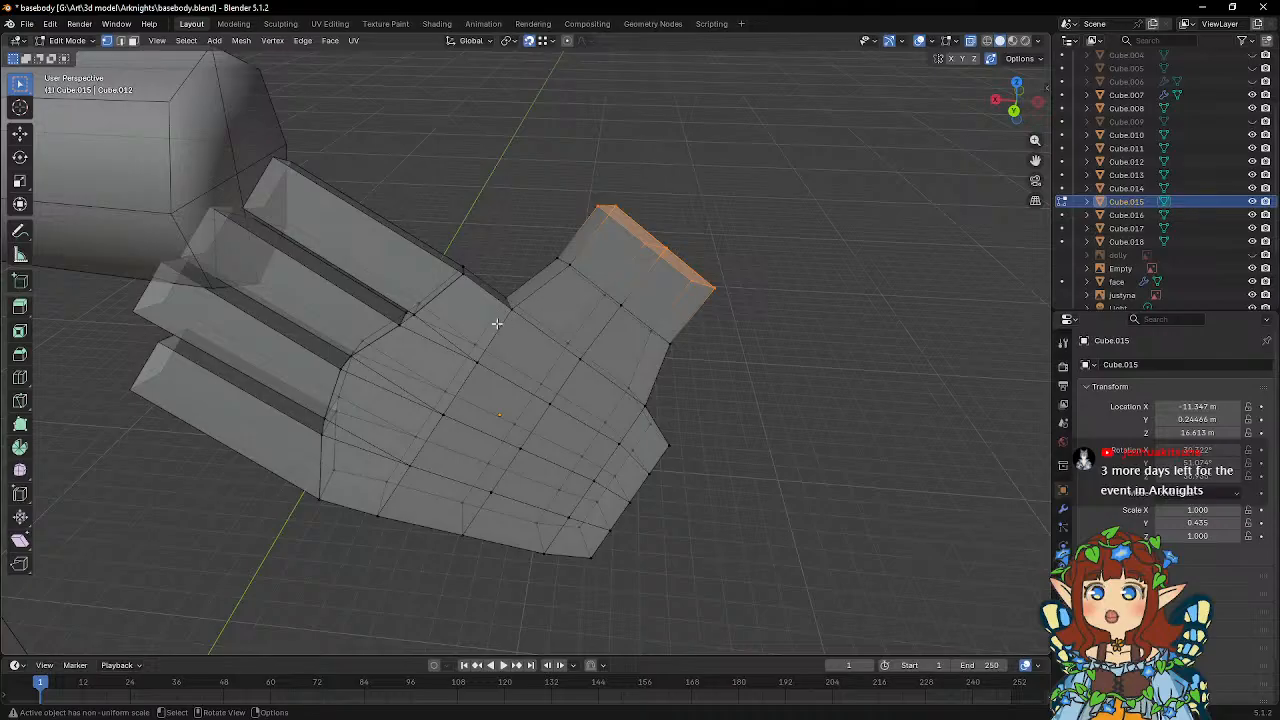
middle_drag(532, 307, 519, 308)
key(g)
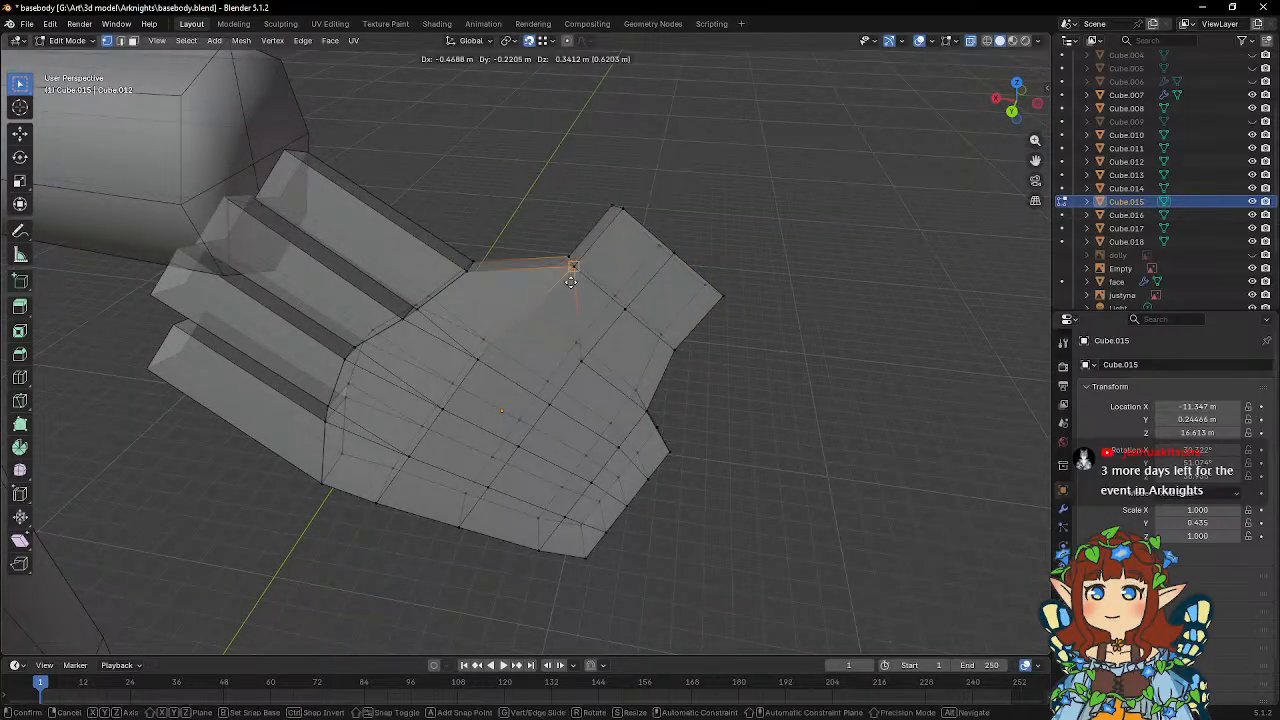
right_click(571, 282)
key(g)
key(x)
key(x)
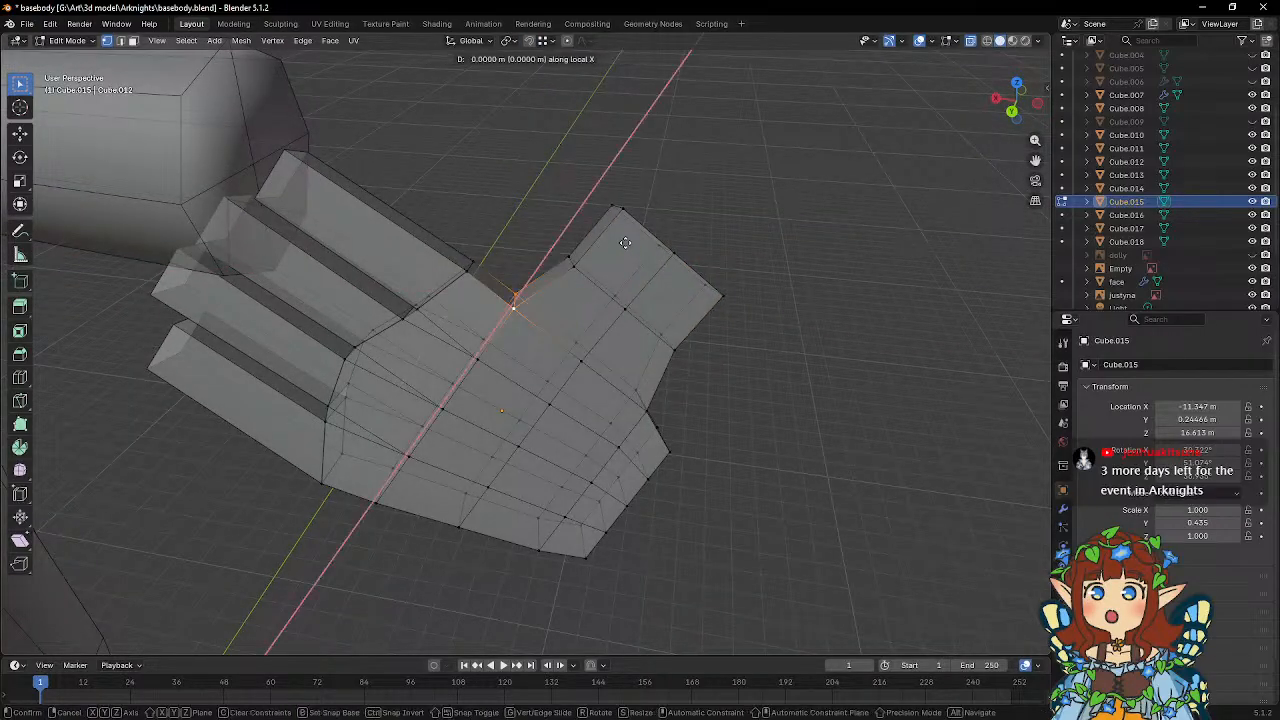
right_click(643, 252)
key(g)
key(y)
key(y)
right_click(614, 241)
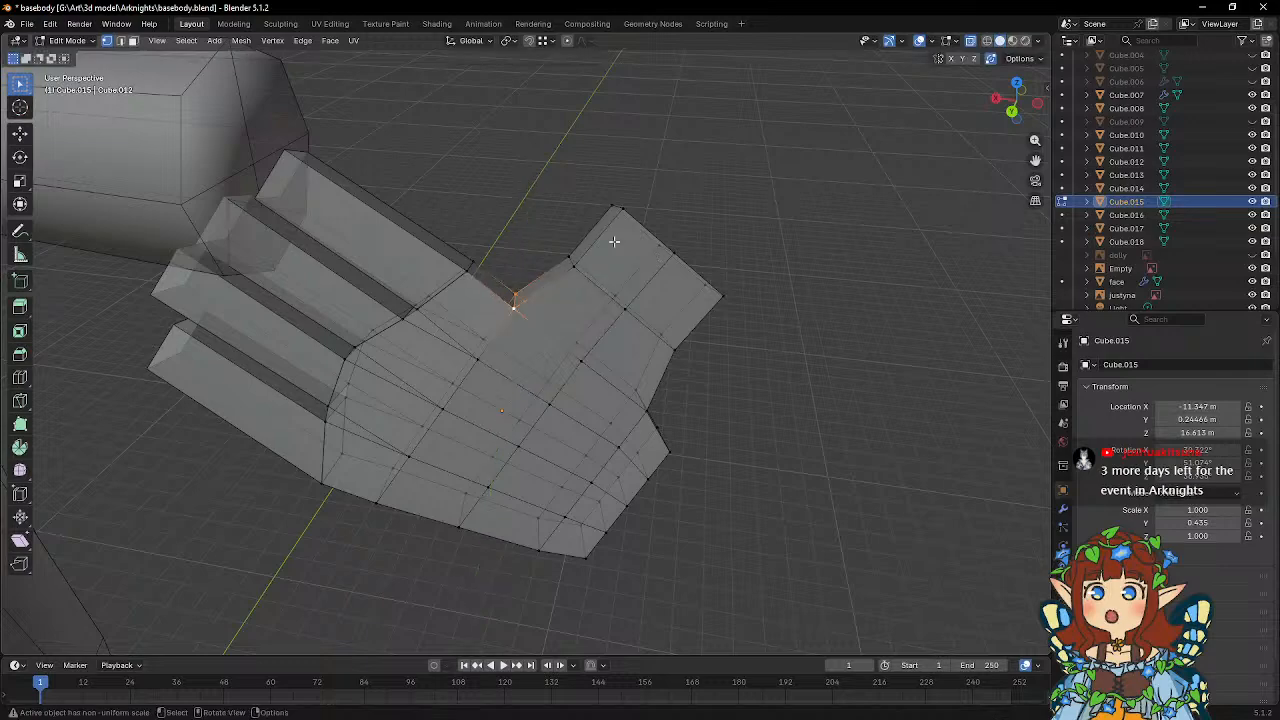
Move the selected notch vertices about -0.16 m along local Z, toward the thumb.
key(g)
key(z)
key(z)
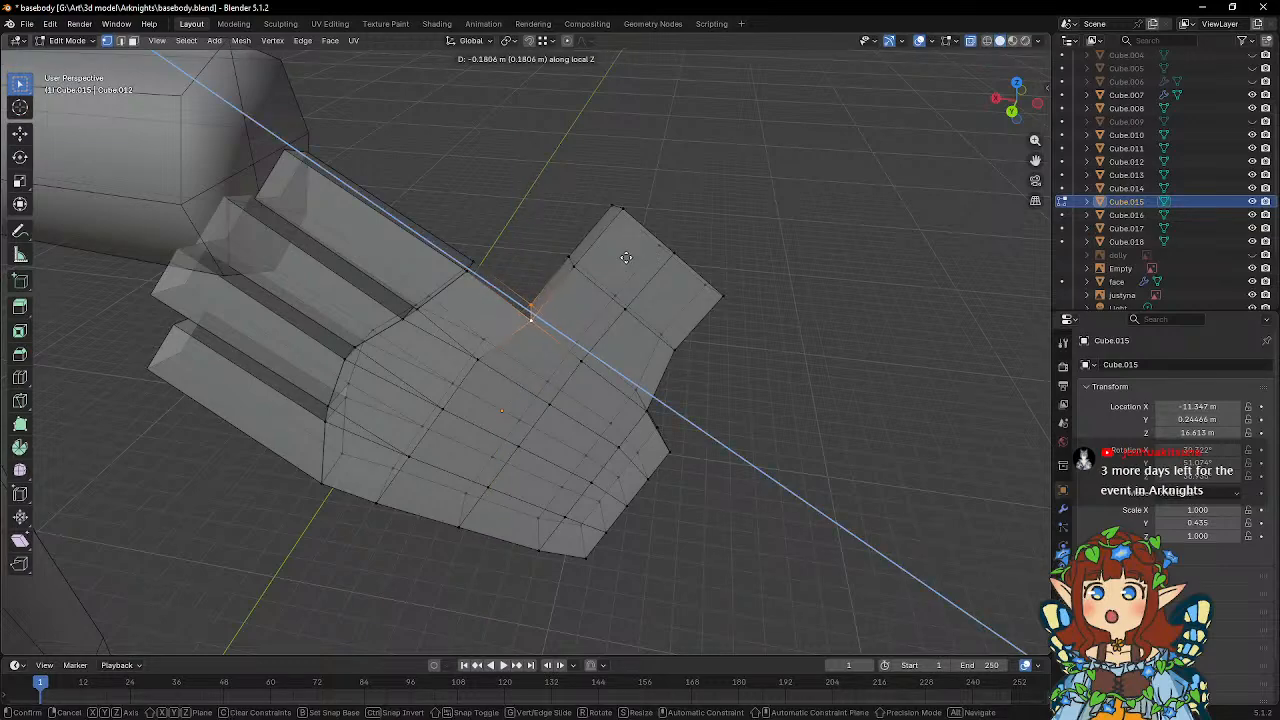
click(625, 257)
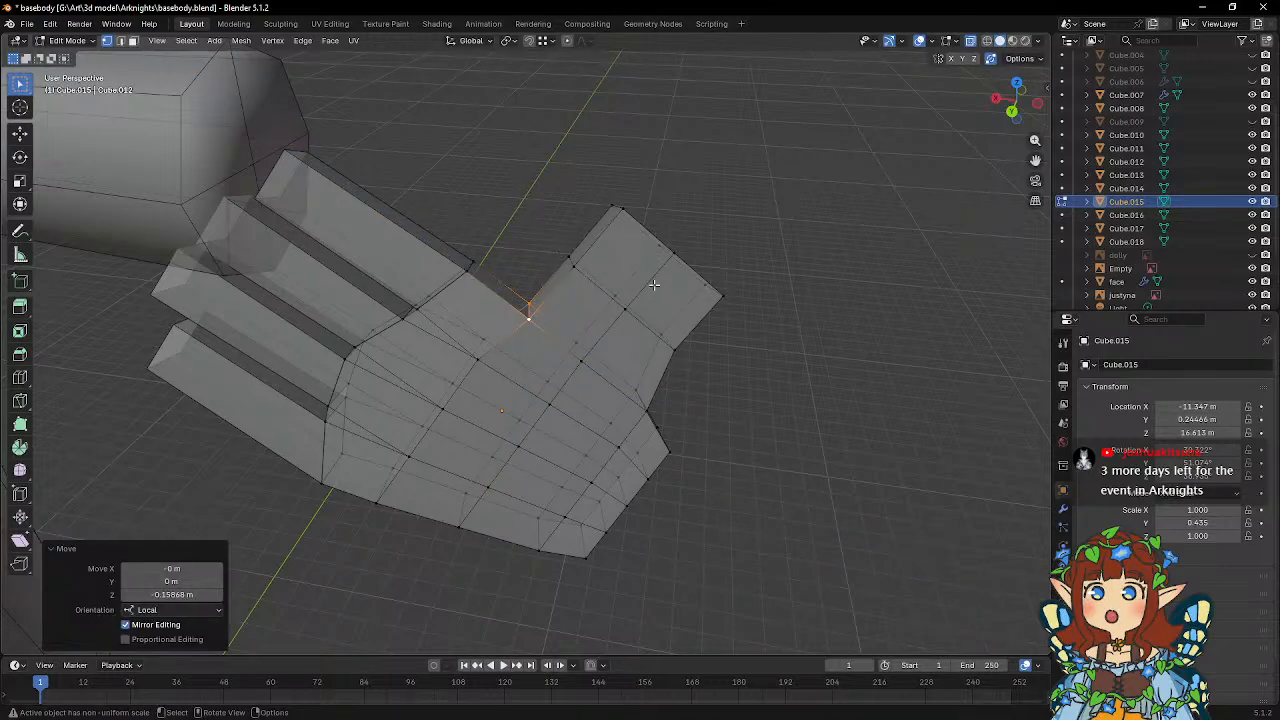
Select the thumb tip's outer corner vertices and move them about 0.36 m along local Z to narrow the tip.
middle_drag(654, 285, 790, 300)
click(757, 351)
key(g)
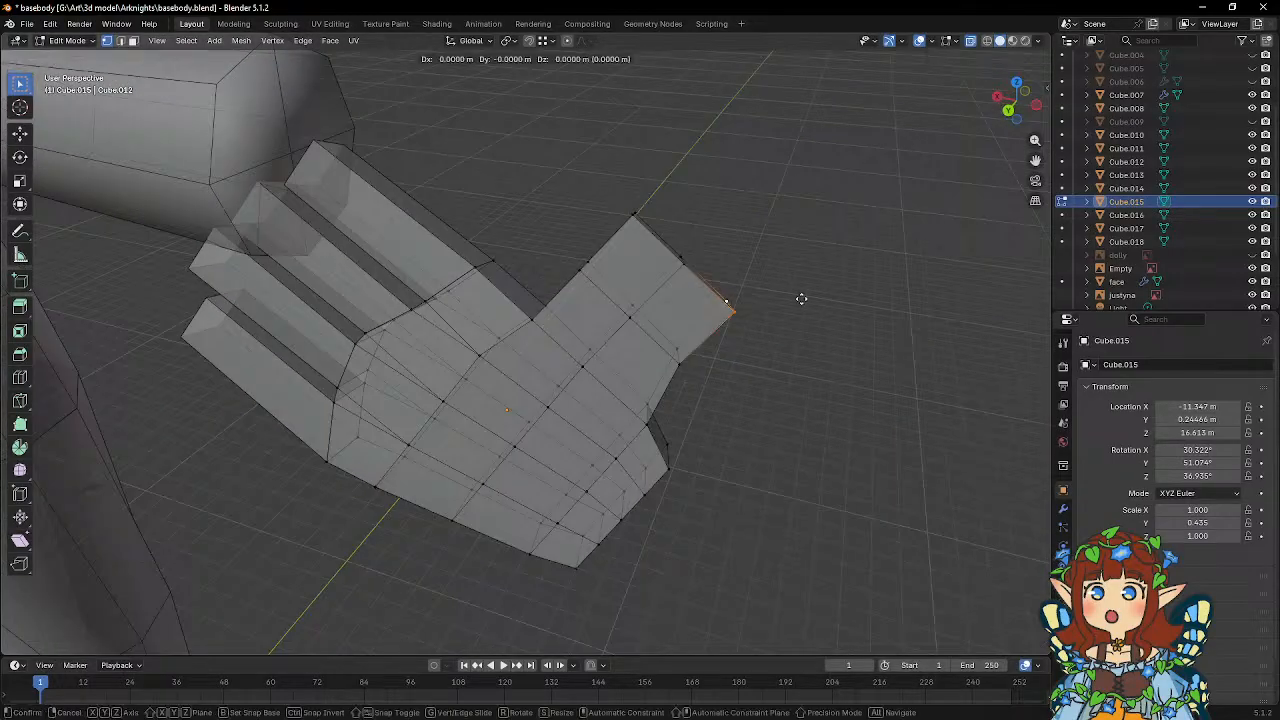
key(x)
key(x)
right_click(786, 290)
key(g)
key(y)
key(y)
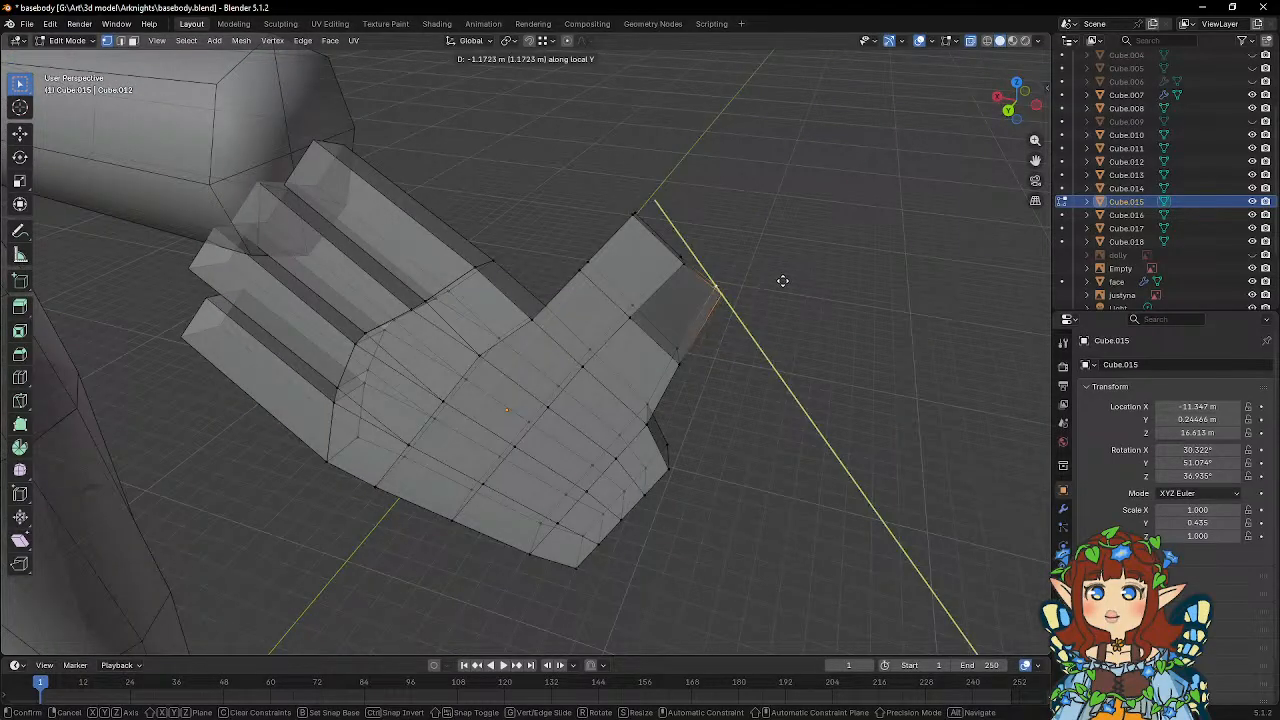
key(y)
key(z)
key(z)
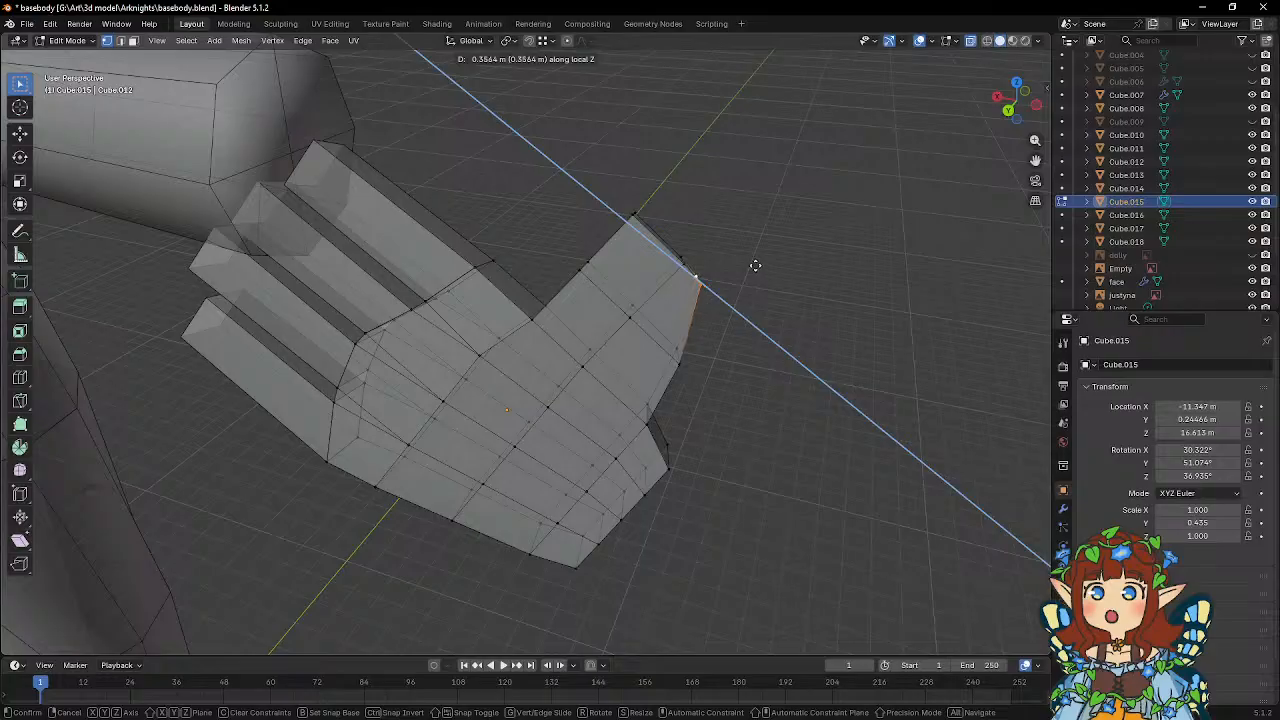
click(755, 265)
Move the outer-edge vertices at the base of the extruded thumb section about 0.19 m along local Z.
mouse_move(740, 340)
middle_down()
mouse_move(721, 345)
mouse_move(717, 374)
mouse_move(749, 349)
middle_up()
key(g)
key(z)
key(z)
click(734, 338)
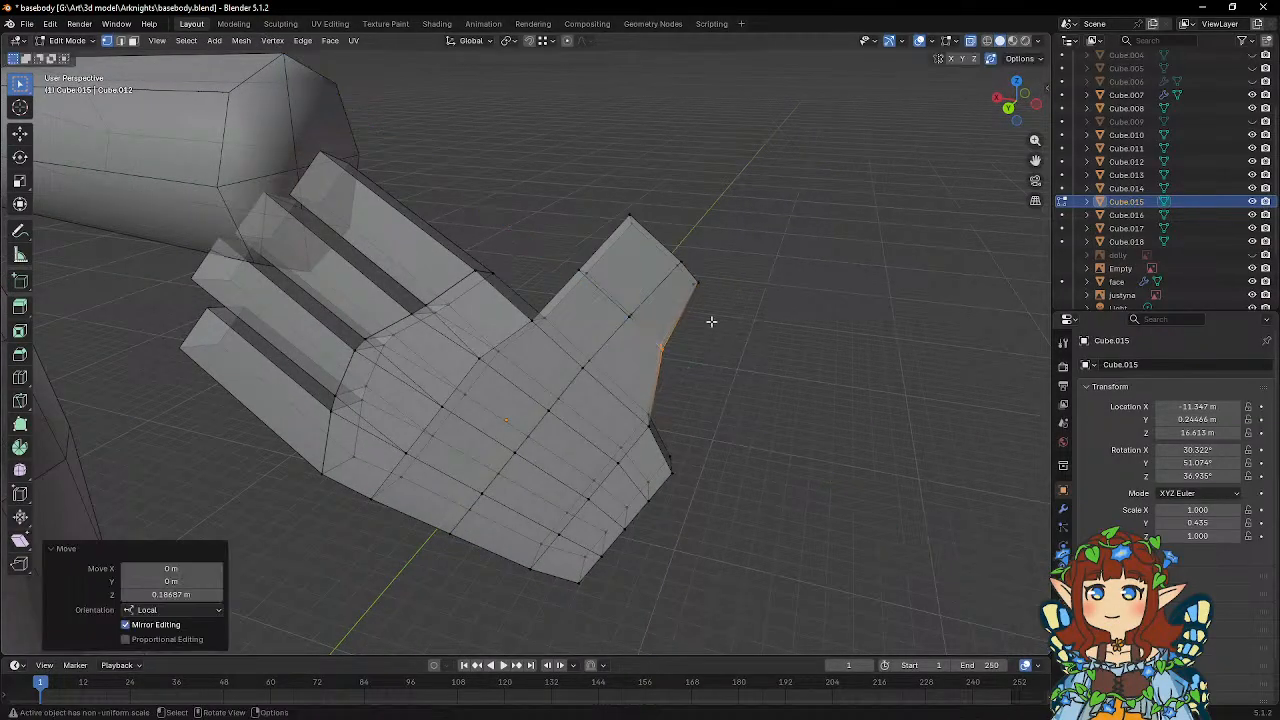
Move the thumb's middle tip vertices inward along local Z, and the middle vertices below them by about 0.11 m.
drag(689, 272, 690, 273)
key(g)
key(z)
key(z)
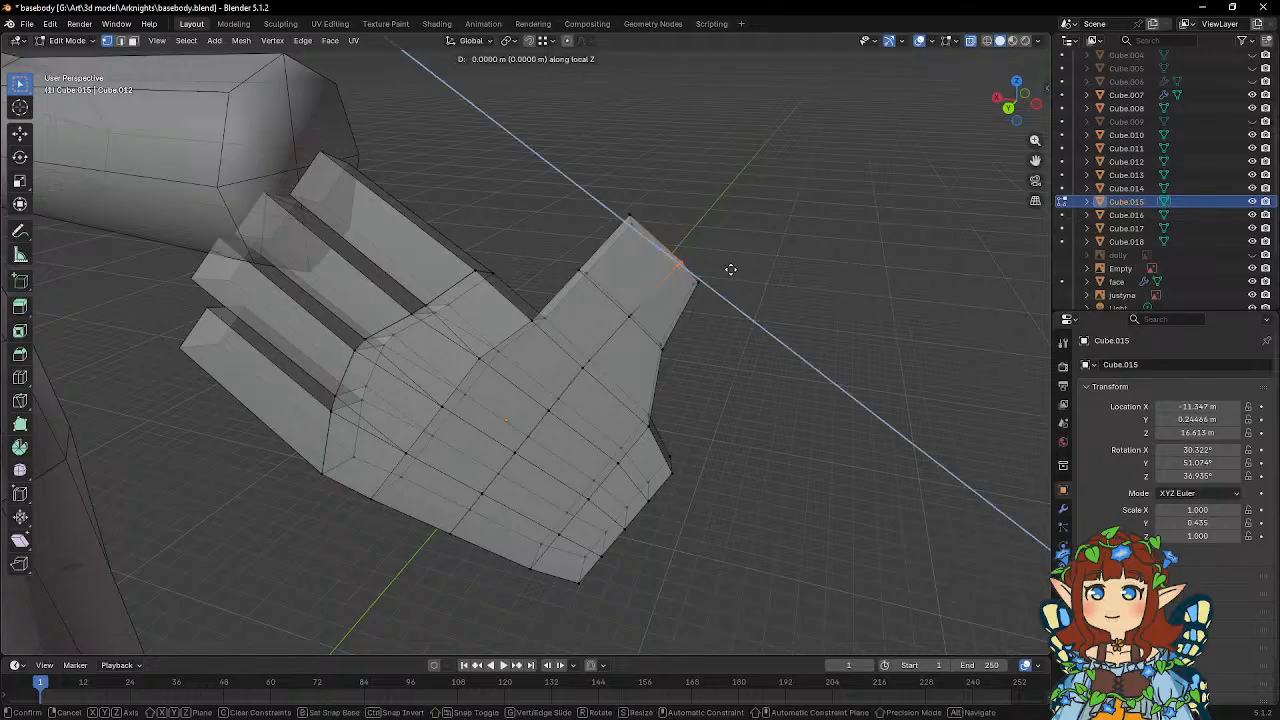
click(706, 258)
drag(629, 318, 631, 319)
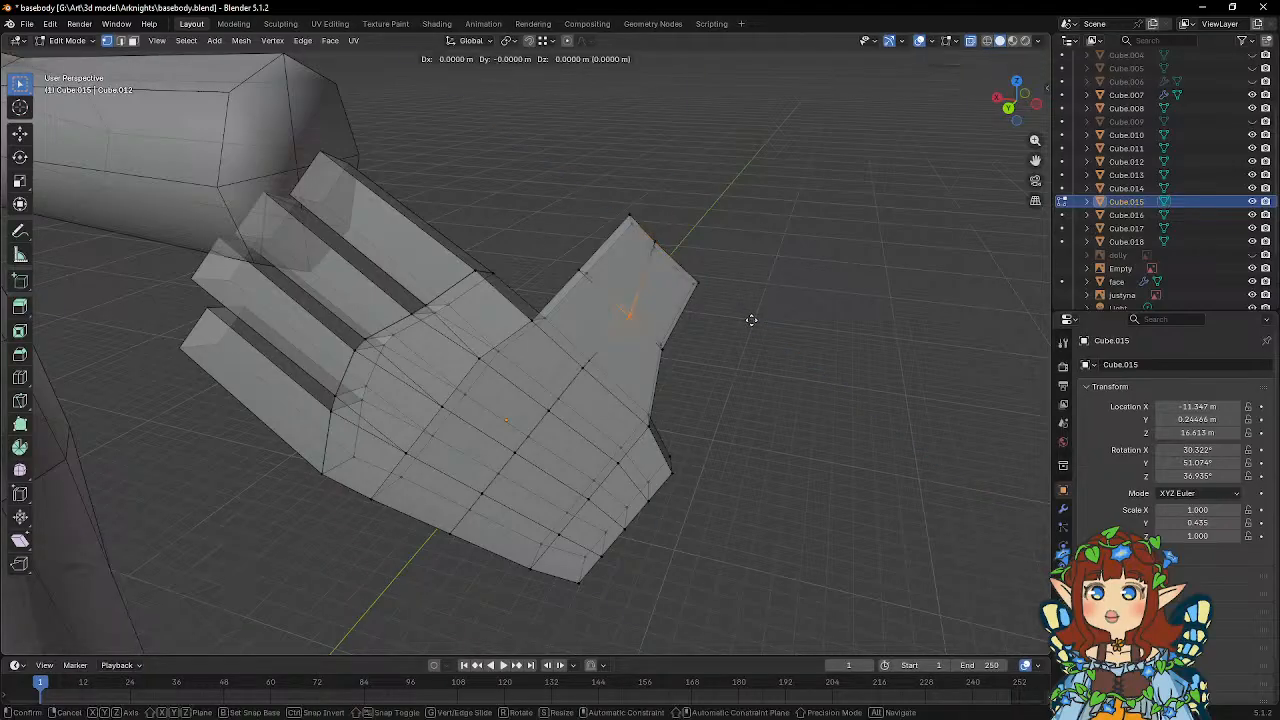
key(g)
key(z)
key(z)
click(740, 310)
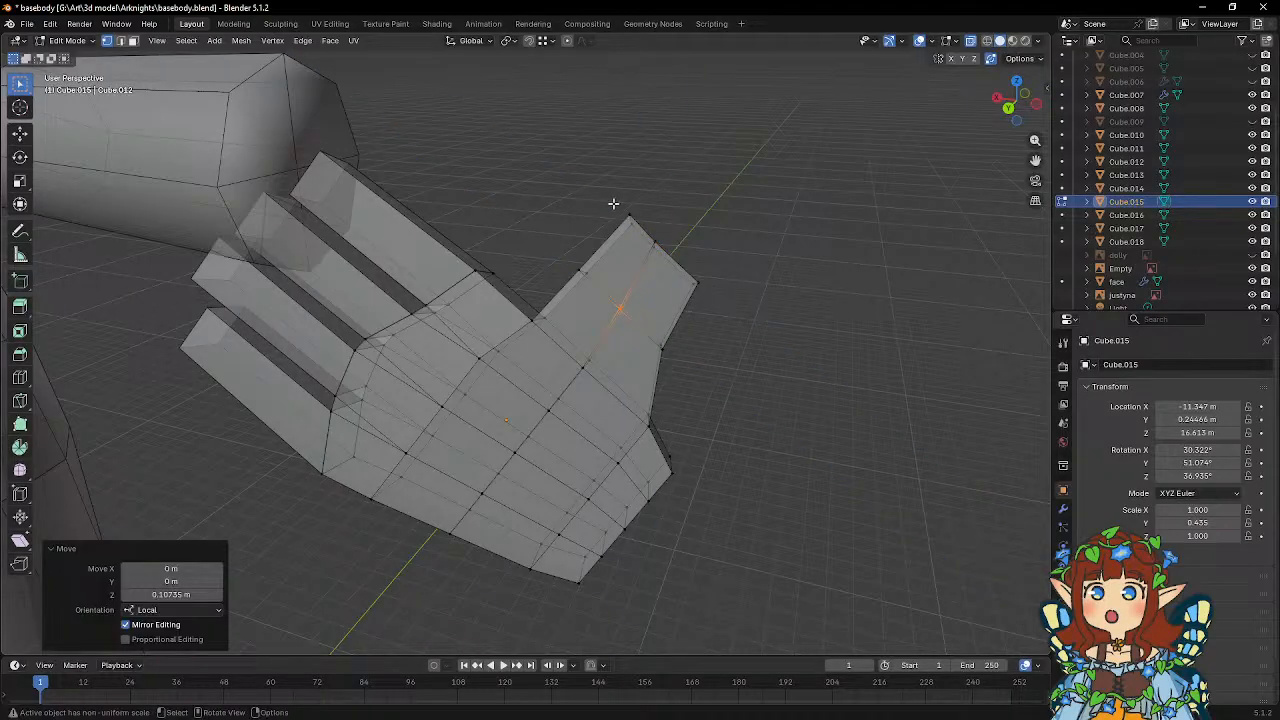
Move the thumb tip's index-side corner vertices along local Z, and its outer corner vertices inward by about 0.24 m.
drag(613, 203, 723, 297)
key(g)
key(z)
key(z)
click(679, 232)
key(g)
key(z)
key(z)
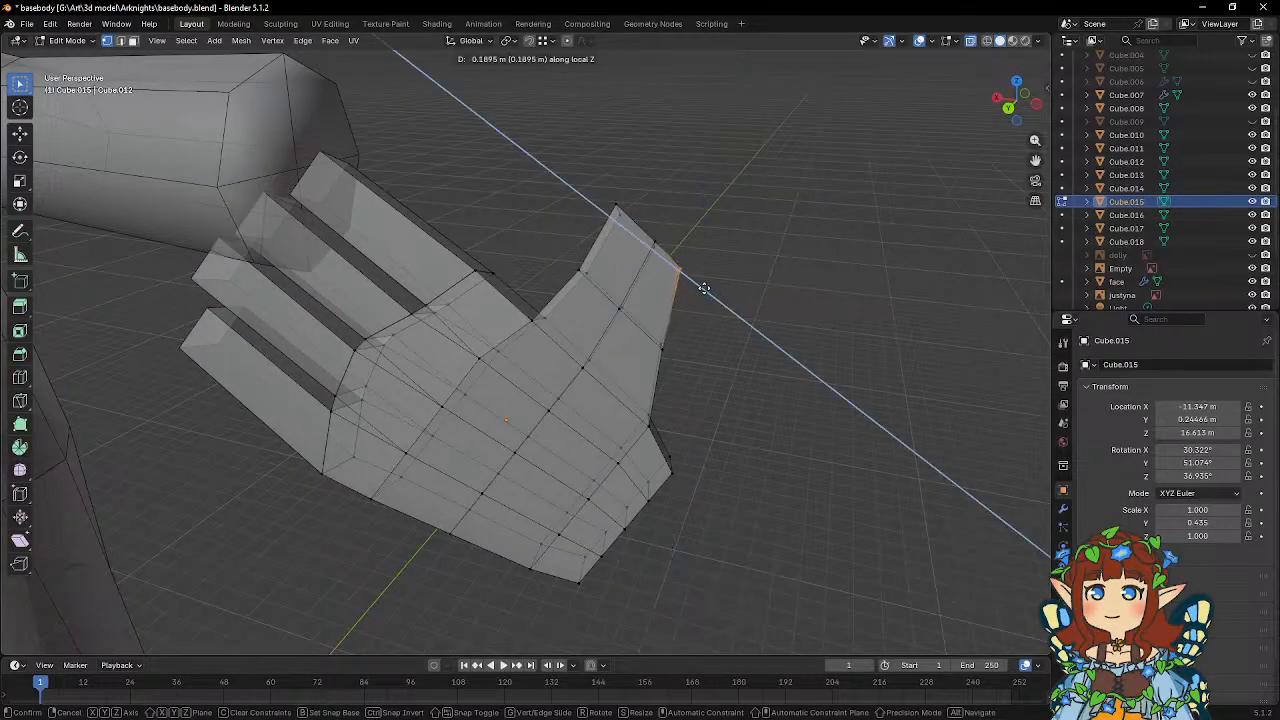
click(701, 286)
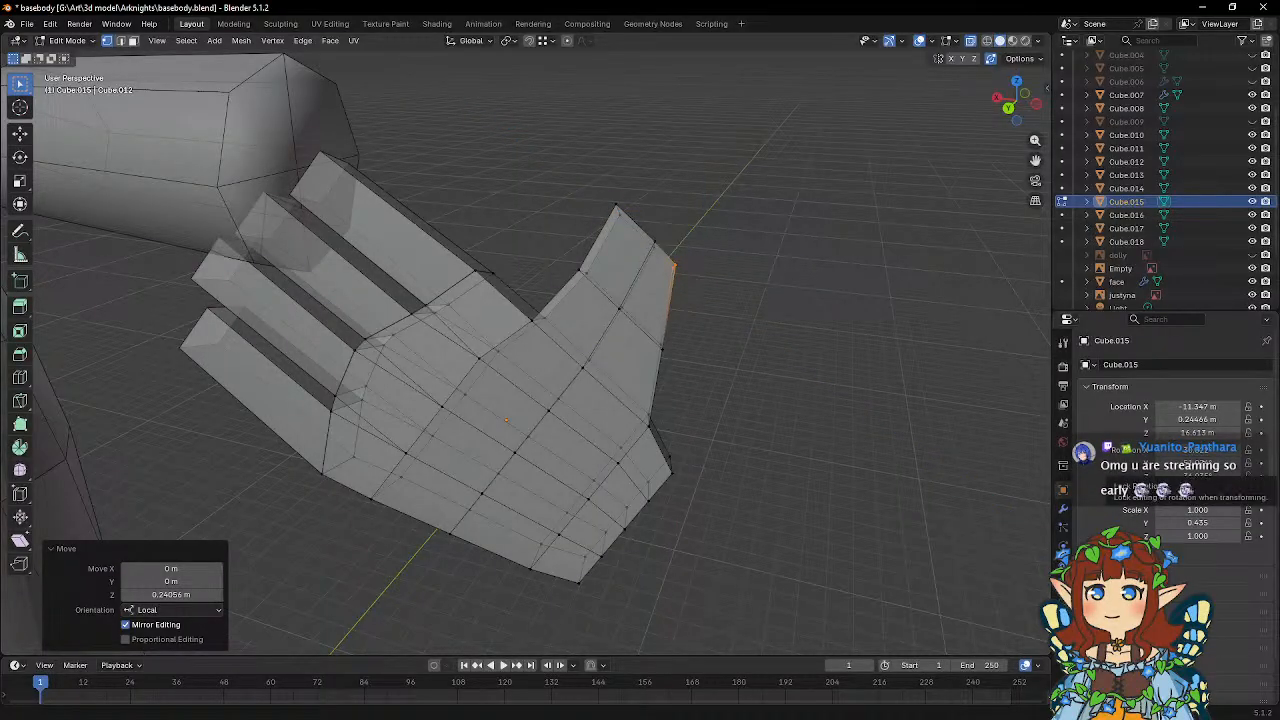
Select the inner palm vertices near the wrist on the thumb side.
middle_drag(735, 380, 459, 224)
drag(460, 201, 461, 202)
middle_drag(461, 202, 786, 258)
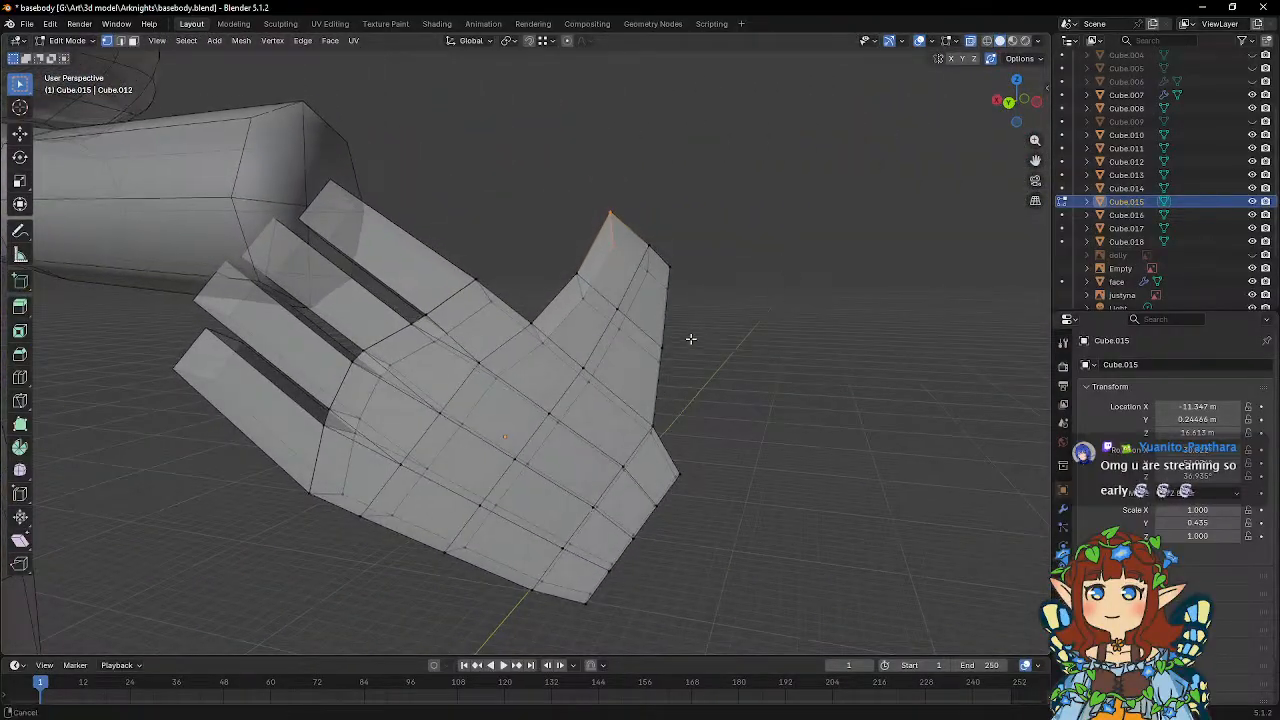
shift+middle_drag(628, 425, 629, 360)
drag(607, 384, 638, 413)
key(g)
key(z)
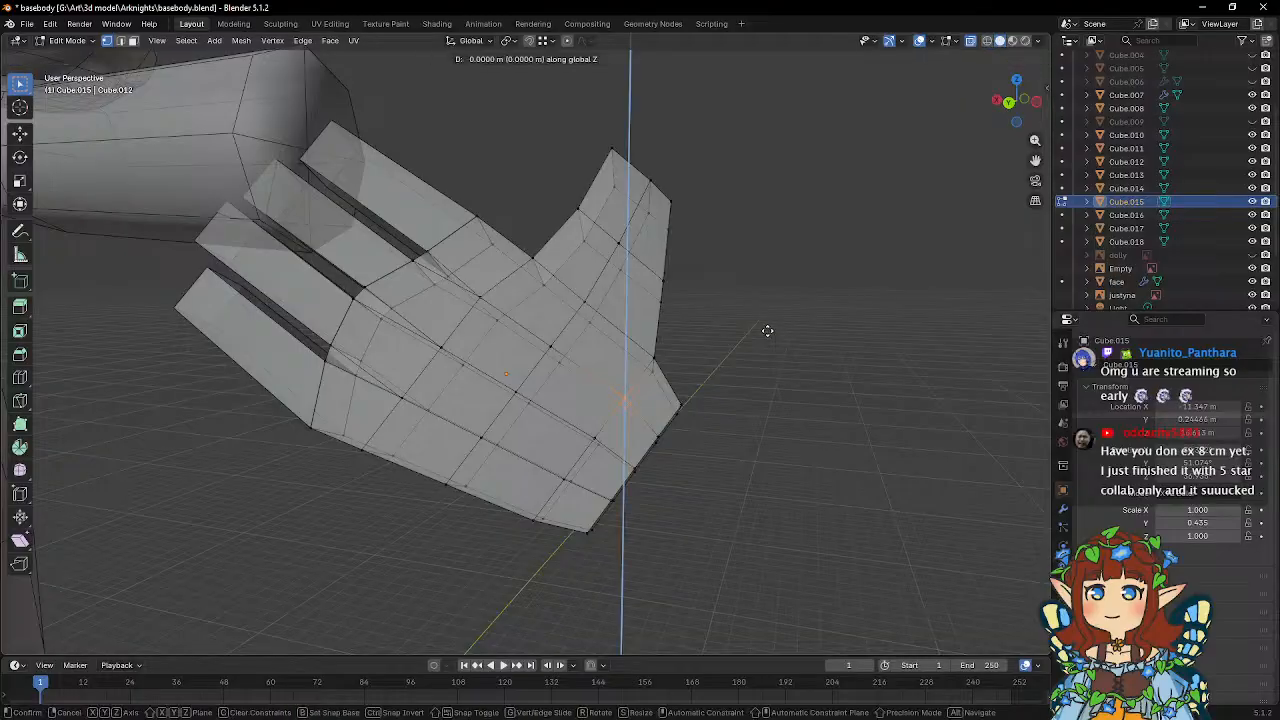
key(z)
right_click(762, 334)
Move the selected wrist vertices about 0.07 m along local X, and shift the neighbouring mid-palm vertices along local X.
key(g)
key(x)
key(x)
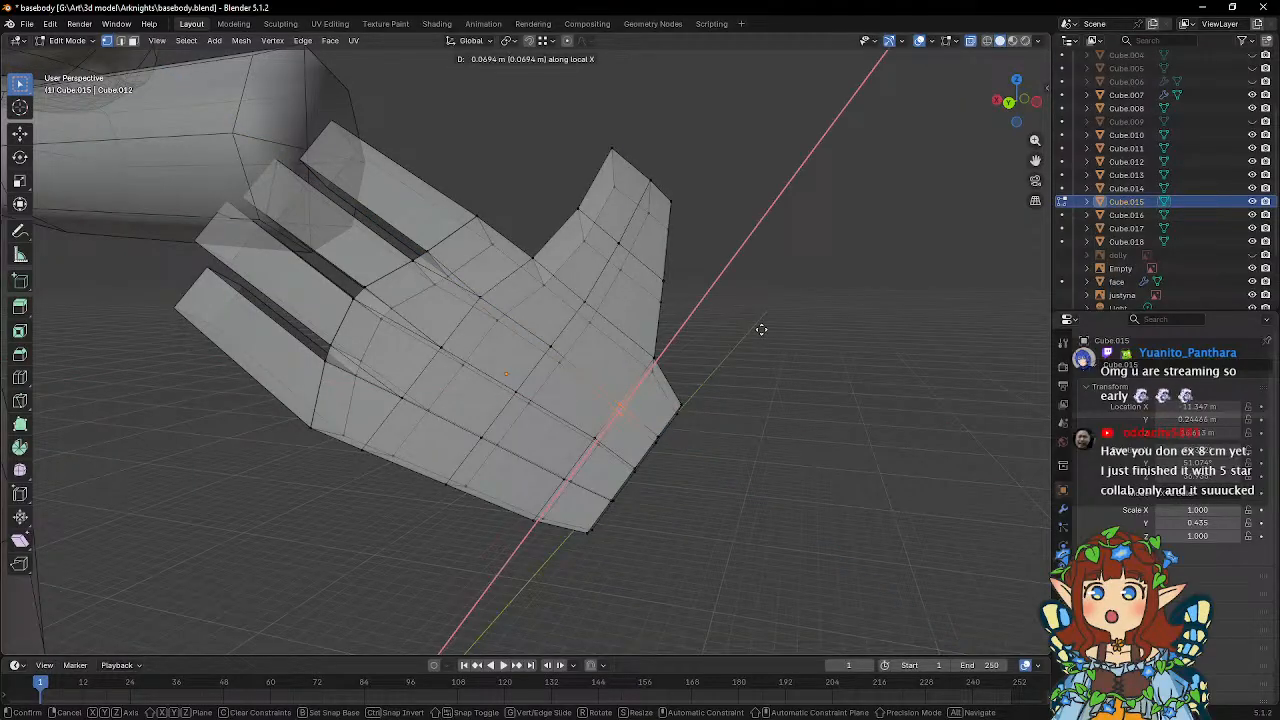
click(762, 329)
middle_drag(550, 318, 560, 368)
key(g)
key(x)
key(x)
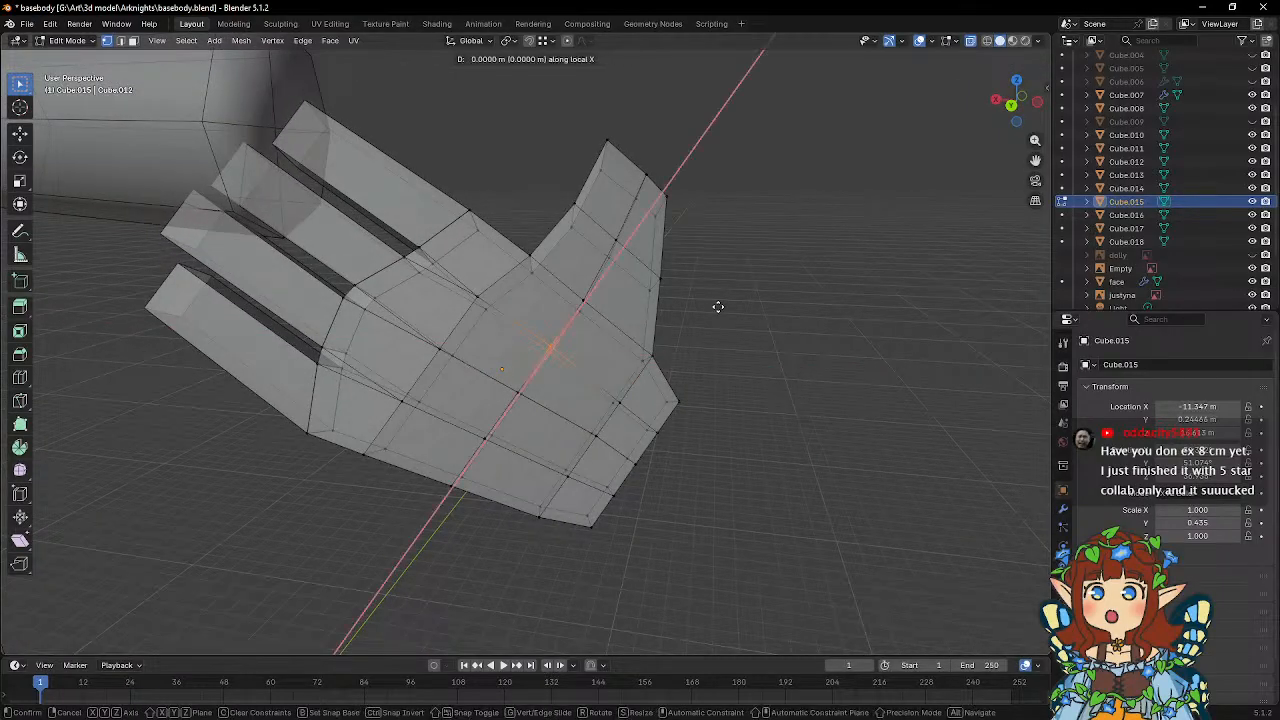
click(713, 310)
Shift the inner palm vertices behind the index finger's base along local X in two adjustments.
middle_drag(700, 314, 467, 290)
key(g)
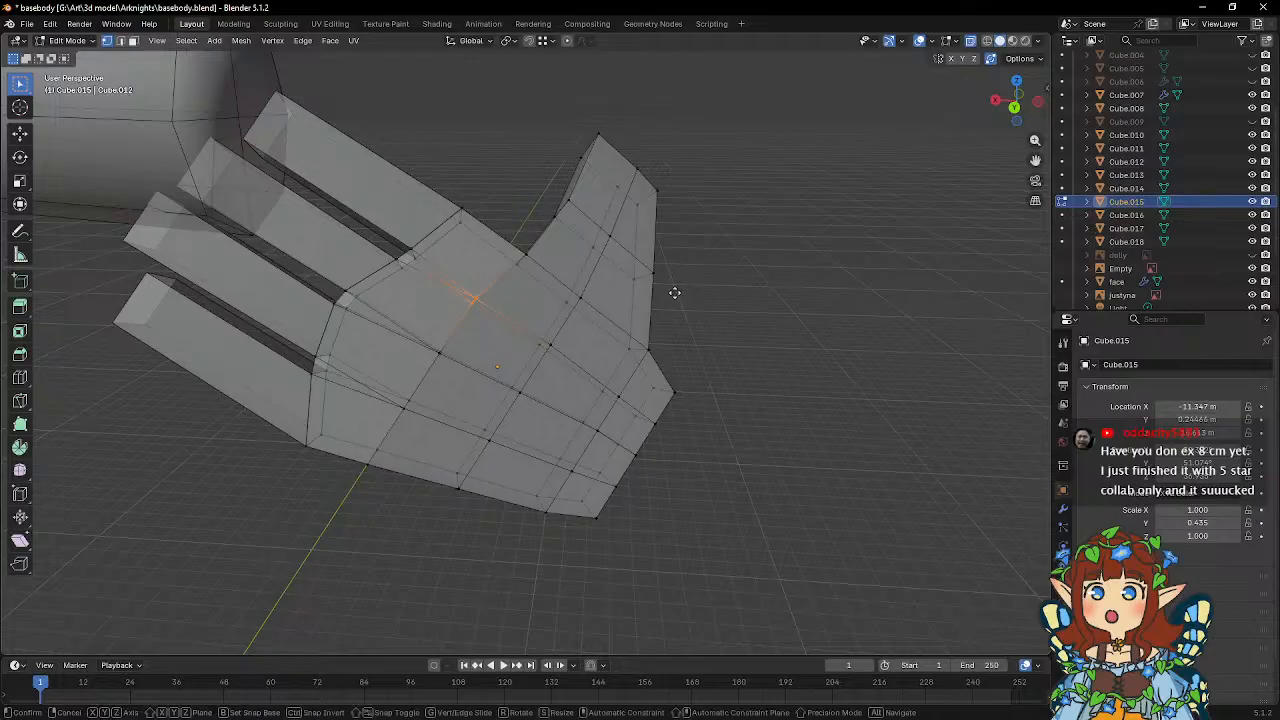
key(x)
key(x)
click(678, 281)
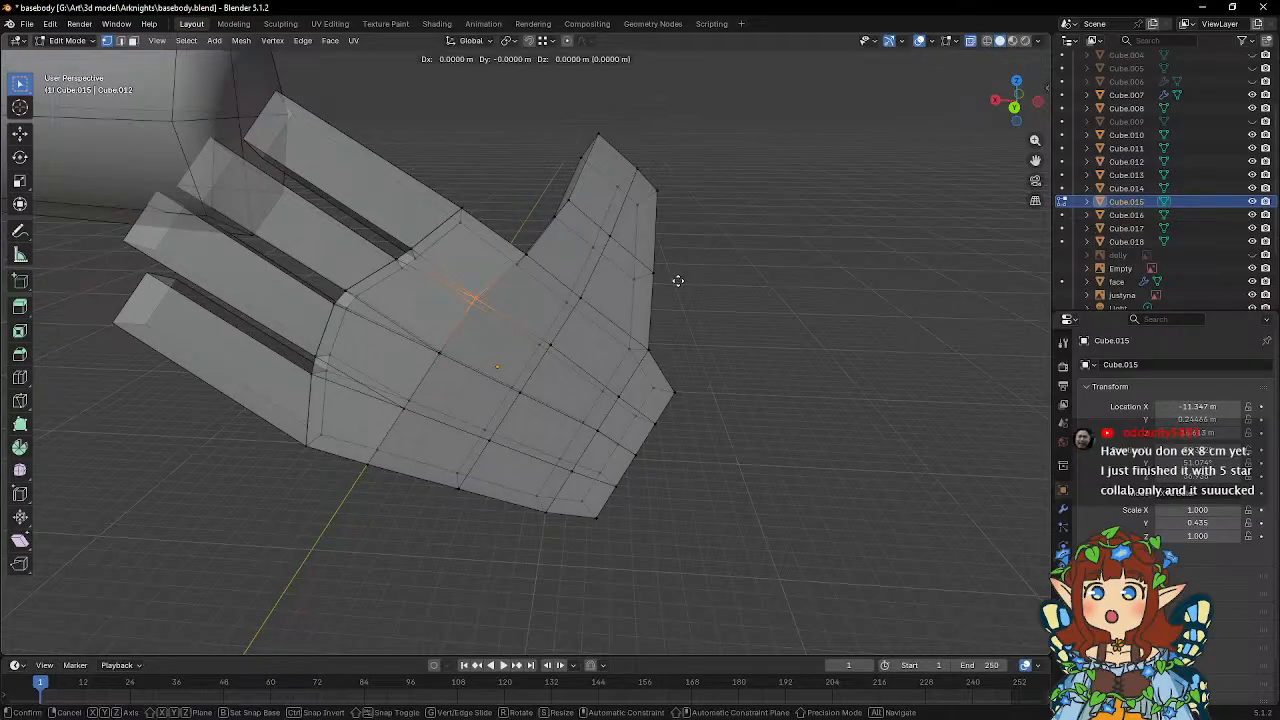
key(g)
key(x)
key(x)
click(673, 282)
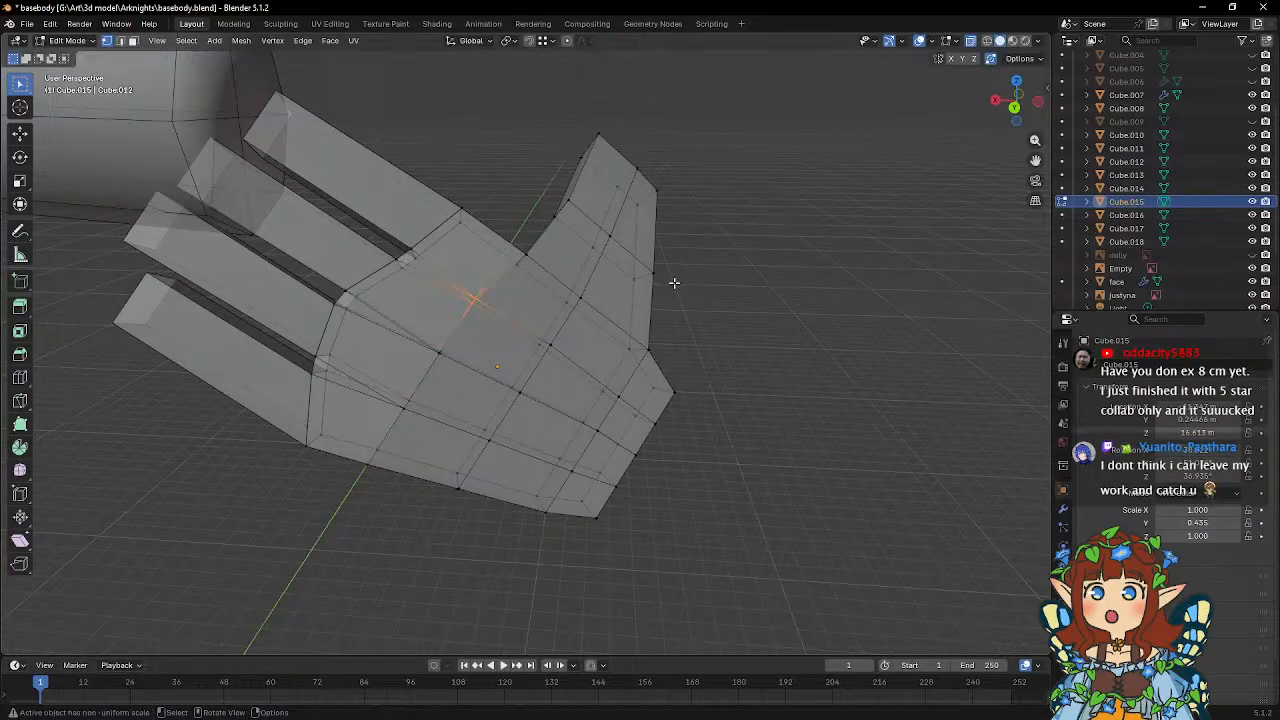
Select the thumb tip's index-side corner vertices and scale them to about 0.669 along local Y.
middle_drag(549, 248, 502, 246)
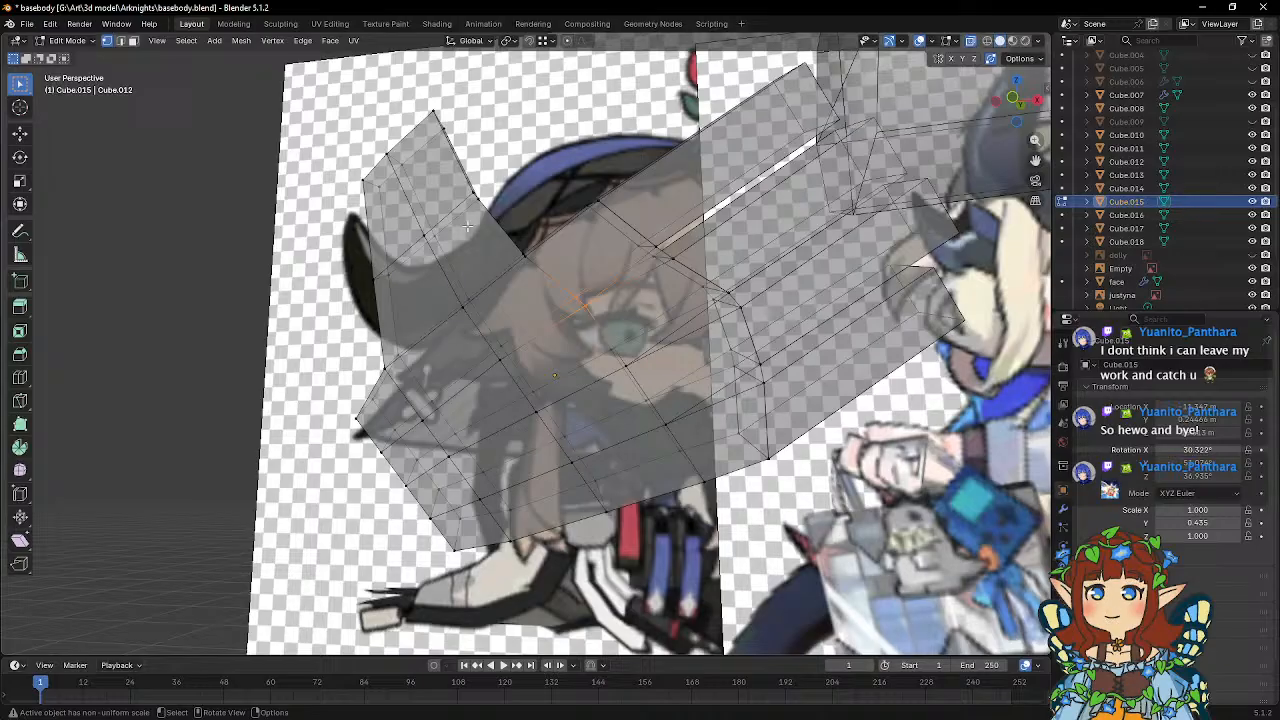
middle_drag(467, 227, 518, 287)
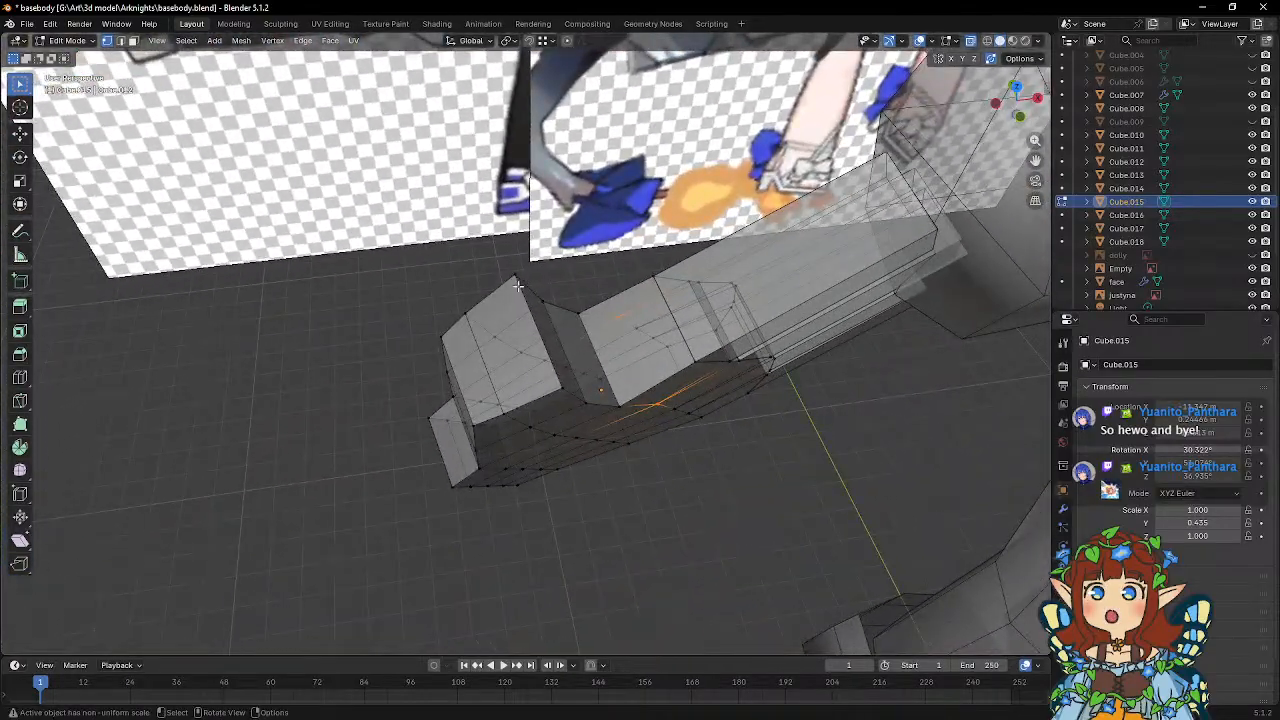
shift+click(561, 383)
middle_drag(561, 379, 621, 358)
key(s)
key(x)
key(x)
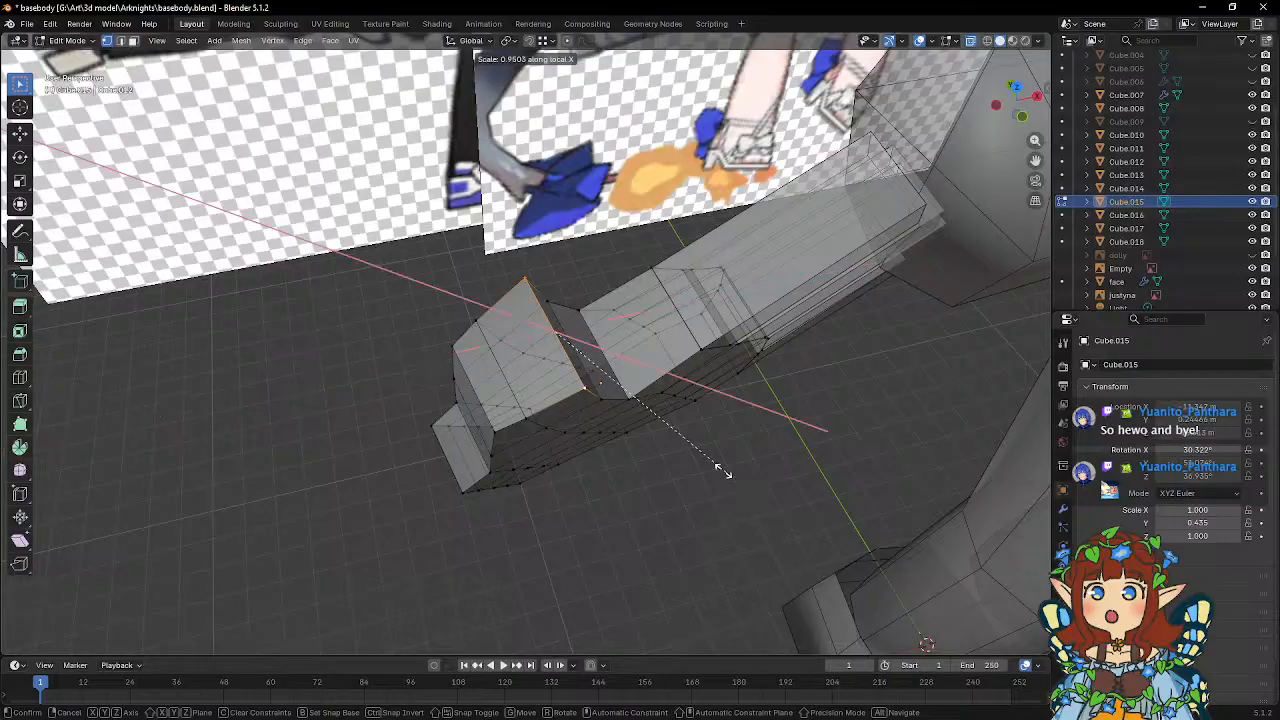
key(y)
key(y)
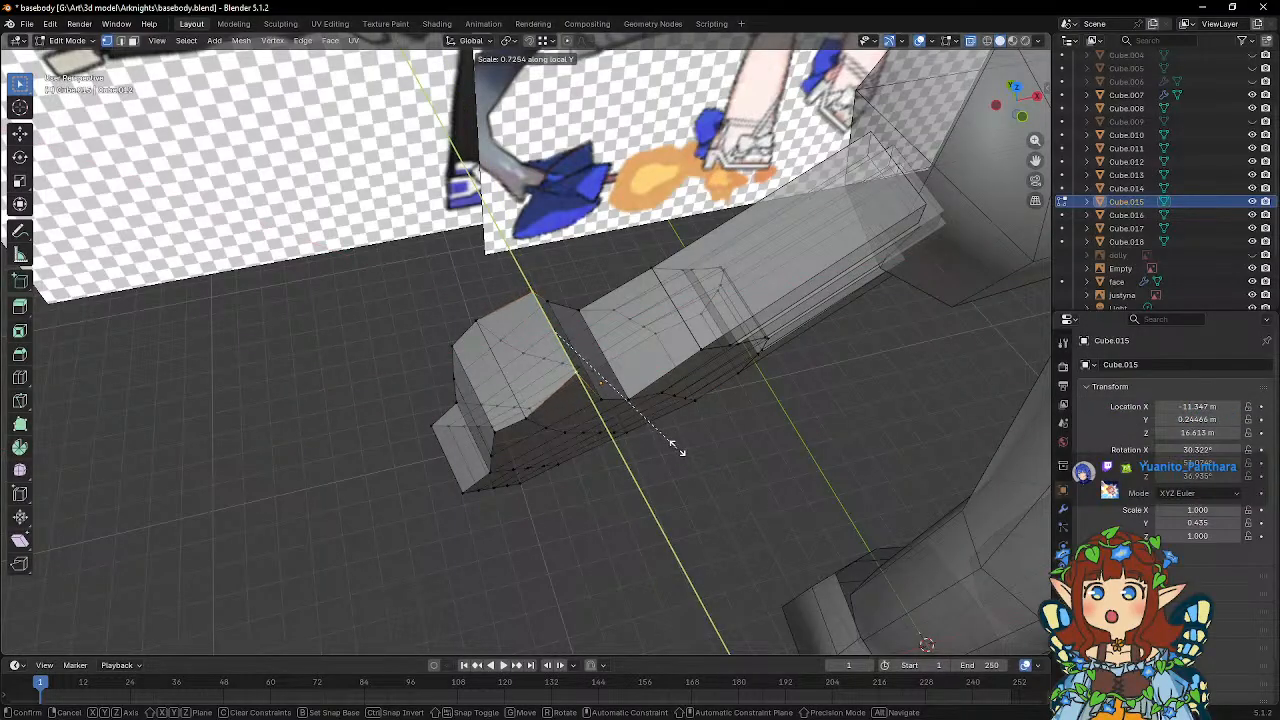
click(660, 440)
Scale the index-side vertices at the thumb's middle joint to about 0.788 along local Y.
middle_drag(620, 409, 546, 395)
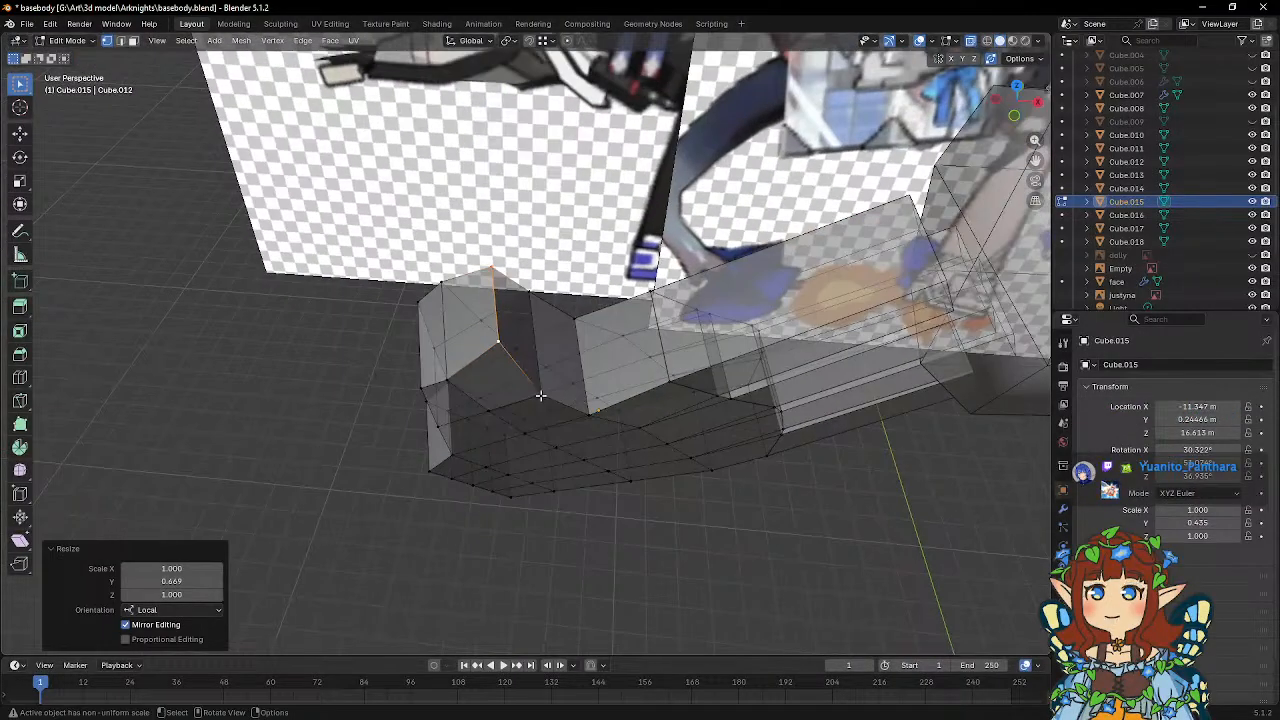
click(532, 297)
middle_drag(532, 297, 588, 402)
key(s)
key(y)
key(y)
click(625, 457)
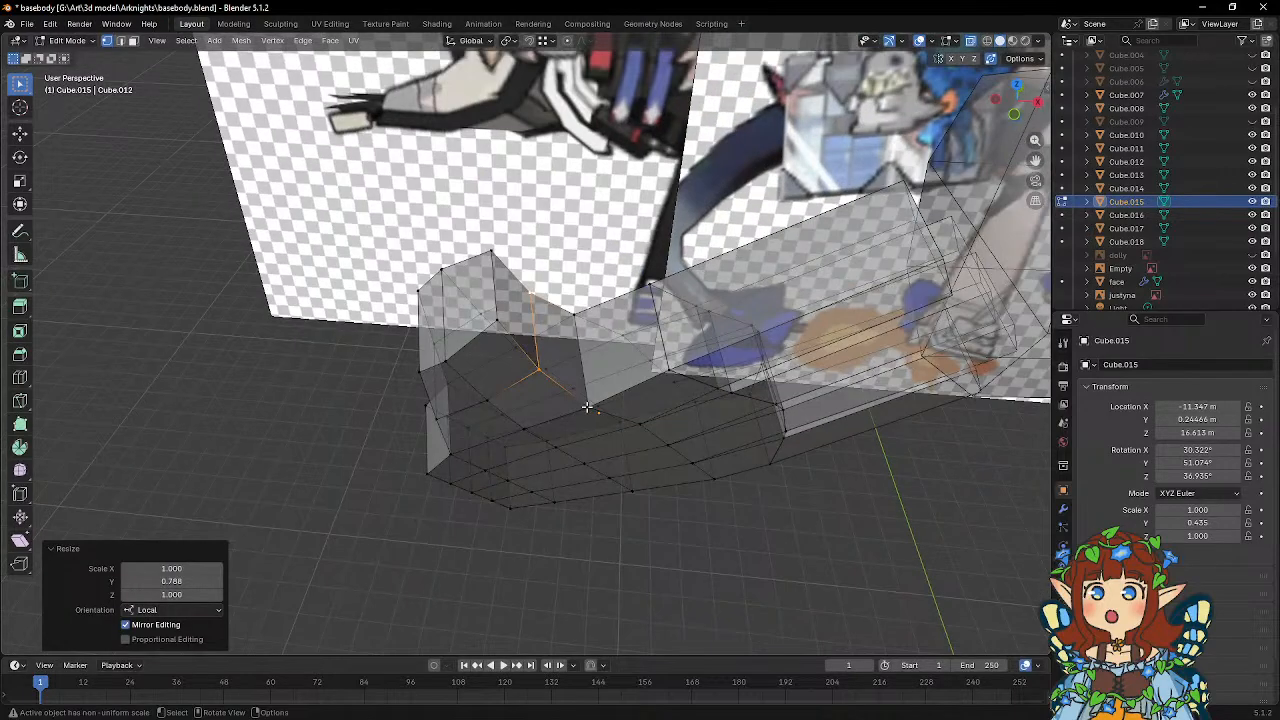
Select the vertices of the web between thumb and index finger and scale them to about 0.868 along local Y.
click(588, 404)
shift+click(566, 302)
middle_drag(566, 302, 649, 394)
key(s)
key(y)
key(y)
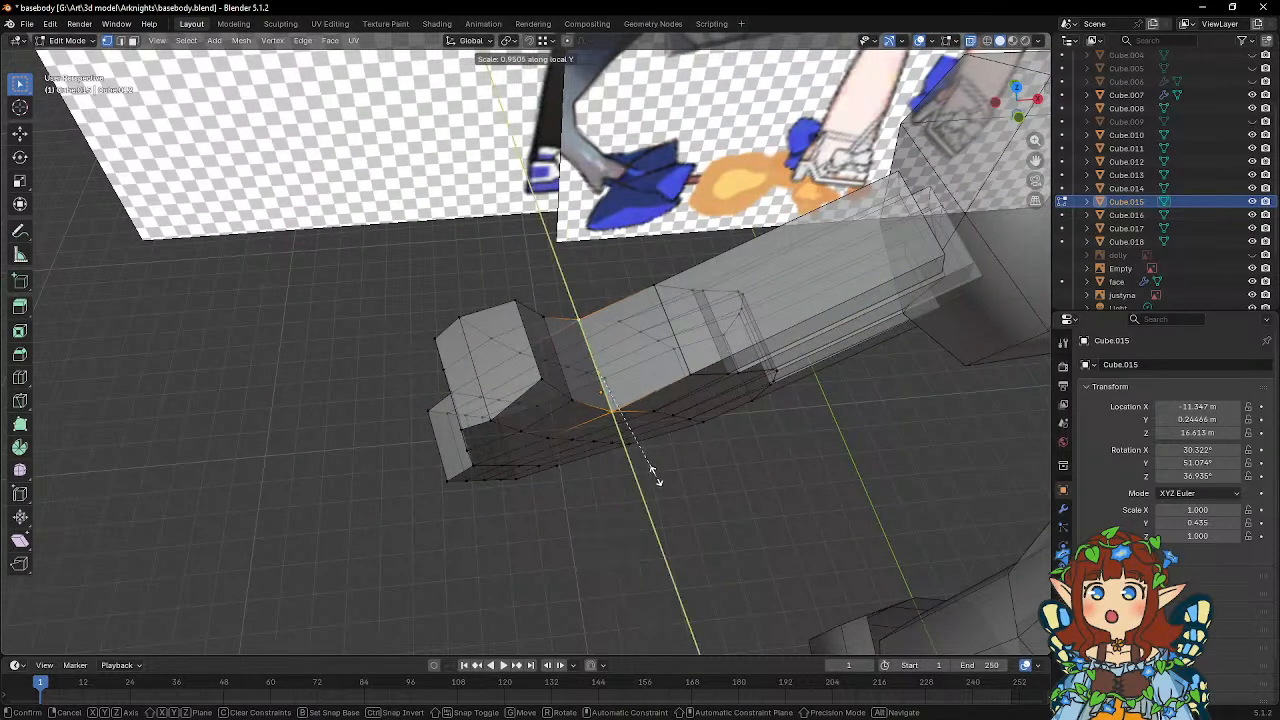
click(641, 468)
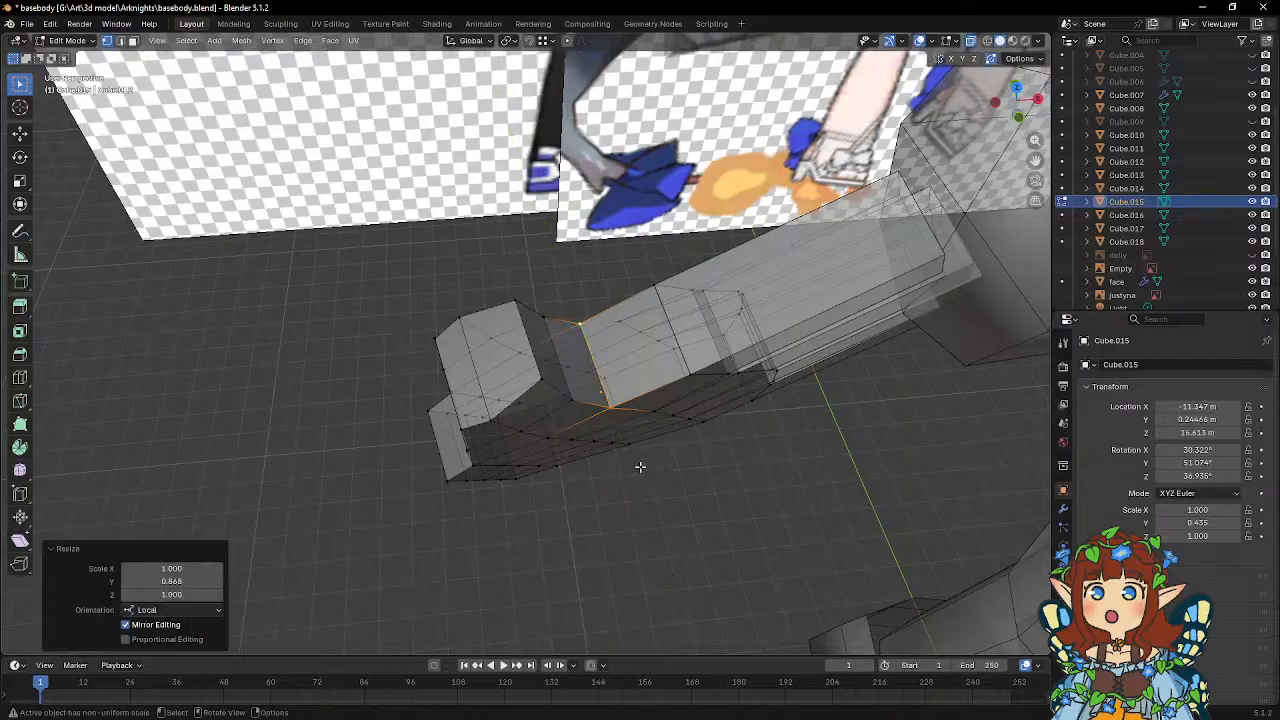
middle_drag(640, 463, 584, 250)
key(g)
key(x)
key(x)
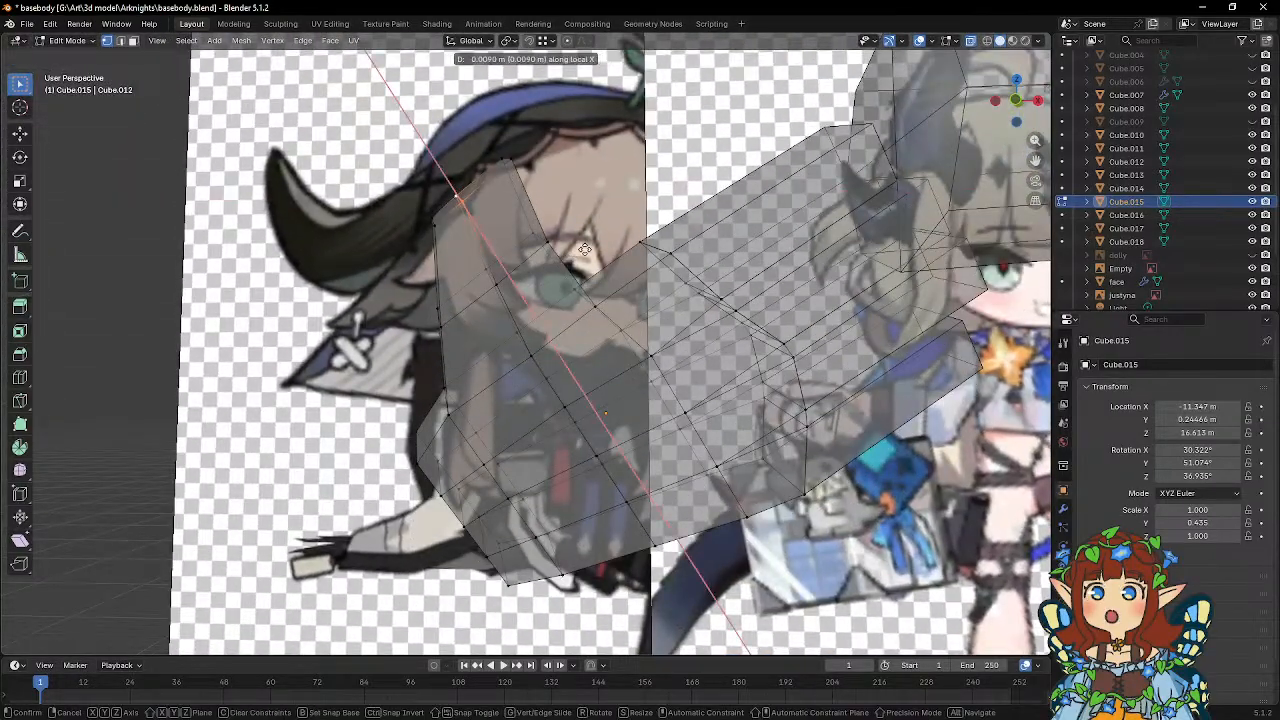
right_click(585, 249)
key(g)
key(y)
key(y)
right_click(544, 246)
Move the thumb tip's middle vertices about 0.11 m along local Z.
key(g)
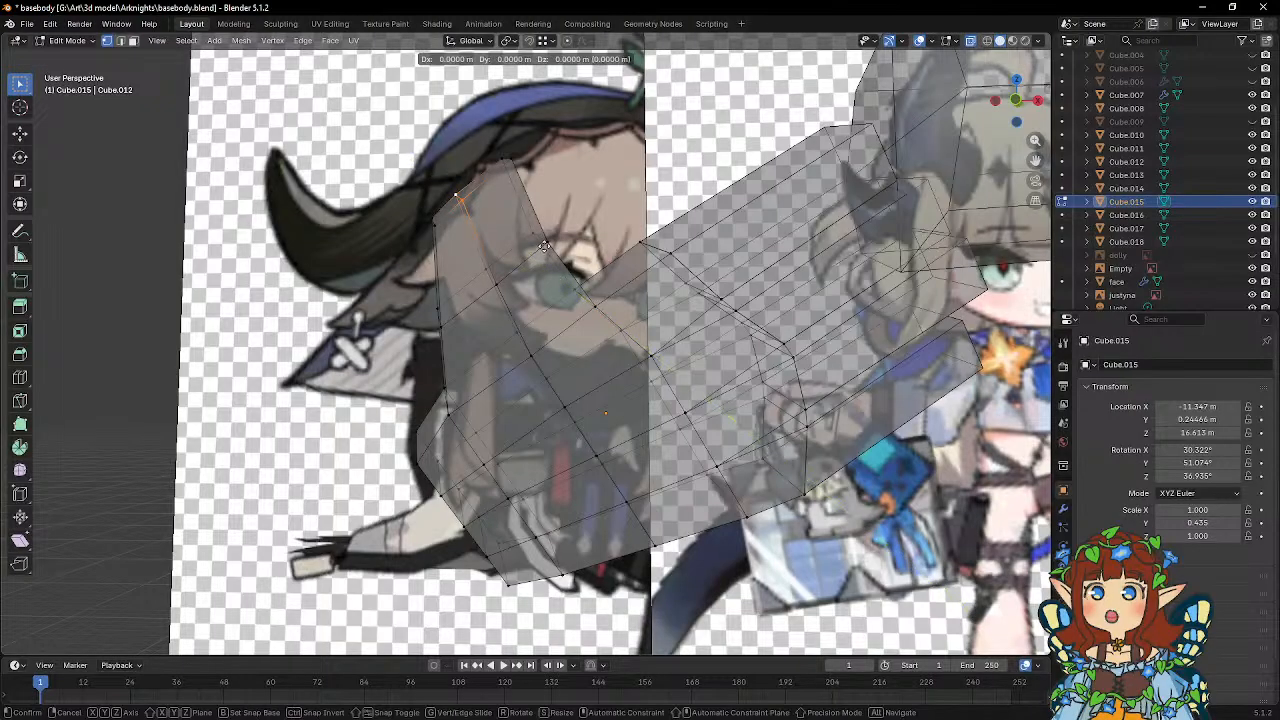
key(z)
key(z)
click(555, 236)
Select the vertices on the palm's little-finger side edge and scale them to about 0.897 along local Y.
middle_drag(555, 236, 409, 186)
middle_drag(377, 184, 378, 188)
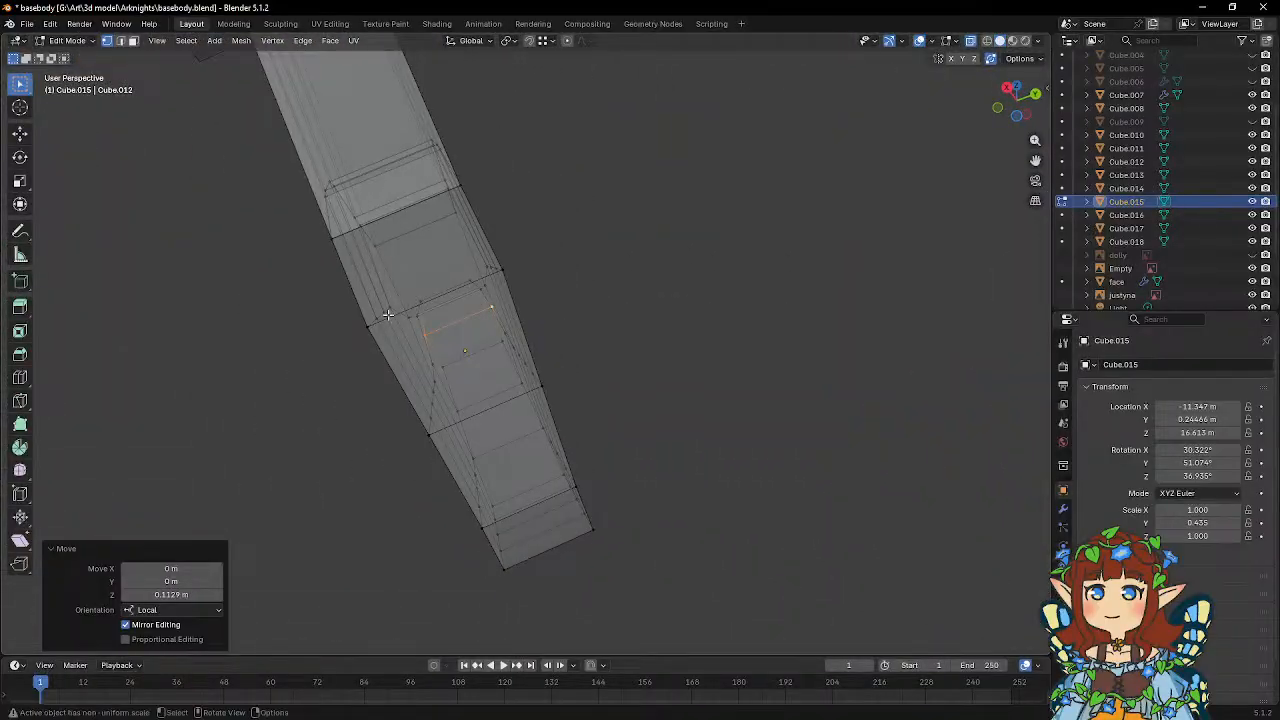
middle_drag(388, 316, 410, 298)
click(428, 253)
shift+click(575, 222)
middle_drag(577, 223, 617, 237)
key(s)
key(x)
key(x)
key(x)
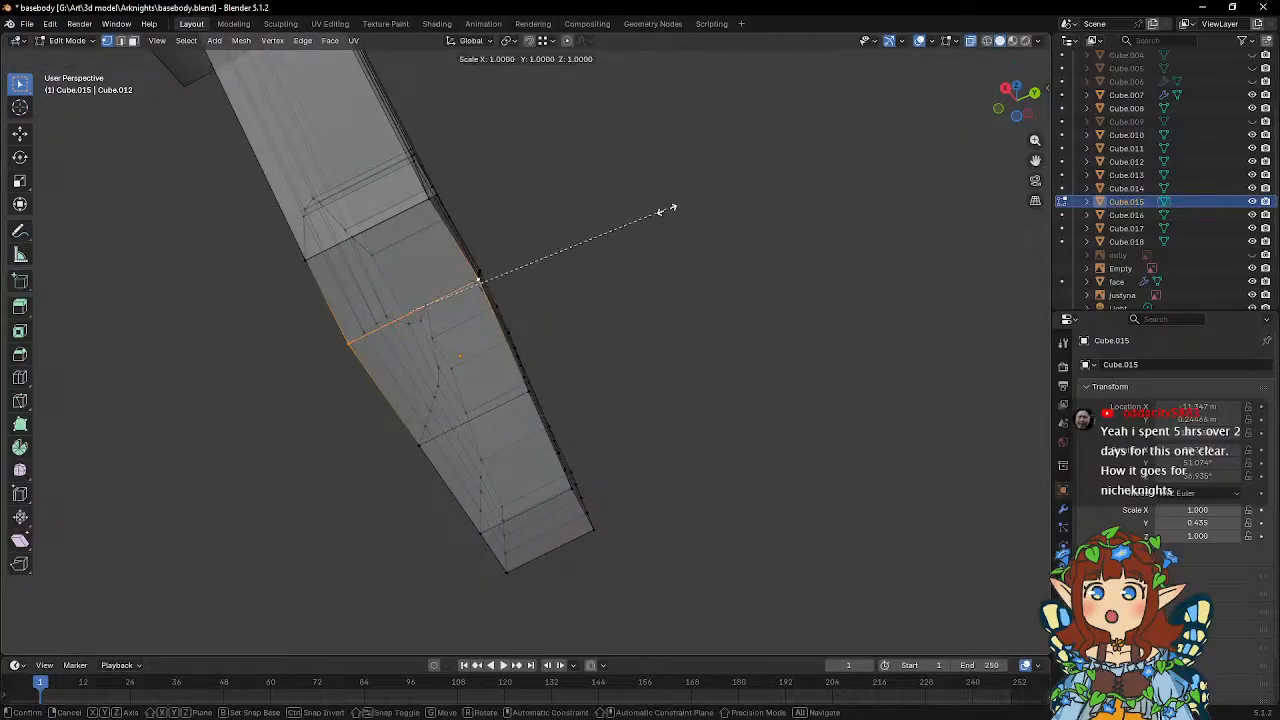
key(y)
key(y)
click(638, 216)
Return to Object Mode and select the palm together with all four finger blocks.
middle_drag(512, 211, 633, 232)
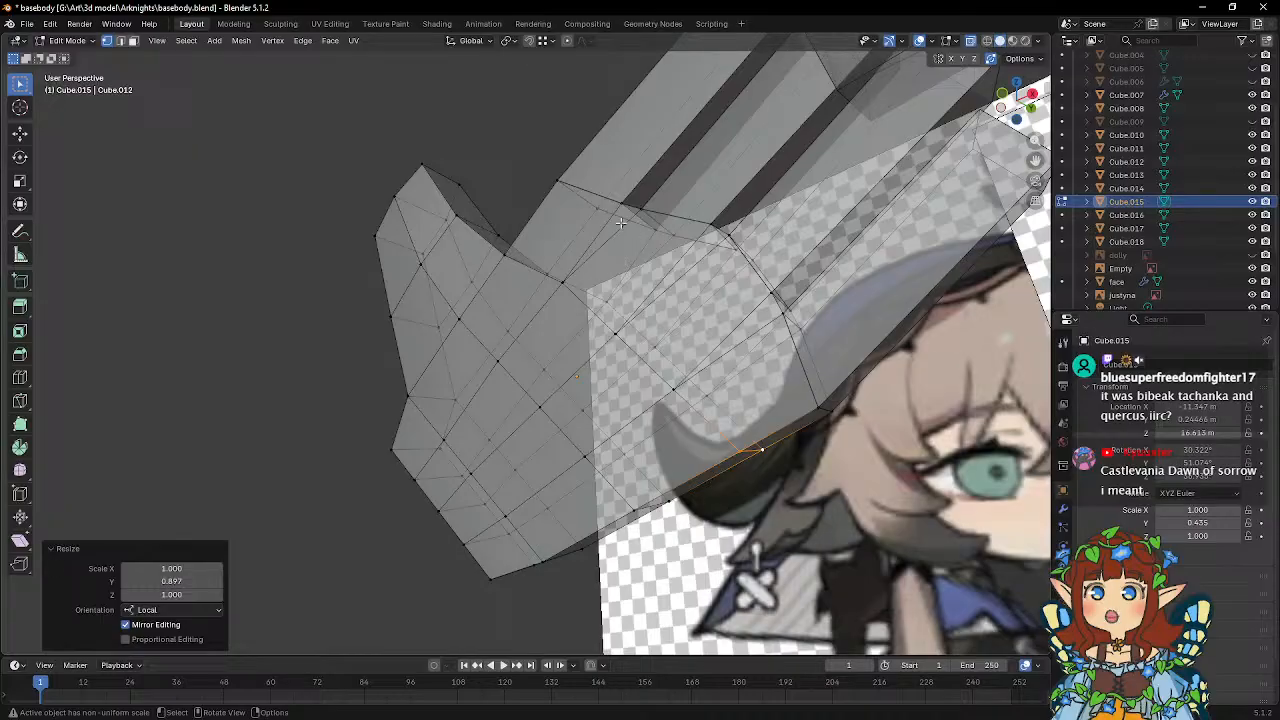
middle_drag(626, 265, 583, 245)
key(Tab)
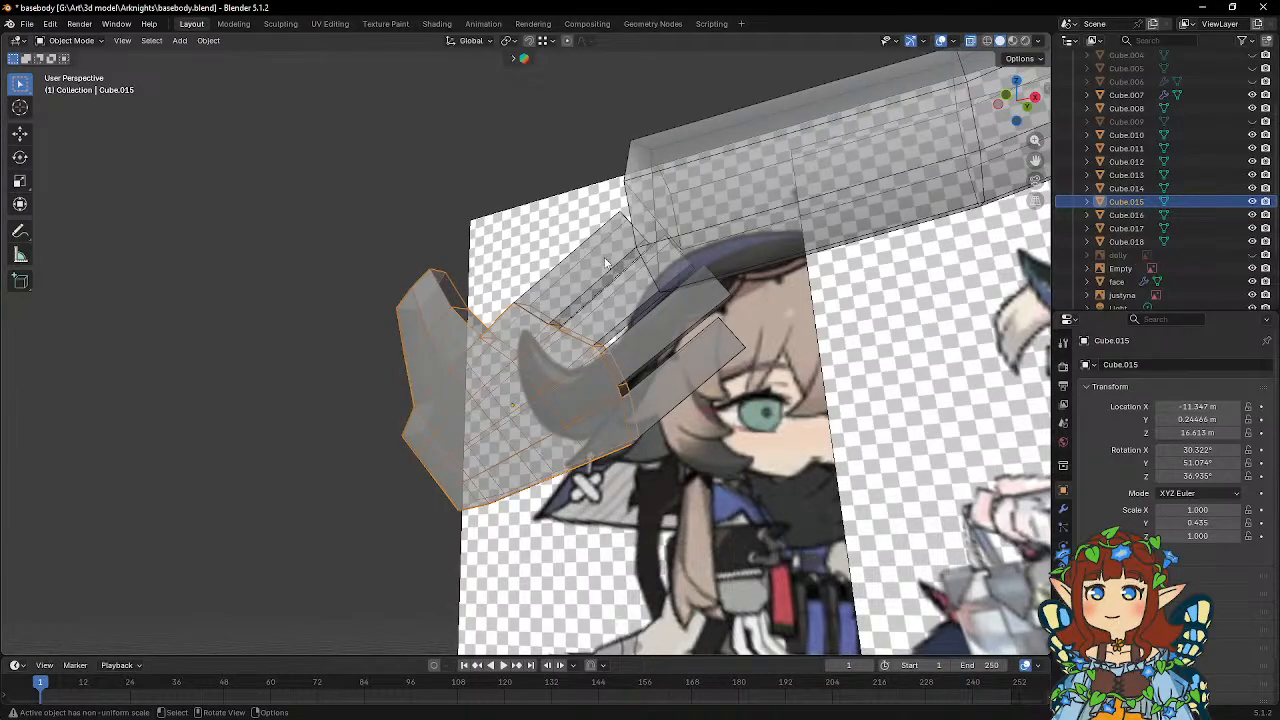
middle_drag(612, 263, 658, 300)
shift+click(635, 278)
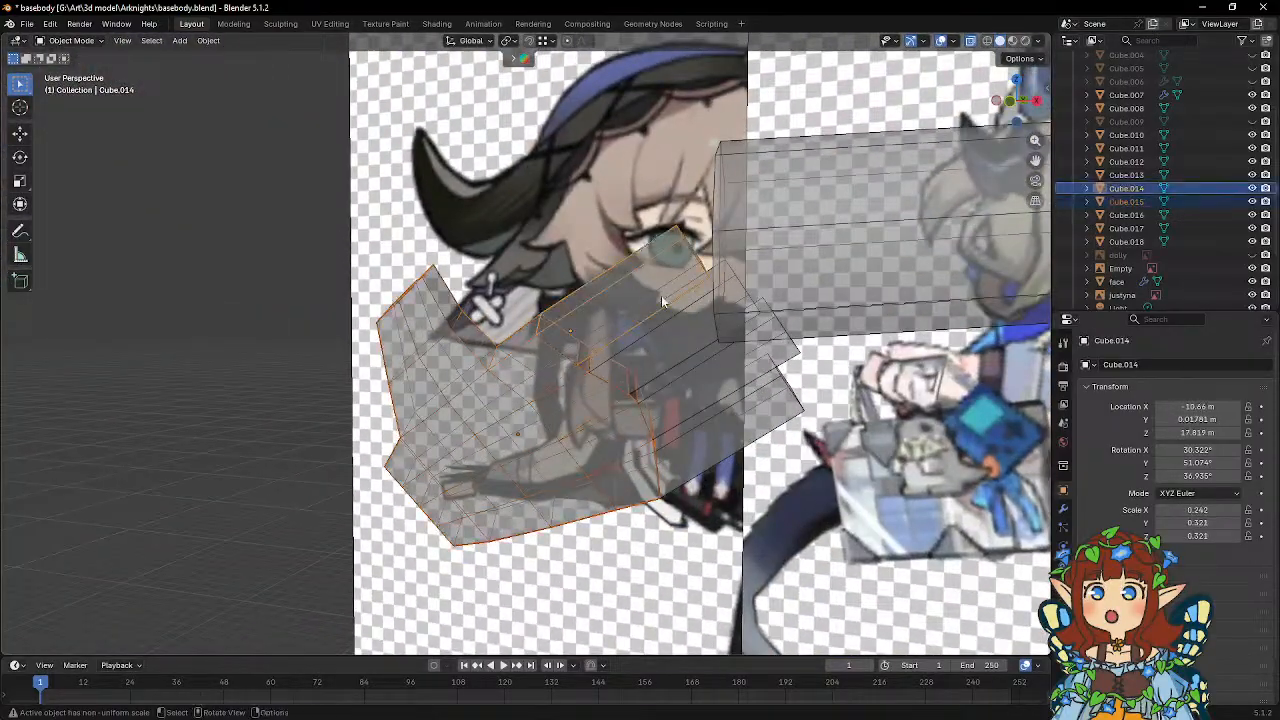
shift+click(652, 330)
middle_drag(700, 361, 668, 324)
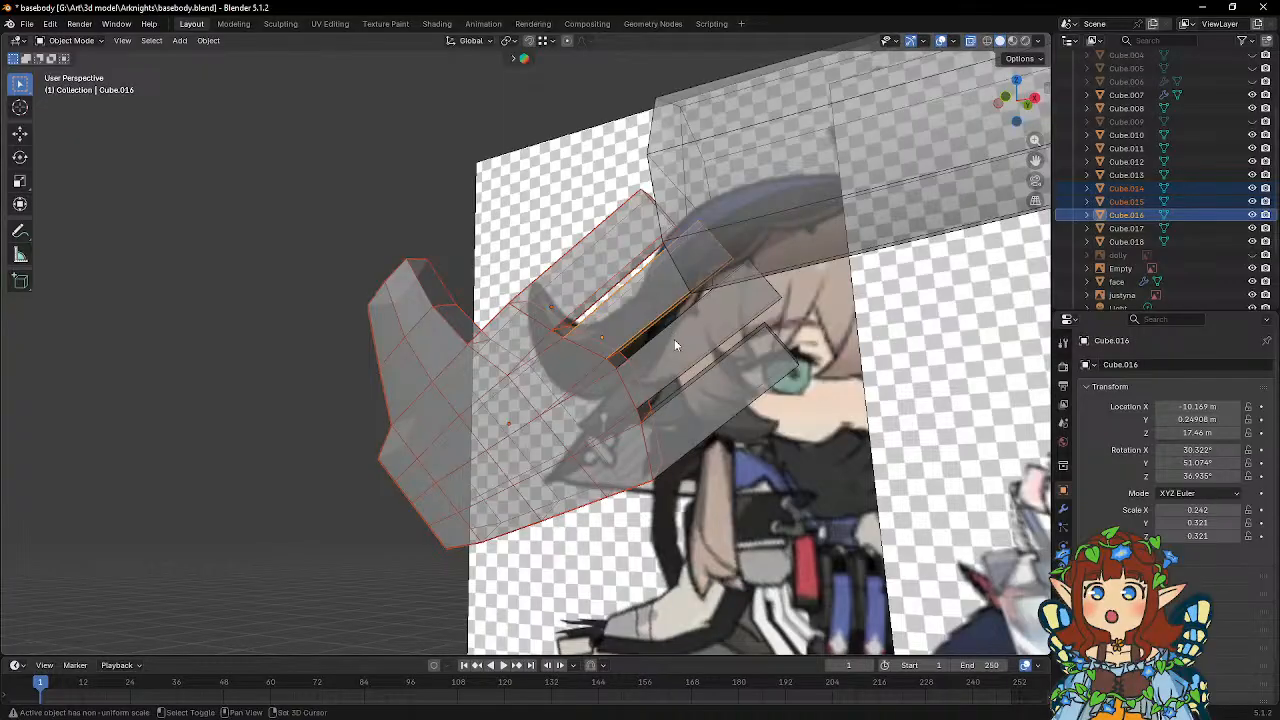
shift+click(674, 341)
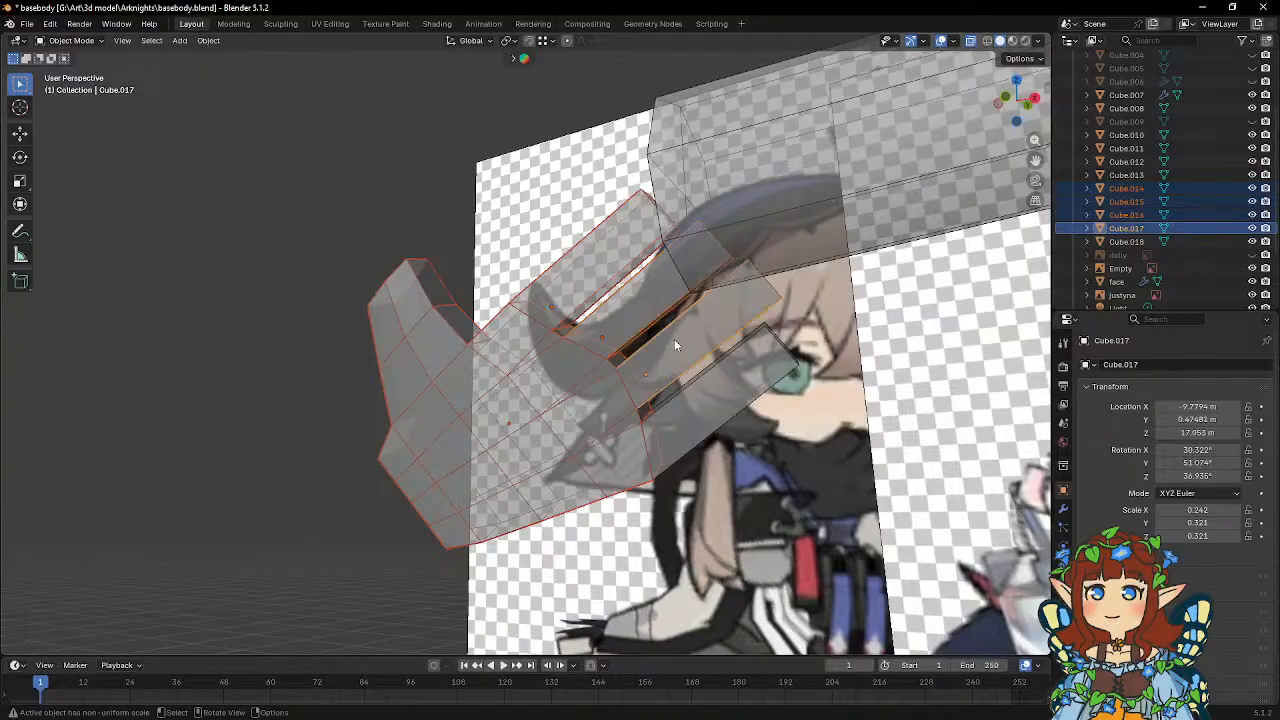
shift+click(725, 393)
Try setting the little finger block's rotation to 0° on all axes, and undo it.
drag(1197, 449, 1197, 449)
click(1179, 450)
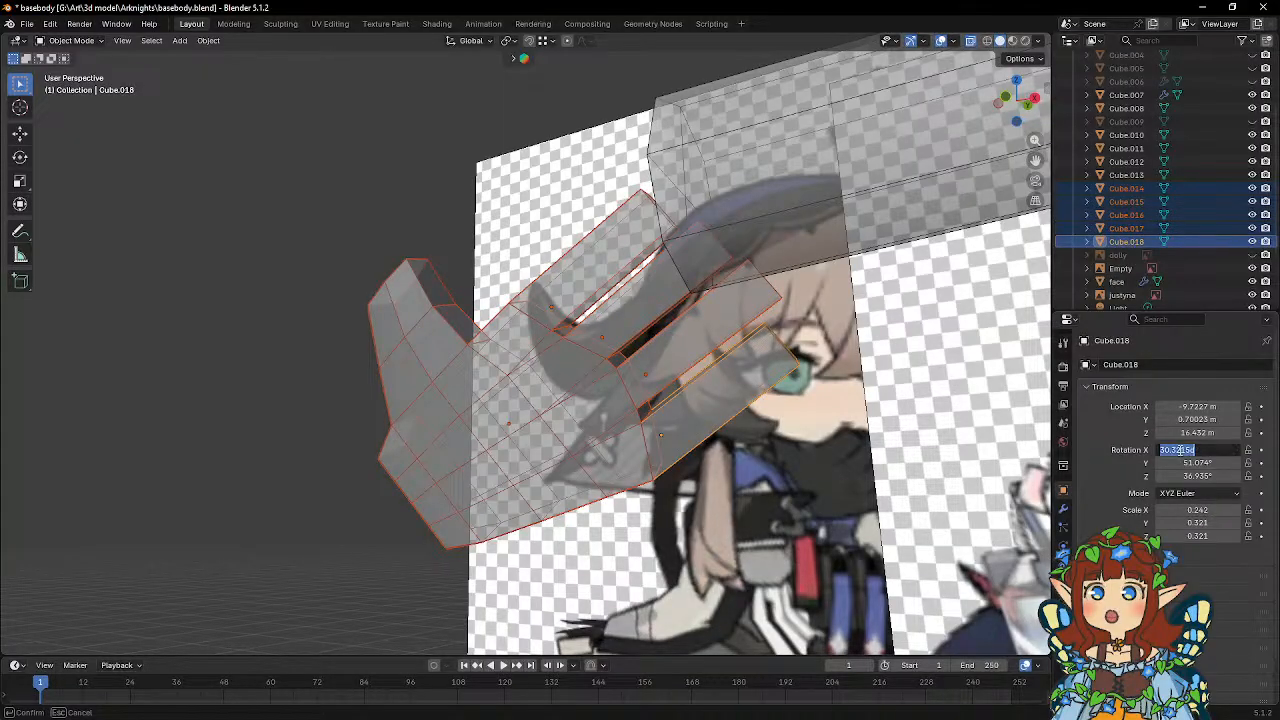
text(0)
key(Tab)
text(0)
key(Tab)
text(0)
key(Return)
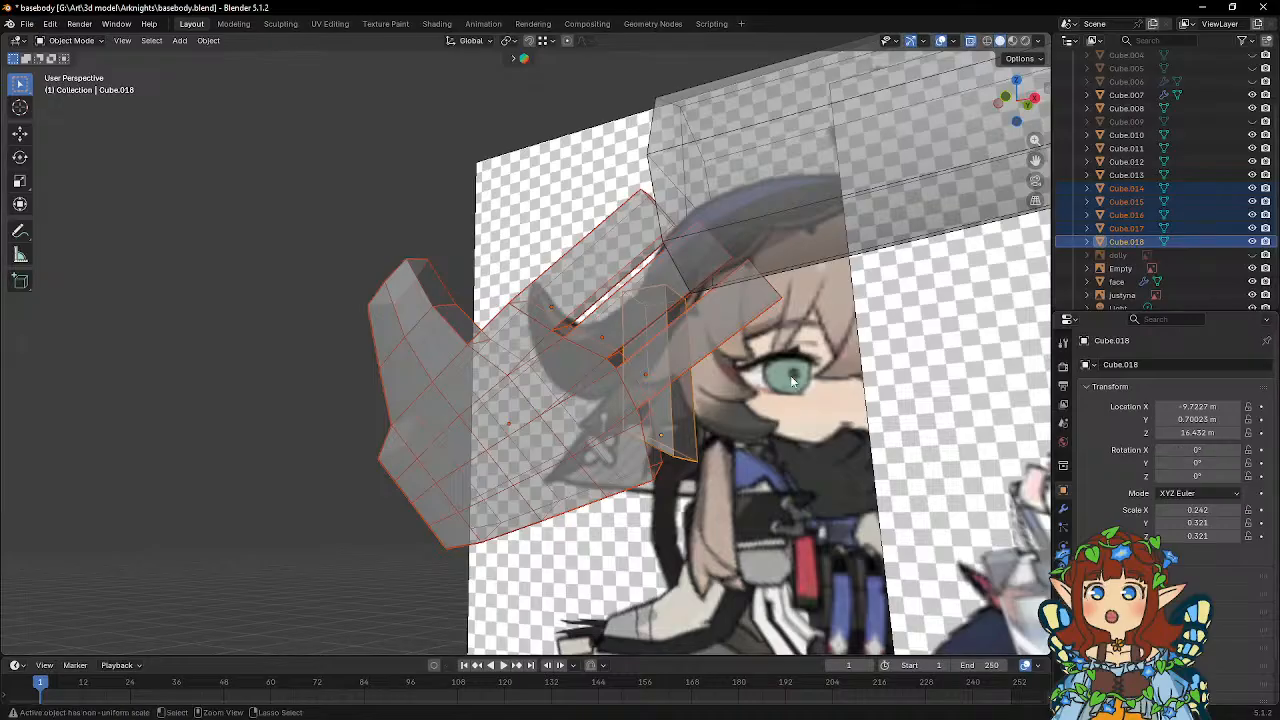
key(ctrl+z)
key(ctrl+z)
key(ctrl+z)
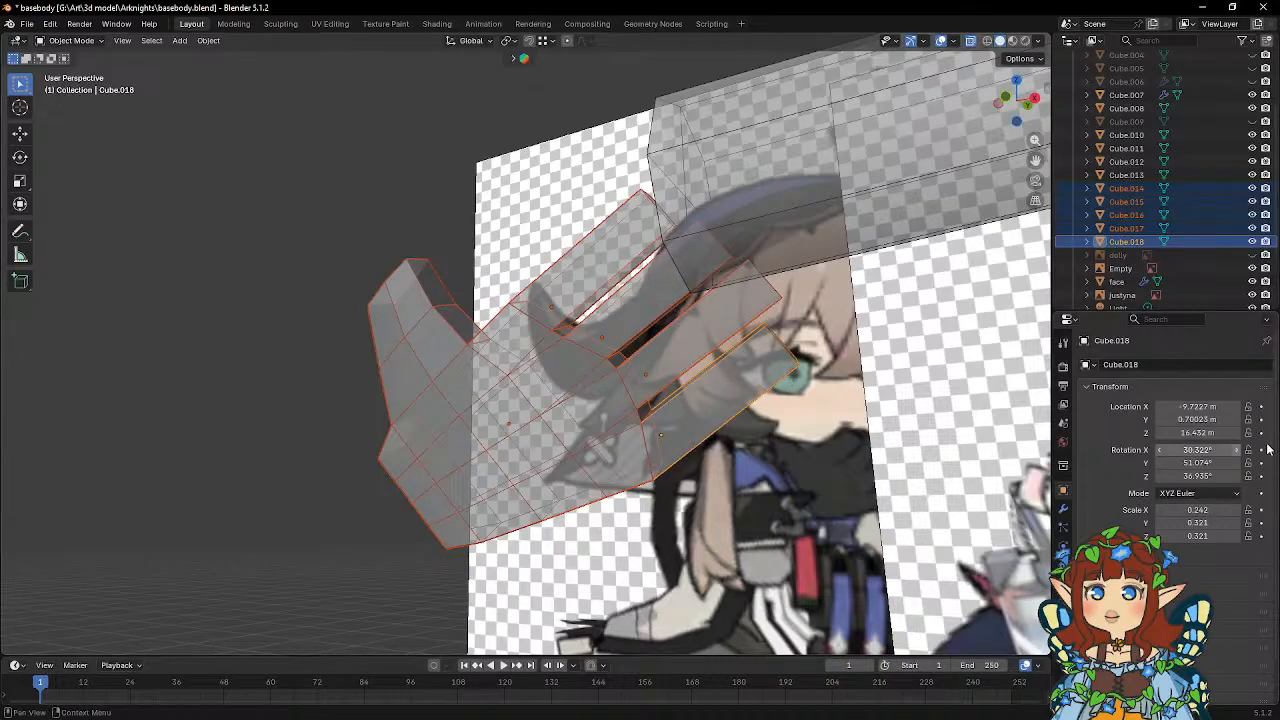
Try setting the X, Y and Z rotation to 0° one axis at a time for the whole hand selection, and undo it.
click(1205, 451)
text(0)
key(Return)
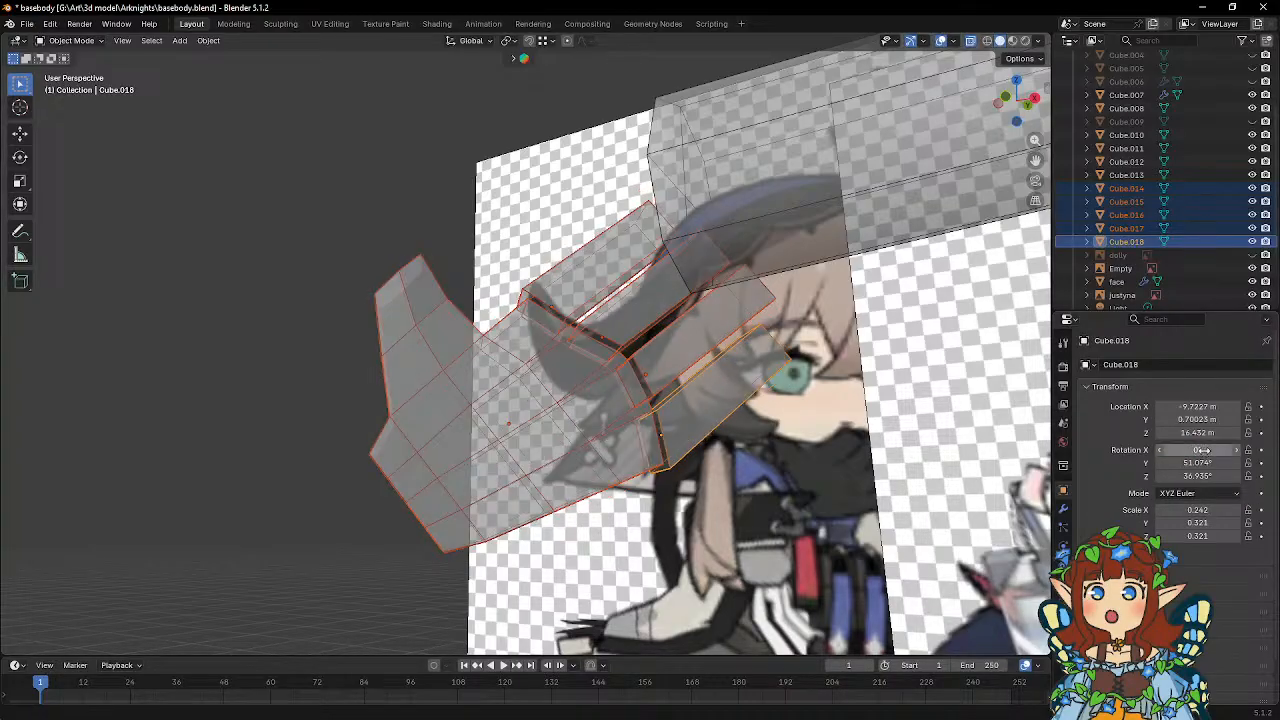
click(1200, 463)
text(0)
key(Return)
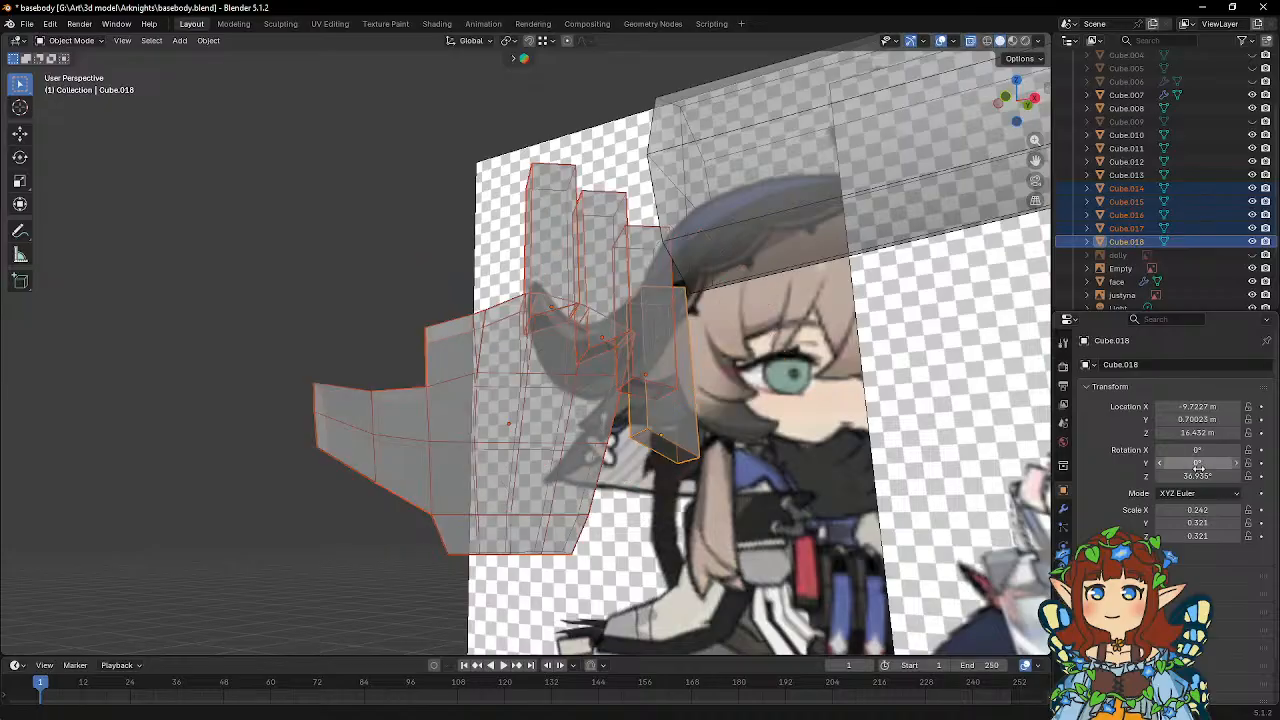
click(1198, 476)
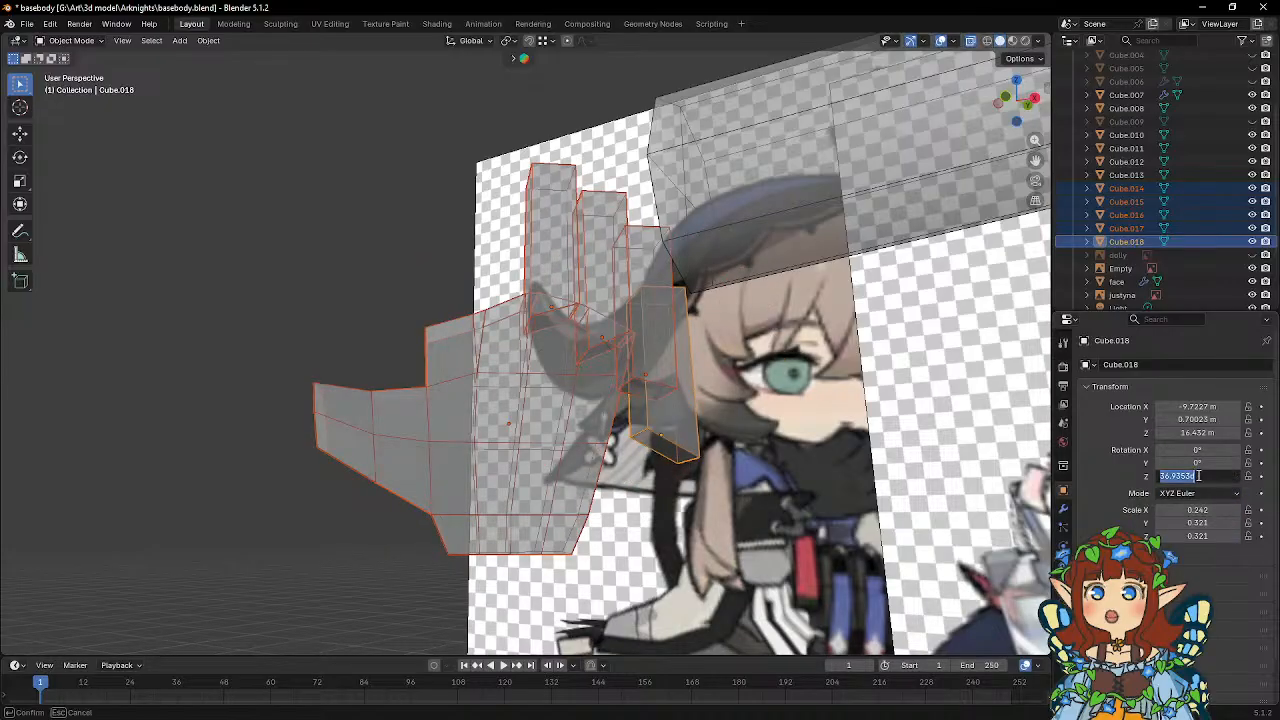
text(0)
key(Return)
middle_drag(508, 268, 612, 296)
key(ctrl+z)
key(ctrl+z)
key(ctrl+z)
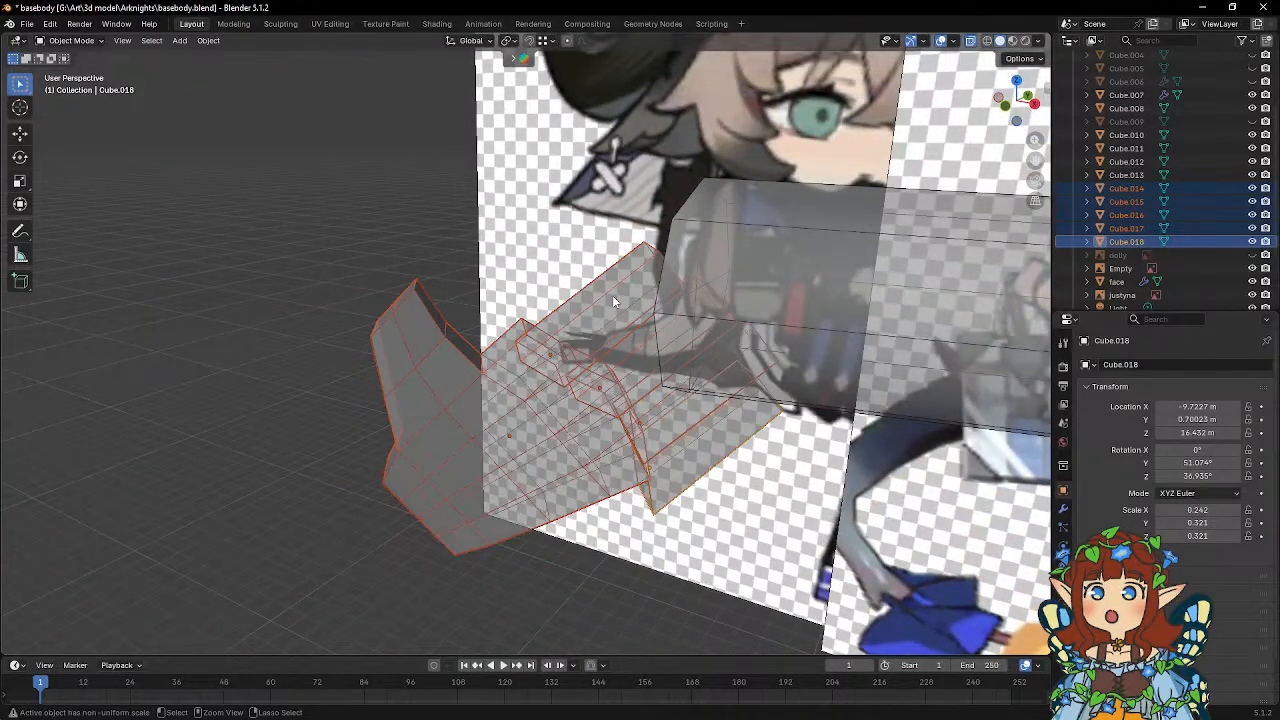
Select only the palm block and set its X, Y and Z rotation to 0°.
click(571, 456)
middle_drag(545, 411, 568, 413)
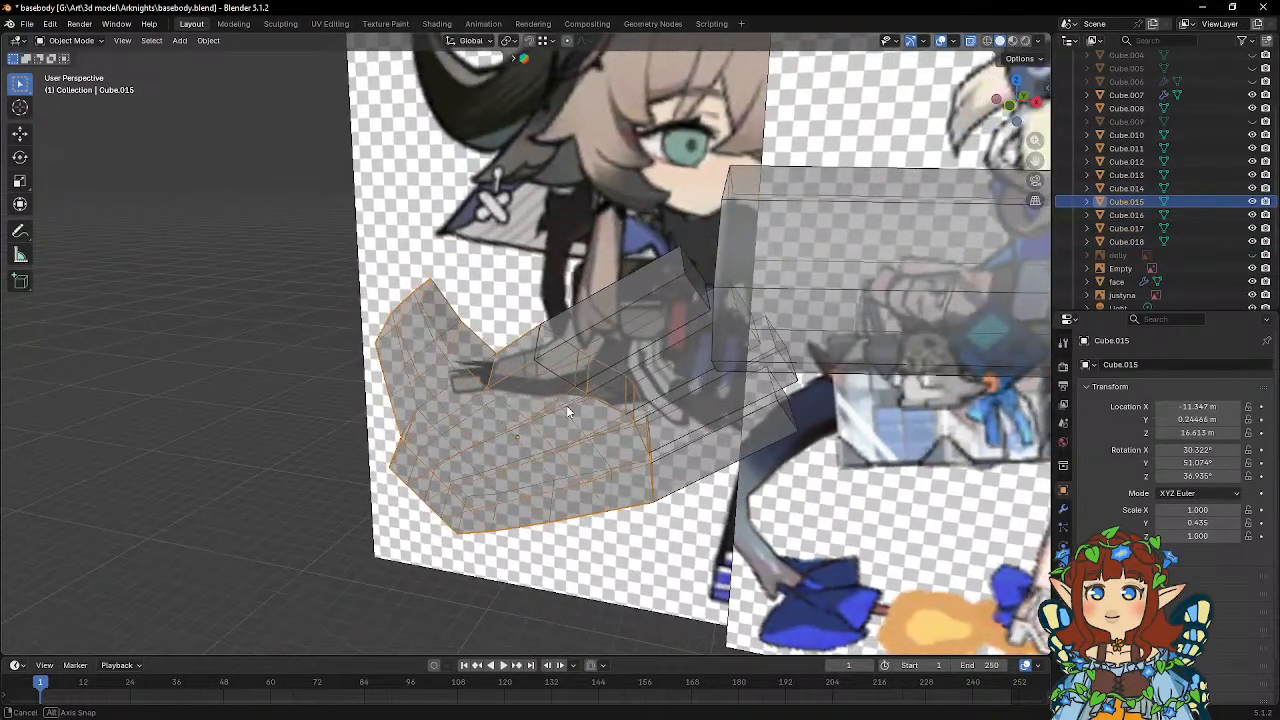
double_click(1202, 477)
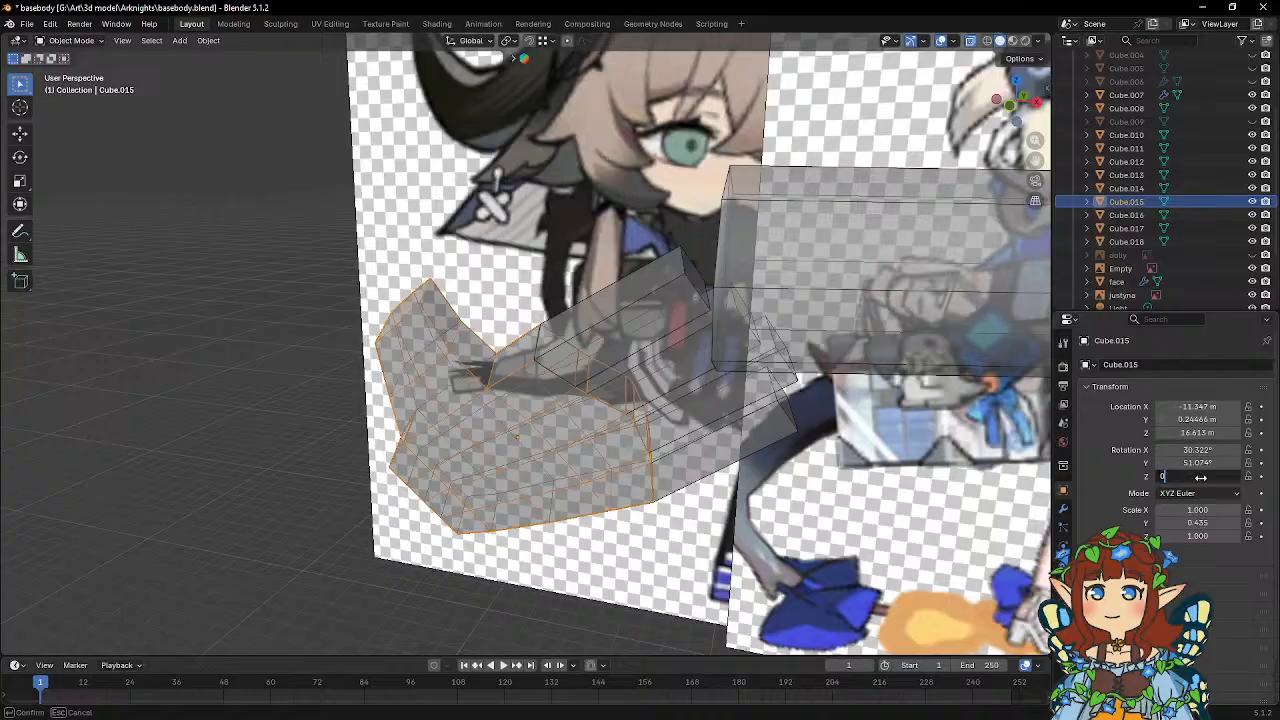
key(Return)
double_click(1190, 463)
text(0)
key(Return)
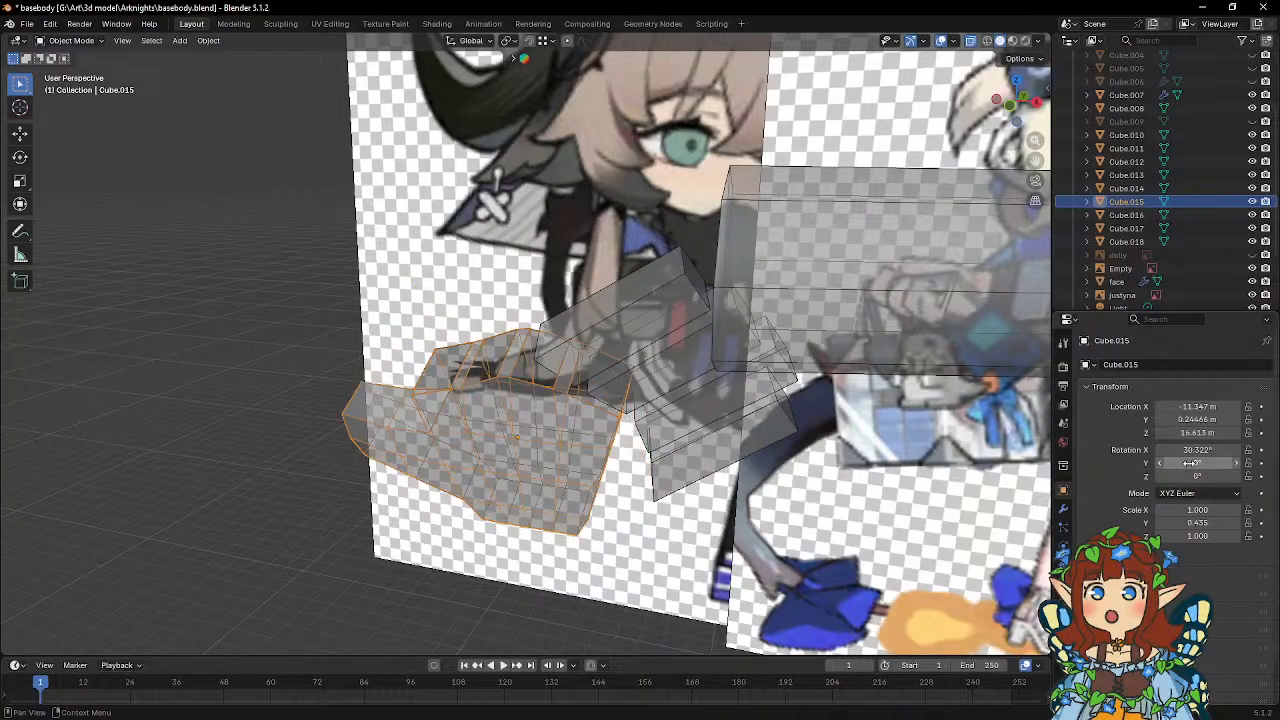
double_click(1196, 450)
key(Return)
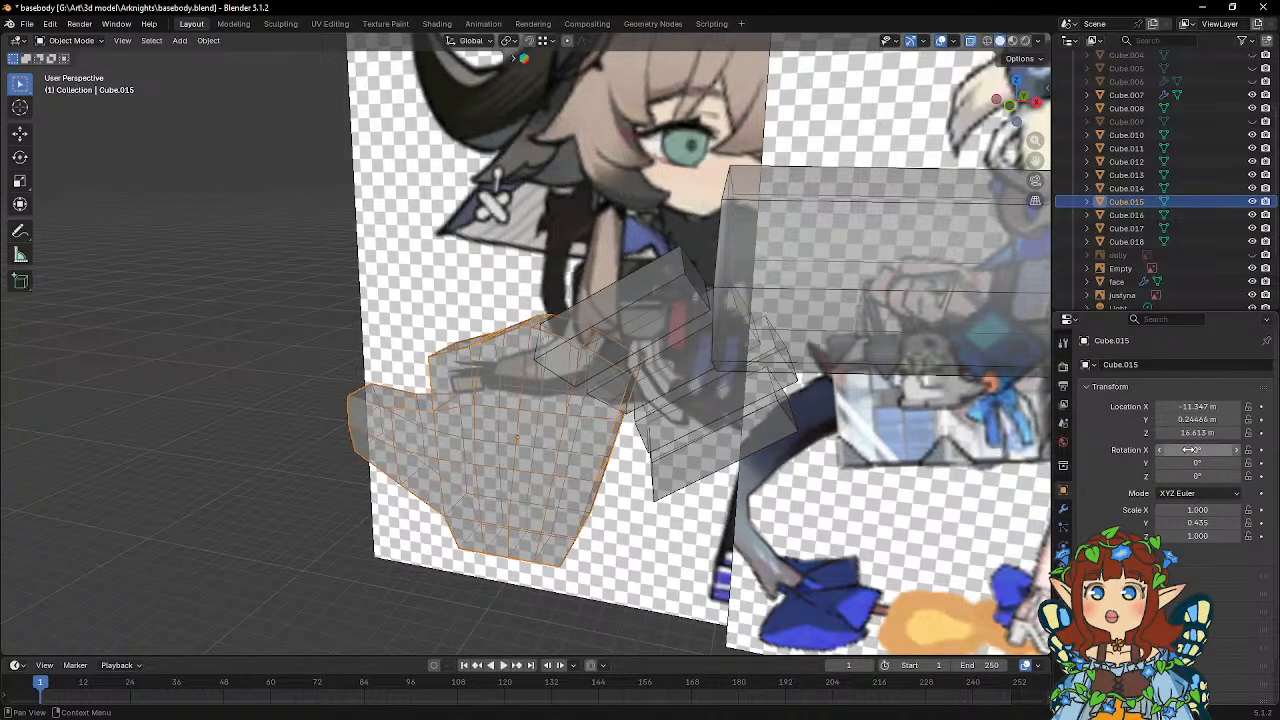
Select all four finger blocks and rotate them about -23.9° around their local Z axis.
click(690, 350)
middle_drag(690, 350, 636, 307)
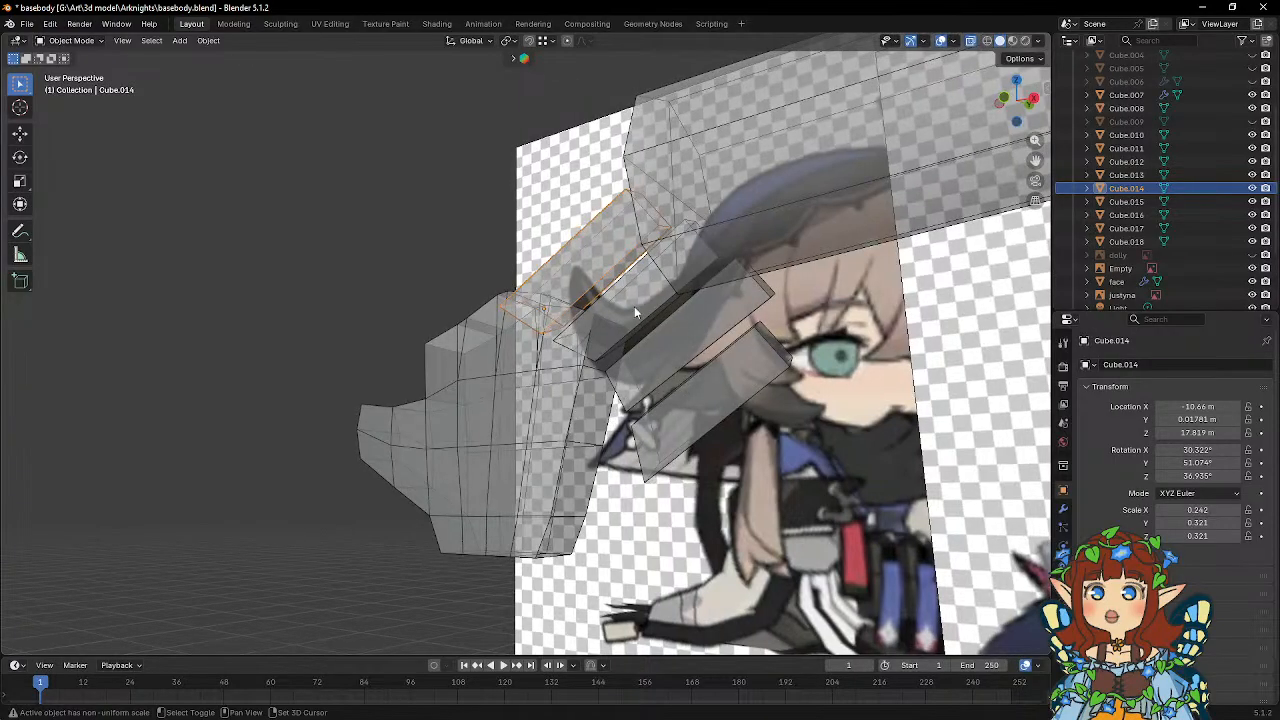
shift+click(637, 310)
shift+click(684, 342)
shift+click(713, 393)
mouse_move(722, 392)
middle_down()
mouse_move(771, 377)
mouse_move(716, 463)
mouse_move(734, 371)
middle_up()
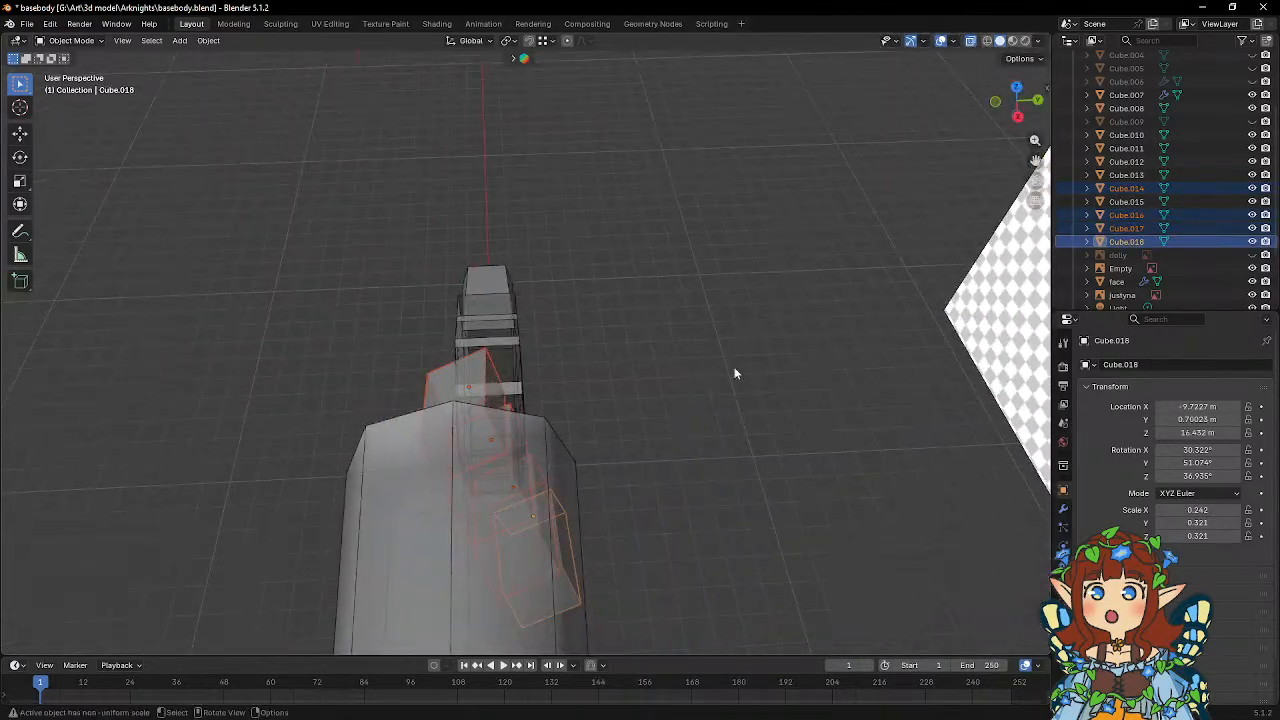
key(r)
key(z)
key(z)
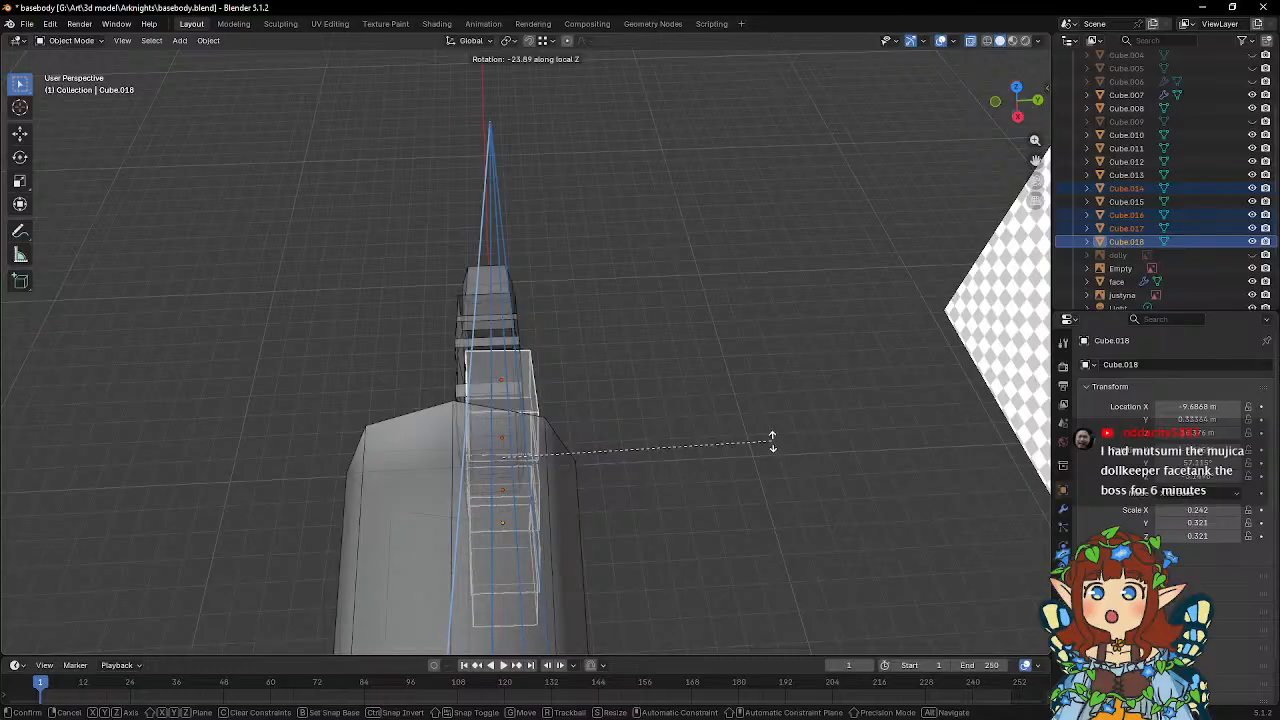
click(771, 440)
middle_drag(732, 434, 879, 372)
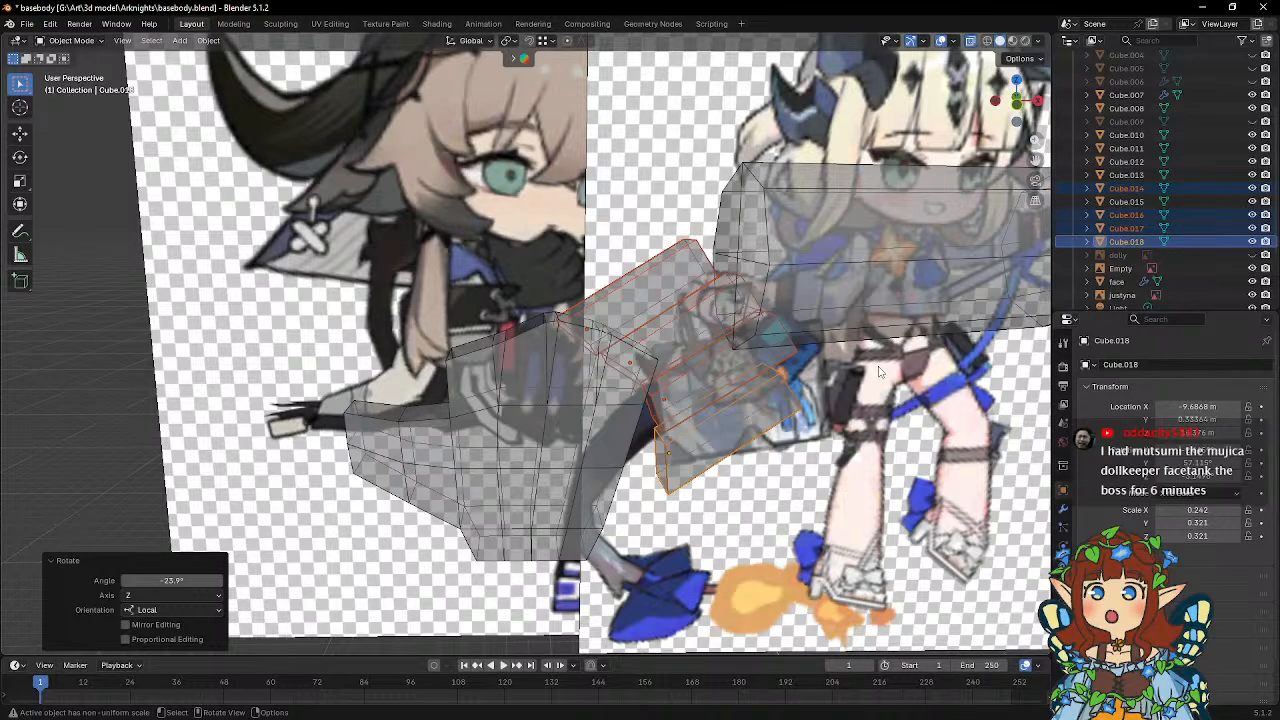
In front view, rotate the fingers -57.2°, move them -1.0466 m in X and 0.72204 m in Z onto the palm, and rotate them another 0.508°.
middle_drag(855, 358, 859, 332)
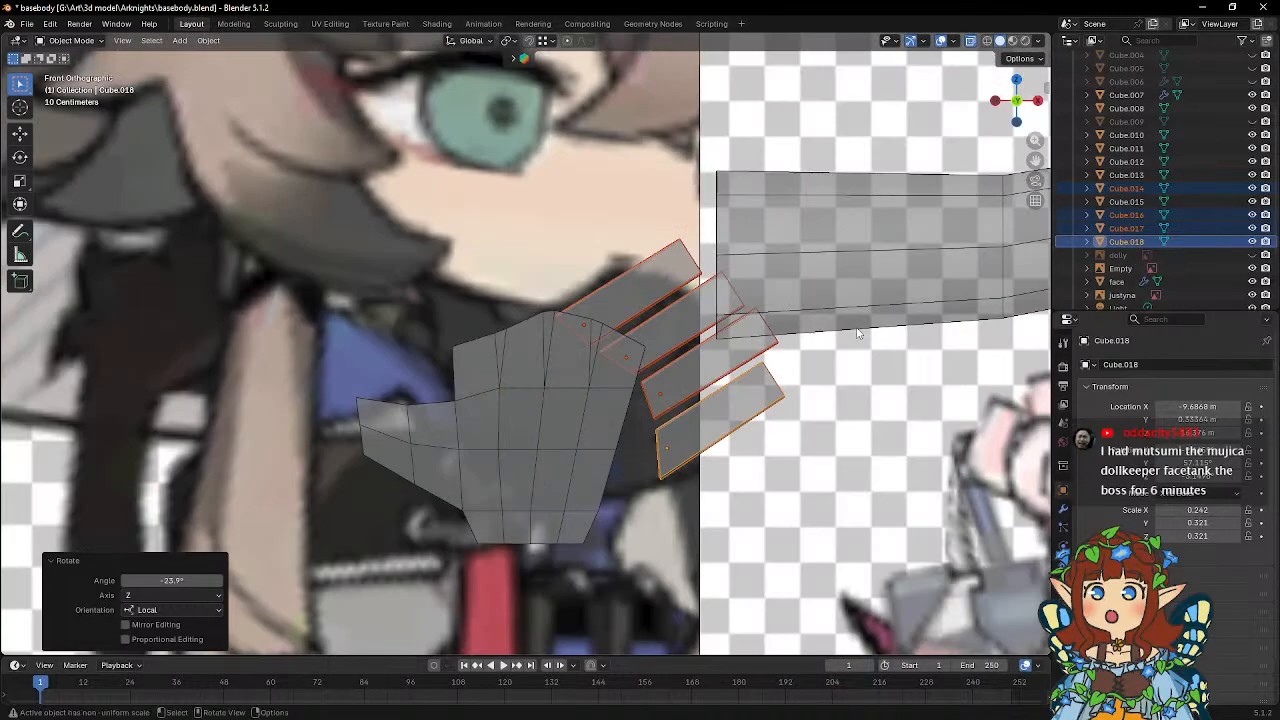
key(r)
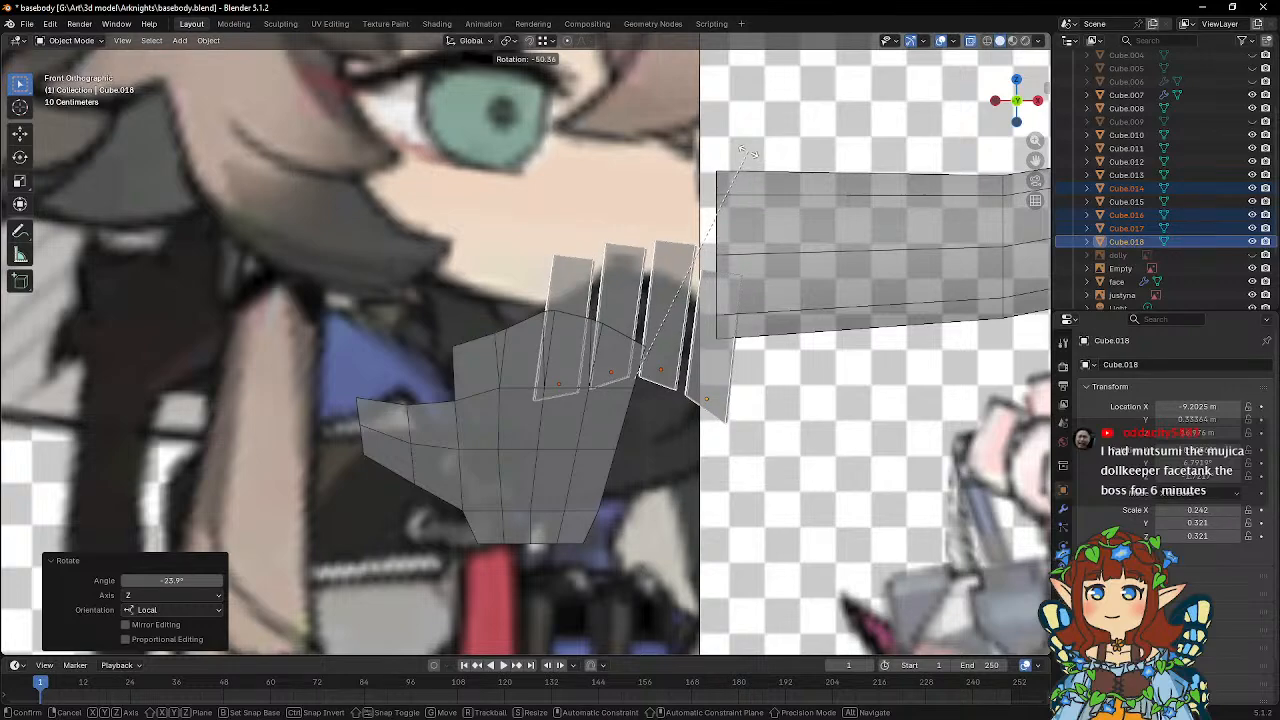
click(713, 154)
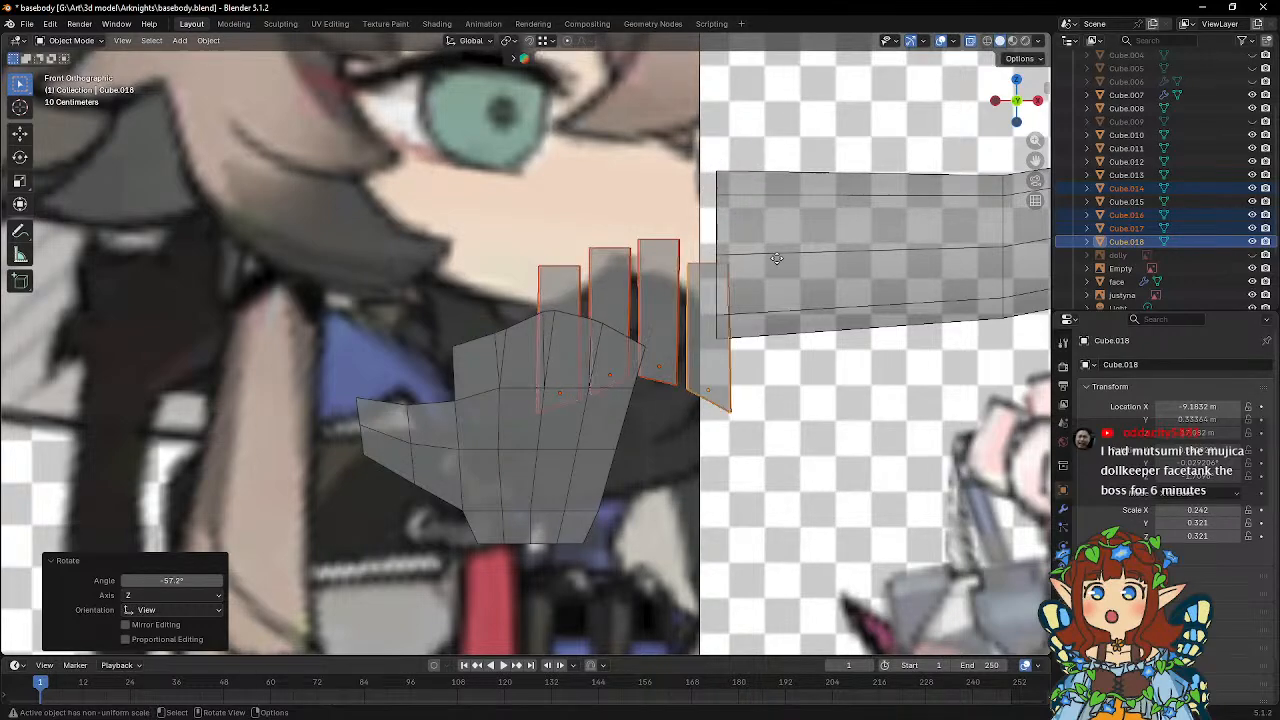
key(g)
click(689, 201)
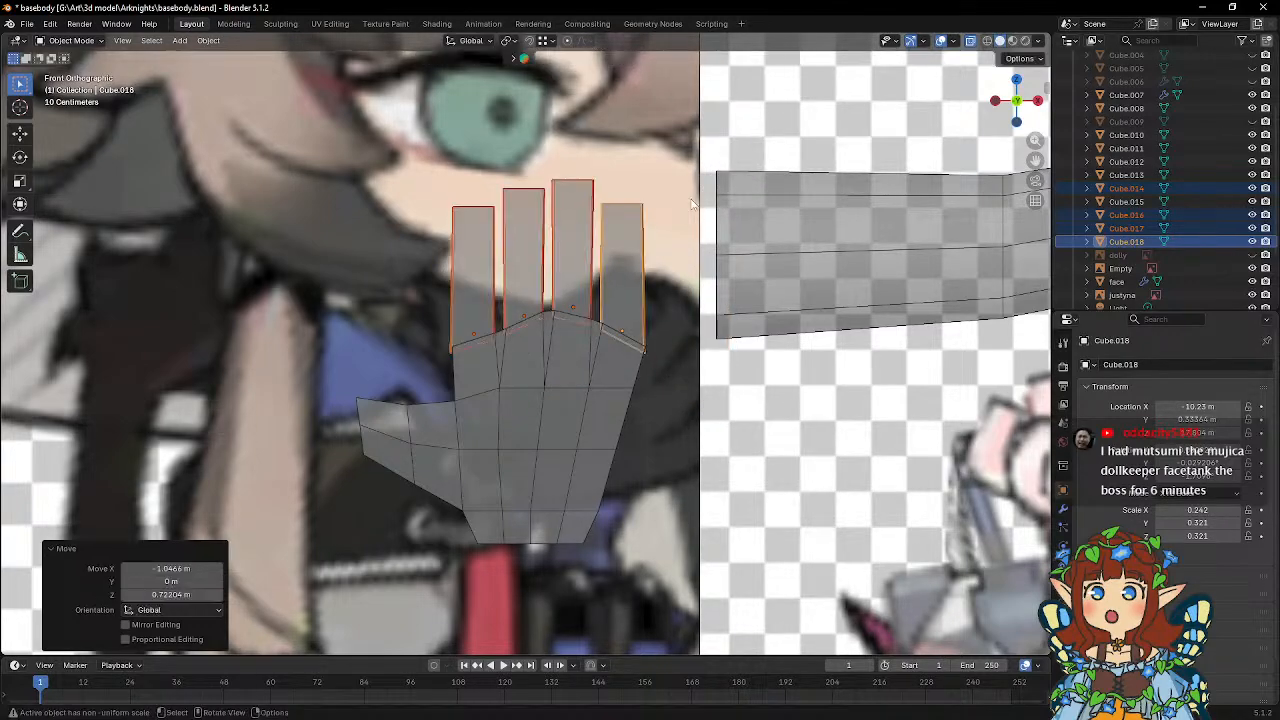
key(r)
click(697, 164)
scroll(700, 170, up, 2)
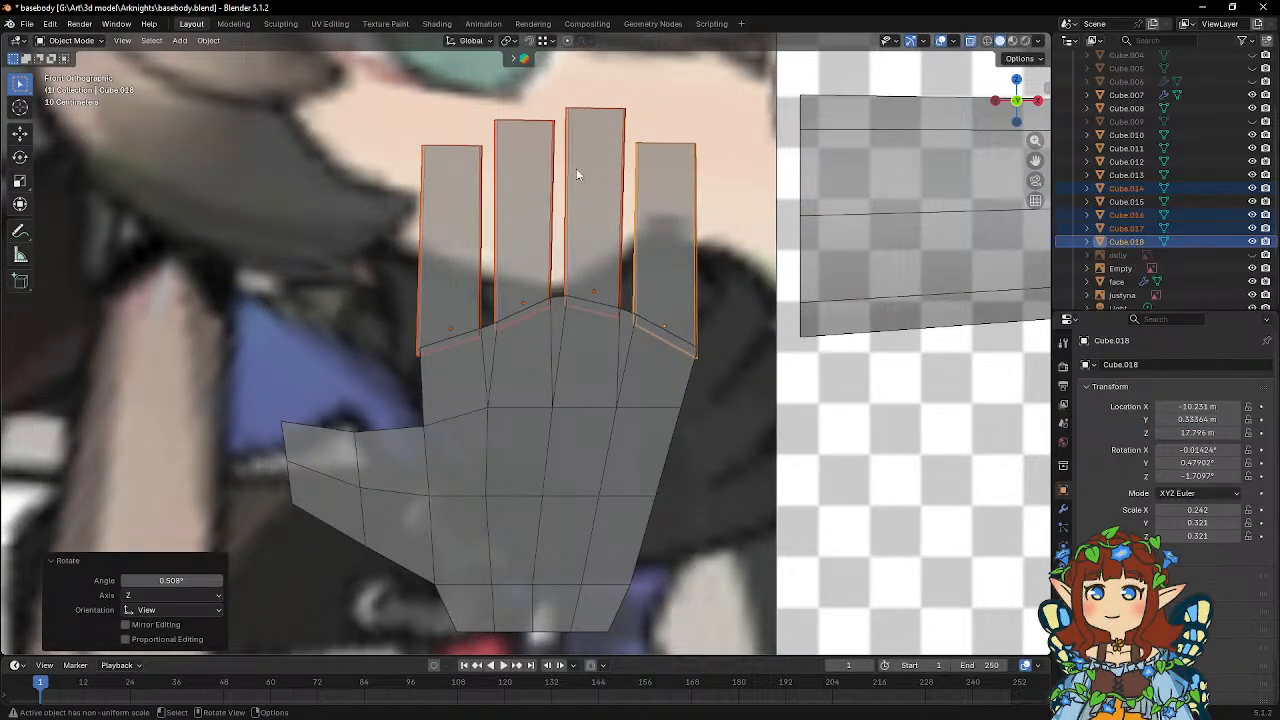
Move the four finger blocks about -0.07 m along Y to line them up with the palm.
middle_drag(577, 171, 585, 200)
key(g)
key(y)
click(736, 263)
In Edit Mode, select the front faces of all four finger blocks and flatten them with a Y scale of 0.
key(Tab)
click(135, 42)
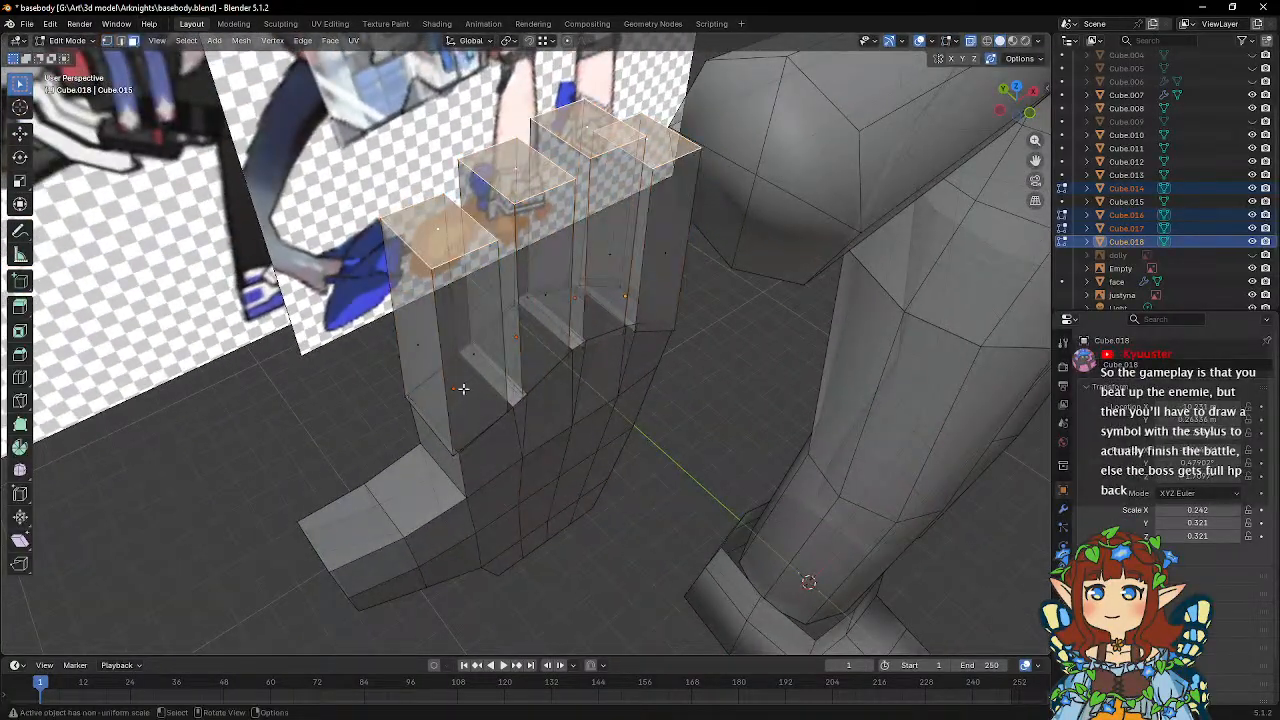
click(475, 358)
shift+click(550, 297)
shift+click(608, 262)
shift+click(665, 250)
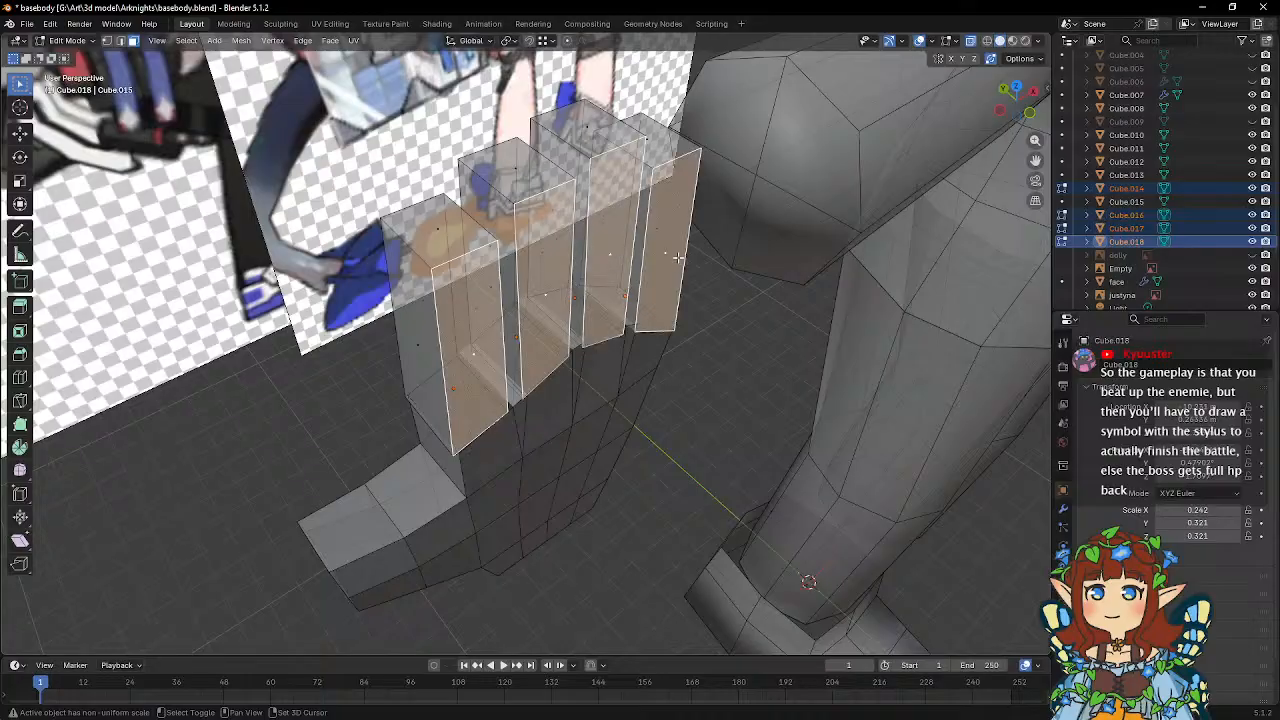
middle_drag(665, 250, 749, 266)
text(sy0)
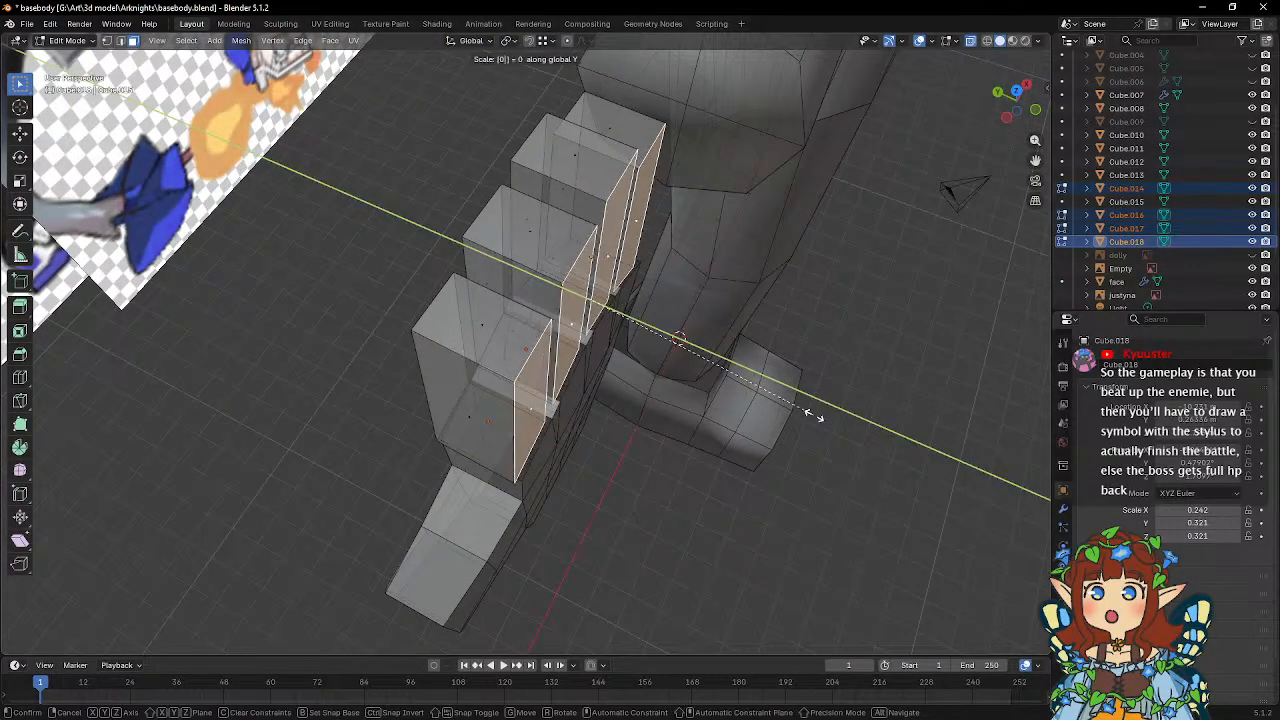
key(Return)
Select the back faces of all four finger blocks and flatten them with a Y scale of 0.
middle_drag(339, 374, 490, 342)
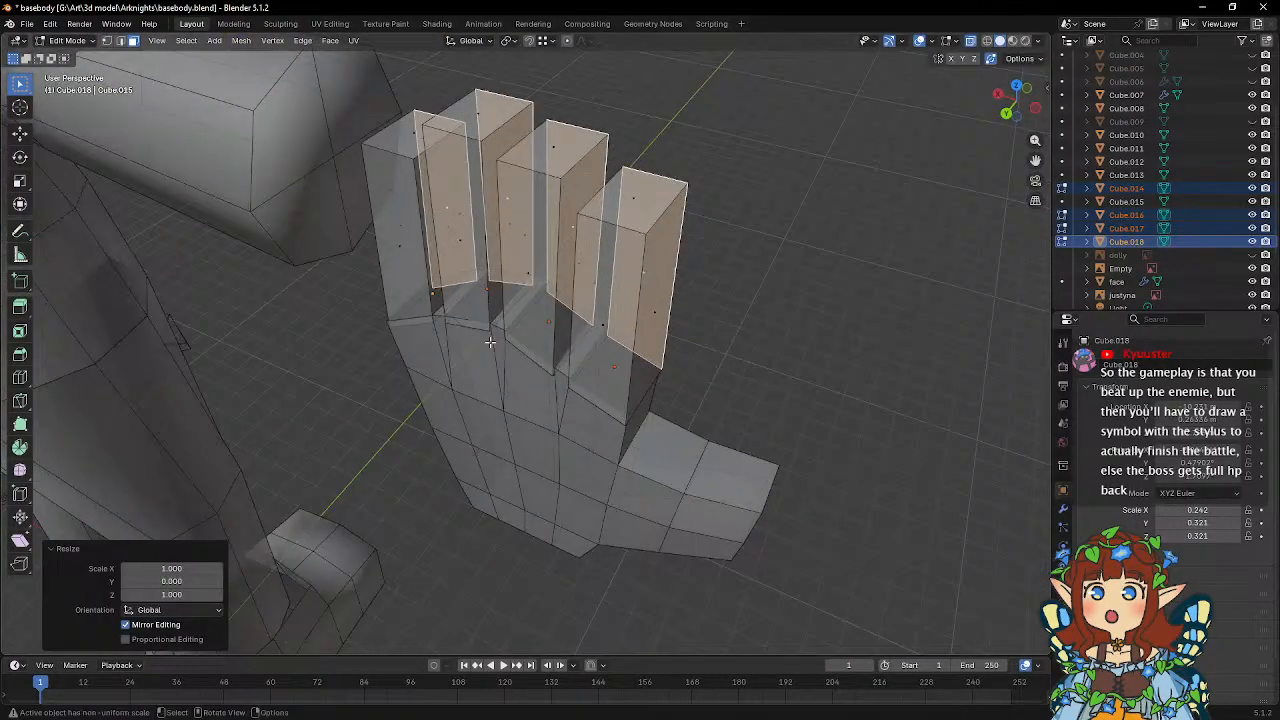
click(609, 332)
shift+click(528, 265)
shift+click(450, 234)
shift+click(394, 243)
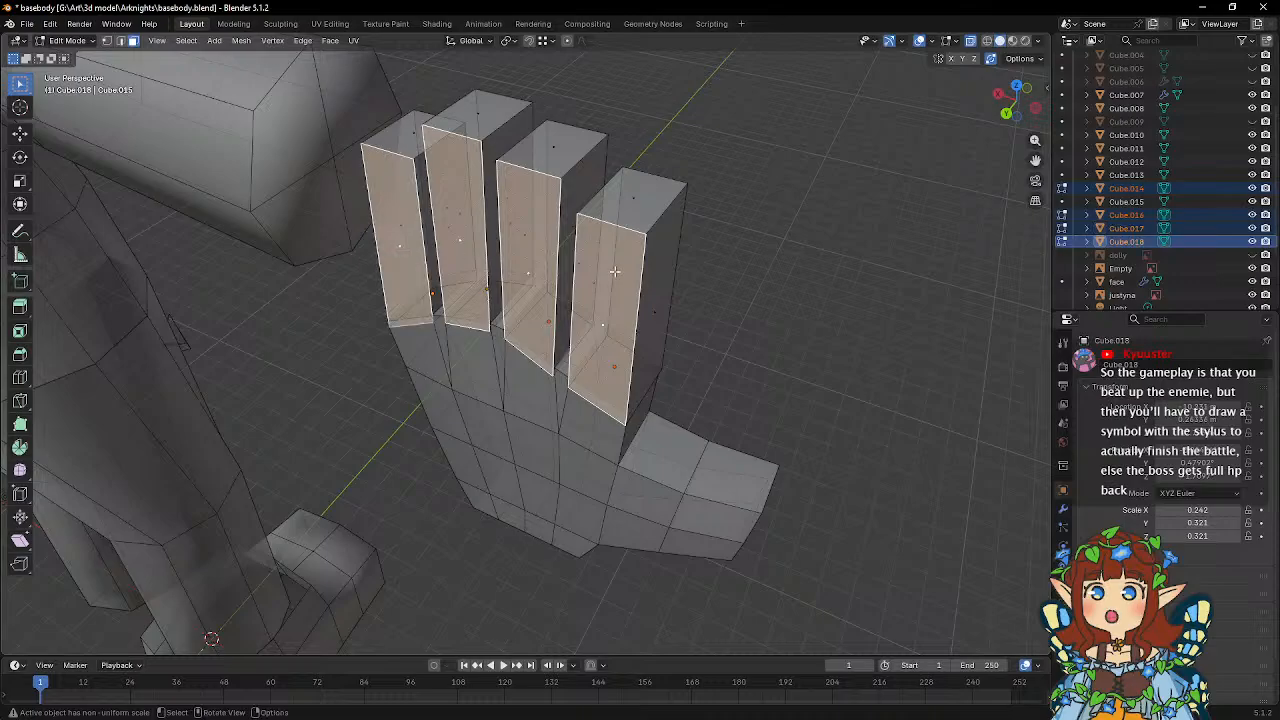
middle_drag(614, 271, 588, 293)
text(sy0)
key(Return)
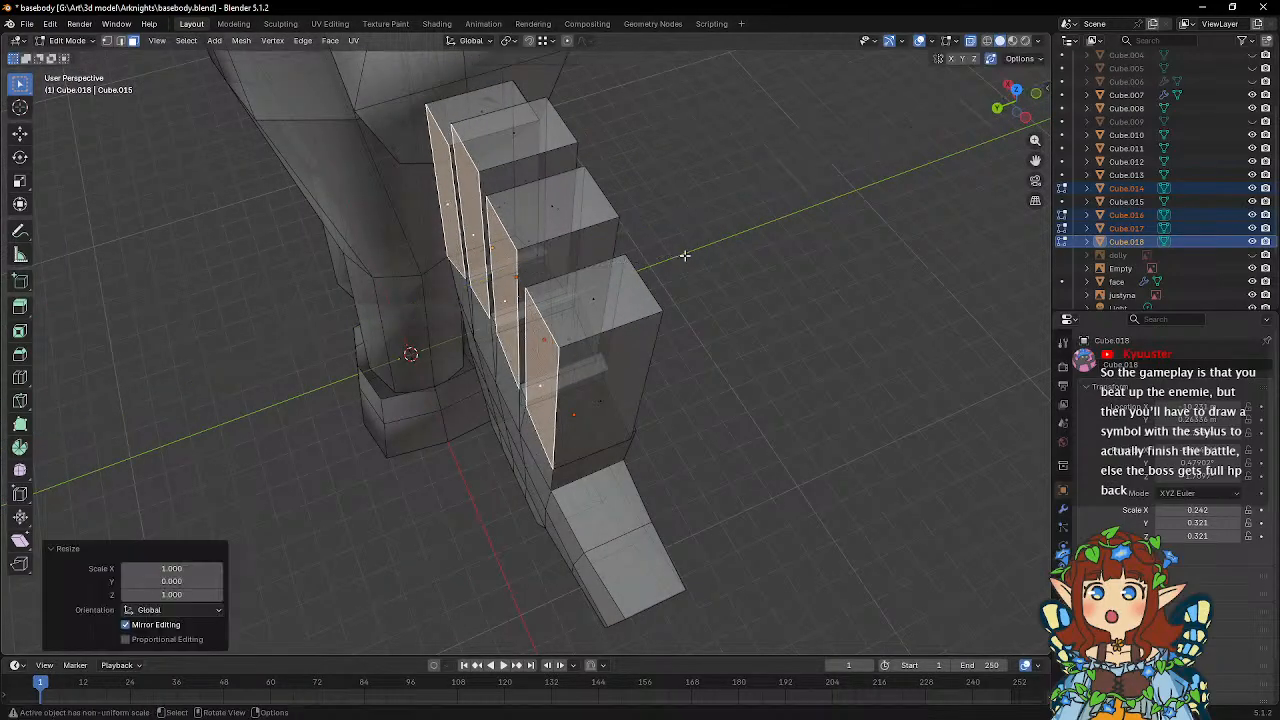
Select the front faces of the four finger blocks and move them about -0.04 m along Y.
middle_drag(684, 255, 693, 316)
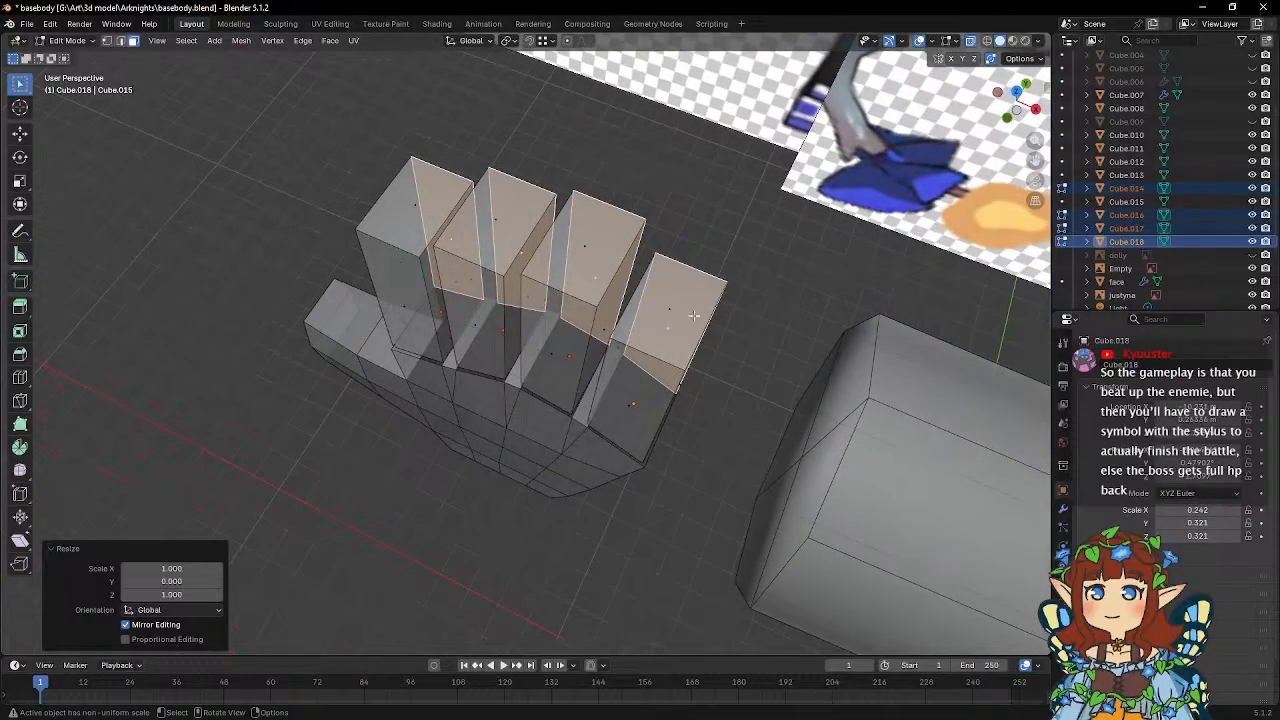
click(627, 410)
shift+click(545, 320)
shift+click(460, 310)
shift+click(395, 290)
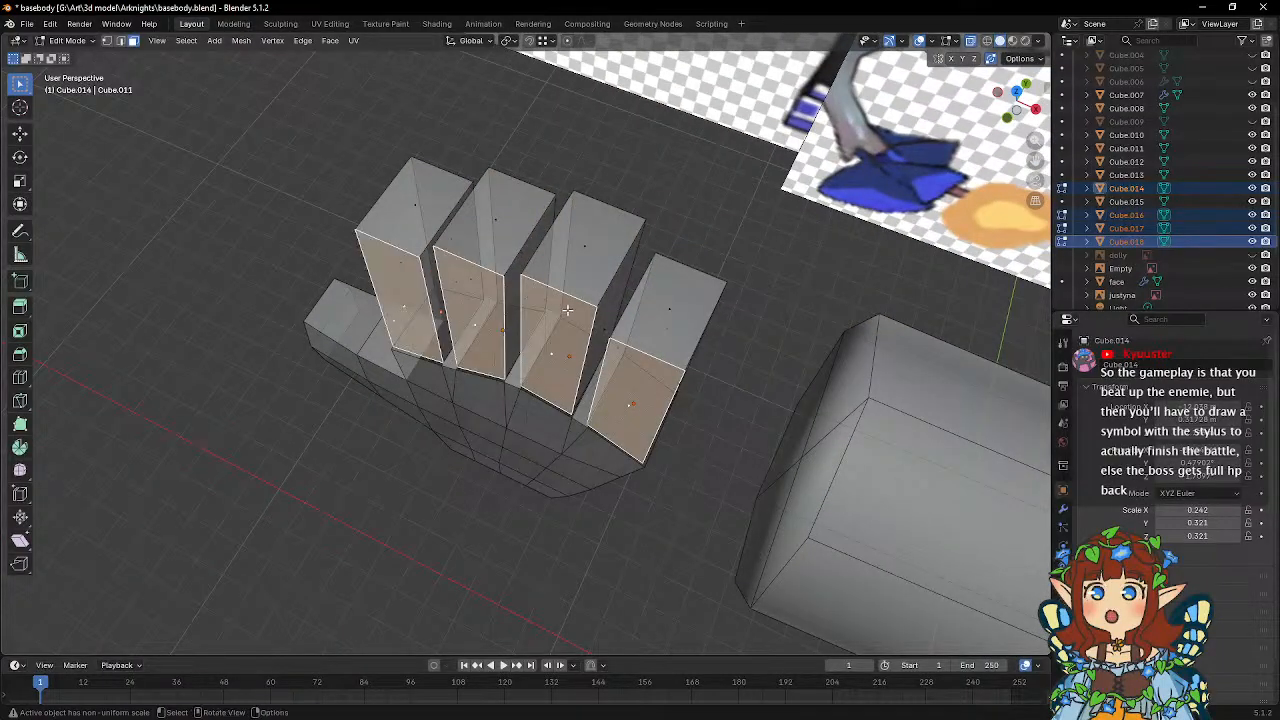
middle_drag(395, 290, 515, 335)
key(g)
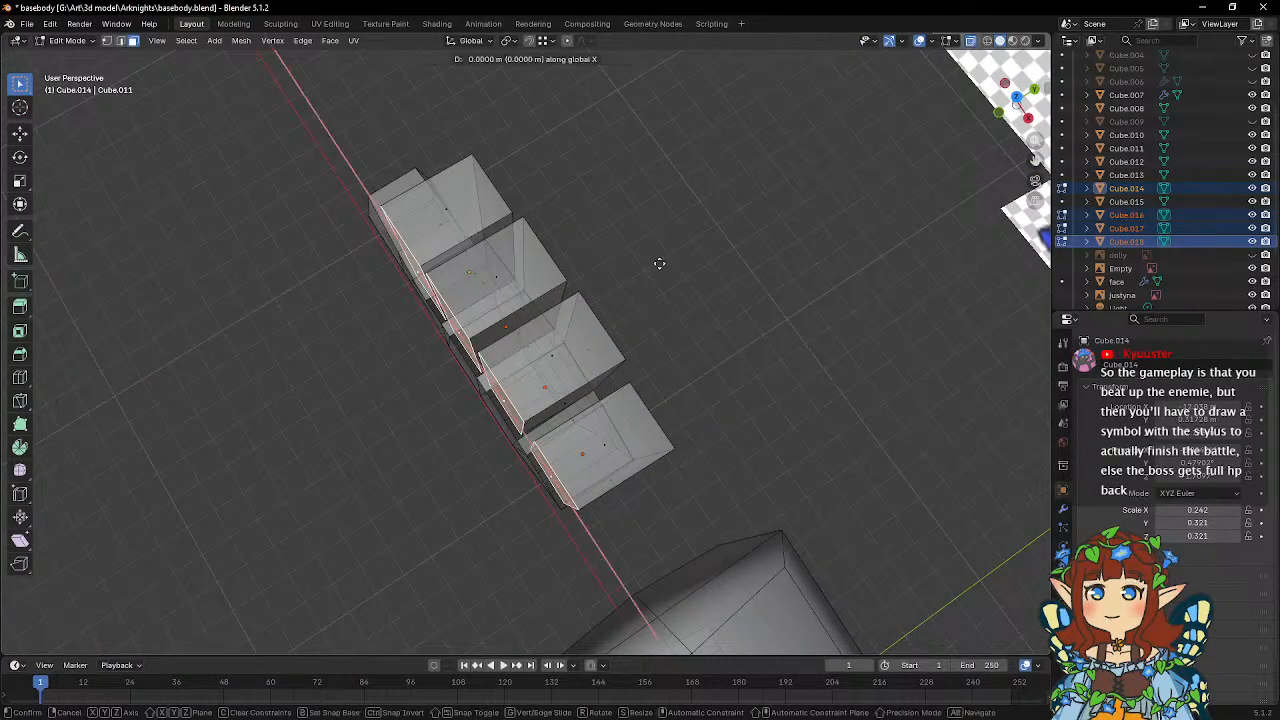
key(y)
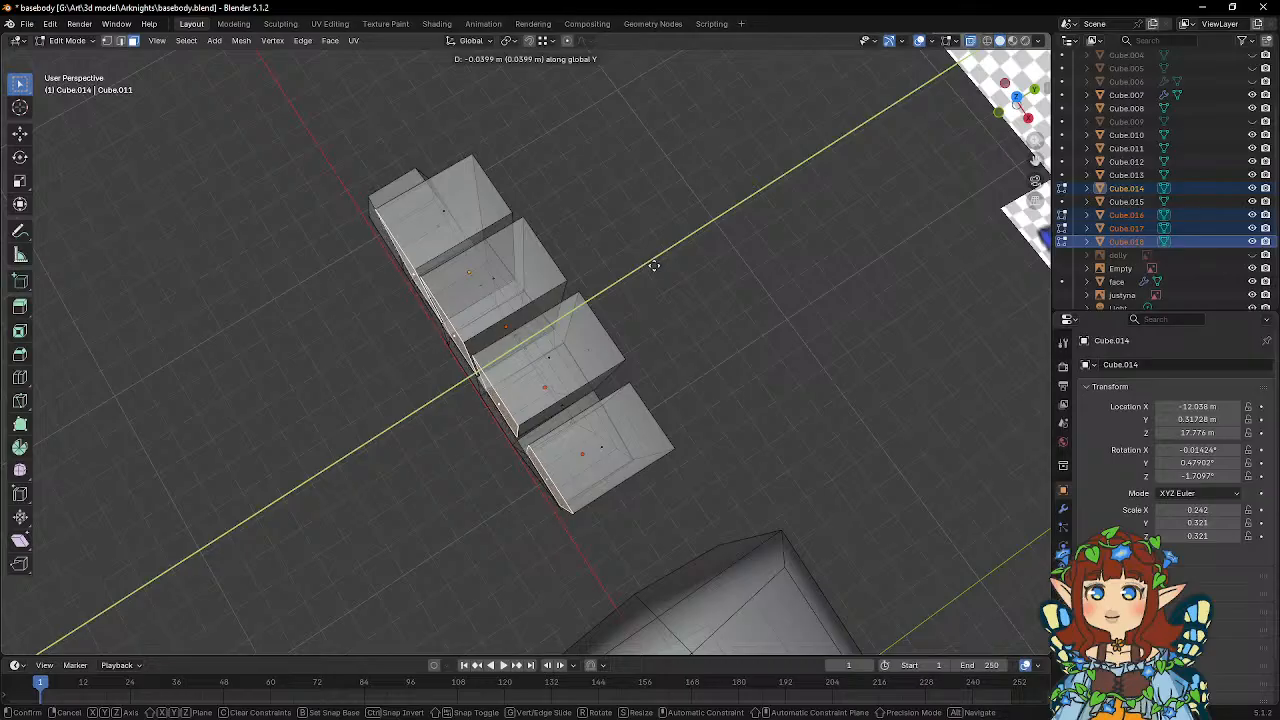
click(653, 265)
Select the back faces of the four finger blocks and move them -0.01849 m along Y.
middle_drag(653, 265, 554, 298)
shift+click(460, 400)
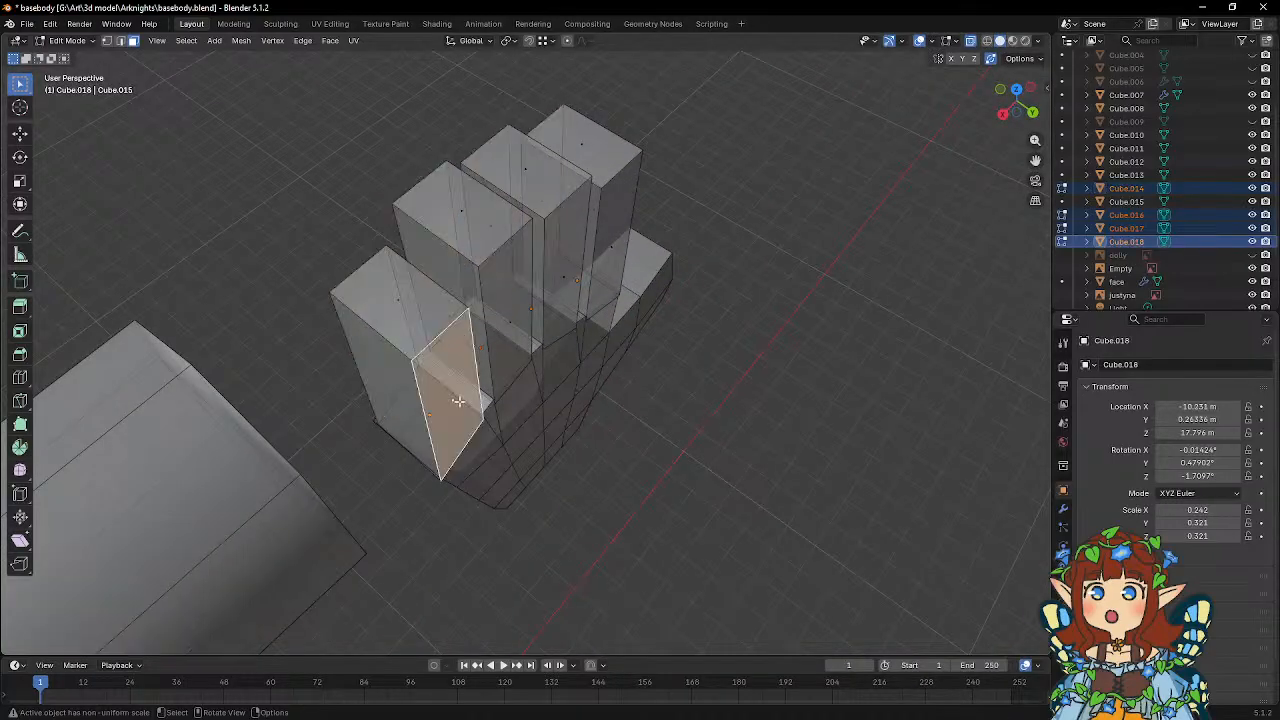
shift+click(507, 312)
shift+click(566, 265)
shift+click(612, 238)
middle_drag(612, 238, 582, 263)
key(g)
key(y)
click(671, 283)
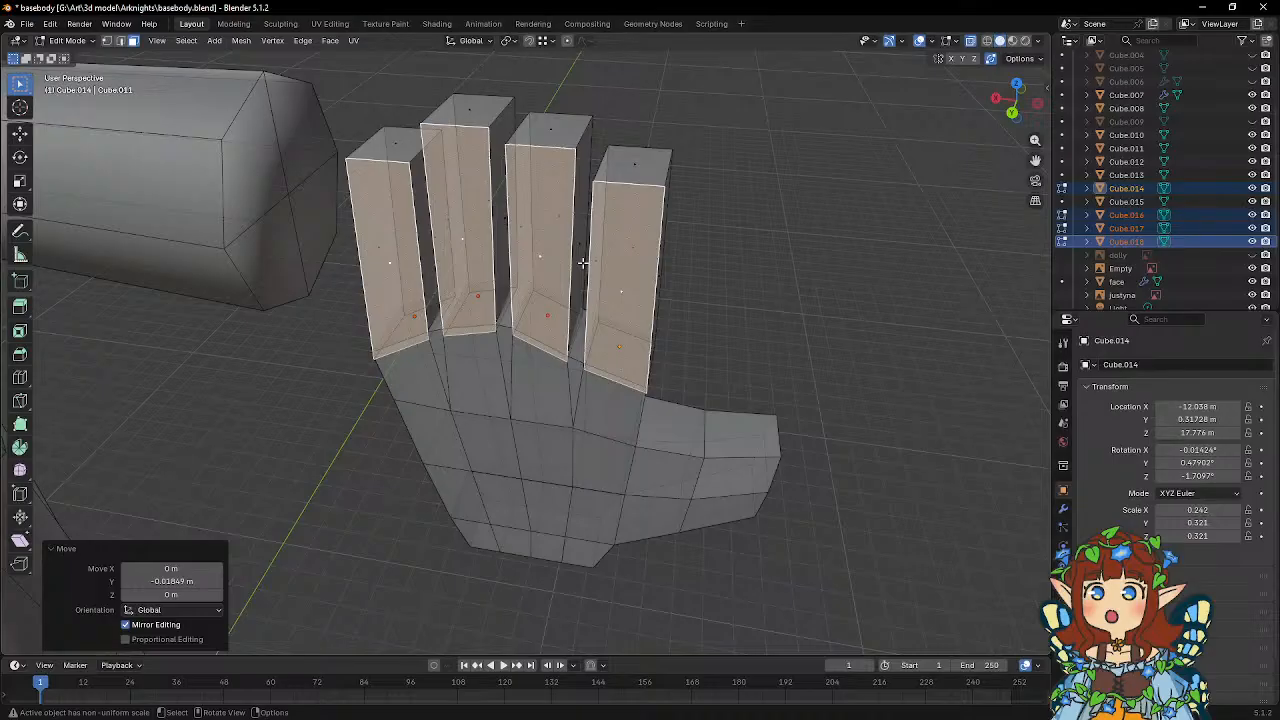
Adjust the finger blocks along X, moving the middle finger's face on the little-finger side by 0.019562 m.
middle_drag(652, 256, 410, 240)
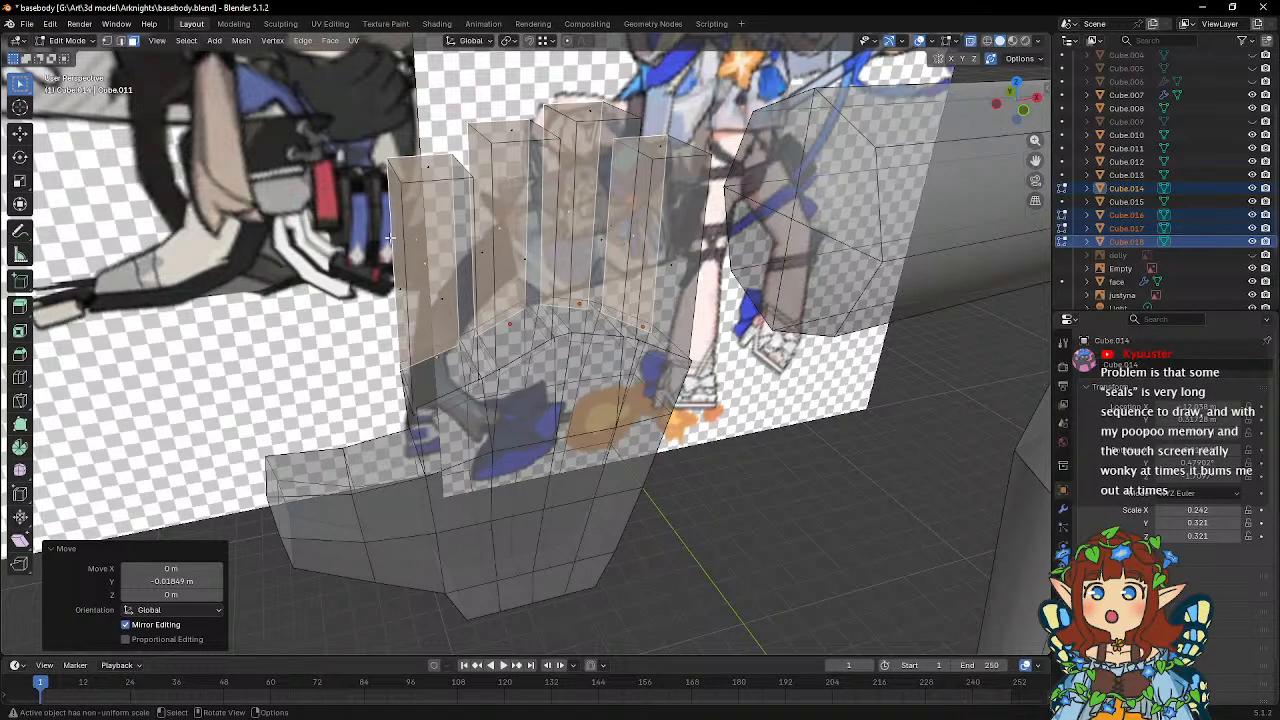
middle_drag(390, 237, 487, 296)
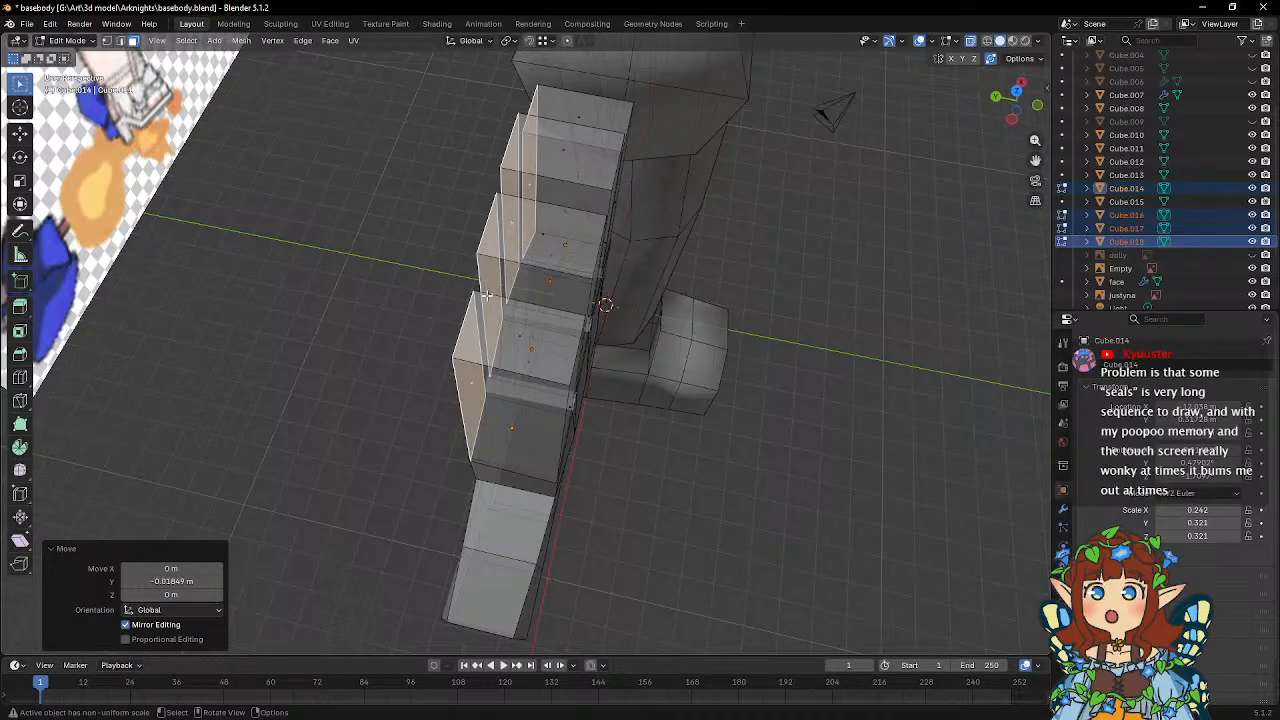
middle_drag(591, 335, 622, 334)
key(g)
key(x)
click(606, 311)
scroll(600, 358, up, 2)
click(557, 284)
key(g)
key(x)
click(662, 298)
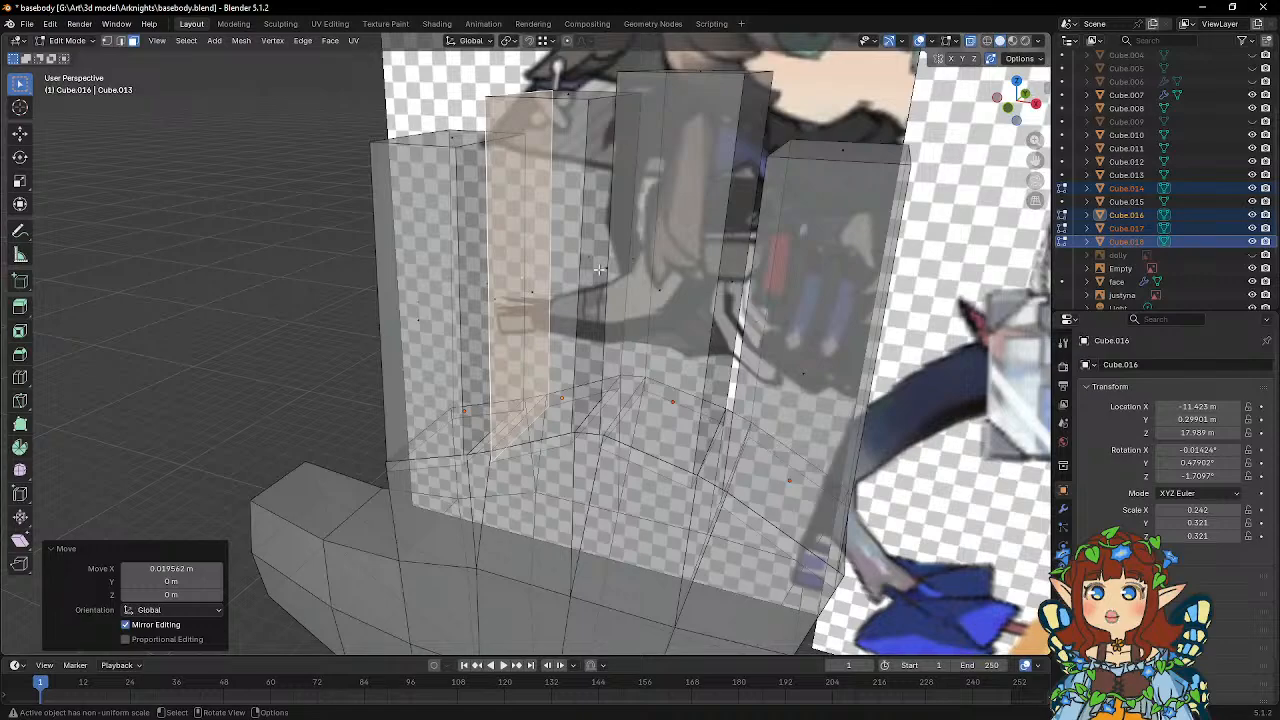
Move the little-finger-side faces along X, the middle finger's by 0.01565 m and the ring finger's by 0.011737 m.
middle_drag(600, 268, 679, 270)
key(g)
key(x)
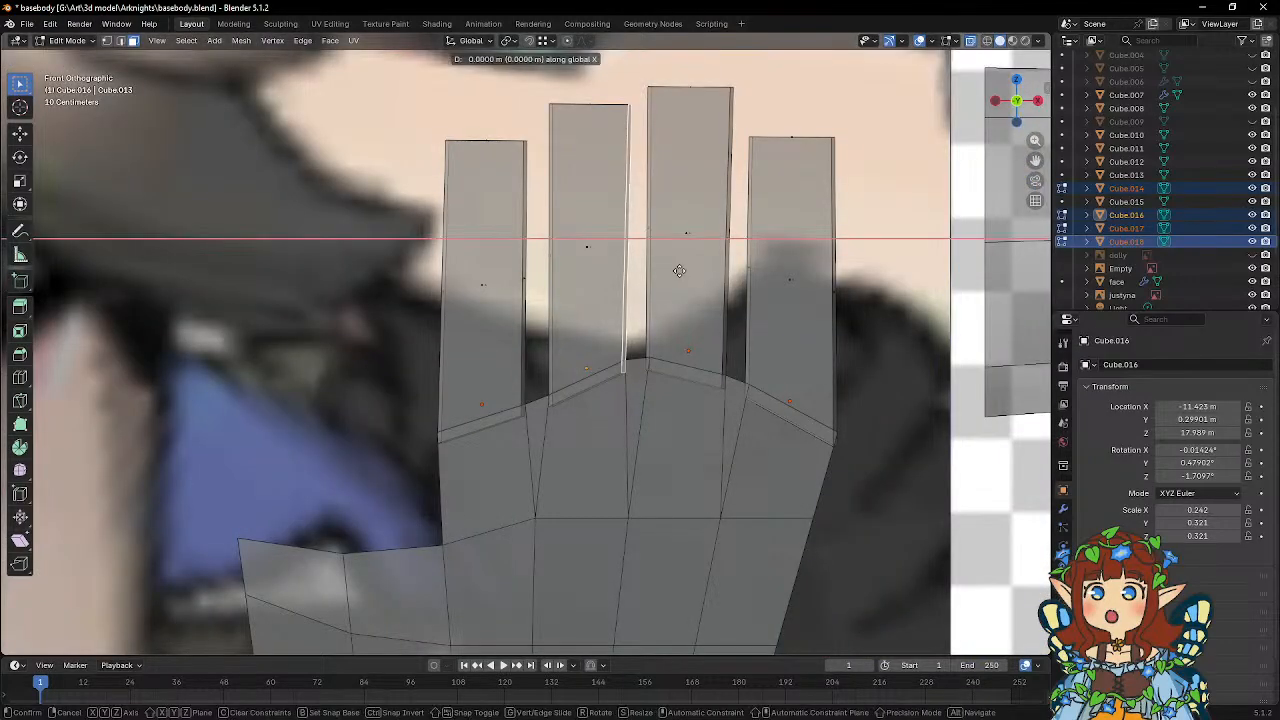
click(681, 270)
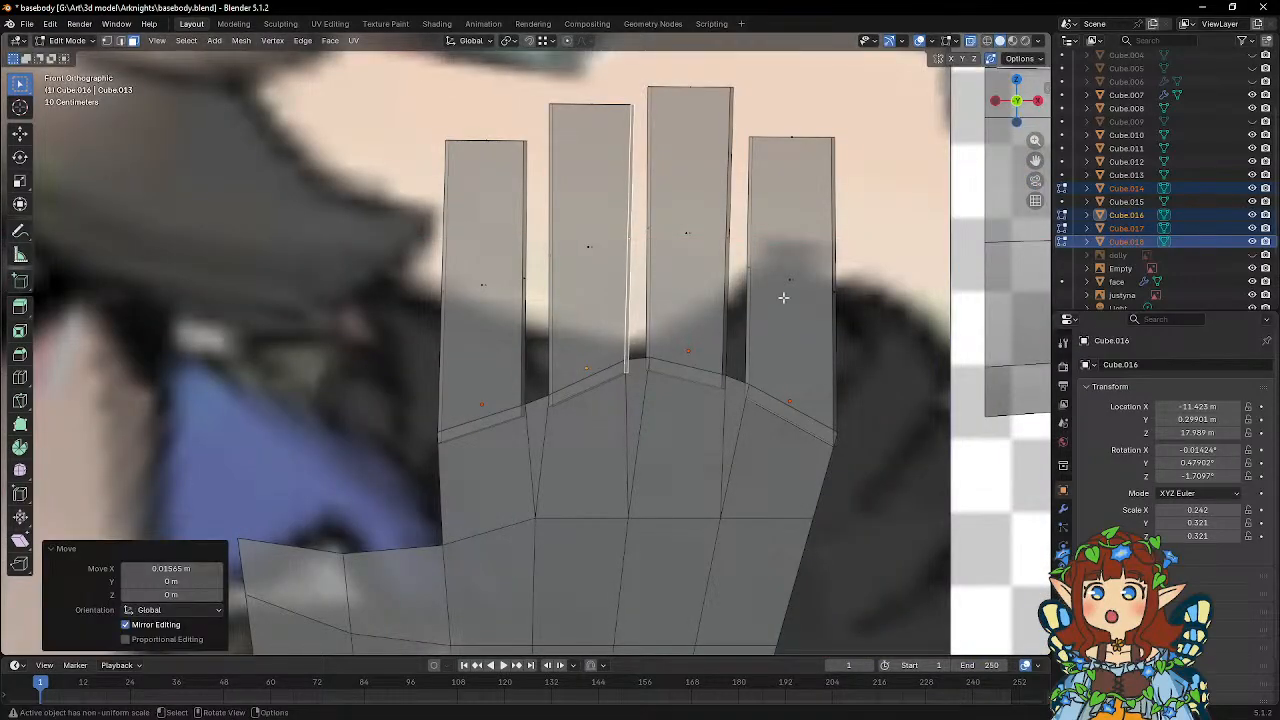
middle_drag(783, 297, 744, 316)
click(734, 242)
middle_drag(734, 242, 395, 272)
key(g)
key(x)
click(759, 270)
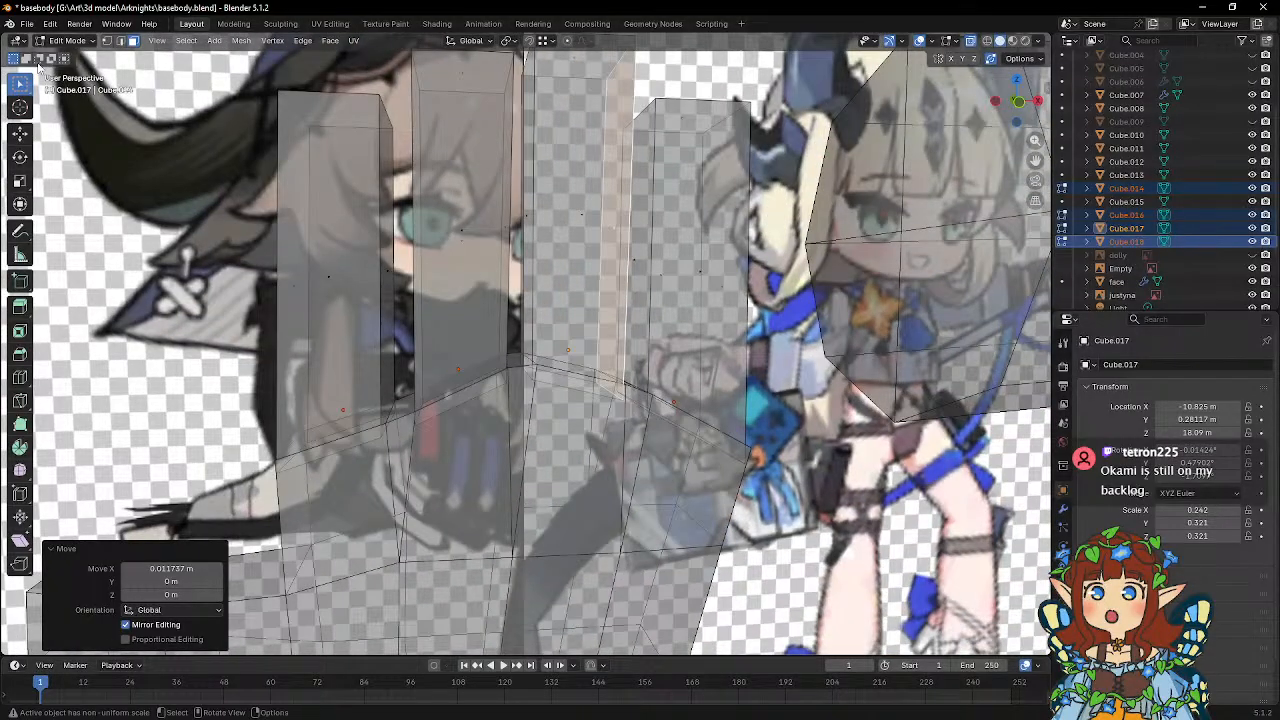
Enable vertex selection and snapping, and snap the ring finger block's front base vertices onto the palm's edge vertices.
click(107, 40)
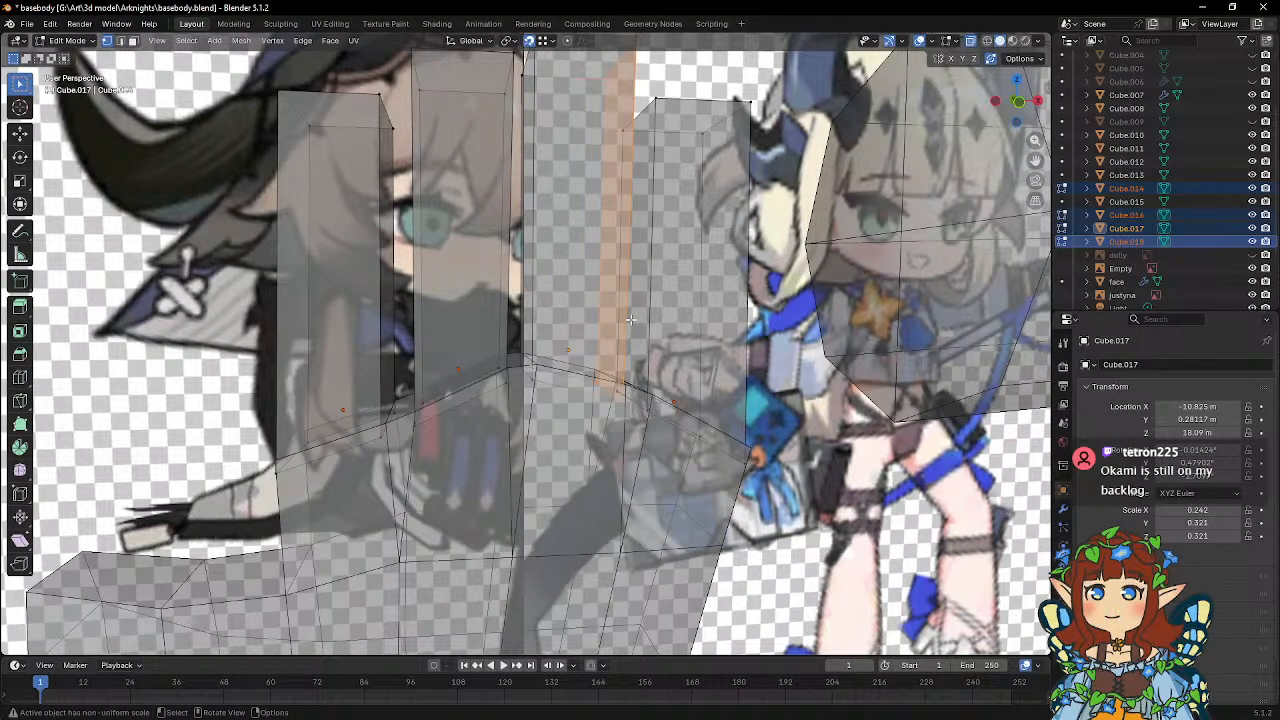
click(537, 382)
middle_drag(537, 383, 524, 420)
key(g)
click(519, 420)
middle_drag(646, 436, 612, 408)
click(566, 437)
key(g)
click(573, 416)
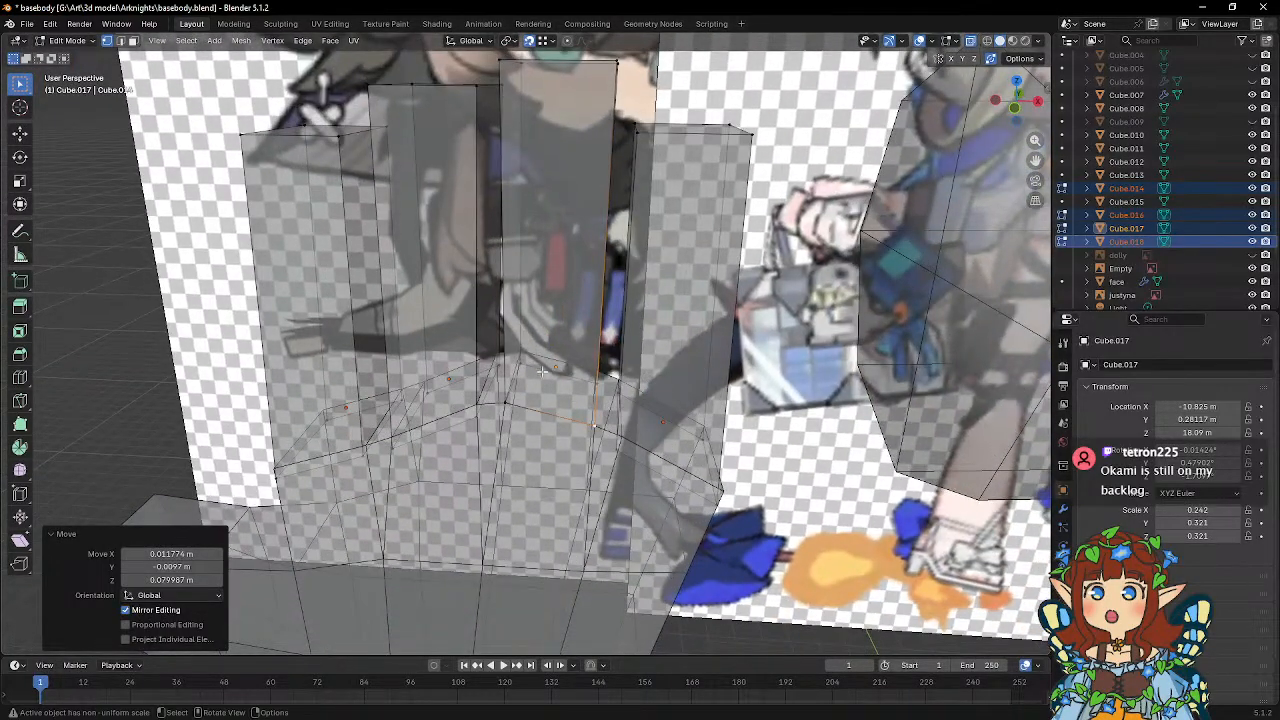
Snap the ring finger block's remaining base vertices onto the matching vertices at the back of the palm's top edge.
click(532, 376)
key(g)
click(532, 356)
middle_drag(545, 362, 607, 392)
click(599, 390)
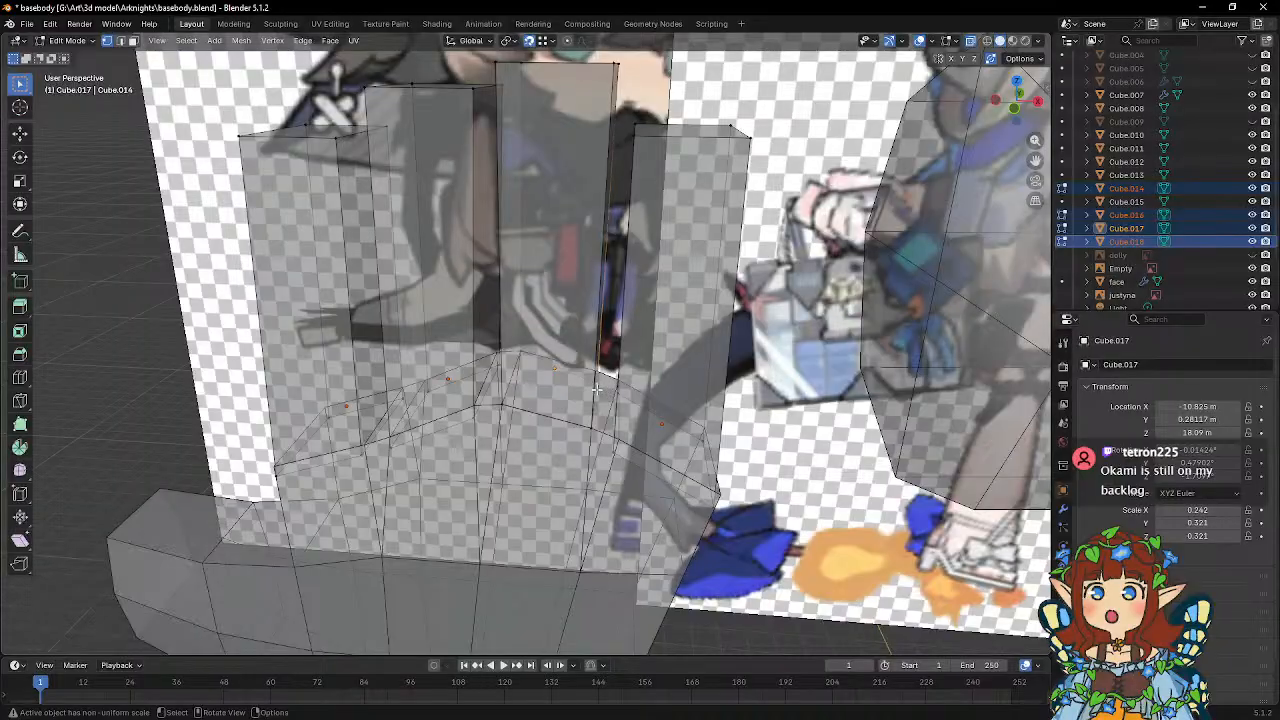
key(g)
click(594, 438)
Snap the little finger block's base vertices on its ring-finger side onto the palm's top edge vertices.
middle_drag(594, 438, 581, 417)
click(582, 418)
key(g)
click(584, 421)
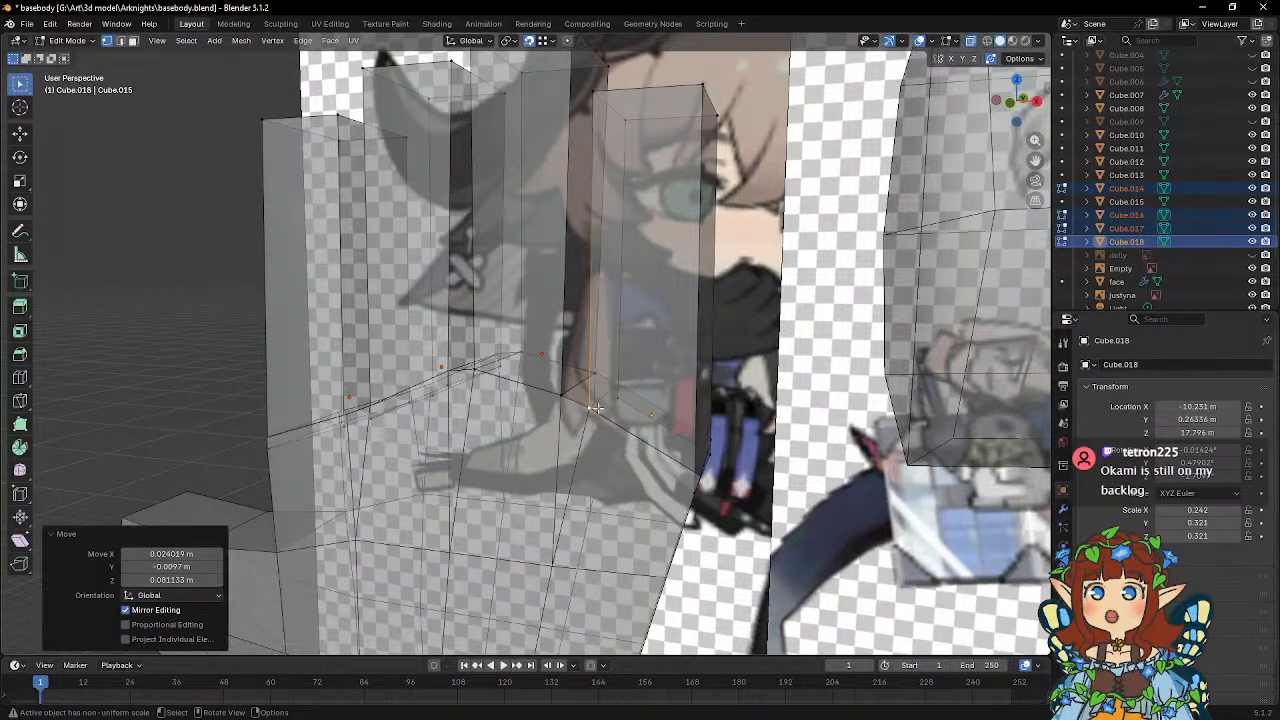
click(617, 401)
key(g)
click(618, 388)
Snap the little finger block's two outer base vertices onto the matching corner vertices of the palm.
middle_drag(700, 492, 659, 457)
click(638, 439)
key(g)
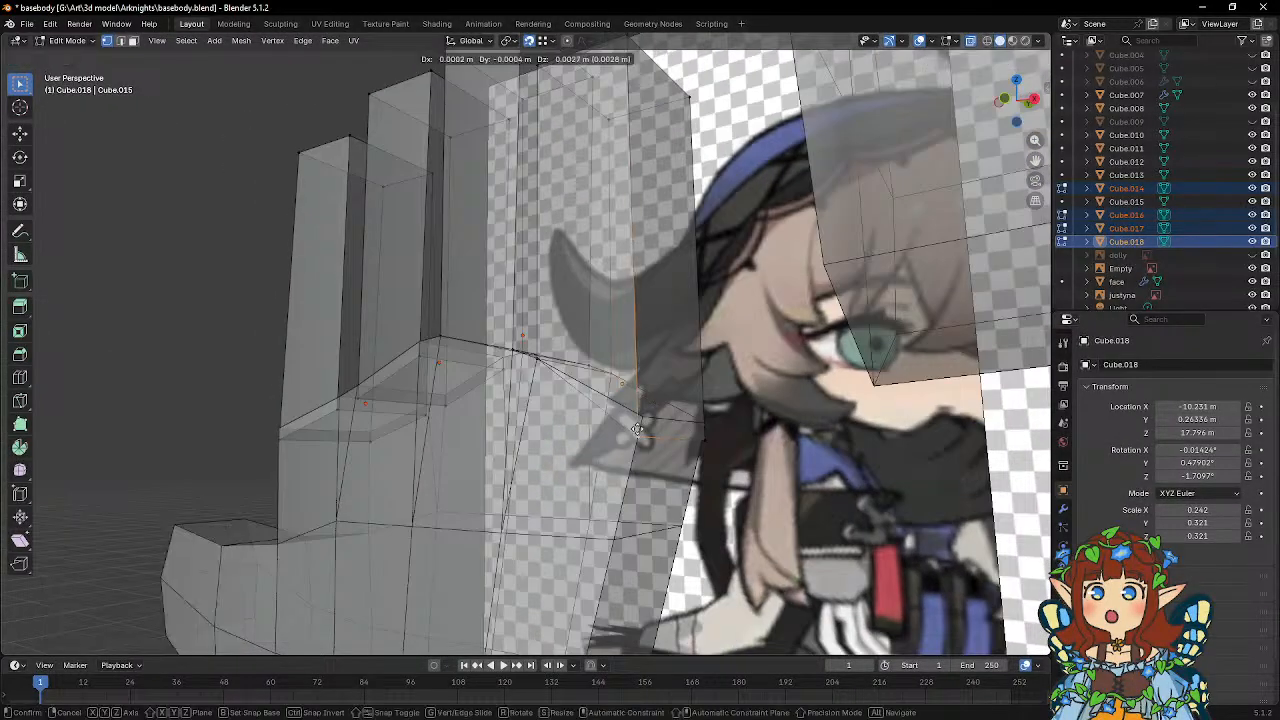
click(642, 419)
click(709, 440)
key(g)
click(706, 424)
Snap the middle finger block's front base vertices onto the palm's front edge vertices.
middle_drag(558, 396, 509, 405)
click(509, 405)
key(g)
click(509, 400)
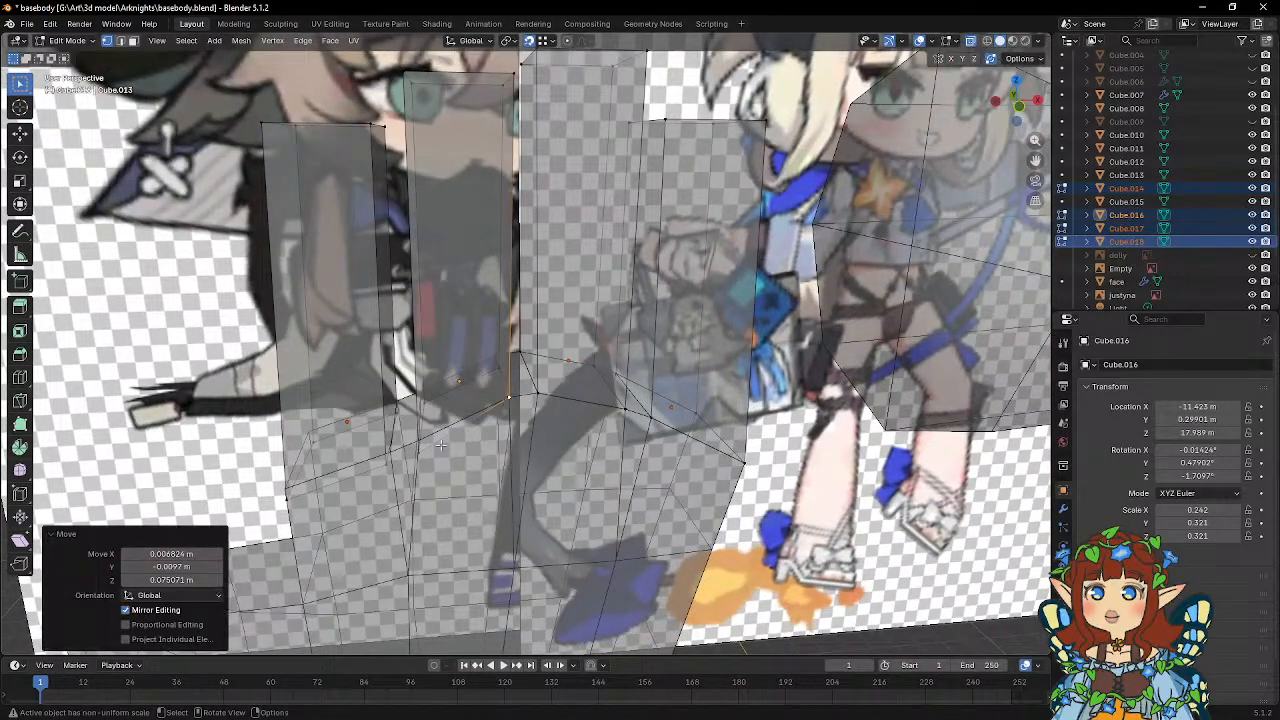
middle_drag(430, 450, 451, 427)
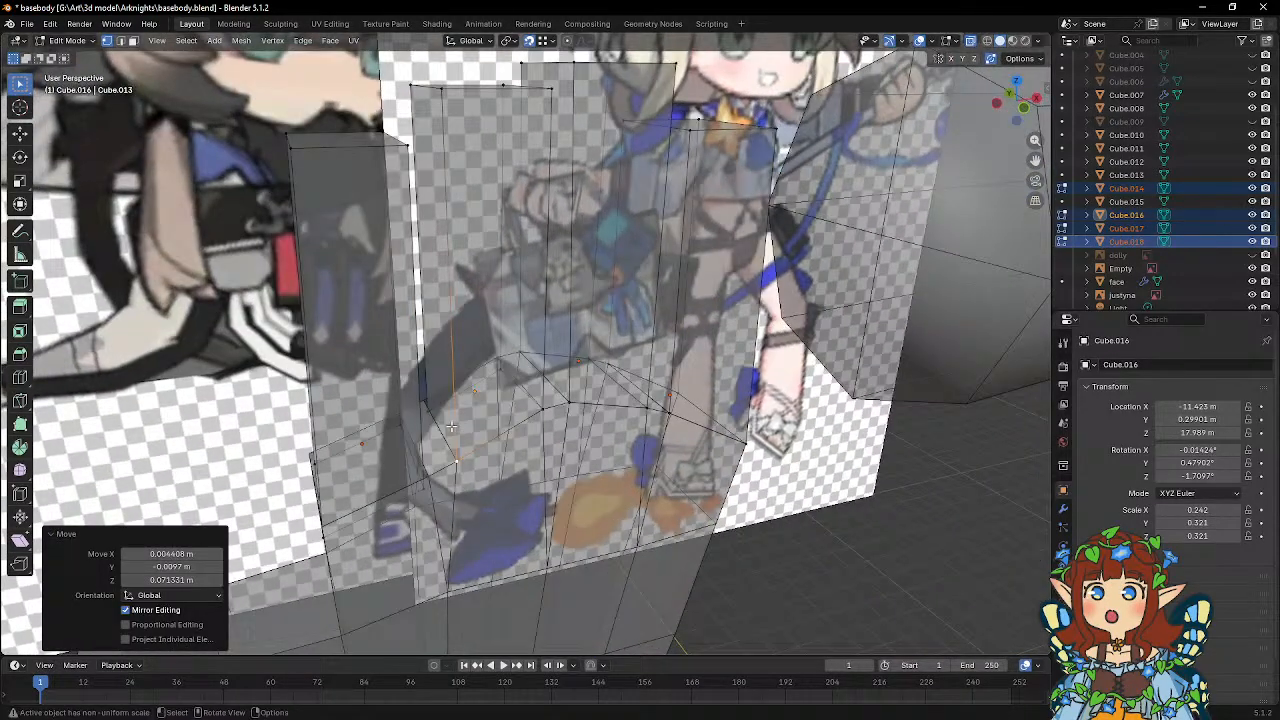
Snap the middle finger block's back base vertices onto the matching vertices at the back of the palm's top edge.
click(498, 373)
key(g)
click(497, 358)
middle_drag(497, 360, 441, 376)
click(428, 397)
key(g)
click(424, 384)
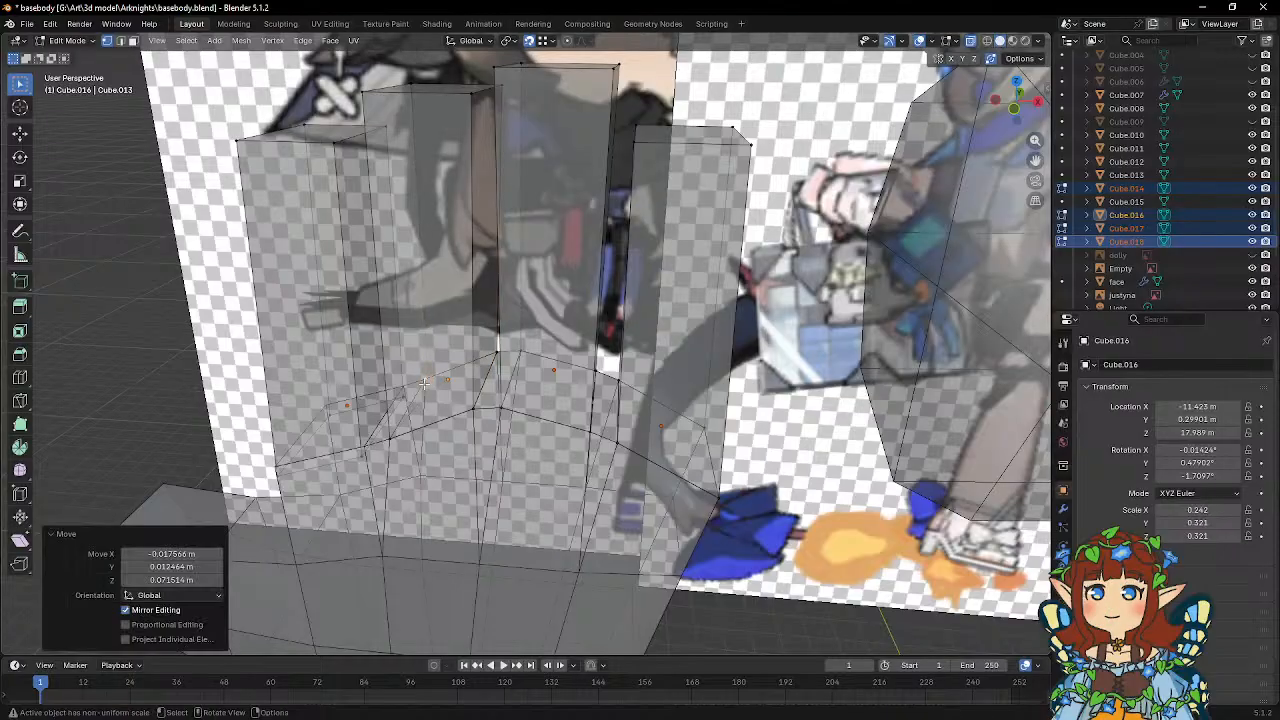
Snap the index finger block's front base vertices onto the palm's front edge vertices.
shift+middle_drag(367, 402, 520, 375)
click(522, 436)
key(g)
click(523, 421)
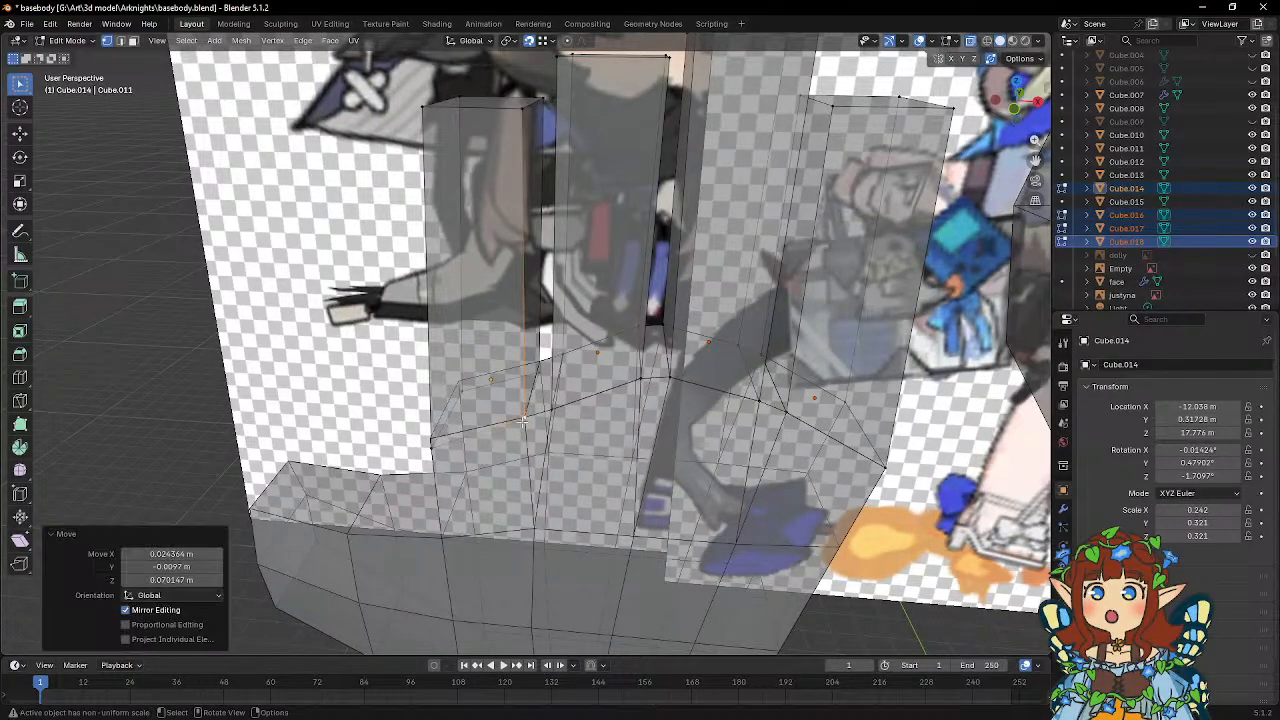
click(428, 453)
key(g)
click(428, 440)
Snap the index finger block's back base vertices onto the matching vertices at the back of the palm's top edge.
click(458, 392)
key(g)
click(462, 379)
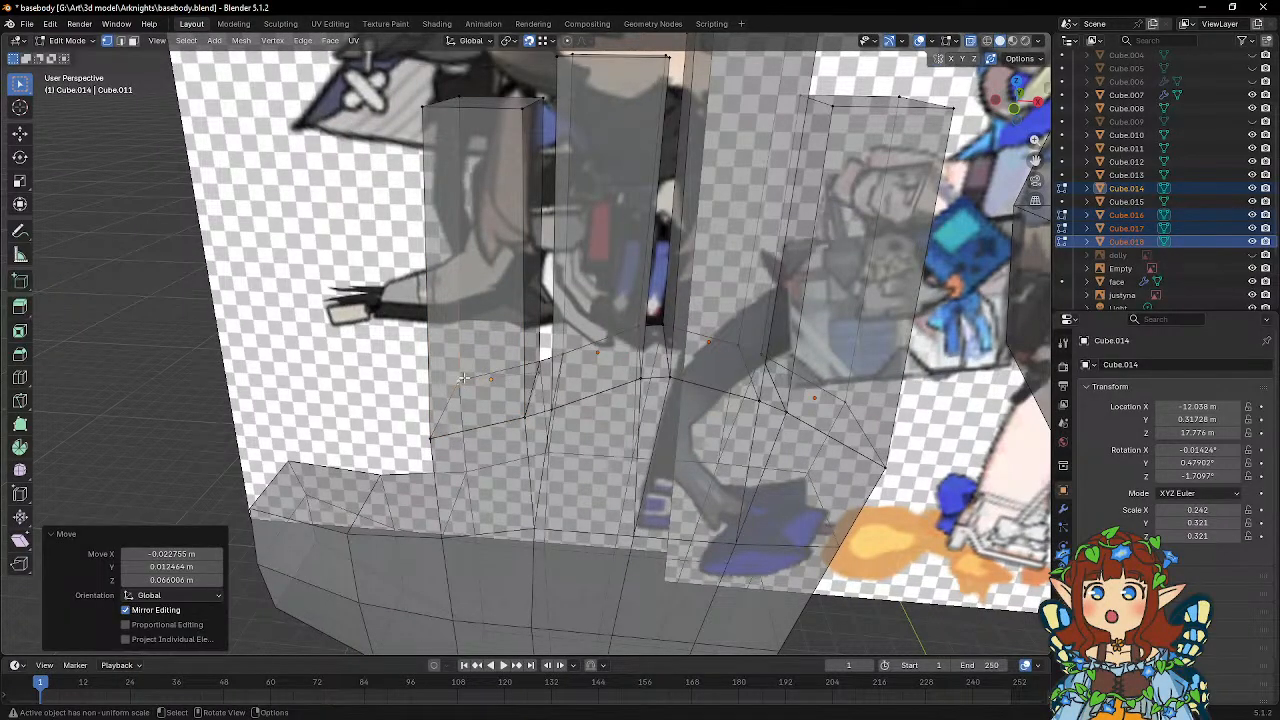
click(535, 371)
key(g)
click(527, 358)
middle_drag(527, 358, 557, 354)
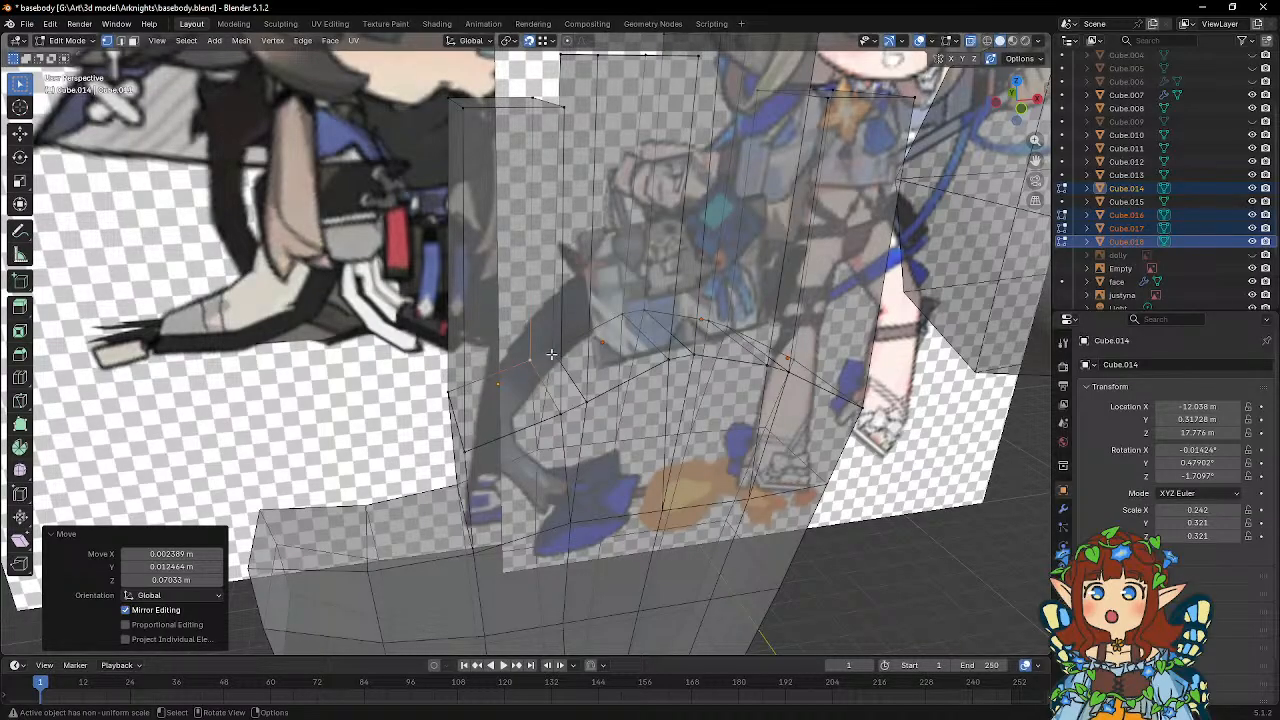
Examine how the four finger blocks sit on the palm in Object Mode from the front, and return to Edit Mode.
key(Tab)
middle_drag(551, 354, 519, 364)
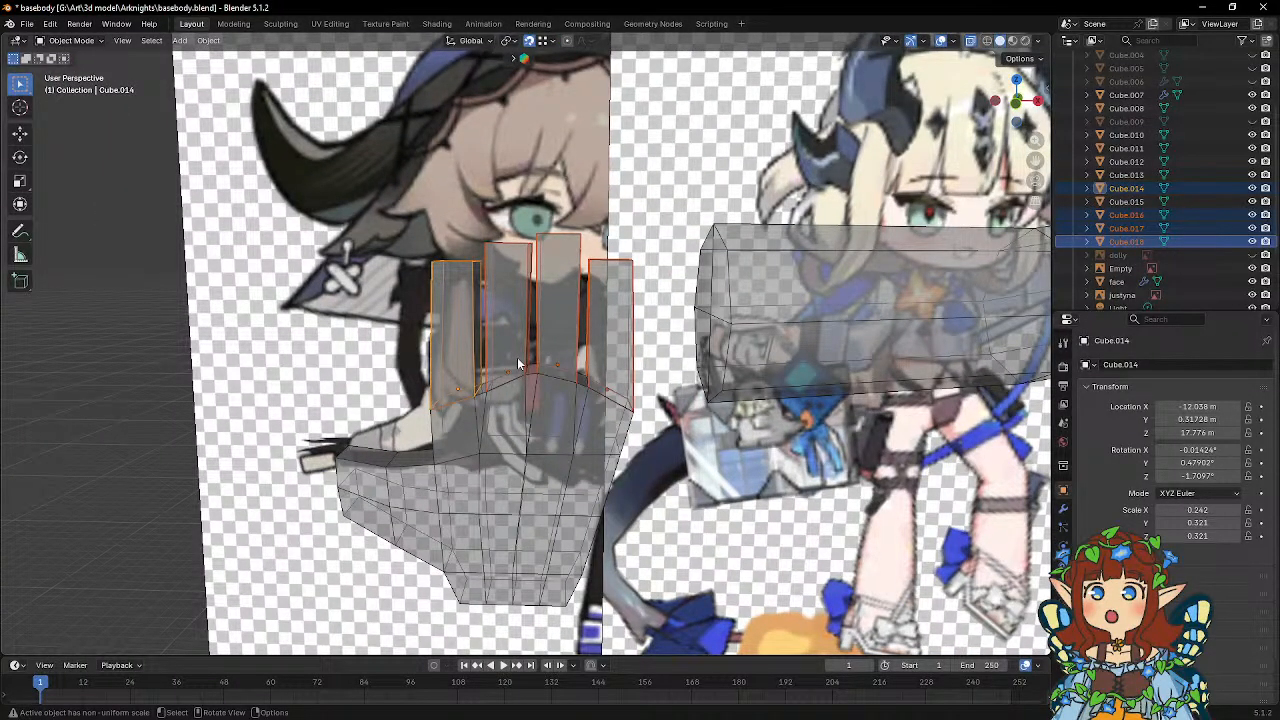
scroll(518, 364, up, 3)
middle_drag(498, 315, 511, 368)
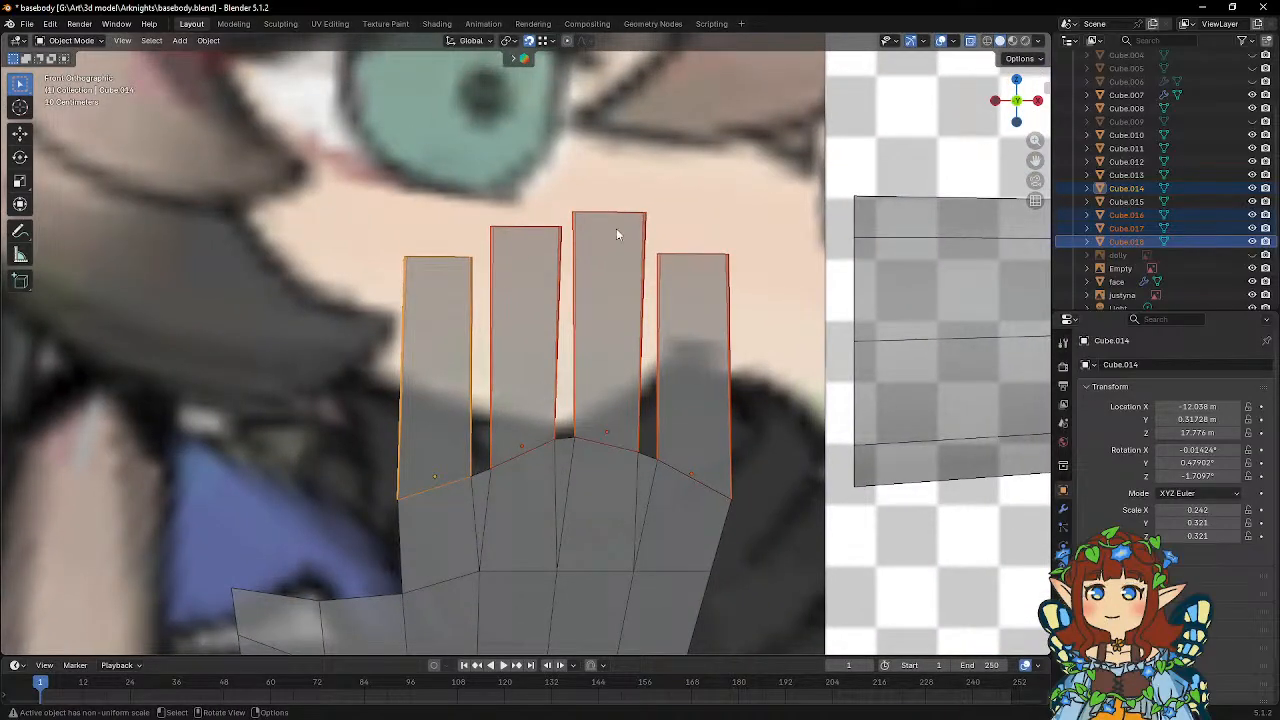
shift+middle_drag(616, 234, 521, 197)
key(Tab)
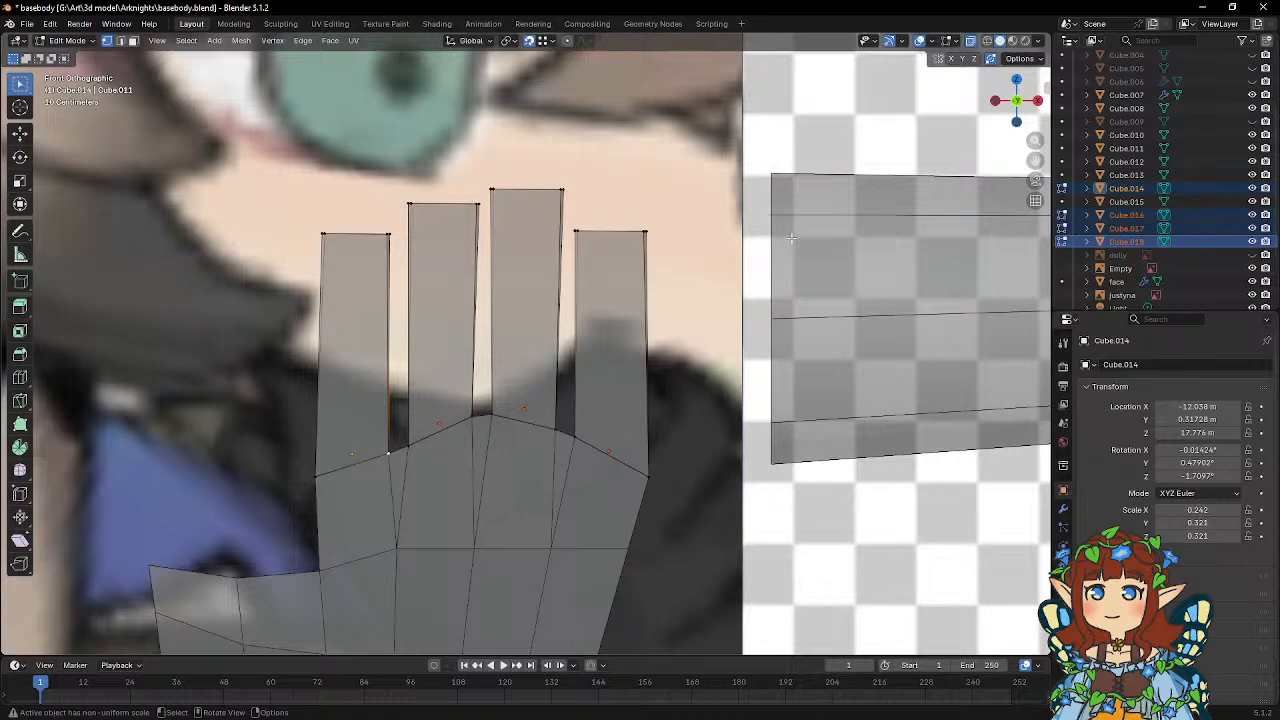
middle_drag(510, 219, 566, 318)
Snap the little finger's front tip vertex on the ring-finger side to its base vertex, and raise it 1.4554 m along Z.
click(587, 325)
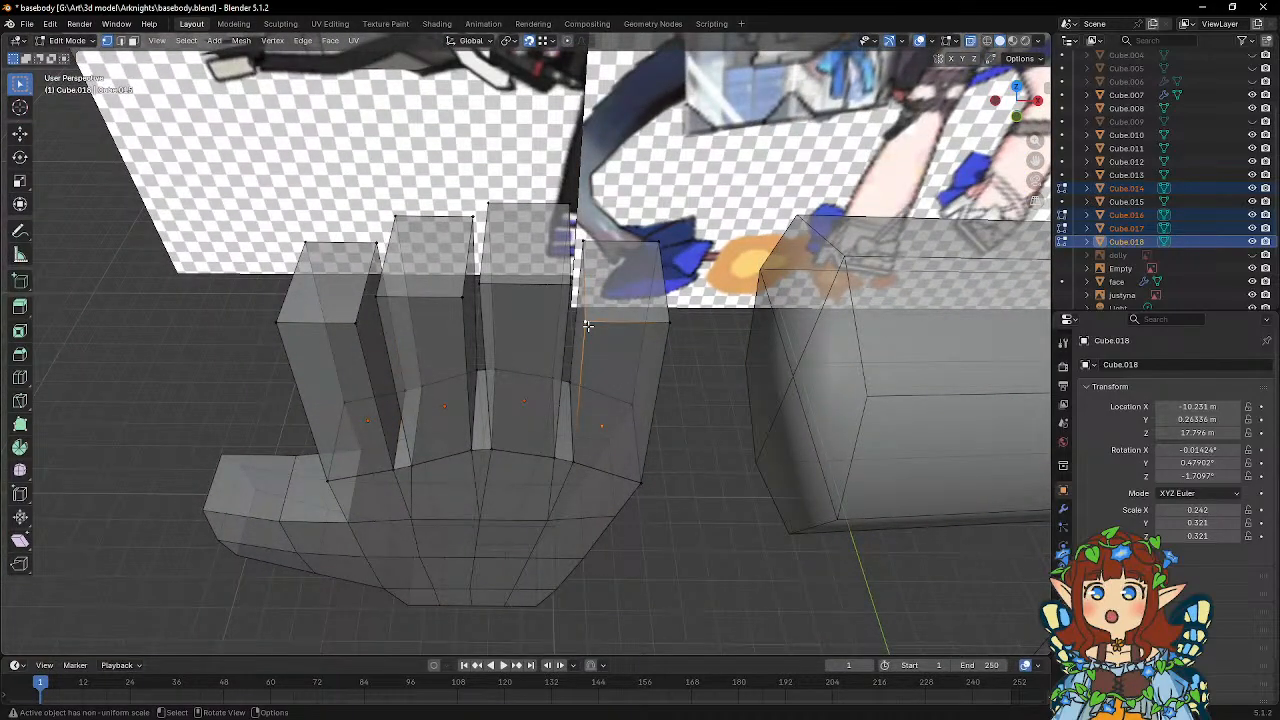
middle_drag(594, 348, 597, 319)
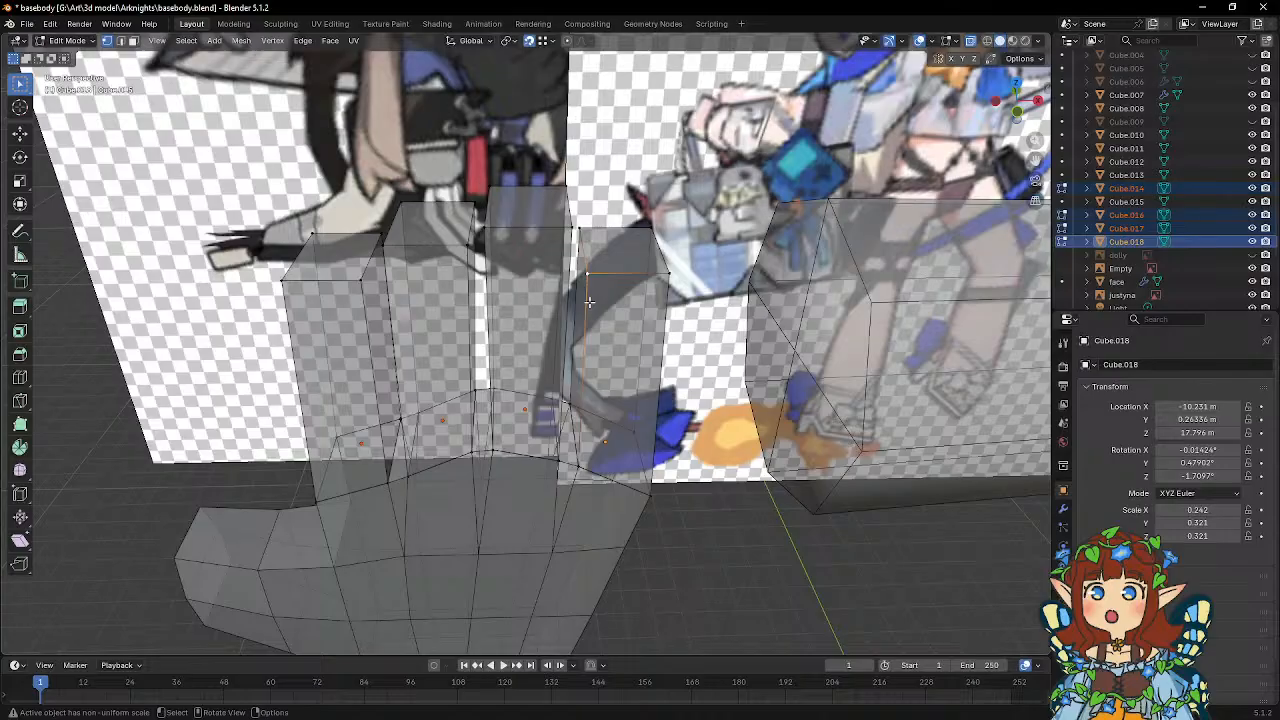
key(KP_1)
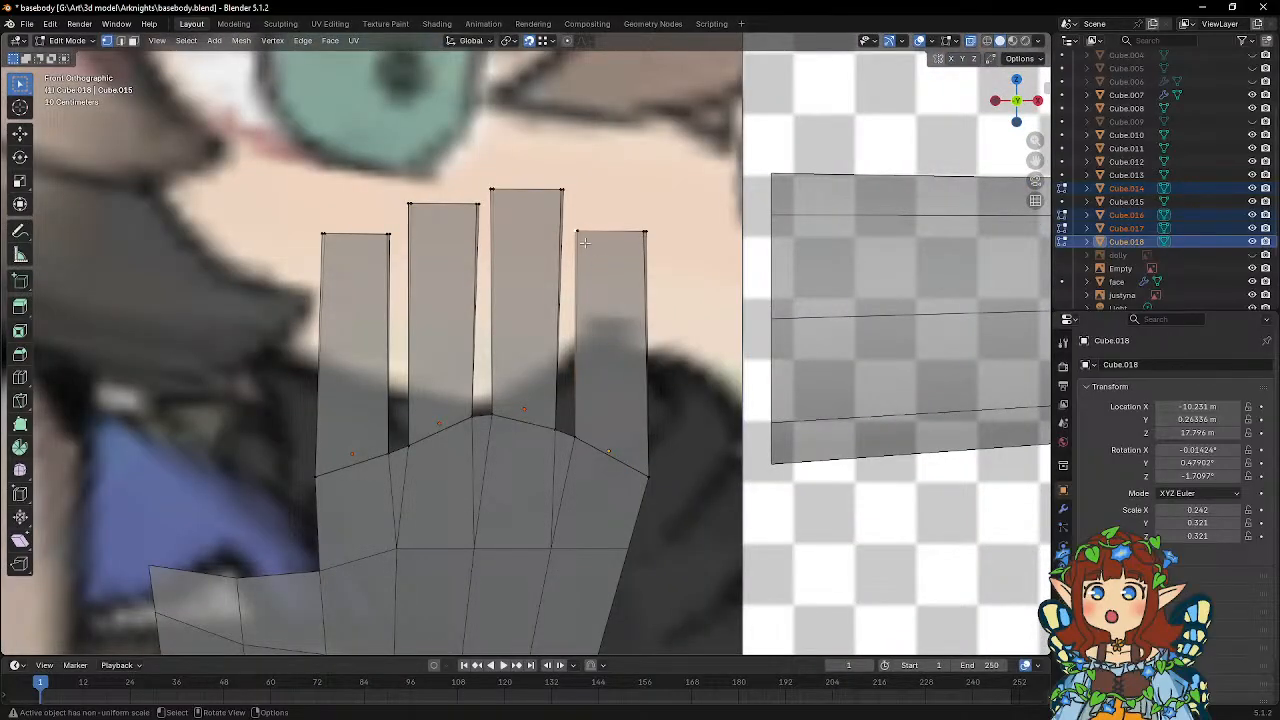
middle_drag(583, 246, 563, 286)
key(g)
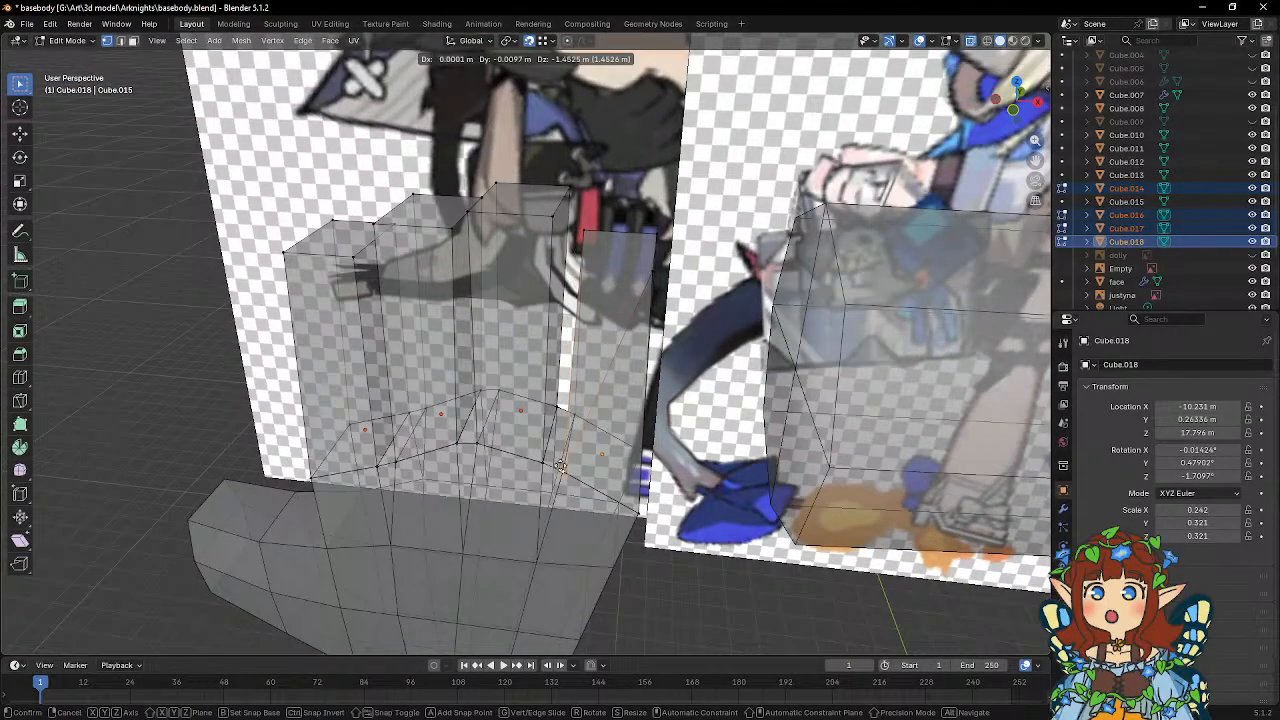
click(560, 470)
key(KP_1)
key(g)
key(z)
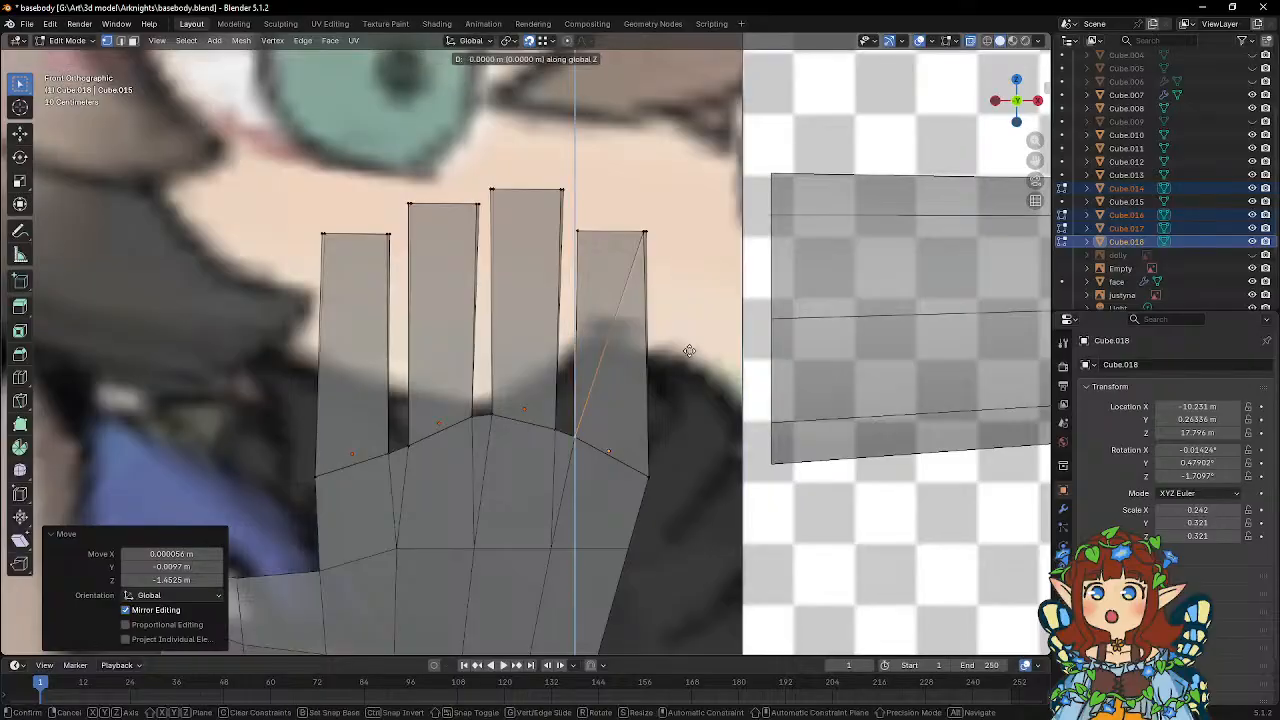
click(691, 144)
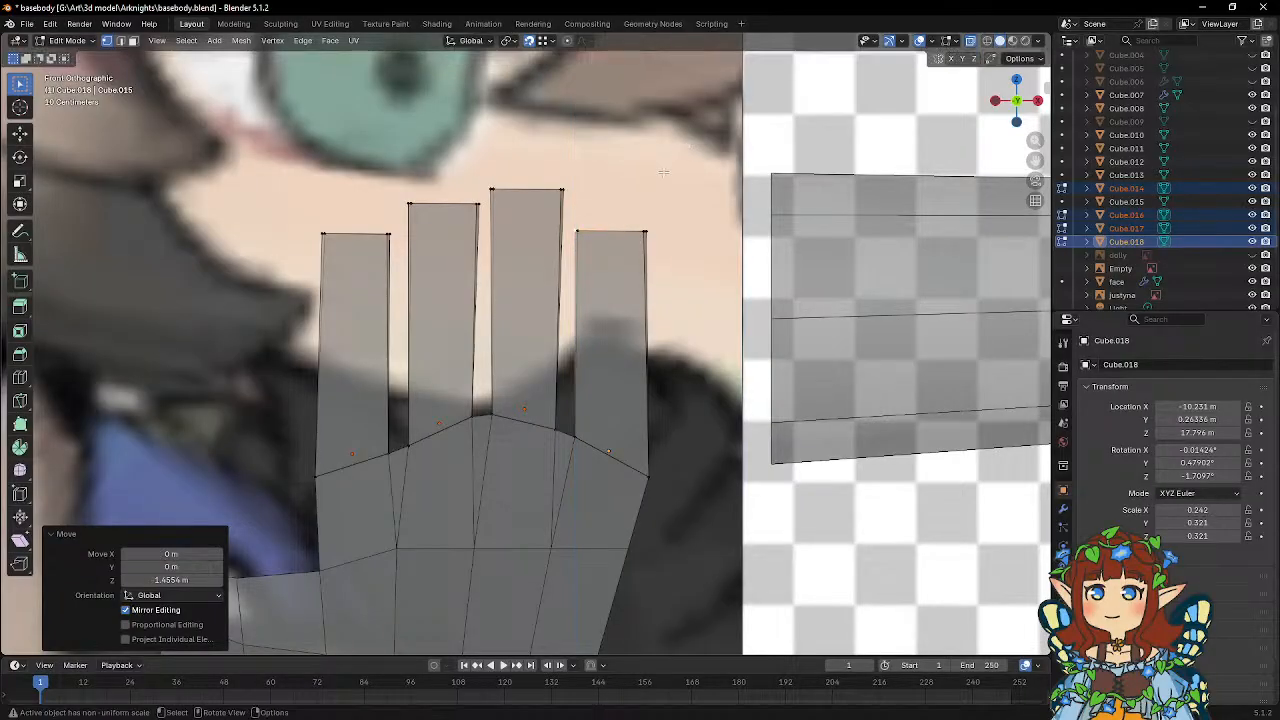
Snap the little finger's back tip vertex on the ring-finger side to its base vertex, and raise it 1.4554 m along Z.
middle_drag(691, 144, 598, 279)
key(g)
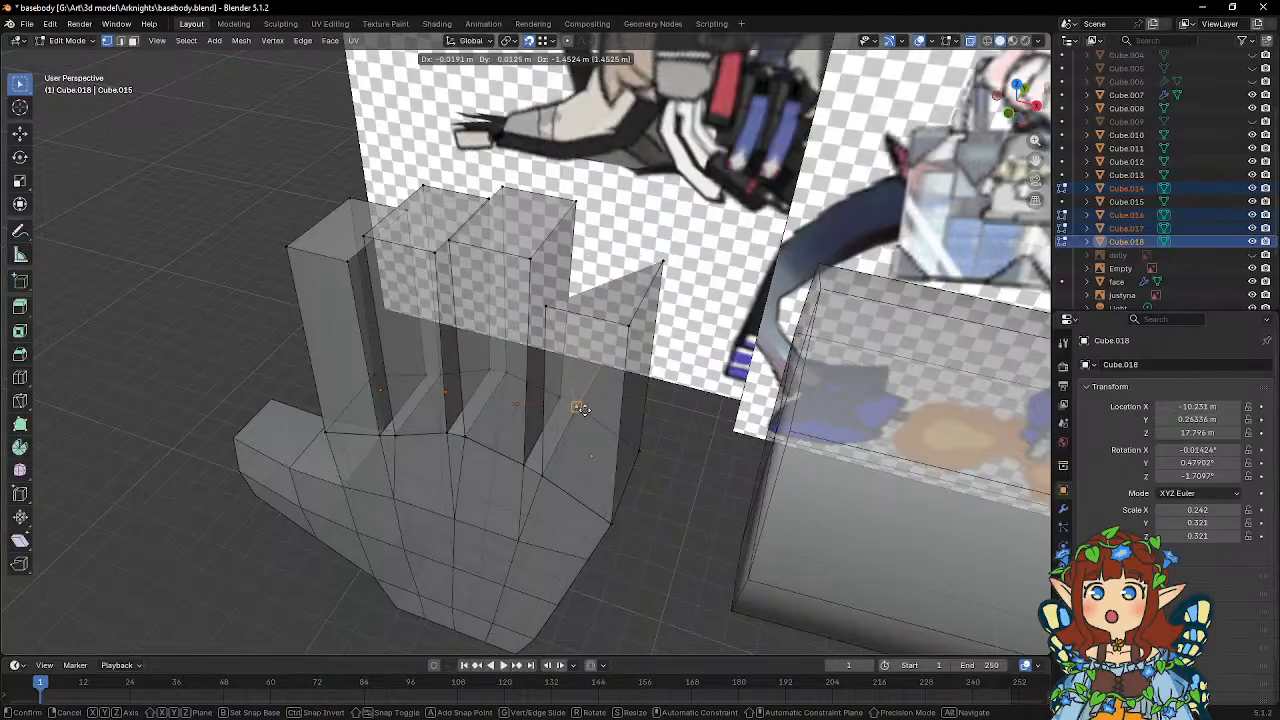
click(584, 412)
middle_drag(586, 410, 726, 319)
key(g)
key(z)
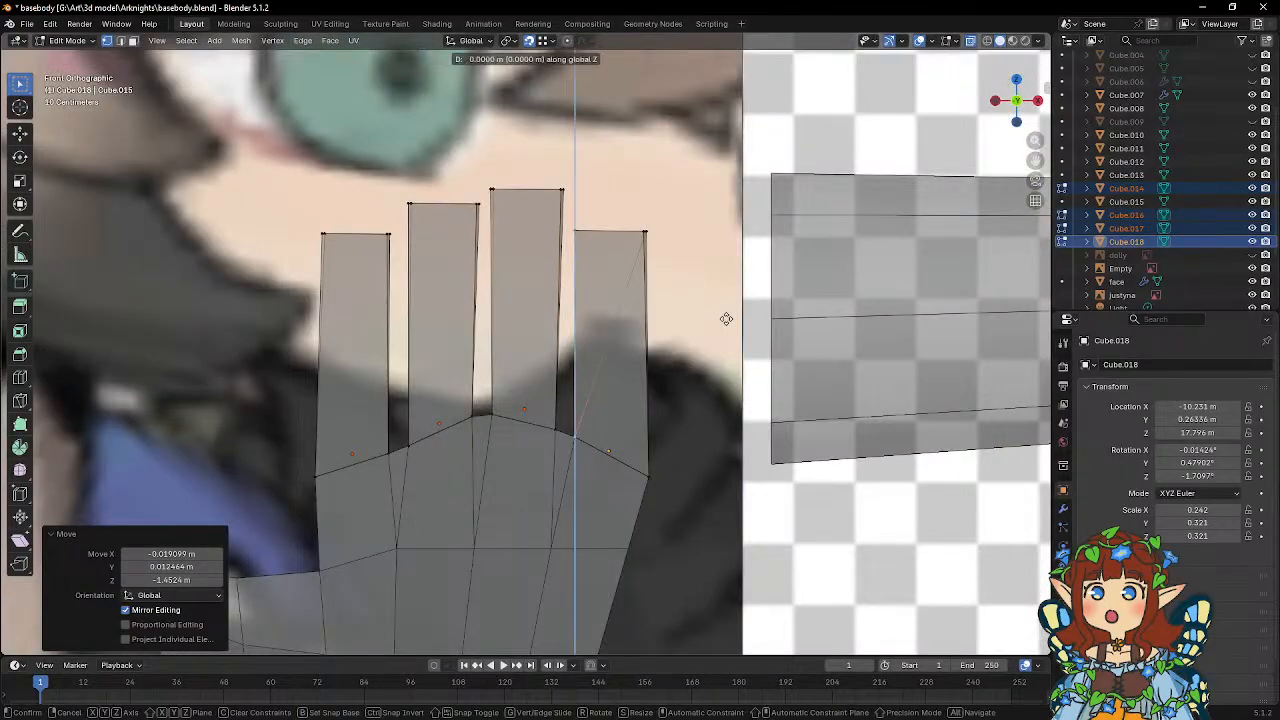
click(725, 112)
Snap the little finger's outer front tip vertex to the base vertex below it, and raise it about 1.73 m along Z.
middle_drag(726, 113, 745, 208)
key(g)
key(z)
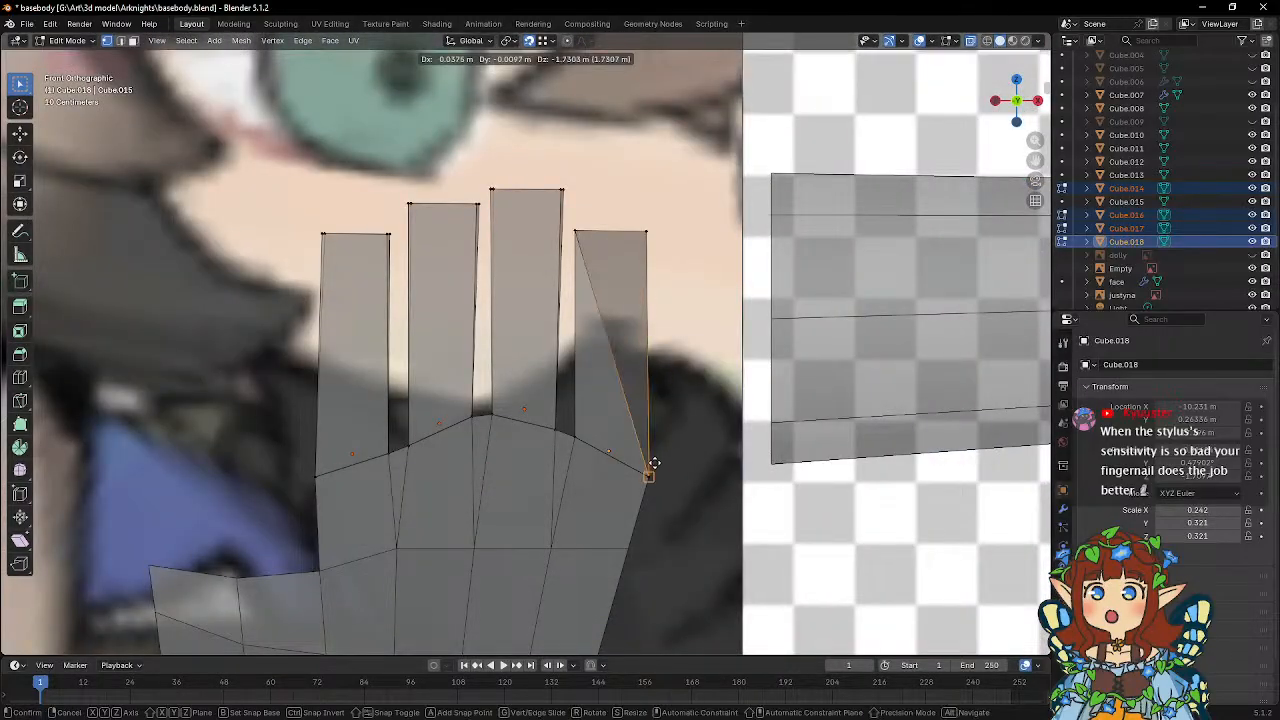
click(651, 465)
key(g)
key(z)
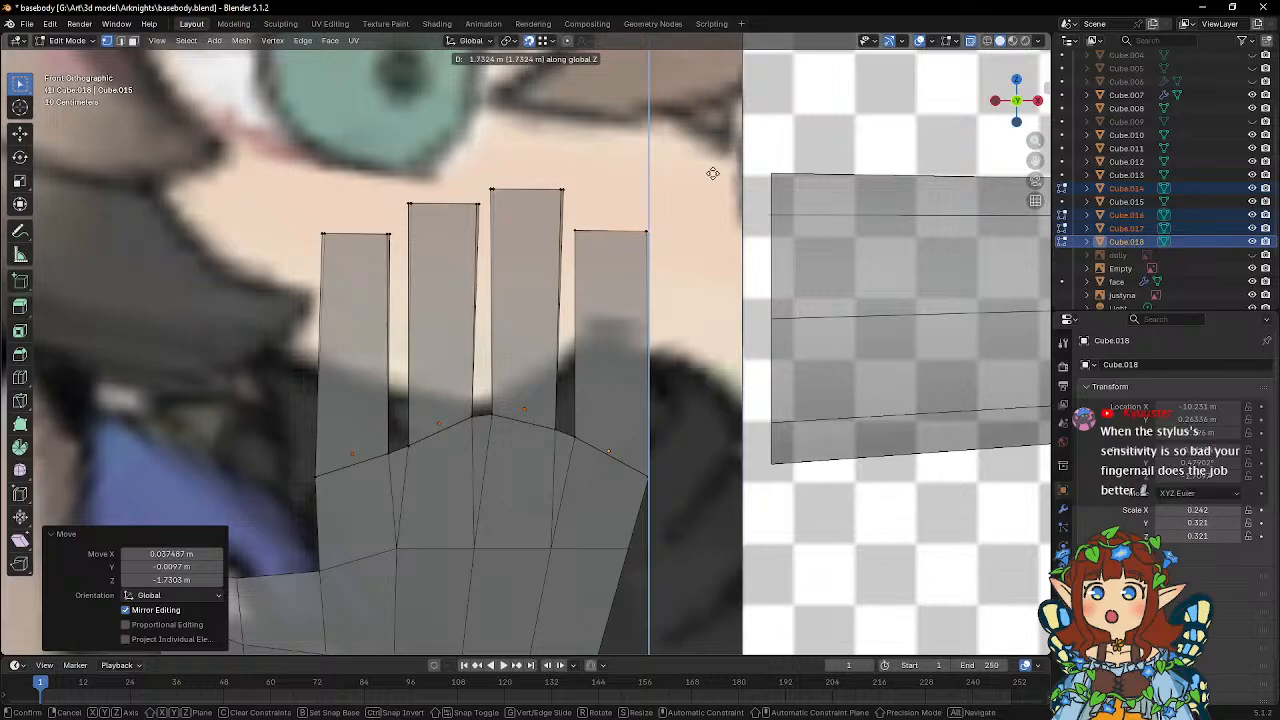
click(712, 173)
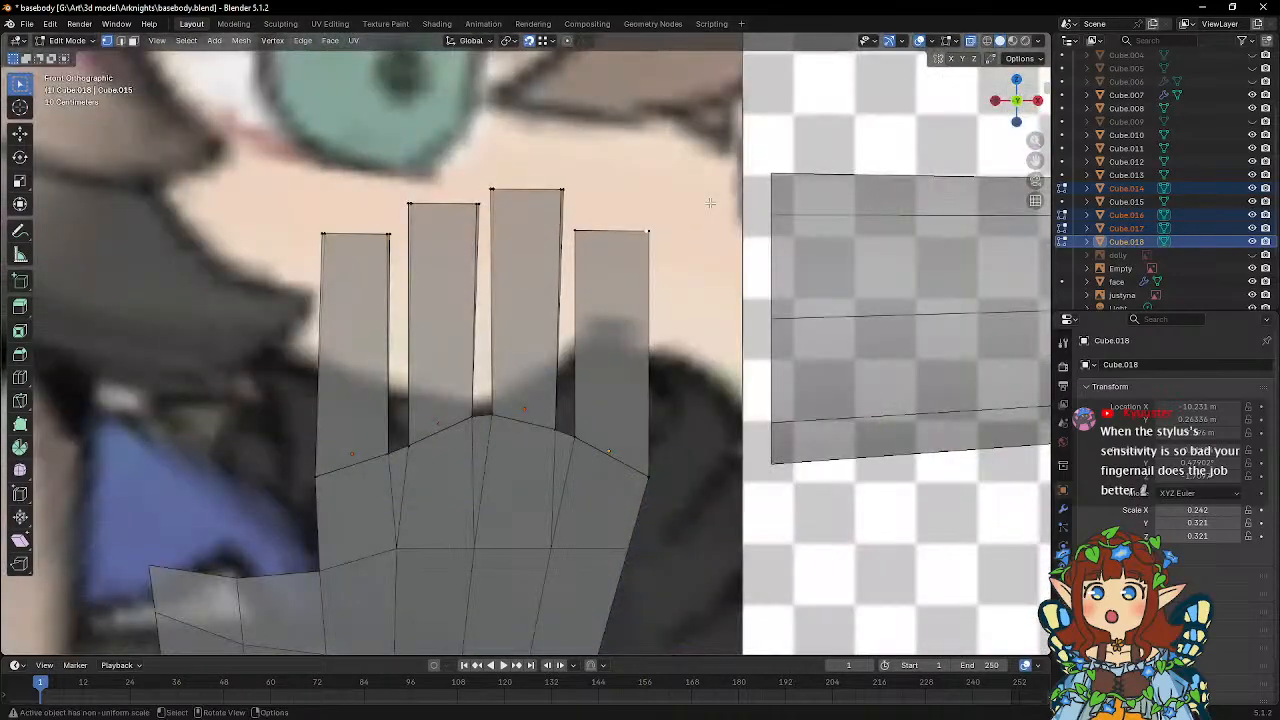
Snap the little finger's outer back tip vertex to the base vertex below it, and raise it 1.62 m along Z.
middle_drag(710, 203, 643, 260)
key(g)
click(636, 490)
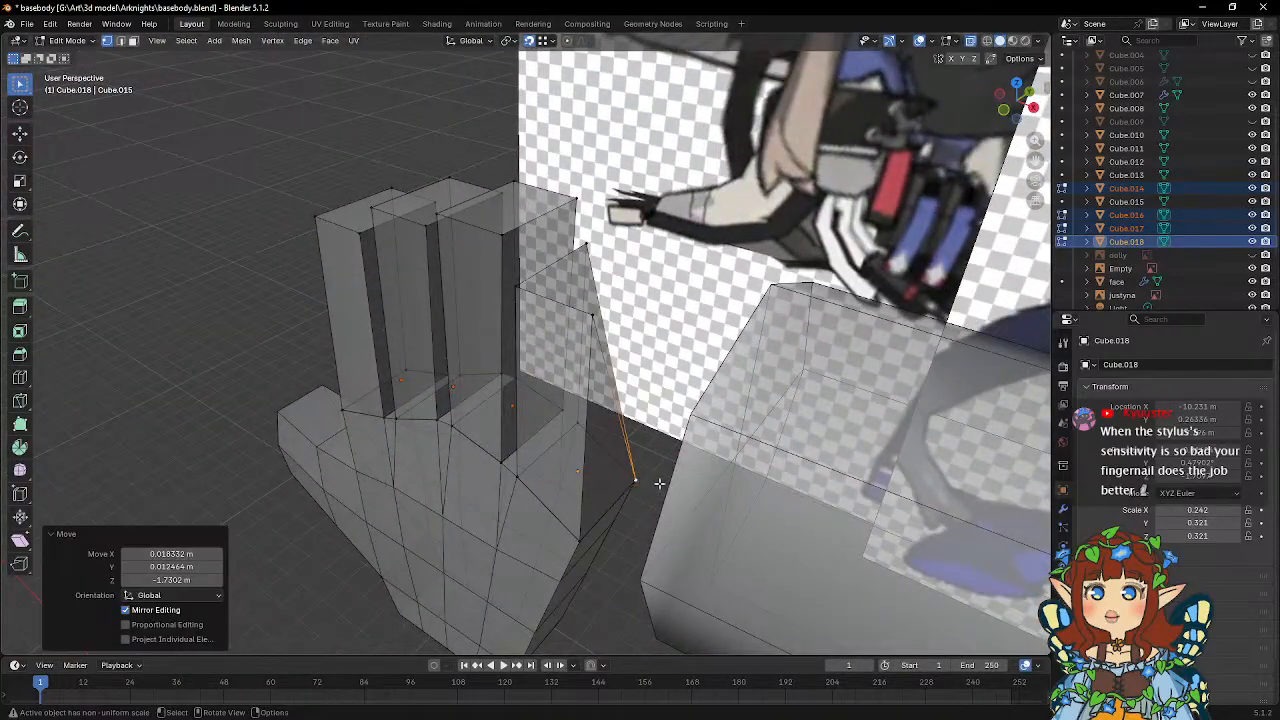
key(g)
key(z)
click(612, 260)
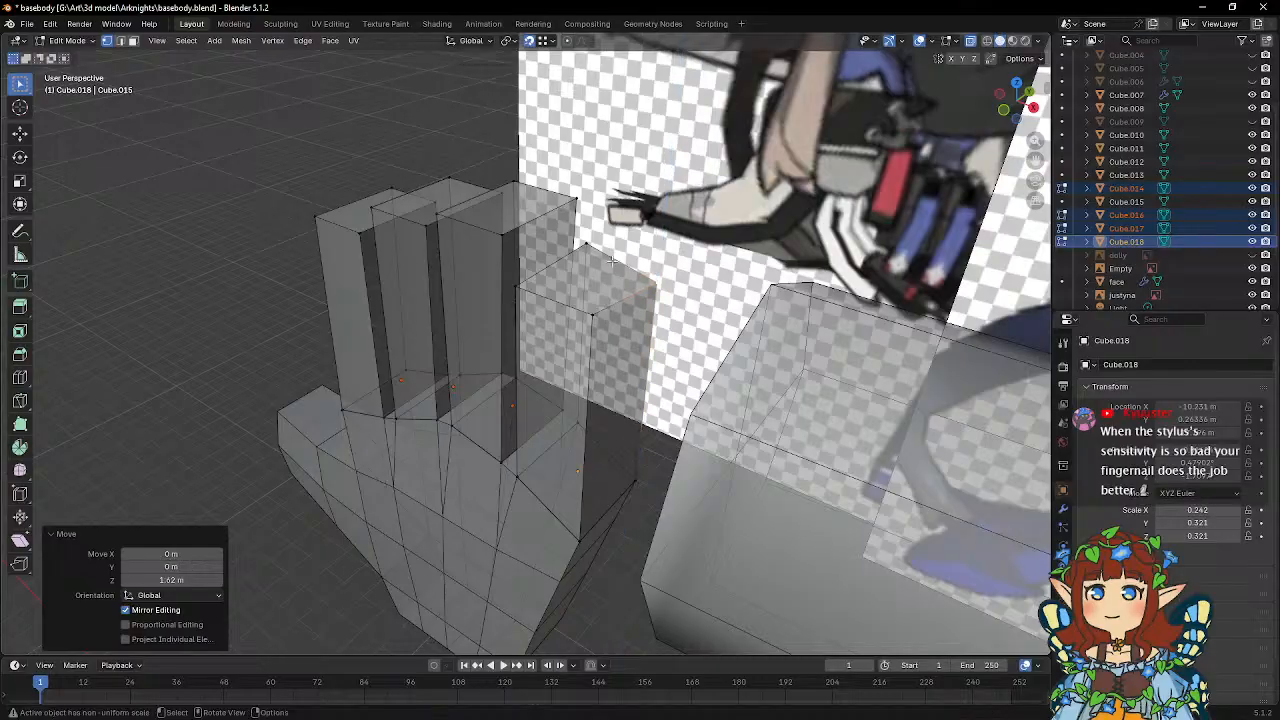
Flatten the little finger's tip face by scaling its four vertices to 0 along Z.
middle_drag(612, 260, 595, 238)
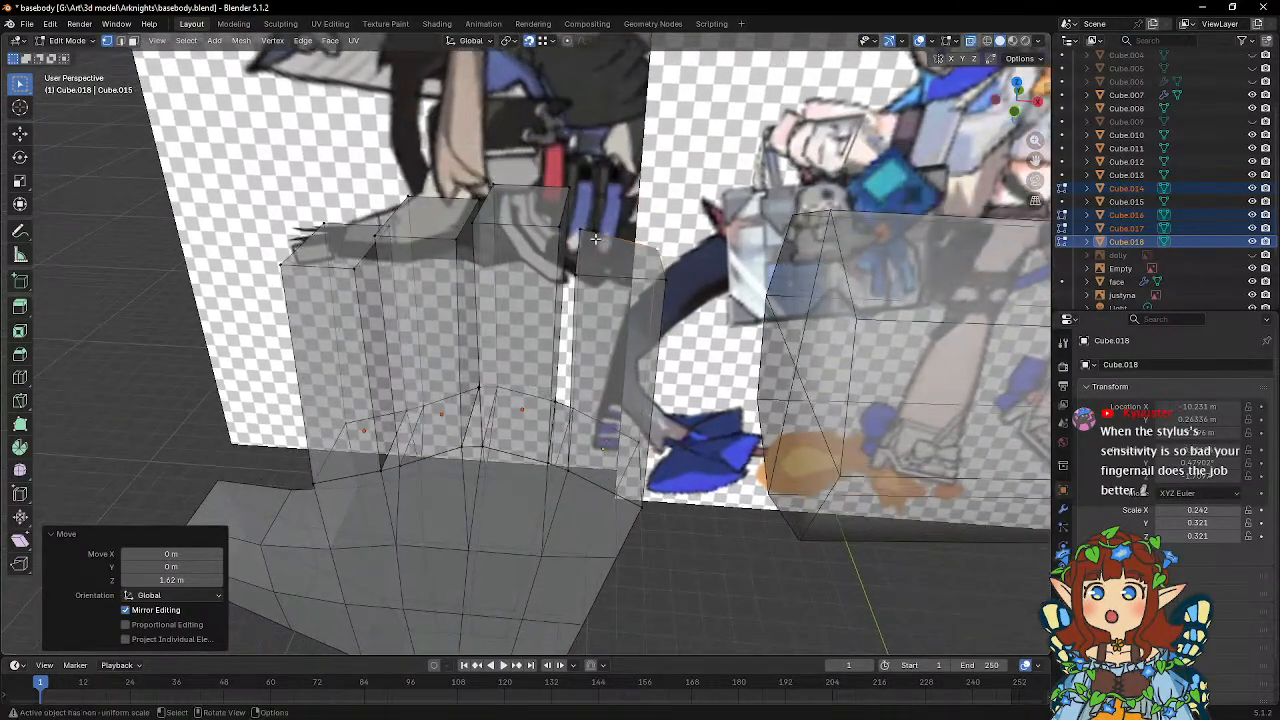
shift+click(592, 238)
shift+click(575, 281)
key(s)
key(z)
key(0)
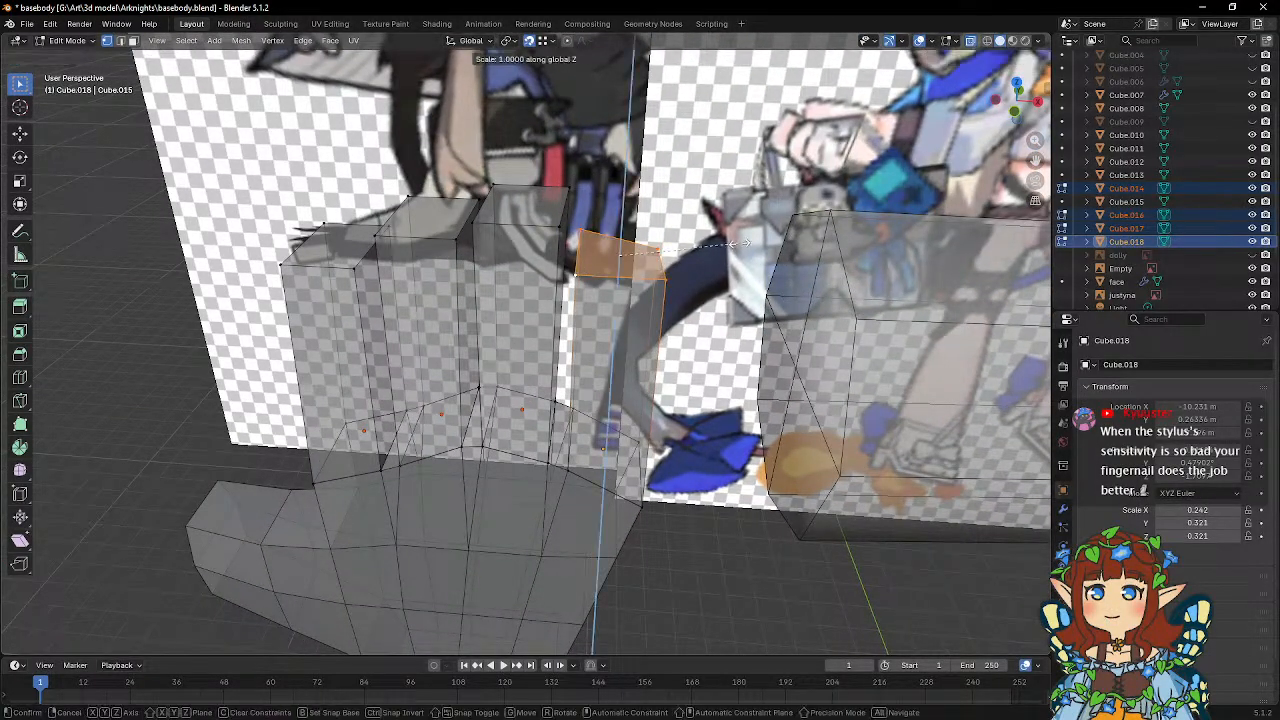
key(Return)
Snap the ring finger's front tip vertex on the little-finger side to its base vertex, and raise it about 1.68 m along Z.
click(558, 232)
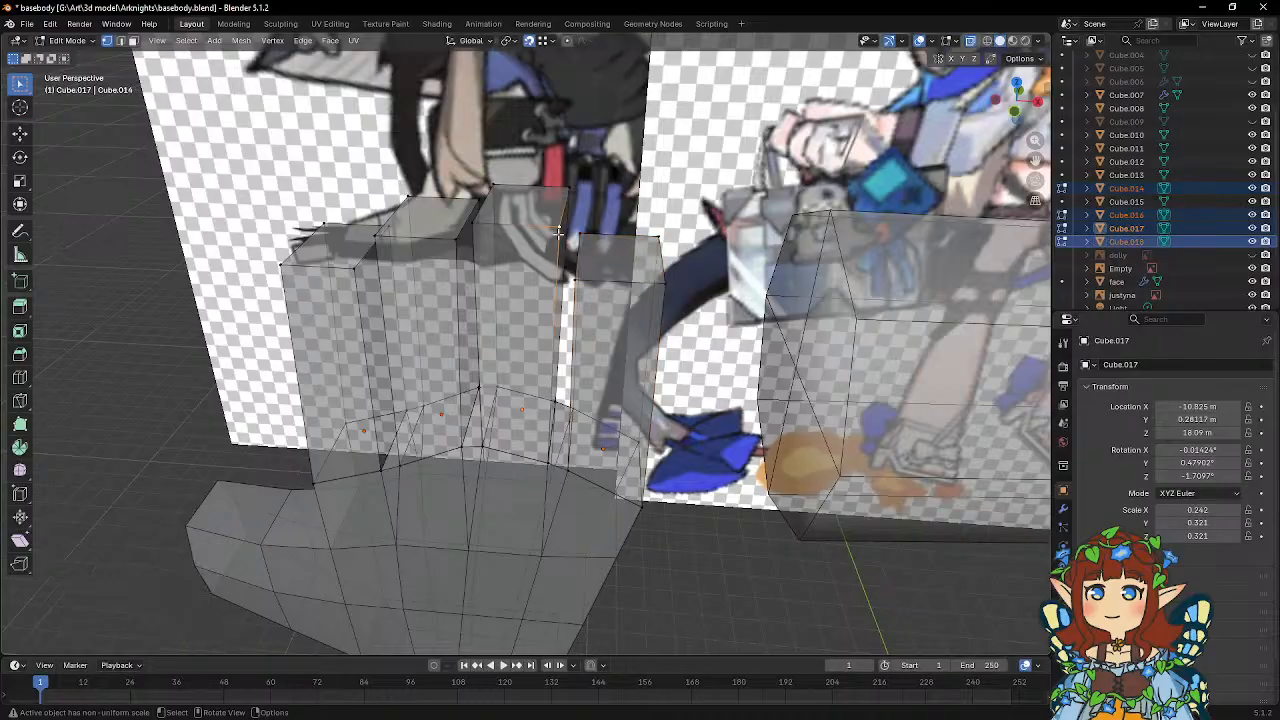
key(g)
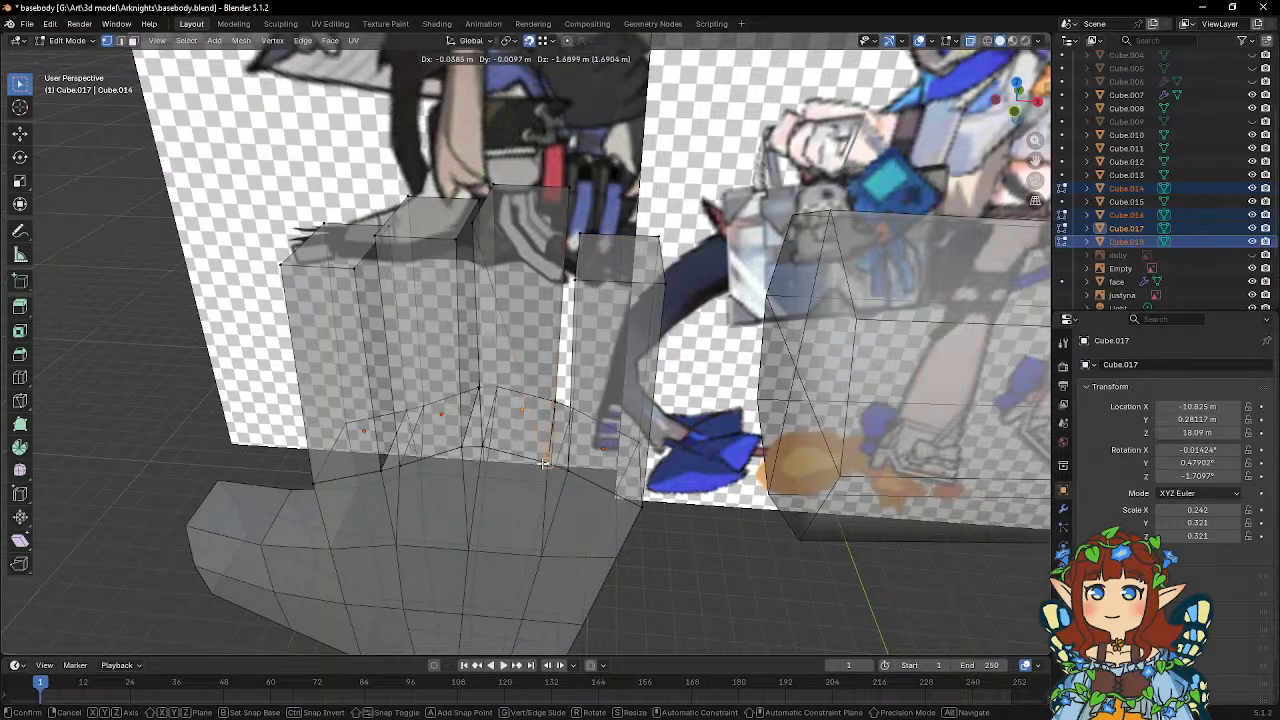
click(543, 463)
key(g)
key(z)
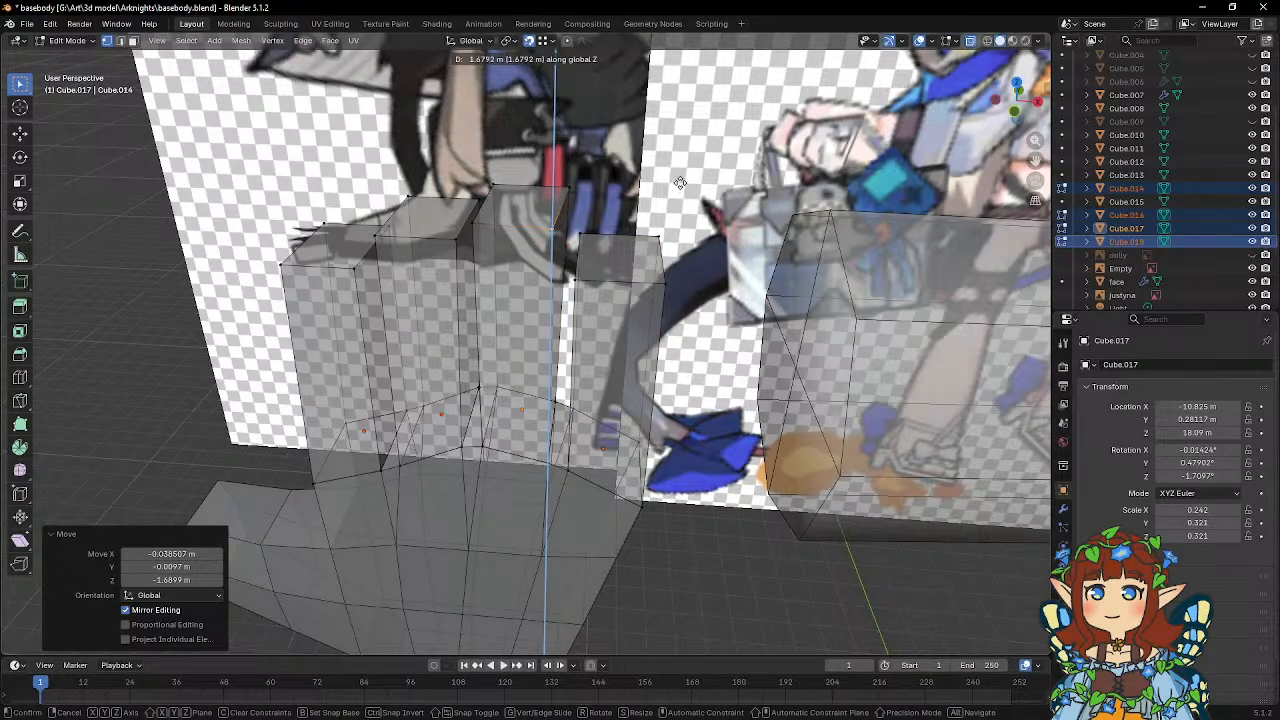
click(677, 179)
Snap the ring finger's back tip vertex on the little-finger side to its base vertex, and raise it 1.6146 m along Z.
click(563, 191)
middle_drag(601, 221, 586, 229)
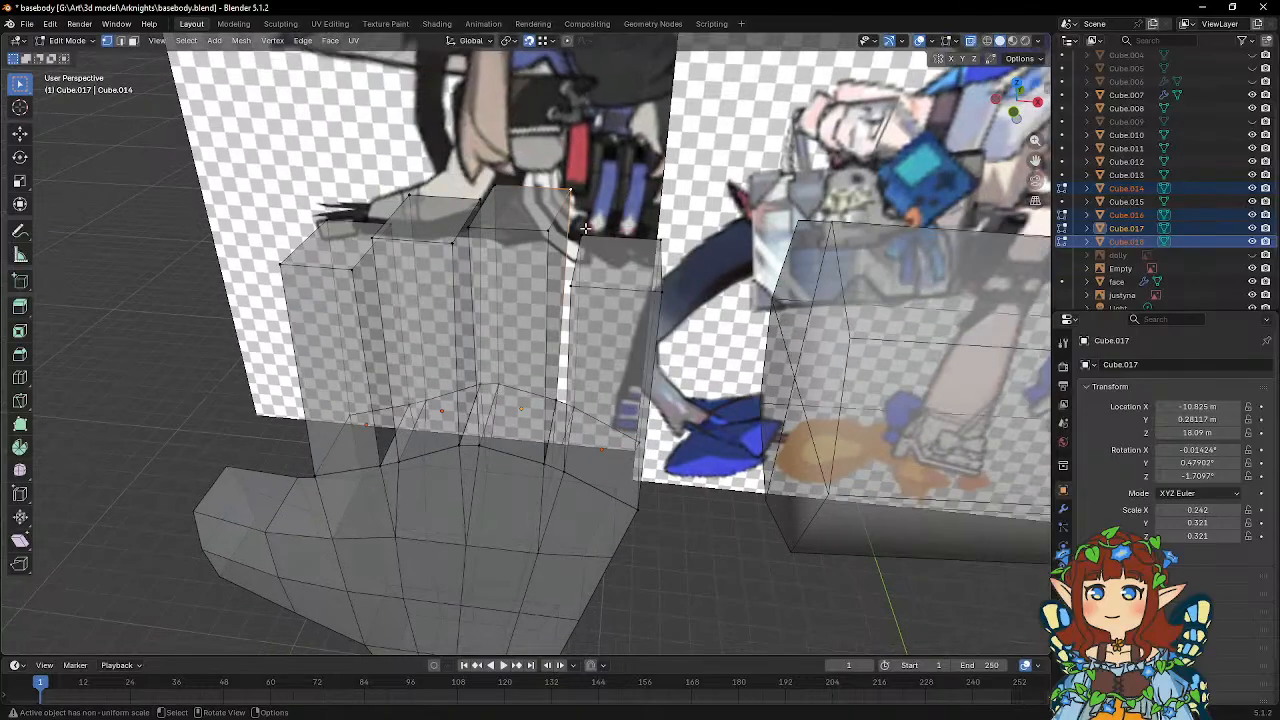
key(g)
click(552, 408)
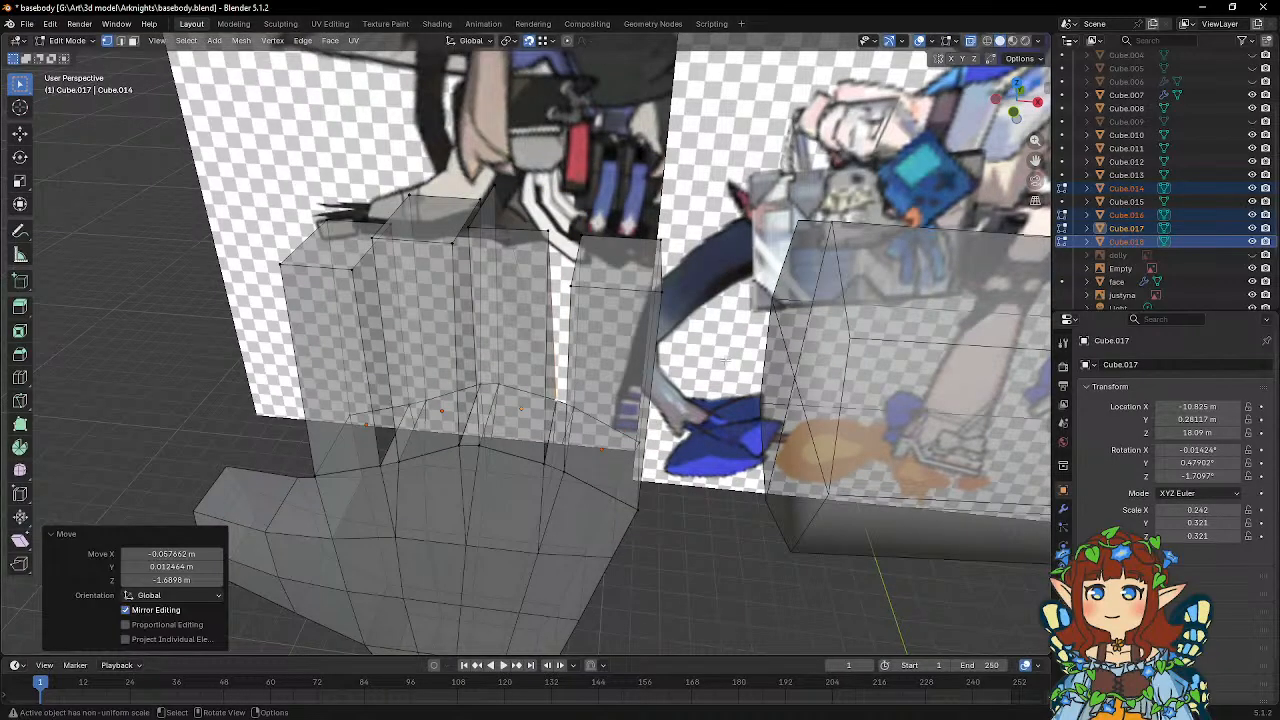
key(g)
key(z)
click(525, 243)
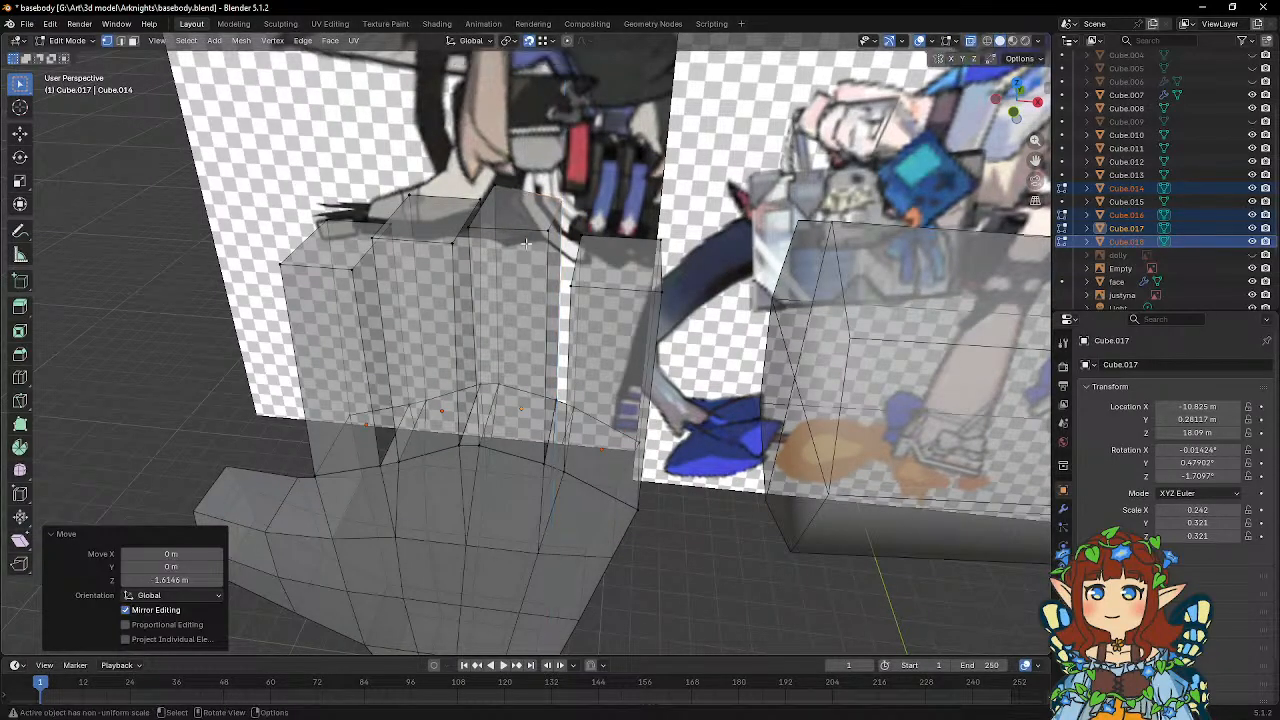
Lower the ring finger's front tip vertex on the middle-finger side 1.588 m along Z, and raise it about 1.56 m.
click(475, 232)
key(g)
key(z)
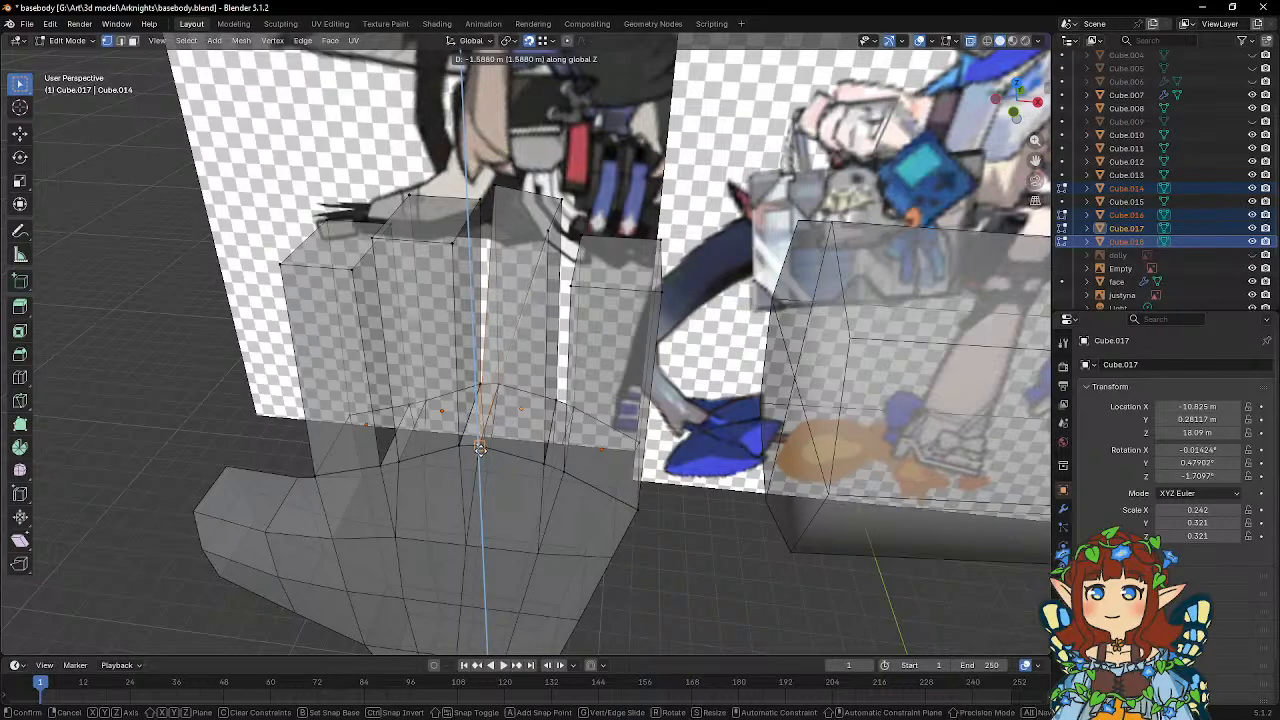
click(524, 446)
key(g)
key(z)
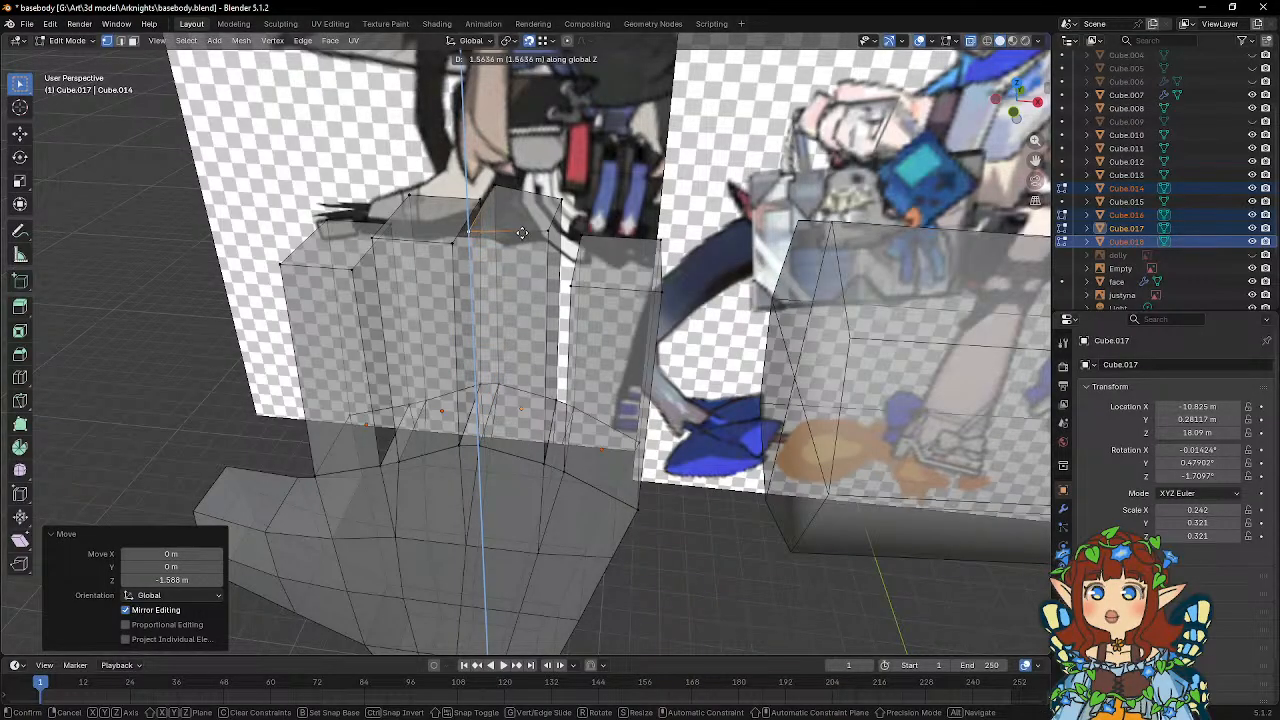
Lower the ring finger's back tip vertex on the middle-finger side about 1.588 m along Z, and raise it 1.4955 m.
click(508, 188)
key(g)
key(z)
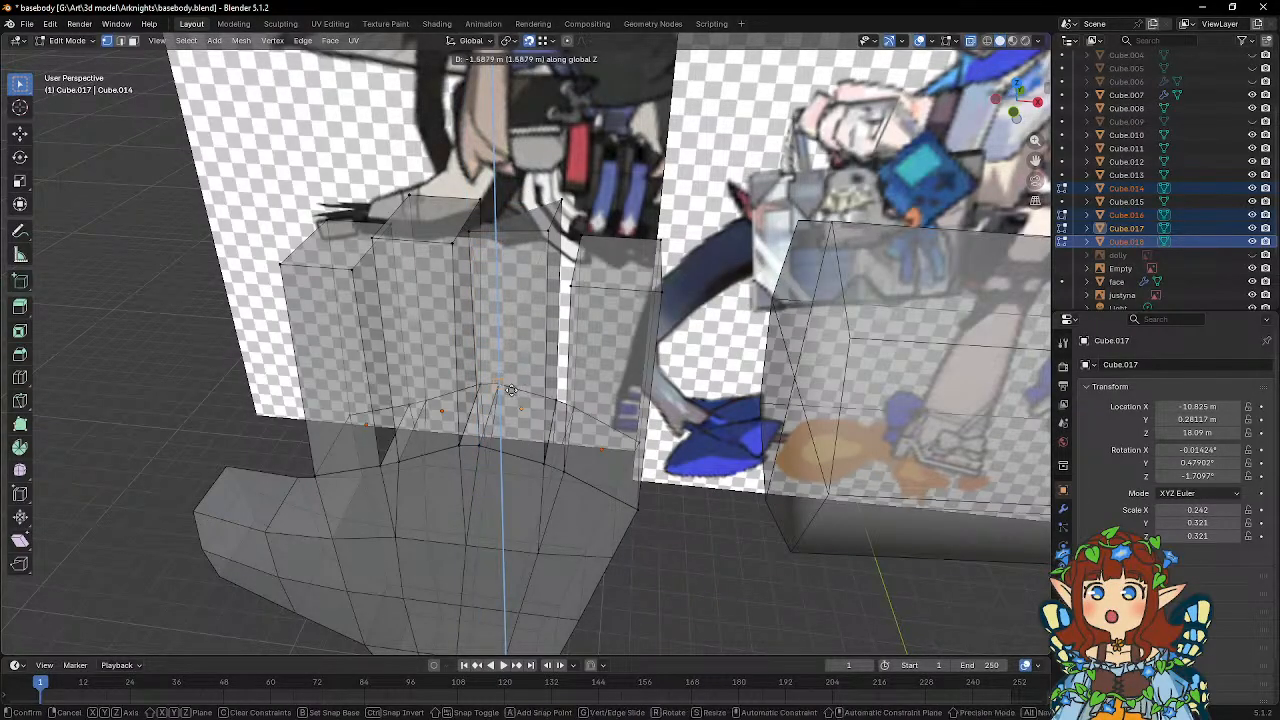
click(522, 392)
key(g)
right_click(518, 210)
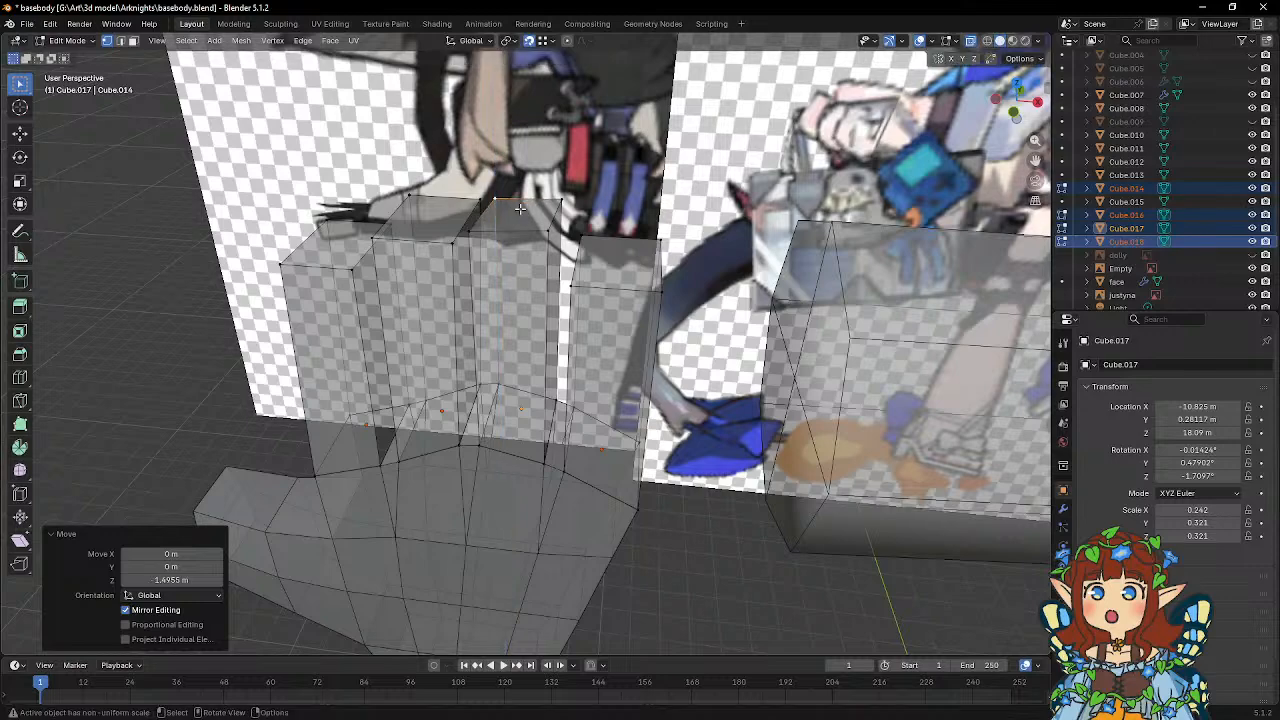
Flatten the ring finger's tip face by scaling its four vertices to 0 along Z.
click(550, 228)
shift+click(497, 205)
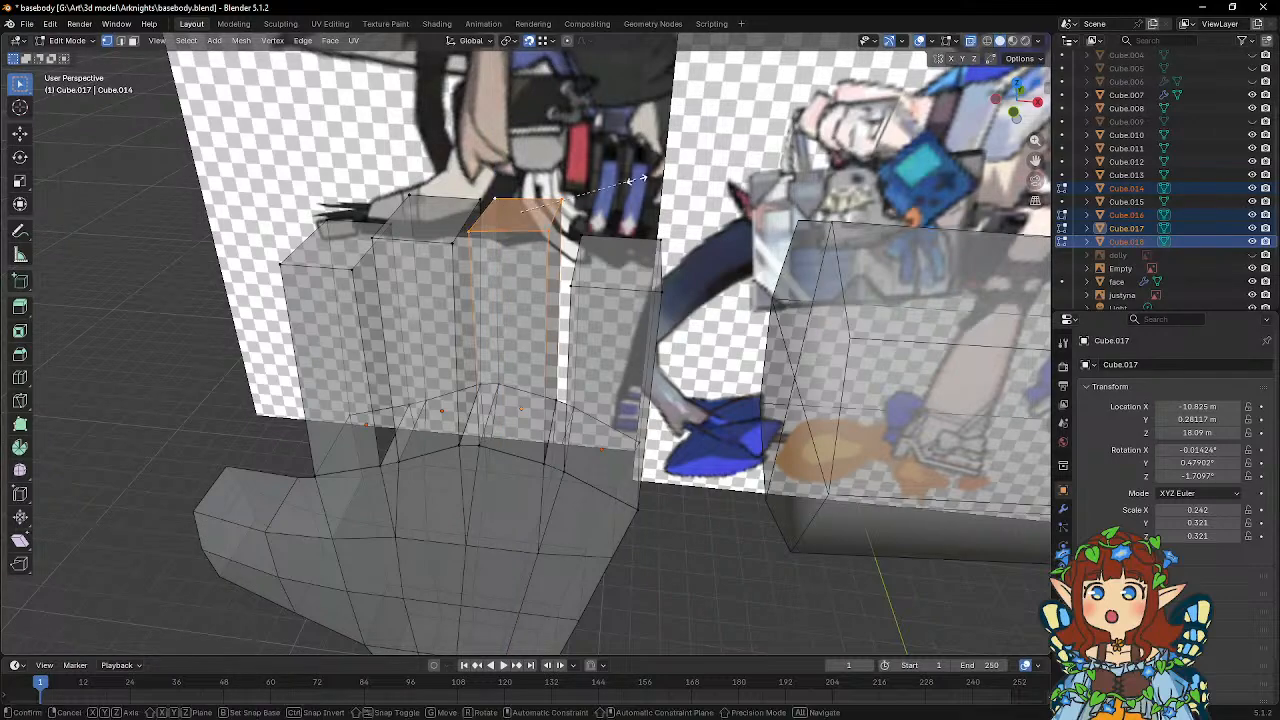
key(s)
key(z)
key(0)
key(Return)
Snap the middle finger's front tip vertex on the ring-finger side to its base vertex, and raise it 1.5427 m along Z.
shift+middle_drag(628, 190, 703, 196)
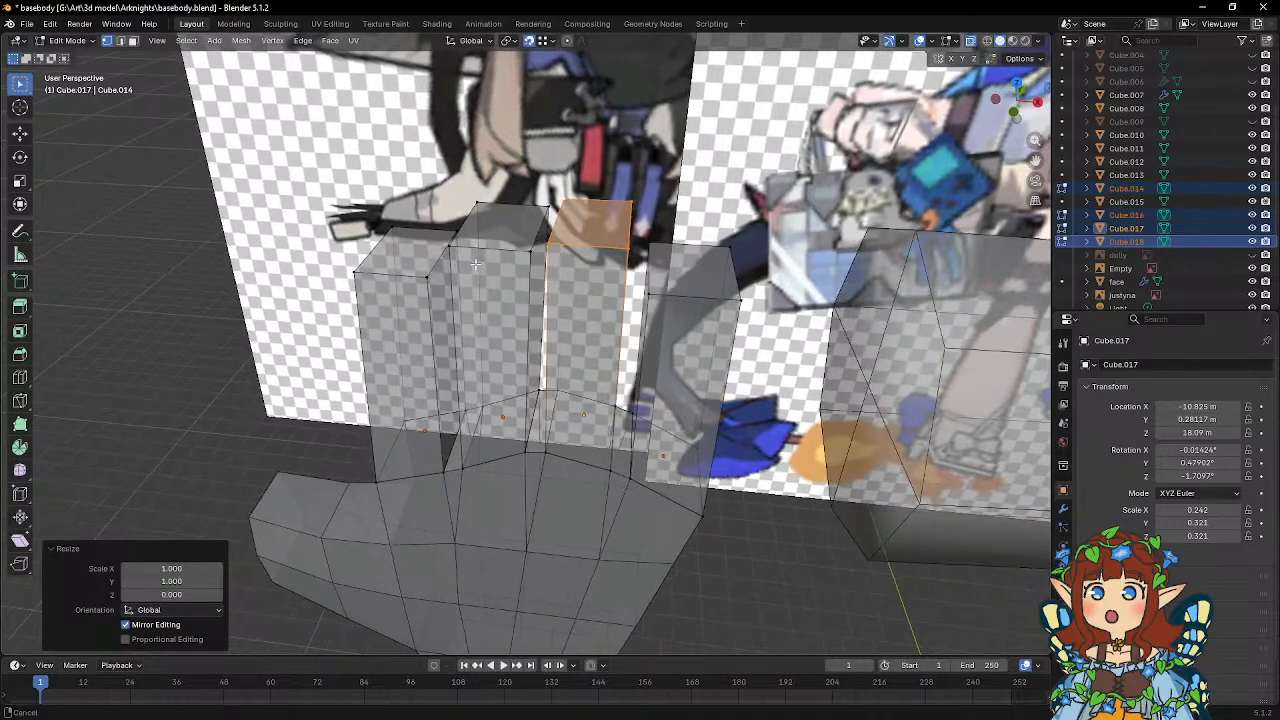
click(528, 258)
key(g)
click(528, 450)
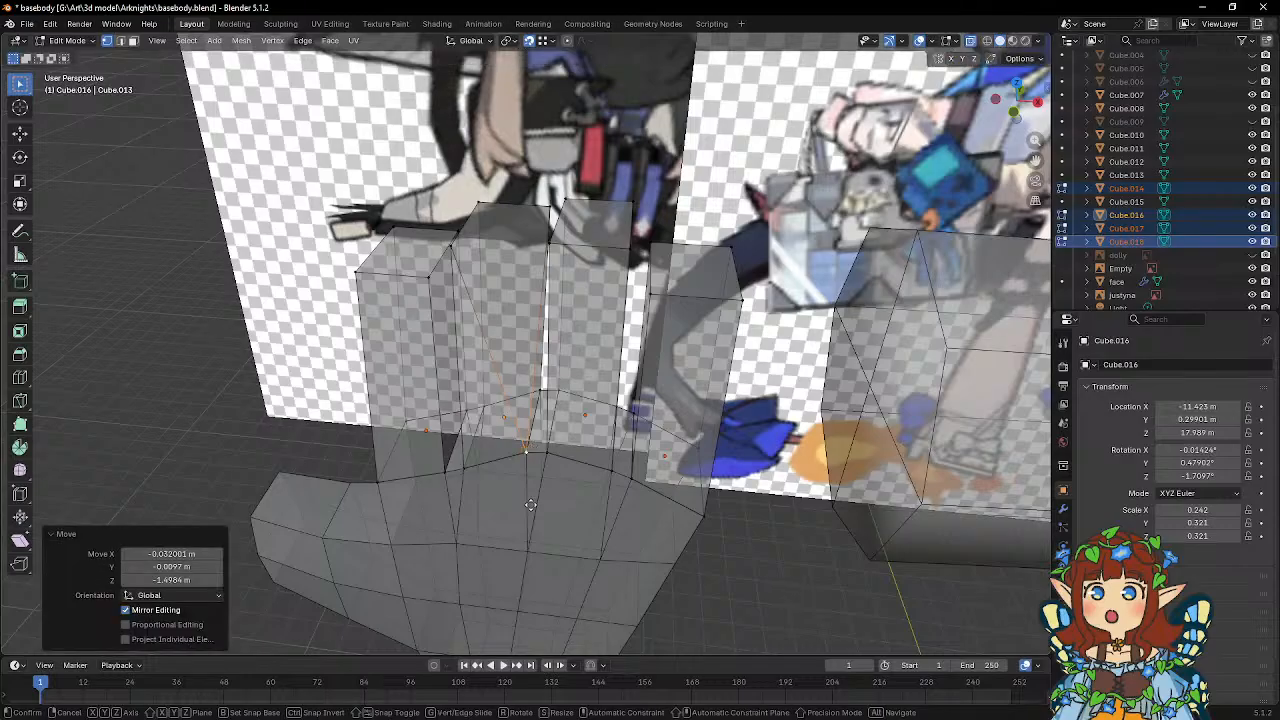
key(g)
key(z)
click(526, 294)
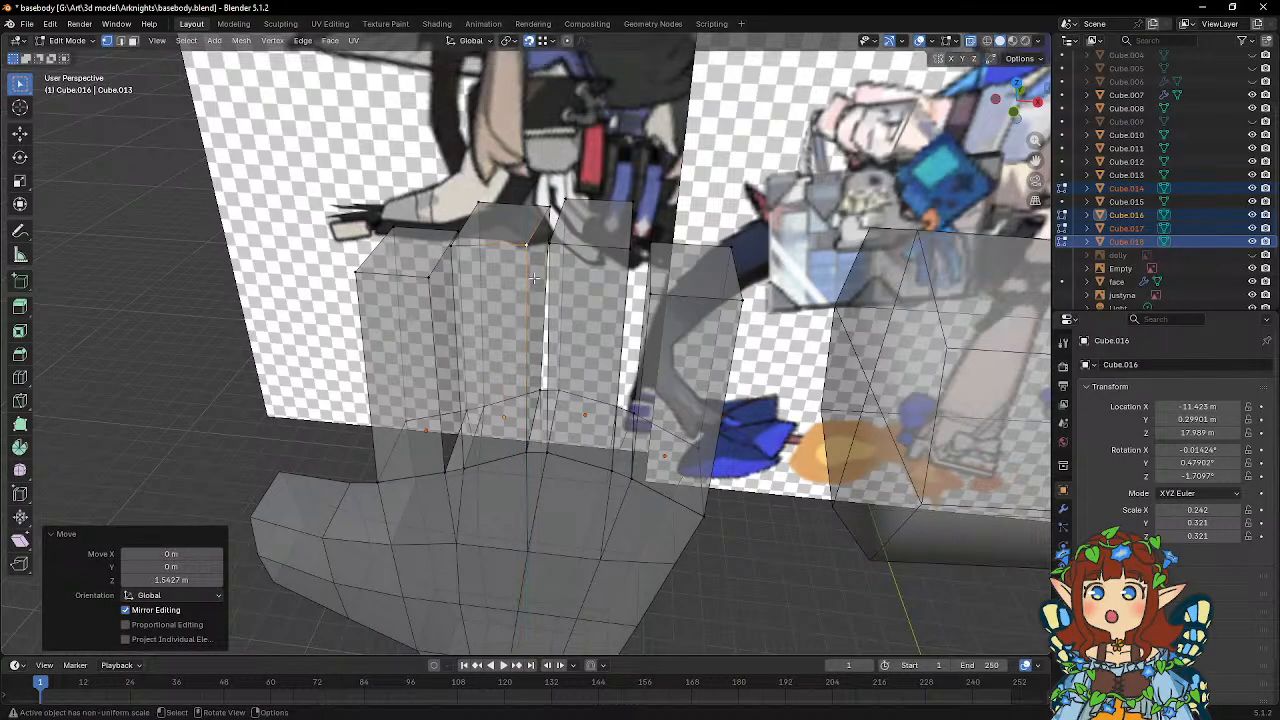
Snap the middle finger's back tip vertex on the ring-finger side to its base vertex, and raise it 1.5072 m along Z.
click(549, 209)
key(g)
click(527, 397)
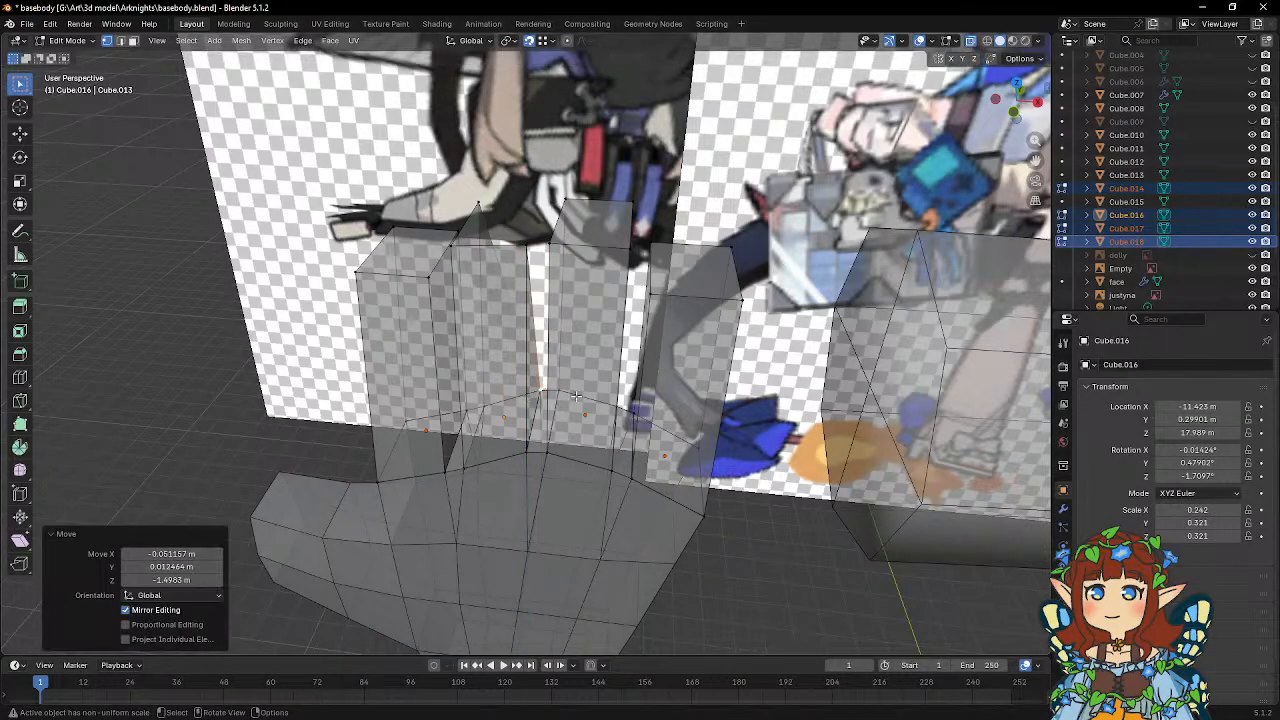
key(g)
key(z)
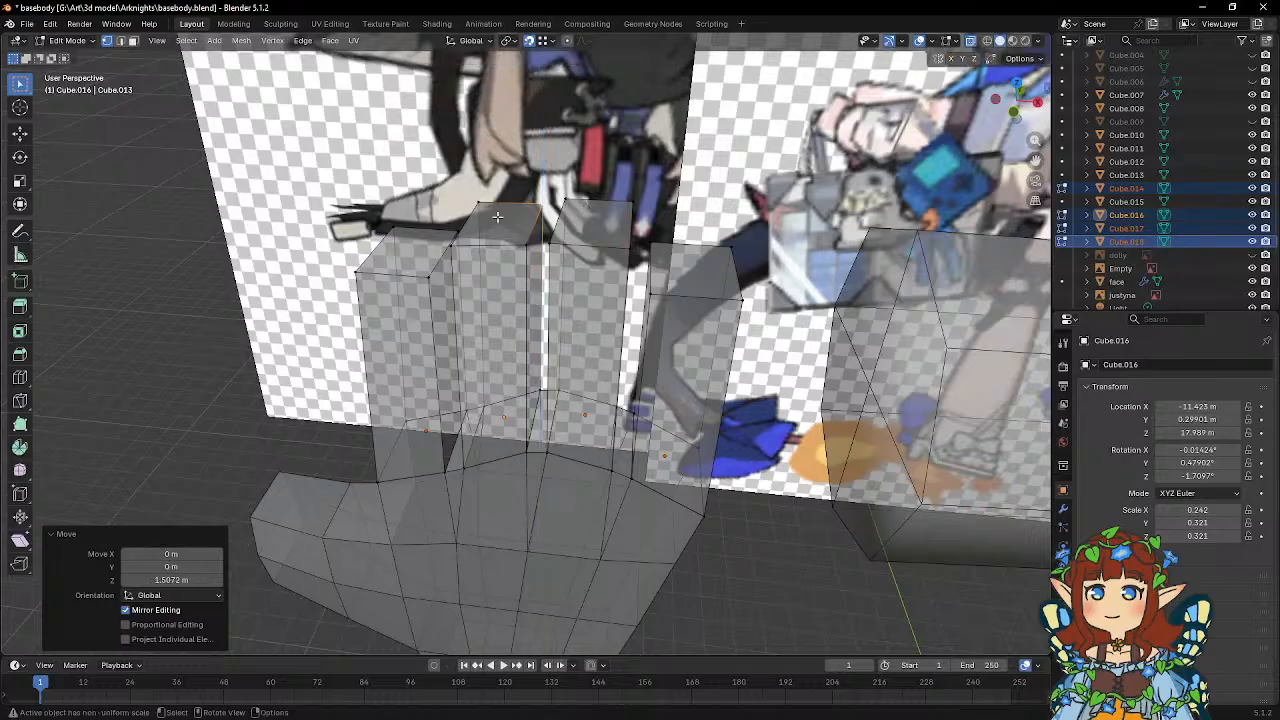
Lower the middle finger's back tip vertex on the index-finger side 1.707 m, snap it to its base vertex, and raise it 1.6446 m along Z.
click(498, 408)
key(g)
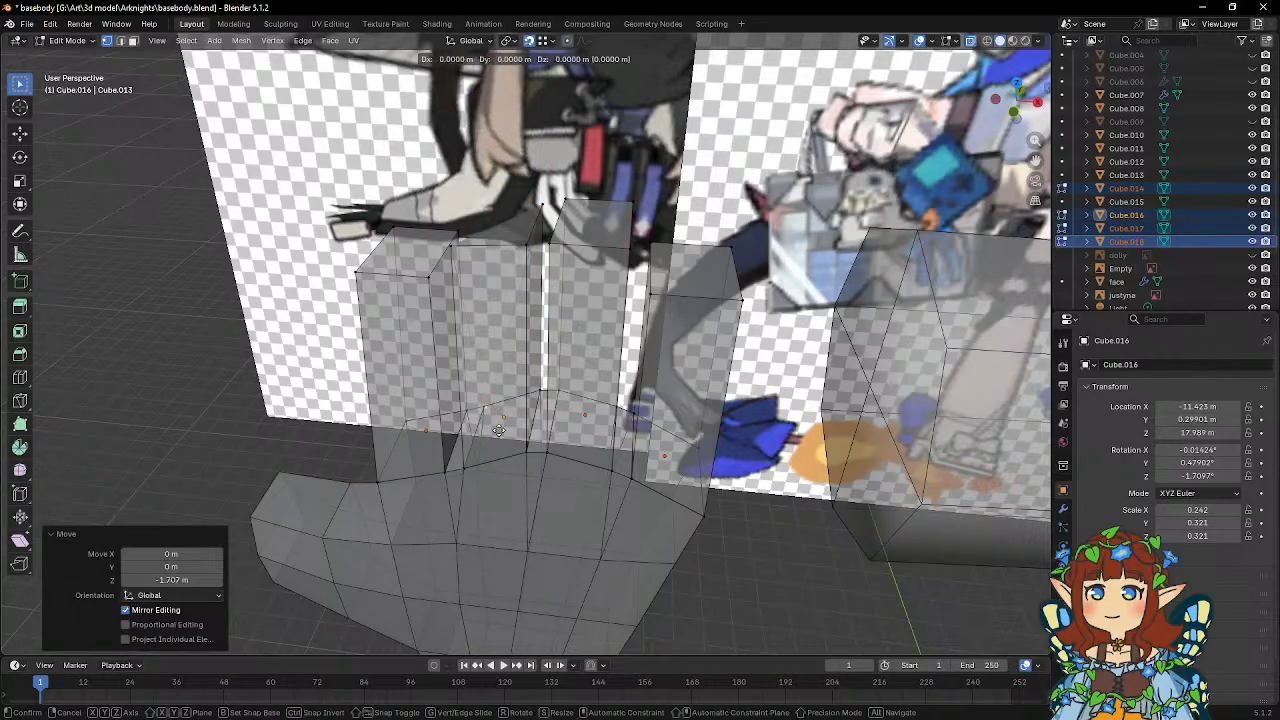
key(z)
right_click(506, 326)
key(g)
click(488, 413)
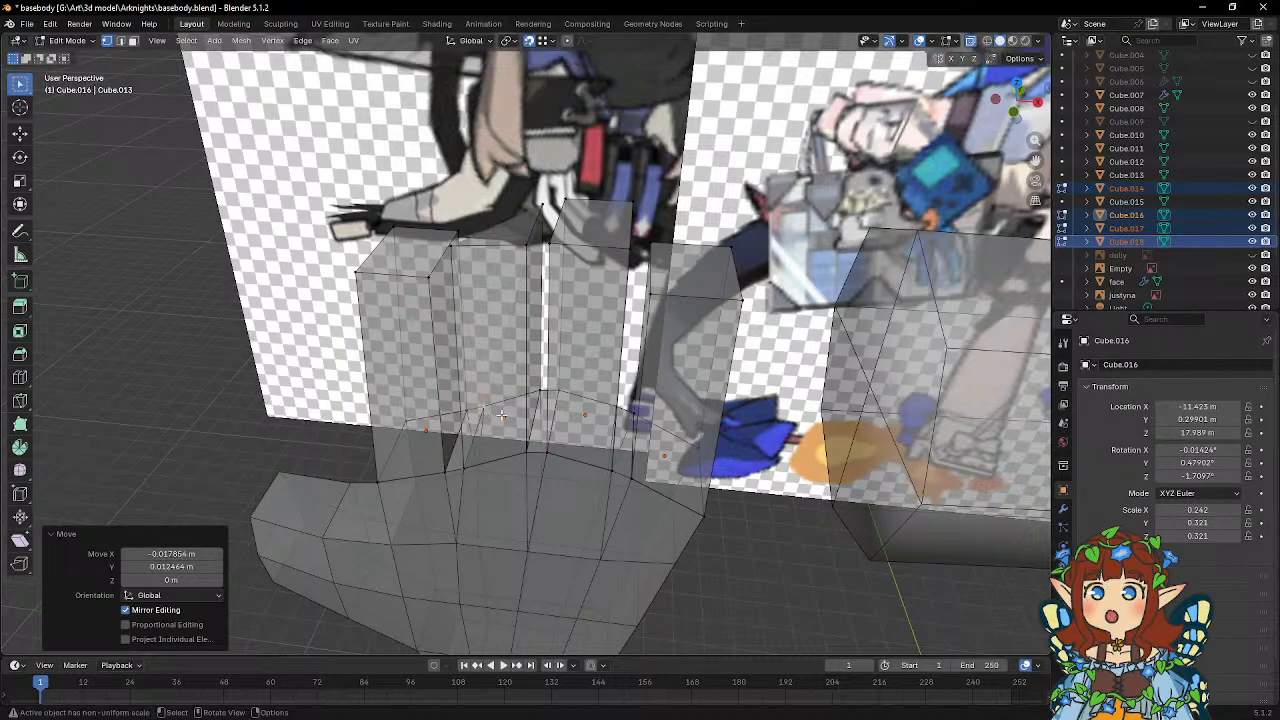
key(g)
key(z)
click(505, 215)
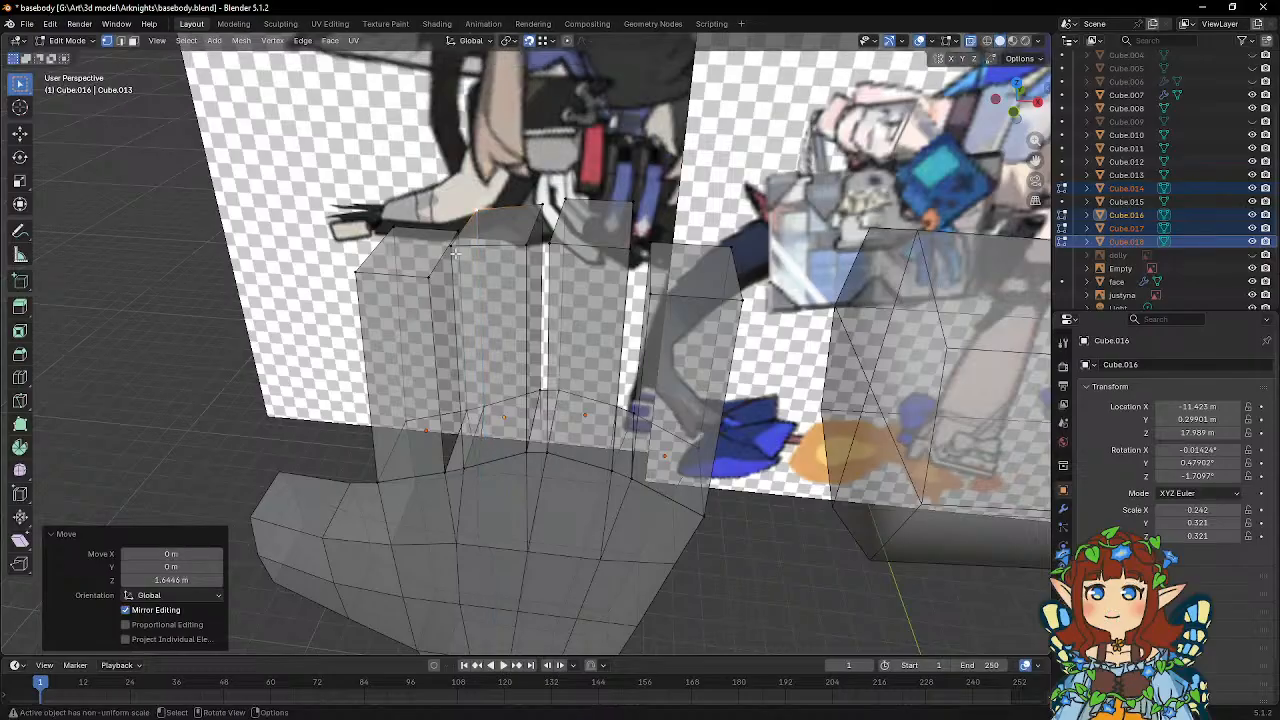
Lower the middle finger's front tip vertex on the index-finger side to its base, and raise it 1.733 m along Z.
click(452, 246)
key(g)
key(z)
right_click(469, 466)
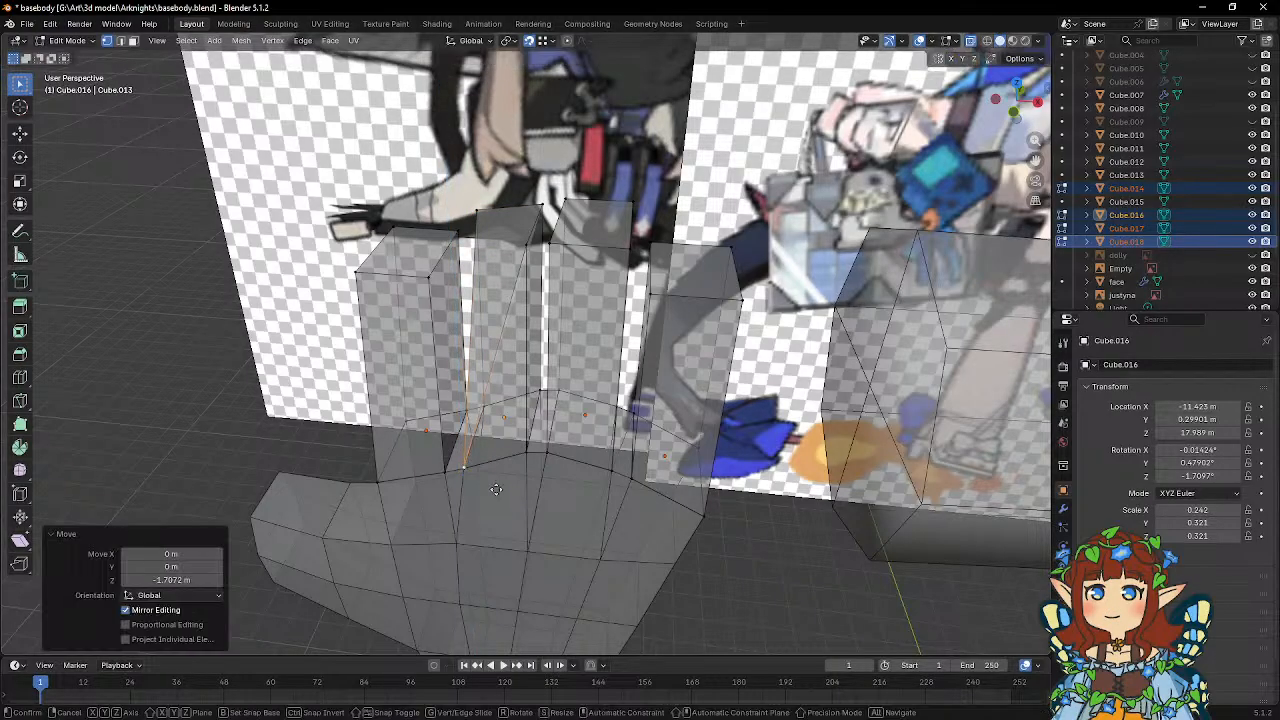
Flatten the middle finger's tip face by scaling its four vertices to 0 along Z.
shift+click(480, 214)
shift+click(542, 208)
shift+click(530, 247)
key(s)
key(z)
key(0)
key(Return)
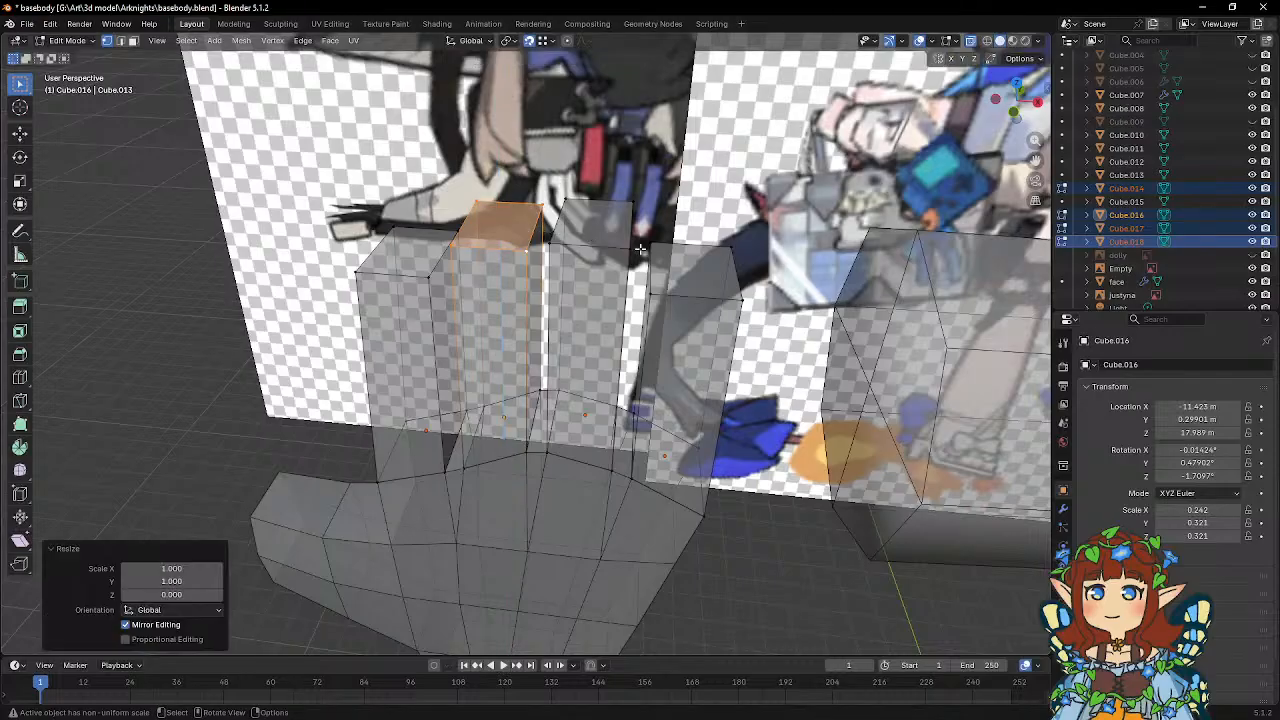
Raise the middle finger's tip face about 0.05 m along Z.
mouse_move(581, 262)
middle_down()
mouse_move(645, 222)
mouse_move(604, 226)
mouse_move(577, 252)
middle_up()
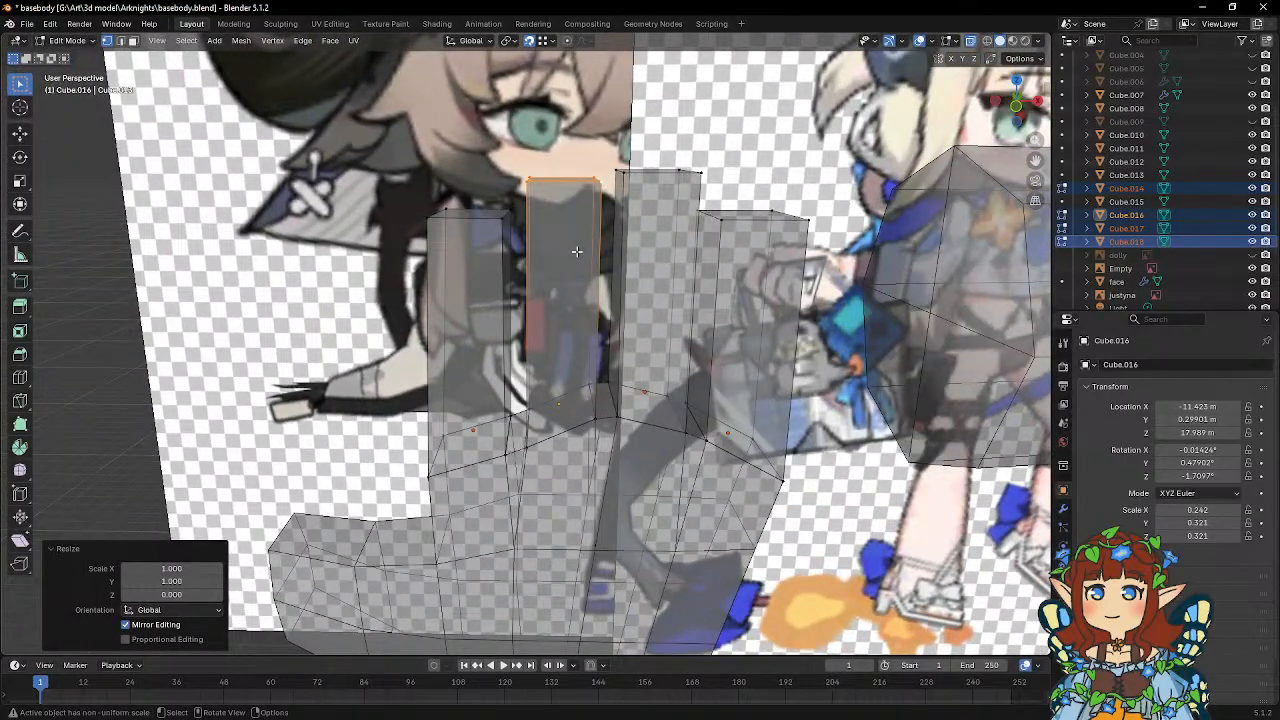
key(g)
key(z)
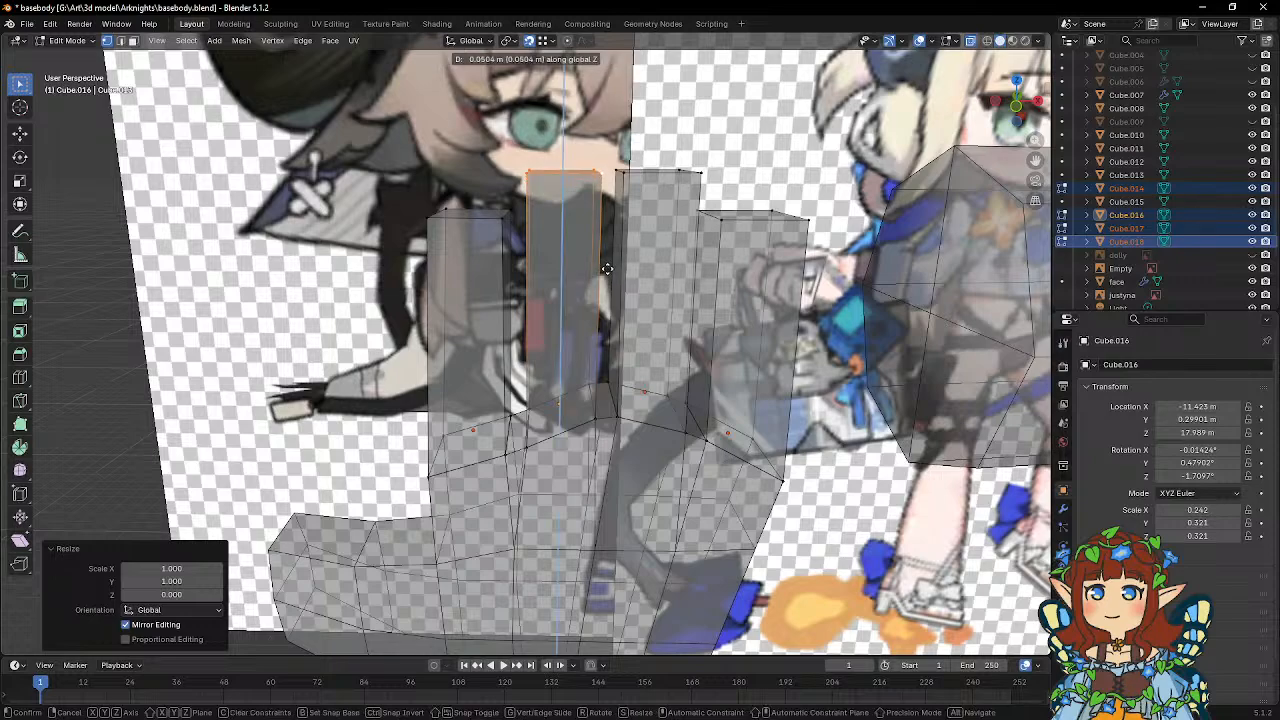
click(607, 266)
Lower the ring finger's tip face 0.13788 m along Z, and check the finger lengths in front view.
middle_drag(657, 250, 637, 207)
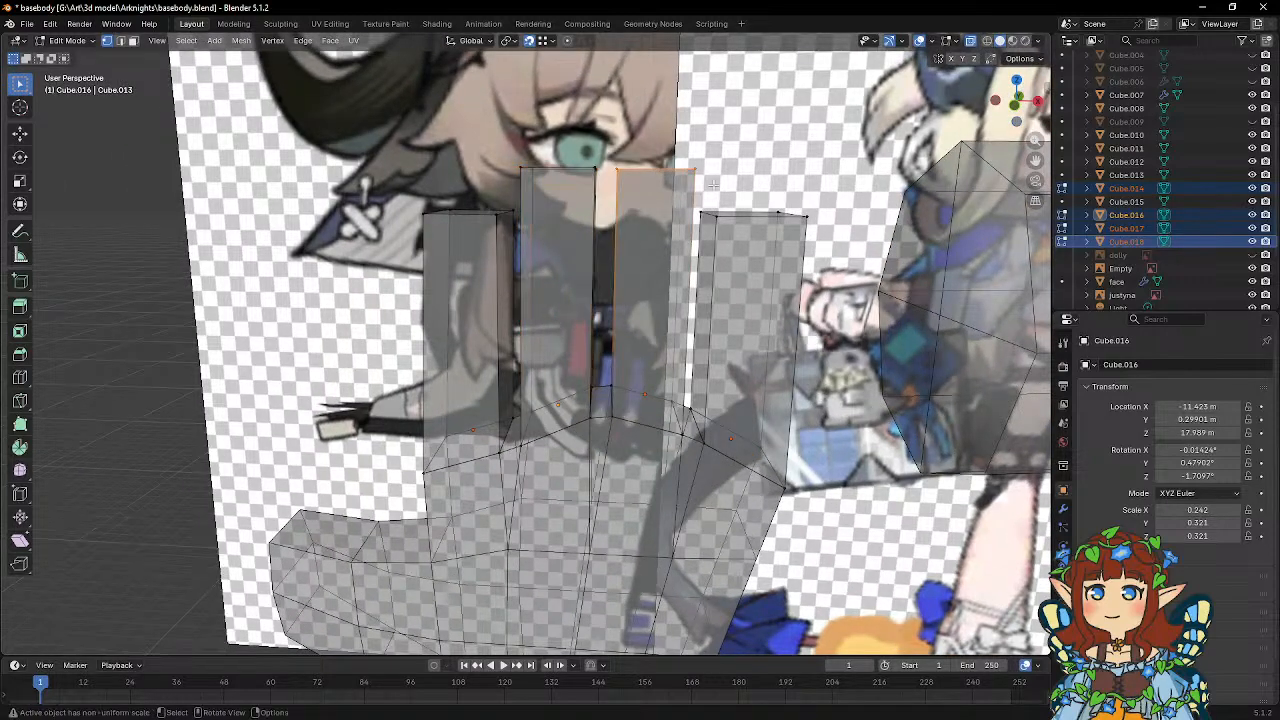
click(658, 168)
key(g)
key(z)
click(745, 201)
key(KP_1)
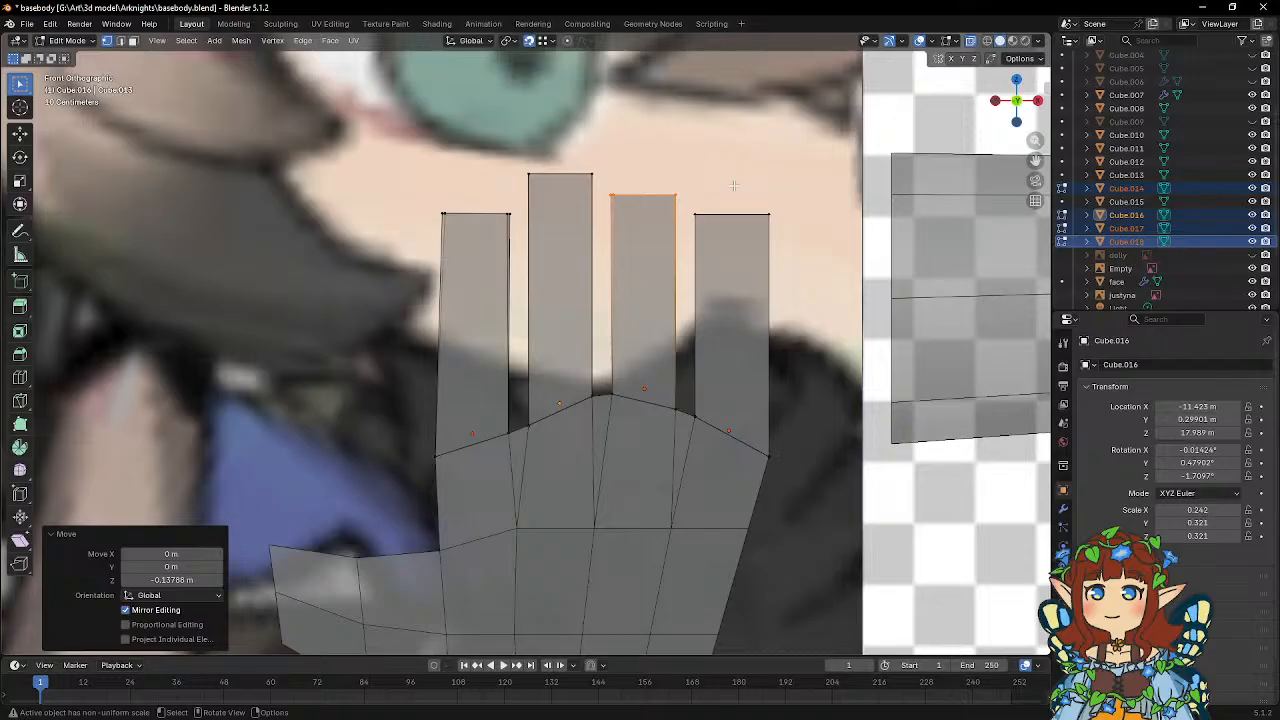
Snap the index finger's front tip vertex on the middle-finger side to its base vertex, and raise it about 1.57 m along Z.
middle_drag(709, 190, 518, 238)
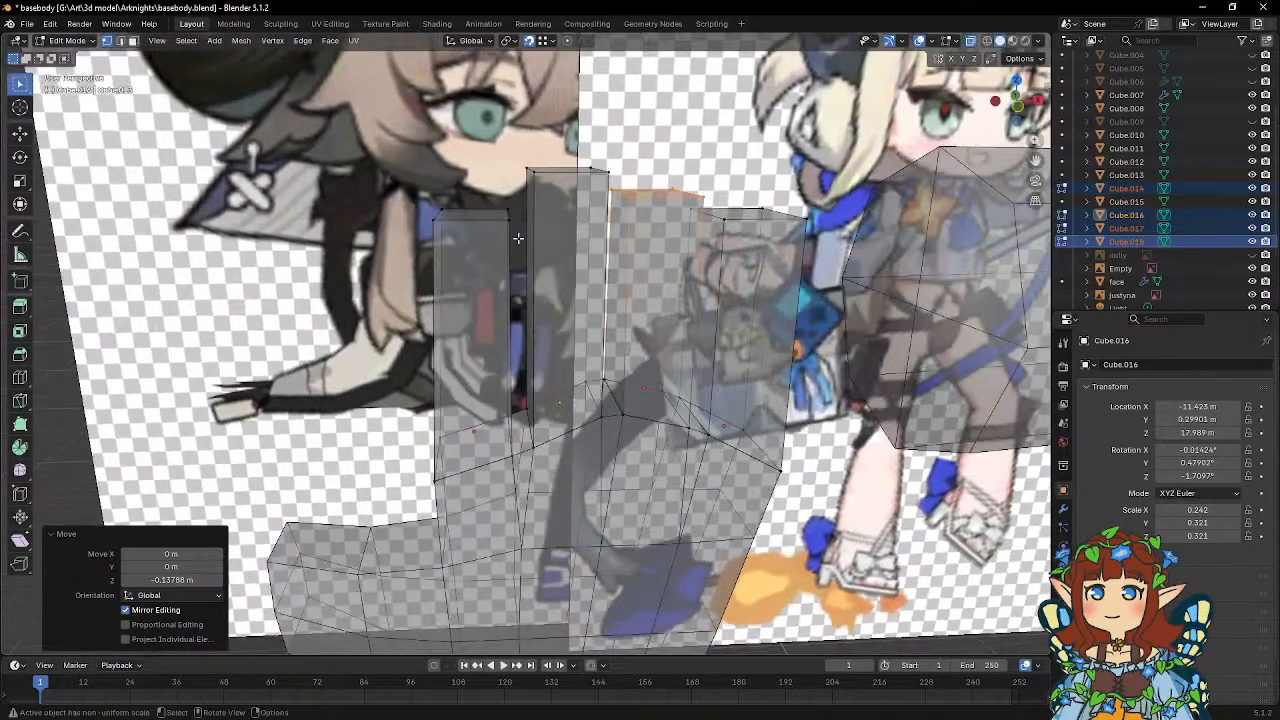
click(506, 219)
key(g)
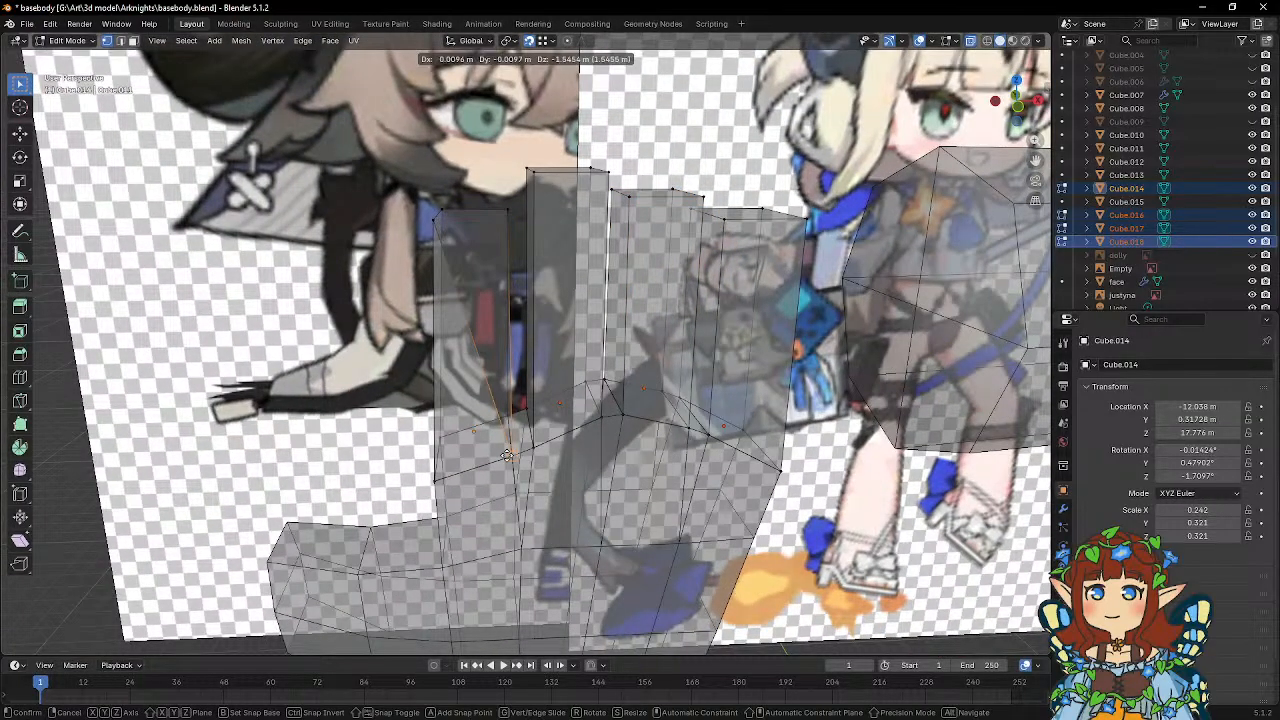
click(512, 500)
key(g)
key(z)
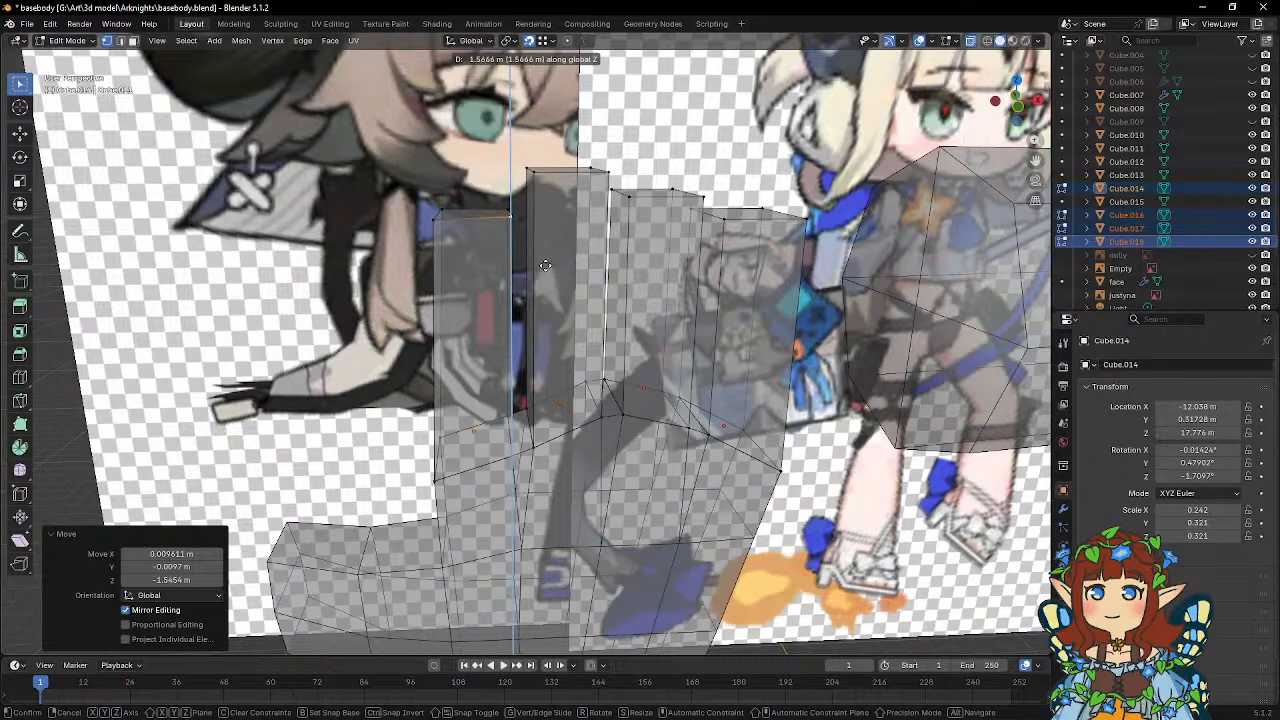
click(545, 265)
Snap the index finger's back tip vertex on the middle-finger side to its base vertex, and raise it about 1.53 m along Z.
middle_drag(545, 265, 603, 320)
key(ctrl+z)
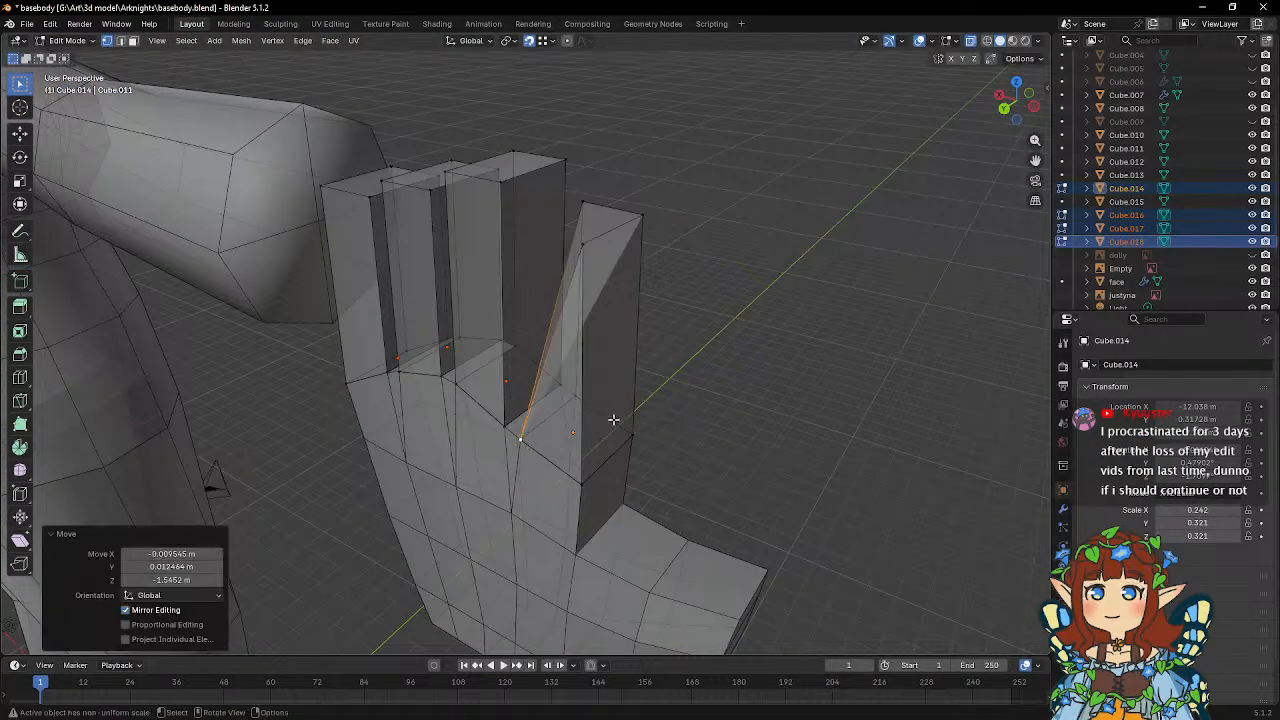
key(g)
key(z)
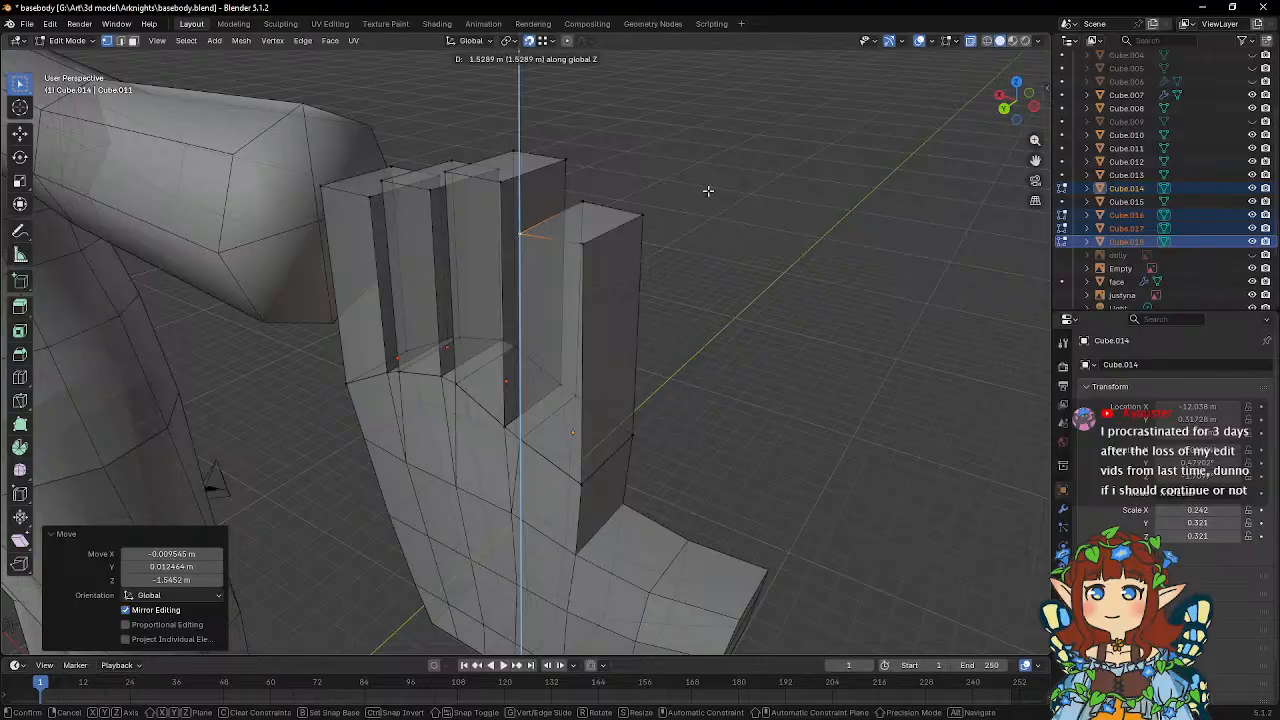
click(707, 190)
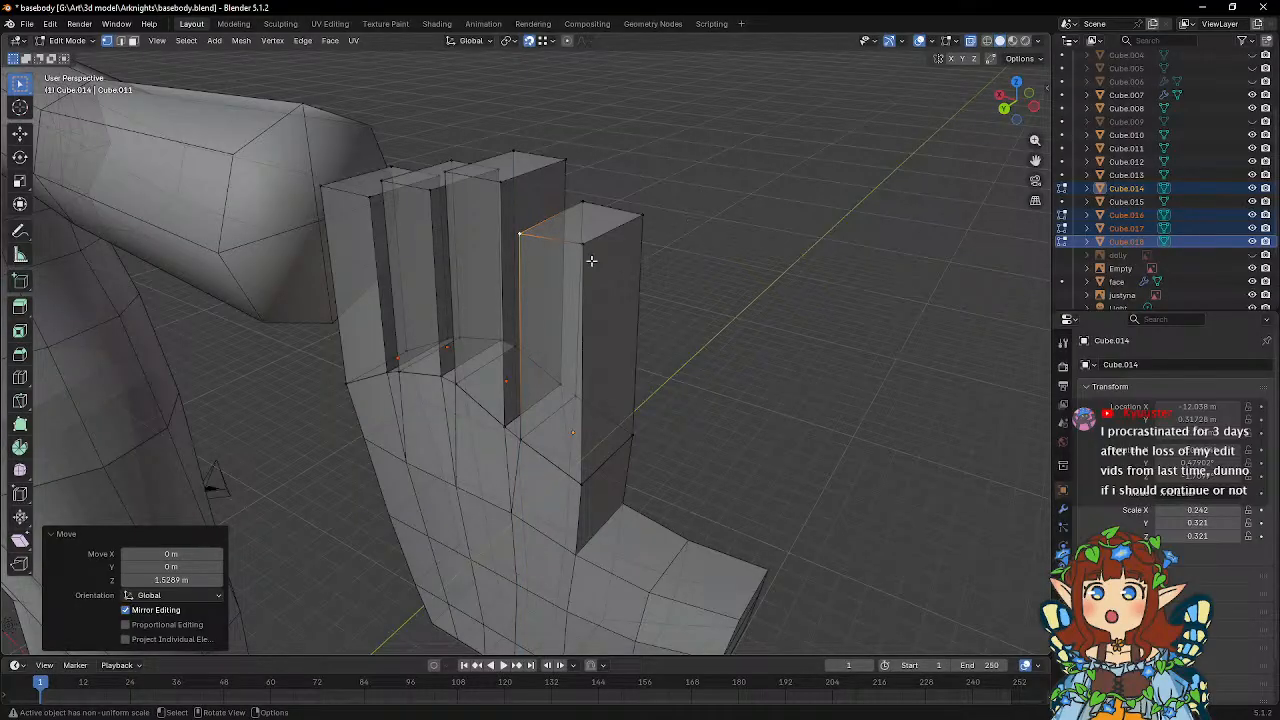
Snap the index finger's back tip vertex on the thumb side to its base vertex, and raise it about 1.70 m along Z.
key(g)
click(582, 485)
key(g)
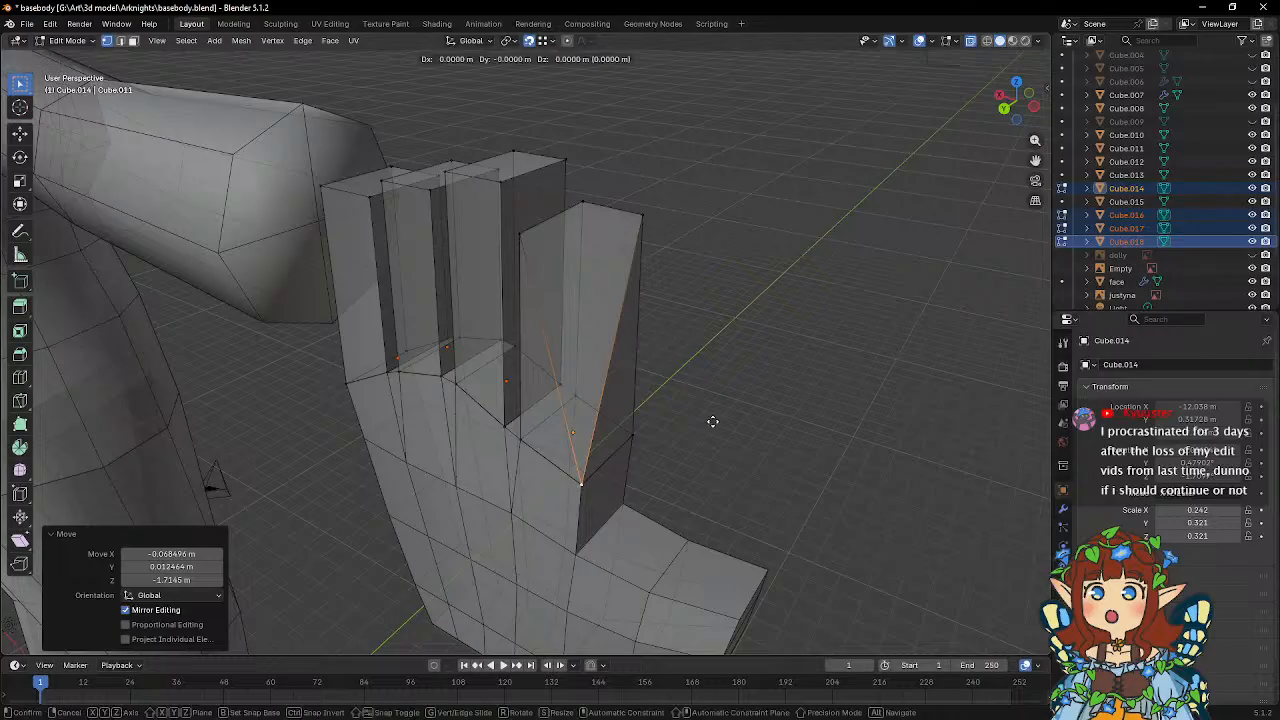
key(z)
click(714, 191)
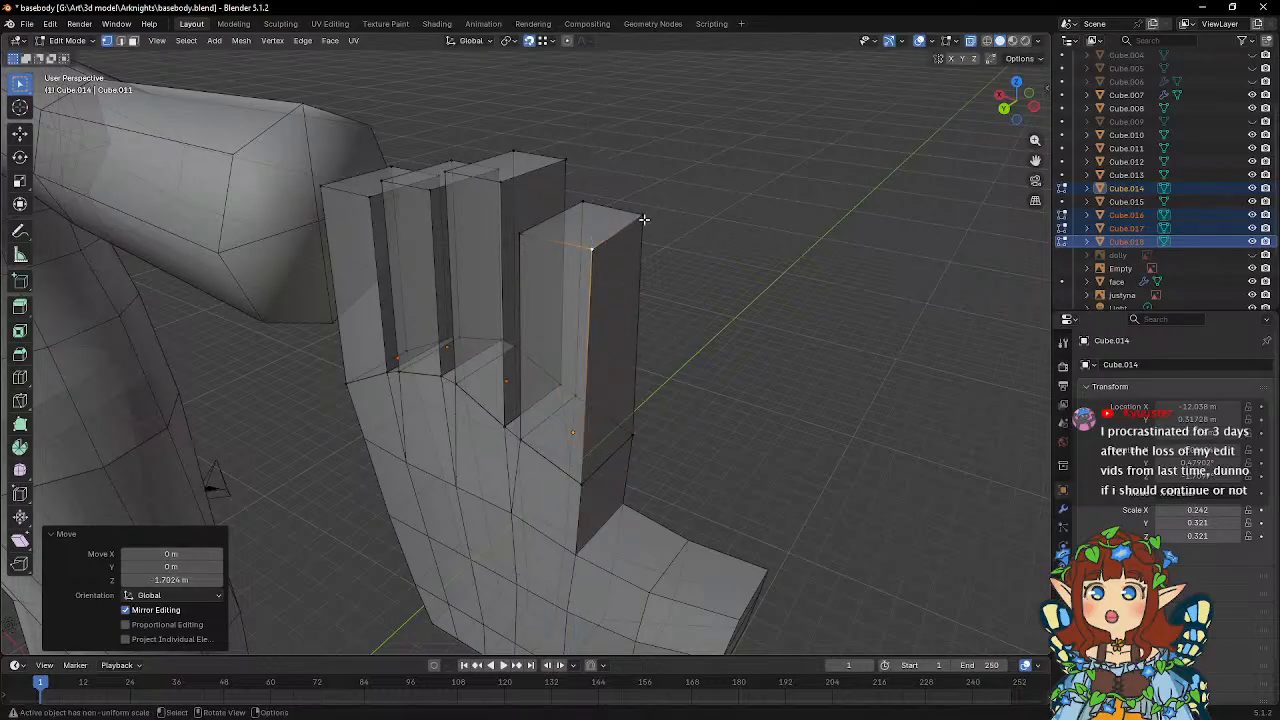
Snap the index finger's front tip vertex on the thumb side to its base vertex, and raise it back to tip height along Z.
key(g)
click(640, 423)
key(g)
key(z)
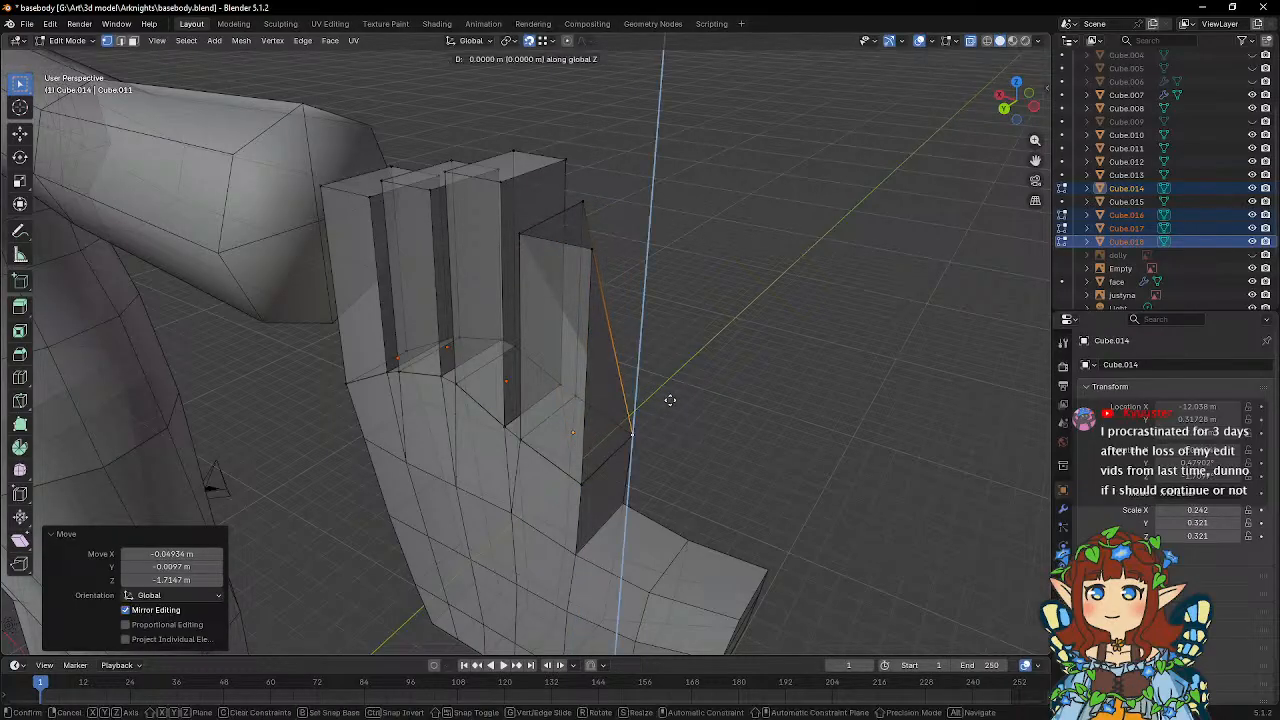
click(669, 195)
Flatten the index finger's tip face by scaling its four vertices to 0 along Z.
shift+click(583, 206)
shift+click(522, 238)
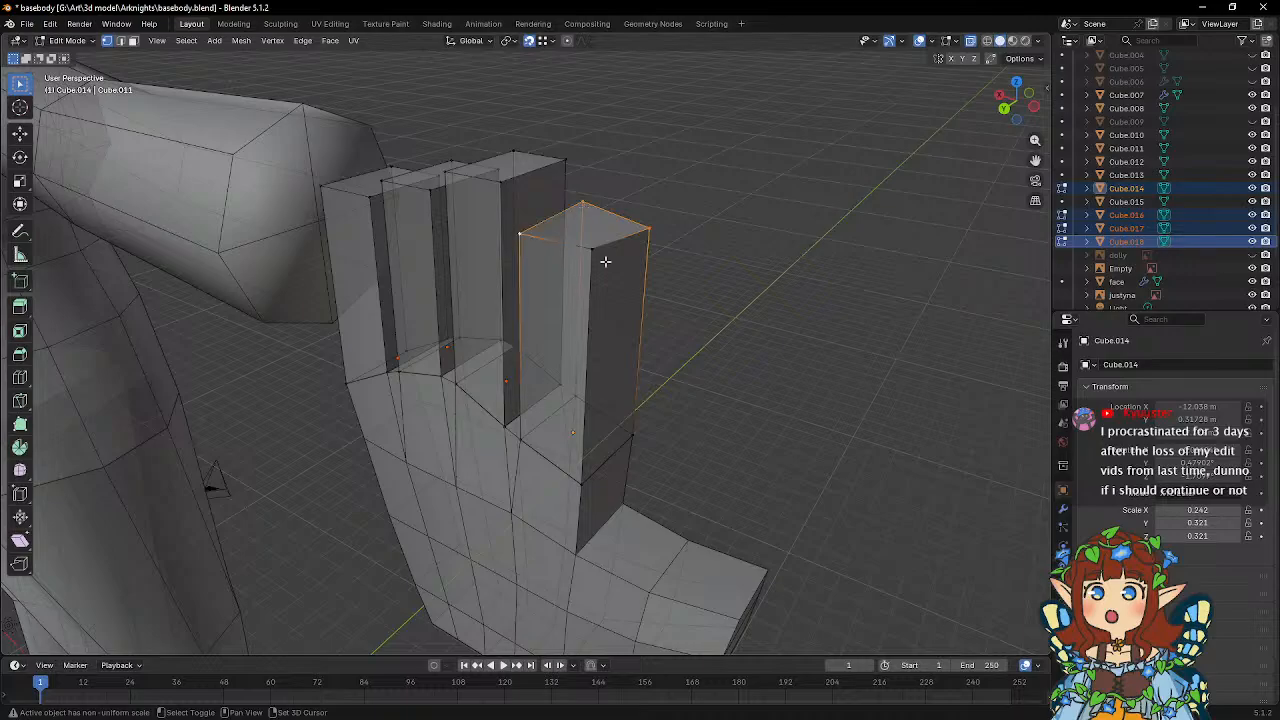
shift+click(593, 249)
text(sz0)
key(Return)
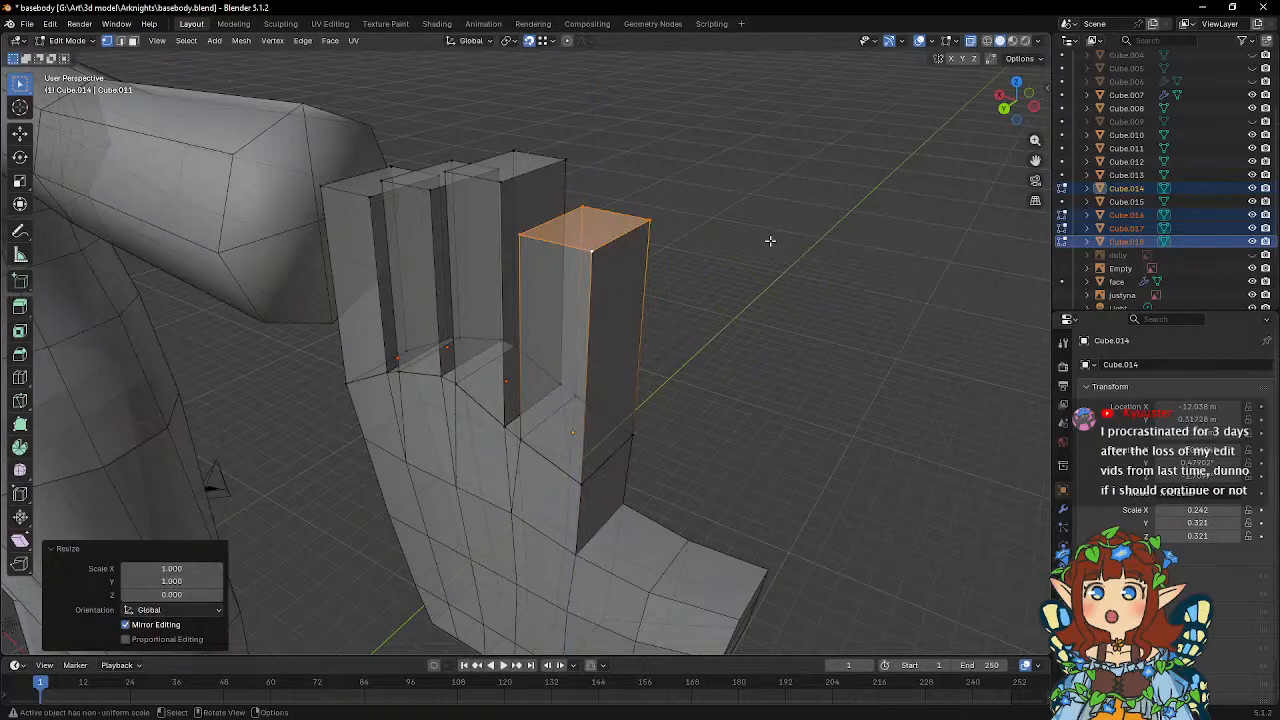
Snap the ring finger's front tip vertex on the middle-finger side to its base vertex, and raise it back to tip height along Z.
middle_drag(770, 241, 527, 343)
scroll(559, 214, down, 3)
key(KP_7)
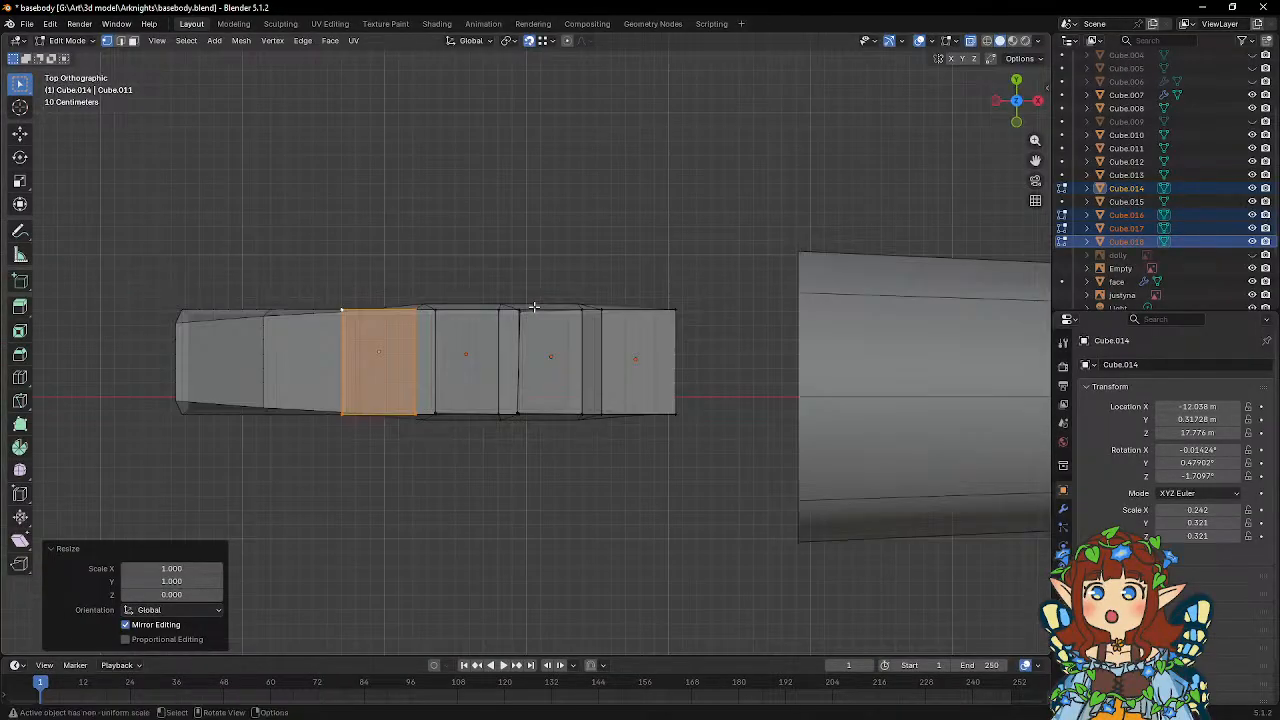
scroll(529, 314, up, 4)
click(511, 484)
middle_drag(511, 450, 508, 330)
key(g)
click(509, 543)
key(g)
key(z)
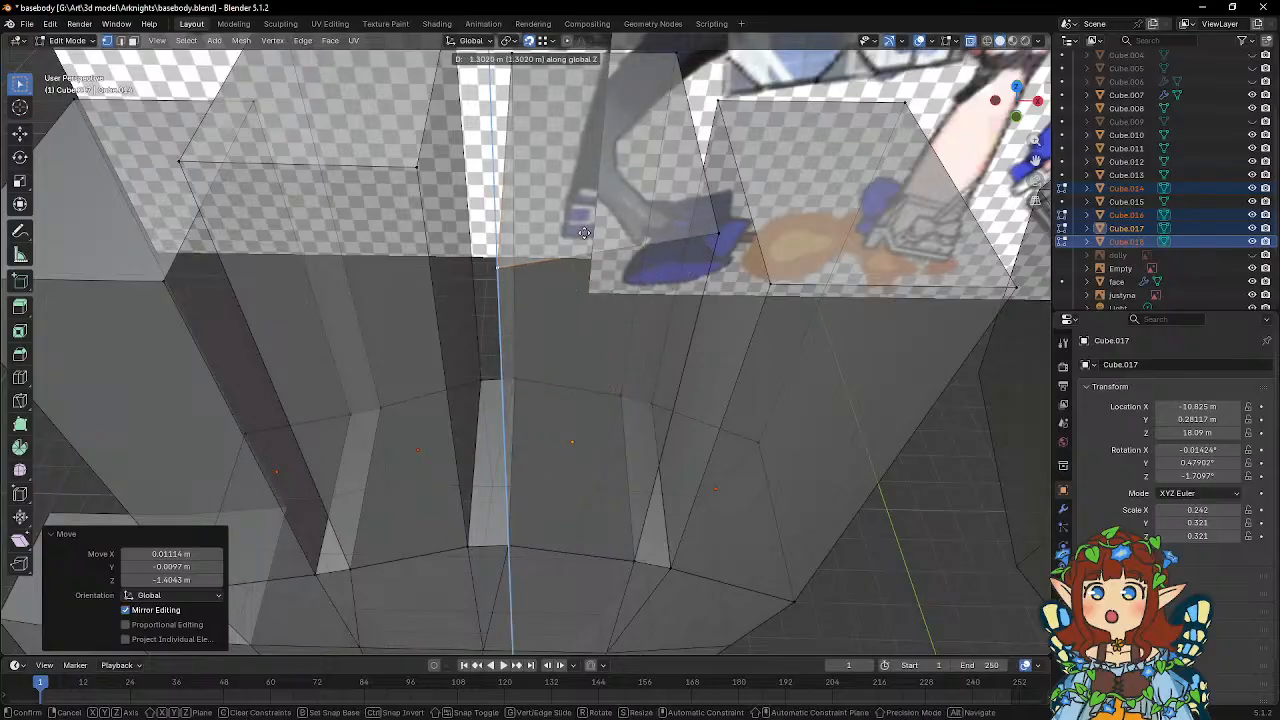
click(563, 148)
Snap the ring finger's back tip vertex on the middle-finger side to its base vertex, and raise it back to tip height along Z.
middle_drag(563, 148, 558, 186)
click(533, 108)
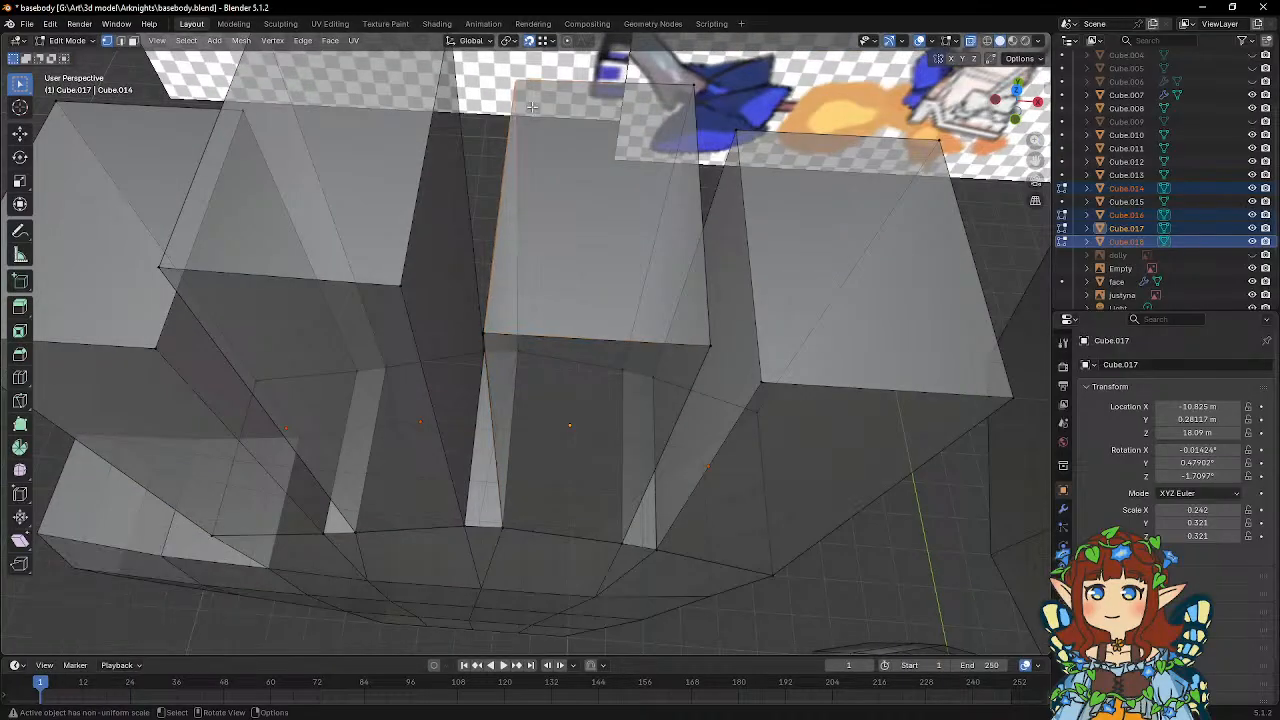
middle_drag(526, 79, 523, 118)
click(518, 116)
key(g)
click(518, 340)
key(g)
key(z)
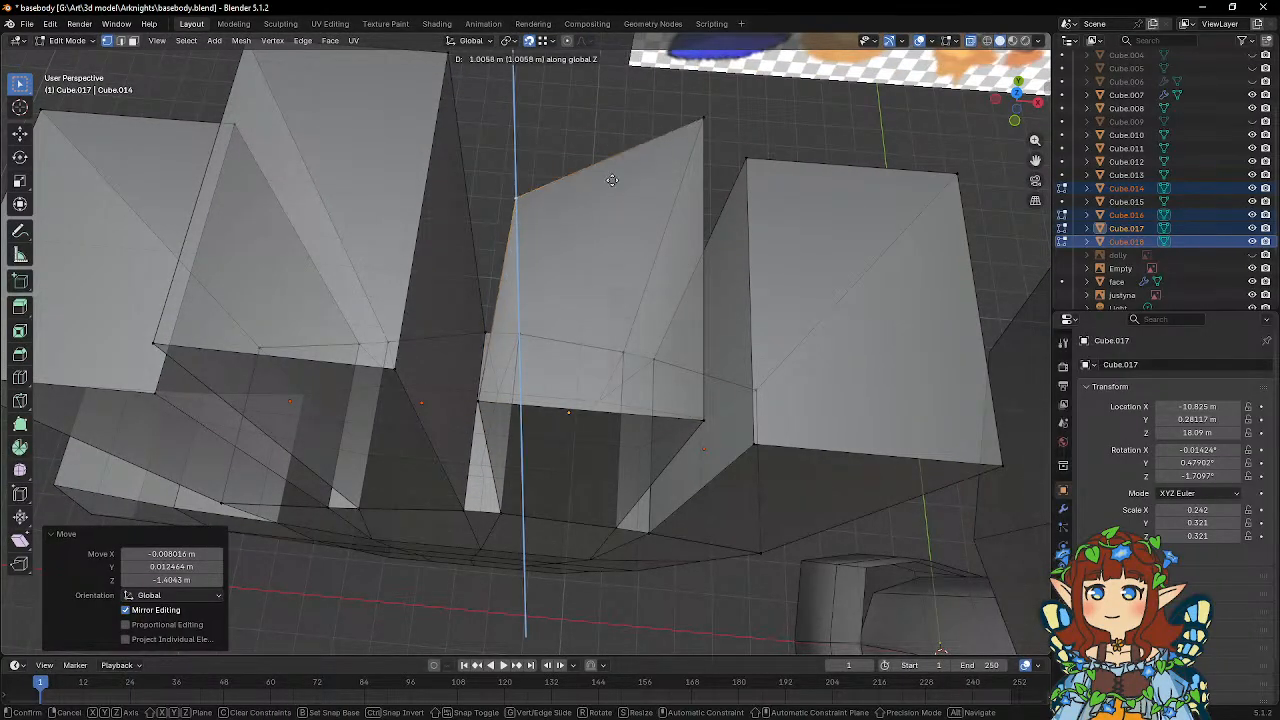
click(654, 246)
Flatten the ring finger's realigned tip face by scaling its vertices to 0 along Z.
middle_drag(655, 247, 663, 146)
scroll(648, 142, down, 1)
scroll(648, 142, down, 1)
drag(503, 128, 618, 172)
key(s)
key(z)
key(0)
key(Return)
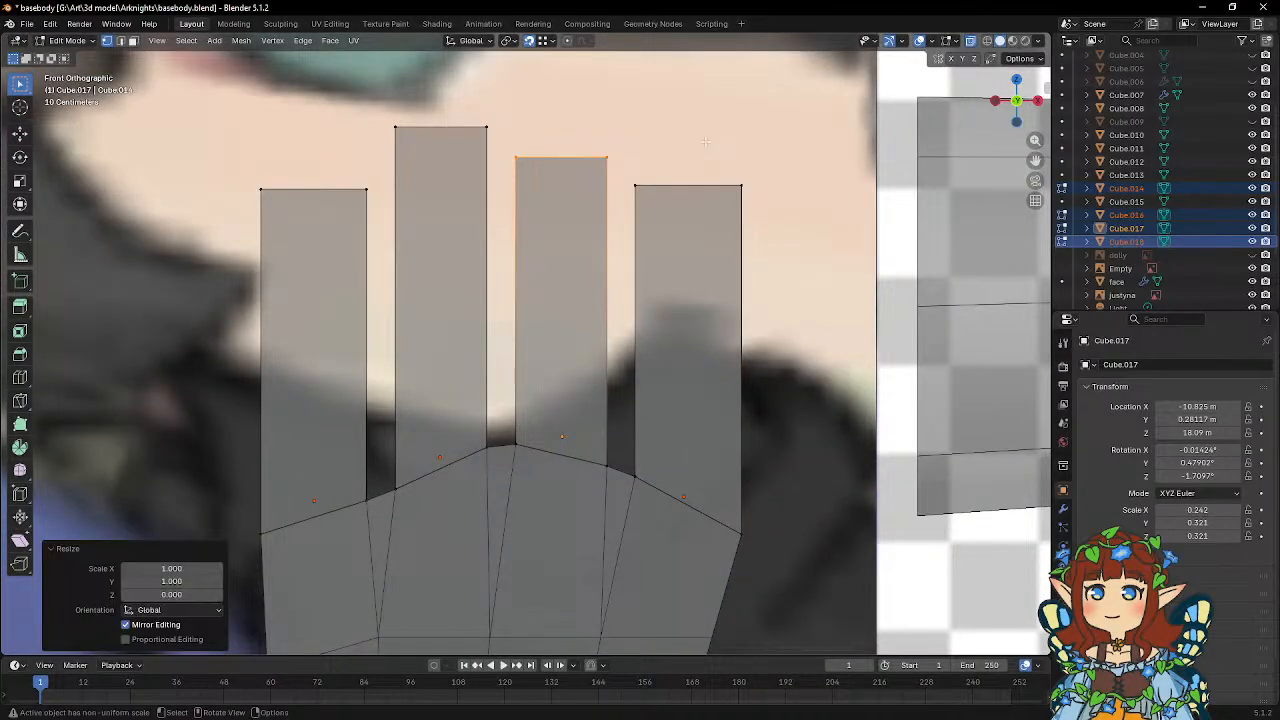
Leave Edit Mode on the four fingers, select the palm and the little finger, and open both in Edit Mode.
key(Tab)
scroll(650, 336, down, 3)
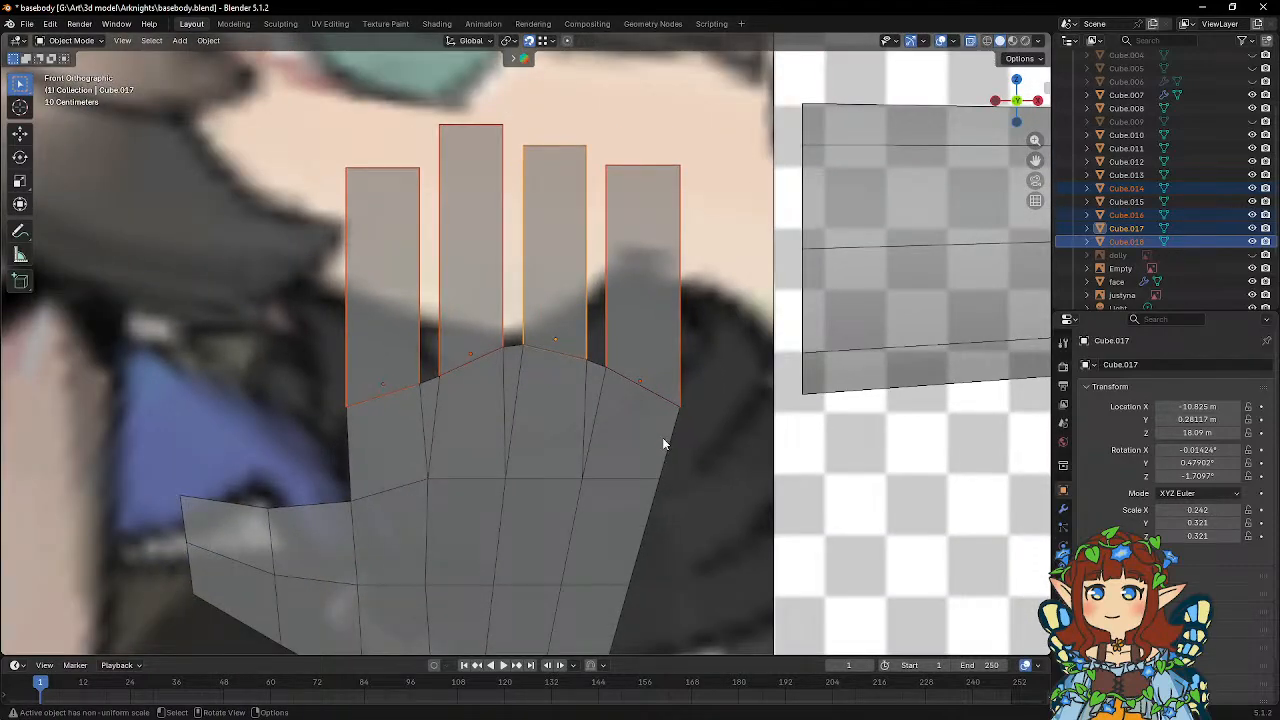
click(660, 436)
shift+click(658, 351)
key(Tab)
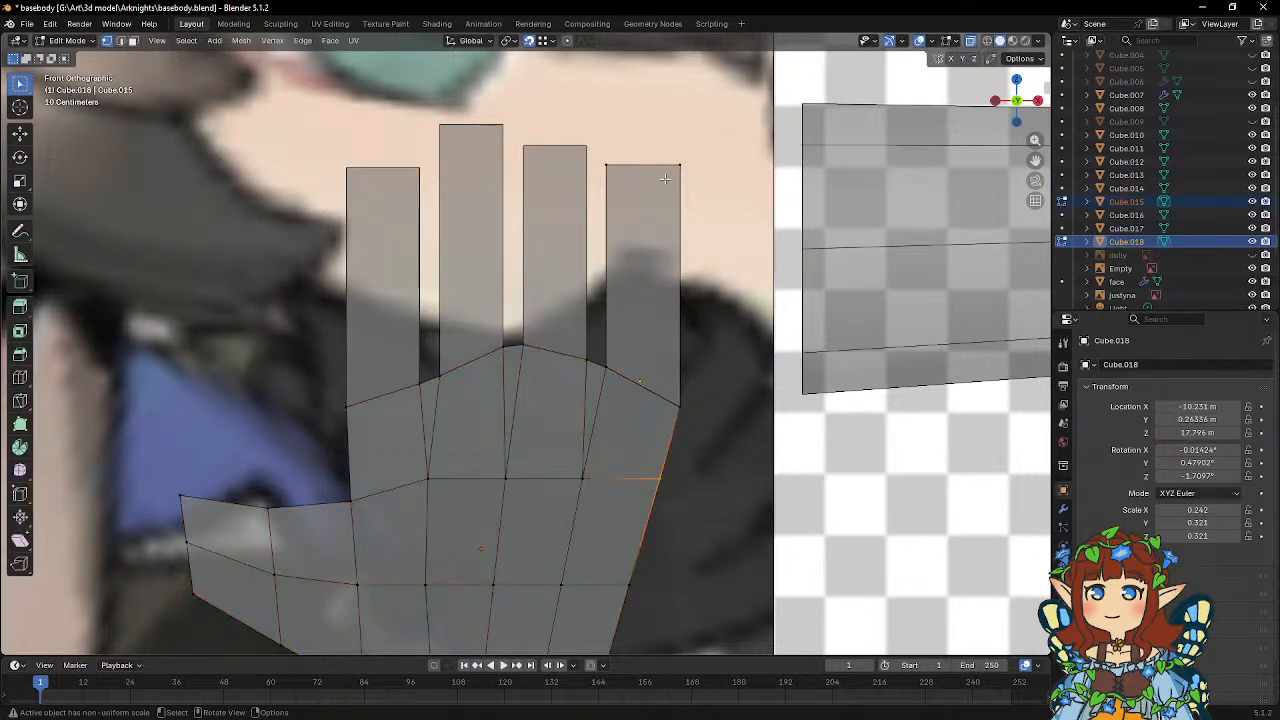
Move the outer side vertices of the little finger and adjoining palm corner inward about 0.066 m along X.
drag(660, 160, 744, 450)
key(g)
key(x)
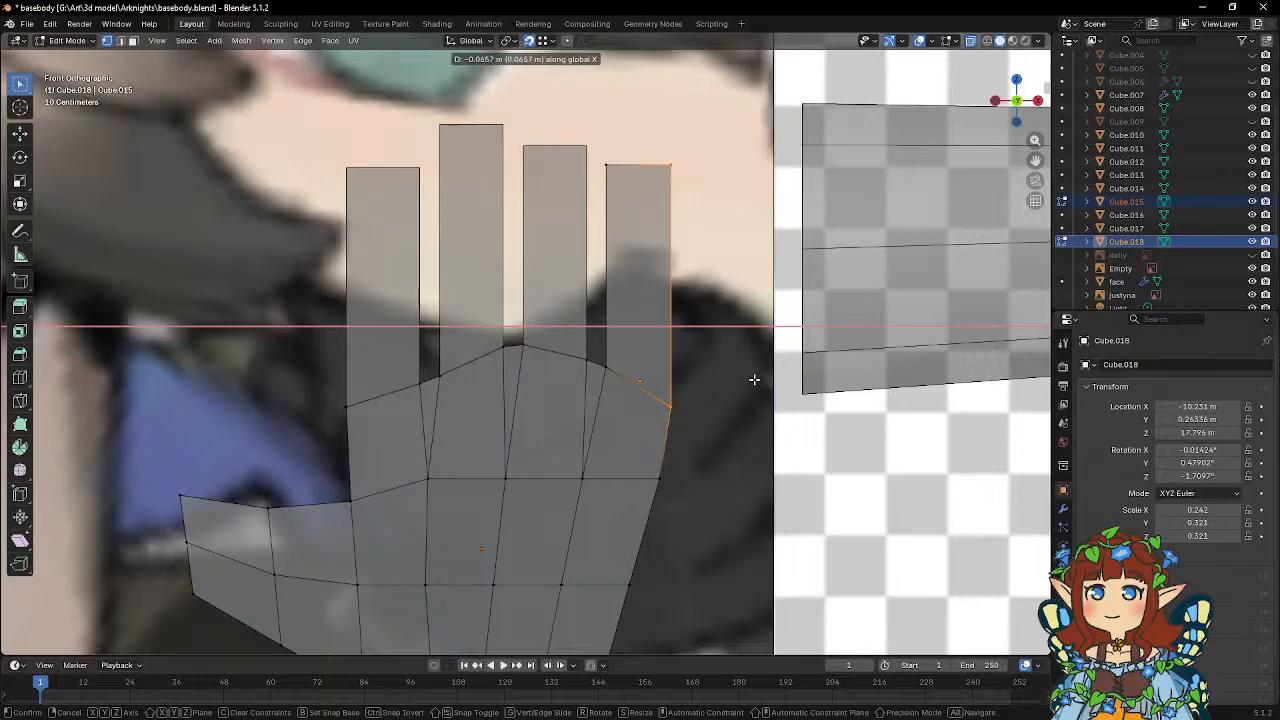
click(754, 380)
Leave Edit Mode on the little finger, select the index finger and the palm, and open both in Edit Mode.
key(Tab)
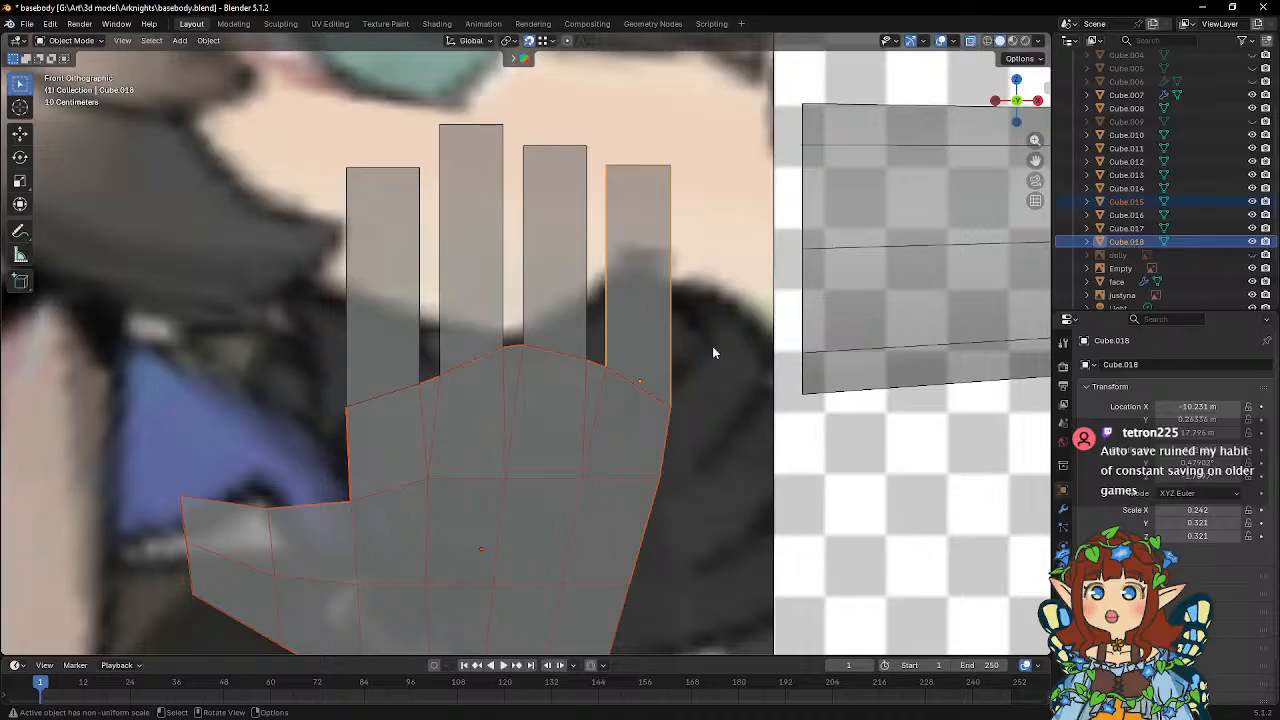
shift+middle_drag(397, 267, 494, 291)
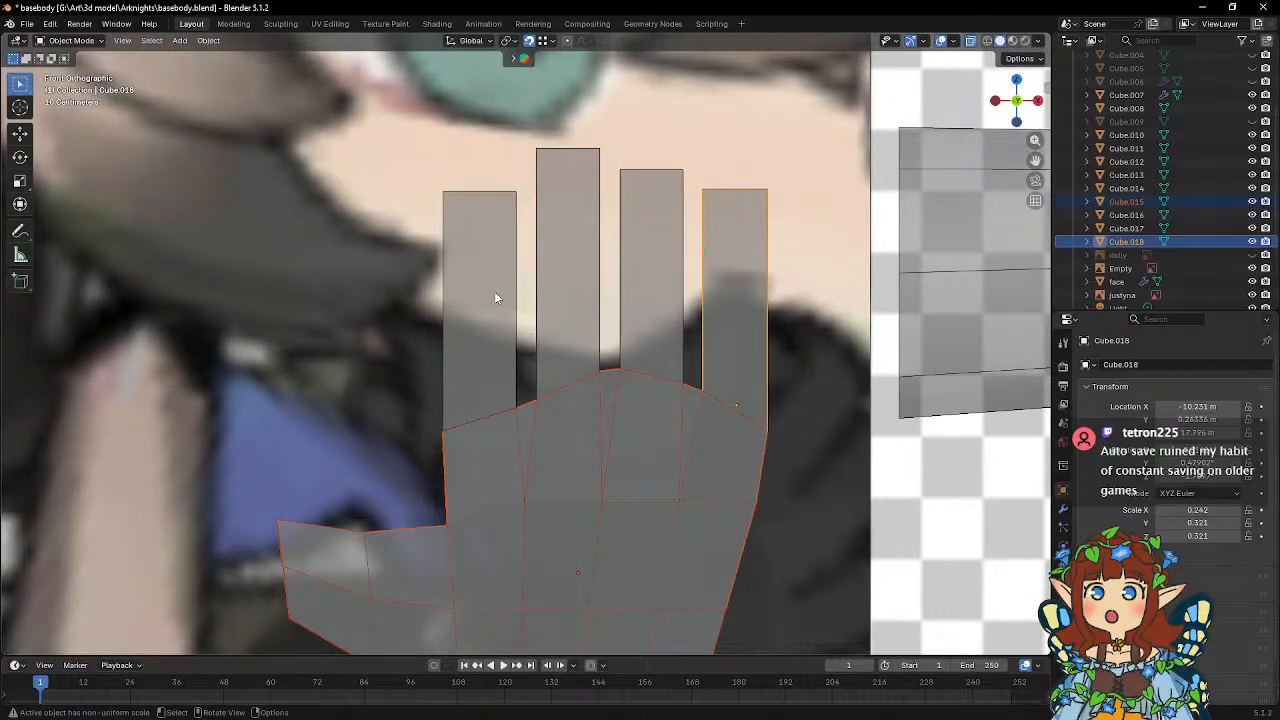
click(494, 297)
shift+click(470, 453)
key(Tab)
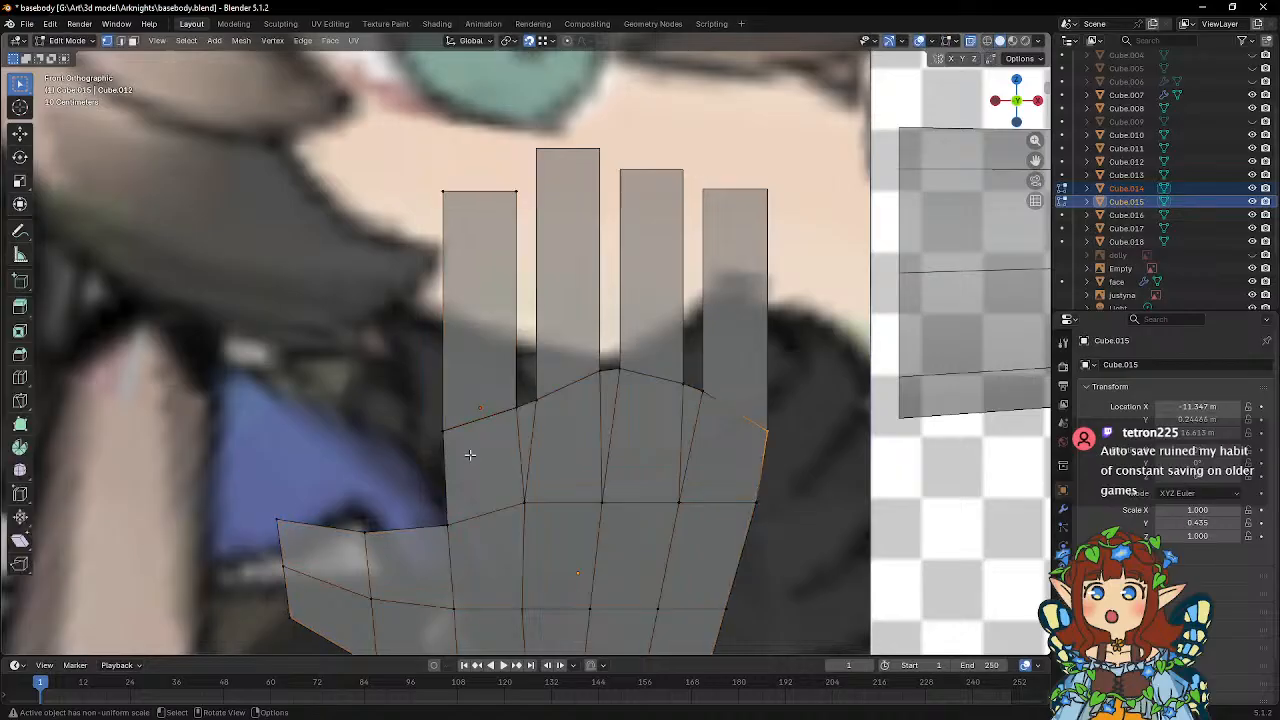
Move the thumb-side vertices of the index finger and adjoining palm corner inward about 0.047 m along X.
drag(412, 172, 458, 458)
key(g)
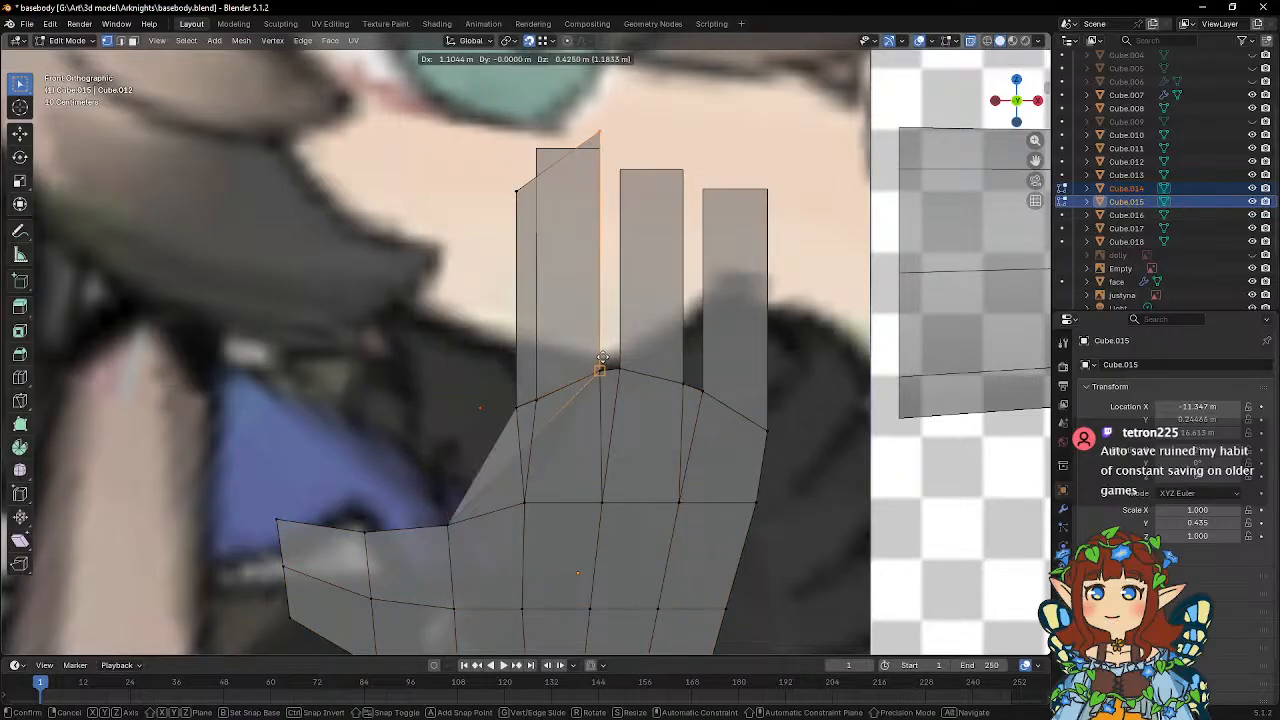
key(Escape)
key(g)
key(x)
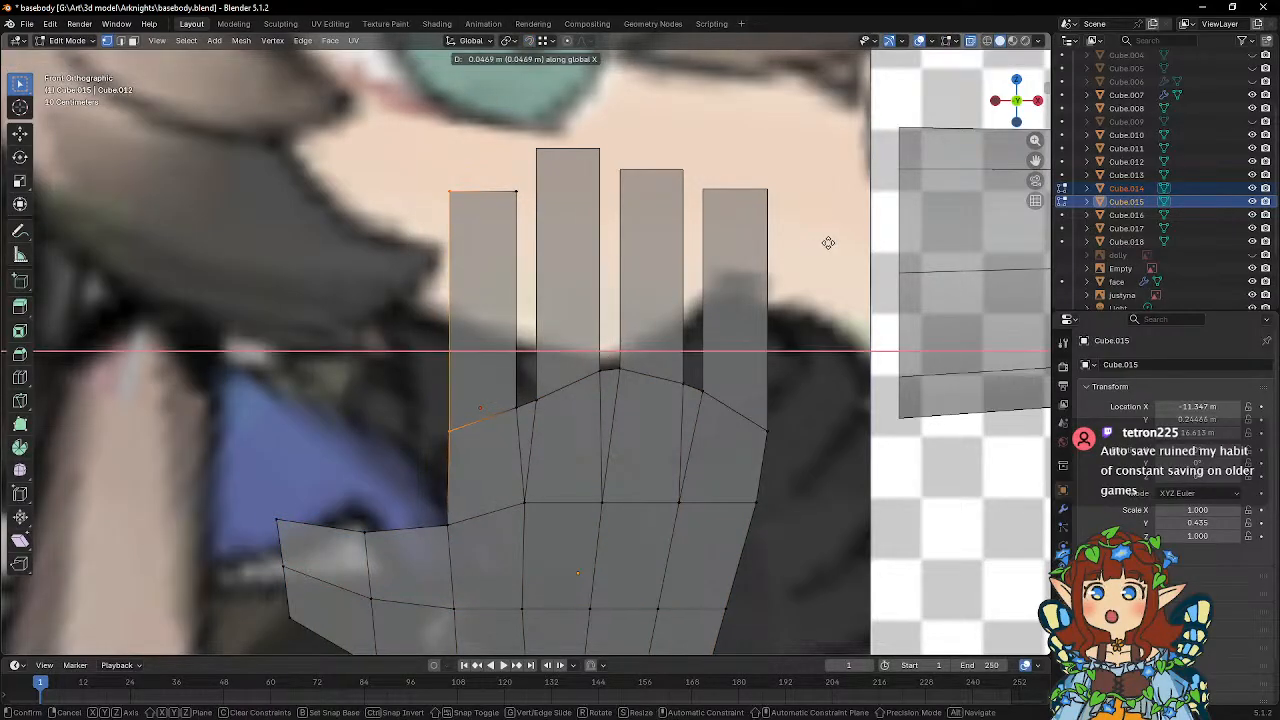
click(828, 243)
Reshape the thumb tip by moving its upper corner about 0.164 m in X and -0.047 m in Z, and its middle vertex -0.047 m and 0.070 m.
shift+middle_drag(443, 517, 444, 406)
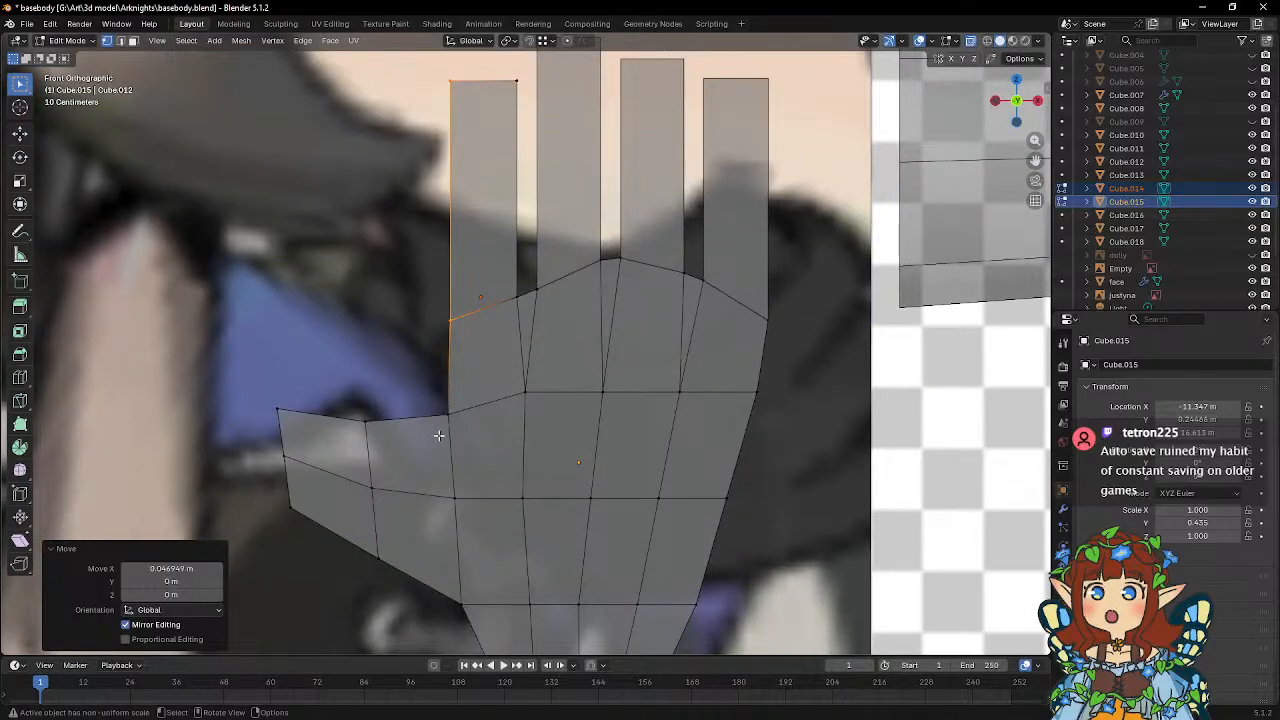
shift+middle_drag(418, 457, 423, 372)
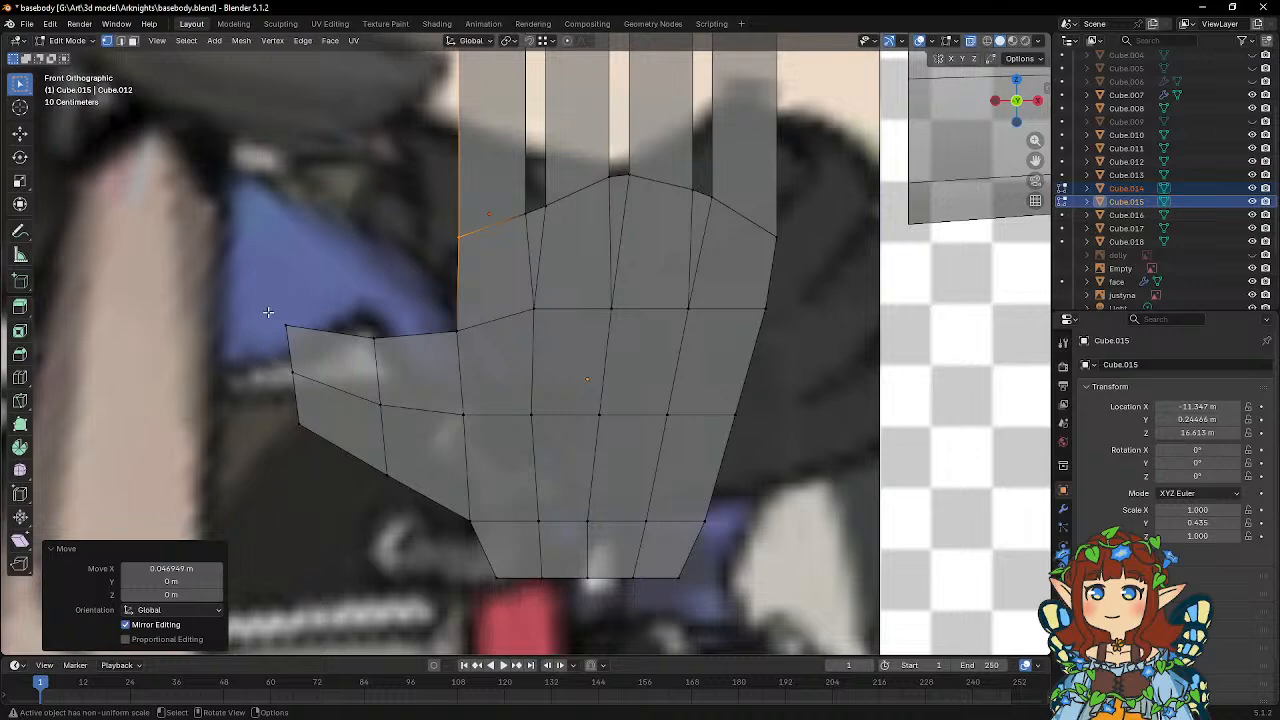
click(322, 340)
key(g)
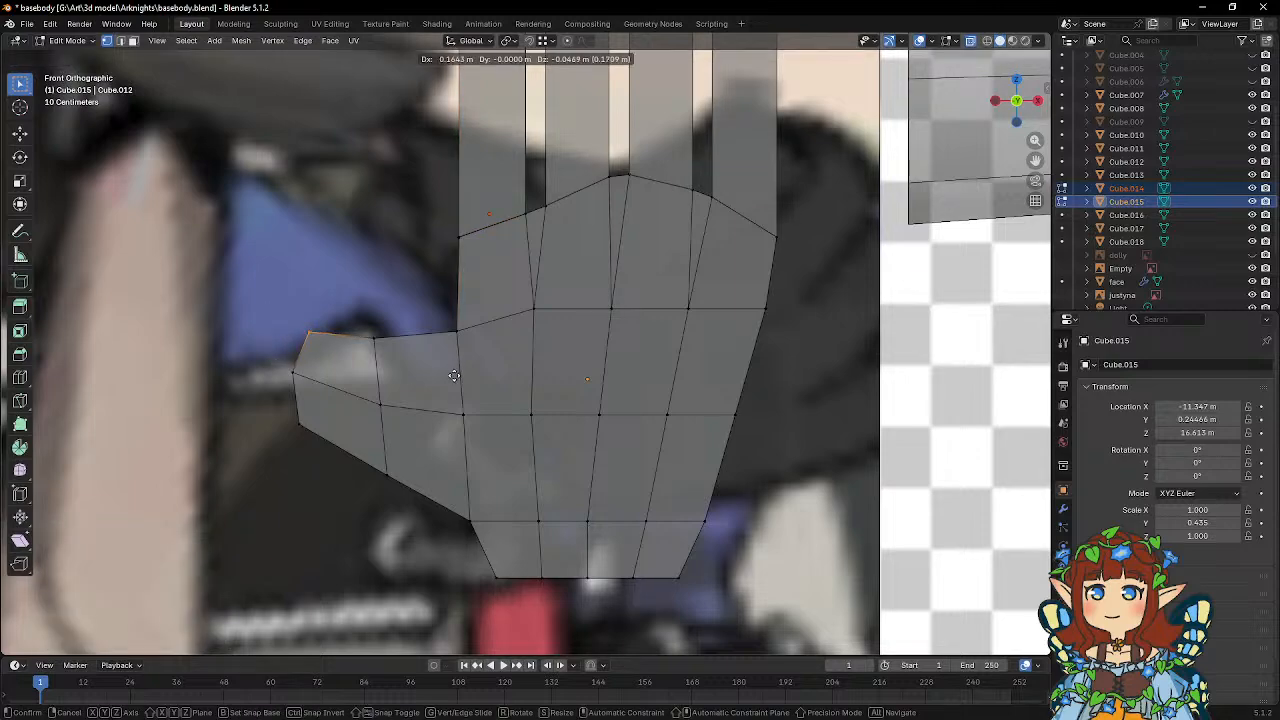
click(454, 375)
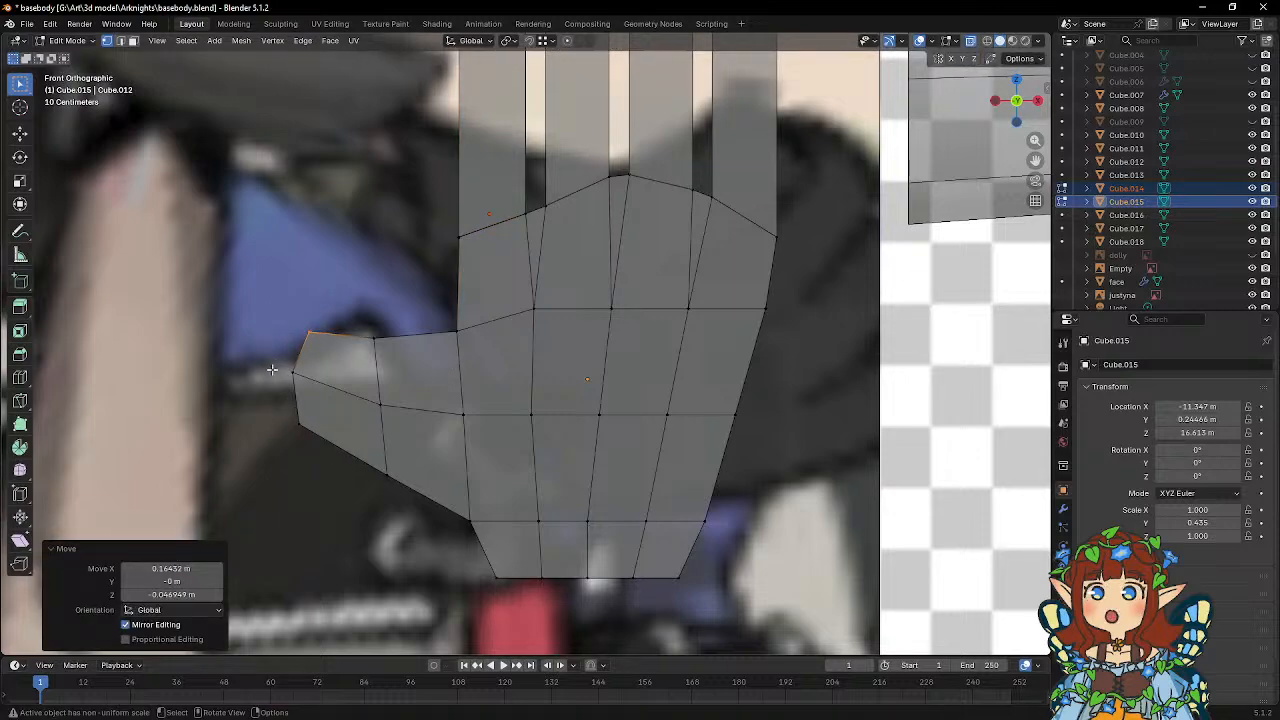
click(297, 398)
key(g)
click(333, 399)
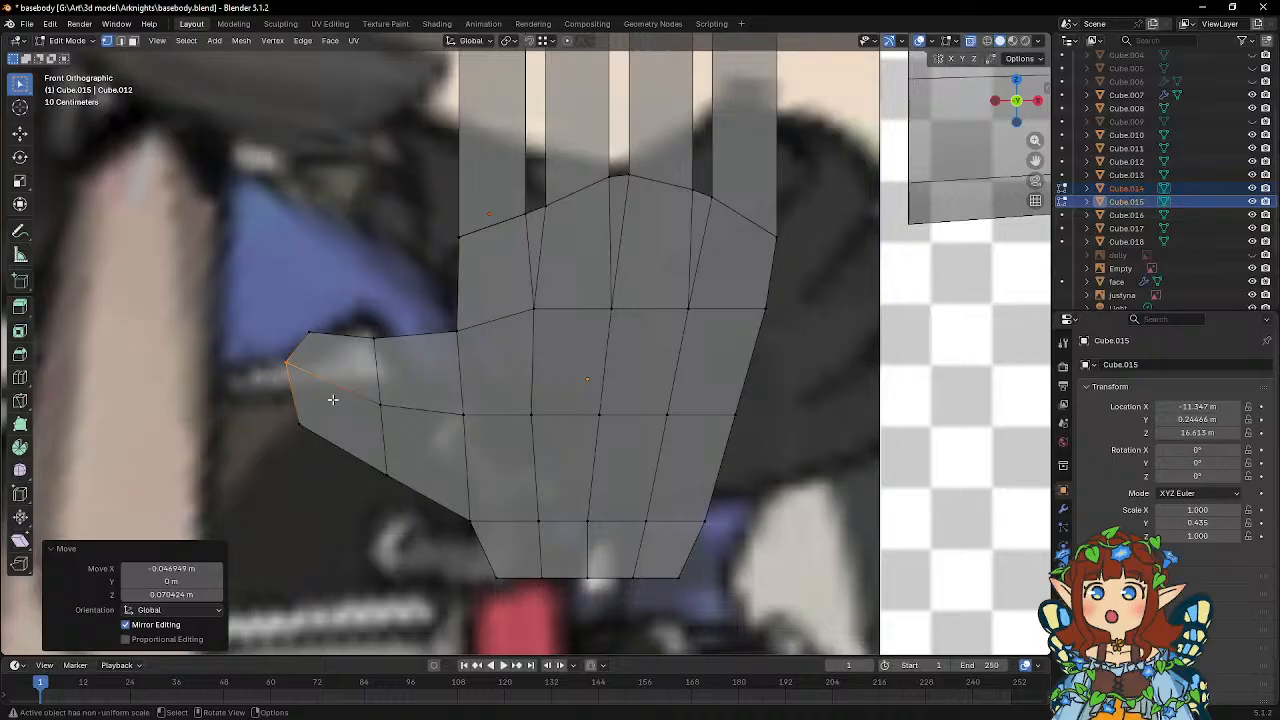
Move the thumb's upper joint vertex about 0.146 m in X and -0.042 m in Z, and its upper tip corner about 0.099 m in X.
click(370, 334)
key(g)
click(416, 364)
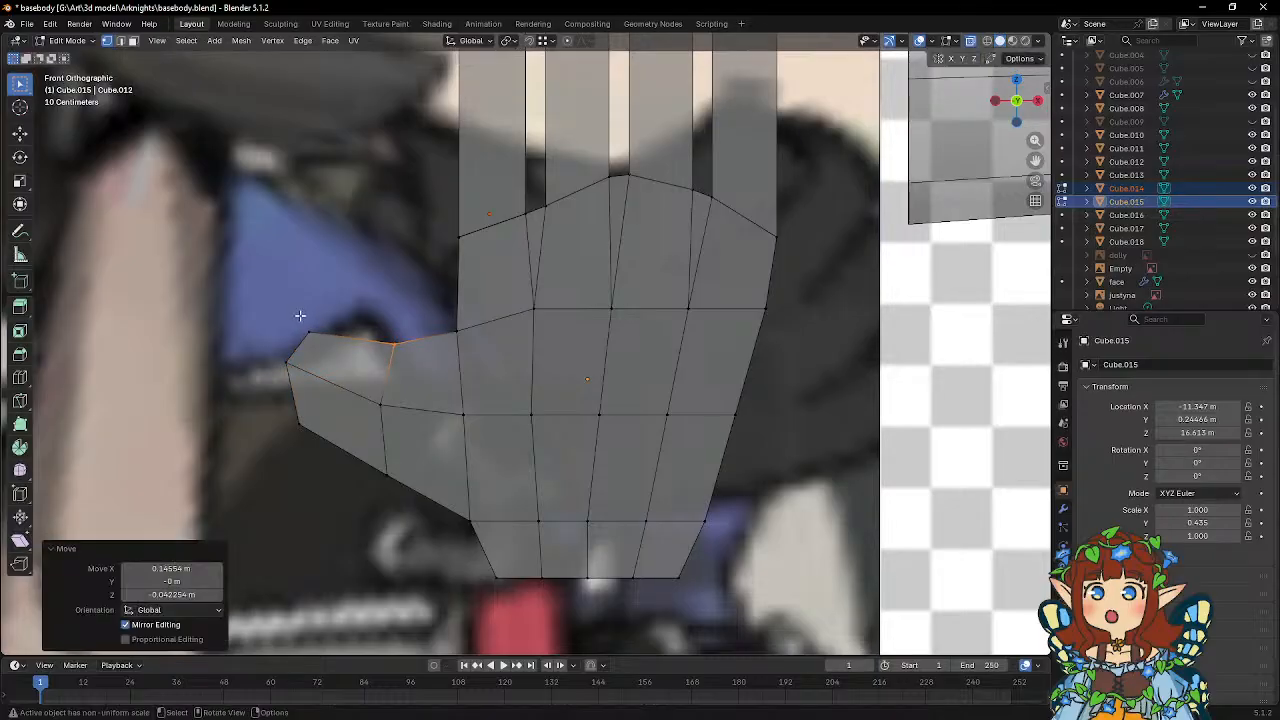
click(318, 338)
key(g)
click(350, 352)
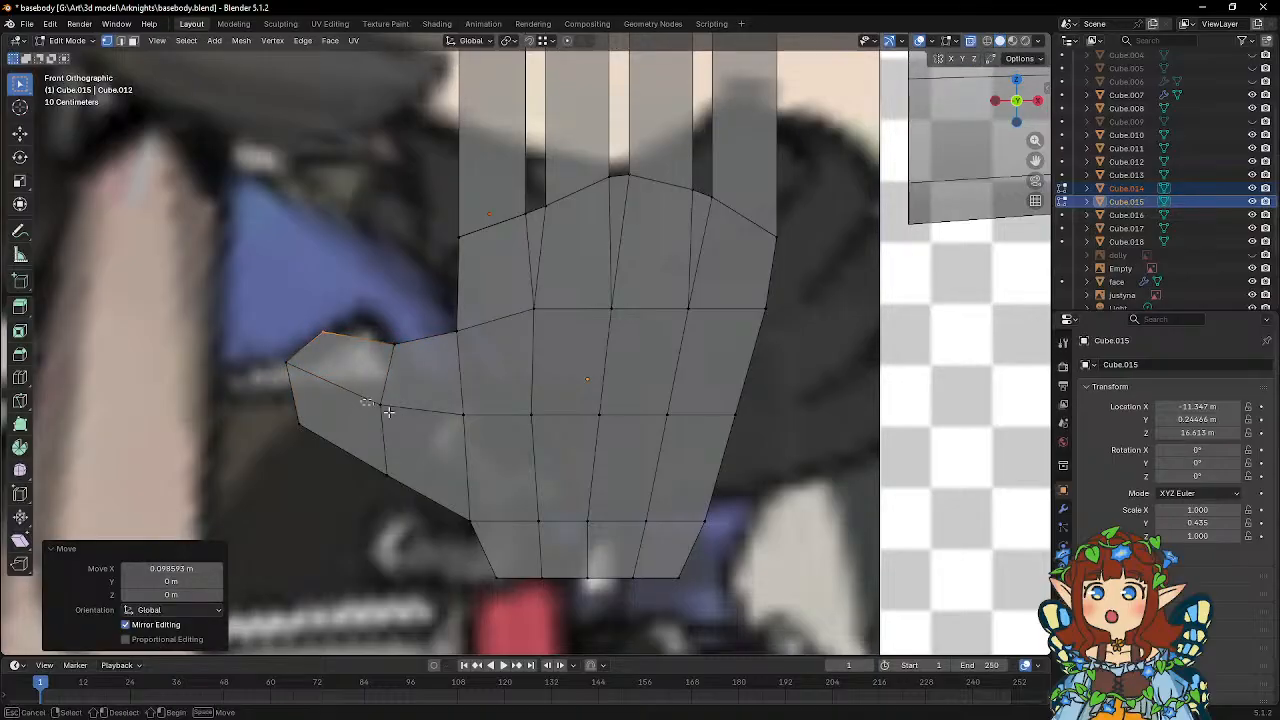
Shift the thumb's middle joint vertex slightly towards the palm, and its lower tip corner upward and outward.
click(380, 405)
key(g)
click(418, 428)
click(304, 414)
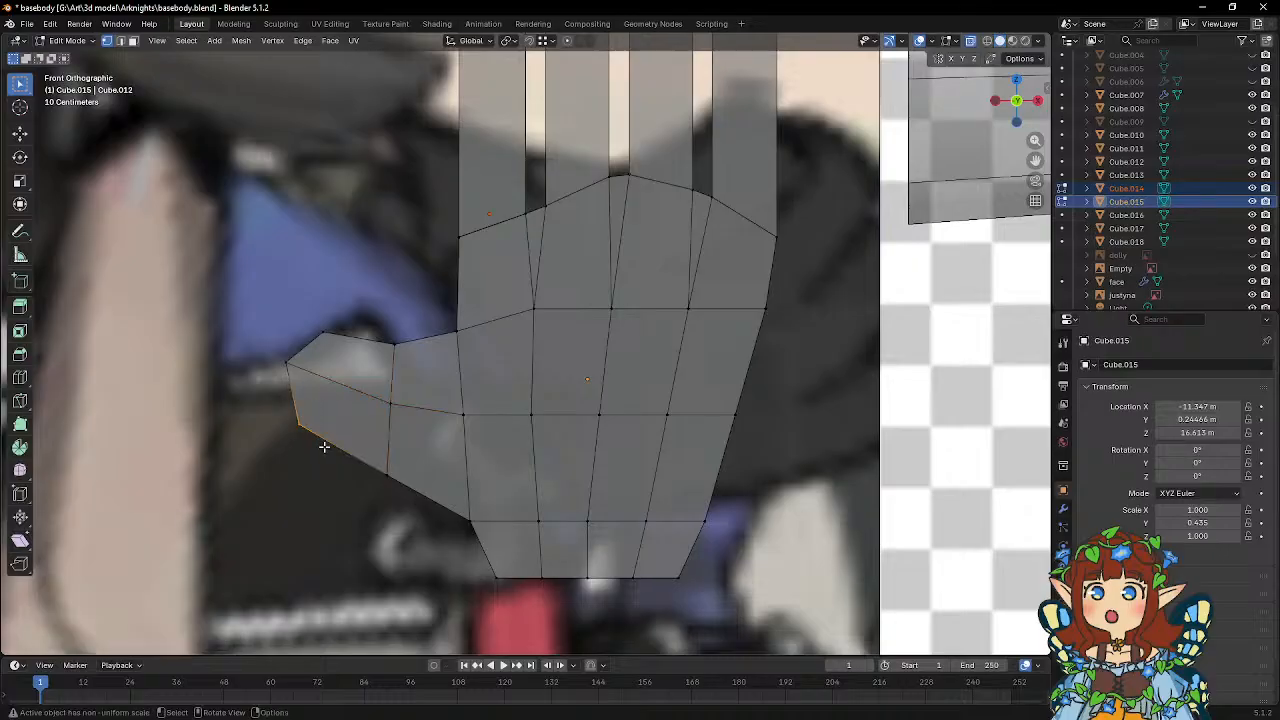
key(g)
click(320, 432)
Nudge the thumb's lower joint vertex towards the palm, move the palm vertex below the index finger about 0.047 m in X, and leave Edit Mode.
drag(357, 450, 406, 500)
key(g)
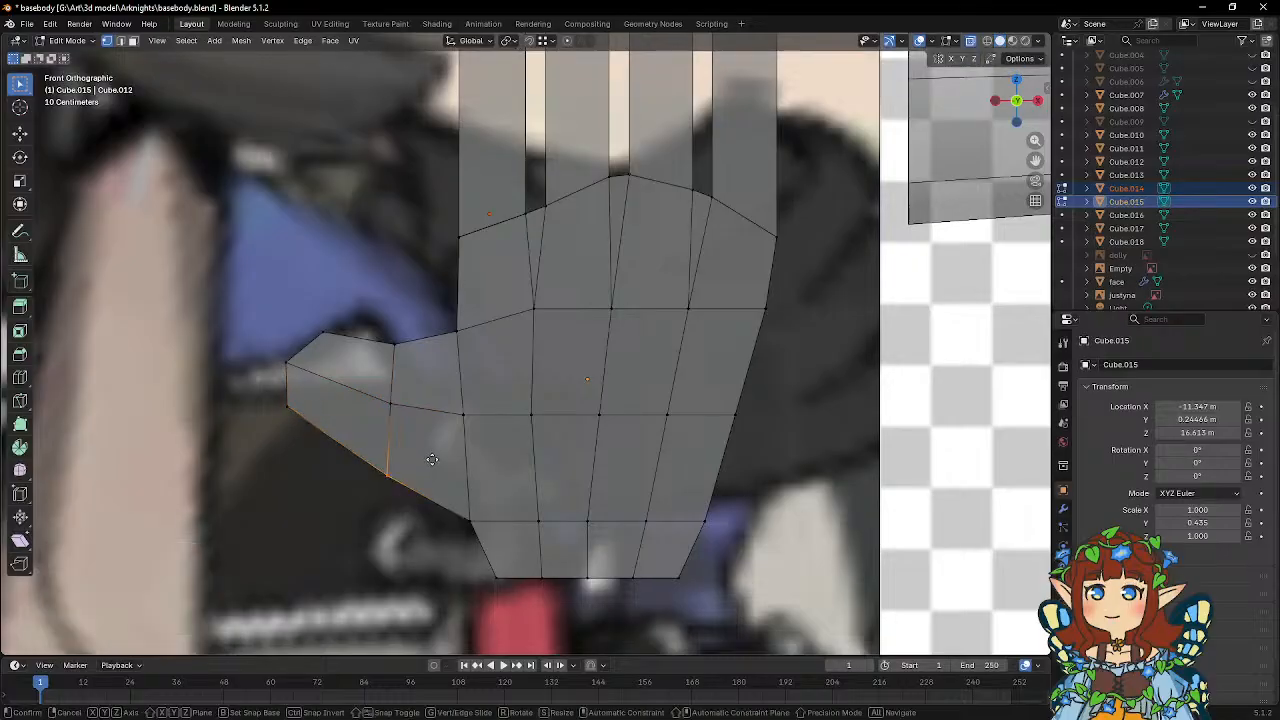
click(450, 434)
click(530, 413)
key(g)
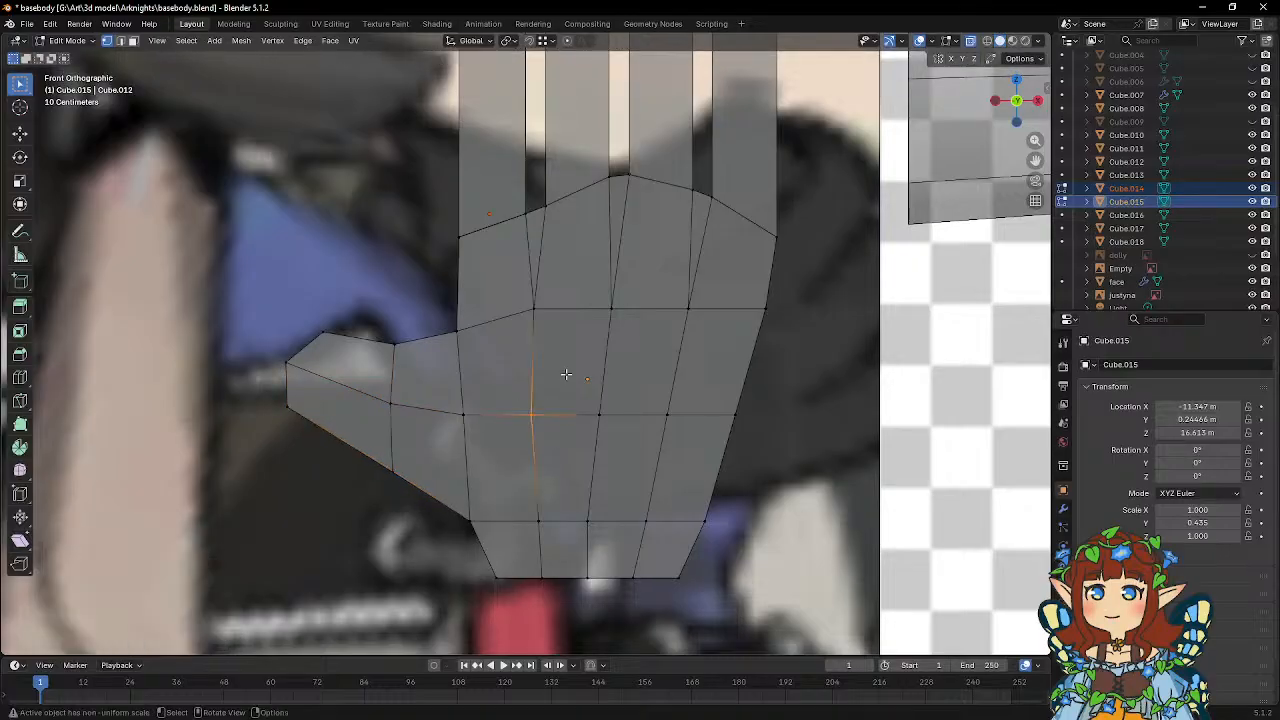
click(572, 374)
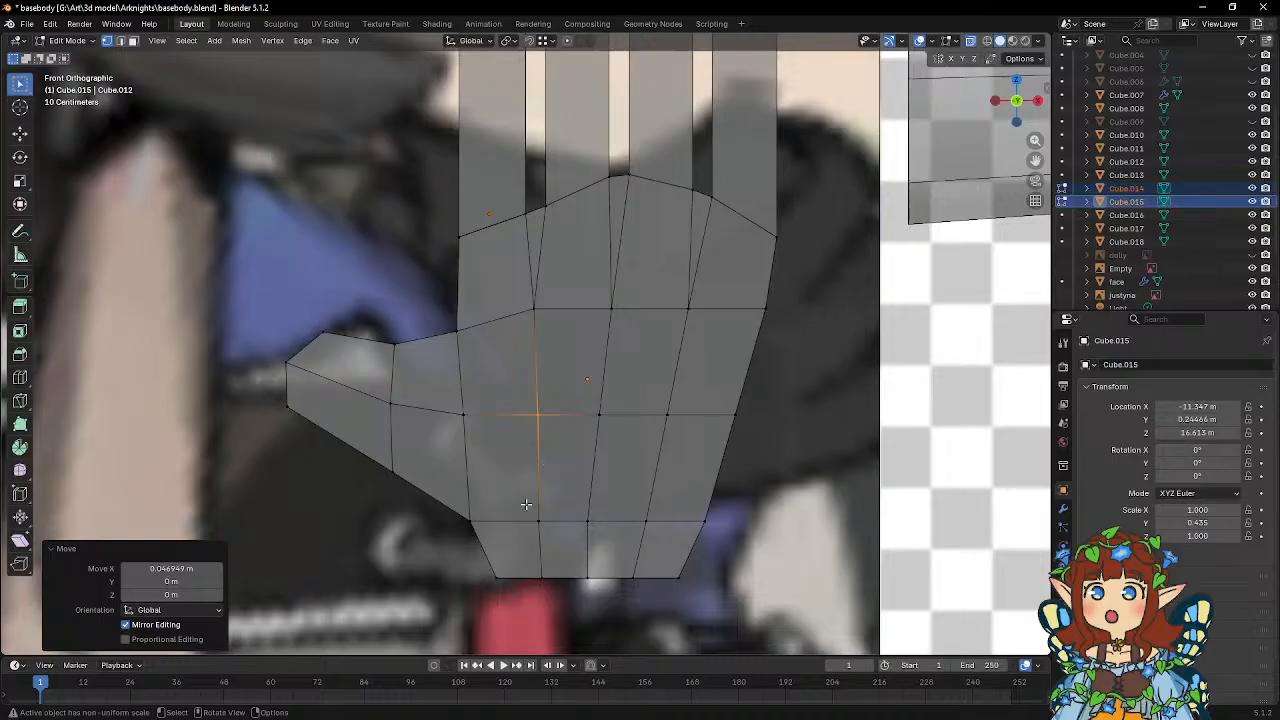
middle_drag(477, 370, 507, 385)
key(Tab)
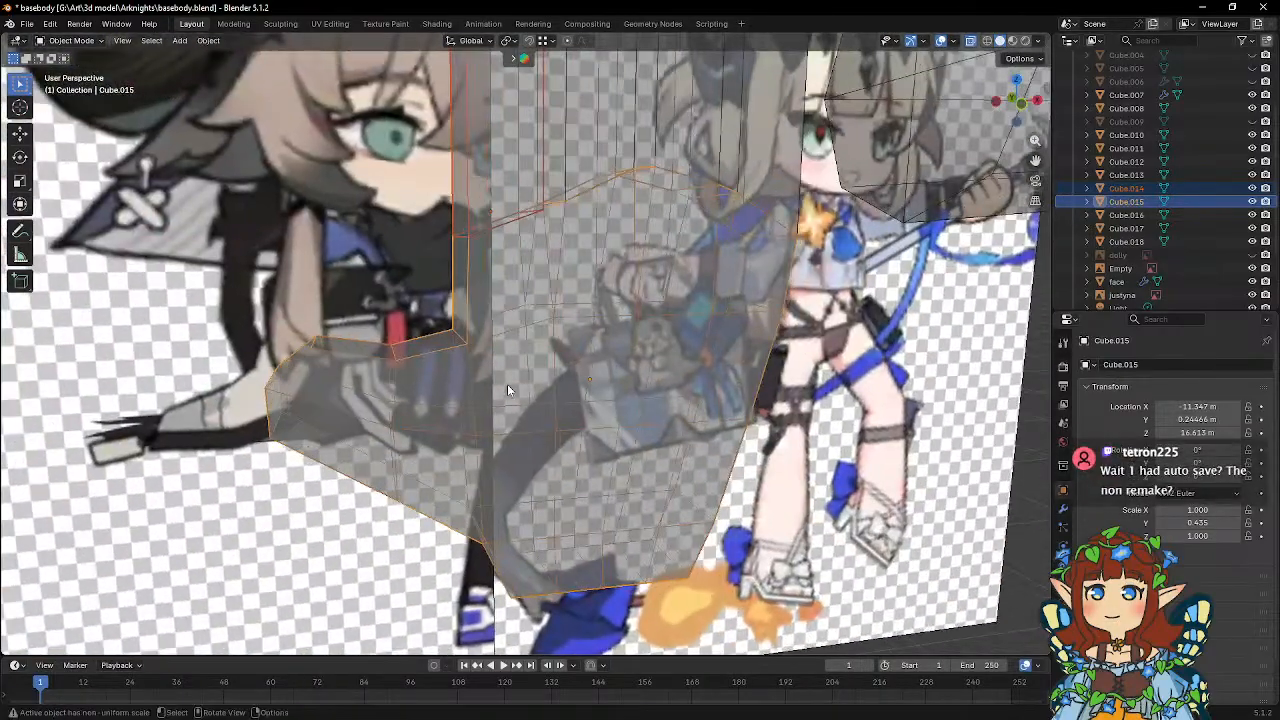
scroll(507, 385, down, 4)
scroll(507, 384, up, 3)
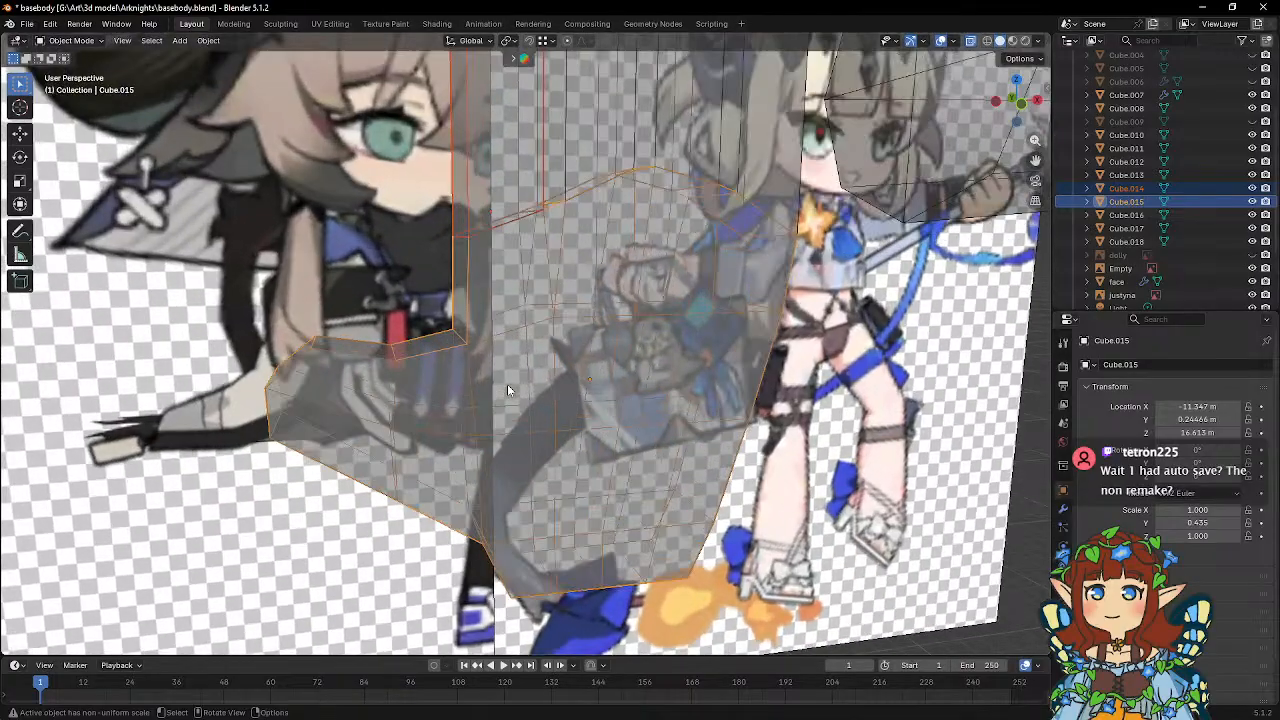
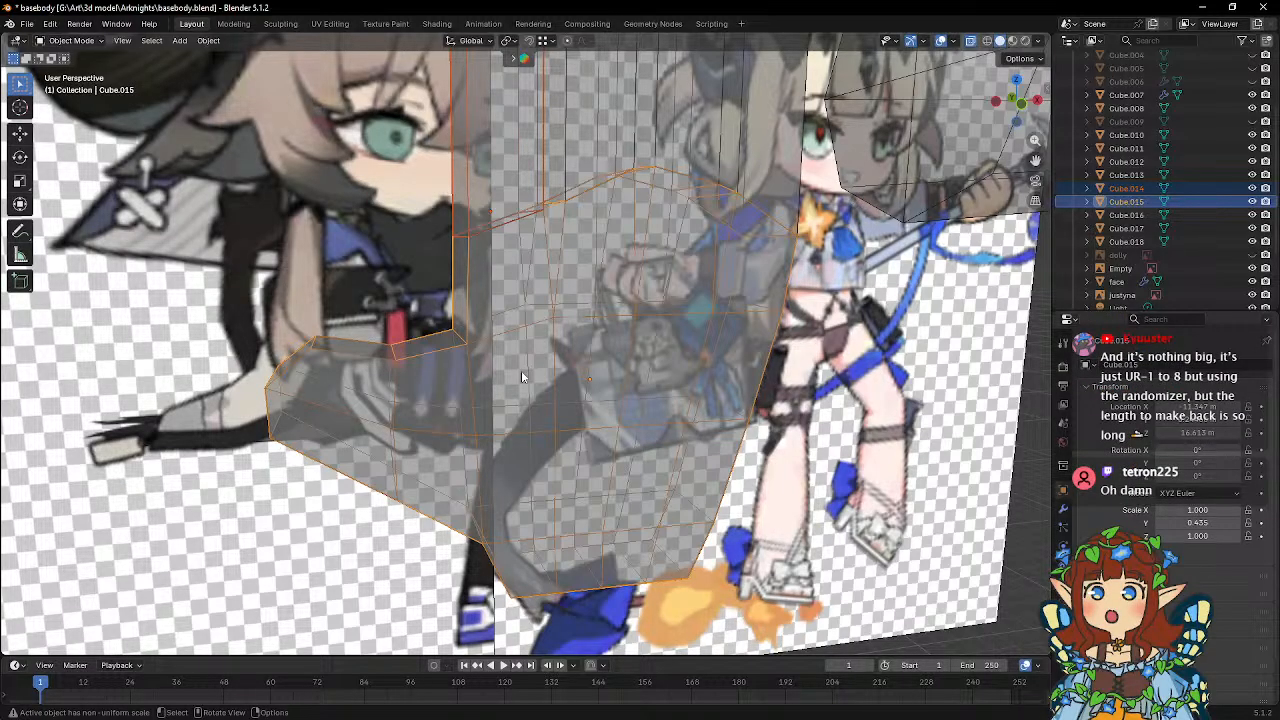
Add one loop cut across the index finger block and flatten it by scaling Z to 0.
middle_drag(521, 377, 540, 308)
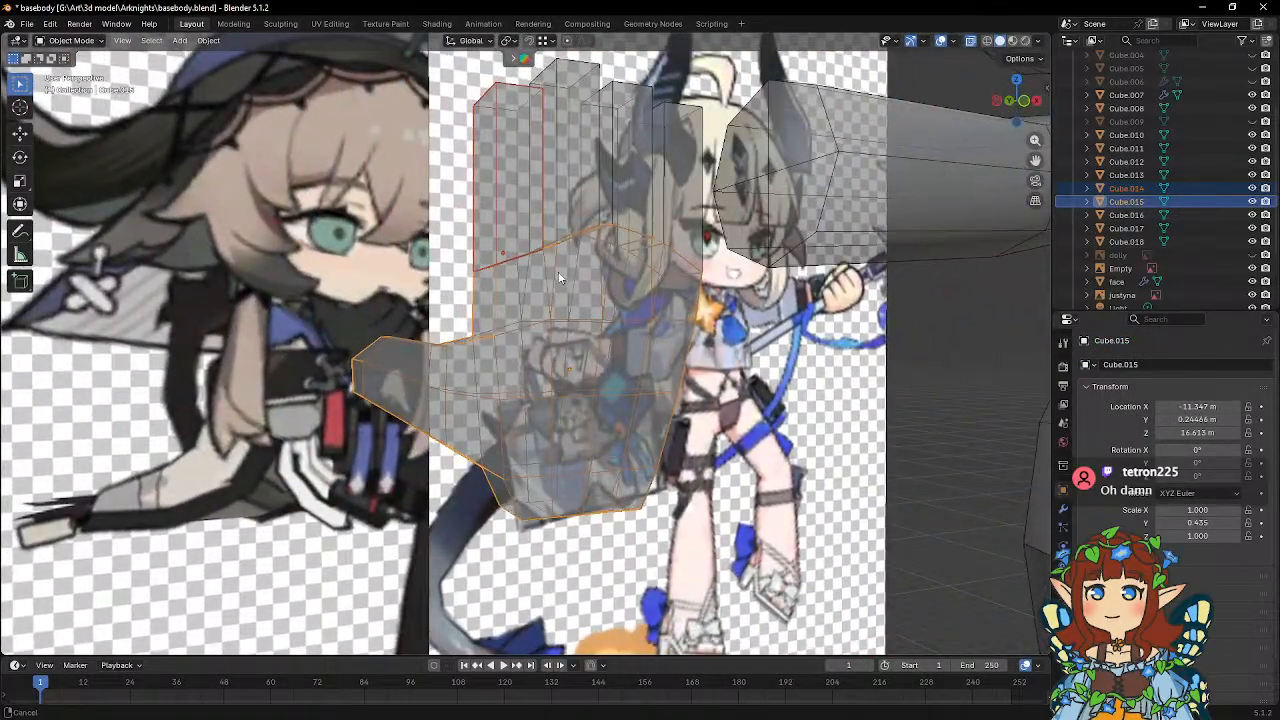
scroll(555, 300, up, 4)
shift+click(565, 186)
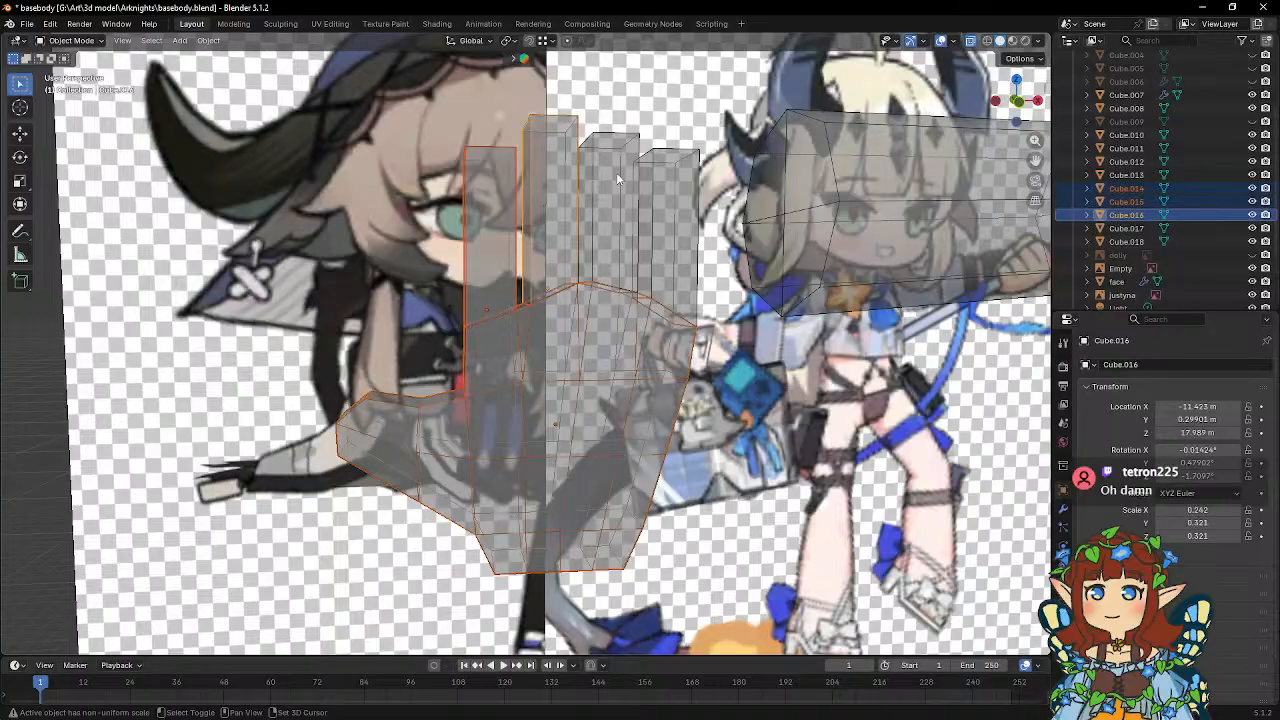
shift+click(617, 192)
key(KP_1)
shift+middle_drag(575, 231, 532, 251)
scroll(564, 340, up, 3)
click(470, 284)
key(Tab)
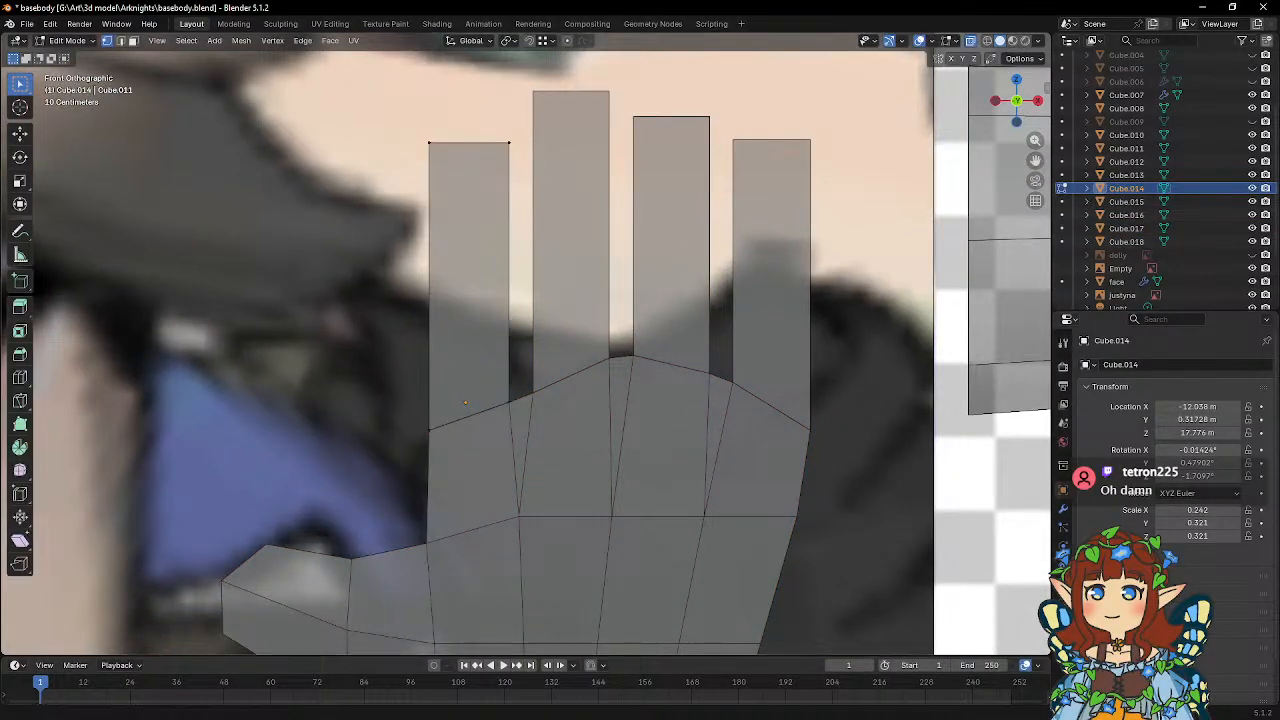
click(20, 377)
click(483, 318)
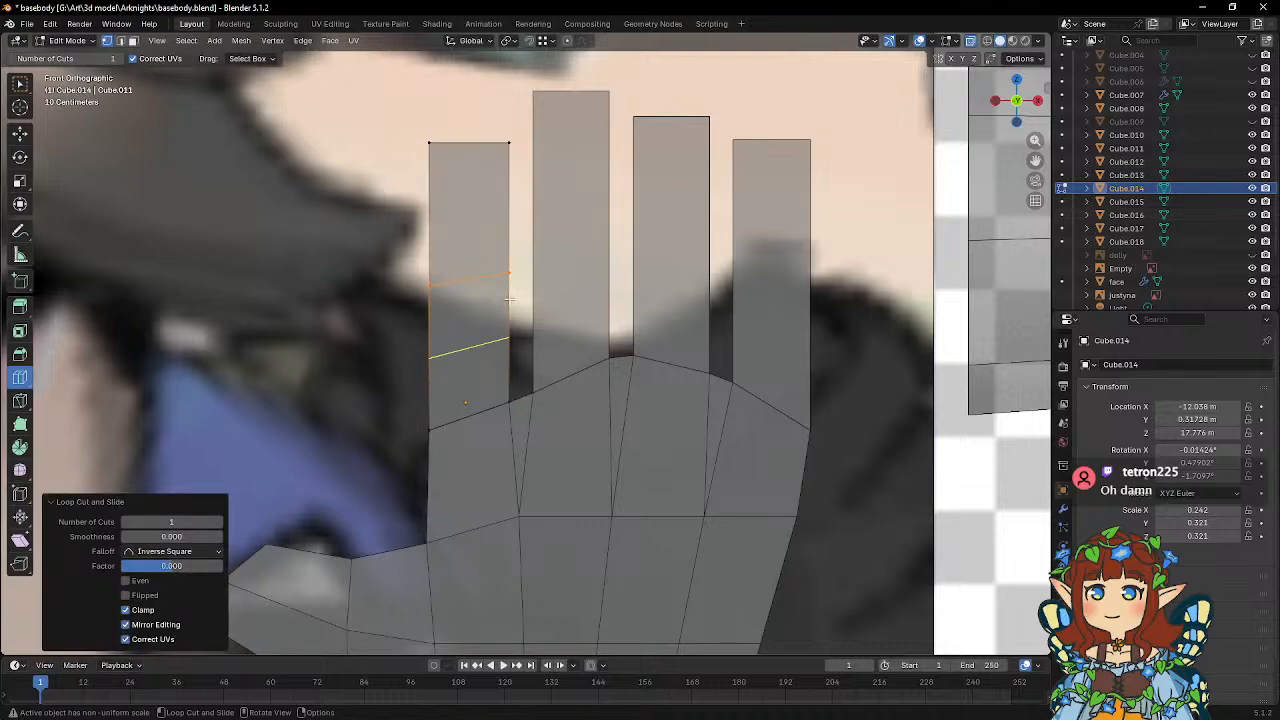
key(w)
key(s)
key(z)
key(0)
key(Return)
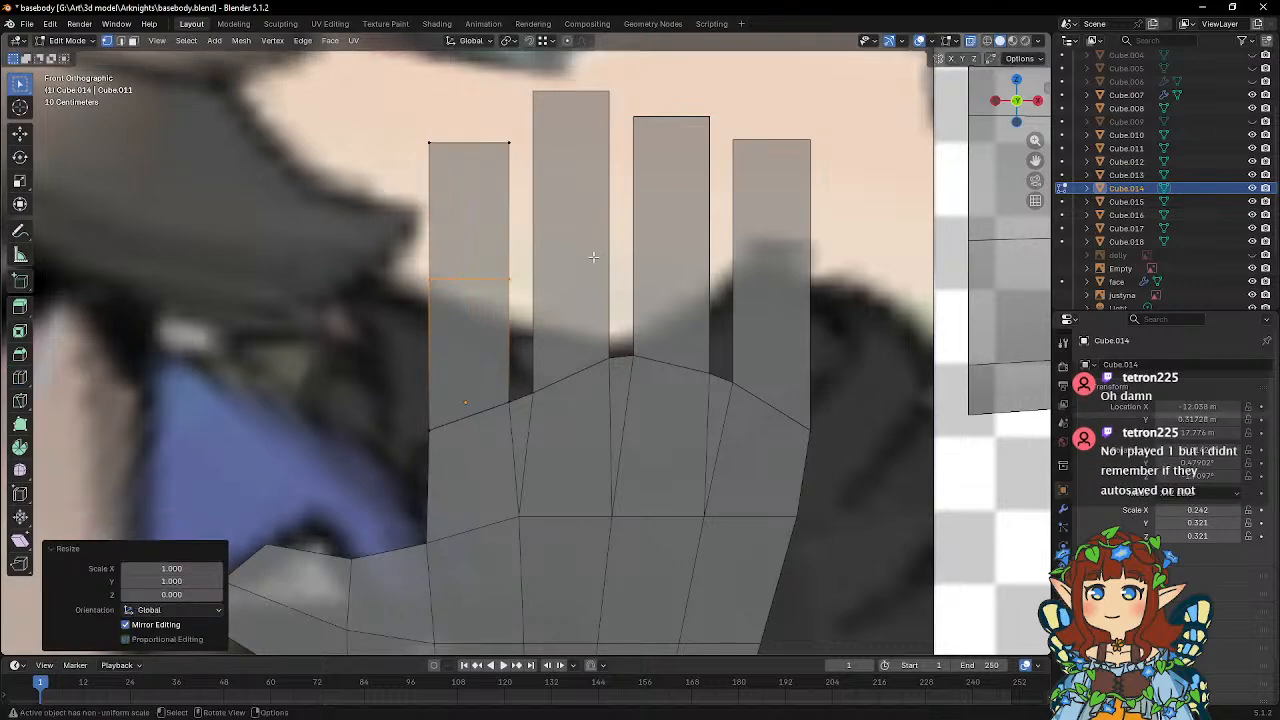
key(Tab)
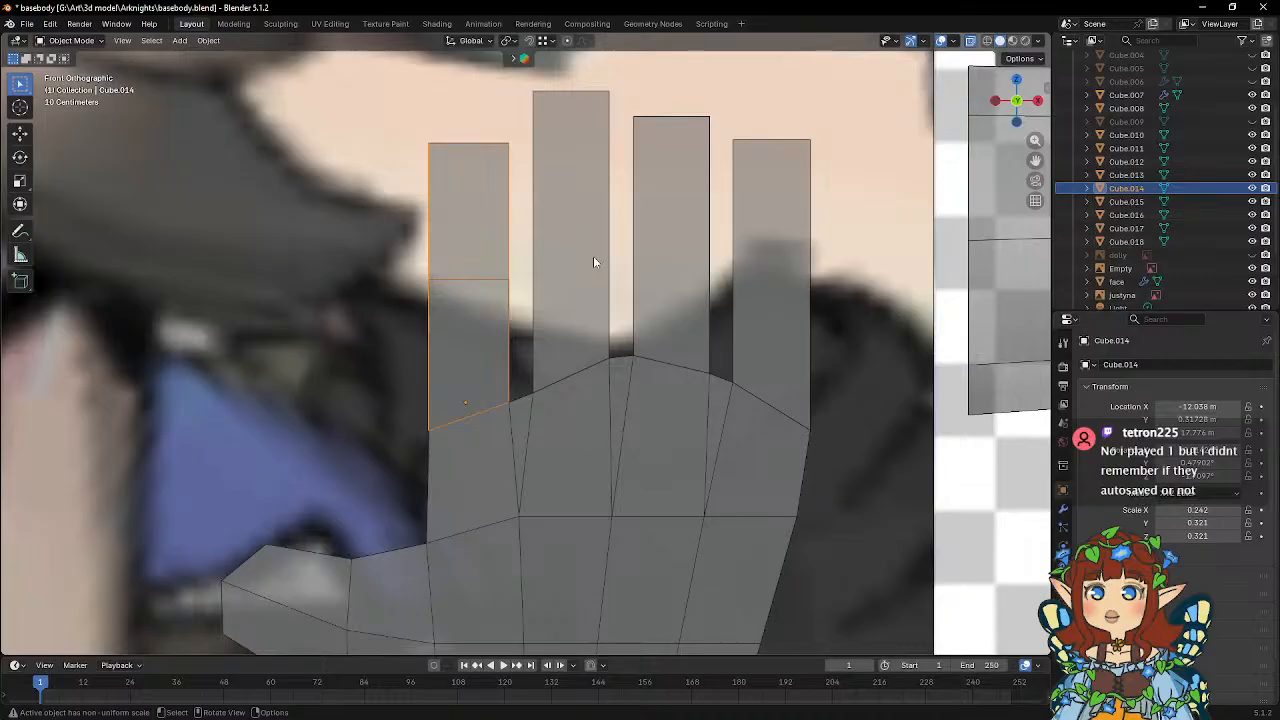
Add one loop cut across the middle finger block and flatten it by scaling Z to 0.
click(586, 234)
key(Tab)
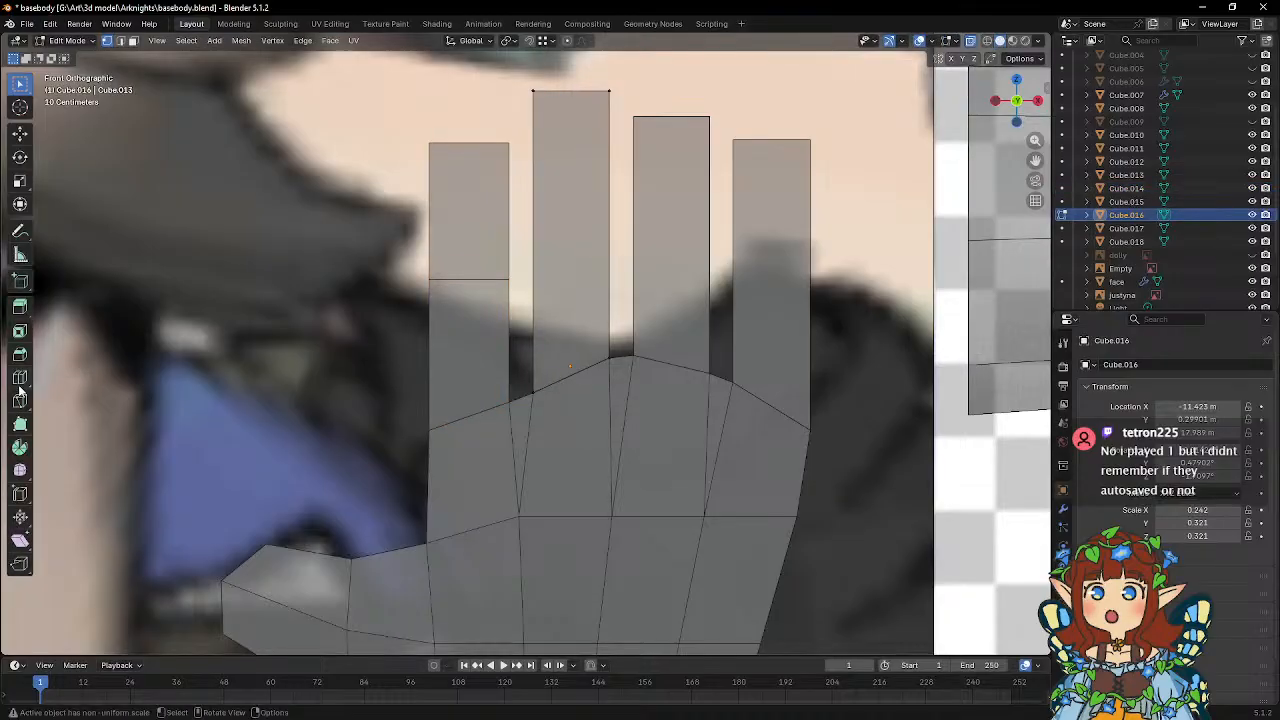
click(19, 378)
click(580, 260)
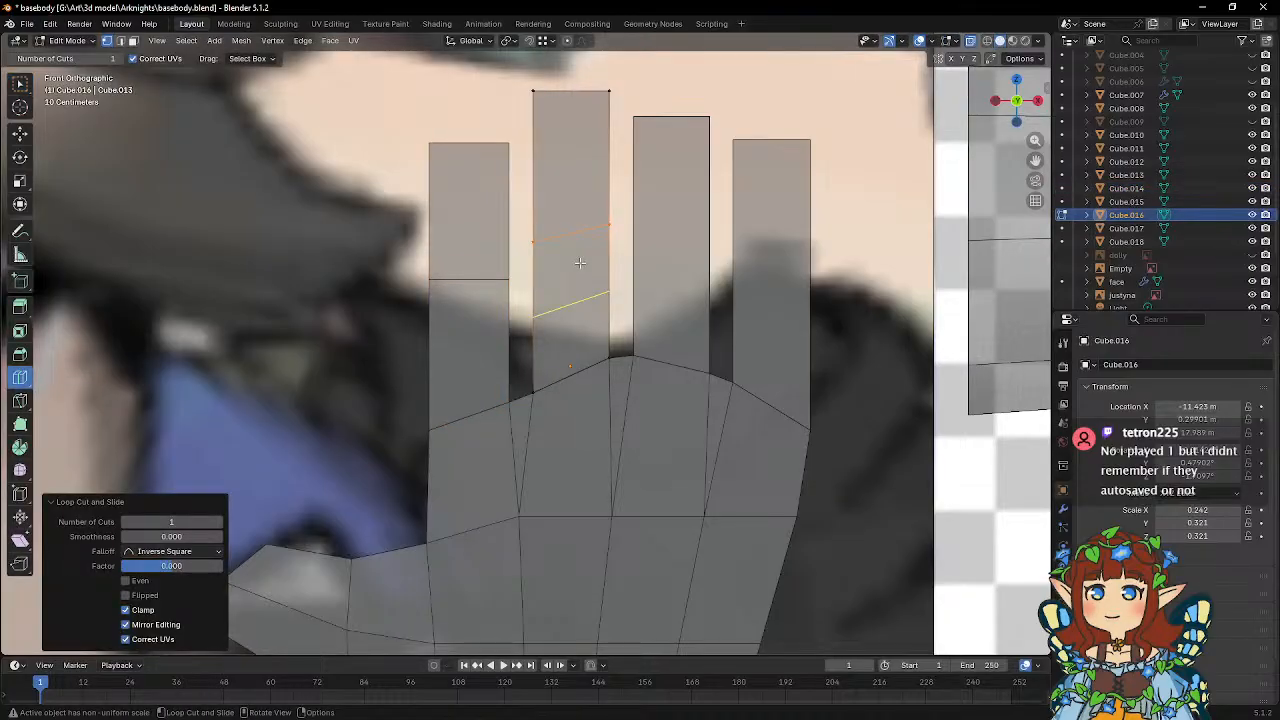
key(s)
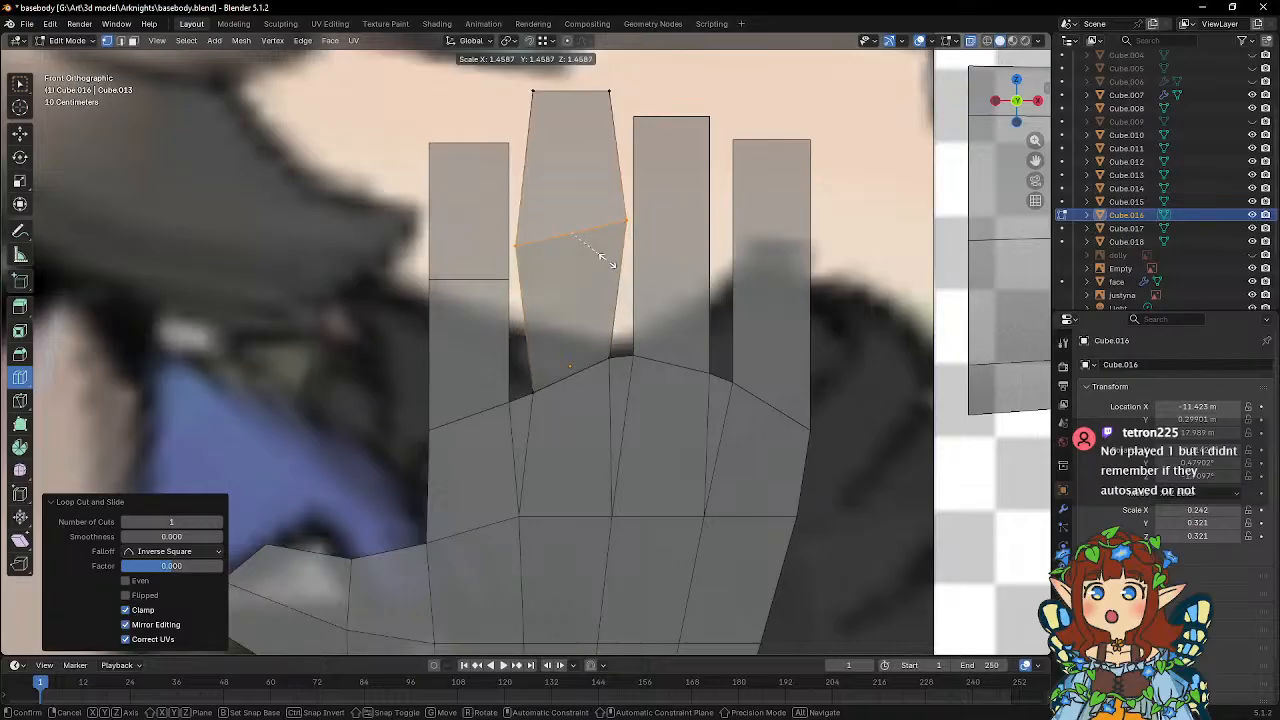
key(z)
key(0)
key(Return)
key(Tab)
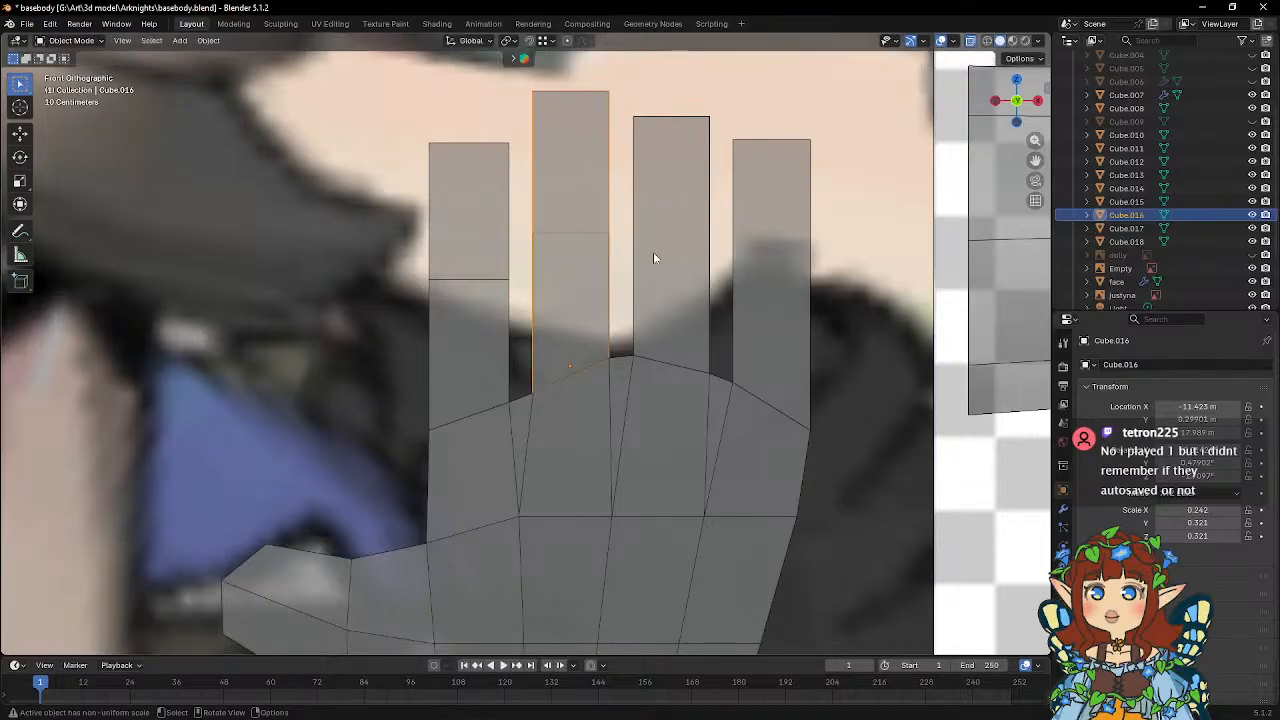
Add one loop cut across the ring finger block and flatten it by scaling Z to 0.
click(660, 257)
key(Tab)
click(660, 251)
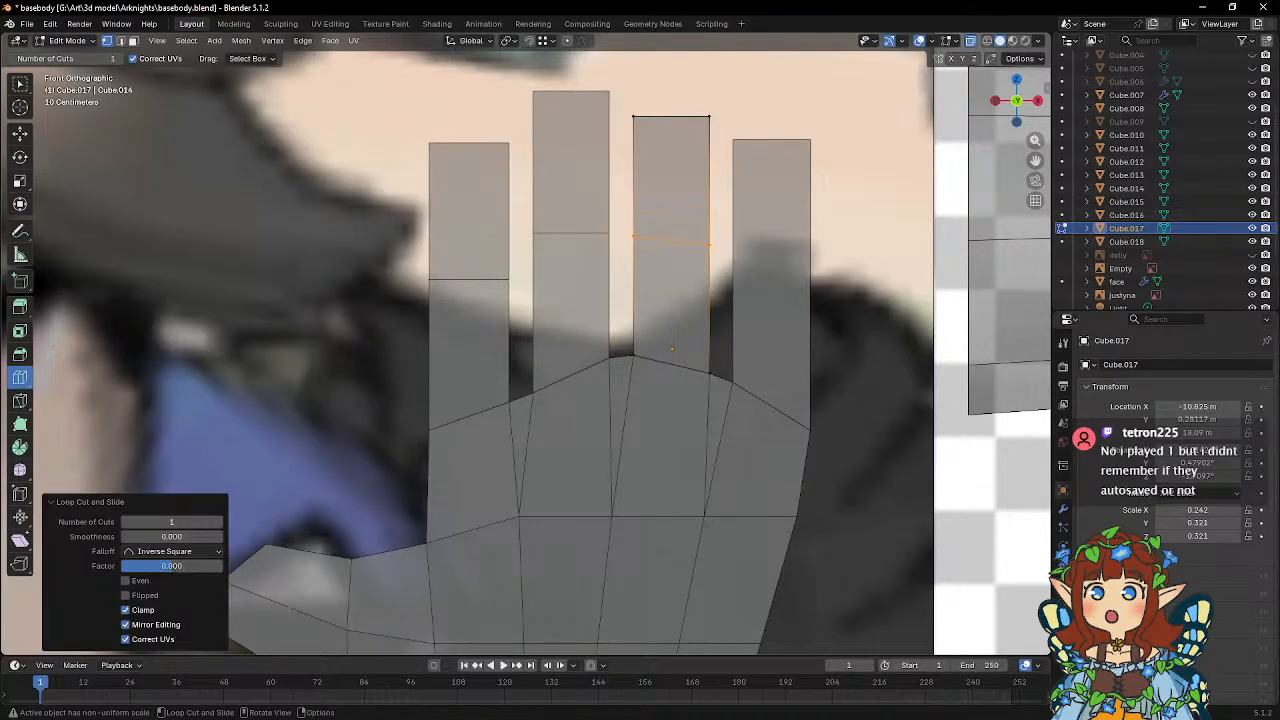
key(s)
key(z)
key(0)
key(Return)
key(Tab)
Add one loop cut across the little finger block and flatten it by scaling Z to 0.
click(801, 240)
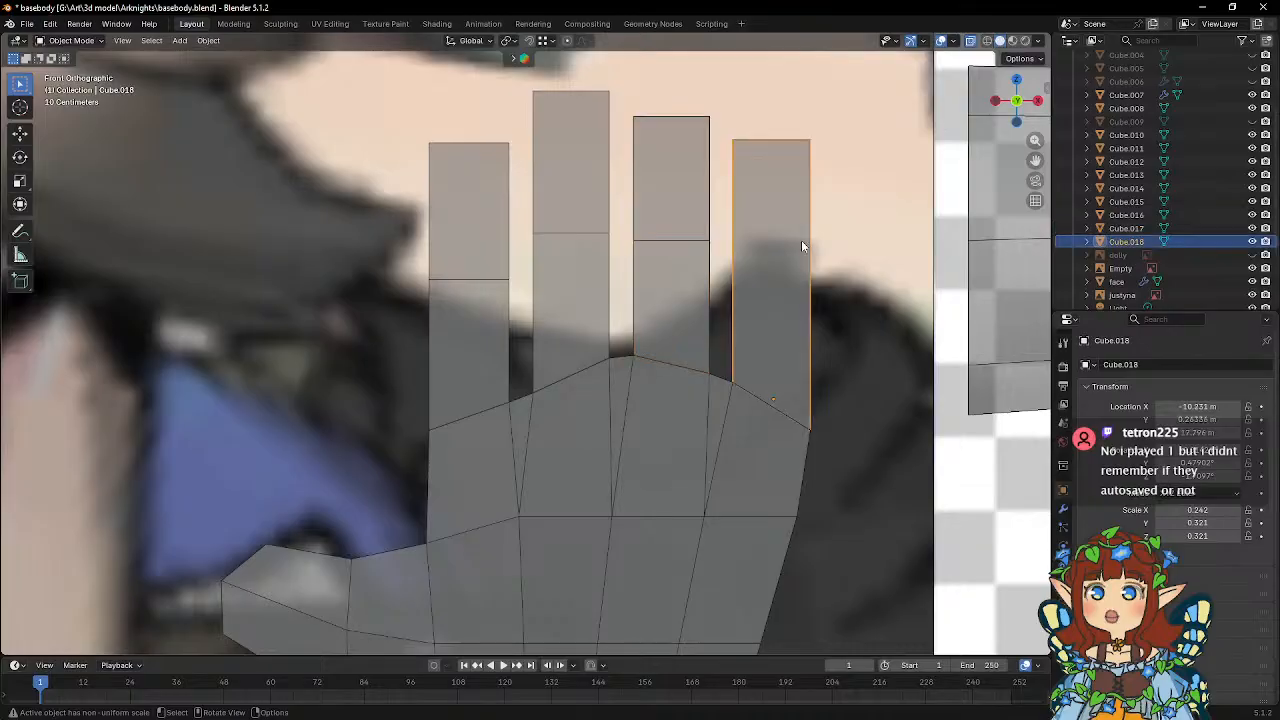
key(Tab)
click(780, 268)
key(s)
key(z)
key(0)
key(Return)
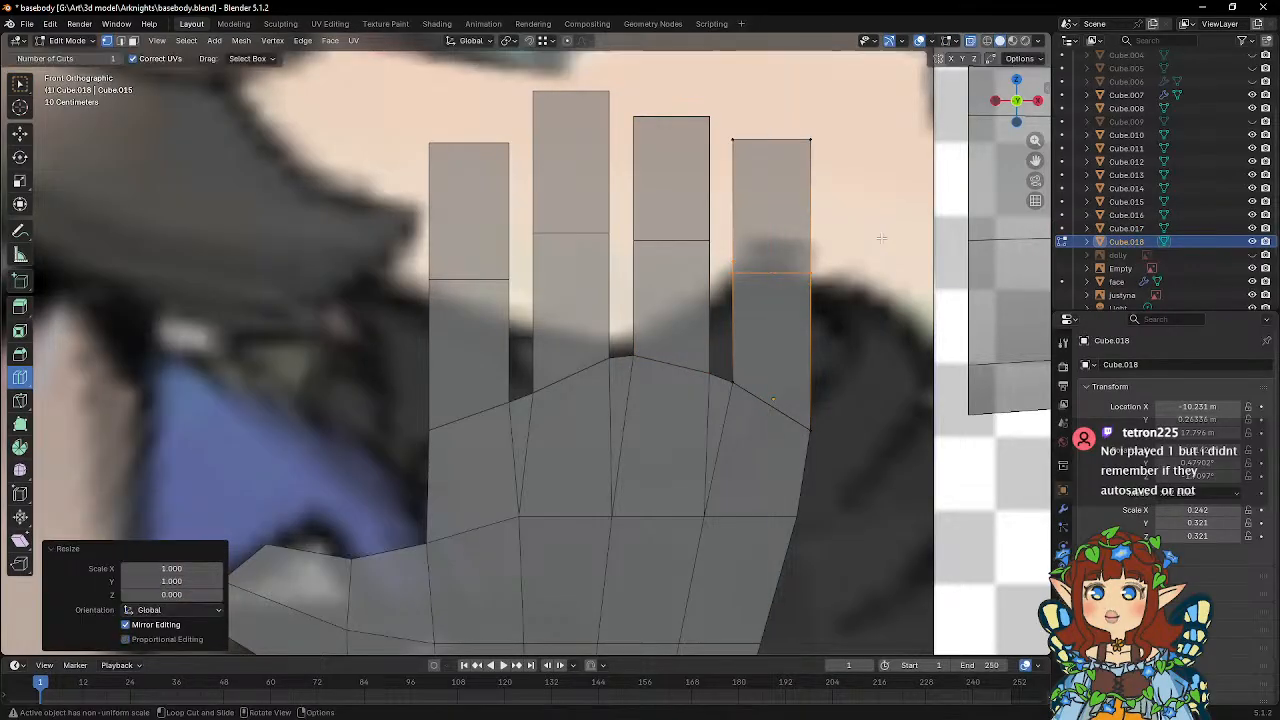
key(Tab)
Edit all four finger blocks together and lower their joint loops about 0.215 m in Z.
middle_drag(445, 223, 698, 268)
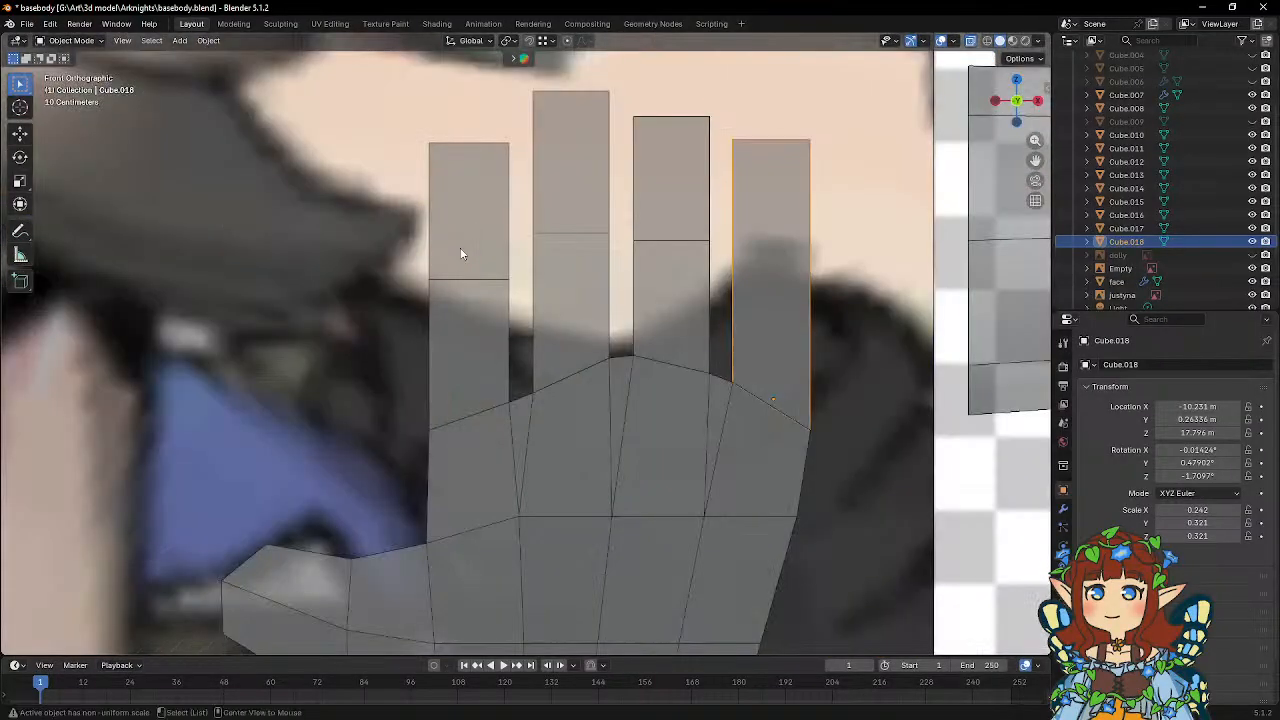
shift+click(698, 268)
shift+click(584, 246)
shift+click(464, 258)
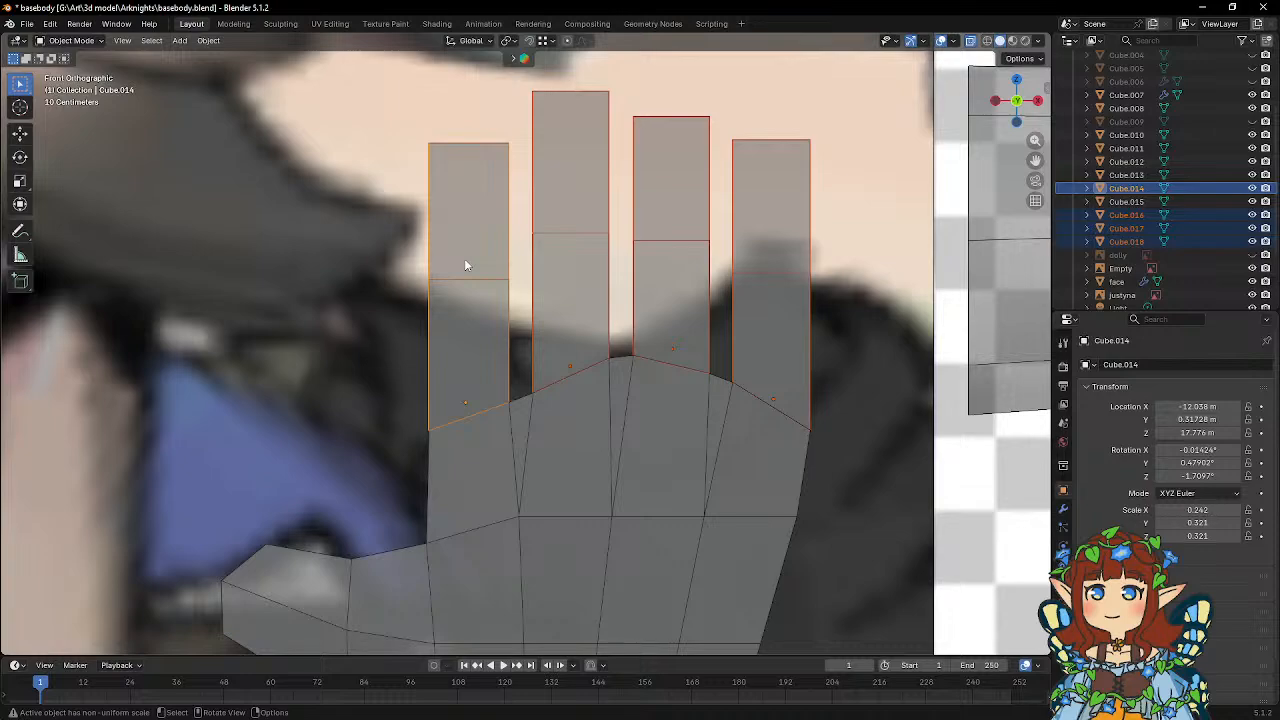
key(Tab)
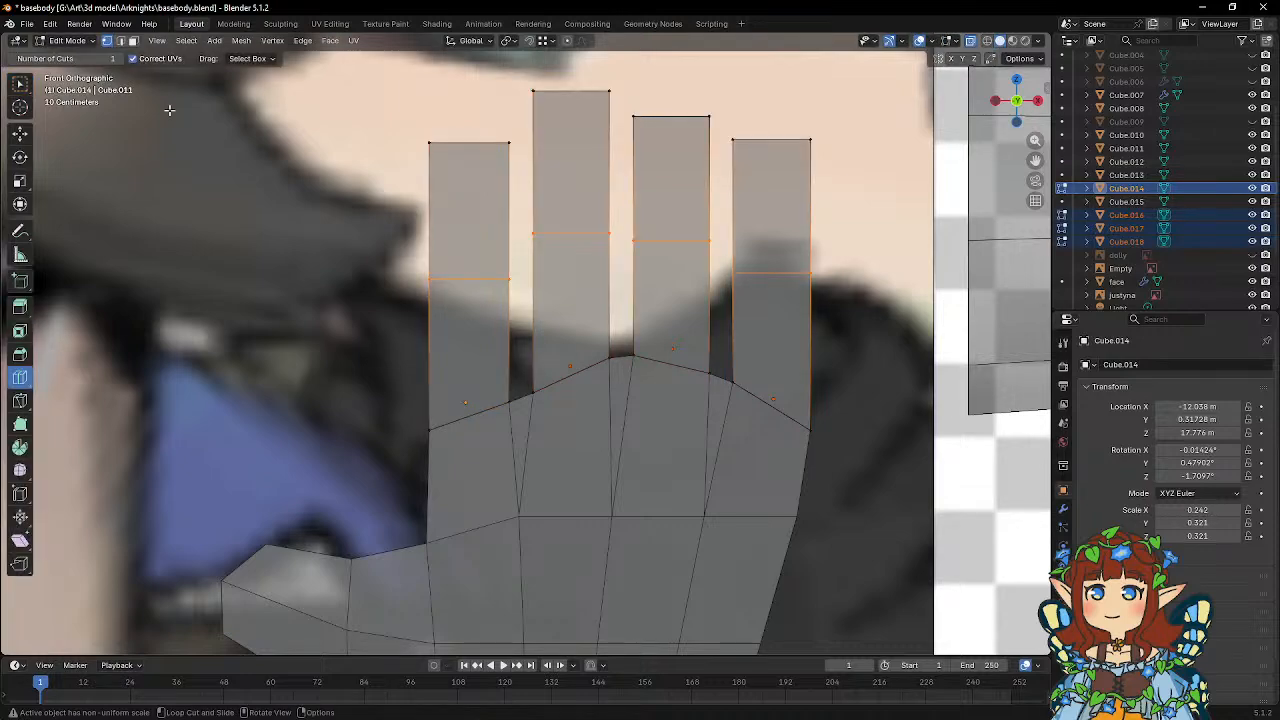
key(g)
key(z)
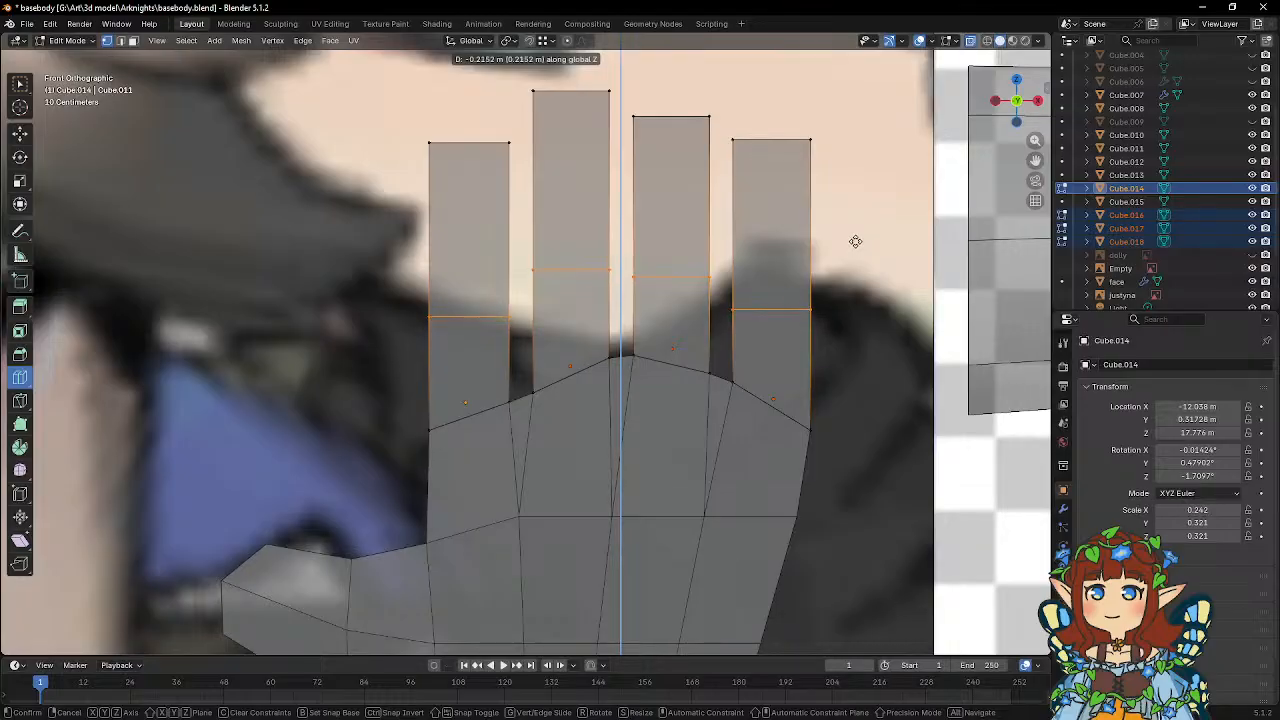
click(854, 240)
Add a second loop cut midway across the upper section of each of the four fingers.
click(483, 209)
click(580, 183)
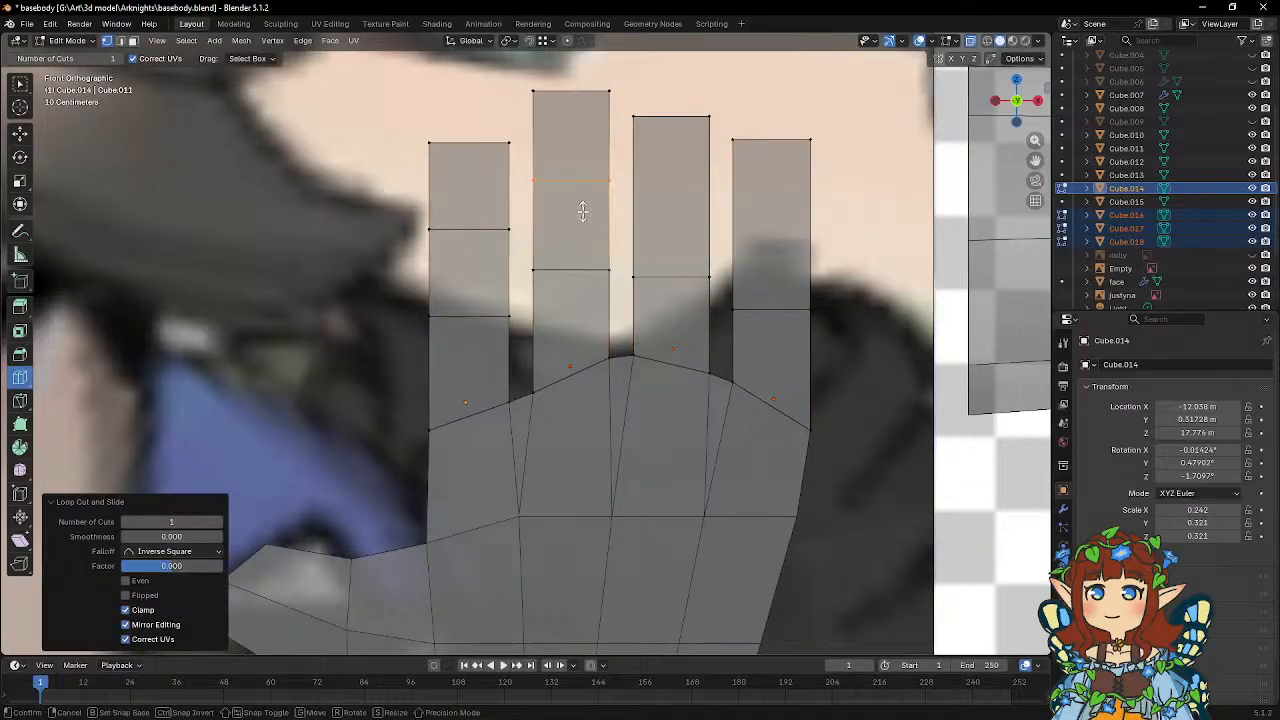
click(668, 200)
click(790, 215)
key(w)
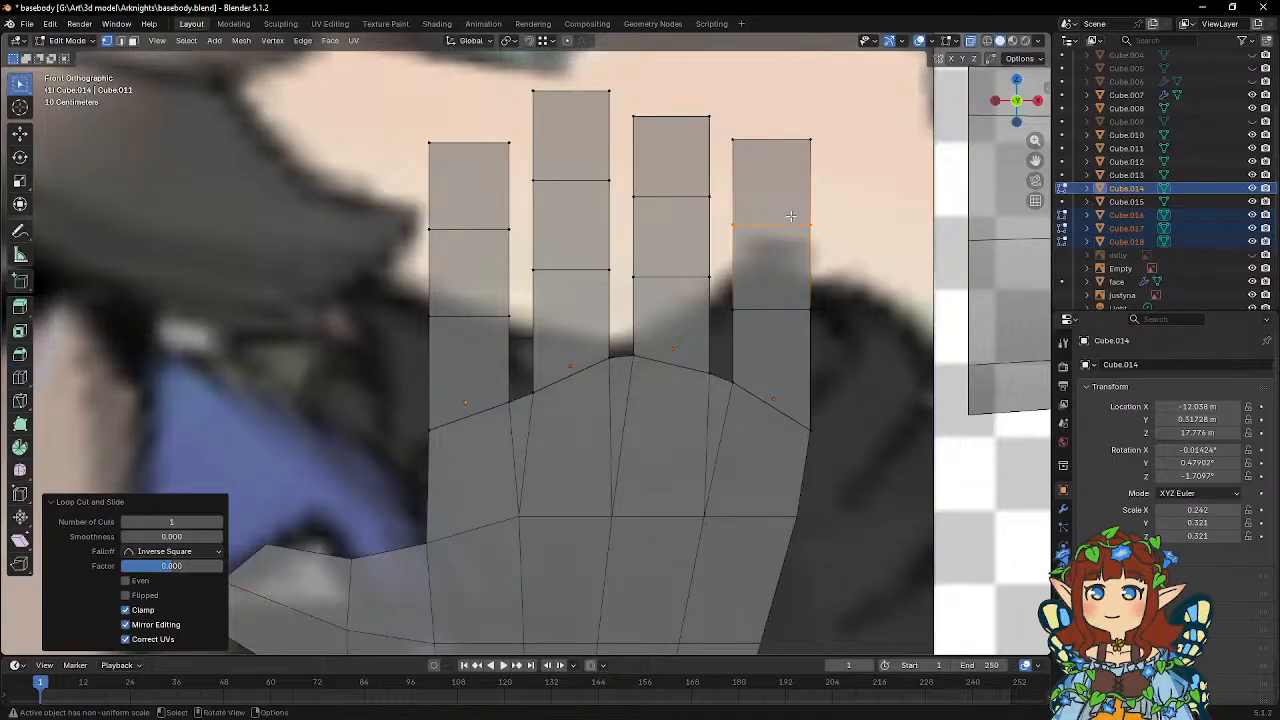
Select the upper joint loops of all four fingers, raise them slightly in Z, and leave Edit Mode.
shift+drag(418, 214, 520, 242)
shift+drag(522, 170, 622, 199)
shift+drag(619, 191, 626, 193)
shift+drag(720, 215, 722, 216)
key(g)
key(z)
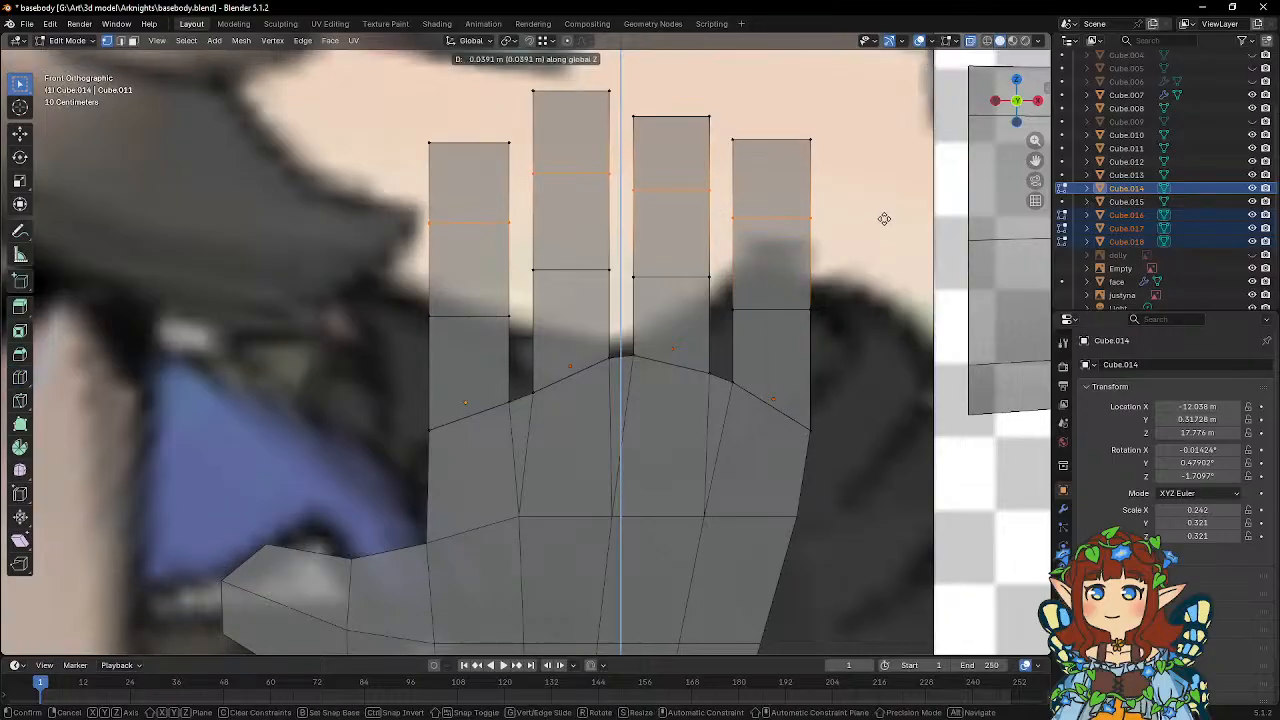
click(882, 208)
key(Tab)
Join the four finger blocks and the palm into one object with the palm as the active object.
scroll(743, 235, down, 5)
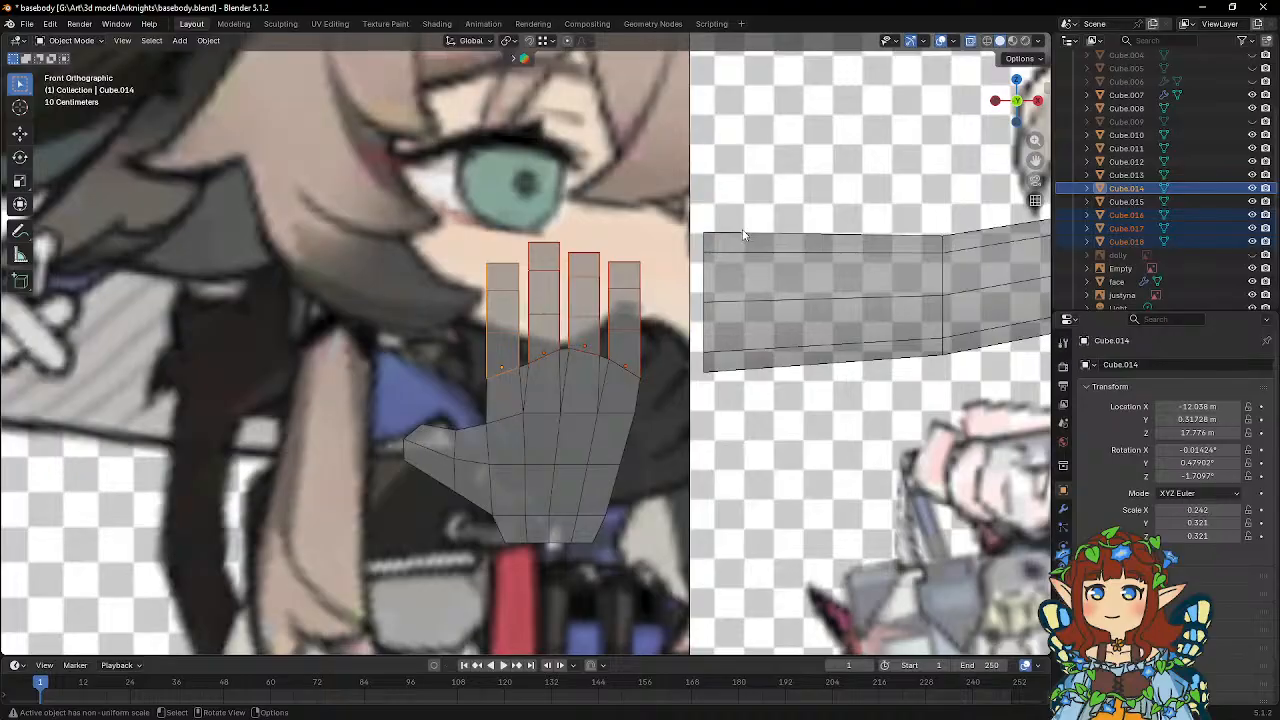
middle_drag(743, 235, 651, 265)
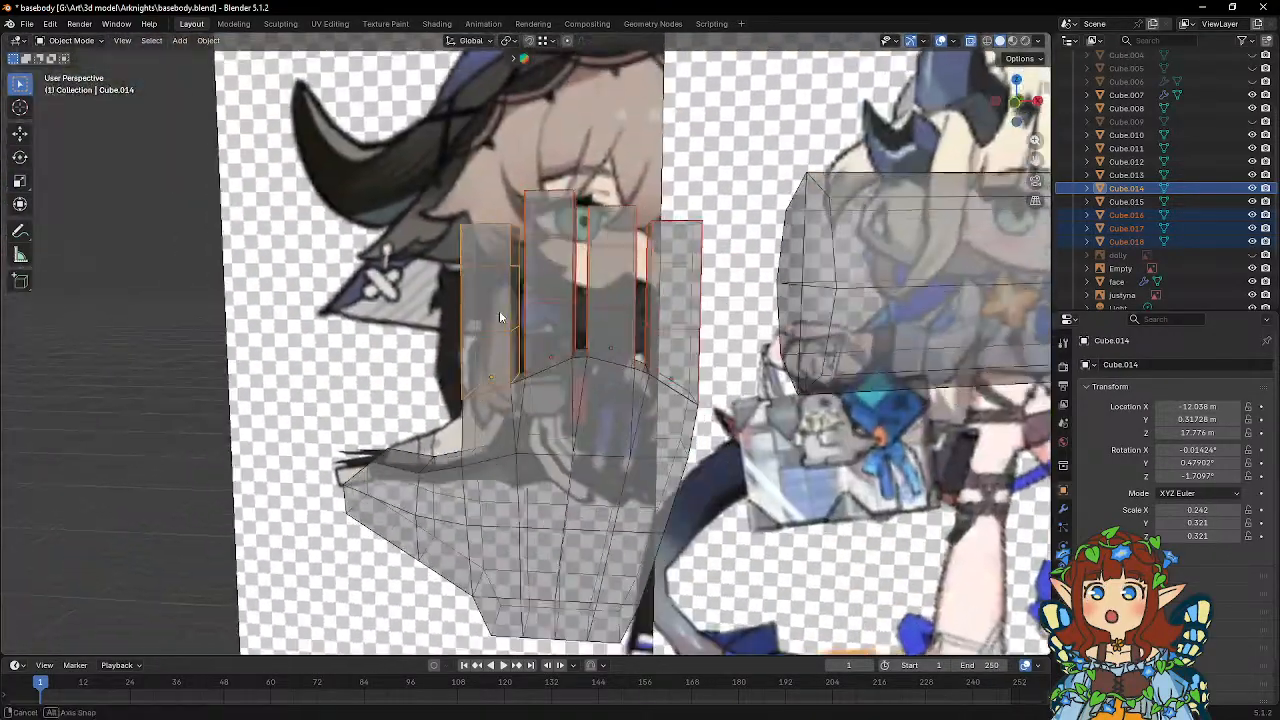
shift+click(564, 425)
right_click(564, 425)
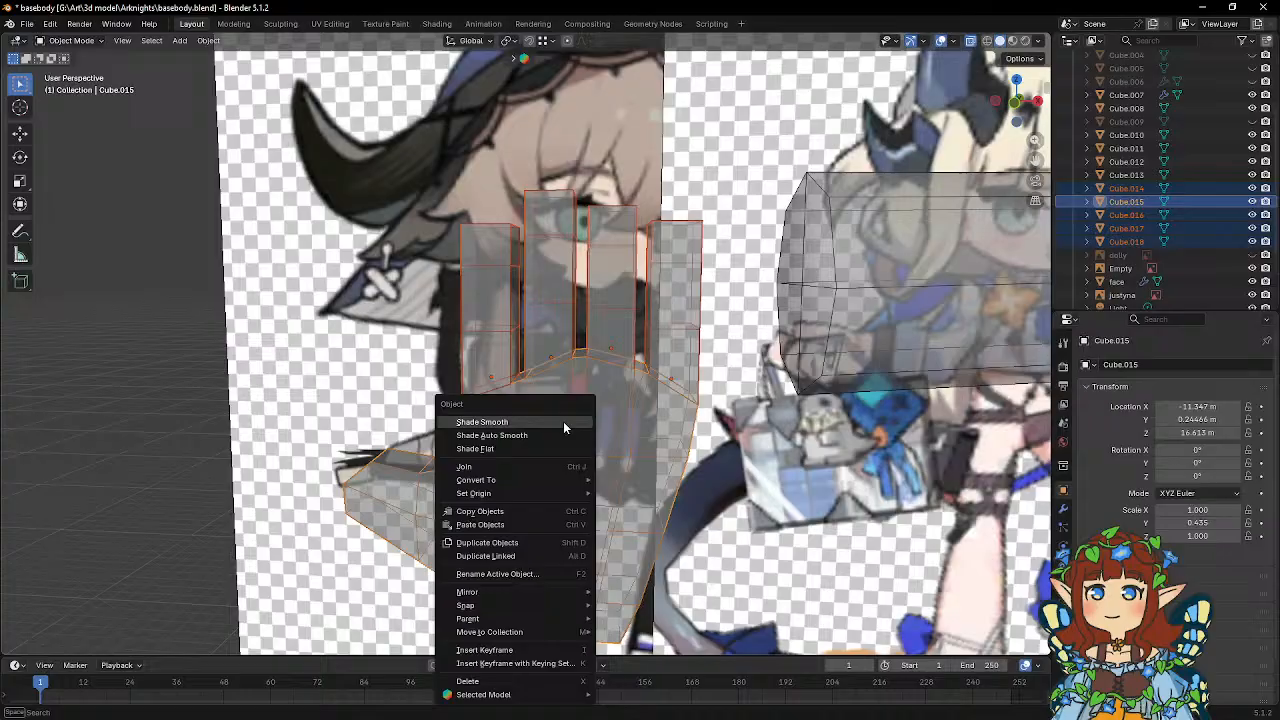
click(491, 464)
In front view, move the outer vertex at the index finger's base about -0.020 m in X.
middle_drag(495, 458, 589, 324)
scroll(617, 363, up, 4)
key(Tab)
scroll(589, 322, up, 3)
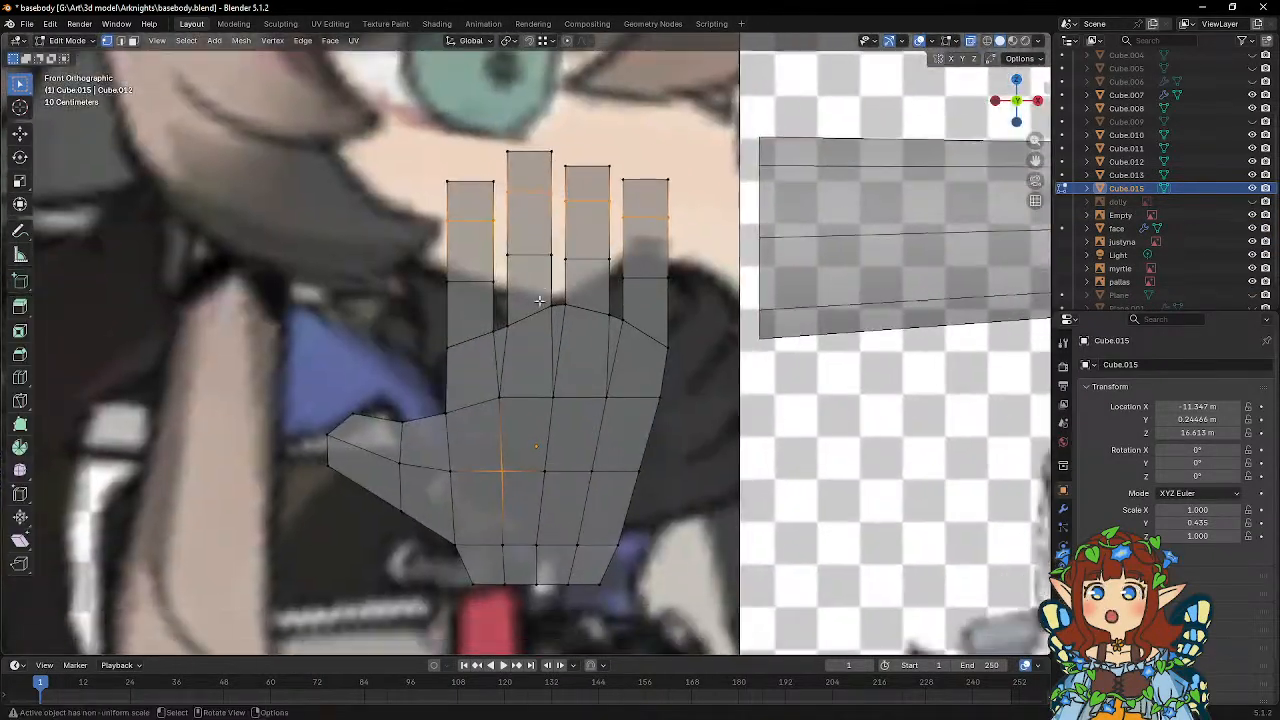
click(392, 350)
key(g)
key(x)
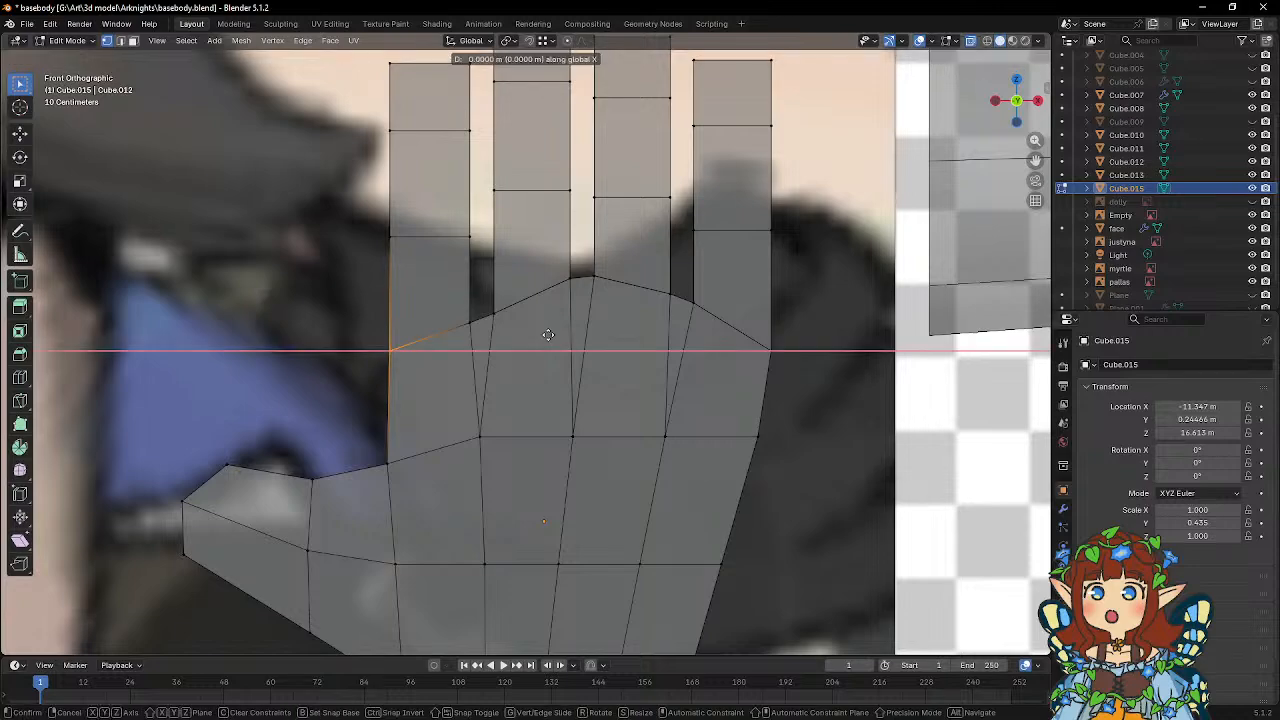
click(544, 335)
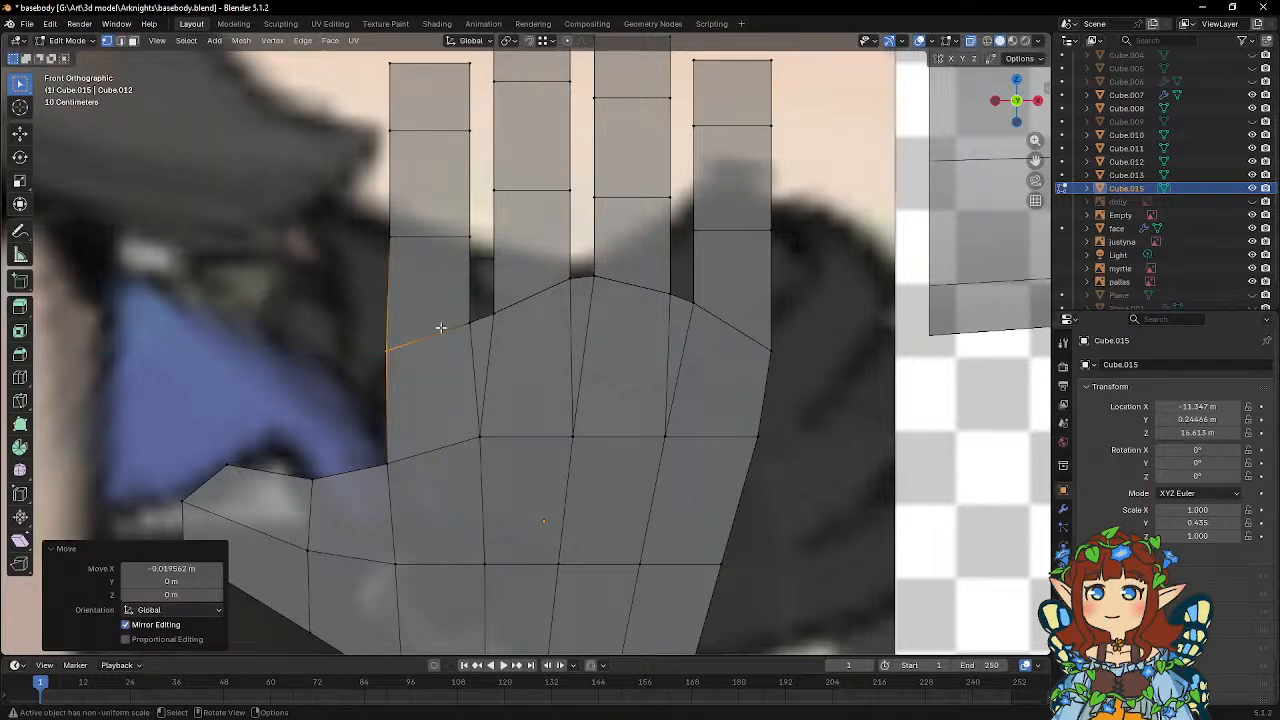
Lower the base vertices between the middle and ring fingers about 0.047 m in Z.
drag(292, 275, 857, 400)
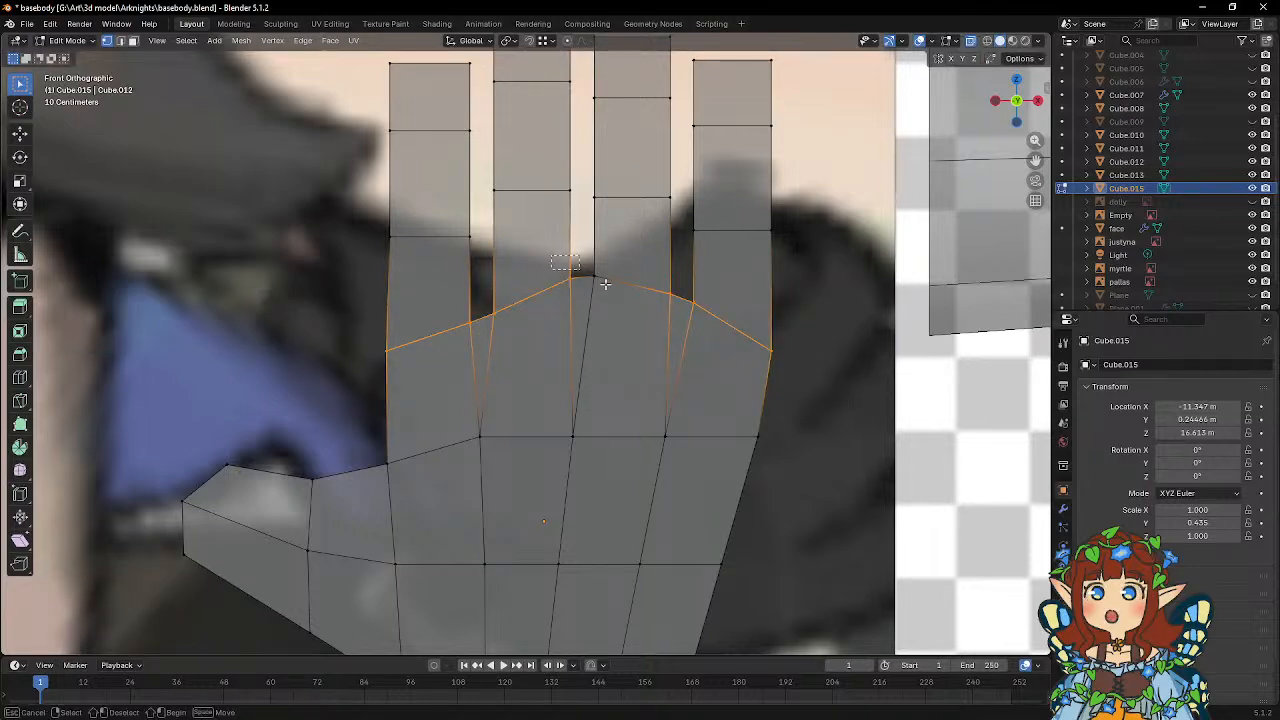
click(600, 283)
key(g)
key(z)
click(629, 307)
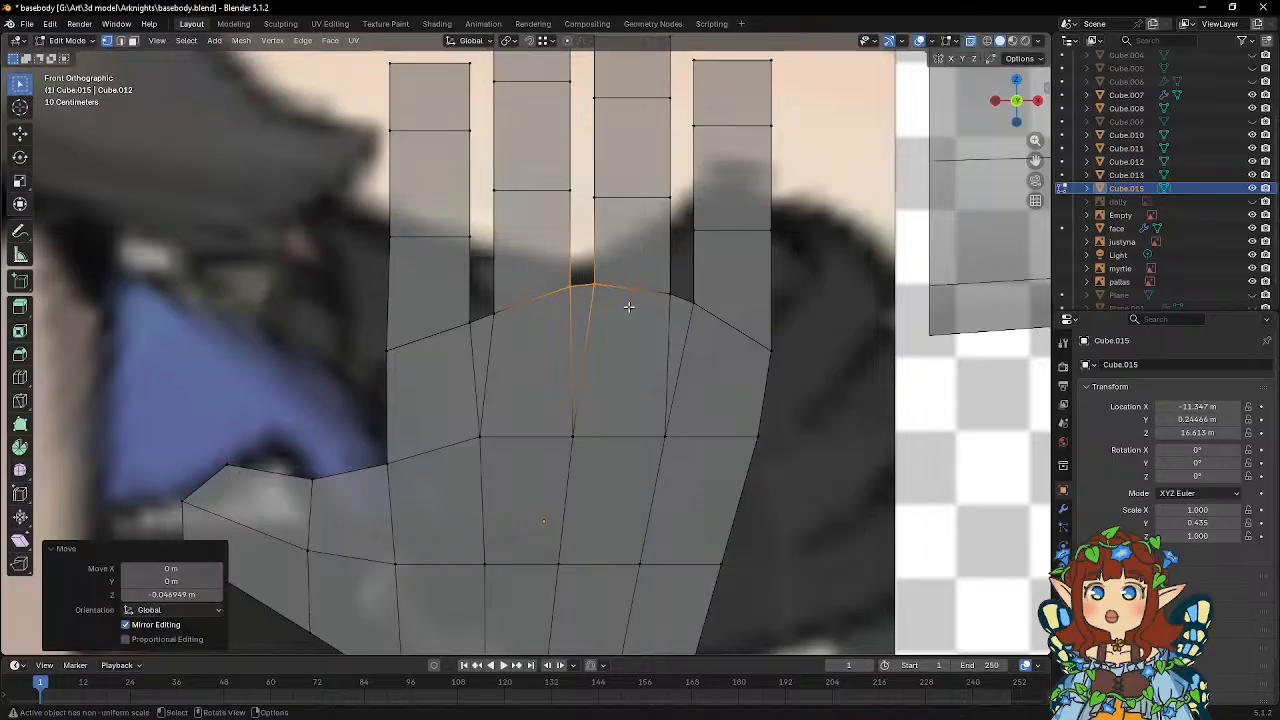
Raise the inner vertex at the index finger's base about 0.027 m in Z.
click(468, 322)
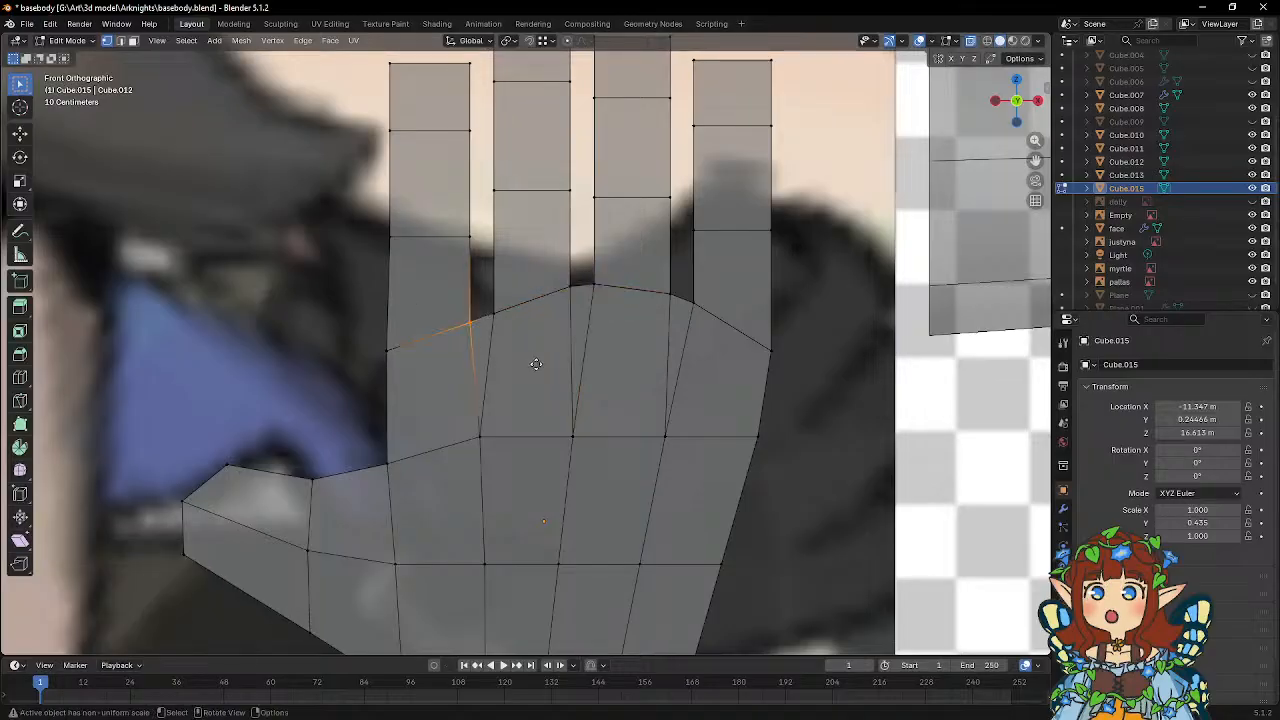
key(g)
key(z)
click(536, 359)
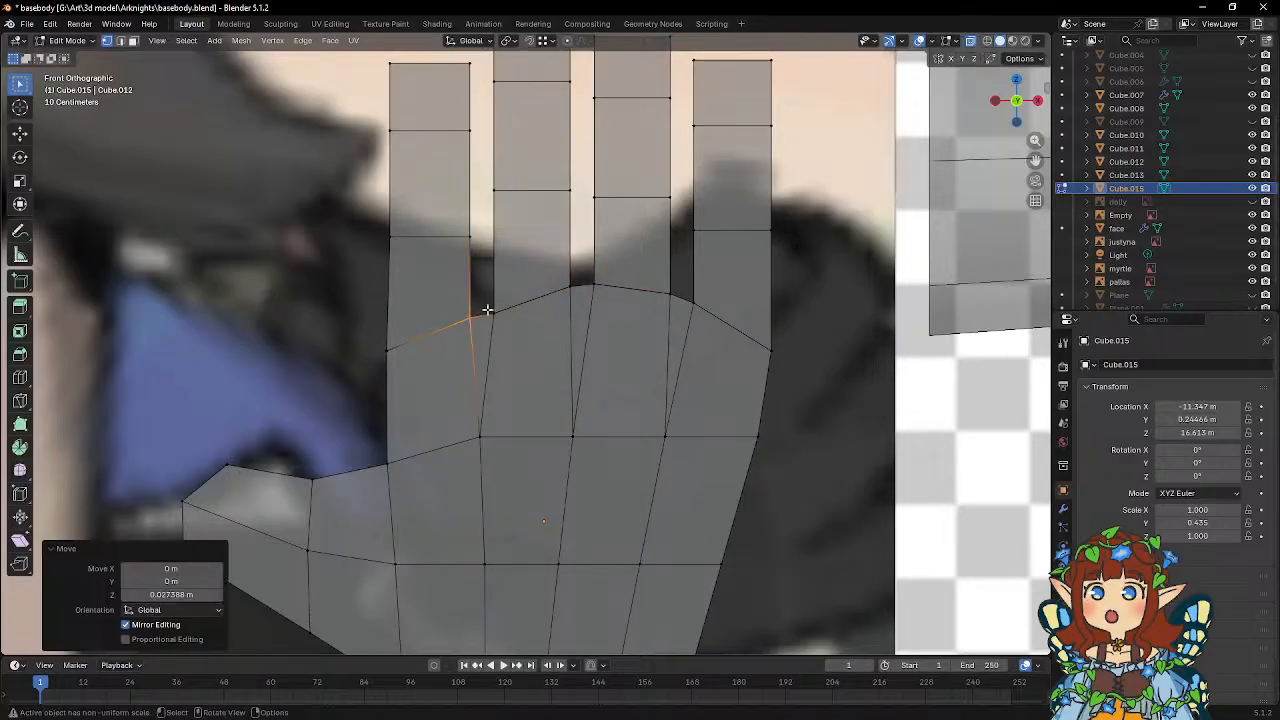
Move the middle finger's base vertex on the index side about 0.027 m in Z and -0.016 m in X.
click(491, 314)
key(g)
key(z)
click(507, 331)
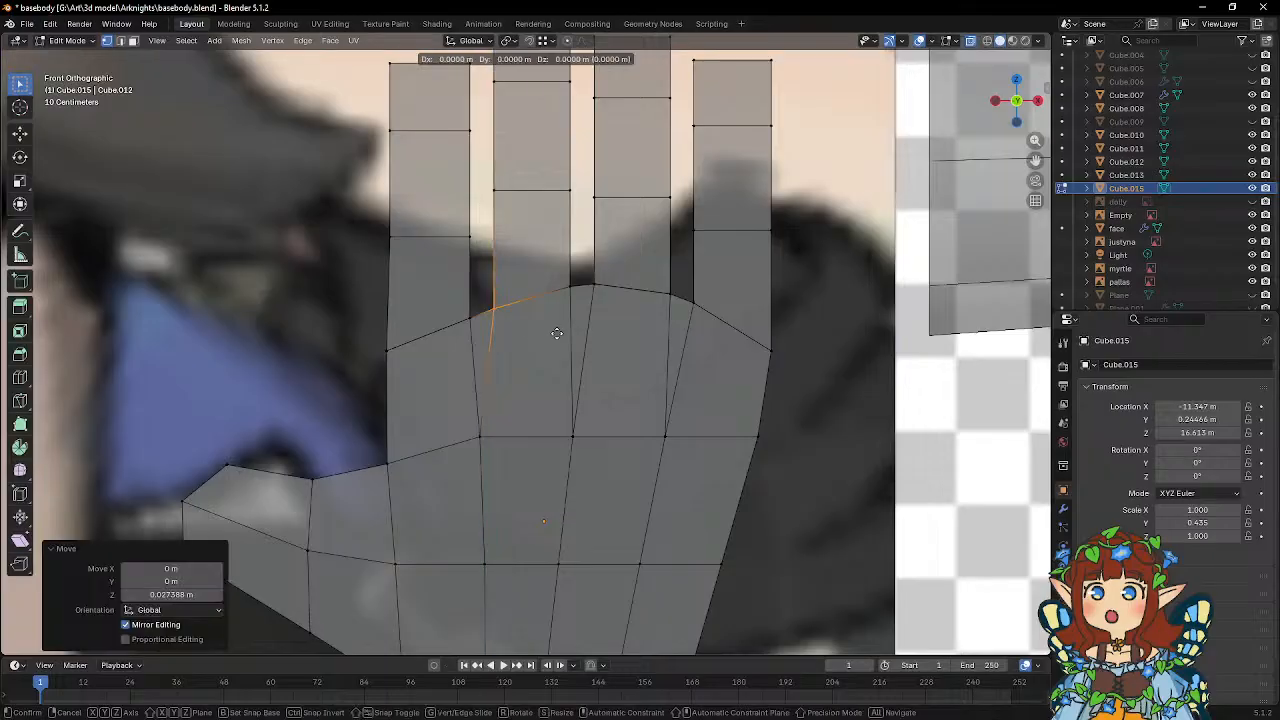
key(g)
key(x)
click(554, 334)
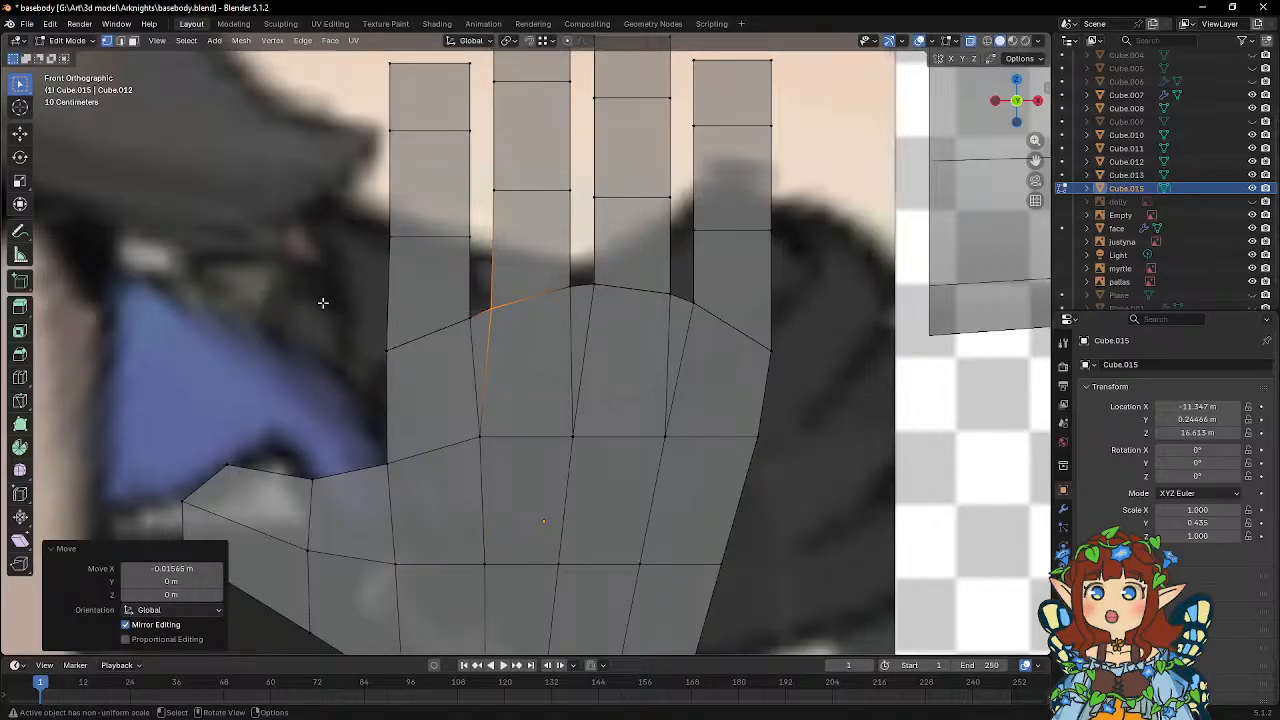
Merge all vertices along the finger bases by distance, using 0.0001 m, and leave Edit Mode.
drag(309, 271, 837, 411)
right_click(680, 346)
mouse_move(680, 346)
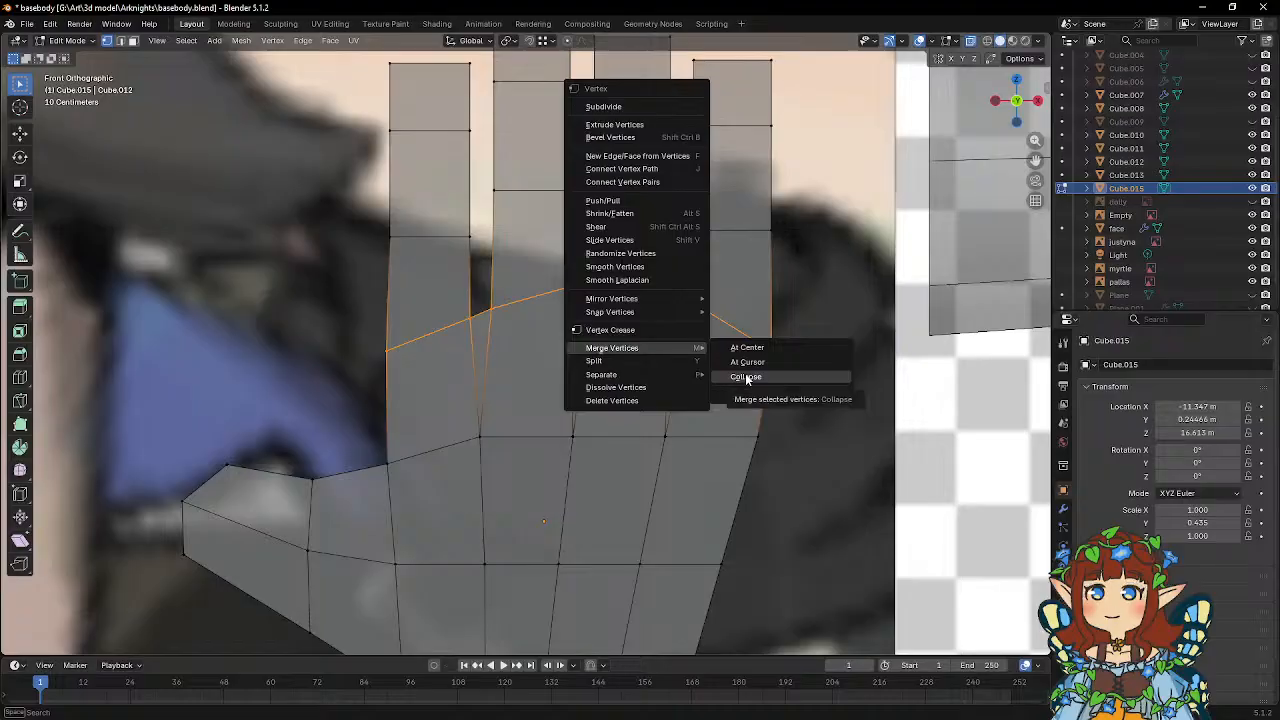
click(774, 394)
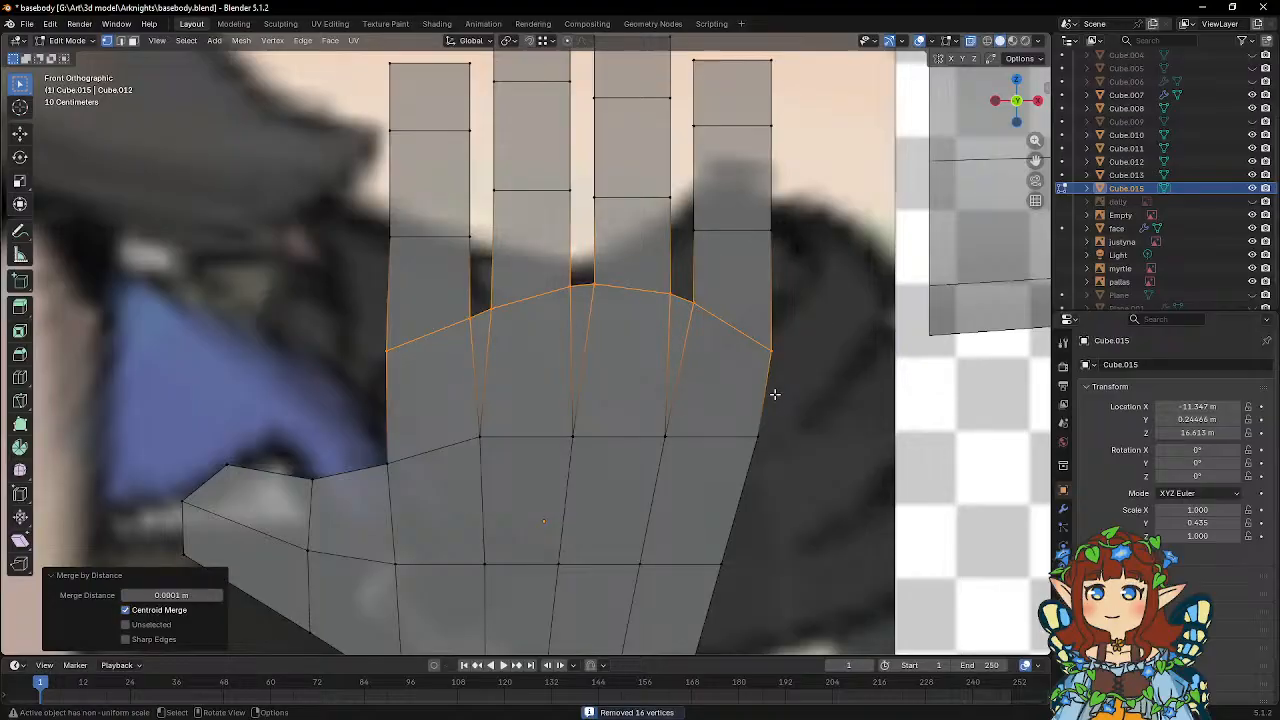
key(Tab)
scroll(617, 354, down, 9)
mouse_move(568, 350)
middle_down()
mouse_move(702, 362)
mouse_move(588, 350)
middle_up()
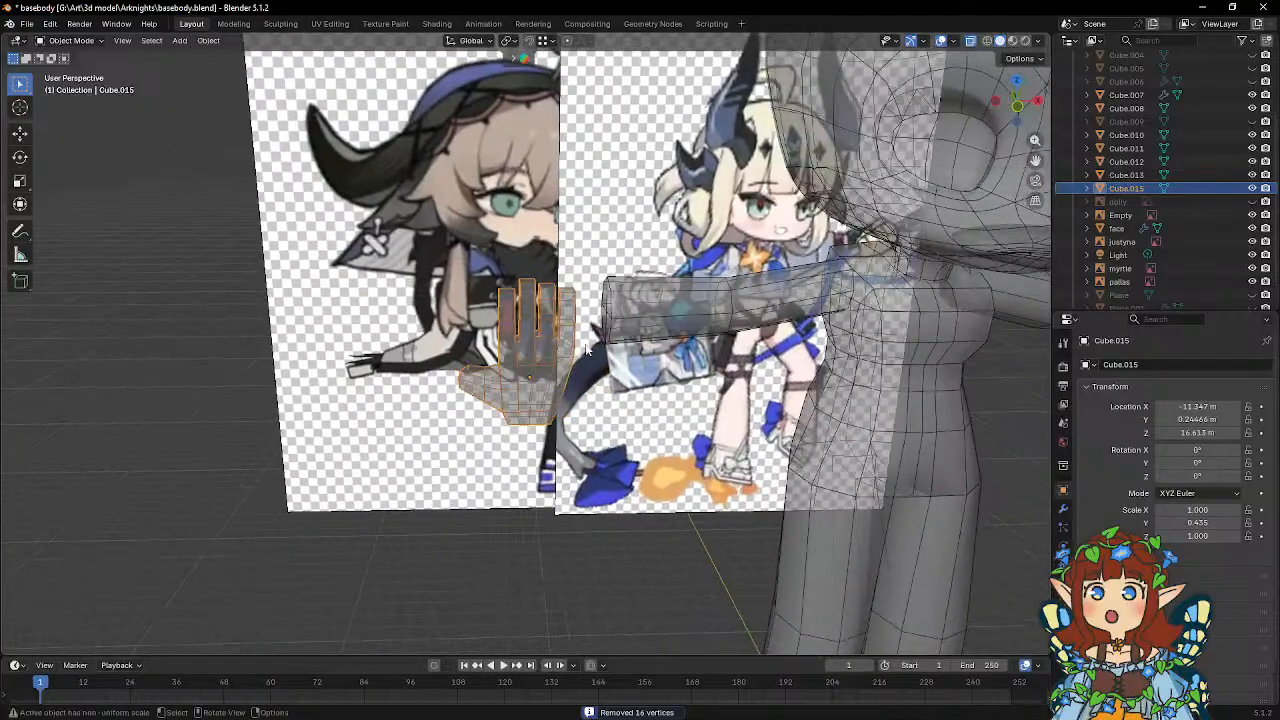
key(r)
key(z)
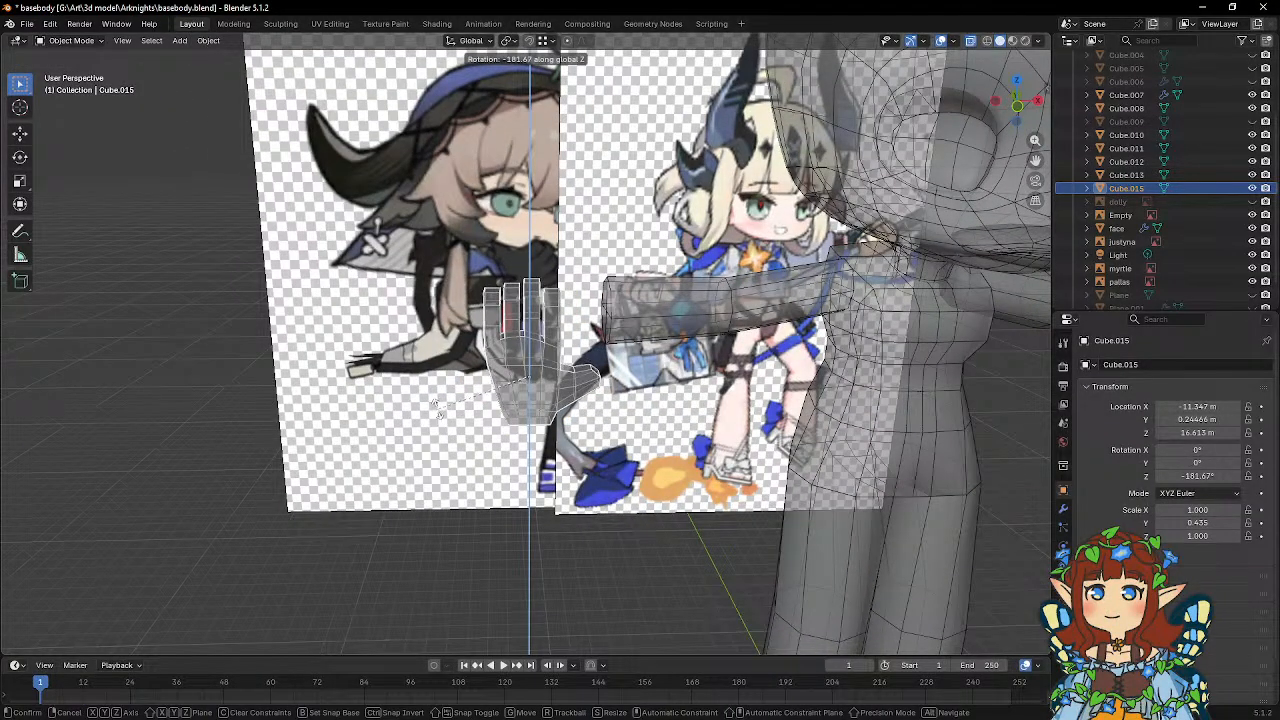
key(Escape)
Rotate the hand 90° around global Z and -90° around its local X axis.
key(r)
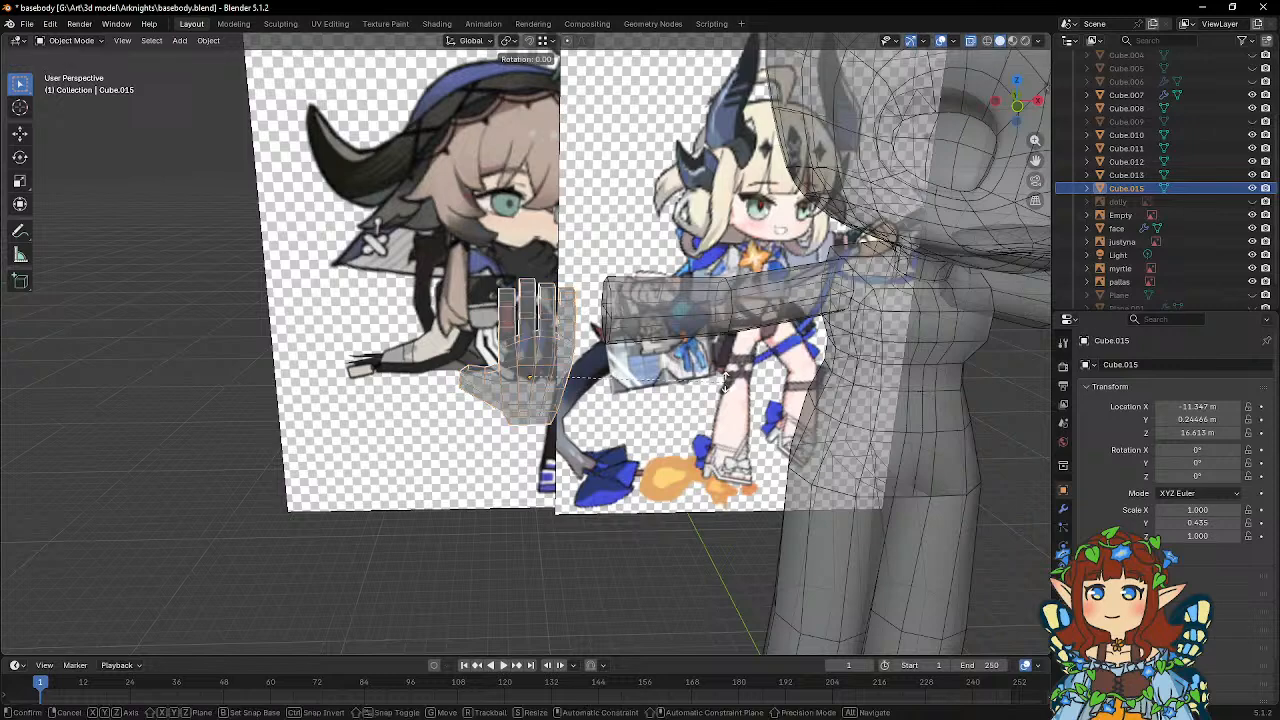
text(z)
text(90)
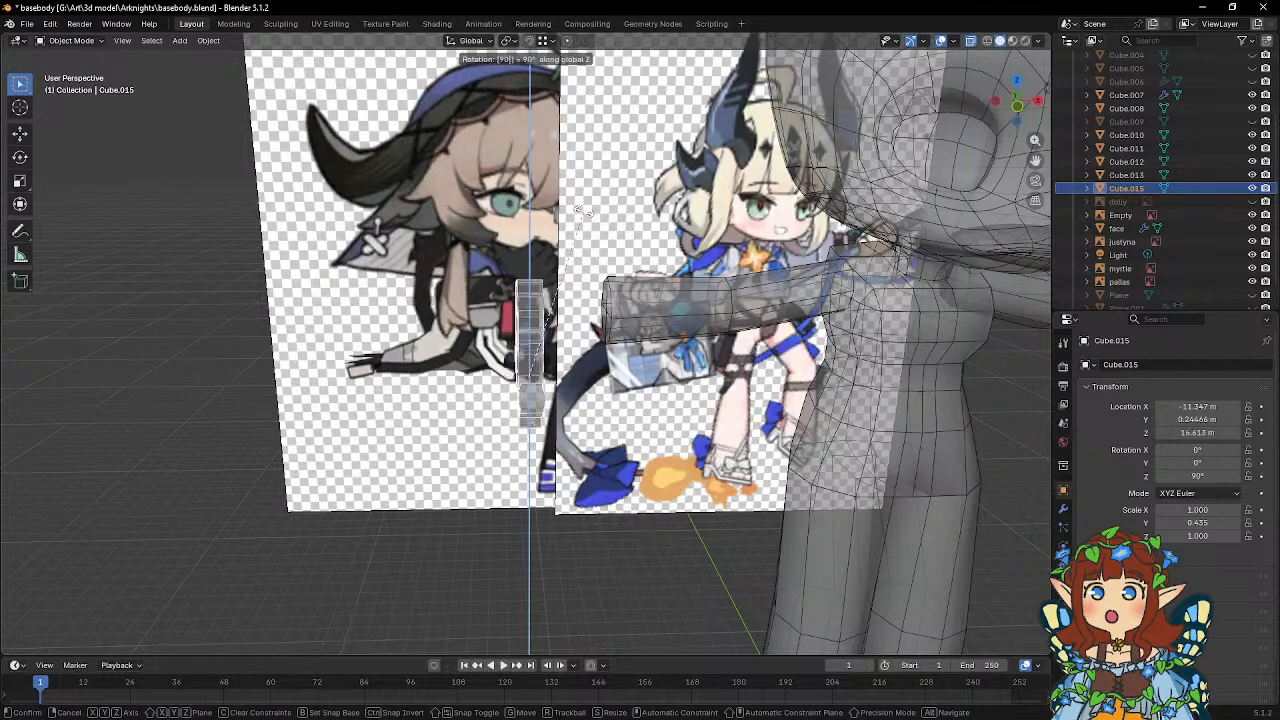
key(Return)
key(r)
key(x)
key(x)
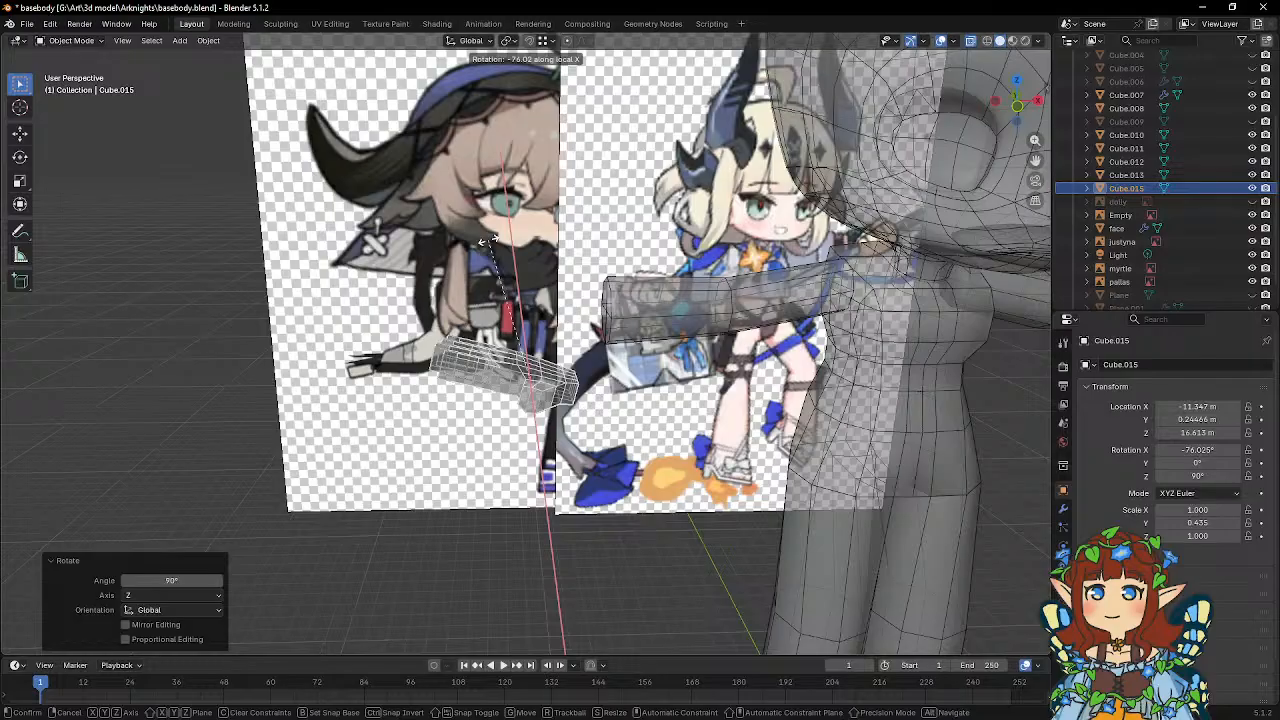
text(-90)
key(Return)
Move the hand to the arm's end, about 0.787 m in X and 2.2 m in Z, and align it with the arm along Y.
middle_drag(669, 262, 668, 250)
key(g)
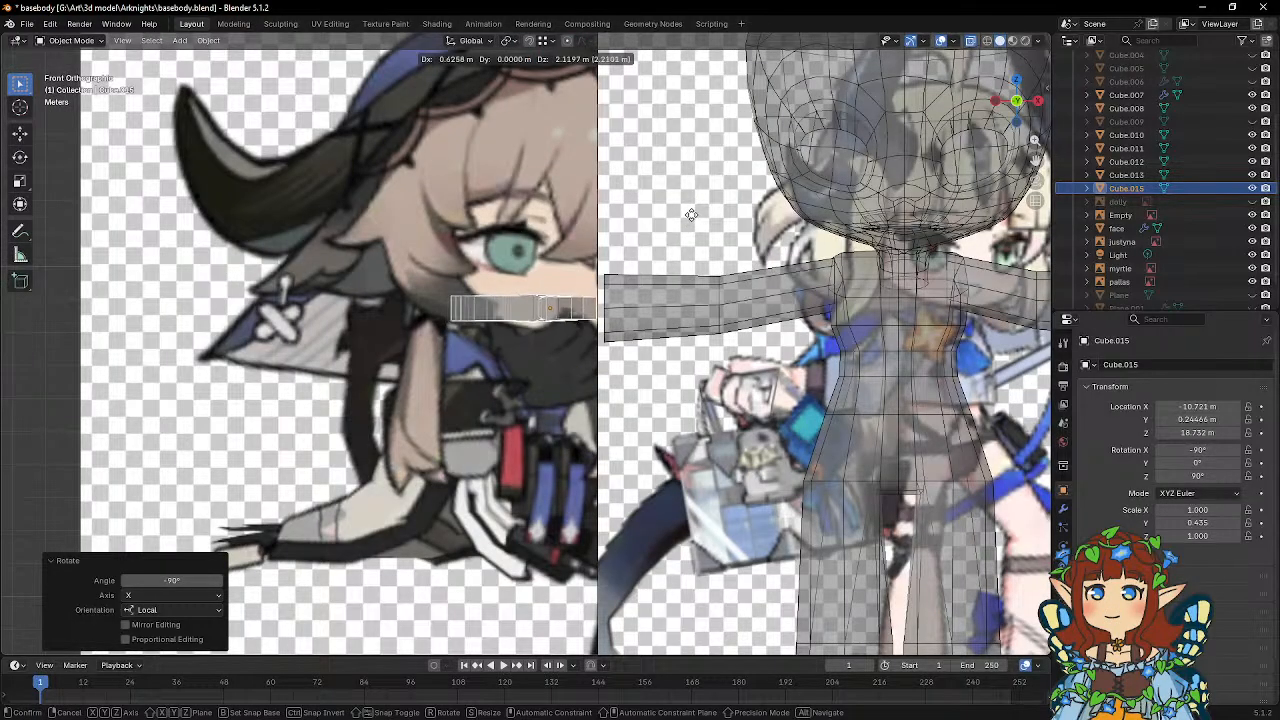
click(695, 215)
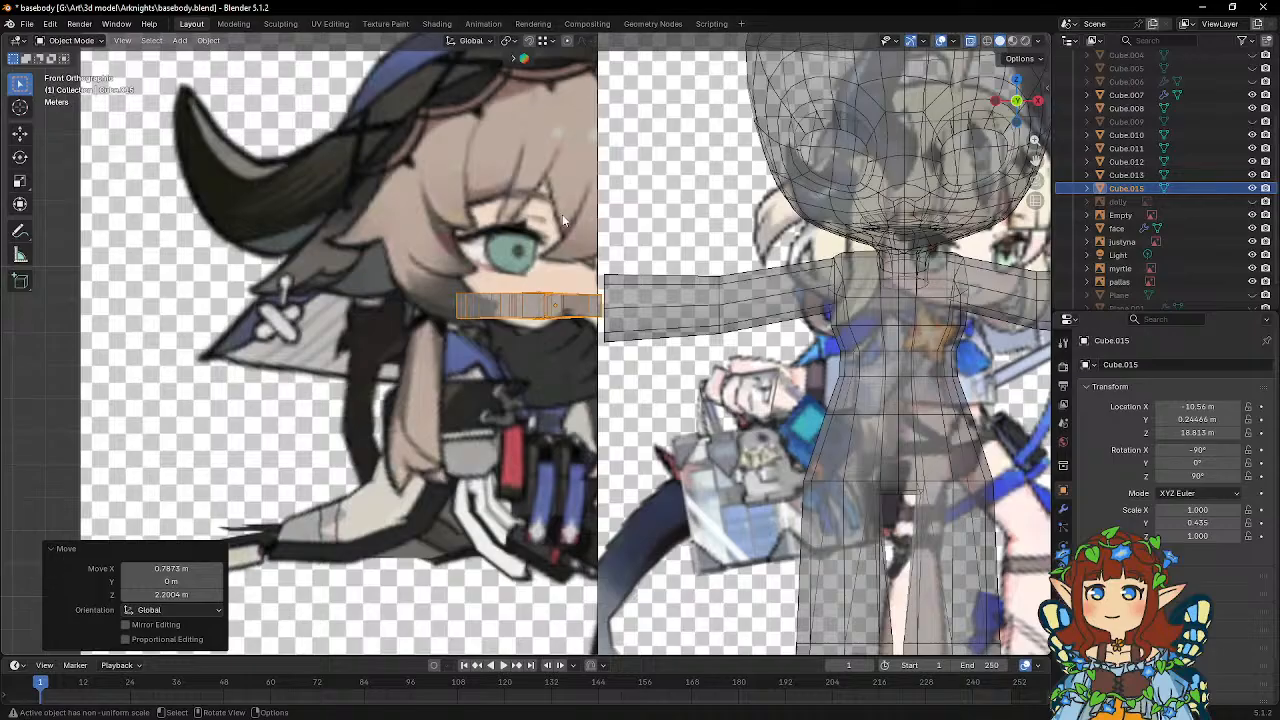
middle_drag(562, 214, 830, 236)
key(g)
key(y)
click(709, 325)
Scale the arm's wrist-end vertices to about 0.618 along Z.
click(689, 297)
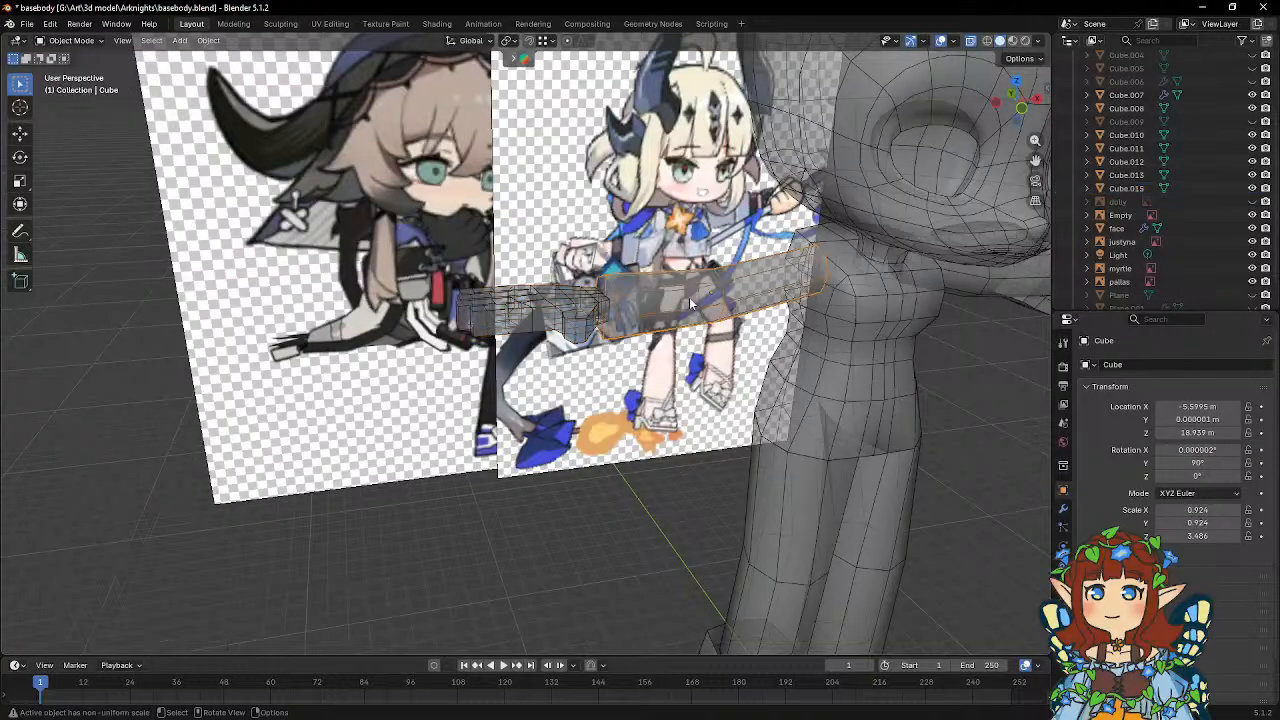
key(Tab)
middle_drag(689, 297, 660, 295)
drag(570, 260, 660, 375)
key(s)
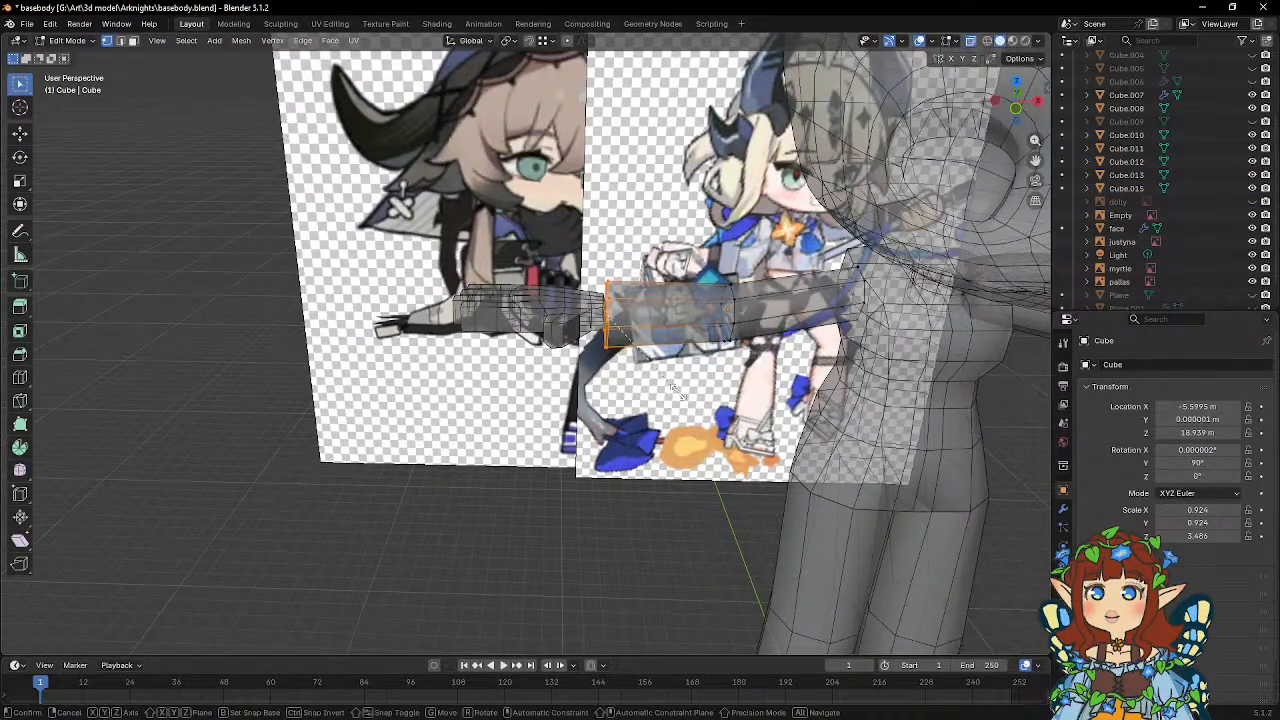
key(z)
click(645, 368)
Narrow the arm's wrist-end vertices to about 0.85 along Y to fit the hand's width.
middle_drag(645, 368, 591, 443)
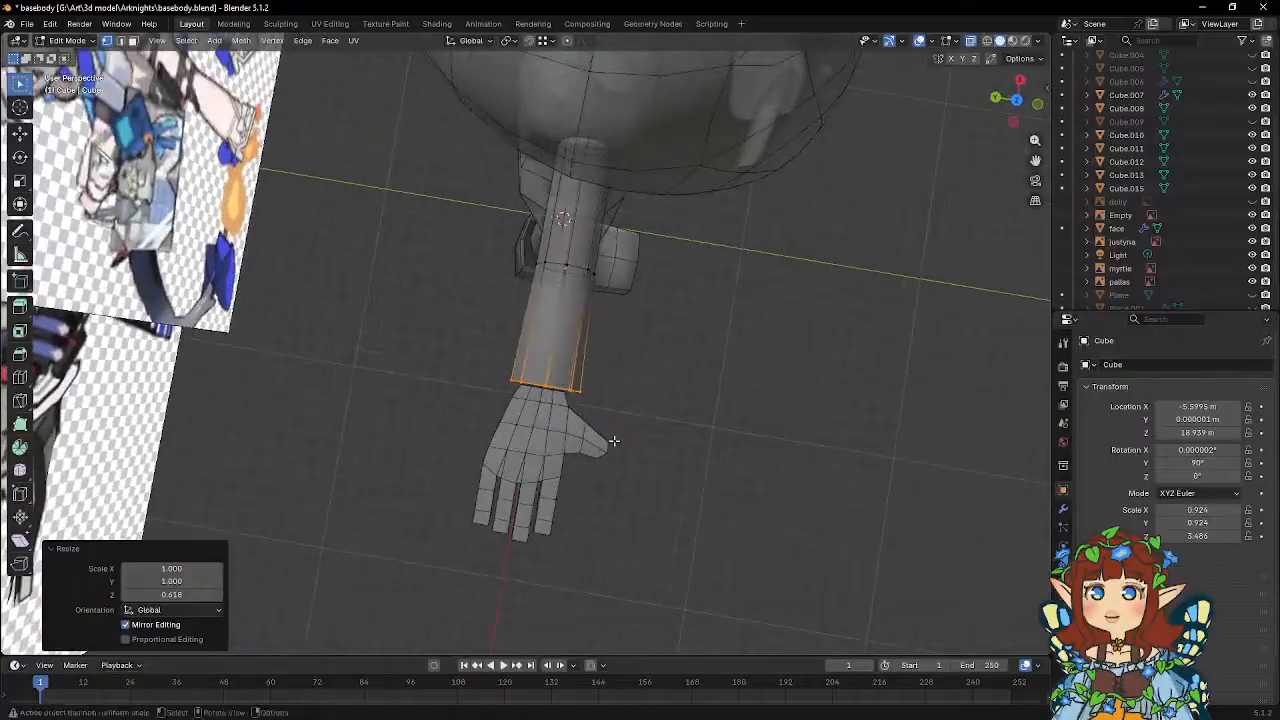
key(s)
key(y)
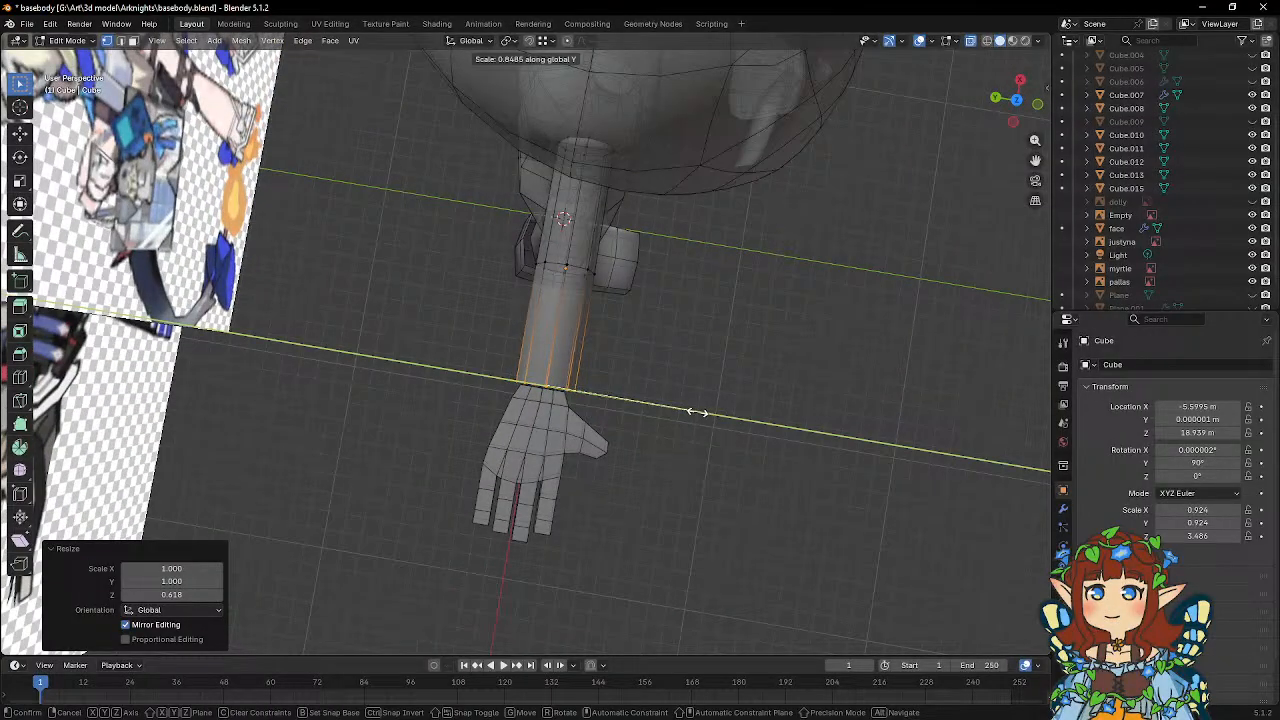
click(697, 412)
middle_drag(695, 410, 510, 285)
key(Tab)
key(Tab)
scroll(535, 350, up, 3)
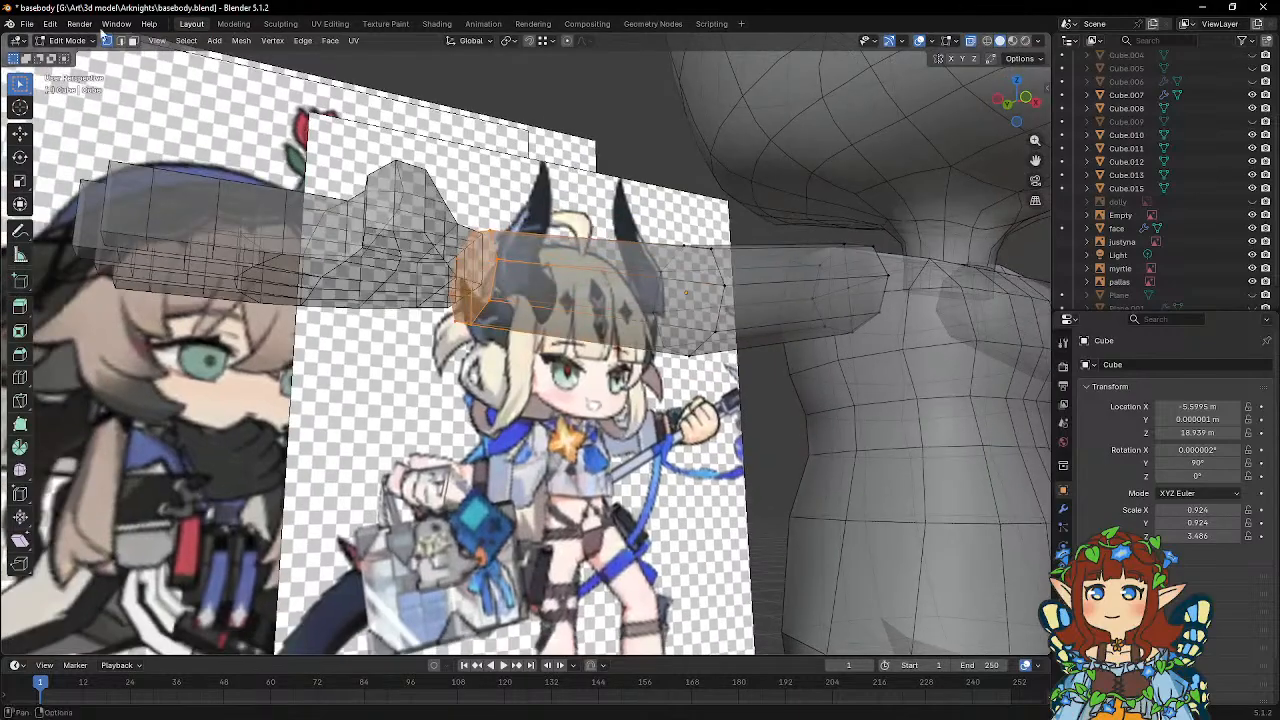
right_click(505, 297)
key(Escape)
Thicken the hand in Object Mode by scaling it about 1.26 along Z.
key(Tab)
middle_drag(512, 281, 506, 347)
click(508, 349)
middle_drag(591, 378, 611, 326)
key(KP_1)
key(s)
key(z)
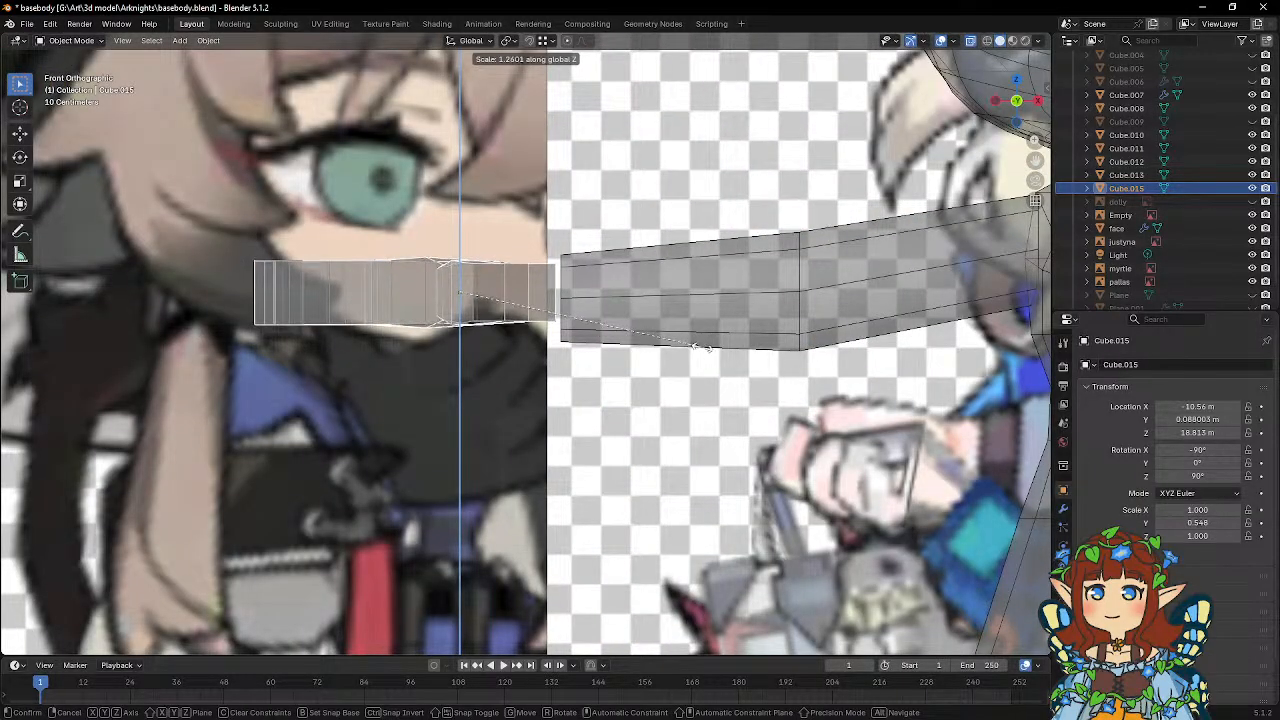
click(703, 347)
Scale the arm's wrist-end vertices to about 0.793 along Z to match the hand's thickness.
middle_drag(703, 347, 603, 232)
click(600, 287)
key(Tab)
click(105, 45)
drag(521, 216, 655, 362)
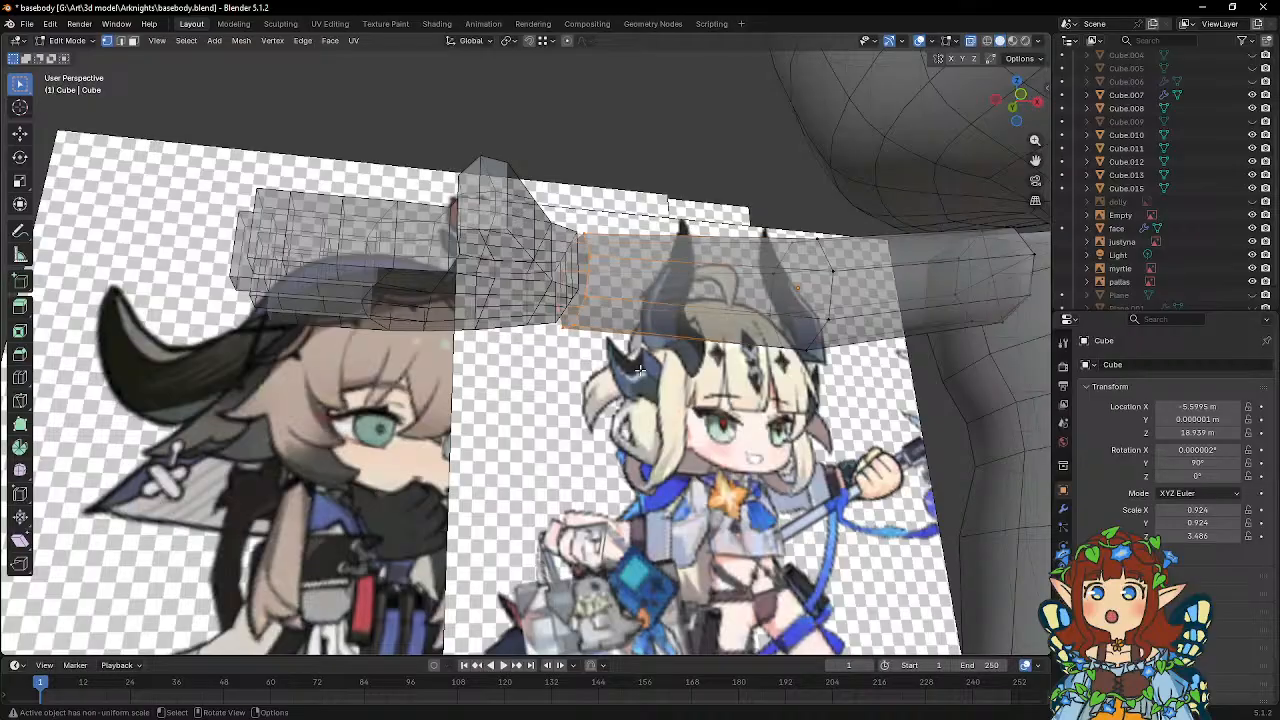
key(s)
key(z)
click(645, 343)
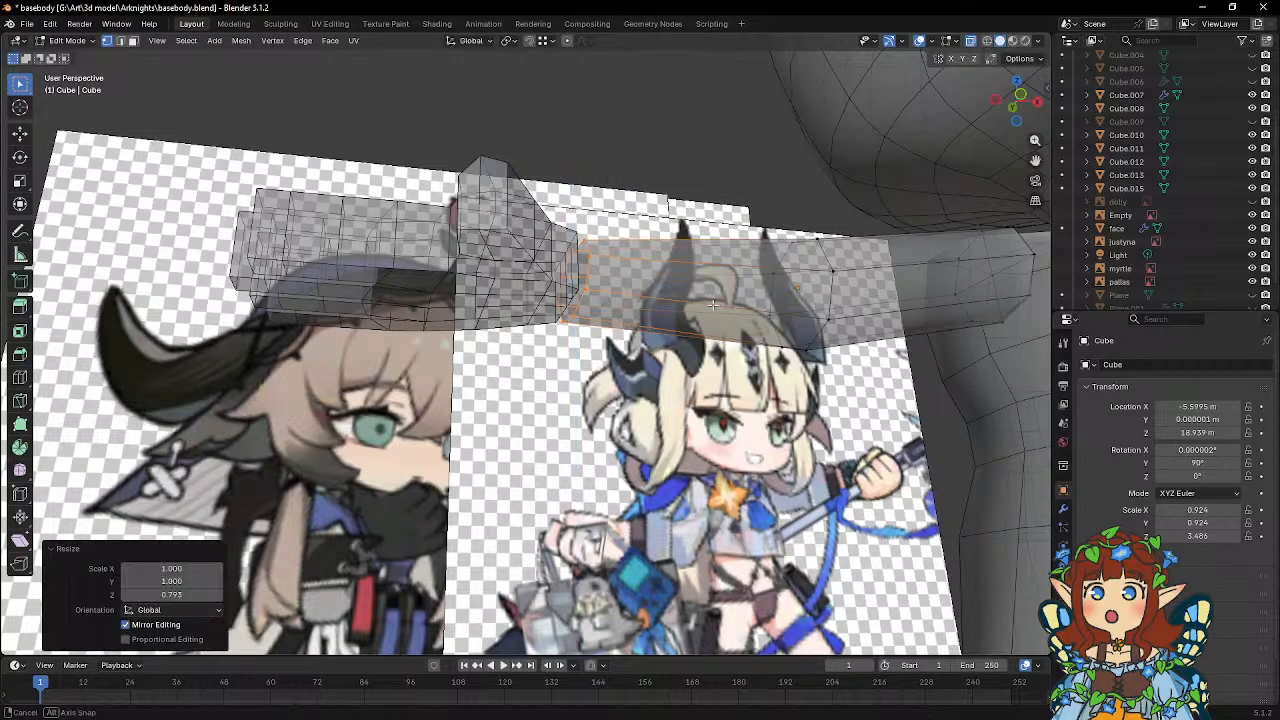
Scale the arm's elbow loop to about 0.797 along Z and leave Edit Mode.
middle_drag(645, 343, 558, 332)
shift+middle_drag(703, 313, 584, 331)
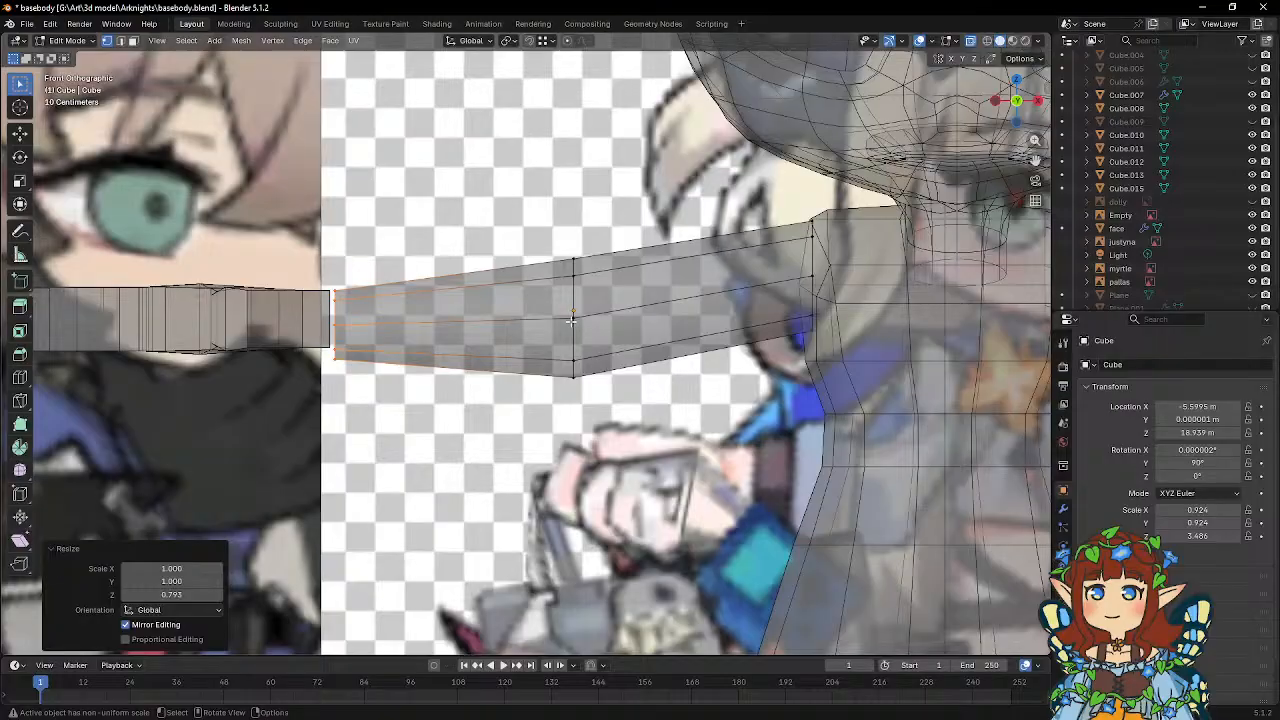
key(s)
key(z)
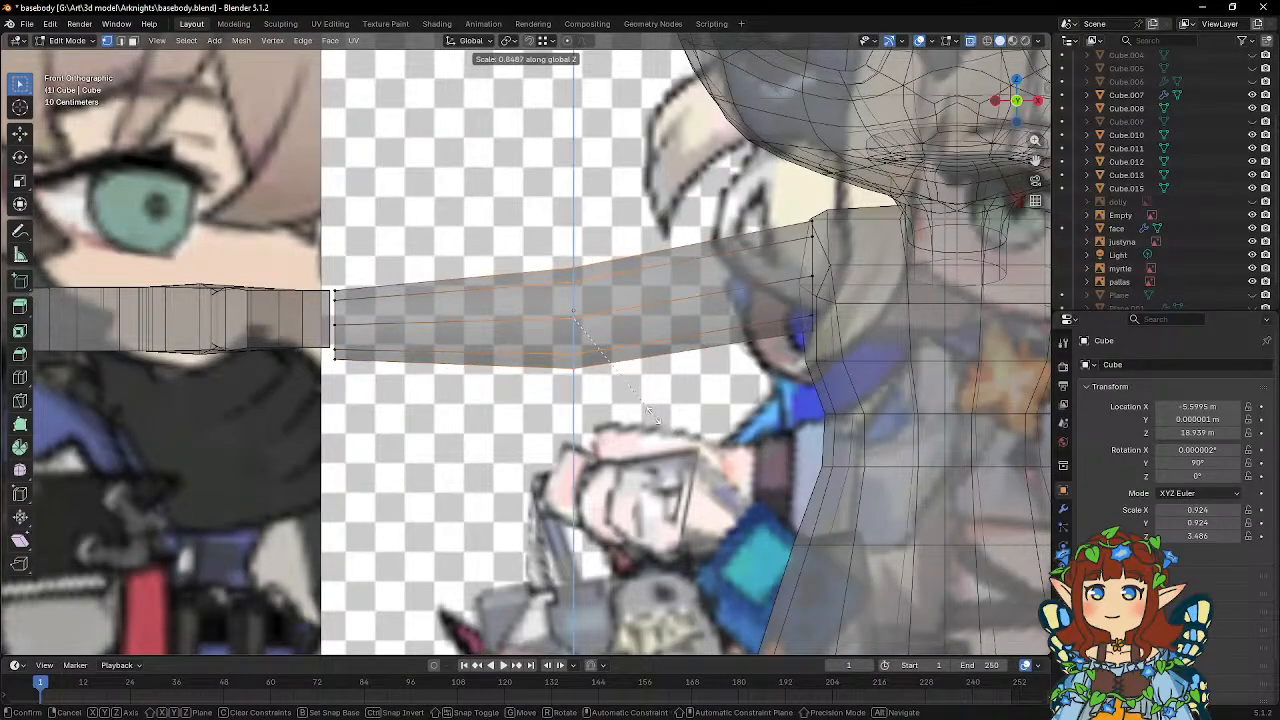
click(645, 413)
scroll(645, 411, down, 5)
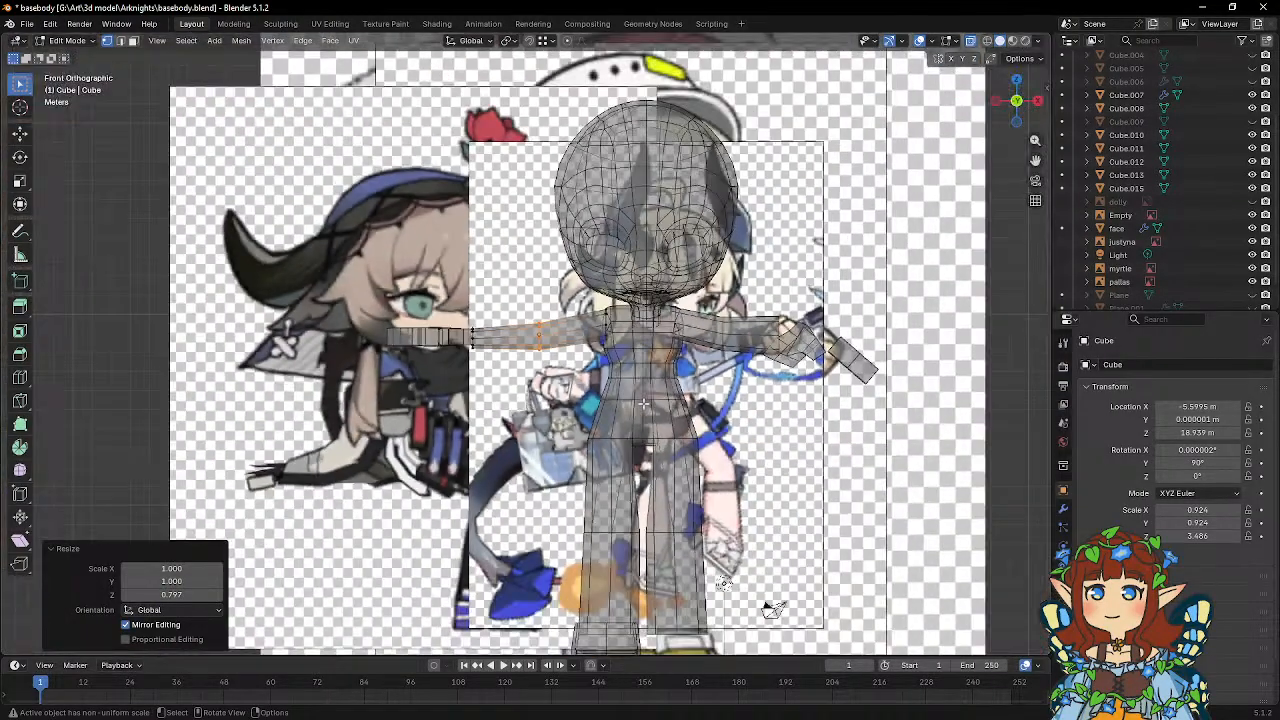
key(Tab)
Move the hand about -0.062 m along Y to center it on the wrist.
scroll(645, 410, up, 4)
middle_drag(530, 370, 589, 352)
click(583, 448)
key(g)
key(y)
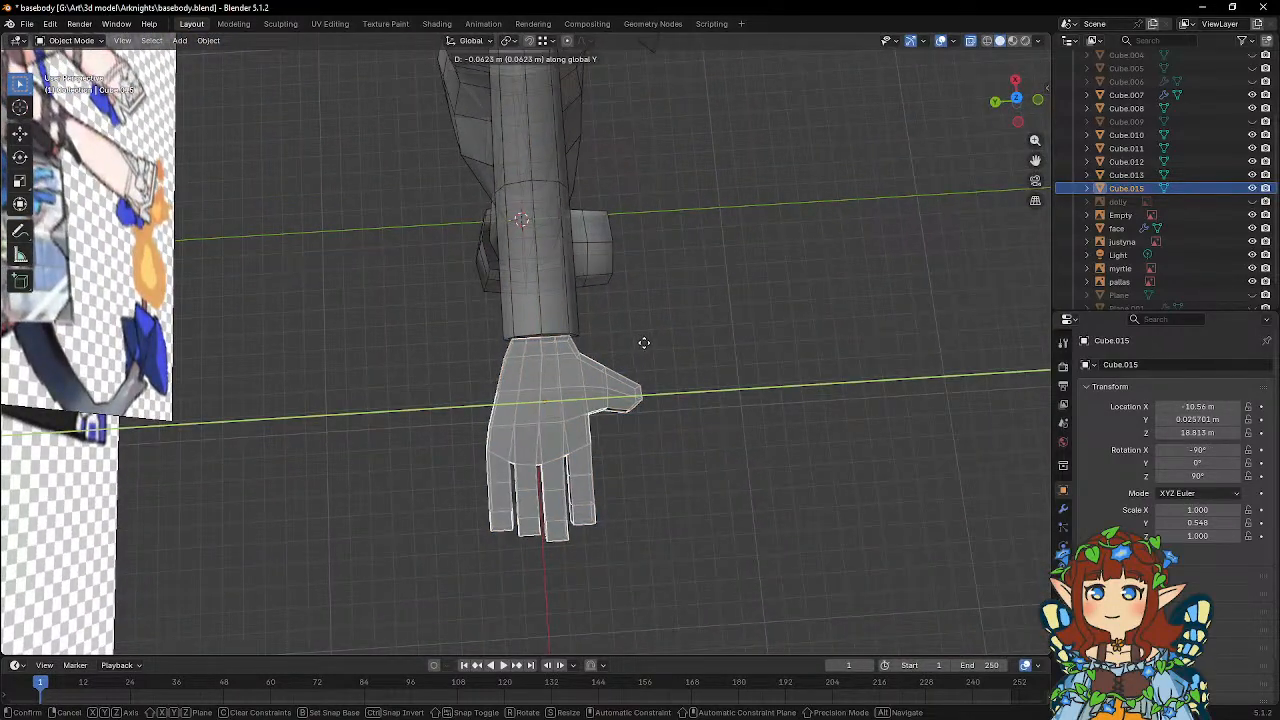
click(644, 348)
Save the basebody.blend file.
middle_drag(714, 349, 608, 298)
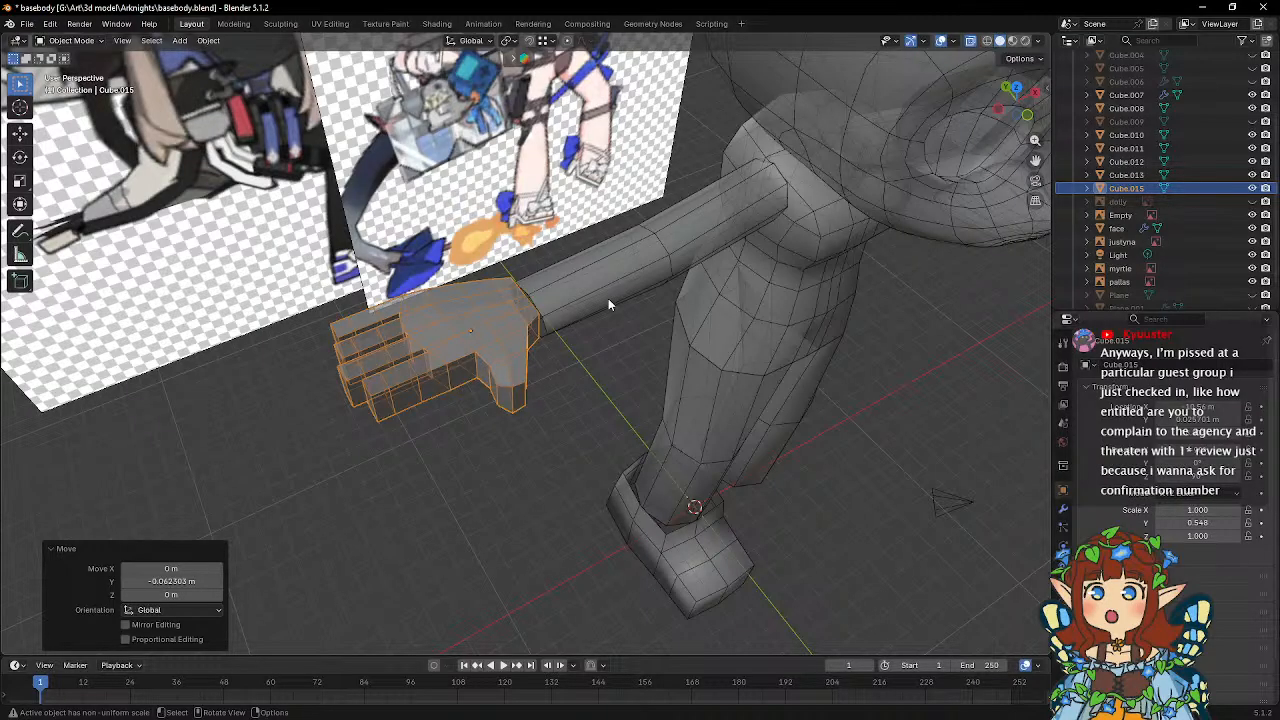
click(27, 23)
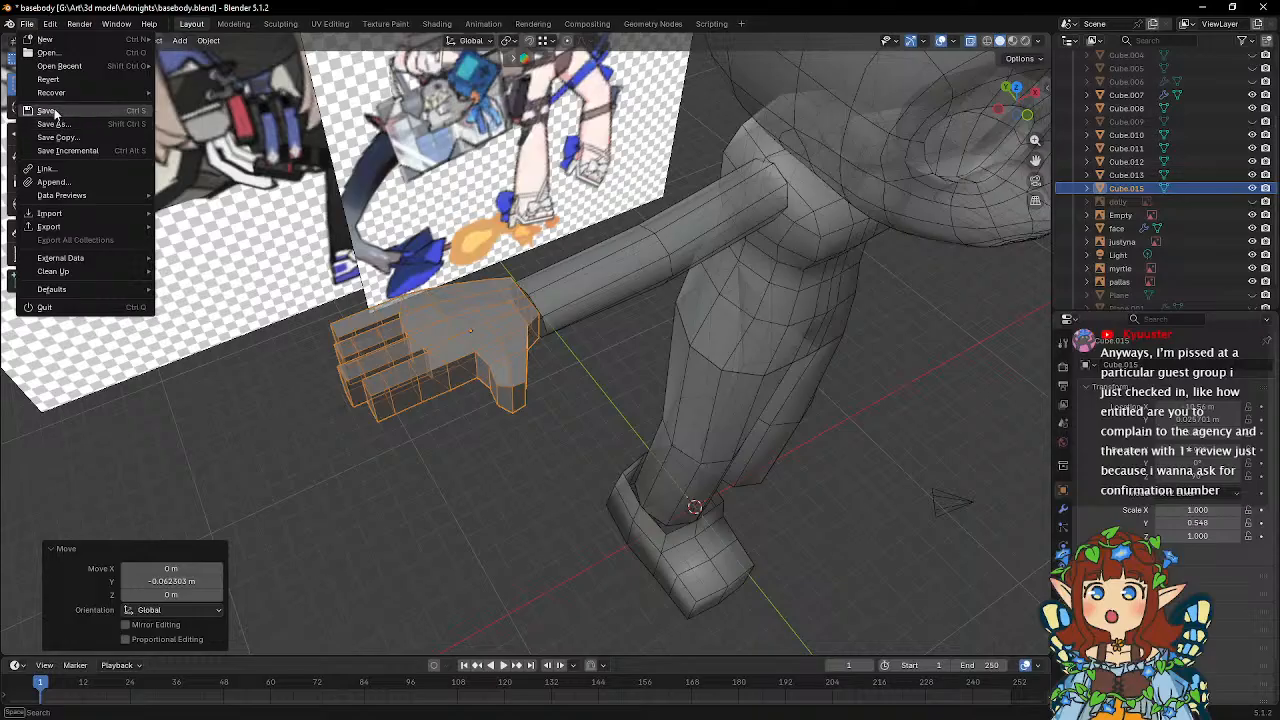
click(56, 111)
Move the pallas reference image away from the body toward negative X.
middle_drag(627, 221, 692, 205)
scroll(594, 166, down, 3)
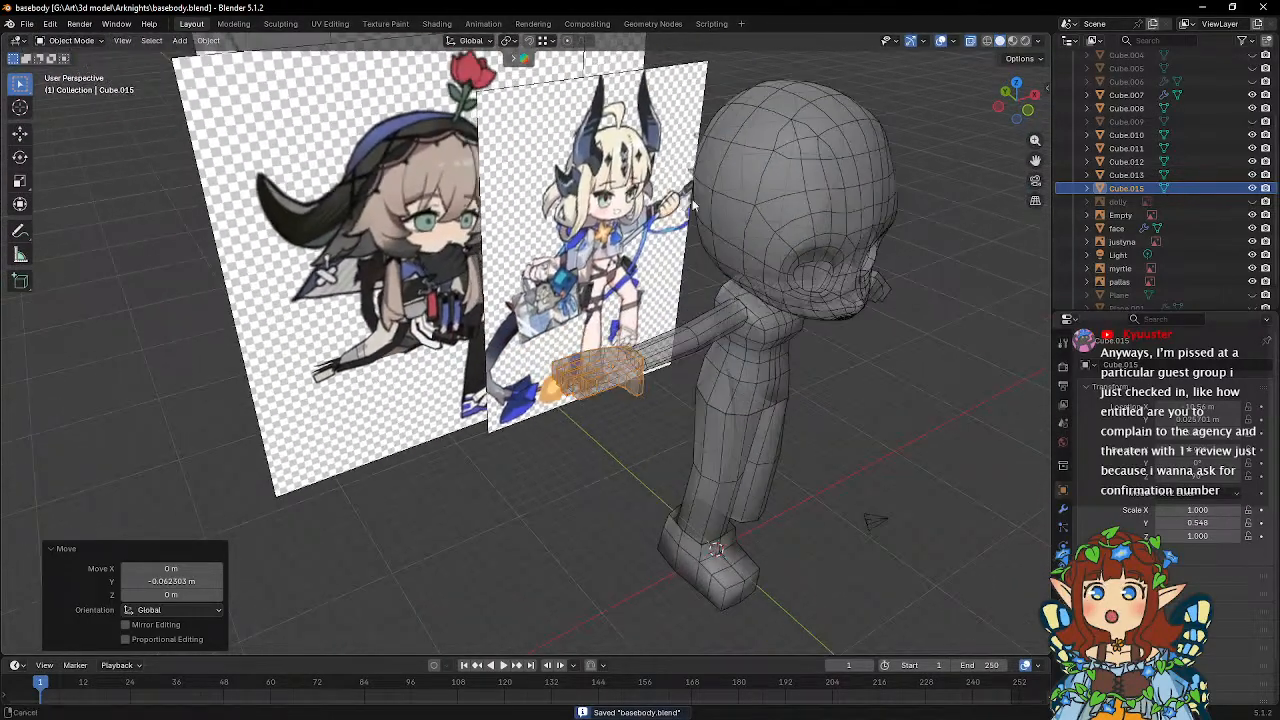
click(400, 222)
middle_drag(400, 222, 619, 155)
key(g)
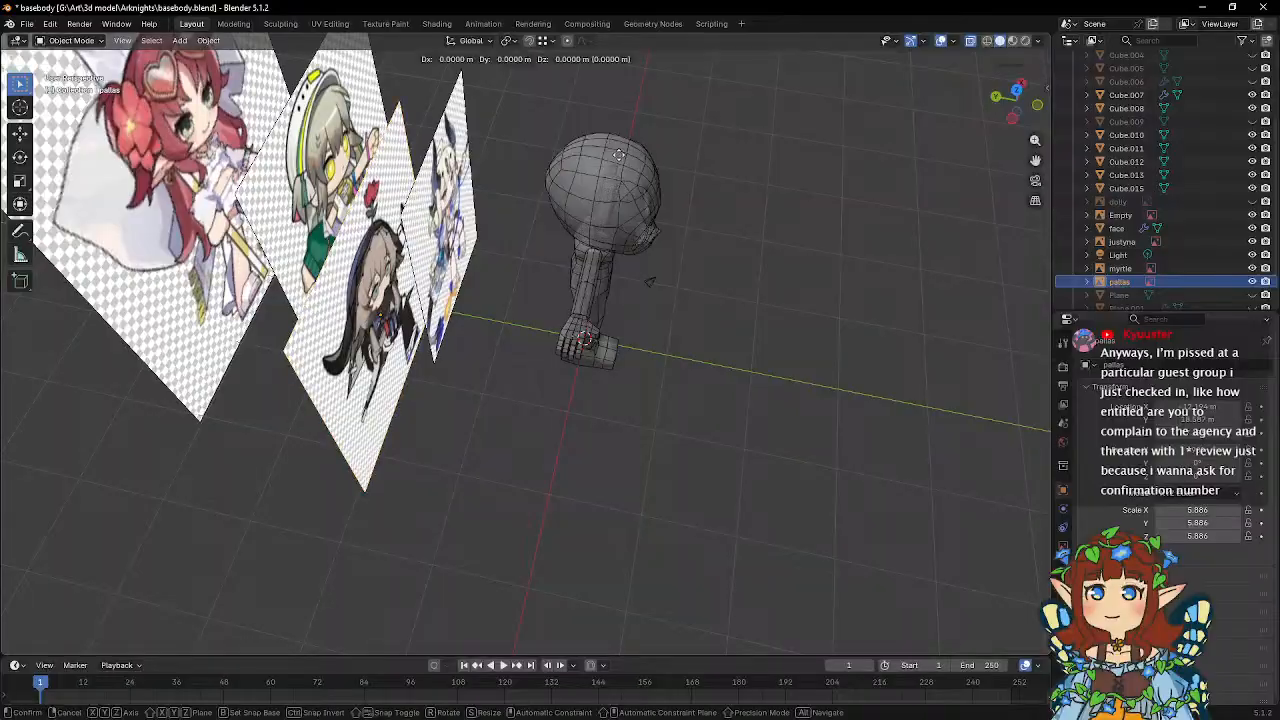
click(460, 396)
Move the horned blonde character's reference image about 16.065 m along X.
click(467, 210)
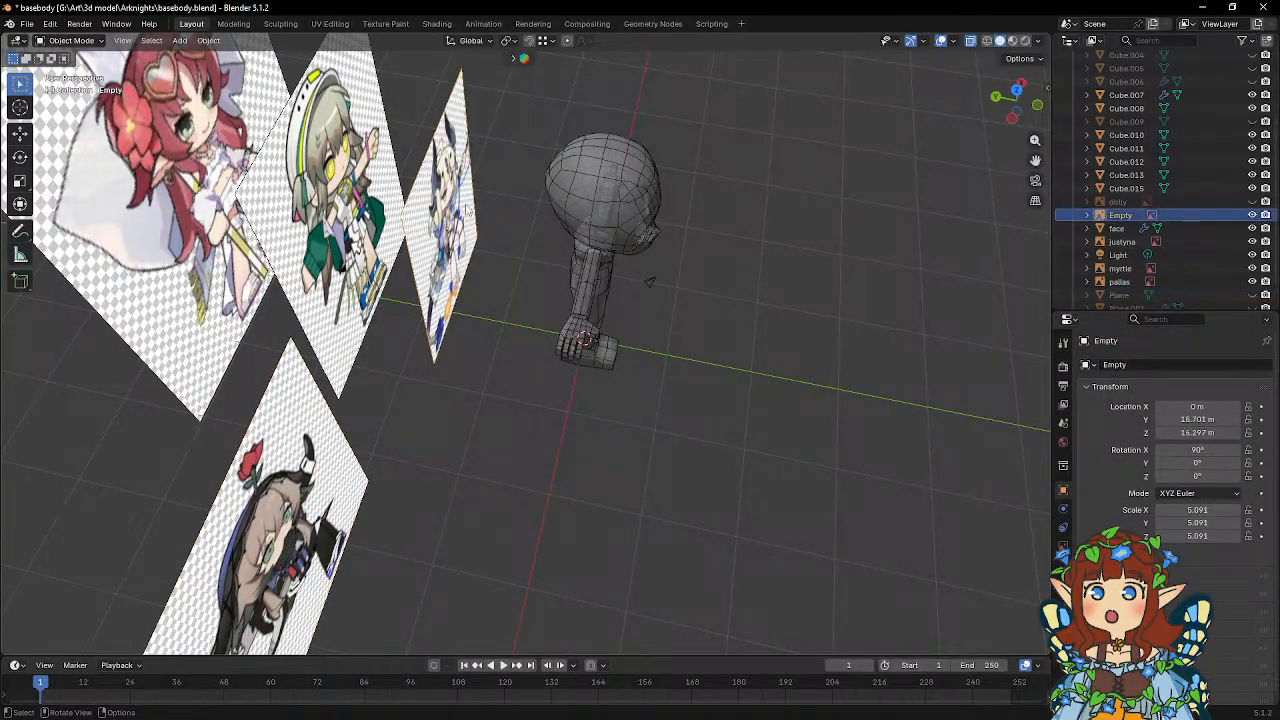
middle_drag(467, 210, 393, 190)
key(g)
key(x)
click(654, 201)
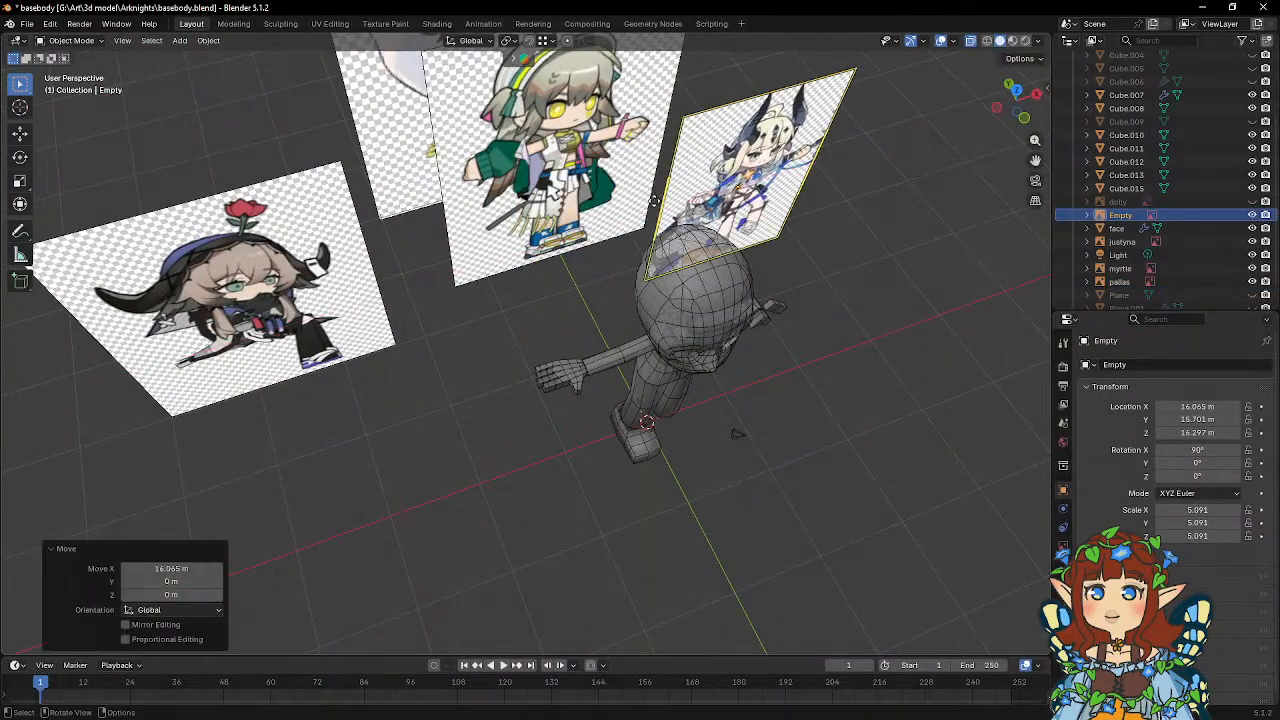
Shift the horned blonde character's reference image another 7.133 m or so along X, clear of the body.
key(KP_1)
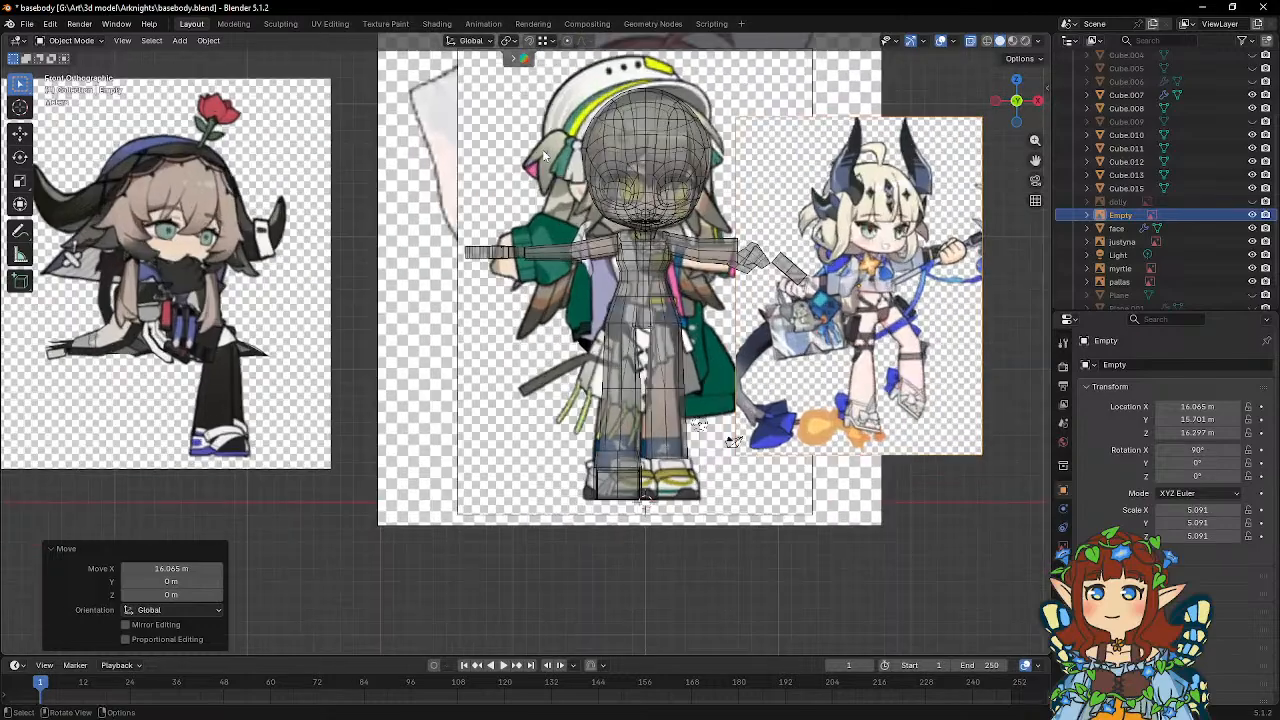
scroll(543, 152, up, 3)
shift+middle_drag(530, 139, 470, 292)
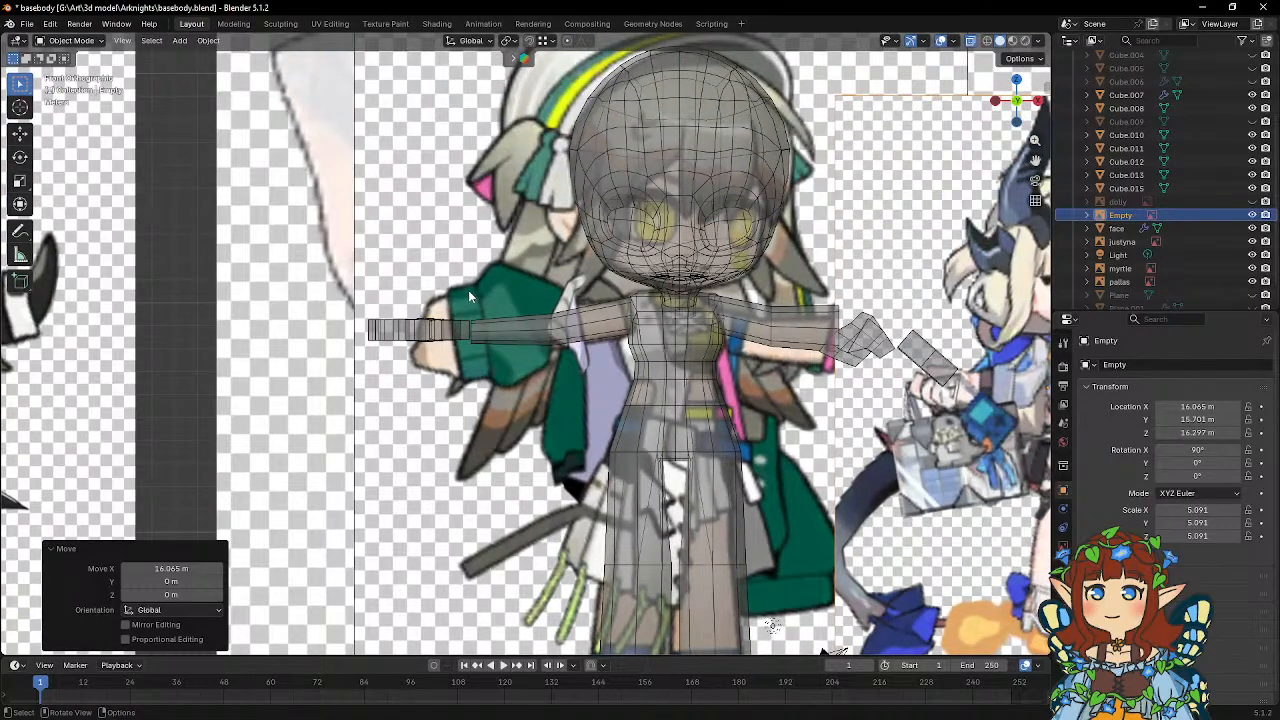
scroll(468, 290, down, 3)
key(g)
key(x)
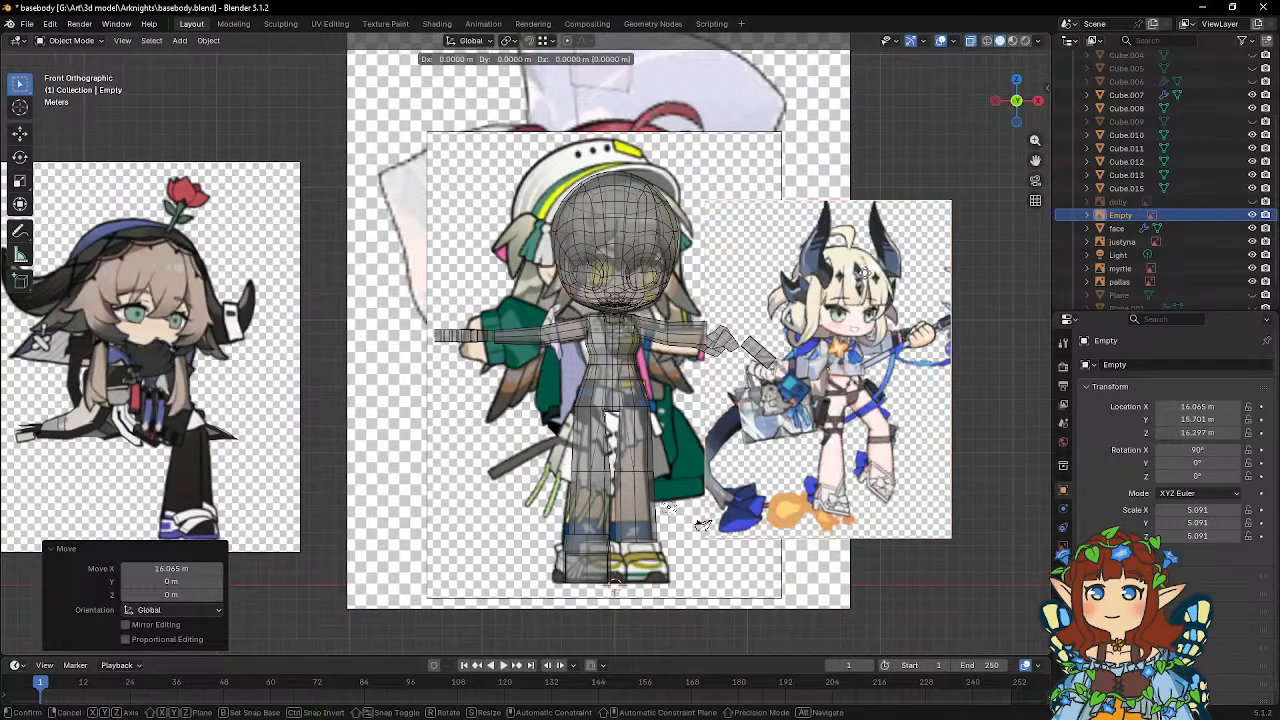
click(703, 524)
Enlarge the hand uniformly by a factor of about 1.066.
scroll(622, 263, up, 2)
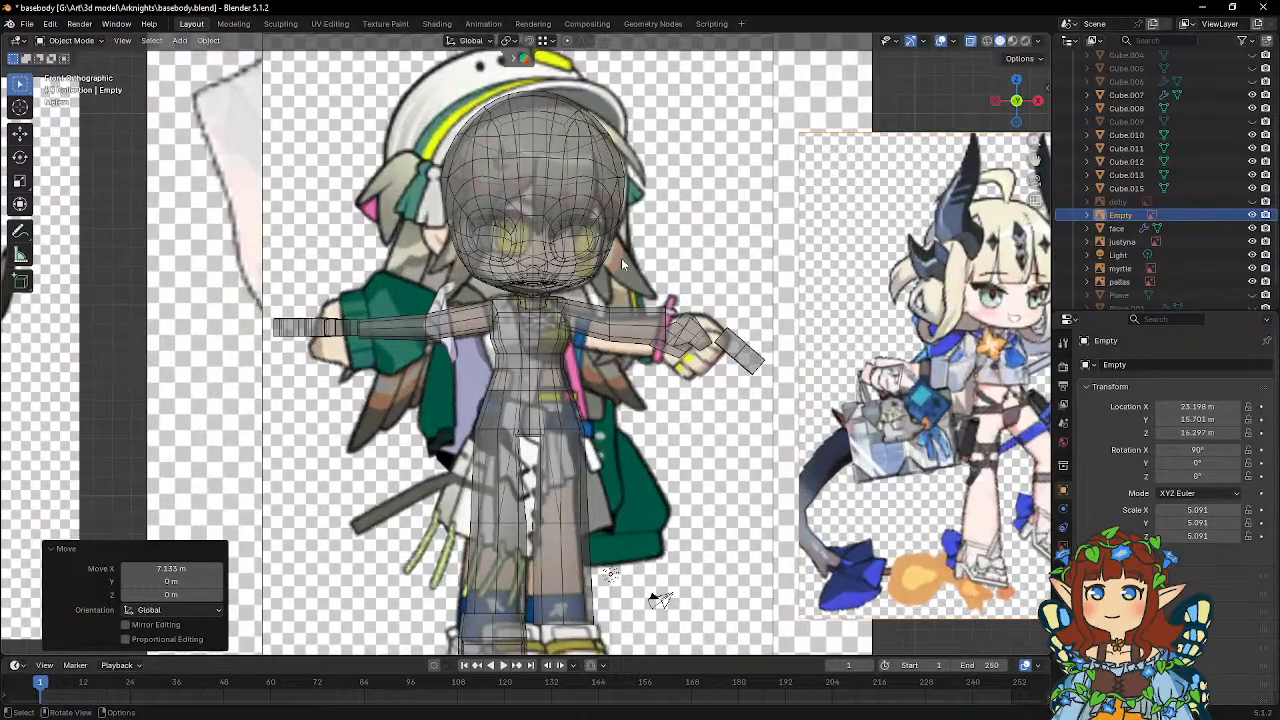
click(298, 332)
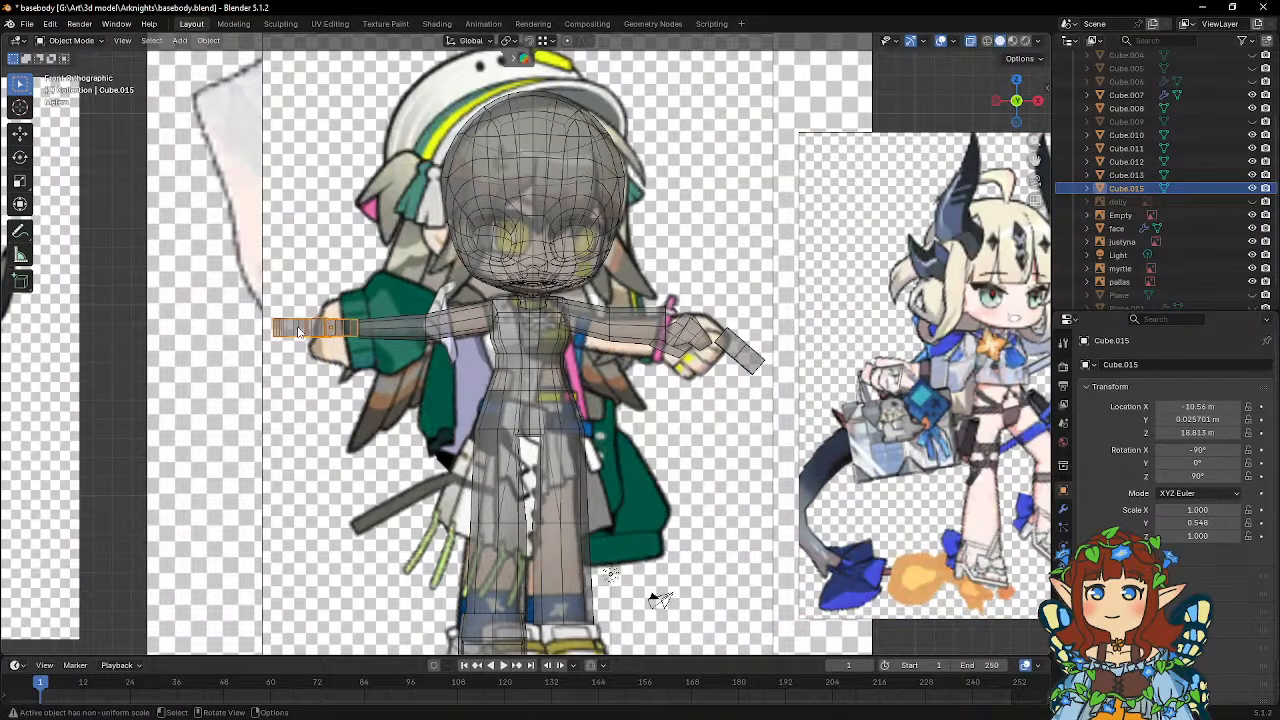
scroll(500, 270, up, 3)
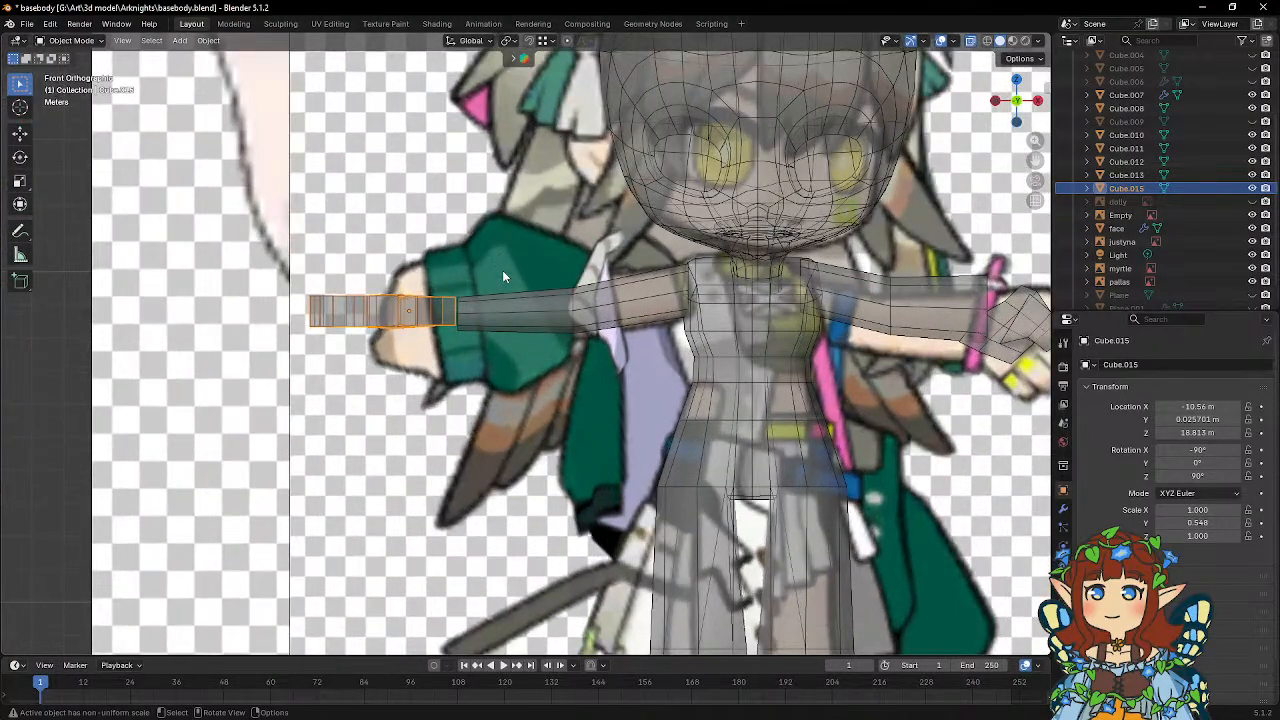
key(s)
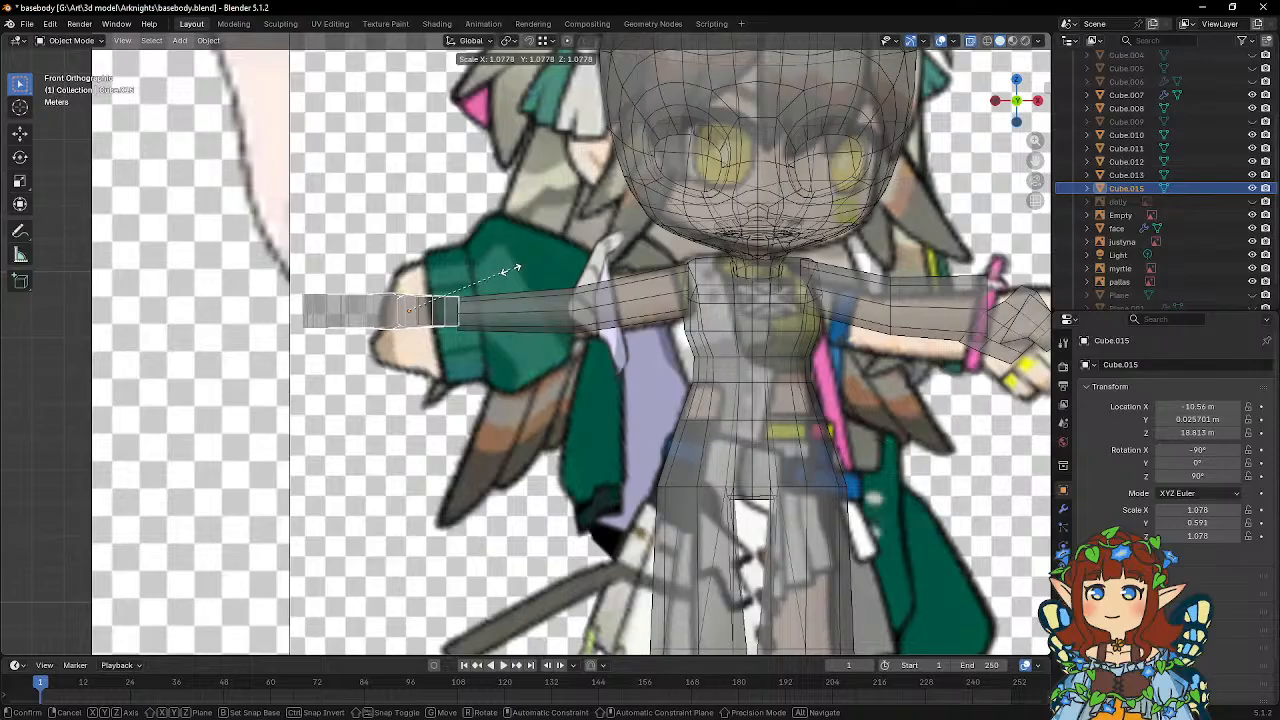
click(510, 270)
key(r)
key(x)
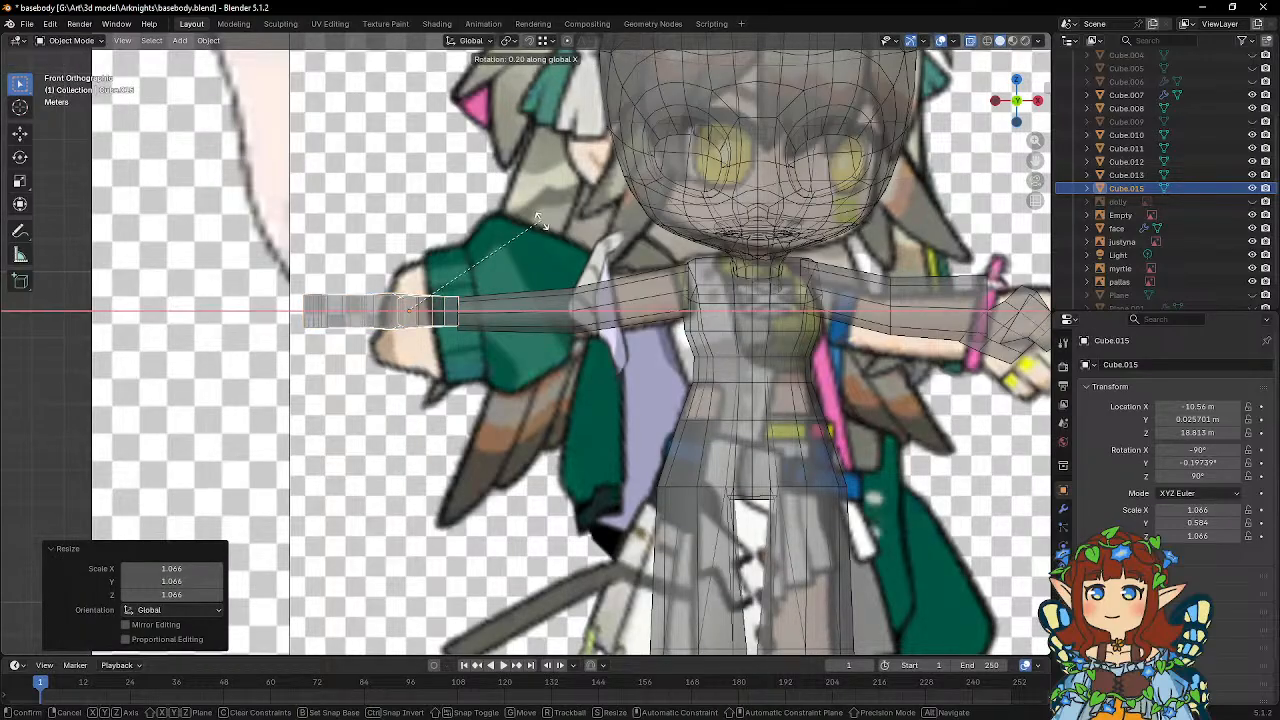
right_click(512, 447)
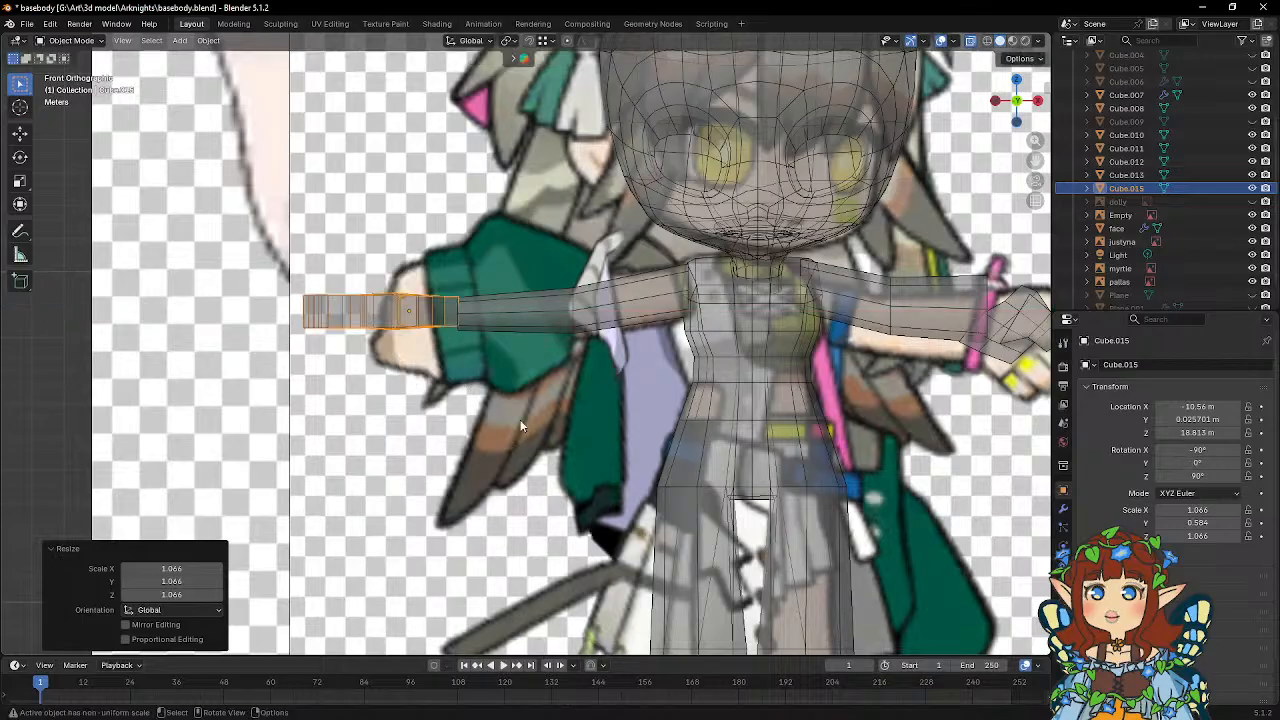
Scale the hand by 1.25 along the global Z axis.
key(s)
key(z)
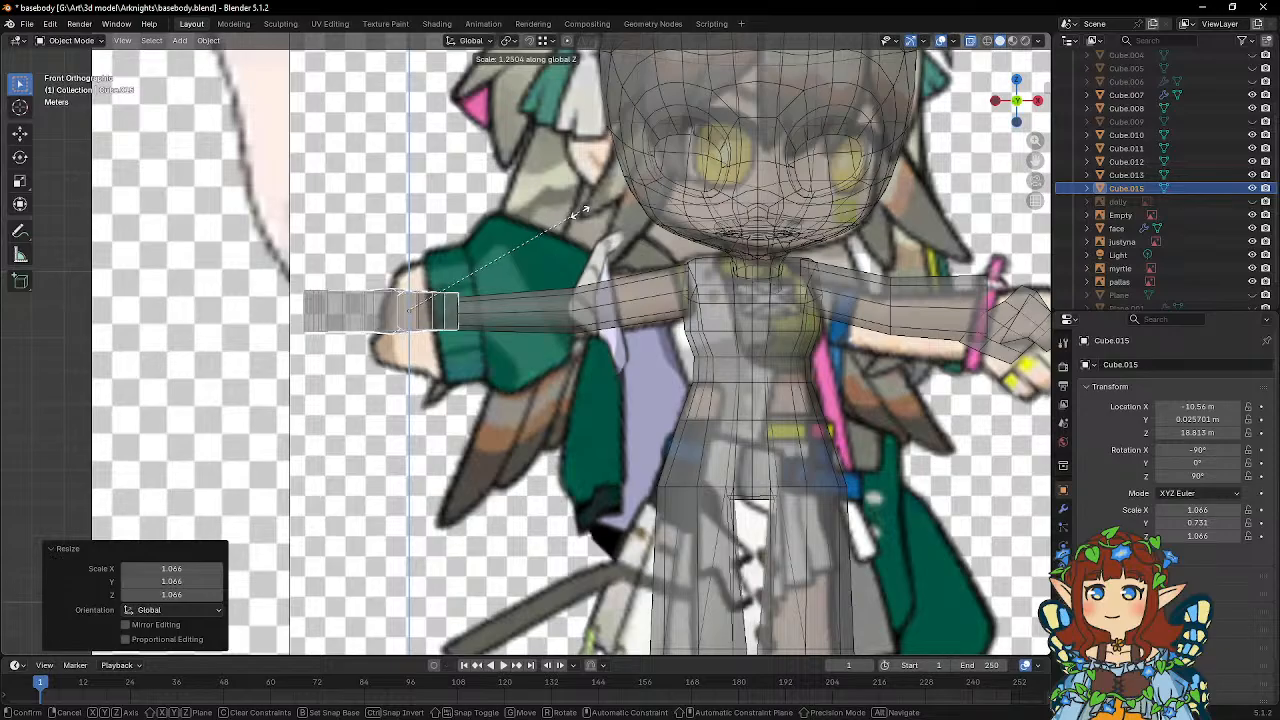
click(582, 212)
key(r)
key(x)
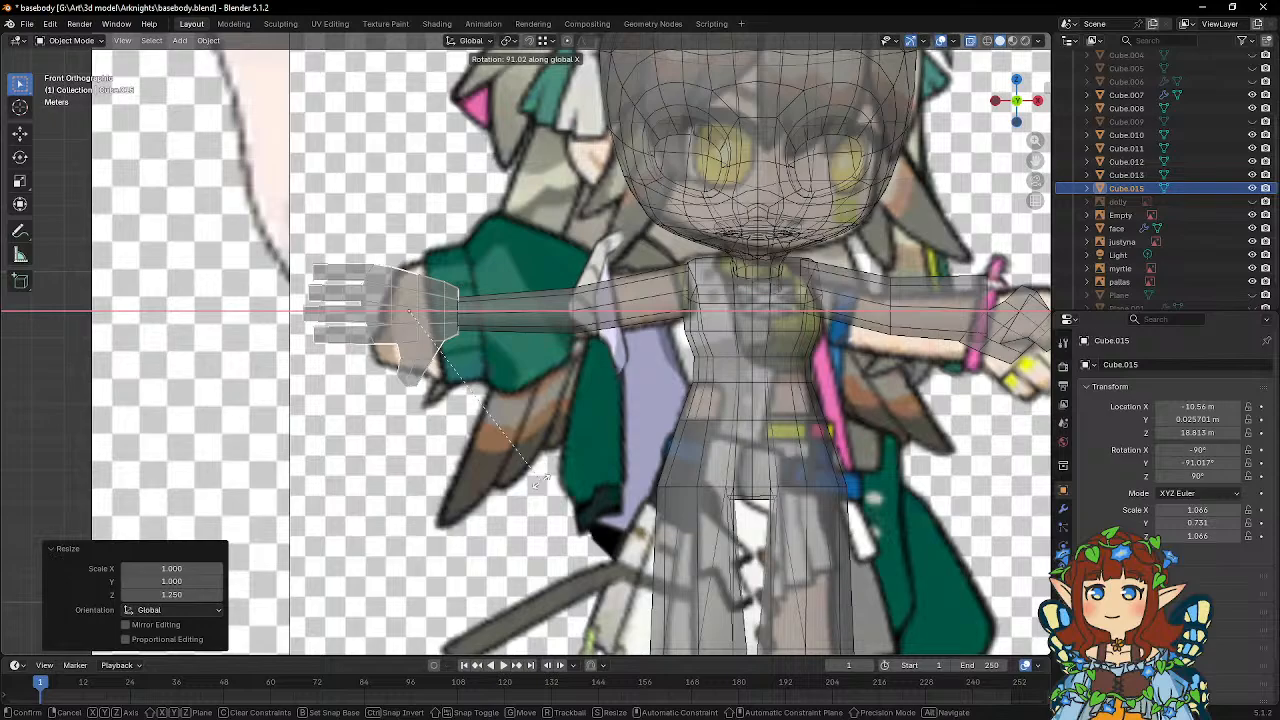
key(Escape)
Widen the hand by a factor of 1.164 along the global Y axis.
middle_drag(537, 483, 752, 436)
key(s)
key(y)
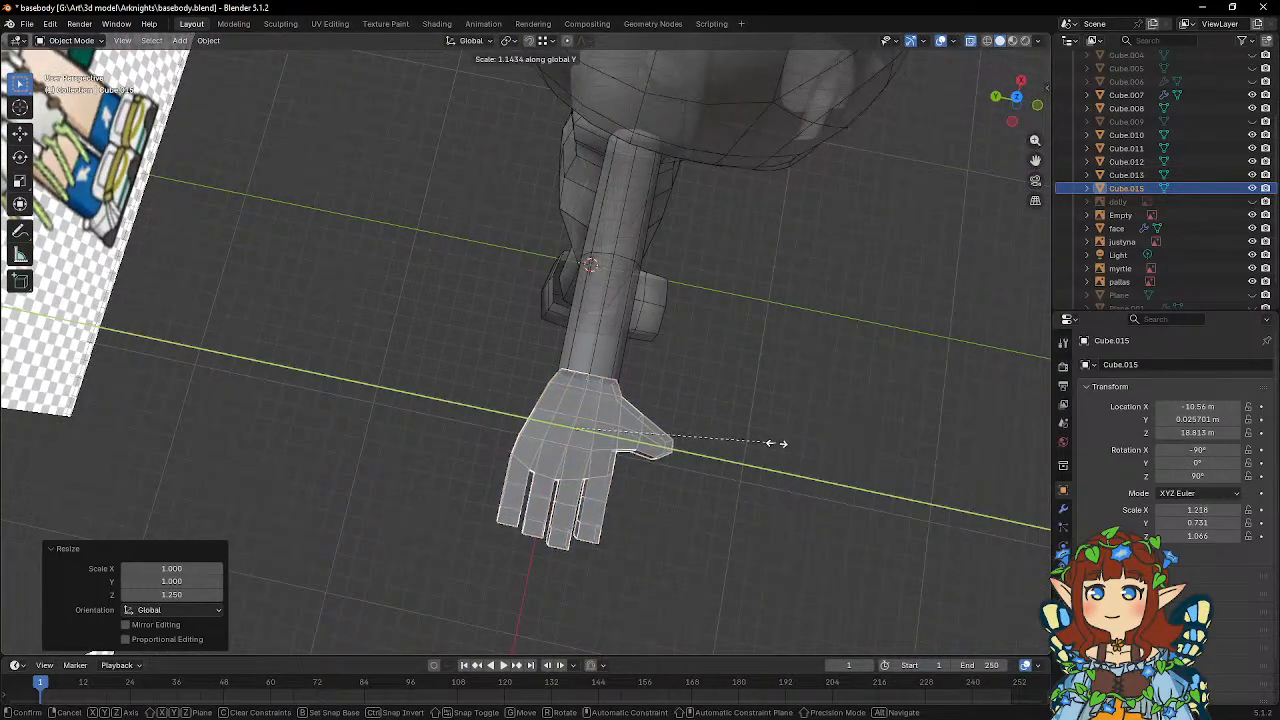
click(781, 451)
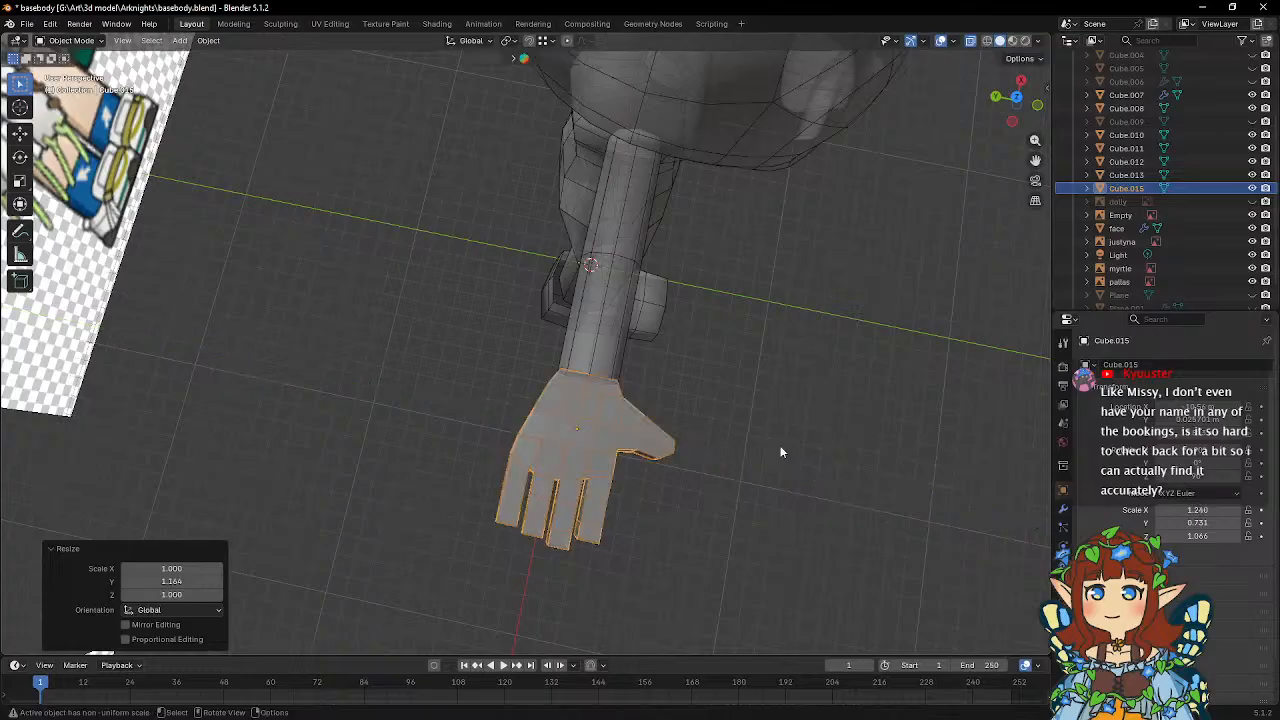
middle_drag(781, 451, 625, 306)
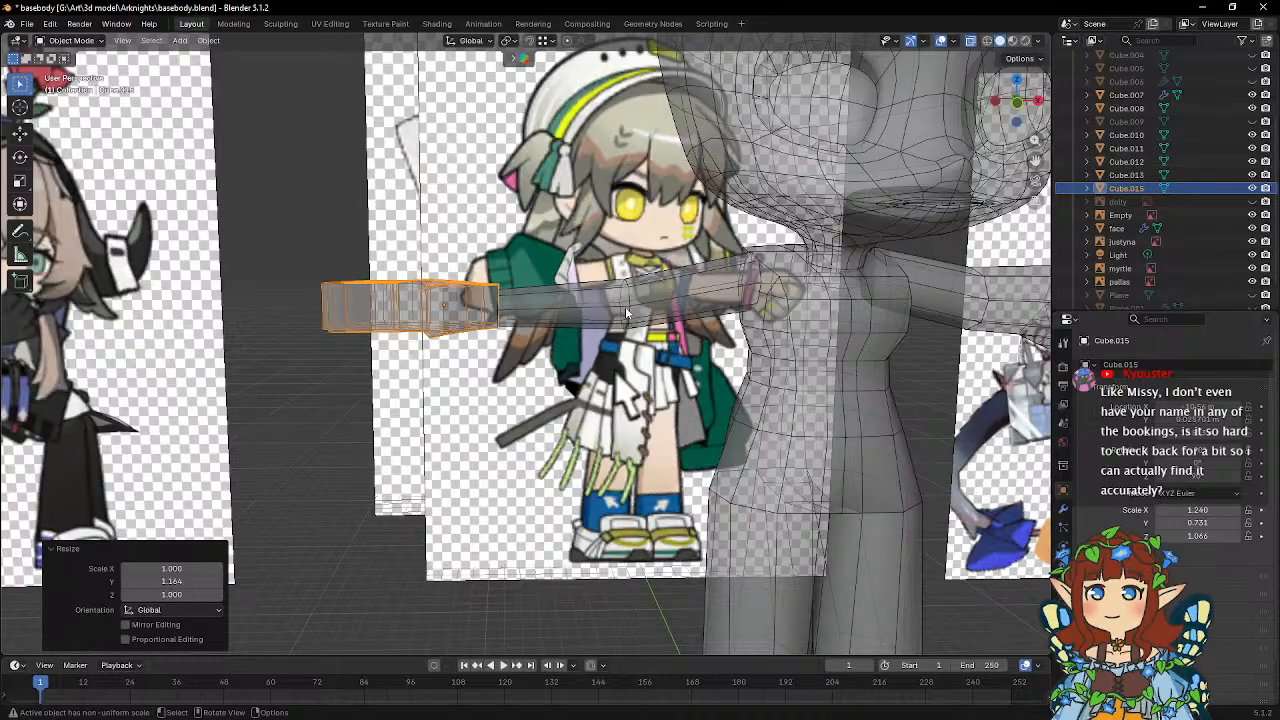
In the hand's mesh, scale the thumb-side vertical vertex pair of the wrist end down along Z.
middle_drag(625, 306, 551, 319)
click(547, 353)
click(406, 307)
key(Tab)
click(551, 318)
key(s)
key(z)
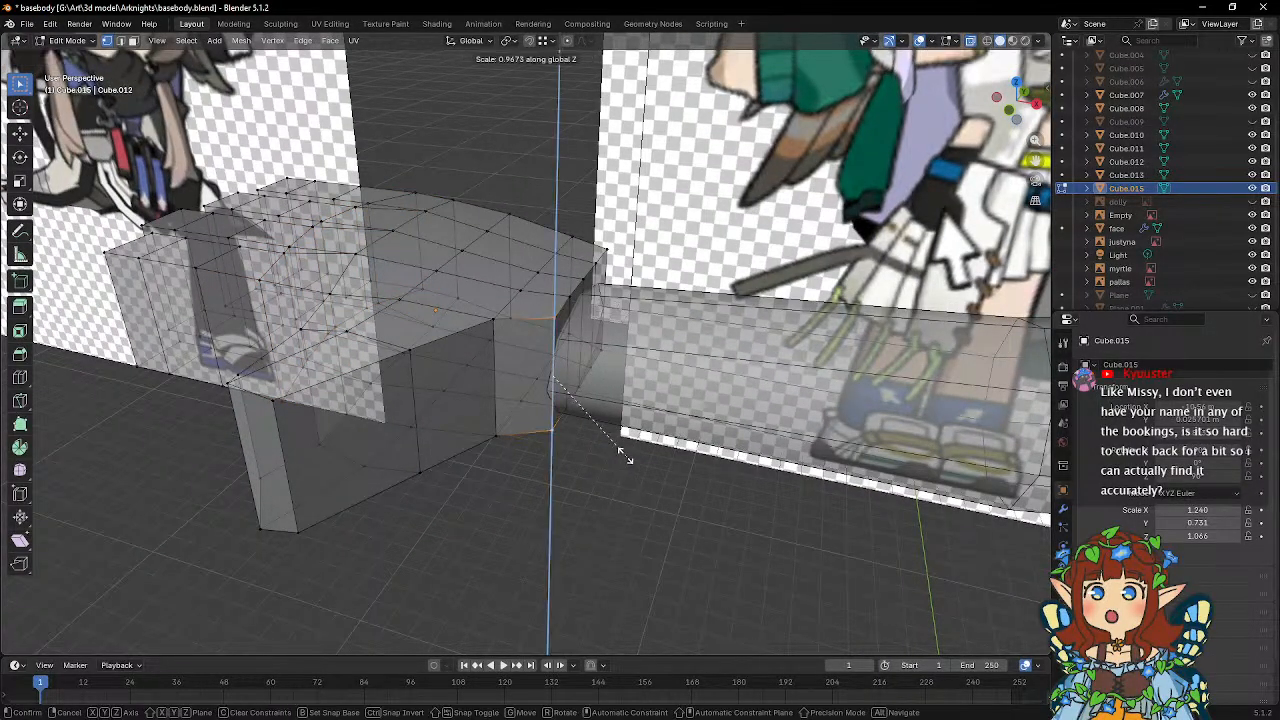
click(607, 441)
Scale the outer vertex pair on the wrist's opposite side down along Z.
middle_drag(608, 440, 517, 303)
click(565, 285)
shift+click(562, 376)
key(s)
key(z)
click(621, 372)
Lower the whole hand along Z to about 18.667 m so it lines up with the arm's end.
key(Tab)
key(g)
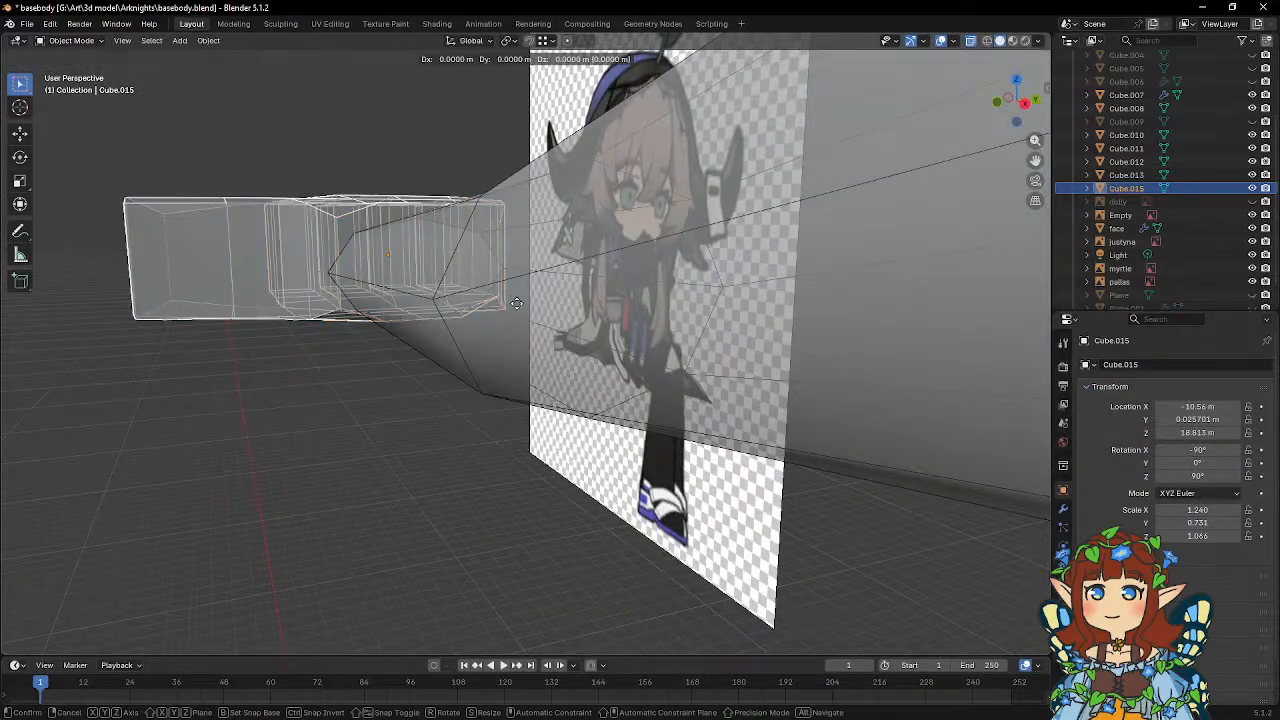
key(z)
click(525, 321)
middle_drag(494, 309, 513, 352)
Scale two inner vertical vertex pairs of the wrist end along Z, one by about 0.931 and the other by about 0.944.
key(Tab)
click(496, 327)
shift+click(503, 413)
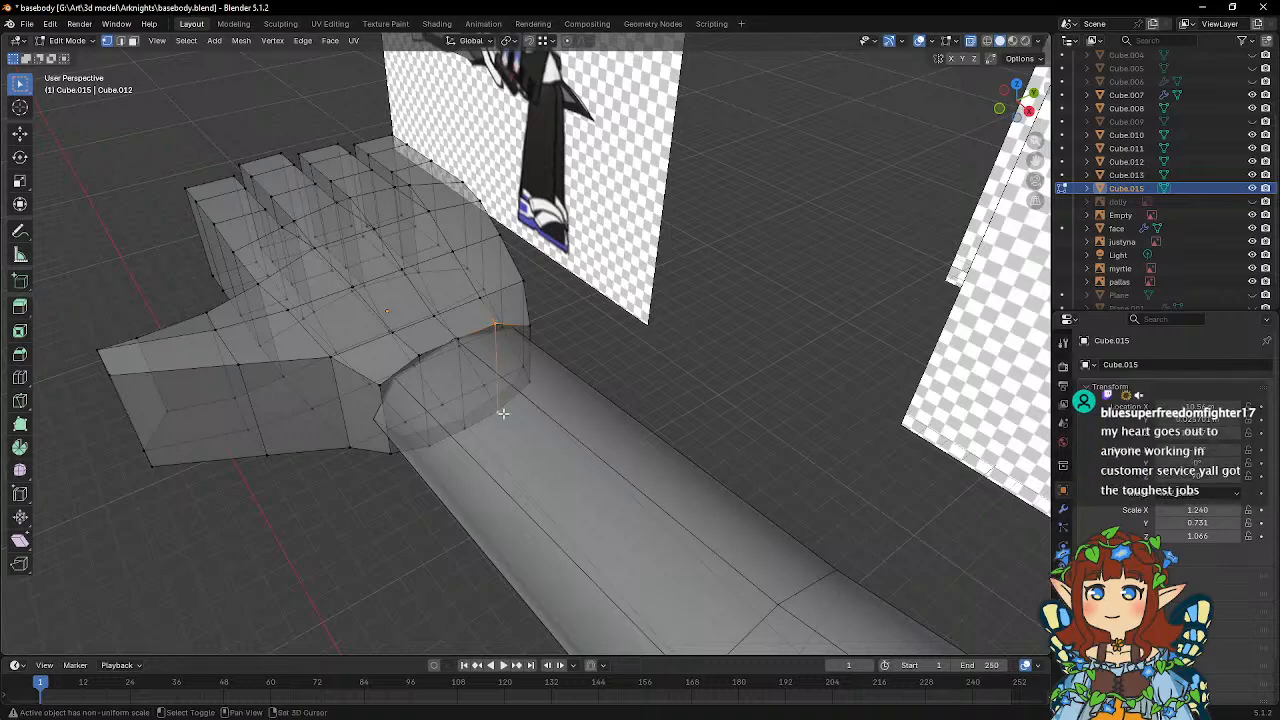
middle_drag(503, 413, 523, 371)
key(s)
key(z)
click(647, 372)
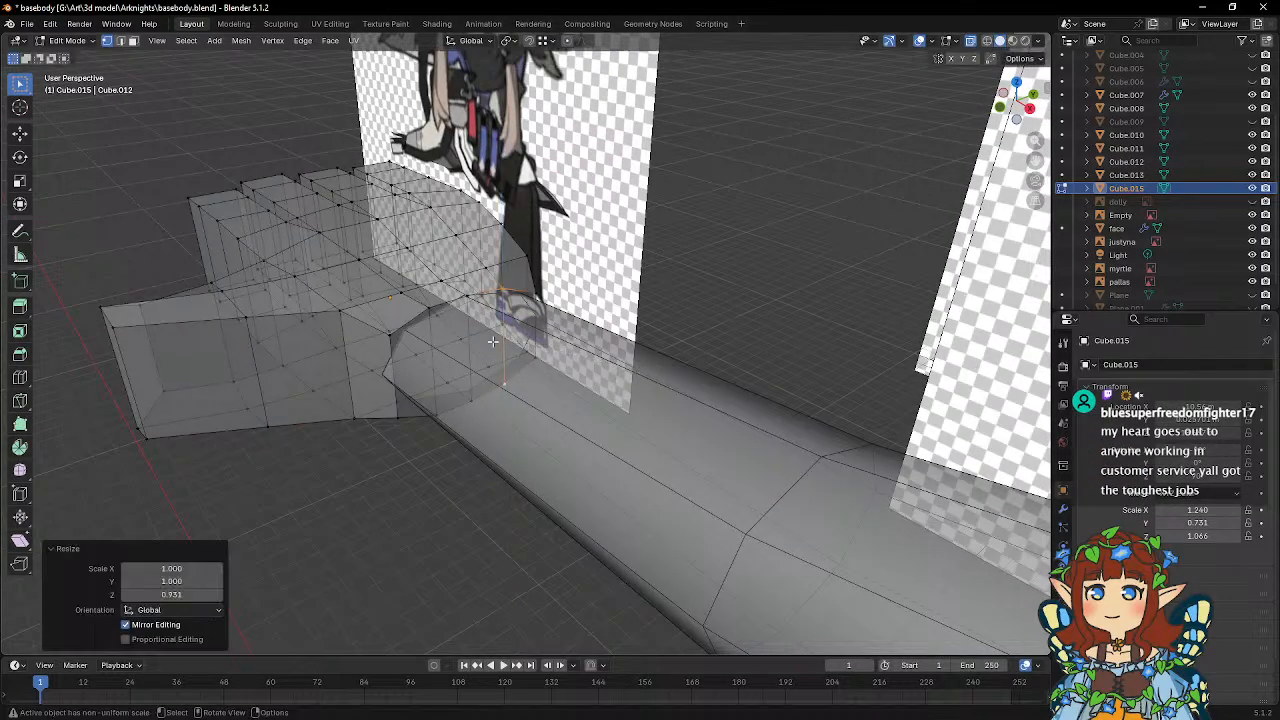
click(436, 338)
key(s)
key(z)
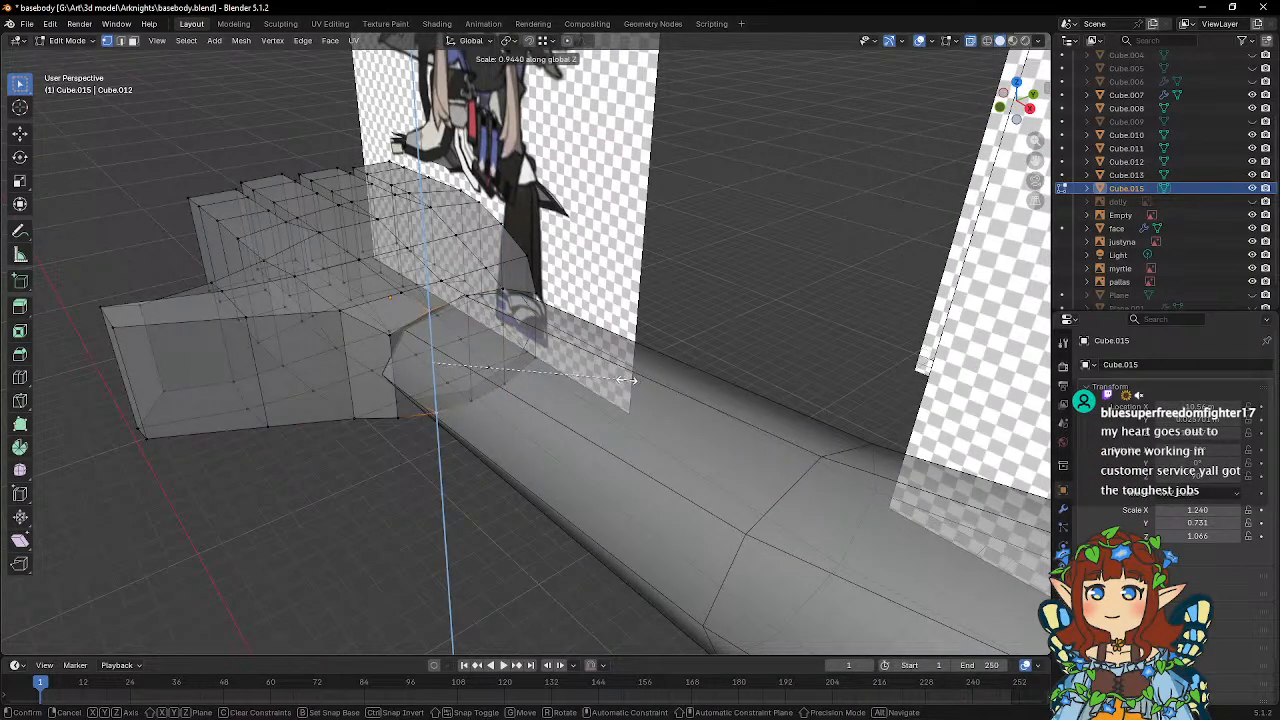
click(626, 379)
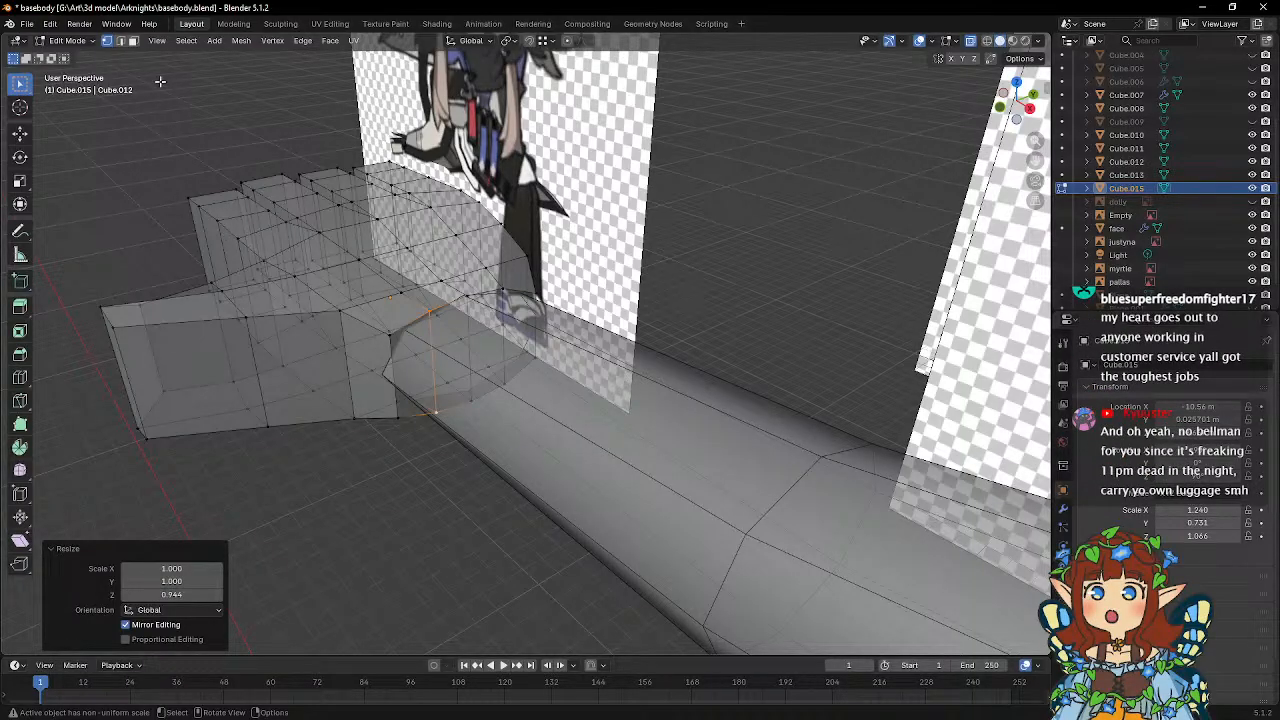
Delete the four end faces that close off the hand at the wrist.
click(133, 41)
click(424, 372)
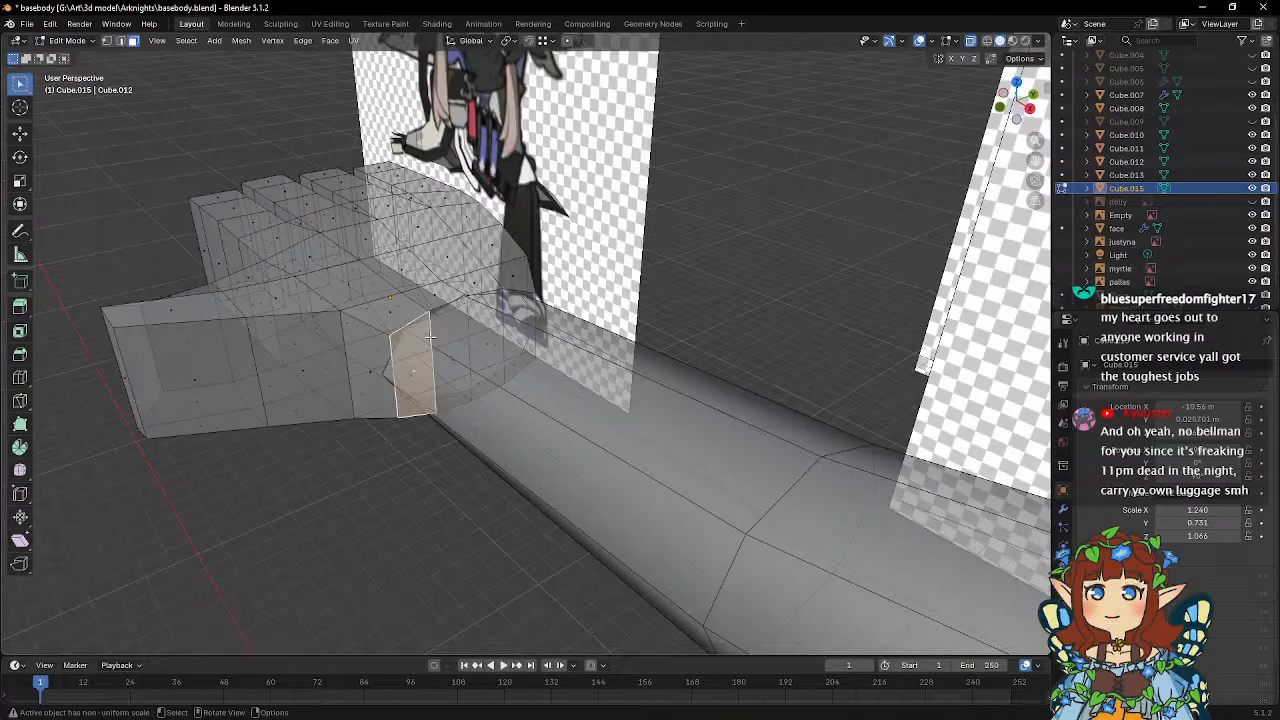
middle_drag(424, 372, 463, 391)
scroll(455, 410, up, 2)
shift+click(449, 418)
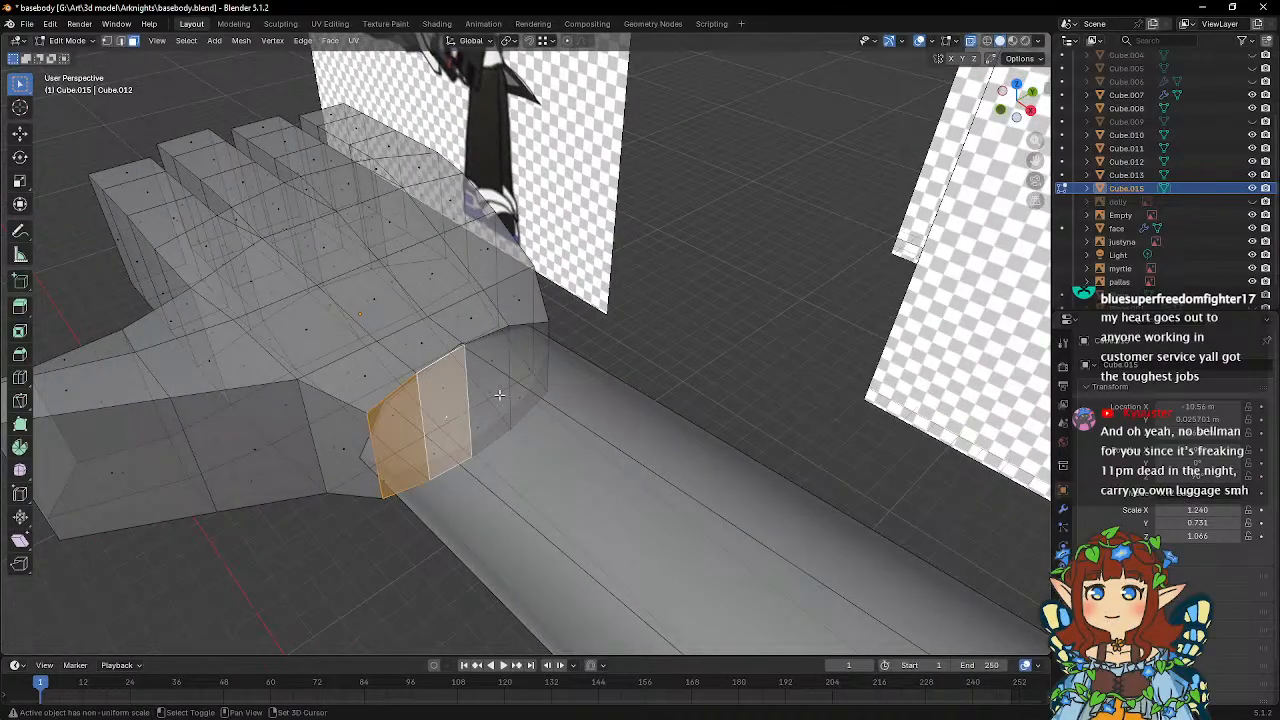
shift+click(497, 395)
shift+click(531, 371)
key(x)
click(531, 371)
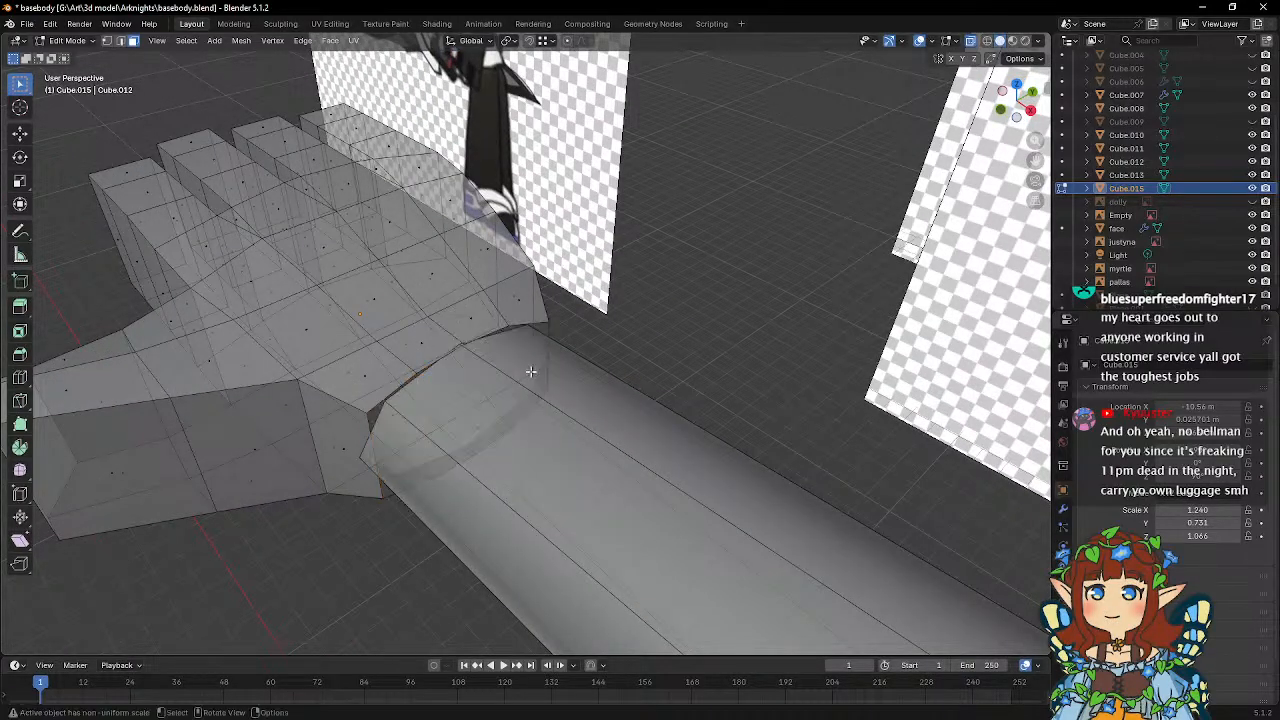
key(Tab)
mouse_move(514, 352)
middle_down()
mouse_move(505, 336)
mouse_move(555, 320)
mouse_move(288, 410)
mouse_move(390, 378)
mouse_move(374, 371)
mouse_move(495, 320)
mouse_move(437, 323)
mouse_move(506, 362)
middle_up()
Select the vertices of the outer segments of all four fingers.
key(Tab)
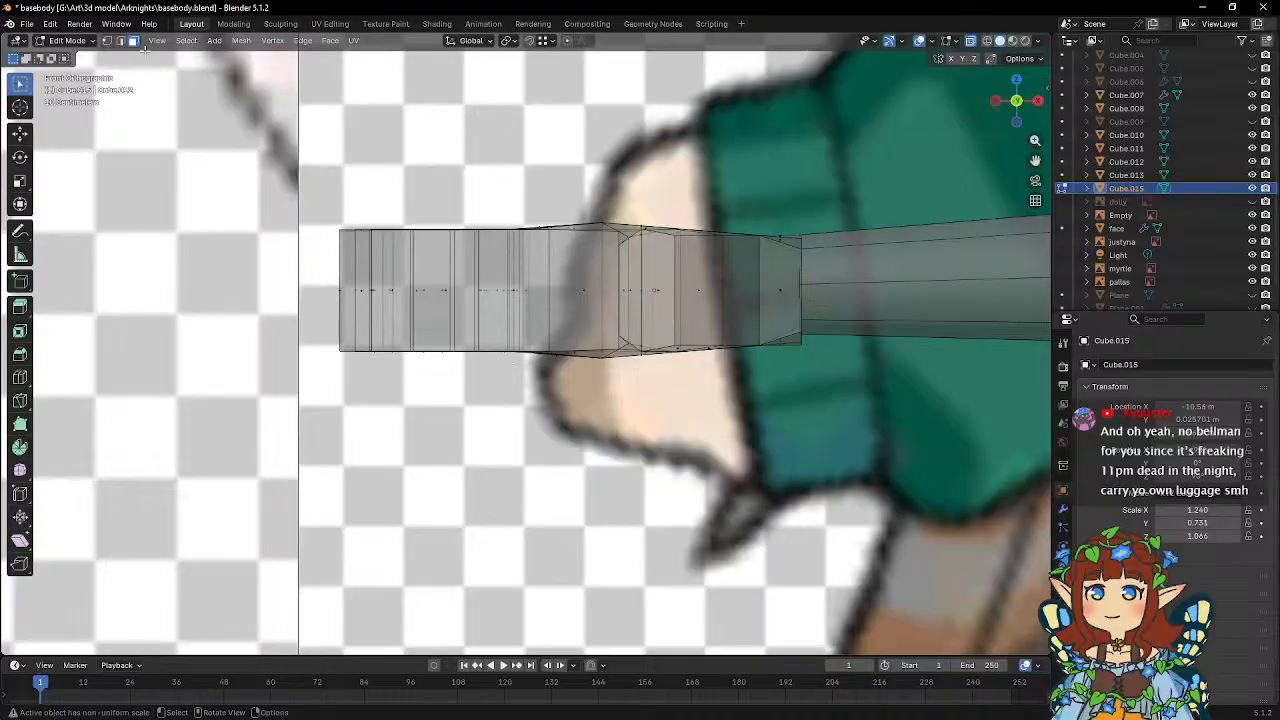
click(107, 42)
mouse_move(350, 184)
middle_down()
mouse_move(378, 240)
mouse_move(356, 200)
middle_up()
drag(298, 186, 473, 397)
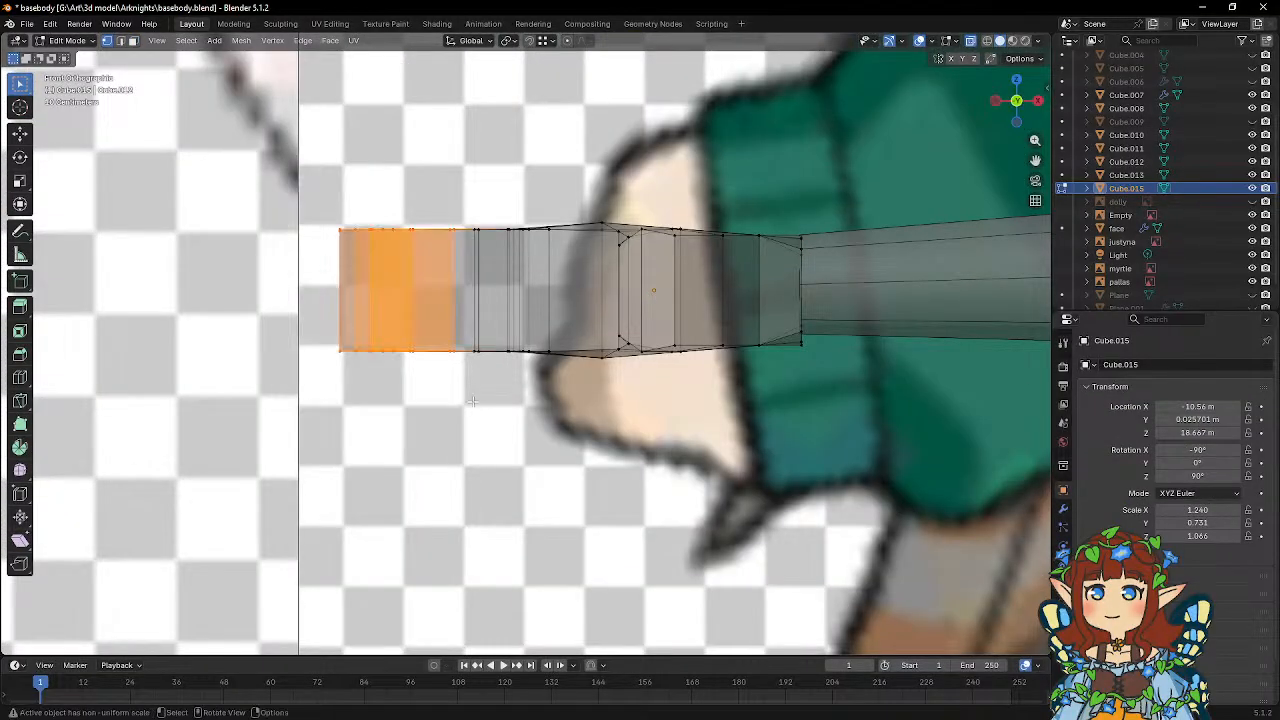
middle_drag(448, 292, 466, 388)
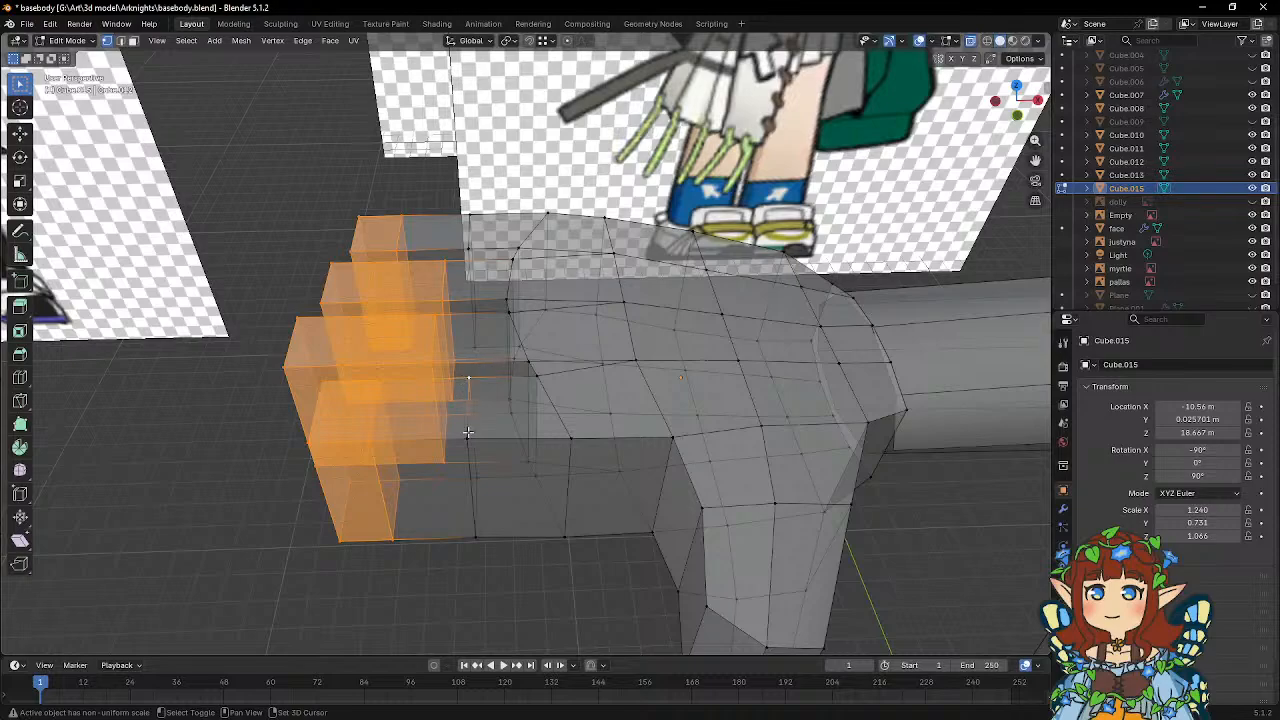
shift+click(468, 435)
shift+click(474, 474)
shift+click(476, 533)
middle_drag(474, 331, 482, 370)
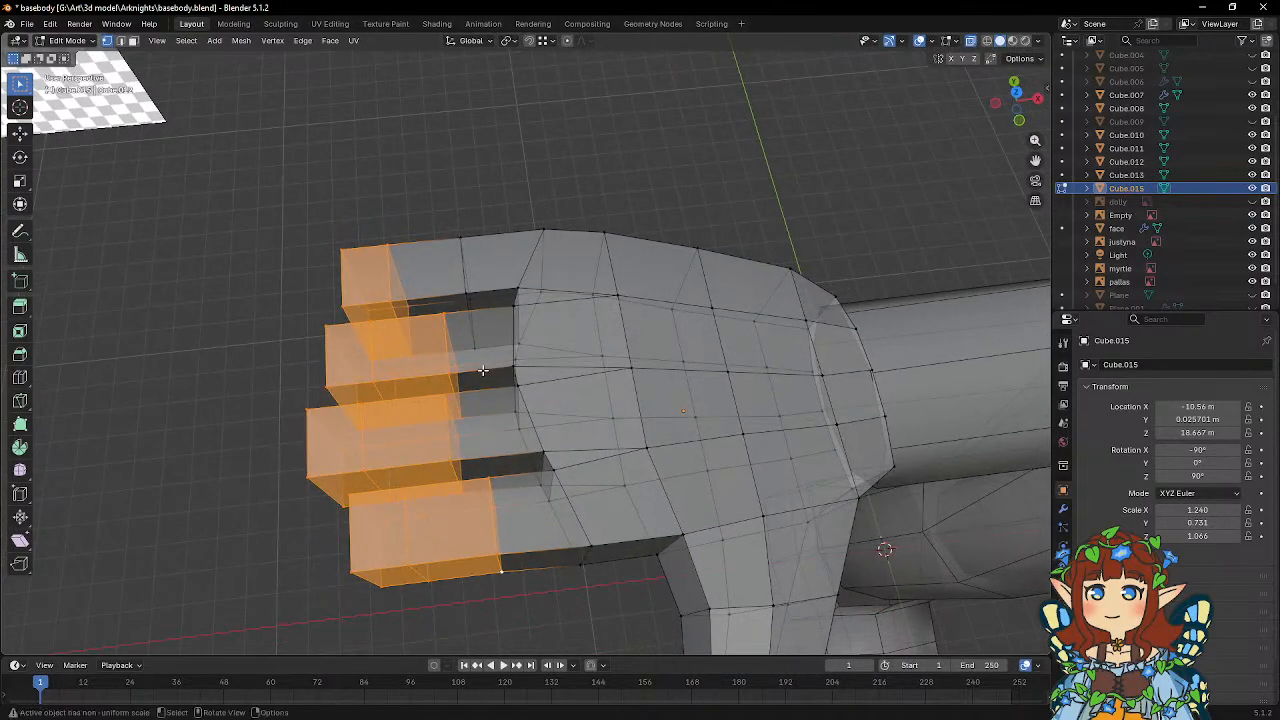
shift+click(484, 335)
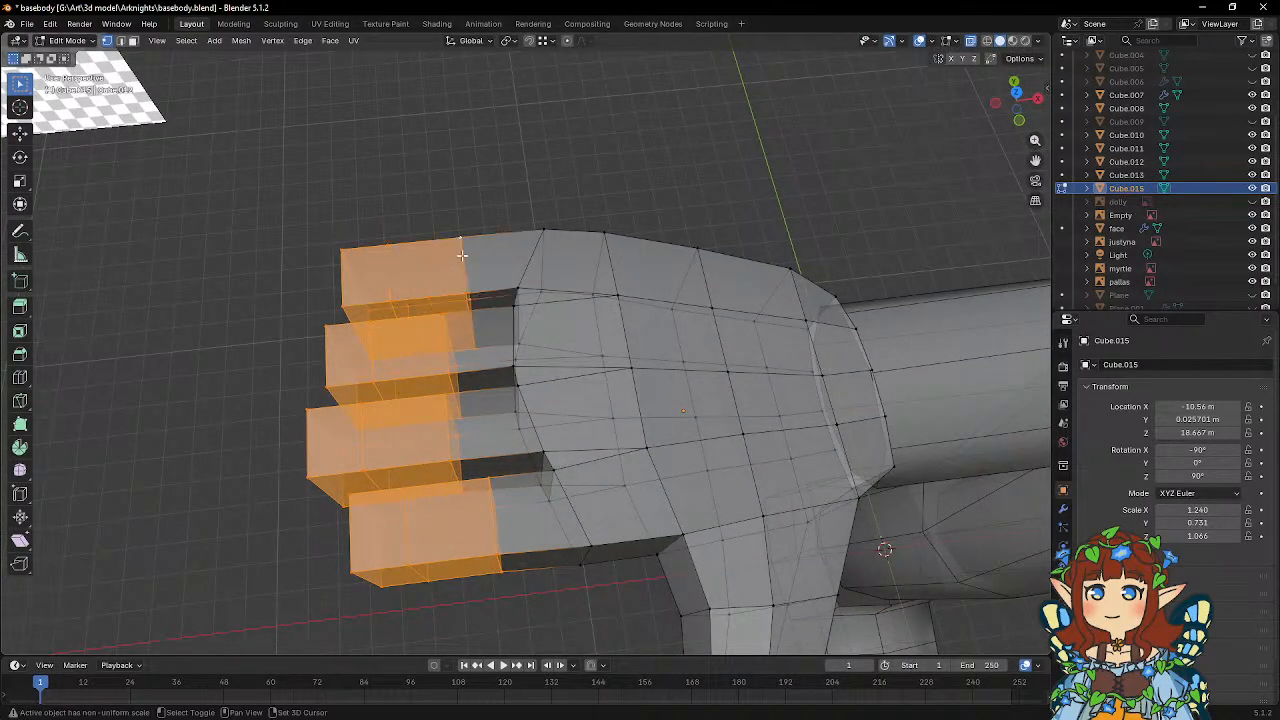
middle_drag(525, 347, 518, 285)
Add a single loop cut around each of the four fingers between the middle joint and the knuckle.
click(20, 378)
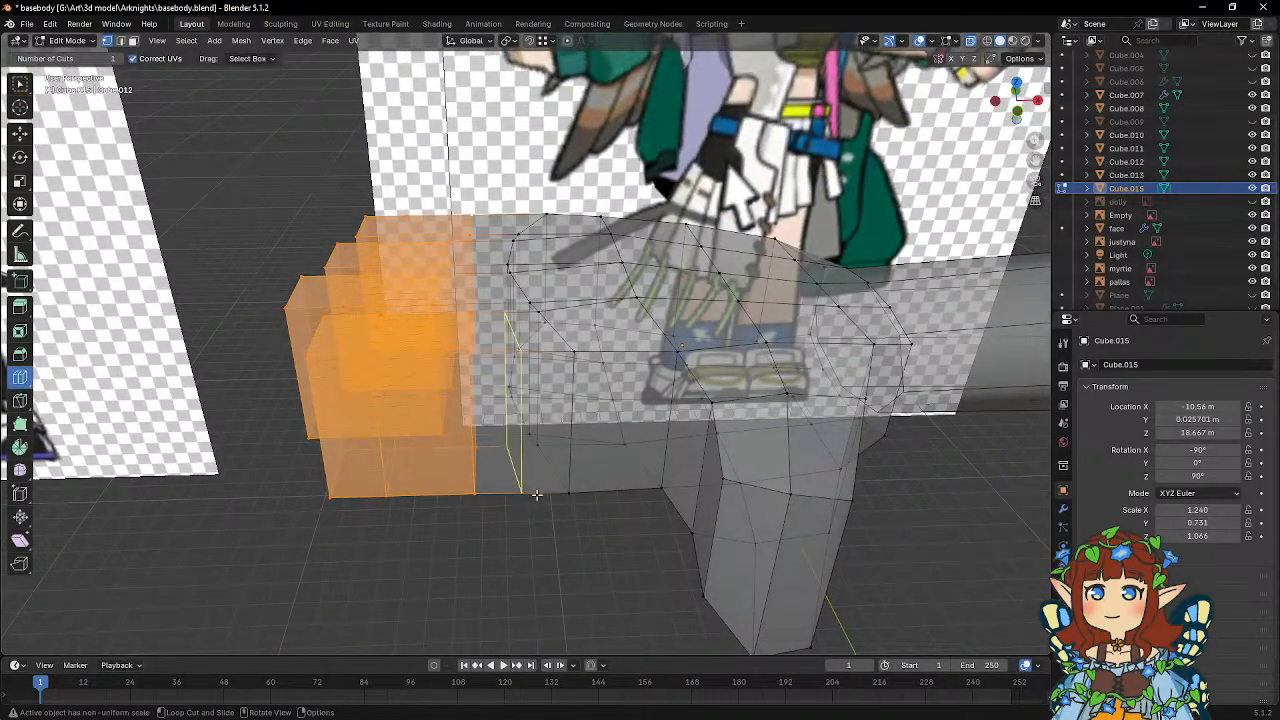
click(536, 494)
middle_drag(536, 494, 488, 428)
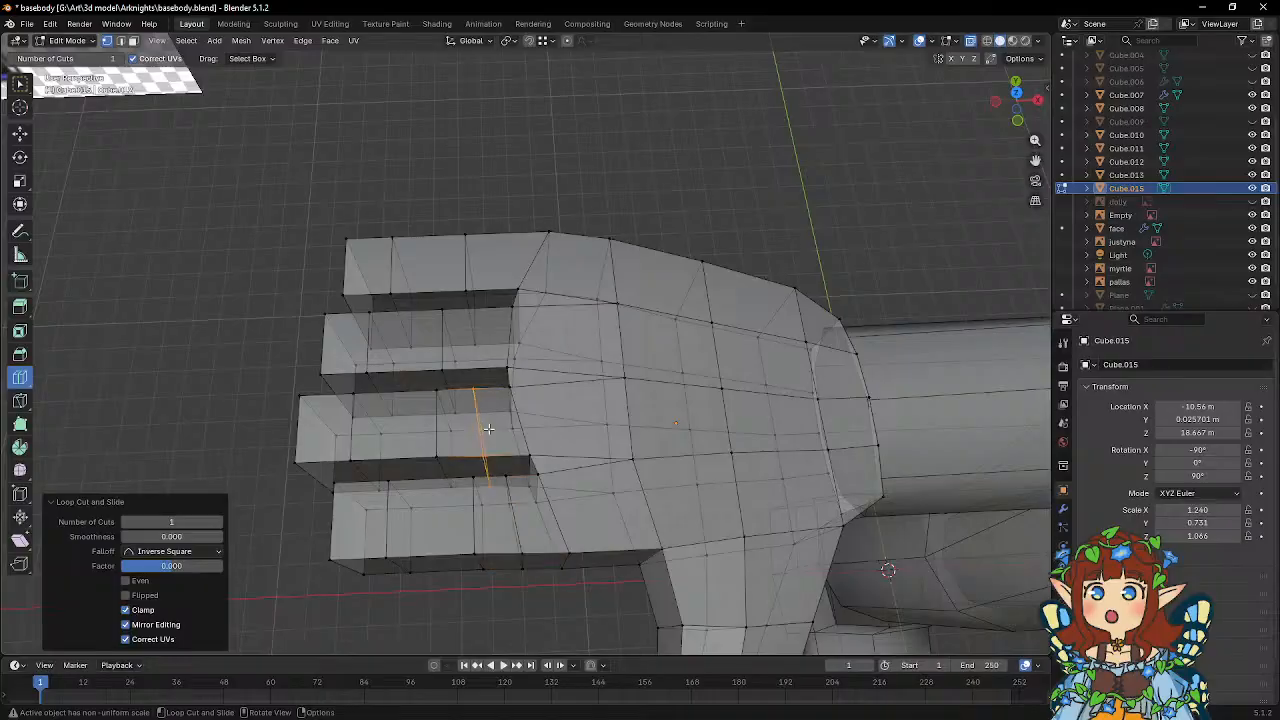
click(487, 264)
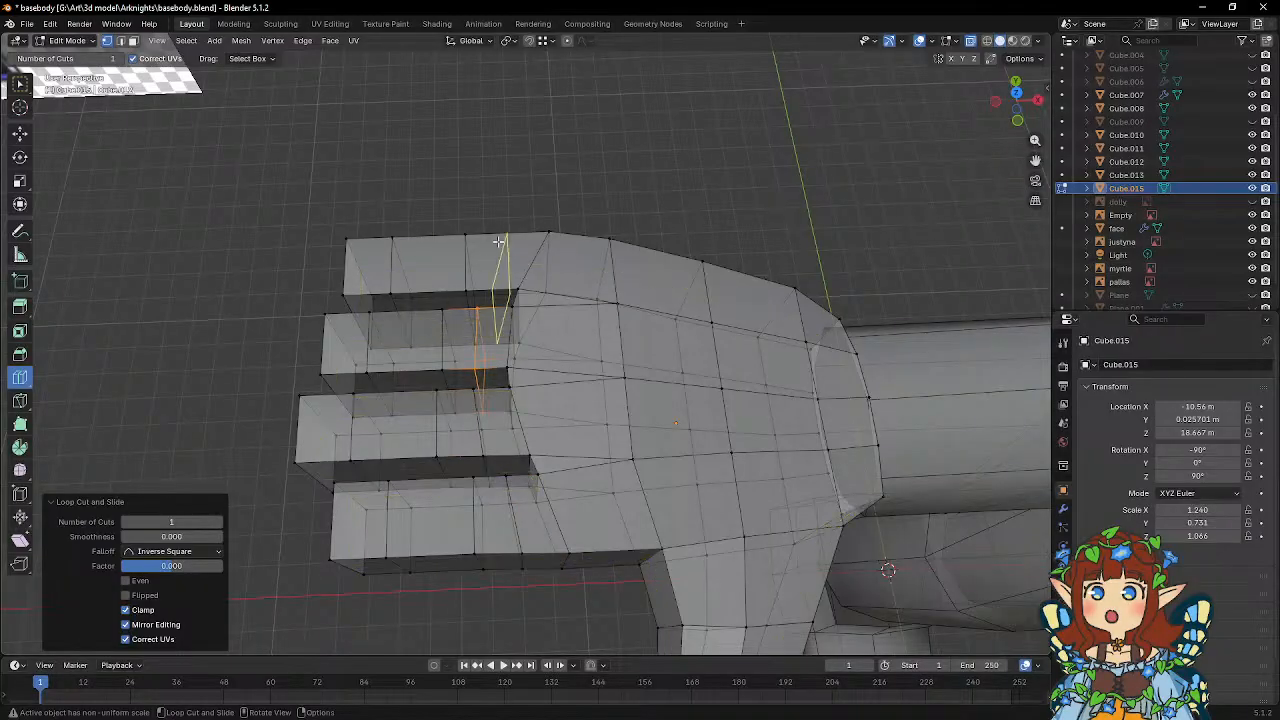
key(w)
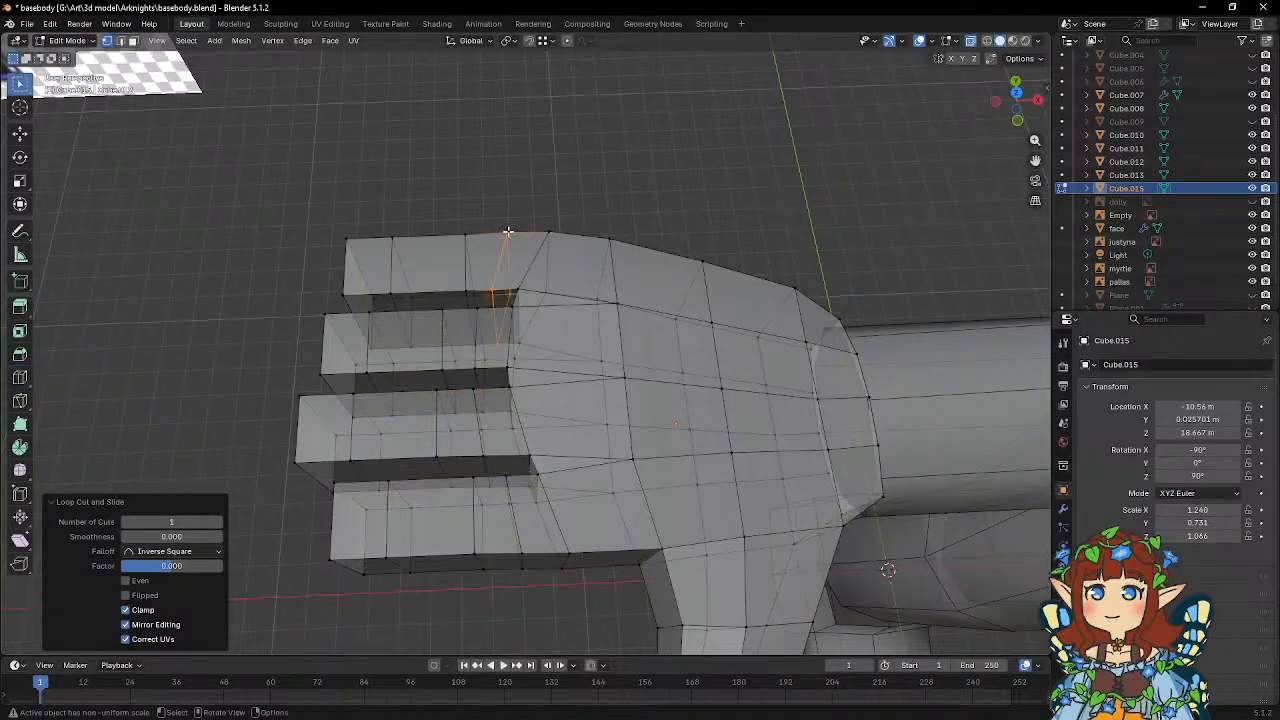
Edge-slide the new loops of all four fingers toward the palm by a factor of about 0.667.
alt+click(476, 313)
middle_drag(476, 313, 441, 296)
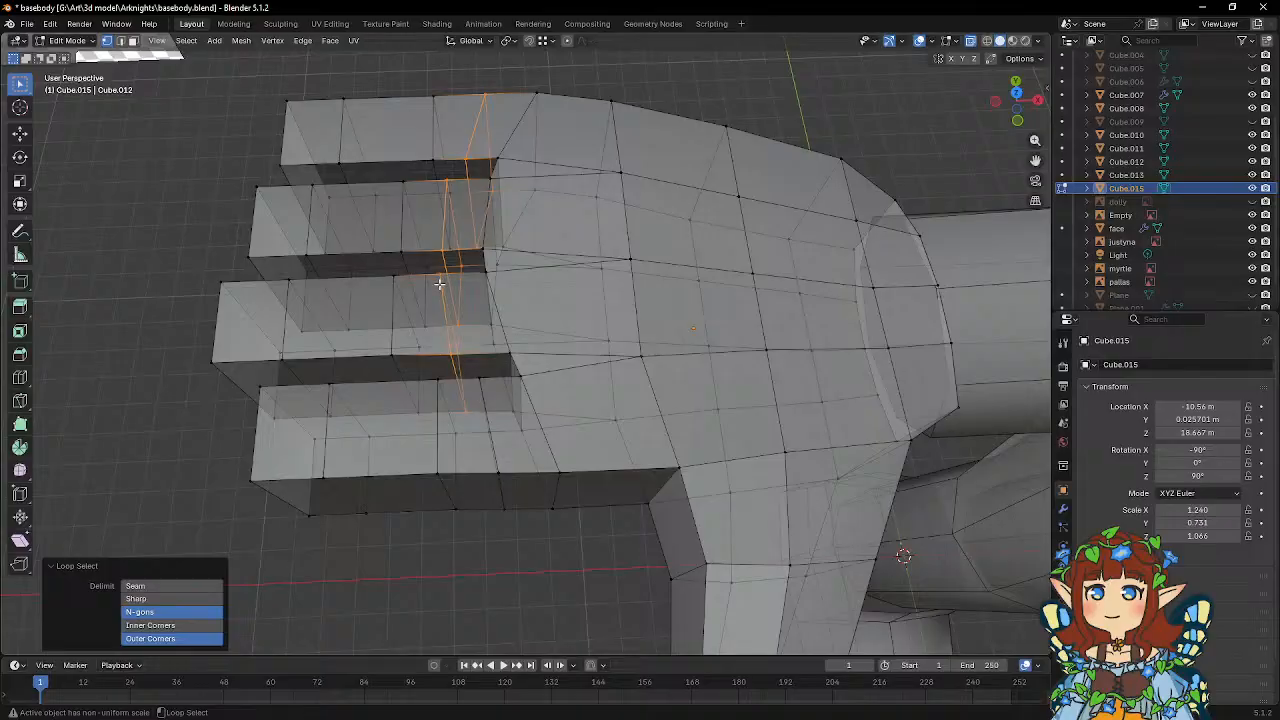
key(g)
key(g)
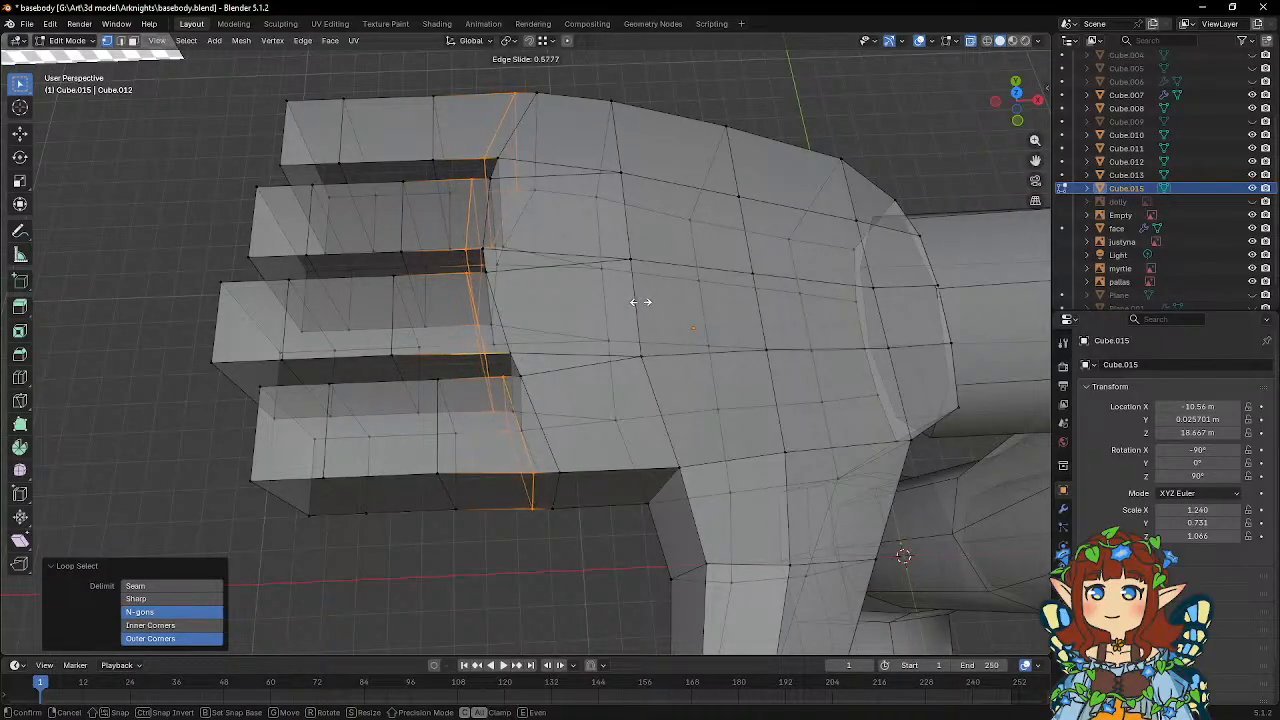
click(645, 302)
middle_drag(645, 302, 573, 244)
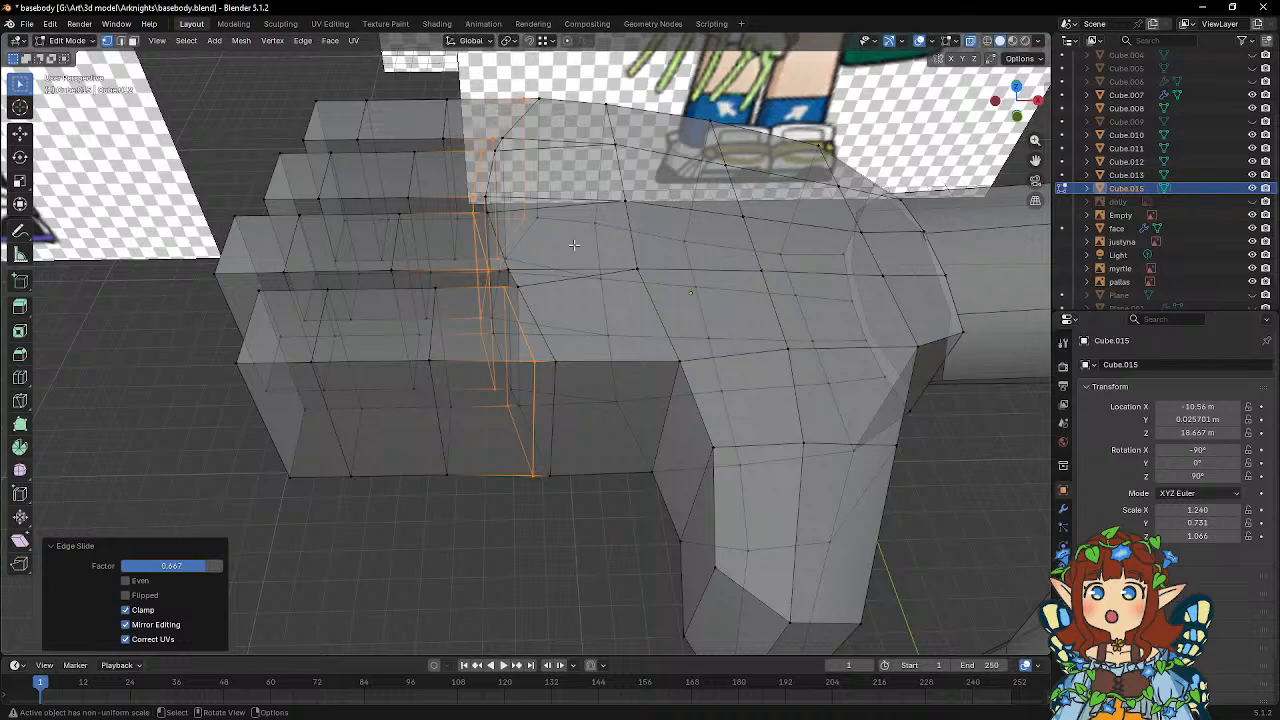
Thin the outer segments of all four fingers along Z to a factor of about 0.76.
mouse_move(601, 281)
middle_down()
mouse_move(575, 212)
mouse_move(603, 286)
middle_up()
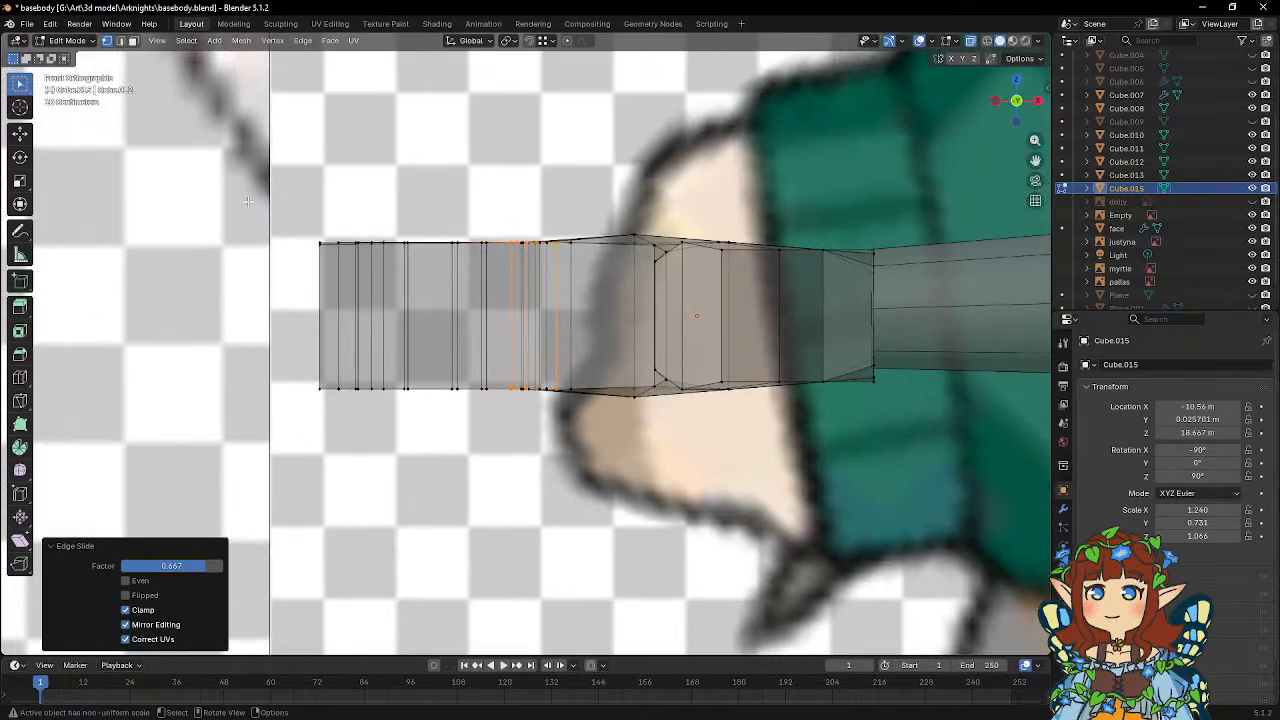
drag(513, 452, 506, 452)
mouse_move(590, 258)
middle_down()
mouse_move(600, 363)
mouse_move(603, 260)
middle_up()
key(s)
key(z)
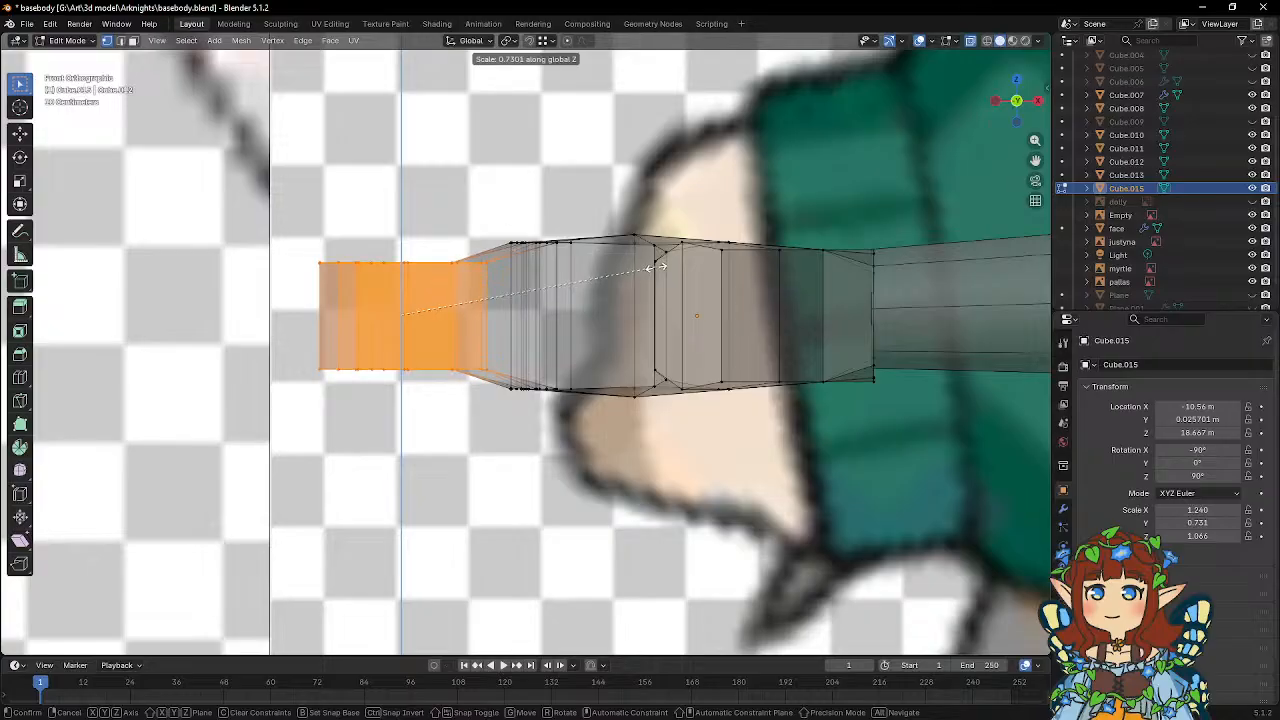
click(668, 268)
middle_drag(668, 268, 549, 412)
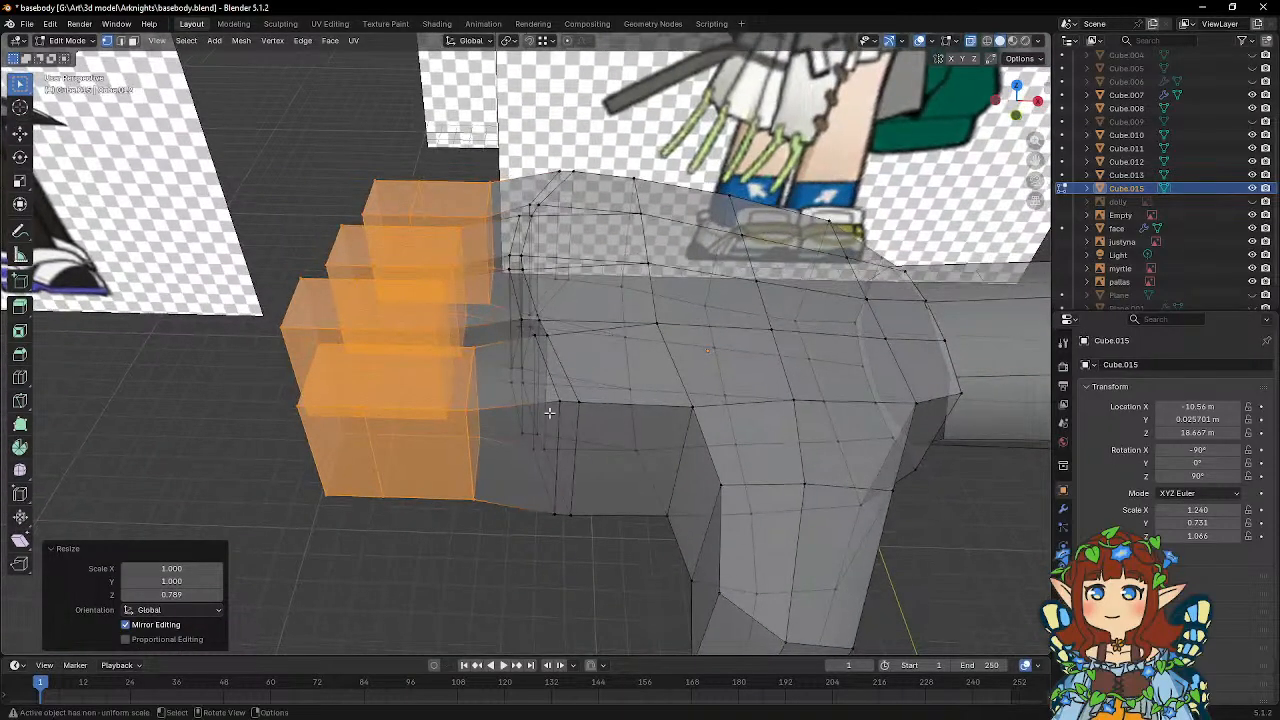
Scale the edge loops at the base of all four fingers along Z by about 0.82.
click(558, 404)
alt+click(537, 342)
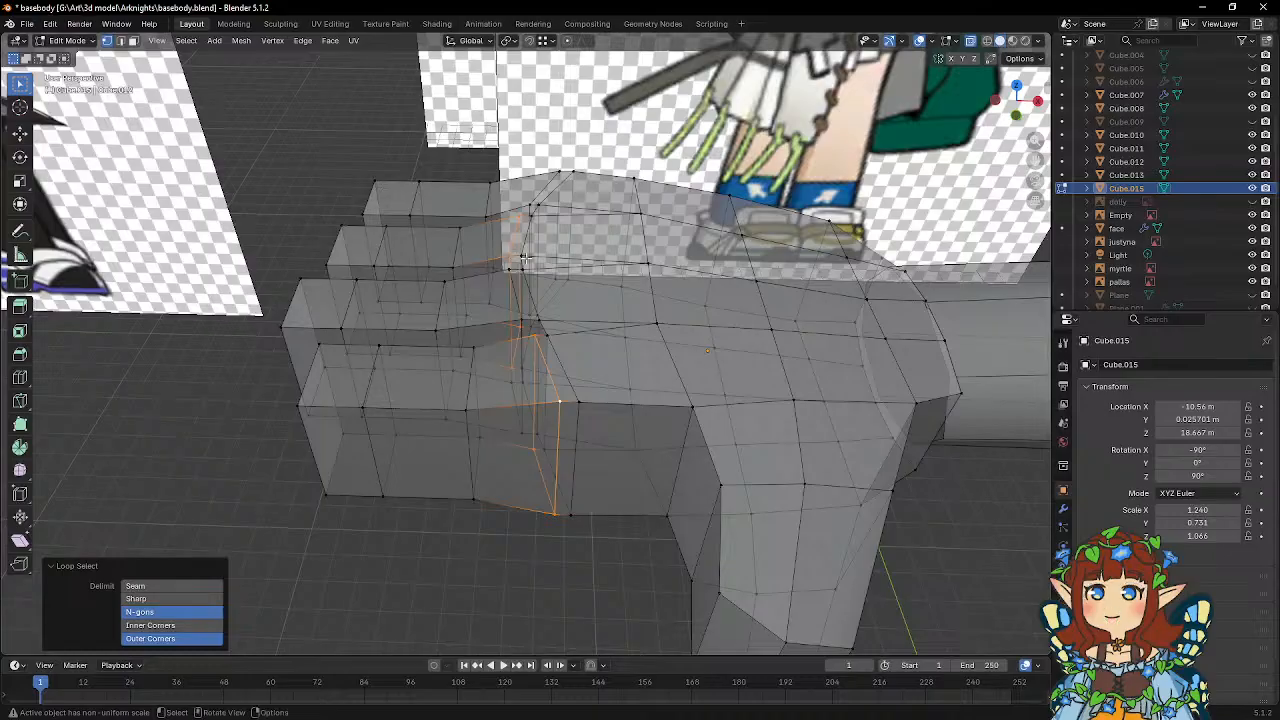
middle_drag(525, 258, 527, 306)
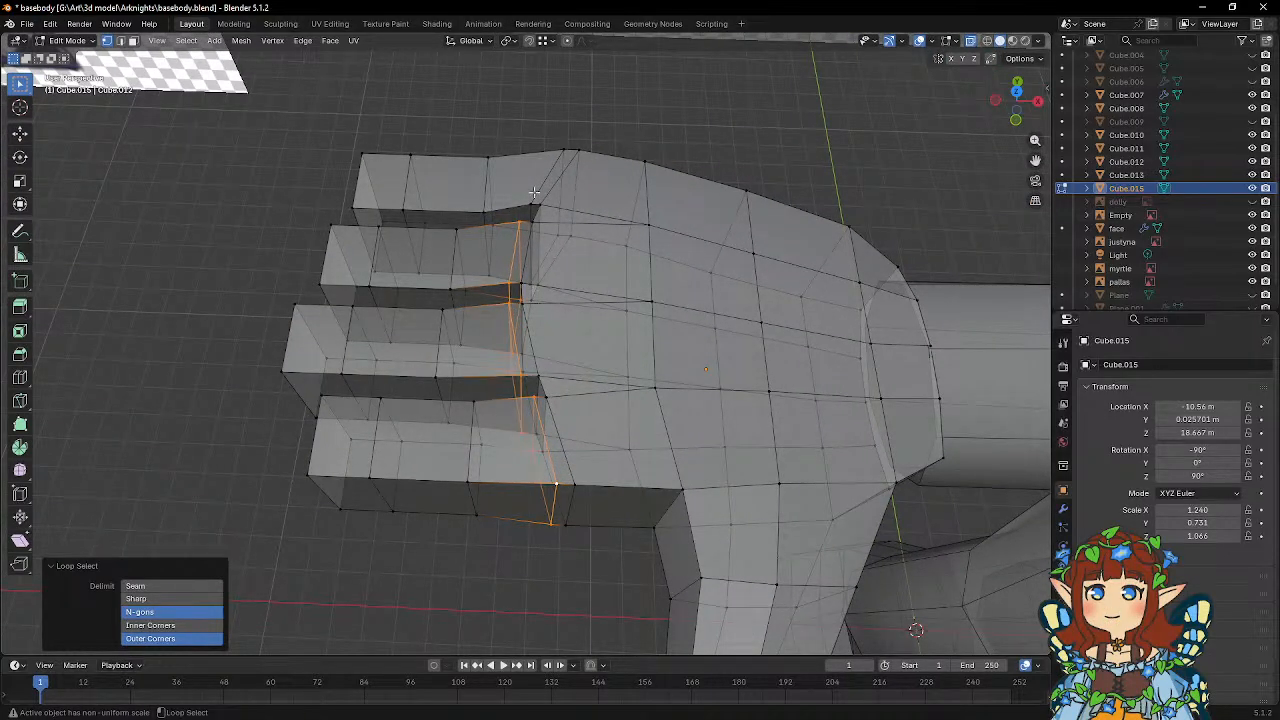
middle_drag(534, 191, 540, 165)
key(s)
key(z)
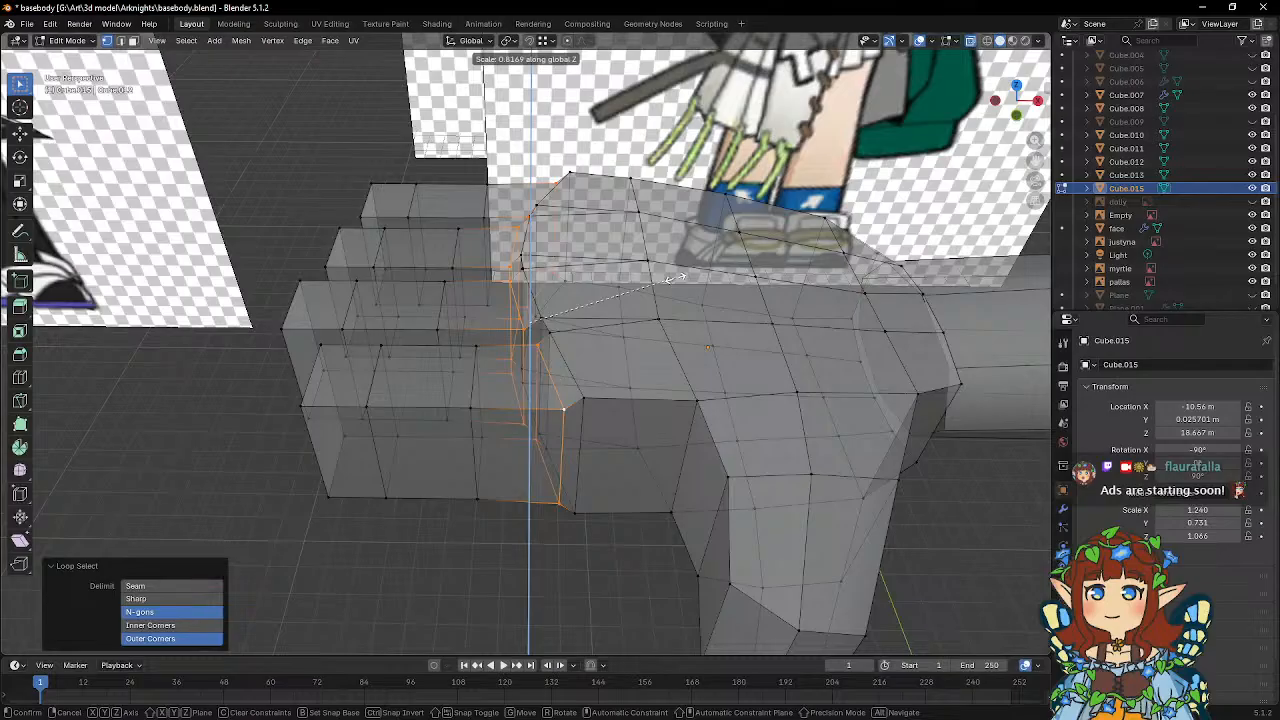
click(673, 278)
middle_drag(670, 276, 586, 277)
key(KP_1)
key(Tab)
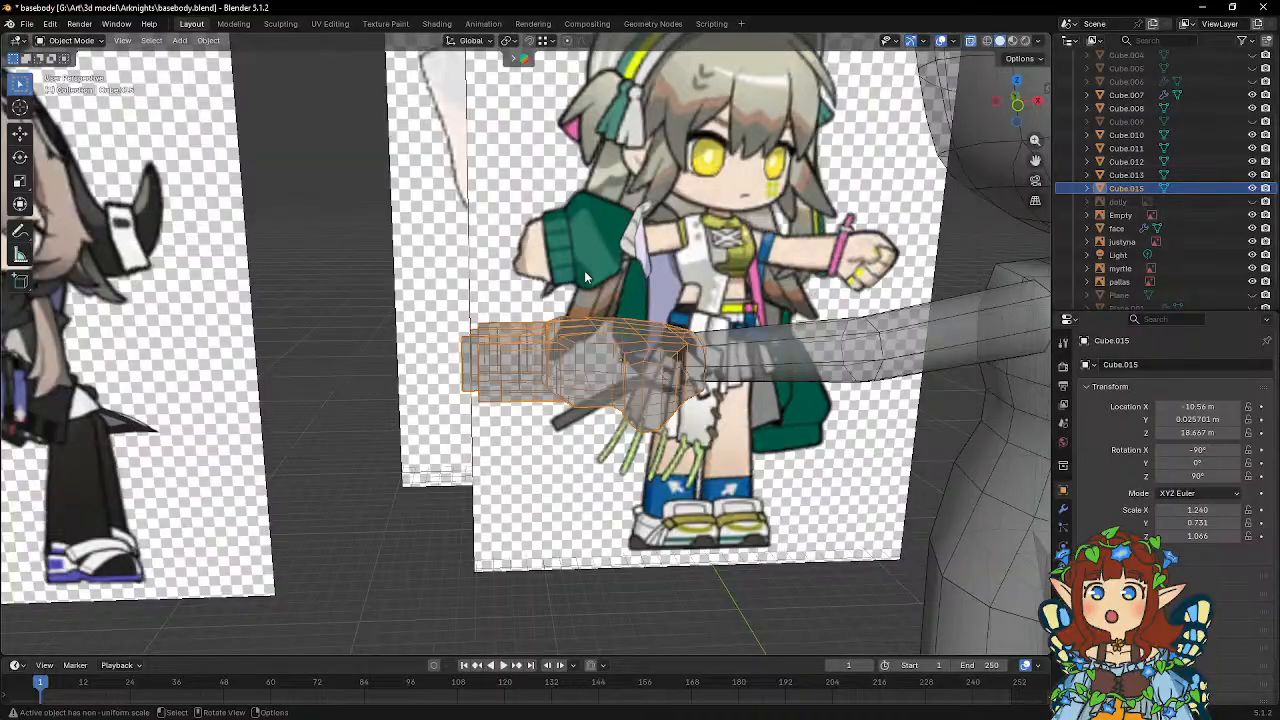
scroll(584, 270, up, 5)
key(Tab)
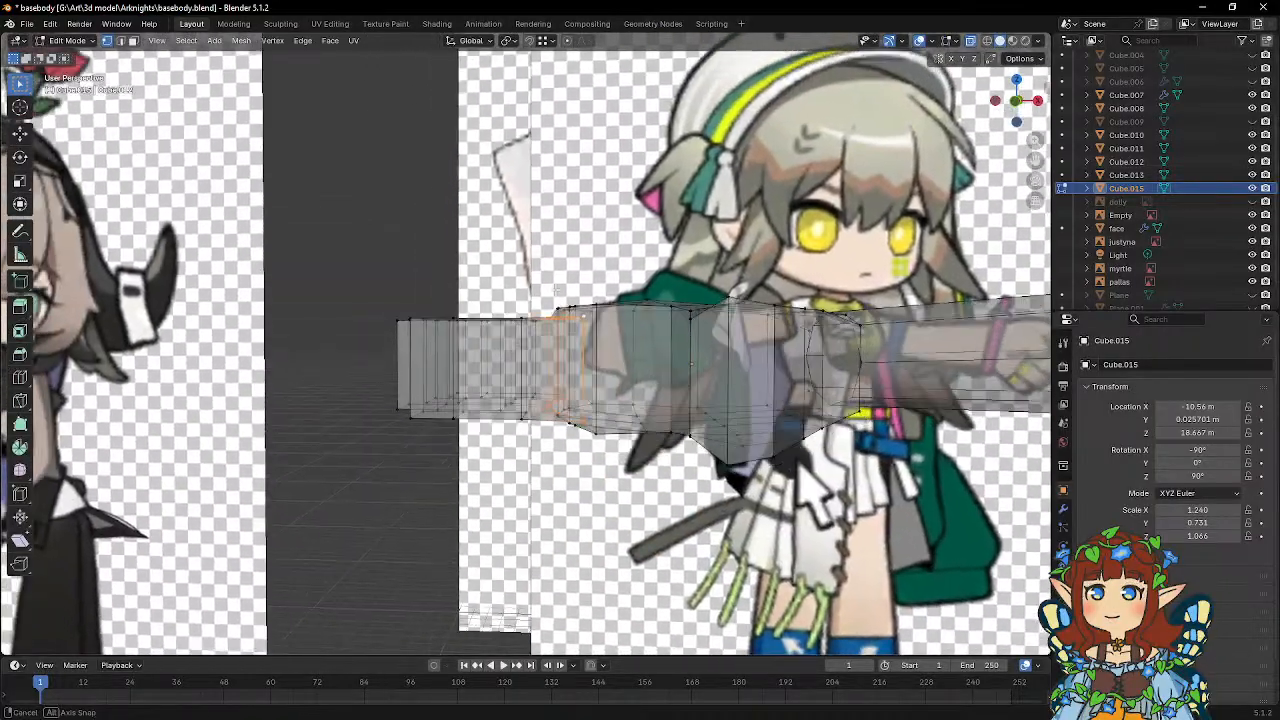
middle_drag(556, 290, 631, 349)
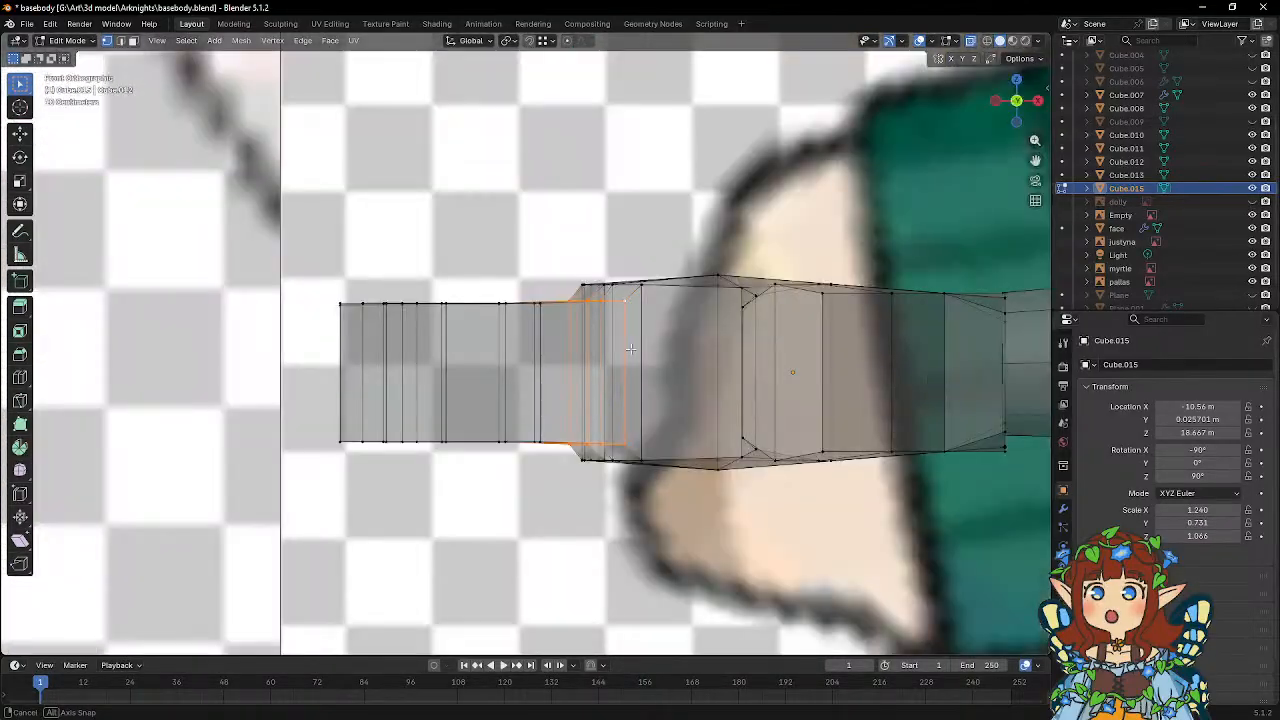
Flatten the upper vertices of all four fingers with a Z scale of 0 and raise them about 0.085 m.
drag(327, 247, 572, 327)
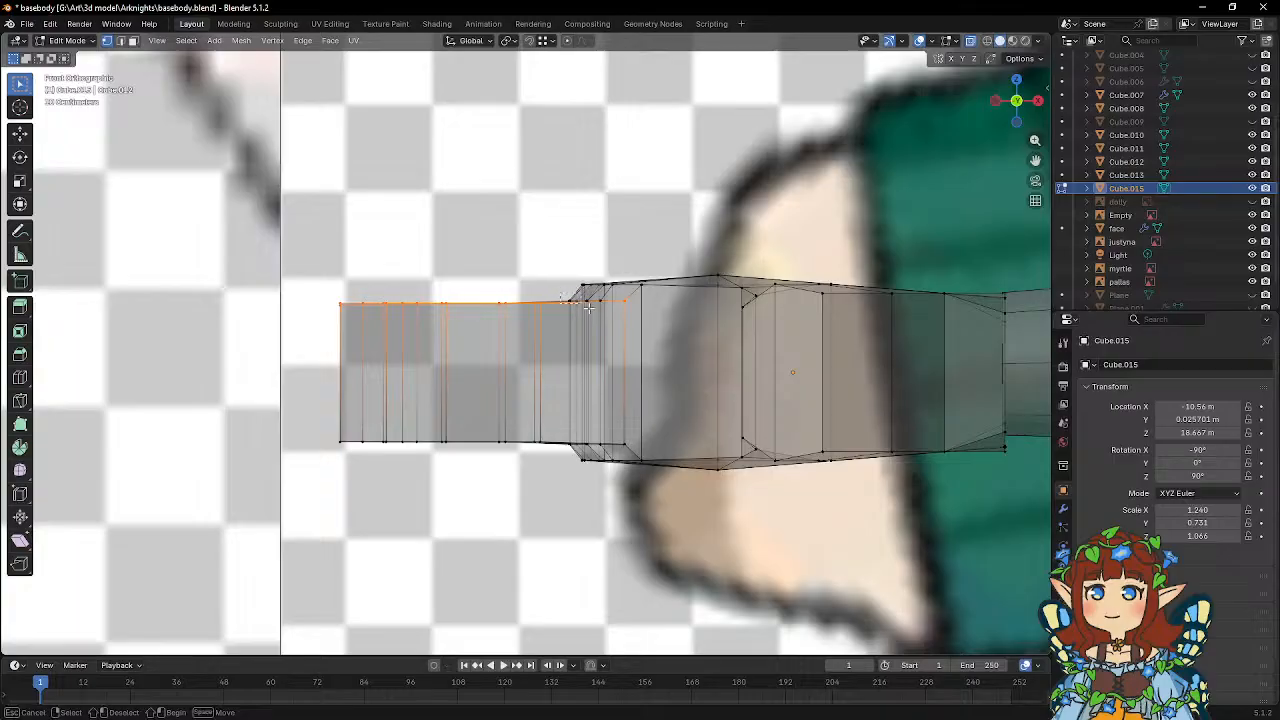
shift+click(590, 300)
text(sz)
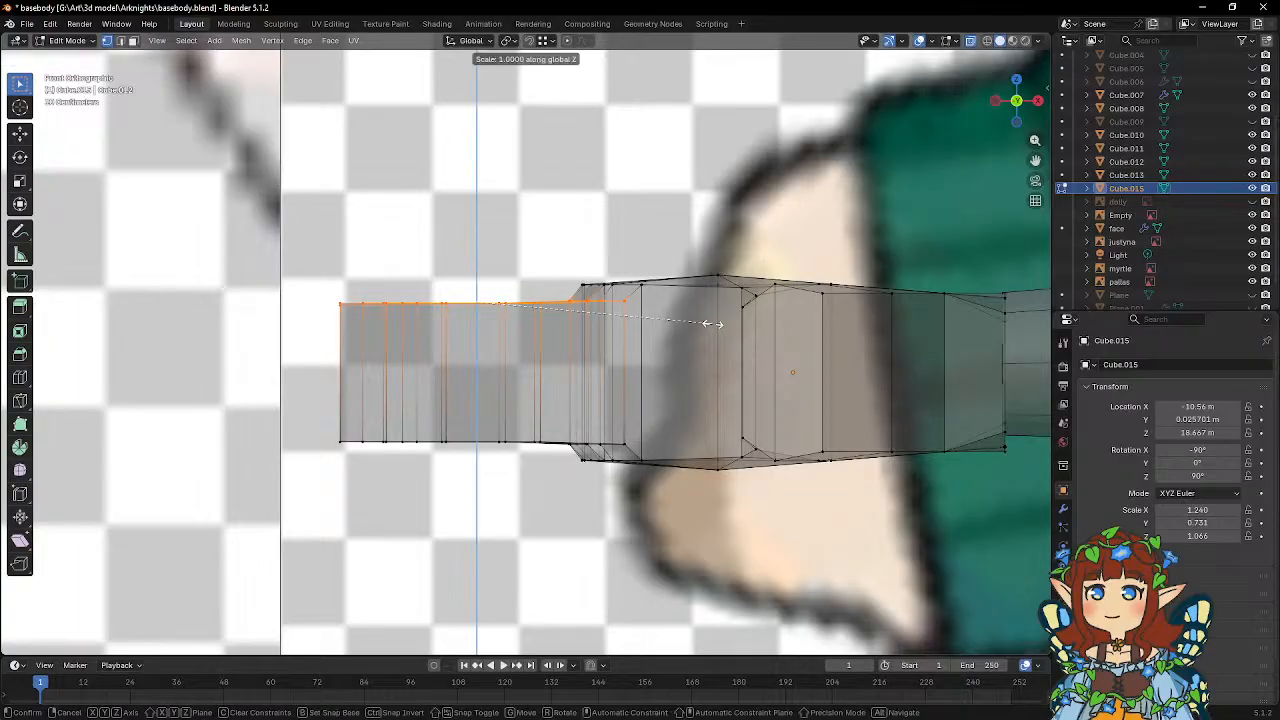
text(0)
key(Return)
key(g)
key(z)
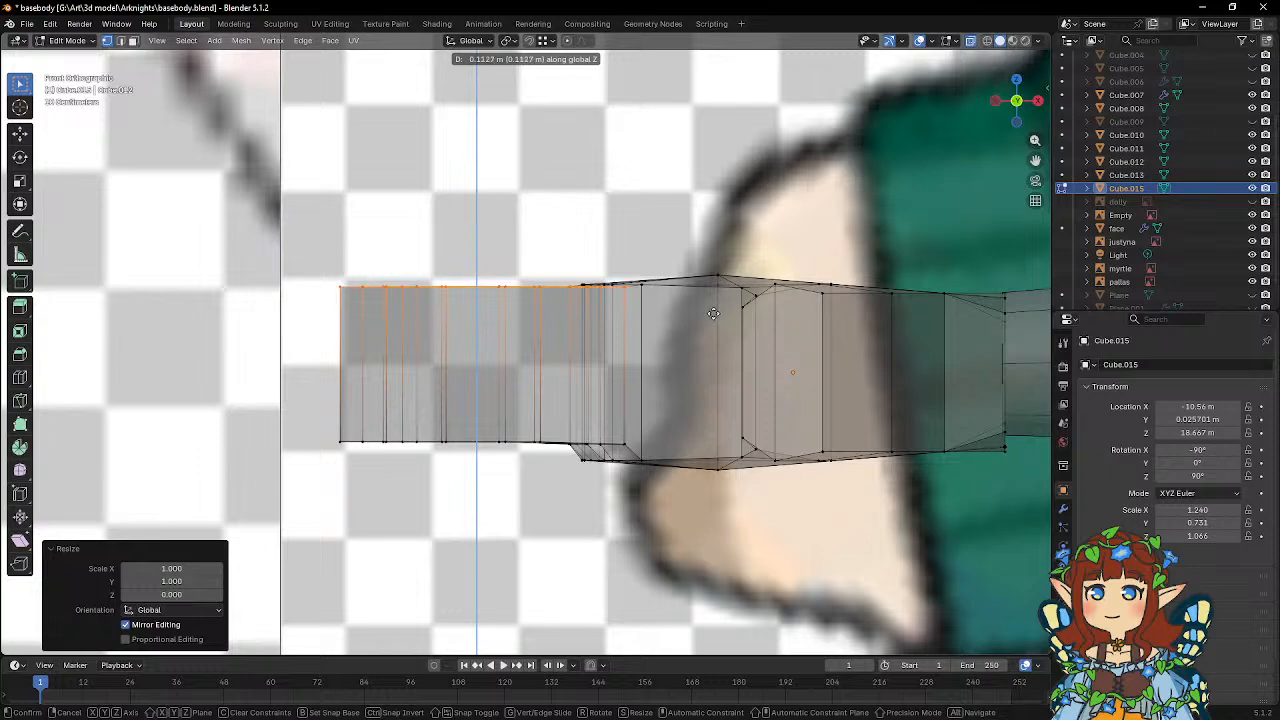
click(717, 317)
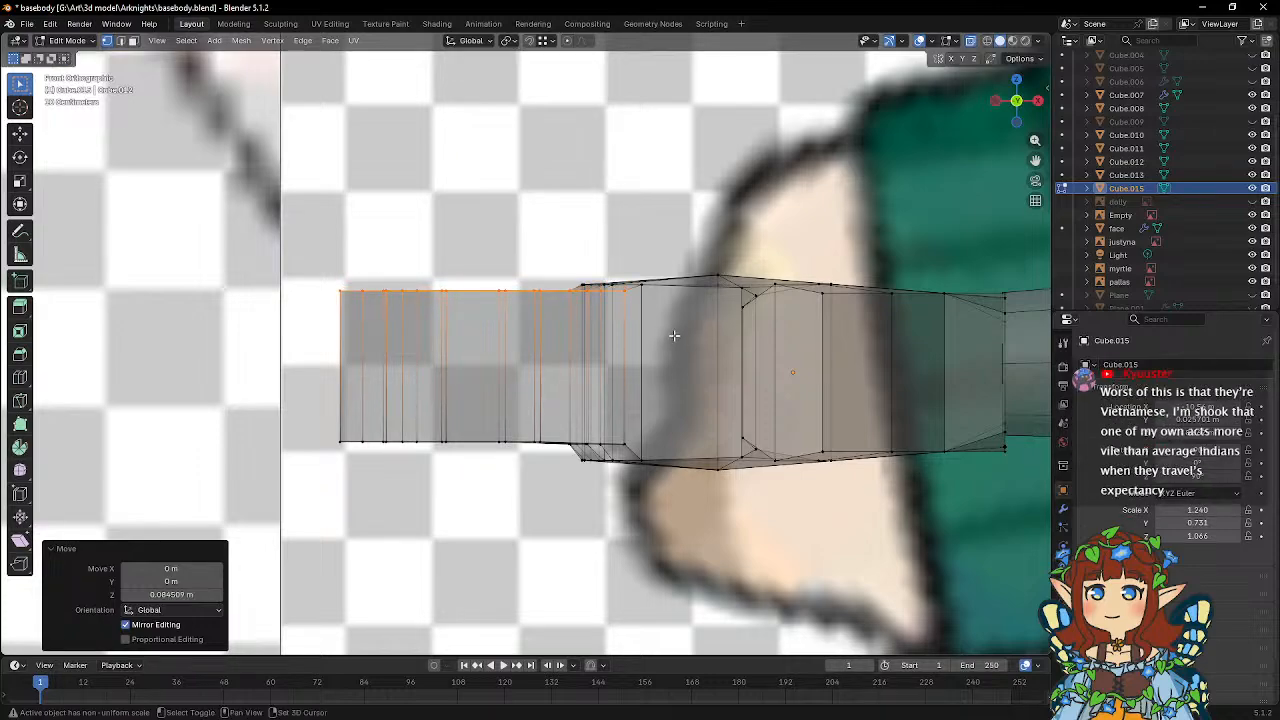
Add a single centred loop cut running lengthwise around the hand at mid-thickness, through the palm, thumb and fingers.
shift+middle_drag(670, 337, 630, 292)
key(Tab)
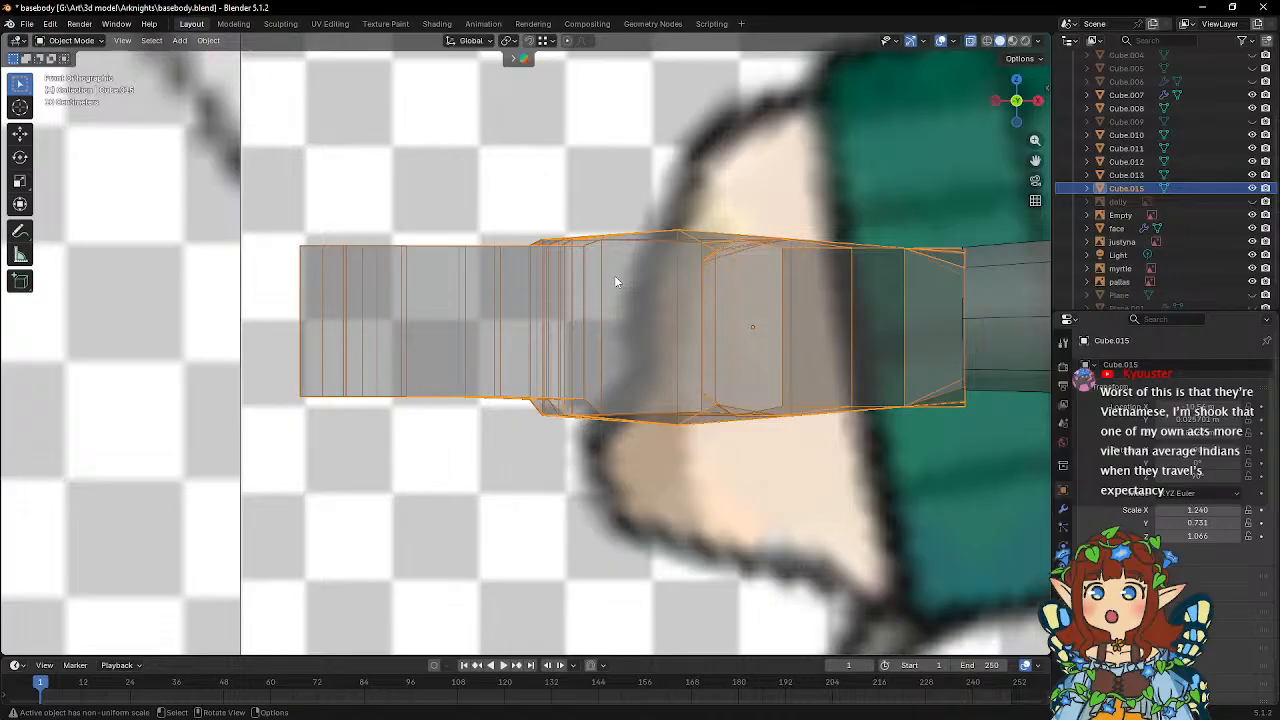
middle_drag(615, 281, 826, 328)
key(Tab)
middle_drag(492, 345, 565, 300)
key(Tab)
key(Tab)
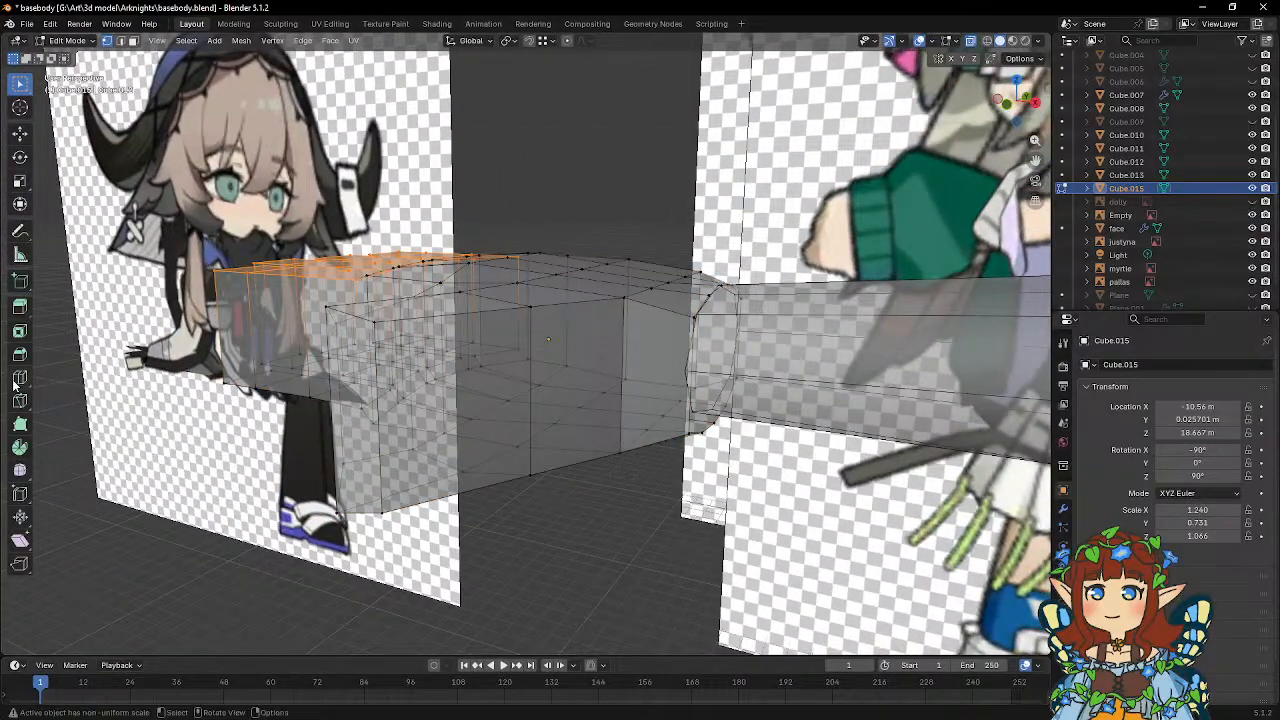
click(15, 383)
click(589, 399)
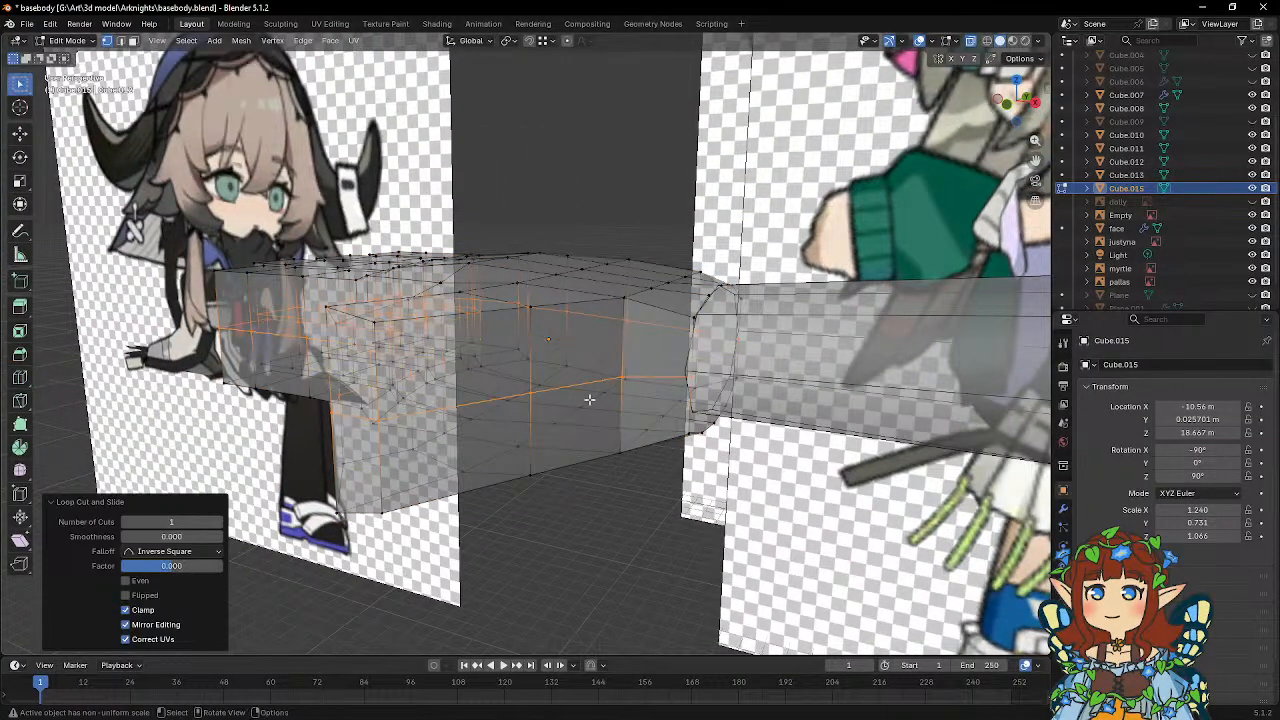
middle_drag(589, 399, 608, 357)
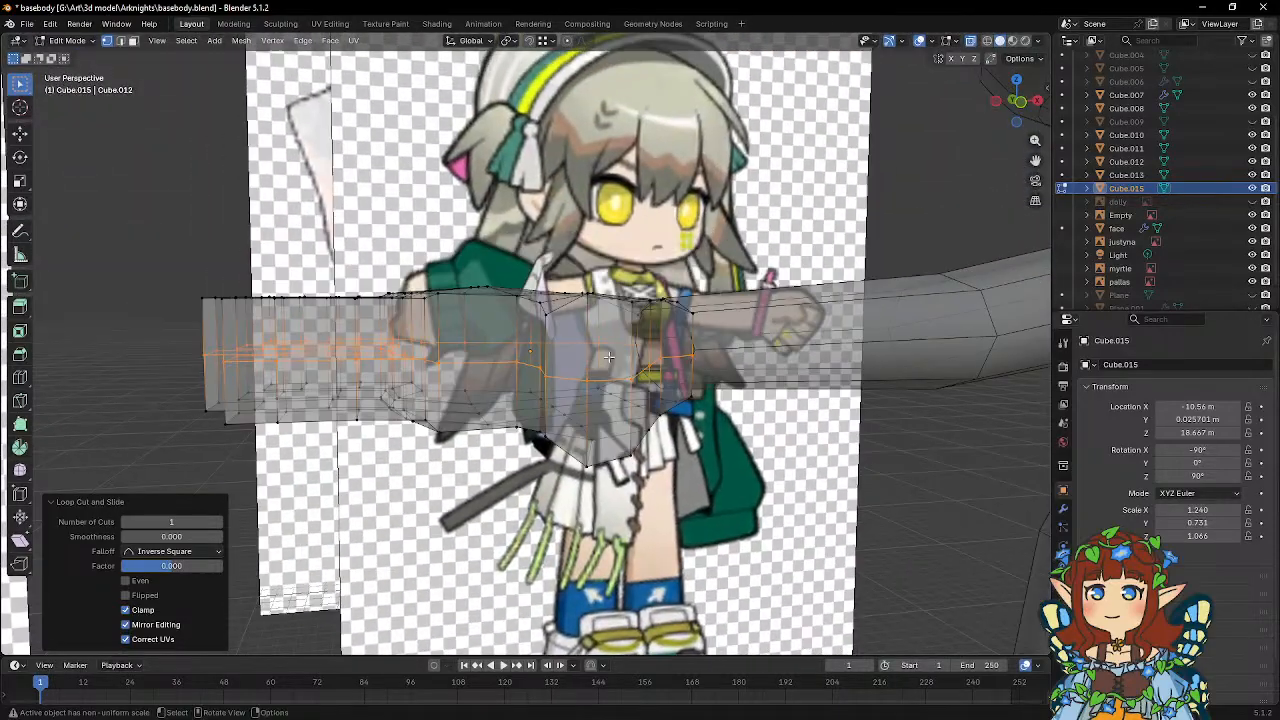
Level the upper inner vertices of the thumb with each other using a Z scale of 0.
key(KP_1)
scroll(569, 343, up, 6)
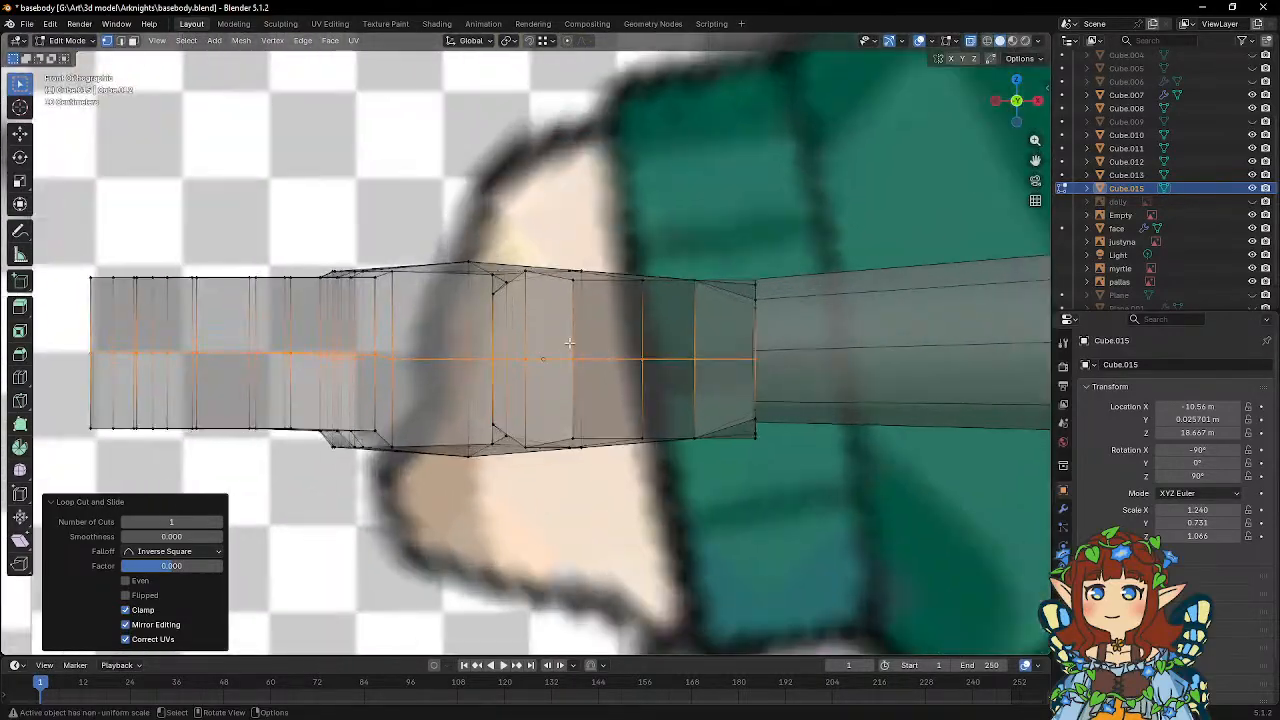
click(497, 295)
key(s)
key(z)
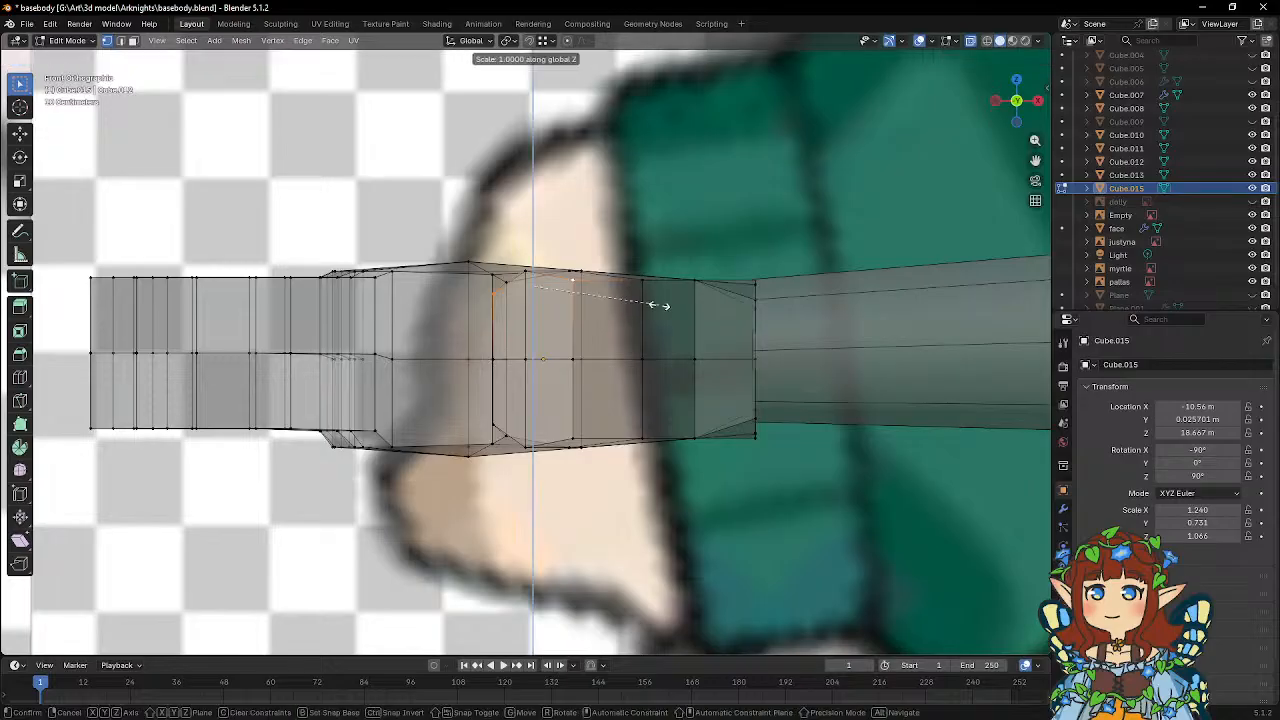
key(0)
key(Return)
Level the matching lower inner vertices of the thumb using a Z scale of 0.
click(579, 431)
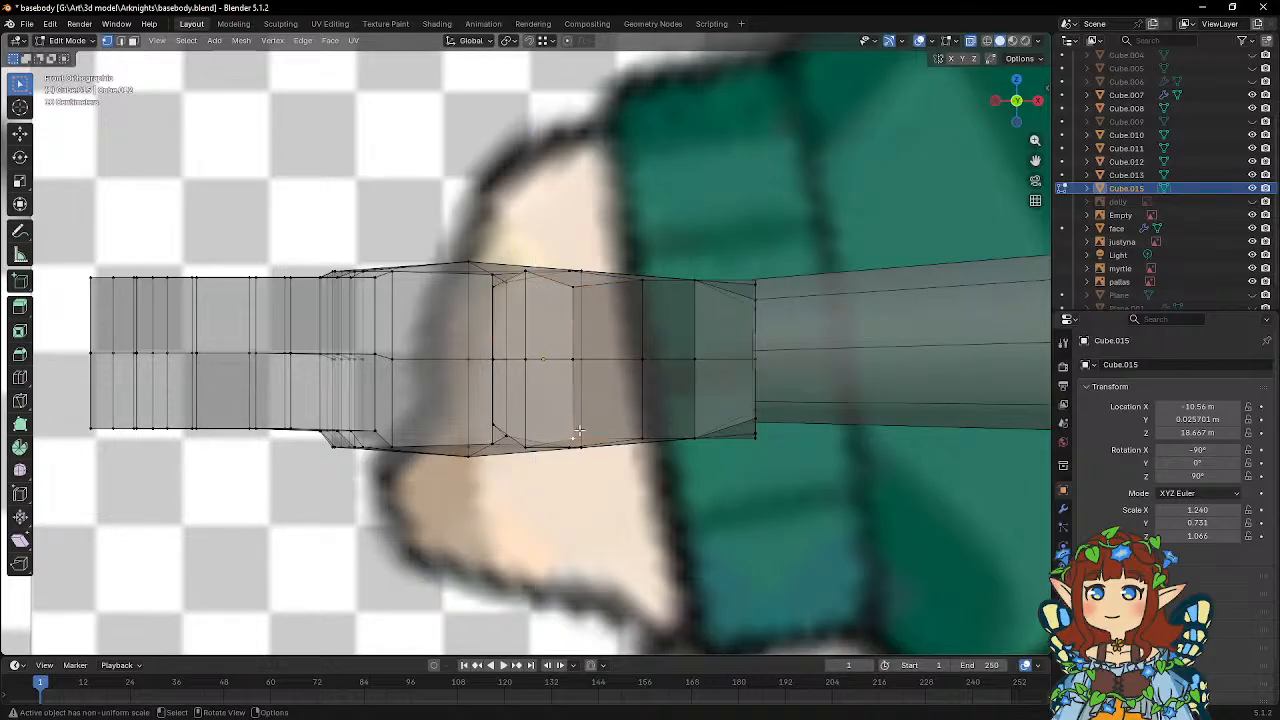
shift+click(495, 432)
key(s)
key(z)
key(0)
key(Return)
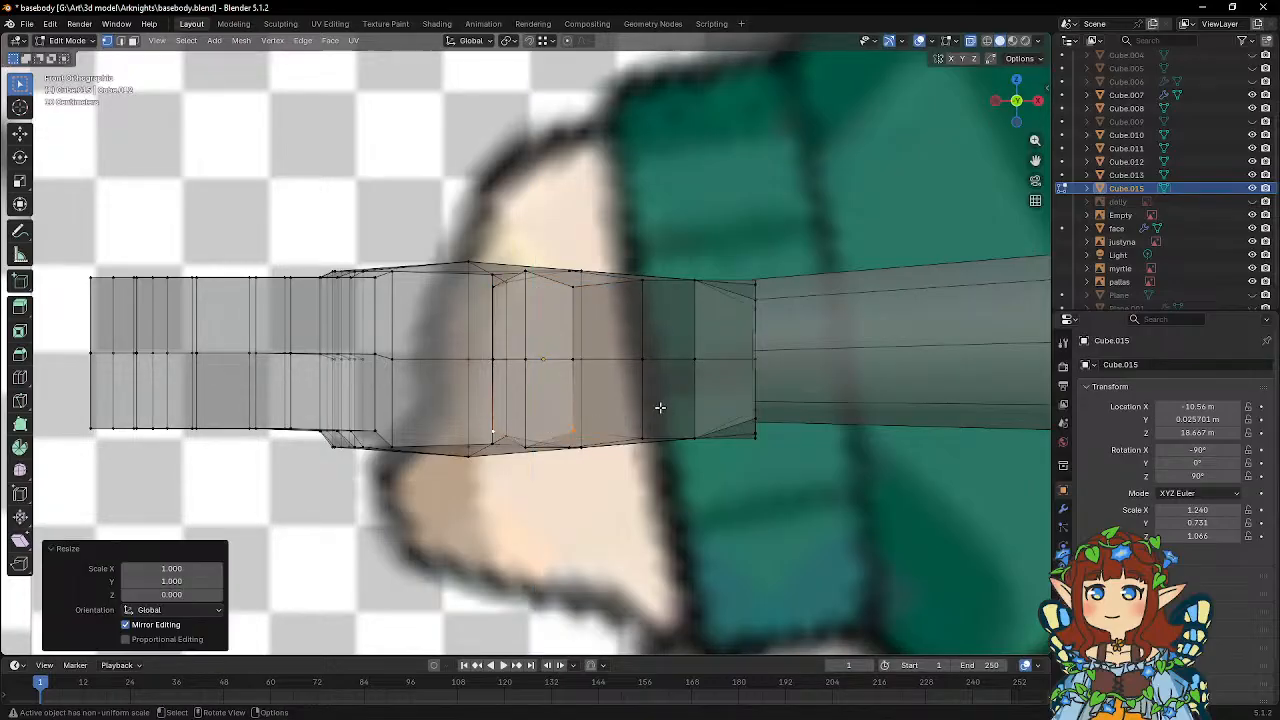
Shrink the outer upper and lower vertices of the thumb tip uniformly to a factor of about 0.917.
click(526, 273)
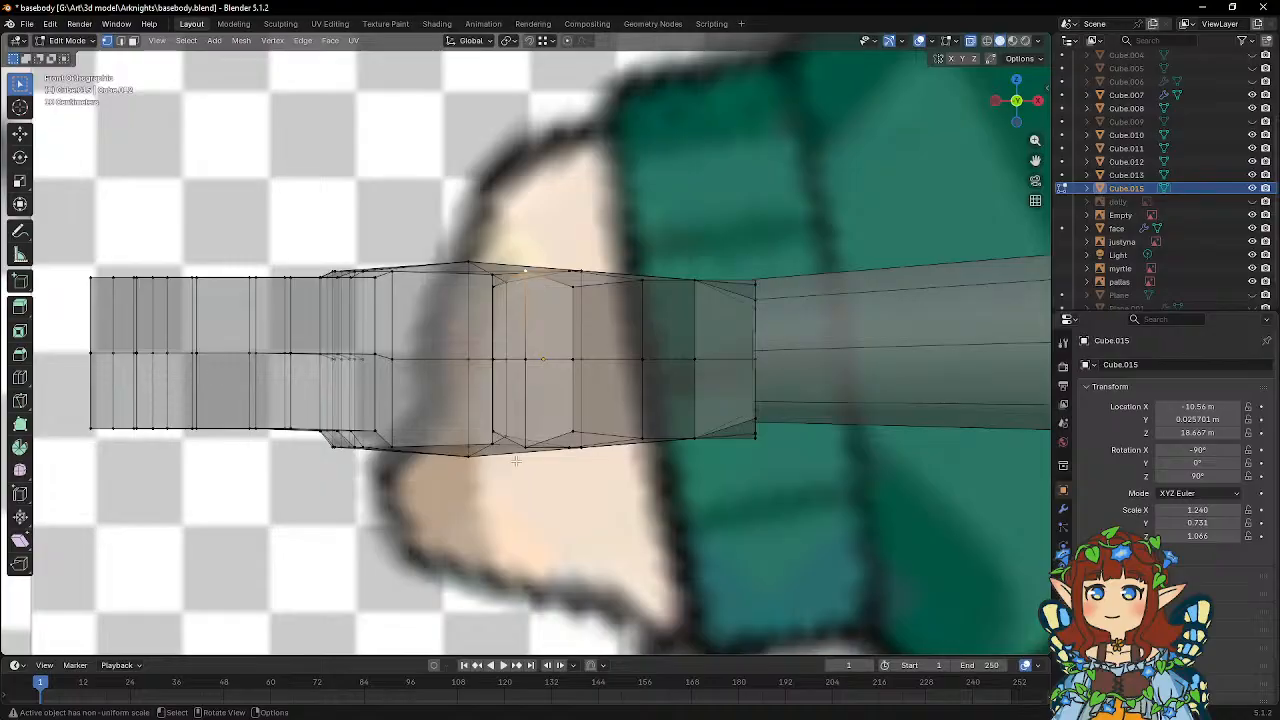
key(s)
click(706, 400)
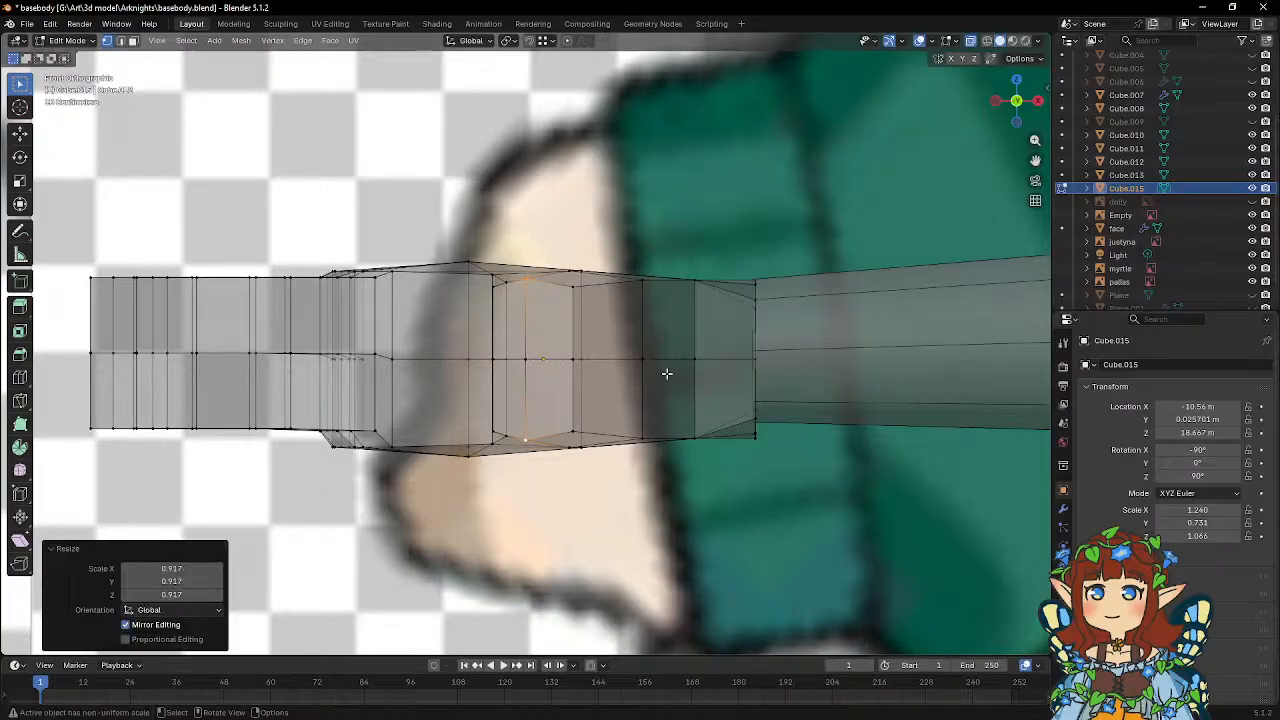
Select the vertices along the thumb's upper edges and lower them along Z by about 0.175 m.
middle_drag(667, 374, 599, 397)
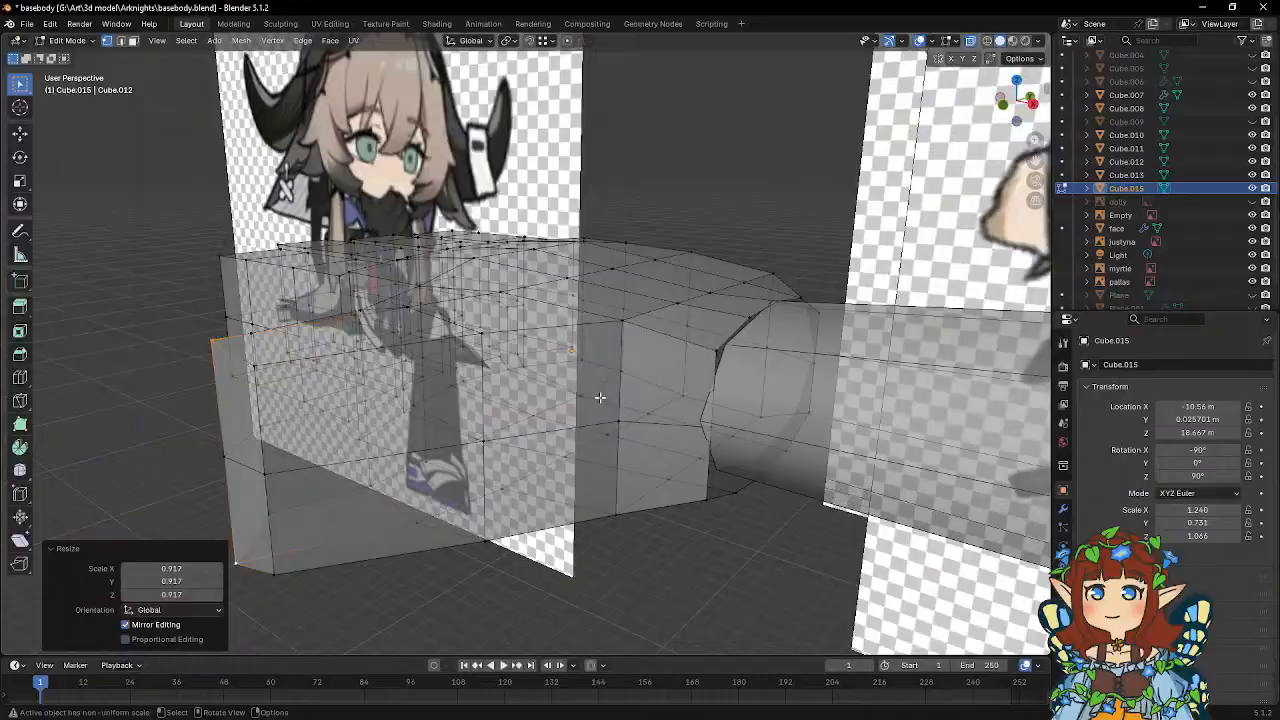
click(624, 322)
middle_drag(256, 370, 184, 403)
middle_drag(340, 346, 365, 369)
middle_drag(416, 321, 430, 300)
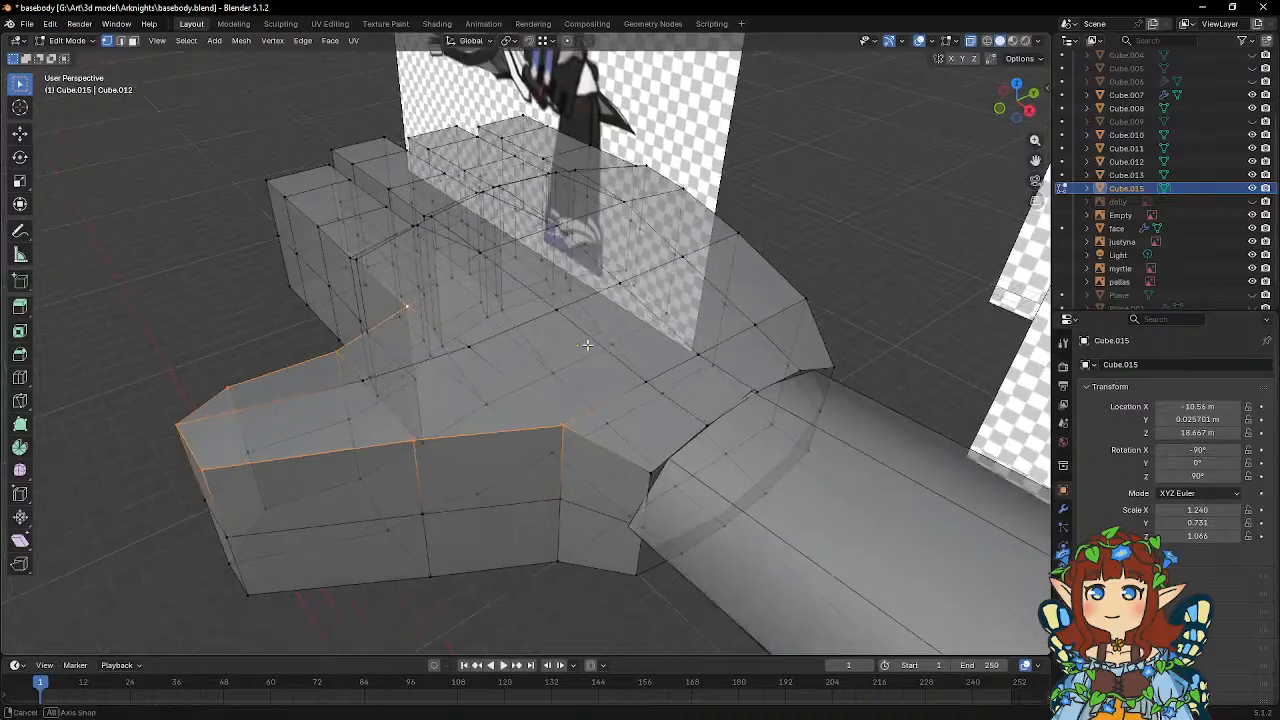
key(g)
key(z)
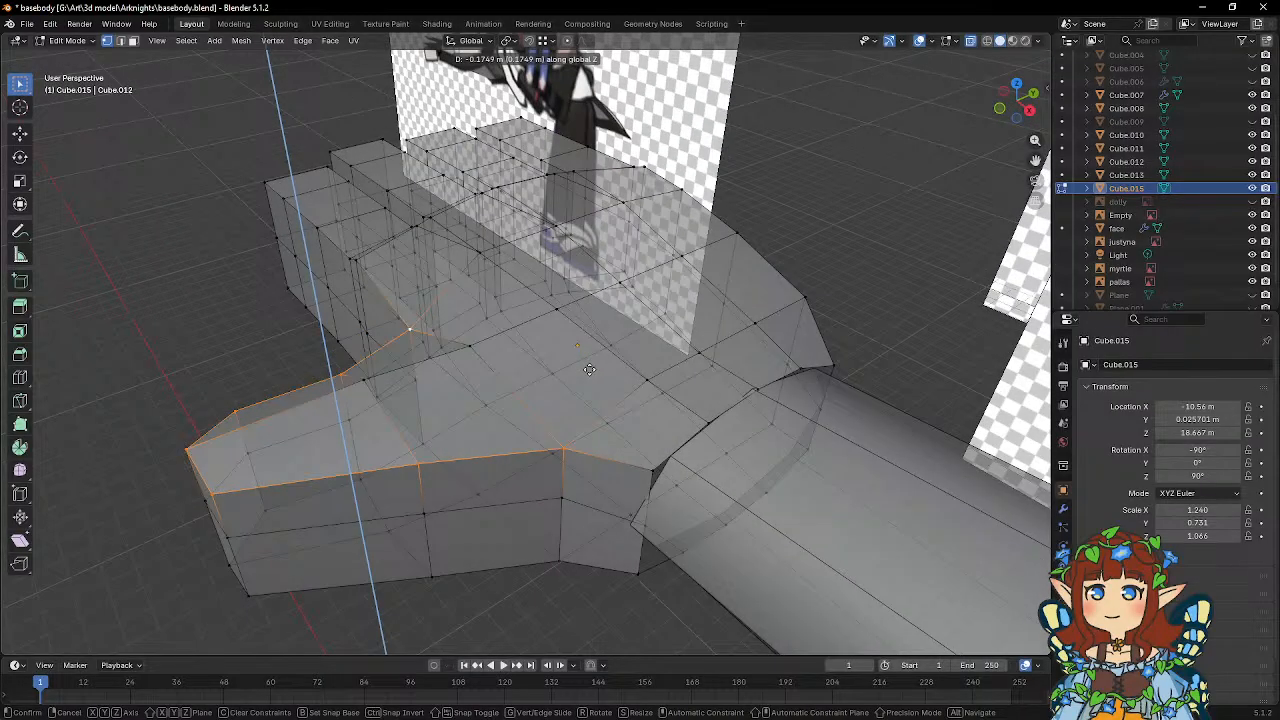
click(589, 369)
Snap the side vertices of the hand's wrist opening onto the matching vertices at the arm's end.
middle_drag(589, 369, 755, 463)
key(g)
click(563, 463)
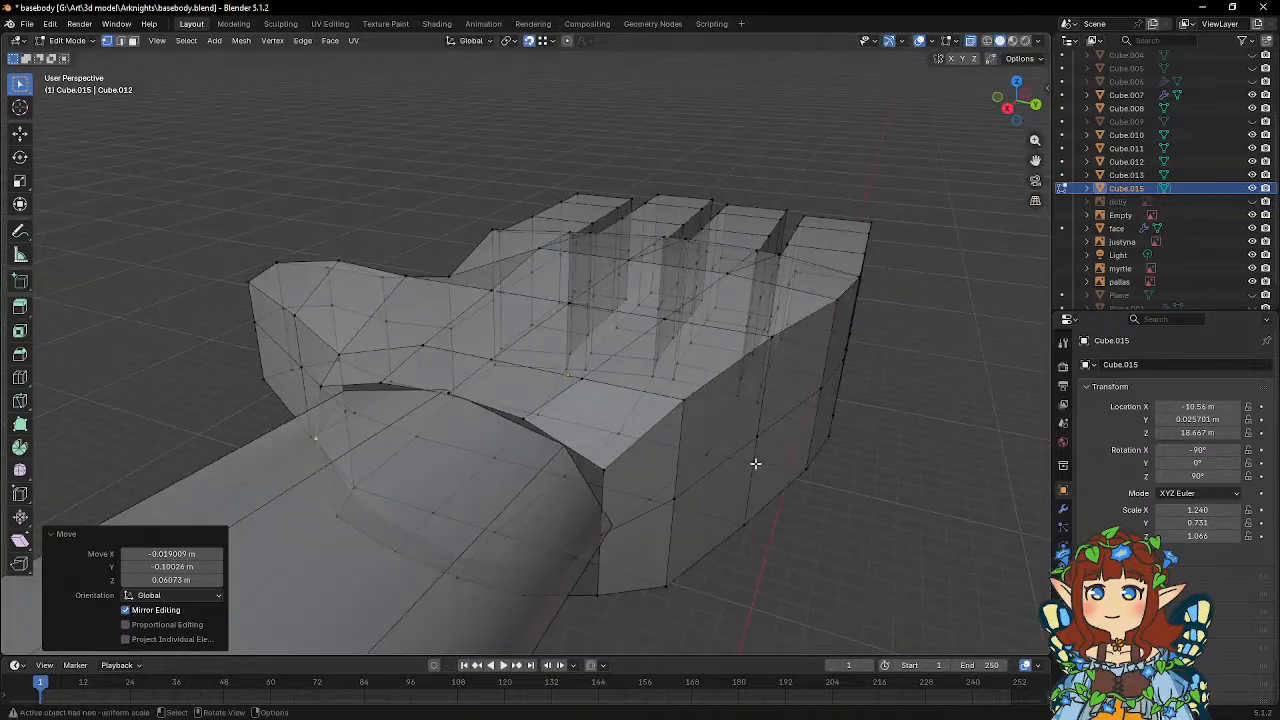
key(g)
click(610, 525)
Snap further wrist vertices onto the arm's end ring, including the central one on the hand's underside.
middle_drag(581, 466, 623, 423)
key(g)
click(562, 474)
key(g)
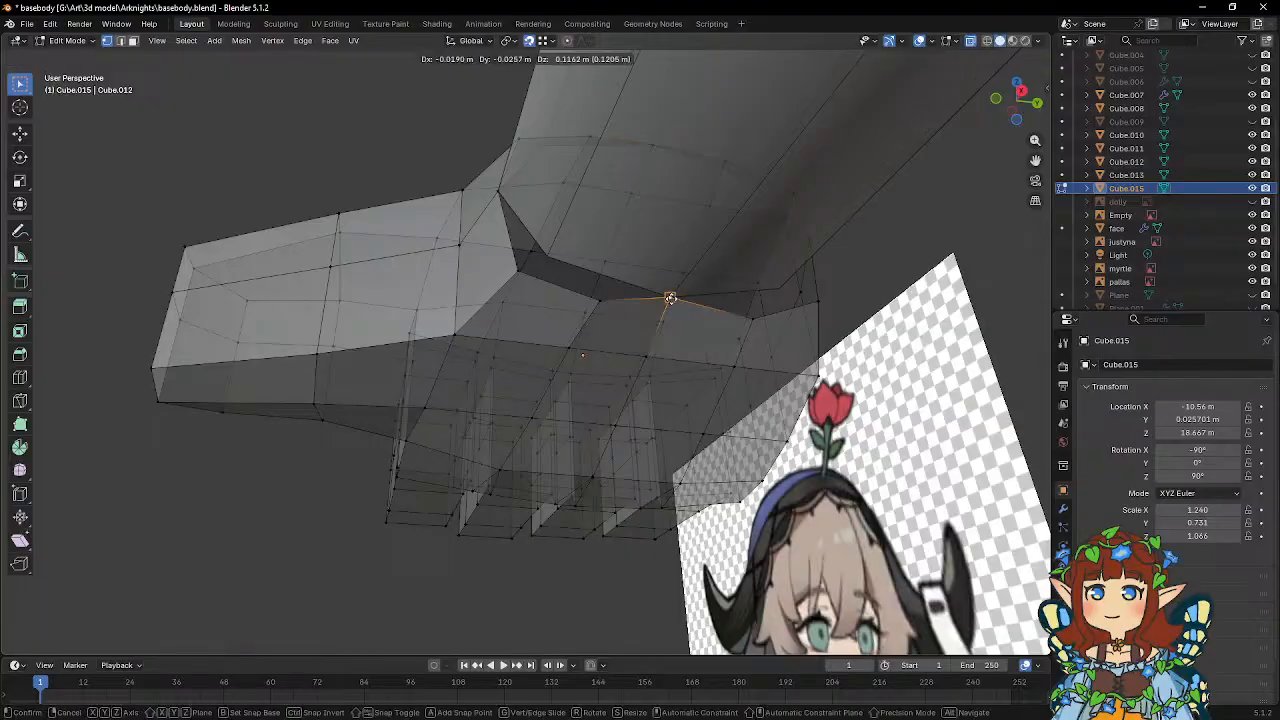
click(671, 297)
Snap the underside corner vertices of the wrist, toward the thumb and little finger, onto the arm's end vertices.
middle_drag(671, 297, 802, 330)
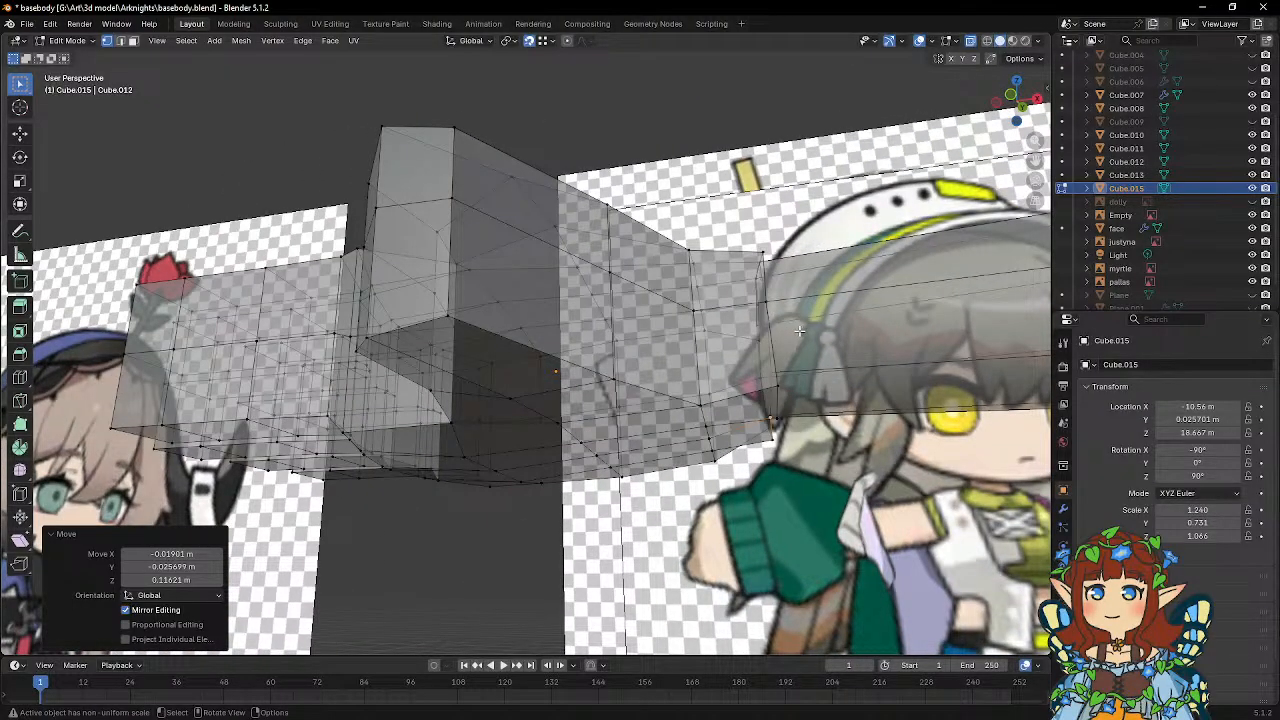
middle_drag(800, 330, 675, 260)
key(g)
click(640, 318)
click(678, 233)
key(g)
click(633, 229)
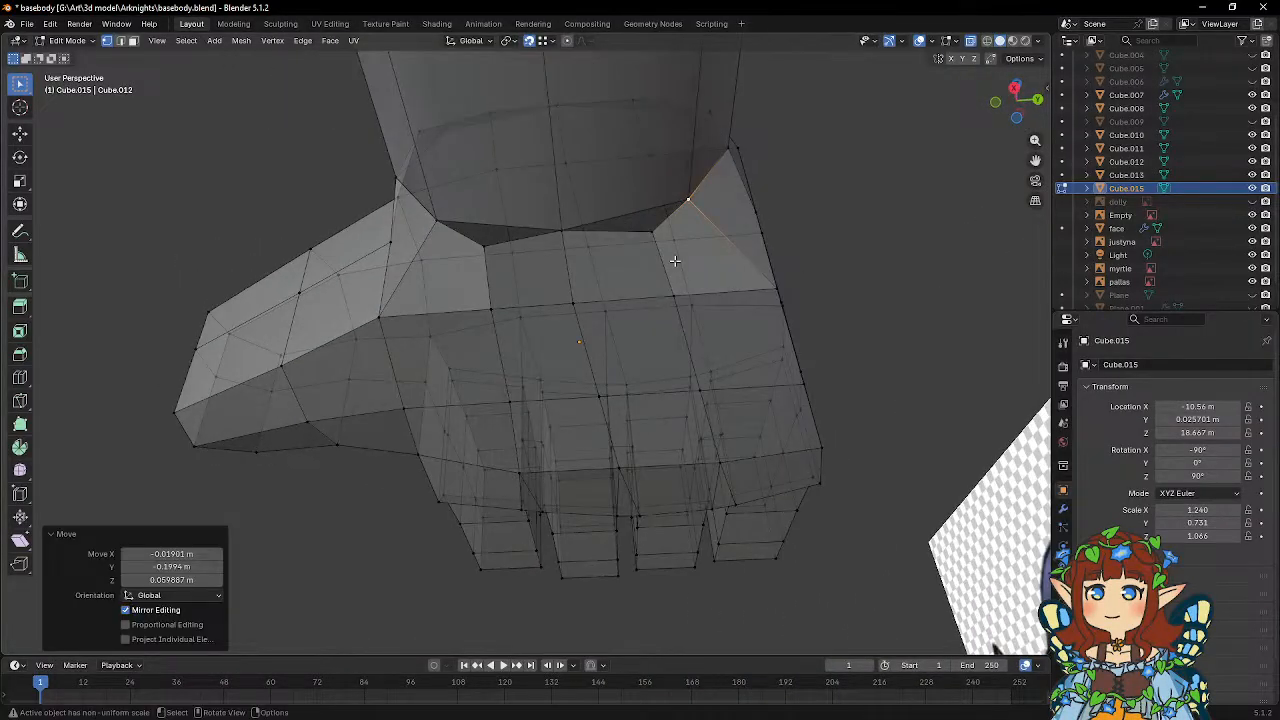
Snap the two inner underside wrist vertices onto the arm's central underside vertex to close the gaps.
click(478, 245)
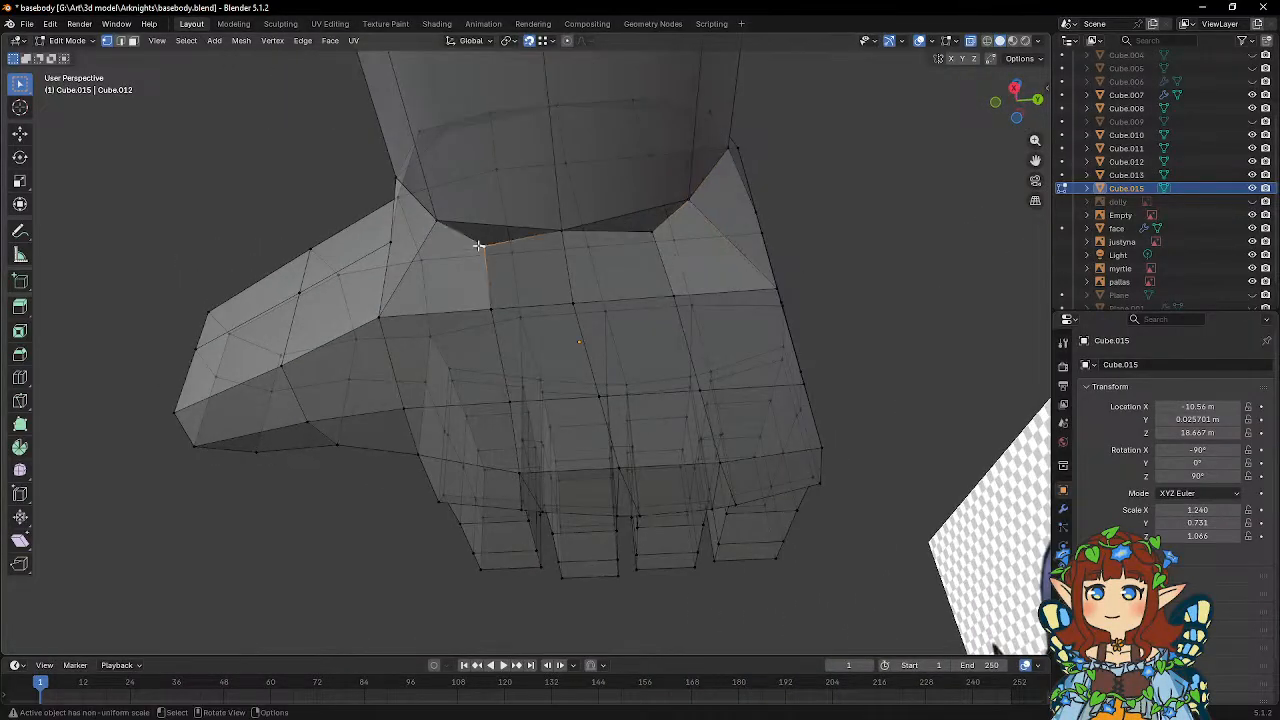
key(g)
click(557, 229)
click(655, 232)
key(g)
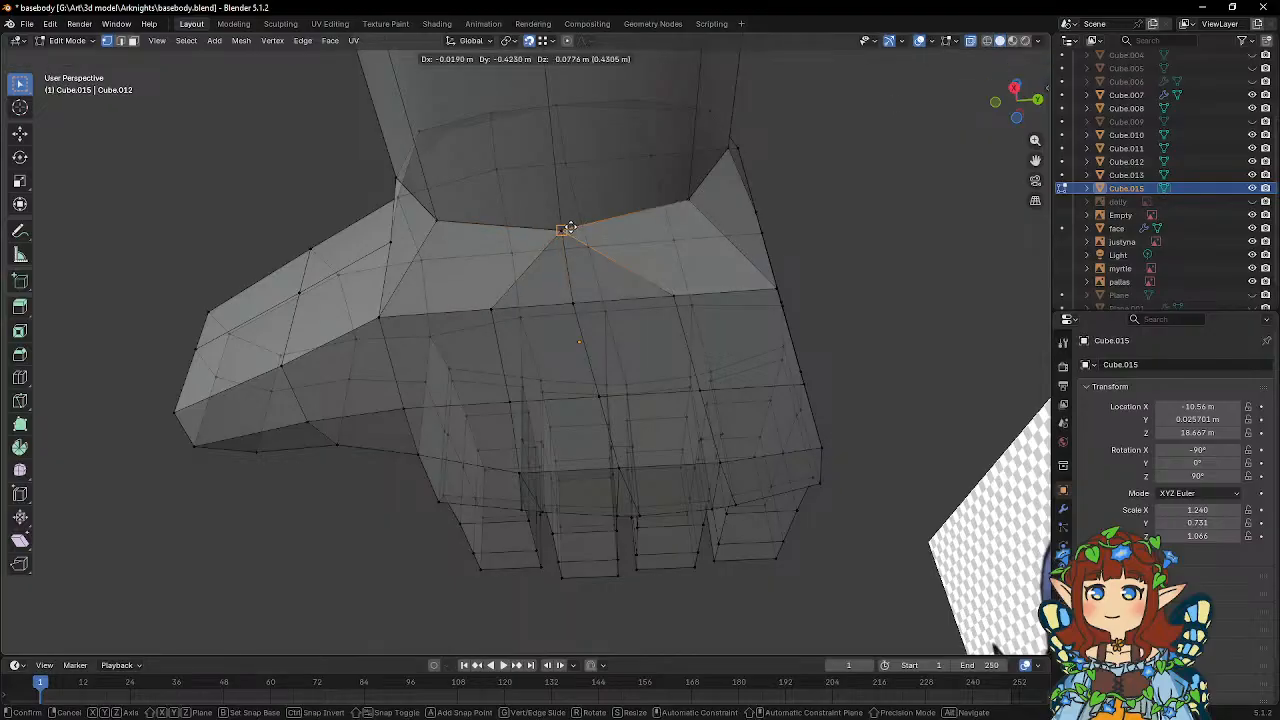
click(567, 229)
Snap the upper wrist vertices on the little-finger side onto the nearest corner vertex of the arm's end.
middle_drag(633, 217, 614, 336)
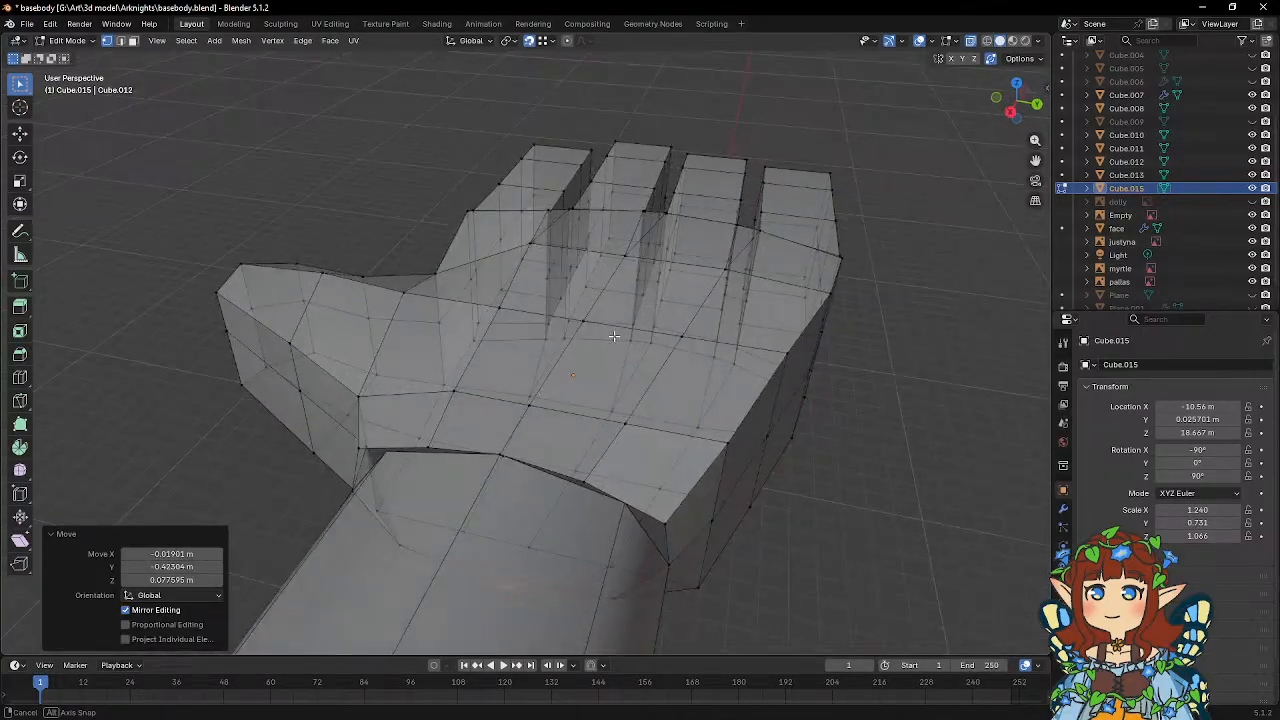
alt+click(665, 526)
middle_drag(659, 484, 614, 483)
key(g)
click(586, 481)
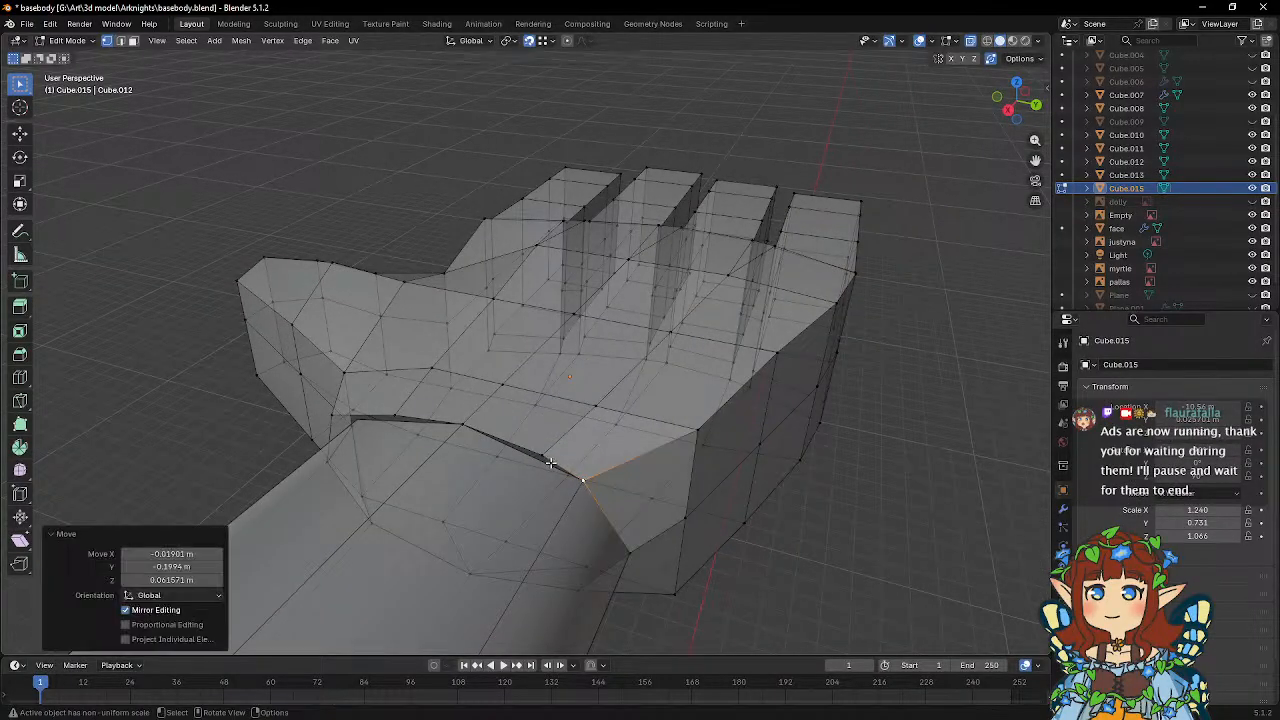
middle_drag(475, 451, 540, 456)
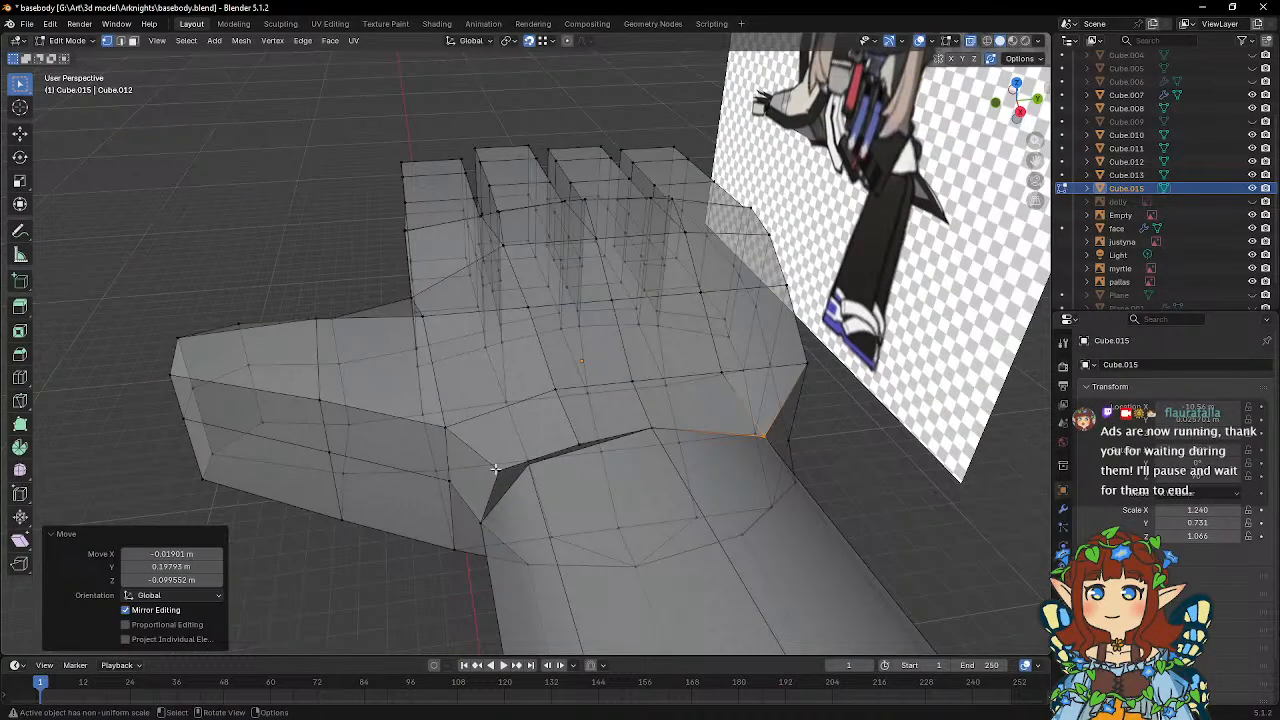
Snap the two upper wrist vertices on the thumb side onto the arm's nearest corner vertex.
click(495, 469)
key(g)
click(541, 463)
click(583, 446)
key(g)
click(540, 466)
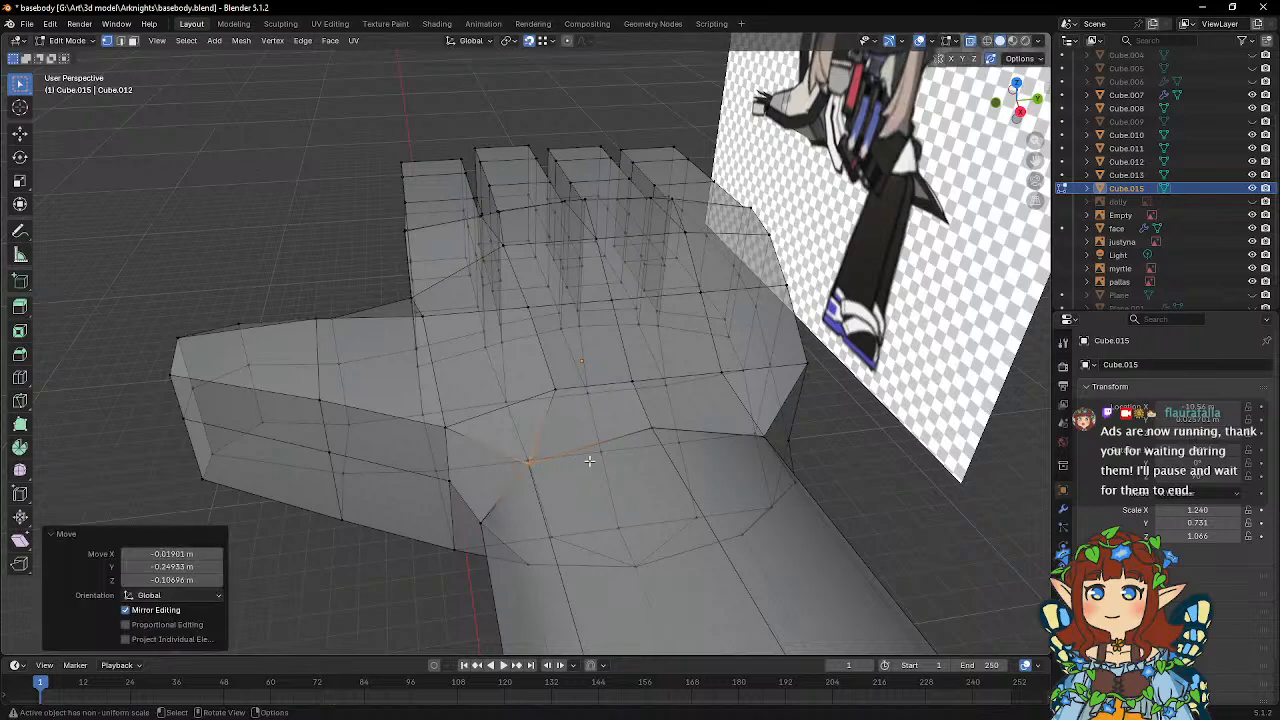
Vertex-slide the two inner vertices of the row above the wrist outward, one toward the thumb and one toward the little finger.
middle_drag(589, 461, 597, 504)
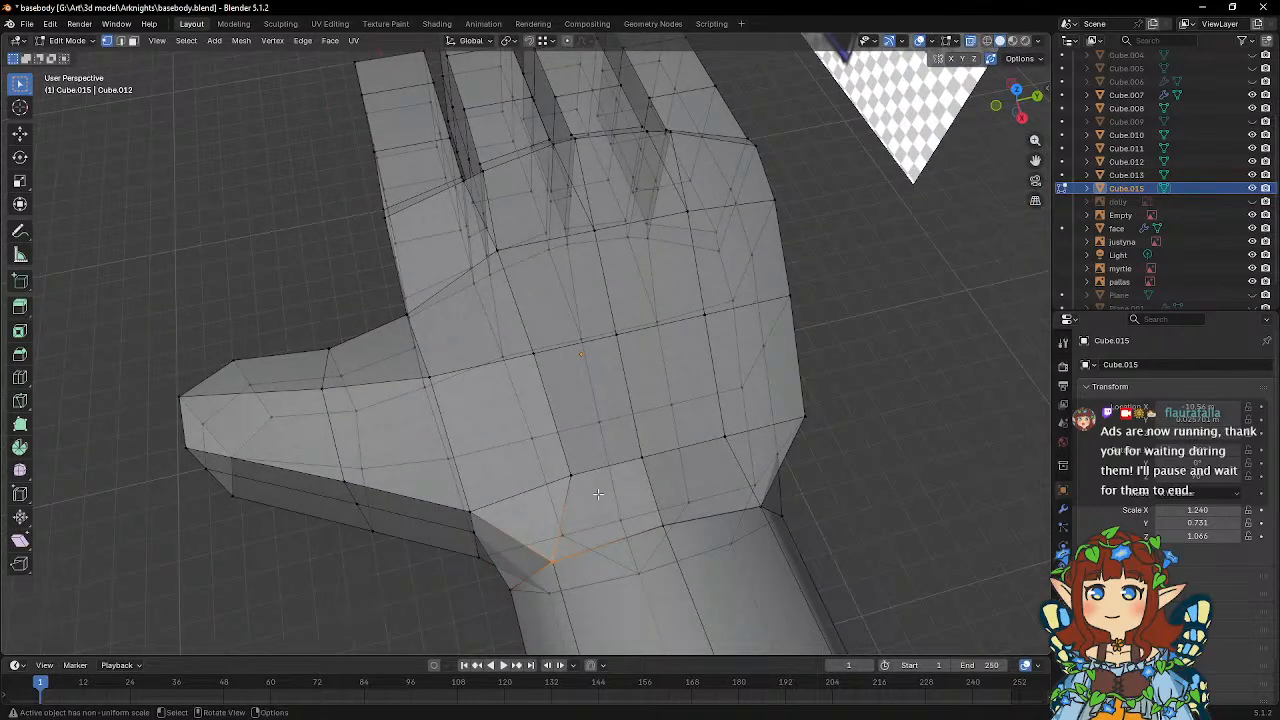
key(g)
key(g)
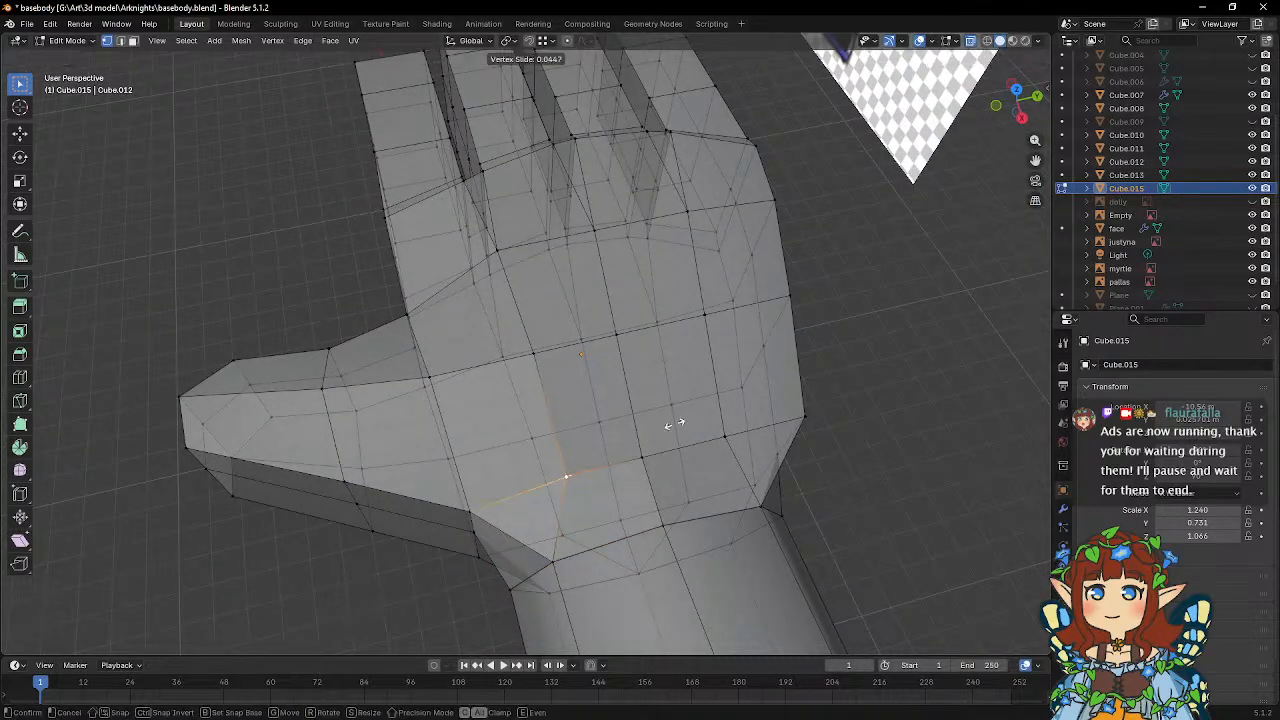
click(655, 430)
click(714, 442)
key(g)
key(g)
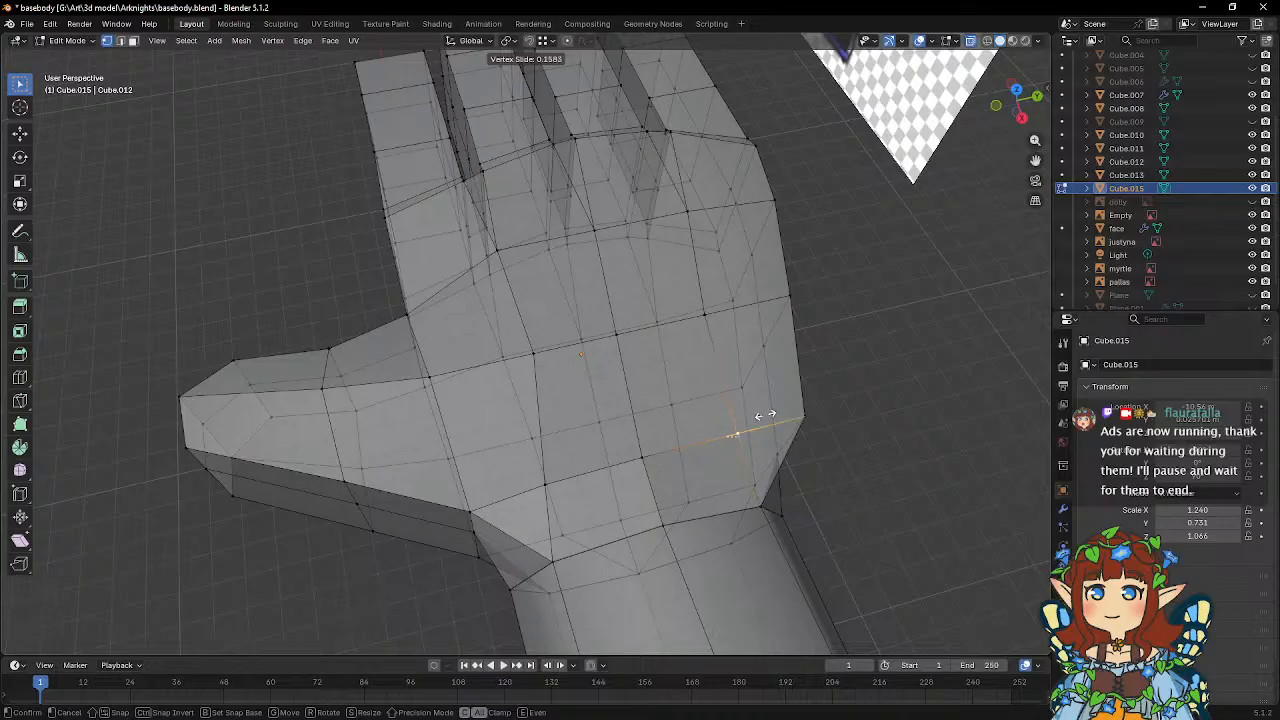
click(759, 415)
Move the upper edge vertices along the palm's little-finger side inward about 0.116 m on Y, and lower them along Z.
middle_drag(759, 415, 793, 463)
click(620, 449)
shift+click(771, 417)
middle_drag(840, 414, 789, 393)
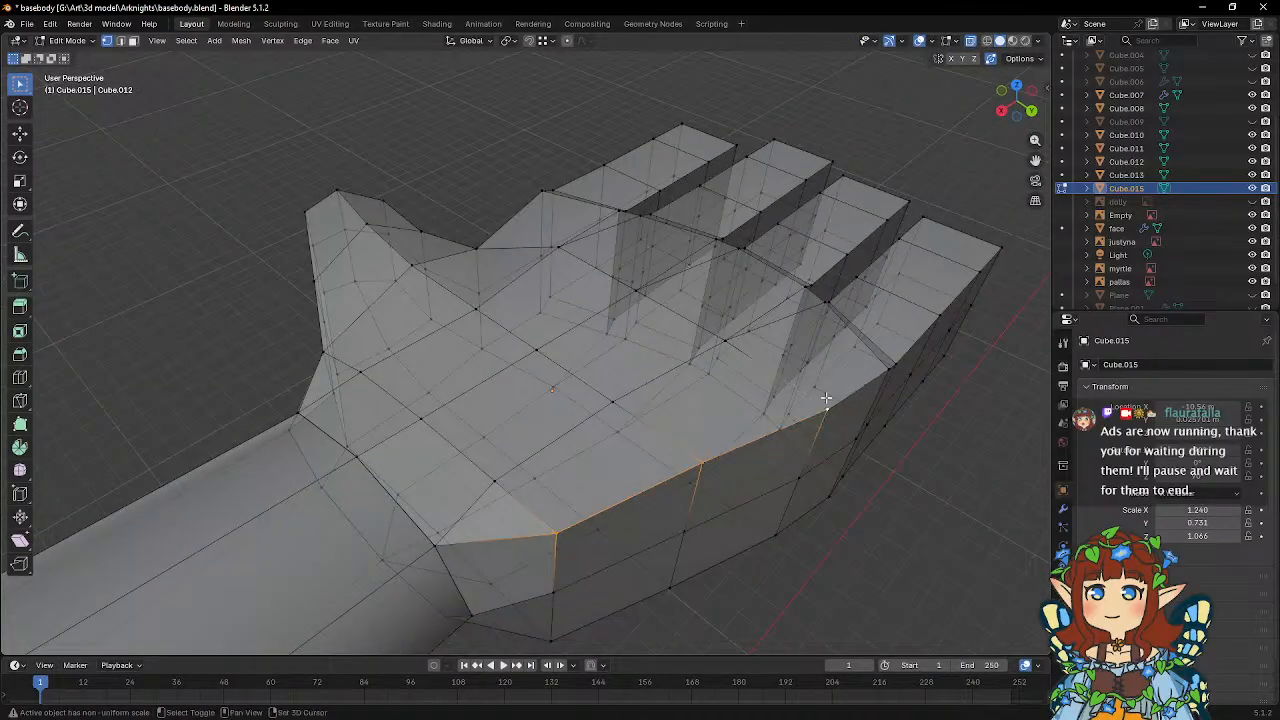
middle_drag(870, 386, 832, 489)
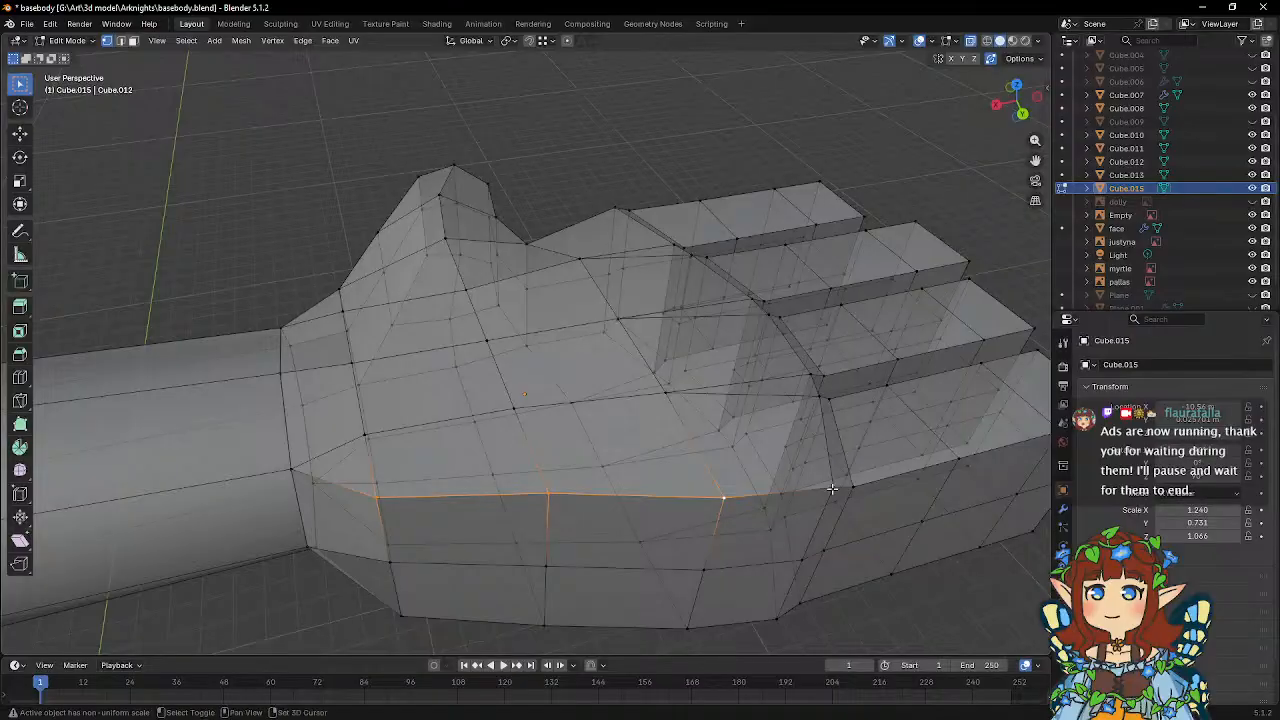
middle_drag(717, 453, 817, 434)
key(g)
key(y)
click(868, 471)
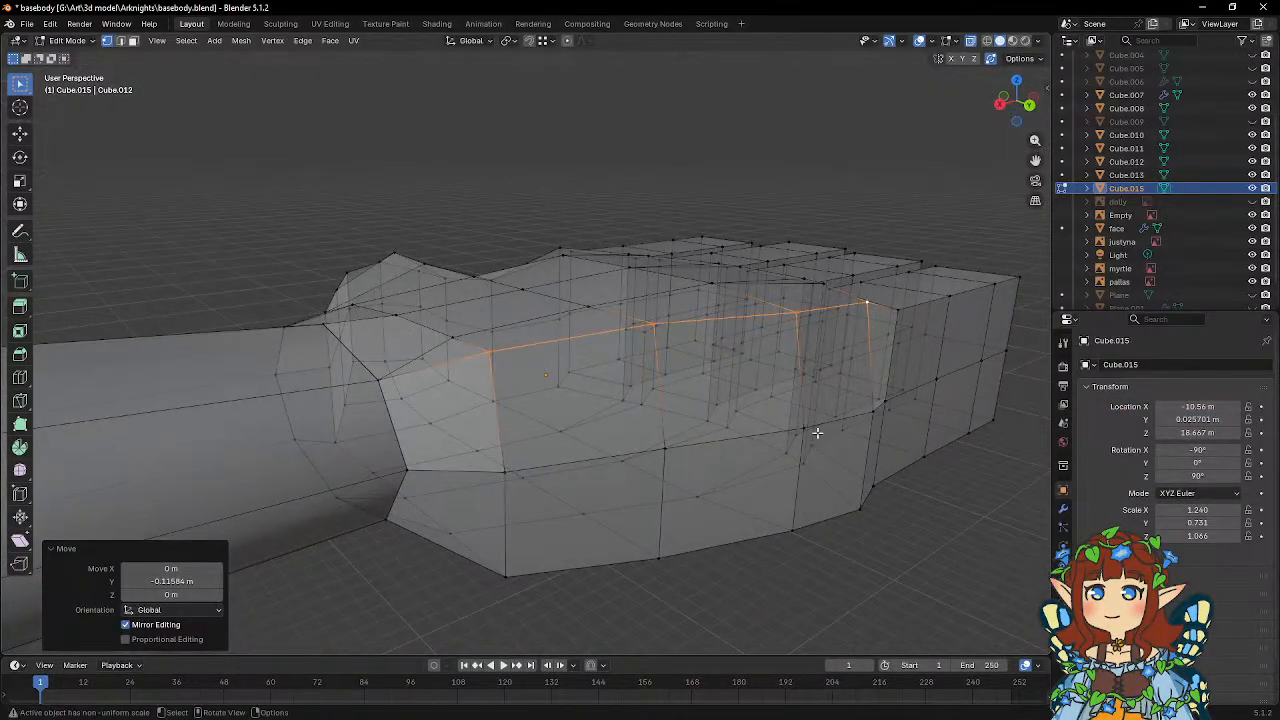
key(g)
key(z)
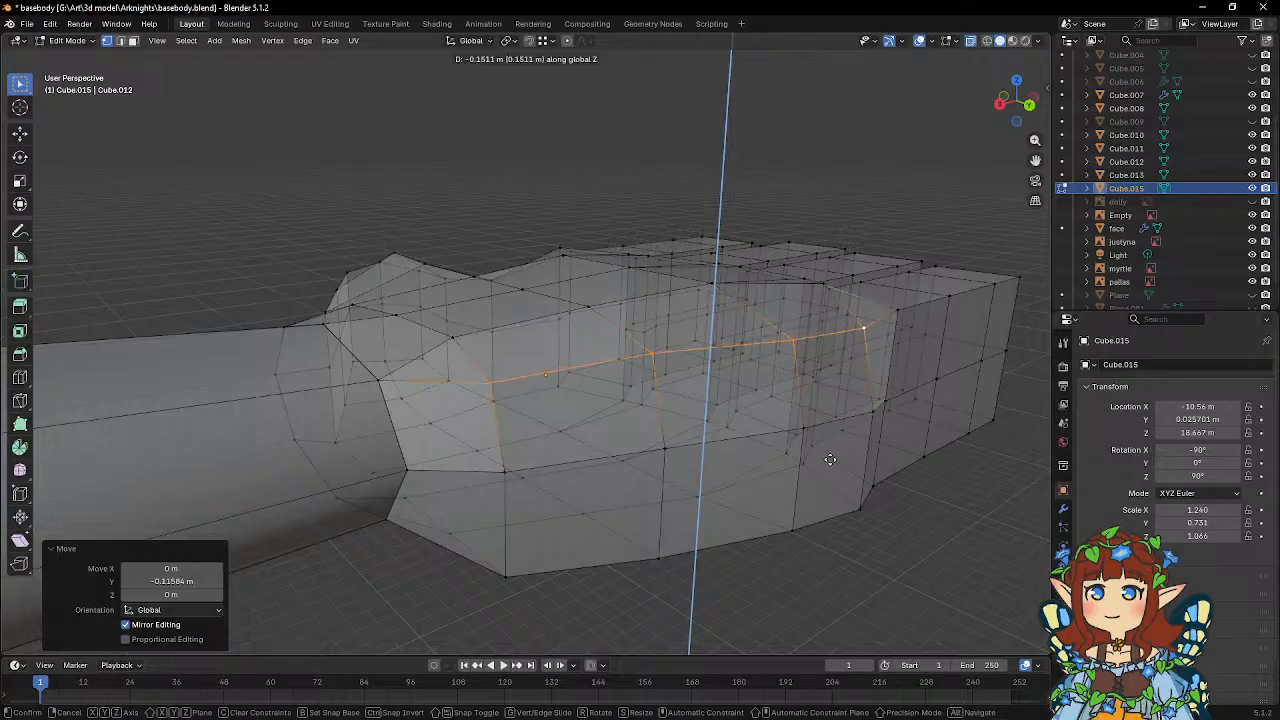
click(830, 466)
Lower the vertices along the little finger's upper outer edge on Z in two moves of about 0.057 m and 0.071 m.
middle_drag(830, 466, 697, 449)
click(652, 448)
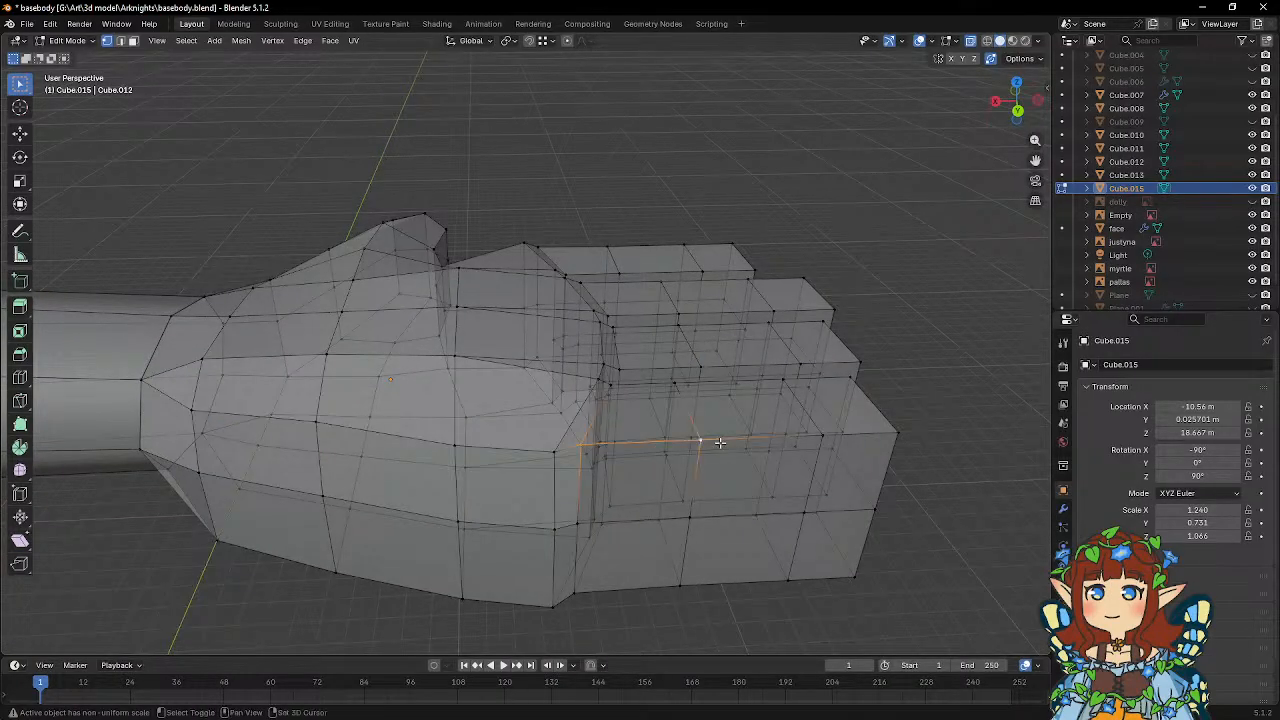
key(g)
key(z)
click(920, 432)
middle_drag(920, 432, 823, 350)
key(g)
key(z)
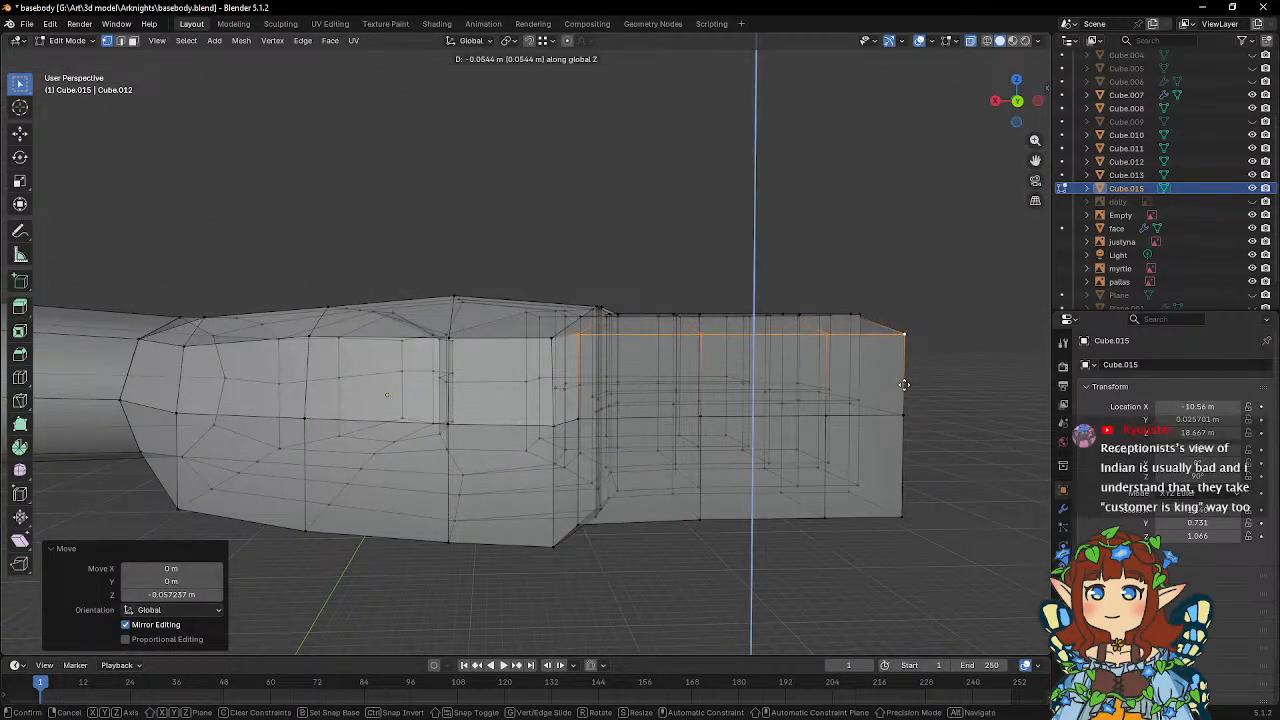
click(904, 386)
Move the little finger's upper outer edge vertices inward about 0.063 m on Y.
middle_drag(904, 386, 930, 496)
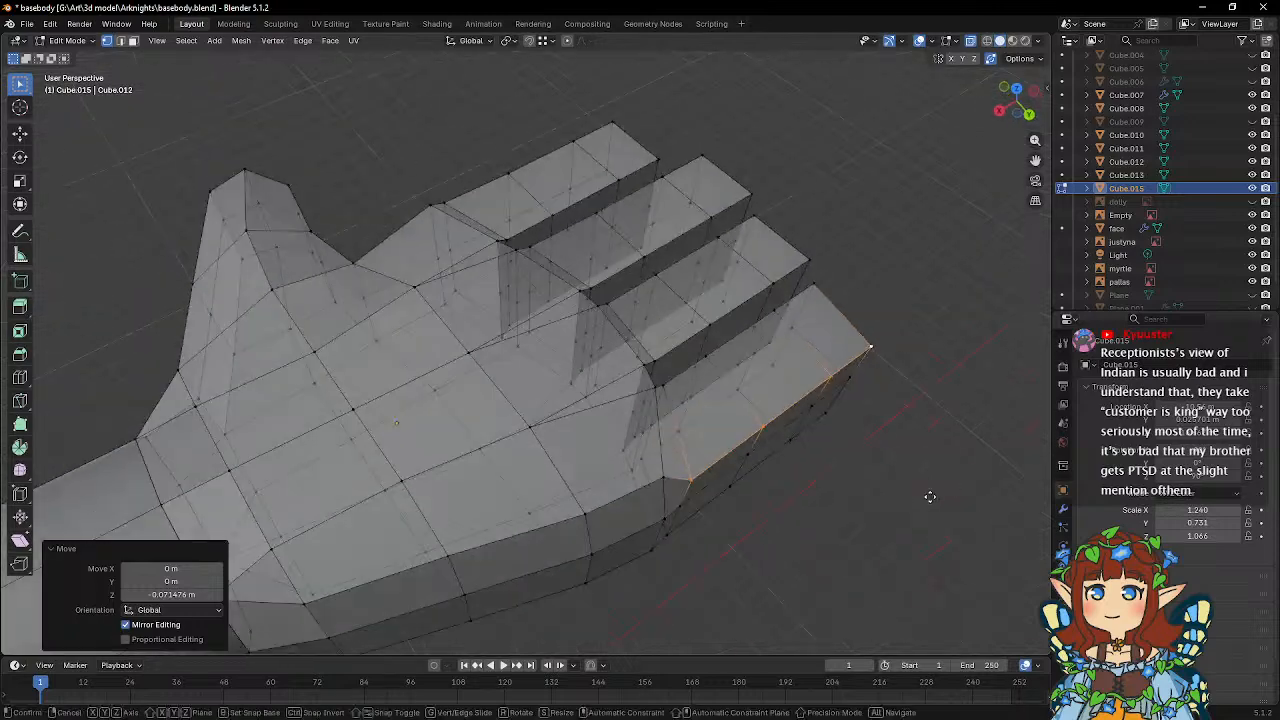
key(g)
key(y)
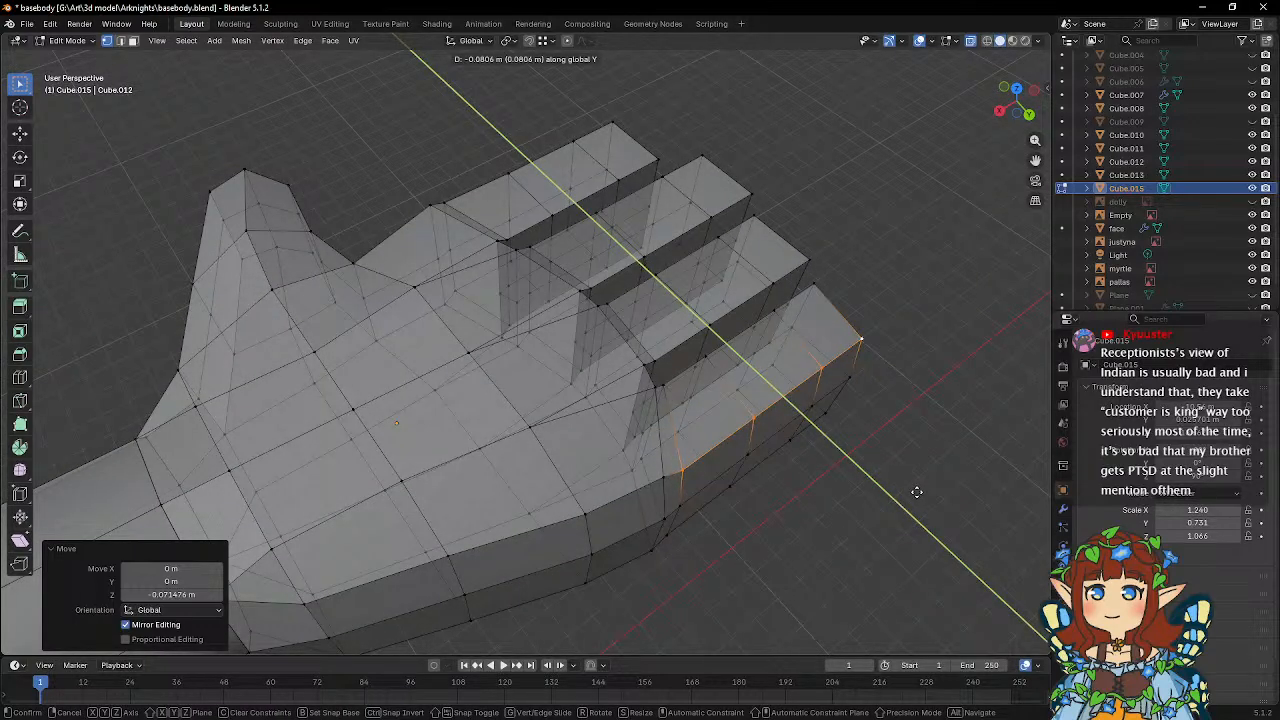
click(920, 492)
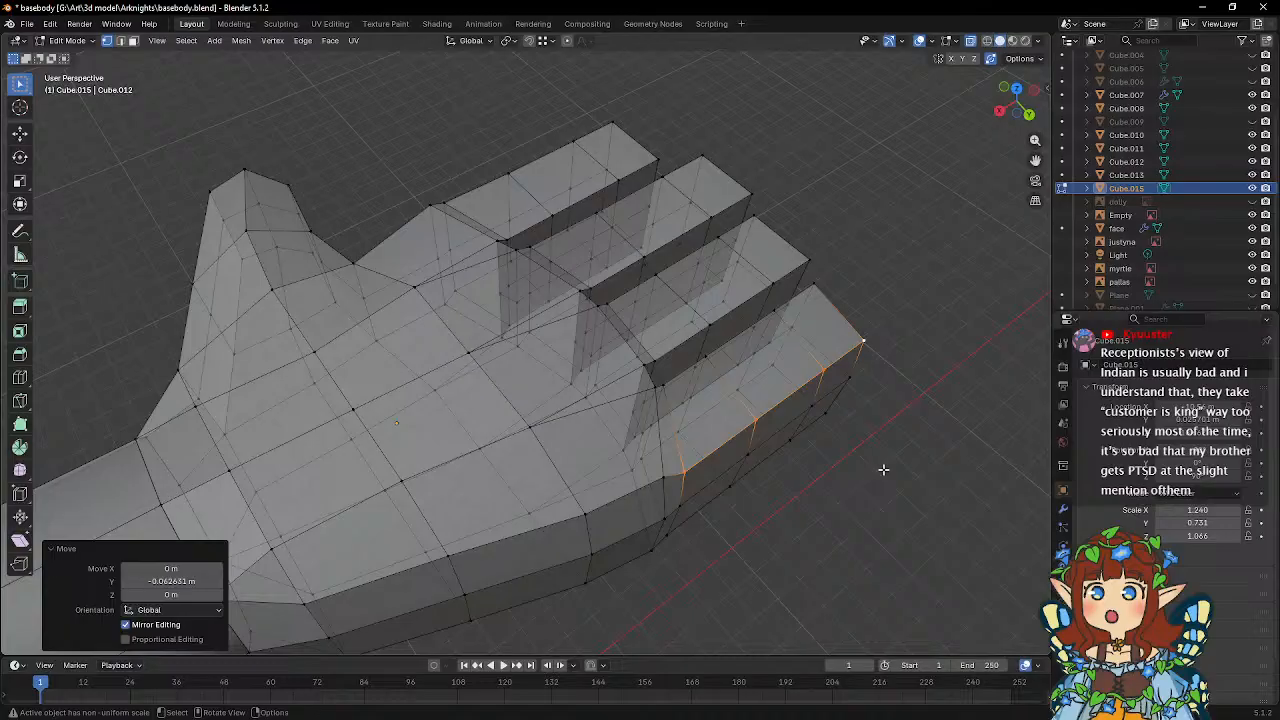
Select the vertices along the little finger's lower outer edge and move them inward about 0.078 m on Y.
middle_drag(865, 487, 669, 358)
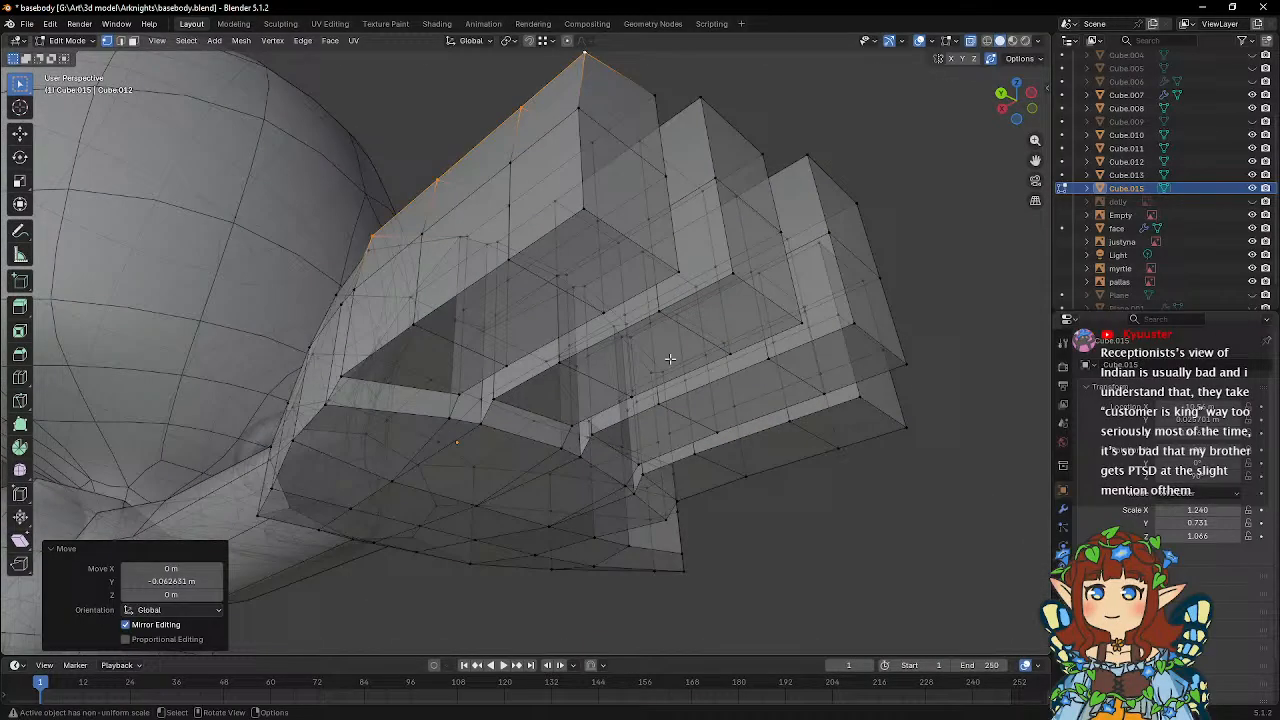
click(583, 212)
middle_drag(623, 273, 651, 261)
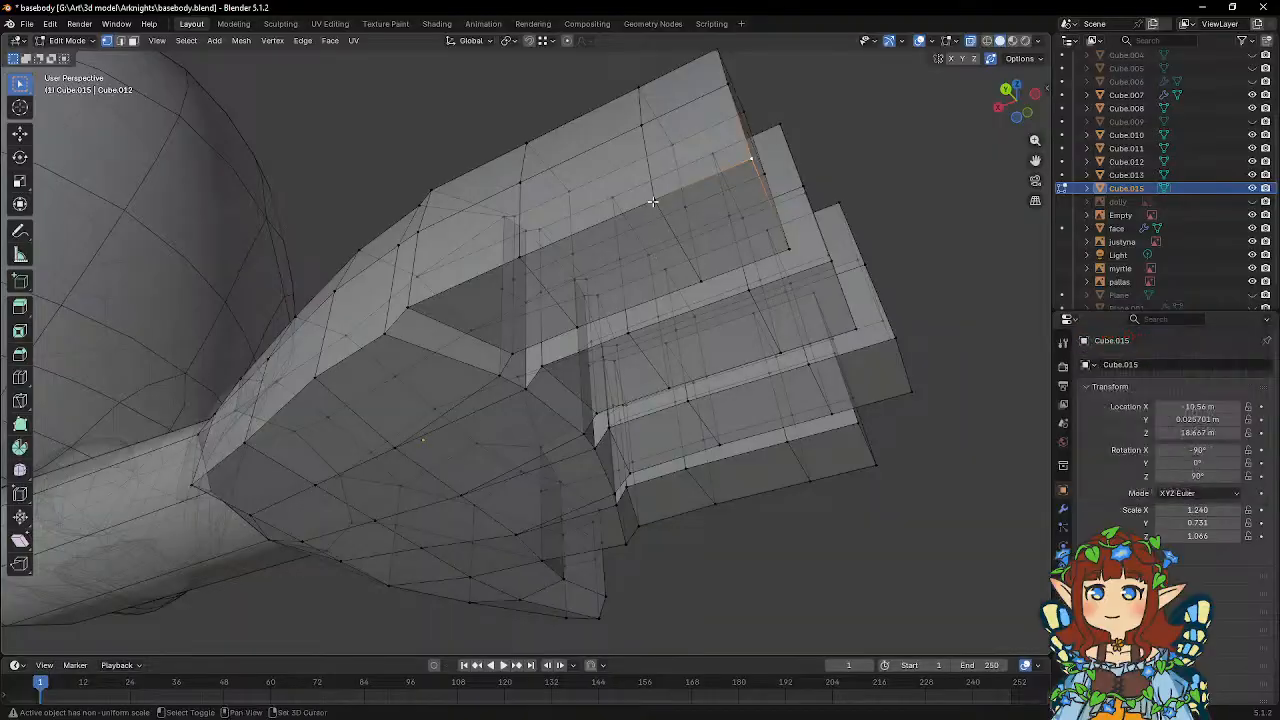
middle_drag(472, 314, 504, 345)
key(g)
key(y)
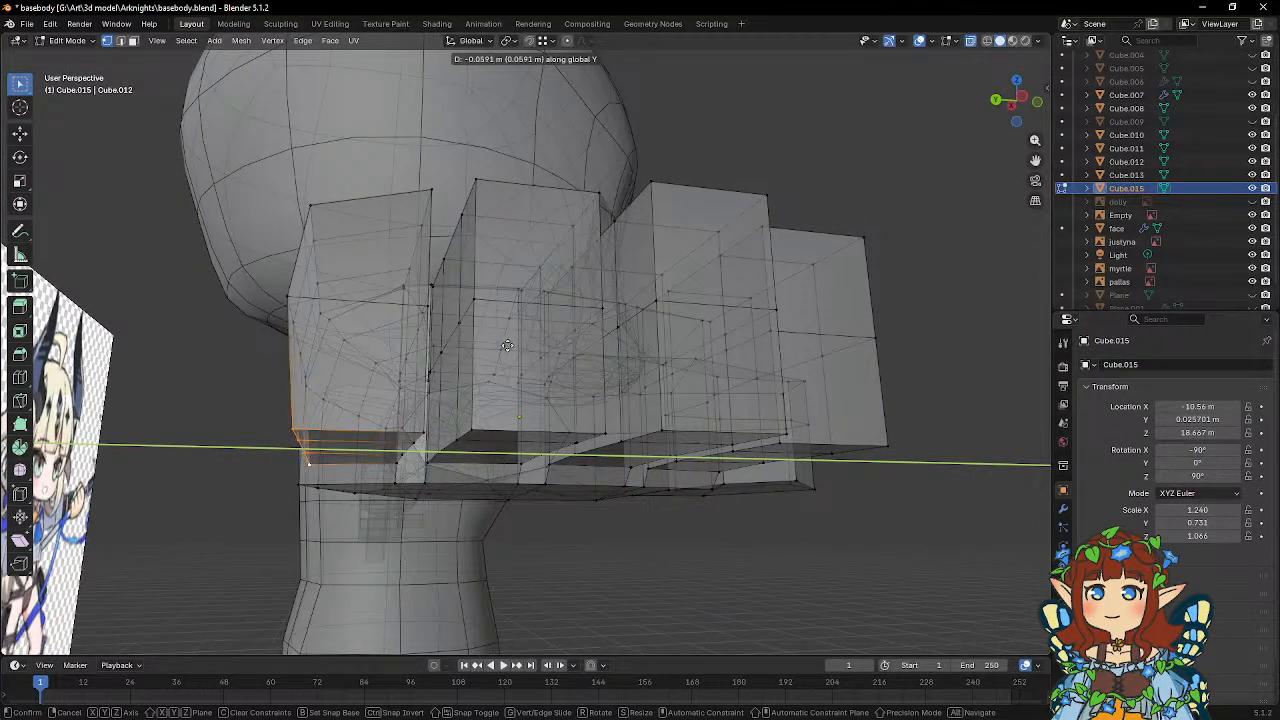
click(511, 345)
middle_drag(494, 341, 520, 400)
Add a centred lengthwise loop cut with one cut through each of the fingers.
click(20, 377)
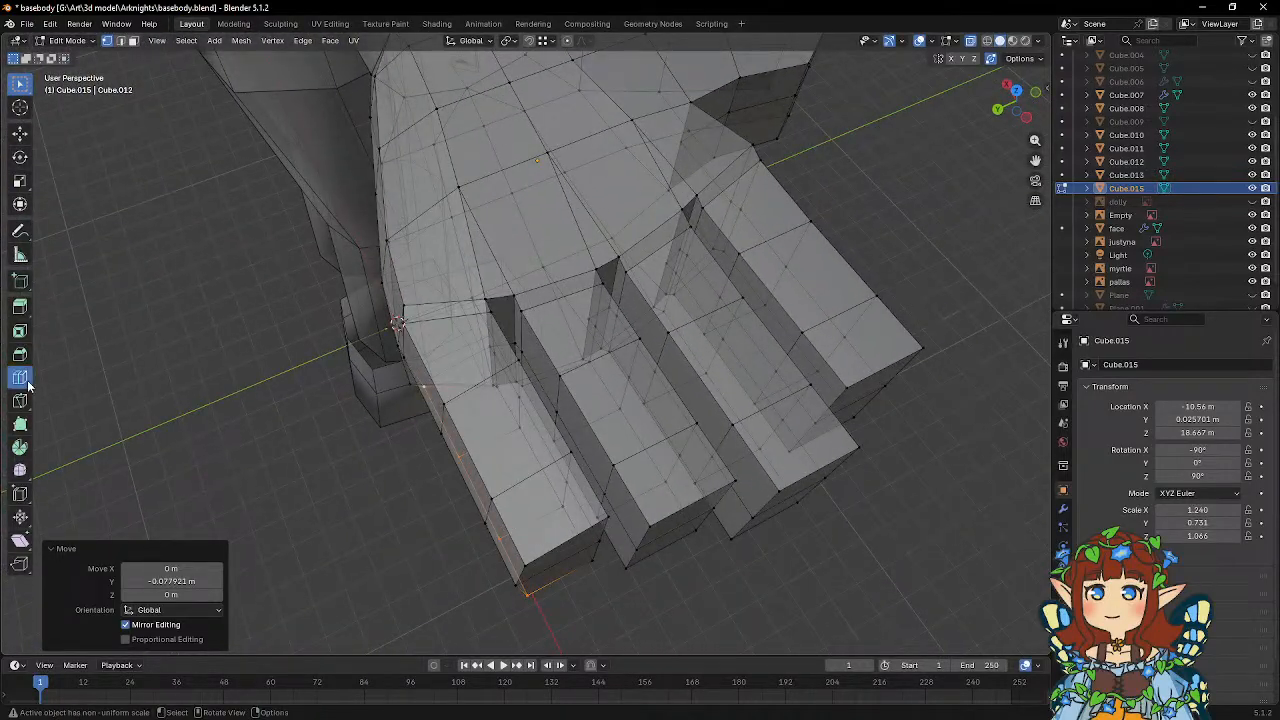
click(556, 560)
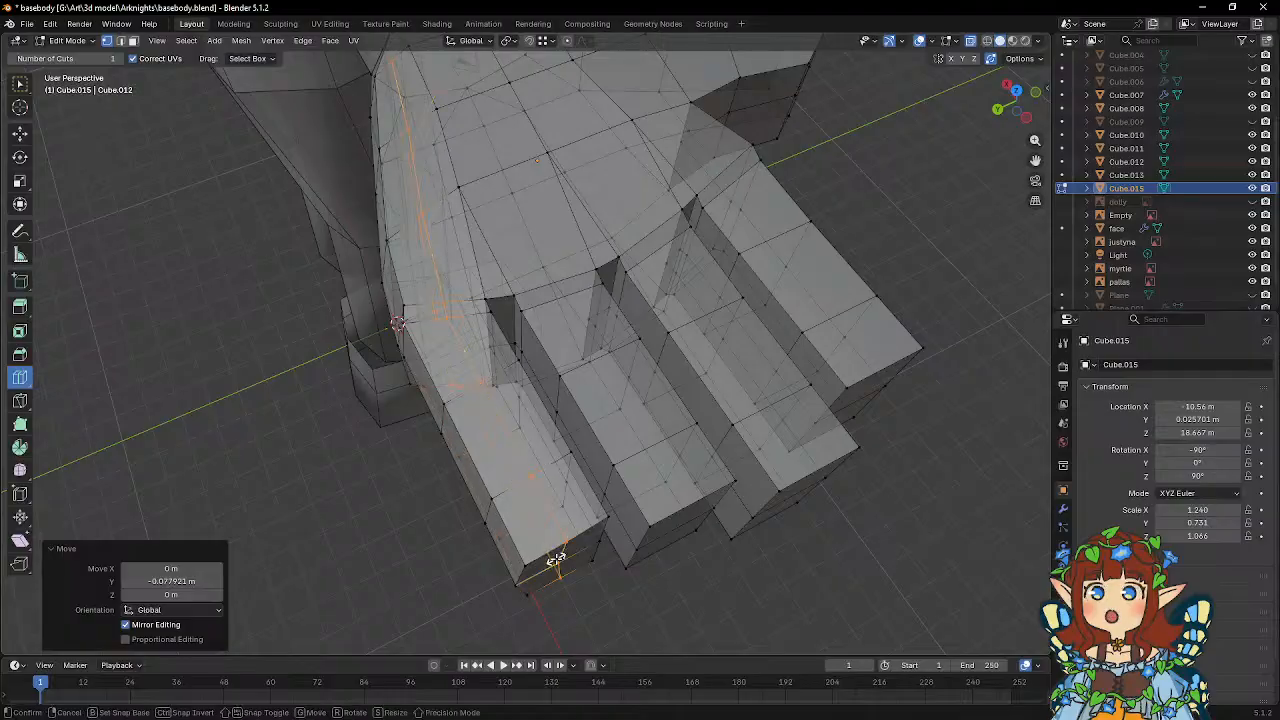
click(680, 520)
middle_drag(806, 507, 524, 341)
click(687, 368)
key(w)
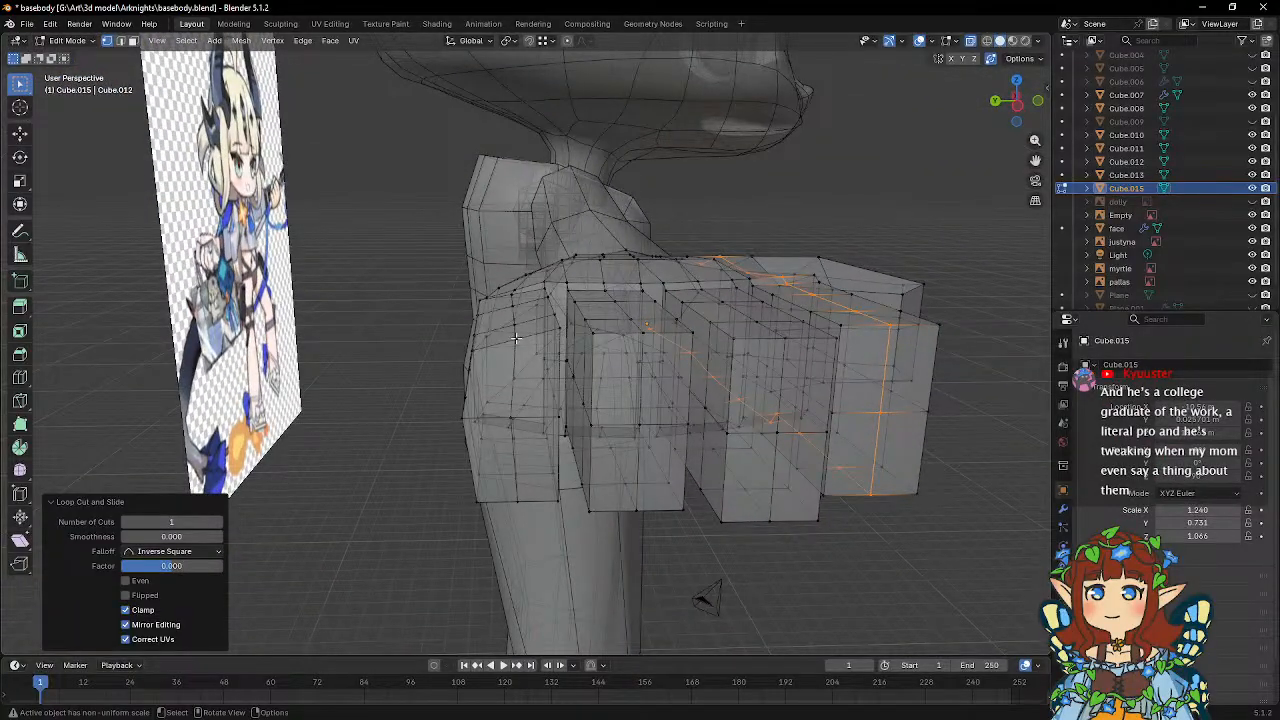
Lower the little finger's upper edge vertices facing the ring finger on Z by about 0.097 m, plus about 0.012 m.
click(516, 339)
scroll(516, 339, up, 2)
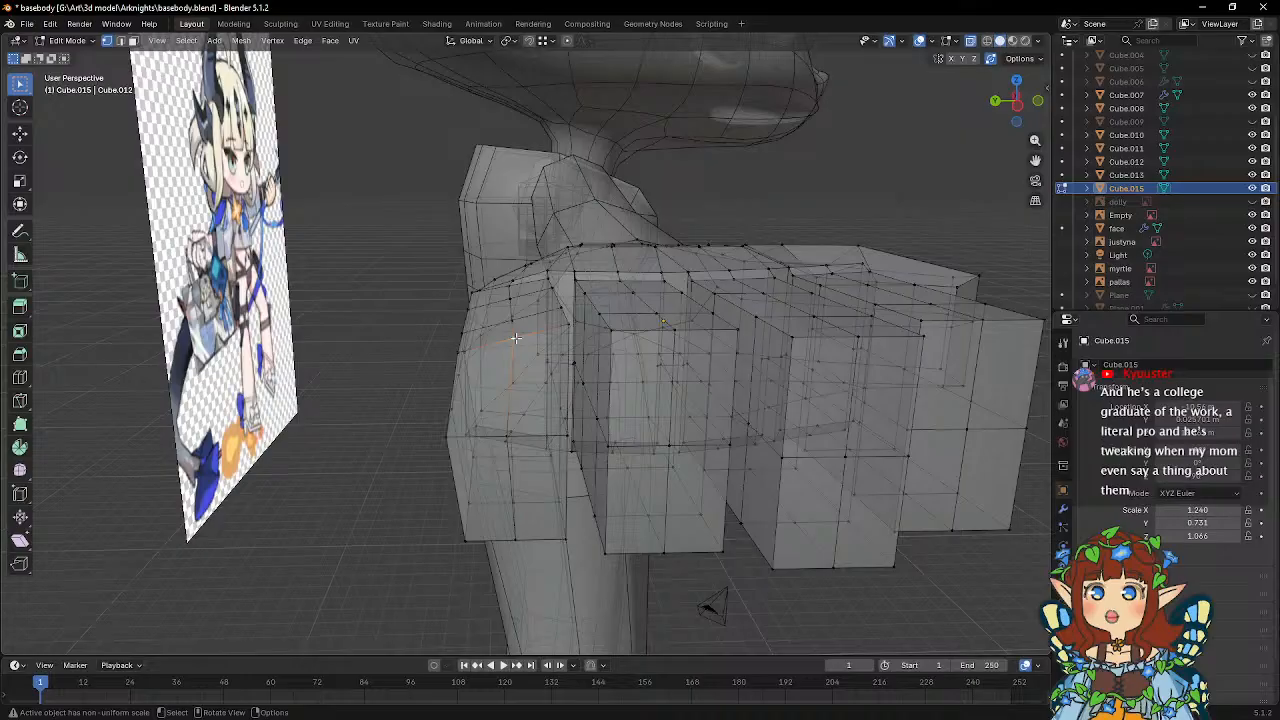
middle_drag(521, 327, 528, 375)
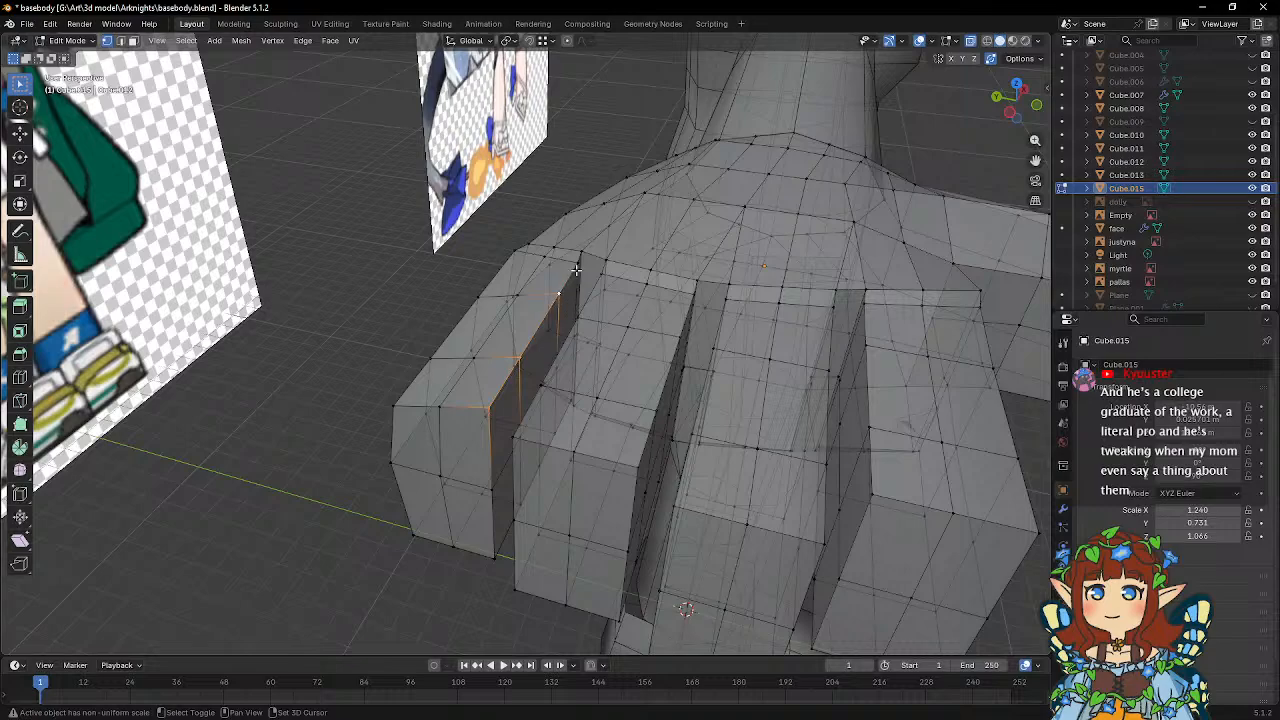
key(g)
key(z)
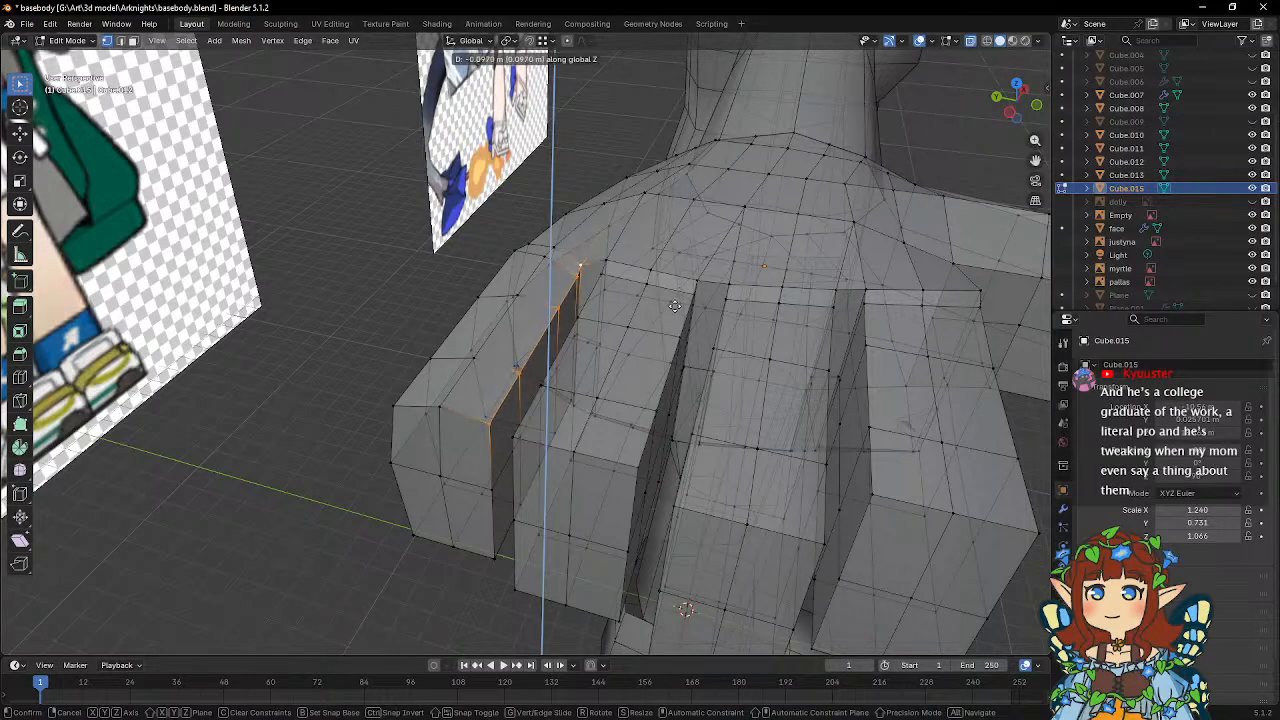
click(676, 306)
middle_drag(676, 306, 621, 291)
key(g)
key(z)
click(670, 272)
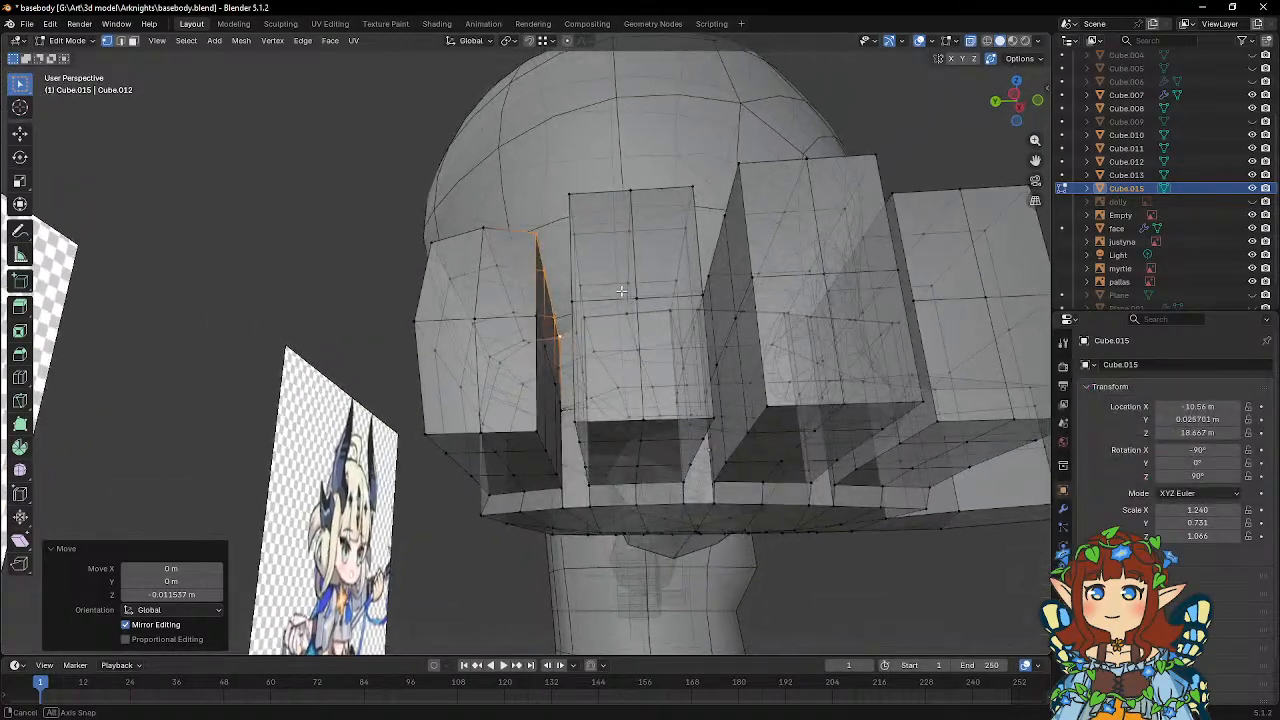
Lower the middle row of vertices on the little finger's underside about 0.032 m along Z.
shift+click(544, 458)
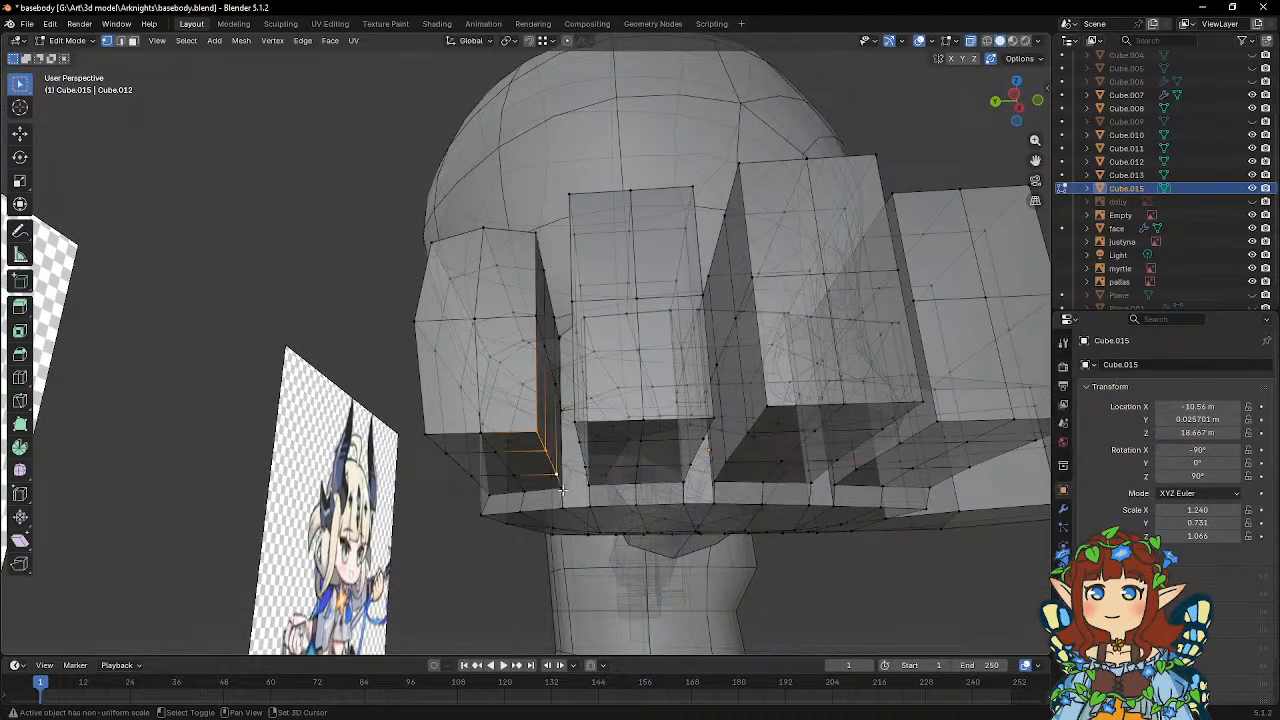
mouse_move(572, 446)
middle_down()
mouse_move(600, 440)
mouse_move(576, 453)
middle_up()
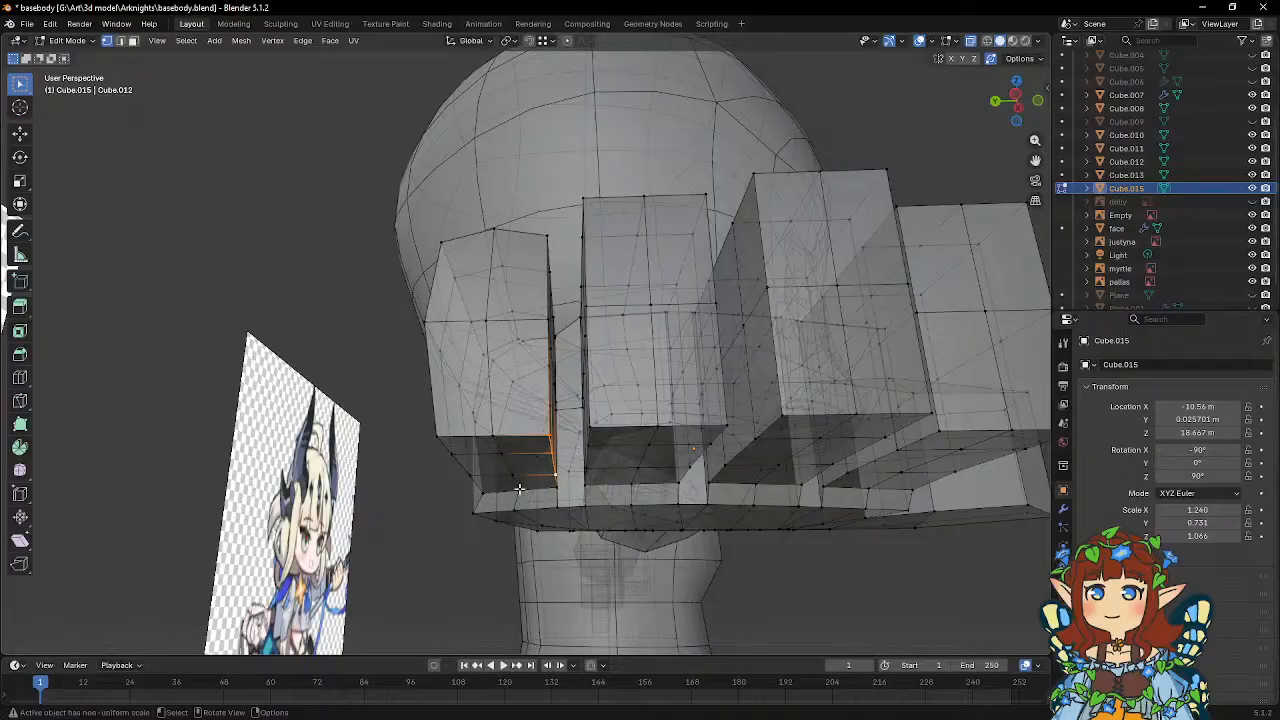
key(g)
key(z)
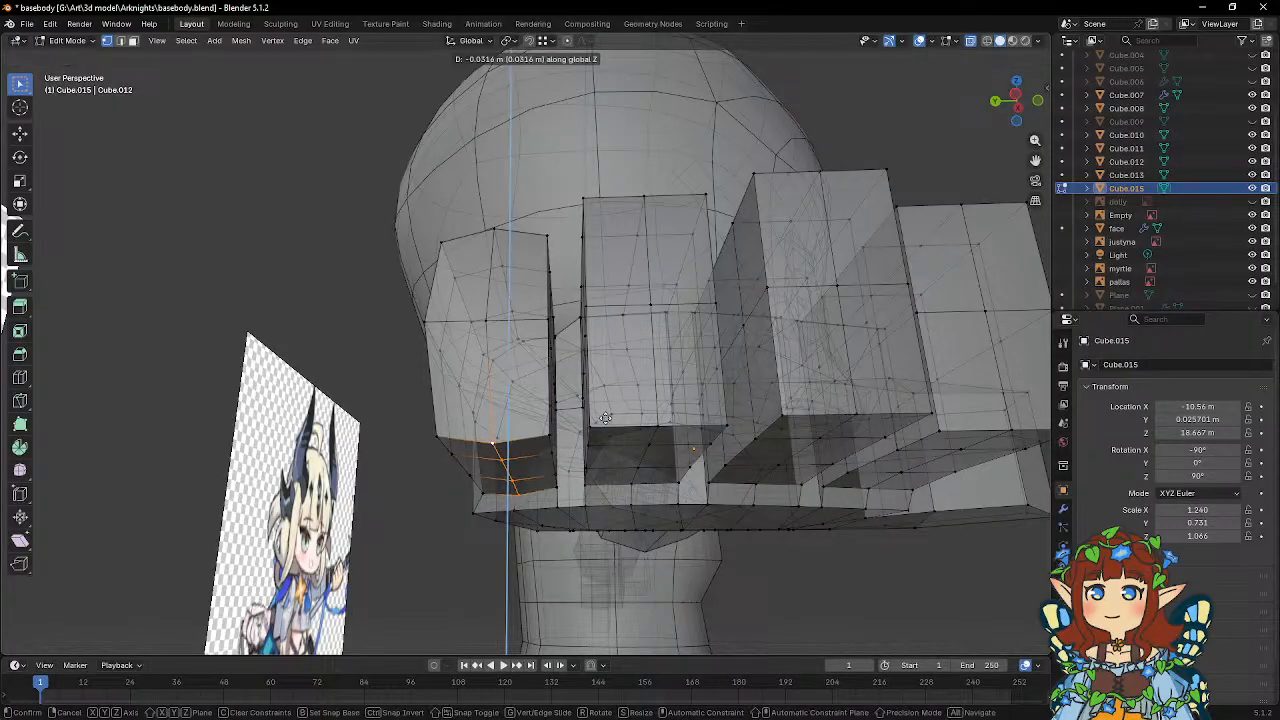
click(605, 420)
Adjust the little finger's lower edge vertices facing the ring finger along Z.
key(alt+a)
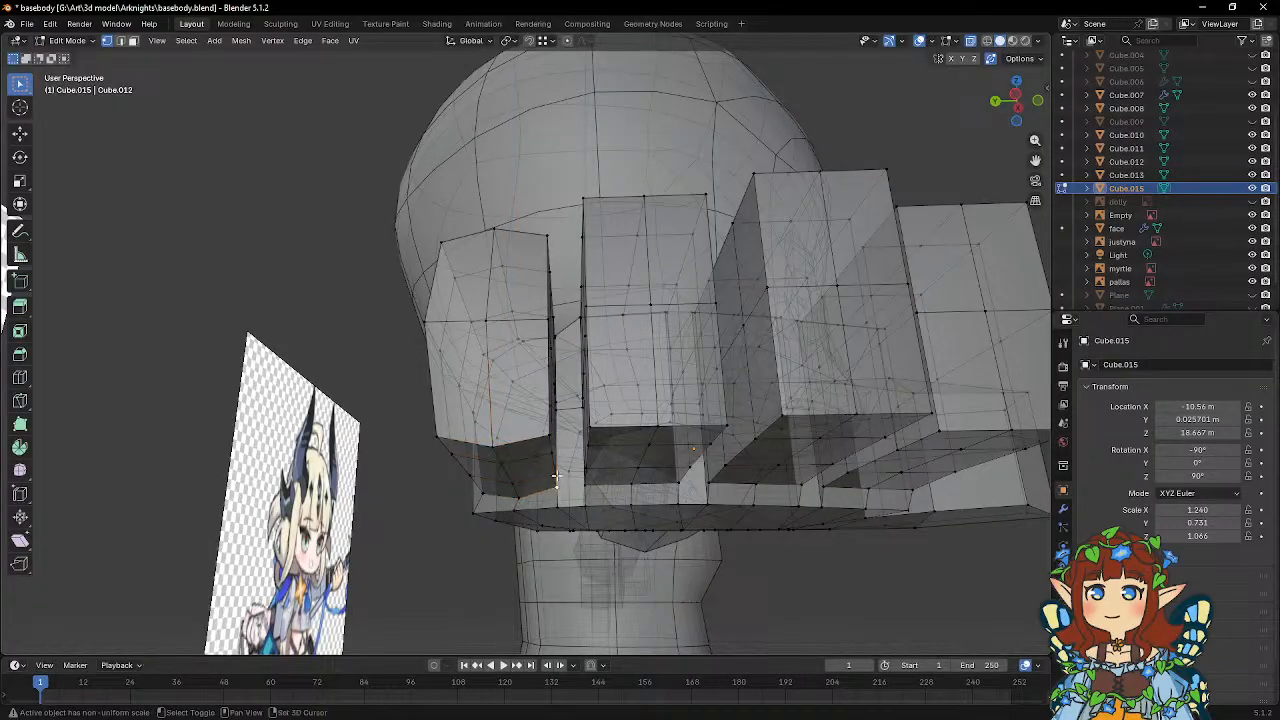
key(g)
middle_drag(596, 424, 551, 379)
key(z)
click(580, 412)
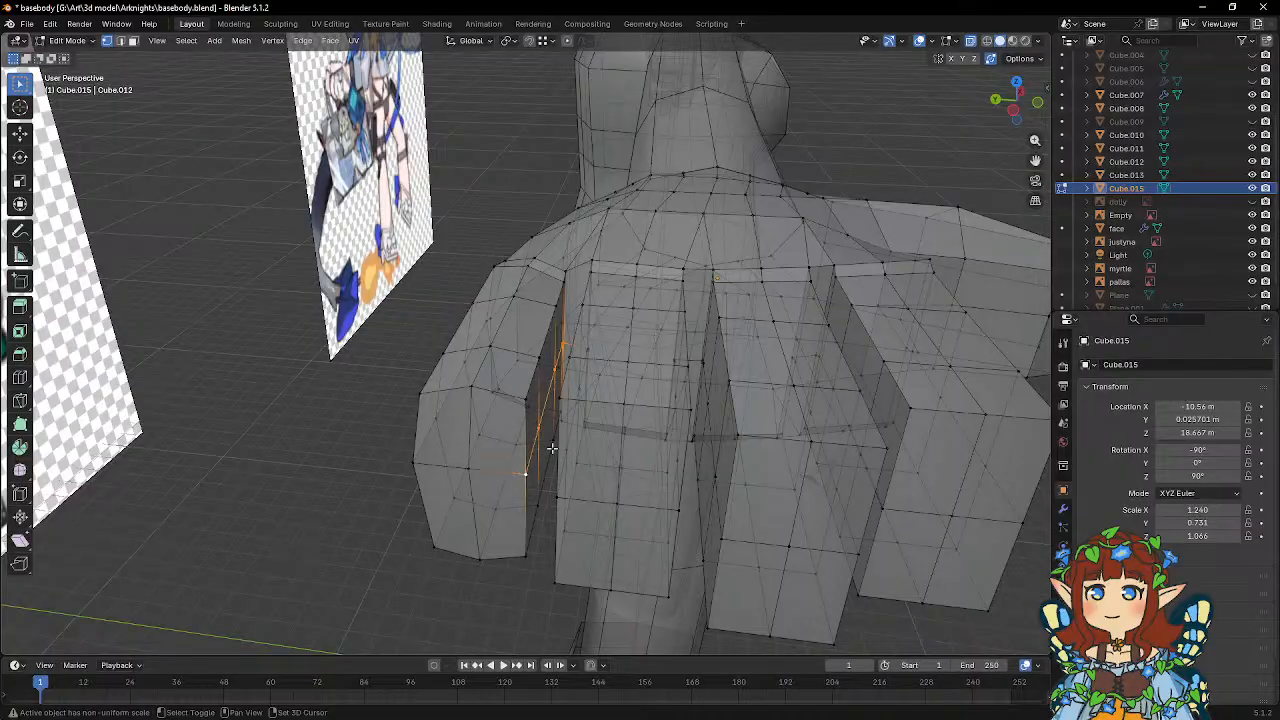
Move the mid-height vertices on the little finger's inner side along Y toward the ring finger.
middle_drag(552, 448, 622, 408)
key(g)
key(x)
key(y)
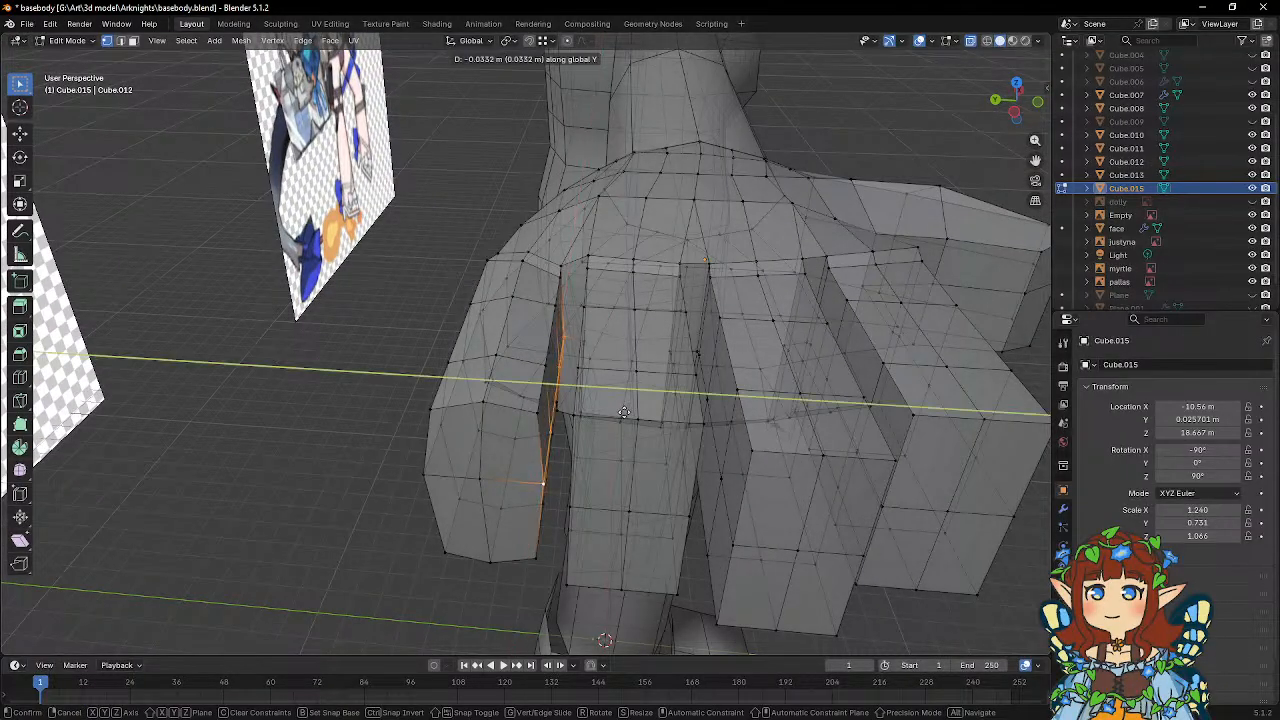
click(632, 414)
middle_drag(632, 414, 628, 408)
Pull the centre vertex of the little finger's end face outward along X and fine-tune it on the same axis.
mouse_move(650, 459)
middle_down()
mouse_move(674, 423)
mouse_move(660, 443)
middle_up()
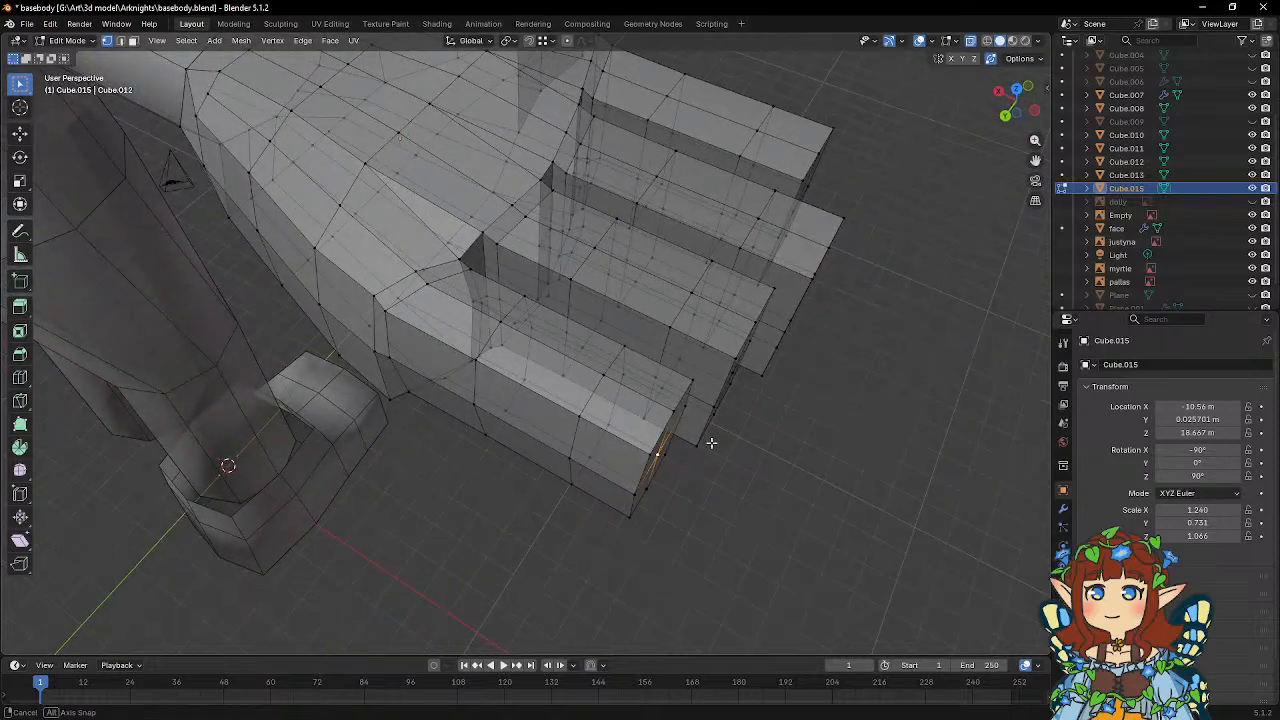
key(g)
key(y)
key(x)
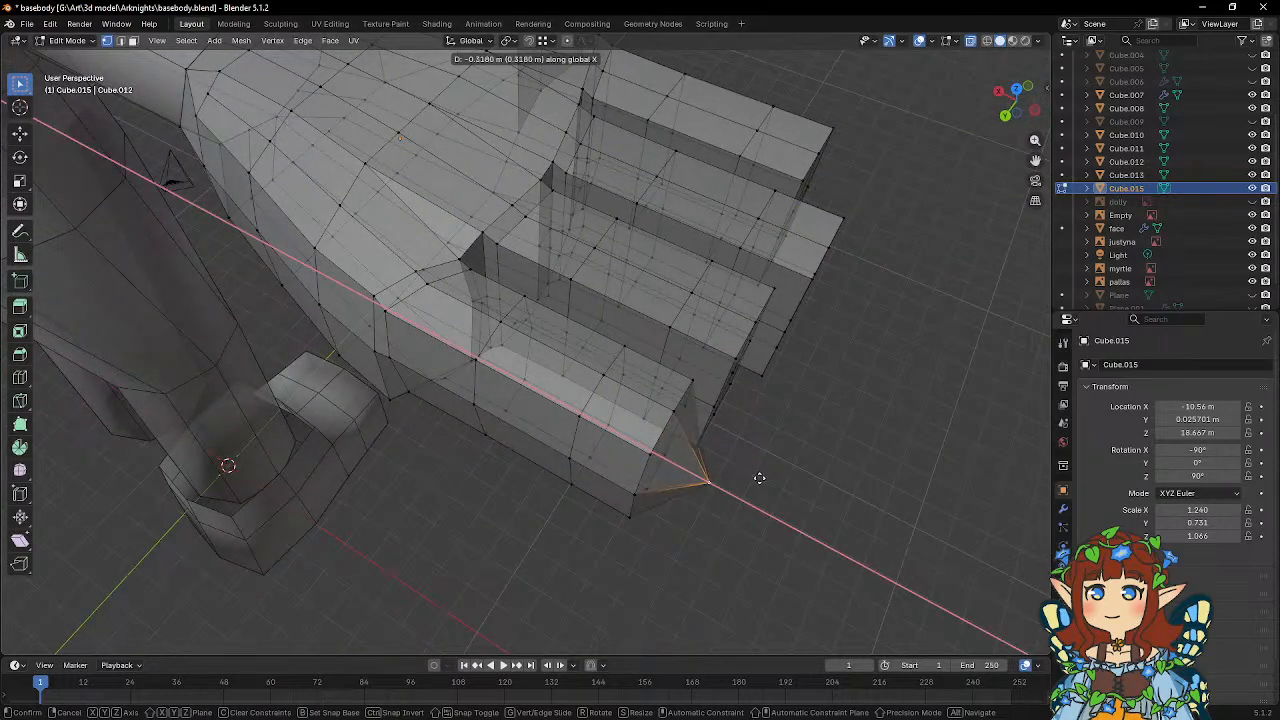
click(759, 478)
middle_drag(759, 478, 706, 412)
key(g)
key(x)
click(772, 418)
Connect the protruding tip vertex to the corner vertices of the little finger's end face with new edges.
click(638, 406)
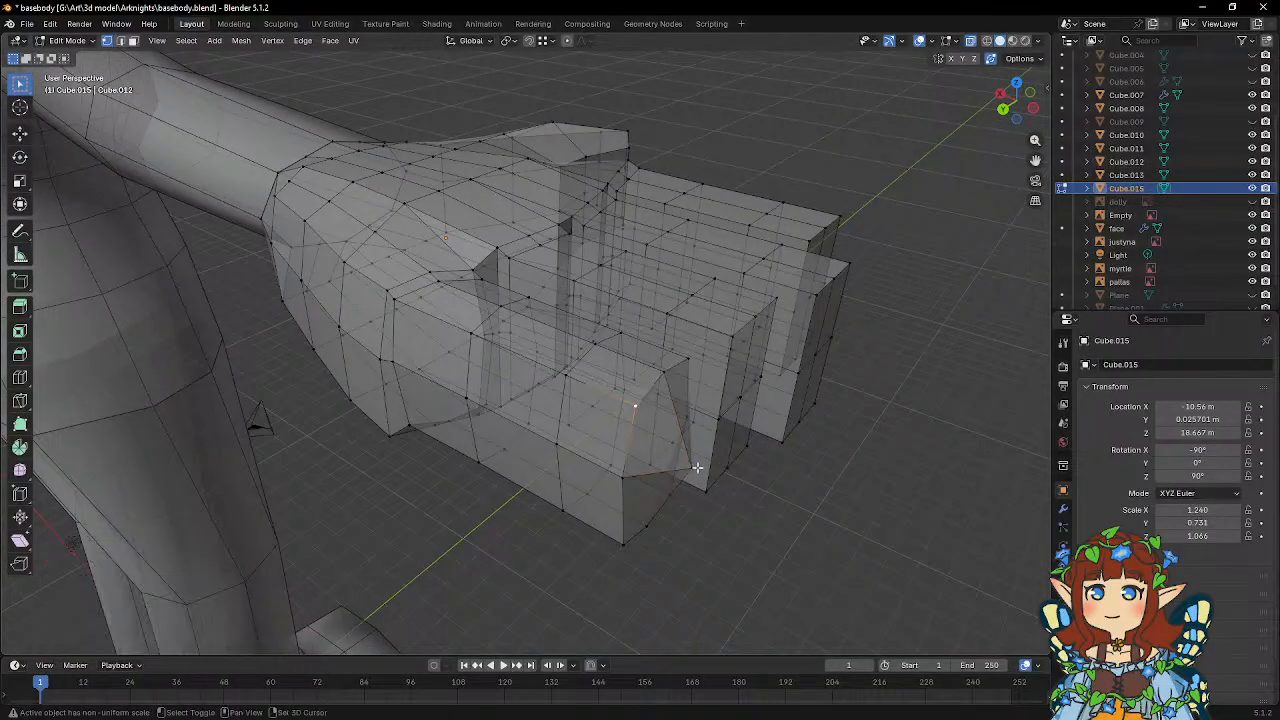
shift+click(695, 468)
middle_drag(693, 466, 621, 448)
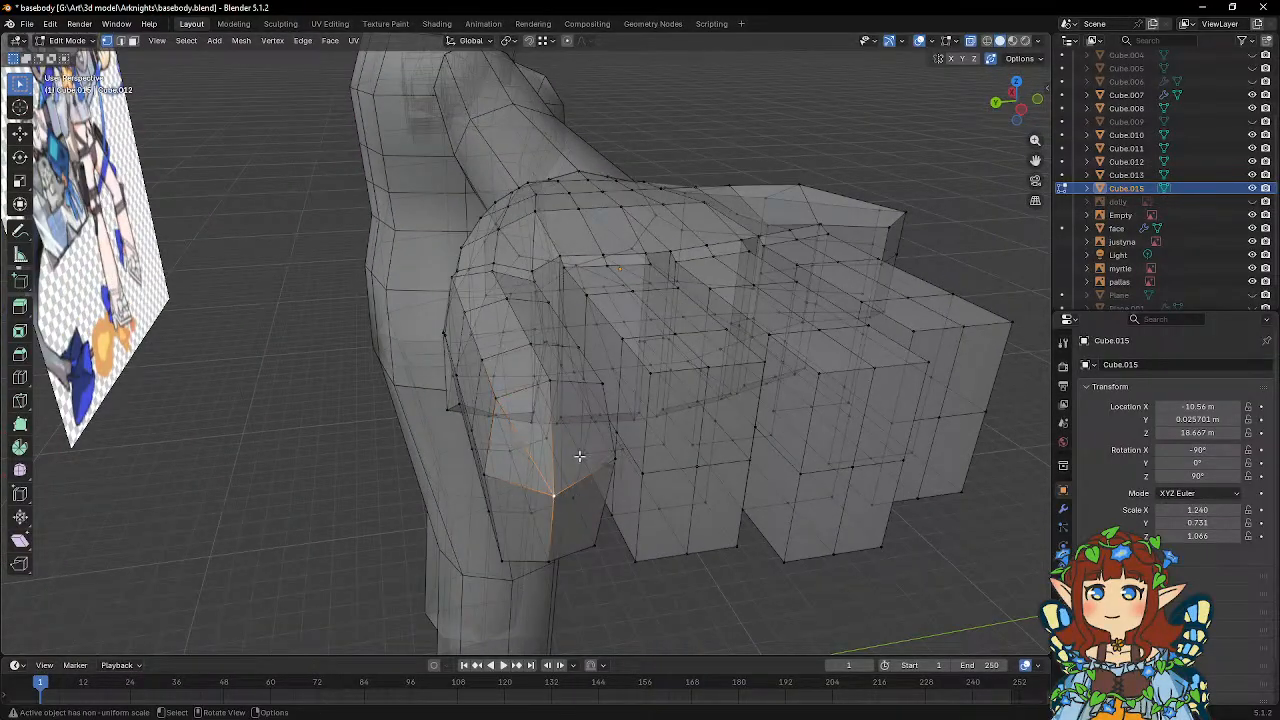
key(j)
mouse_move(566, 457)
middle_down()
mouse_move(541, 424)
mouse_move(526, 500)
mouse_move(563, 455)
middle_up()
click(552, 511)
shift+click(488, 410)
click(563, 452)
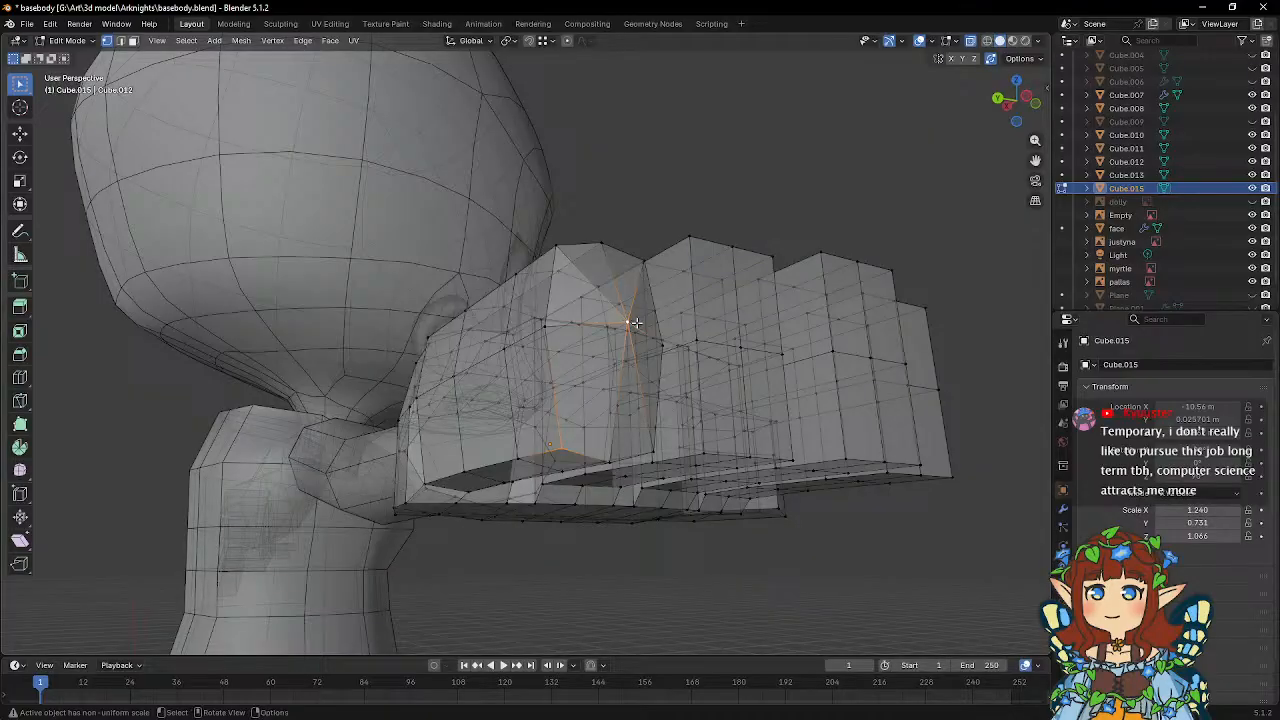
key(j)
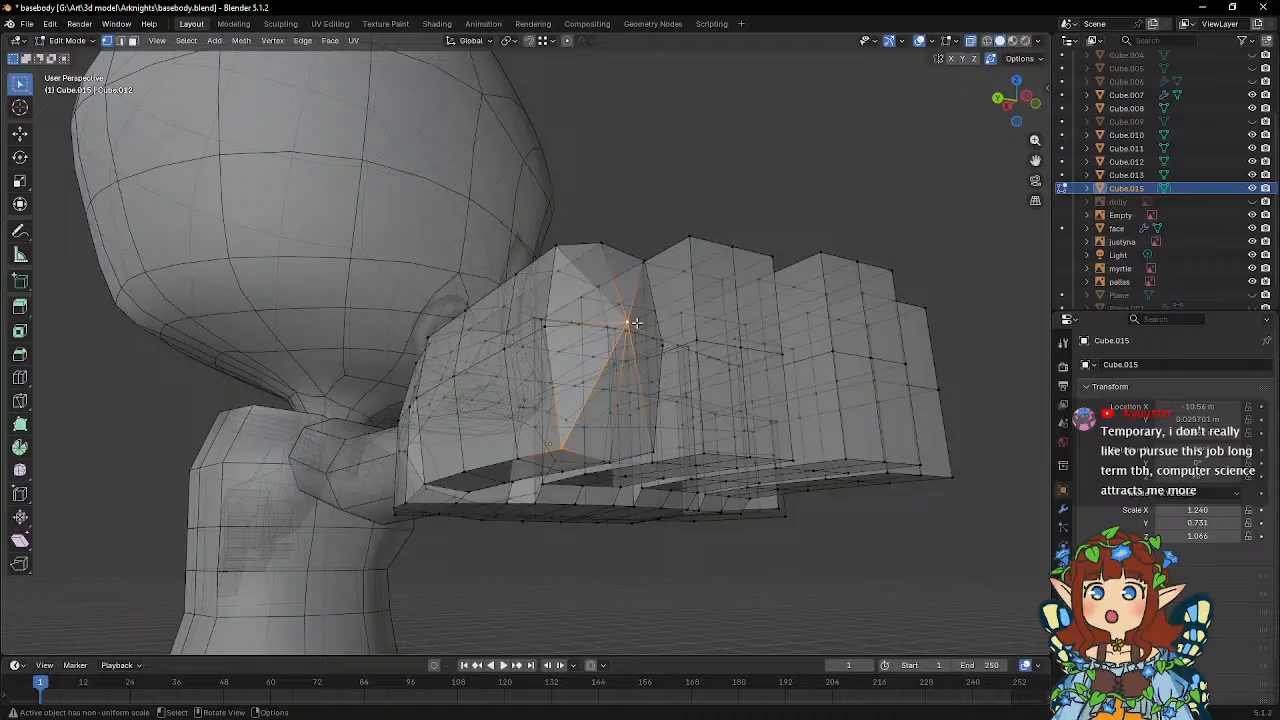
Raise the lower corner vertices of the little finger's end face about 0.04 m along Z.
middle_drag(620, 350, 523, 437)
scroll(581, 387, down, 2)
scroll(580, 413, up, 3)
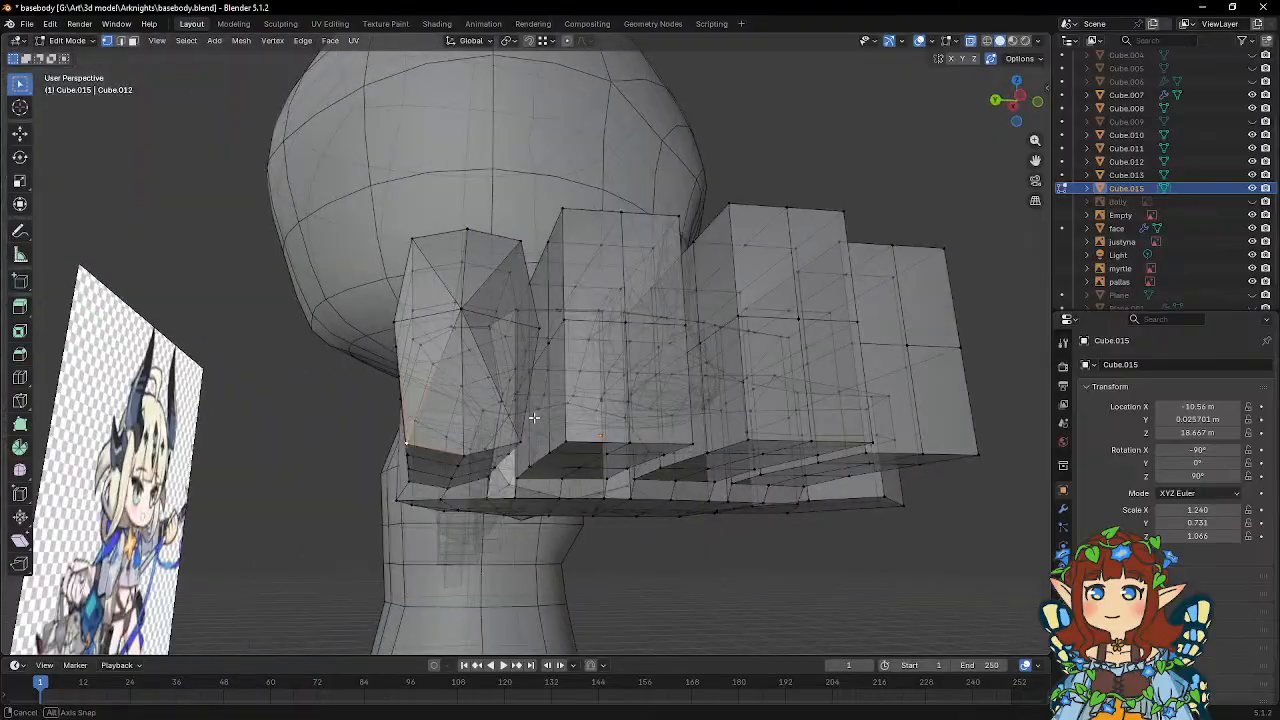
key(g)
key(z)
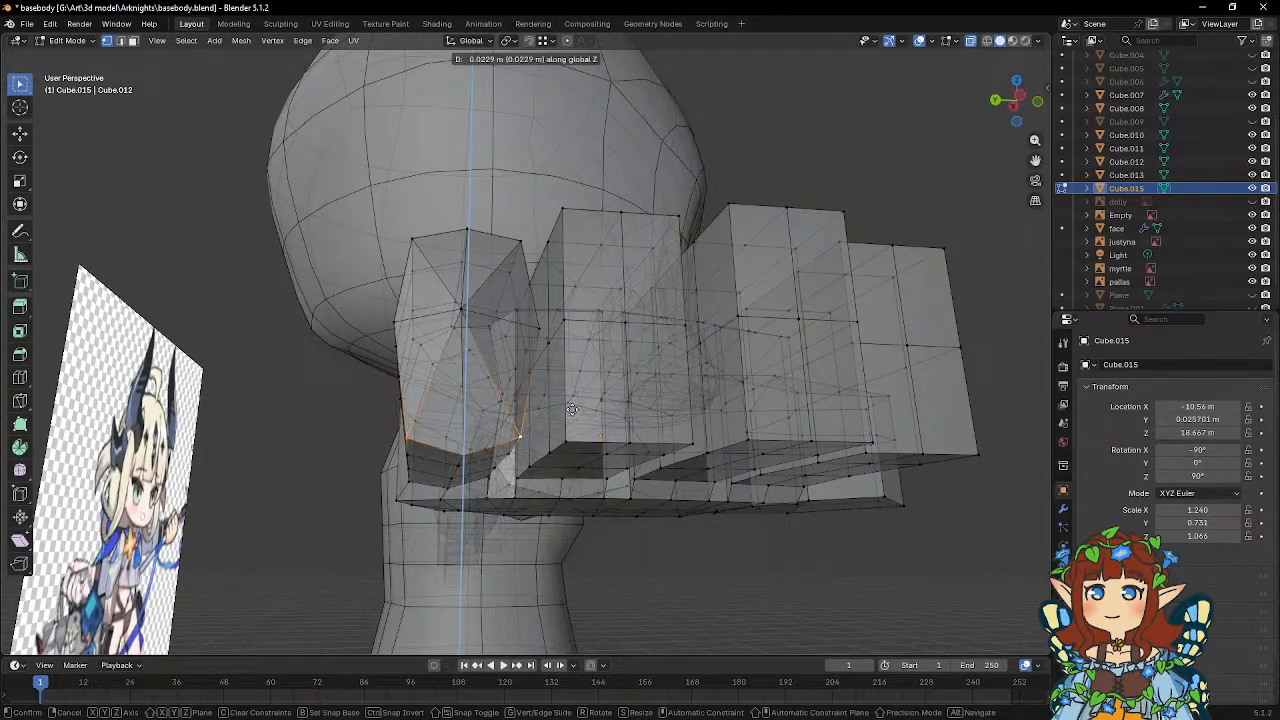
click(571, 406)
Raise the lower outer edge vertex just behind the little fingertip about 0.006 m along Z.
middle_drag(571, 406, 661, 405)
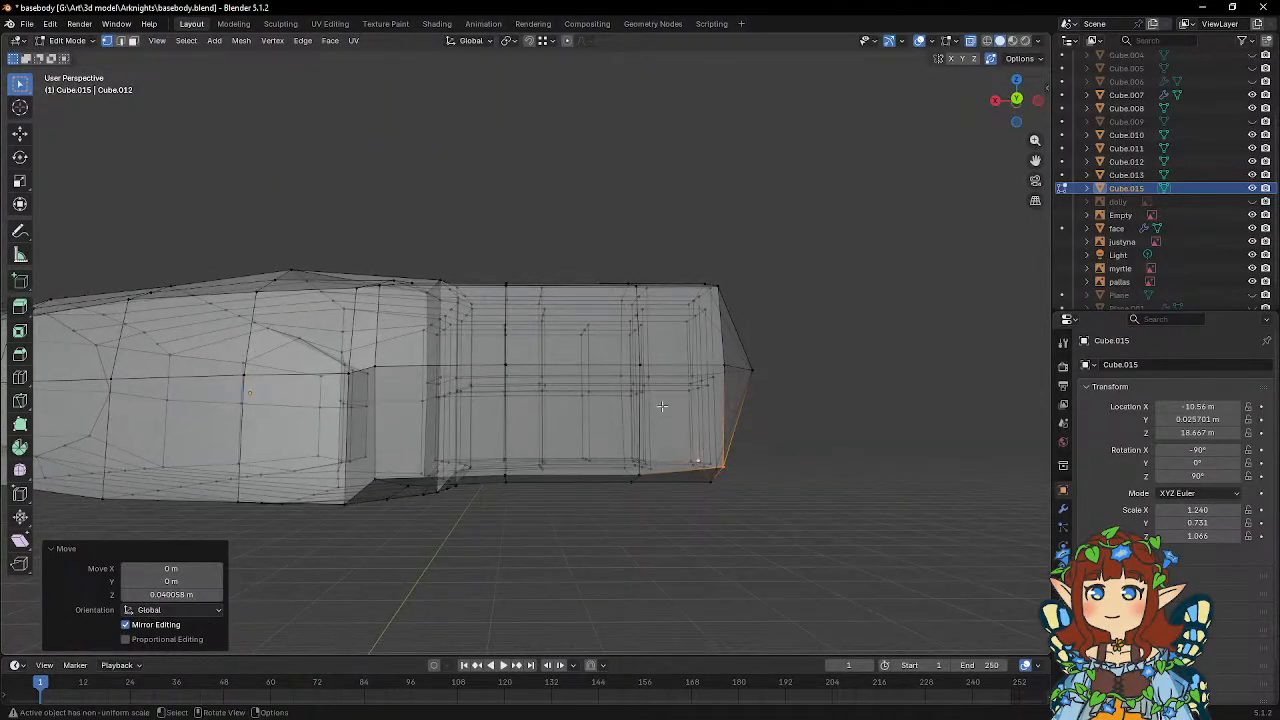
click(640, 474)
key(g)
key(z)
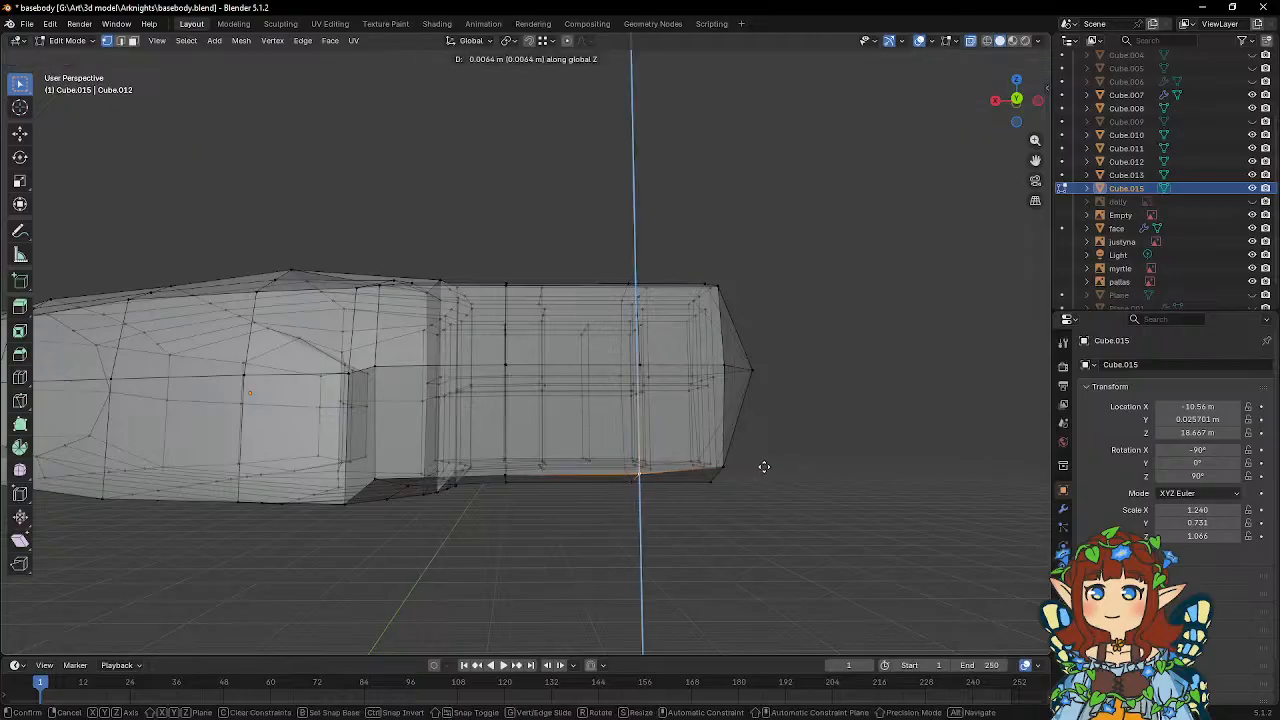
click(763, 466)
Select the mid-height side vertices along the palm's little-finger side and move them outward about 0.039 m on Y.
mouse_move(708, 467)
middle_down()
mouse_move(548, 472)
mouse_move(486, 491)
mouse_move(507, 442)
middle_up()
click(490, 347)
middle_drag(564, 344, 523, 349)
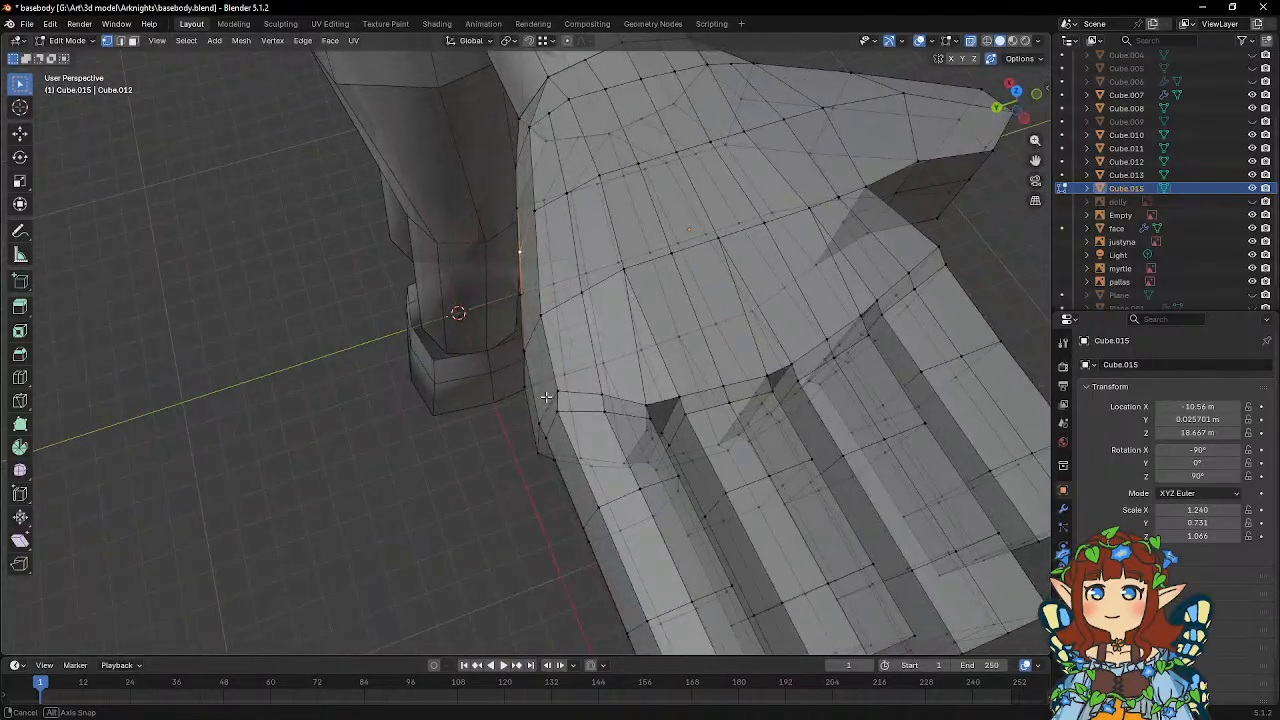
mouse_move(541, 420)
middle_down()
mouse_move(695, 333)
mouse_move(691, 371)
mouse_move(530, 419)
middle_up()
key(g)
key(y)
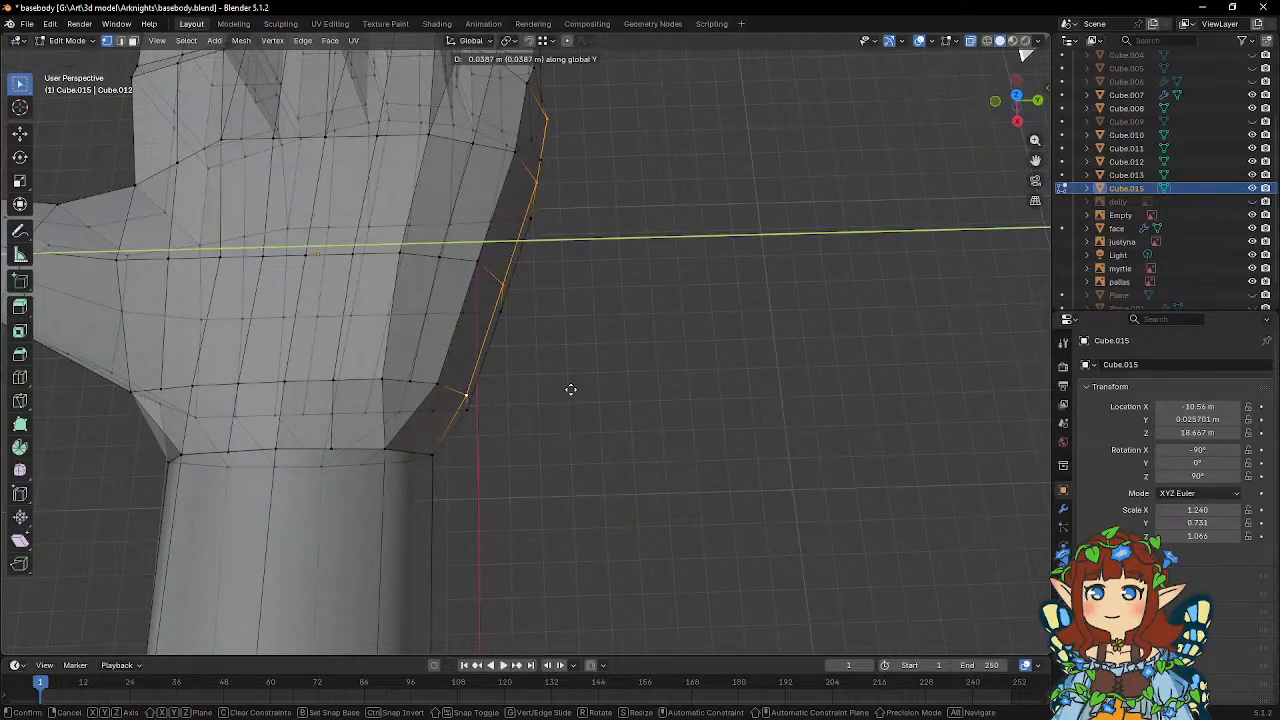
click(570, 389)
Apply Shade Smooth to the hand object and return to Edit Mode.
middle_drag(626, 397, 563, 383)
key(Tab)
right_click(563, 383)
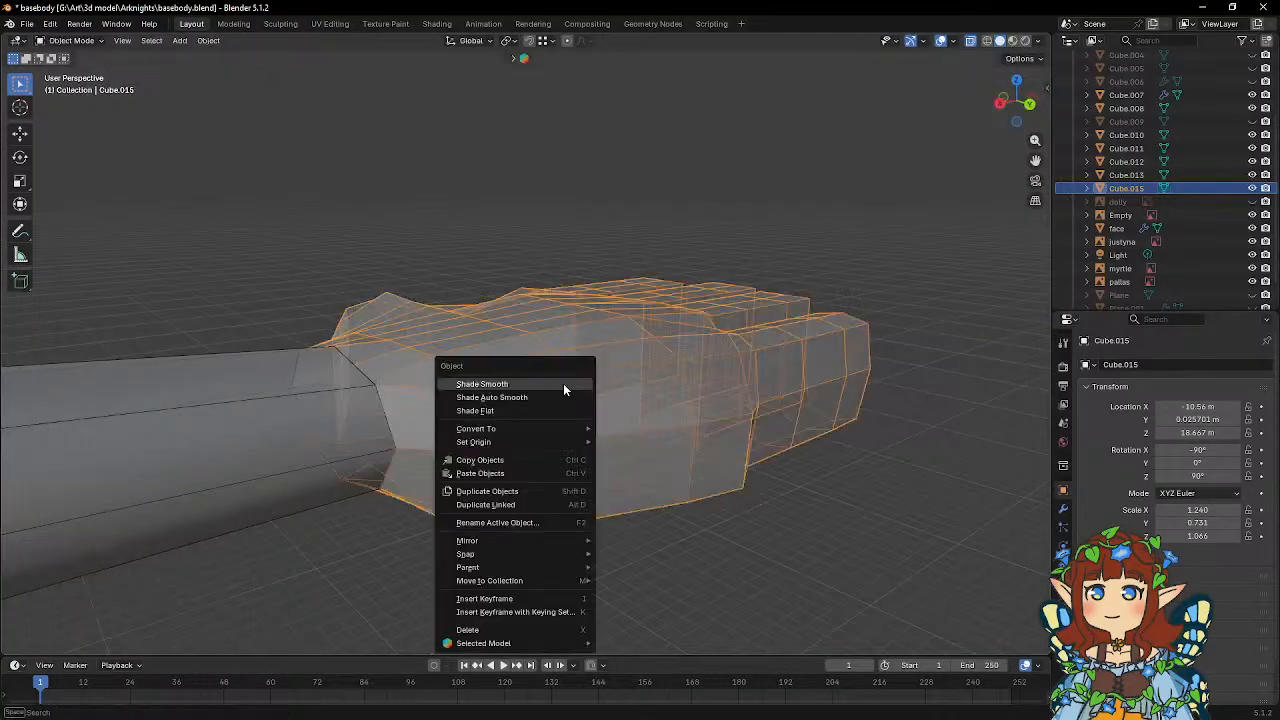
click(563, 389)
key(Tab)
Select the upper and lower lengthwise edge vertices on both sides of the ring finger and scale them to about 0.837 along Y.
mouse_move(471, 360)
middle_down()
mouse_move(482, 400)
mouse_move(311, 378)
middle_up()
middle_drag(710, 421, 541, 290)
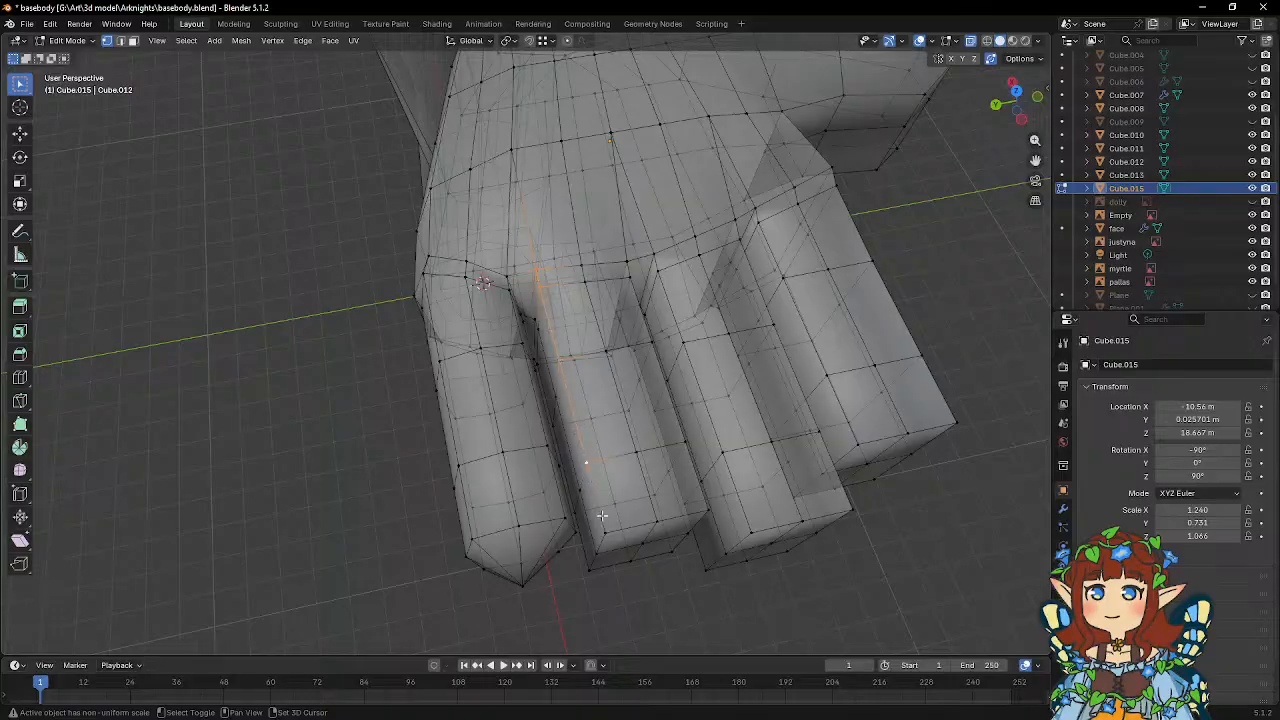
middle_drag(702, 506, 637, 486)
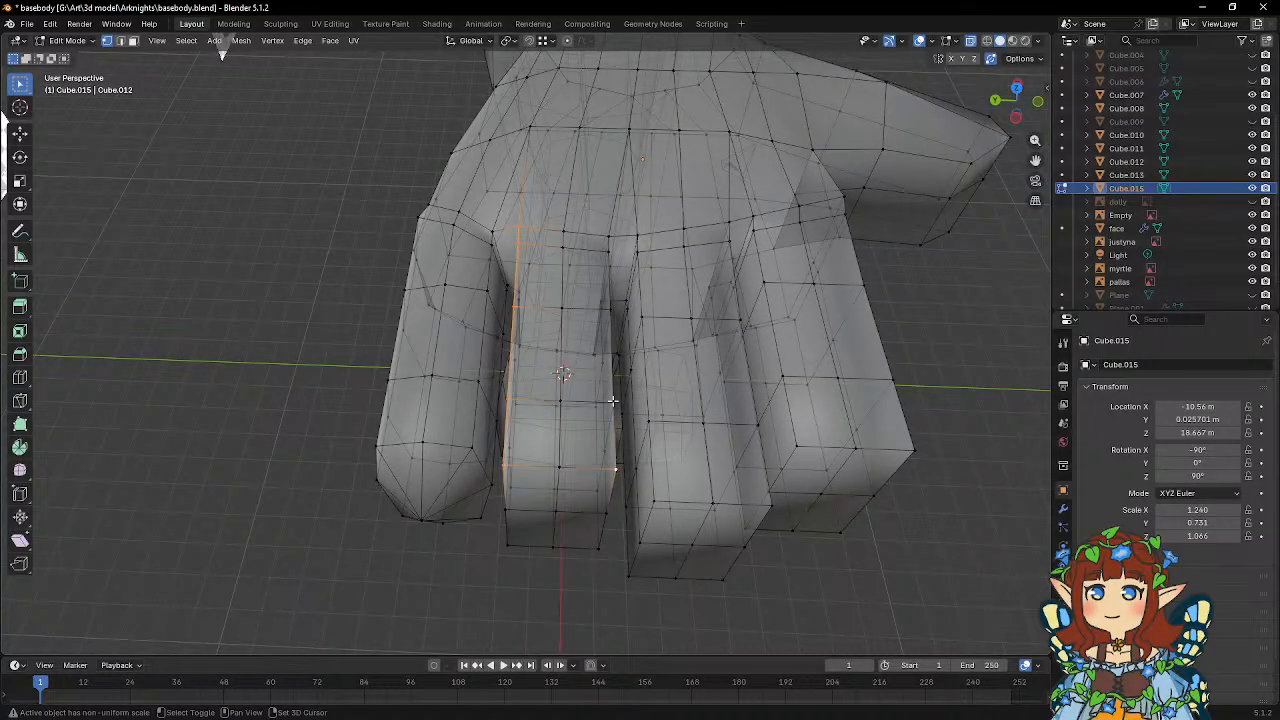
middle_drag(630, 335, 597, 348)
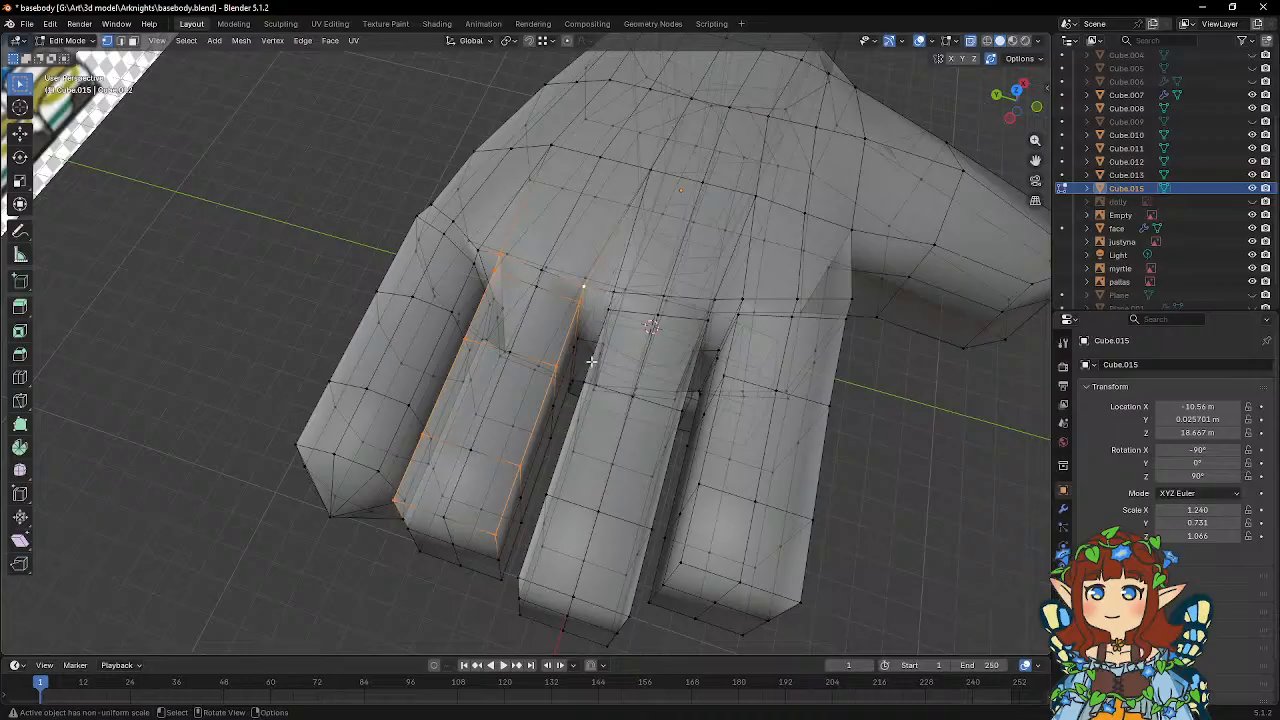
middle_drag(591, 361, 644, 321)
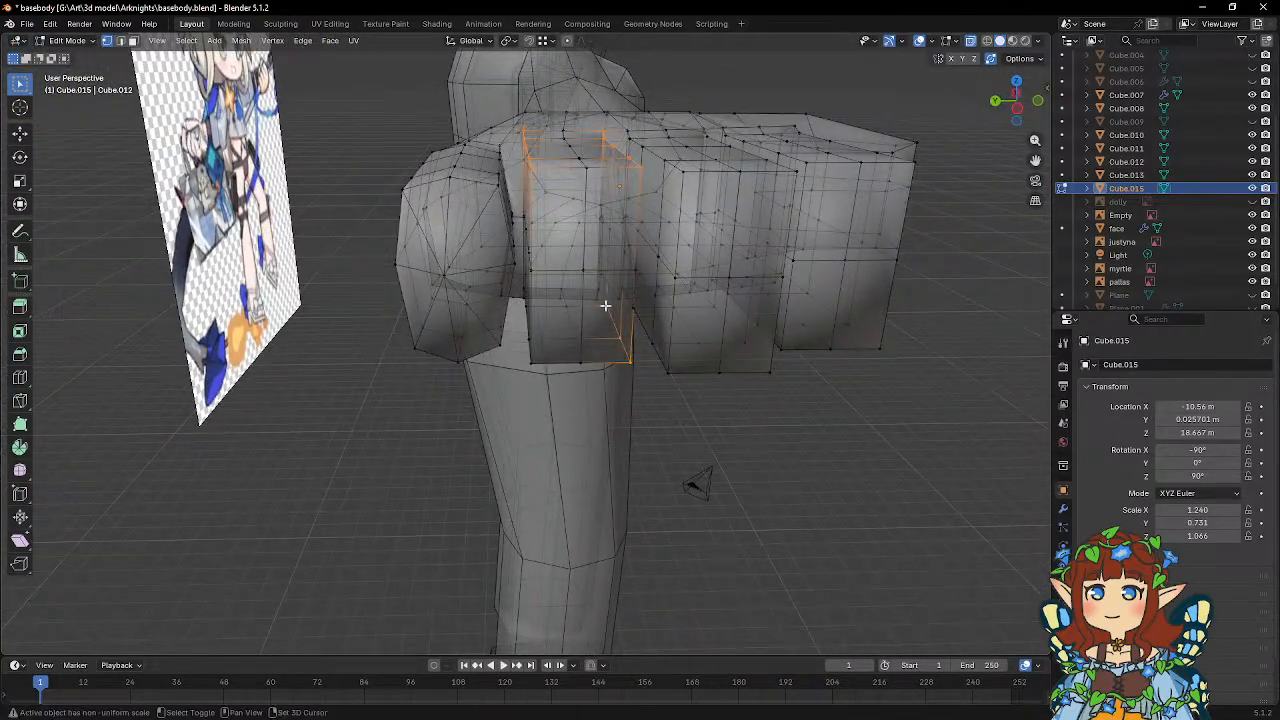
middle_drag(630, 315, 551, 372)
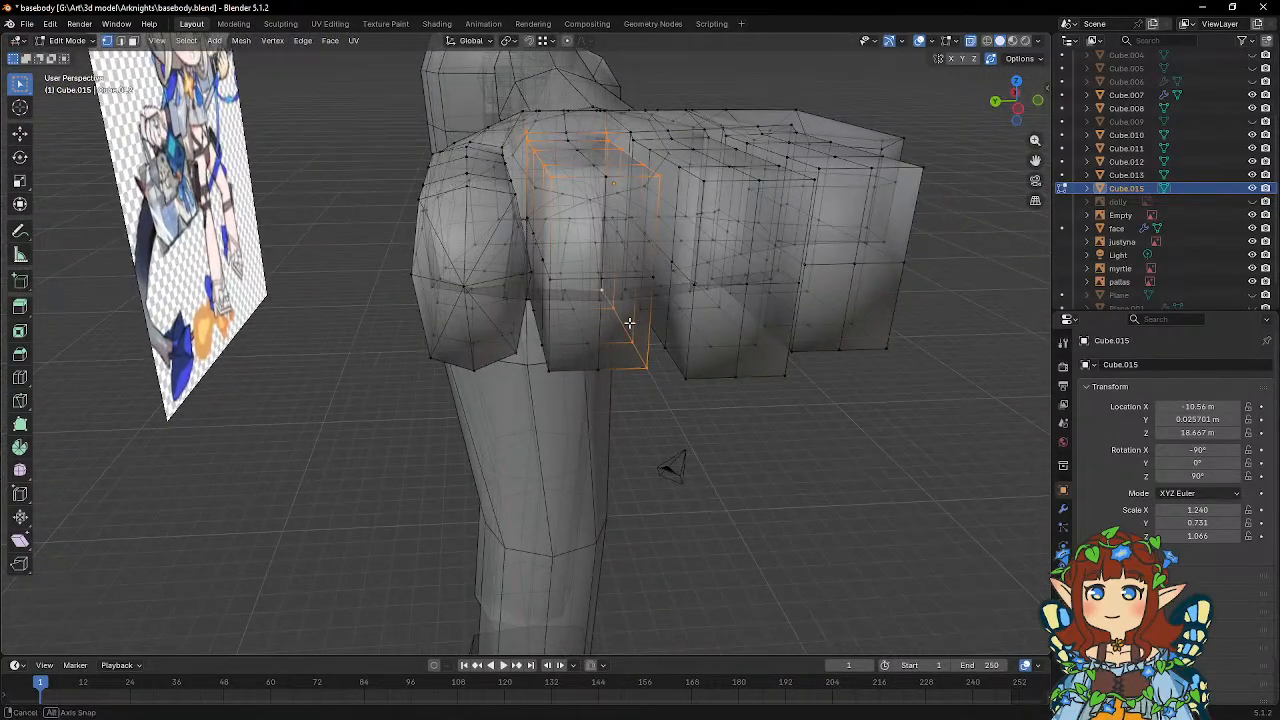
shift+click(533, 308)
middle_drag(574, 314, 787, 382)
key(s)
key(y)
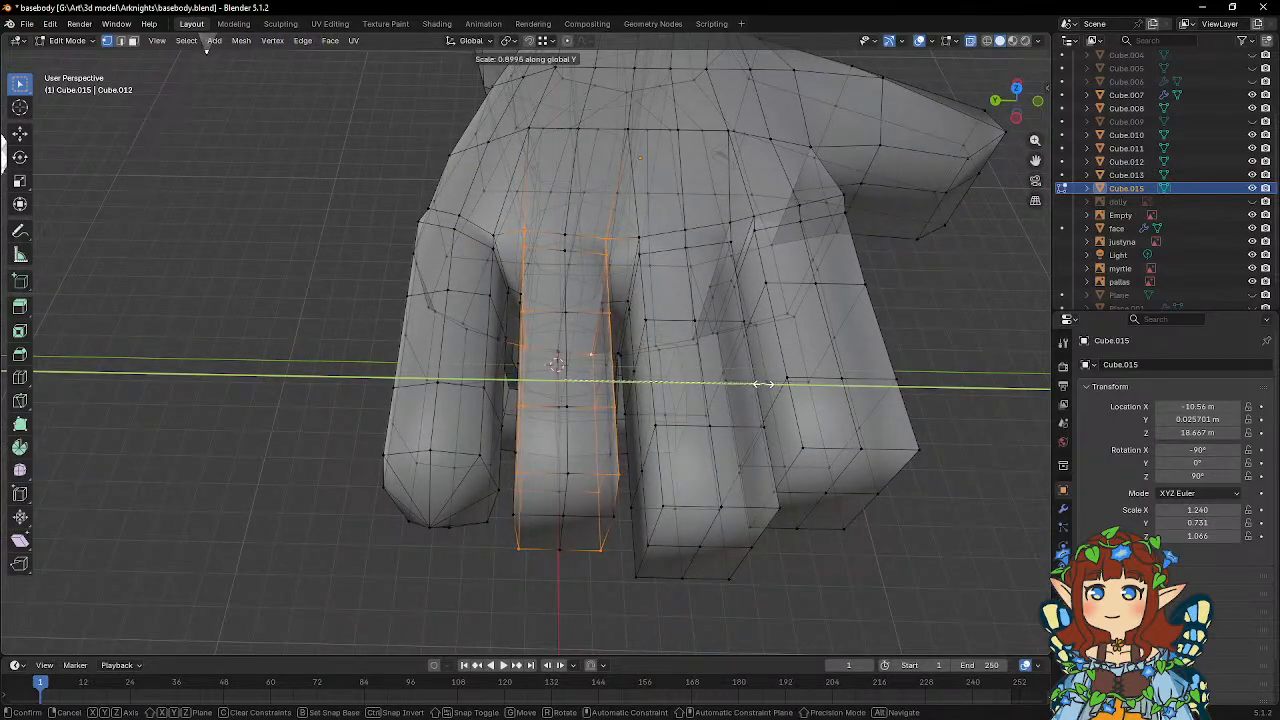
click(748, 385)
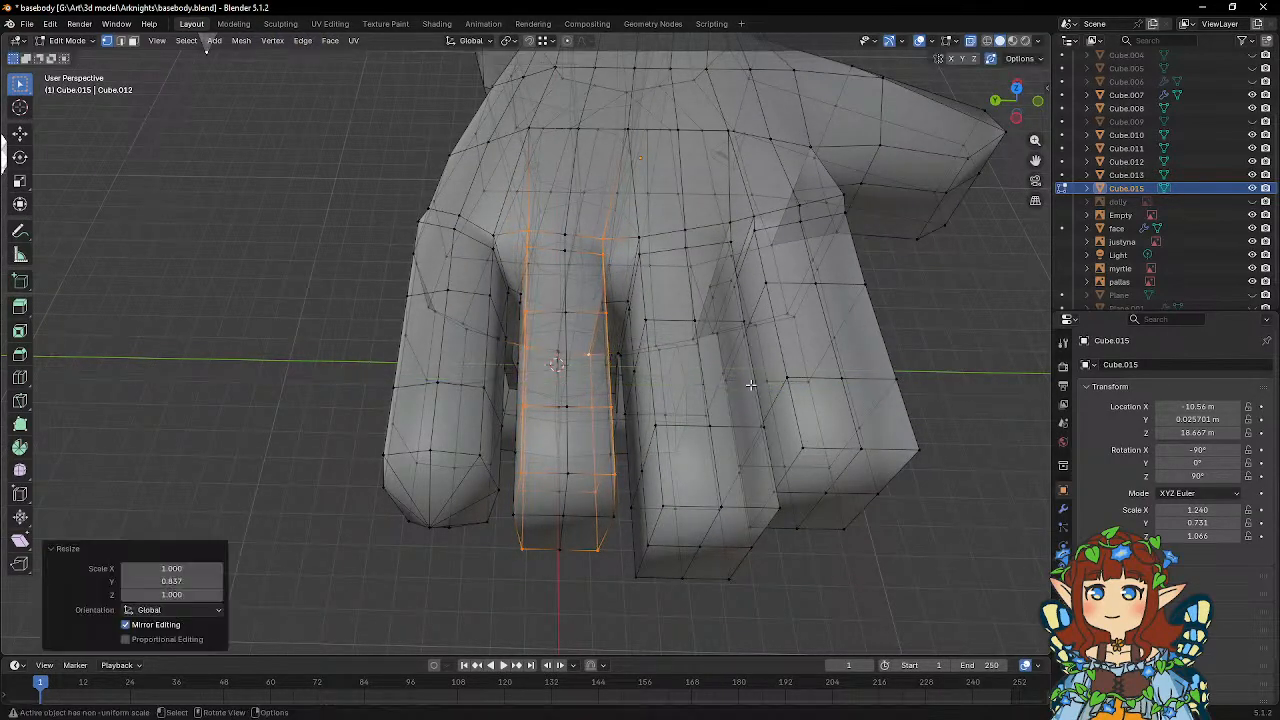
Select the mid-height vertices along both sides of the ring finger and scale them along Y.
middle_drag(748, 385, 551, 386)
click(532, 296)
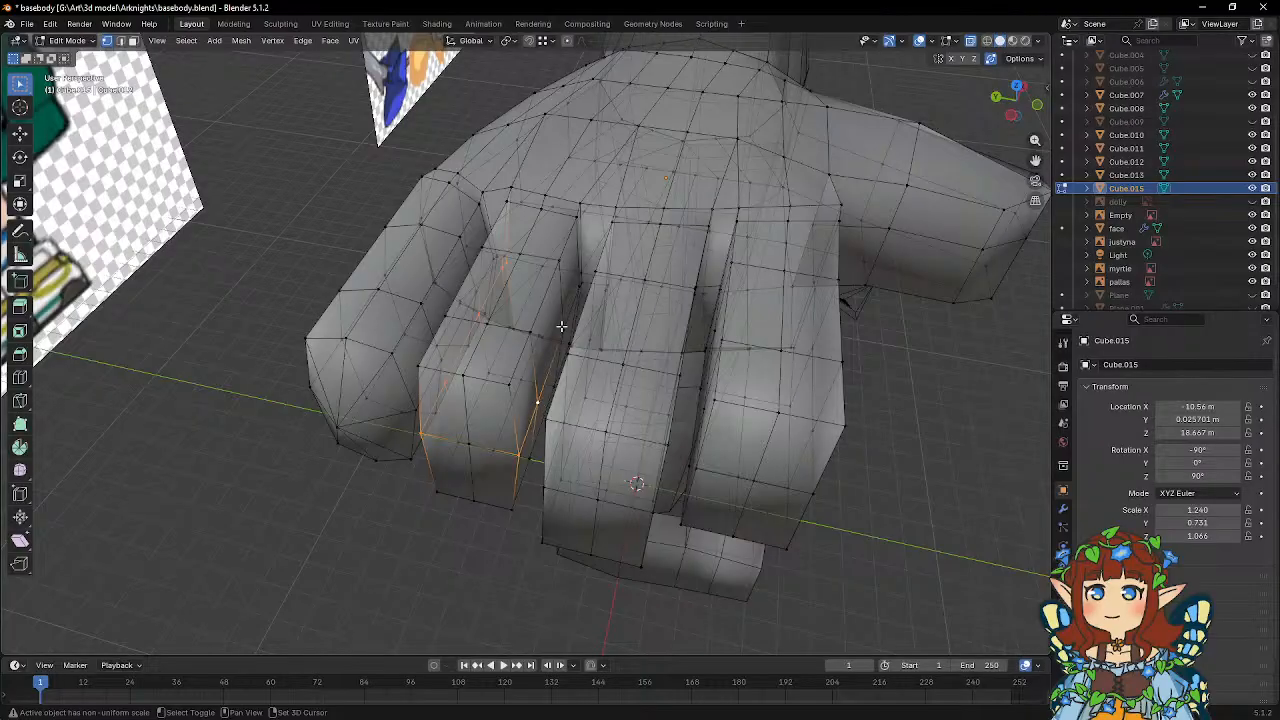
middle_drag(578, 293, 569, 328)
scroll(576, 352, up, 4)
shift+click(602, 336)
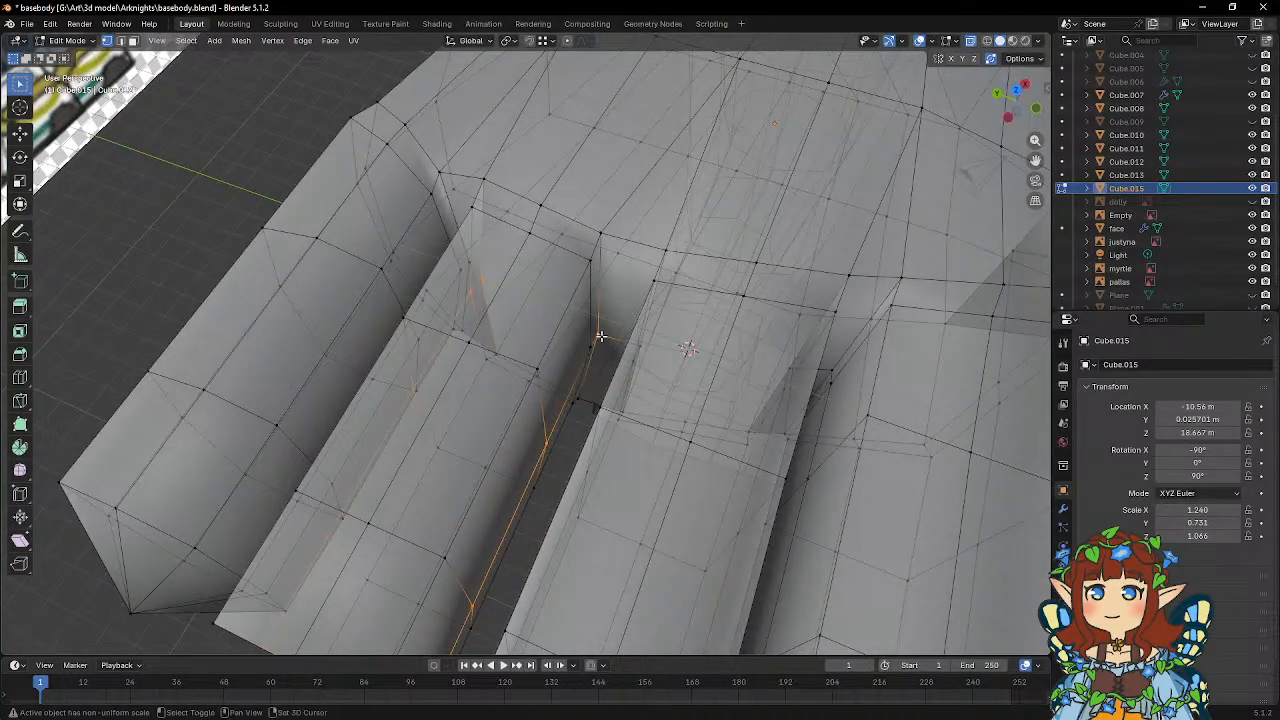
shift+click(592, 348)
scroll(618, 357, down, 8)
key(s)
key(y)
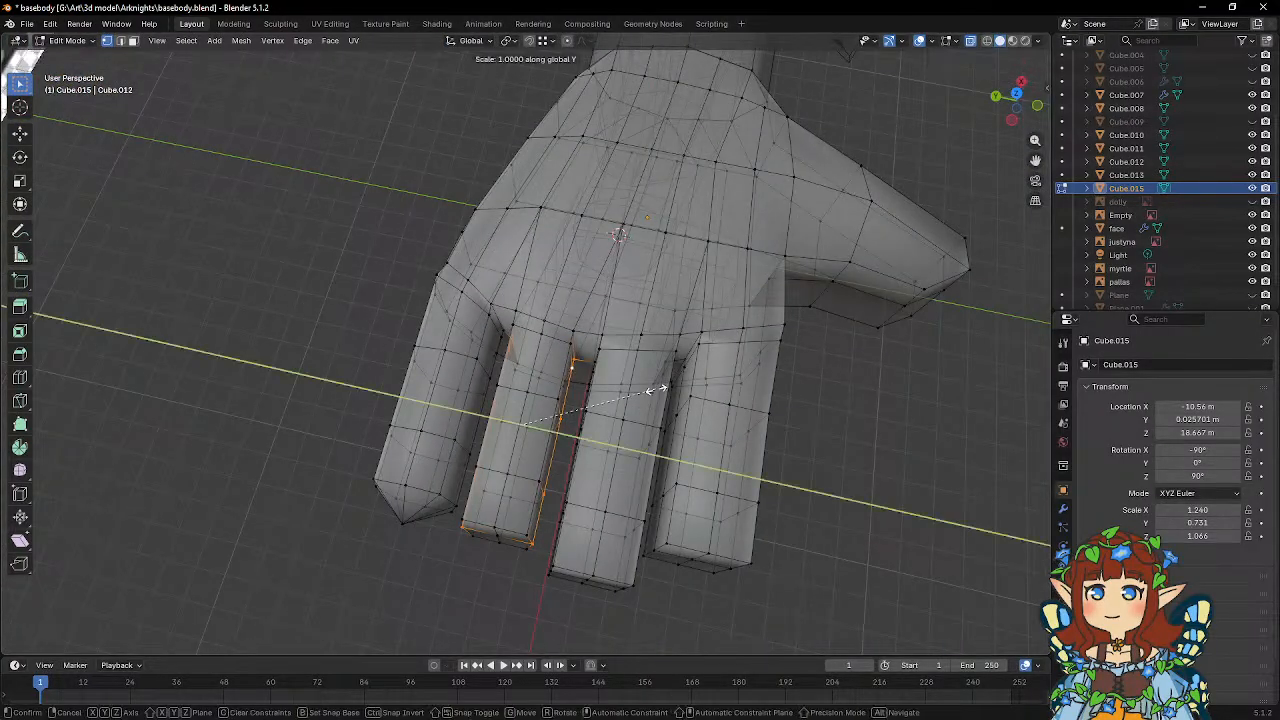
click(662, 388)
middle_drag(662, 388, 602, 354)
key(Tab)
scroll(602, 354, up, 5)
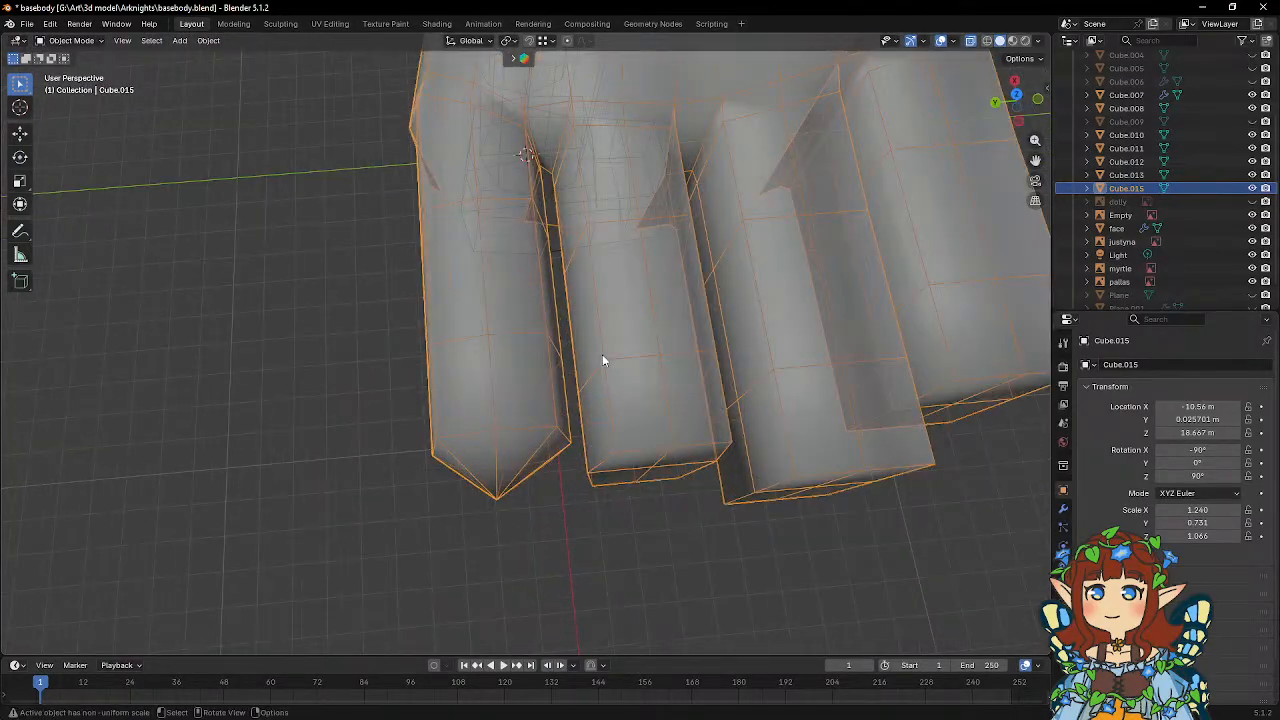
key(Tab)
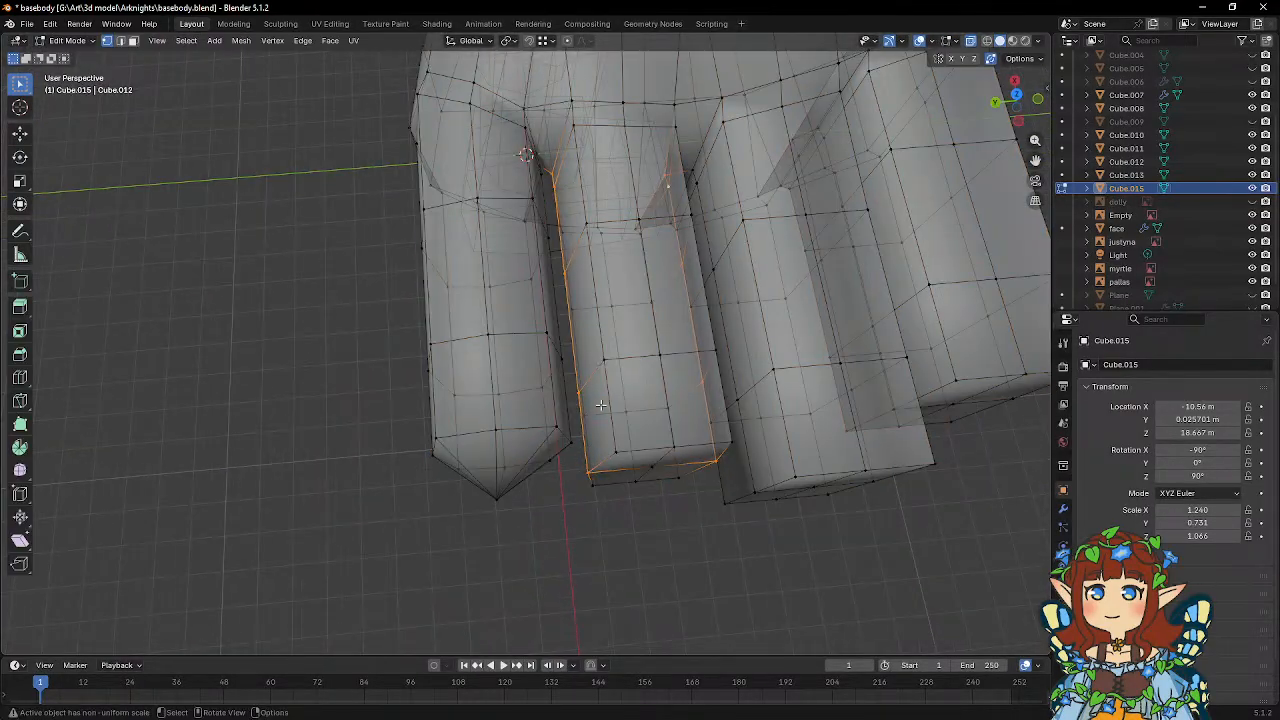
Bevel the edge loop around the little fingertip with one segment and a width of about 0.064 m.
click(122, 42)
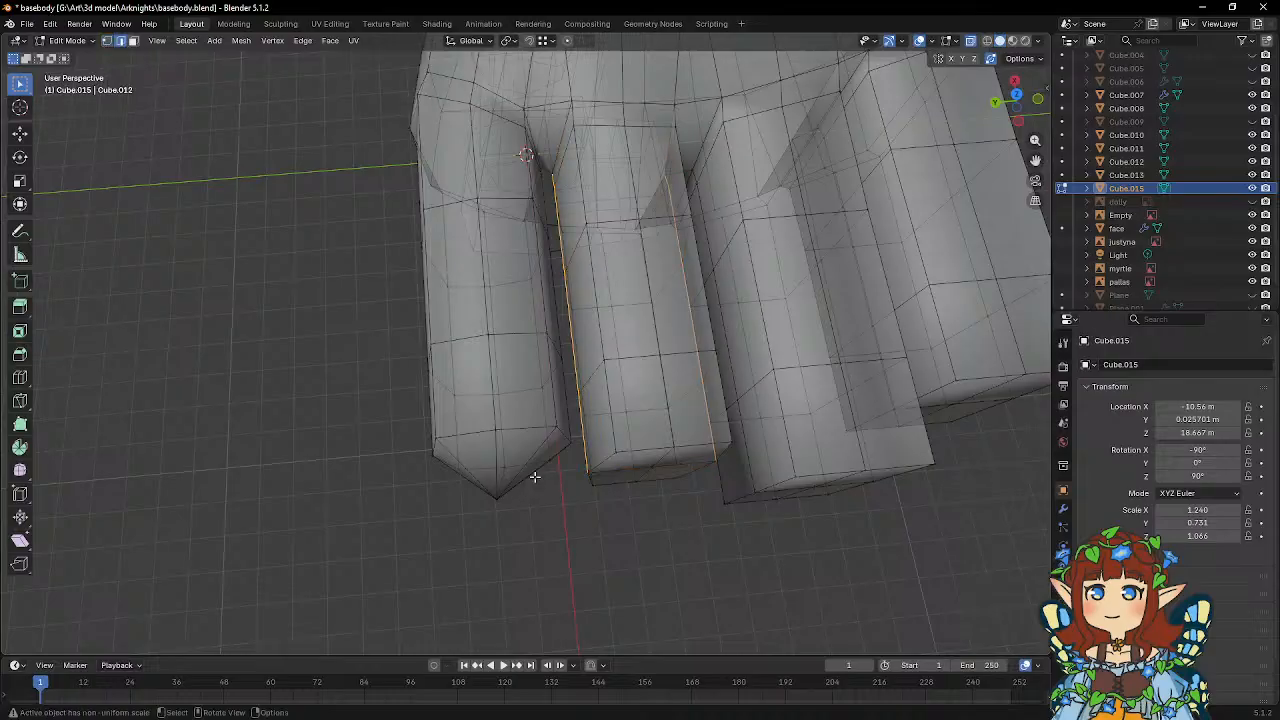
alt+click(474, 436)
click(20, 355)
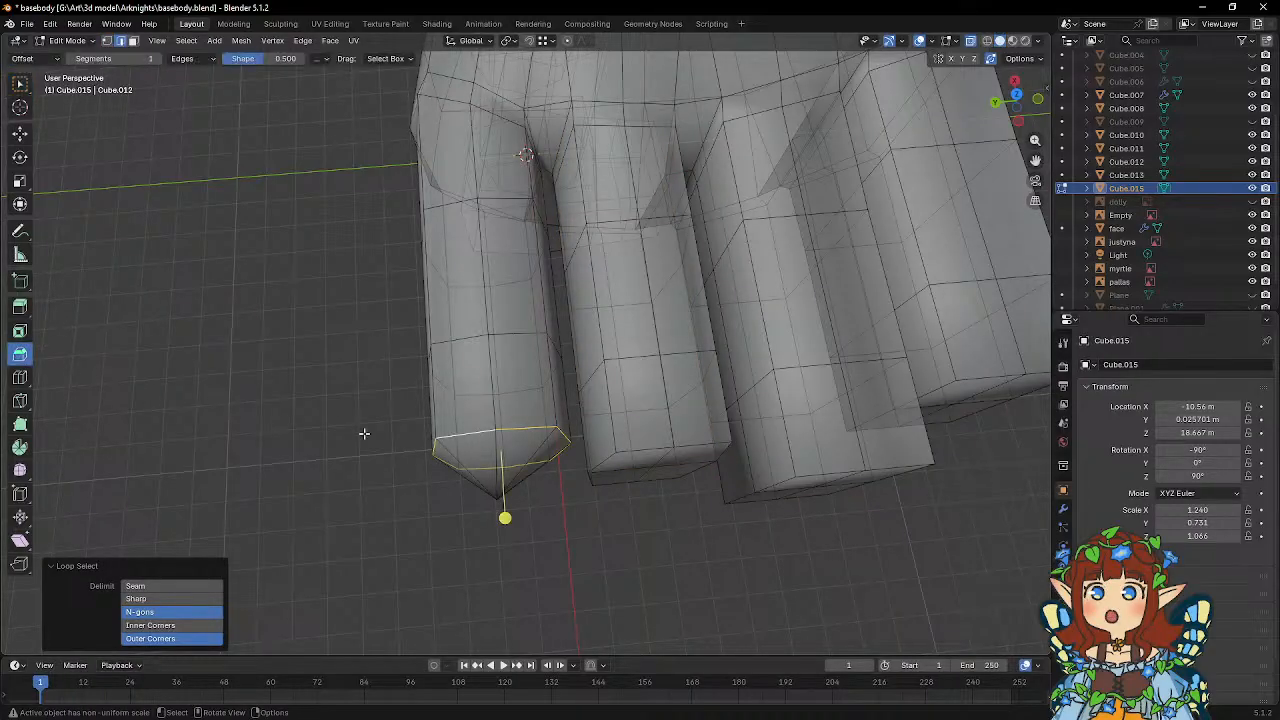
drag(504, 517, 511, 531)
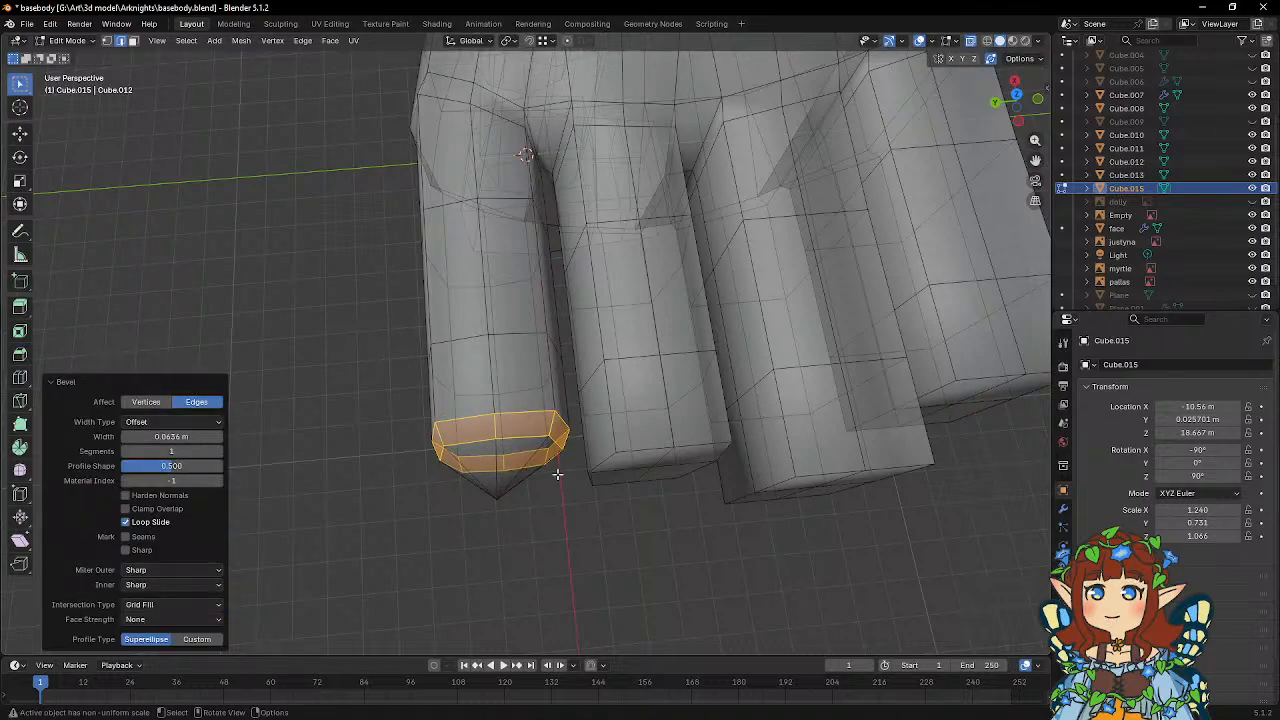
Move the little fingertip's front bevel loop about -0.064 m along X and scale it to about 0.936.
click(518, 436)
alt+click(476, 442)
key(g)
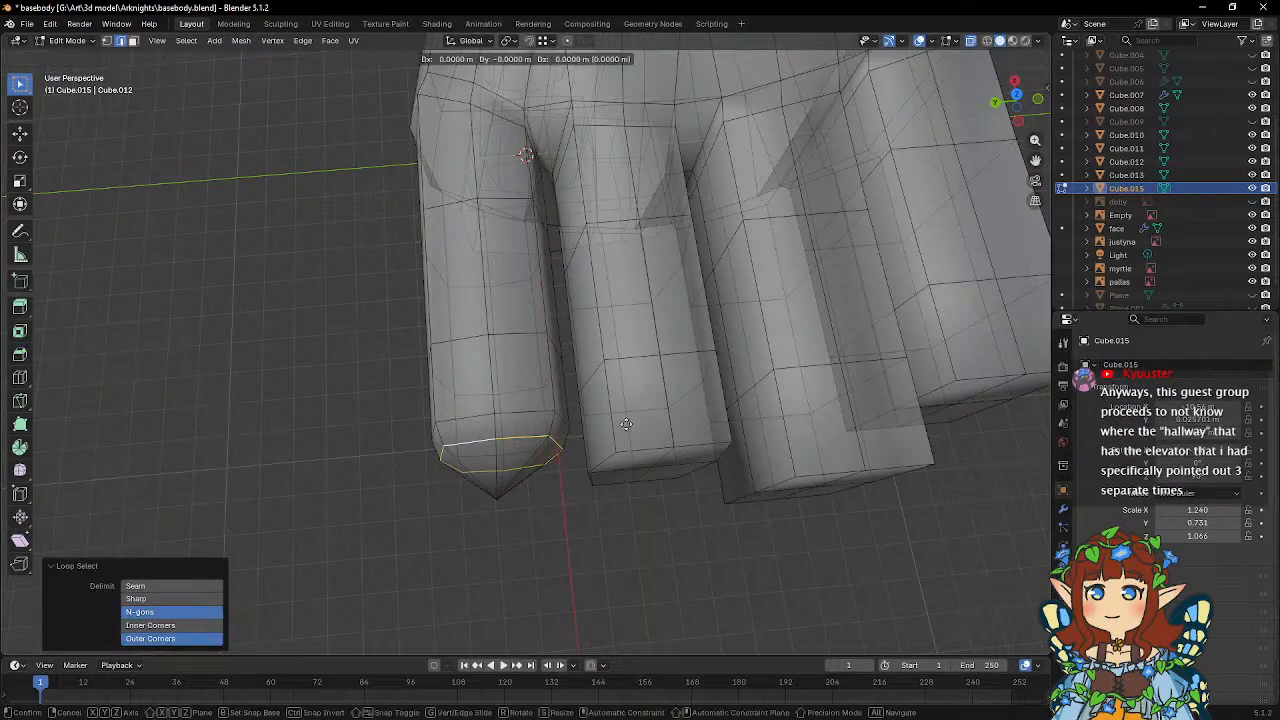
key(x)
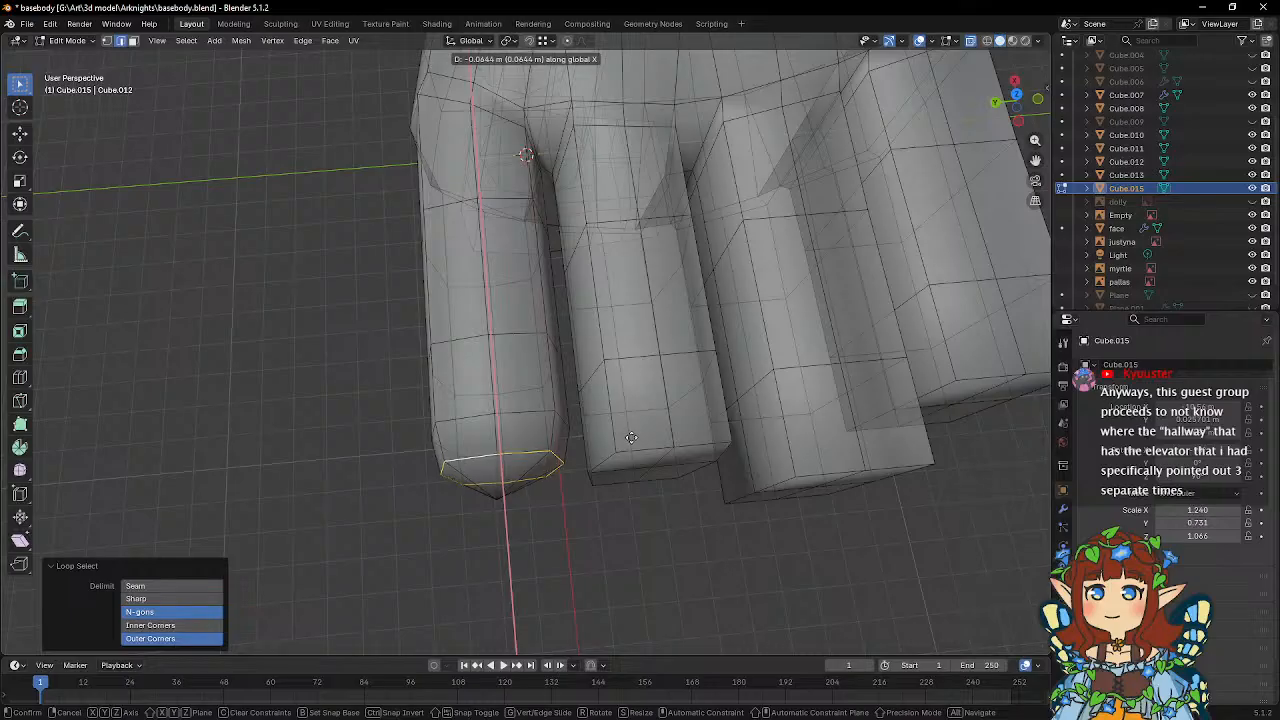
click(631, 438)
key(s)
click(635, 443)
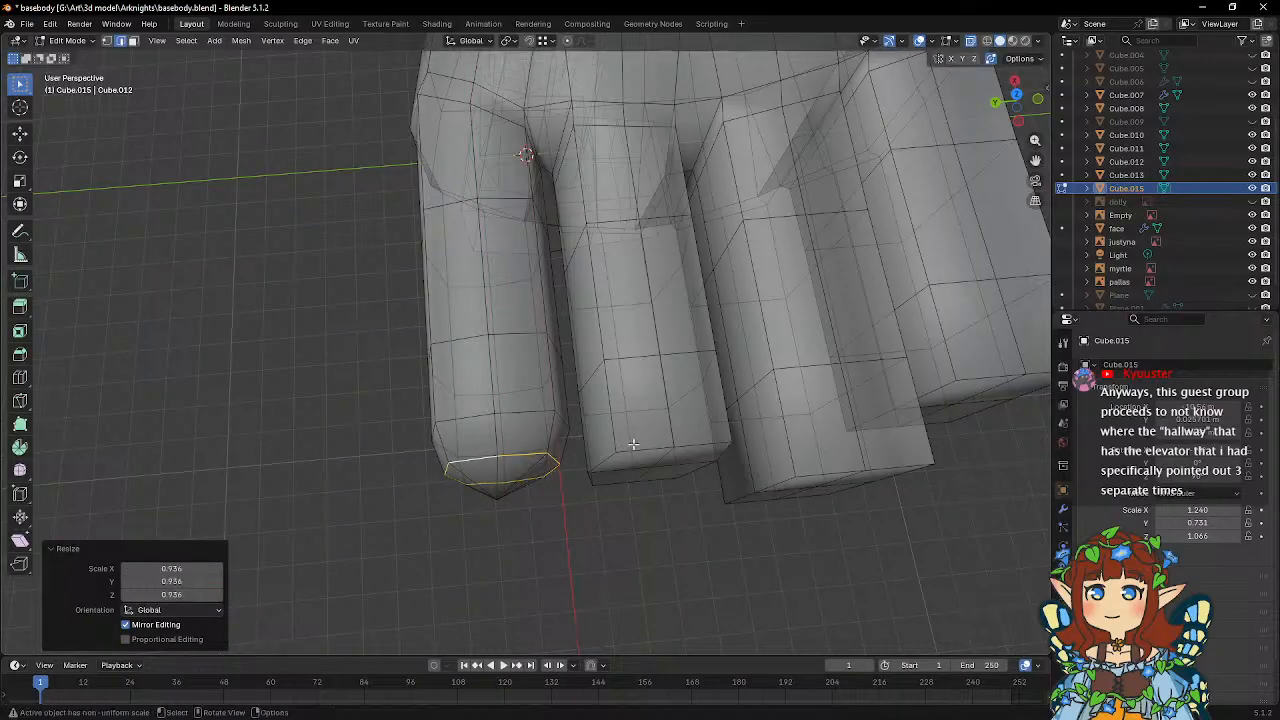
Move the center vertex of the little fingertip along X to round the tip, and check the shape in Object Mode.
middle_drag(635, 443, 217, 144)
click(107, 40)
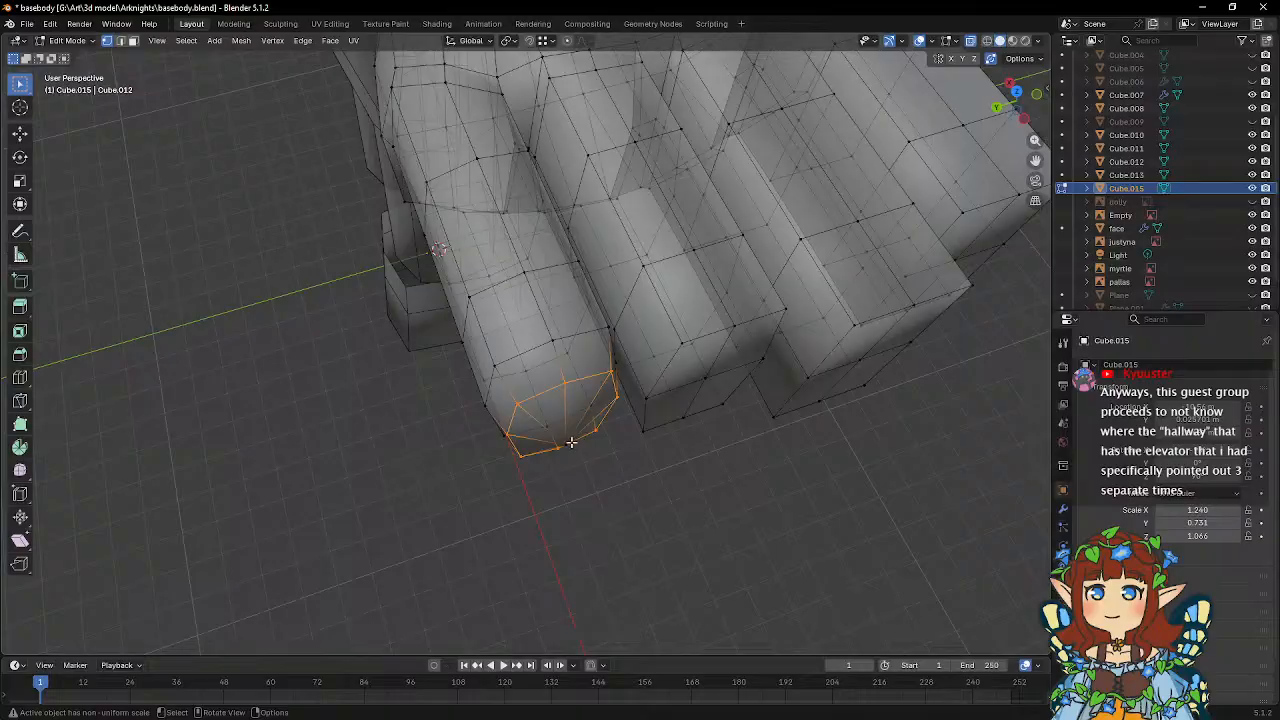
click(571, 442)
middle_drag(646, 452, 603, 487)
key(g)
key(x)
click(725, 491)
key(Tab)
click(507, 435)
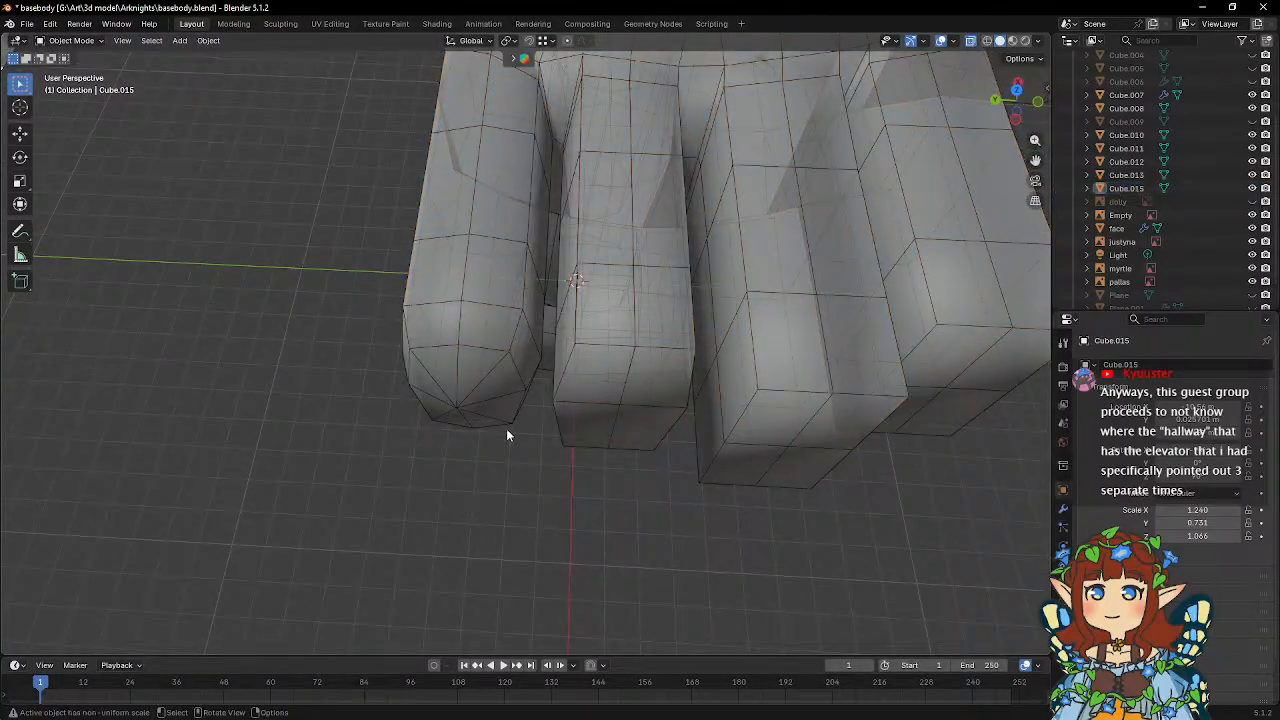
middle_drag(507, 435, 534, 434)
scroll(514, 470, down, 4)
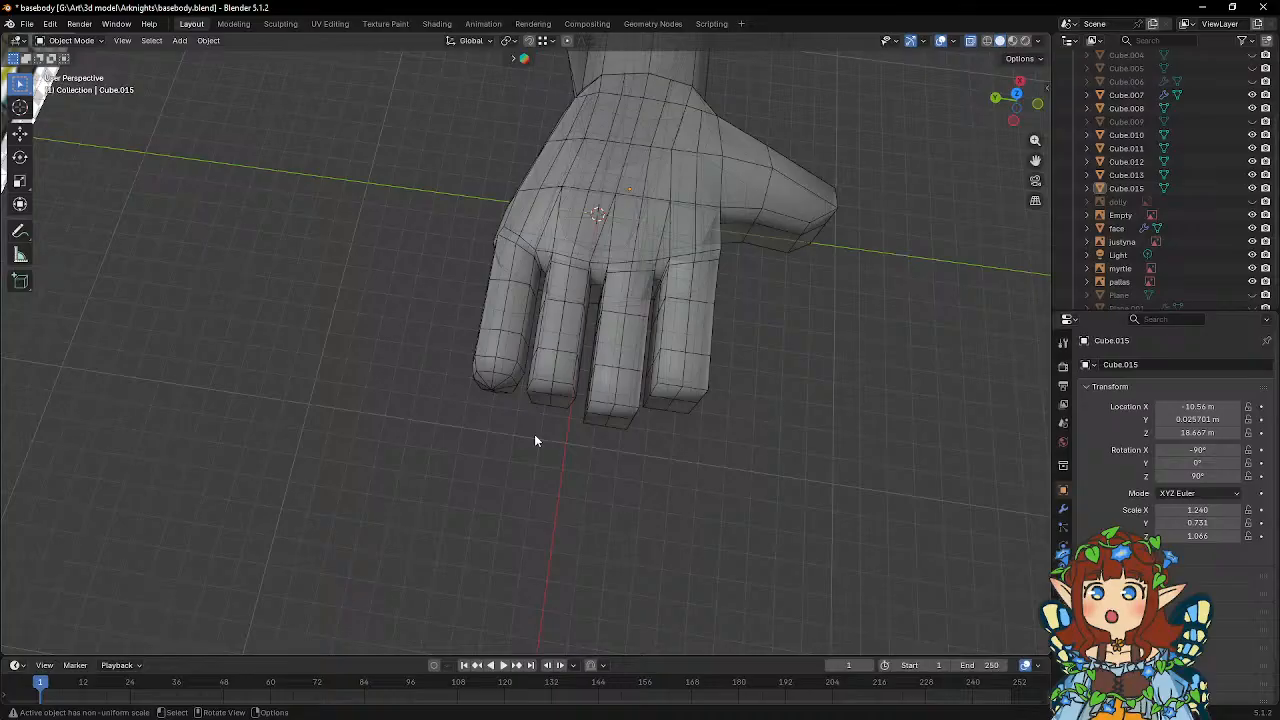
Knife-cut diagonal edges from both upper corners of the ring finger's end face to its center vertex.
scroll(535, 437, up, 2)
click(586, 408)
key(Tab)
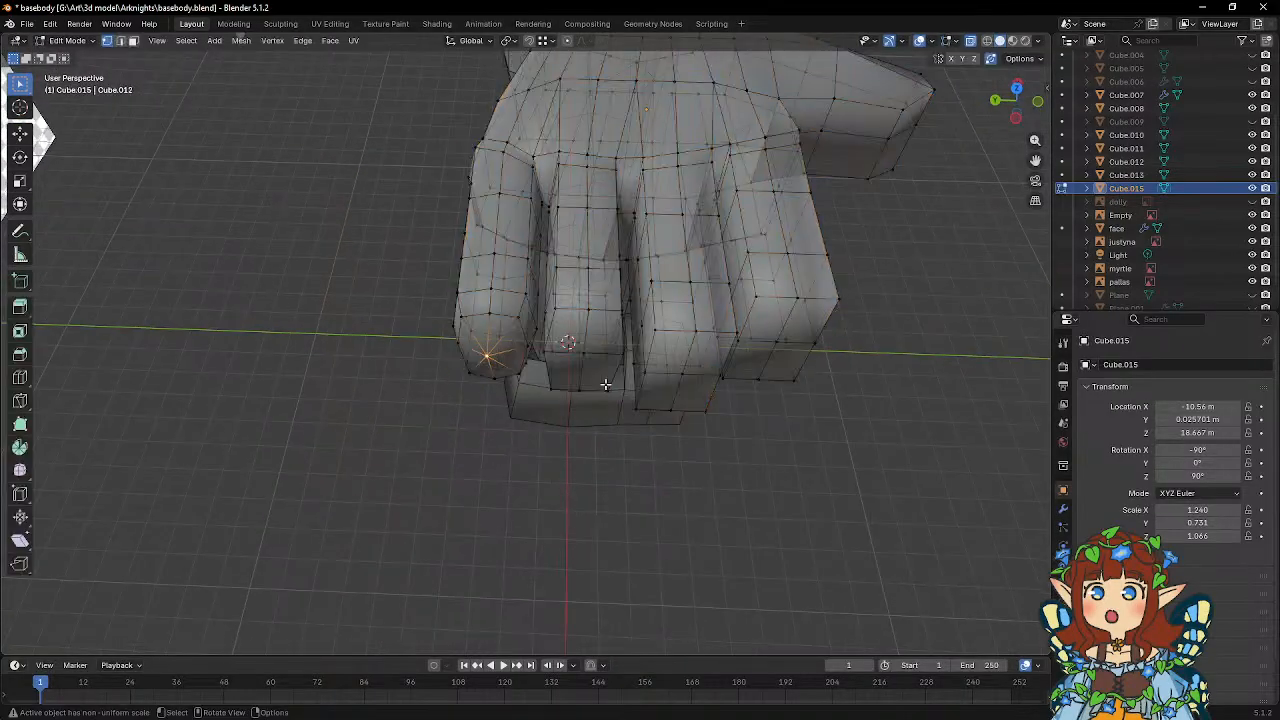
scroll(600, 388, up, 2)
middle_drag(594, 392, 636, 366)
click(22, 402)
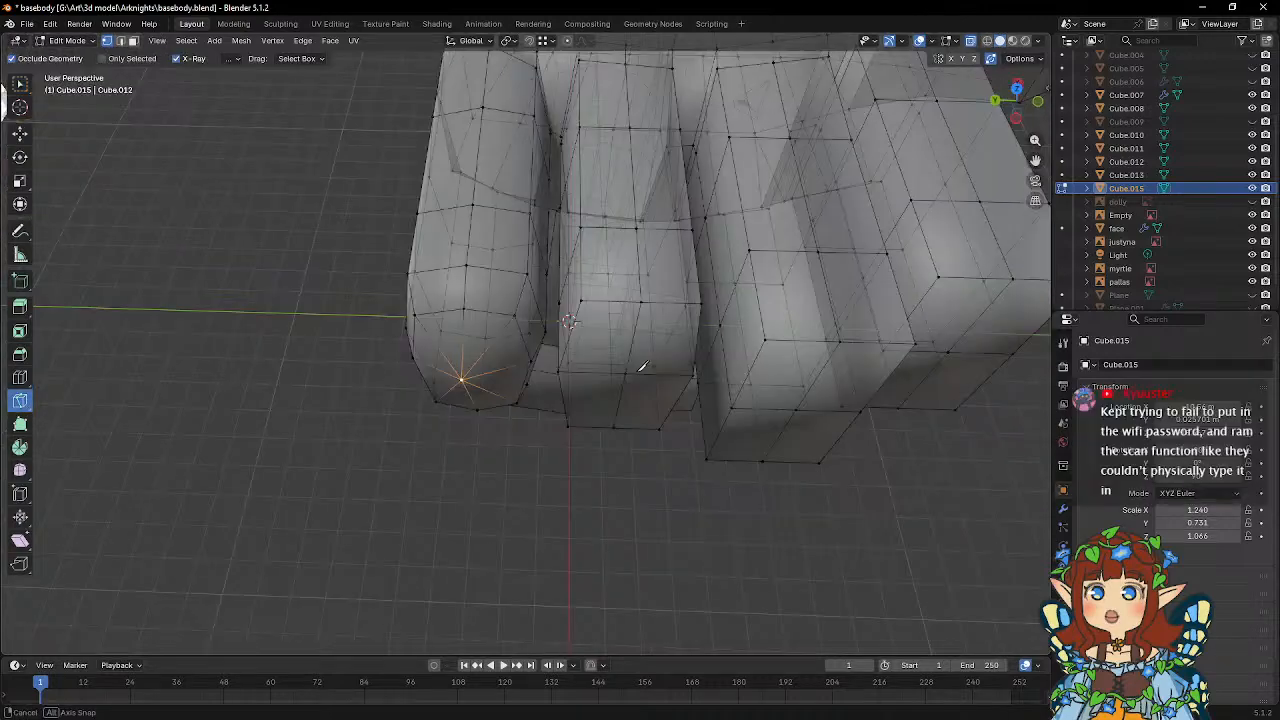
click(581, 300)
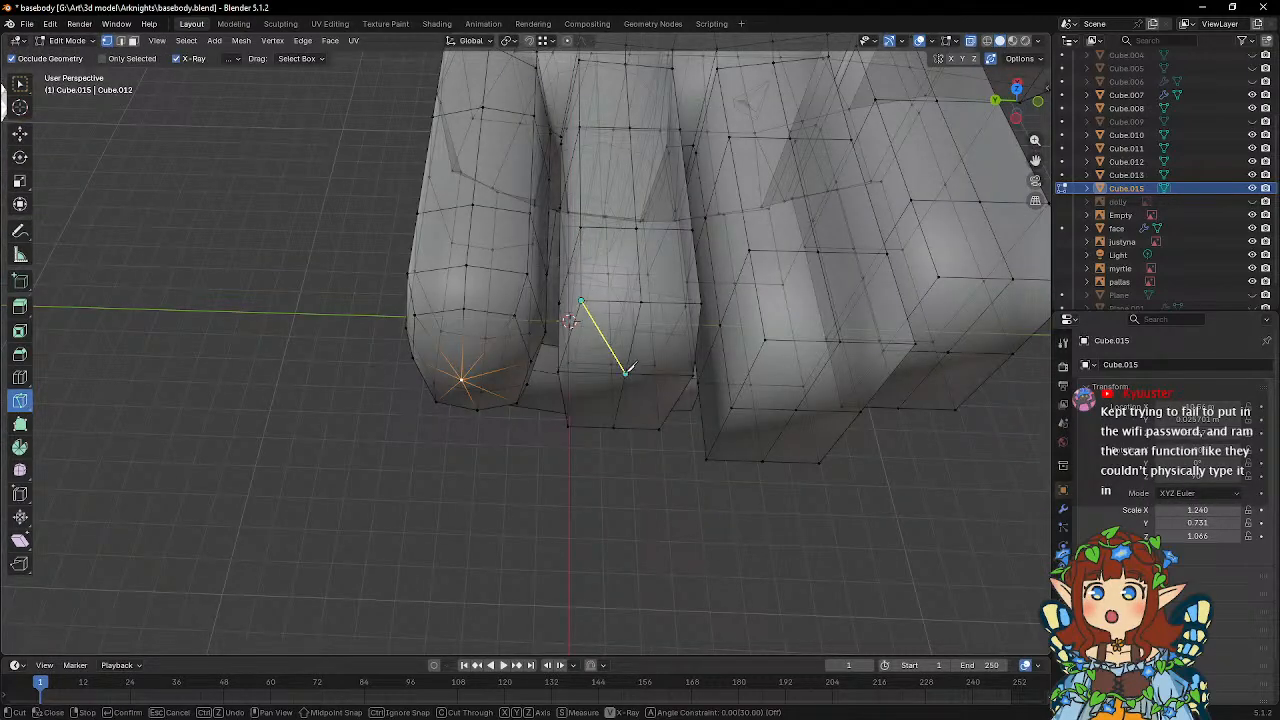
click(625, 372)
middle_drag(689, 323, 691, 306)
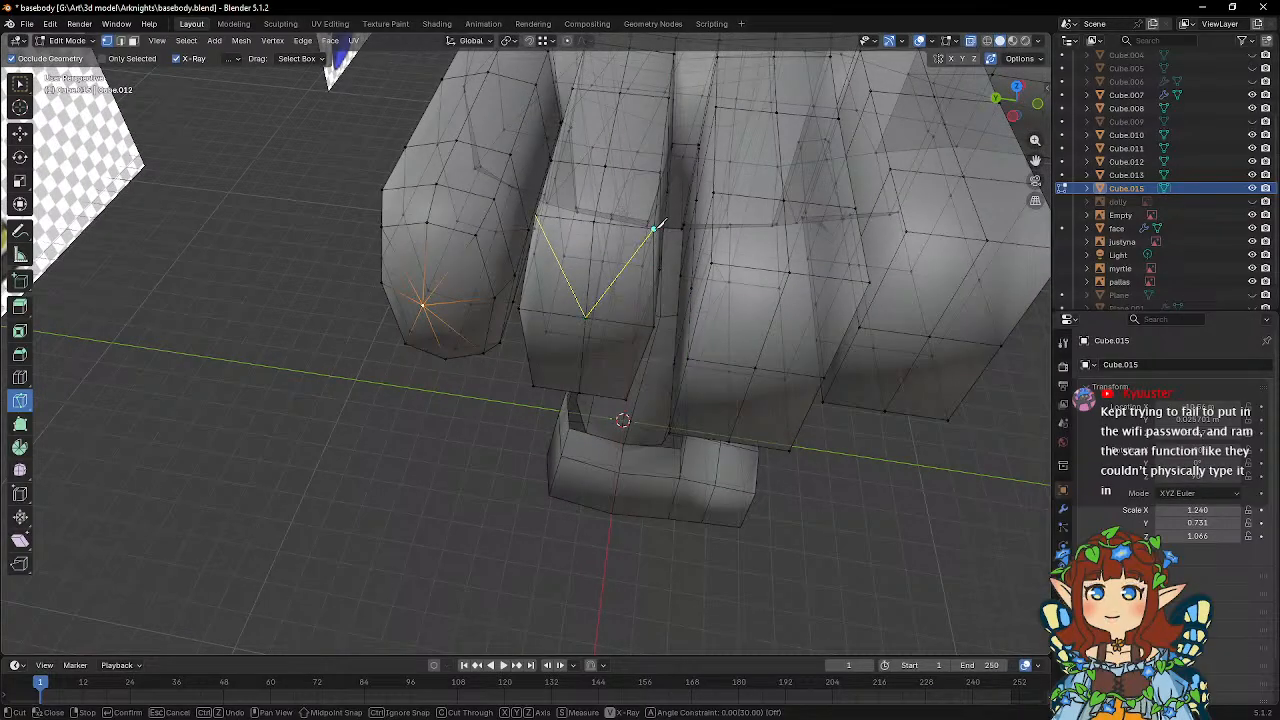
key(Return)
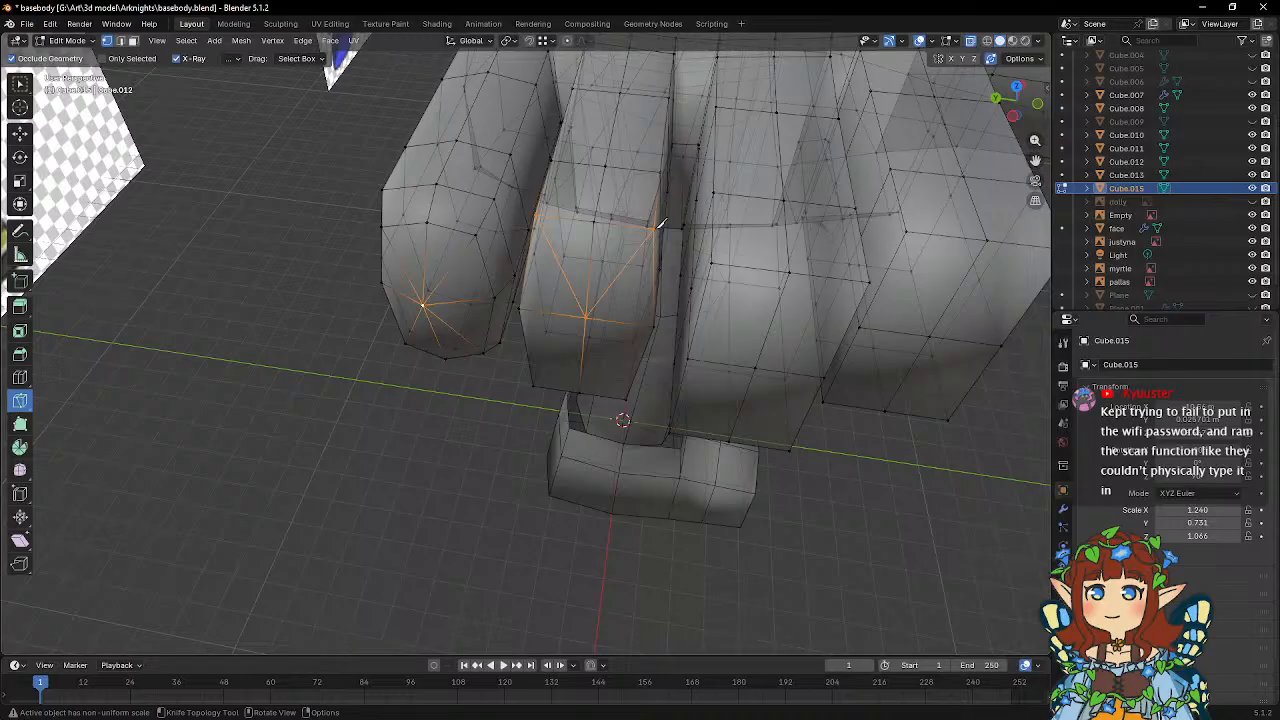
Knife-cut diagonal edges from both lower corners of the ring finger's end face to its center vertex.
middle_drag(629, 309, 637, 366)
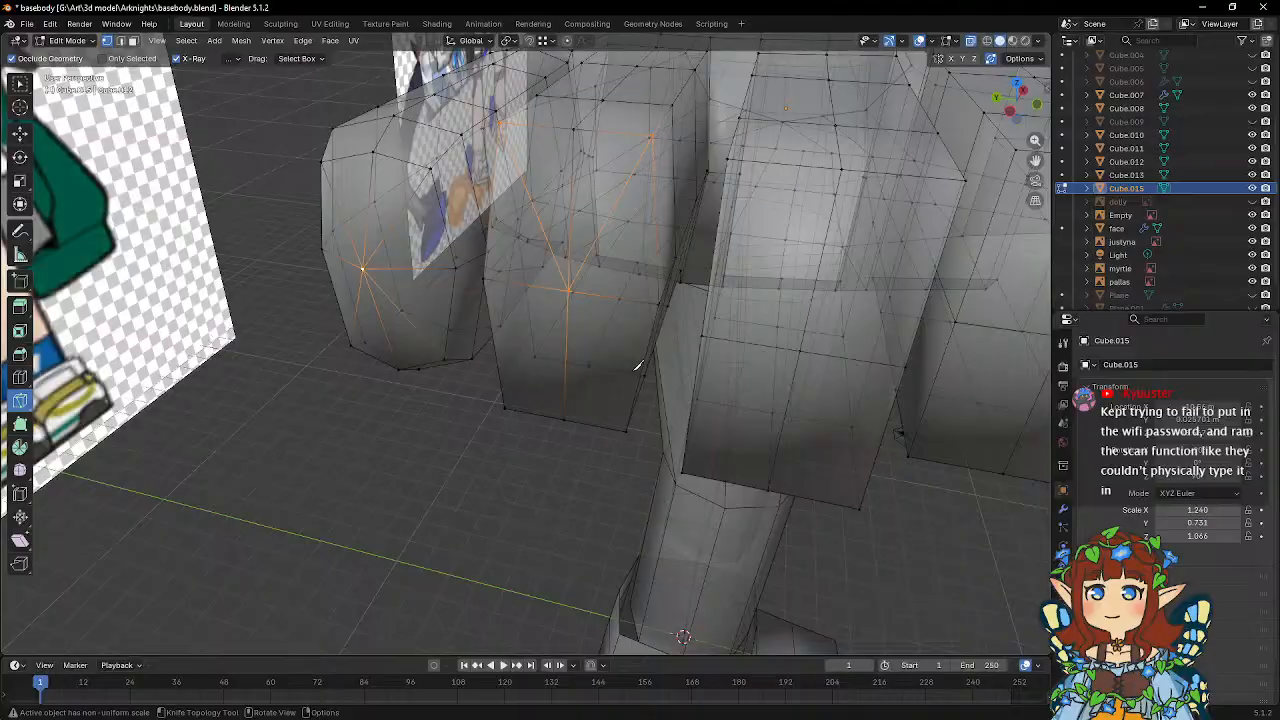
click(630, 426)
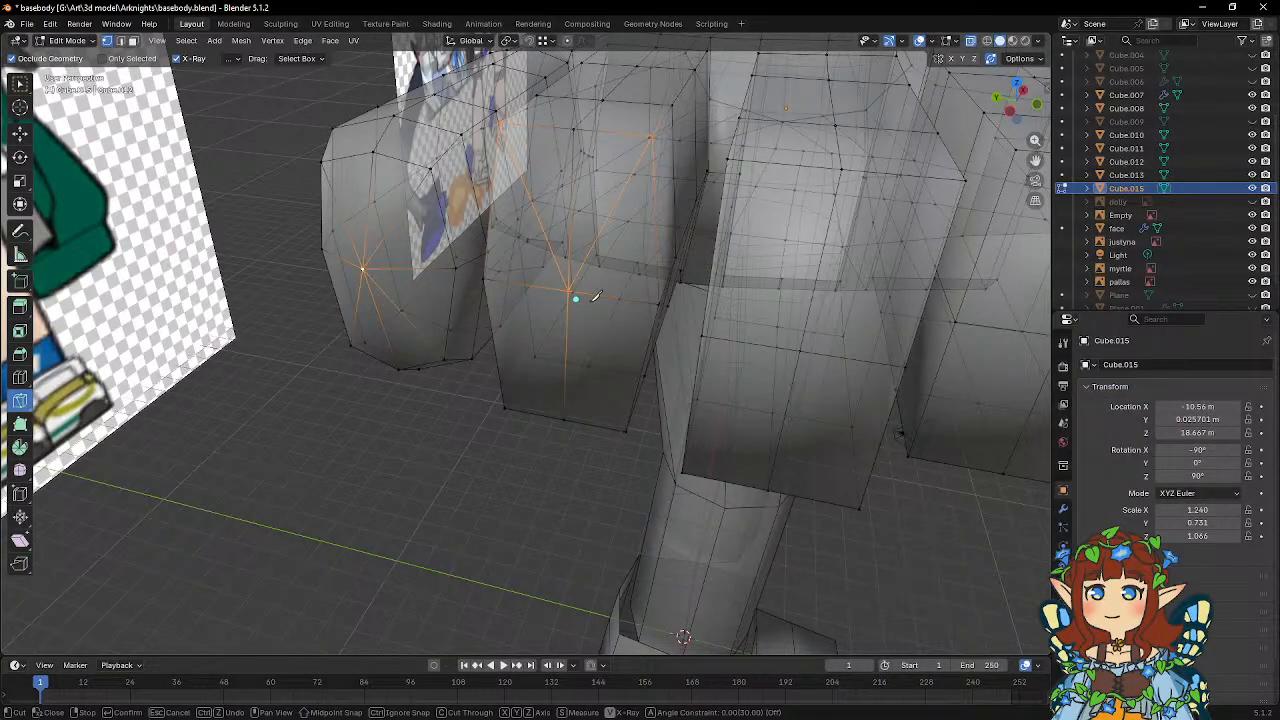
middle_drag(596, 296, 611, 354)
click(612, 355)
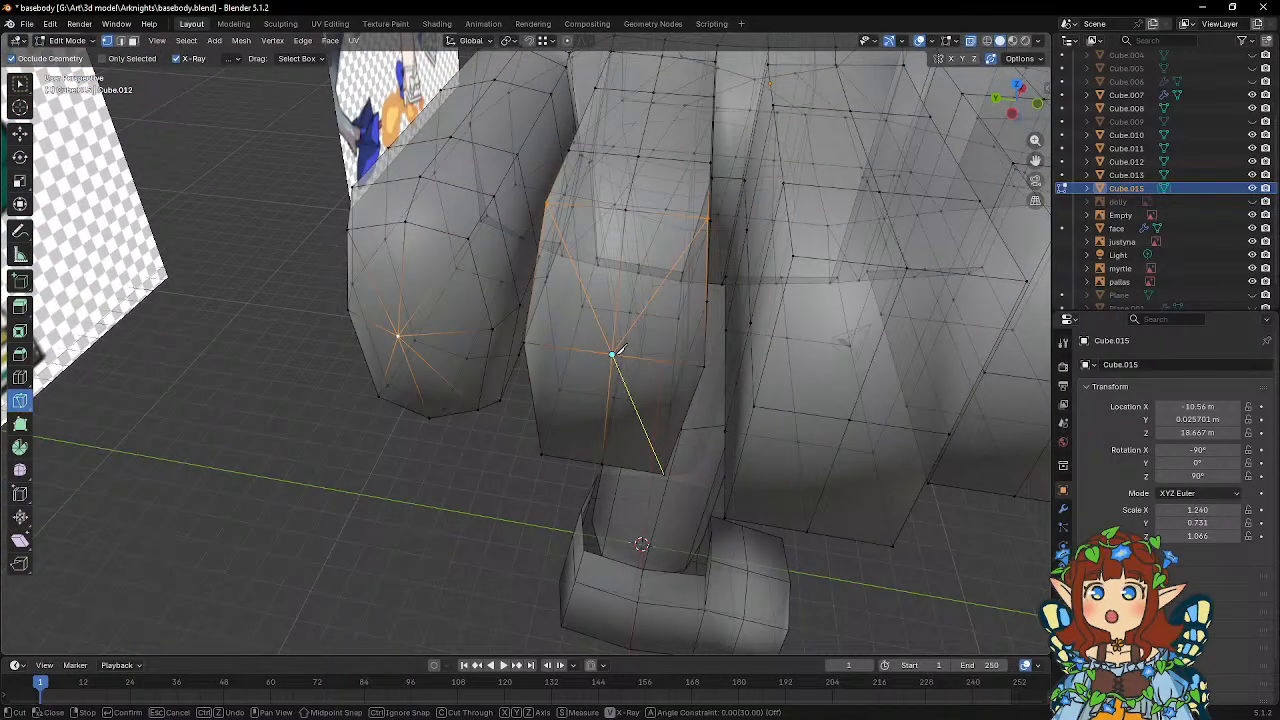
click(545, 452)
key(Return)
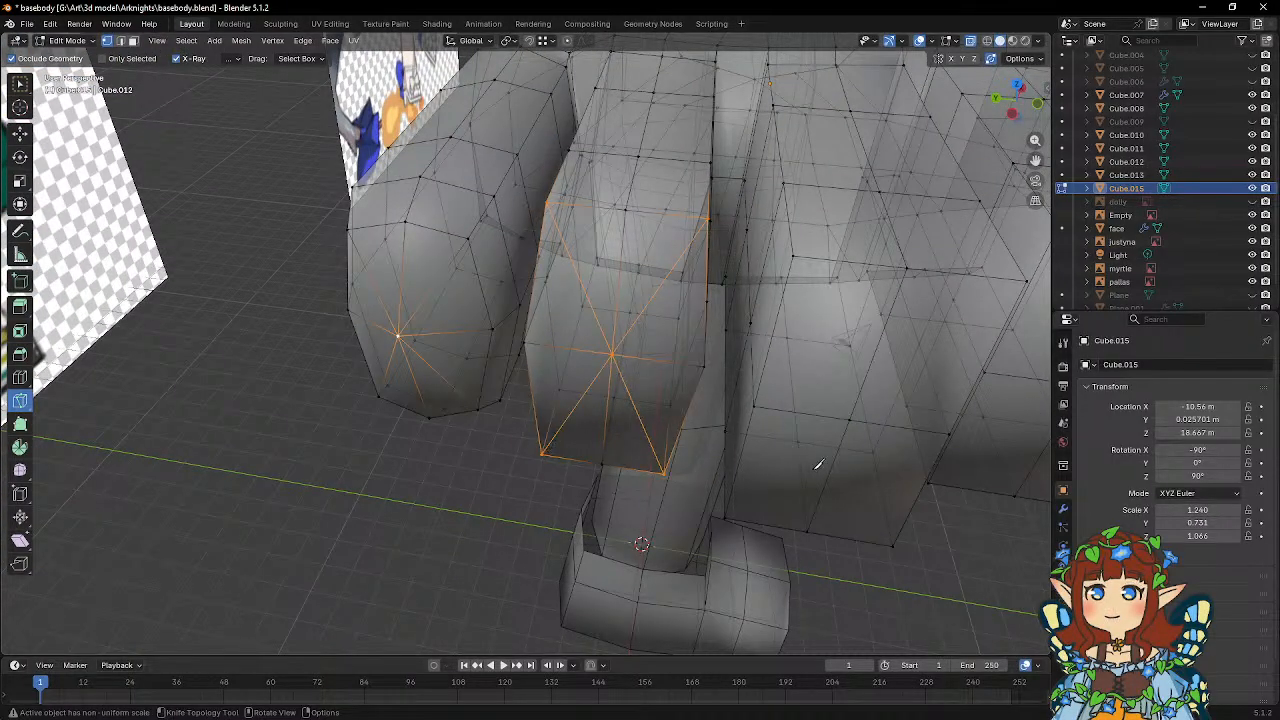
Knife-cut diagonal edges from both lower corners of the middle finger's end face to its center vertex.
middle_drag(818, 465, 733, 437)
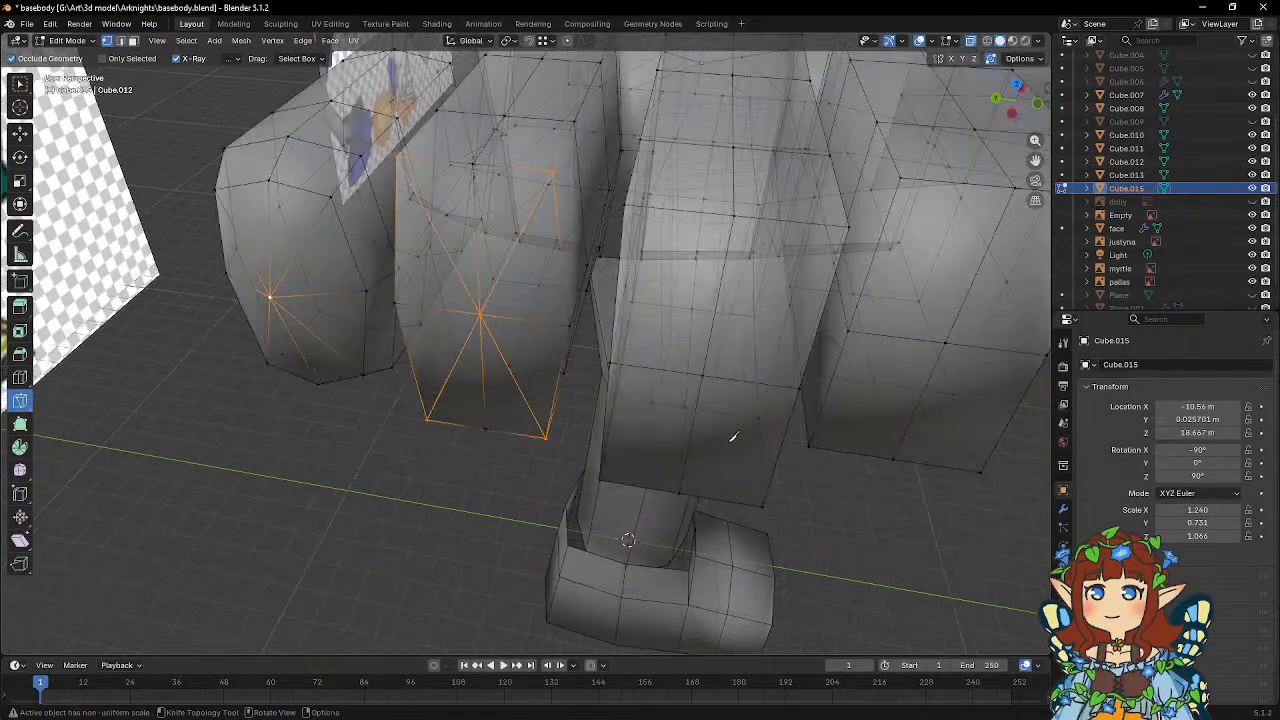
click(600, 480)
click(703, 377)
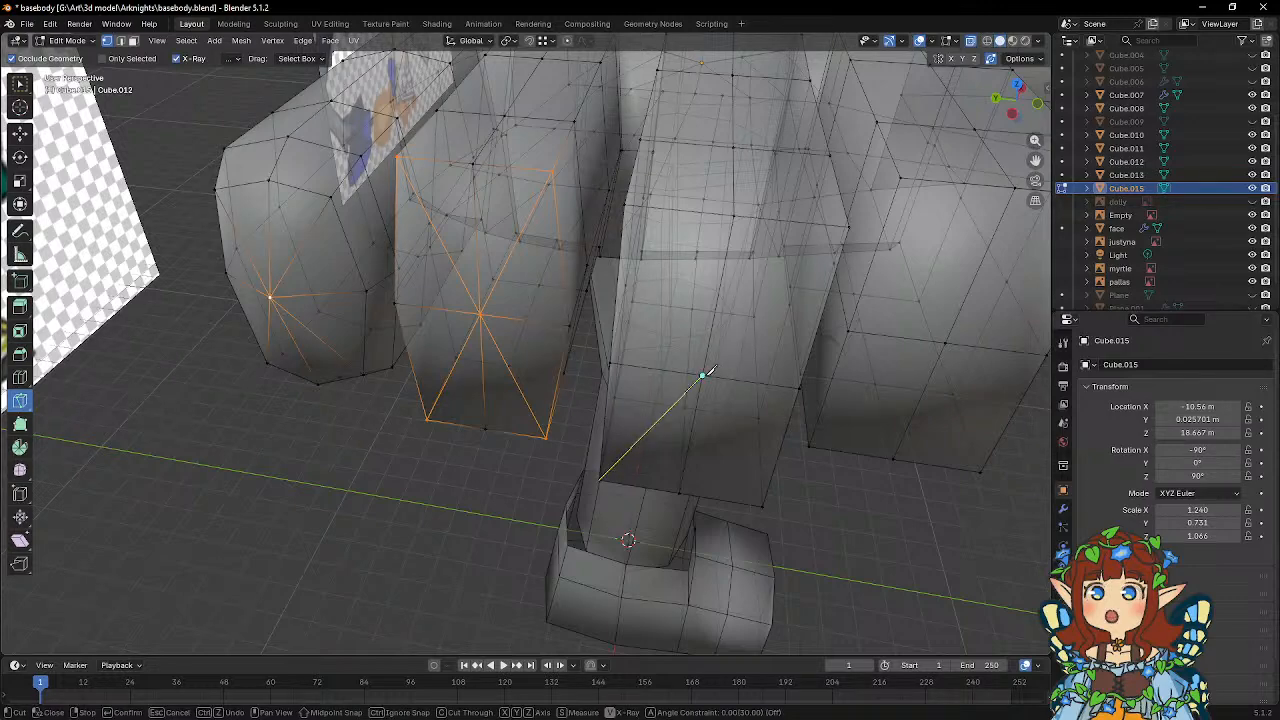
click(763, 505)
key(Return)
Knife-cut diagonal edges from both upper corners of the middle finger's end face to its center vertex.
middle_drag(705, 390, 716, 398)
key(k)
click(699, 341)
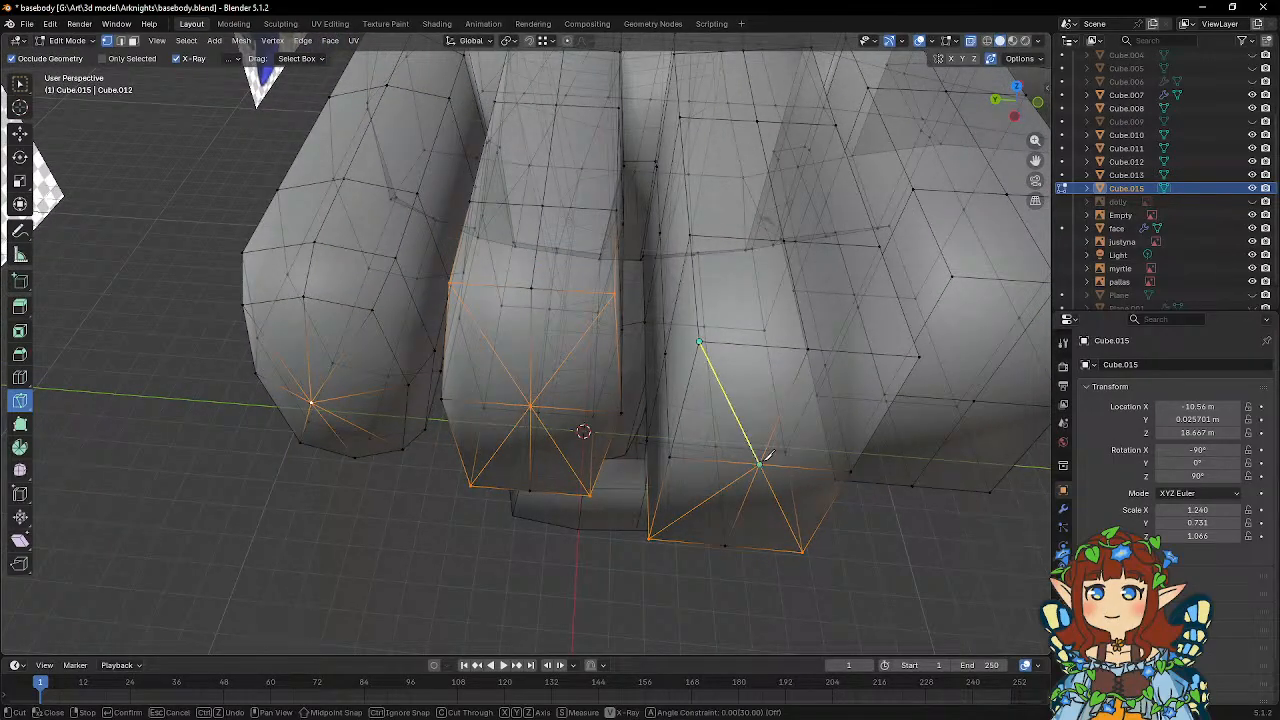
click(761, 463)
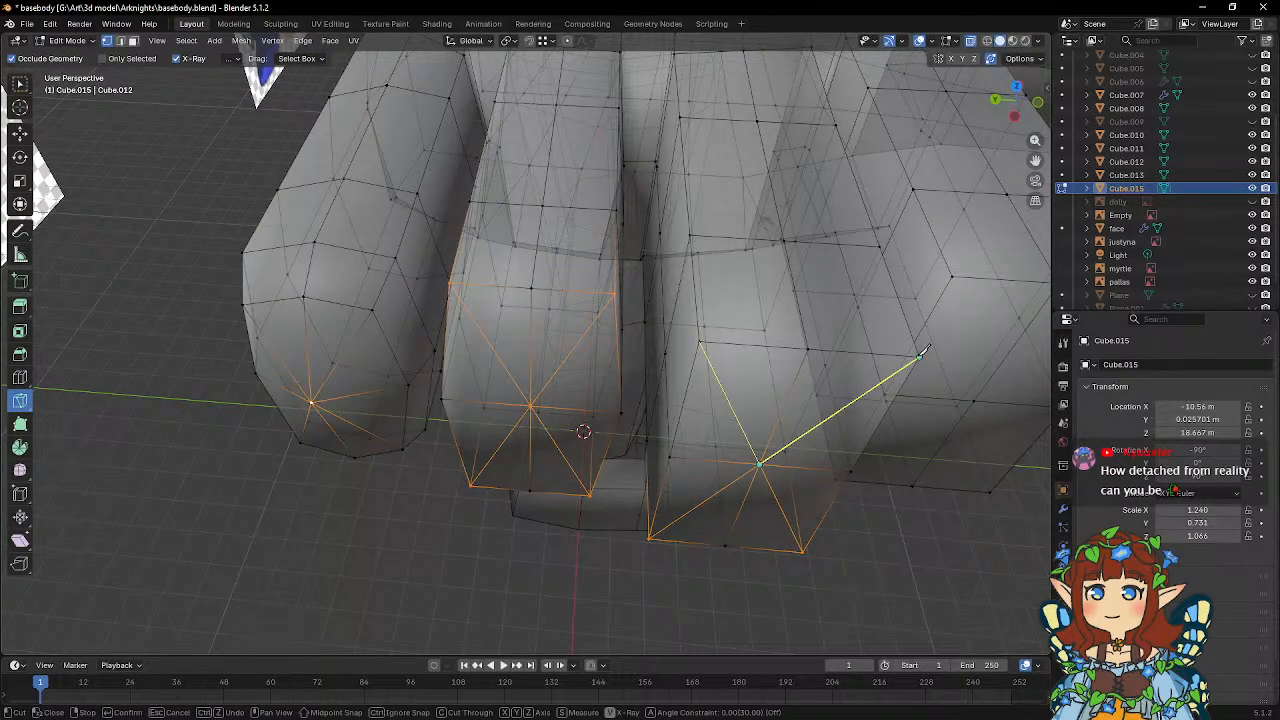
click(921, 352)
key(Return)
middle_drag(921, 352, 716, 343)
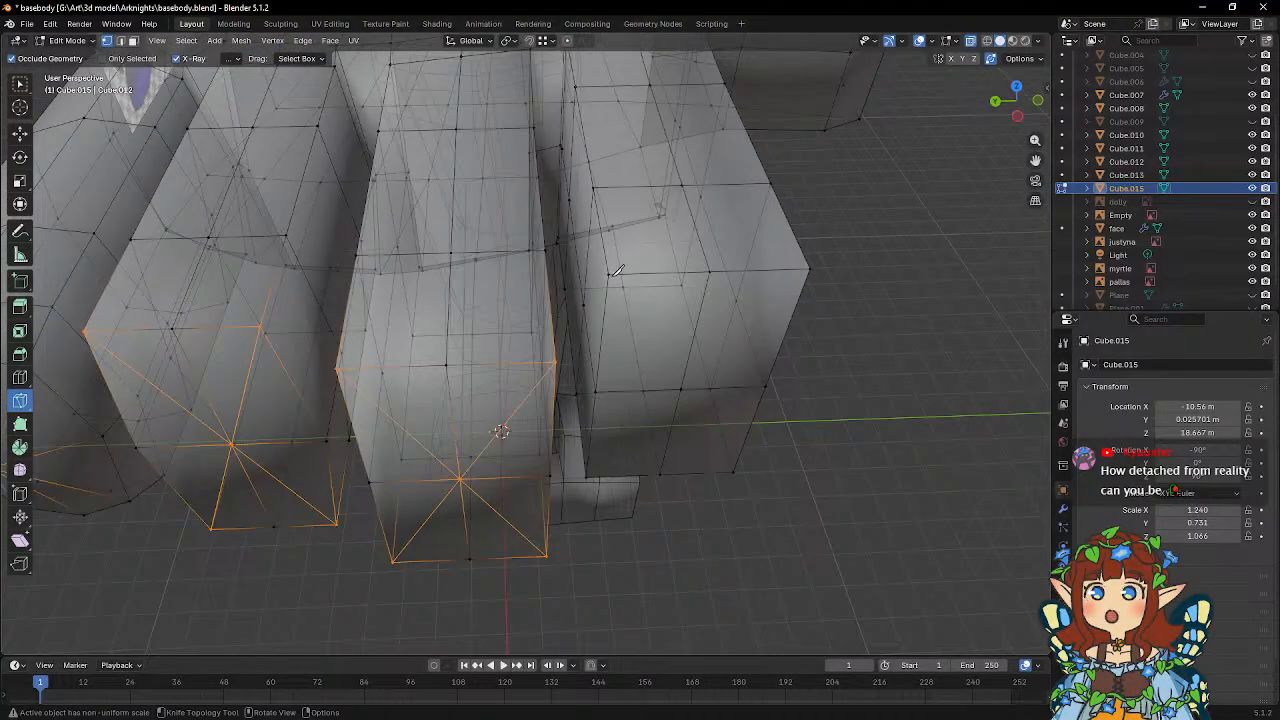
Knife-cut diagonal edges from all four corners of the index finger's end face to its center vertex.
click(609, 273)
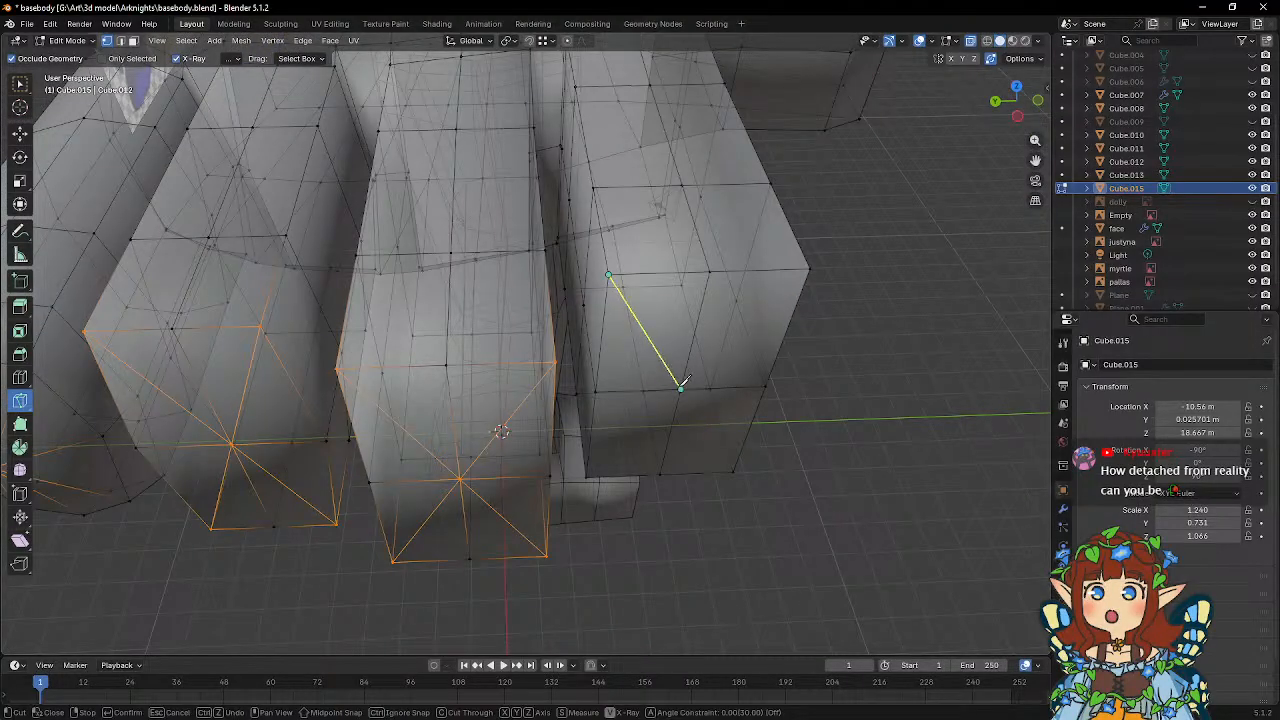
click(812, 266)
key(Return)
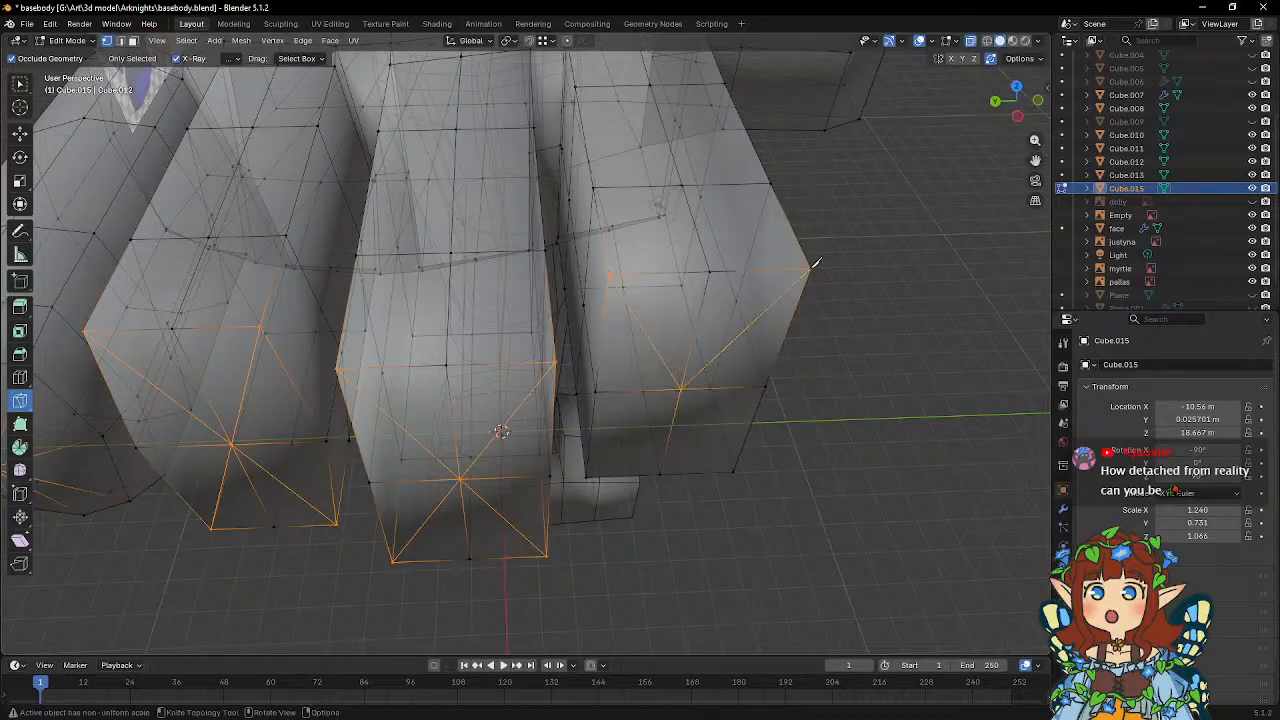
click(590, 473)
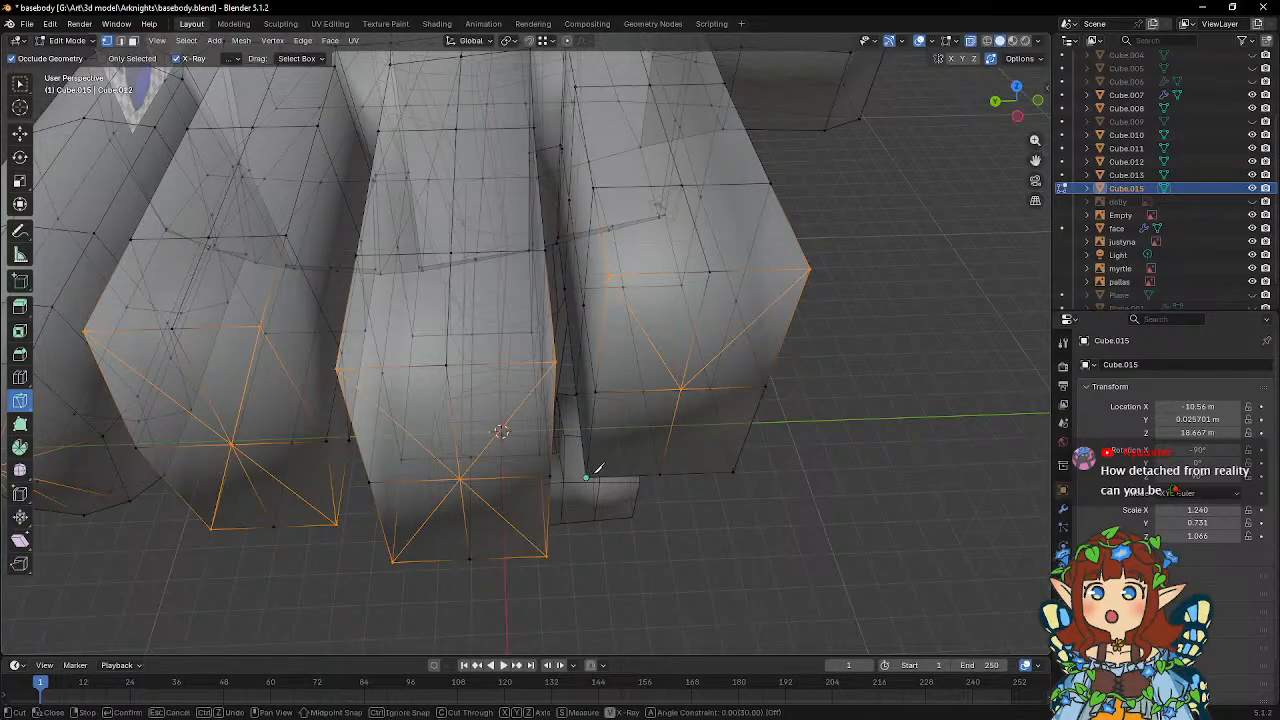
click(684, 385)
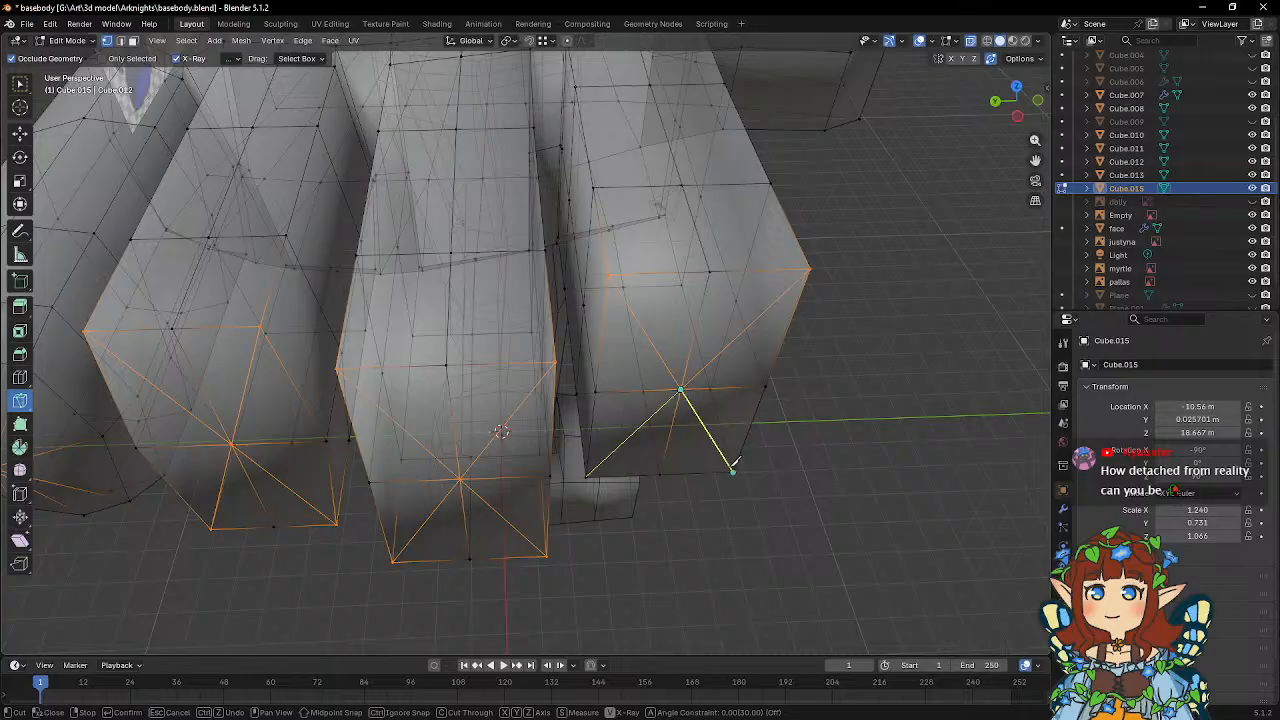
click(733, 470)
key(Return)
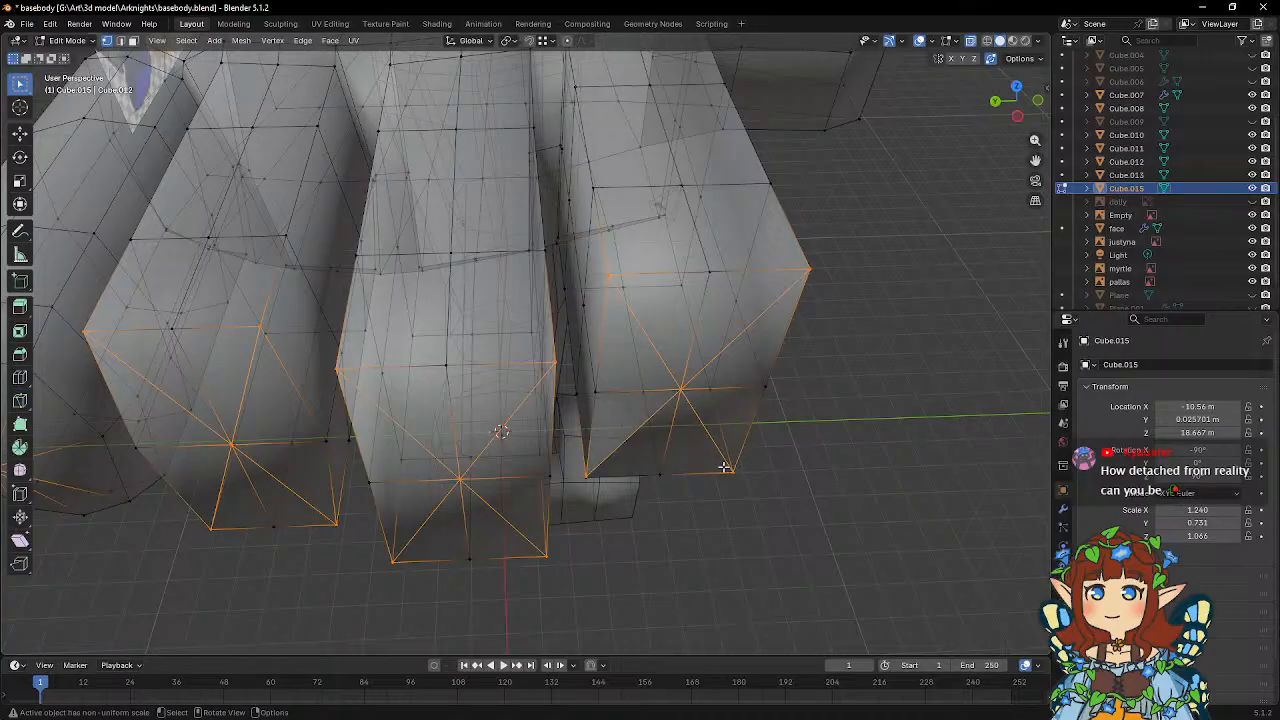
Snap the misaligned vertex at the index finger's lower inner end corner into line, nearest the middle finger.
middle_drag(725, 467, 620, 420)
click(622, 386)
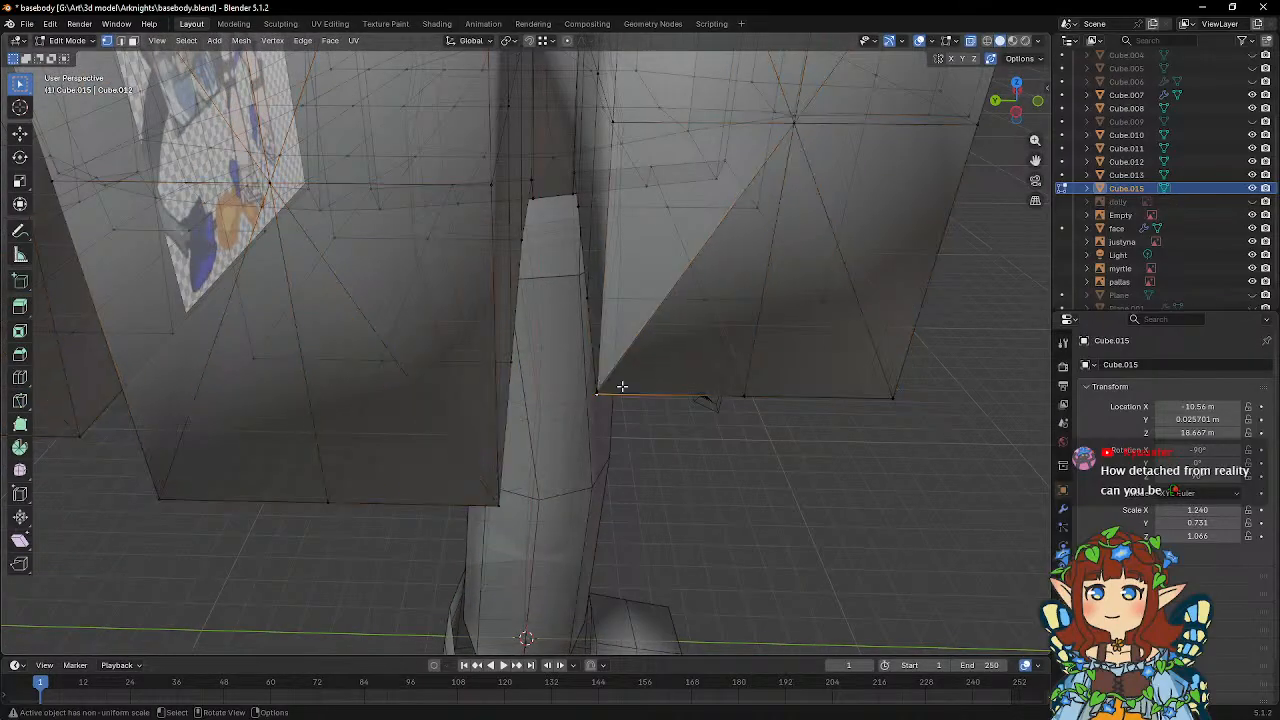
click(600, 380)
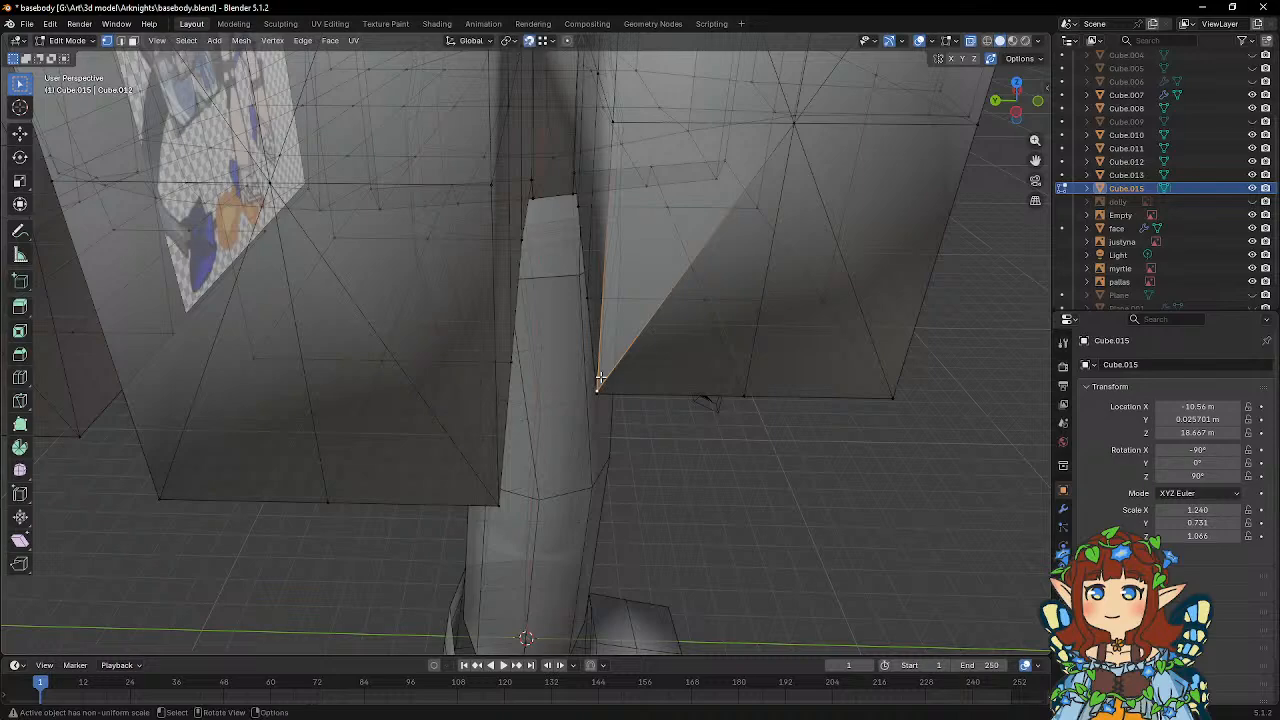
drag(598, 392, 636, 414)
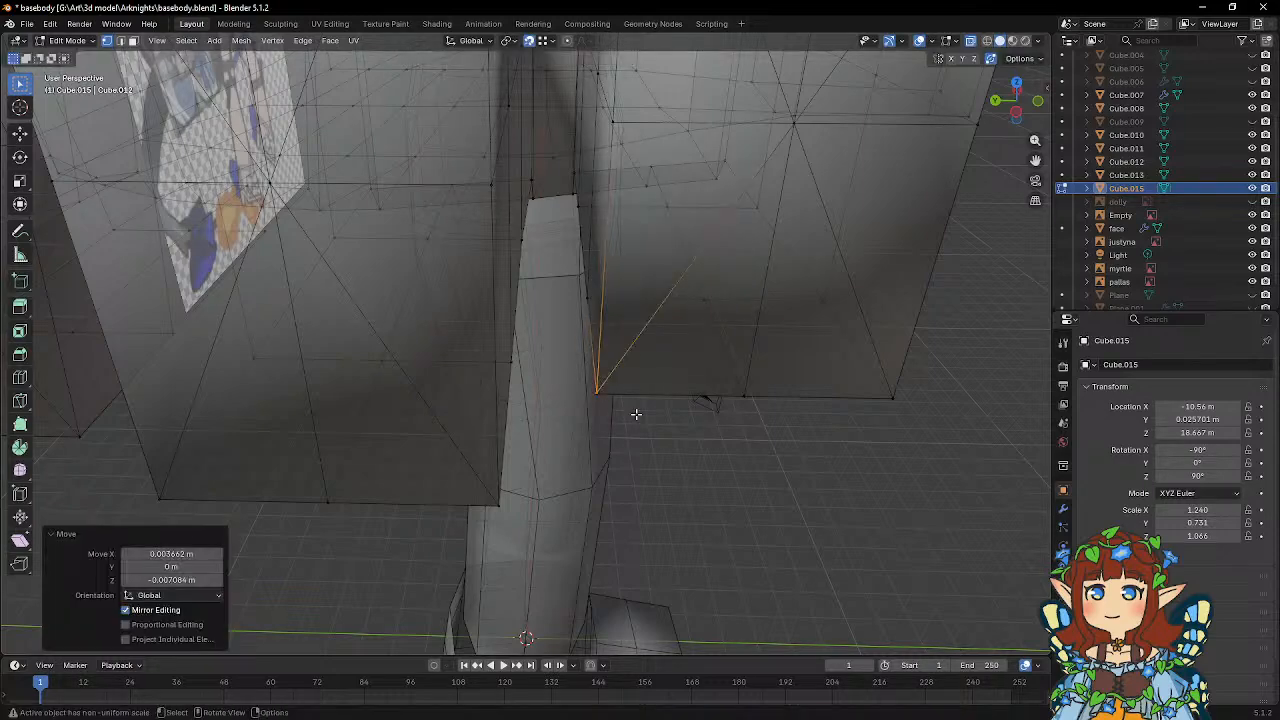
click(601, 394)
scroll(610, 403, up, 4)
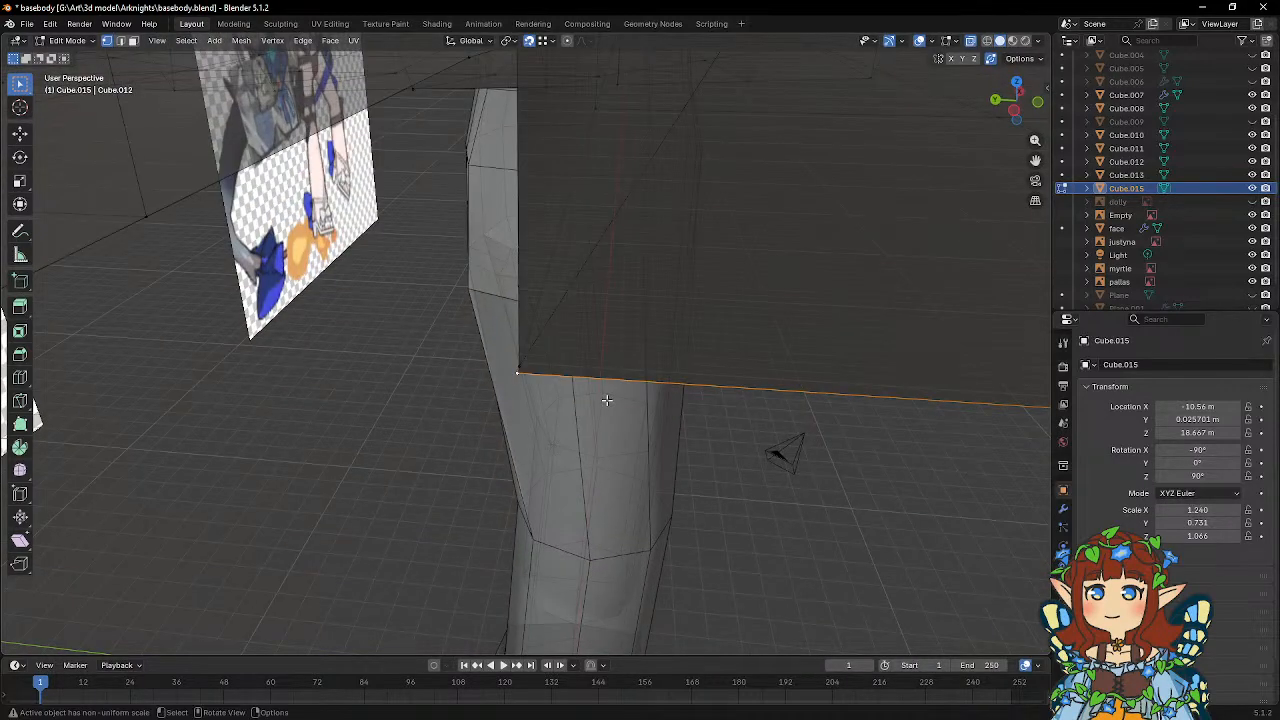
click(524, 351)
key(g)
click(525, 352)
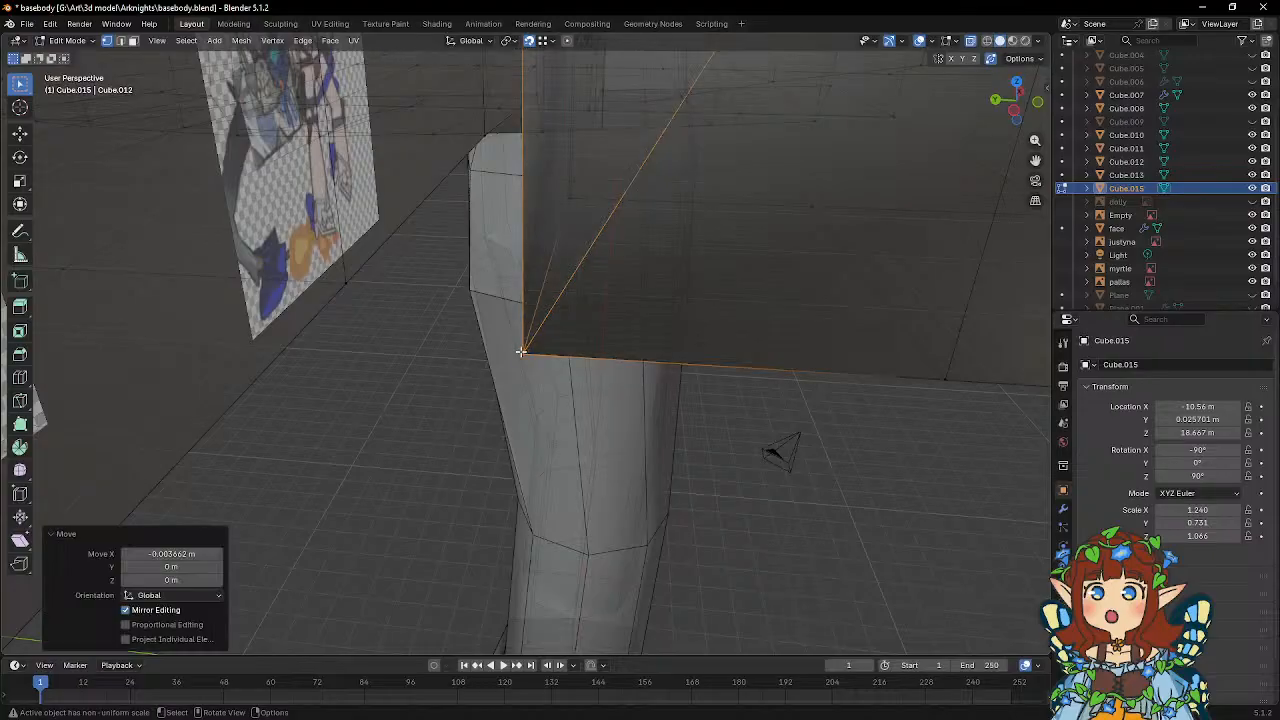
Examine the remaining end-face corner vertices of the index finger and the neighboring middle finger corner.
middle_drag(526, 352, 696, 436)
scroll(560, 375, down, 5)
click(586, 305)
click(635, 208)
click(824, 203)
click(764, 443)
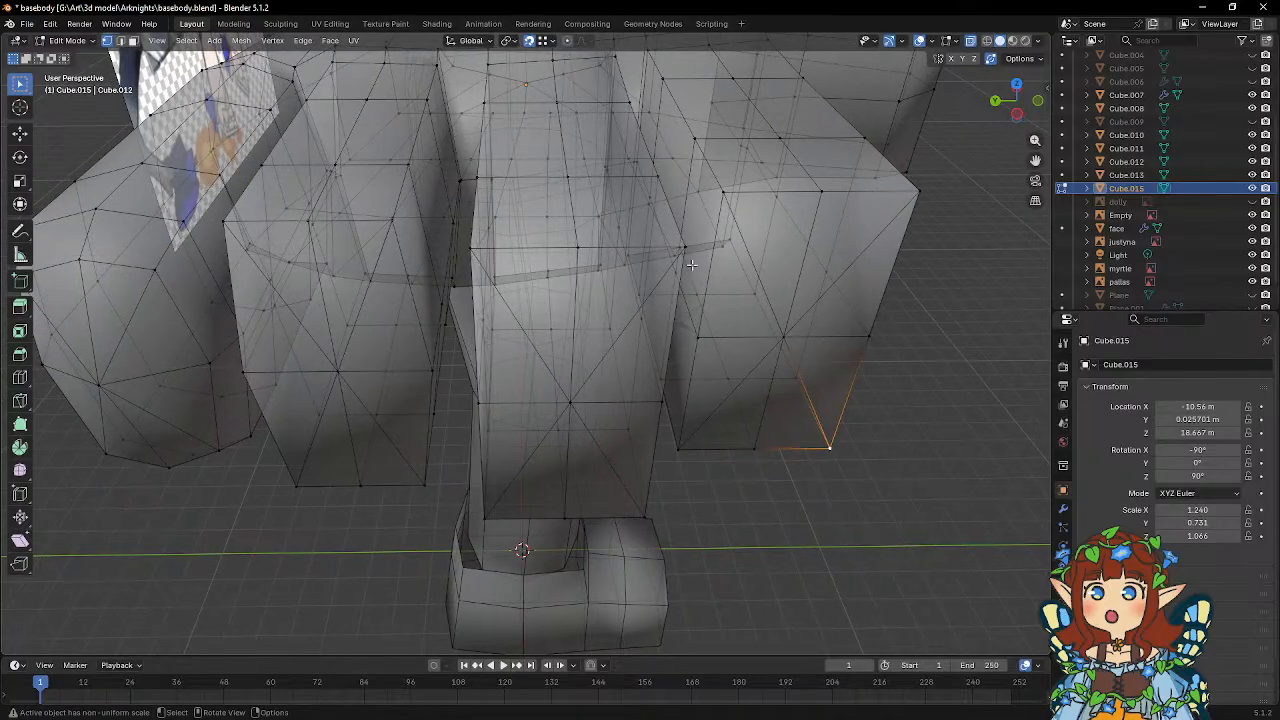
click(689, 241)
middle_drag(702, 308, 727, 423)
Move the end-face center vertices of the ring, middle and index fingers outward about 0.22 m along global X.
click(608, 412)
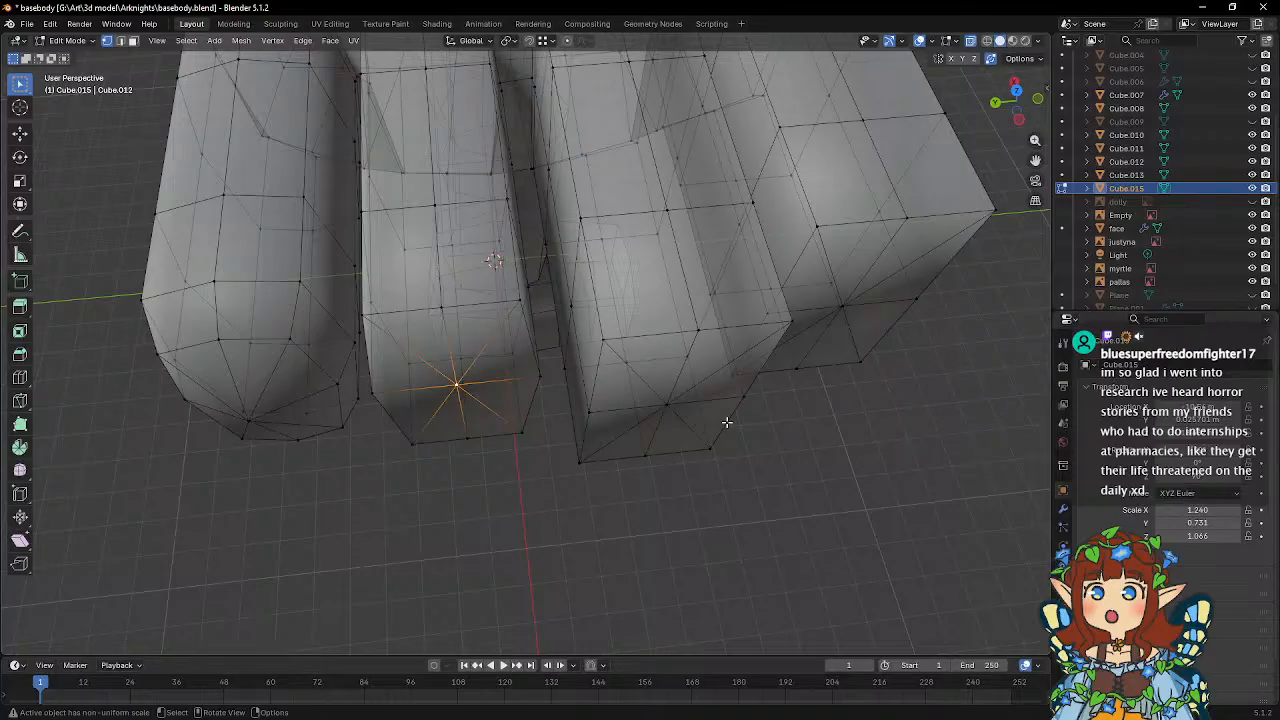
shift+middle_drag(691, 429, 666, 429)
shift+click(622, 416)
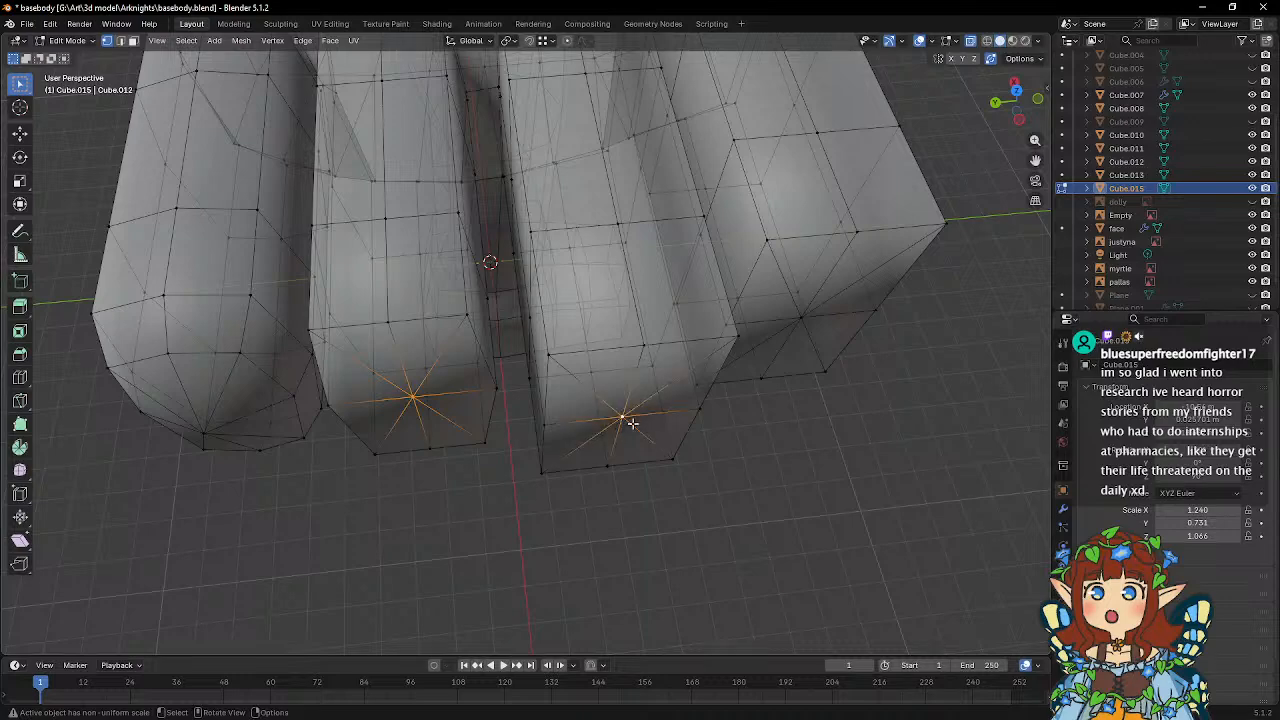
shift+click(805, 319)
middle_drag(805, 319, 798, 362)
key(g)
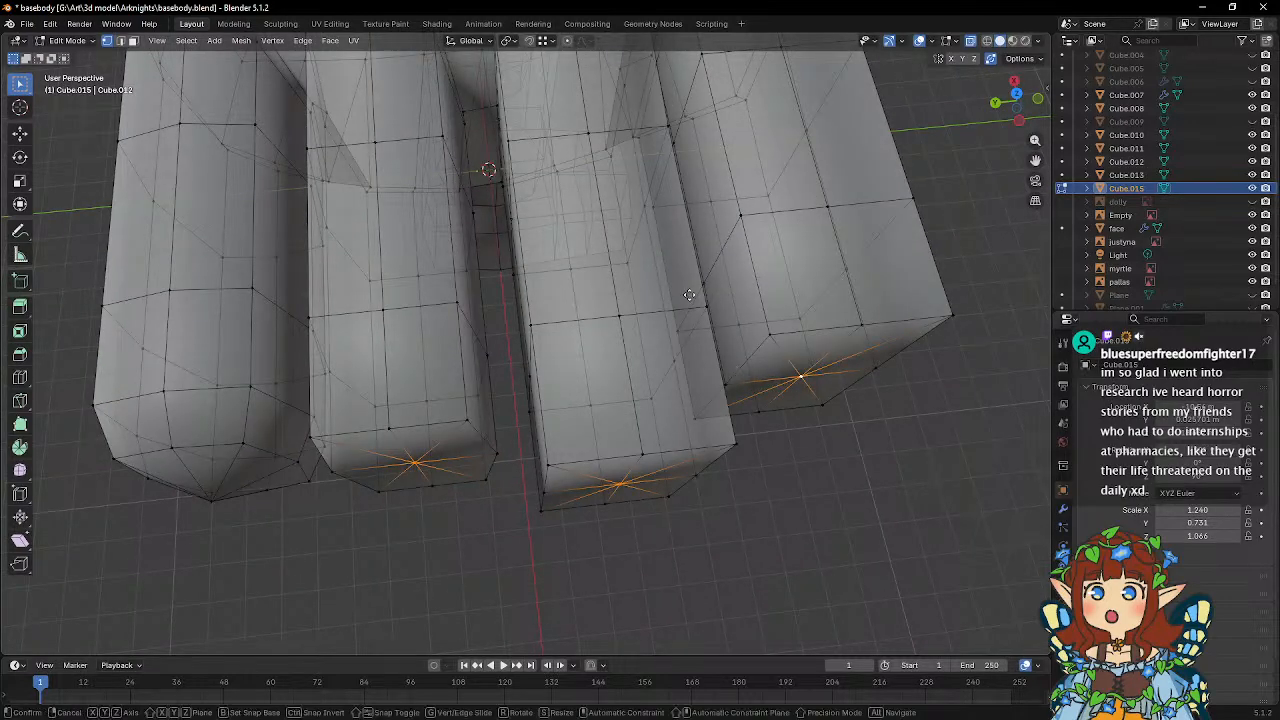
key(x)
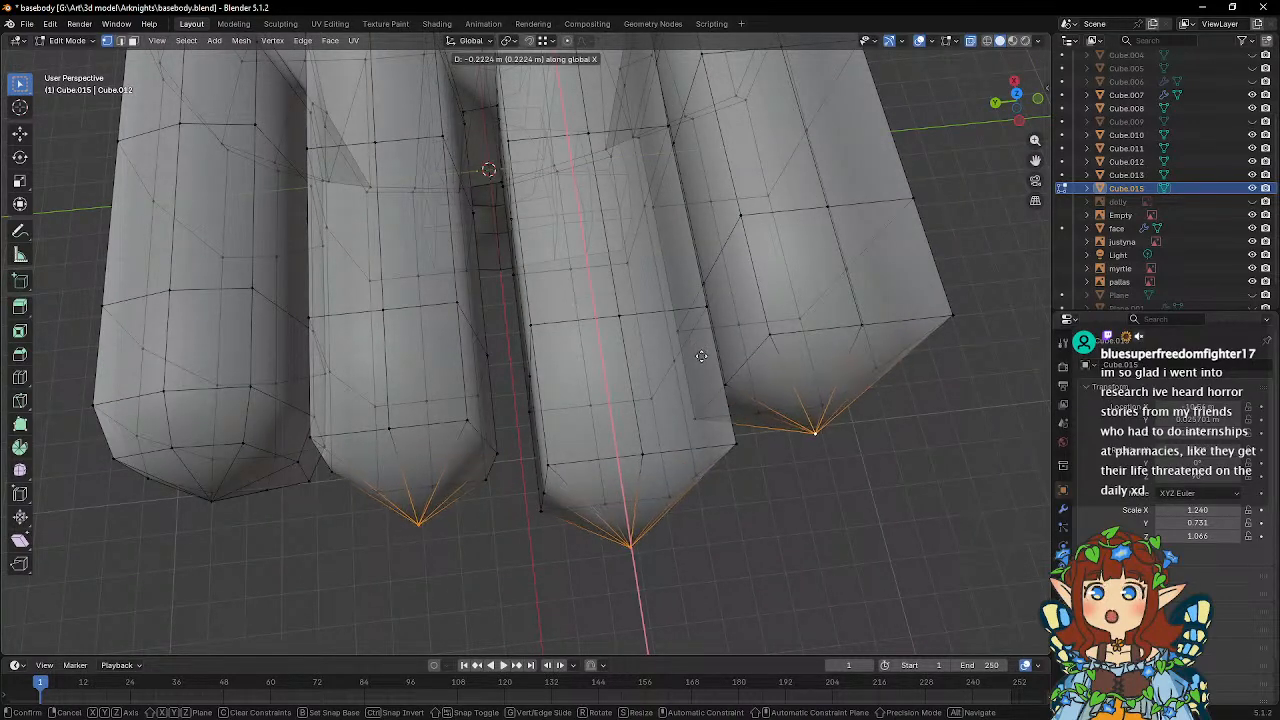
click(701, 357)
Select the vertices along both upper lengthwise corner edges of the middle finger, from knuckle to tip.
middle_drag(701, 357, 658, 331)
click(650, 328)
shift+click(605, 211)
middle_drag(605, 211, 587, 312)
shift+click(558, 285)
shift+click(543, 124)
middle_drag(704, 217, 652, 219)
shift+click(736, 163)
shift+click(723, 191)
middle_drag(757, 228, 652, 282)
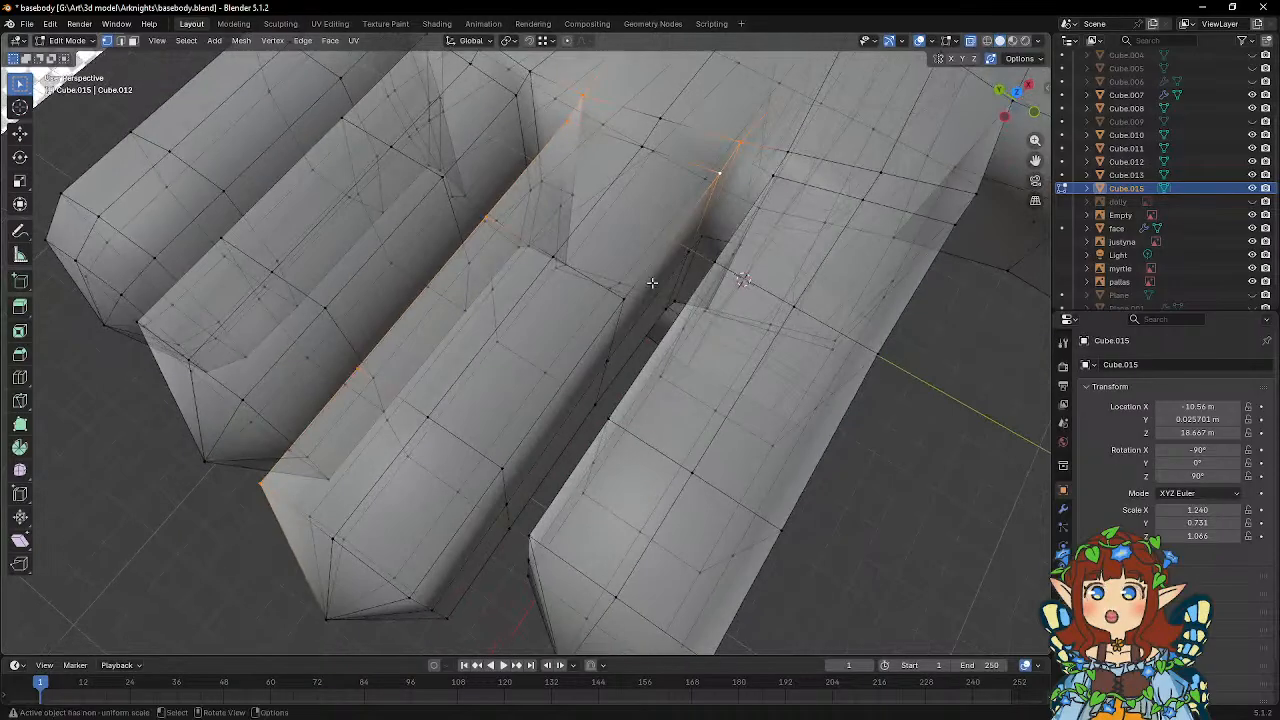
shift+click(623, 304)
shift+click(496, 467)
shift+click(413, 601)
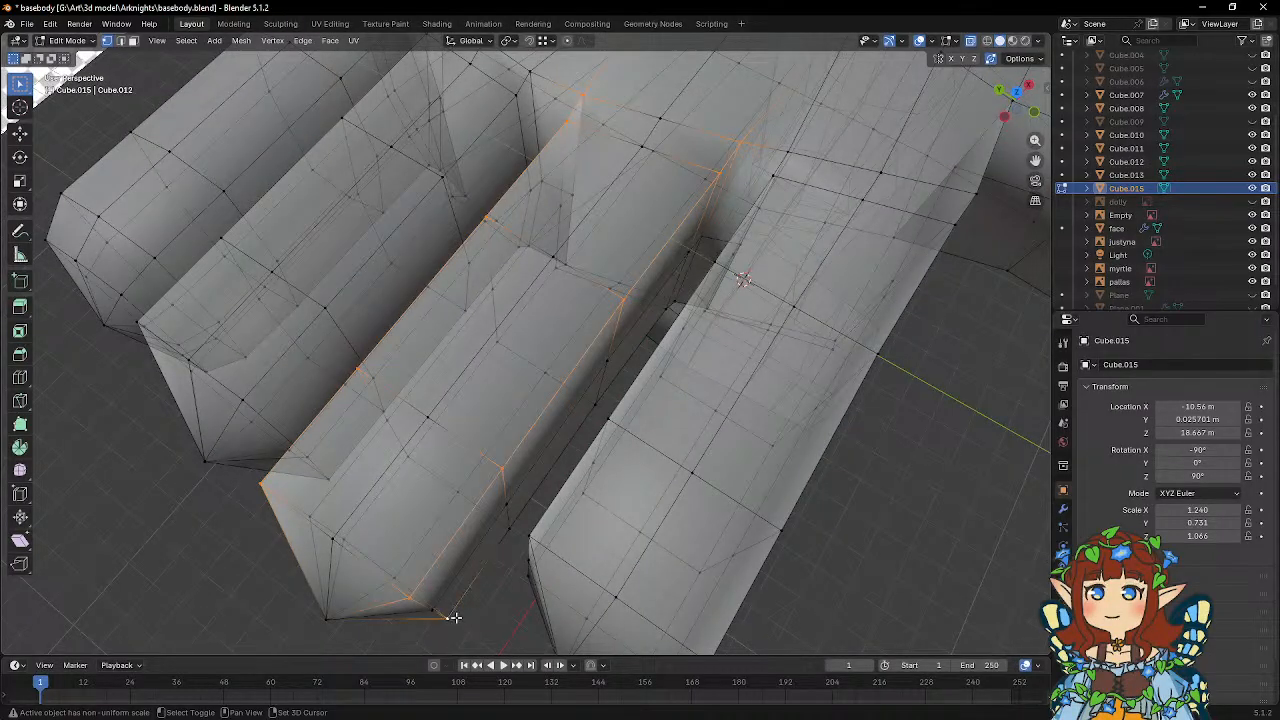
shift+click(682, 297)
Add the middle finger's lower corner vertices to the selection and scale all its corner edges to 0.822 along global Y.
middle_drag(678, 300, 559, 219)
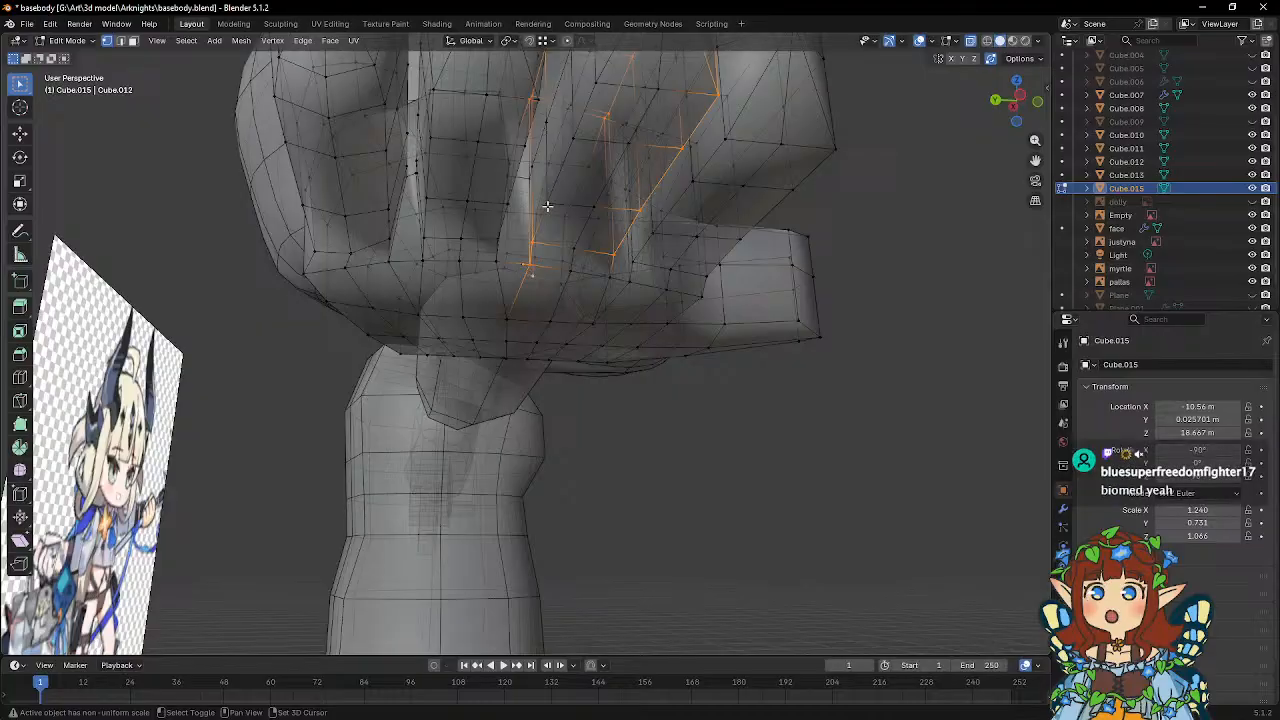
shift+click(529, 262)
shift+click(548, 203)
middle_drag(601, 197, 566, 251)
shift+click(554, 204)
shift+click(589, 161)
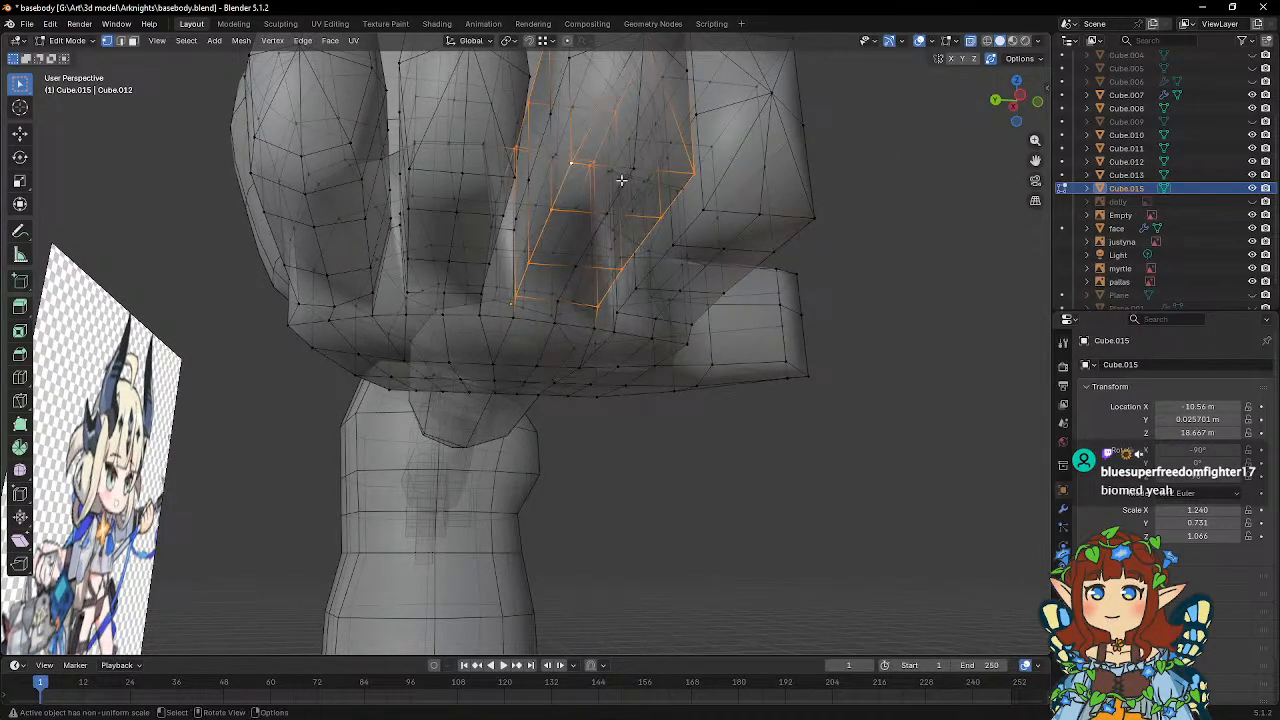
middle_drag(623, 180, 609, 348)
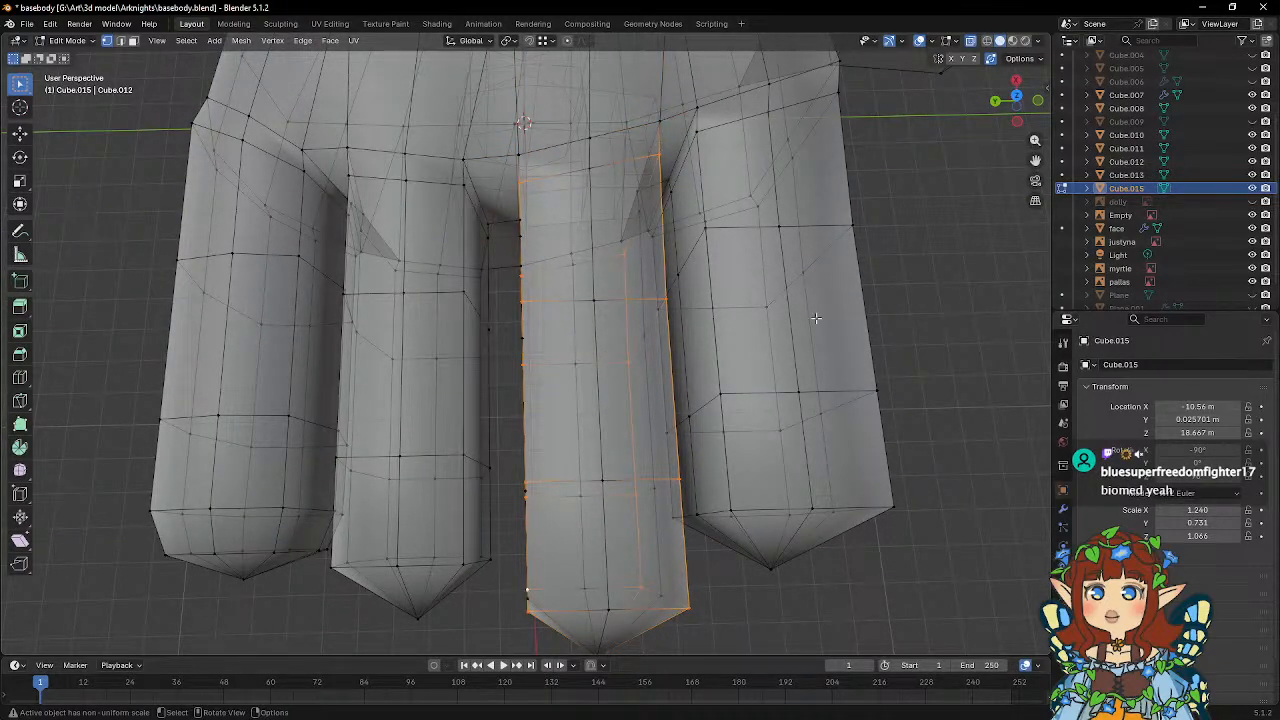
middle_drag(847, 324, 874, 294)
key(s)
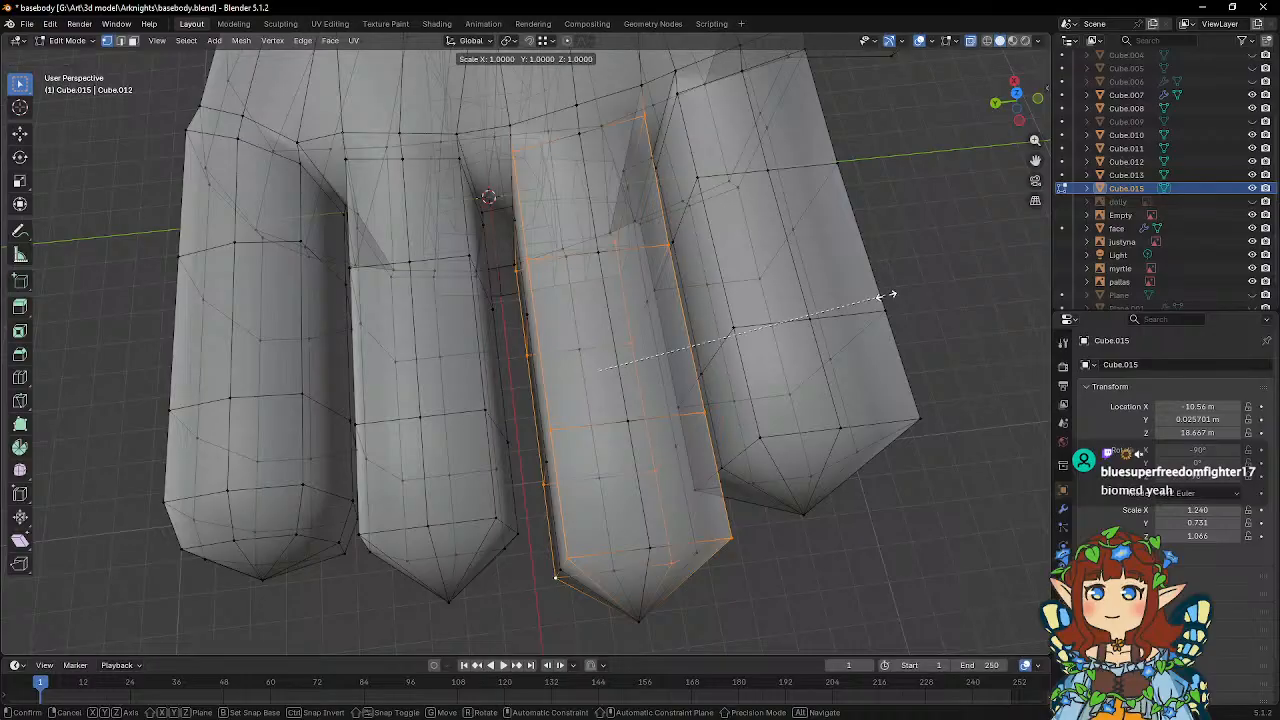
key(y)
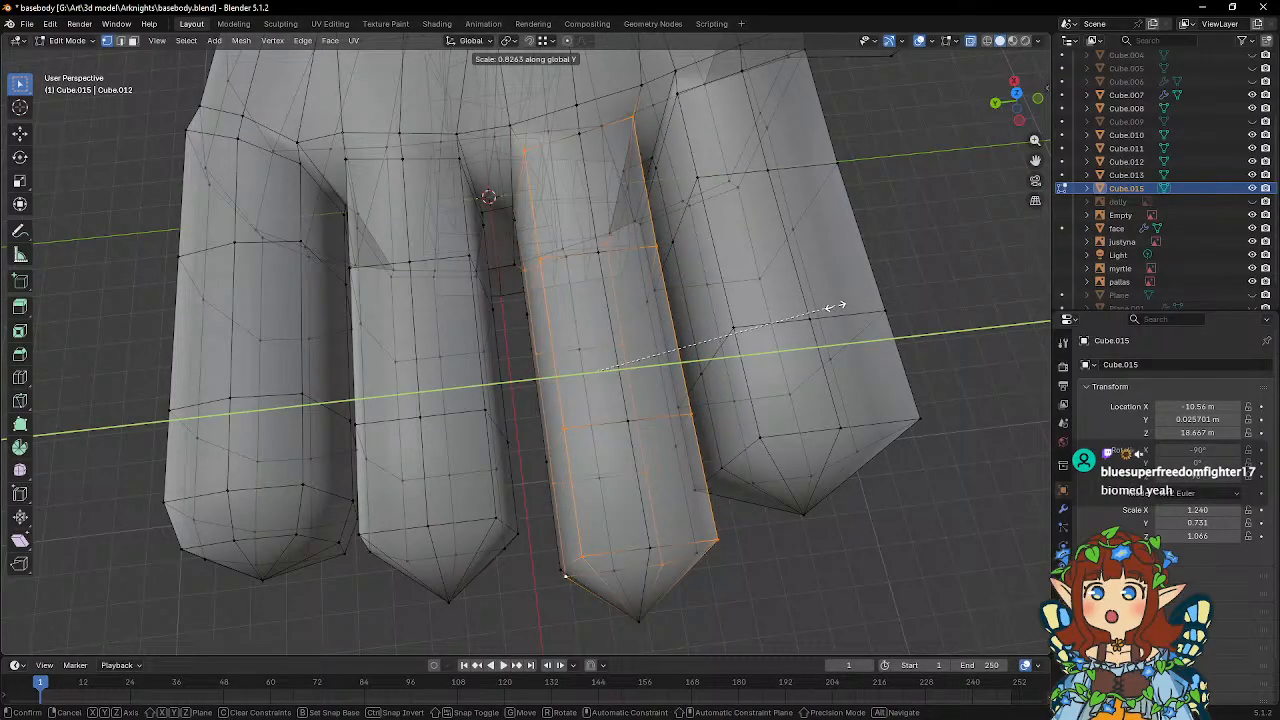
click(830, 306)
Select the mid-height vertex rows on both sides of the middle finger and scale them to about 1.12 along global Y.
middle_drag(830, 306, 600, 271)
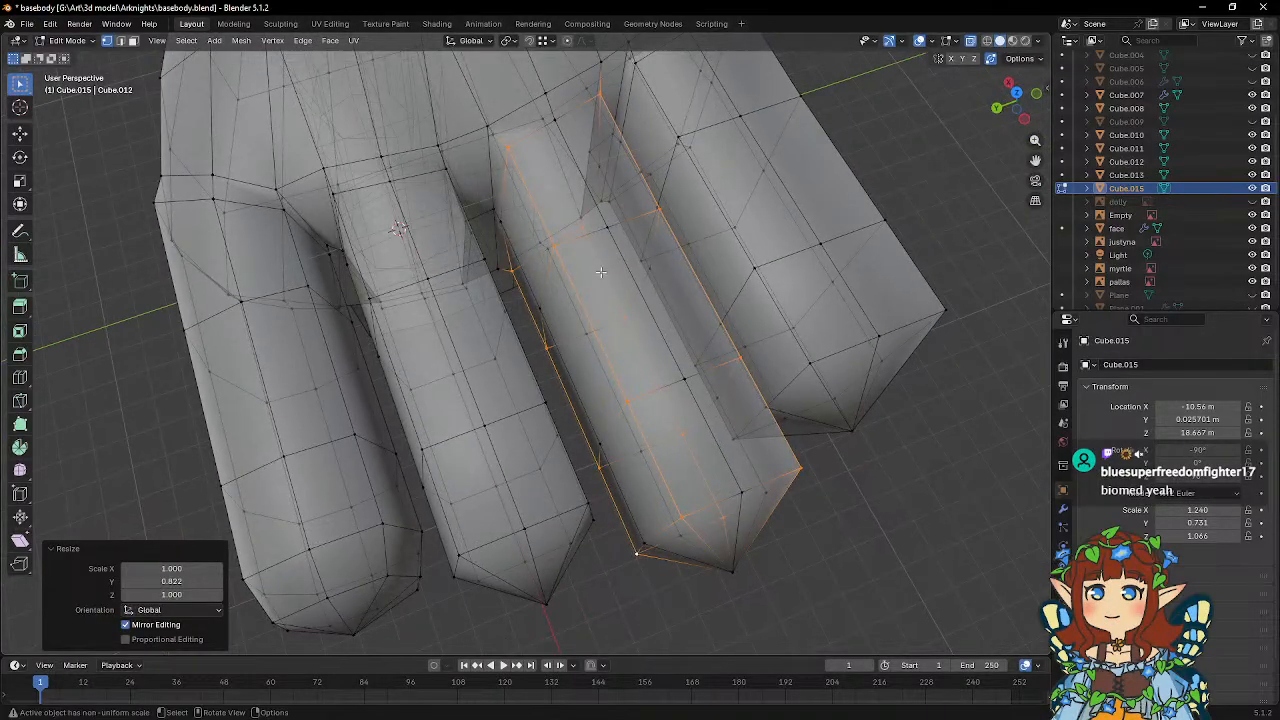
click(493, 210)
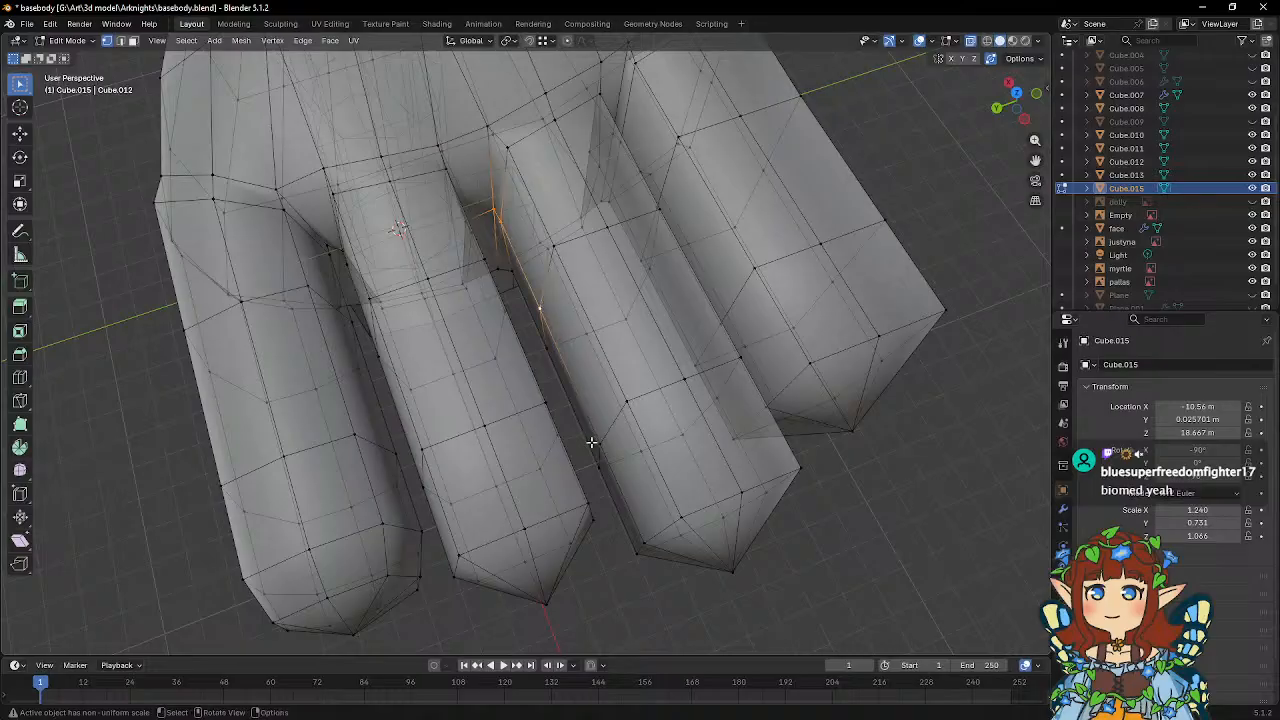
middle_drag(682, 506, 601, 328)
middle_drag(681, 217, 783, 289)
key(s)
key(y)
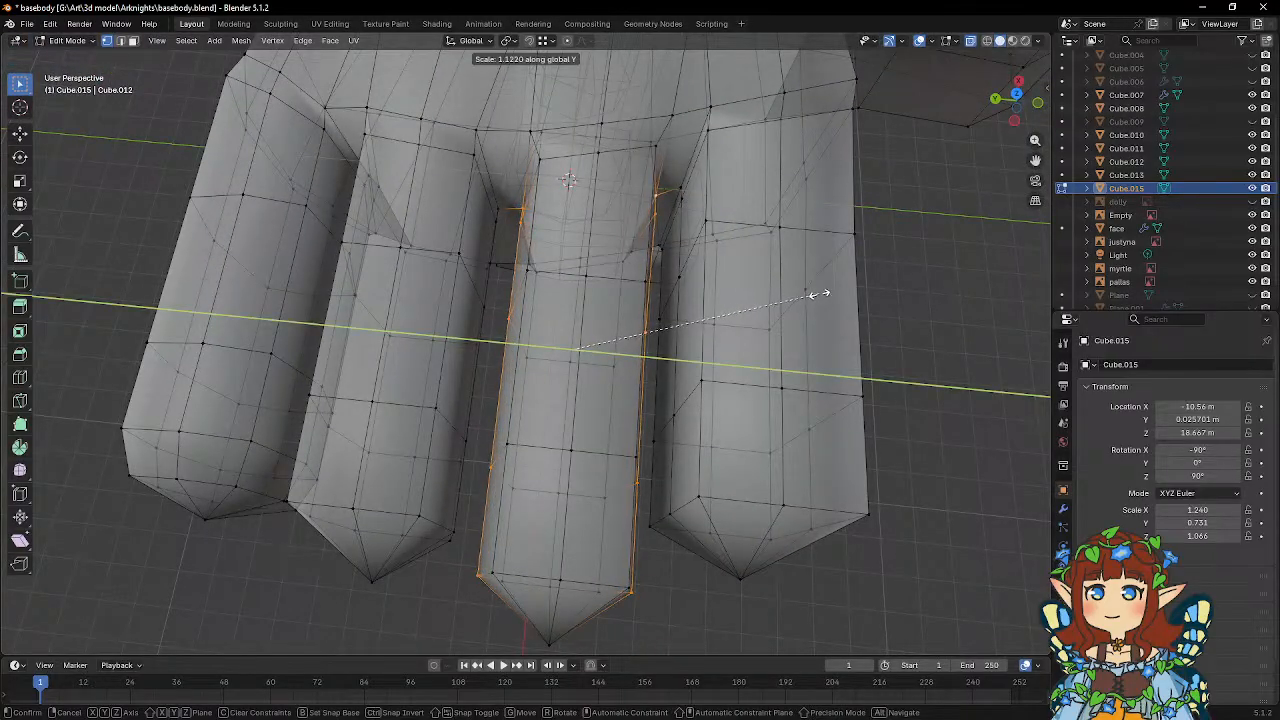
click(818, 290)
Select the ring finger's upper corner vertices and lower them by 0.0574 m along global Z.
middle_drag(708, 326, 597, 299)
click(418, 180)
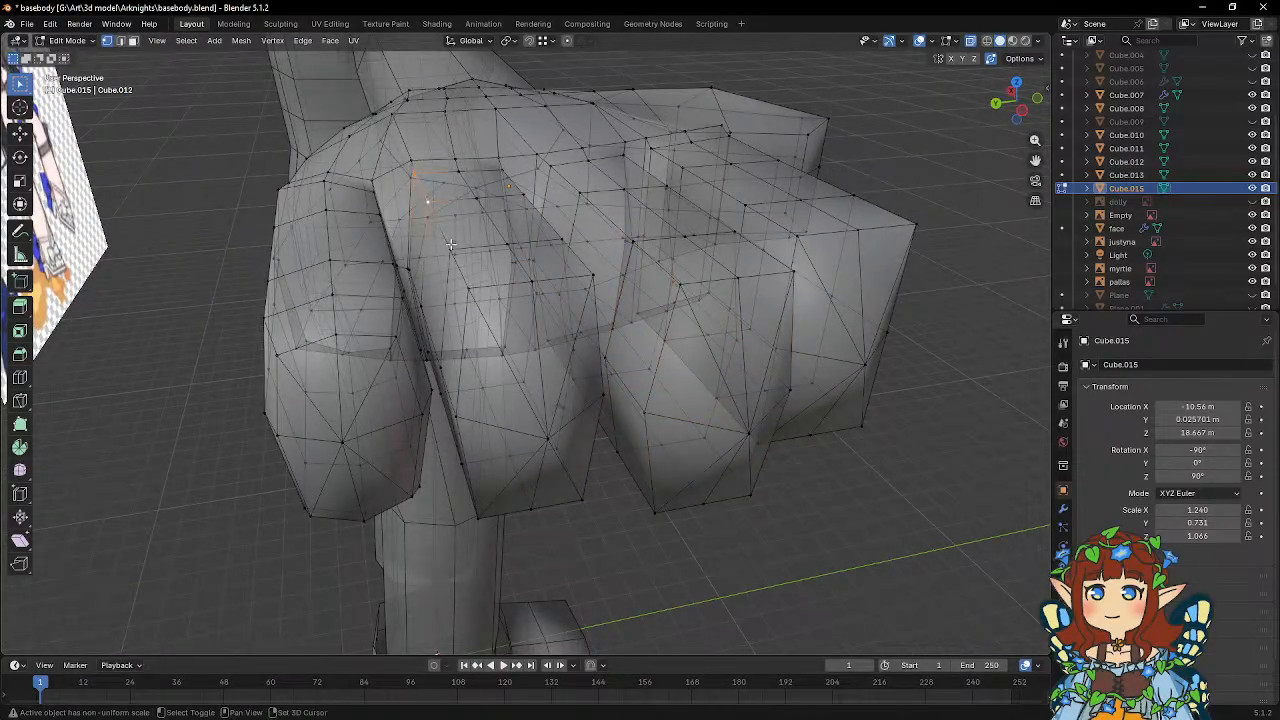
middle_drag(557, 292, 473, 265)
shift+click(514, 287)
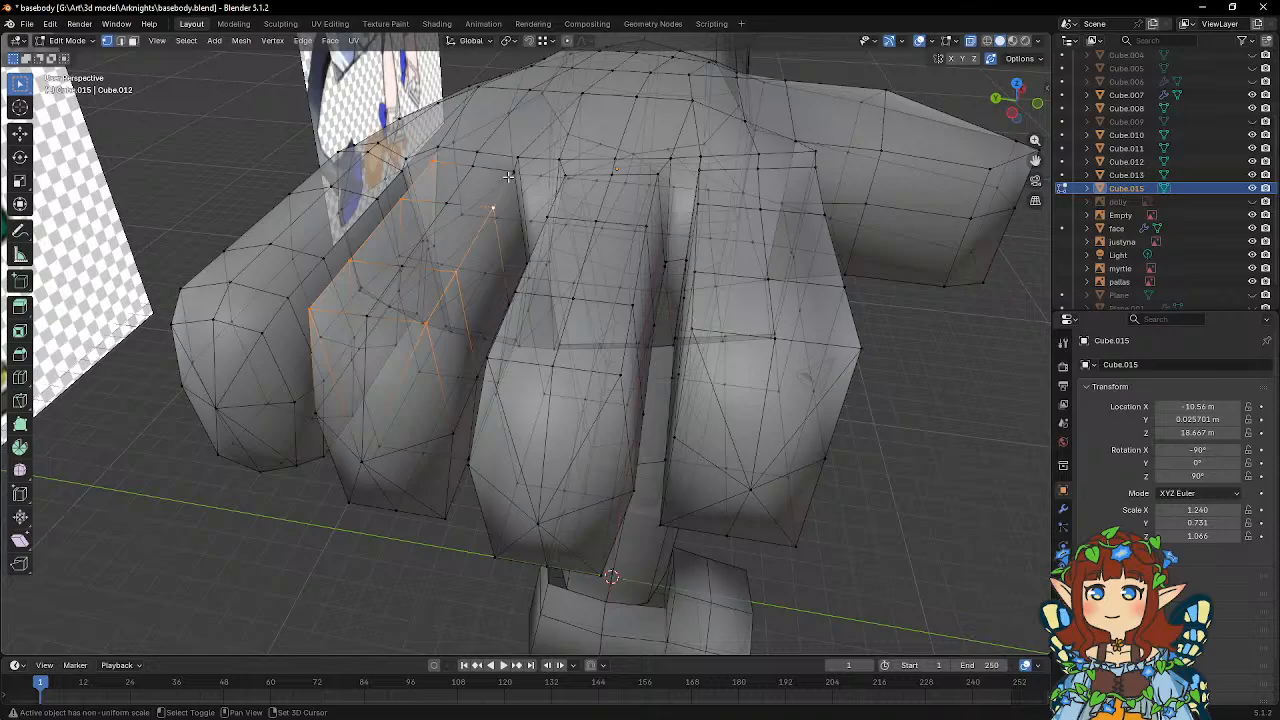
middle_drag(537, 214, 520, 178)
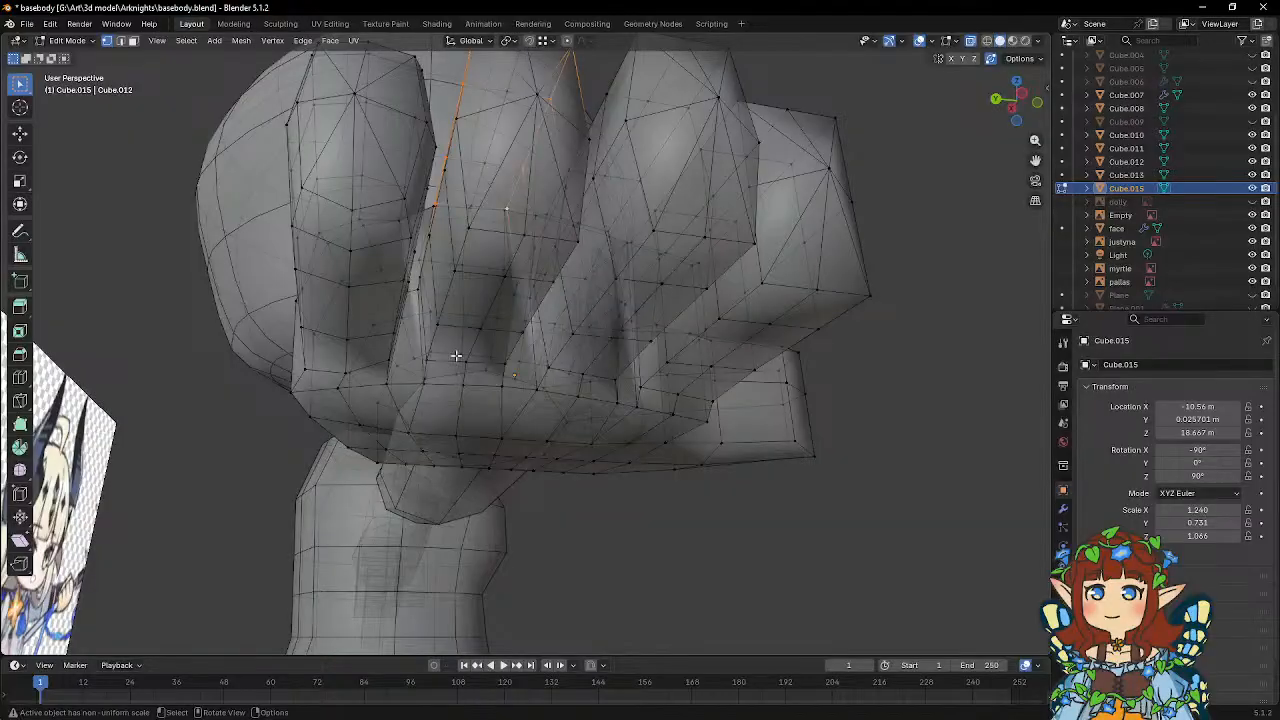
middle_drag(456, 357, 632, 316)
key(g)
key(z)
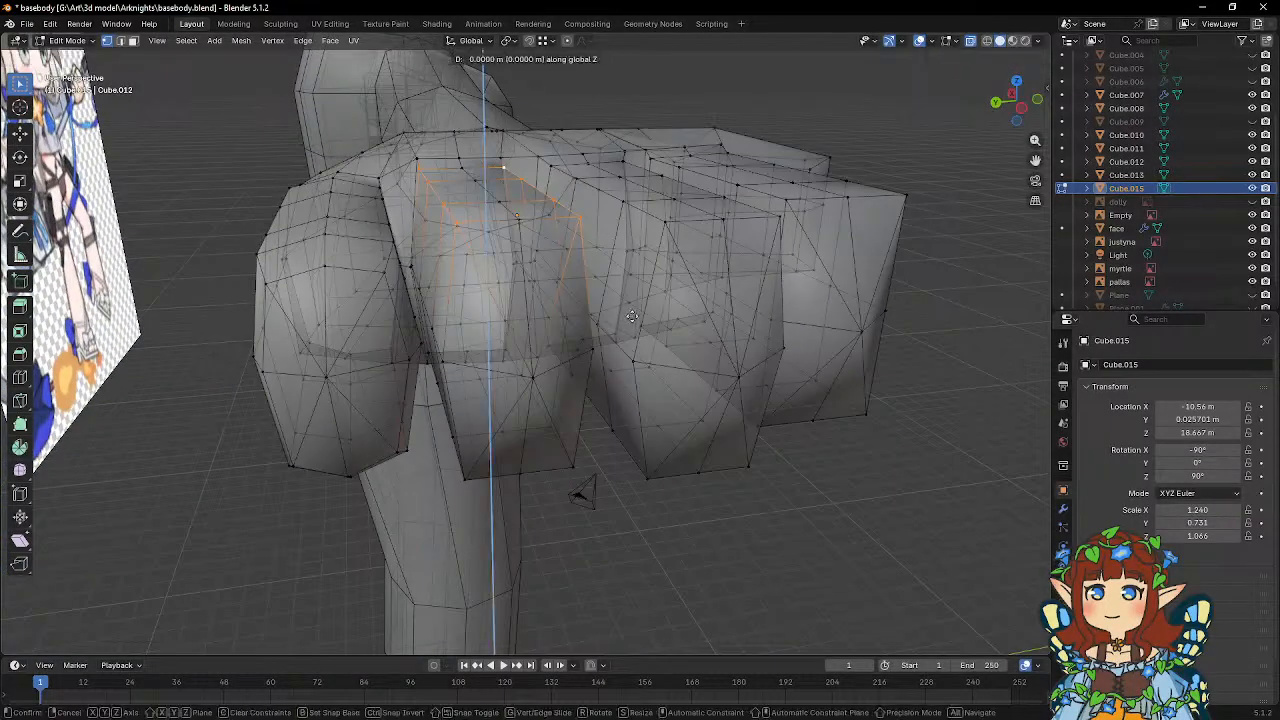
click(634, 328)
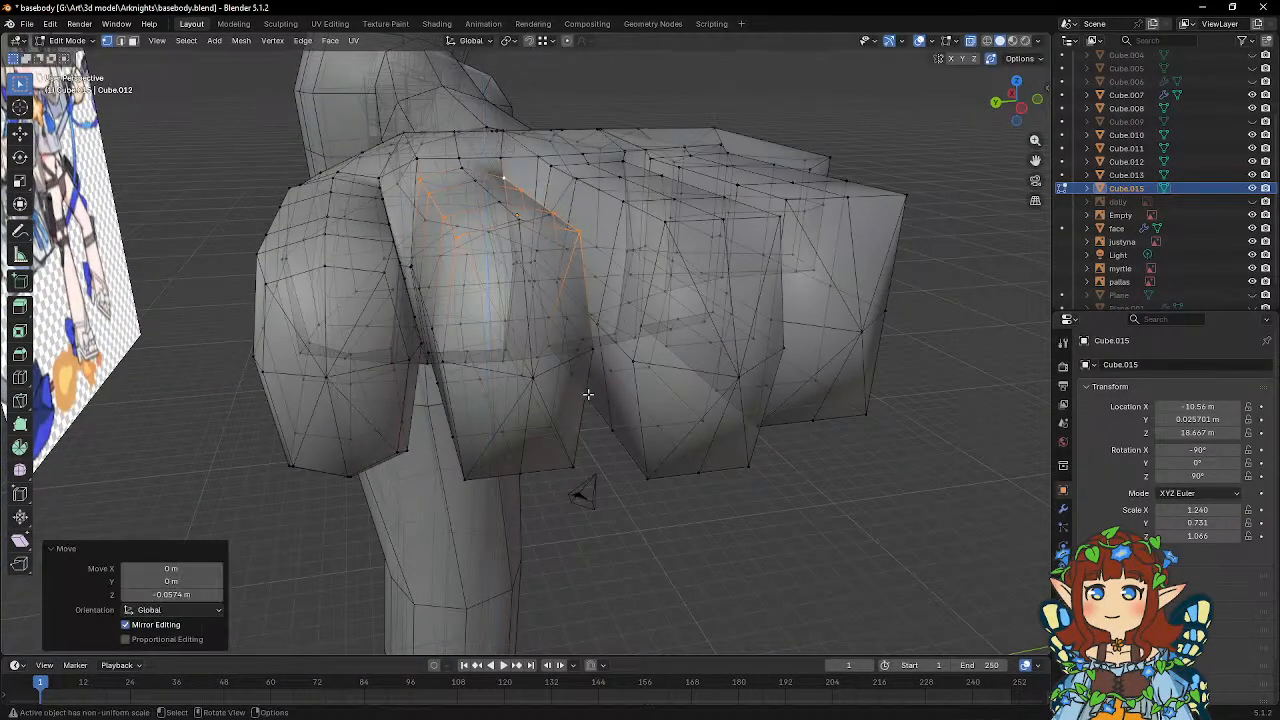
Select the center row of vertices on the ring finger's underside and lower it slightly along global Z.
middle_drag(634, 328, 541, 333)
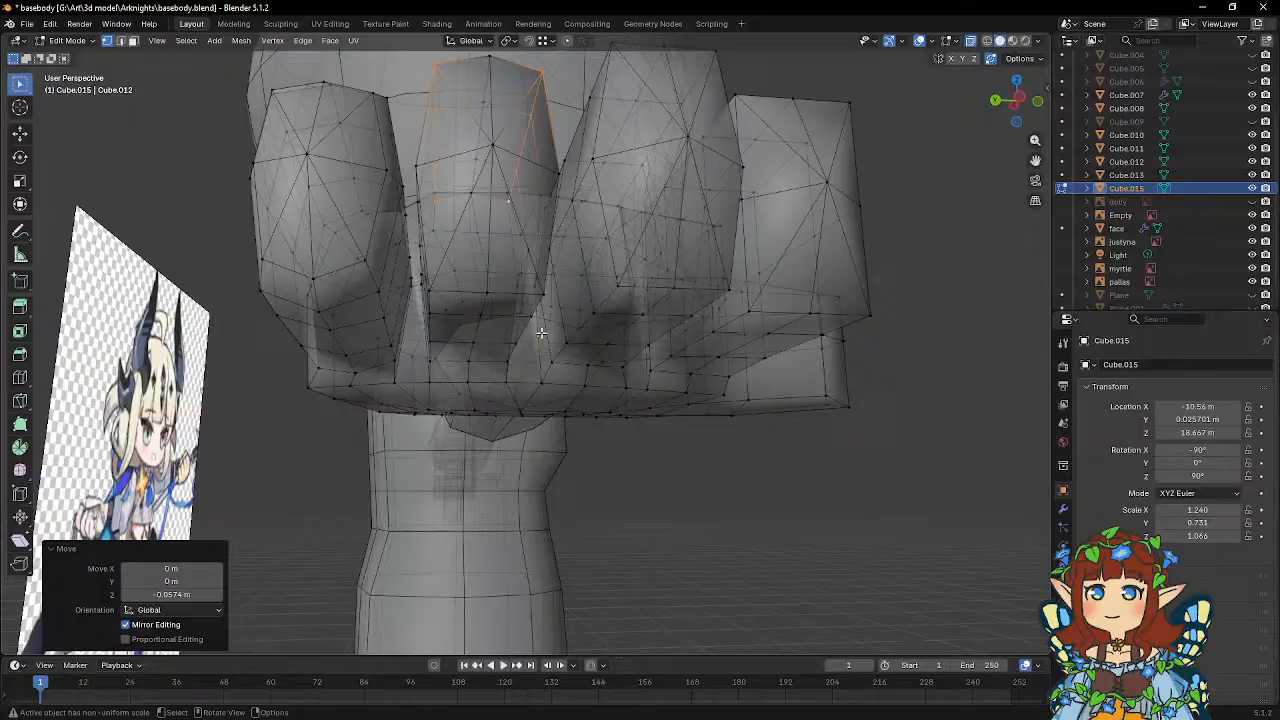
click(484, 295)
key(g)
key(z)
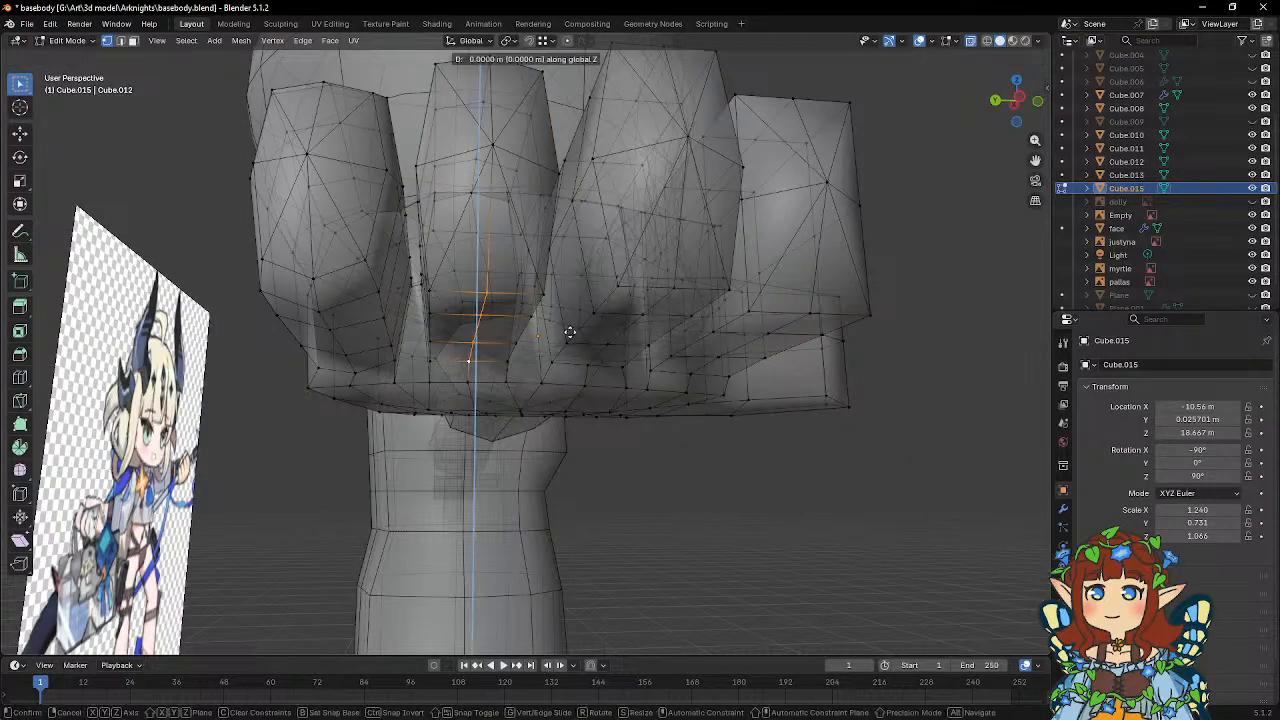
click(571, 338)
Select the center row of vertices on the middle finger's underside and lower it by 0.048762 m along global Z.
mouse_move(591, 320)
middle_down()
mouse_move(594, 309)
mouse_move(572, 333)
middle_up()
click(570, 335)
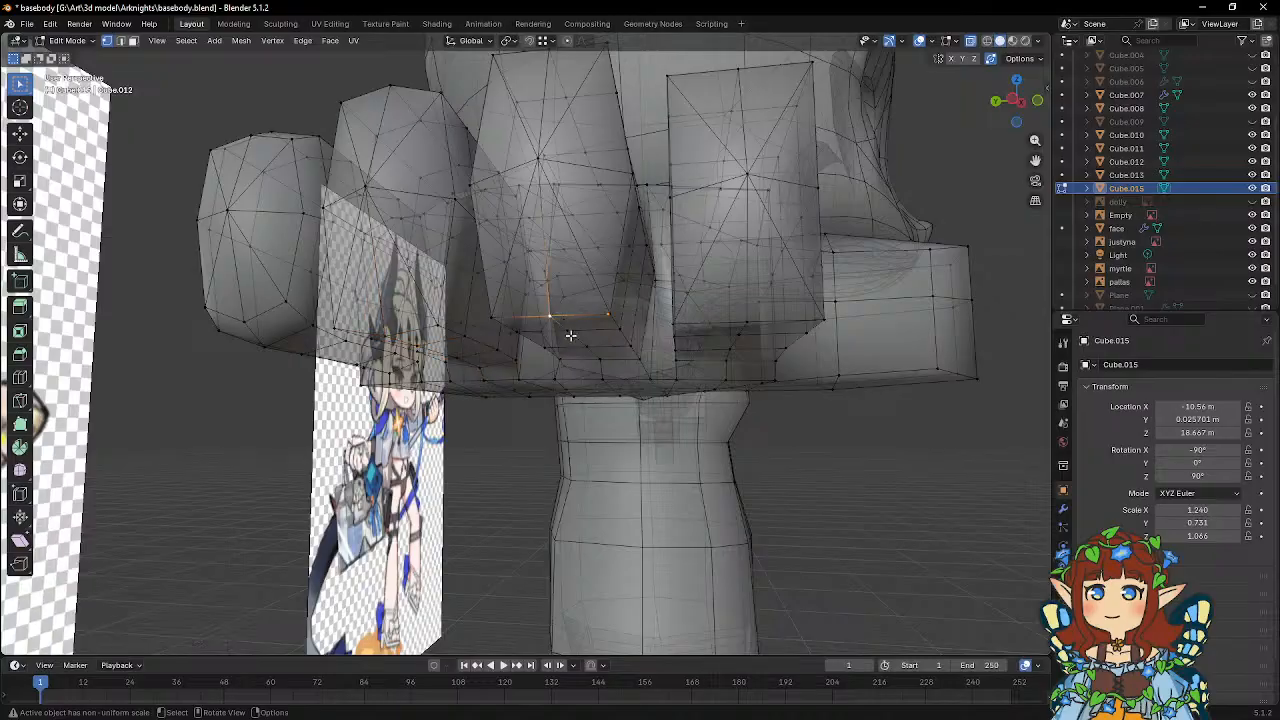
key(g)
key(z)
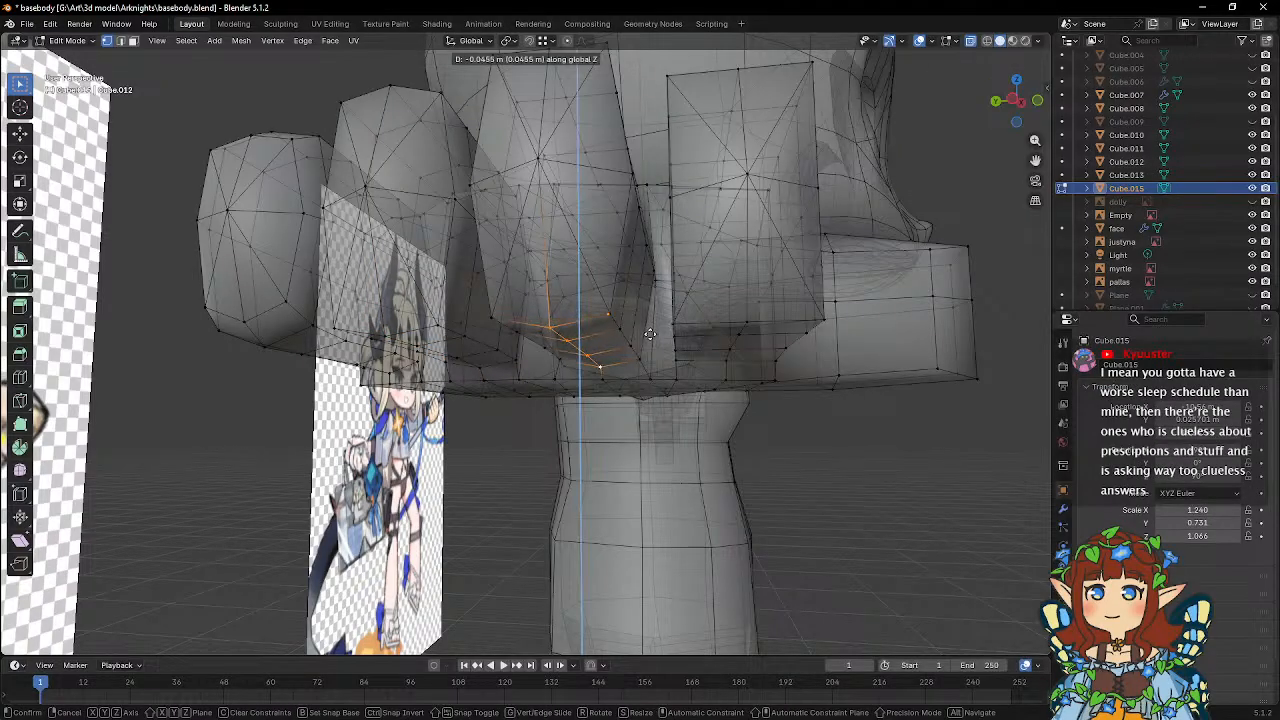
click(649, 335)
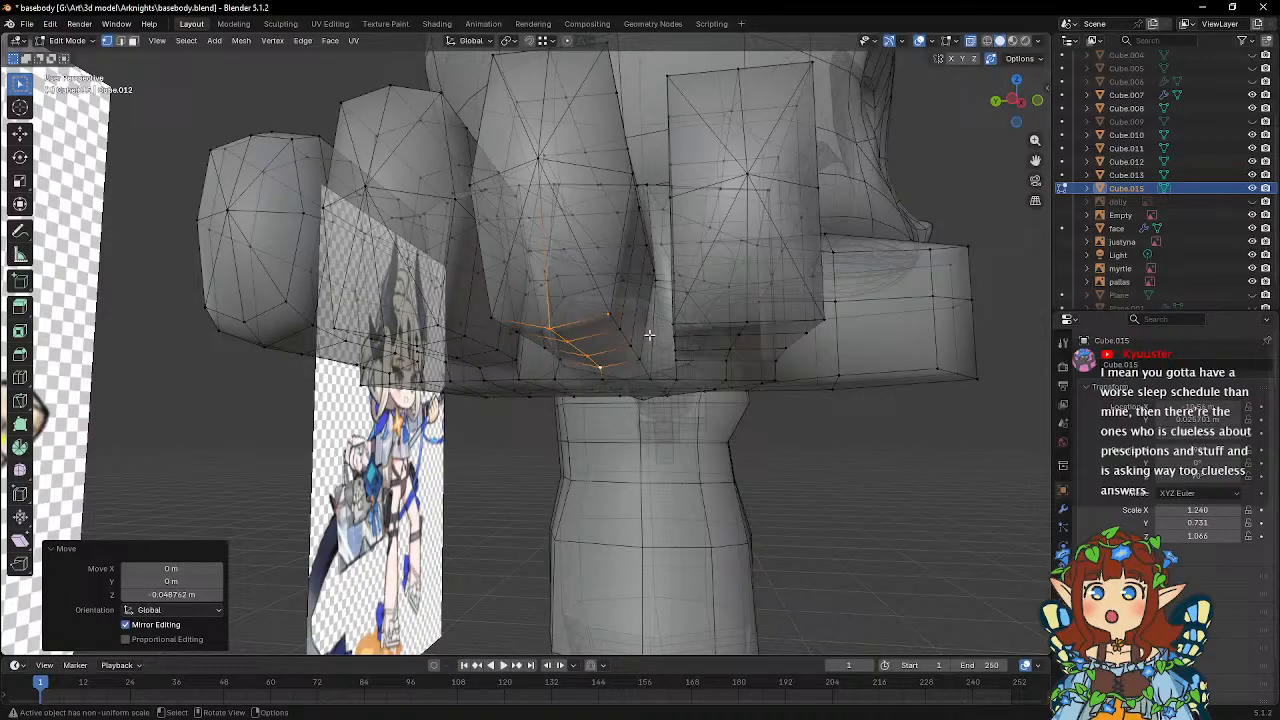
Select the upper corner vertices along both sides of the middle finger and lower them by about 0.069 m along global Z.
mouse_move(600, 248)
middle_down()
mouse_move(567, 201)
mouse_move(610, 238)
middle_up()
click(564, 180)
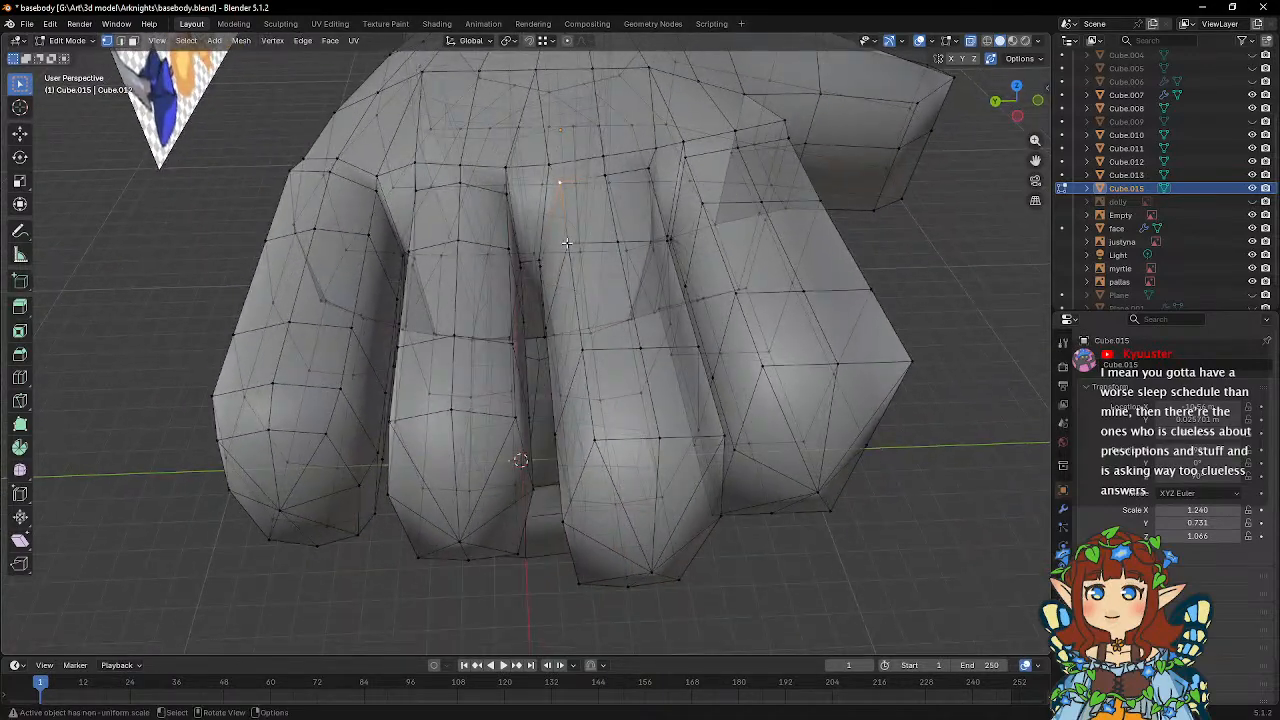
shift+click(568, 244)
shift+click(582, 352)
shift+click(594, 442)
middle_drag(686, 386, 645, 395)
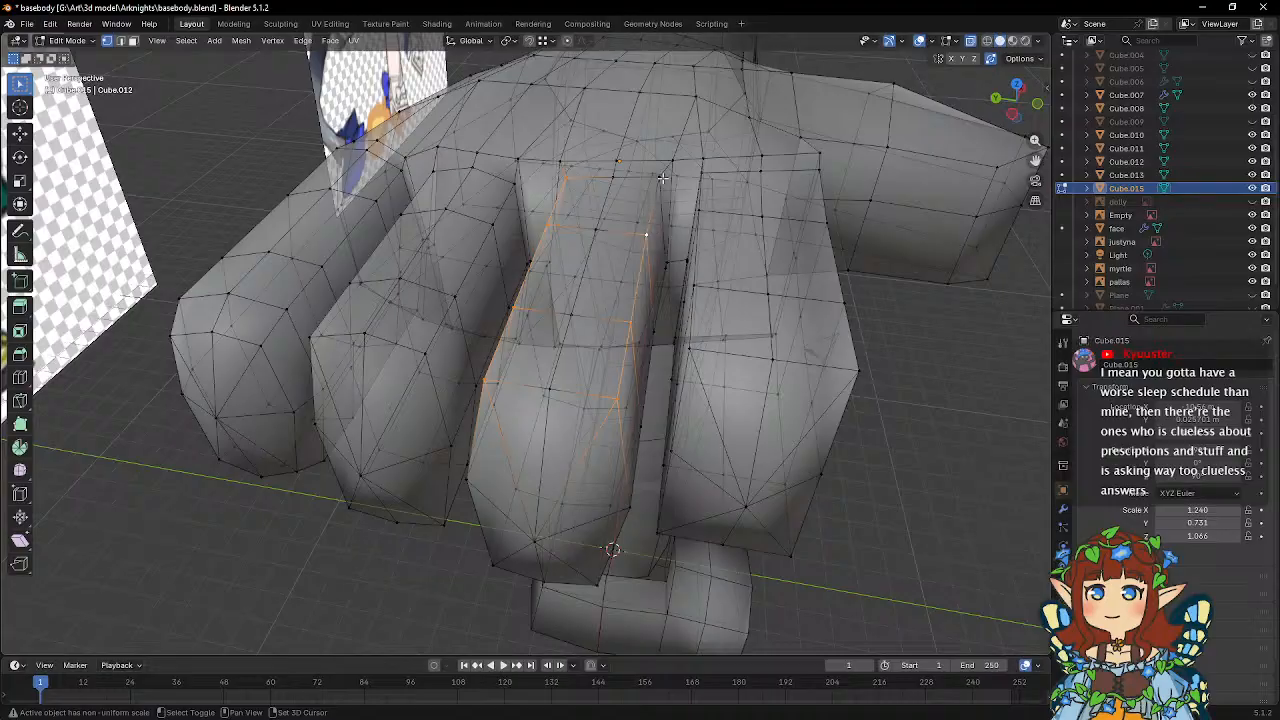
key(g)
key(z)
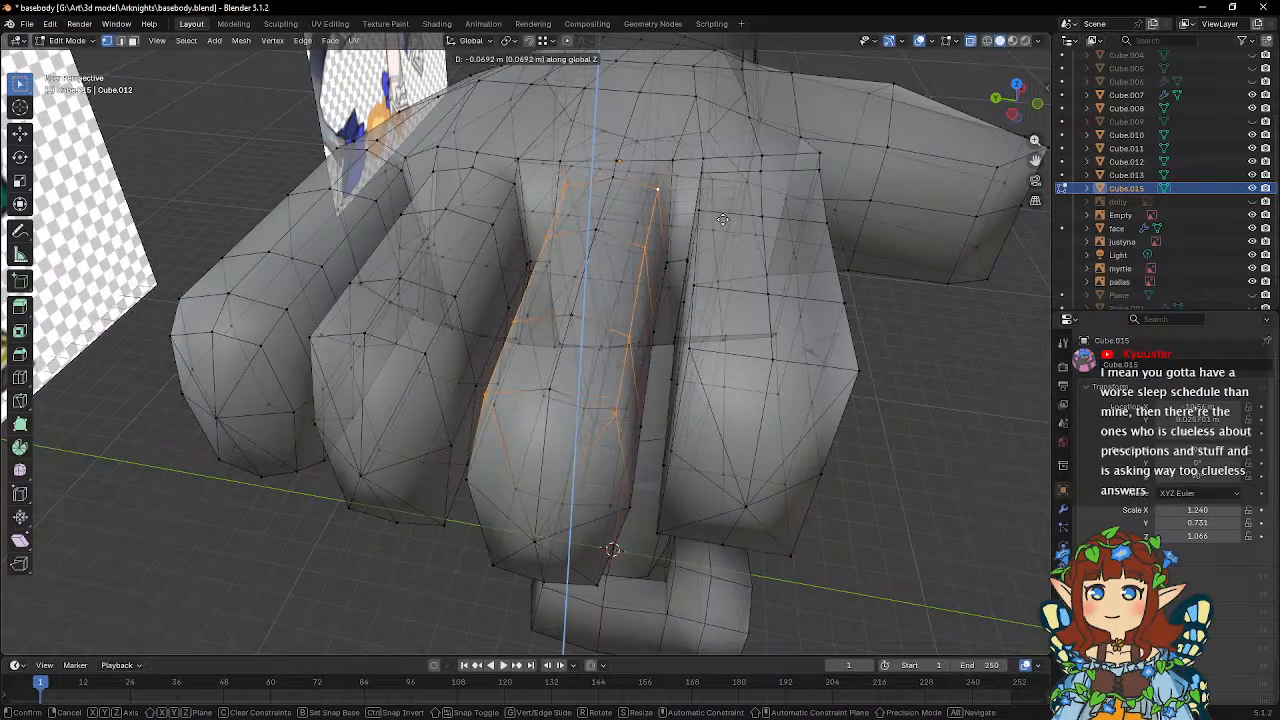
click(722, 219)
Select the upper corner vertices along both sides of the index finger and lower them by about 0.048 m along global Z.
middle_drag(722, 219, 642, 268)
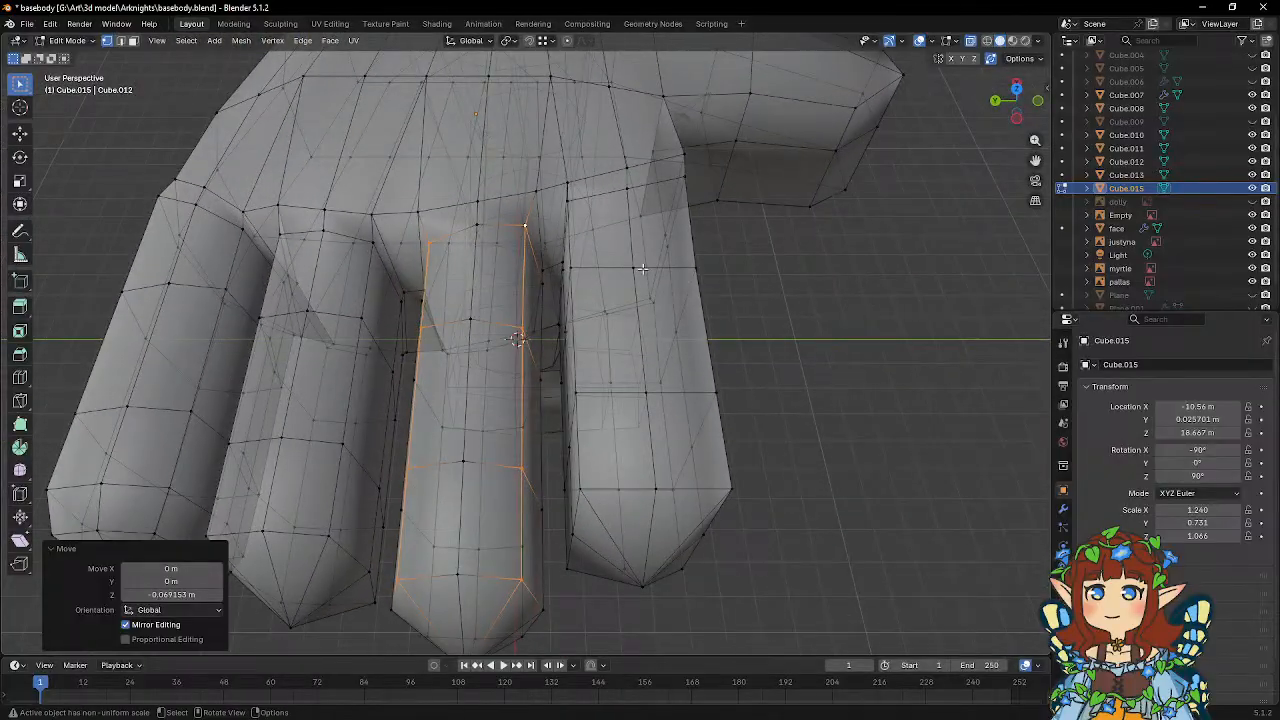
click(571, 203)
middle_drag(571, 205, 585, 256)
shift+click(584, 258)
middle_drag(615, 322, 613, 338)
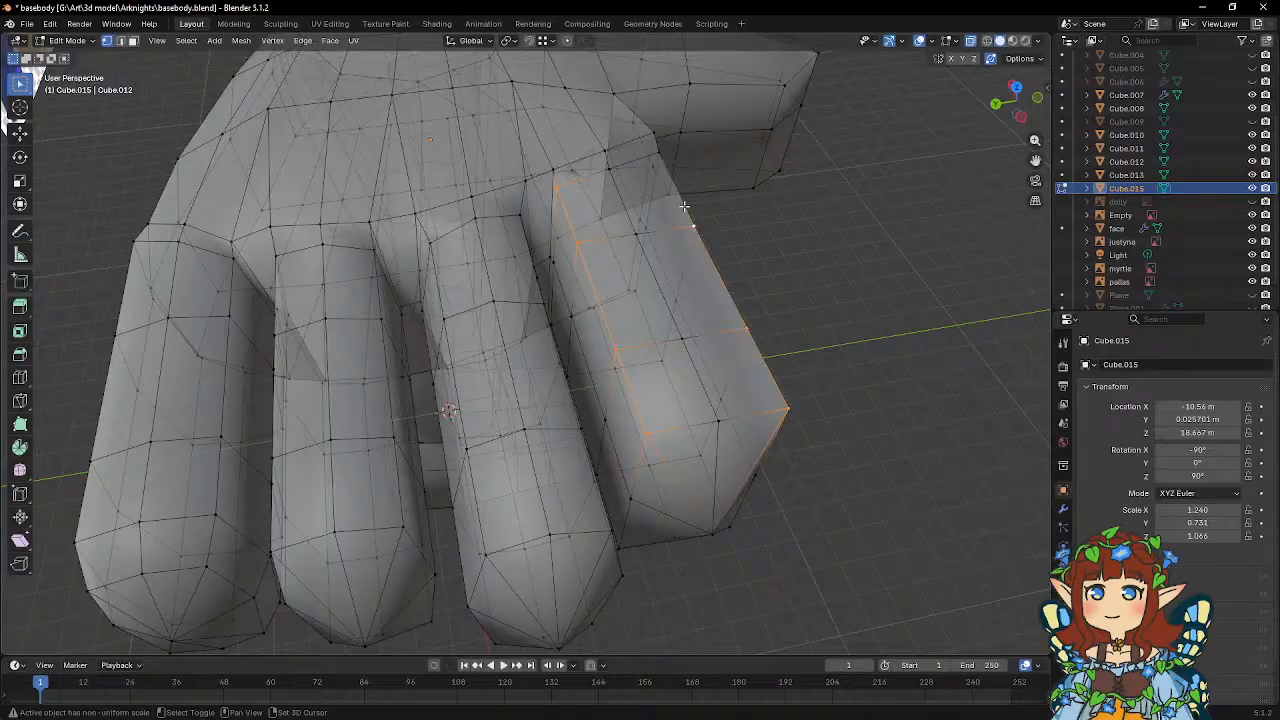
key(g)
key(z)
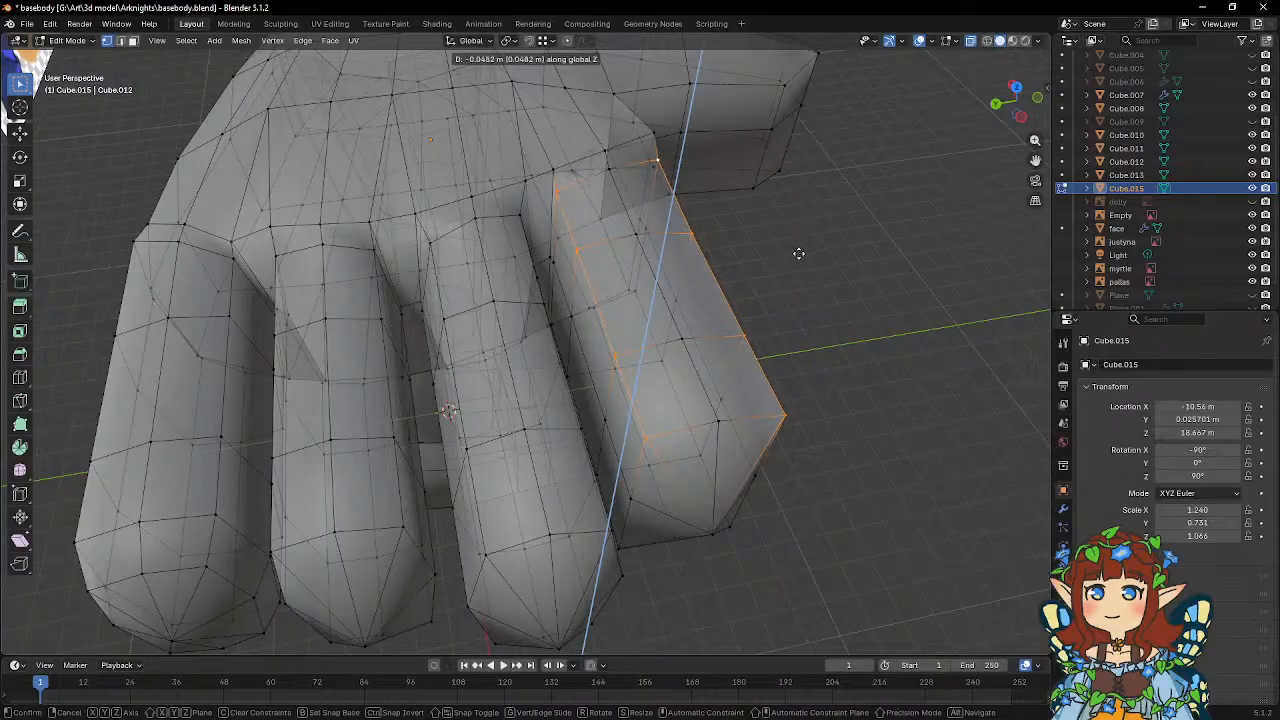
click(797, 255)
Select the center row of vertices on the index finger's underside and lower it by 0.045123 m along global Z.
middle_drag(800, 337, 760, 240)
click(612, 370)
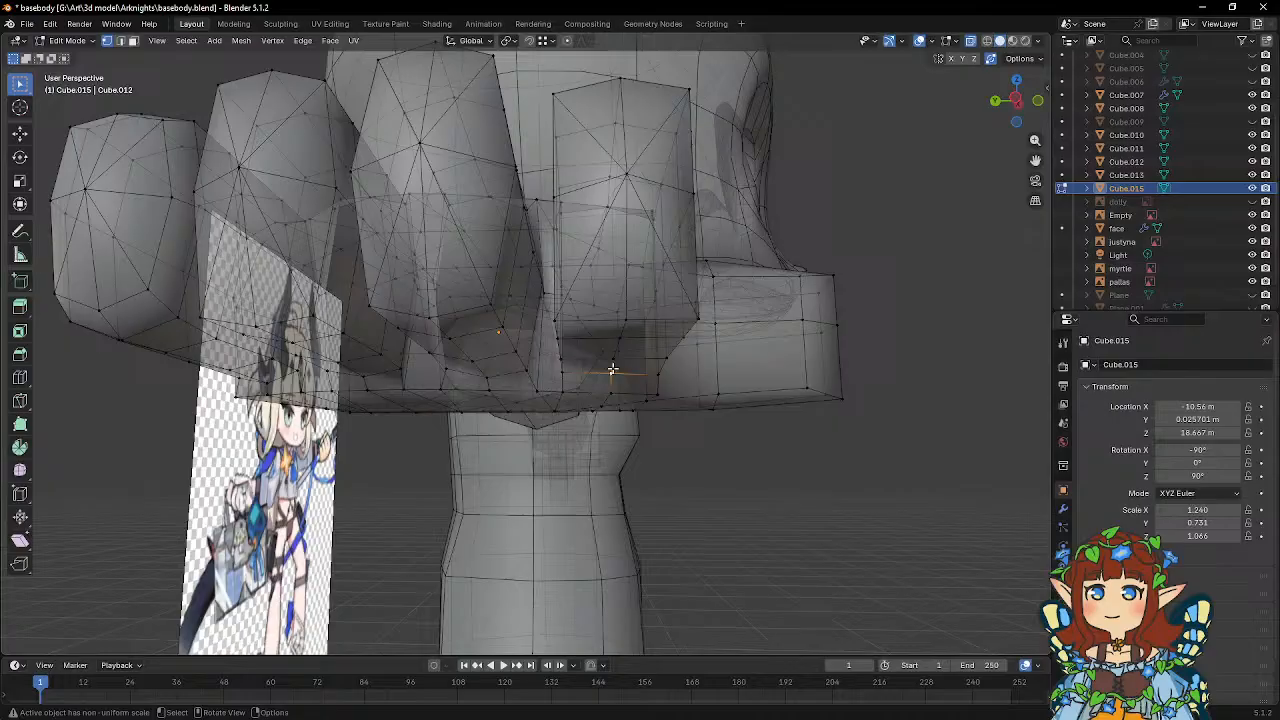
shift+click(630, 317)
key(g)
key(z)
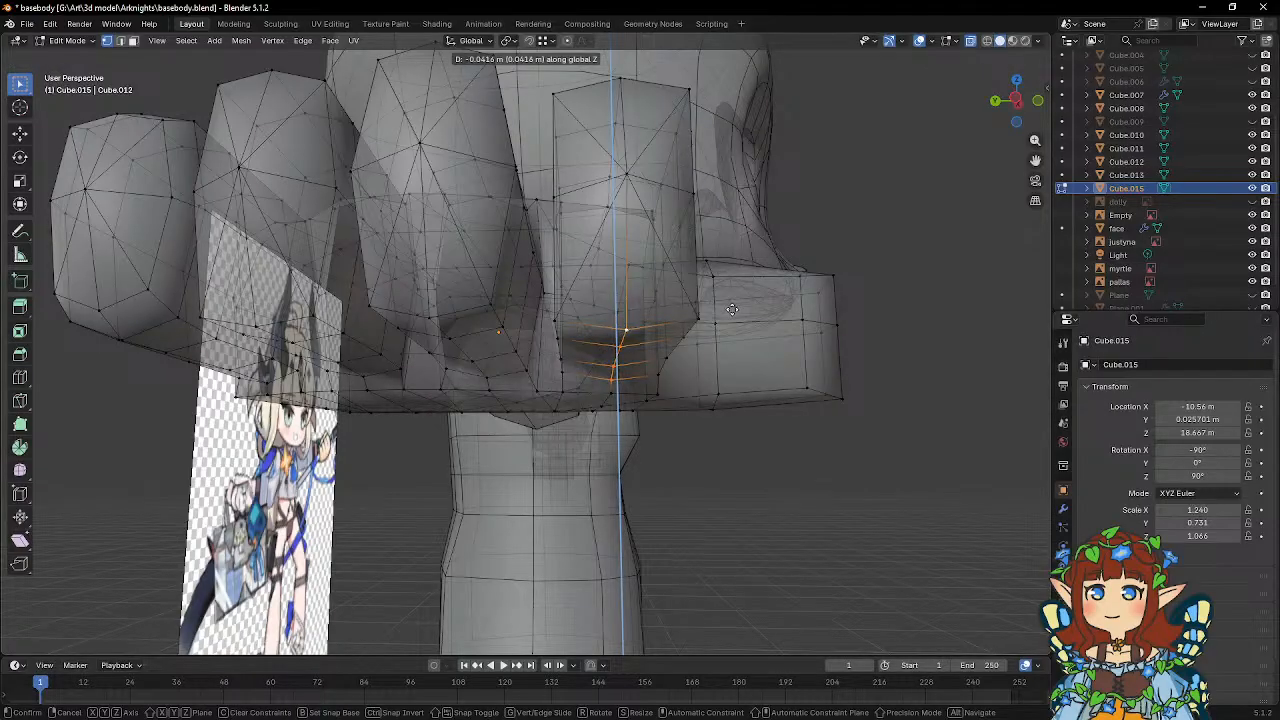
click(728, 310)
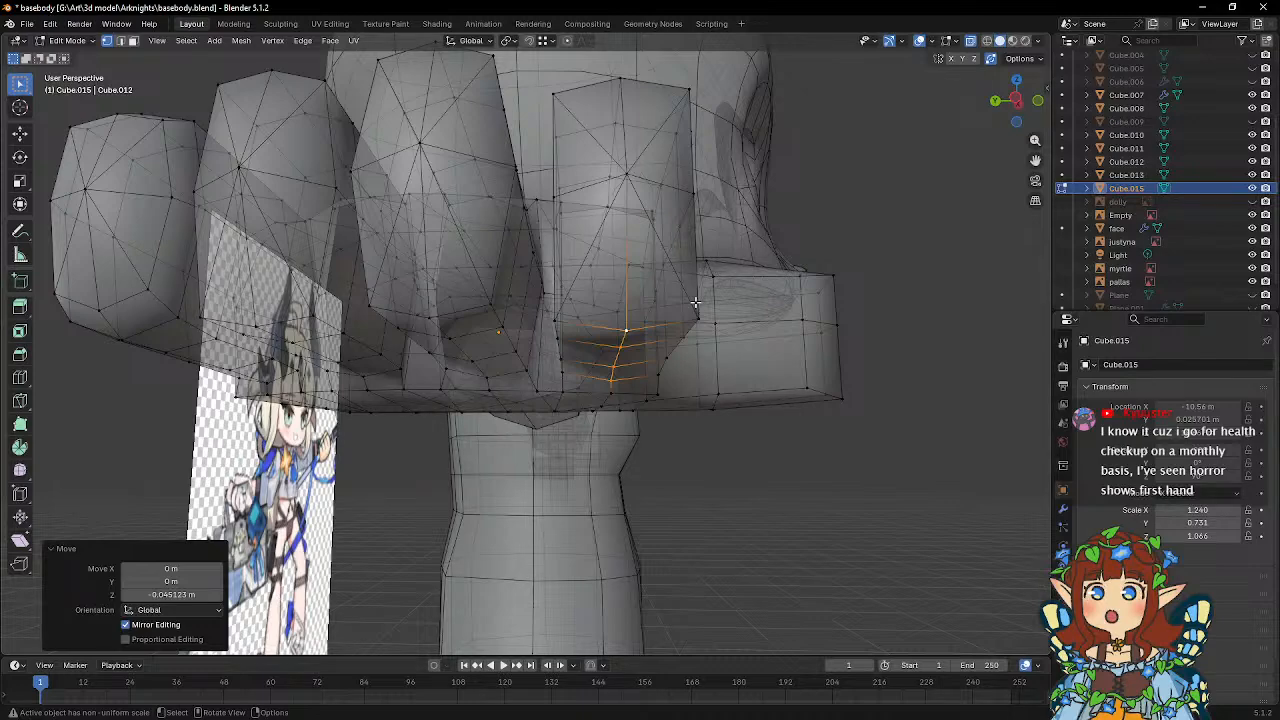
Select the upper and lower corner vertex rows of the index finger and scale them to 0.876 along global Y.
middle_drag(652, 294, 611, 300)
click(609, 301)
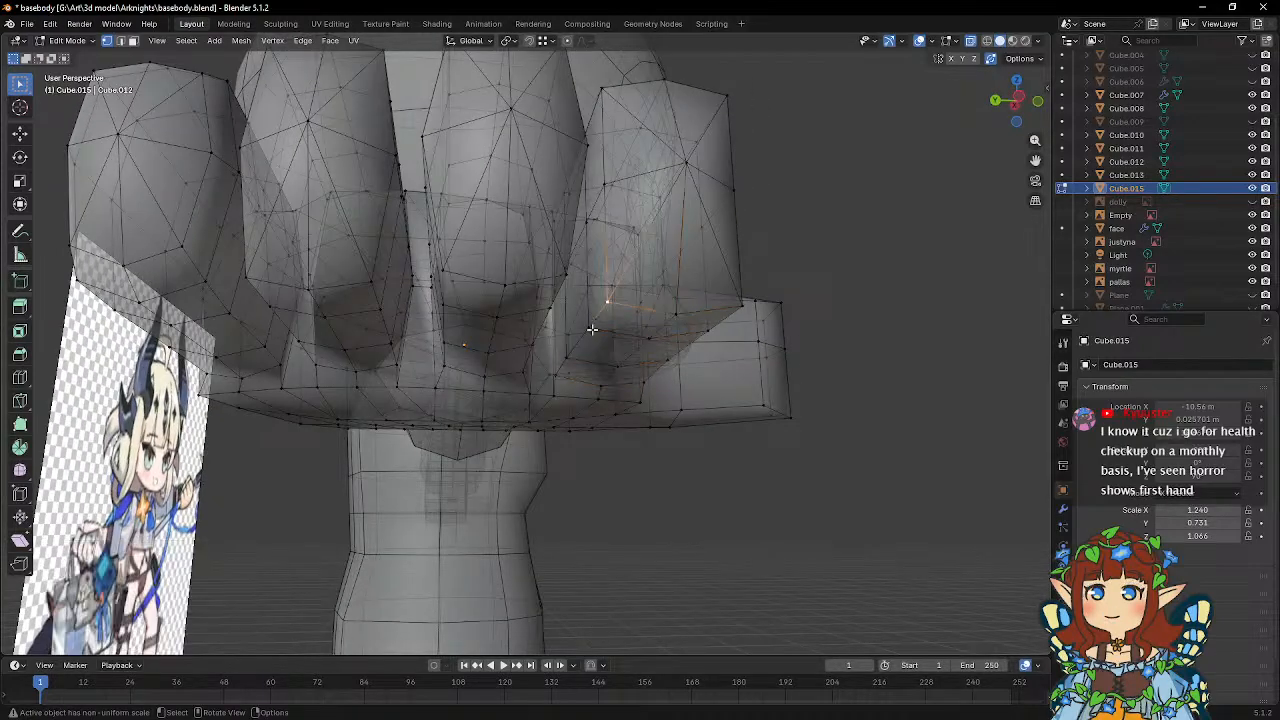
mouse_move(591, 372)
middle_down()
mouse_move(597, 343)
mouse_move(646, 340)
mouse_move(585, 347)
mouse_move(614, 331)
mouse_move(572, 347)
mouse_move(588, 350)
middle_up()
key(alt+z)
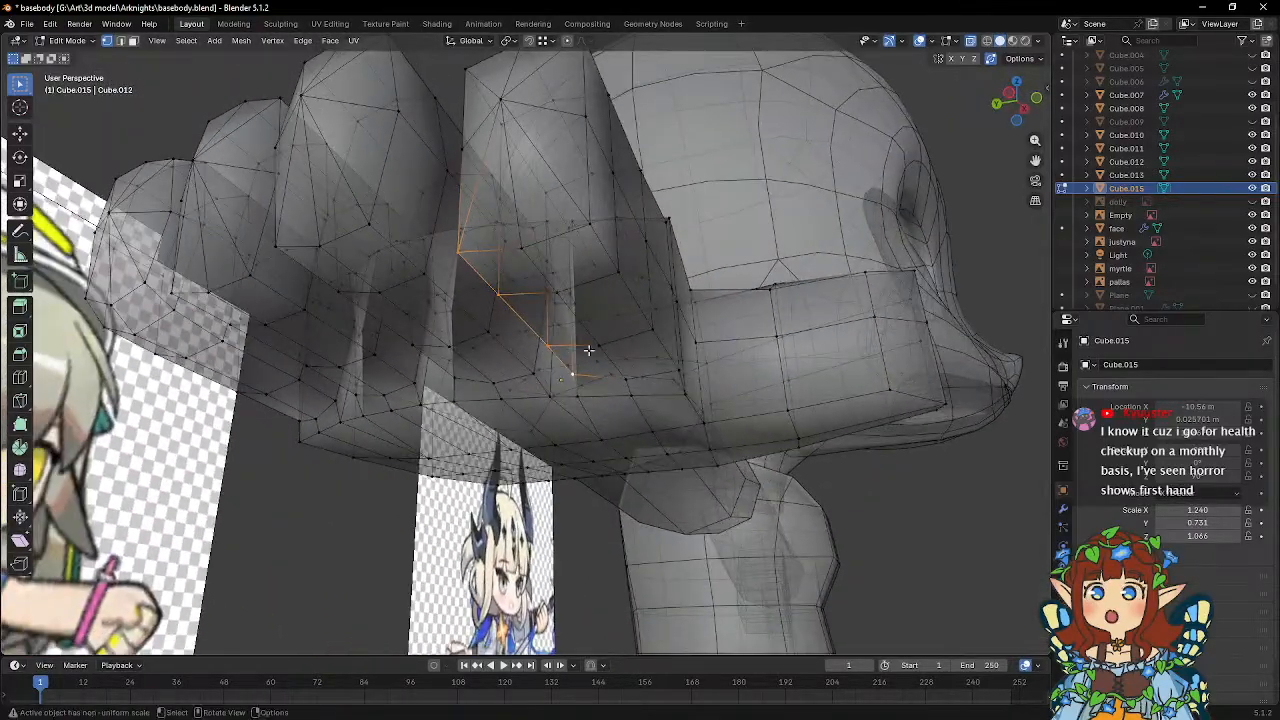
middle_drag(655, 327, 700, 374)
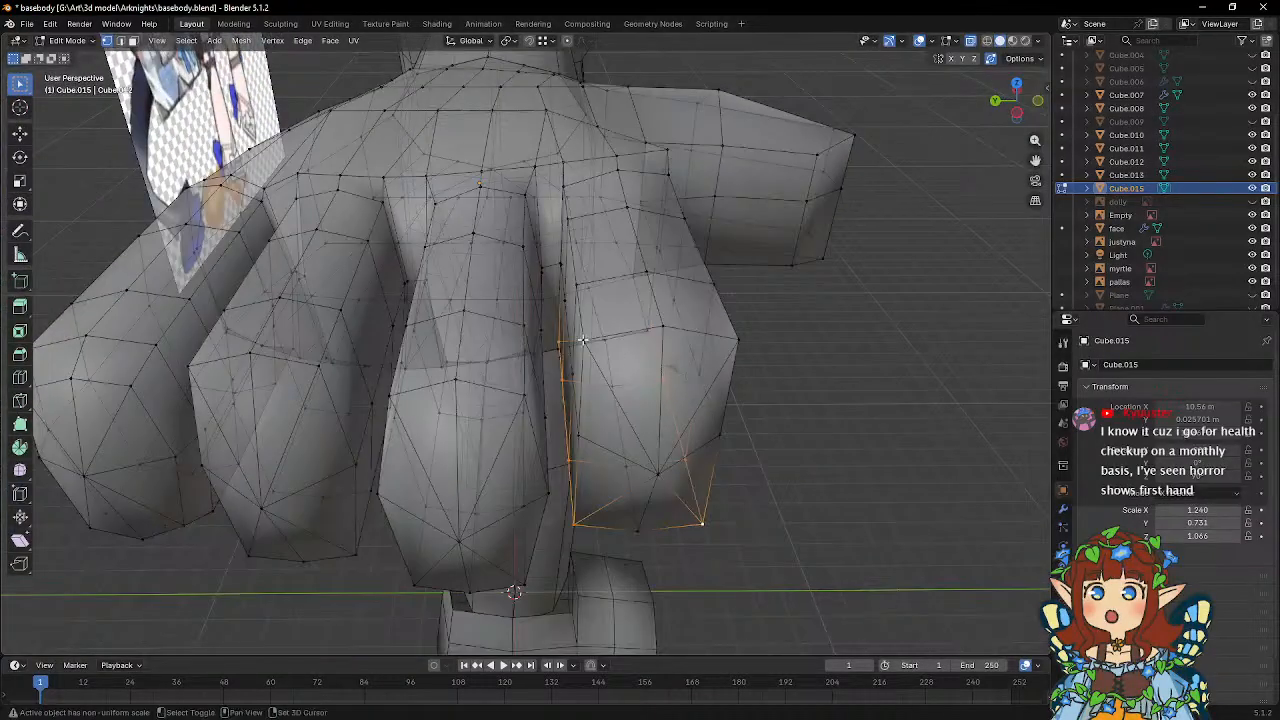
middle_drag(606, 277, 573, 263)
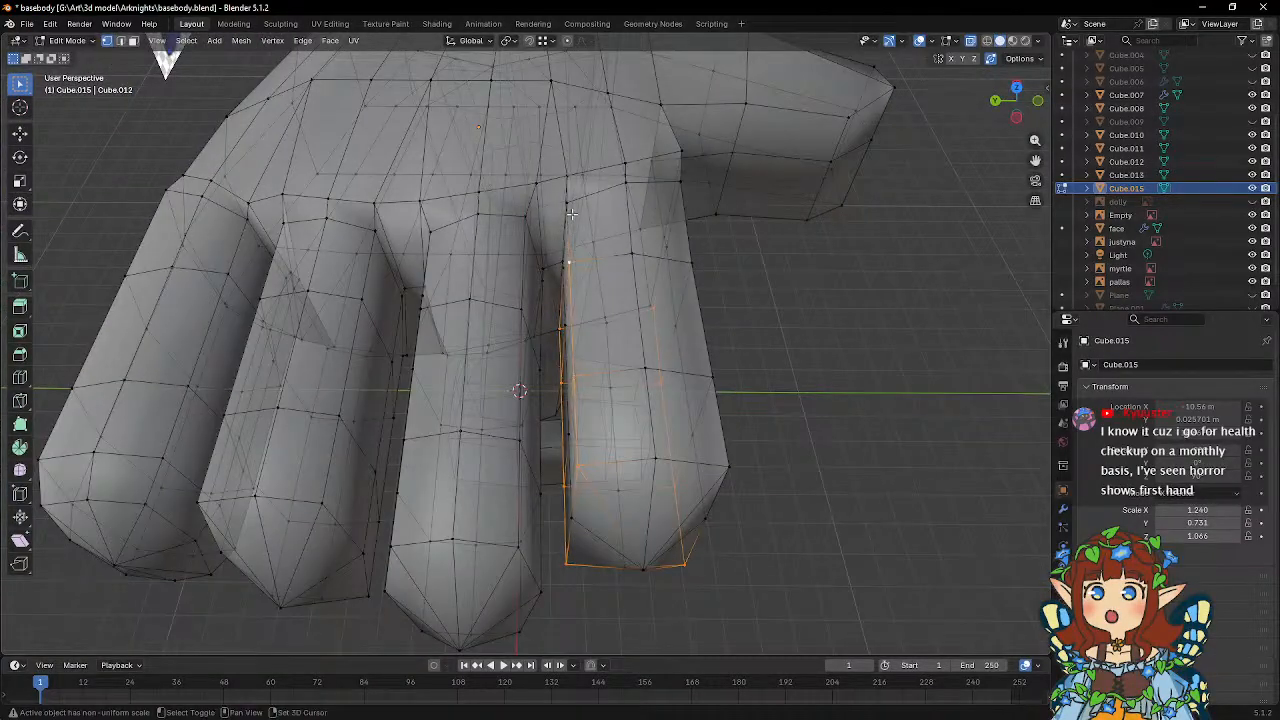
middle_drag(571, 213, 692, 288)
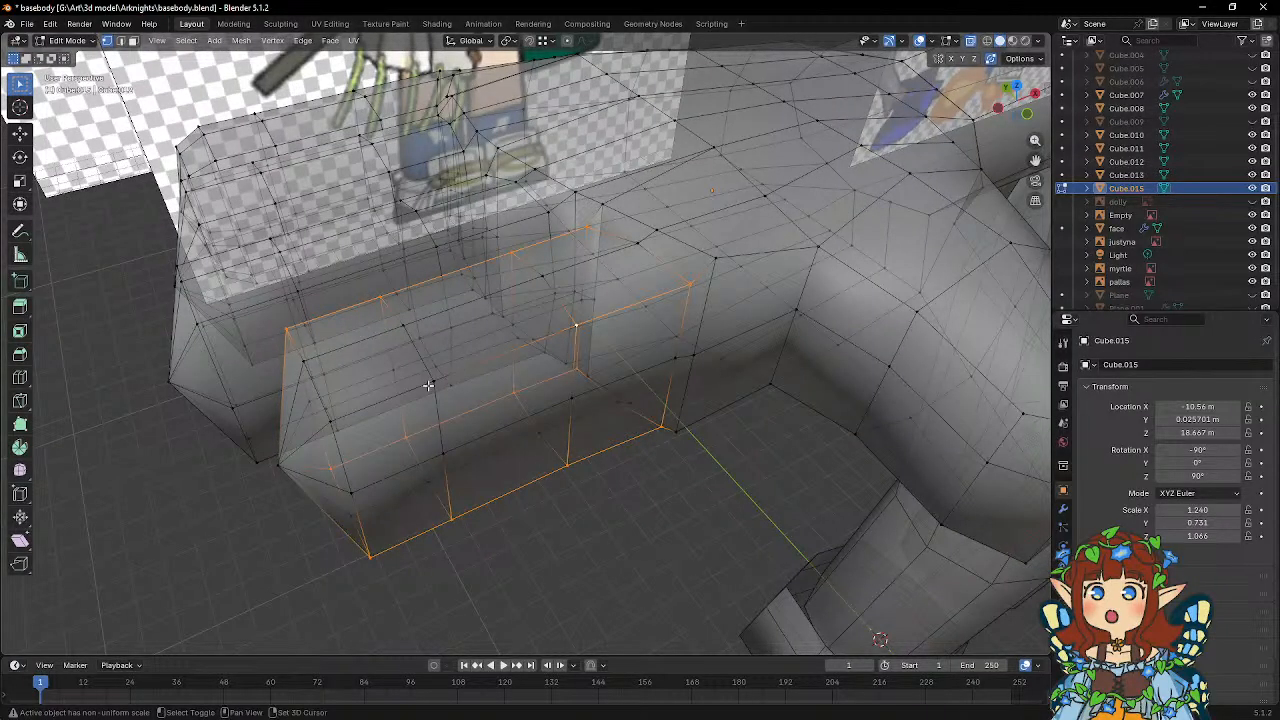
middle_drag(328, 420, 436, 433)
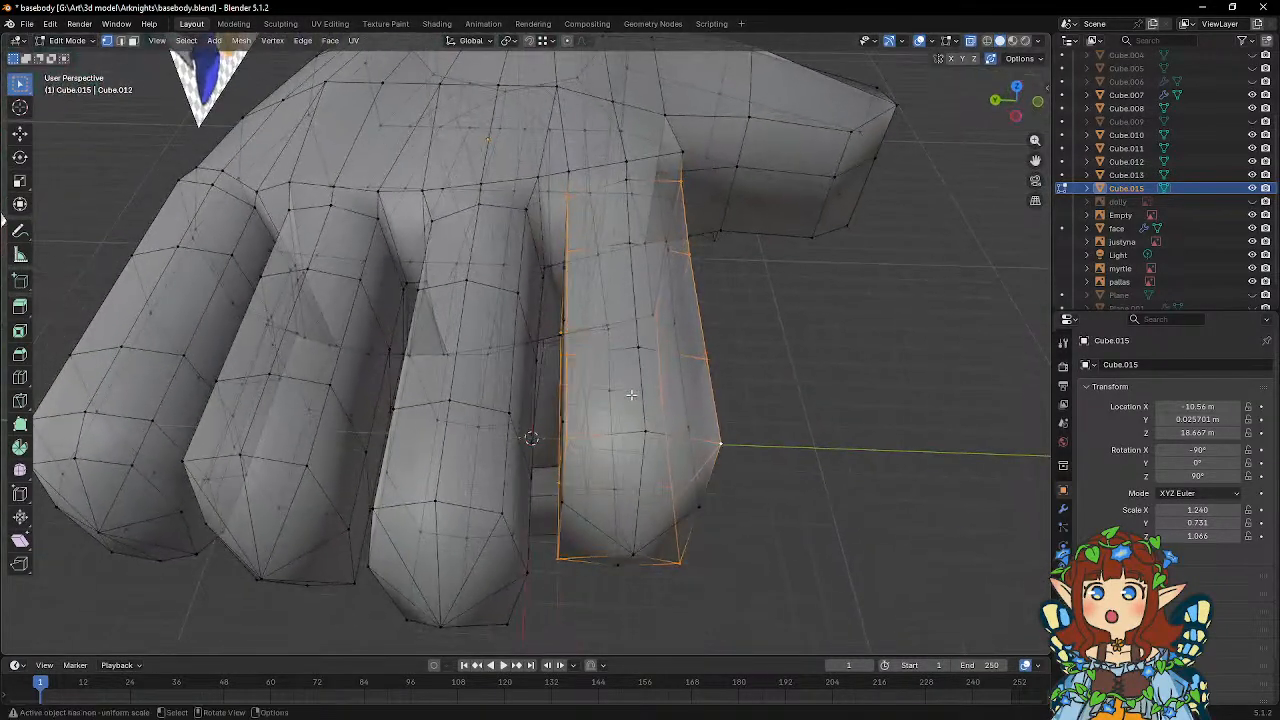
key(s)
key(y)
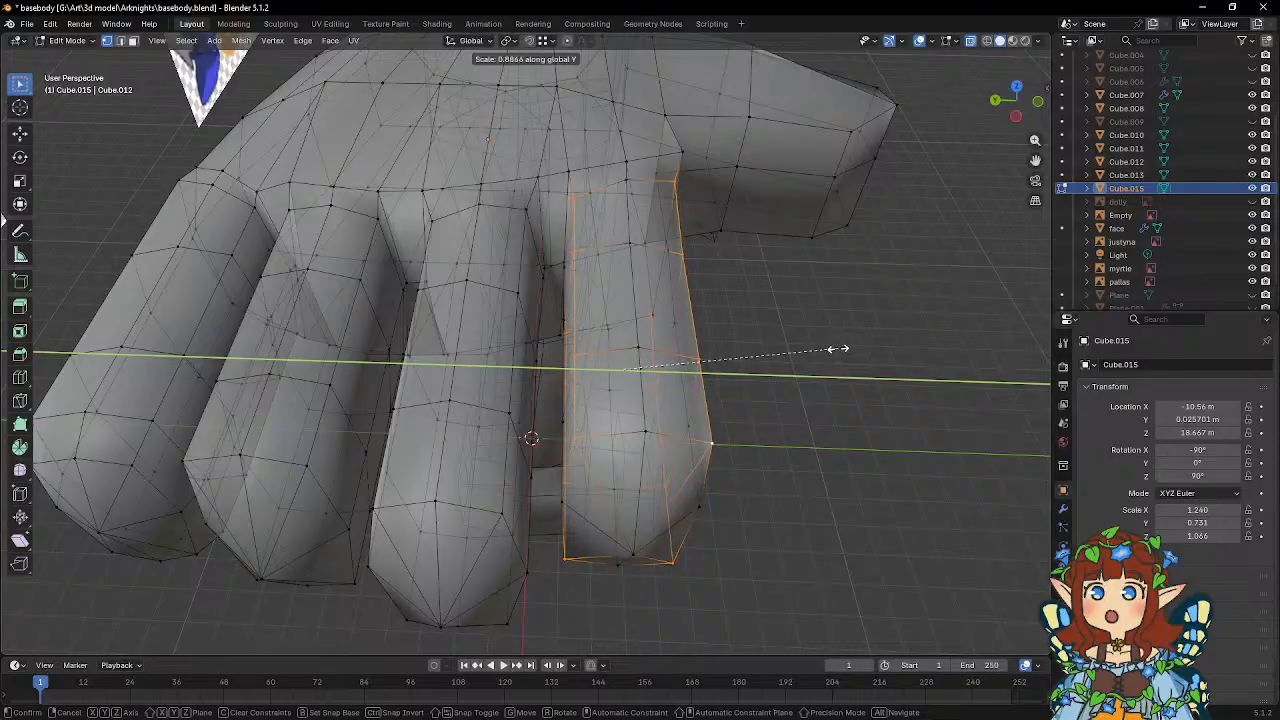
click(830, 352)
Select the edge loops around the ring, middle and index fingertips and bevel them by 0.087 m with one segment.
middle_drag(811, 363, 656, 276)
scroll(656, 276, up, 3)
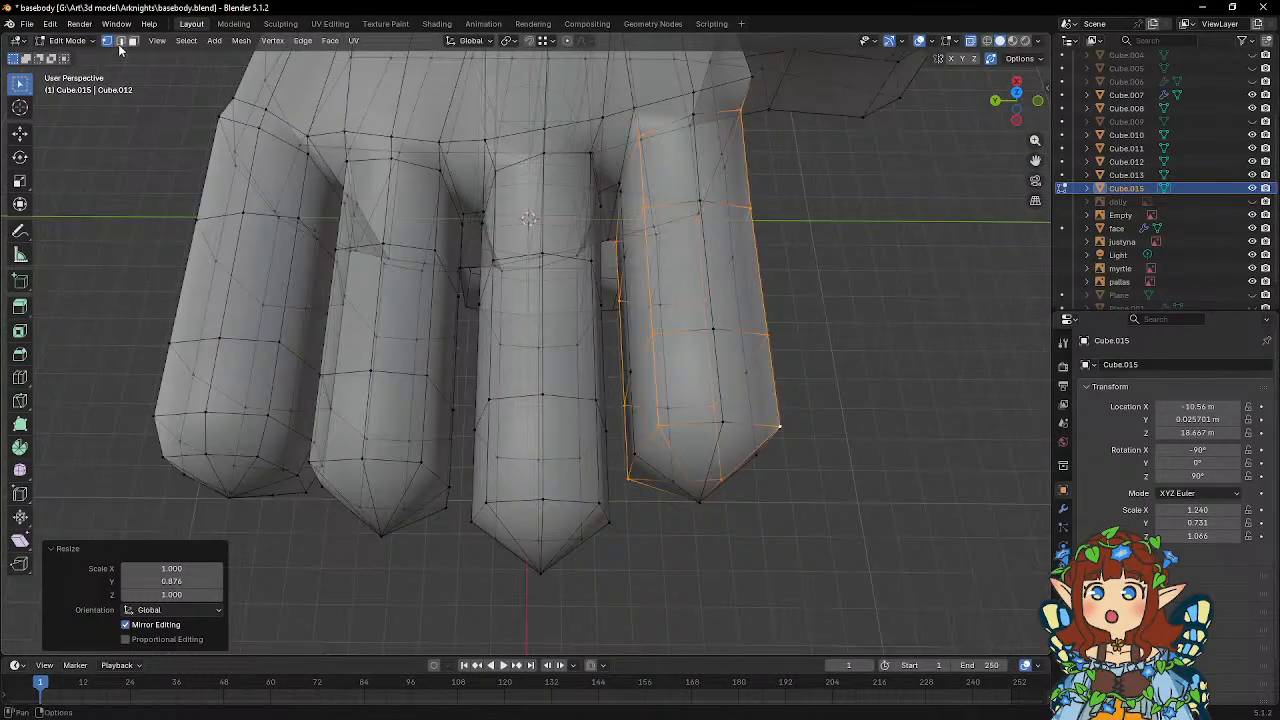
click(121, 42)
middle_drag(436, 465, 499, 415)
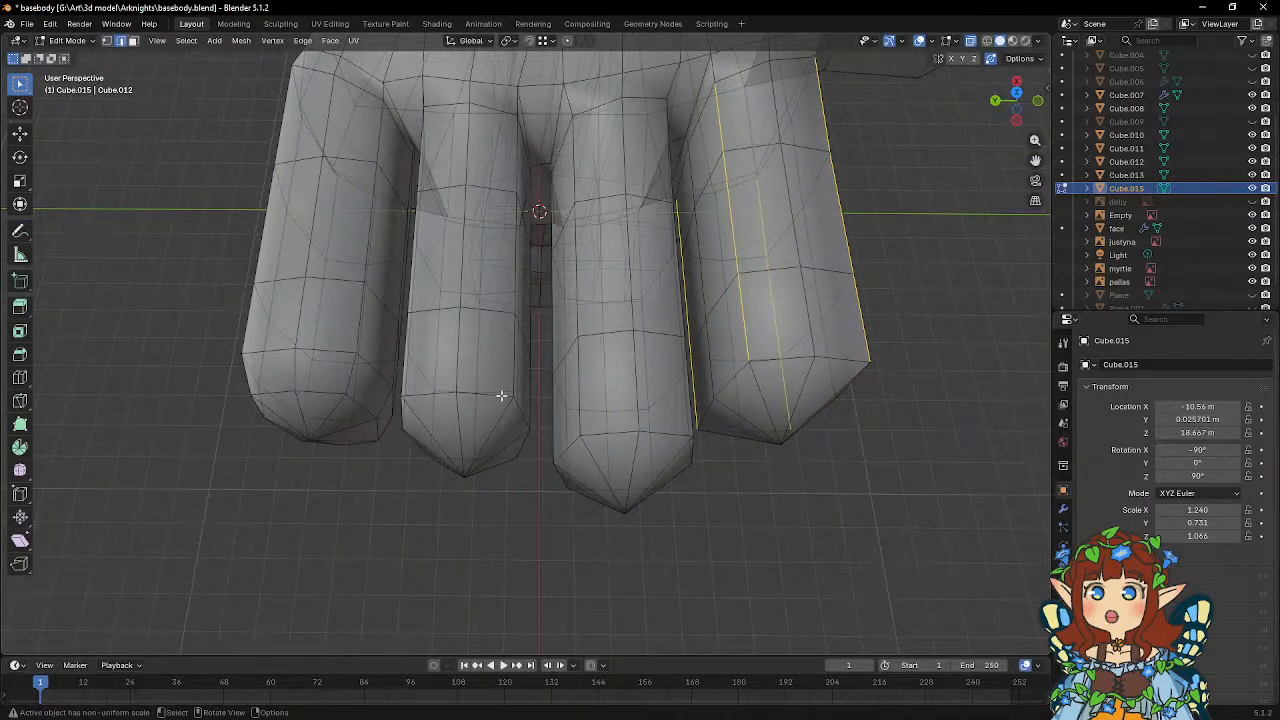
click(518, 402)
alt+click(517, 405)
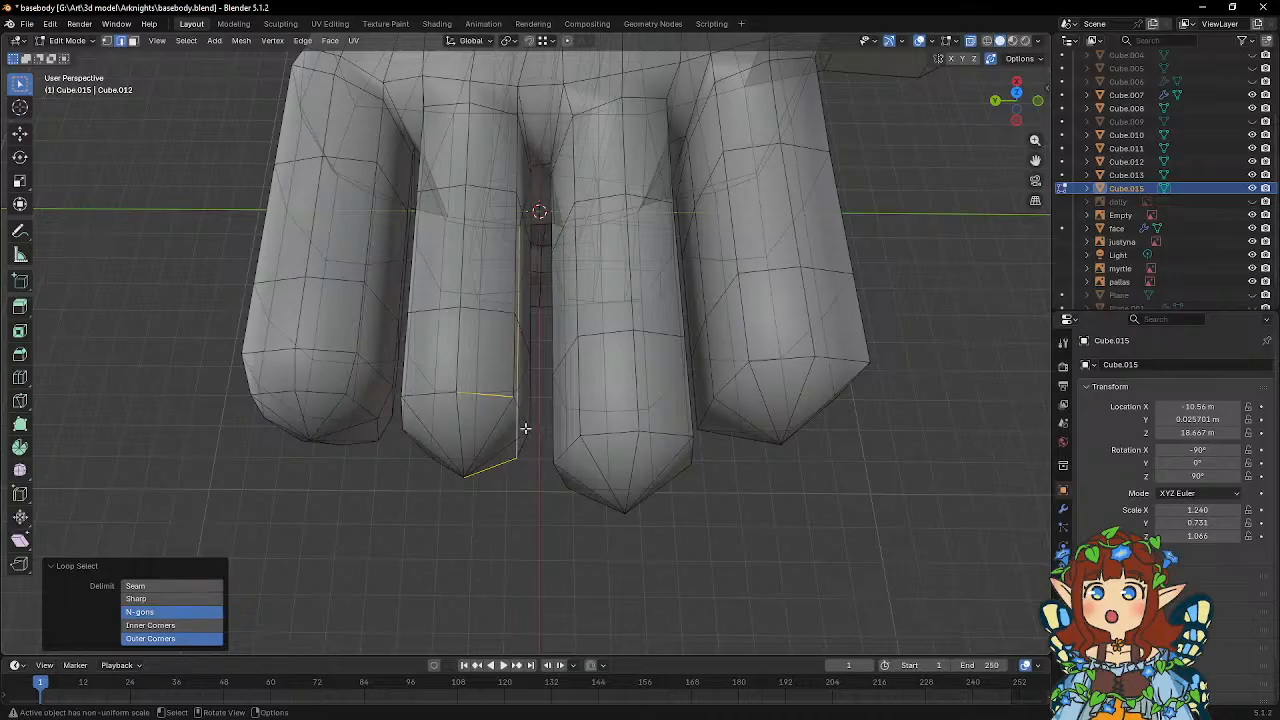
click(524, 428)
middle_drag(523, 428, 507, 427)
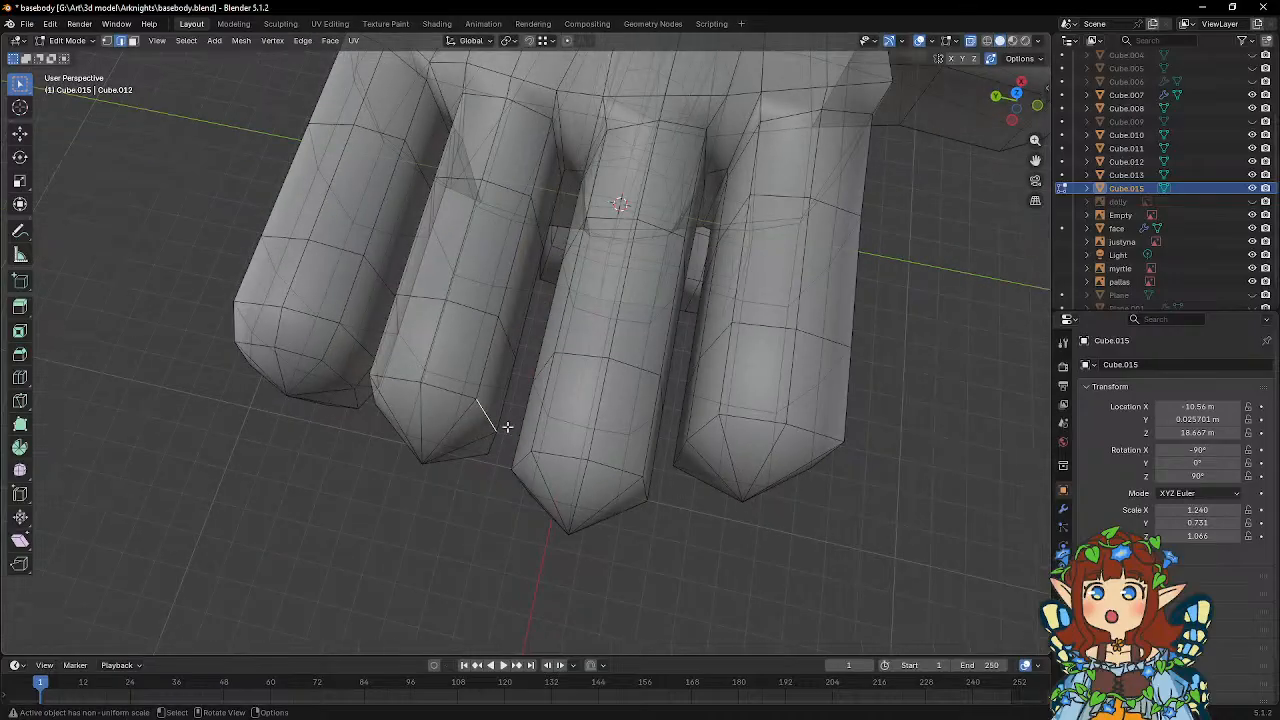
alt+click(443, 389)
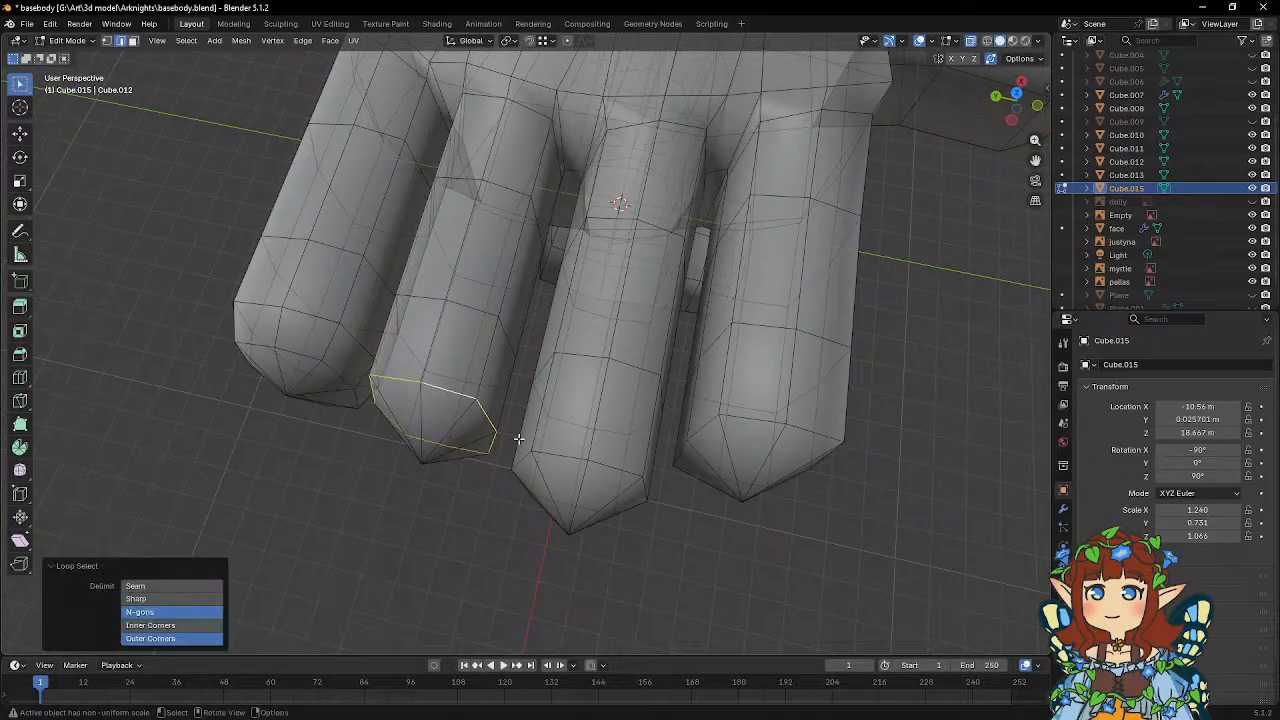
alt+shift+click(745, 418)
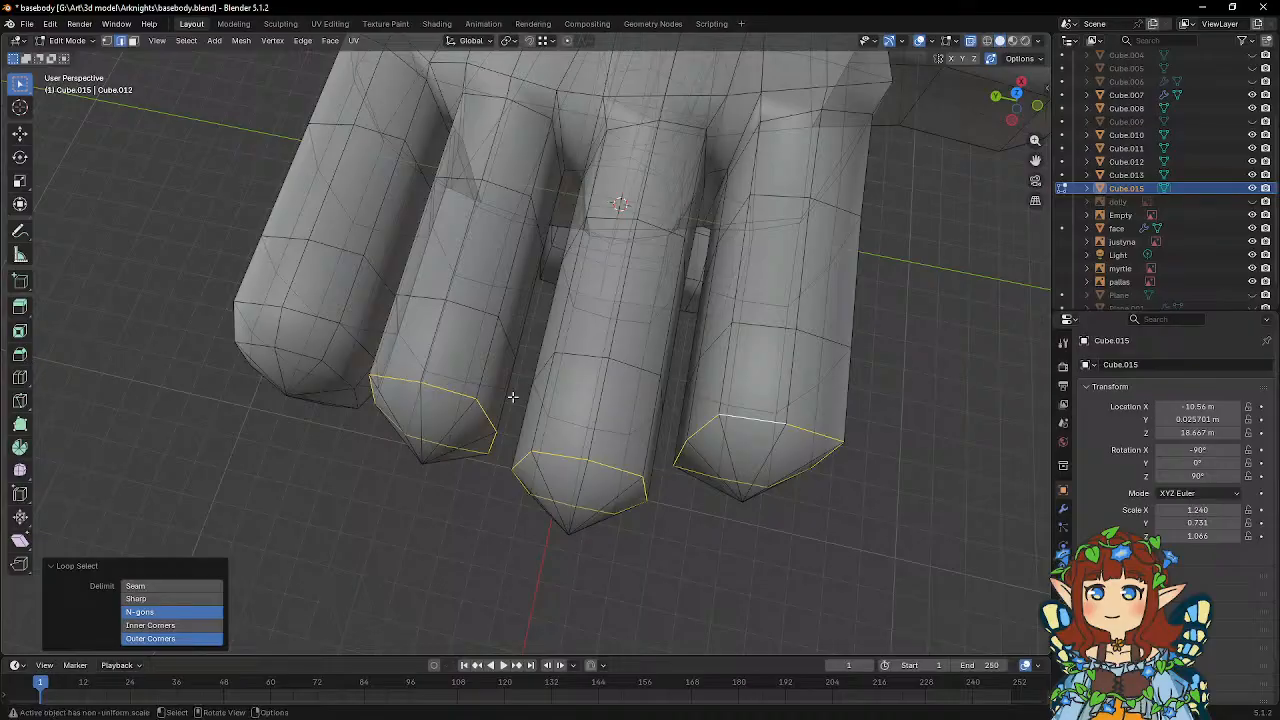
middle_drag(514, 400, 421, 369)
click(21, 356)
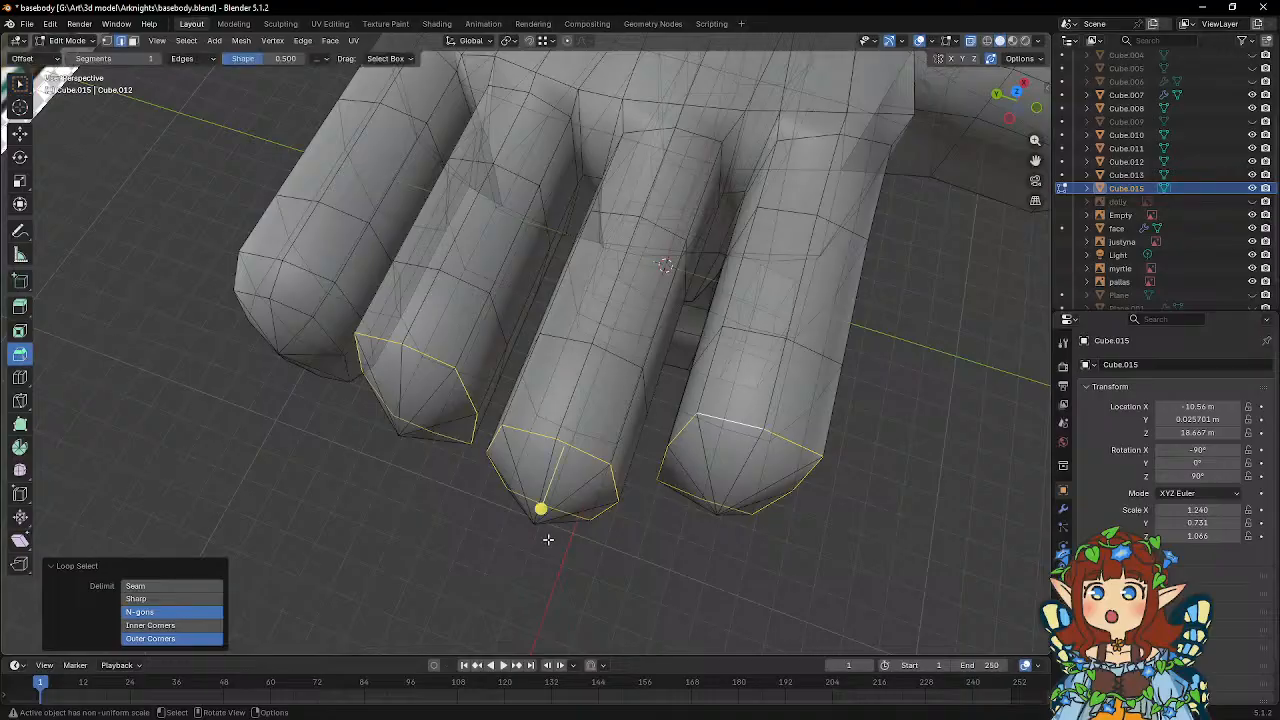
drag(540, 508, 530, 528)
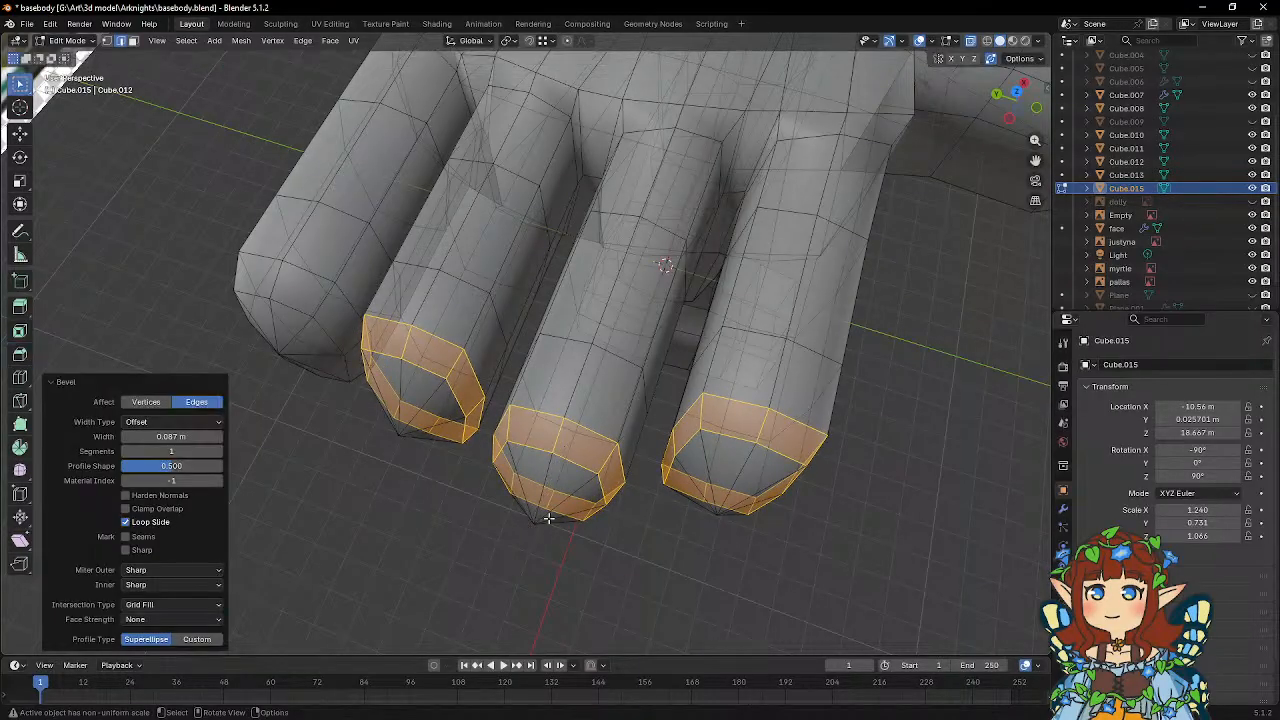
Move the middle finger's outermost edge loop about 0.028 m towards its tip along global X and scale it to 0.946.
middle_drag(530, 528, 631, 460)
click(588, 464)
alt+click(559, 456)
key(g)
key(x)
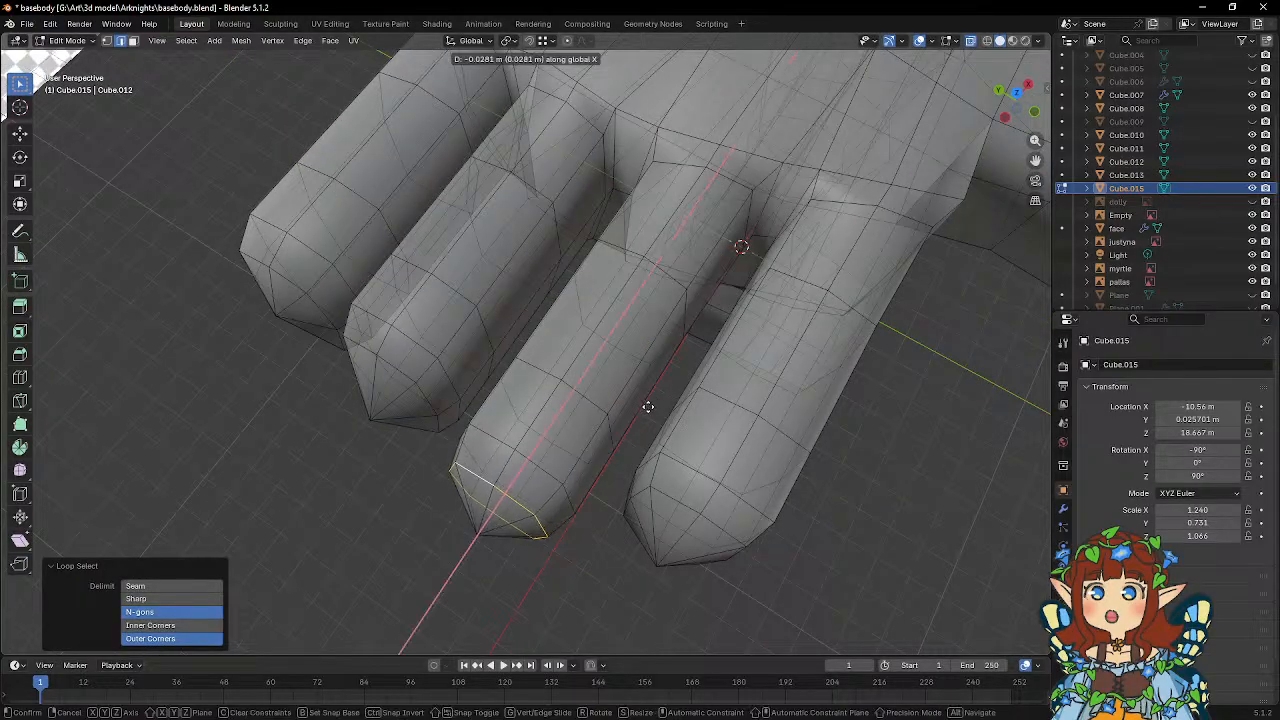
click(648, 406)
middle_drag(648, 406, 689, 449)
key(s)
click(739, 491)
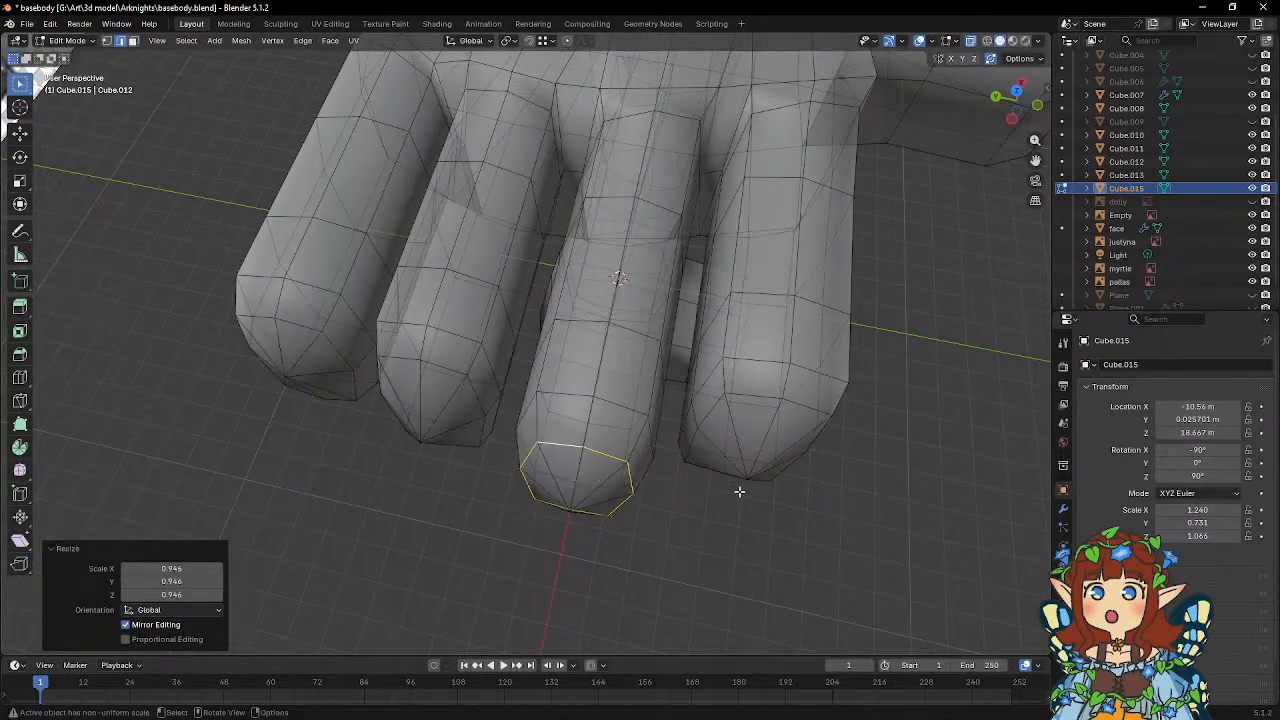
Move the ring finger's outermost edge loop slightly towards its tip along global X and scale it to 0.942.
middle_drag(739, 491, 522, 442)
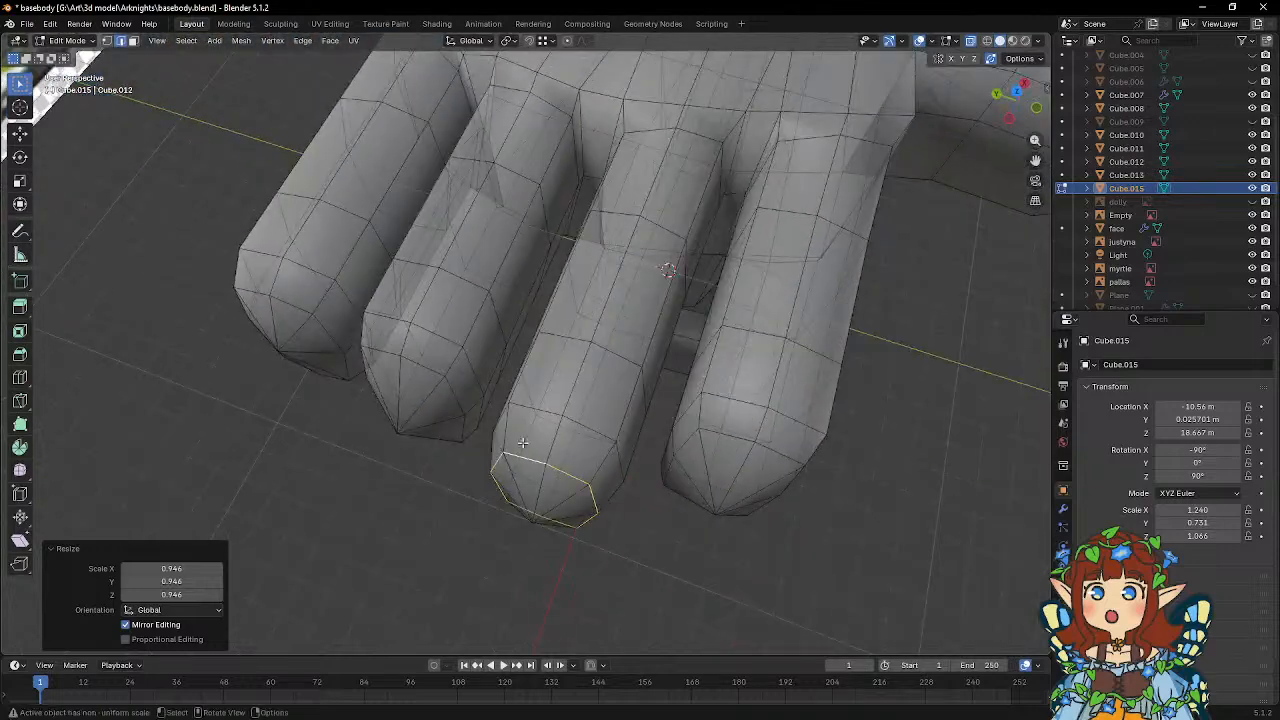
click(430, 372)
alt+click(452, 391)
click(463, 397)
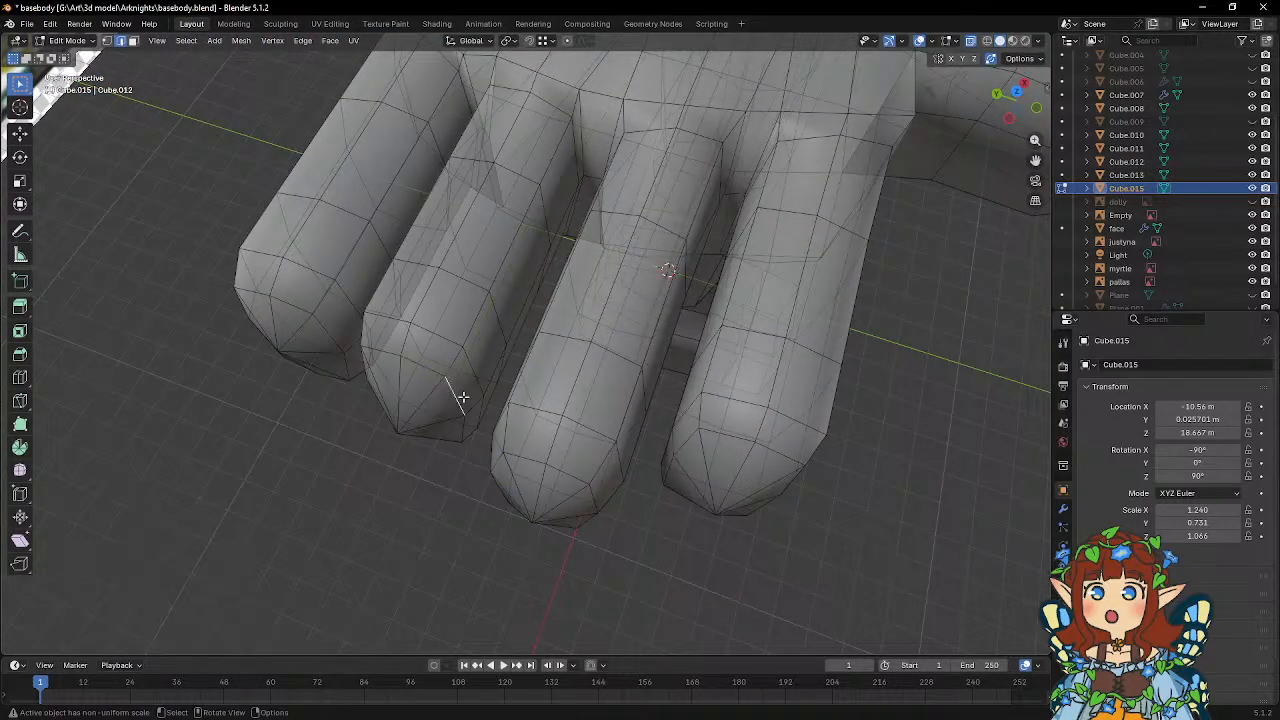
alt+click(430, 372)
key(g)
key(x)
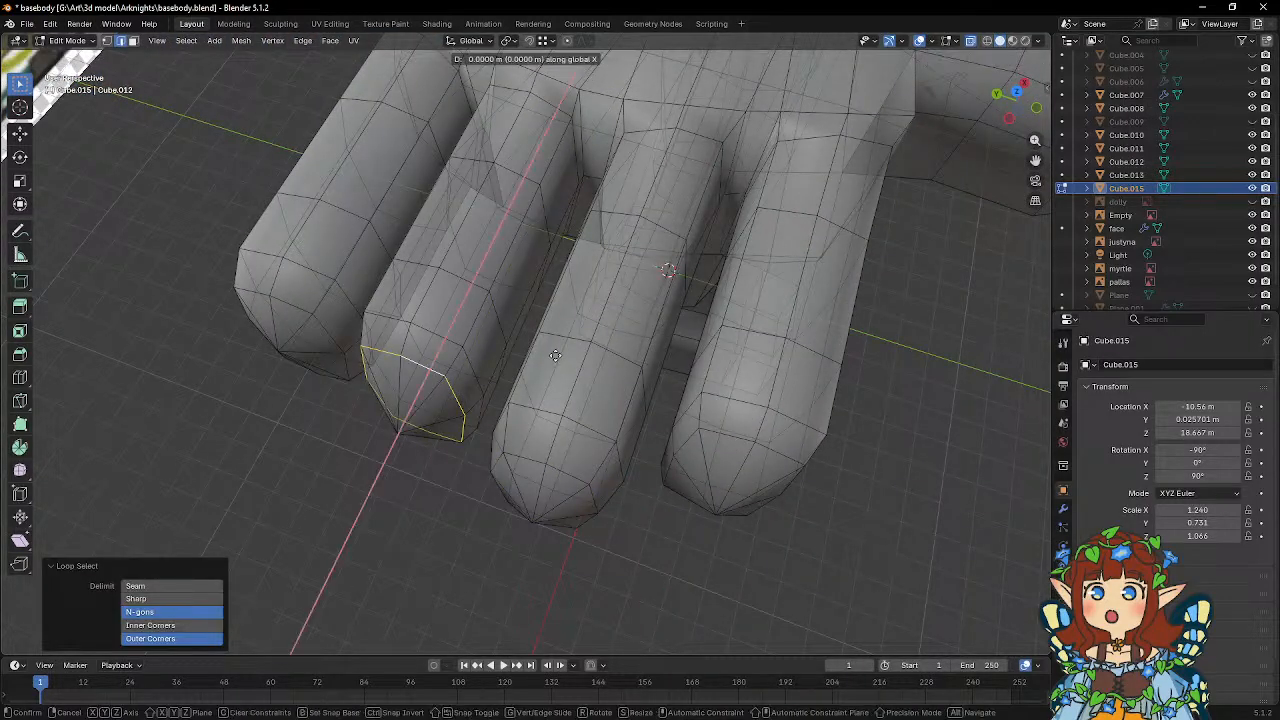
click(548, 359)
key(s)
click(551, 400)
Move the index finger's outermost edge loop slightly towards its tip along global X and scale it to 0.957.
mouse_move(551, 400)
middle_down()
mouse_move(615, 429)
mouse_move(564, 416)
middle_up()
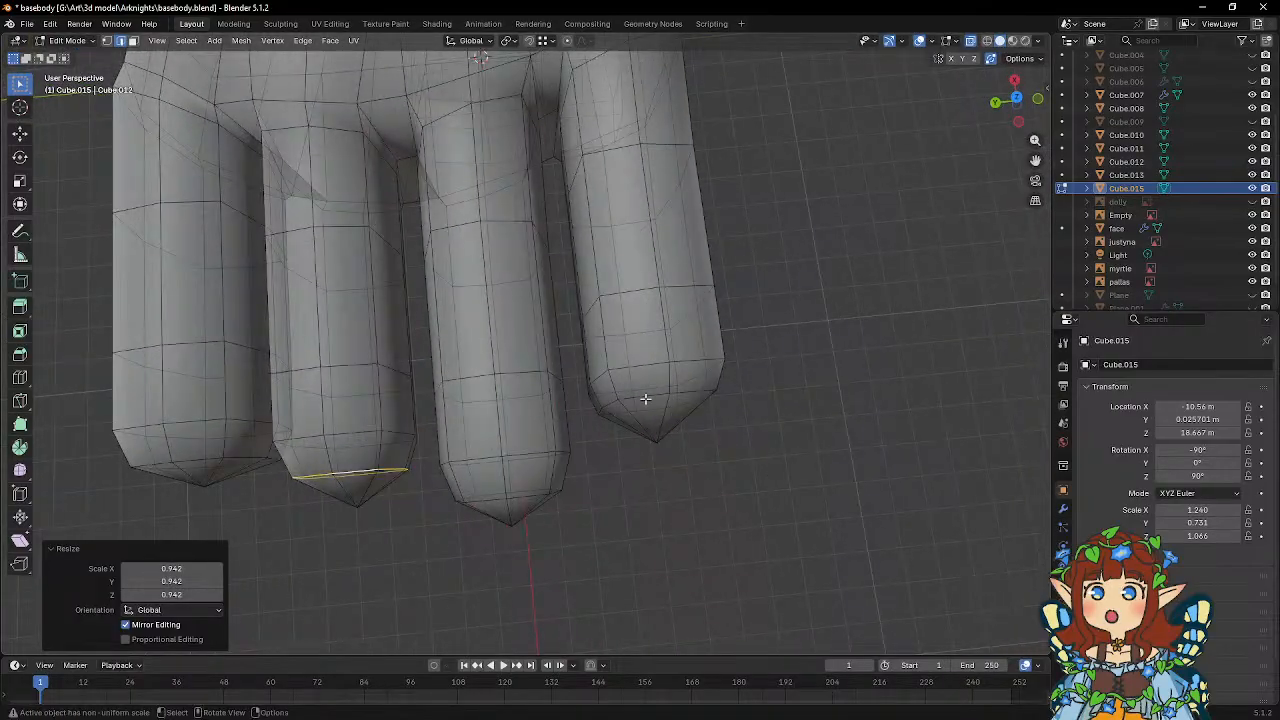
click(614, 400)
alt+click(613, 402)
key(g)
key(x)
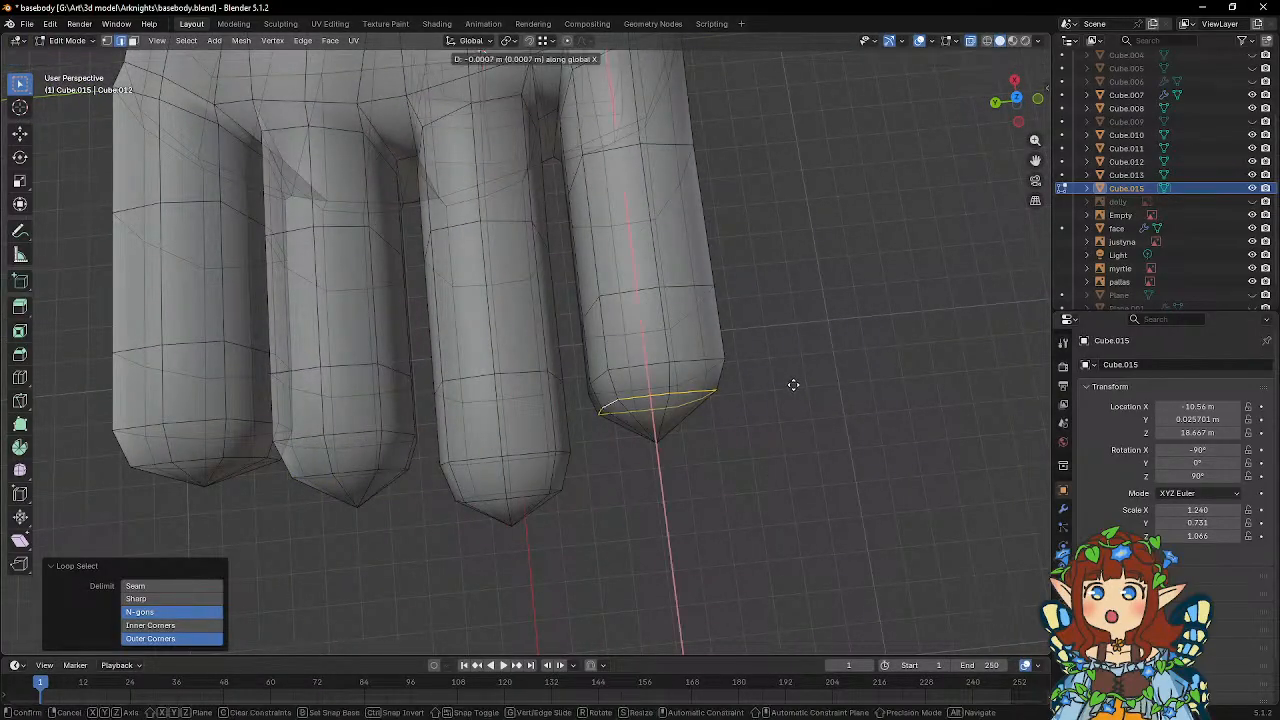
click(802, 394)
key(s)
click(807, 399)
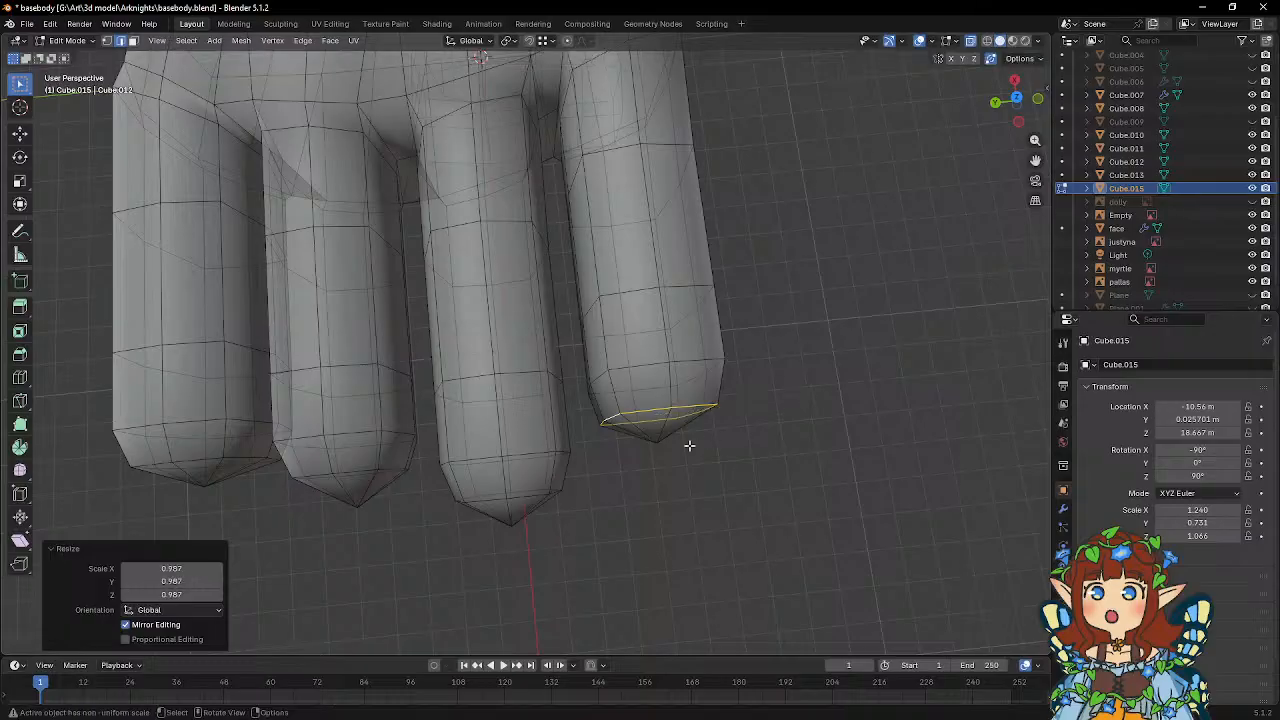
Select the tip vertices of the ring and middle fingers and pull them back about 0.04 m along global X.
middle_drag(690, 446, 703, 429)
key(alt+z)
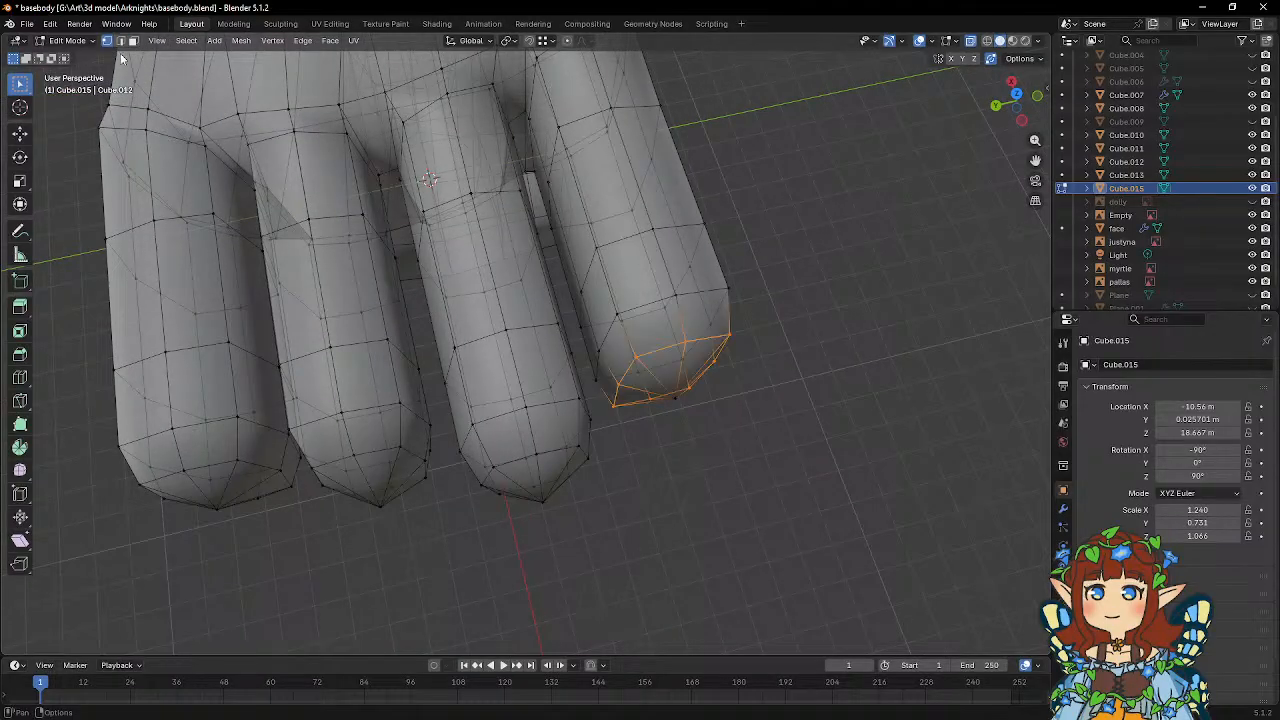
click(380, 505)
shift+click(542, 503)
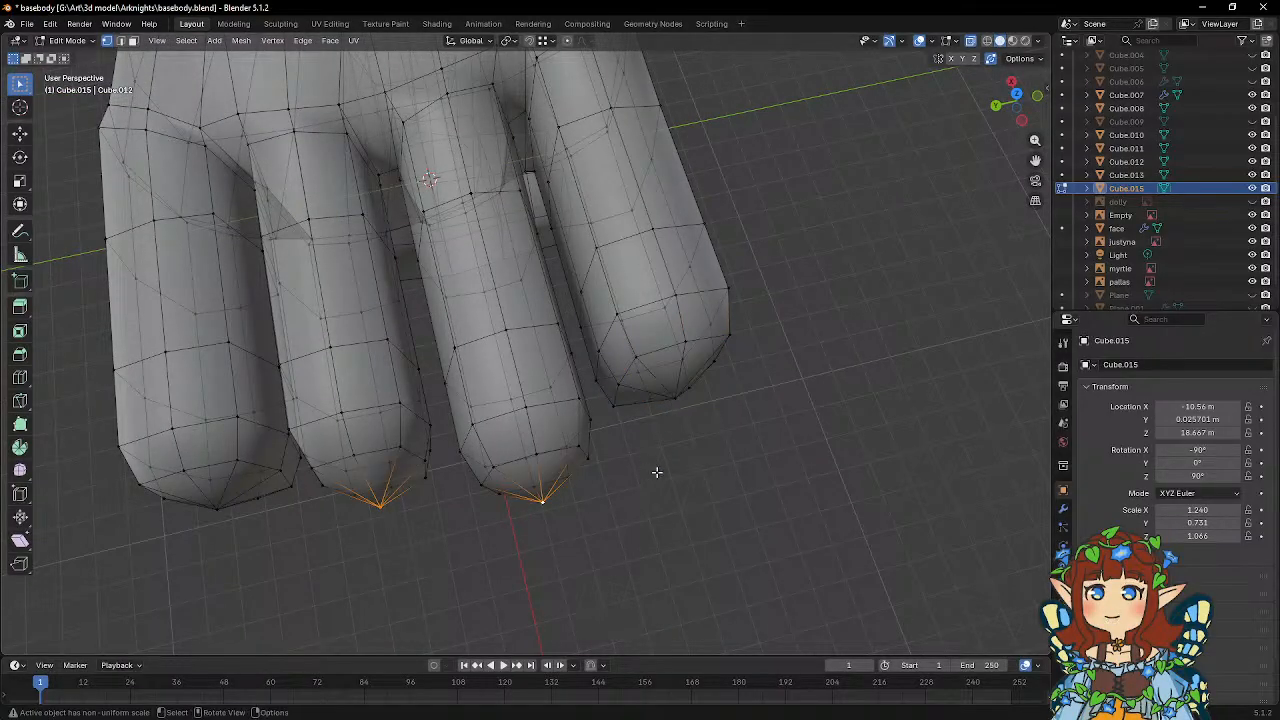
middle_drag(657, 472, 734, 497)
key(g)
key(x)
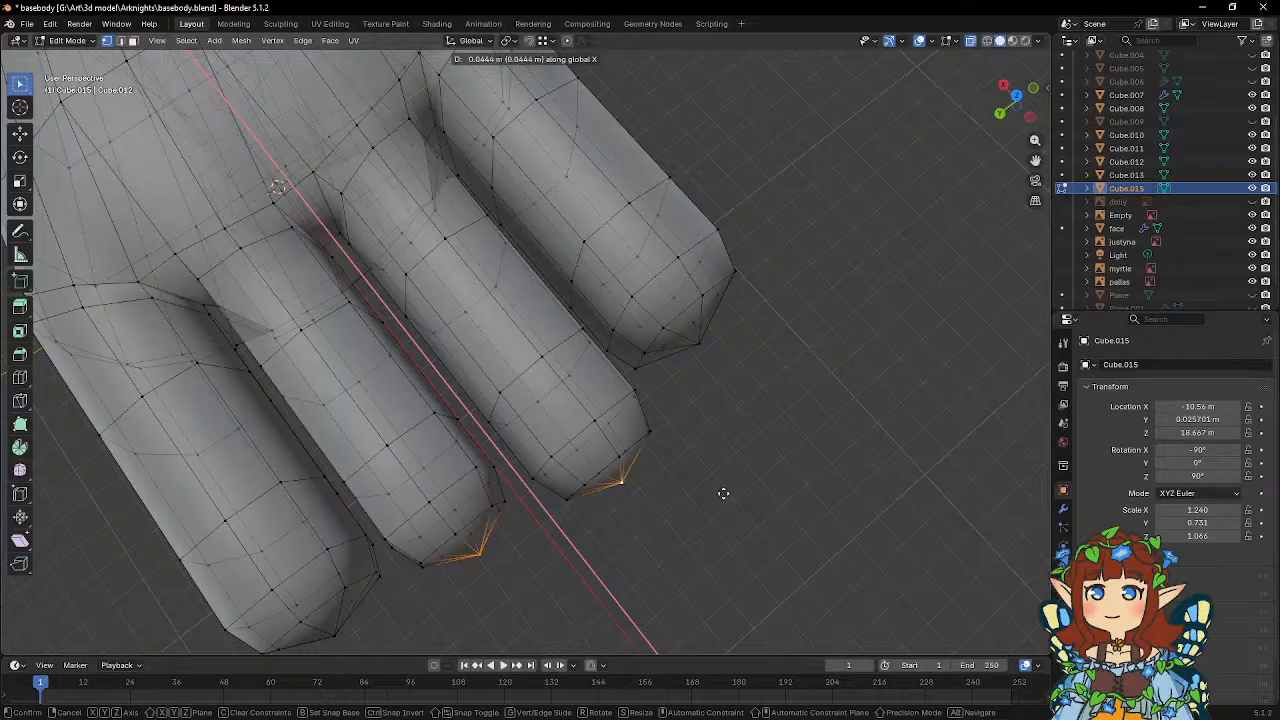
click(727, 495)
Select the ring finger's tip vertex and move it about 0.037 m along global X.
click(482, 568)
key(g)
key(x)
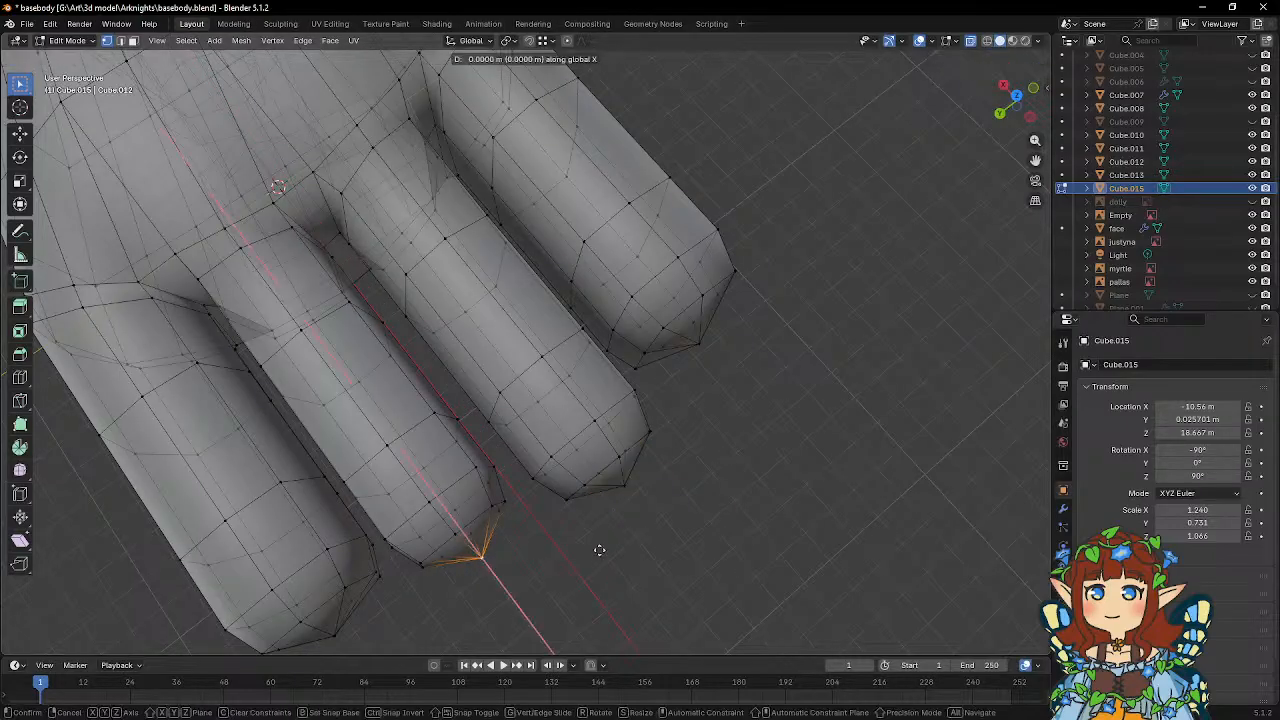
click(593, 547)
middle_drag(591, 543, 686, 400)
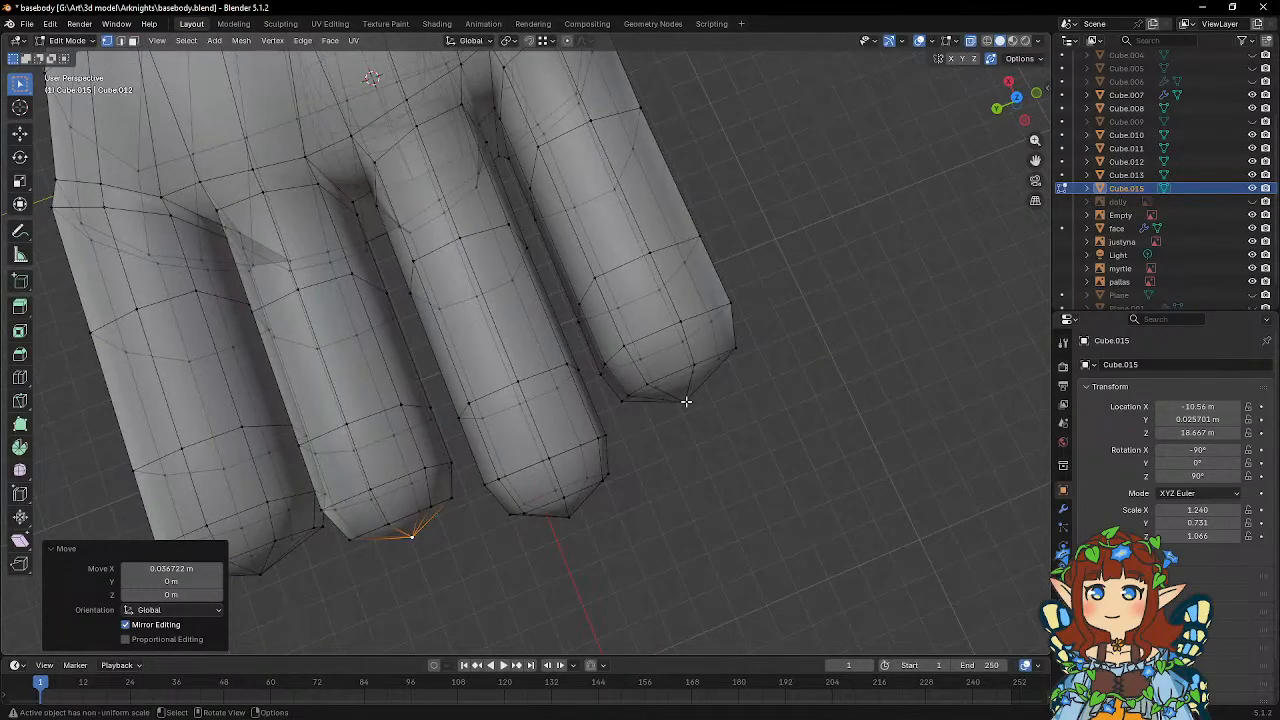
Move the index finger's tip vertex along global X, and leave editing to check the whole hand.
click(684, 399)
key(x)
click(721, 443)
key(Tab)
middle_drag(720, 443, 541, 447)
scroll(545, 418, down, 3)
scroll(517, 447, up, 3)
Move the palm-edge vertex between index finger and thumb about -0.039 m in X and -0.060 m in Y, locking global Z.
key(Tab)
scroll(542, 447, up, 3)
click(604, 409)
scroll(618, 409, down, 5)
middle_drag(620, 409, 640, 425)
key(g)
key(shift+z)
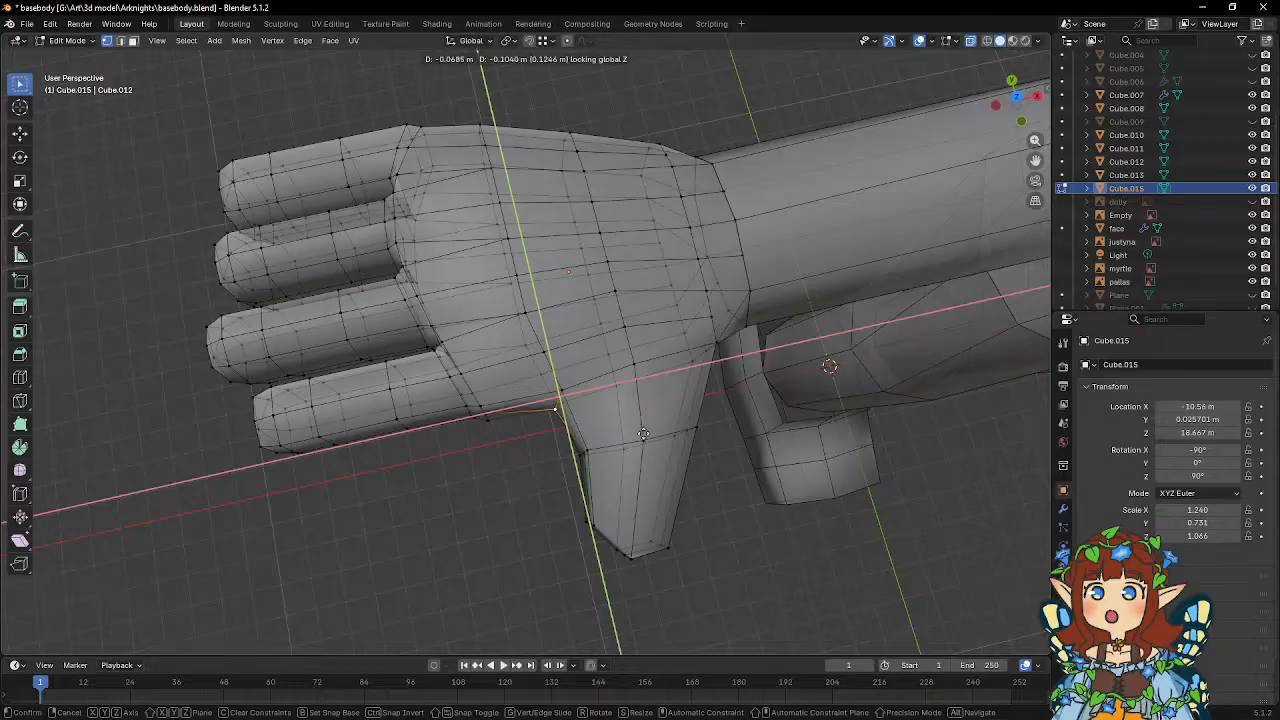
click(645, 428)
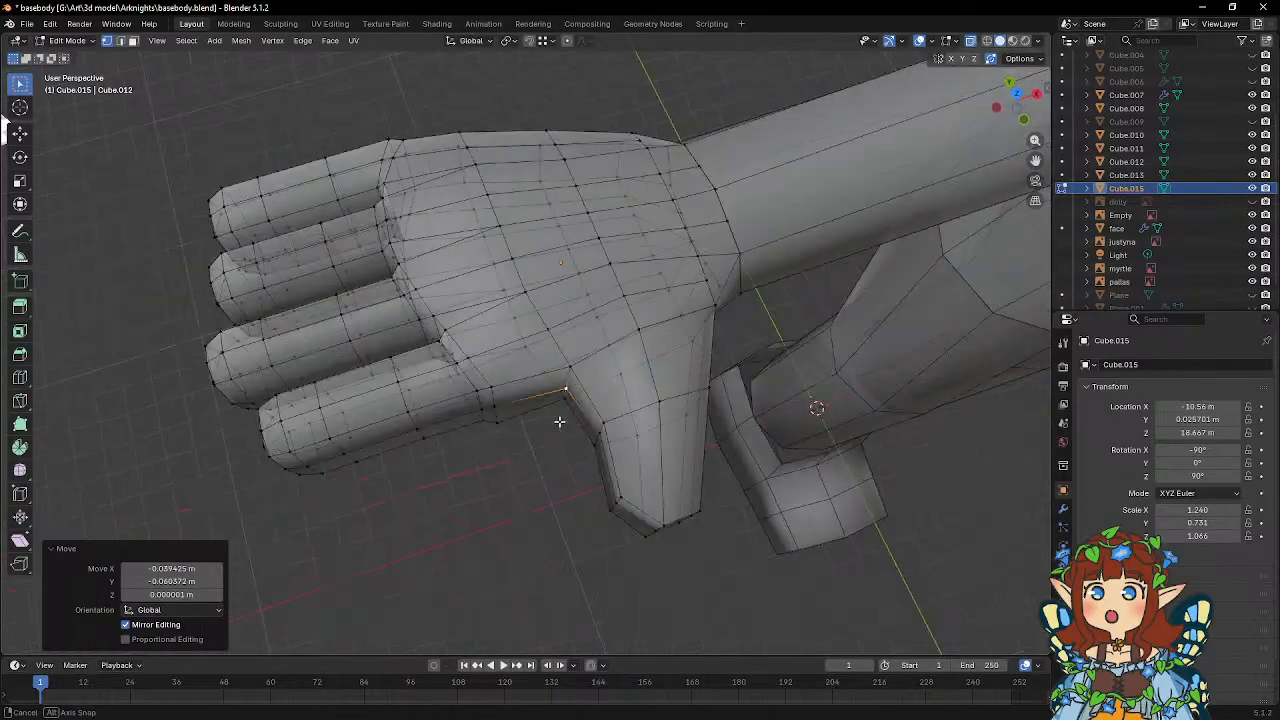
Select the upper and lower palm-edge vertices between the index finger and thumb and move them along global Y.
scroll(570, 412, up, 4)
click(524, 354)
middle_drag(537, 375, 577, 386)
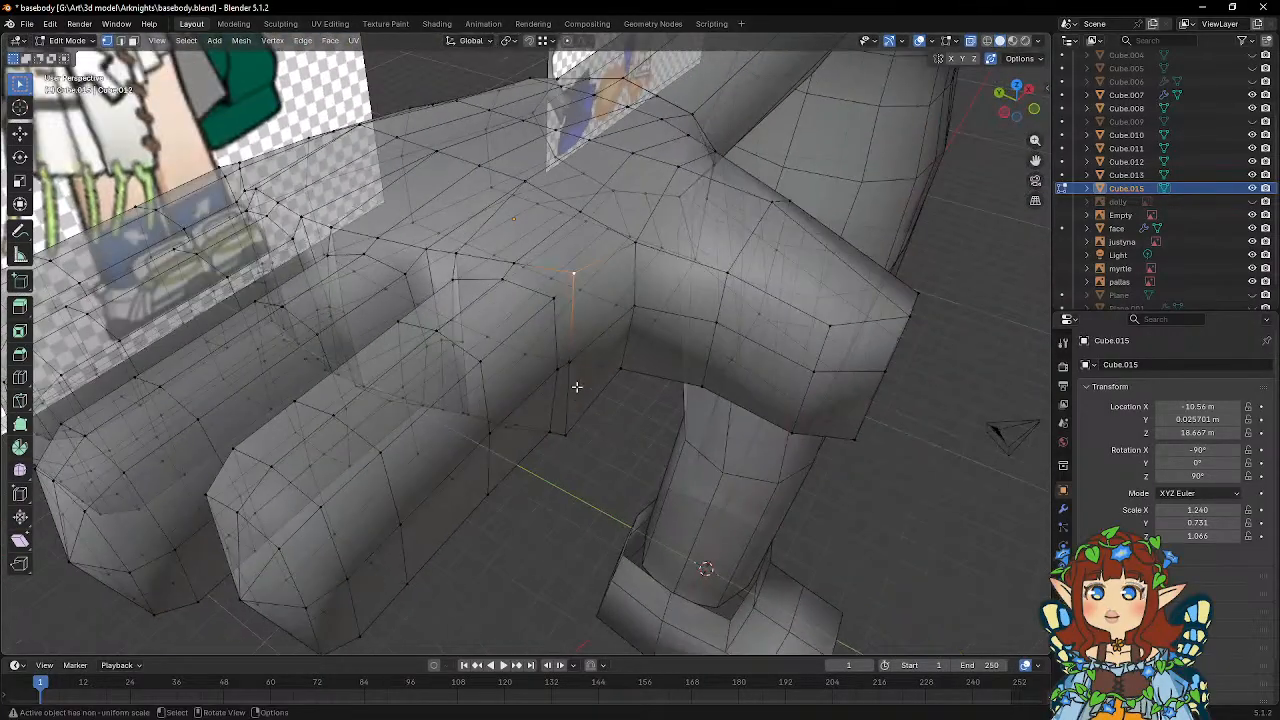
shift+click(567, 433)
middle_drag(567, 433, 614, 440)
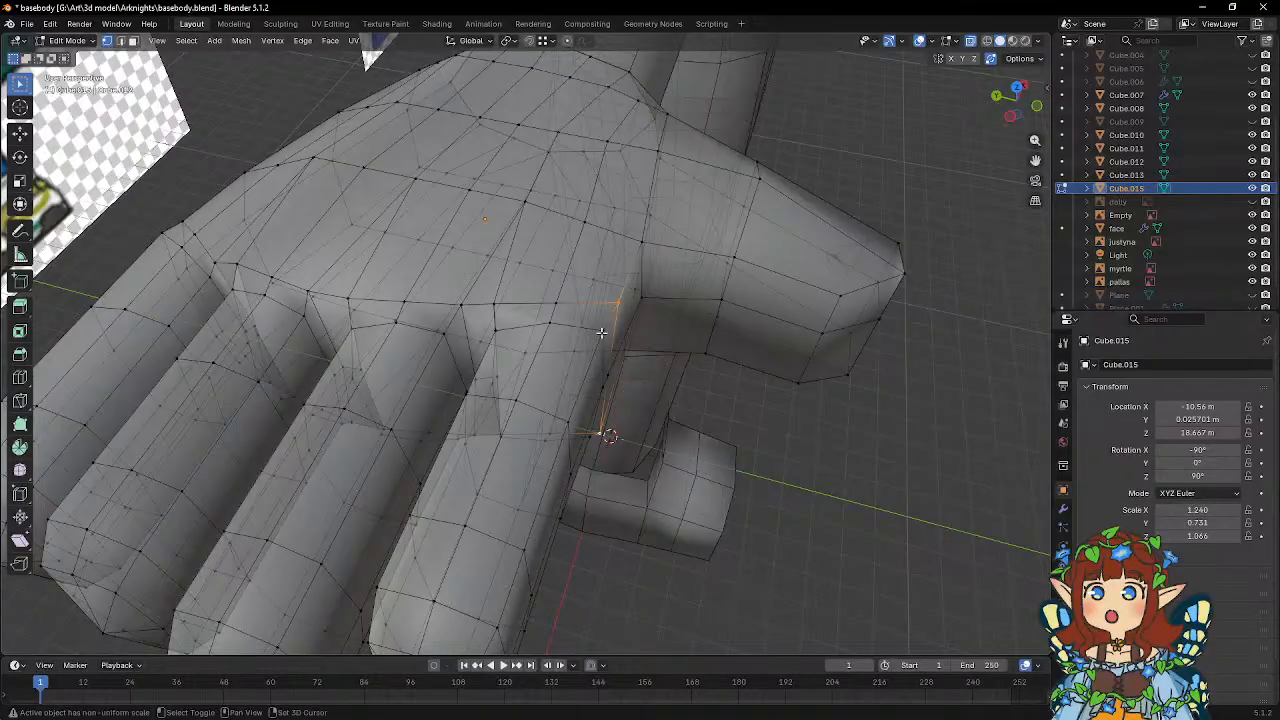
middle_drag(601, 332, 610, 424)
key(g)
key(y)
click(656, 410)
Move the vertex pair on the thumb side of the index finger's base along global Y and about -0.044 m along global X.
click(577, 429)
shift+click(588, 284)
key(g)
middle_drag(651, 374, 661, 451)
key(y)
click(683, 430)
key(g)
key(x)
click(655, 488)
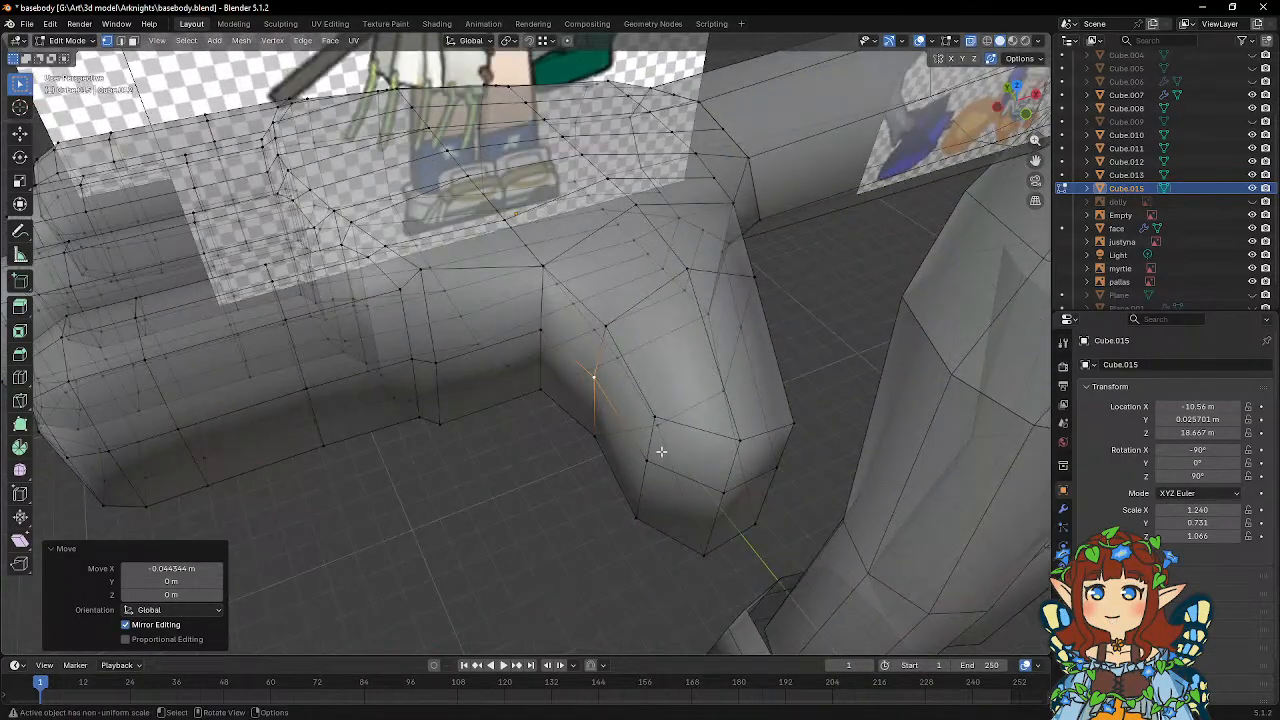
Select the finger-side vertices midway along the thumb and shift them along global X.
click(597, 433)
middle_drag(653, 321, 627, 389)
key(g)
key(x)
click(634, 384)
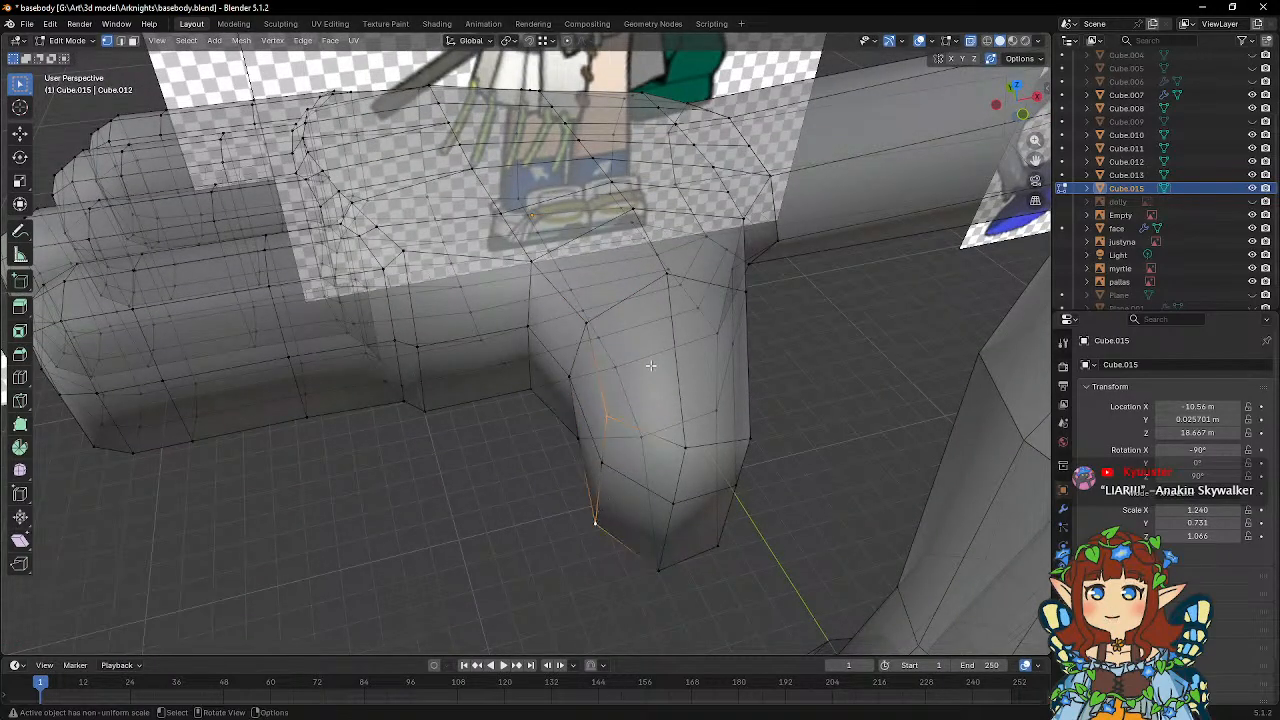
Reposition the top and bottom corner vertices on the finger side of the thumb tip to round it.
key(g)
mouse_move(651, 366)
middle_down()
mouse_move(652, 377)
mouse_move(632, 353)
middle_up()
click(662, 377)
Select the top and bottom corner vertices on the wrist side of the thumb tip and move them along global X and Y.
key(alt+z)
click(557, 432)
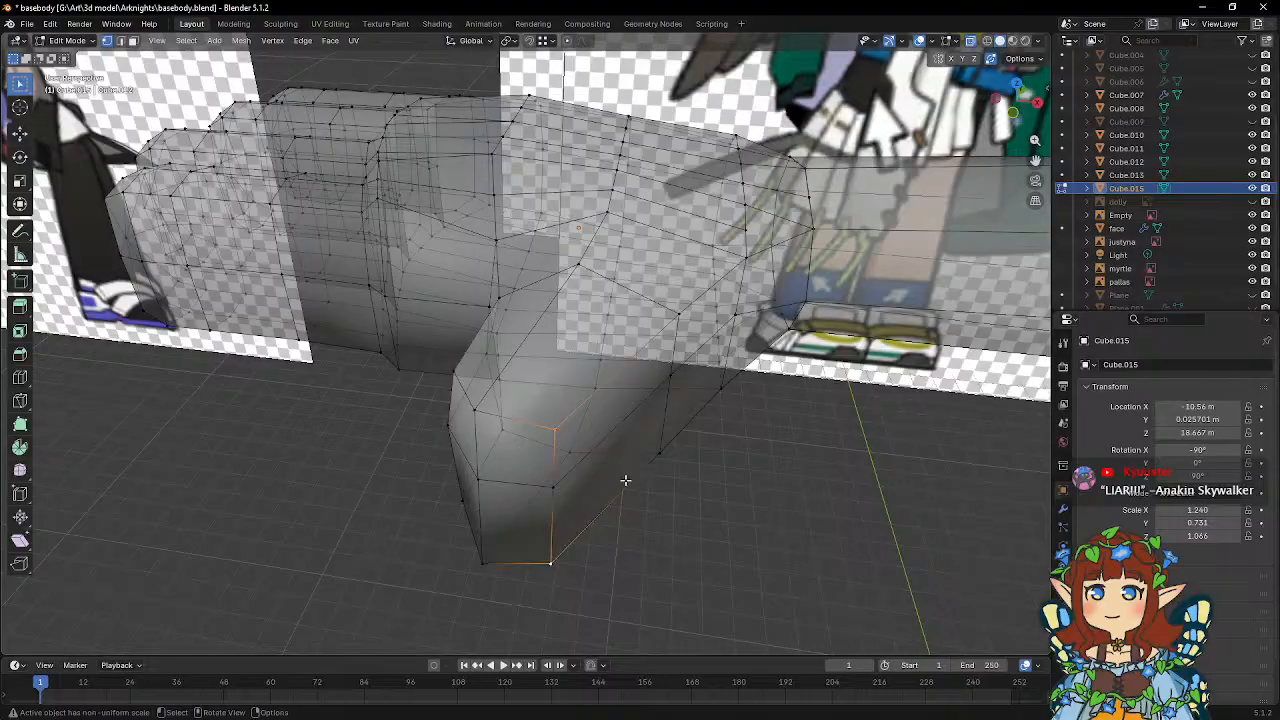
key(alt+z)
middle_drag(625, 480, 706, 477)
key(g)
key(x)
click(738, 463)
key(g)
key(y)
click(740, 460)
Move the wrist-side vertex at the thumb's base about 0.047 m along global X and -0.057 m along global Y.
click(608, 494)
middle_drag(608, 494, 718, 408)
click(744, 465)
click(674, 454)
key(g)
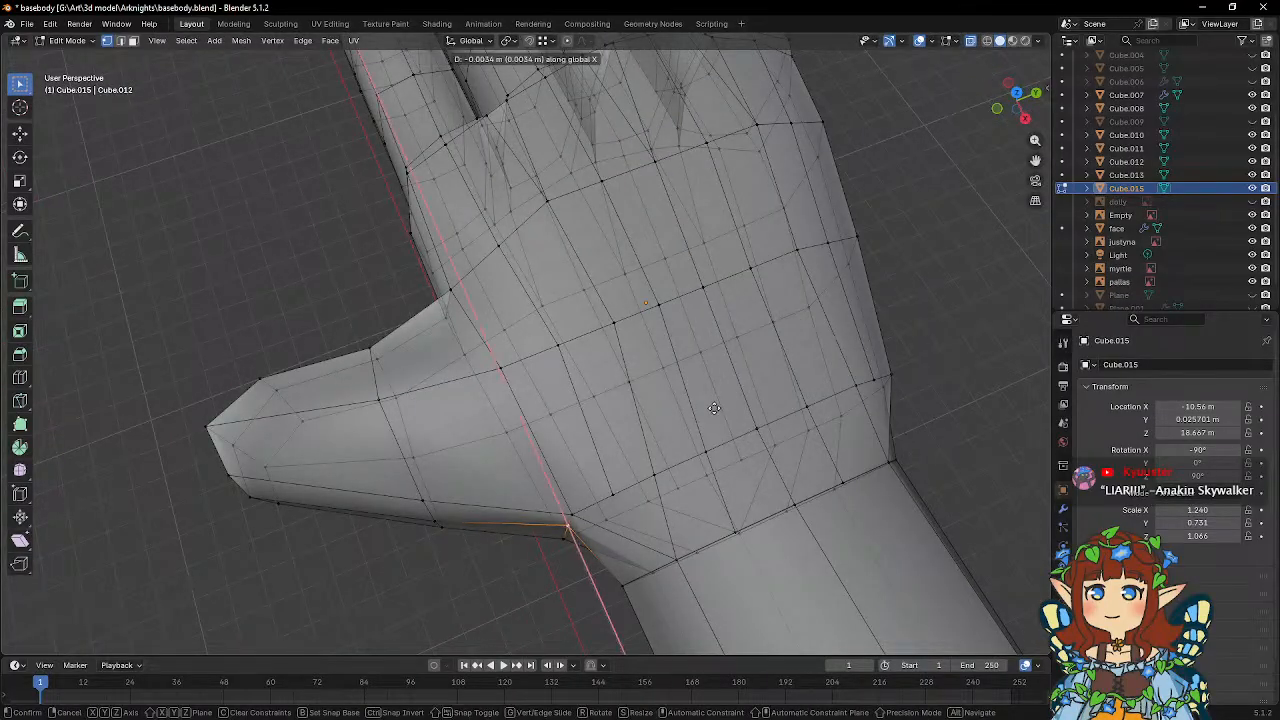
click(711, 420)
key(g)
key(y)
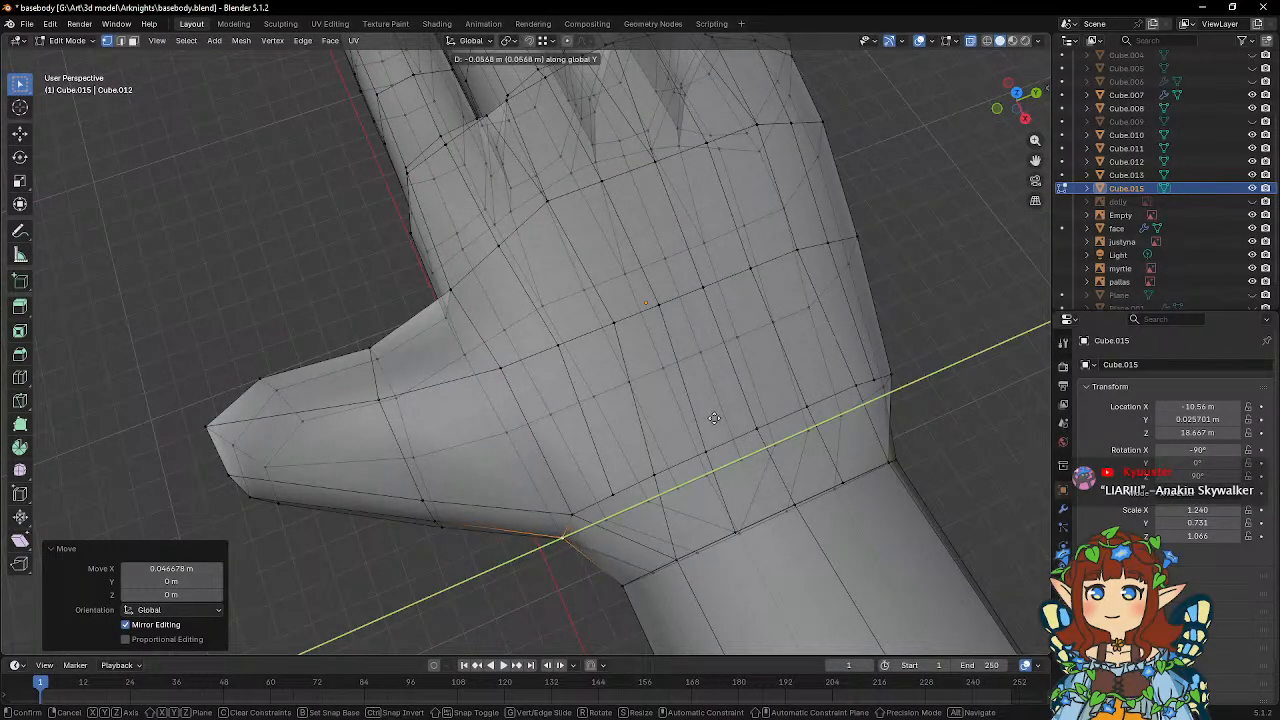
click(714, 418)
Turn on snapping and snap the back-of-hand vertex nearest the thumb onto its inner neighbour in the same row.
middle_drag(699, 460, 603, 421)
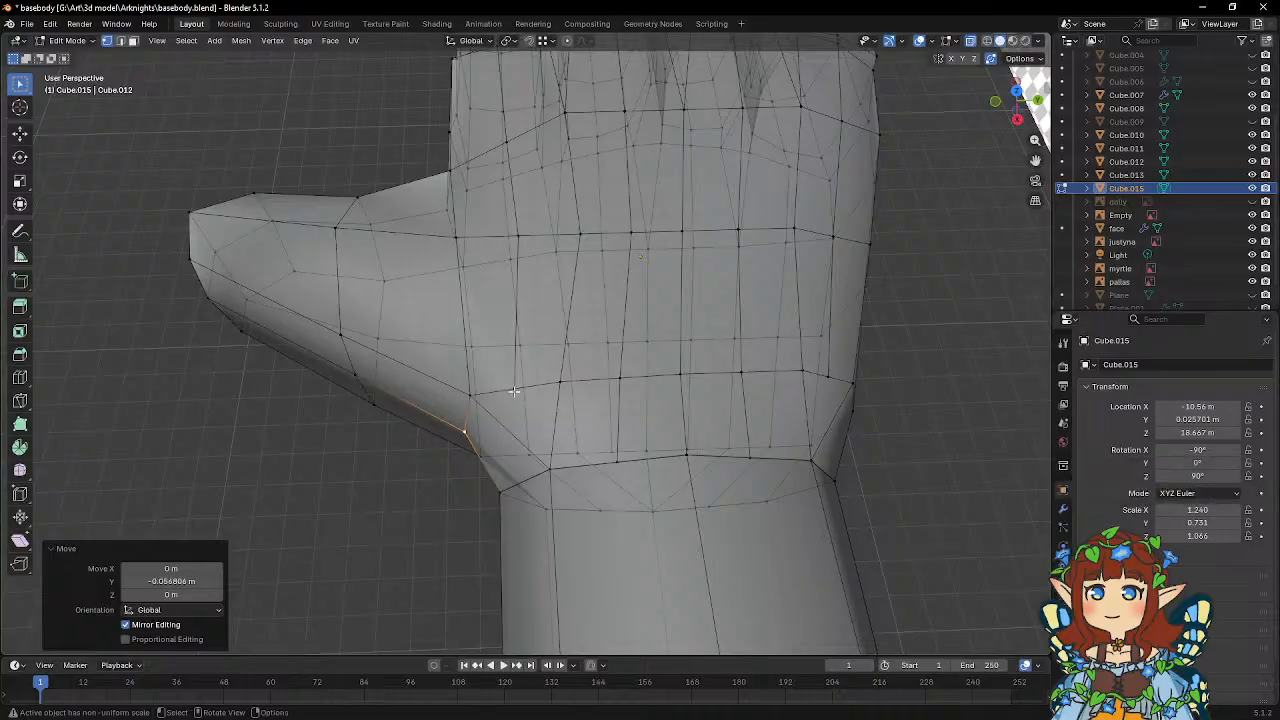
click(514, 390)
click(556, 389)
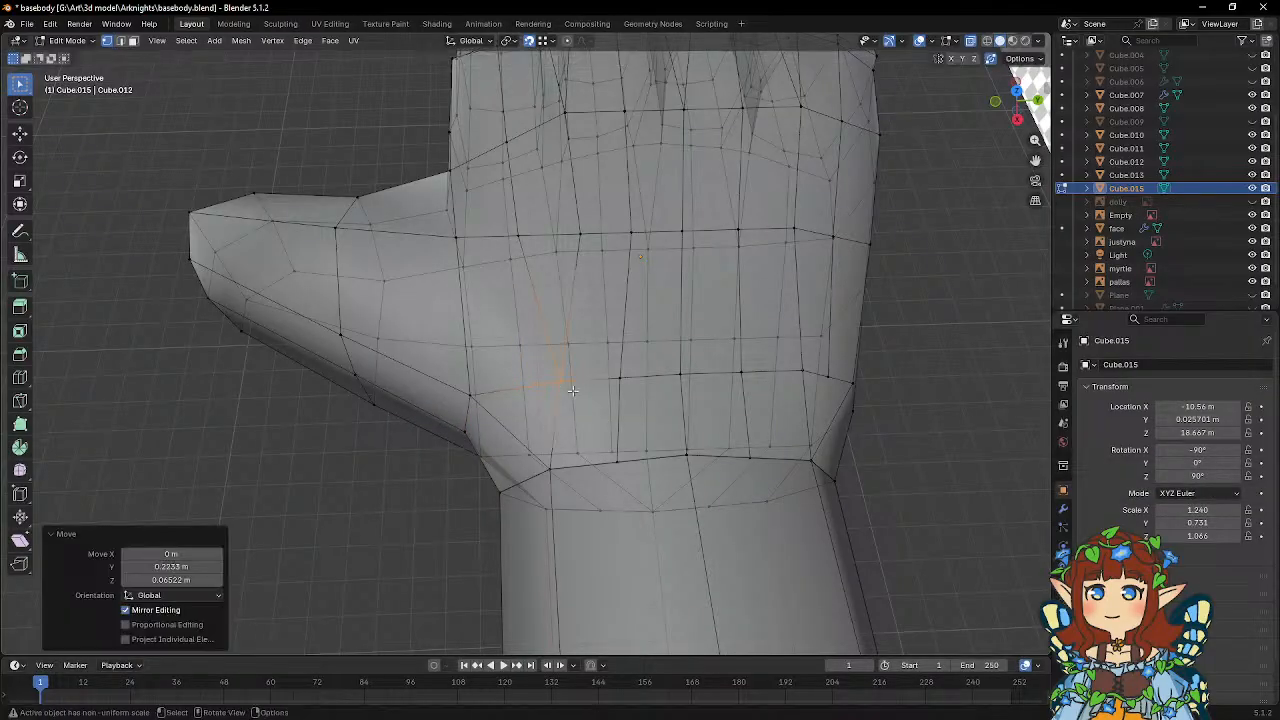
middle_drag(775, 394, 612, 431)
Snap the two wrist vertices beside the centre on the back of the hand onto the centre wrist vertex.
click(596, 435)
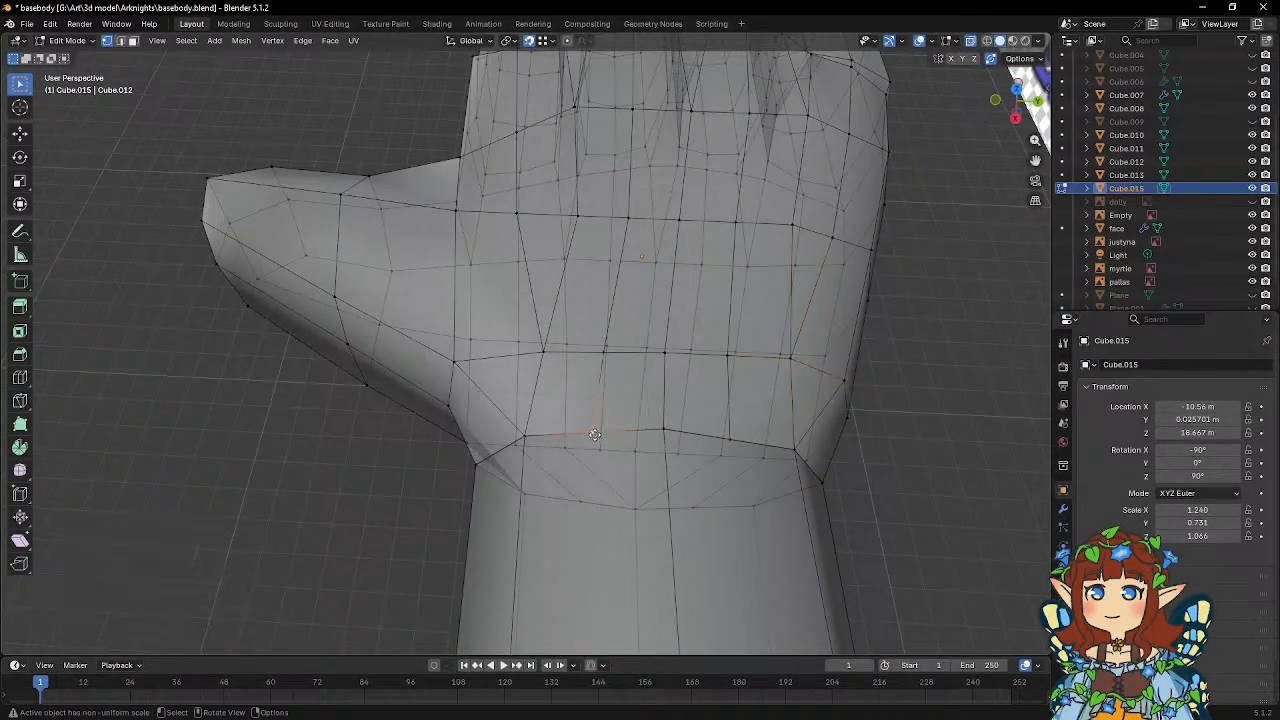
key(g)
click(666, 432)
click(724, 438)
key(g)
click(666, 430)
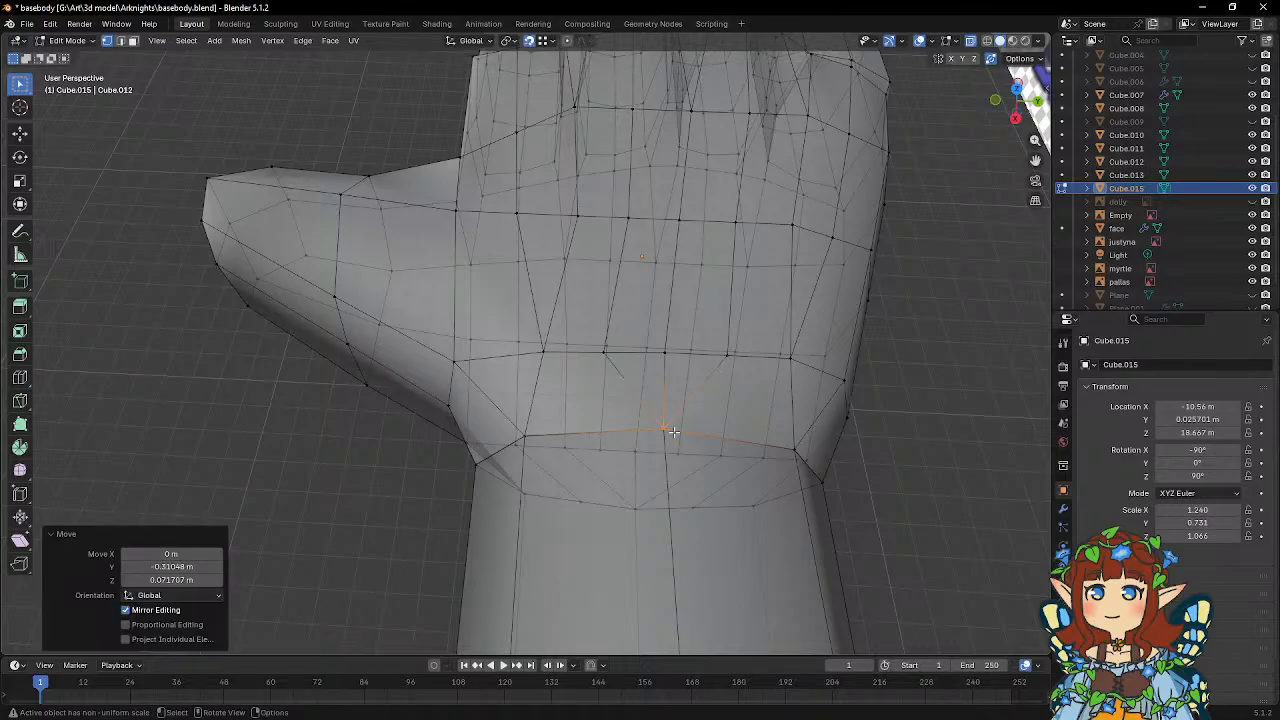
Snap the two palm vertices on either side of the centre vertex above the wrist onto that centre vertex.
middle_drag(663, 428, 590, 400)
scroll(533, 355, up, 2)
click(596, 362)
key(g)
click(540, 361)
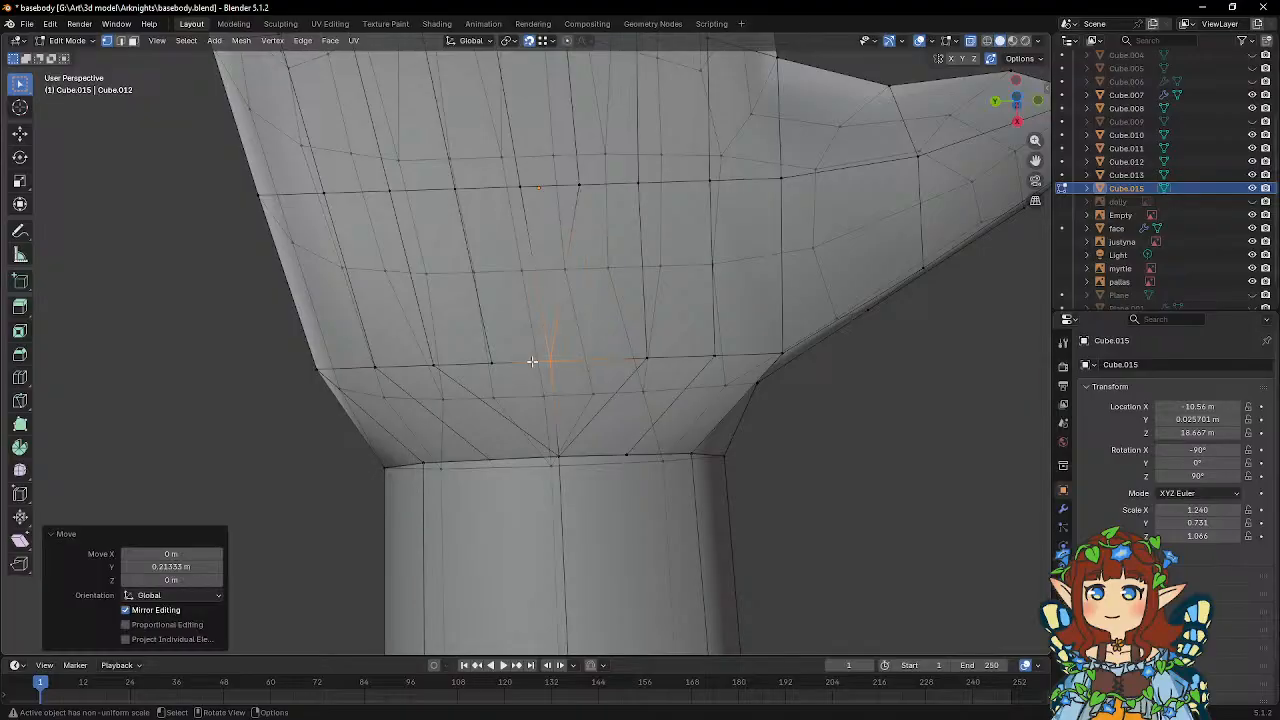
click(491, 362)
key(g)
click(560, 362)
Snap the intermediate wrist vertices on the palm side outward onto the corner vertices, and return to Object Mode.
mouse_move(650, 360)
middle_down()
mouse_move(686, 300)
mouse_move(700, 306)
mouse_move(663, 314)
mouse_move(646, 365)
middle_up()
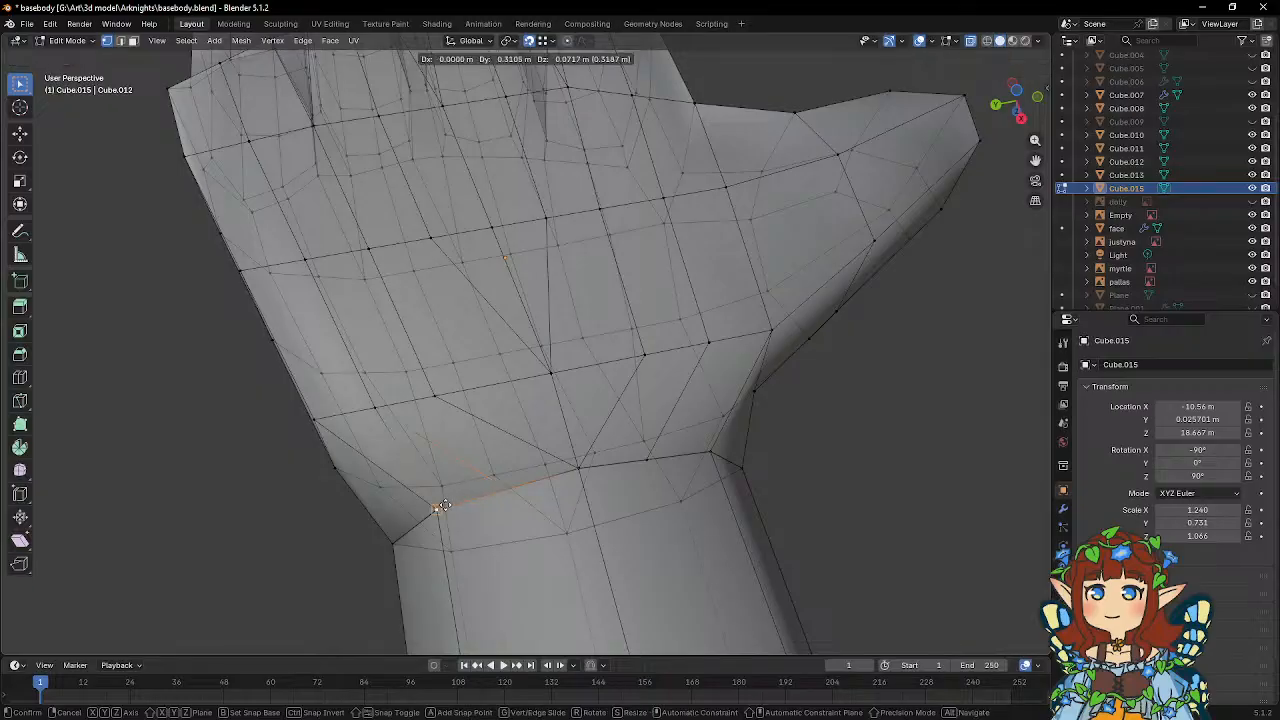
click(443, 506)
click(651, 459)
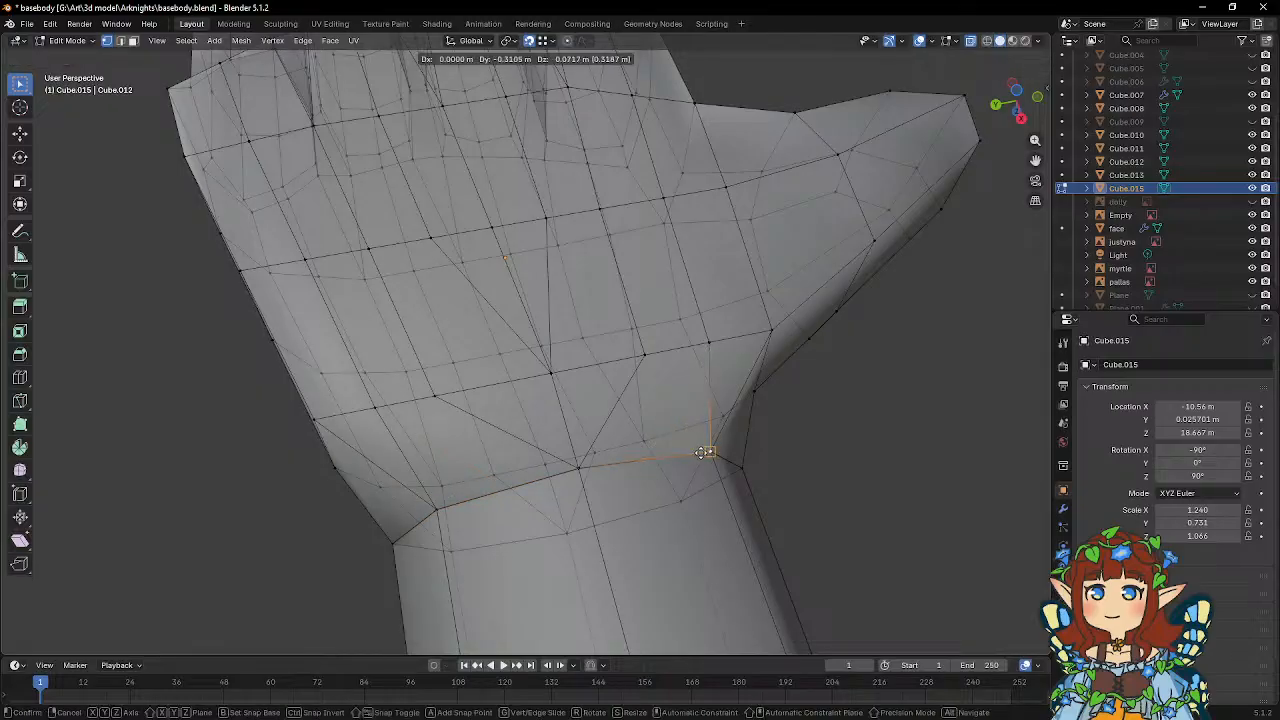
click(701, 453)
key(Tab)
middle_drag(679, 423, 539, 372)
scroll(704, 499, down, 3)
scroll(580, 348, up, 3)
Select the face object and move it about 0.99 m along global Y in left view to align the head with the torso.
click(590, 336)
key(Tab)
key(Tab)
scroll(539, 372, down, 5)
click(697, 318)
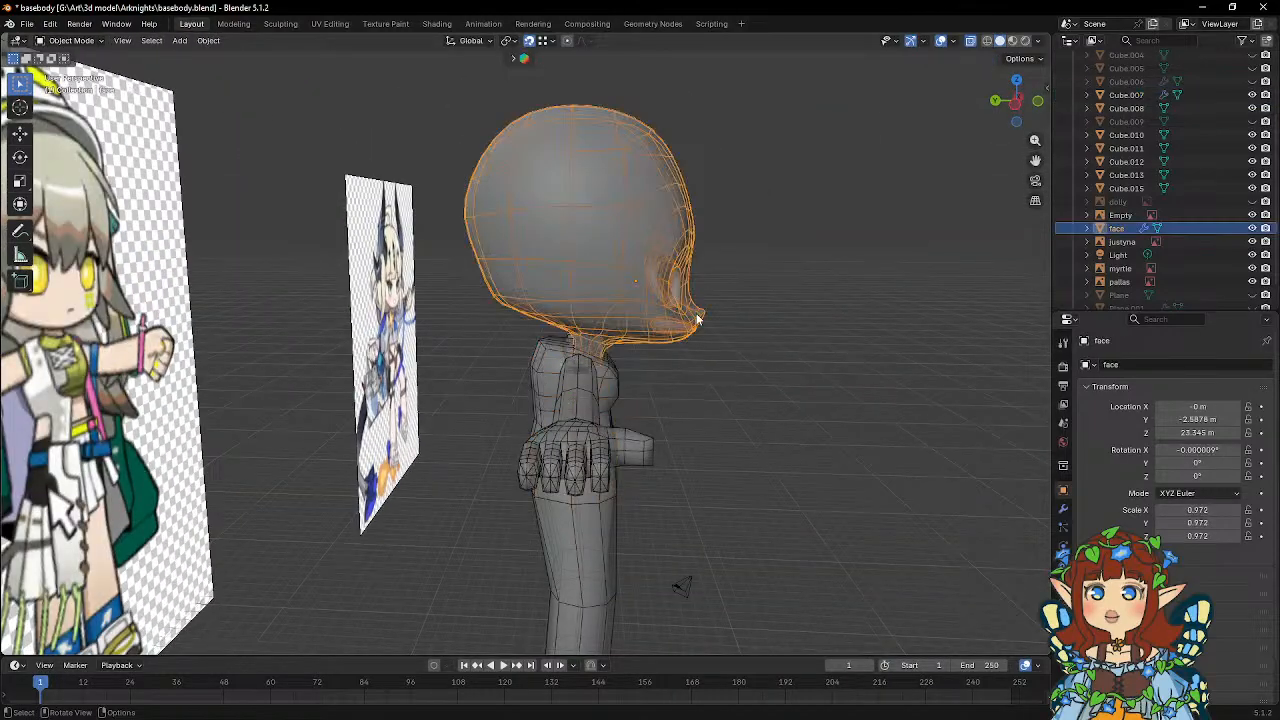
key(ctrl+KP_3)
key(g)
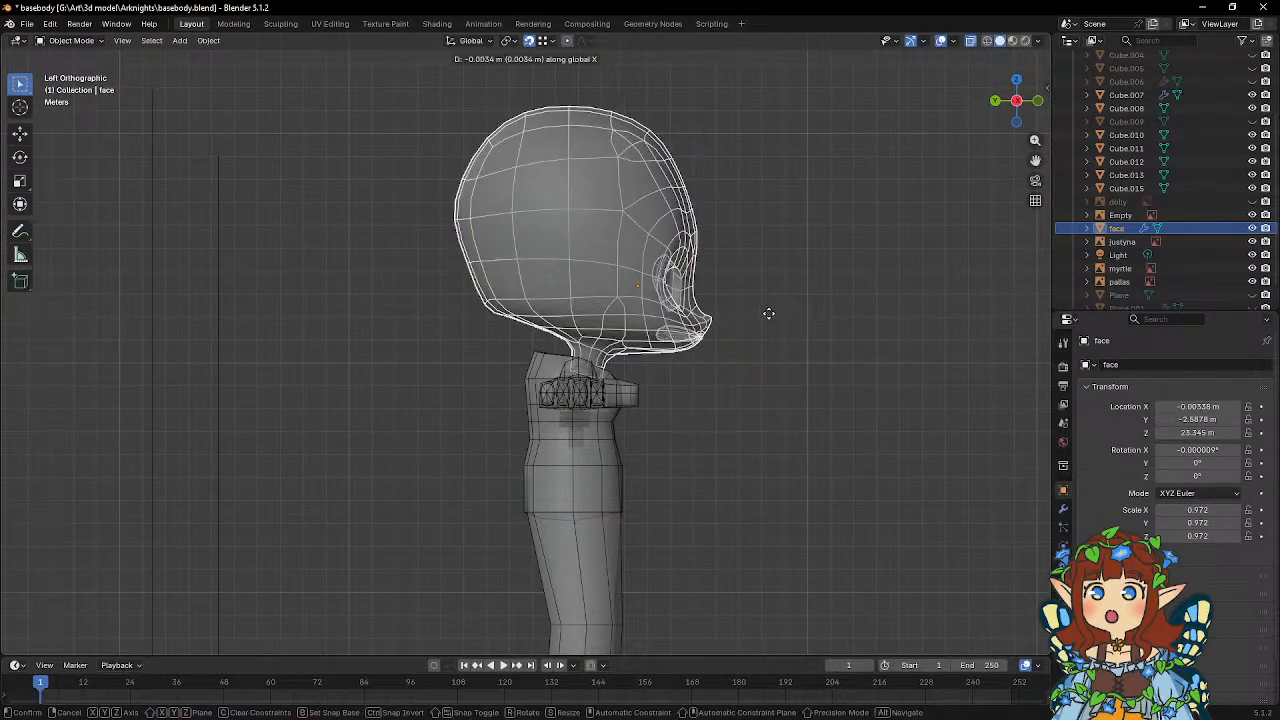
key(y)
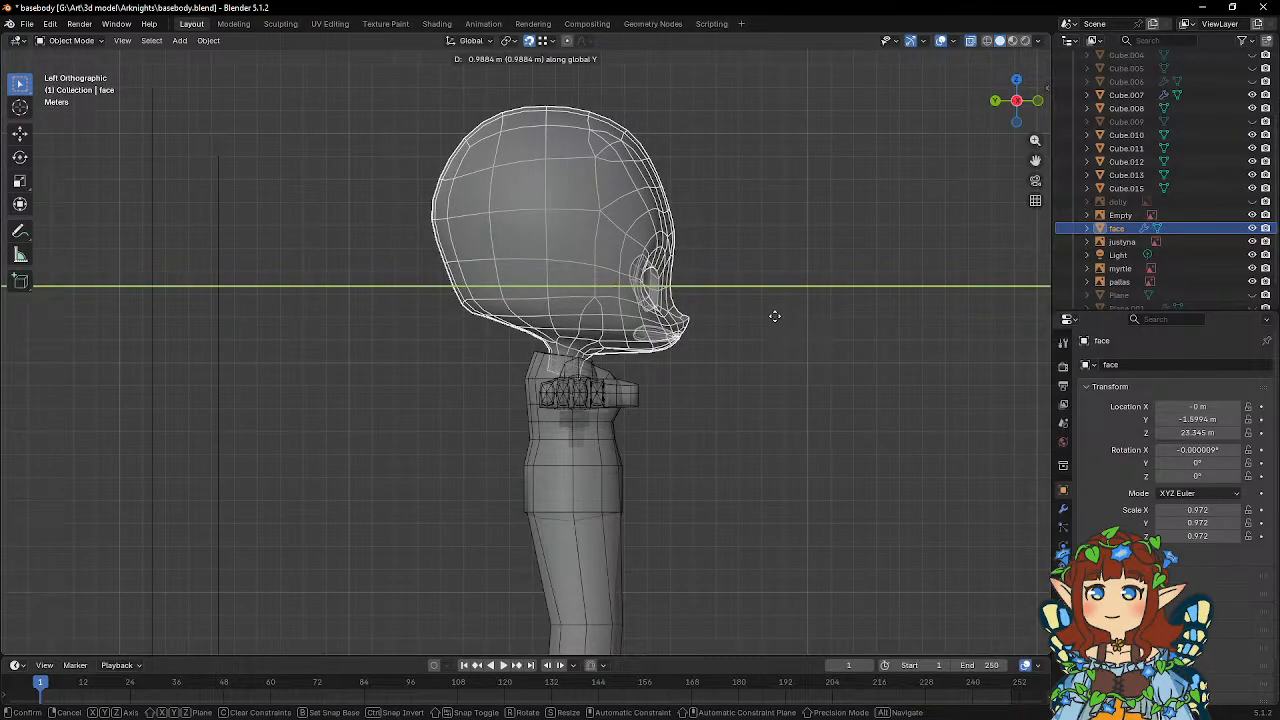
click(775, 316)
Edit the torso mesh and lower the vertices along the top edge of the upper back about 0.32 m along global Z.
scroll(648, 361, up, 5)
click(741, 352)
key(Tab)
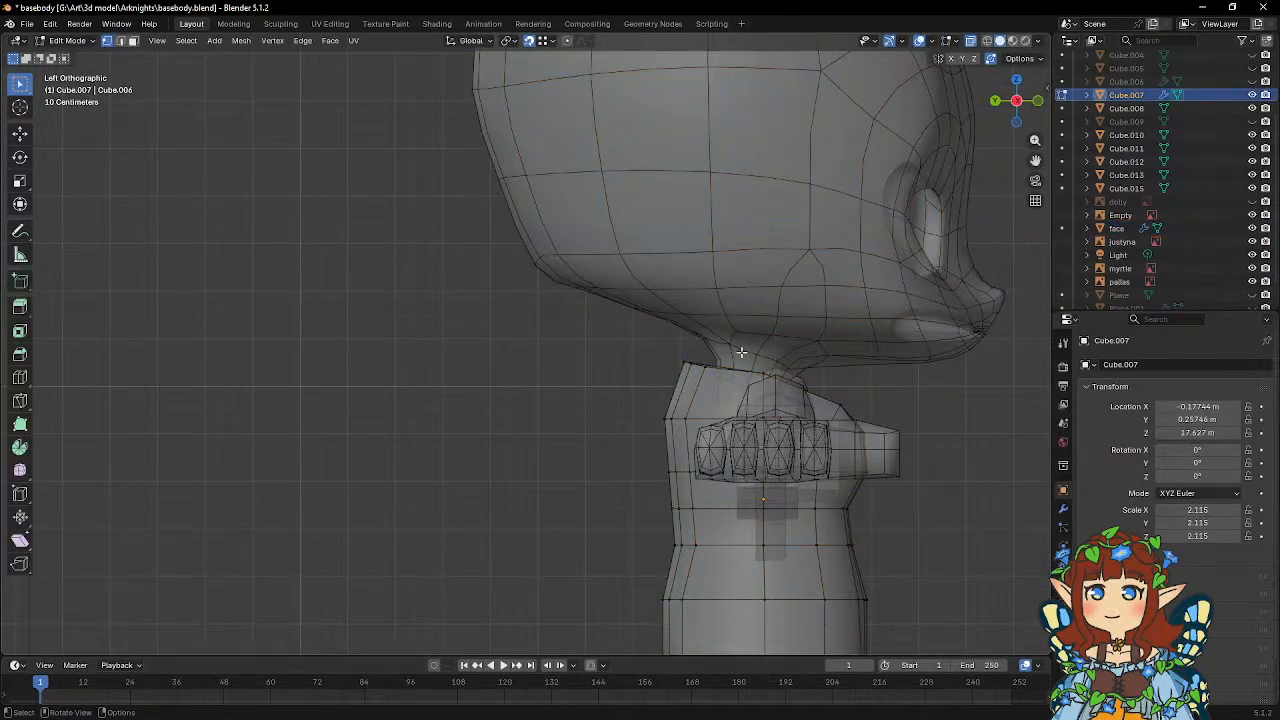
middle_drag(741, 352, 418, 364)
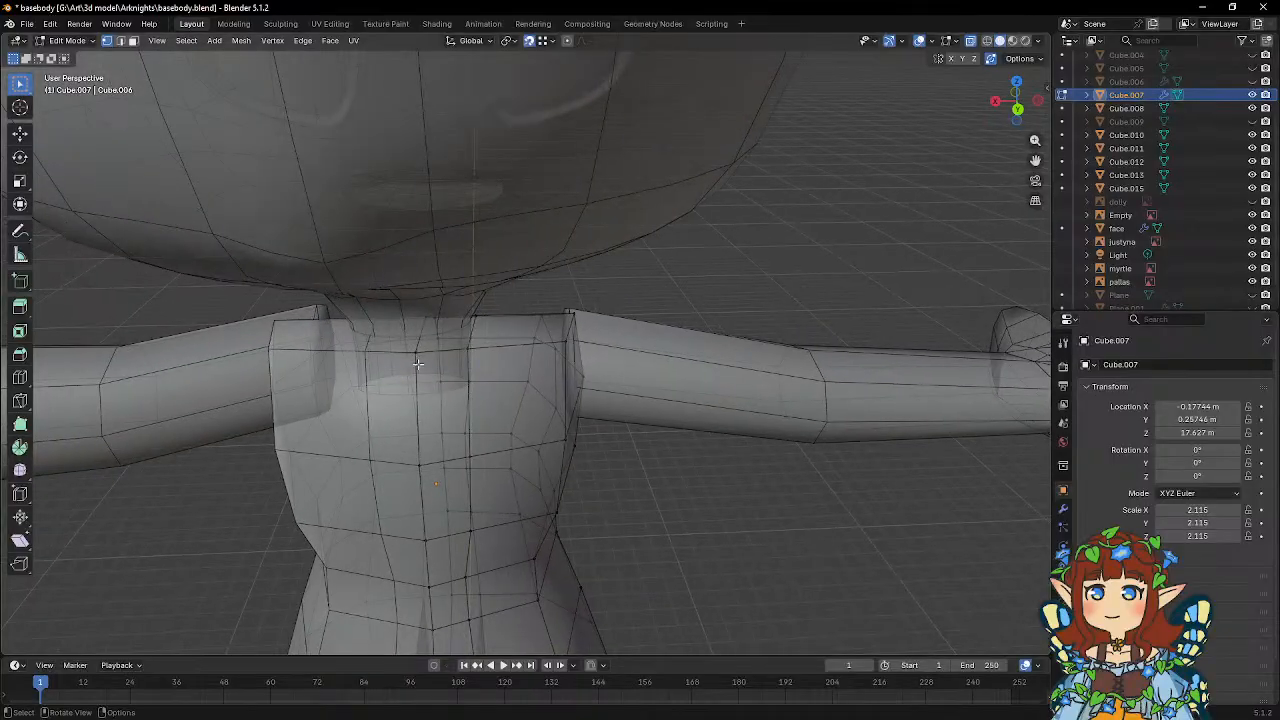
middle_drag(715, 327, 666, 294)
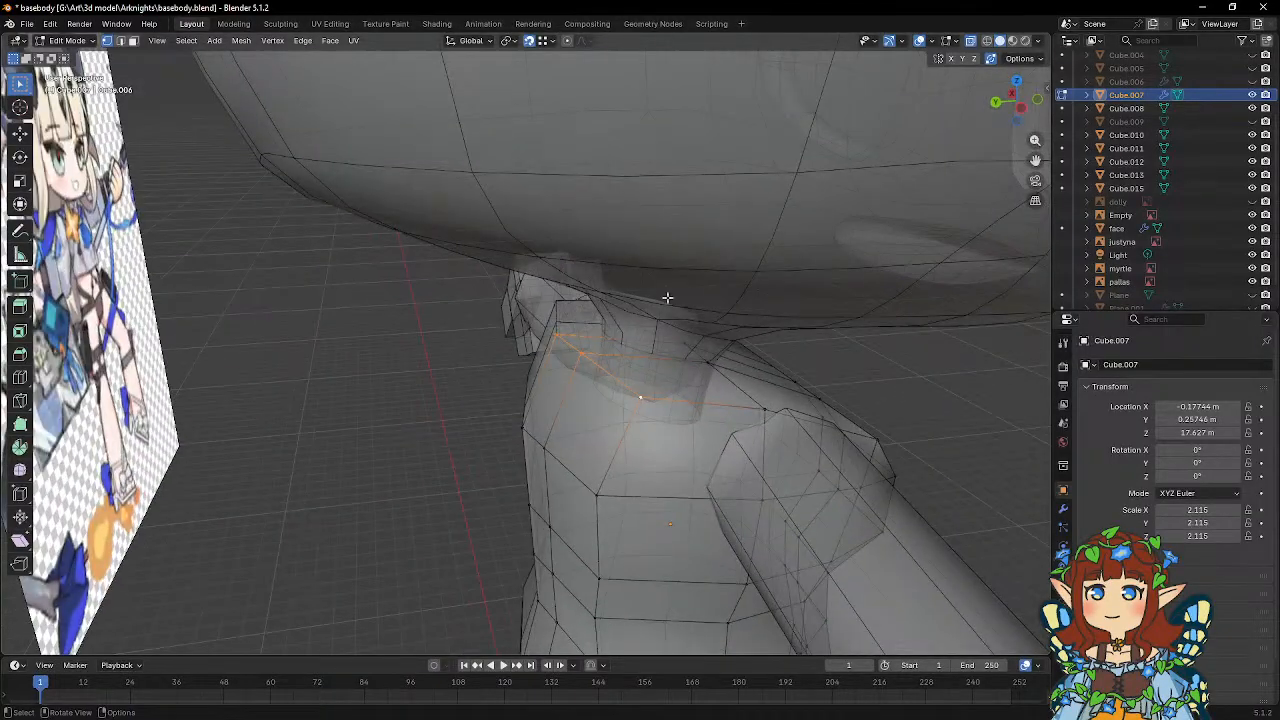
key(g)
key(z)
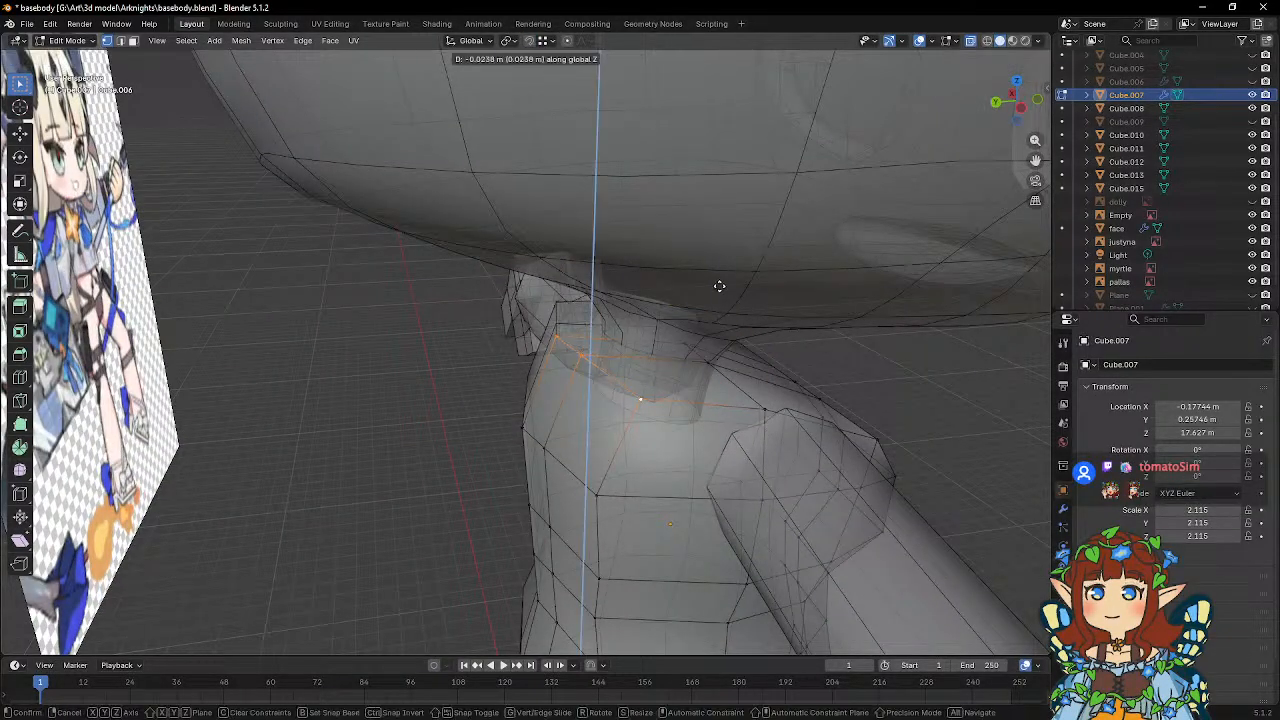
click(717, 310)
Move the upper back's top-edge vertices forward about 0.24 m along global Y.
middle_drag(717, 310, 703, 285)
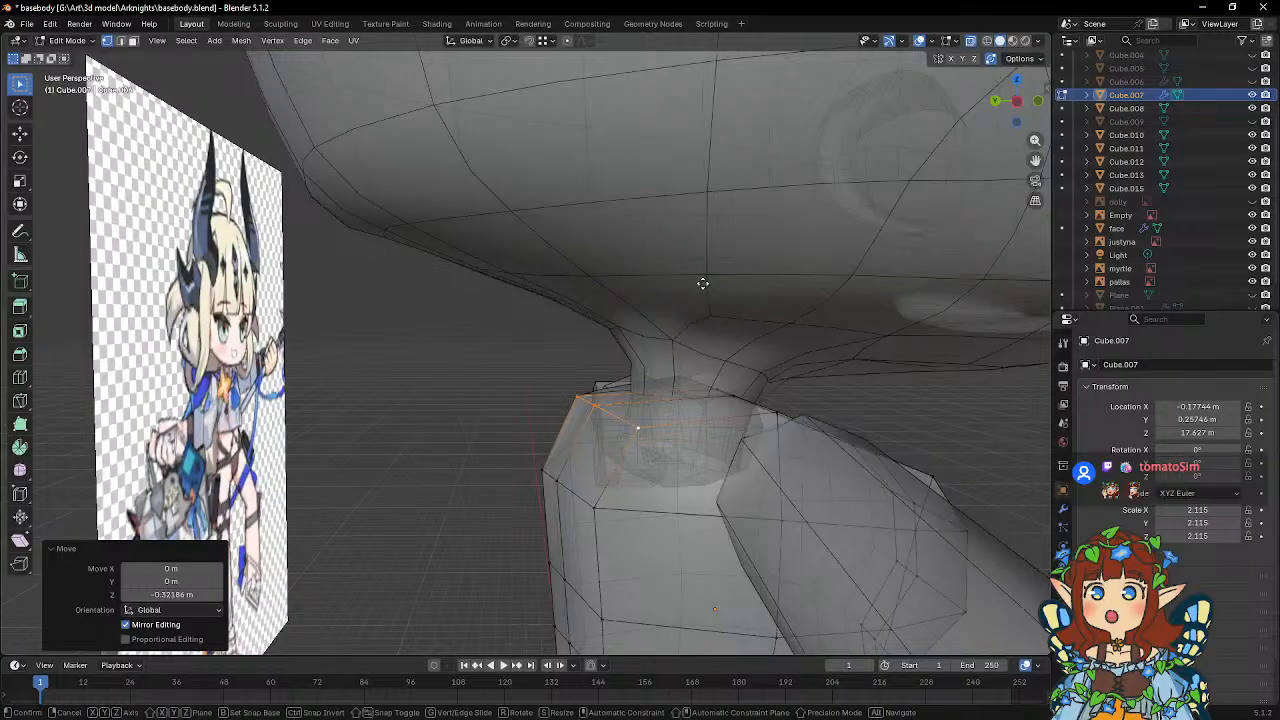
key(x)
key(y)
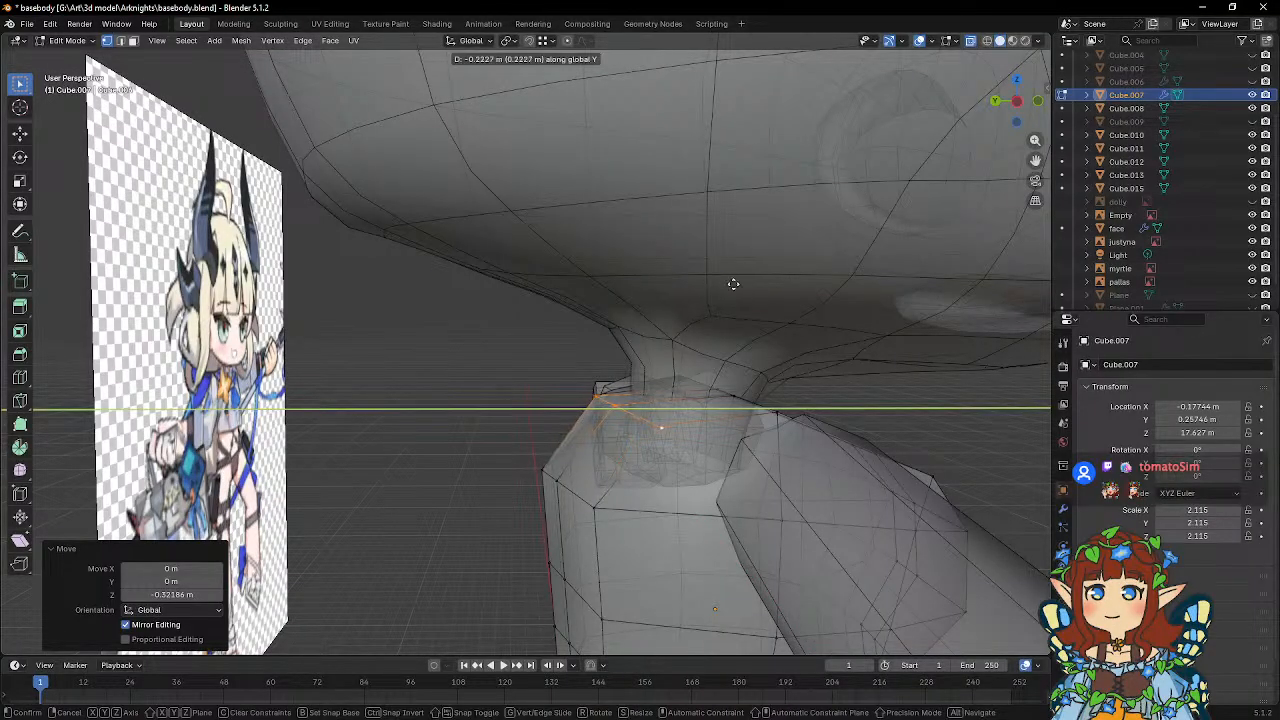
click(734, 284)
Slide the vertices of the column beside the spine sideways at the waist, mid back and upper back.
middle_drag(734, 284, 576, 286)
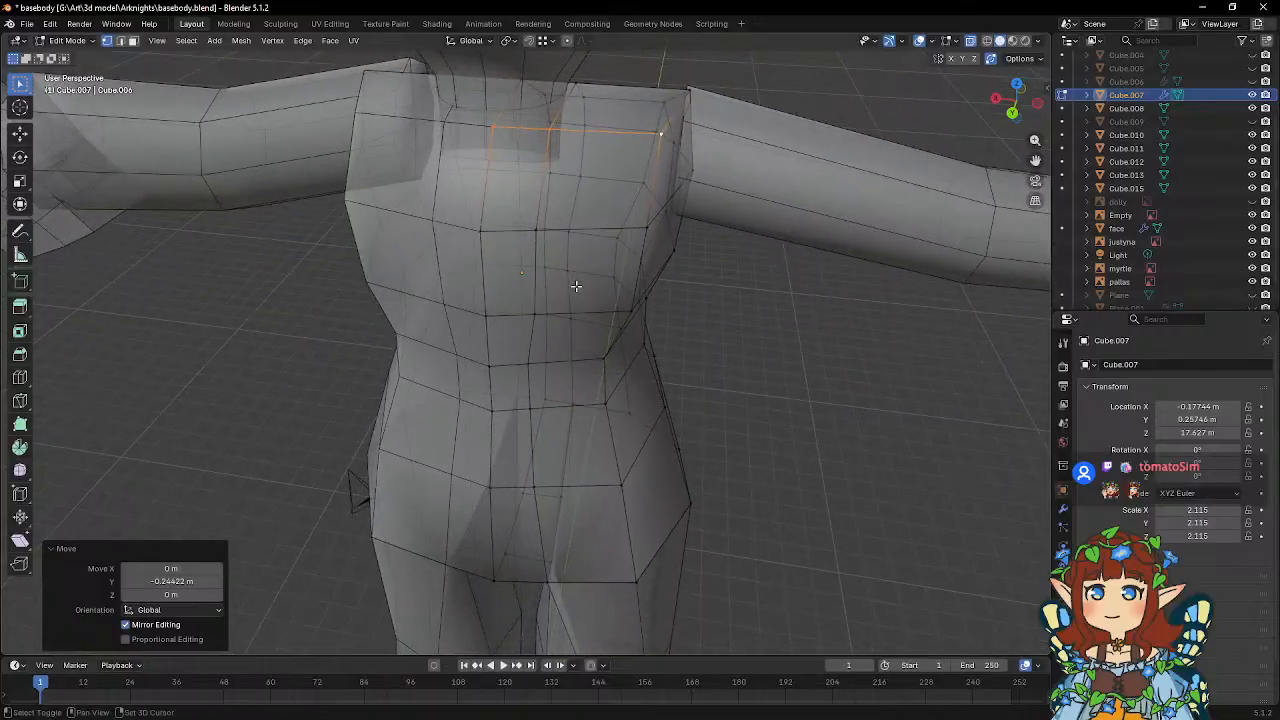
click(528, 364)
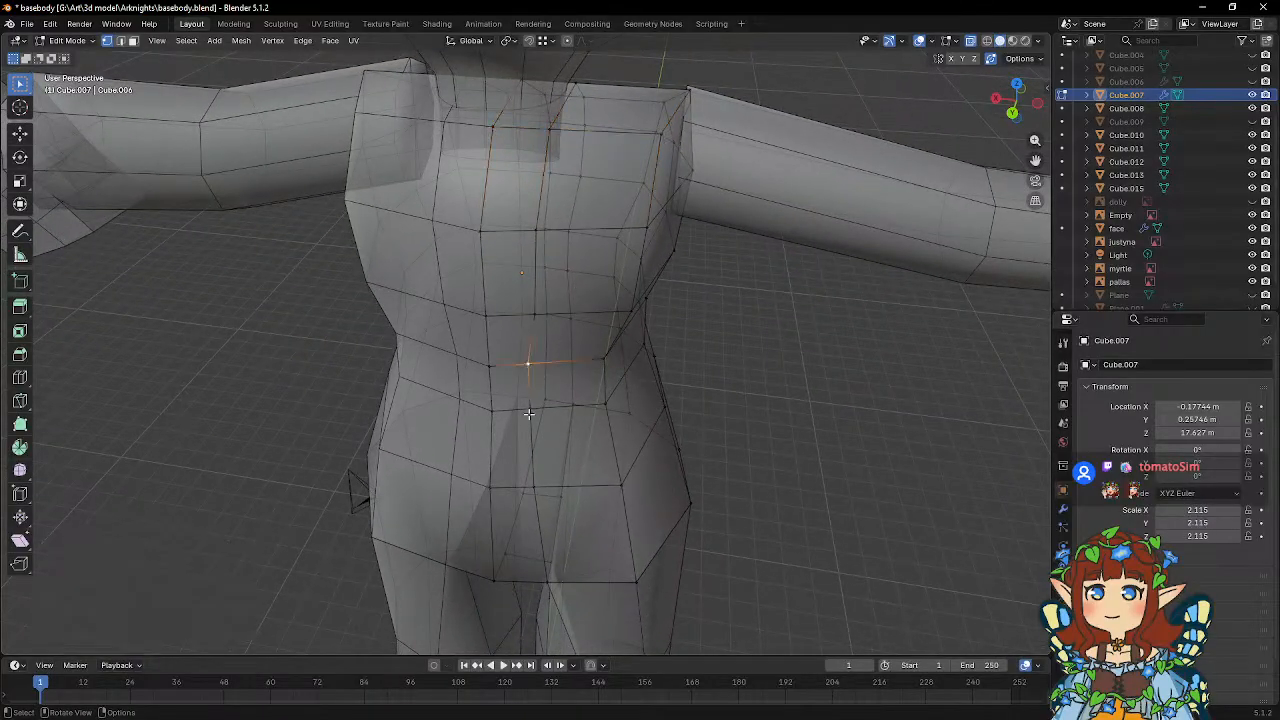
click(643, 363)
click(541, 318)
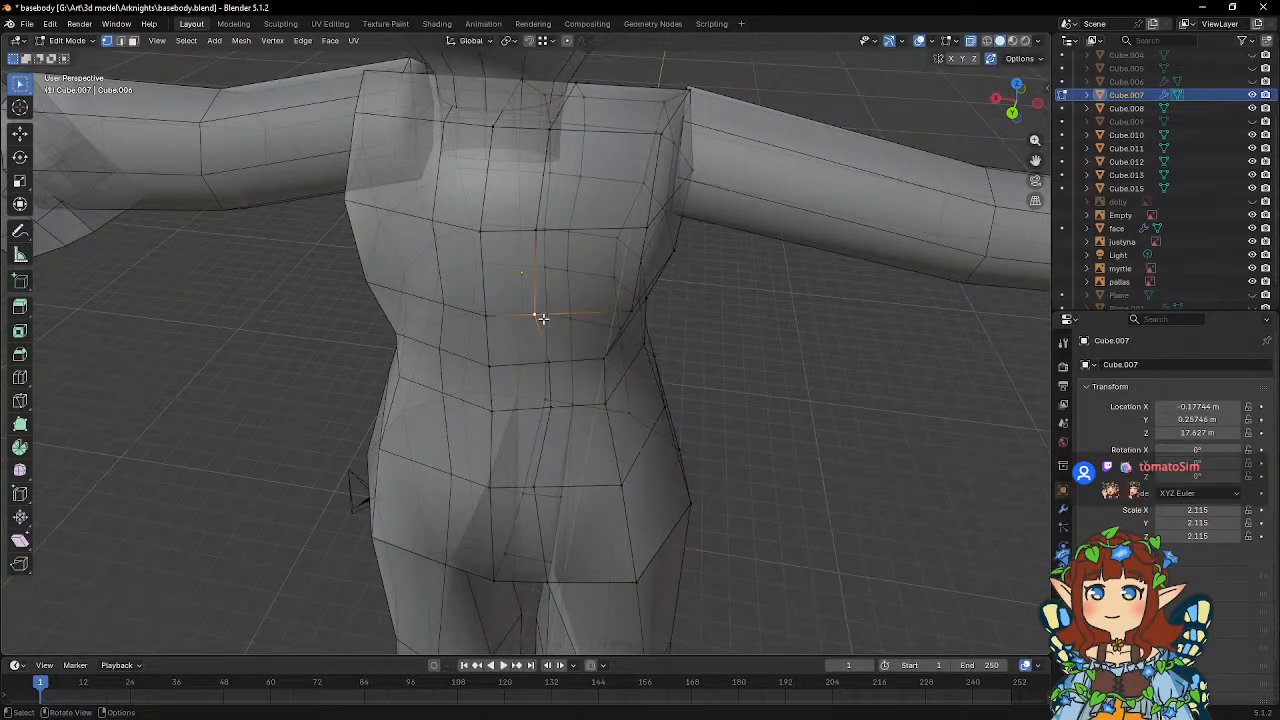
click(640, 314)
click(536, 231)
key(g)
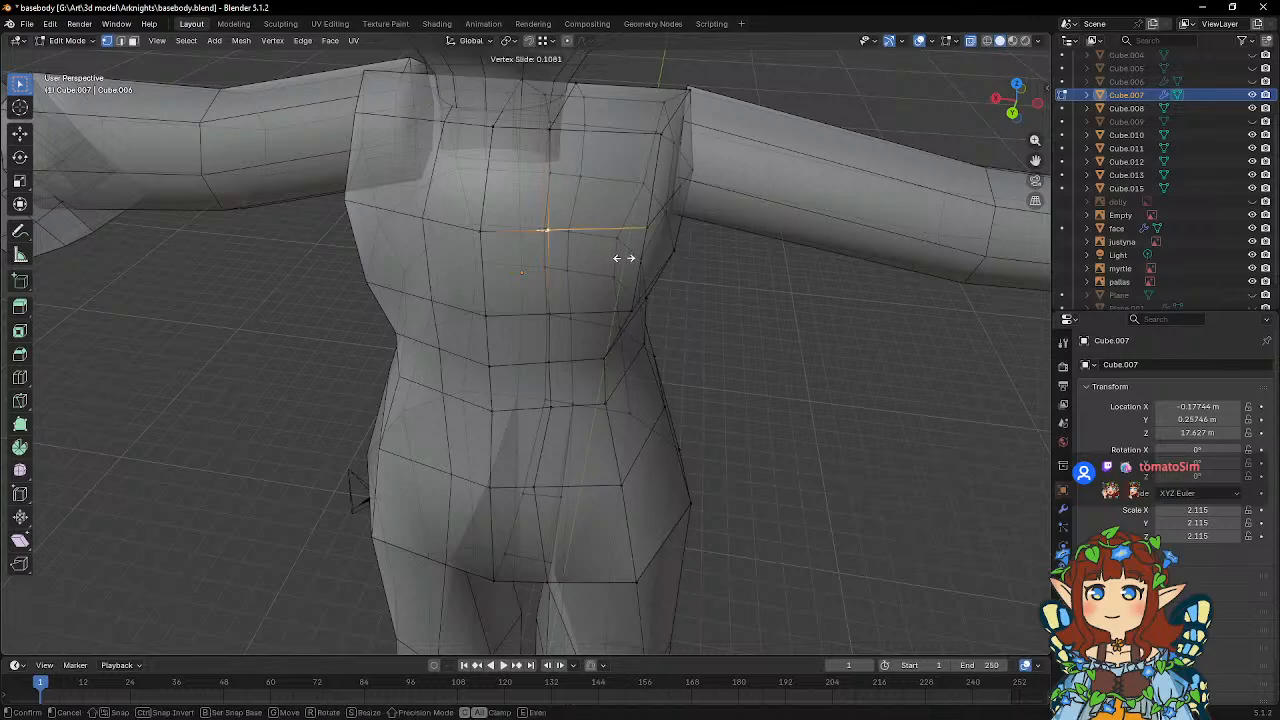
click(624, 258)
Select the column of spine vertices from the upper back to the waist and move it forward along global Y.
middle_drag(547, 319, 541, 232)
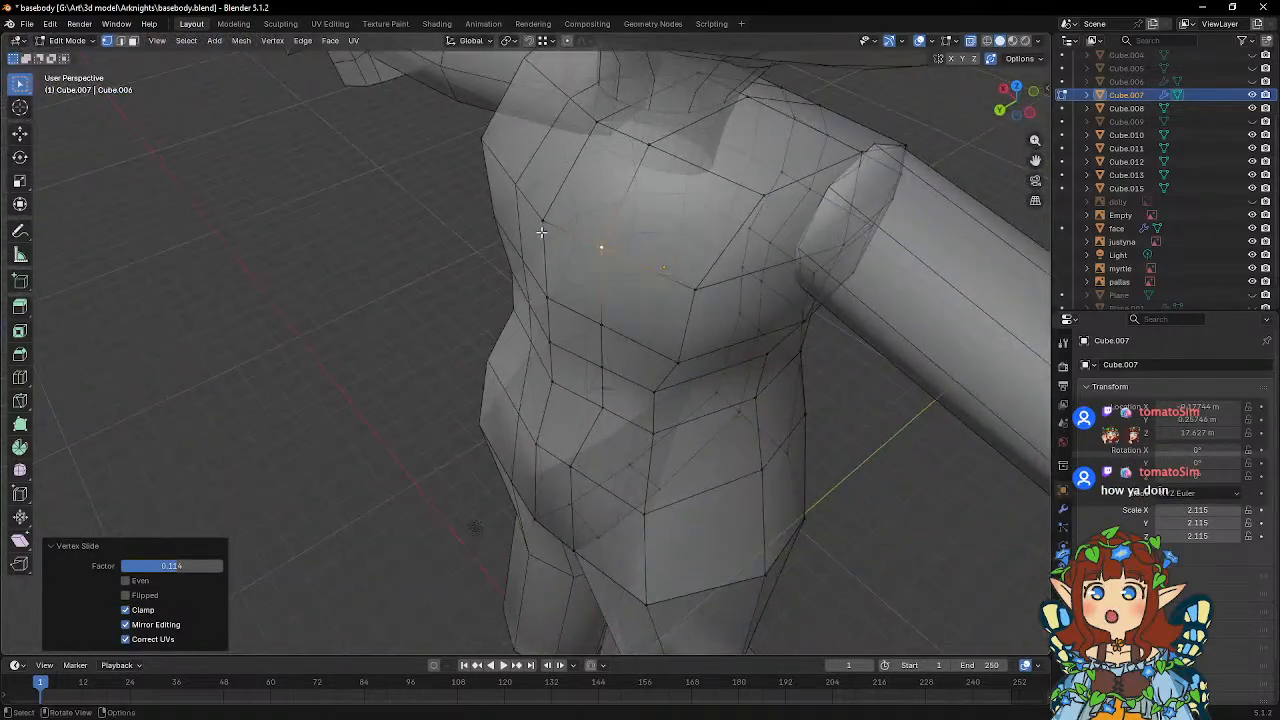
click(541, 230)
shift+click(552, 378)
middle_drag(557, 371, 594, 320)
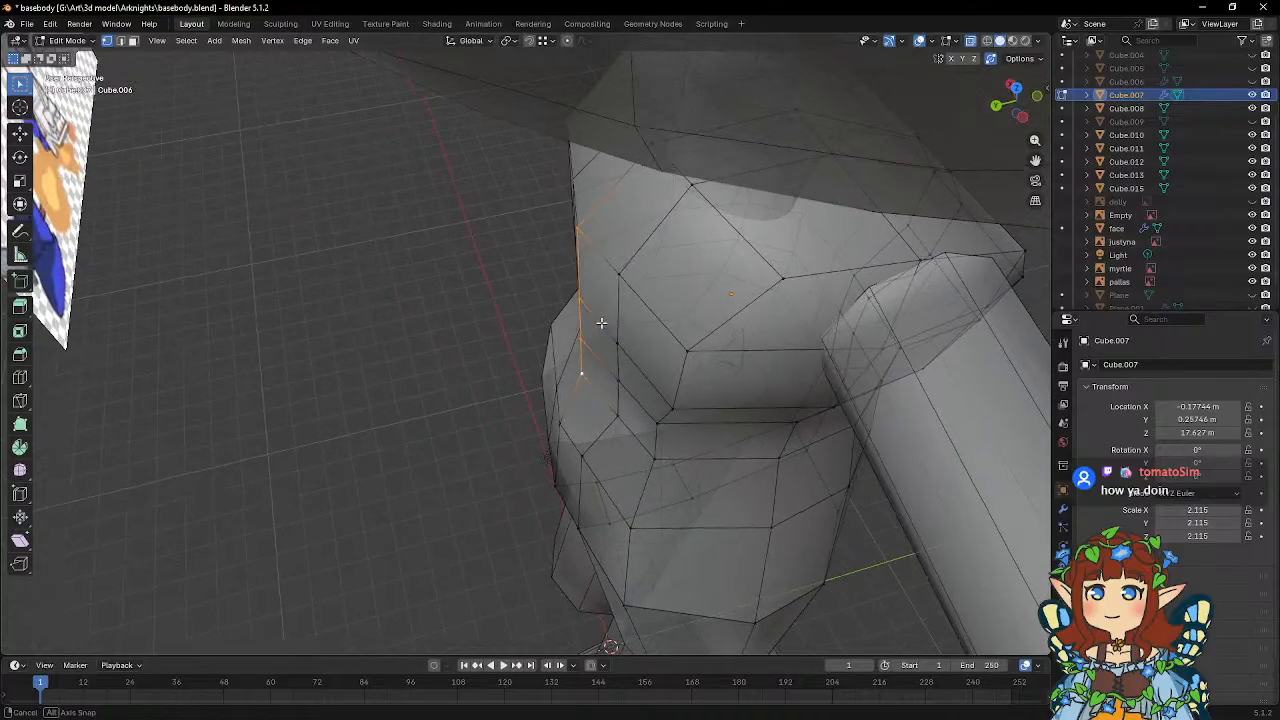
key(g)
key(y)
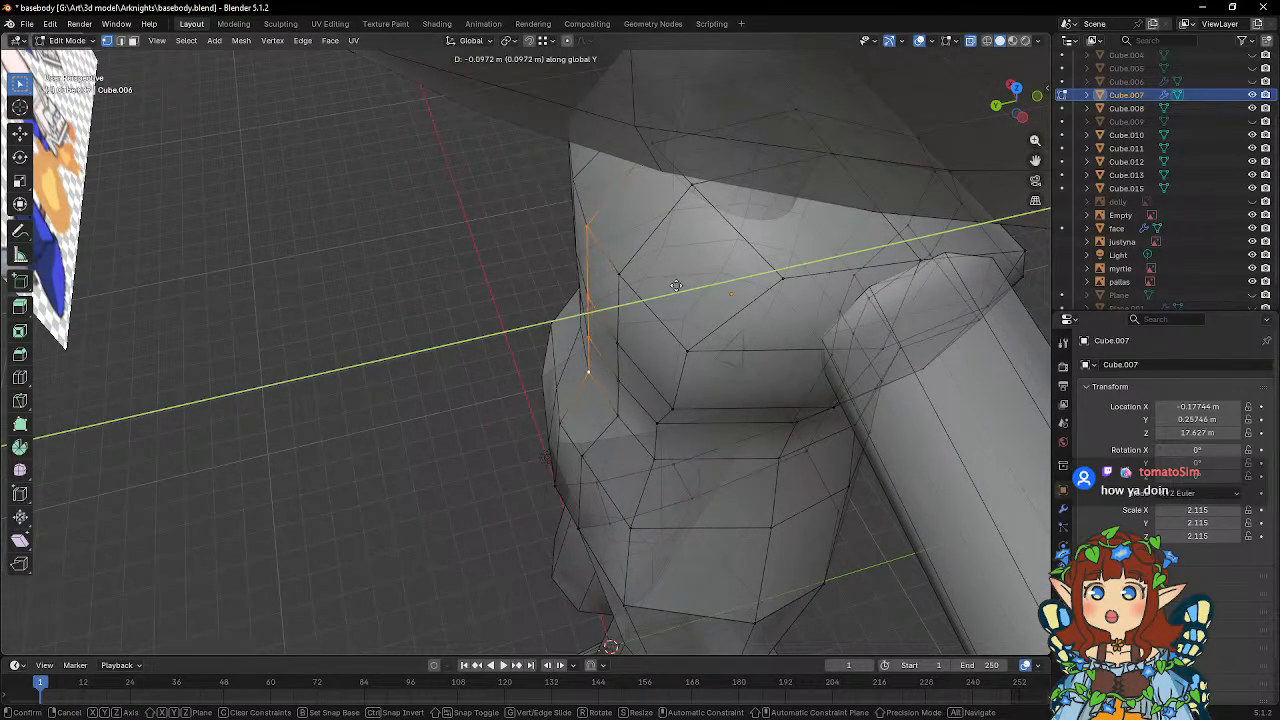
click(672, 302)
Move the lowest spine vertex on the lower back forward about 0.08 m along global Y.
key(g)
key(y)
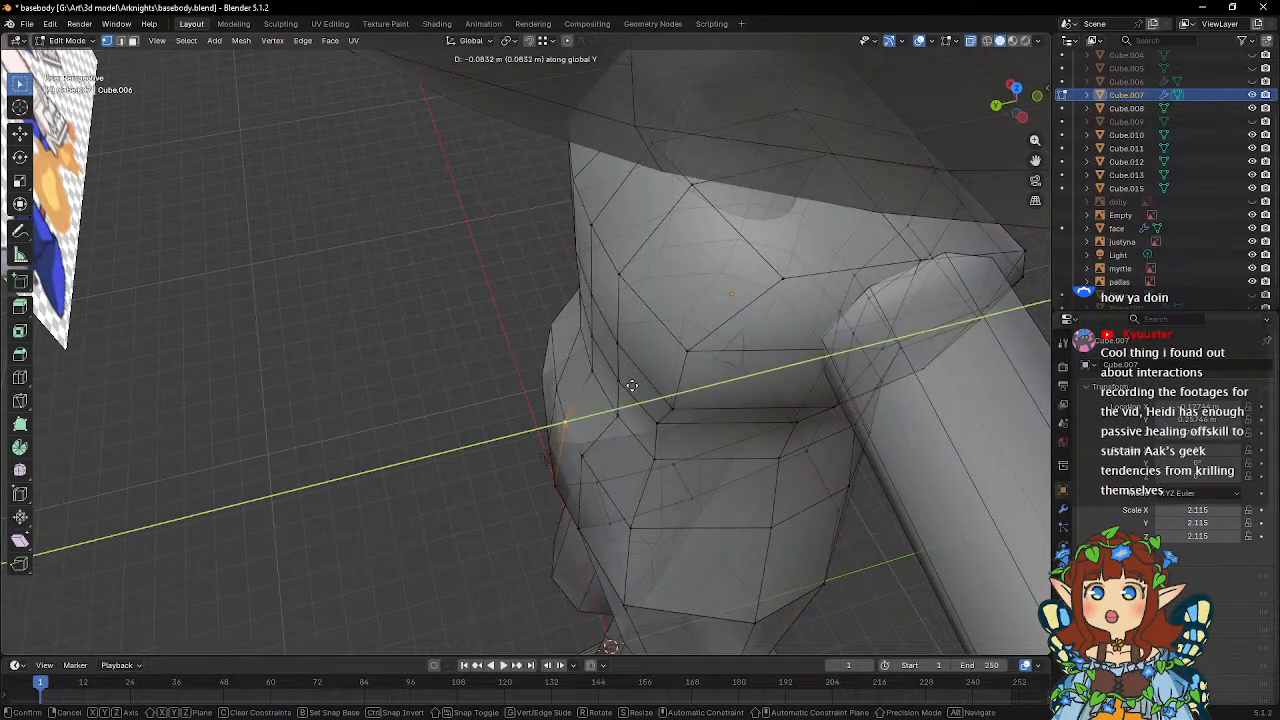
click(571, 423)
middle_drag(571, 423, 555, 452)
Slide the buttock vertex at the centre sideways by a factor of about 0.15 and the one above it by about 0.036.
click(537, 442)
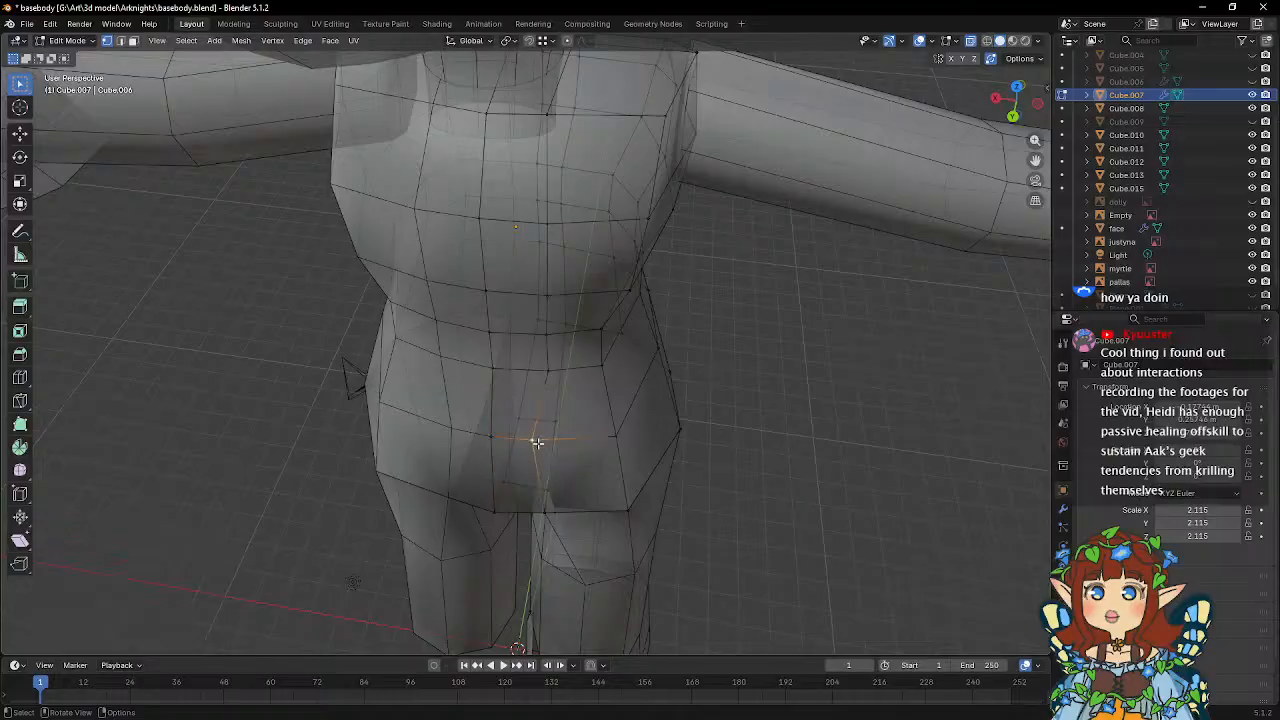
click(609, 418)
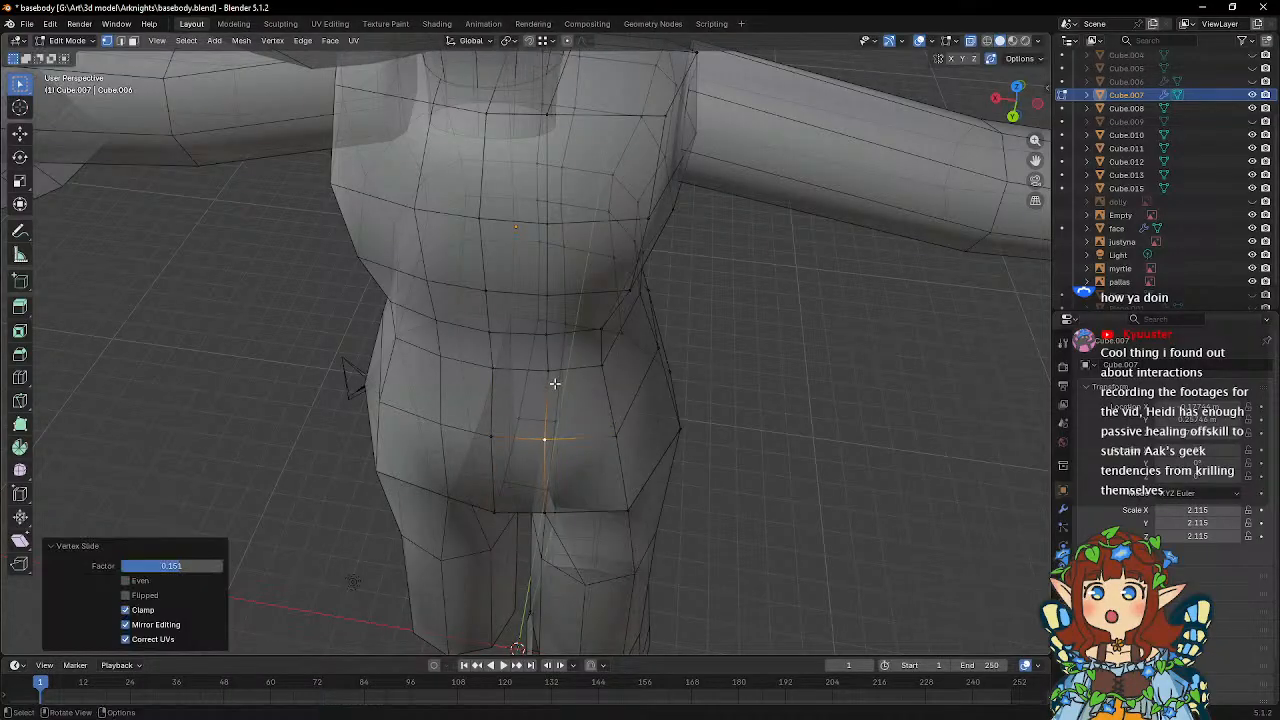
click(552, 381)
key(g)
key(g)
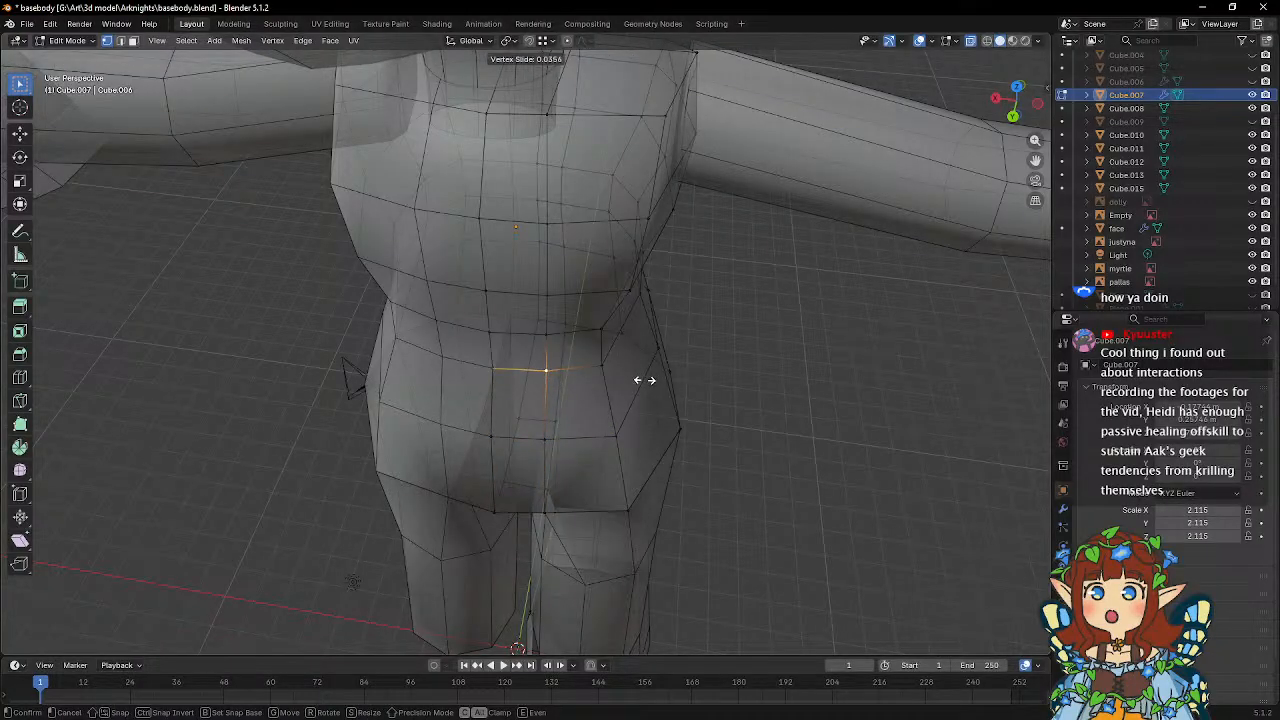
click(644, 380)
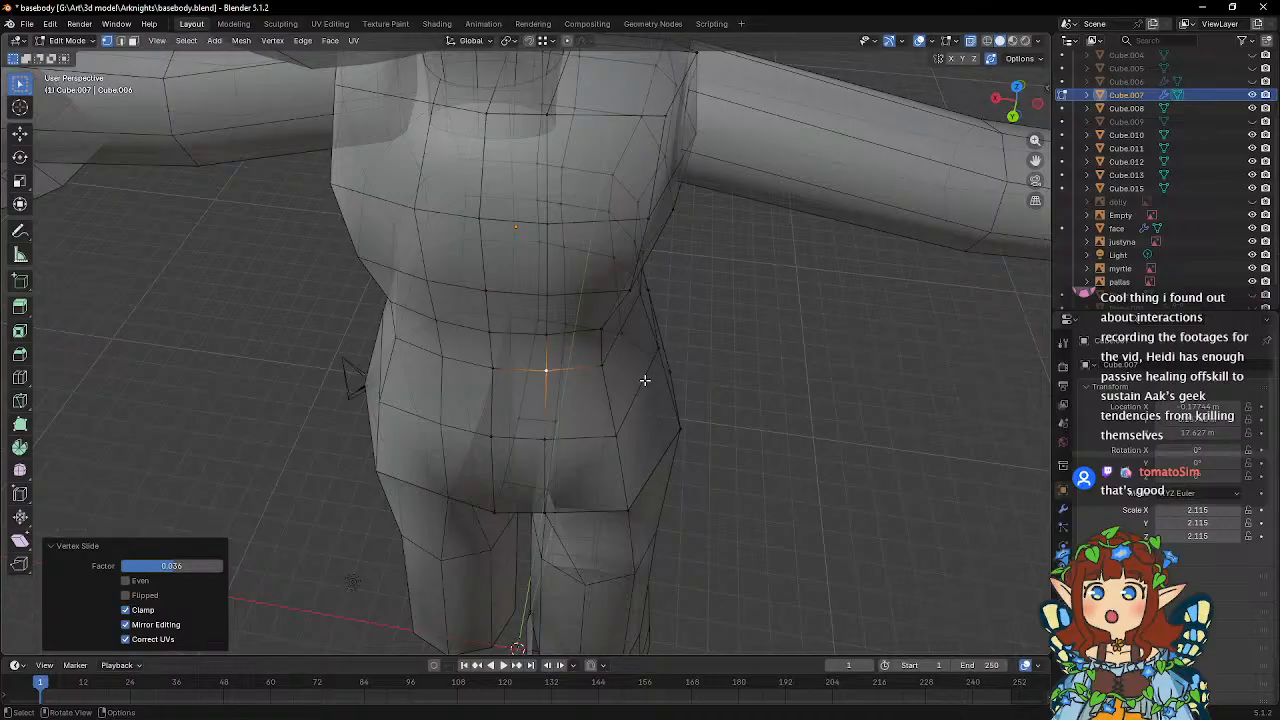
Shift the vertex at the base of the lower back sideways along global X.
middle_drag(645, 379, 589, 379)
click(555, 371)
key(g)
key(x)
click(617, 379)
Move the upper-back vertex near the armpit and the shoulder-edge vertex sideways along global X.
click(583, 289)
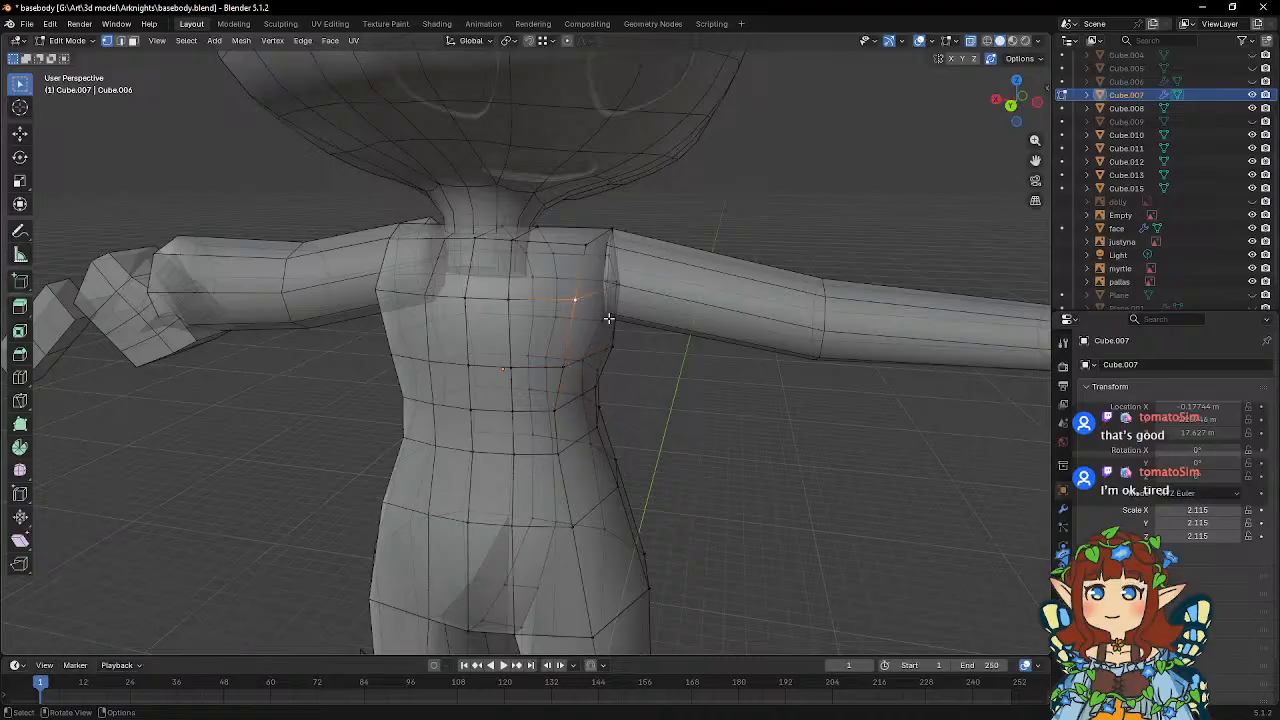
middle_drag(583, 289, 577, 388)
key(g)
key(x)
click(660, 344)
click(617, 306)
middle_drag(622, 306, 729, 316)
key(g)
key(x)
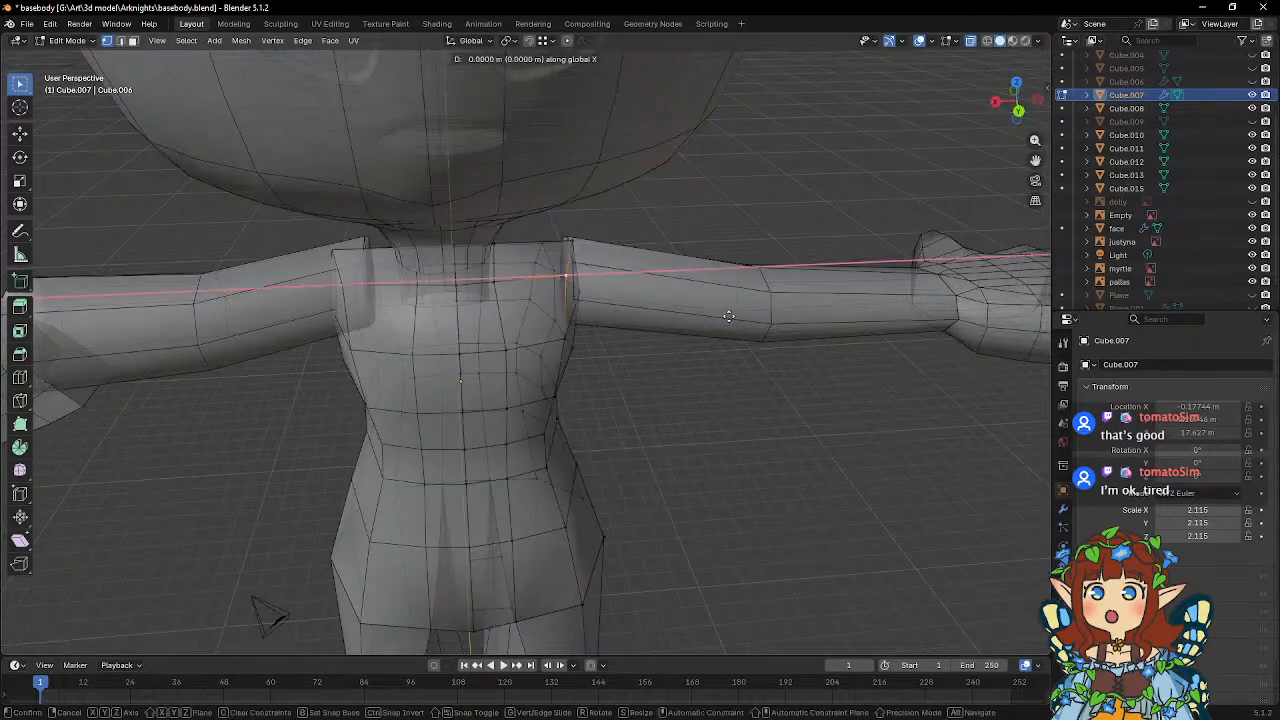
click(632, 303)
Slide the upper-back vertex beside the neck toward the shoulder by a factor of about 0.133.
click(494, 283)
key(g)
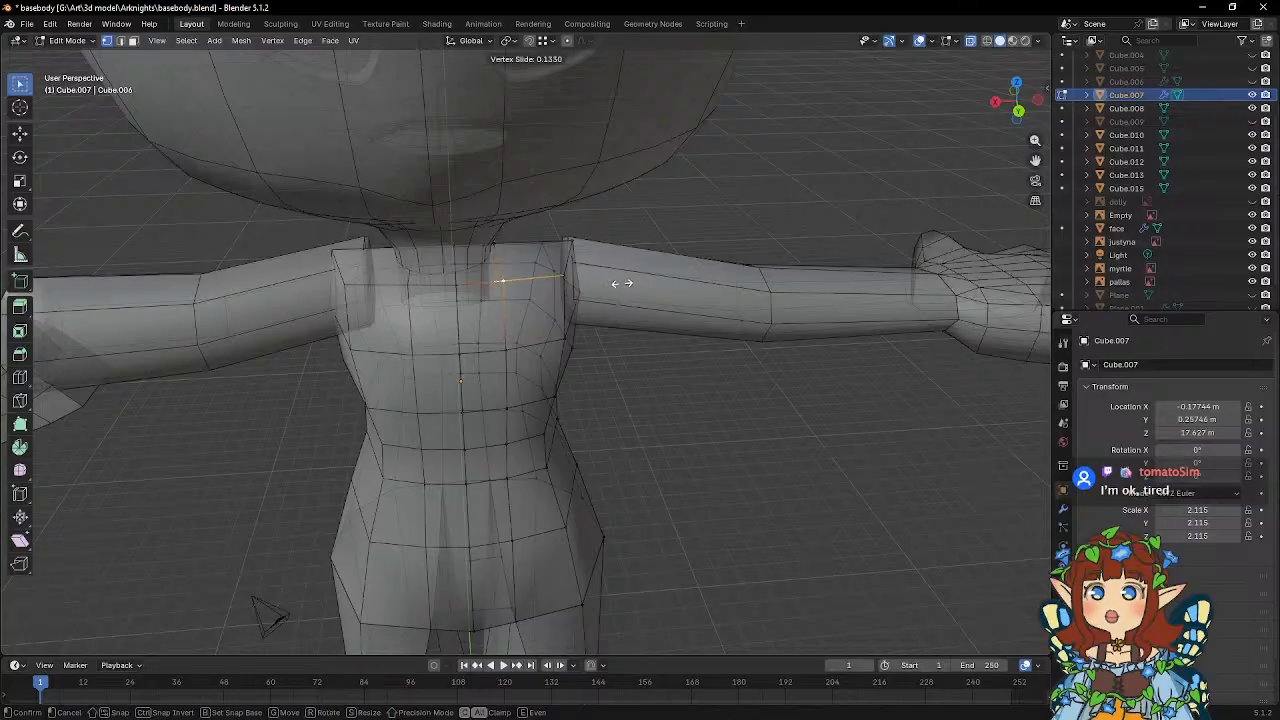
click(622, 283)
middle_drag(622, 283, 719, 311)
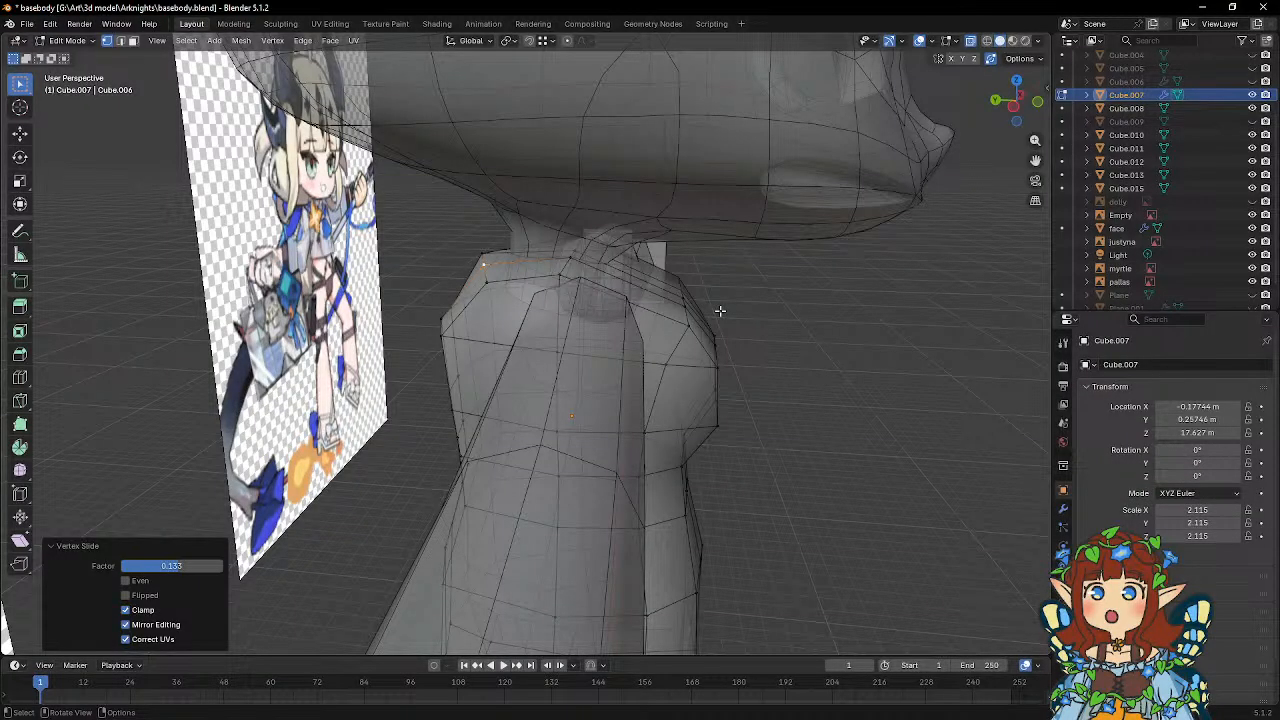
Move the hip-level vertex at the rear of the torso along global X.
middle_drag(712, 311, 502, 360)
click(405, 389)
key(g)
key(x)
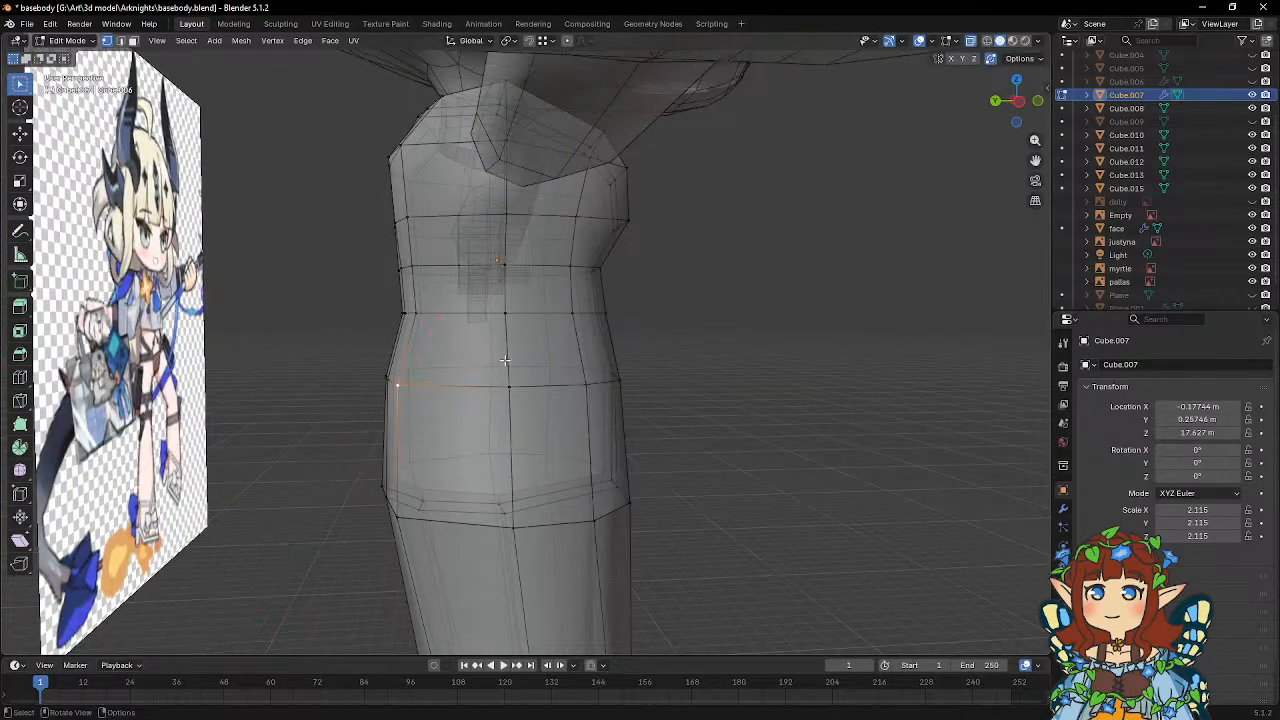
click(506, 348)
Adjust the hip-level vertices on the front side of the belly along global Y, shifting the last one about 0.08 m backward.
middle_drag(506, 348, 426, 343)
middle_drag(563, 390, 656, 377)
key(g)
key(y)
click(687, 380)
click(646, 378)
key(g)
key(y)
click(706, 361)
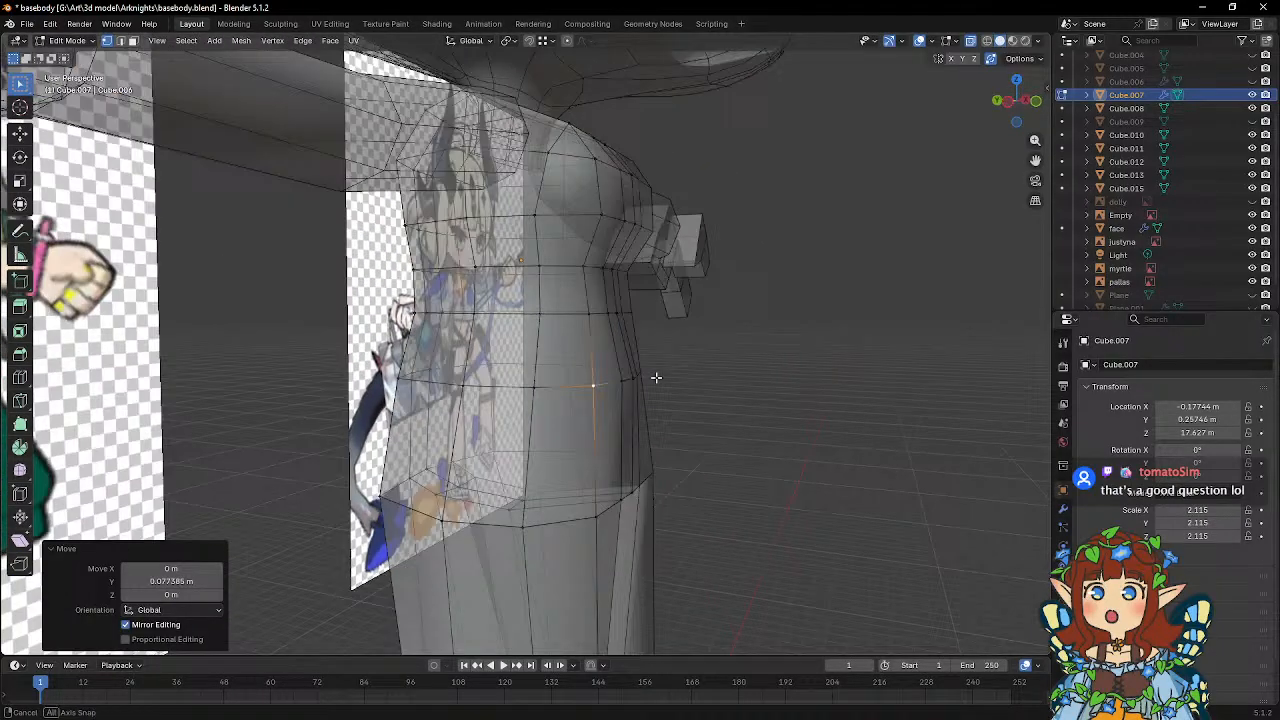
Adjust the waist vertex above the belly along global Y.
click(589, 320)
middle_drag(589, 320, 634, 332)
key(g)
key(y)
click(695, 318)
Move the belly's centre-line vertex backward about 0.14 m along global Y to flatten the stomach.
click(617, 386)
middle_drag(617, 386, 717, 373)
key(g)
click(690, 372)
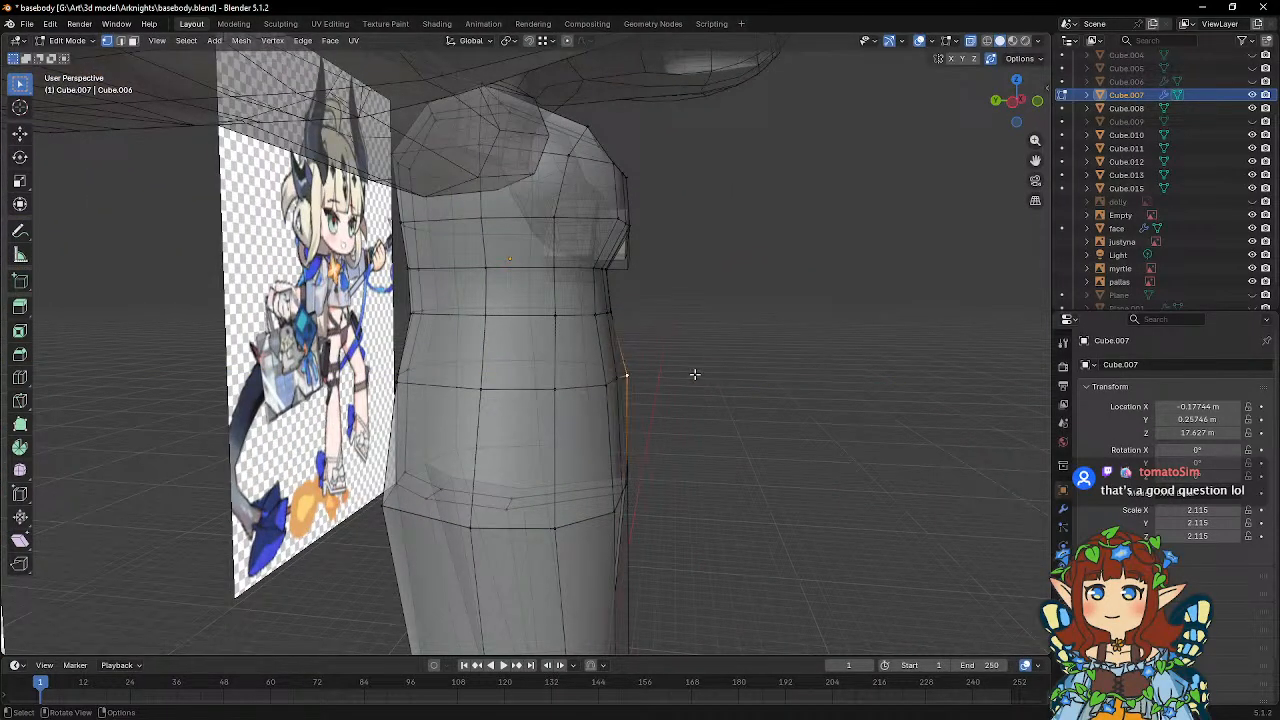
click(691, 374)
middle_drag(691, 374, 718, 397)
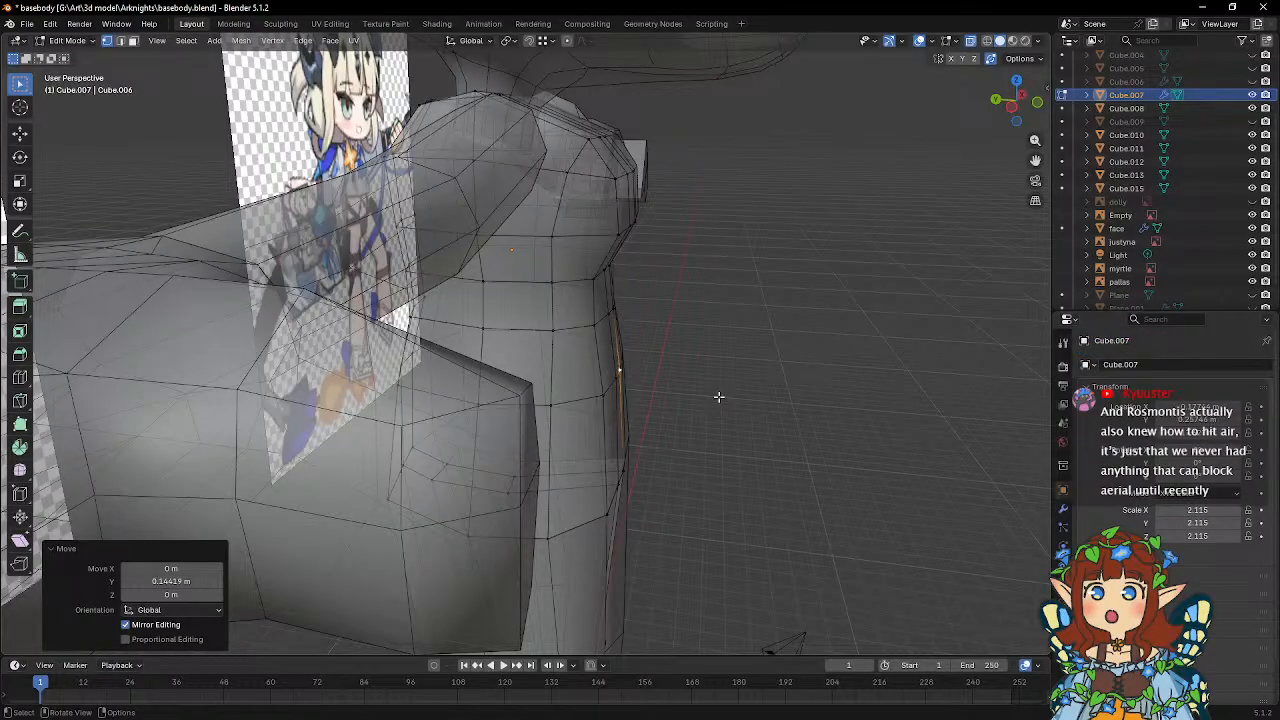
Leave the torso's Edit Mode and add a new cube mesh object in the front view.
middle_drag(718, 397, 474, 345)
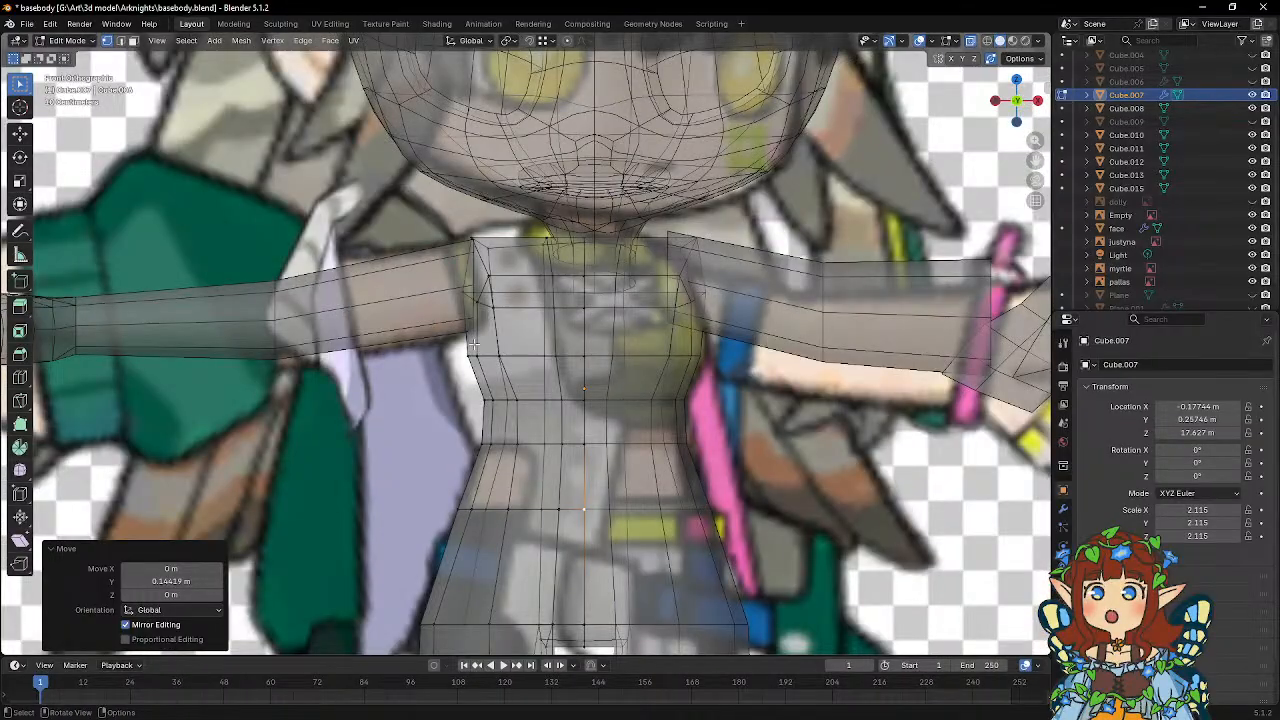
scroll(474, 345, down, 3)
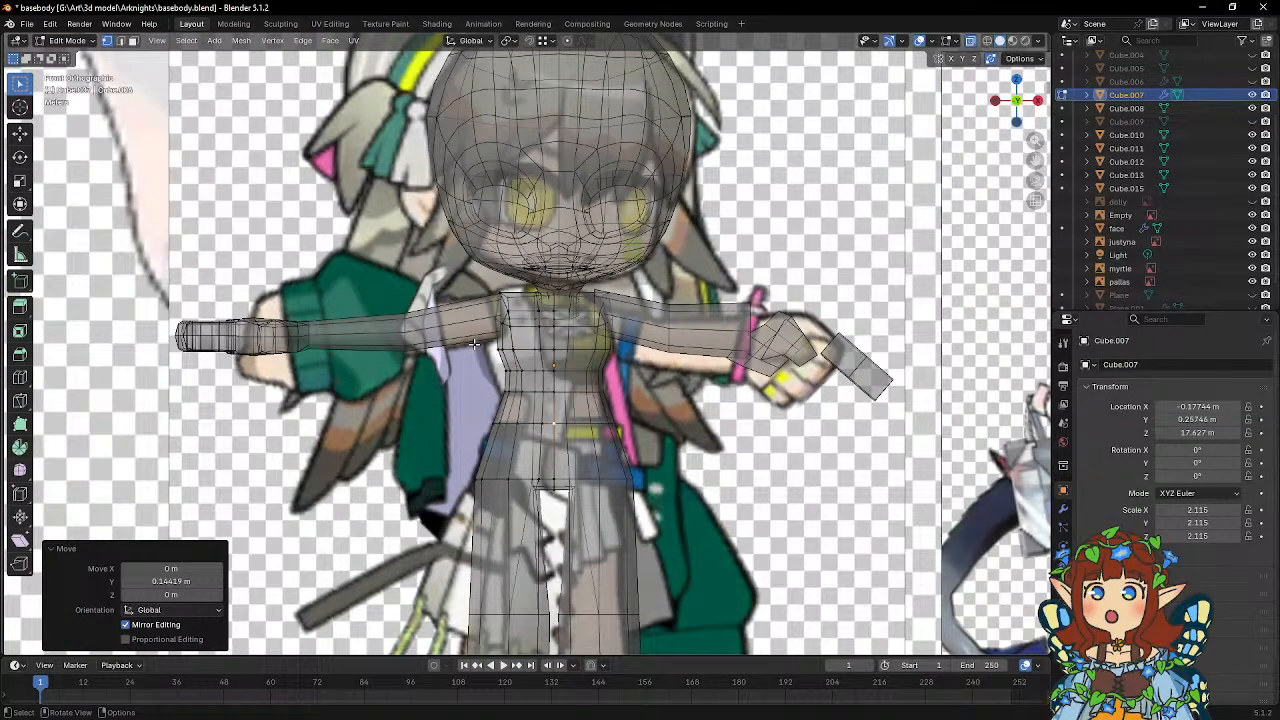
scroll(474, 344, down, 1)
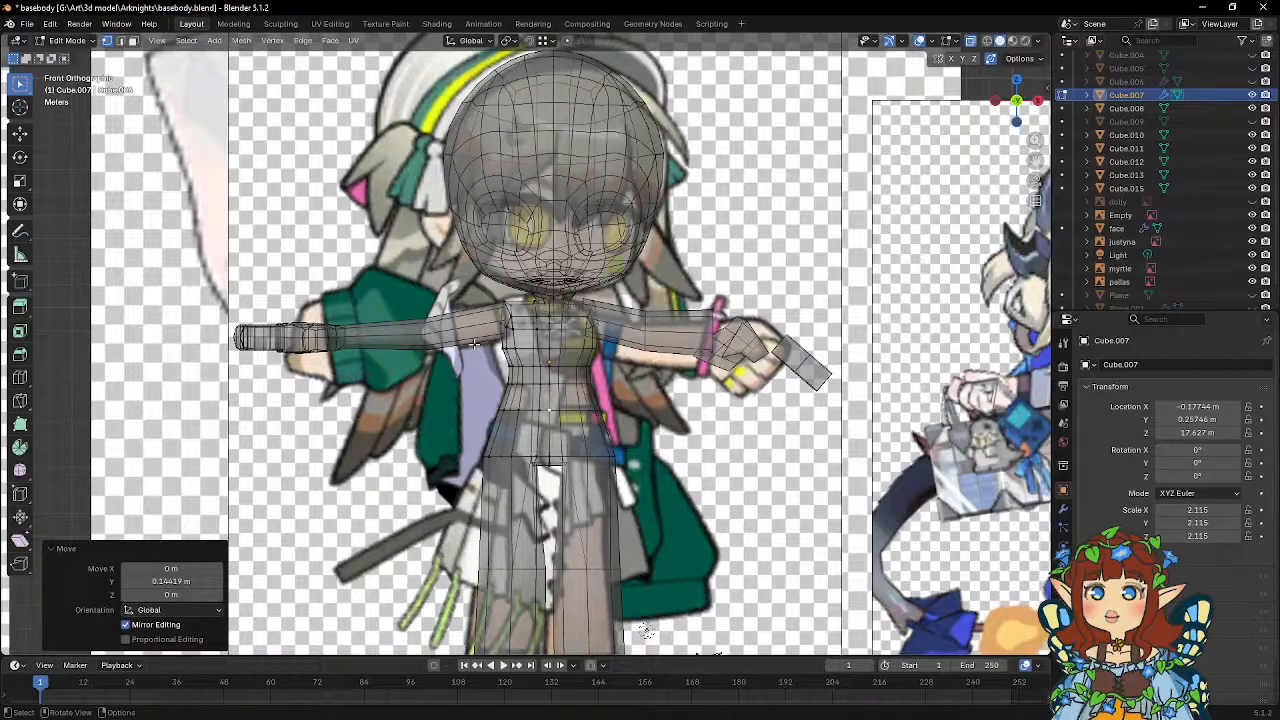
mouse_move(474, 344)
middle_down()
mouse_move(600, 338)
mouse_move(470, 354)
middle_up()
scroll(445, 395, down, 5)
key(shift+a)
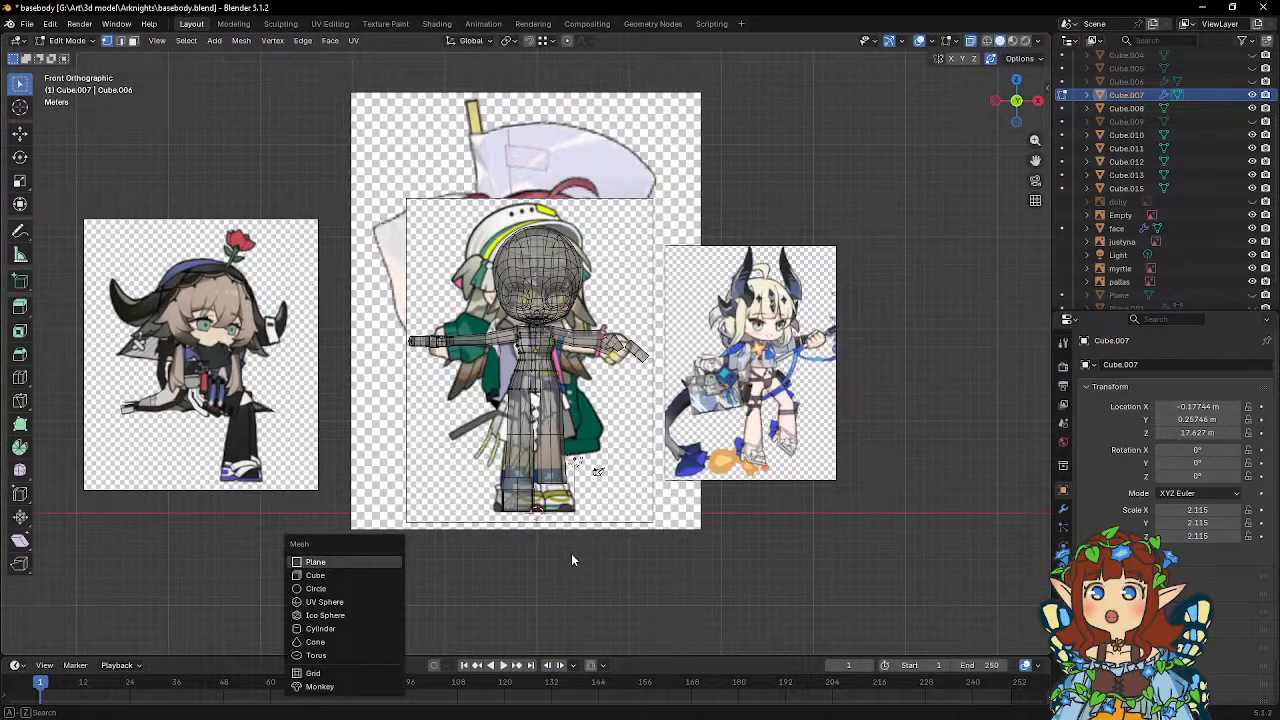
key(Escape)
key(Tab)
key(shift+a)
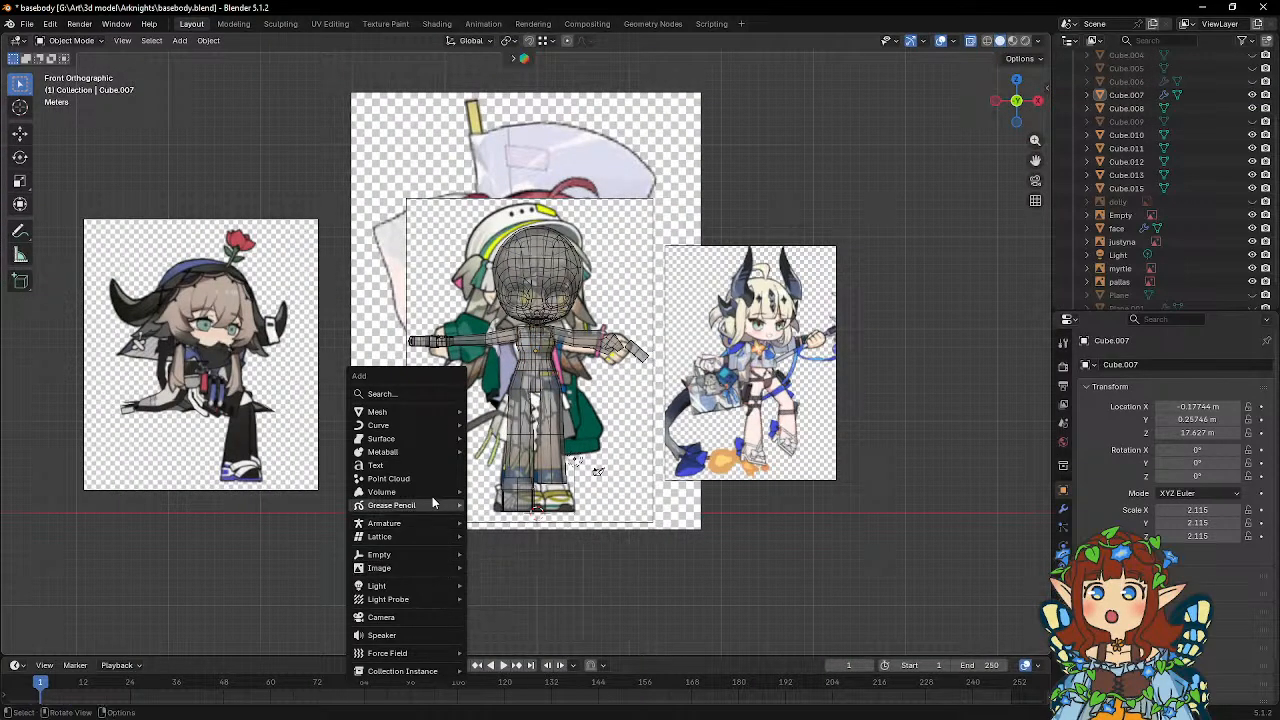
mouse_move(409, 416)
click(506, 429)
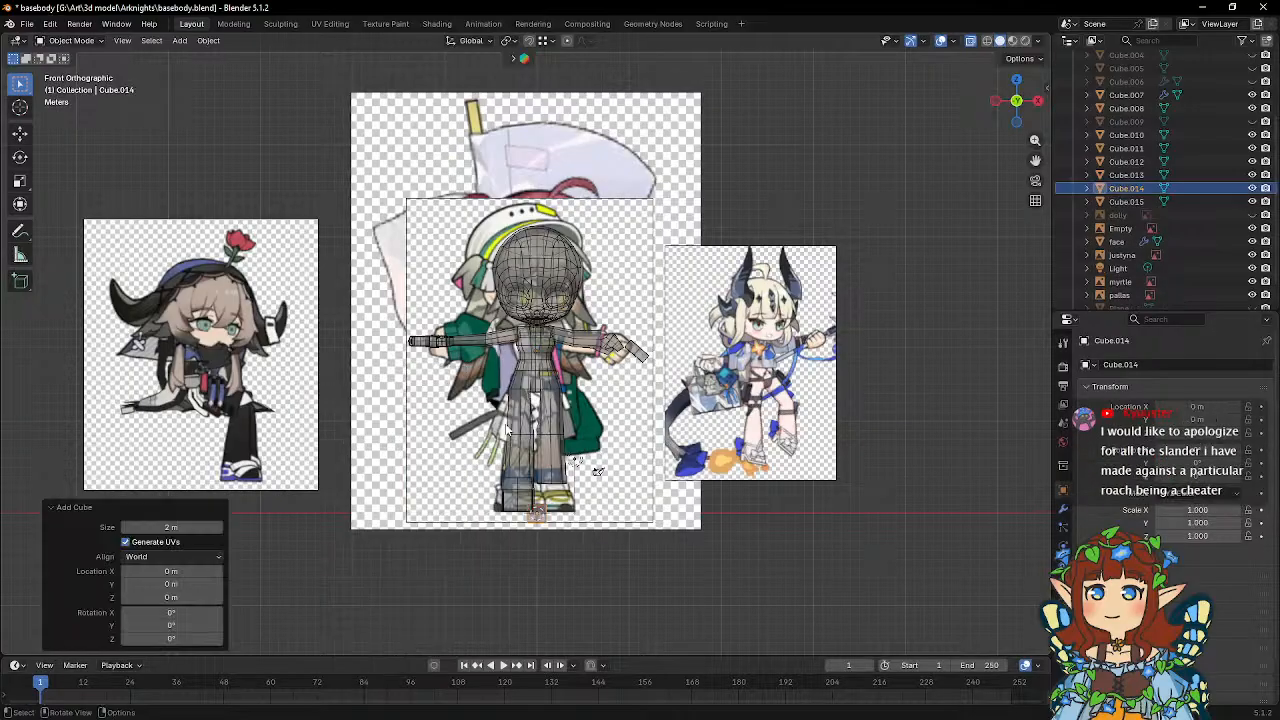
Place the cube over the reference's ear at about X -4.77 m, Z 23.65 m, and rotate it about -24.2° in the front view.
key(g)
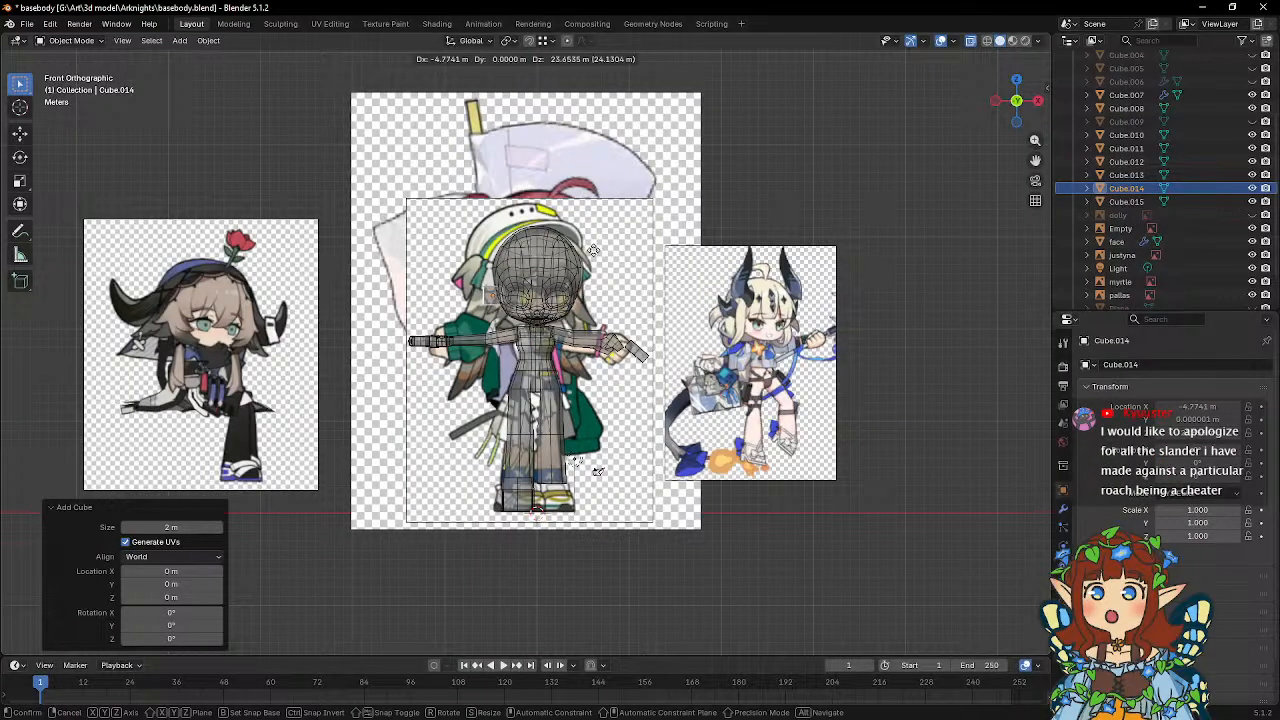
click(594, 250)
scroll(597, 376, up, 7)
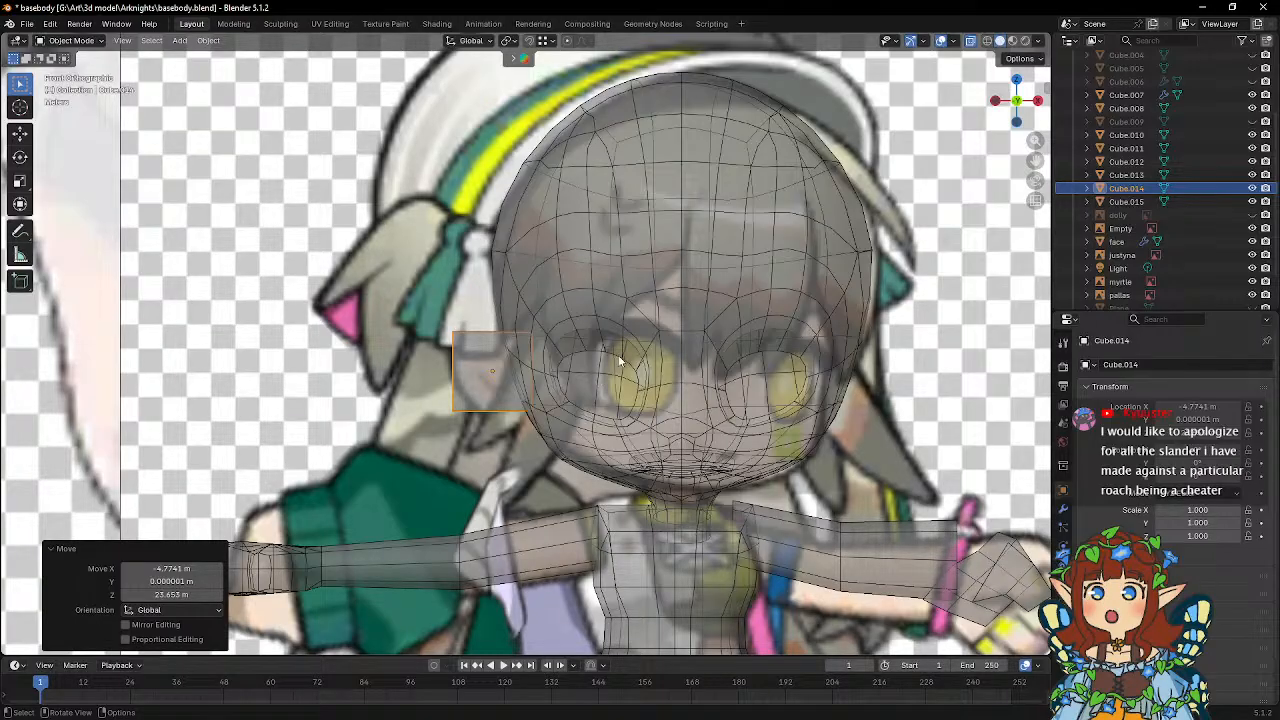
key(r)
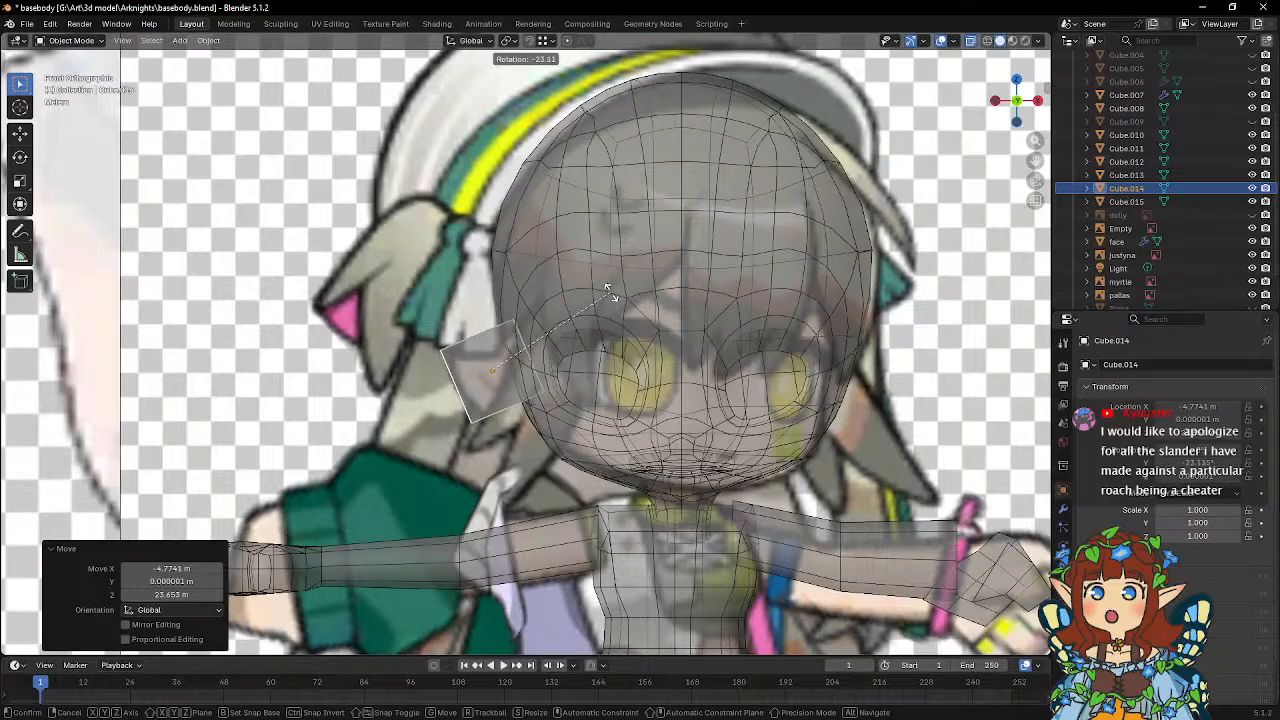
click(605, 289)
scroll(590, 310, up, 5)
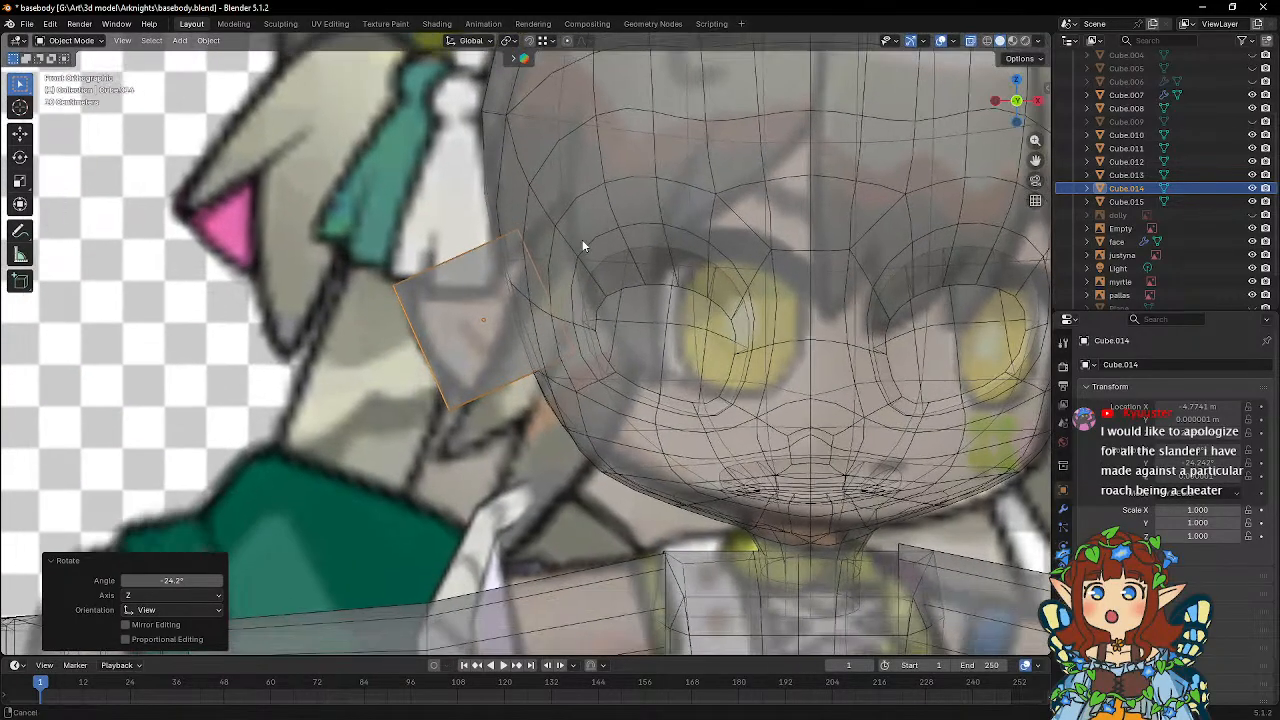
middle_drag(582, 239, 560, 240)
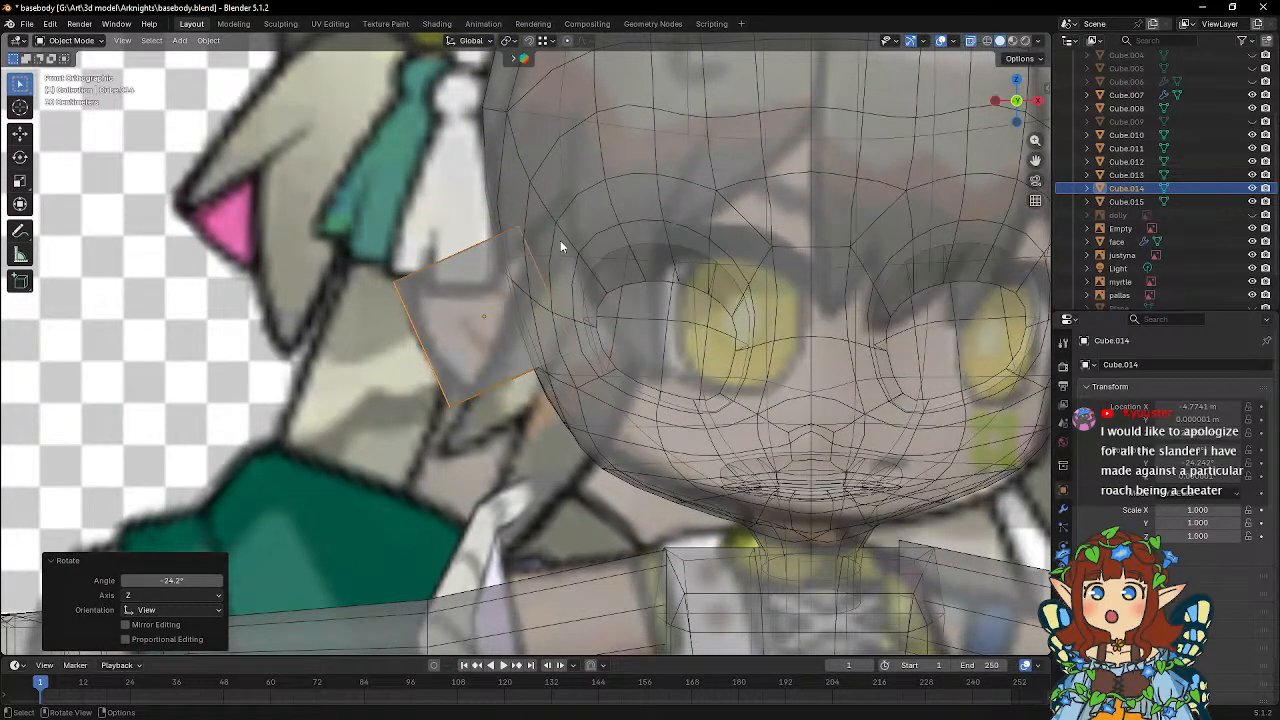
Edit the cube and move its two upper corners to match the top of the reference ear.
key(Tab)
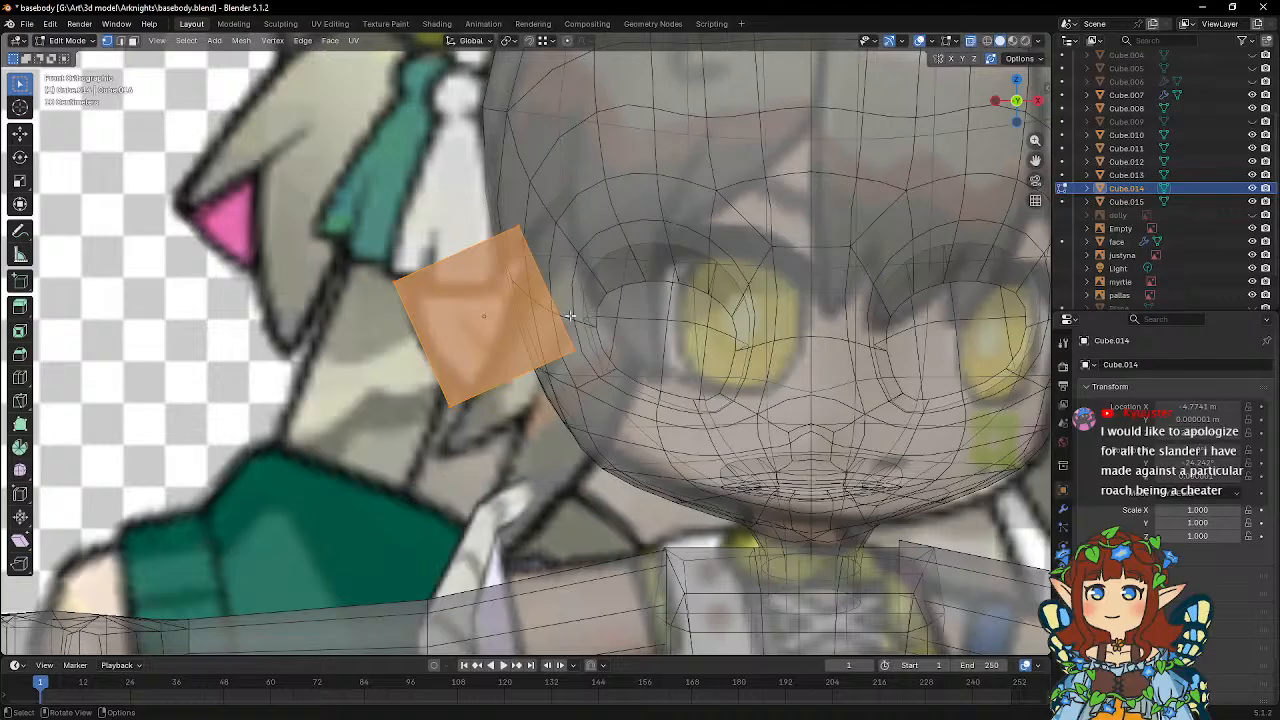
drag(496, 218, 592, 279)
key(g)
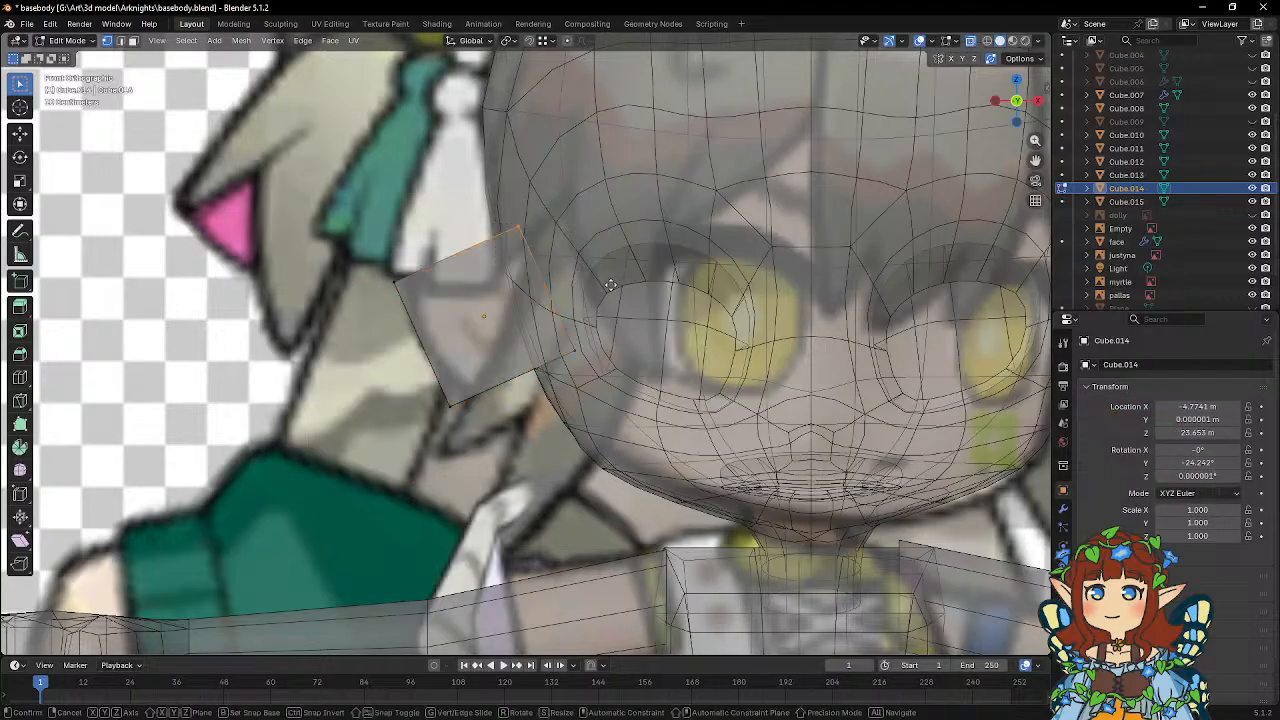
click(575, 298)
key(g)
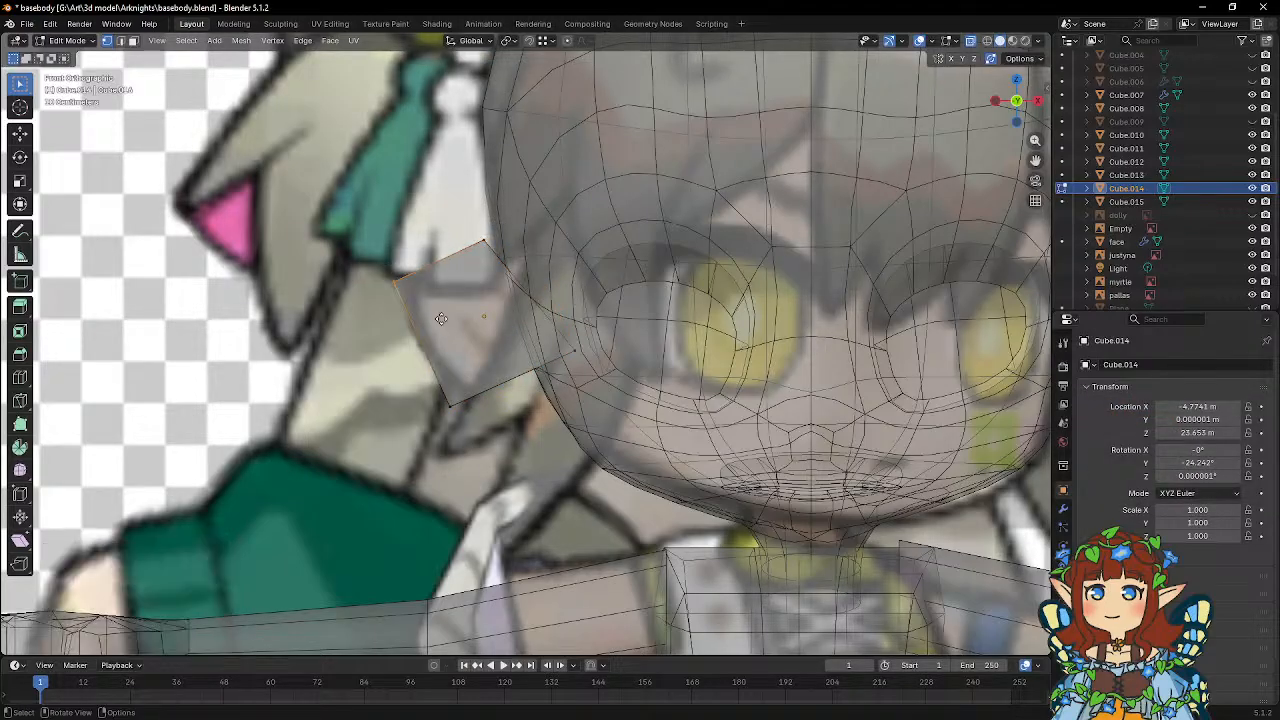
click(547, 317)
Move the cube's lower inner corner to the edge of the face and its lower outer corner about 0.18 m inward to form the earlobe.
key(g)
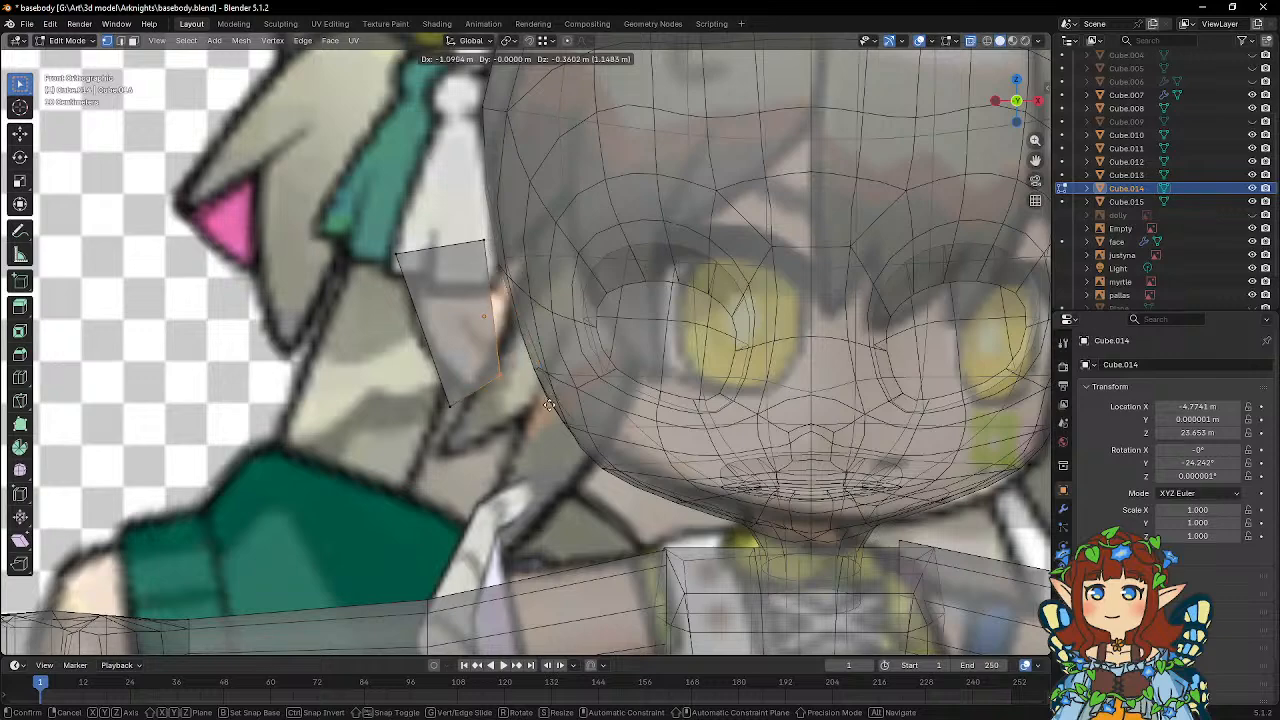
click(587, 398)
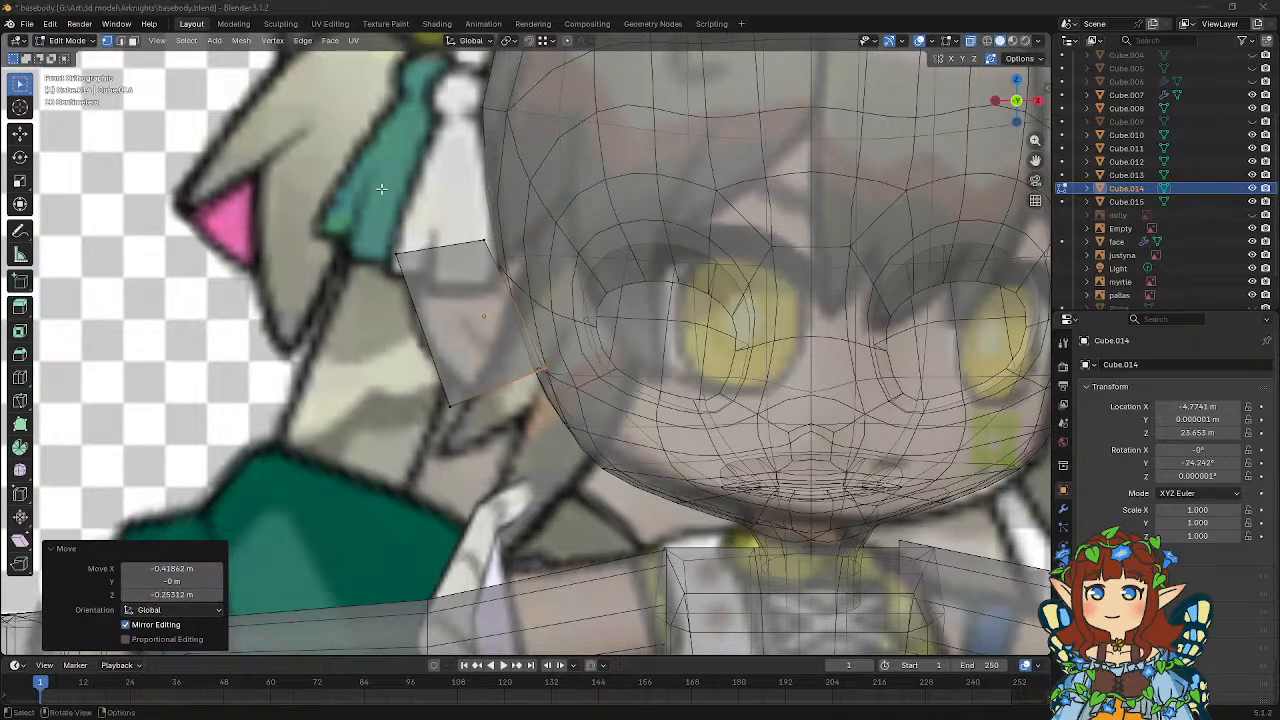
key(g)
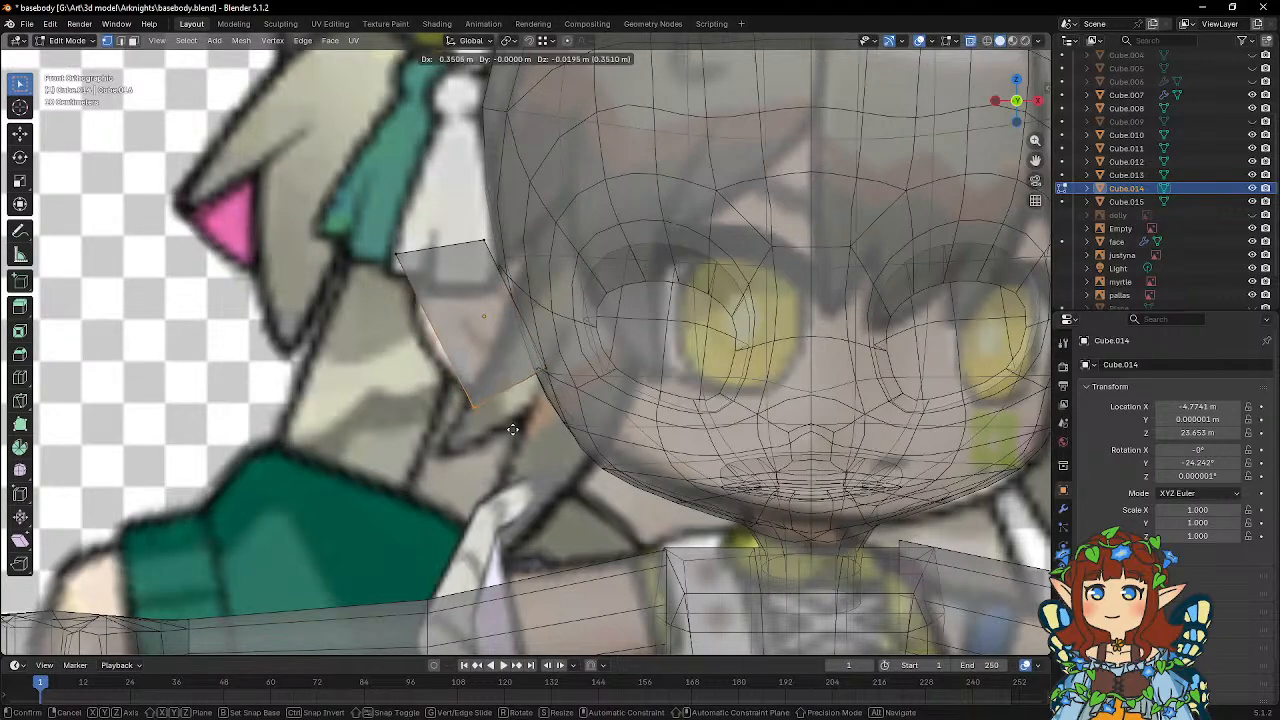
click(501, 429)
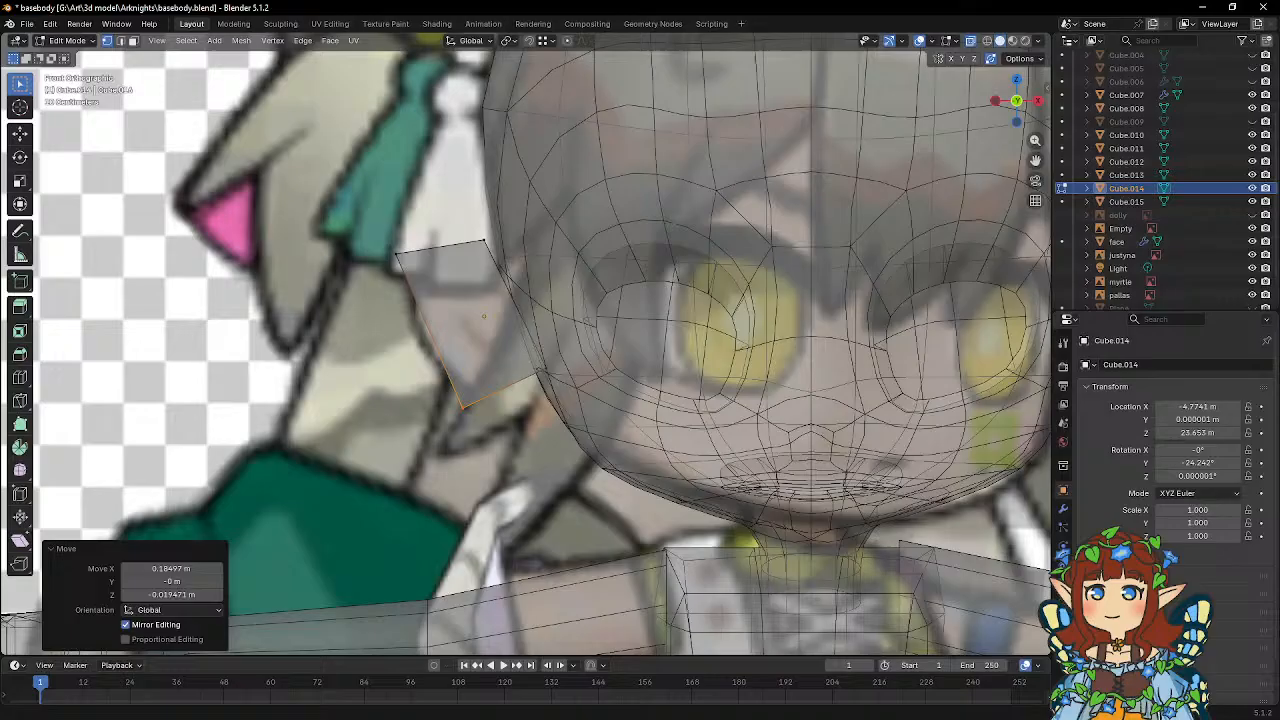
Divide the ear block with one lengthwise and one crosswise loop cut.
click(22, 379)
click(491, 377)
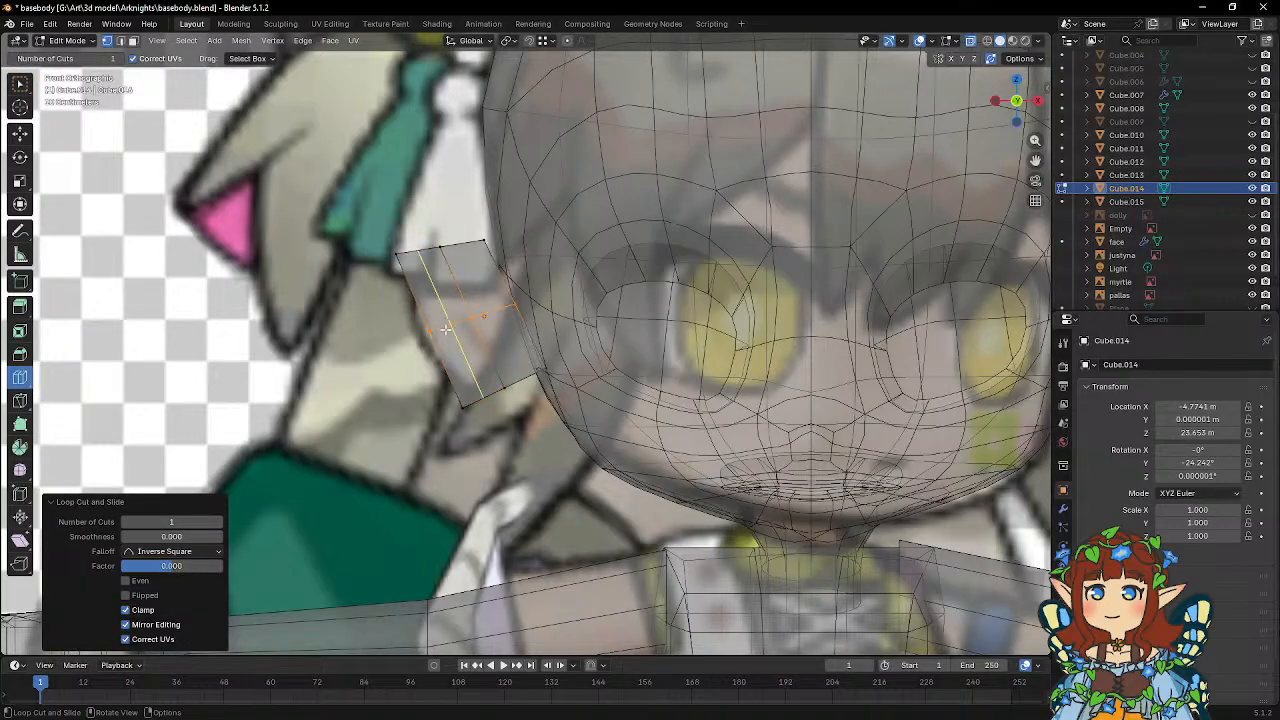
key(w)
Bulge the ear's outer middle vertices about 0.21 m outward and lower the upper outer corner about 0.51 m to round the outer edge.
key(g)
click(434, 365)
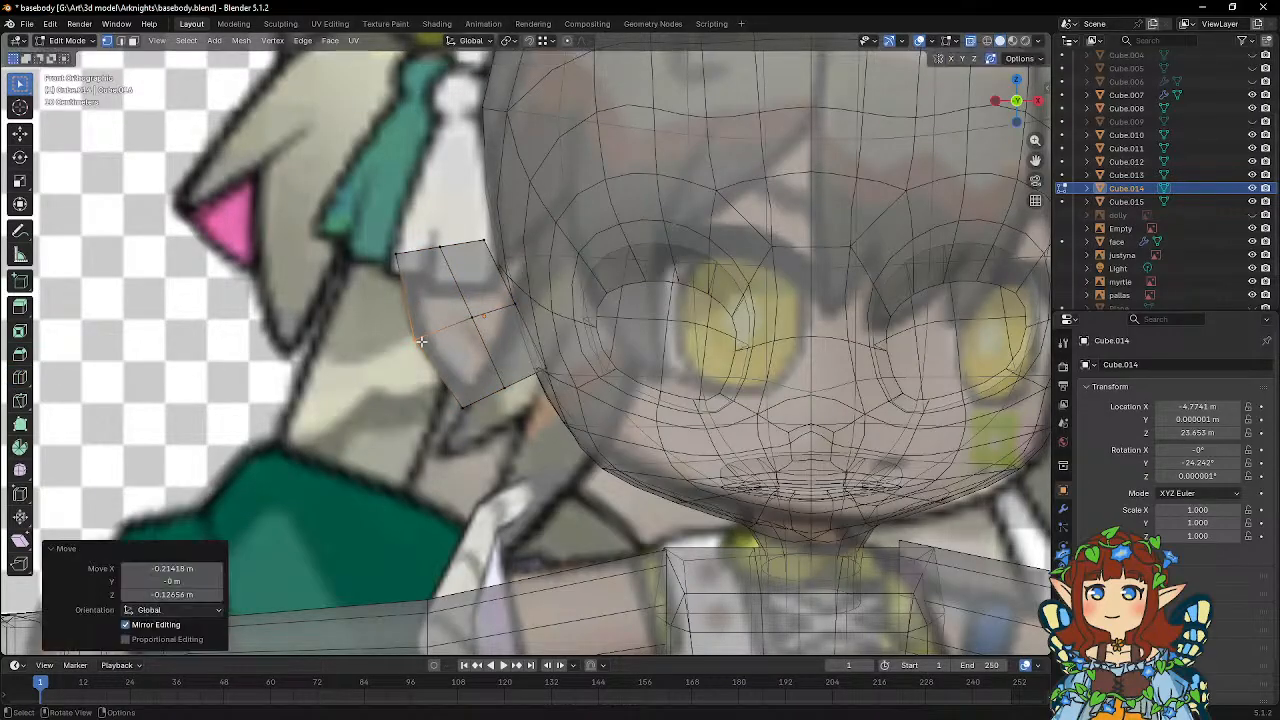
click(416, 275)
key(g)
click(431, 312)
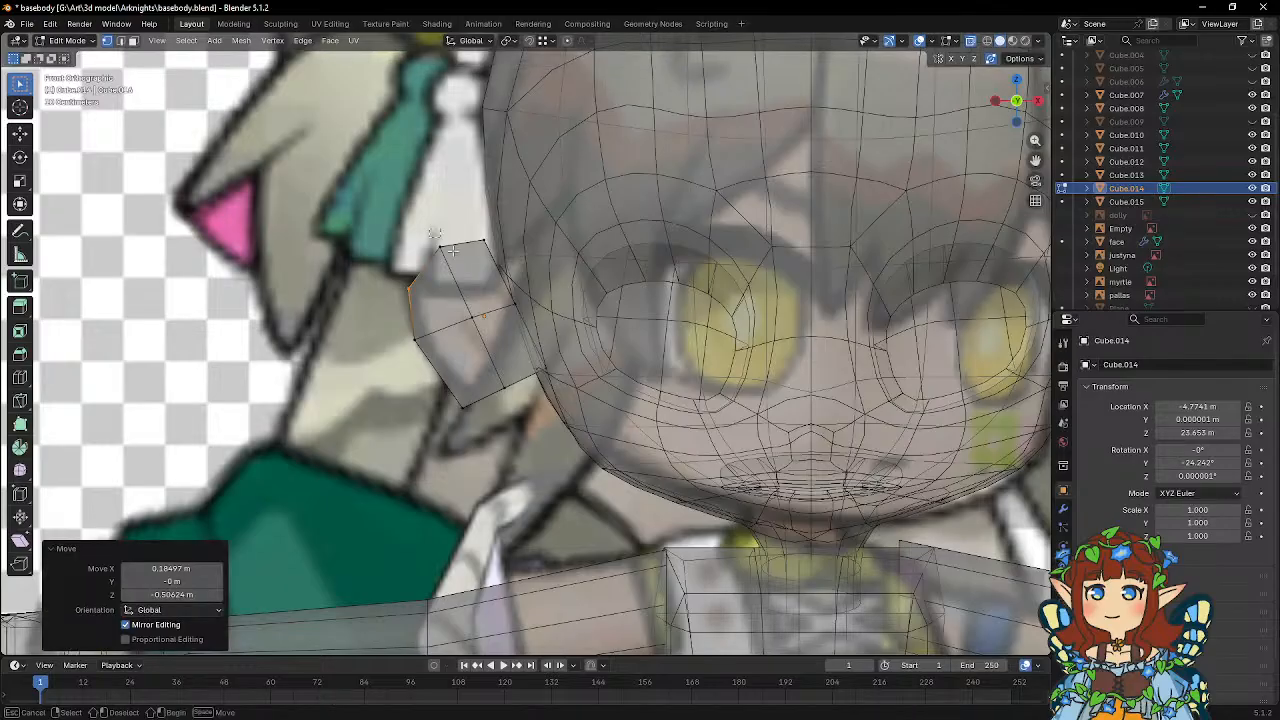
Reposition the ear's upper middle and upper inner vertices and move its inner middle vertices about 0.19 m toward the head.
click(459, 263)
key(g)
click(454, 263)
click(503, 271)
key(g)
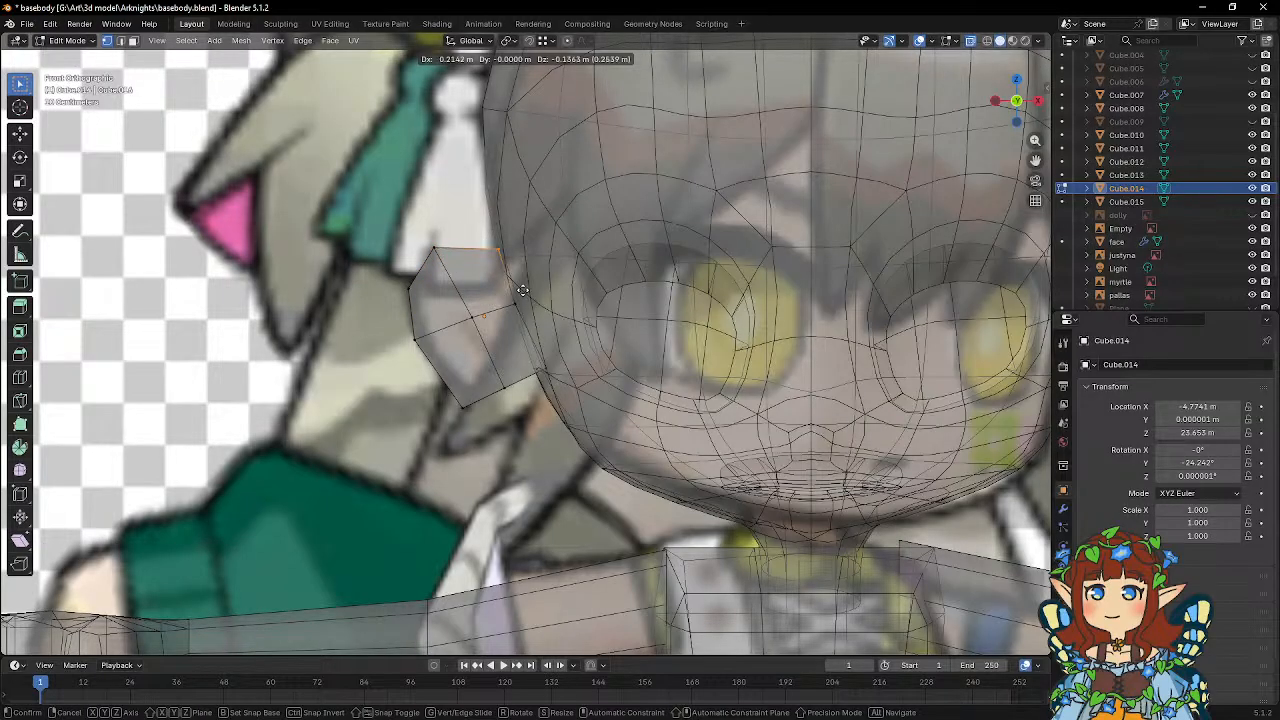
click(522, 284)
click(528, 320)
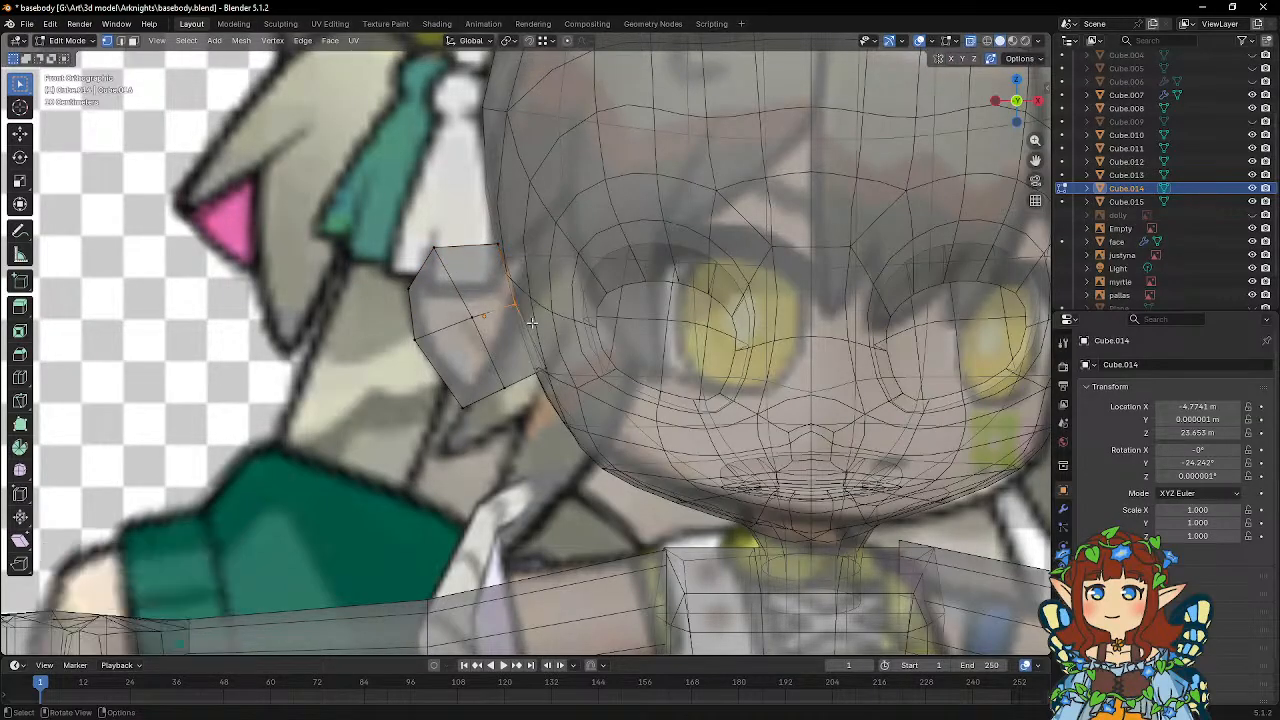
key(g)
click(545, 329)
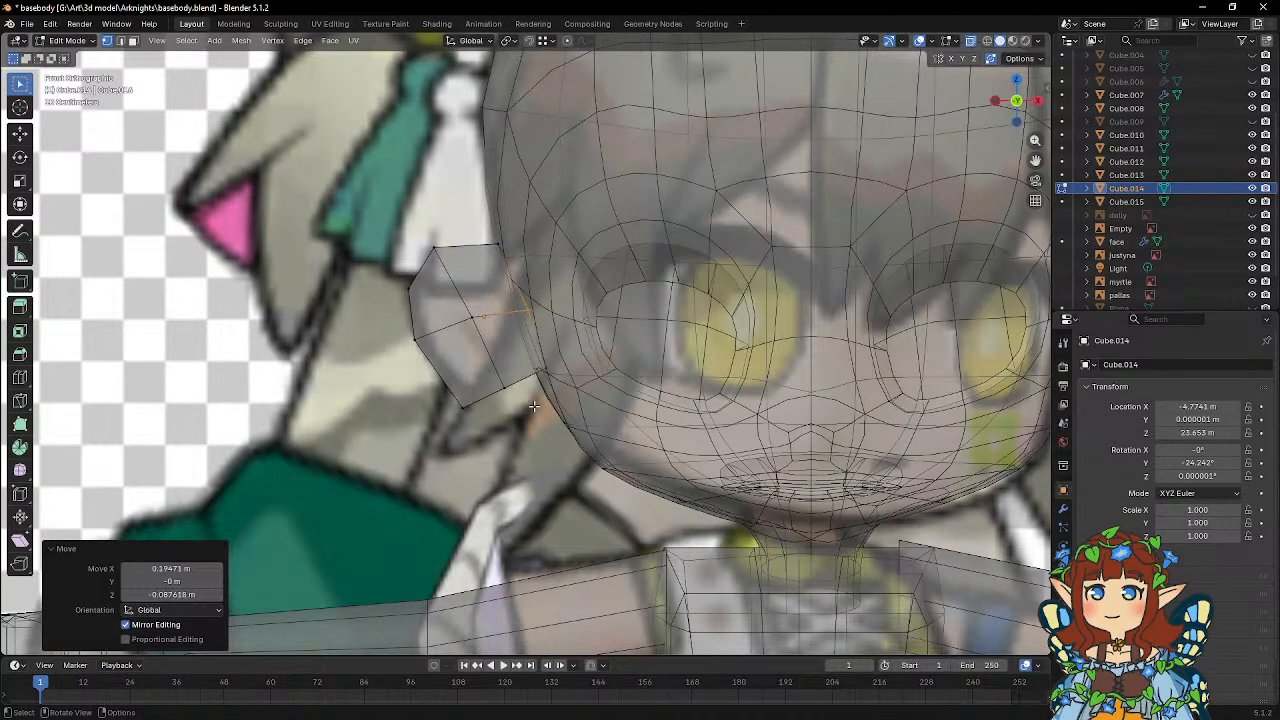
Round the ear's bottom edge by adjusting its lower vertices and shift the centre vertices about 0.08 m inward and 0.08 m down.
click(462, 404)
key(g)
click(491, 421)
drag(494, 378, 527, 410)
key(g)
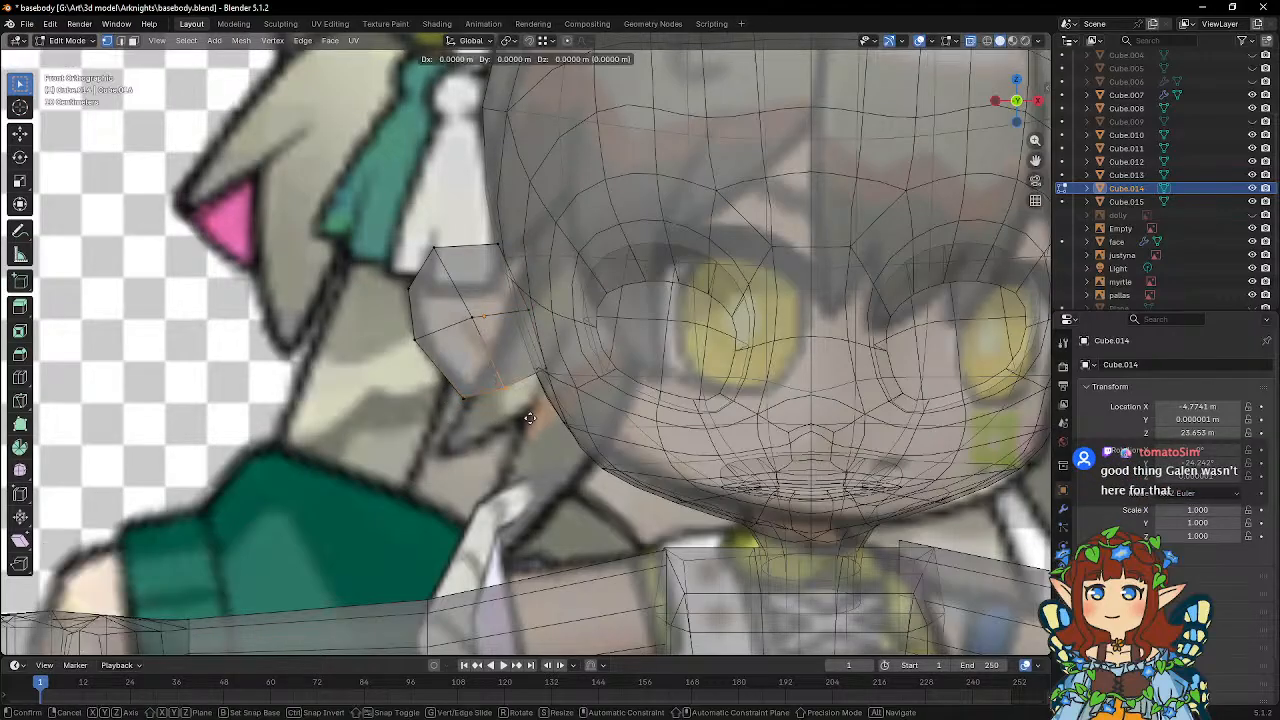
click(532, 425)
drag(541, 365, 561, 379)
key(g)
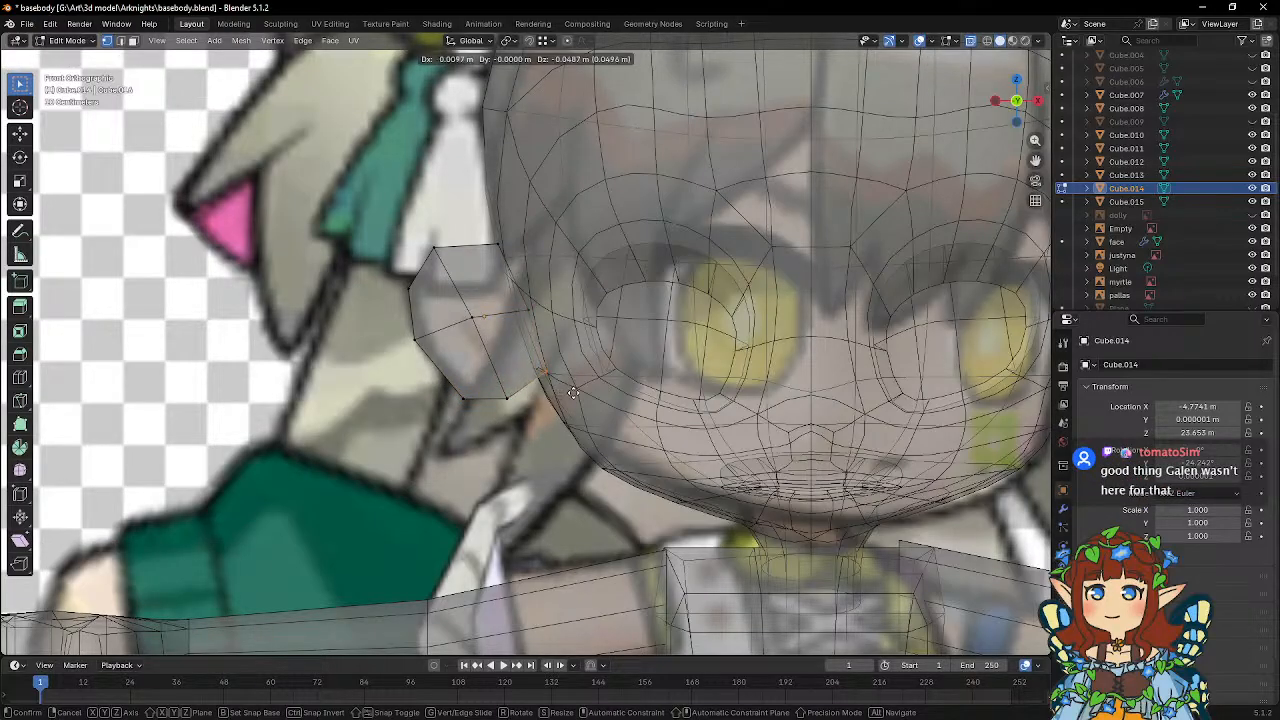
click(573, 393)
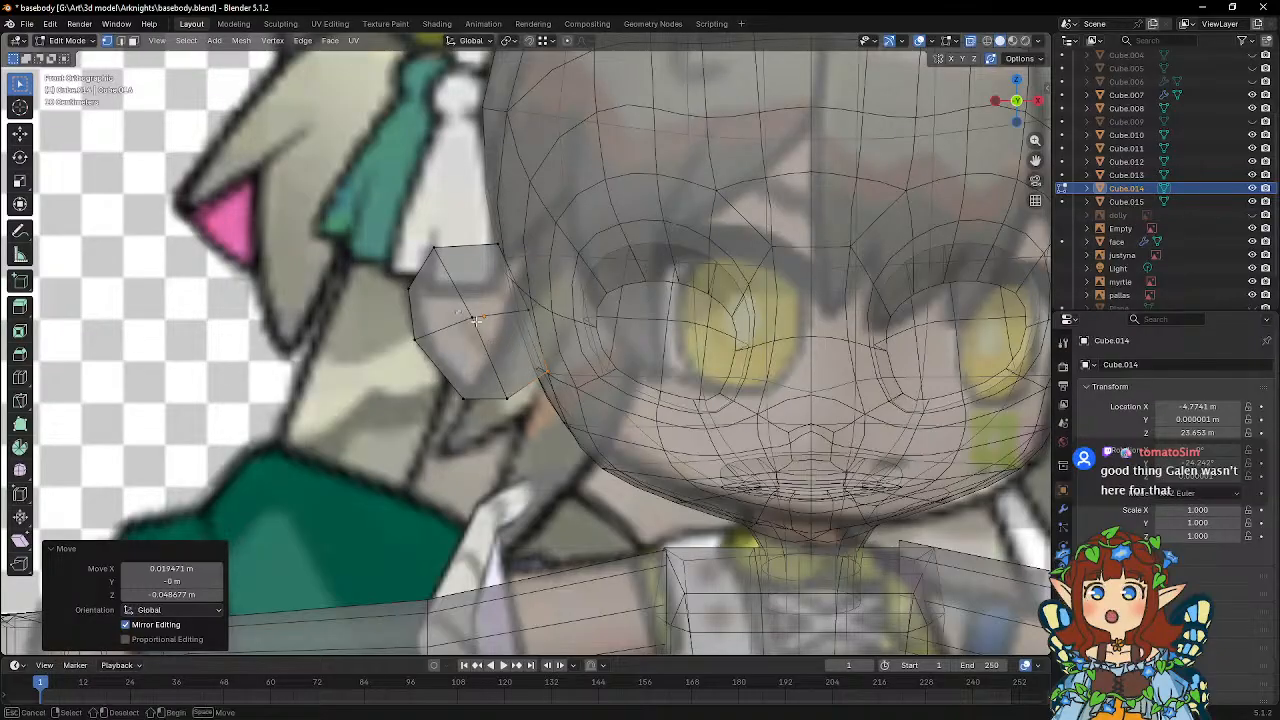
key(g)
click(495, 341)
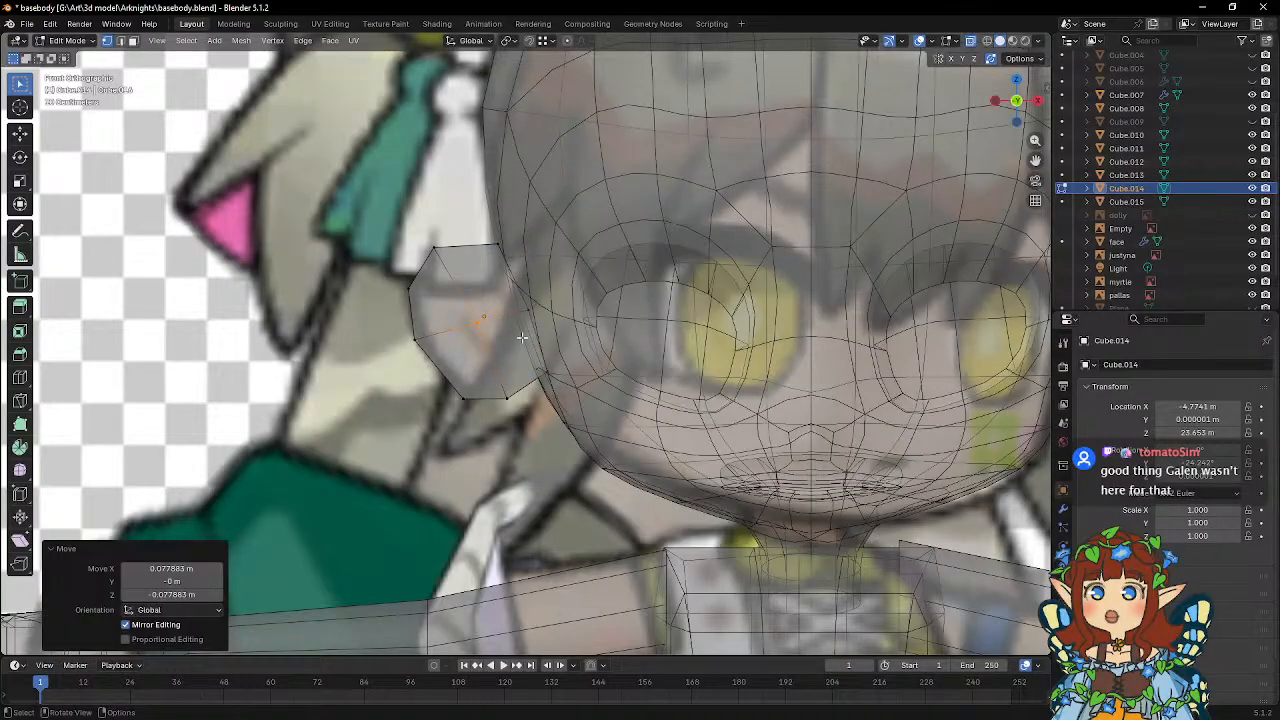
Select the whole ear mesh and reduce its thickness along the global Y axis.
middle_drag(522, 337, 652, 379)
drag(574, 238, 677, 440)
middle_drag(677, 440, 665, 453)
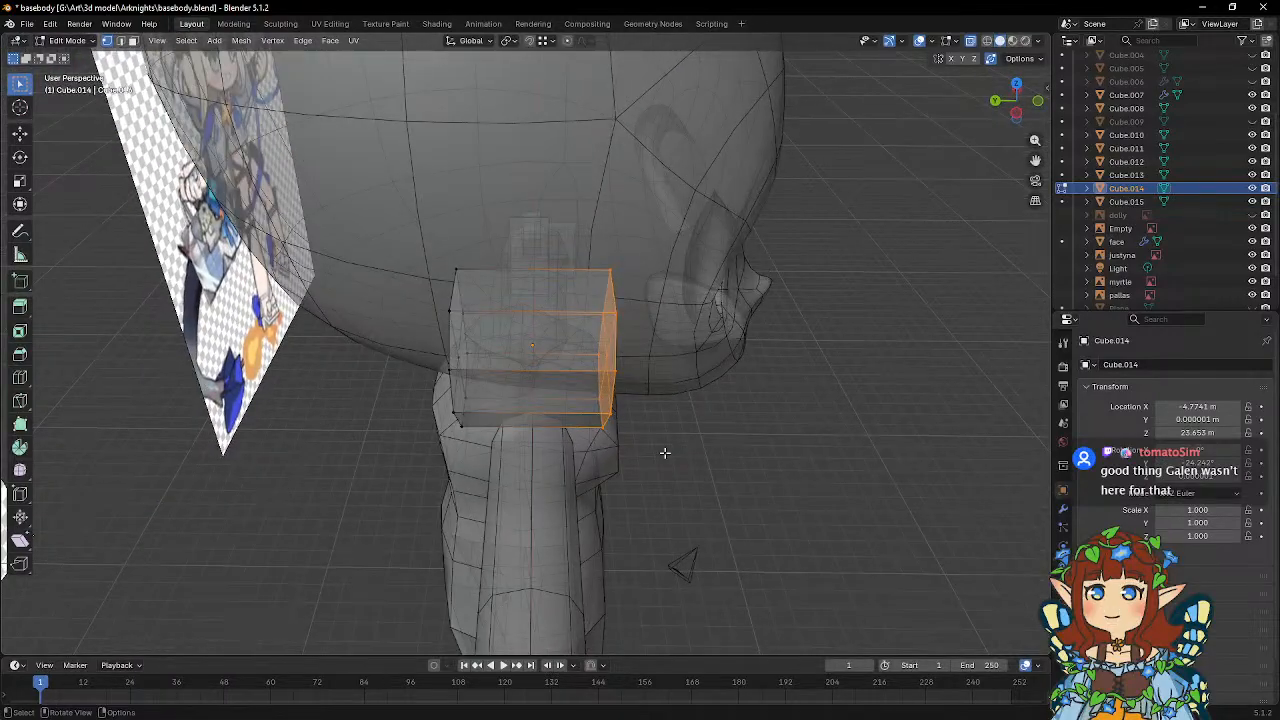
drag(393, 232, 614, 494)
middle_drag(614, 494, 685, 419)
key(s)
key(y)
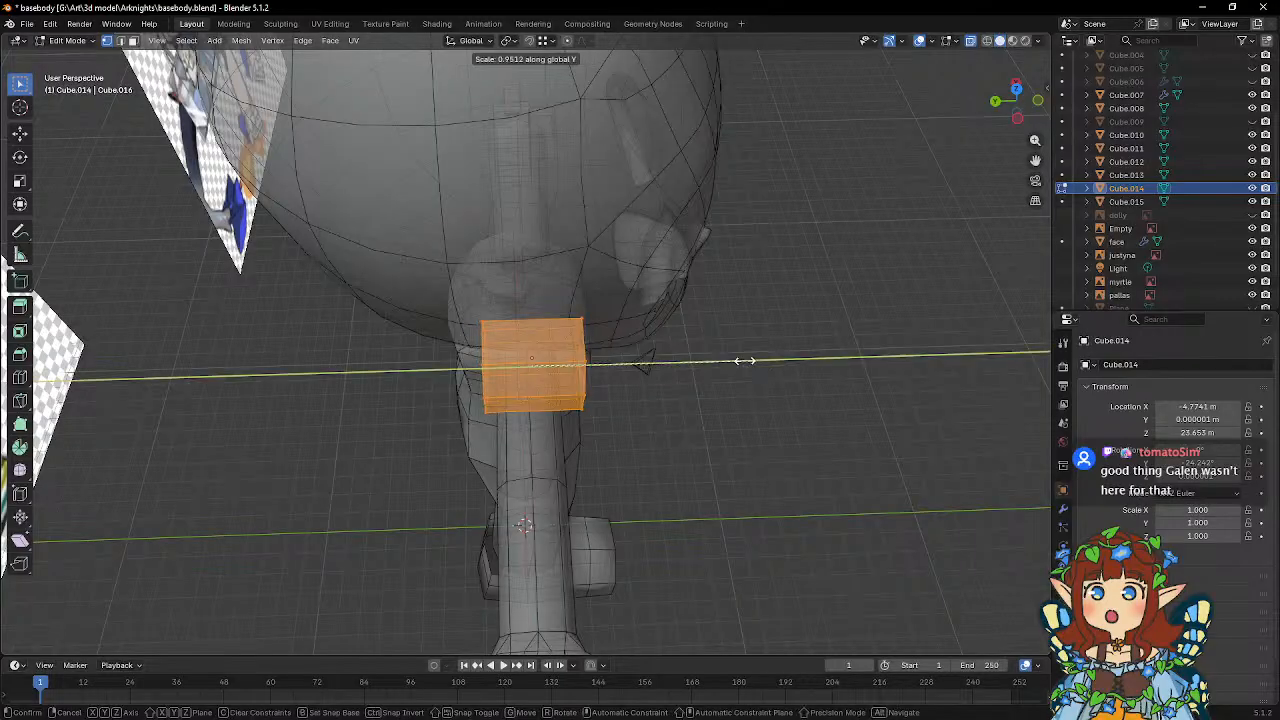
click(622, 359)
Rotate the ear object about -29.3° around the global Z axis and compare it with the front reference.
middle_drag(683, 391, 185, 462)
key(Tab)
middle_drag(594, 323, 684, 392)
scroll(543, 300, up, 2)
key(r)
key(z)
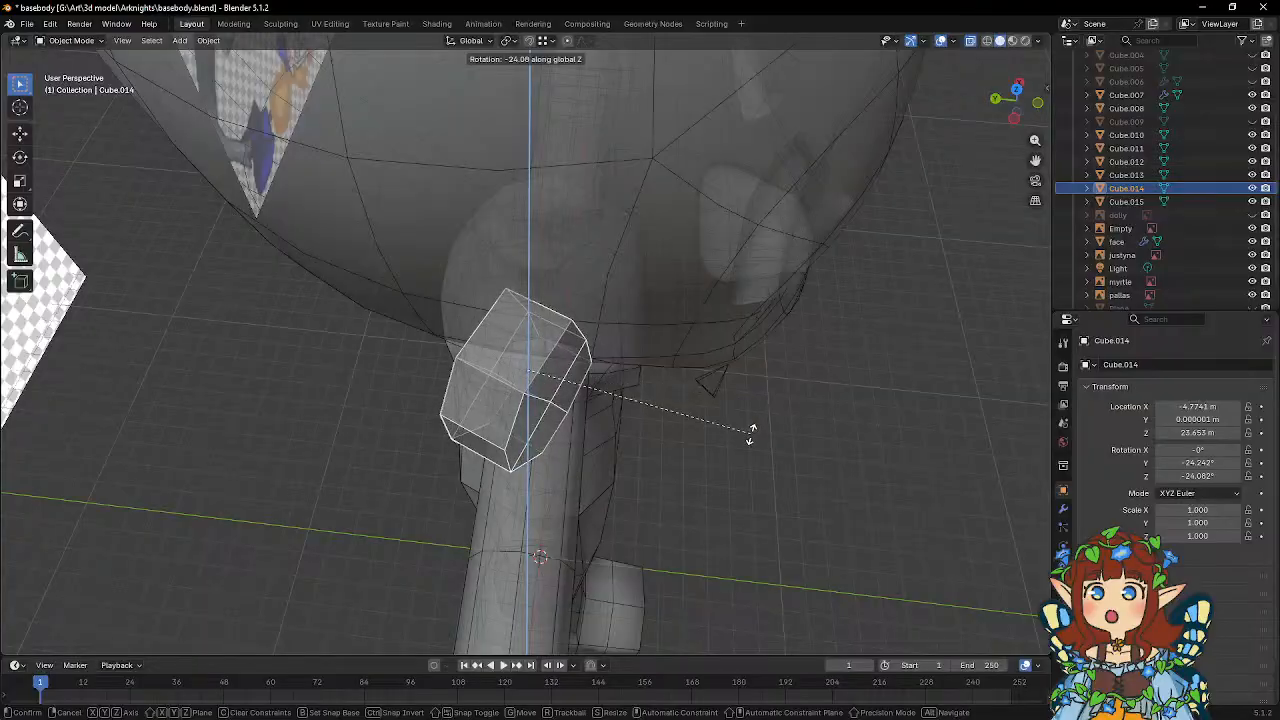
click(738, 445)
middle_drag(720, 422, 558, 318)
scroll(558, 318, down, 8)
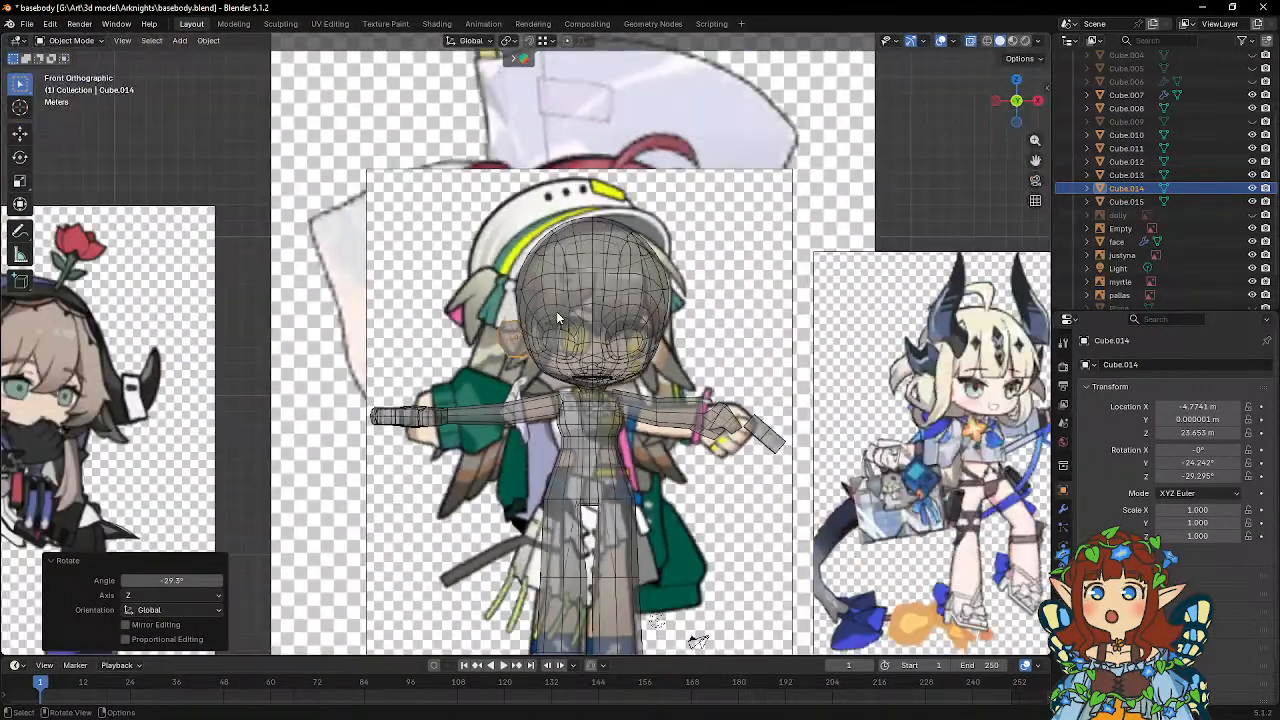
scroll(556, 311, up, 6)
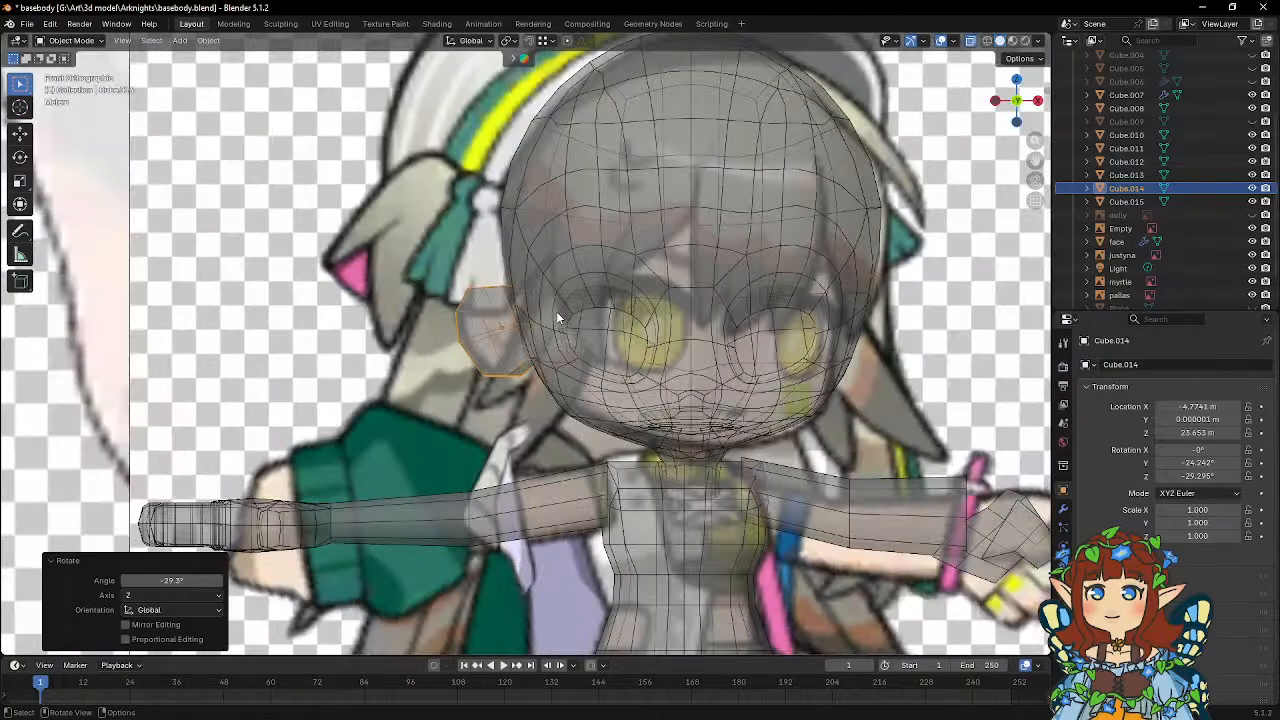
Edit the ear's inner edge by shifting its vertices along local X and adjusting the inner middle ones along local Z.
middle_drag(544, 311, 625, 353)
key(Tab)
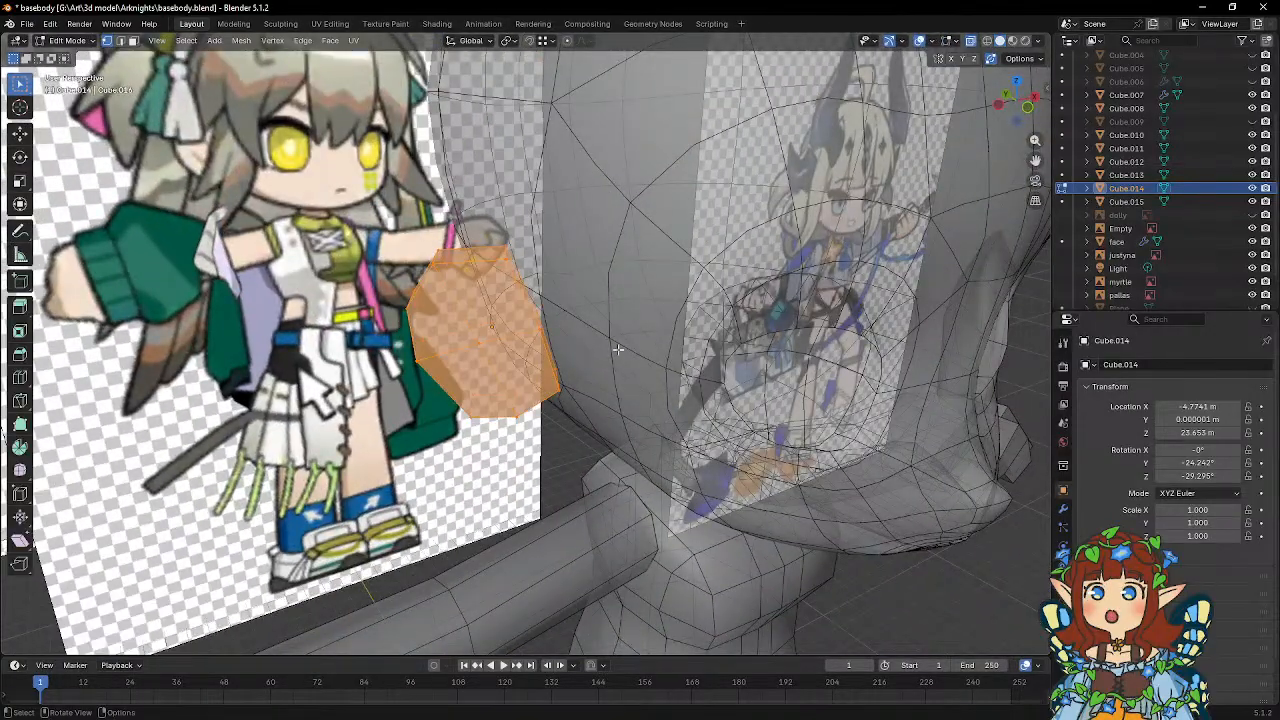
drag(490, 234, 536, 284)
mouse_move(542, 278)
middle_down()
mouse_move(552, 306)
mouse_move(700, 340)
mouse_move(586, 287)
mouse_move(575, 295)
mouse_move(615, 340)
mouse_move(600, 330)
mouse_move(636, 295)
mouse_move(552, 258)
middle_up()
key(g)
key(x)
key(x)
click(586, 303)
key(g)
key(x)
key(x)
click(632, 345)
key(g)
key(z)
key(z)
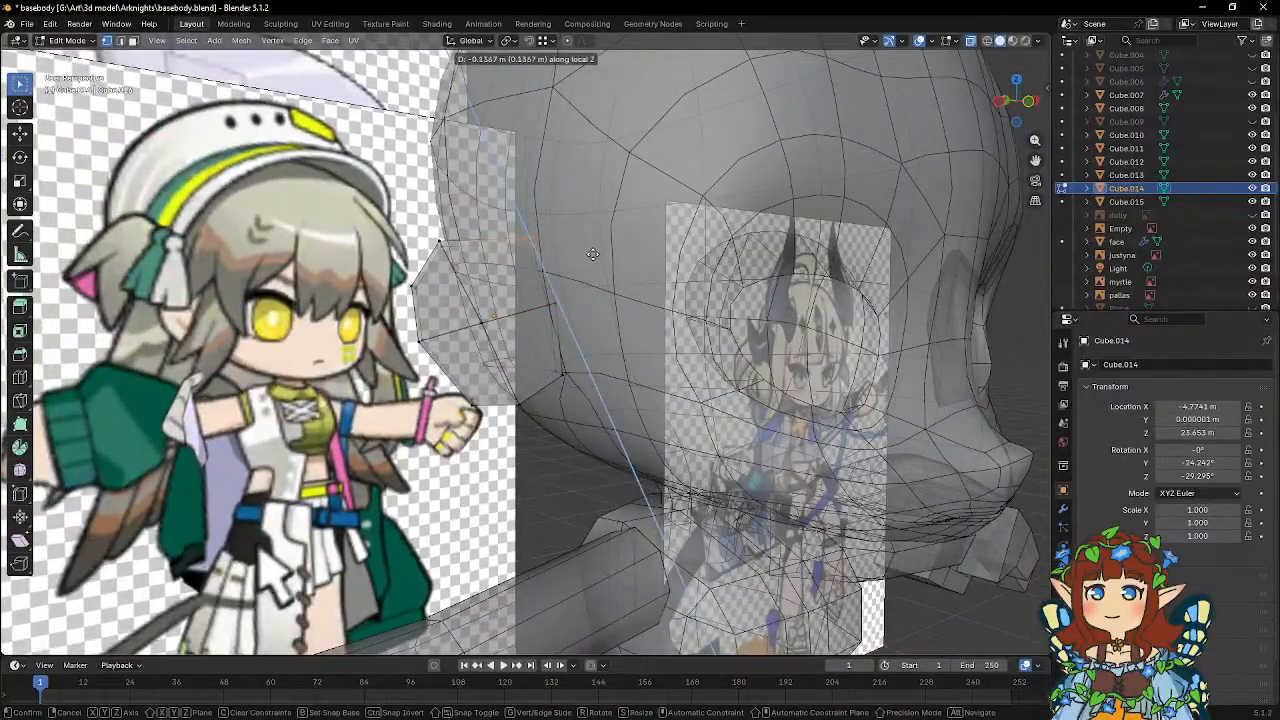
click(595, 262)
Narrow the ear's inner edge by scaling its vertices along local Y.
middle_drag(595, 262, 743, 441)
click(550, 302)
key(s)
key(y)
key(y)
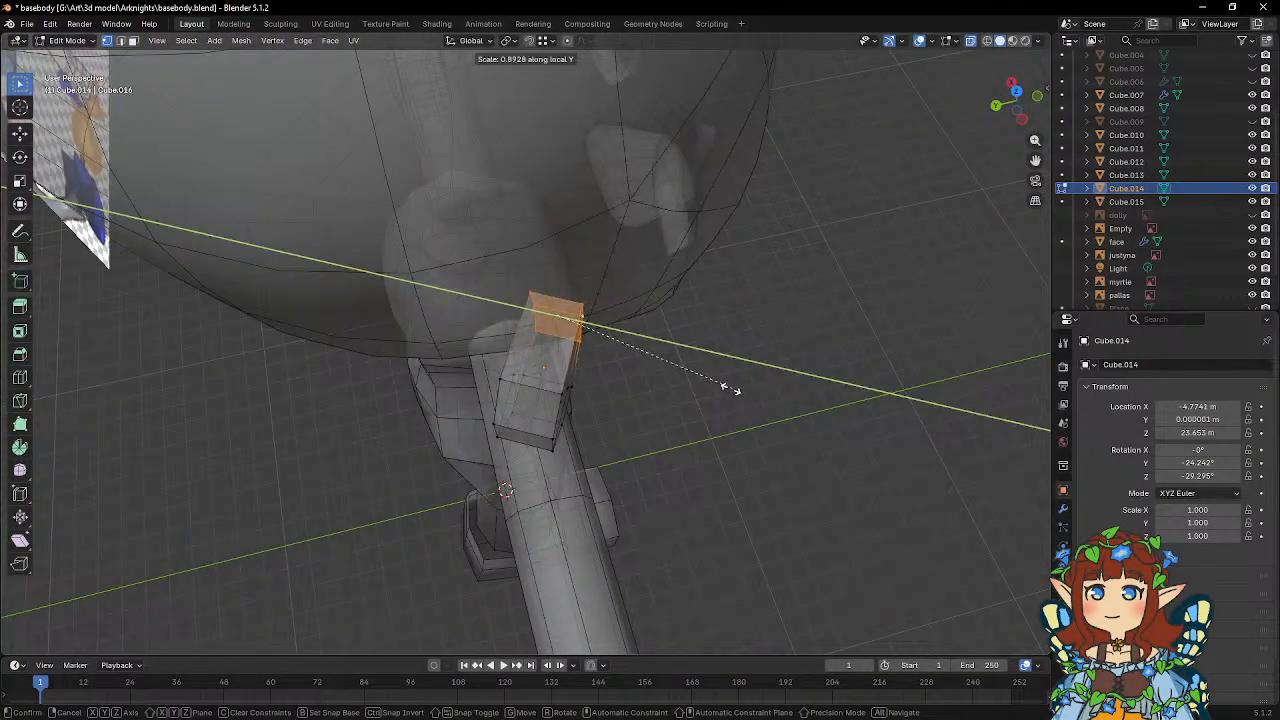
click(697, 372)
Return to Object Mode and save the basebody.blend file.
middle_drag(694, 371, 556, 300)
key(Tab)
key(Tab)
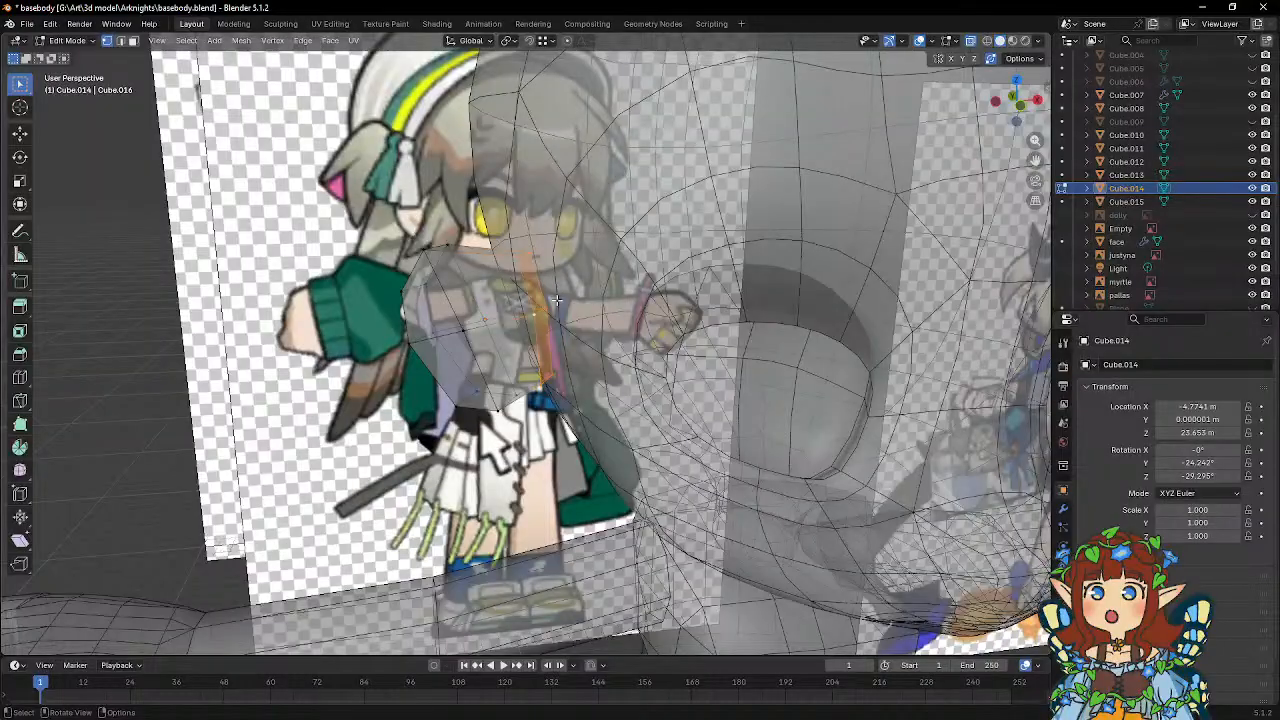
right_click(556, 299)
click(556, 299)
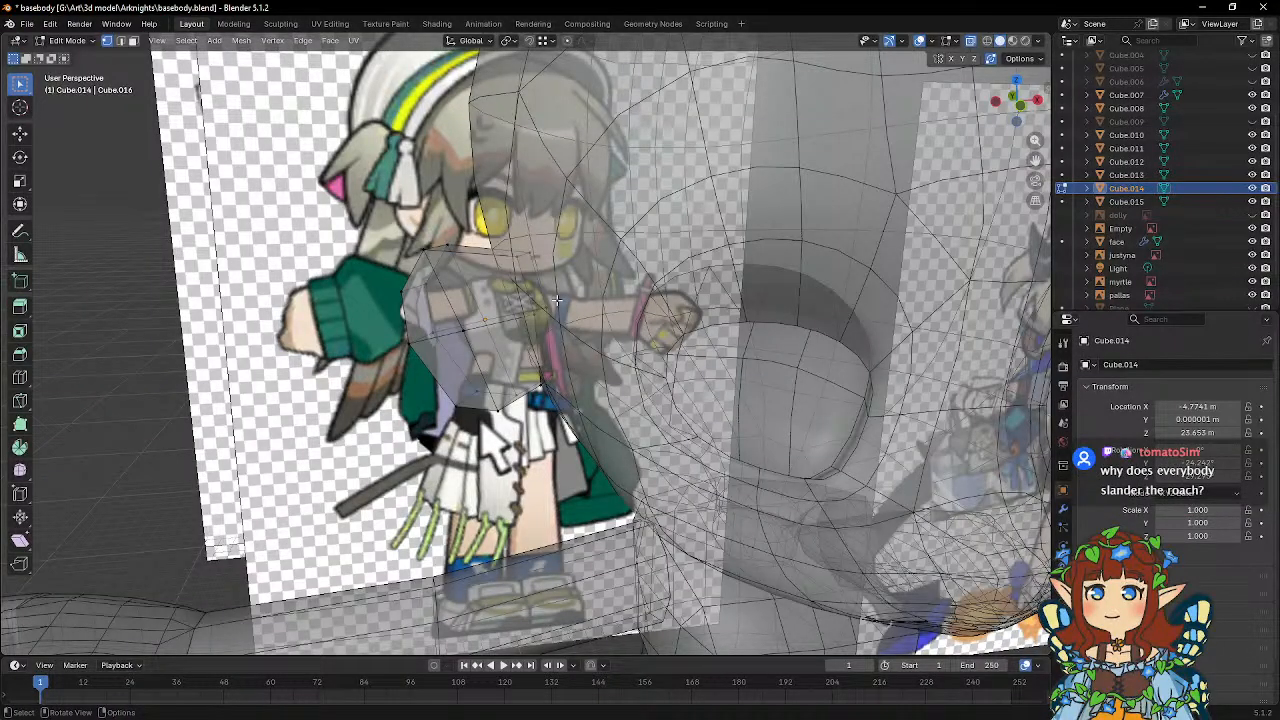
key(Tab)
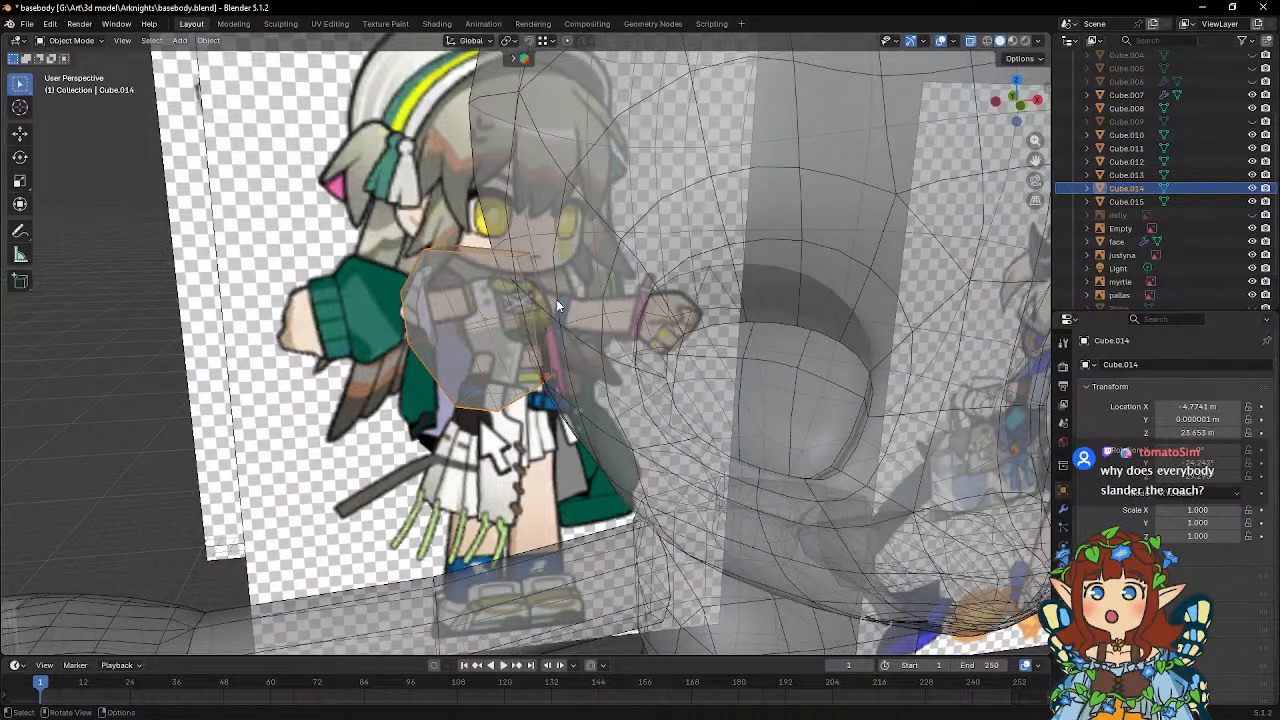
click(27, 24)
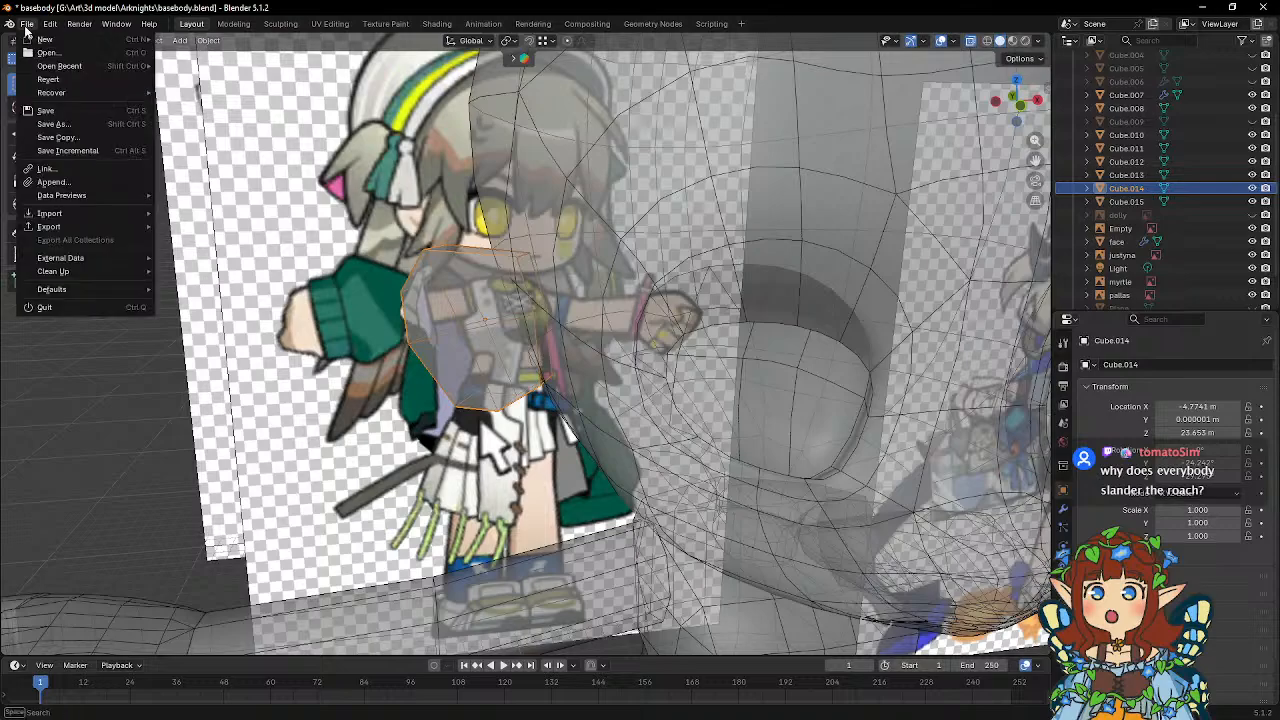
click(40, 115)
Shift the ear's front middle vertices along local X and about 0.09 m along local Y.
middle_drag(550, 218, 593, 324)
key(Tab)
click(566, 338)
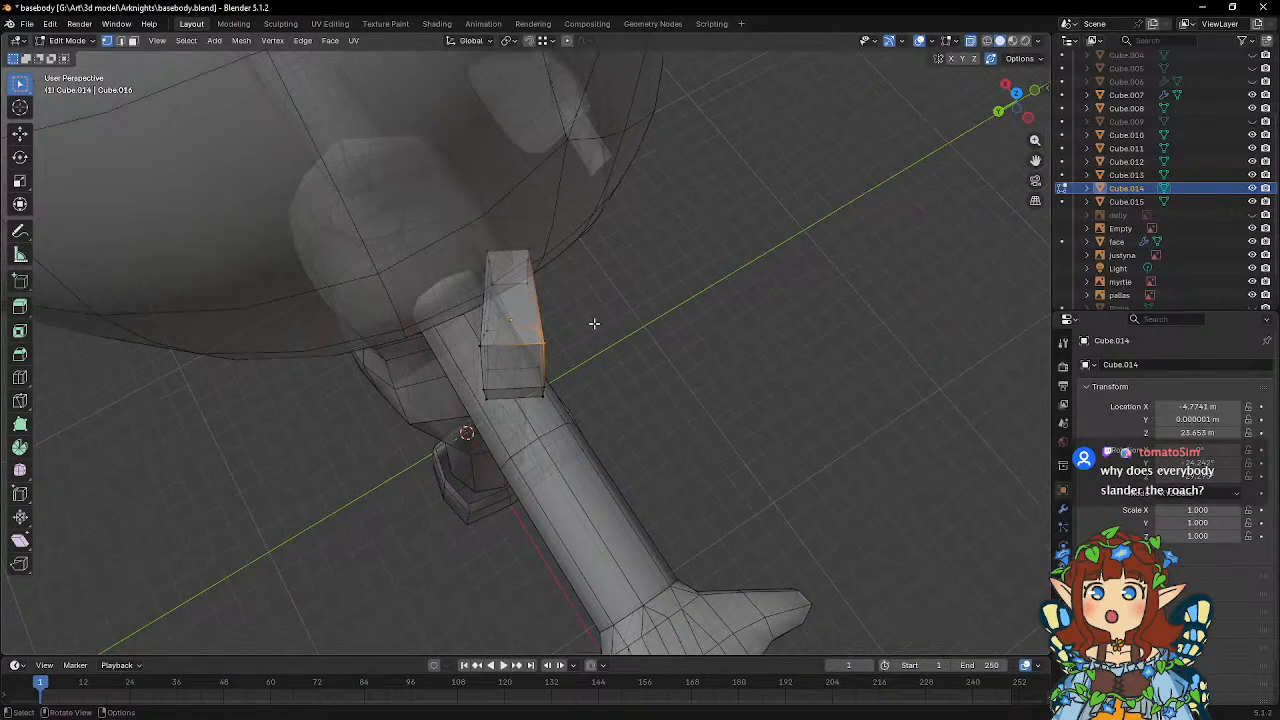
key(g)
key(x)
key(x)
click(613, 312)
key(g)
key(y)
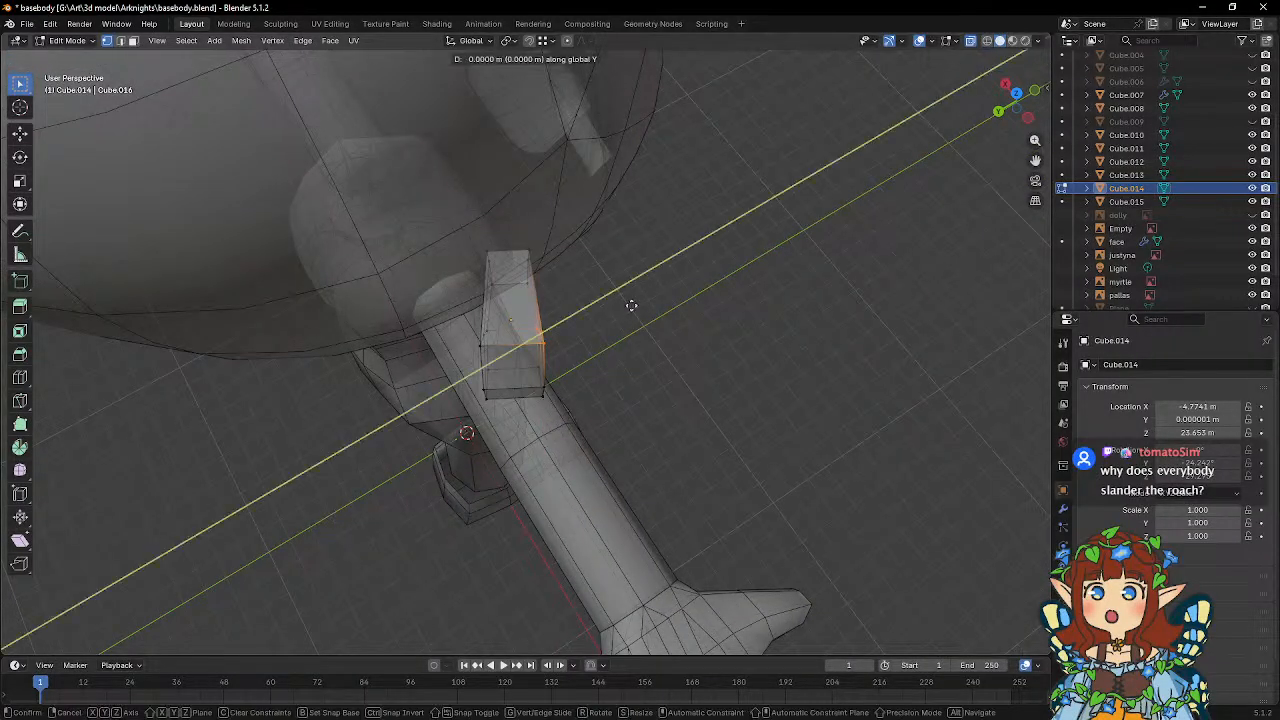
key(y)
click(624, 304)
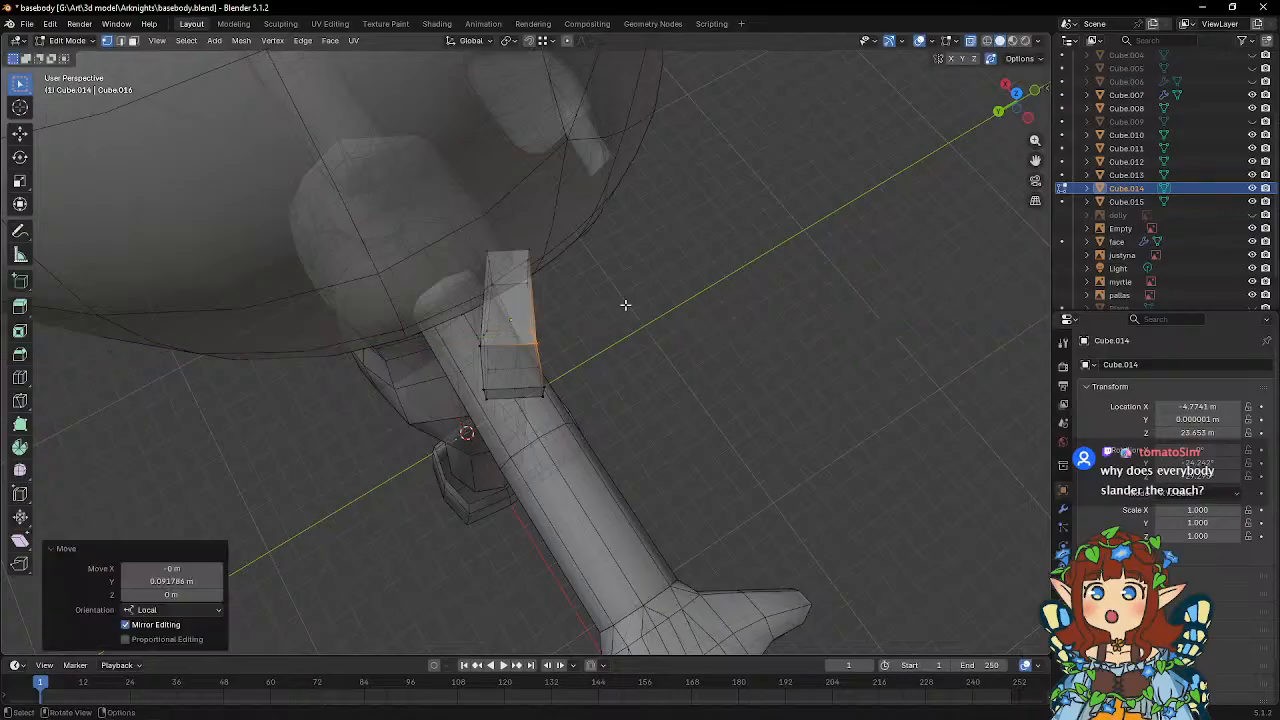
Move the ear's outer front vertices about 0.11 m along local Y to even out the thickness.
click(550, 397)
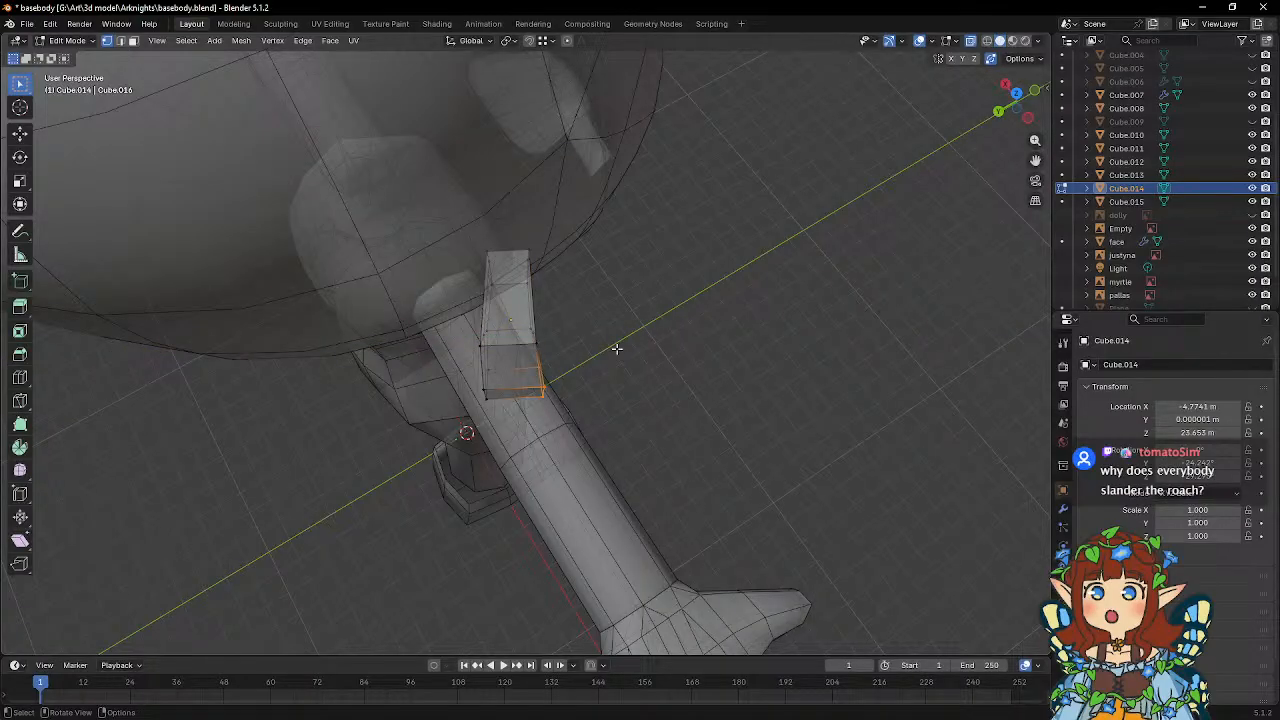
key(g)
key(y)
key(y)
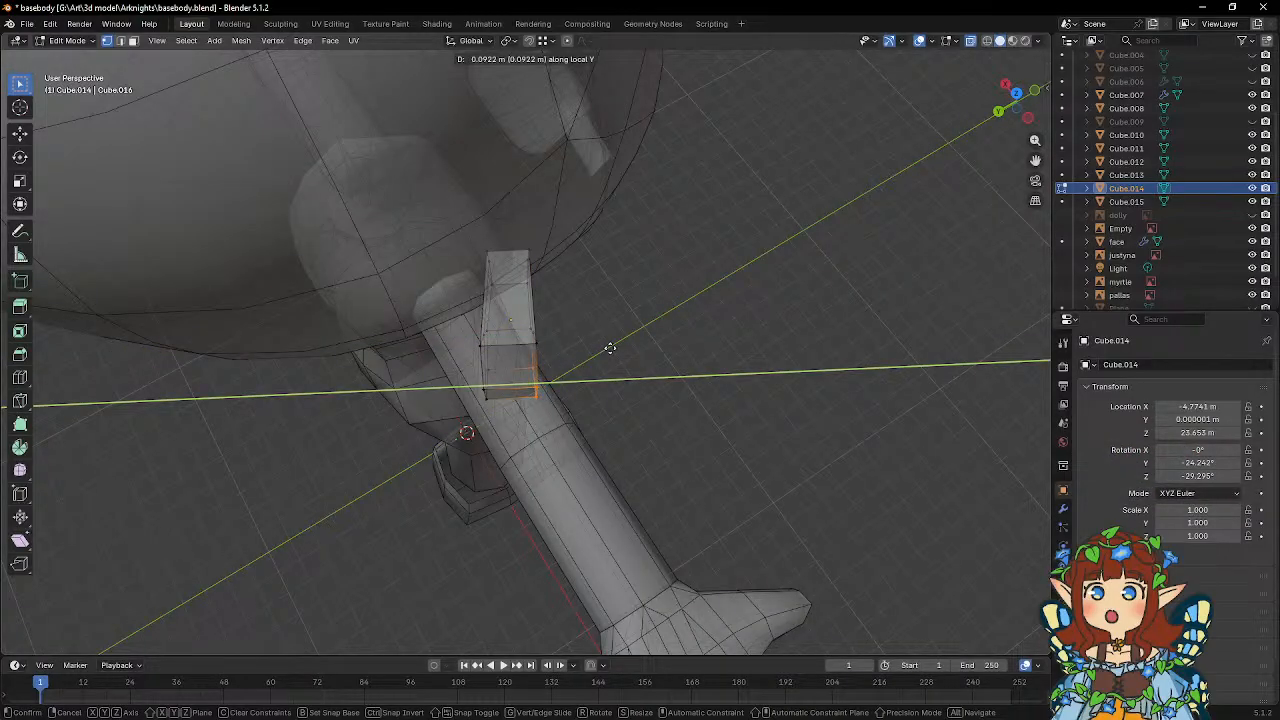
click(609, 347)
mouse_move(609, 347)
middle_down()
mouse_move(365, 164)
mouse_move(354, 134)
mouse_move(671, 246)
mouse_move(607, 323)
middle_up()
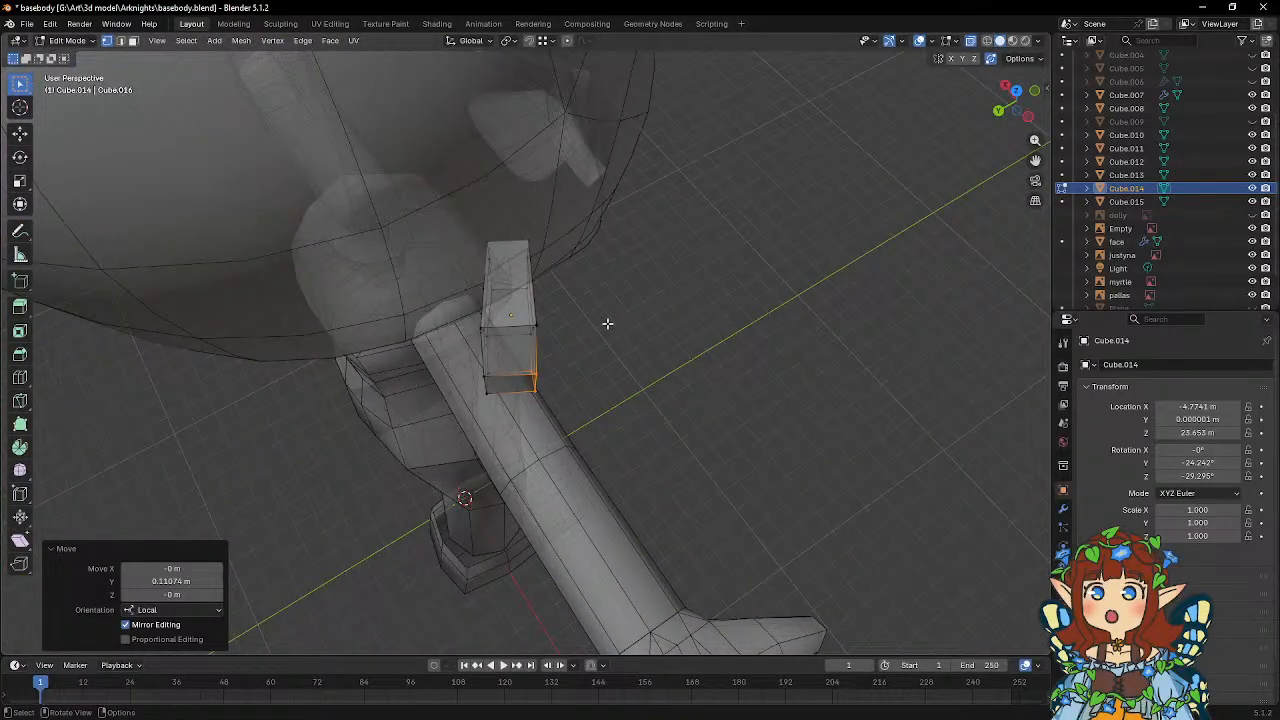
middle_drag(610, 321, 598, 323)
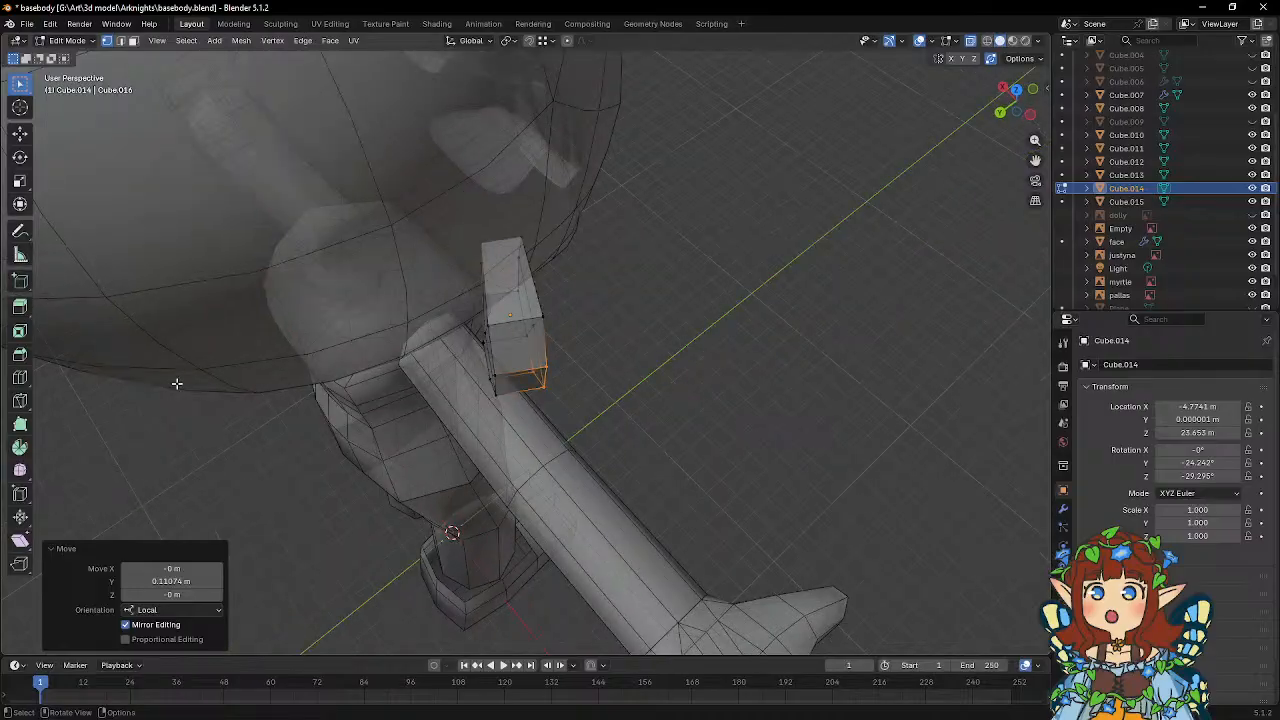
Add a centred loop cut around the ear's rim through its thickness and scale the new loop to about 1.092.
click(20, 378)
click(510, 330)
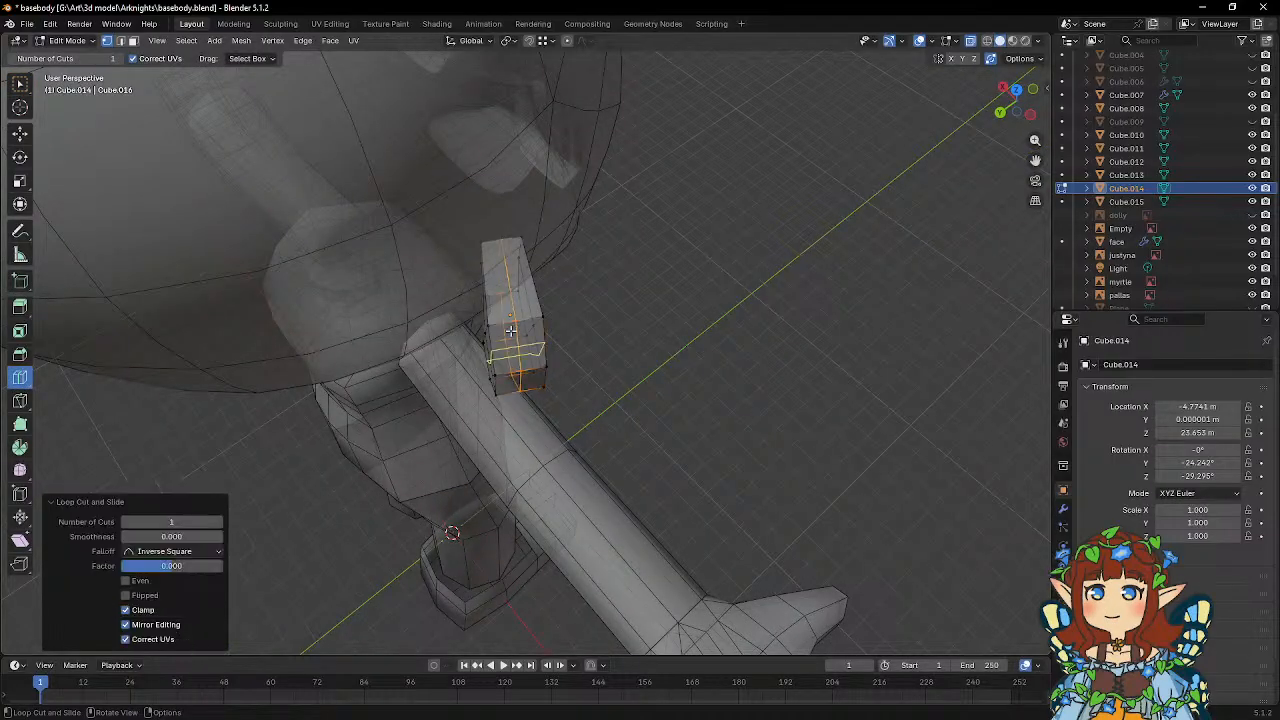
key(w)
middle_drag(603, 334, 650, 302)
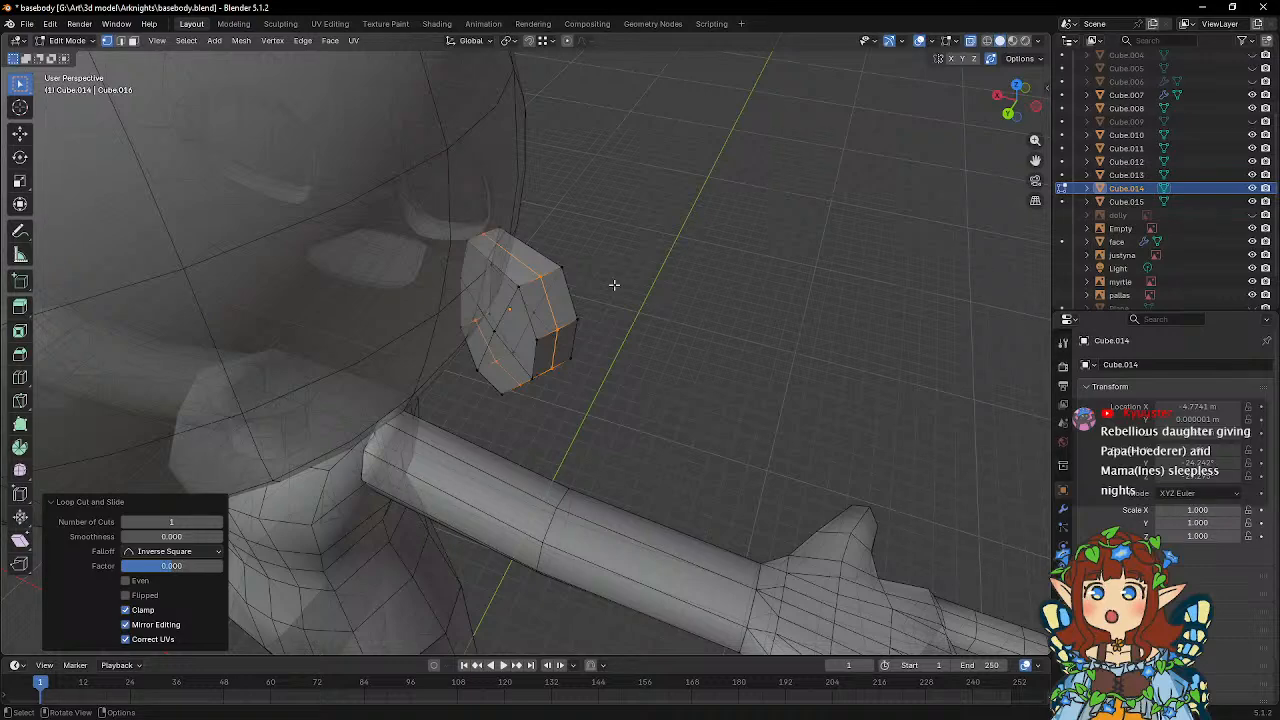
middle_drag(614, 285, 535, 343)
key(s)
click(667, 252)
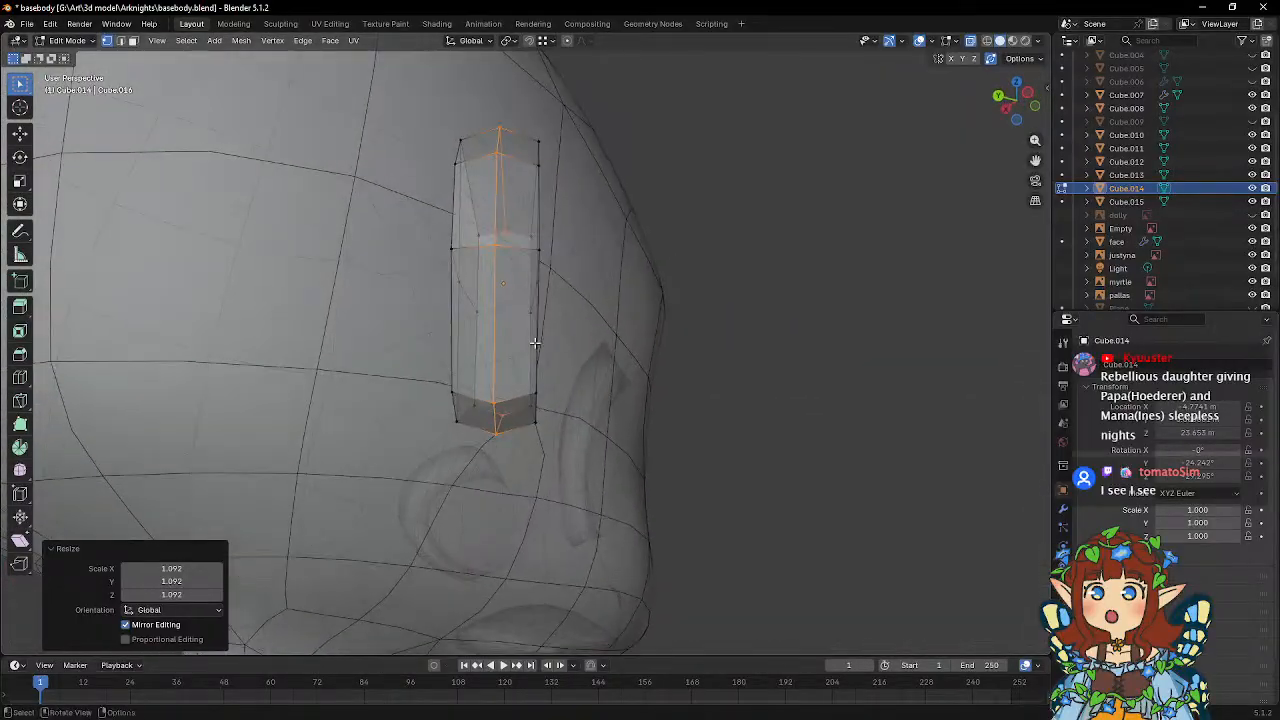
Taper the ear's bottom by scaling its lower vertices to about 0.66 along local Y.
drag(432, 365, 591, 458)
middle_drag(609, 384, 614, 426)
key(s)
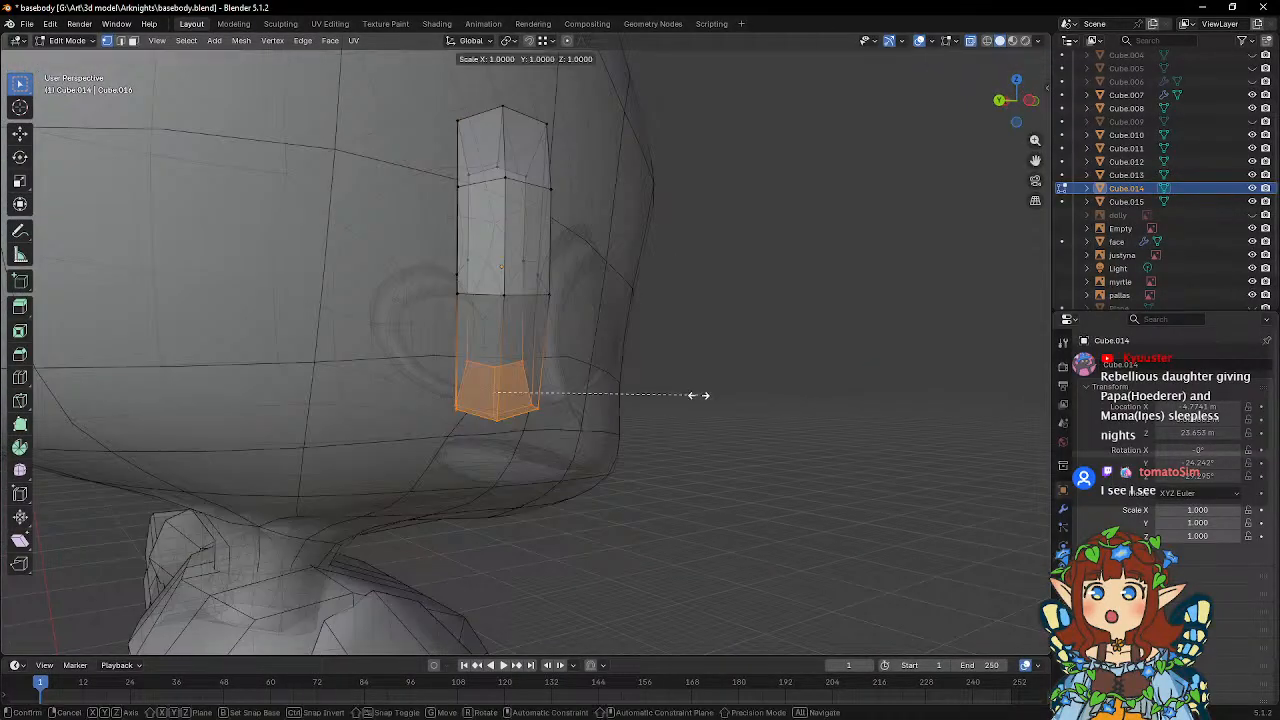
key(y)
key(y)
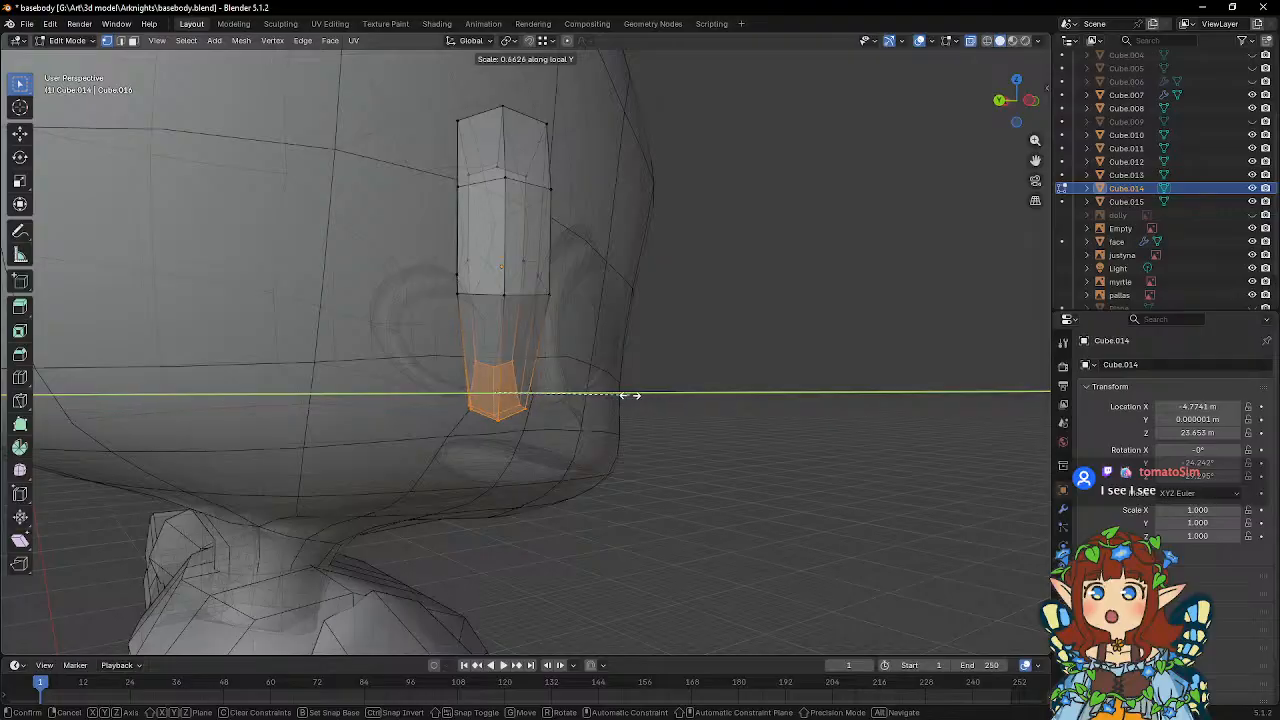
click(629, 396)
Scale the ear's middle row of vertices to about 0.856 along local Y and inspect the shape from several sides.
middle_drag(624, 366, 612, 332)
drag(420, 233, 656, 352)
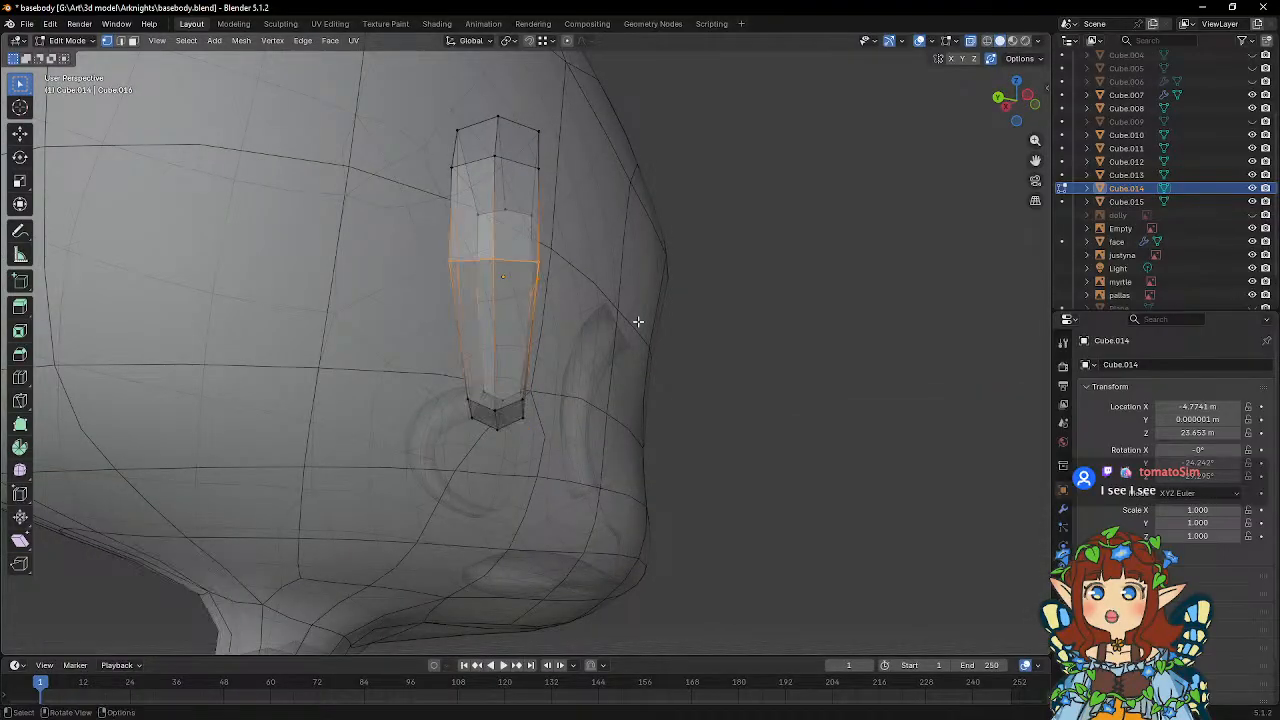
middle_drag(638, 321, 664, 342)
key(s)
key(y)
key(y)
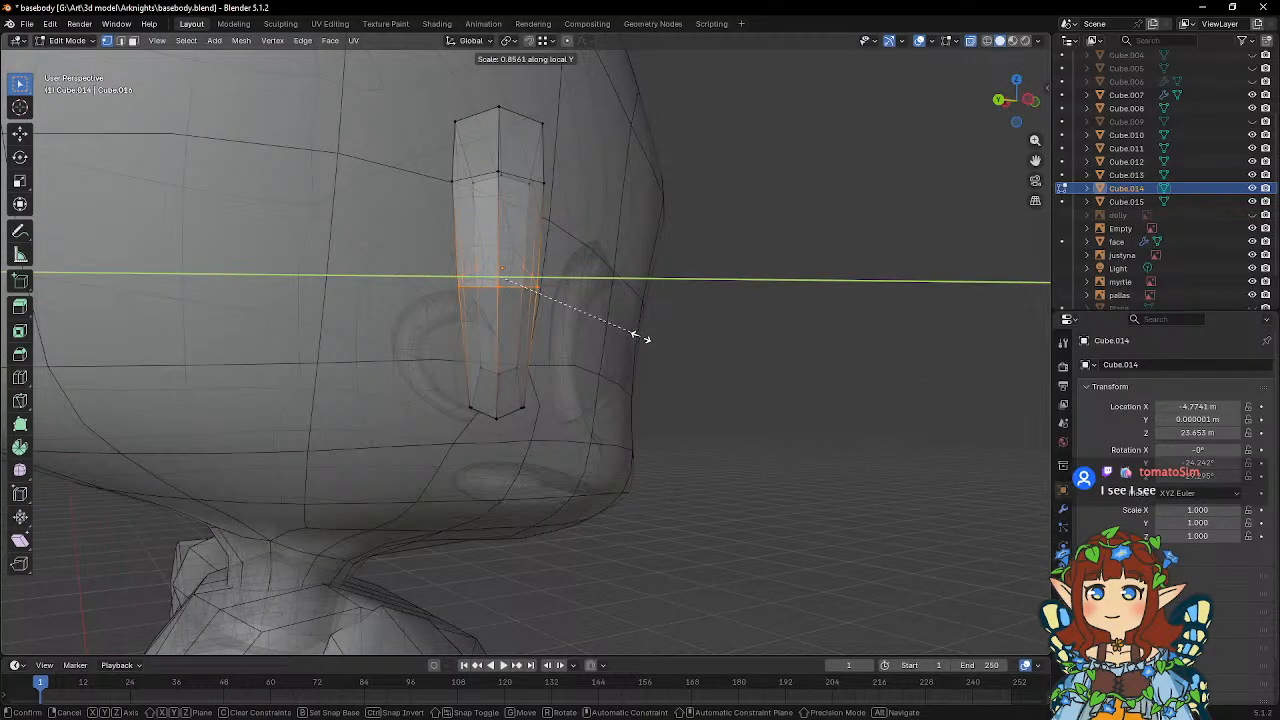
click(641, 338)
middle_drag(641, 338, 593, 365)
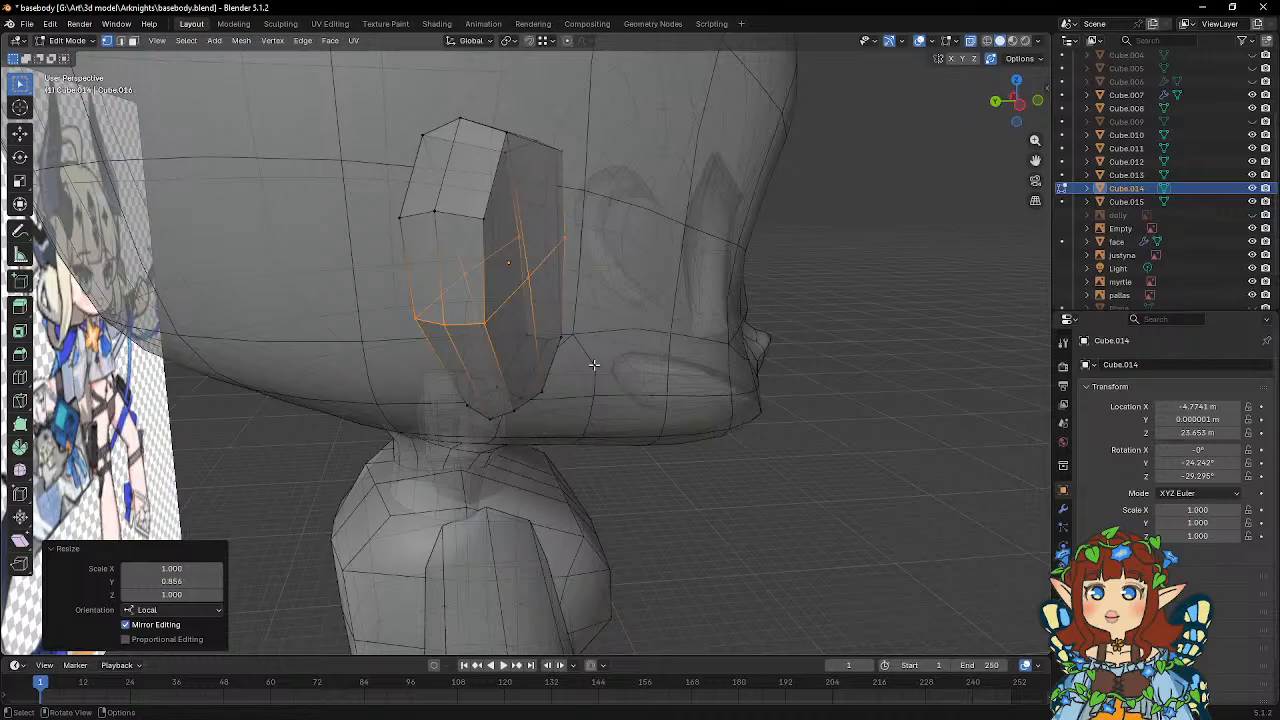
middle_drag(601, 364, 367, 476)
key(Tab)
key(Tab)
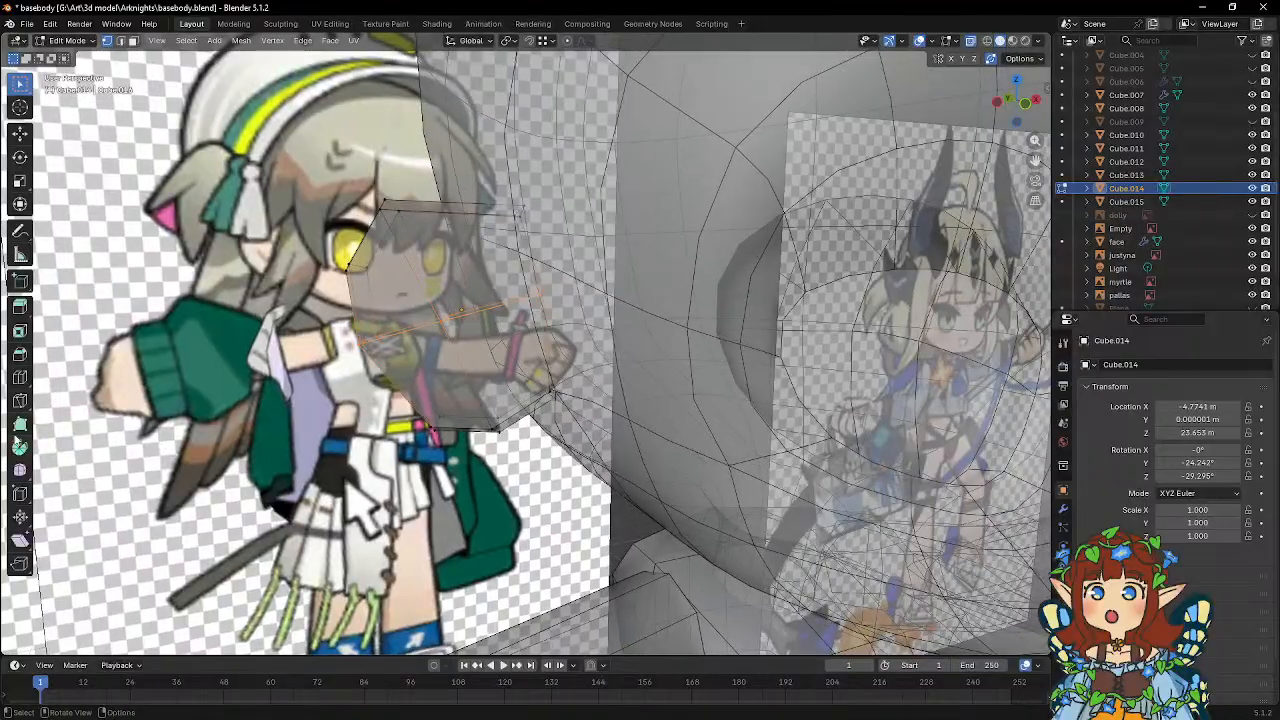
Add a single lengthwise loop cut through the outer half of the ear and slide it to reposition the new loop.
click(20, 377)
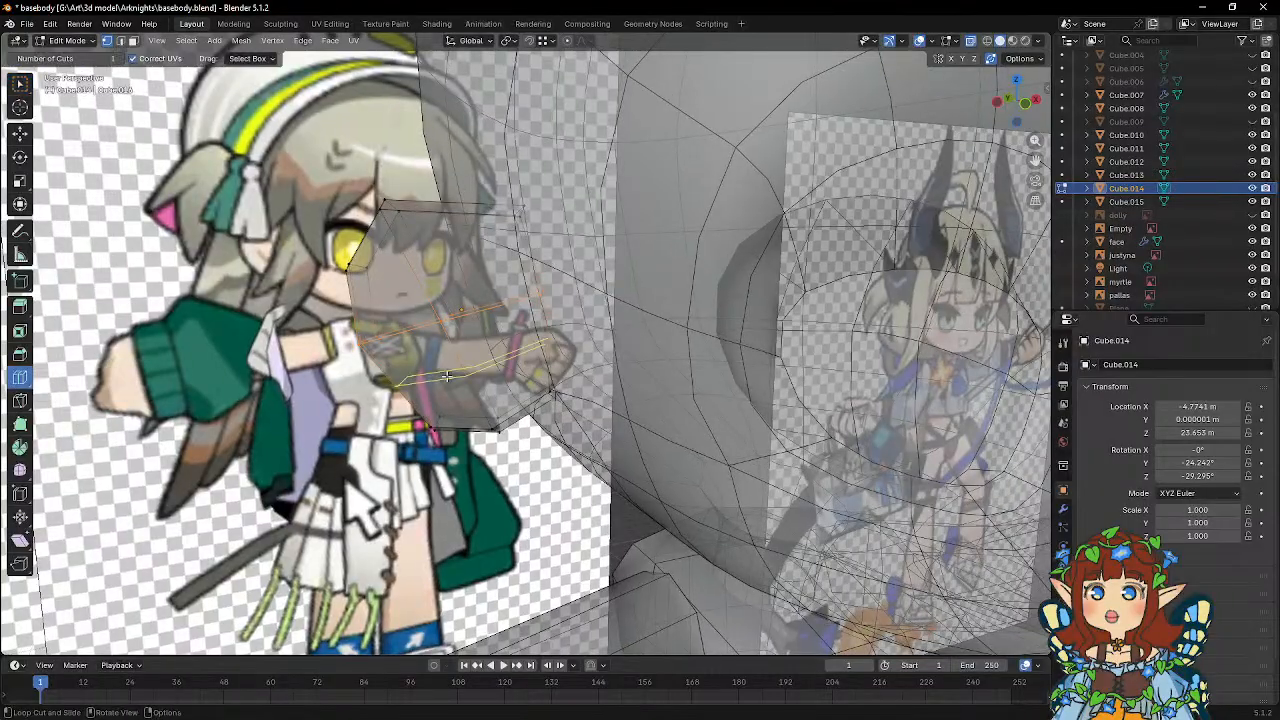
click(443, 220)
mouse_move(443, 220)
middle_down()
mouse_move(471, 246)
mouse_move(450, 217)
middle_up()
key(g)
key(g)
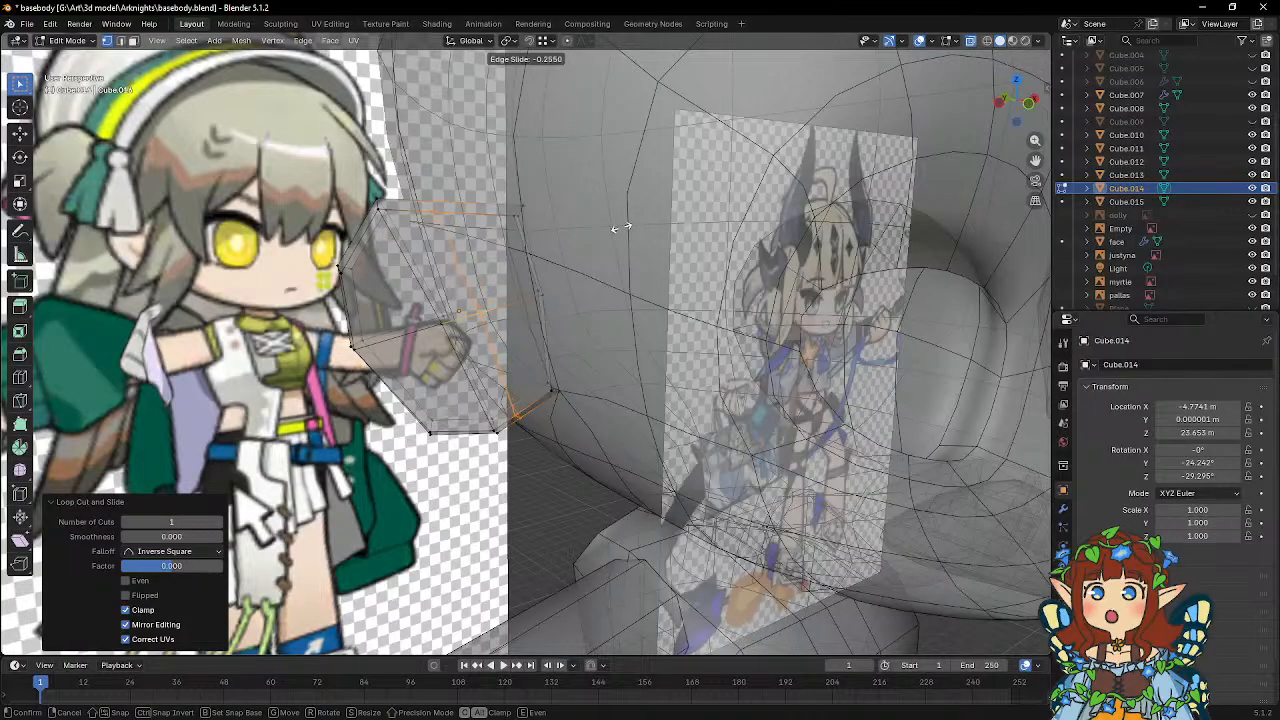
click(619, 228)
middle_drag(619, 228, 596, 220)
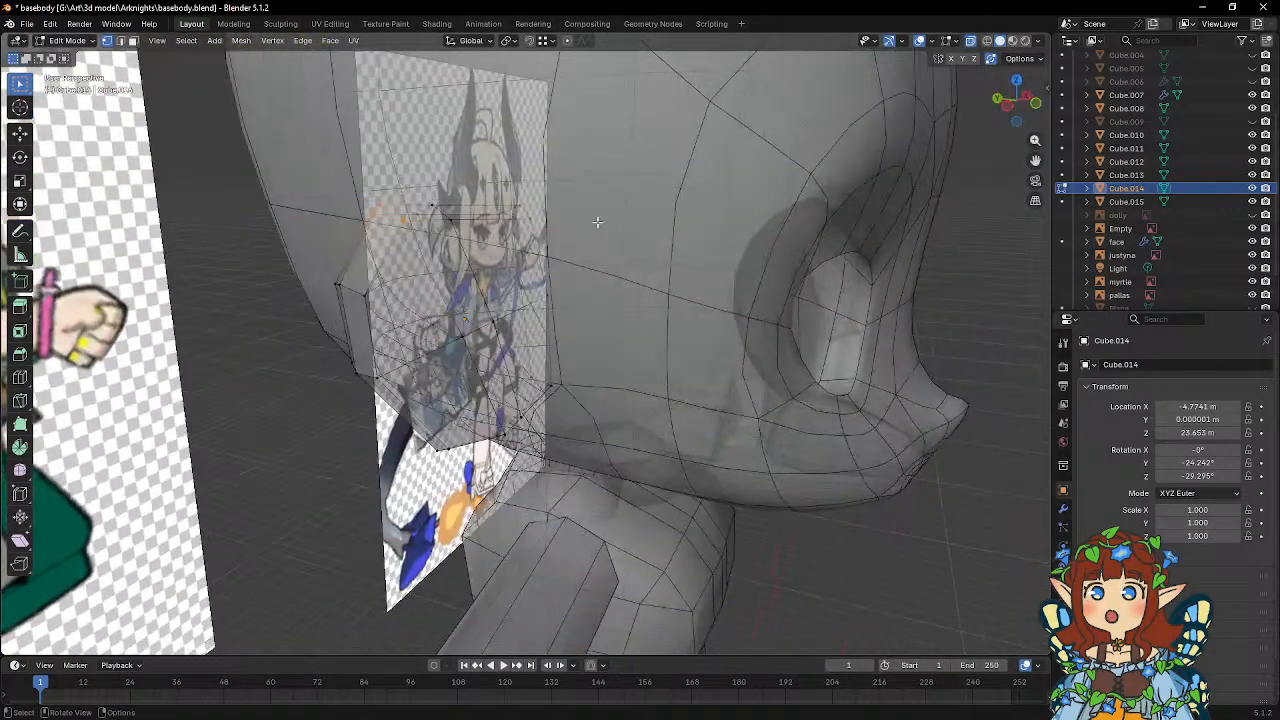
Move the new loop's top vertices about -0.09 m along local Z and adjust their position along local X to round the ear's upper outer corner.
key(g)
key(z)
key(z)
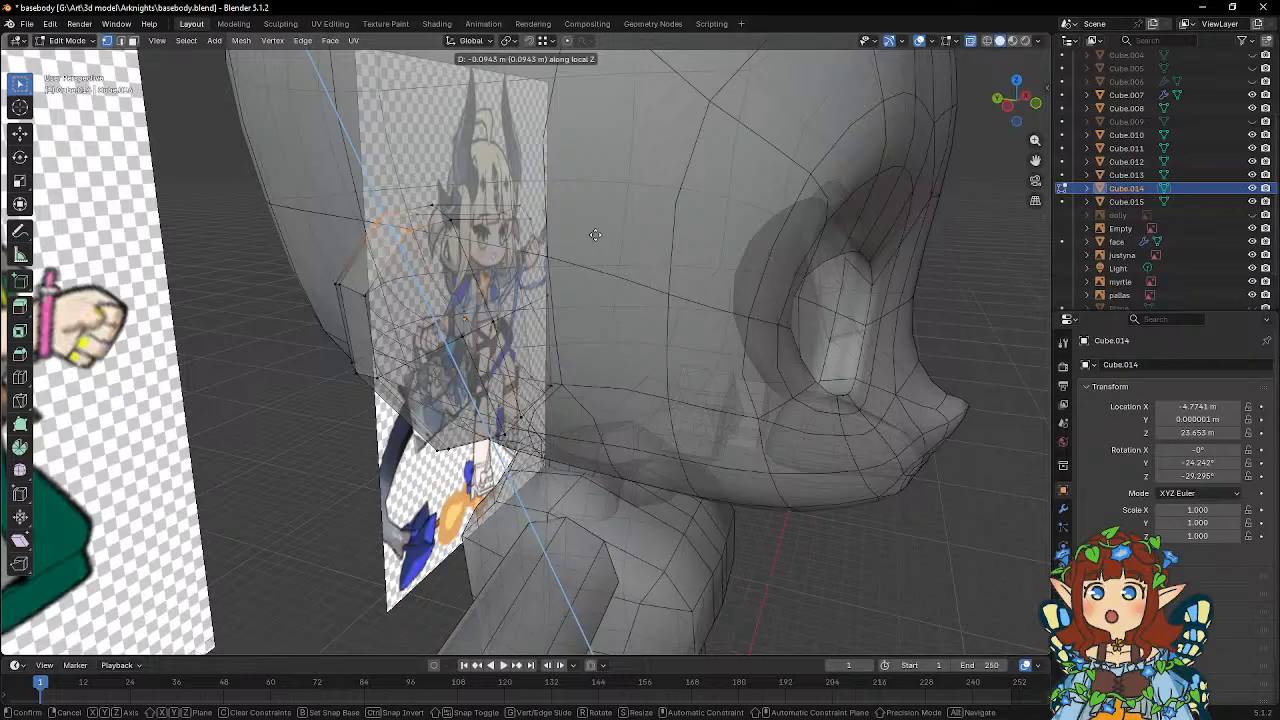
click(595, 234)
middle_drag(595, 234, 421, 306)
key(g)
key(x)
key(x)
click(547, 224)
Move the loop's middle vertices about -0.19 m along the ear's local X axis.
key(g)
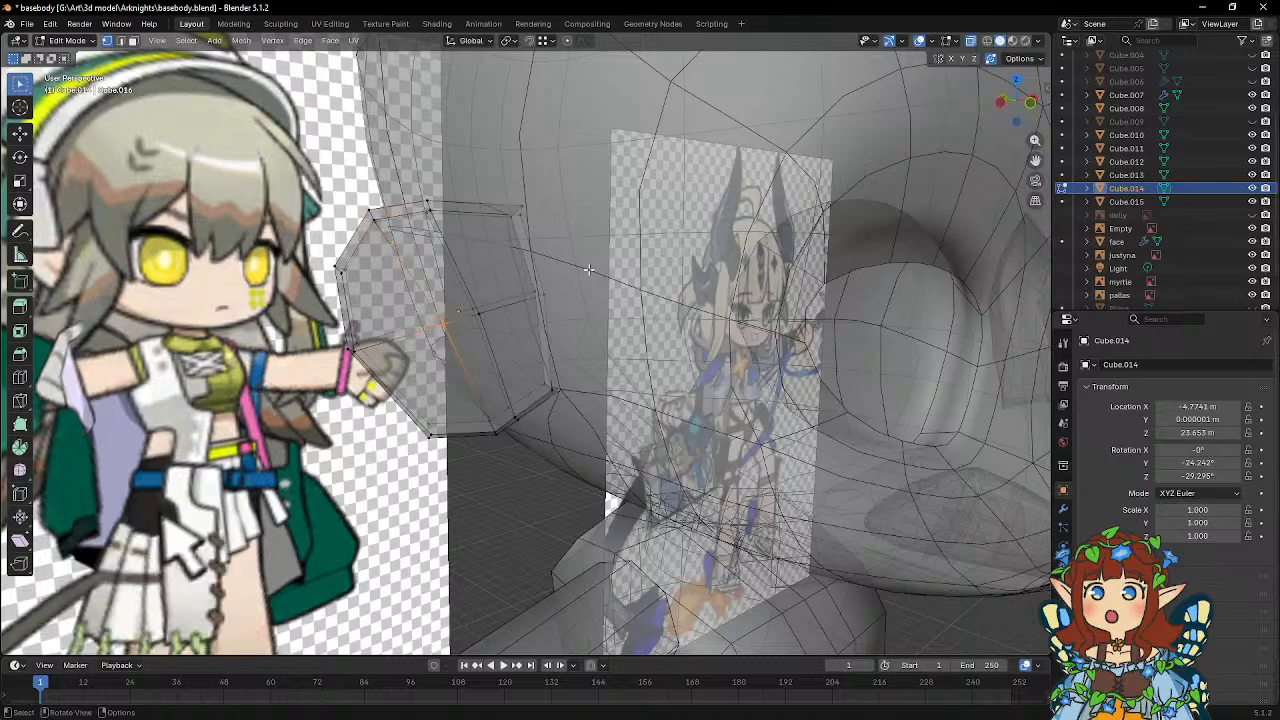
key(x)
key(x)
click(568, 271)
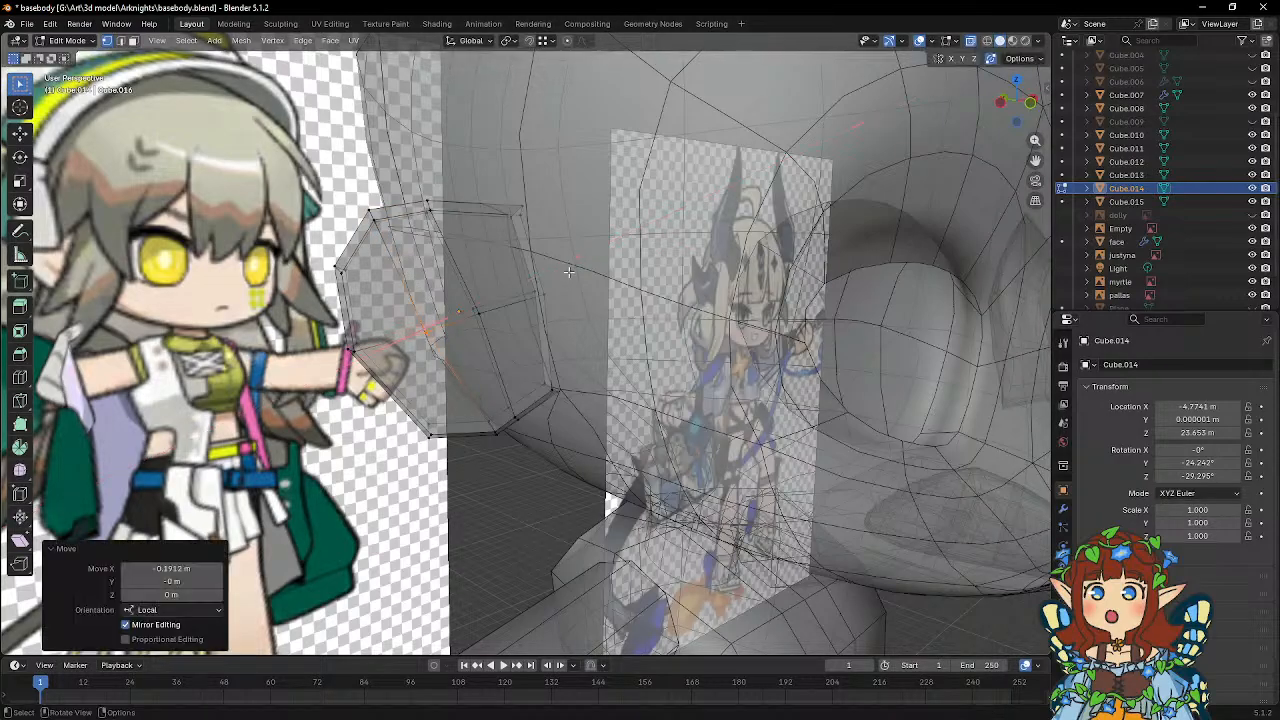
Select the vertices at the ear's lower tip and move them about -0.128 m along local X.
middle_drag(568, 271, 533, 375)
key(KP_1)
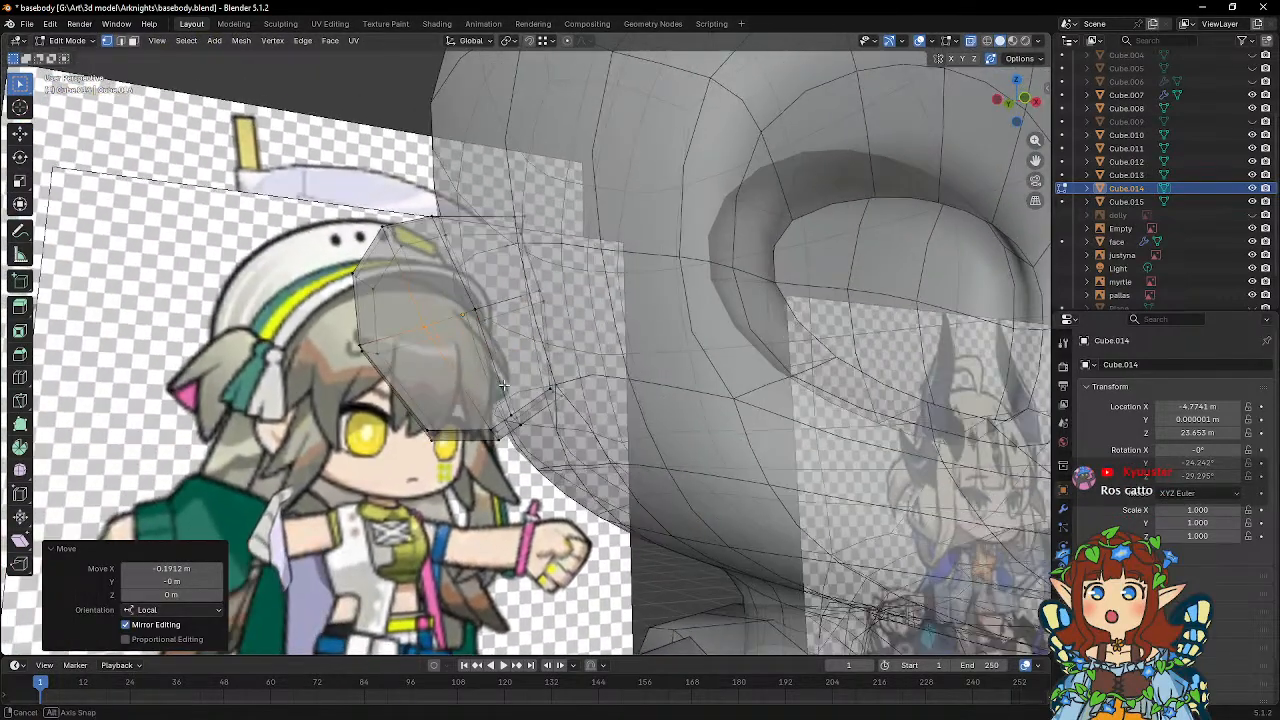
scroll(490, 383, up, 6)
click(487, 429)
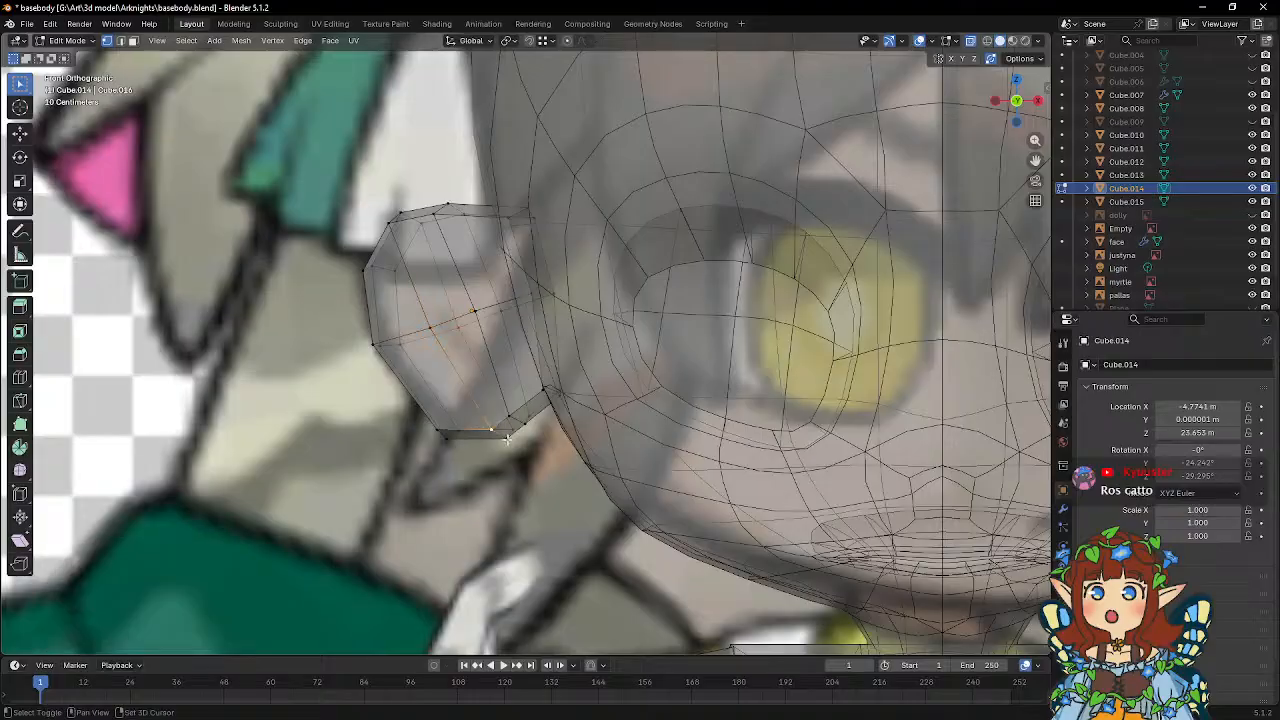
shift+click(504, 439)
key(g)
key(x)
key(x)
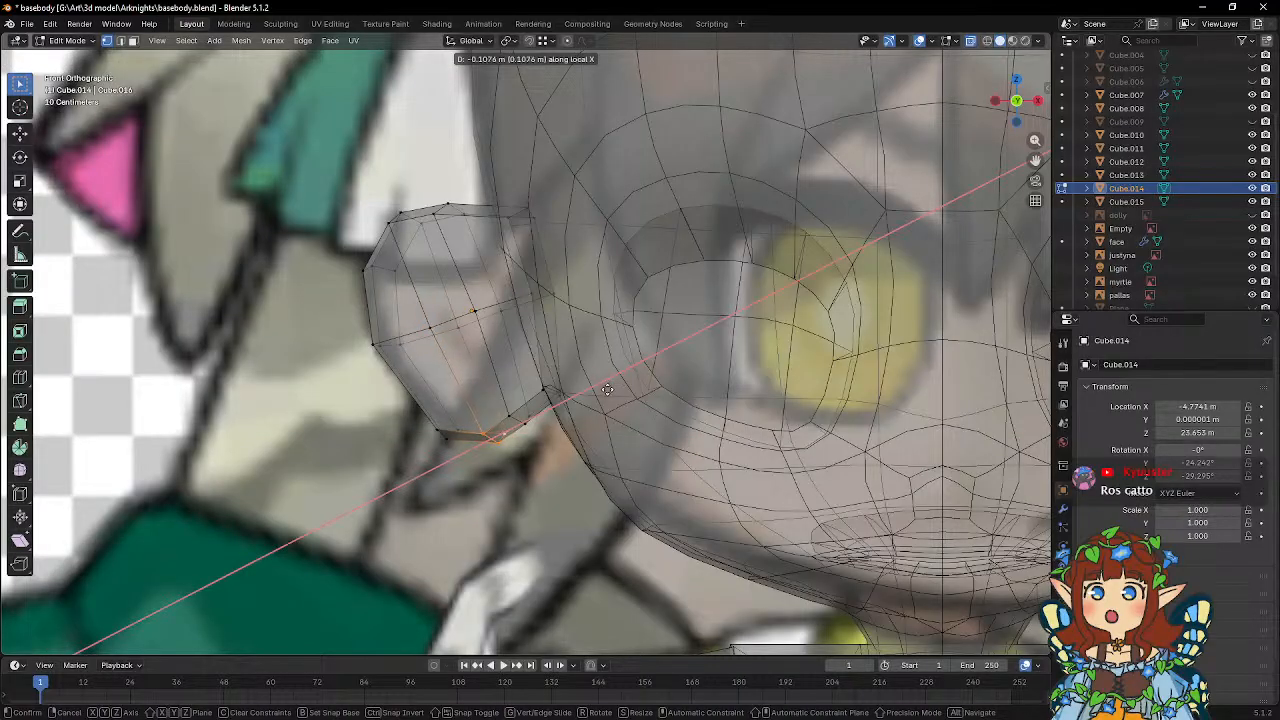
click(605, 390)
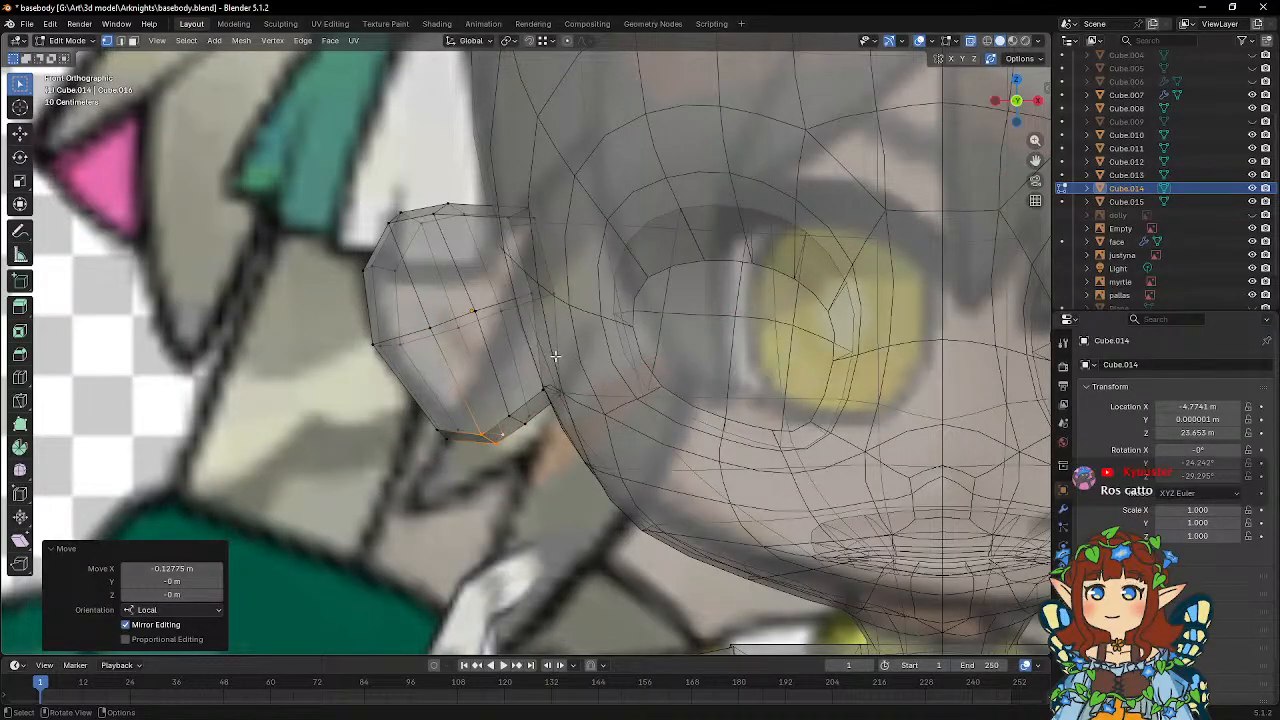
Select the ear's central vertices and move them about -0.07 m along local X to even out the spacing.
middle_drag(530, 345, 590, 362)
middle_drag(490, 323, 553, 284)
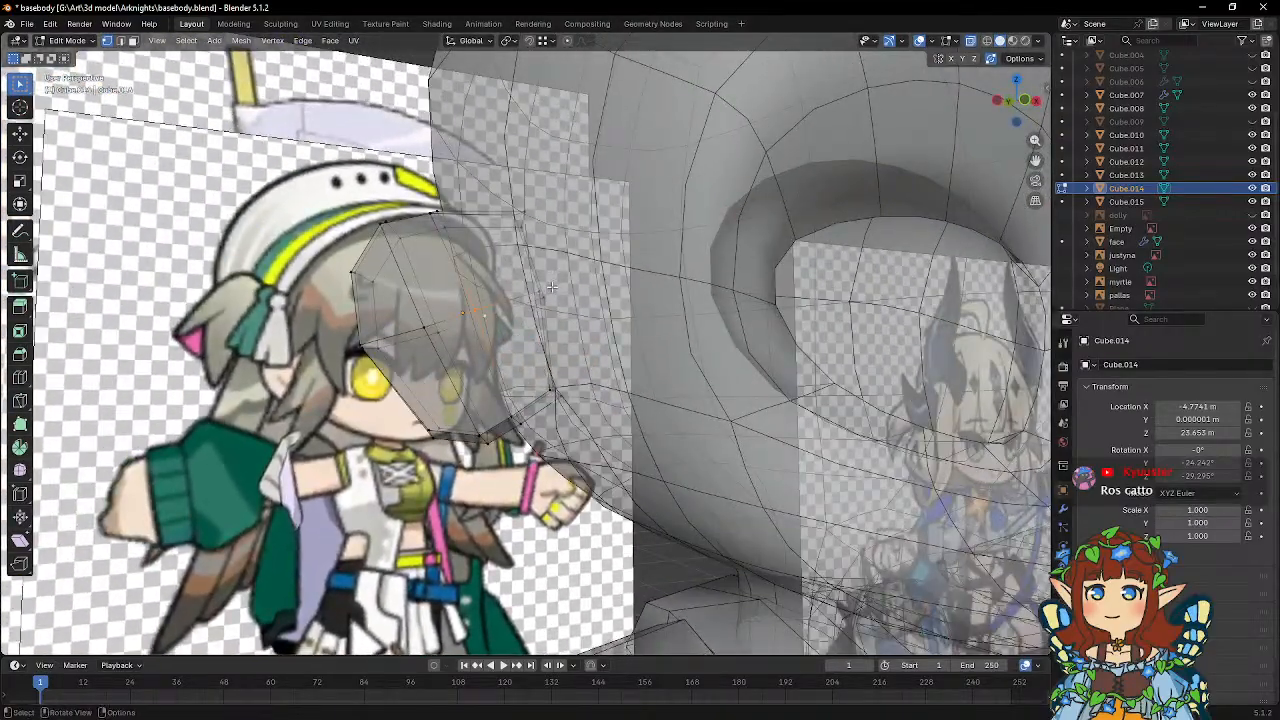
scroll(580, 292, up, 5)
key(g)
key(x)
key(x)
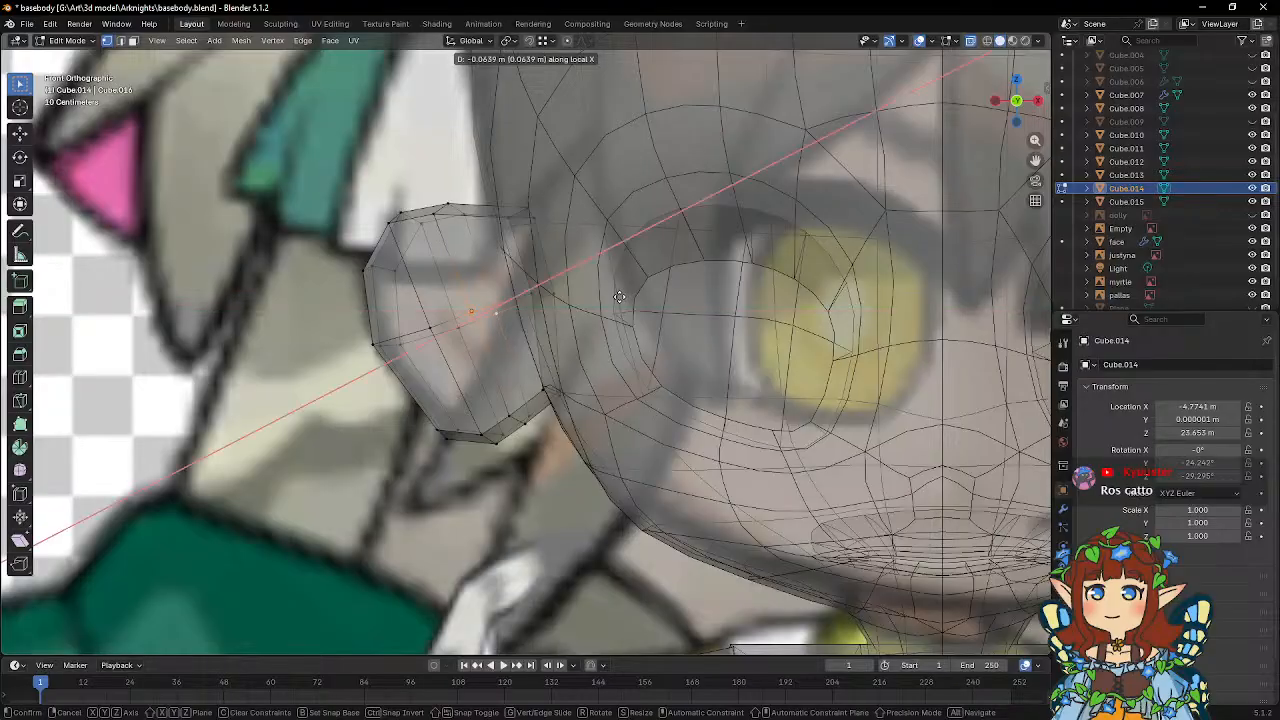
click(619, 297)
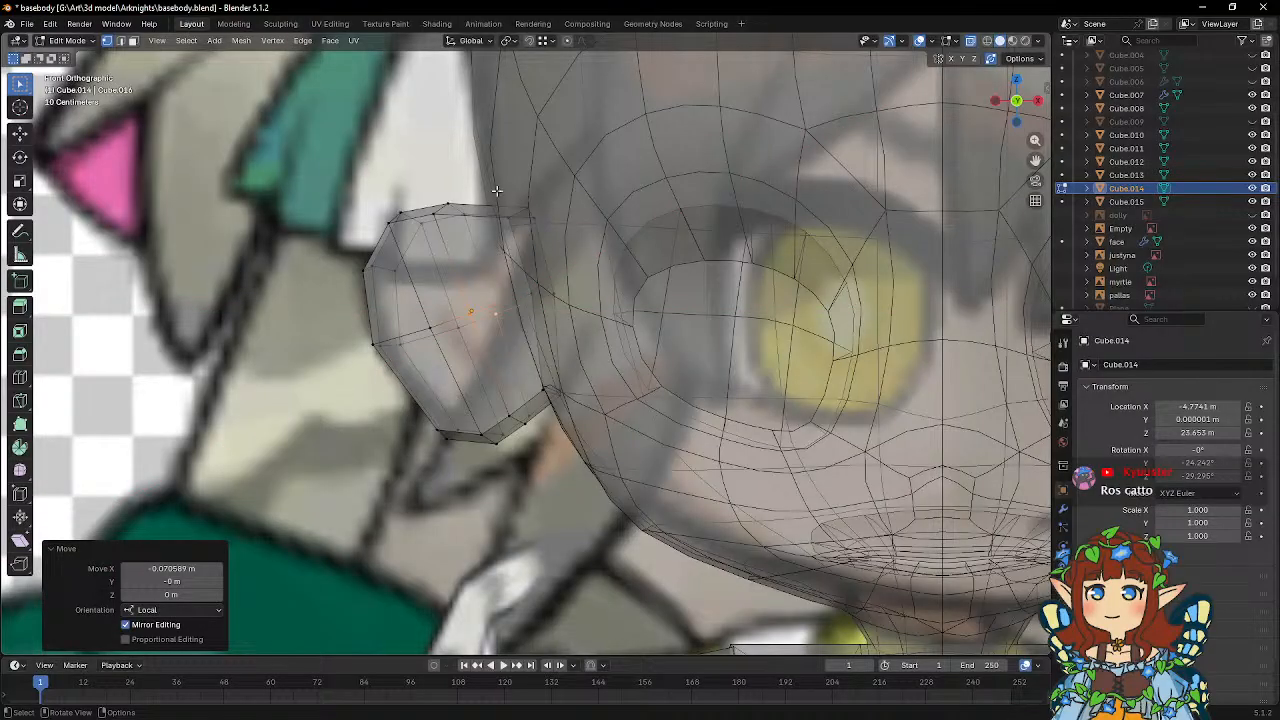
Lower the ear's top inner corner vertices about 0.16 m along local Z and return to Object Mode.
key(g)
key(z)
key(z)
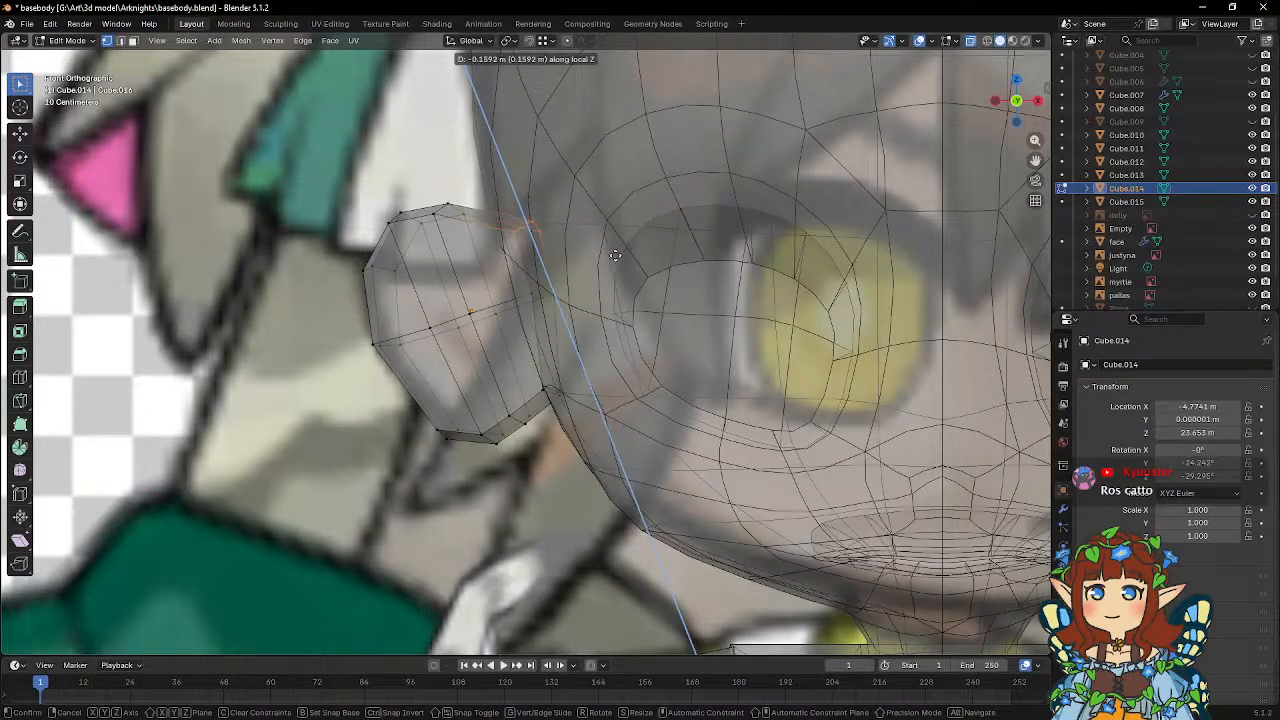
click(615, 255)
key(Tab)
scroll(615, 258, down, 6)
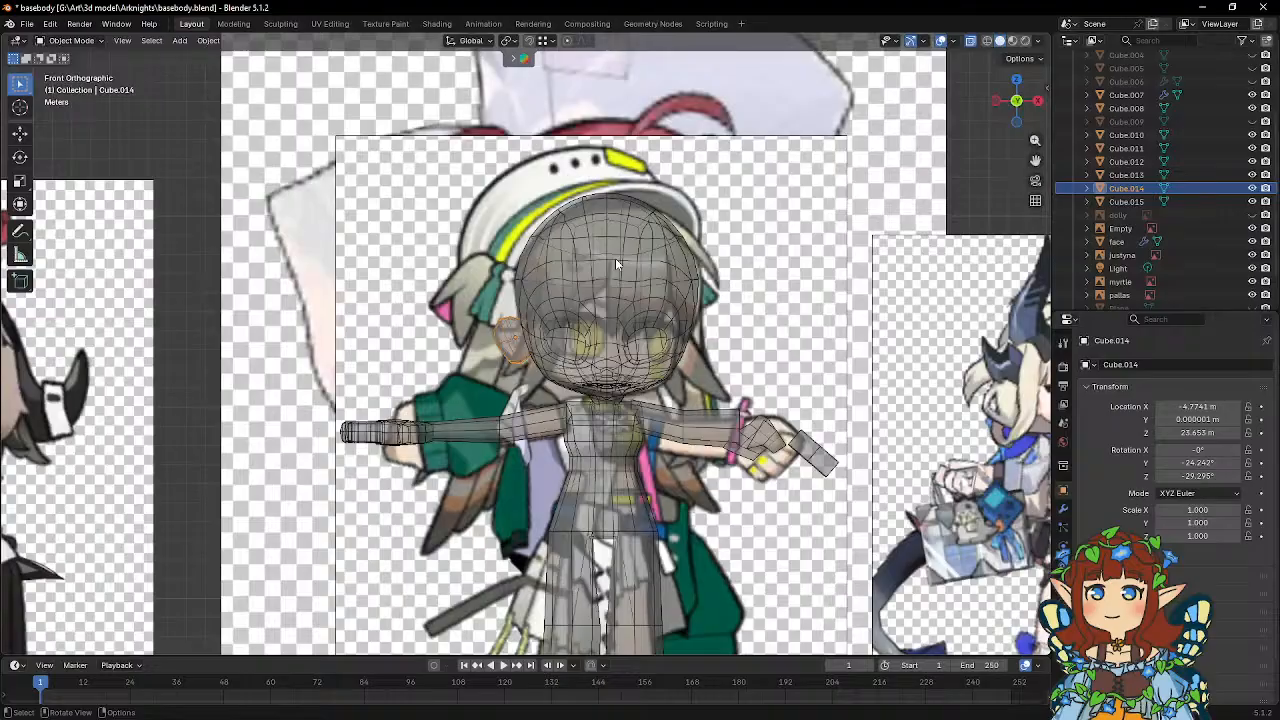
middle_drag(615, 258, 578, 254)
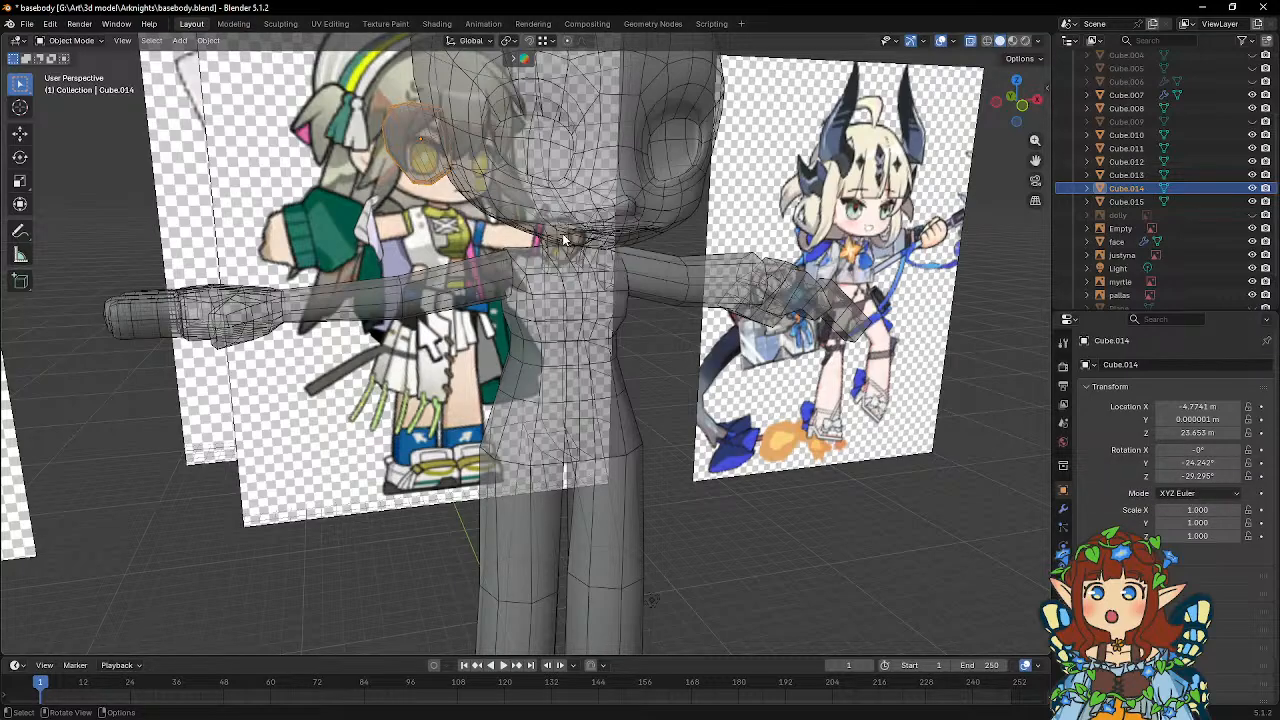
middle_drag(621, 230, 646, 262)
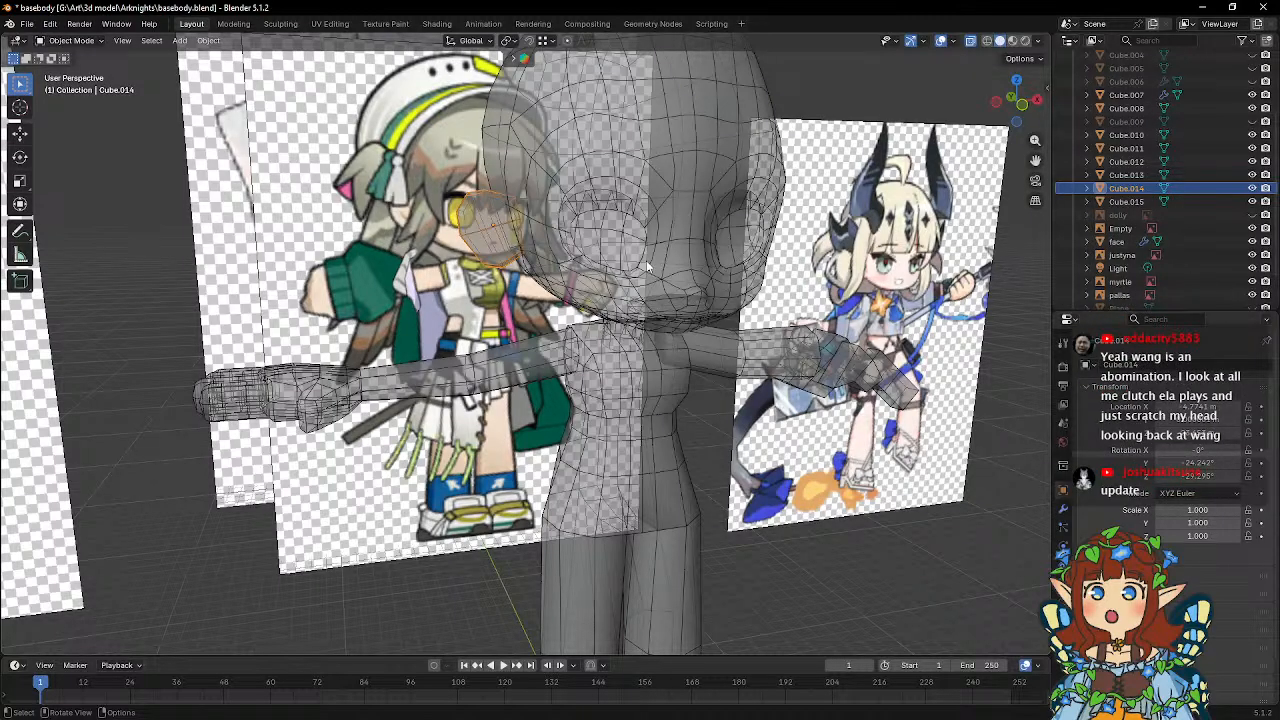
middle_drag(646, 260, 505, 285)
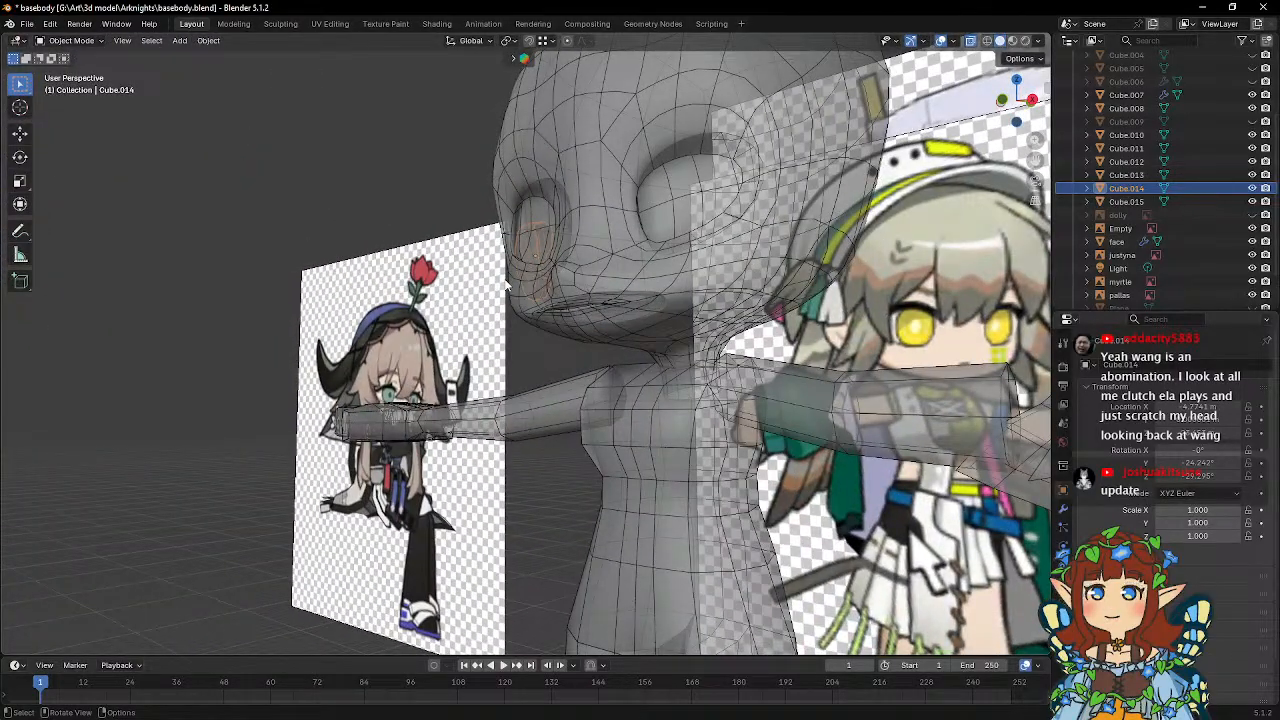
middle_drag(494, 284, 519, 343)
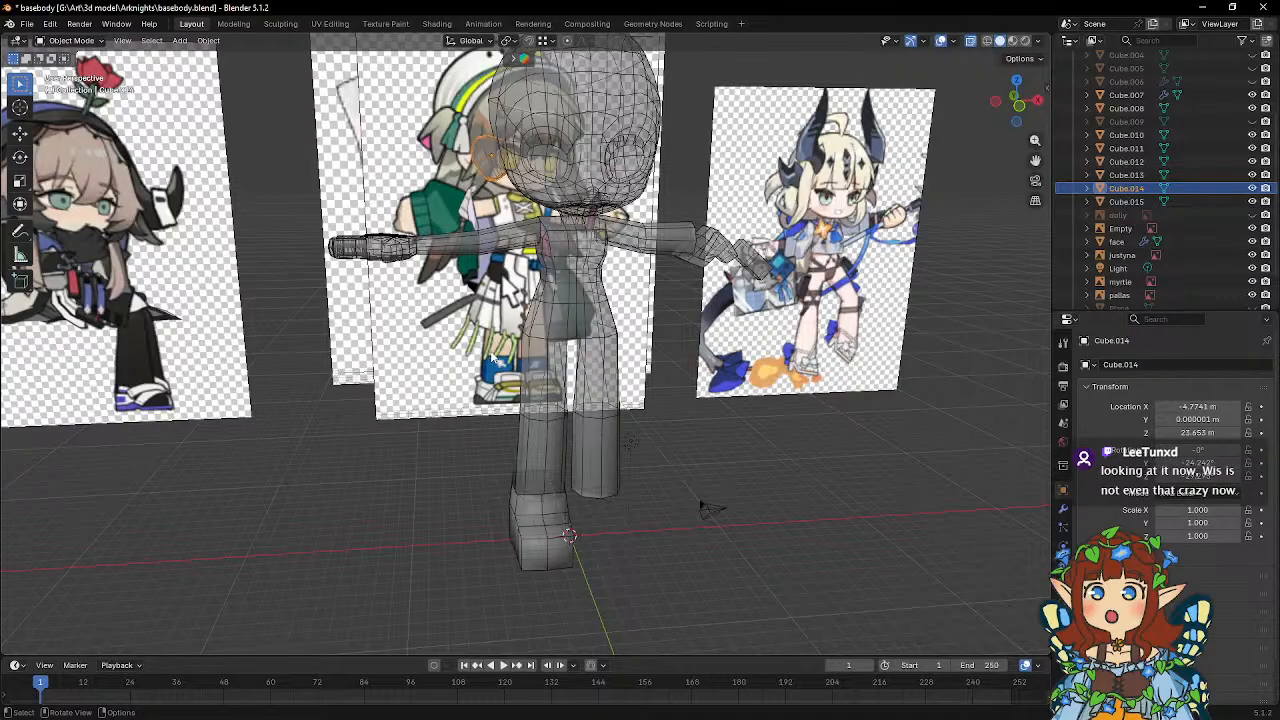
Move the white-capped character's reference image about 42.2 m along global X, away from behind the body.
click(453, 388)
key(g)
key(x)
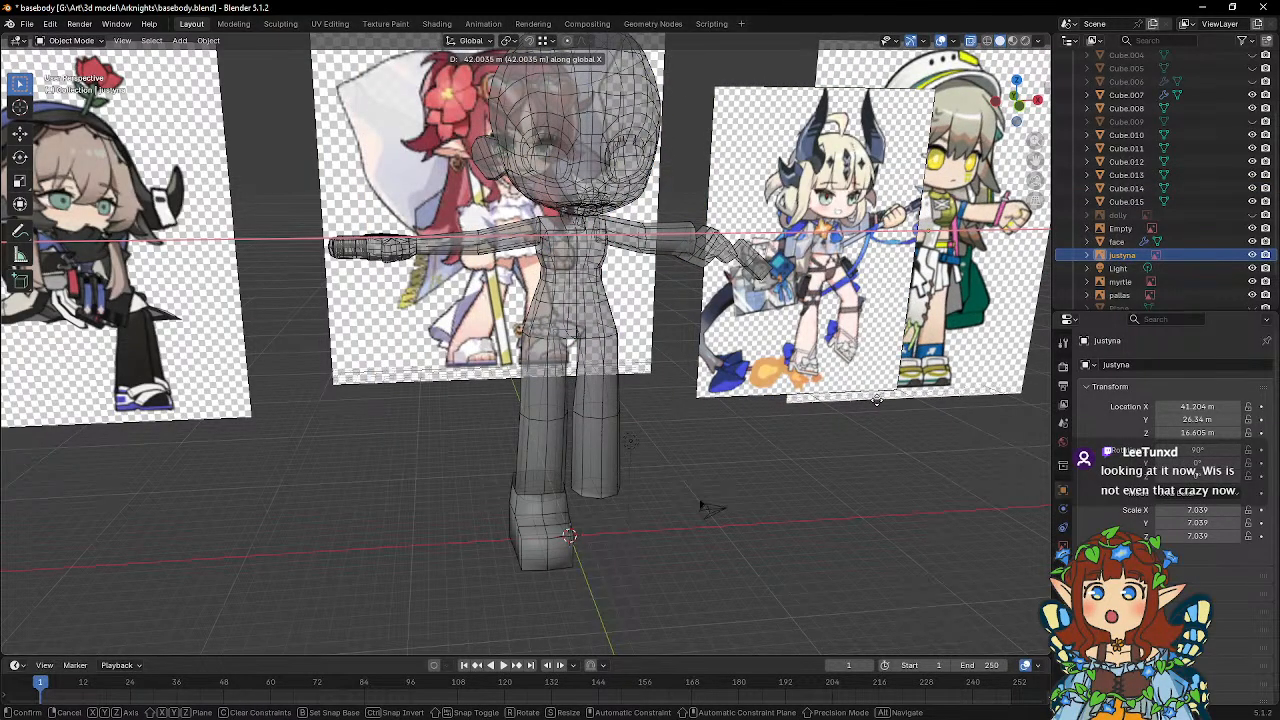
click(876, 398)
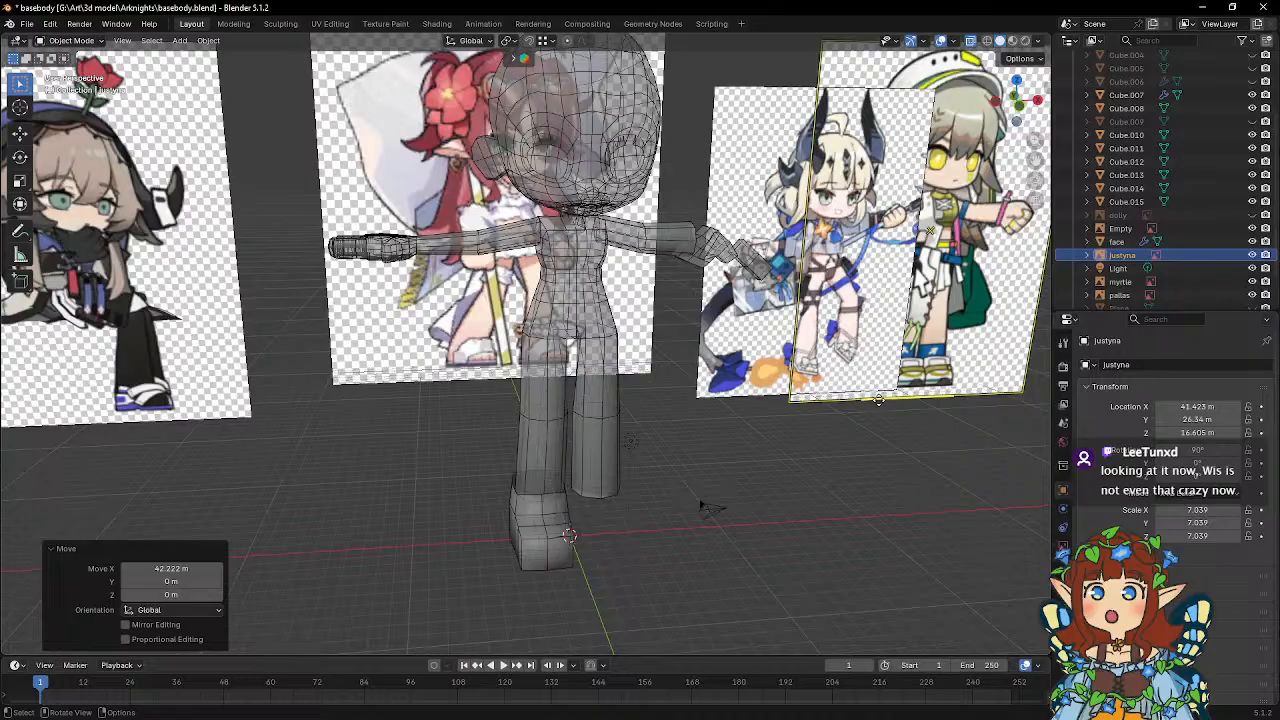
Move the pallas reference image about 31.1 m along global X so it sits behind the body.
click(160, 400)
key(g)
key(x)
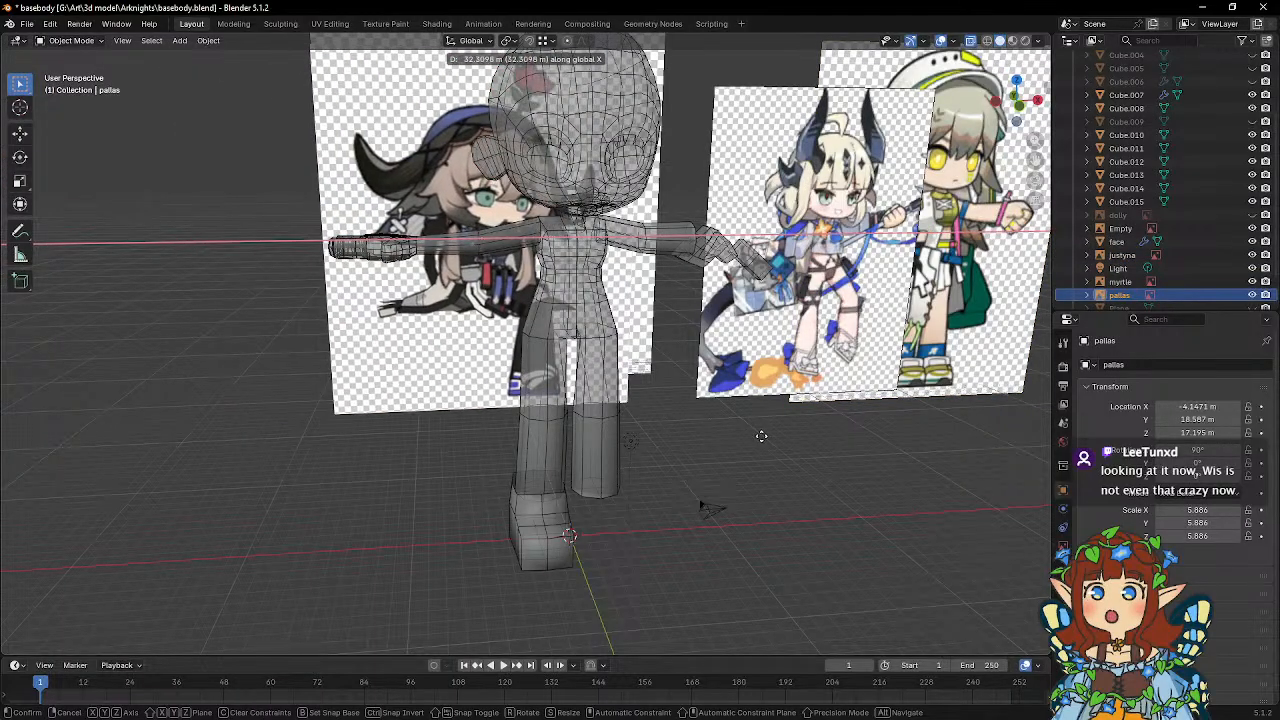
click(718, 428)
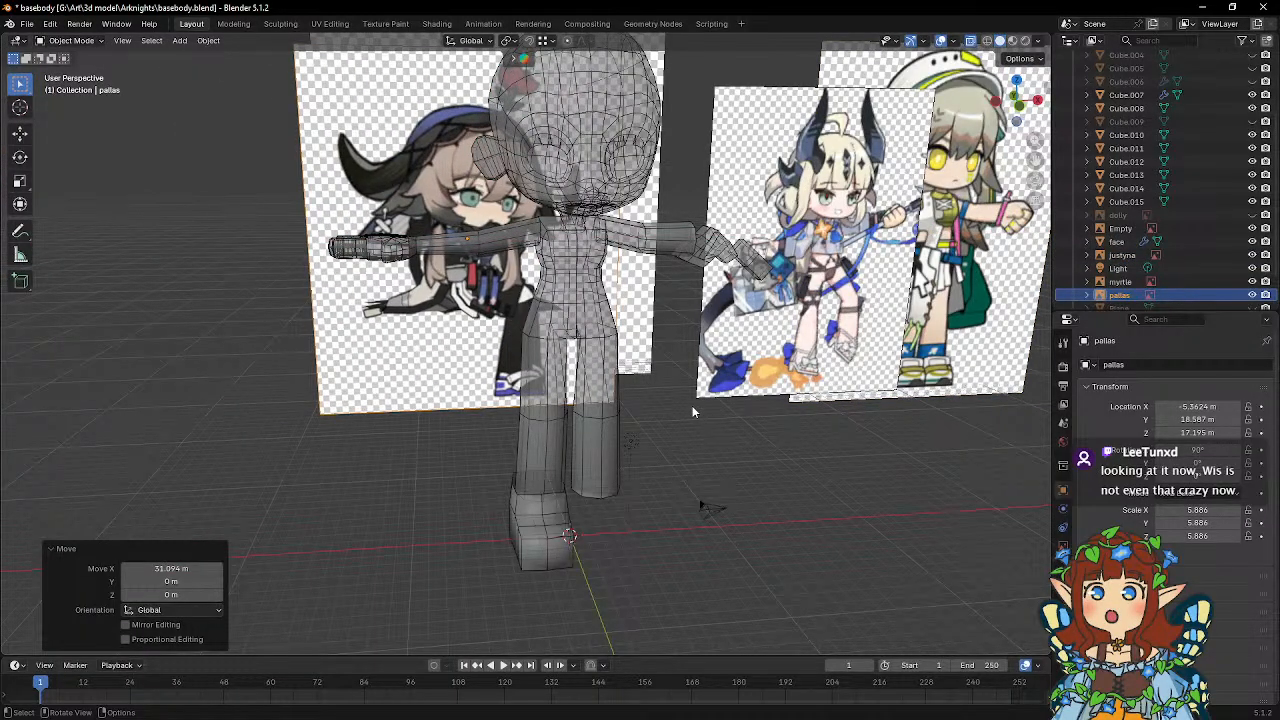
middle_drag(692, 405, 688, 361)
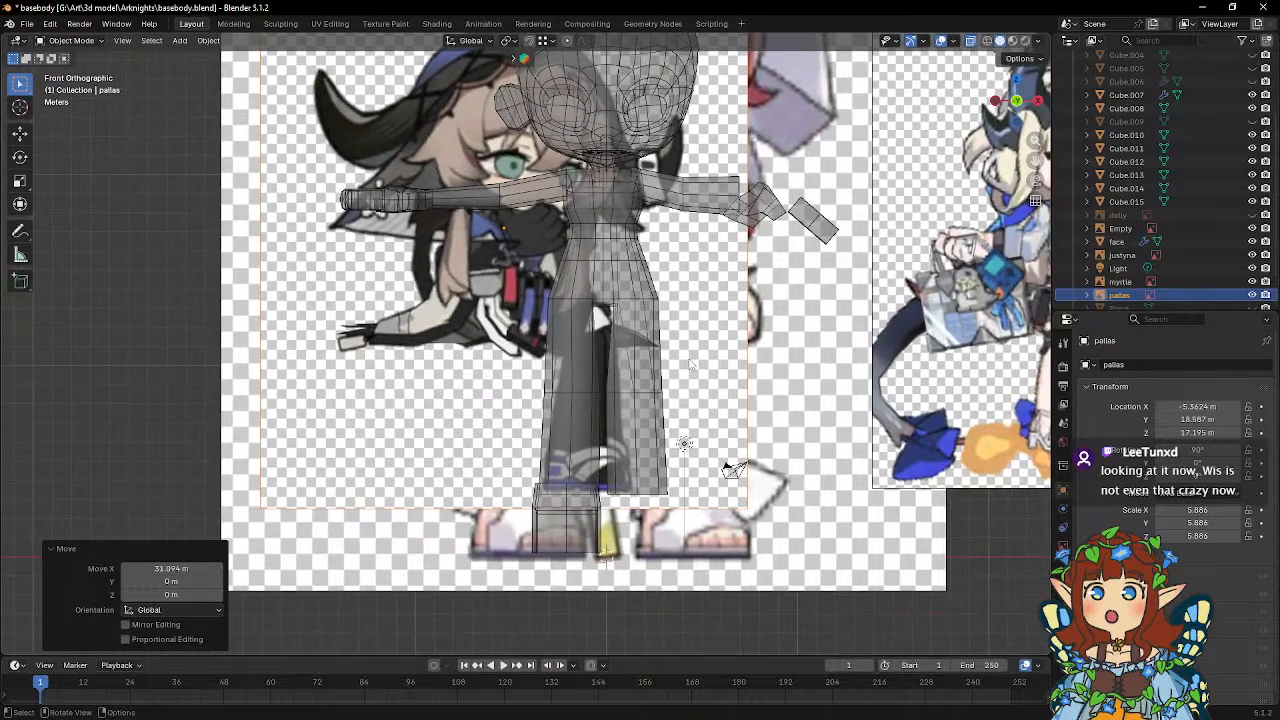
key(g)
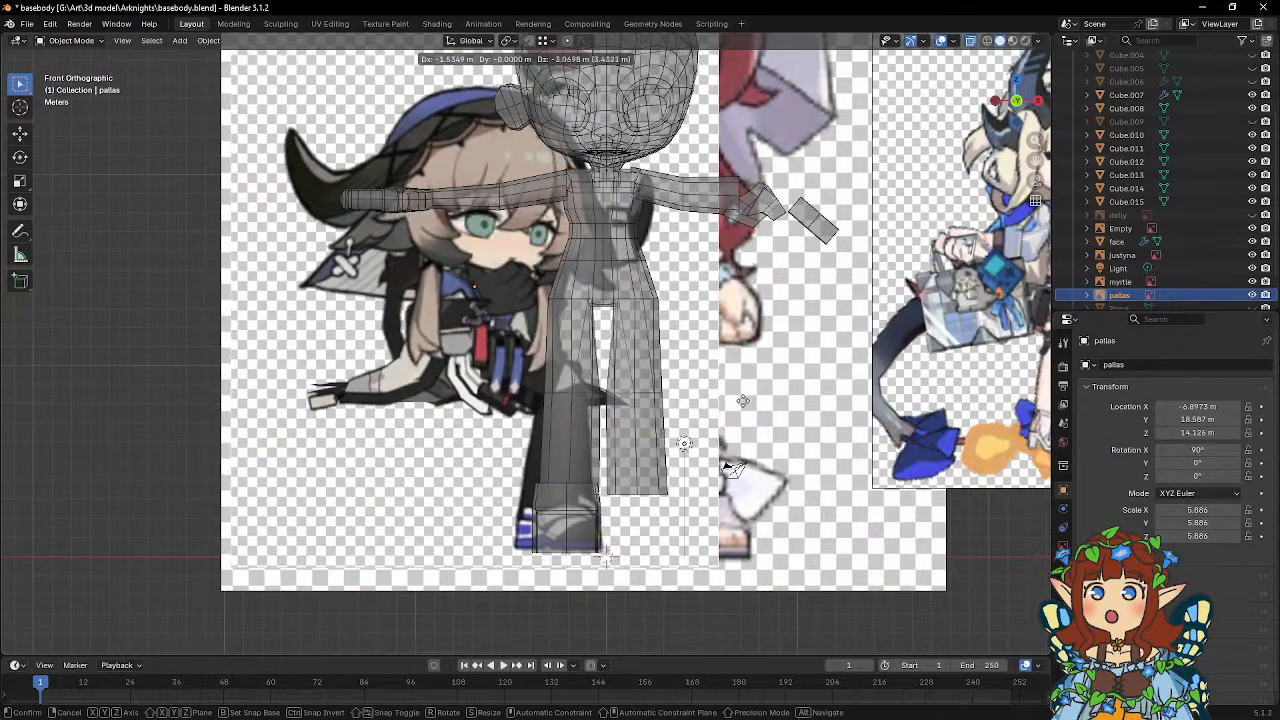
click(785, 325)
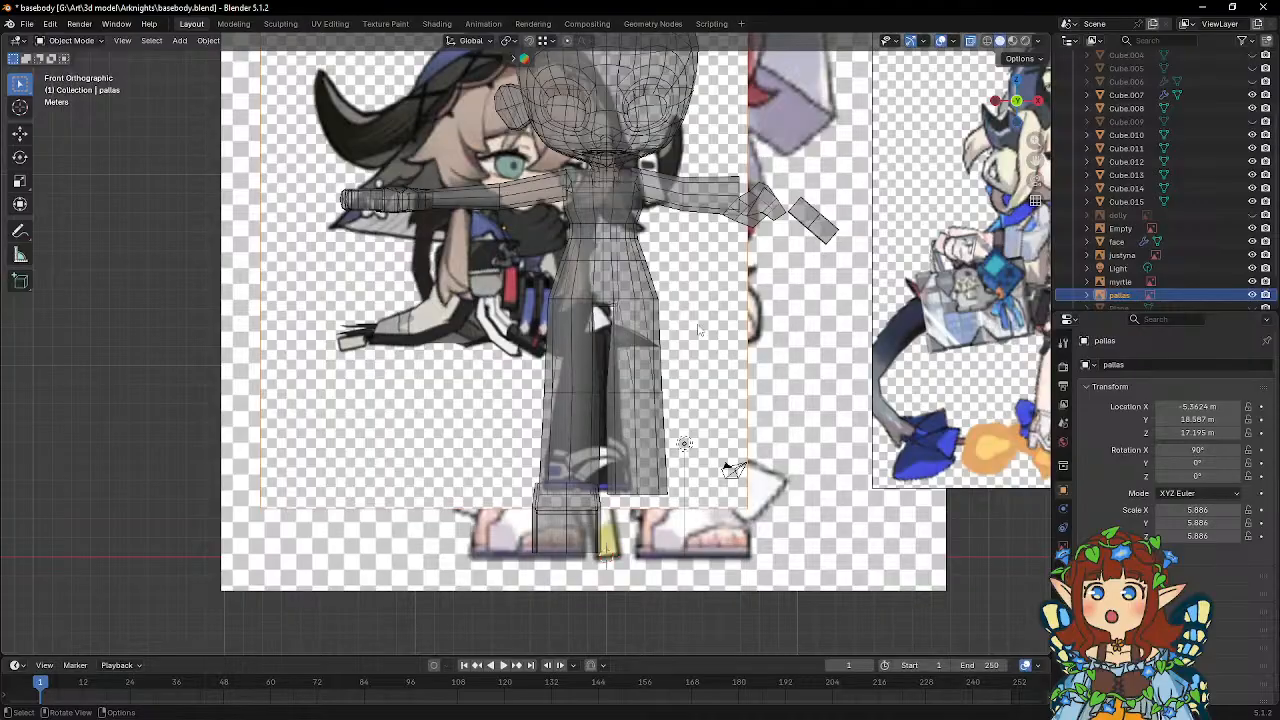
Select the foot's heel vertices in side view and move them about 0.34 m toward the toes along global Y.
middle_drag(698, 330, 582, 328)
click(645, 408)
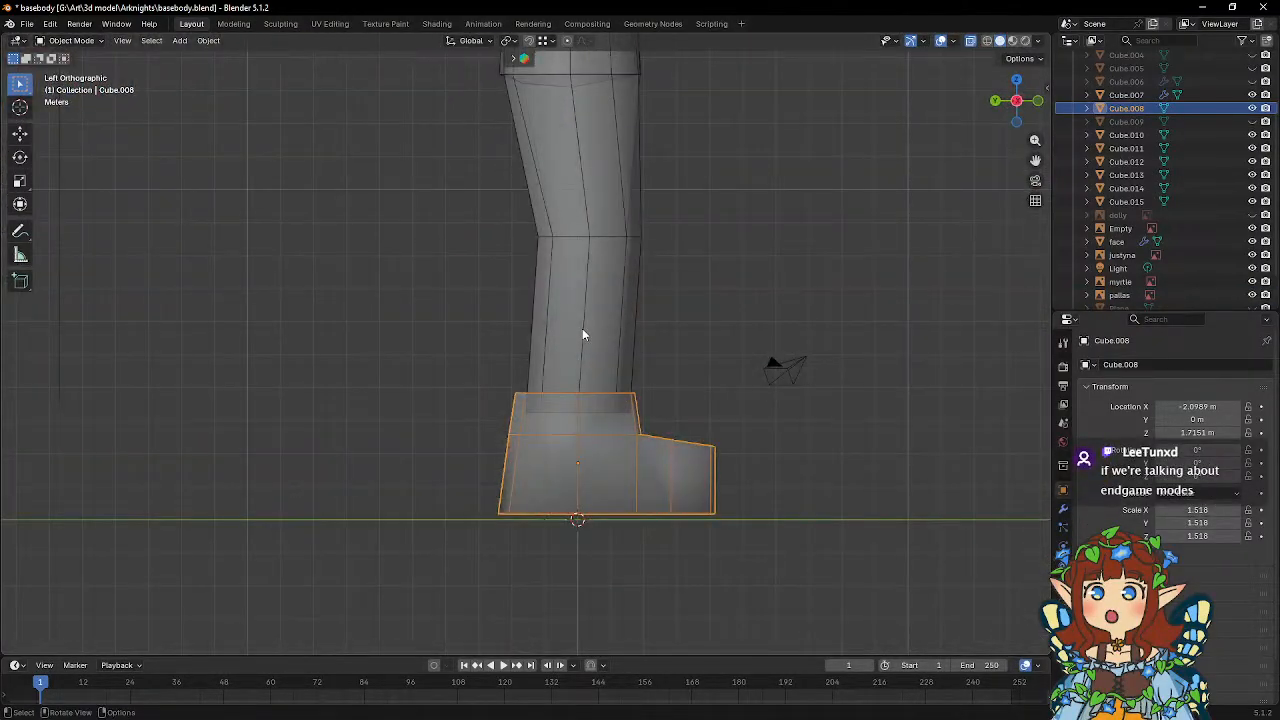
key(Tab)
shift+middle_drag(526, 408, 522, 334)
drag(428, 306, 547, 469)
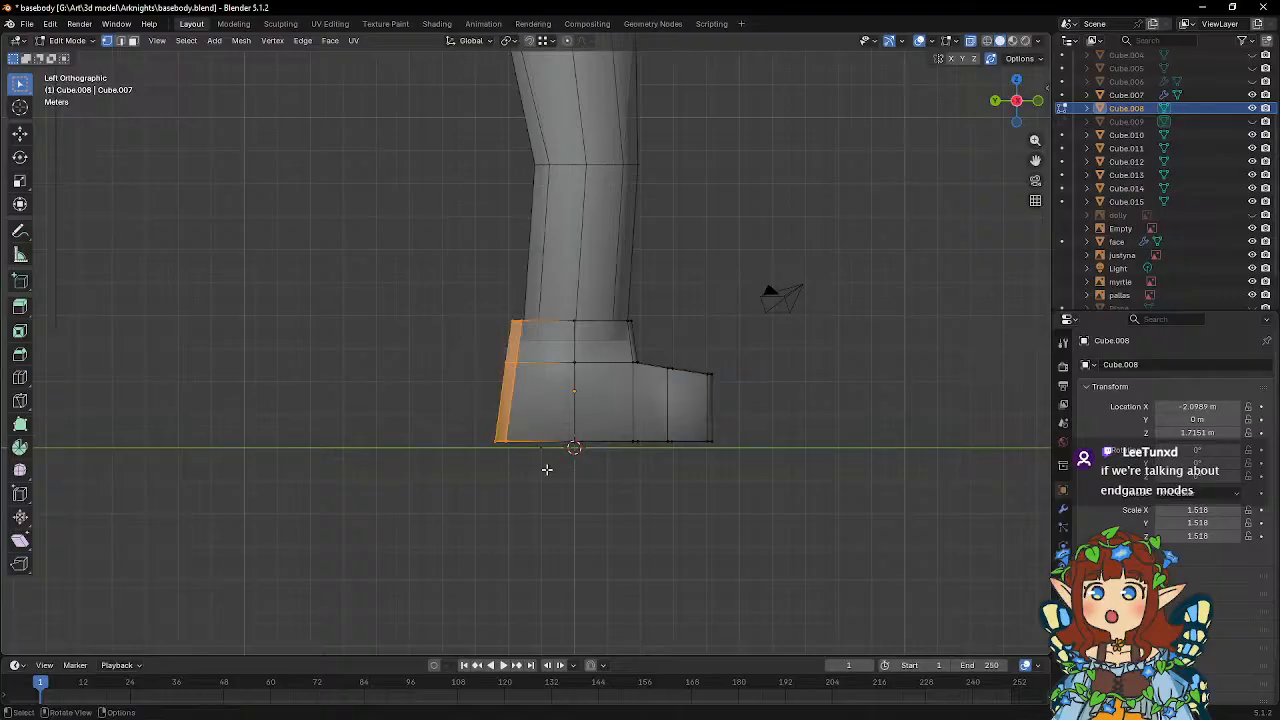
key(g)
key(y)
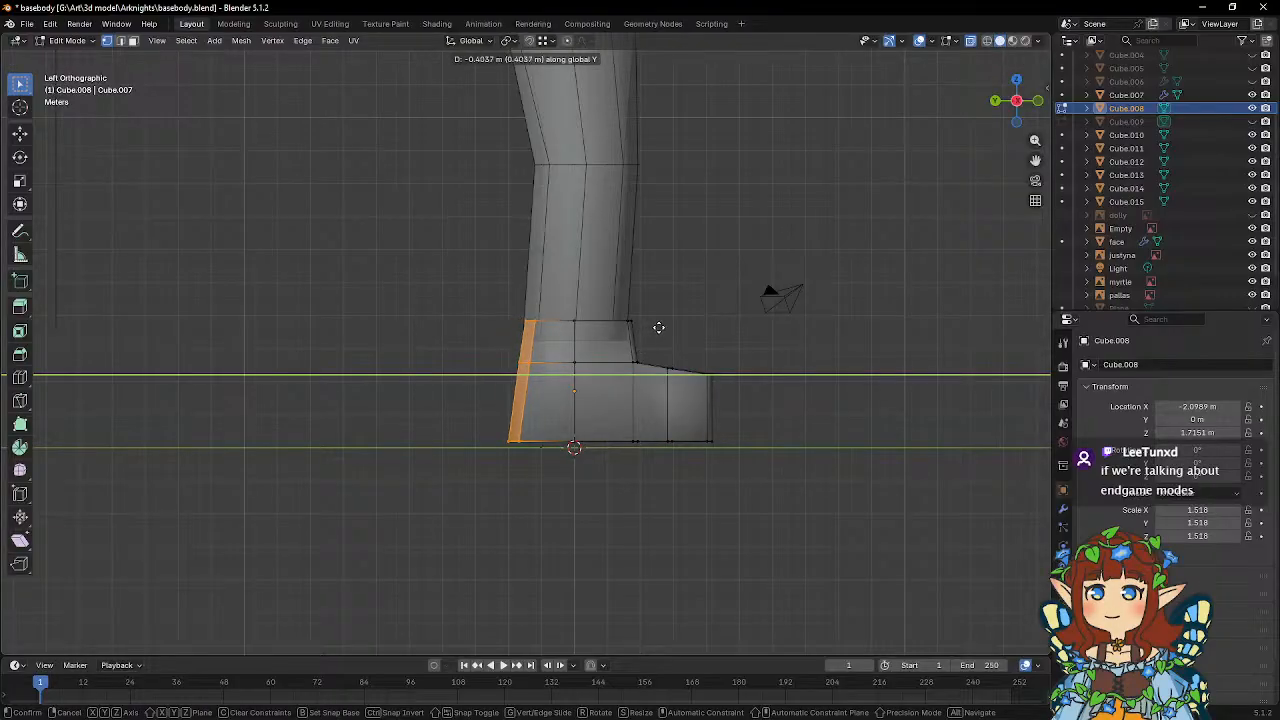
click(657, 328)
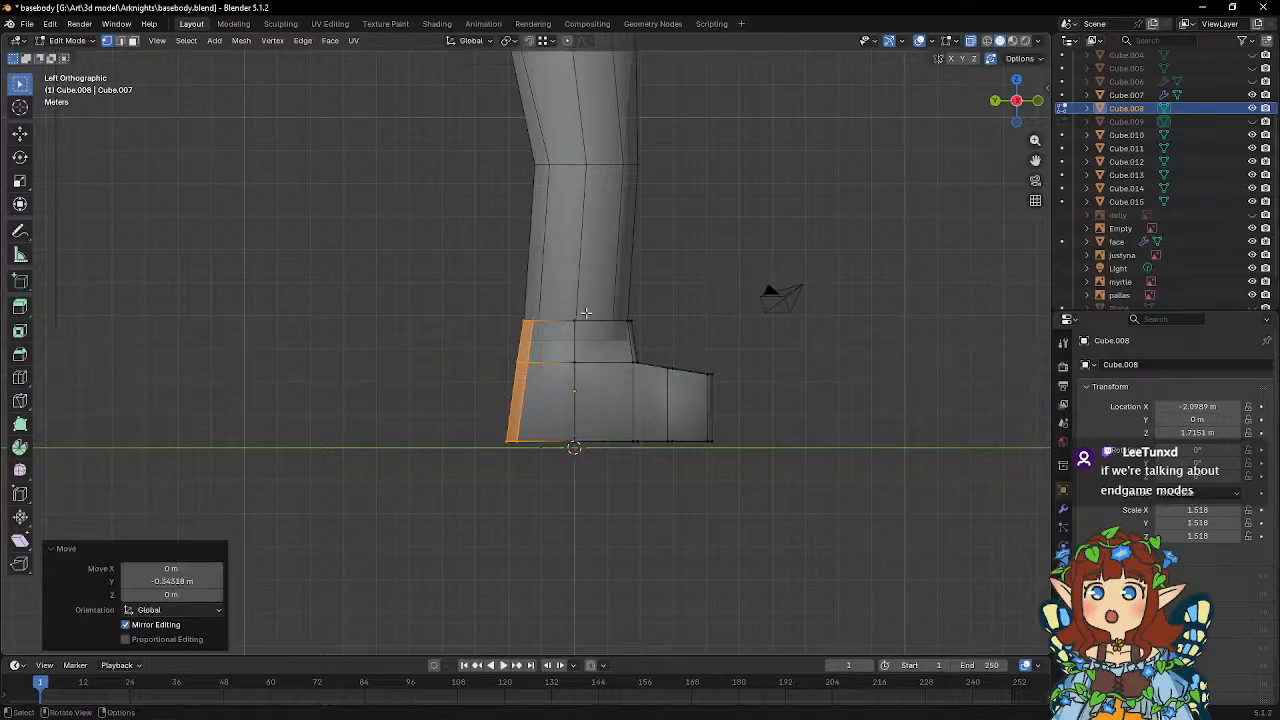
Lower the foot's top ankle loop about 0.585 m along global Z.
click(628, 322)
key(g)
key(z)
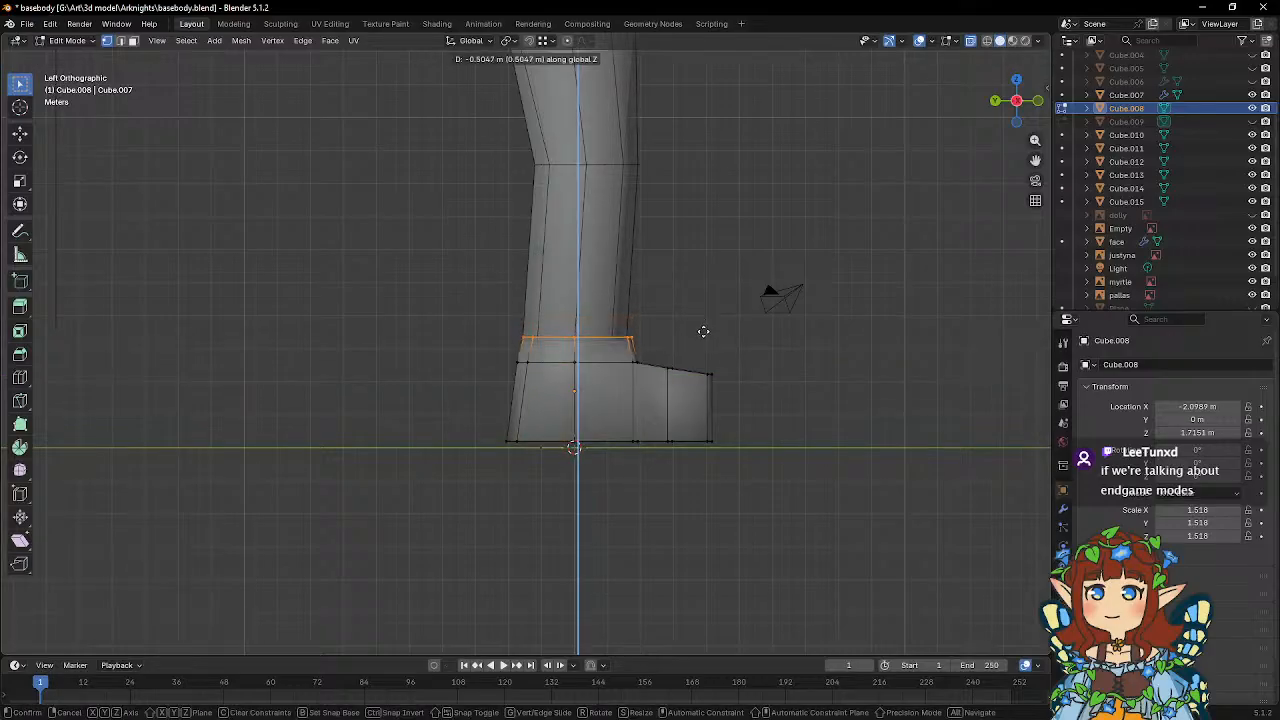
click(704, 333)
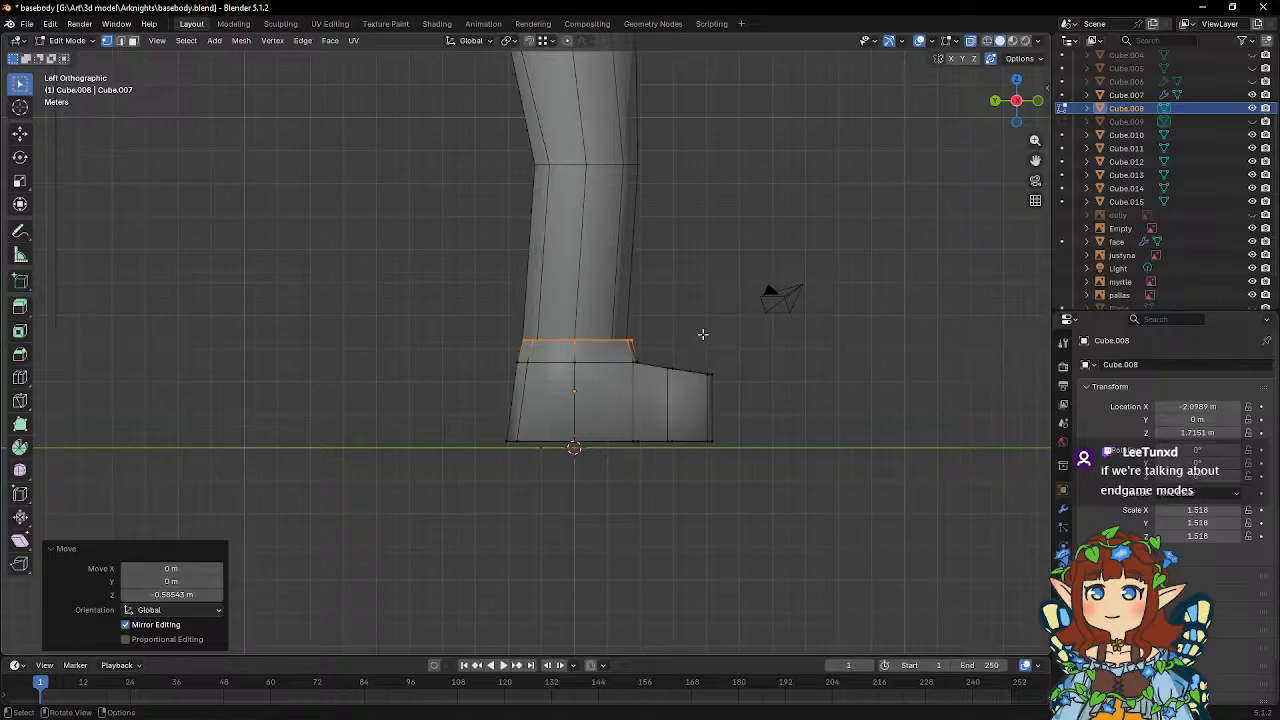
Select the entire foot mesh and move it about 0.112 m along global X to align it under the leg.
middle_drag(694, 317, 559, 380)
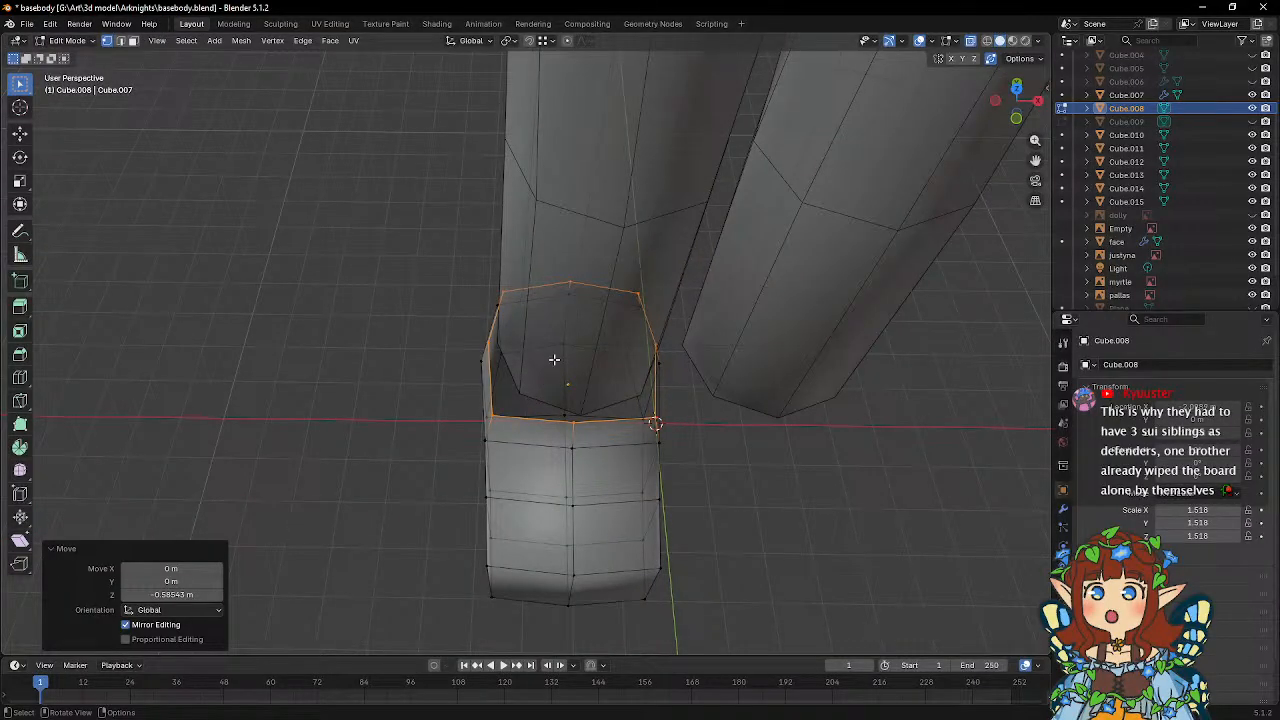
middle_drag(557, 360, 450, 269)
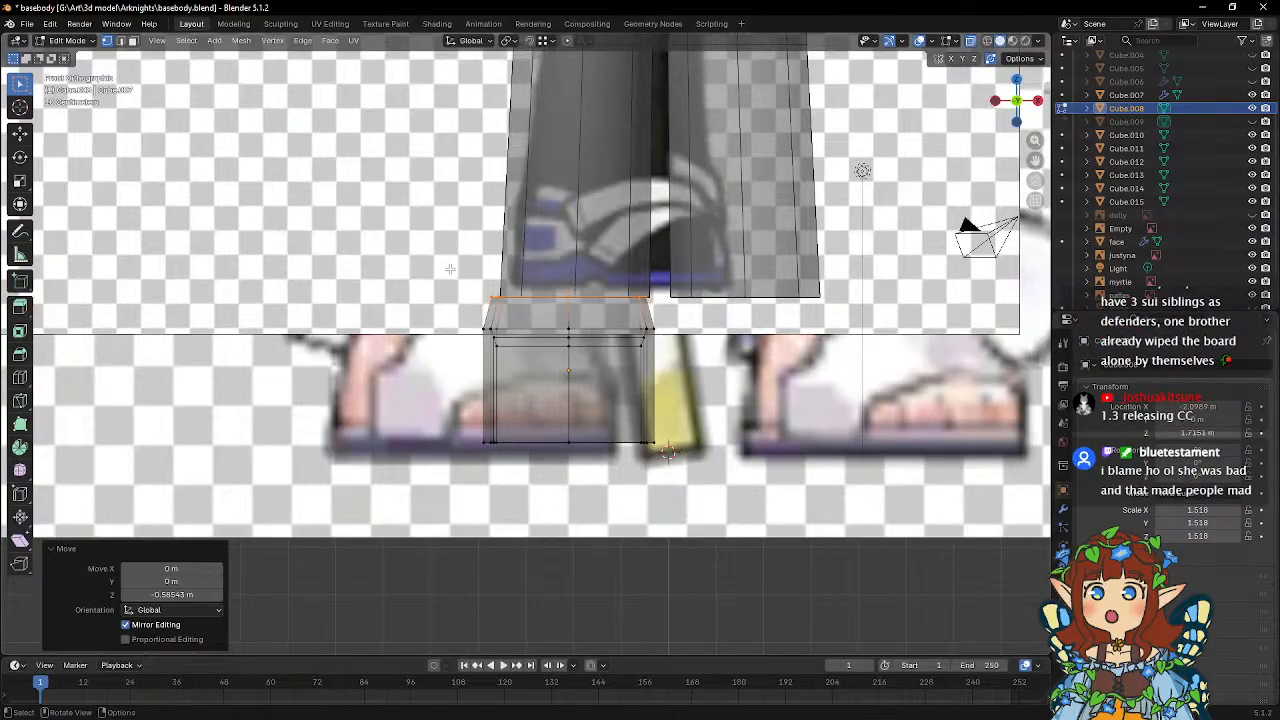
key(a)
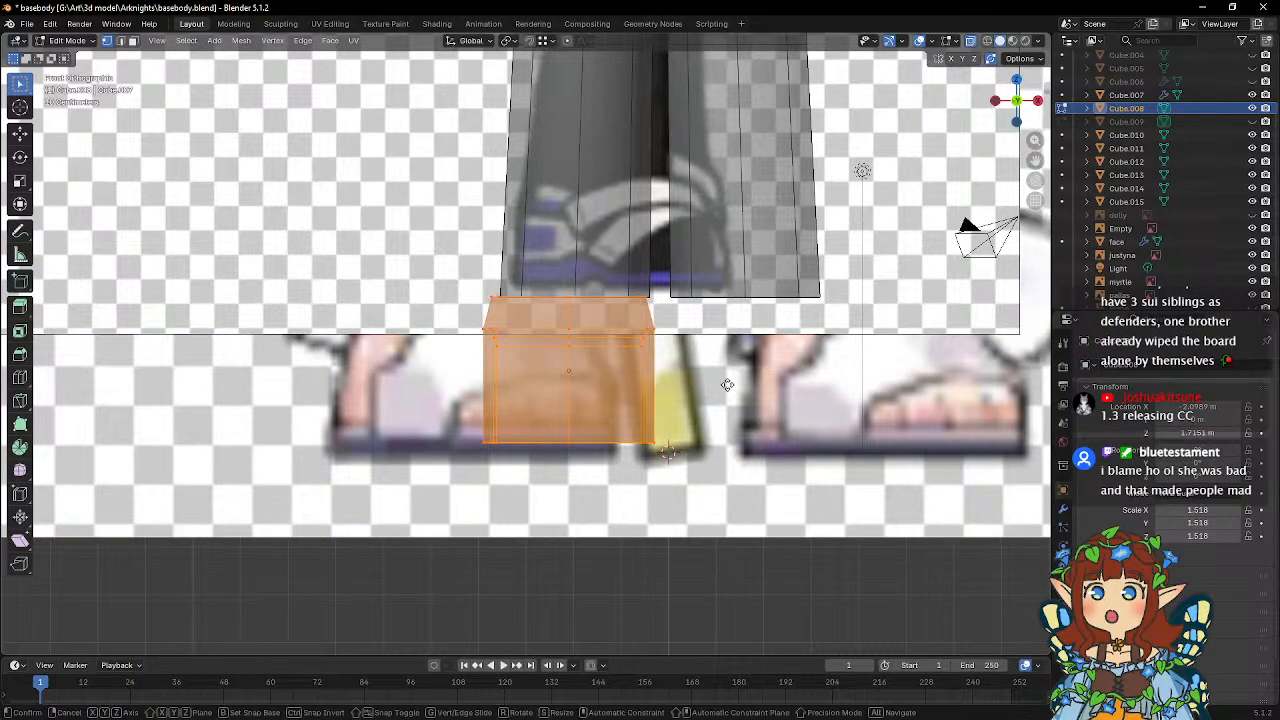
key(g)
key(x)
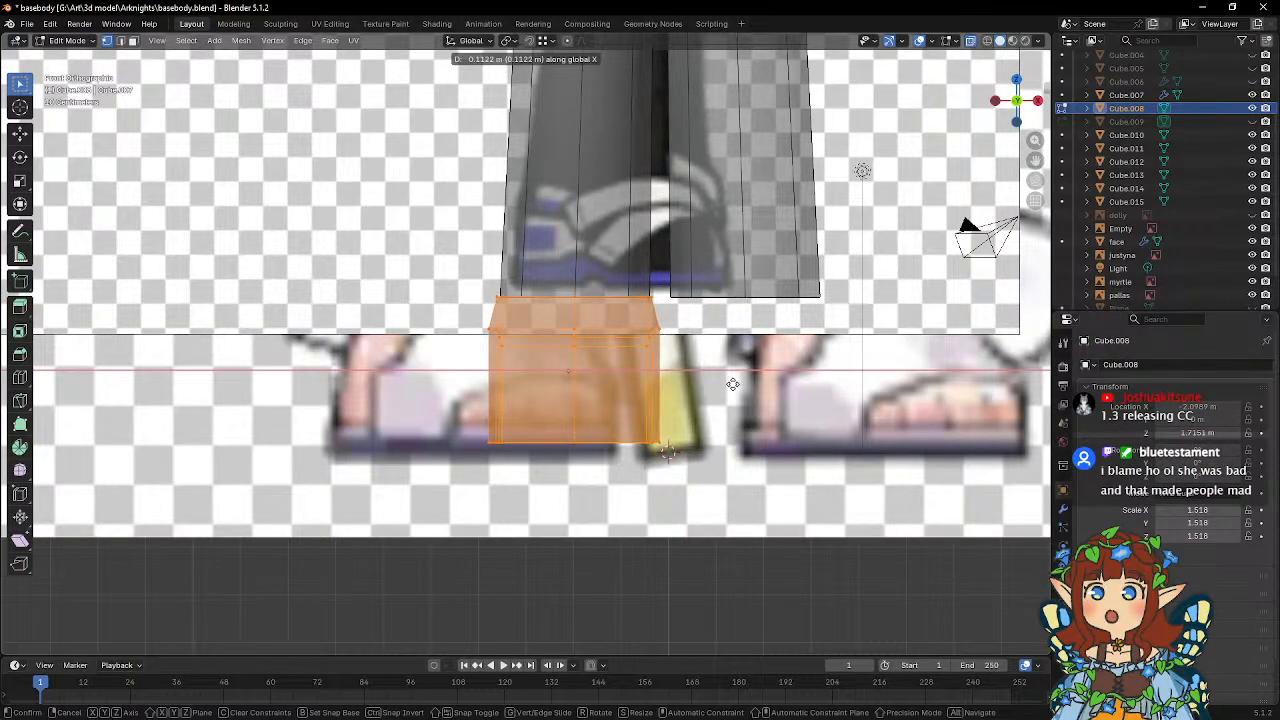
click(733, 384)
Select the foot's top ankle loop and scale it to about 0.796 in X and Y, locking global Z.
middle_drag(733, 384, 589, 349)
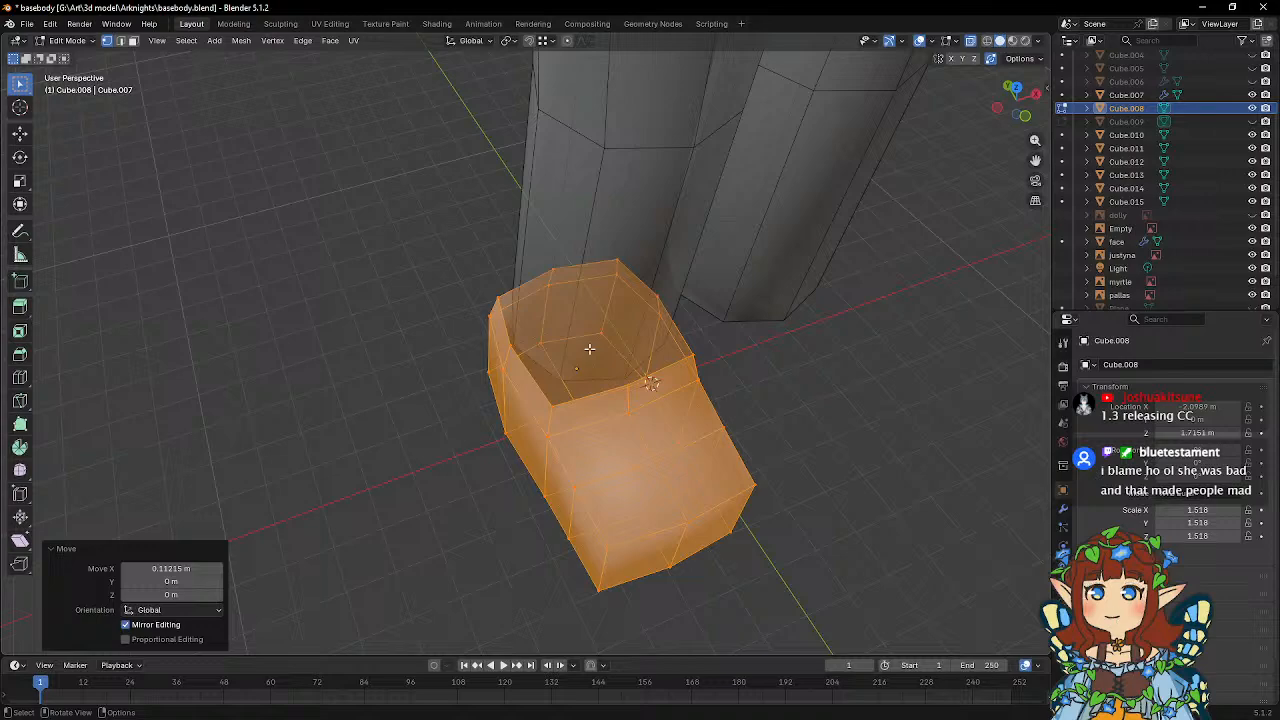
click(548, 408)
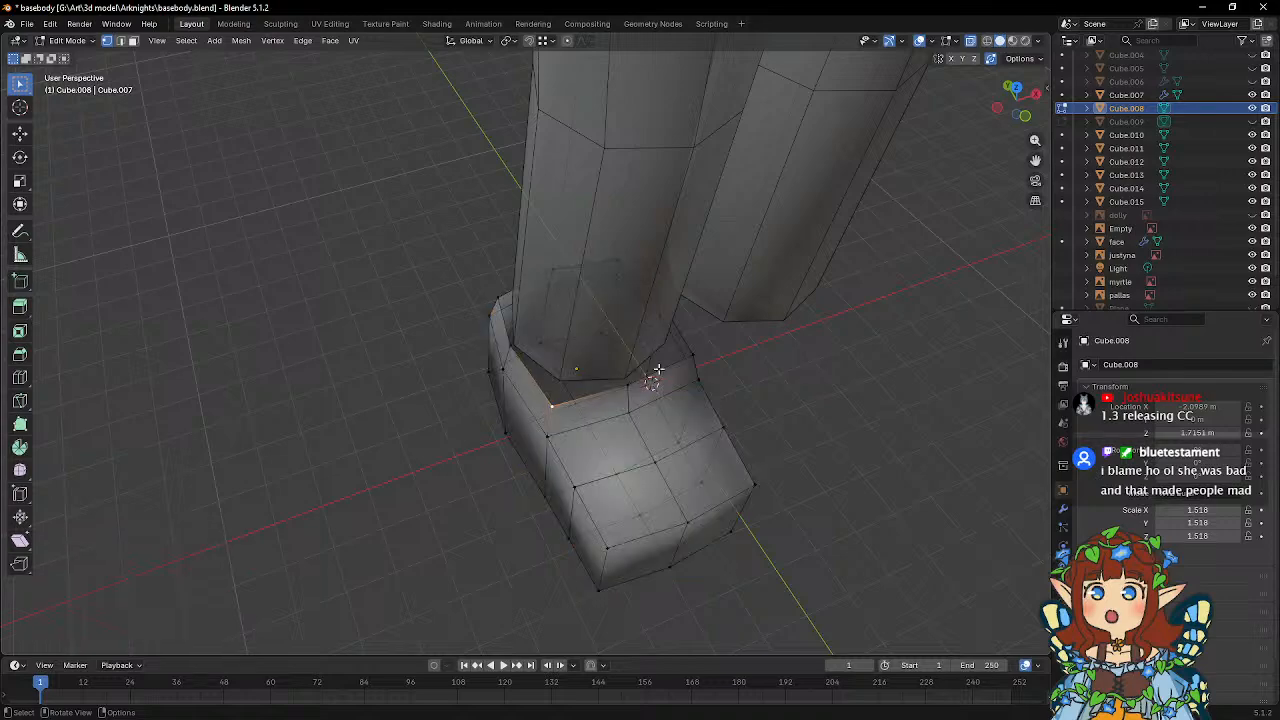
middle_drag(656, 366, 638, 356)
shift+click(687, 376)
middle_drag(522, 303, 581, 238)
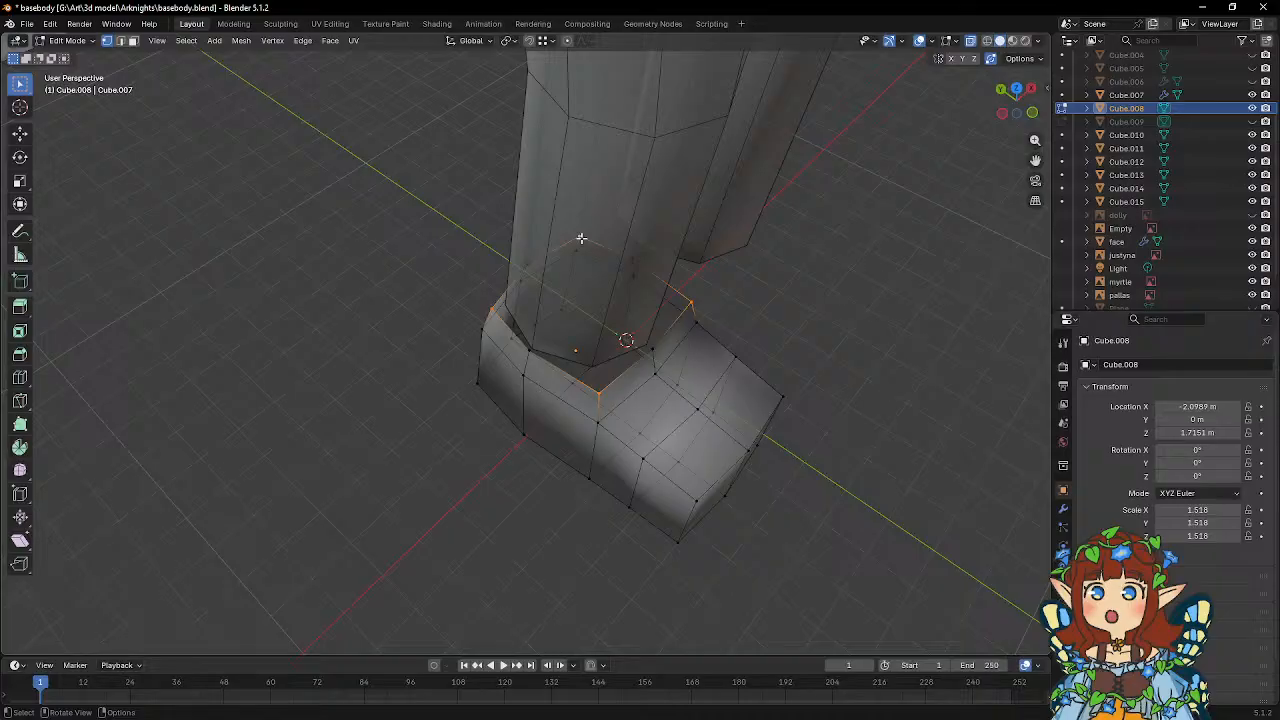
middle_drag(662, 253, 745, 272)
key(s)
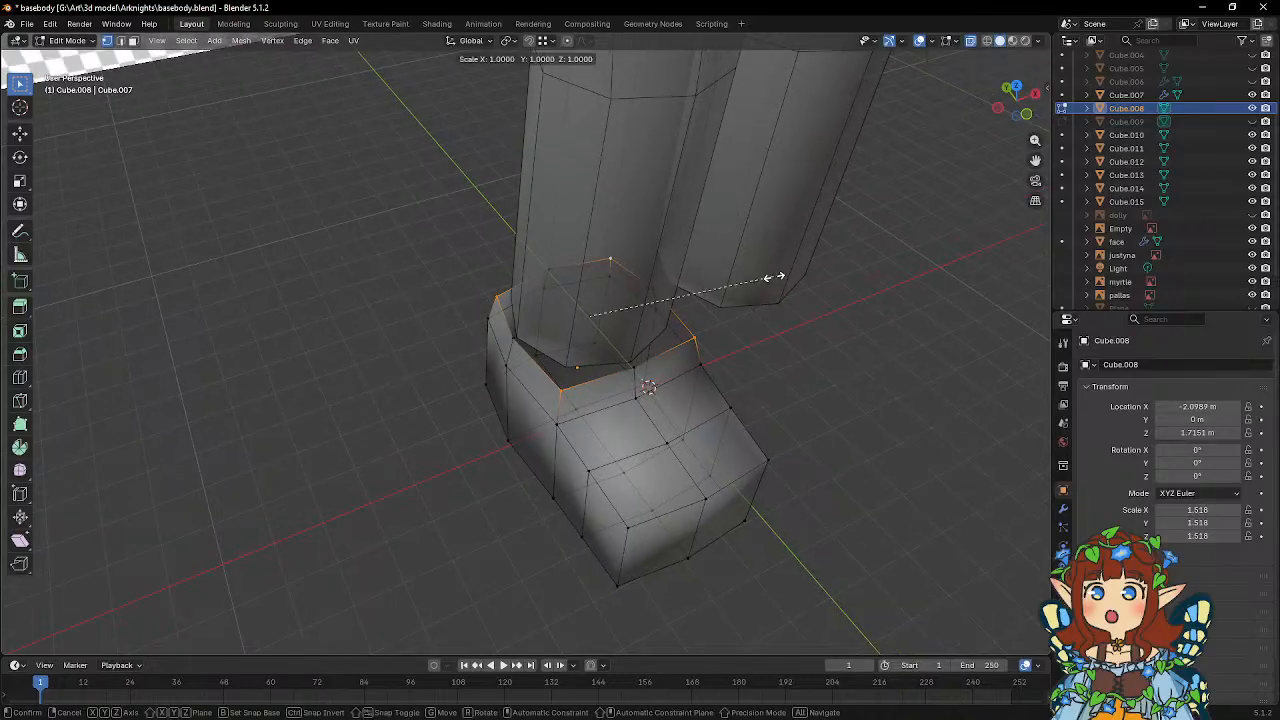
key(x)
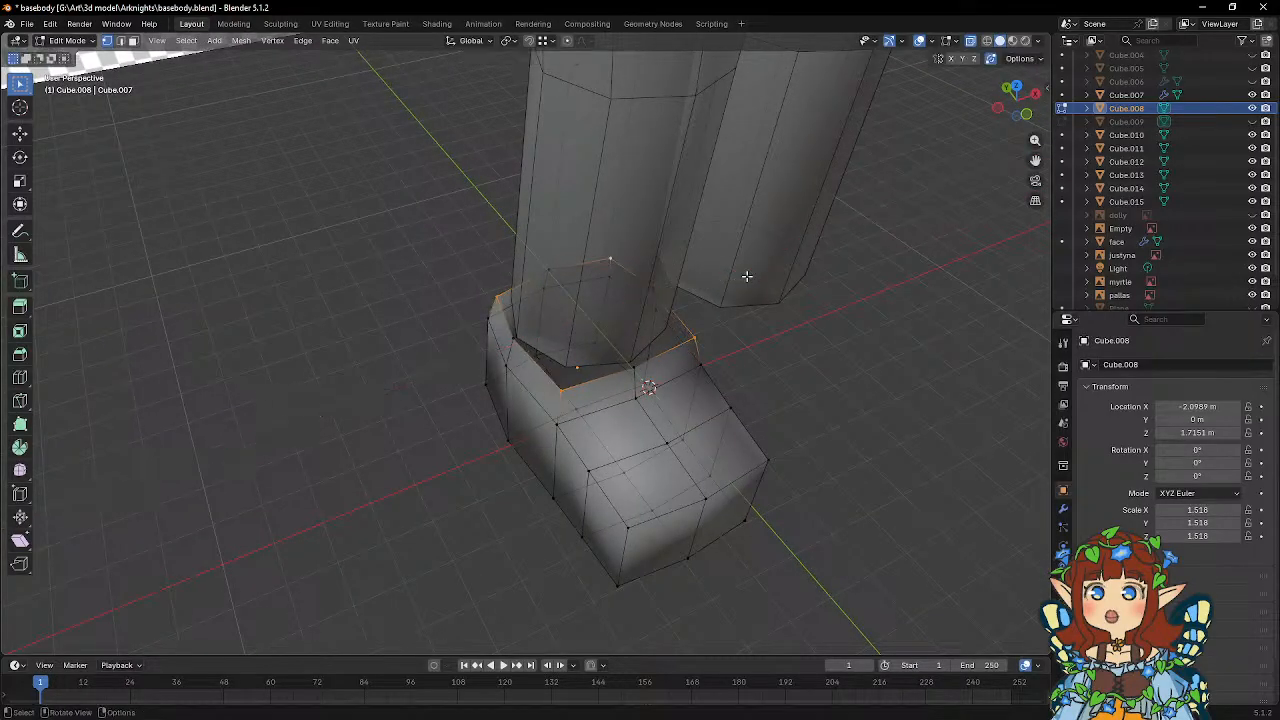
key(shift+z)
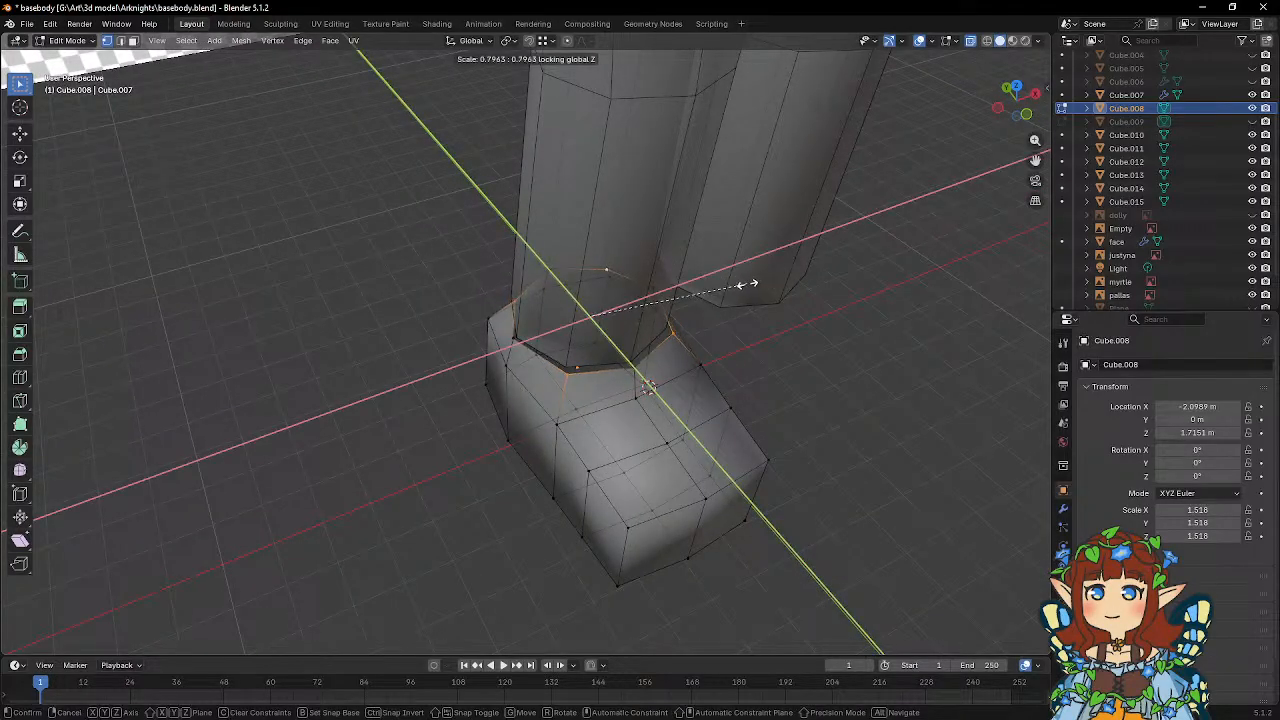
click(749, 286)
Snap the outer and toe-side vertices of the foot's ankle loop onto the matching vertices of the leg's lower edge.
middle_drag(749, 286, 710, 312)
key(g)
click(496, 289)
click(709, 316)
key(g)
click(687, 315)
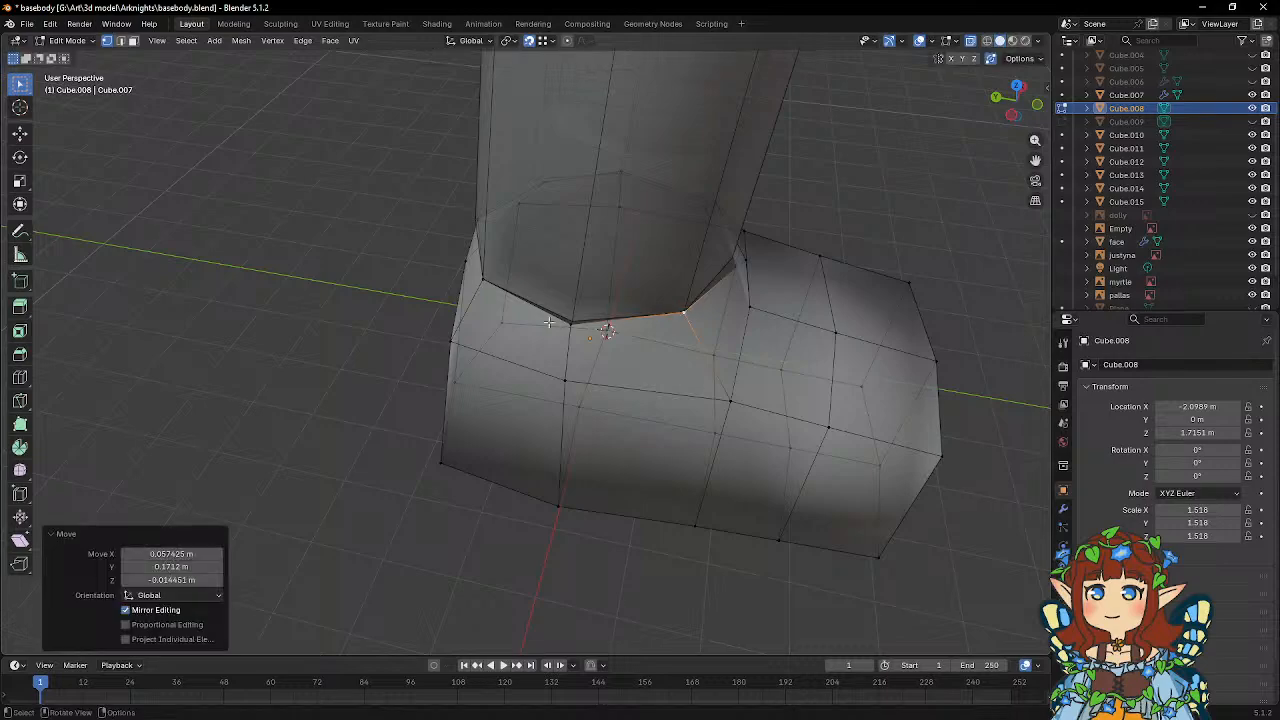
click(566, 329)
key(g)
click(568, 323)
middle_drag(568, 323, 650, 334)
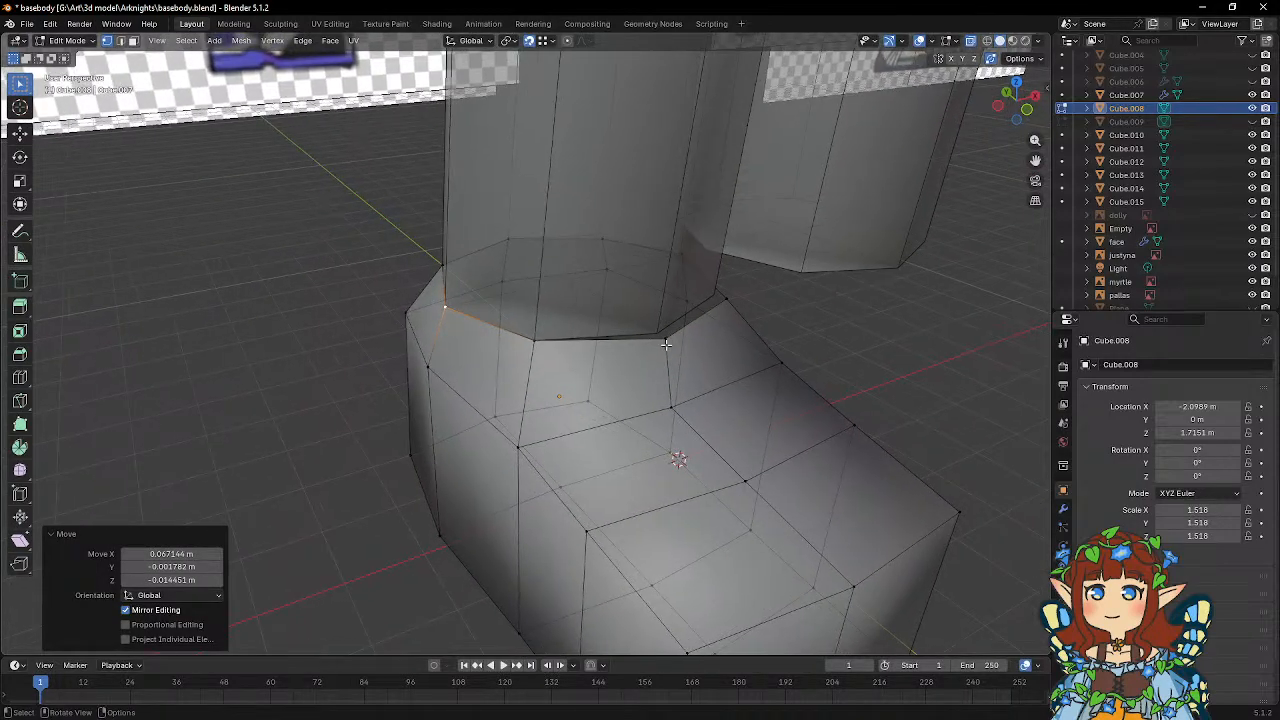
click(658, 335)
key(g)
click(658, 336)
Snap the heel-side vertices of the foot's ankle loop onto the leg's lower edge vertices.
middle_drag(750, 337, 516, 321)
click(531, 344)
key(g)
click(534, 341)
click(682, 334)
key(g)
click(691, 329)
click(465, 329)
key(g)
click(475, 329)
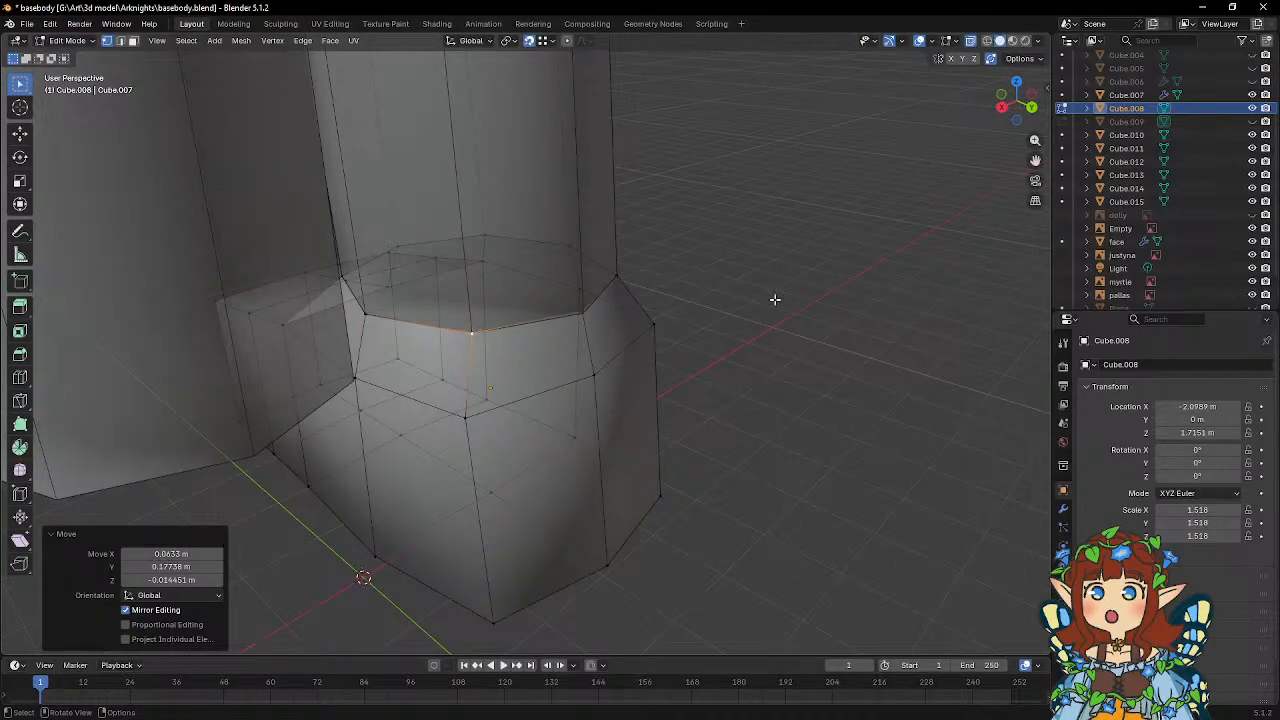
middle_drag(774, 299, 698, 296)
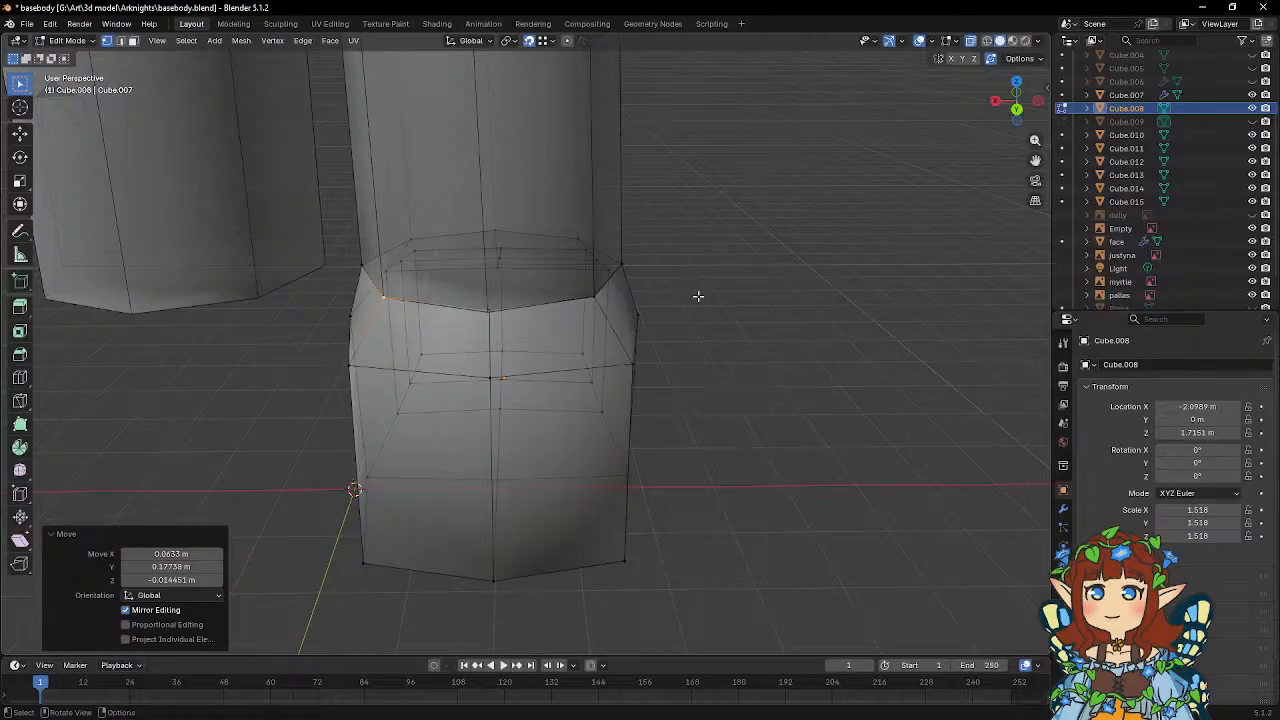
middle_drag(657, 284, 559, 288)
drag(416, 289, 418, 288)
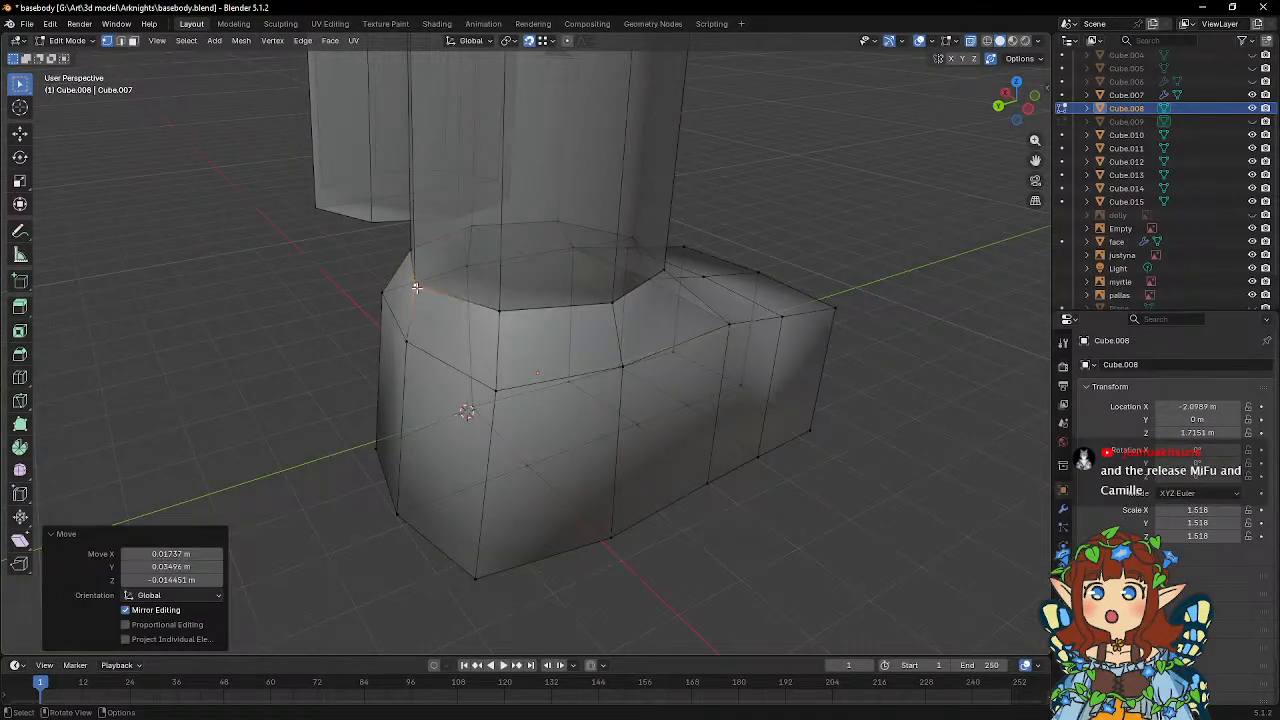
middle_drag(520, 288, 491, 285)
key(ctrl+z)
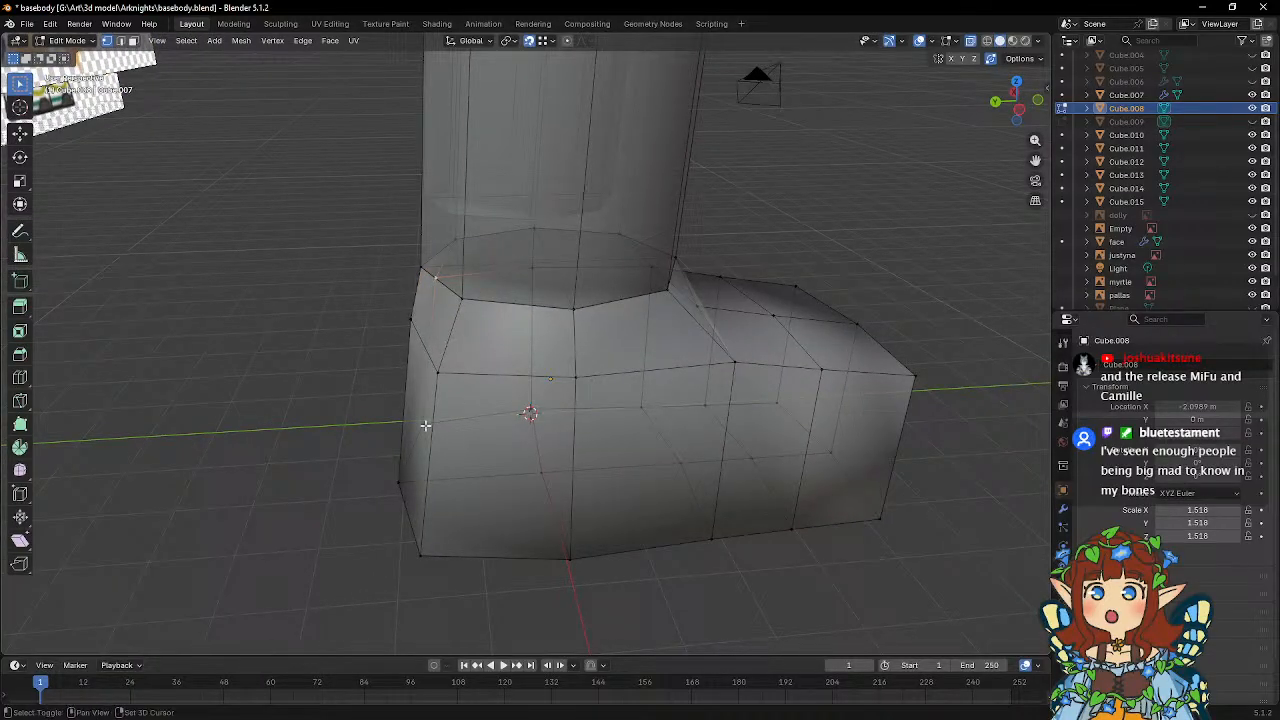
Select the outer heel edge's upper and sole vertices and move them about 0.106 m toward the toes along global Y.
shift+click(437, 372)
shift+click(421, 553)
middle_drag(510, 330, 547, 236)
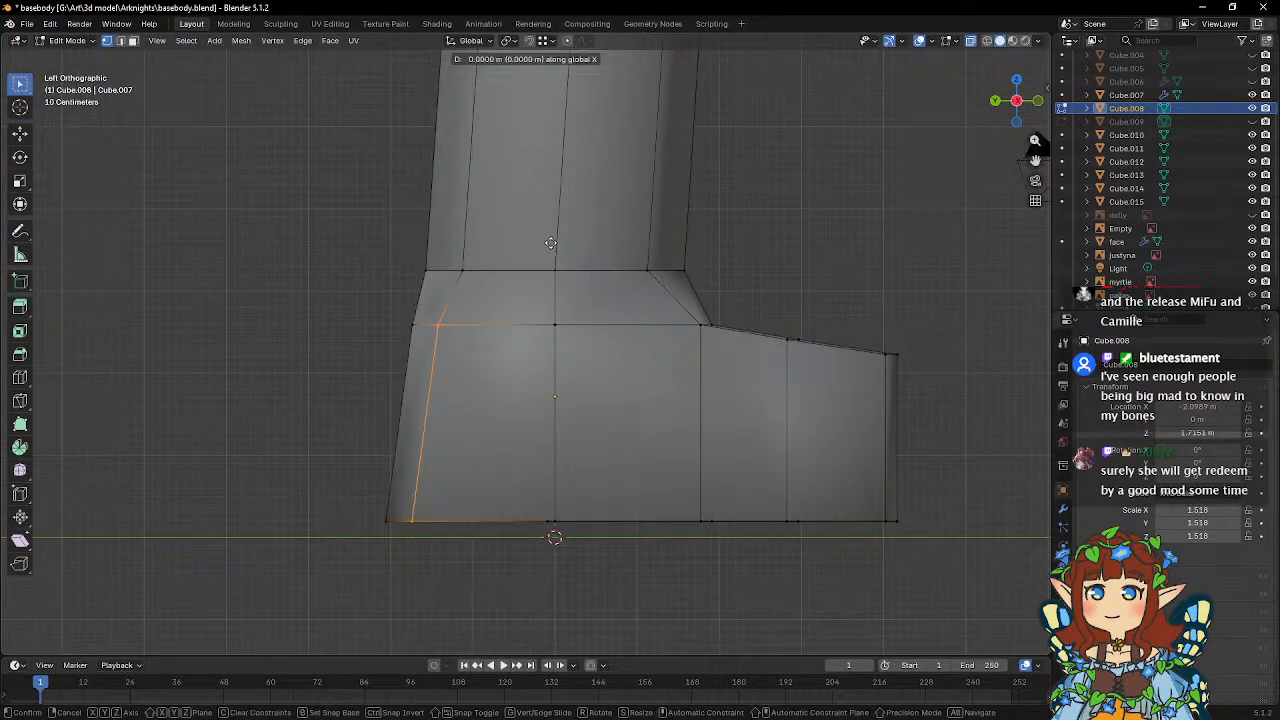
key(g)
key(y)
click(552, 238)
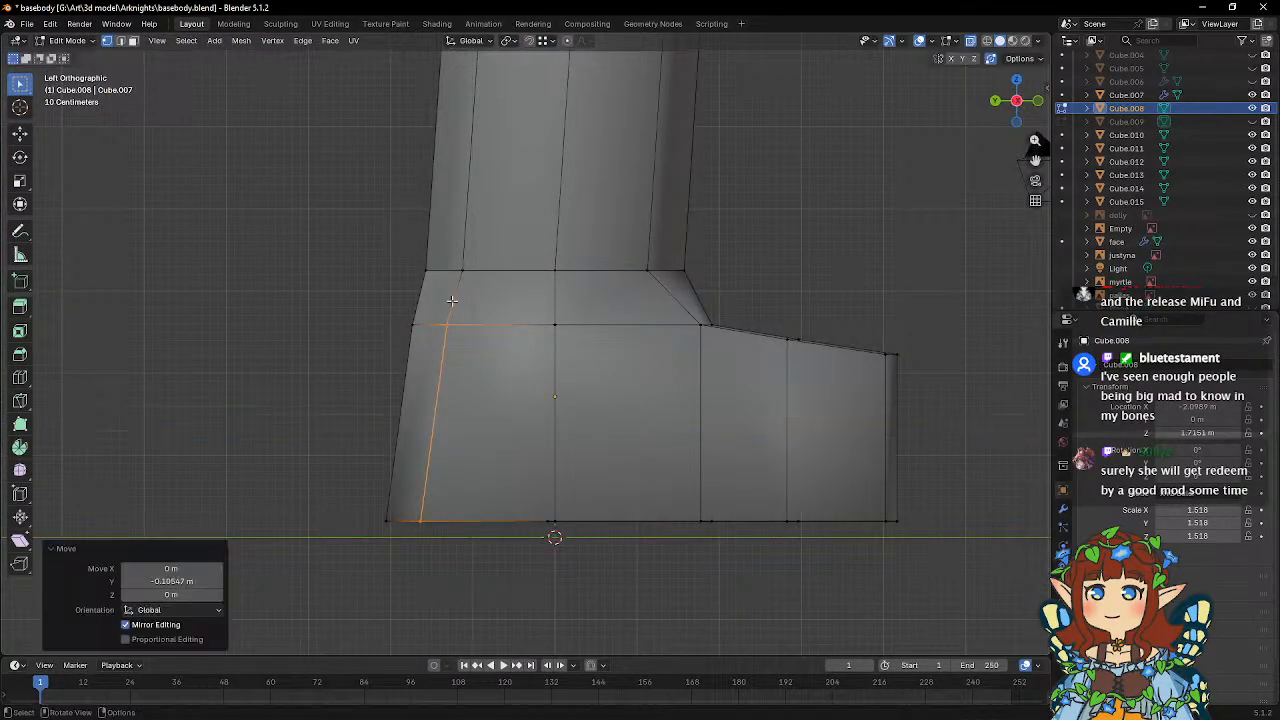
Move only the upper outer heel vertex, just below the ankle, about 0.106 m further toward the toes along global Y.
drag(430, 309, 466, 336)
key(g)
key(y)
click(425, 515)
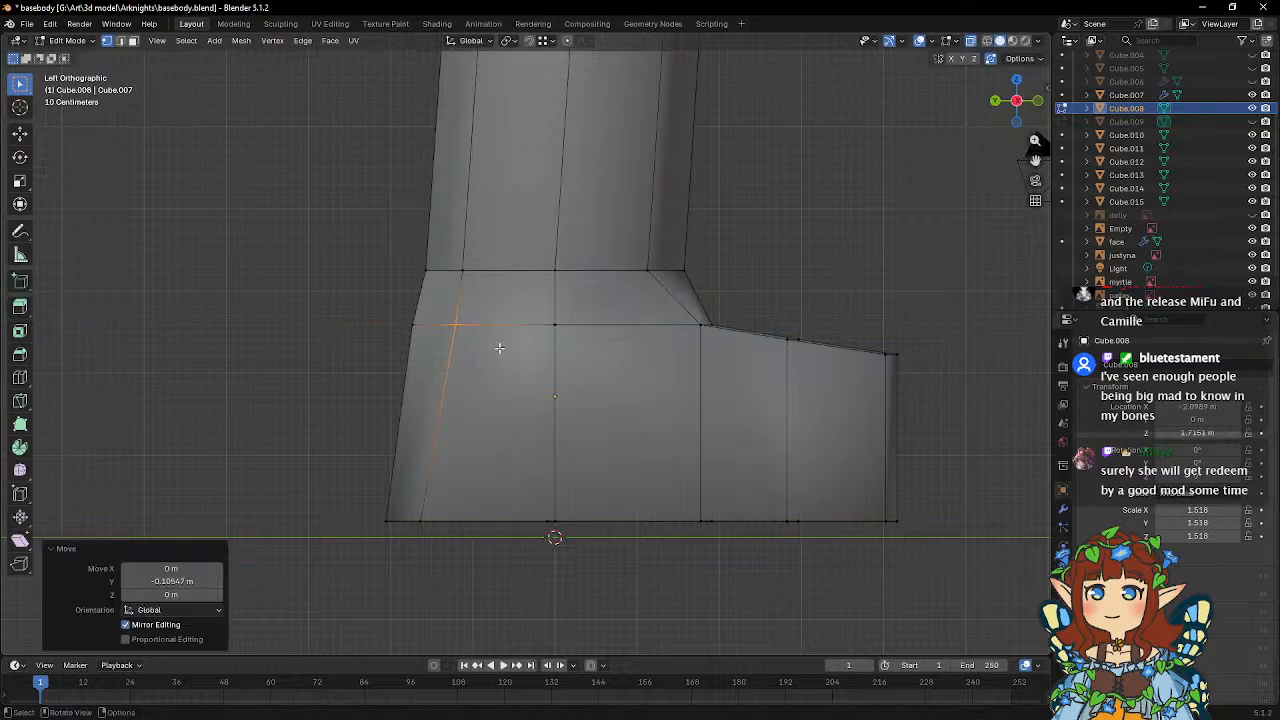
Move the outer heel's sole vertex about 0.25 m toward the toes along global Y.
click(429, 519)
key(g)
key(y)
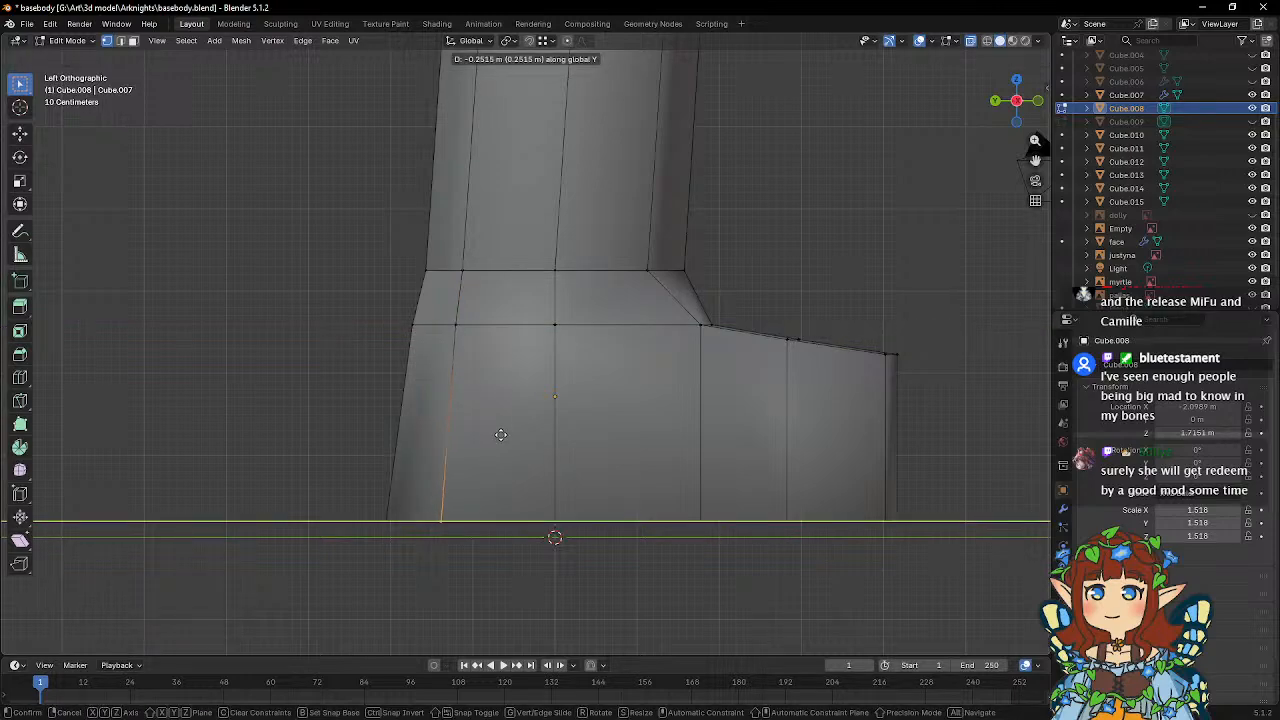
click(500, 434)
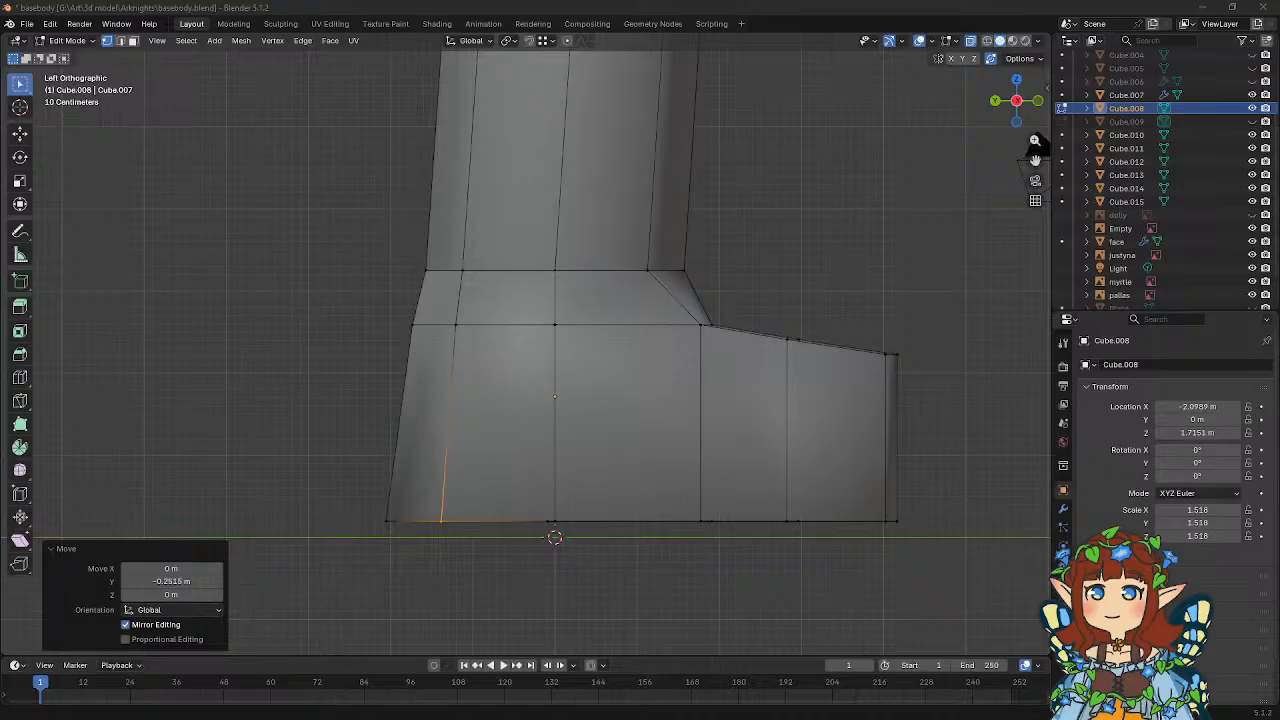
Reposition the middle vertex on top of the forefoot, moving it about 0.087 m along global Y and raising it about 0.123 m.
middle_drag(758, 358, 893, 357)
key(g)
key(z)
click(776, 374)
key(g)
key(y)
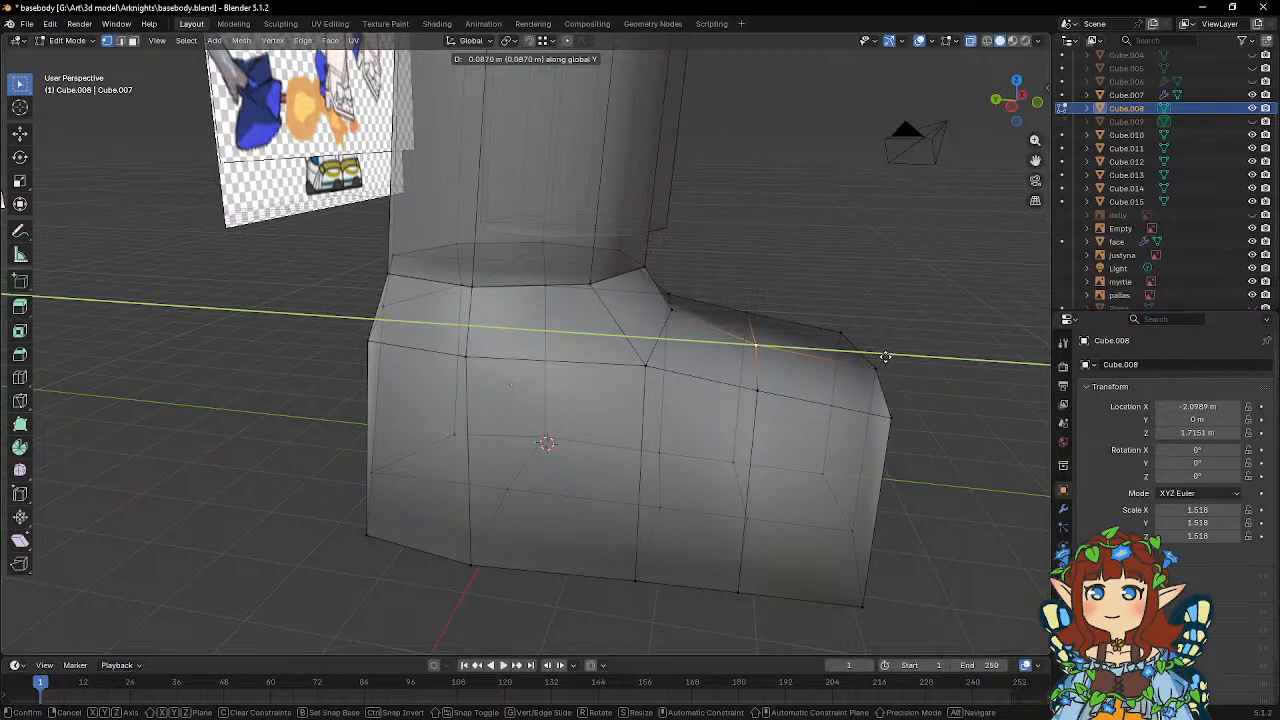
click(885, 357)
key(g)
key(z)
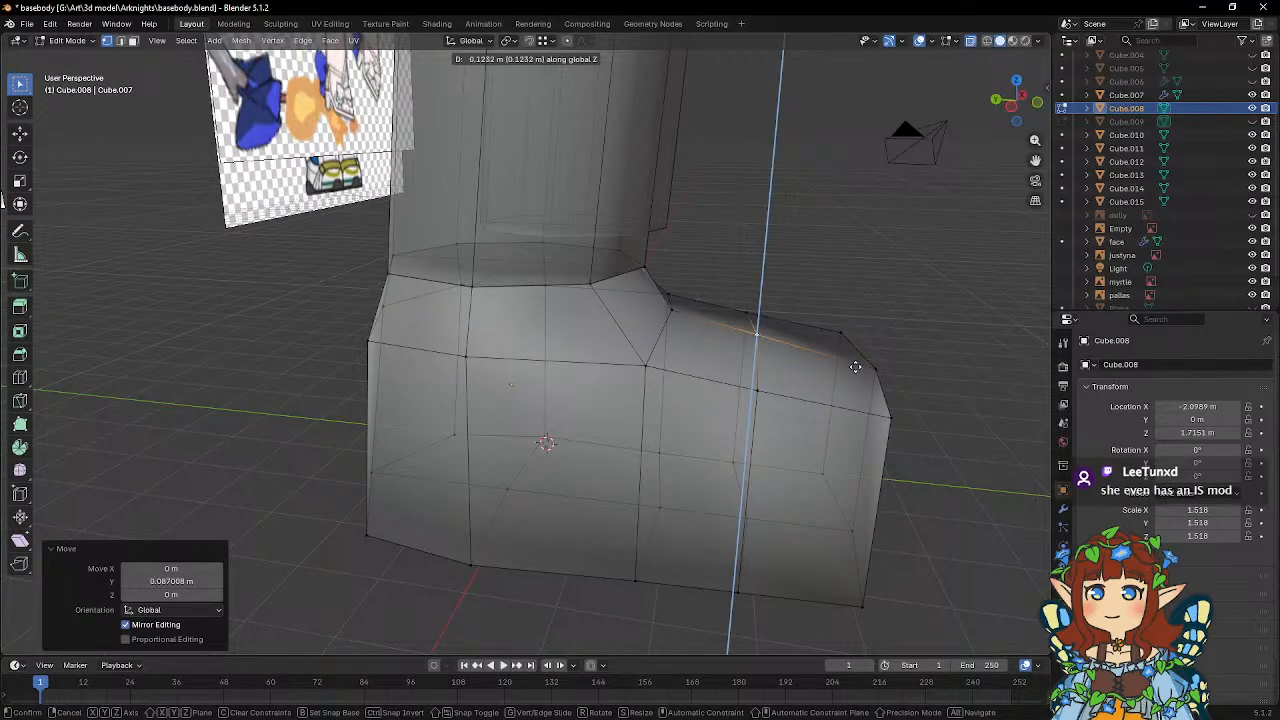
click(855, 367)
Raise the middle vertex of the toe's upper front edge along global Z to round the foot's top.
middle_drag(855, 367, 745, 353)
click(648, 436)
key(g)
key(z)
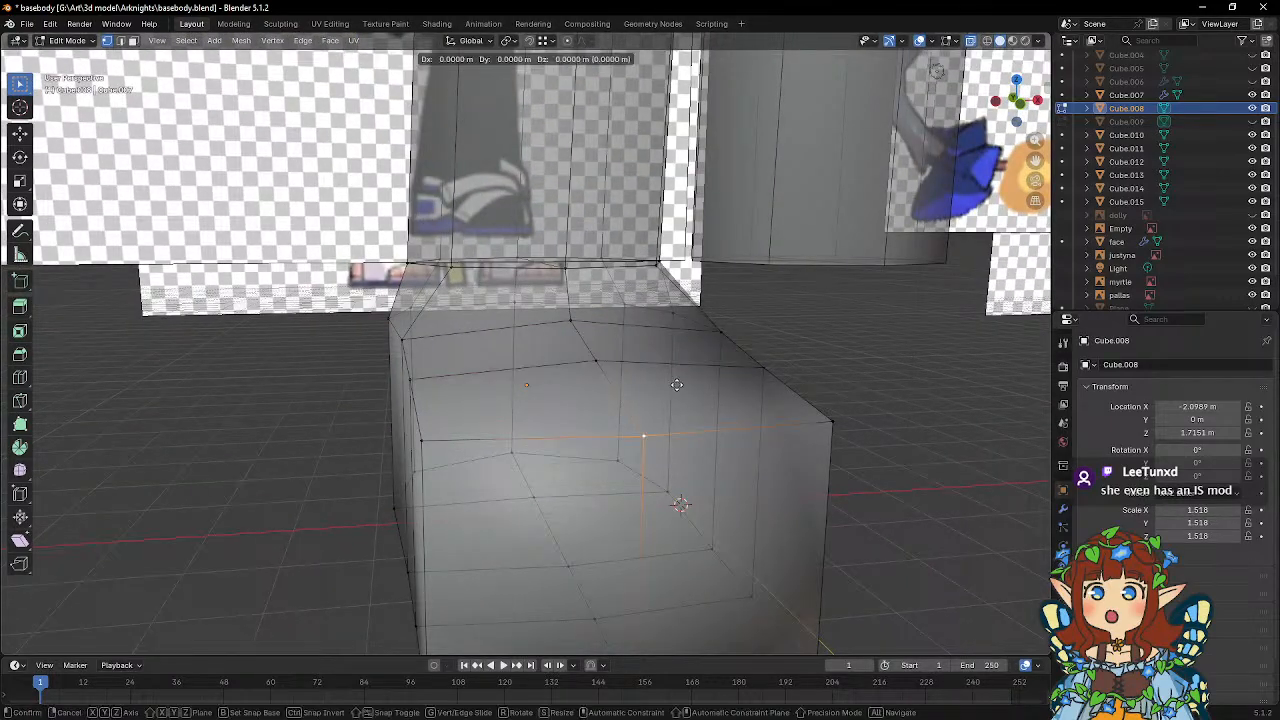
click(667, 376)
Knife a lengthwise cut along the foot's outer half, from the front ankle vertex over the toes, under the sole and up the heel.
middle_drag(667, 376, 615, 340)
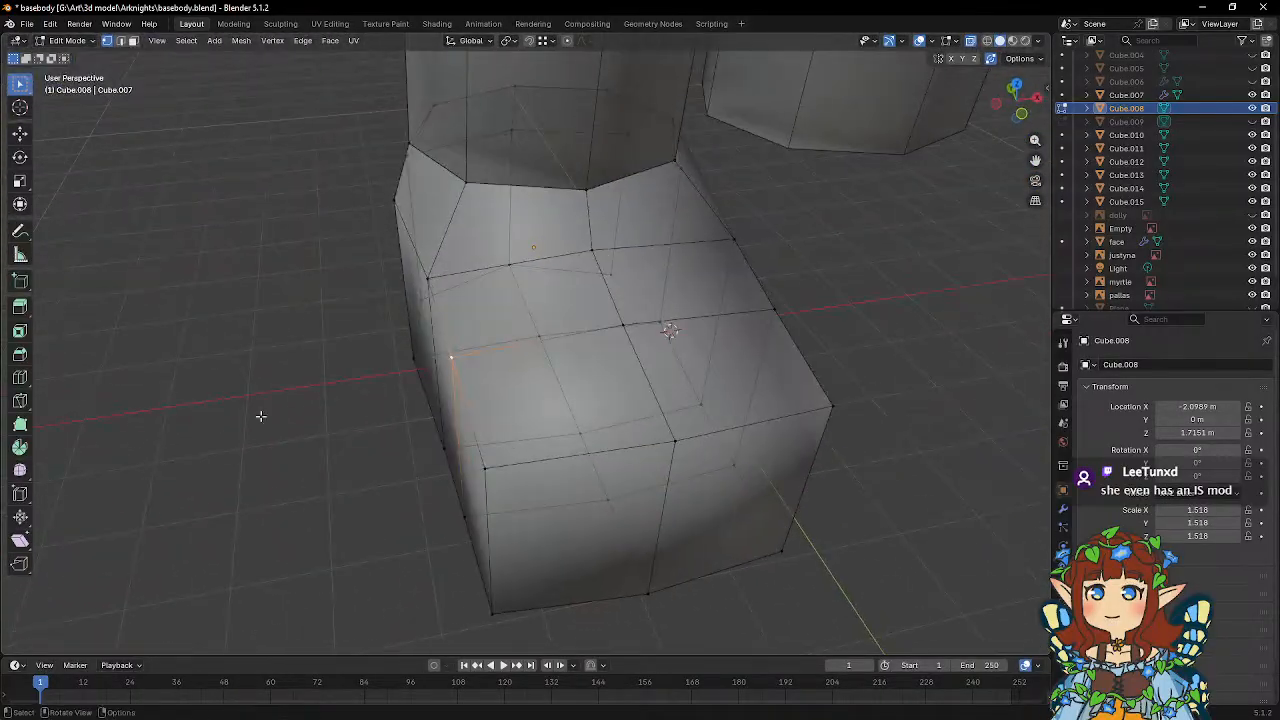
click(17, 402)
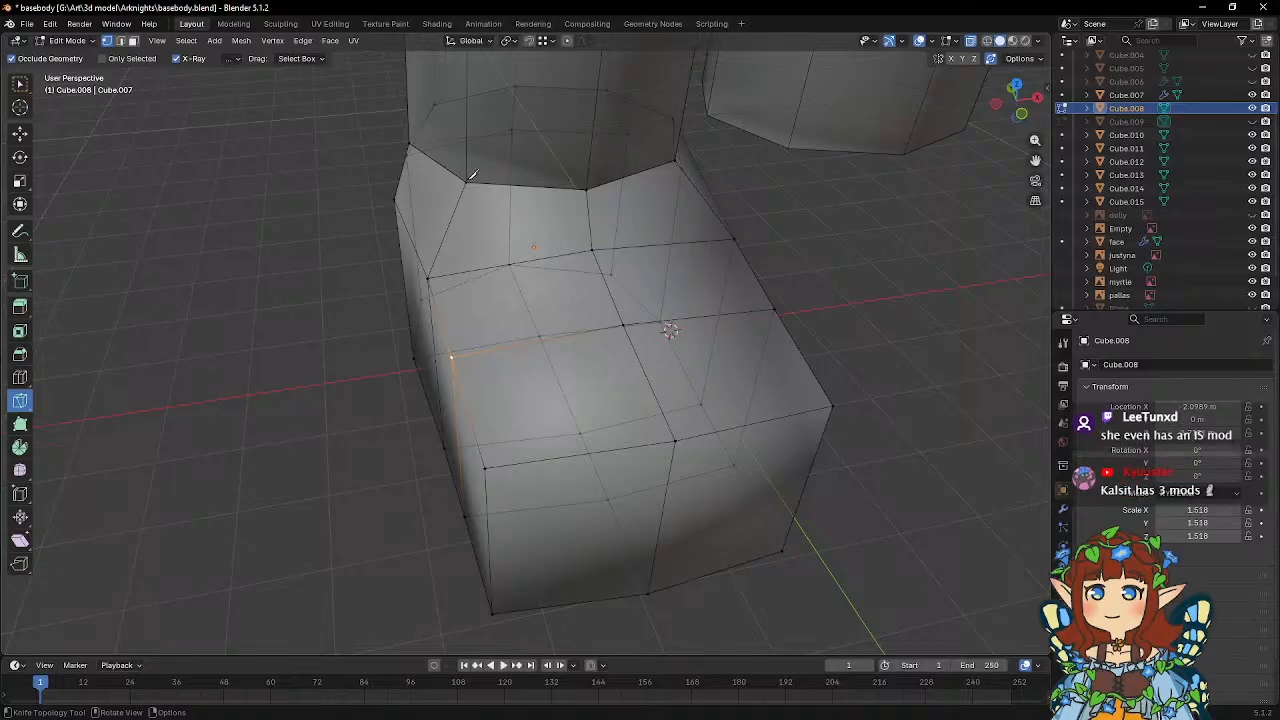
click(467, 183)
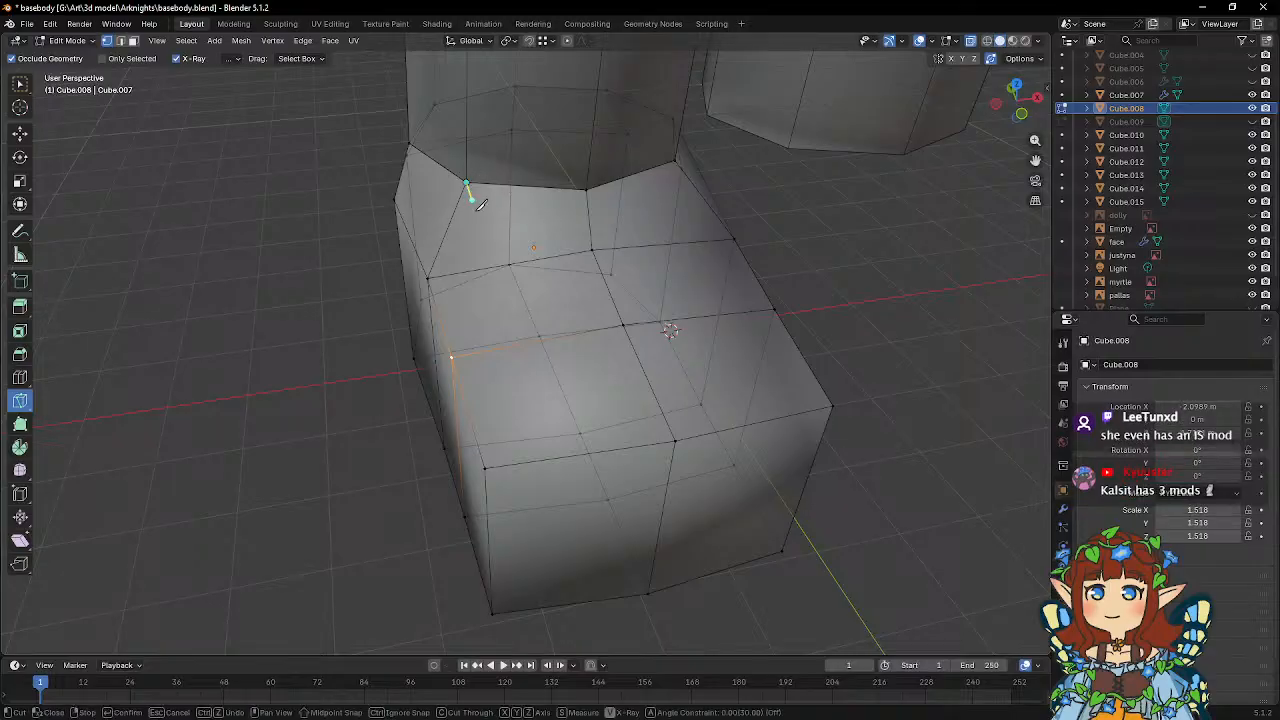
click(509, 263)
middle_drag(566, 452, 547, 422)
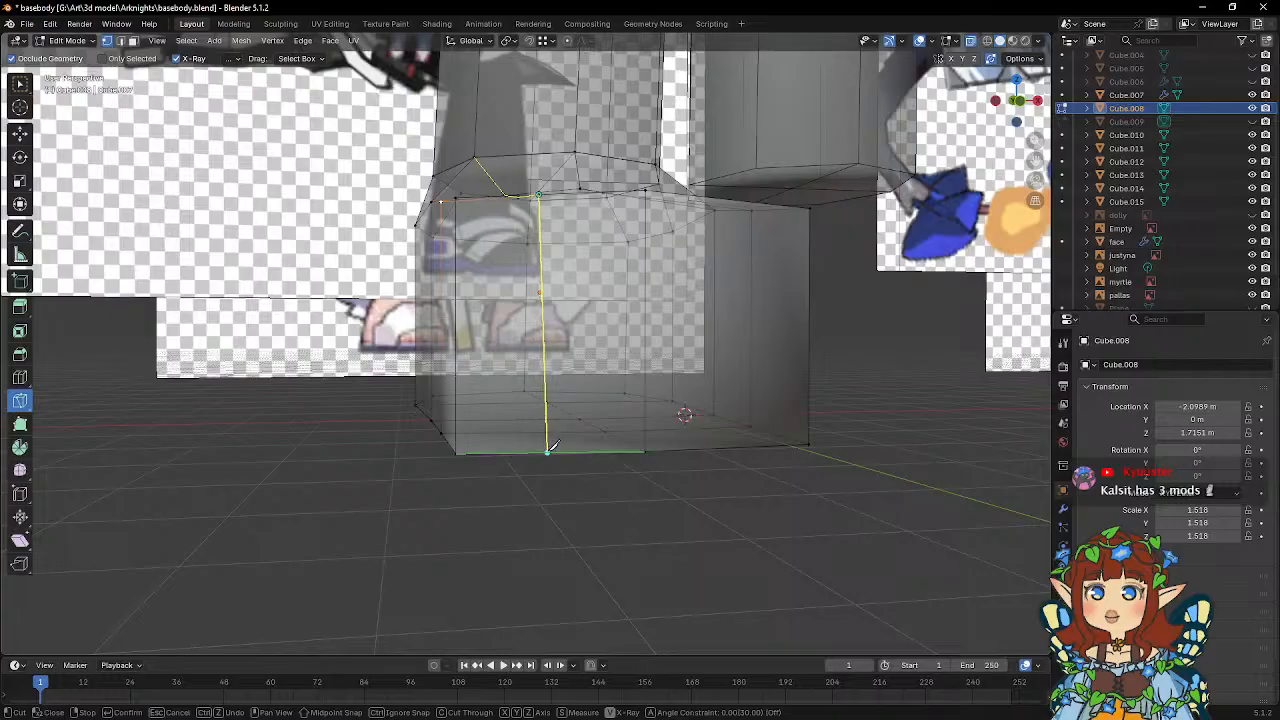
click(547, 453)
middle_drag(537, 474, 531, 300)
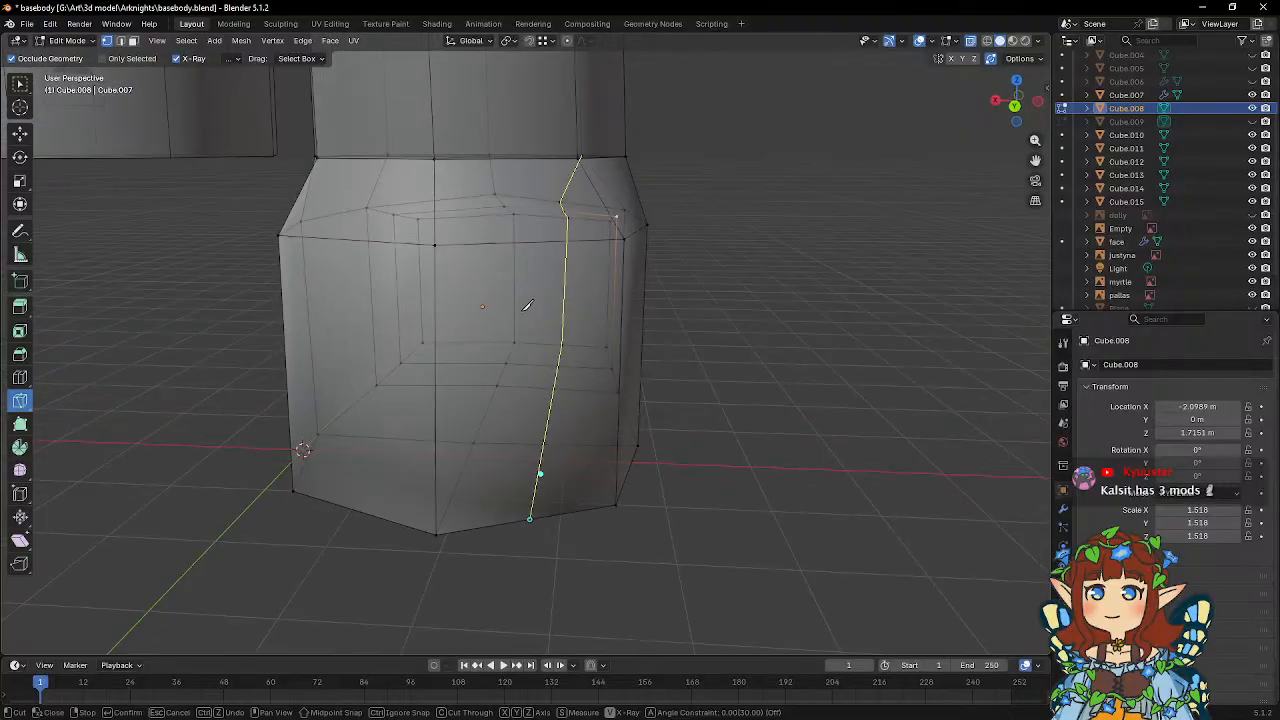
click(527, 241)
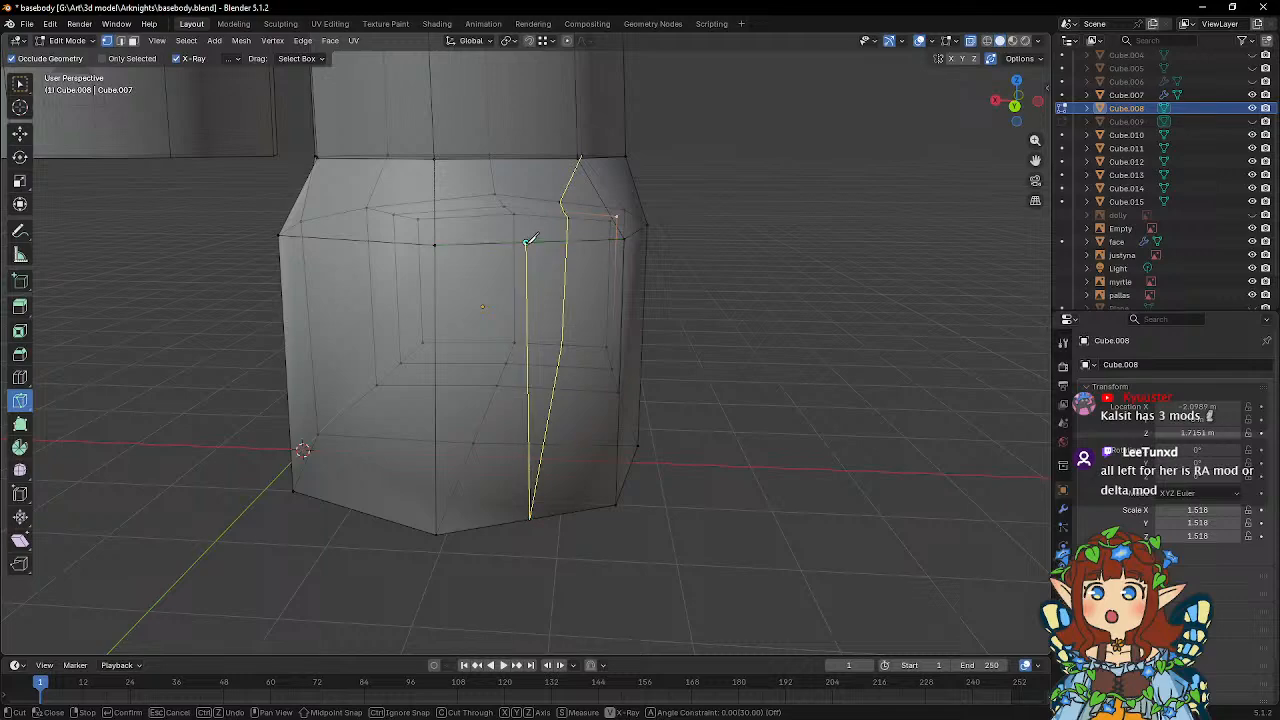
click(518, 157)
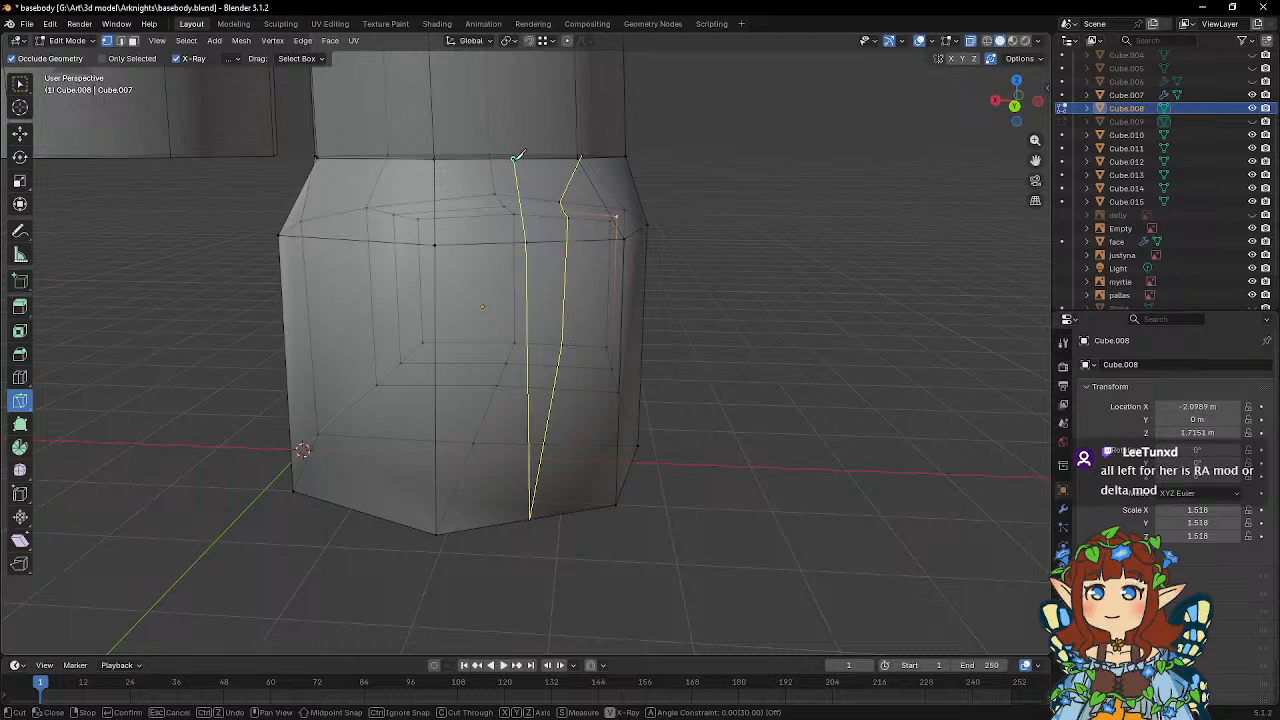
key(Return)
Knife a short connecting cut from the instep vertex of the outer lengthwise loop up to the ankle opening's front edge.
middle_drag(405, 196, 229, 223)
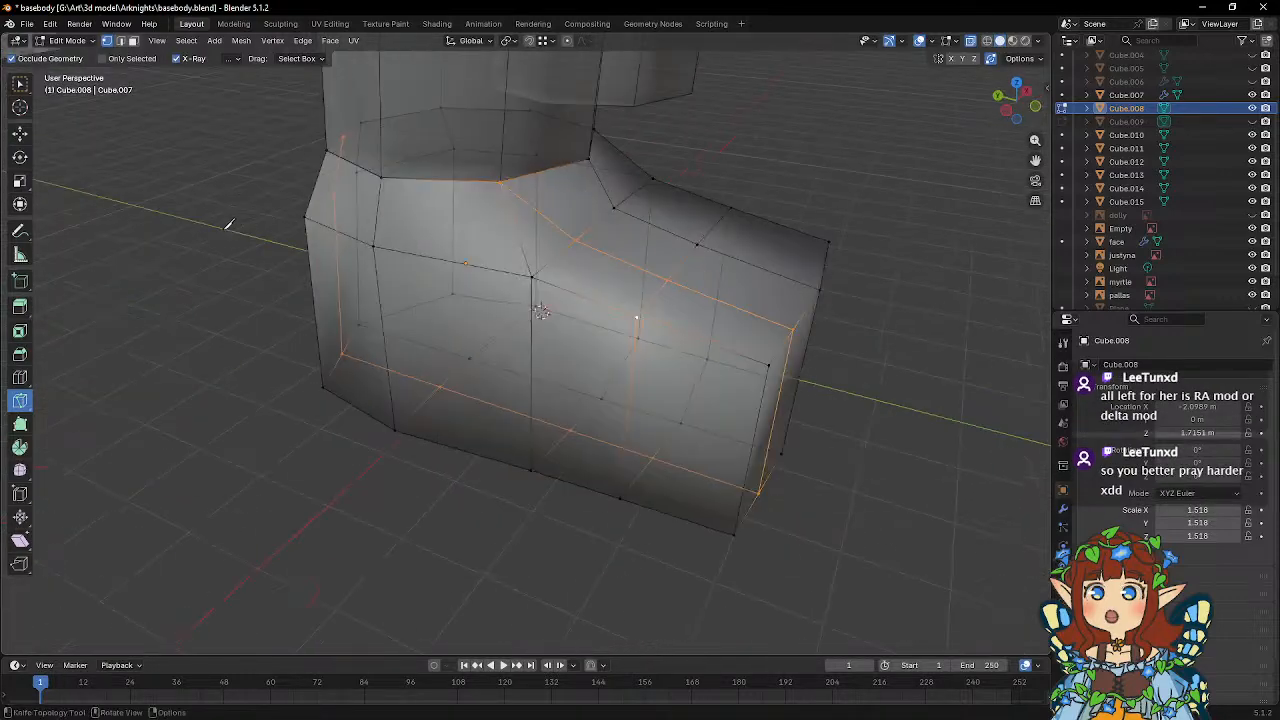
key(w)
scroll(503, 236, down, 4)
middle_drag(503, 238, 449, 251)
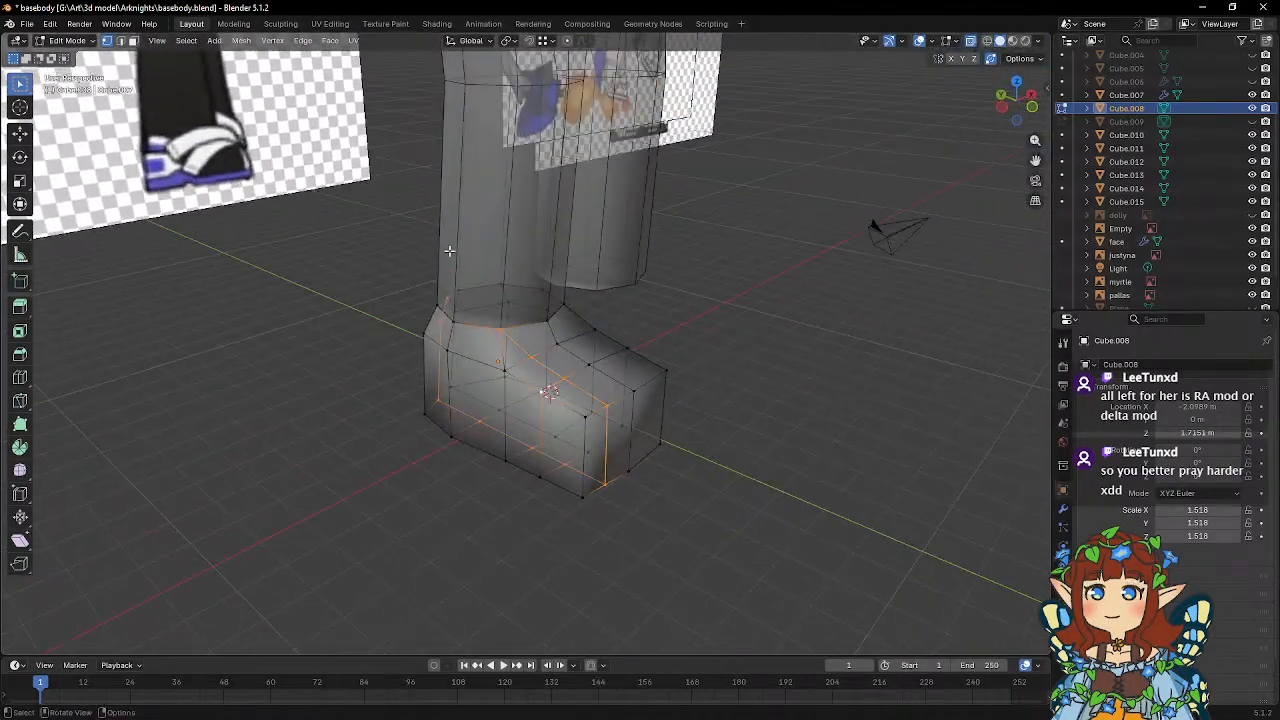
middle_drag(523, 270, 488, 272)
scroll(488, 272, up, 4)
click(21, 401)
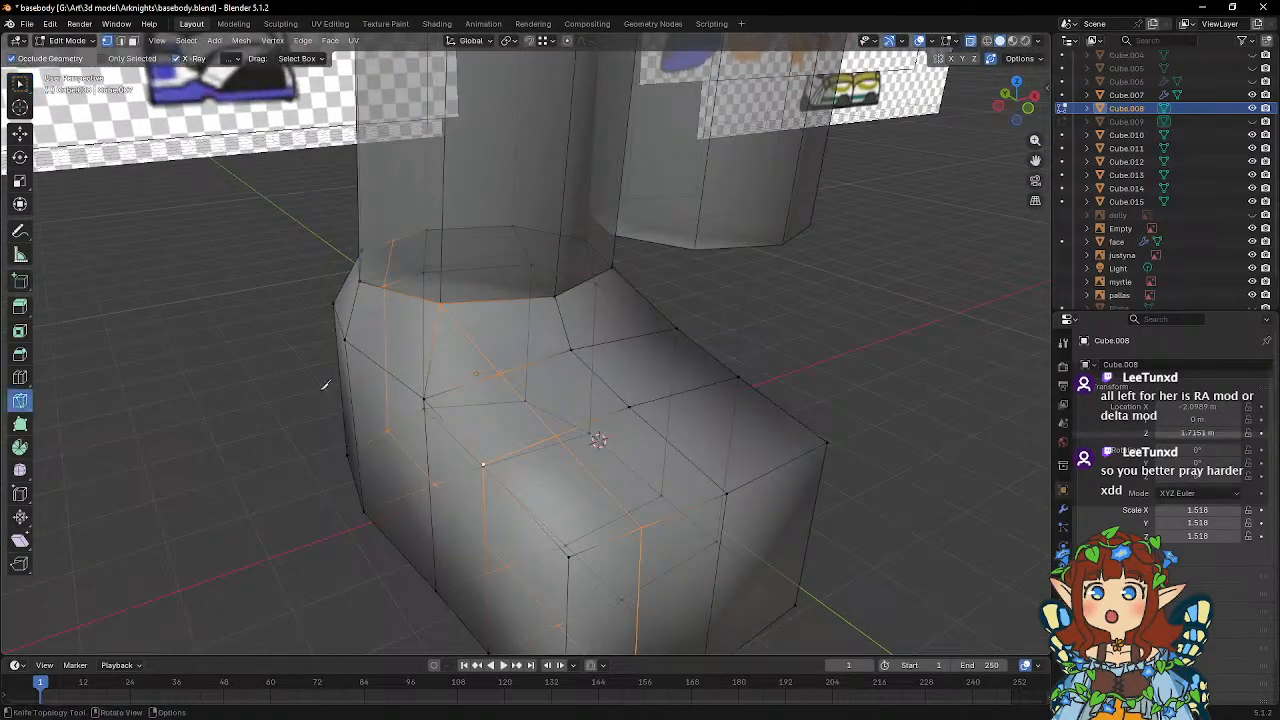
click(498, 372)
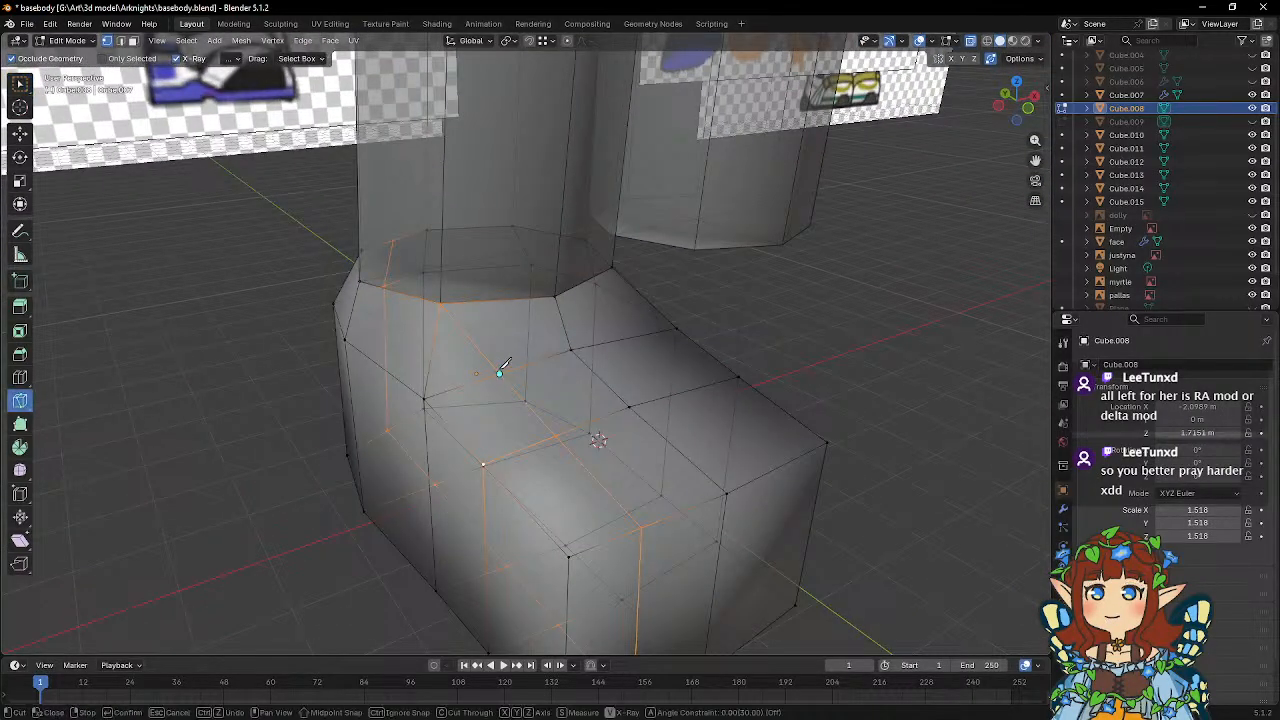
click(495, 300)
key(Return)
key(w)
scroll(498, 299, down, 5)
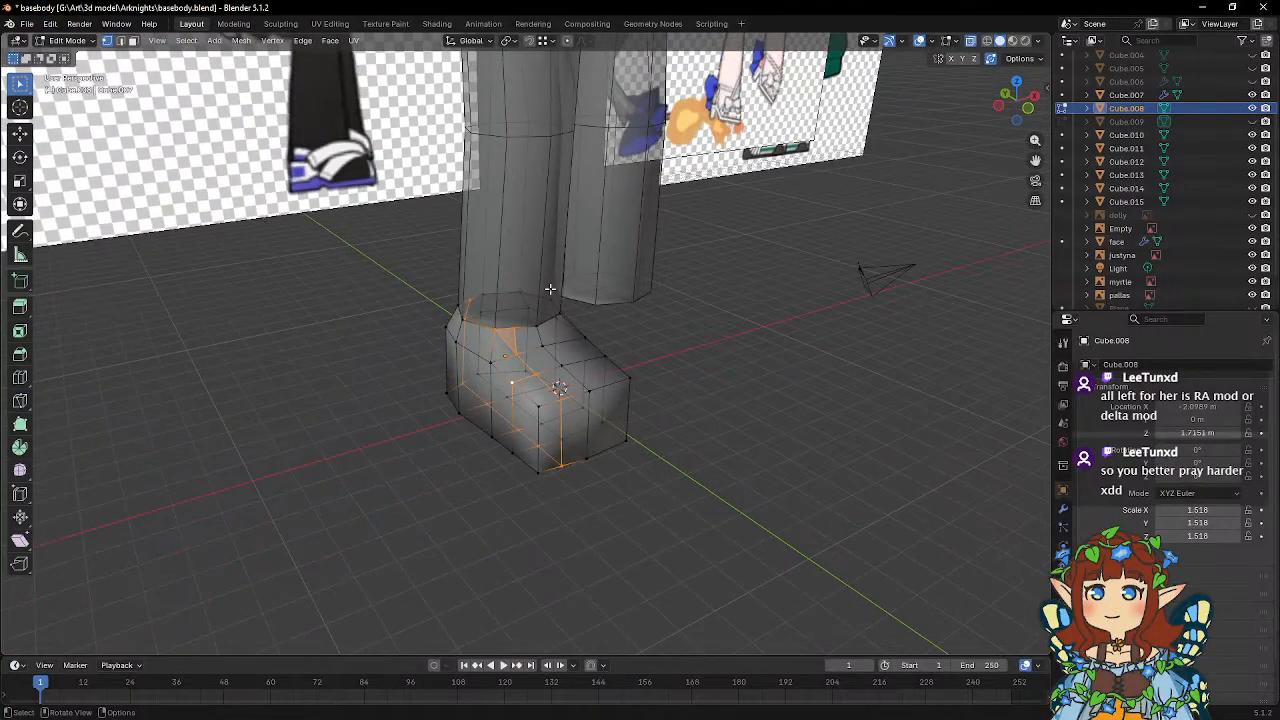
Join the leg object and the hip and torso object into one mesh.
mouse_move(570, 296)
middle_down()
mouse_move(511, 254)
mouse_move(660, 276)
mouse_move(786, 244)
mouse_move(766, 231)
mouse_move(666, 306)
mouse_move(689, 314)
mouse_move(670, 327)
mouse_move(642, 320)
mouse_move(562, 347)
middle_up()
scroll(511, 254, down, 3)
key(Tab)
click(531, 261)
scroll(517, 278, up, 3)
scroll(588, 290, up, 2)
shift+click(563, 142)
right_click(572, 154)
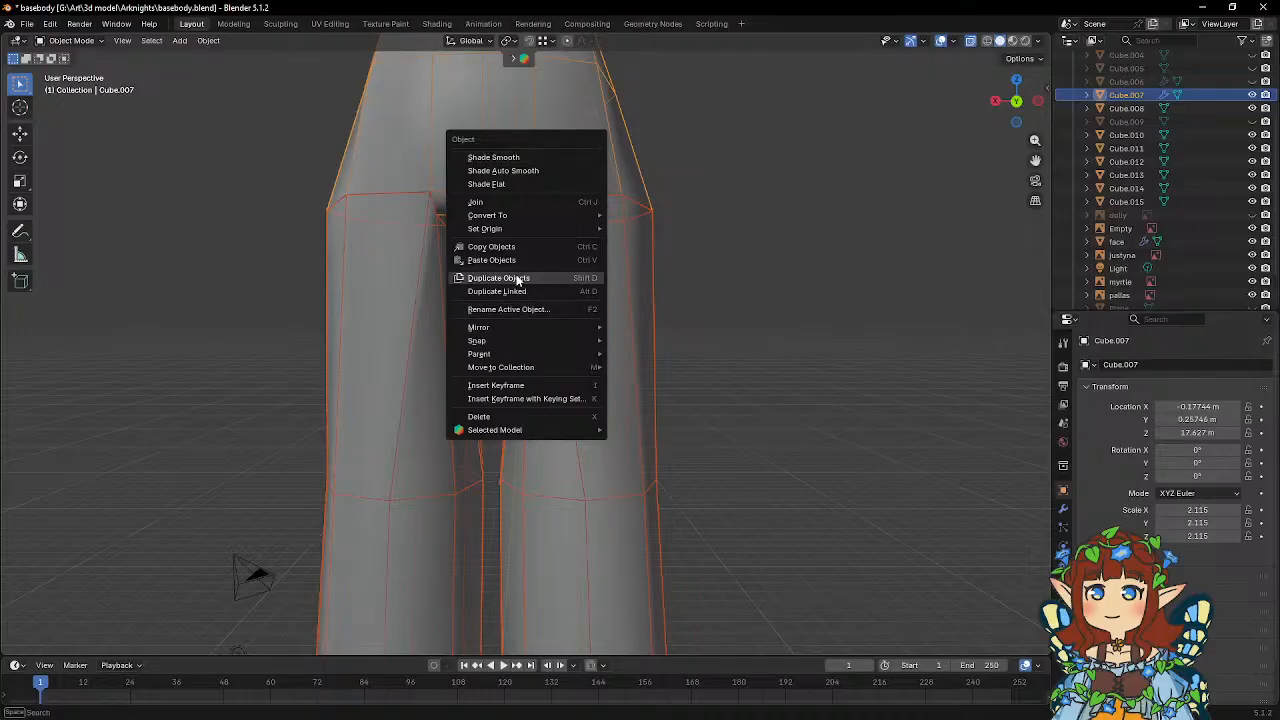
click(494, 201)
Merge the overlapping vertices around one thigh's top edge by distance, using a merge distance of 0.0001 m.
key(Tab)
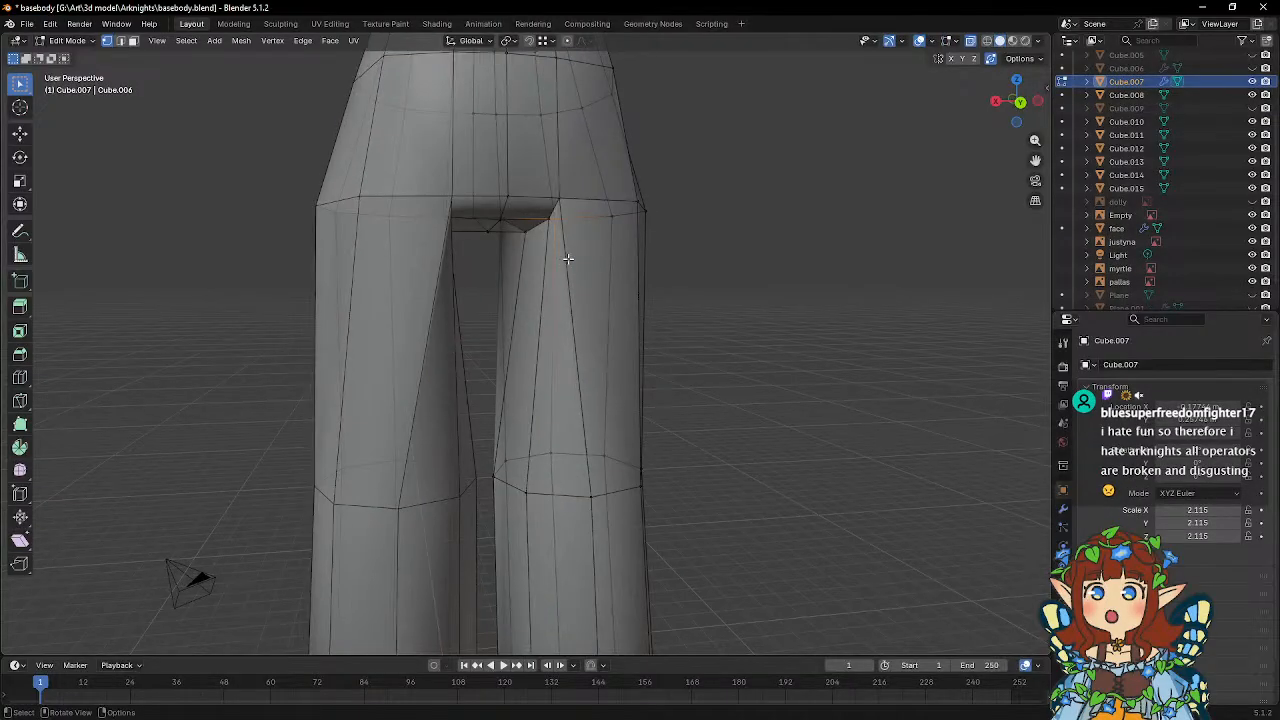
drag(509, 183, 694, 286)
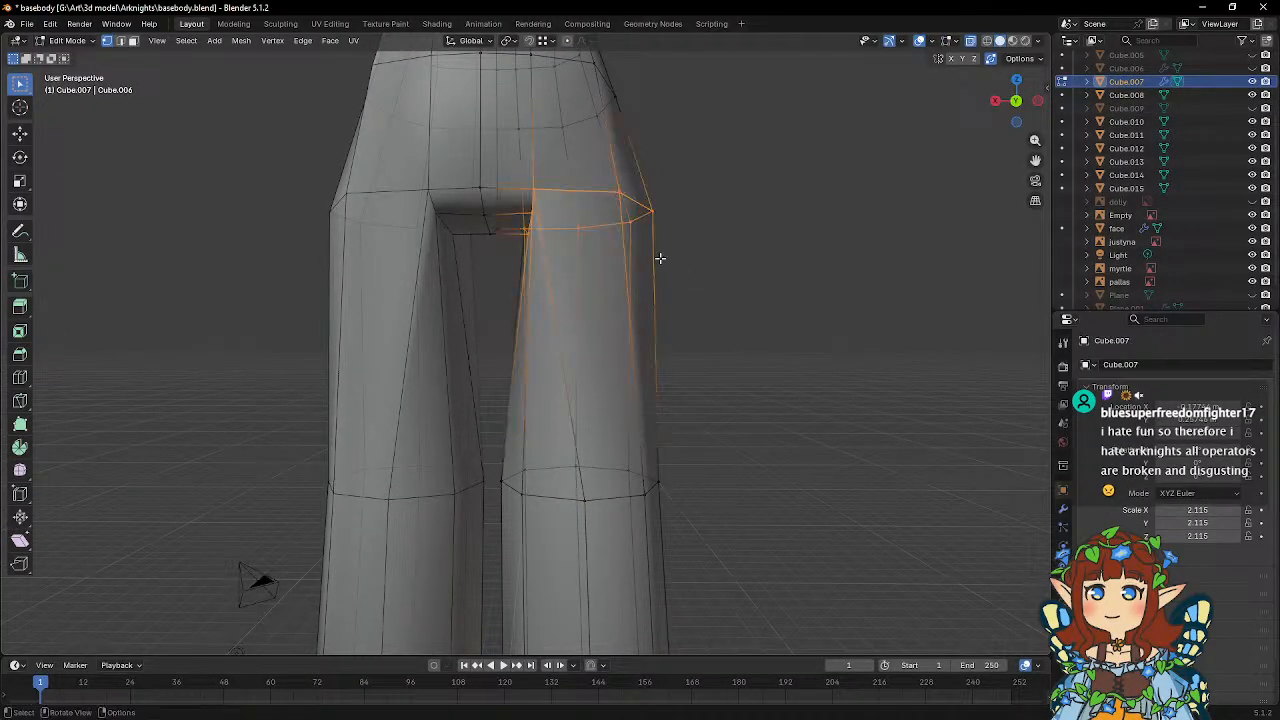
right_click(657, 257)
mouse_move(658, 504)
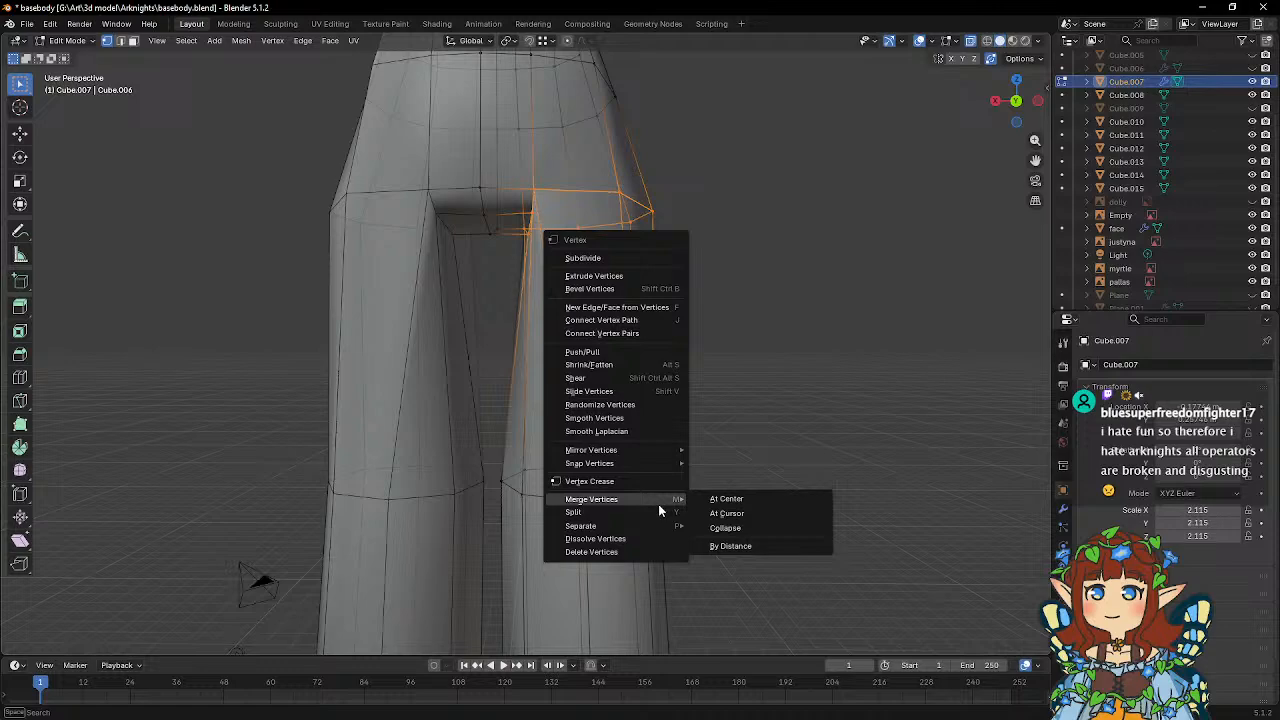
click(736, 543)
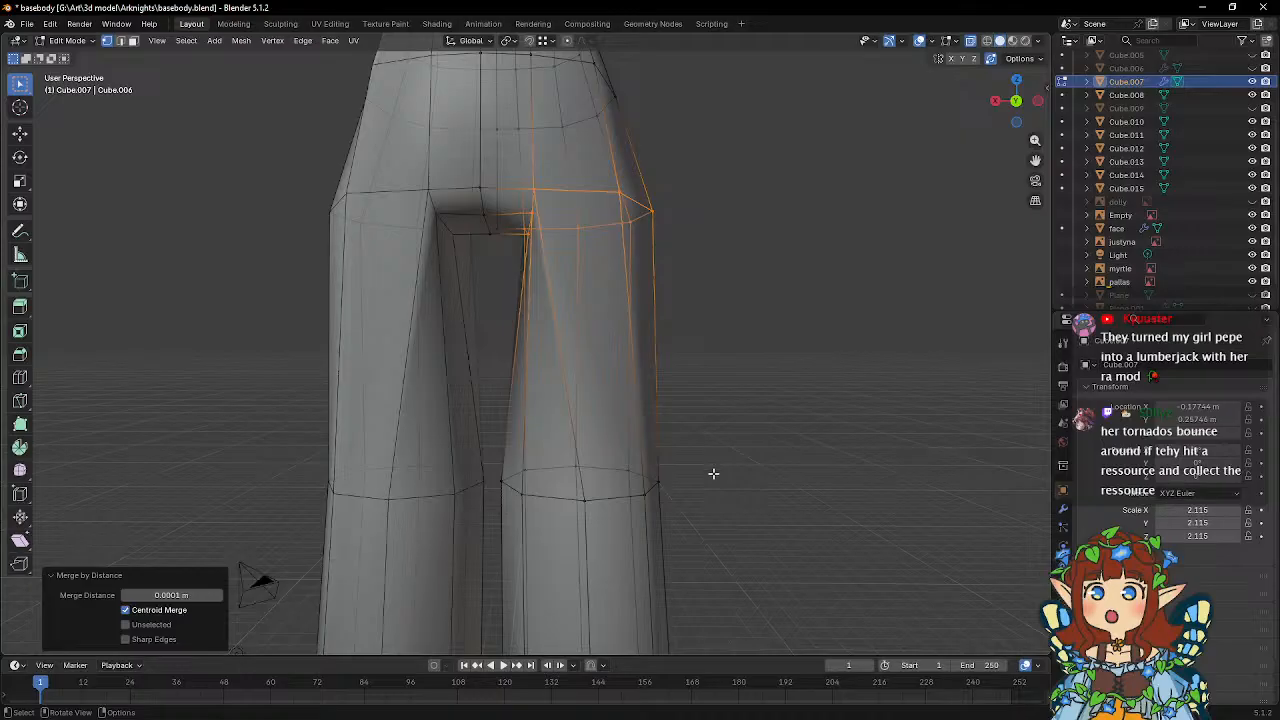
Move two inner thigh vertices at the crotch toward the midline, about 0.39 m and 0.34 m along global X.
middle_drag(713, 473, 714, 311)
click(586, 314)
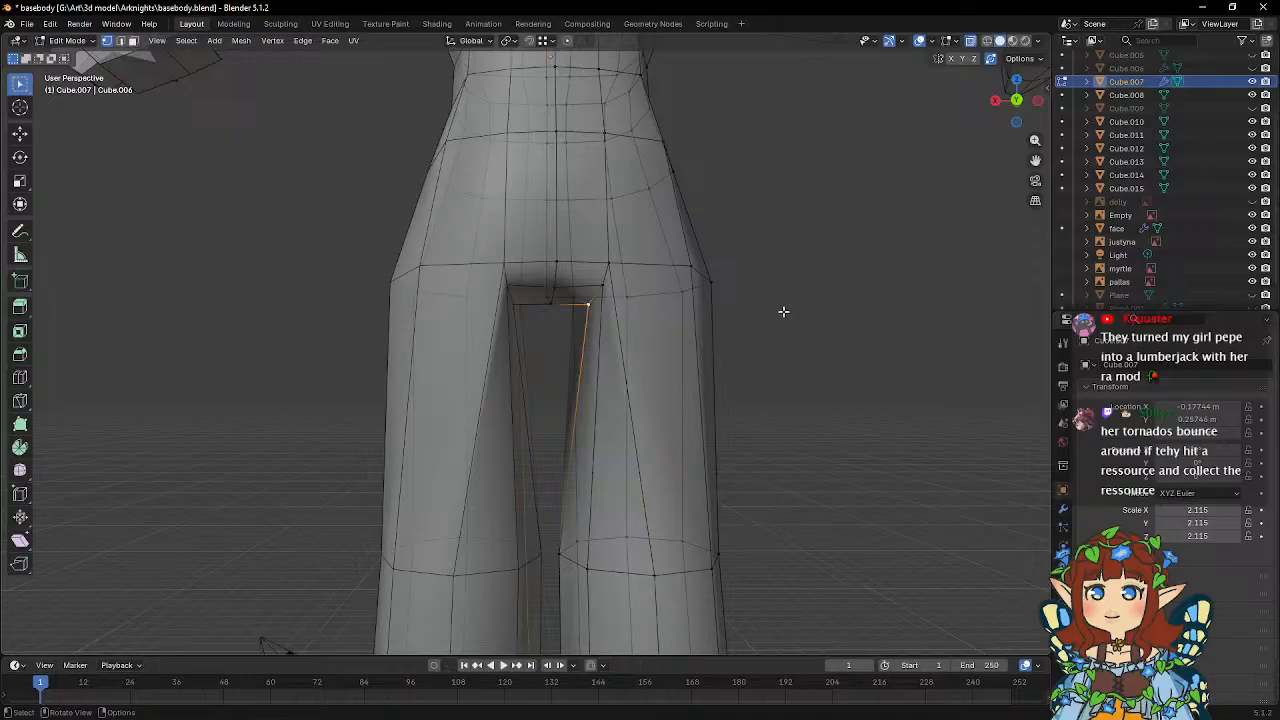
key(g)
key(x)
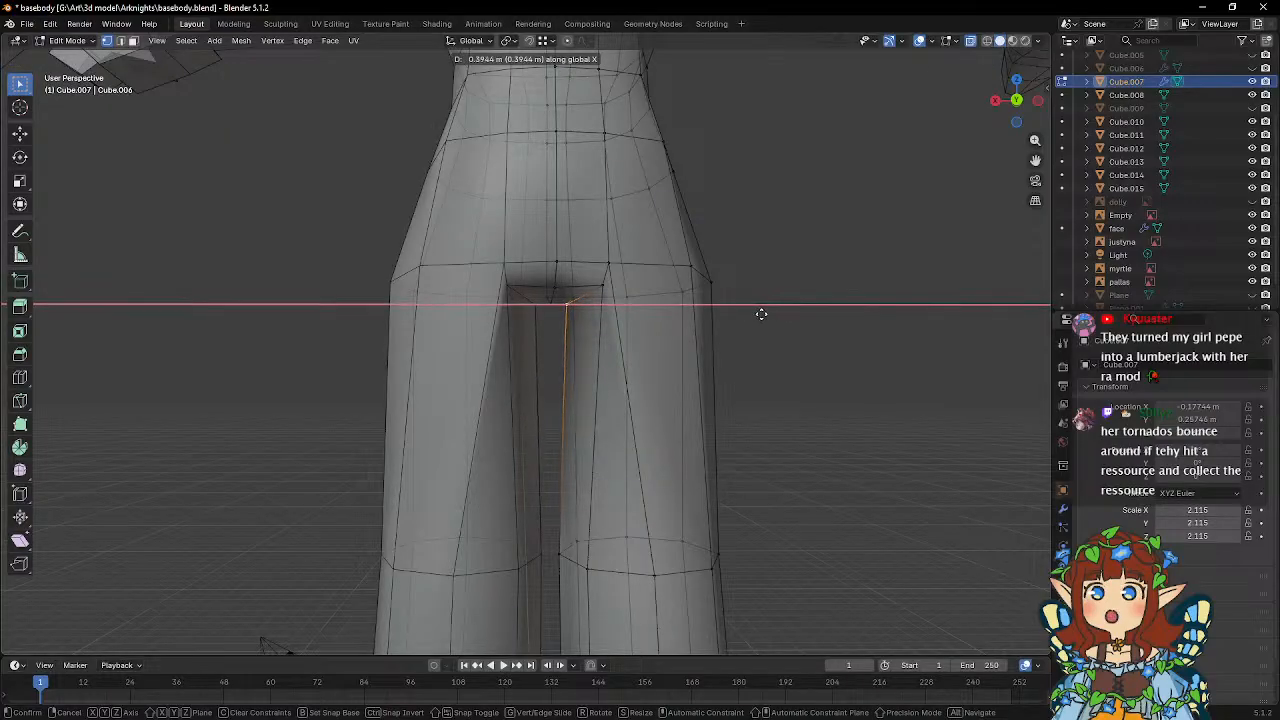
click(761, 314)
key(x)
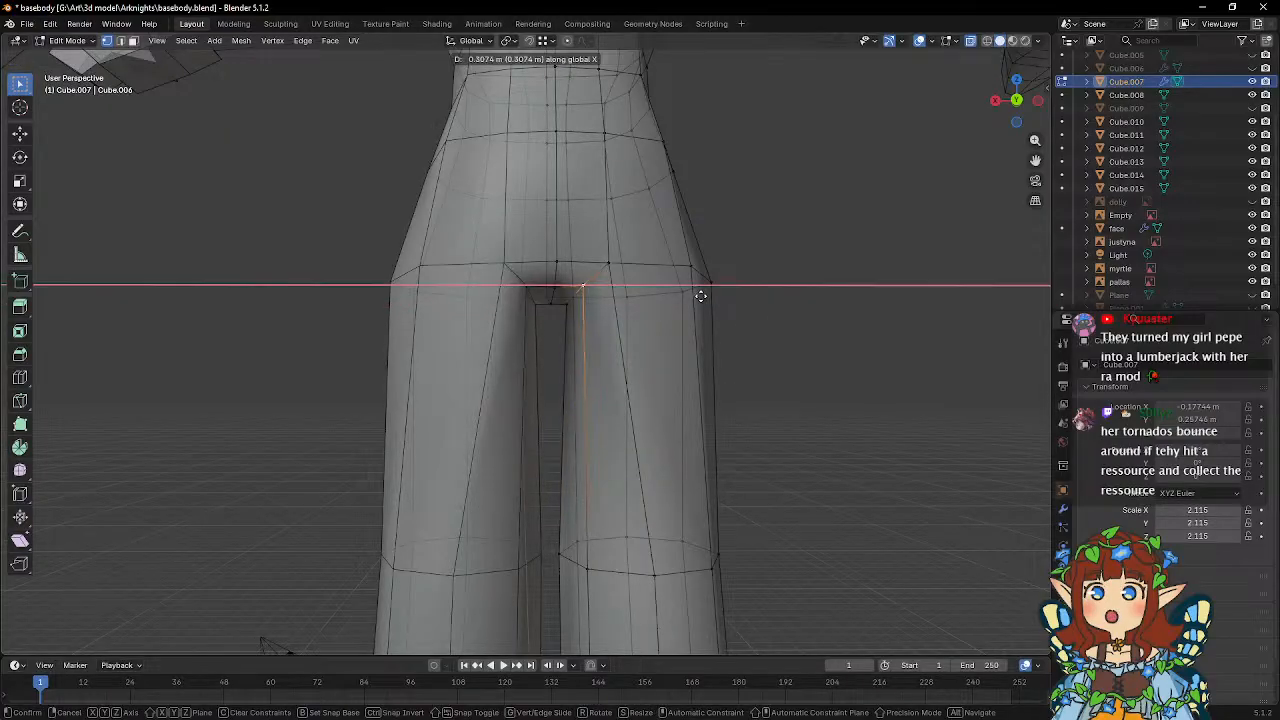
click(699, 296)
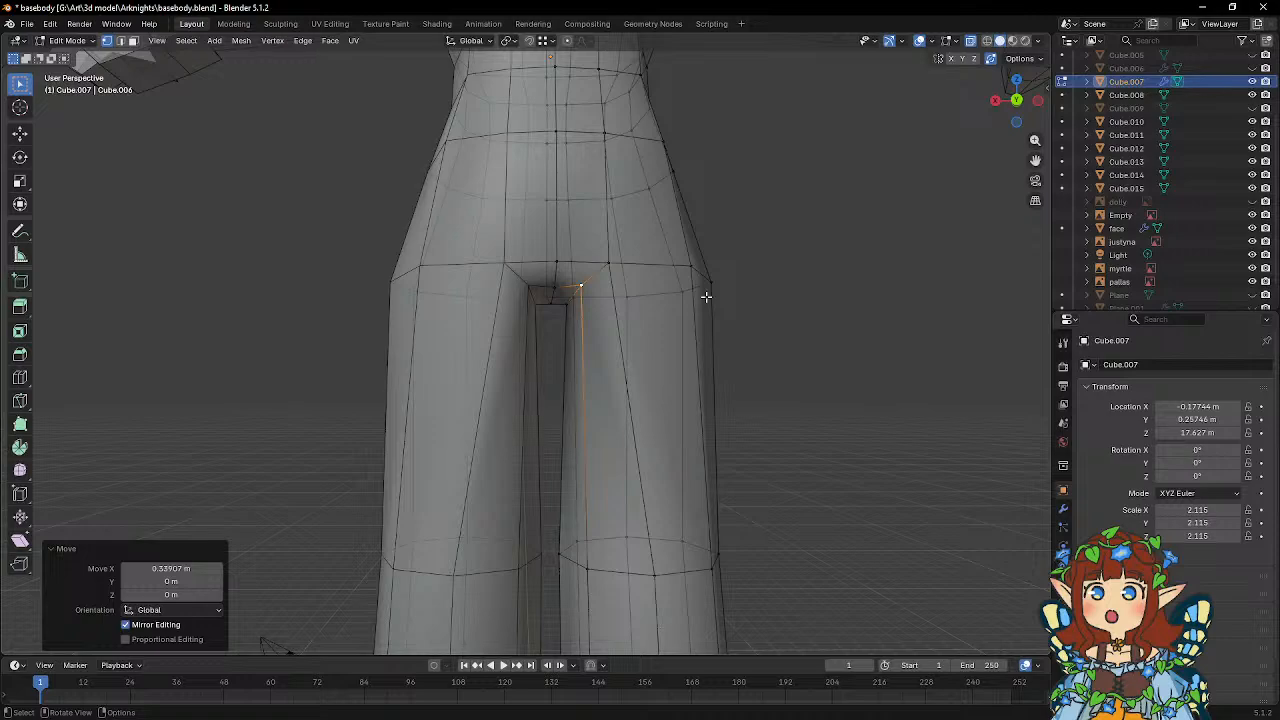
Move the thigh's top-edge vertex beside the crotch outward by about 0.28 m along global X.
mouse_move(691, 298)
middle_down()
mouse_move(694, 318)
mouse_move(668, 297)
middle_up()
click(601, 290)
key(g)
key(x)
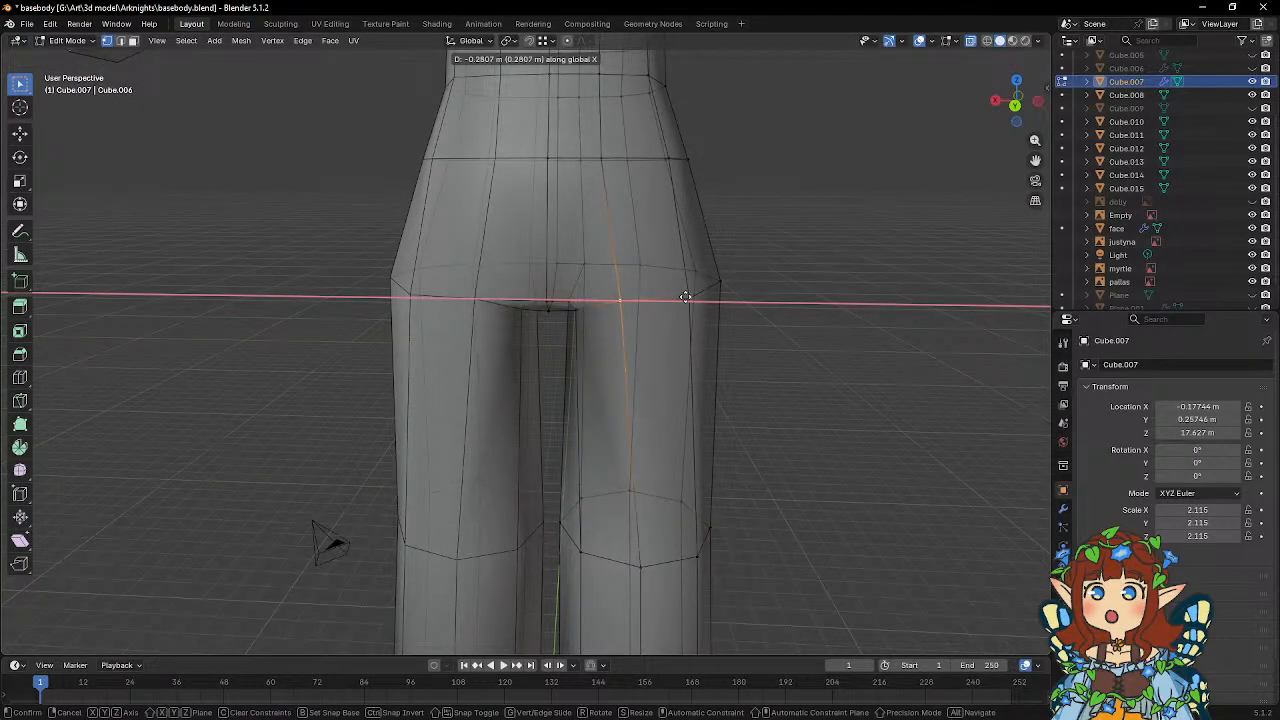
click(685, 297)
middle_drag(714, 306, 687, 308)
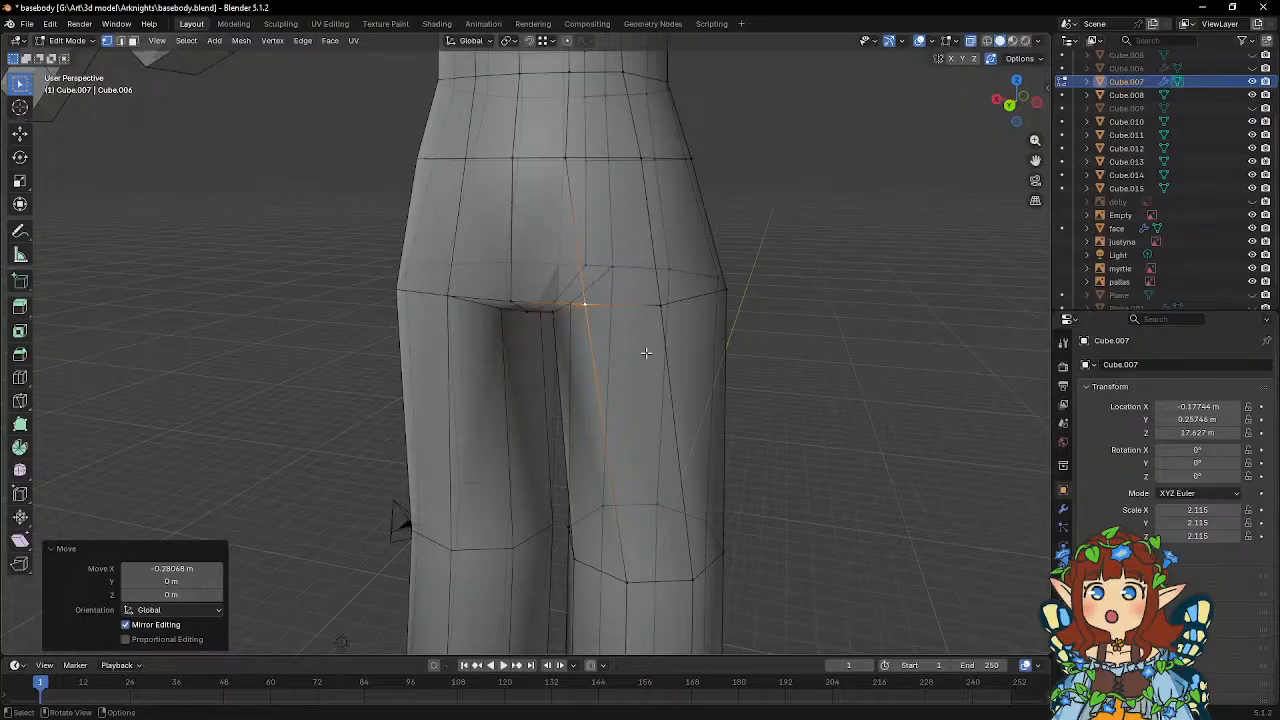
Nudge the same thigh vertex about 0.036 m outward along global X and shift it along global Y.
middle_drag(646, 353, 616, 390)
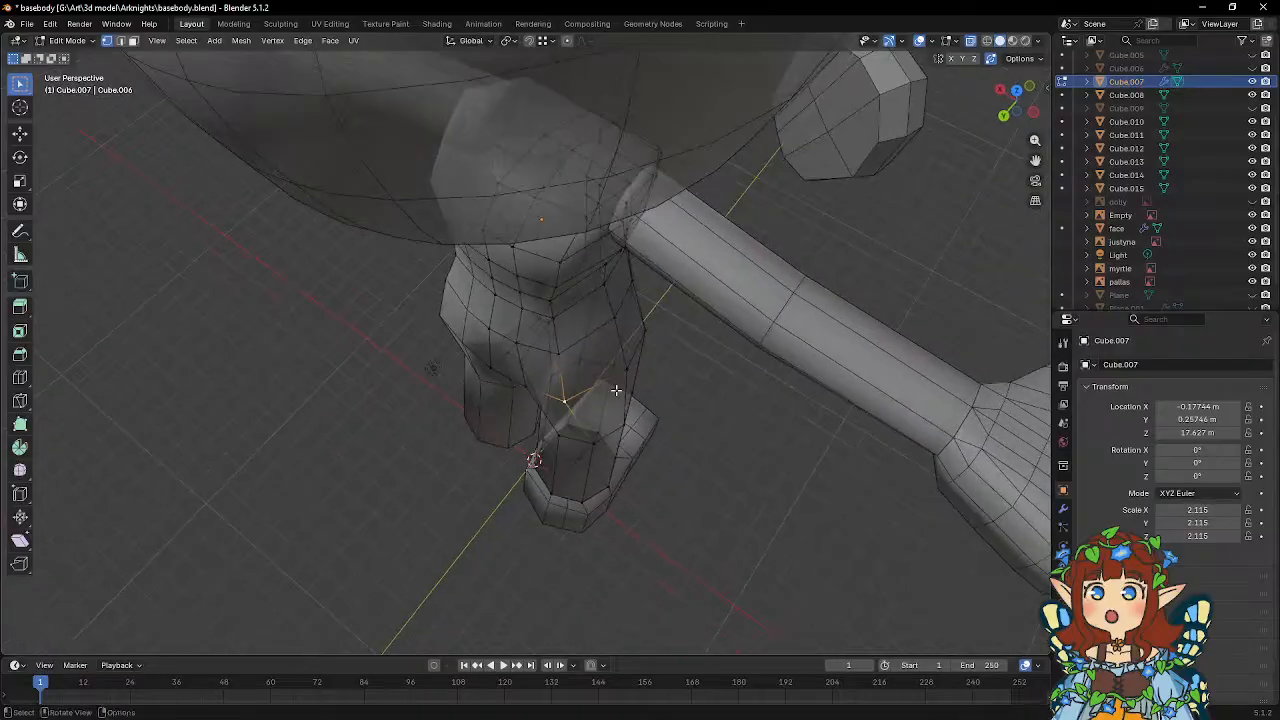
scroll(616, 390, up, 2)
key(g)
key(x)
click(650, 369)
key(g)
key(y)
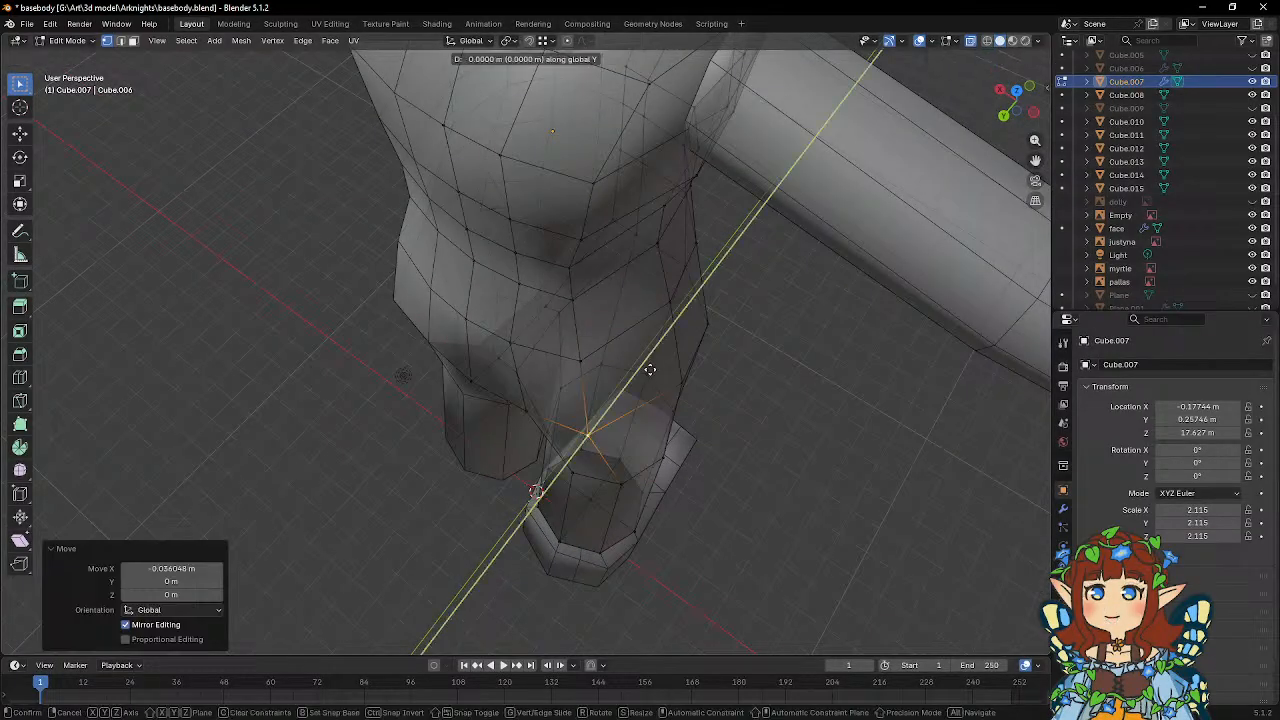
click(666, 355)
Refine the crotch area's vertex placement with further moves along global X and Y, and return to Object Mode.
middle_drag(666, 349, 606, 270)
key(g)
key(x)
click(725, 323)
key(g)
key(y)
click(650, 309)
key(g)
key(y)
click(606, 263)
key(Tab)
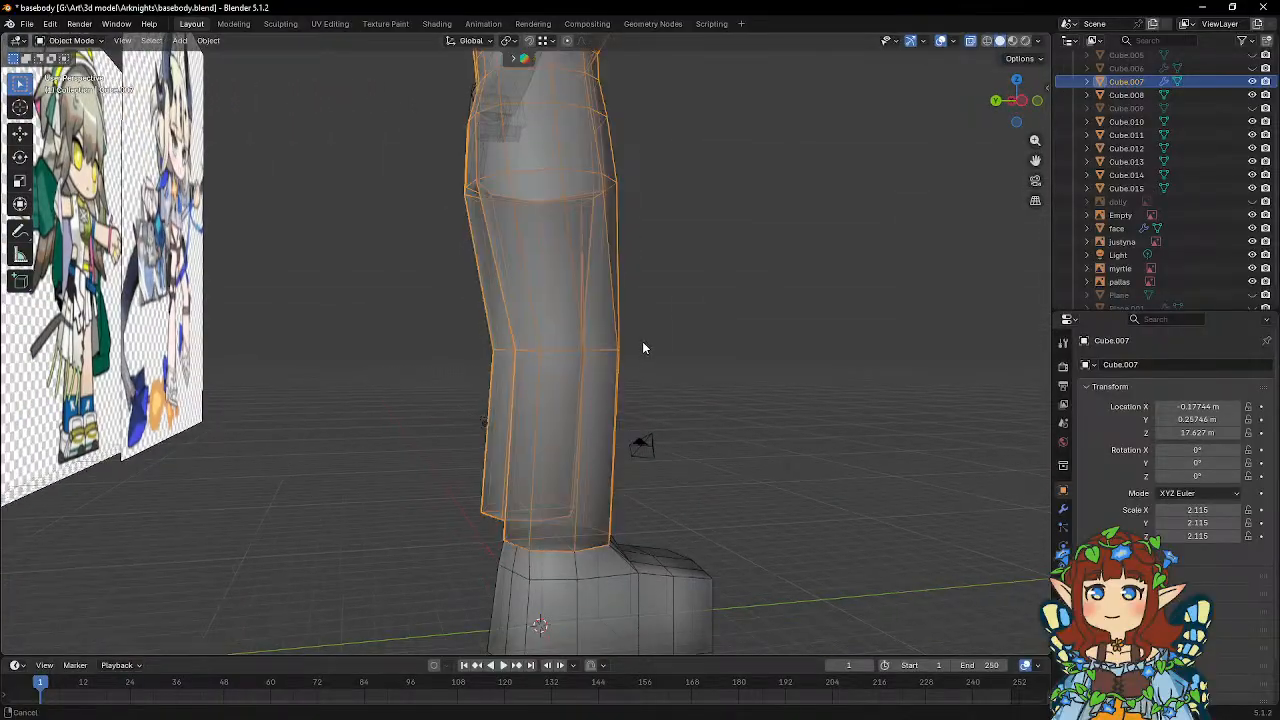
Enter Edit Mode on the foot and select its outer lengthwise edge loop together with the short edge to the ankle.
middle_drag(643, 348, 509, 308)
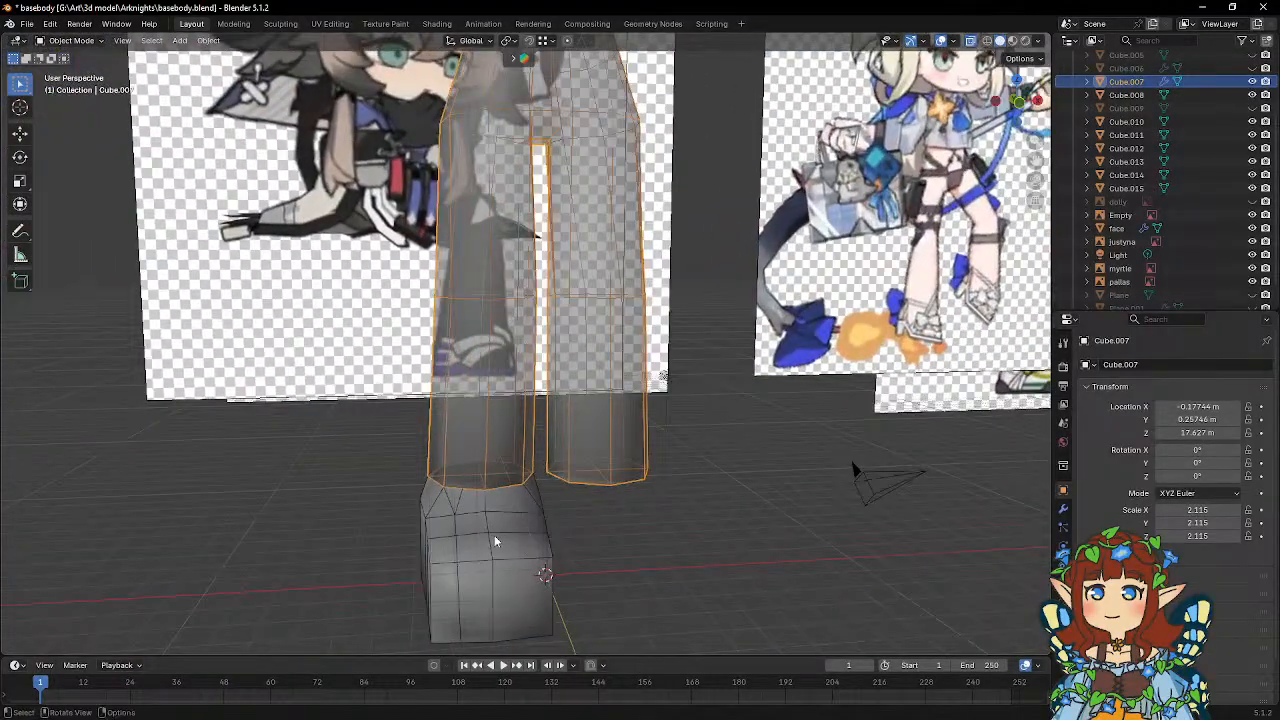
click(494, 541)
key(Tab)
middle_drag(494, 541, 528, 368)
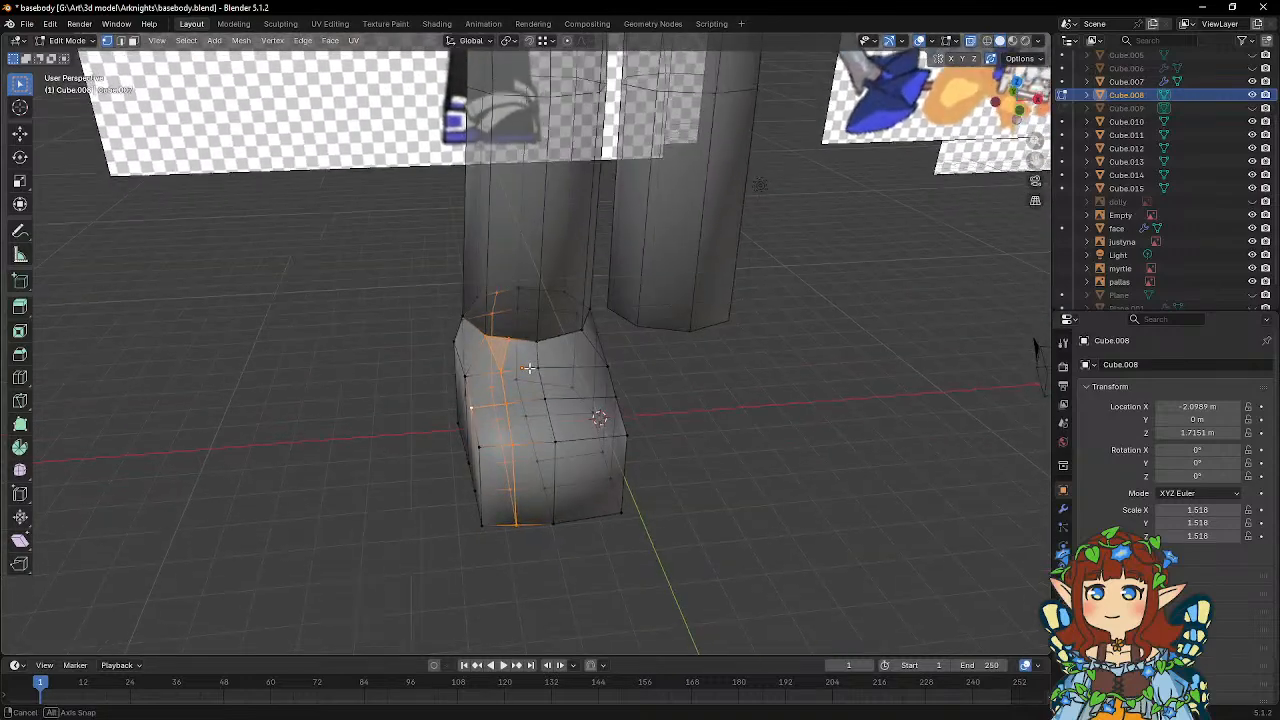
click(503, 372)
alt+click(505, 400)
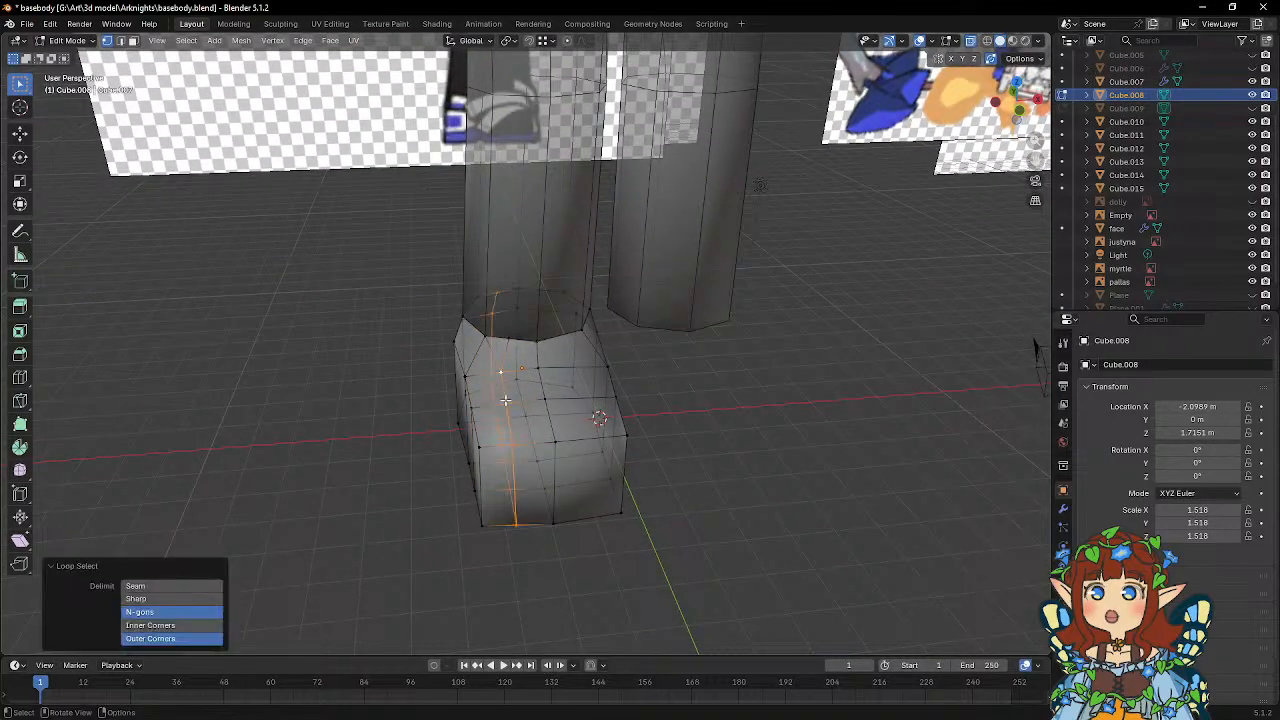
middle_drag(510, 393, 539, 343)
shift+click(540, 350)
key(x)
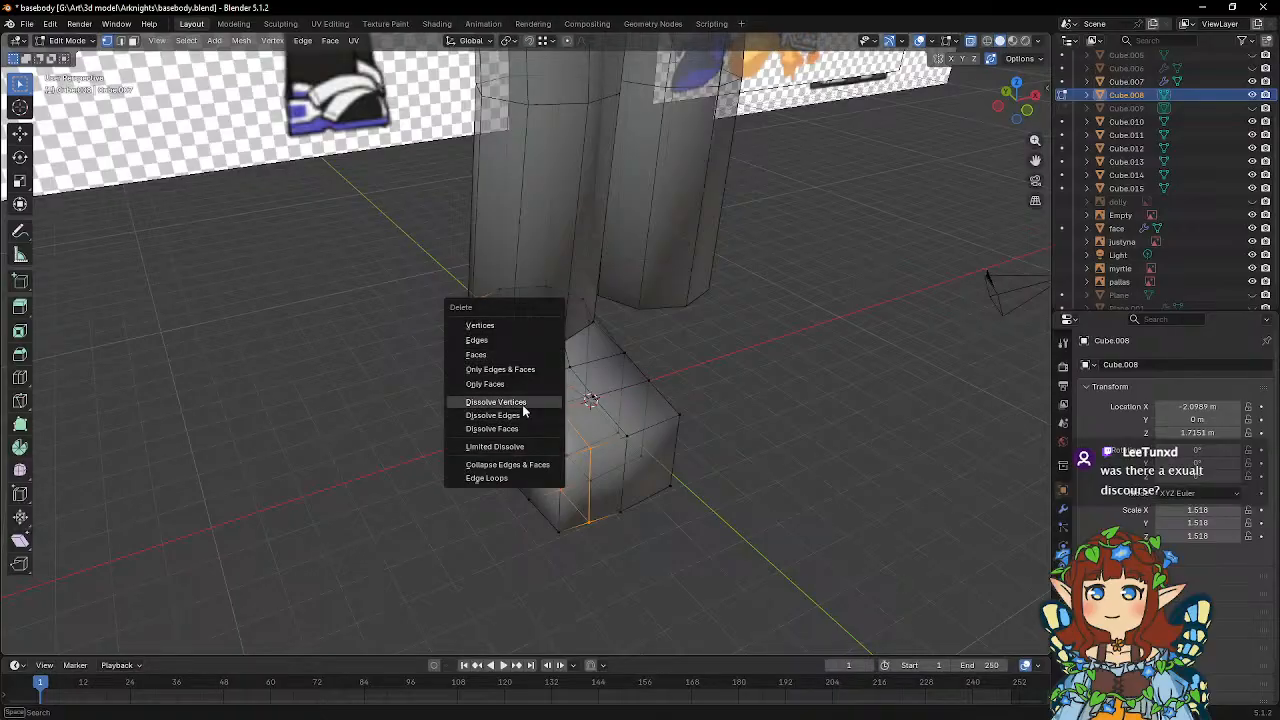
click(488, 355)
key(ctrl+z)
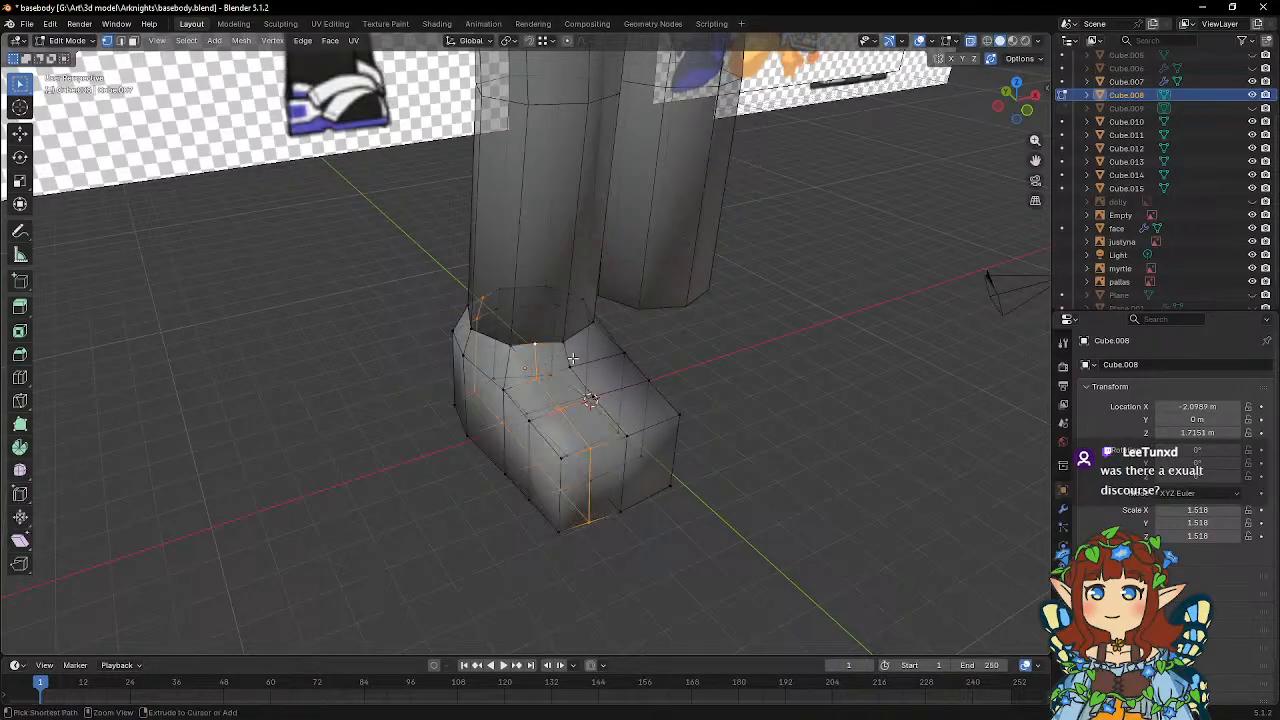
Dissolve the foot's selected outer lengthwise edges in edge mode, along with the leftover edge near the ankle.
key(2)
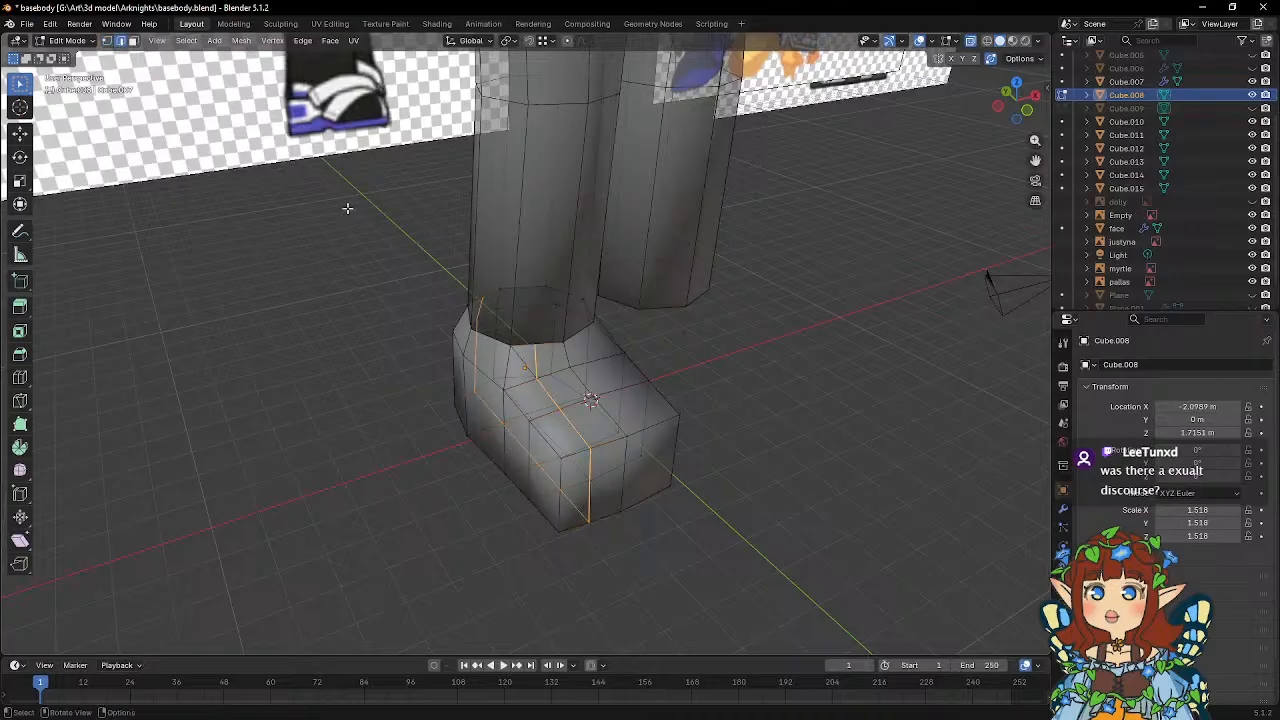
scroll(606, 409, up, 1)
key(x)
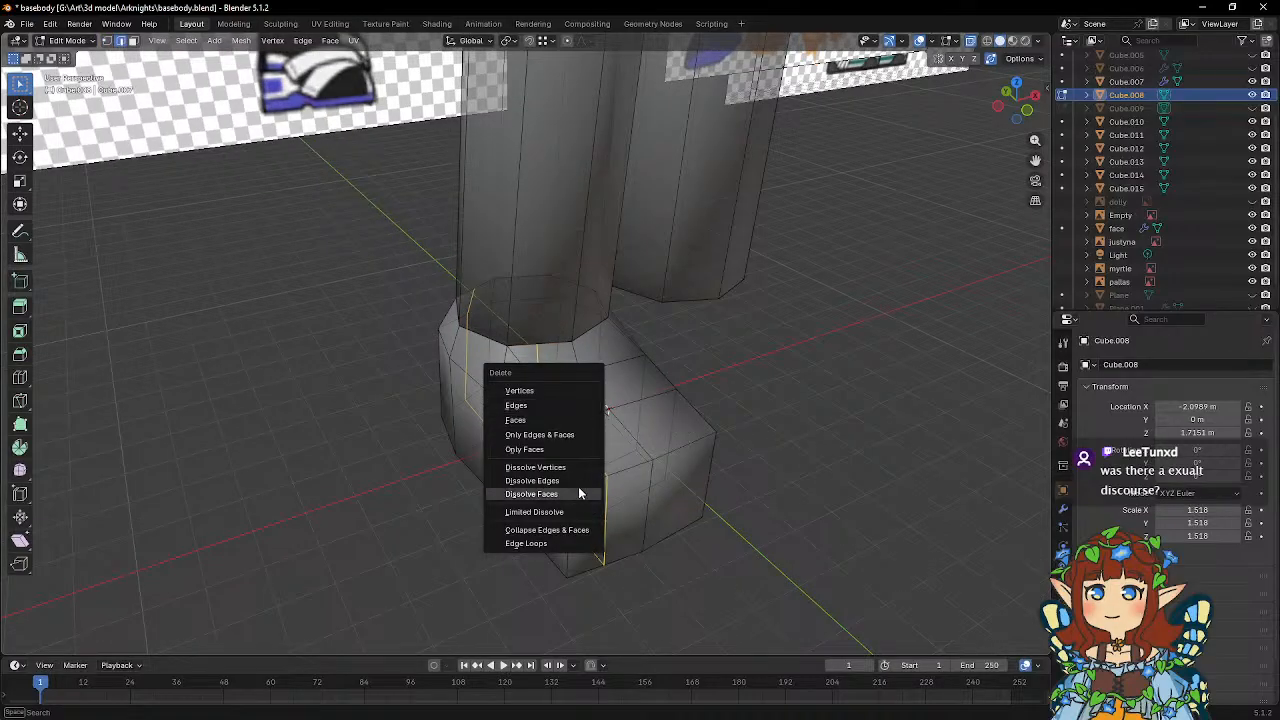
click(576, 485)
middle_drag(594, 422, 494, 363)
click(490, 369)
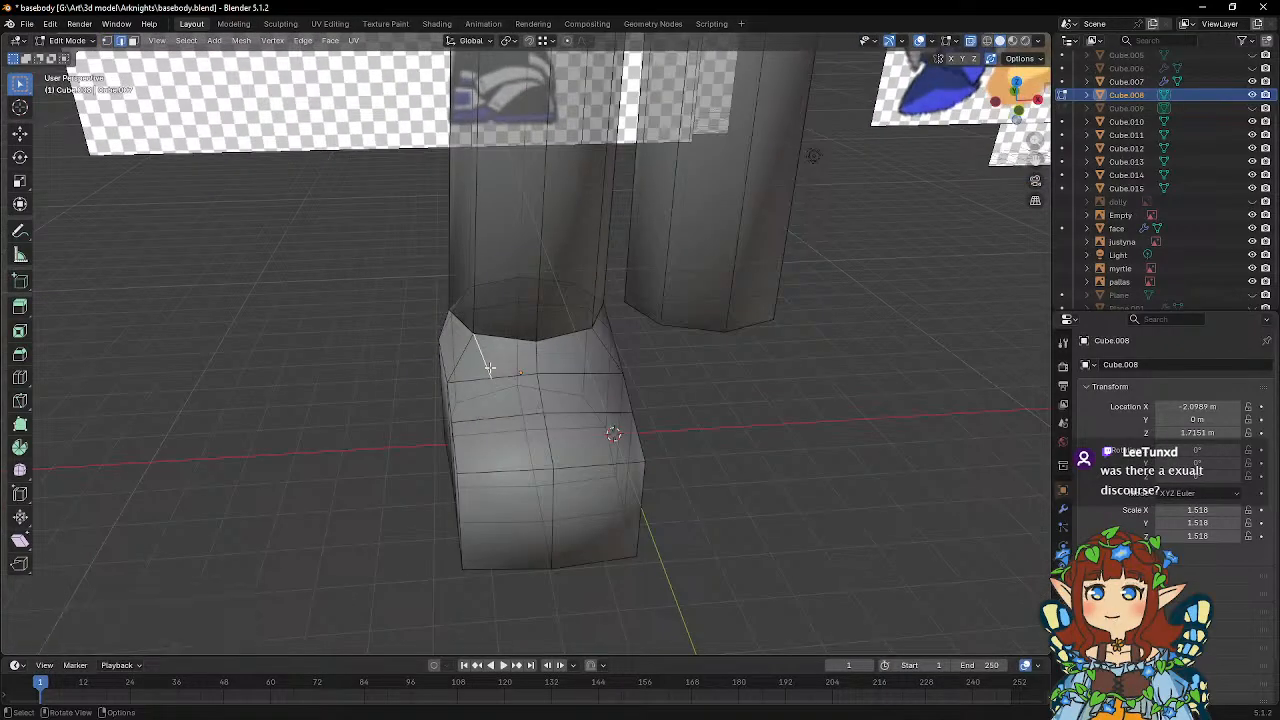
key(x)
click(491, 369)
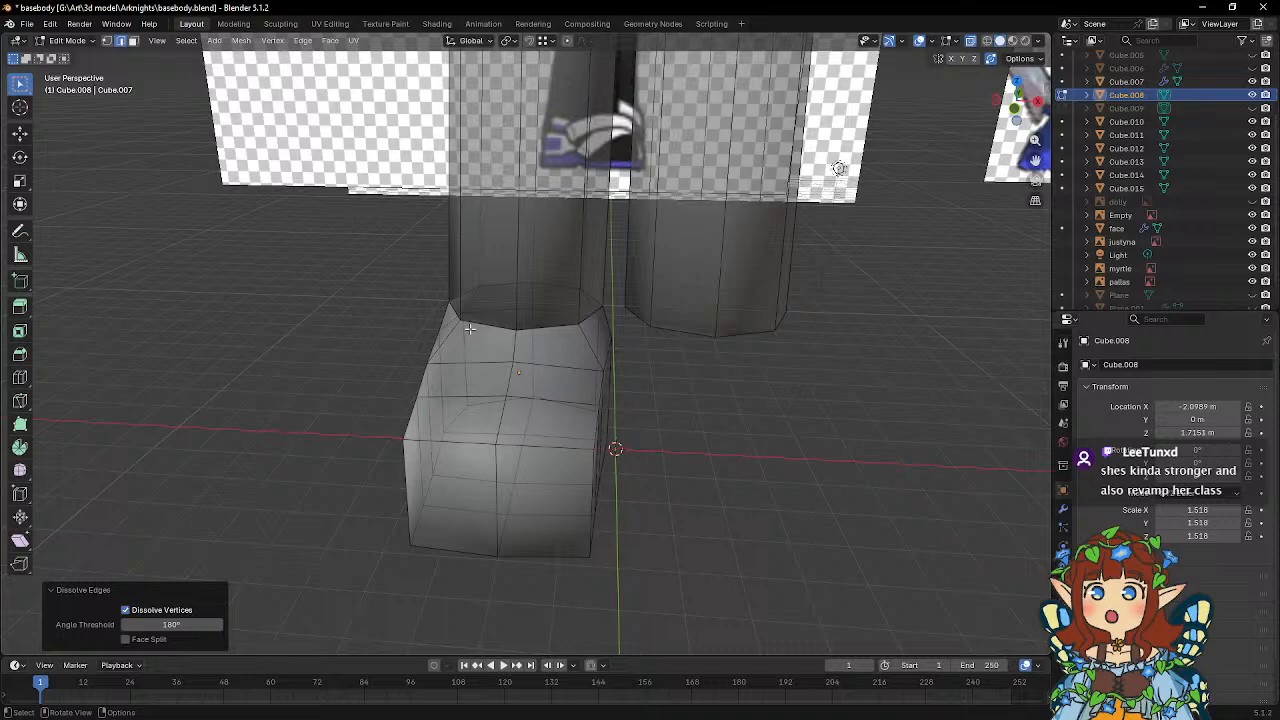
Lower all the foot's sole vertices about 0.18 m along global Z onto the ground line.
middle_drag(469, 328, 630, 283)
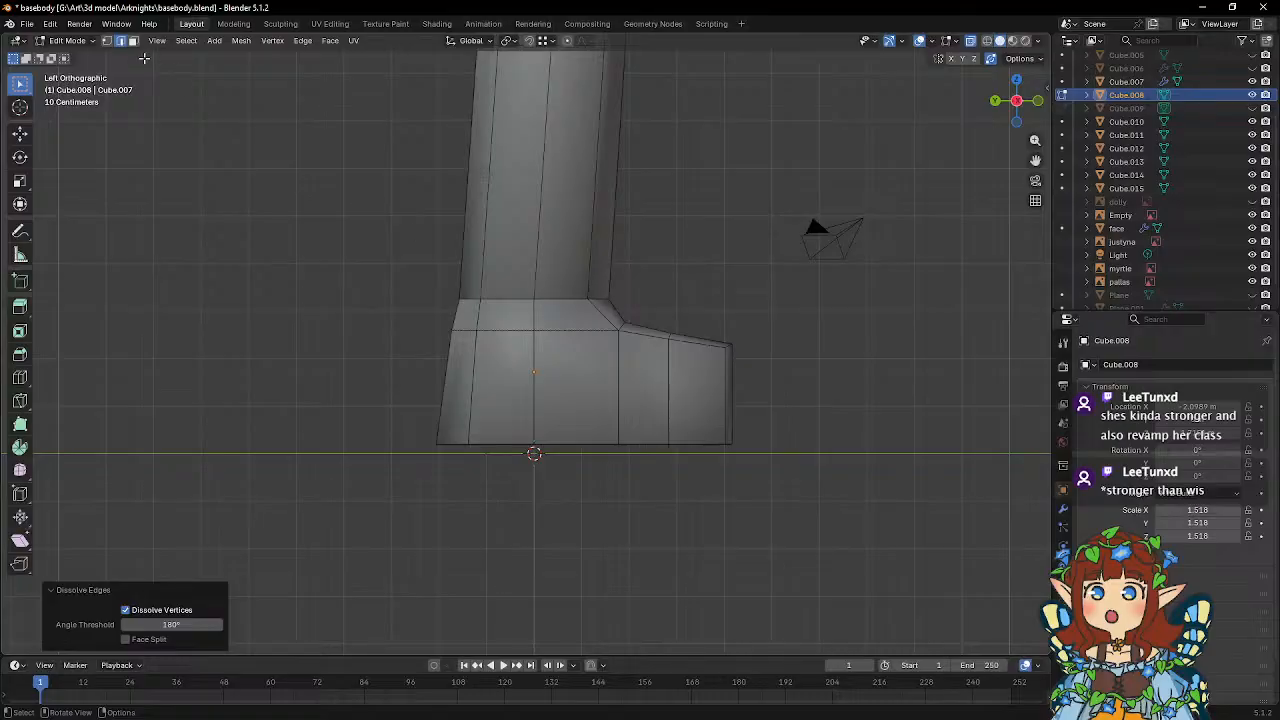
key(1)
drag(391, 397, 840, 500)
key(g)
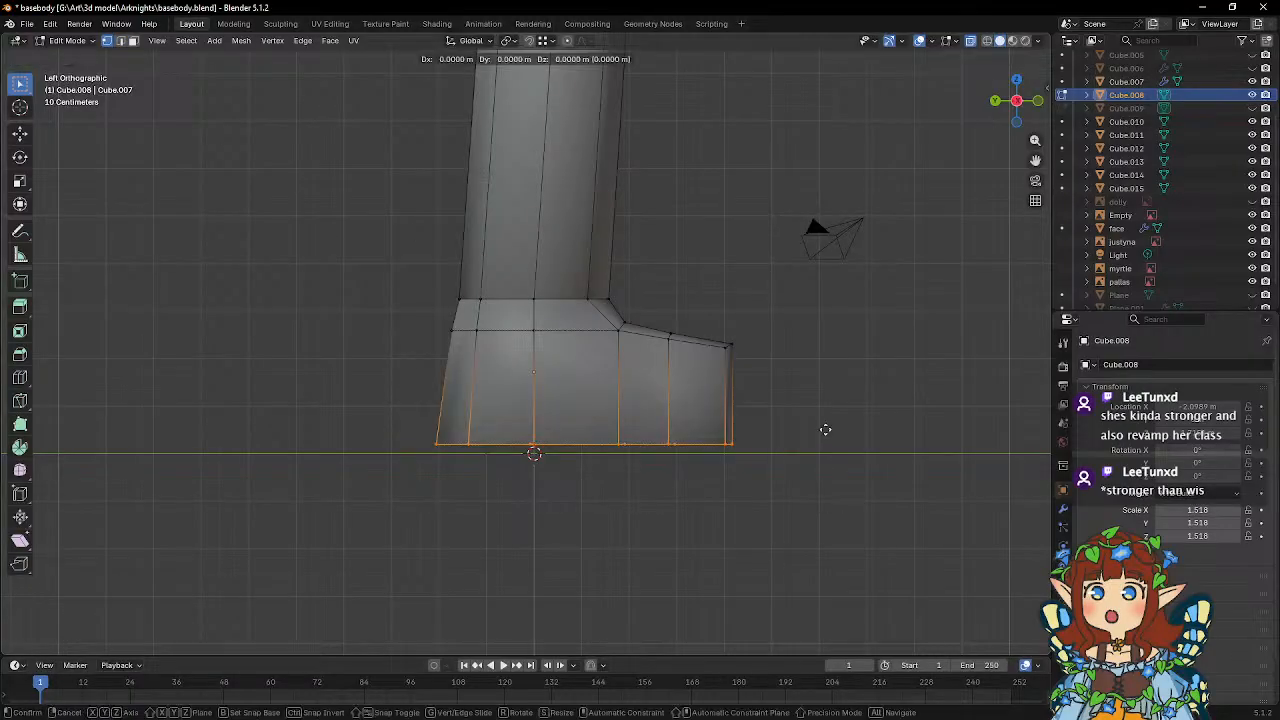
key(z)
click(822, 438)
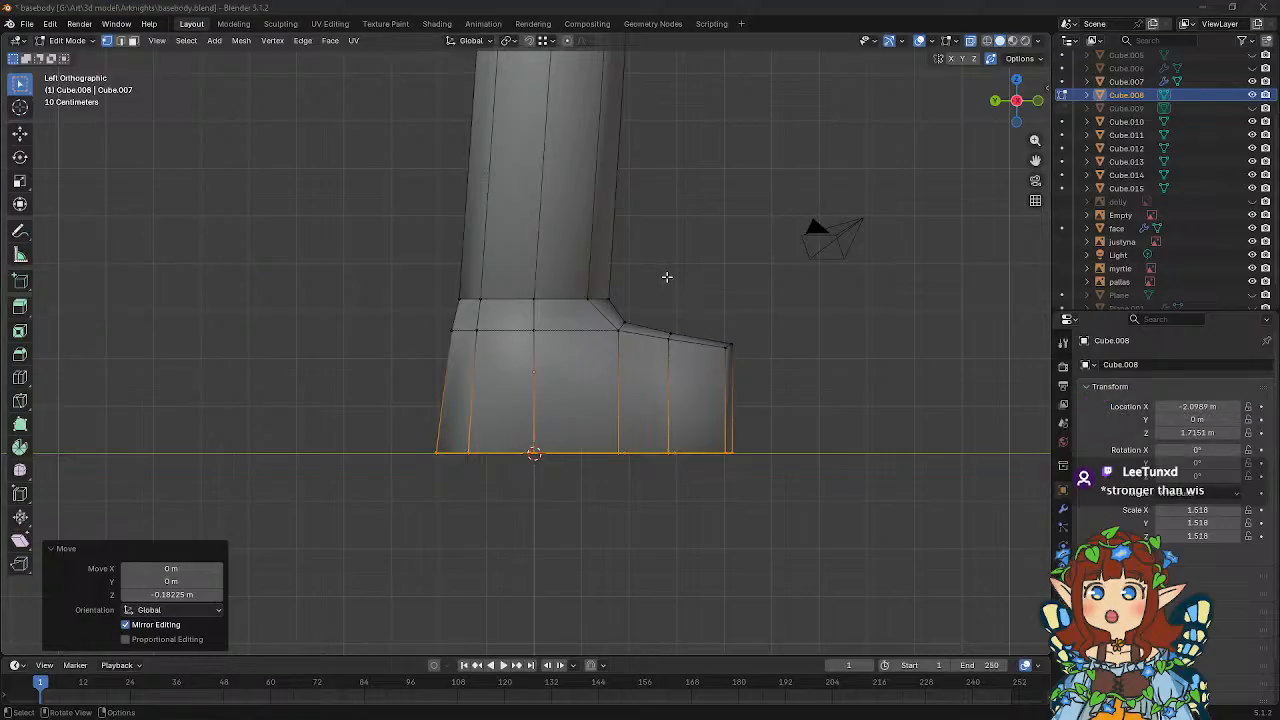
Add one horizontal loop cut around the middle of the foot's sides and flatten it by scaling to 0 along Z.
scroll(667, 276, up, 2)
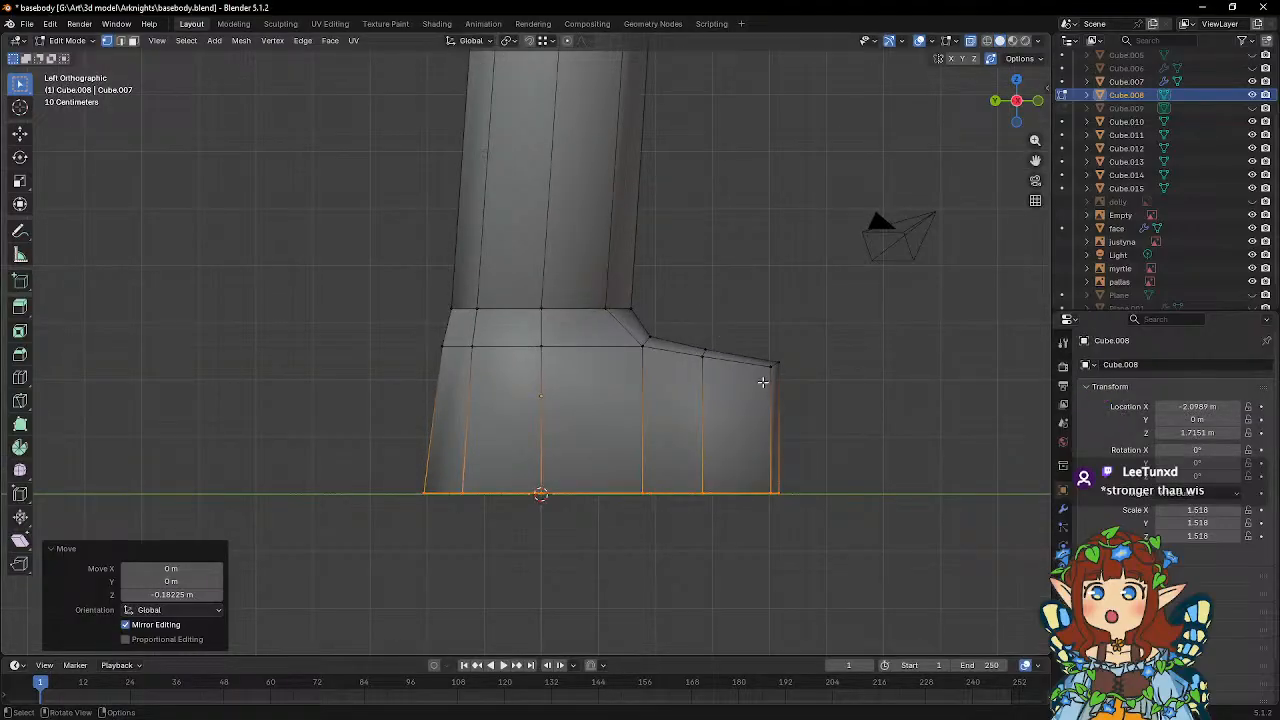
click(20, 377)
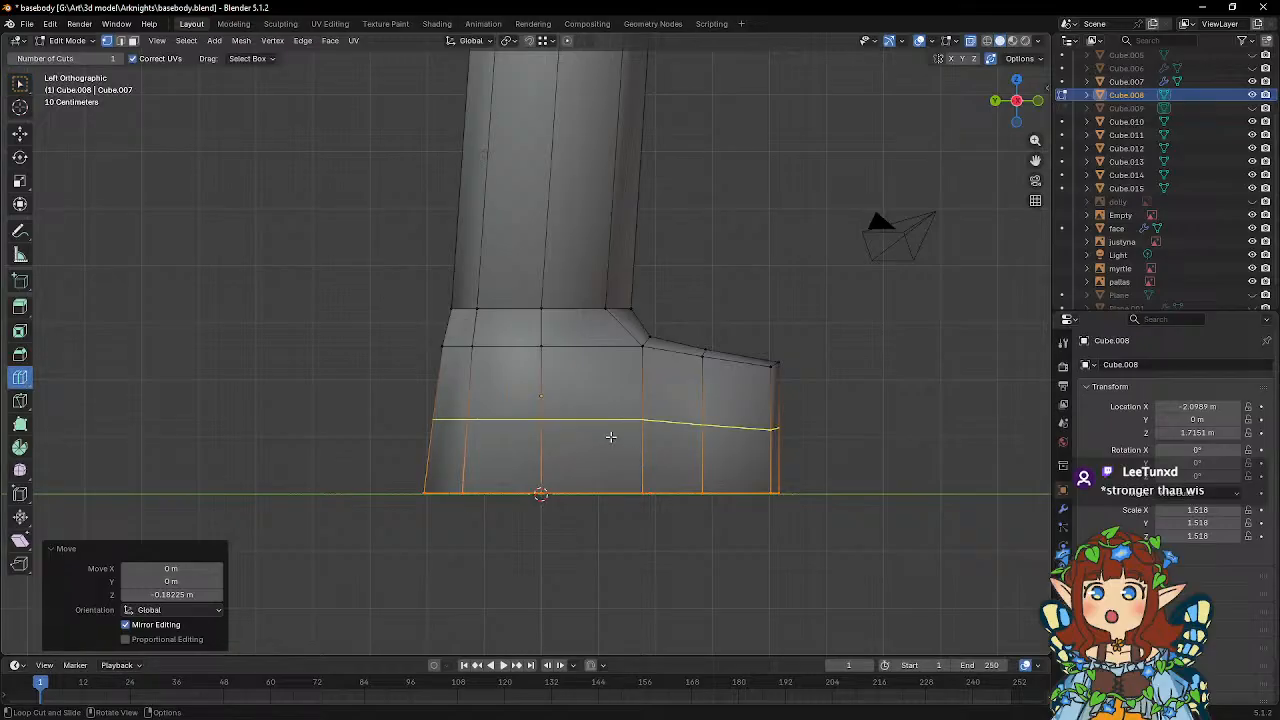
click(611, 436)
text(s)
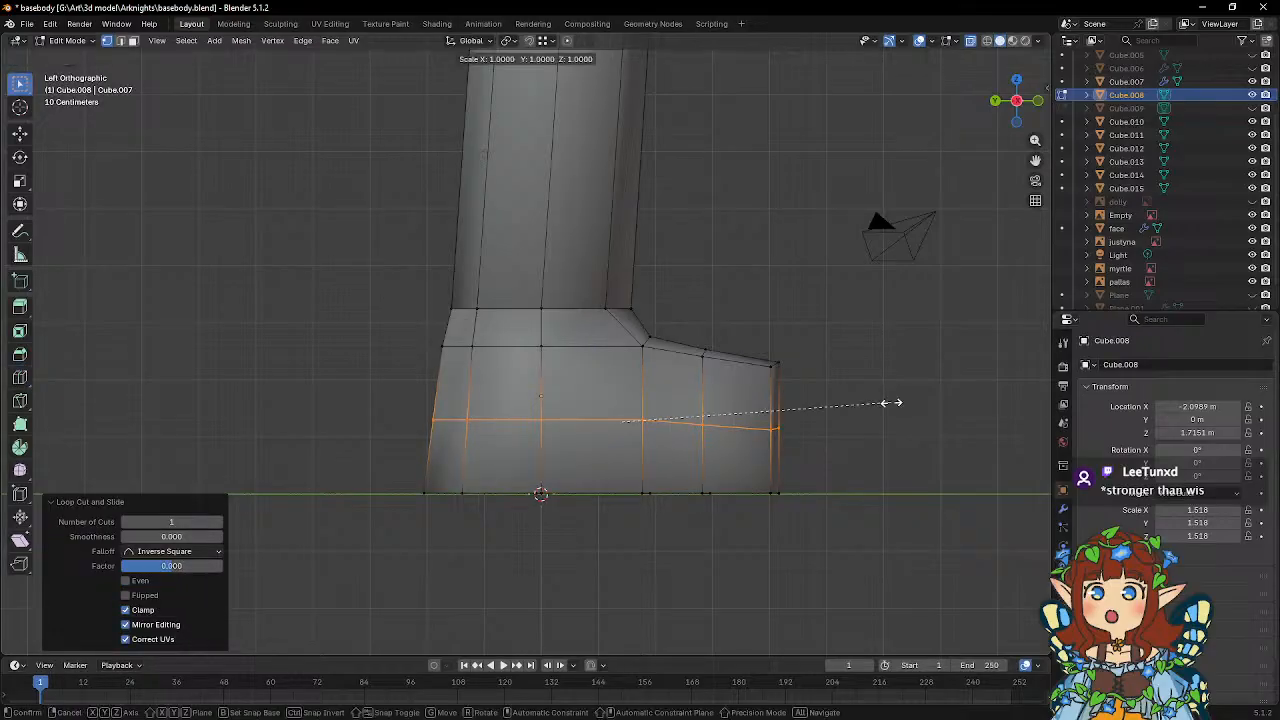
text(z0)
key(Return)
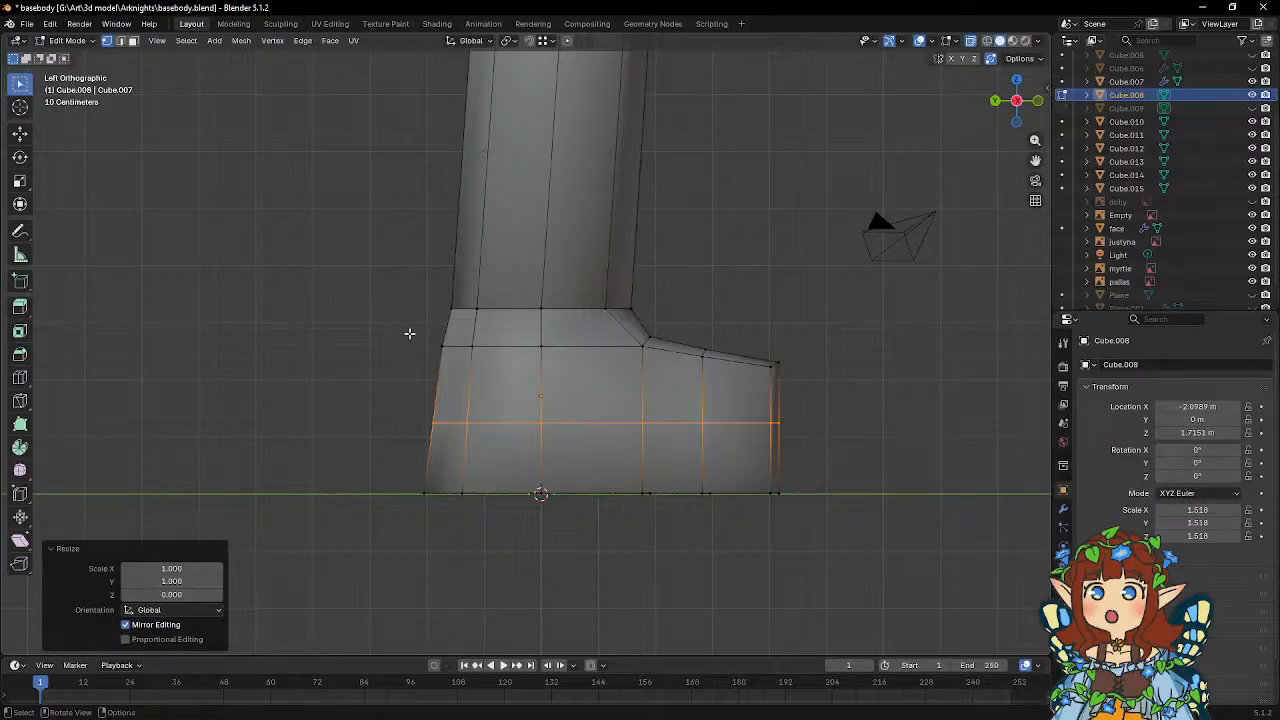
Lower the vertex ring below the ankle about 0.05 m along Z, then its flat side and heel vertices about 0.21 m more.
drag(409, 333, 690, 380)
key(g)
key(z)
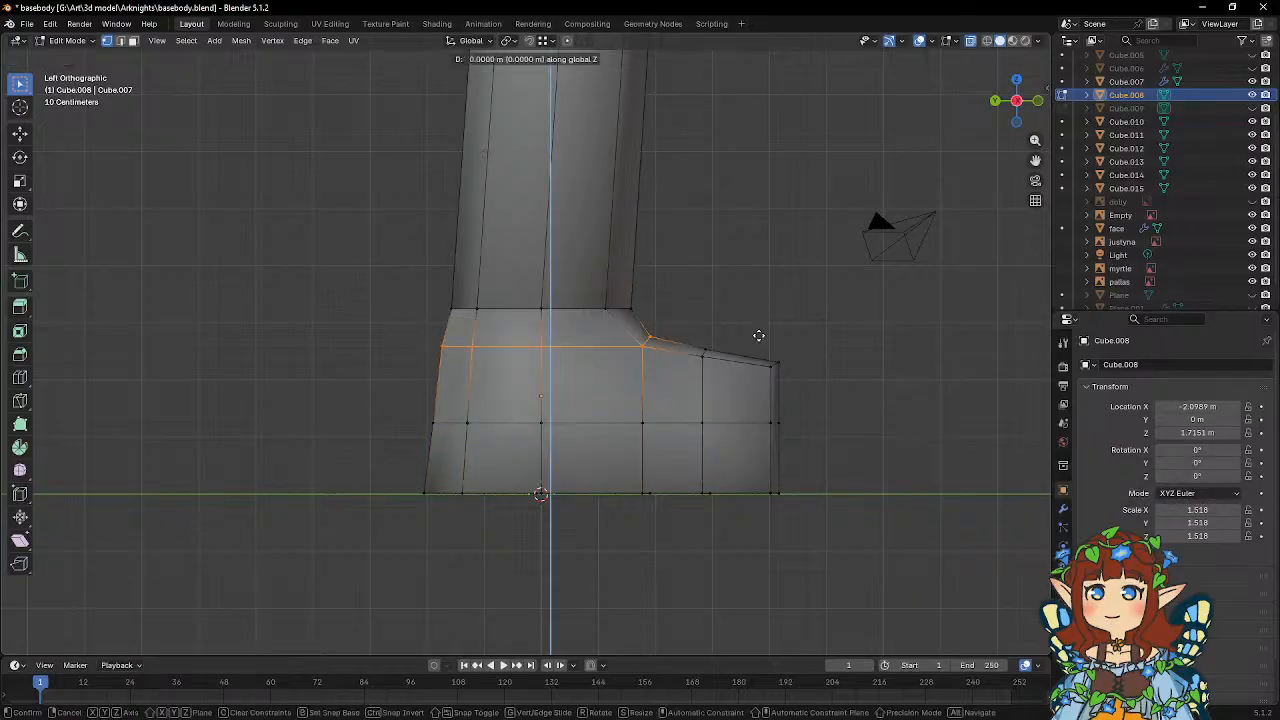
click(761, 338)
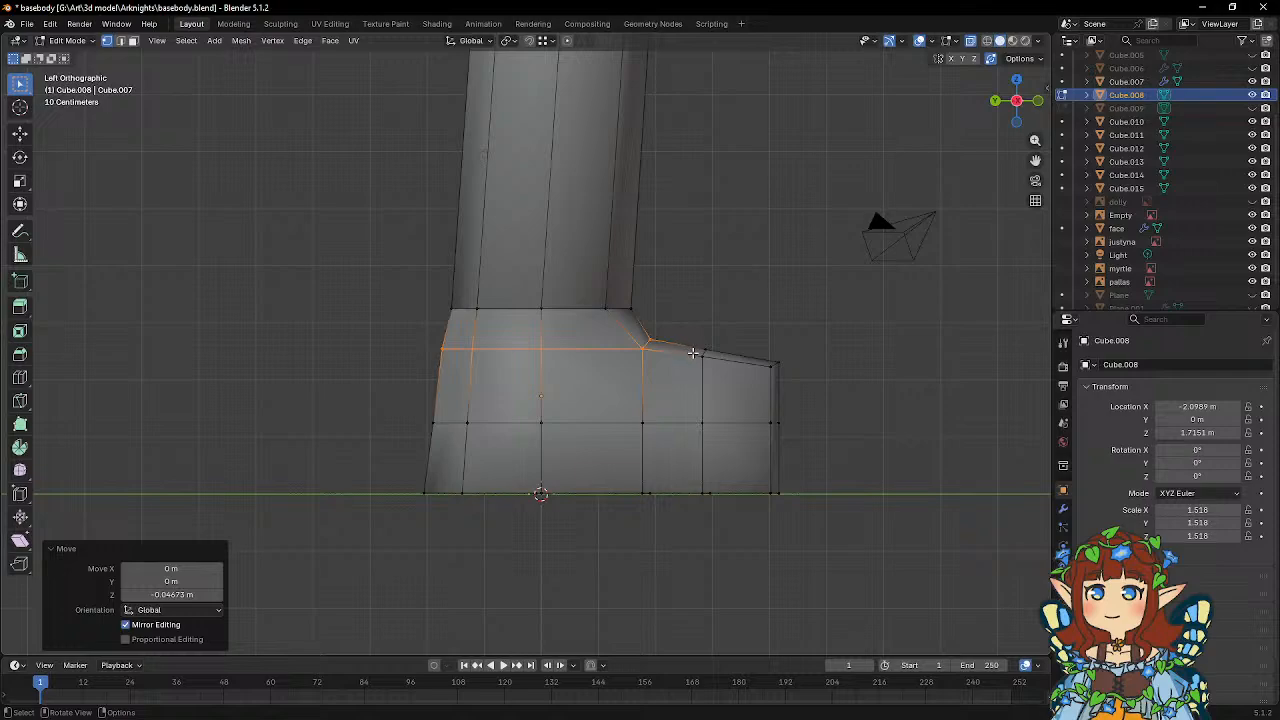
alt+click(709, 366)
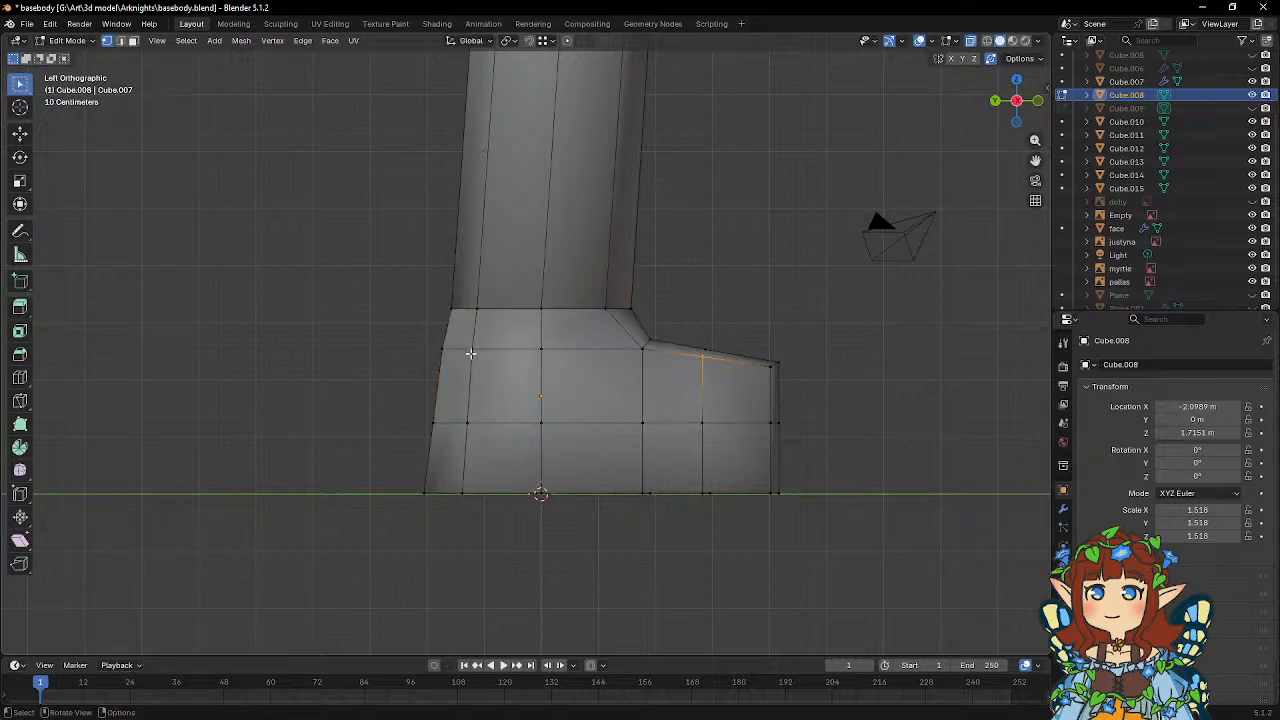
drag(408, 338, 644, 375)
key(g)
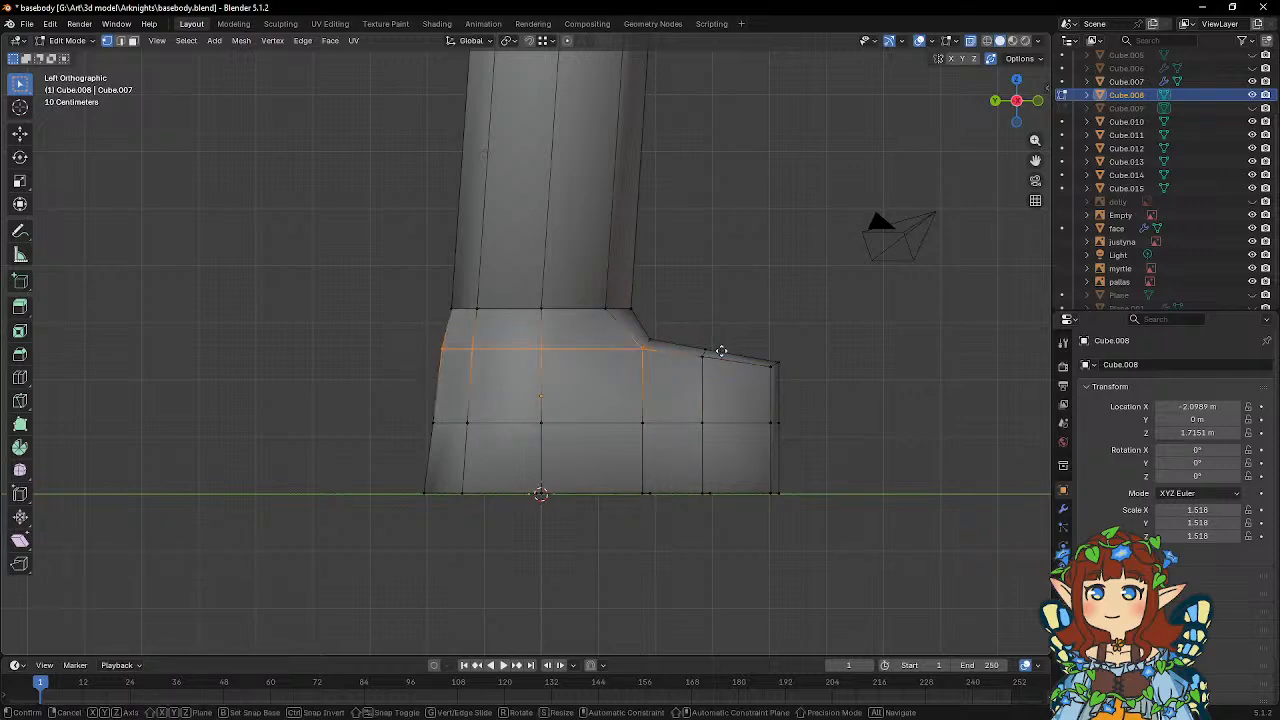
key(z)
click(703, 363)
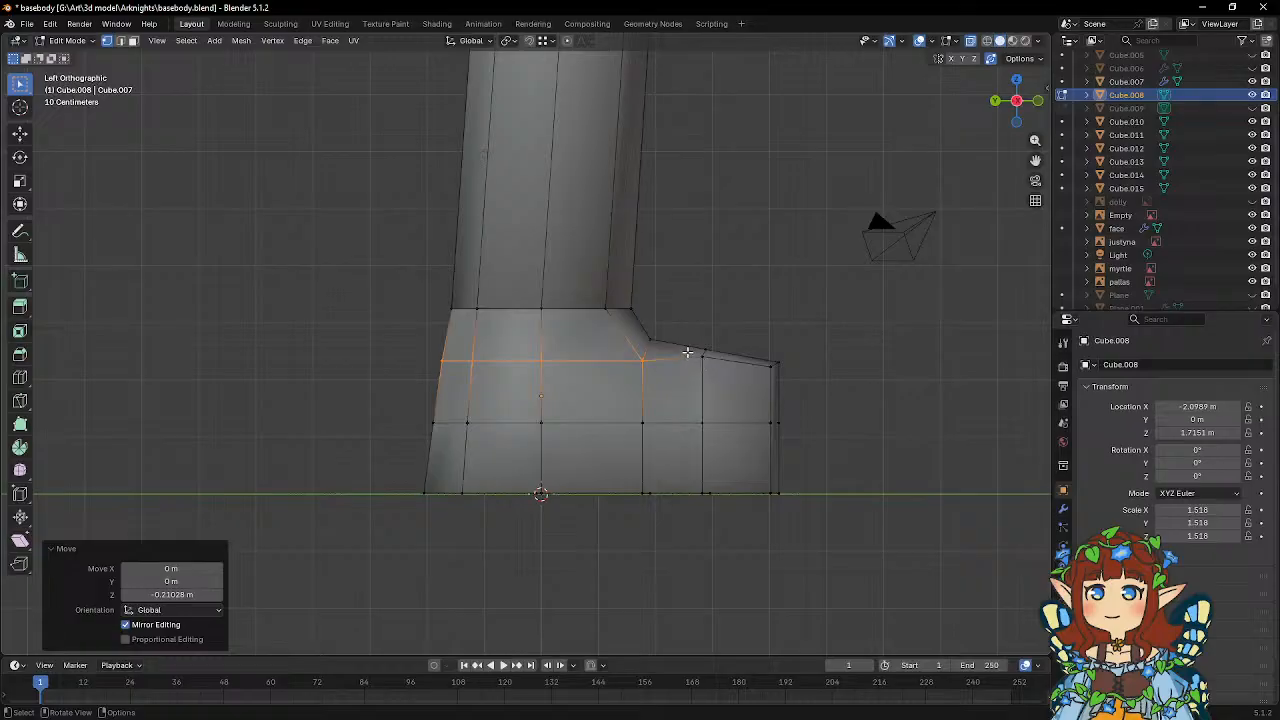
Lower the toe section's upper side vertices along Z, about 0.15 m at its middle and about 0.07 m at the front corner.
click(704, 362)
key(g)
key(z)
click(768, 337)
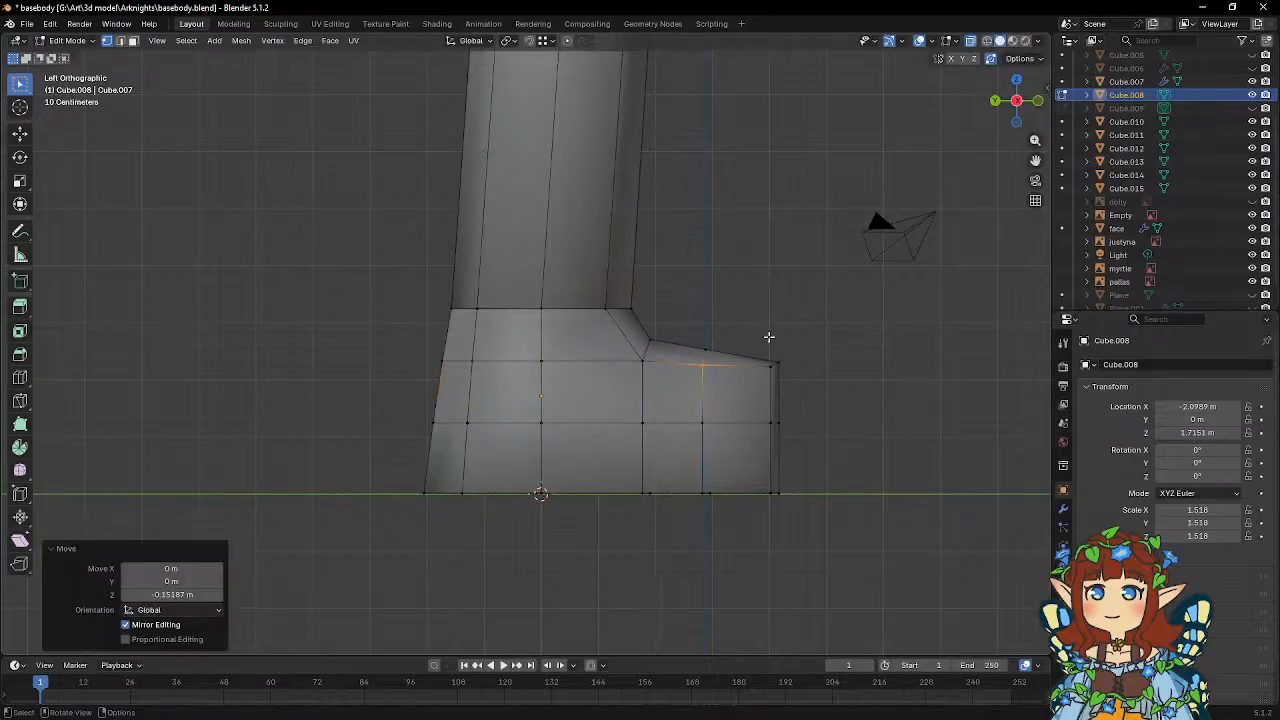
drag(755, 365, 776, 382)
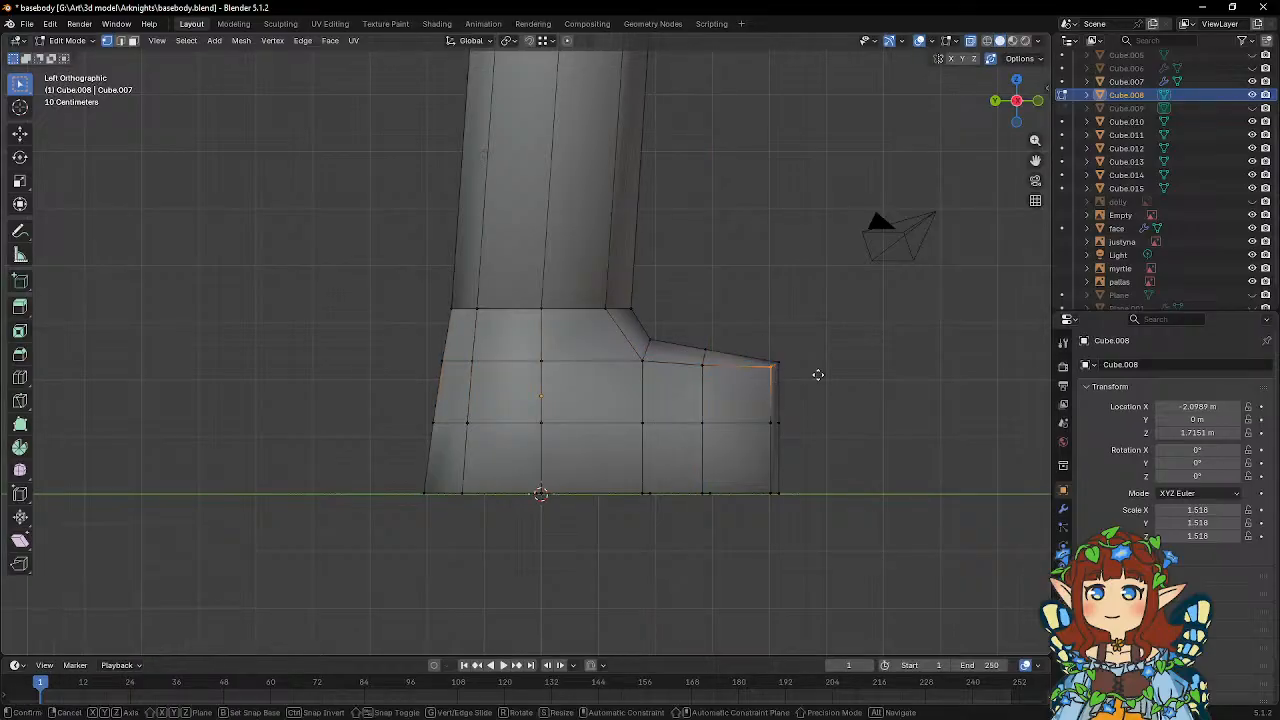
key(g)
key(z)
click(818, 379)
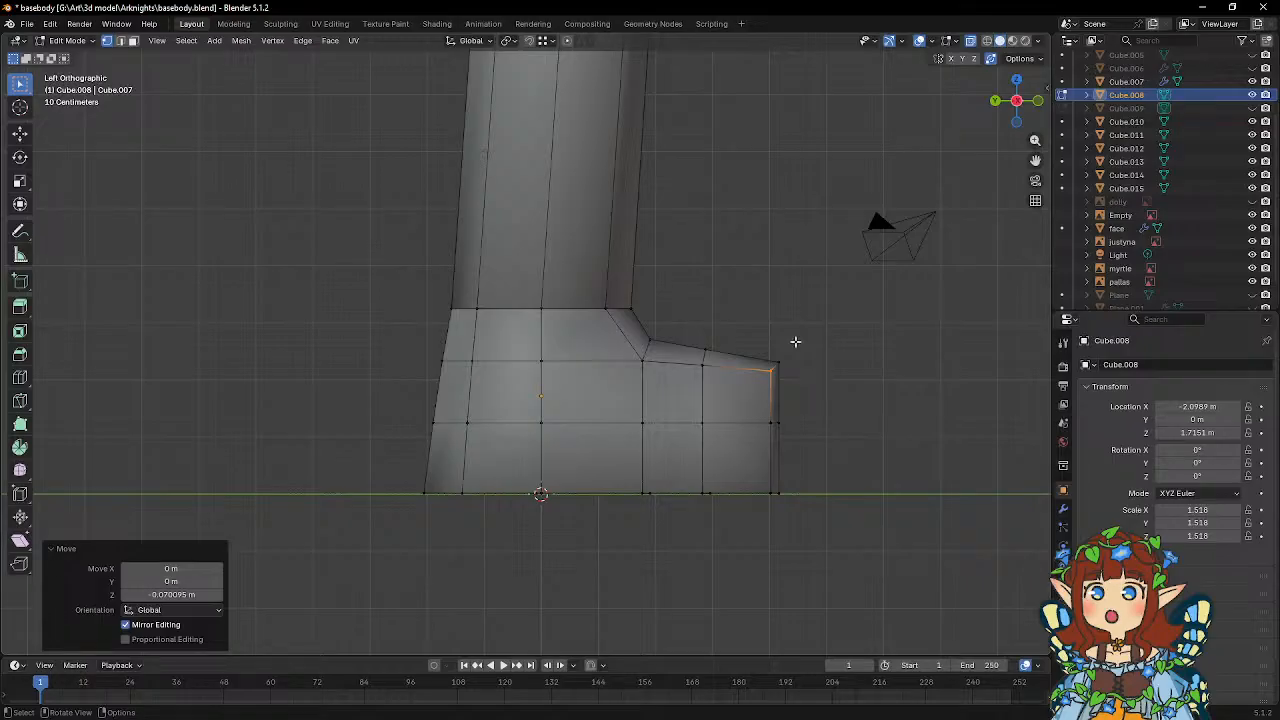
Try to flatten the vertical vertex loop across the middle of the toe section by scaling it to 0 along X.
middle_drag(794, 341, 562, 354)
drag(471, 310, 543, 508)
key(s)
key(x)
key(0)
key(Return)
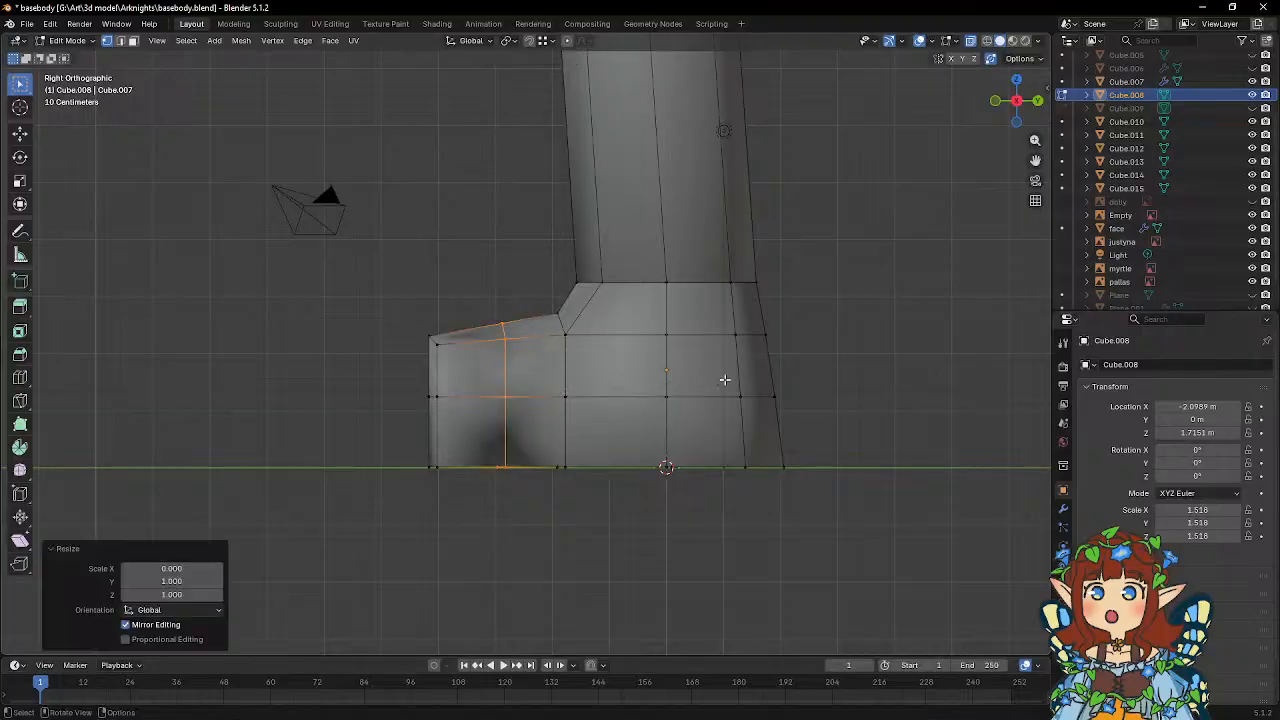
Straighten the selected vertex loop across the middle of the toe section by scaling it to 0 along Y.
mouse_move(720, 380)
middle_down()
mouse_move(629, 366)
mouse_move(651, 409)
mouse_move(725, 385)
middle_up()
key(s)
key(y)
key(0)
key(Return)
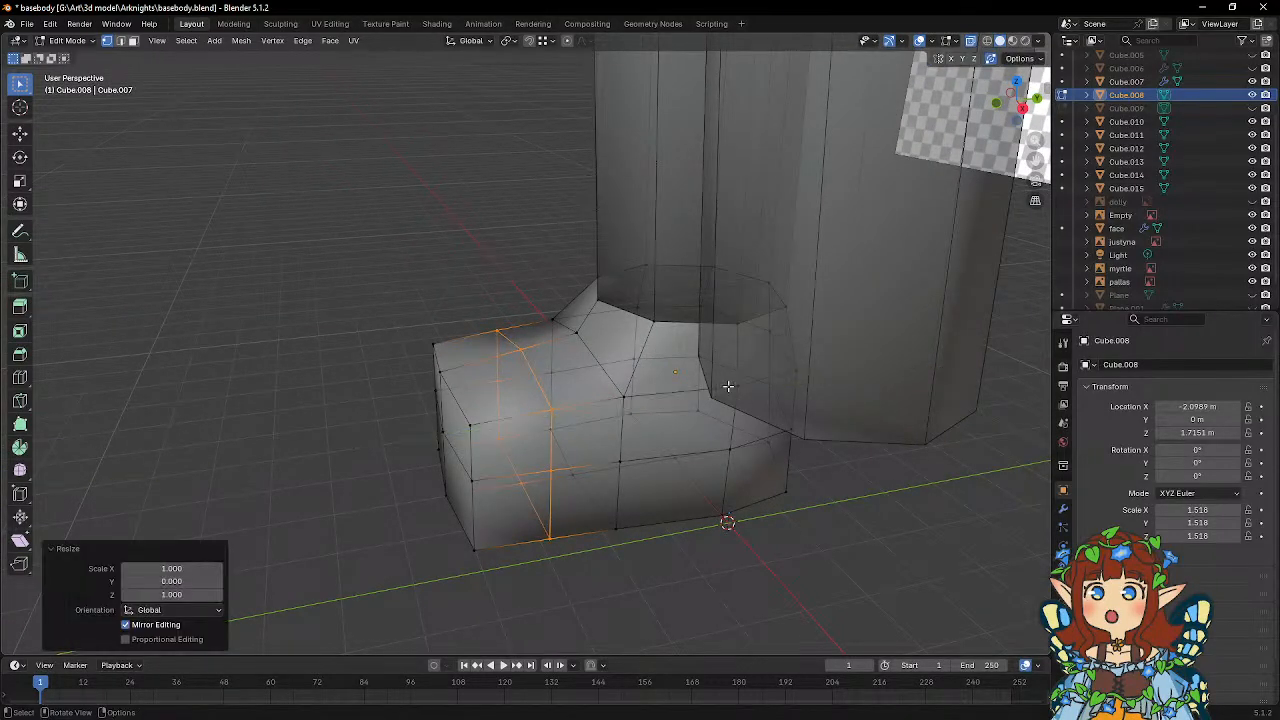
Straighten the vertical vertex loop below the instep by scaling it to 0 along Y in the right side view.
key(KP_3)
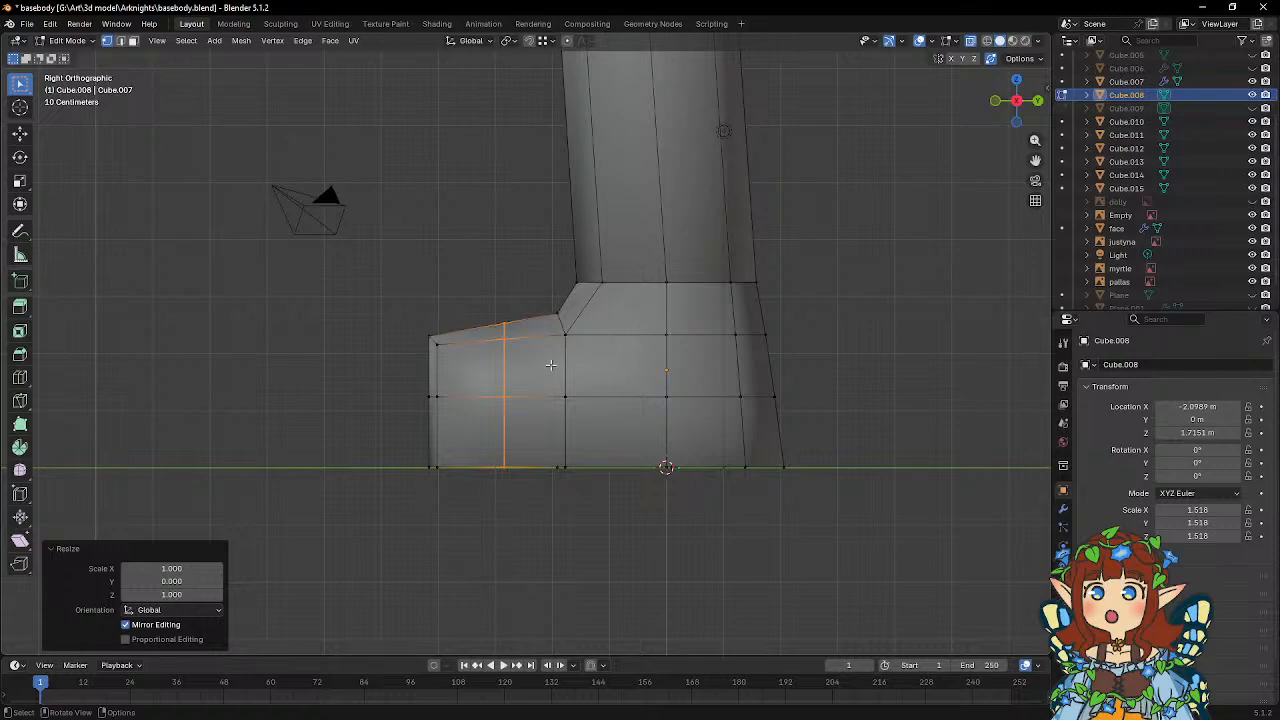
drag(536, 314, 574, 490)
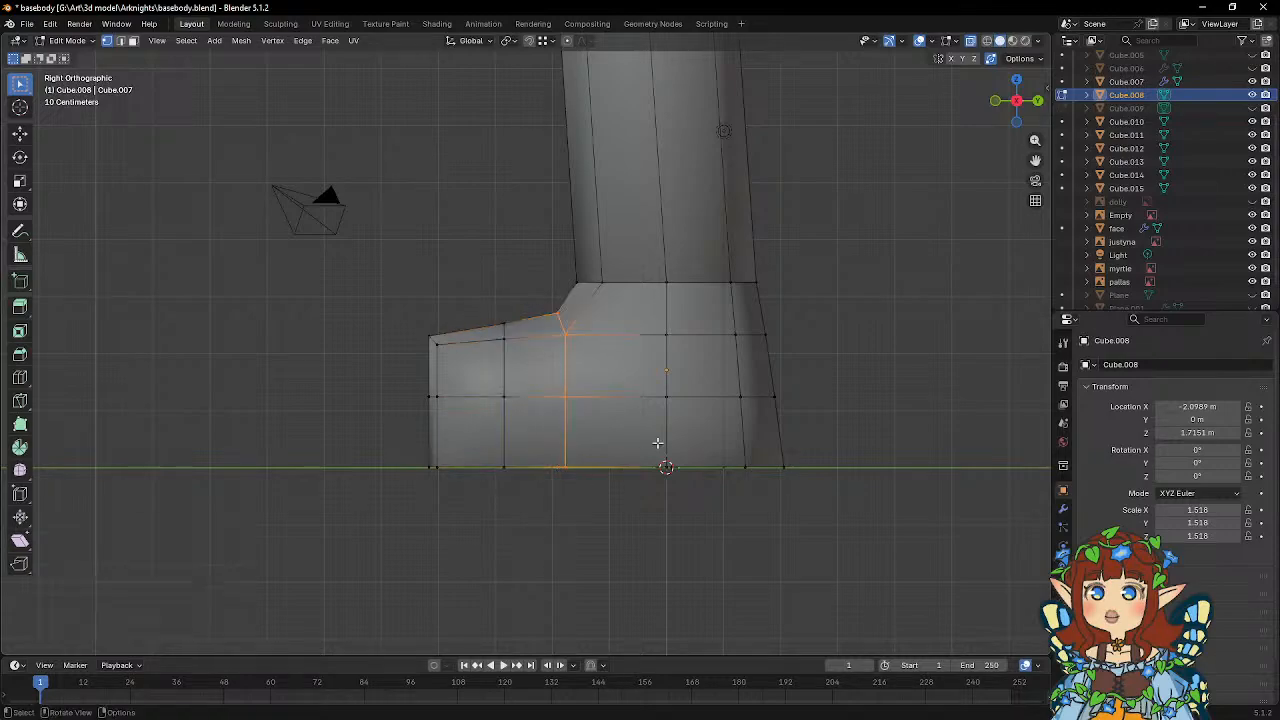
key(s)
key(y)
key(0)
key(Return)
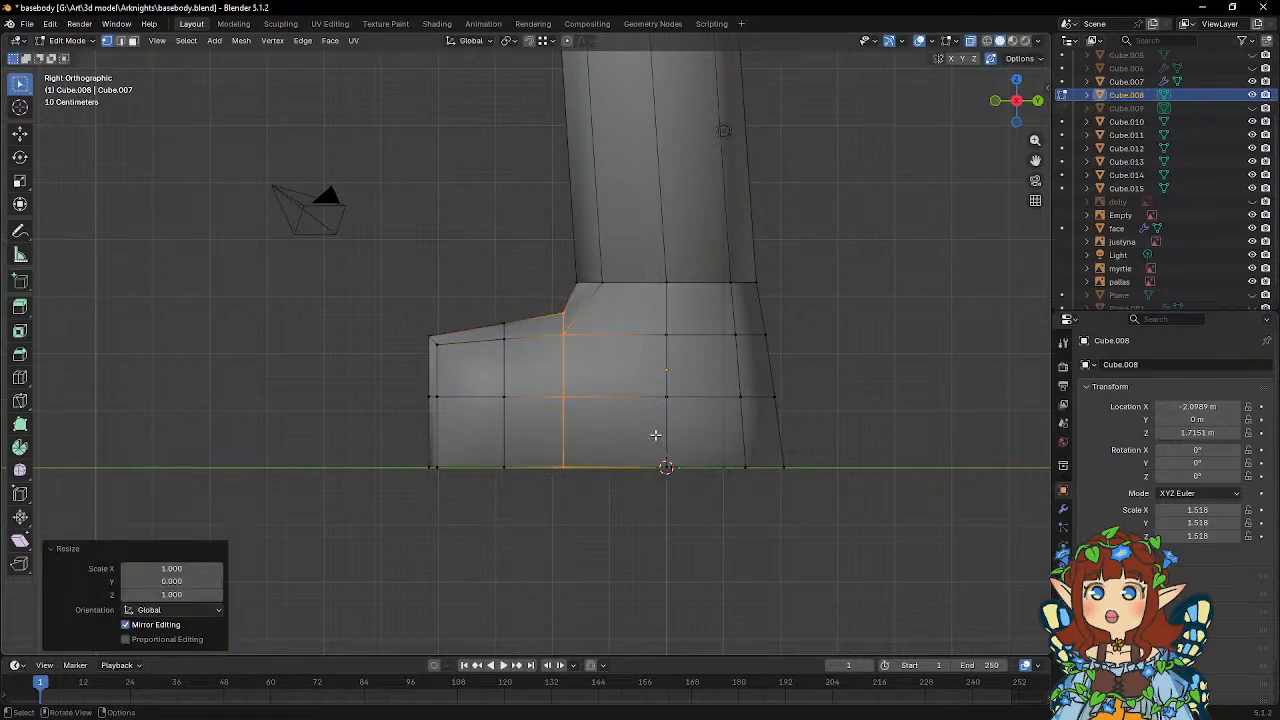
Move the instep corner vertex about 0.13 m toward the toes and about 0.05 m down.
click(558, 312)
key(g)
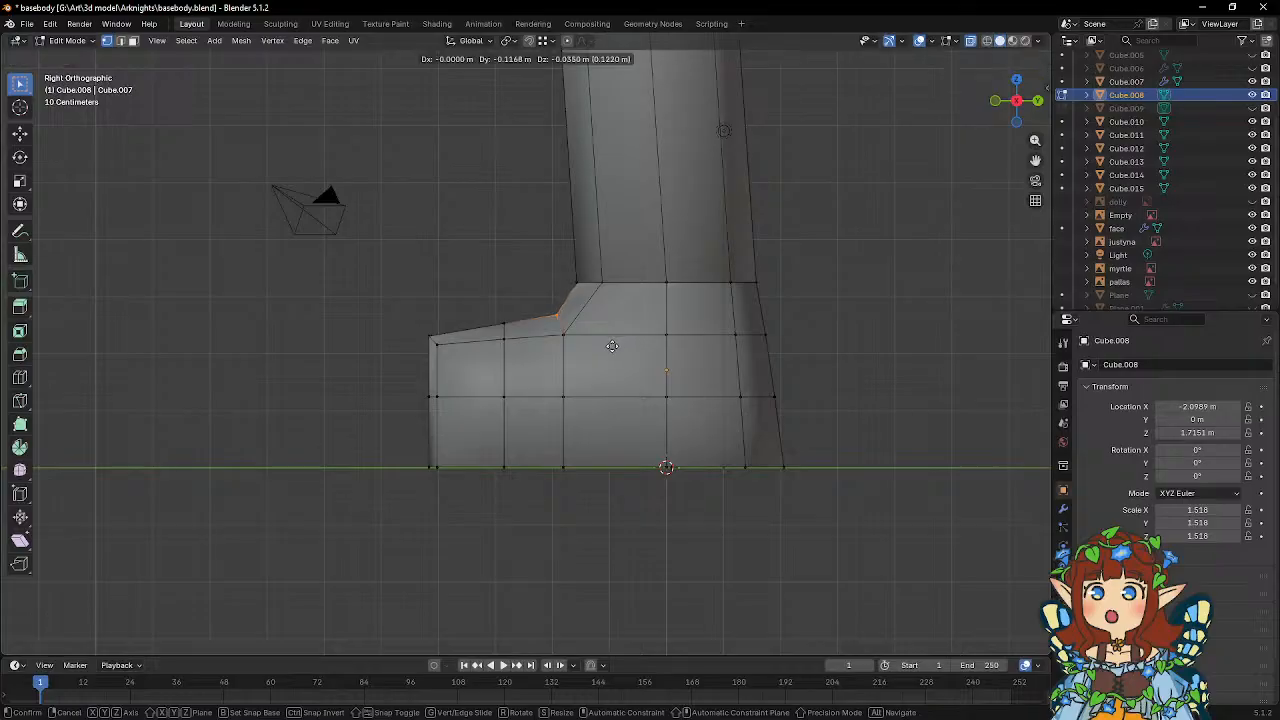
click(611, 346)
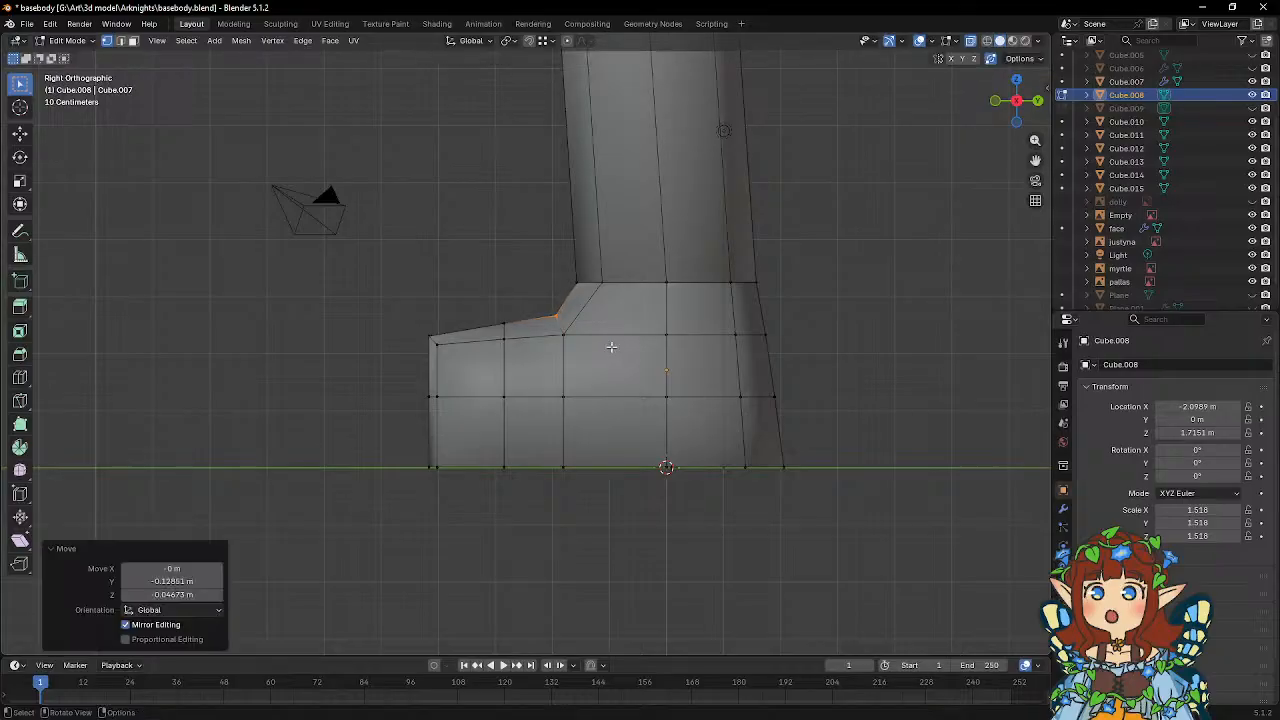
Align the sole vertices just in front of the heel by scaling them to 0 along Y.
shift+middle_drag(731, 360, 666, 431)
drag(641, 427, 706, 481)
mouse_move(852, 401)
middle_down()
mouse_move(820, 357)
mouse_move(837, 392)
middle_up()
key(s)
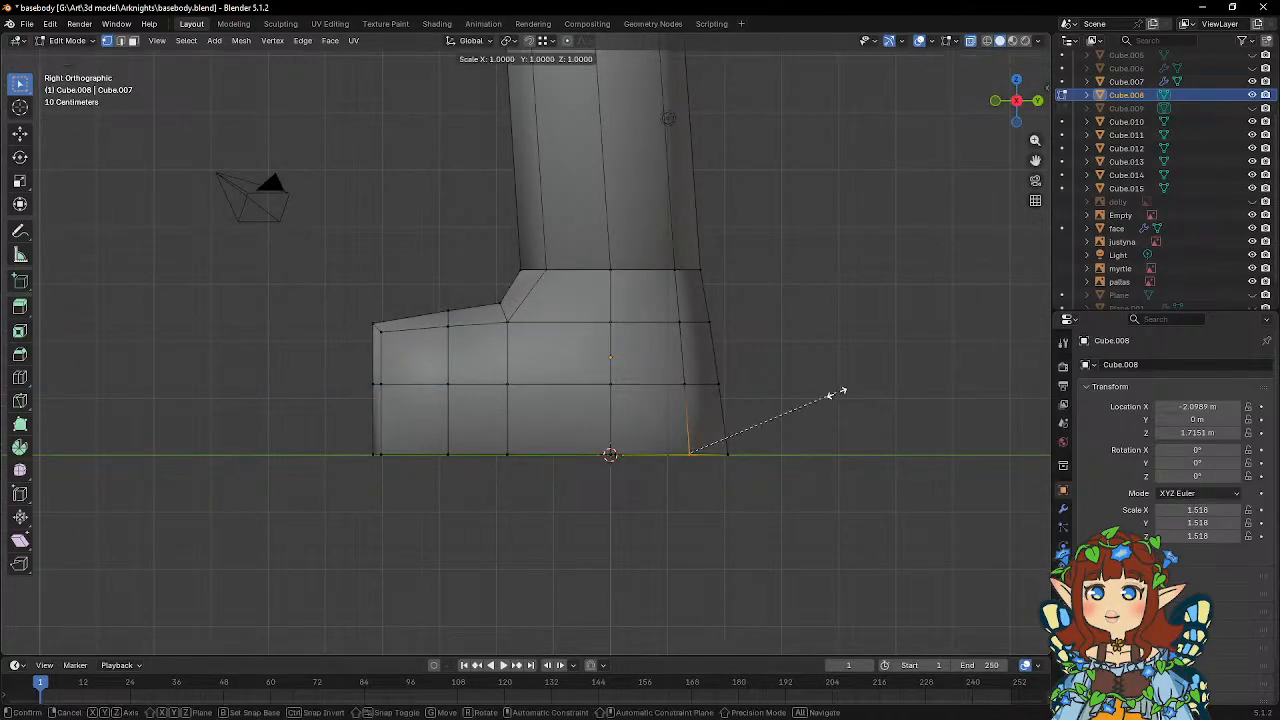
key(y)
key(0)
key(Return)
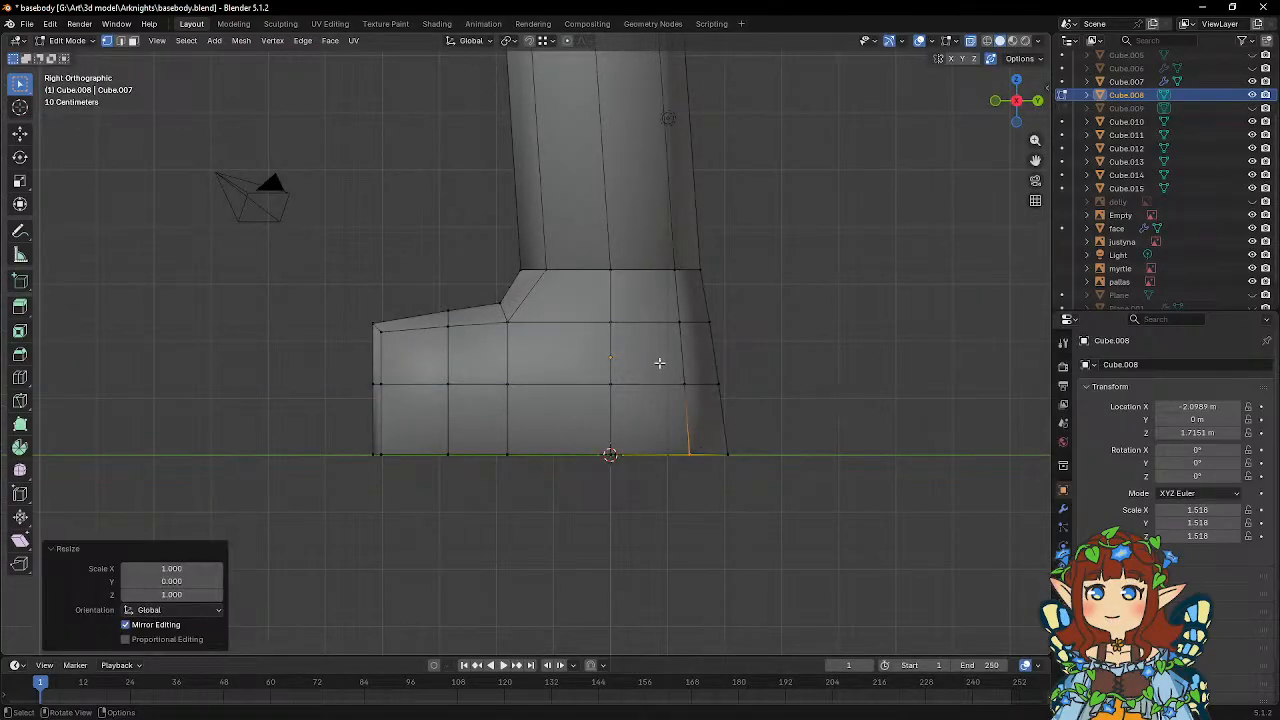
Align the vertices just in front of the heel on the middle and upper rows, scaling each row's set to 0 along Y.
drag(659, 363, 696, 402)
key(s)
key(y)
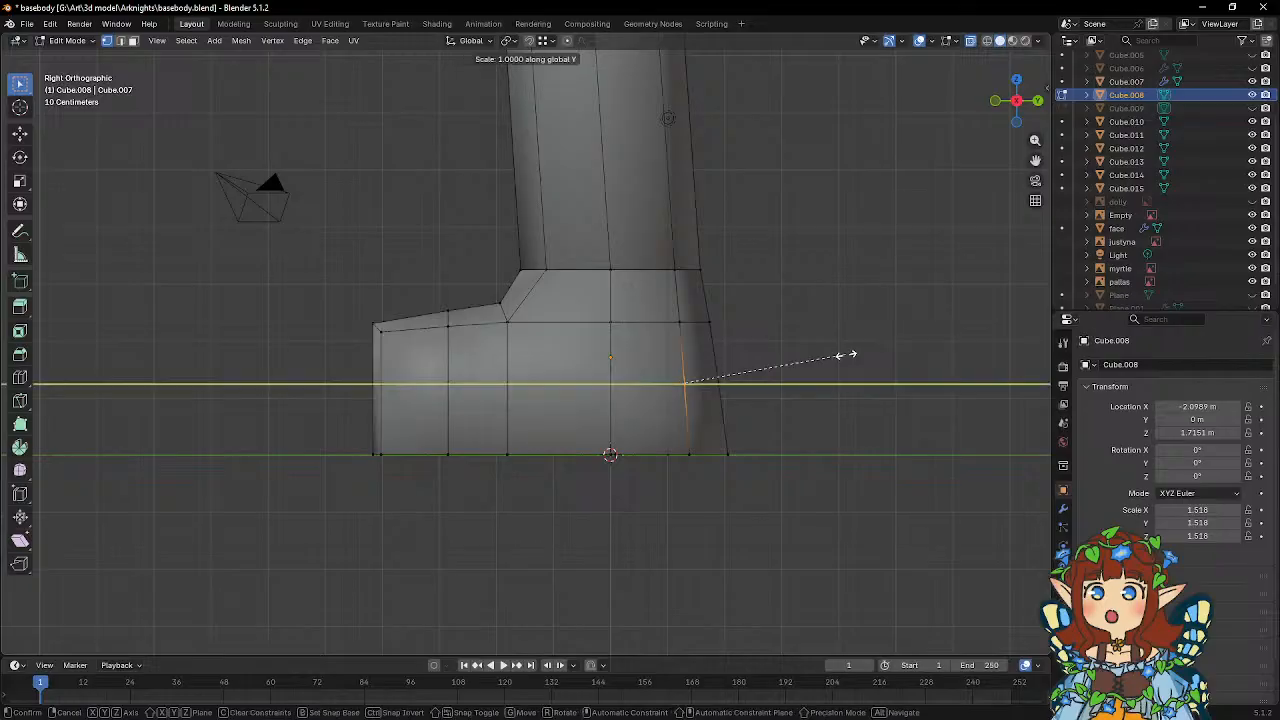
key(0)
key(Return)
drag(657, 302, 698, 336)
key(s)
key(y)
key(0)
key(Return)
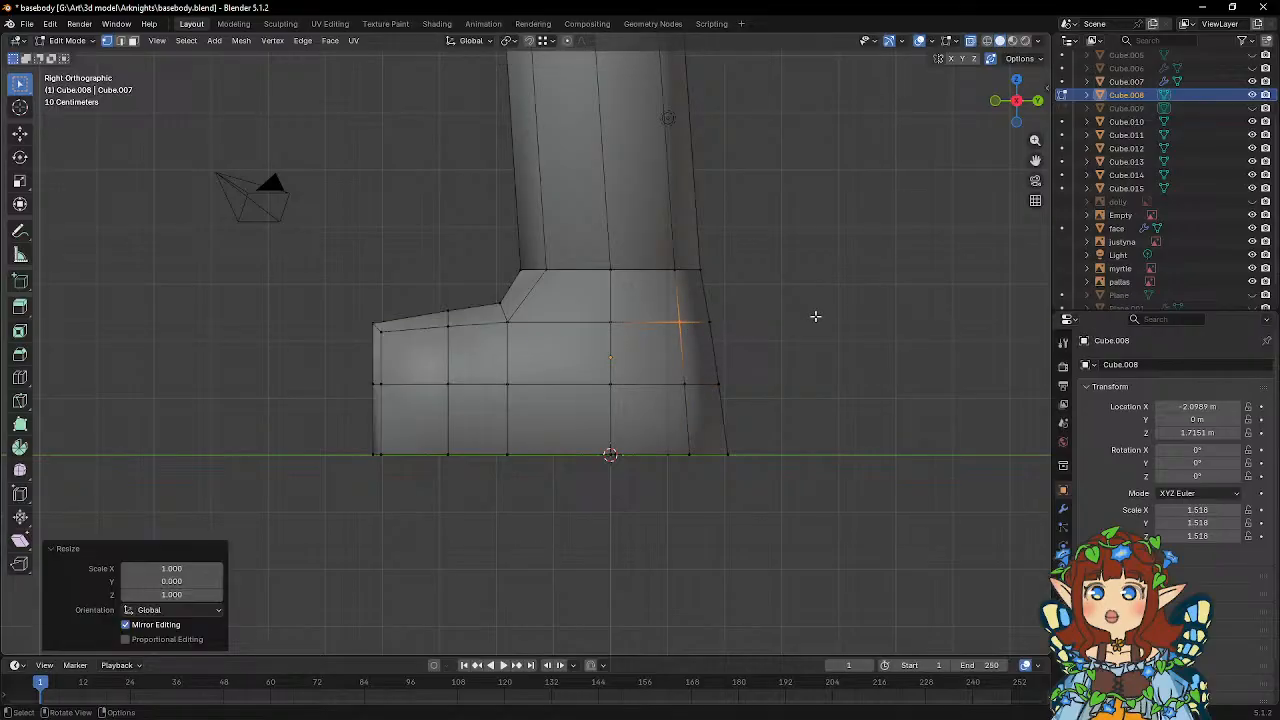
Straighten the vertical vertex column below the ankle's centre by scaling it to 0 along Y, and return to Object Mode.
middle_drag(597, 402, 668, 386)
shift+middle_drag(426, 352, 478, 350)
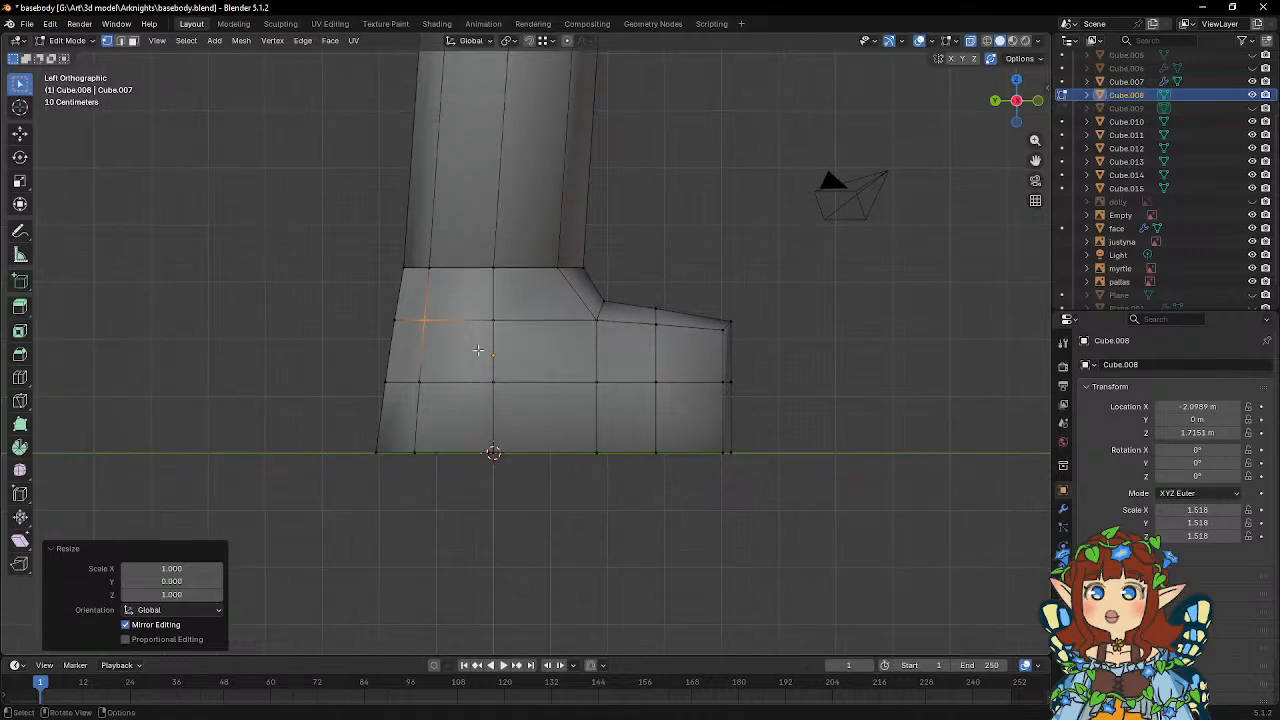
drag(458, 316, 500, 464)
key(s)
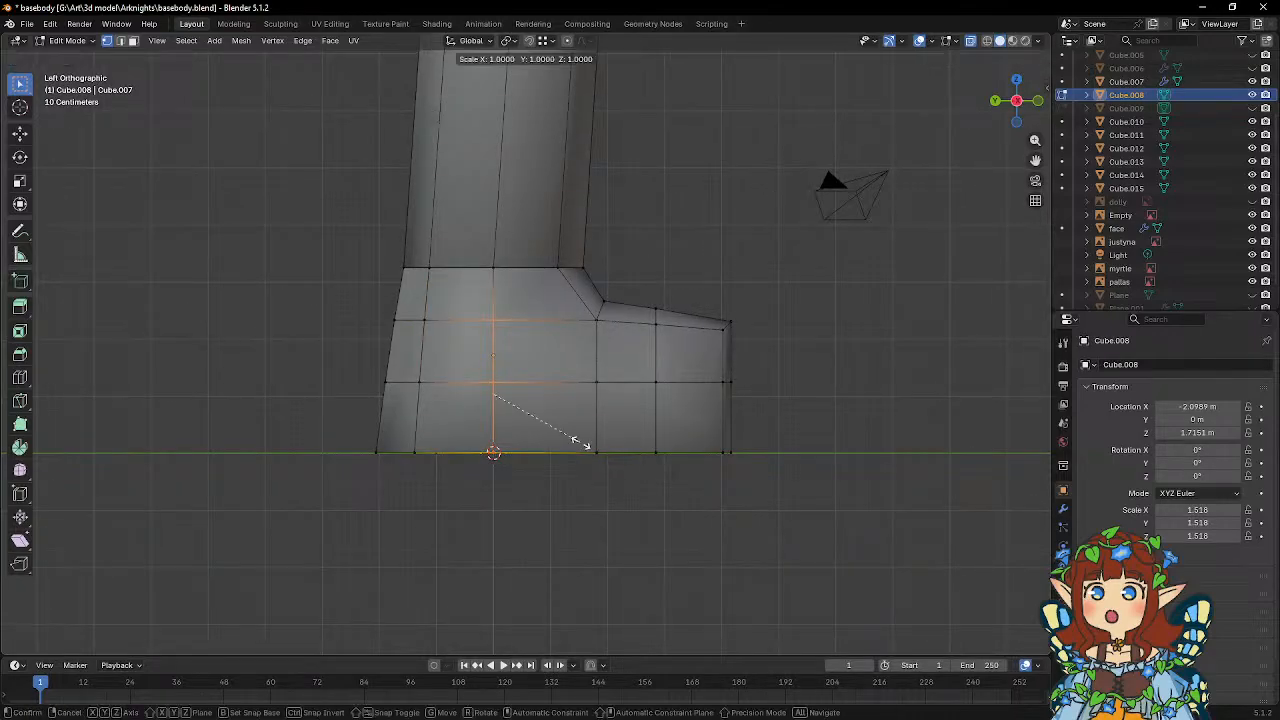
key(y)
key(0)
key(Return)
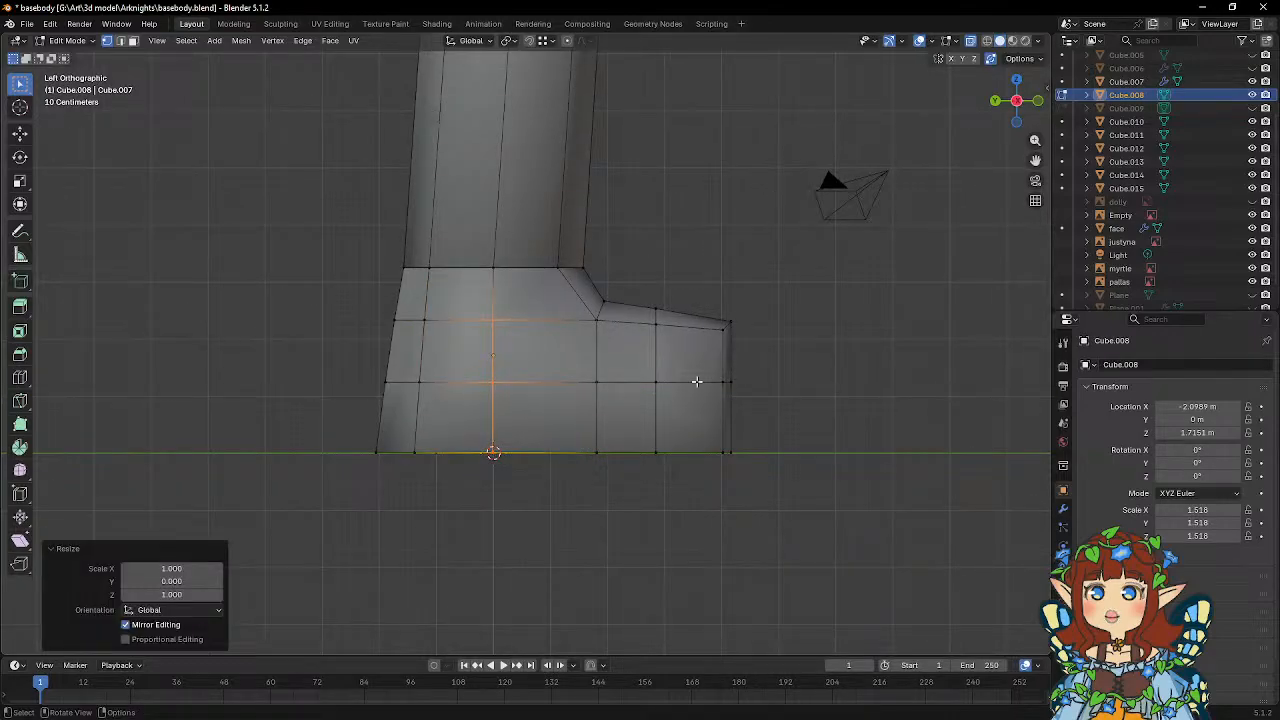
middle_drag(733, 373, 552, 413)
scroll(594, 430, down, 5)
key(Tab)
Select the horned character's reference image and move it about -20 m along global X to behind the body.
scroll(552, 413, down, 3)
click(785, 290)
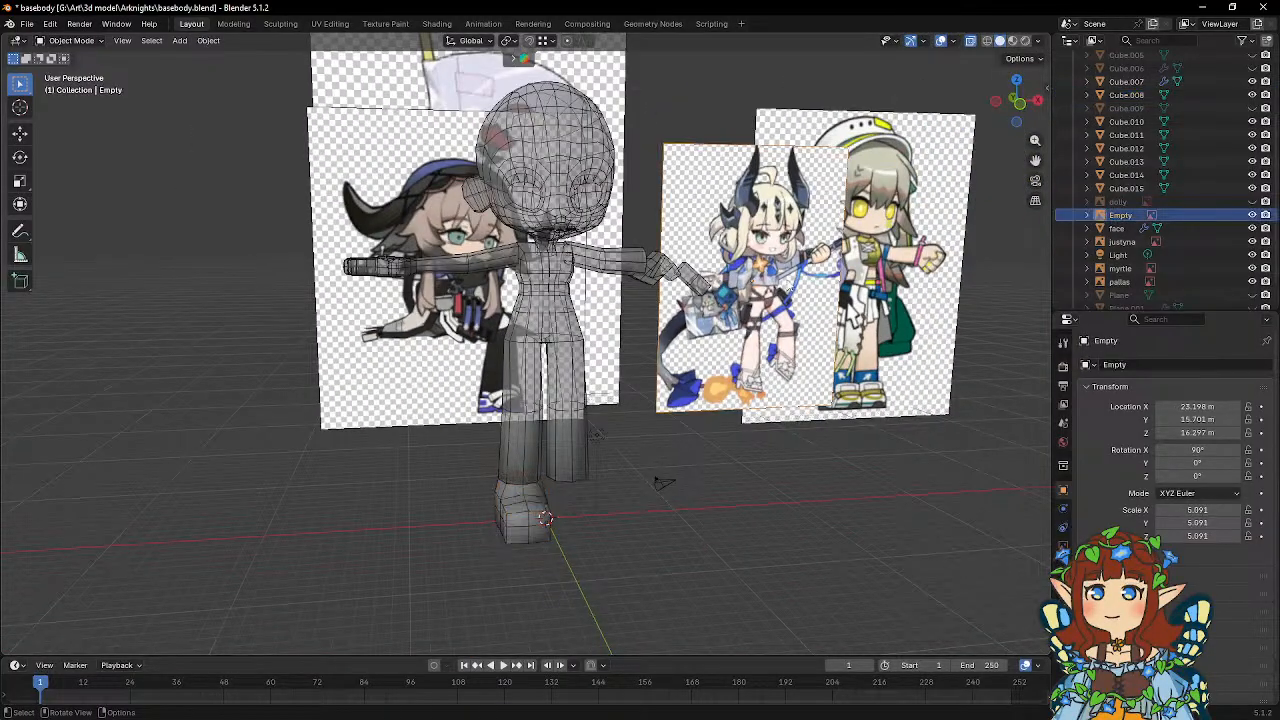
key(g)
key(x)
click(728, 369)
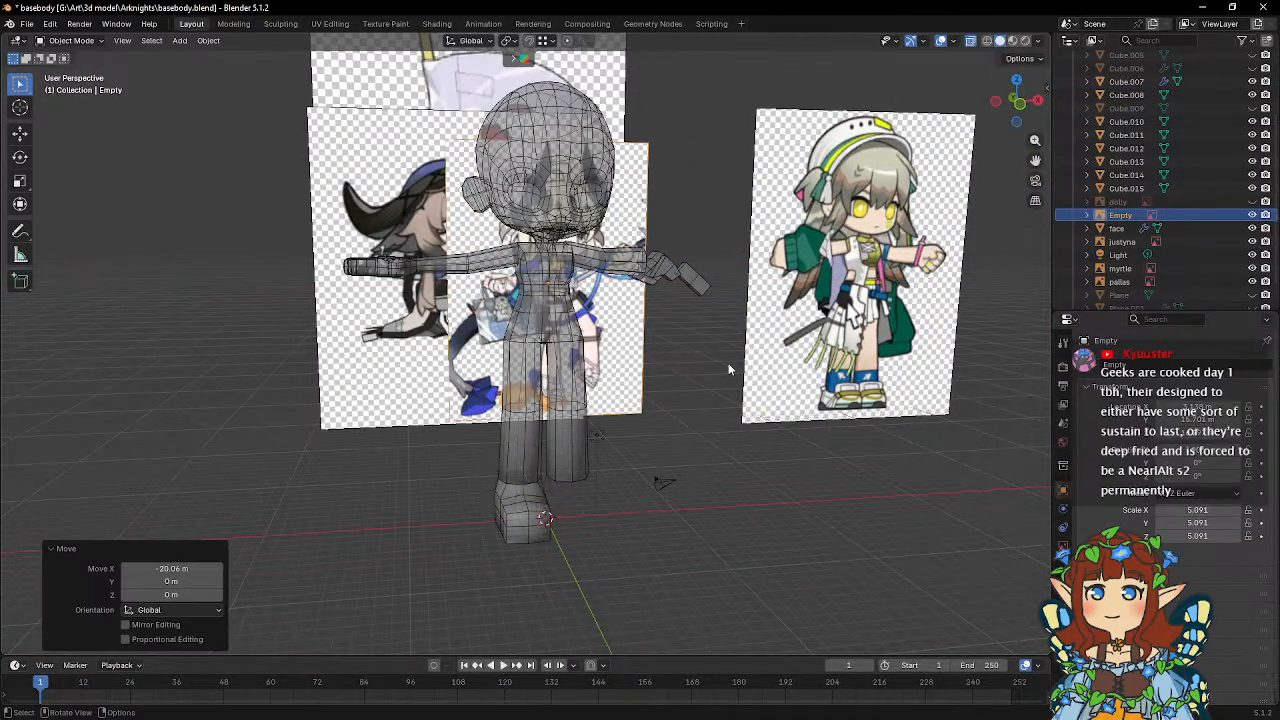
In front view, shift the reference image about 5.5 m in negative X, scale it up about 1.39 times, and raise it about 1.1 m.
key(KP_1)
key(g)
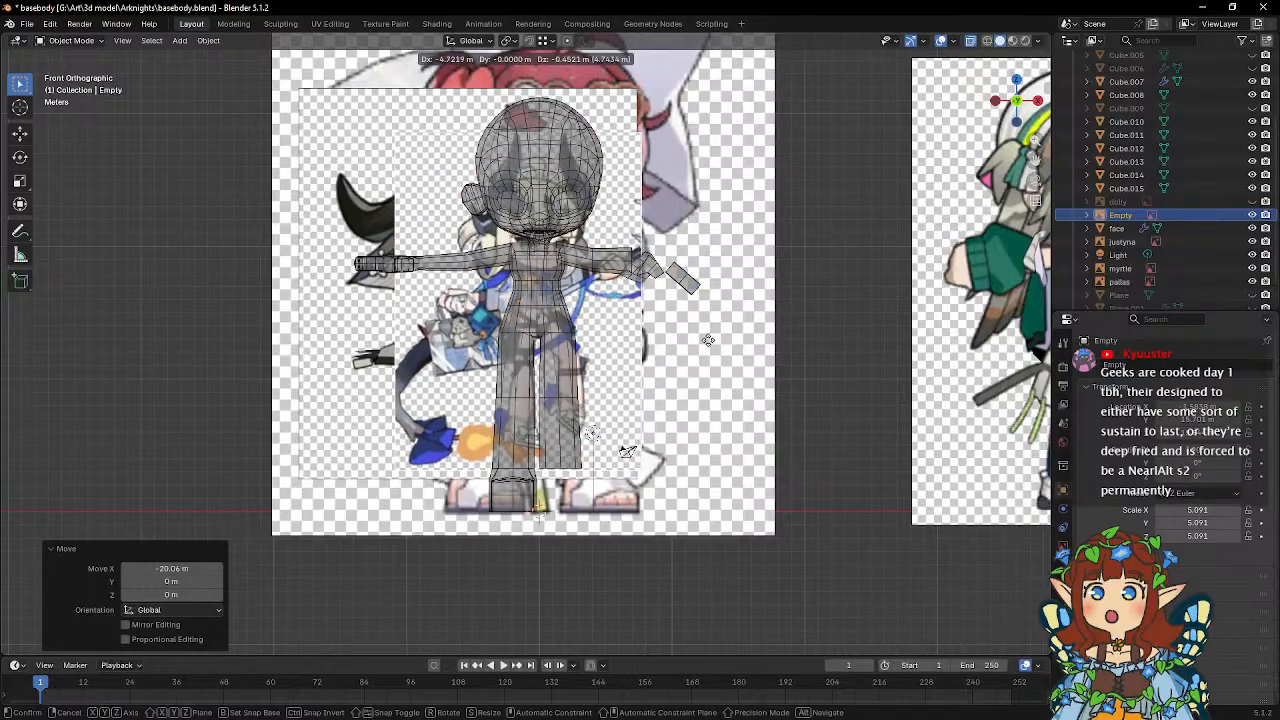
click(700, 342)
key(s)
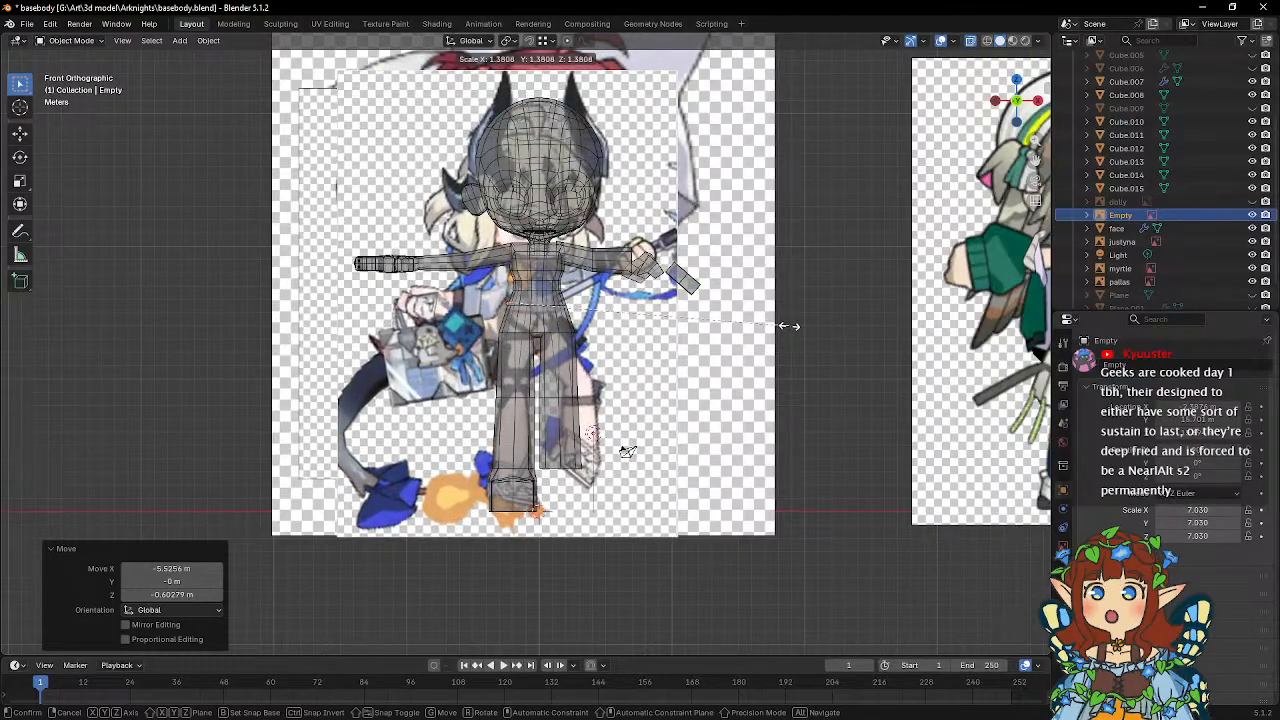
click(757, 336)
key(g)
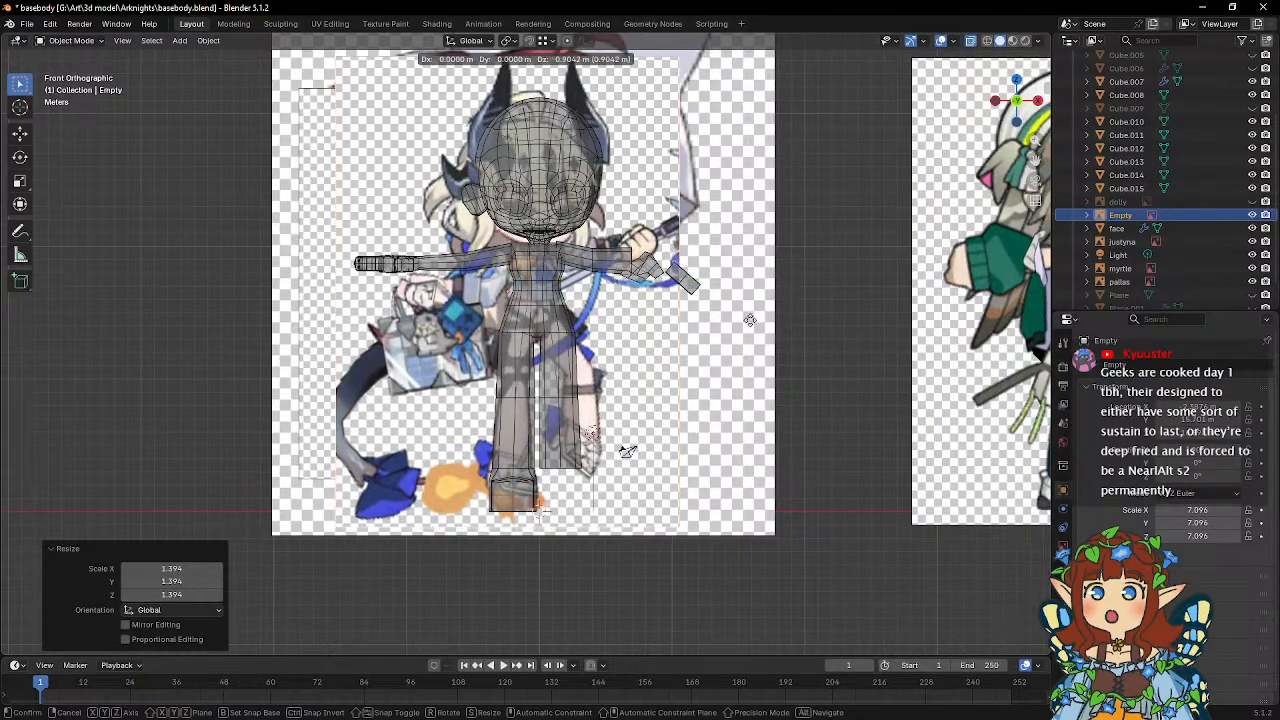
click(751, 324)
Fit the reference image to the body by scaling it about 1.07 and 1.05 times, with small position corrections after each scaling.
key(s)
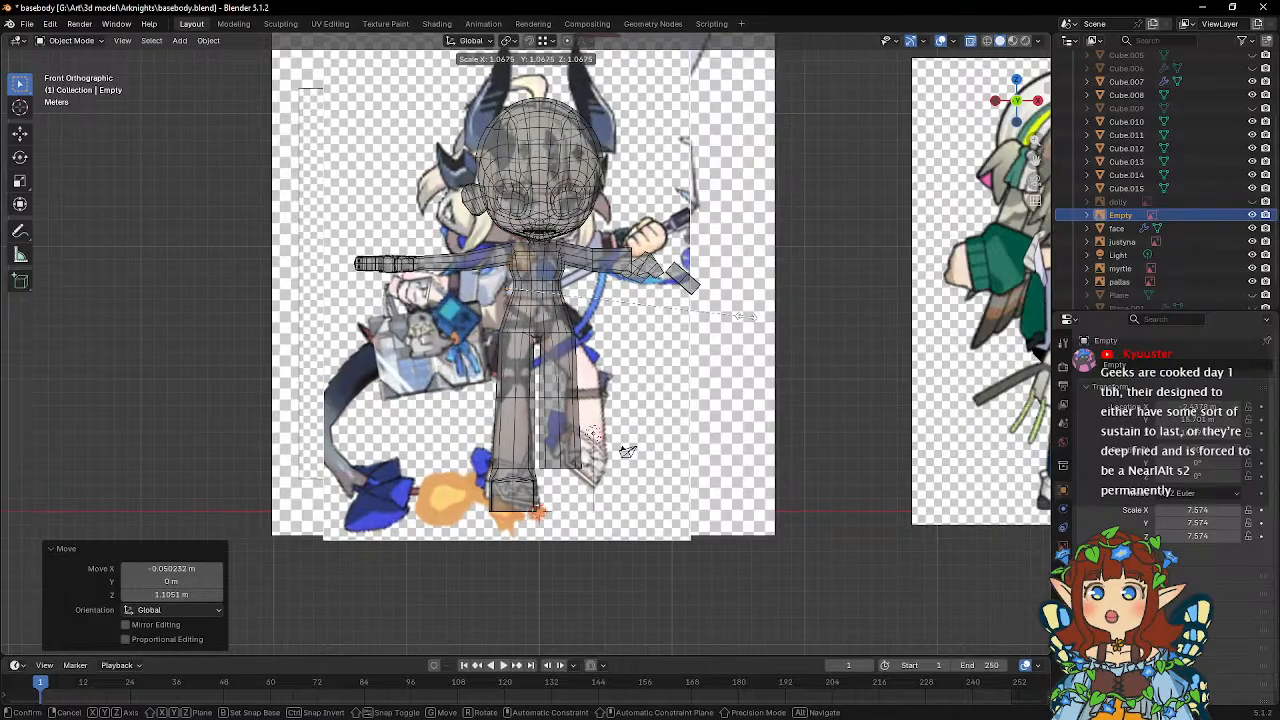
click(750, 325)
key(g)
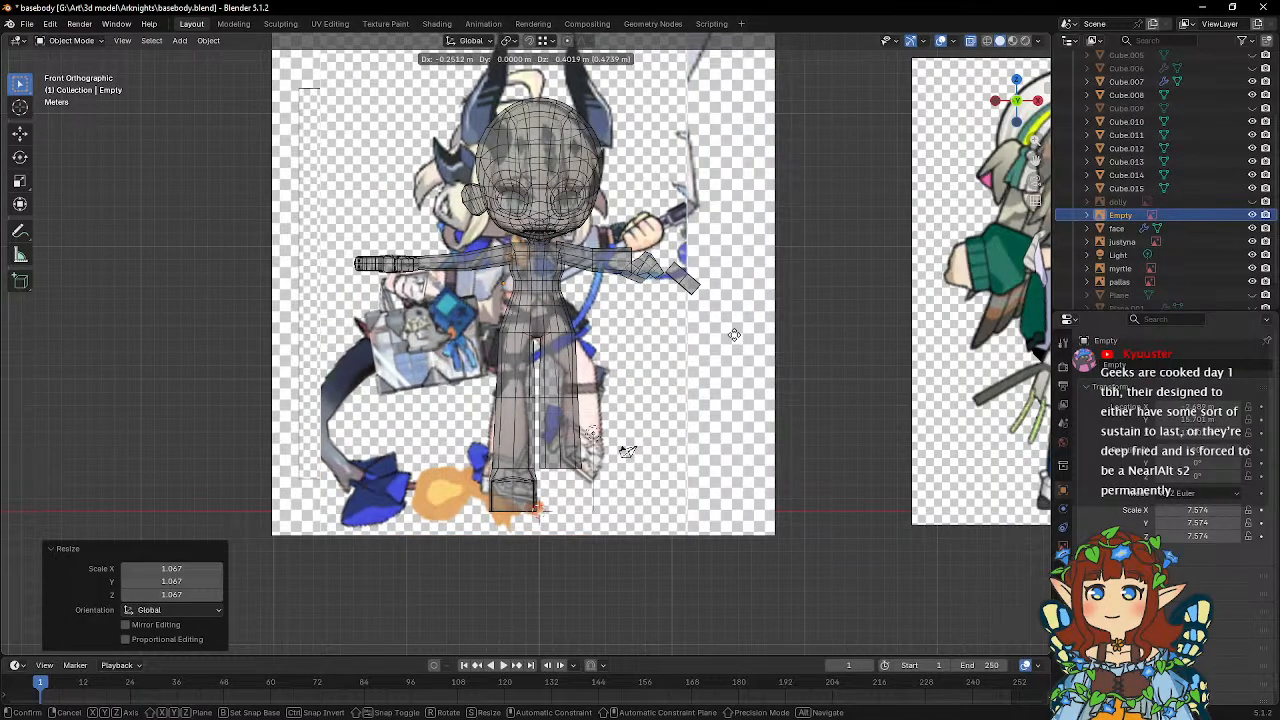
click(735, 335)
key(s)
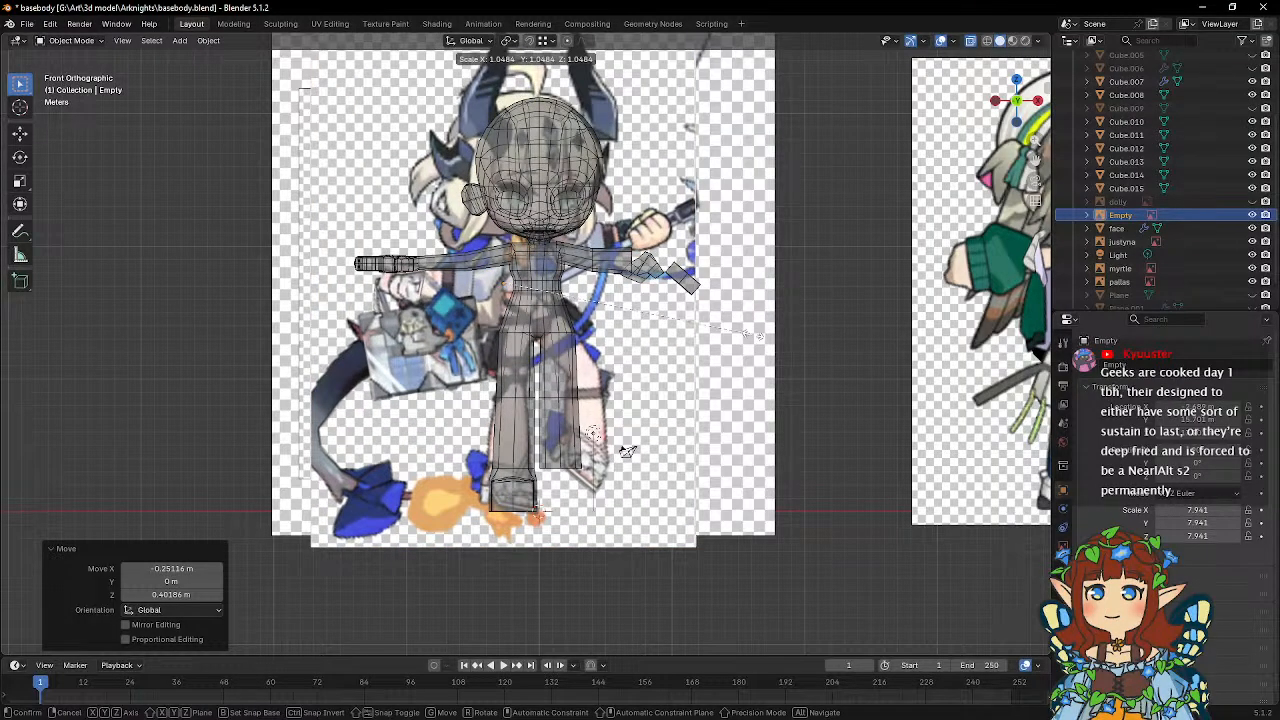
click(760, 340)
key(g)
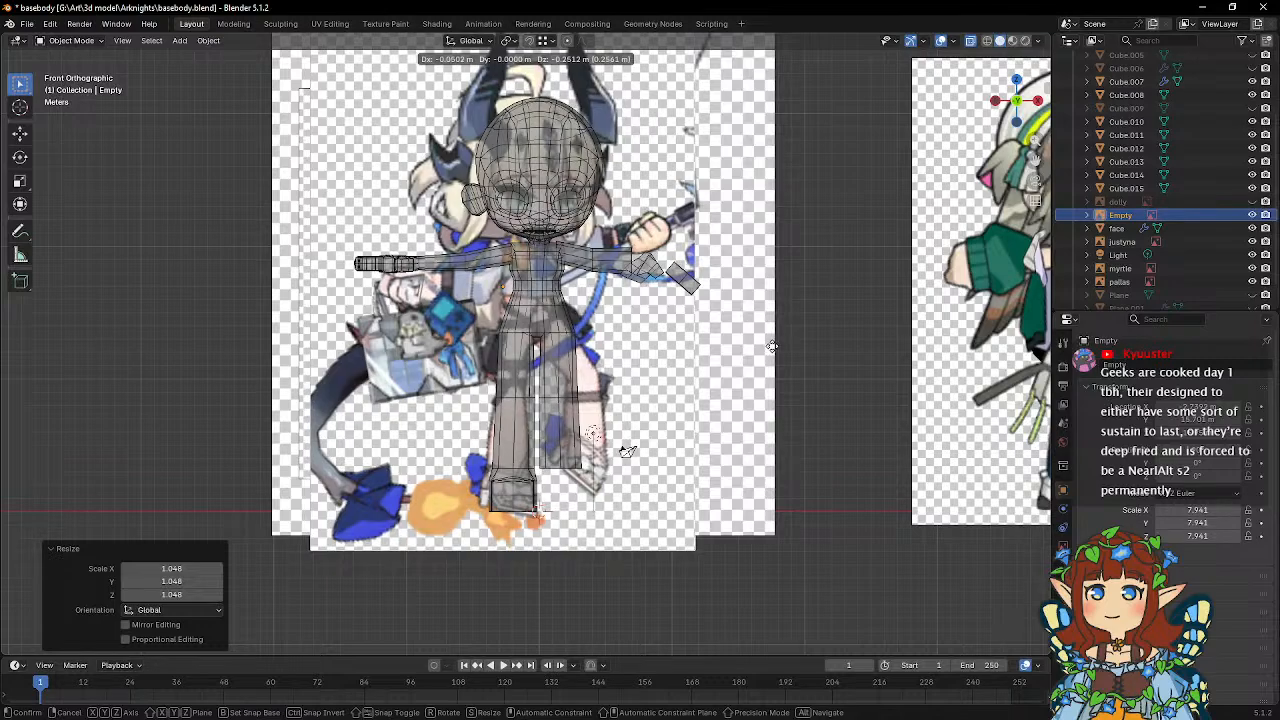
click(772, 346)
Select the torso-and-legs mesh in front of the aligned reference image.
scroll(548, 348, up, 1)
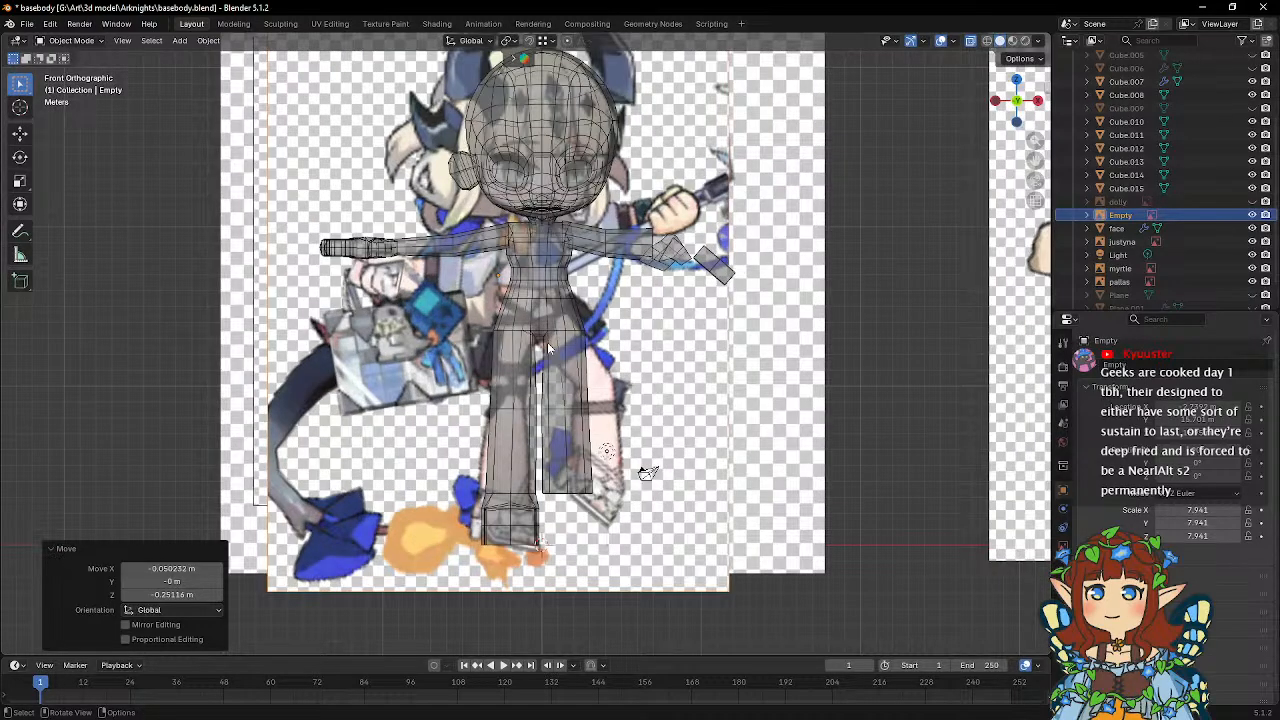
scroll(548, 365, up, 1)
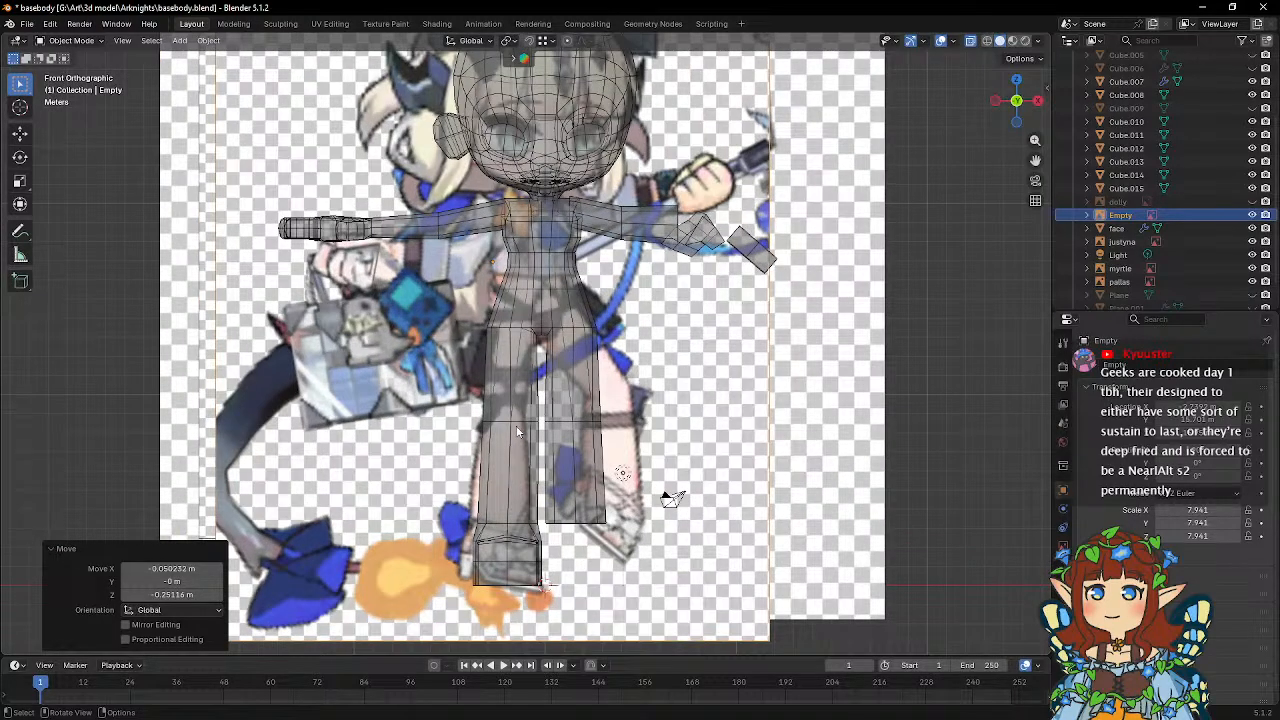
shift+middle_drag(517, 432, 537, 402)
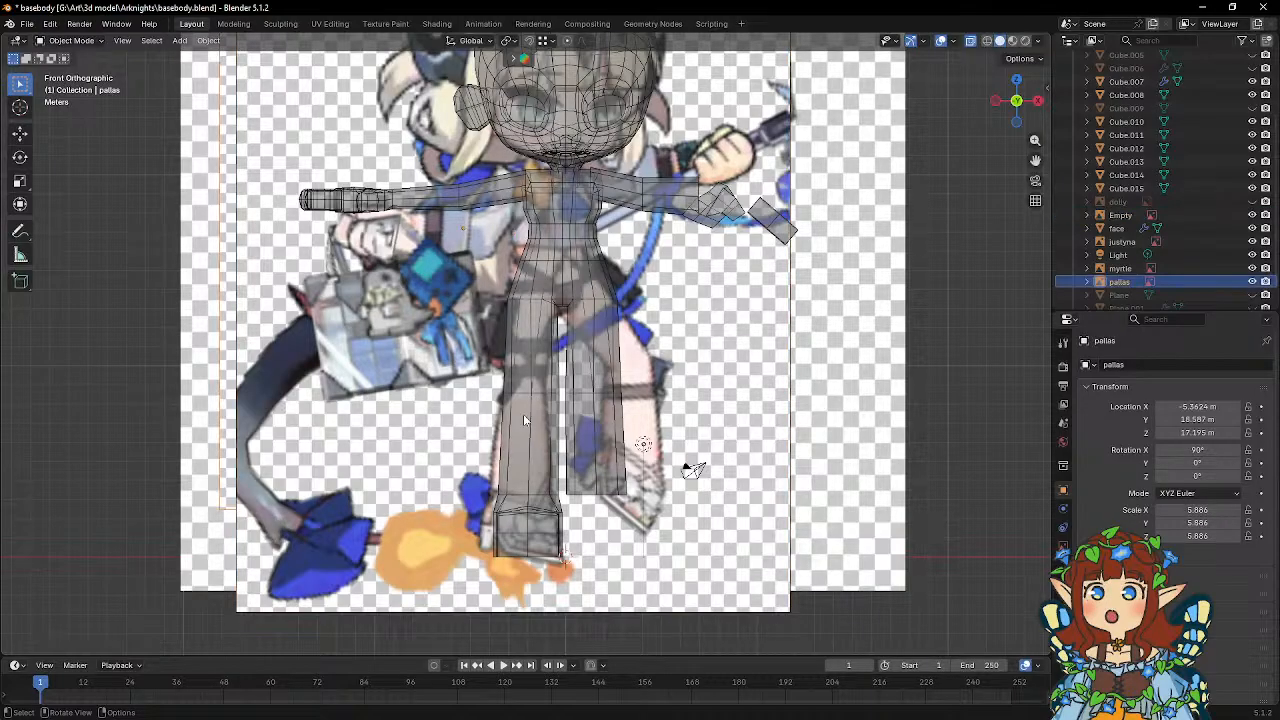
click(539, 289)
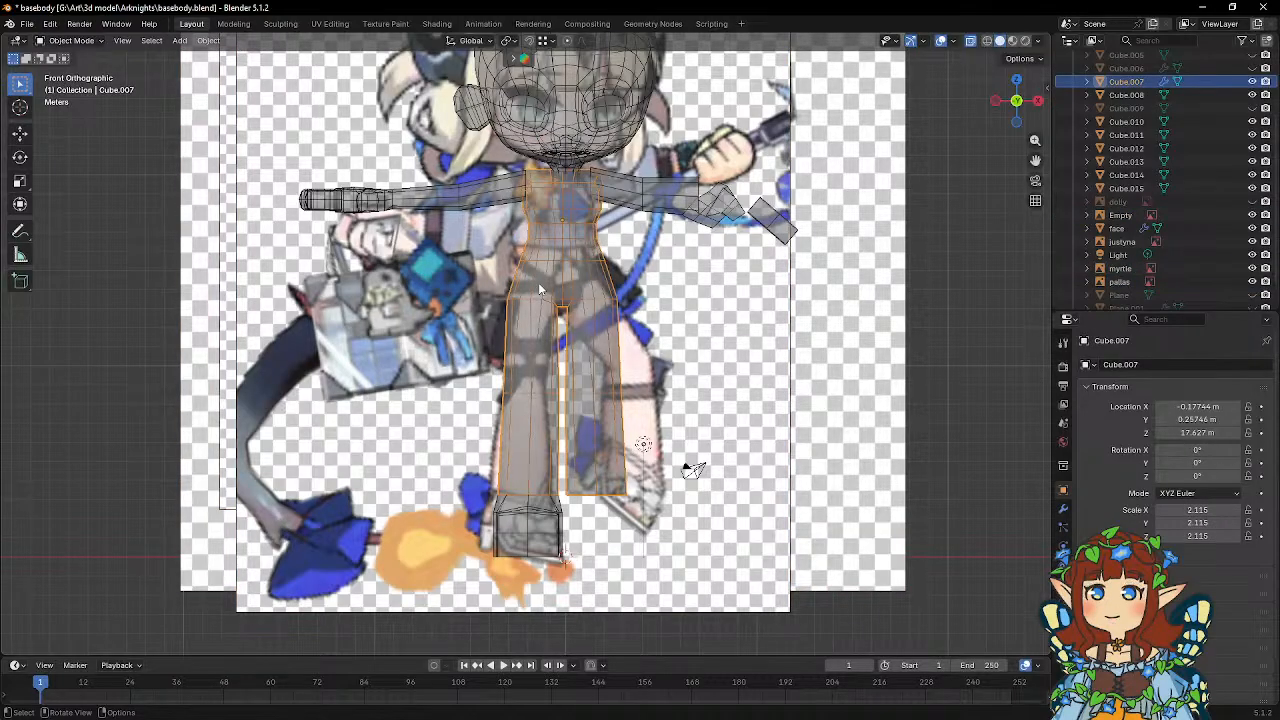
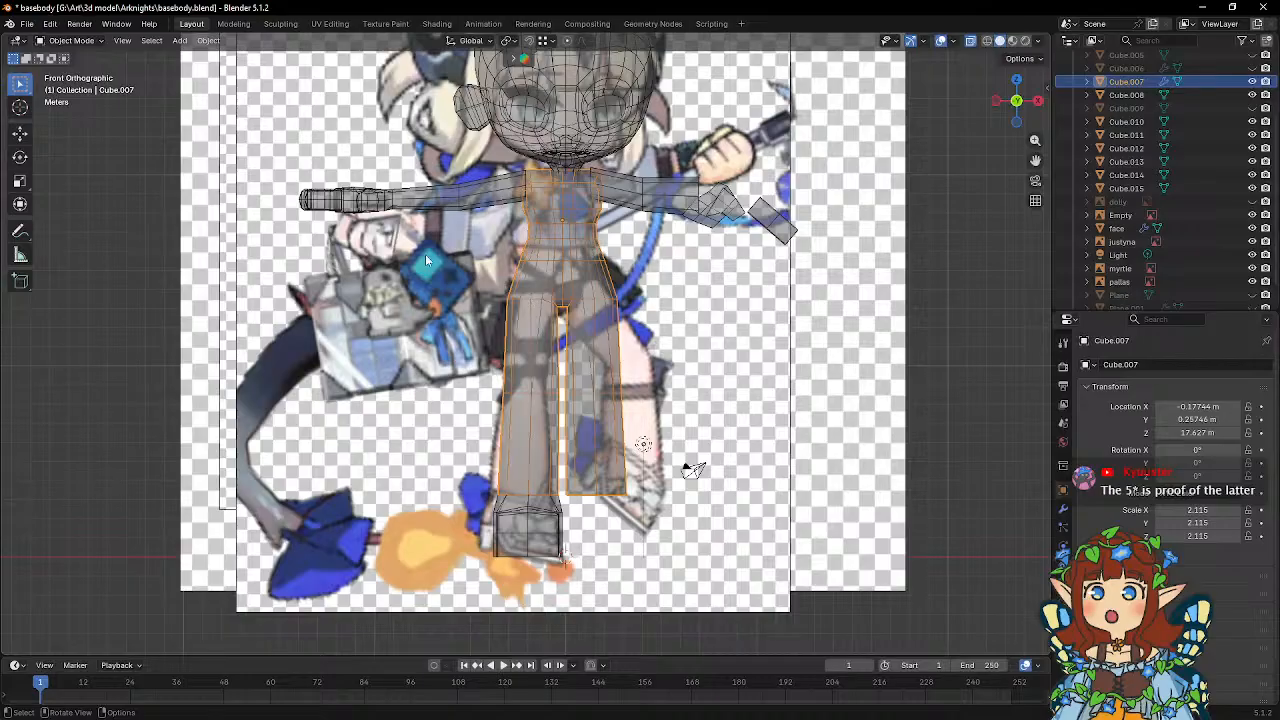
Save the basebody.blend file.
click(26, 24)
click(60, 110)
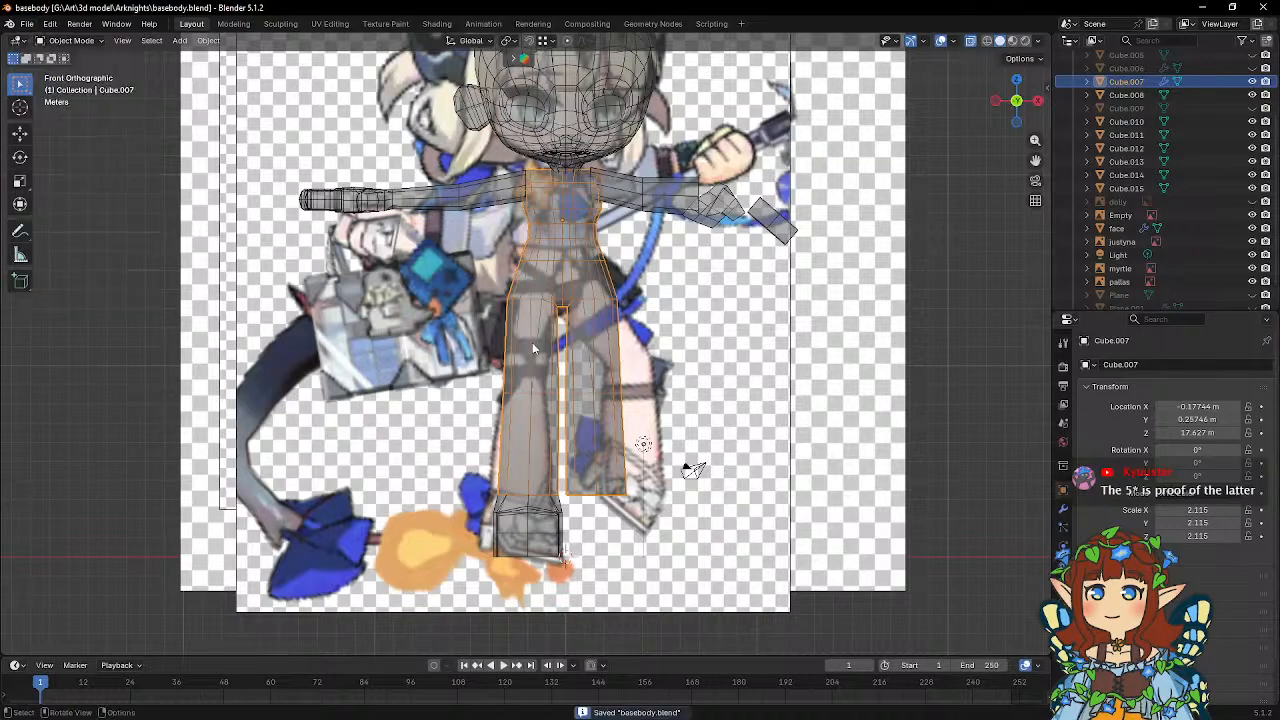
Examine the hips and legs of the body mesh against the reference artwork in front view.
scroll(561, 363, up, 2)
key(Tab)
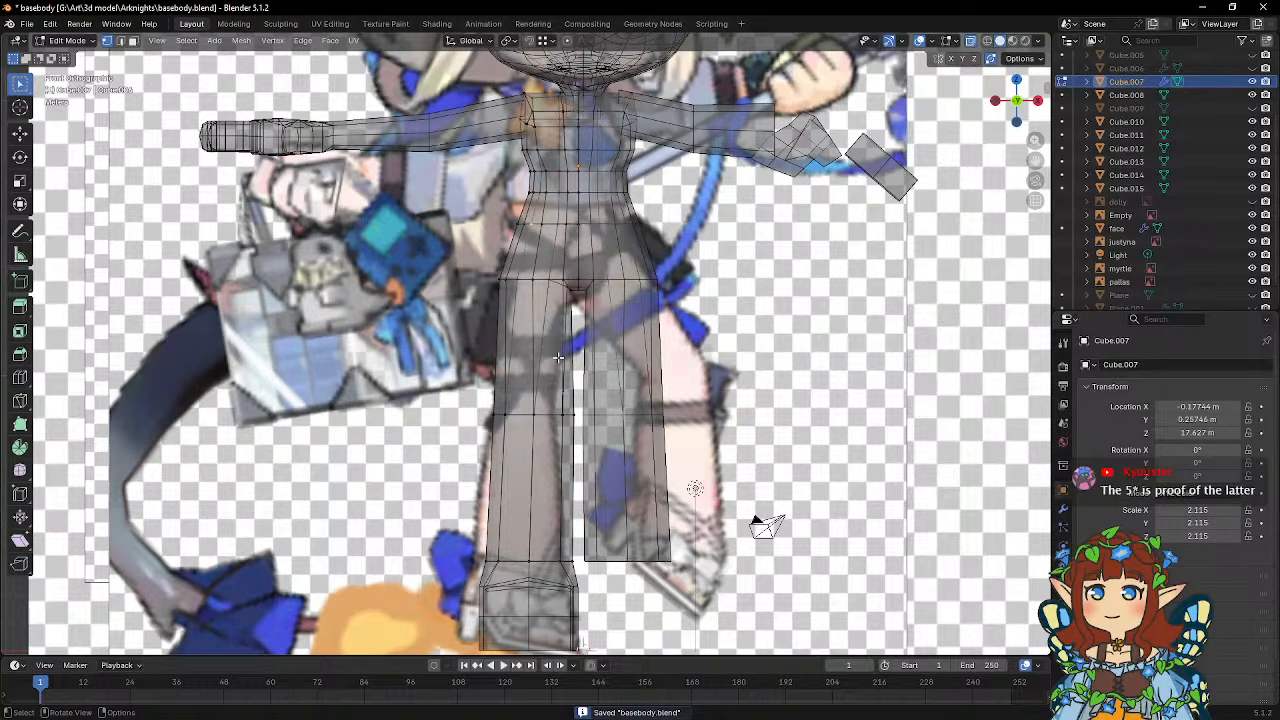
key(Tab)
click(788, 358)
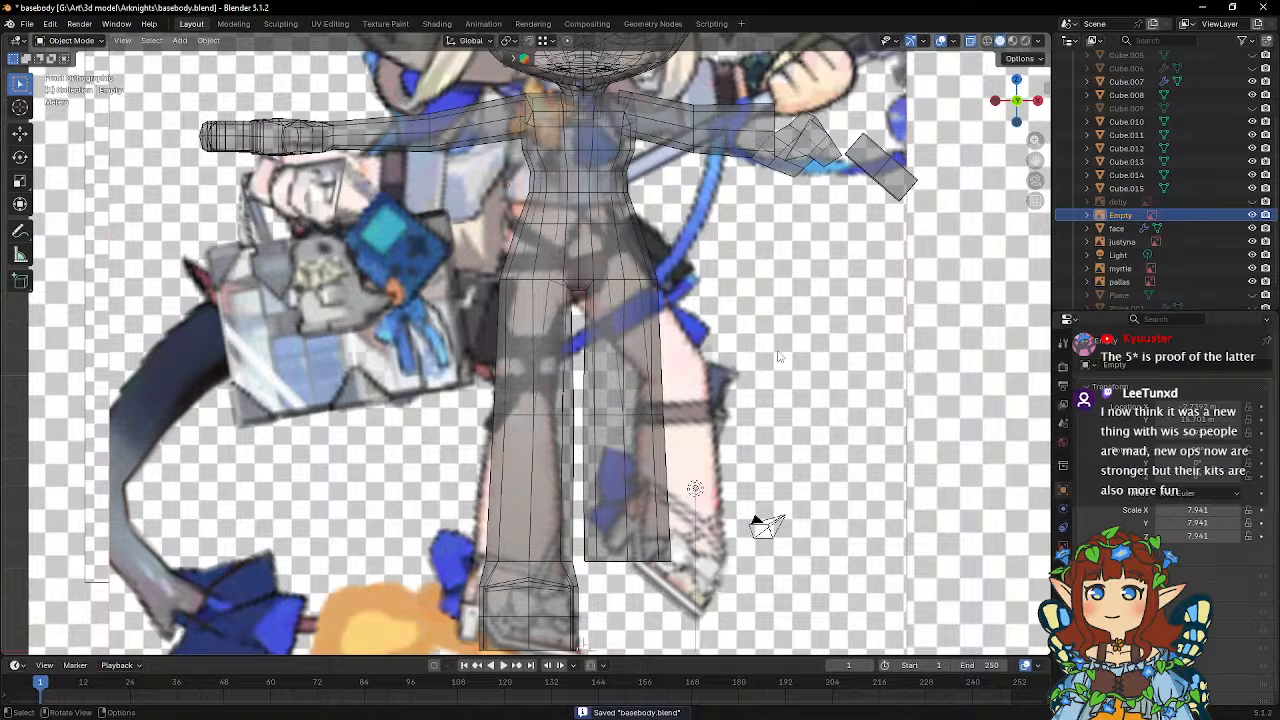
scroll(779, 356, down, 2)
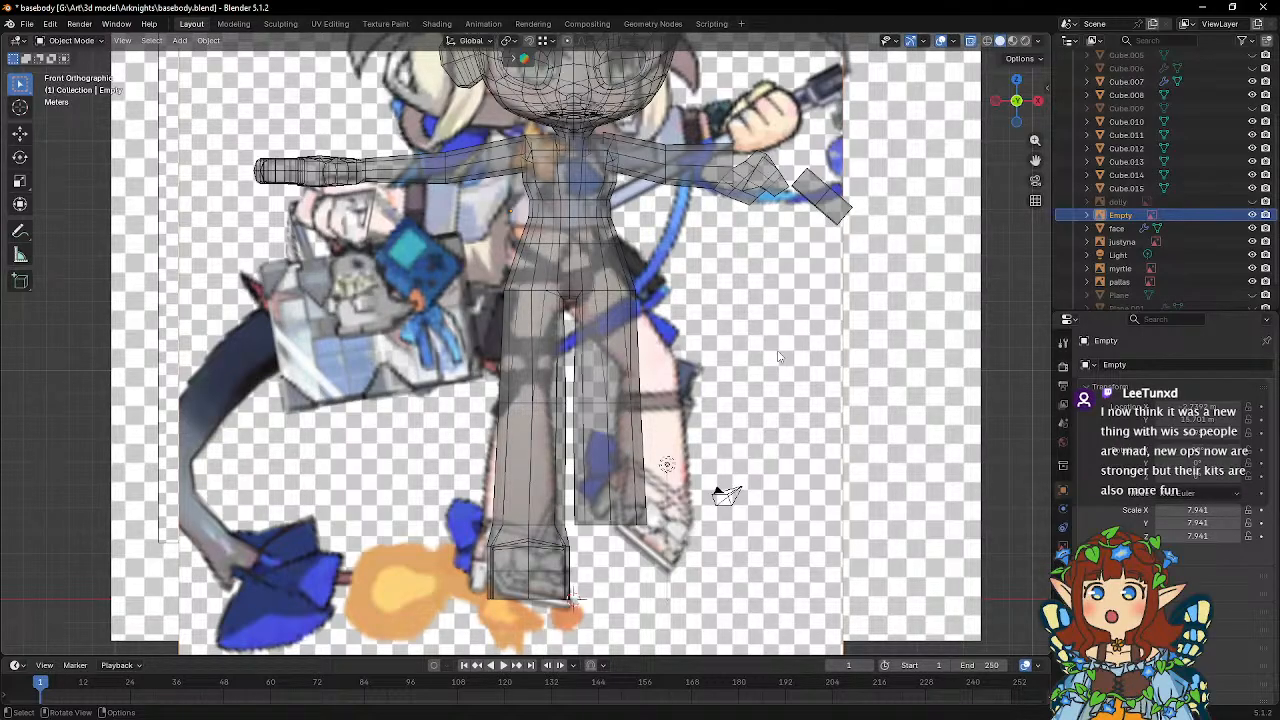
scroll(640, 294, up, 3)
click(557, 276)
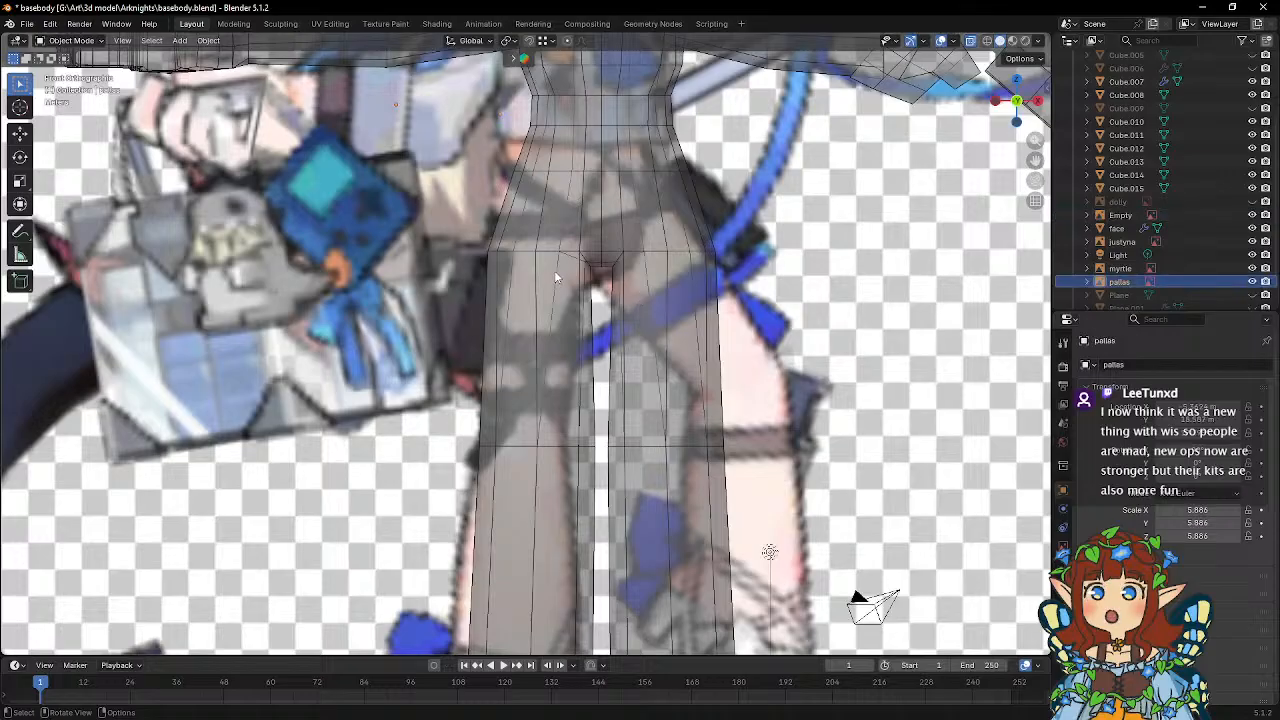
shift+middle_drag(568, 262, 570, 301)
click(566, 298)
key(Tab)
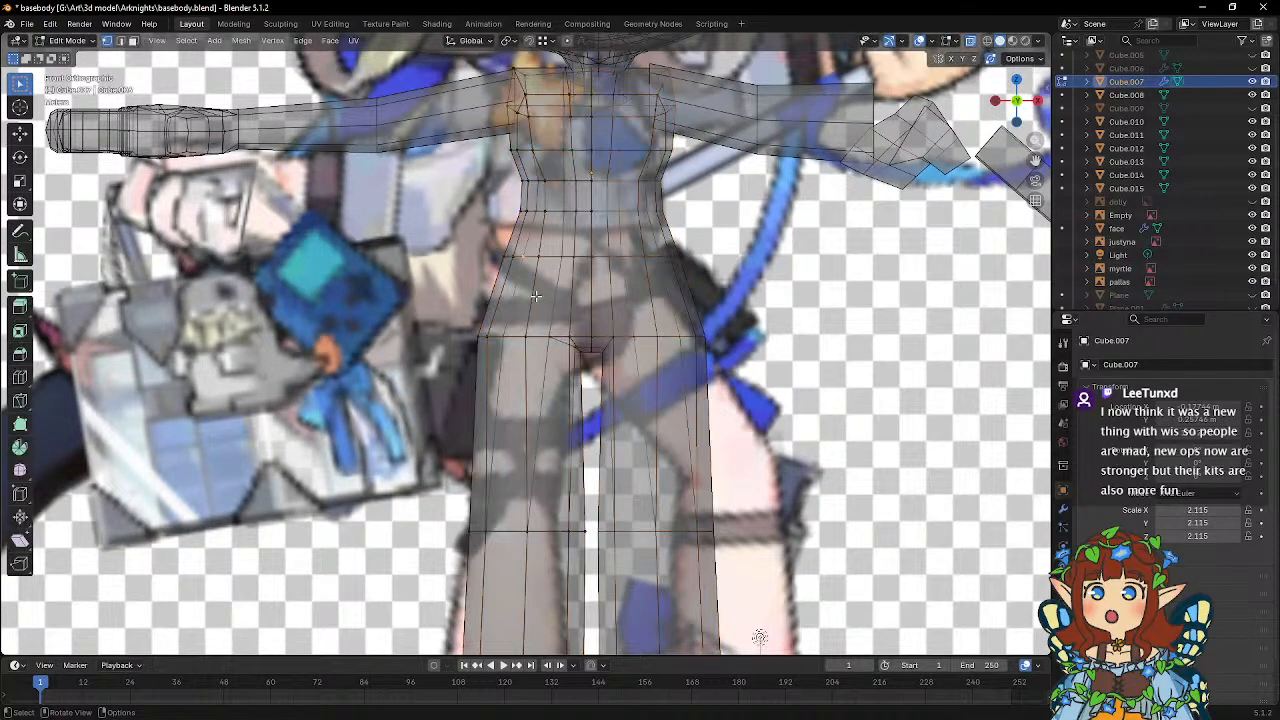
scroll(536, 296, up, 2)
scroll(536, 296, up, 1)
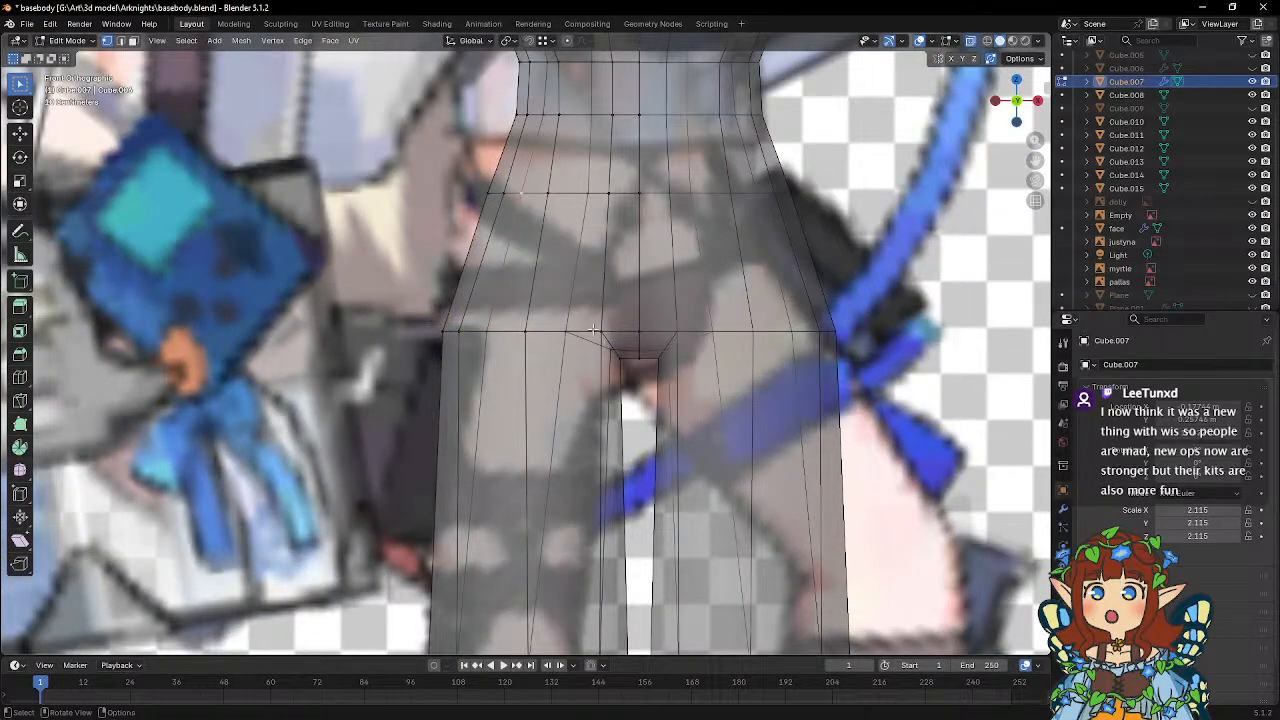
scroll(593, 407, down, 2)
key(Tab)
scroll(593, 407, down, 4)
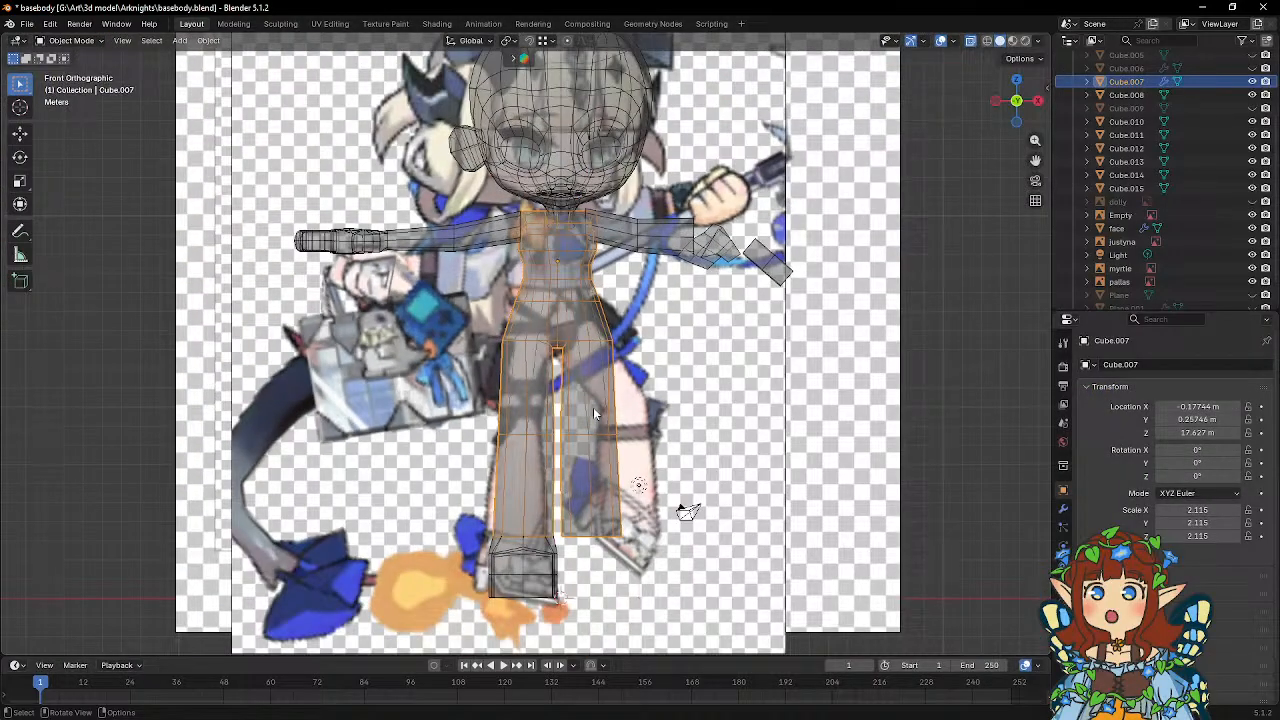
scroll(593, 413, up, 4)
Edit the body mesh and move the second vertex from the hip line's outer edge about 0.224 m inward along X.
key(Tab)
scroll(478, 368, up, 2)
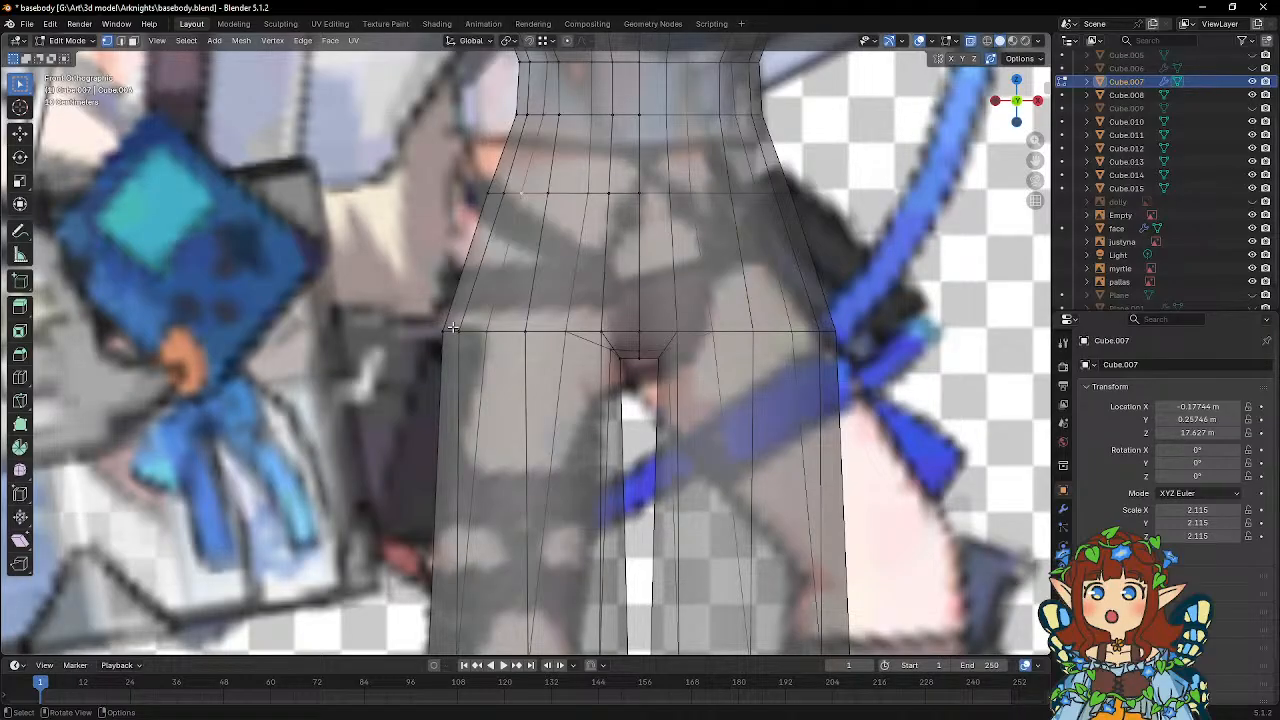
alt+click(458, 338)
key(g)
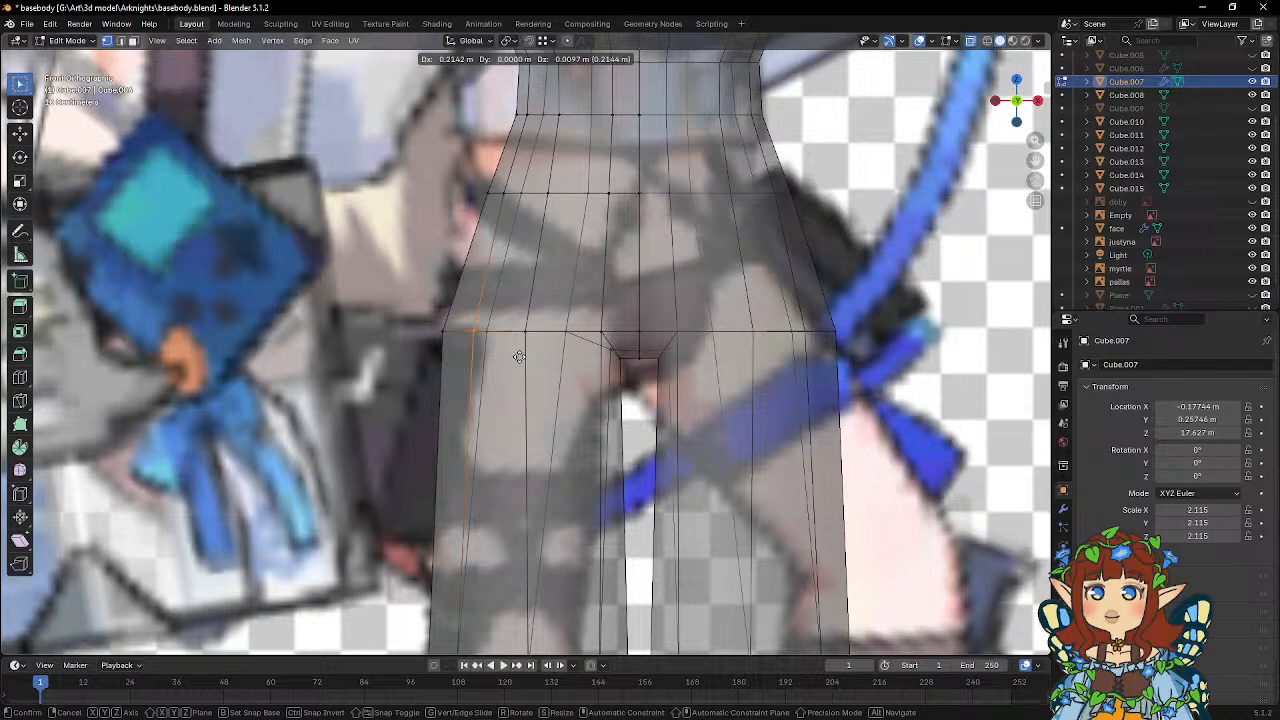
key(x)
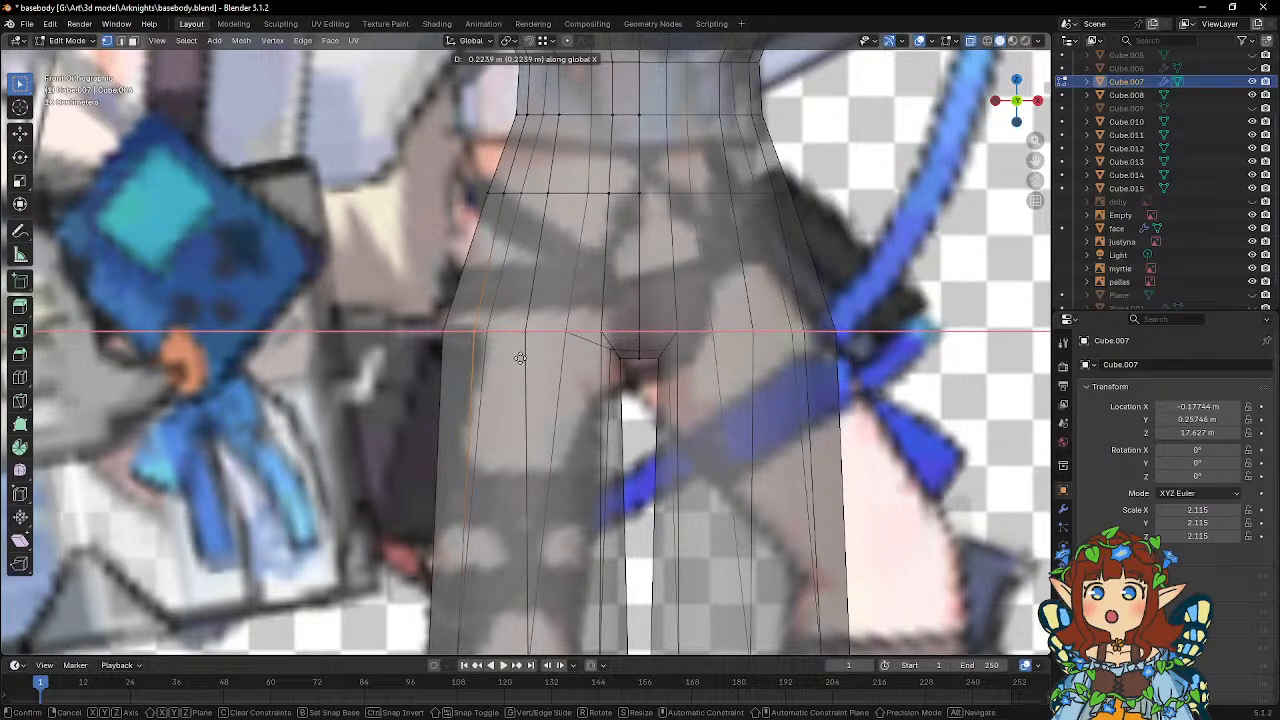
click(520, 358)
Move the outermost vertex of the hip line about 0.154 m inward along X to narrow the hip.
scroll(481, 328, down, 5)
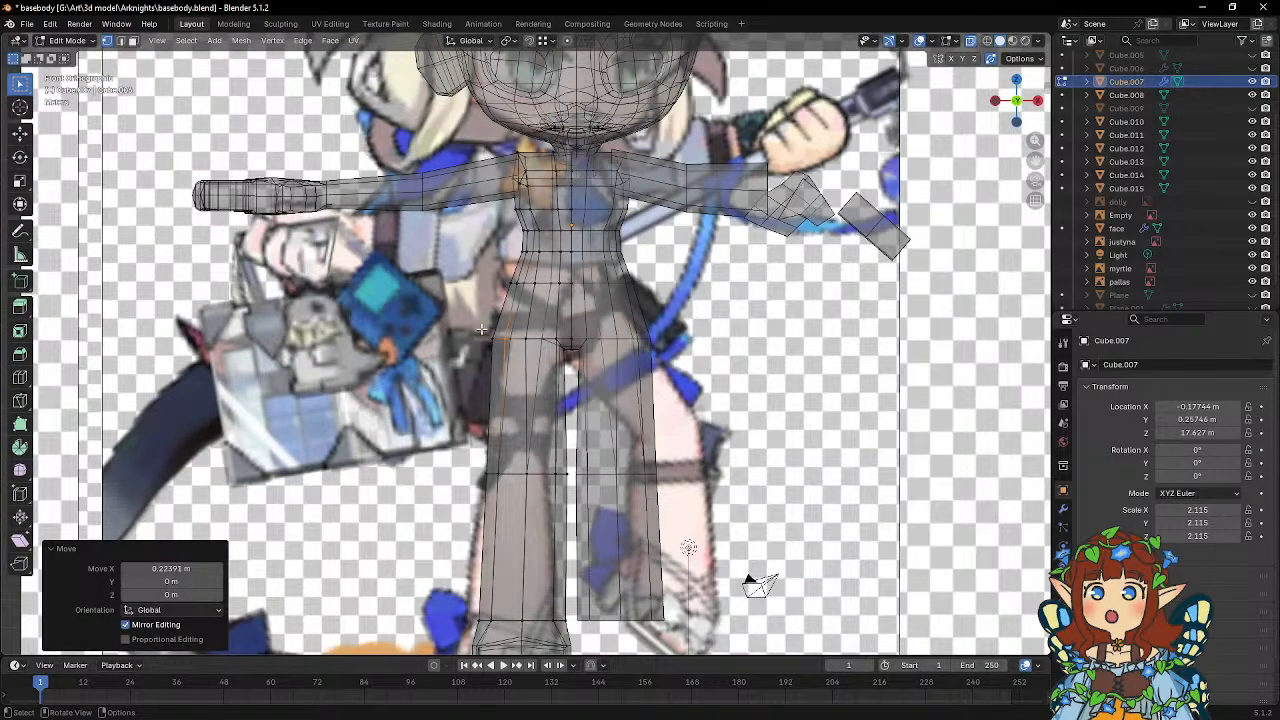
scroll(481, 328, up, 5)
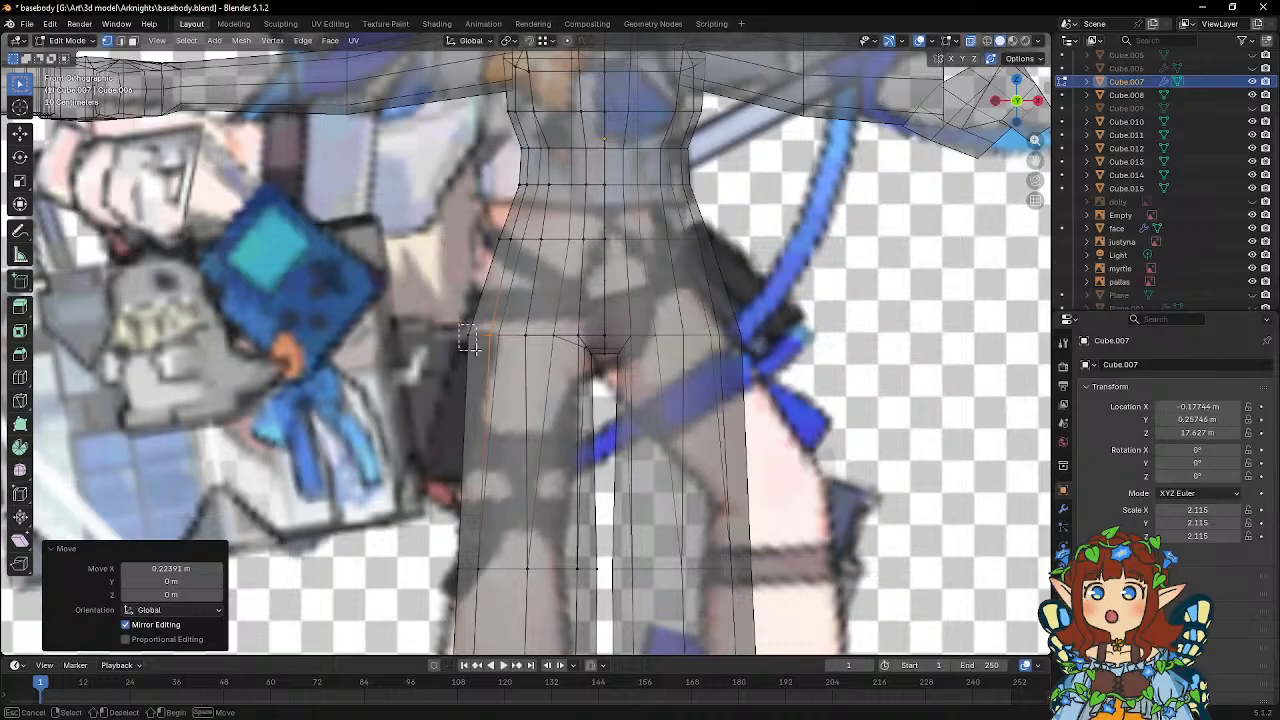
key(g)
key(x)
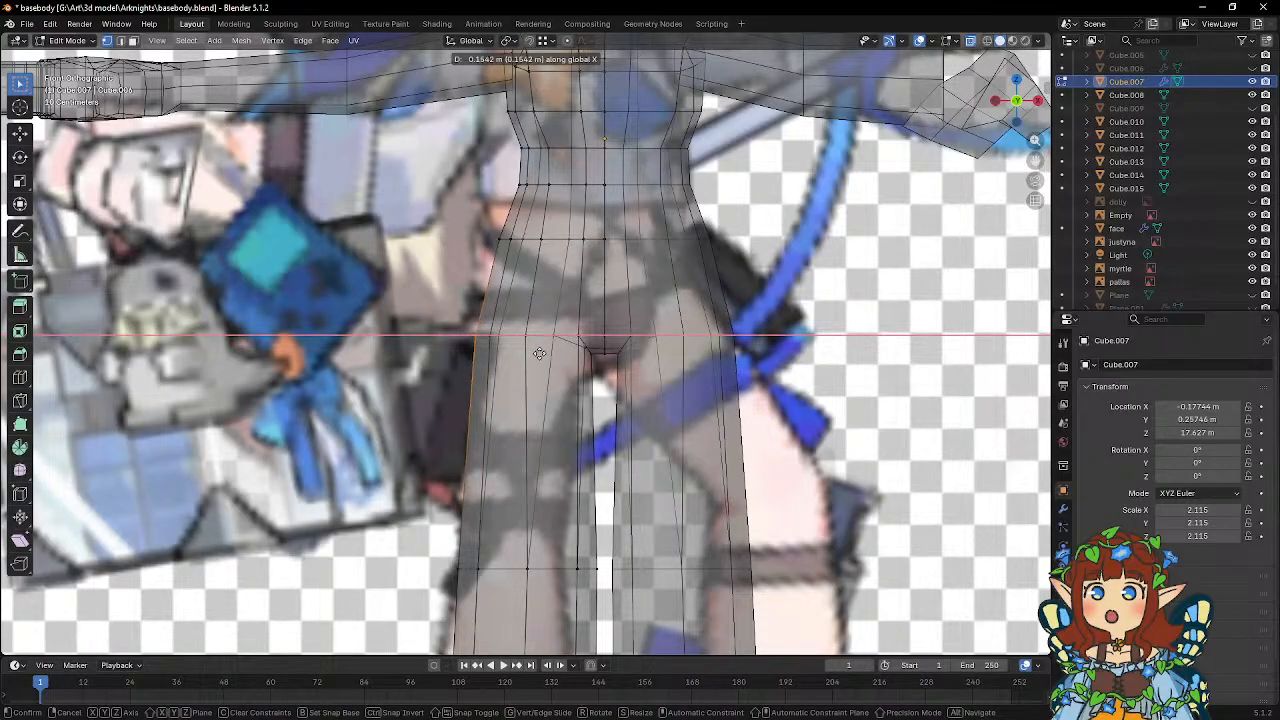
click(539, 353)
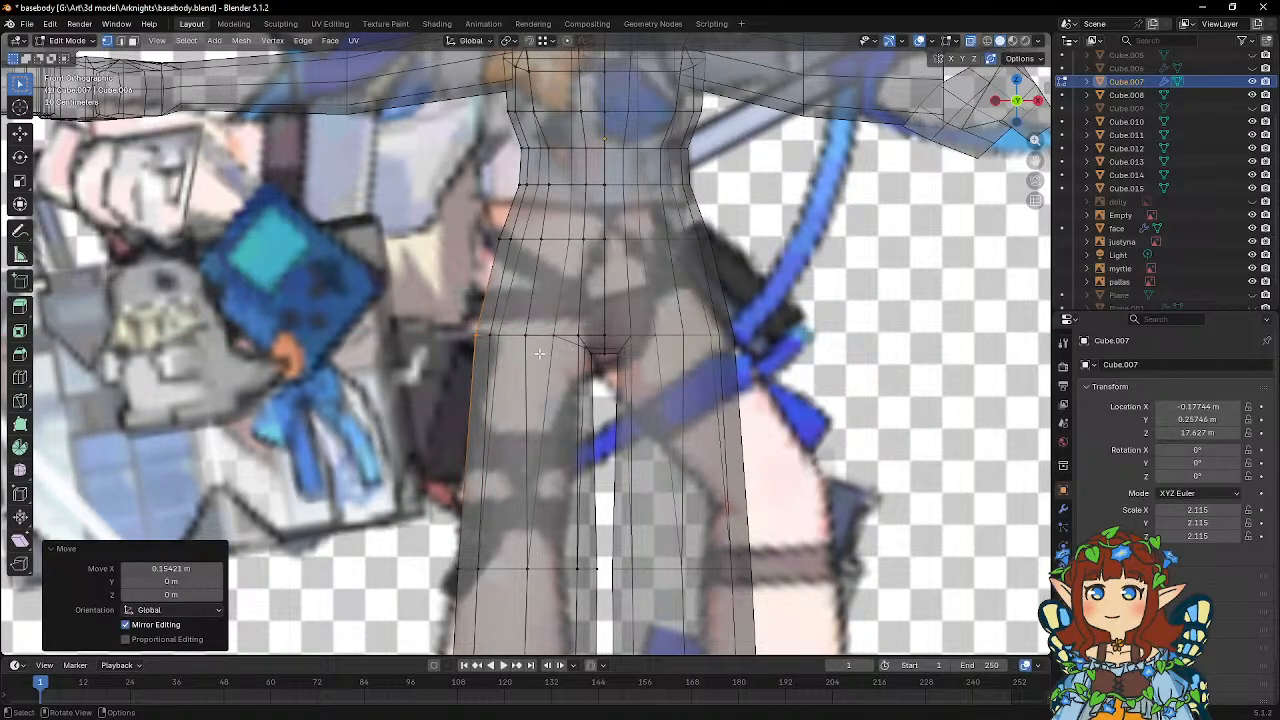
Flatten the hip edge loop in side view by scaling its vertices to 0 along Z.
middle_drag(539, 353, 507, 331)
key(KP_1)
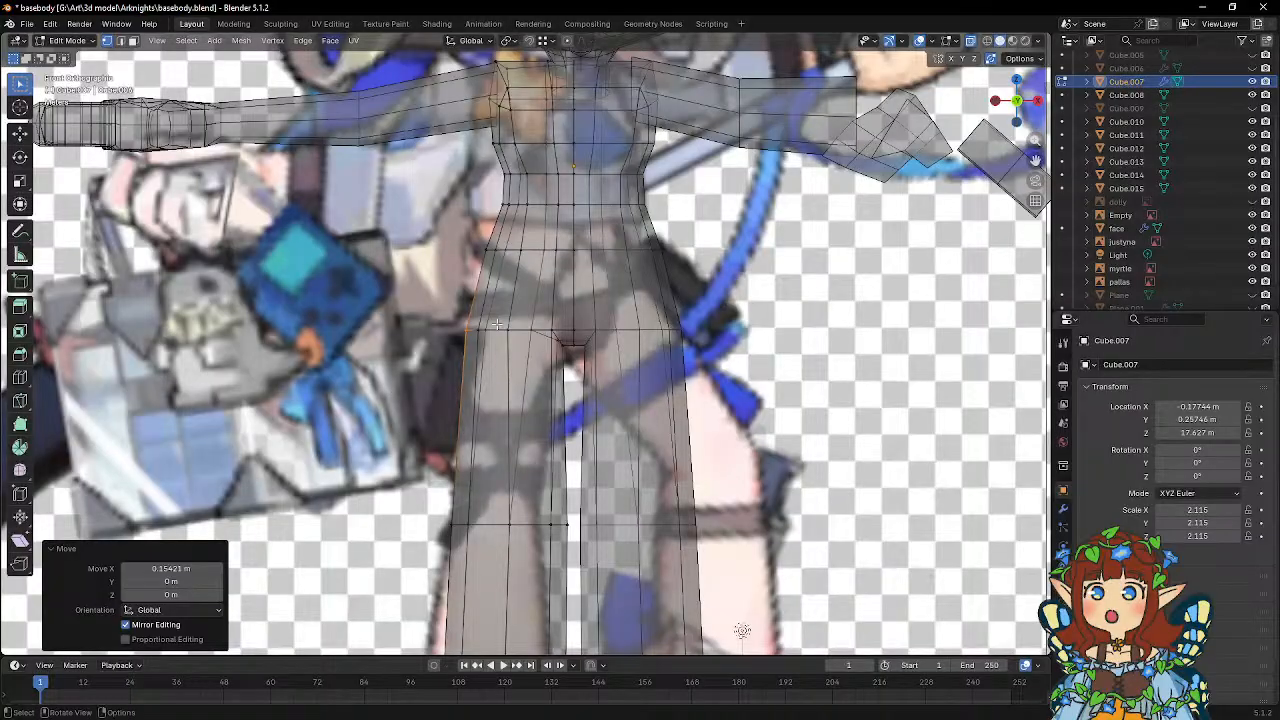
scroll(497, 323, up, 3)
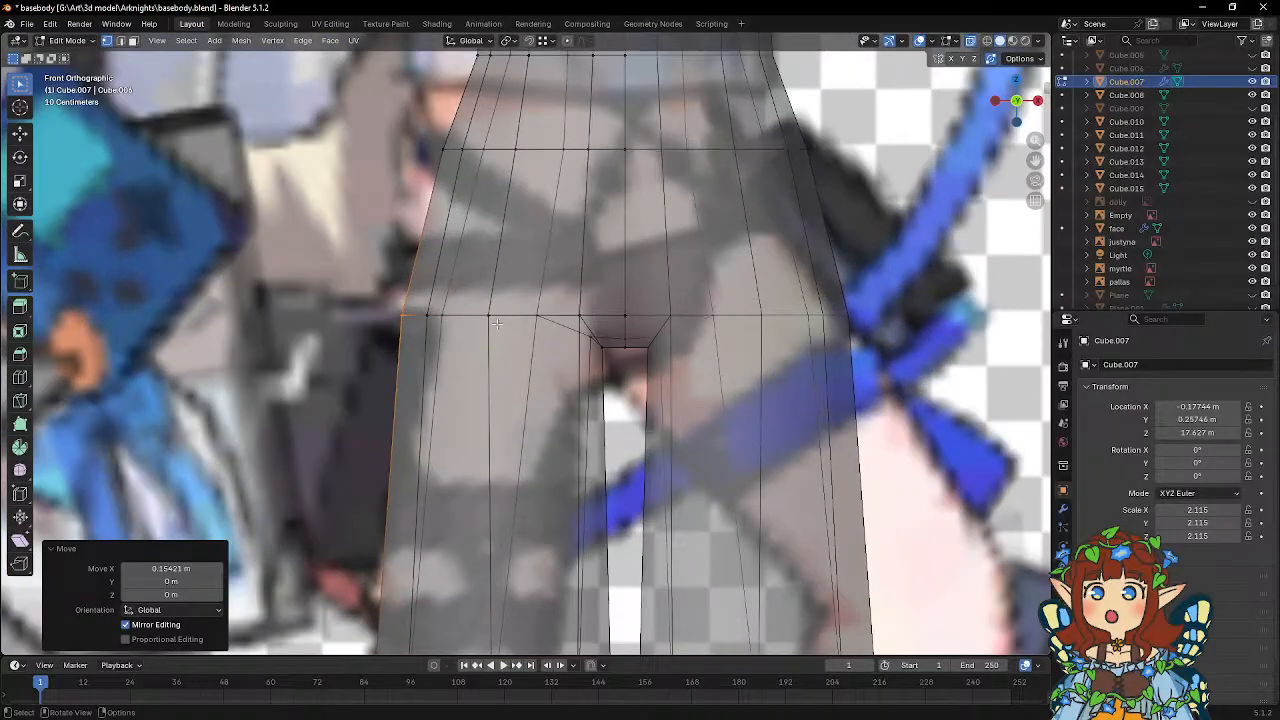
click(615, 340)
click(590, 338)
middle_drag(545, 341, 572, 340)
scroll(708, 360, down, 3)
scroll(573, 339, up, 1)
scroll(573, 339, up, 1)
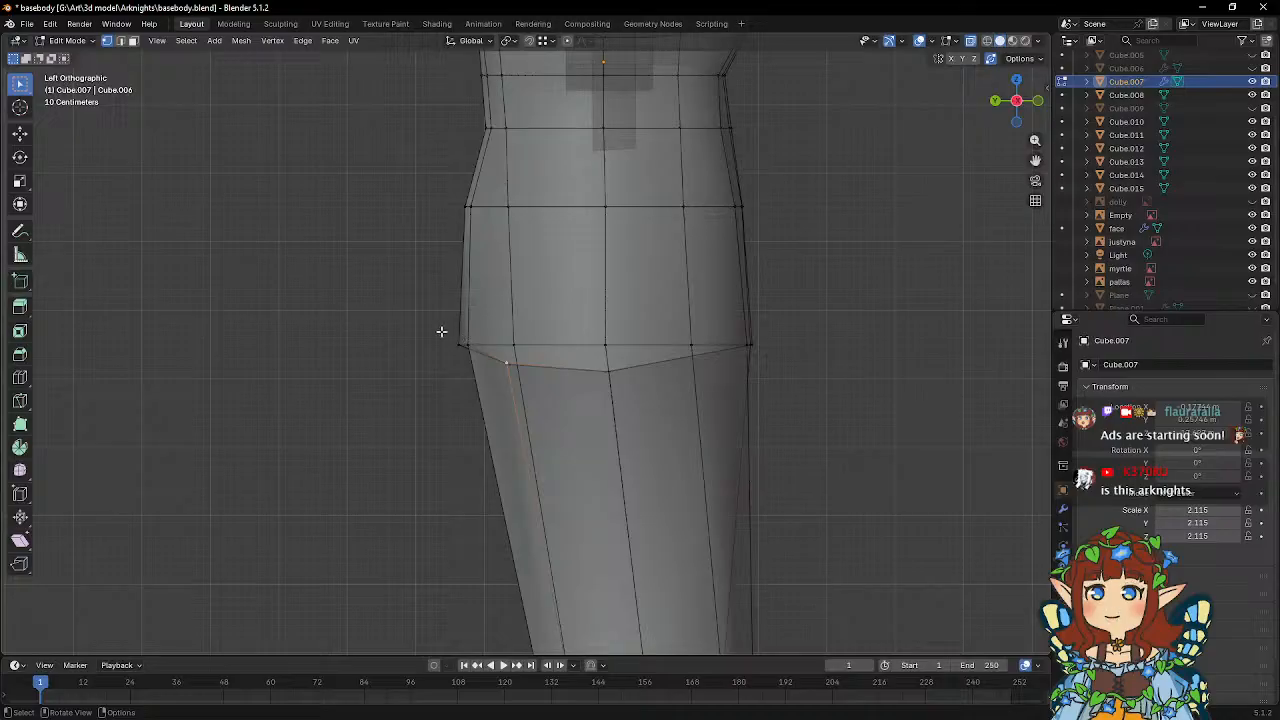
drag(420, 313, 780, 355)
key(s)
key(z)
key(0)
key(Return)
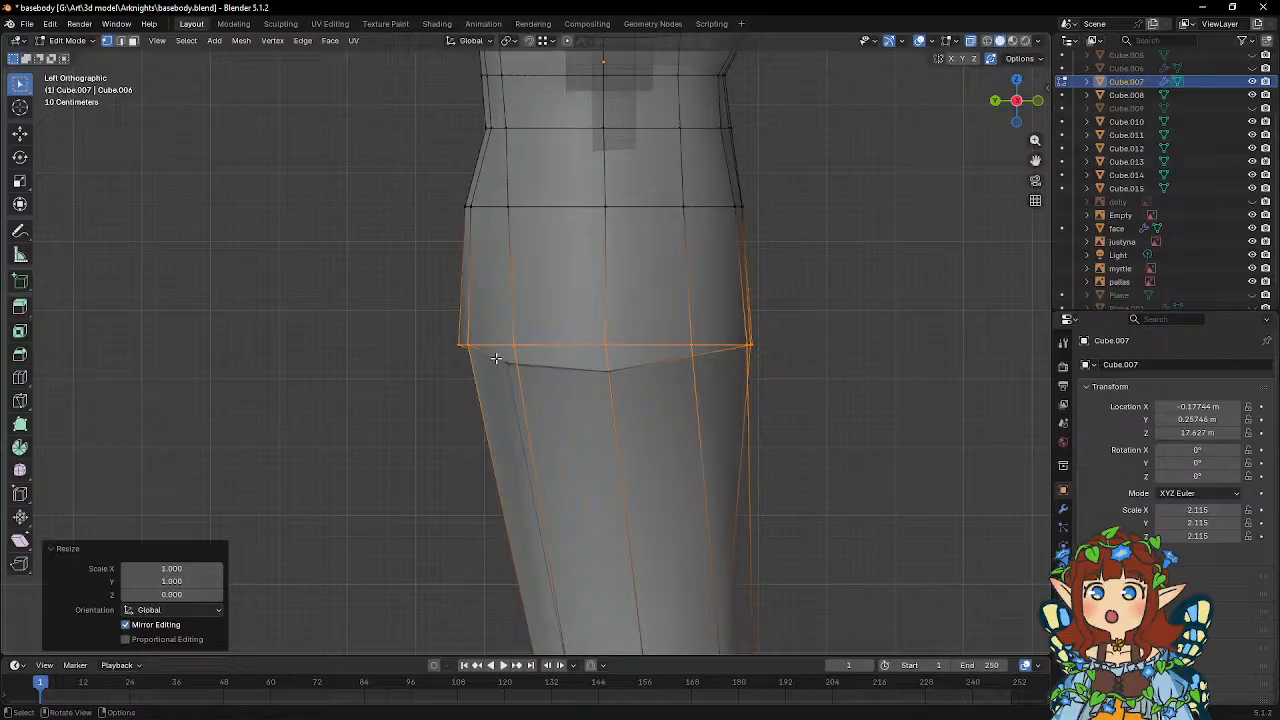
Flatten the front crotch vertices just below the hip loop by scaling them to 0 along Z.
drag(496, 358, 542, 396)
key(s)
key(z)
key(0)
key(Return)
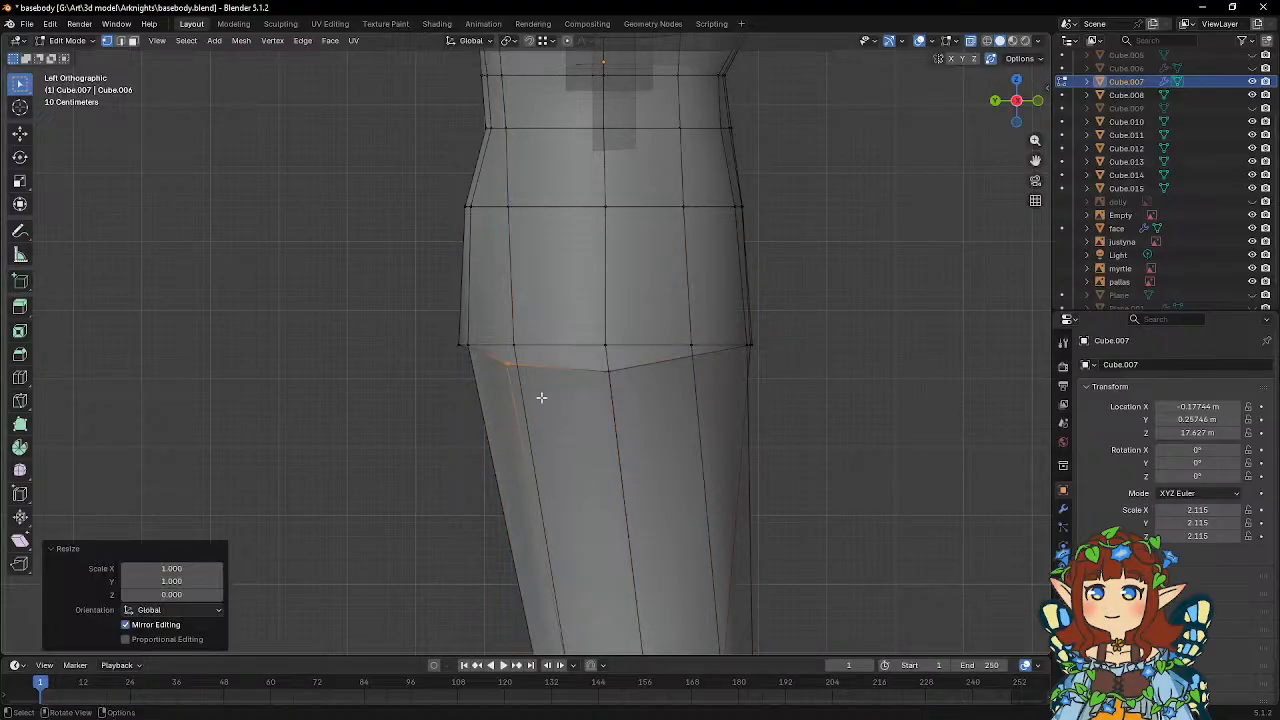
Move the inner-thigh corner vertex at the crotch about 0.065 m outward along X and 0.073 m down, then return to Object Mode.
middle_drag(541, 397, 587, 400)
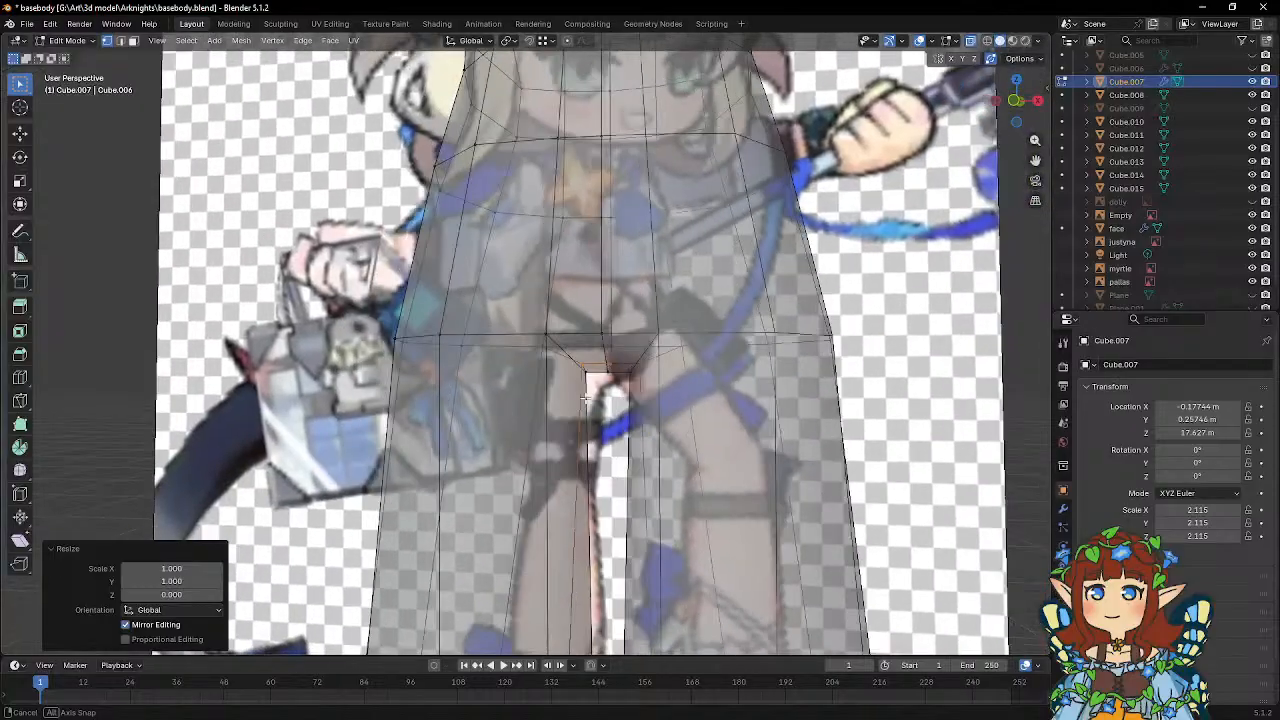
key(KP_1)
scroll(586, 398, down, 7)
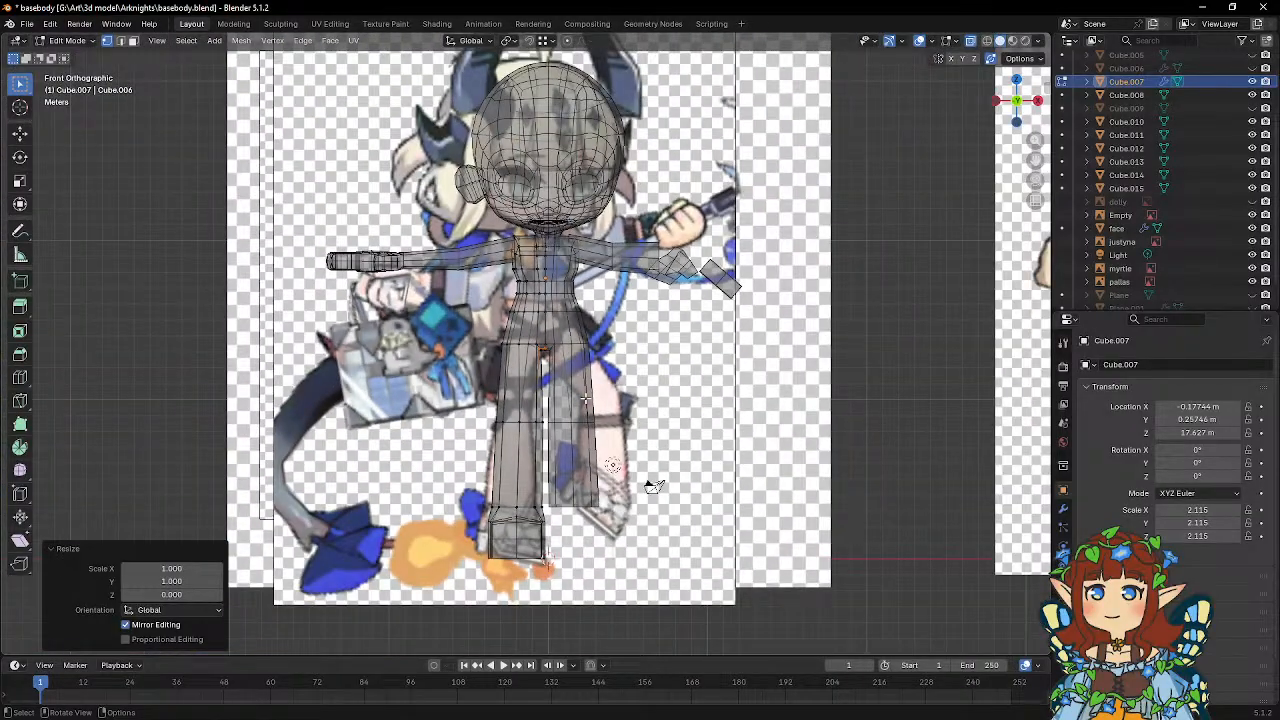
scroll(585, 398, up, 6)
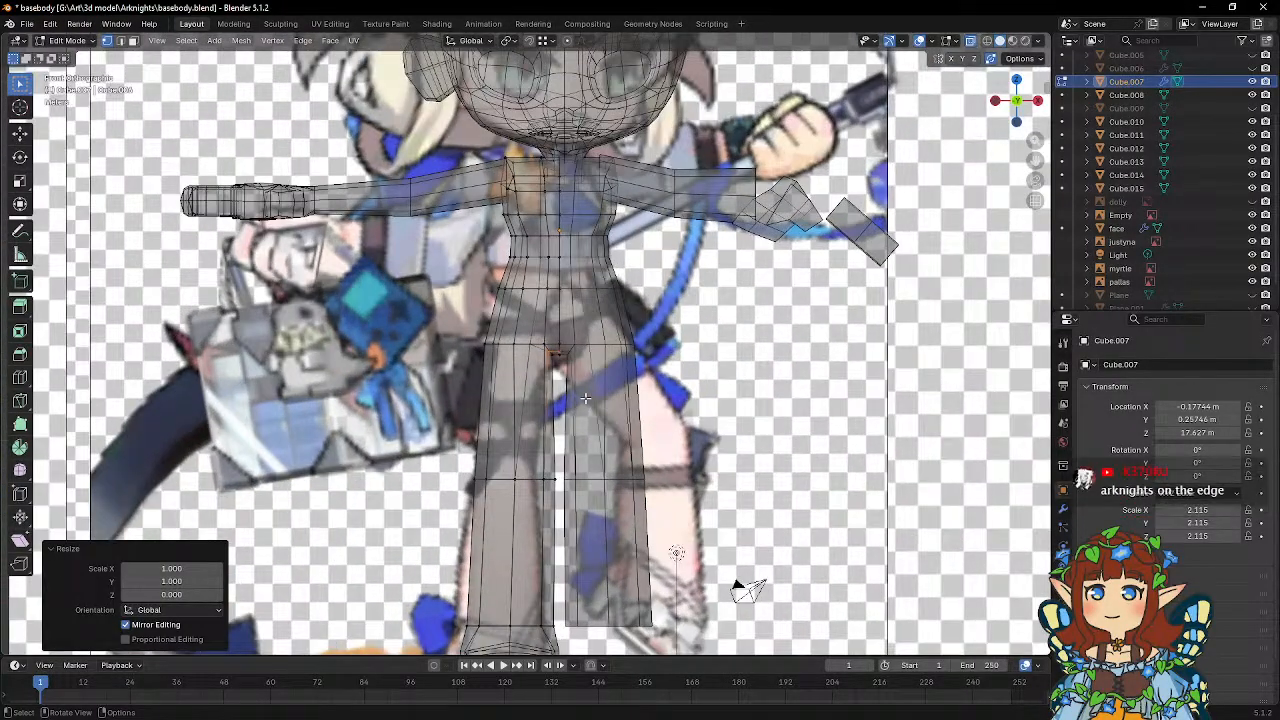
scroll(585, 398, up, 3)
scroll(585, 398, up, 3)
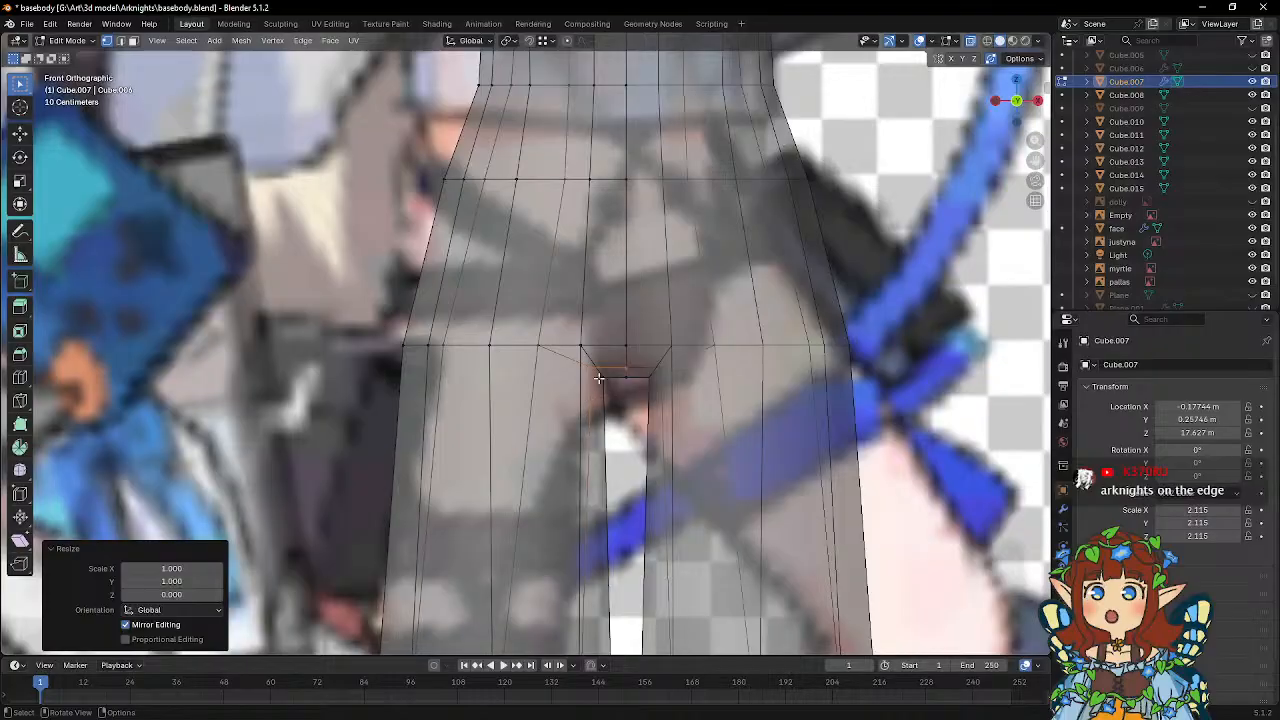
click(599, 375)
key(g)
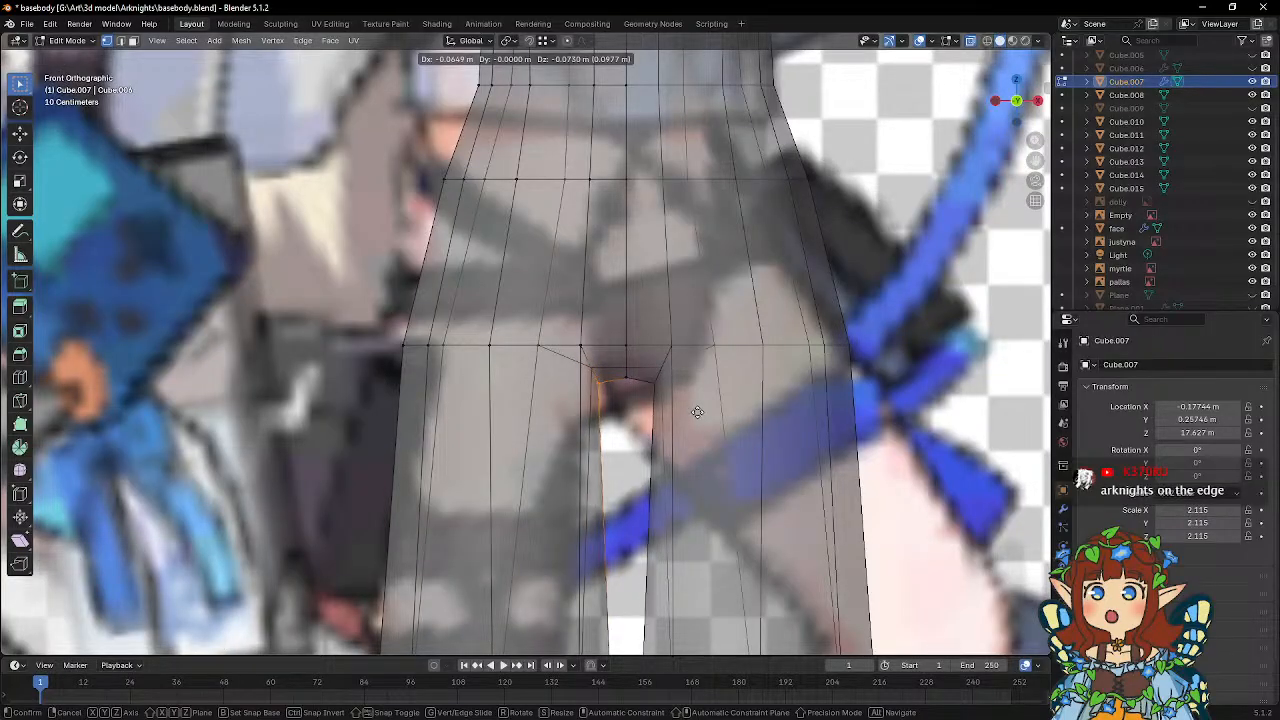
click(697, 412)
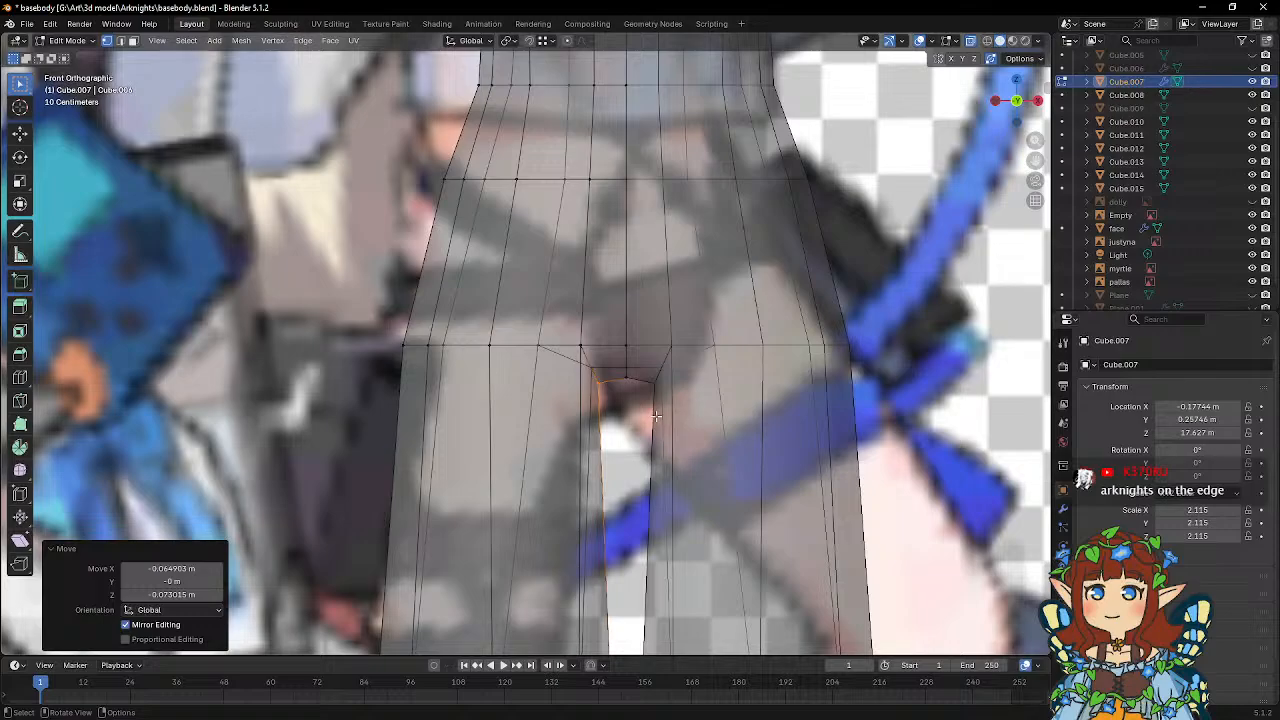
scroll(656, 416, down, 4)
scroll(656, 416, down, 2)
key(Tab)
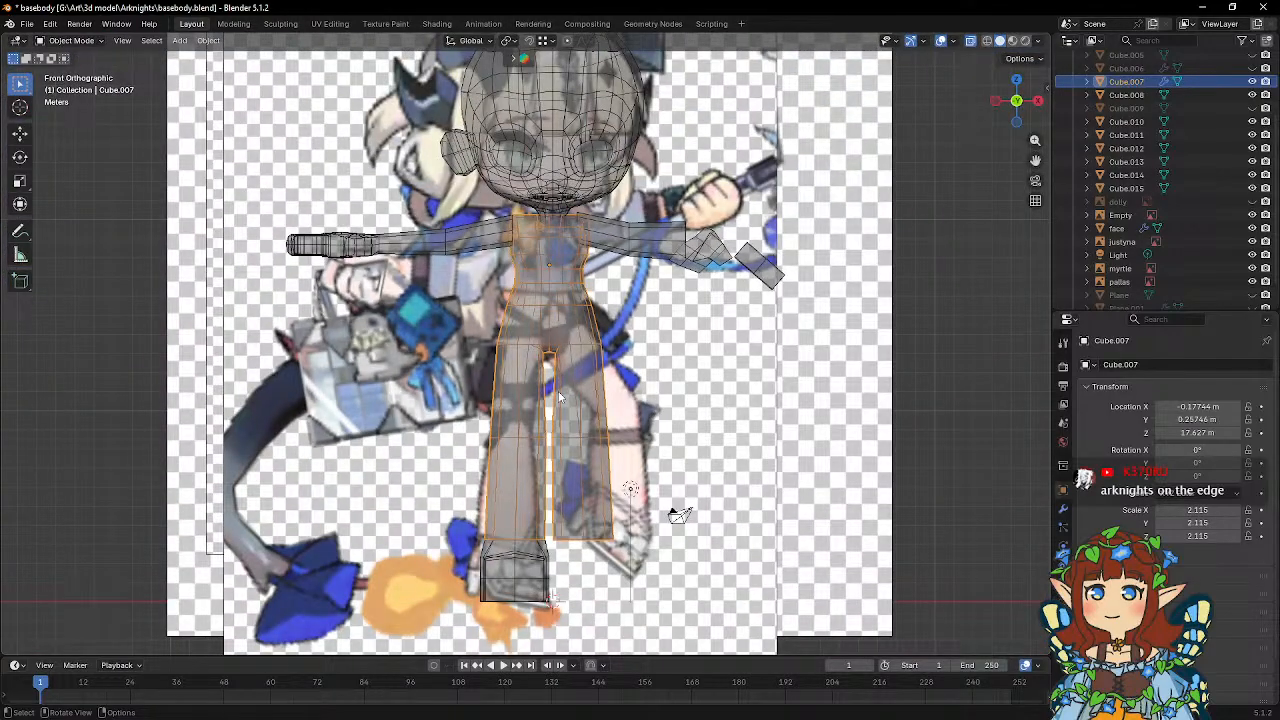
Move the Empty reference image of the horned blonde character off the body model, clear of it on the -X side.
shift+middle_drag(537, 317, 602, 408)
scroll(602, 408, up, 3)
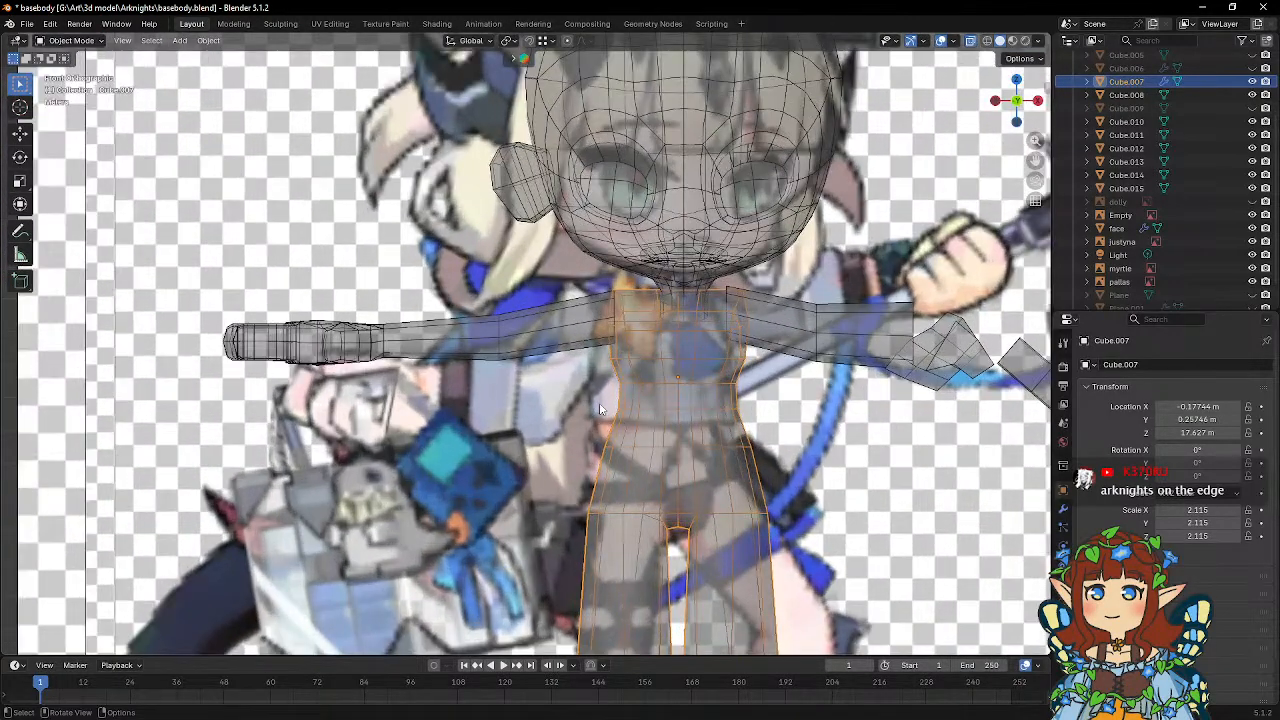
scroll(601, 409, down, 4)
scroll(601, 409, down, 5)
scroll(600, 408, up, 3)
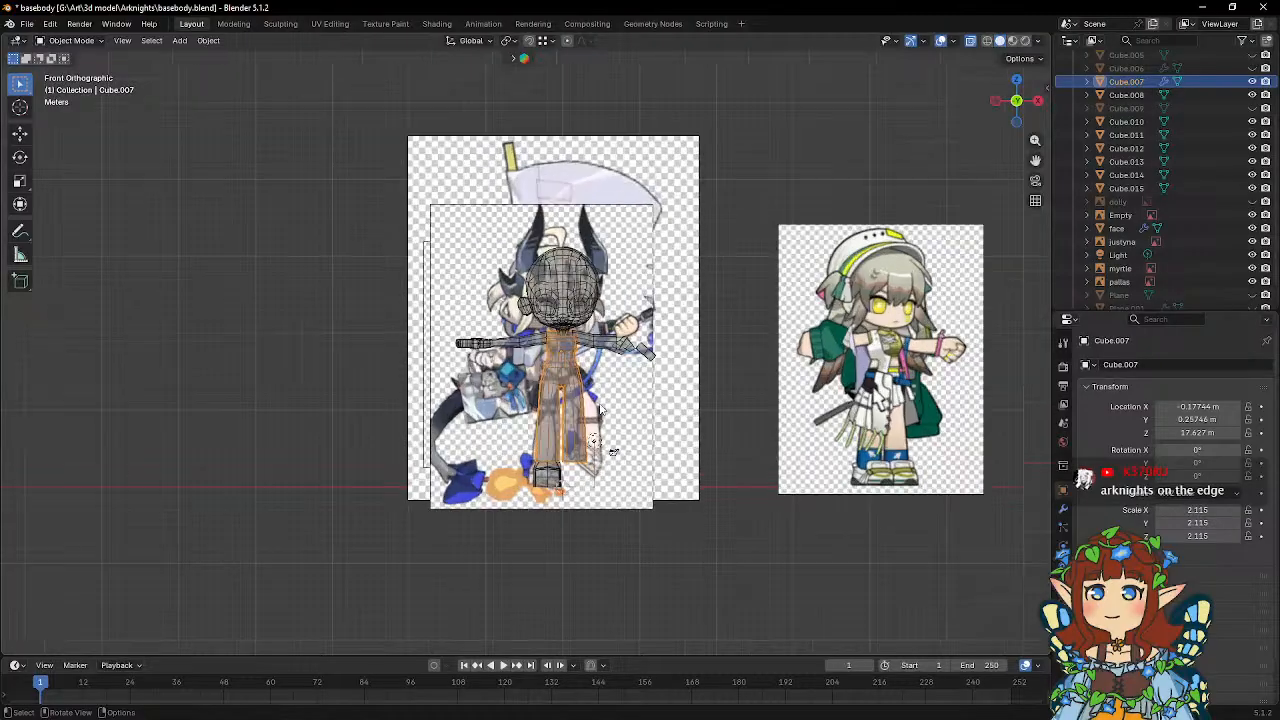
click(652, 498)
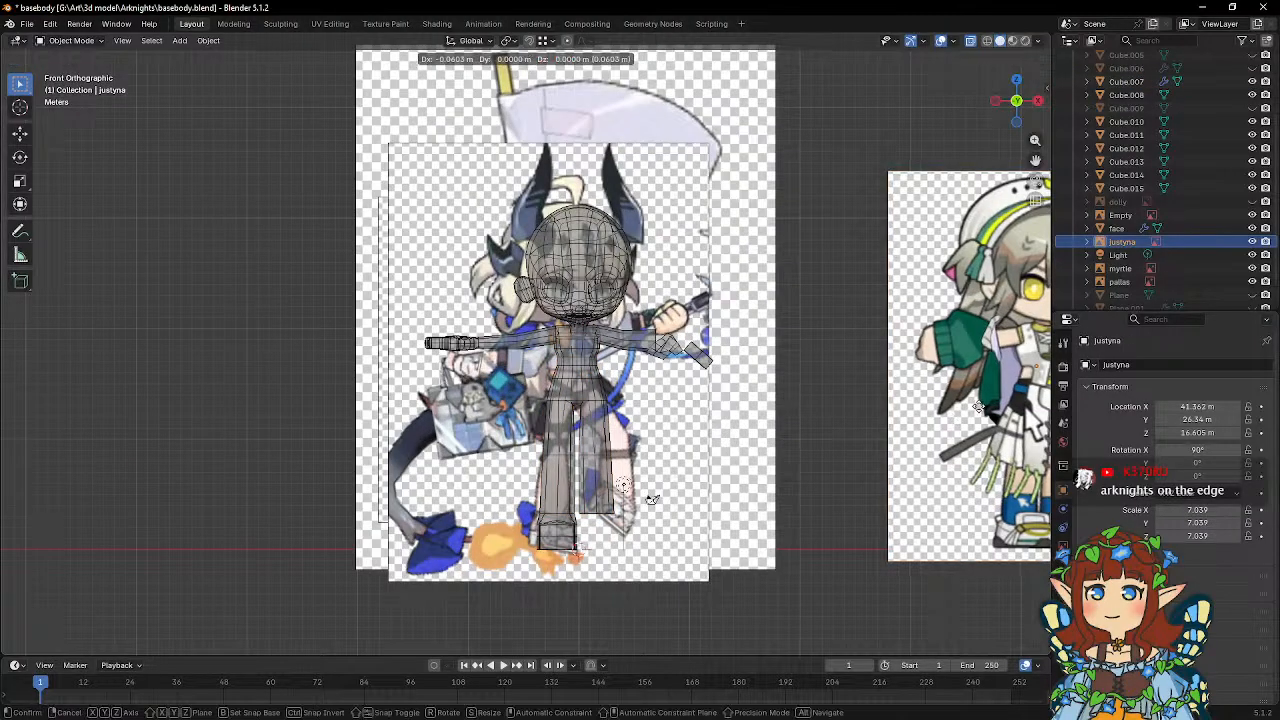
click(472, 222)
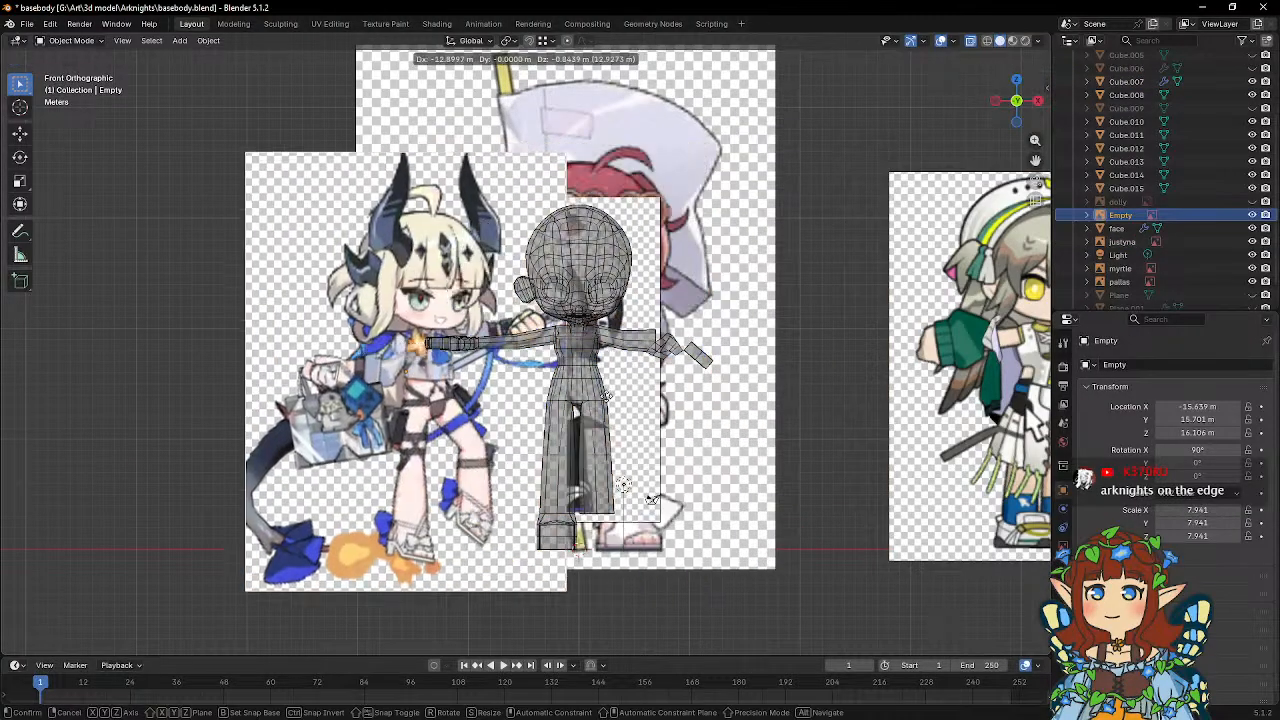
key(g)
click(398, 390)
Move the justyna reference image onto the body model, about -43.58 m along X and 0.66 m up.
click(973, 440)
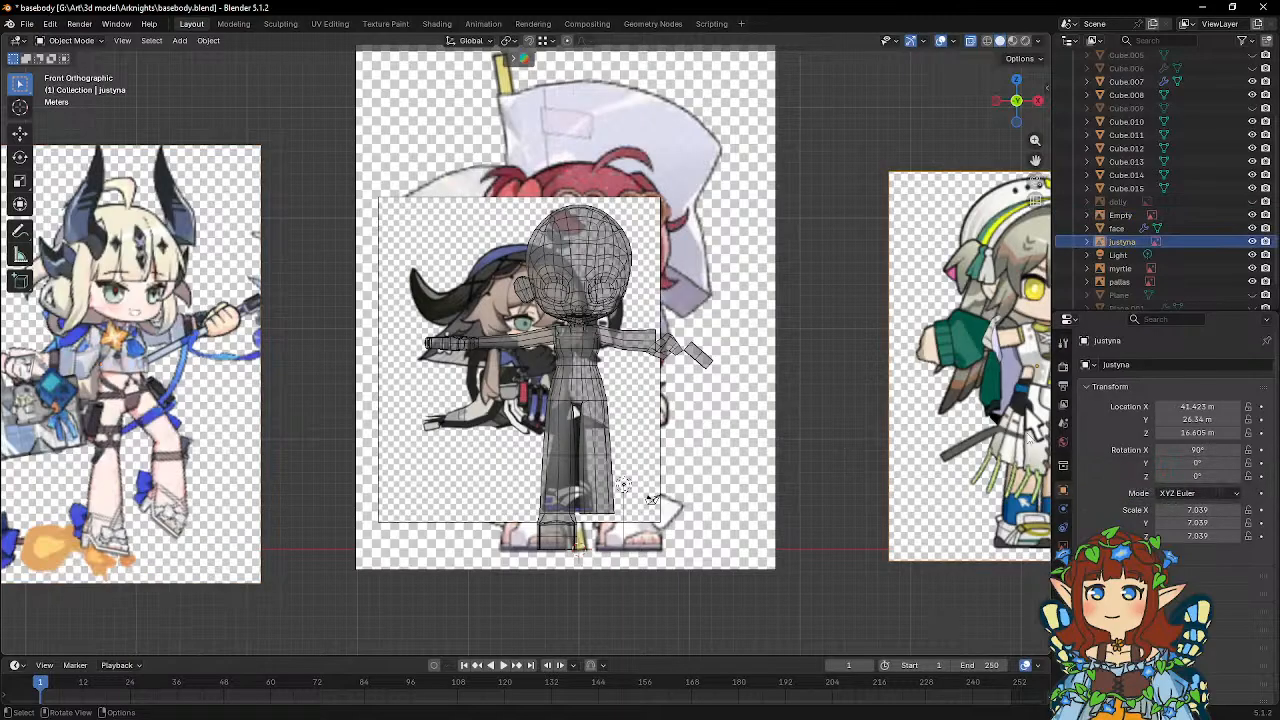
key(g)
click(540, 424)
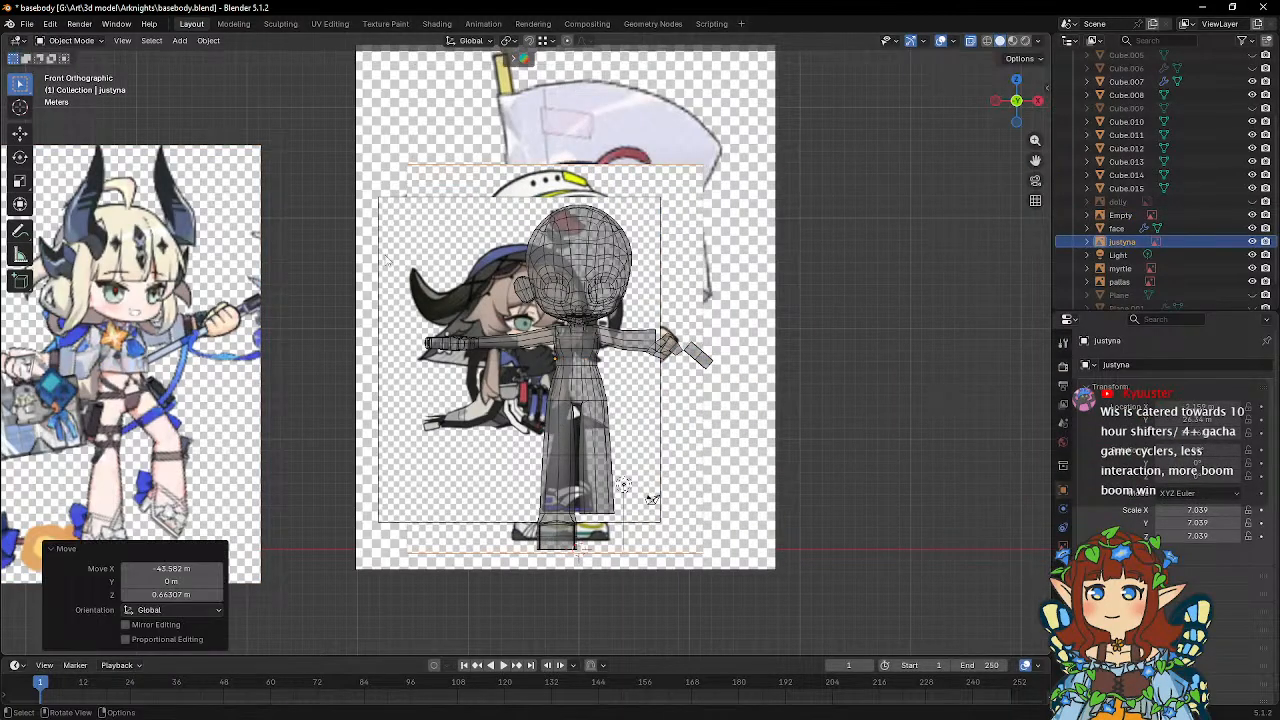
Move the reference image of the blue-hatted character off the body model towards the horned blonde character's image.
click(388, 258)
key(g)
click(475, 428)
Align the justyna reference image with the body model, about 1.57 m along X and 0.60 m down, and move it clear on the +X side.
click(448, 283)
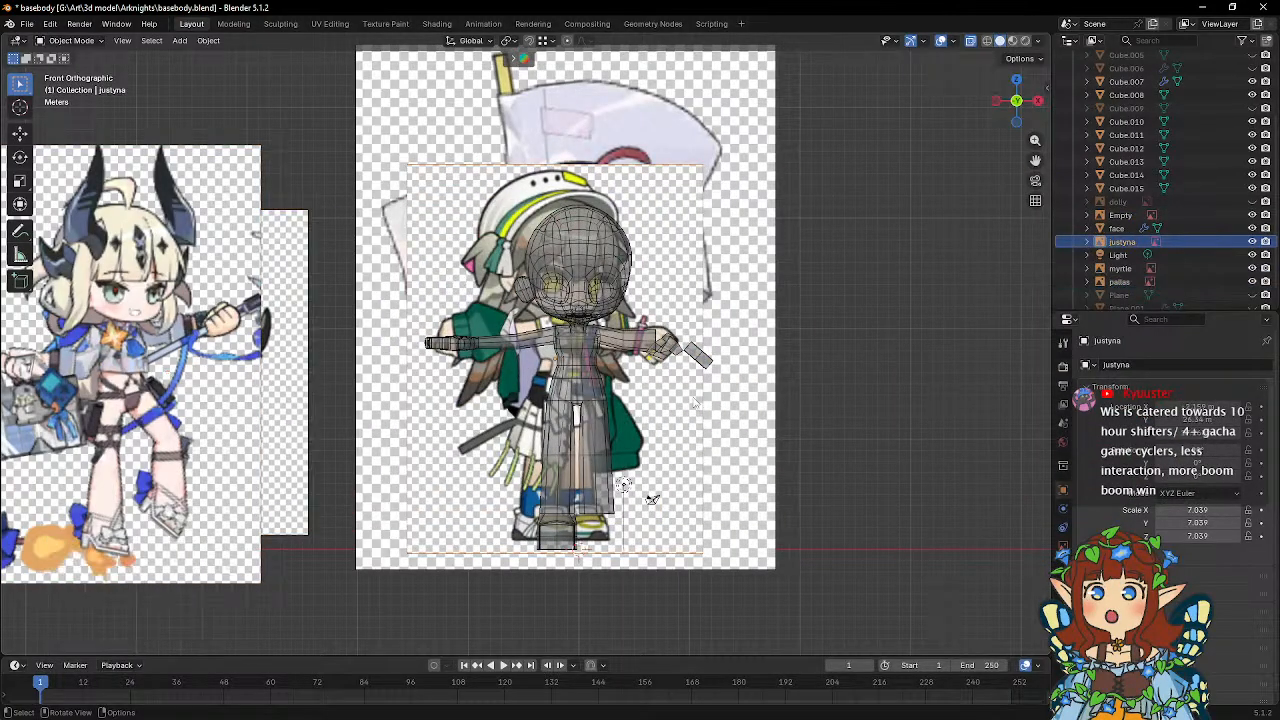
key(g)
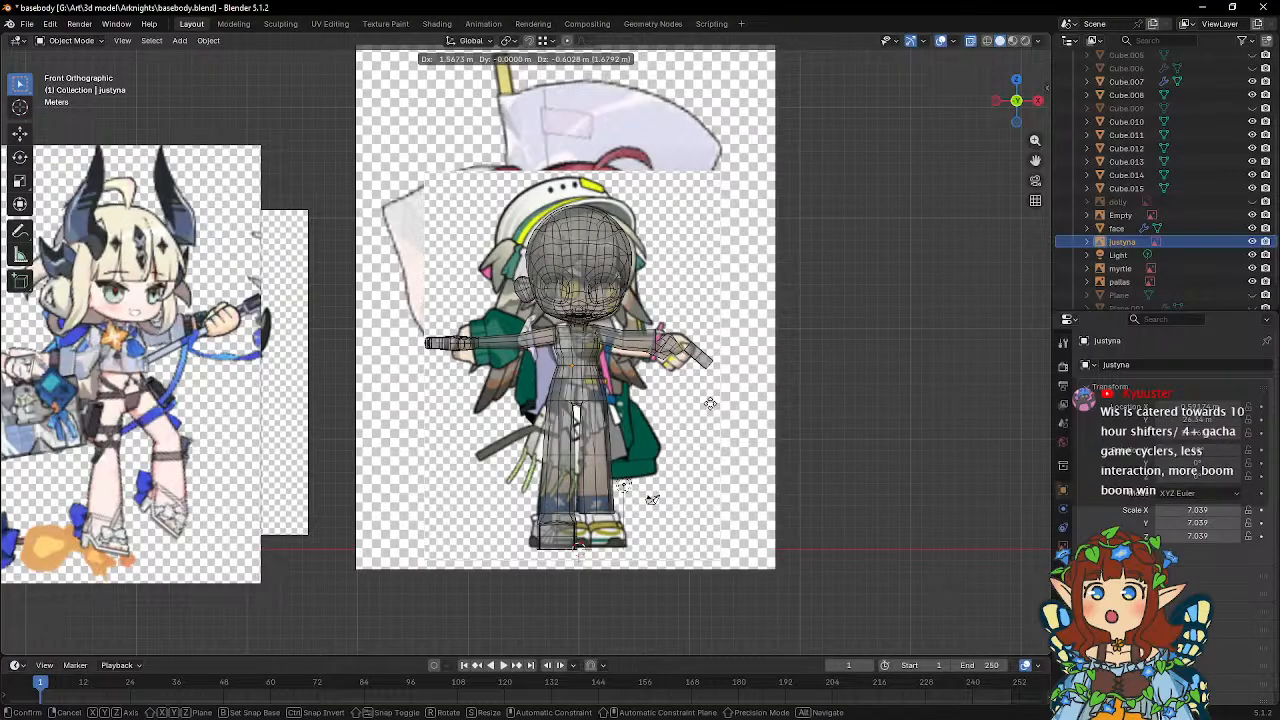
click(709, 403)
scroll(674, 390, up, 6)
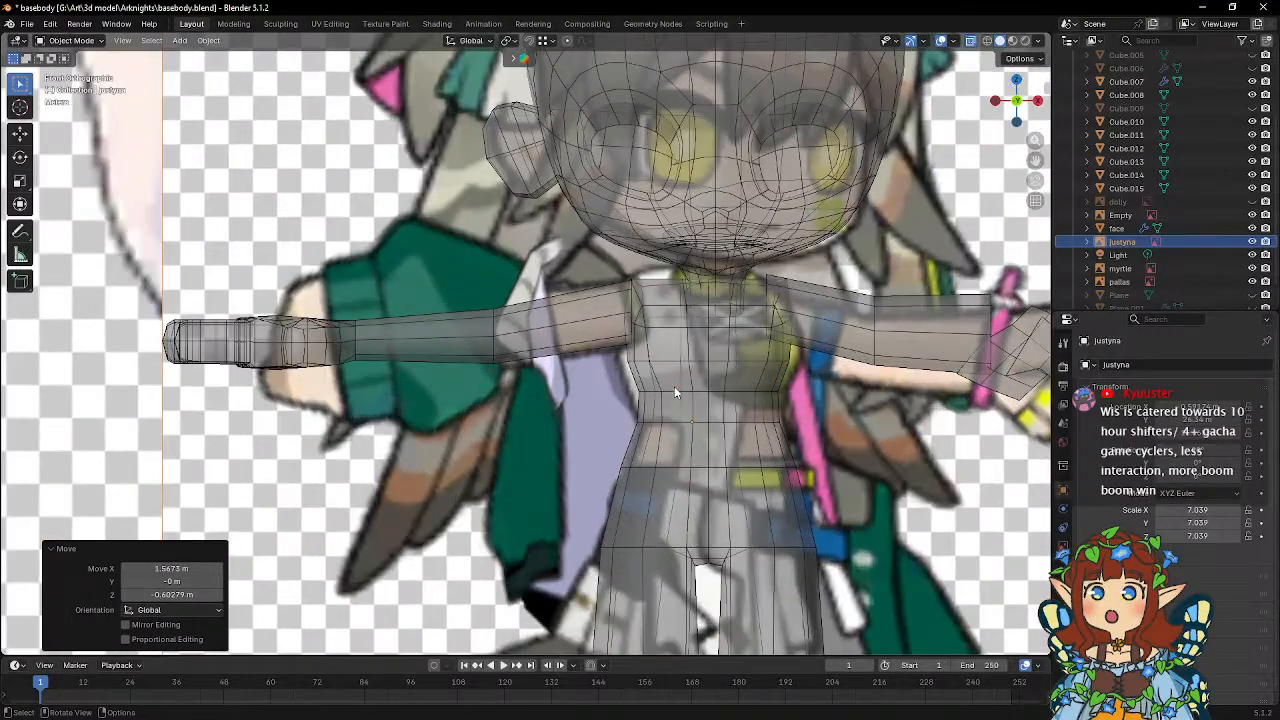
scroll(674, 392, down, 8)
scroll(650, 420, up, 2)
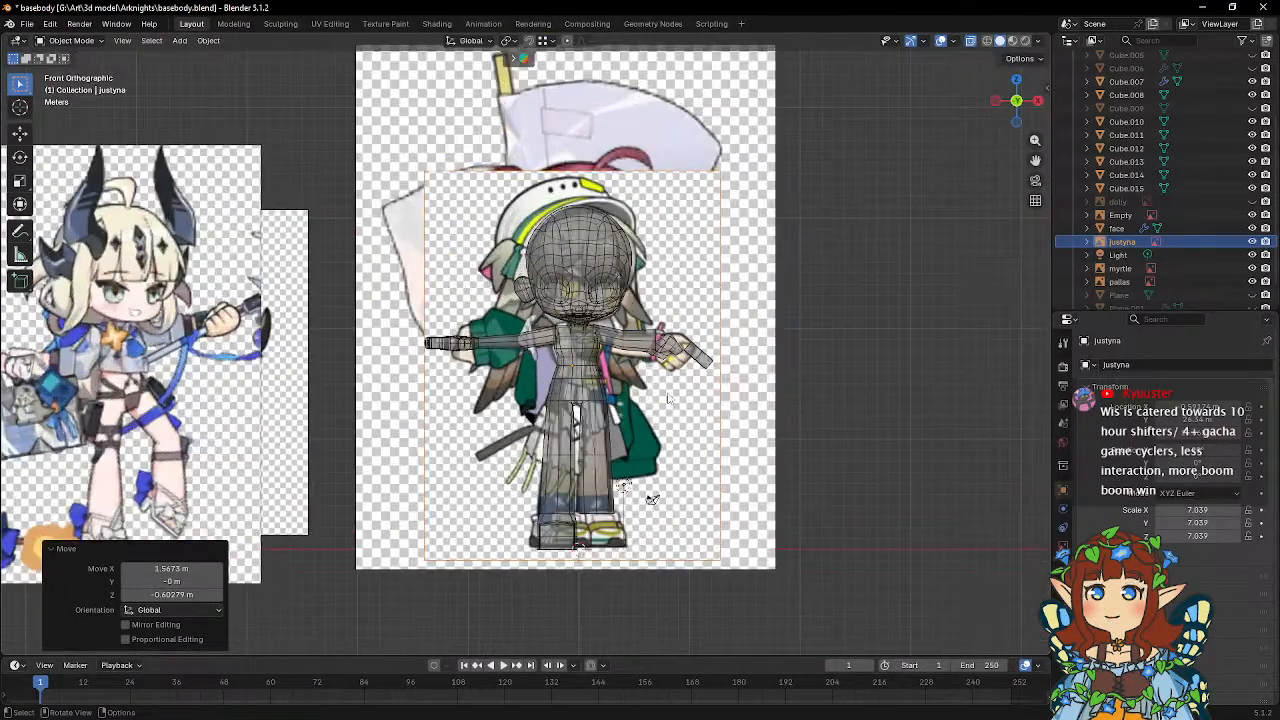
key(g)
click(926, 425)
Compare the myrtle reference image with the body model, and move it off the model about -23.22 m along X and 1.16 m up.
click(728, 431)
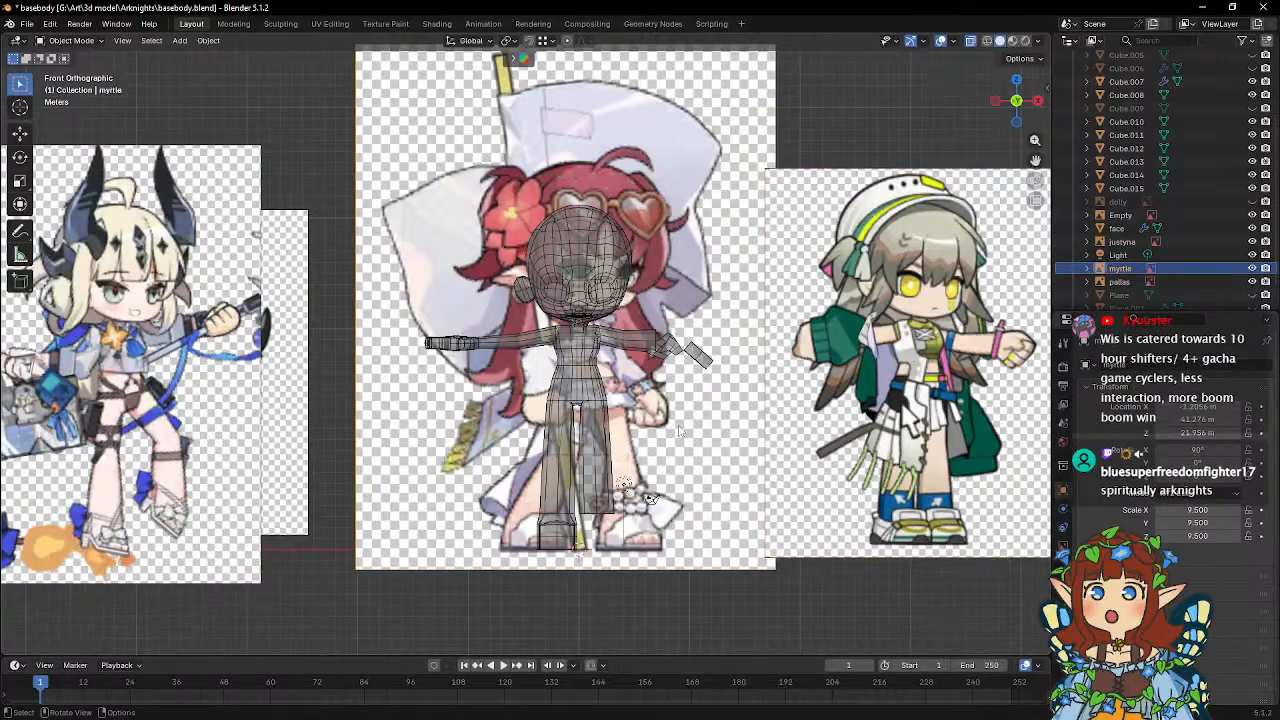
key(g)
click(748, 425)
scroll(748, 425, up, 3)
scroll(748, 425, down, 4)
key(g)
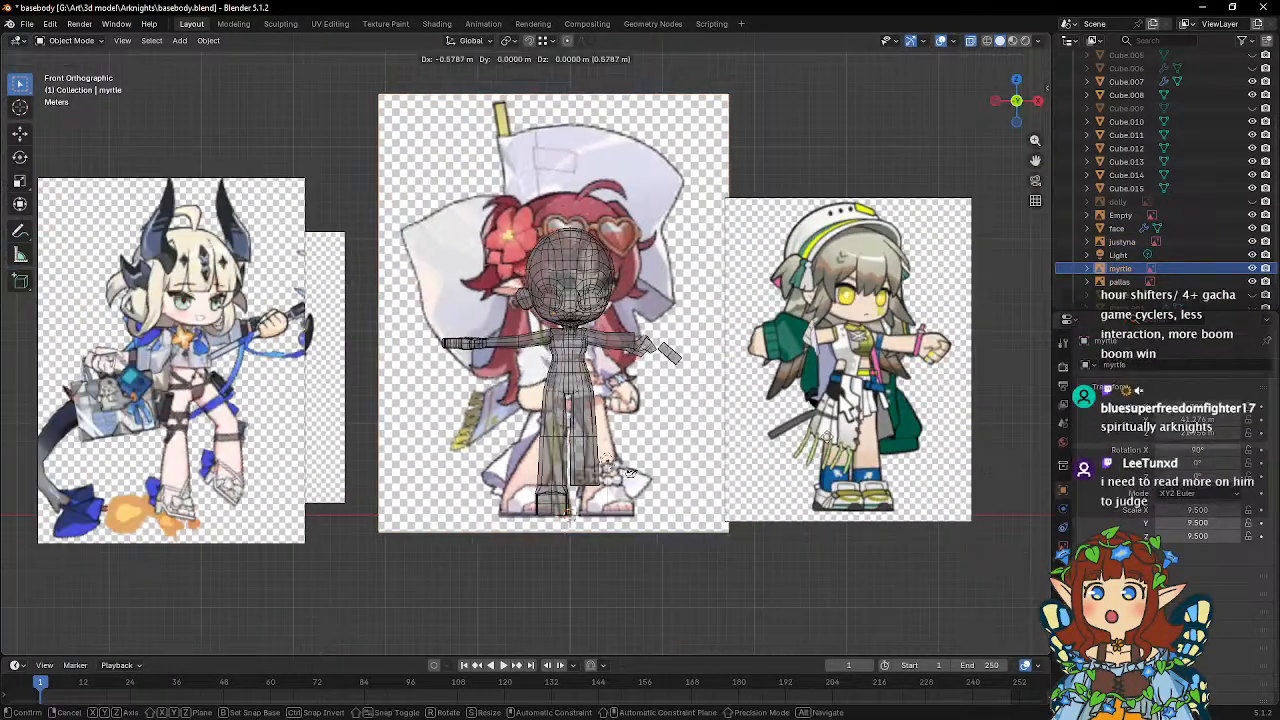
click(622, 425)
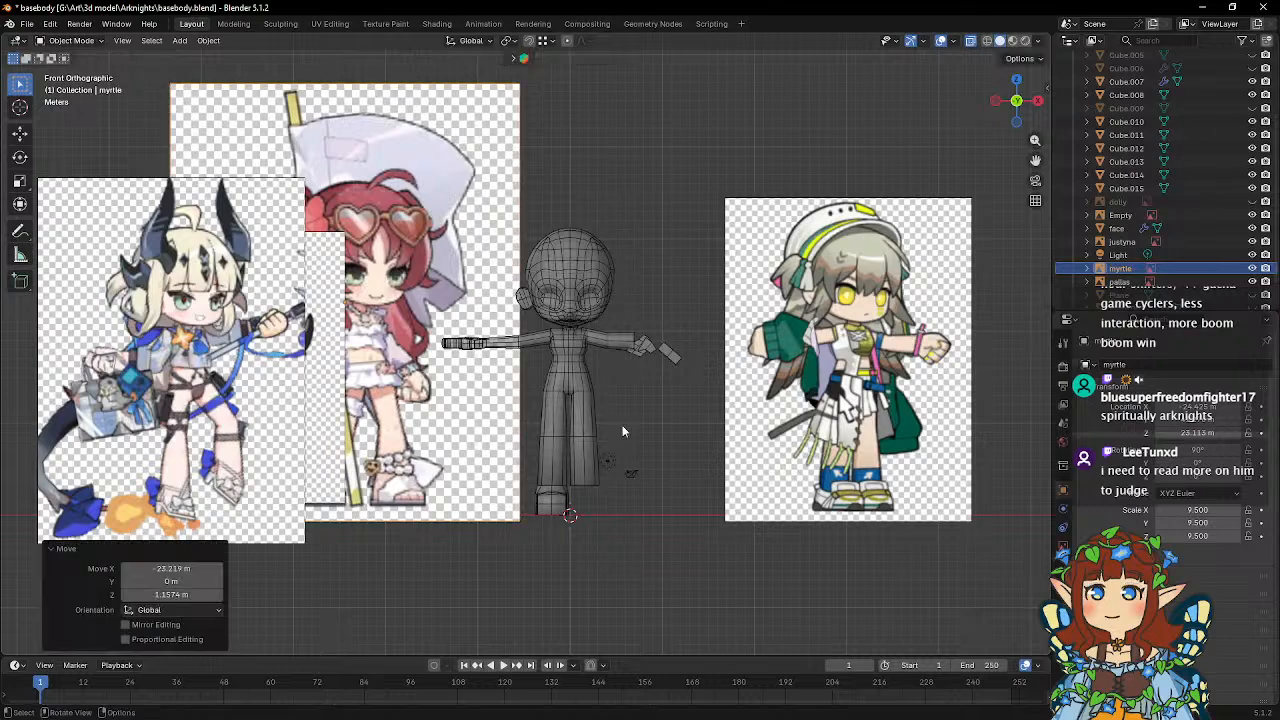
scroll(616, 410, up, 1)
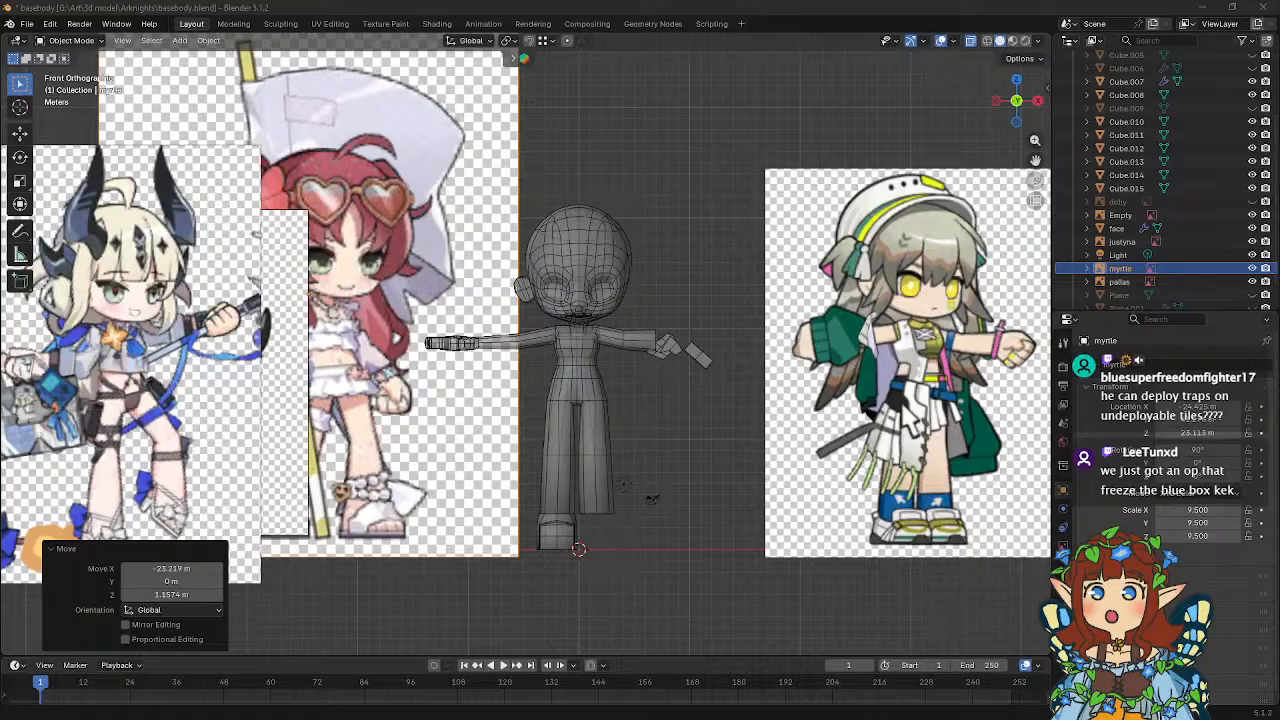
Look at the gameplay image in the browser window and close that window.
drag(0, 150, 825, 60)
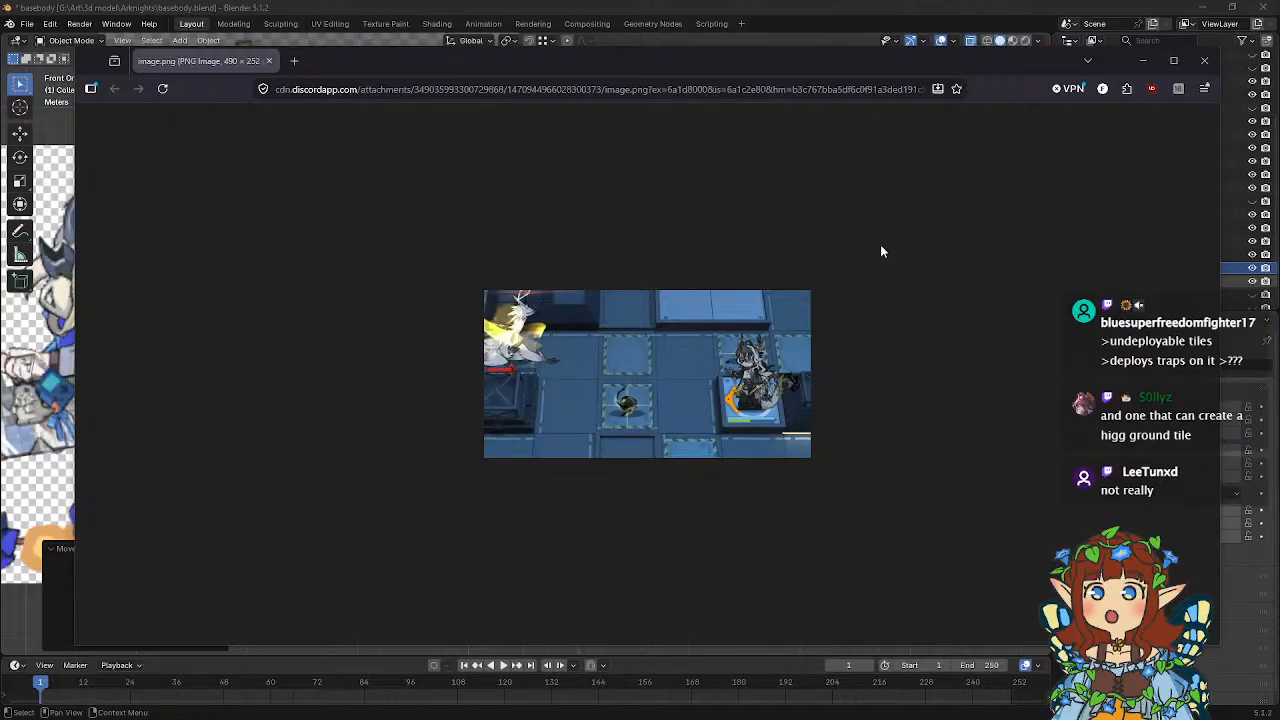
click(1203, 63)
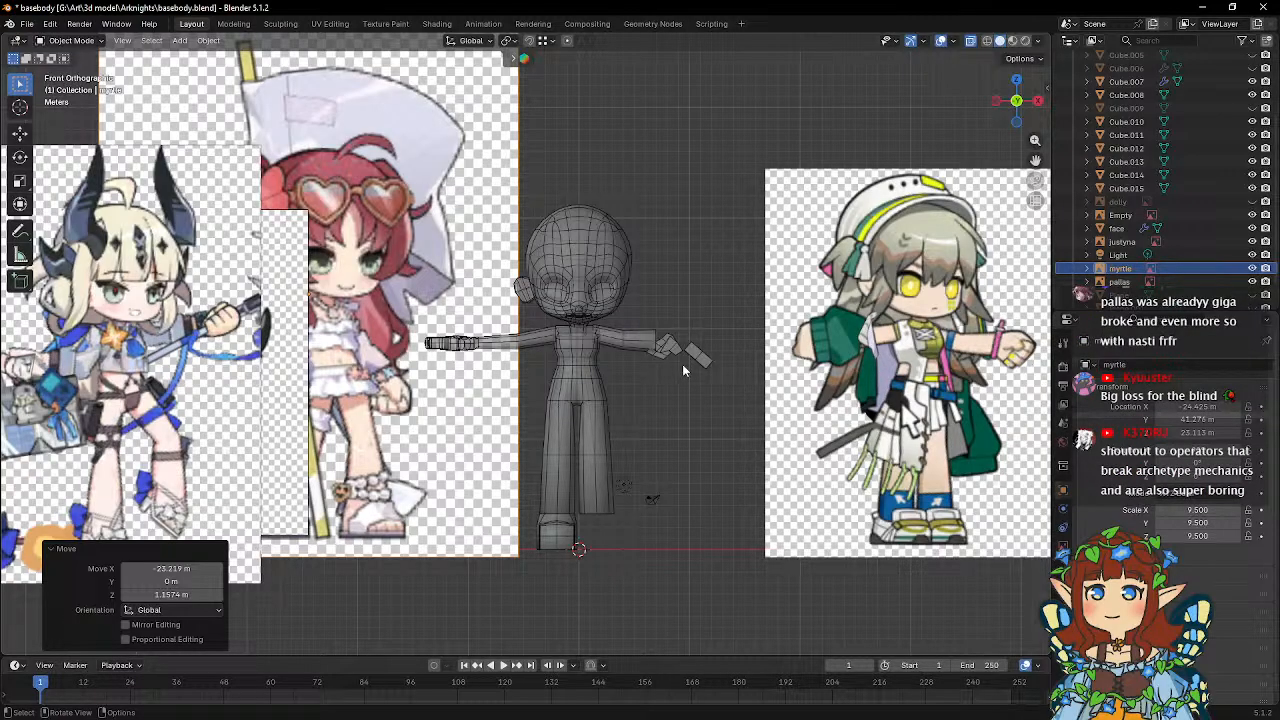
Enter Edit Mode on the Cube.007 torso and move the top back vertex below the neck about 0.18 m forward along -Y.
middle_drag(672, 366, 638, 363)
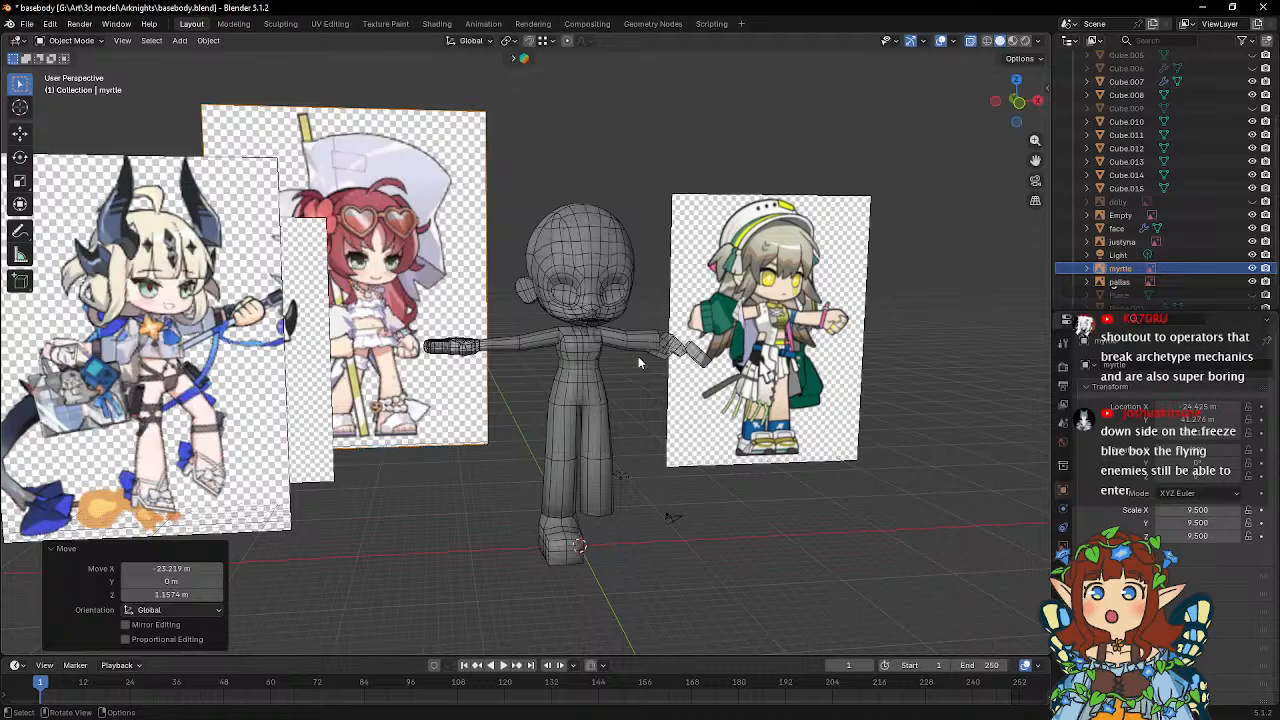
scroll(638, 356, up, 3)
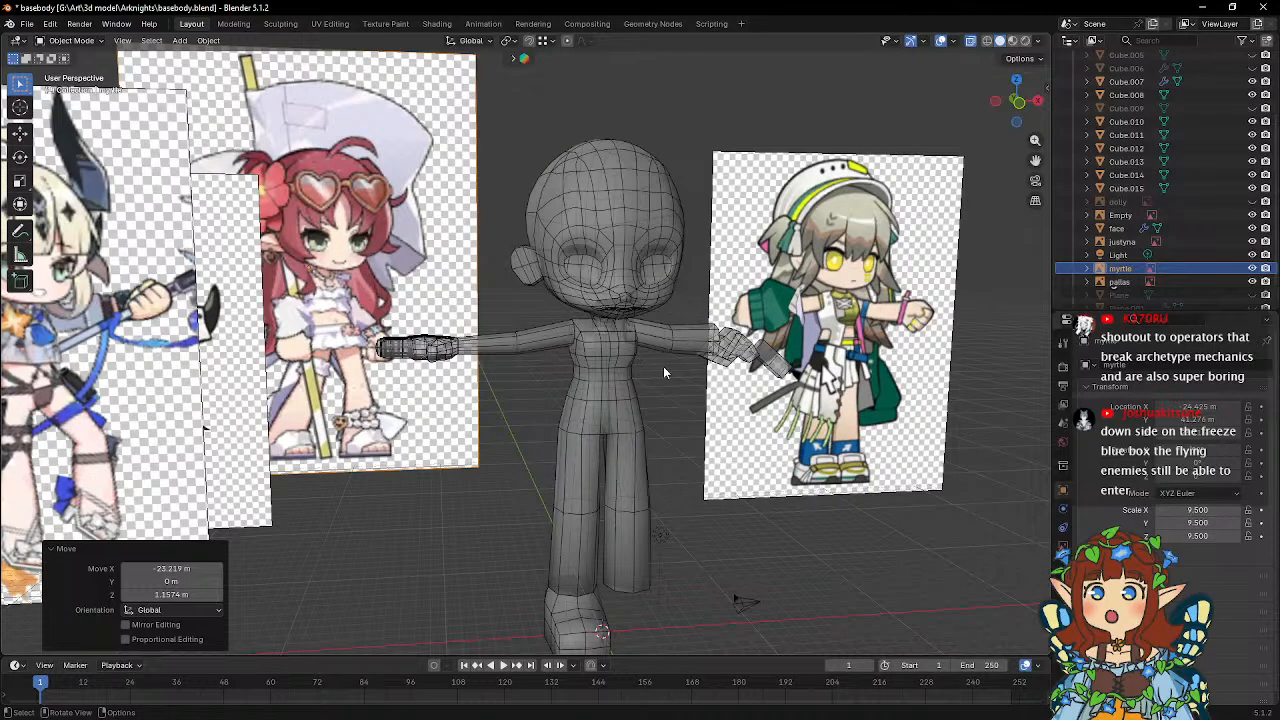
middle_drag(663, 366, 608, 354)
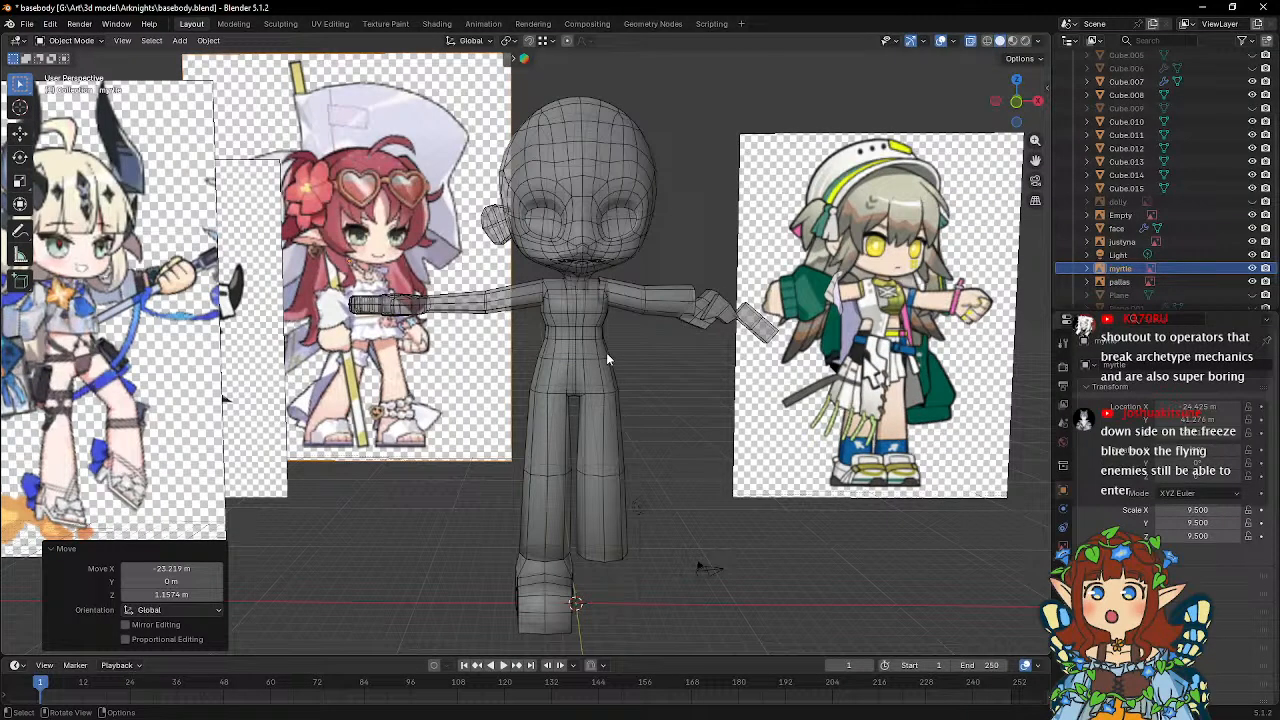
scroll(606, 352, up, 3)
middle_drag(606, 352, 618, 288)
click(578, 339)
key(Tab)
click(600, 350)
key(g)
key(y)
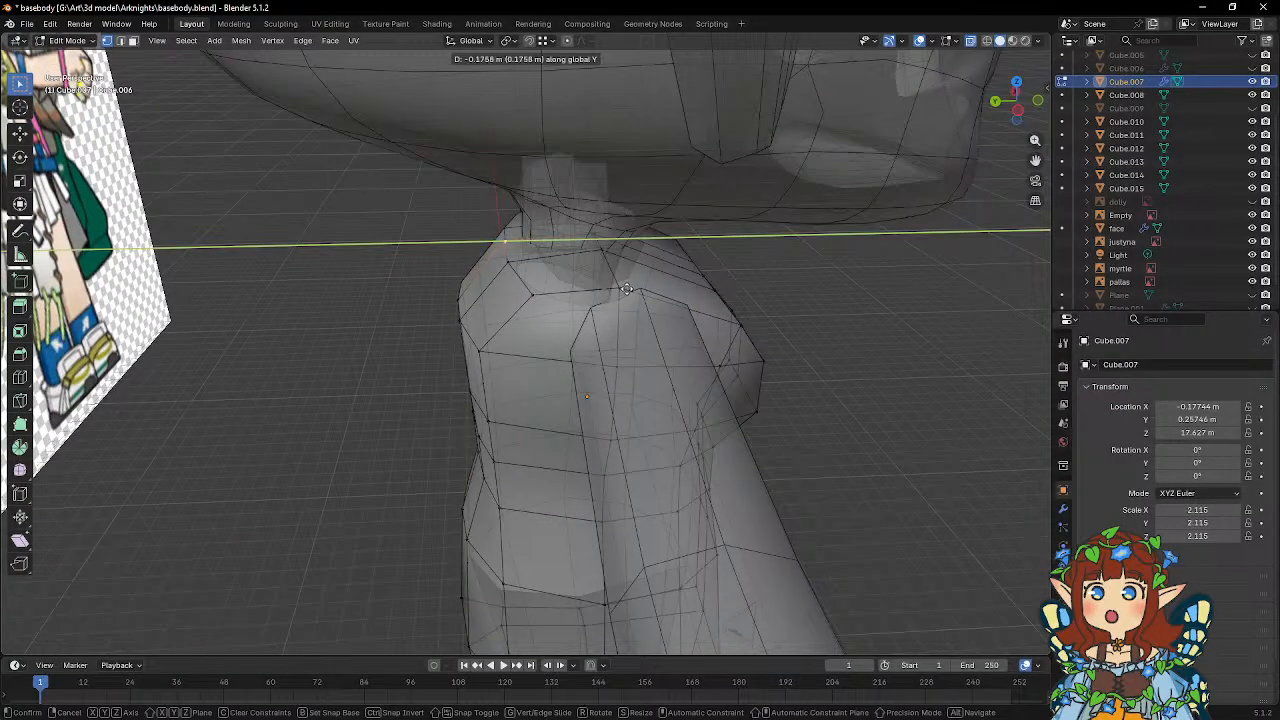
click(626, 289)
Shift two neighbouring top back vertices of the torso forward along -Y, one about 0.09 m and the other about 0.11 m.
key(g)
key(y)
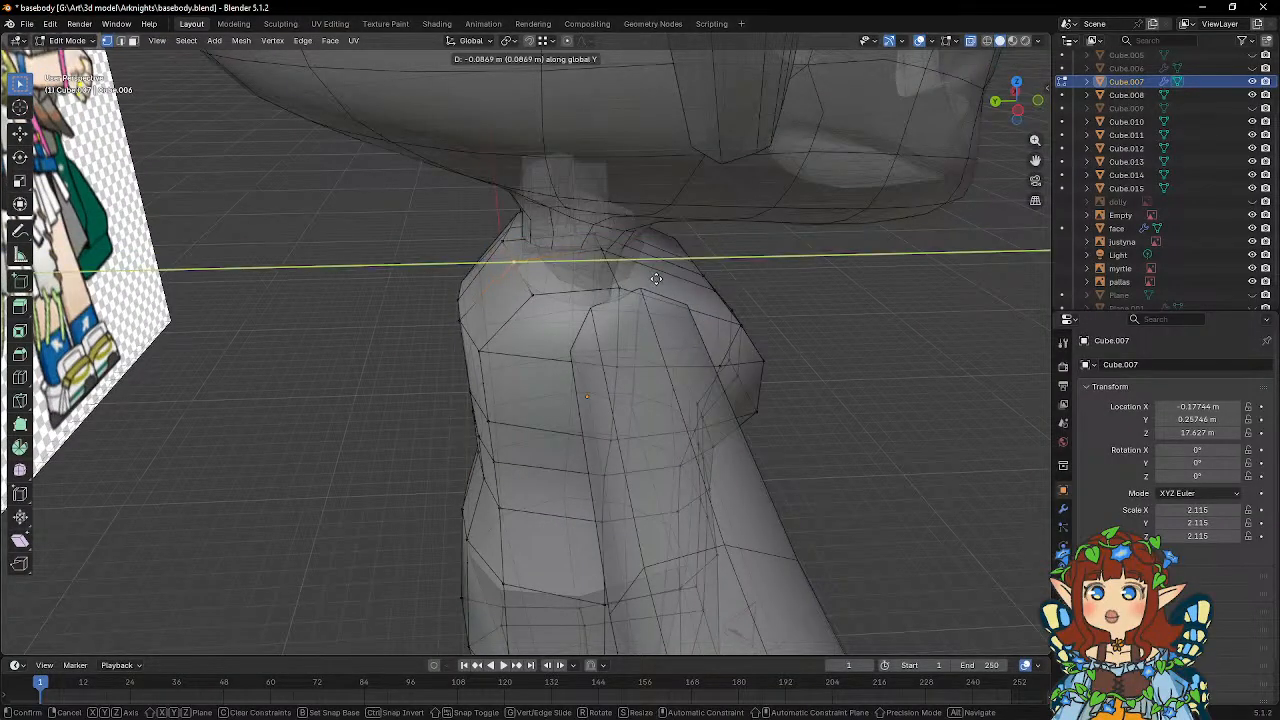
click(600, 262)
key(g)
key(y)
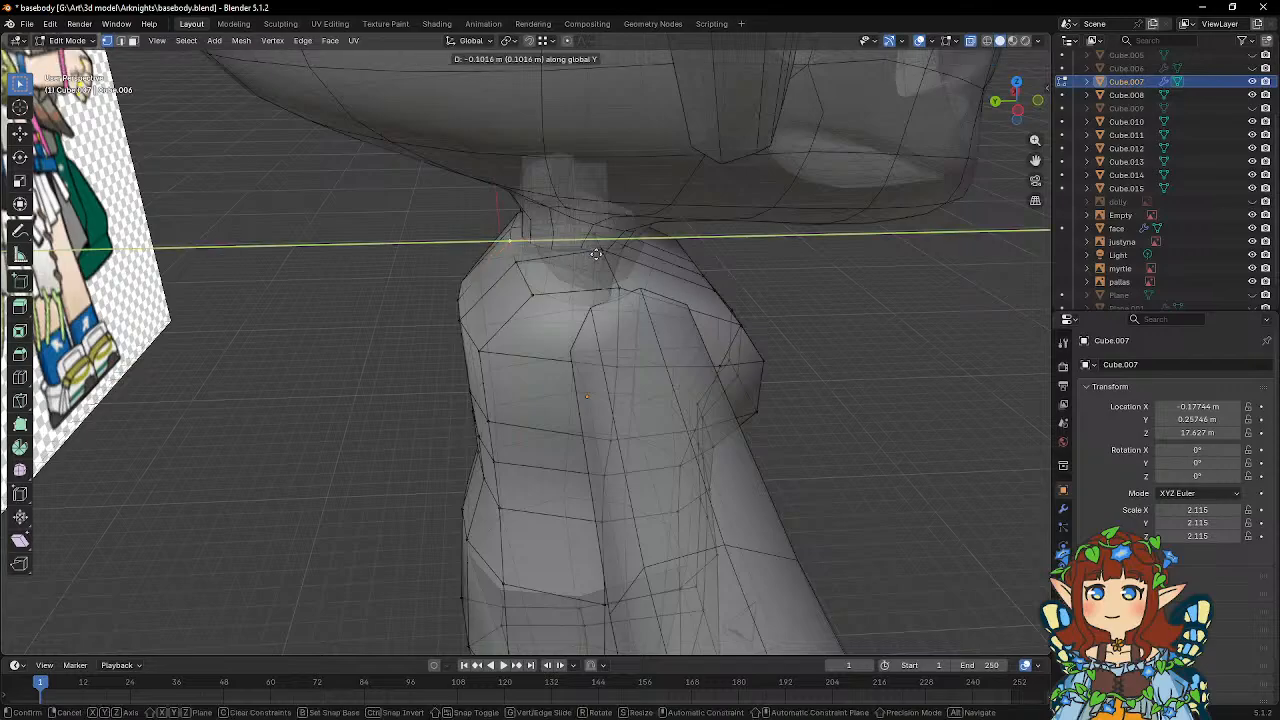
click(596, 254)
mouse_move(596, 254)
middle_down()
mouse_move(569, 229)
mouse_move(594, 292)
mouse_move(586, 223)
mouse_move(596, 240)
middle_up()
Move the upper back vertices at shoulder-blade height about 0.23 m forward along -Y.
scroll(569, 229, down, 5)
click(497, 326)
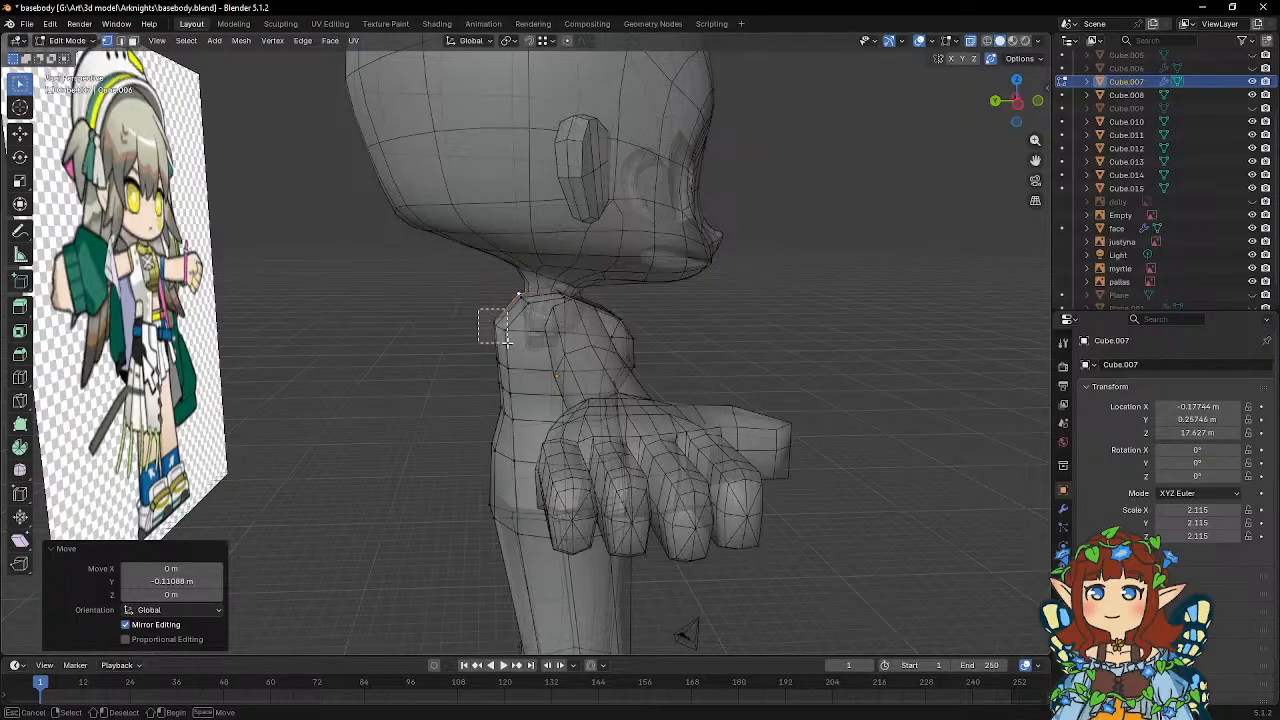
key(g)
key(y)
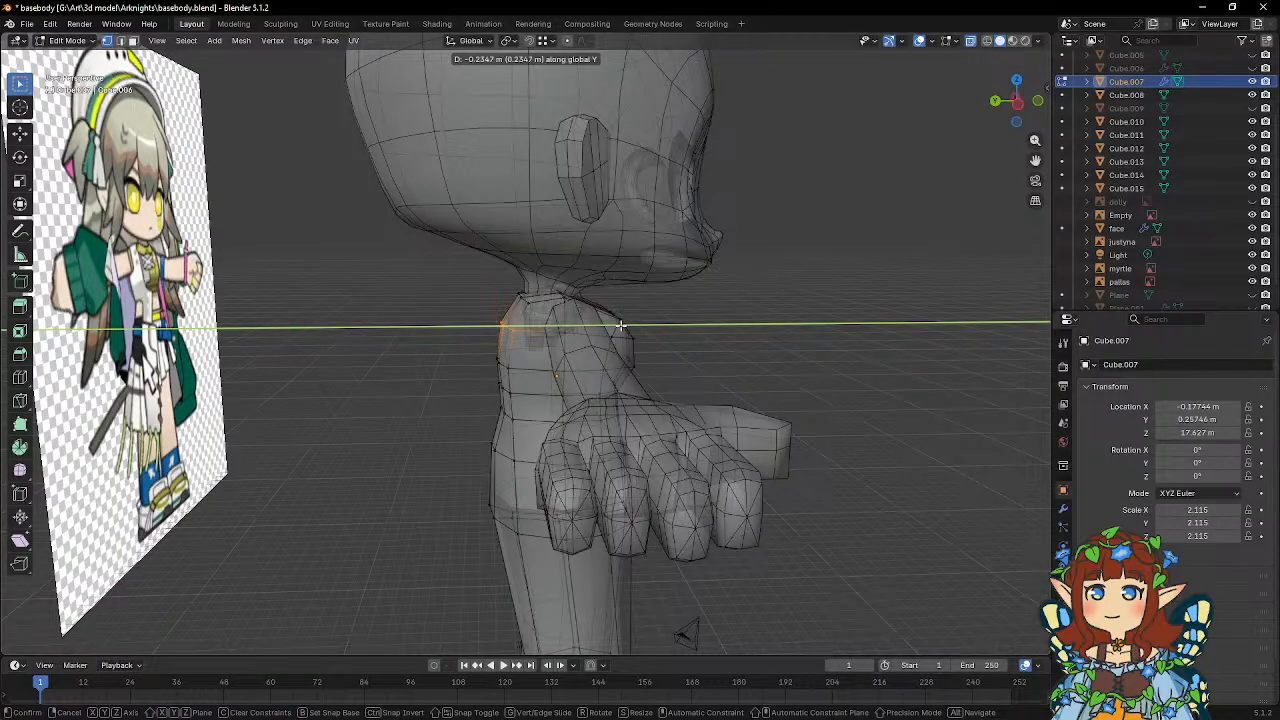
click(621, 325)
middle_drag(621, 325, 567, 305)
shift+middle_drag(540, 368, 530, 300)
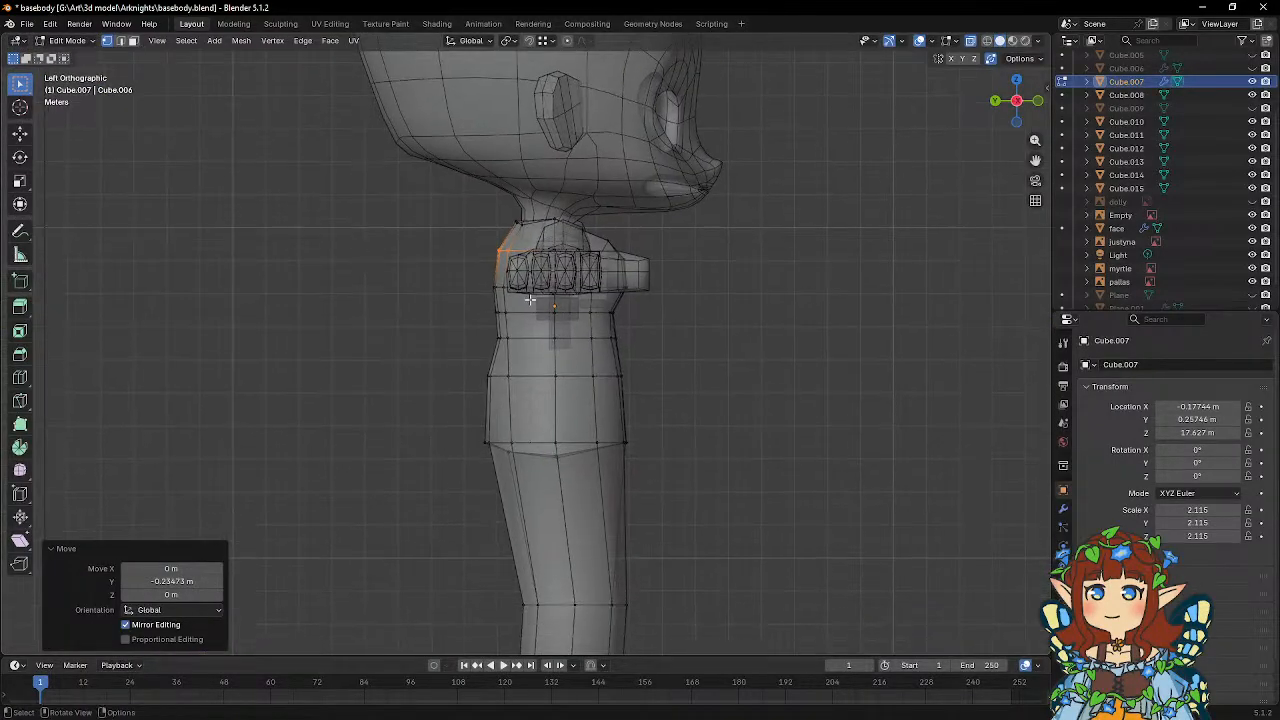
Move the mid-back vertex rows down to the waist slightly forward along the Y axis.
scroll(530, 300, up, 2)
drag(449, 257, 527, 355)
key(g)
key(y)
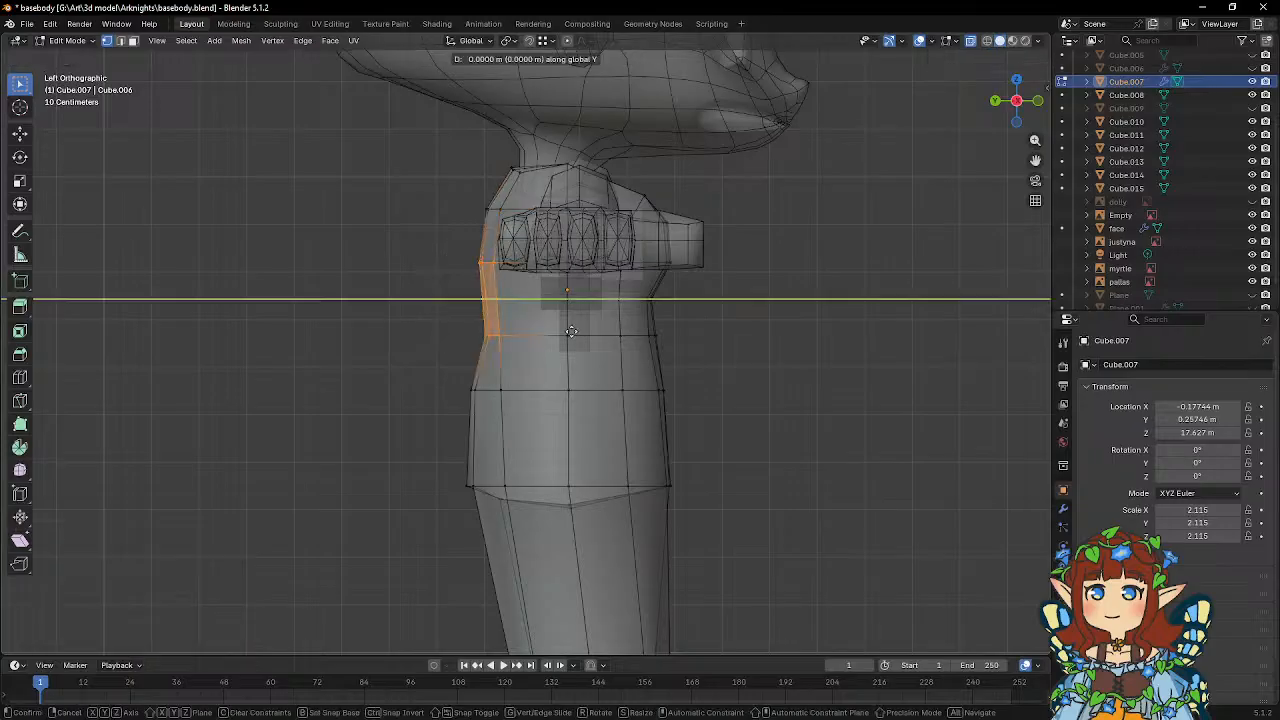
click(579, 332)
Move the rear vertices of the row just below the waist about 0.13 m forward along -Y.
drag(445, 379, 531, 410)
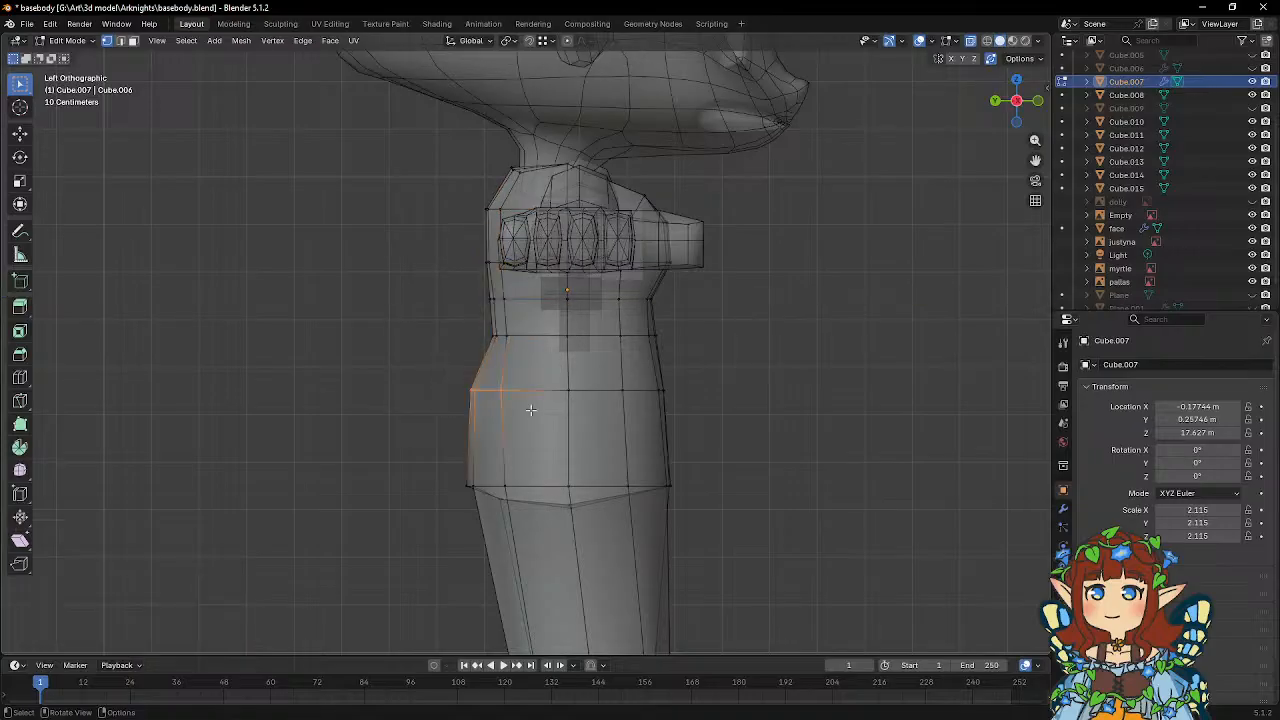
key(g)
key(y)
click(562, 391)
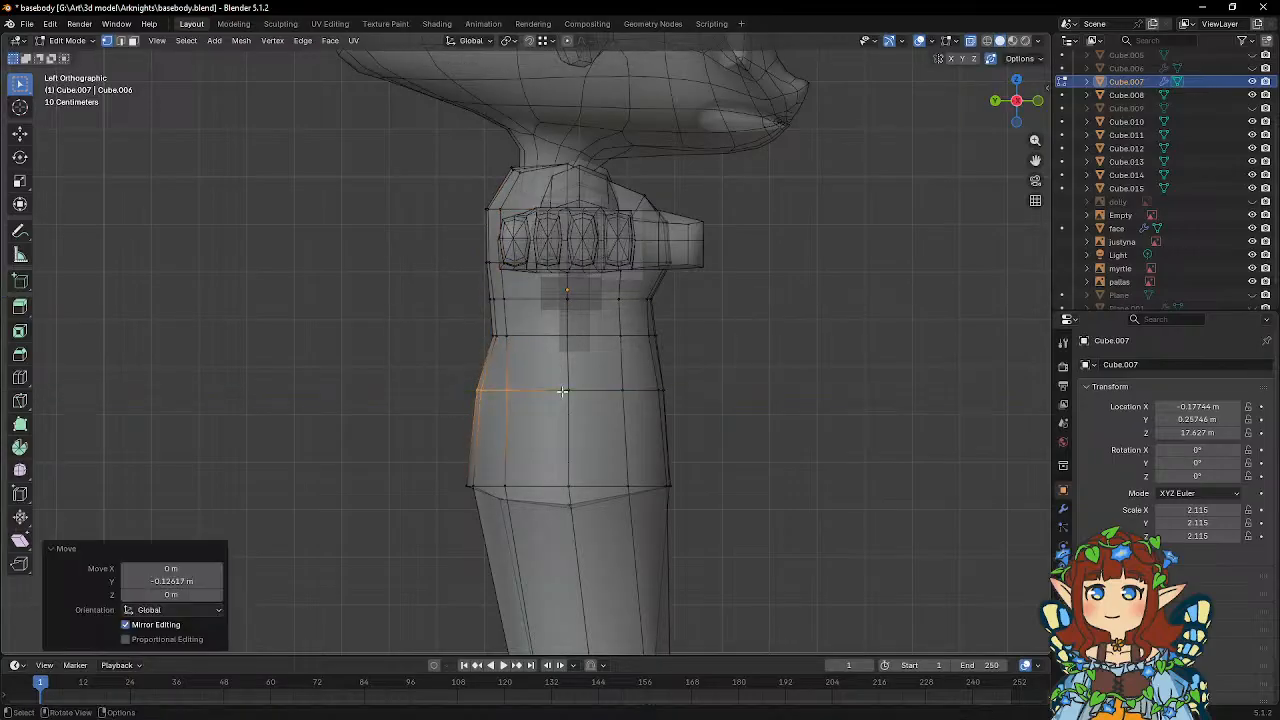
key(Tab)
Move the rear vertices at the base of the hips forward along the Y axis and return to Object Mode.
key(Tab)
drag(447, 458, 534, 527)
key(g)
key(y)
click(695, 418)
key(Tab)
scroll(671, 408, down, 4)
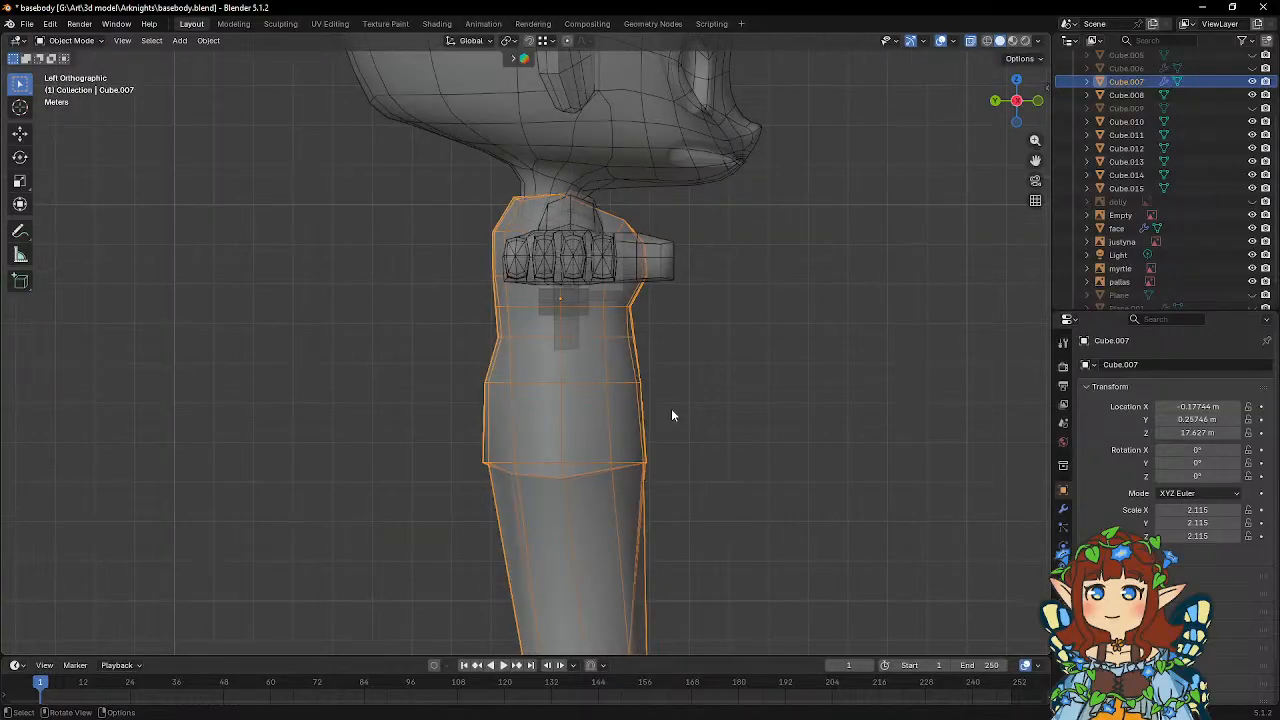
scroll(672, 414, up, 3)
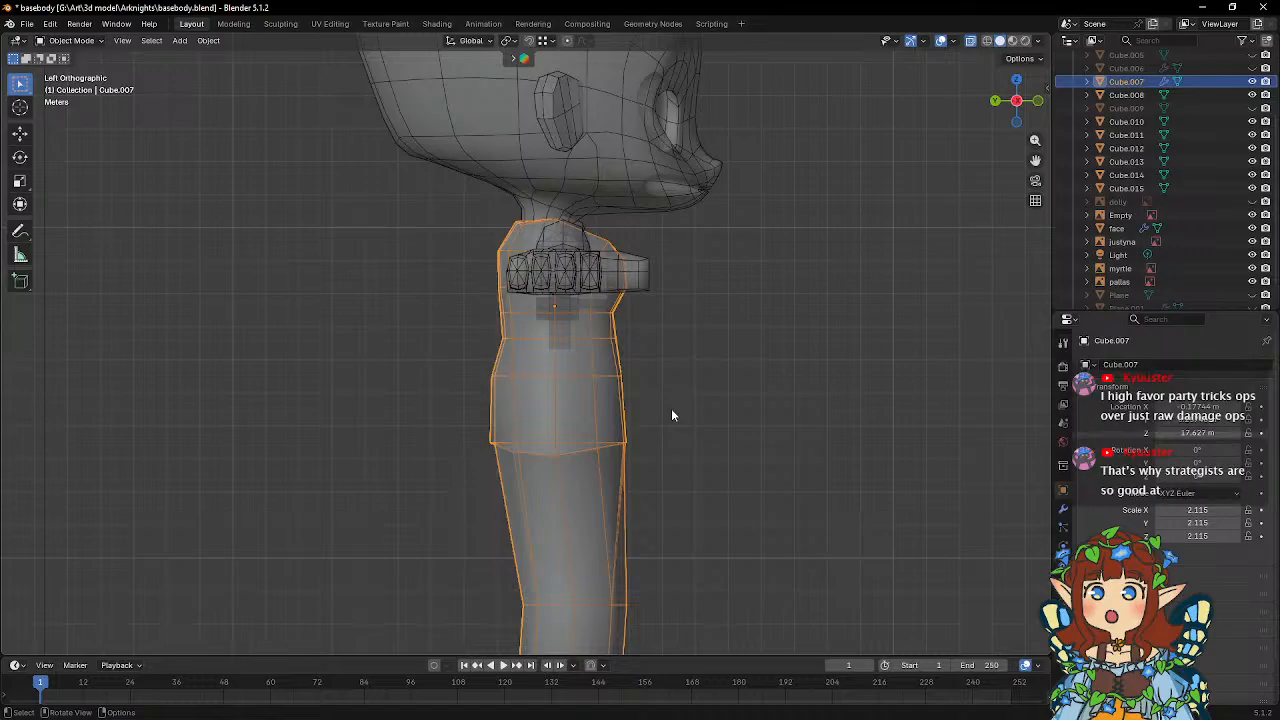
Adjust the selected vertices of the torso mesh along the Y axis and return to Object Mode.
middle_drag(671, 408, 541, 402)
key(Tab)
middle_drag(528, 357, 591, 331)
scroll(614, 397, up, 2)
key(g)
key(y)
click(766, 369)
key(Tab)
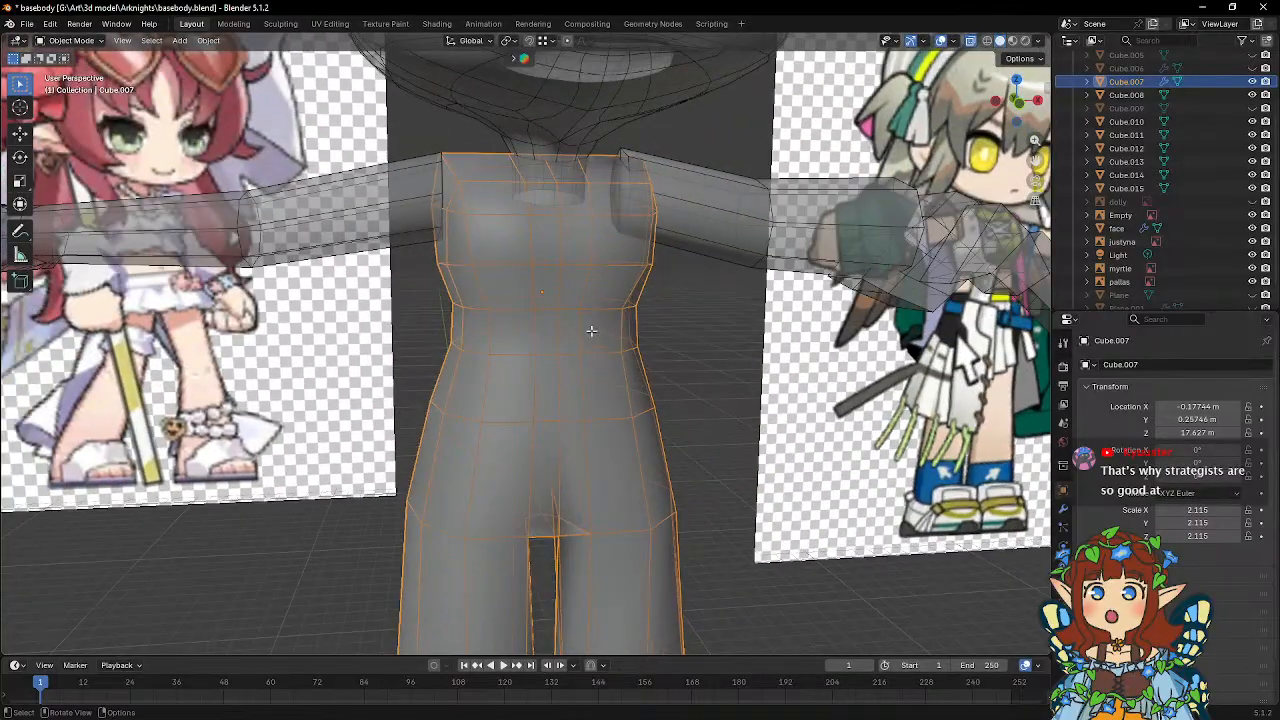
Edge-slide the vertex column beside the torso's centre line, from chest to below the waist, by a factor of about -0.17.
key(Tab)
middle_drag(529, 211, 544, 271)
shift+click(541, 275)
shift+click(546, 329)
shift+click(543, 361)
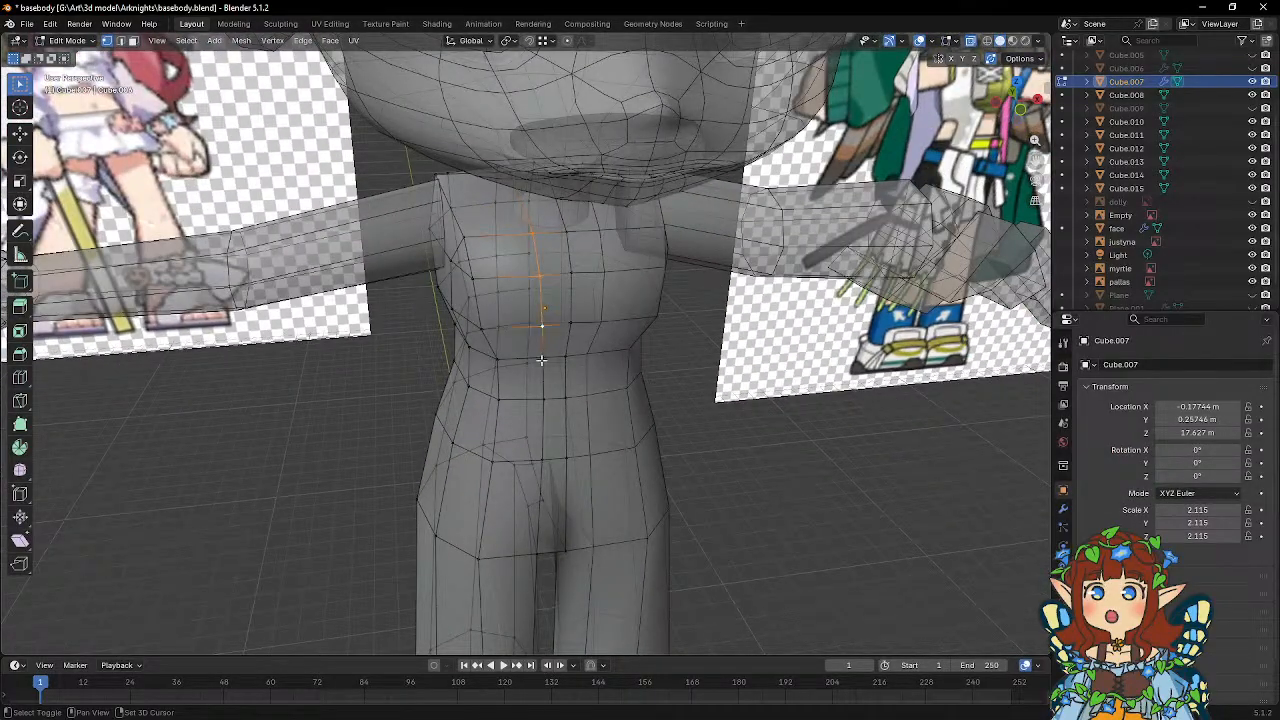
middle_drag(646, 363, 674, 357)
key(g)
key(g)
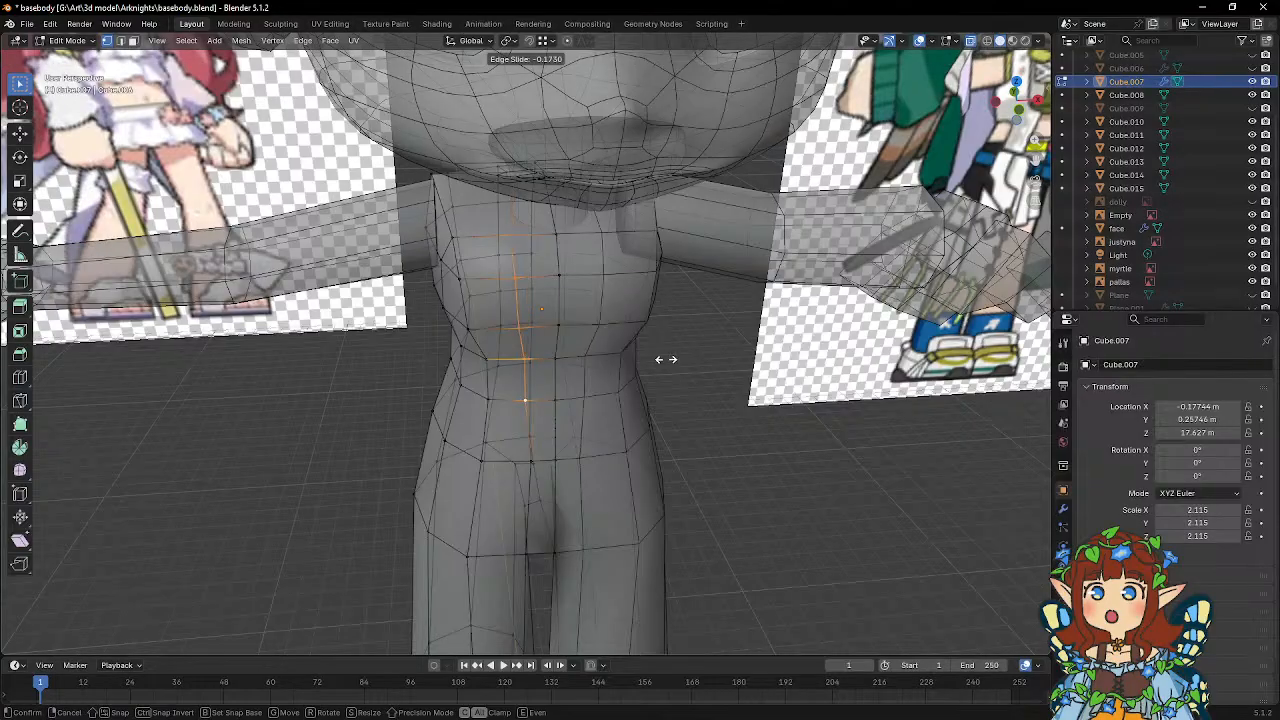
click(666, 359)
Slide the hip vertex beside the centre line outward along its edge by a factor of 0.143.
middle_drag(546, 390, 565, 420)
click(526, 435)
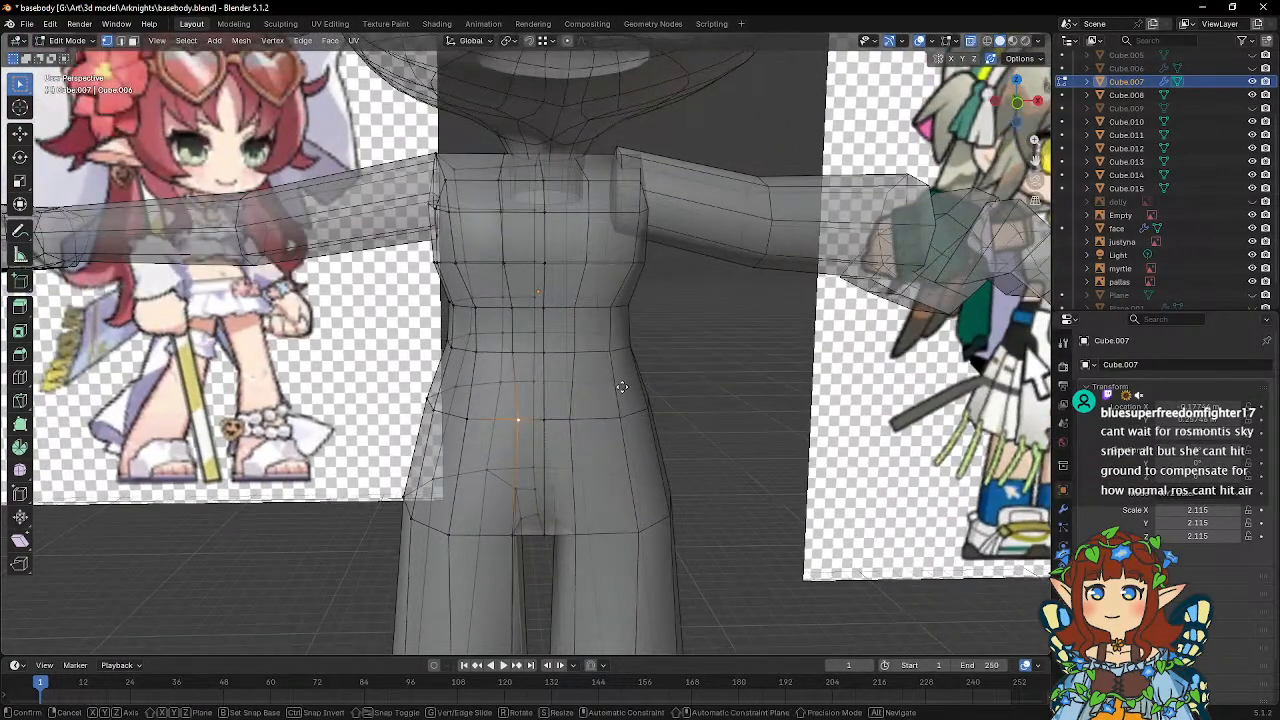
key(g)
key(g)
click(610, 383)
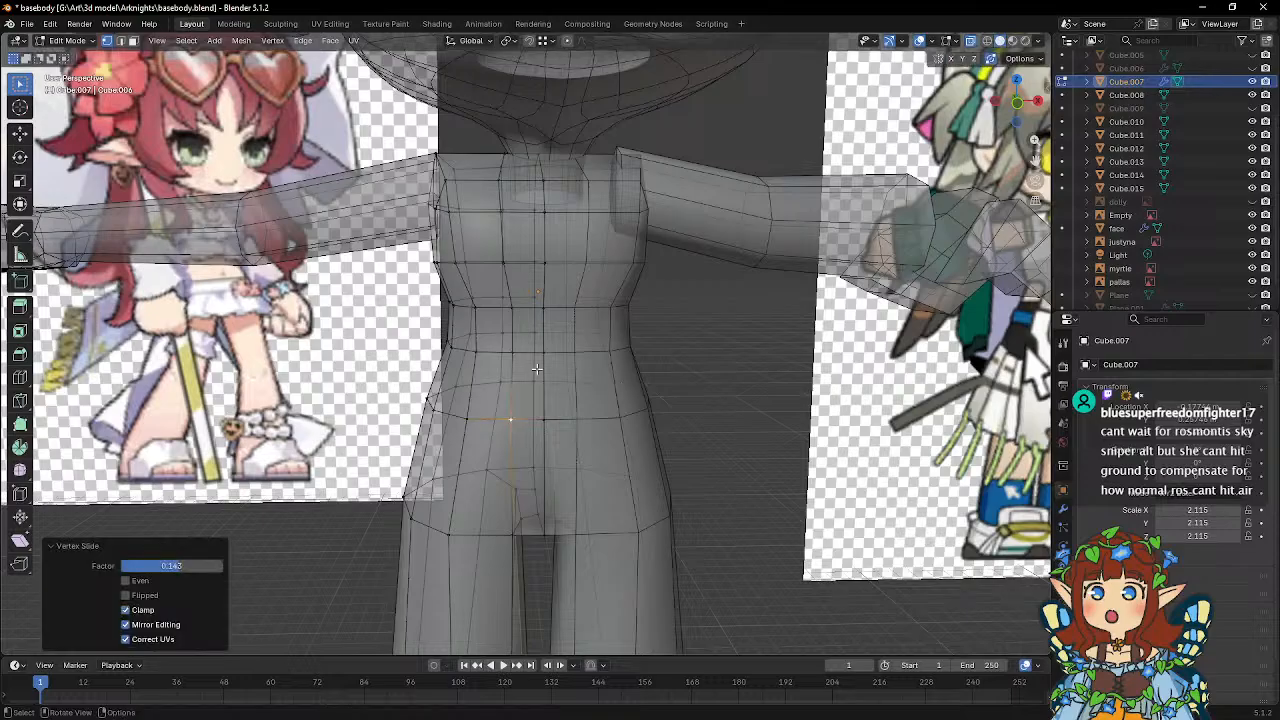
Slide the same hip vertex further outward by a factor of 0.150 while viewing the body from behind.
middle_drag(610, 383, 670, 376)
key(Tab)
key(Tab)
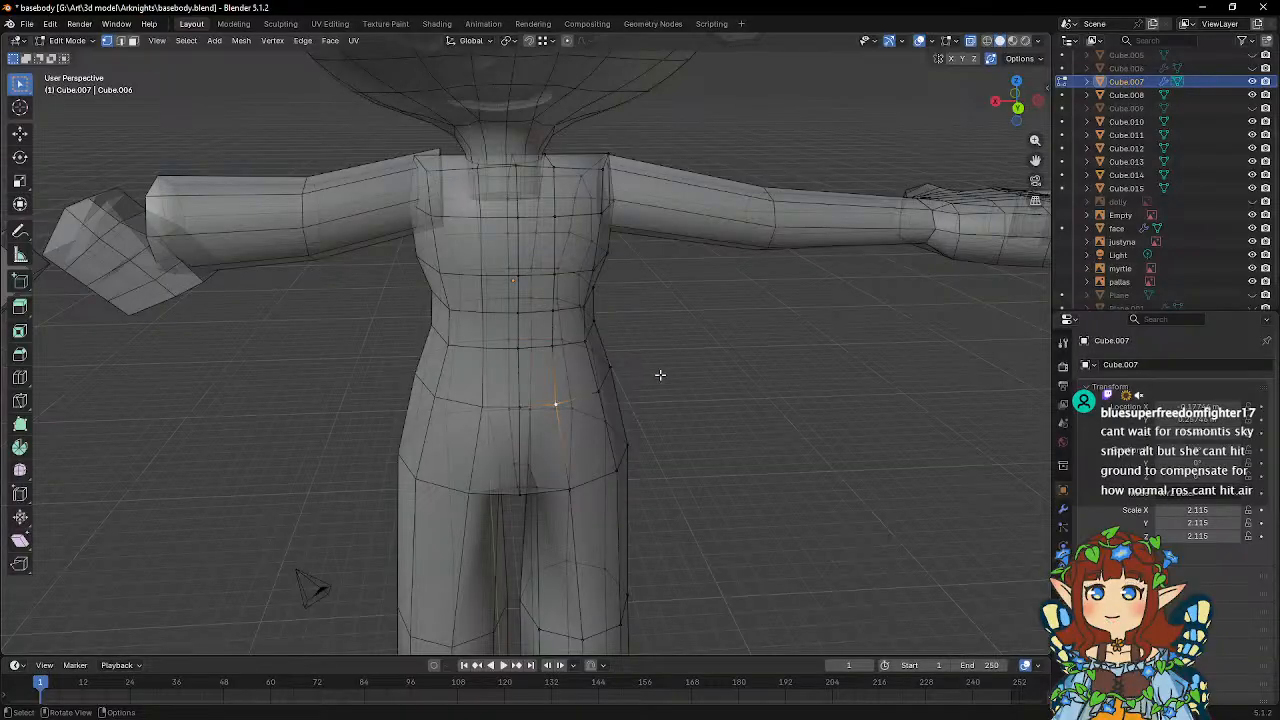
key(shift+v)
click(668, 375)
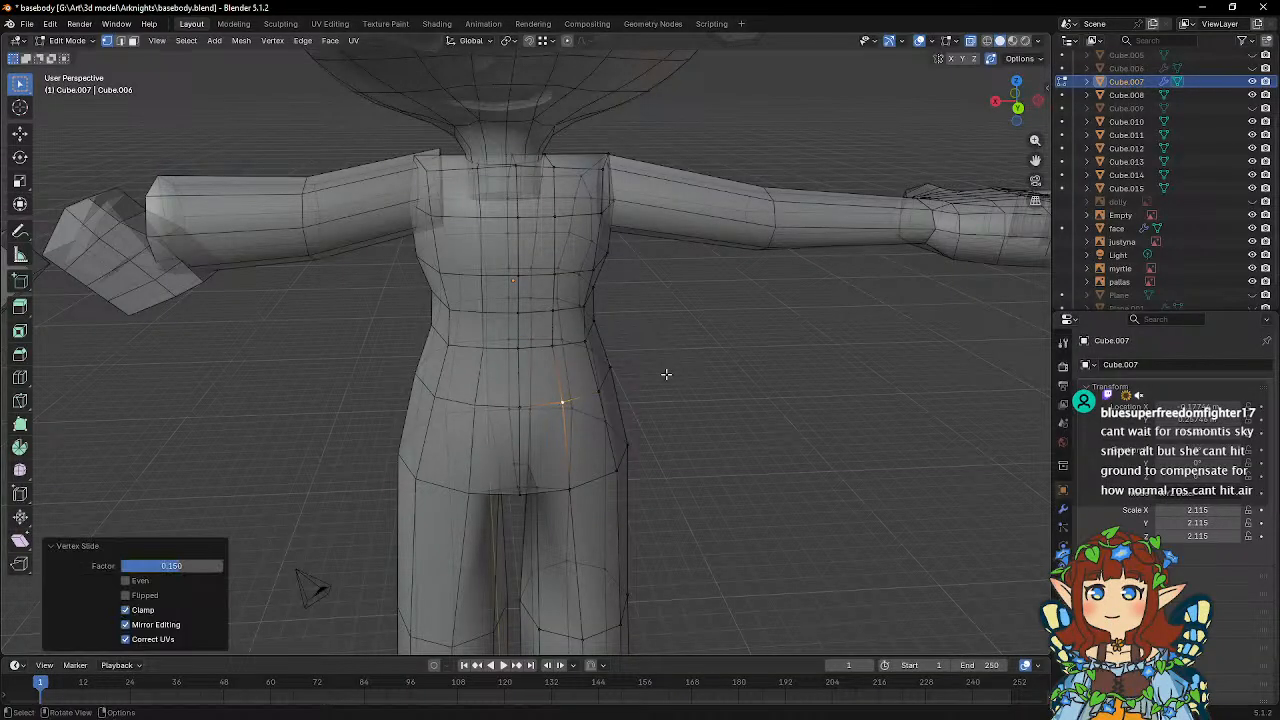
Slide the waist vertex directly above it outward by a factor of about 0.12 and return to Object Mode.
click(552, 347)
key(shift+v)
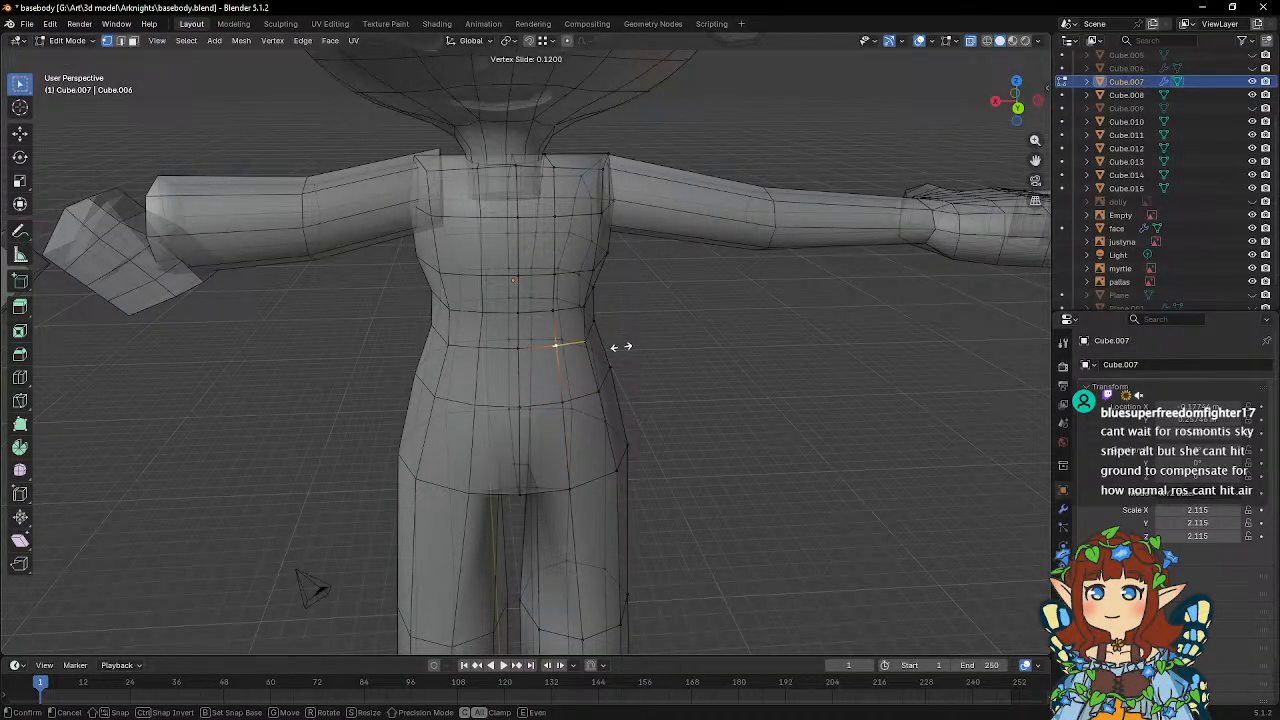
click(621, 346)
key(Tab)
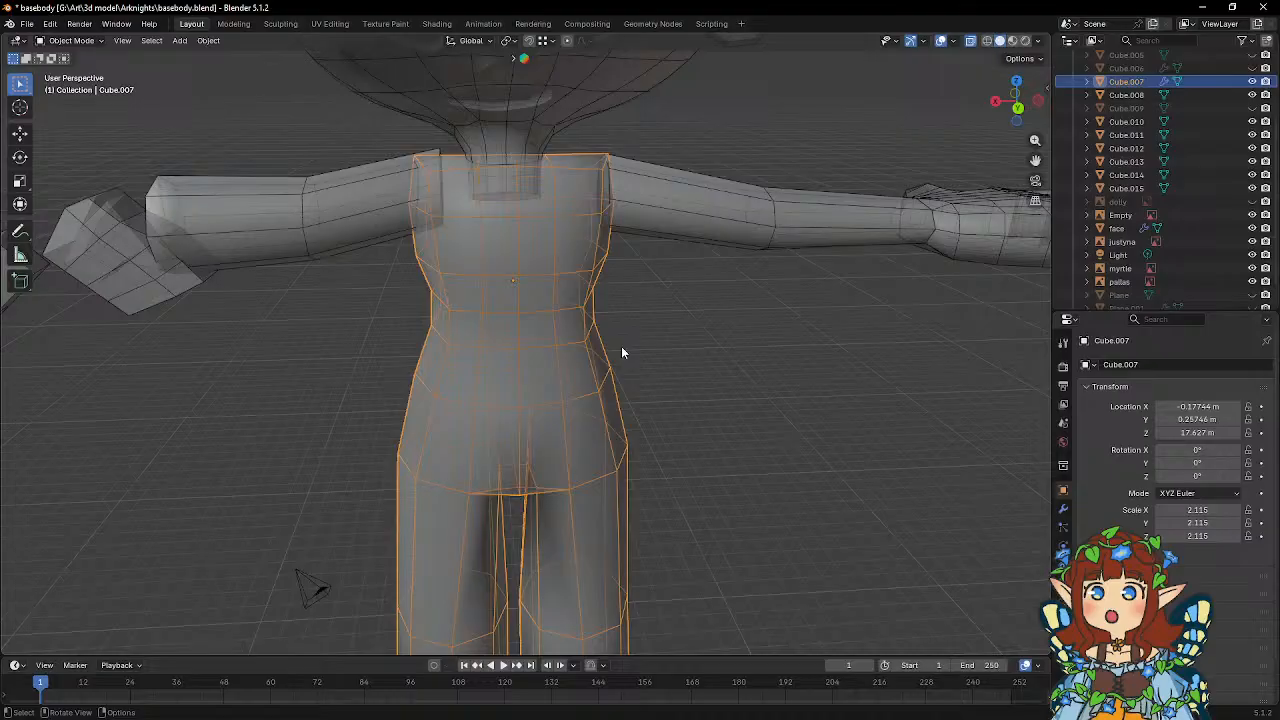
Bevel the short side edge at the top of the torso's shoulder opening with a width of 0.206 m.
scroll(627, 346, up, 1)
middle_drag(729, 314, 457, 330)
middle_drag(586, 301, 570, 397)
key(Tab)
middle_drag(541, 348, 550, 373)
scroll(550, 373, up, 2)
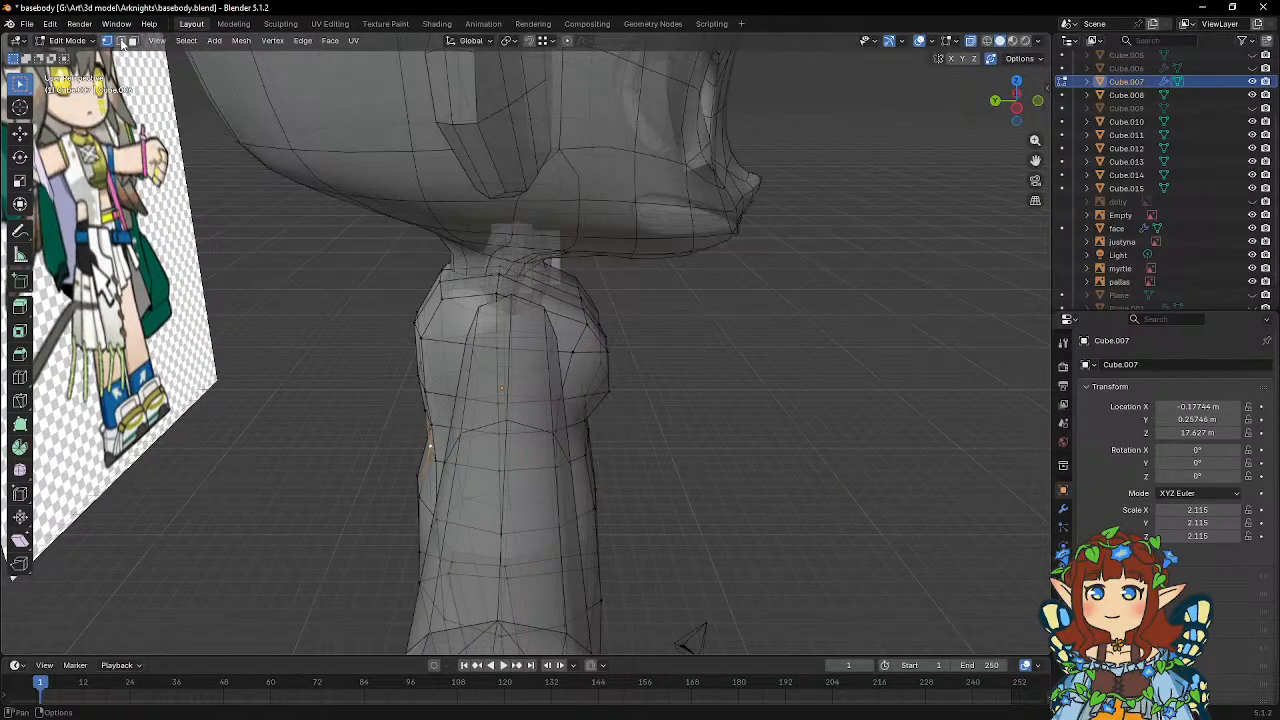
click(121, 41)
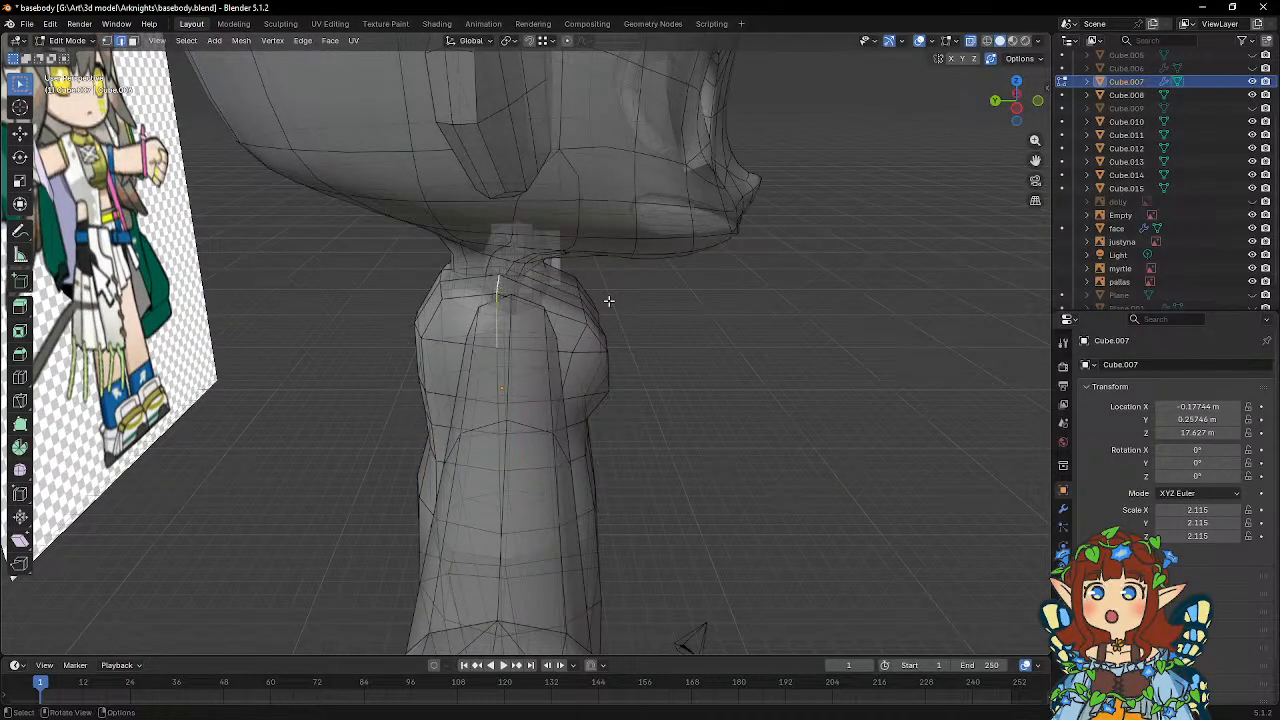
middle_drag(606, 303, 726, 287)
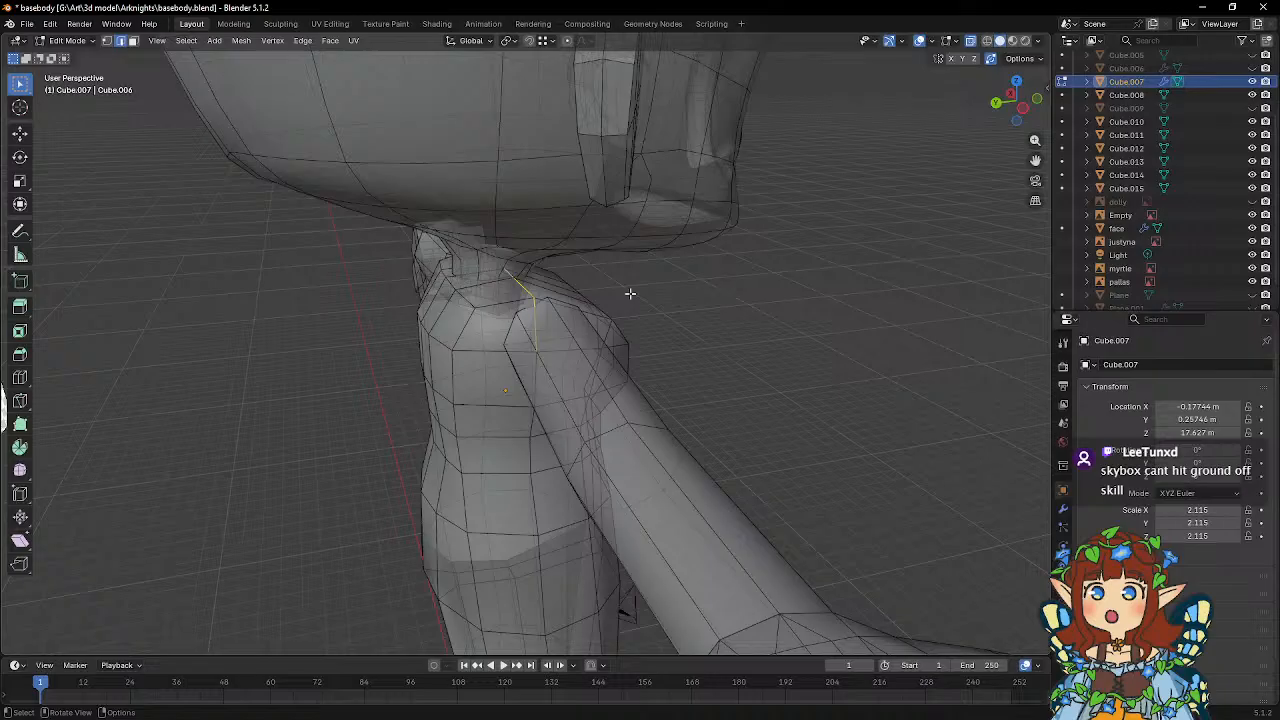
click(19, 354)
drag(538, 249, 573, 234)
middle_drag(537, 269, 555, 192)
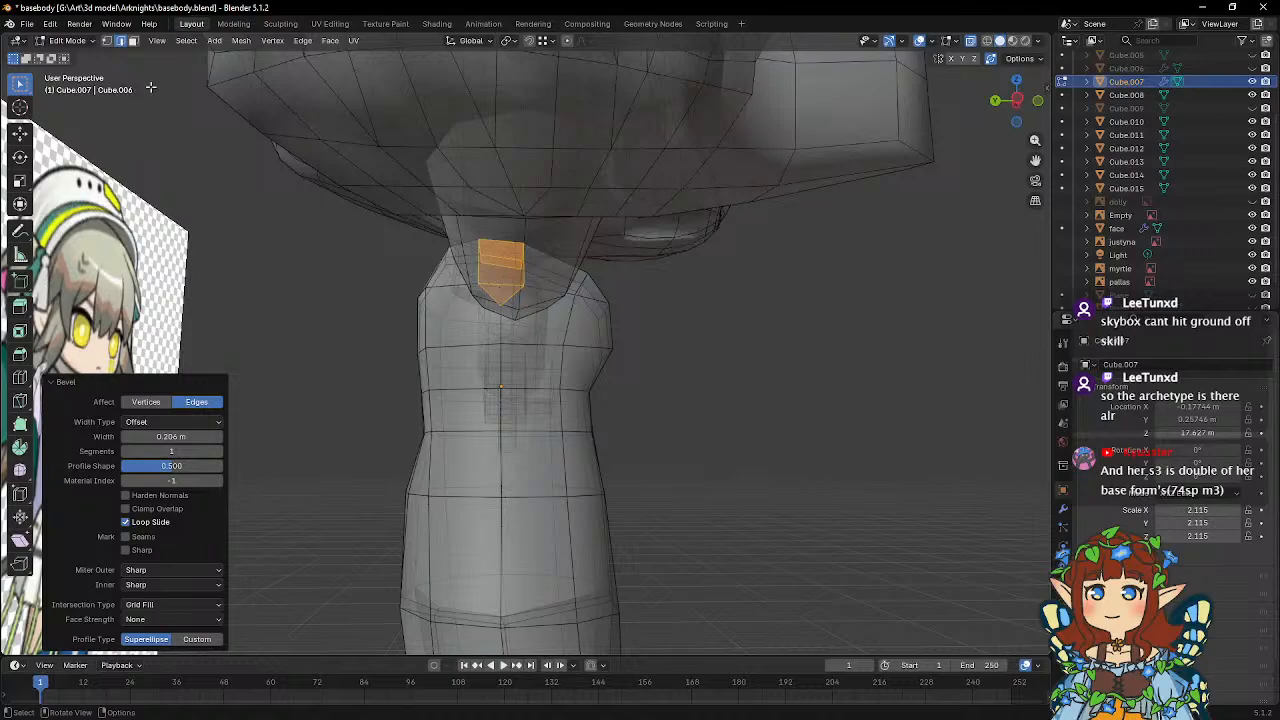
Move the vertex at the lower tip of the shoulder bevel downward with snapping enabled.
click(107, 40)
click(503, 307)
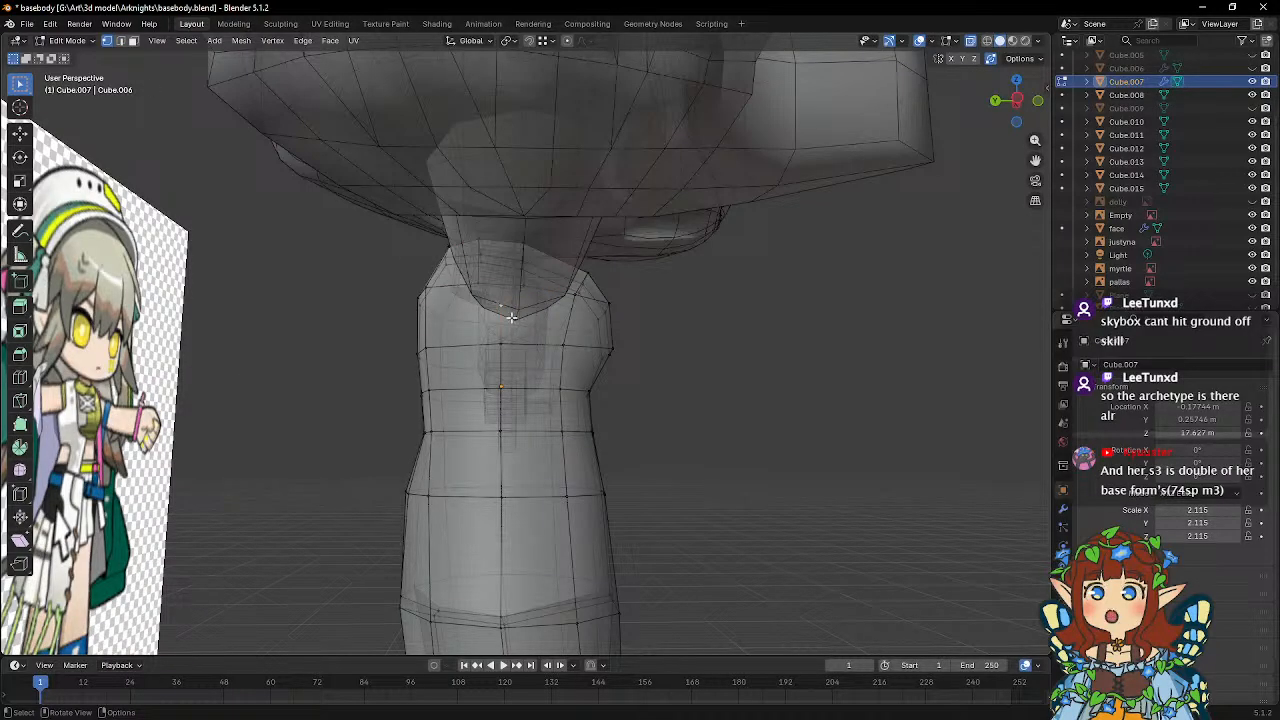
key(shift+Tab)
key(g)
click(507, 346)
Scale the bevel's lower vertices at the shoulder opening by 1.415.
middle_drag(536, 312, 473, 328)
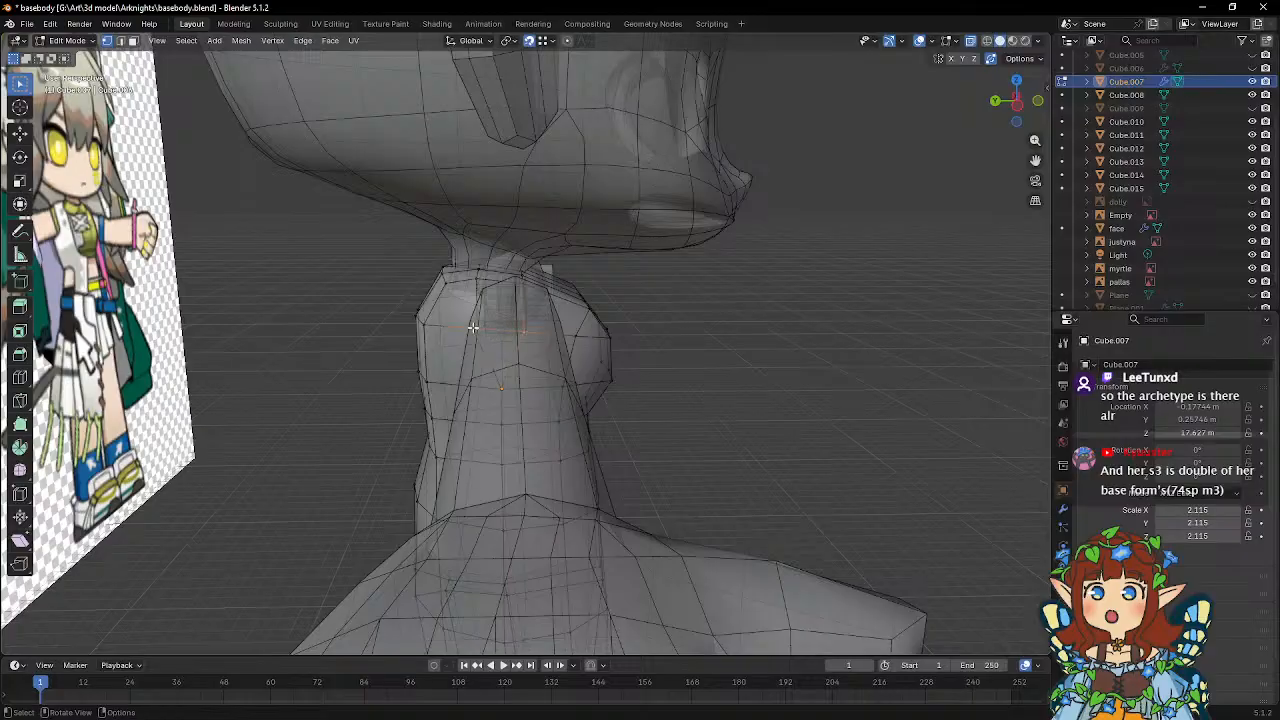
key(s)
click(673, 332)
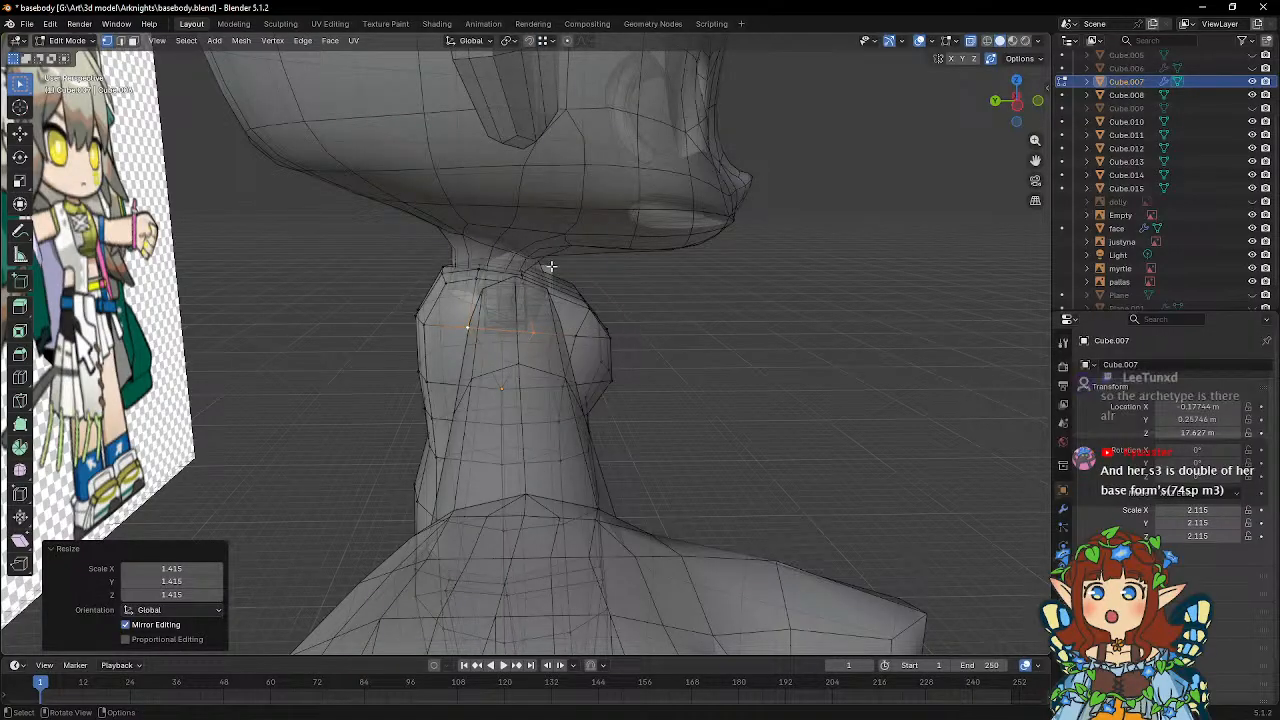
Shift the selected shoulder vertex along the Y axis and return to Object Mode.
middle_drag(640, 324, 480, 310)
key(g)
key(y)
click(609, 248)
click(480, 310)
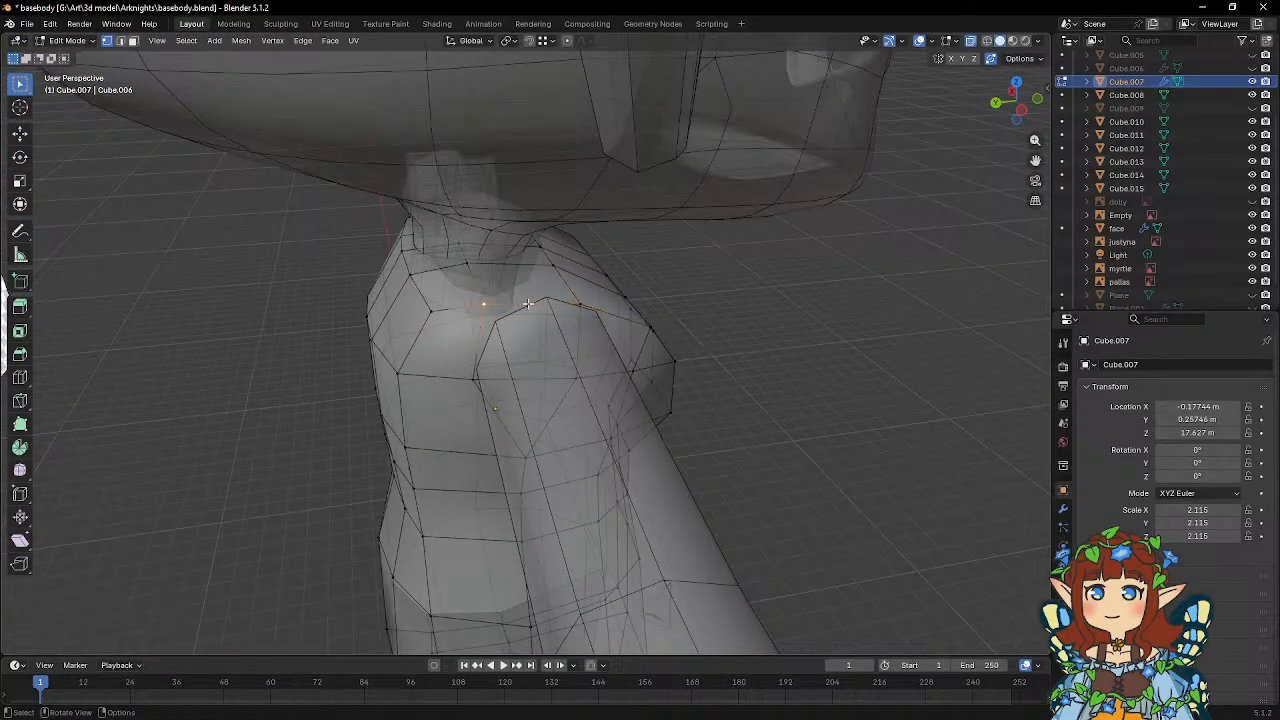
key(Tab)
Move the pallas reference image 15.999 m along X towards the body and save the file.
middle_drag(715, 292, 538, 264)
scroll(538, 266, down, 4)
scroll(538, 270, down, 3)
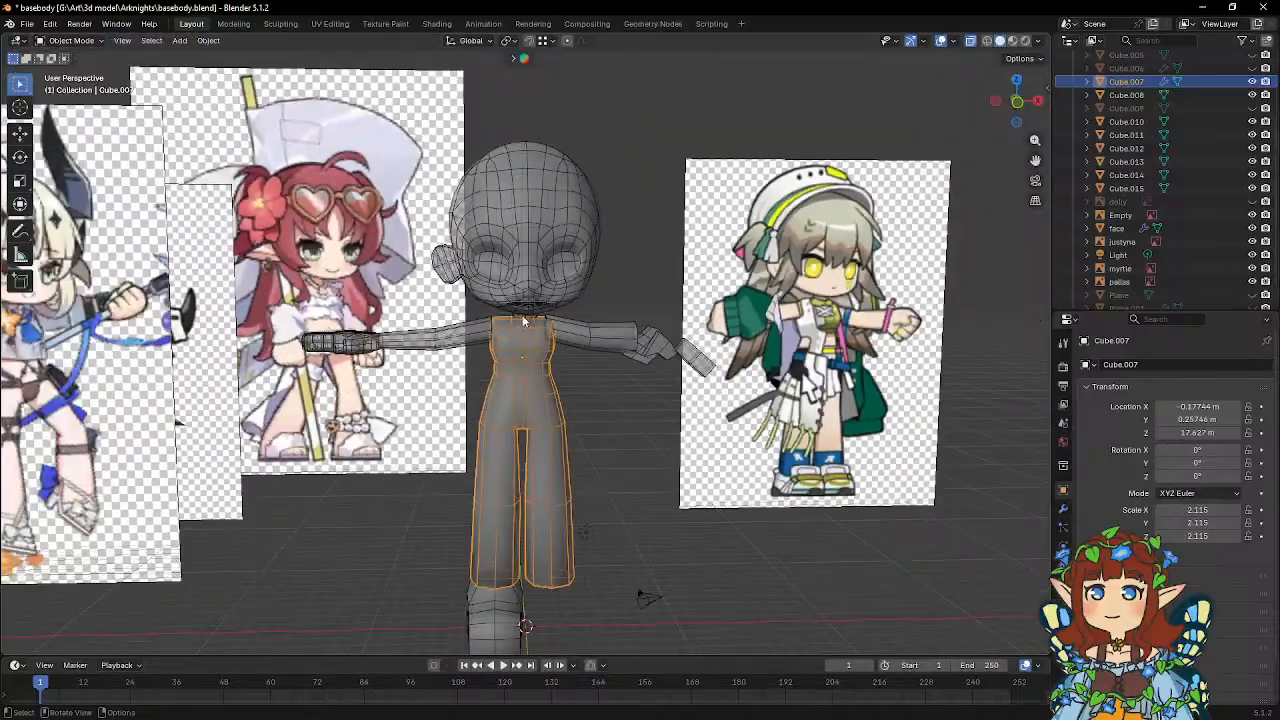
shift+middle_drag(524, 314, 573, 337)
scroll(586, 318, down, 5)
scroll(573, 337, up, 3)
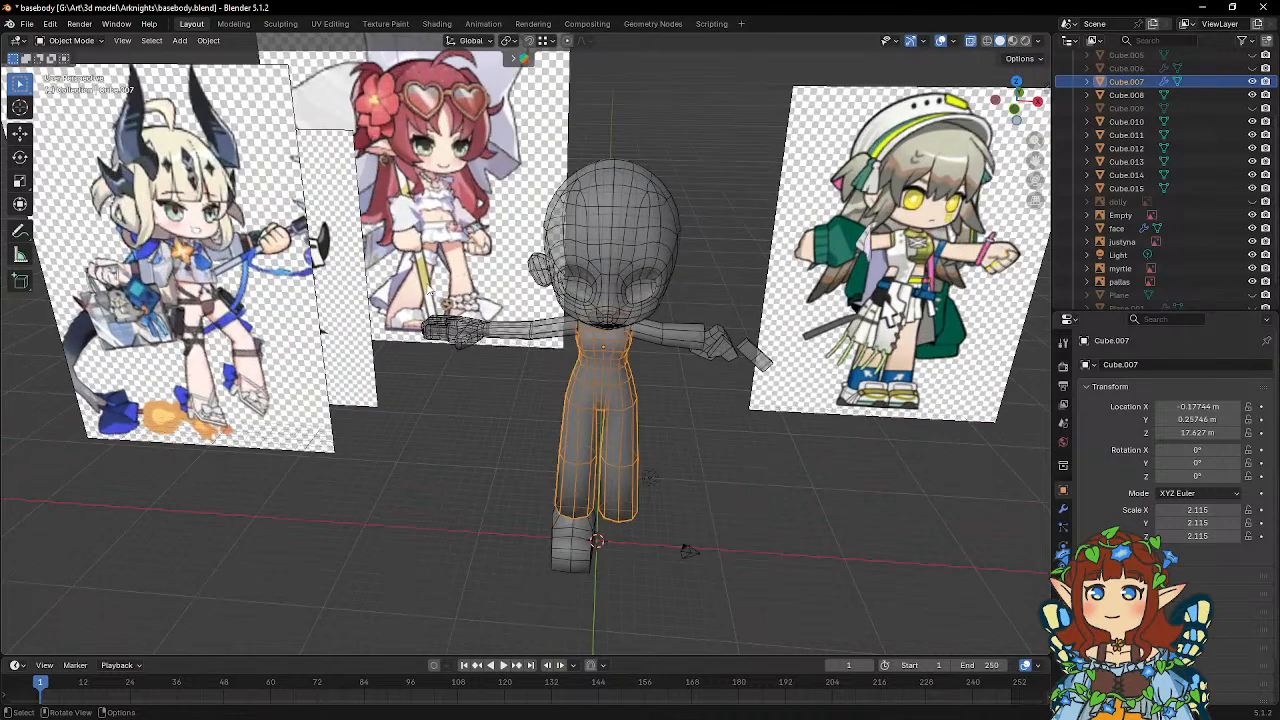
click(350, 268)
scroll(380, 262, down, 1)
middle_drag(402, 258, 423, 231)
key(g)
key(x)
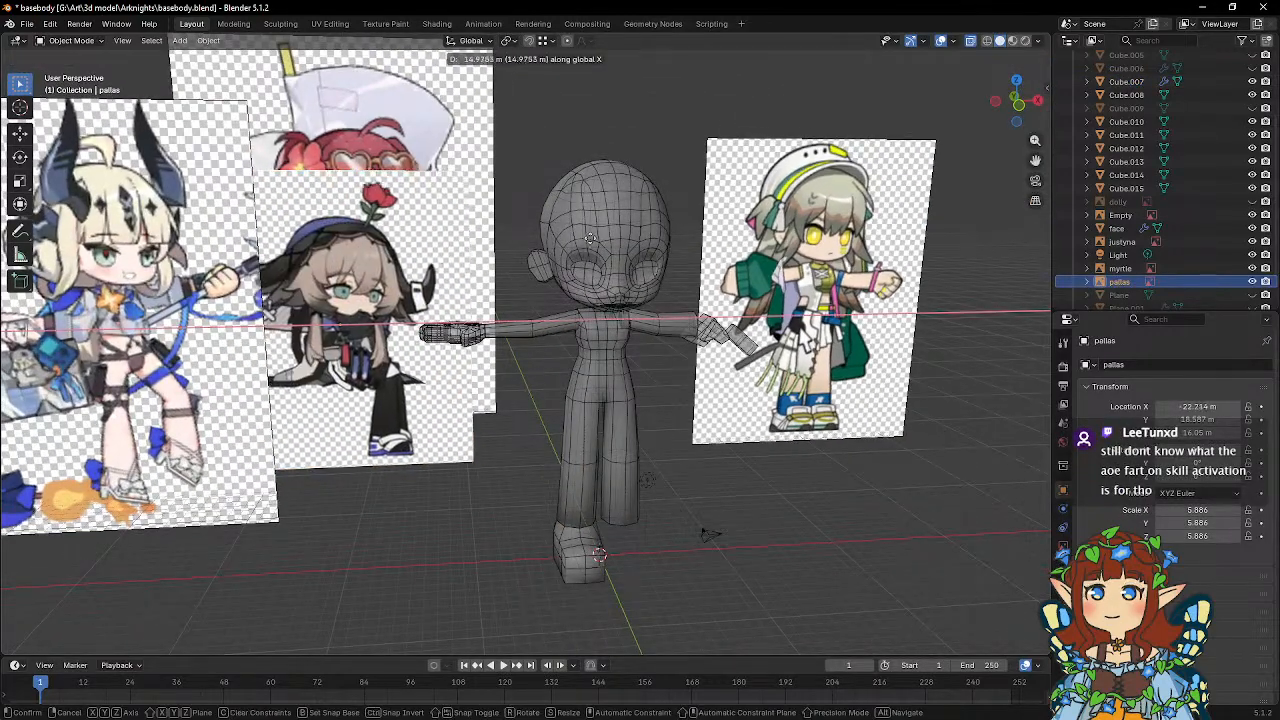
click(586, 229)
click(26, 24)
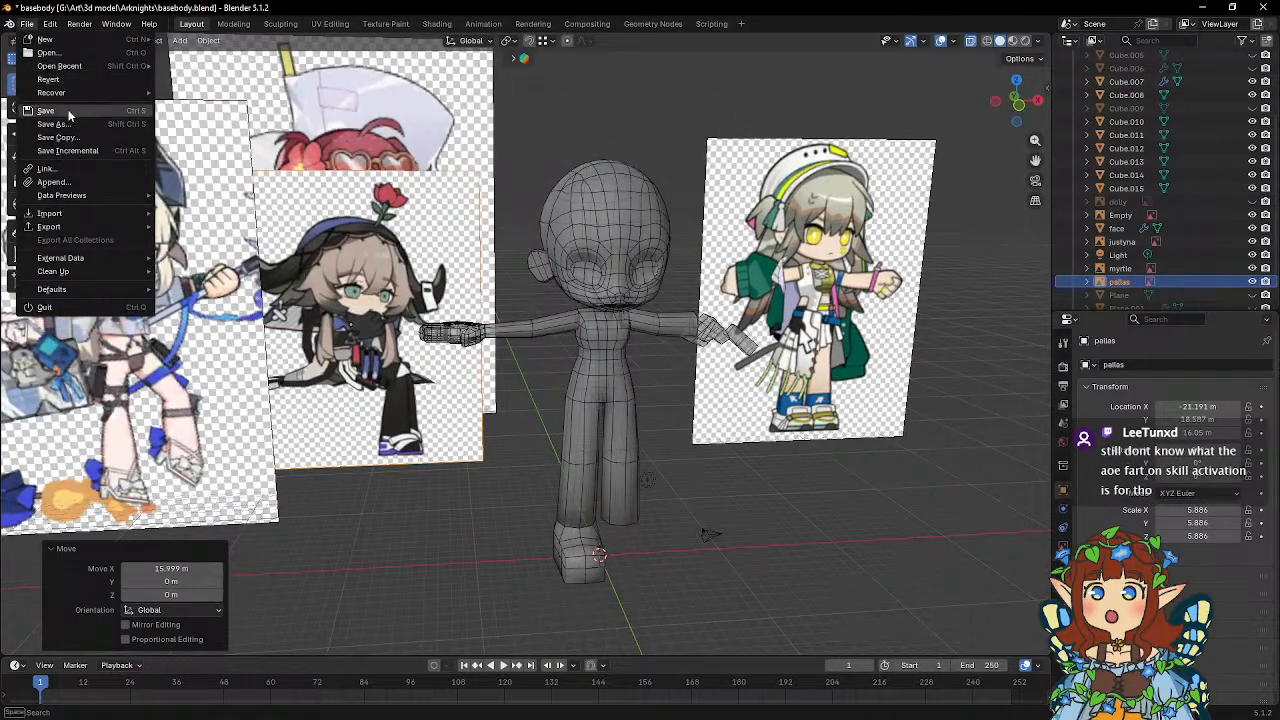
click(75, 110)
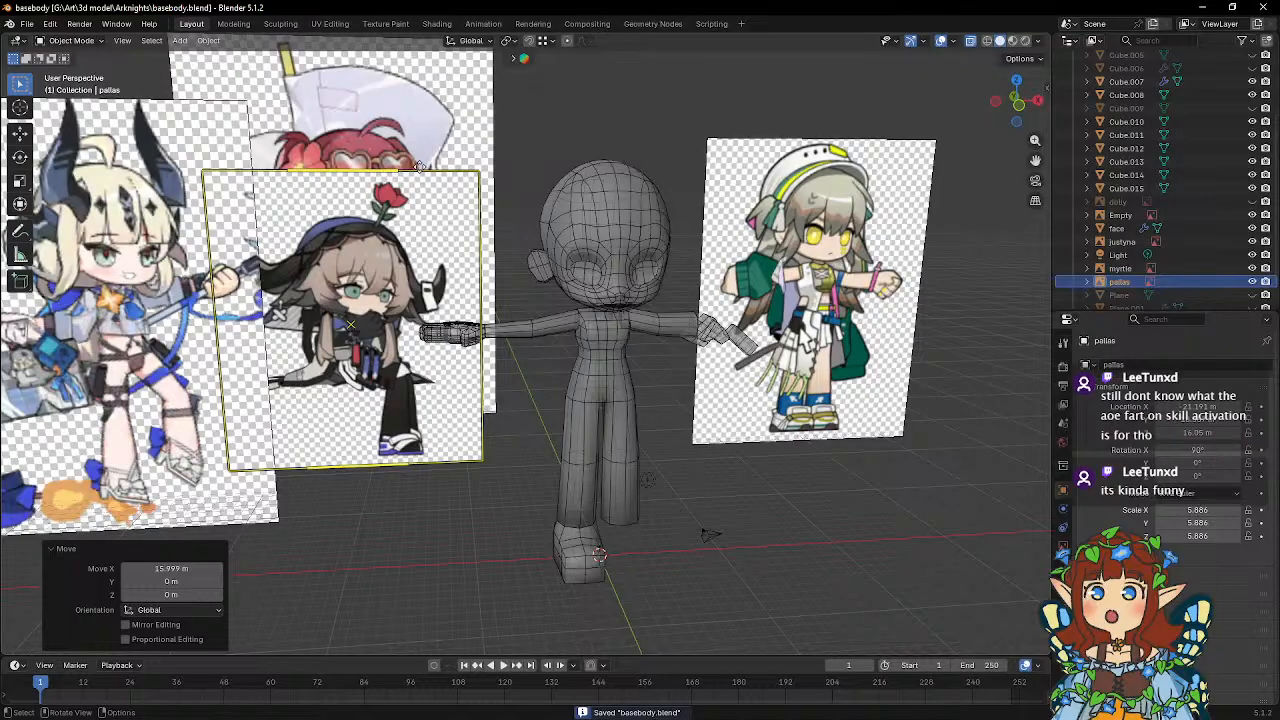
Shift the pallas reference image a further 4.2603 m along X, closer to the head.
key(g)
key(x)
click(584, 163)
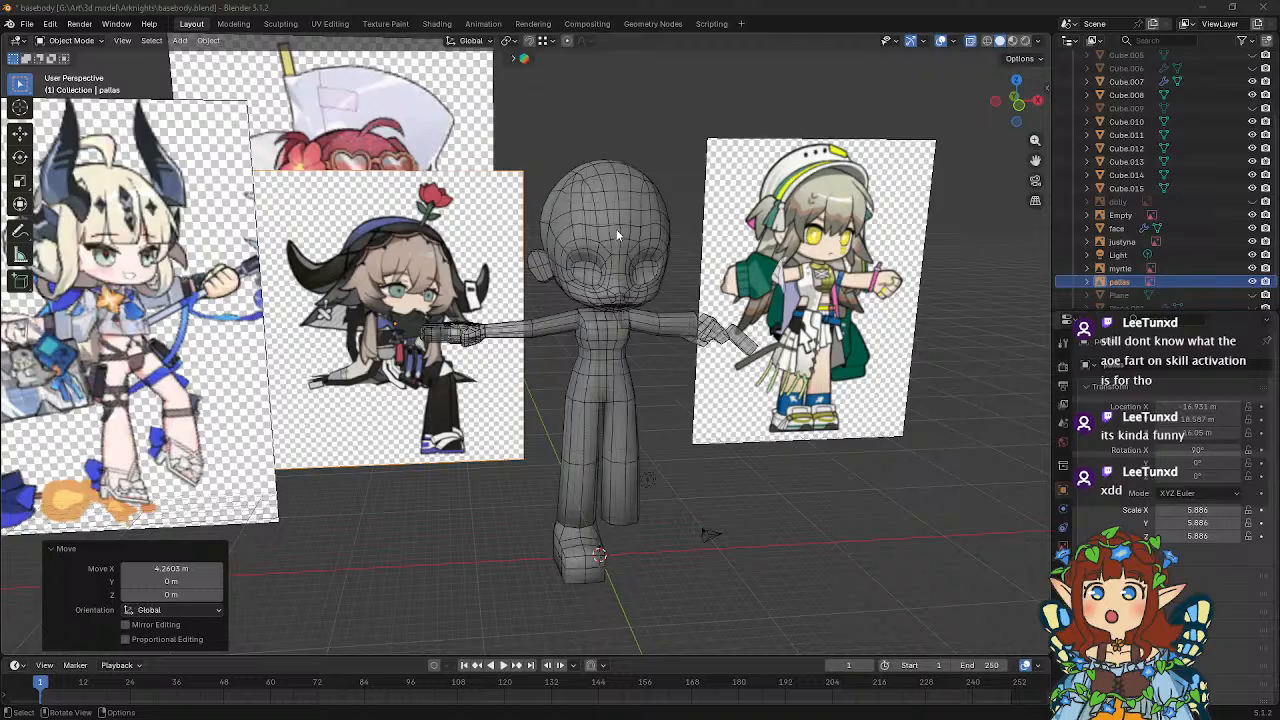
Add a 2 m cube and raise it 30.658 m along Z to the top of the head.
middle_drag(596, 215, 619, 219)
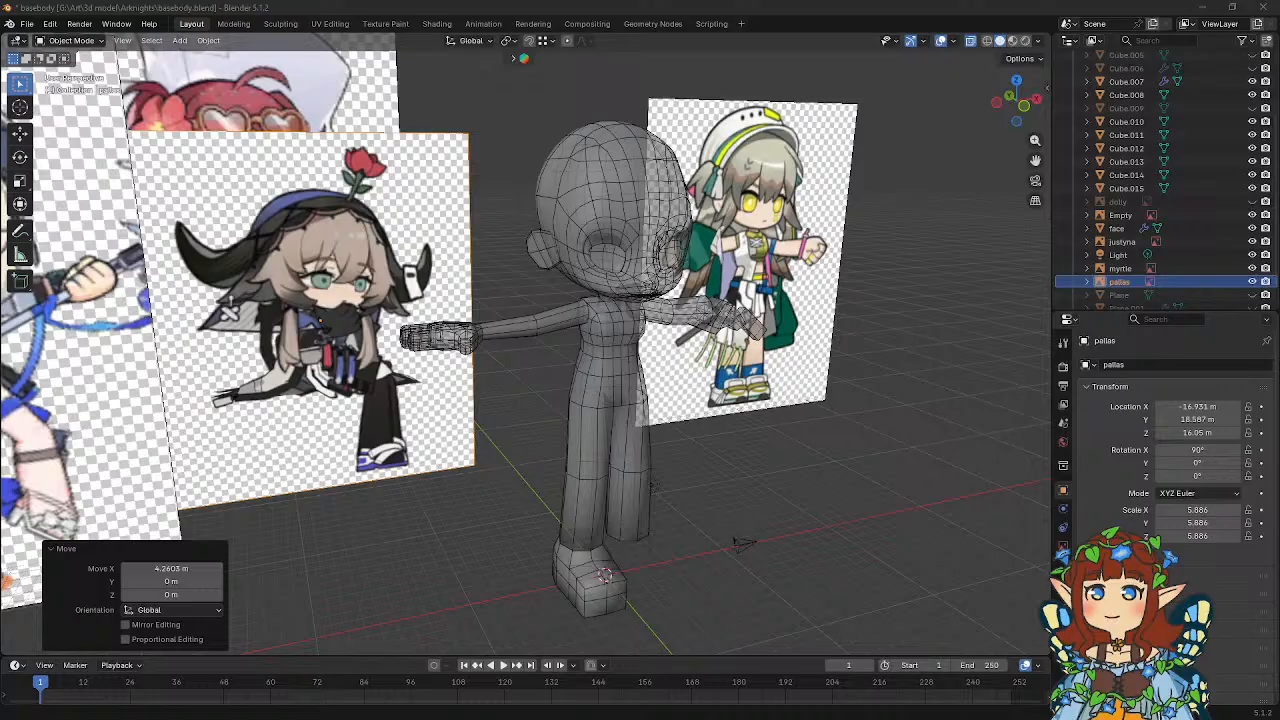
middle_drag(655, 333, 608, 348)
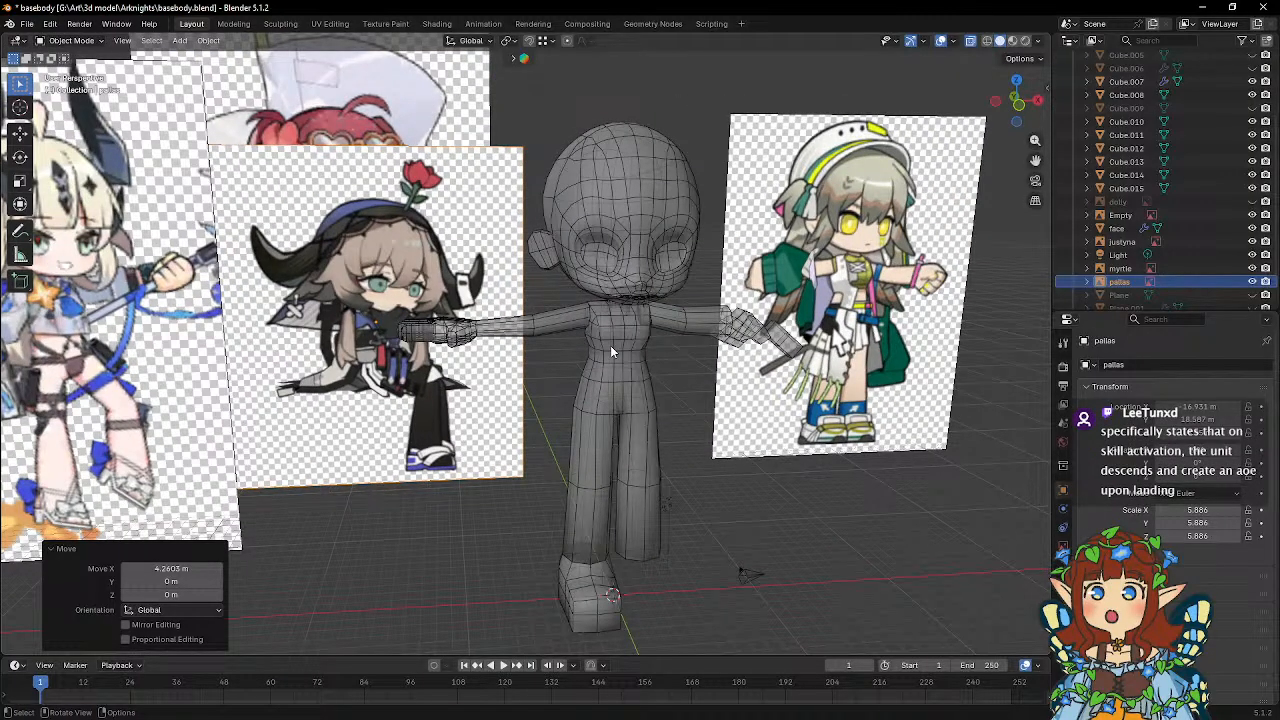
middle_drag(607, 345, 680, 541)
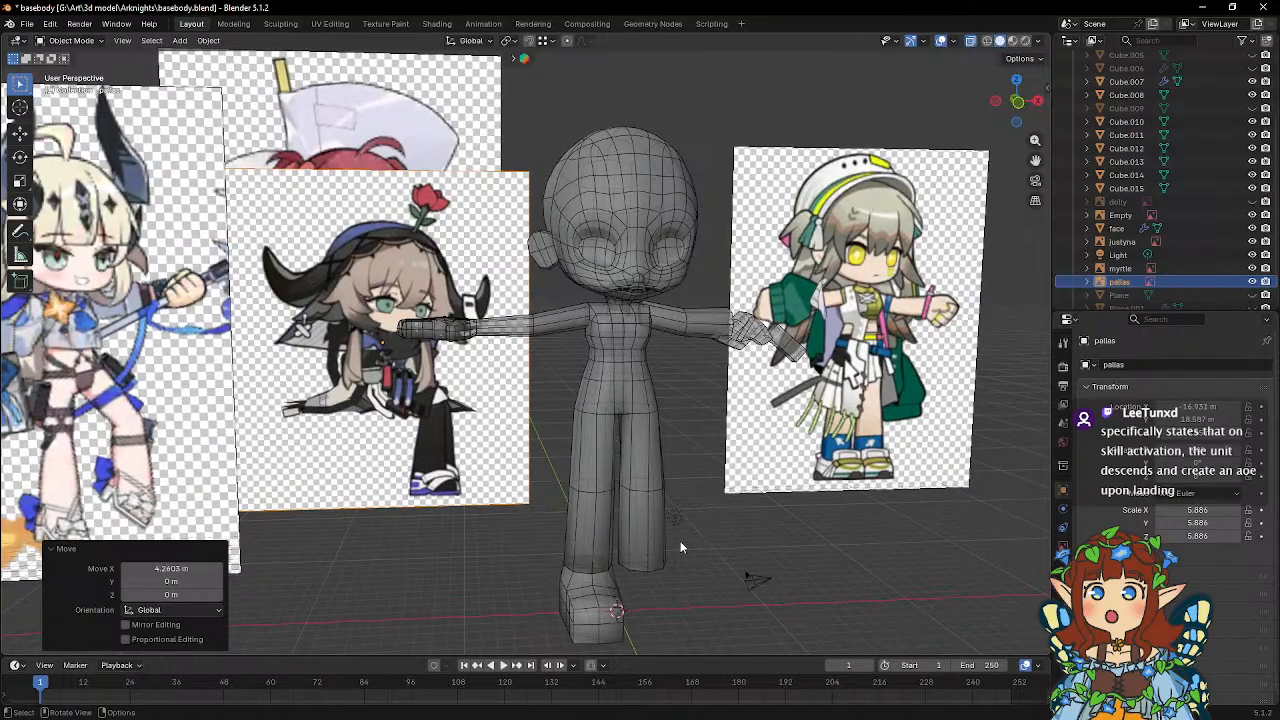
click(697, 569)
key(shift+a)
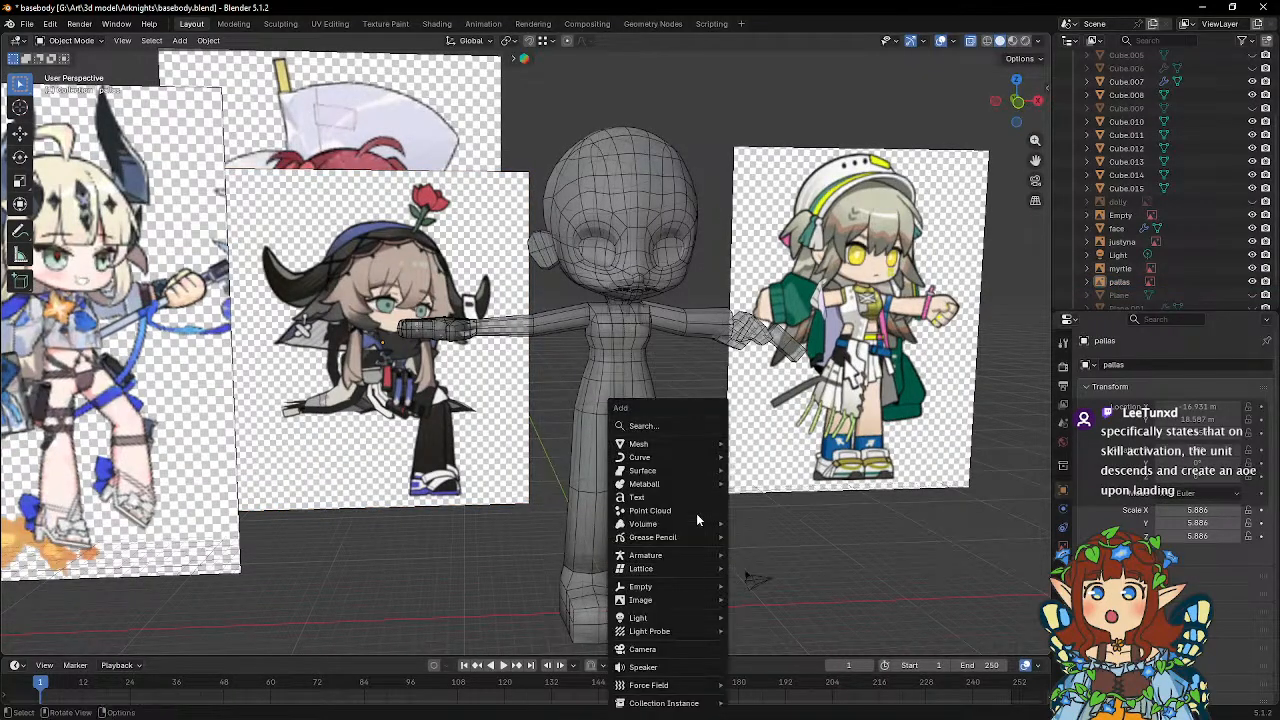
mouse_move(683, 452)
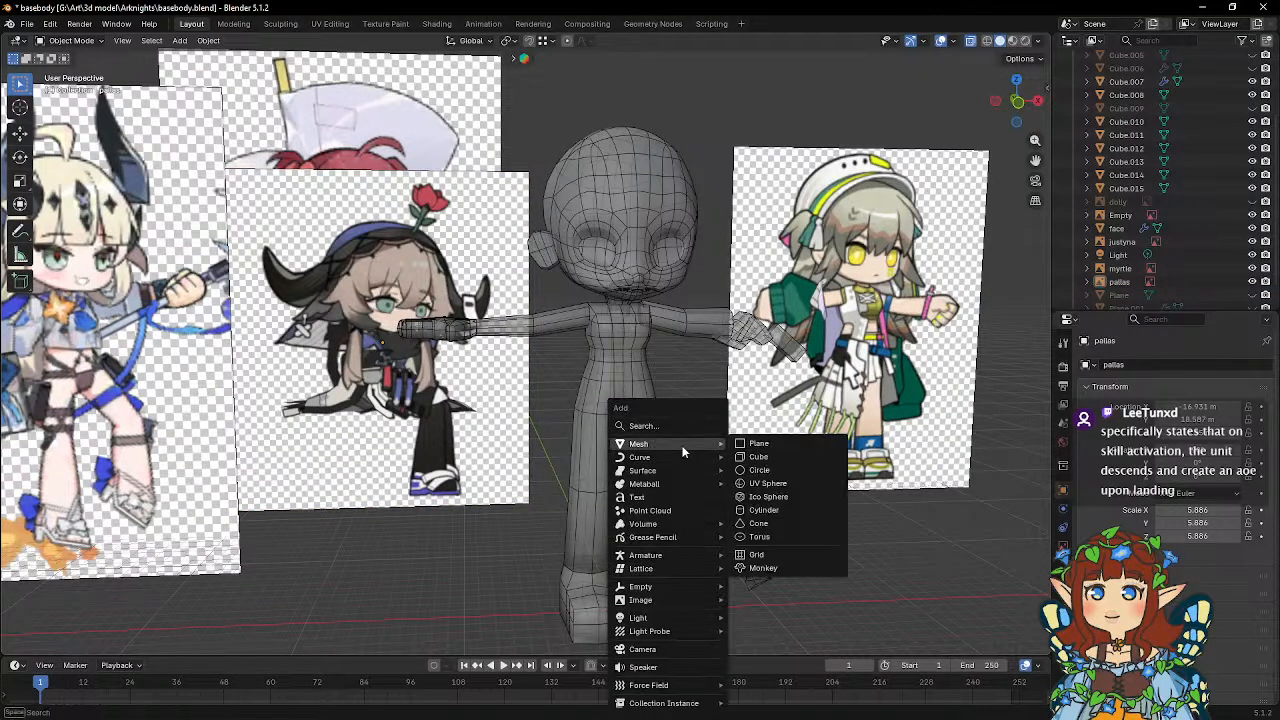
click(760, 457)
key(g)
key(z)
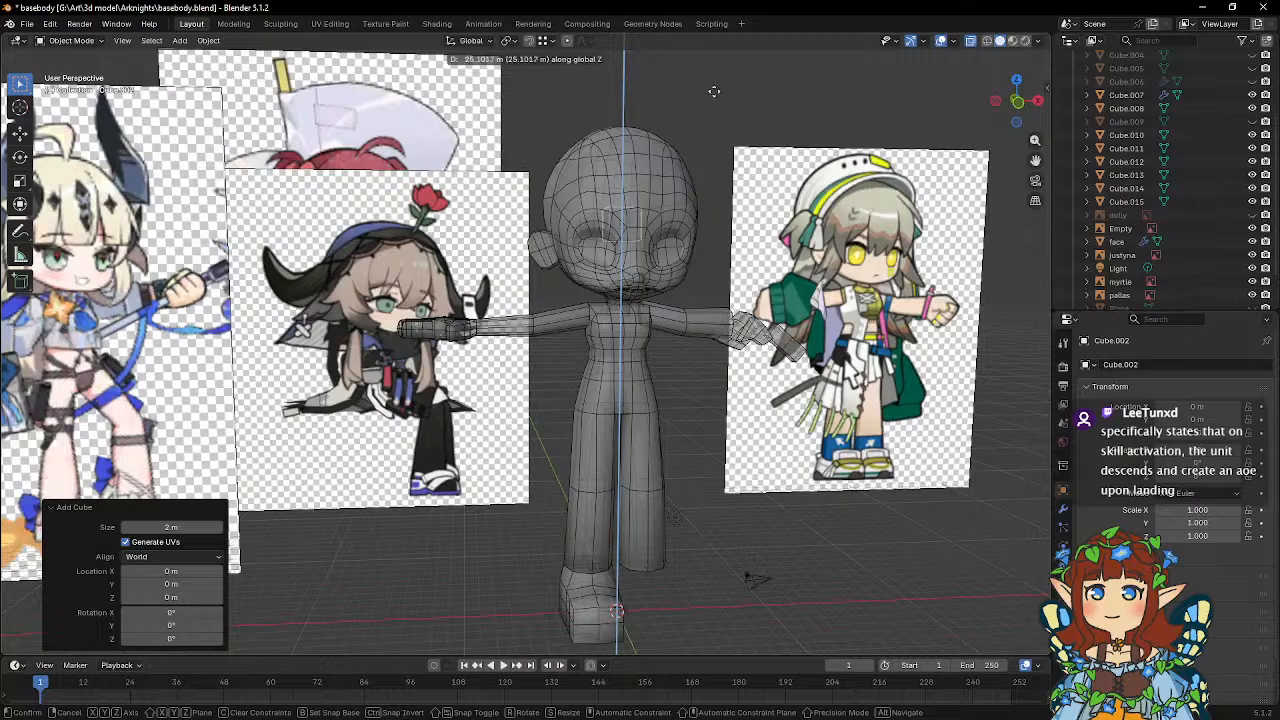
click(726, 630)
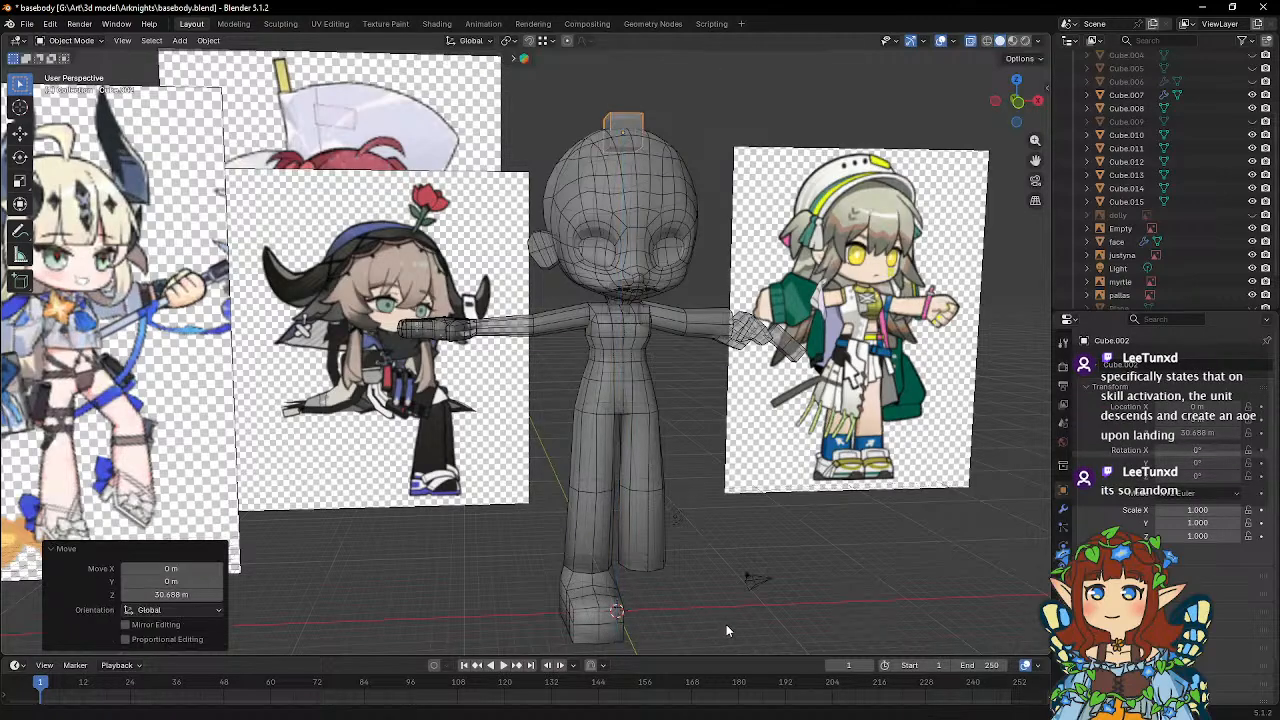
Split the new cube with a vertical centre loop cut and delete the faces of its half on the positive X side.
middle_drag(687, 455, 661, 587)
scroll(651, 412, up, 3)
key(Tab)
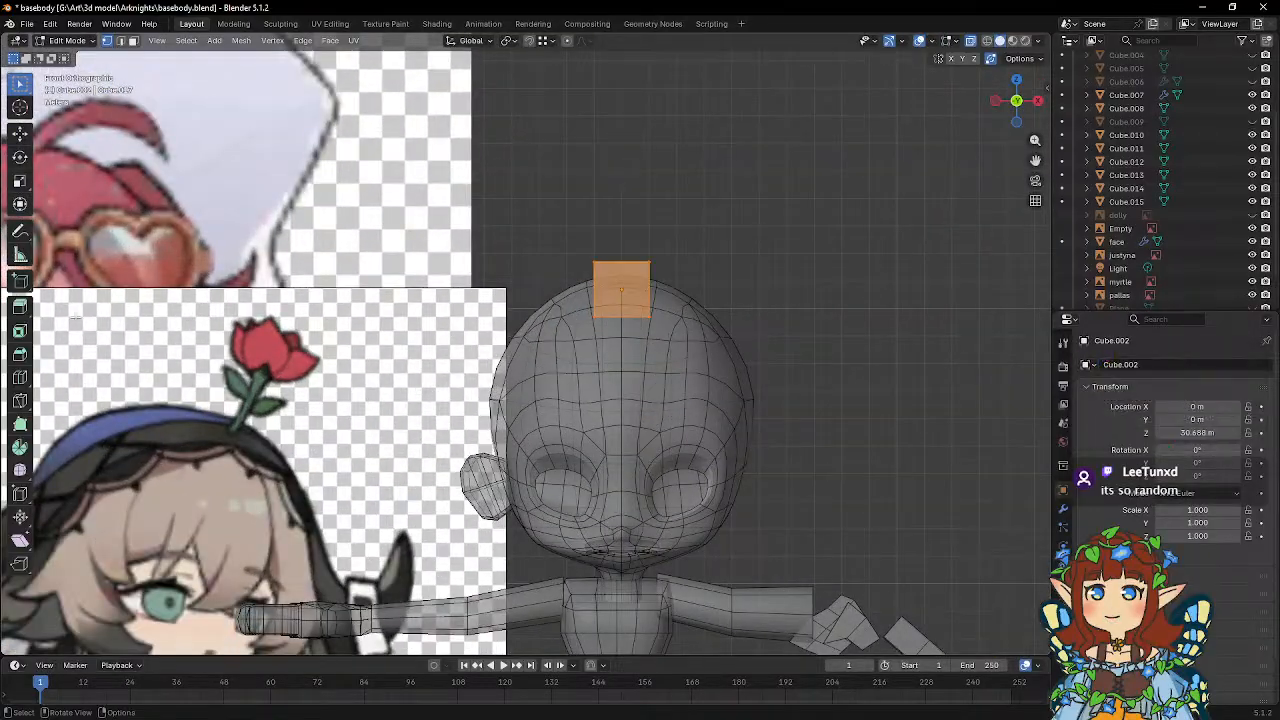
click(19, 379)
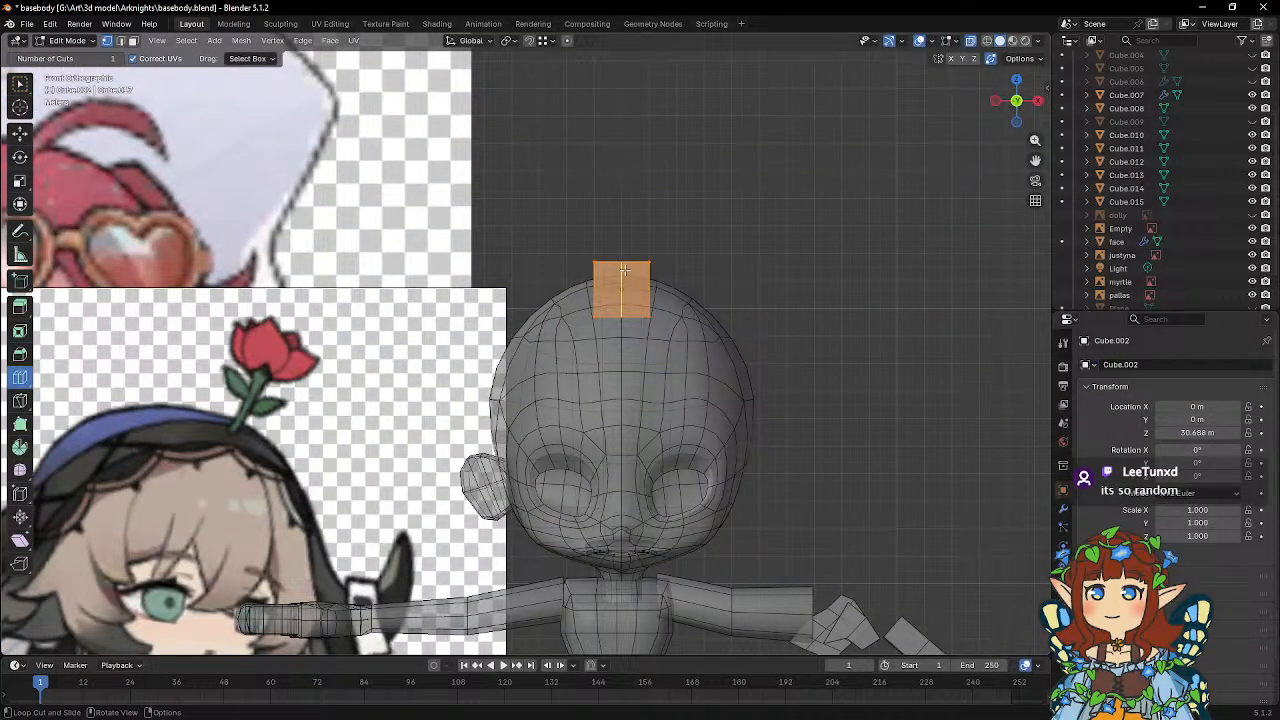
click(624, 270)
key(w)
click(133, 42)
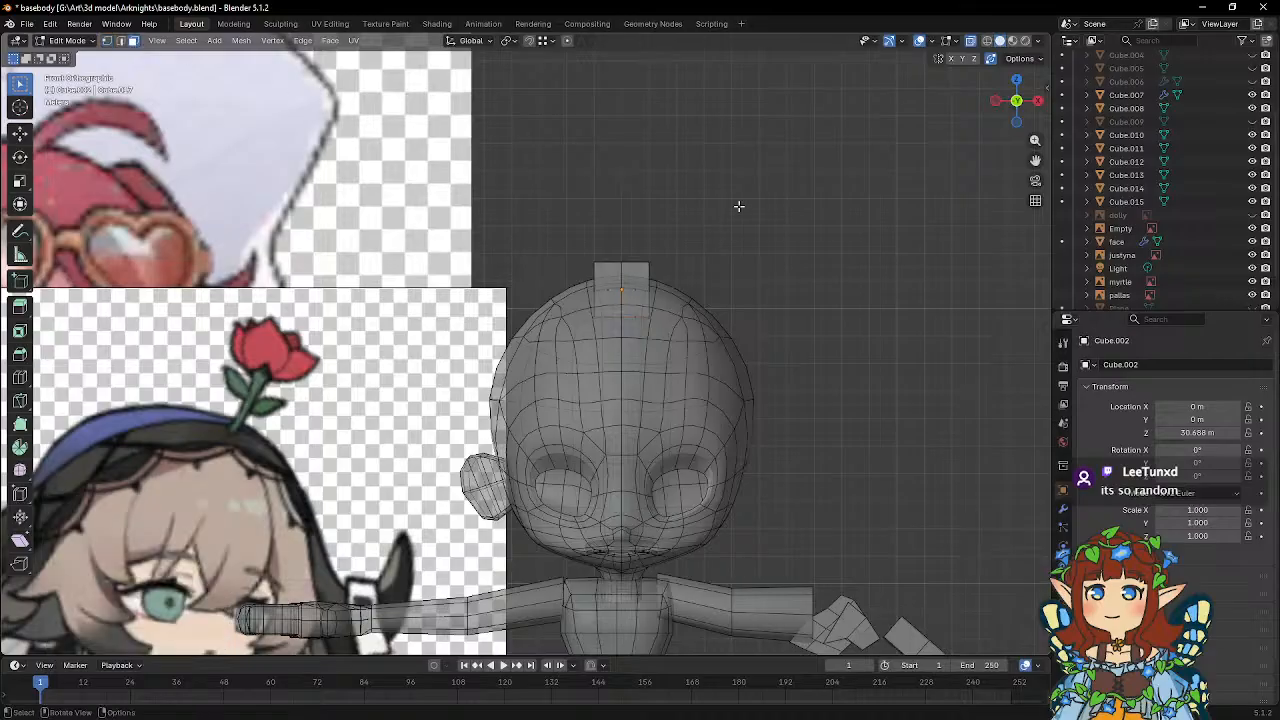
drag(696, 200, 624, 350)
key(x)
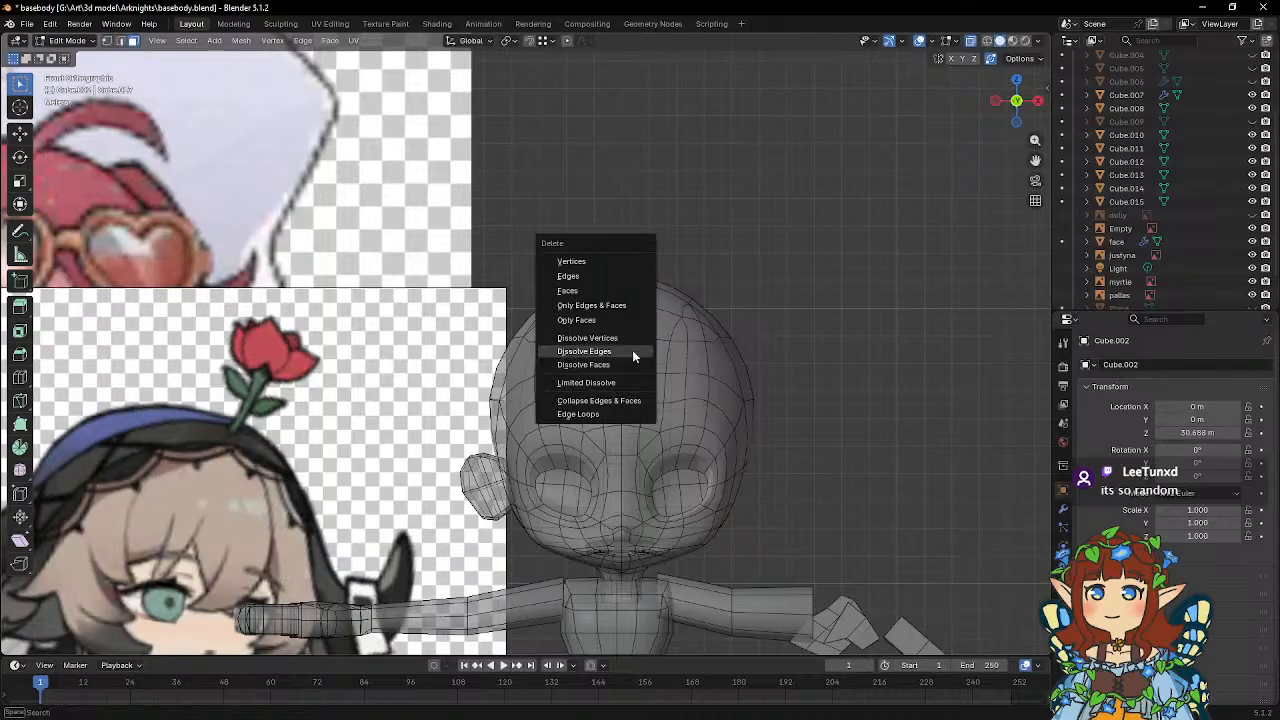
click(583, 291)
key(Tab)
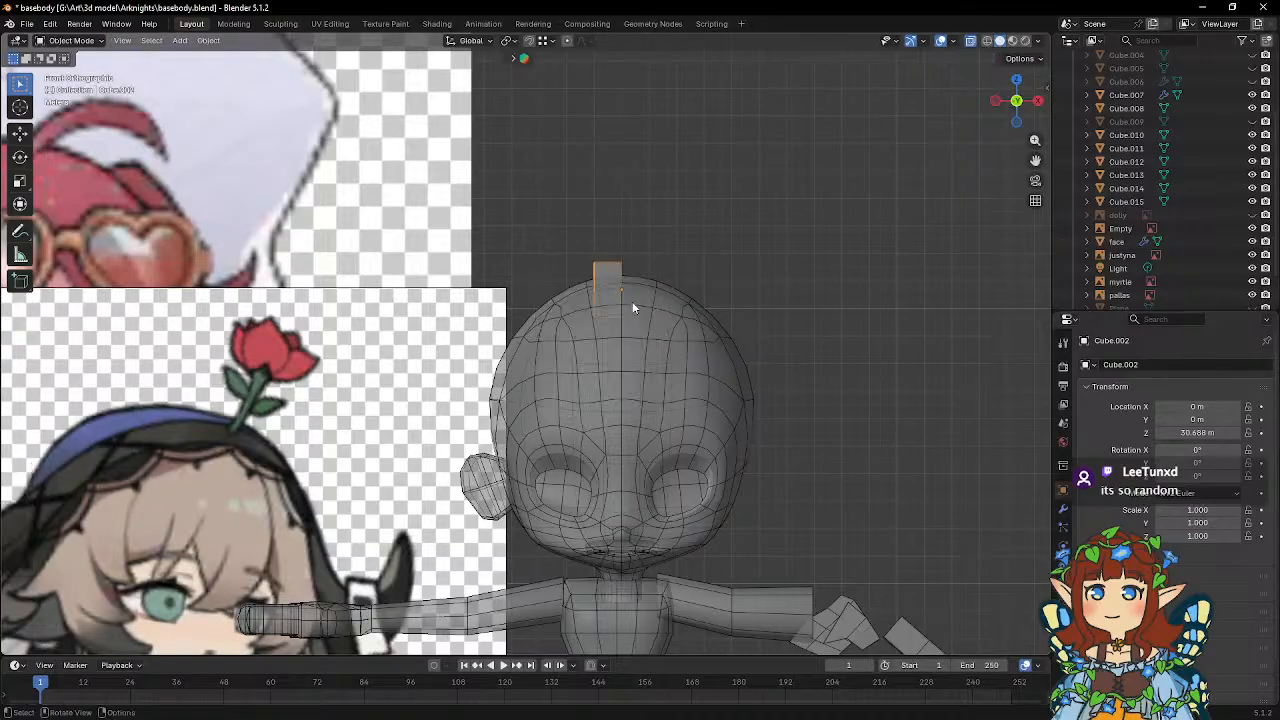
Add a Mirror modifier on the X axis to the halved cube.
click(1063, 509)
click(1129, 364)
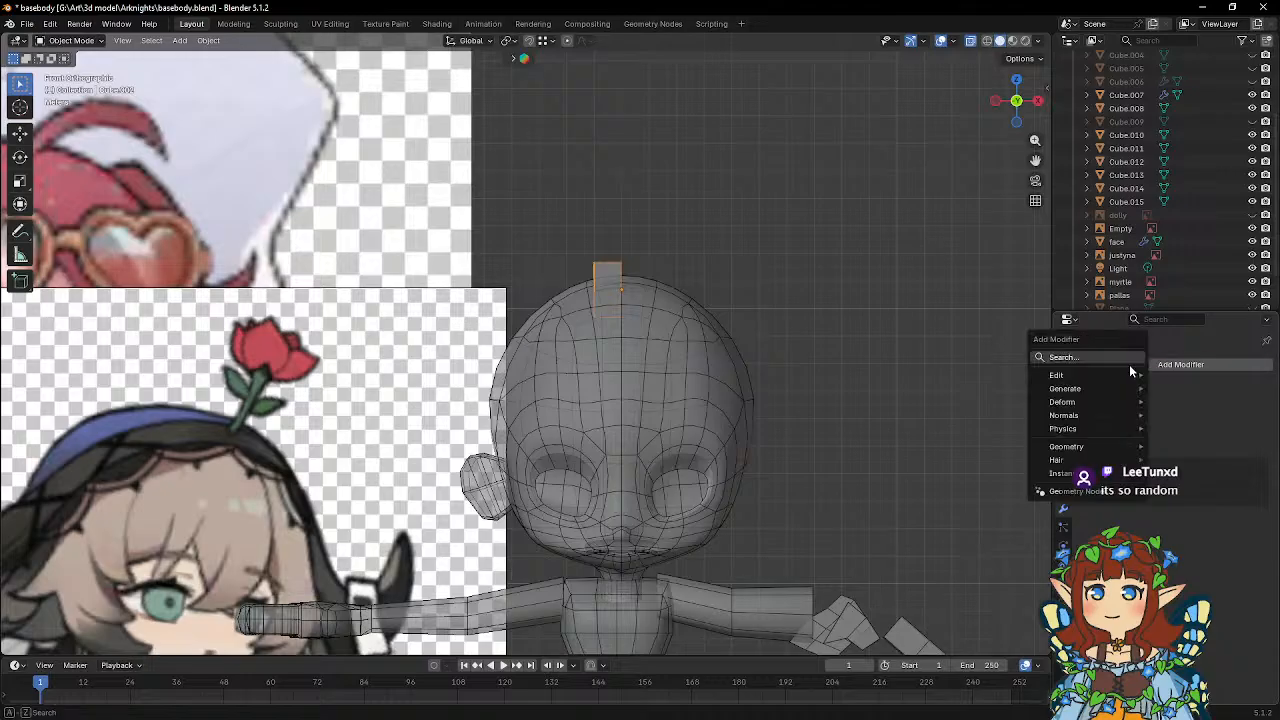
click(1129, 364)
click(1048, 396)
Move the half cube's outer vertices about -8.58 m in X and -6.59 m in Z, beside the head.
key(Tab)
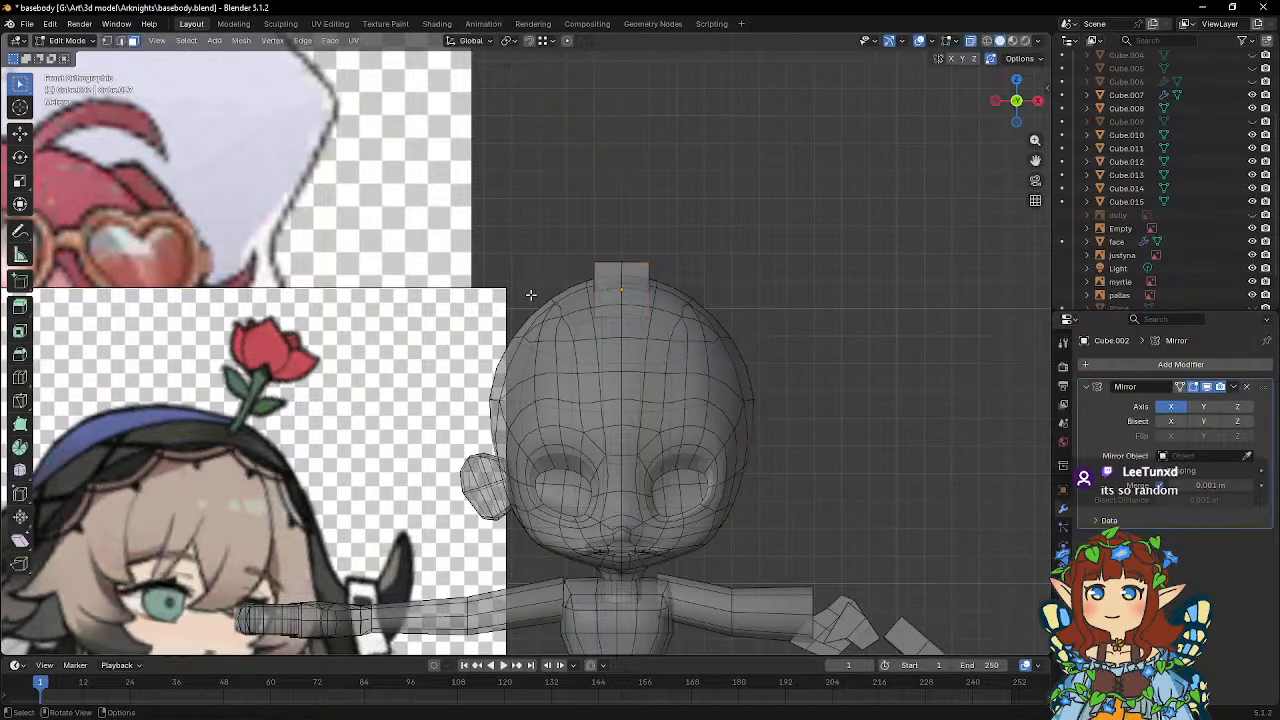
click(107, 40)
drag(528, 236, 604, 360)
key(g)
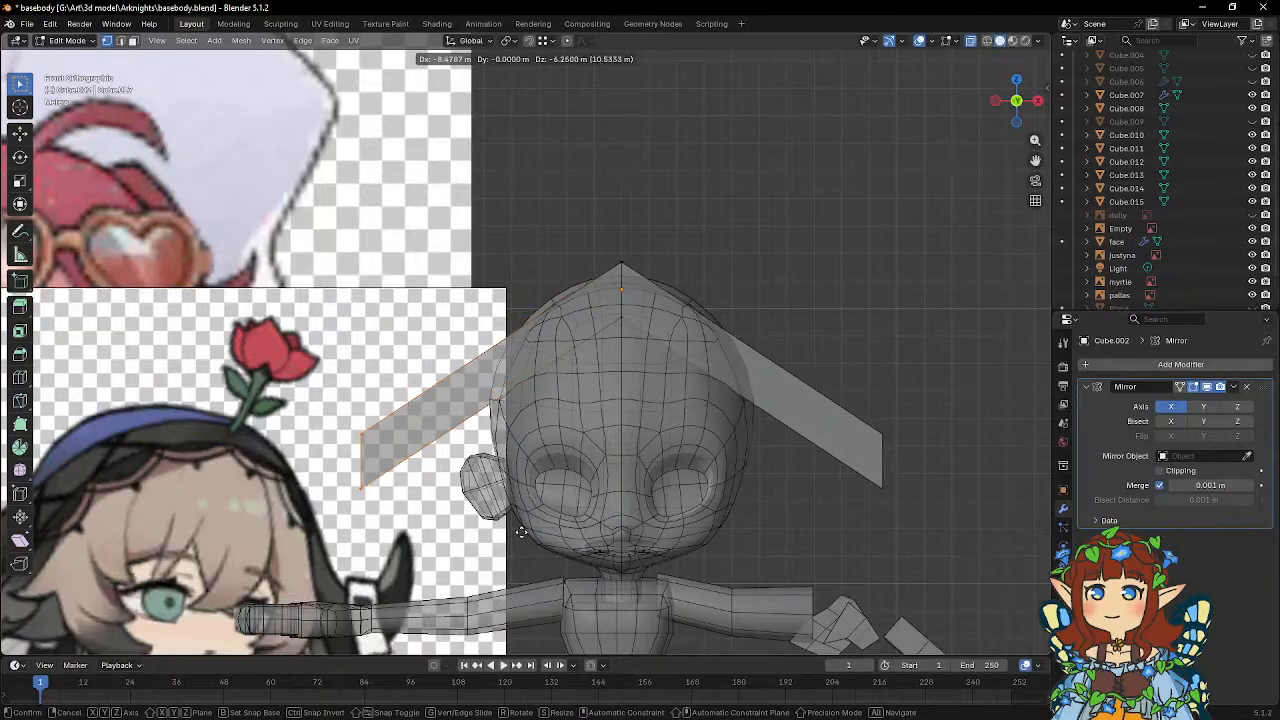
click(519, 531)
Insert one centred loop cut across the stretched half of the mirrored mesh.
shift+middle_drag(519, 531, 534, 486)
key(ctrl+r)
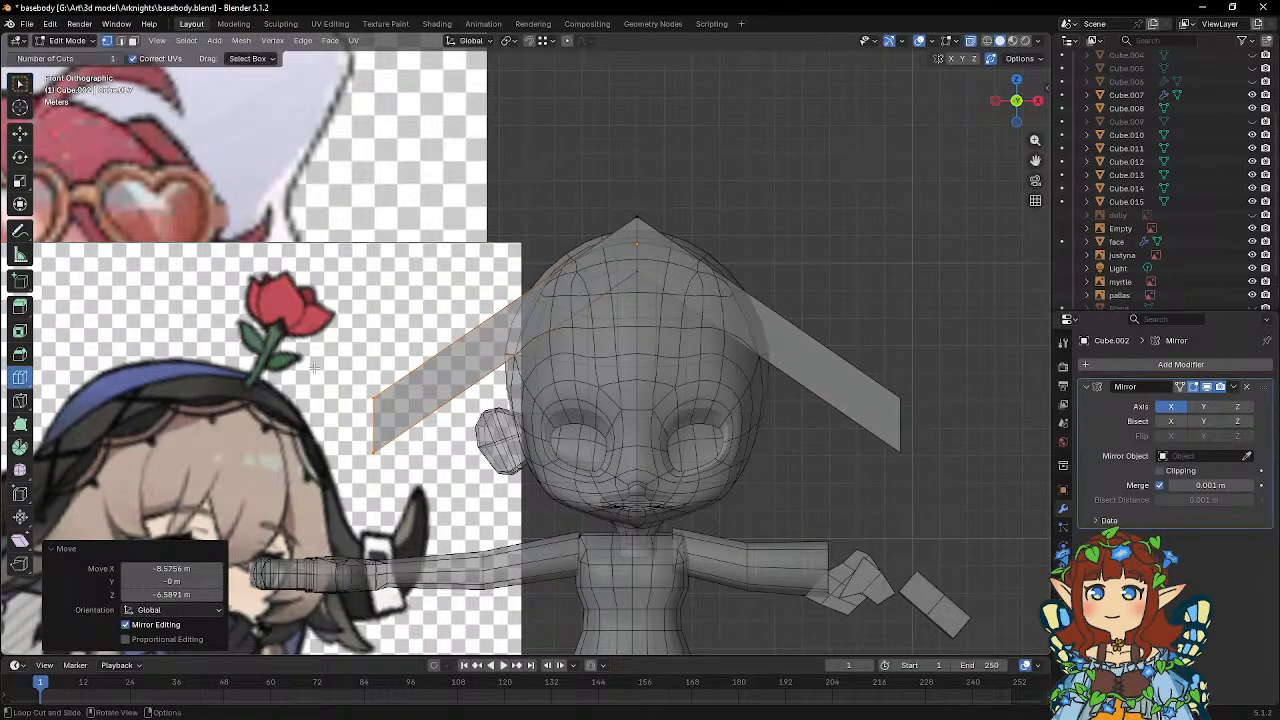
click(516, 350)
key(w)
scroll(519, 330, down, 4)
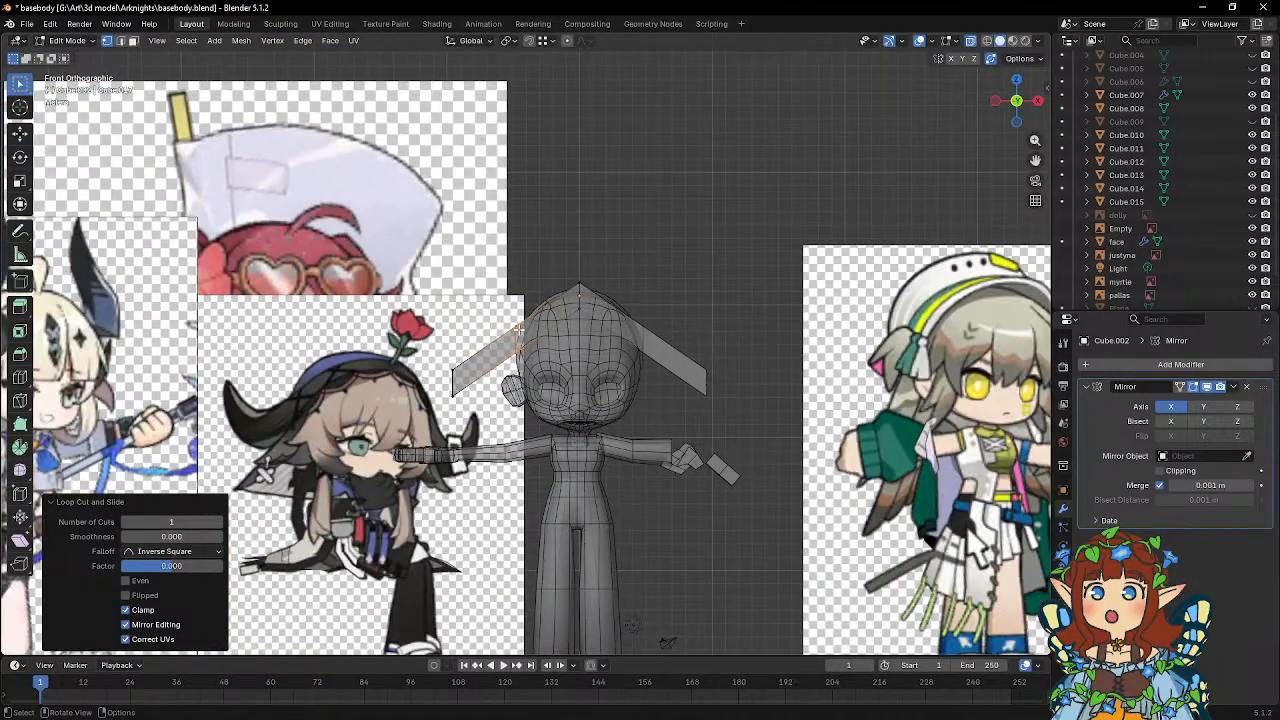
Move the upper and lower vertices of the middle loop upward to arch the mesh around the head.
scroll(520, 330, up, 3)
drag(486, 301, 516, 321)
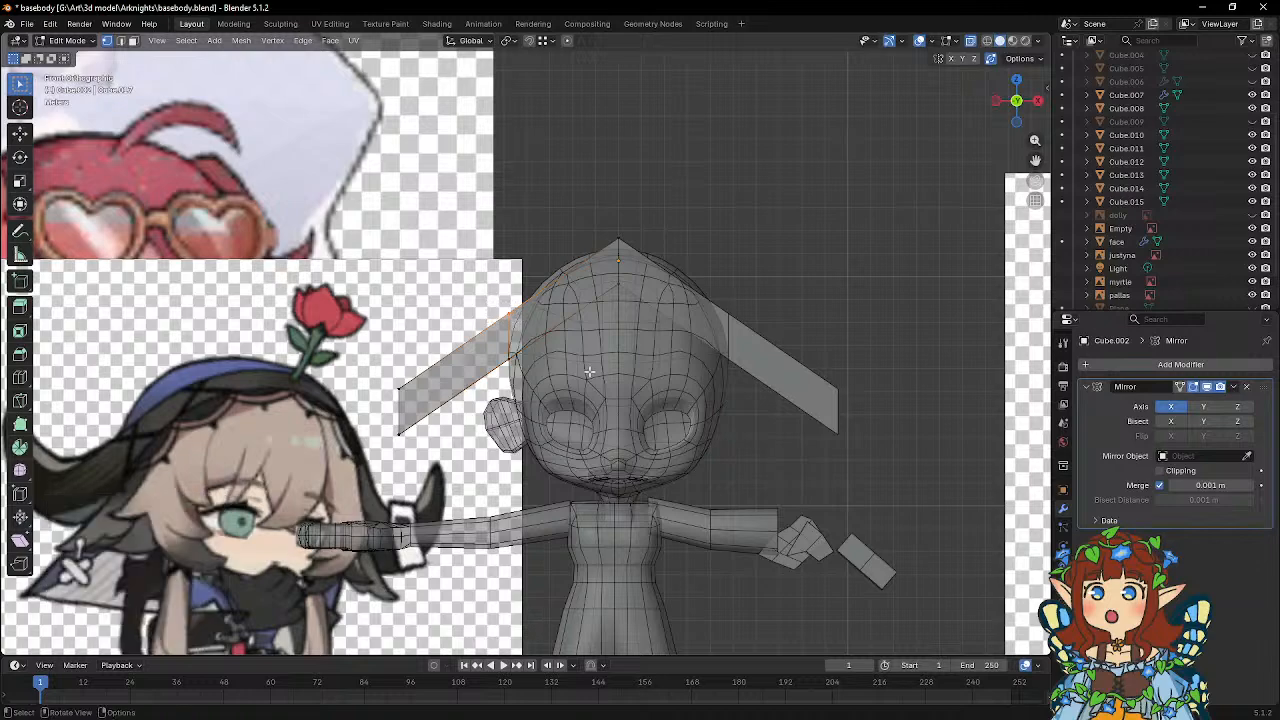
key(g)
click(500, 345)
drag(519, 365, 528, 374)
key(g)
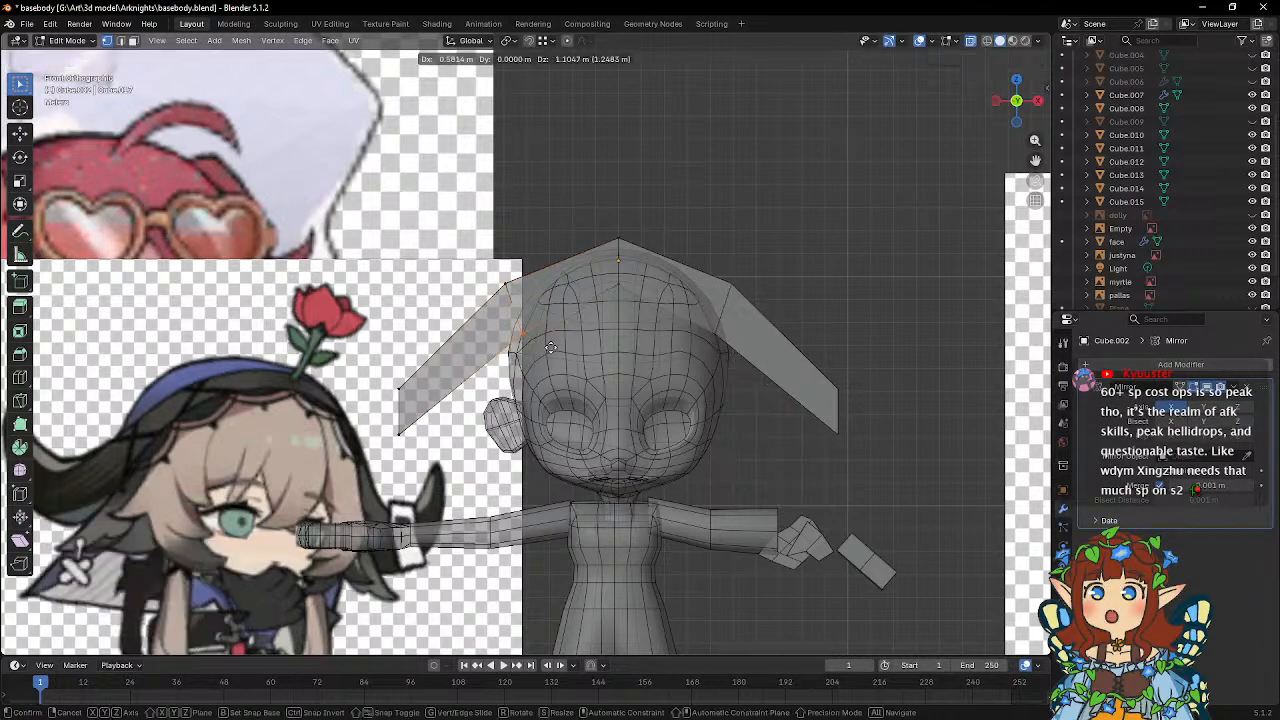
click(544, 334)
Raise the lower centre vertices of the arched mesh along Z, and its top centre vertices by 0.37791 m.
click(603, 268)
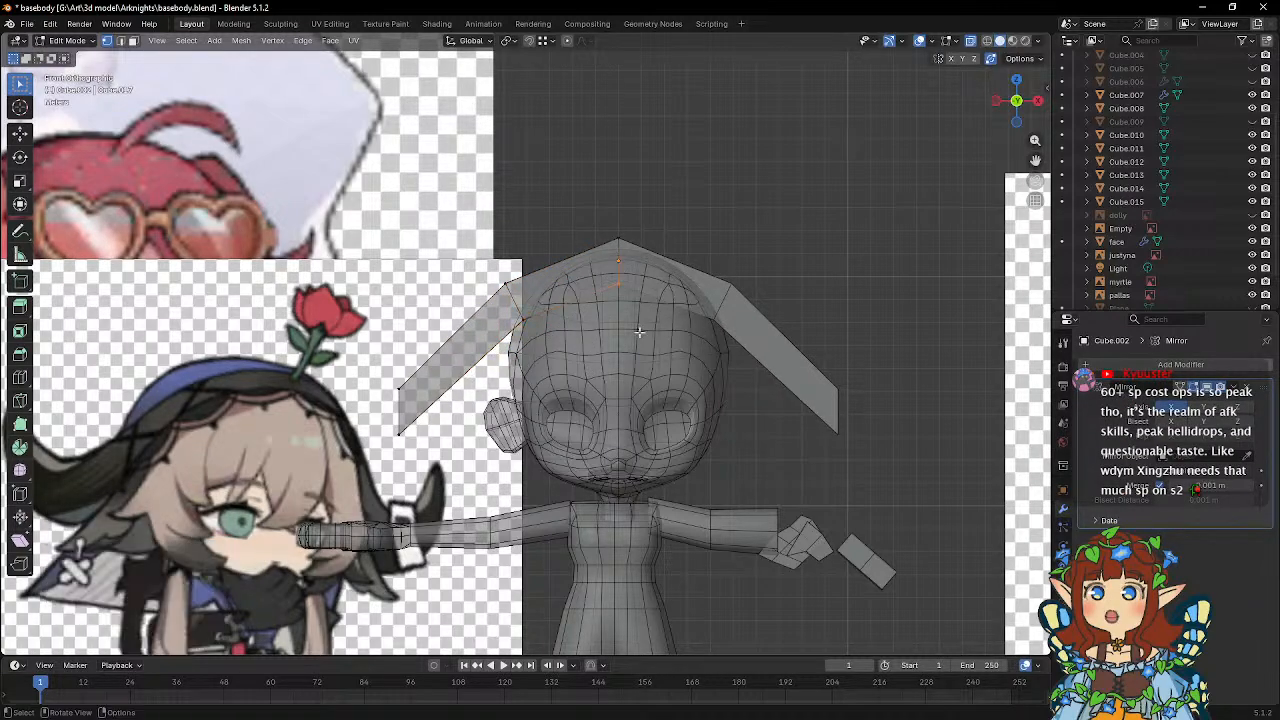
key(g)
key(z)
click(603, 220)
drag(603, 220, 652, 254)
key(g)
key(z)
click(660, 250)
Insert a loop cut between the arch's peak and its side bend, and move the loop's upper and lower vertices outward and up to round the arch.
click(20, 378)
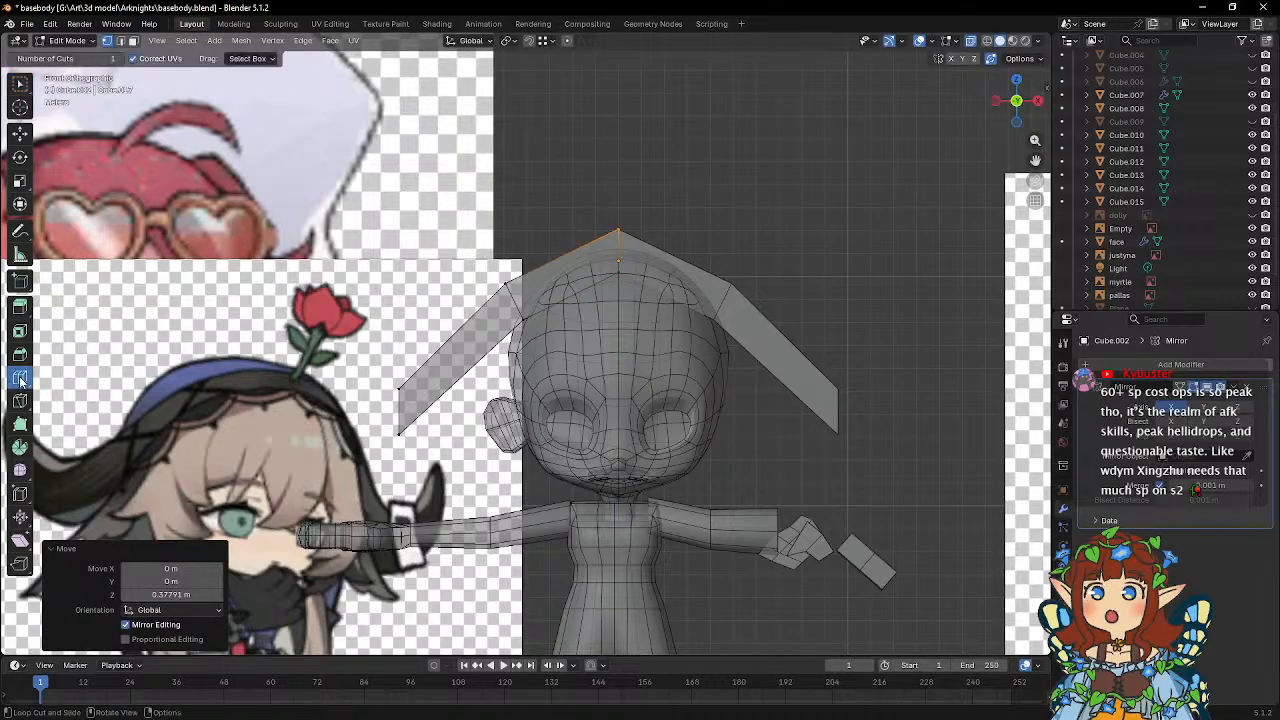
click(565, 292)
key(w)
drag(549, 242, 600, 278)
key(g)
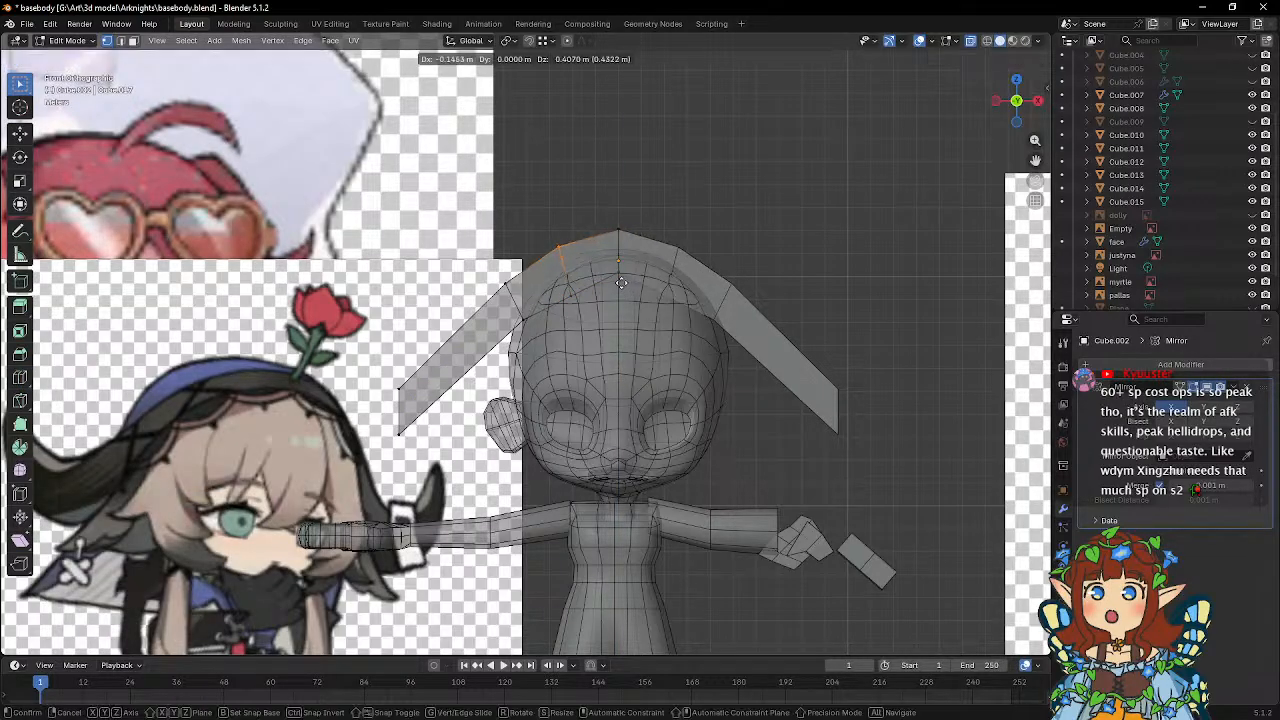
click(621, 283)
key(g)
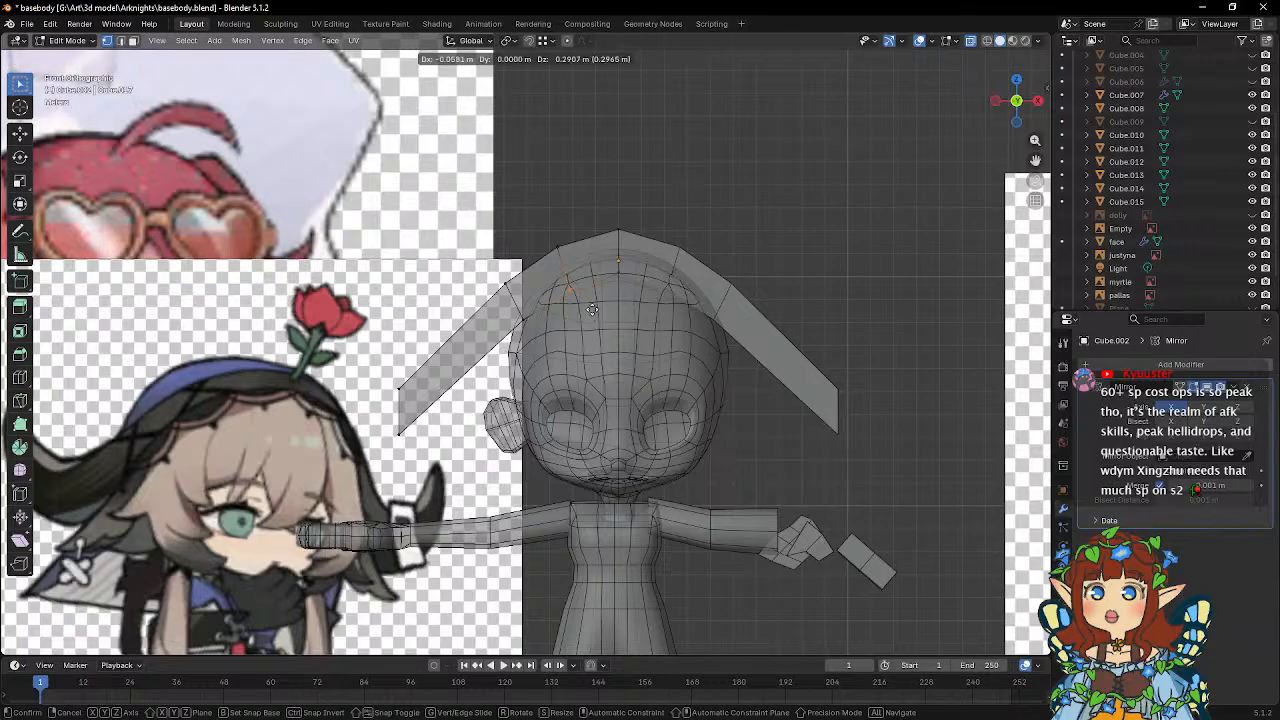
click(580, 309)
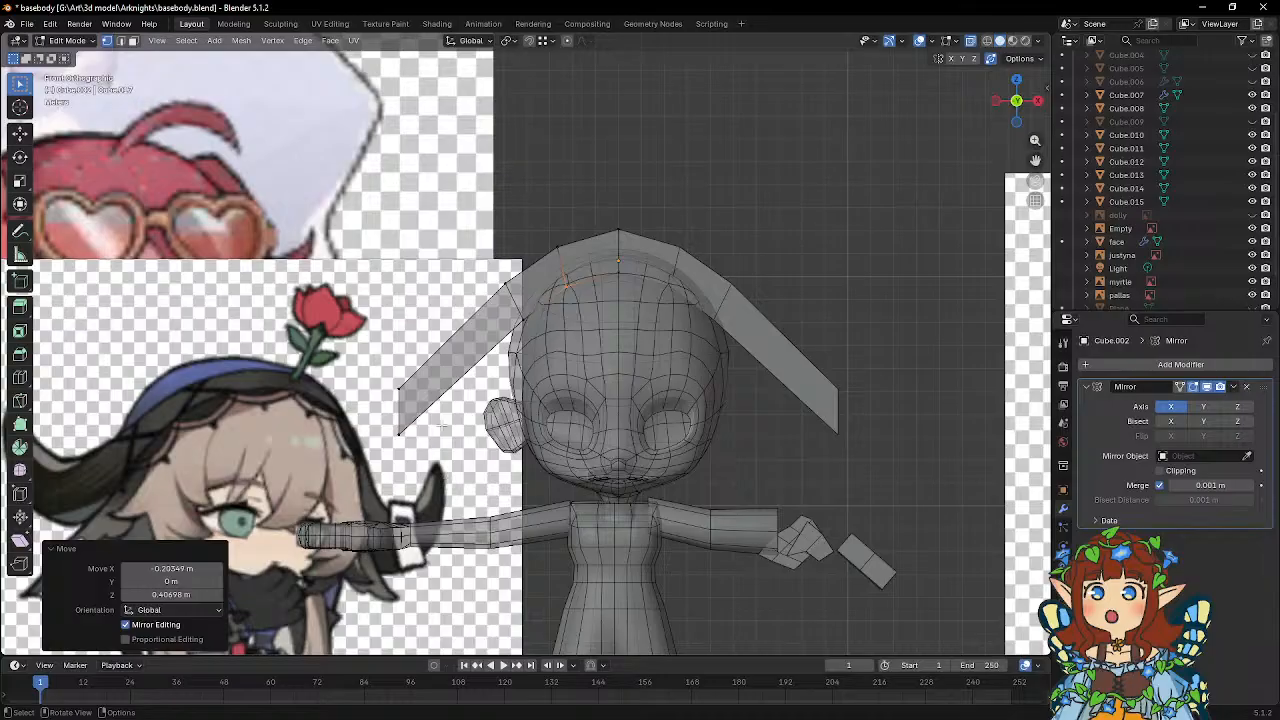
Move the whole headpiece 1.2672 m along Y over the head, and reopen its mesh for editing in front view.
middle_drag(436, 418, 623, 423)
key(Tab)
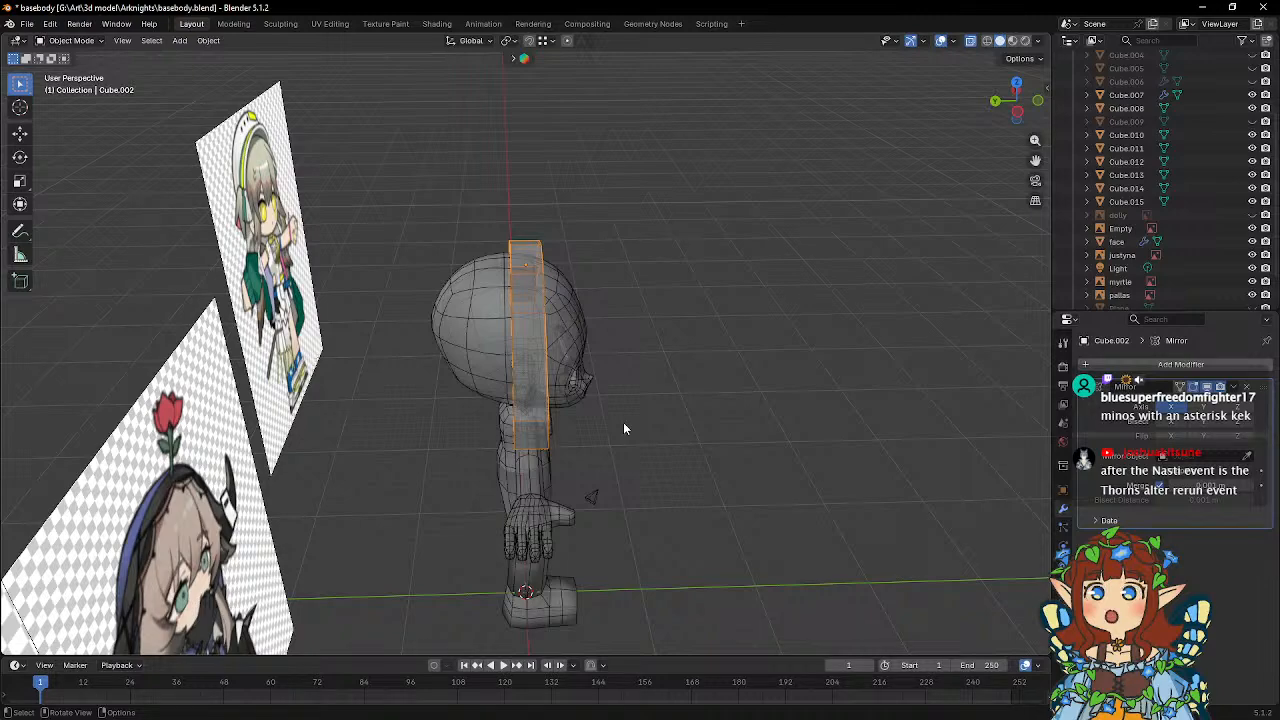
mouse_move(623, 422)
middle_down()
mouse_move(612, 402)
mouse_move(625, 389)
mouse_move(632, 406)
middle_up()
key(g)
key(y)
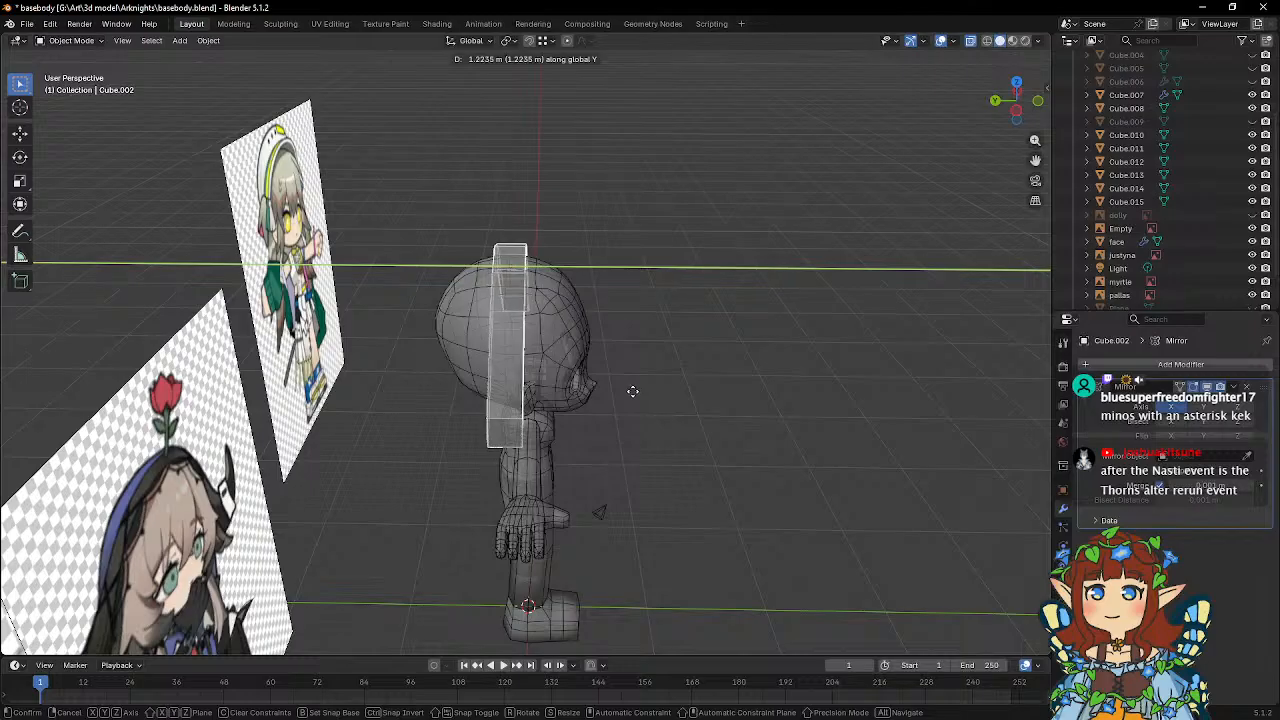
click(632, 391)
middle_drag(670, 392, 543, 354)
key(KP_1)
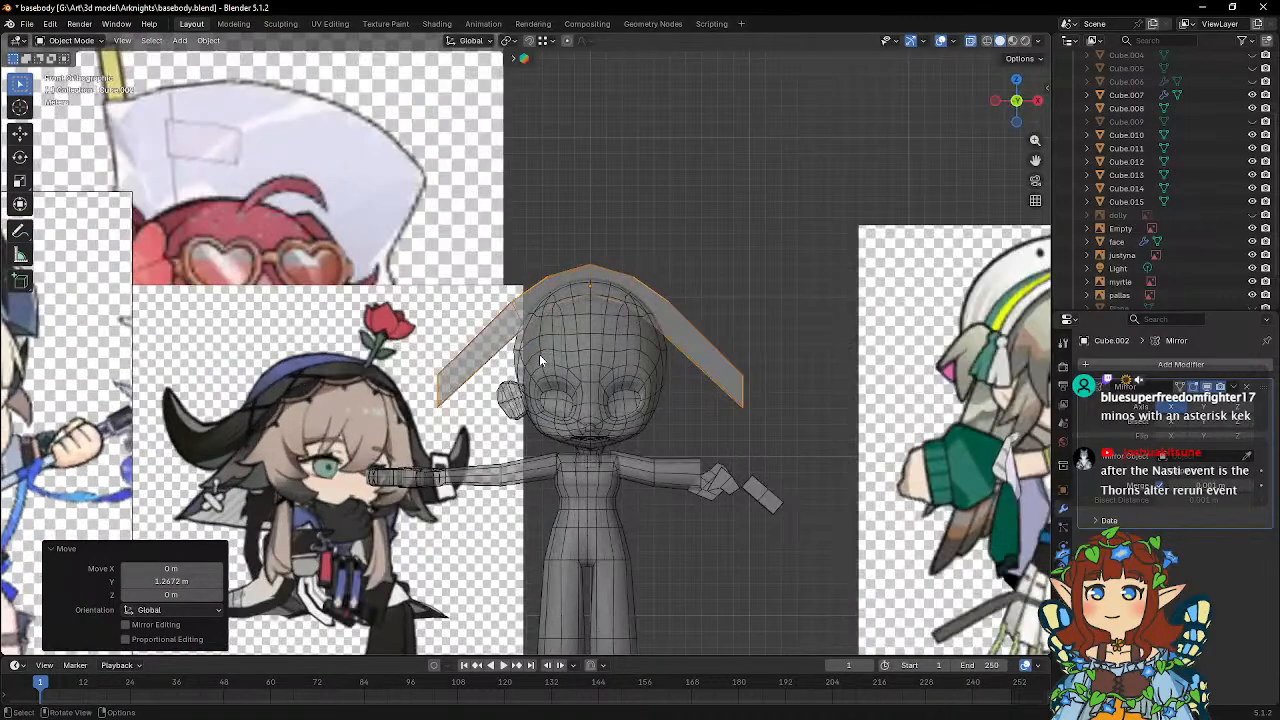
key(Tab)
scroll(620, 245, up, 3)
drag(621, 245, 654, 285)
key(g)
key(z)
right_click(664, 367)
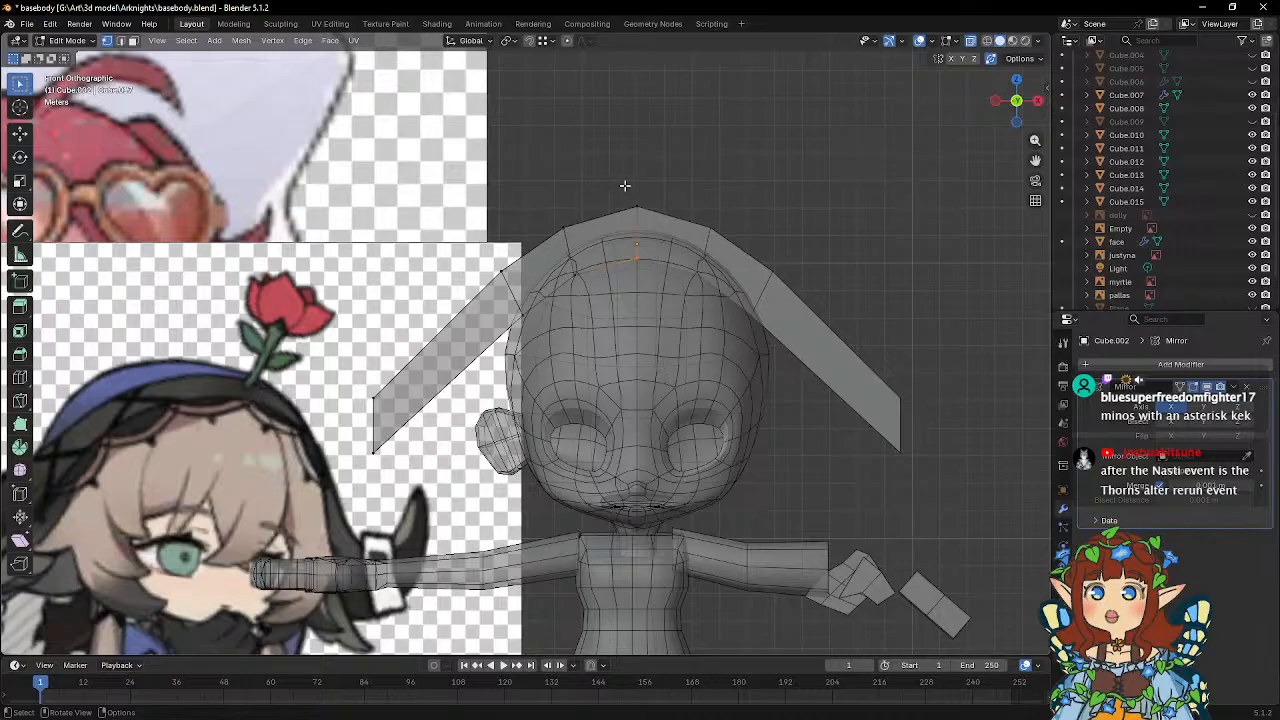
Raise the upper and lower vertices of the loop beside the peak 0.1938 m each, and reposition the next loop's lower vertices beside the head.
key(g)
click(628, 340)
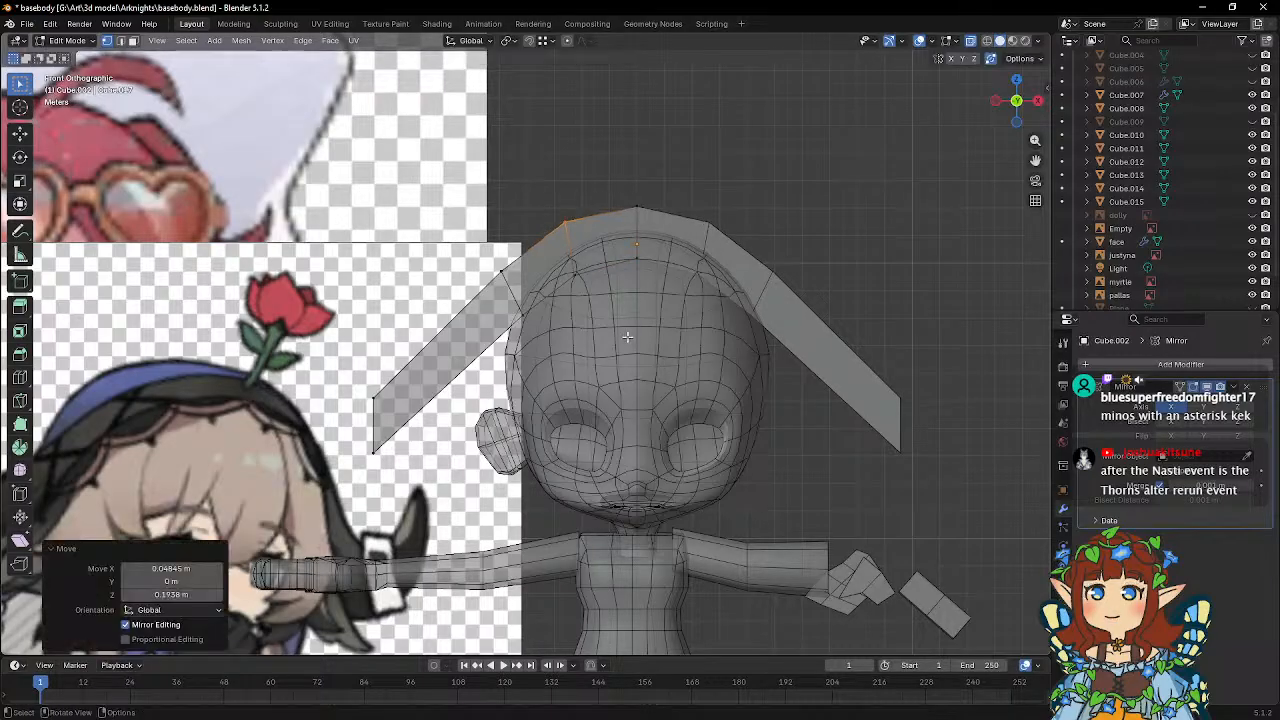
key(g)
click(607, 325)
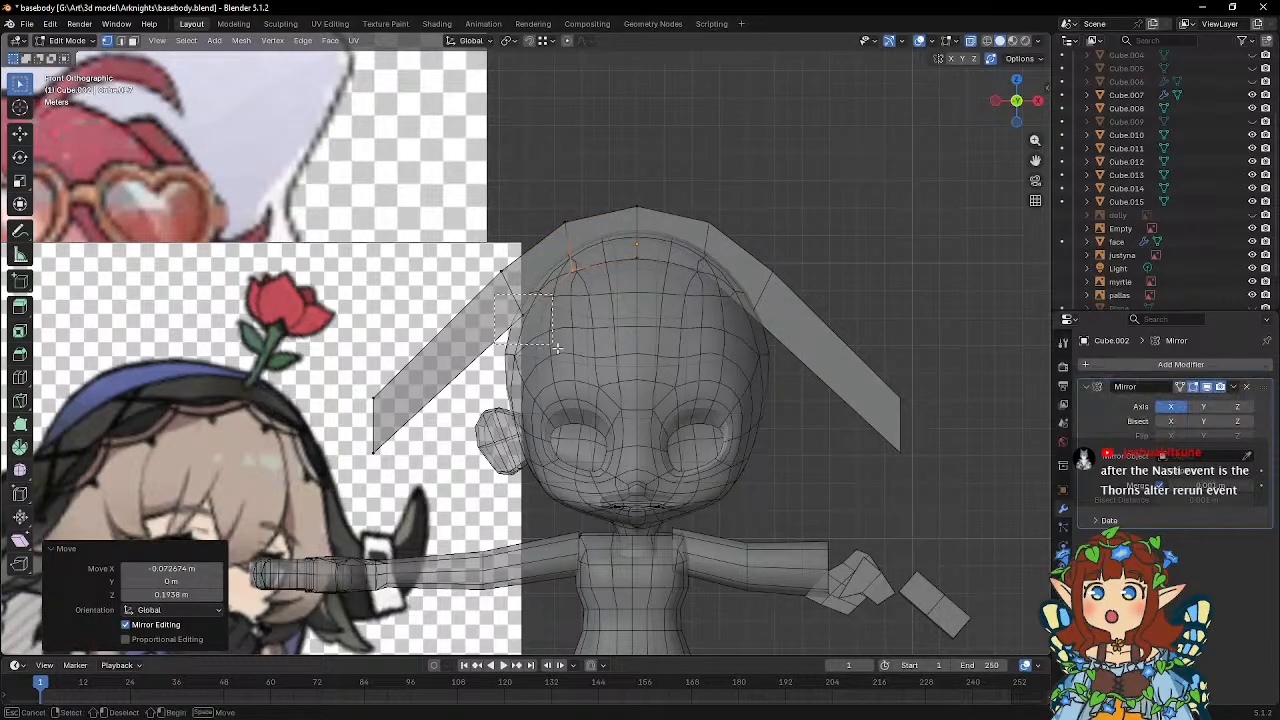
key(g)
click(481, 395)
Move the outer end vertices of the headpiece 1.3853 m along Y to sweep the side backward.
middle_drag(481, 395, 614, 412)
drag(514, 378, 720, 486)
key(g)
key(y)
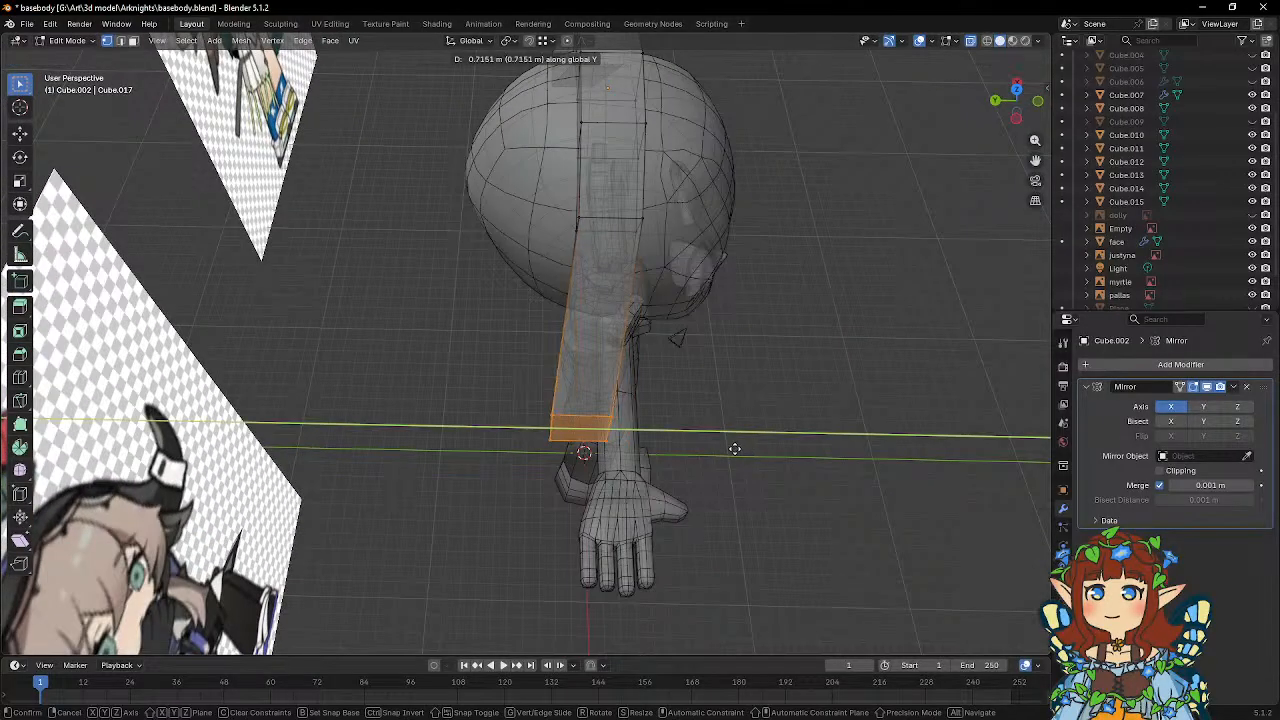
click(714, 444)
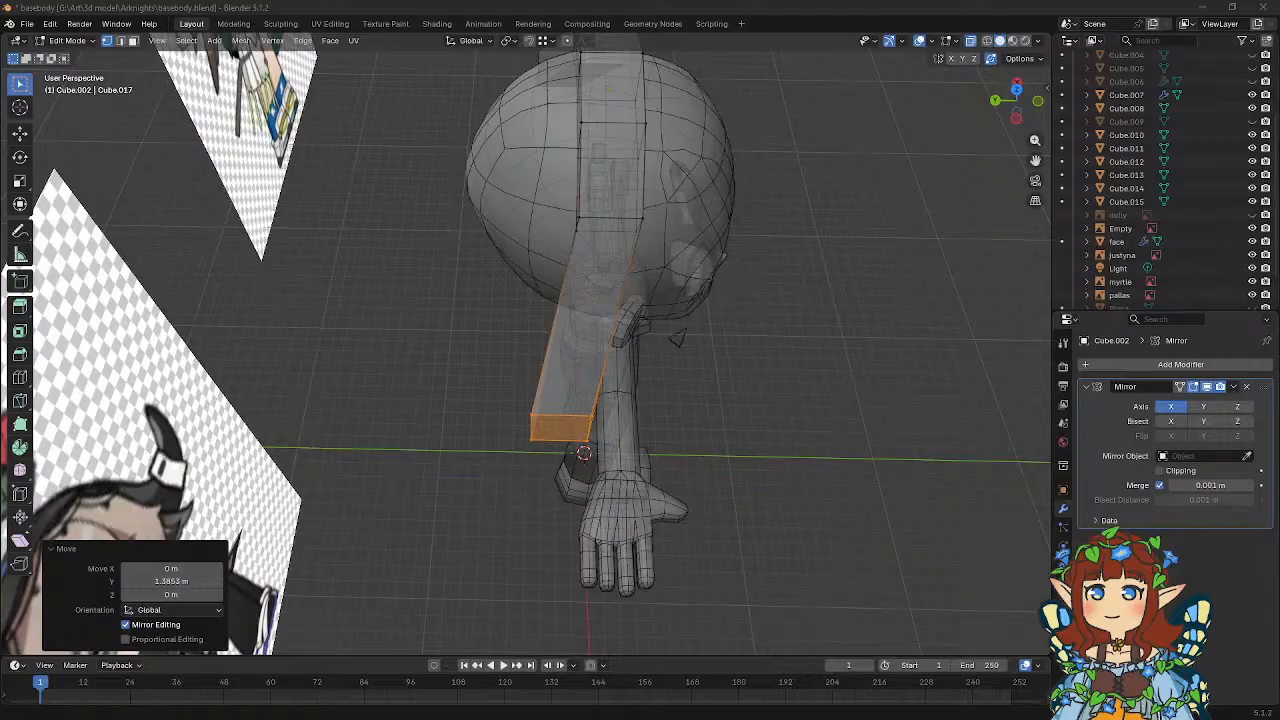
middle_drag(612, 365, 646, 381)
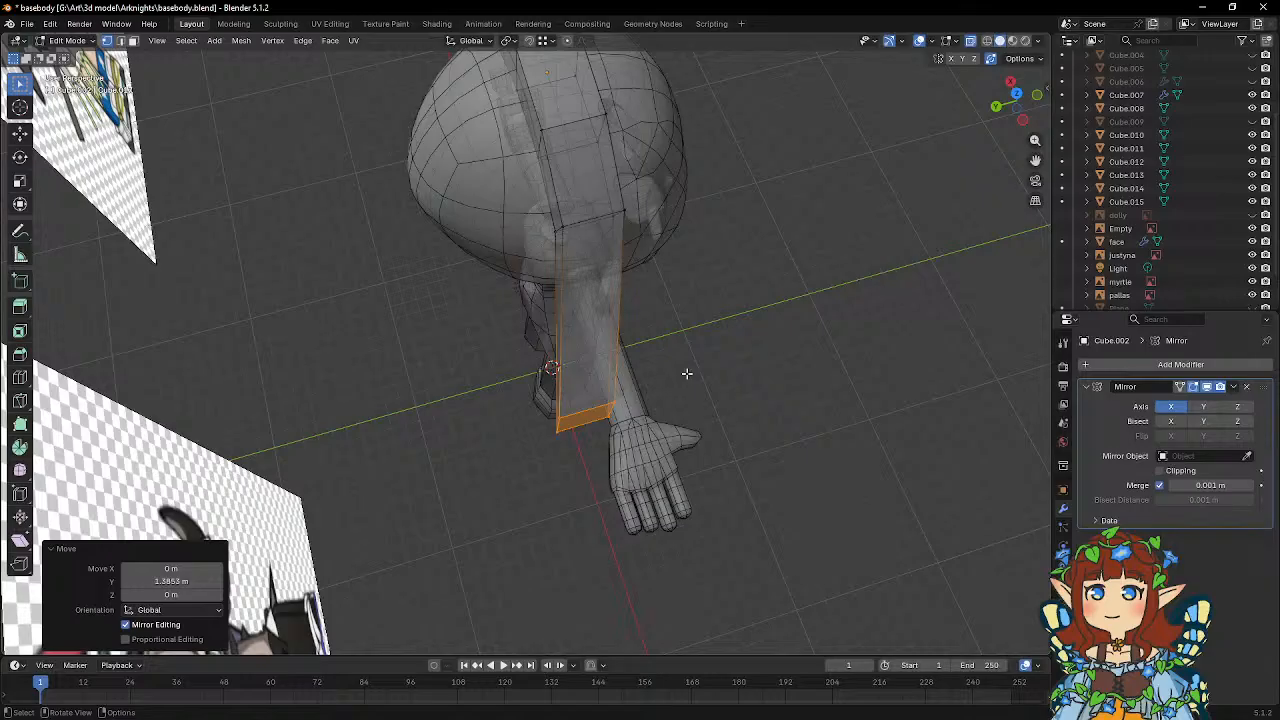
key(r)
key(z)
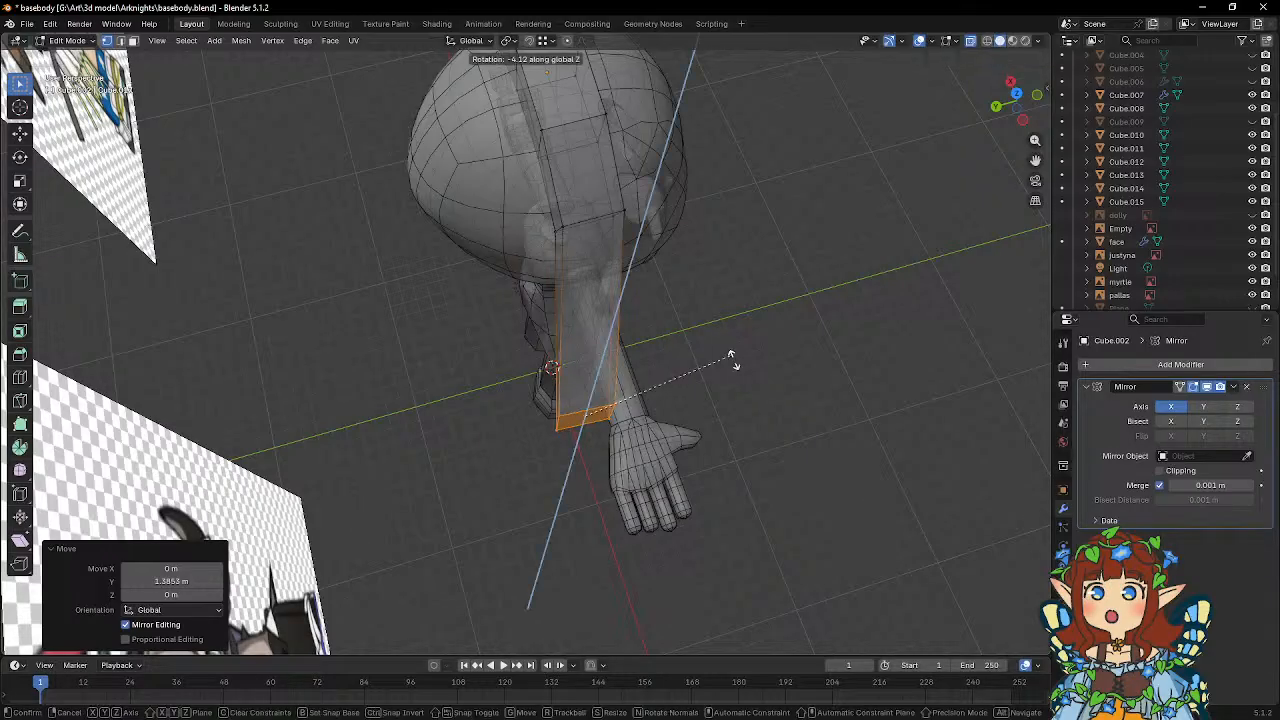
key(Escape)
Rotate the outer end face of the headpiece -35.5° about the global Z axis.
middle_drag(737, 420, 747, 324)
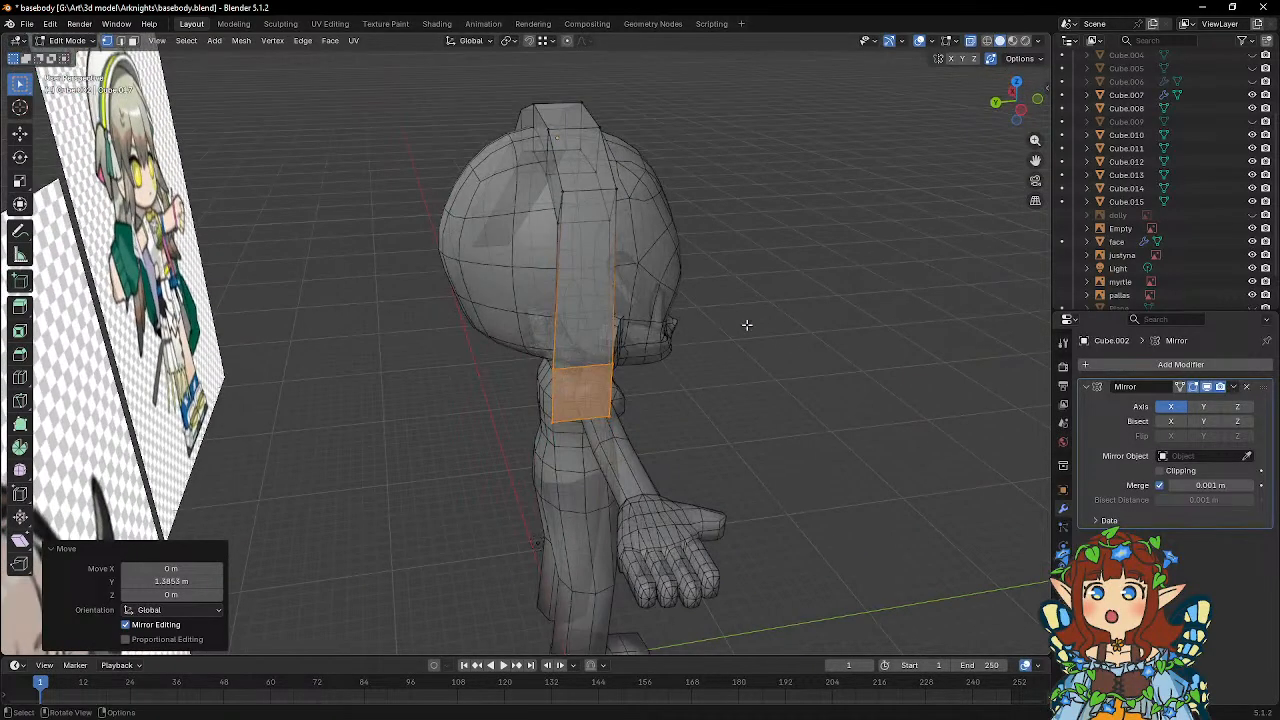
key(r)
key(z)
click(760, 443)
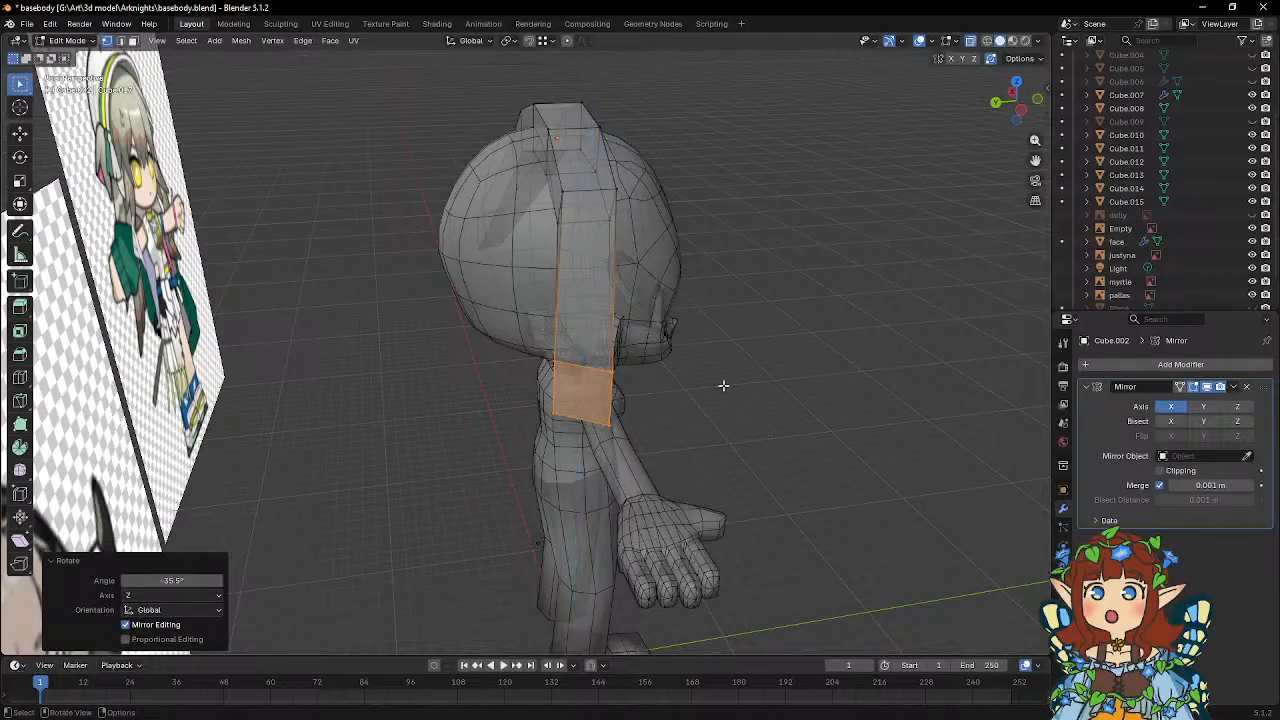
Insert one loop cut across the outer segment of the headpiece and slide it toward the end by a factor of -0.651.
middle_drag(723, 385, 665, 440)
click(19, 377)
click(609, 398)
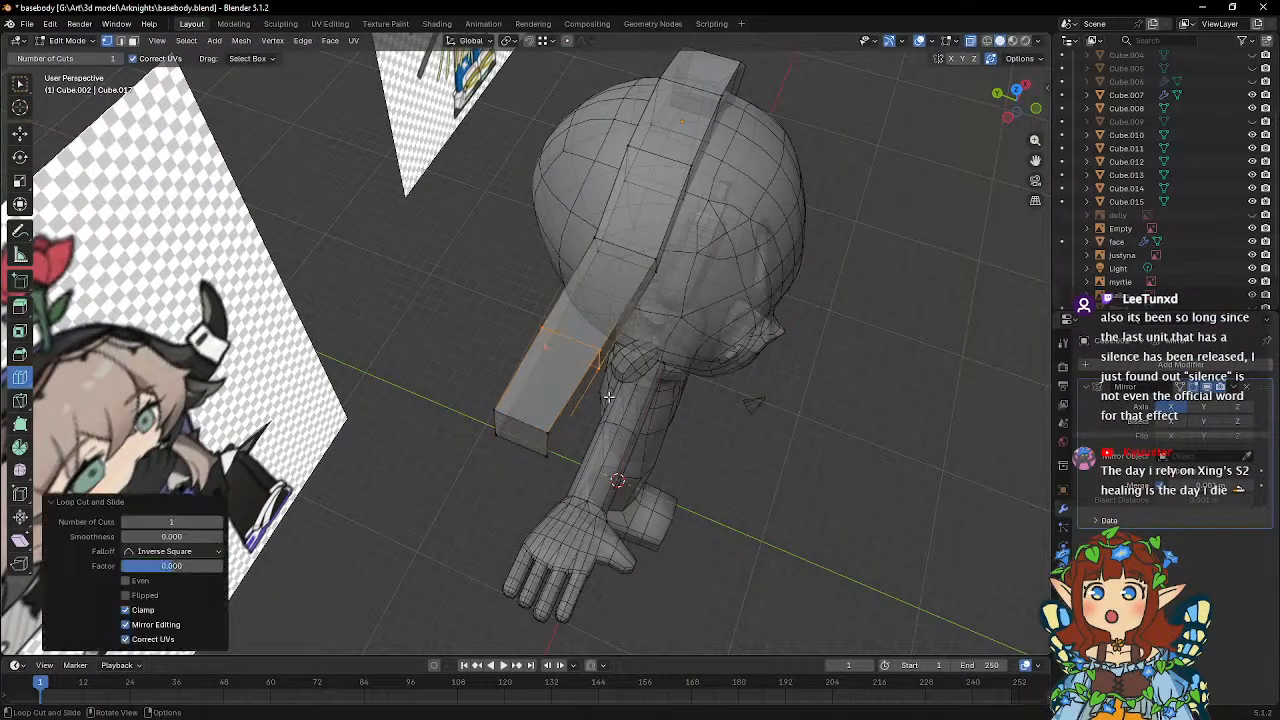
key(w)
key(g)
key(g)
click(622, 446)
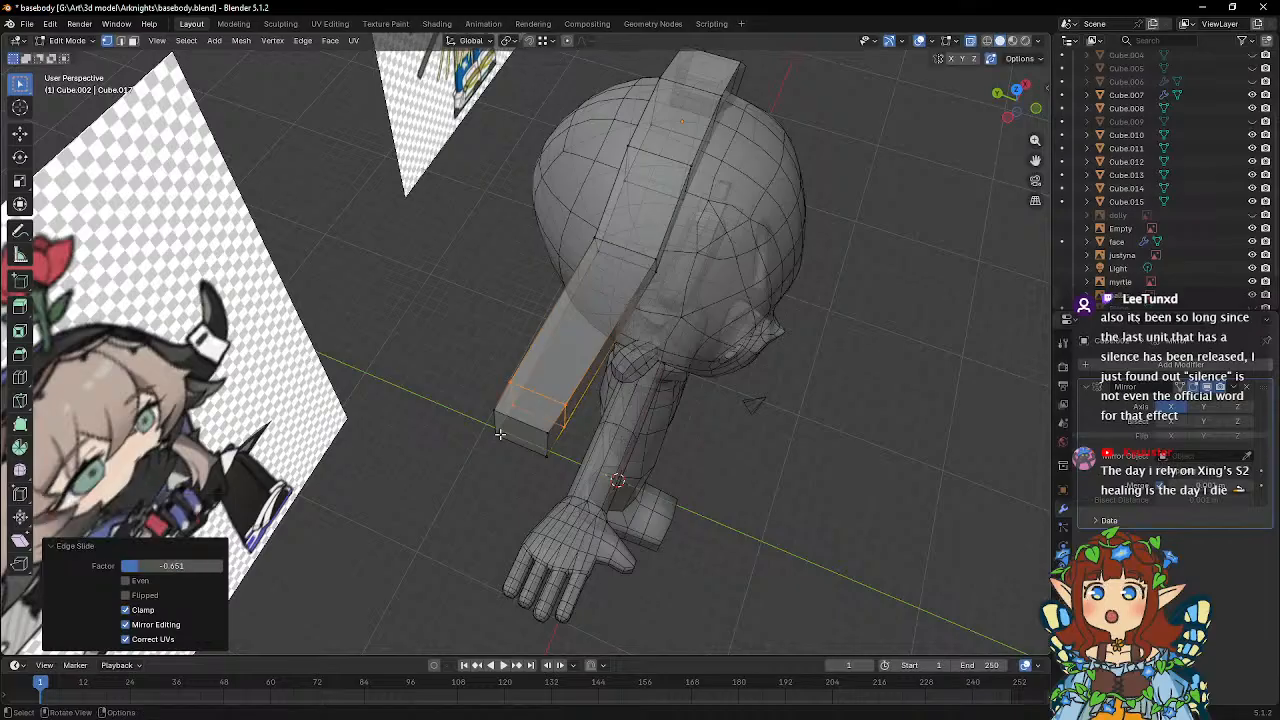
Move the four end vertices of the headpiece about -0.99 m in X, 1.26 m in Y and -0.19 m in Z.
click(496, 414)
shift+click(503, 440)
shift+click(545, 438)
shift+click(549, 460)
middle_drag(598, 438, 635, 463)
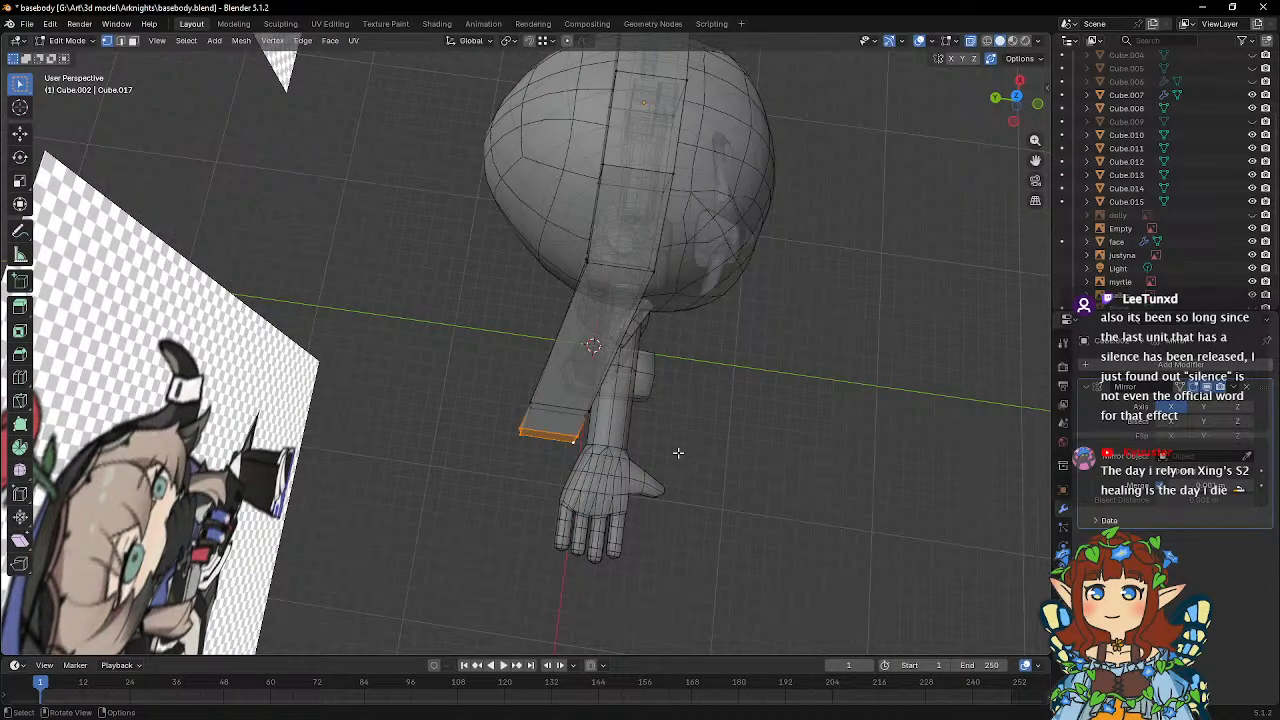
key(g)
click(641, 474)
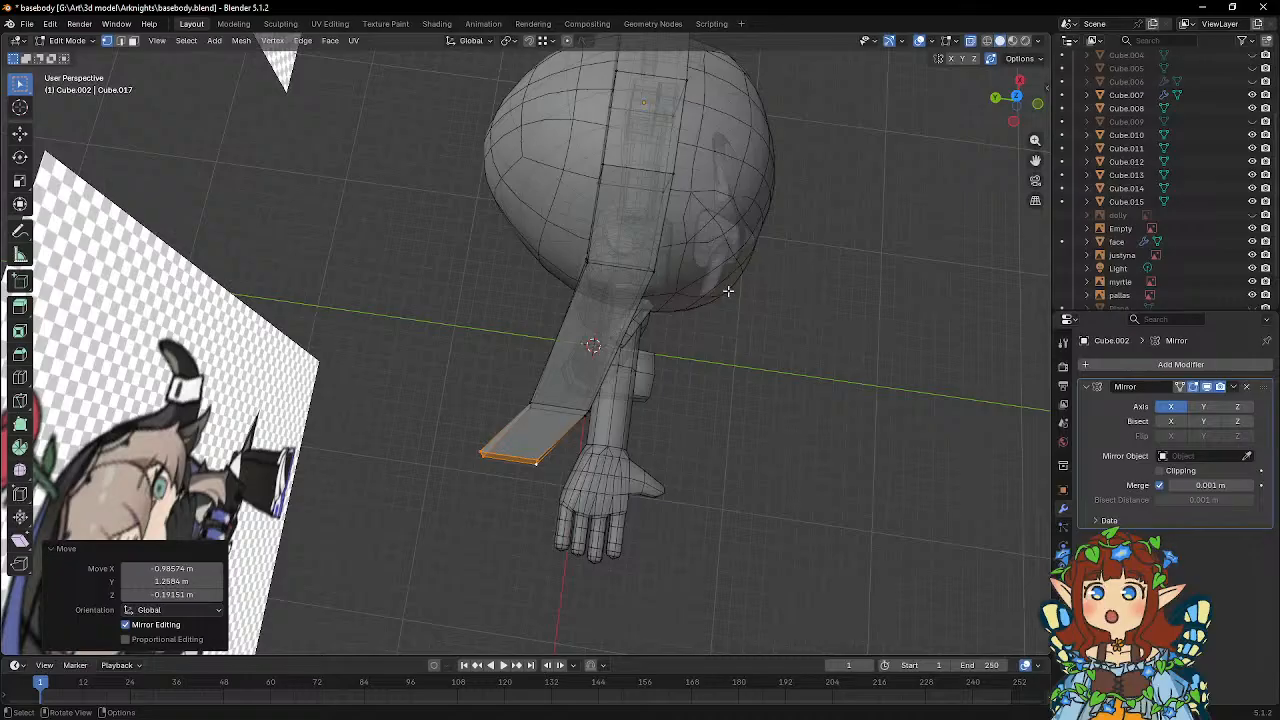
Rotate the extended end face of the headpiece -35.9° about the global Z axis.
middle_drag(728, 291, 737, 286)
key(r)
key(z)
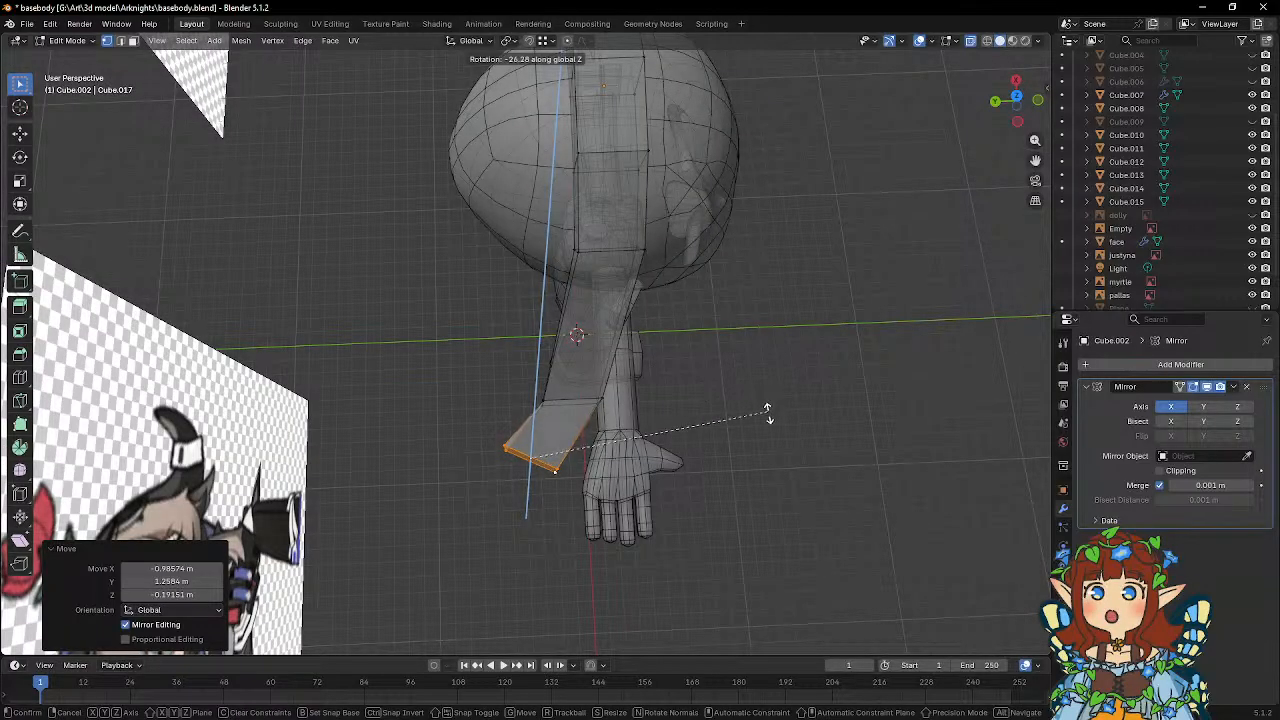
click(743, 452)
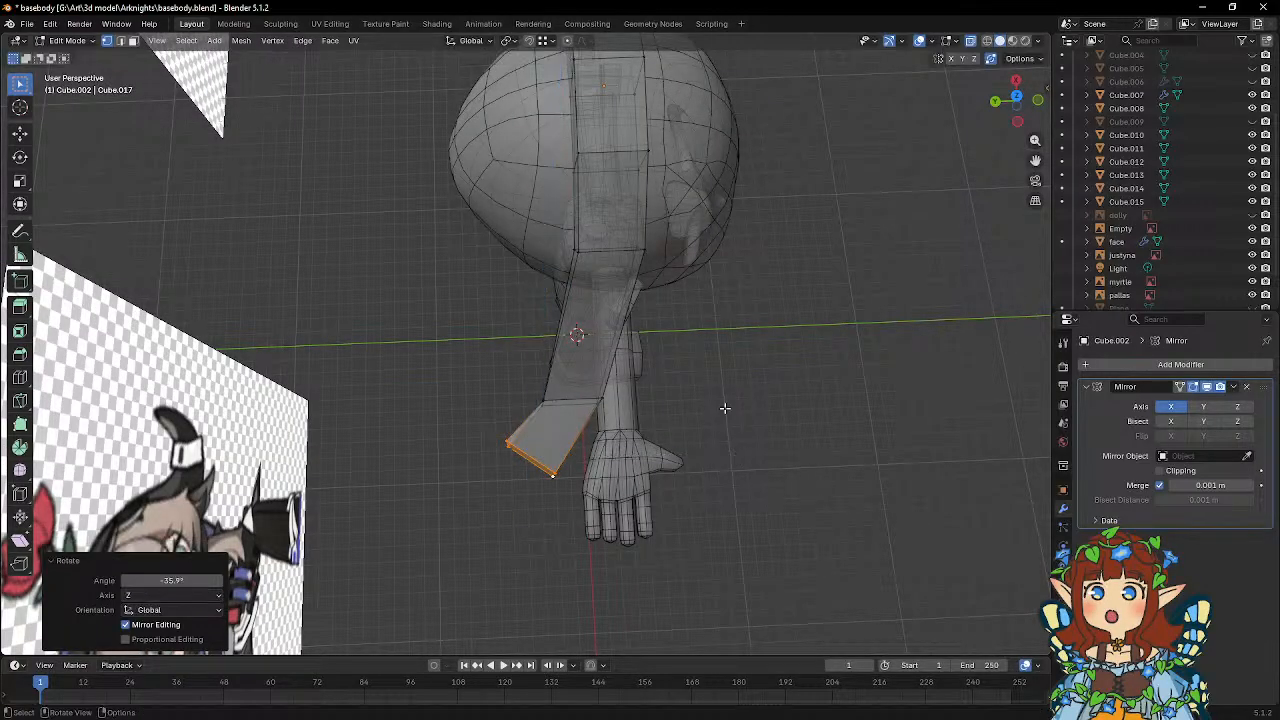
Rotate the loop before the headpiece's end about -31° around global Z and move it about 0.27 m along Y.
middle_drag(723, 408, 734, 377)
drag(504, 371, 629, 413)
key(r)
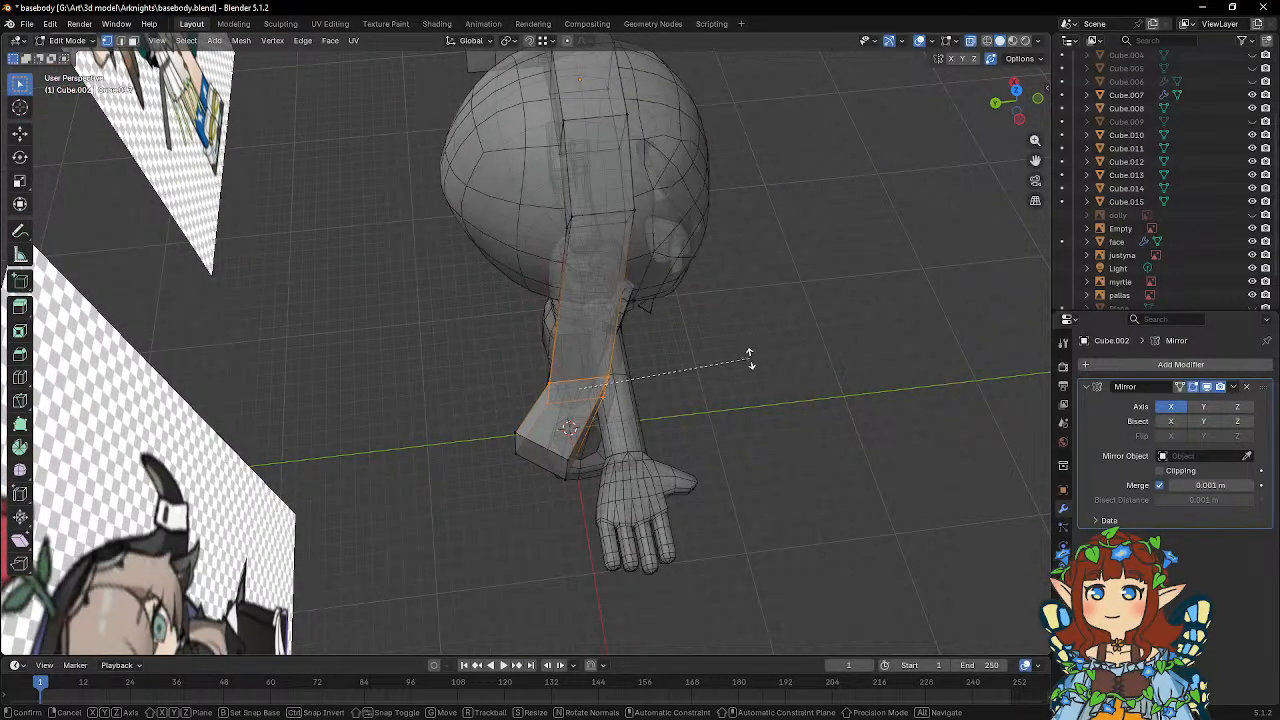
key(z)
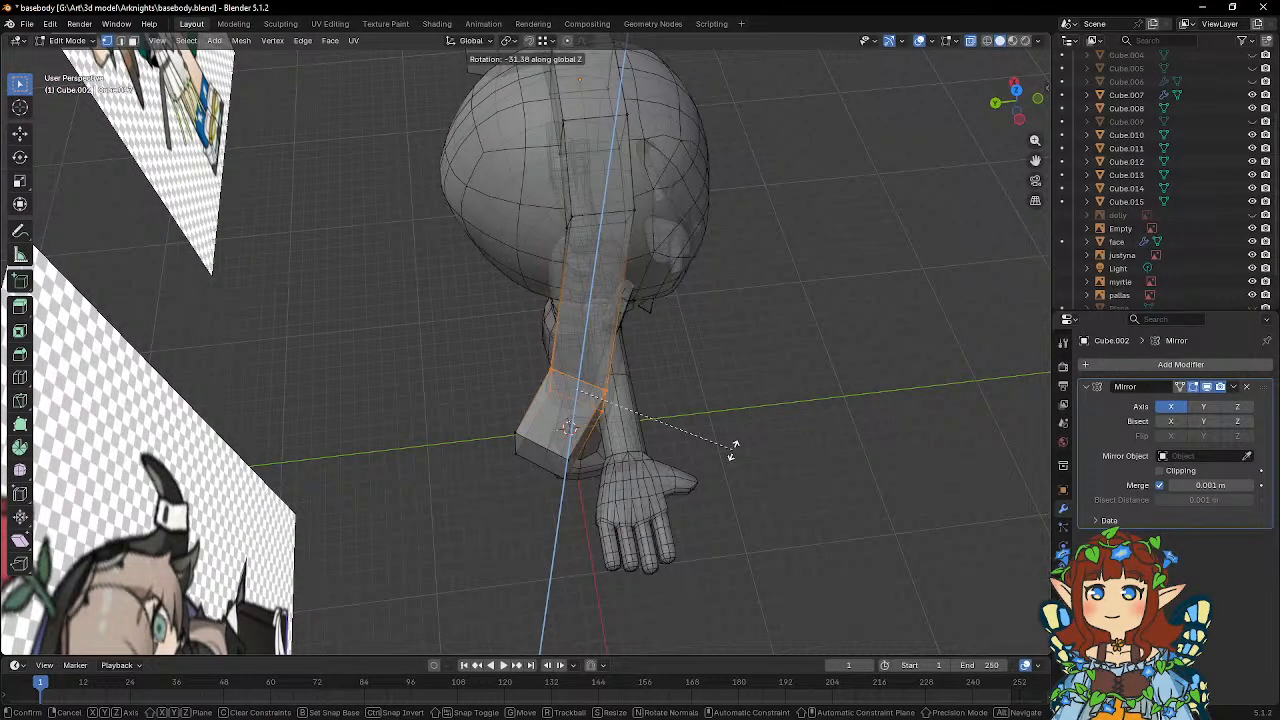
click(733, 450)
key(g)
key(y)
click(742, 407)
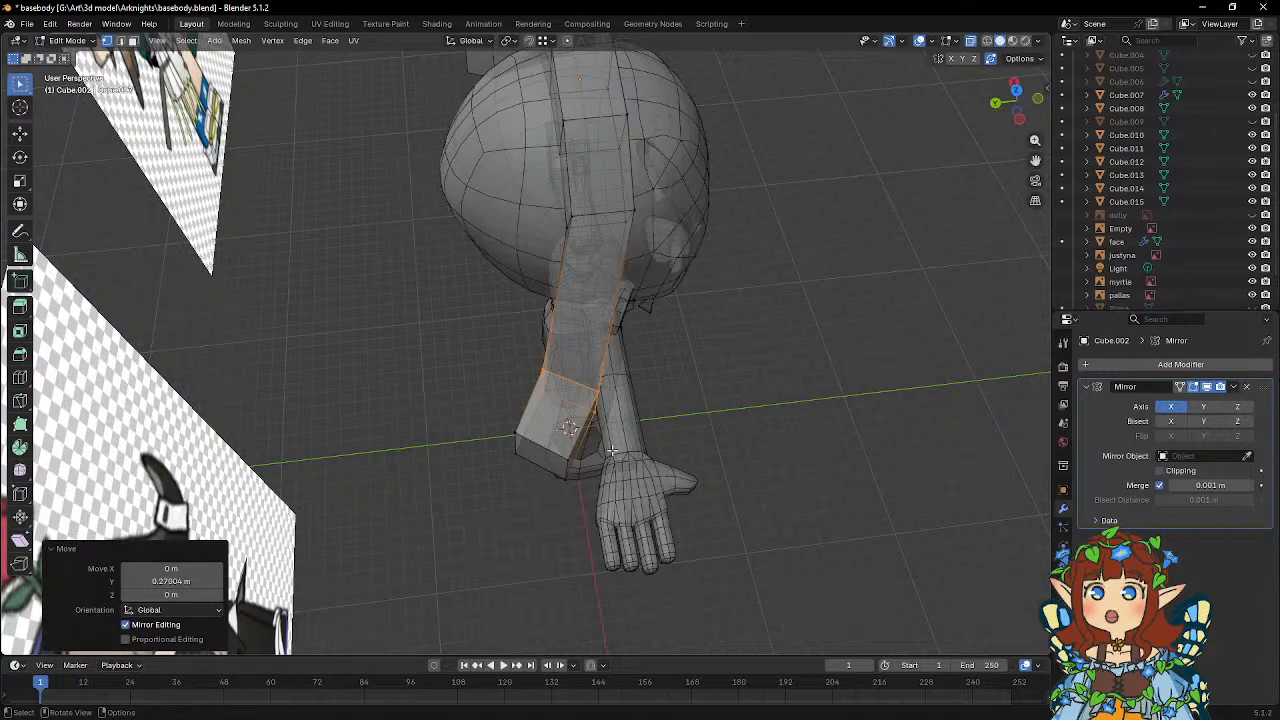
Move the end face of the headpiece 0.67427 m farther along Y.
click(535, 445)
middle_drag(535, 445, 709, 440)
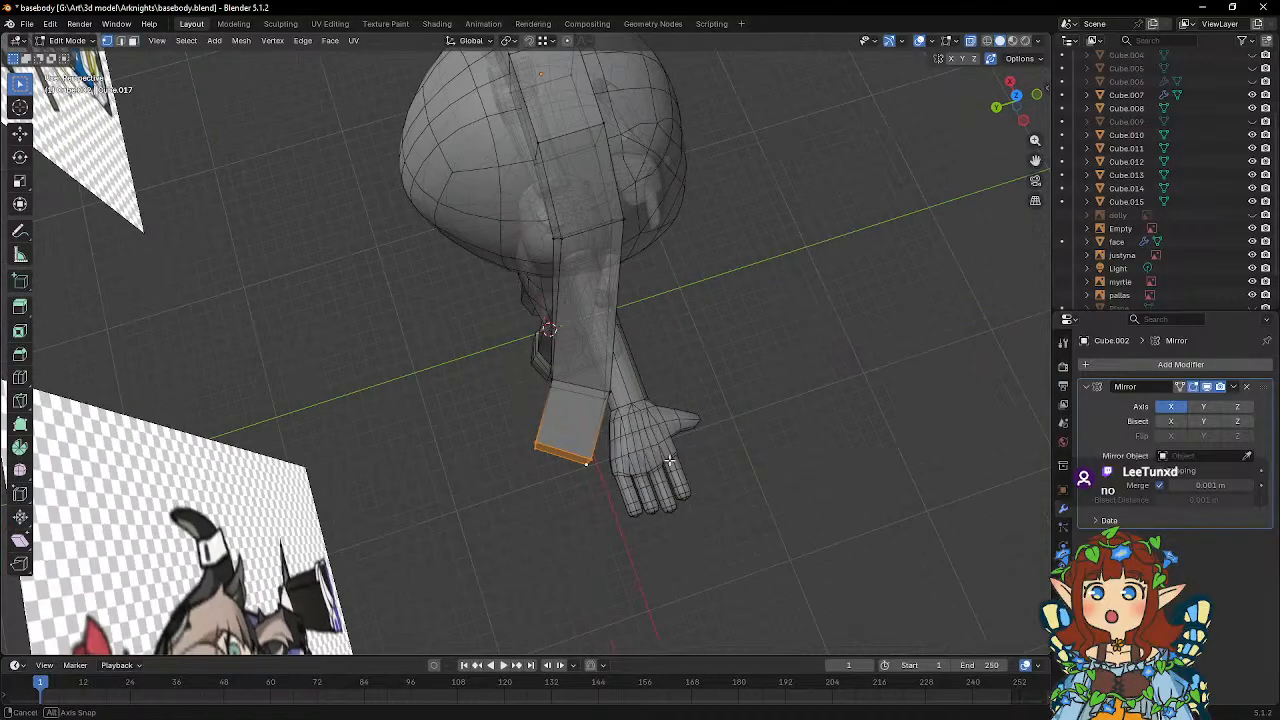
key(g)
click(694, 441)
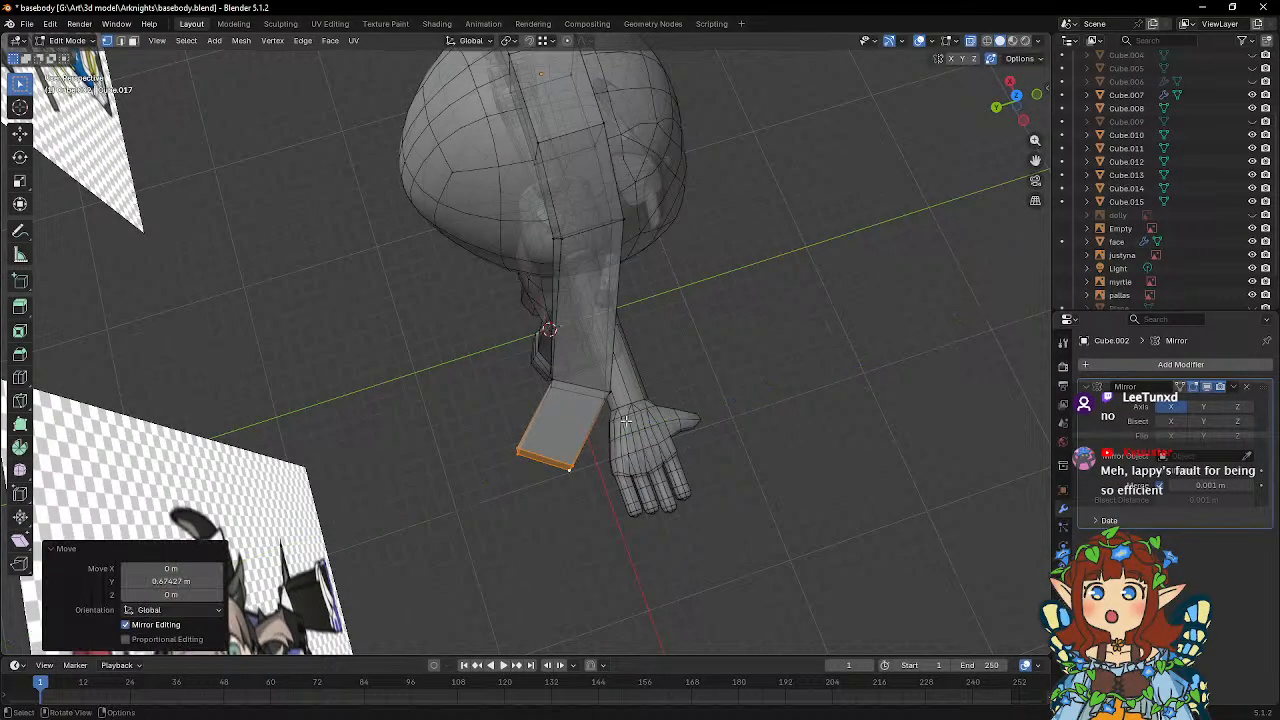
mouse_move(626, 422)
middle_down()
mouse_move(615, 372)
mouse_move(619, 408)
middle_up()
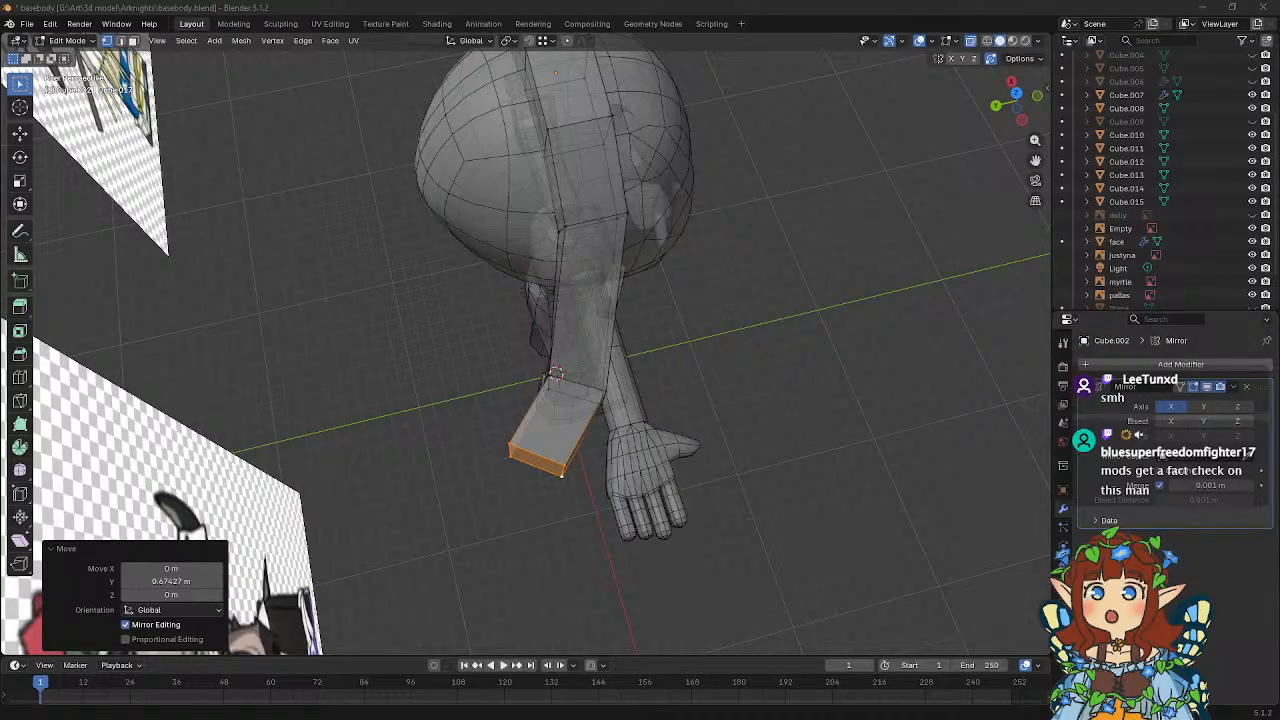
Switch to the Arknights wiki in the browser and examine Lappland the Decadenza's enemy abilities and operator talents.
drag(0, 150, 752, 3)
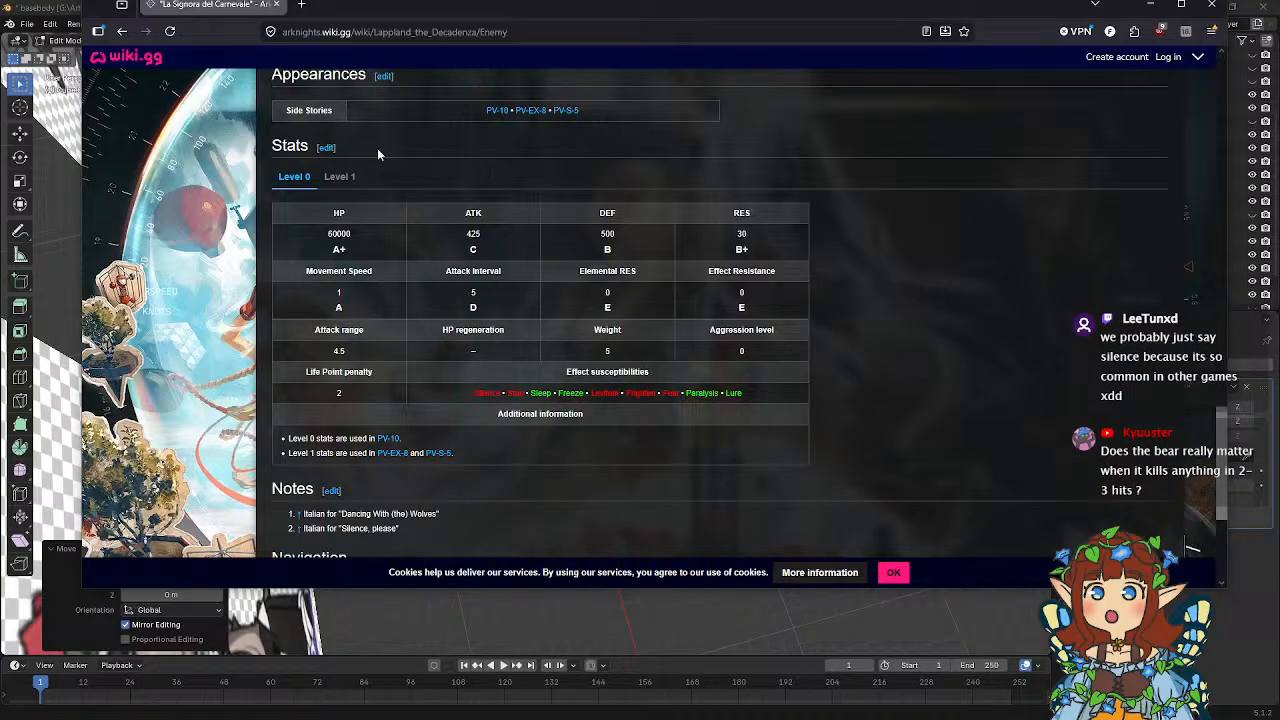
scroll(592, 242, up, 1)
key(alt+Left)
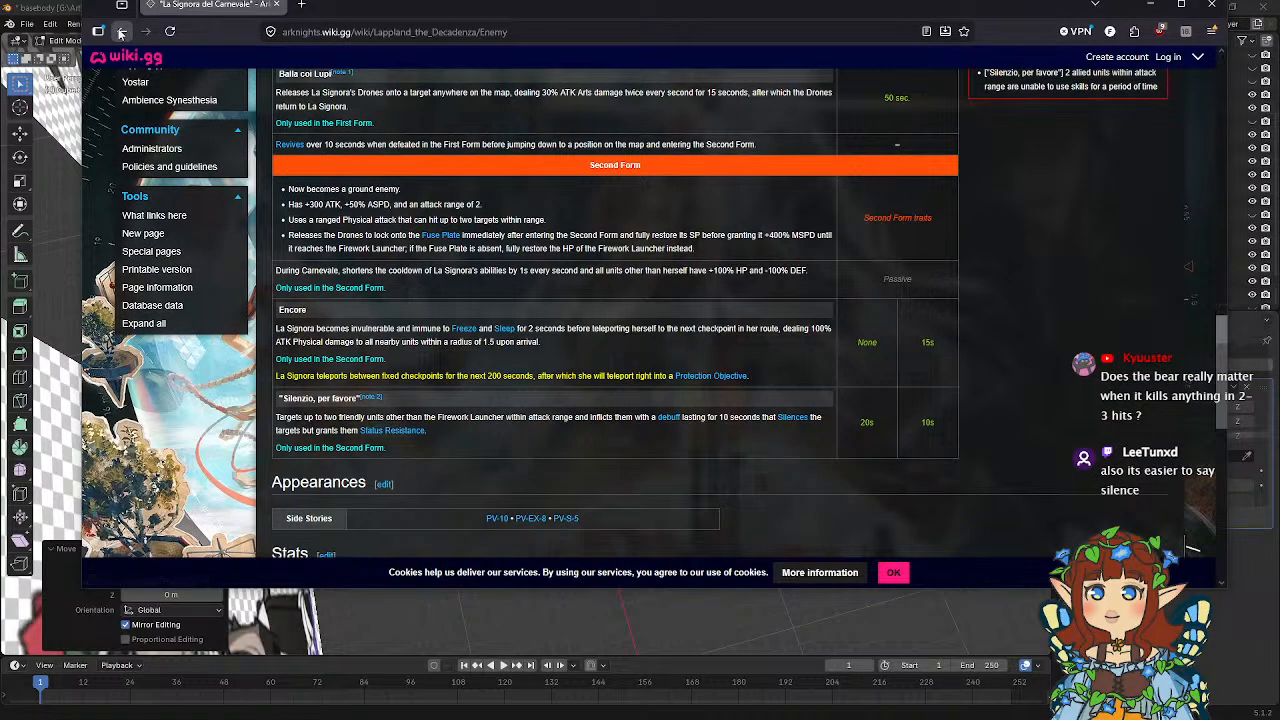
scroll(556, 382, down, 20)
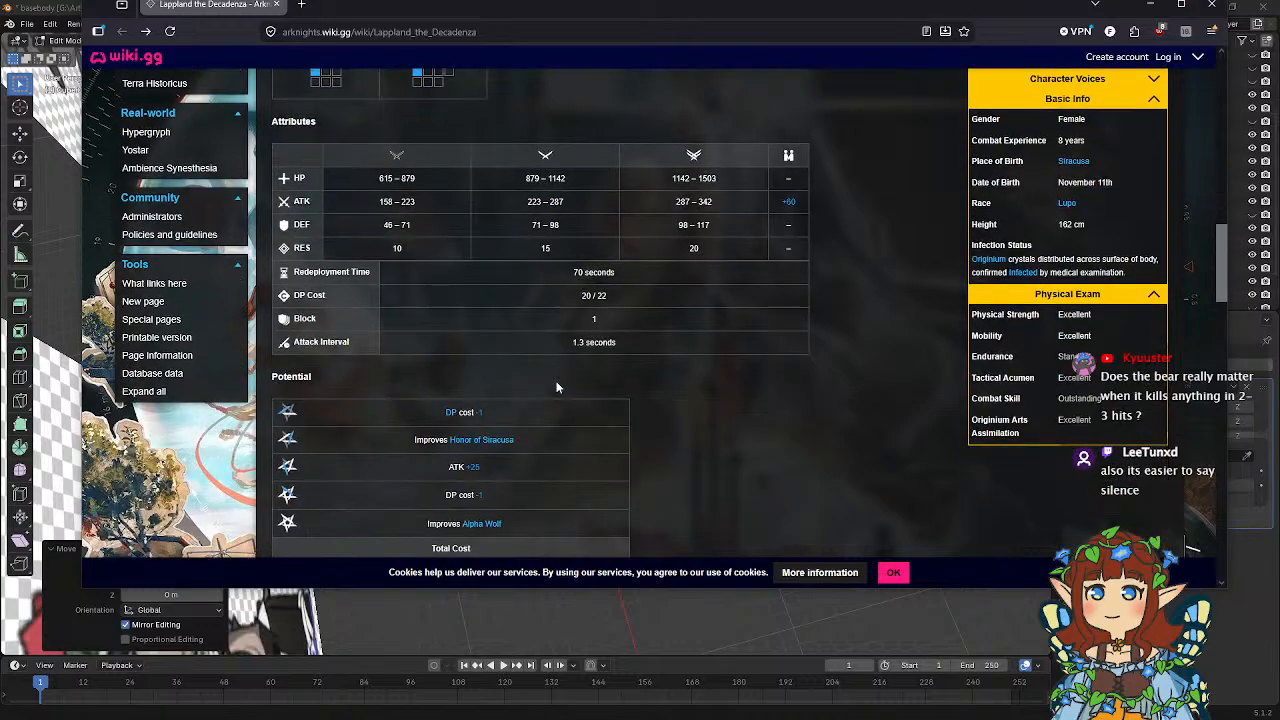
scroll(557, 387, down, 5)
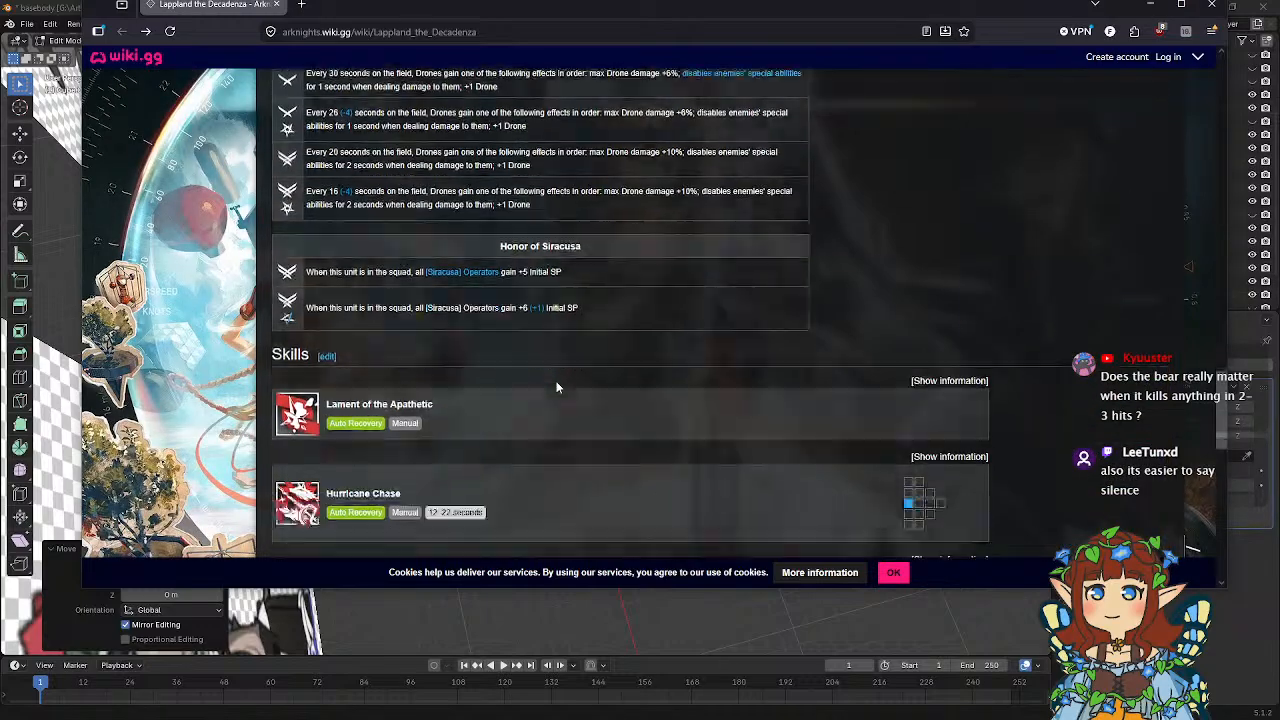
scroll(557, 387, up, 2)
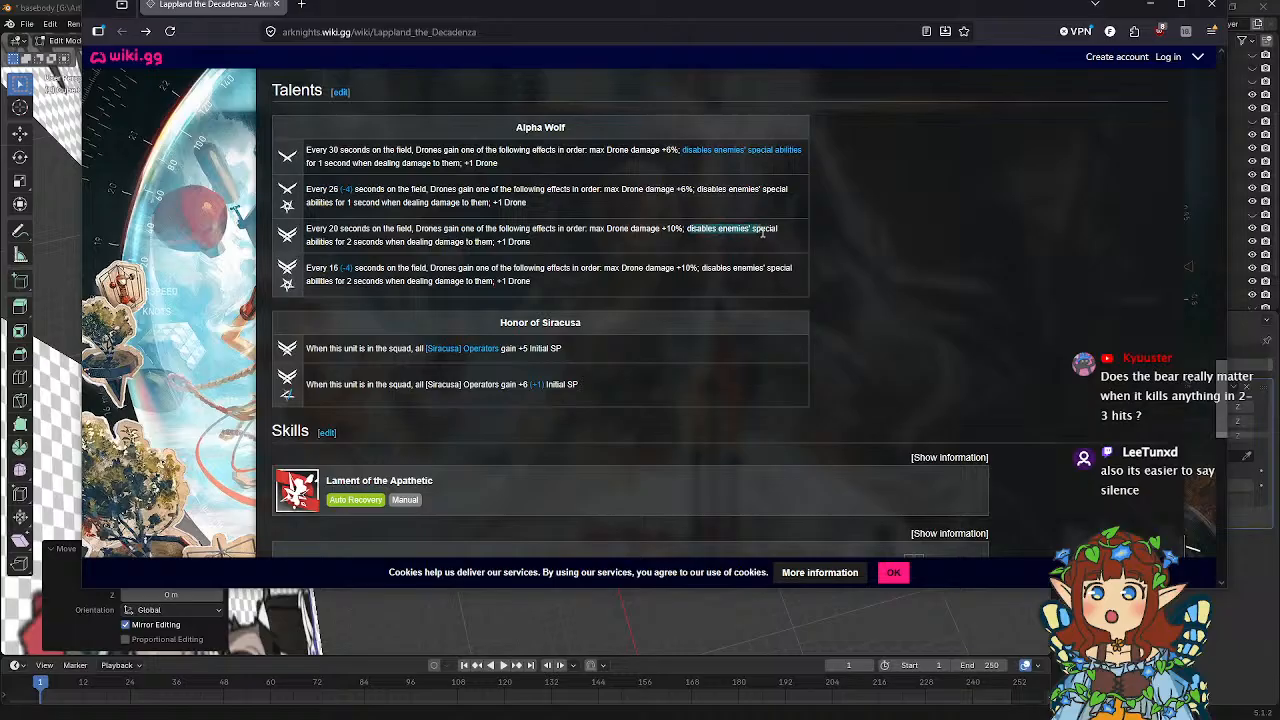
drag(944, 17, 0, 200)
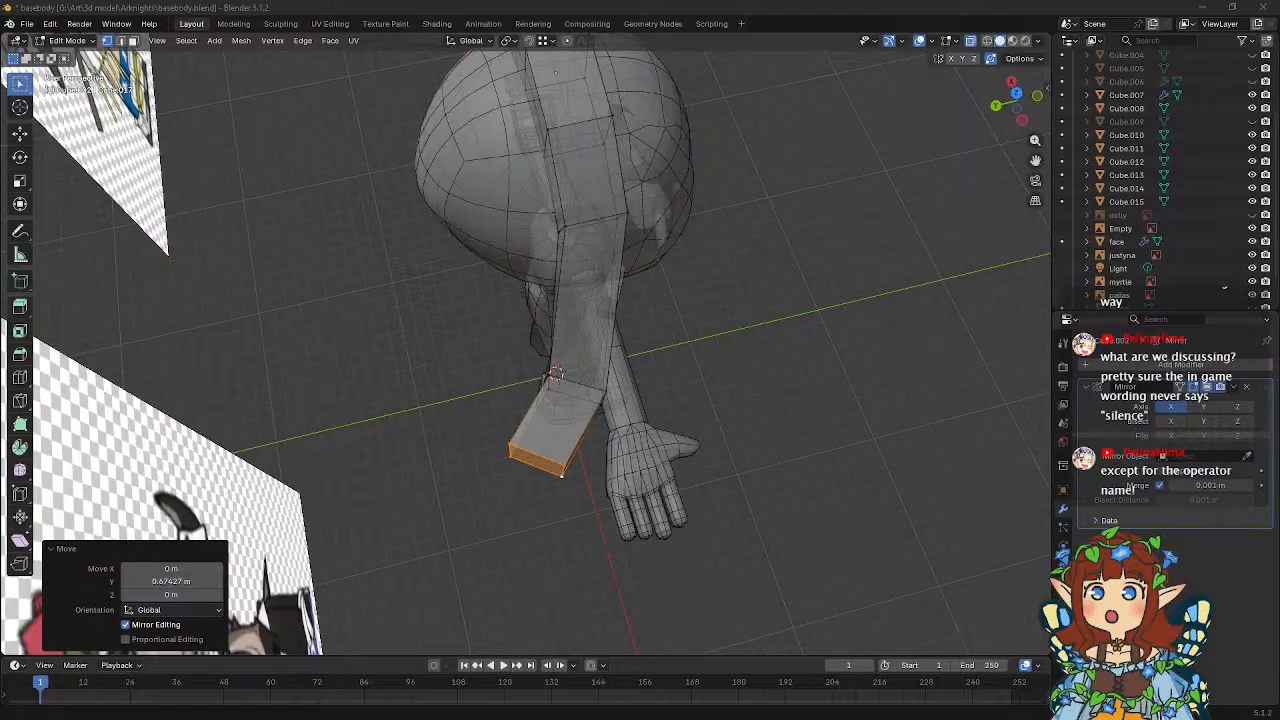
middle_drag(598, 318, 710, 304)
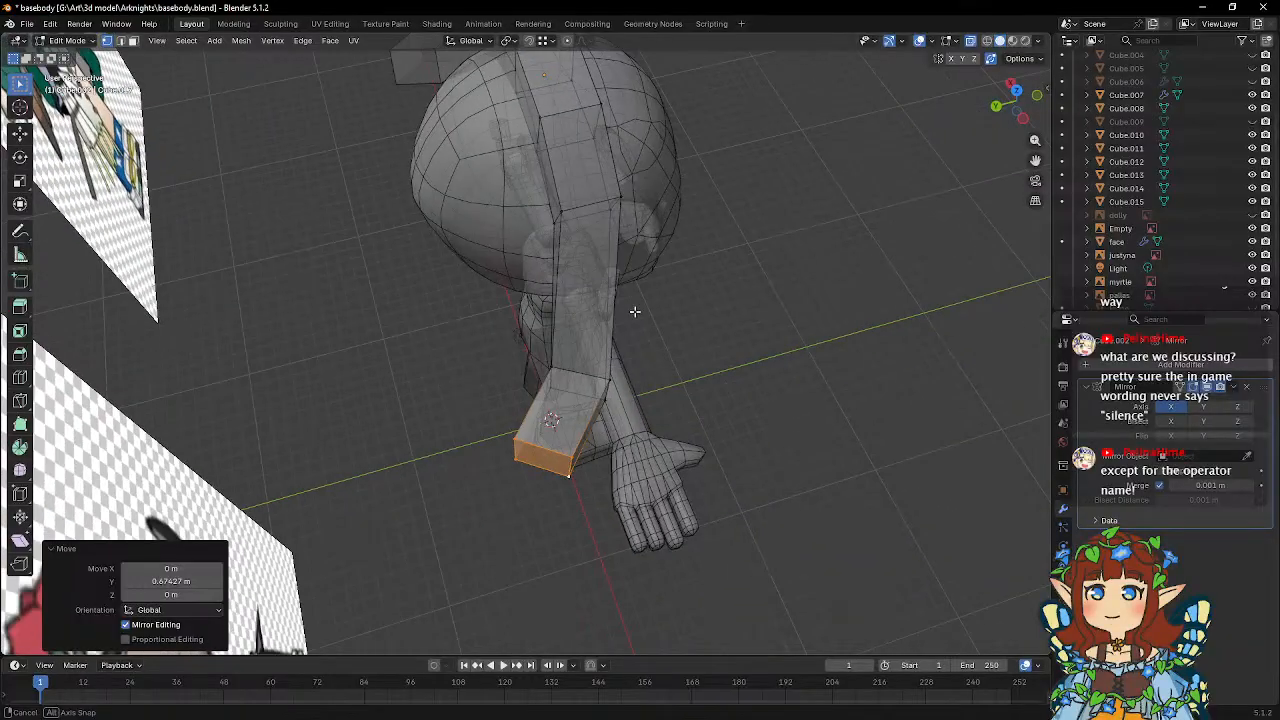
Extrude the headpiece's end face 2.4445 m along its normal and rotate the new end around the global Z axis.
key(g)
key(z)
key(z)
click(649, 351)
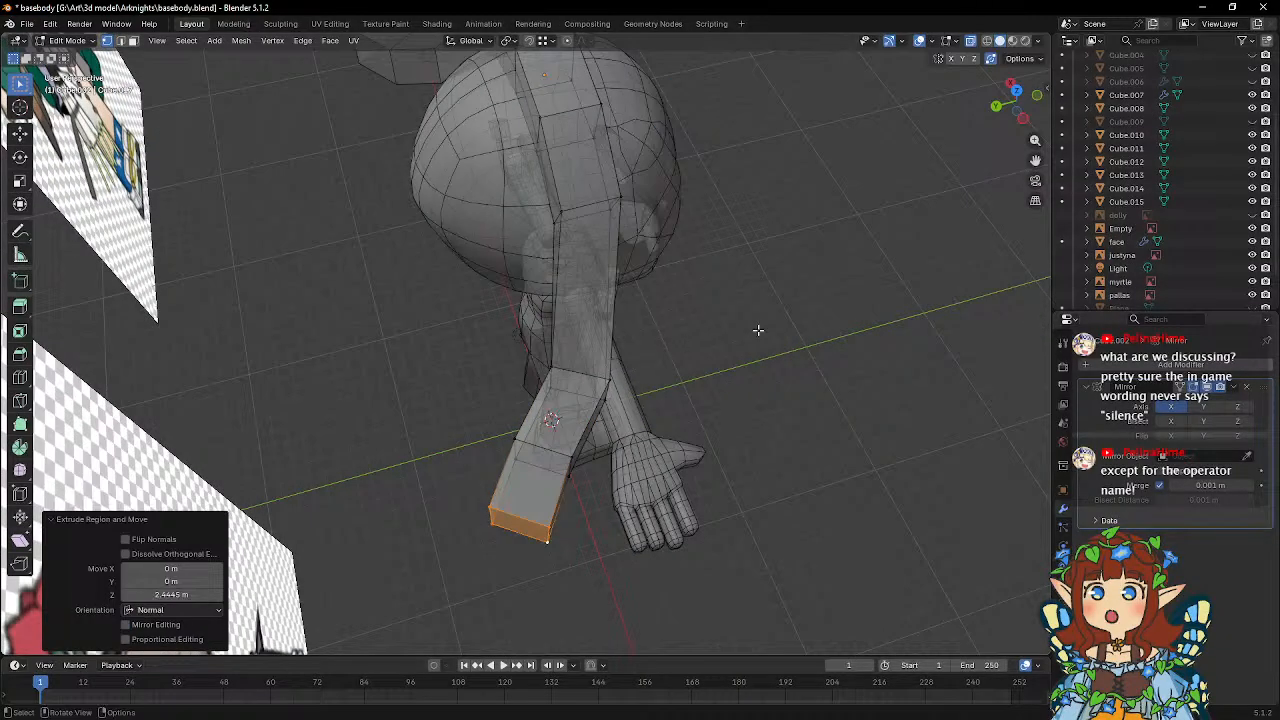
key(z)
key(r)
key(z)
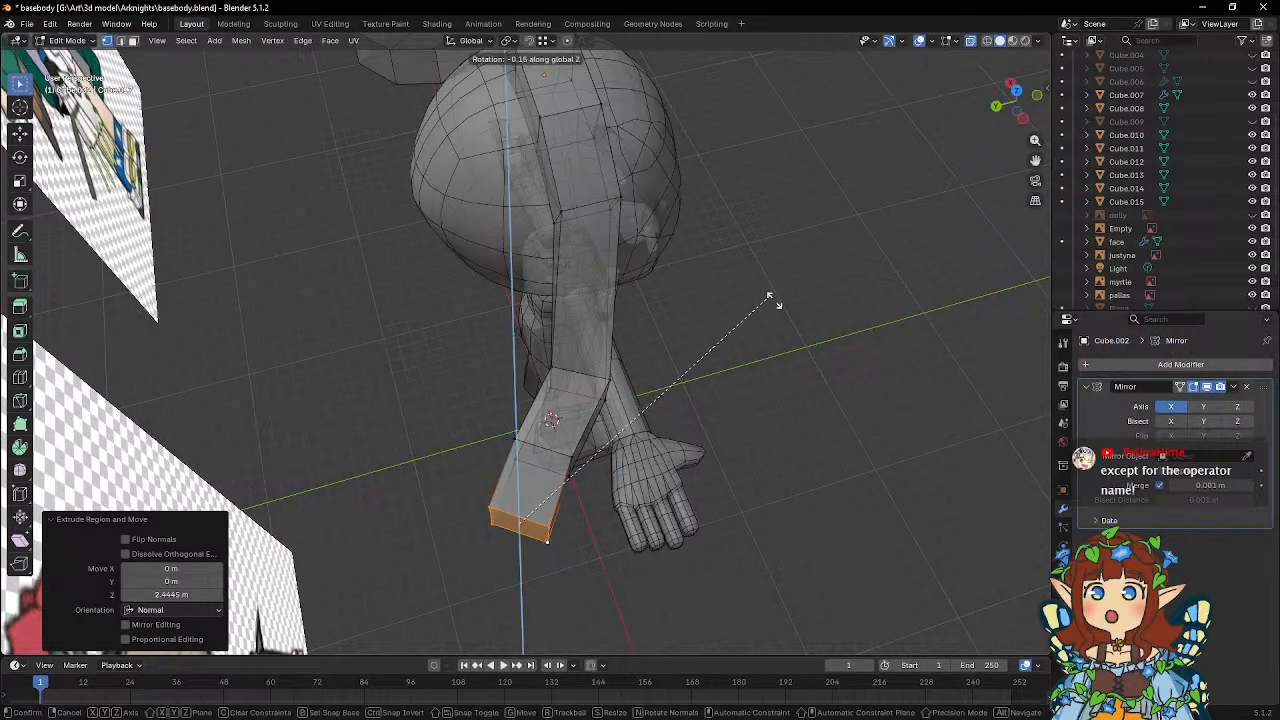
click(780, 423)
Move the new end face 2.0968 m along Y and rotate it again around the global Z axis.
key(g)
key(y)
click(746, 352)
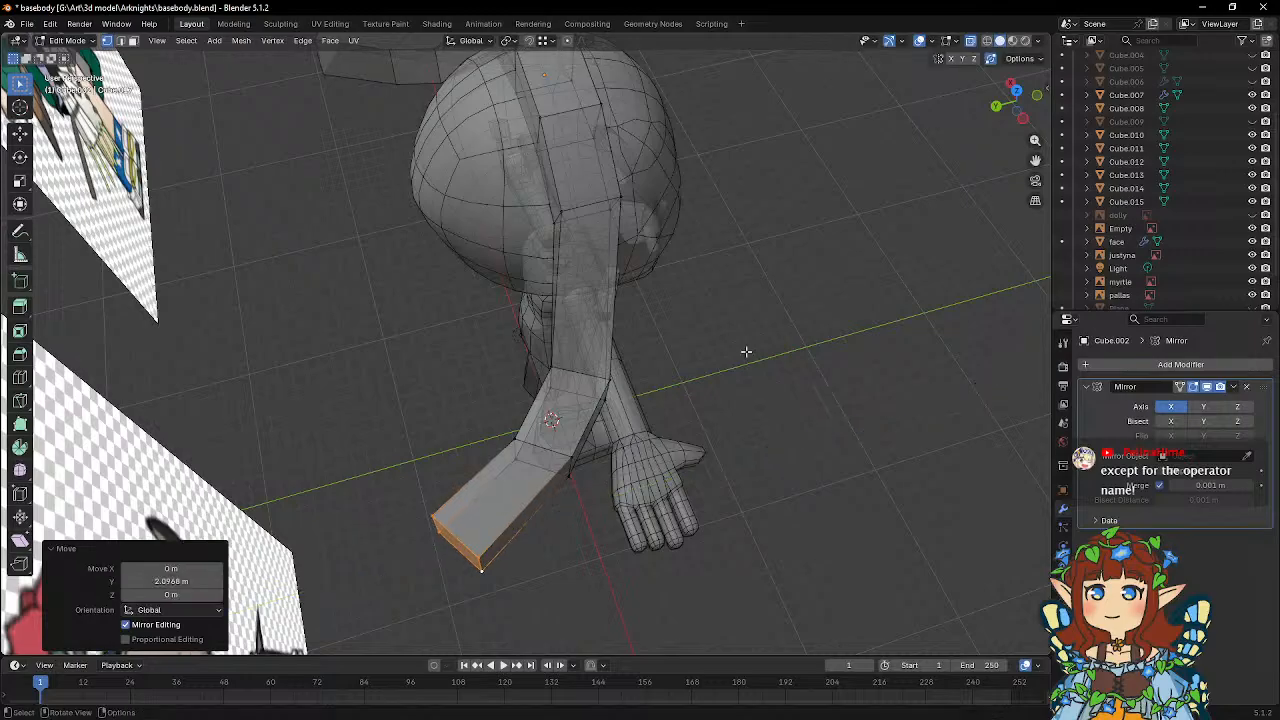
key(r)
key(z)
click(786, 443)
Raise the headpiece's end face 3.012 m along the global Z axis so the tip curves upward.
middle_drag(743, 374, 542, 328)
key(g)
key(z)
click(538, 306)
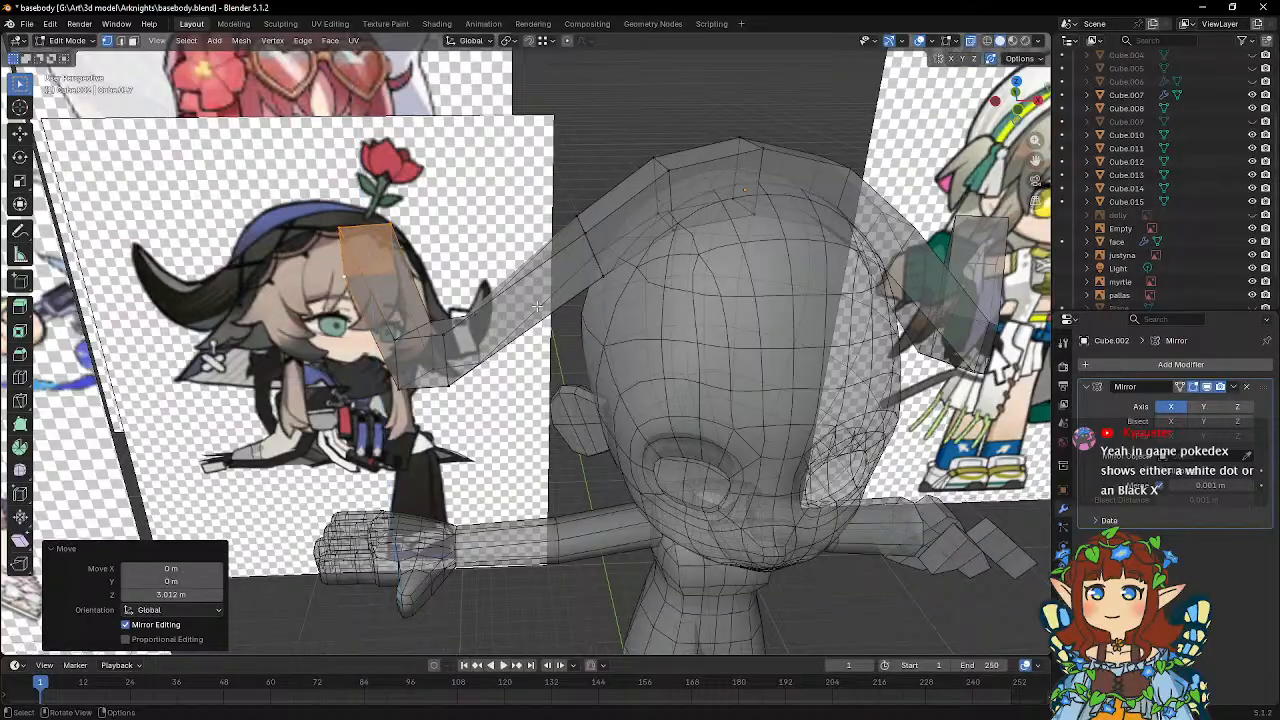
Select the edge loop before the raised end segment and rotate it around the global Z axis.
middle_drag(408, 312, 506, 271)
drag(400, 323, 455, 427)
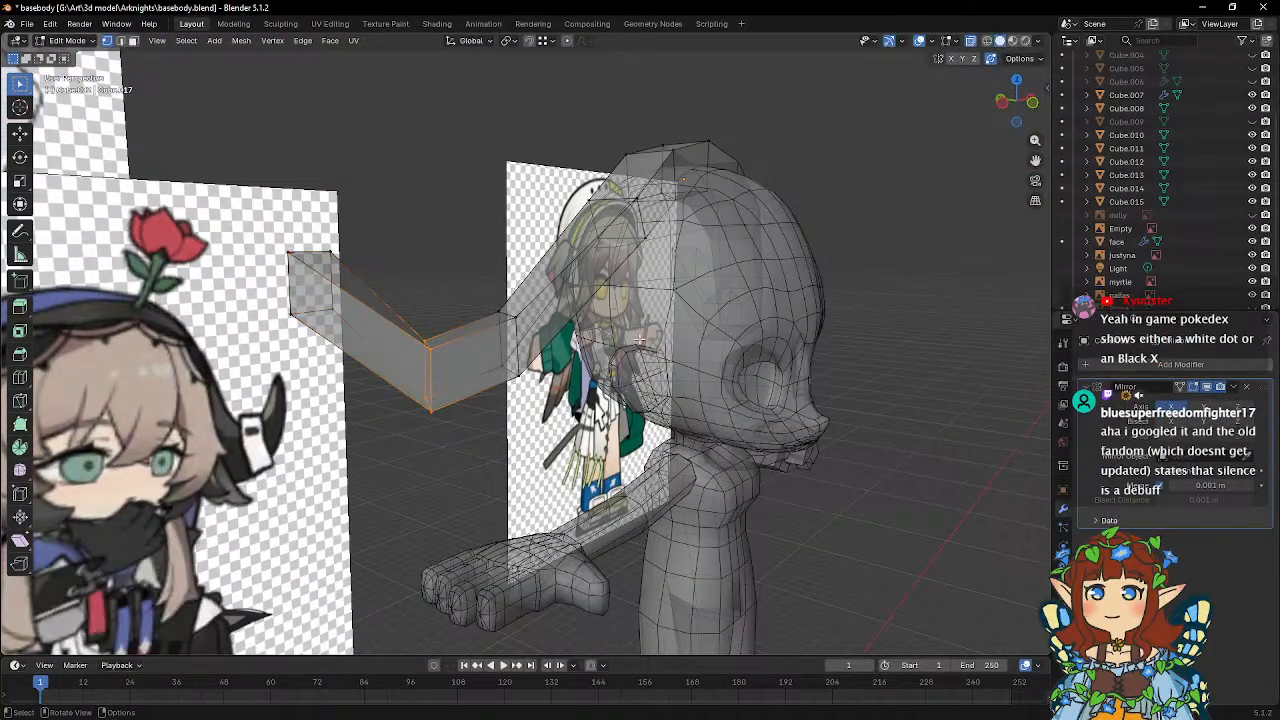
key(r)
key(y)
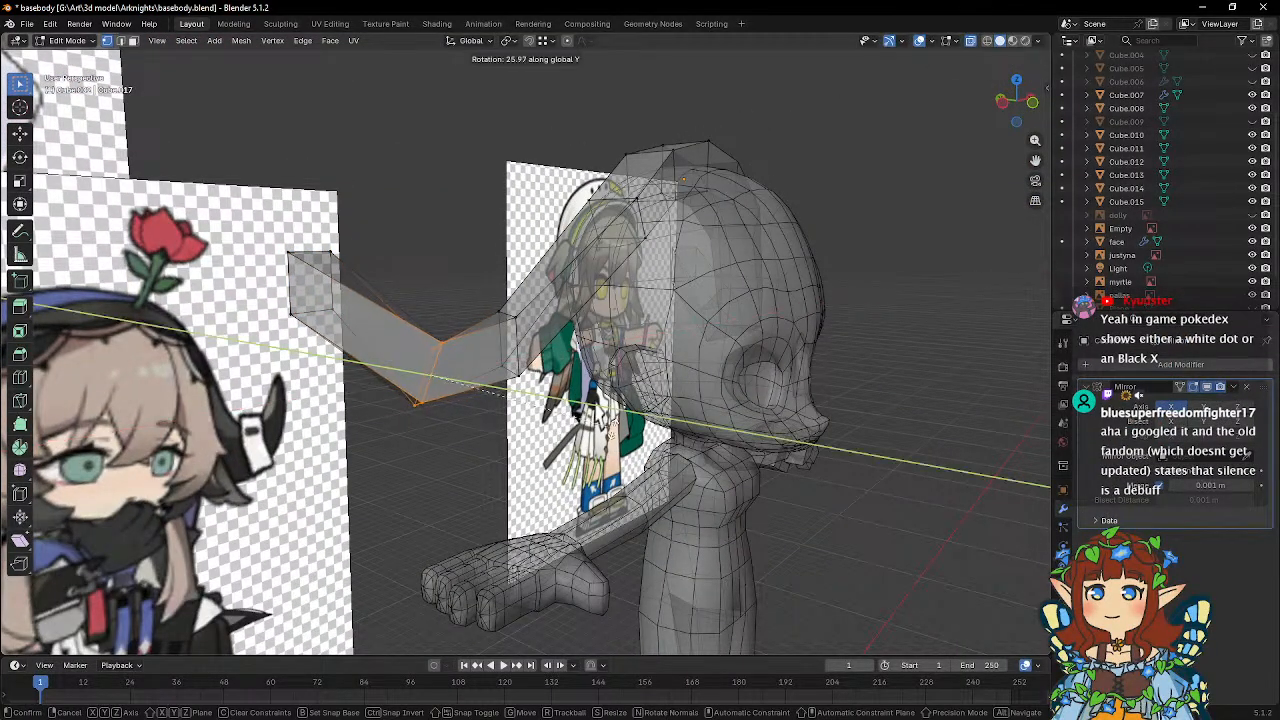
key(z)
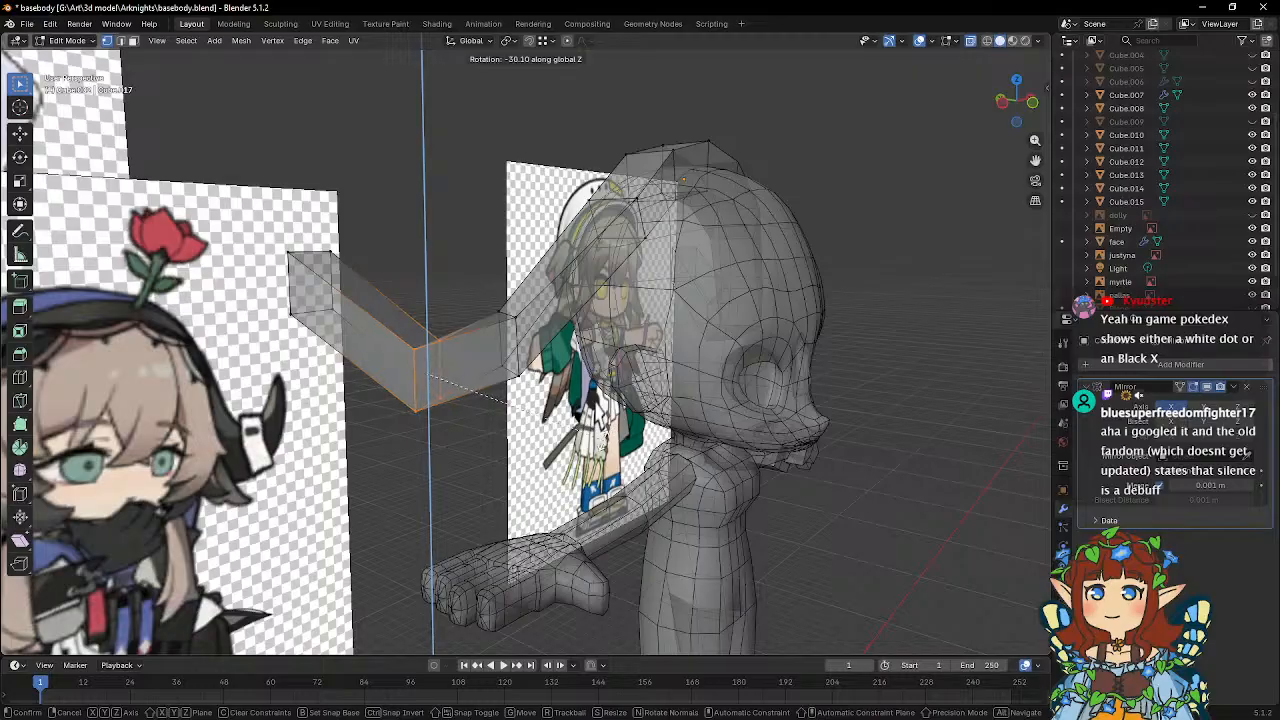
click(602, 430)
Rotate the loop before the end around X and move it -0.17585 m in X, 0.38062 m in Y and 0.64091 m in Z.
middle_drag(602, 425, 664, 358)
key(r)
key(x)
click(637, 402)
key(g)
click(607, 308)
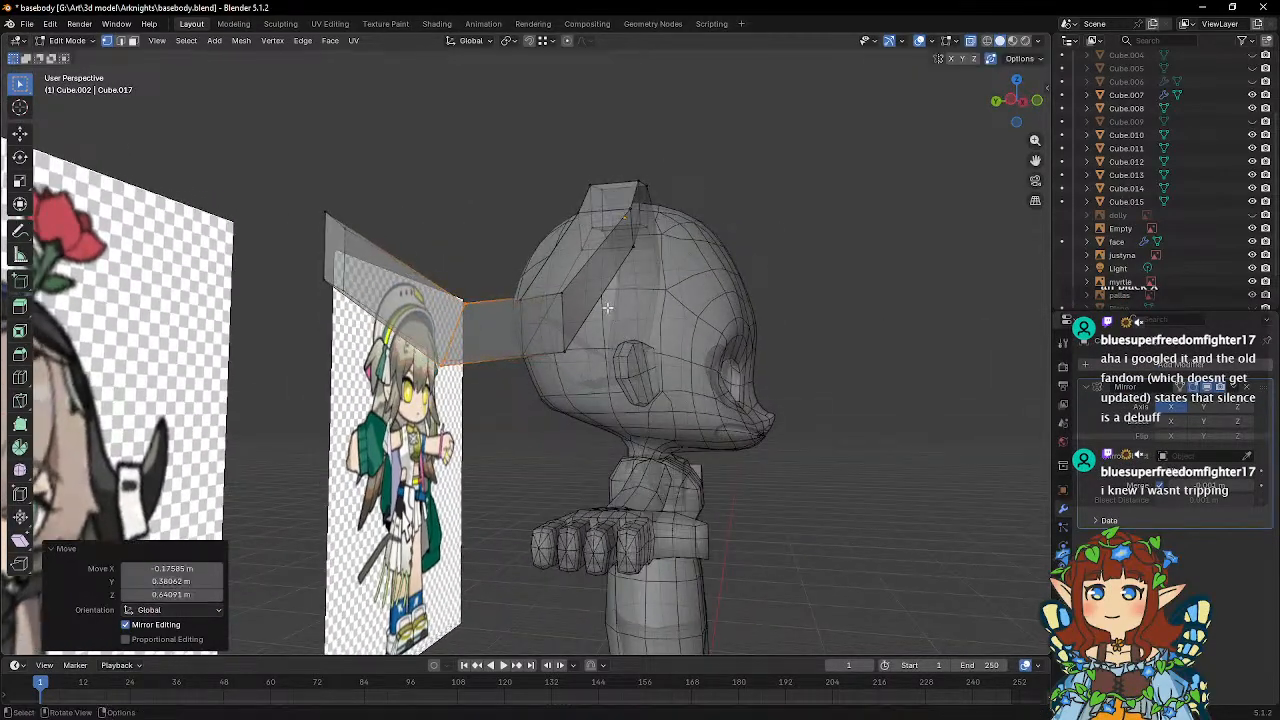
Scale the headpiece's end face down to 0.529 to taper the tip.
key(s)
click(503, 237)
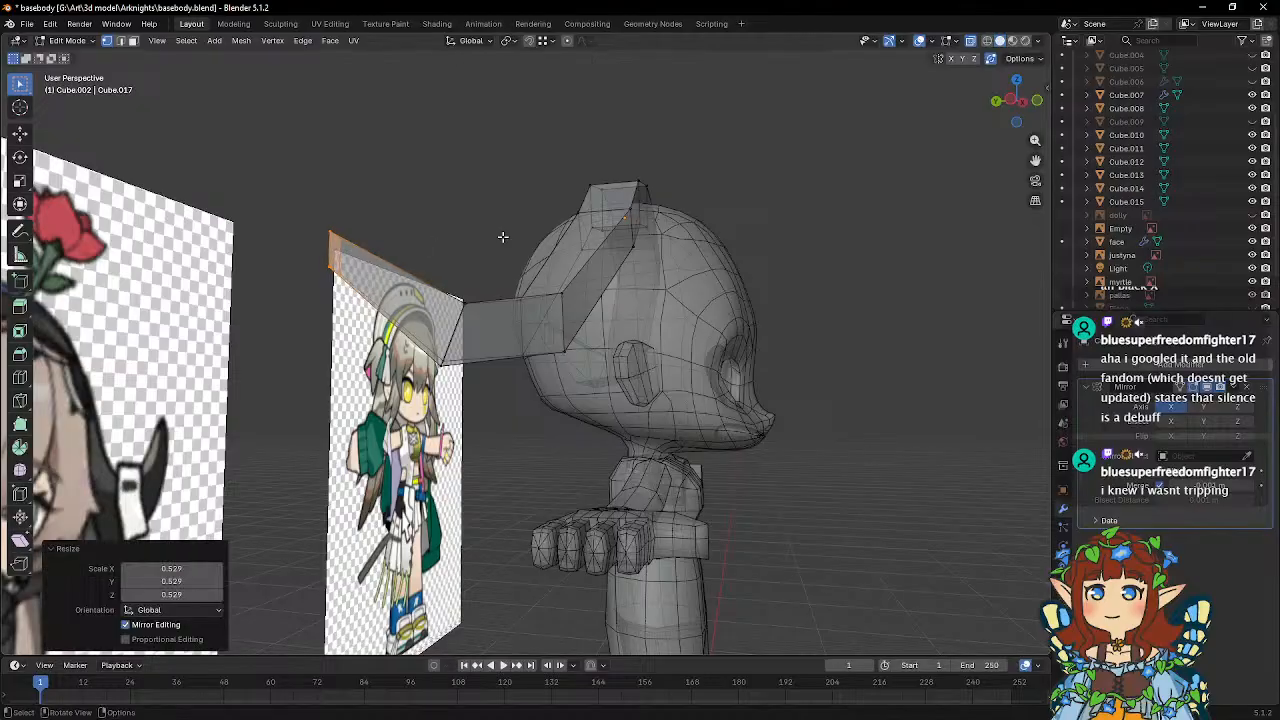
middle_drag(503, 237, 432, 270)
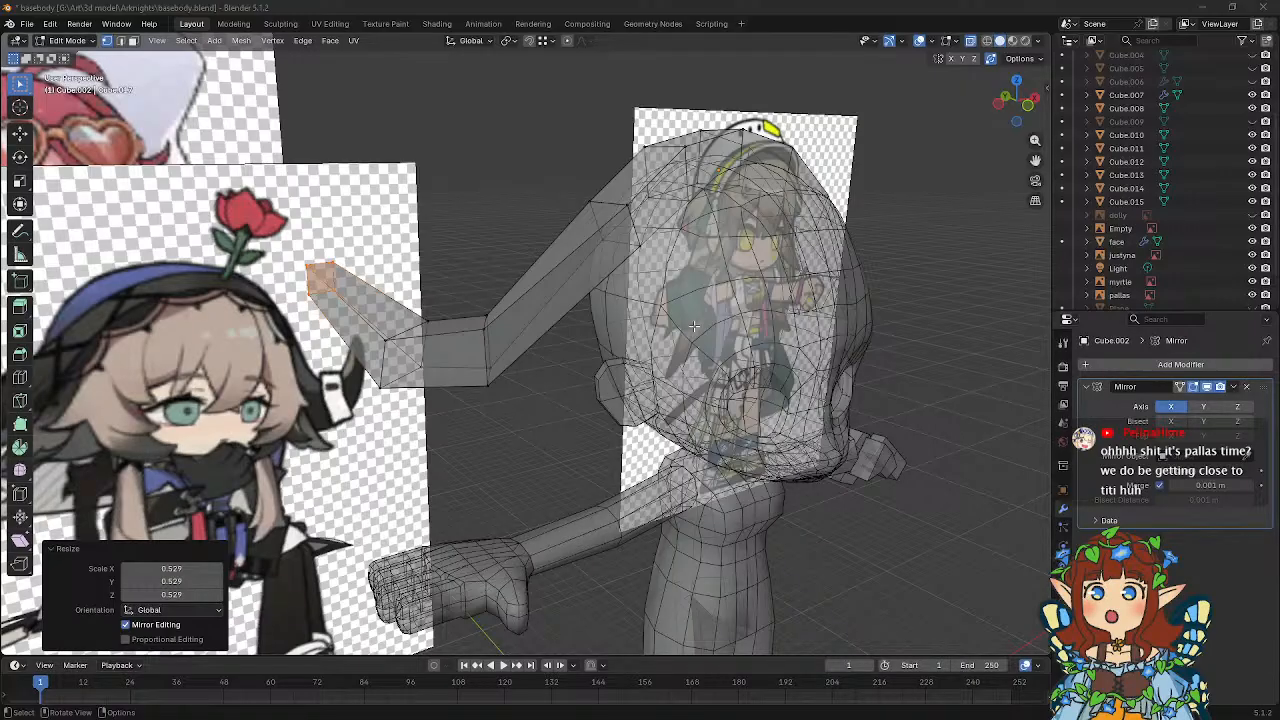
Select the loop at the headpiece's first outer bend and move it along global X toward the head.
middle_drag(693, 325, 612, 331)
middle_drag(532, 329, 428, 360)
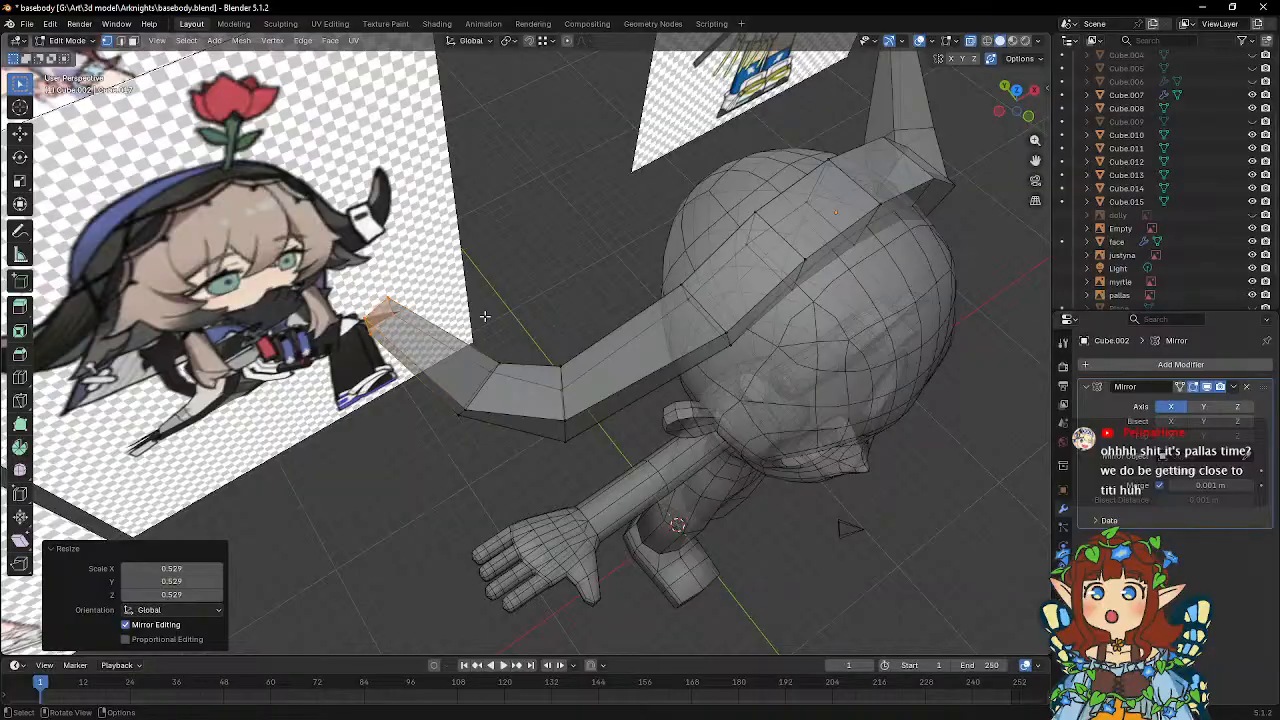
middle_drag(484, 316, 480, 340)
drag(486, 379, 577, 477)
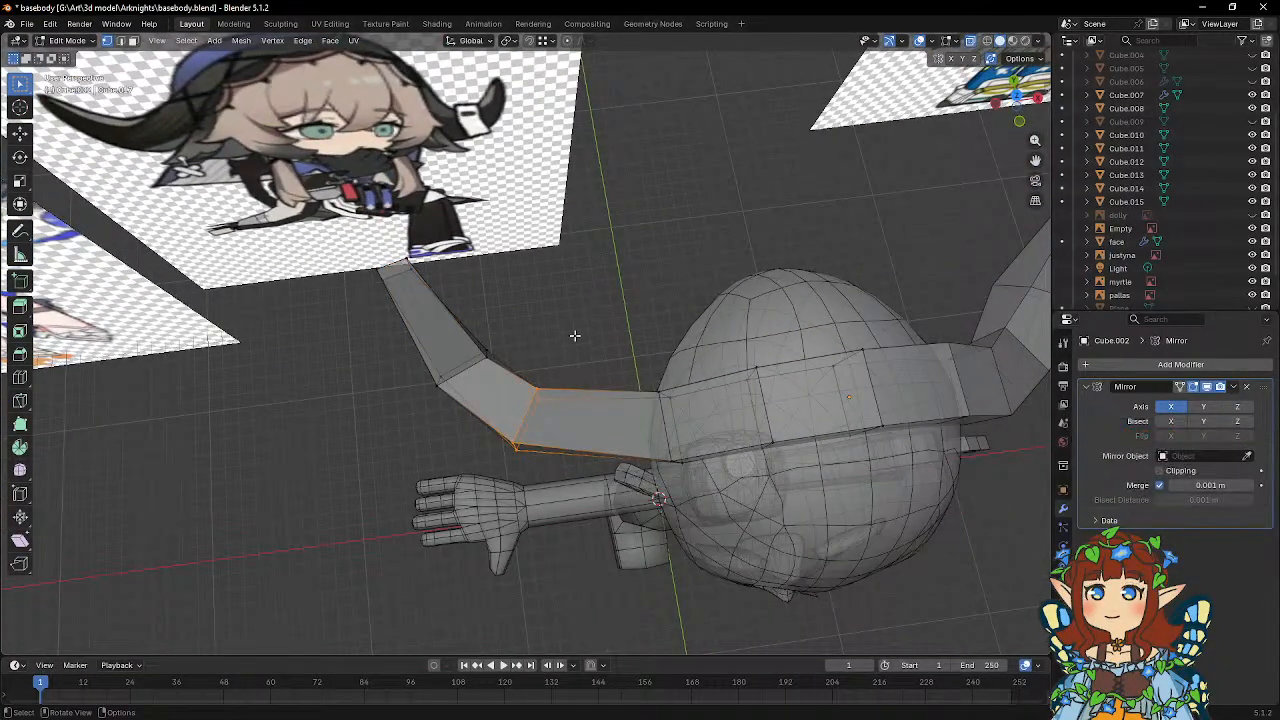
key(g)
key(y)
key(x)
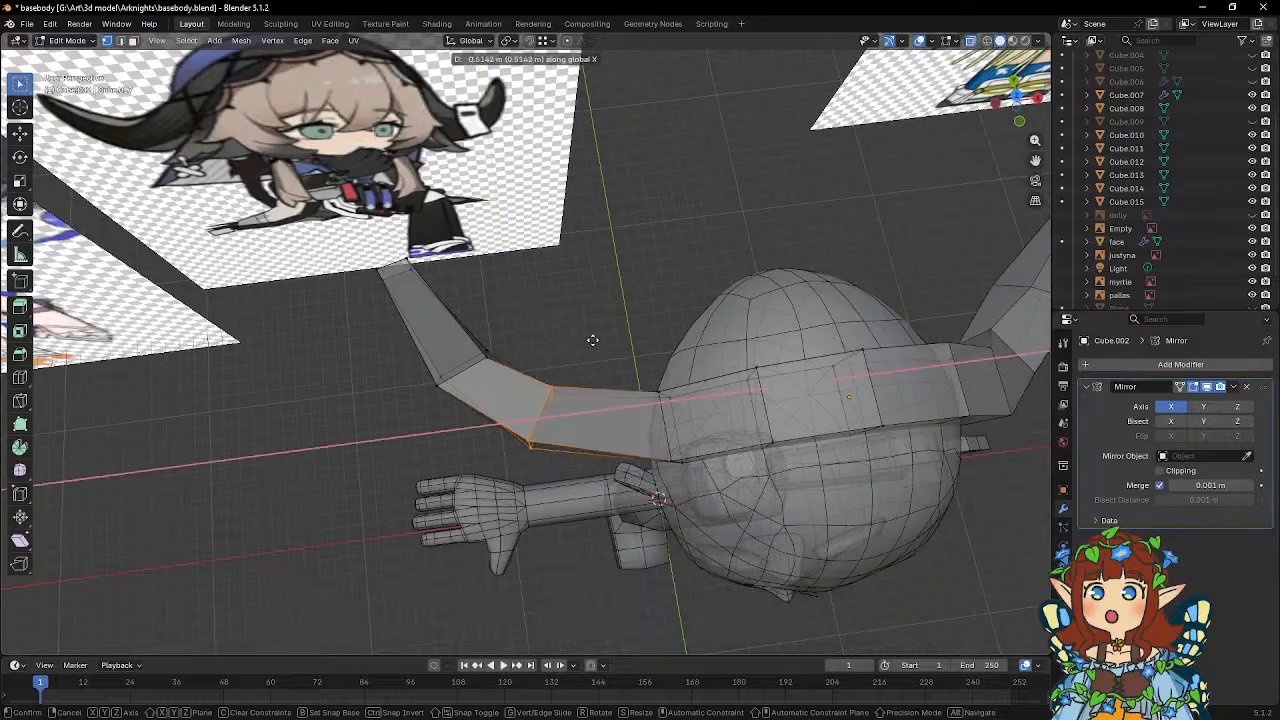
click(603, 343)
Move the loop before the tip and the tip's end face along global X toward the head.
drag(400, 323, 518, 405)
key(g)
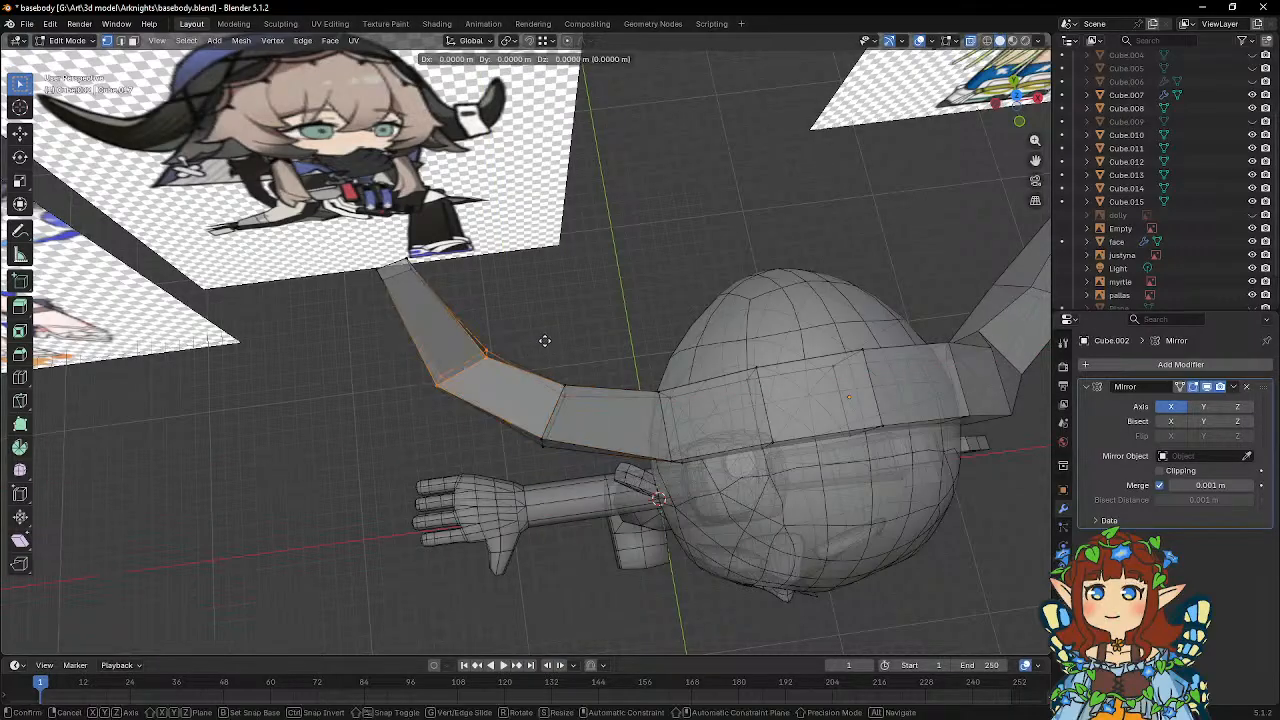
key(x)
click(566, 340)
drag(352, 238, 450, 300)
key(g)
key(x)
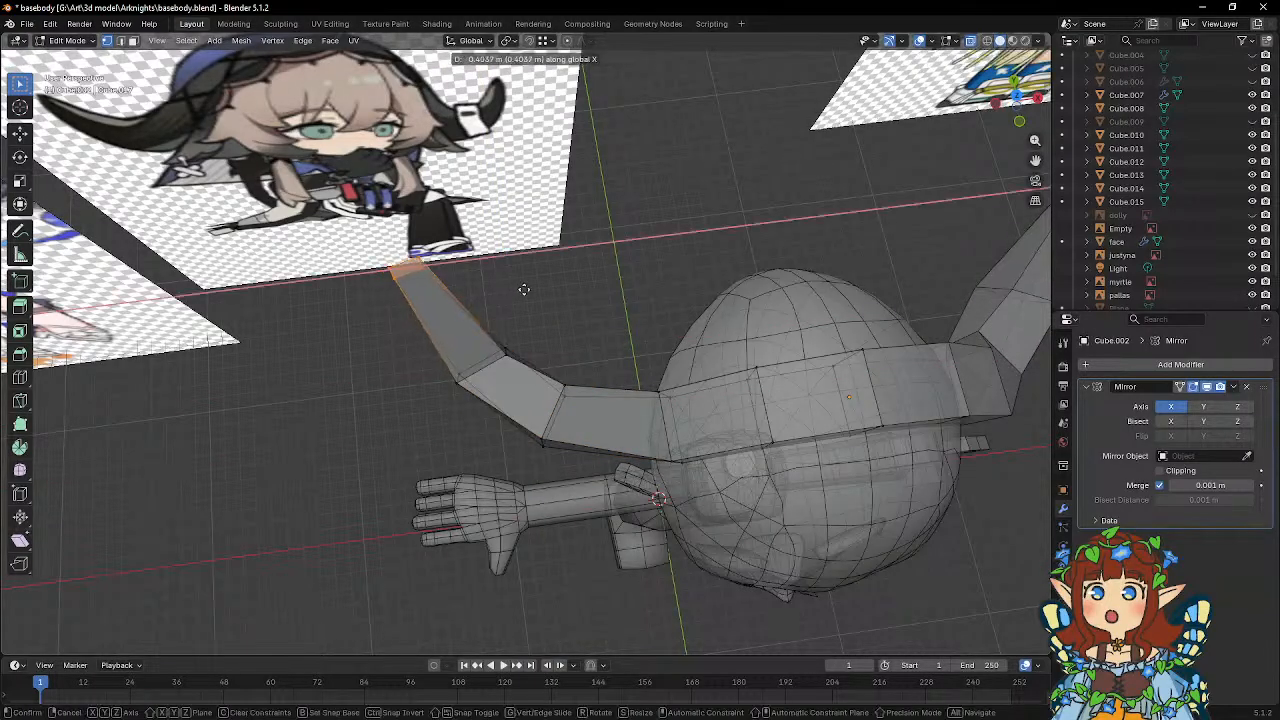
click(584, 327)
Return to Object Mode, compare the headpiece with the reference images, and save basebody.blend.
middle_drag(586, 329, 614, 226)
key(Tab)
scroll(615, 226, down, 5)
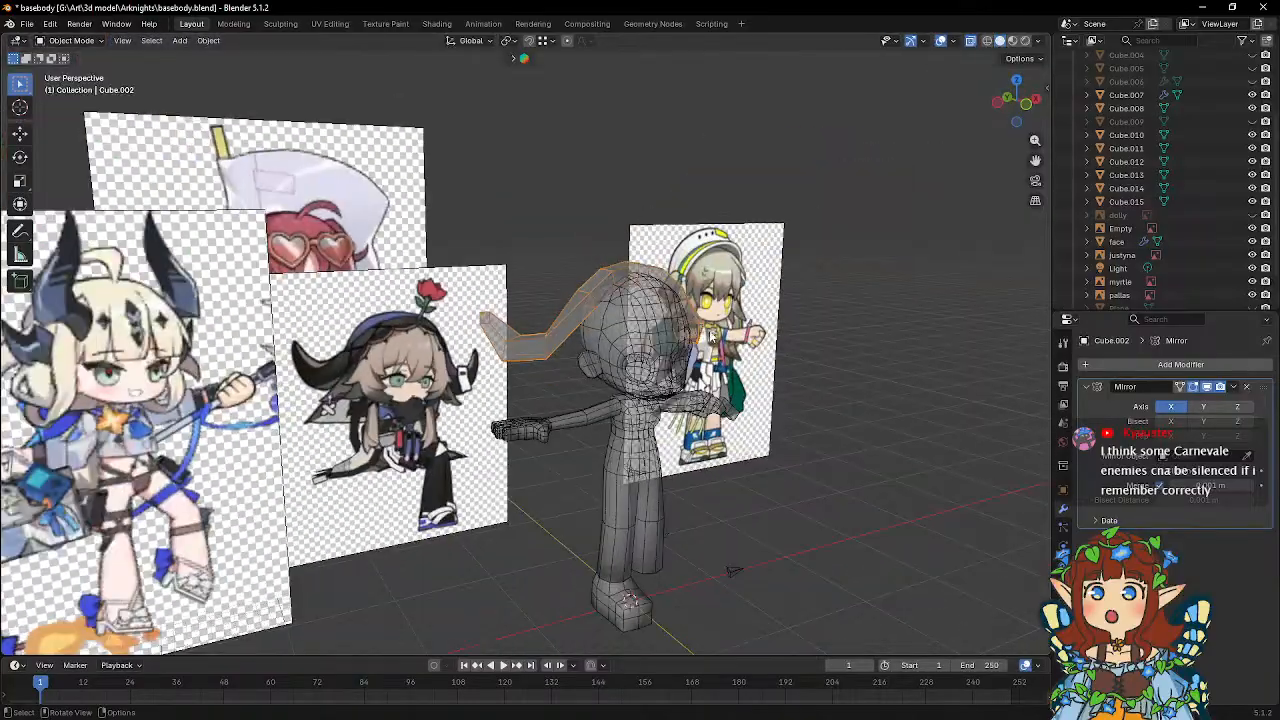
mouse_move(690, 325)
middle_down()
mouse_move(606, 336)
mouse_move(681, 340)
middle_up()
scroll(678, 336, up, 3)
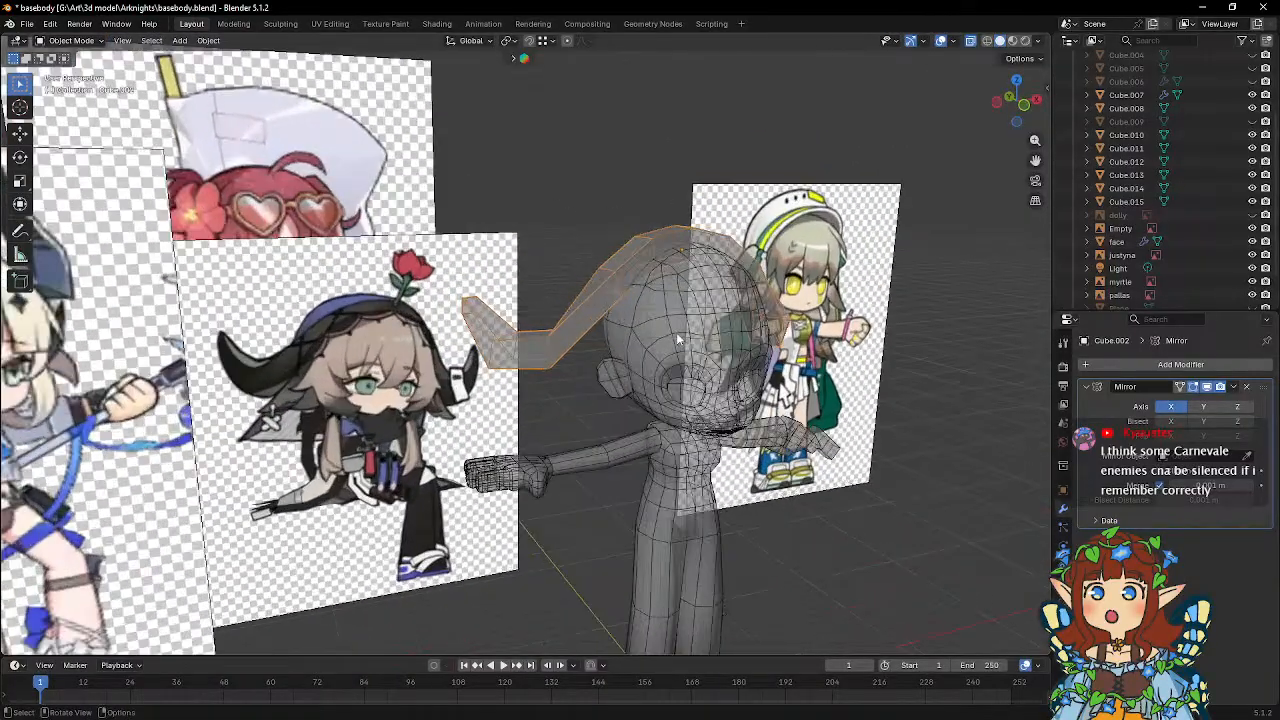
click(27, 23)
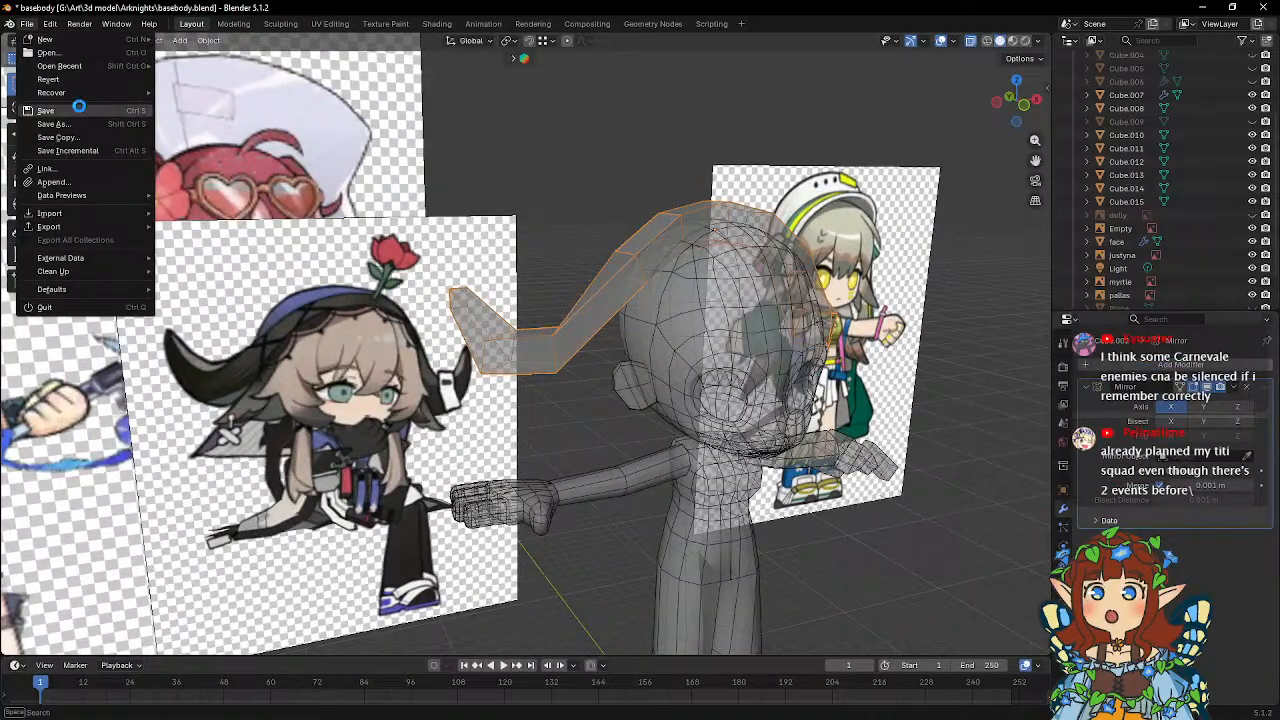
click(46, 110)
Save the file under the new name basebody_pallas.blend in the Arknights folder.
click(27, 23)
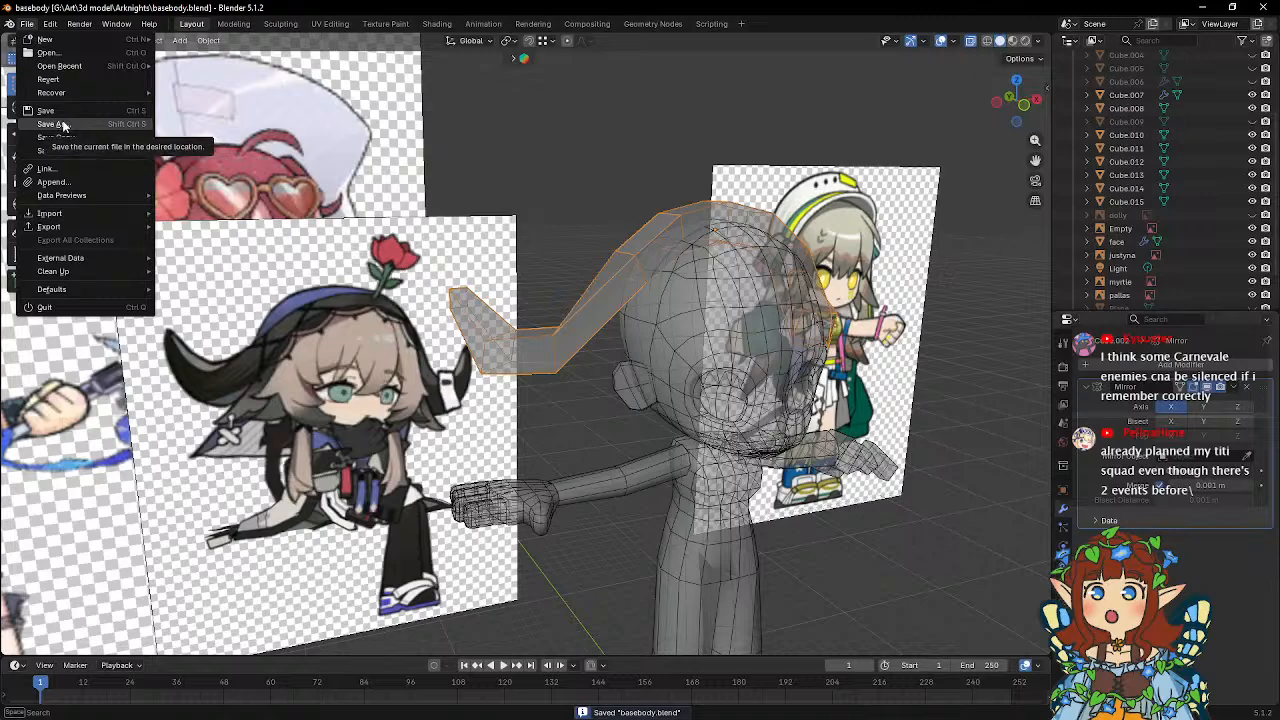
click(62, 124)
click(268, 474)
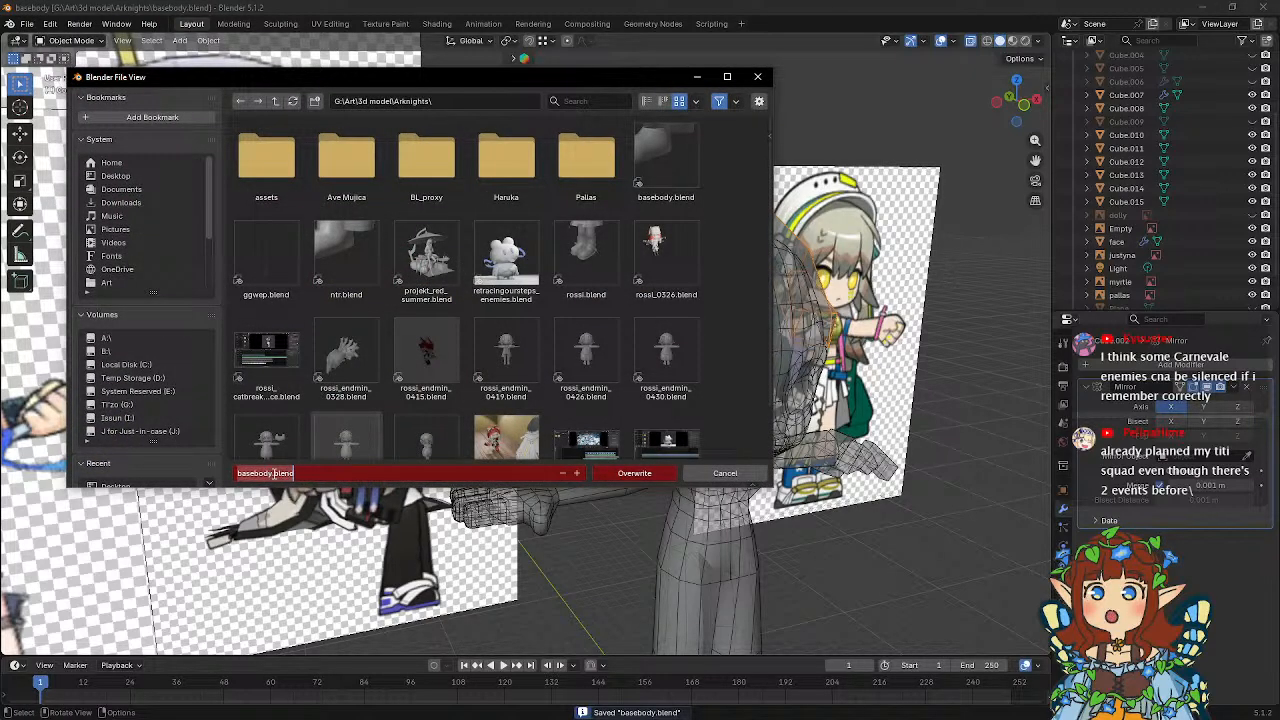
click(273, 474)
text(_pall)
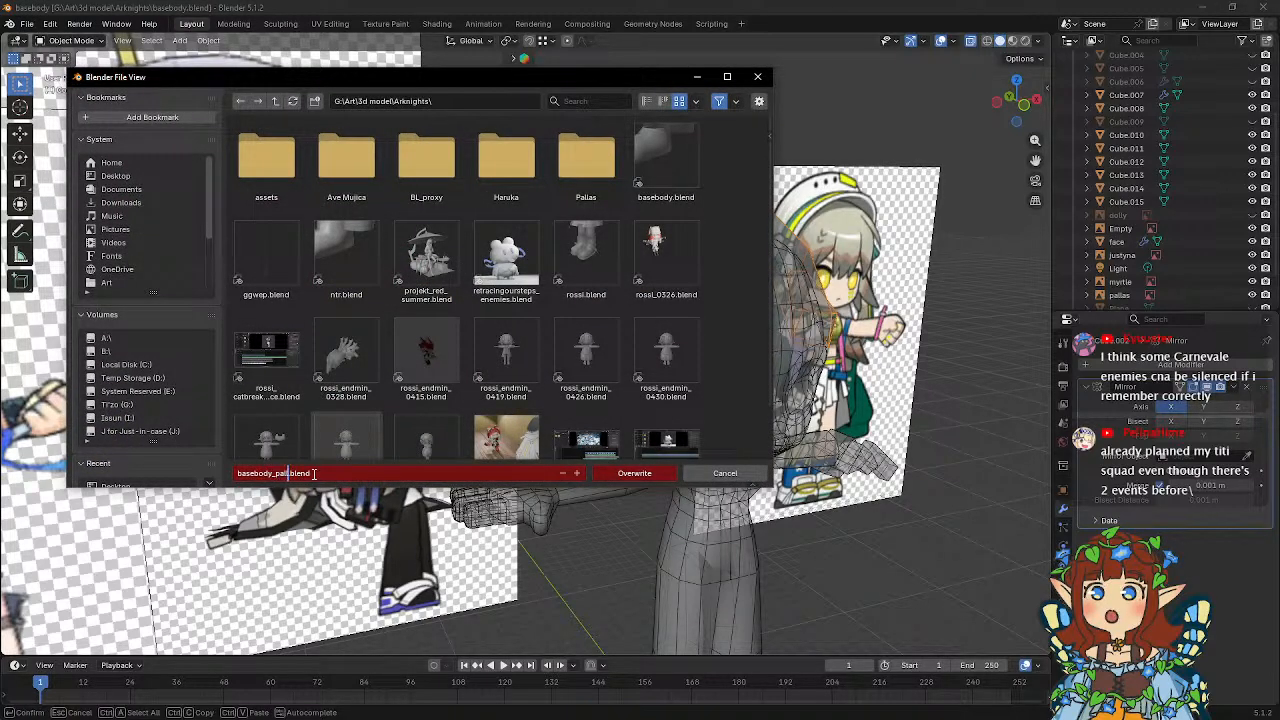
text(as)
click(632, 476)
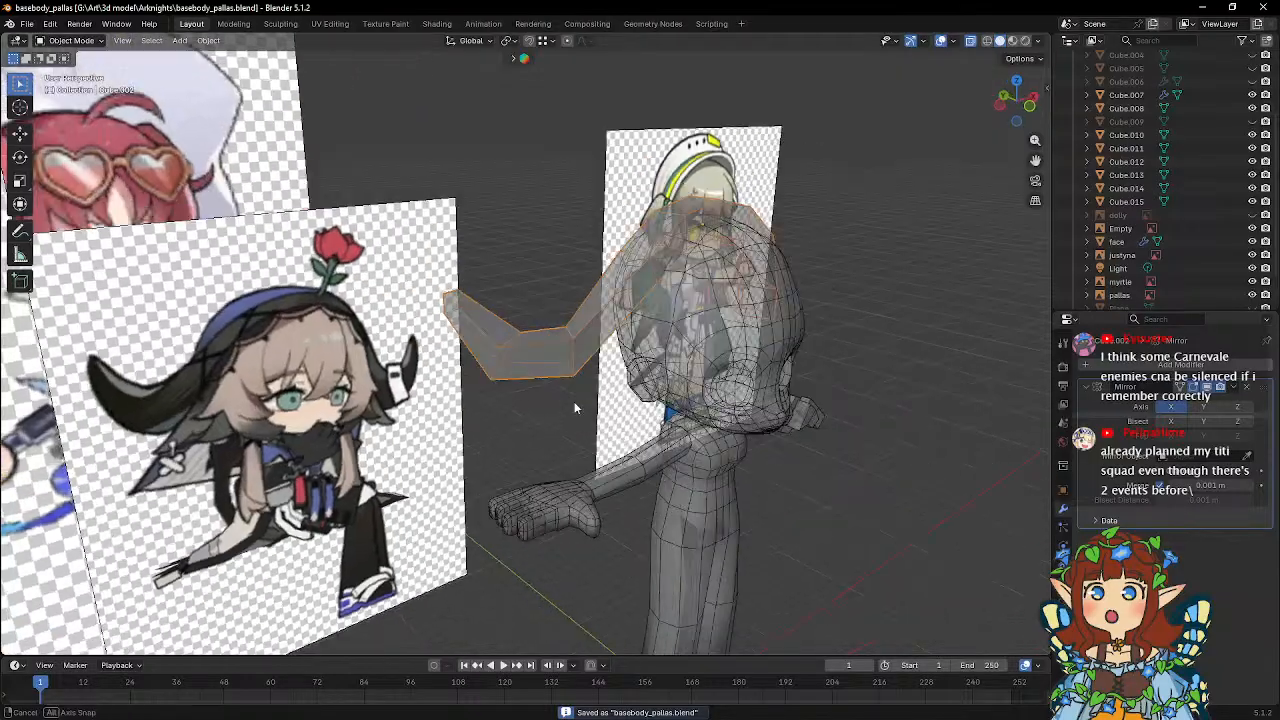
In Edit Mode, scale the loop before the headpiece's tip and move it 0.47056 m along global Z.
mouse_move(574, 401)
middle_down()
mouse_move(548, 404)
mouse_move(586, 382)
mouse_move(563, 378)
mouse_move(575, 384)
middle_up()
key(Tab)
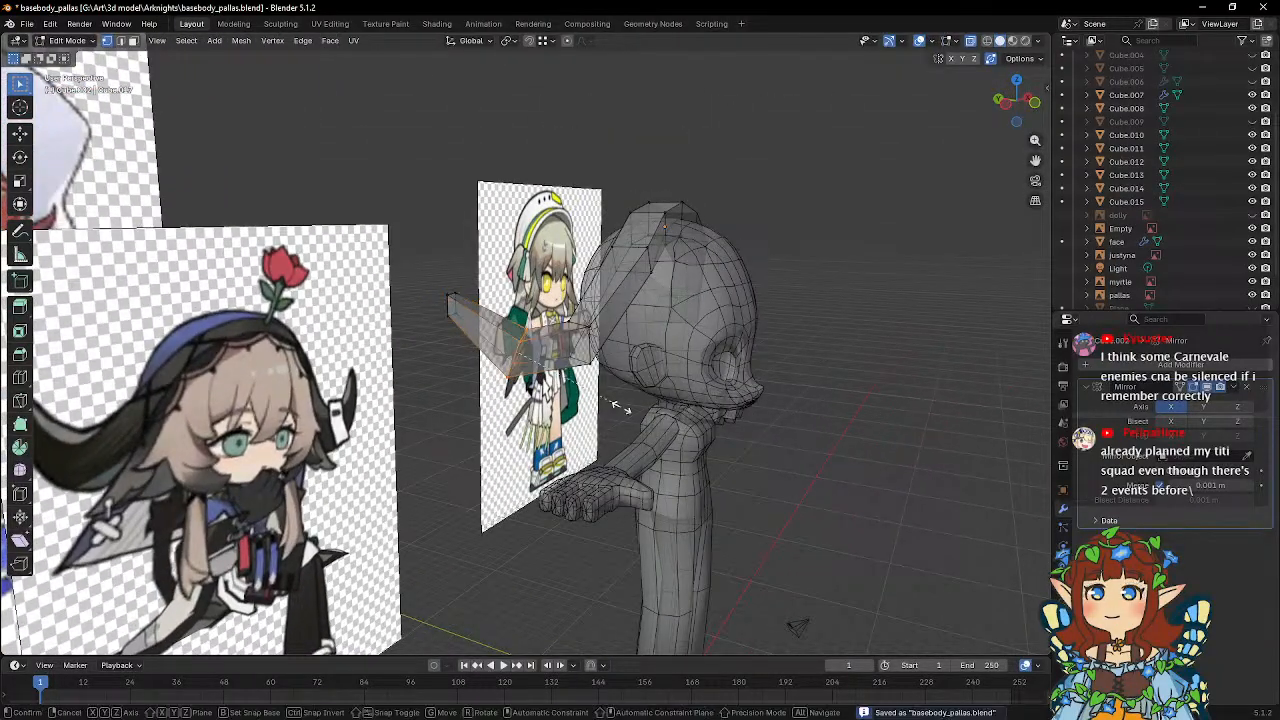
key(s)
click(598, 400)
middle_drag(567, 400, 583, 427)
key(g)
key(z)
click(580, 384)
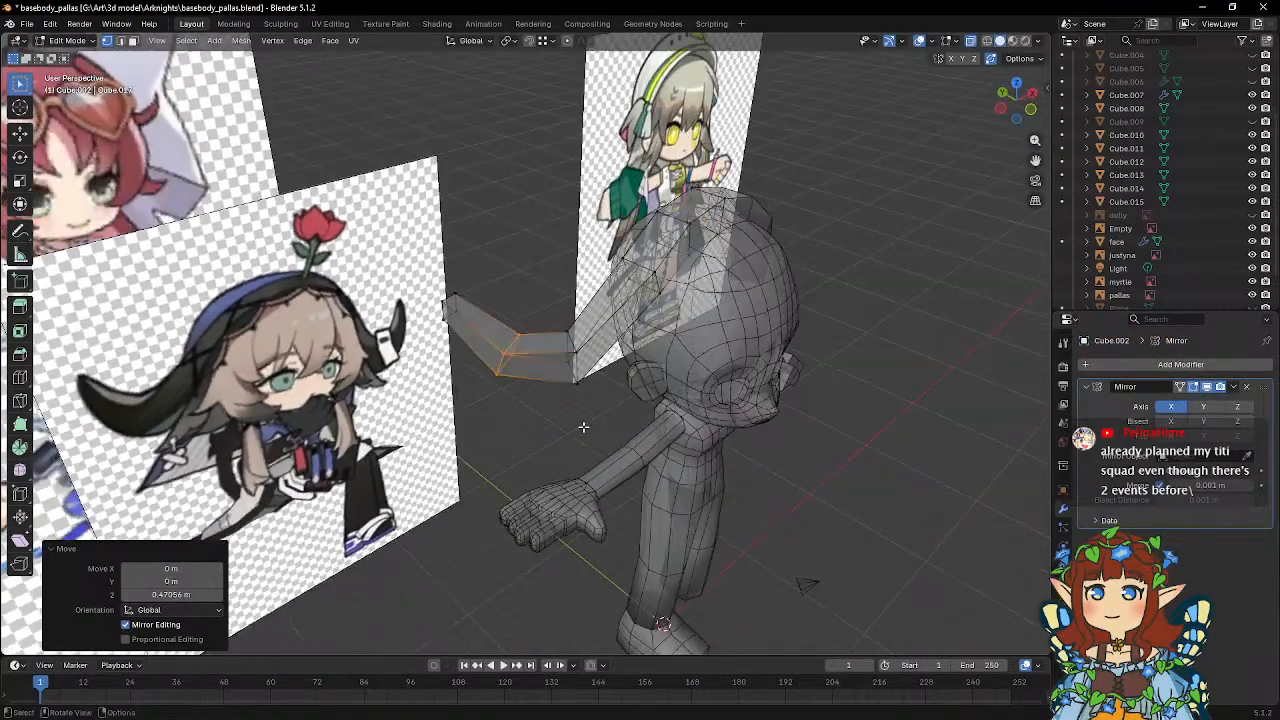
Enlarge the loop at the headpiece's outer bend and scale the neighbouring loop beside the head to 1.247.
middle_drag(545, 325, 650, 400)
key(s)
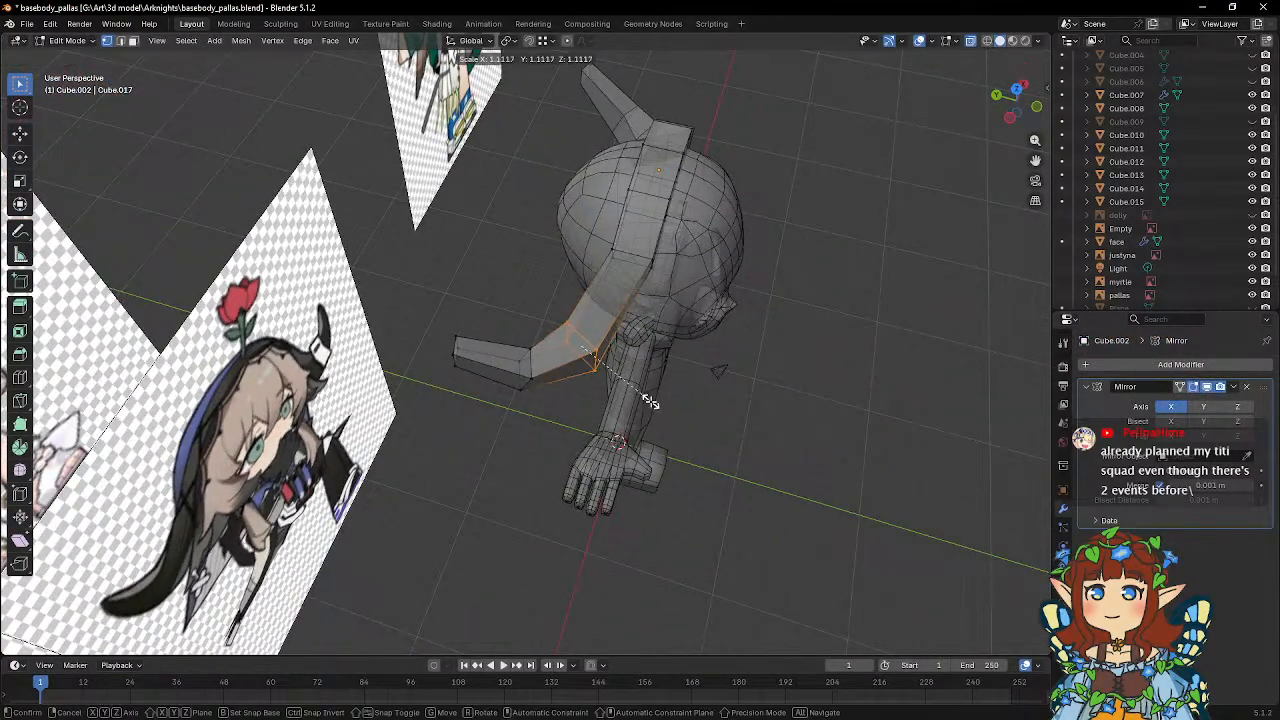
click(584, 237)
alt+click(598, 243)
key(s)
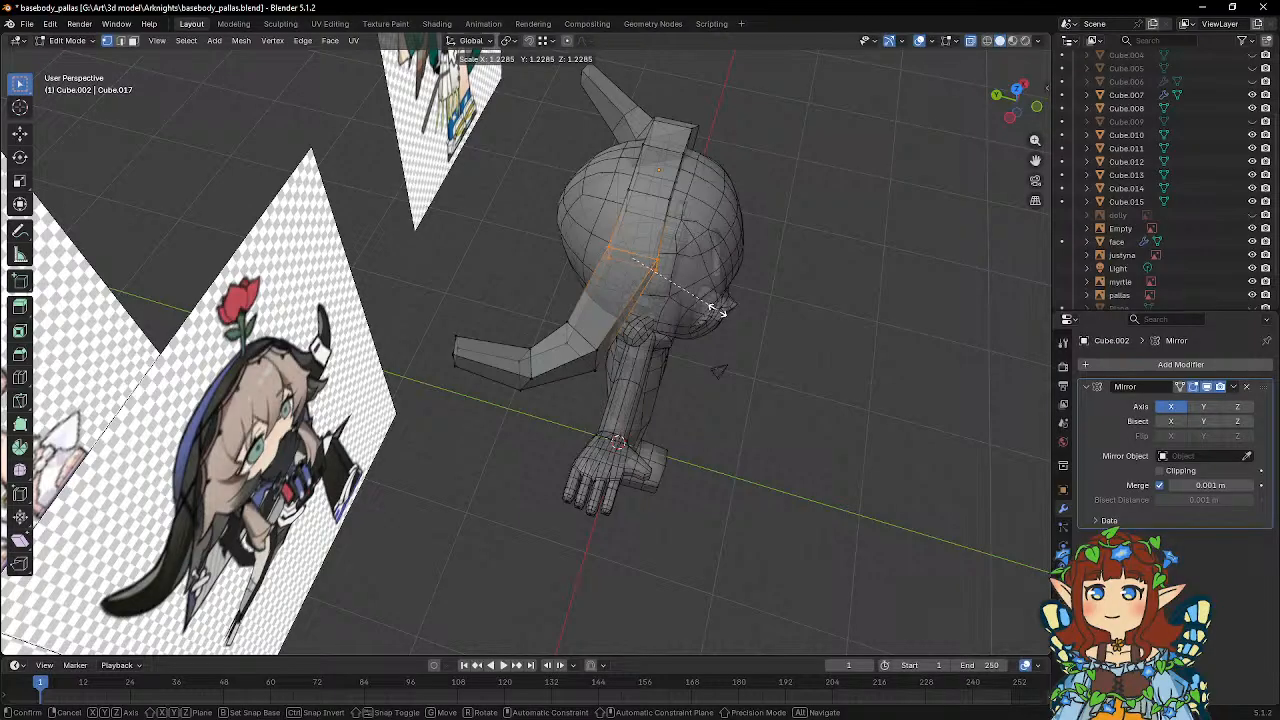
click(719, 311)
Scale the next two headpiece loops toward the crown to 1.190 and 1.204 to widen the band over the head.
middle_drag(707, 272, 621, 349)
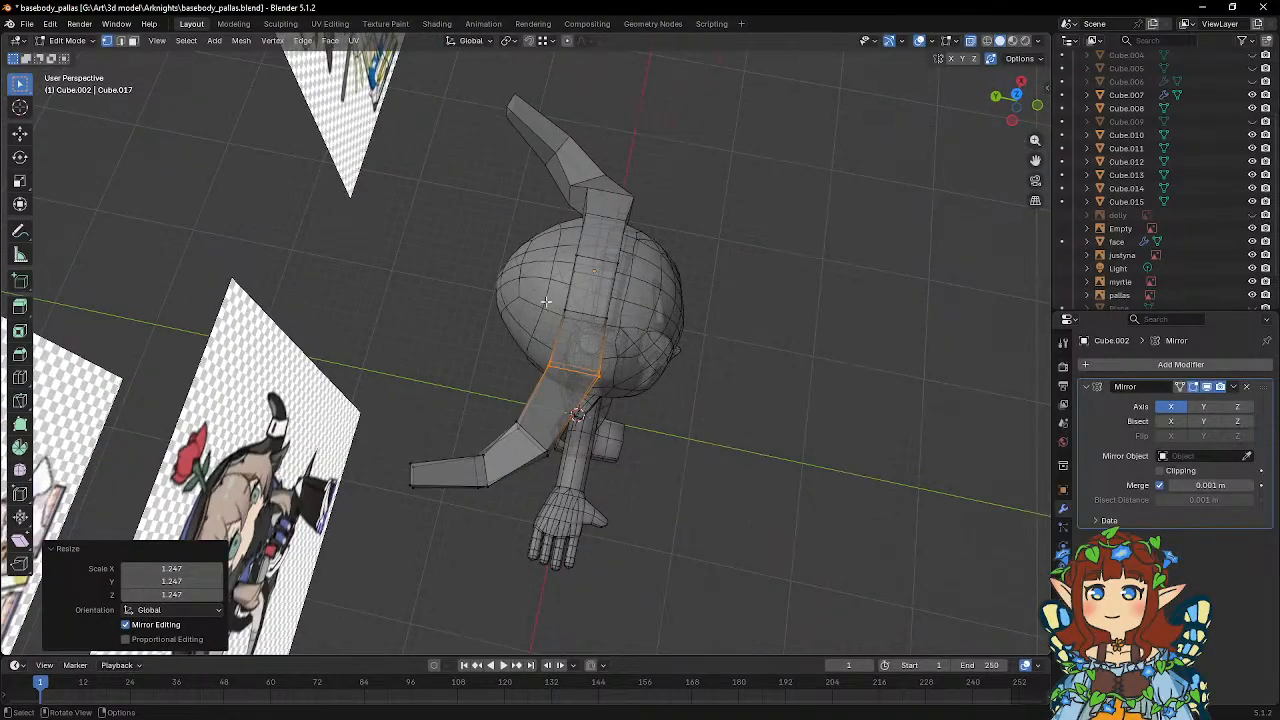
alt+click(587, 316)
key(s)
click(663, 346)
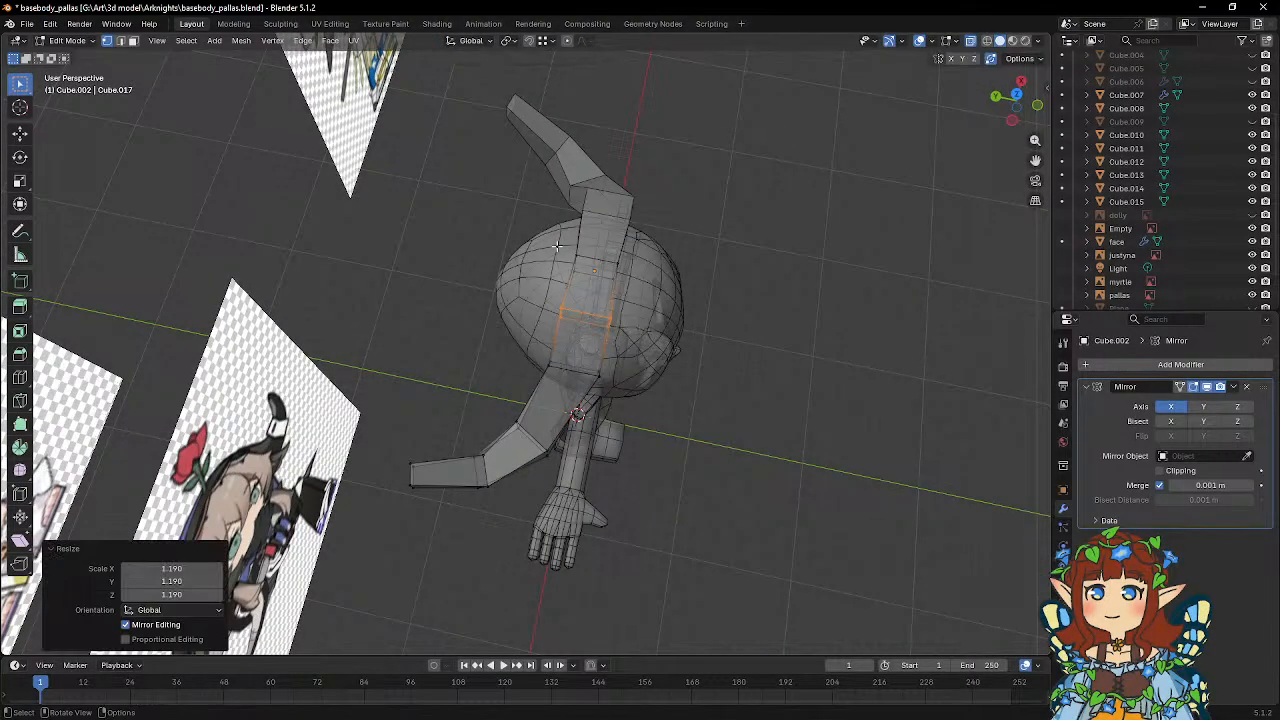
alt+click(590, 260)
key(s)
click(667, 297)
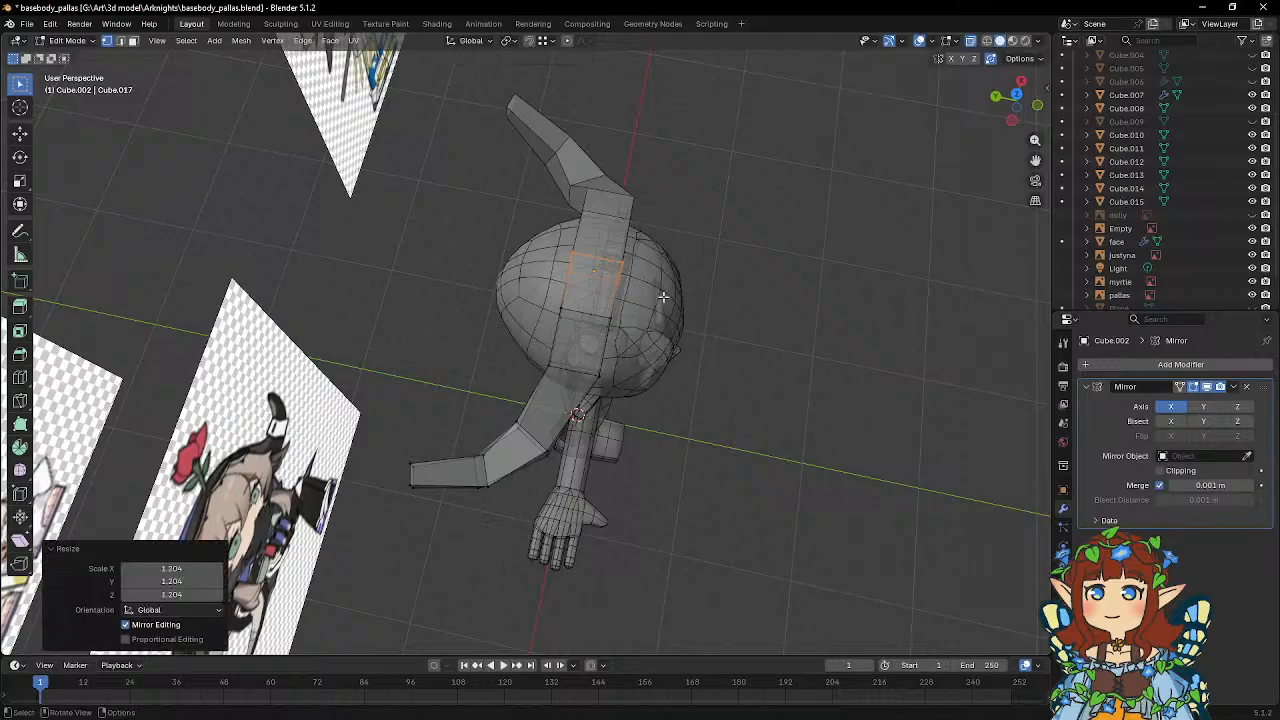
Select the headpiece's whole end segment and move it 0.57502 m along global X.
middle_drag(689, 359, 413, 234)
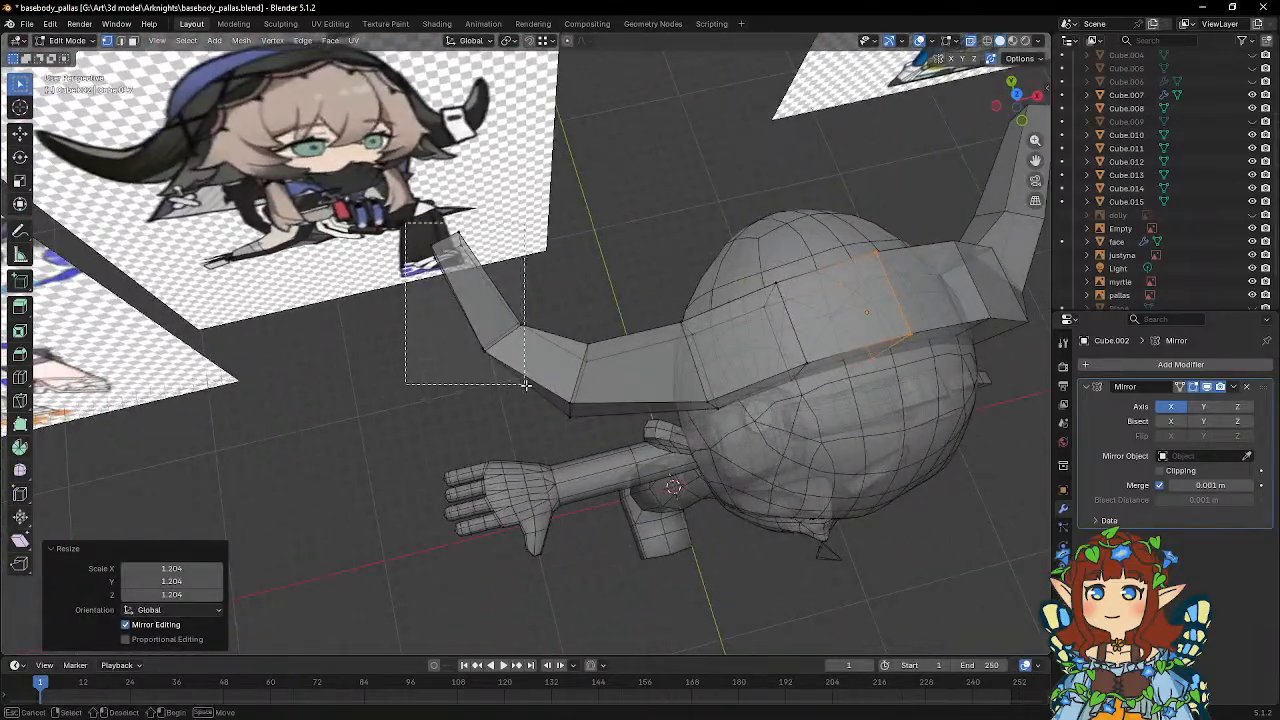
click(482, 292)
key(g)
key(x)
click(628, 288)
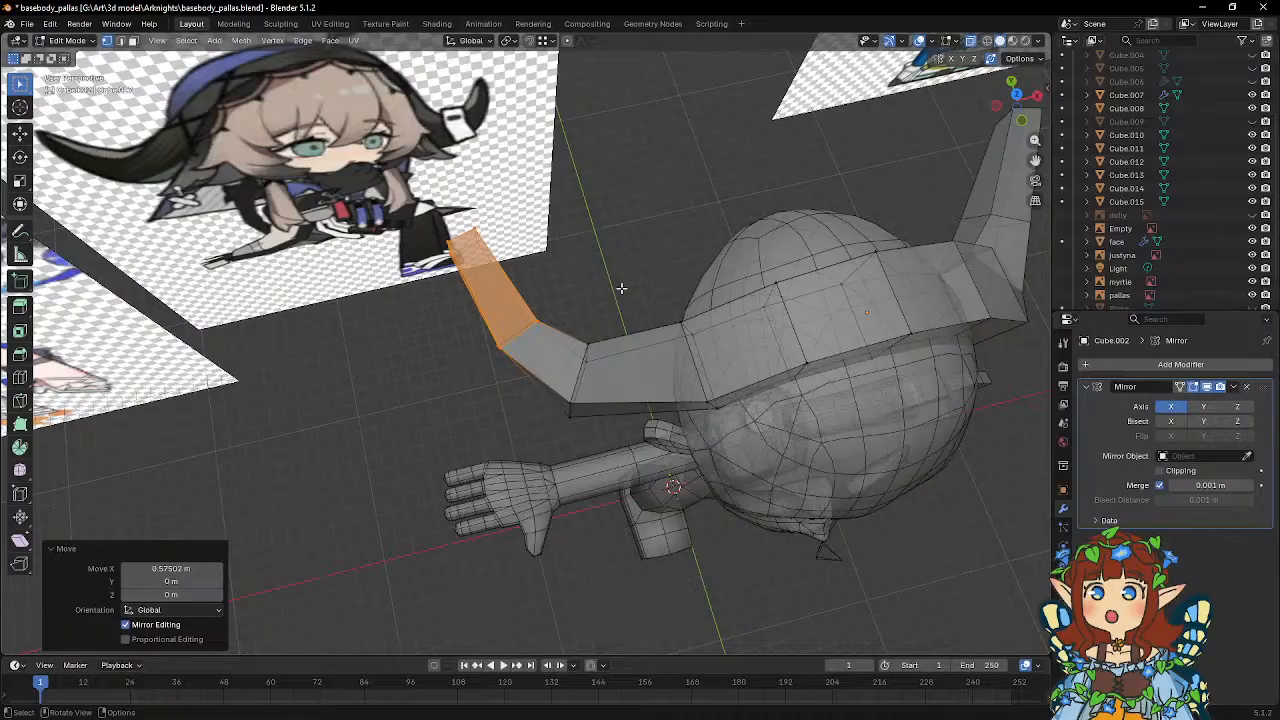
Move the loop before the headpiece's tip 0.28933 m along X and about 0.54 m along Y.
middle_drag(575, 324, 529, 386)
alt+click(630, 428)
middle_drag(630, 428, 576, 430)
key(g)
key(x)
click(676, 432)
key(g)
key(y)
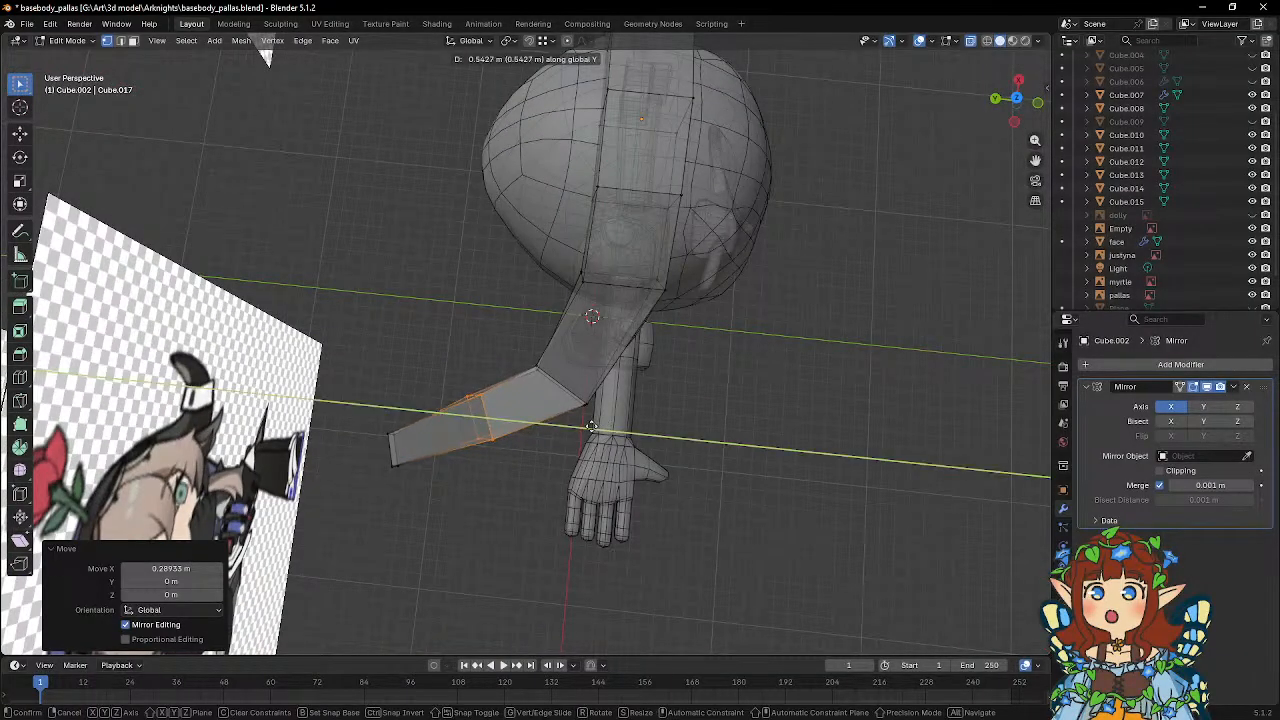
click(594, 428)
Select the headpiece's tip face and shift it slightly along the global X axis.
alt+click(393, 452)
key(g)
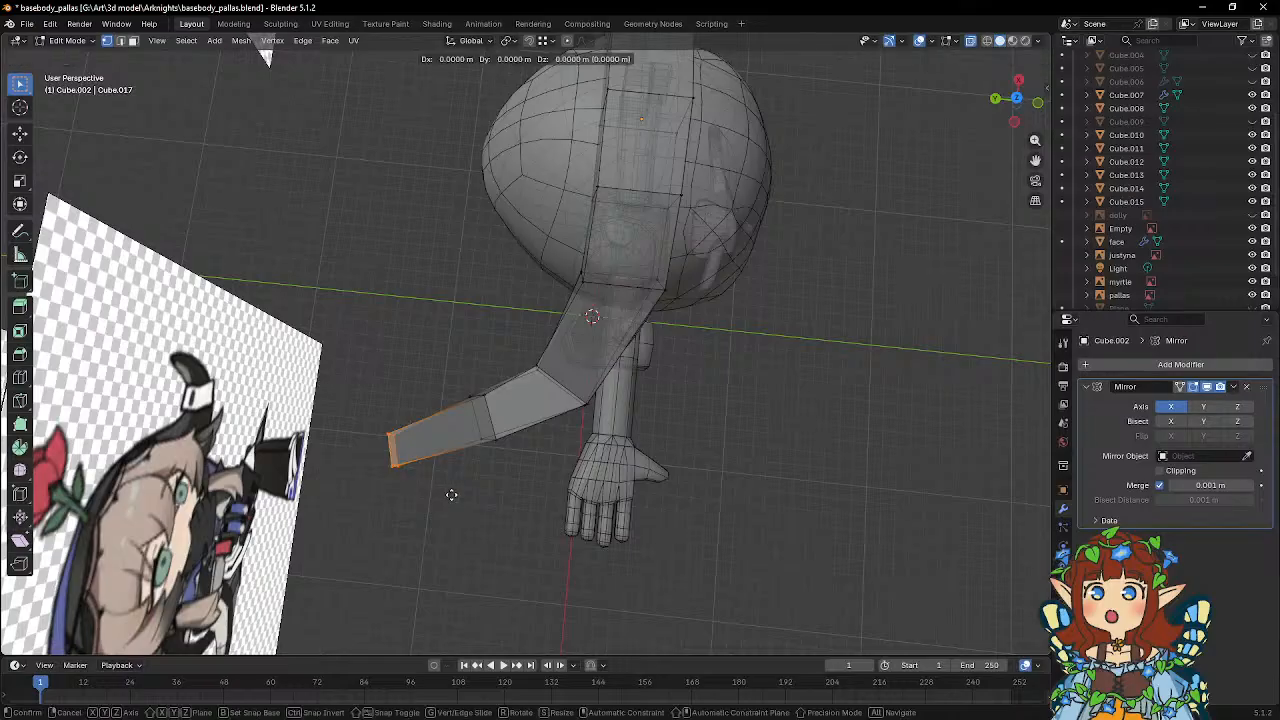
key(x)
click(460, 472)
Move the loop before the headpiece's tip -0.25183 m along X to round the backward curve.
middle_drag(460, 472, 443, 350)
alt+click(430, 317)
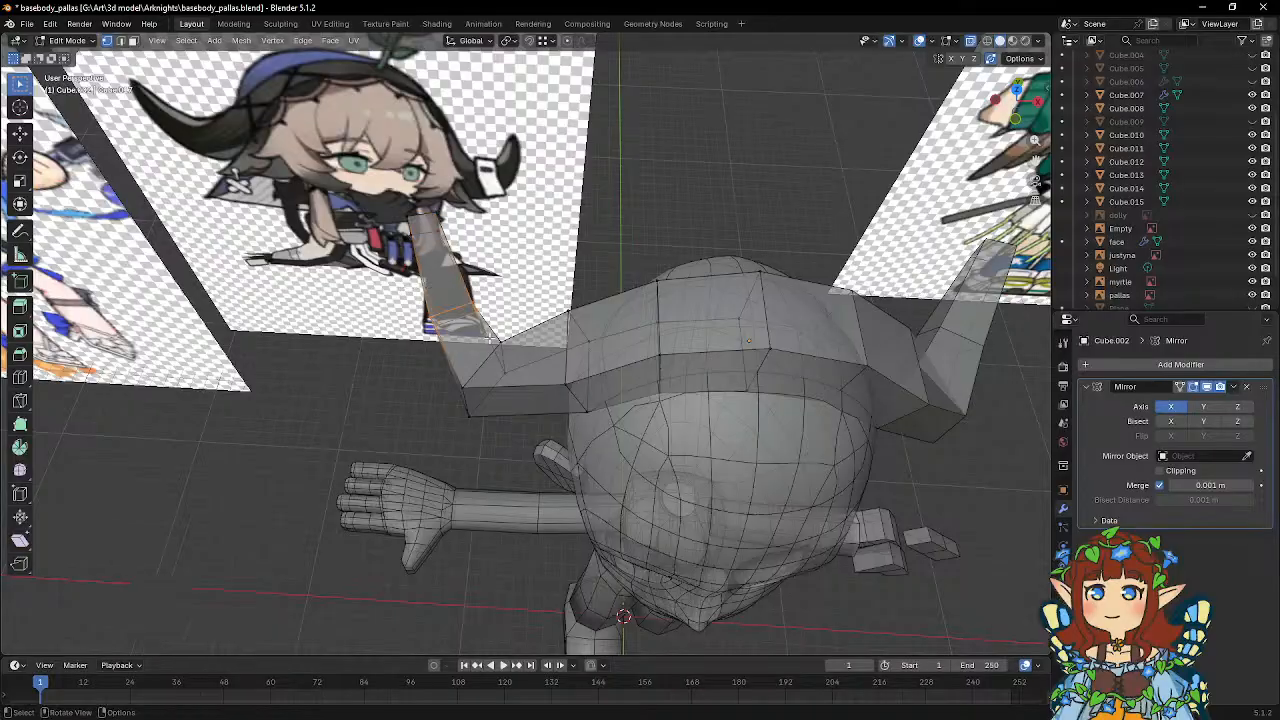
key(g)
key(x)
click(530, 318)
middle_drag(530, 318, 565, 364)
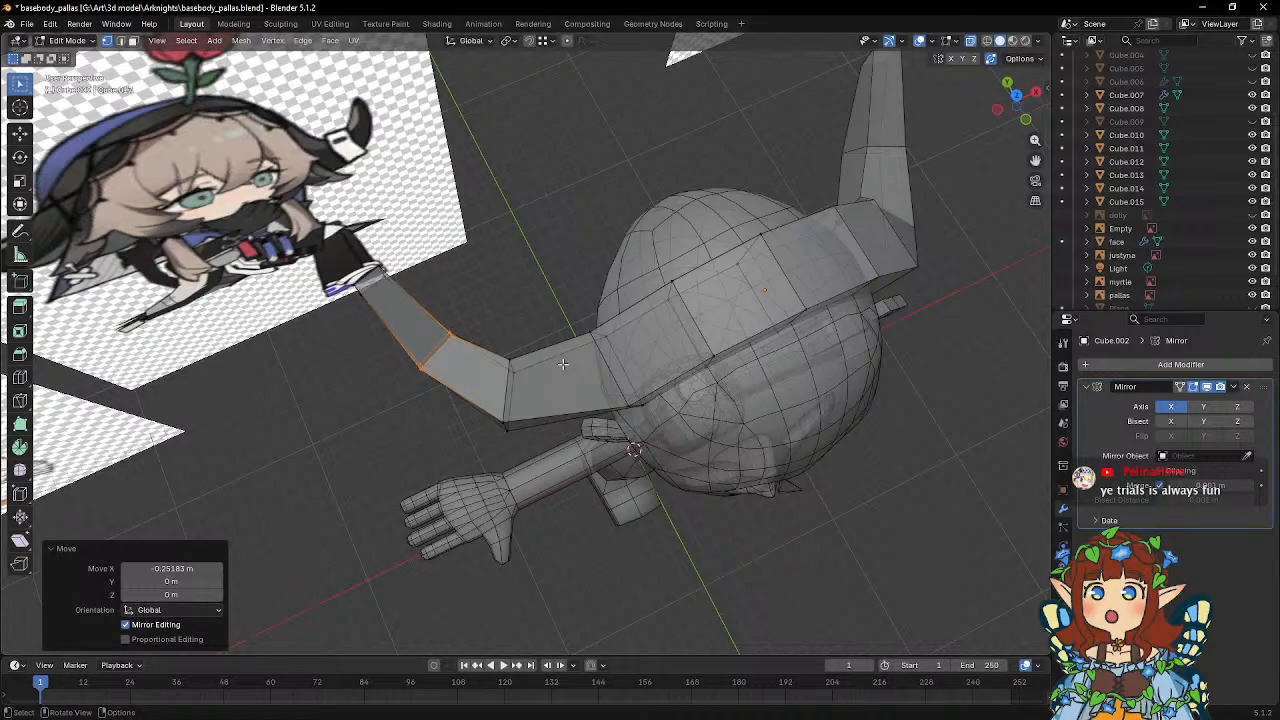
Add one lengthwise loop cut, unslid, down the middle of the headpiece's upper and lower faces.
middle_drag(559, 373, 690, 375)
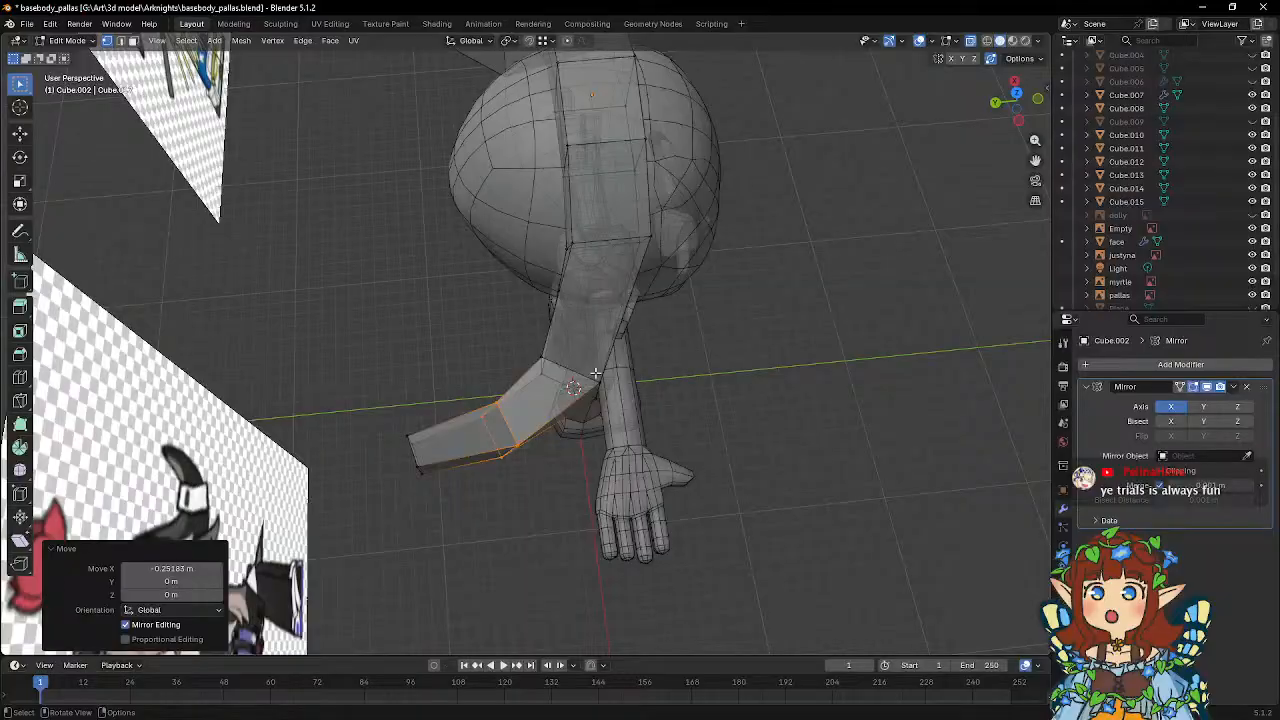
middle_drag(595, 373, 447, 335)
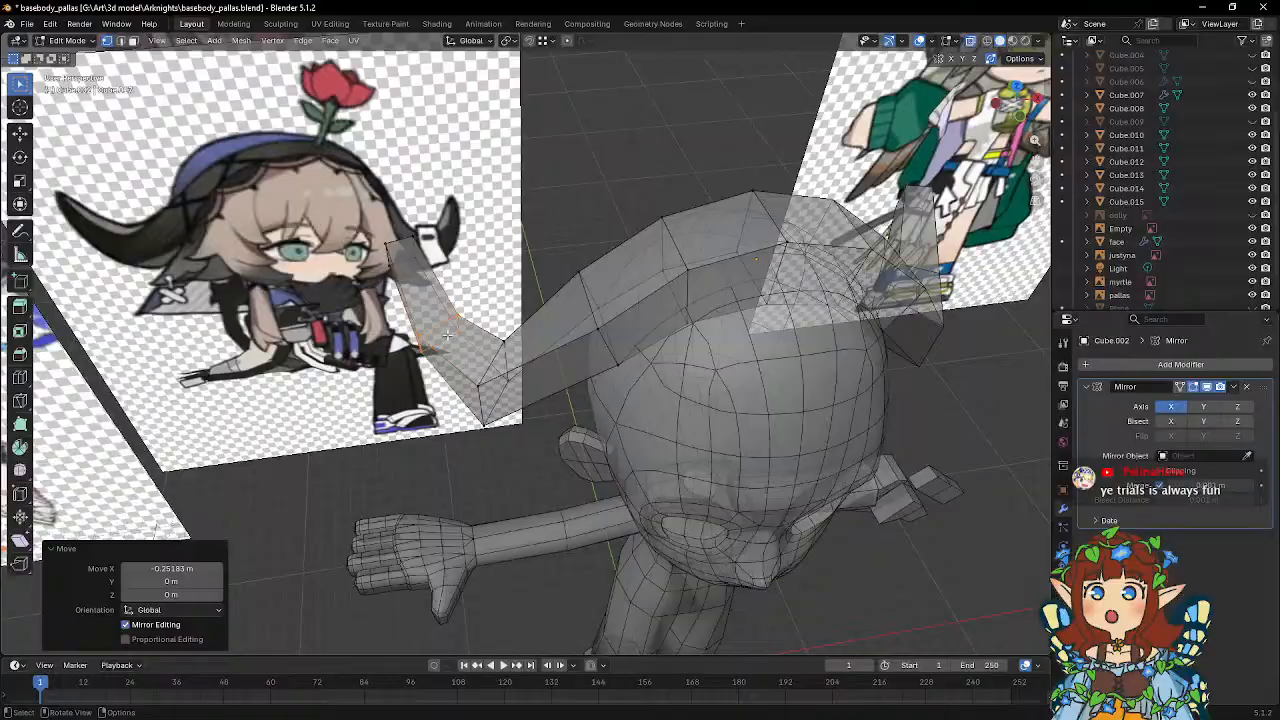
click(19, 377)
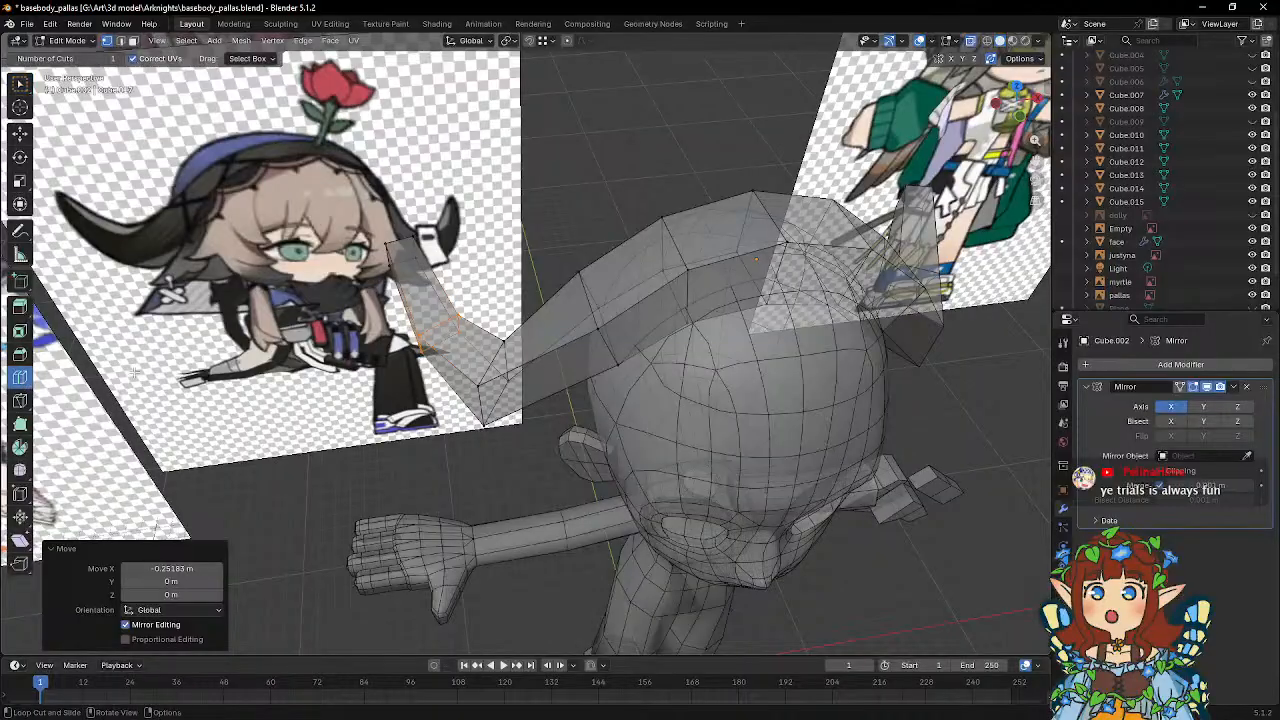
middle_drag(492, 366, 469, 399)
click(481, 372)
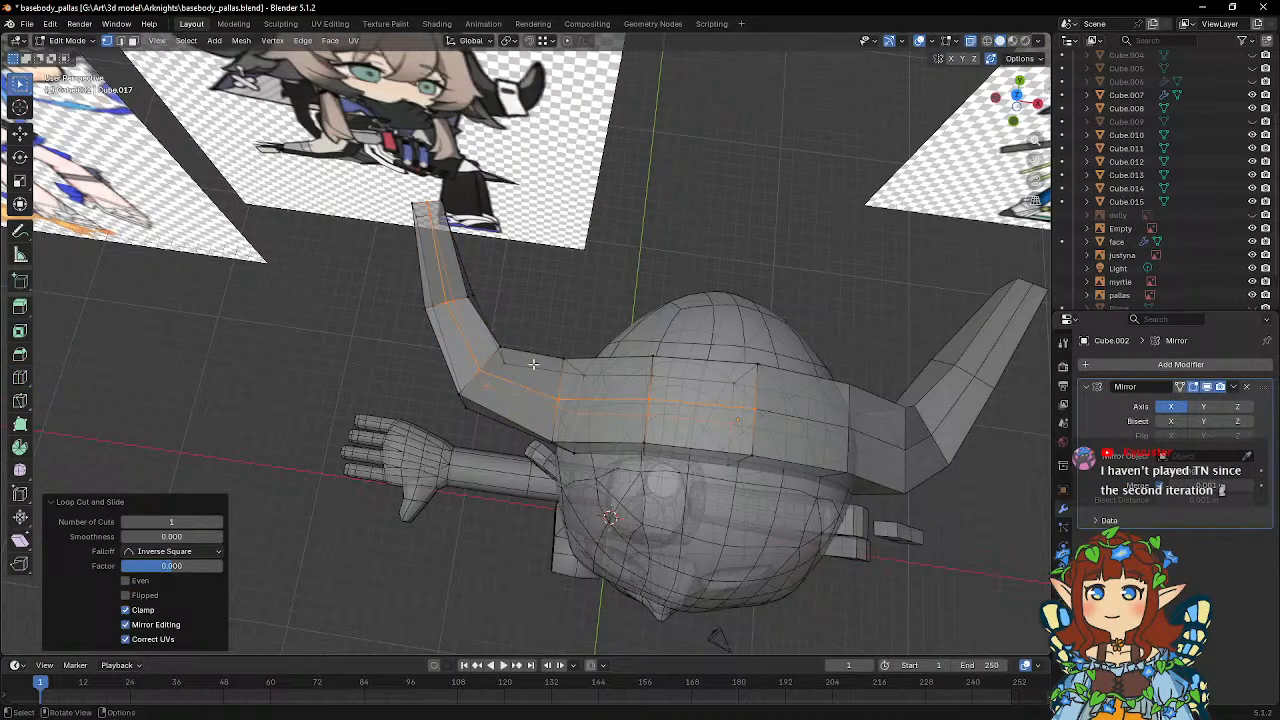
Select the new midline vertices along the upper part of the headpiece and raise them about 0.26 m along global Z.
middle_drag(534, 364, 585, 327)
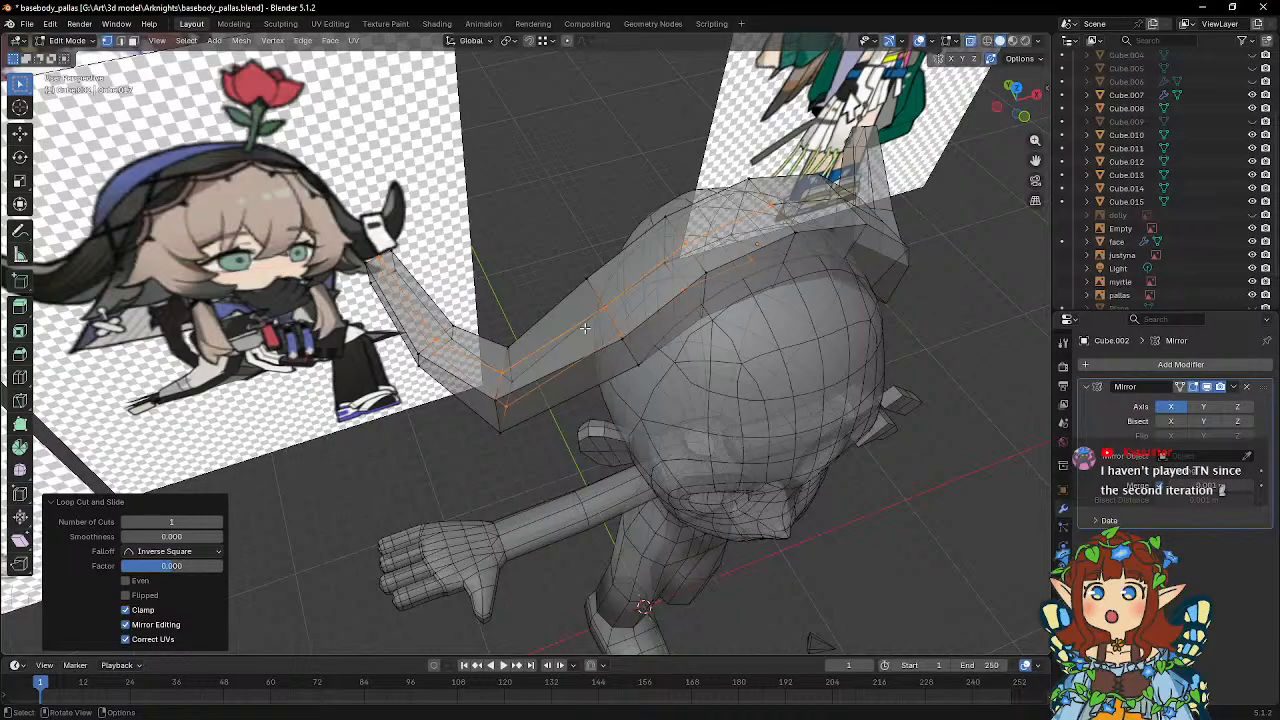
click(503, 371)
shift+click(437, 340)
shift+click(380, 261)
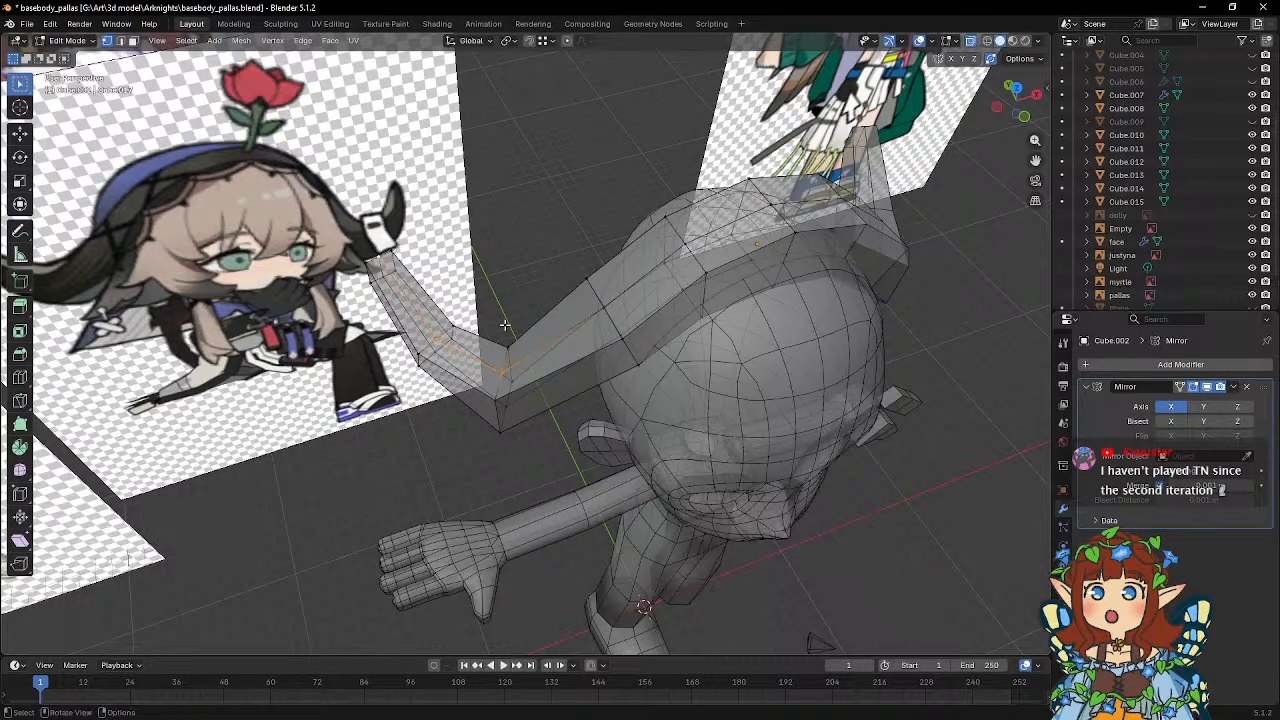
middle_drag(526, 330, 534, 345)
shift+click(594, 322)
mouse_move(628, 331)
middle_down()
mouse_move(638, 314)
mouse_move(623, 313)
middle_up()
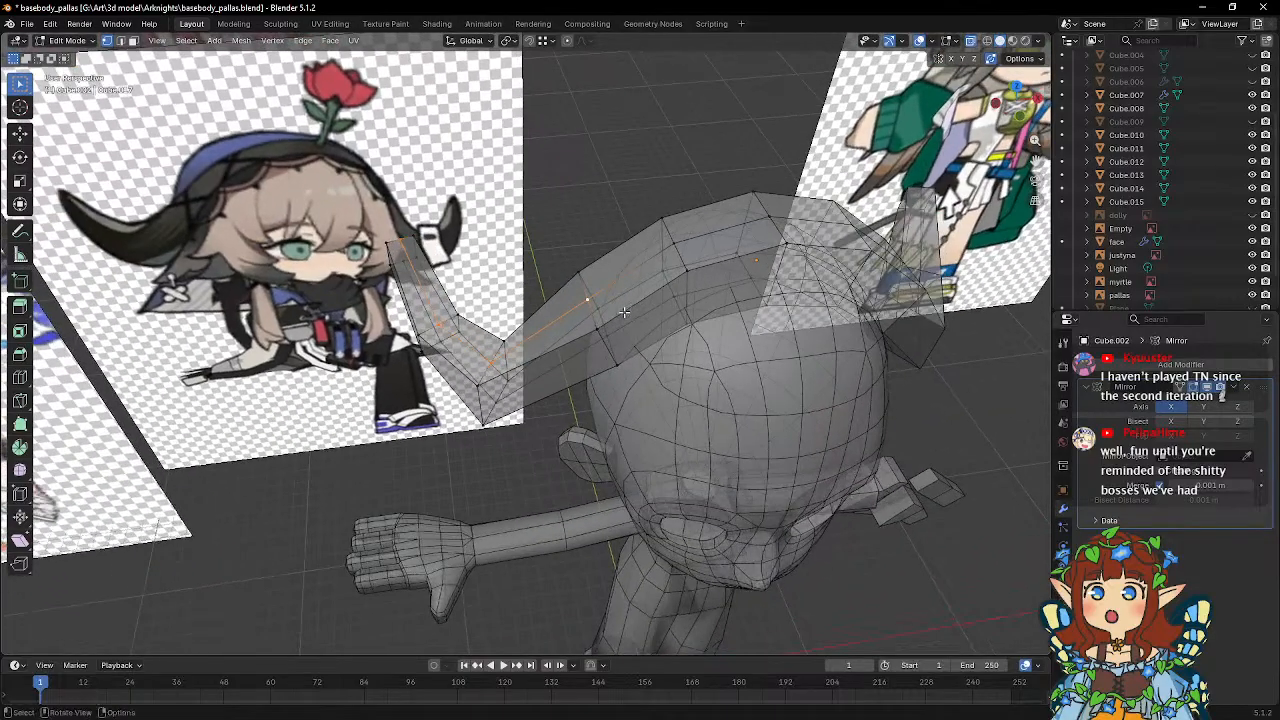
shift+click(675, 246)
shift+click(768, 218)
middle_drag(775, 350, 772, 323)
key(g)
key(z)
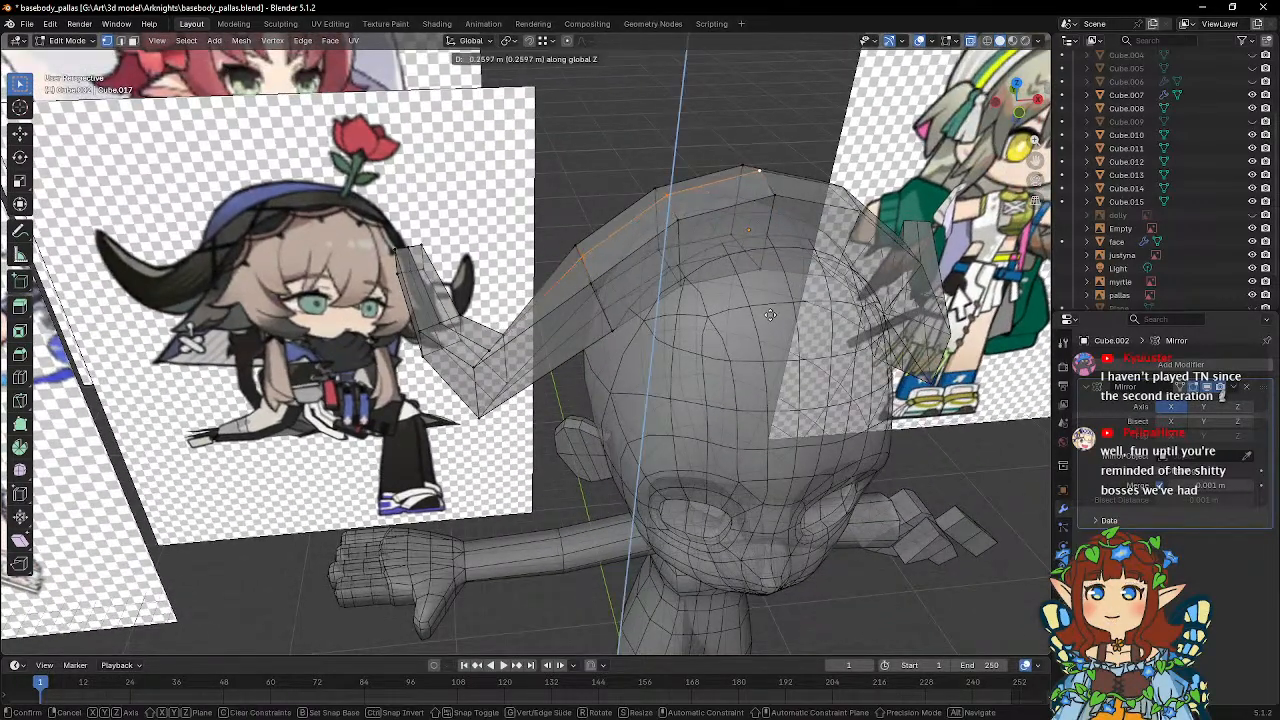
click(772, 312)
Select the front and back edge vertices at the crown's centre and lower them along global Z, below the raised ridge.
click(772, 196)
shift+click(747, 166)
key(g)
key(z)
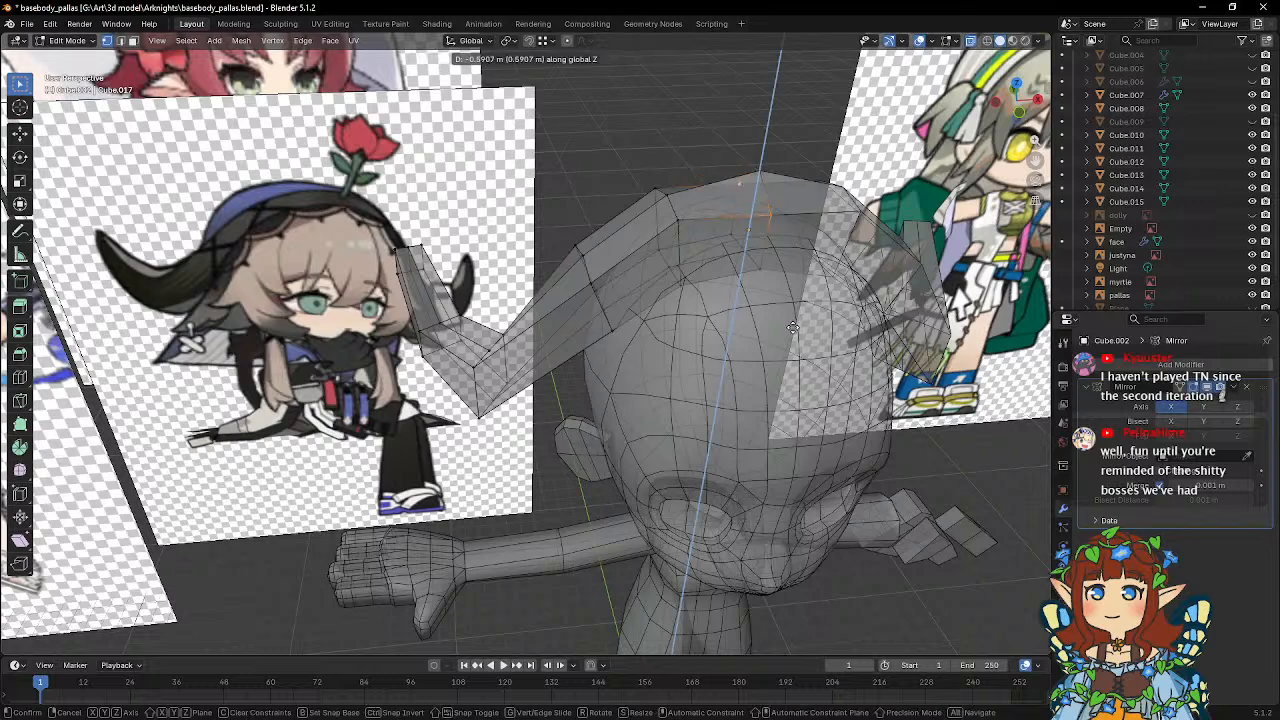
click(793, 322)
Lower the front and back edge vertices of the loop beside the crown's centre along global Z.
click(654, 186)
shift+click(684, 227)
key(g)
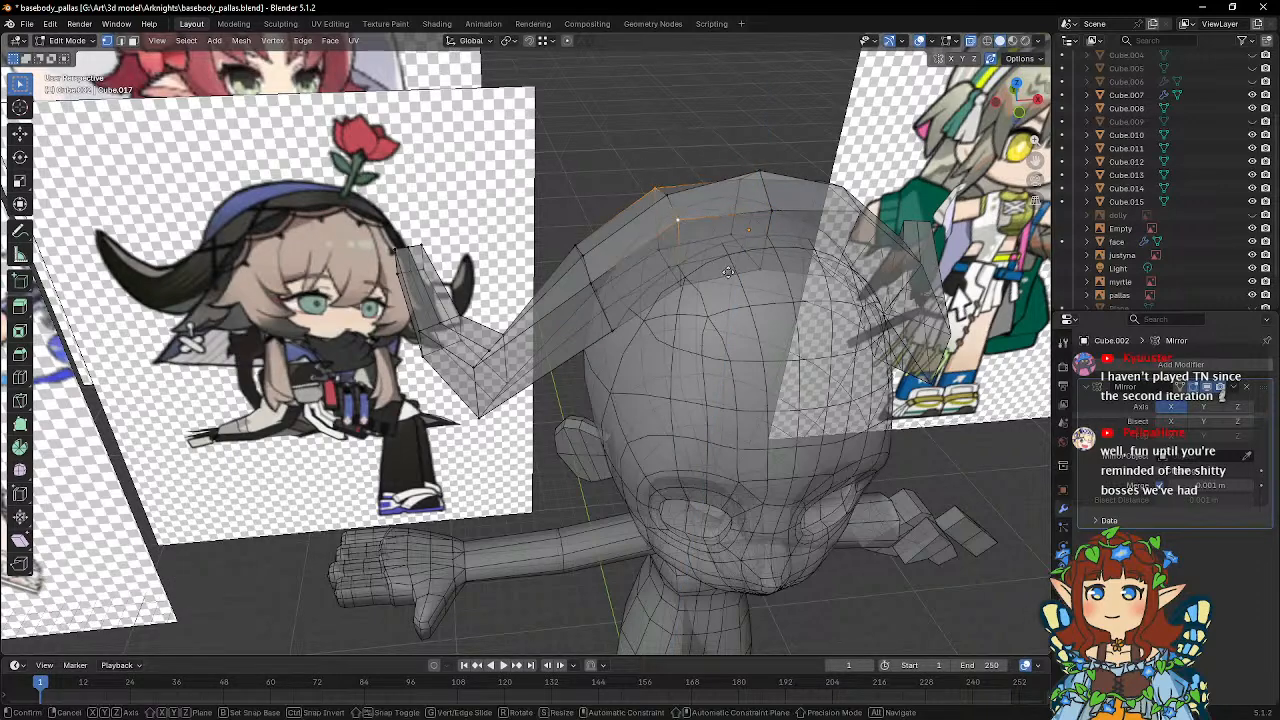
key(z)
click(688, 246)
Lower the crown's central ridge vertex slightly and move the edge vertices beside it -0.14032 m along global Z.
click(761, 173)
key(g)
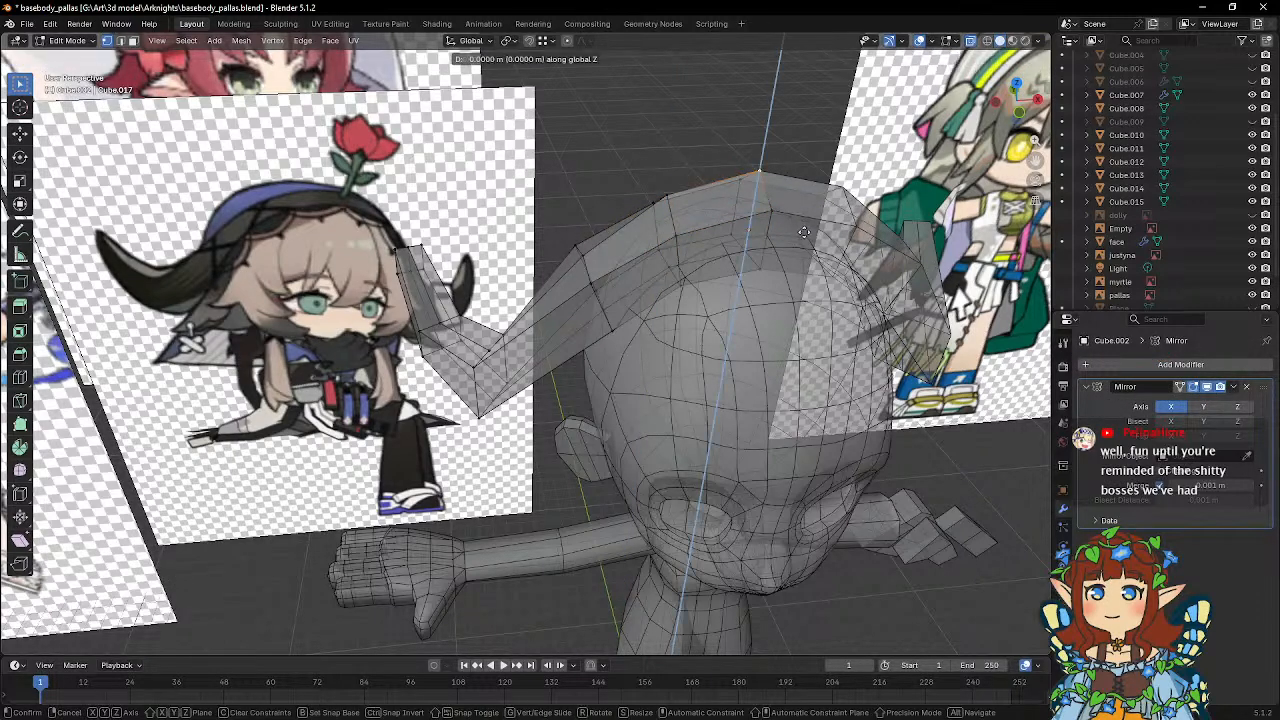
key(z)
click(804, 238)
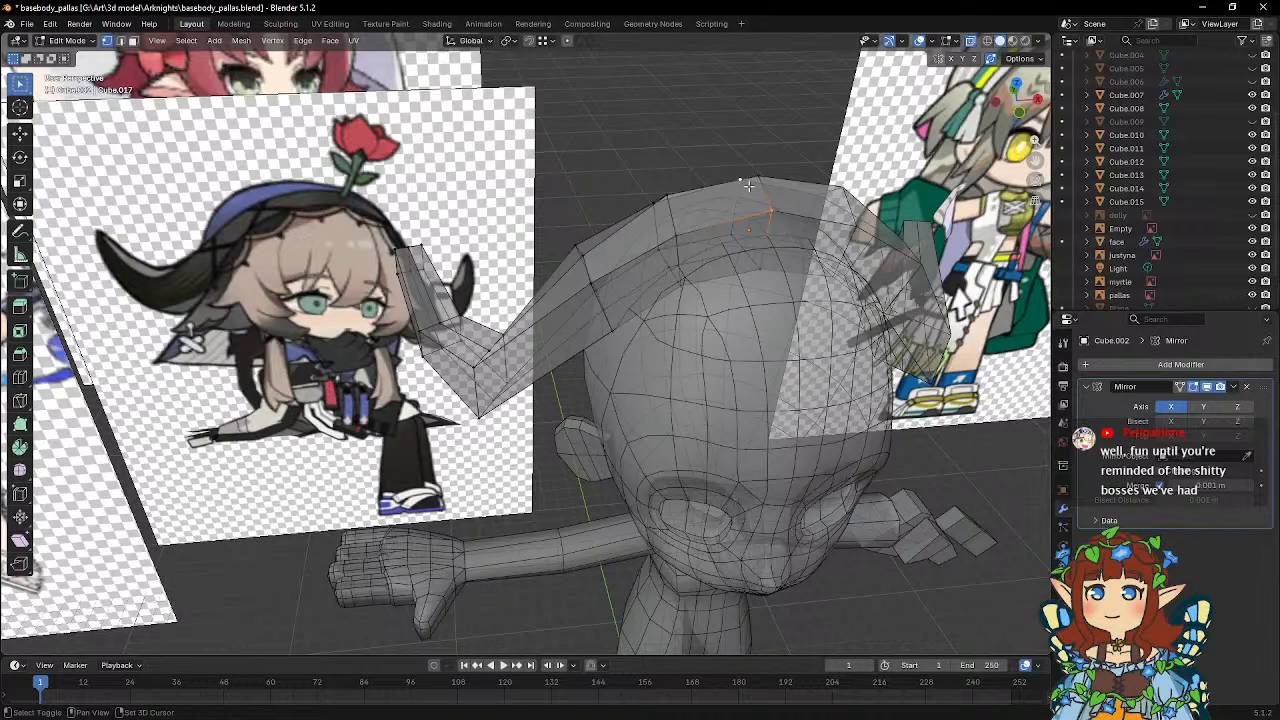
key(g)
key(z)
click(807, 265)
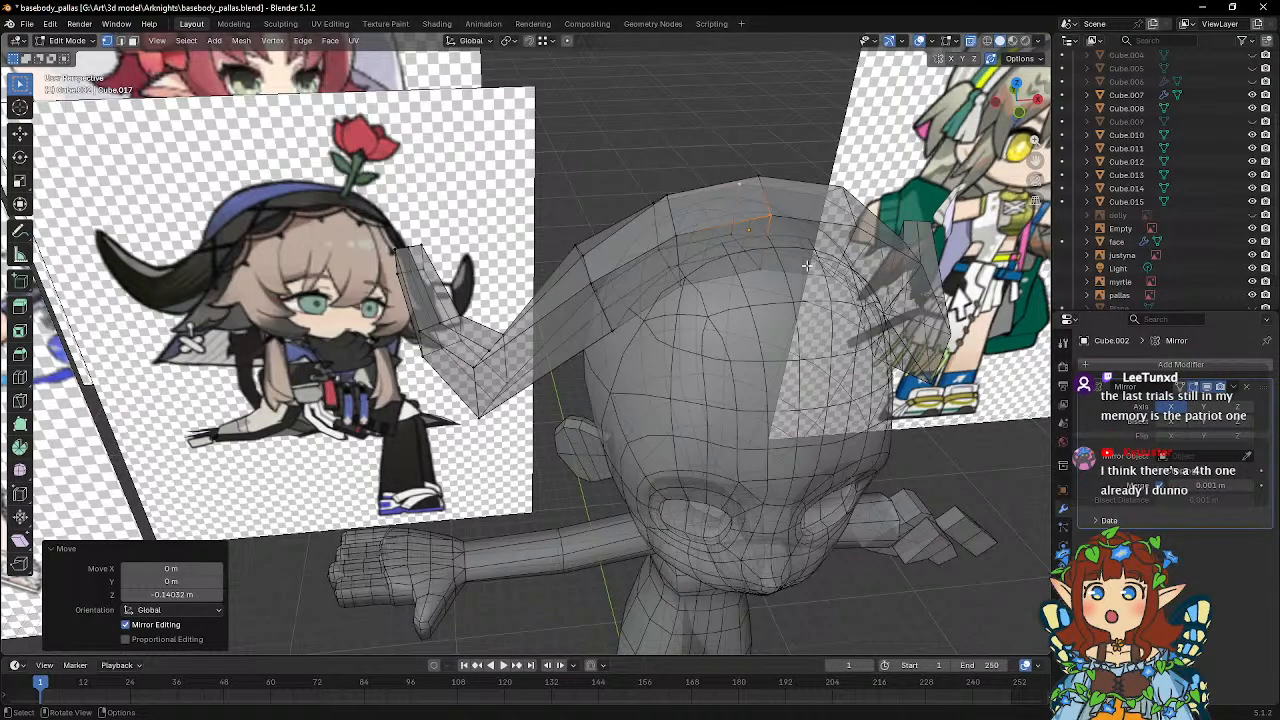
Move the ridge vertex at the headpiece's upper side bend 0.305 m along Z and about -0.47 m along X.
middle_drag(751, 261, 619, 265)
key(g)
key(z)
click(607, 287)
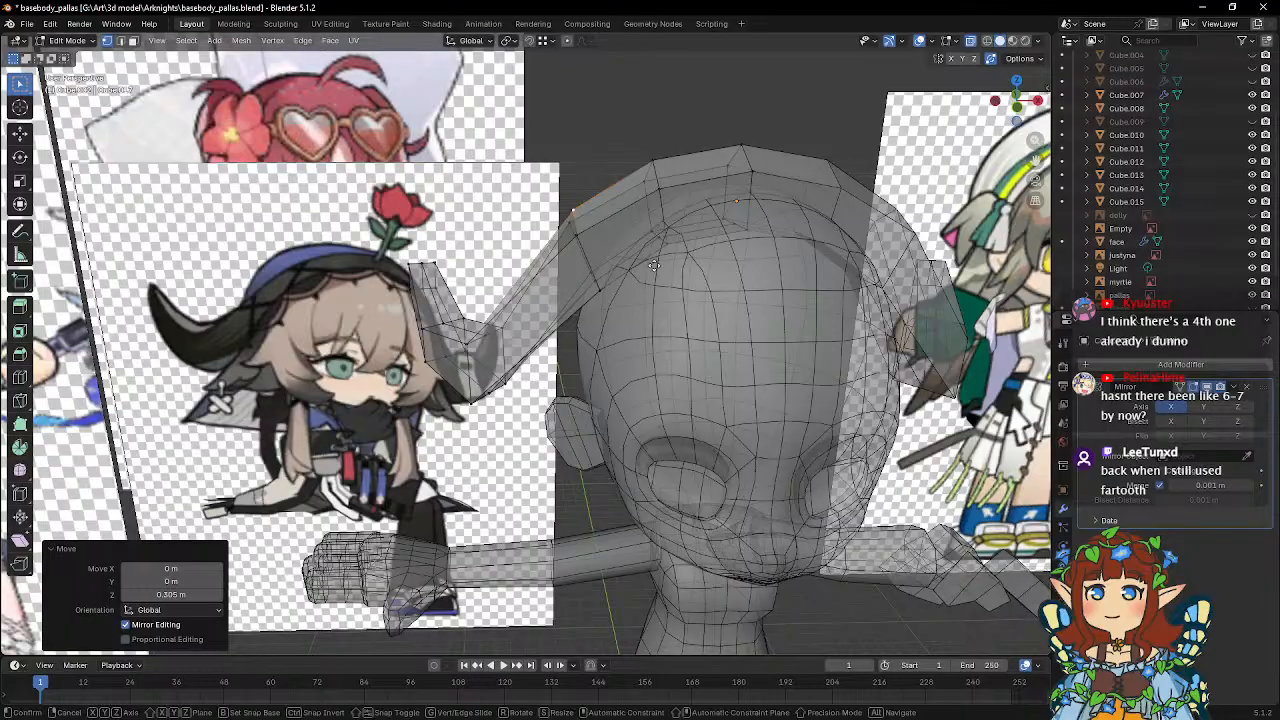
key(g)
key(x)
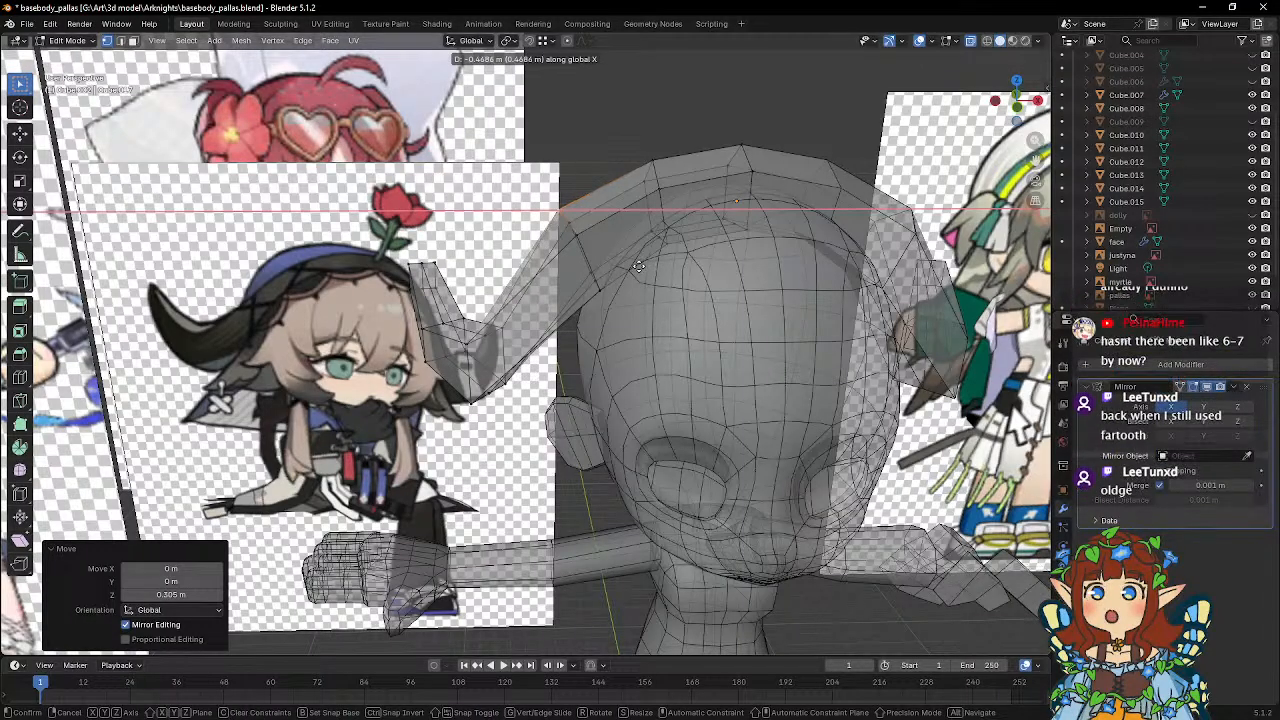
click(640, 266)
Adjust the height of the upper midline vertices at the horn's first bend and rear bend along global Z.
middle_drag(638, 248, 500, 378)
click(531, 342)
key(g)
key(z)
click(530, 332)
click(442, 345)
key(g)
key(z)
click(500, 367)
Adjust the underside midline vertices at the horn's lower bend along global Z, ending with a move of -0.14596 m.
click(500, 378)
key(g)
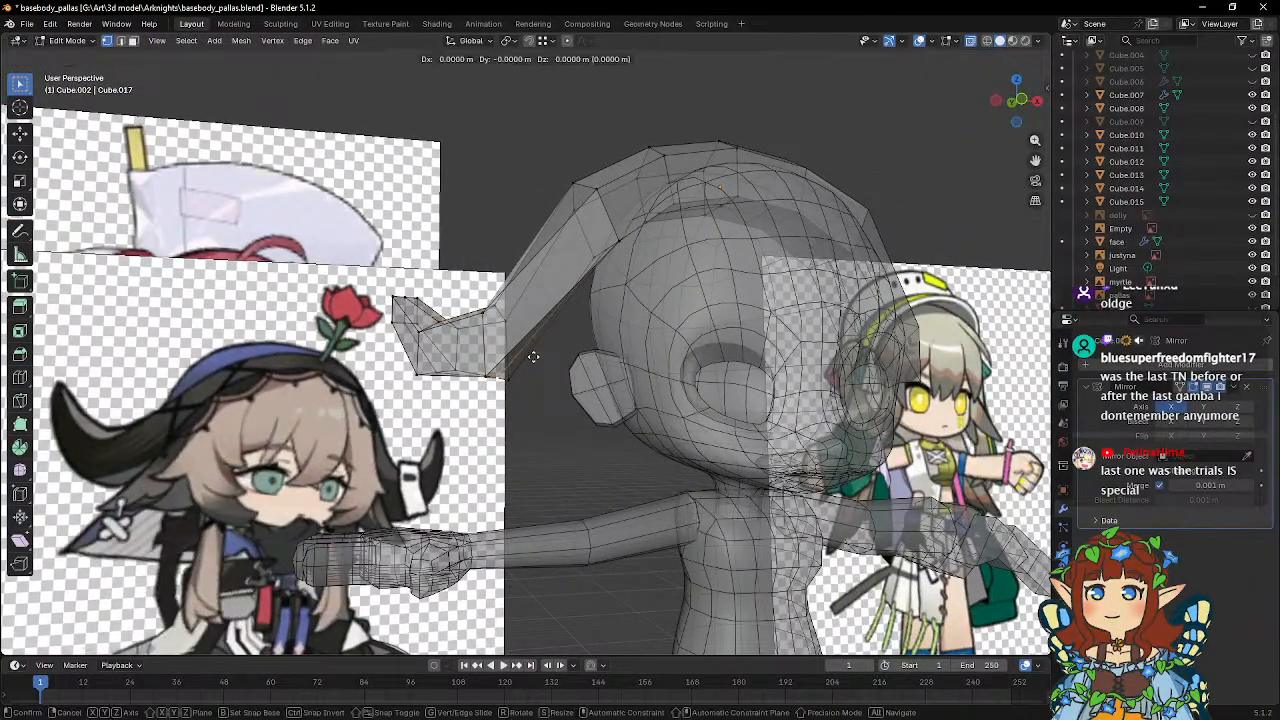
key(z)
click(534, 359)
click(515, 379)
key(g)
key(z)
click(556, 389)
middle_drag(556, 389, 660, 305)
key(g)
key(z)
click(673, 311)
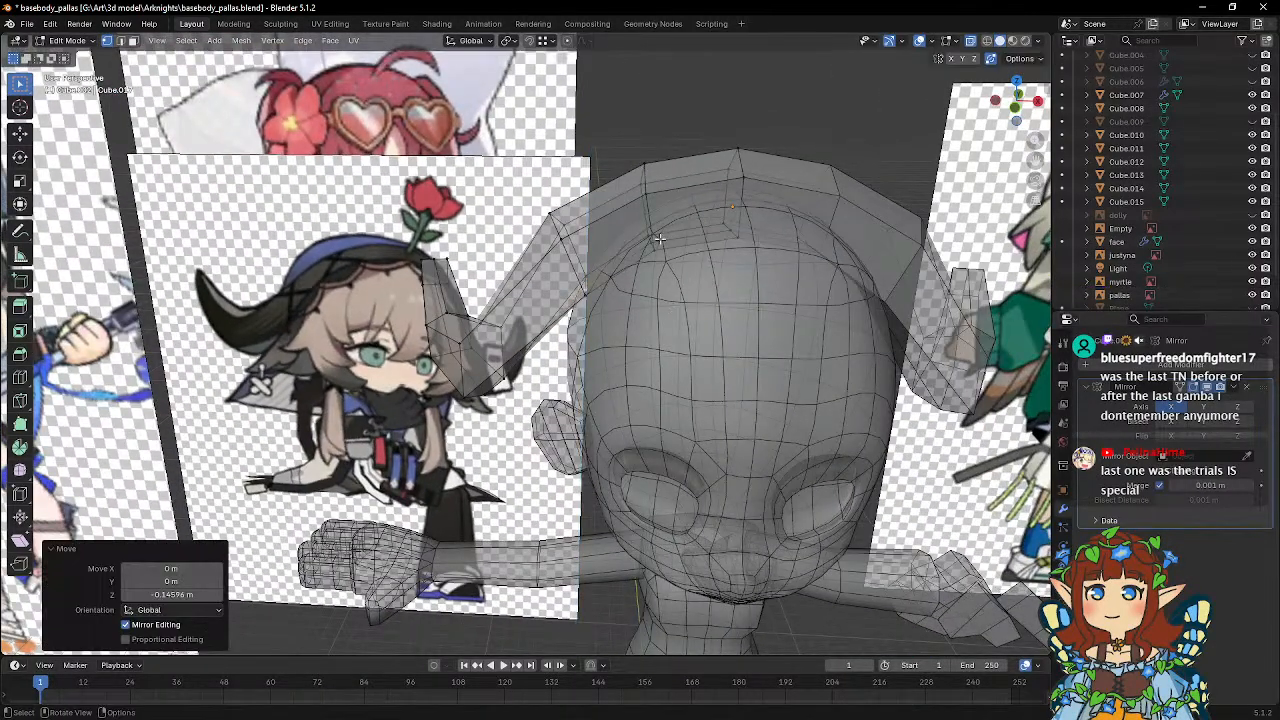
Adjust the inner midline vertices under the crown along global Z, moving the central one -0.19948 m.
click(652, 245)
key(g)
key(z)
click(693, 273)
click(730, 238)
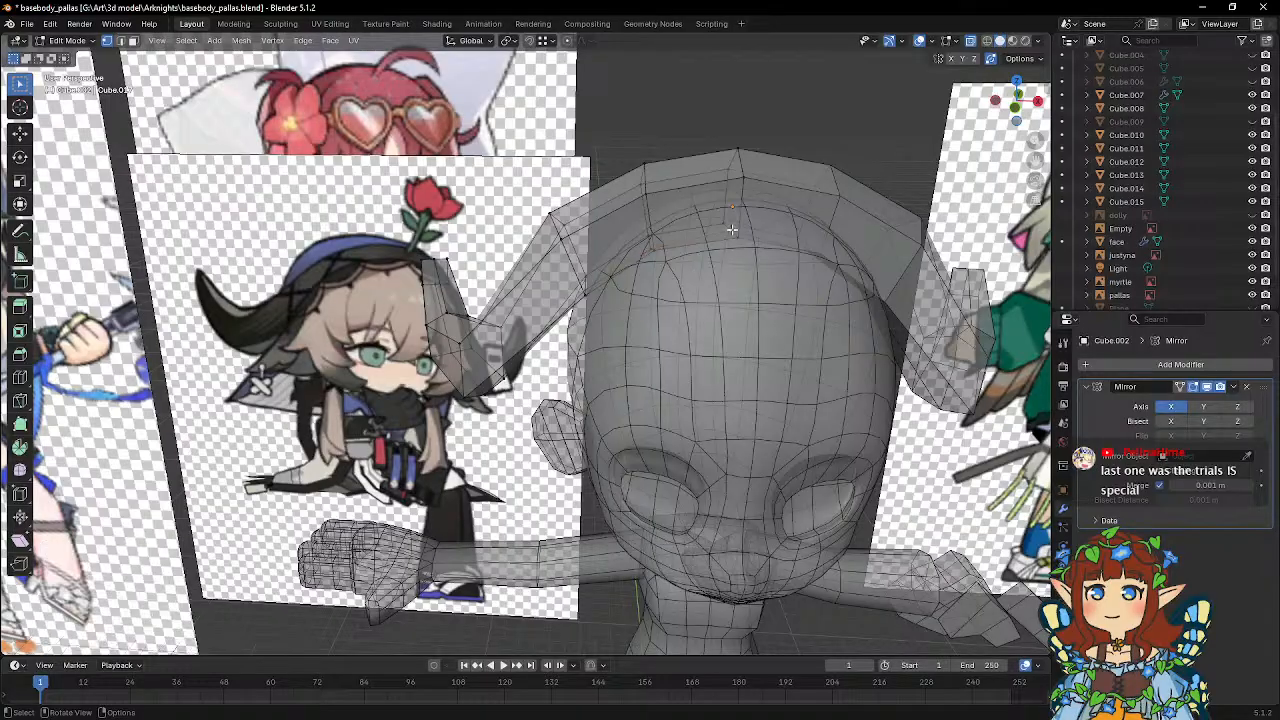
key(g)
key(z)
click(751, 277)
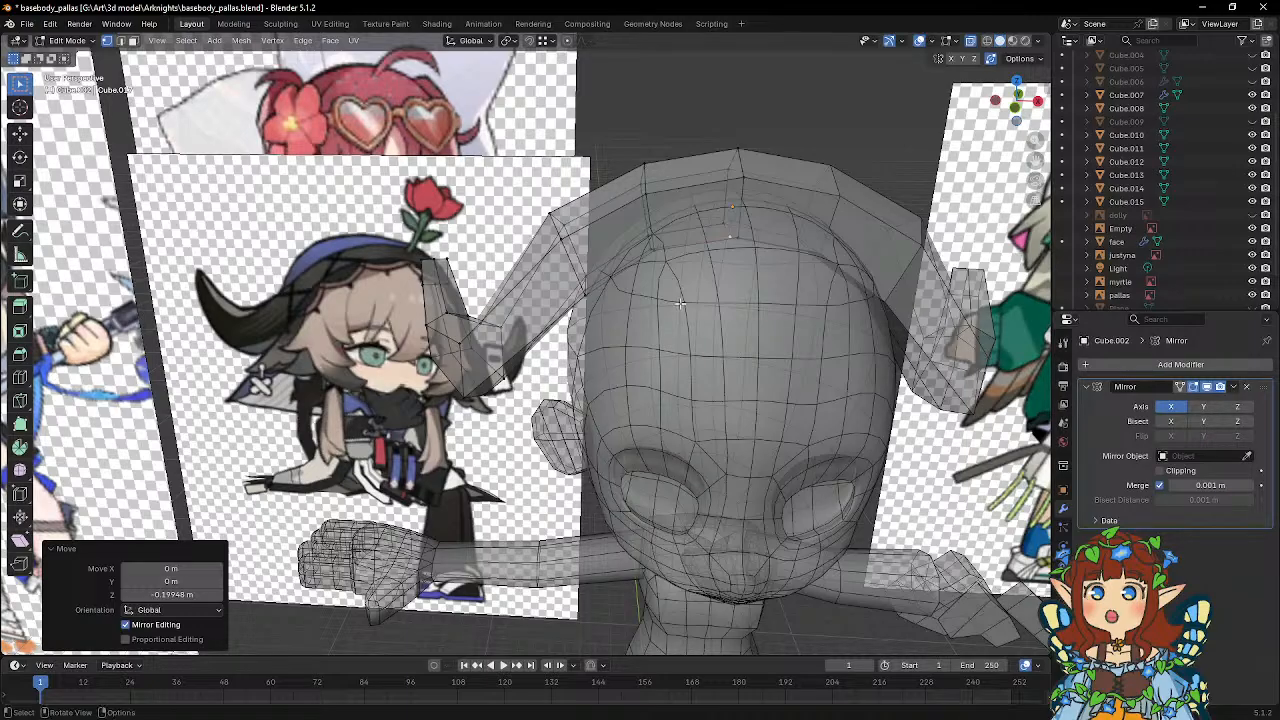
Move the underside midline vertex at the horn's rear bend -0.25687 m and back 0.2277 m along global Z.
middle_drag(680, 303, 428, 358)
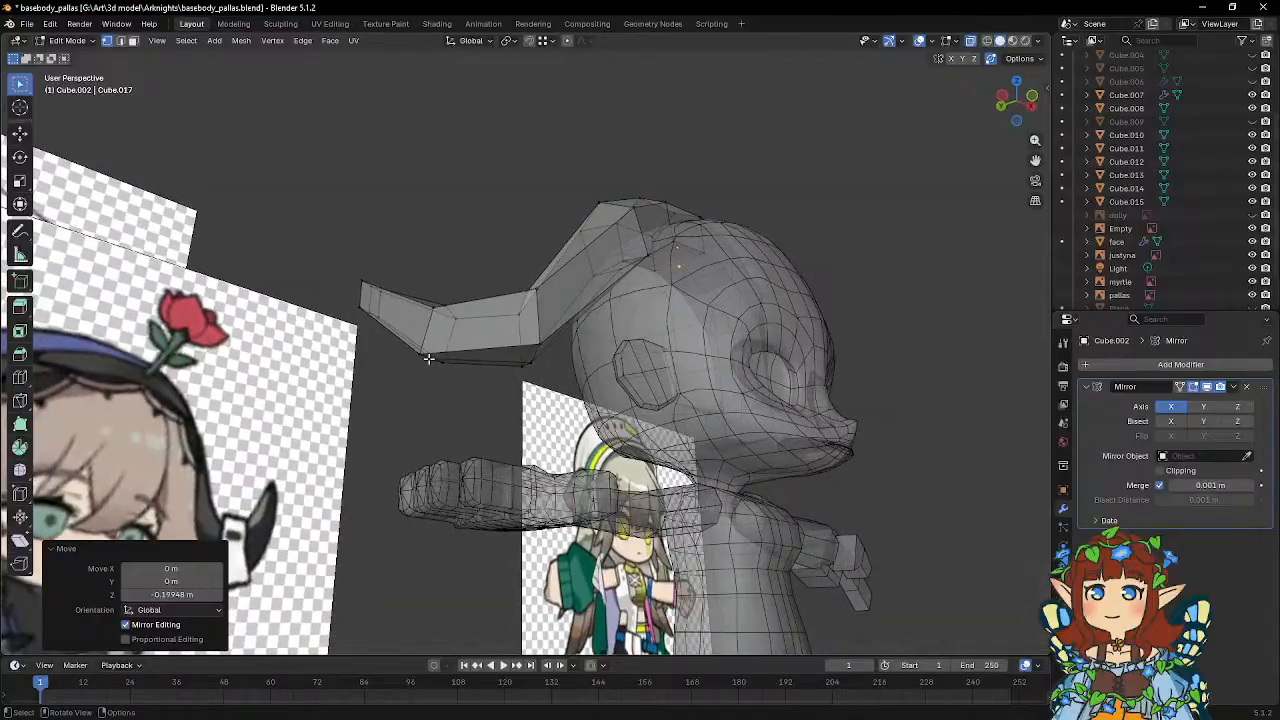
drag(412, 369, 454, 345)
middle_drag(557, 249, 499, 322)
key(g)
key(z)
click(500, 300)
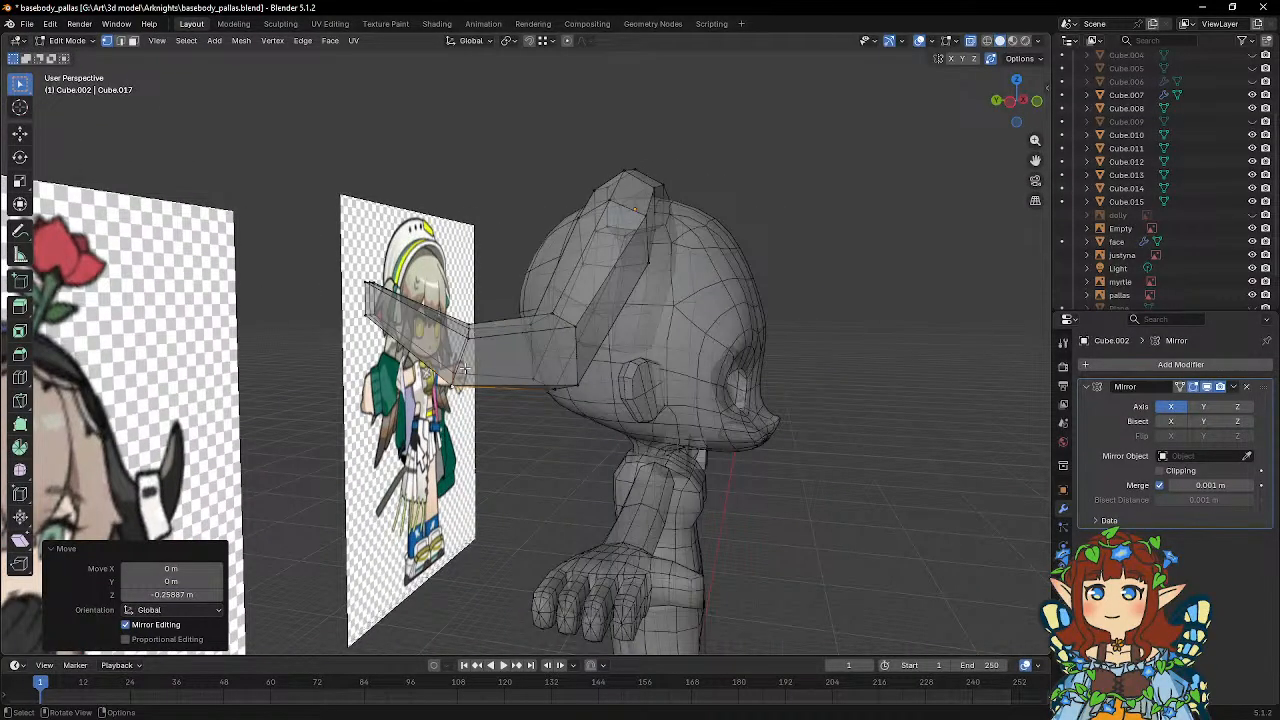
middle_drag(463, 370, 538, 342)
key(g)
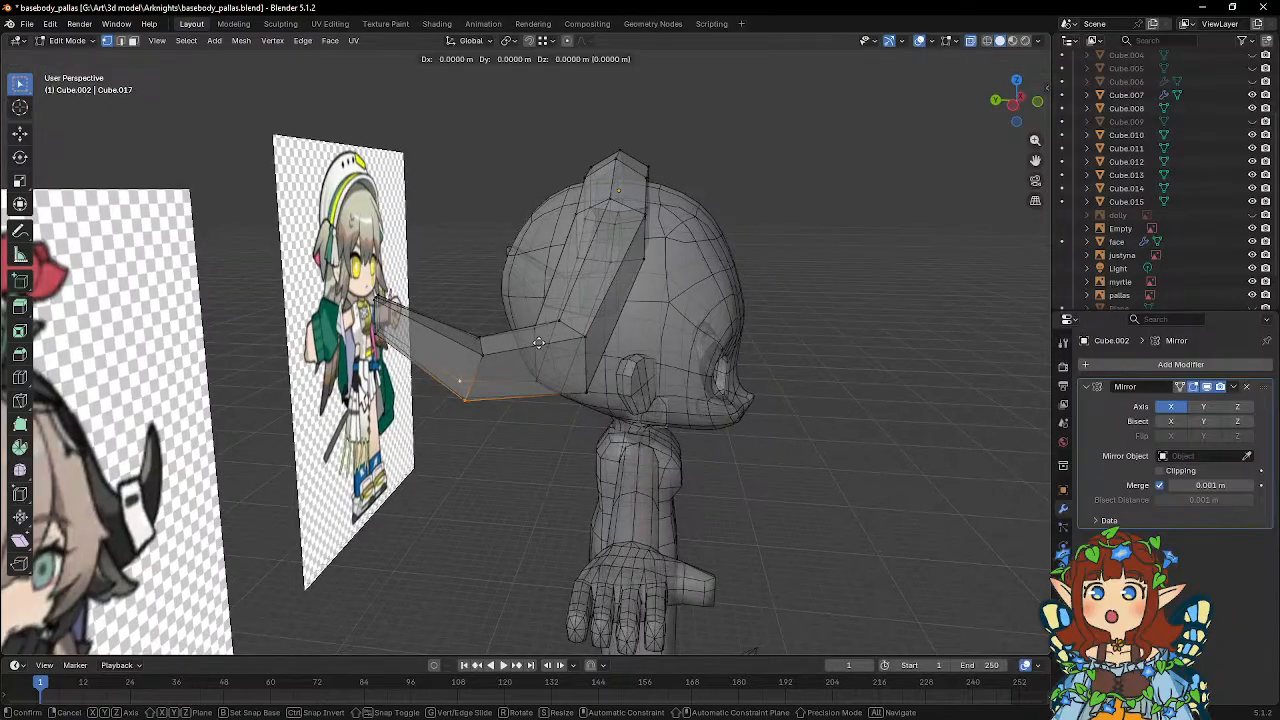
key(z)
click(466, 314)
Add a second lengthwise loop cut through the headpiece's side faces.
middle_drag(466, 314, 77, 427)
click(20, 377)
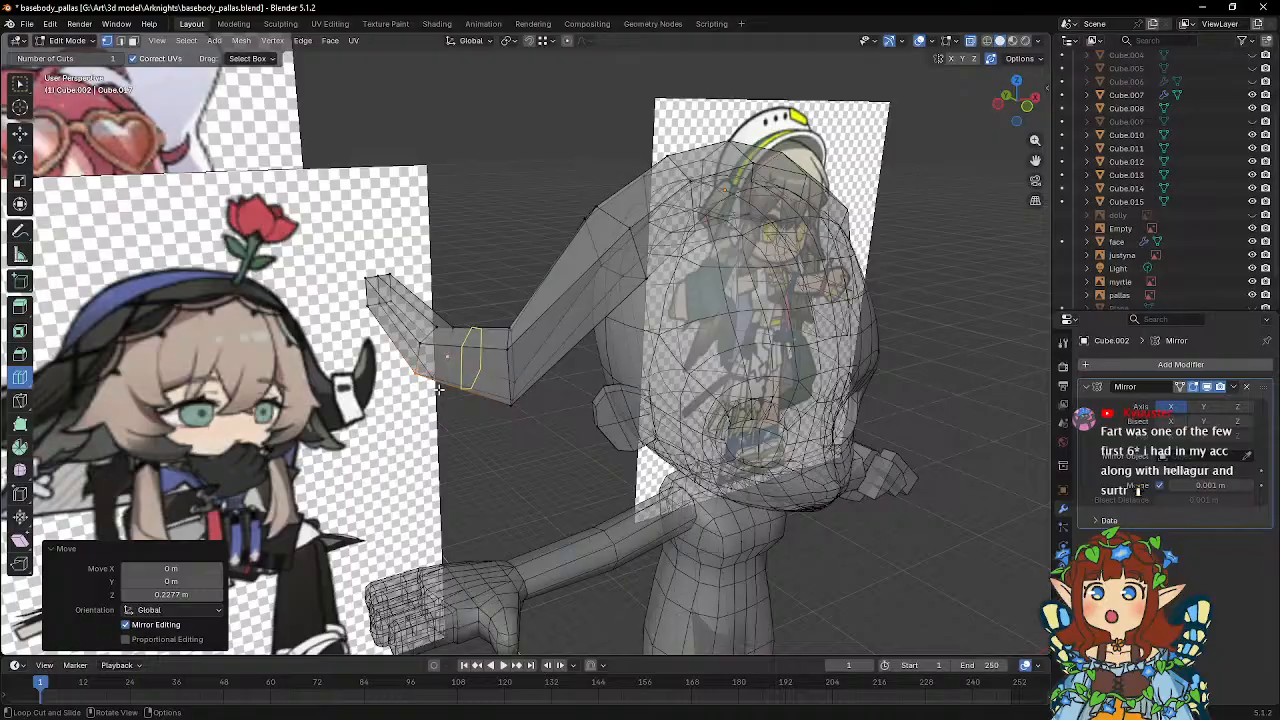
click(510, 373)
middle_drag(510, 373, 672, 398)
scroll(668, 400, up, 3)
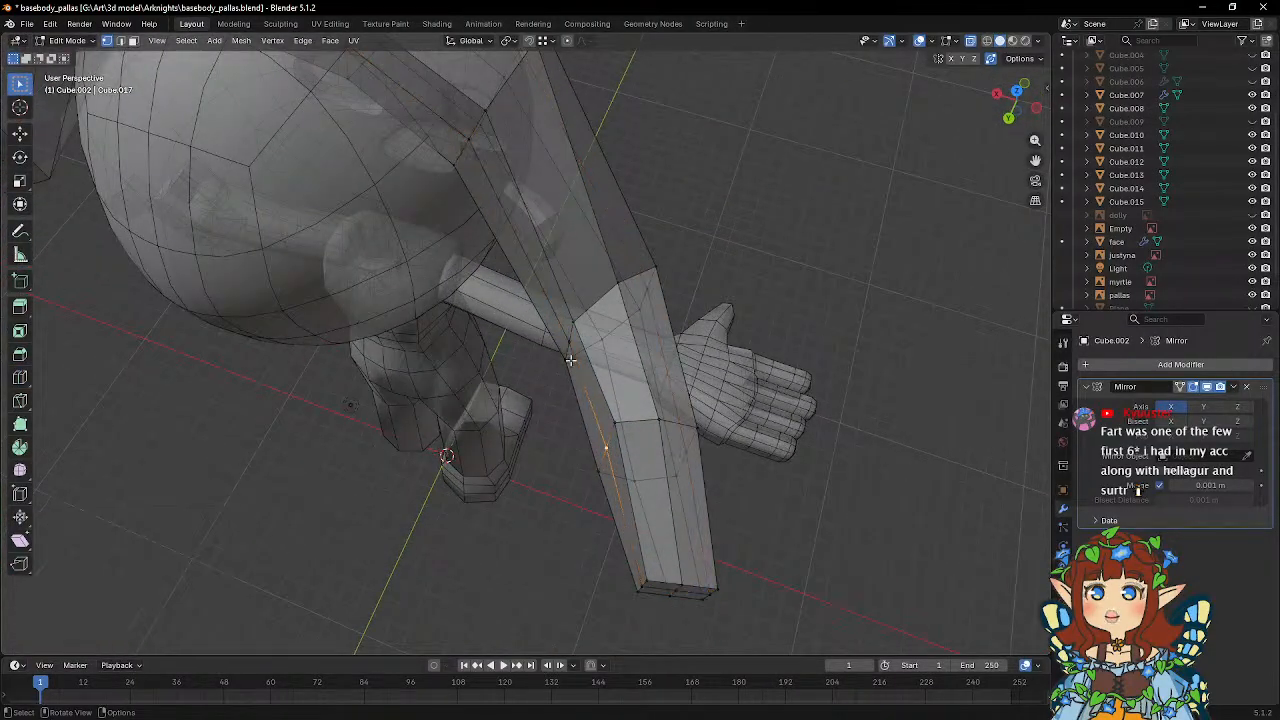
Move the inner side vertices of the horn 0.16014 m along global X.
middle_drag(659, 507, 720, 425)
key(g)
key(x)
click(735, 420)
key(g)
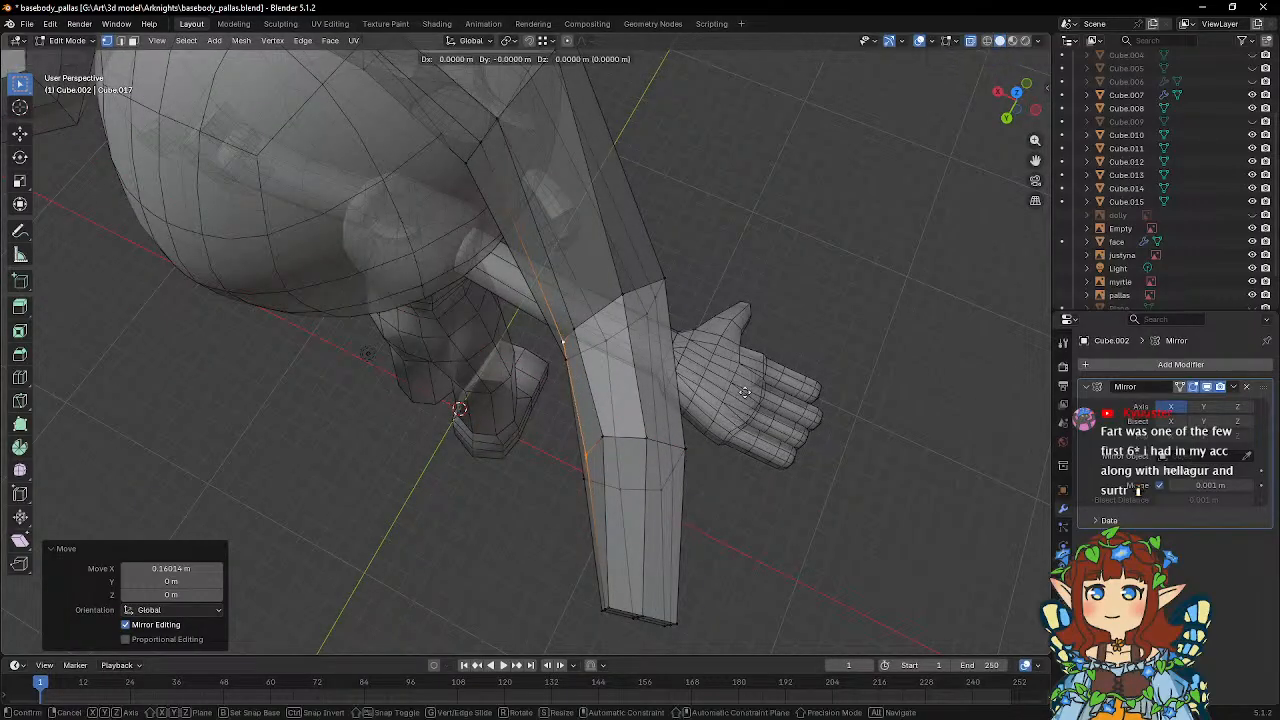
key(z)
right_click(745, 395)
Freely reposition the selected inner side vertex at the horn's bend, viewed from behind the head.
middle_drag(751, 391, 734, 249)
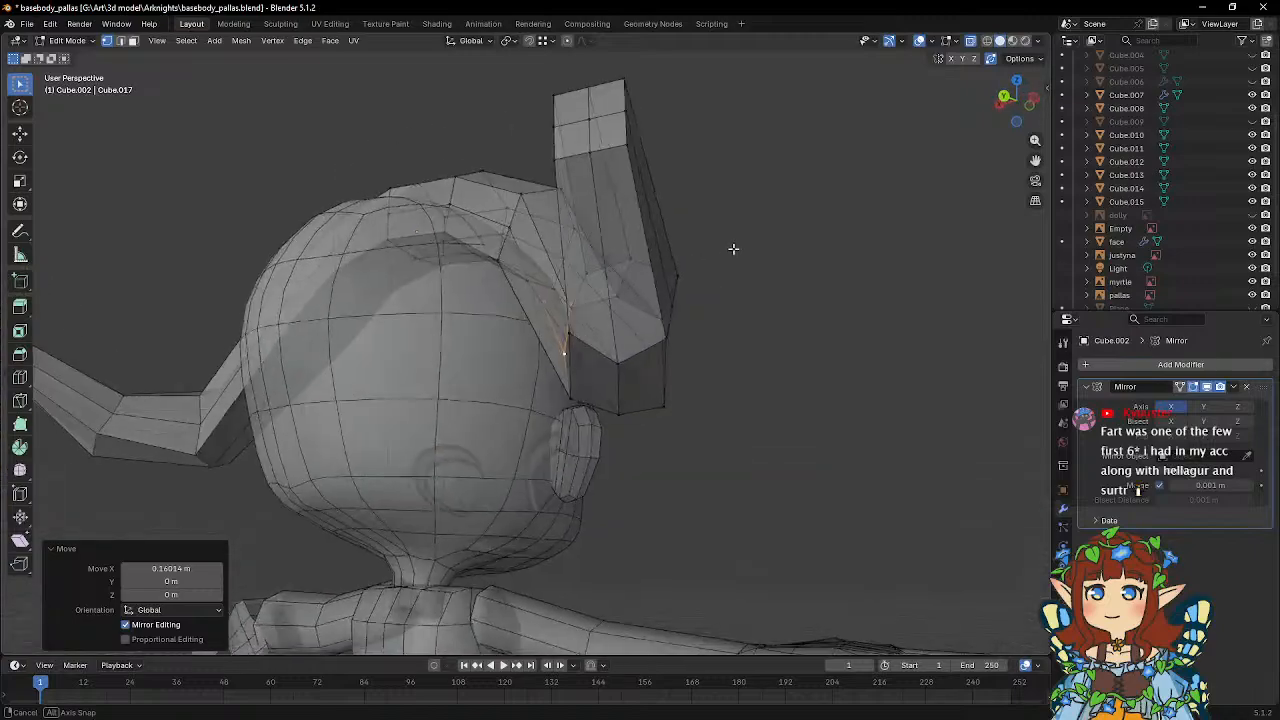
key(g)
click(766, 310)
Move the outer side vertices at the horn's bend -0.15325 m in X, -0.11849 m in Y and -0.051658 m in Z.
middle_drag(766, 311, 756, 349)
click(643, 311)
click(680, 360)
key(g)
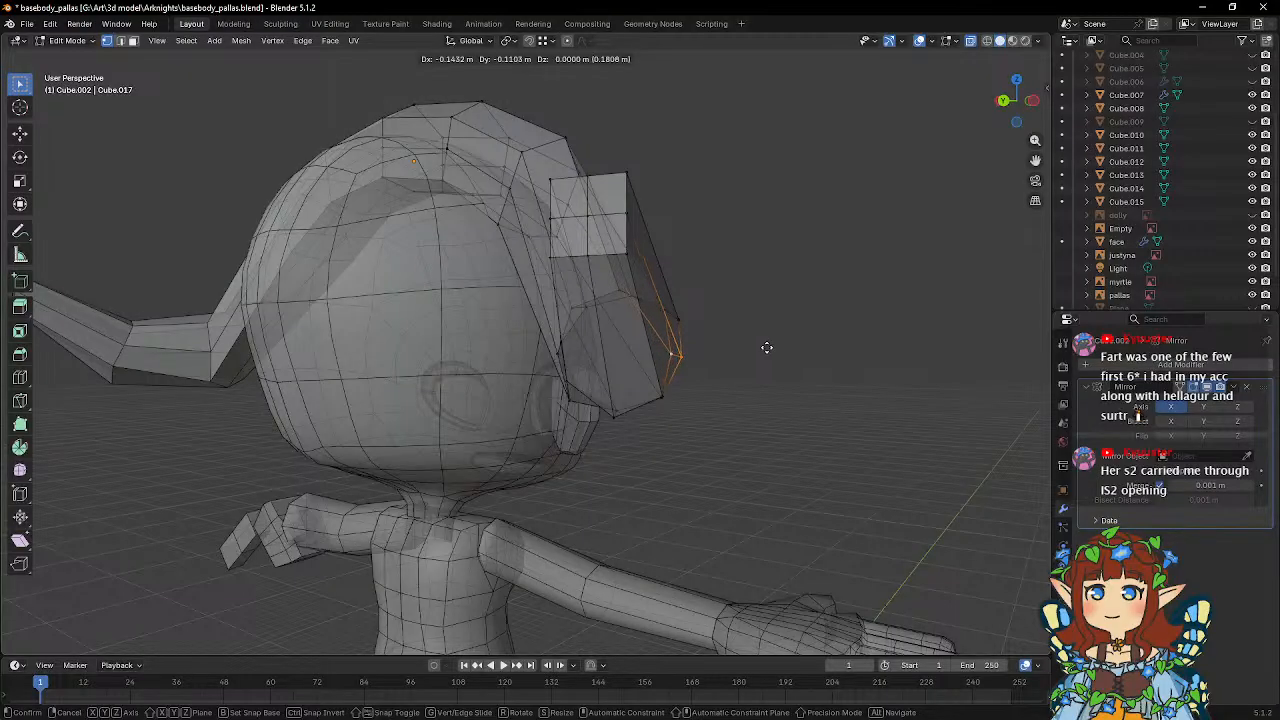
click(767, 350)
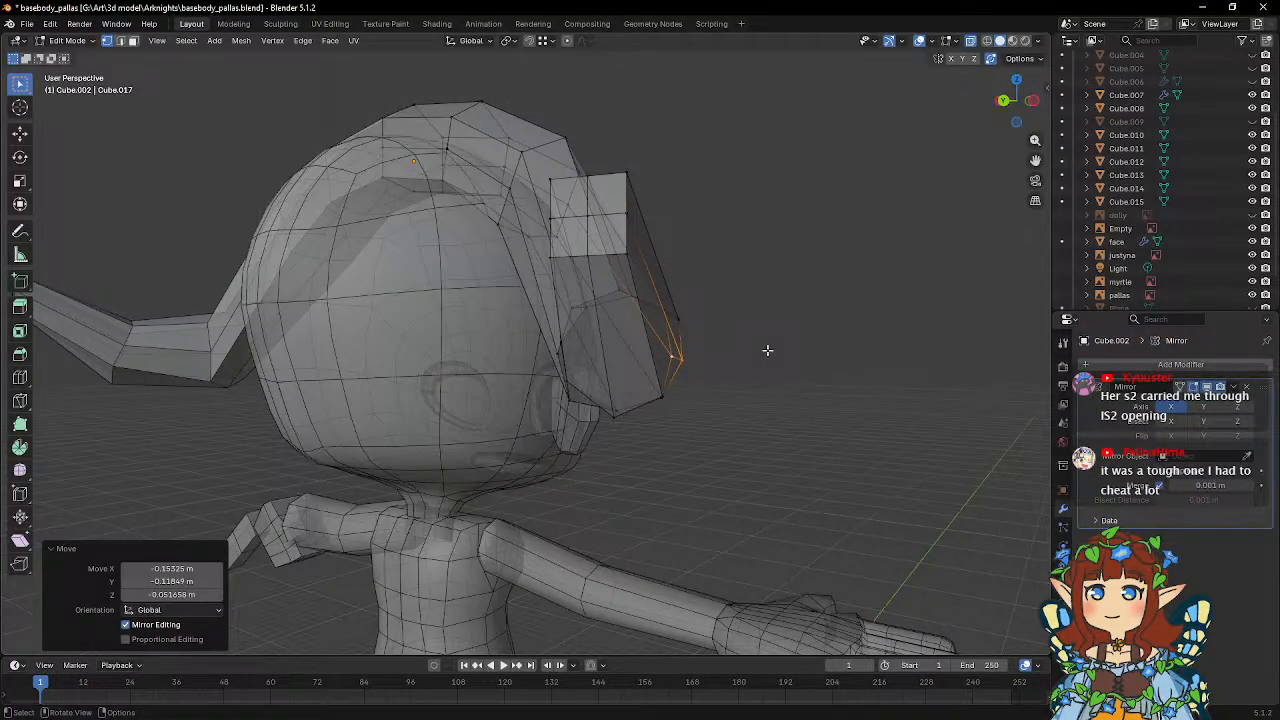
Select the opposite side midline vertices at the headpiece's upper side bend and scale them apart by 1.137.
middle_drag(767, 350, 692, 360)
shift+click(596, 328)
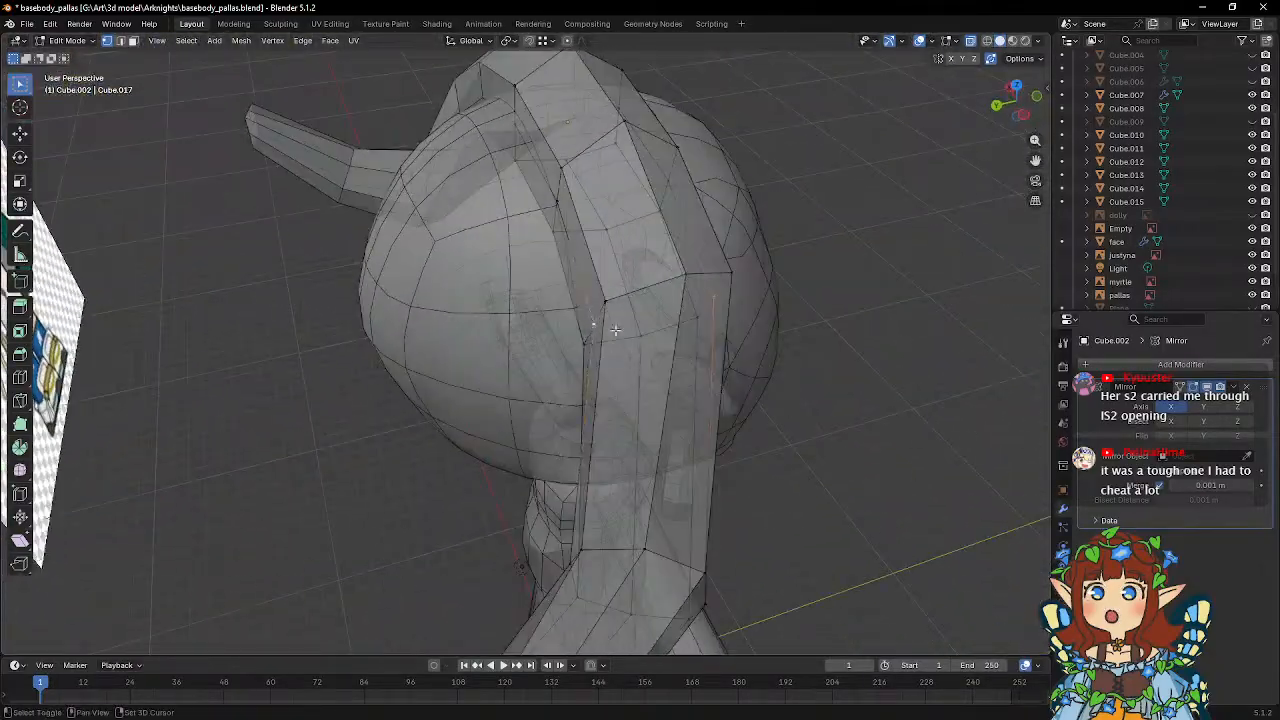
middle_drag(610, 330, 577, 343)
key(s)
click(837, 366)
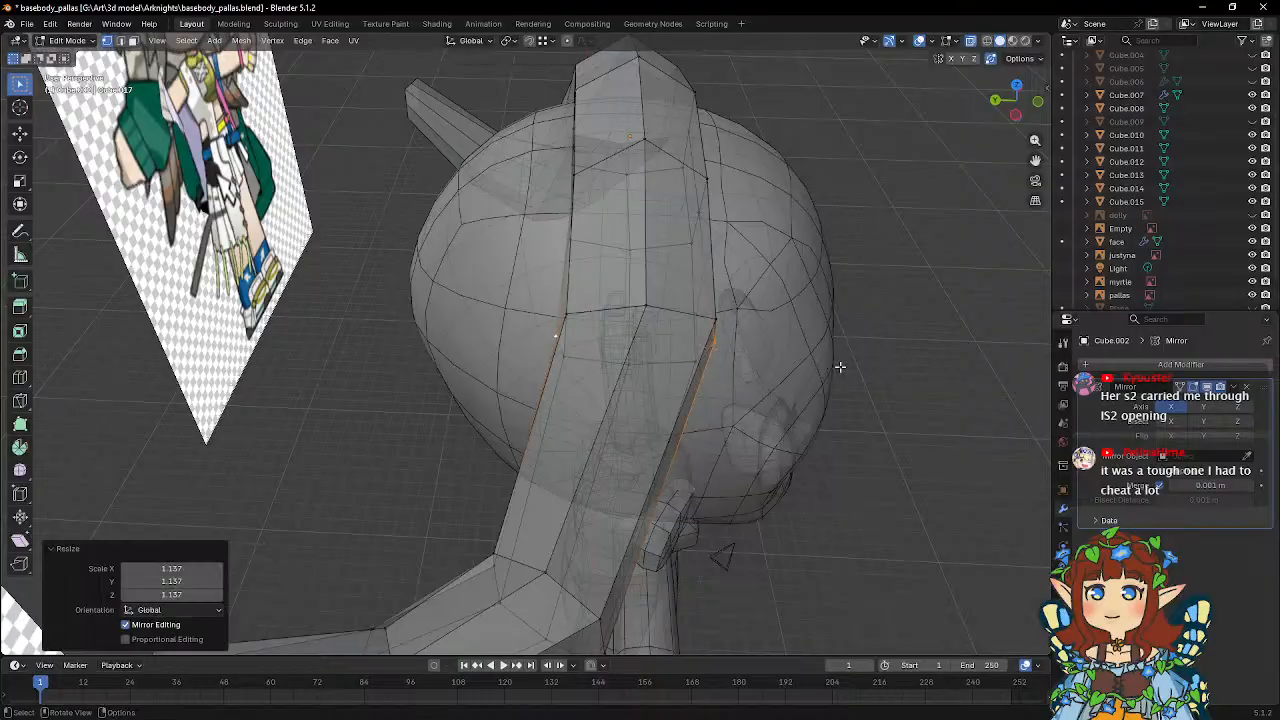
Enlarge the spread between the selected side vertices beside the head to about 1.127.
middle_drag(837, 366, 588, 267)
key(s)
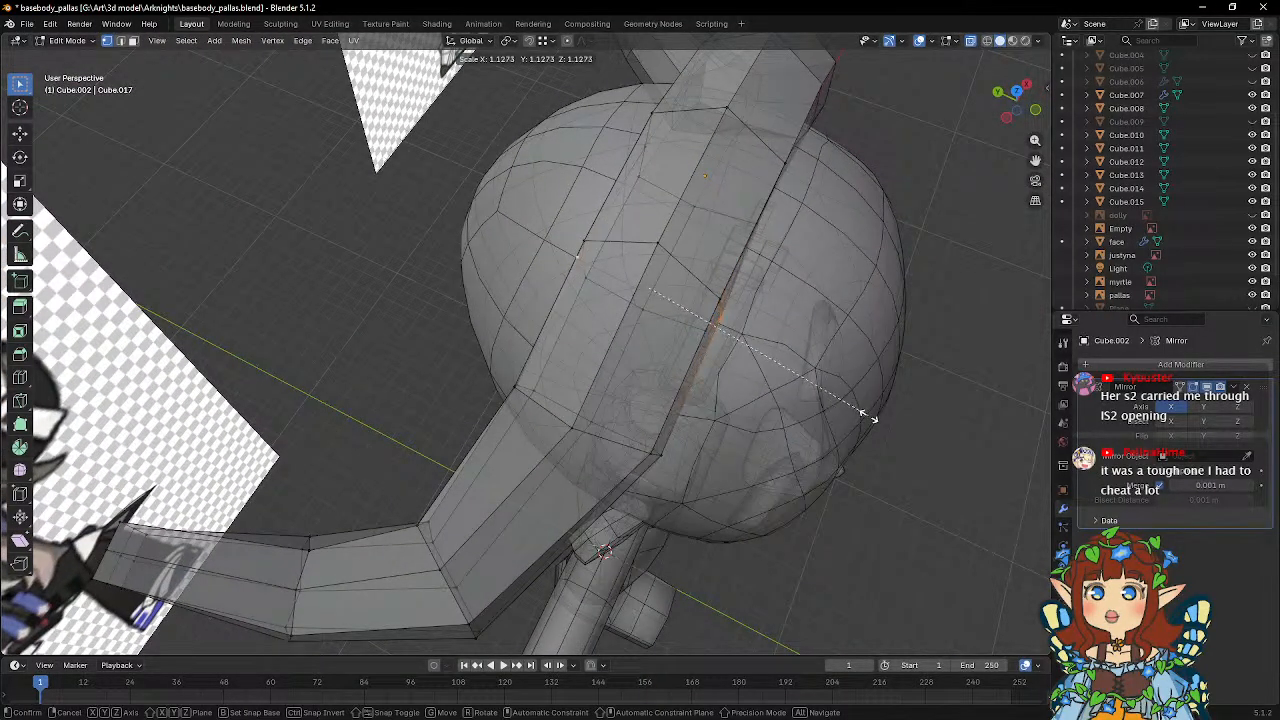
click(866, 417)
Scale the headpiece's side midline vertices once more and shift them along global Y.
middle_drag(866, 417, 600, 293)
key(s)
click(866, 355)
key(g)
key(y)
click(774, 300)
Shade the headpiece object smooth and return to editing its mesh.
key(Tab)
right_click(643, 256)
click(643, 257)
key(Tab)
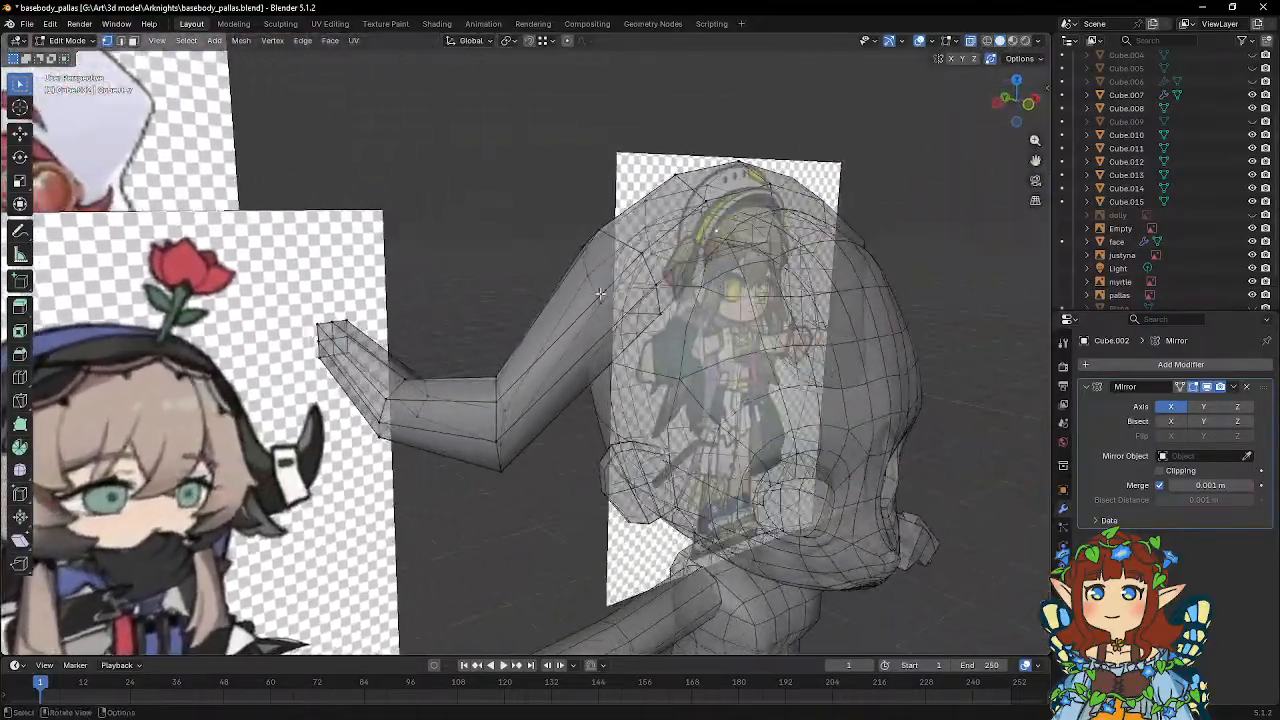
Reposition vertices near the horn's bends, moving the rear bend's upper one 0.041382 m in X, -0.078865 m in Y and 0.10507 m in Z.
middle_drag(538, 347, 500, 373)
key(g)
click(543, 335)
key(g)
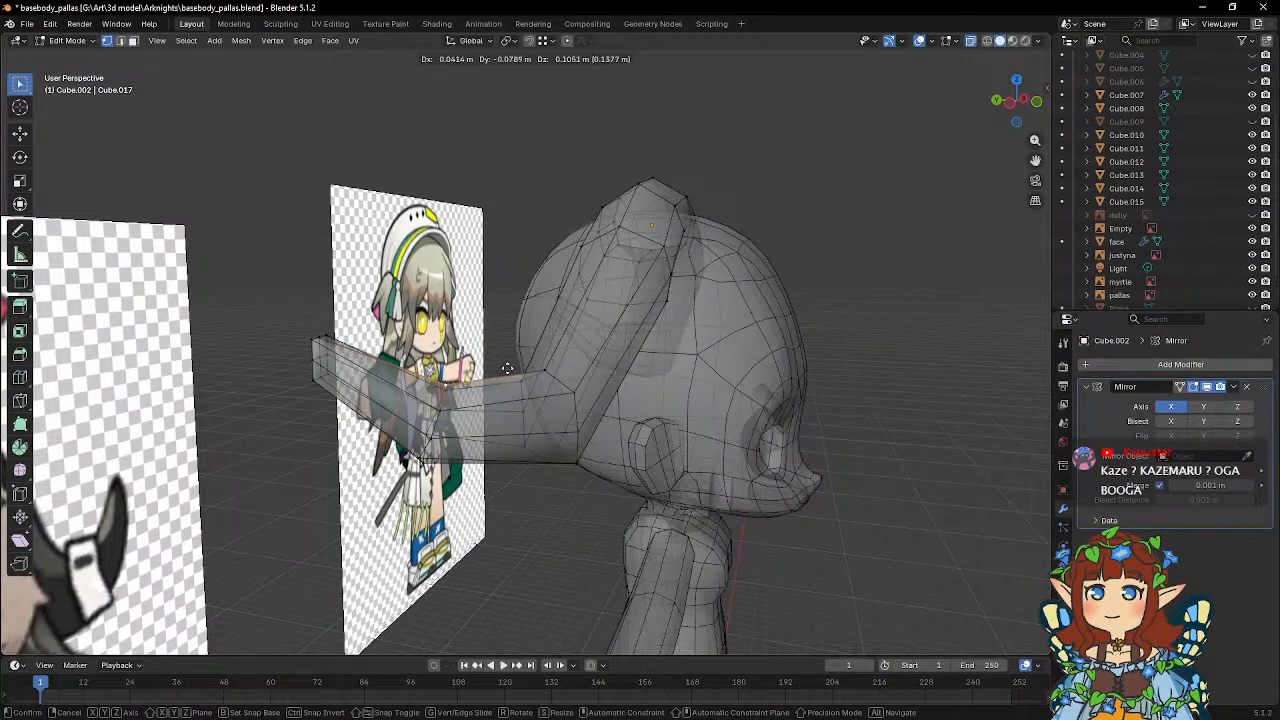
click(507, 368)
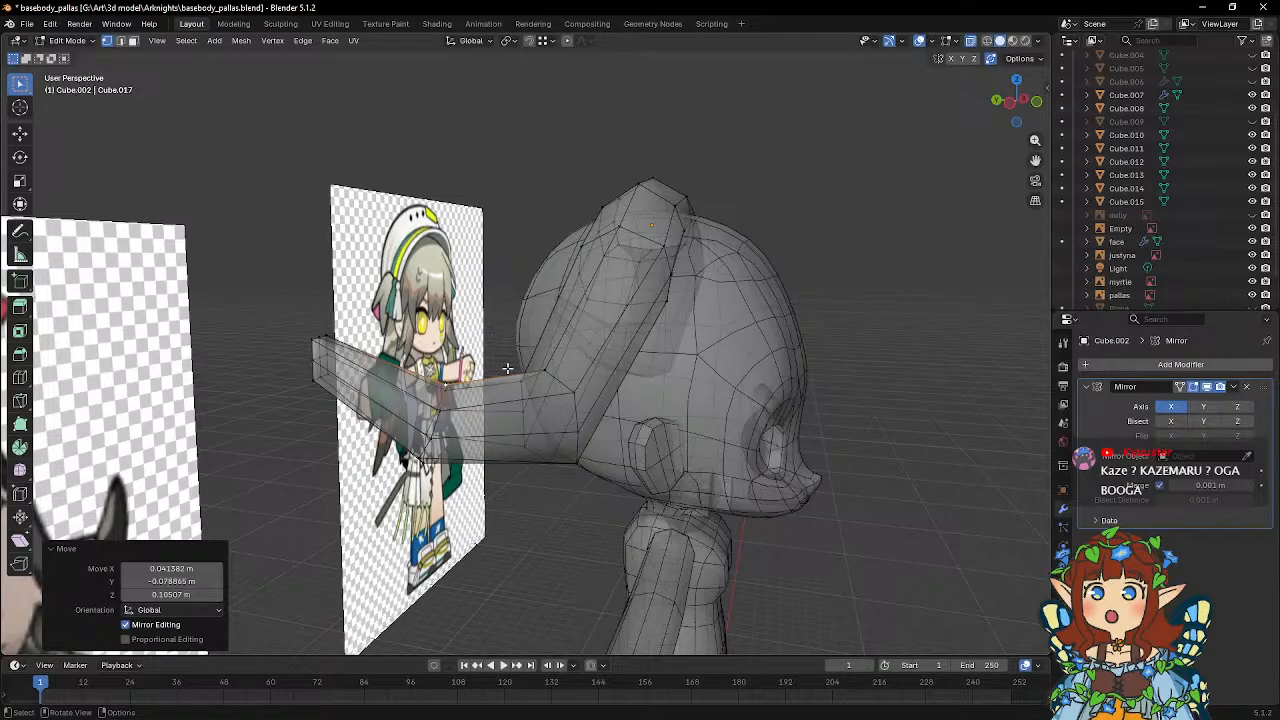
middle_drag(507, 368, 479, 249)
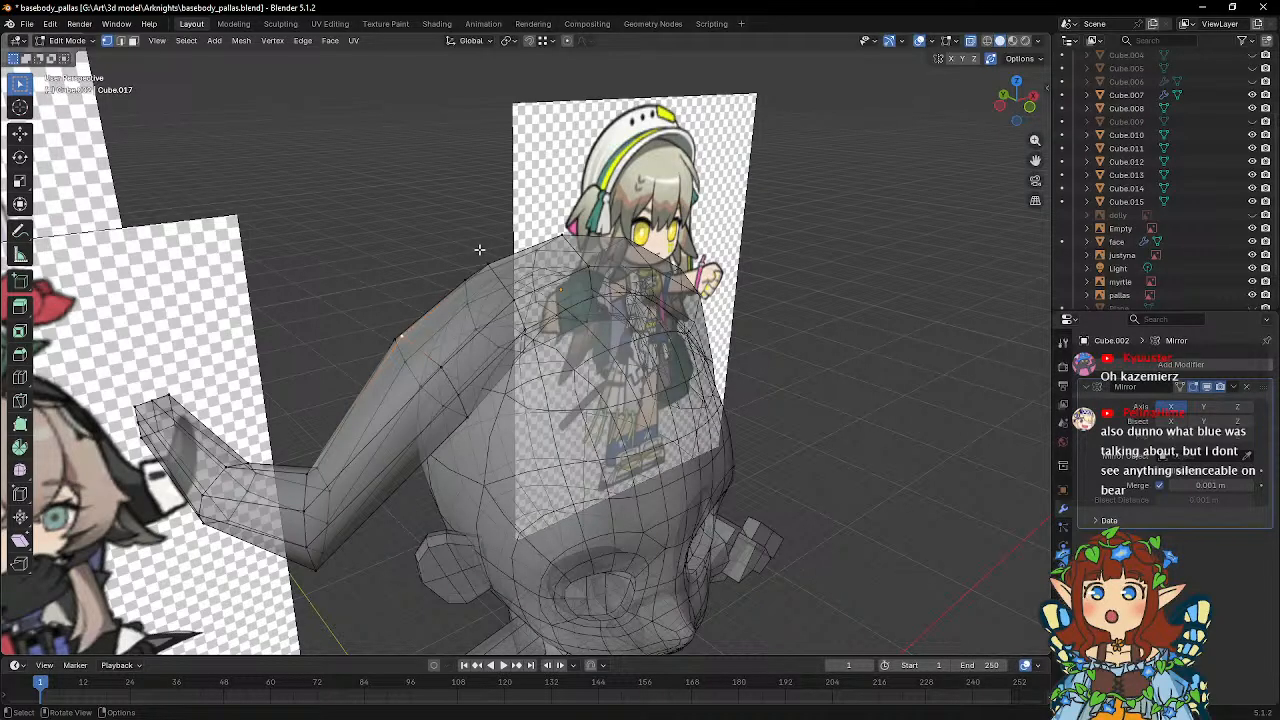
Reposition vertices near the horn's bends, moving the last one -0.050853 m in X, -0.12634 m in Y and 0.019813 m in Z.
middle_drag(479, 249, 549, 299)
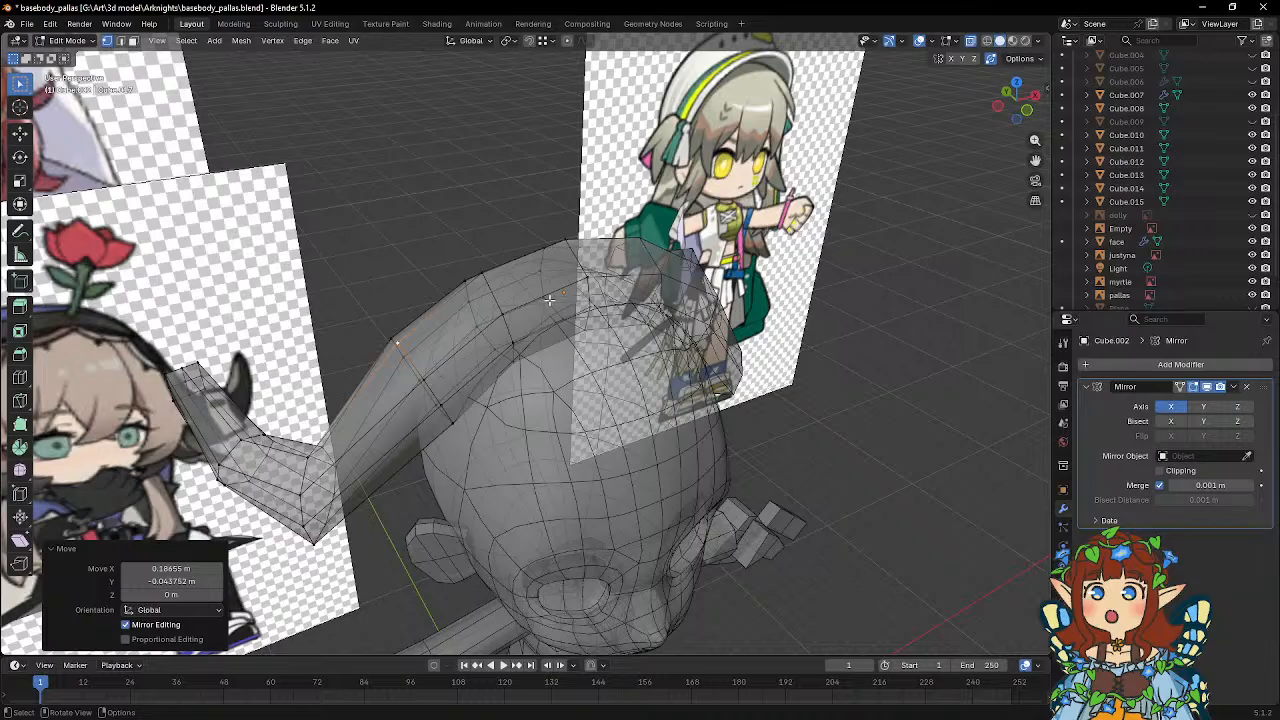
middle_drag(549, 299, 511, 240)
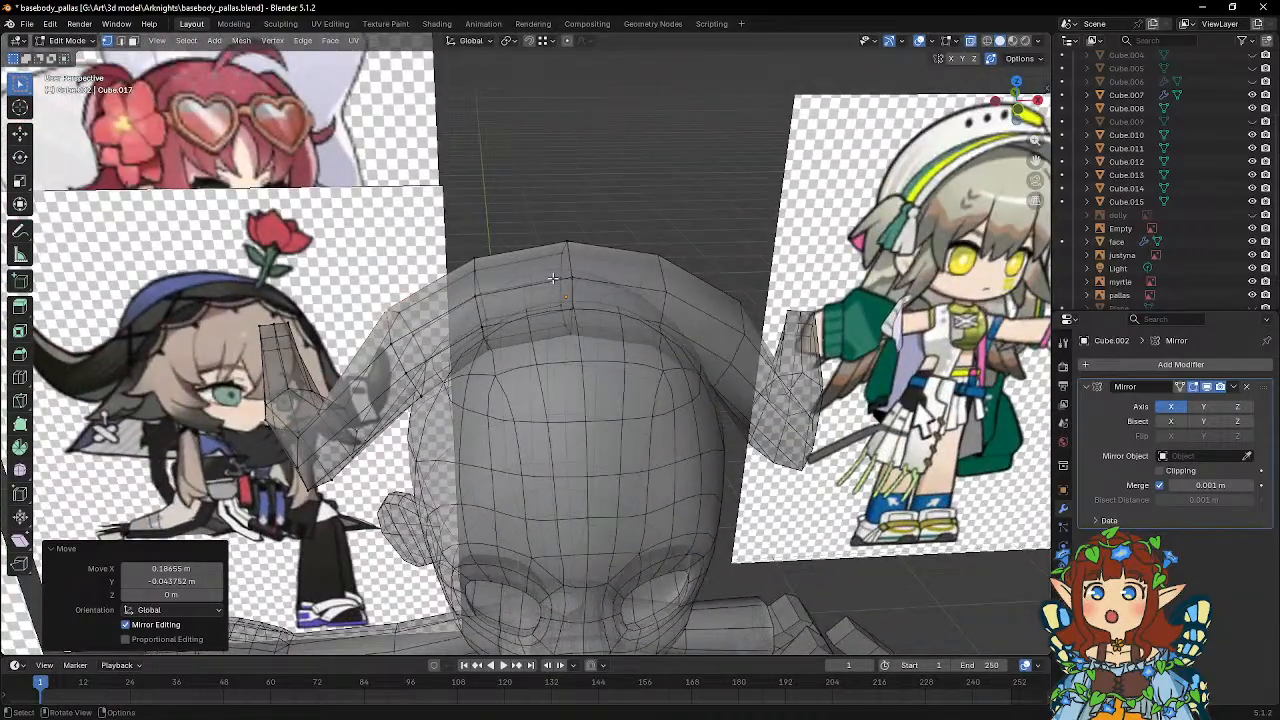
middle_drag(525, 322, 632, 435)
key(g)
click(690, 325)
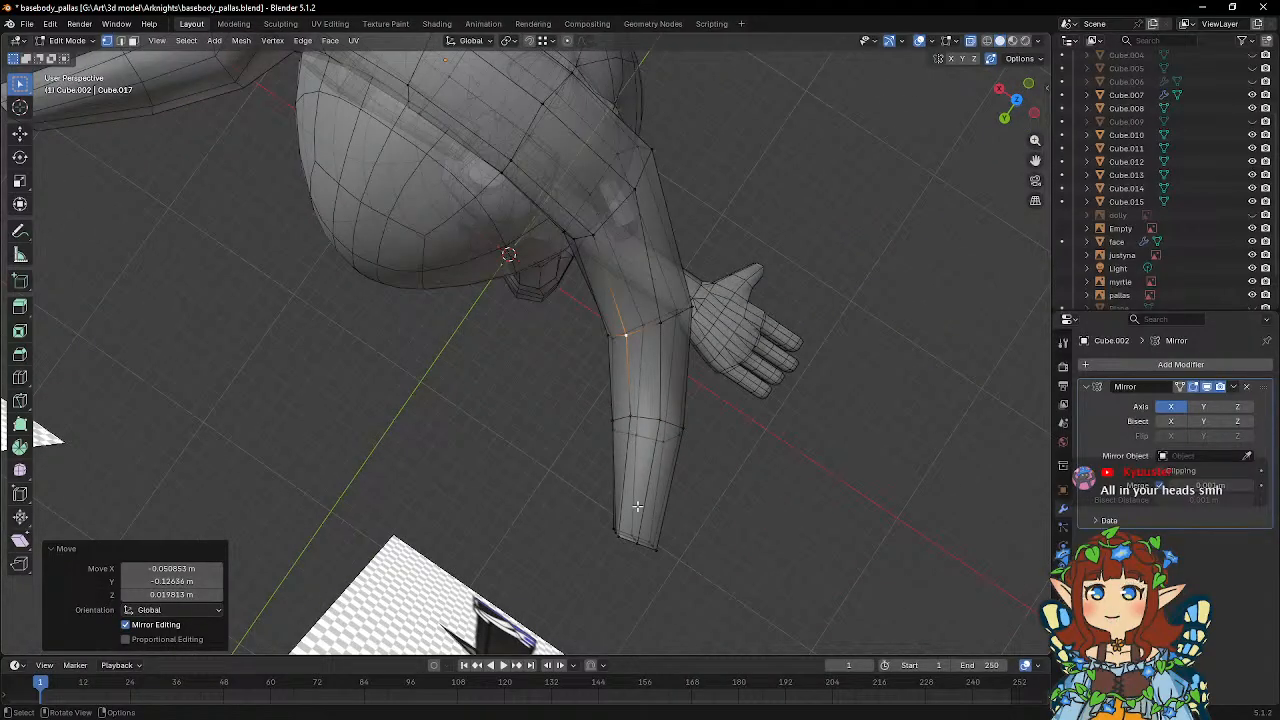
Try to merge the vertices at the horn's rear end at their center.
middle_drag(637, 506, 590, 494)
drag(535, 514, 655, 590)
right_click(597, 554)
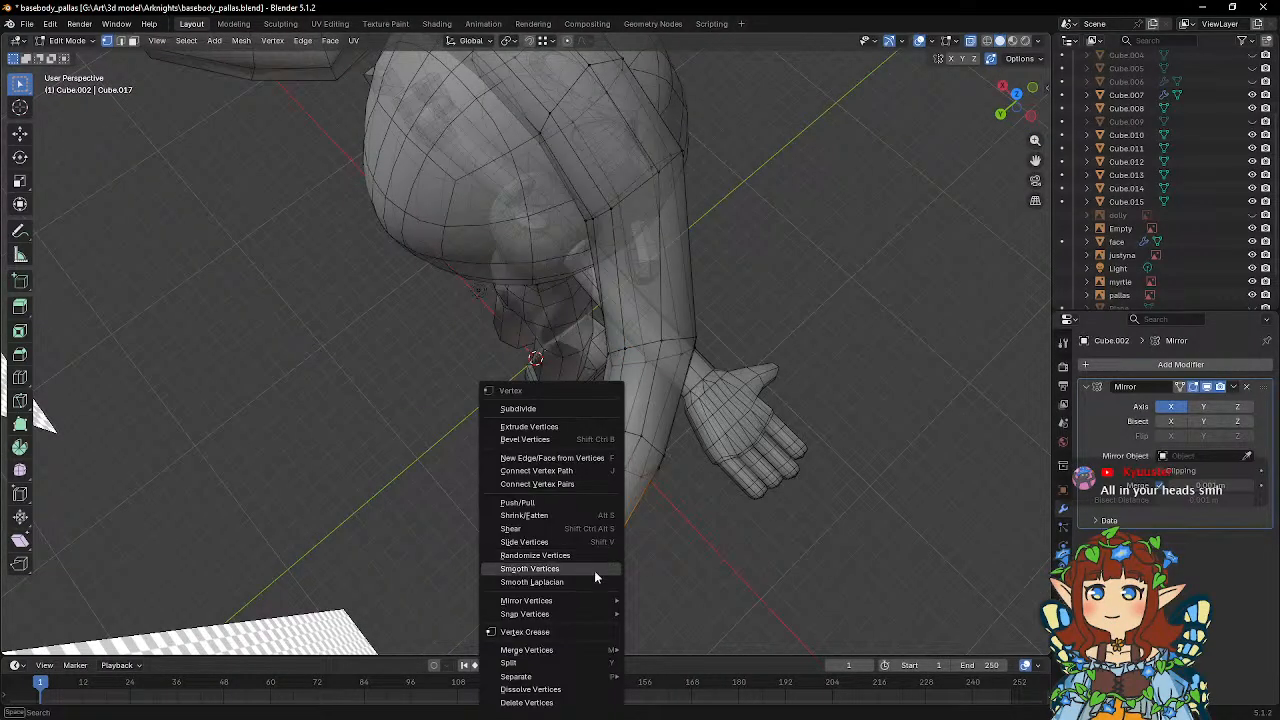
mouse_move(562, 654)
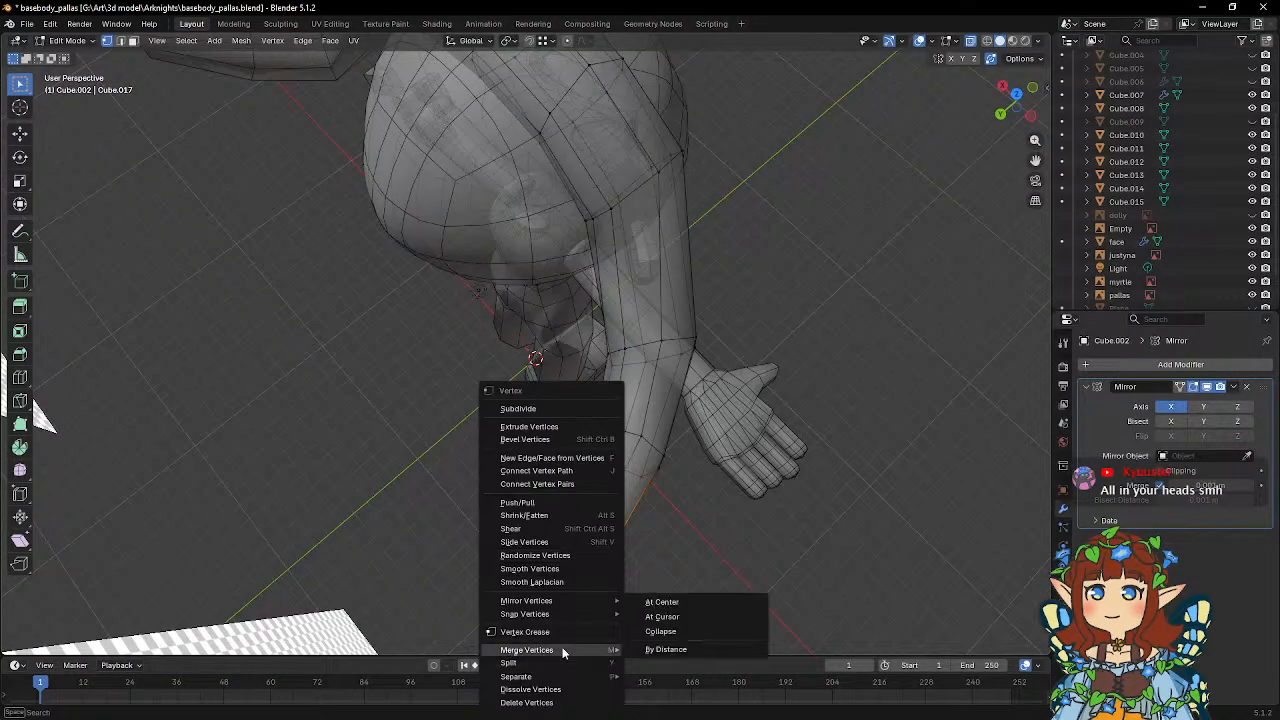
click(662, 602)
middle_drag(643, 472, 500, 393)
key(ctrl+z)
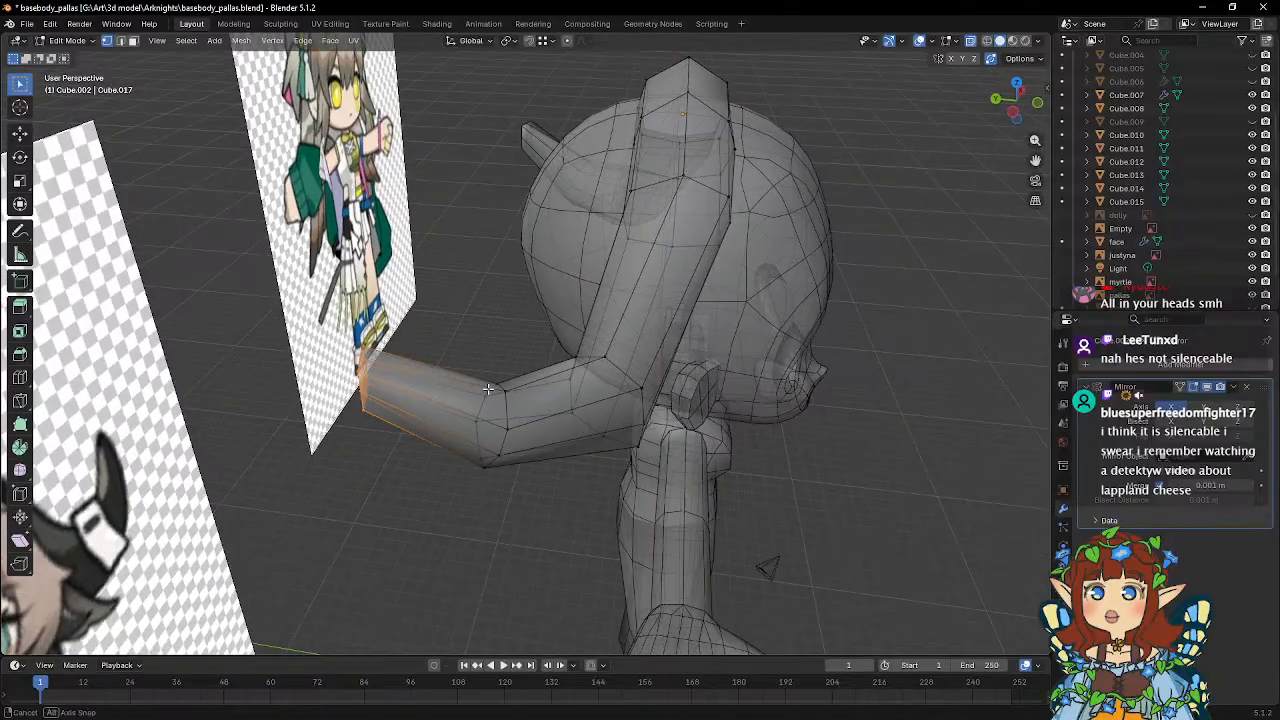
Add a loop cut around the horn's last segment and slide it close to the rear end.
click(23, 378)
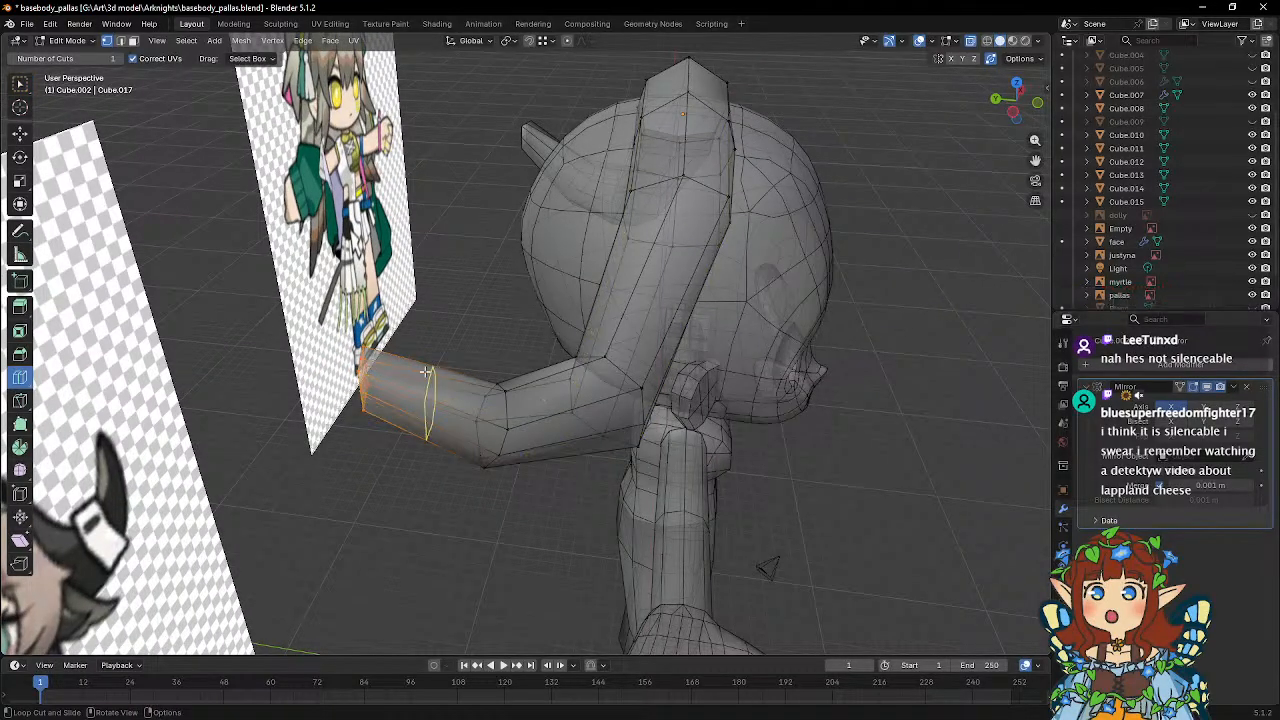
drag(423, 385, 513, 375)
click(512, 379)
mouse_move(398, 350)
middle_down()
mouse_move(420, 369)
mouse_move(396, 373)
middle_up()
Merge the vertices at the horn's rear end at their center to form a pointed tip.
drag(336, 368, 377, 441)
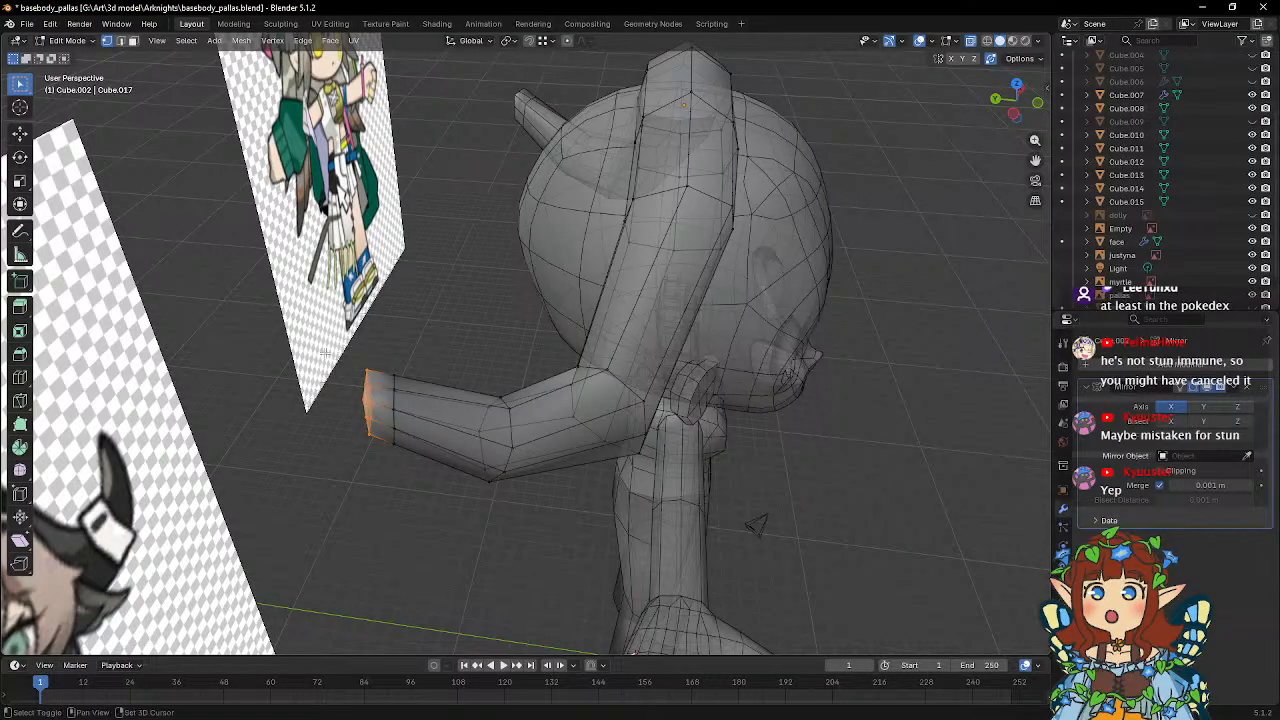
shift+middle_drag(325, 353, 440, 354)
scroll(440, 354, up, 2)
right_click(473, 392)
mouse_move(473, 392)
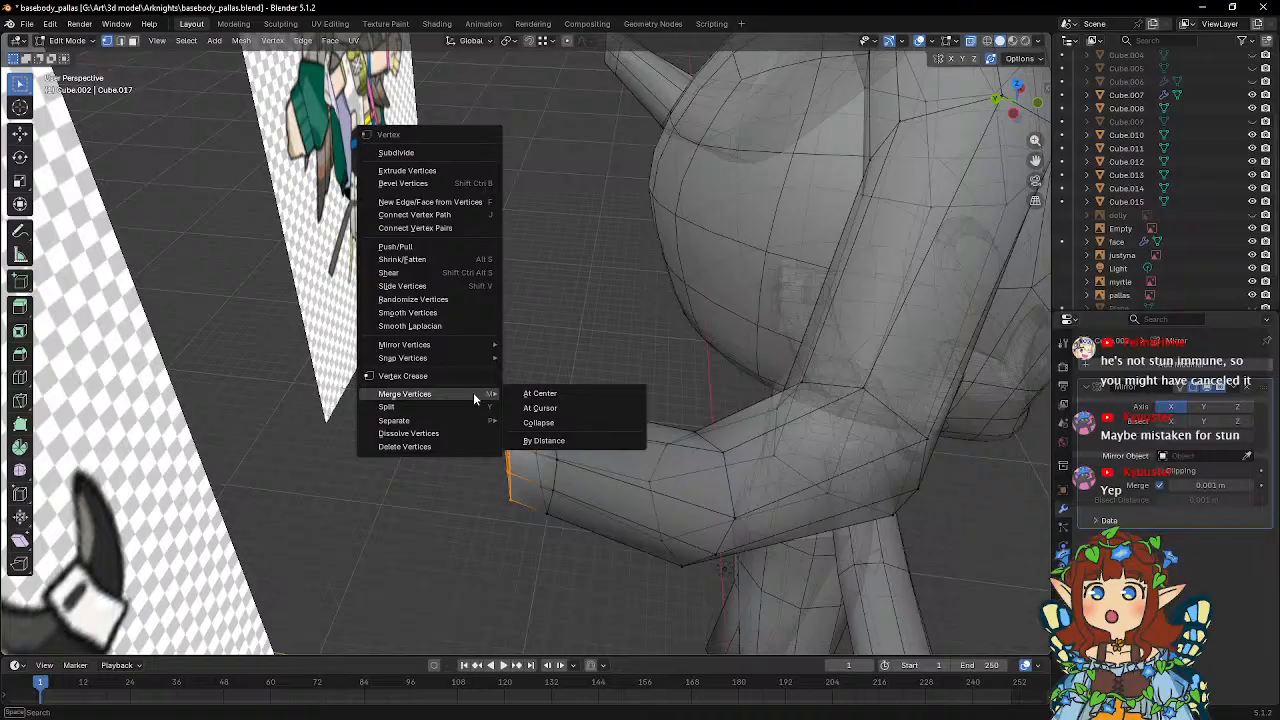
click(542, 393)
Shrink the ring of vertices next to the horn's pointed tip.
middle_drag(551, 391, 571, 363)
drag(502, 354, 539, 491)
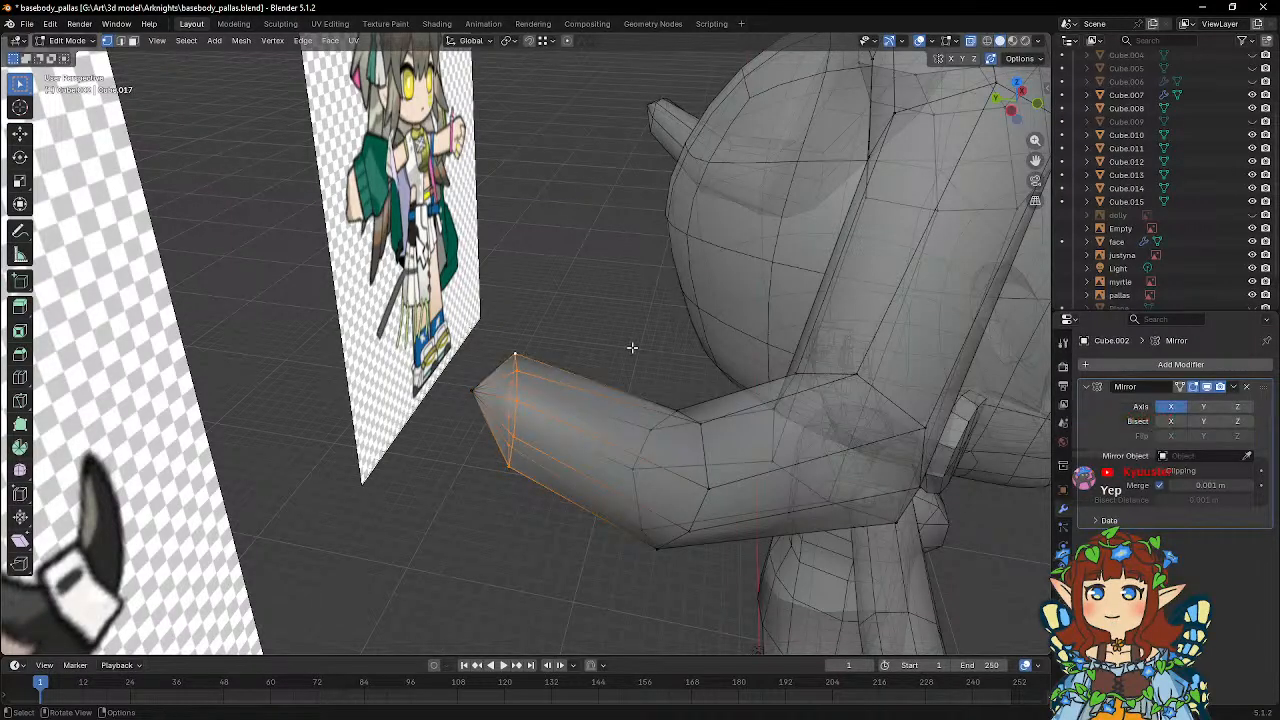
key(s)
click(600, 357)
middle_drag(614, 357, 655, 355)
Scale four alternating vertices of the ring around the horn's tip, then return to Object Mode.
scroll(523, 360, down, 5)
scroll(655, 355, up, 3)
click(729, 360)
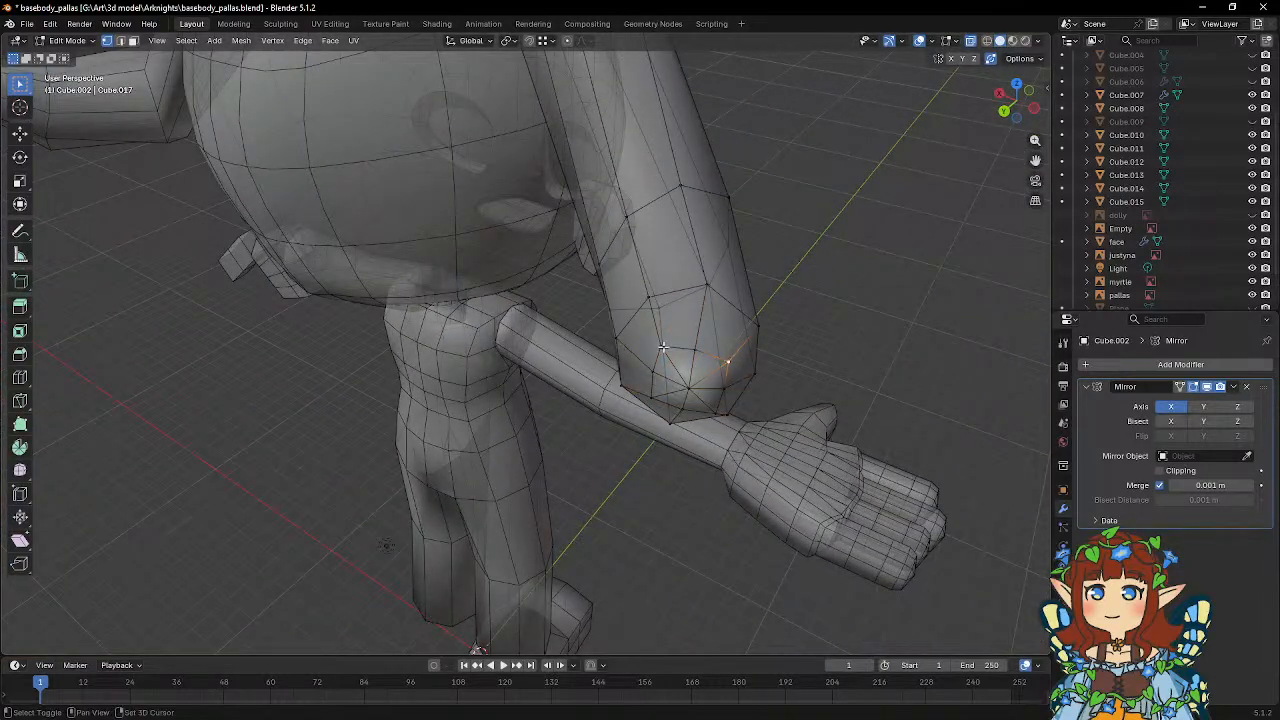
shift+click(663, 347)
shift+click(653, 396)
shift+click(719, 412)
key(s)
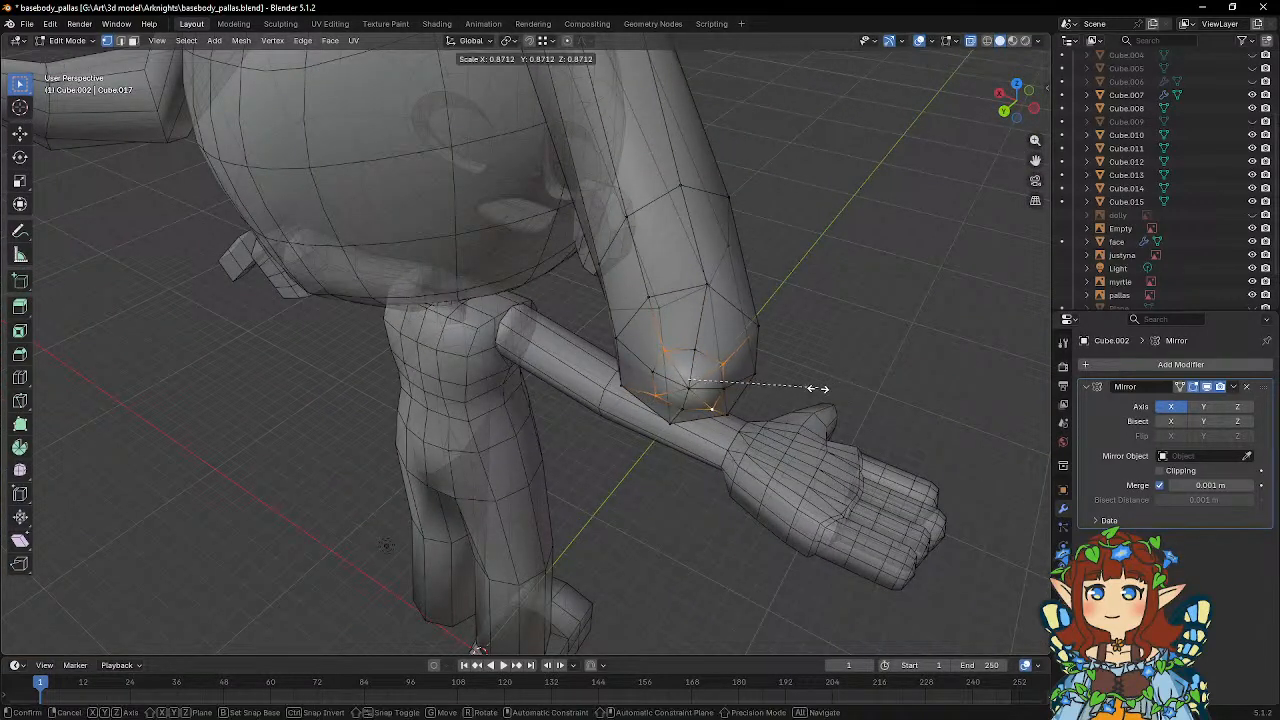
click(837, 386)
middle_drag(837, 386, 593, 298)
key(Tab)
scroll(628, 366, down, 5)
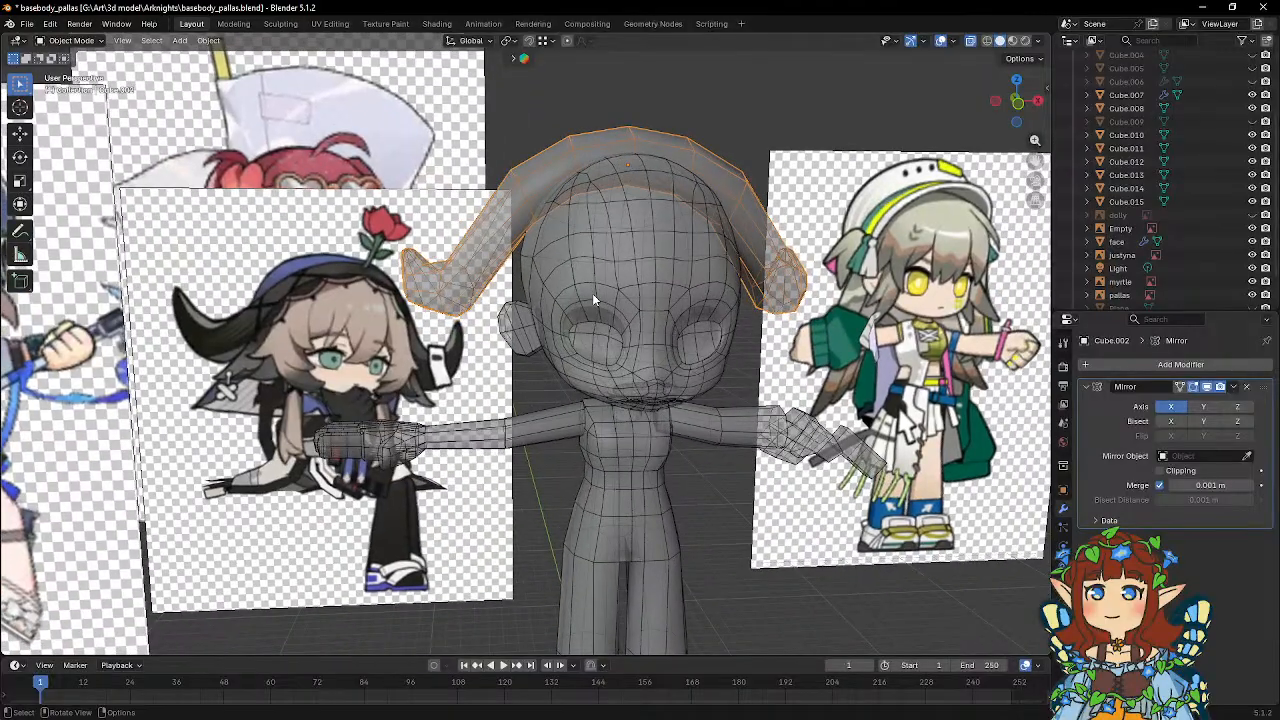
Add a 2 m cube and move it behind the body at hip height, 3.307 m in Y and 13.772 m in Z.
click(715, 574)
key(shift+a)
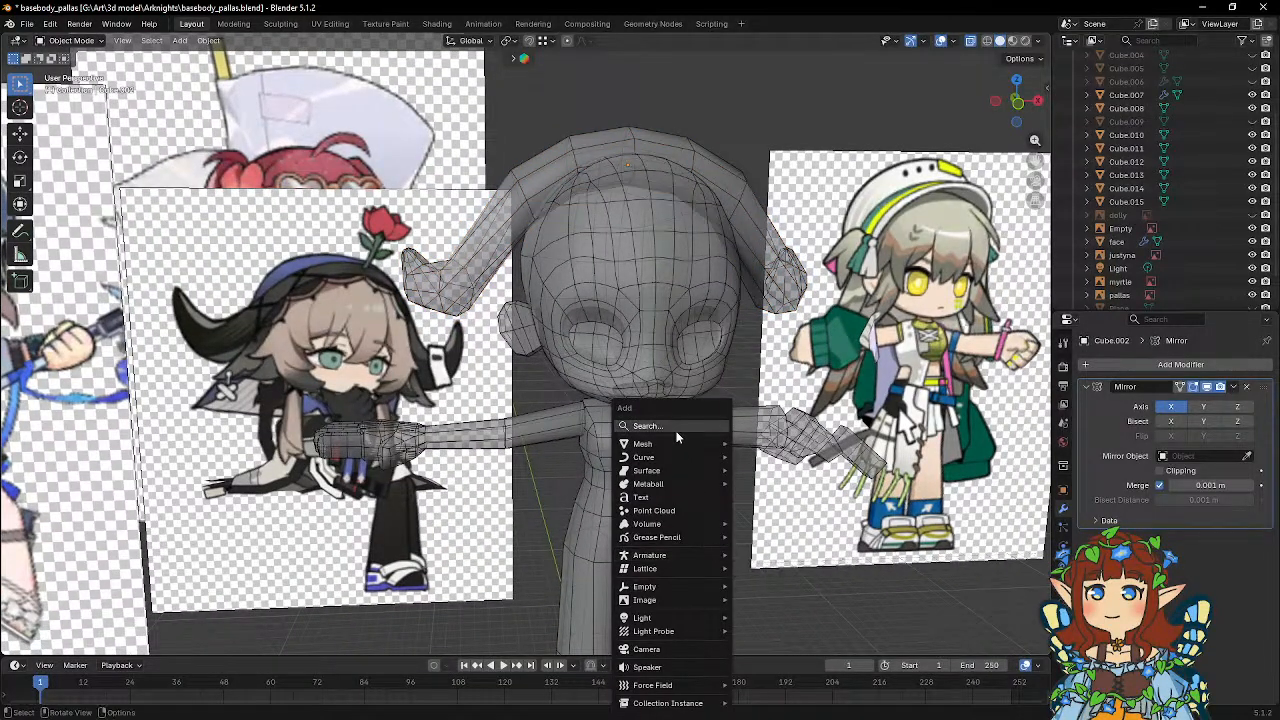
mouse_move(683, 442)
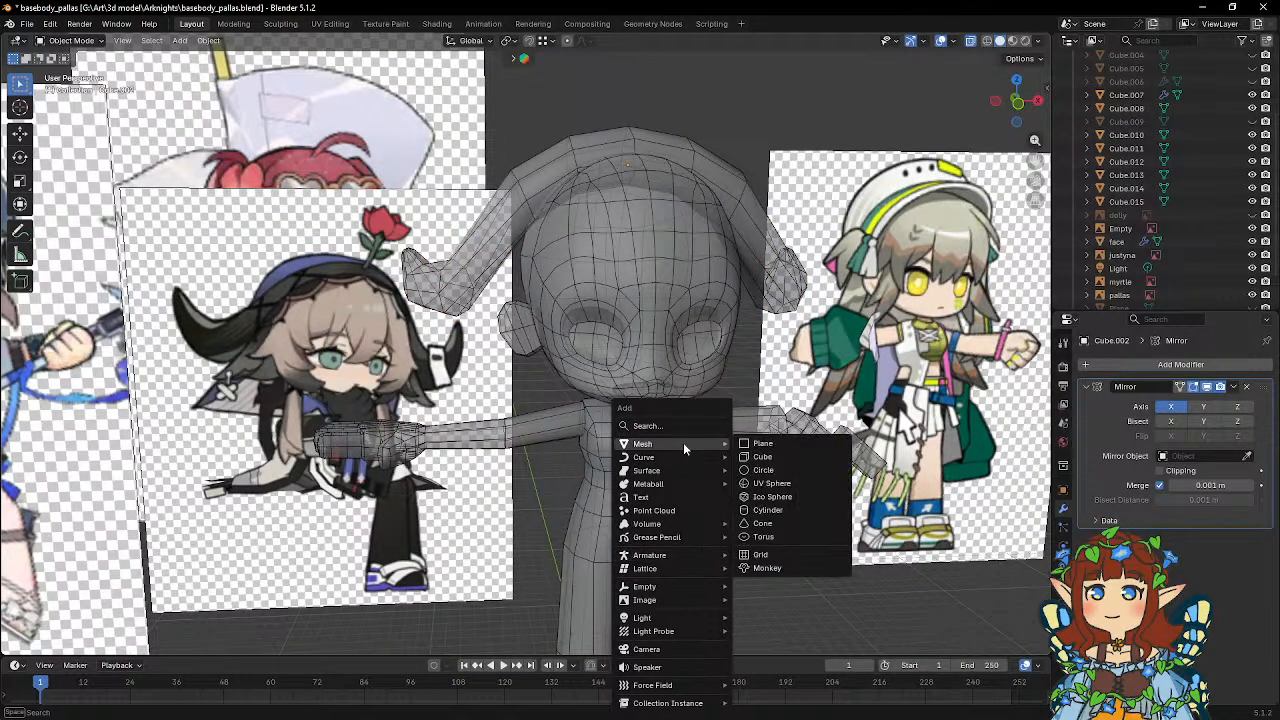
click(762, 456)
scroll(602, 423, down, 3)
middle_drag(602, 430, 719, 373)
key(g)
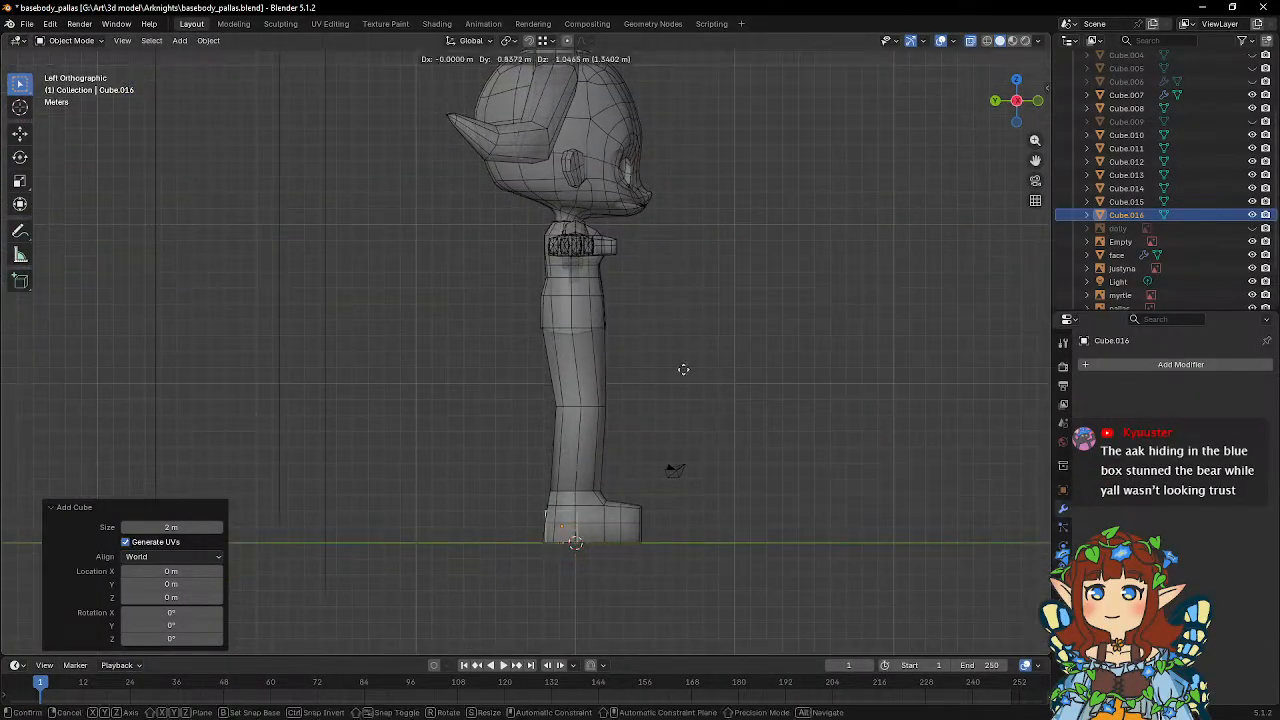
click(671, 206)
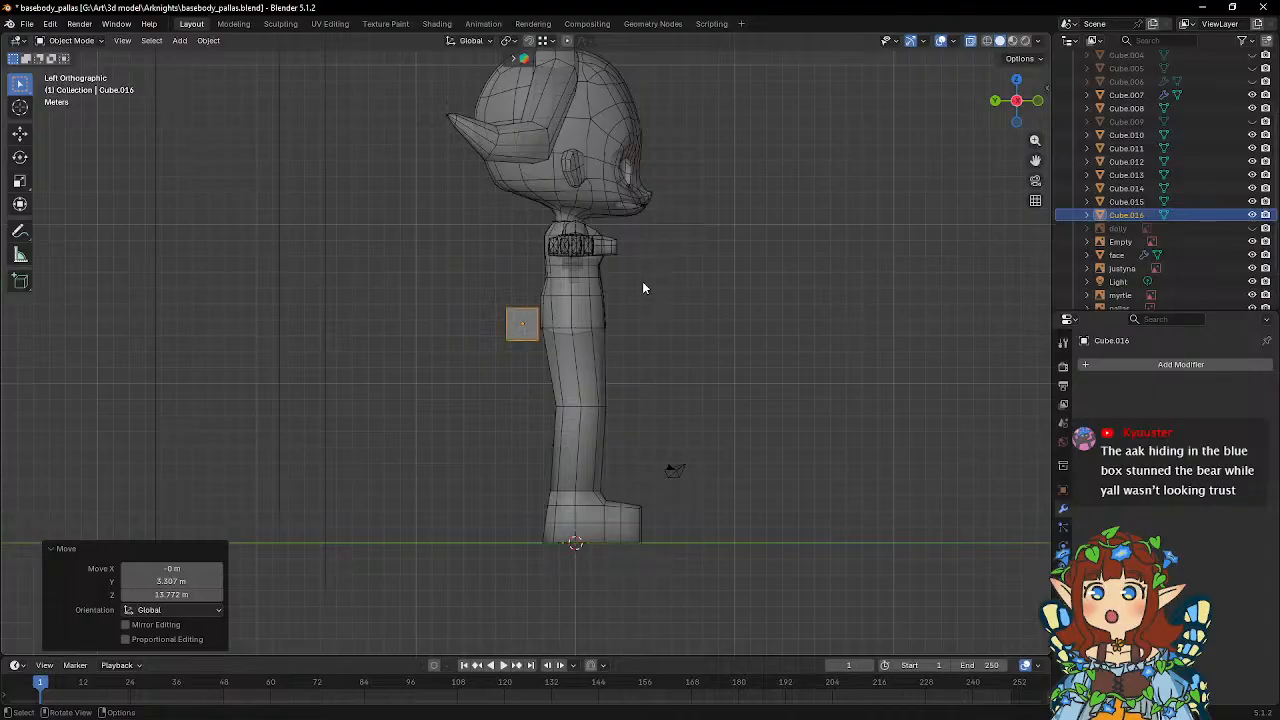
key(Tab)
key(Tab)
key(s)
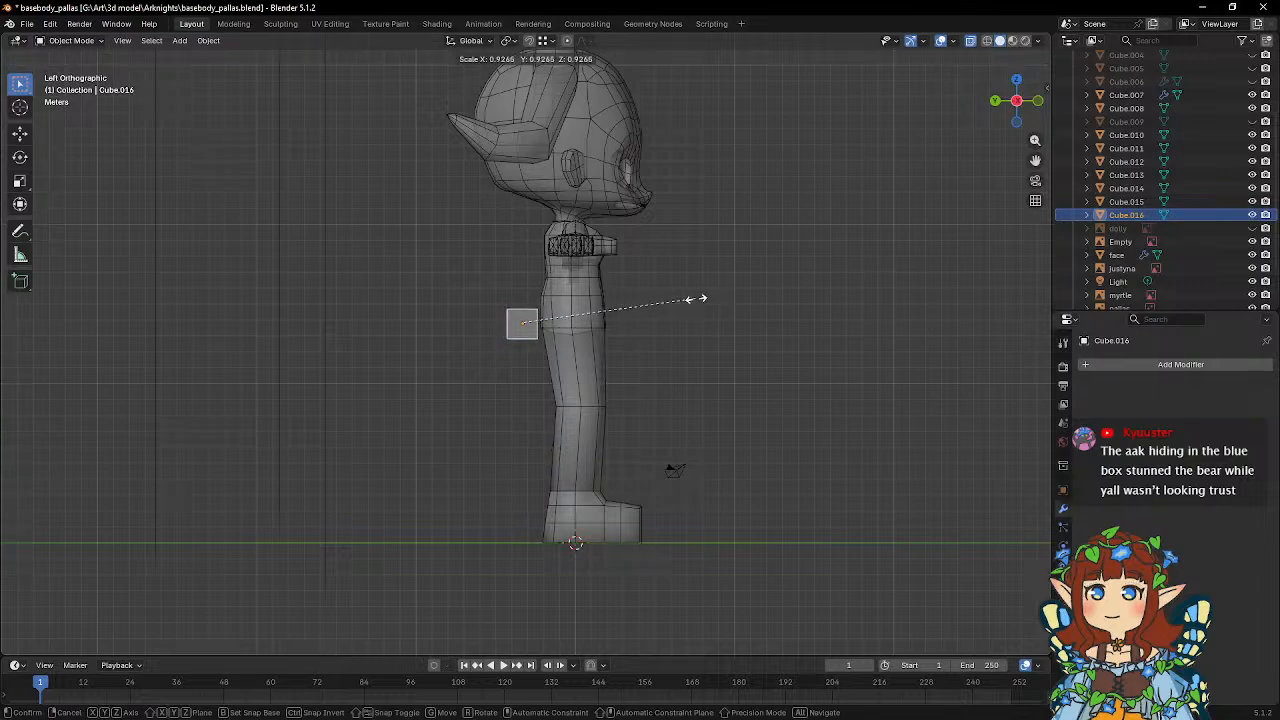
key(y)
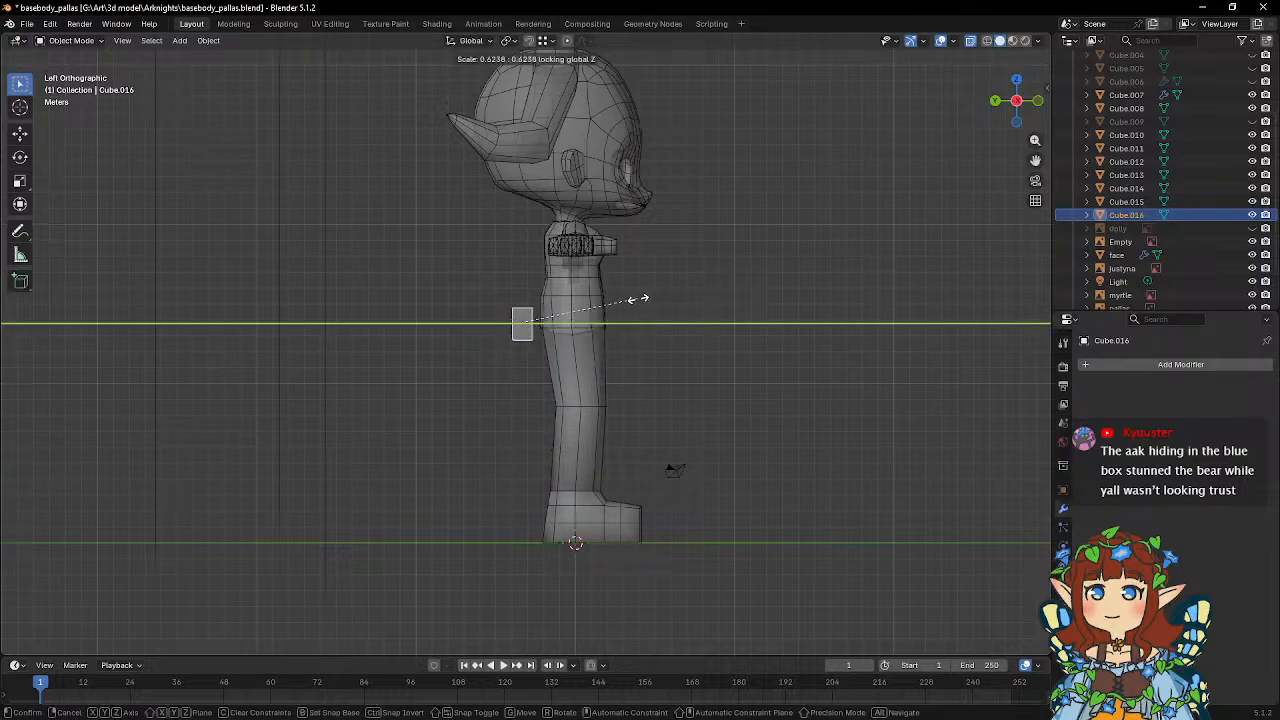
click(645, 300)
key(s)
key(shift+x)
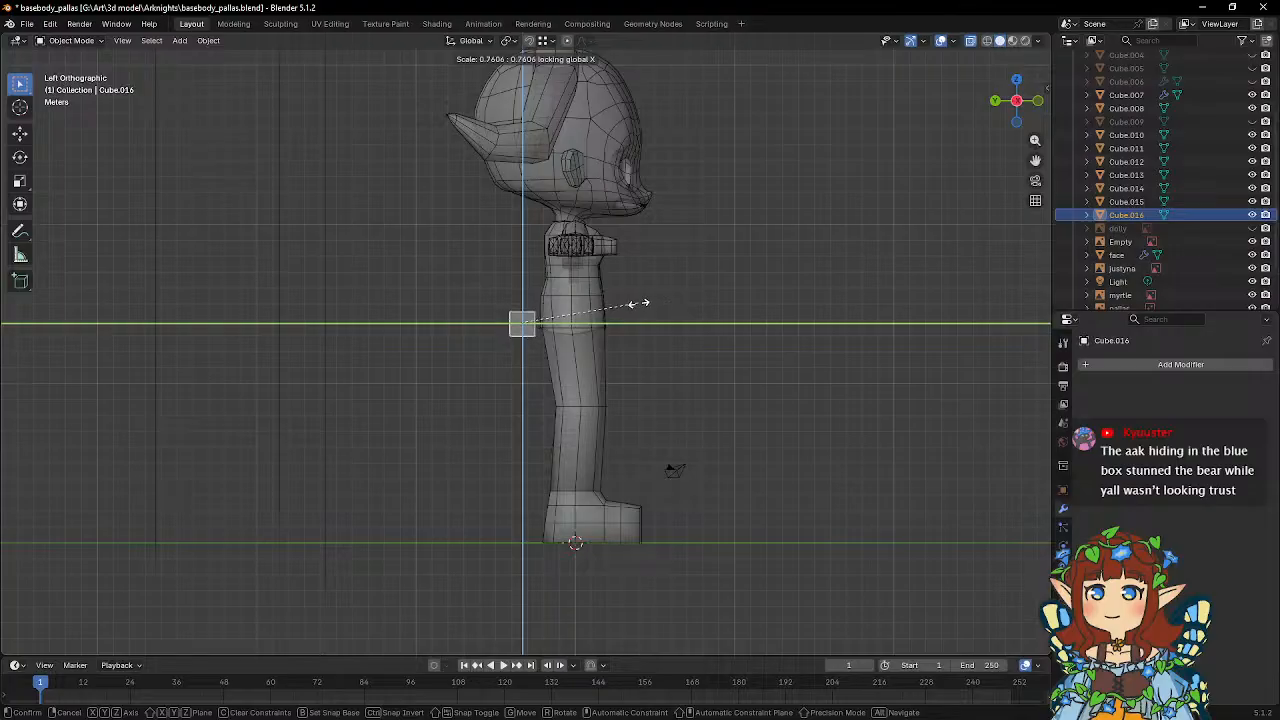
right_click(625, 305)
Scale the cube to 0.365 in X and Z while locking global Y.
key(s)
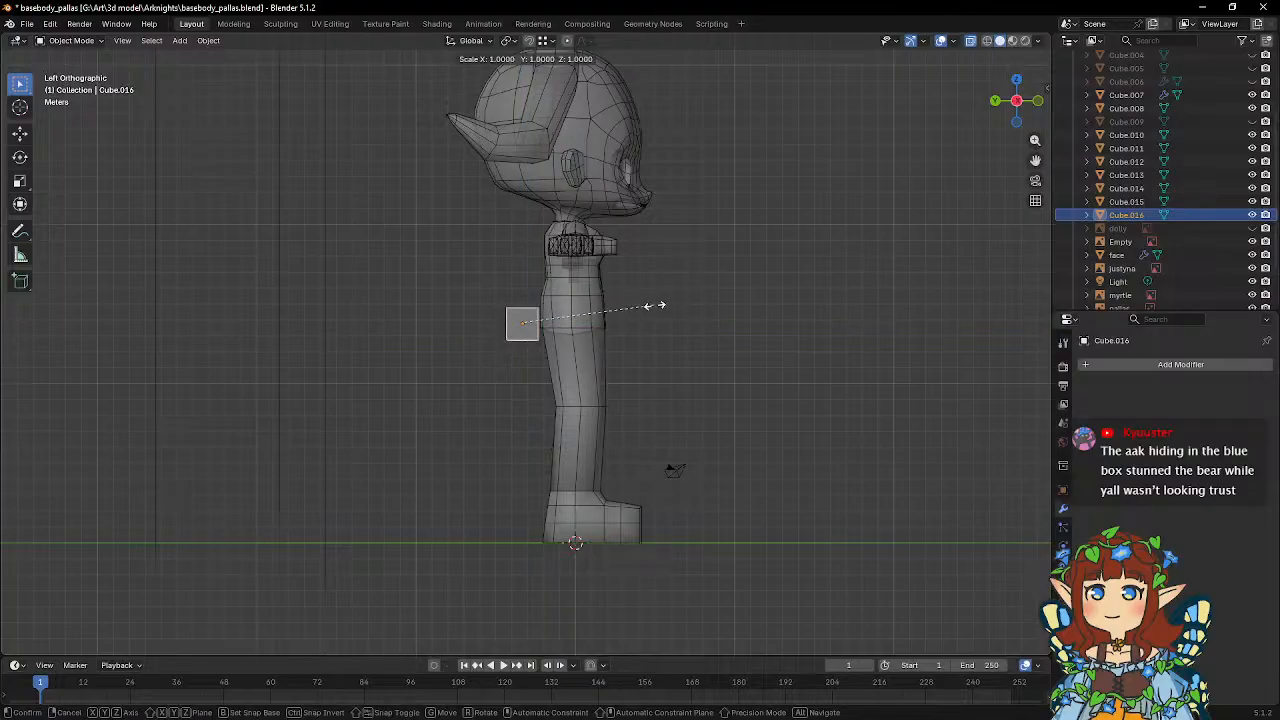
key(shift+y)
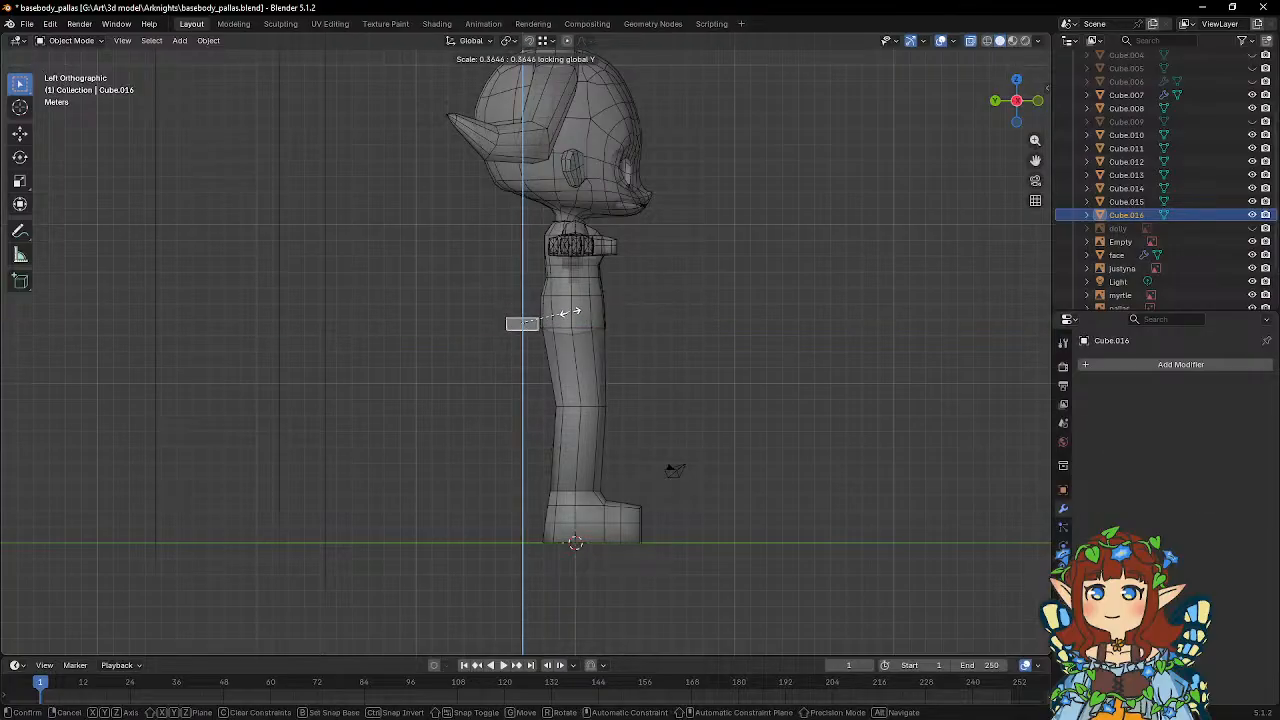
click(575, 312)
scroll(575, 316, up, 3)
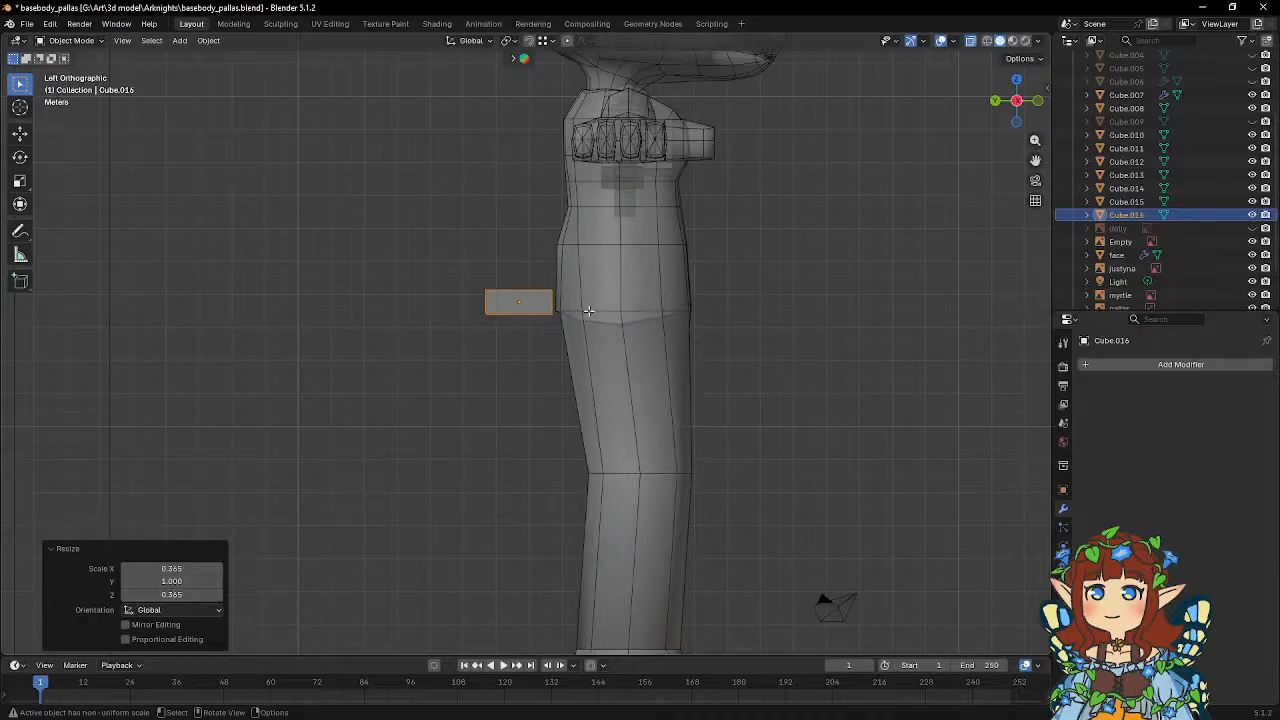
key(Tab)
key(Tab)
key(Tab)
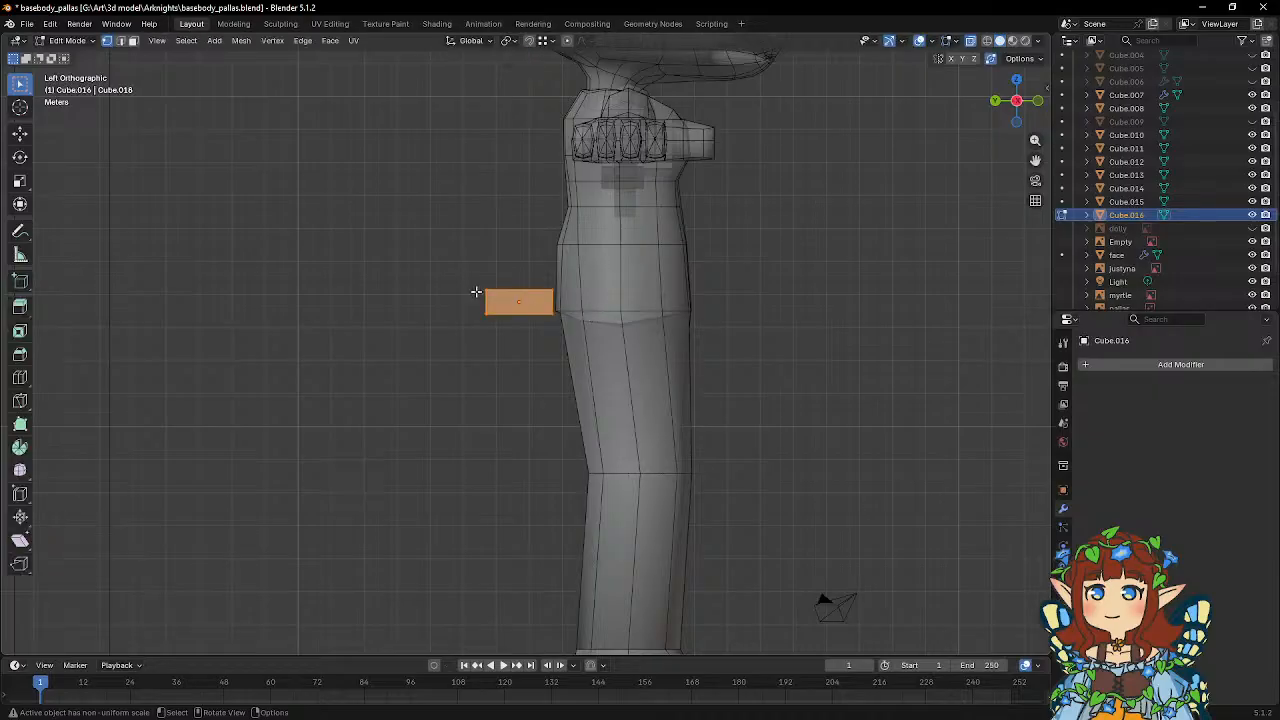
key(Tab)
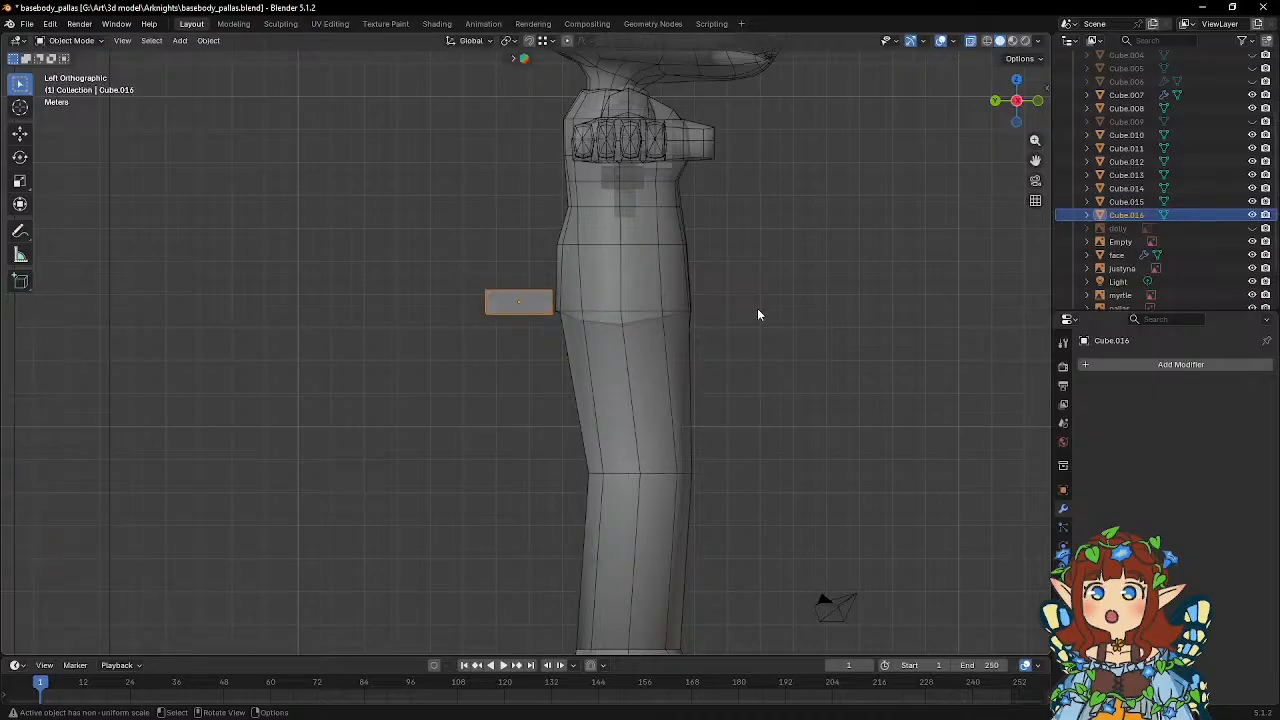
key(t)
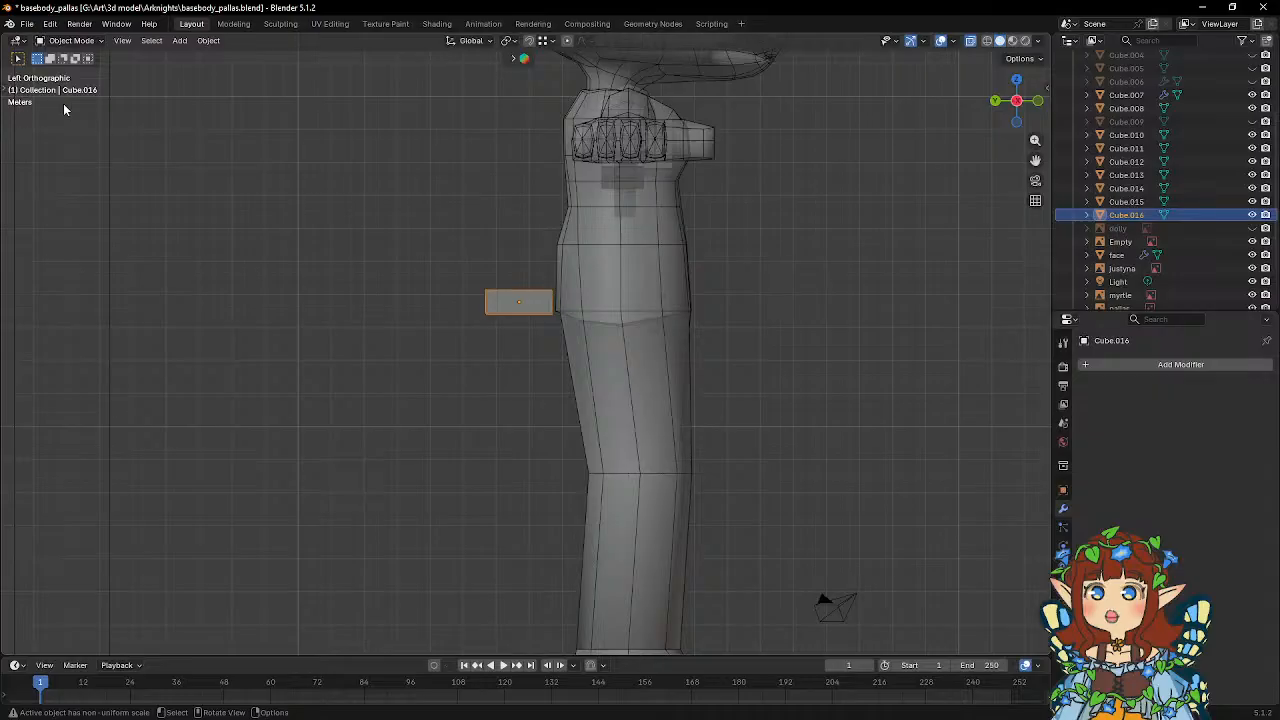
click(4, 88)
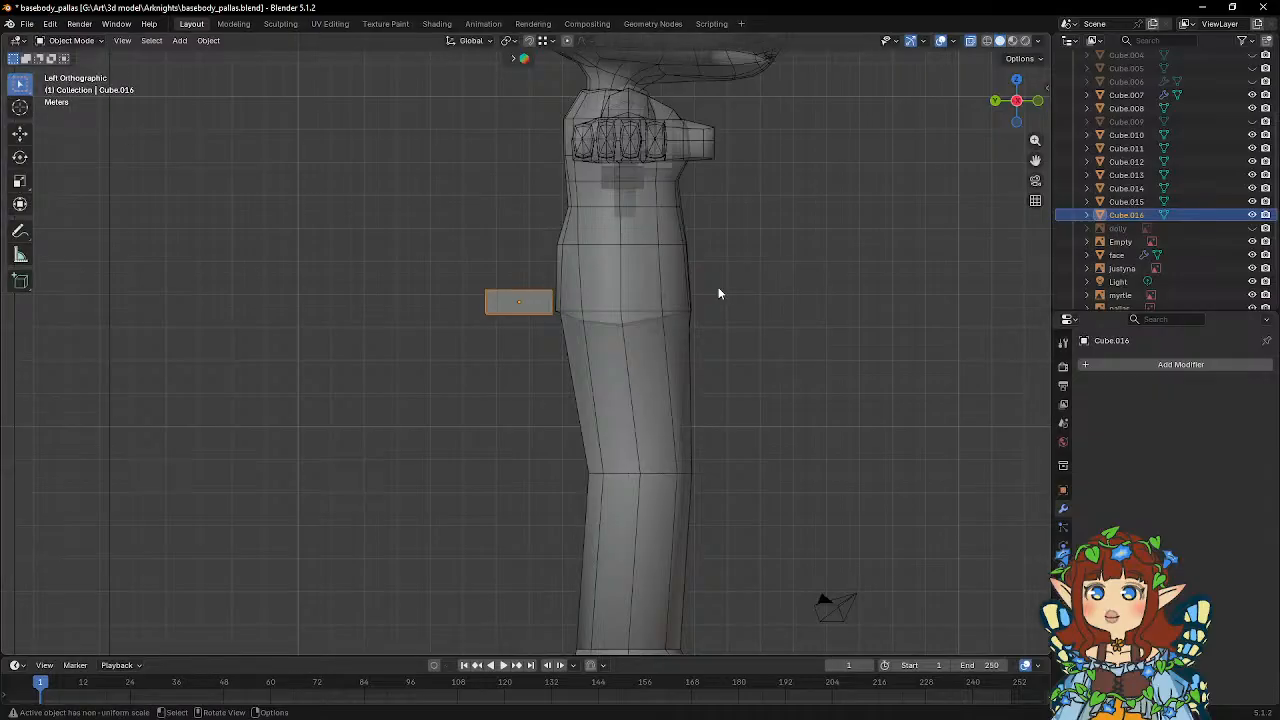
Tilt the elongated block steeply, move it close behind the hips and start editing its mesh.
key(r)
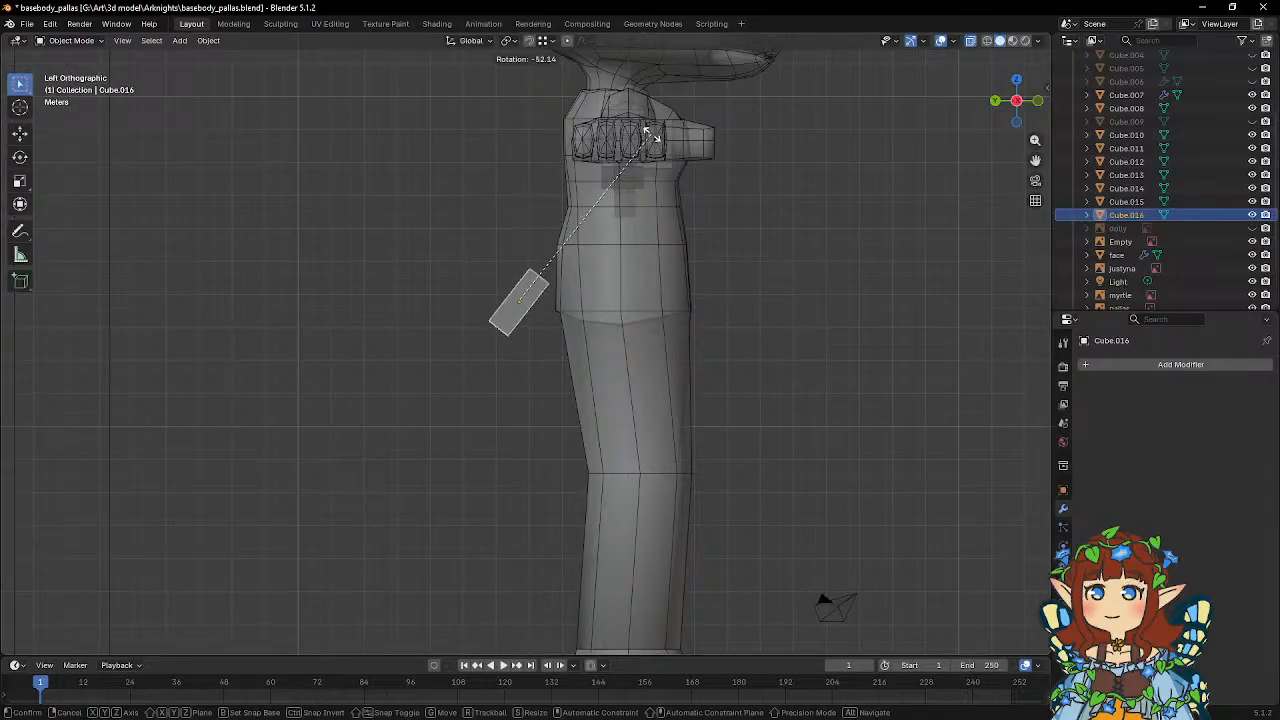
click(665, 150)
key(g)
click(693, 186)
key(Tab)
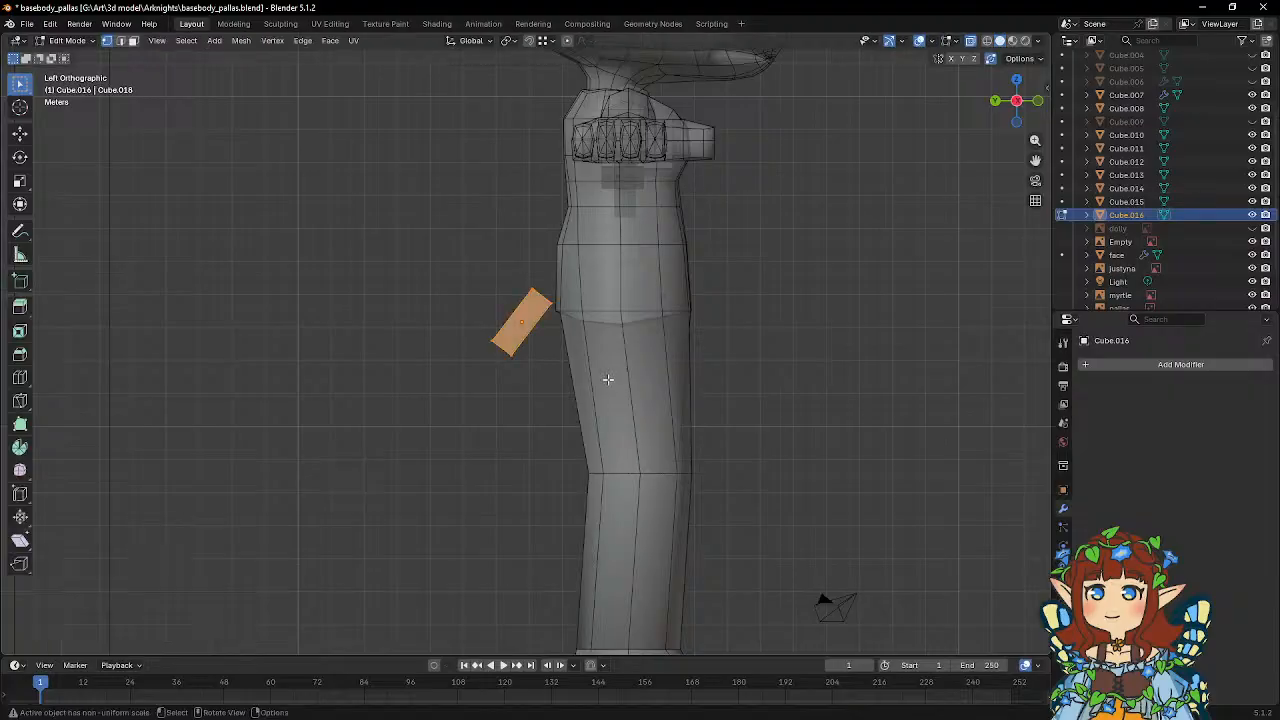
Stretch the block into a long strip behind the legs by moving its lower-end vertices 0.26244 m in Y and -7.2472 m in Z.
shift+middle_drag(608, 380, 616, 305)
drag(479, 256, 536, 308)
key(g)
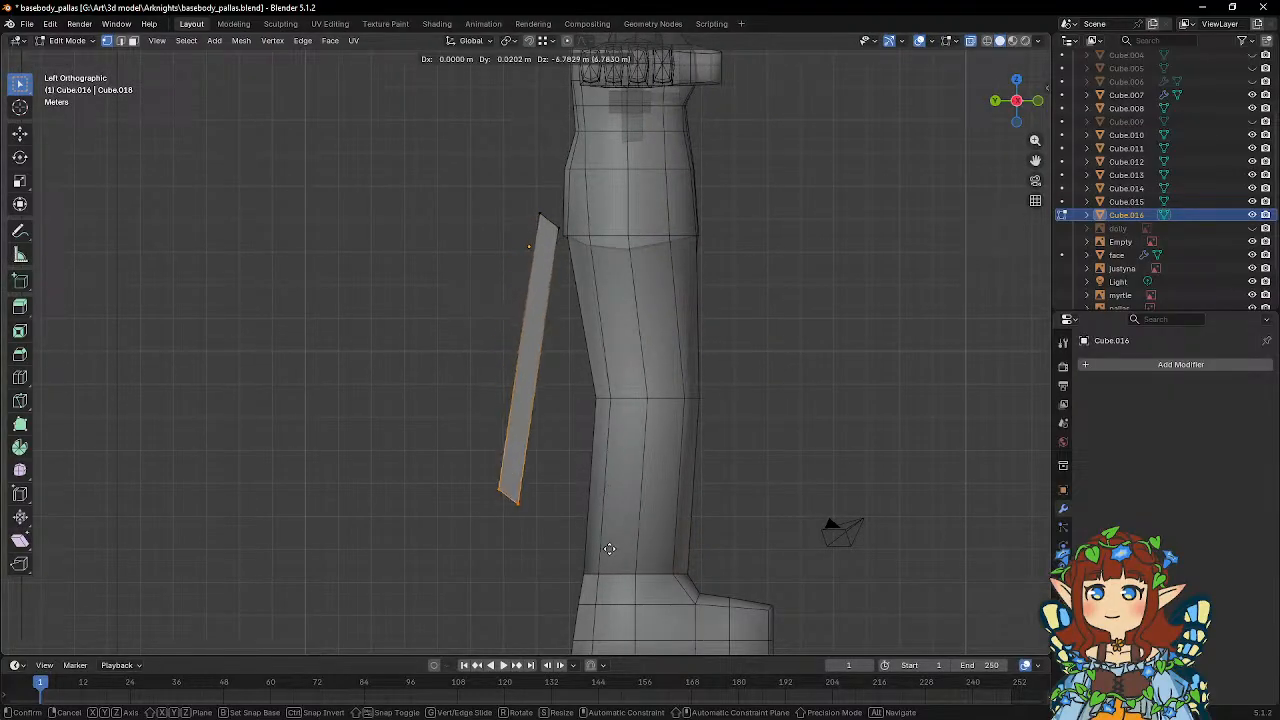
click(603, 562)
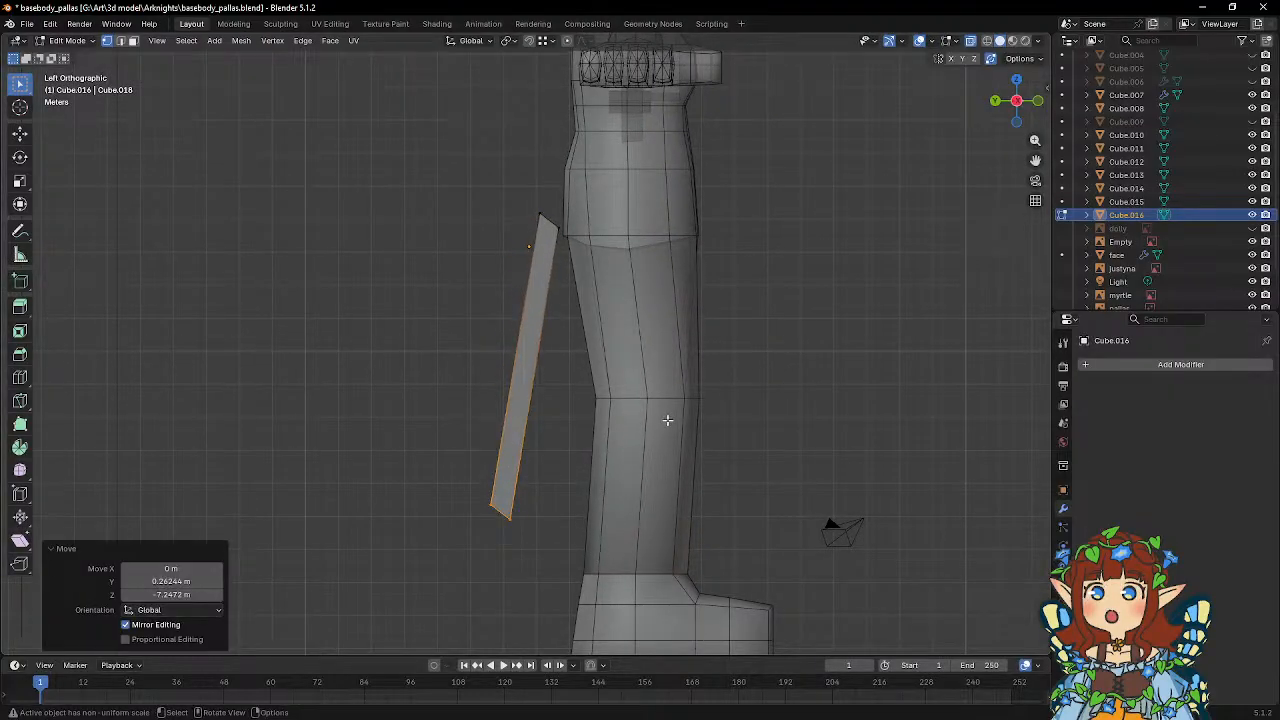
key(Tab)
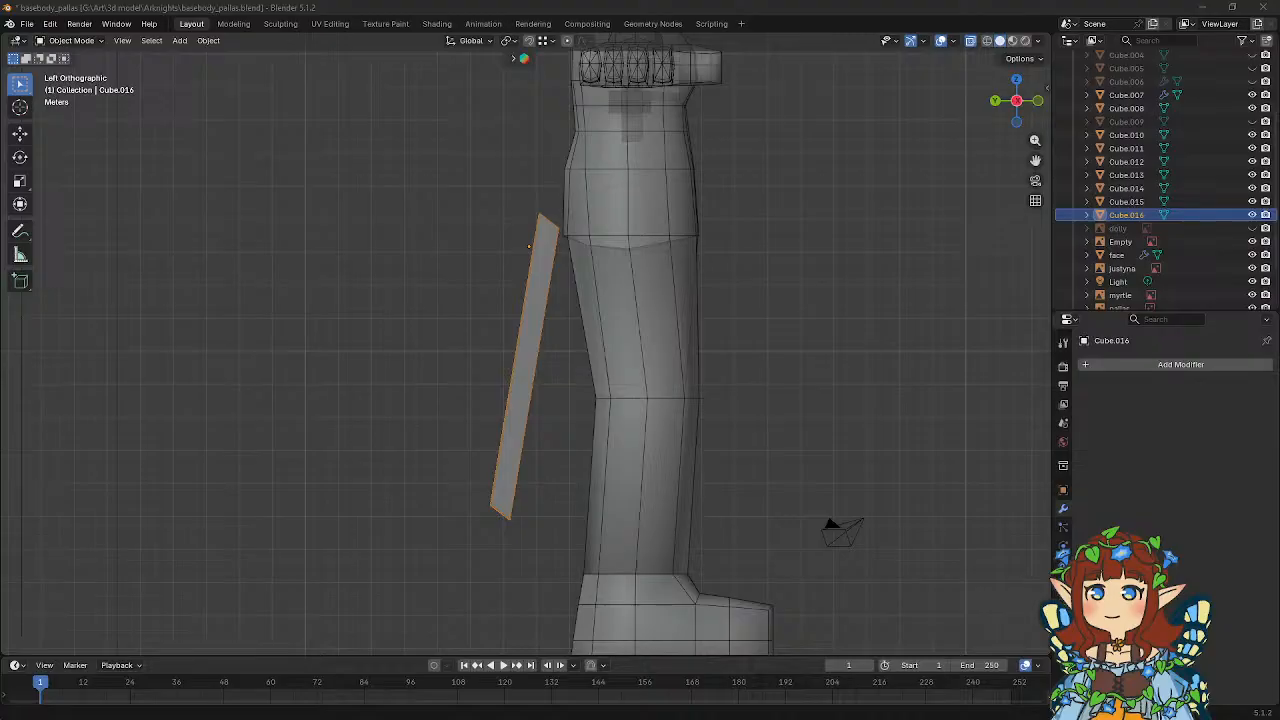
Flatten the strip's lower end by scaling its vertices to 0 along global Z.
mouse_move(491, 366)
middle_down()
mouse_move(580, 384)
mouse_move(583, 362)
mouse_move(510, 358)
middle_up()
key(Tab)
drag(444, 440, 525, 502)
text(sz0)
key(Return)
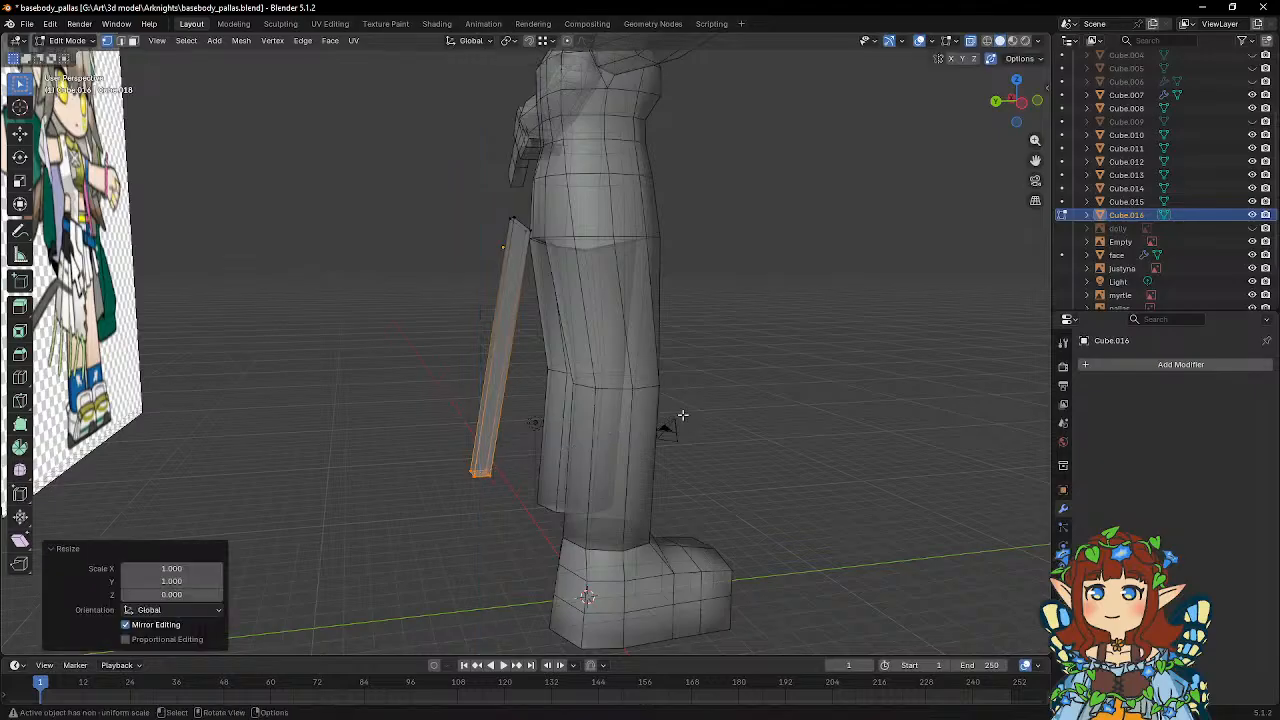
Flatten the strip's upper end by scaling its vertices to 0 along global Z.
middle_drag(569, 319, 548, 330)
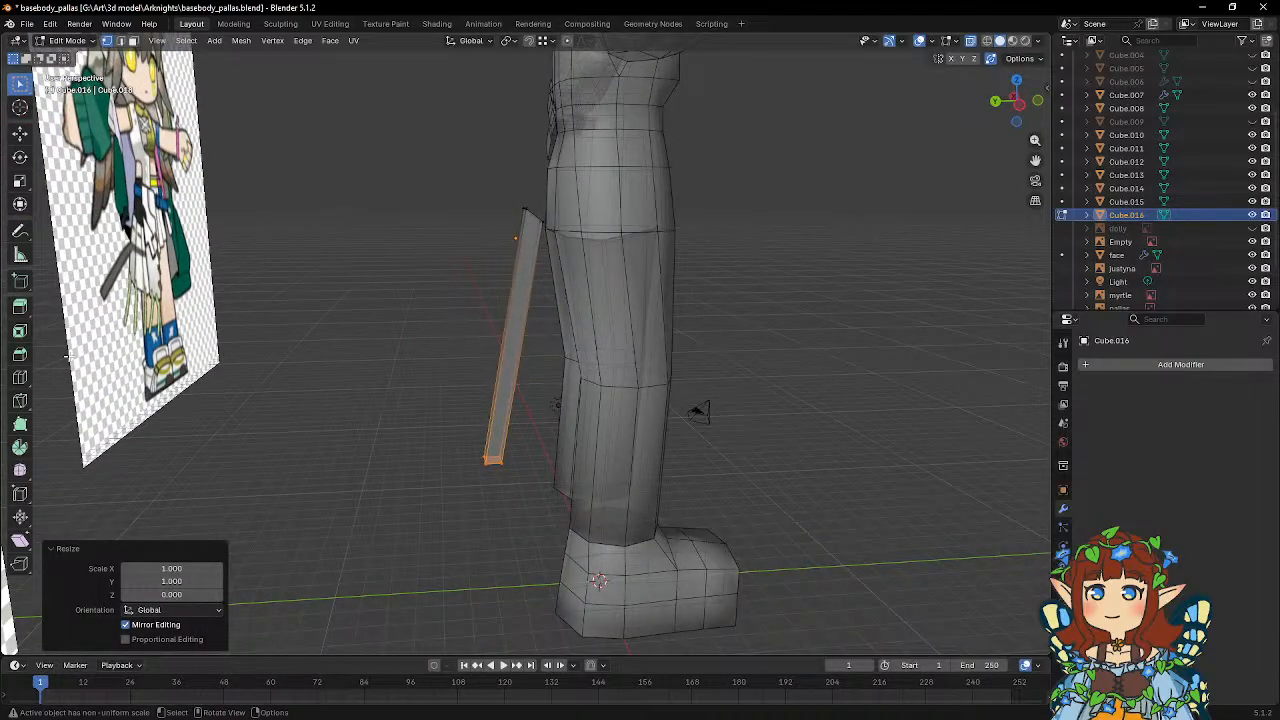
drag(506, 186, 582, 240)
text(sz0)
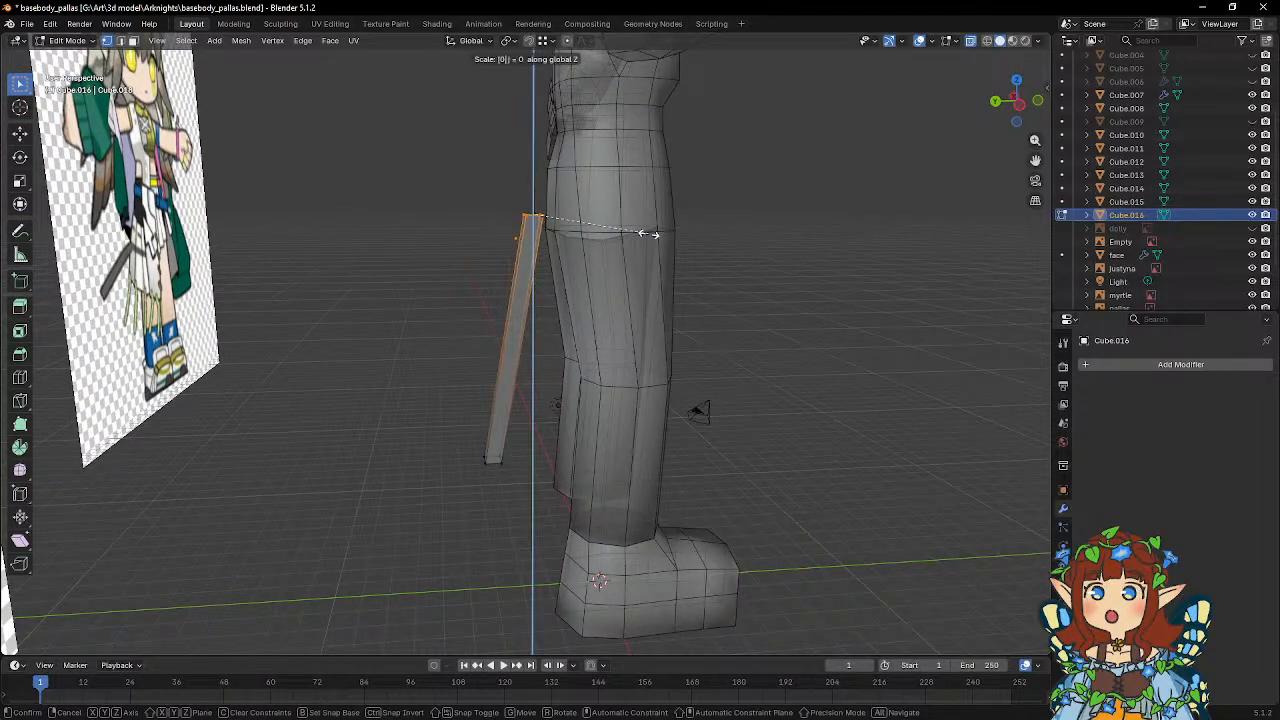
key(Return)
Extrude the strip's upper end 0.4951 m, shift it -0.34611 m in Y and rotate it 53.9° about global X.
key(e)
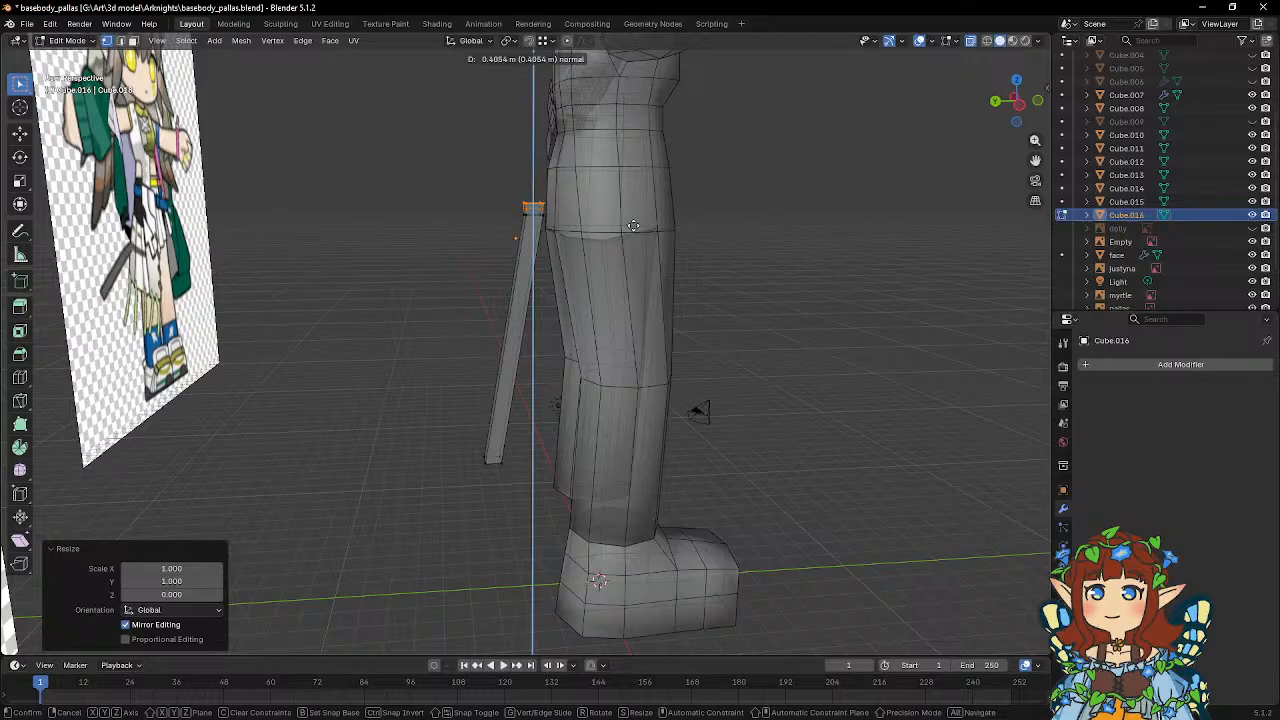
click(633, 224)
key(g)
key(y)
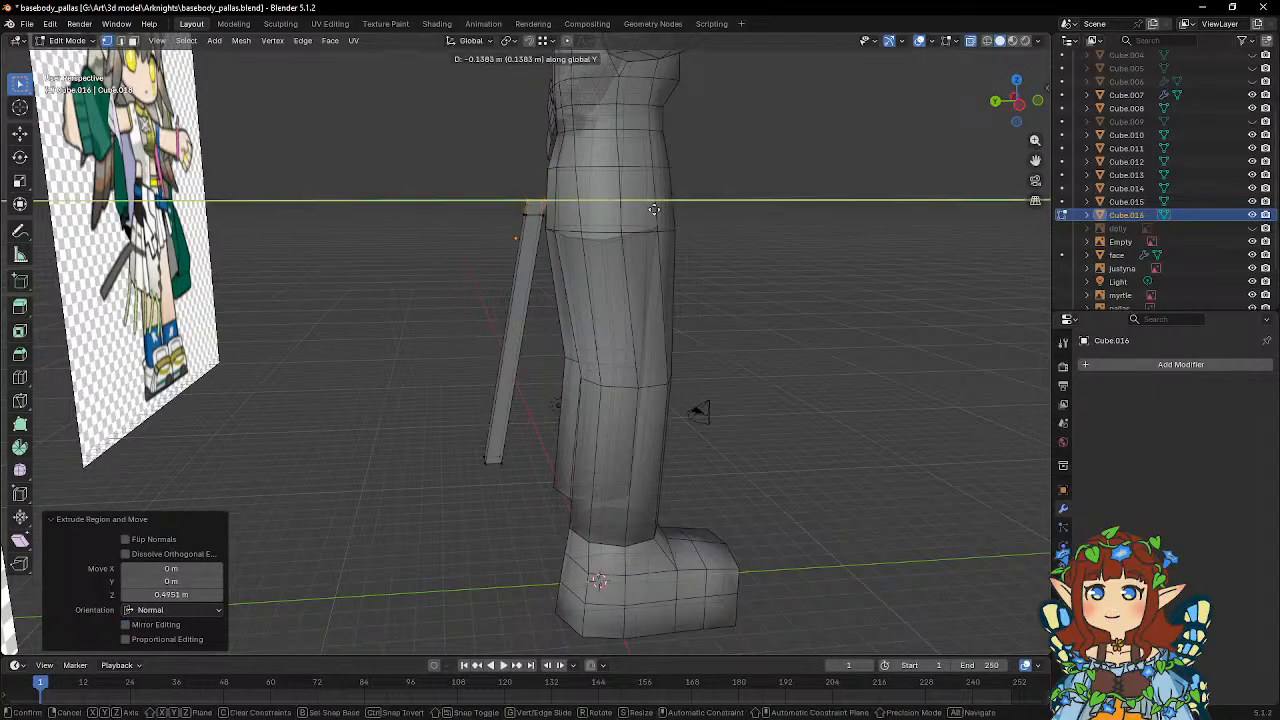
click(662, 208)
key(r)
key(x)
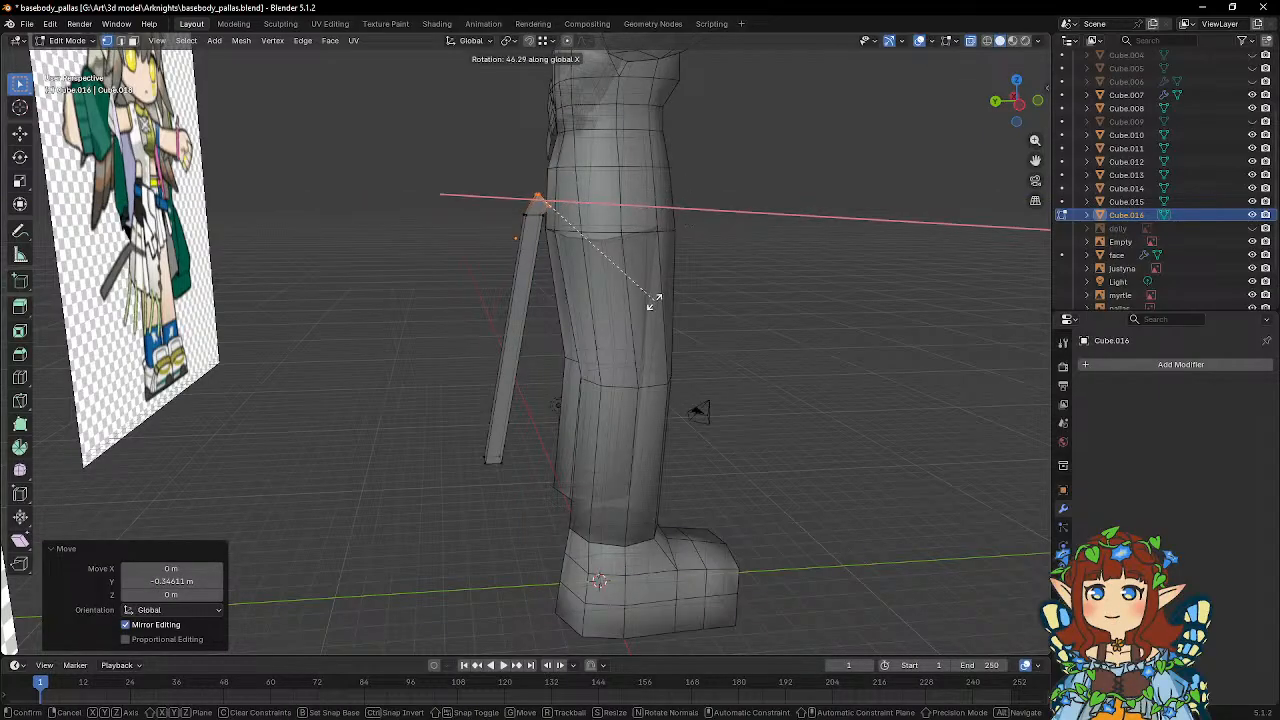
click(641, 316)
scroll(566, 246, up, 5)
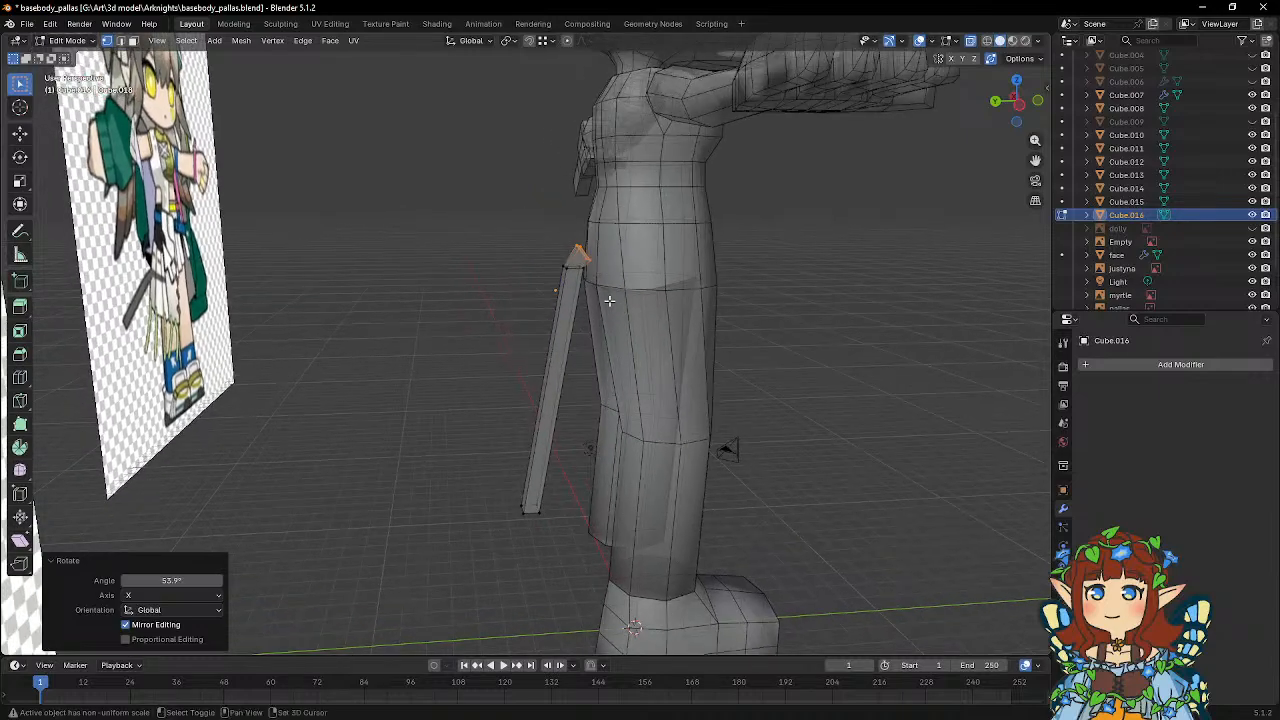
Rotate the vertex ring below the strip's new end segment 26.5° about global X and adjust its height along Z.
middle_drag(573, 265, 494, 294)
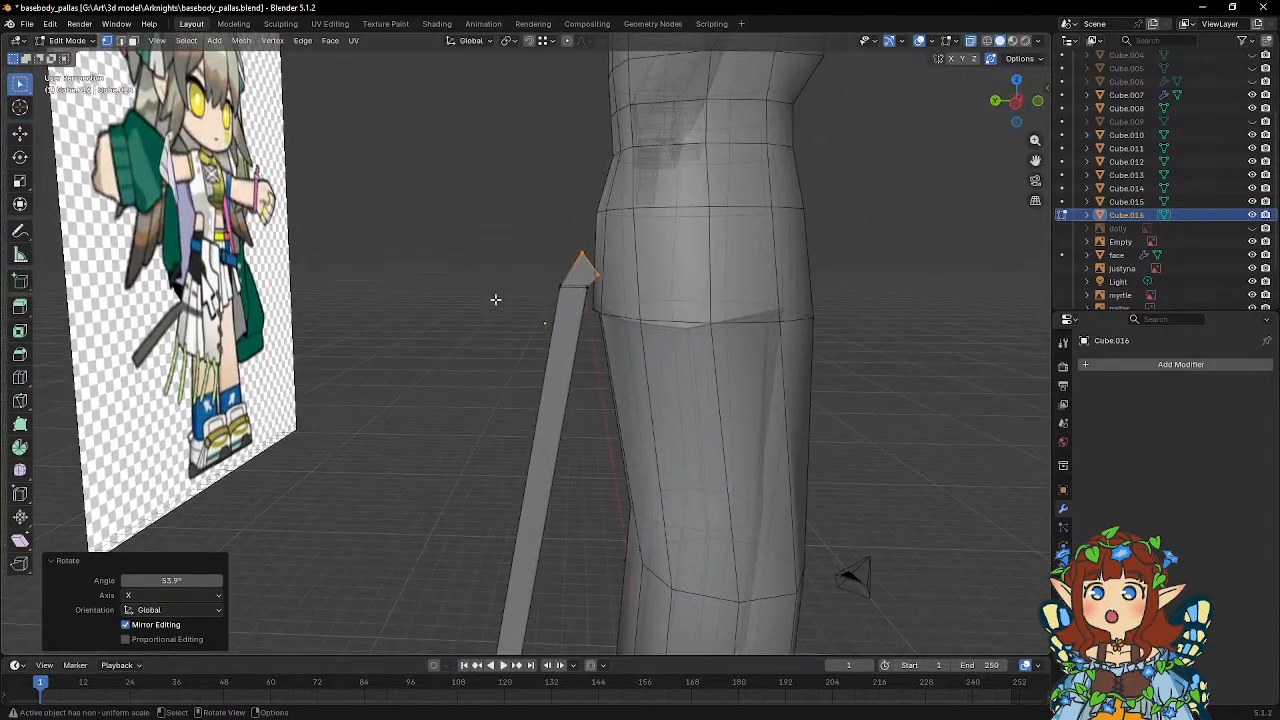
click(590, 309)
key(r)
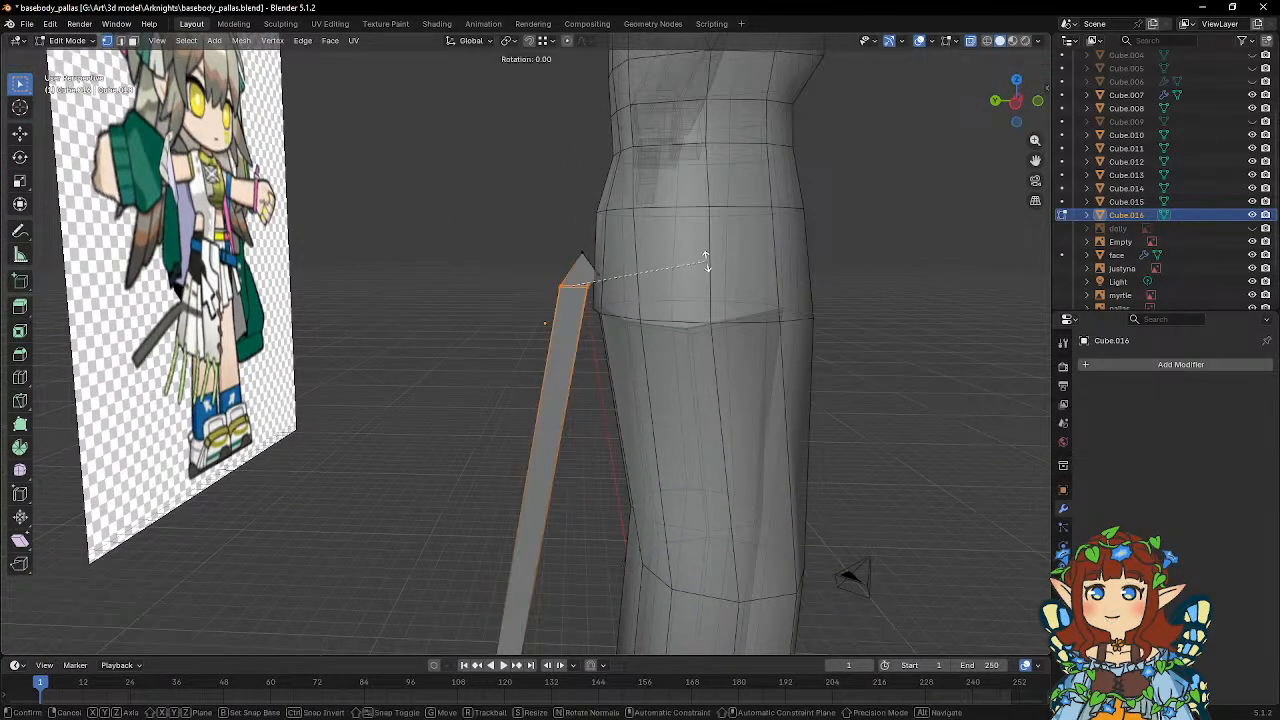
key(x)
click(699, 322)
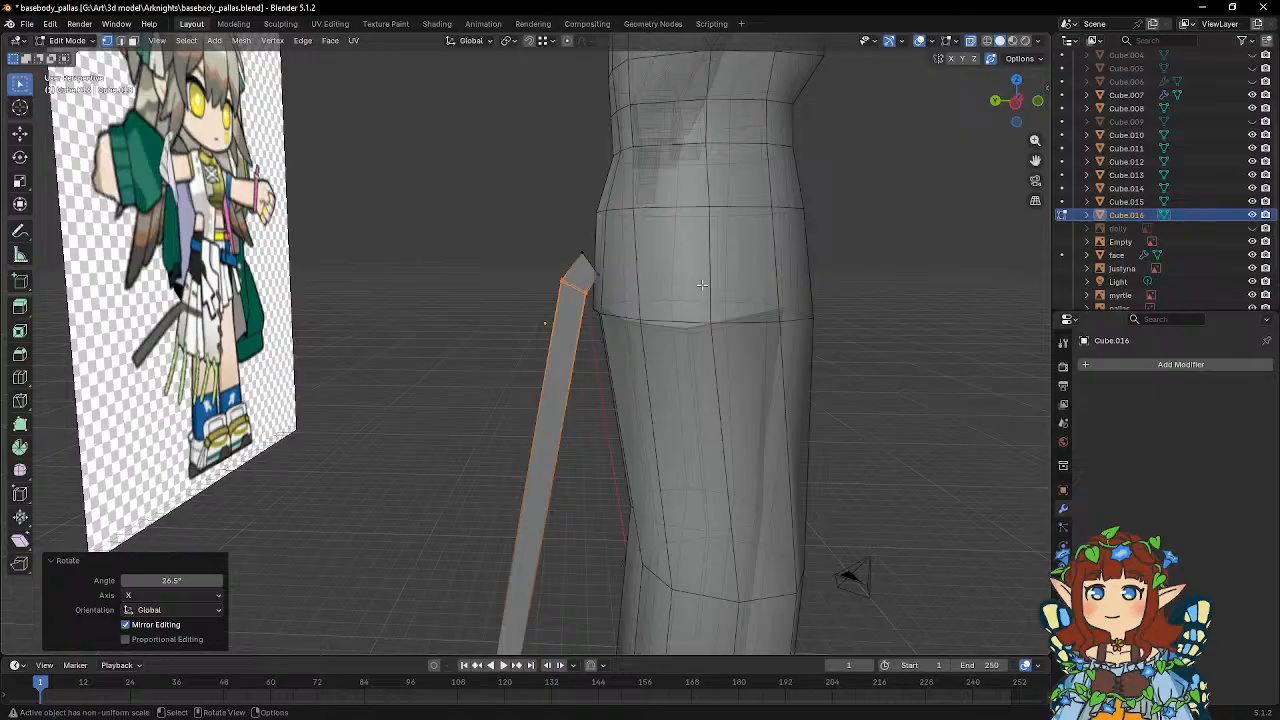
key(g)
key(z)
click(703, 292)
Extrude the strip's upper end another 0.36439 m towards the hips and rotate it about global X.
drag(567, 237, 641, 279)
middle_drag(612, 254, 642, 251)
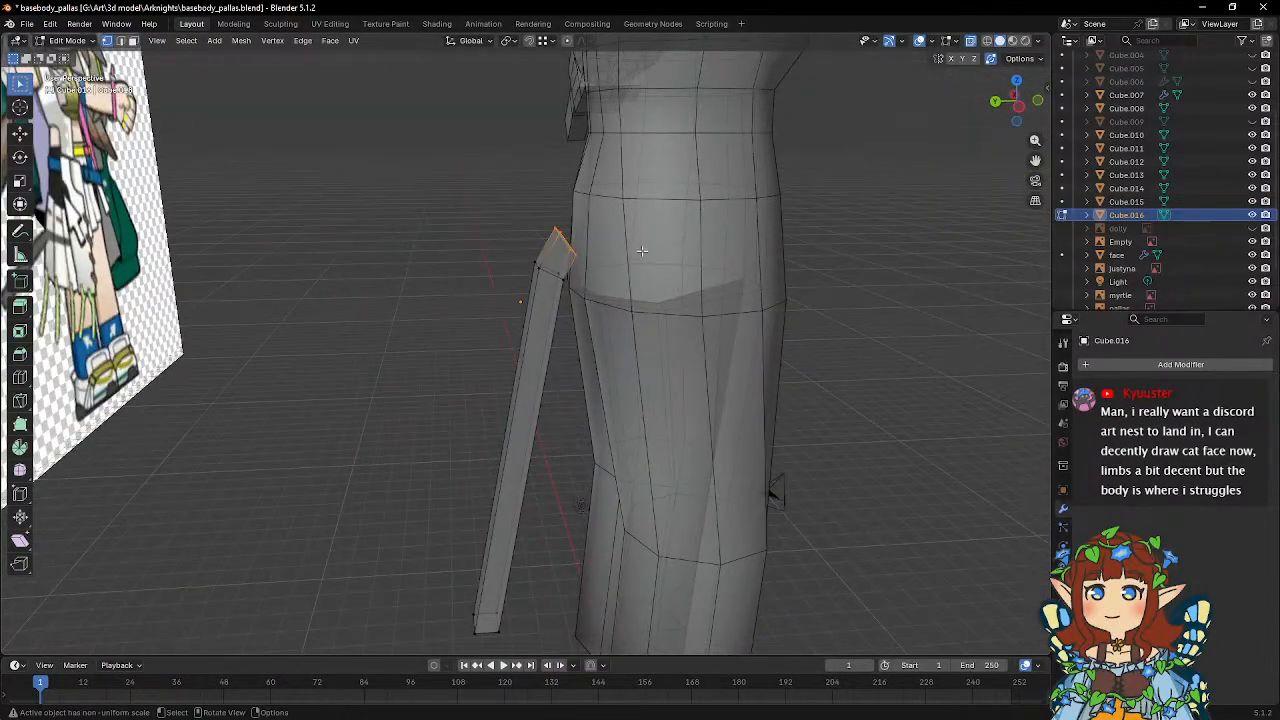
key(e)
click(665, 240)
key(r)
key(x)
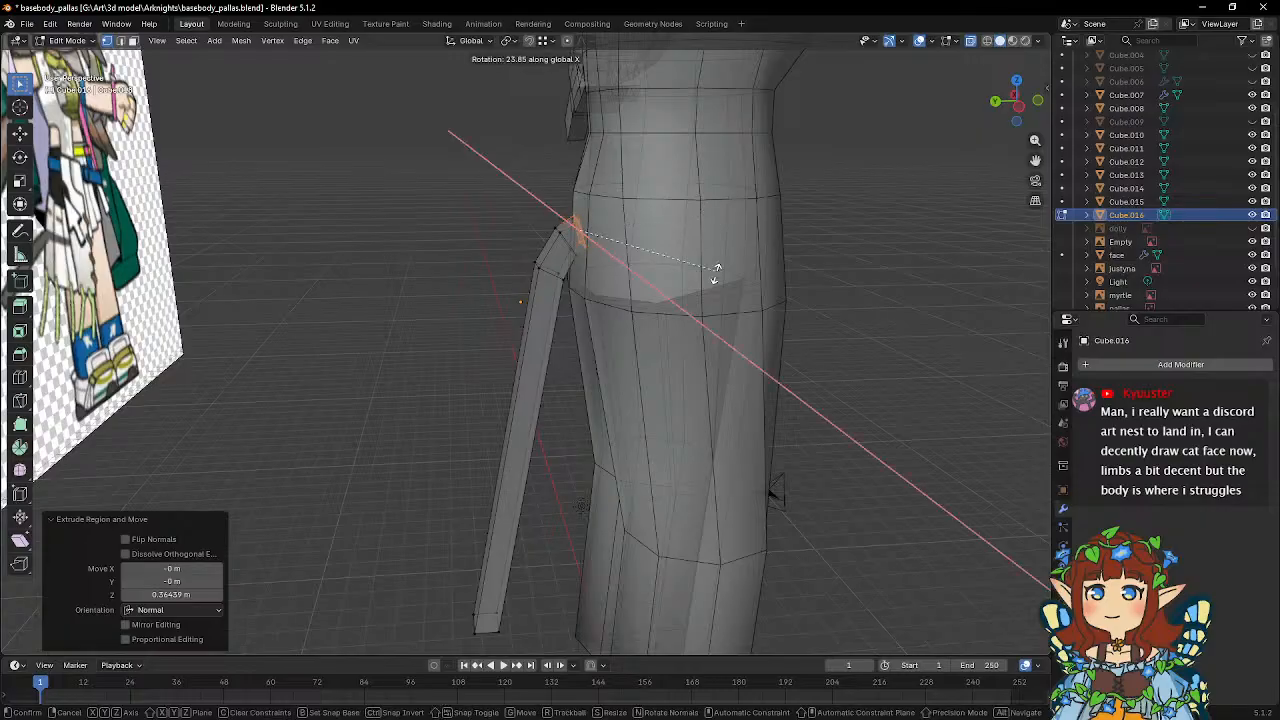
click(709, 290)
Lower the upper and lower corners of the strip's middle bend in side view, moving the lower one 0.10817 m in Y and -0.1893 m in Z.
shift+middle_drag(643, 266, 544, 264)
scroll(580, 283, up, 2)
drag(505, 240, 541, 283)
key(g)
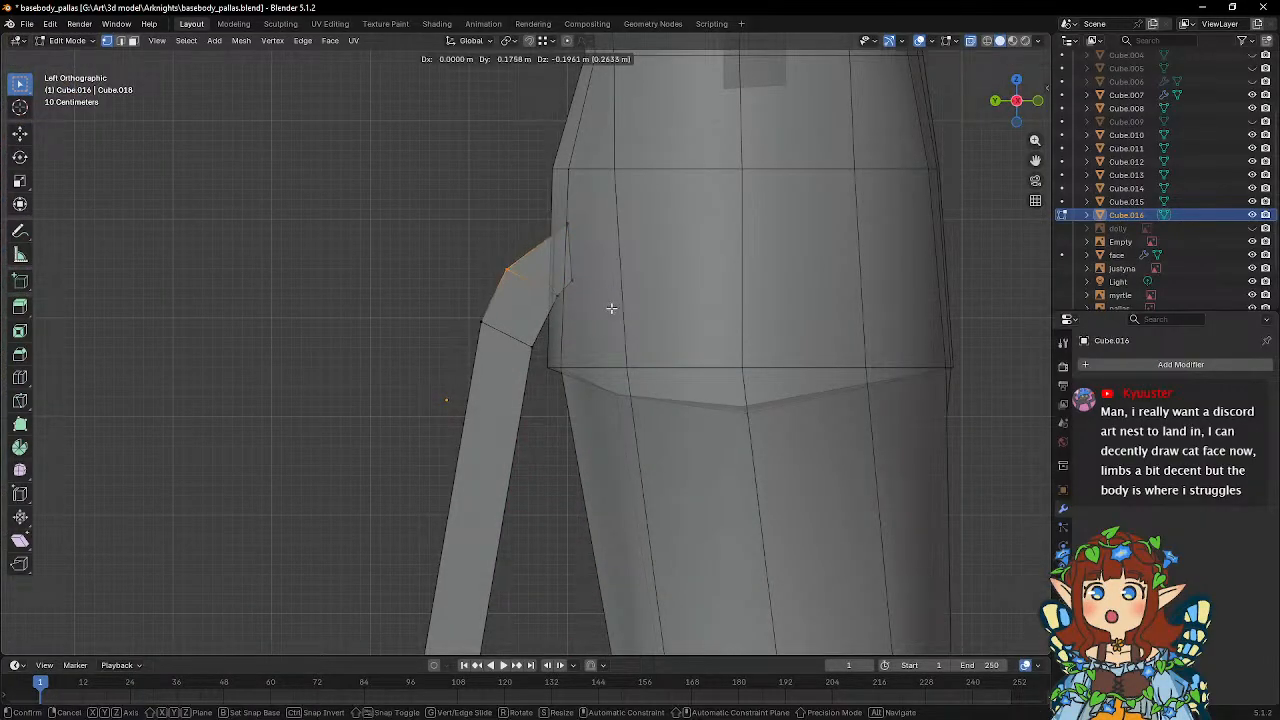
click(611, 308)
key(g)
click(560, 247)
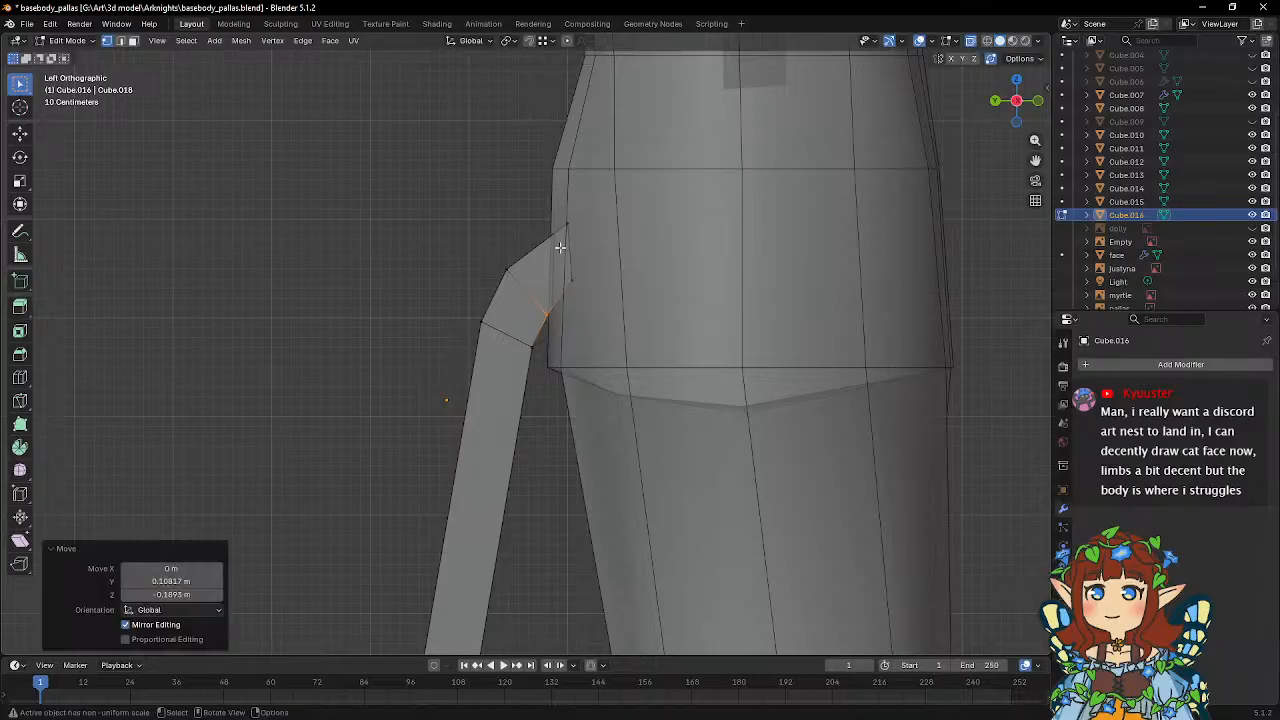
Move the hip end's lower corner 0.047325 m in Y, -0.2231 m in Z and its upper corner 0.060846 m, -0.047325 m, then leave mesh editing.
key(g)
click(581, 313)
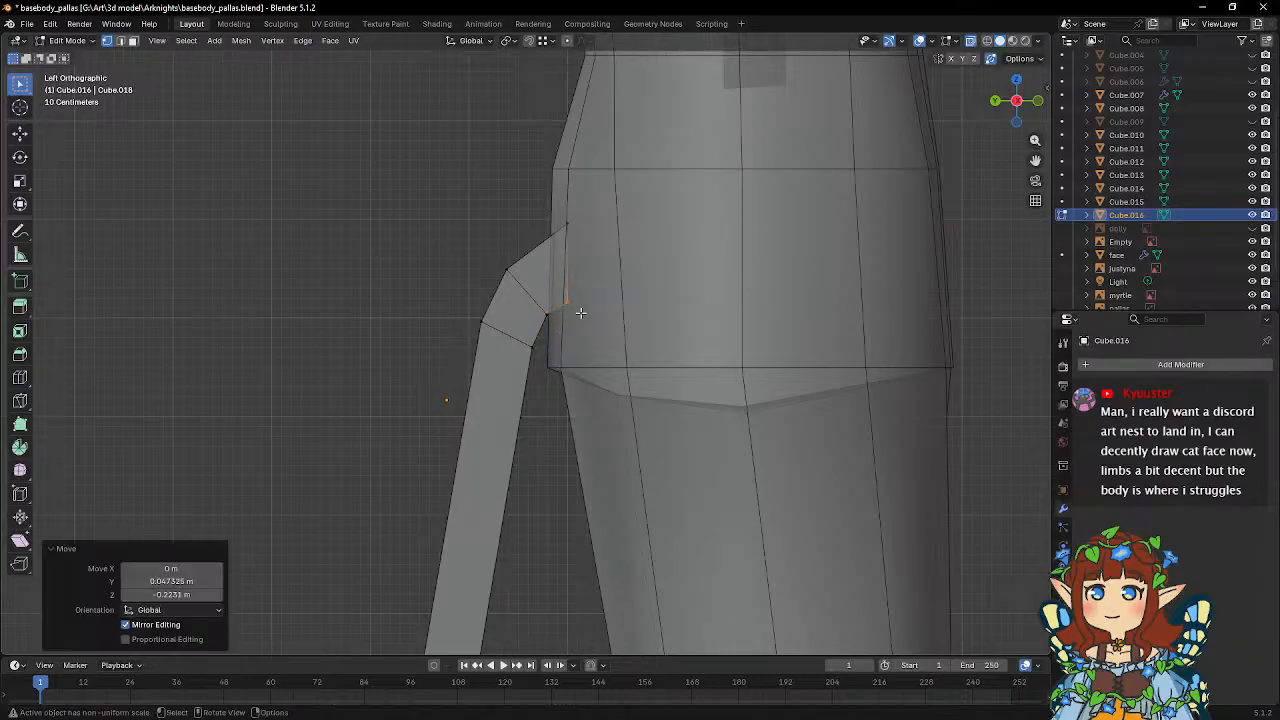
key(g)
click(582, 245)
scroll(588, 330, down, 3)
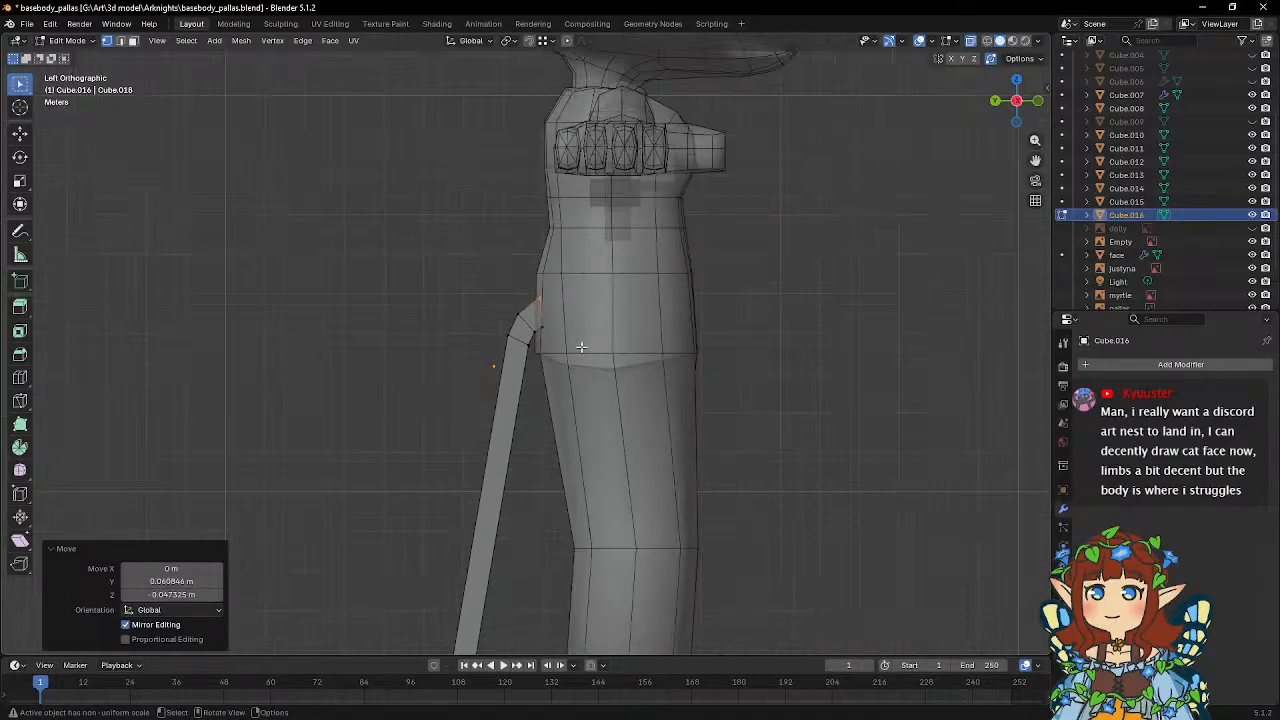
shift+scroll(581, 346, down, 5)
key(Tab)
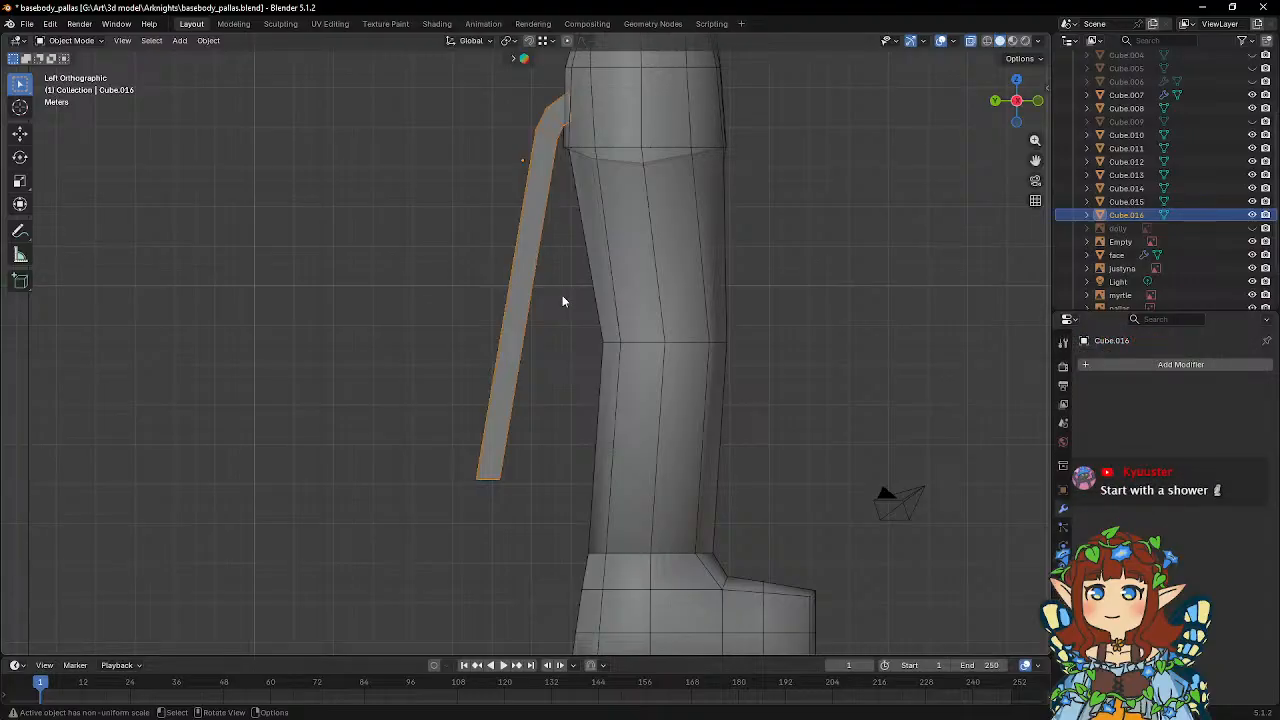
key(Tab)
shift+middle_drag(551, 346, 552, 264)
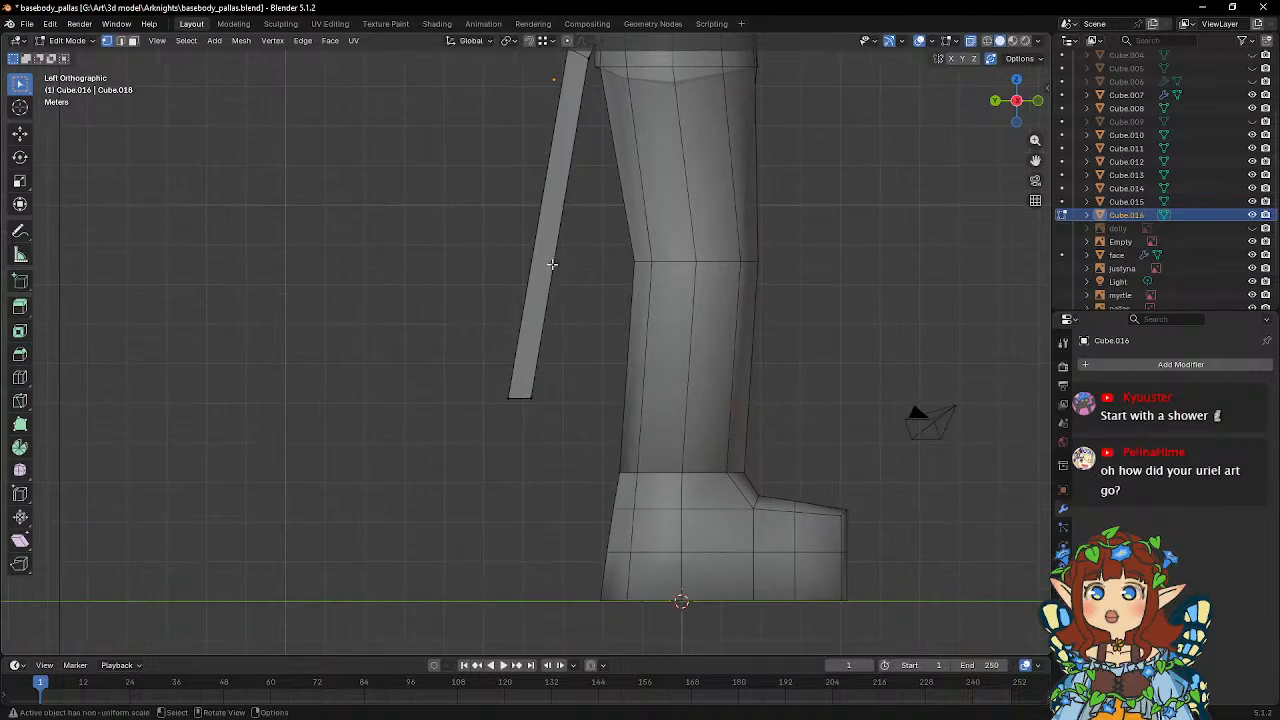
shift+middle_drag(508, 309, 520, 278)
key(Tab)
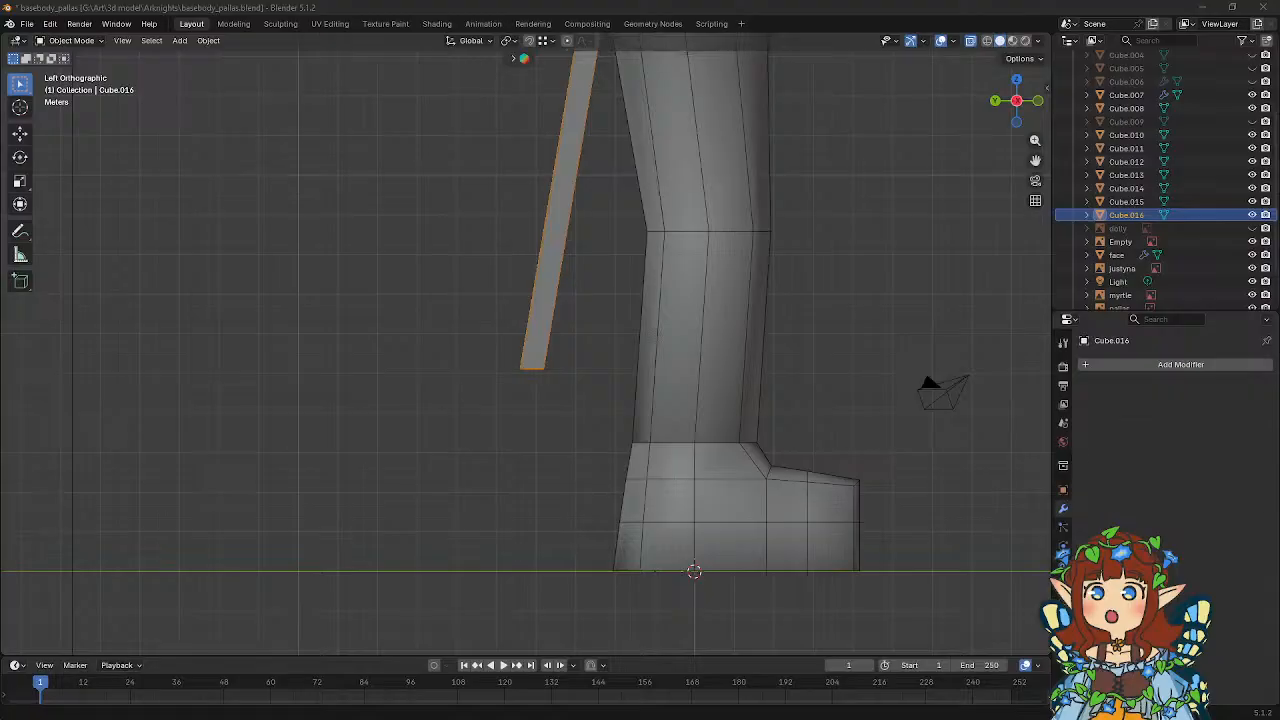
Bring the browser window with the picnic artwork in front of Blender.
drag(0, 141, 668, 56)
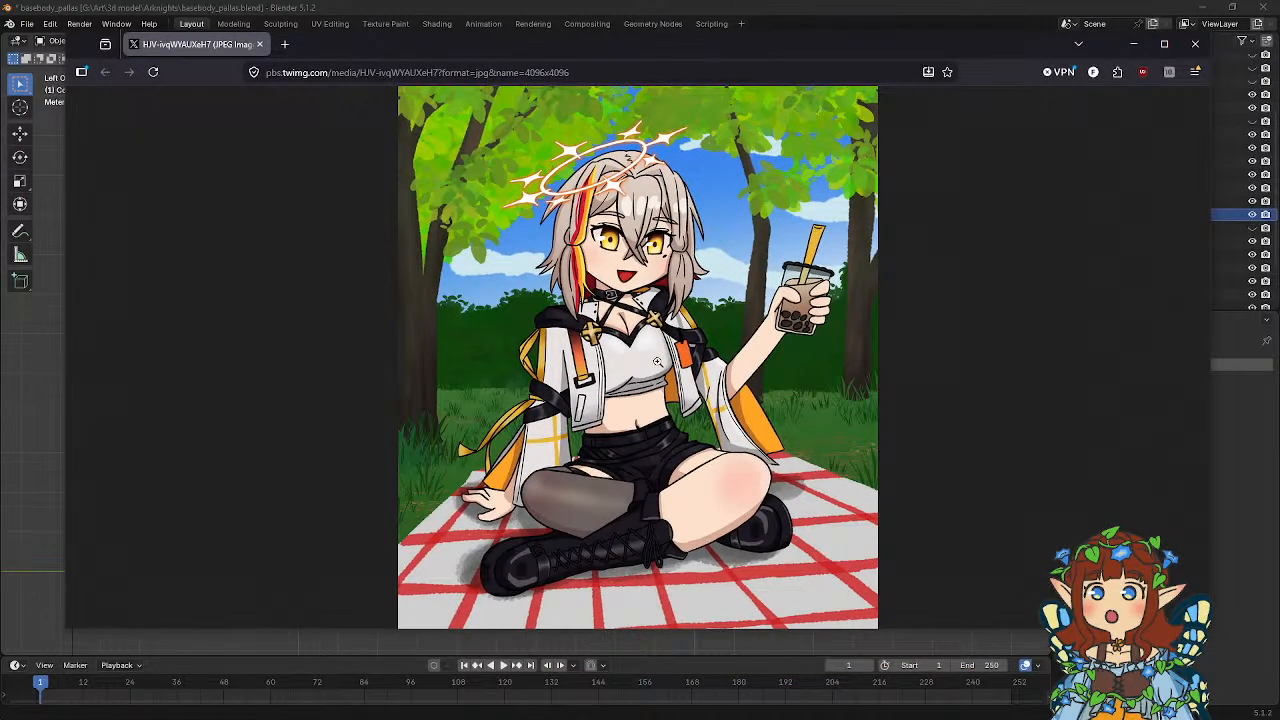
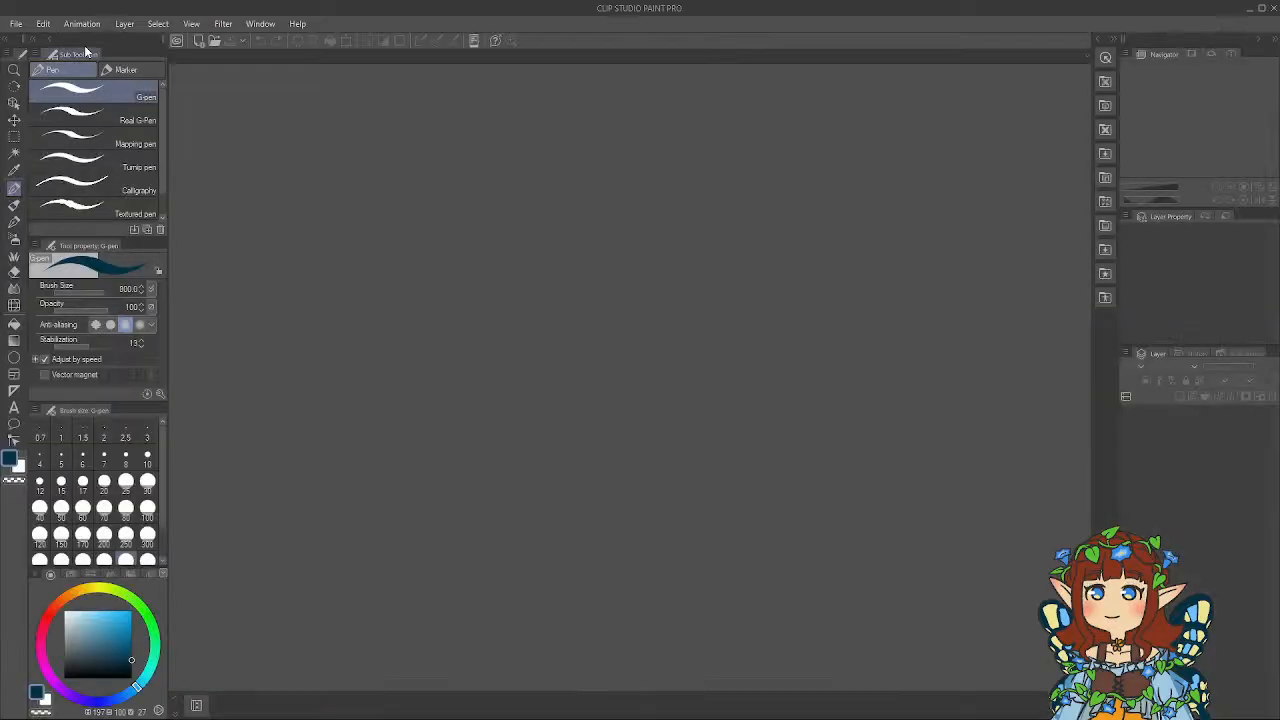
Choose the Leaves decoration brush and create a new 5000 x 5000 px illustration canvas at 300 dpi.
click(15, 223)
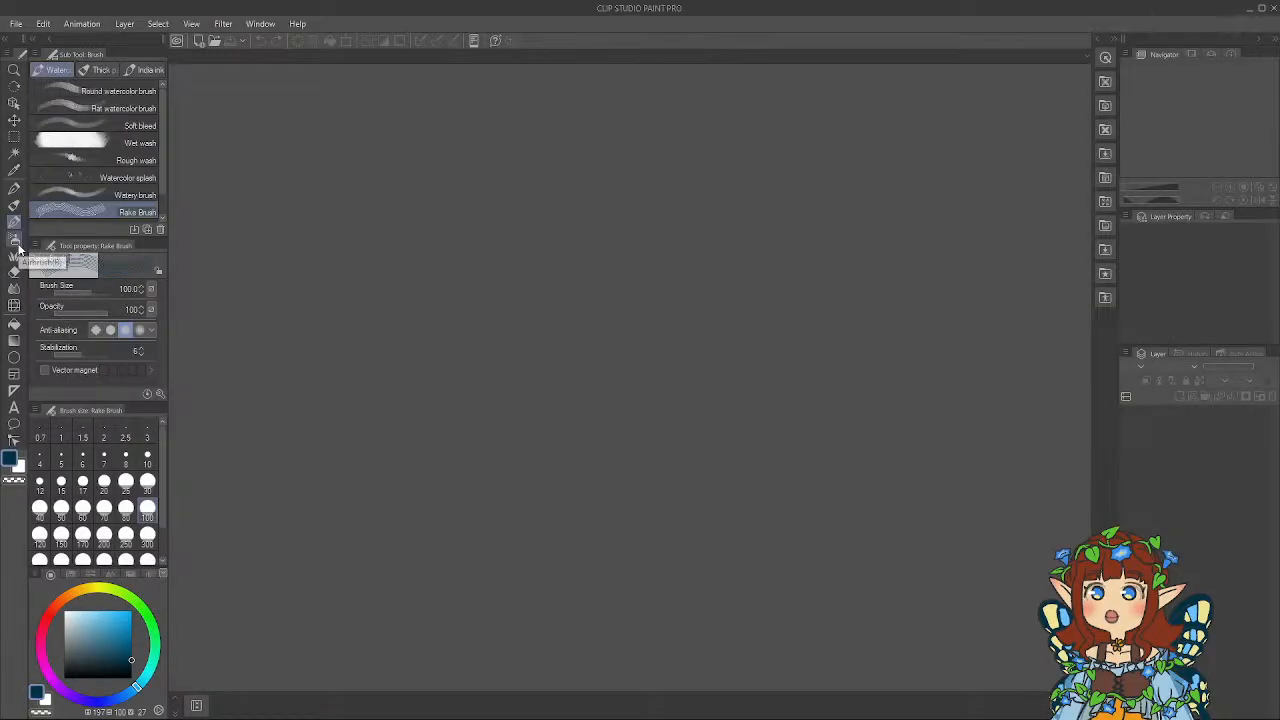
click(14, 256)
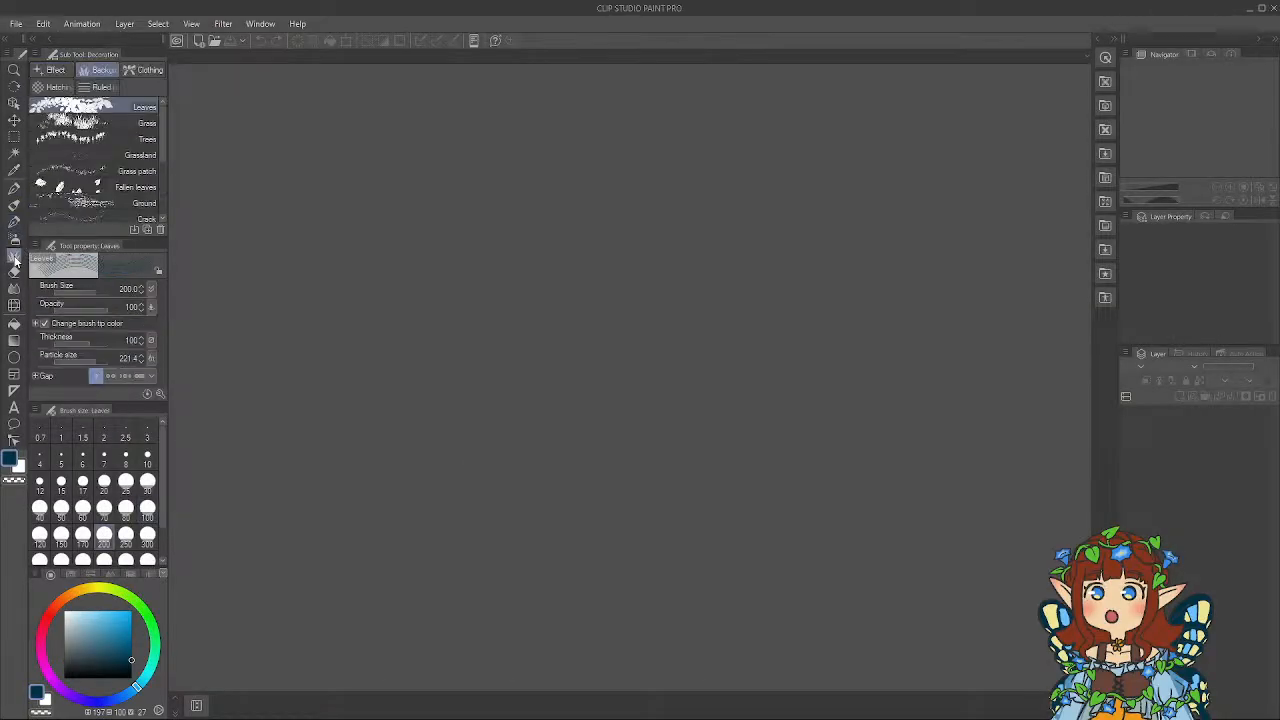
click(15, 23)
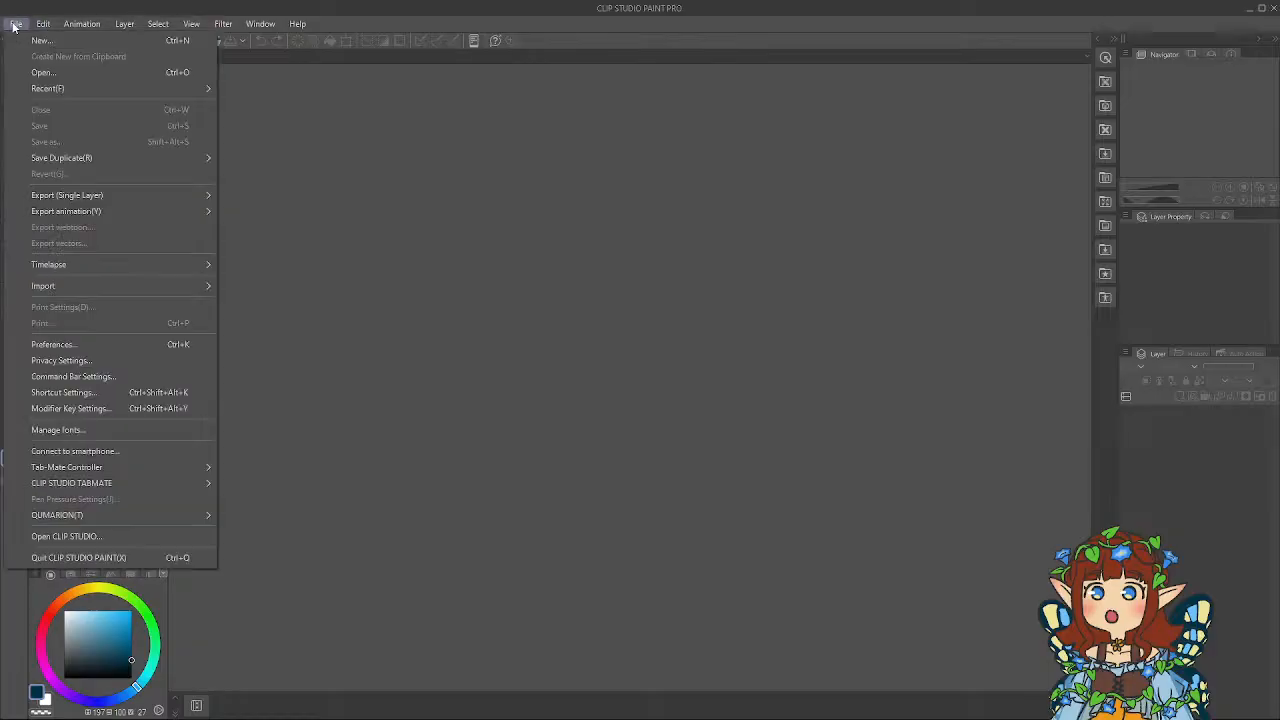
click(40, 41)
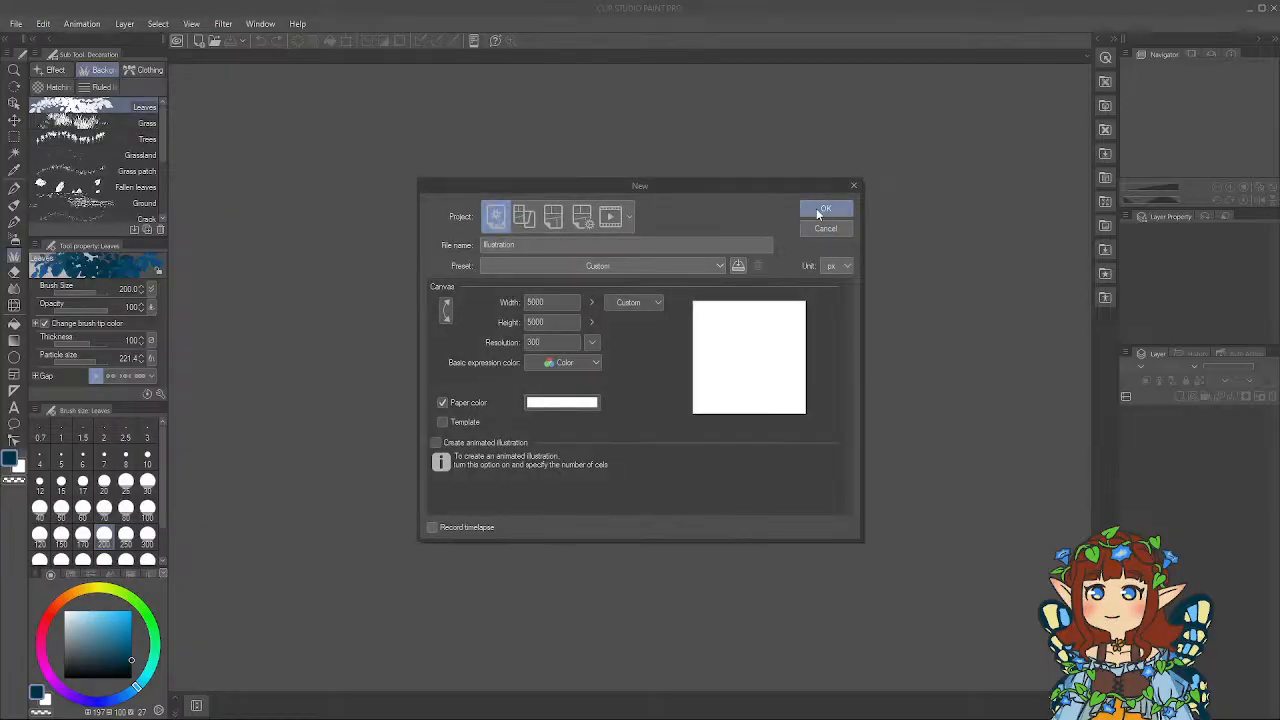
click(816, 208)
Paint two dark blue zigzag strands of foliage down the blank canvas with the Leaves brush.
mouse_move(540, 295)
mouse_down()
mouse_move(585, 298)
mouse_move(630, 485)
mouse_move(795, 482)
mouse_up()
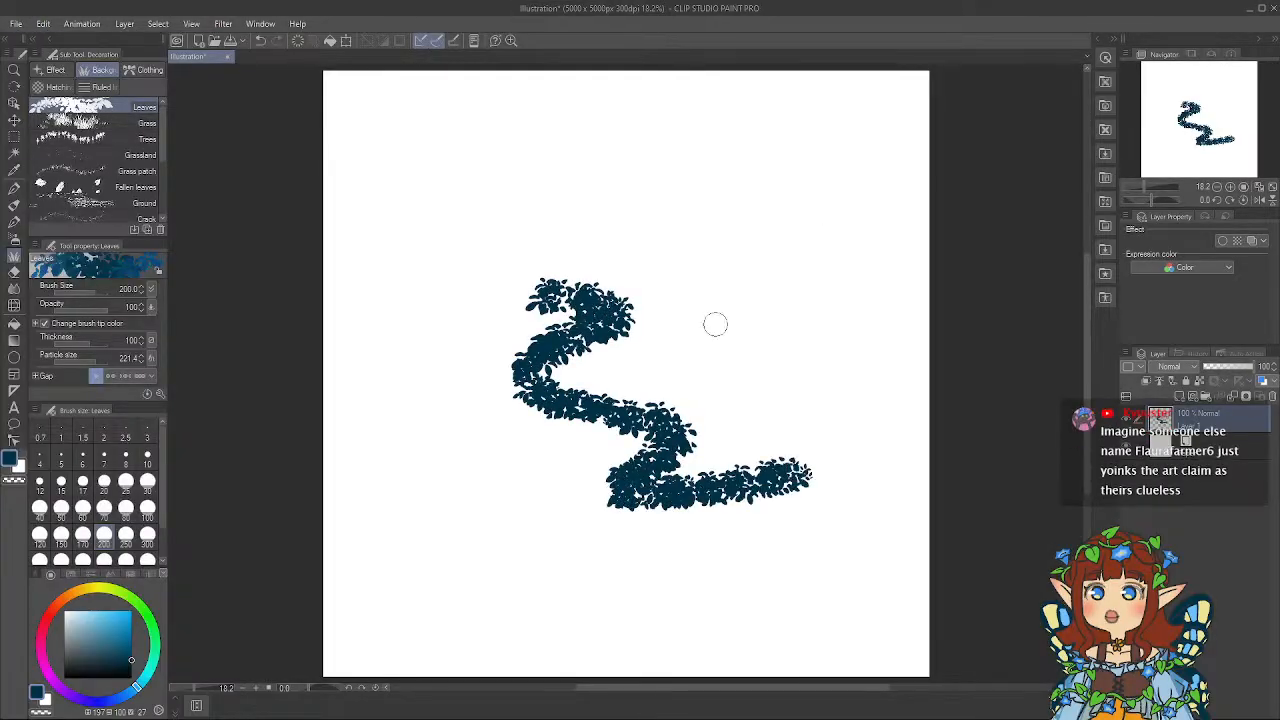
mouse_move(680, 275)
mouse_down()
mouse_move(790, 350)
mouse_move(850, 435)
mouse_up()
scroll(686, 329, up, 3)
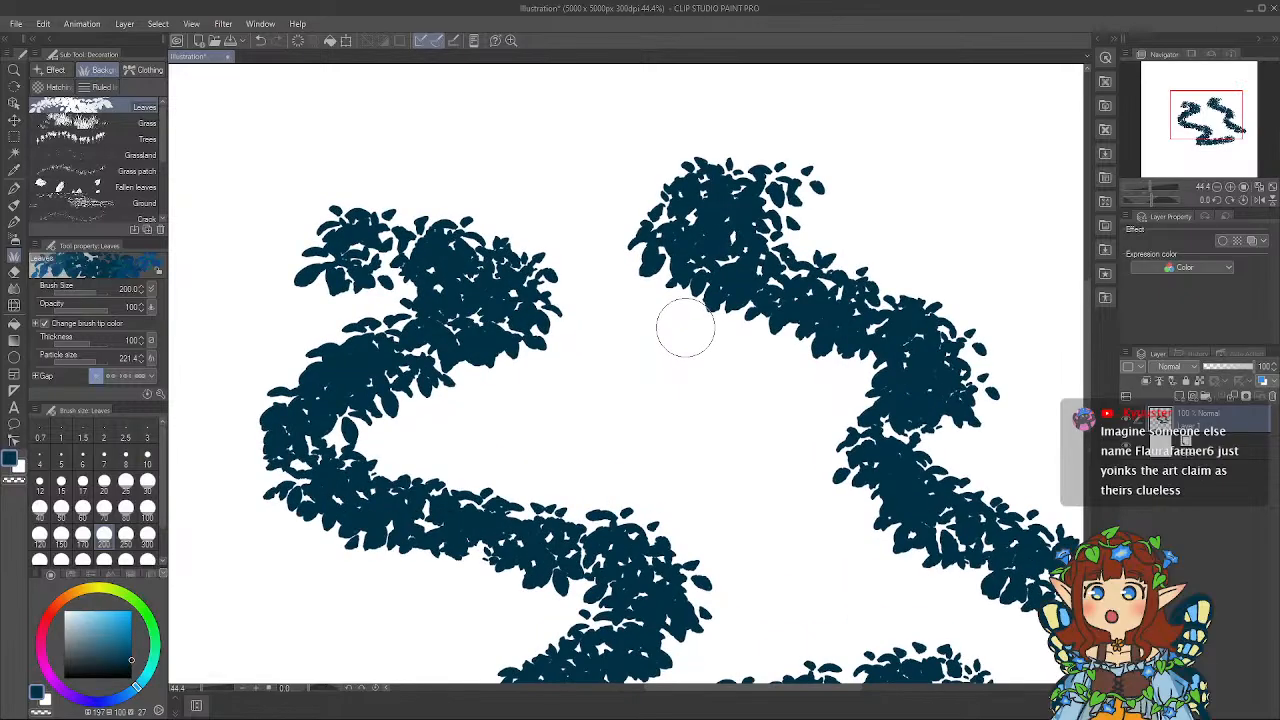
scroll(686, 329, down, 2)
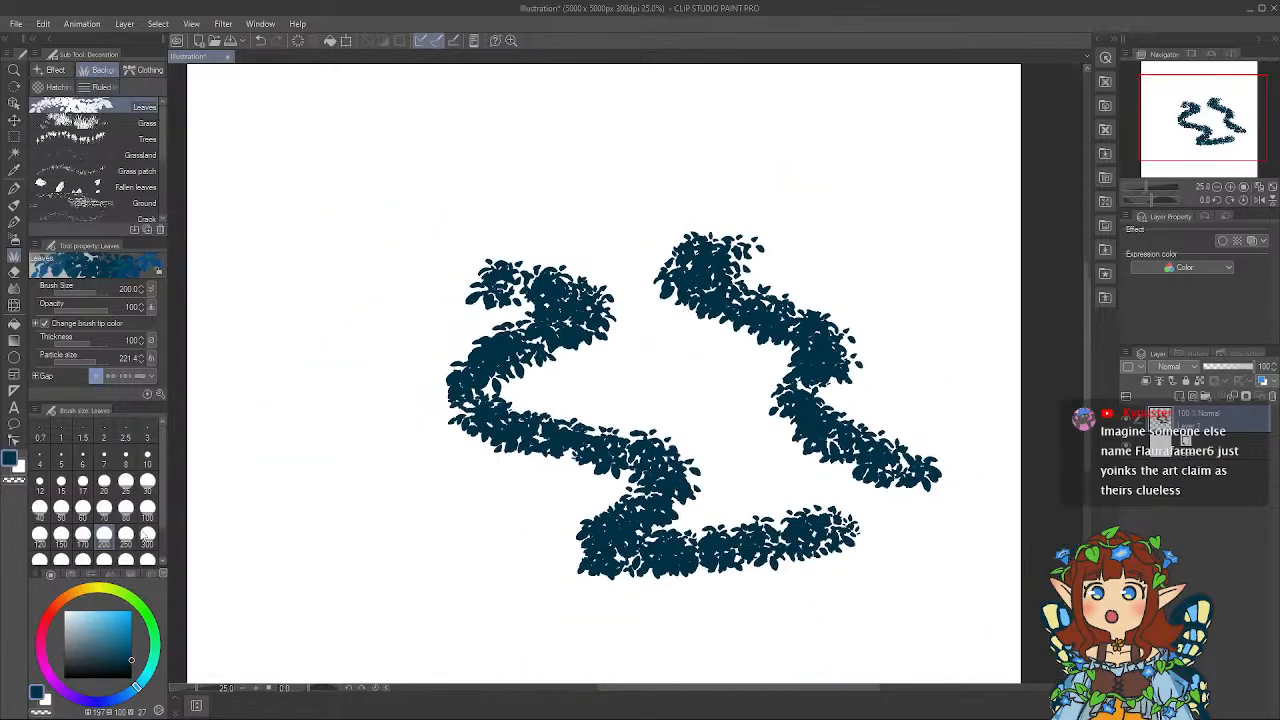
Change the drawing colour to bright green and paint a zigzag strand of leaves beside the dark blue ones.
click(150, 616)
click(114, 625)
mouse_move(368, 325)
mouse_down()
mouse_move(280, 318)
mouse_move(425, 590)
mouse_up()
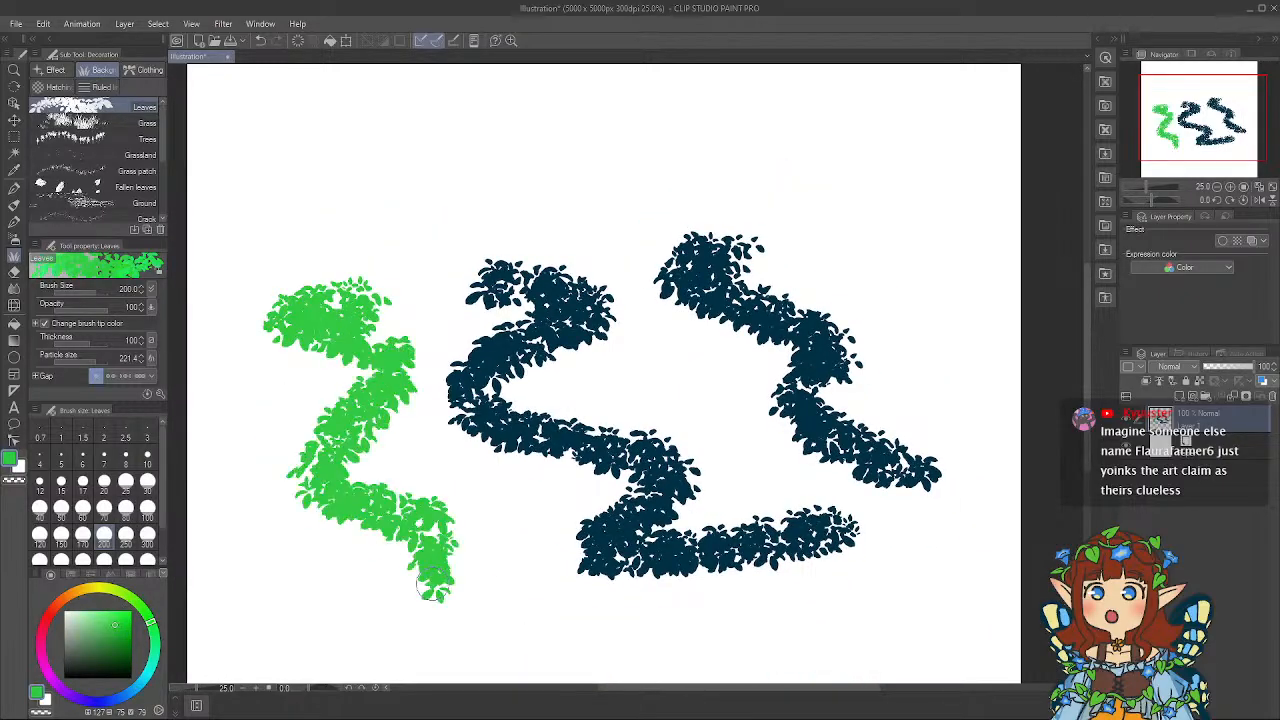
Paint patches of green grass below the leaf strands with the Grass decoration brush.
scroll(320, 398, up, 1)
click(128, 122)
scroll(427, 288, down, 1)
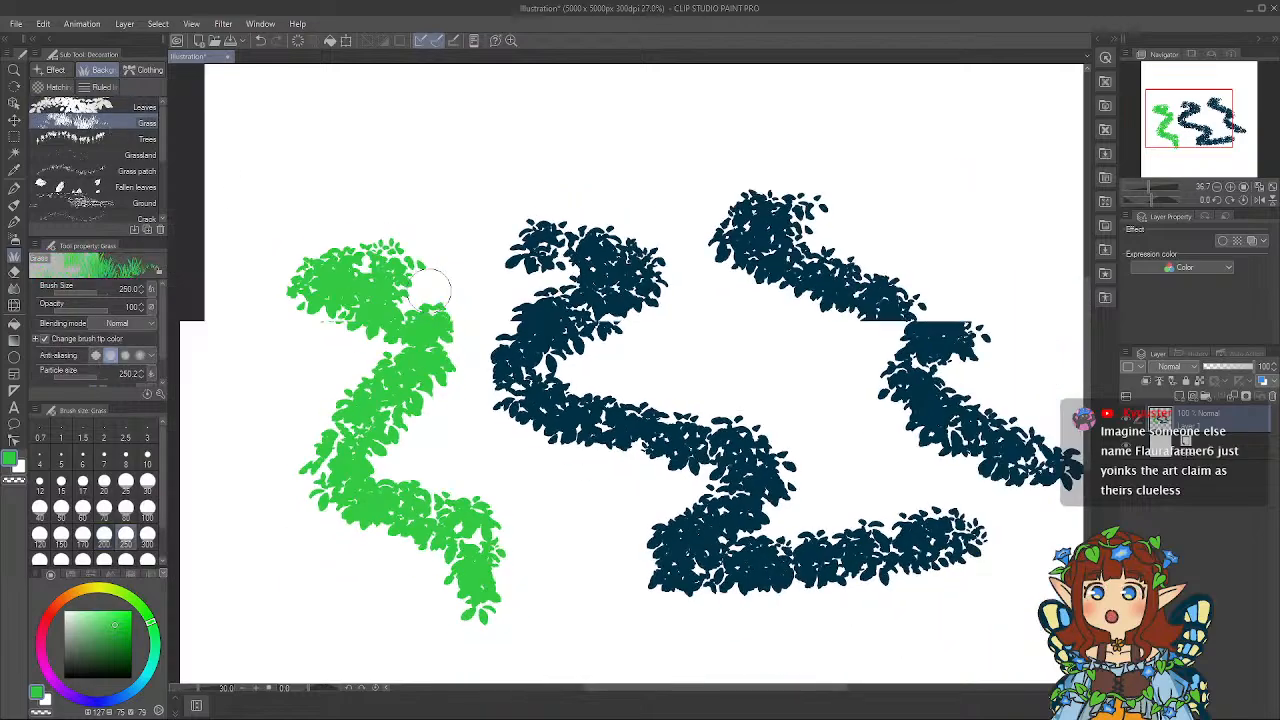
mouse_move(480, 478)
mouse_down()
mouse_move(575, 492)
mouse_move(663, 586)
mouse_up()
scroll(620, 595, up, 3)
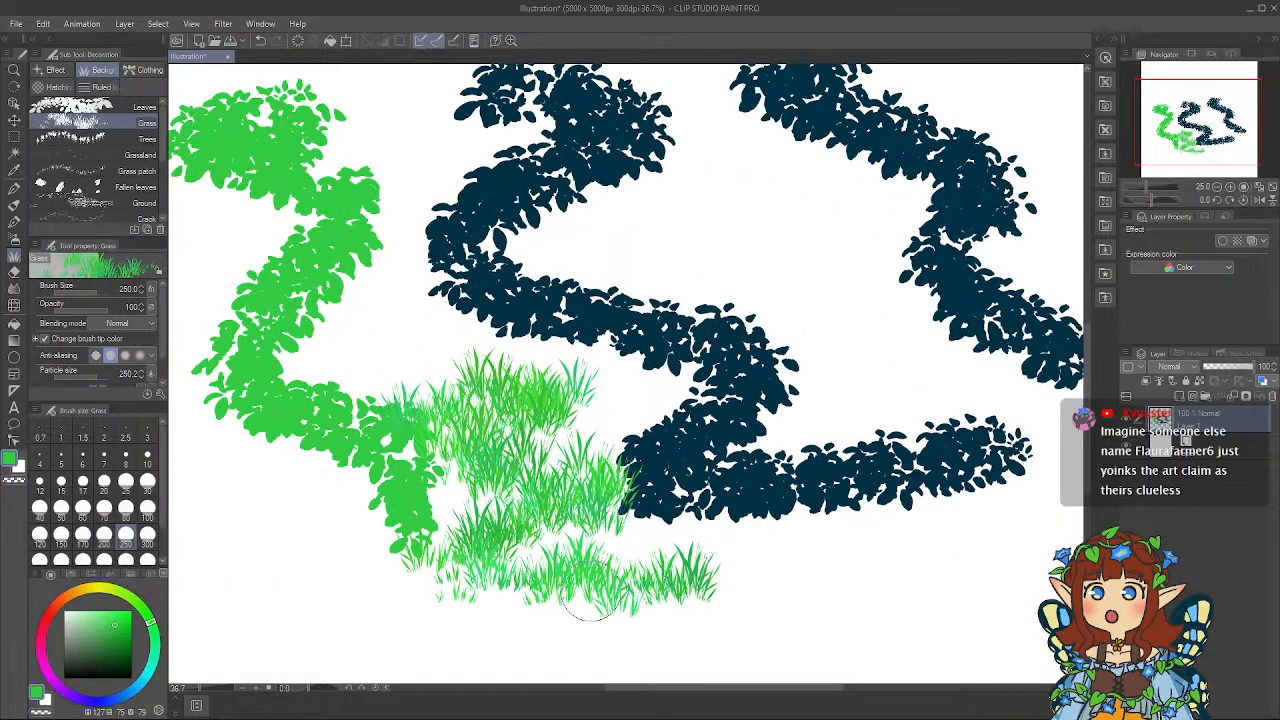
Close the painting program without saving the test illustration.
scroll(521, 560, down, 3)
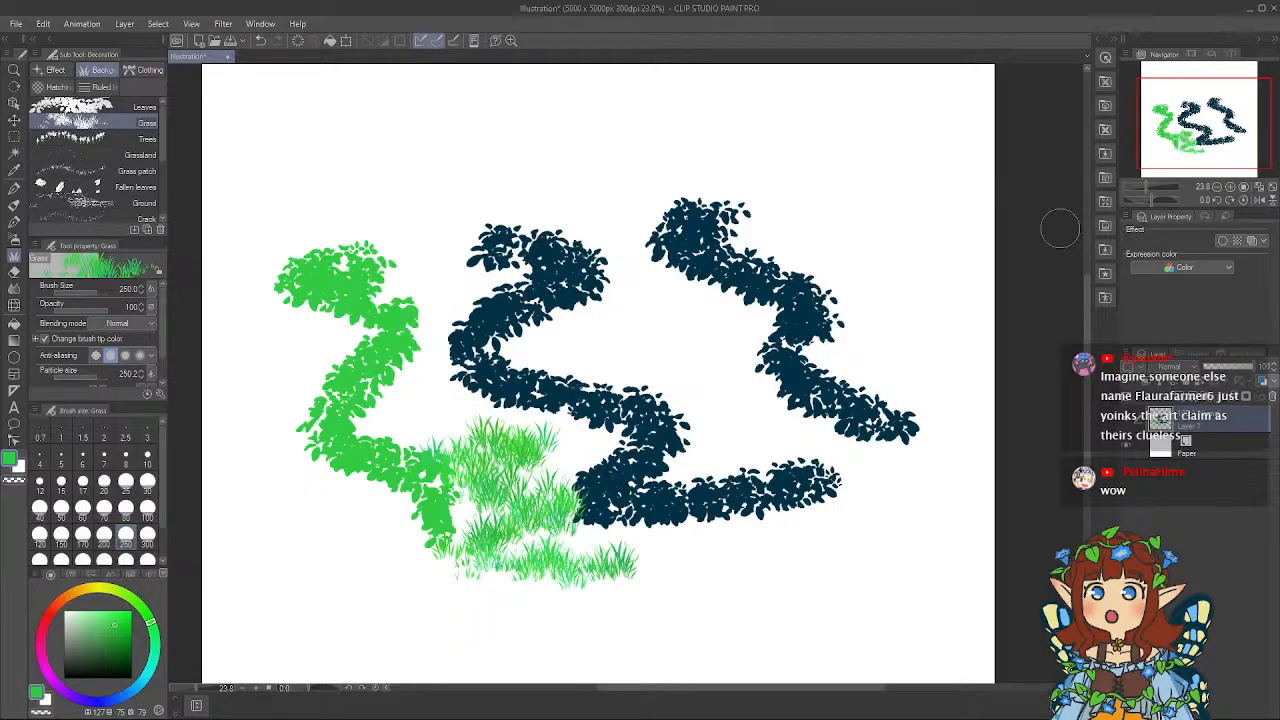
click(1273, 10)
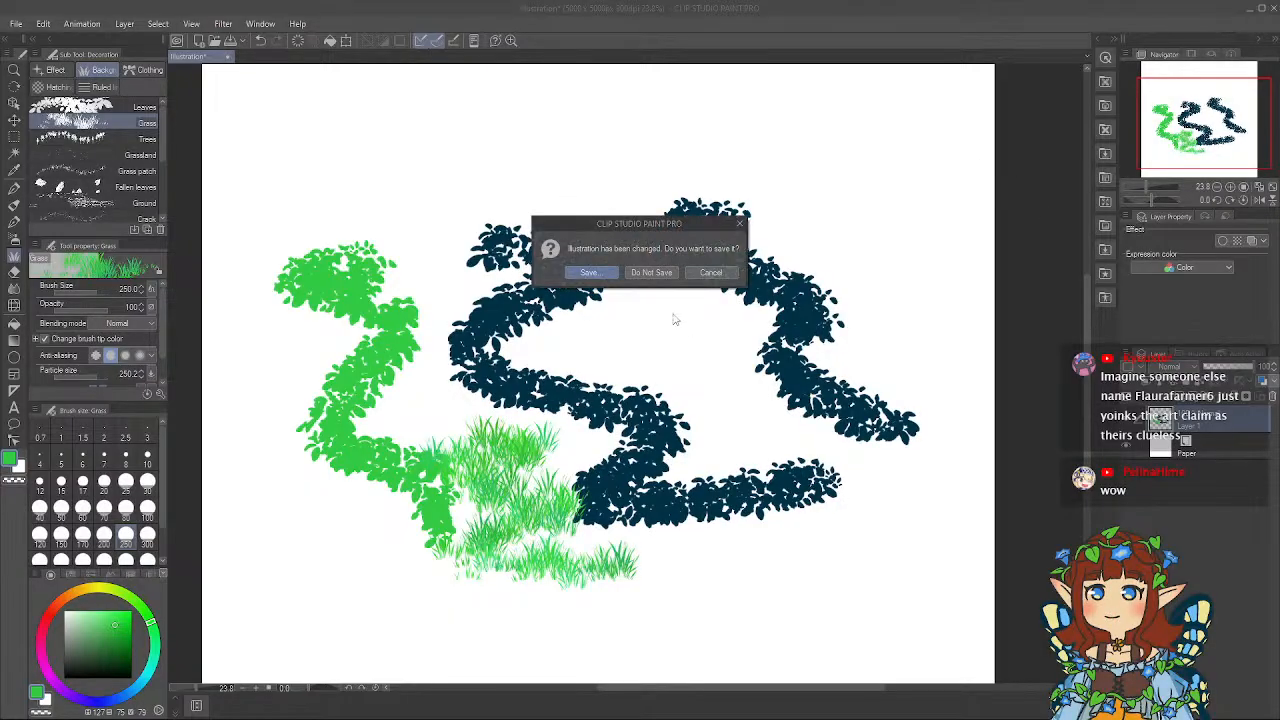
click(671, 279)
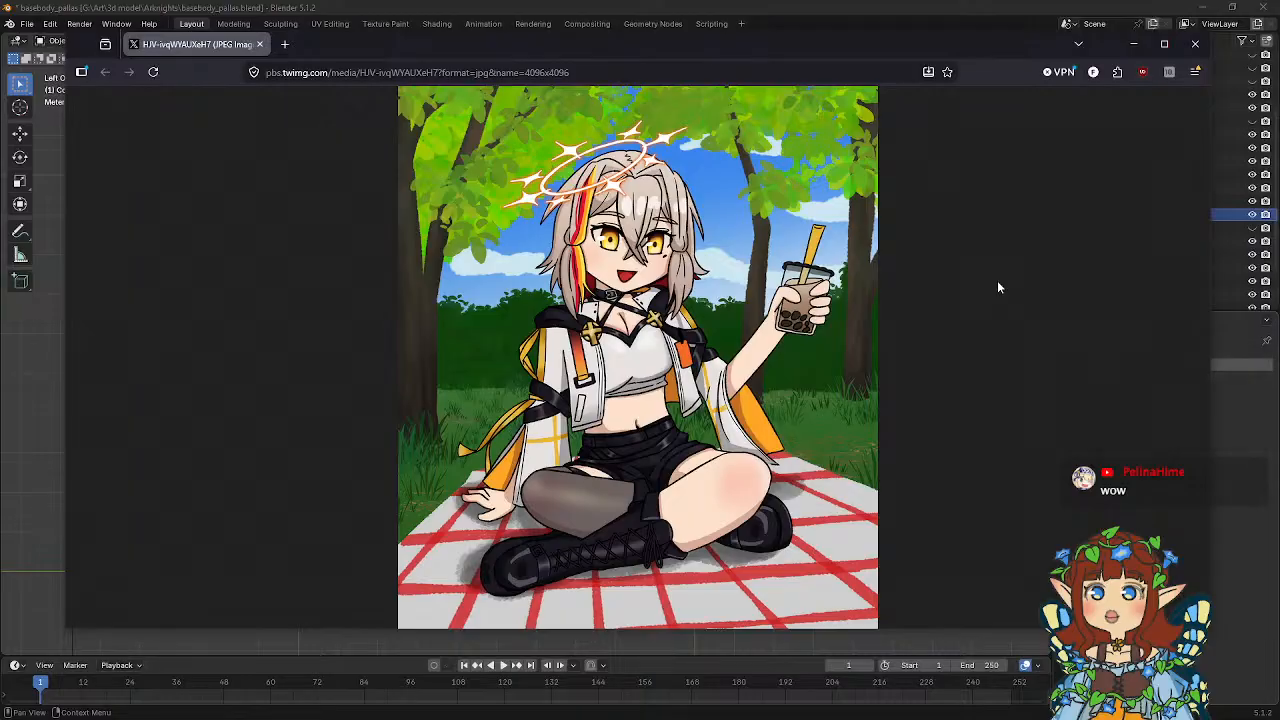
Examine the grass, tree leaves and hedge of the picnic artwork at full size.
click(432, 444)
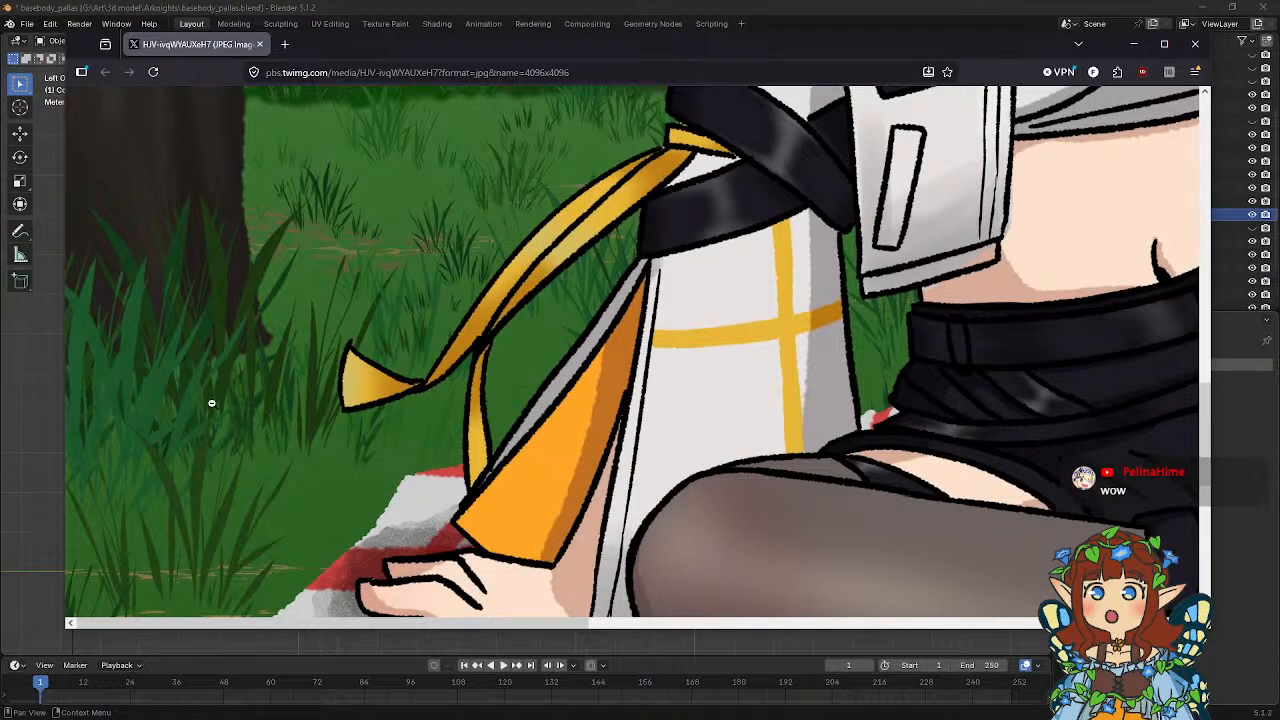
click(168, 405)
click(430, 170)
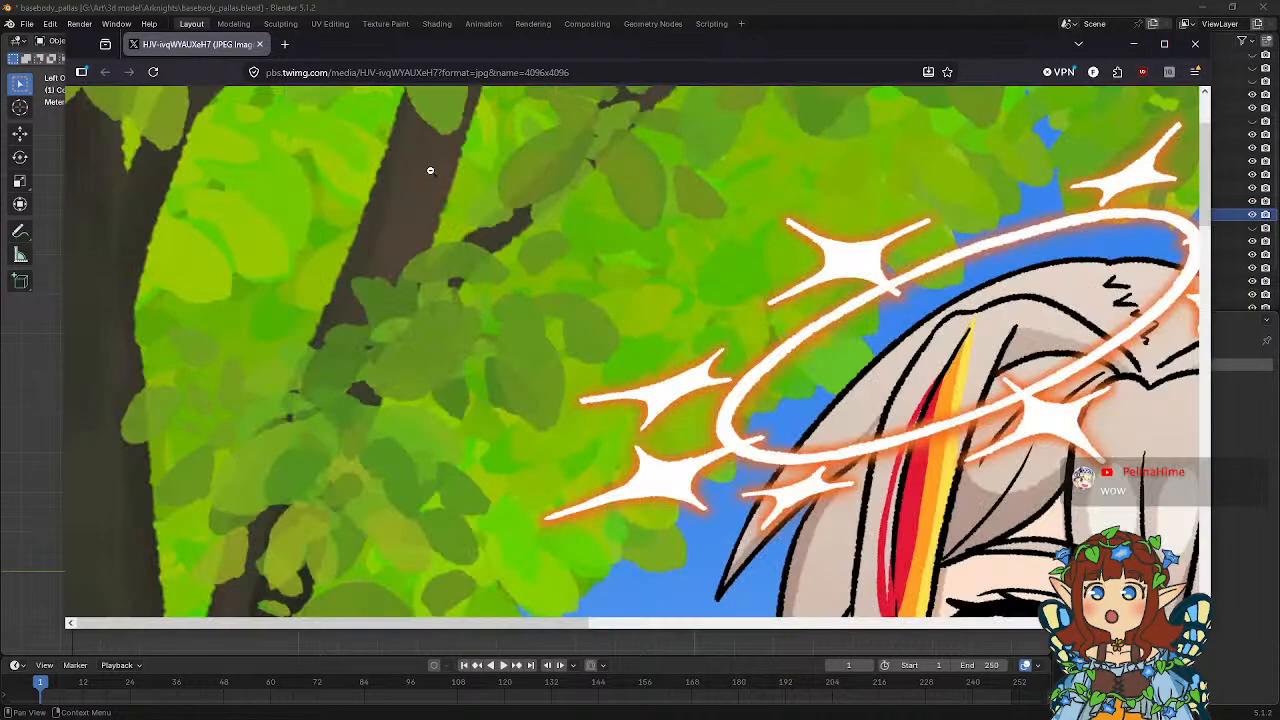
click(413, 290)
click(411, 343)
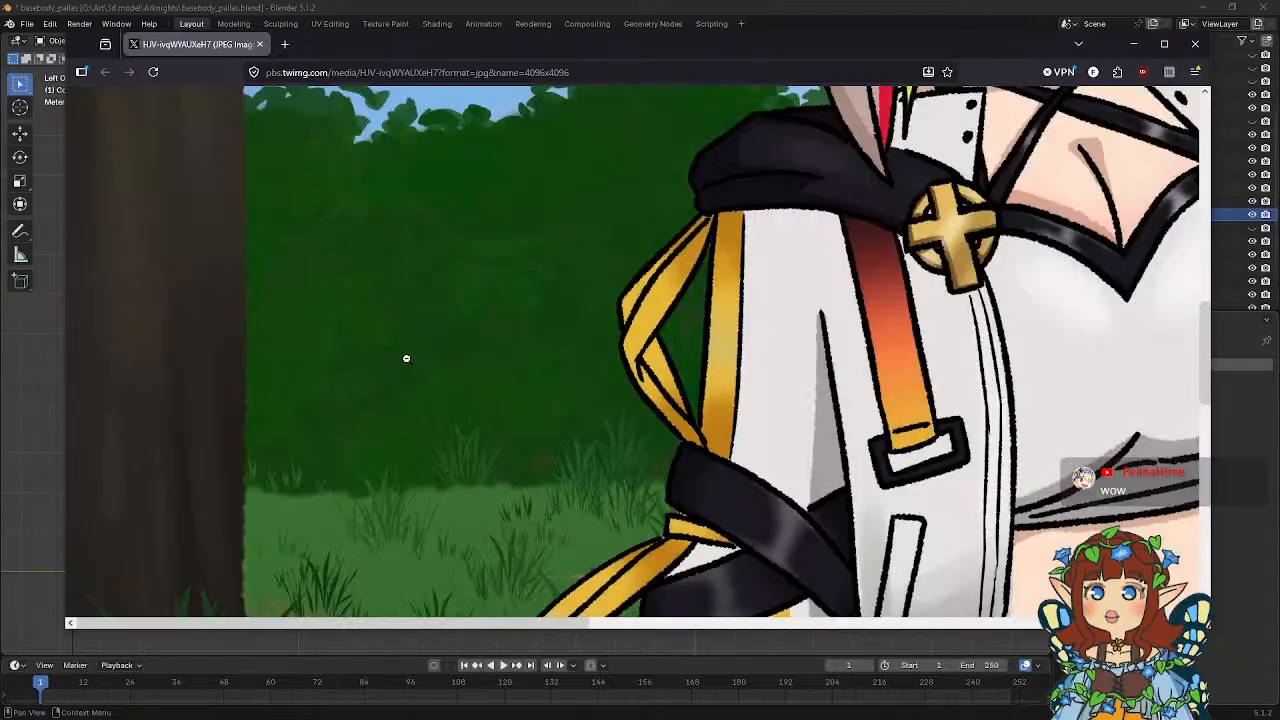
click(176, 388)
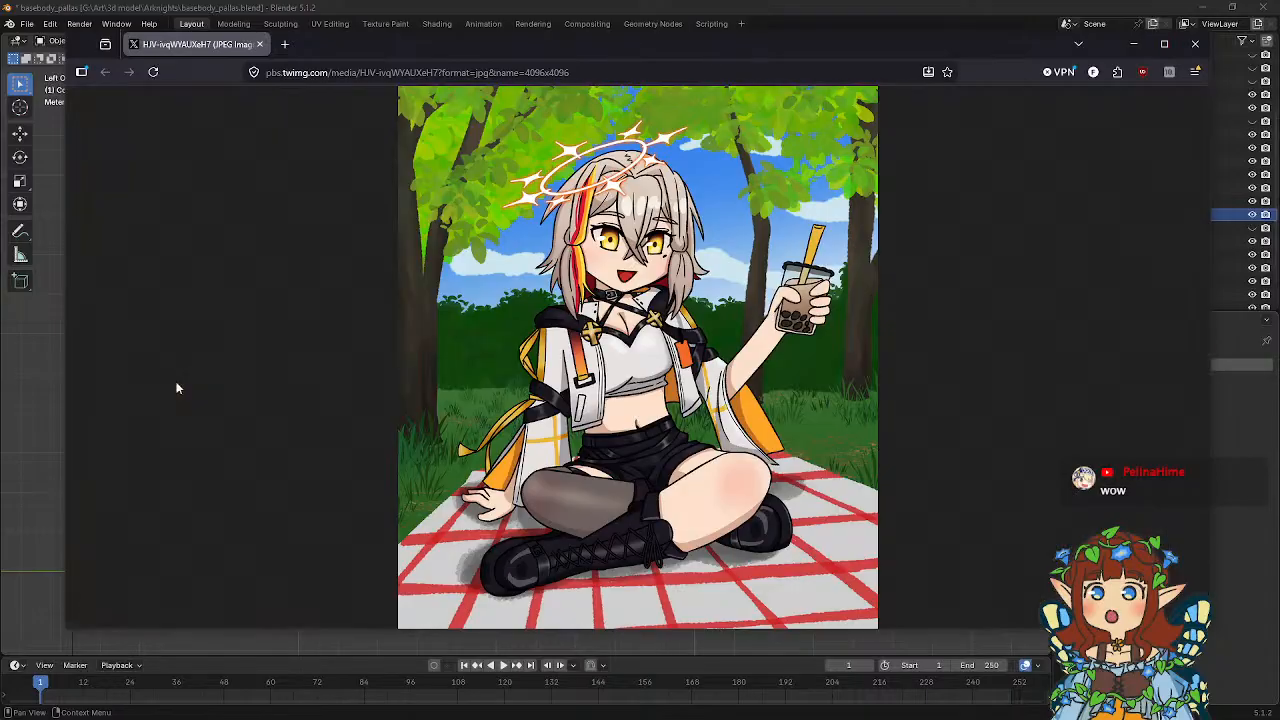
Examine the area around the bubble tea cup and tree trunks in the artwork, then close its browser window.
click(867, 327)
scroll(1094, 346, up, 3)
scroll(677, 344, down, 3)
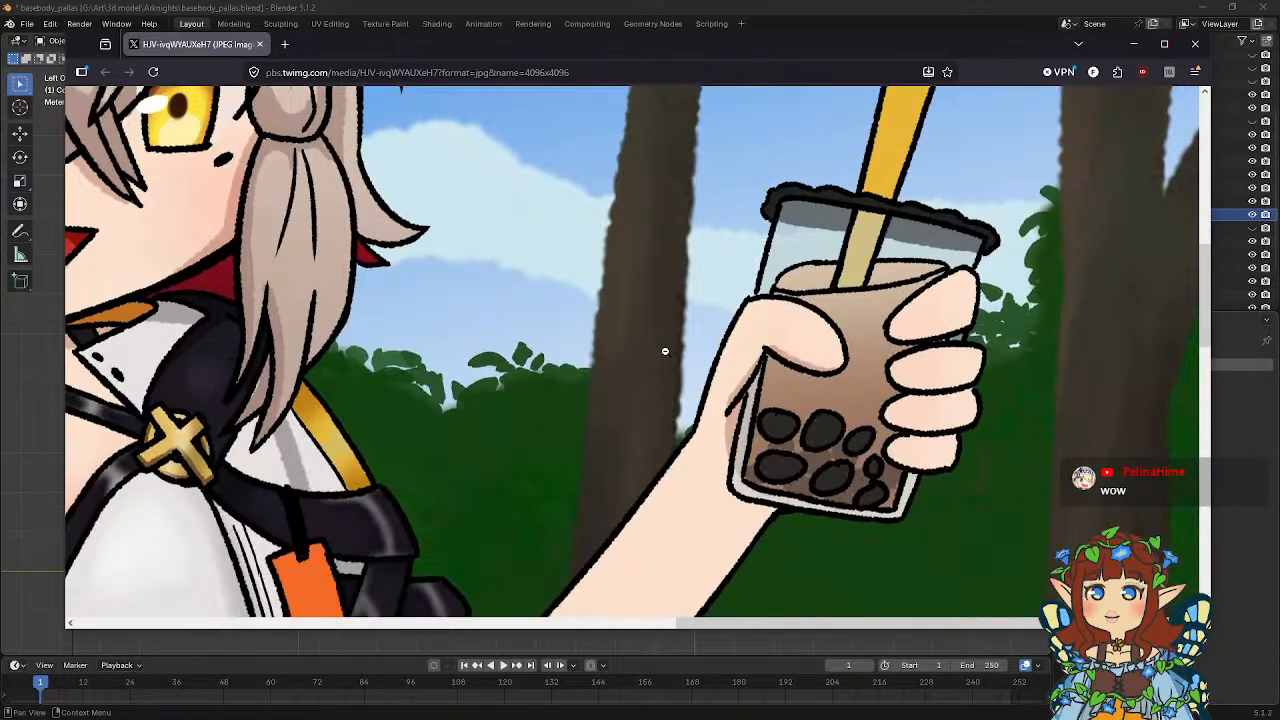
scroll(665, 351, down, 6)
click(1021, 371)
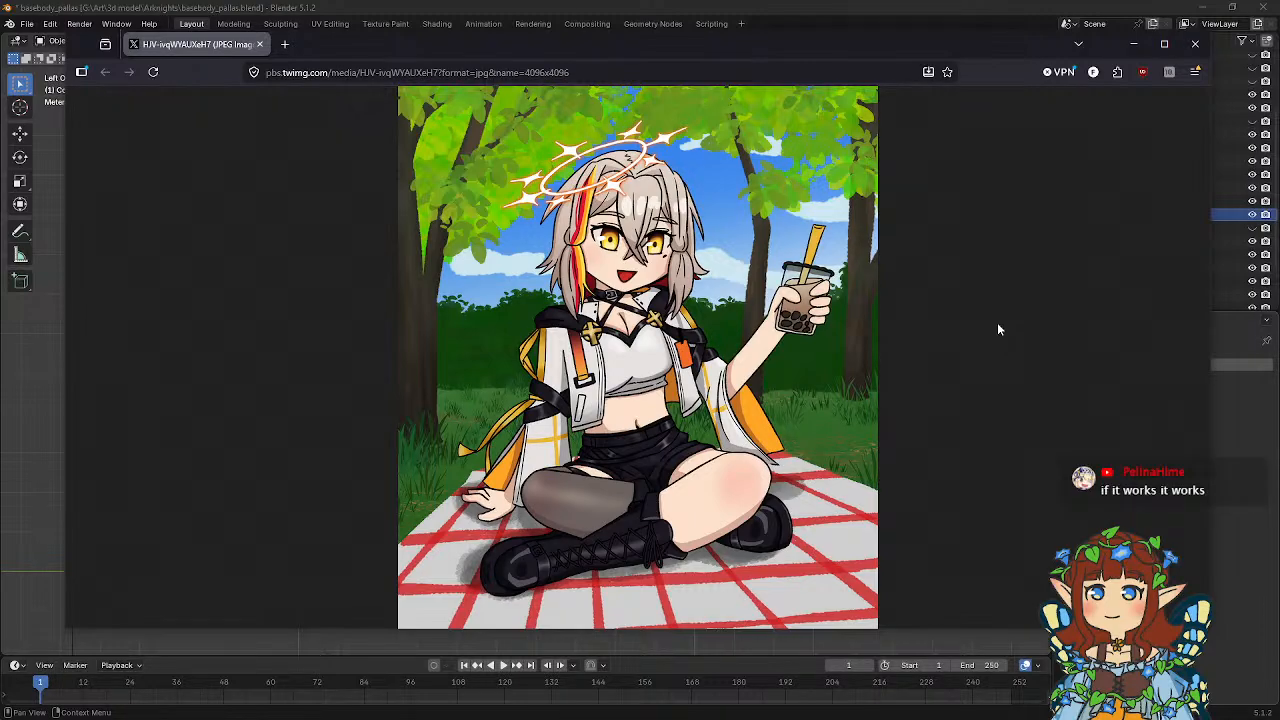
click(1195, 44)
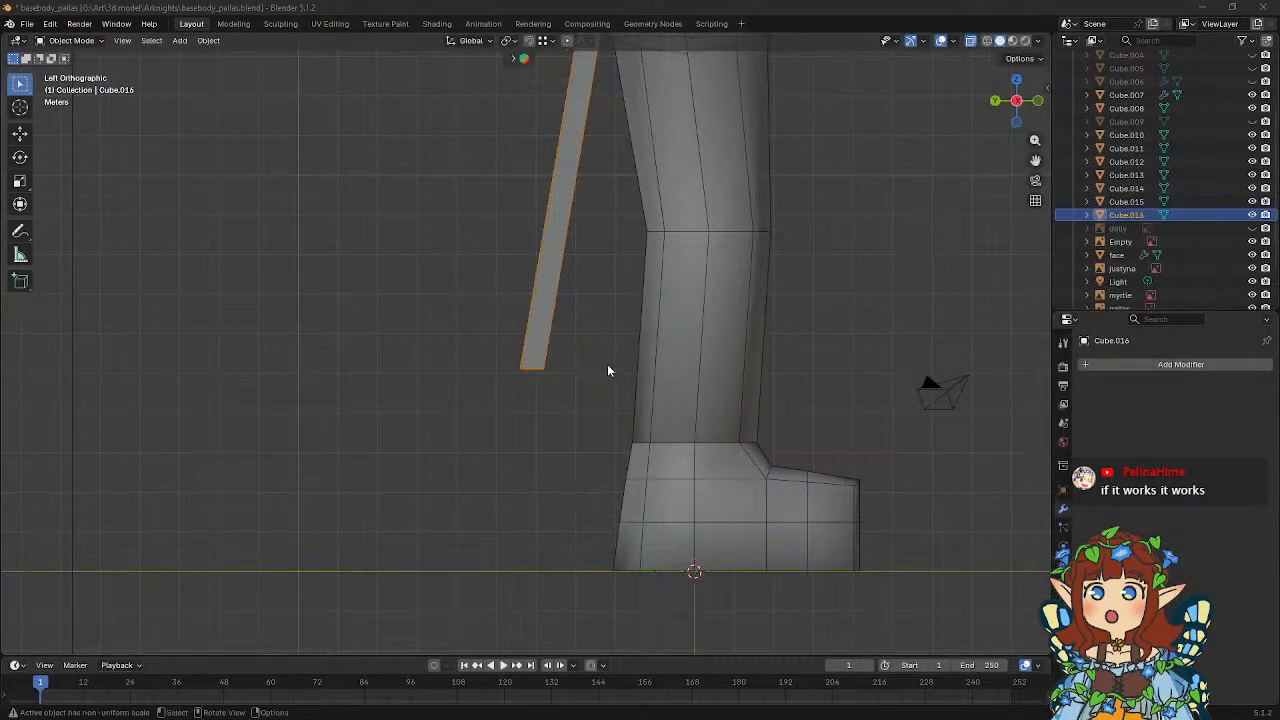
Delete the end face of the strip where it meets the hips.
middle_drag(572, 358, 682, 376)
key(Tab)
click(134, 42)
scroll(705, 378, up, 3)
click(637, 311)
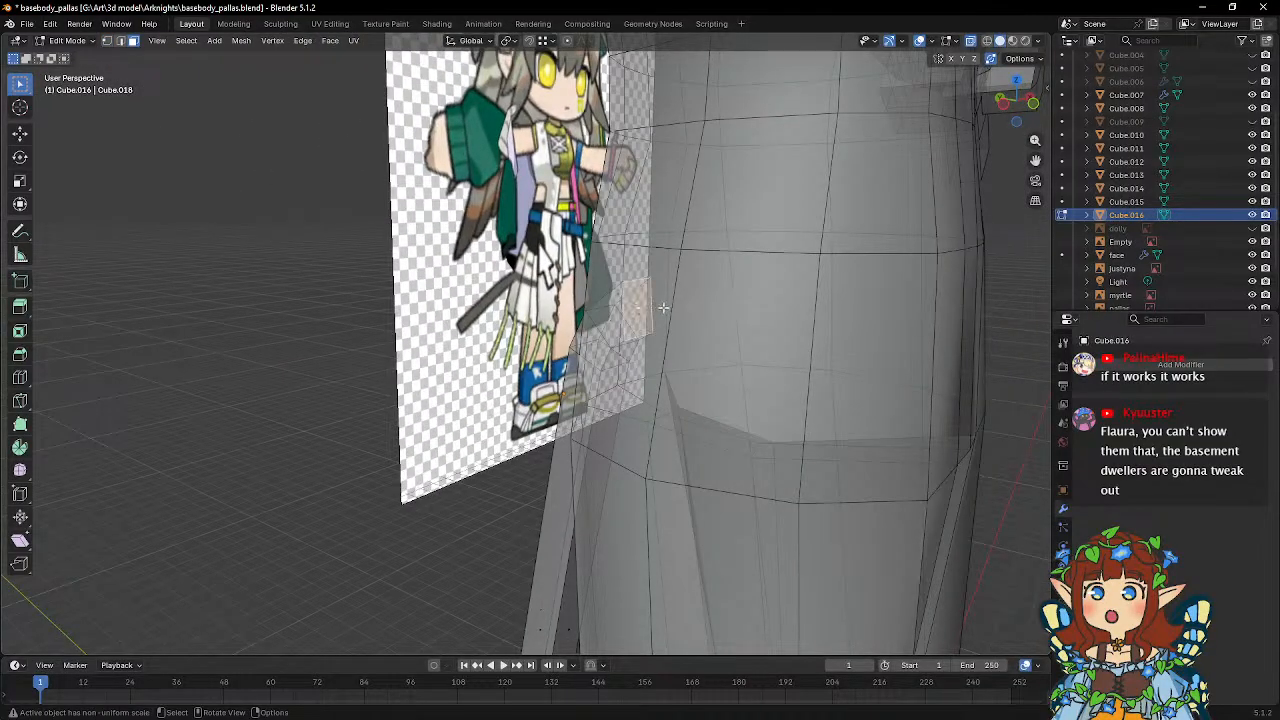
middle_drag(664, 308, 693, 344)
key(x)
click(693, 343)
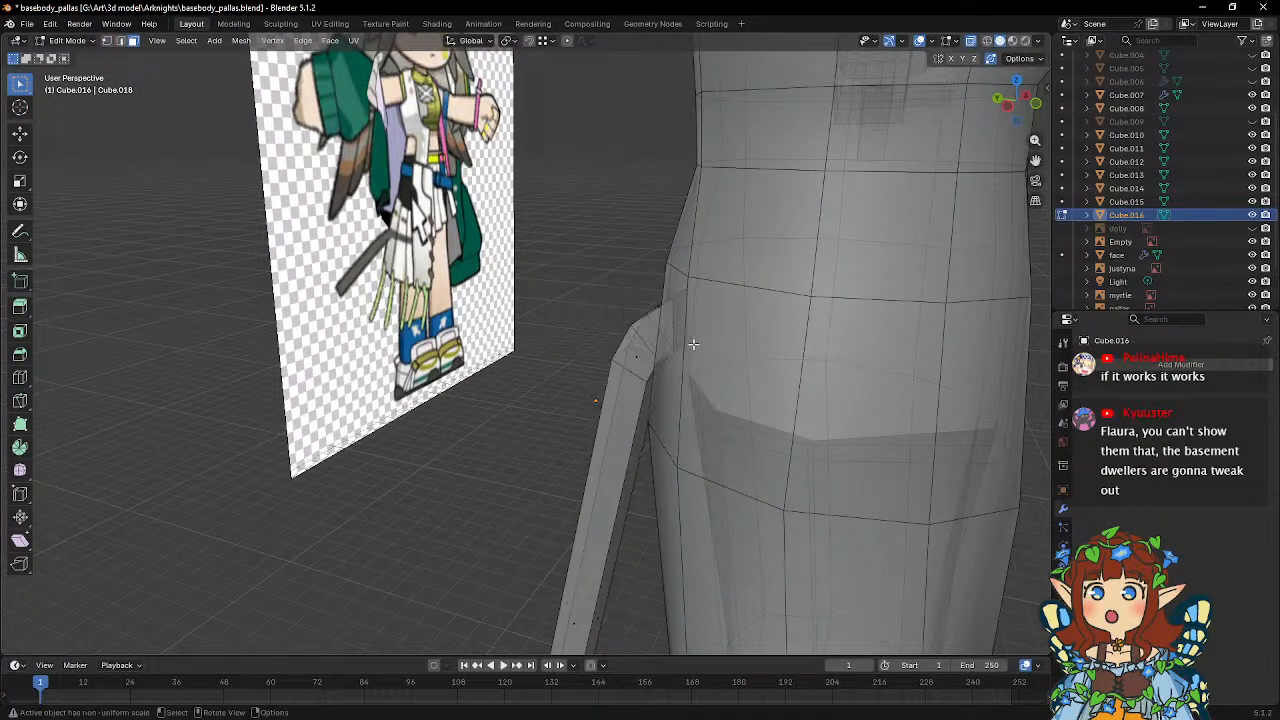
Add a single centred loop cut running lengthwise along the strip behind the legs.
key(Tab)
scroll(627, 373, down, 2)
middle_drag(627, 373, 615, 296)
middle_drag(615, 296, 531, 294)
key(Tab)
click(20, 377)
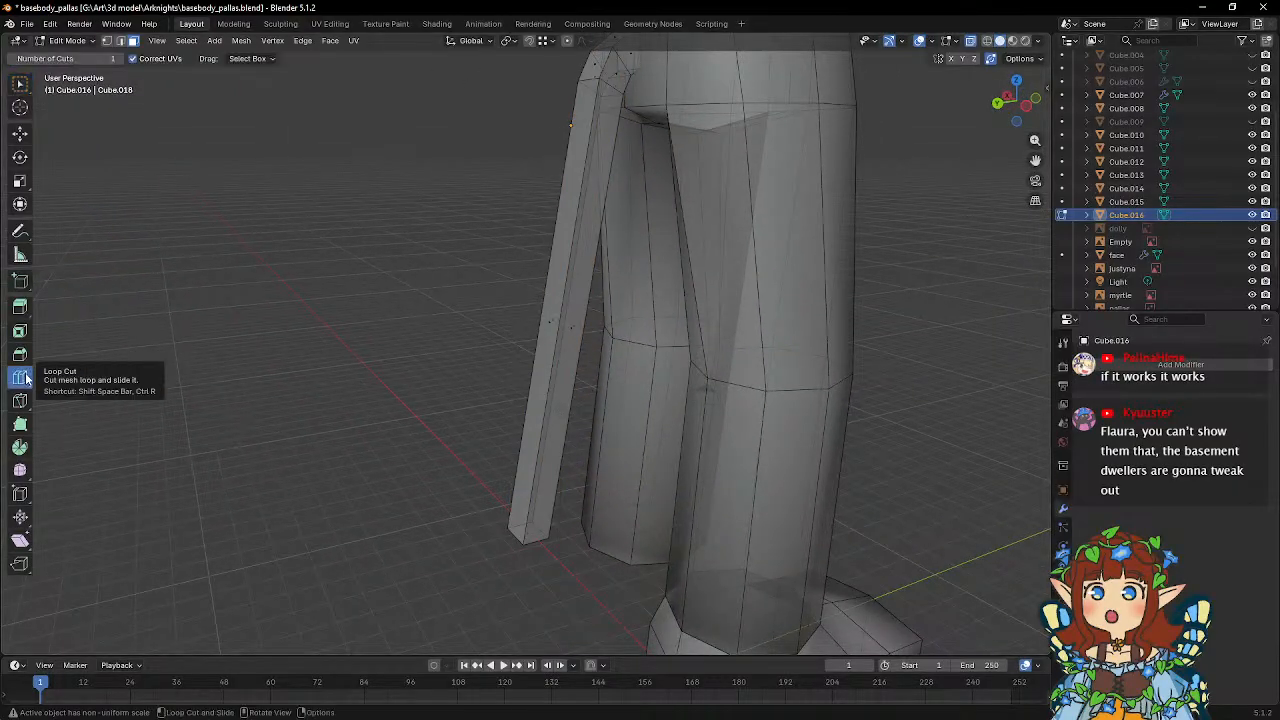
click(542, 538)
middle_drag(530, 490, 654, 426)
key(w)
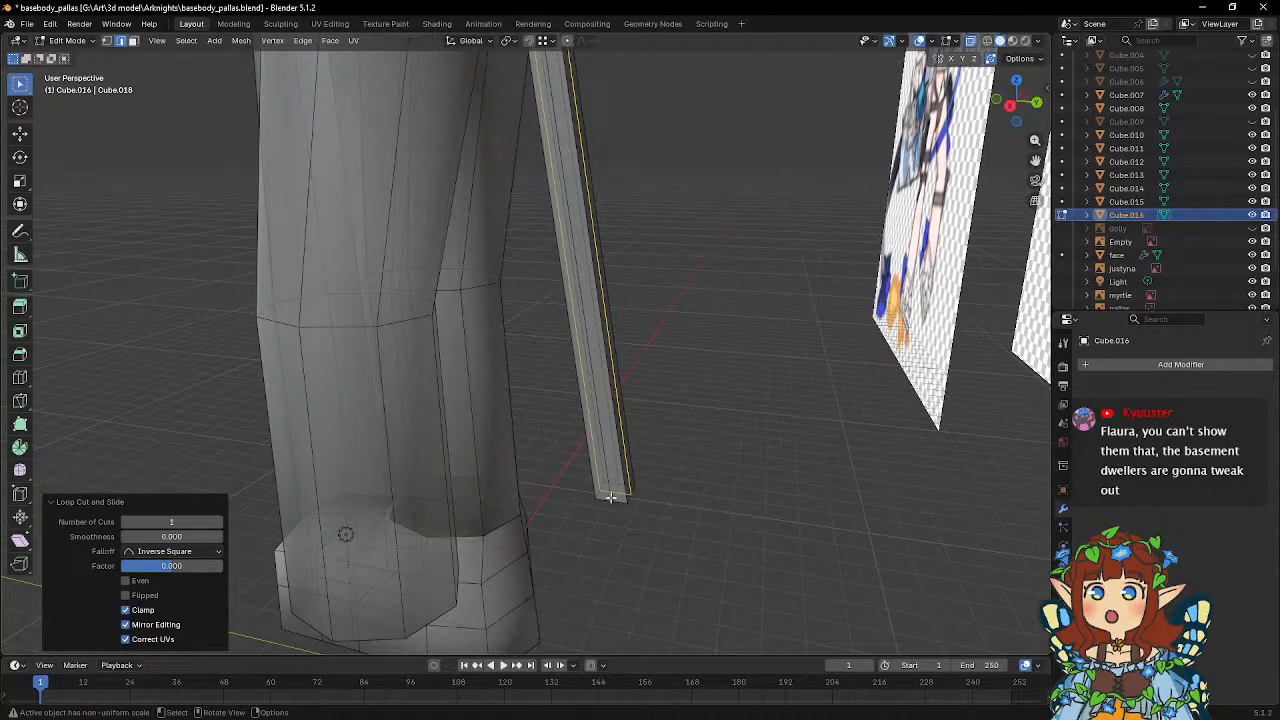
Delete the faces of the strip's bent upper section, keeping only the long straight part.
alt+click(622, 300)
middle_drag(628, 297, 491, 294)
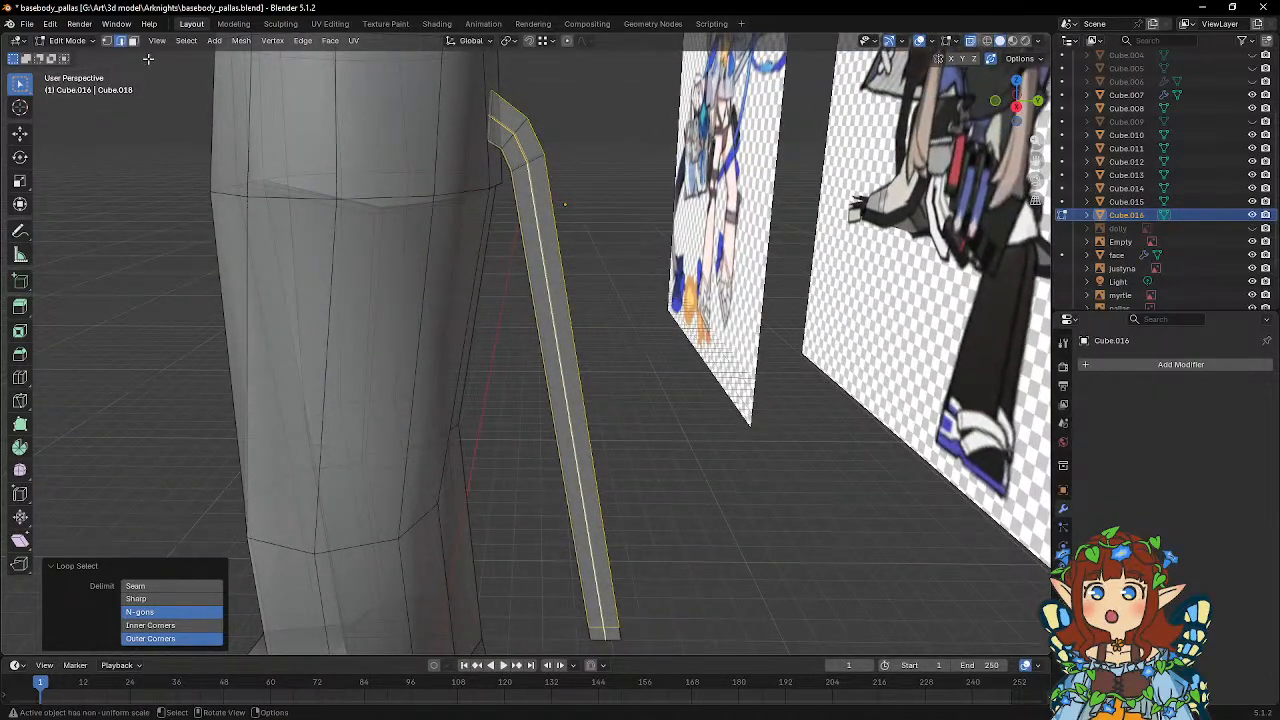
click(134, 42)
drag(448, 84, 541, 160)
key(x)
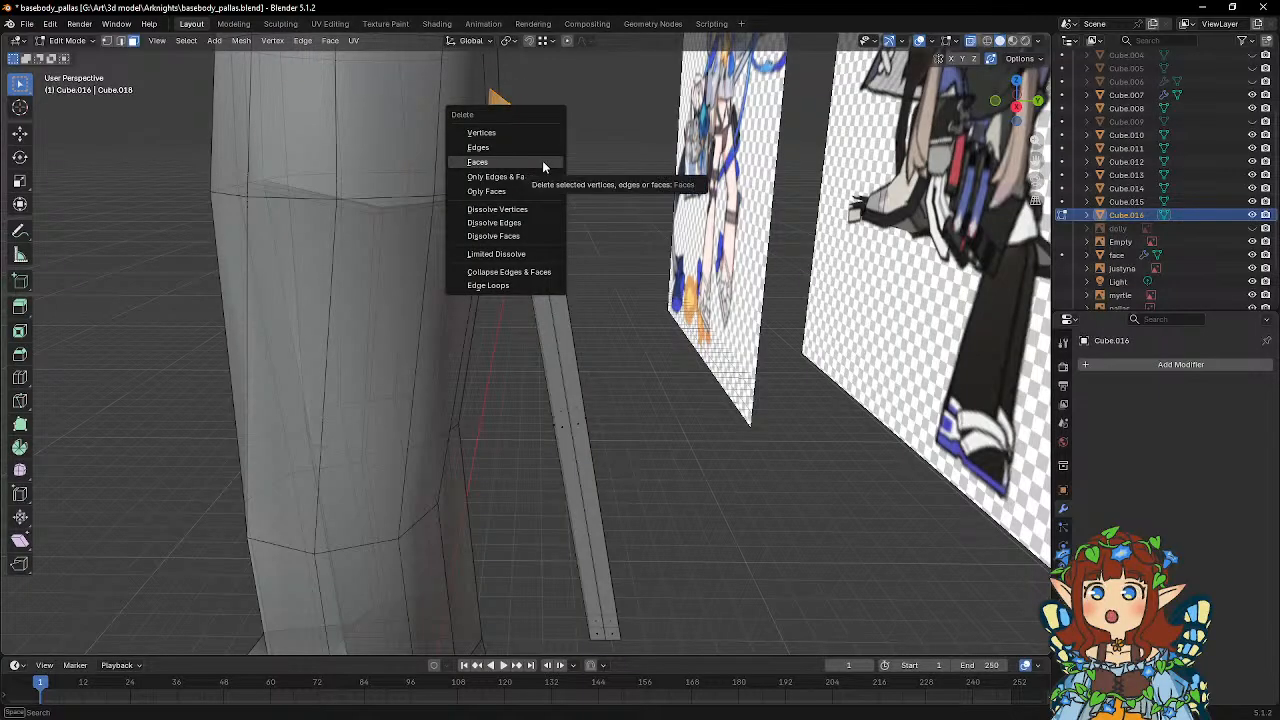
click(542, 163)
Flatten the upper end vertices of the strip by scaling them to 0 along global Z.
key(1)
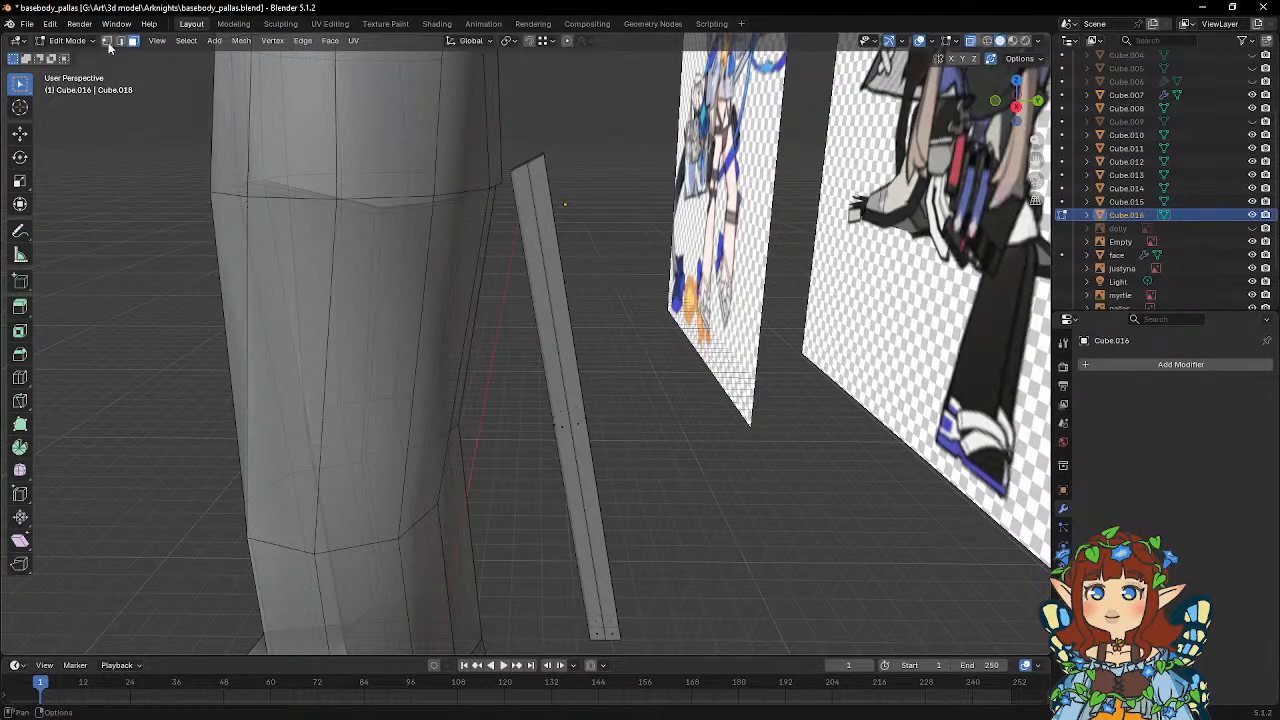
drag(451, 121, 590, 195)
key(s)
key(z)
key(0)
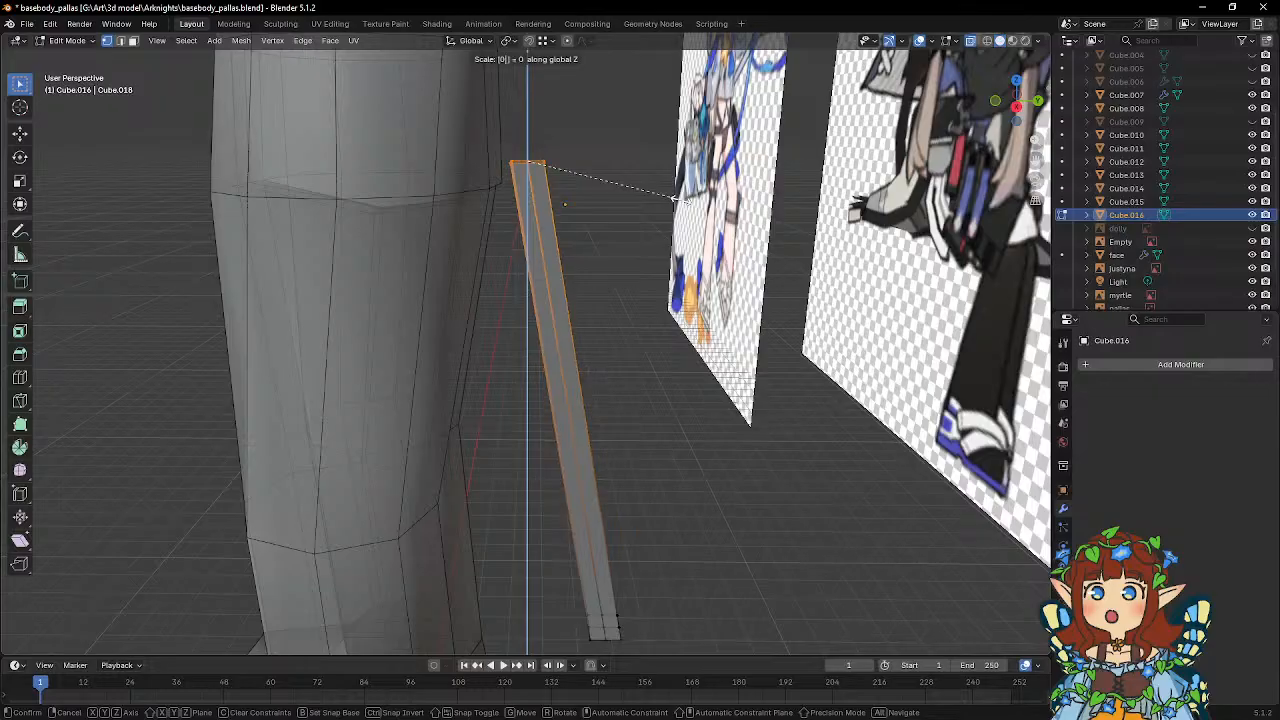
key(Return)
middle_drag(642, 275, 238, 100)
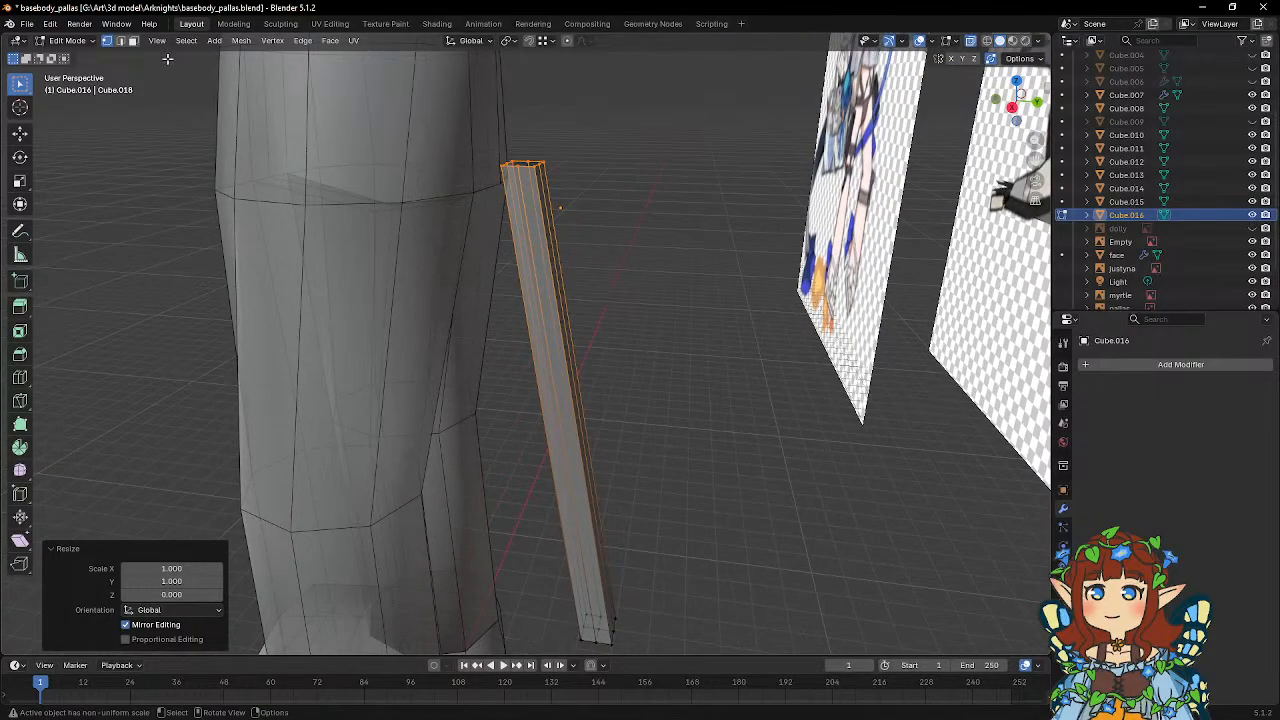
key(2)
click(530, 220)
middle_drag(637, 246, 705, 238)
alt+click(488, 236)
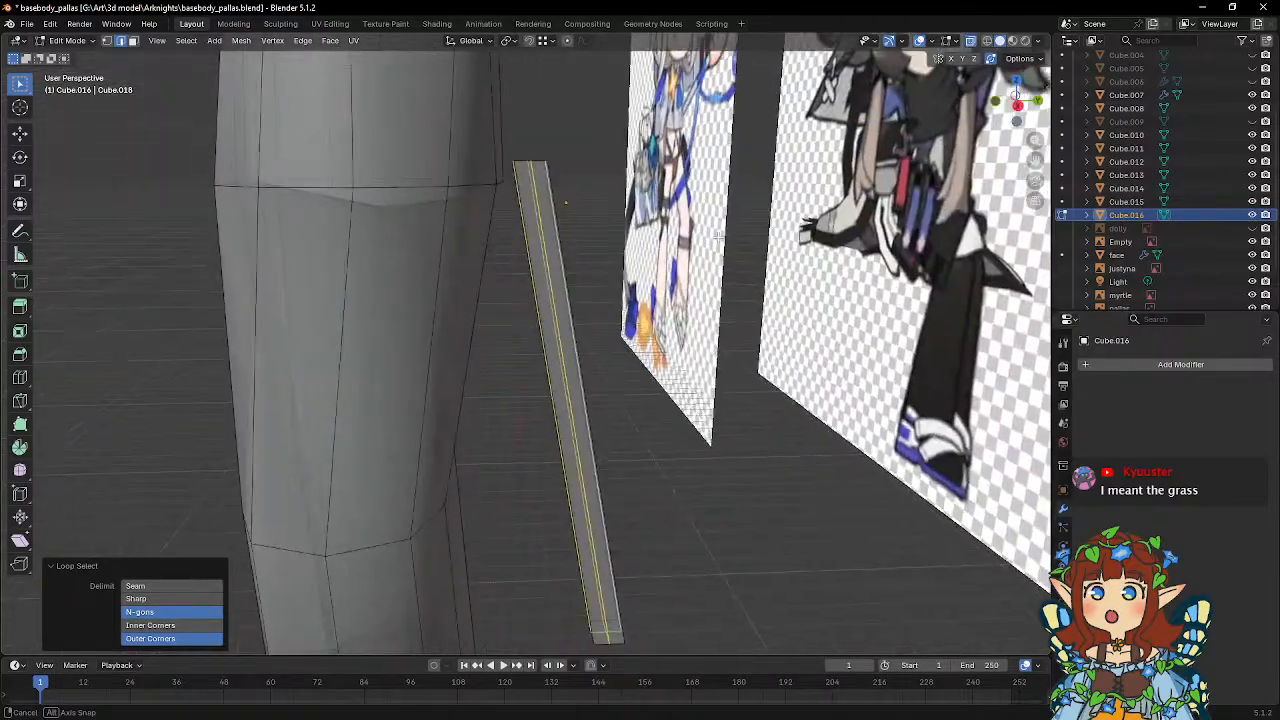
key(s)
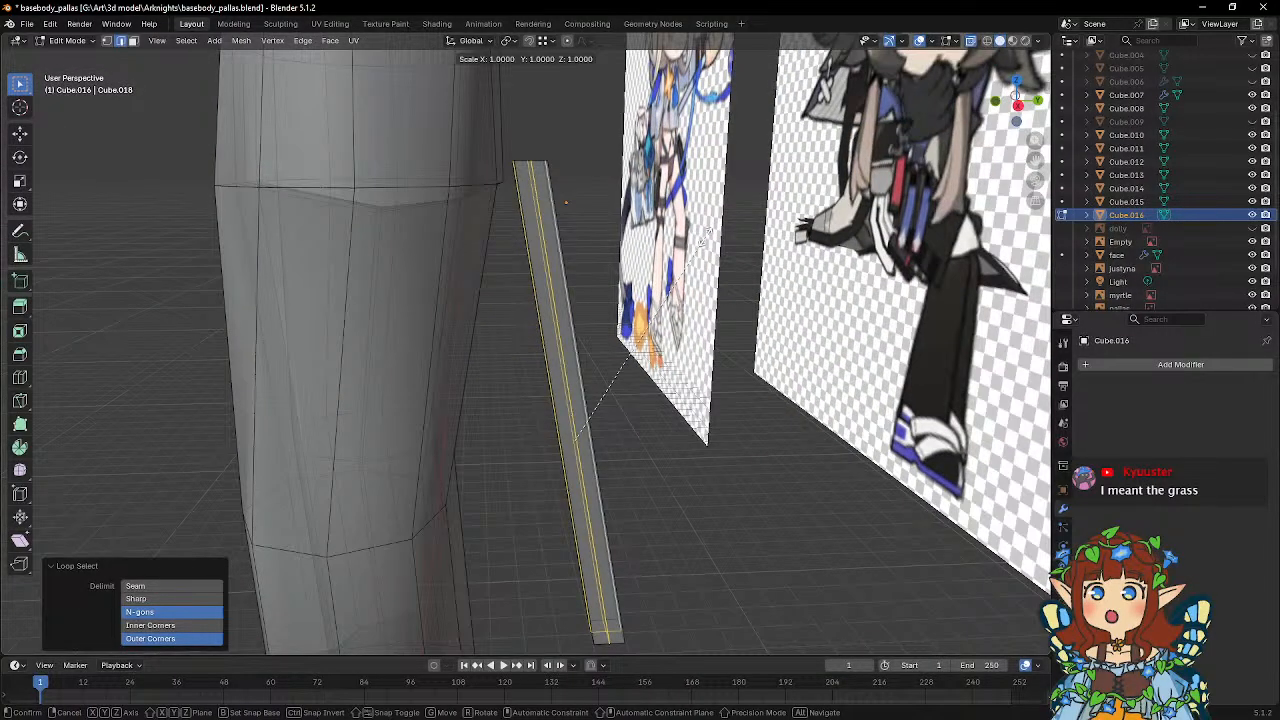
key(shift+z)
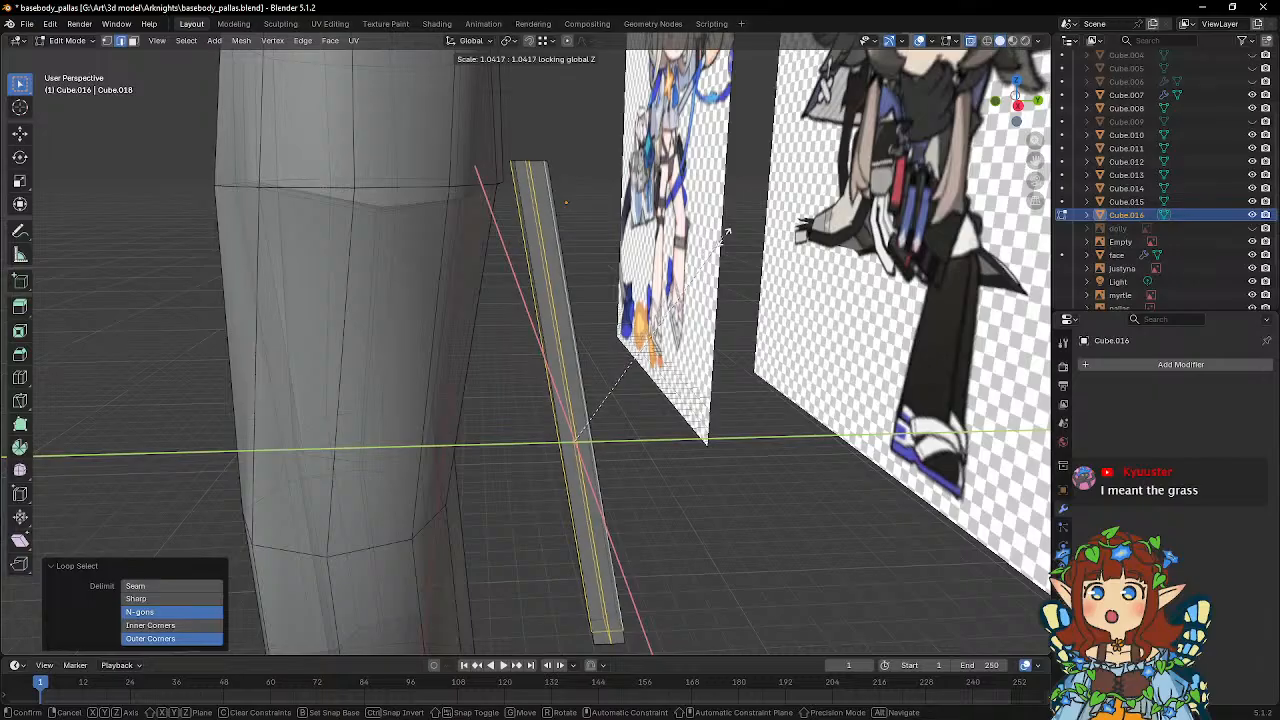
right_click(737, 238)
Align the strip's edge nearest the legs into a vertical line by scaling its upper and lower vertices to 0 along global Y.
scroll(683, 240, down, 1)
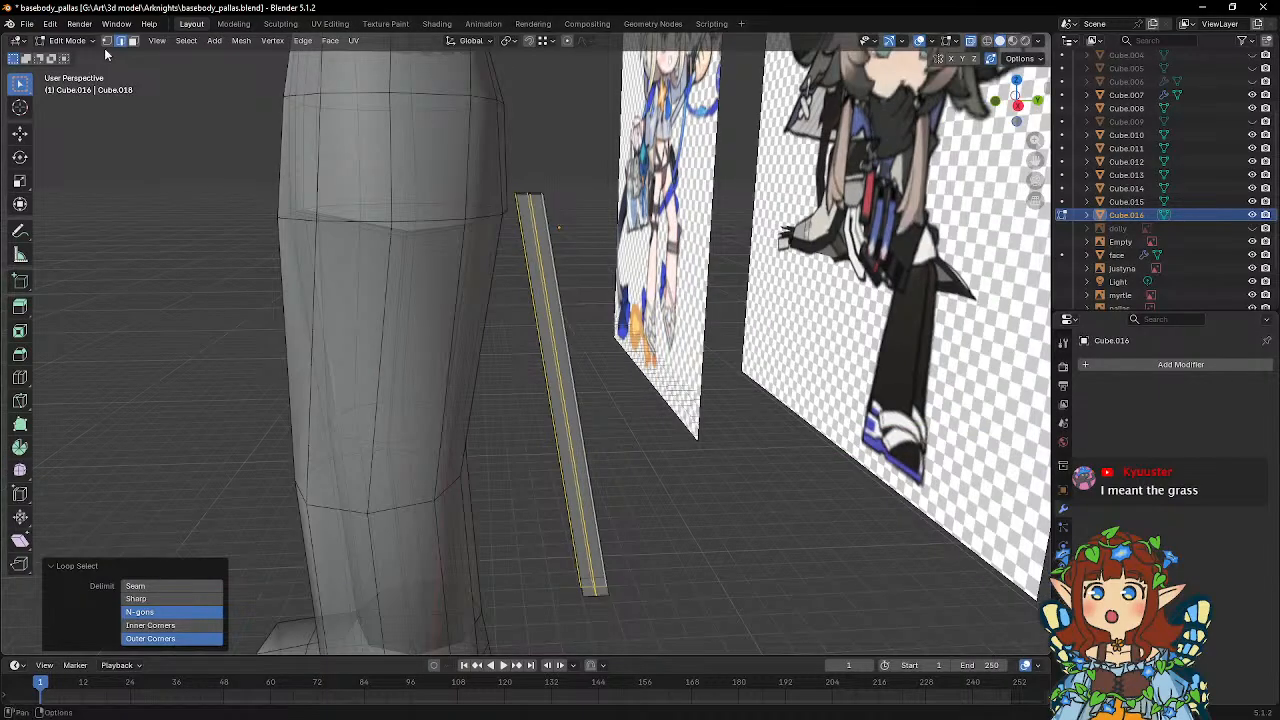
click(108, 42)
shift+middle_drag(601, 306, 586, 248)
key(KP_3)
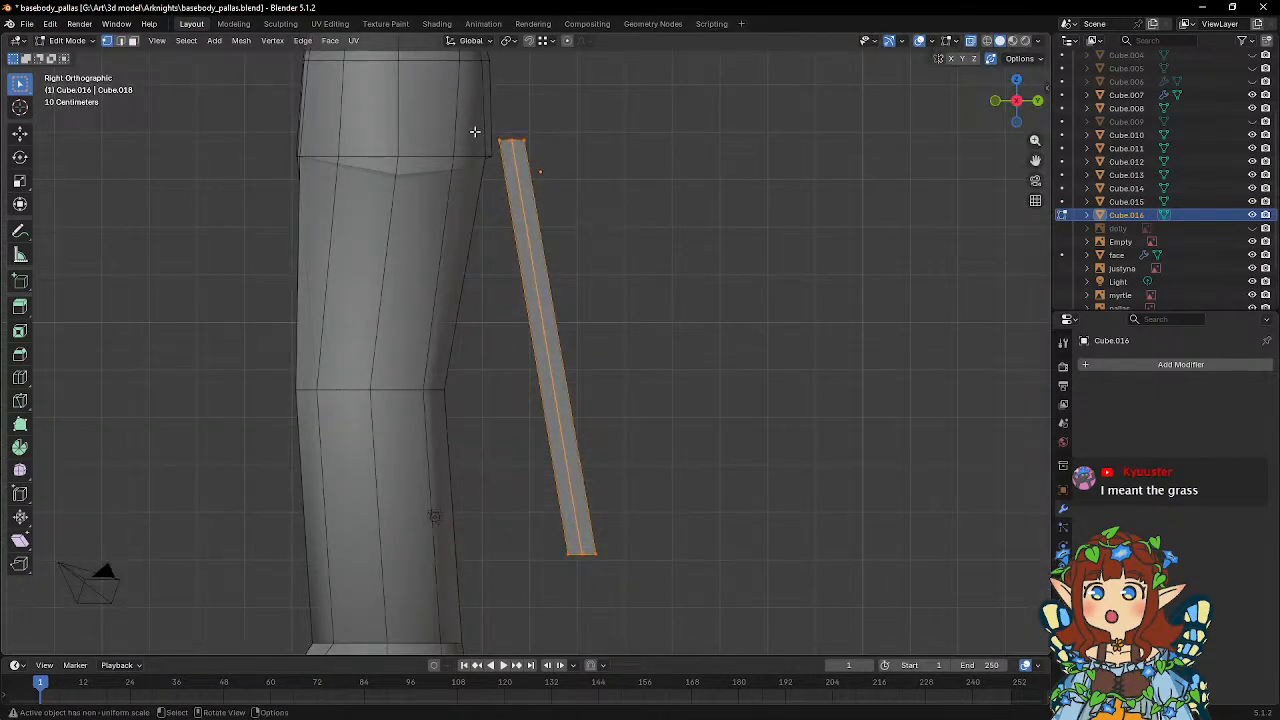
drag(487, 125, 505, 166)
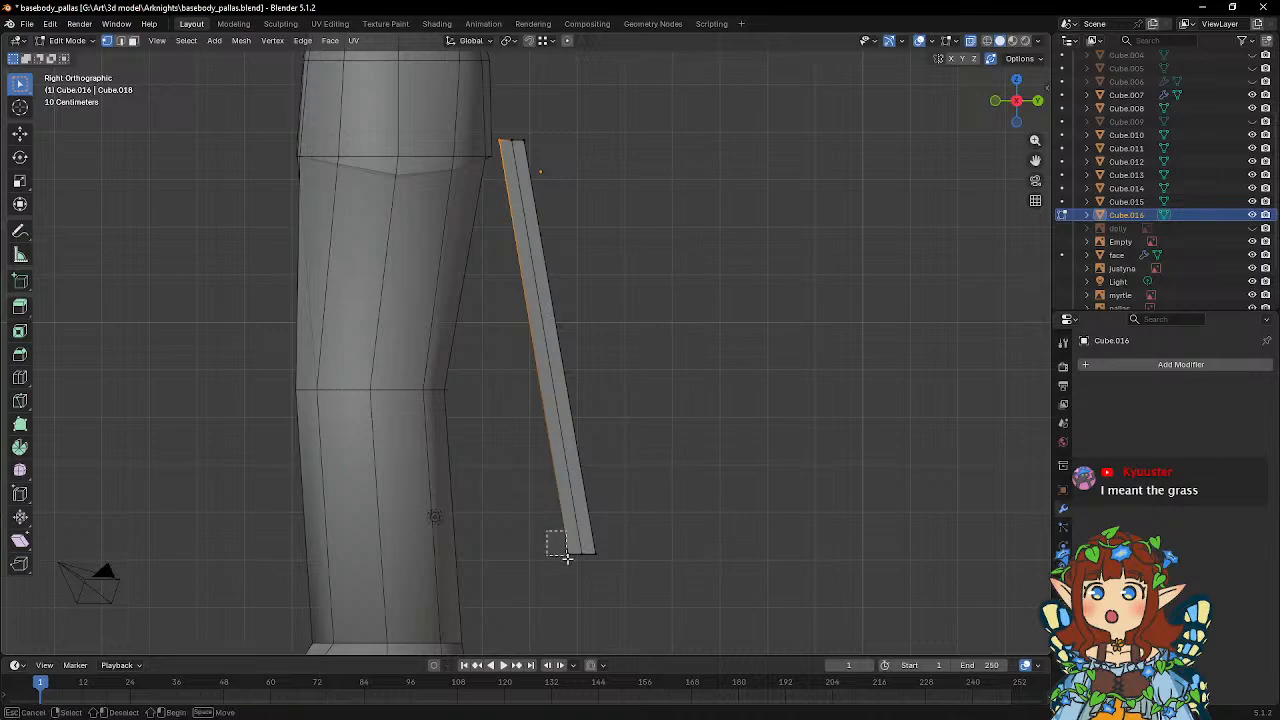
shift+click(566, 552)
key(s)
key(x)
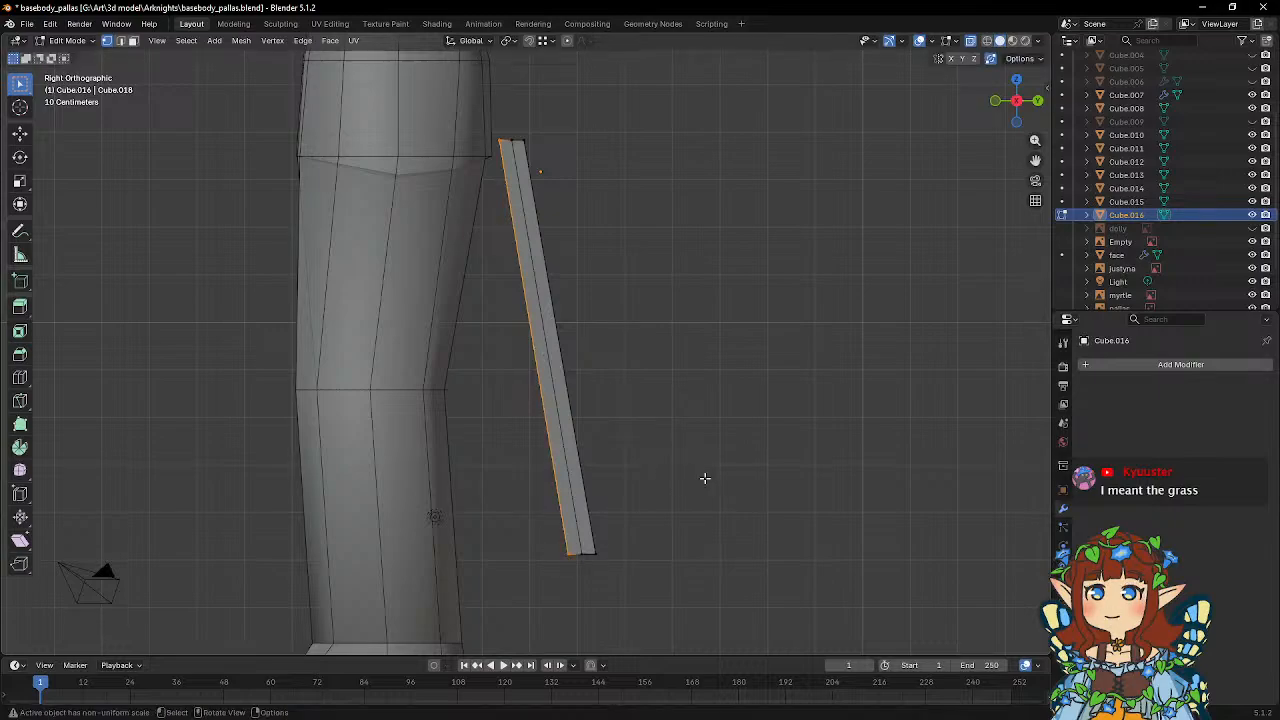
key(y)
key(0)
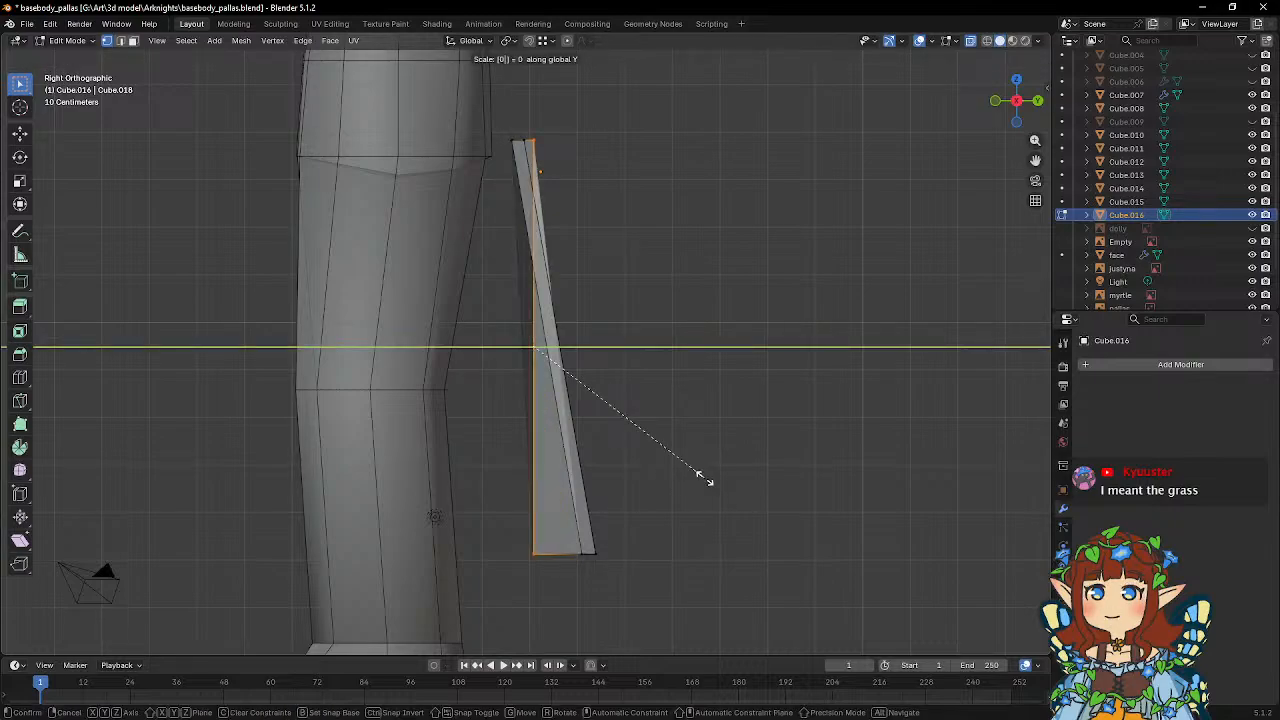
key(Return)
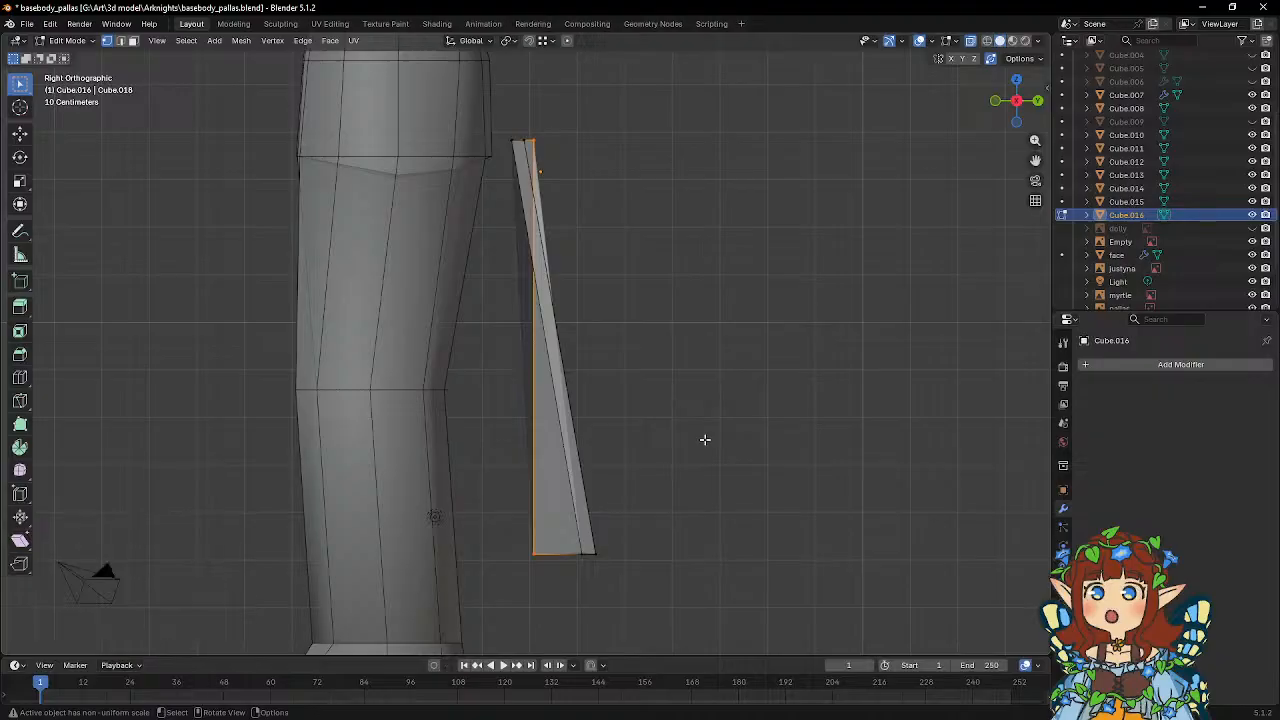
Move the straightened front edge of the strip about -0.74 m along global Y, closer to the legs.
right_click(684, 437)
middle_drag(843, 263, 615, 296)
key(g)
key(x)
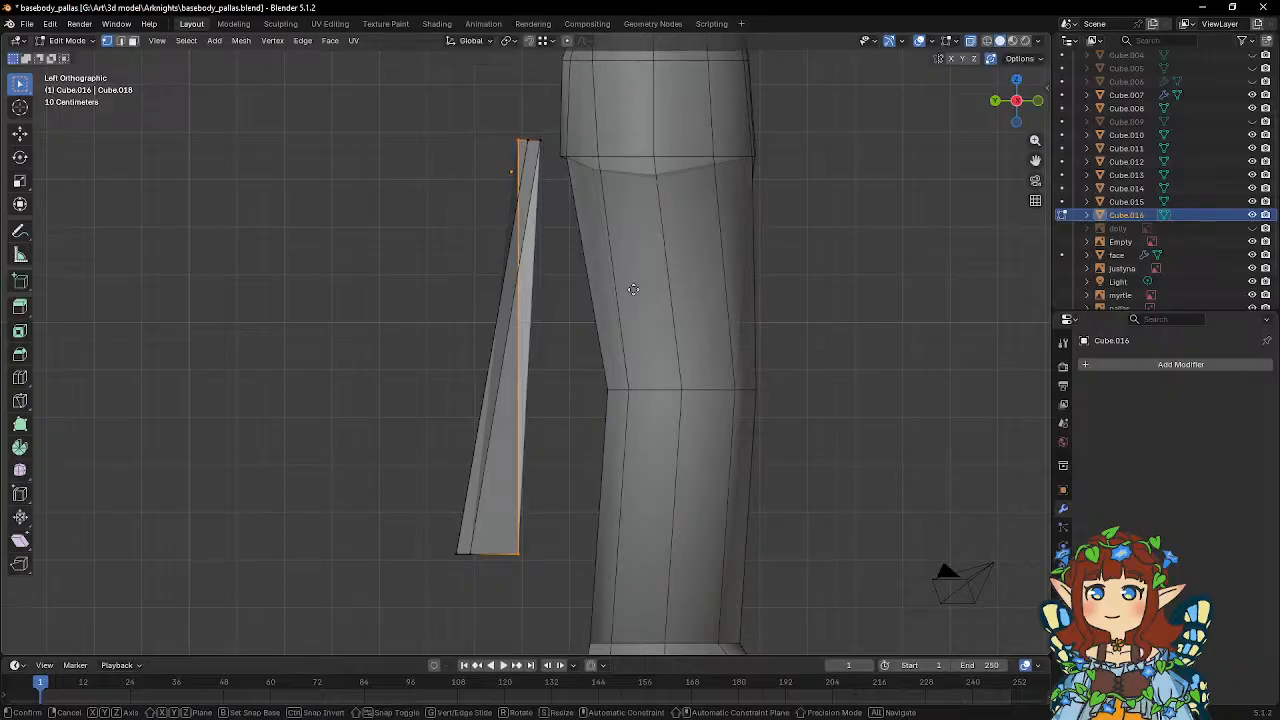
key(y)
click(552, 232)
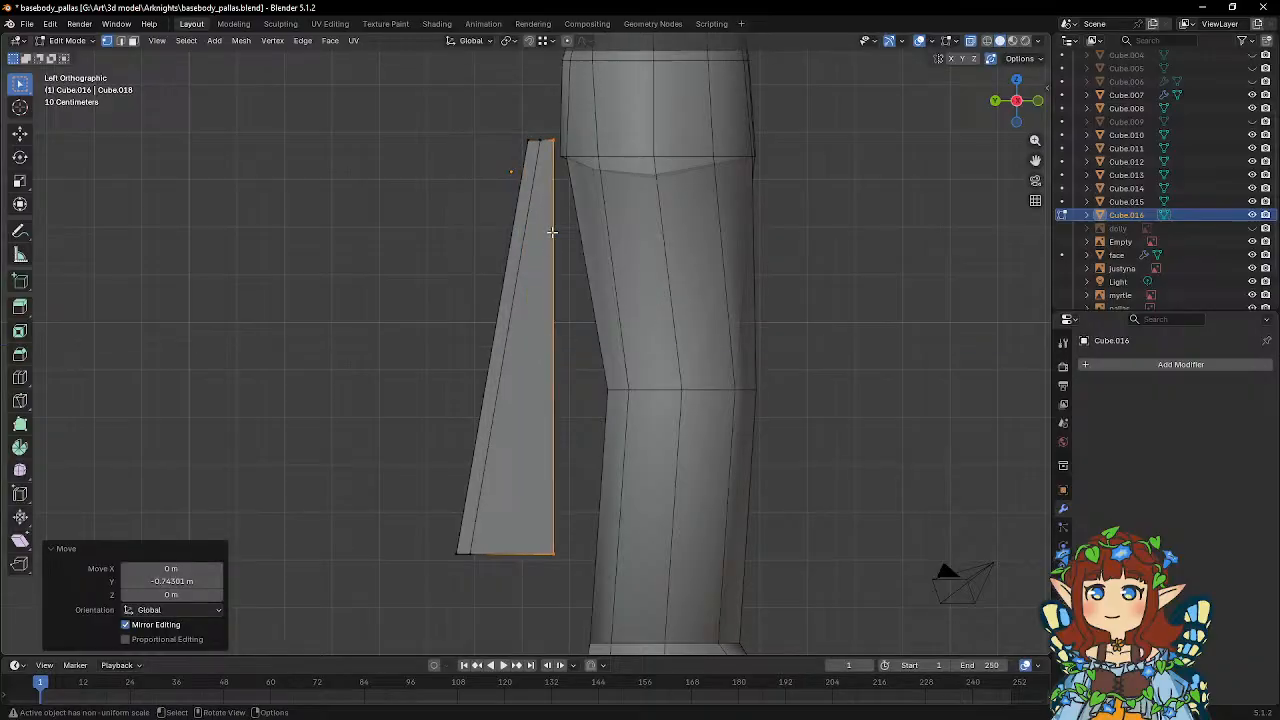
Align the strip's middle column of vertices vertically by scaling it to 0 along global Y.
click(543, 147)
key(b)
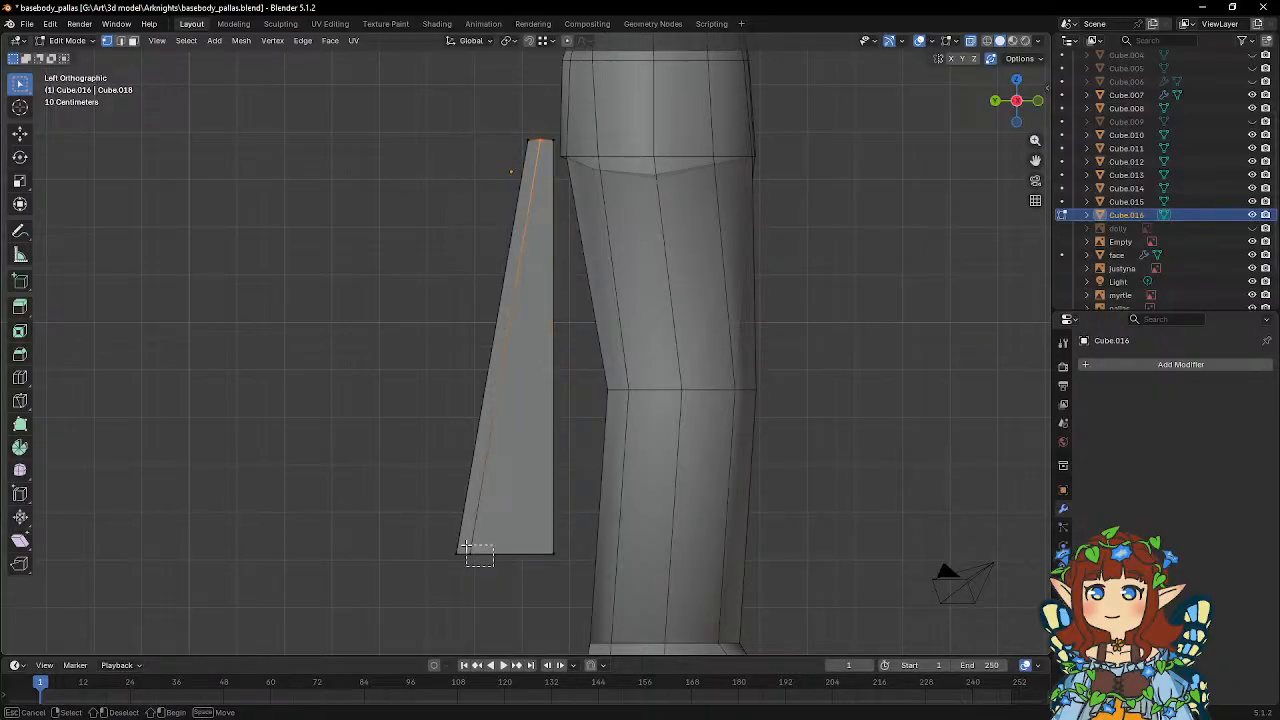
drag(450, 540, 566, 566)
key(s)
key(y)
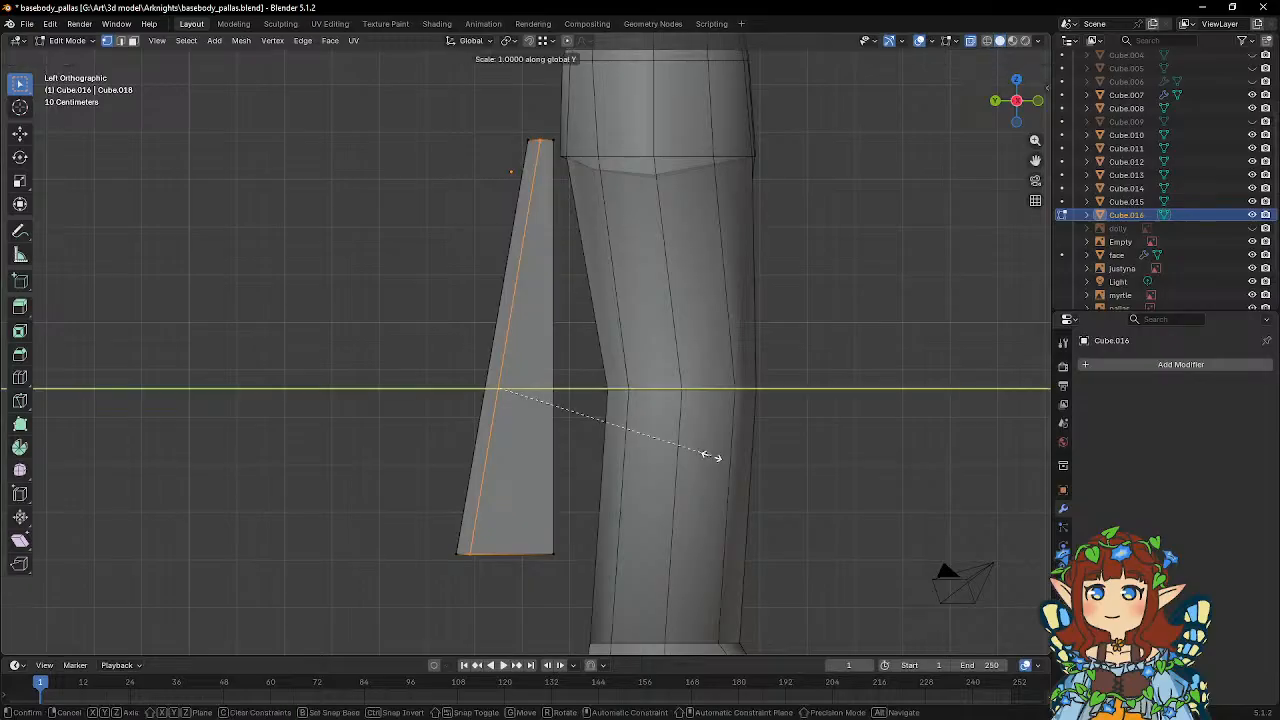
key(0)
key(Return)
Move the aligned middle column about -0.86 m along global Y, just behind the strip's front edge.
key(g)
key(x)
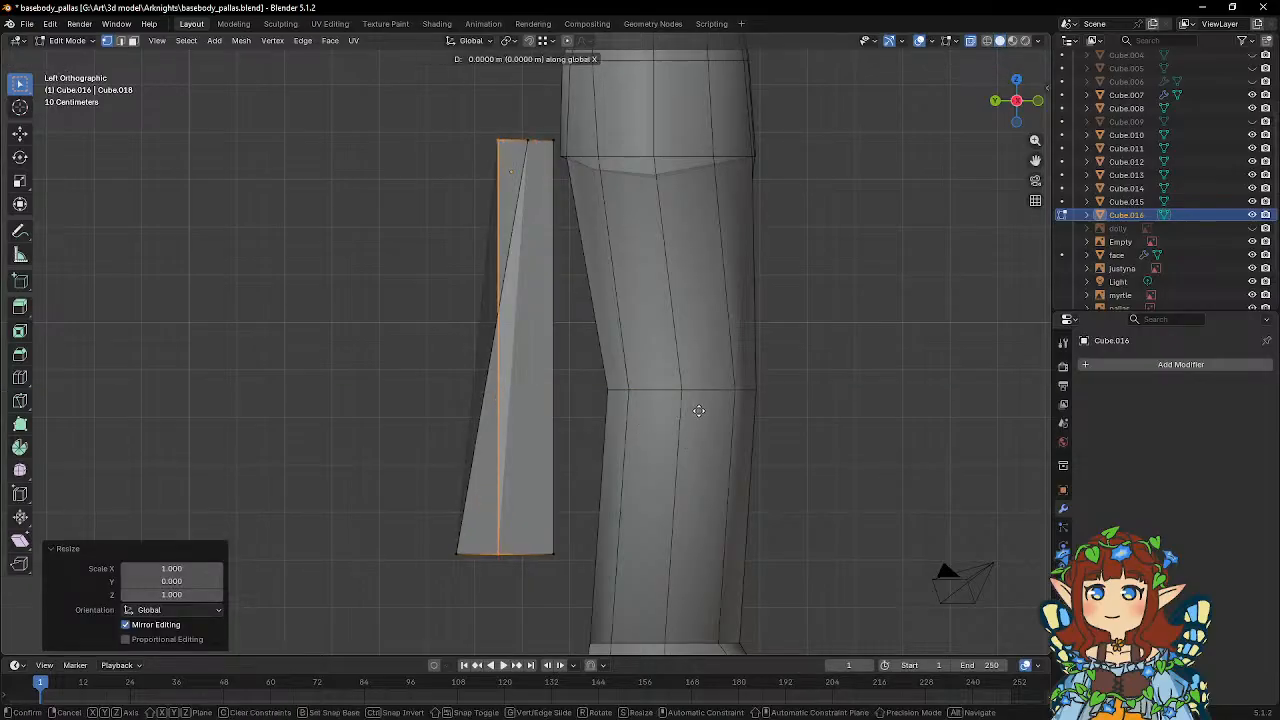
key(y)
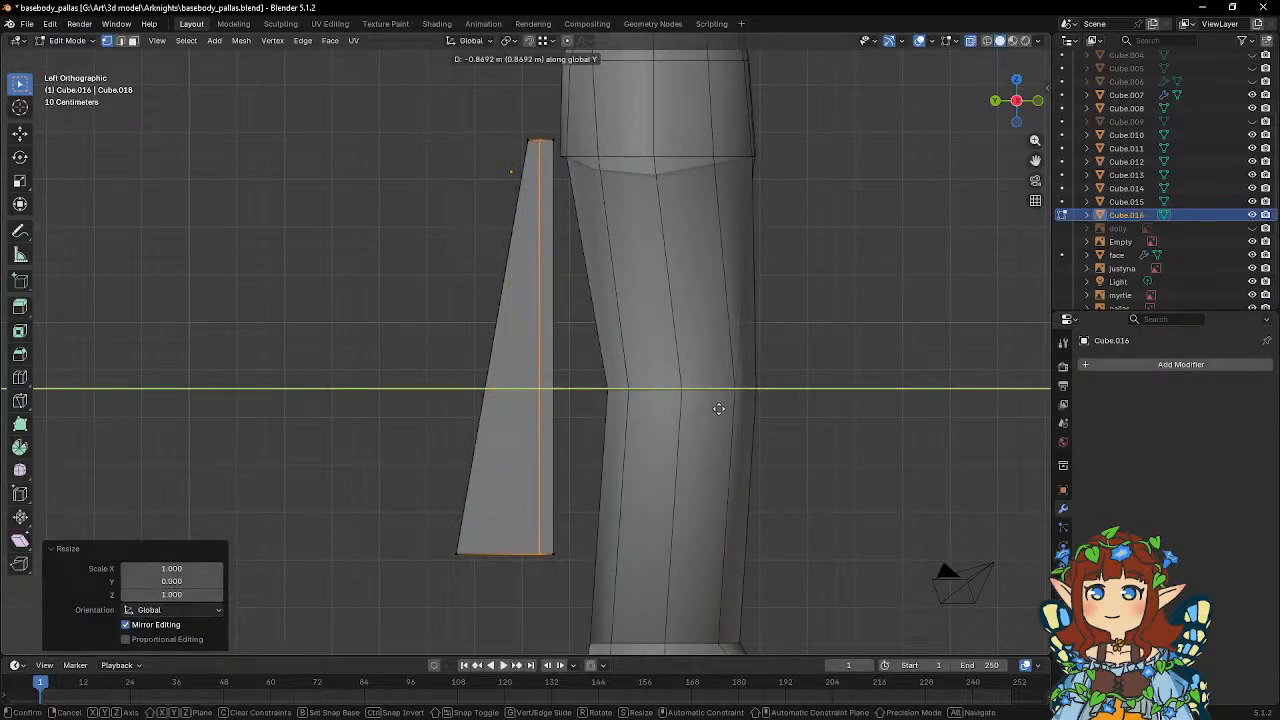
click(718, 408)
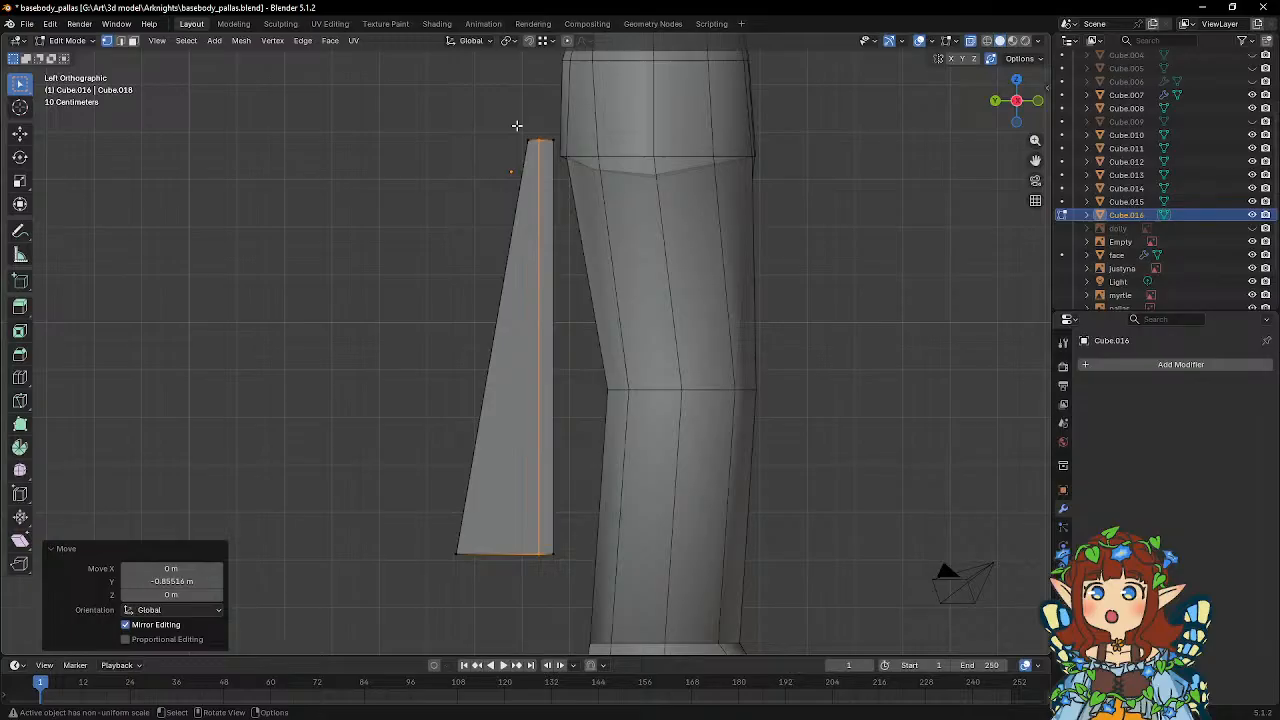
Align the strip's rearmost upper and lower vertices vertically by scaling them to 0 along global Y.
click(525, 148)
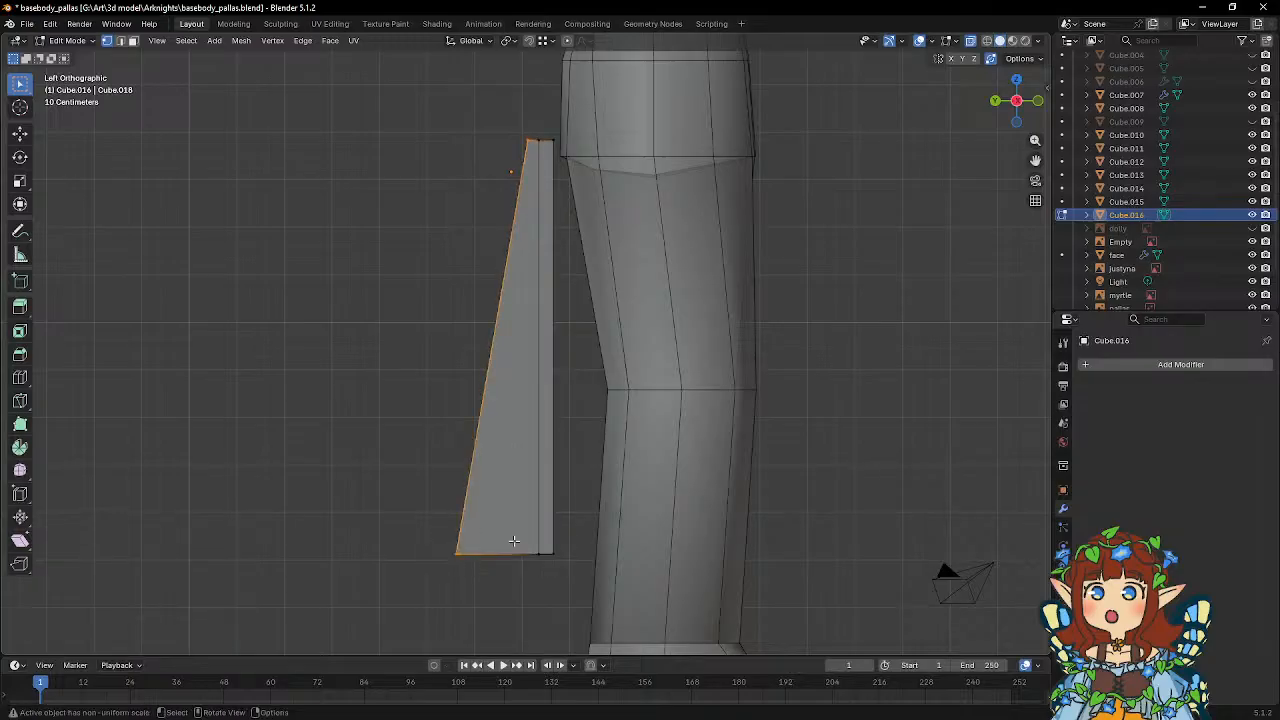
key(s)
key(y)
key(0)
key(Return)
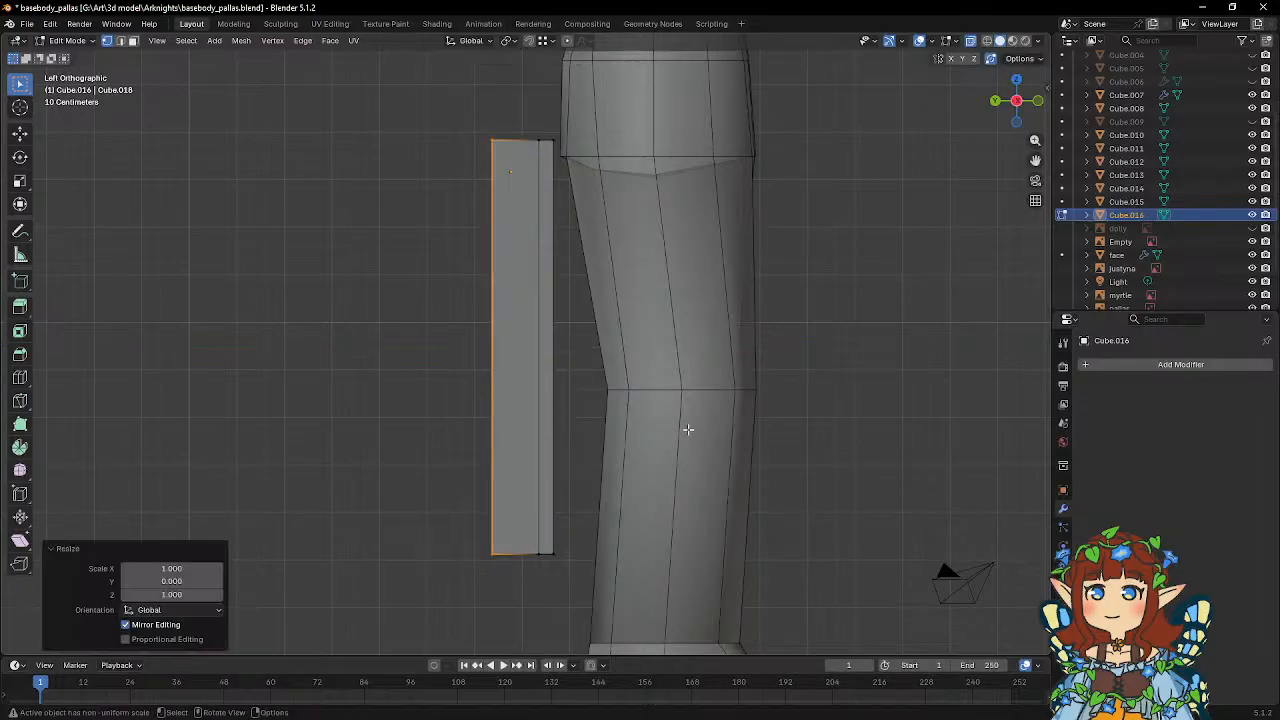
Move the strip's rear edge about -0.70 m along global Y to make the strip narrow and evenly wide.
key(g)
key(y)
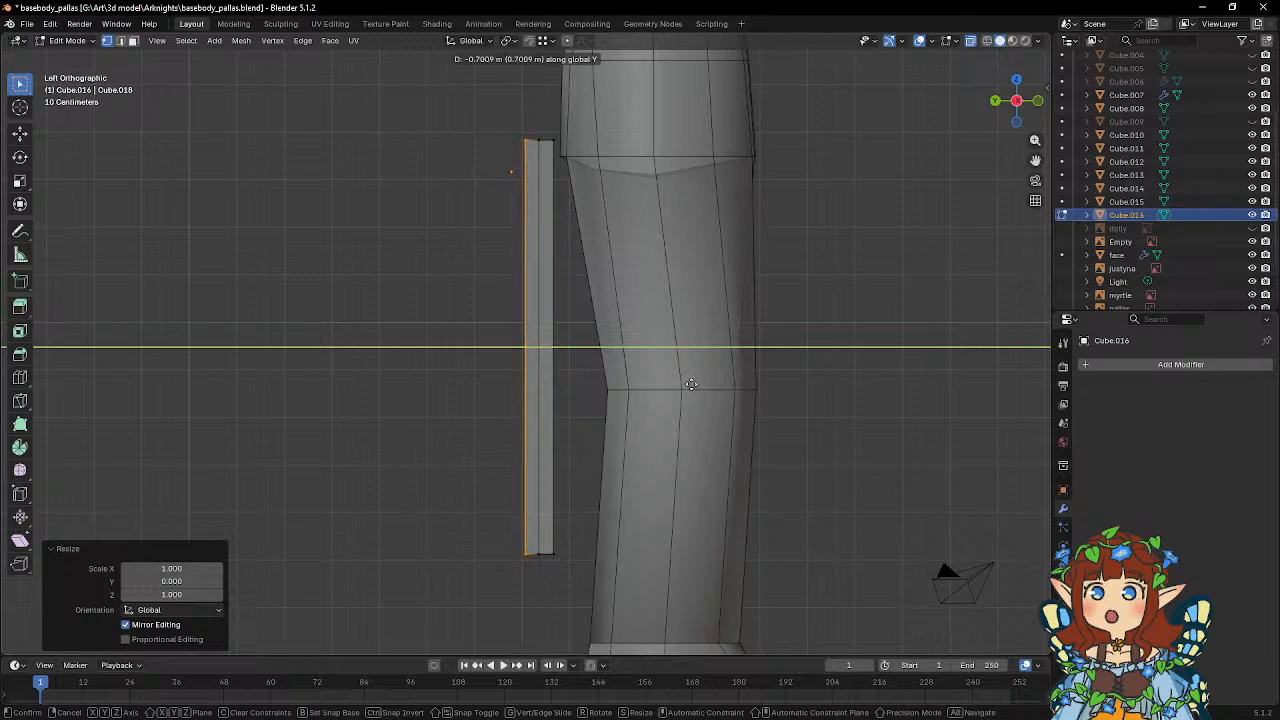
click(691, 384)
scroll(636, 388, up, 3)
scroll(632, 388, down, 3)
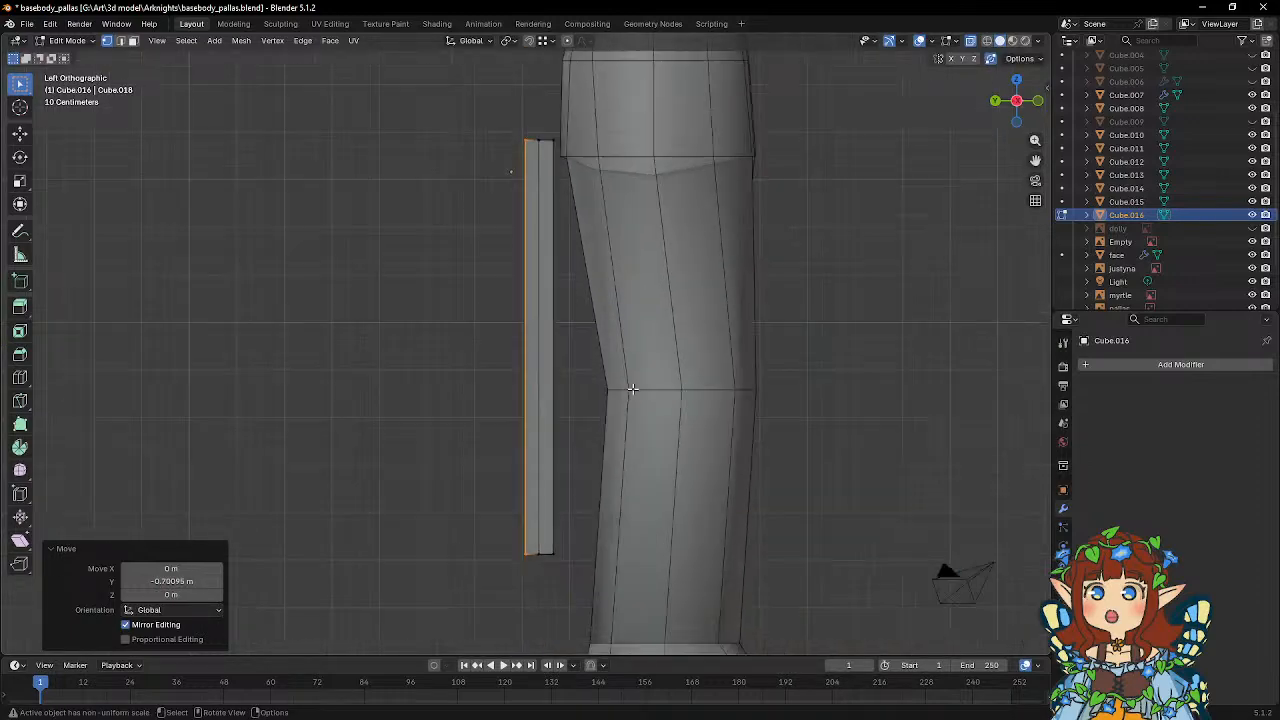
Dissolve the lengthwise edge loops running down the middle of the strip's sides.
shift+middle_drag(632, 388, 609, 421)
key(a)
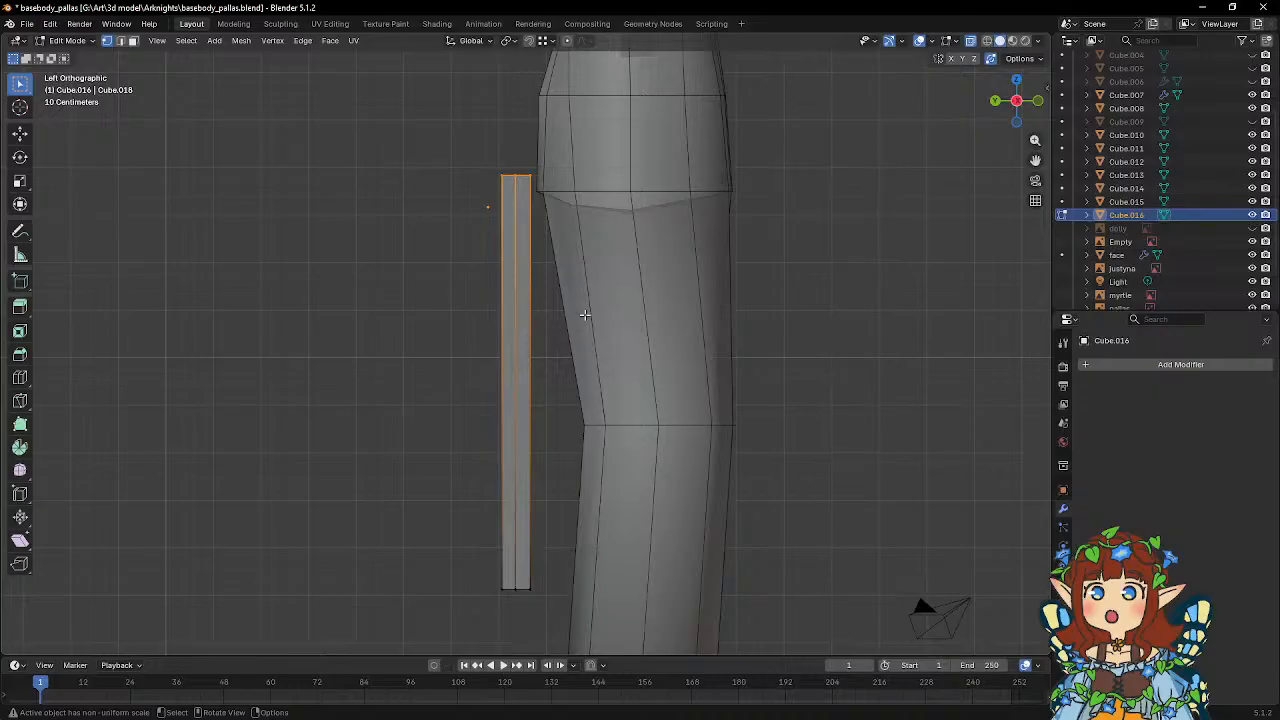
middle_drag(426, 413, 589, 403)
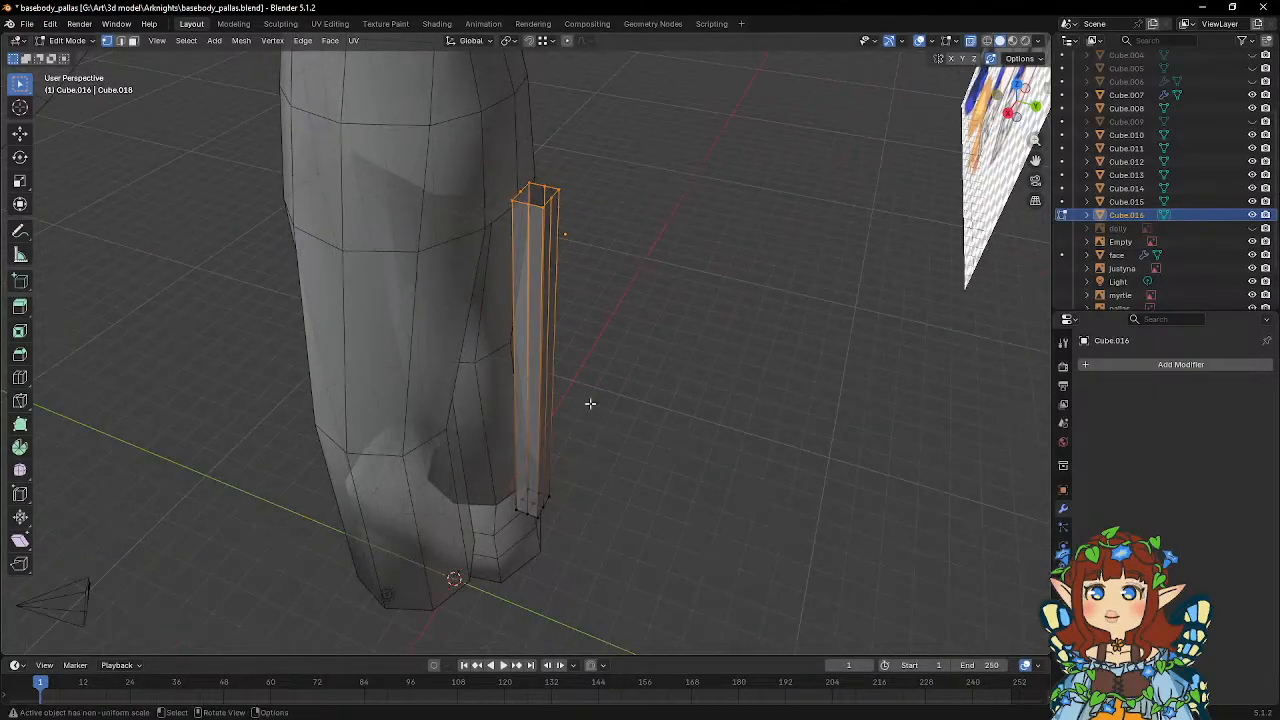
click(120, 42)
click(526, 218)
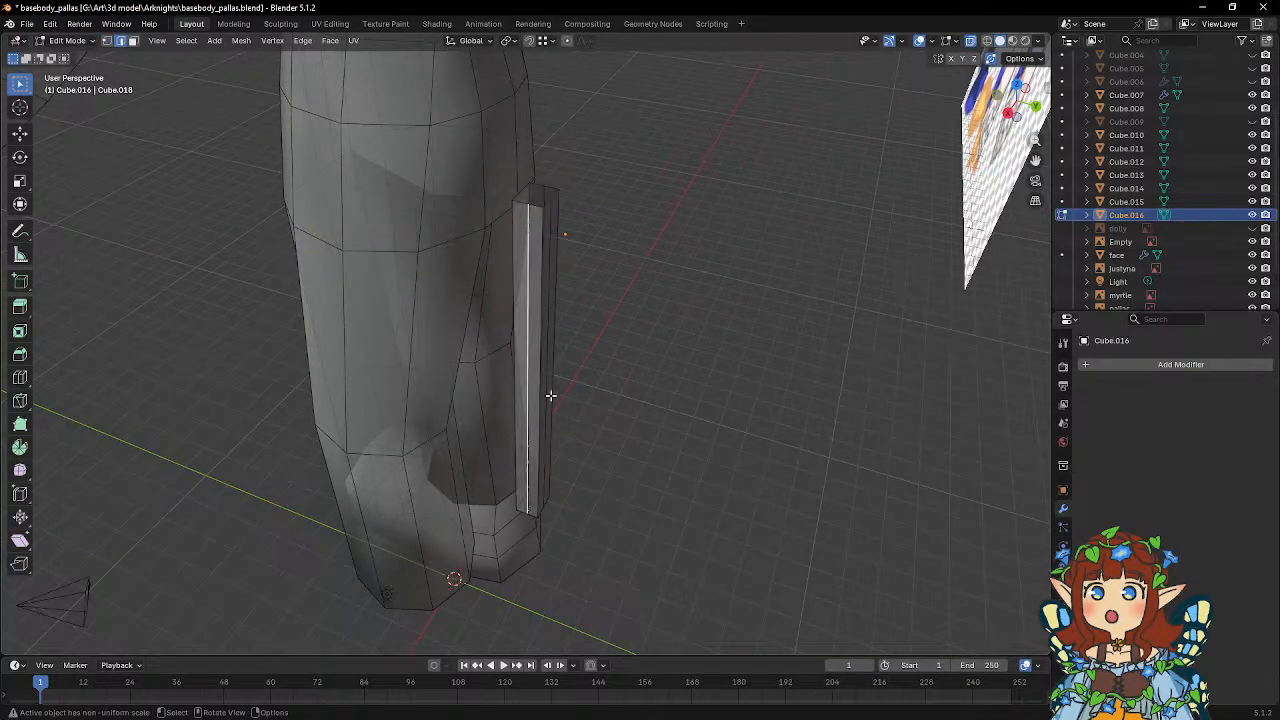
middle_drag(569, 468, 537, 471)
alt+click(543, 240)
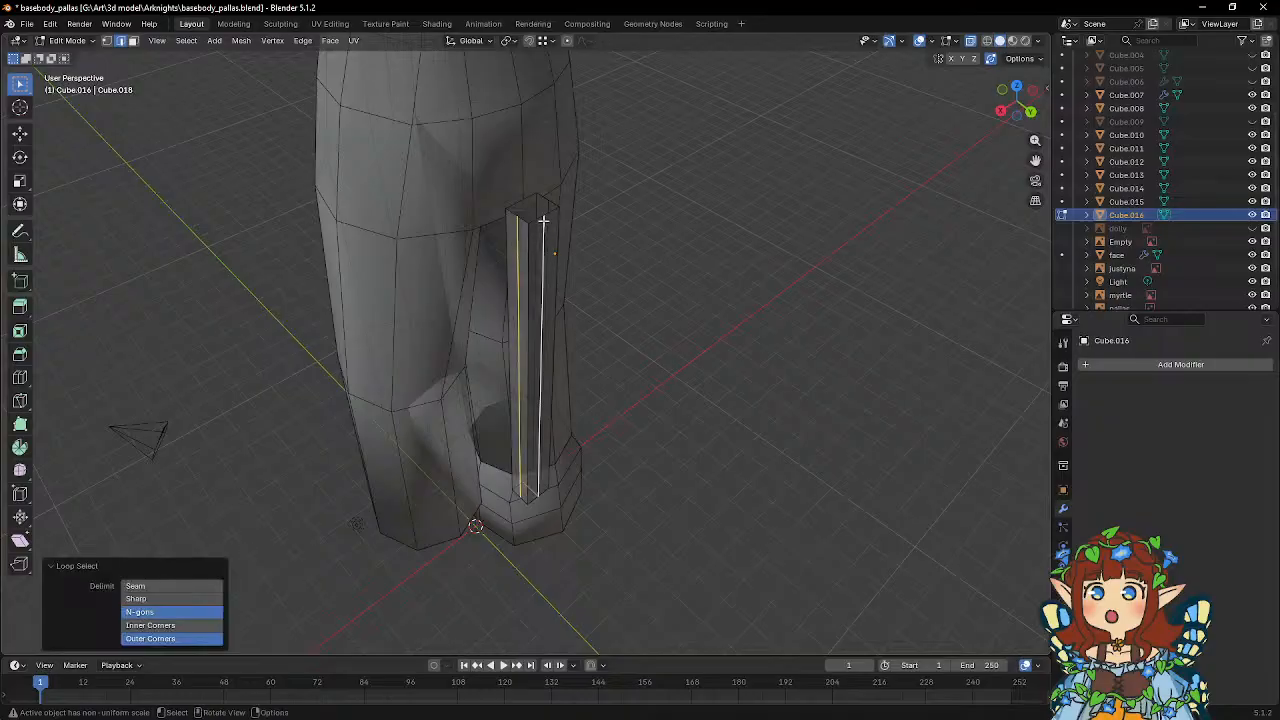
middle_drag(543, 240, 600, 314)
key(x)
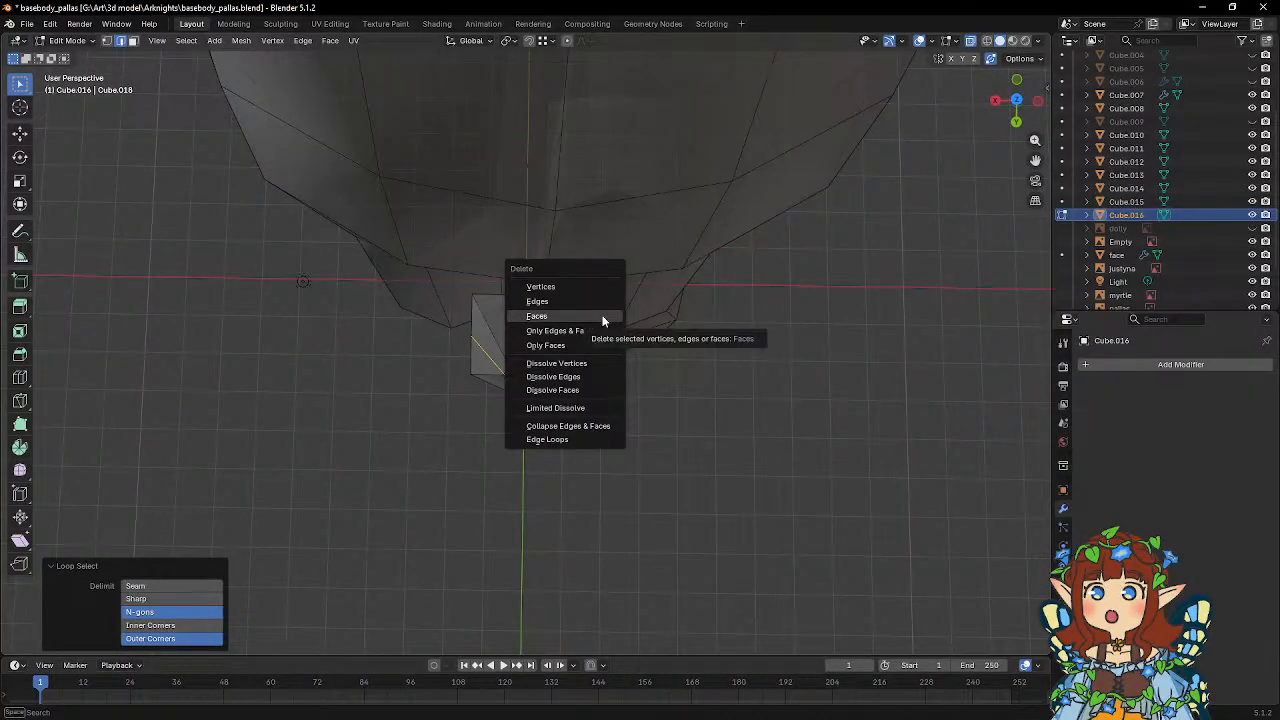
click(550, 376)
middle_drag(550, 376, 601, 325)
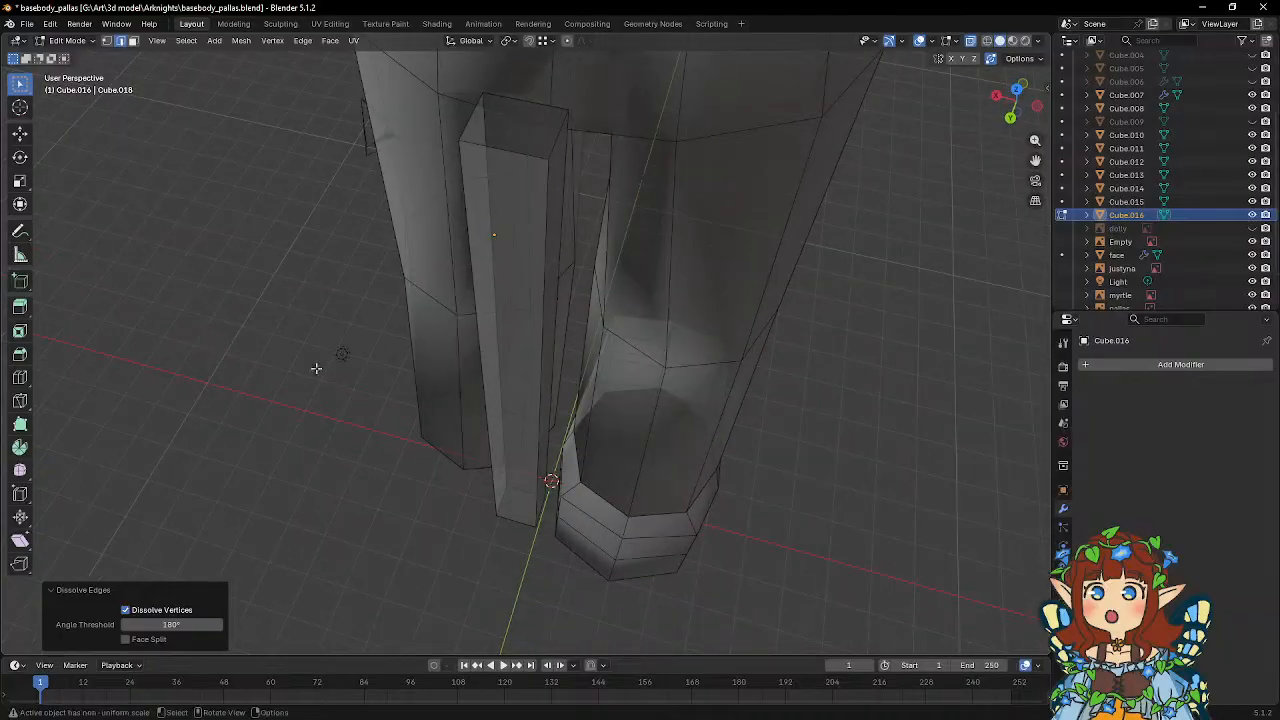
Snap the leftover mid-edge vertex at the strip's end onto the adjacent corner vertex, with snapping enabled only for this move.
click(26, 383)
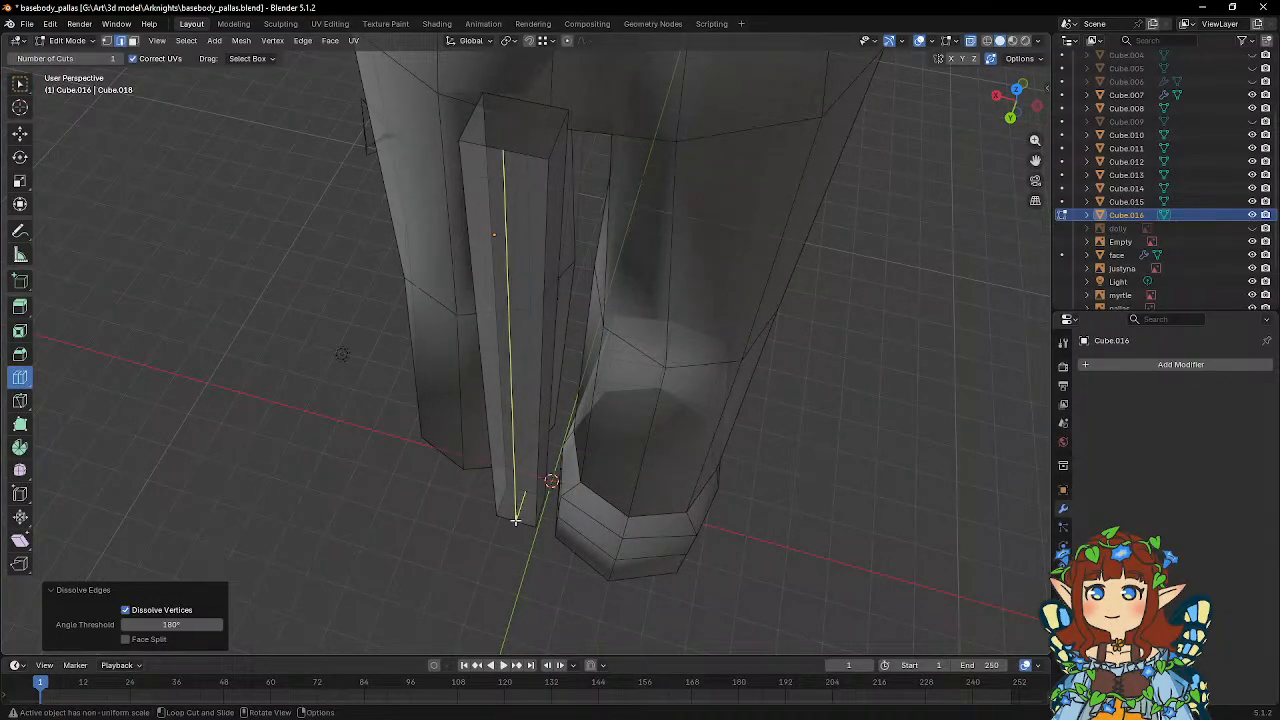
key(w)
middle_drag(586, 455, 530, 400)
shift+middle_drag(530, 400, 558, 296)
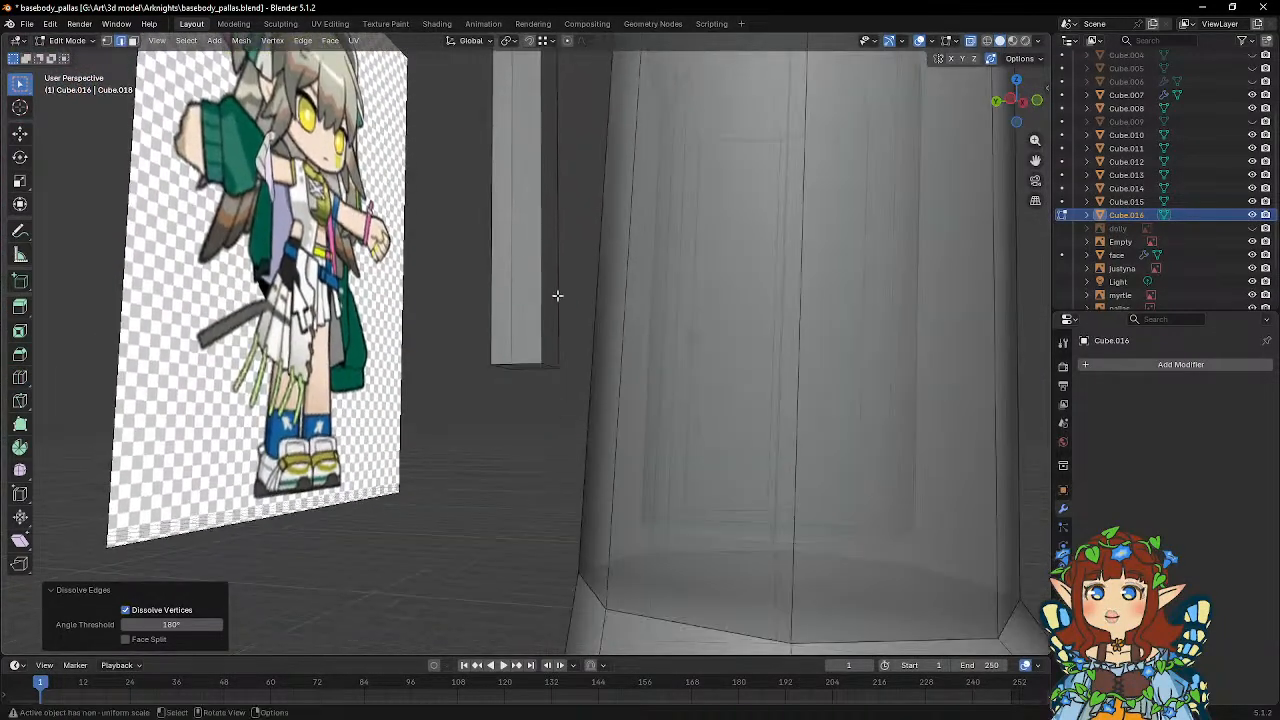
key(1)
click(543, 361)
scroll(590, 356, up, 1)
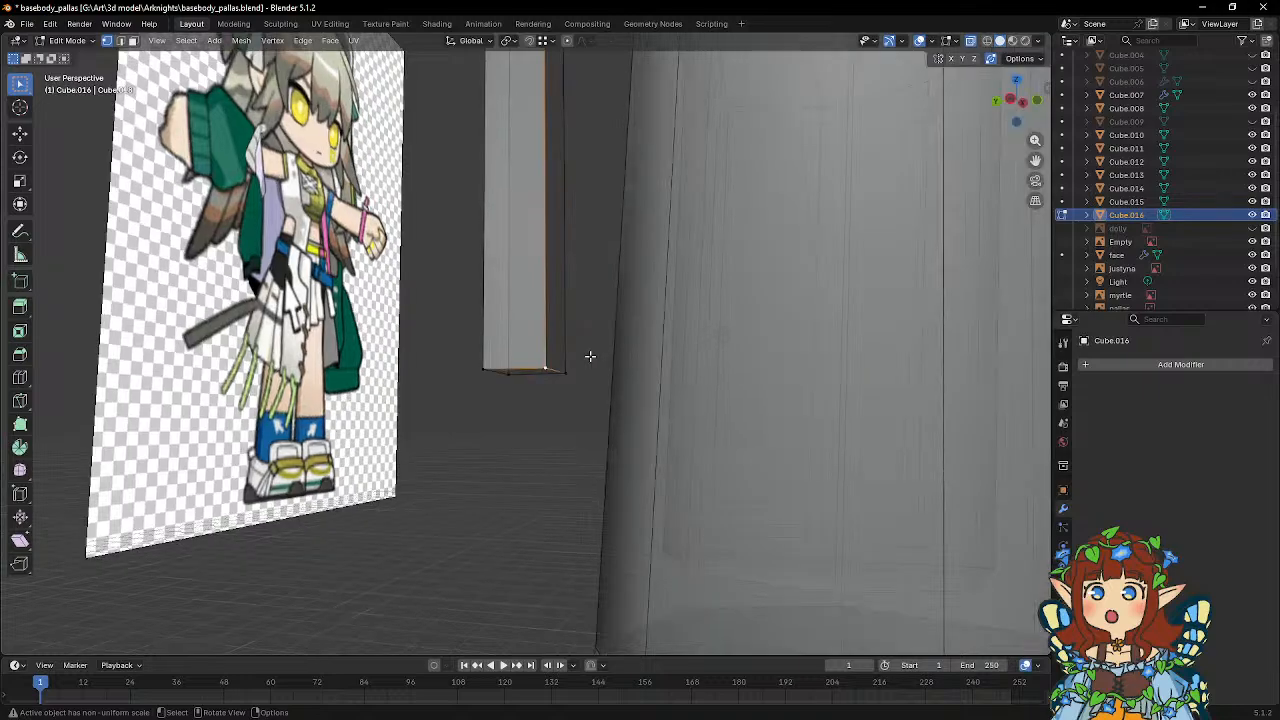
middle_drag(590, 356, 653, 320)
key(shift+Tab)
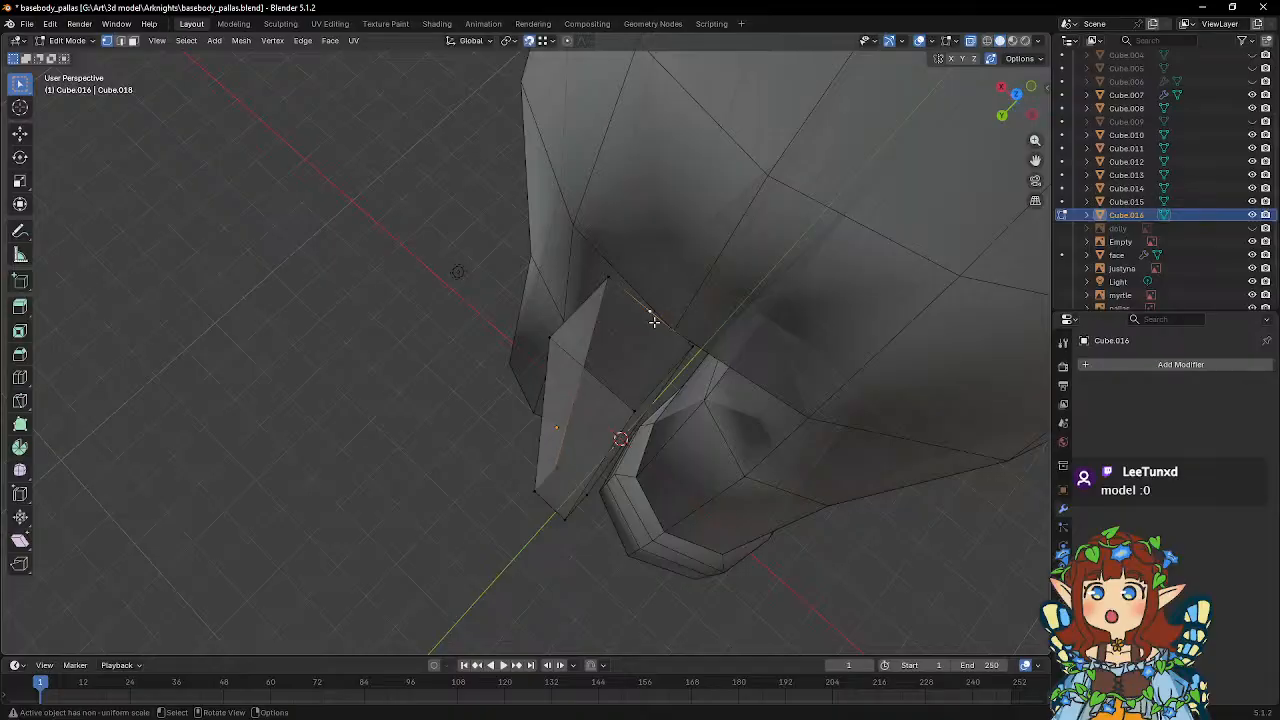
key(g)
click(611, 281)
key(shift+Tab)
middle_drag(649, 460, 574, 377)
Add centred lengthwise loop cuts to the strip so each of its four sides is split down the middle.
click(20, 377)
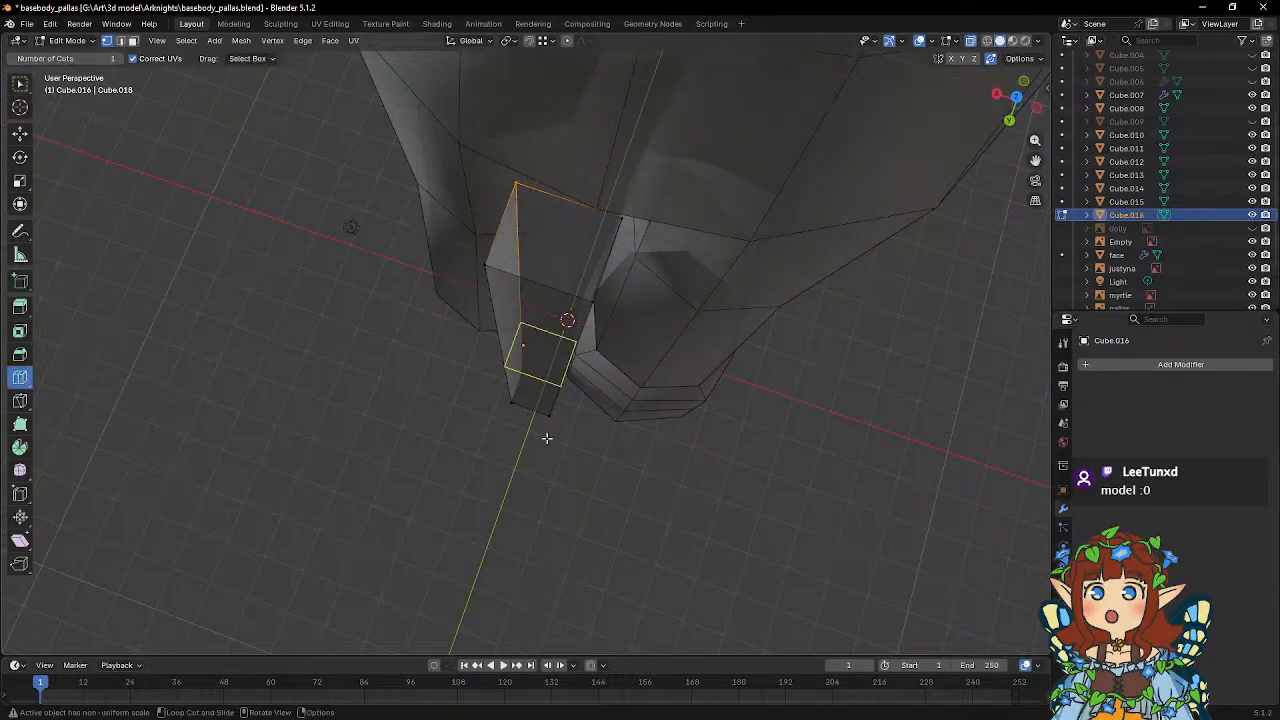
click(524, 415)
middle_drag(637, 460, 546, 402)
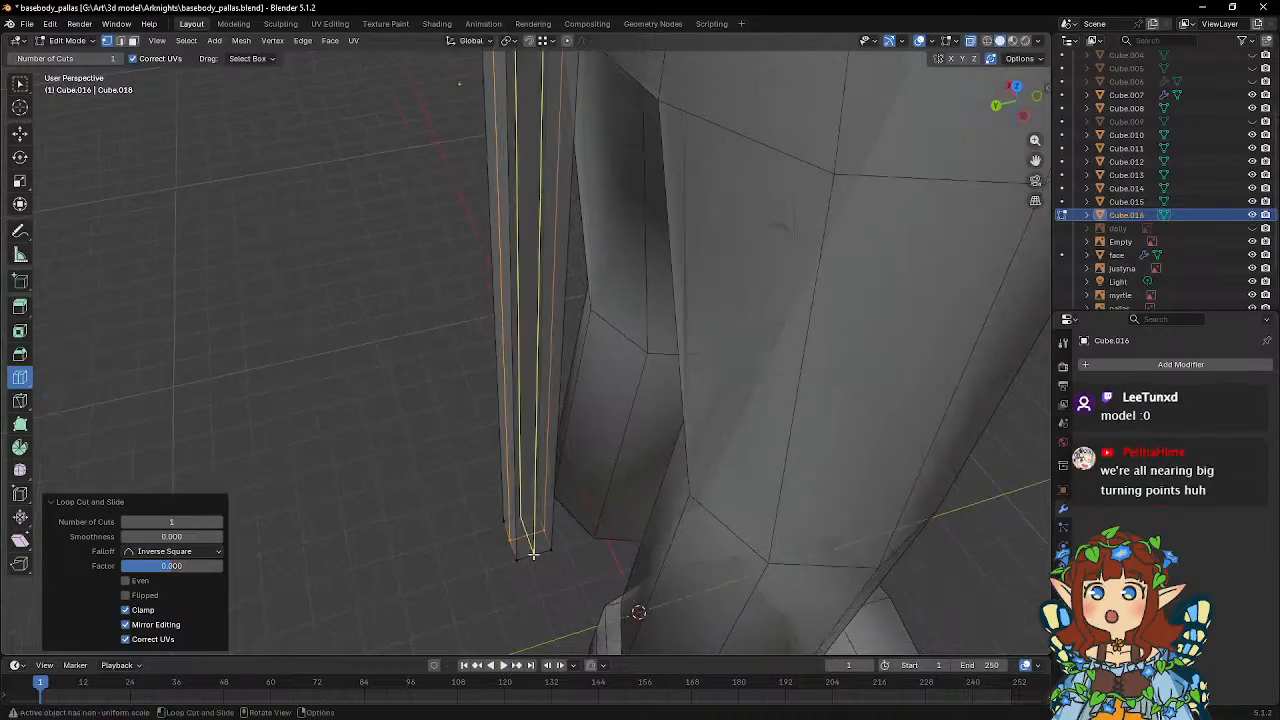
key(w)
middle_drag(587, 467, 608, 494)
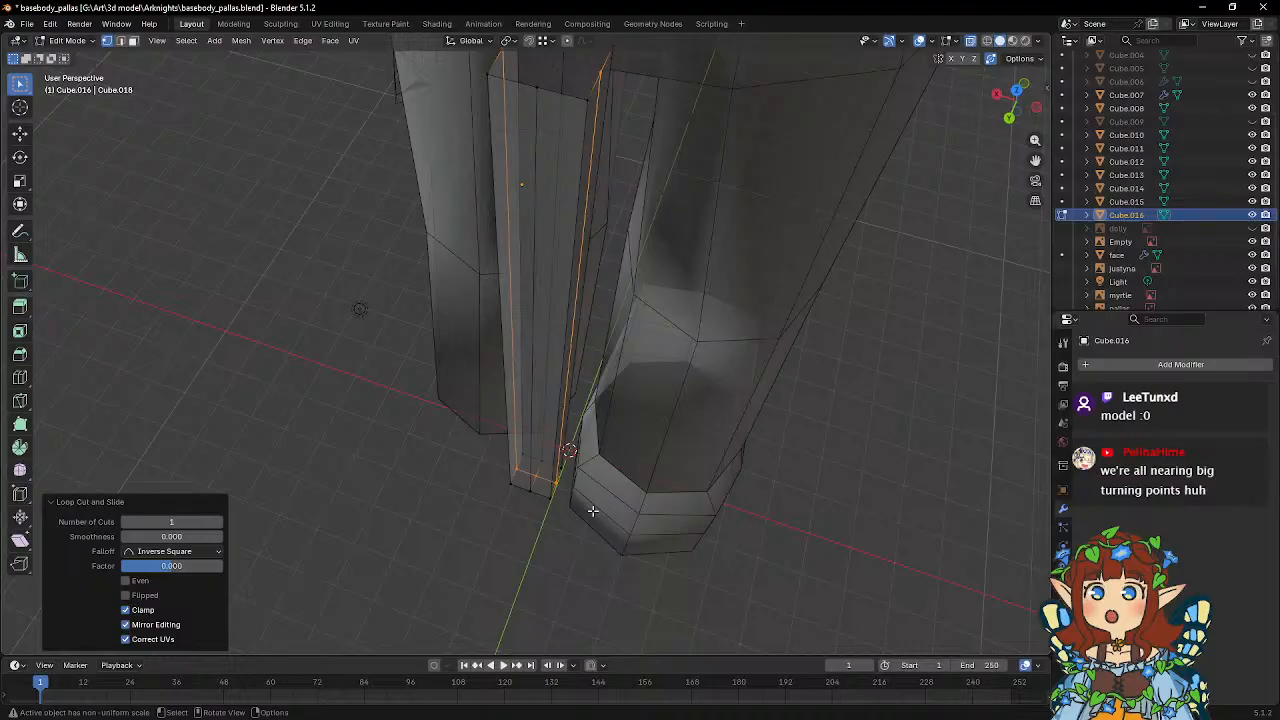
Select the strip's midline edge loops and scale them outward with global Z locked, giving the strip an octagonal cross-section.
alt+click(530, 486)
middle_drag(530, 486, 643, 480)
key(s)
key(shift+z)
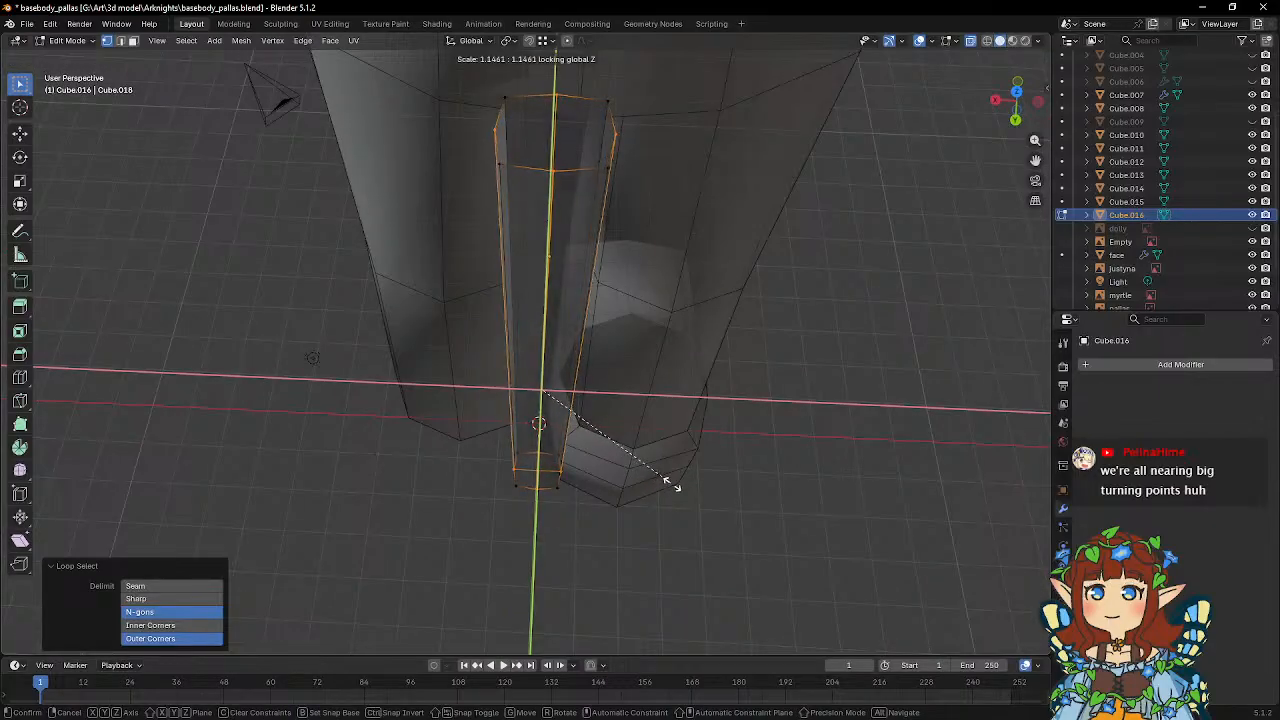
click(694, 486)
In Object Mode, scale the octagonal strip by about 1.06 along global Y and return to Edit Mode.
key(Tab)
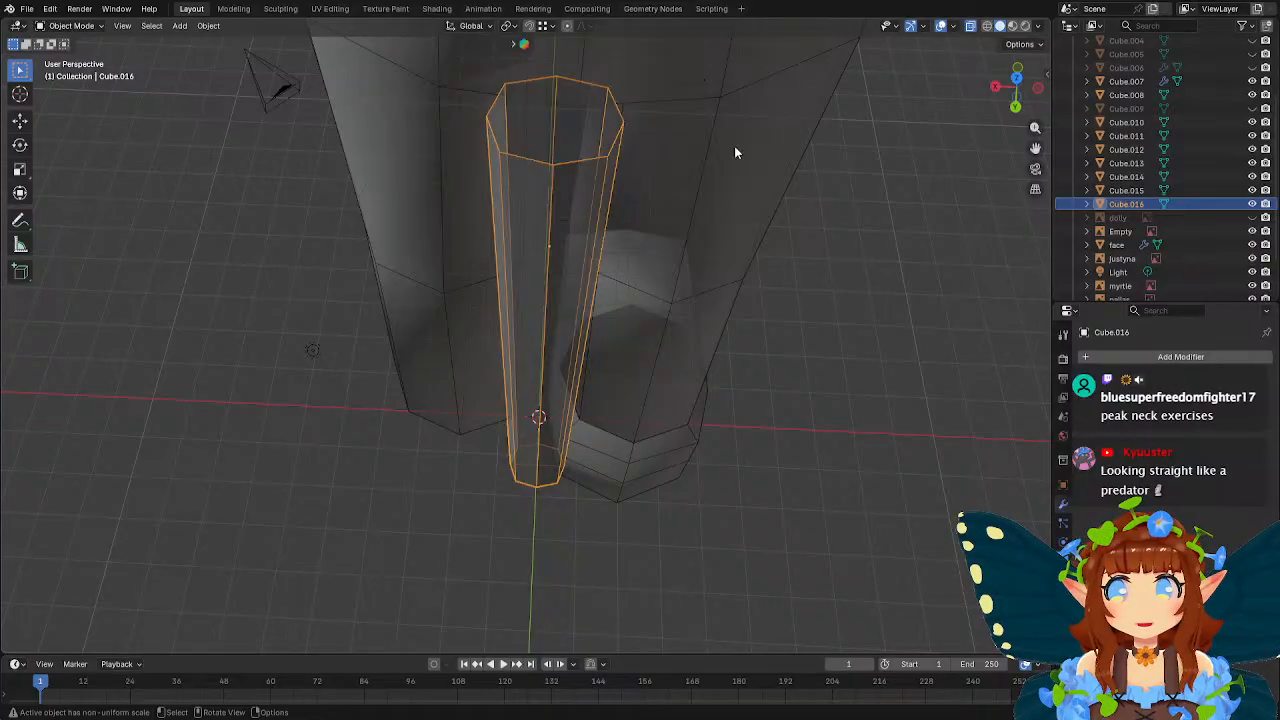
middle_drag(734, 146, 611, 374)
key(Tab)
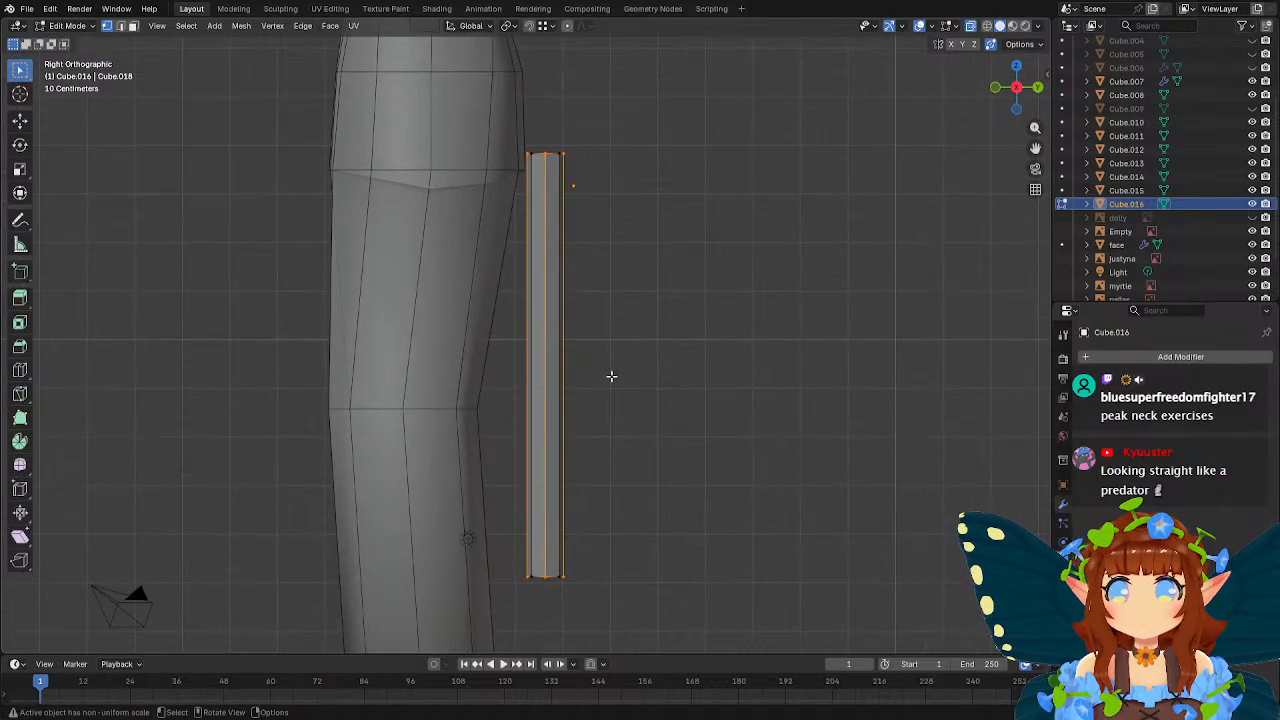
key(Tab)
middle_drag(466, 341, 378, 391)
key(s)
key(y)
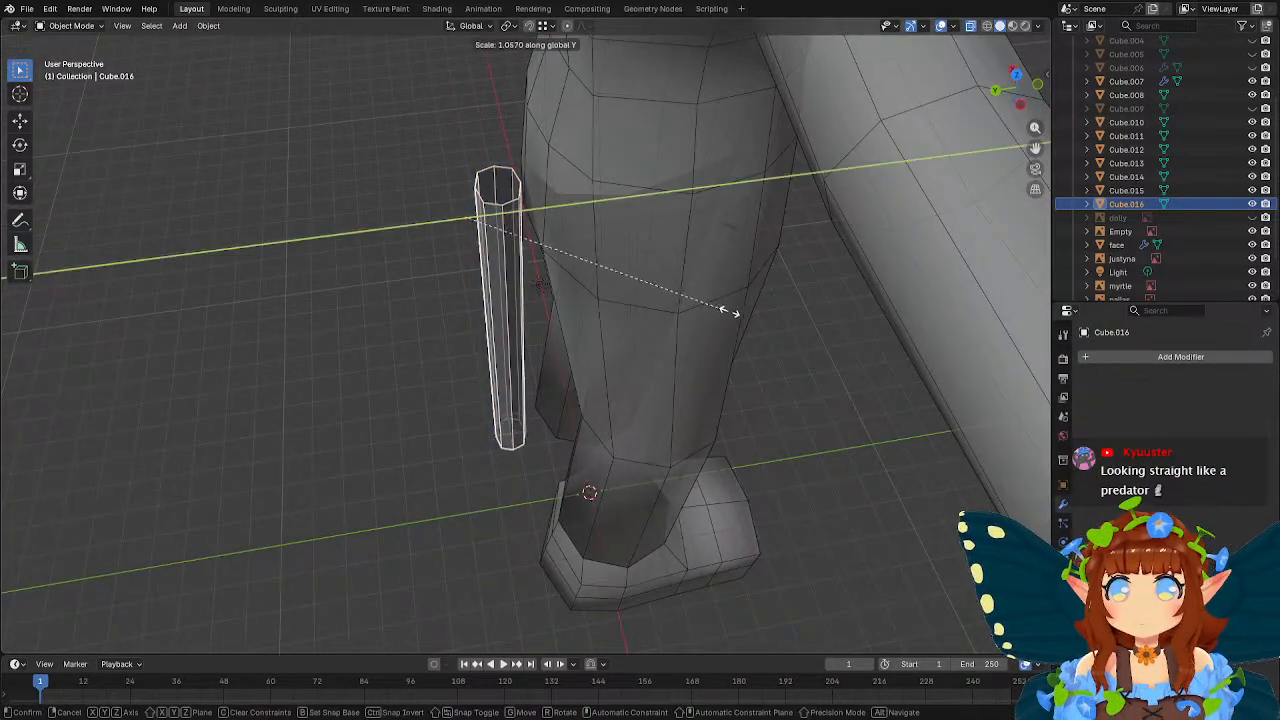
click(736, 317)
key(Tab)
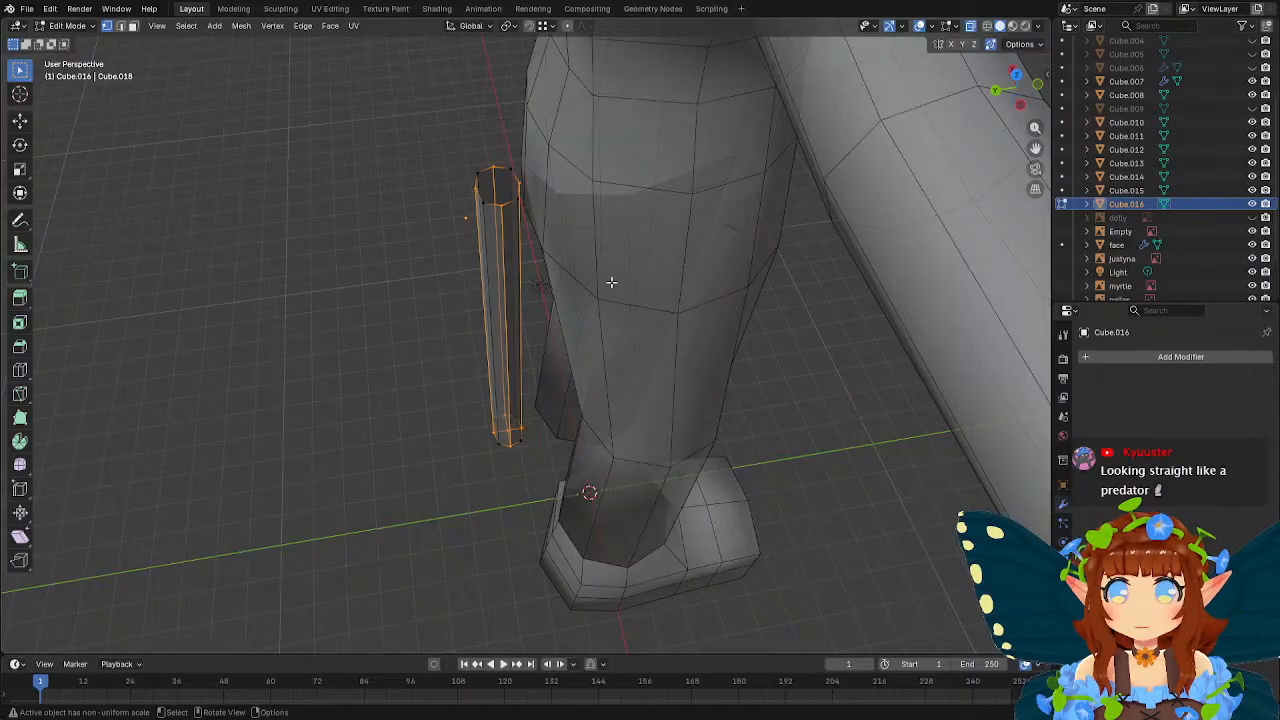
Select the whole octagonal tube, scale it by about 1.27 along global Y, and return to Object Mode.
drag(406, 122, 682, 321)
key(s)
key(y)
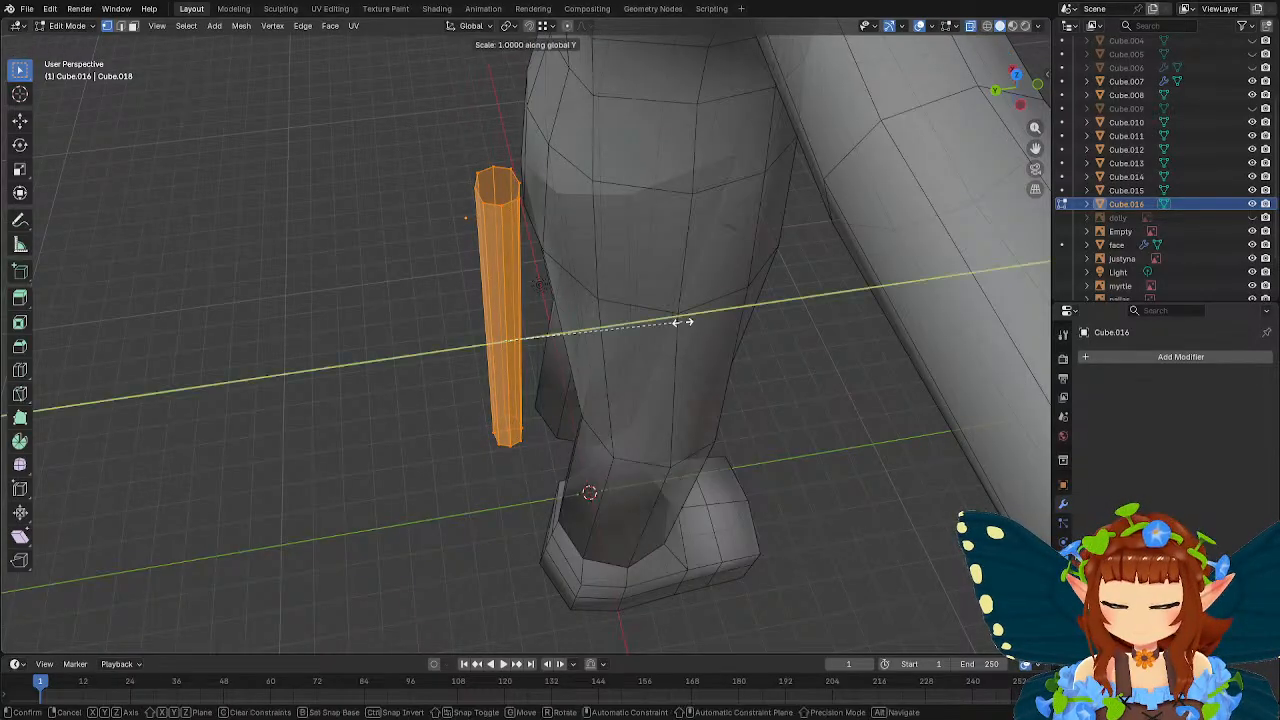
click(734, 317)
middle_drag(734, 317, 701, 245)
key(Tab)
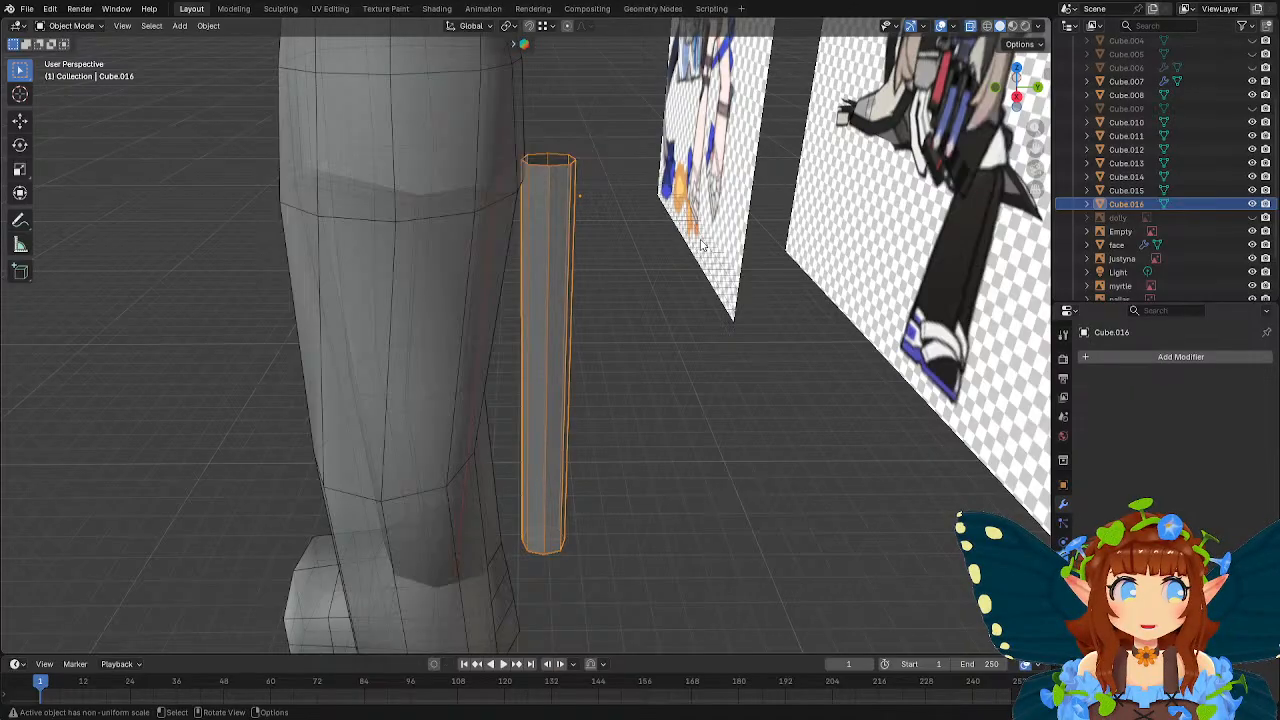
Add one loop cut around the tube in Edit Mode and slide it toward the lower end with a factor of 0.700.
middle_drag(674, 265, 614, 237)
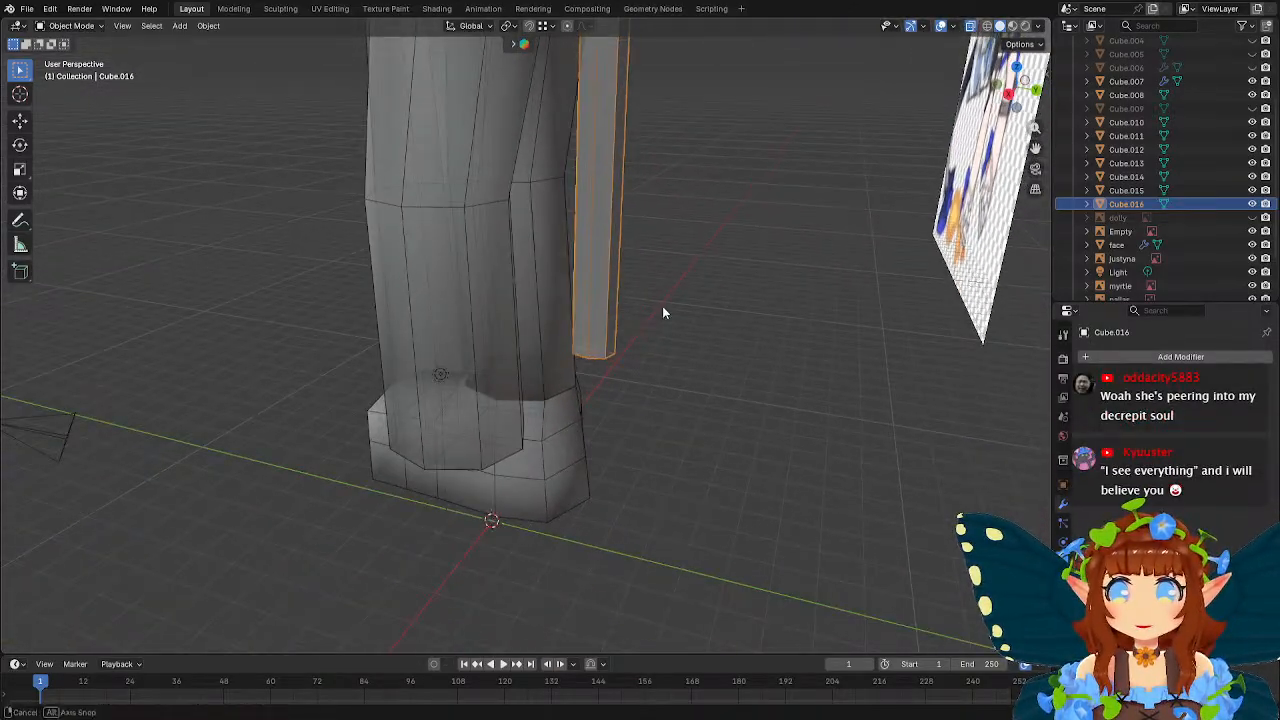
middle_drag(663, 309, 624, 297)
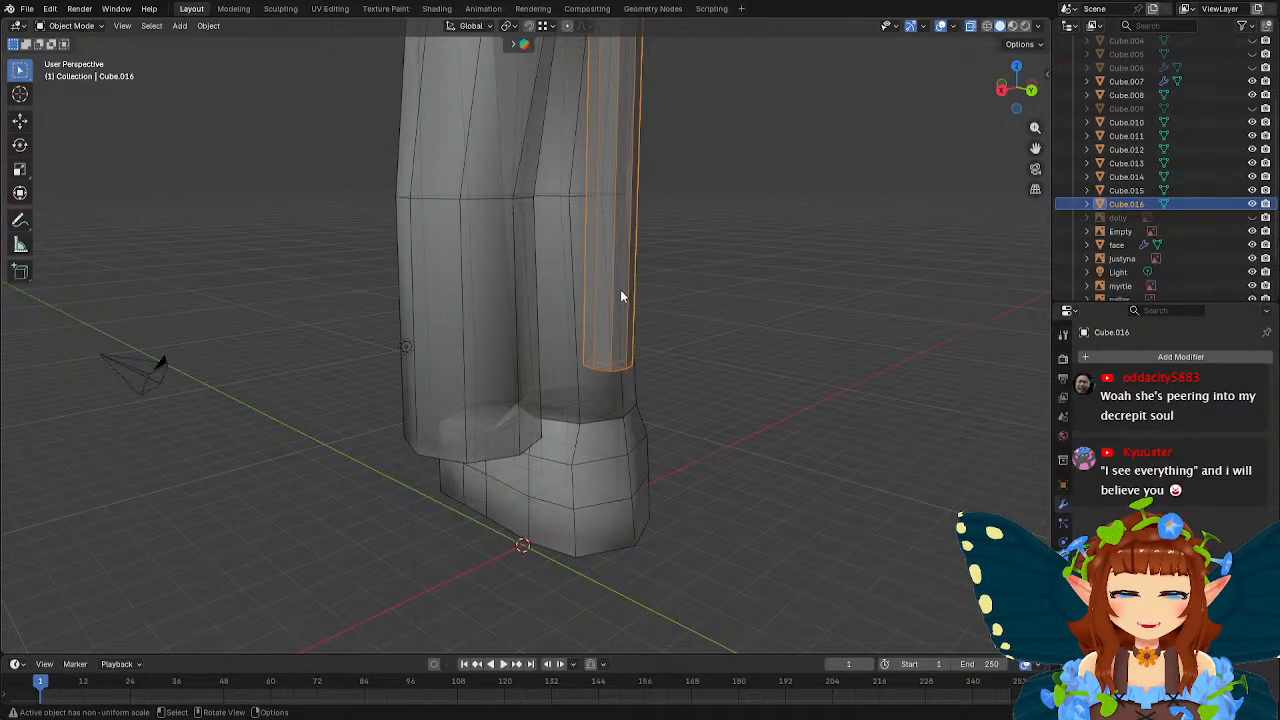
middle_drag(620, 289, 610, 277)
key(Tab)
click(20, 370)
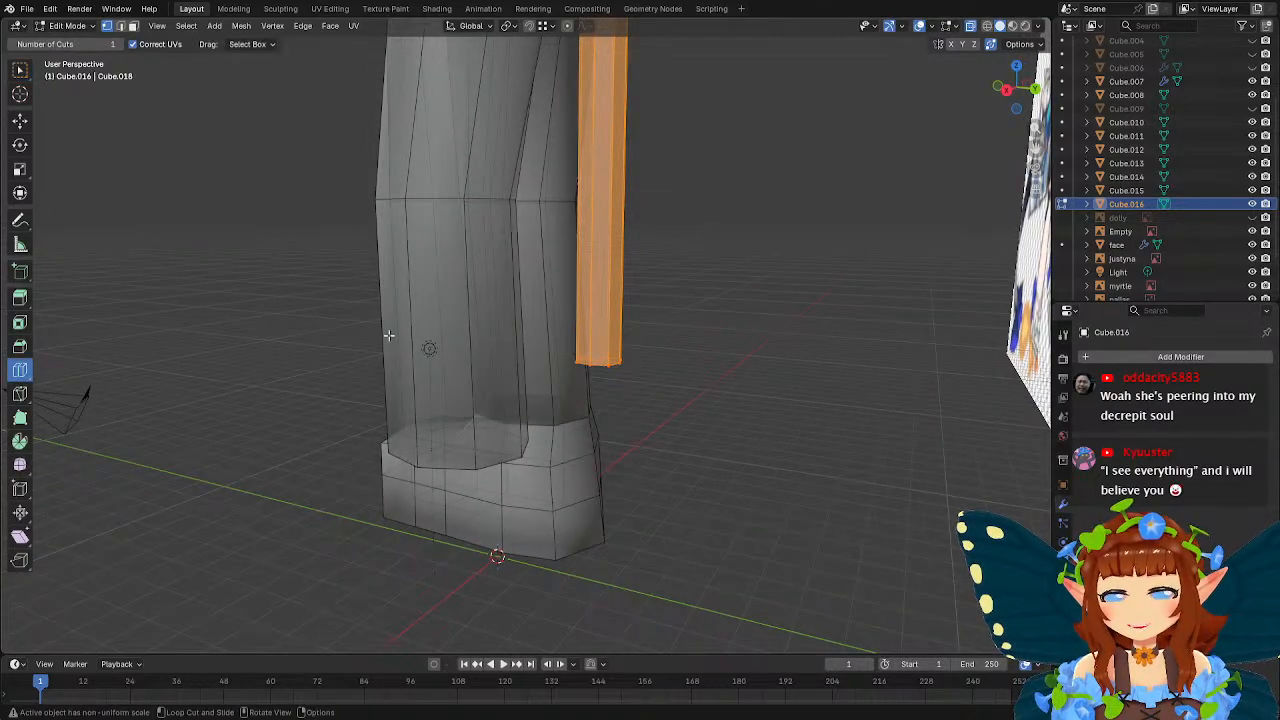
click(600, 281)
key(w)
key(g)
key(g)
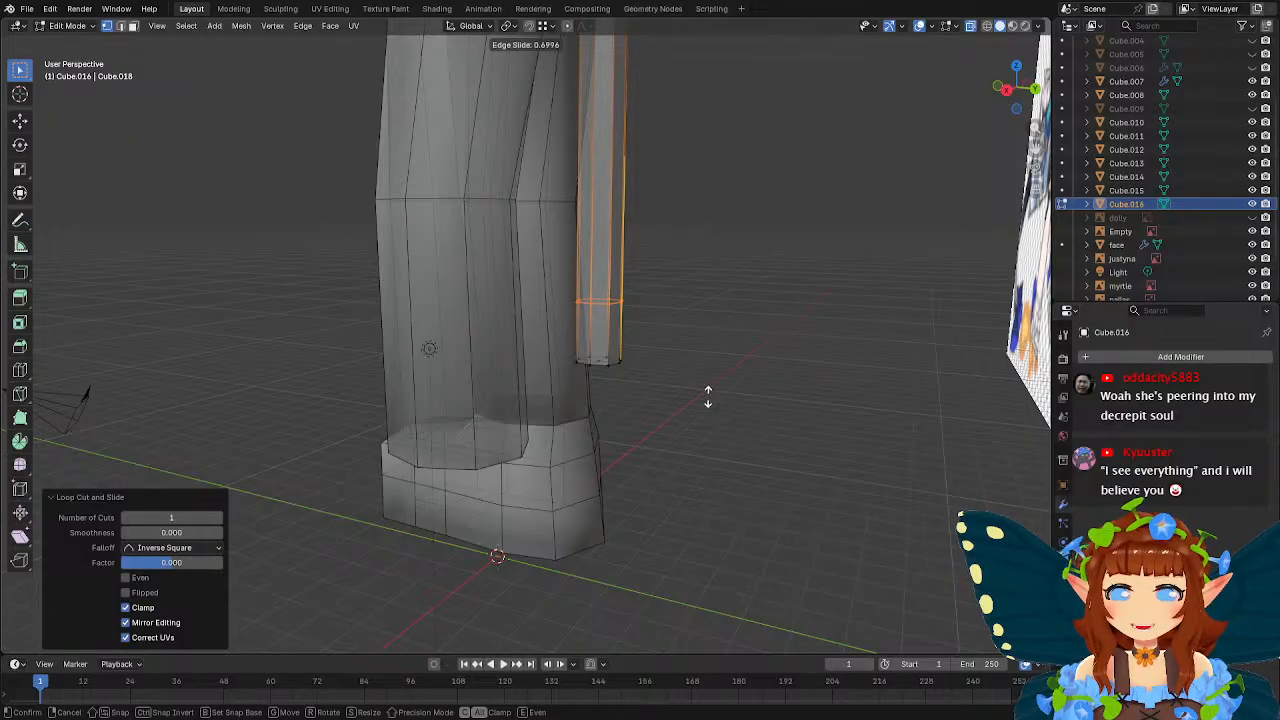
click(708, 394)
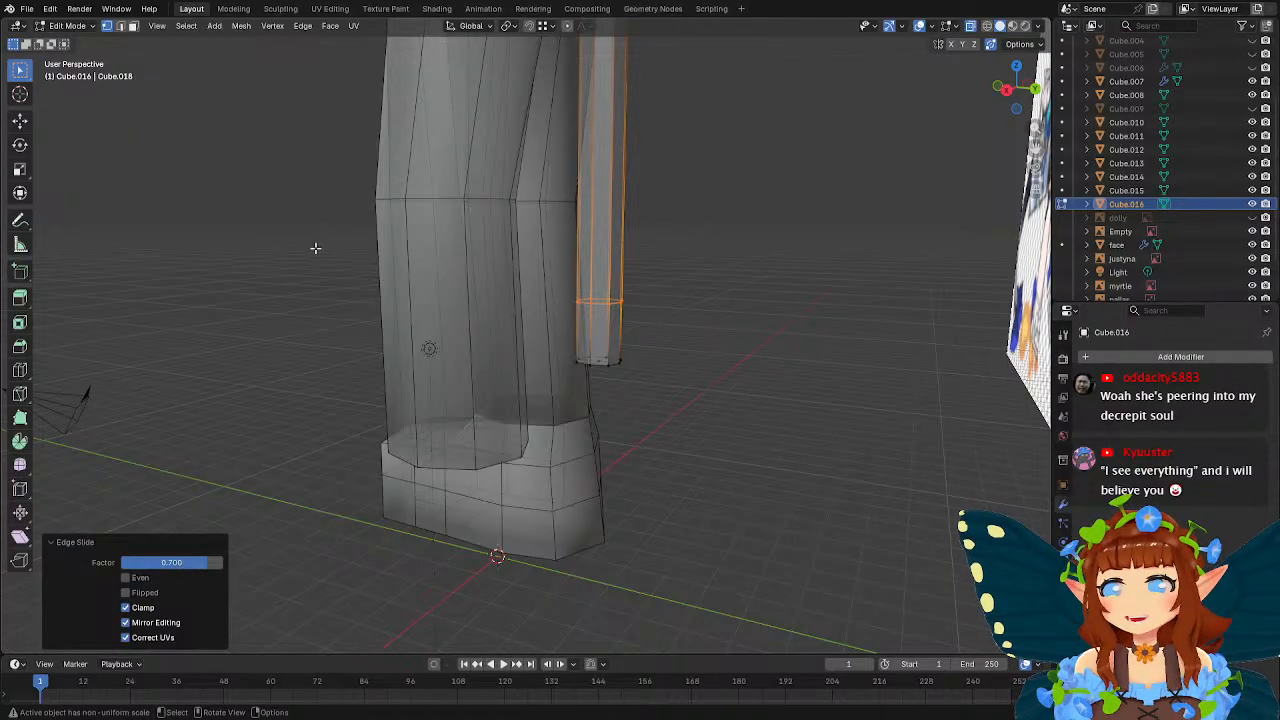
Extrude the faces of the tube's short lower section and scale them by about 1.315 with global Z locked.
click(133, 26)
middle_drag(717, 381, 722, 374)
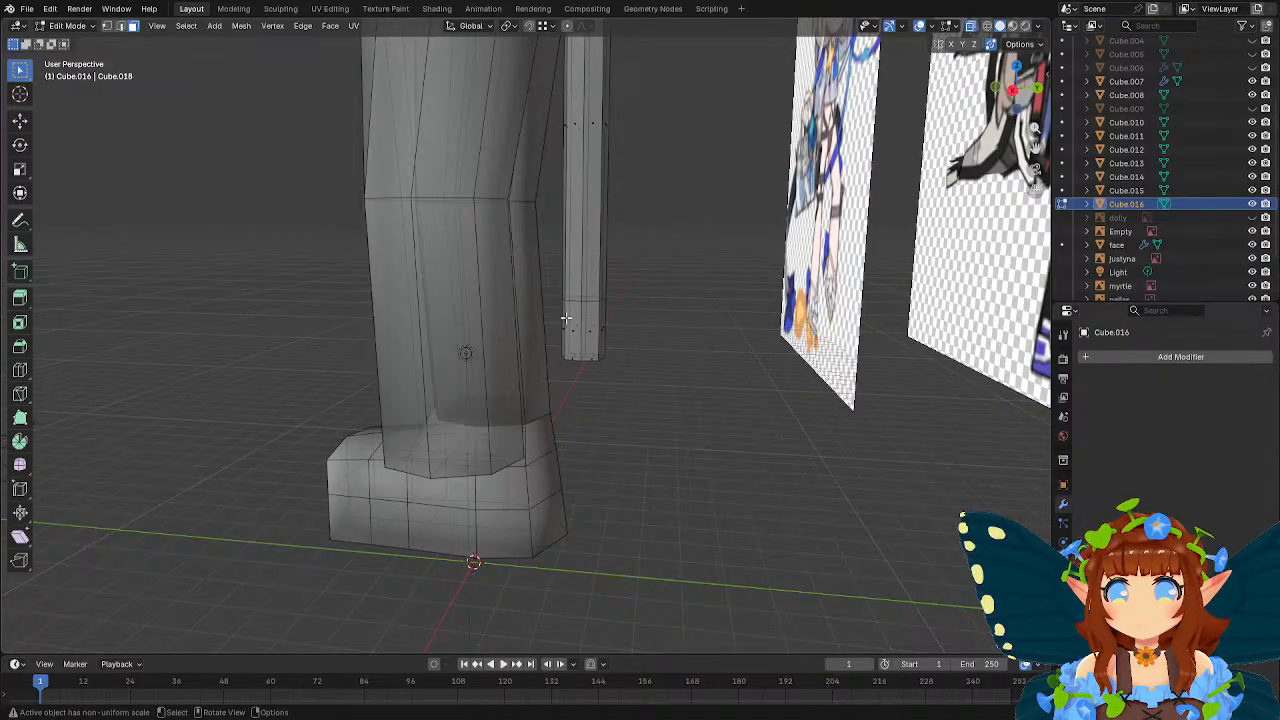
drag(552, 312, 642, 376)
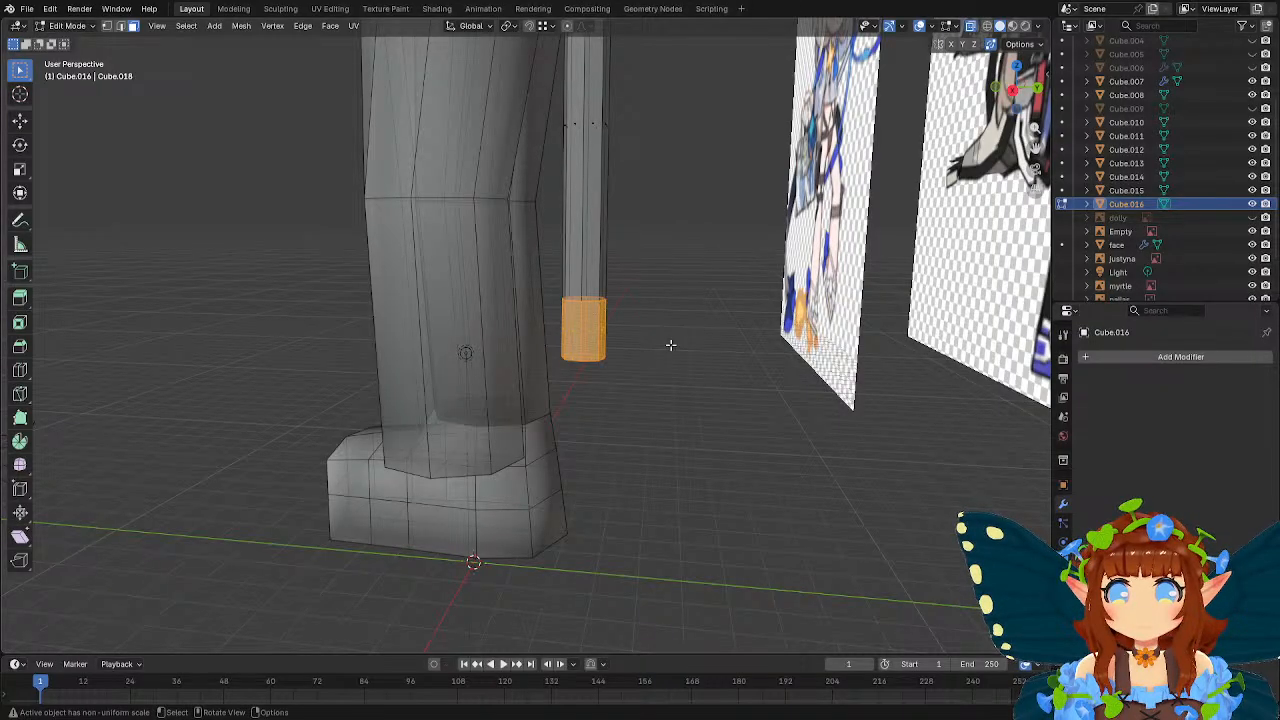
key(e)
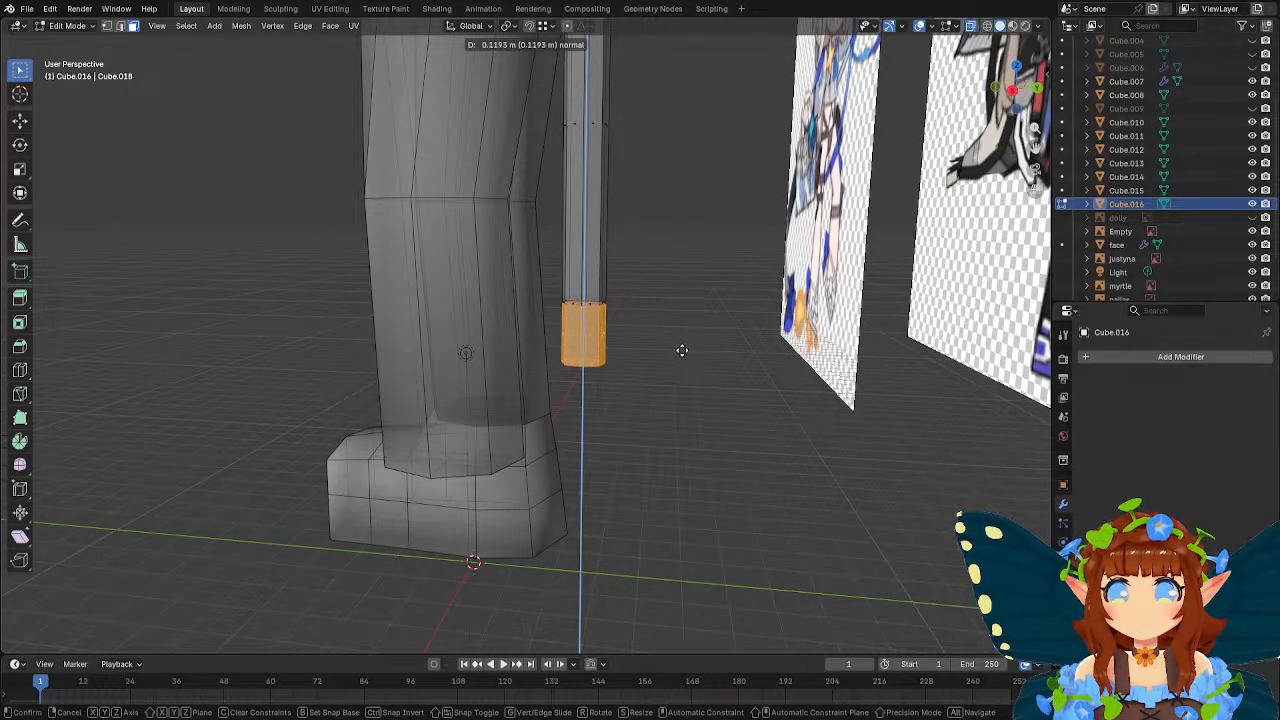
click(680, 350)
key(s)
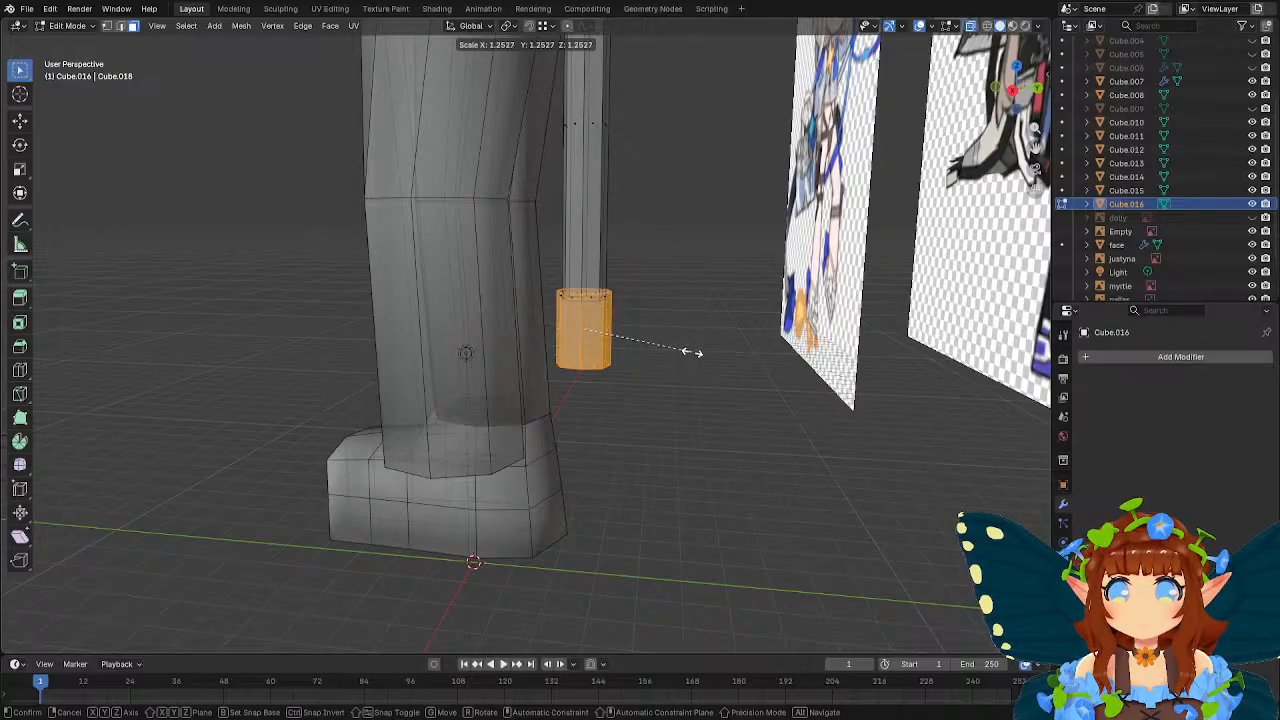
key(shift+z)
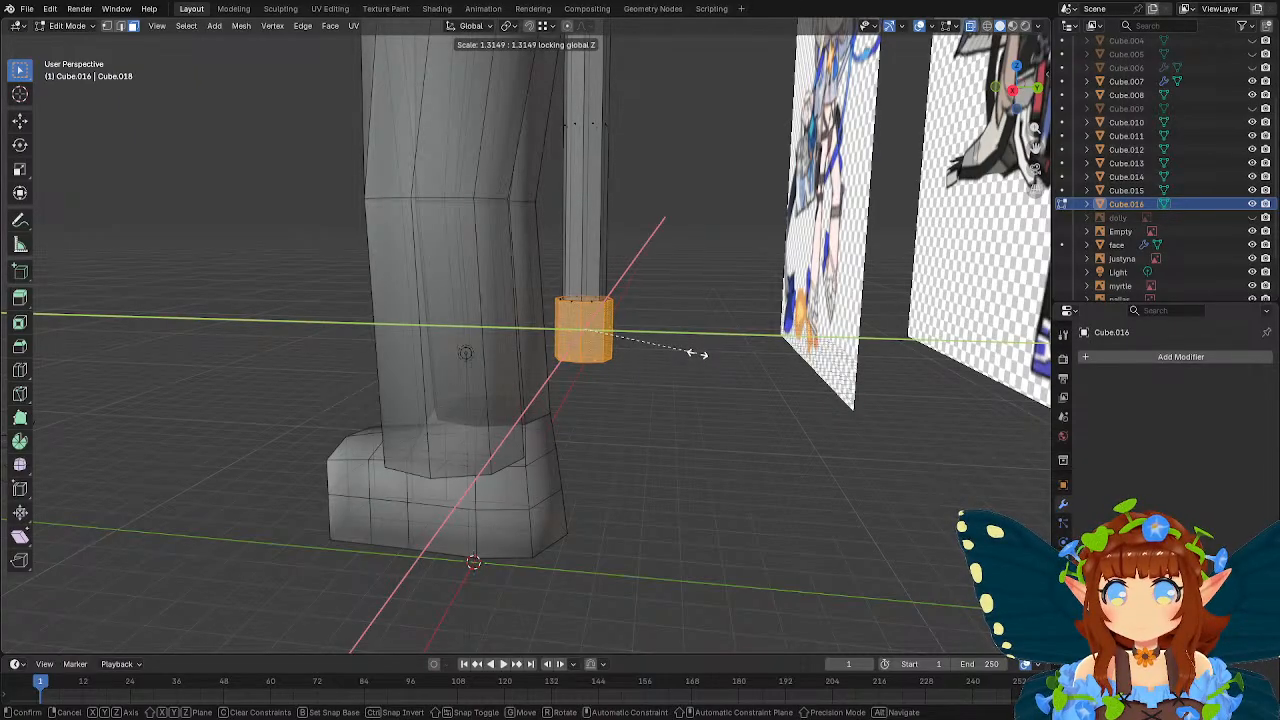
click(700, 352)
Move the thickened lower section down about 0.09 m along global Z, then scale it by 1.139 with Z locked.
middle_drag(700, 352, 723, 340)
key(g)
key(z)
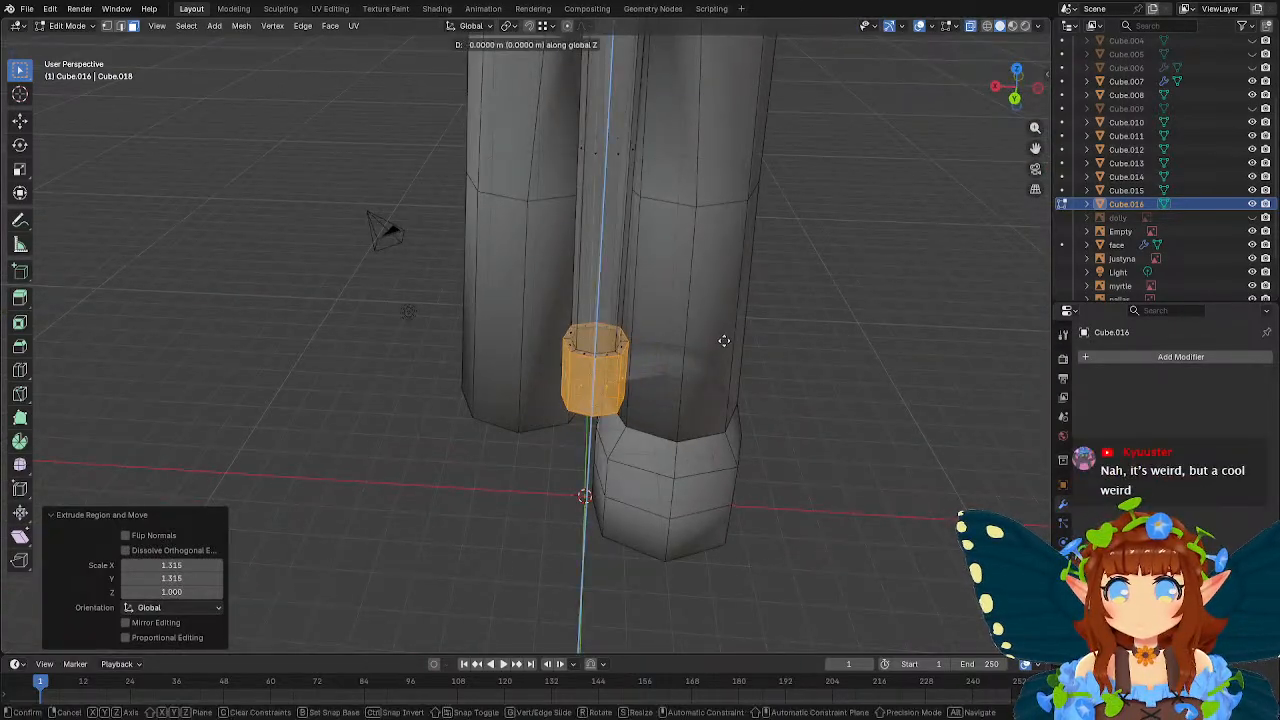
click(726, 344)
key(s)
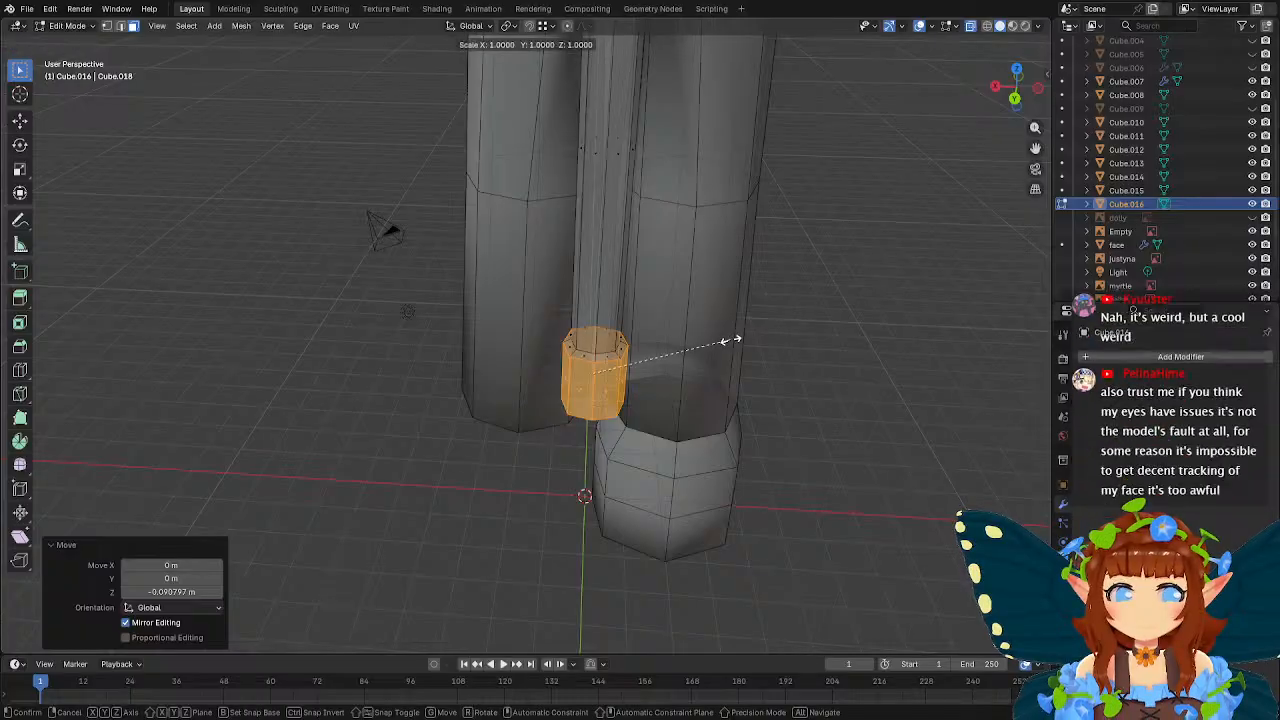
key(shift+z)
click(745, 343)
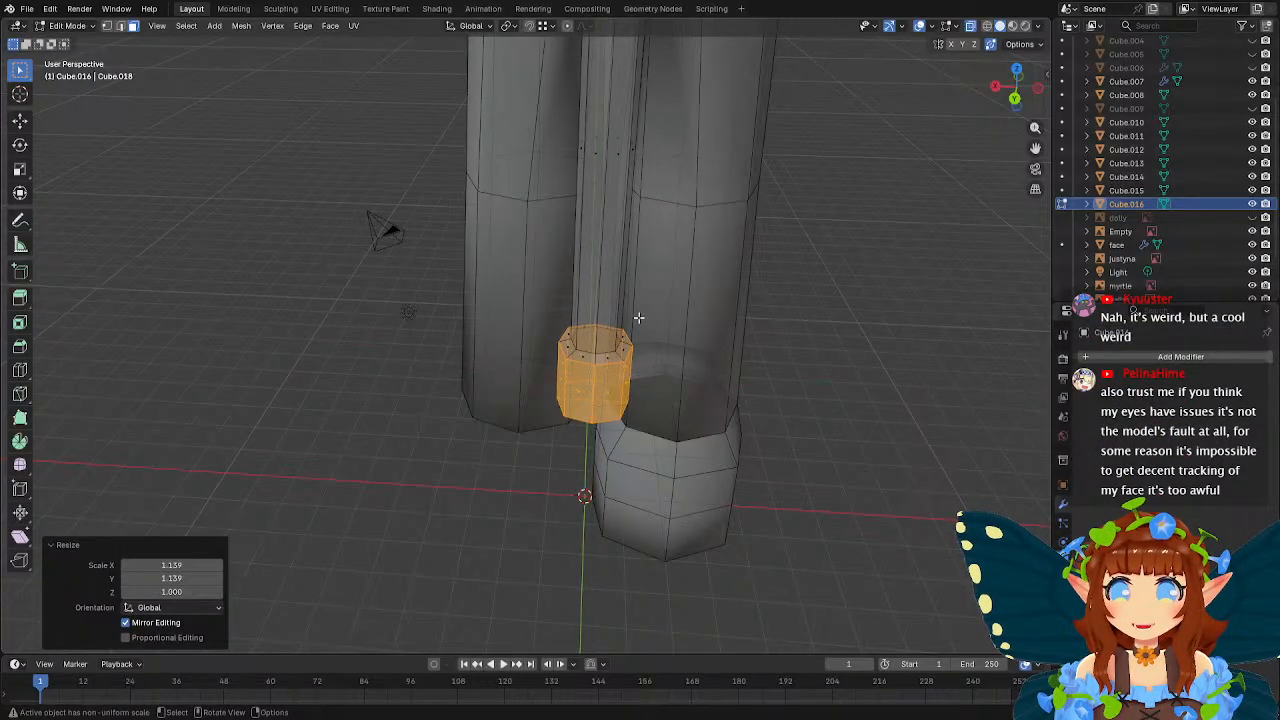
Raise the inner edge loop atop the thickened section about 0.1 m along global Z to slope its shoulder, then leave Edit Mode.
middle_drag(634, 317, 753, 282)
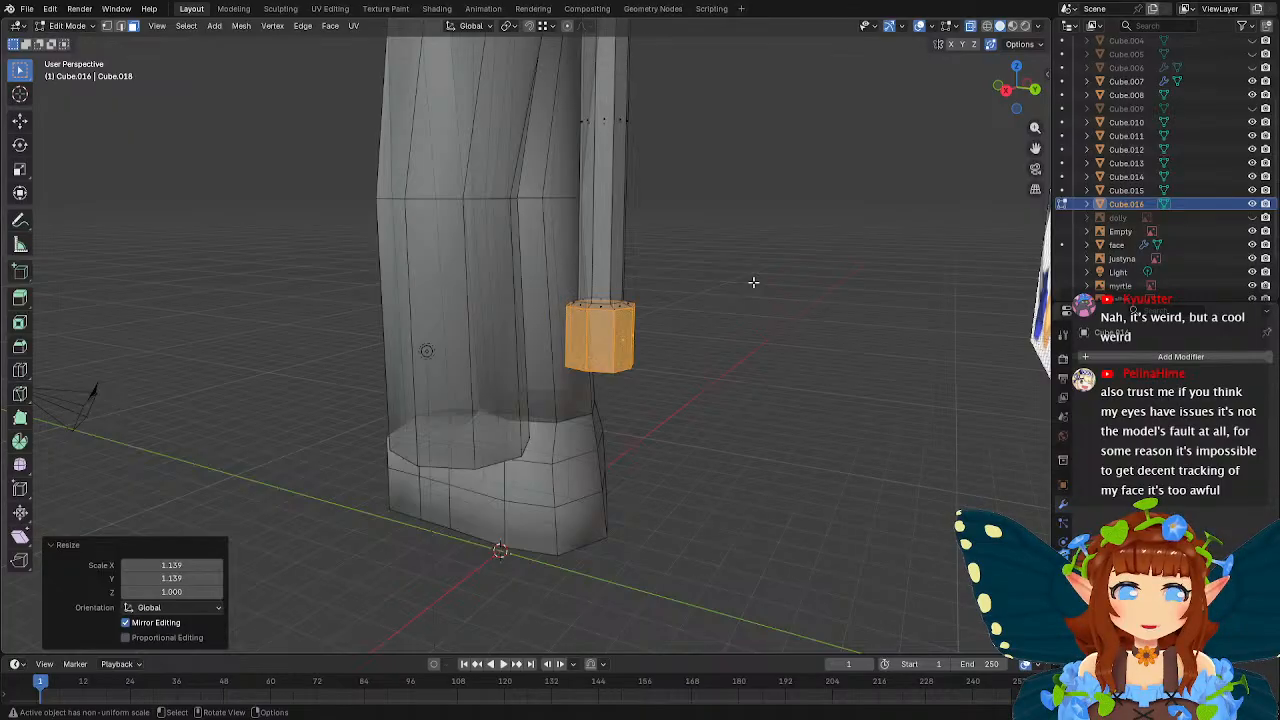
scroll(753, 282, up, 4)
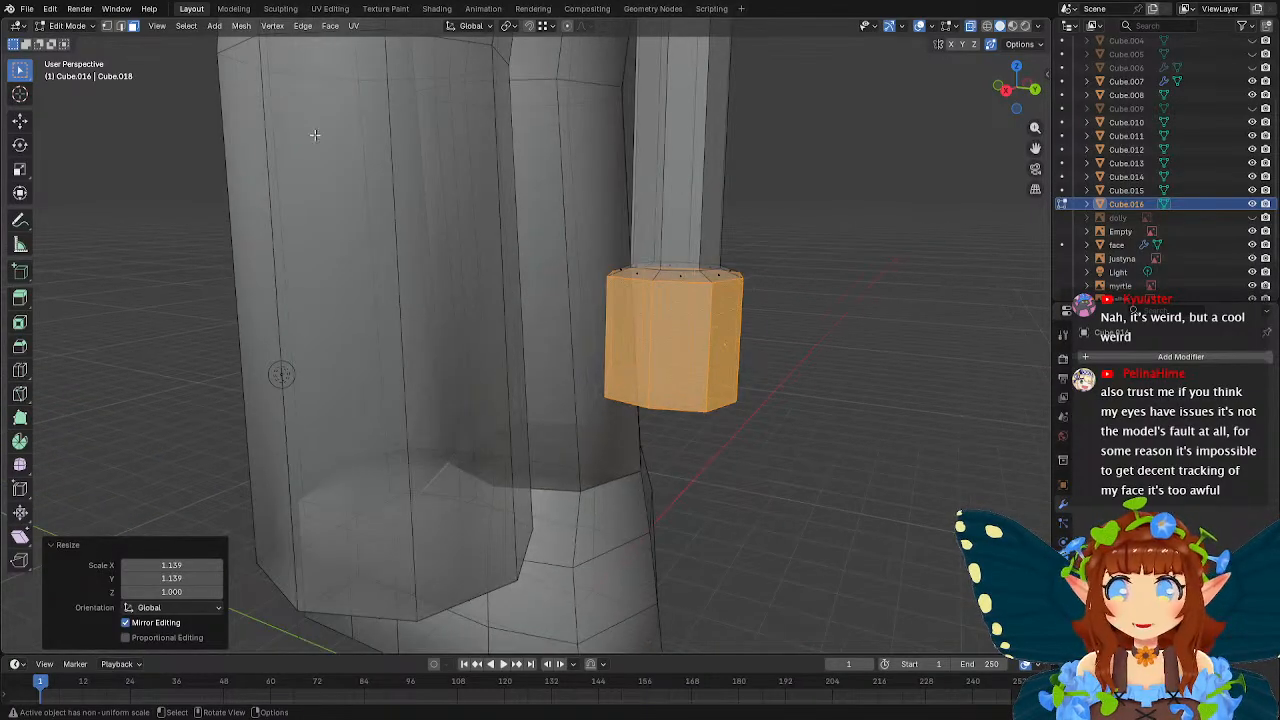
click(120, 26)
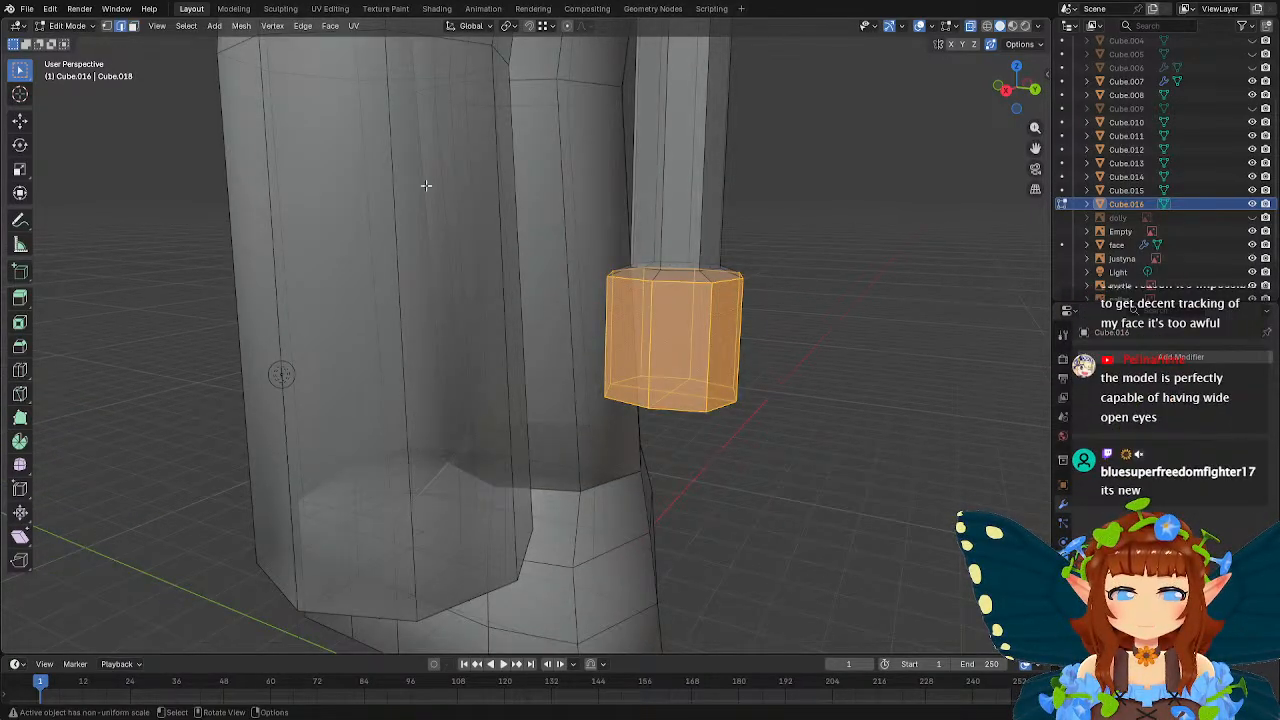
middle_drag(429, 189, 652, 303)
click(652, 303)
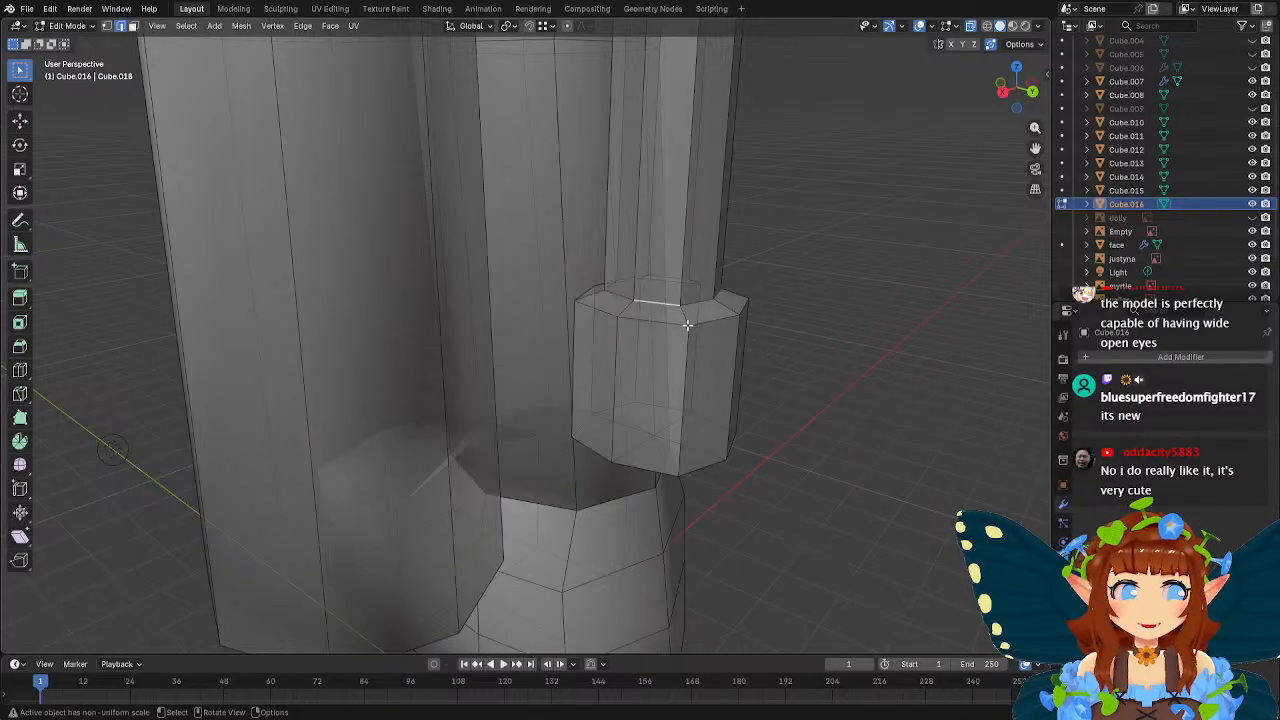
alt+click(688, 303)
middle_drag(766, 312, 650, 343)
key(g)
key(z)
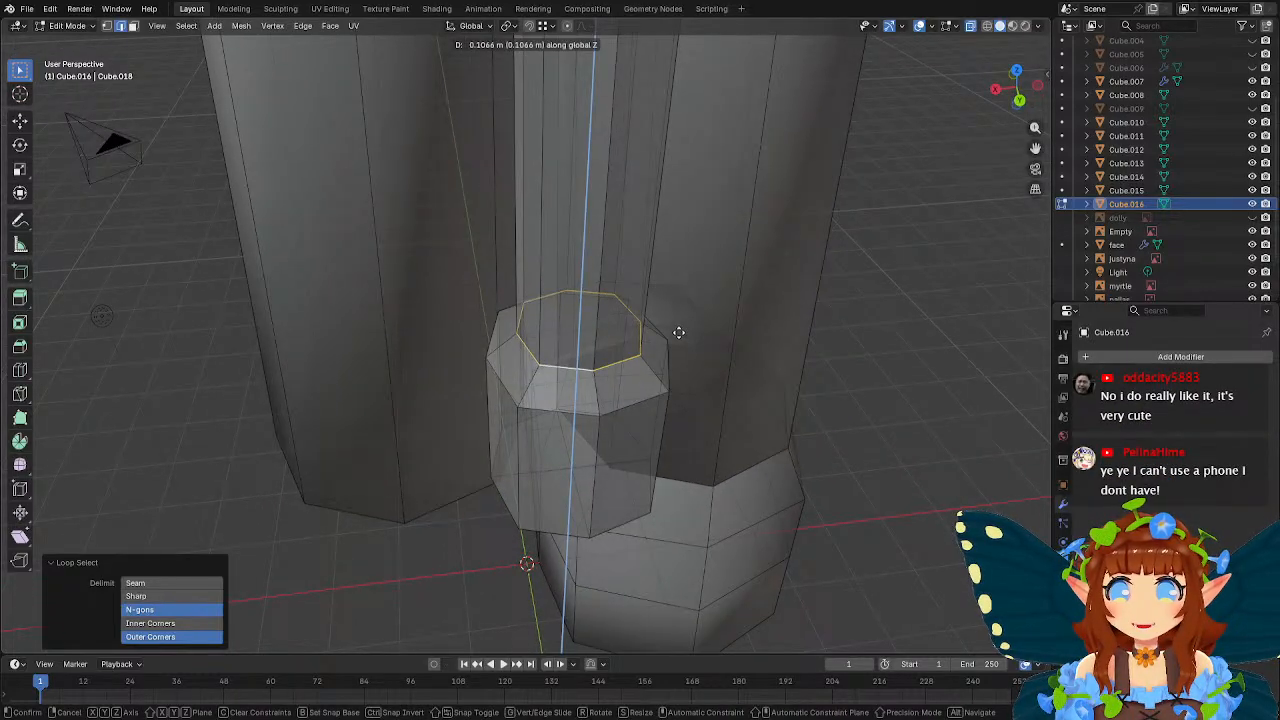
click(677, 337)
key(Tab)
middle_drag(586, 332, 528, 427)
right_click(624, 278)
click(624, 278)
scroll(691, 329, down, 3)
click(691, 329)
scroll(528, 427, up, 3)
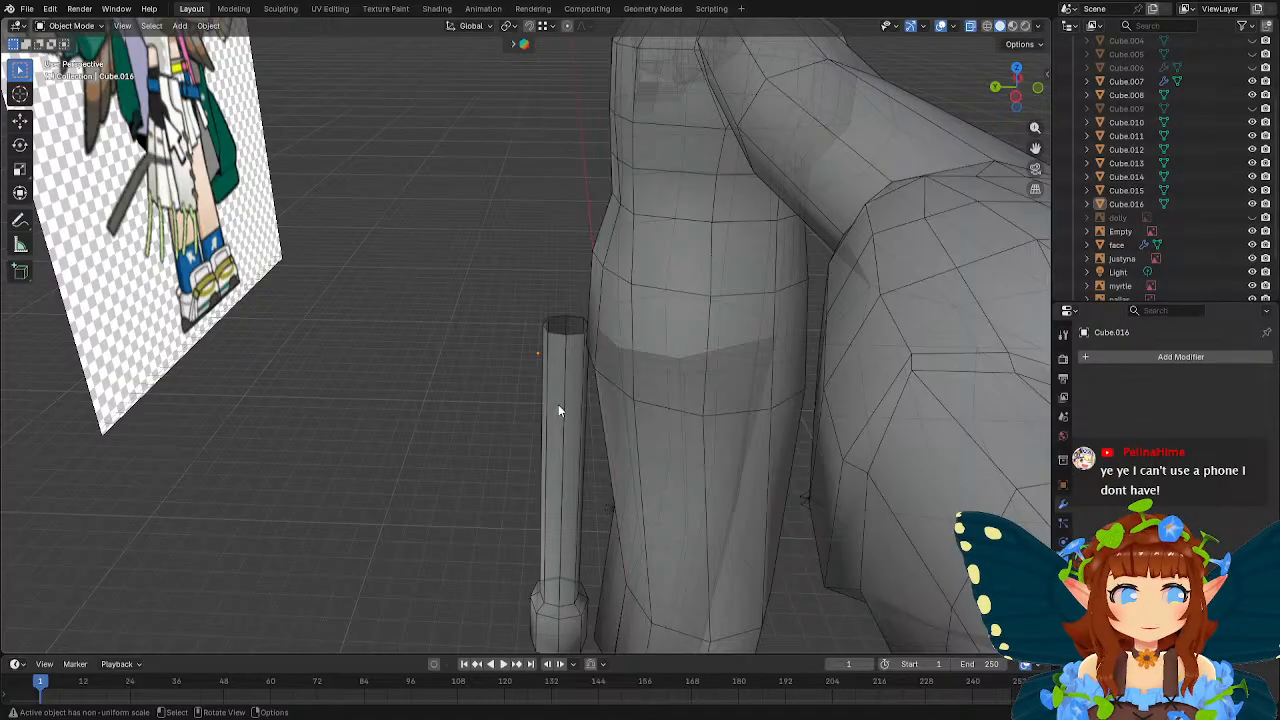
Add a loop cut around the tube in Edit Mode and slide it near the upper end with a factor of 0.827.
click(558, 405)
key(Tab)
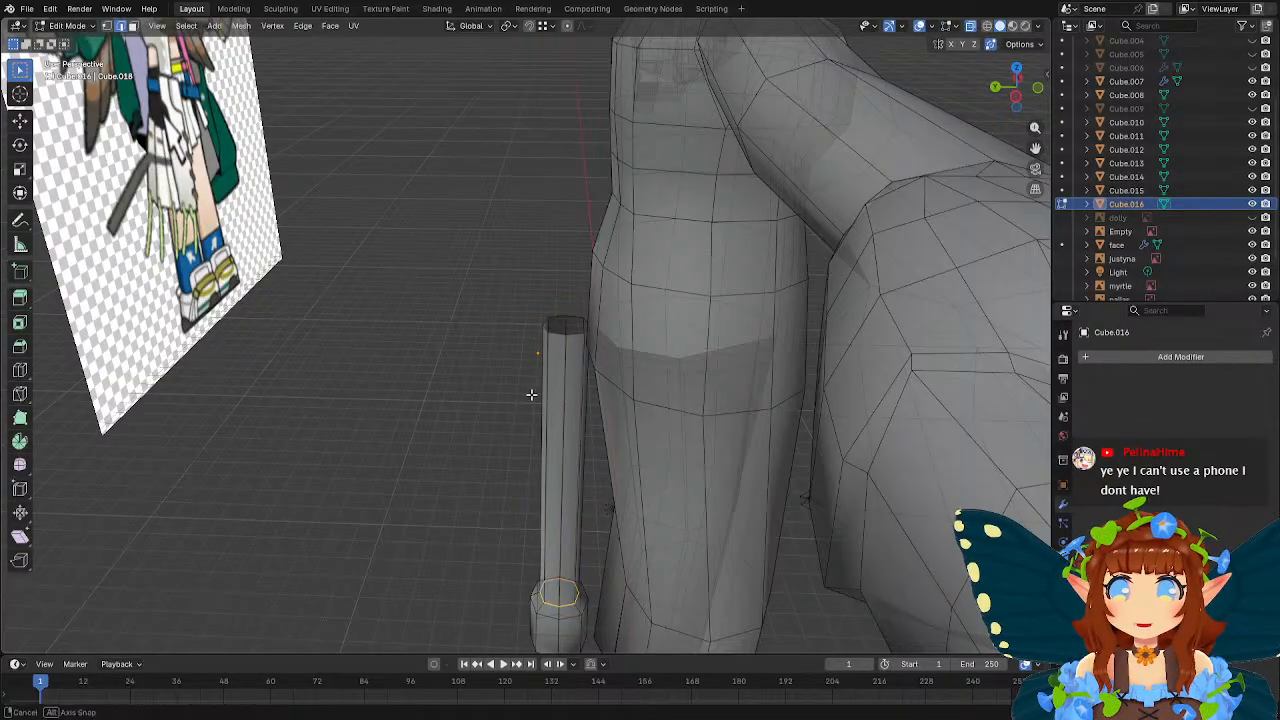
middle_drag(558, 405, 545, 386)
scroll(508, 389, up, 3)
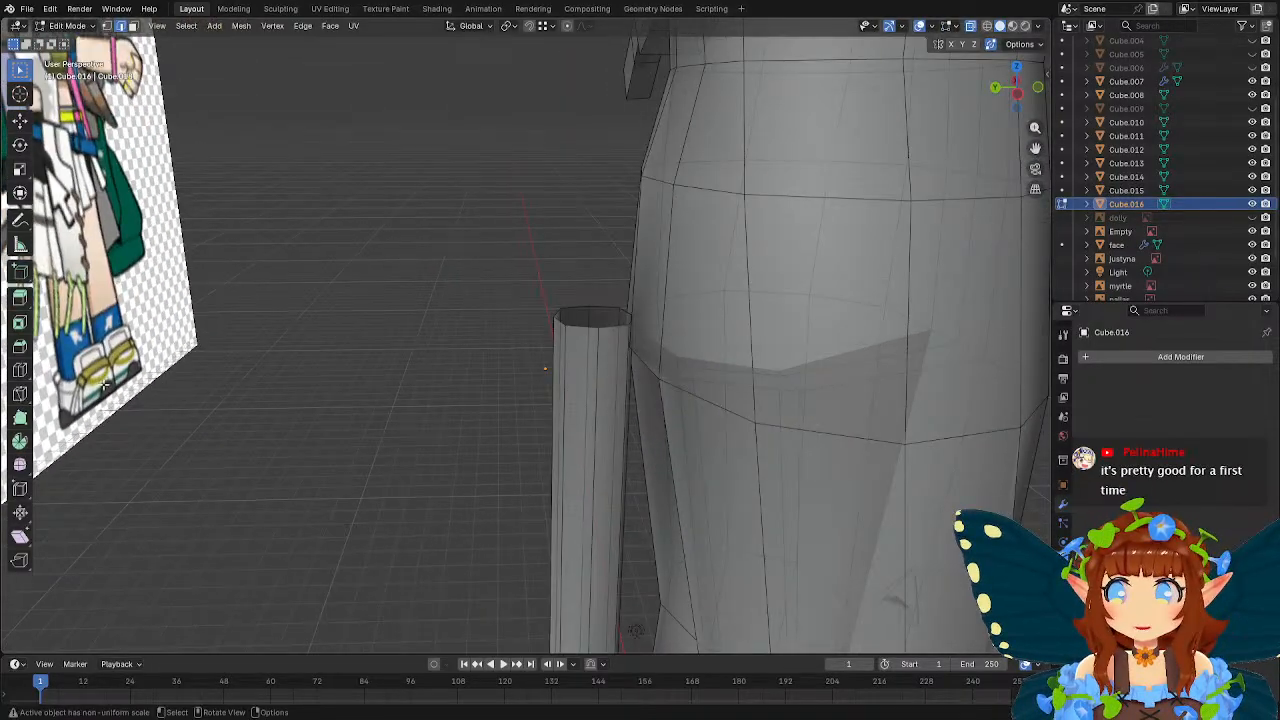
click(19, 369)
click(570, 421)
key(g)
key(g)
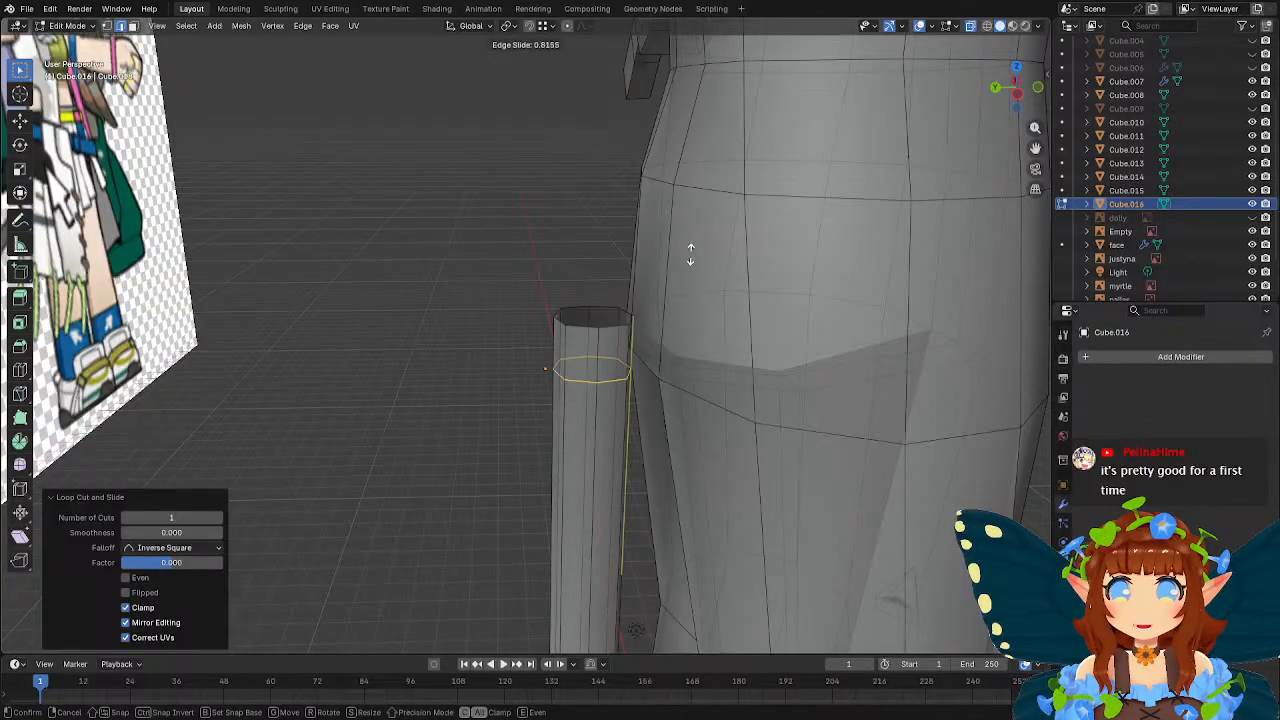
click(691, 250)
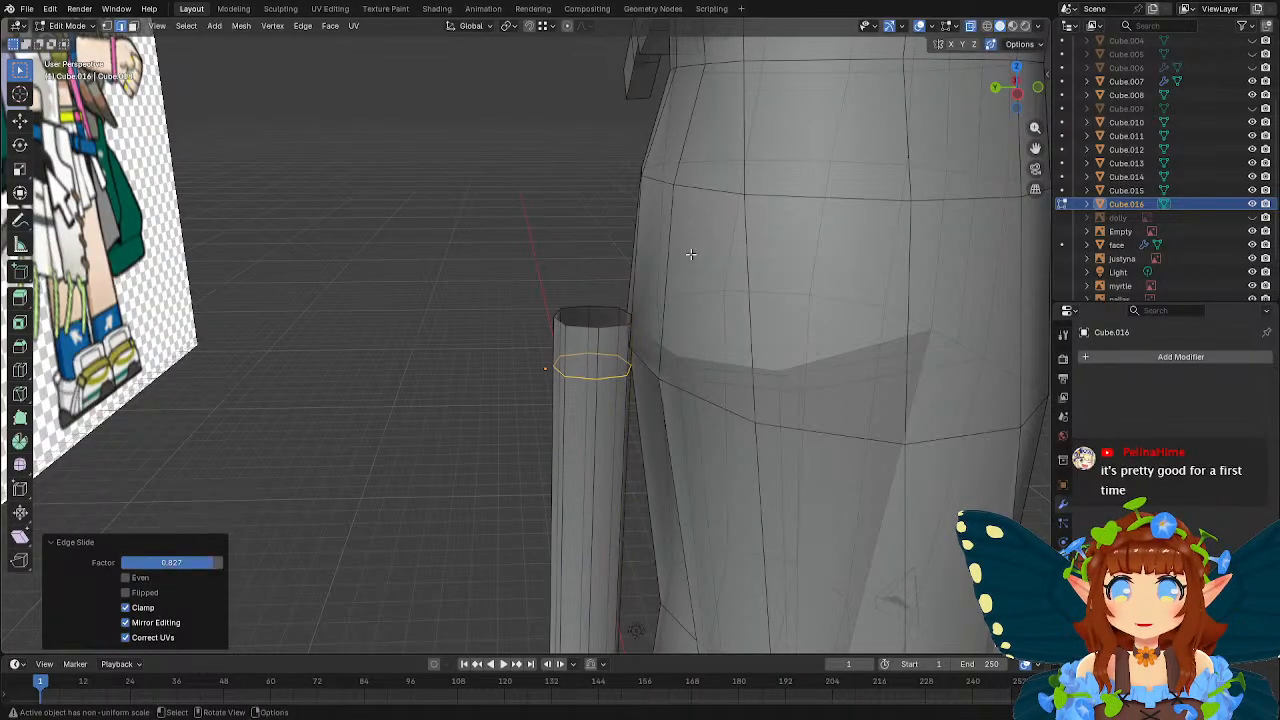
In left orthographic view, rotate the tube's top ring of vertices by about 29.9° and shift it slightly down and toward the body.
key(ctrl+KP_3)
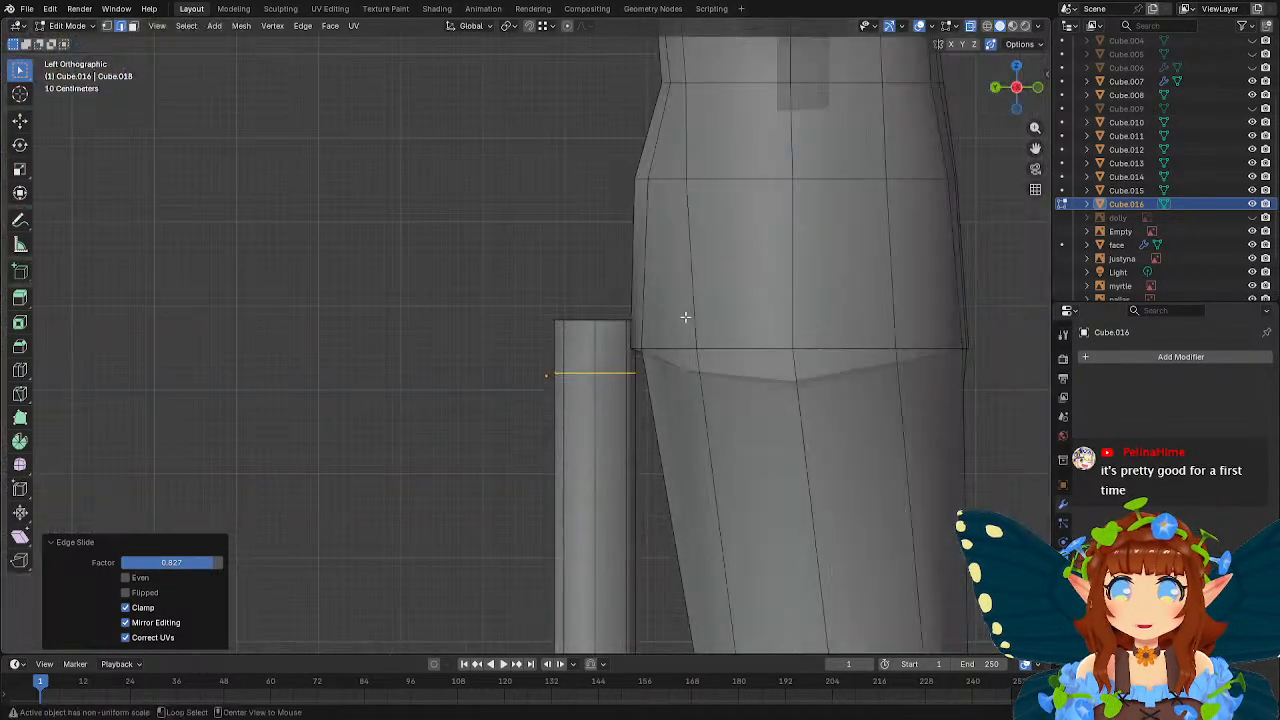
click(107, 27)
drag(501, 291, 652, 346)
key(r)
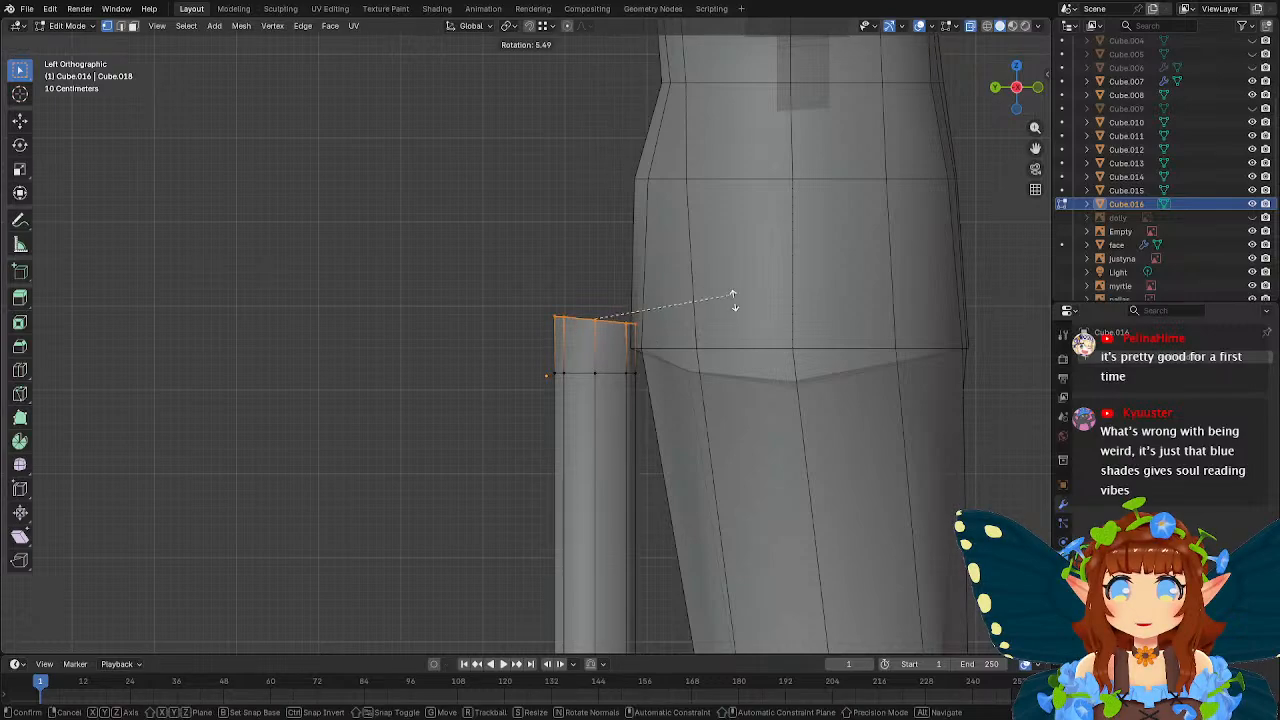
click(708, 297)
key(g)
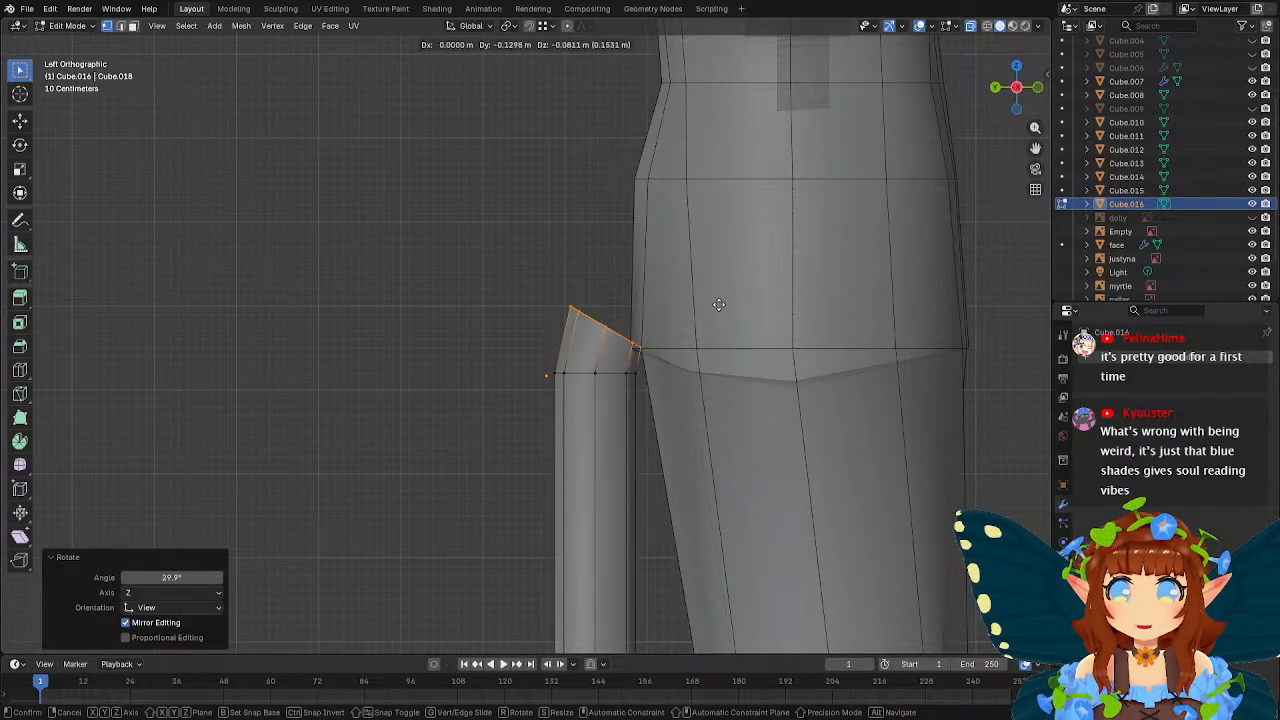
click(718, 304)
Rotate the vertex ring just below the tube's top so it tilts partway along the bend.
drag(548, 364, 667, 404)
key(r)
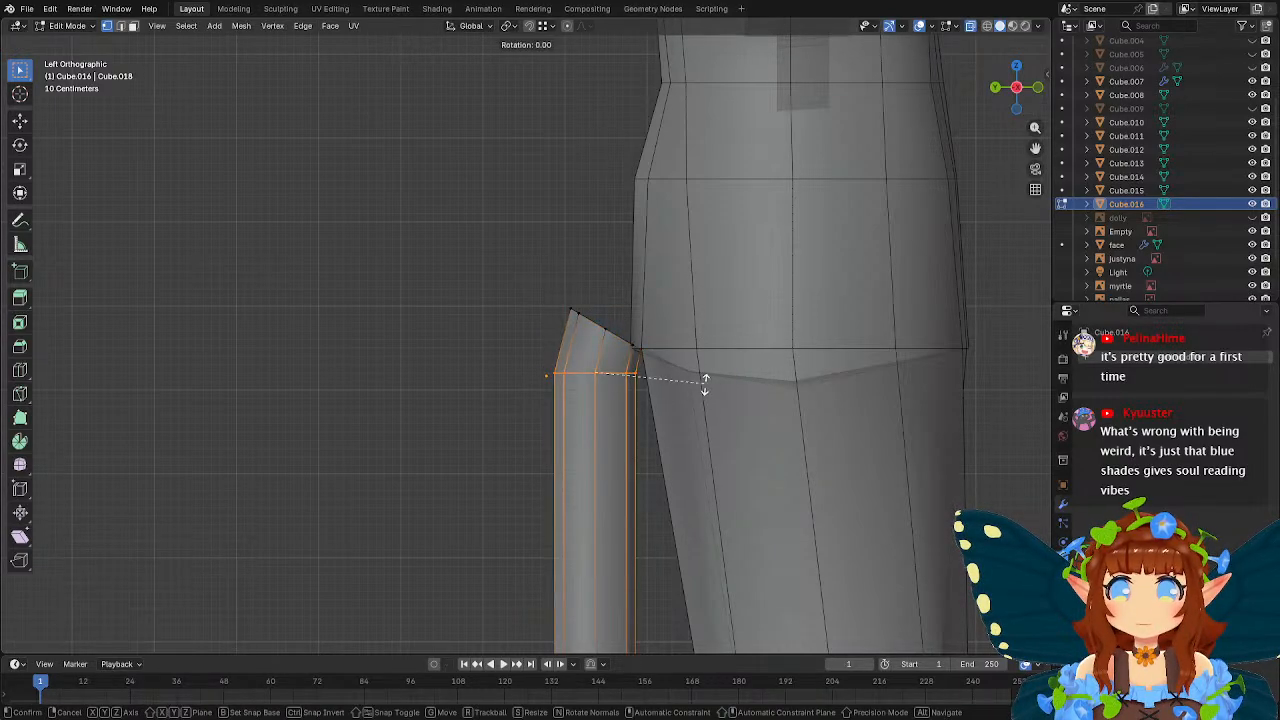
click(697, 409)
drag(540, 290, 674, 362)
key(e)
right_click(681, 322)
key(ctrl+z)
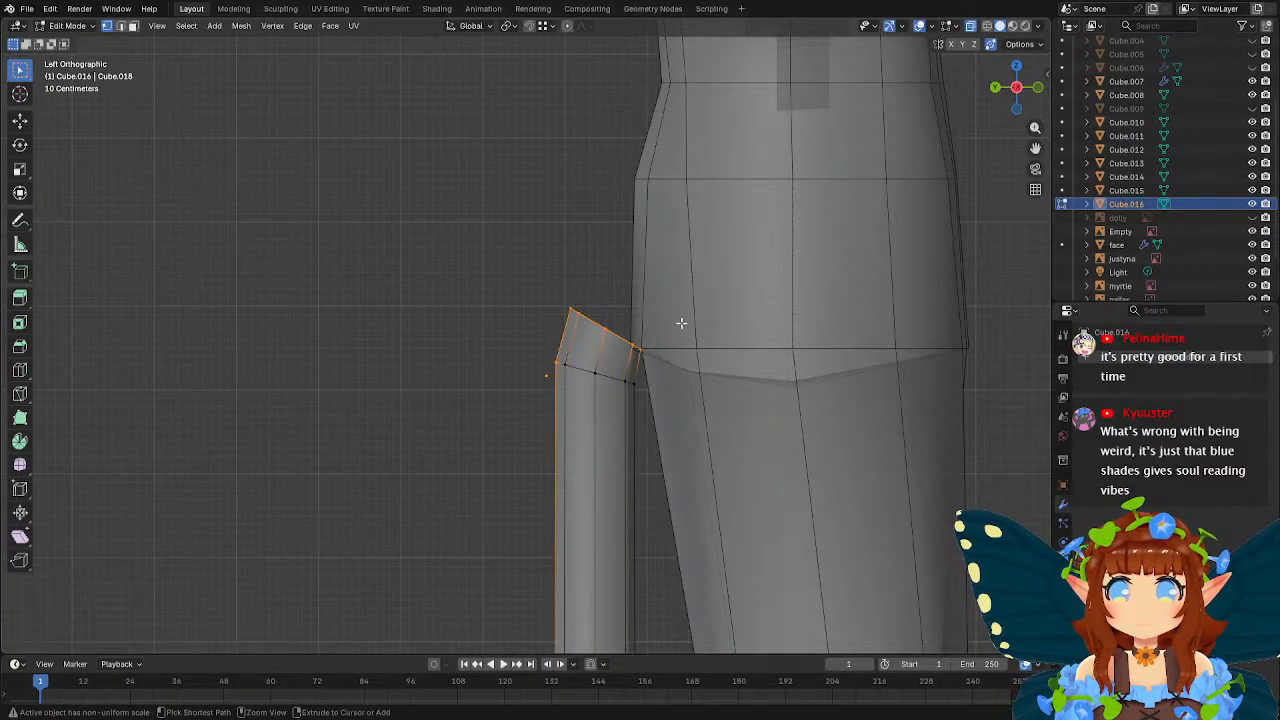
Extrude the tube's top ring by about -0.18 m in Y and 0.33 m in Z, then tilt it further toward the body.
drag(585, 306, 650, 362)
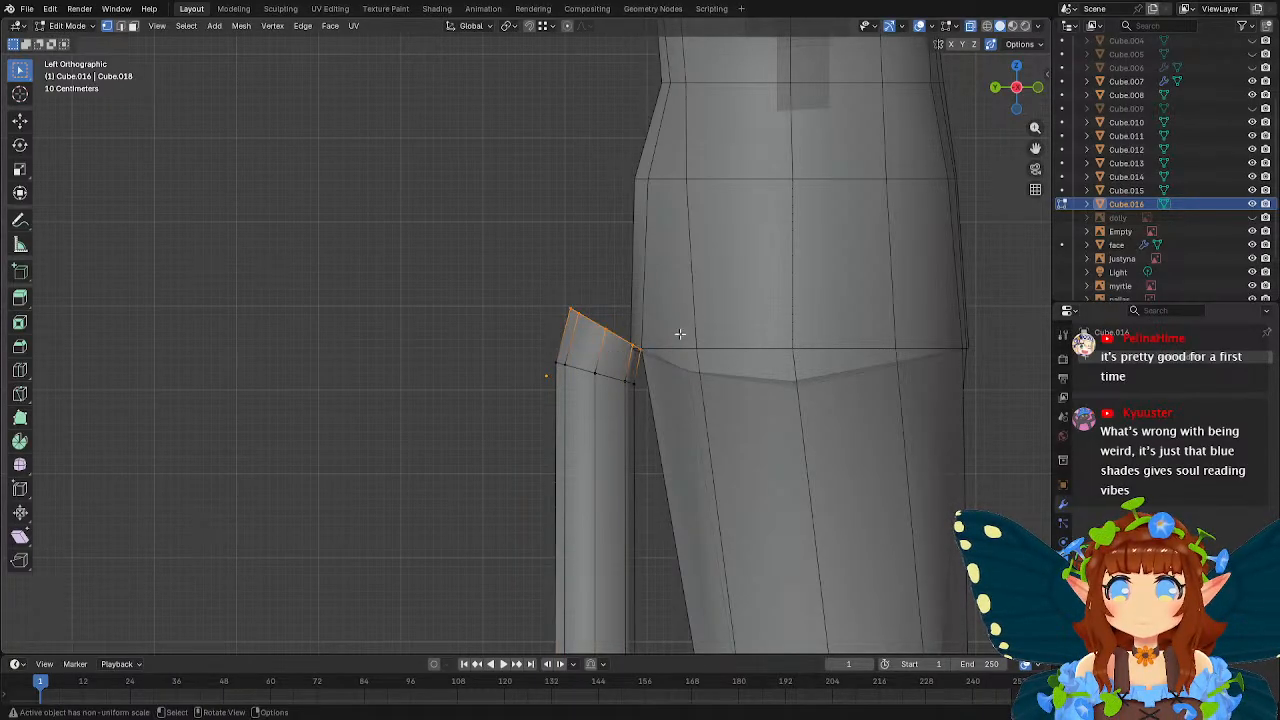
key(e)
click(696, 303)
key(r)
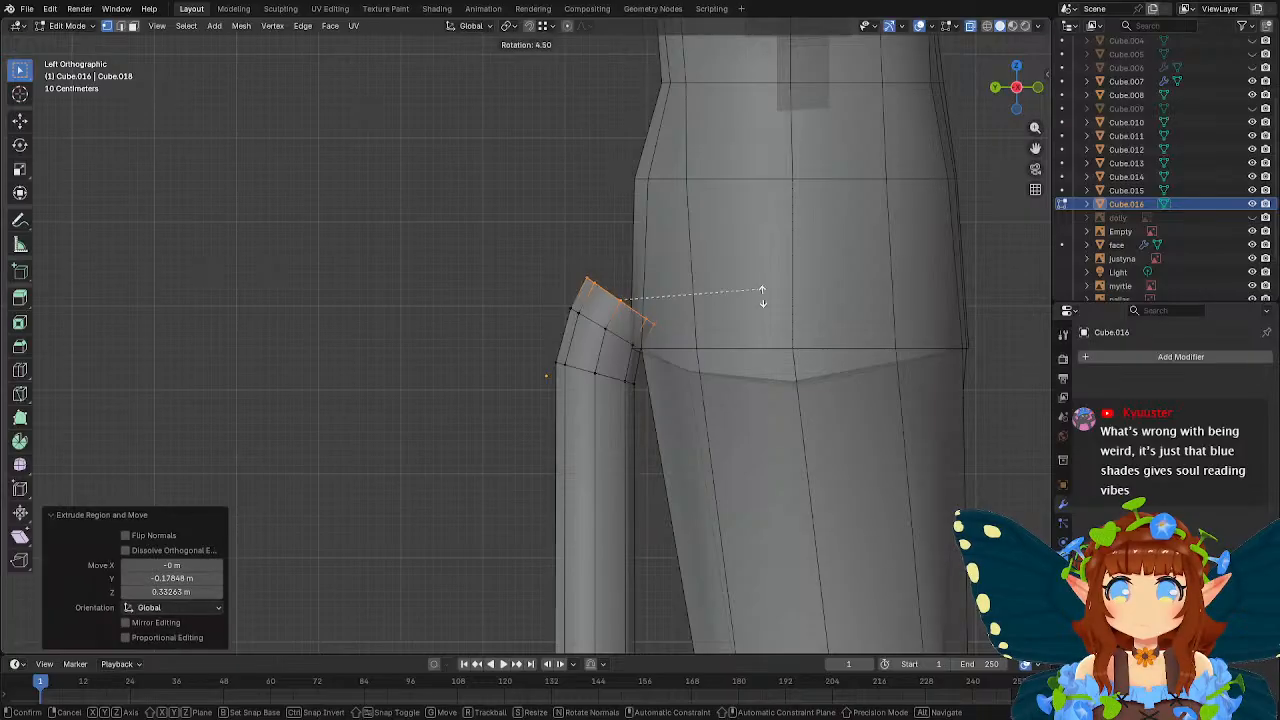
click(743, 345)
Move the new end ring about 0.32 m toward the body along Y and rotate it to a nearly vertical plane.
key(g)
click(753, 306)
key(r)
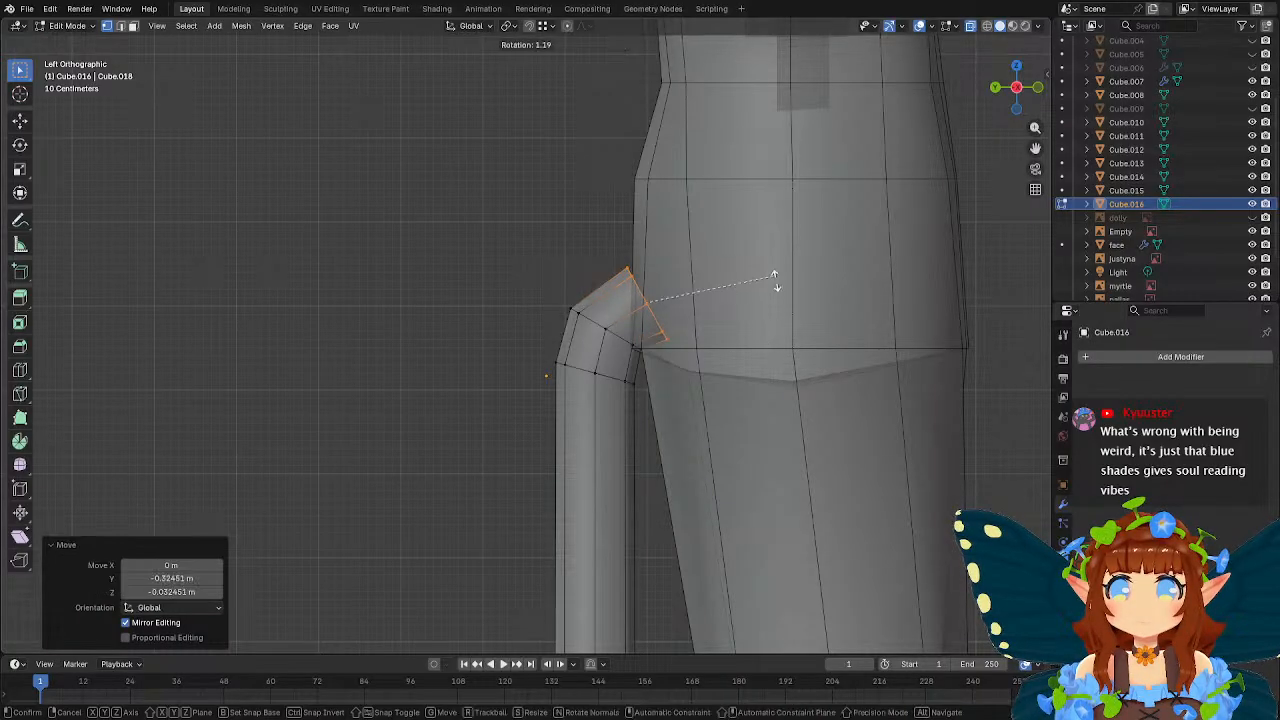
click(772, 336)
Select the vertex ring at the tube's bend and move it about 0.014 m in Y and -0.15 m in Z.
drag(557, 298, 623, 351)
scroll(669, 367, up, 3)
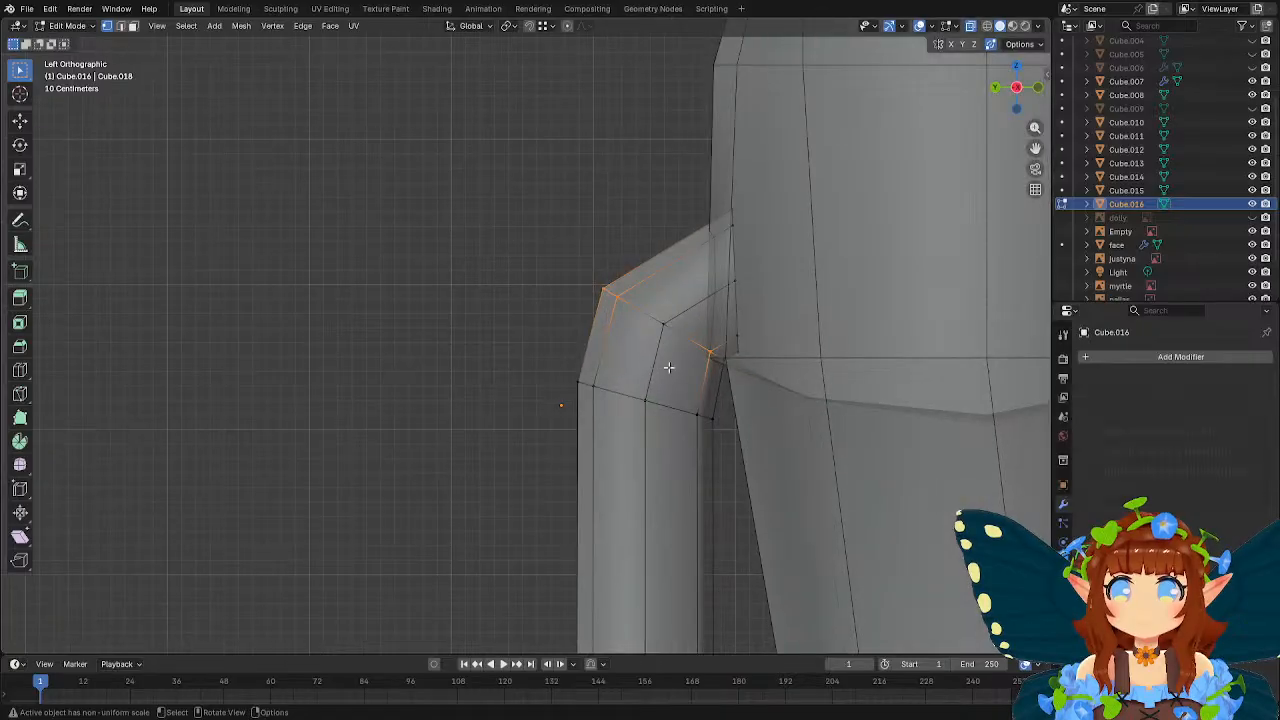
shift+click(727, 366)
shift+click(678, 309)
key(g)
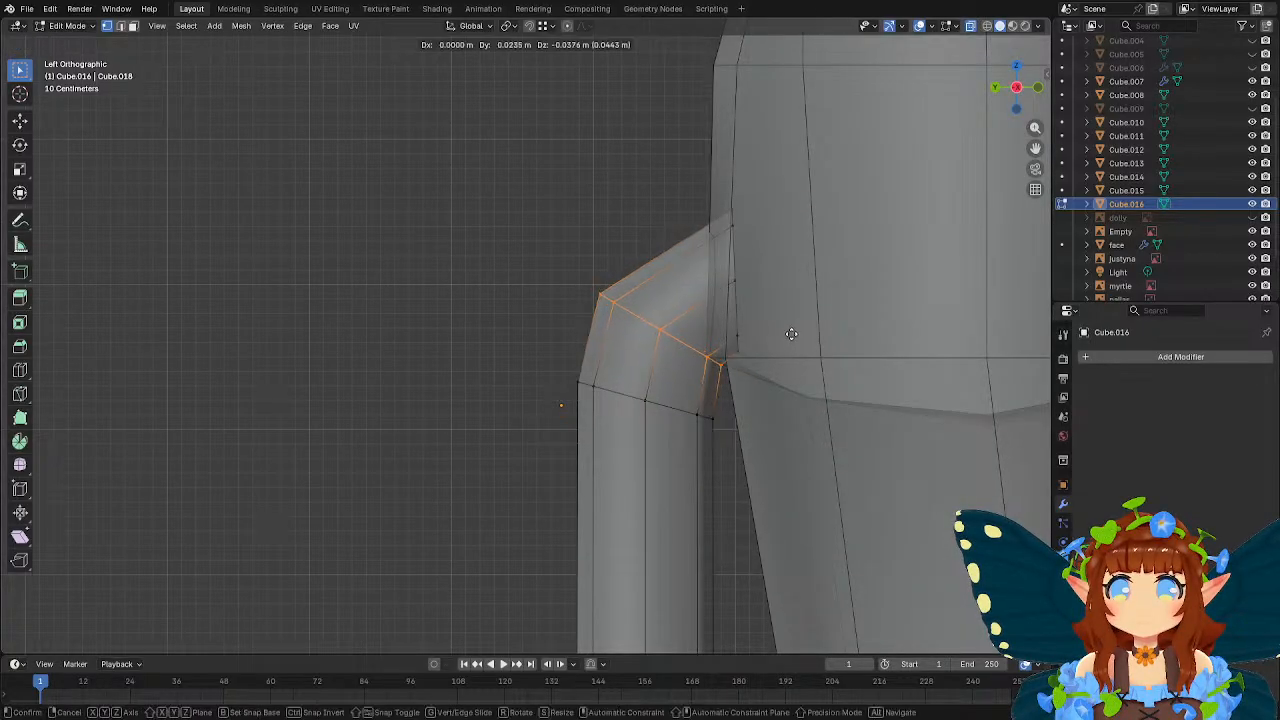
click(793, 347)
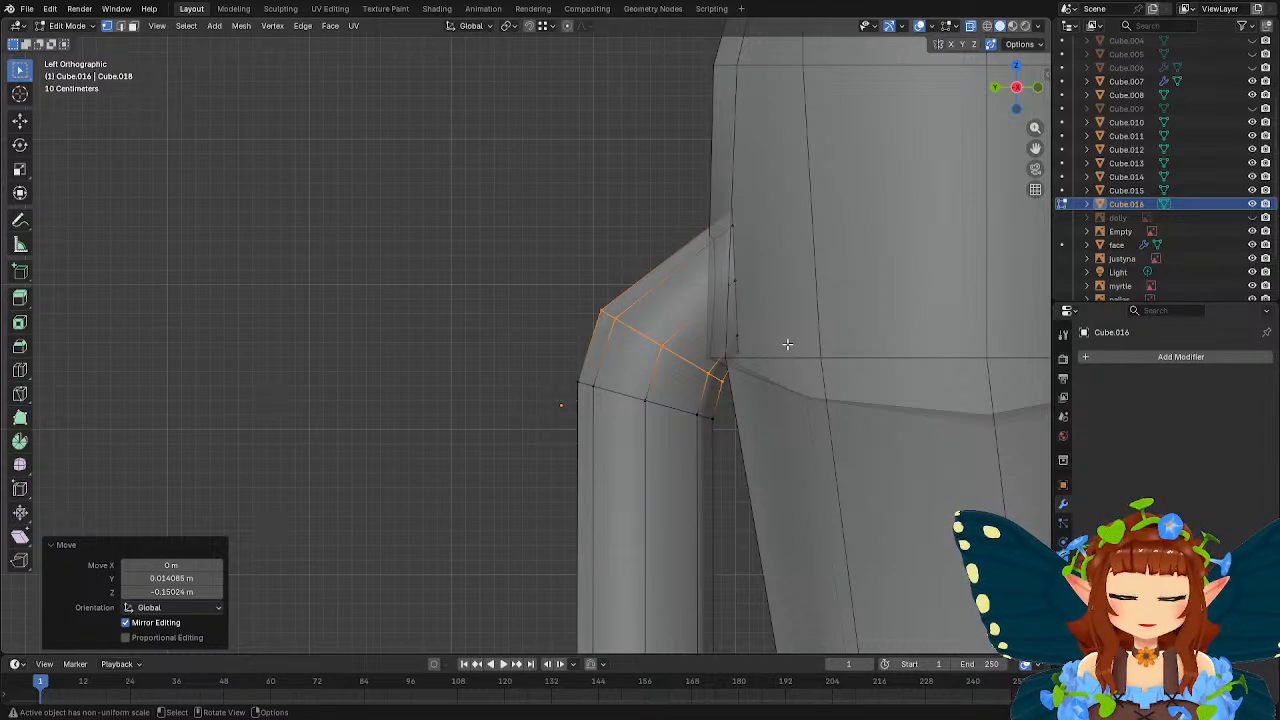
Shift the bend's vertex ring a further 0.045 m or so in Y and about -0.135 m in Z.
shift+middle_drag(686, 423, 628, 270)
scroll(628, 272, down, 8)
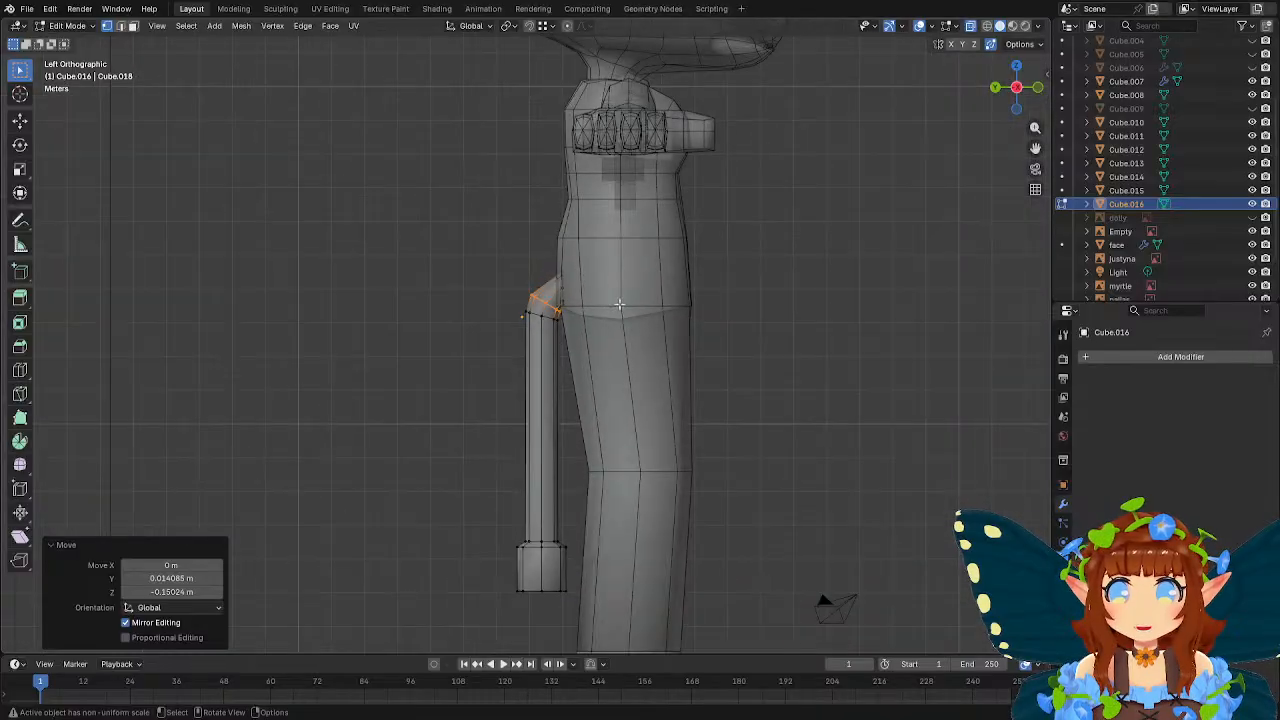
shift+middle_drag(572, 367, 583, 325)
scroll(583, 320, up, 4)
shift+middle_drag(609, 224, 592, 376)
scroll(592, 376, up, 3)
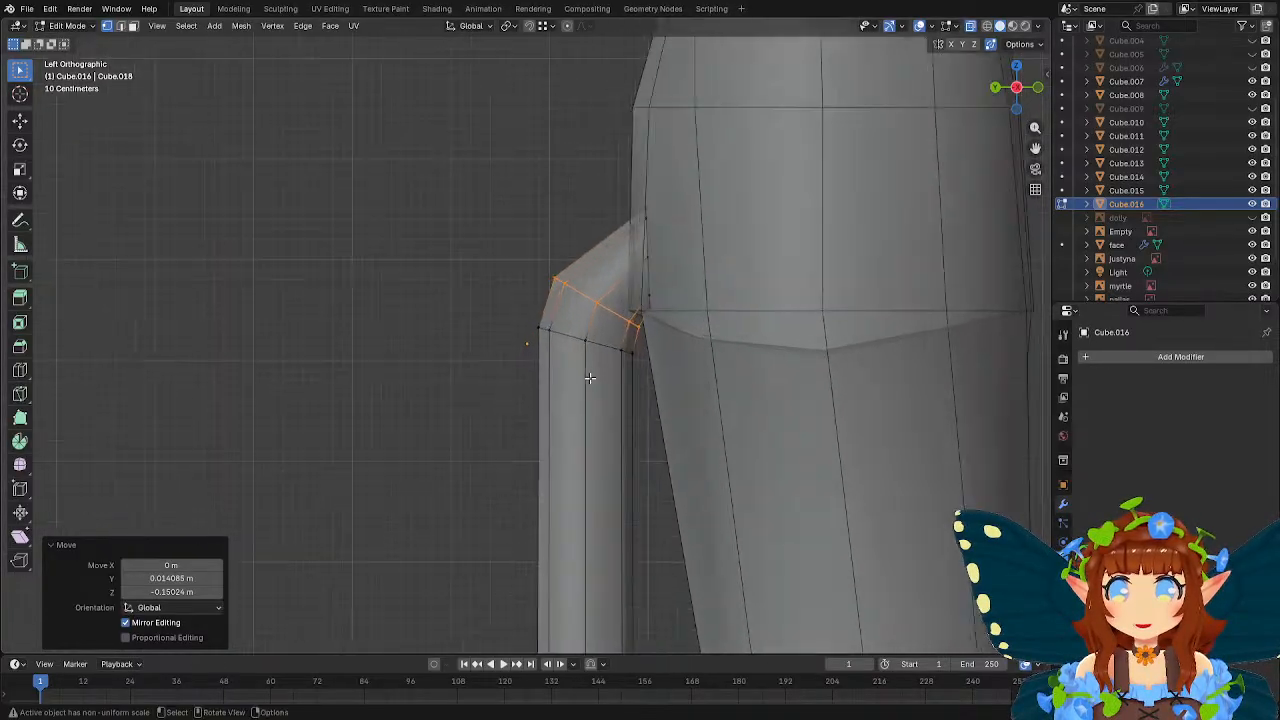
key(g)
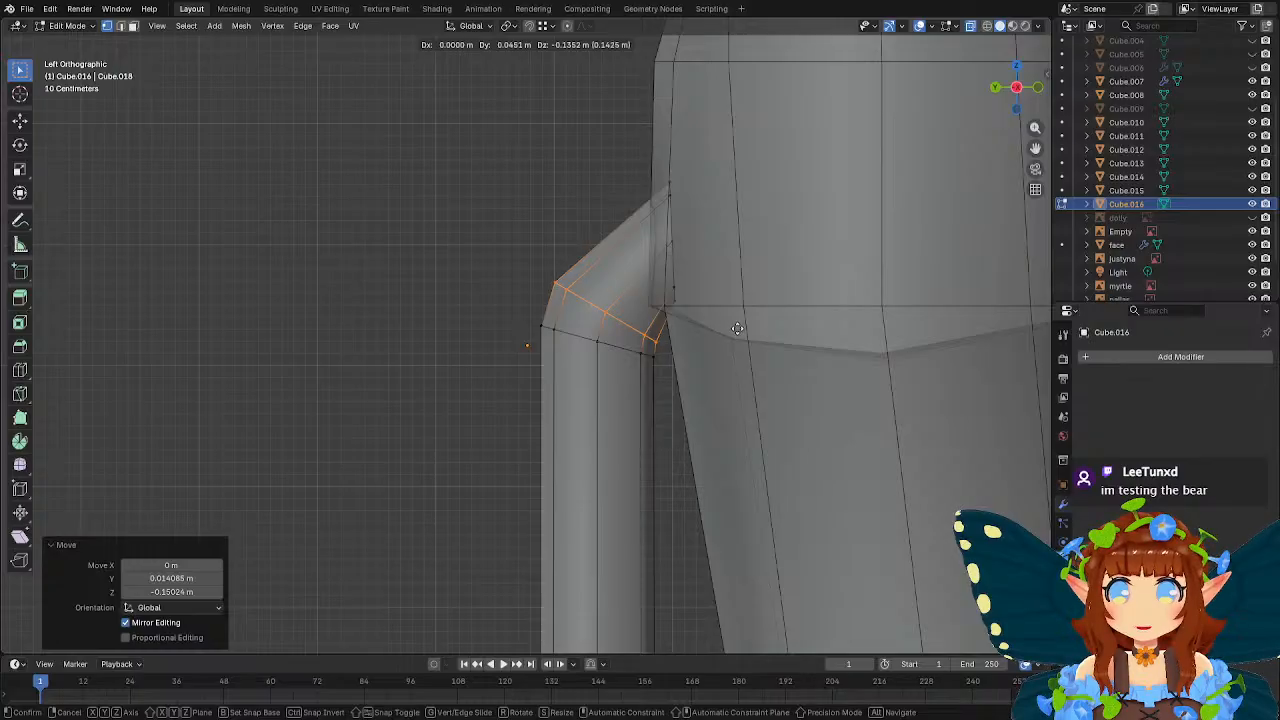
click(738, 329)
Add a loop cut across the tube's last bent segment and move its outermost vertices about 0.085 m in Y and 0.034 m in Z.
click(25, 377)
click(608, 284)
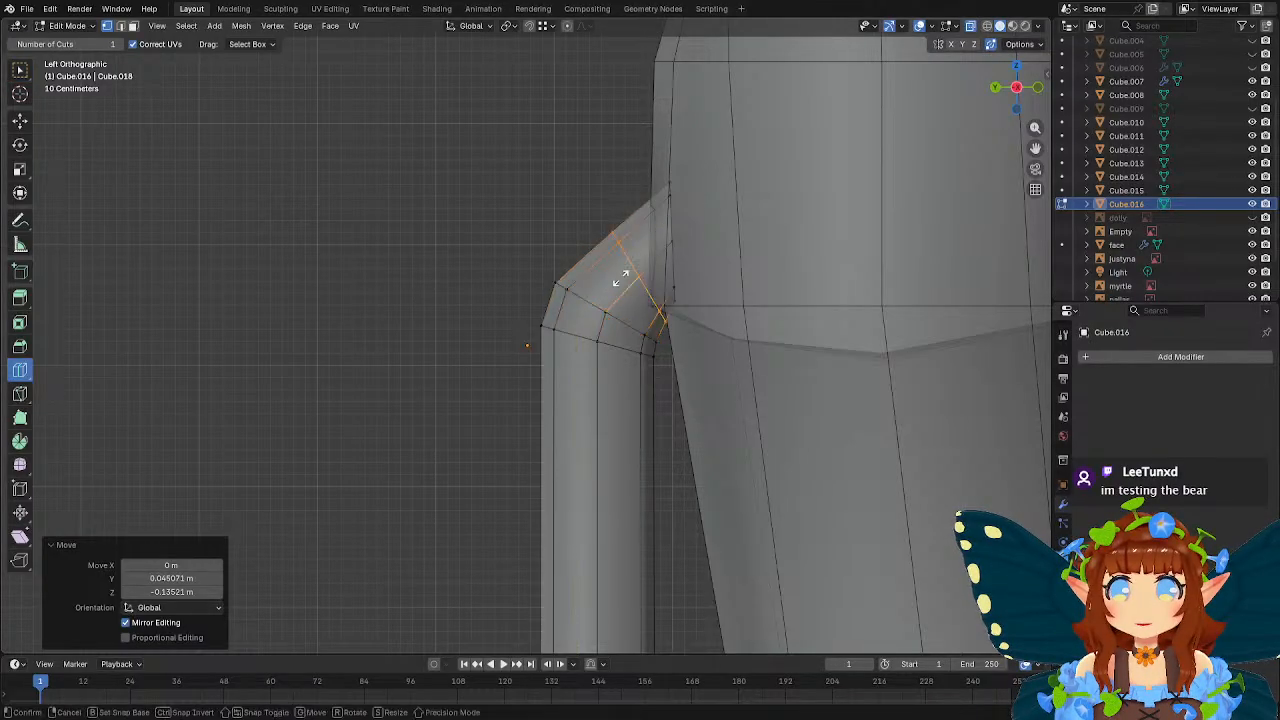
key(w)
click(598, 228)
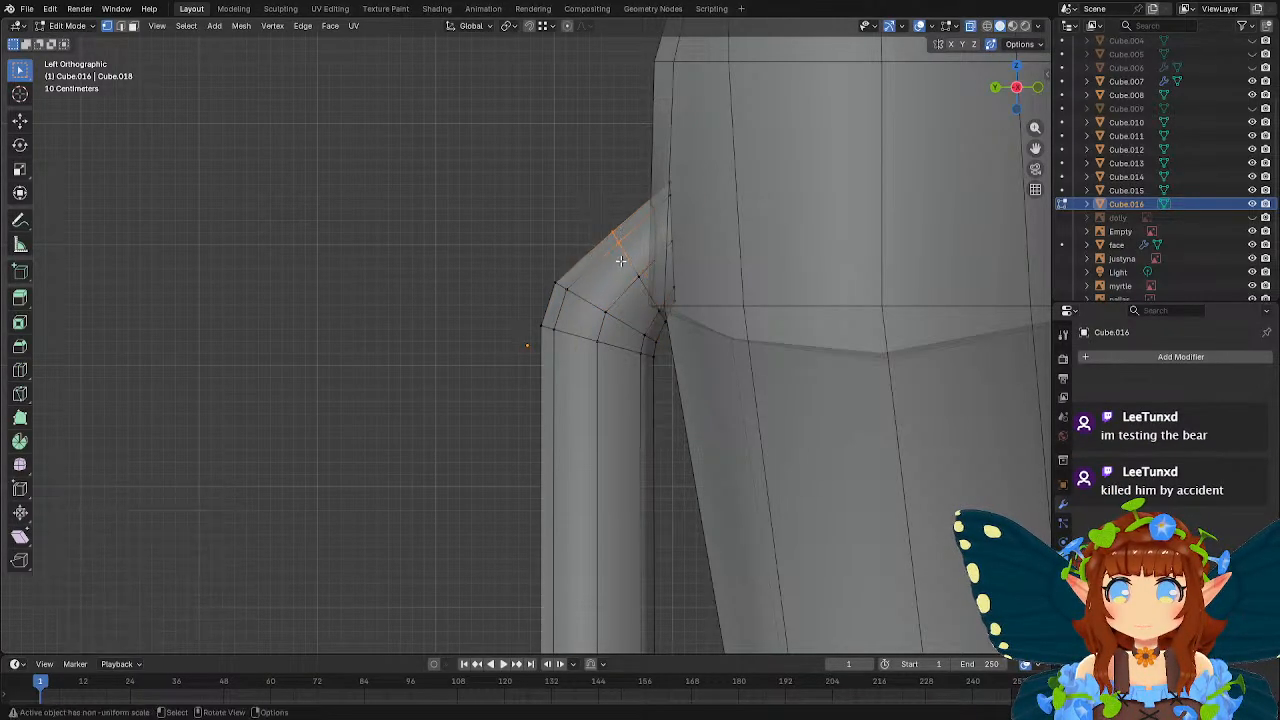
key(g)
click(737, 308)
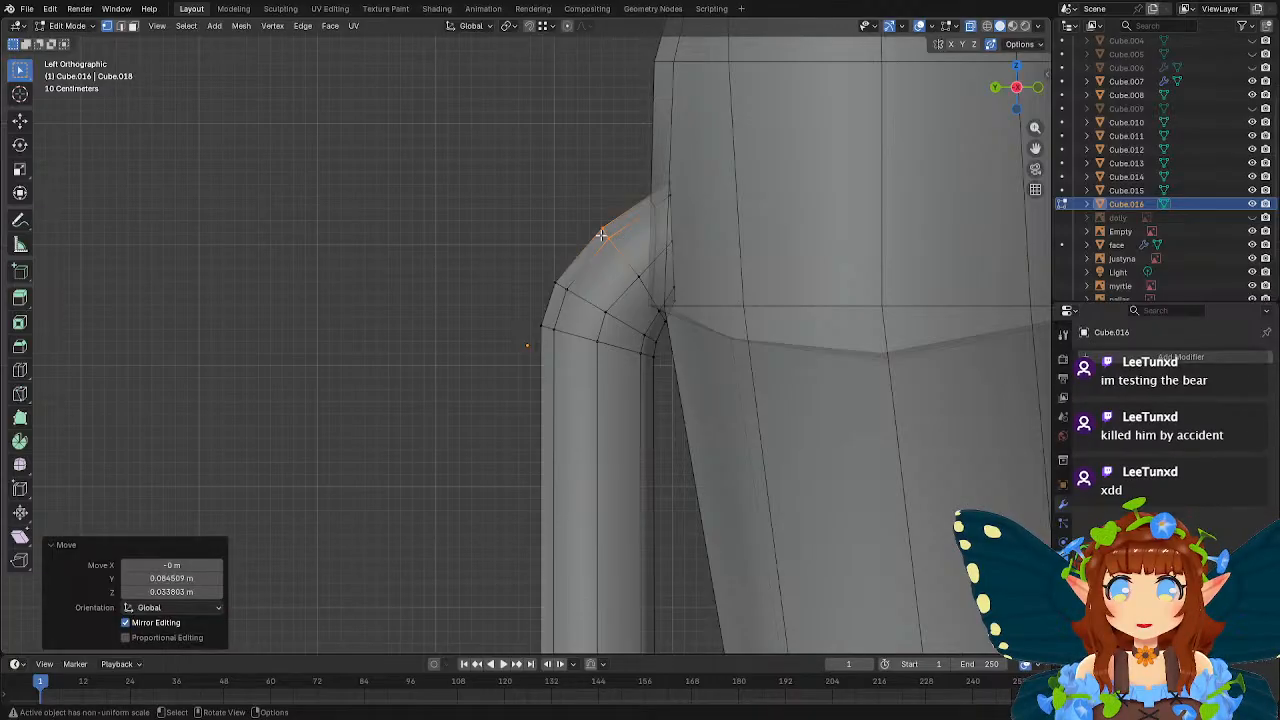
Nudge the vertices of the new loop individually in Y and Z to round off the bend.
key(g)
click(655, 259)
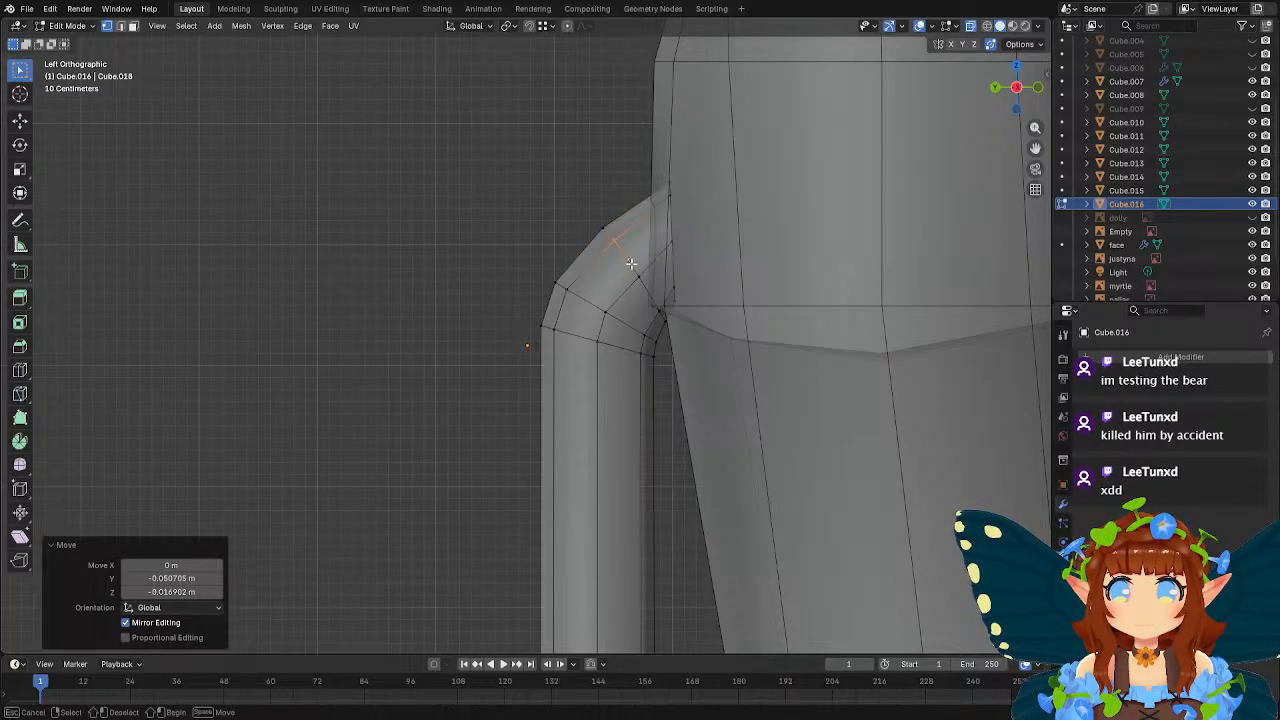
key(g)
click(650, 284)
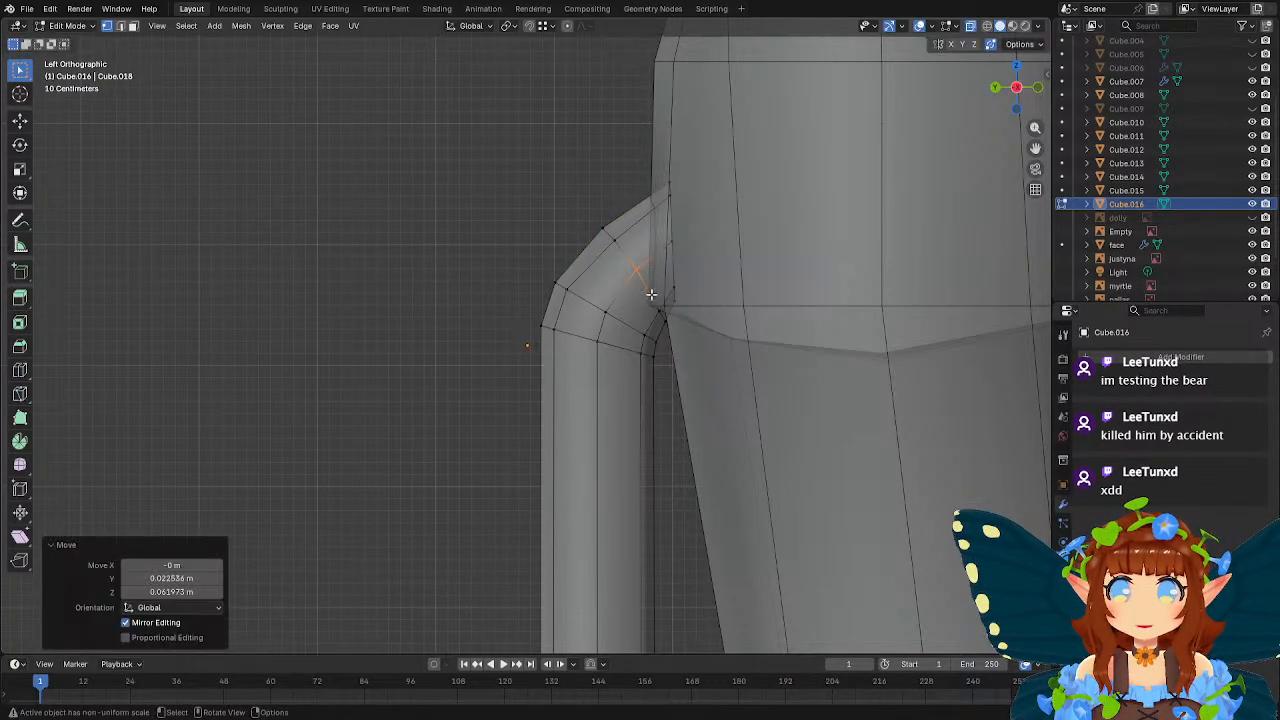
key(g)
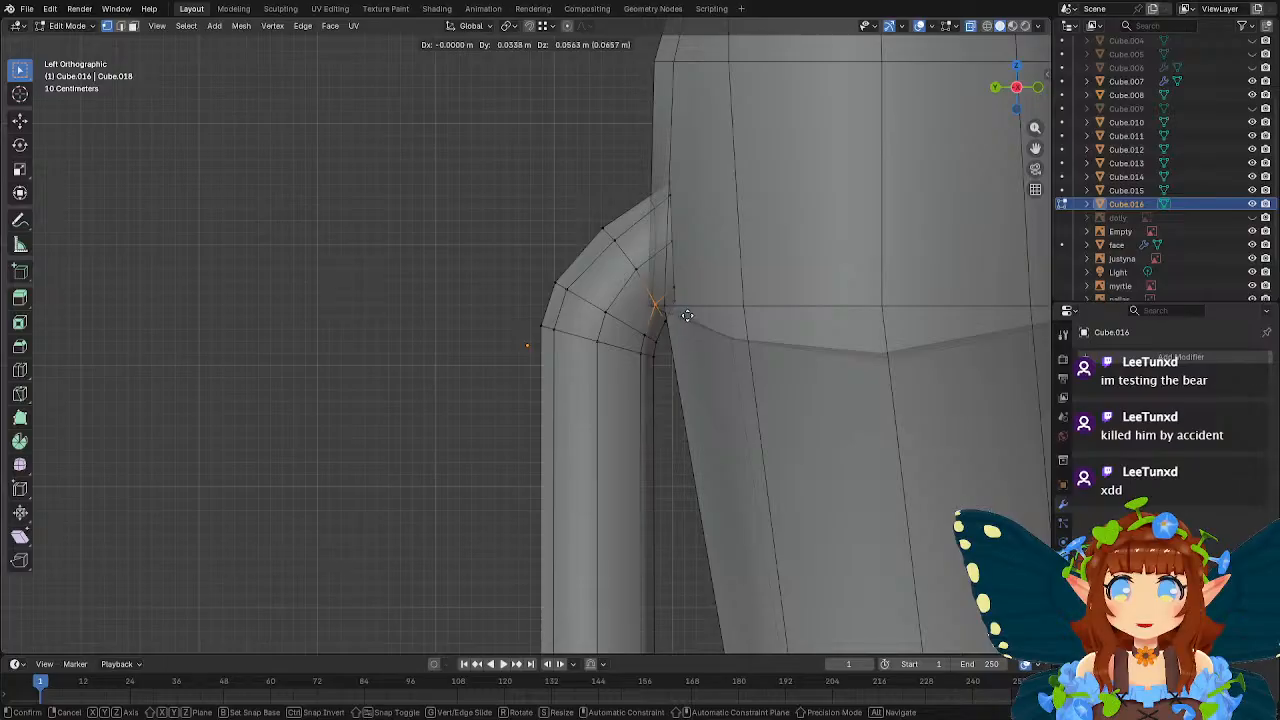
click(687, 316)
Raise the lowest vertices of the tube's end ring about 0.09 m in Z and return to Object Mode.
drag(685, 290, 704, 293)
key(g)
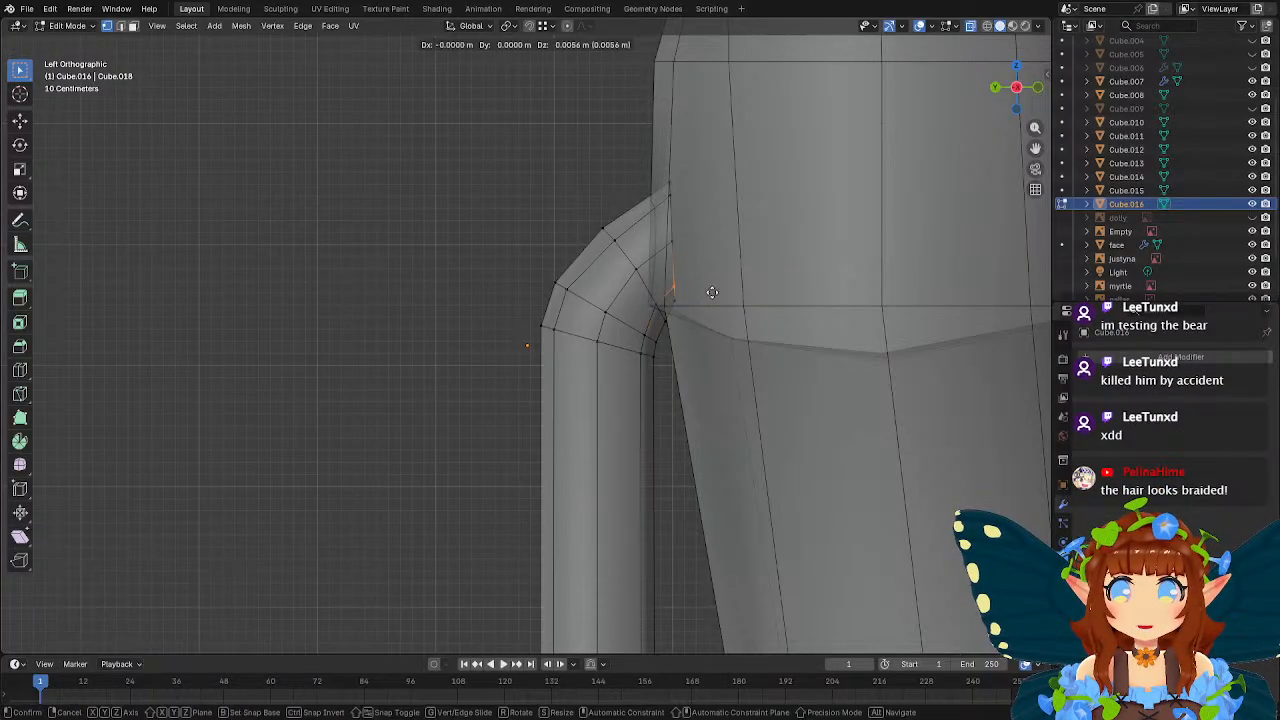
click(712, 283)
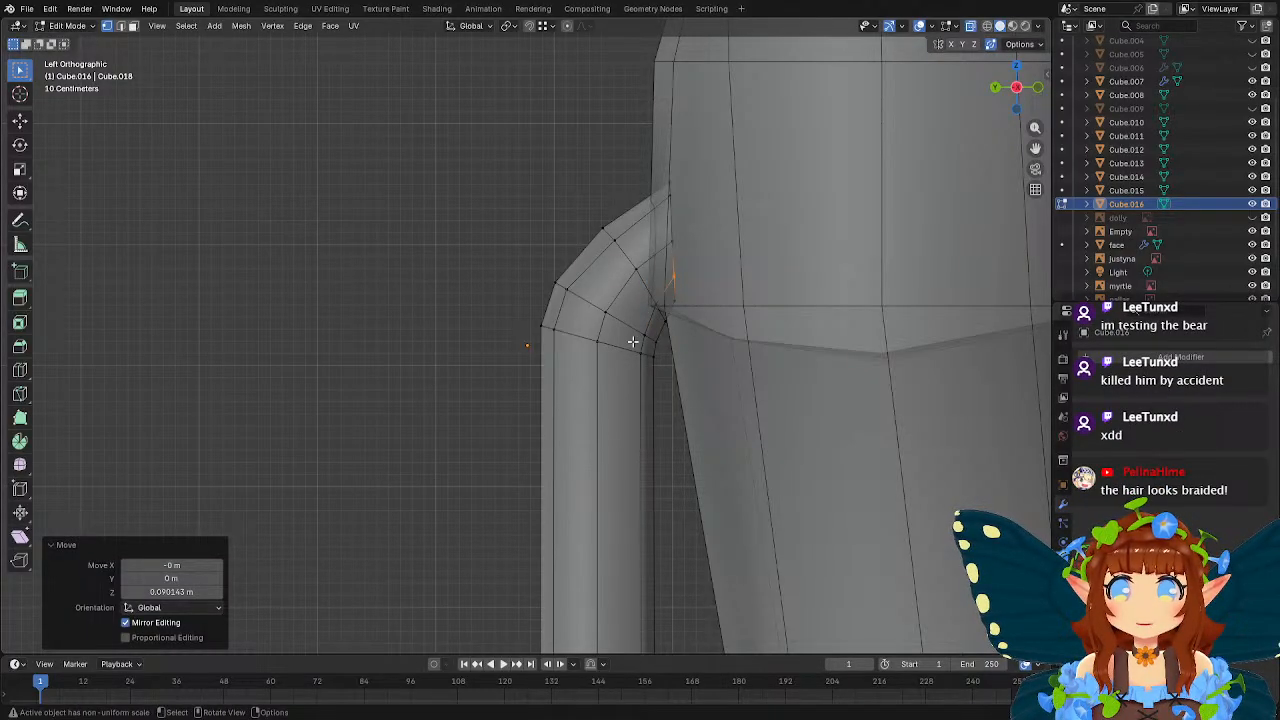
key(Tab)
scroll(626, 325, down, 6)
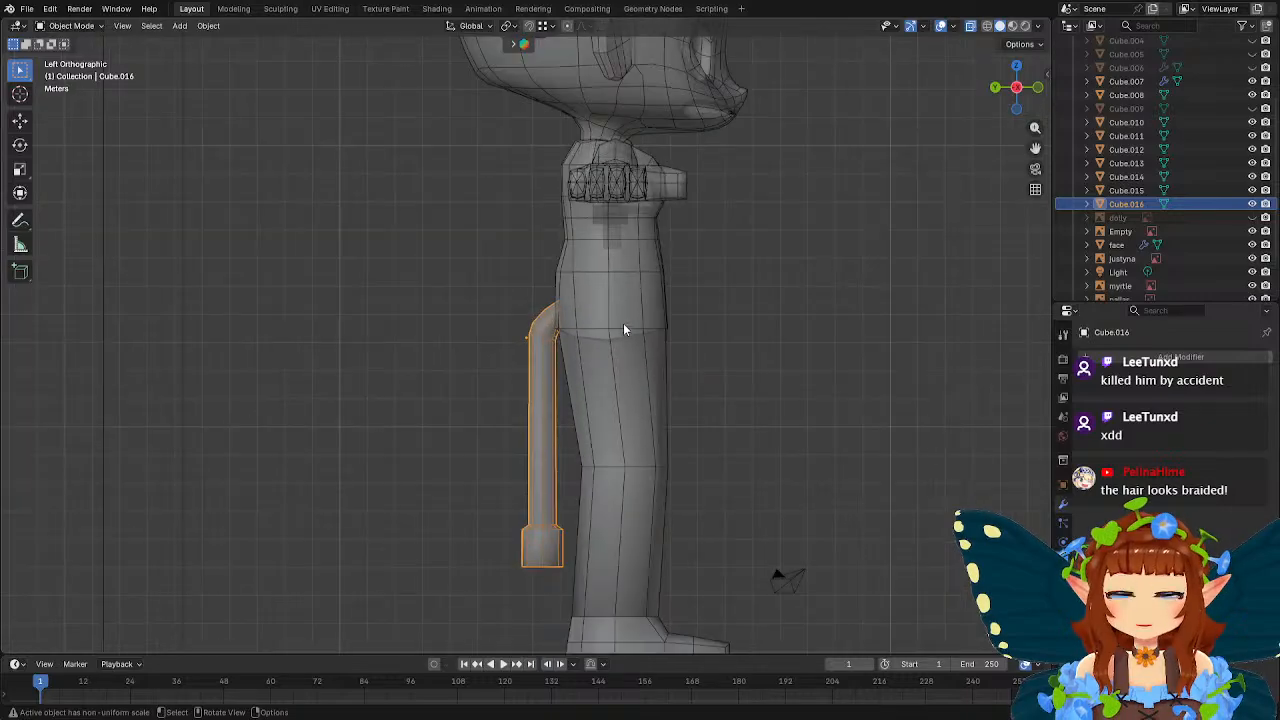
middle_drag(624, 324, 753, 323)
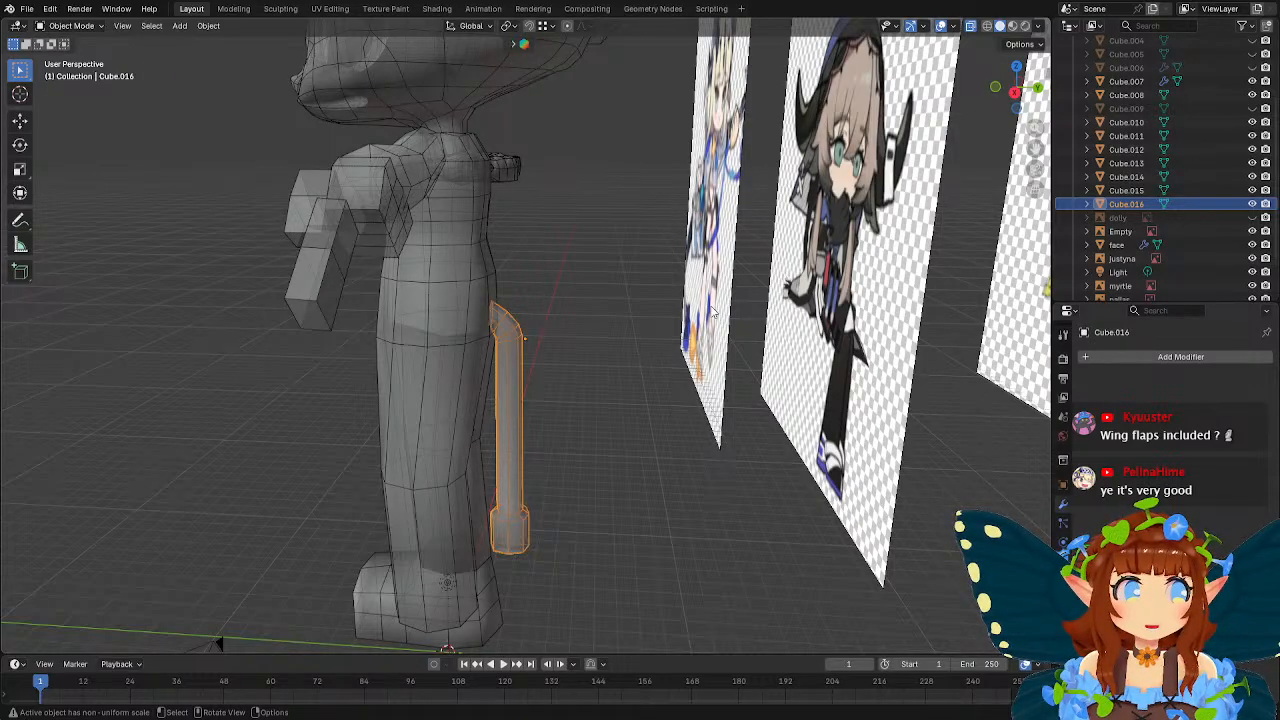
Deselect the tube, add a 2 m cube mesh, and raise it along Z to the character's head.
middle_drag(533, 291, 540, 384)
shift+middle_drag(512, 470, 518, 366)
click(442, 478)
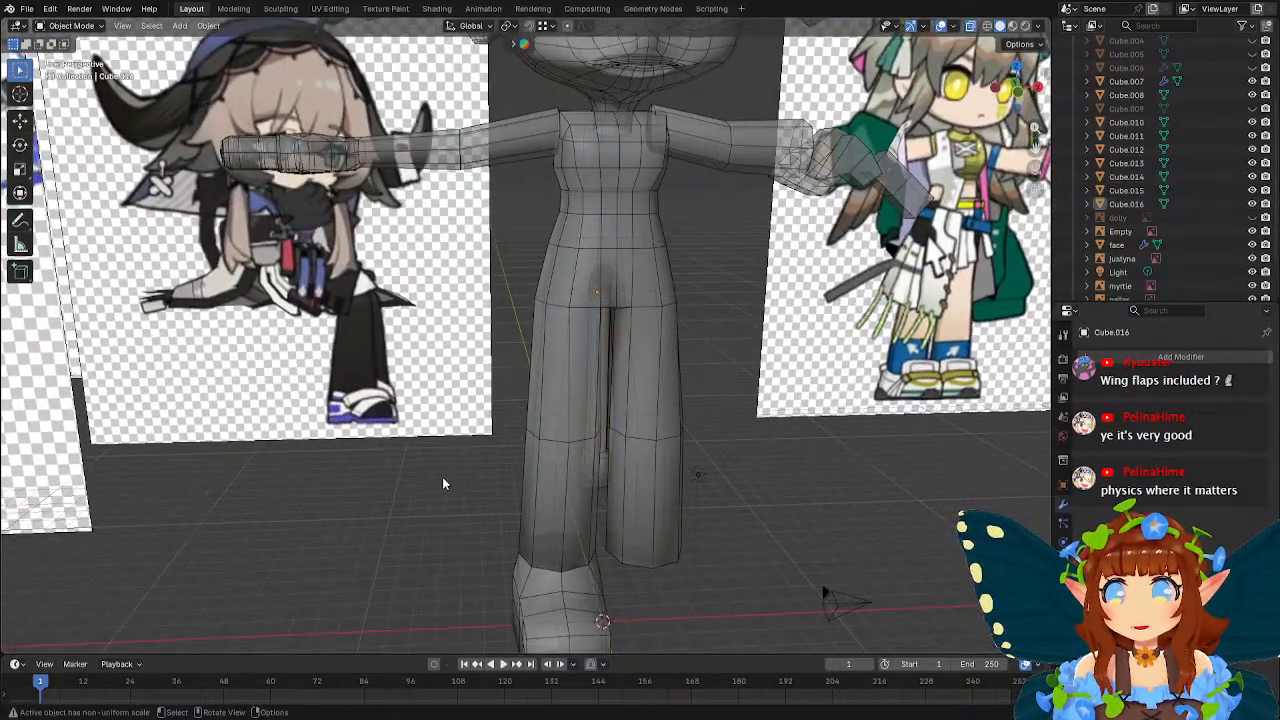
key(shift+a)
mouse_move(397, 437)
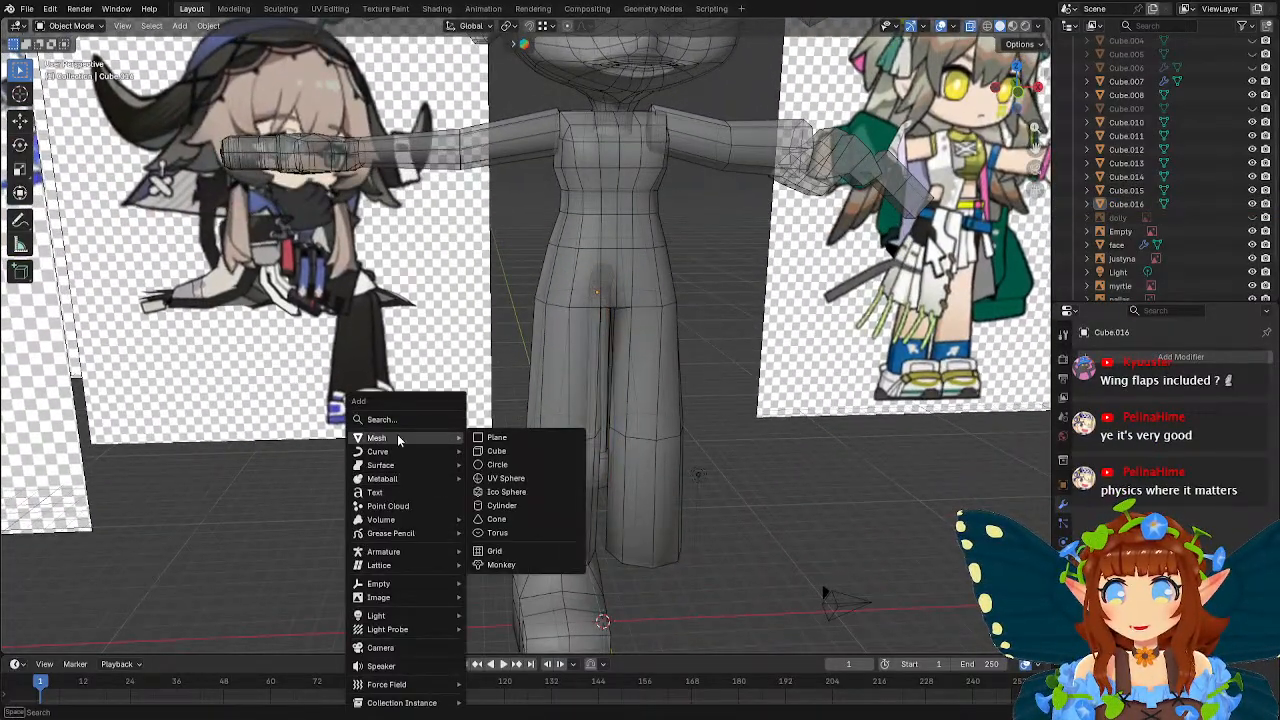
click(520, 448)
middle_drag(520, 448, 684, 430)
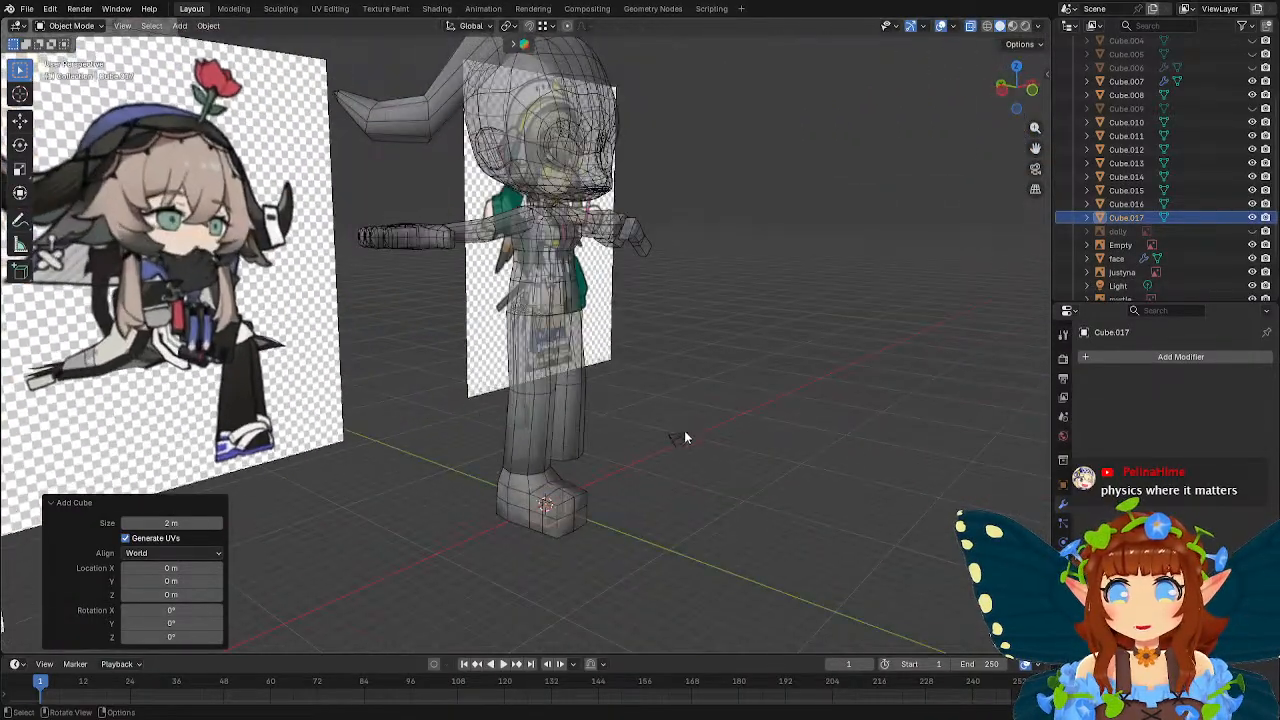
key(g)
key(z)
click(736, 63)
Enlarge the cube uniformly and move it about 3.1 m along Y toward the back of the head.
middle_drag(736, 63, 688, 300)
key(s)
click(957, 342)
middle_drag(957, 342, 760, 286)
key(g)
key(y)
click(714, 285)
Raise the cube along Z behind the head and widen it by a factor of about 1.42 in X.
key(g)
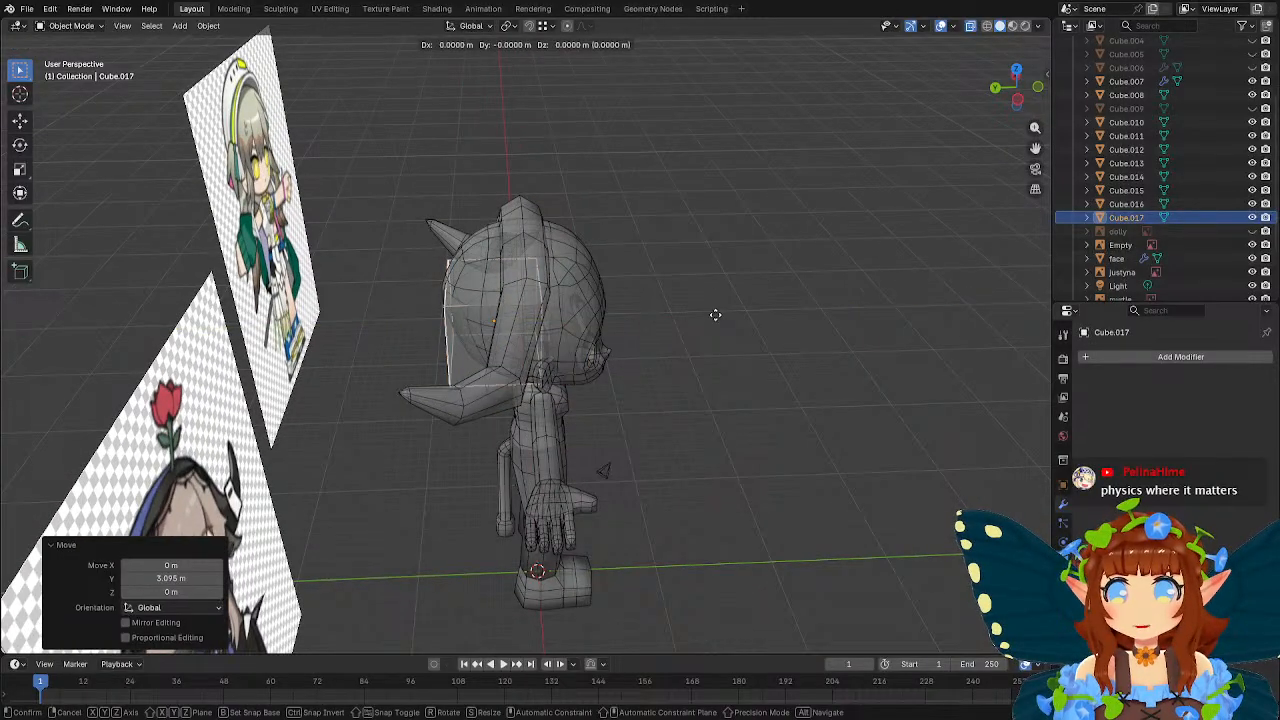
key(z)
click(707, 267)
middle_drag(707, 267, 502, 201)
key(s)
key(x)
click(706, 300)
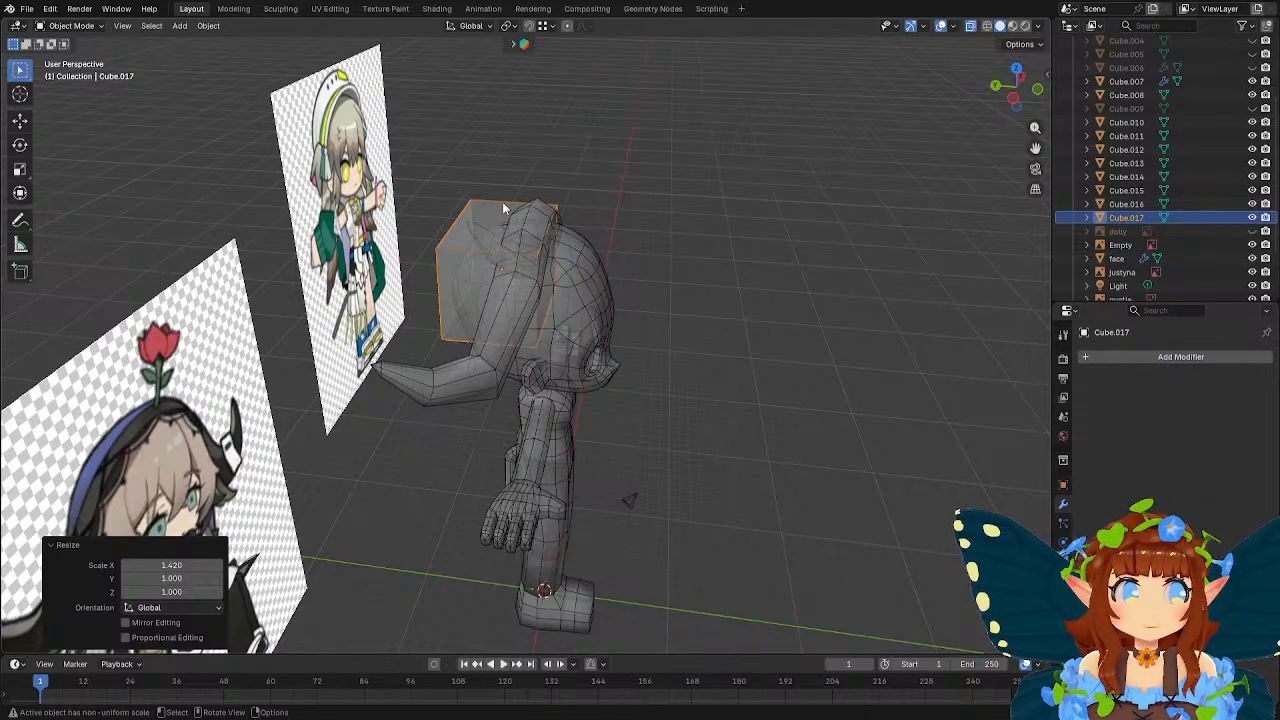
middle_drag(502, 201, 686, 262)
In Edit Mode, delete the face of the cube on the character's front side.
key(Tab)
scroll(640, 250, up, 2)
shift+middle_drag(519, 234, 609, 234)
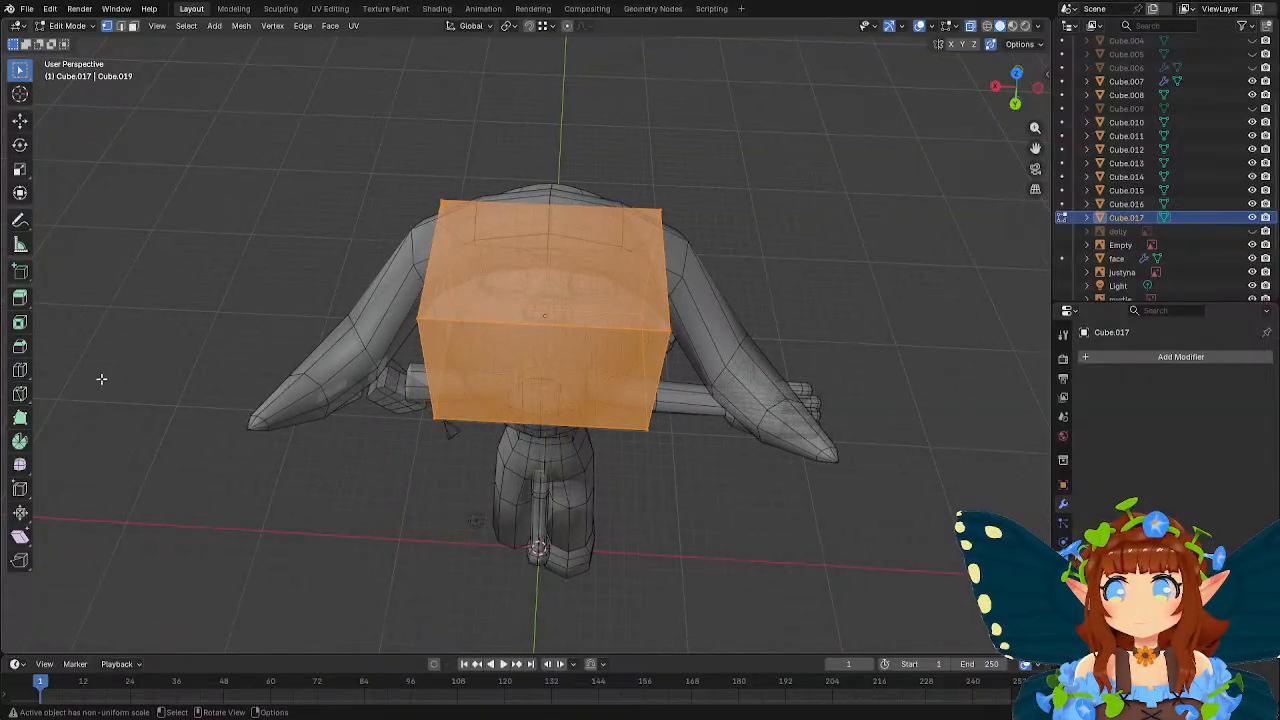
click(19, 371)
key(w)
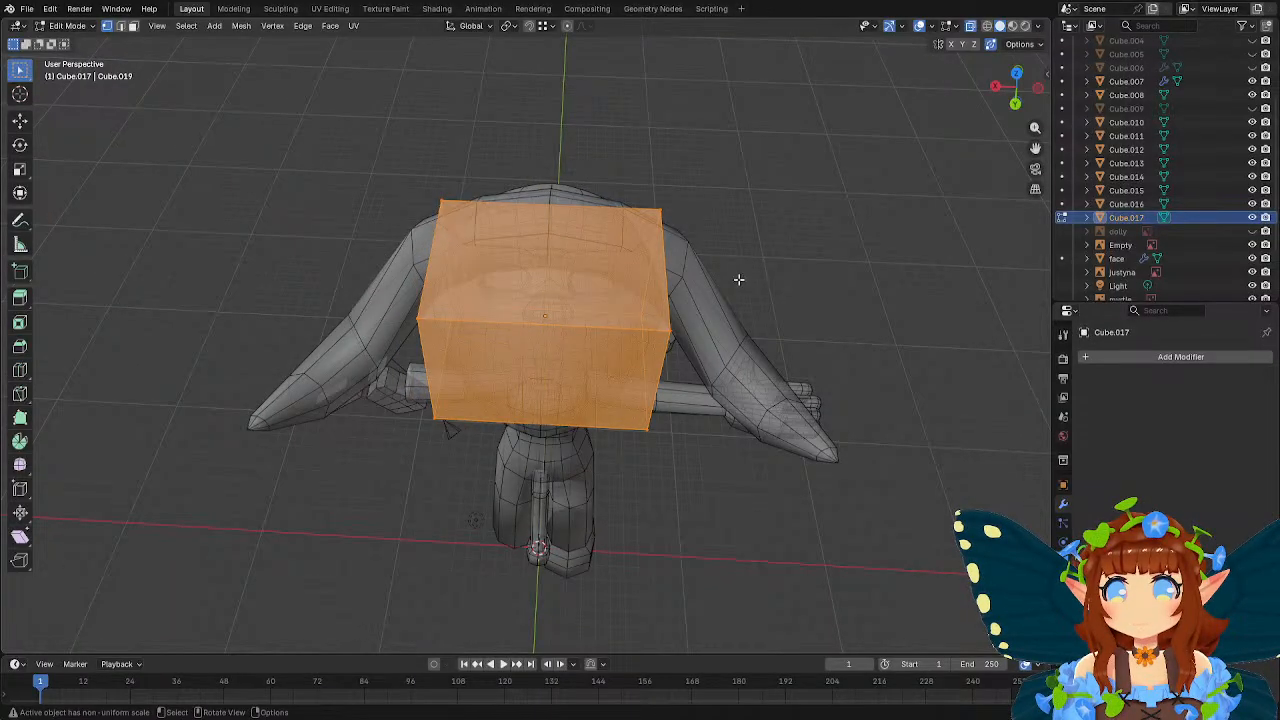
middle_drag(739, 280, 449, 230)
click(134, 26)
click(519, 296)
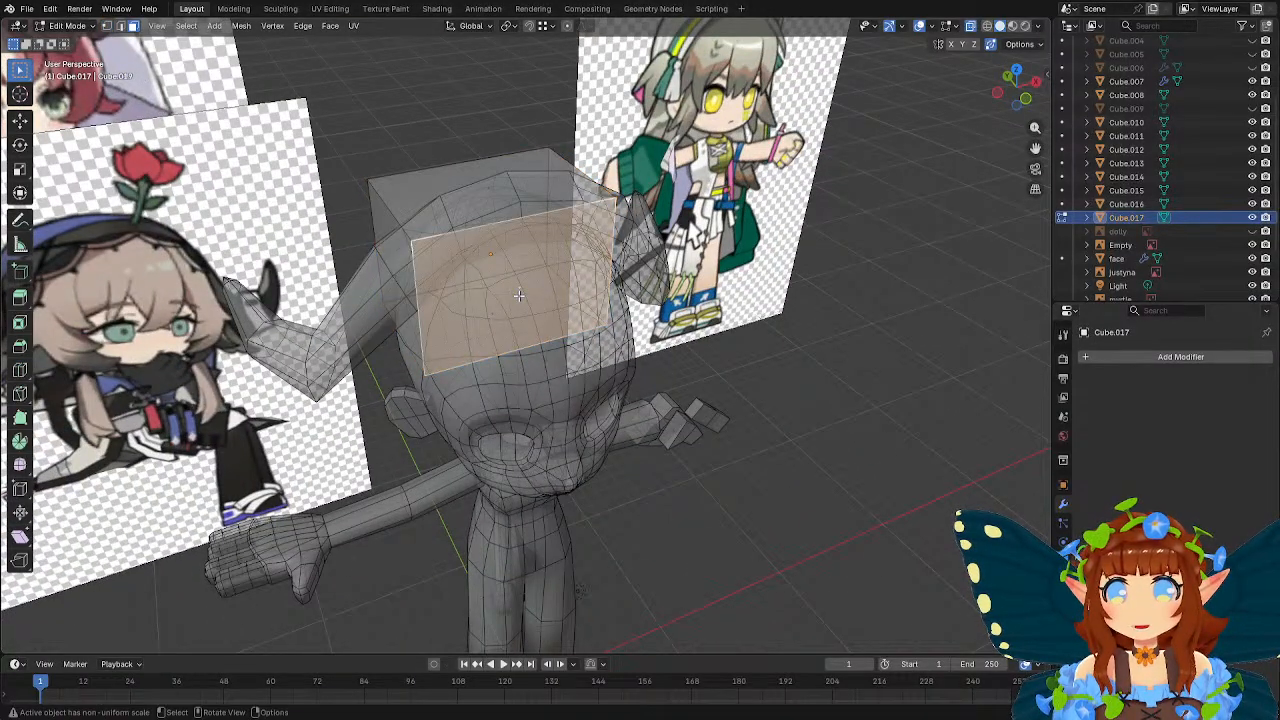
key(x)
click(518, 295)
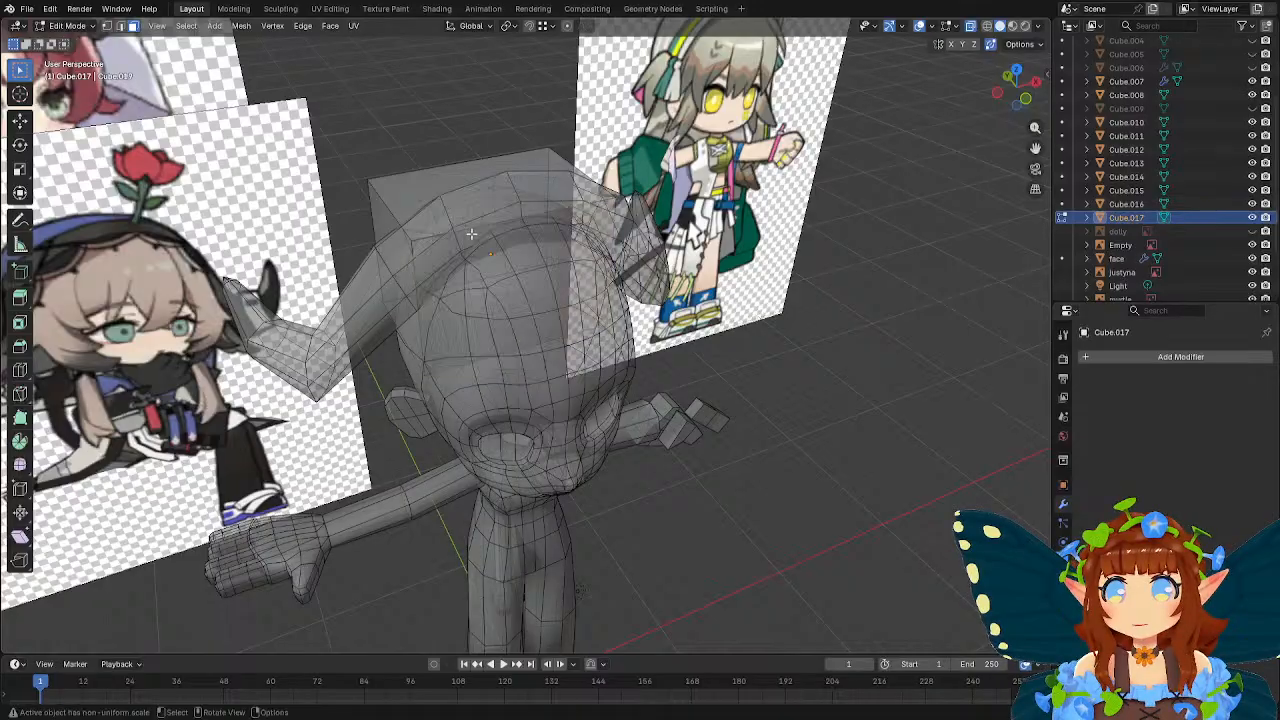
Delete the cube's bottom face.
middle_drag(518, 295, 710, 298)
click(489, 342)
key(x)
click(491, 341)
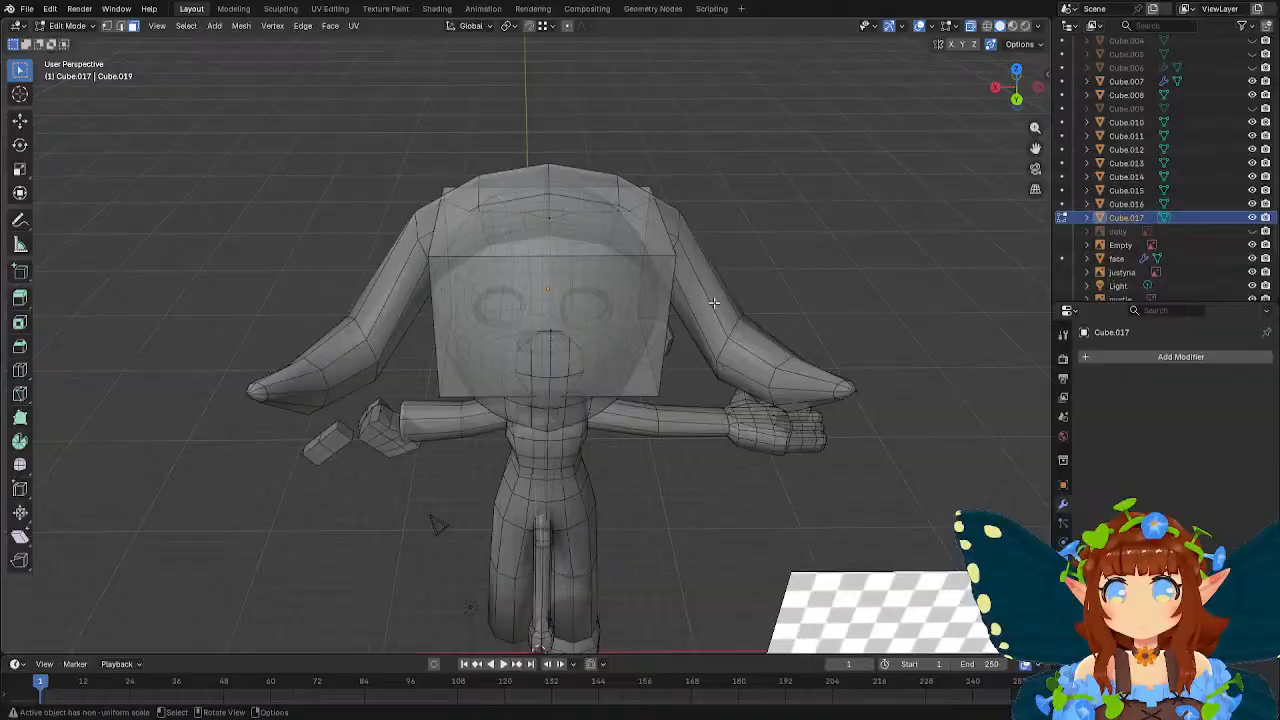
Add one centred vertical loop cut that divides the box's top and back faces into two halves.
click(20, 369)
click(548, 276)
key(w)
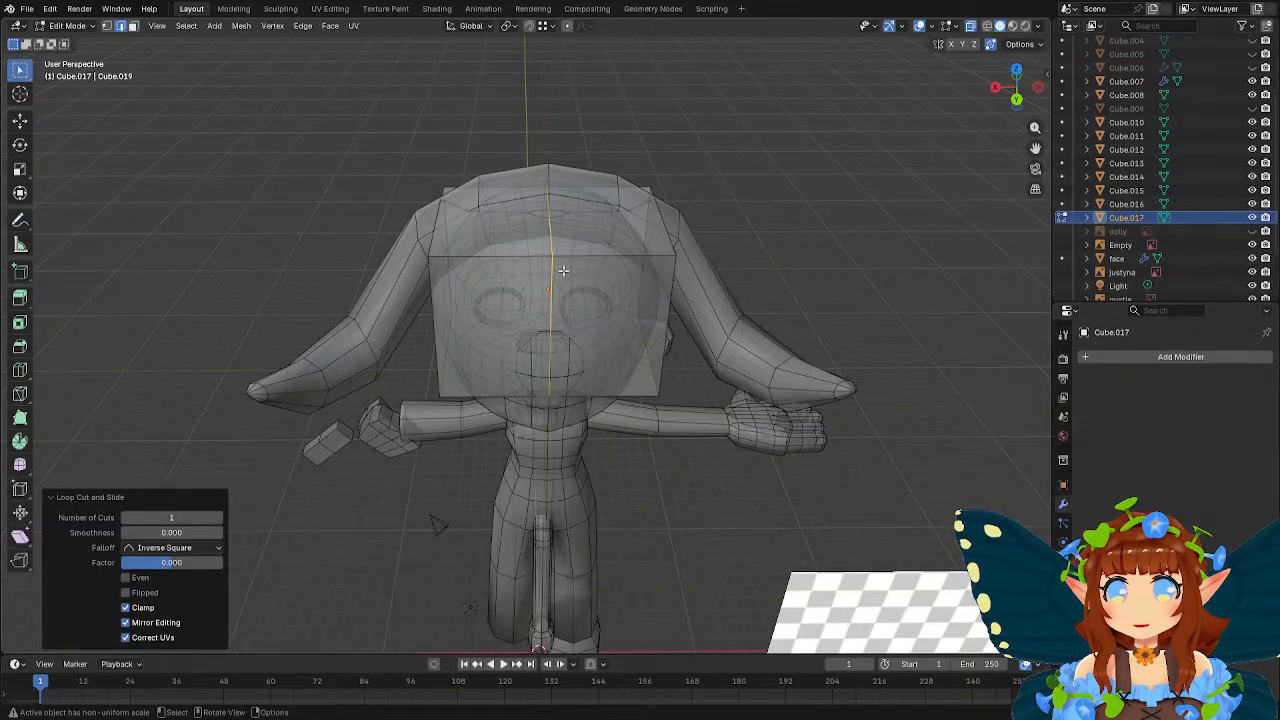
middle_drag(562, 272, 544, 281)
Select the faces of the box's positive X half and delete them.
key(3)
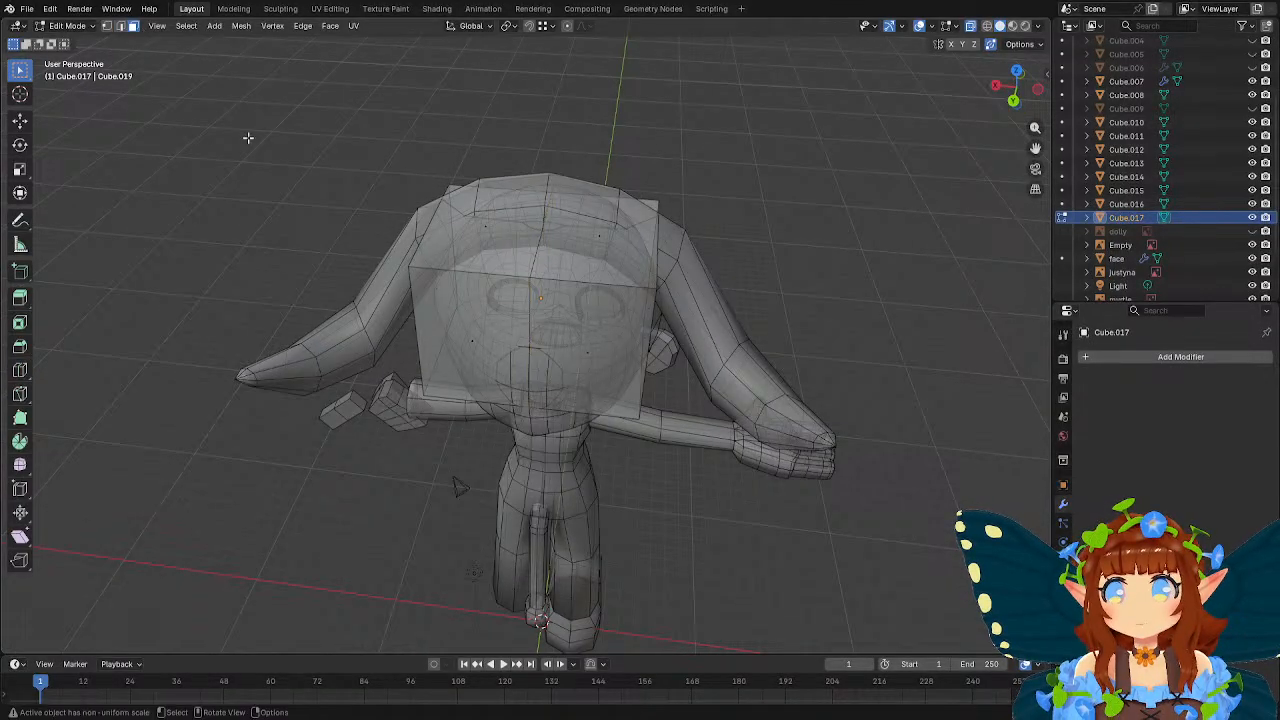
middle_drag(249, 137, 378, 186)
drag(378, 186, 520, 452)
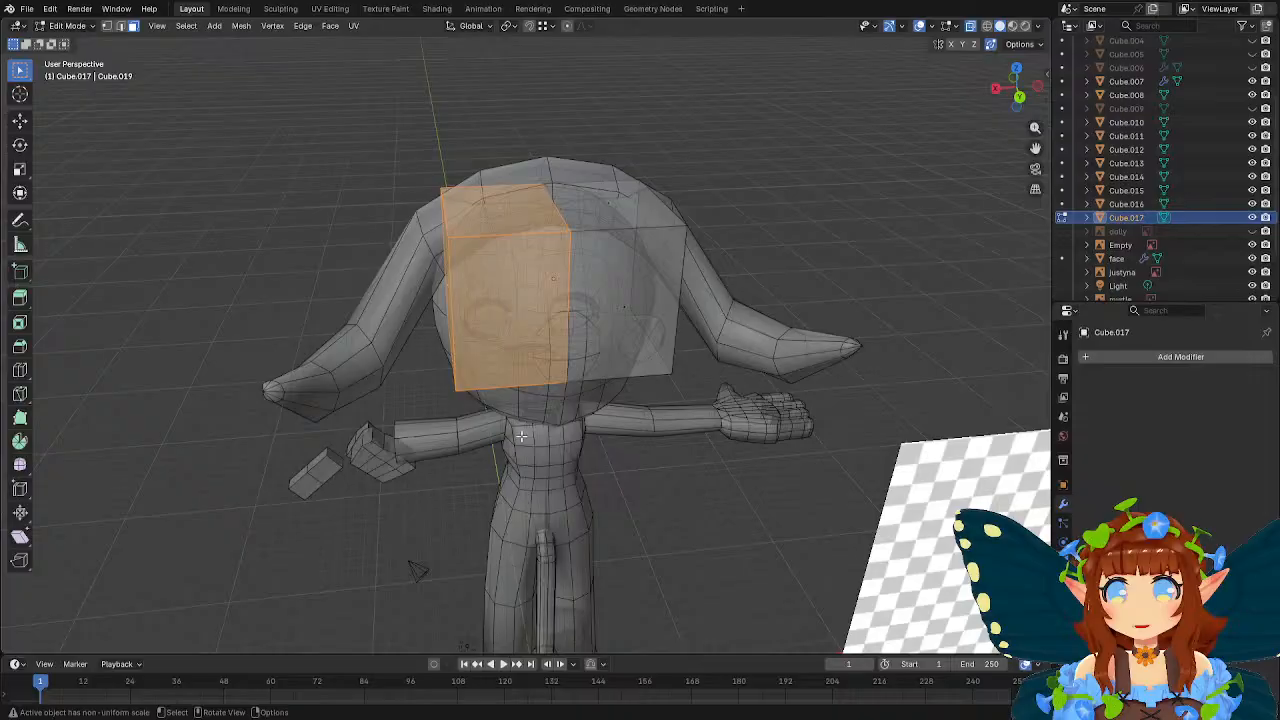
key(x)
click(530, 370)
Return to Object Mode and add a Mirror modifier on the X axis to the half box.
key(Tab)
middle_drag(607, 308, 572, 308)
click(1128, 356)
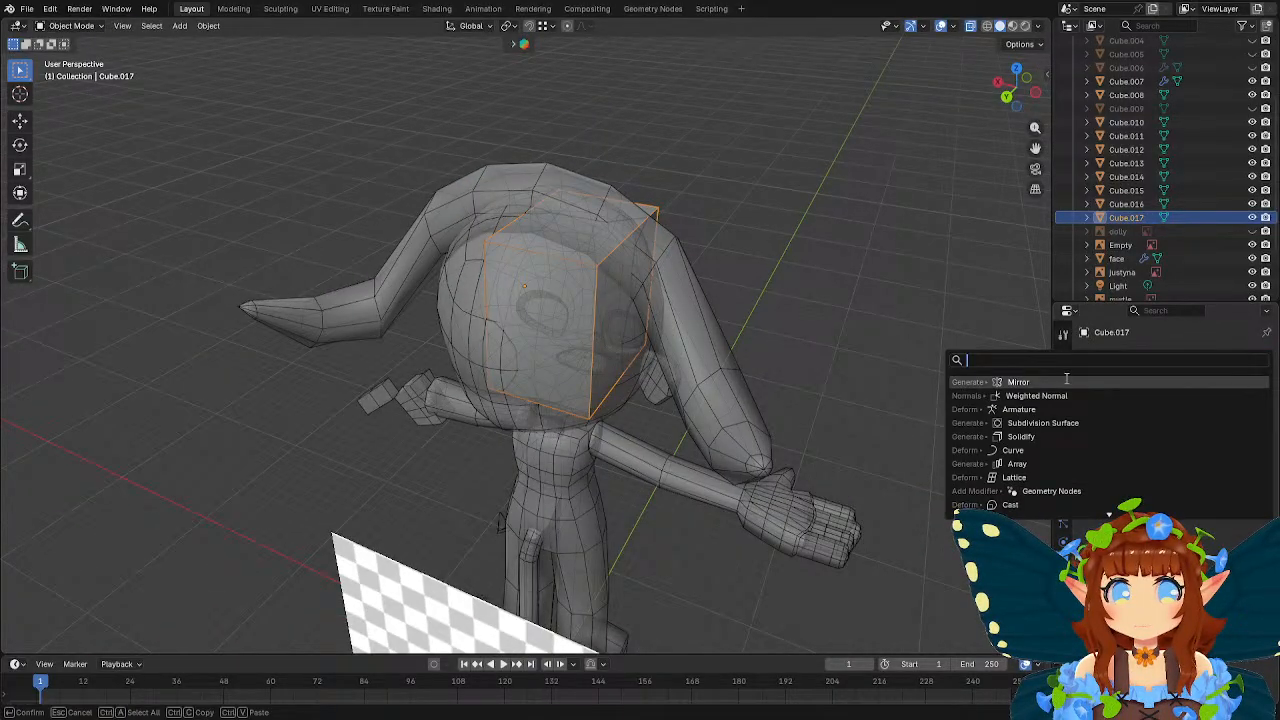
click(1064, 381)
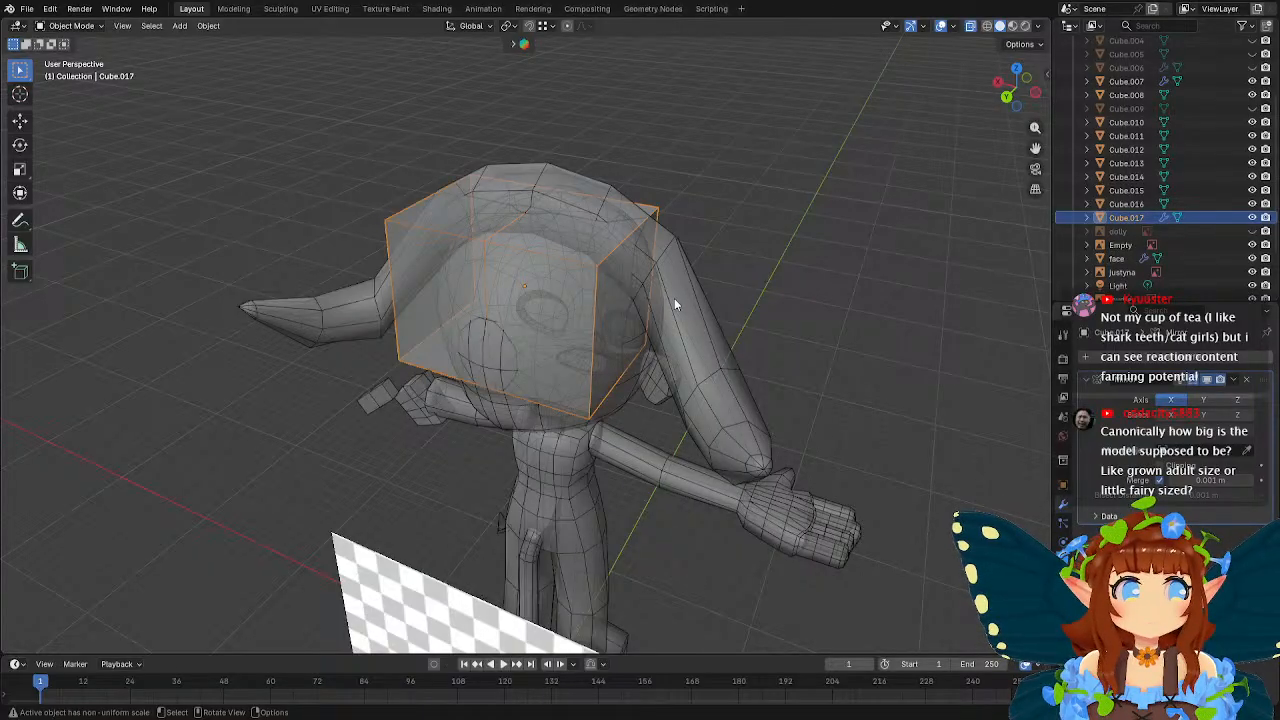
In Edit Mode, move the lower centre vertex of the box's back face about 0.75 m outward along Y.
middle_drag(658, 295, 685, 301)
key(Tab)
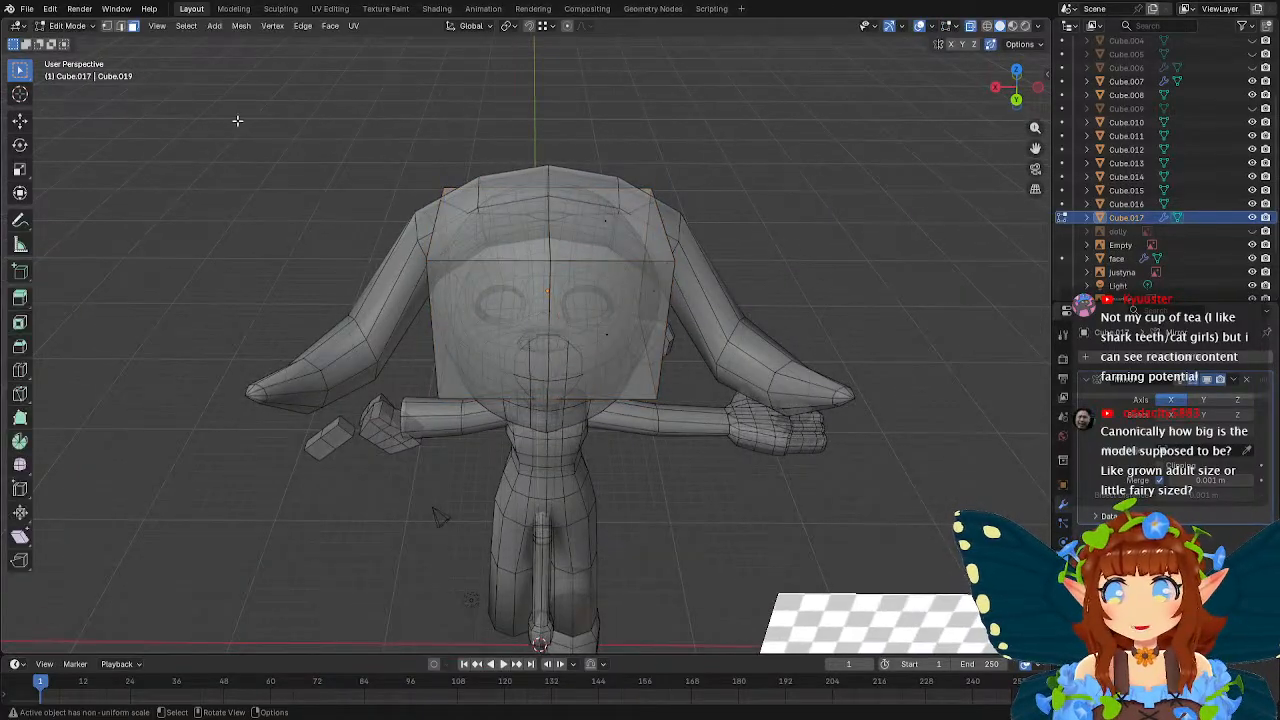
click(107, 27)
click(550, 389)
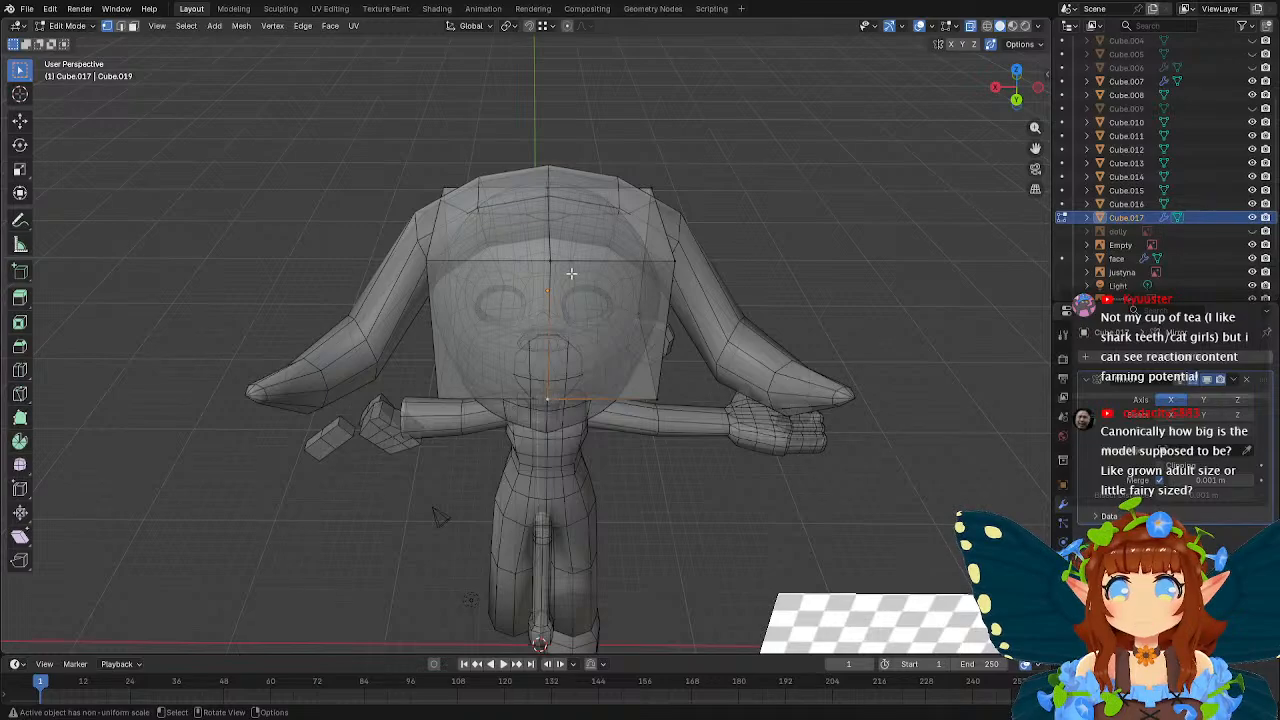
middle_drag(620, 190, 600, 174)
key(g)
key(y)
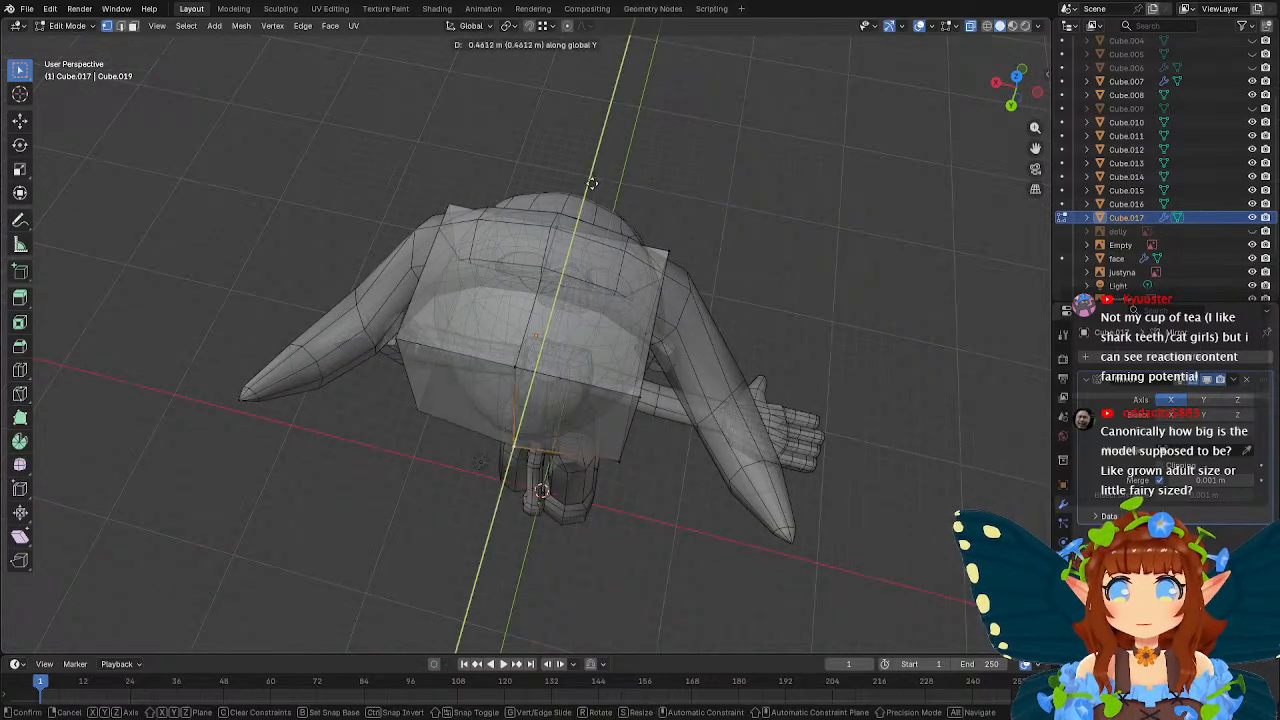
click(590, 185)
middle_drag(516, 358, 427, 308)
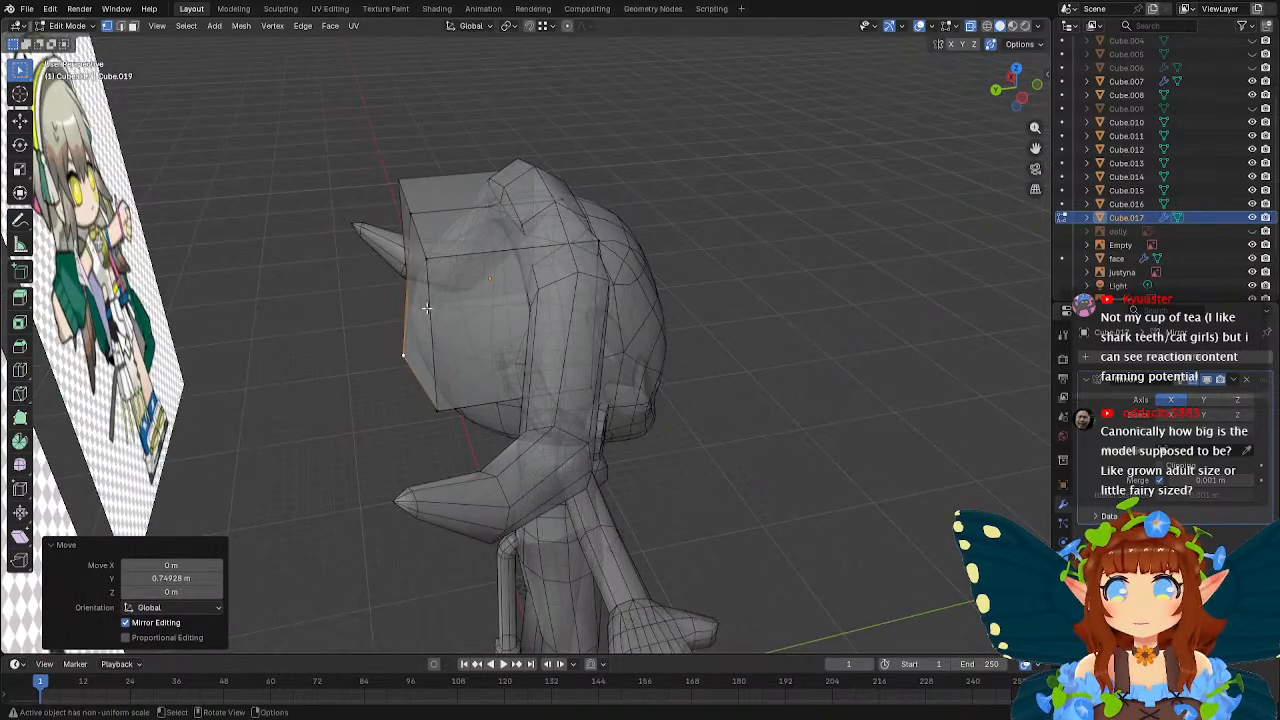
Move the box's two outer back corner vertices about -0.79 m along Y and about 0.96 m inward along X.
click(428, 268)
shift+click(436, 406)
middle_drag(600, 205, 725, 273)
key(g)
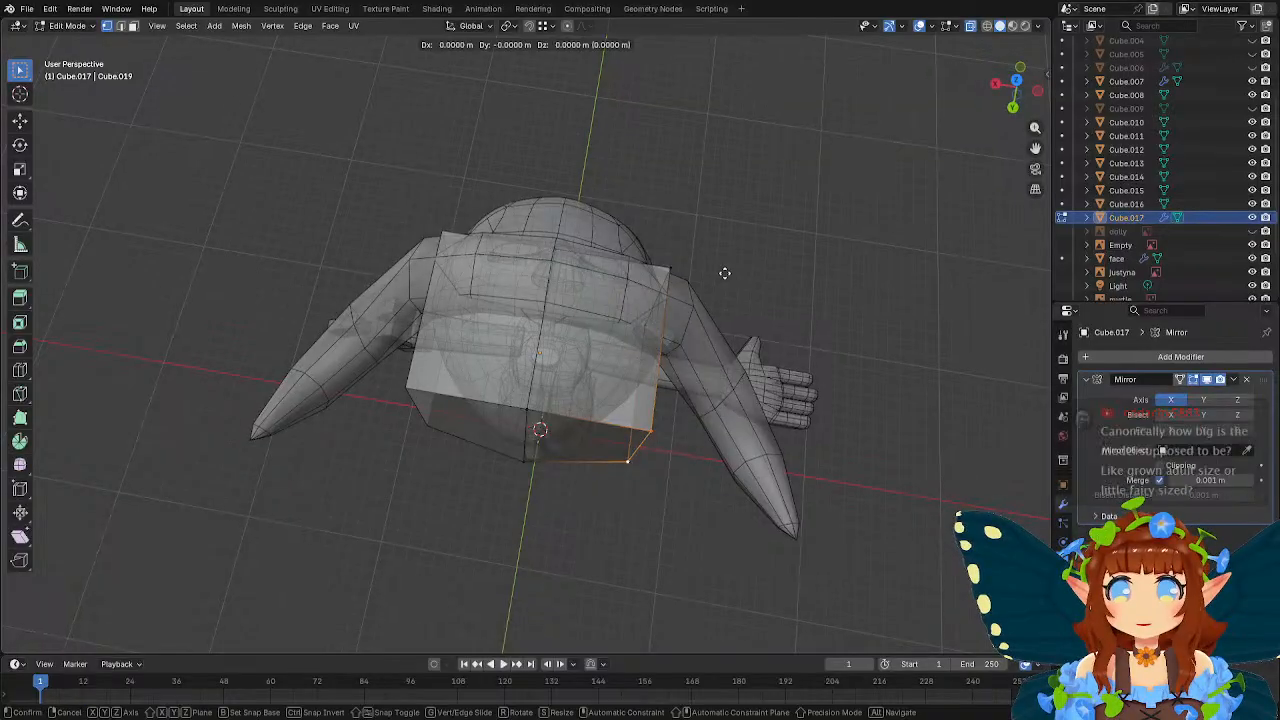
key(y)
click(729, 251)
key(g)
key(x)
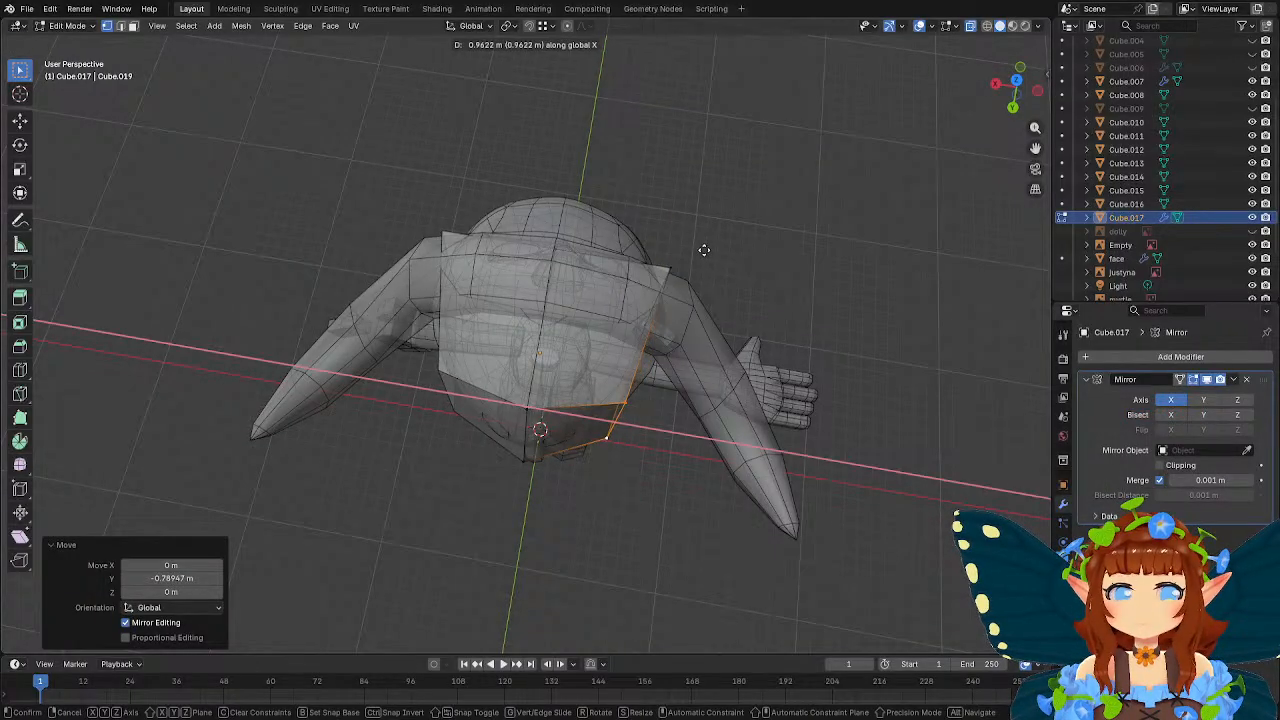
click(704, 250)
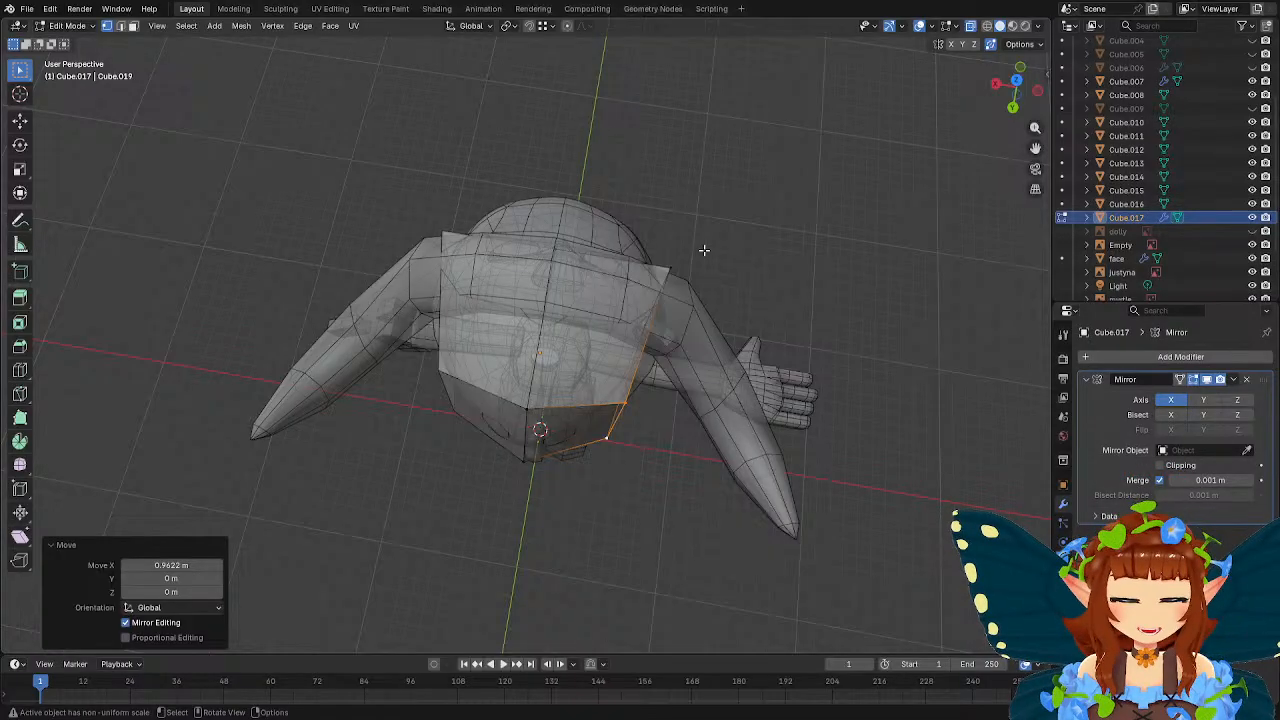
Add one centred vertical loop cut across the half box's side and top faces.
middle_drag(684, 320, 120, 363)
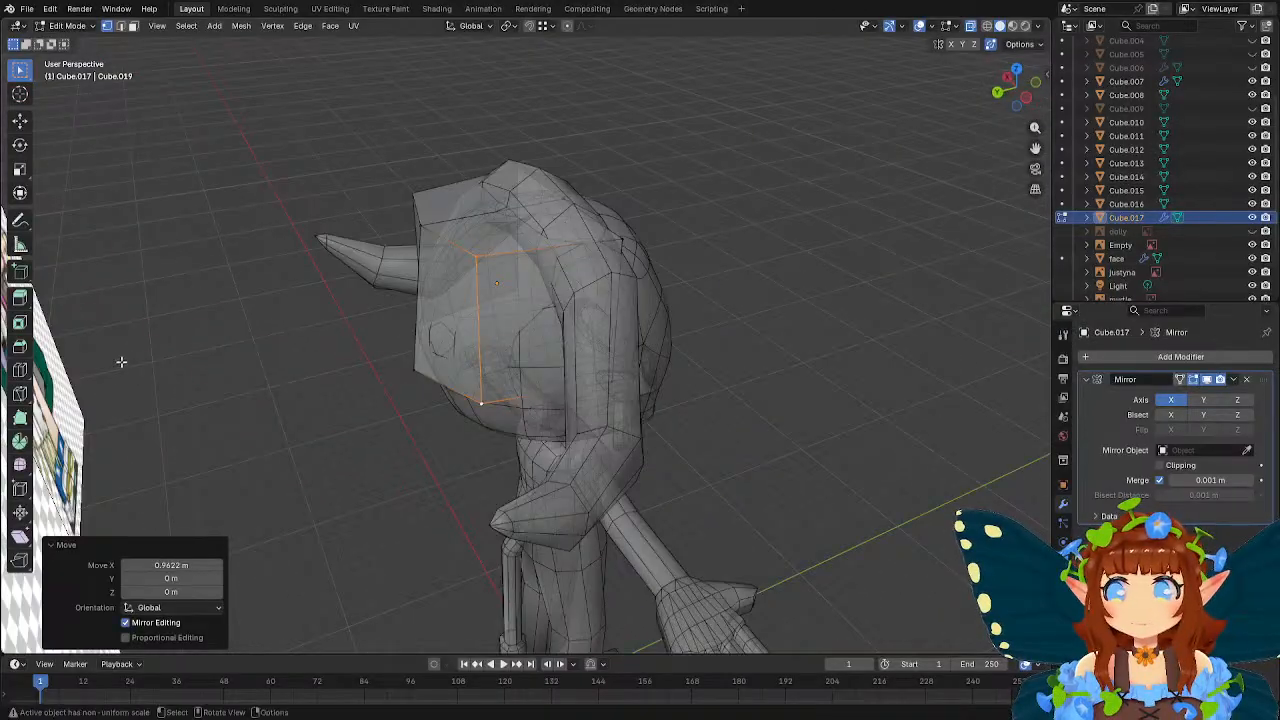
click(20, 370)
click(557, 261)
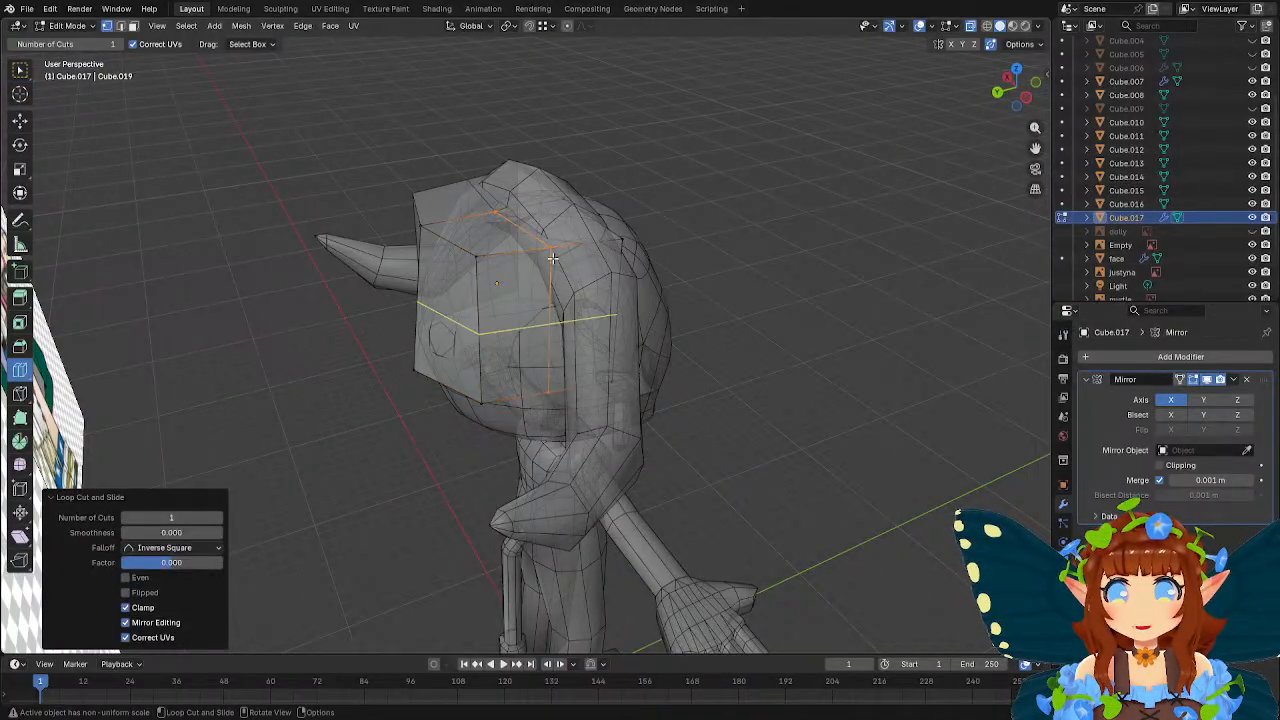
key(w)
mouse_move(533, 250)
middle_down()
mouse_move(551, 249)
mouse_move(510, 246)
middle_up()
Adjust the top back centre vertex along Z, and move the new loop's top centre vertex about -0.36 m along Y.
click(406, 228)
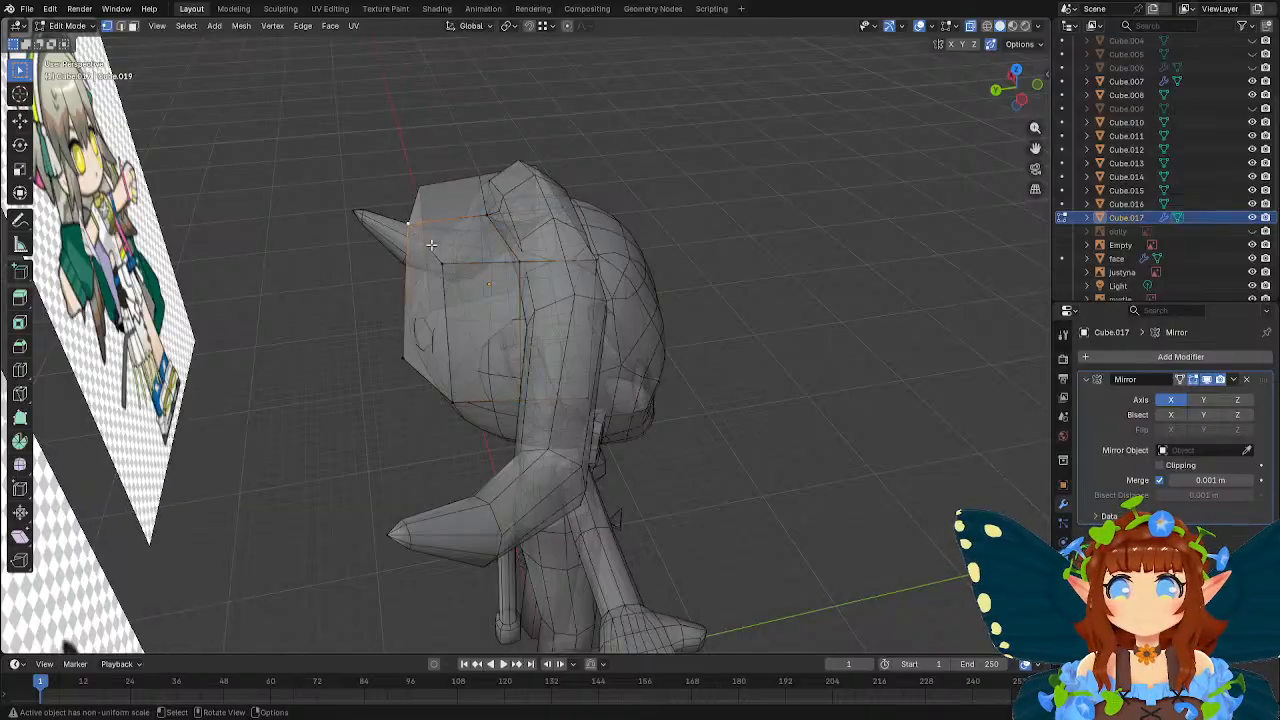
middle_drag(406, 228, 562, 240)
key(g)
key(z)
click(564, 225)
click(485, 196)
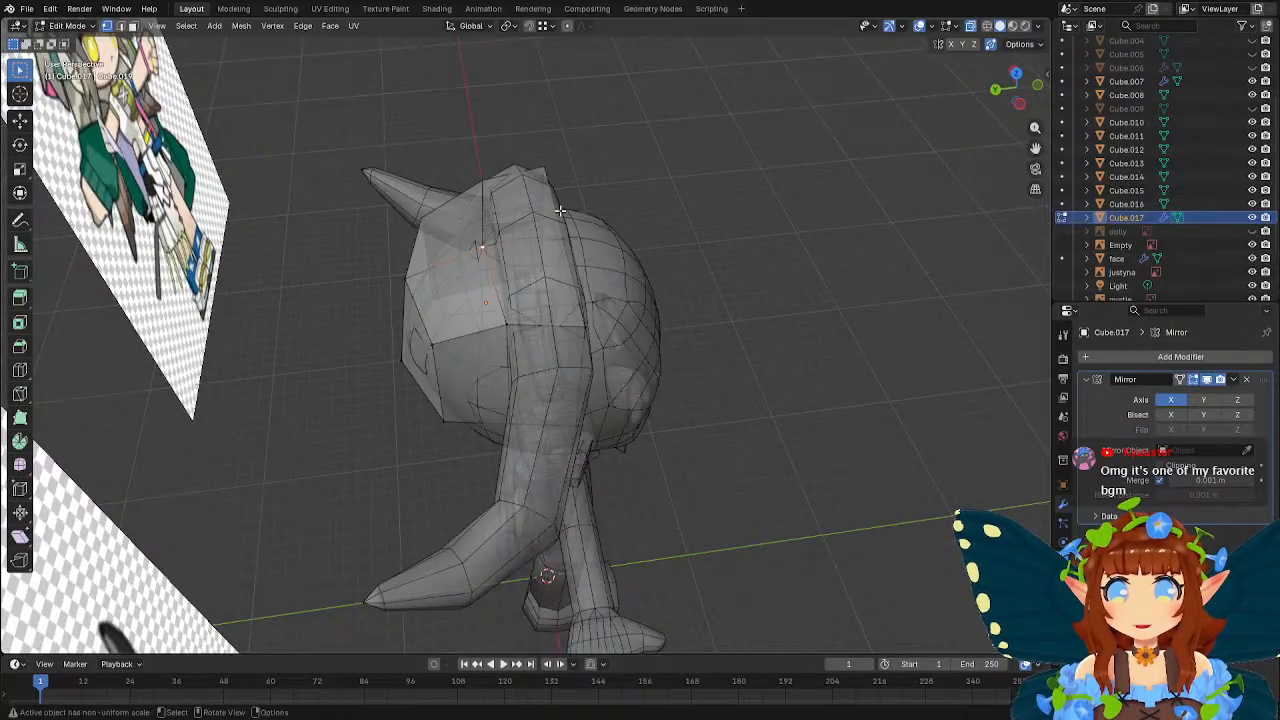
key(g)
key(y)
click(567, 212)
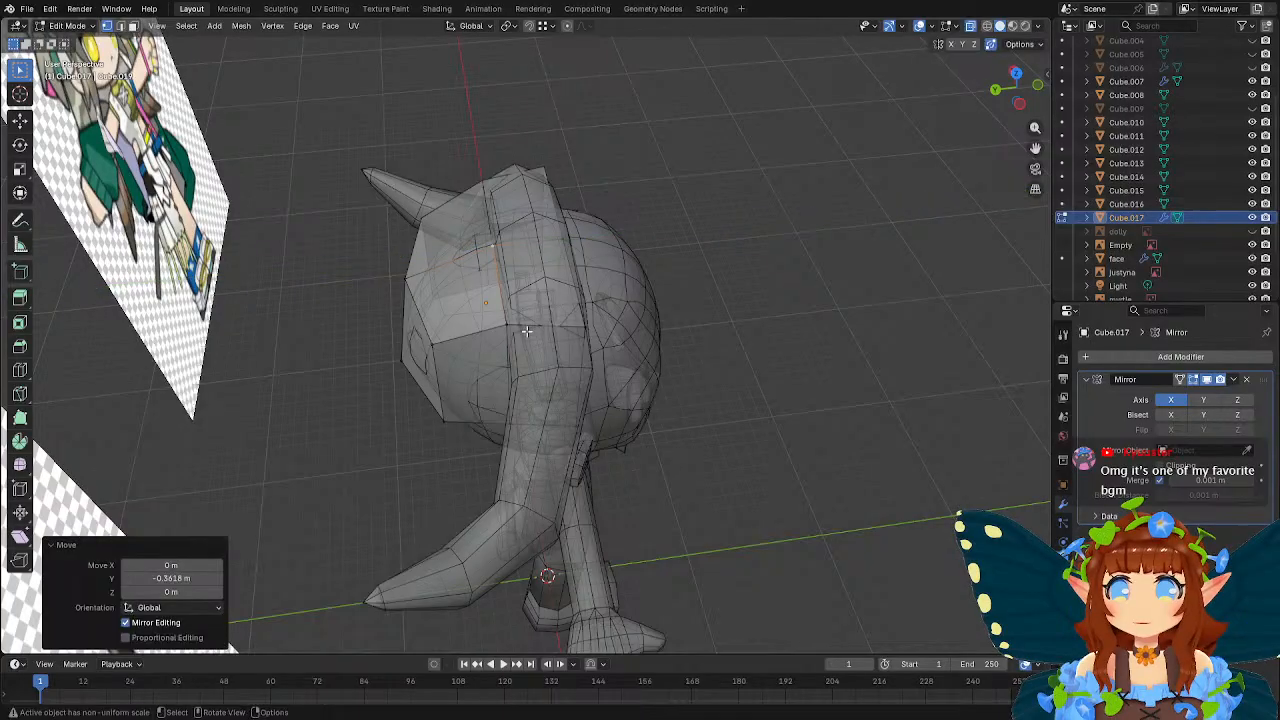
Adjust the height of the new loop's outer top vertex and another top vertex along Z to round the box's top.
click(507, 322)
middle_drag(573, 273, 528, 222)
key(g)
key(z)
click(593, 236)
click(494, 226)
key(g)
key(z)
click(622, 206)
Adjust the outer front top vertex along Z and reposition it in front view to fit inside the horned headpiece.
click(565, 206)
key(g)
key(z)
click(640, 202)
key(KP_1)
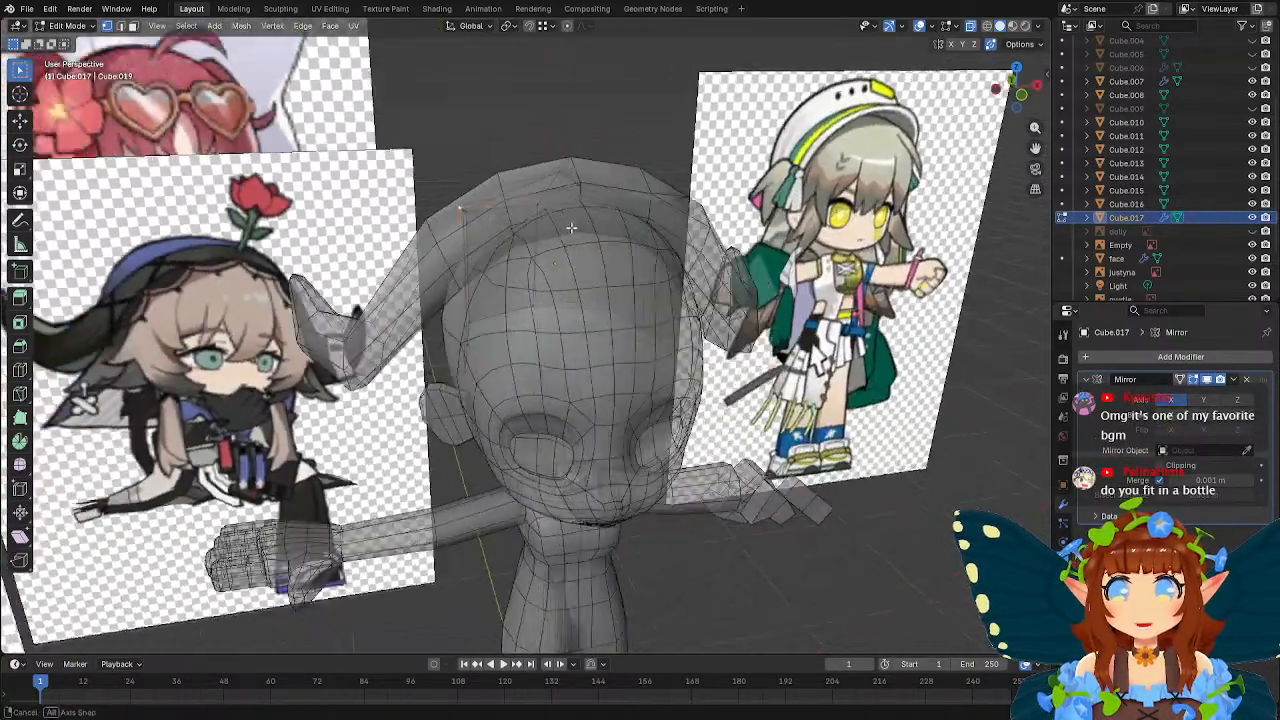
key(g)
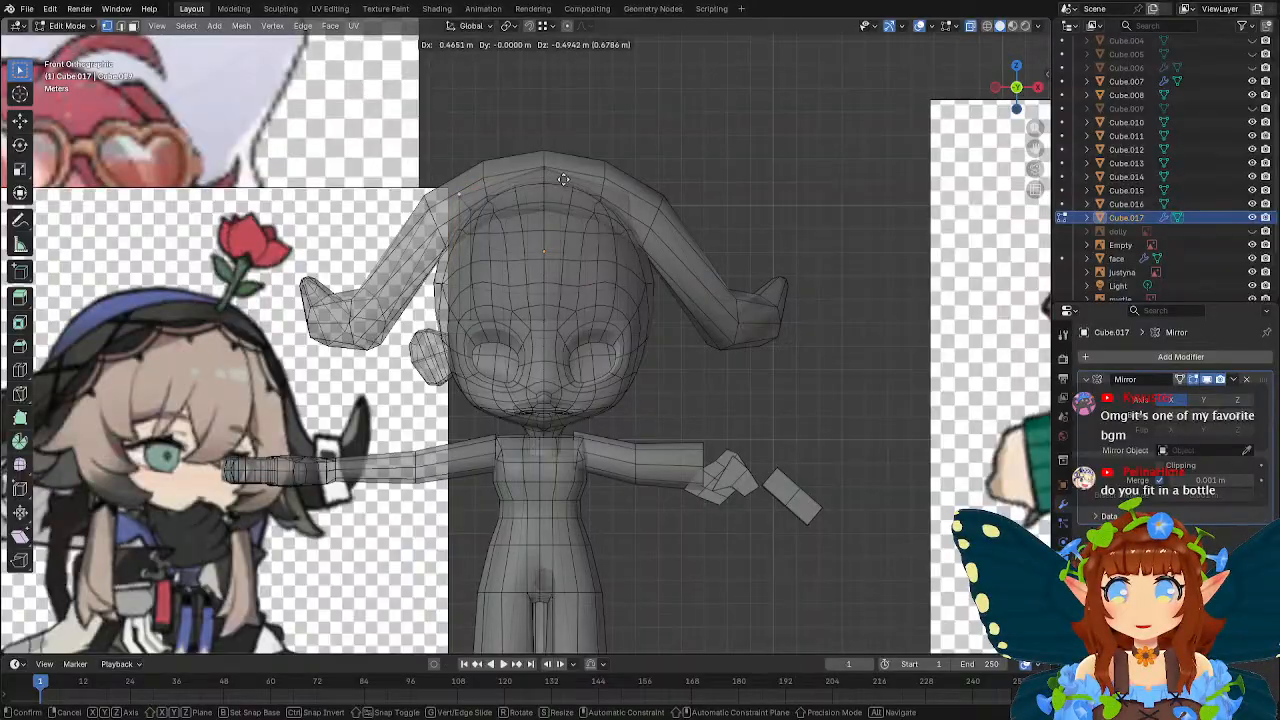
click(573, 193)
In left side view, select the box's bottom rim vertices and move them about 4.33 m down along Z.
middle_drag(573, 193, 593, 205)
drag(452, 291, 684, 352)
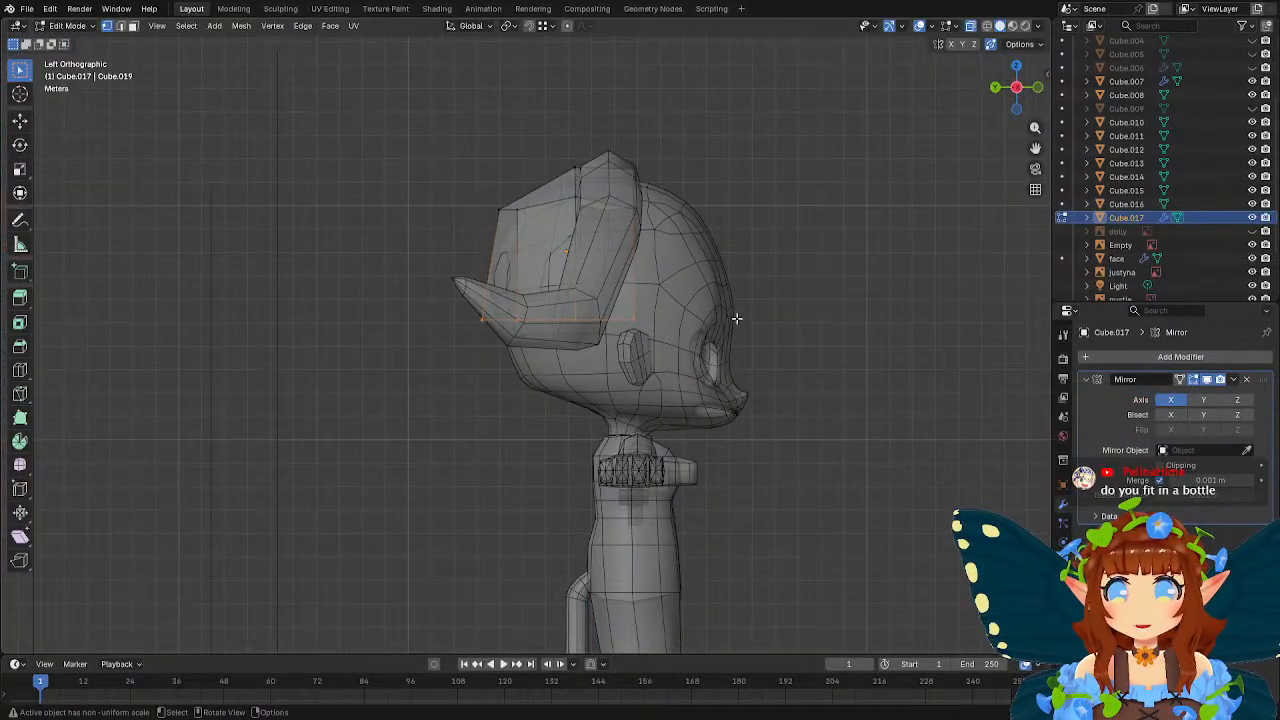
key(g)
key(z)
click(743, 419)
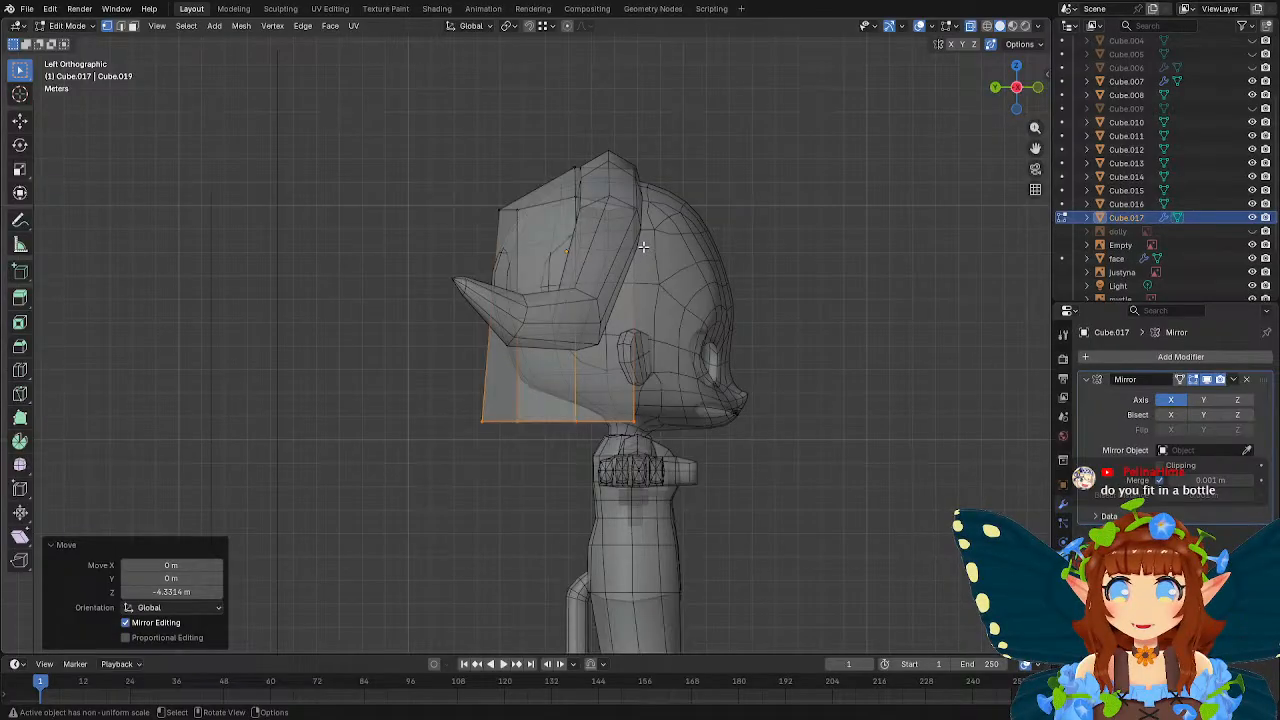
Add one horizontal loop cut around the half box and flatten it by scaling to 0 on Z.
middle_drag(644, 248, 717, 271)
click(20, 370)
click(534, 323)
key(w)
key(s)
key(z)
key(0)
key(Return)
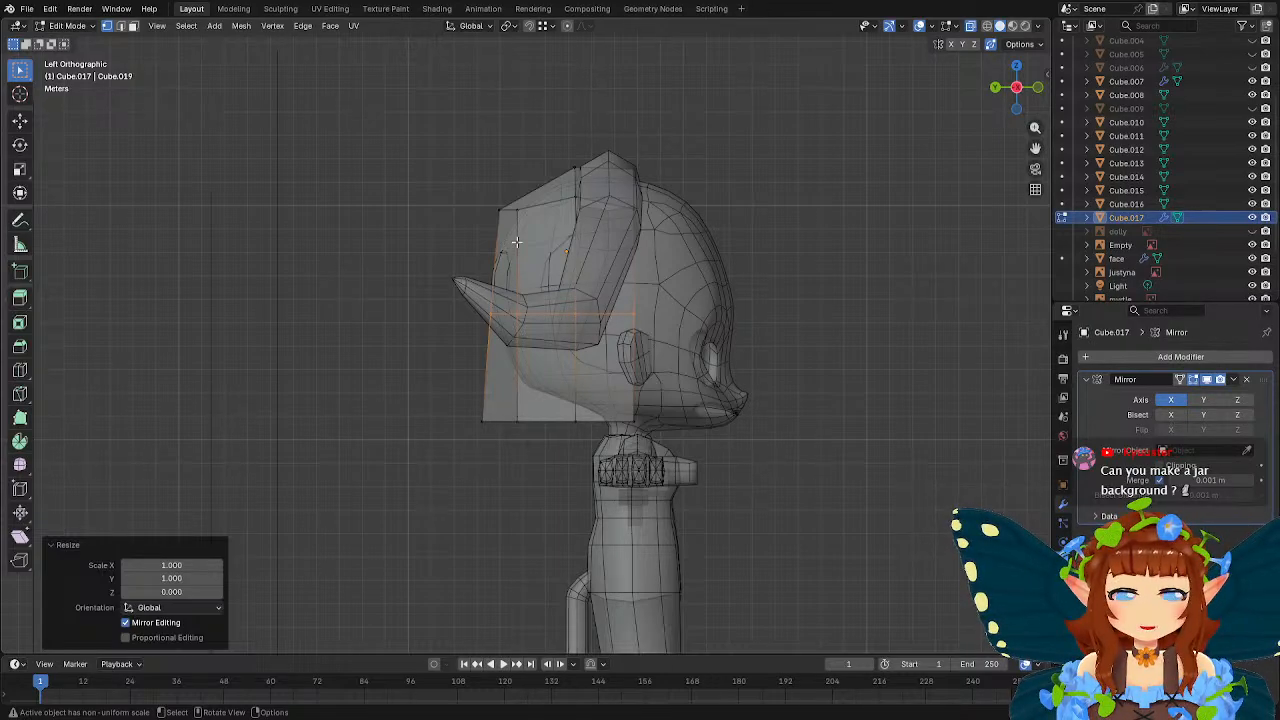
Move the side vertex where the horizontal and vertical loops cross along X.
middle_drag(510, 244, 569, 317)
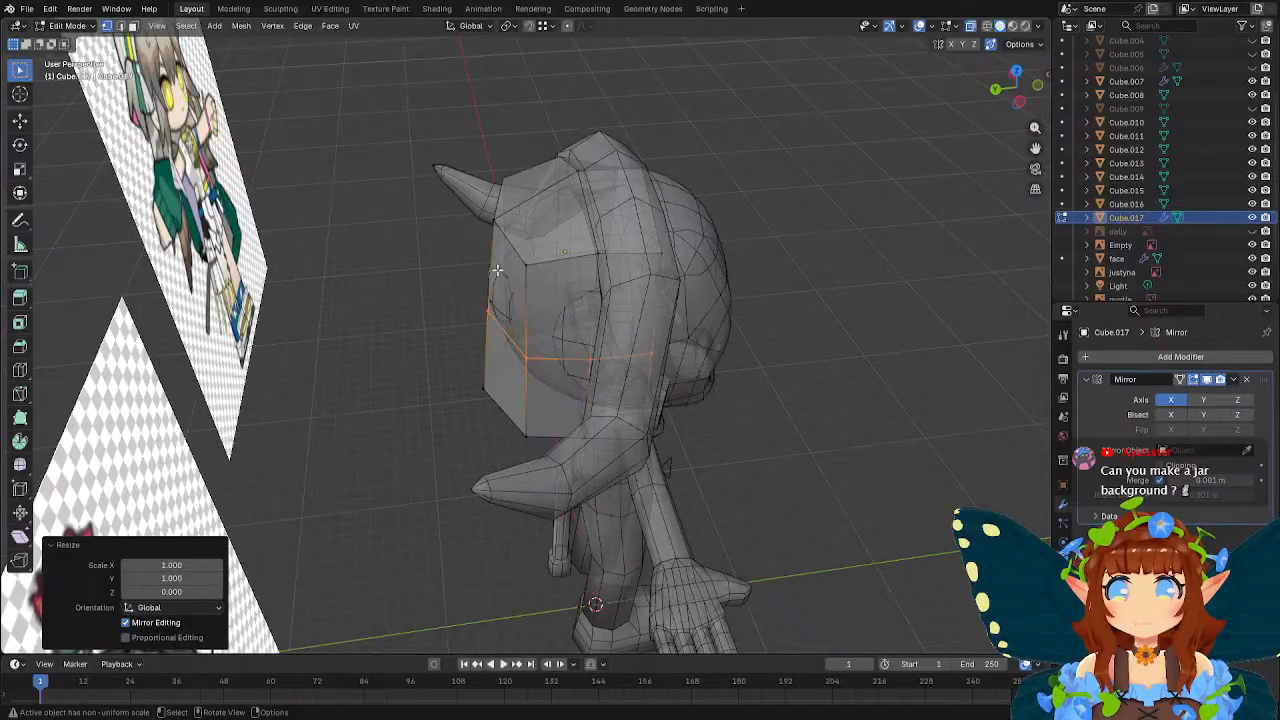
middle_drag(498, 270, 638, 258)
middle_drag(406, 318, 600, 354)
alt+click(600, 354)
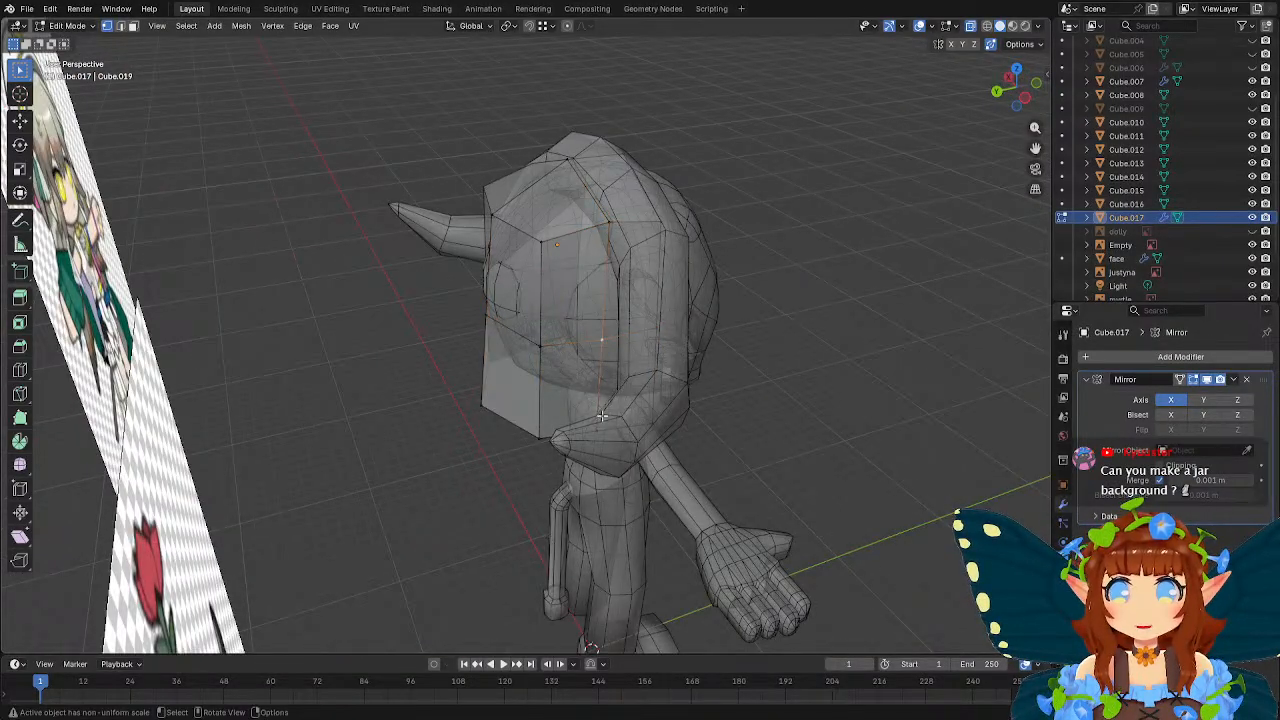
key(g)
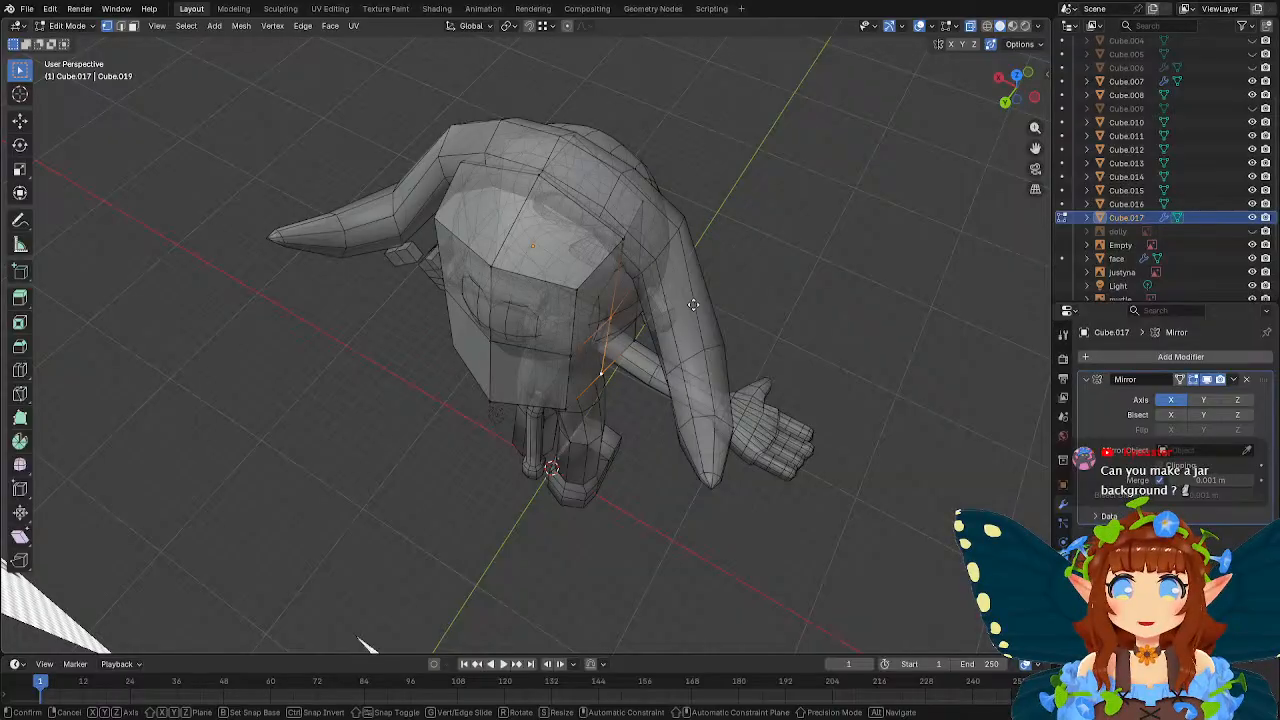
key(x)
click(714, 309)
Move the mid-height vertex on the box's open front edge about 0.87 m outward along X.
middle_drag(714, 309, 484, 211)
click(502, 346)
middle_drag(502, 346, 519, 320)
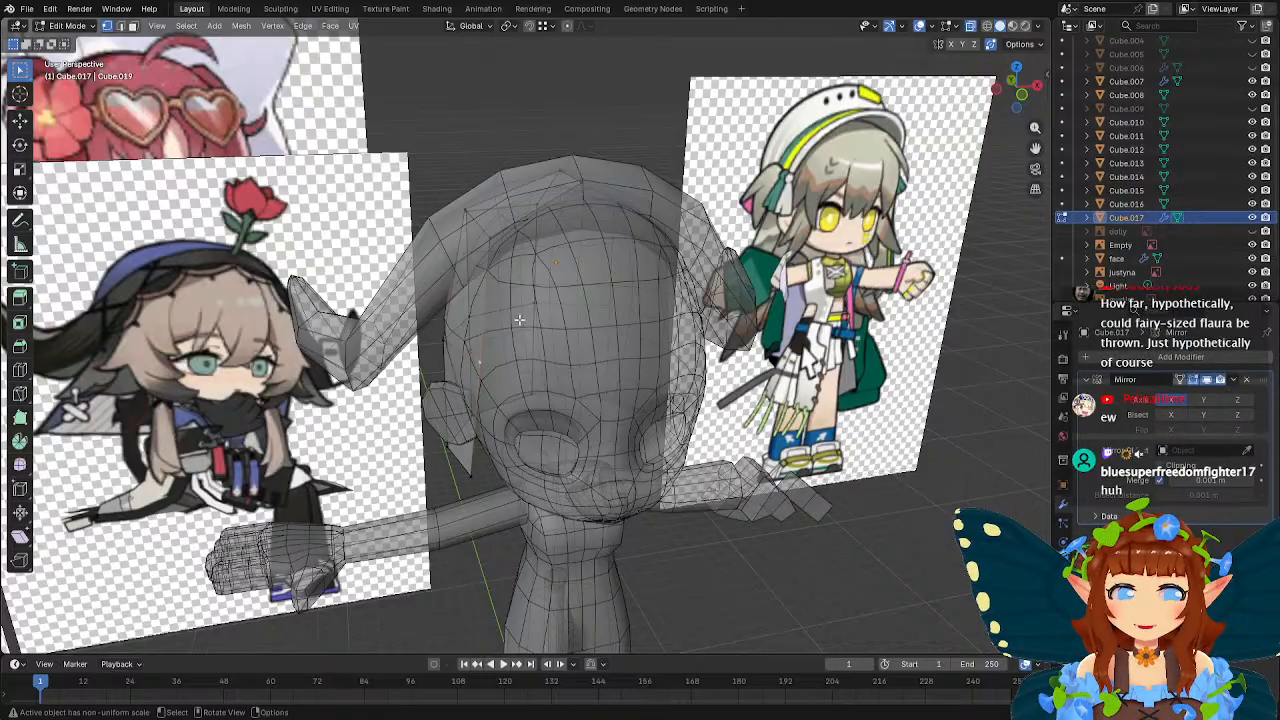
scroll(519, 283, up, 5)
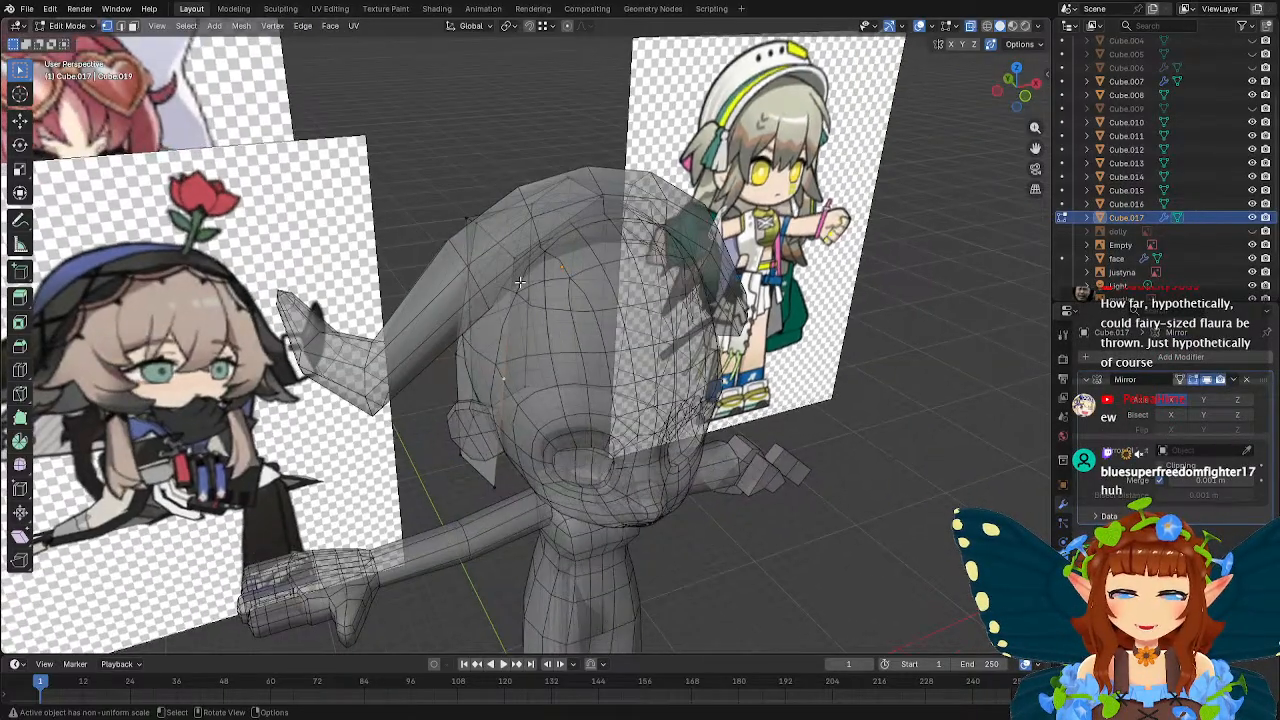
scroll(519, 283, down, 6)
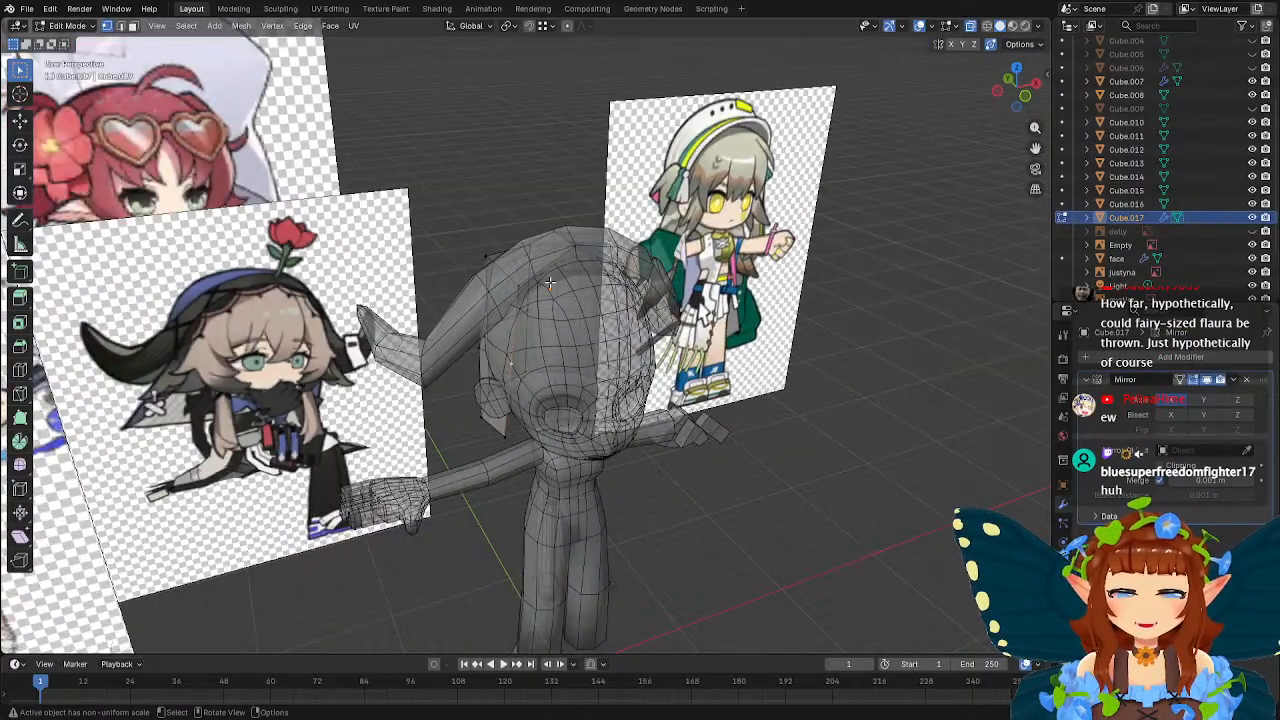
scroll(532, 276, up, 2)
scroll(532, 275, up, 1)
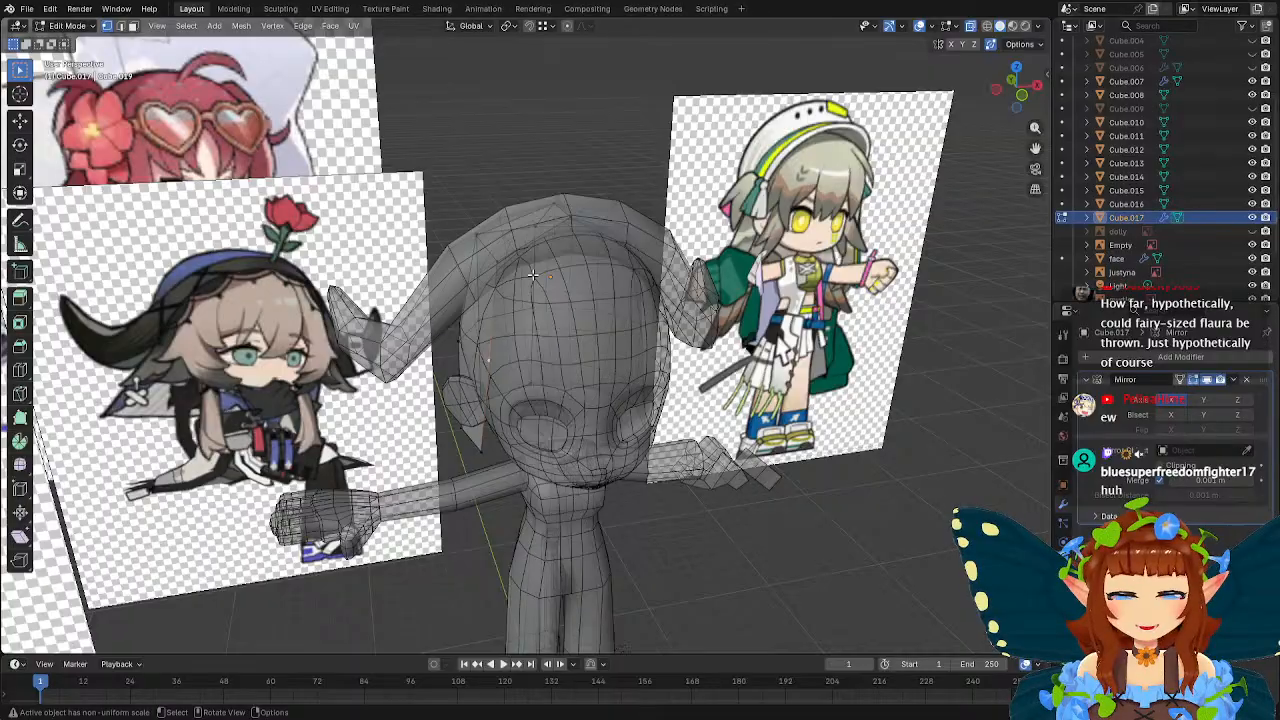
mouse_move(505, 265)
middle_down()
mouse_move(541, 269)
mouse_move(492, 266)
middle_up()
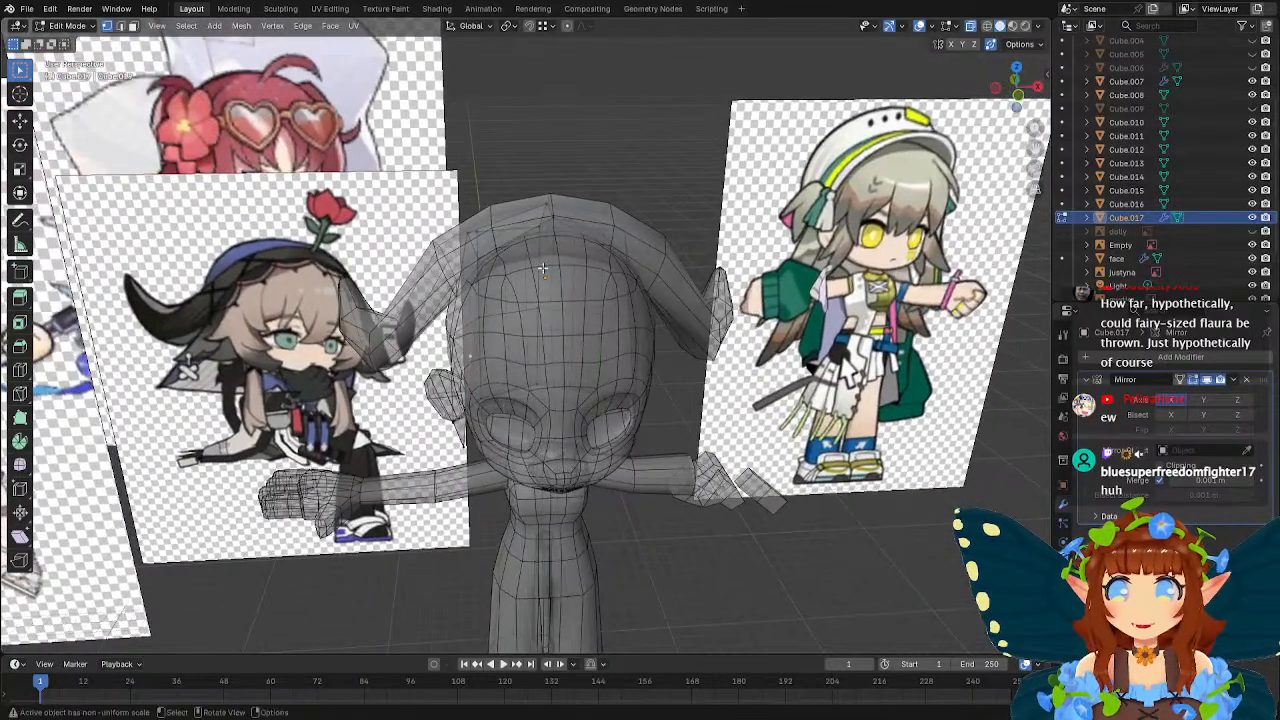
key(g)
key(x)
click(523, 266)
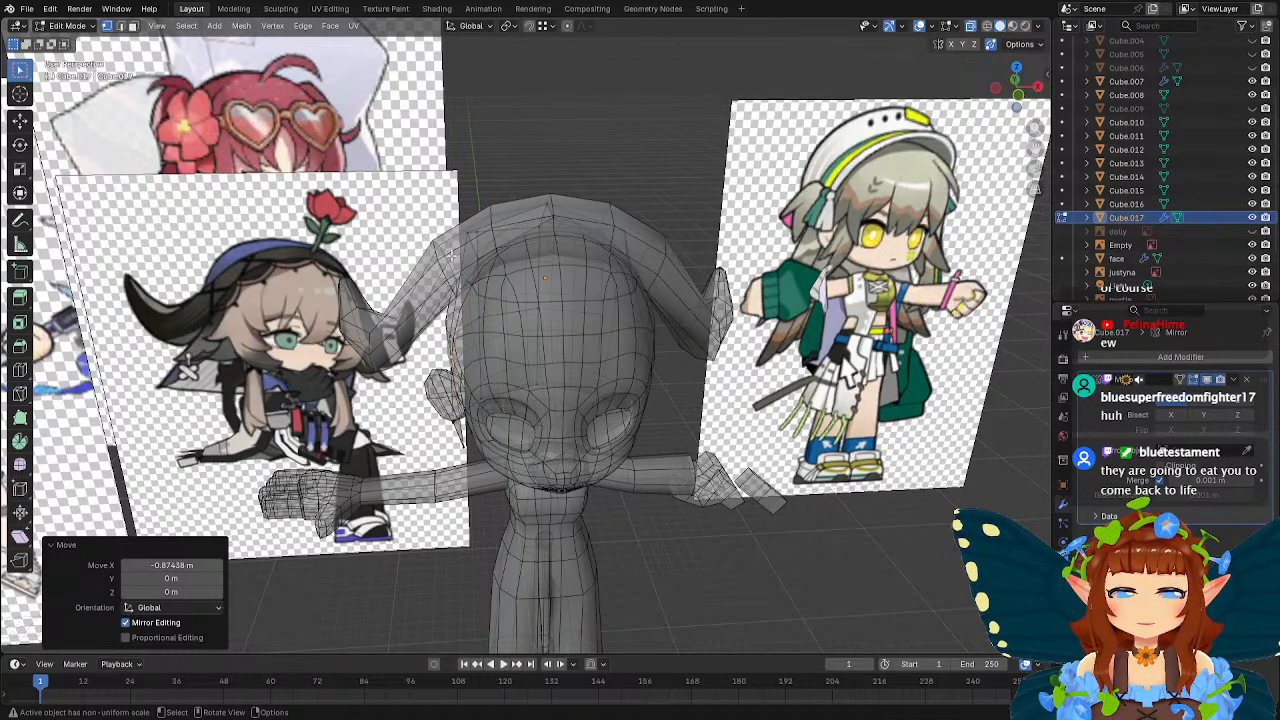
Adjust the lower front corner vertex of the half box along X.
middle_drag(451, 255, 499, 255)
middle_drag(515, 454, 651, 231)
key(g)
key(x)
click(553, 332)
Lower the upper outer back corner vertex about 0.62 m along Z and pull it inward along X.
key(g)
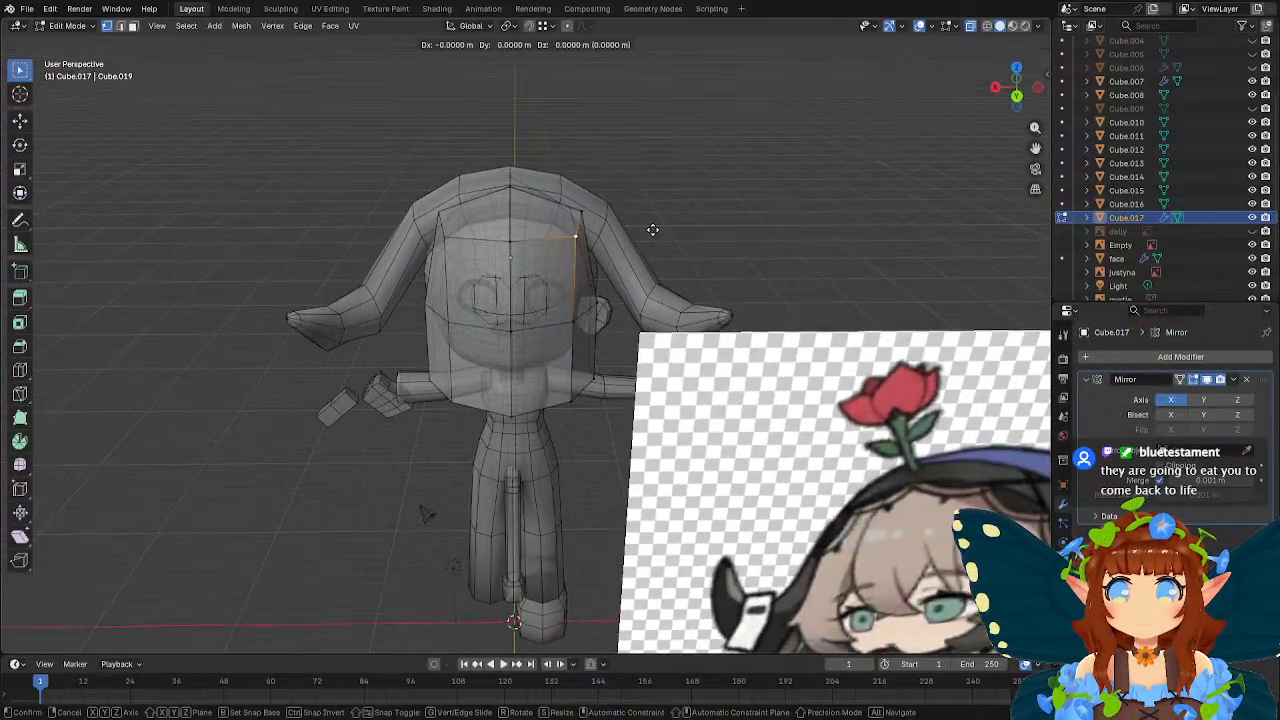
key(z)
click(649, 241)
key(g)
key(x)
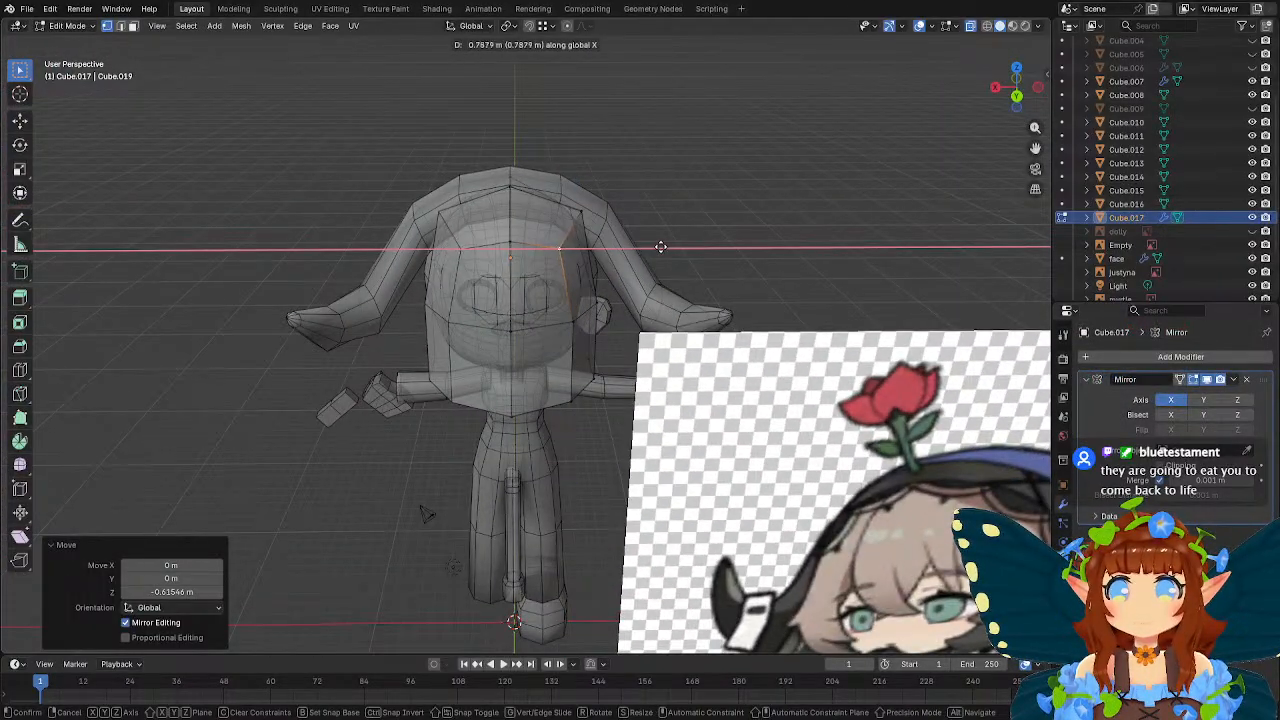
click(667, 246)
Add one centred horizontal loop cut across the upper half of the box's back and side faces.
middle_drag(667, 246, 714, 275)
click(461, 335)
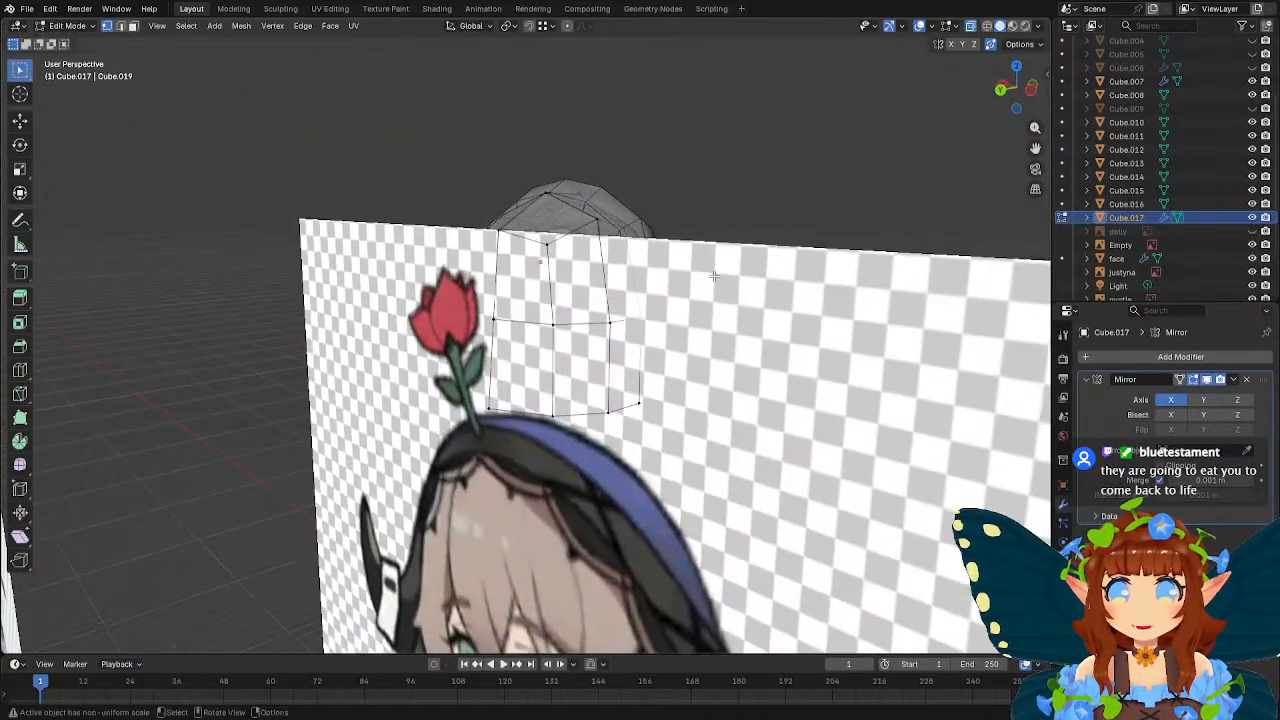
middle_drag(545, 250, 673, 260)
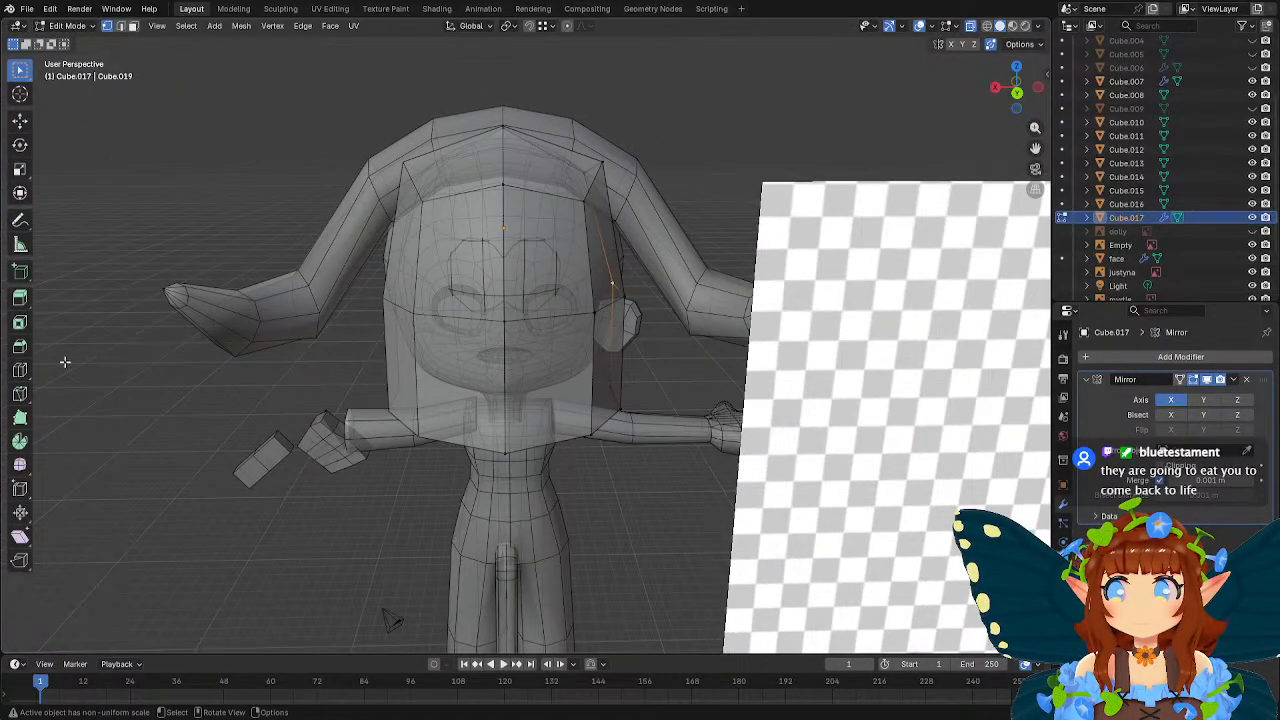
click(19, 371)
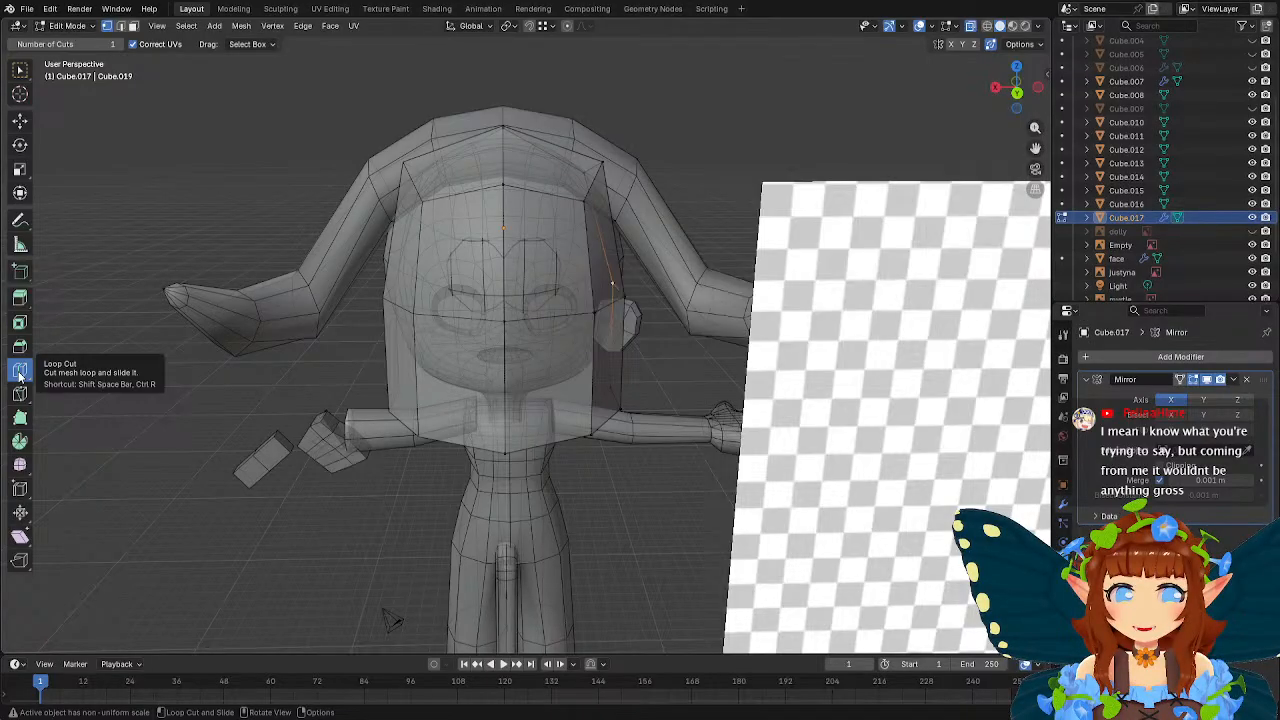
click(517, 263)
middle_drag(517, 263, 370, 248)
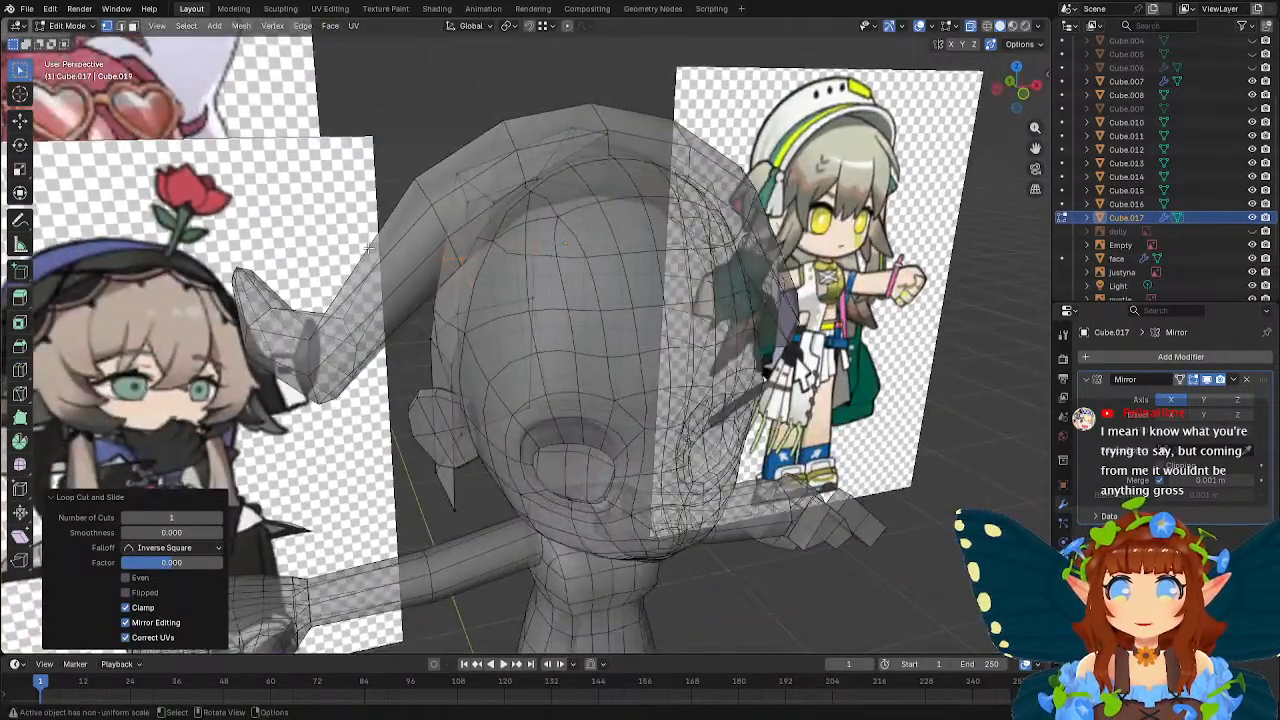
Adjust a side vertex of the new upper loop along X to shape the box around the head.
click(470, 289)
mouse_move(463, 260)
middle_down()
mouse_move(556, 268)
mouse_move(447, 276)
middle_up()
key(g)
key(x)
click(503, 271)
Move the upper loop's back centre vertex about 0.28 m outward along Y, and adjust the centre vertex below it along Y.
middle_drag(548, 261, 554, 268)
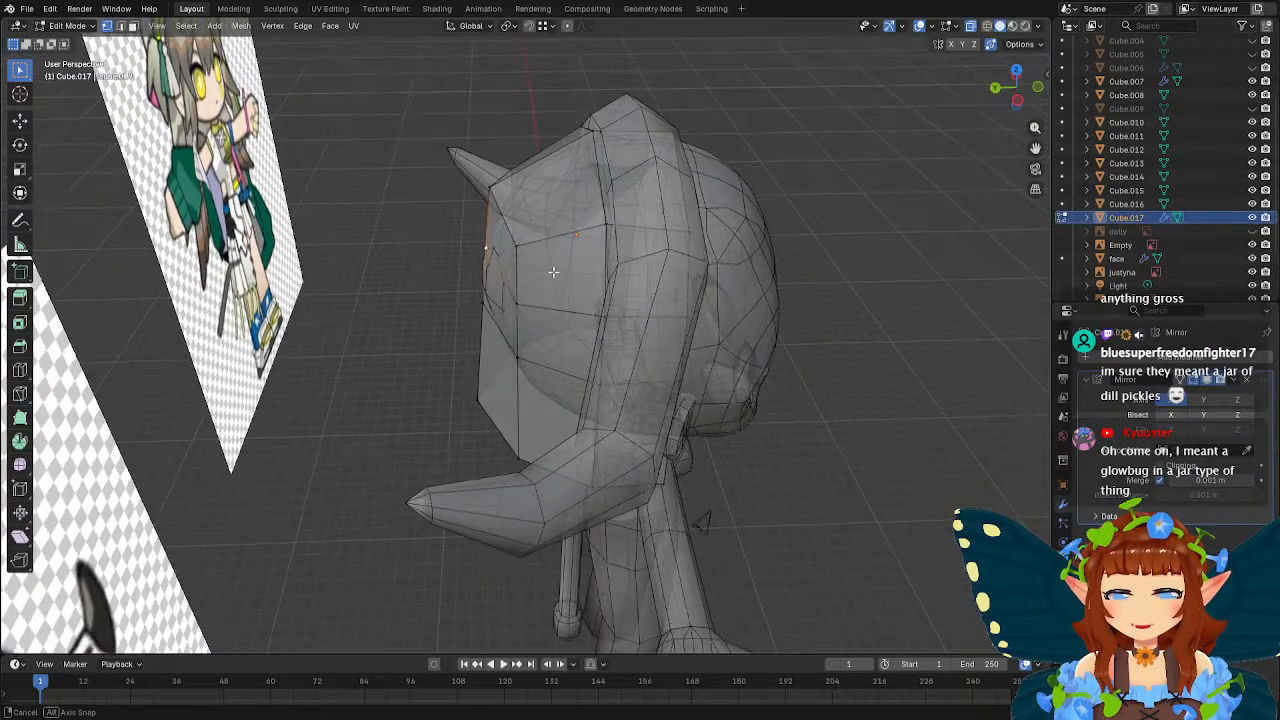
key(g)
key(y)
click(590, 272)
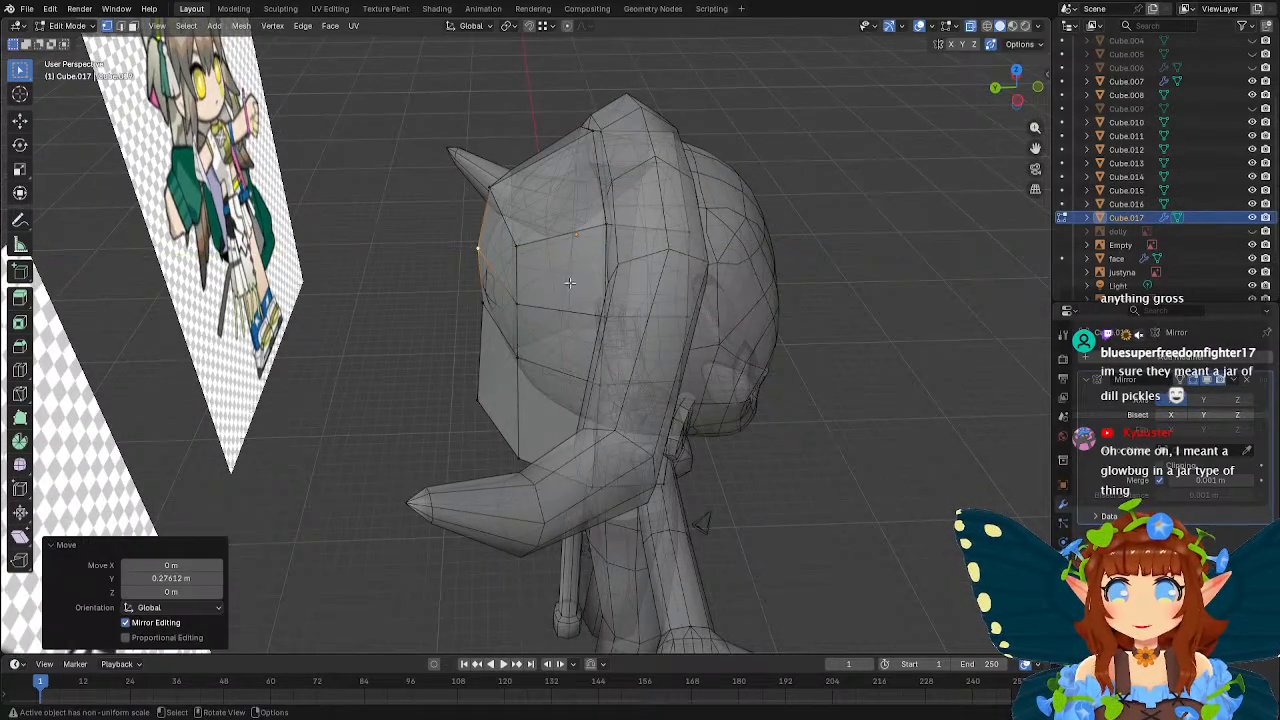
click(479, 305)
key(g)
key(y)
click(596, 279)
Move the upper loop's outer back corner vertex about -0.11 m and the one below it about -0.1 m along X.
middle_drag(596, 279, 690, 235)
key(g)
key(x)
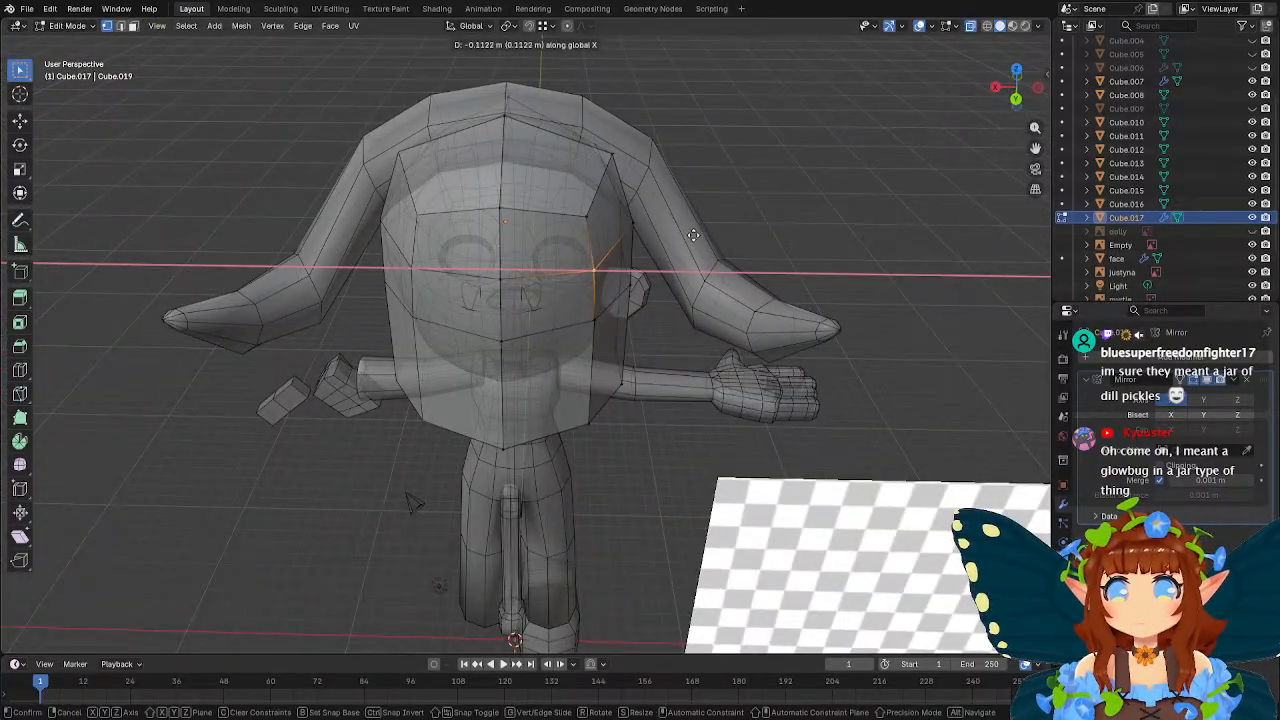
click(694, 235)
middle_drag(595, 320, 535, 285)
key(g)
key(x)
click(660, 258)
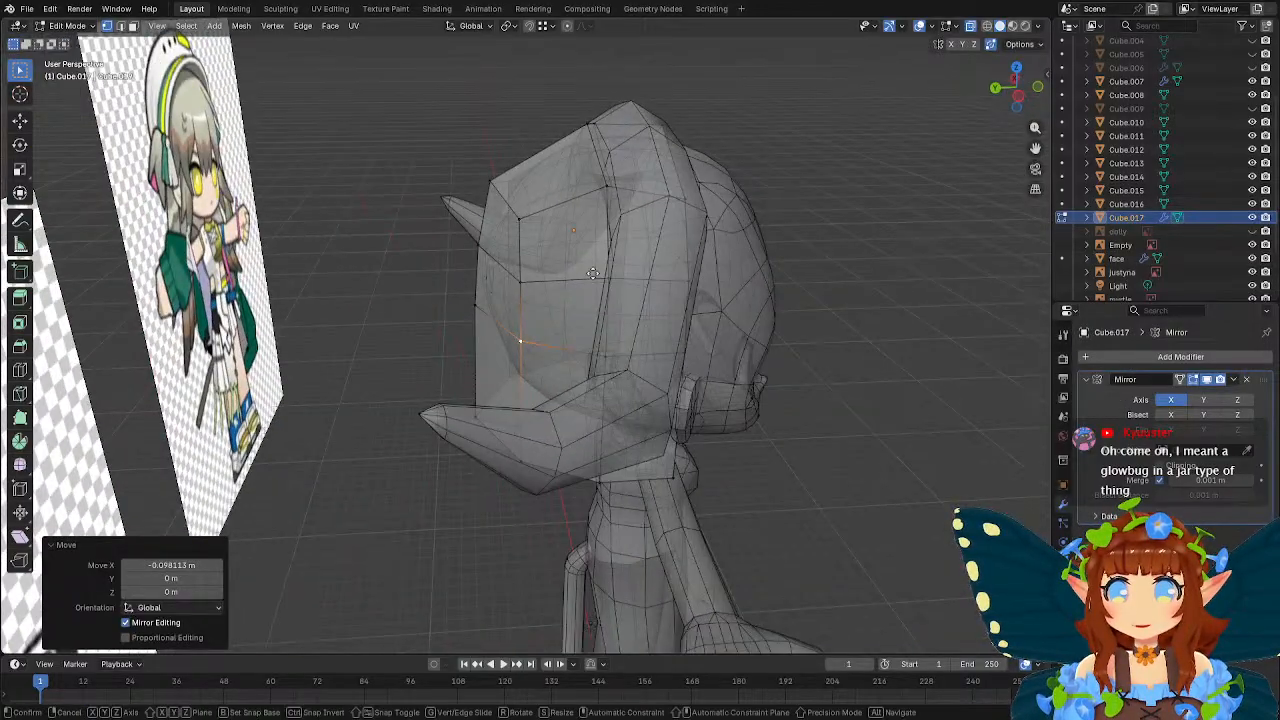
Move the outer back corner vertices of the middle and upper horizontal loops outward along Y.
key(g)
key(y)
click(529, 286)
key(g)
key(y)
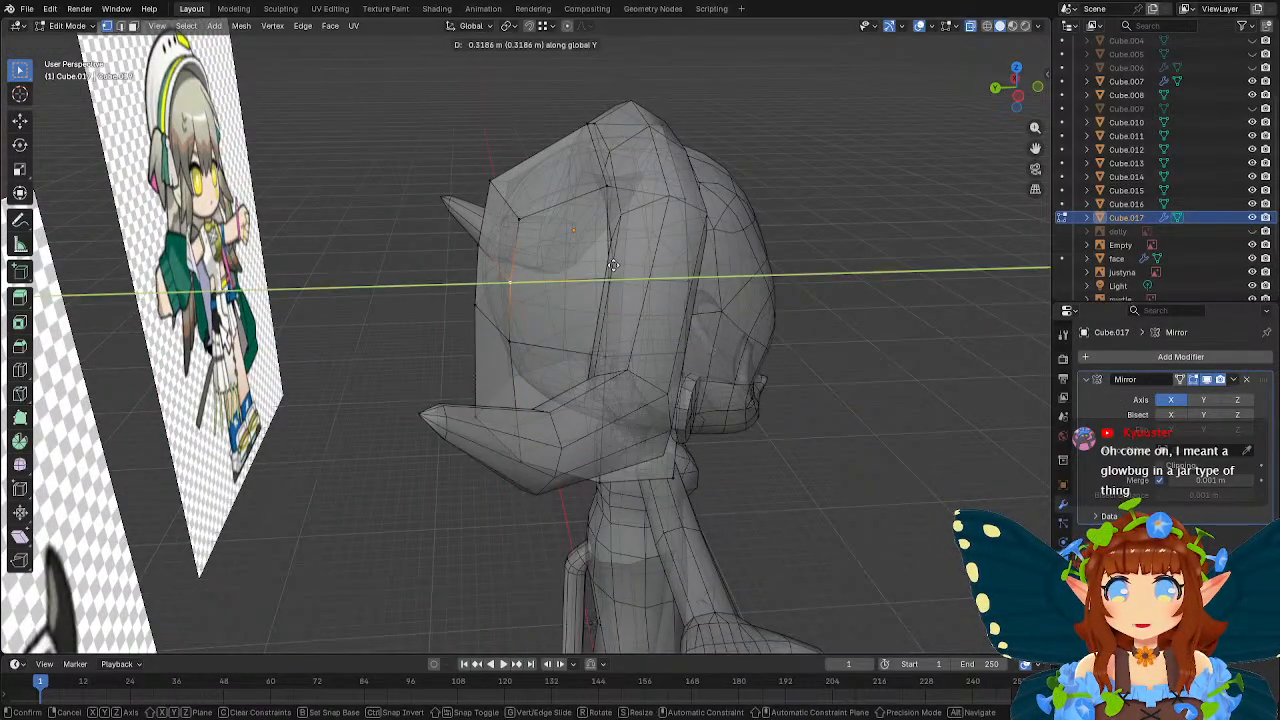
click(620, 265)
Move the bottom centre vertex of the box's back about -0.37 m along Y.
middle_drag(620, 265, 540, 365)
scroll(549, 250, up, 2)
key(g)
key(y)
click(680, 318)
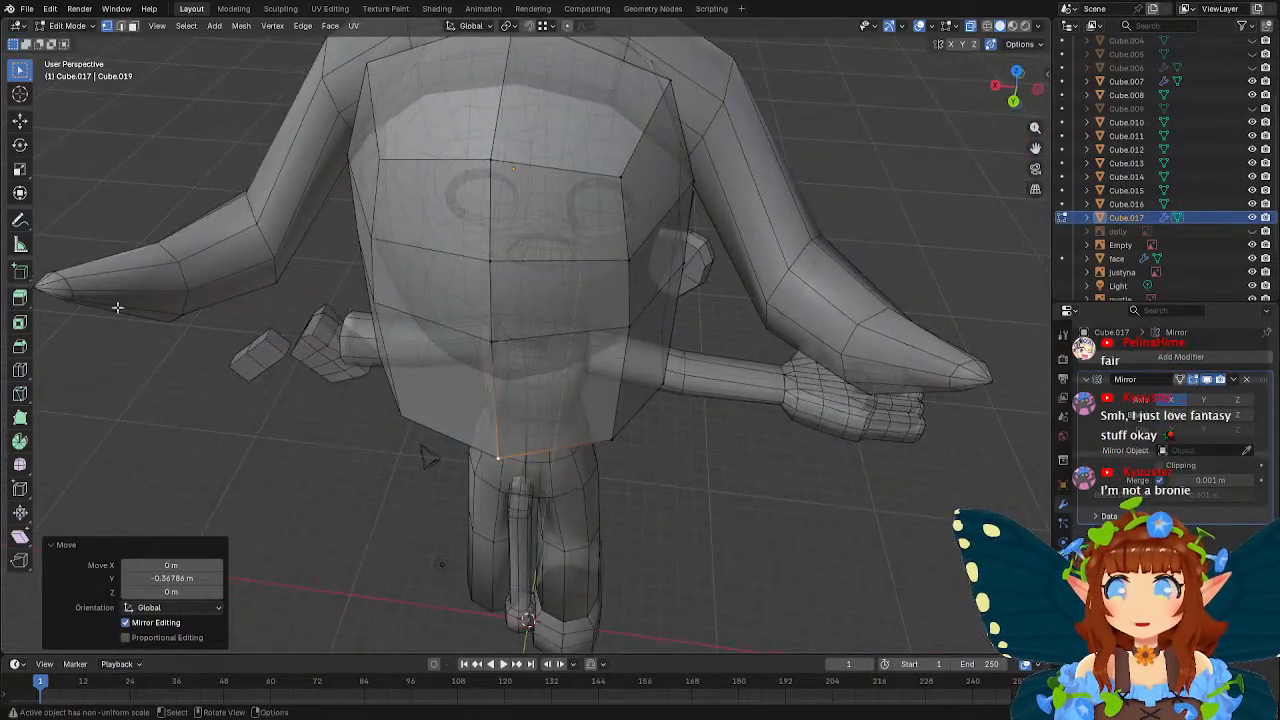
Add one centred vertical loop cut between the back's mirror line and its outer corner edge.
click(20, 369)
click(570, 250)
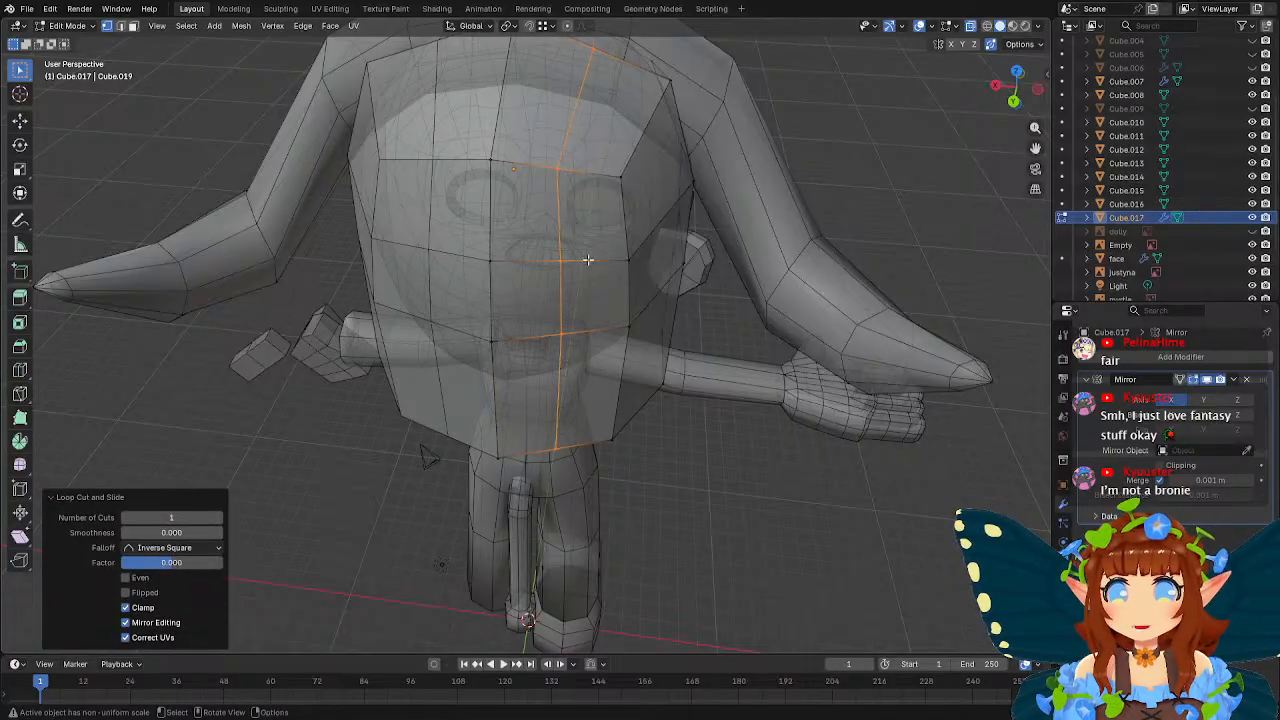
Move the new vertical loop's bottom vertex about 0.2 m along Y and reposition a neighbouring lower vertex on the hood's back.
mouse_move(570, 250)
middle_down()
mouse_move(551, 295)
mouse_move(573, 277)
mouse_move(536, 308)
mouse_move(577, 273)
middle_up()
click(549, 447)
key(g)
key(y)
click(571, 274)
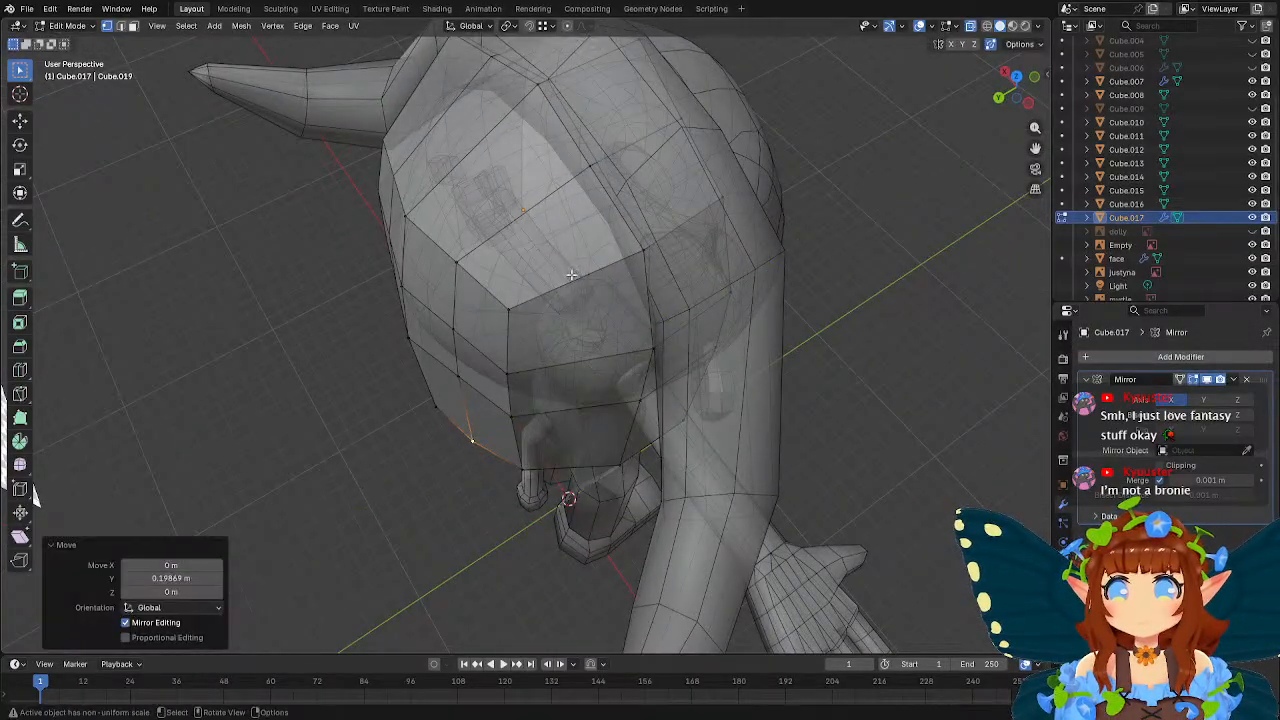
click(517, 471)
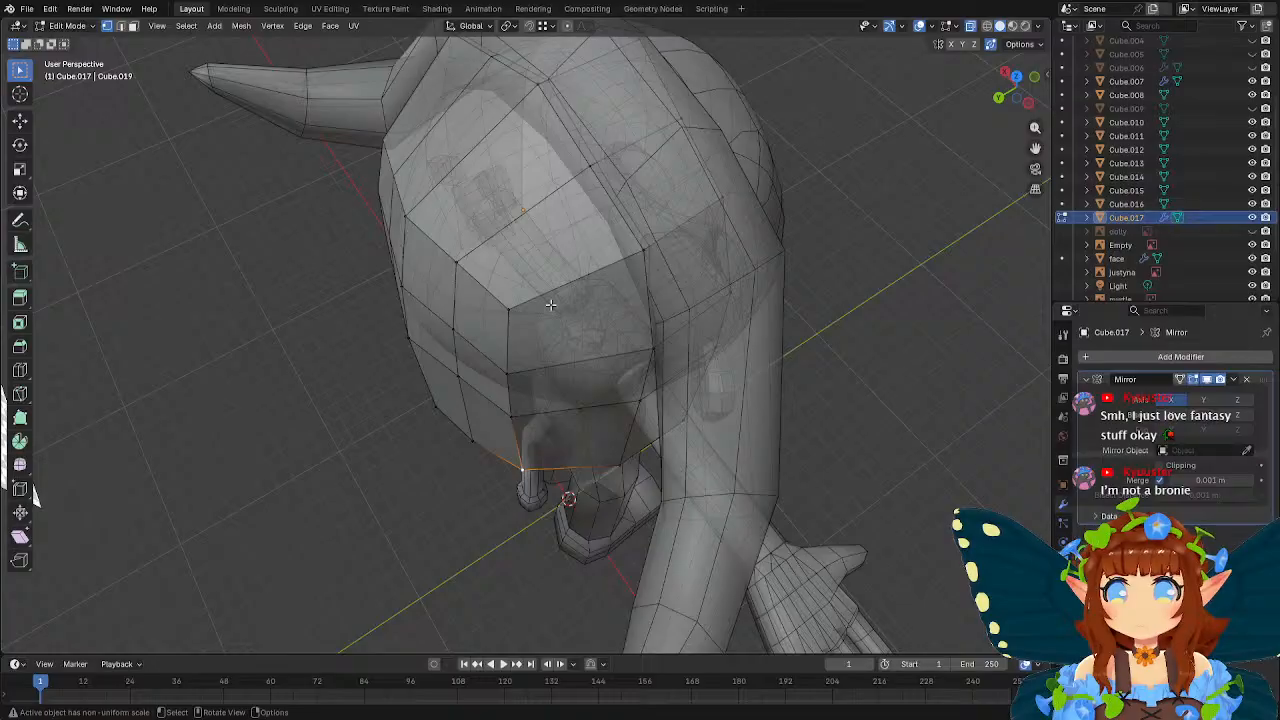
middle_drag(551, 304, 543, 277)
key(g)
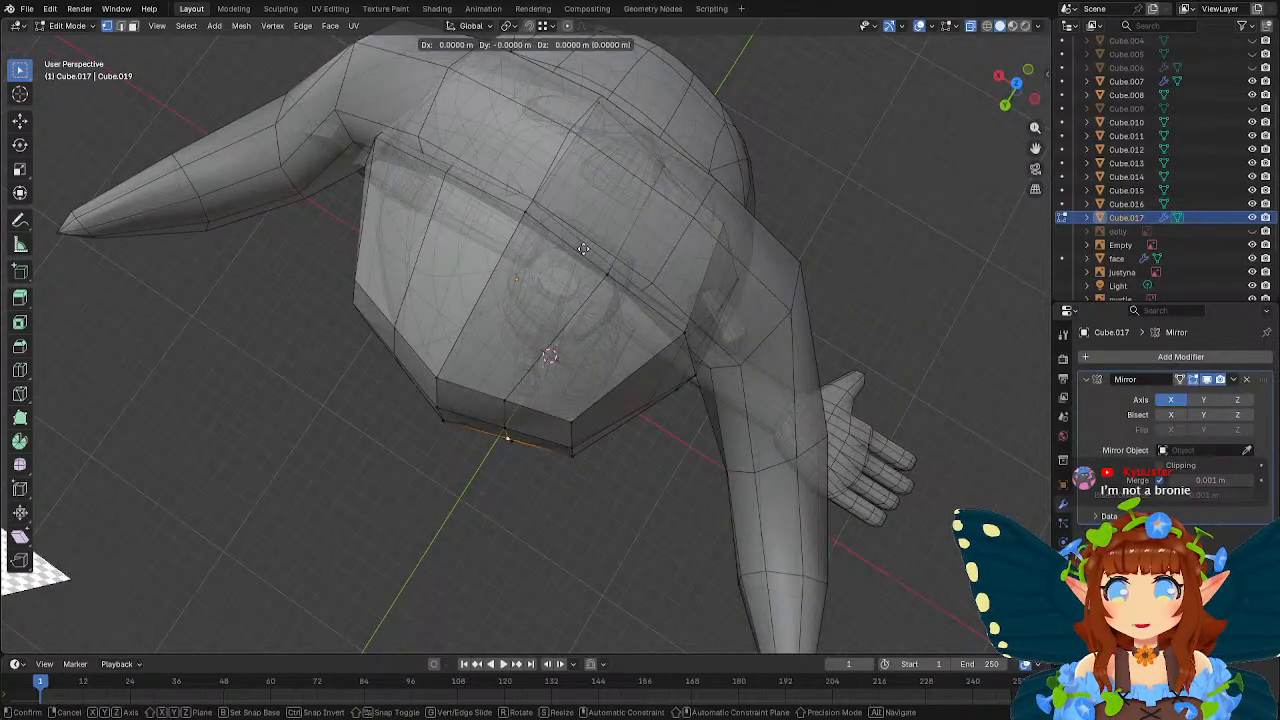
click(580, 251)
Pull two higher vertices of the new vertical loop outward along Y, the upper one by about 0.09 m.
click(506, 426)
key(g)
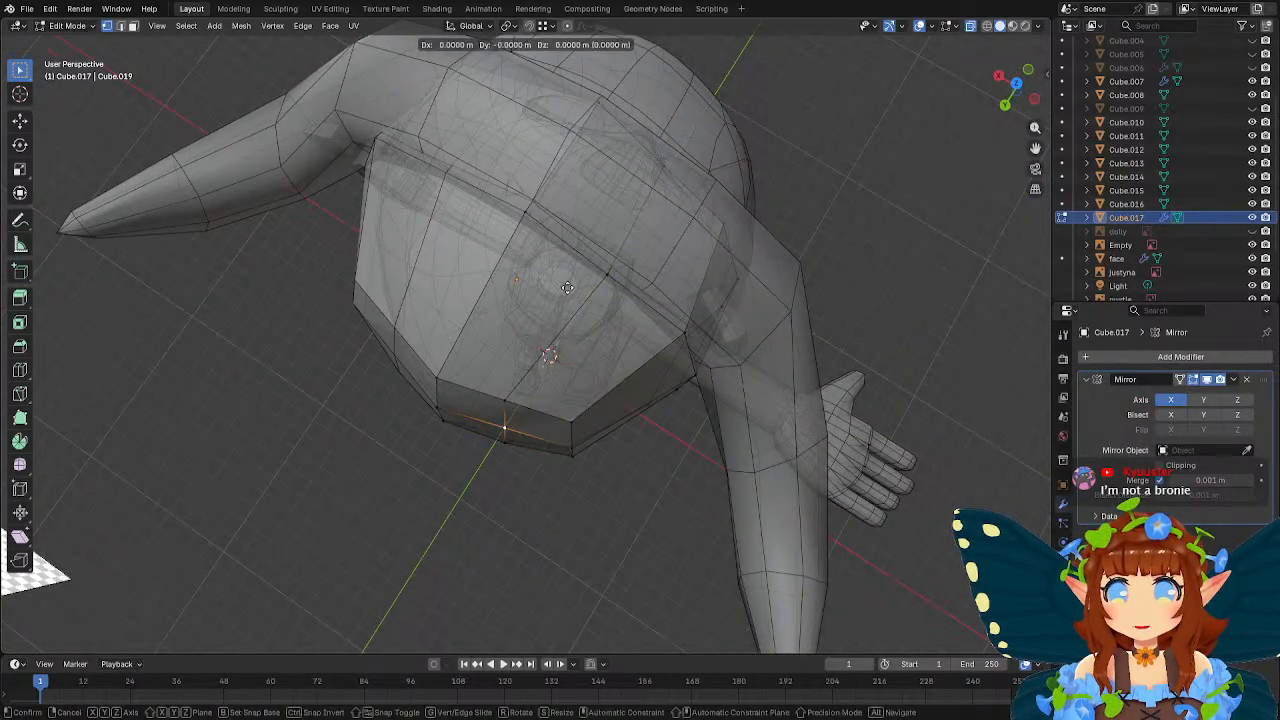
key(y)
click(564, 289)
click(509, 404)
key(g)
key(y)
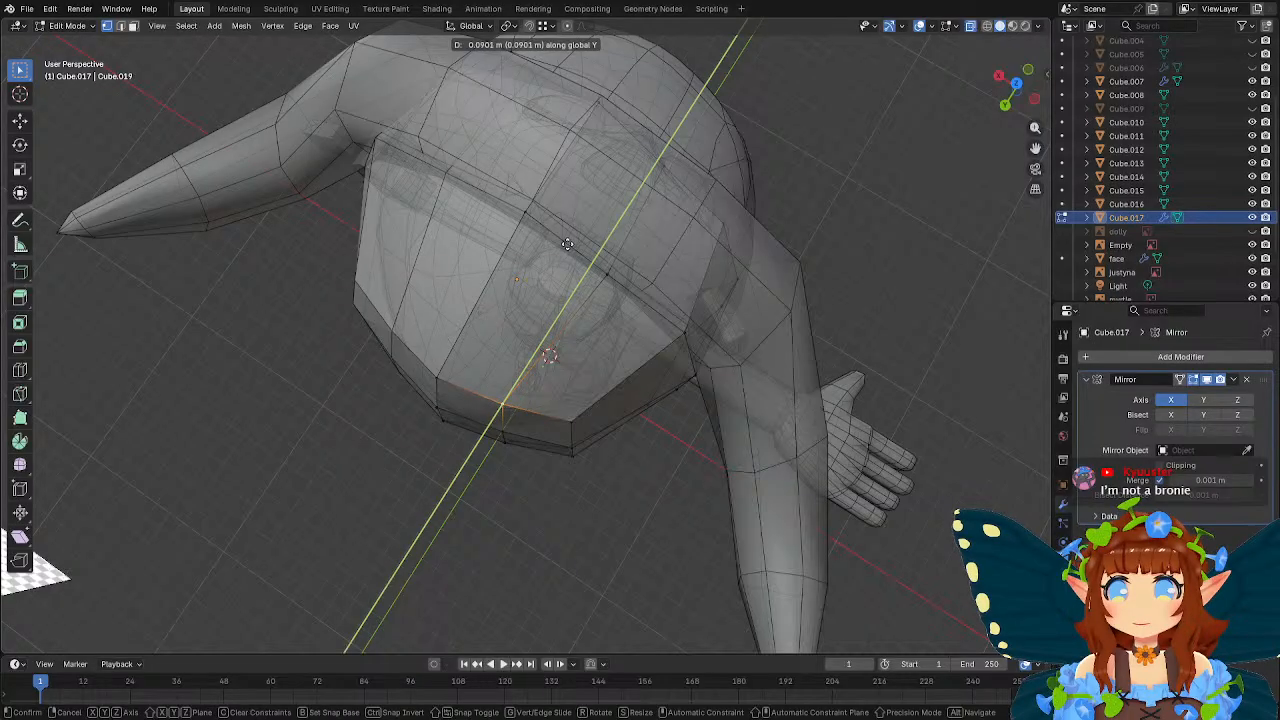
click(565, 245)
Raise the new vertical loop's top vertex about 0.23 m along Z.
mouse_move(565, 245)
middle_down()
mouse_move(609, 235)
mouse_move(686, 174)
mouse_move(654, 297)
mouse_move(612, 234)
mouse_move(590, 242)
middle_up()
click(608, 200)
key(g)
key(z)
click(636, 265)
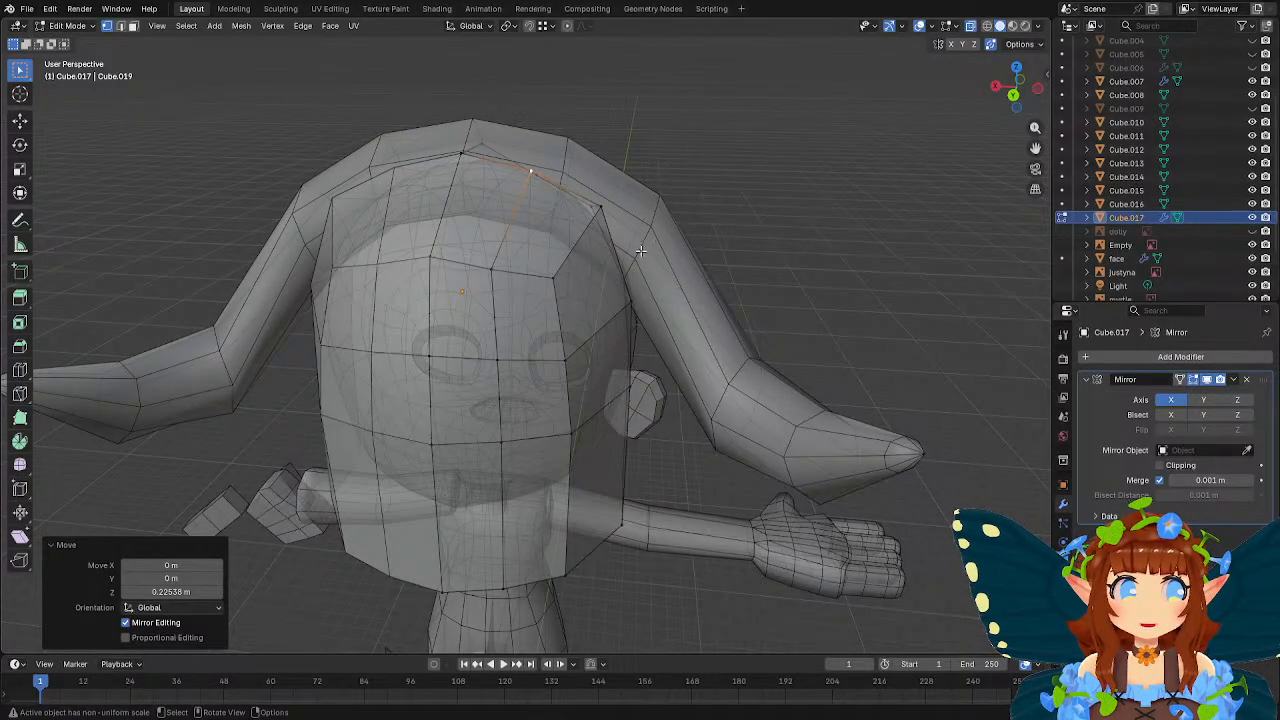
Lower the hood's entire bottom row of vertices about 1.86 m along Z in front view.
middle_drag(640, 250, 455, 232)
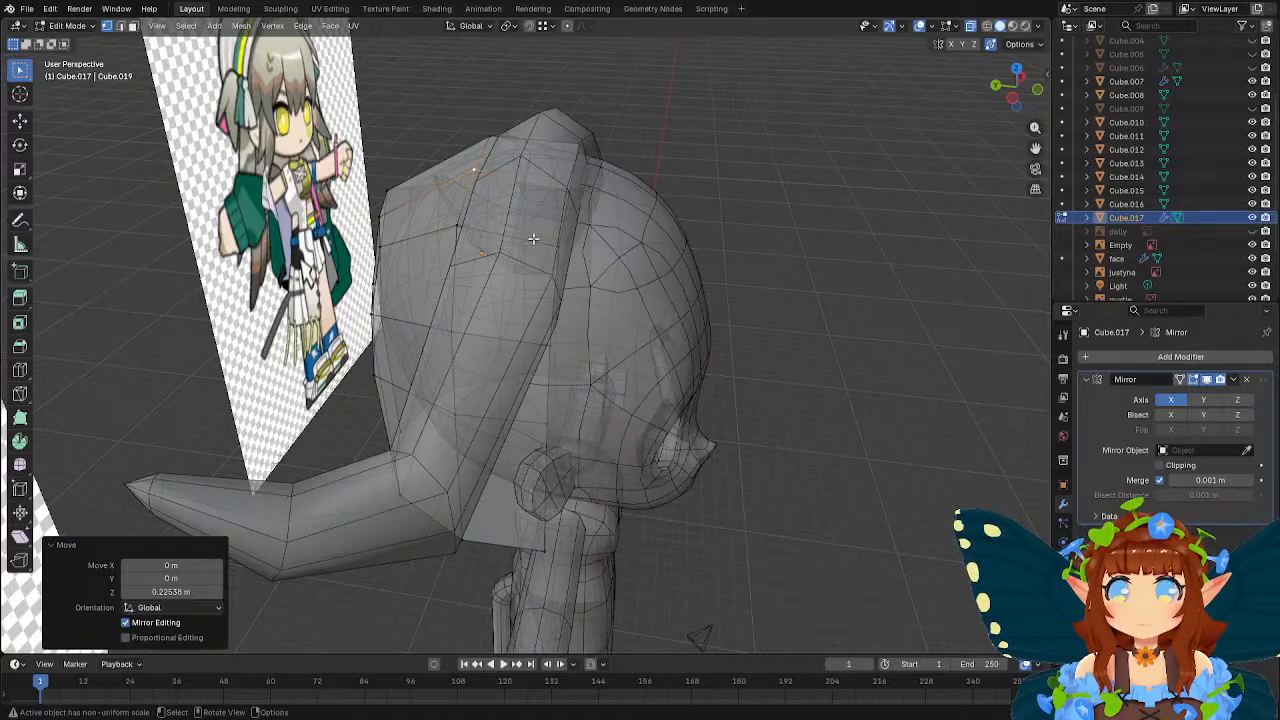
middle_drag(533, 238, 651, 298)
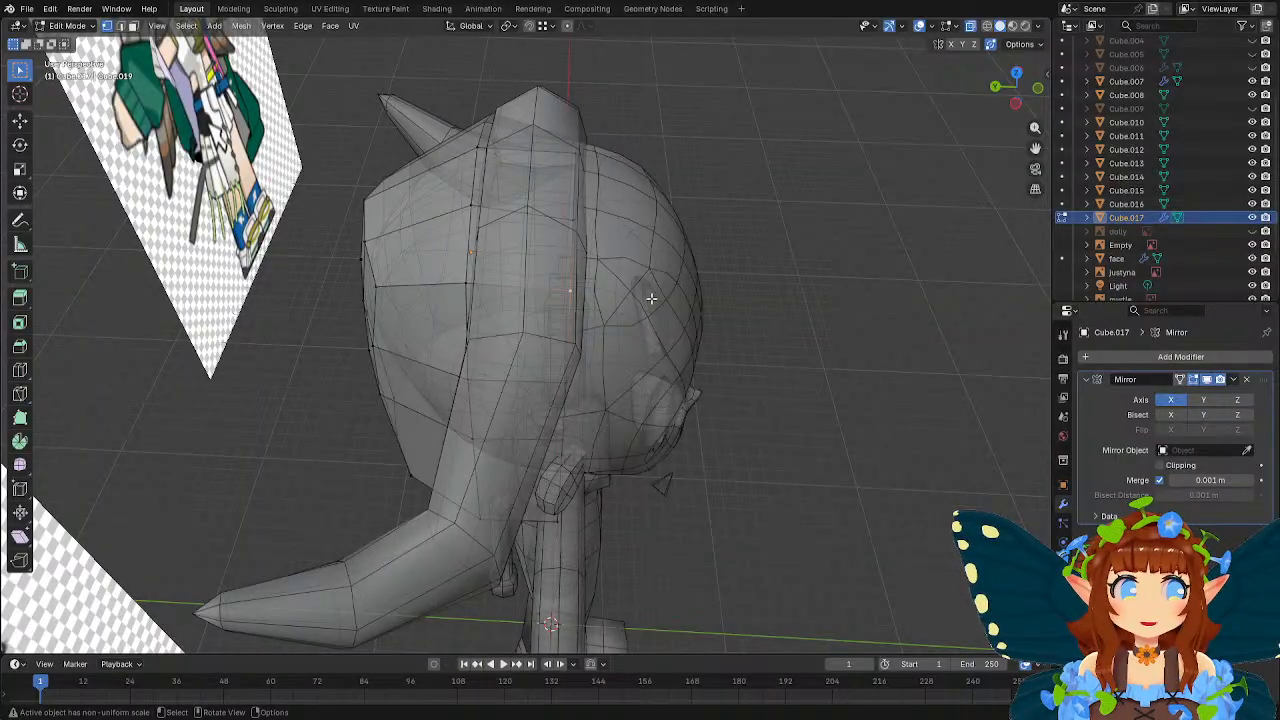
middle_drag(651, 298, 527, 293)
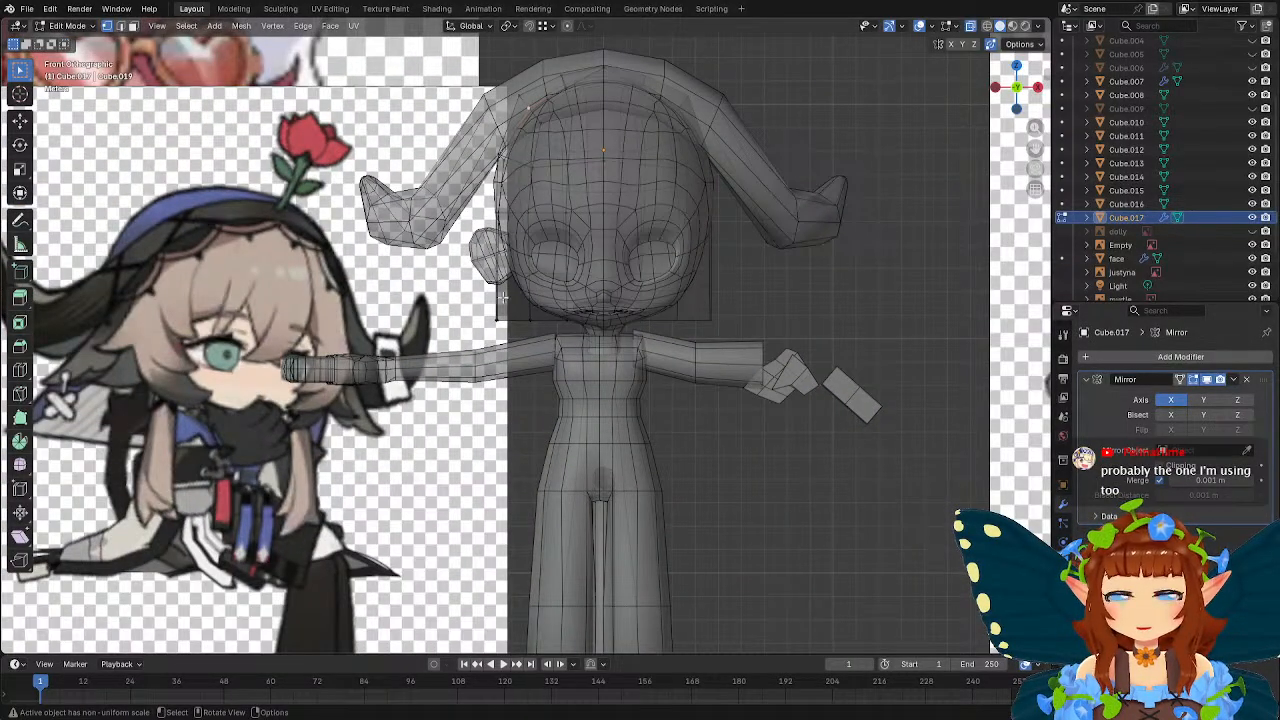
drag(503, 296, 645, 365)
key(g)
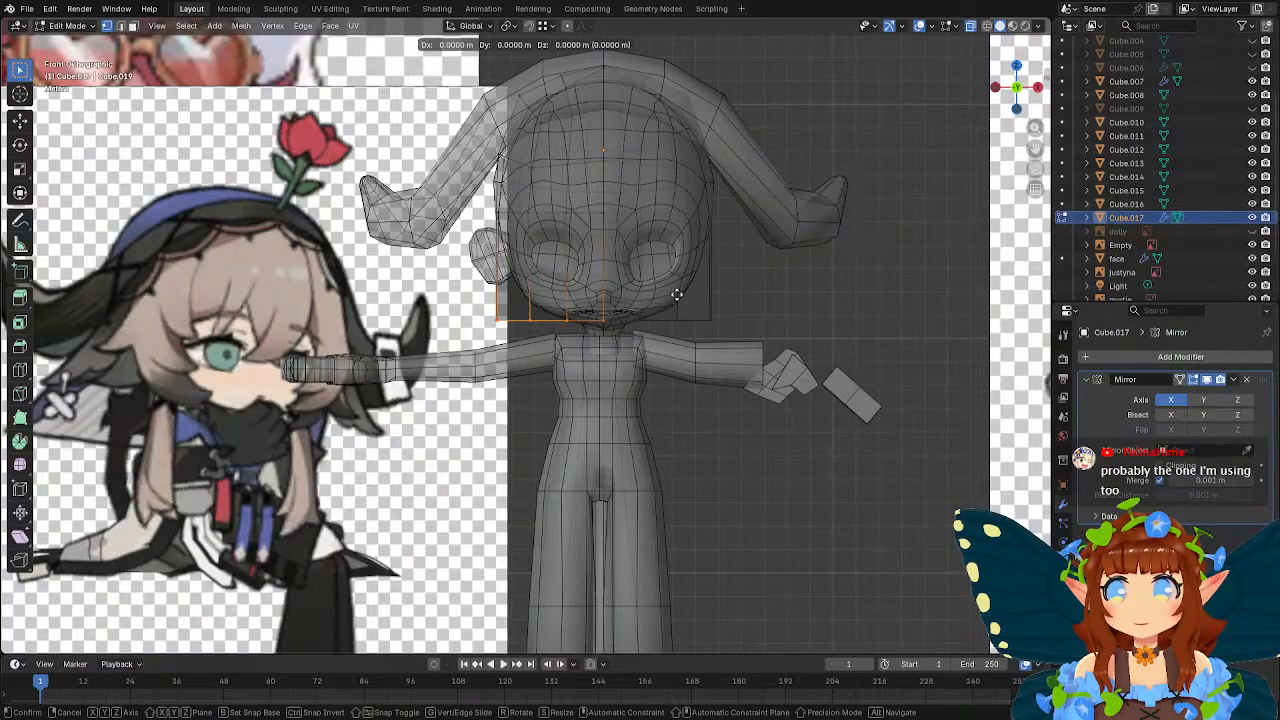
key(z)
click(675, 338)
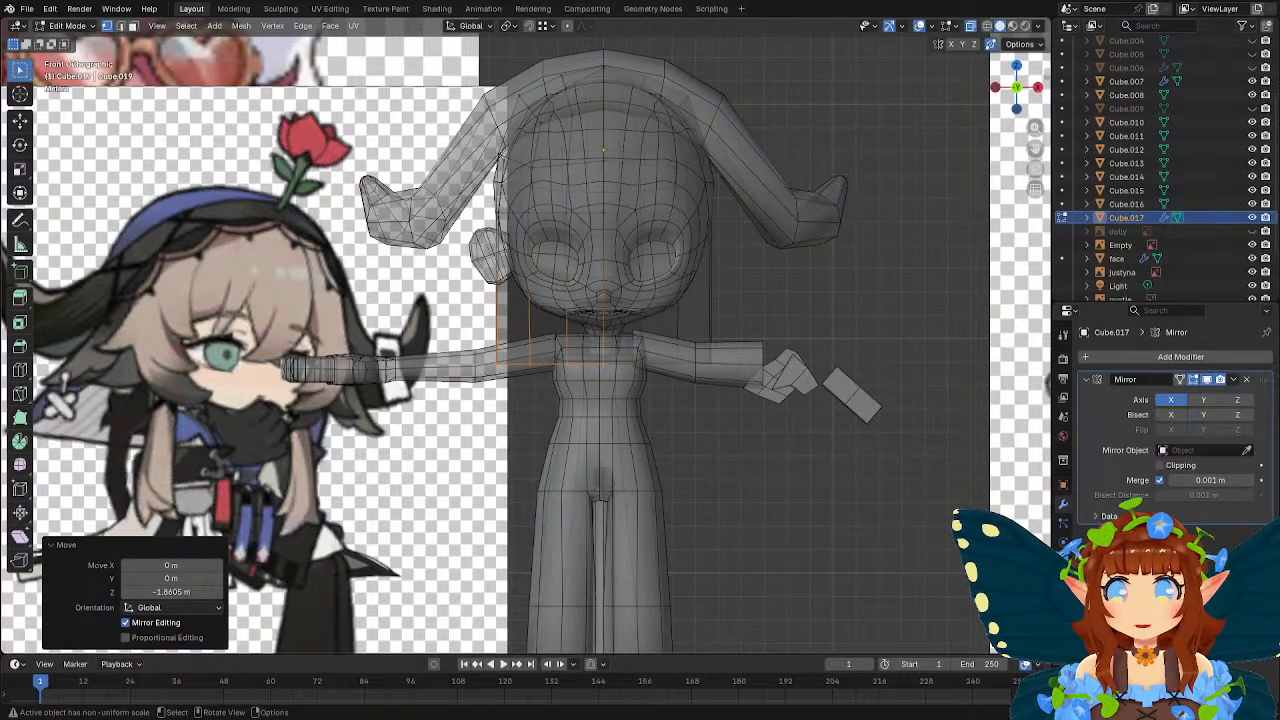
Move the hood's bottom front corner vertex about -0.67 m along X.
shift+middle_drag(526, 326, 609, 390)
scroll(579, 329, up, 1)
click(535, 368)
key(g)
key(x)
click(630, 331)
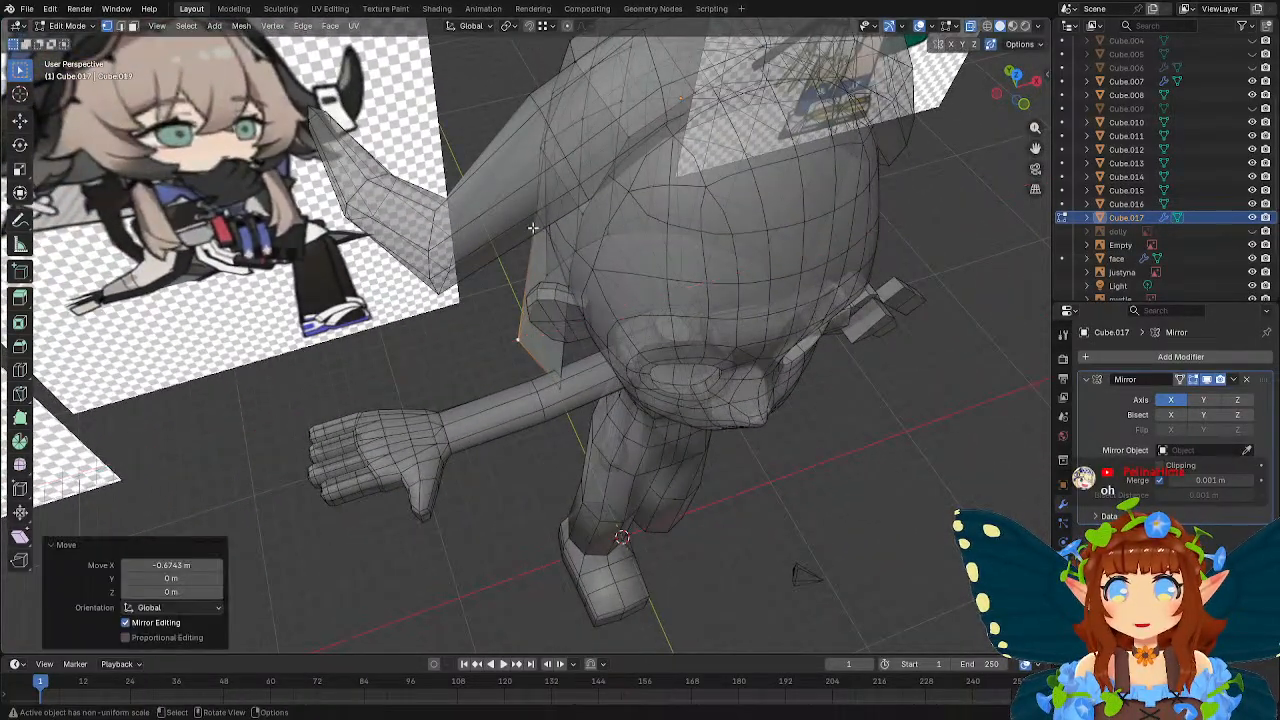
Widen the hood's outer side by moving further side vertices along X.
click(534, 210)
middle_drag(676, 289, 643, 420)
key(g)
key(x)
click(634, 250)
click(528, 357)
key(g)
key(x)
click(590, 312)
Move the hood's bottom back corner vertex about -1.31 m along X.
click(546, 443)
middle_drag(546, 443, 677, 371)
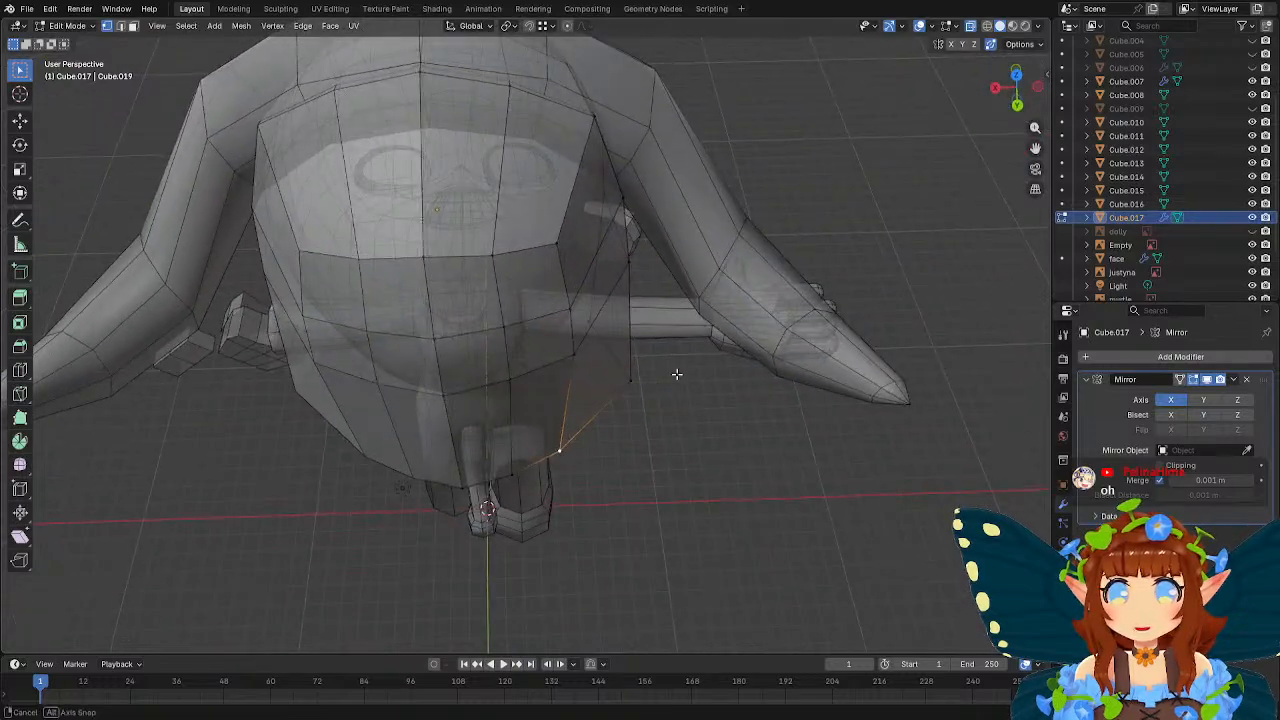
key(g)
key(x)
click(574, 349)
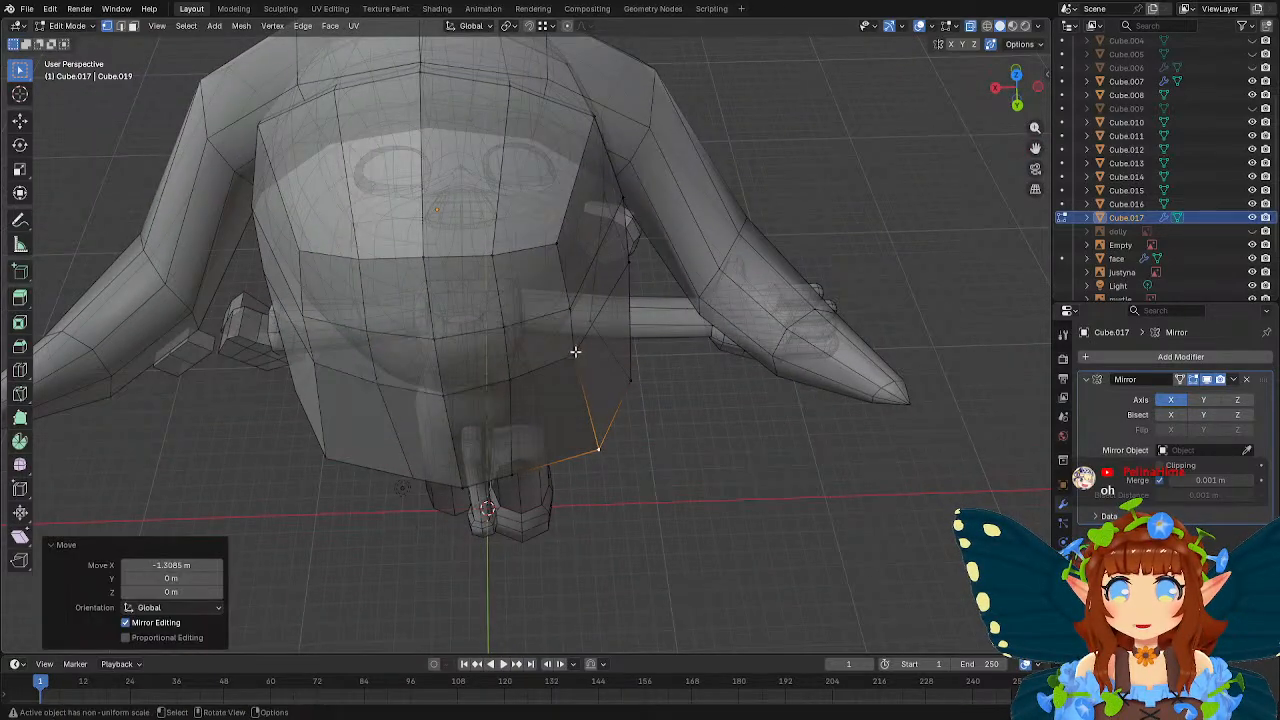
Move the two back corner vertices above the bottom one outward along X.
click(588, 353)
key(g)
key(x)
click(610, 323)
click(561, 302)
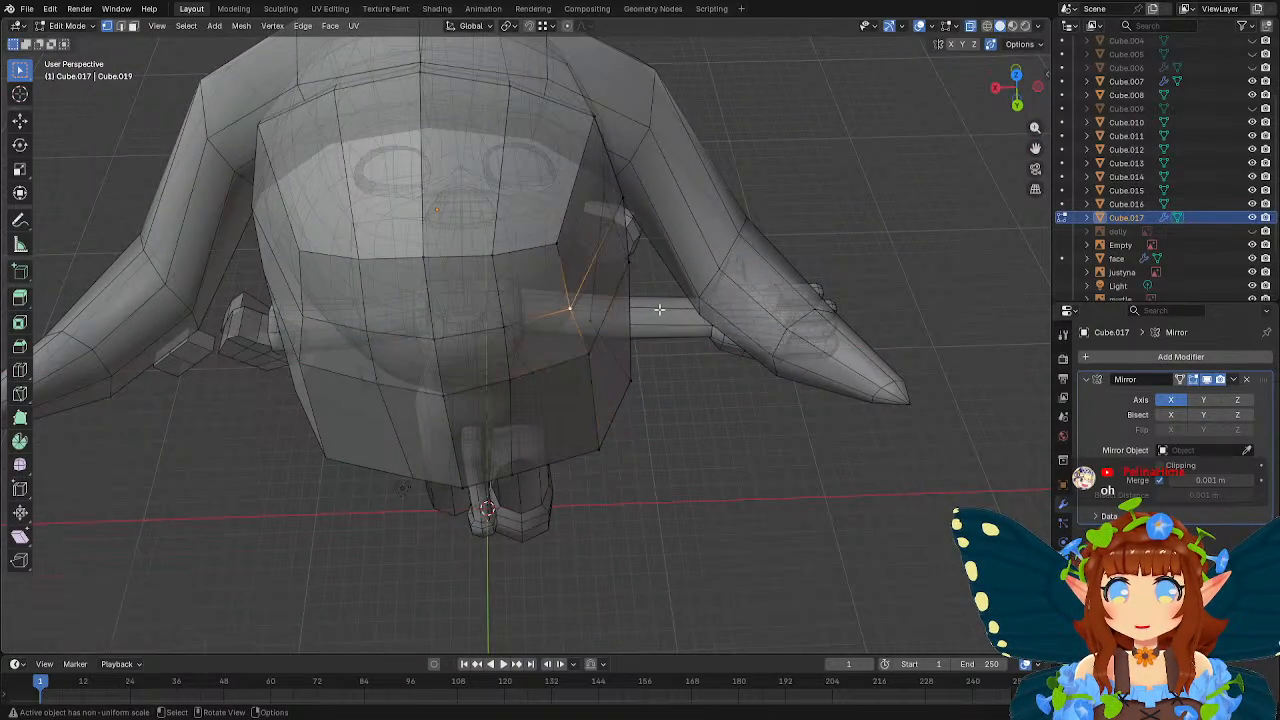
key(g)
key(x)
click(670, 311)
Move the bottom vertex of the back's intermediate vertical loop about -0.64 m along X.
mouse_move(670, 311)
middle_down()
mouse_move(640, 285)
mouse_move(668, 287)
mouse_move(646, 303)
middle_up()
click(550, 468)
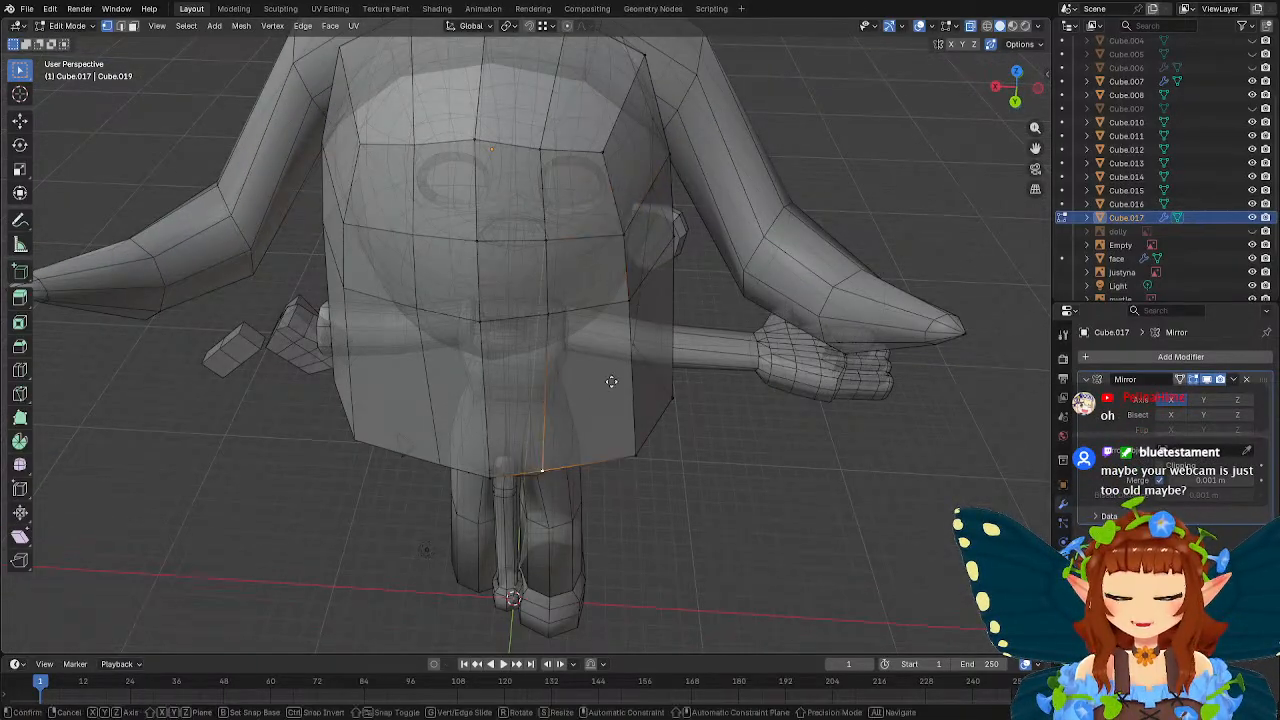
key(g)
key(x)
click(632, 383)
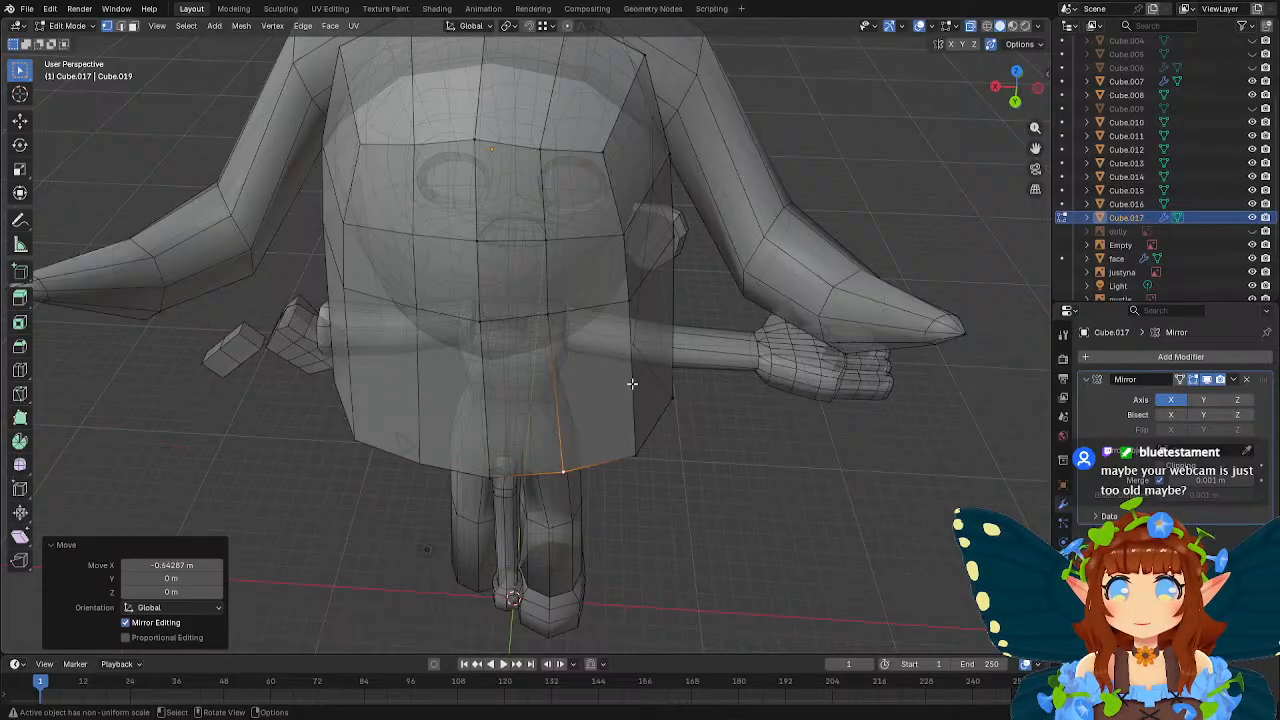
Move the intermediate loop's next vertex up about -0.18 m along X and shift the one above it outward along X.
click(554, 321)
key(g)
key(x)
click(604, 327)
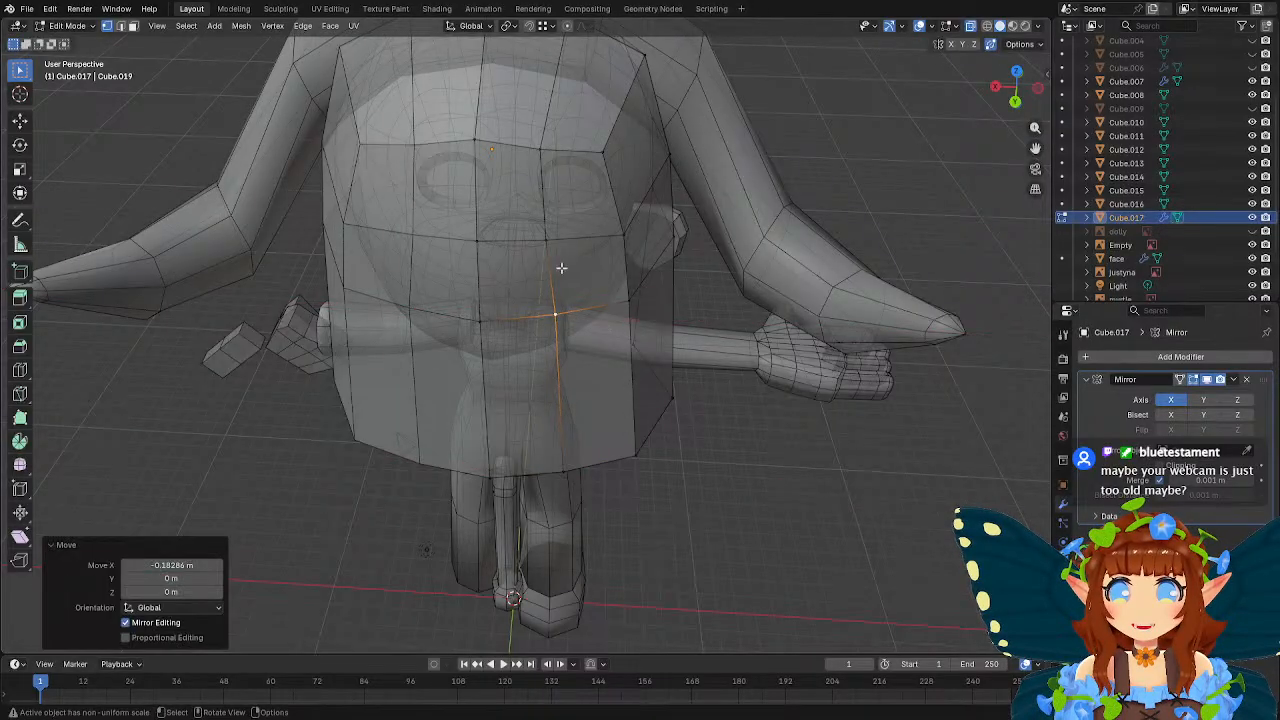
click(551, 246)
key(g)
key(x)
click(616, 278)
Adjust the height of the intermediate loop's upper back vertex along Z.
click(546, 156)
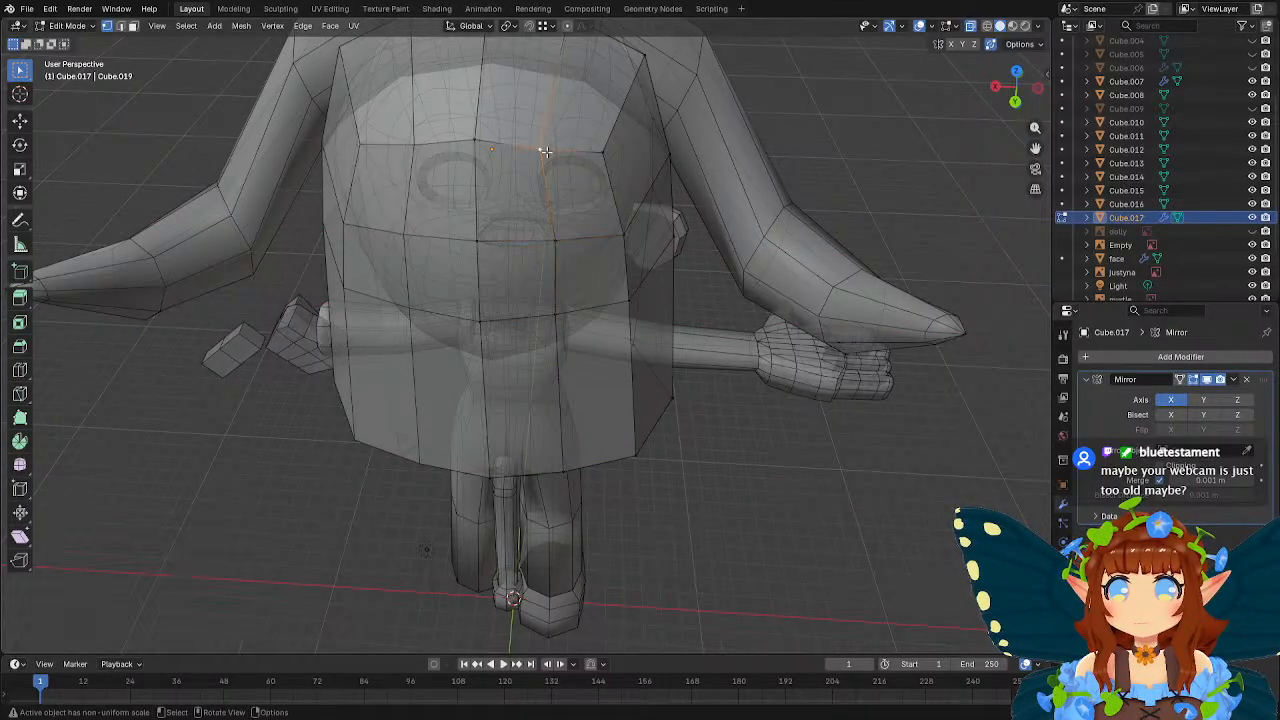
shift+middle_drag(588, 160, 657, 231)
key(g)
key(z)
click(646, 269)
In back view, move the hood's top outer corner vertex about -0.07 m in X and -0.56 m in Z.
click(687, 131)
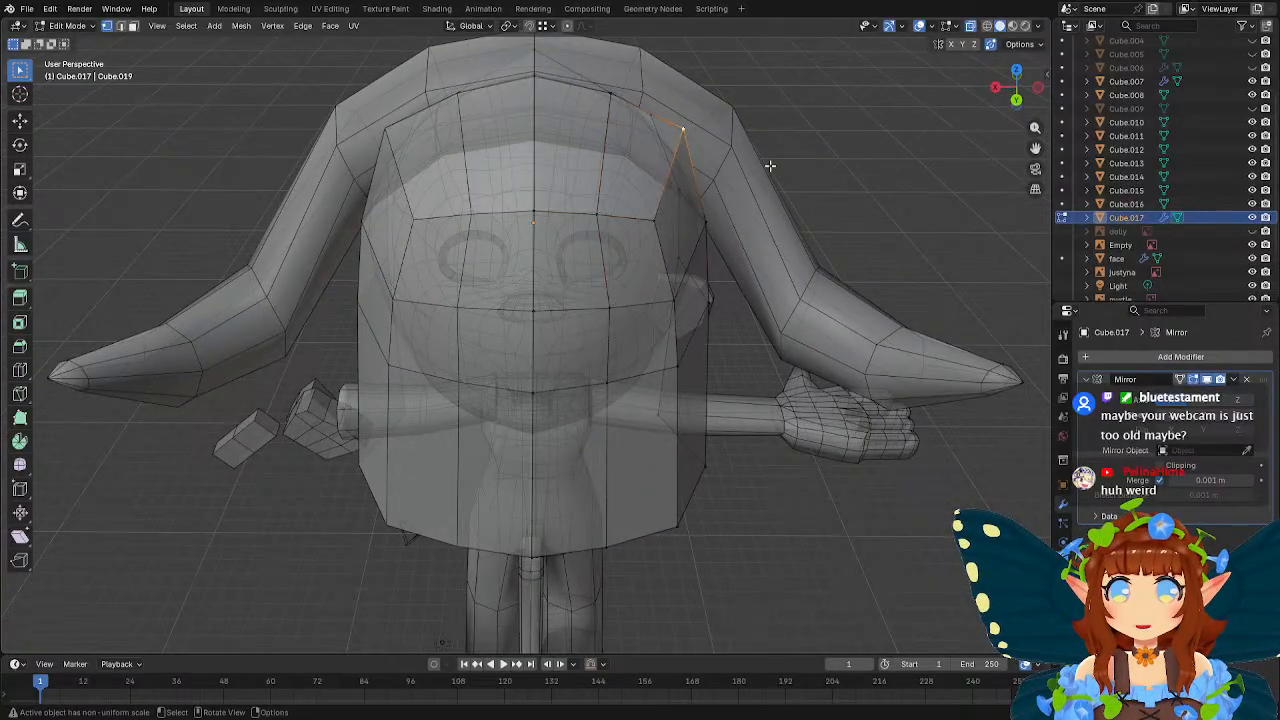
middle_drag(770, 166, 740, 250)
key(g)
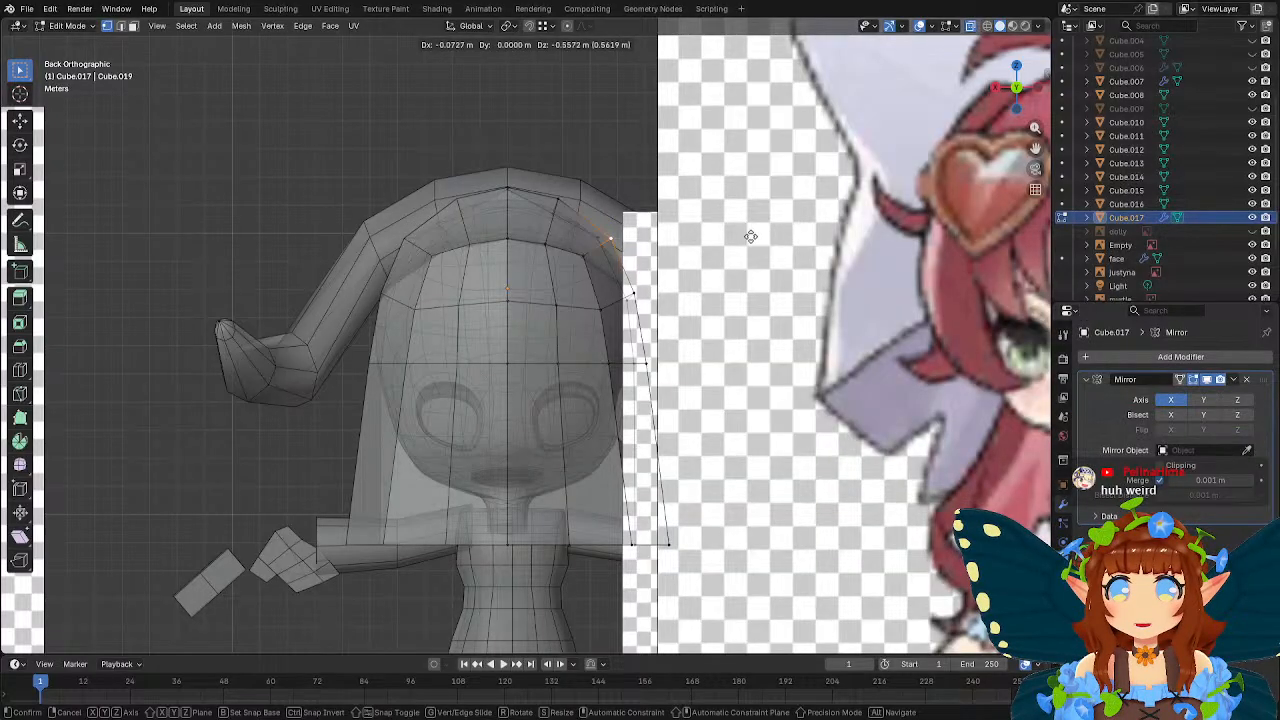
click(750, 237)
Shift the upper back row's intermediate vertex outward and move its outer corner vertex about -0.27 m in X and -0.1 m in Z.
click(546, 247)
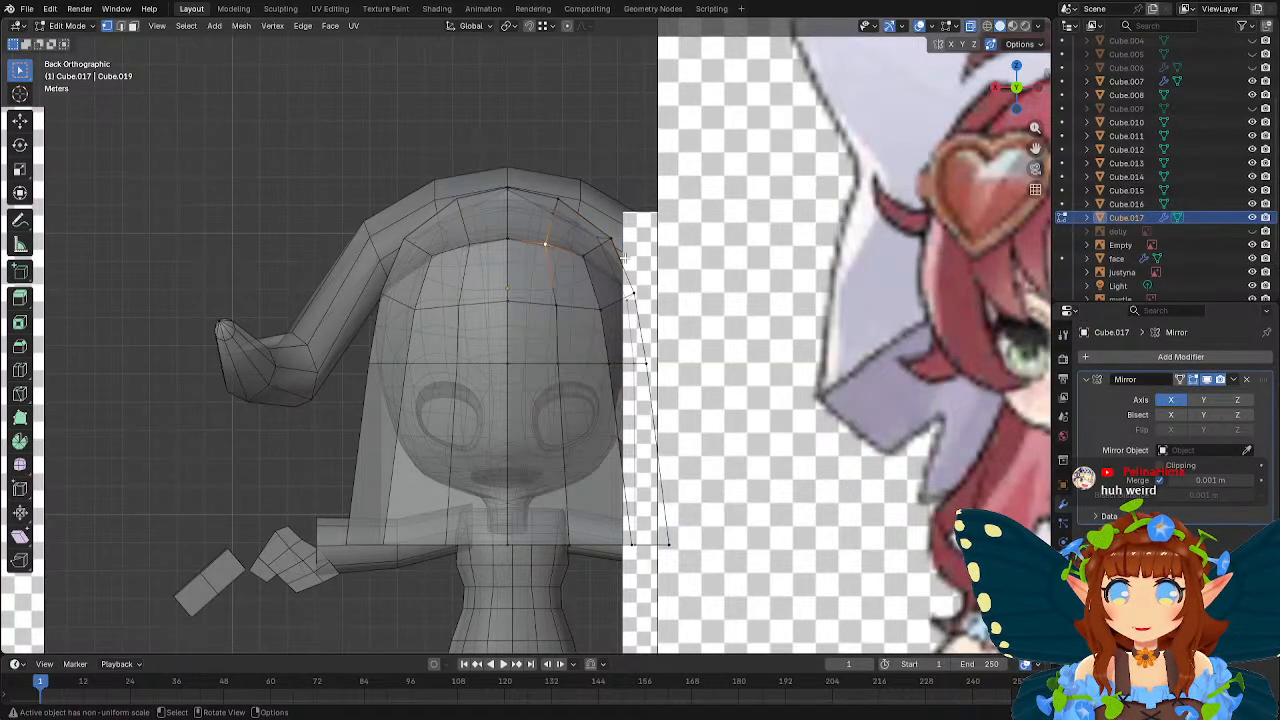
key(g)
click(635, 260)
click(584, 262)
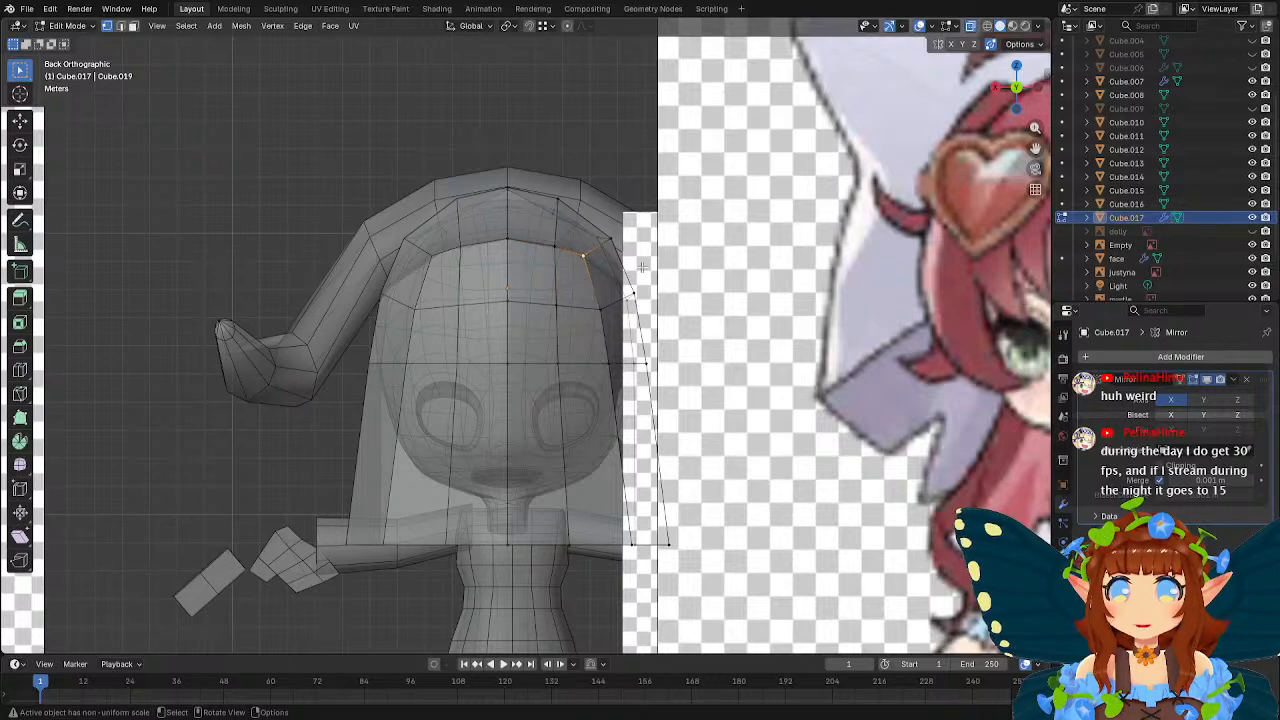
key(g)
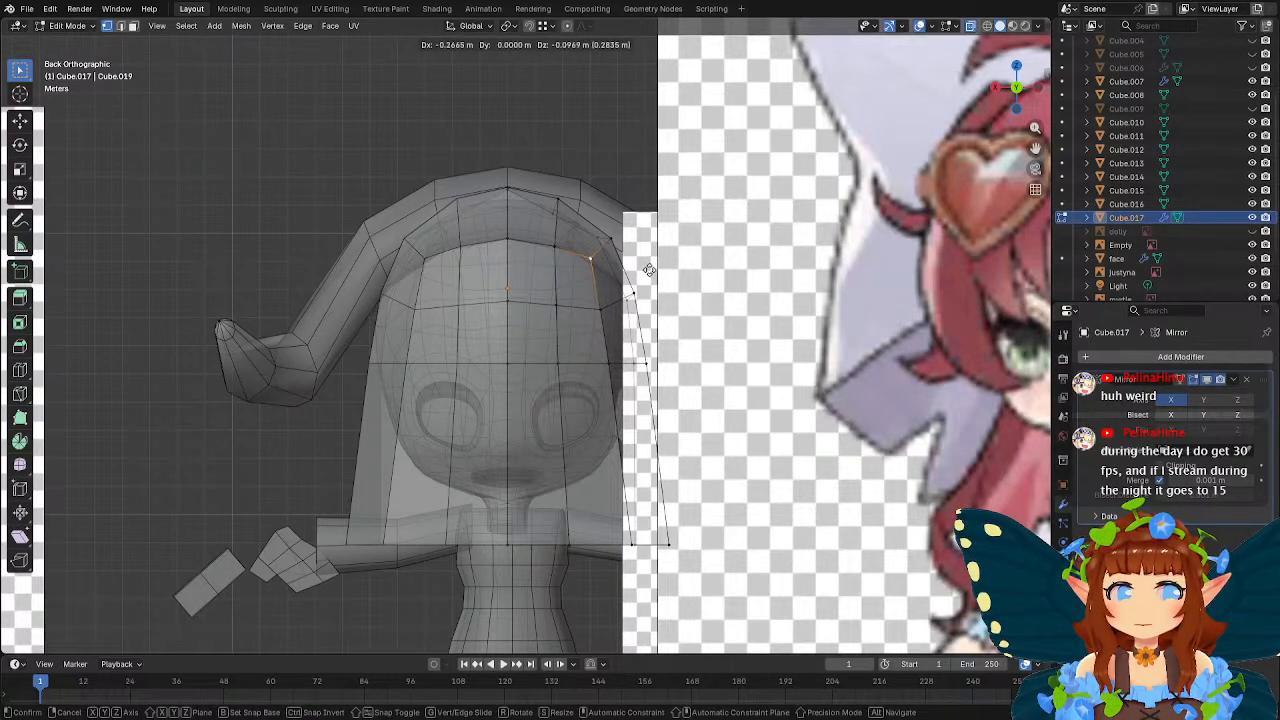
click(649, 270)
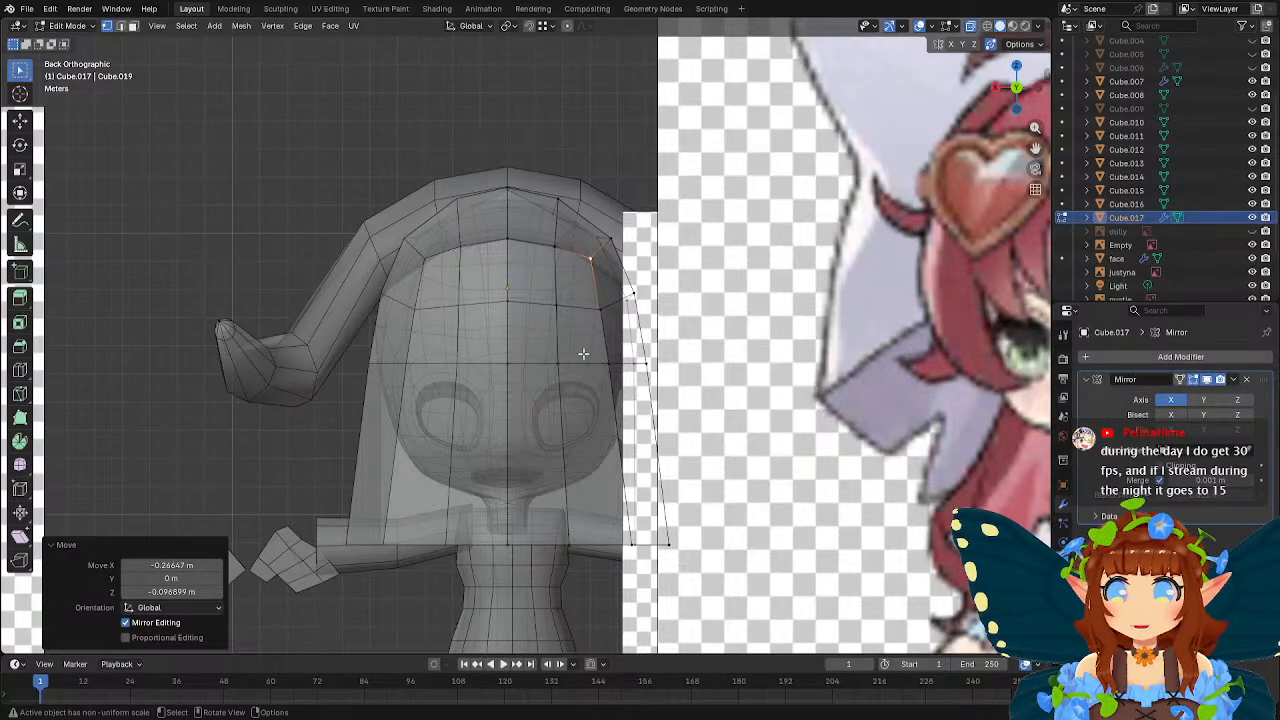
Move the outer corner vertex of the next back row down about -0.12 m in X and 0.02 m in Z.
click(599, 312)
key(g)
click(664, 312)
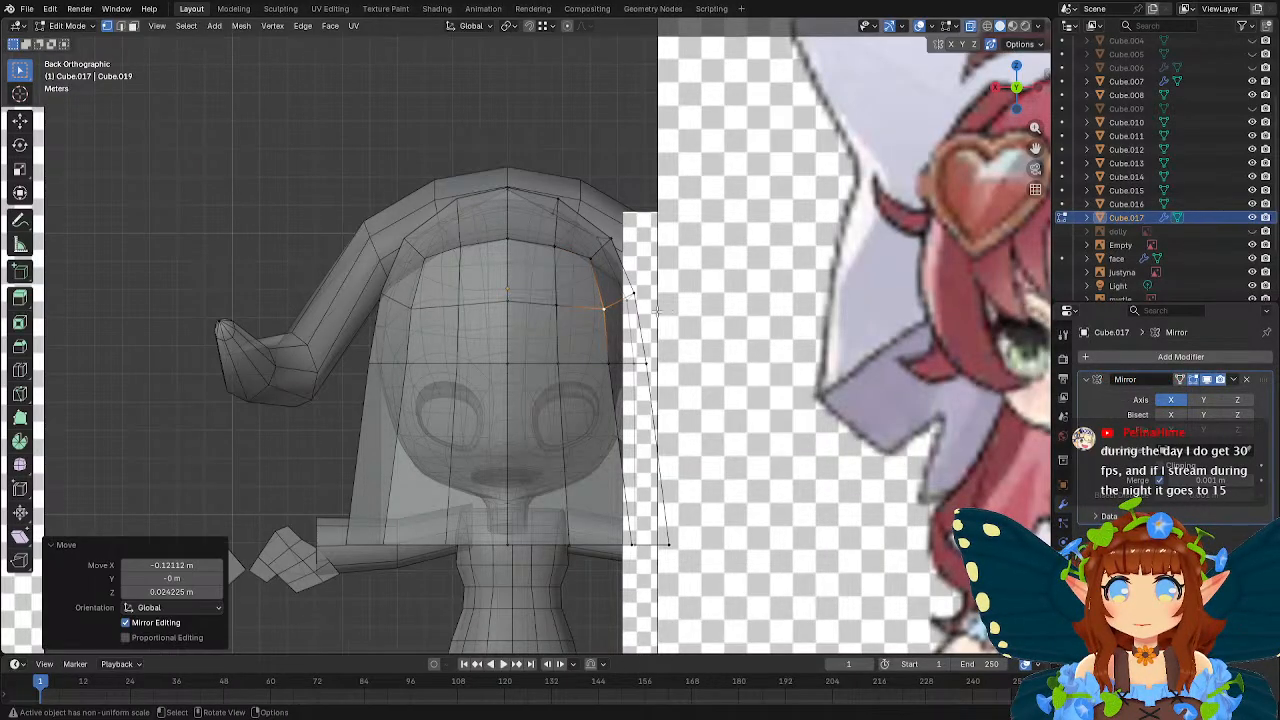
Lower that row's centre vertex along Z and its intermediate vertex by about 0.19 m to level the row.
click(516, 301)
key(g)
key(z)
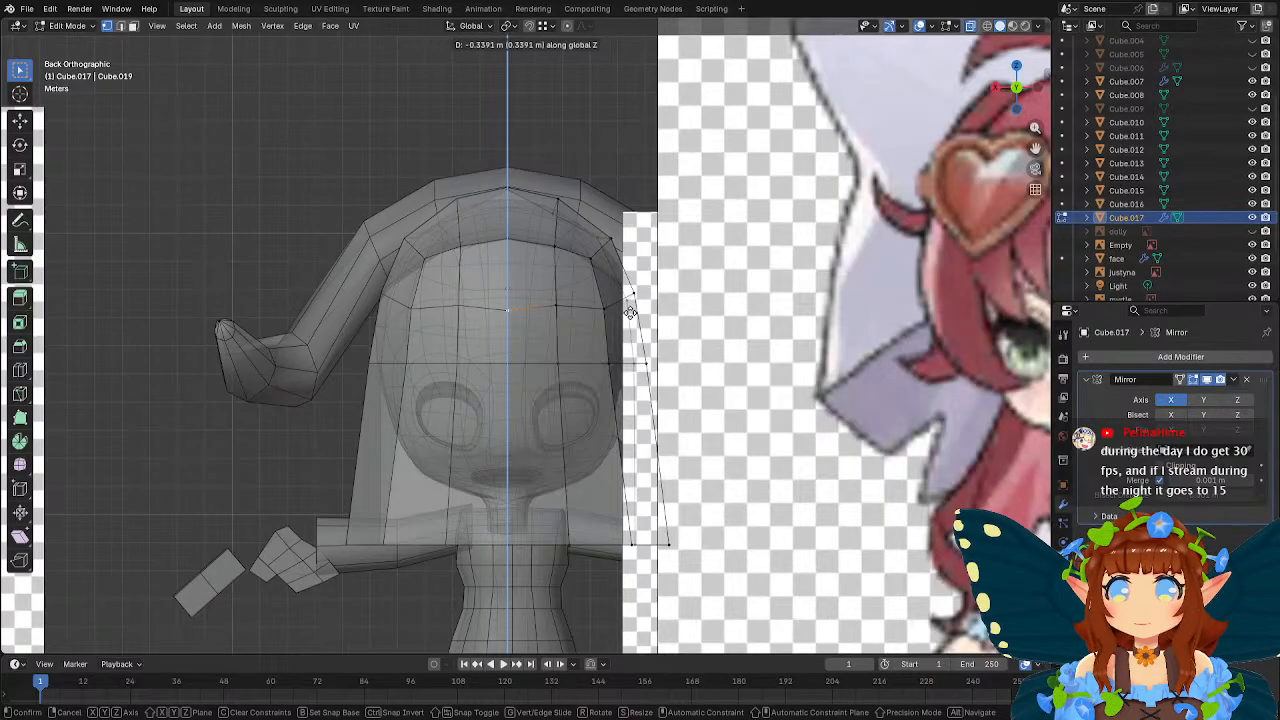
click(628, 306)
click(556, 305)
key(g)
key(z)
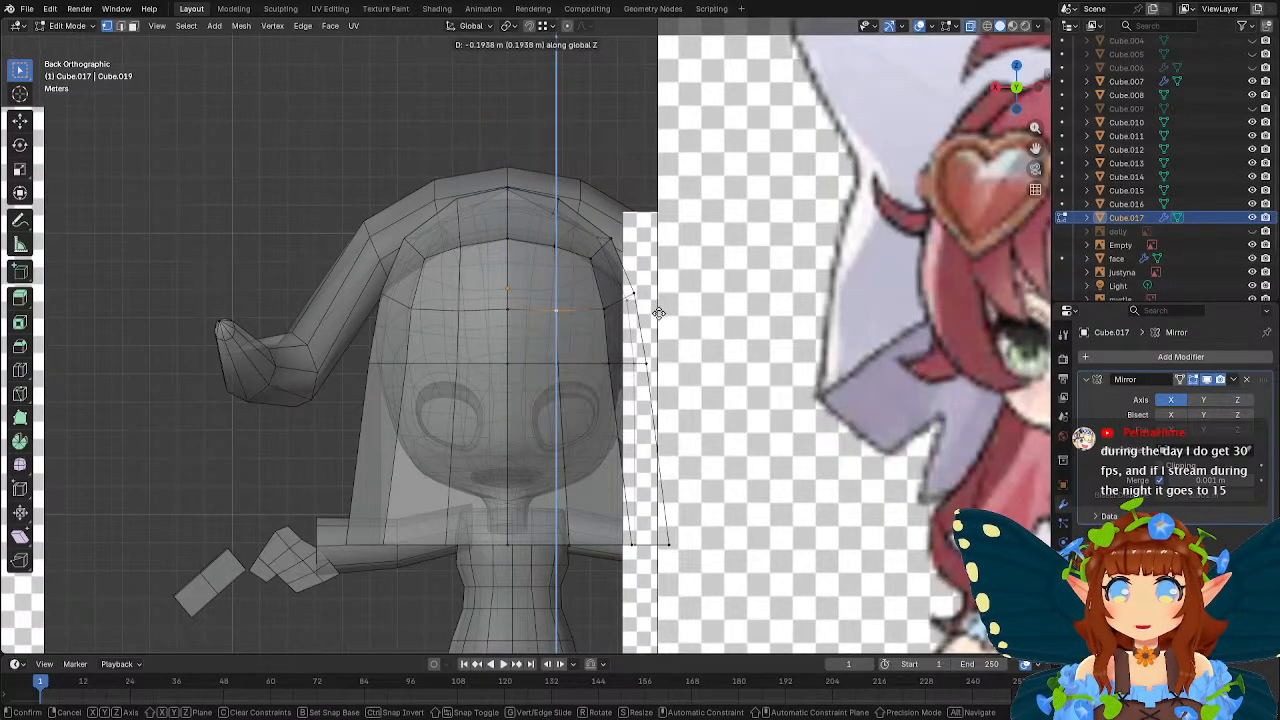
click(658, 314)
Move that row's outermost side vertex about -0.17 m in X and -0.48 m in Z.
key(g)
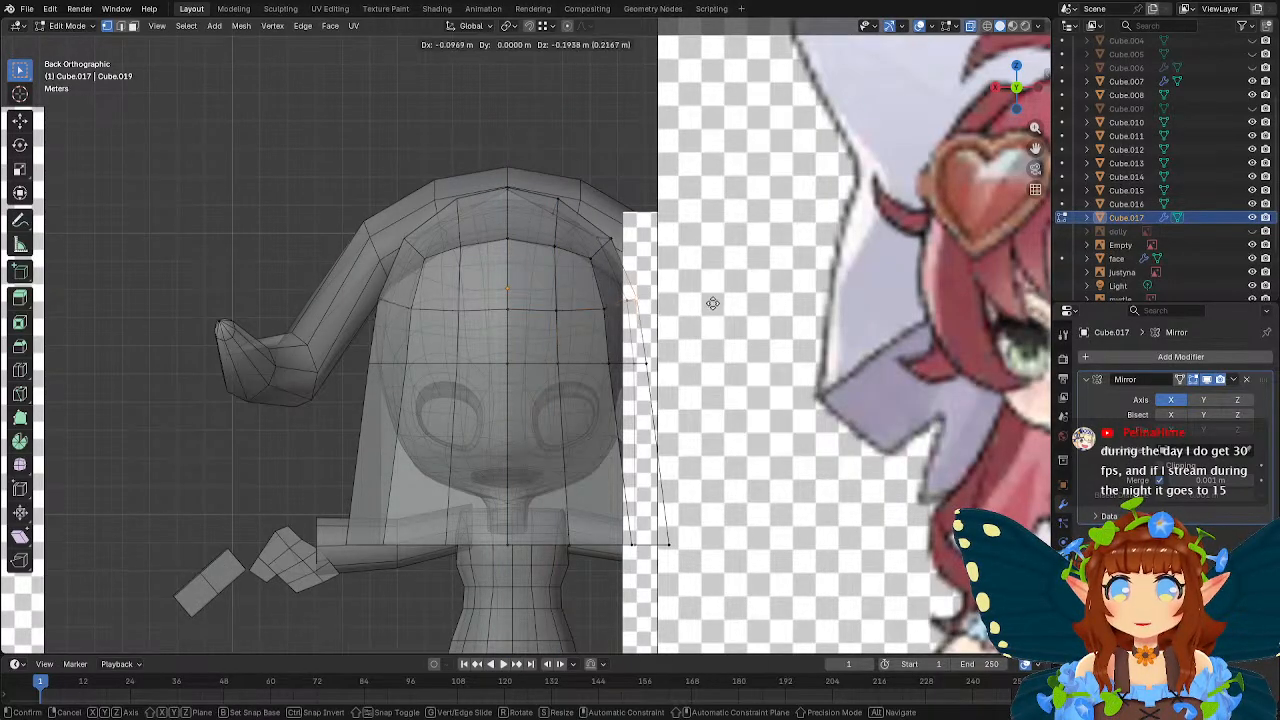
click(702, 330)
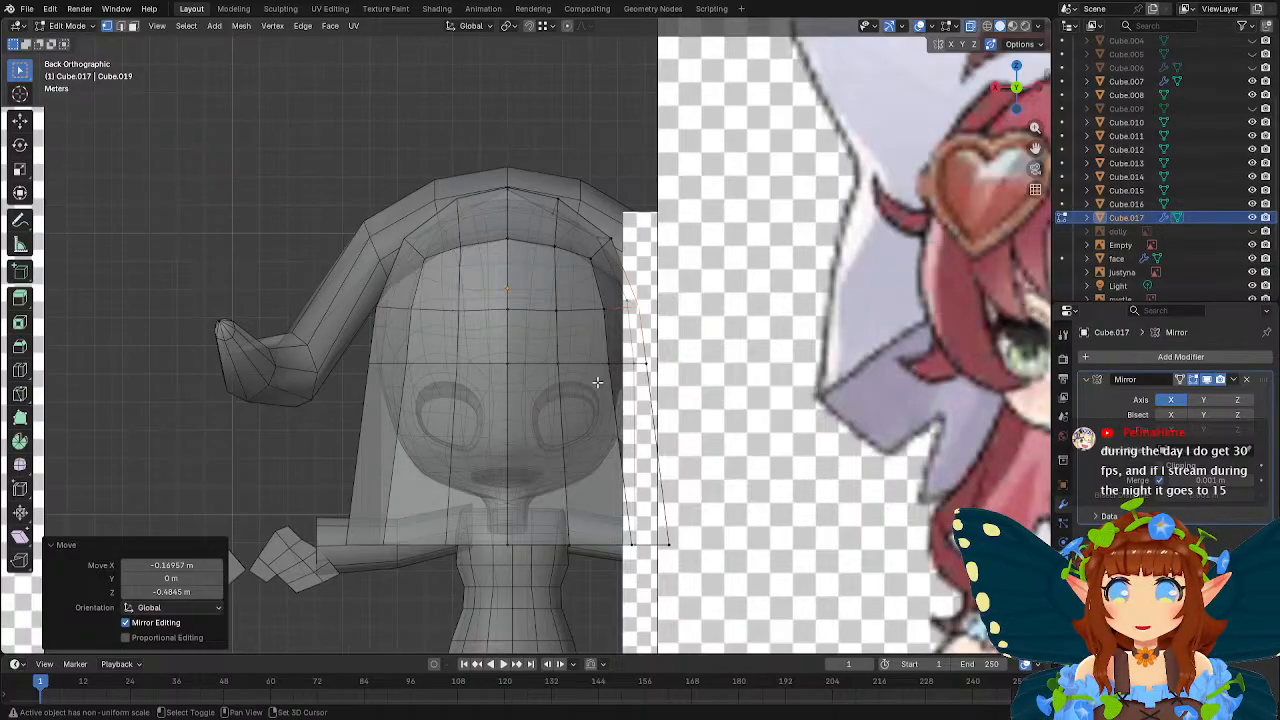
shift+middle_drag(600, 380, 644, 263)
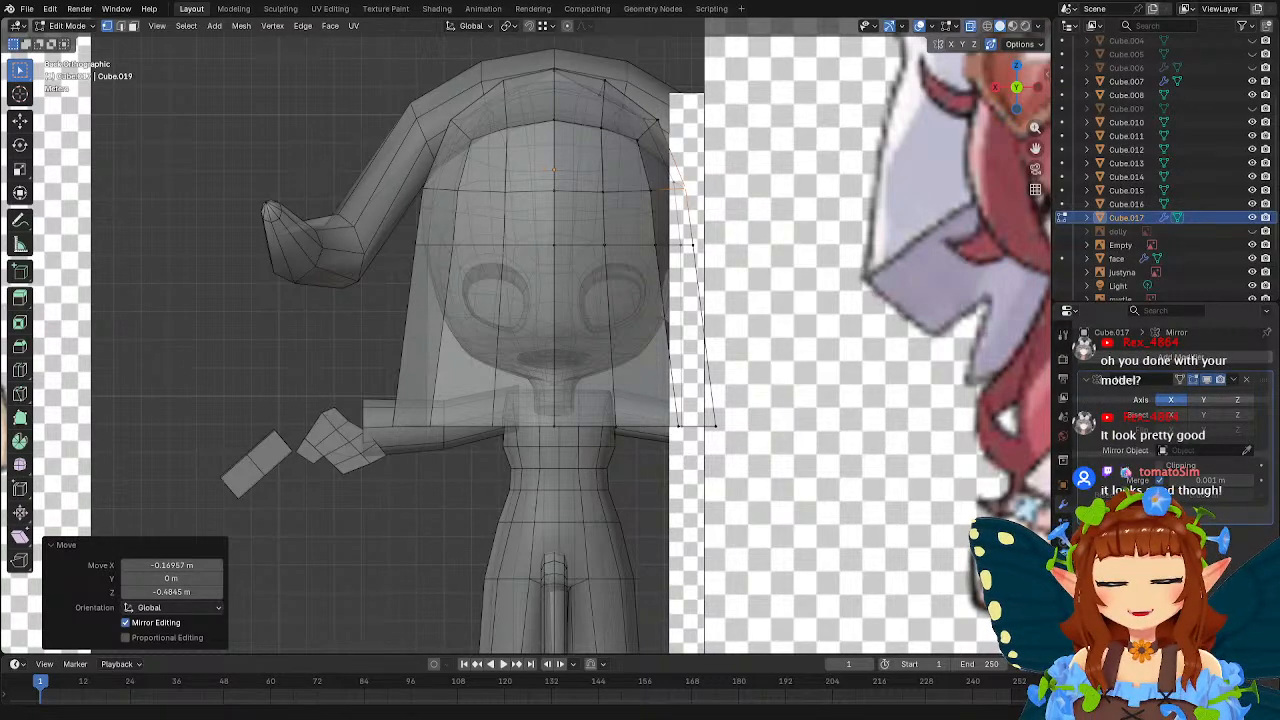
Save the current file and open the recent file fairy_0528.blend.
click(27, 8)
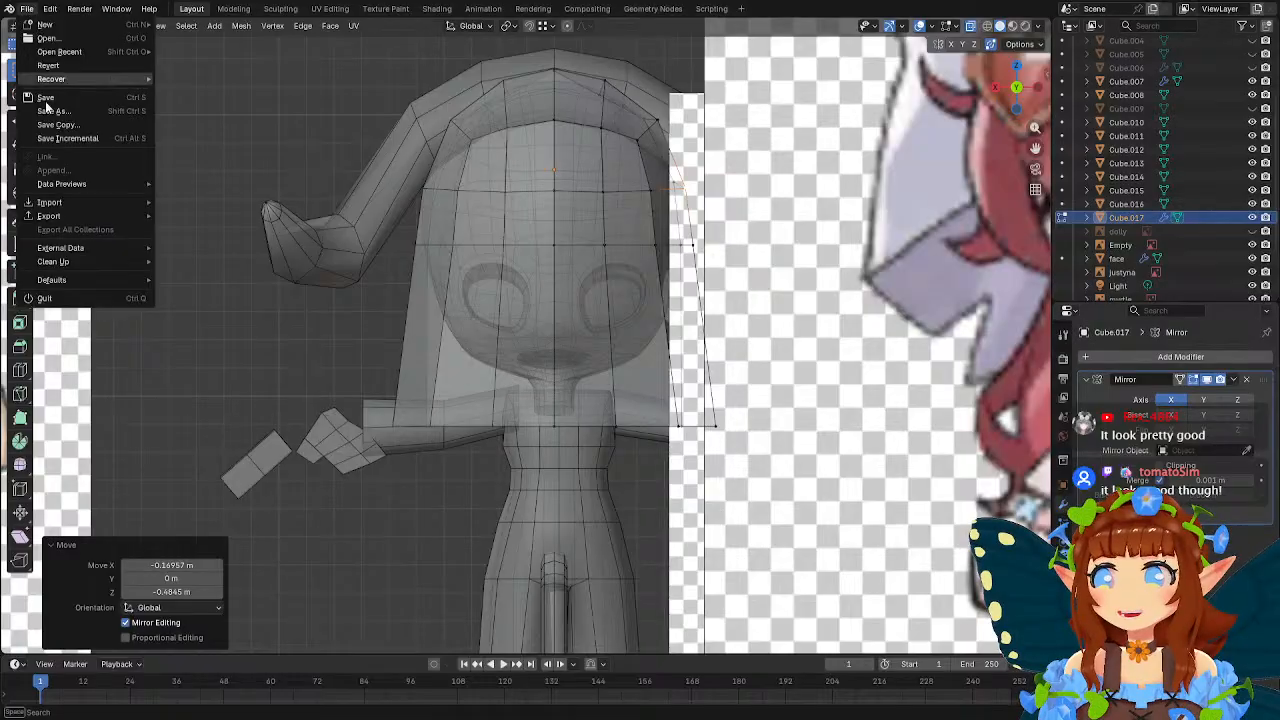
click(45, 97)
click(27, 8)
mouse_move(84, 51)
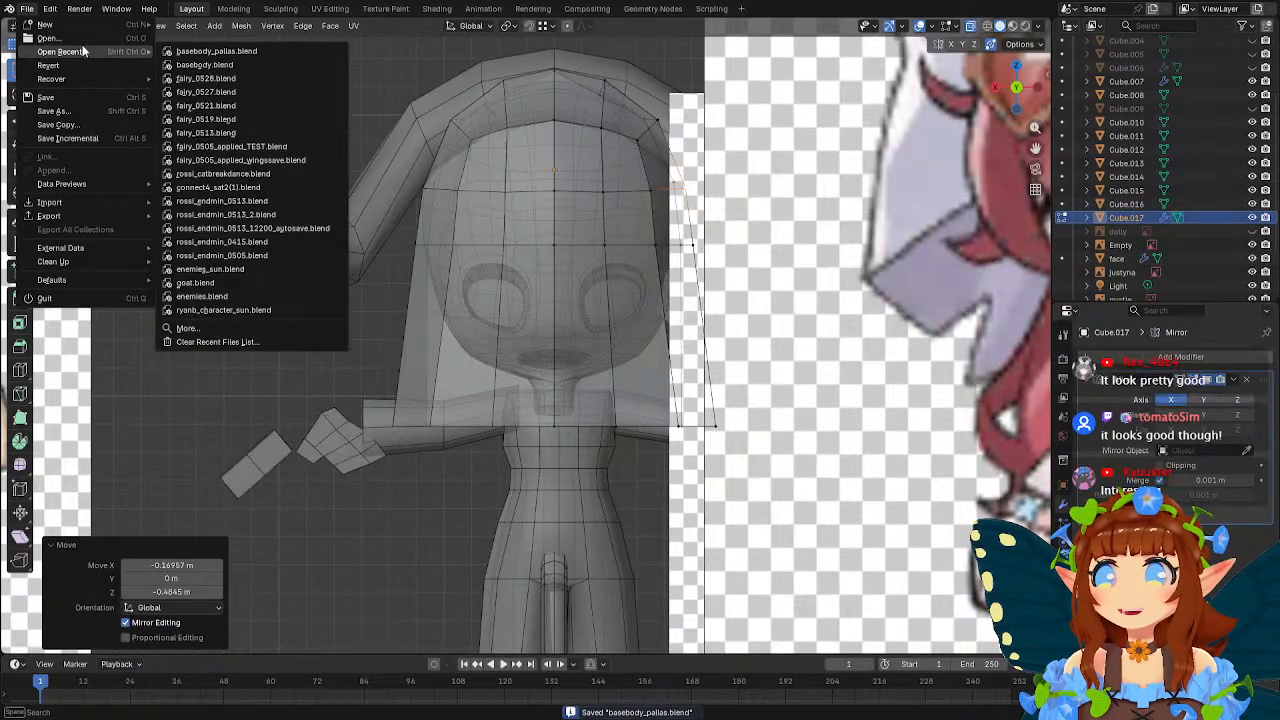
click(233, 79)
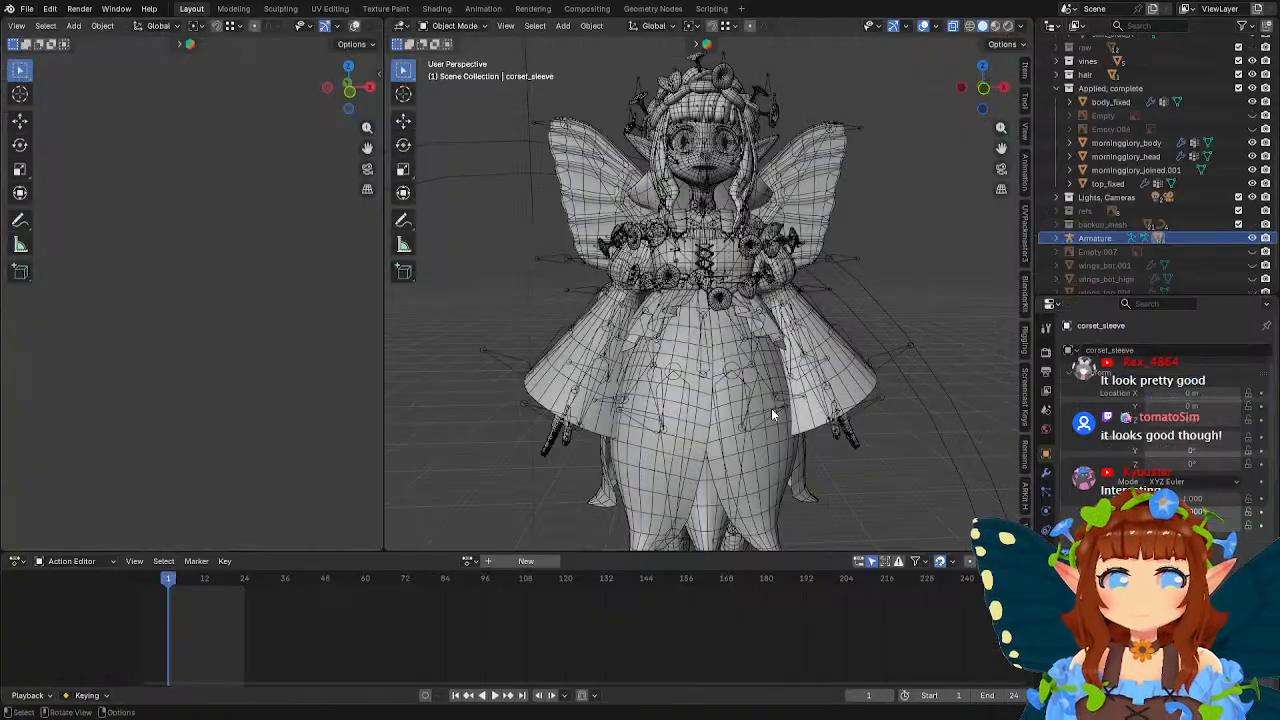
scroll(687, 287, up, 4)
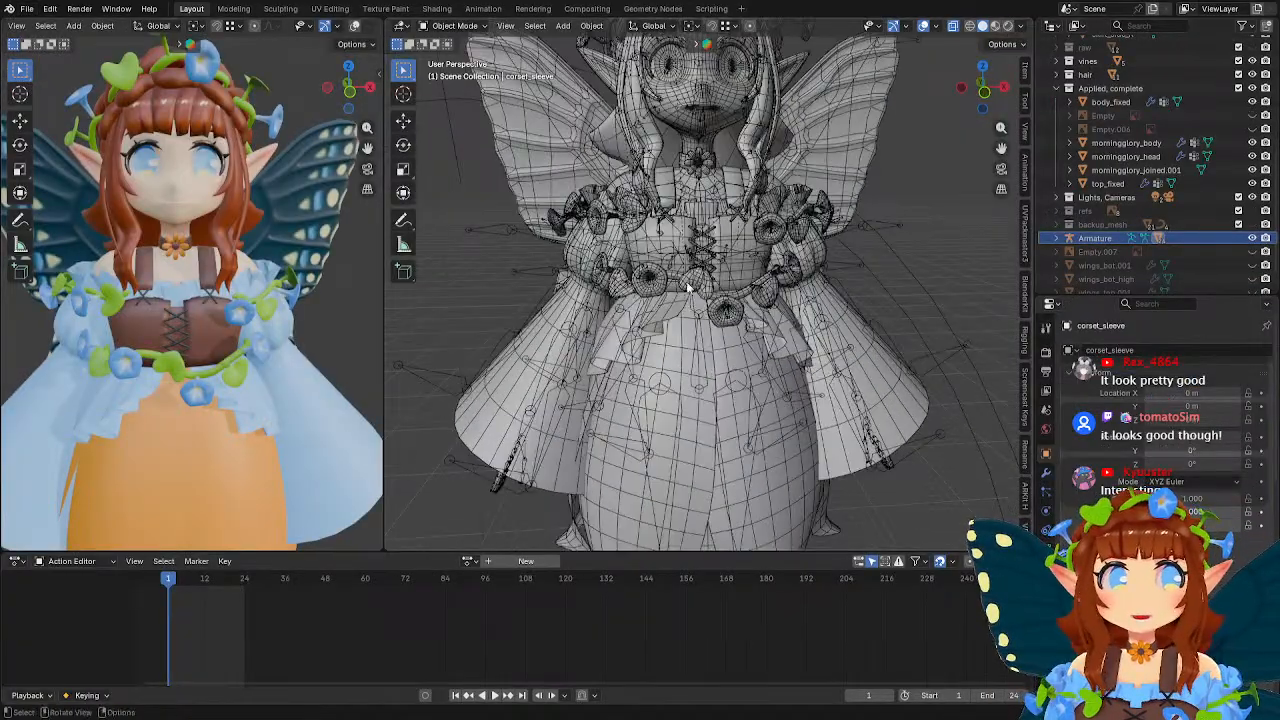
Examine the fairy's wireframe around the corset and sleeves, selecting the waist vine and the upper wings to inspect their meshes.
scroll(687, 287, up, 3)
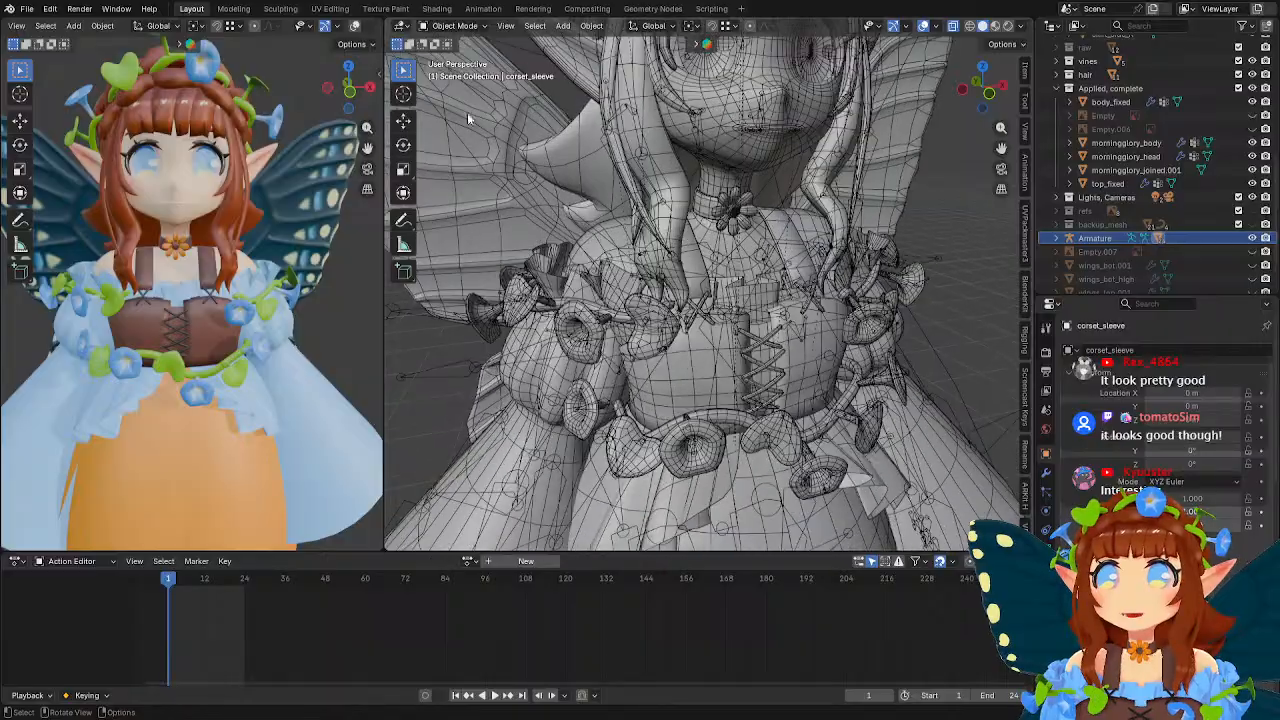
click(875, 270)
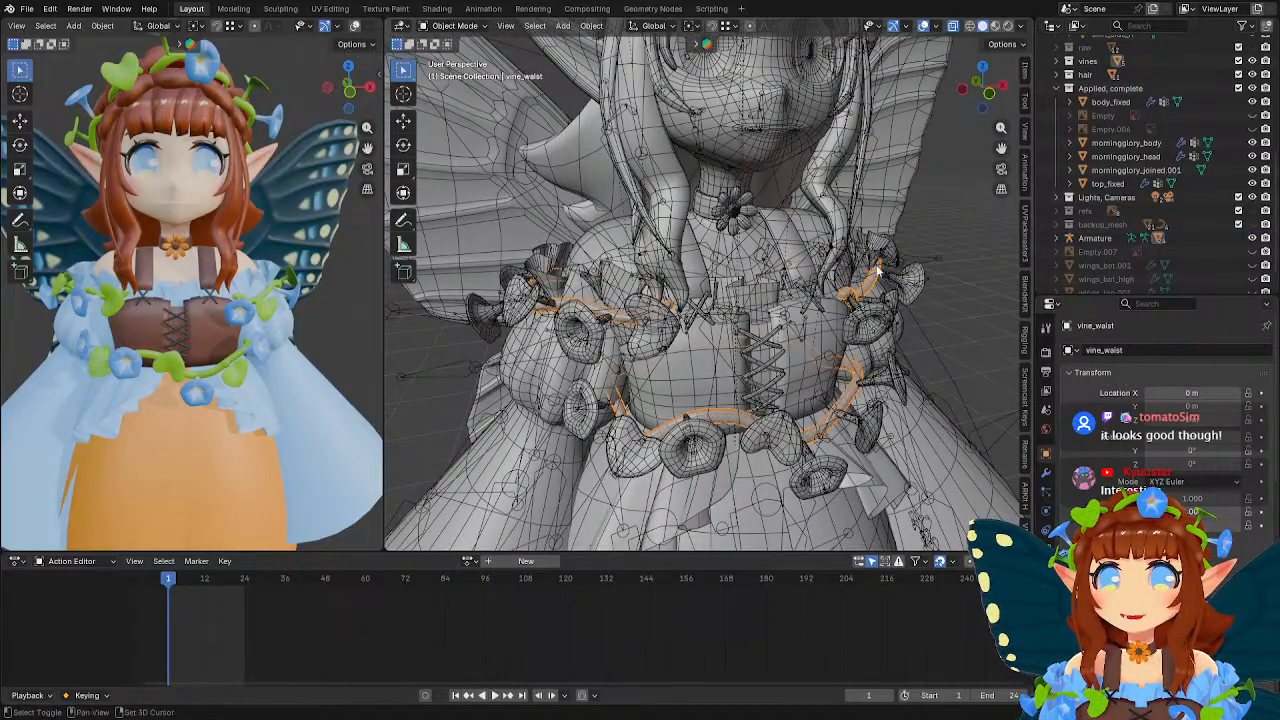
middle_drag(877, 268, 740, 282)
click(703, 379)
click(692, 315)
scroll(836, 304, down, 4)
scroll(645, 270, up, 4)
click(559, 302)
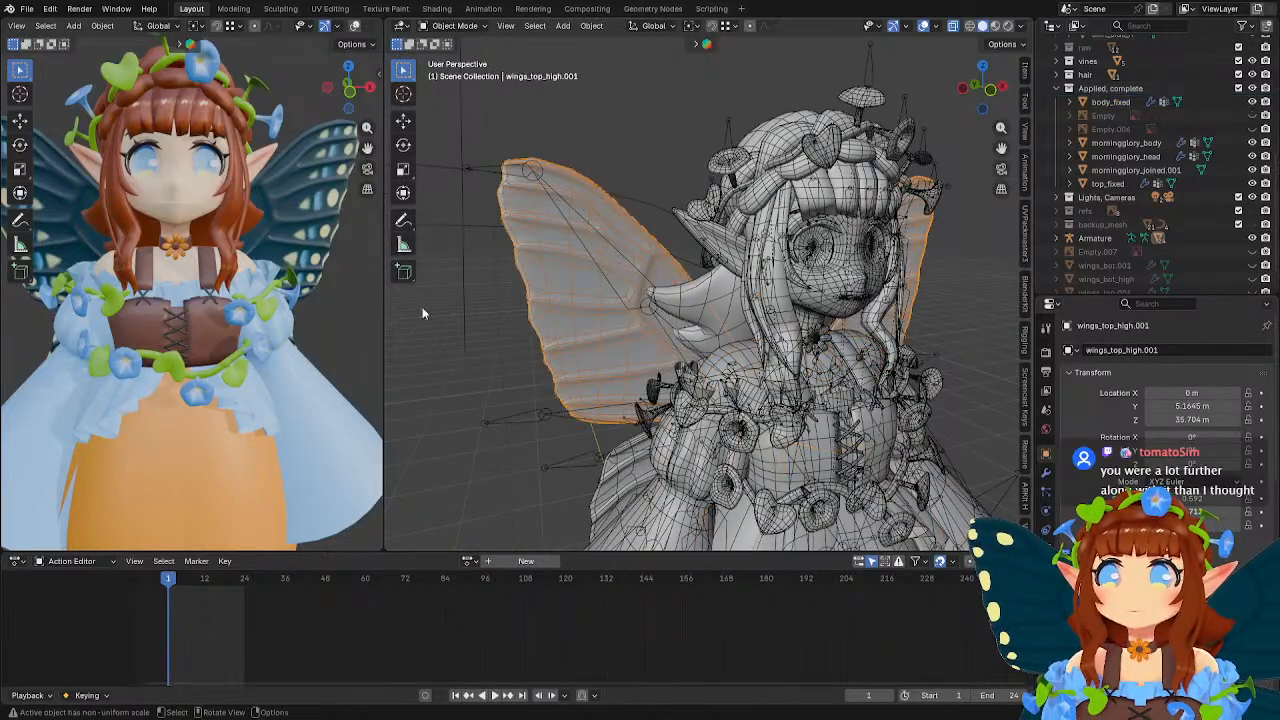
Compare the fairy's shaded view with its wireframe, enlarging each of the two viewports in turn.
drag(384, 305, 584, 298)
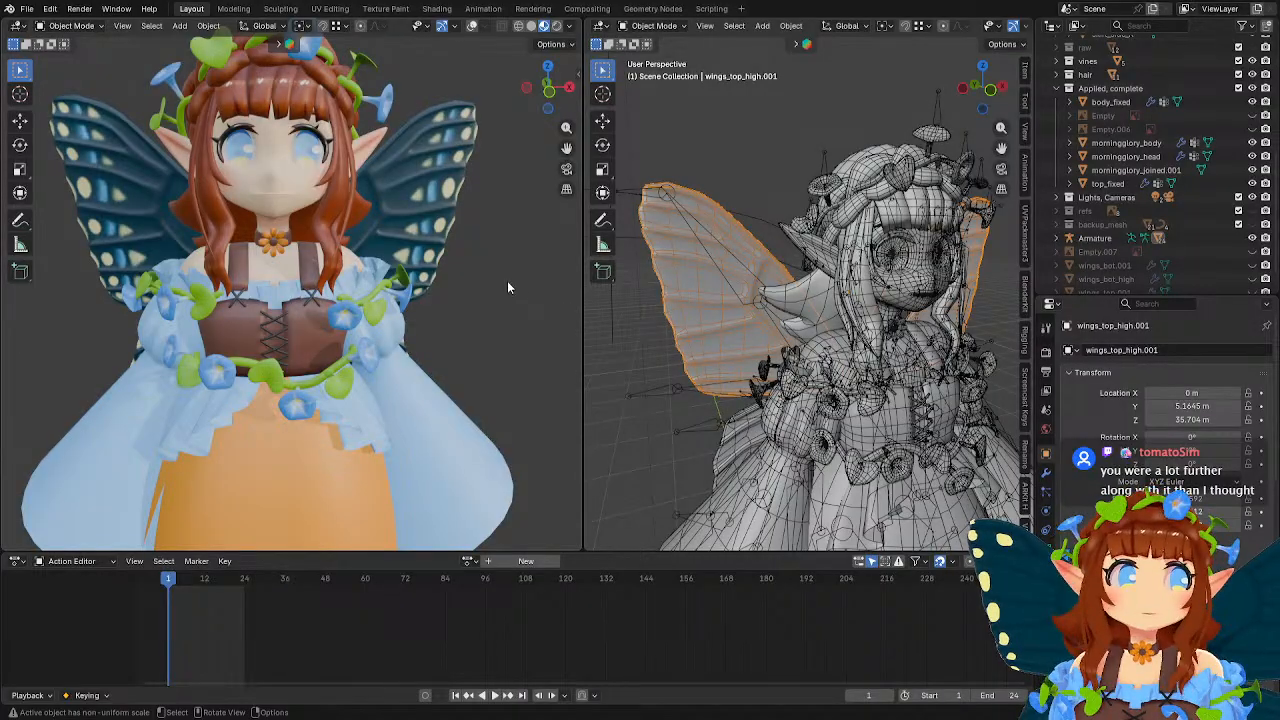
middle_drag(506, 280, 316, 261)
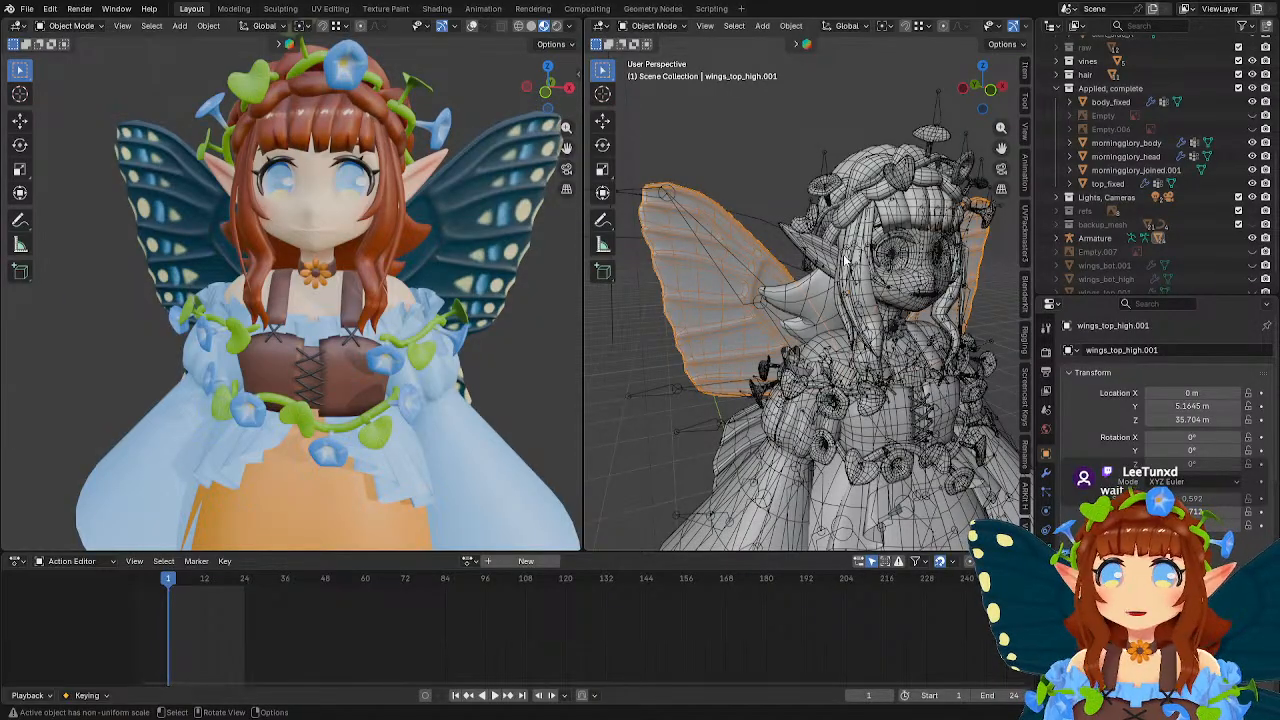
middle_drag(845, 260, 776, 262)
scroll(769, 255, up, 3)
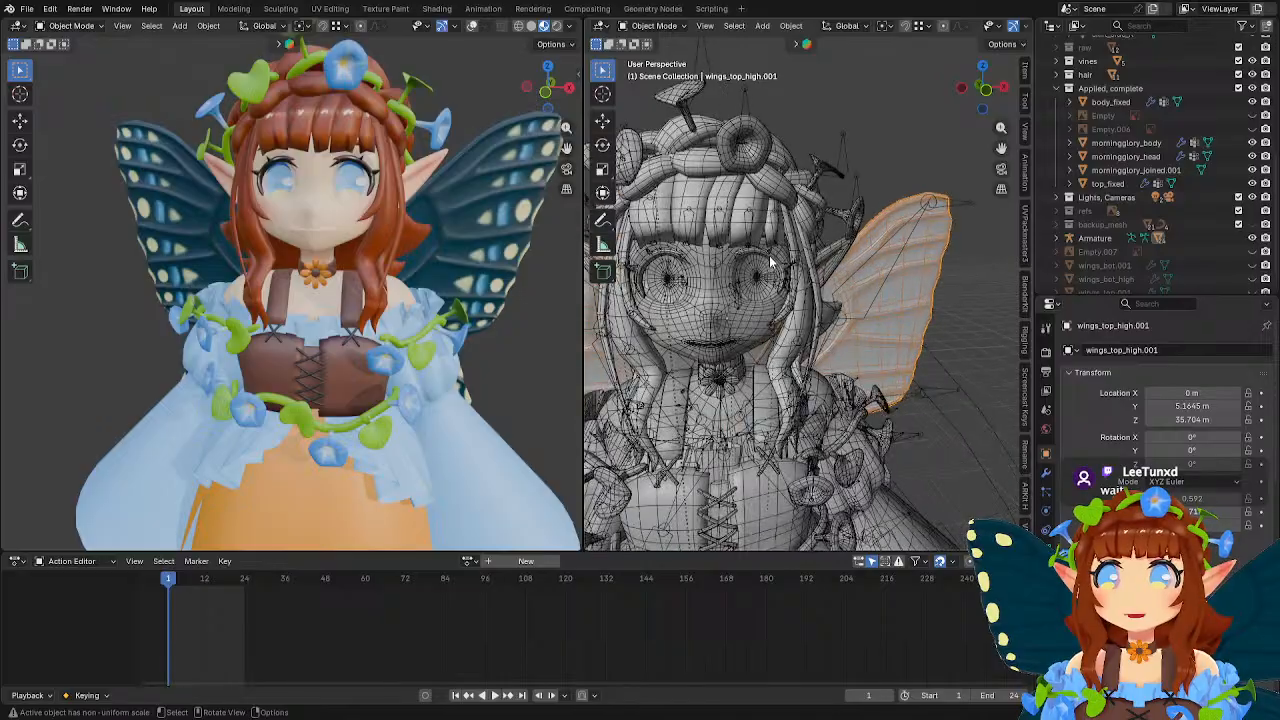
drag(583, 251, 337, 251)
scroll(726, 264, down, 4)
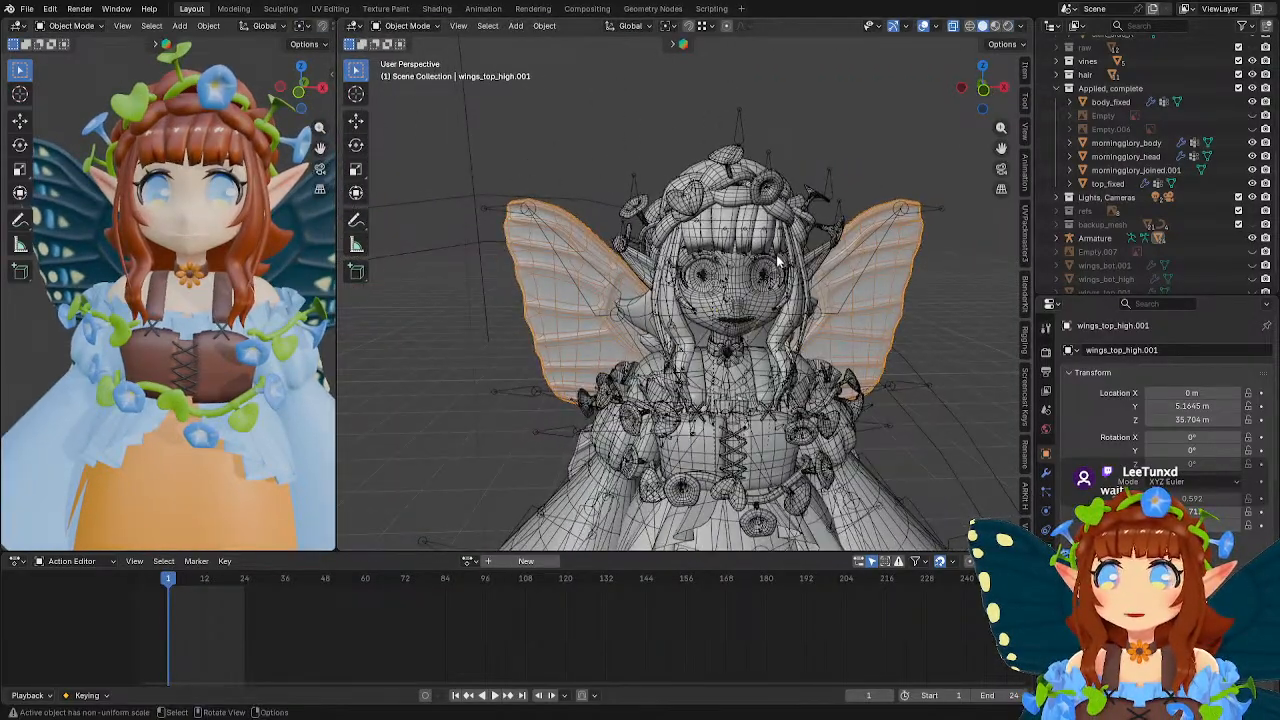
Inspect the fairy's wings from behind and its bottom frills, sleeves and corset lacing in wireframe.
shift+middle_drag(800, 315, 733, 150)
shift+middle_drag(613, 320, 621, 247)
click(646, 309)
middle_drag(646, 309, 895, 322)
click(681, 421)
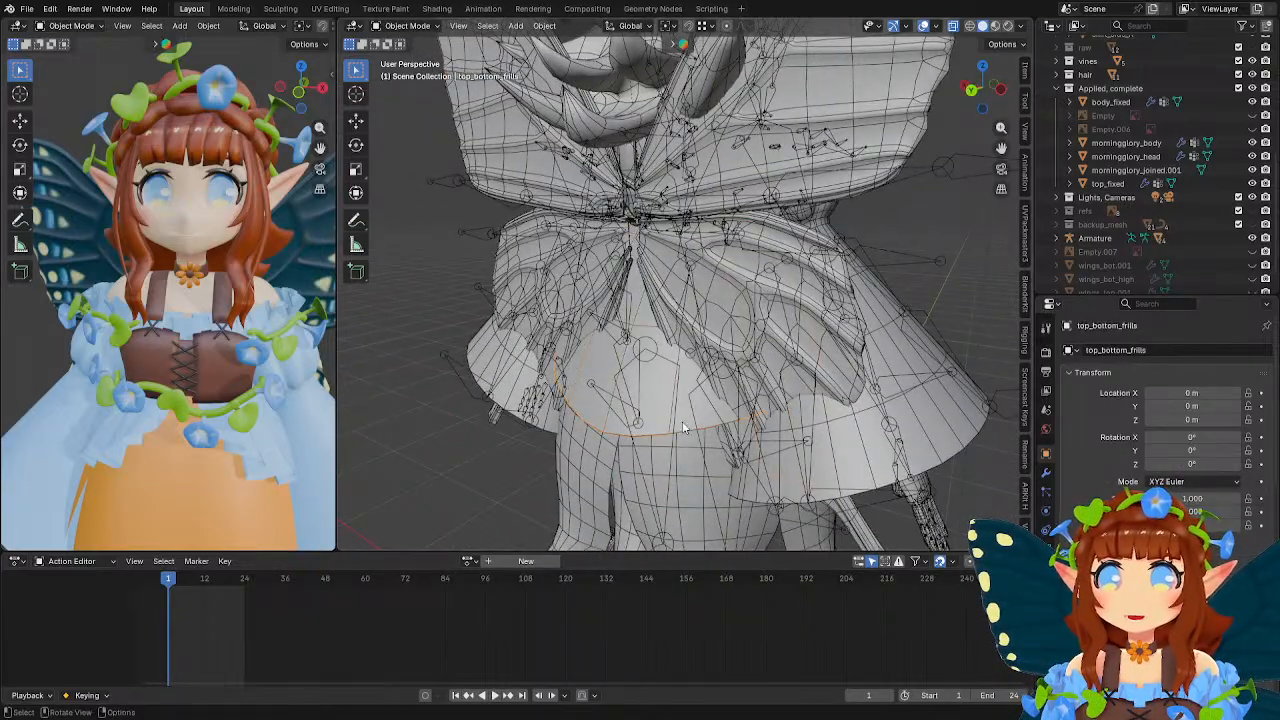
middle_drag(940, 238, 719, 250)
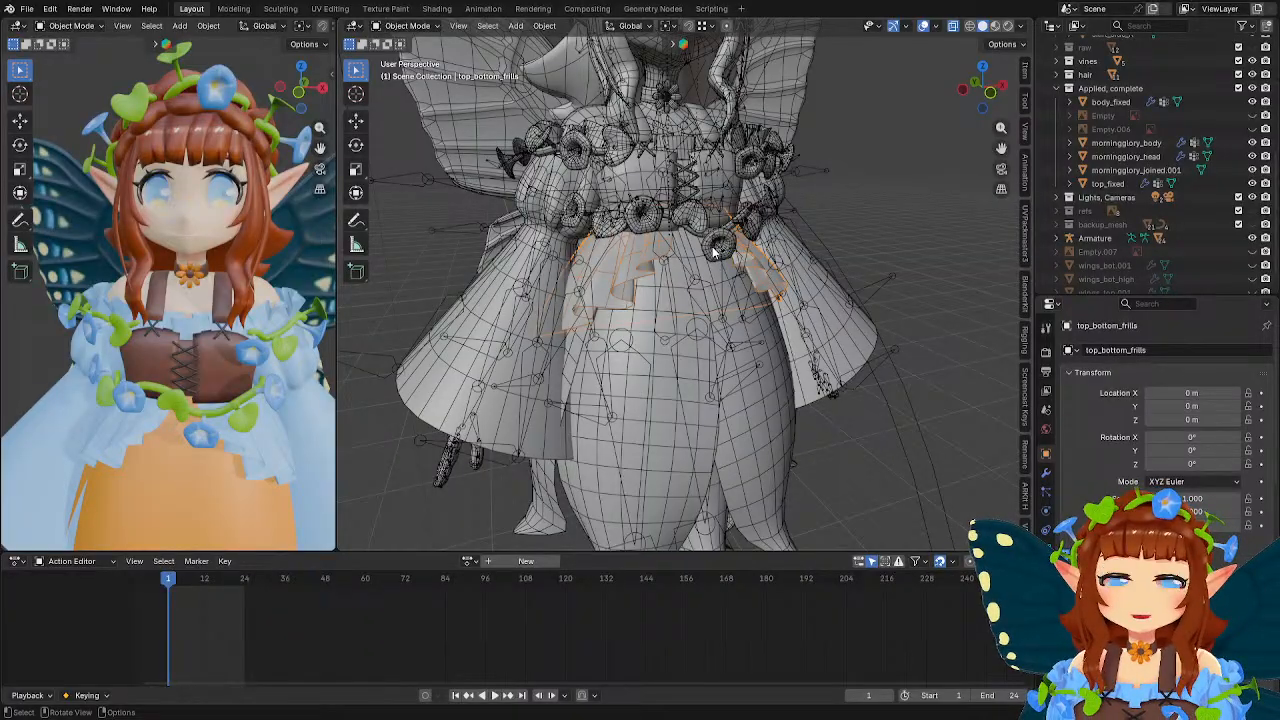
middle_drag(696, 235, 626, 309)
scroll(626, 280, up, 4)
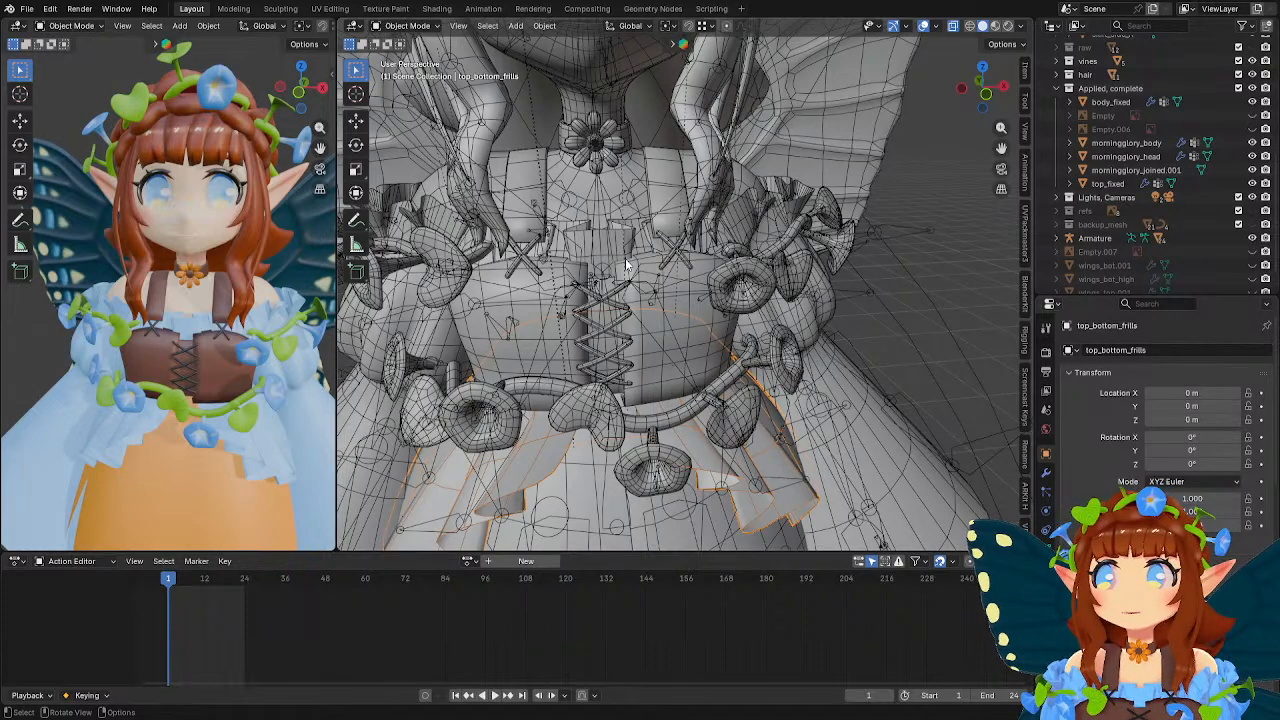
Close fairy_0528.blend without saving and reopen the recent file basebody_pallas.blend in a new Blender session.
click(1267, 1)
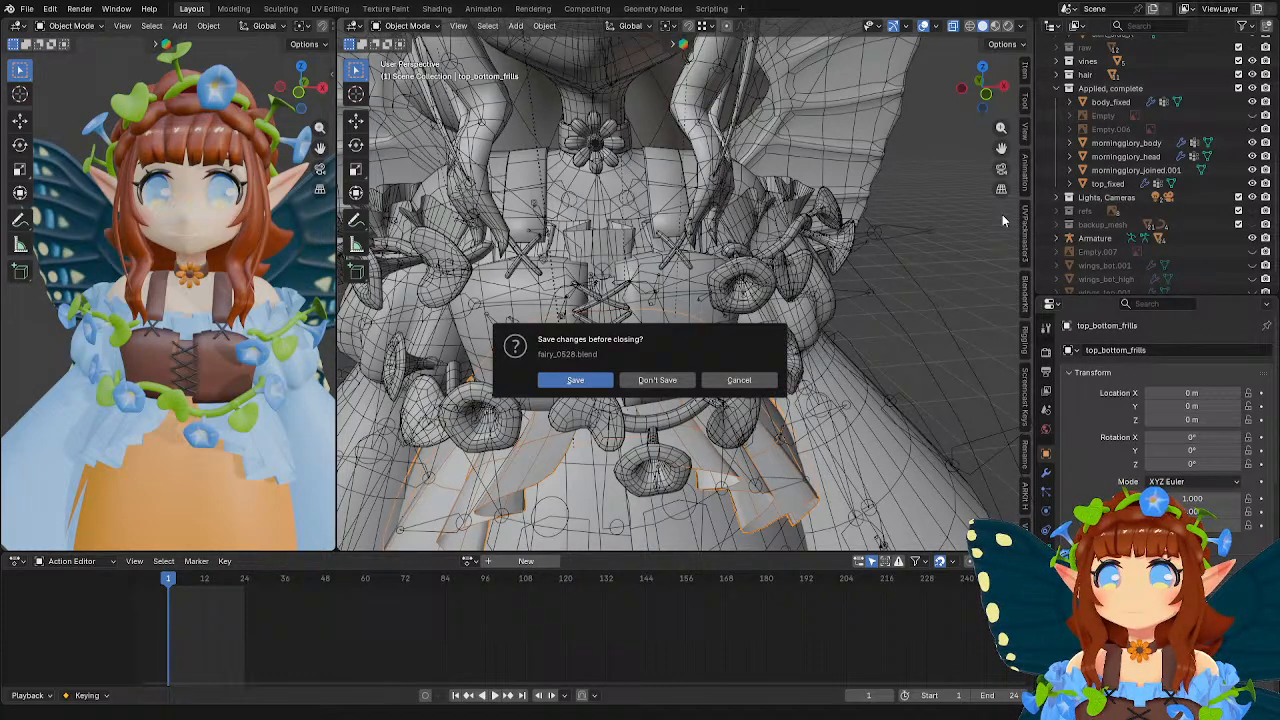
click(657, 381)
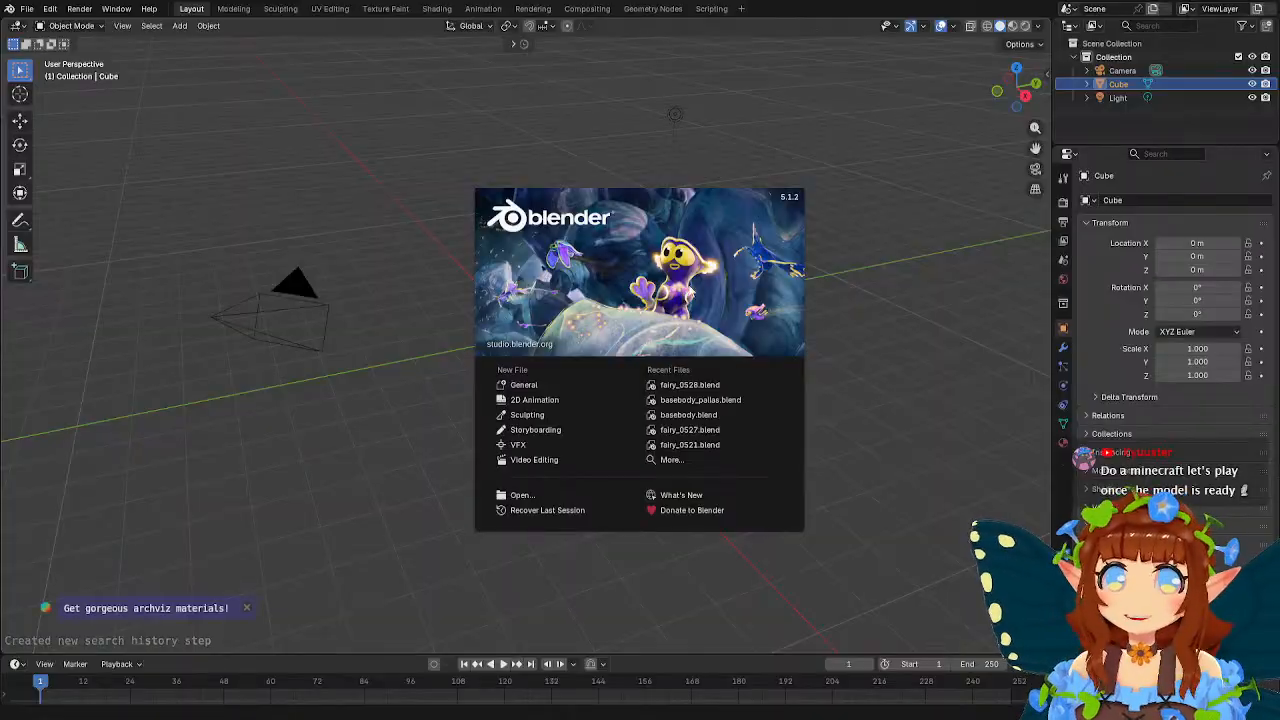
click(700, 400)
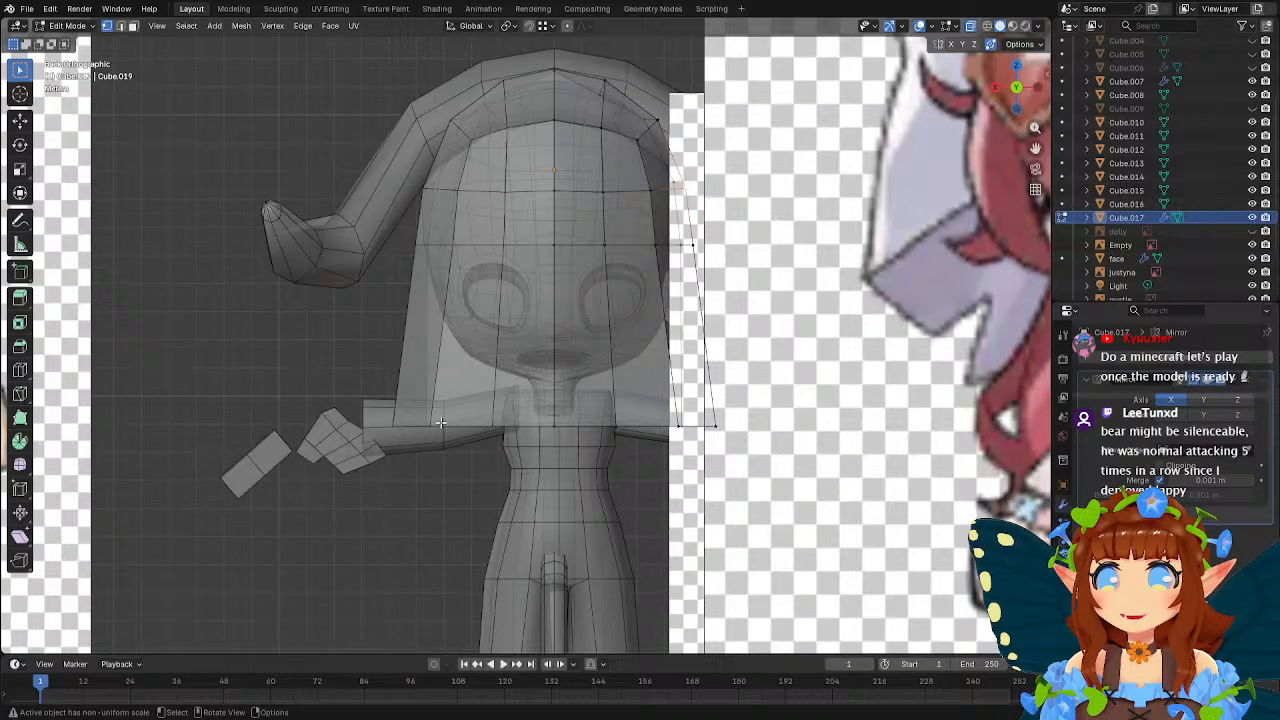
Move the inner vertex beside the hood's lower outer corner about 0.34 m along X.
click(672, 428)
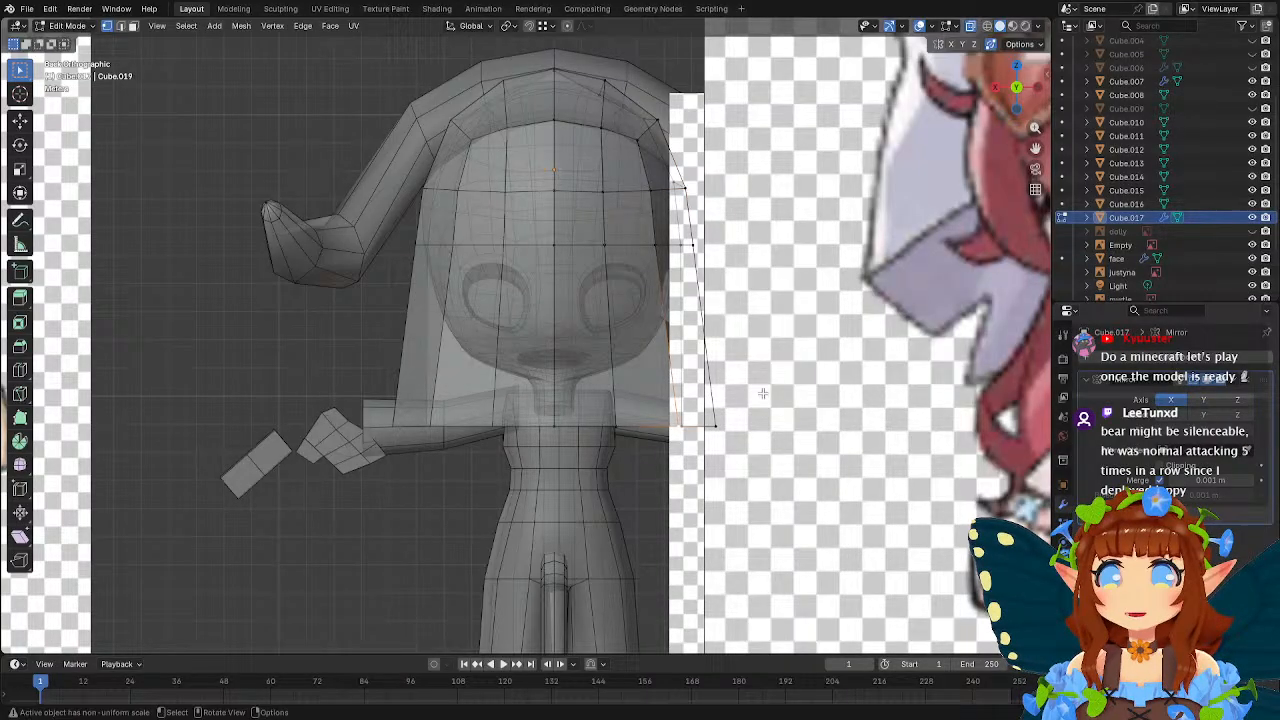
click(684, 422)
middle_drag(743, 410, 732, 490)
key(g)
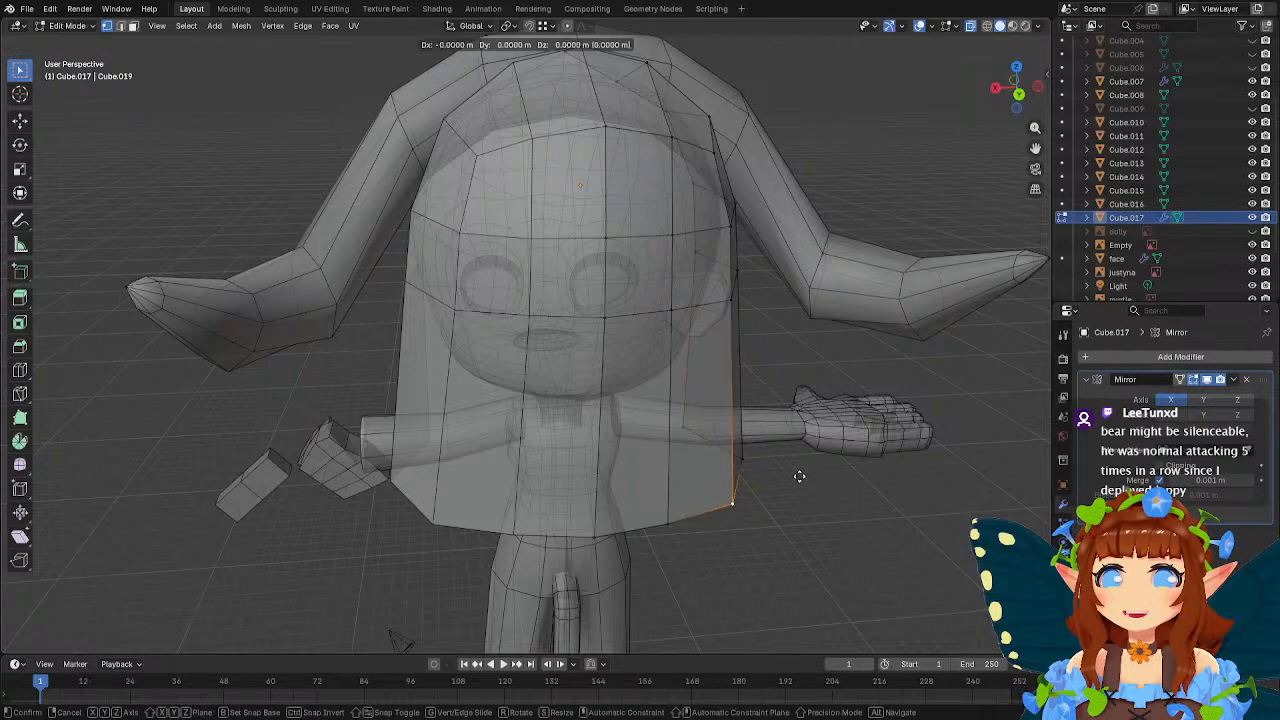
key(x)
click(777, 449)
middle_drag(777, 449, 746, 398)
key(KP_1)
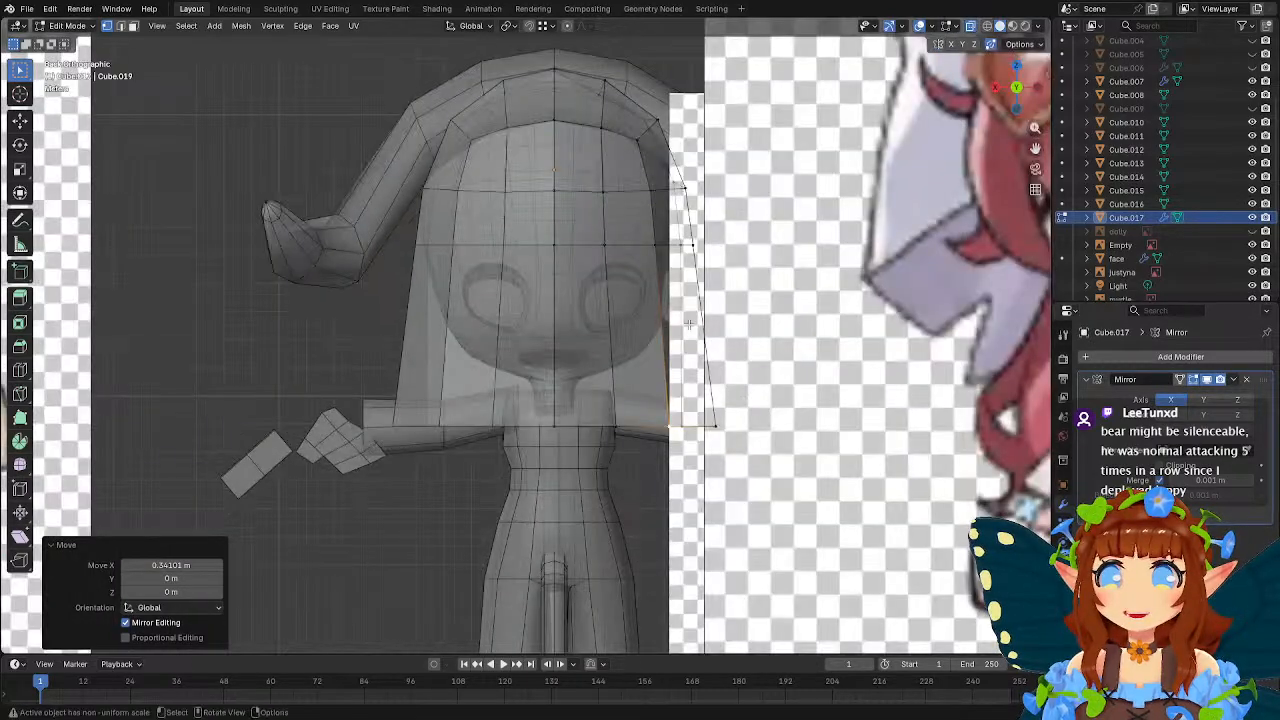
Move the matching vertex in the hood row above about -0.12 m along X, and leave mesh editing.
key(g)
key(x)
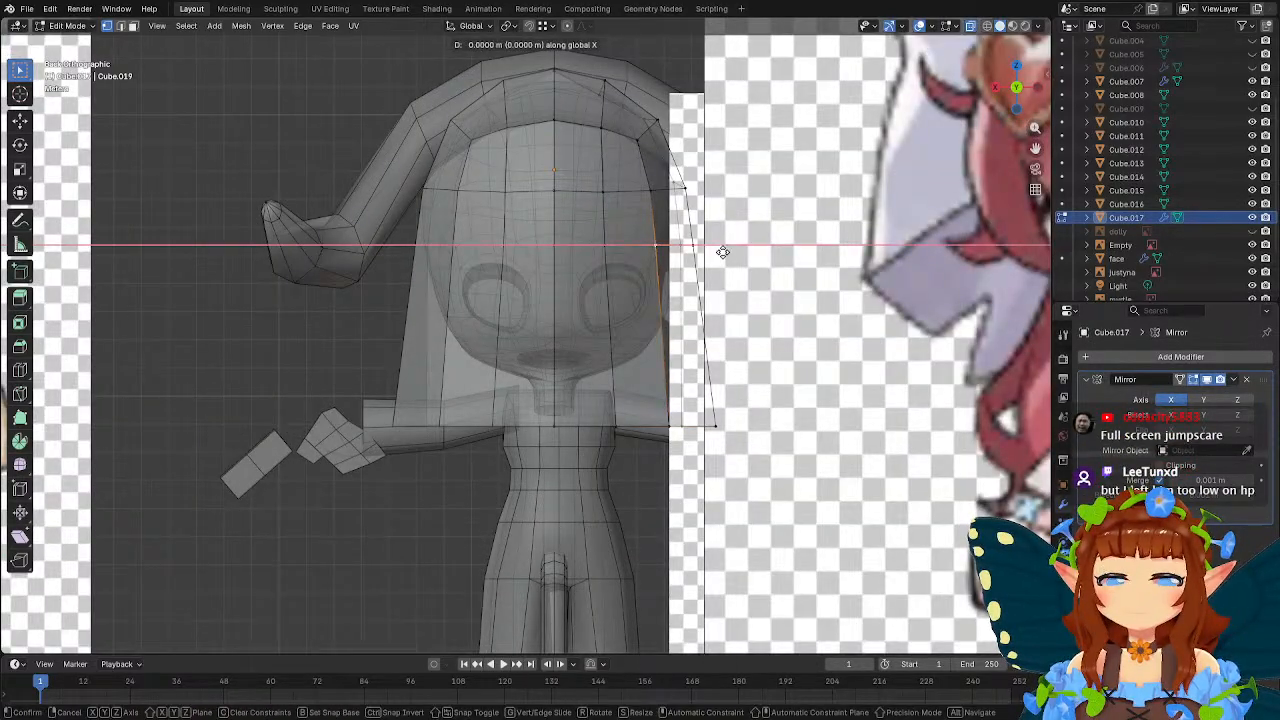
click(726, 252)
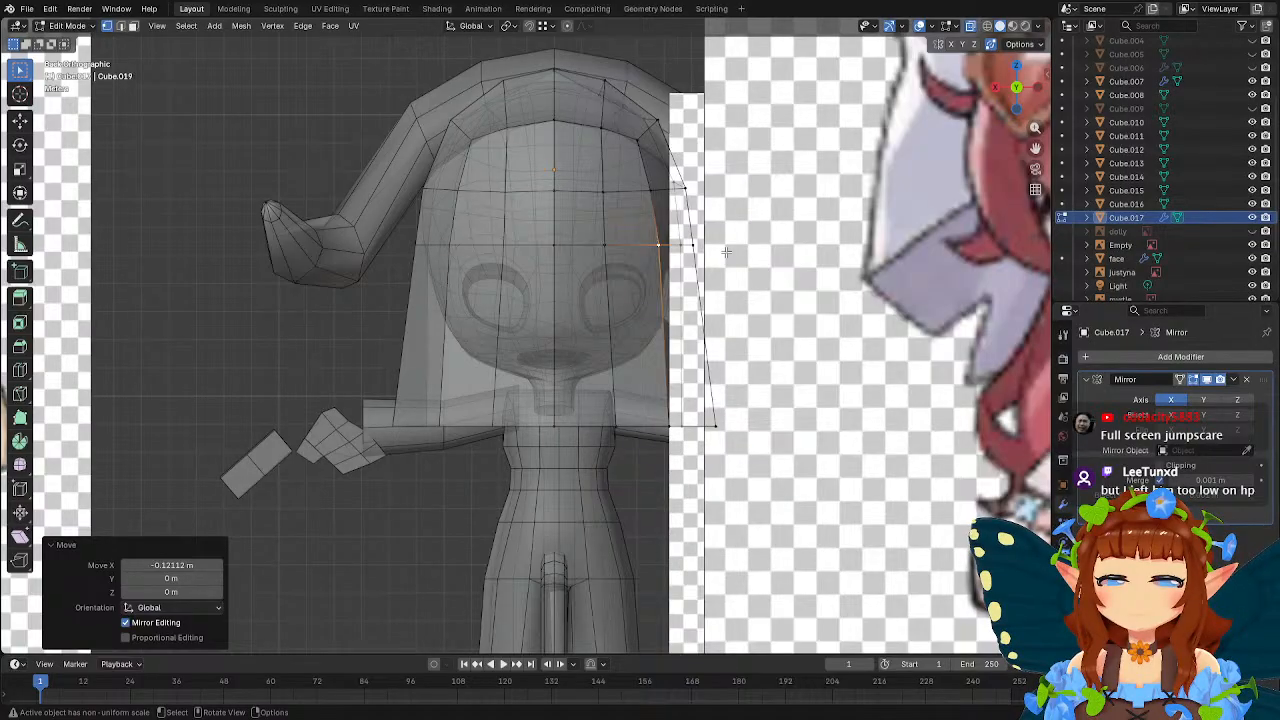
shift+middle_drag(694, 242, 727, 306)
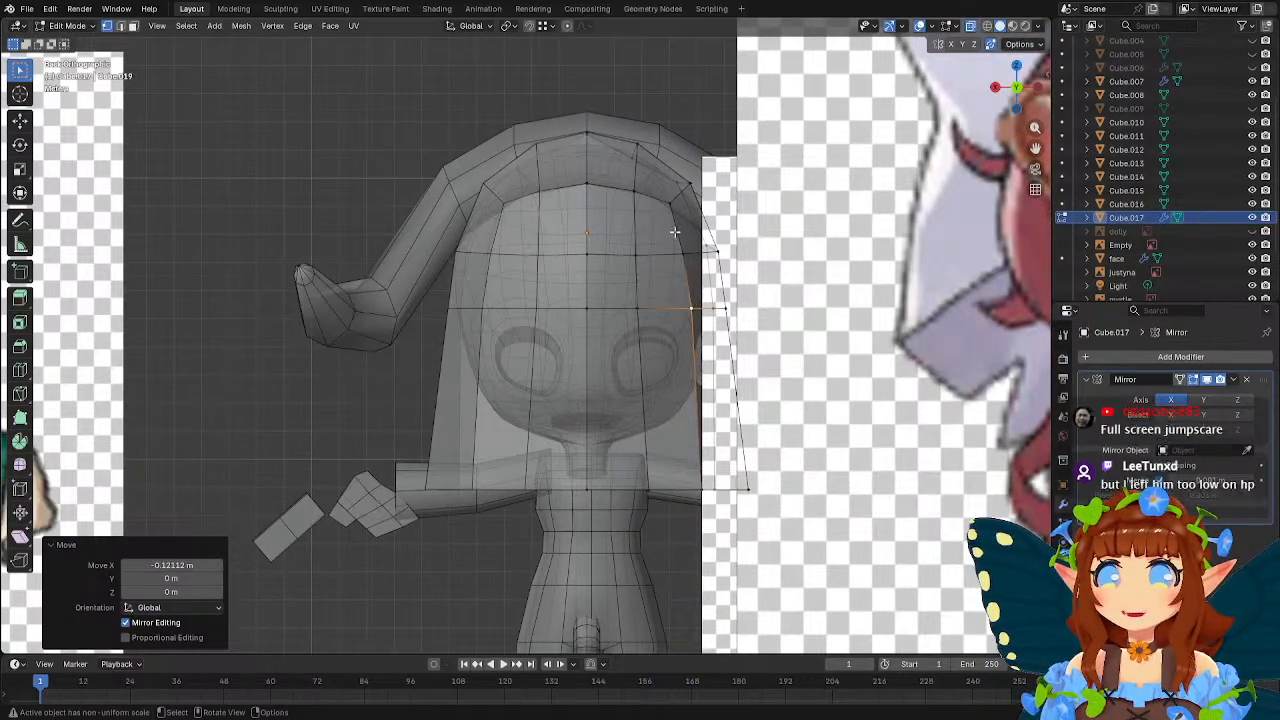
click(691, 183)
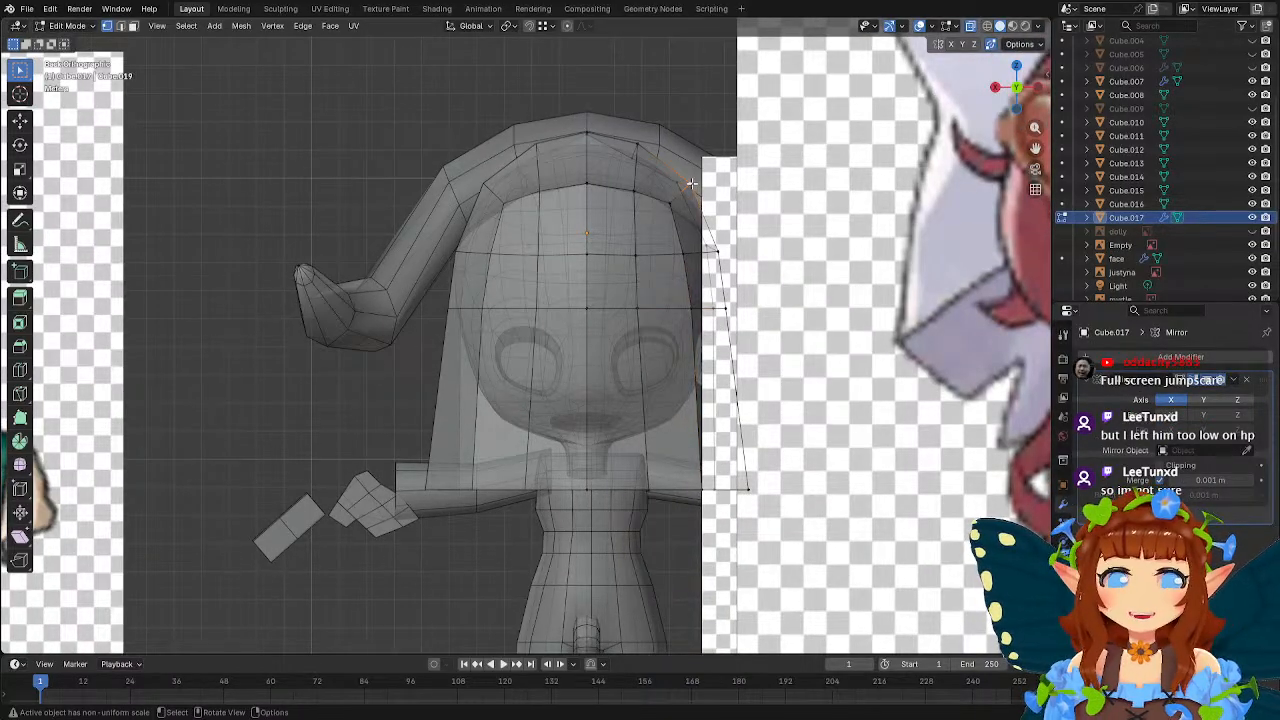
middle_drag(691, 183, 620, 298)
shift+middle_drag(550, 344, 574, 275)
scroll(574, 275, down, 1)
key(Tab)
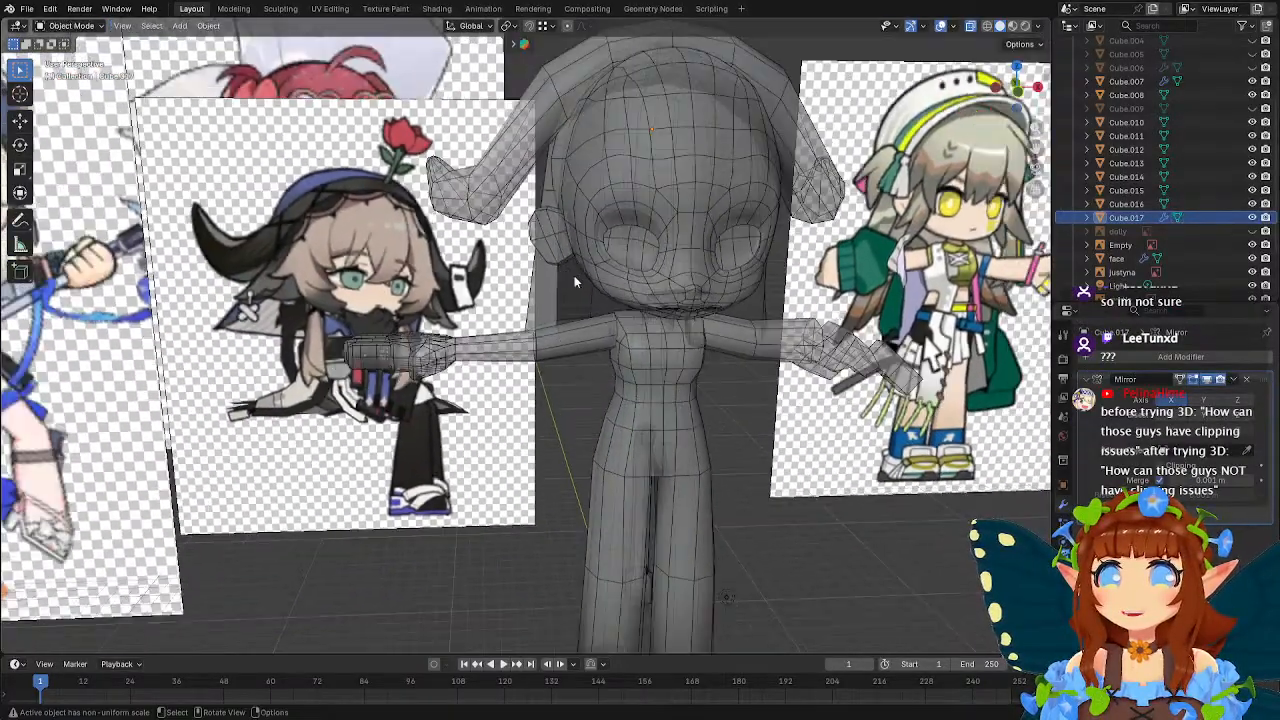
scroll(574, 275, down, 2)
Add a 2 m cube and place it beside the head, about -5.22 m in X and 23.26 m in Z.
key(shift+a)
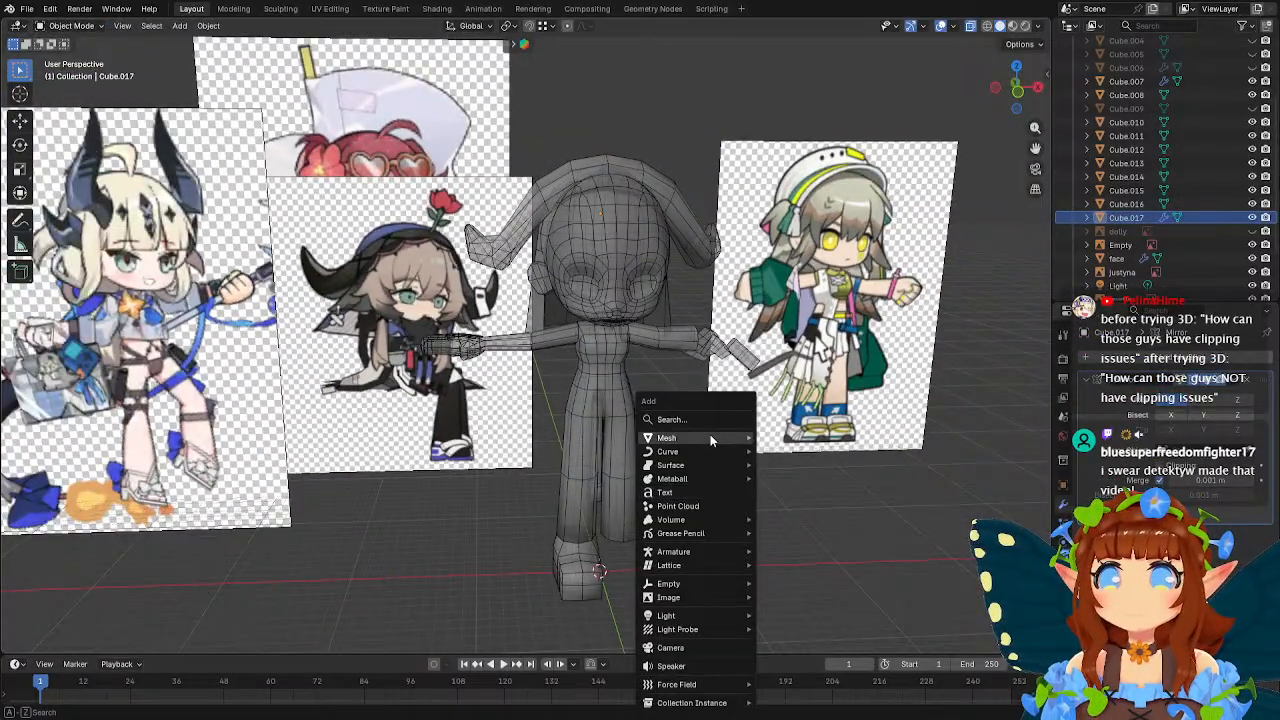
mouse_move(710, 437)
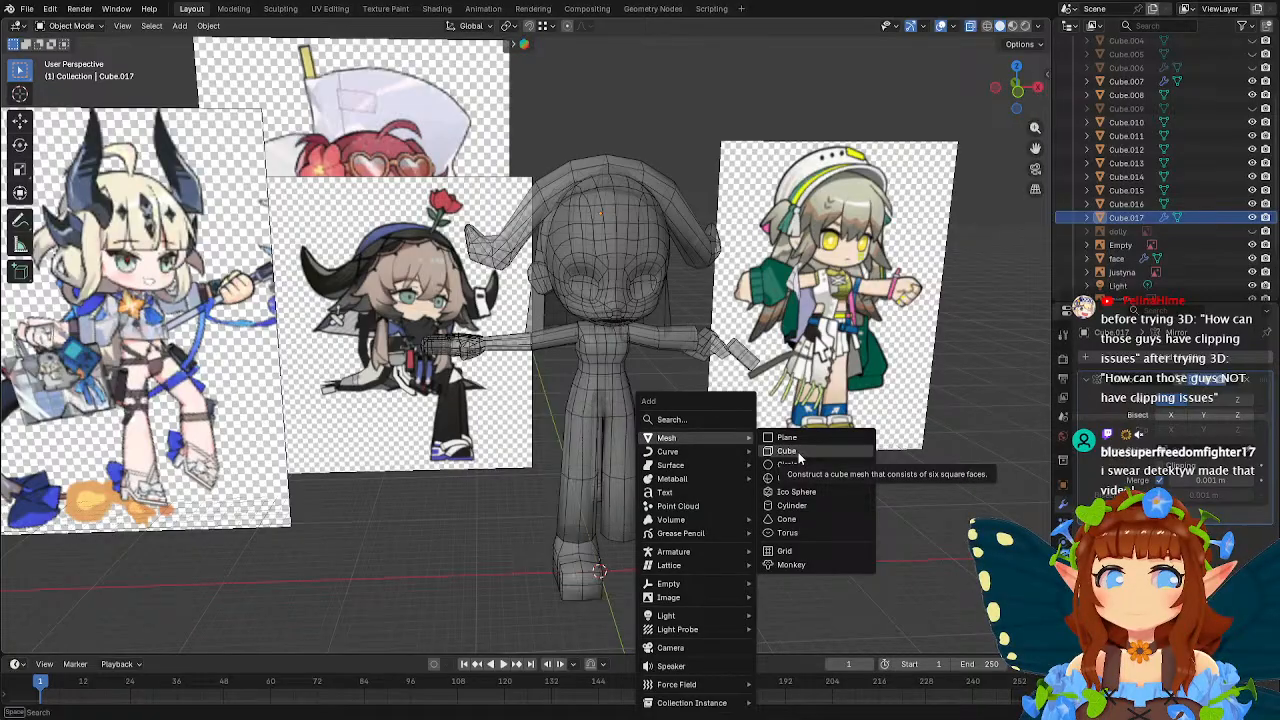
click(798, 452)
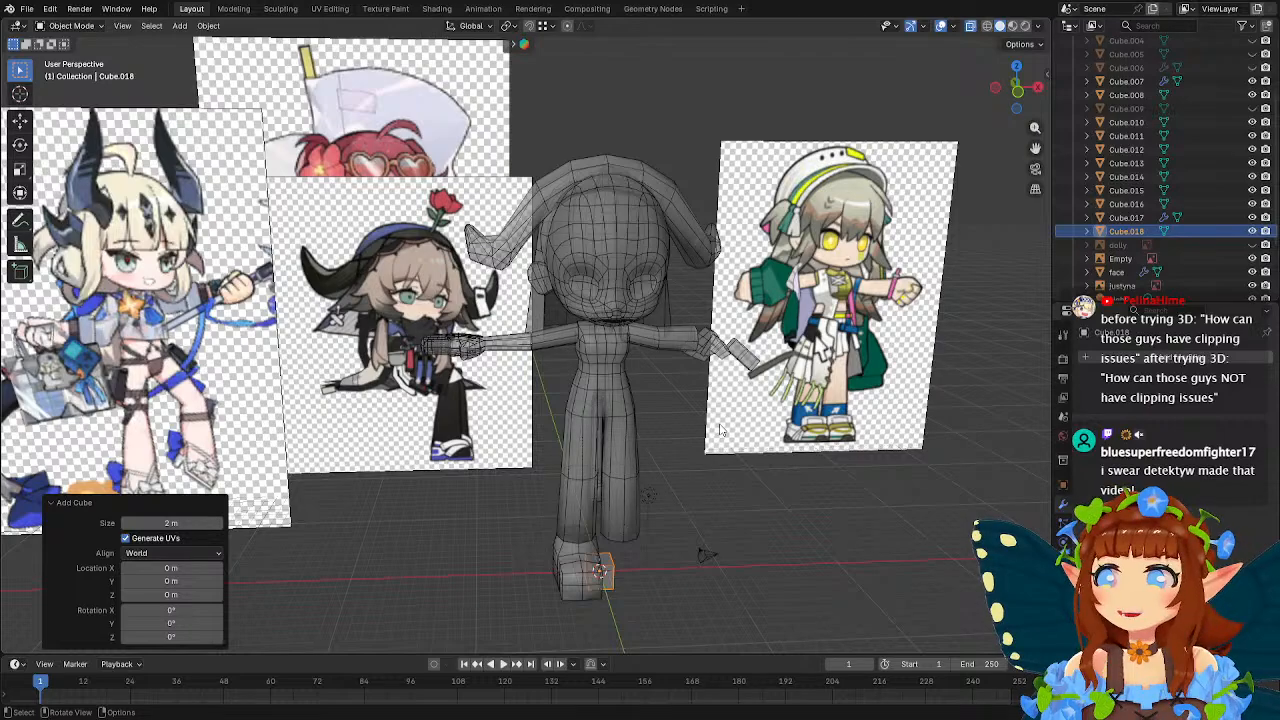
key(KP_1)
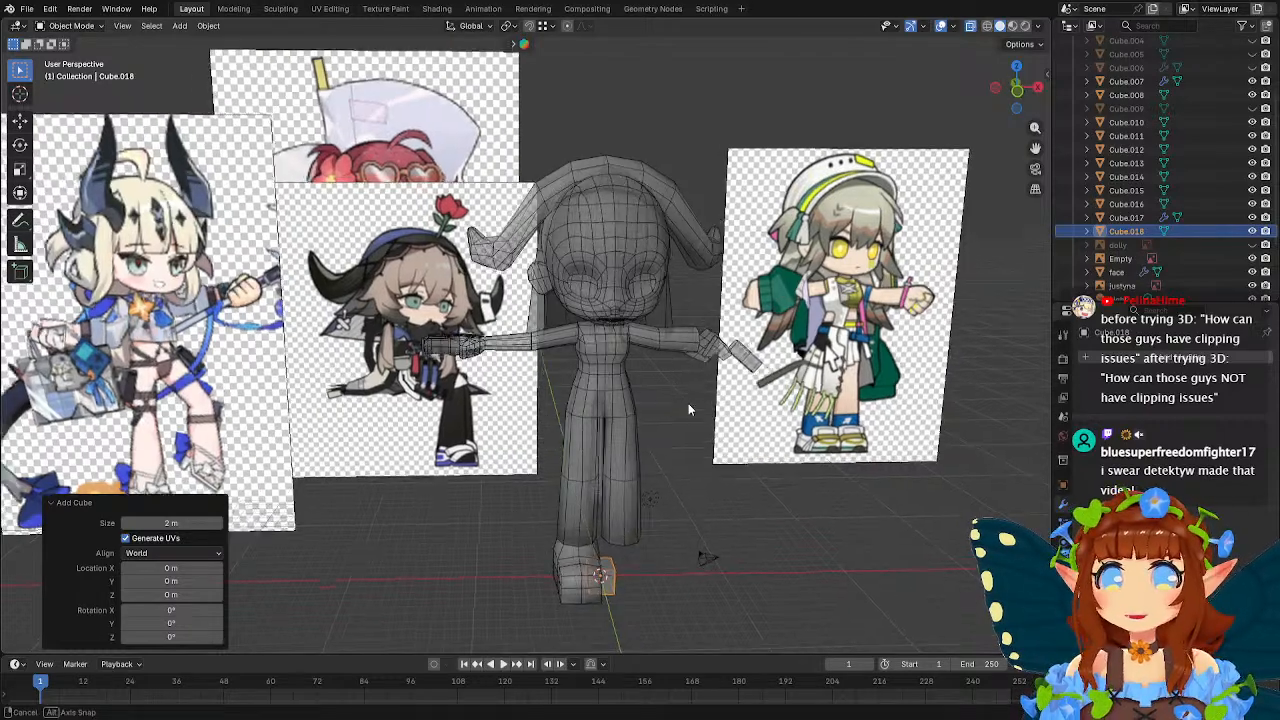
key(g)
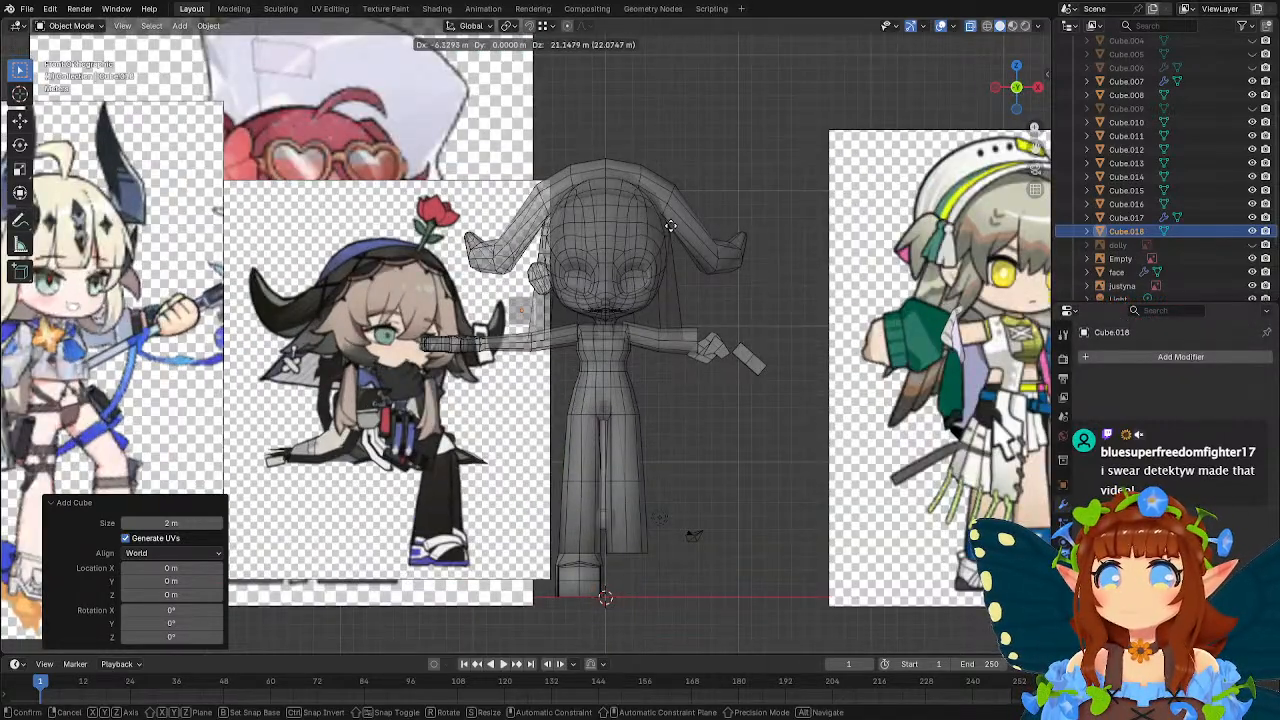
click(650, 230)
scroll(650, 230, up, 1)
scroll(650, 230, up, 5)
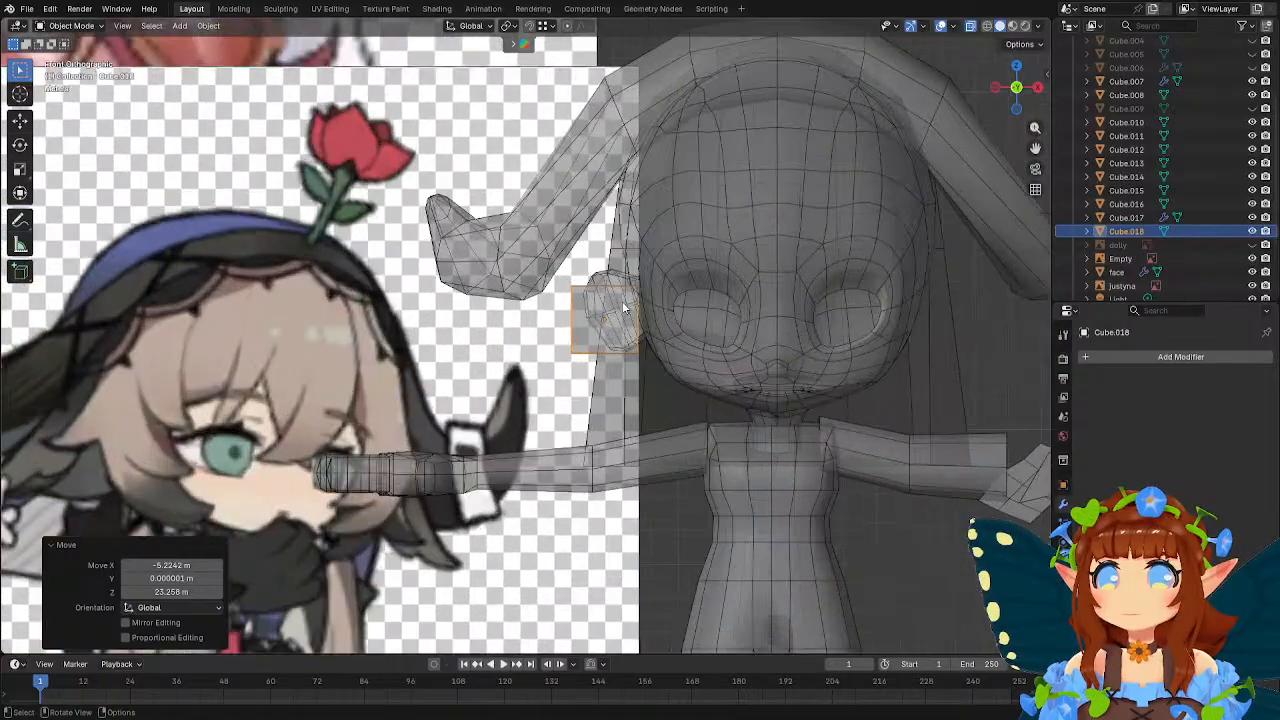
Hide the small mesh Cube.014 that overlaps the new cube beside the head, and reselect the cube.
click(604, 274)
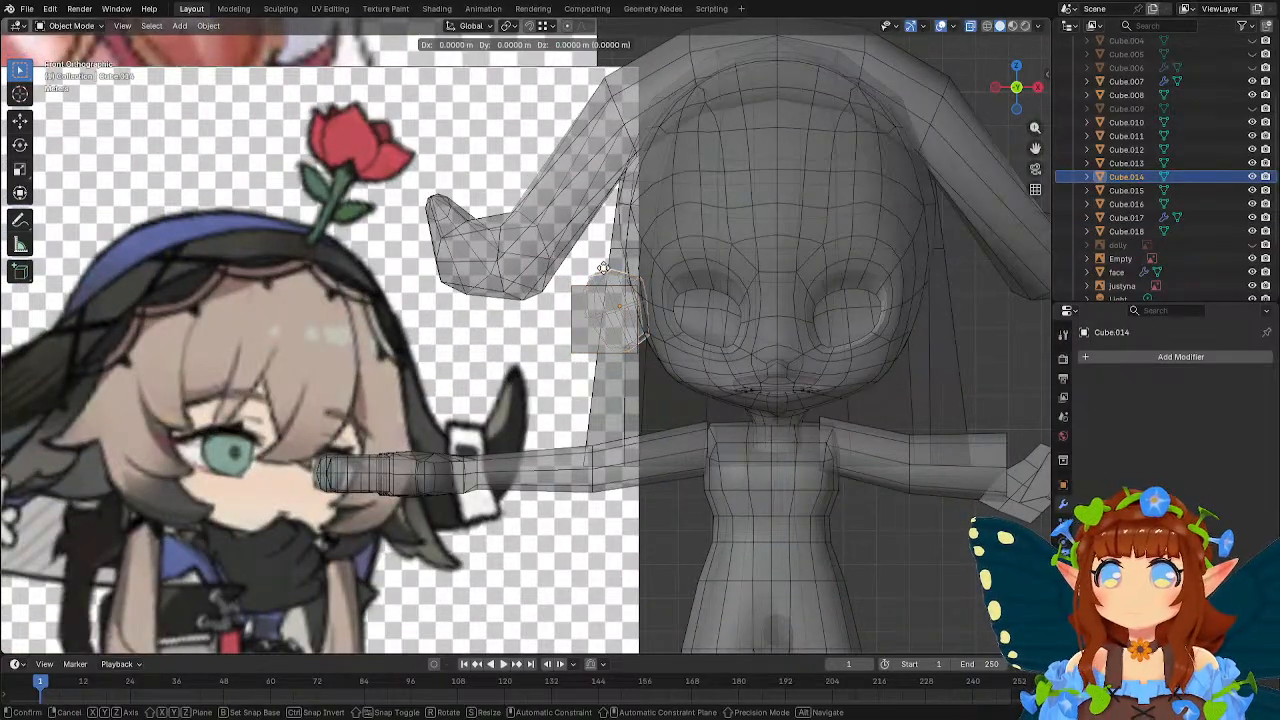
key(h)
click(594, 291)
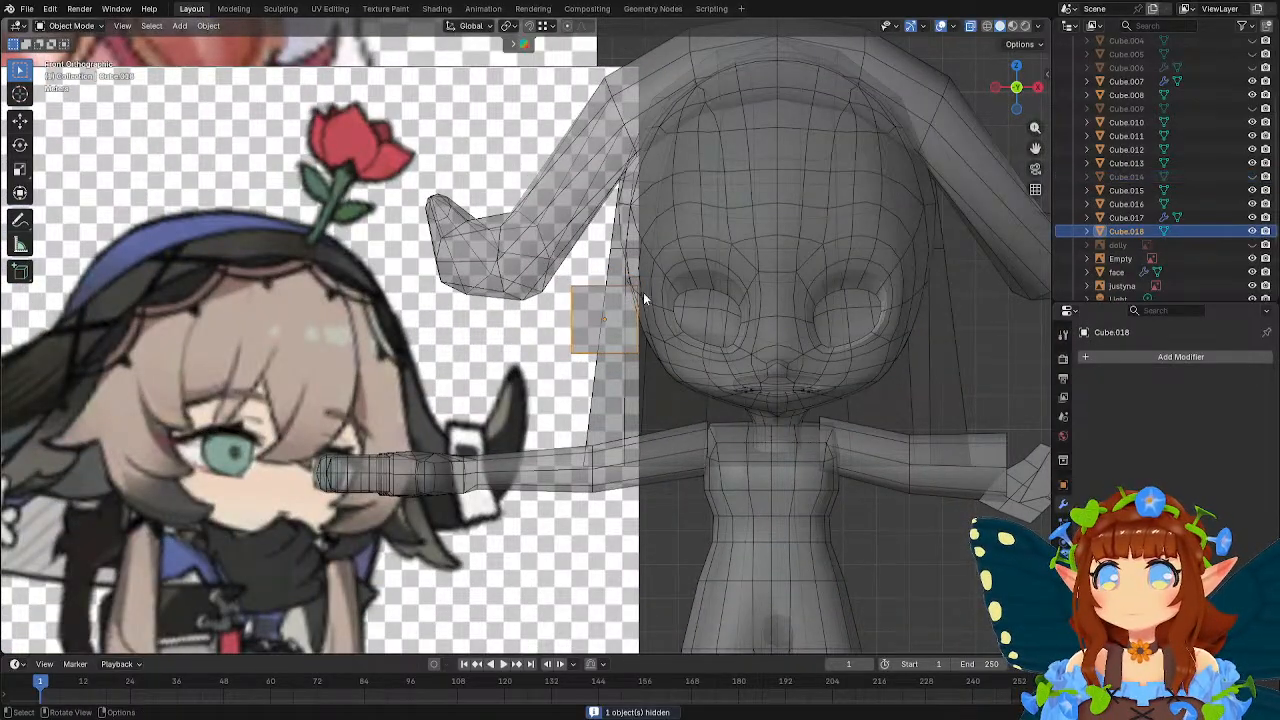
scroll(631, 316, up, 1)
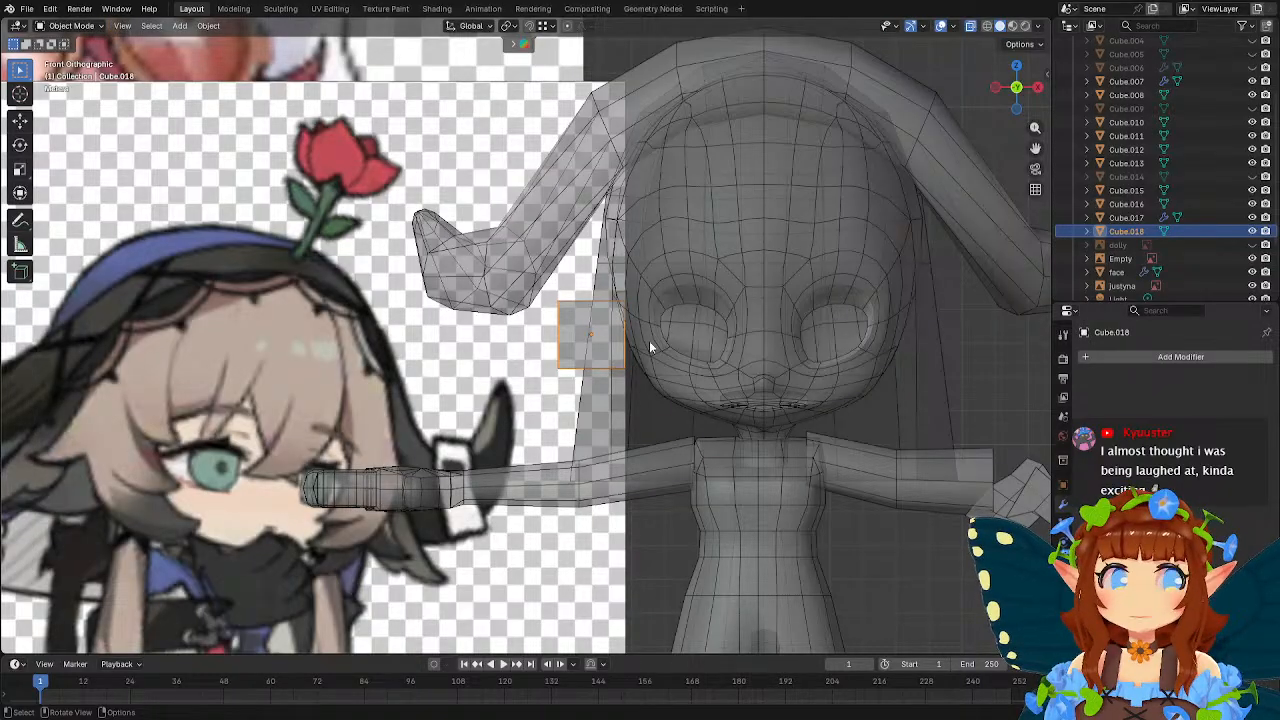
Tilt the cube about -20.4°, shift it slightly upward, rotate it back about 6.77°, and open its mesh for editing.
key(r)
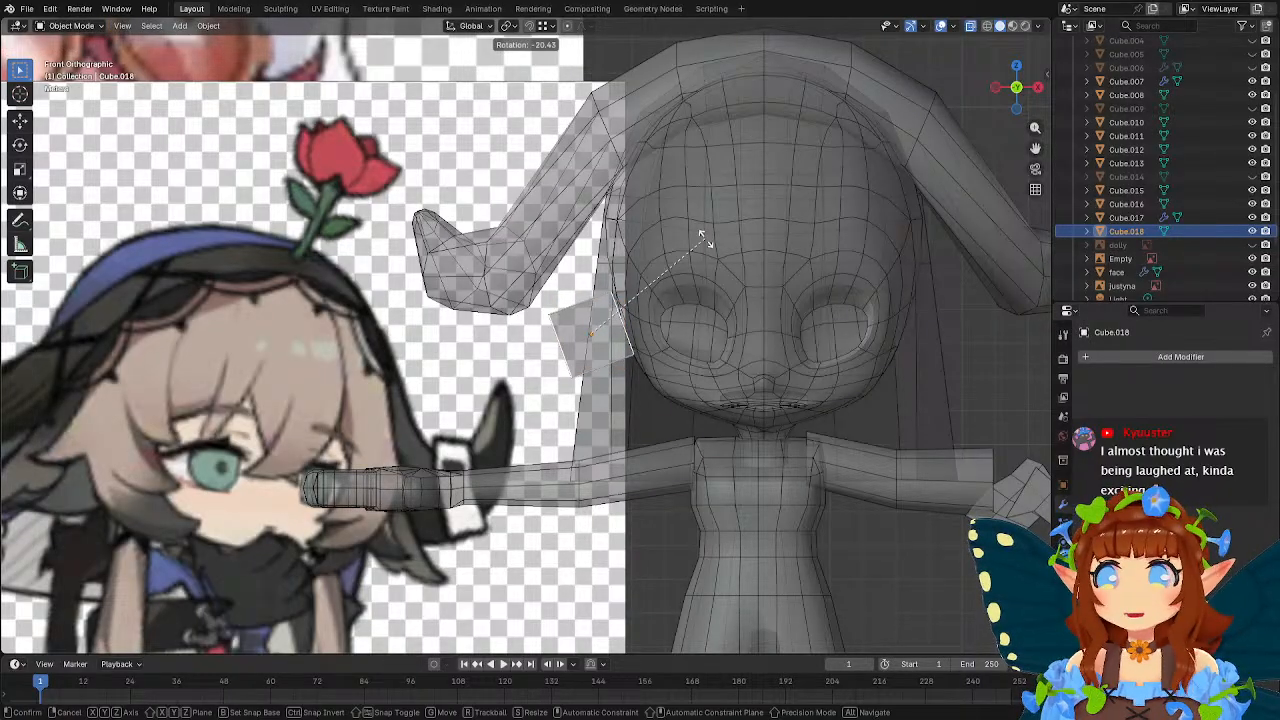
click(706, 240)
key(g)
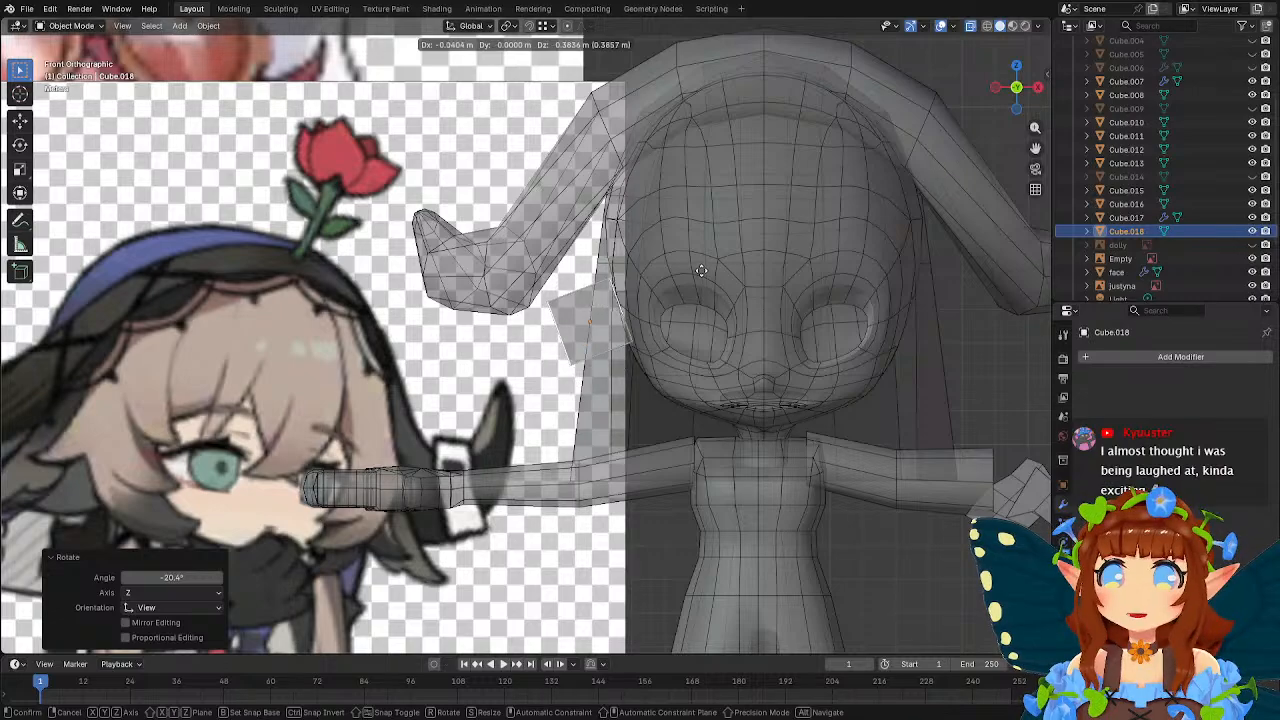
click(702, 268)
key(r)
click(732, 257)
scroll(725, 253, down, 2)
scroll(719, 253, up, 3)
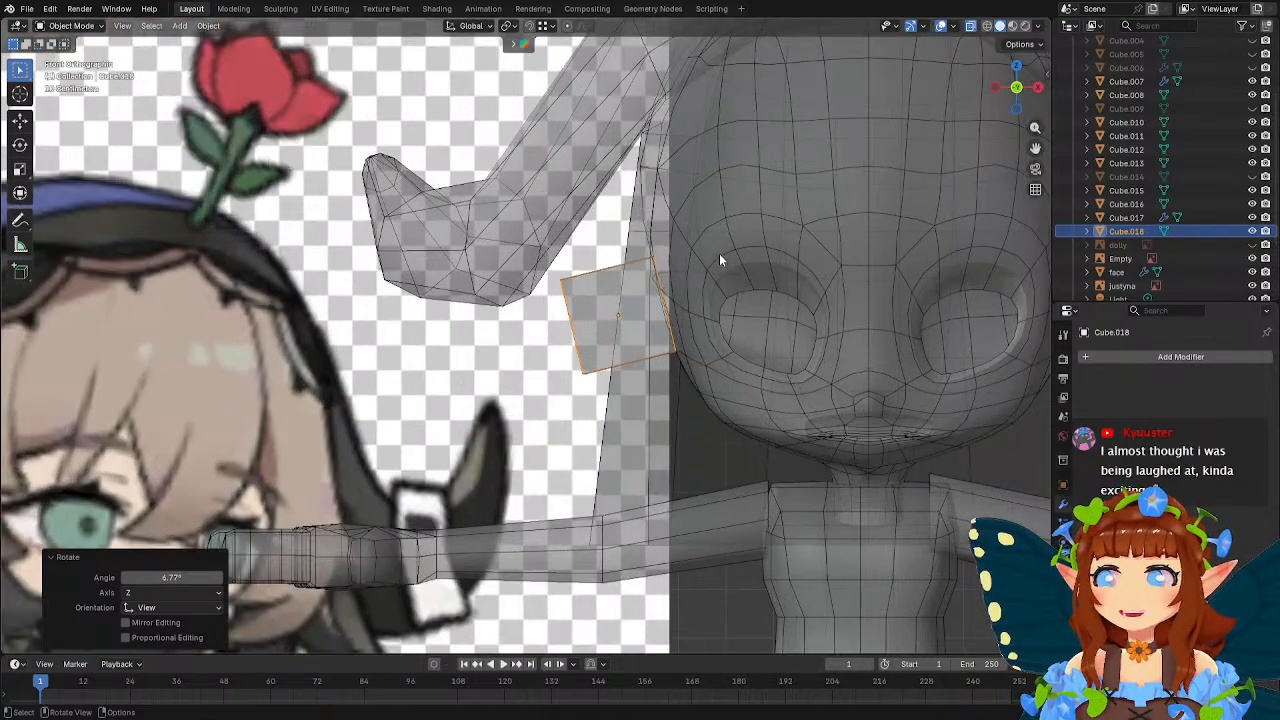
scroll(700, 255, down, 3)
scroll(660, 268, up, 2)
scroll(647, 280, up, 2)
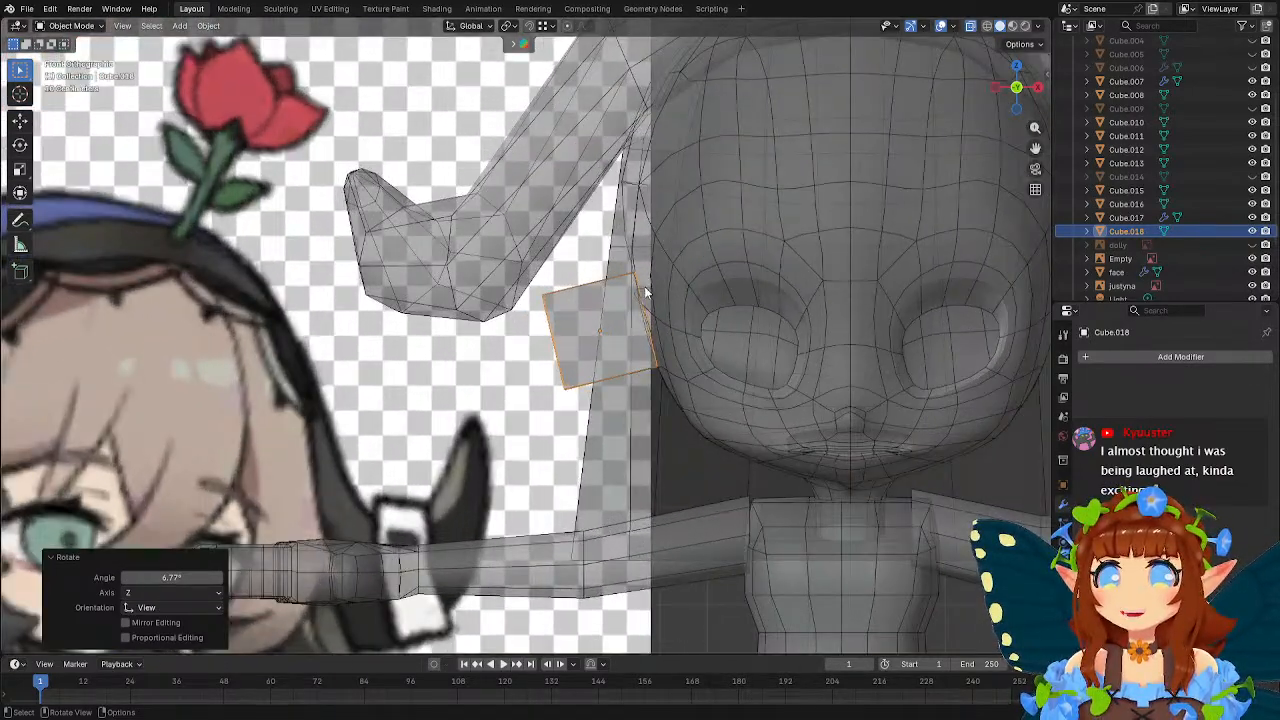
key(Tab)
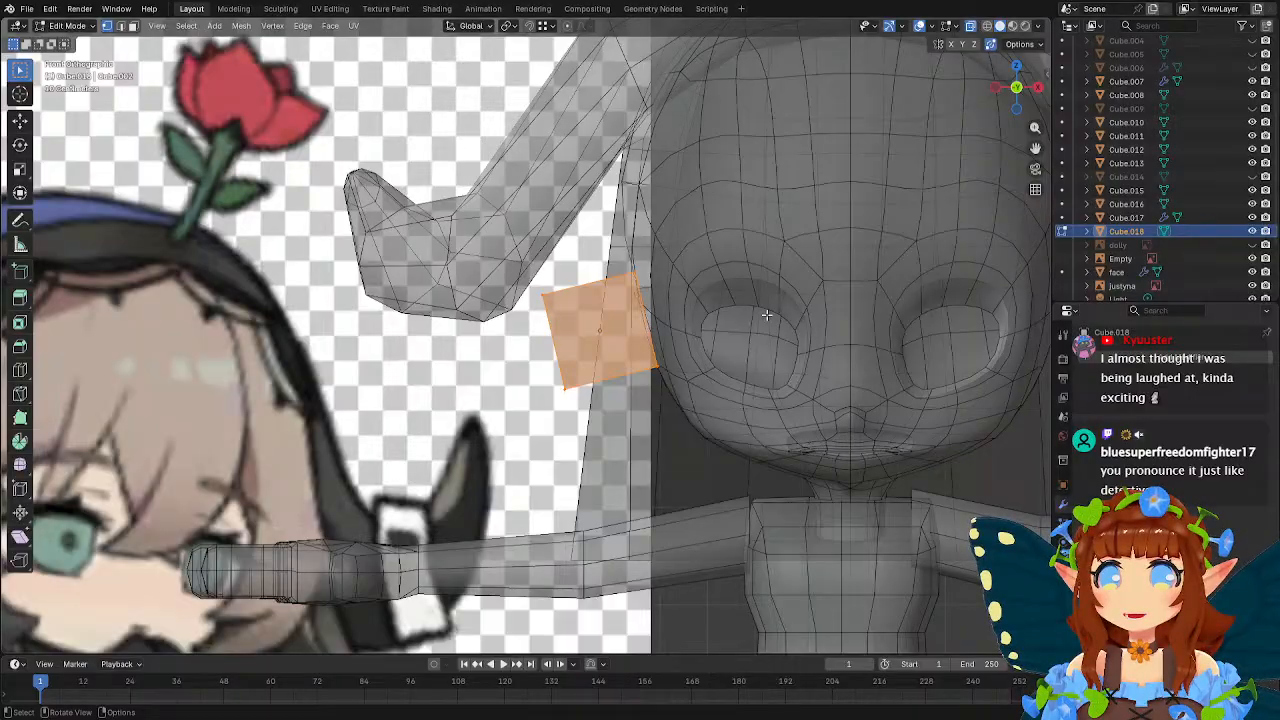
Leave mesh editing and scale the tilted cube beside the head to about 0.604 along its local Z axis.
key(Tab)
key(s)
key(z)
key(z)
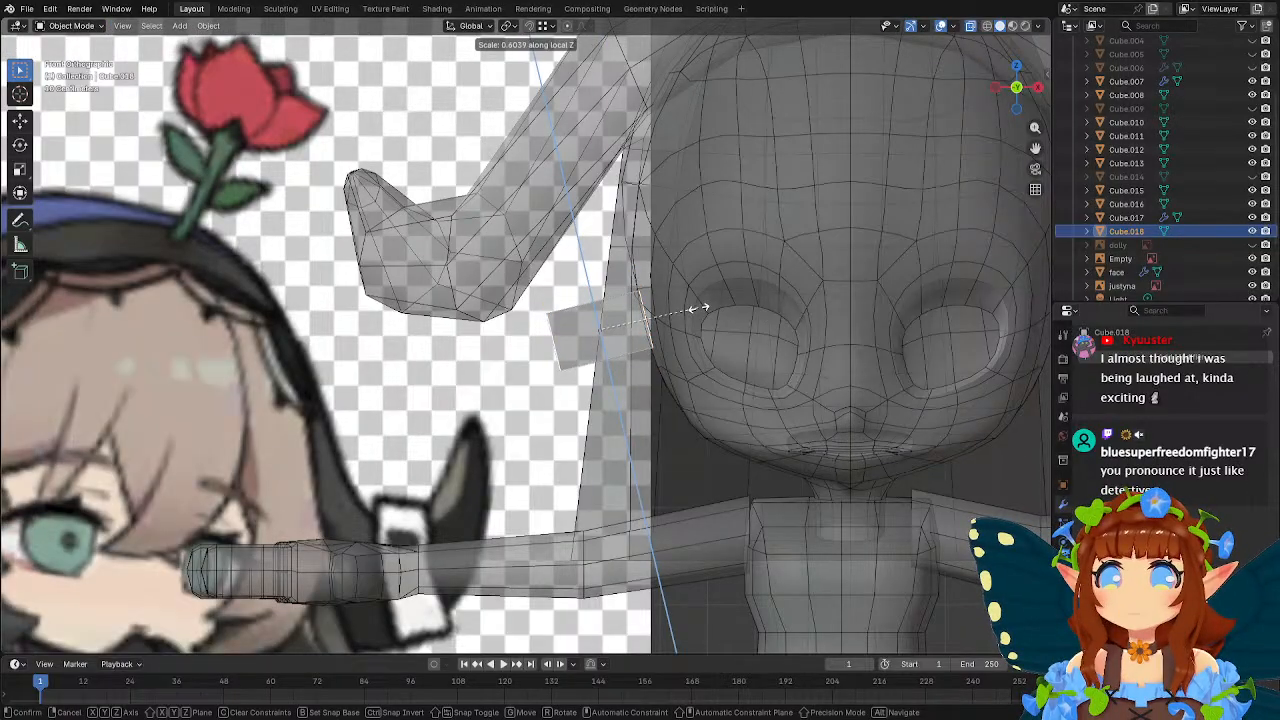
click(697, 308)
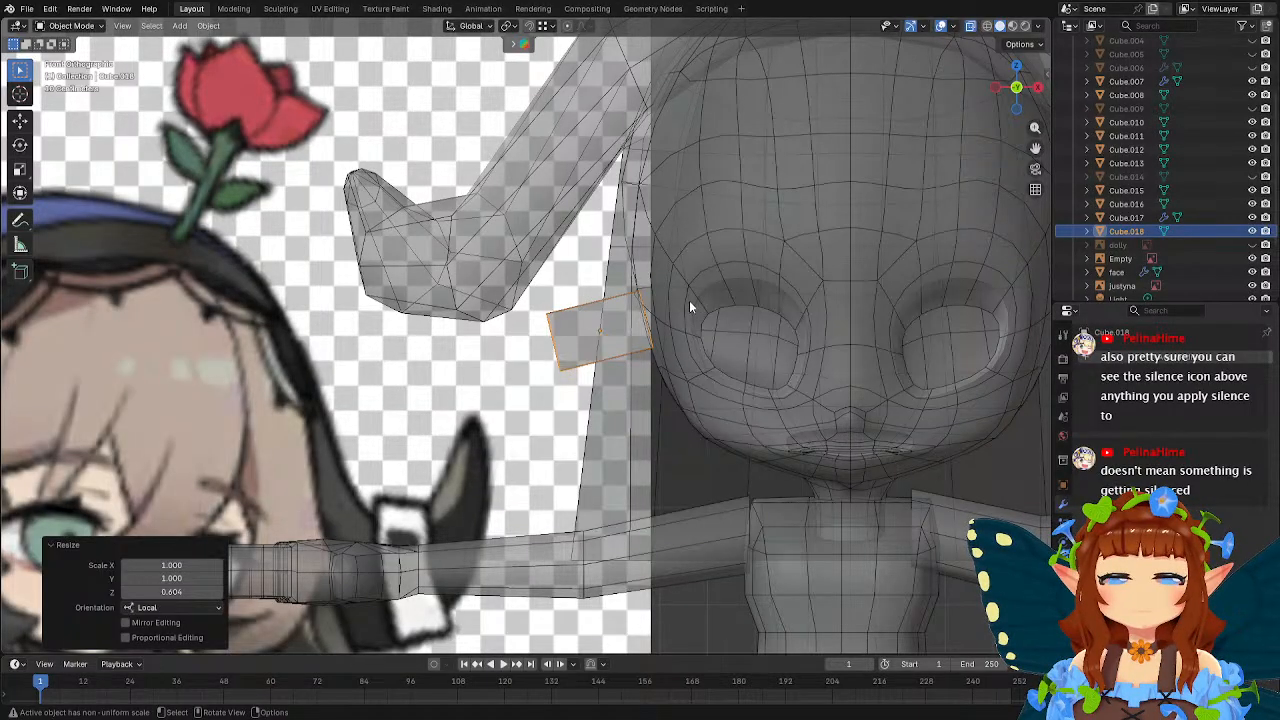
Lengthen the block by moving its outer end vertices away from the head, about -1.42 m in X and -0.56 m in Z, and leave mesh editing.
key(Tab)
key(b)
scroll(544, 320, up, 1)
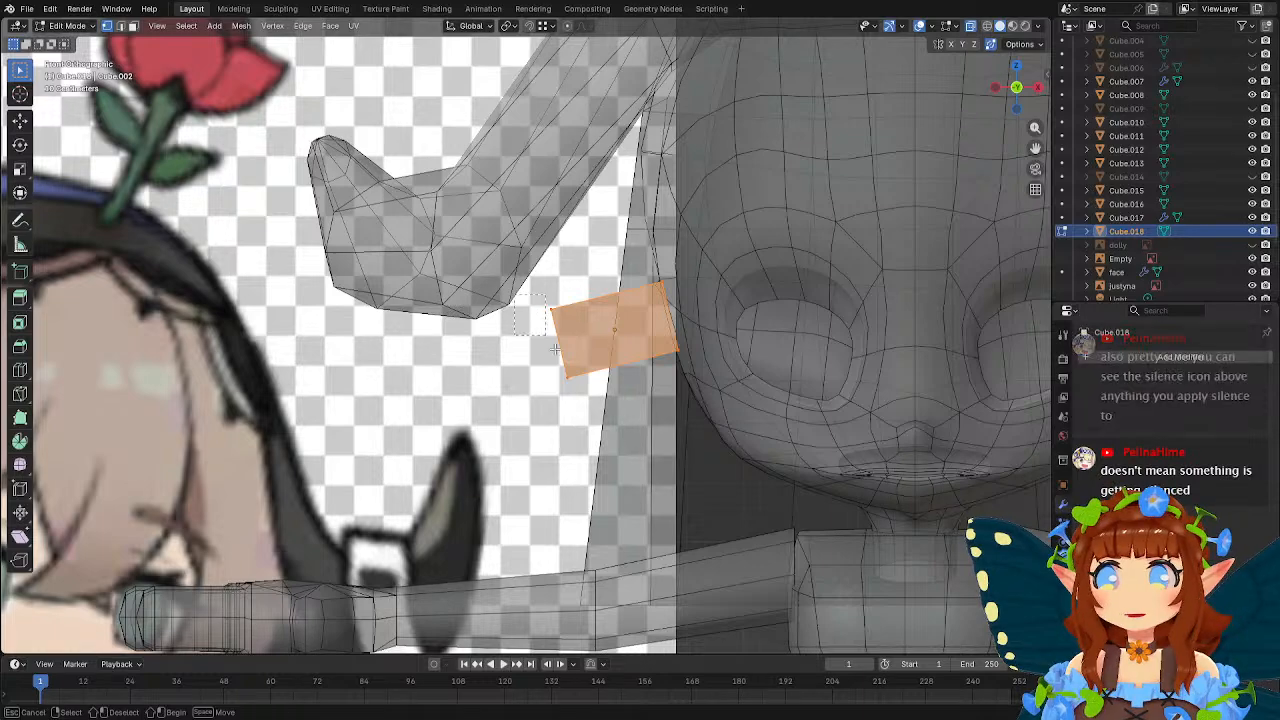
key(Escape)
scroll(588, 382, down, 3)
scroll(588, 382, down, 2)
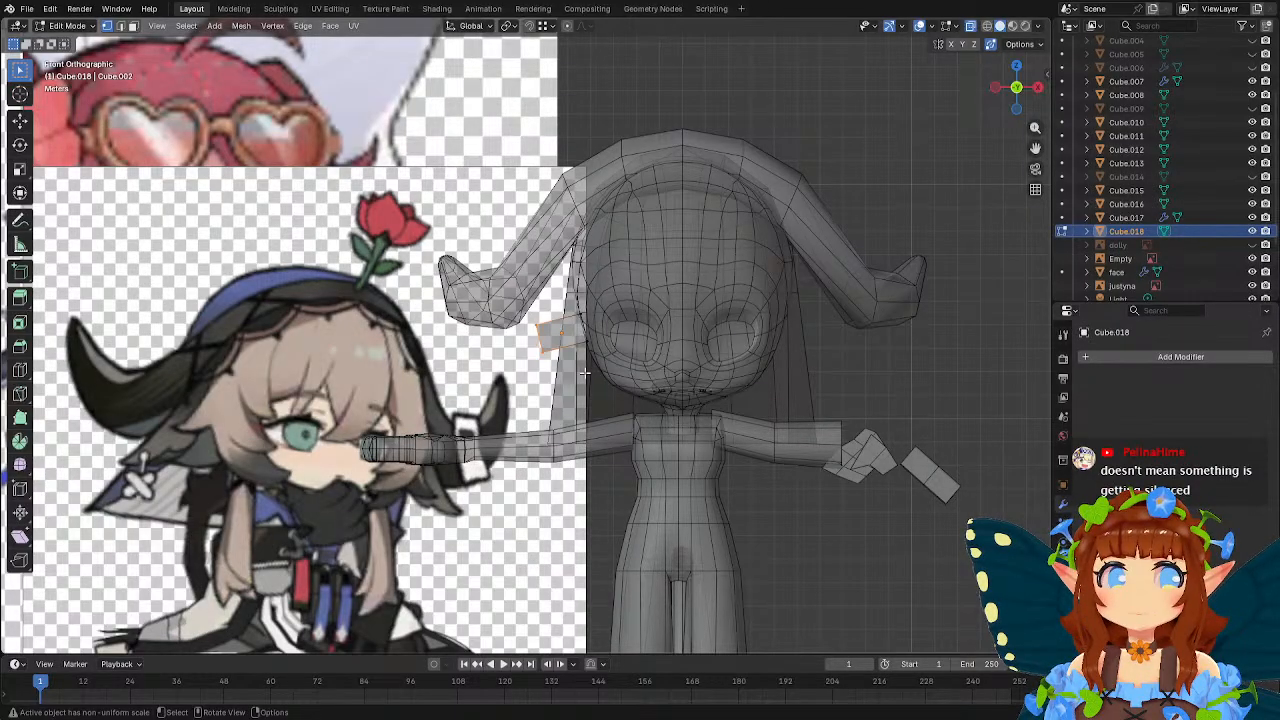
scroll(585, 372, up, 4)
key(g)
click(675, 358)
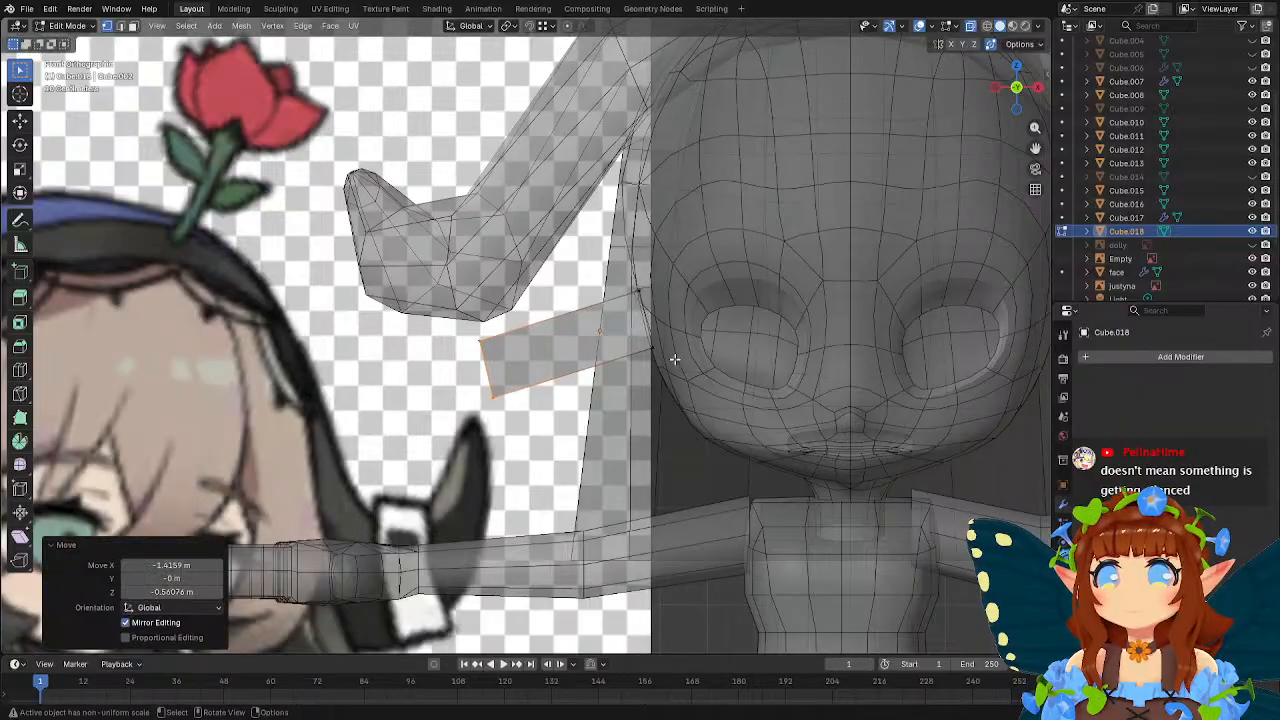
scroll(675, 358, down, 3)
scroll(675, 358, down, 2)
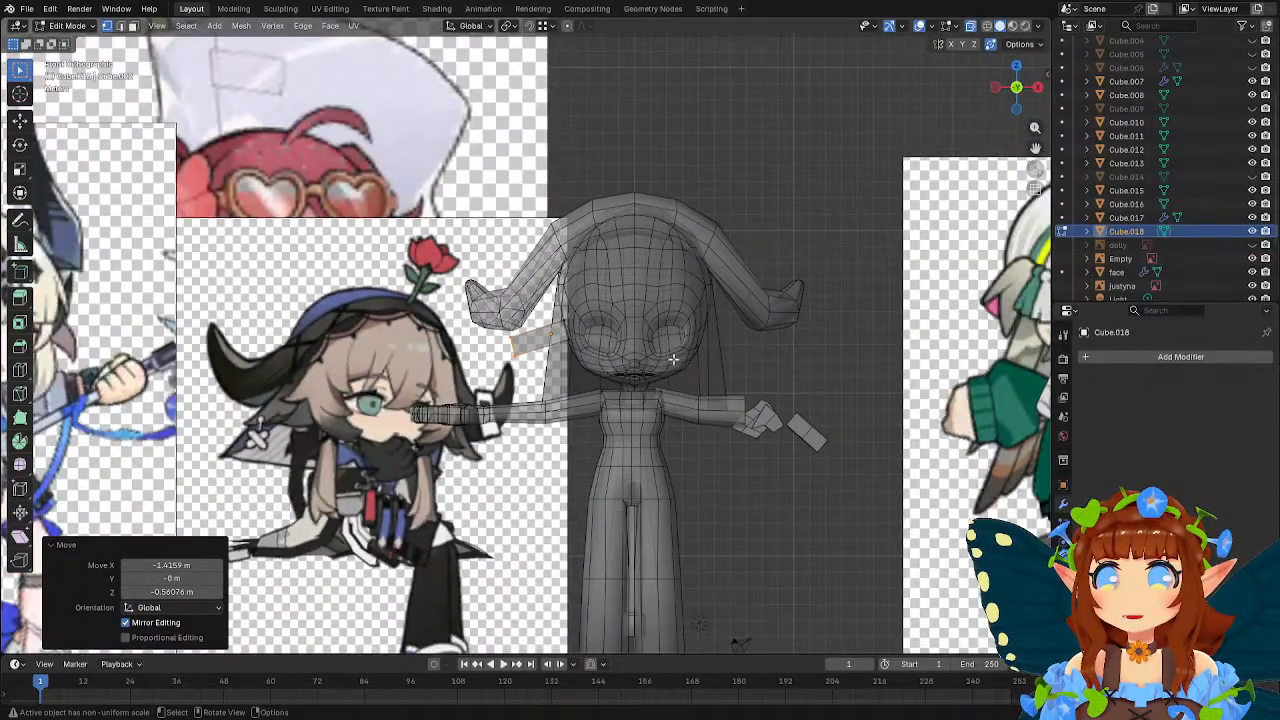
scroll(673, 360, up, 1)
key(Tab)
scroll(672, 358, down, 2)
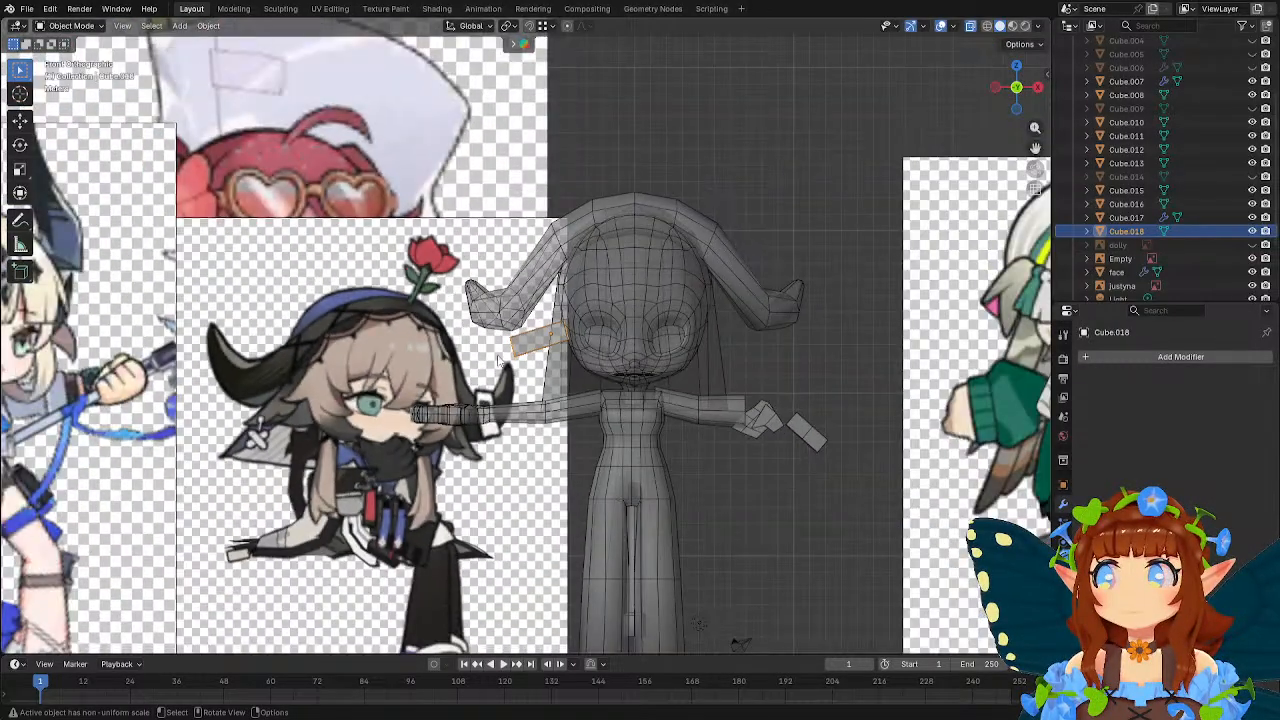
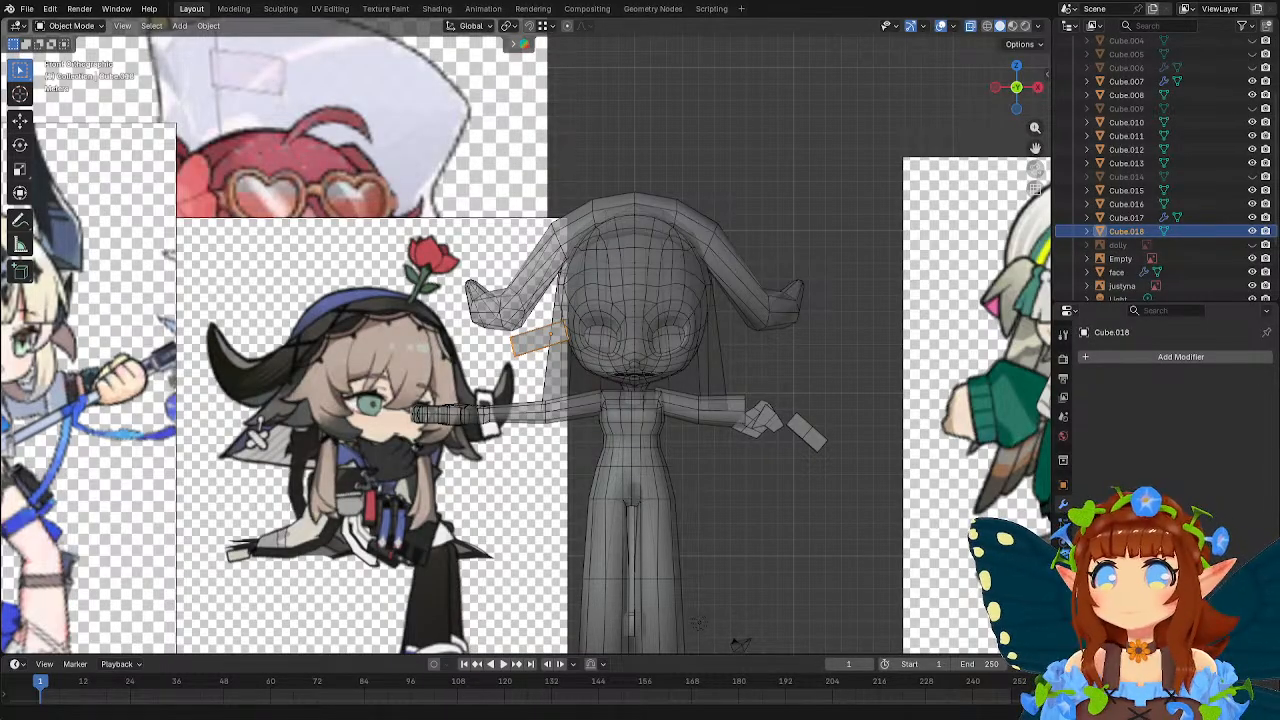
drag(1279, 557, 749, 557)
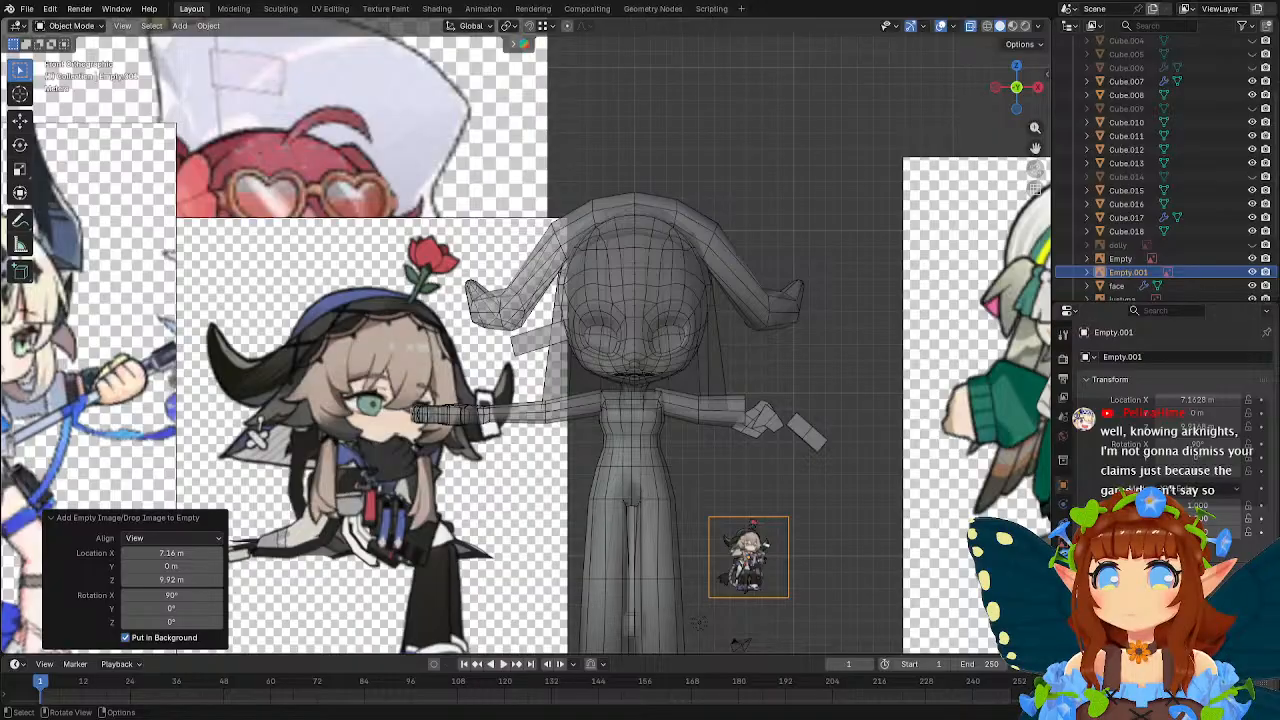
key(g)
click(764, 483)
key(s)
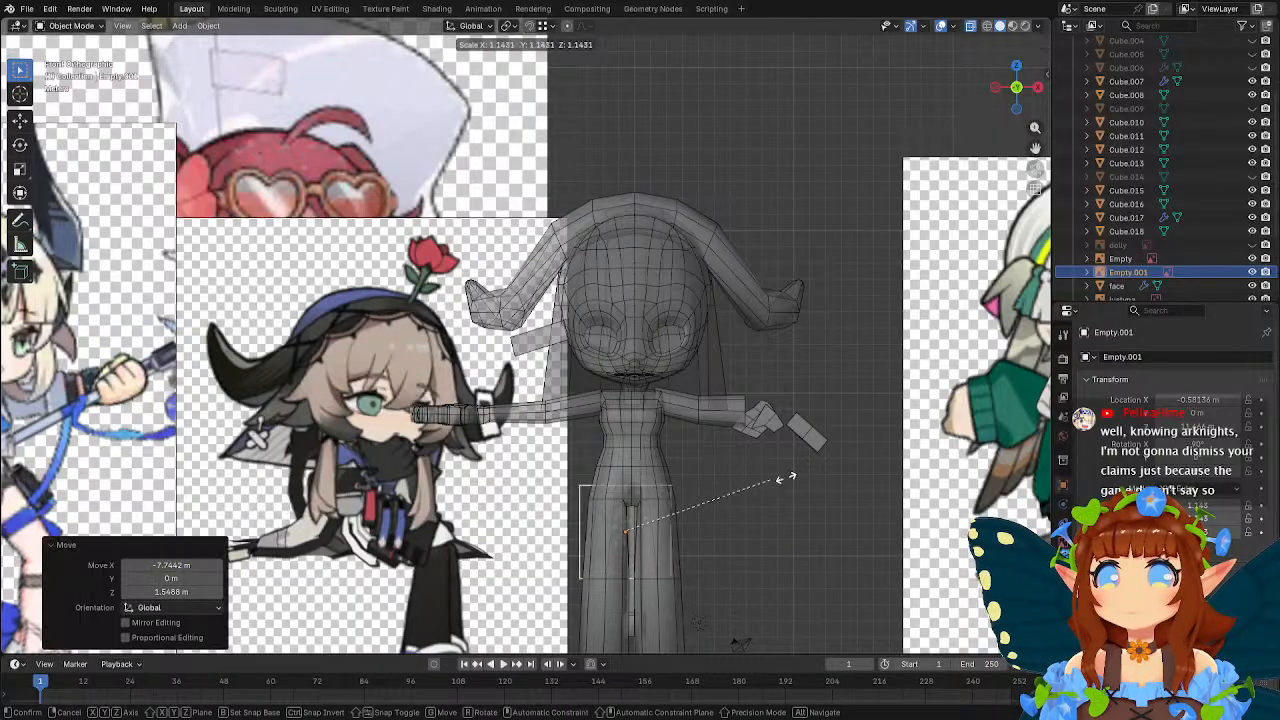
click(1040, 188)
key(s)
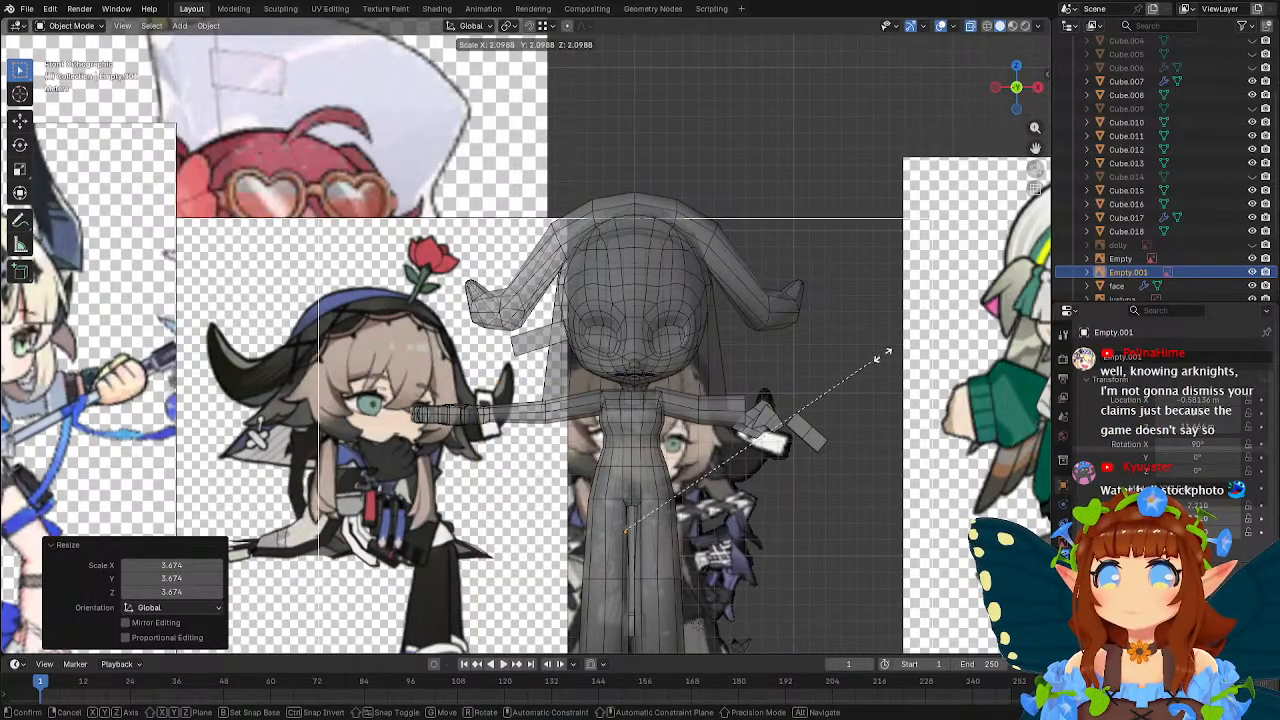
click(896, 353)
scroll(894, 353, down, 4)
mouse_move(706, 301)
middle_down()
mouse_move(807, 311)
mouse_move(849, 362)
mouse_move(640, 293)
mouse_move(696, 306)
middle_up()
key(Delete)
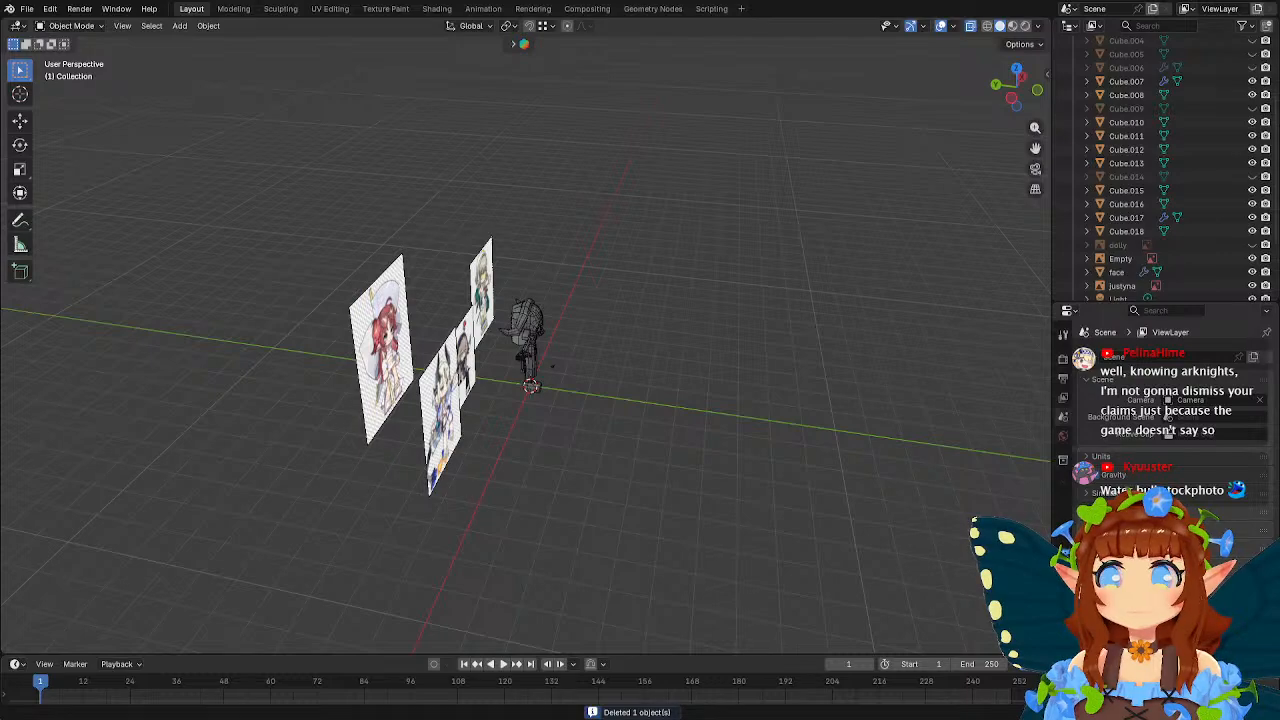
Add the full-body horned character reference image to the scene and set its rotation to 90° X, 0° Y and 0° Z.
drag(1279, 438, 595, 438)
scroll(595, 438, up, 4)
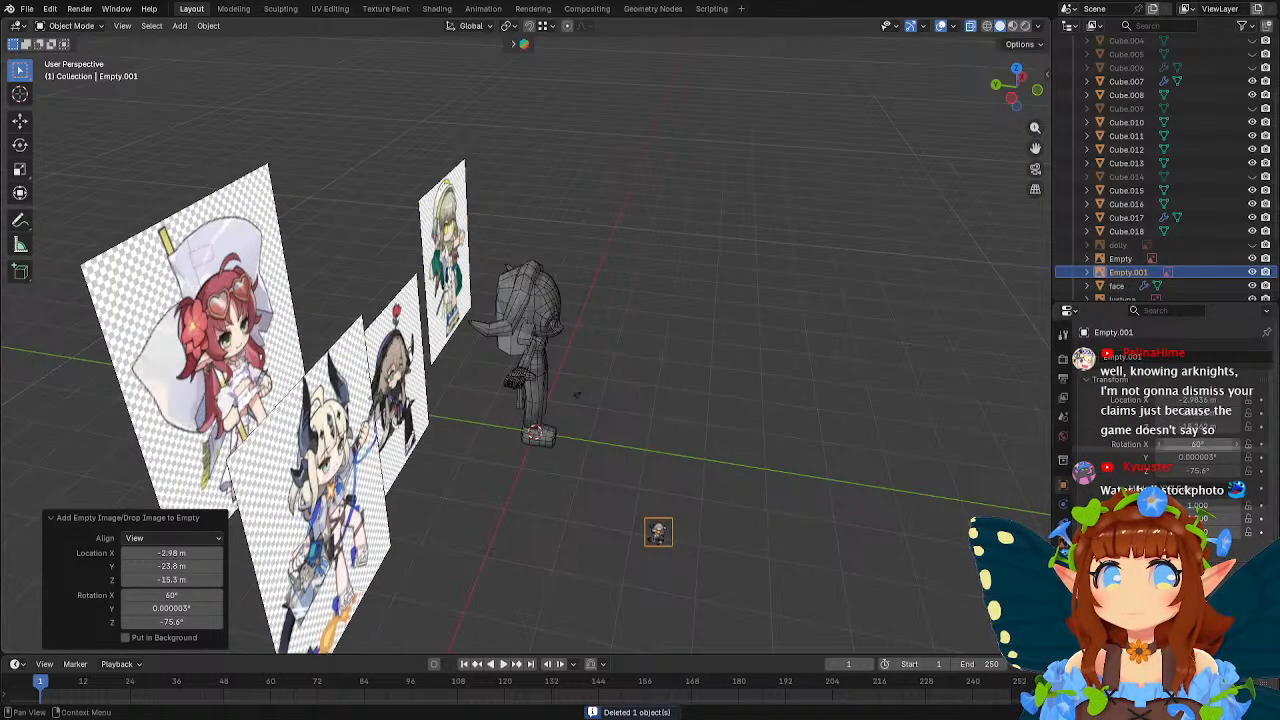
click(1205, 456)
key(Return)
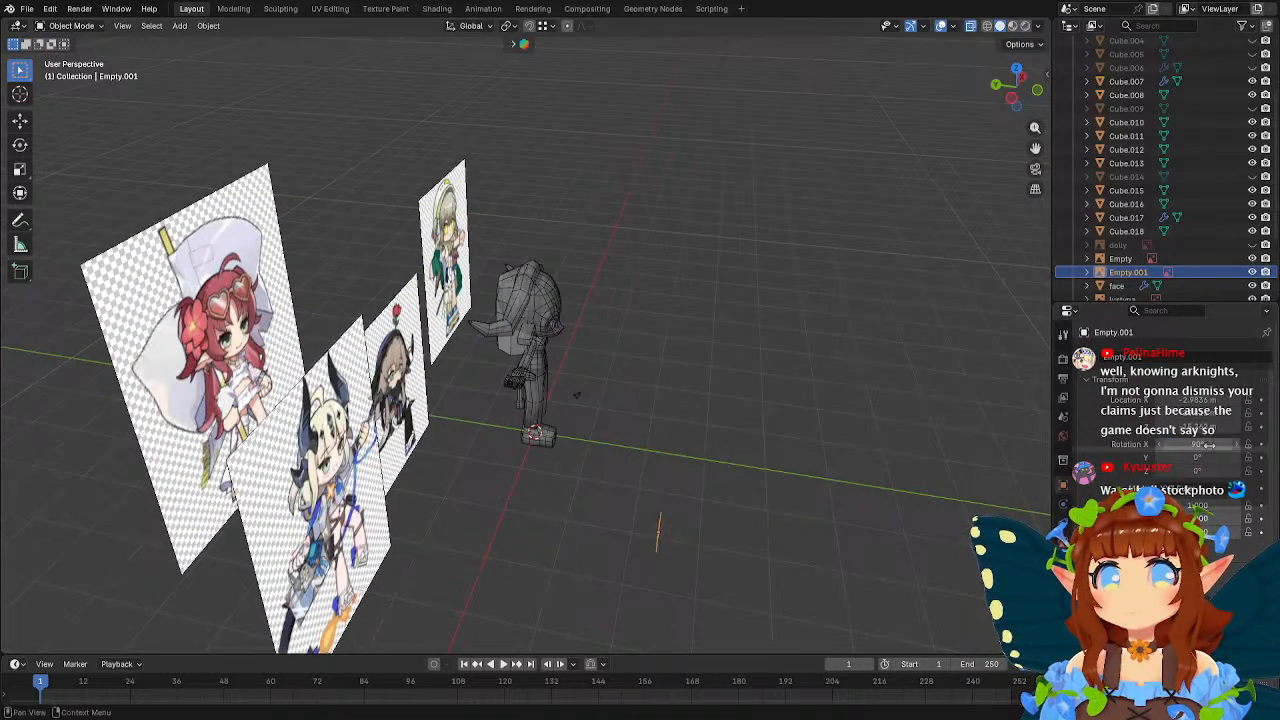
Set the new reference image's X, Y and Z location to 0 m.
click(1208, 401)
key(Tab)
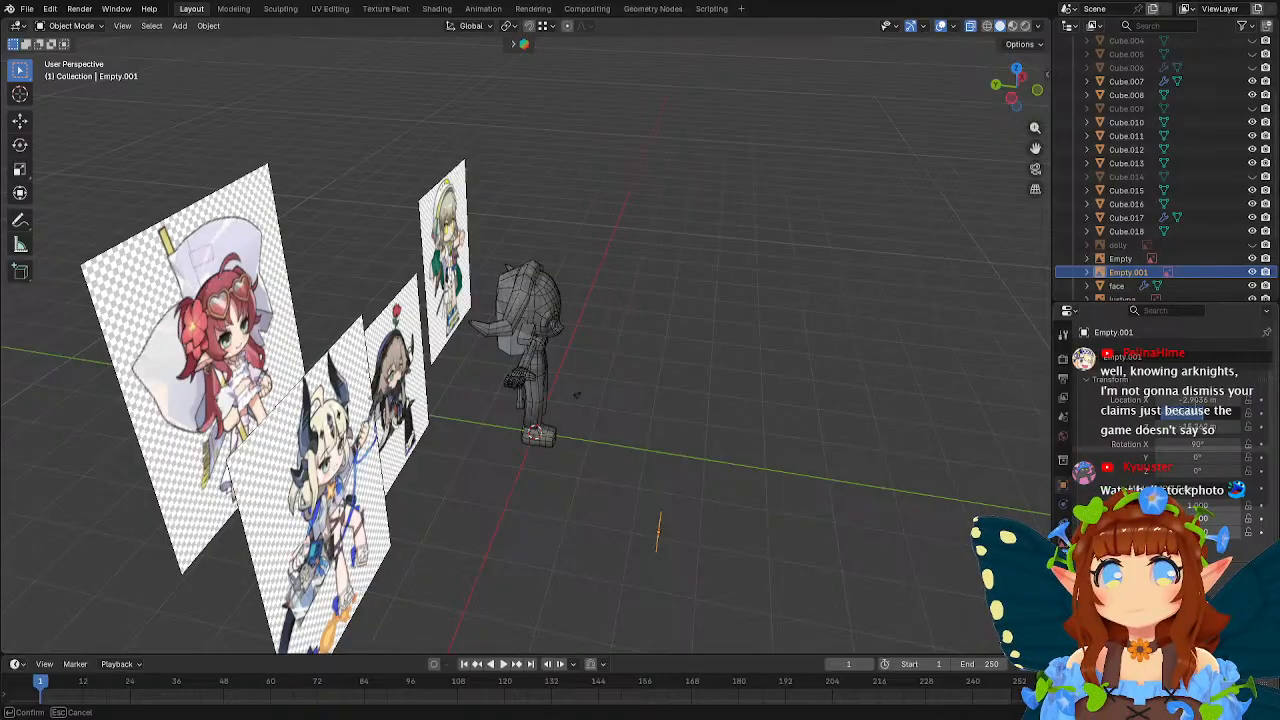
click(1195, 400)
text(0)
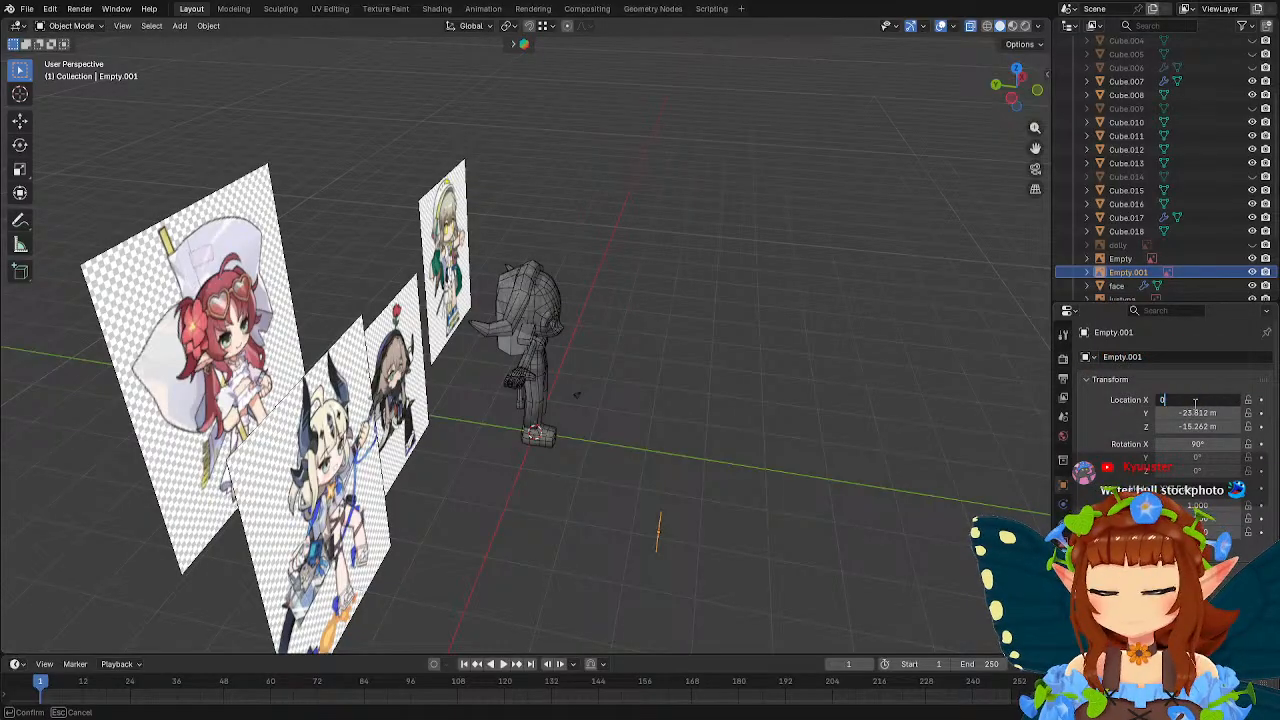
key(Tab)
text(0)
key(Tab)
text(0)
key(Return)
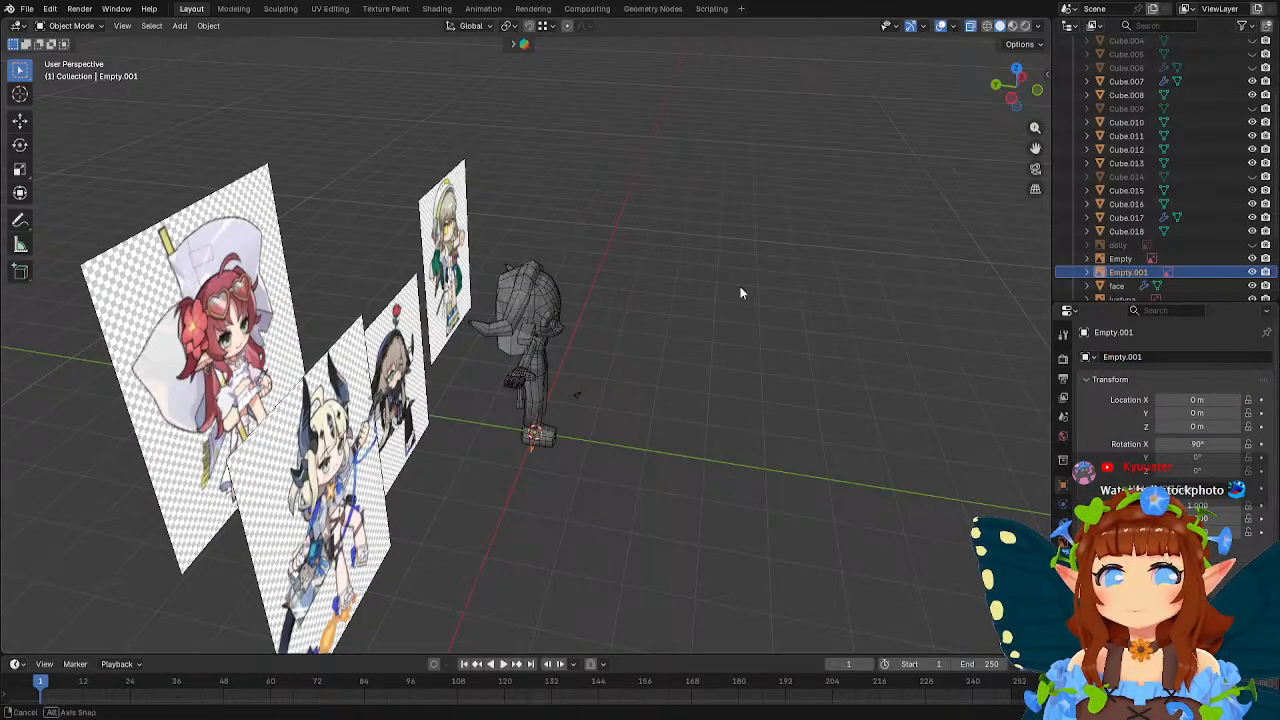
Enlarge the new full-body reference image to a scale of about 6.25.
middle_drag(740, 291, 690, 366)
key(s)
click(920, 274)
key(s)
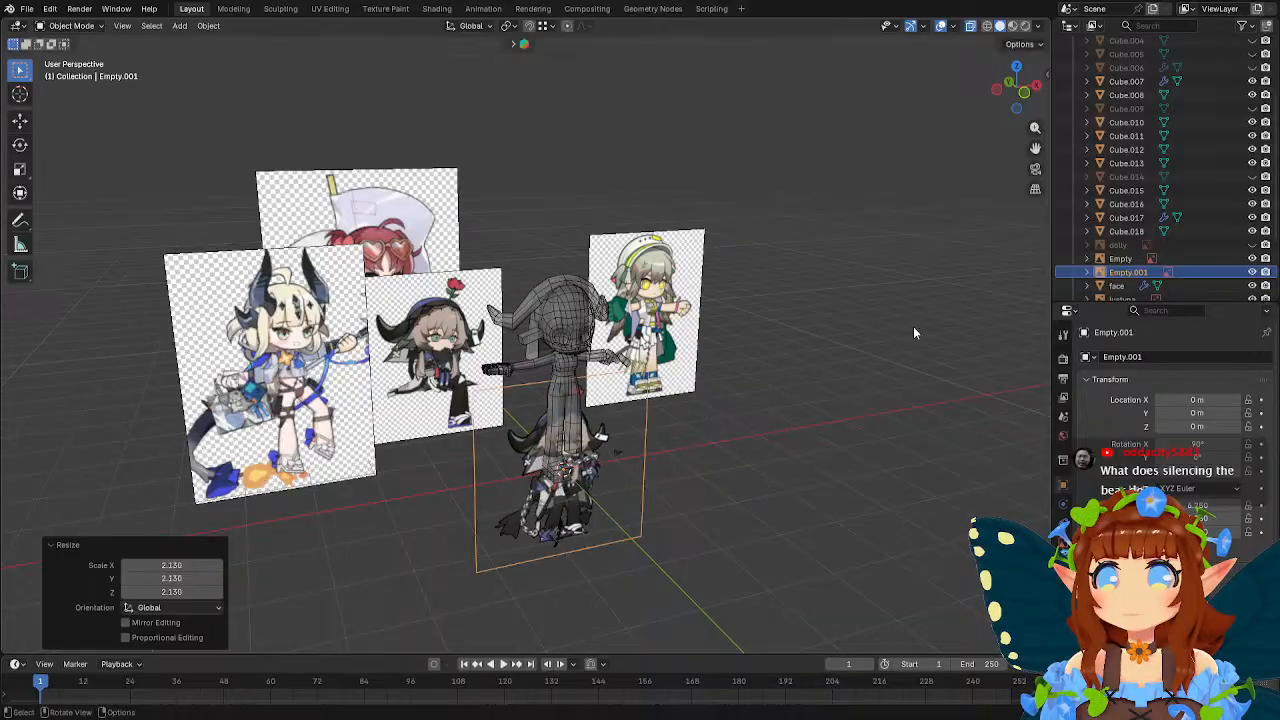
click(913, 326)
middle_drag(913, 326, 706, 310)
Hide the three unneeded reference images: the yellow-eyed girl in green, the blonde horned character and the red-haired character.
click(706, 310)
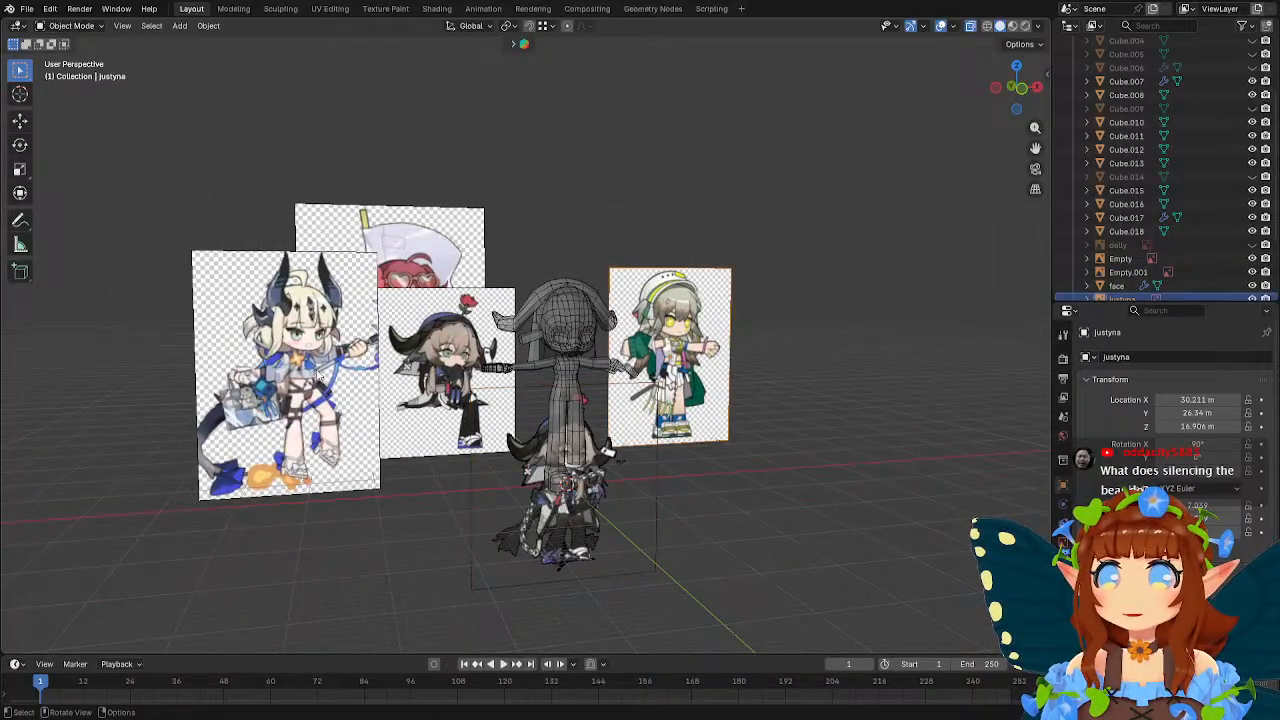
click(292, 368)
key(h)
click(387, 271)
key(h)
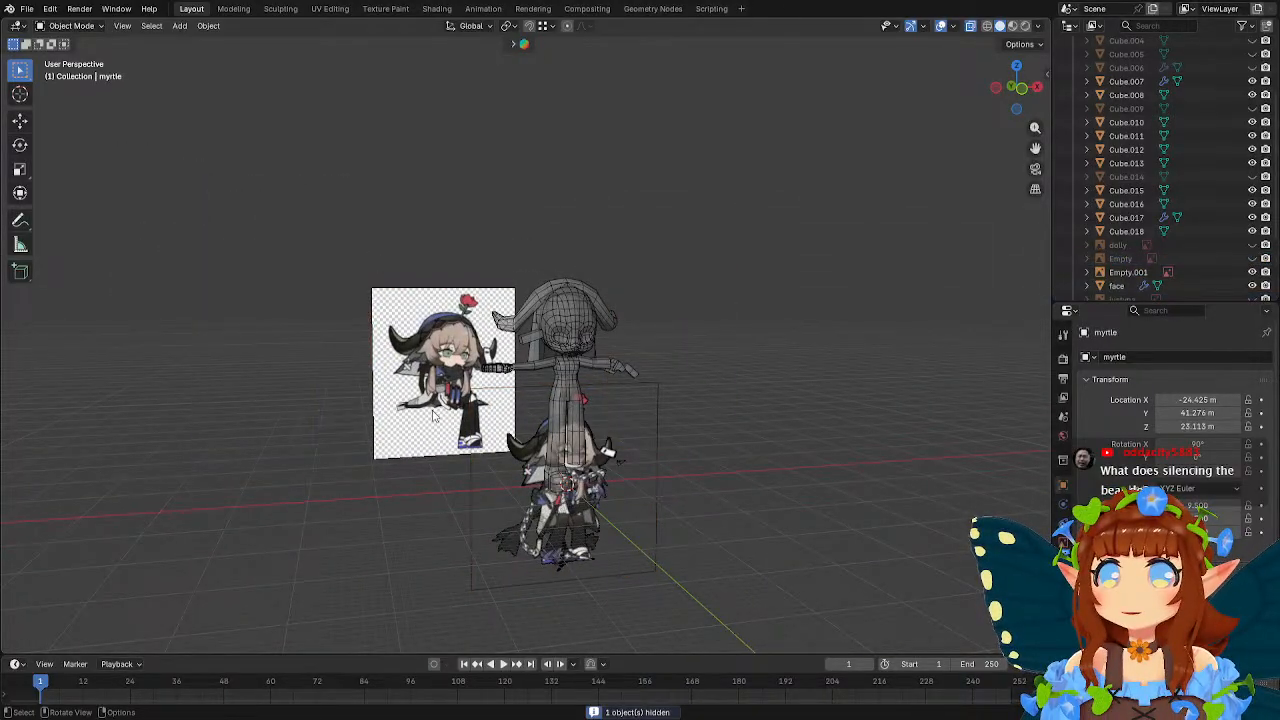
Move the older horned character reference image about -13.62 m along X, away from the model.
click(421, 397)
key(g)
key(x)
click(642, 341)
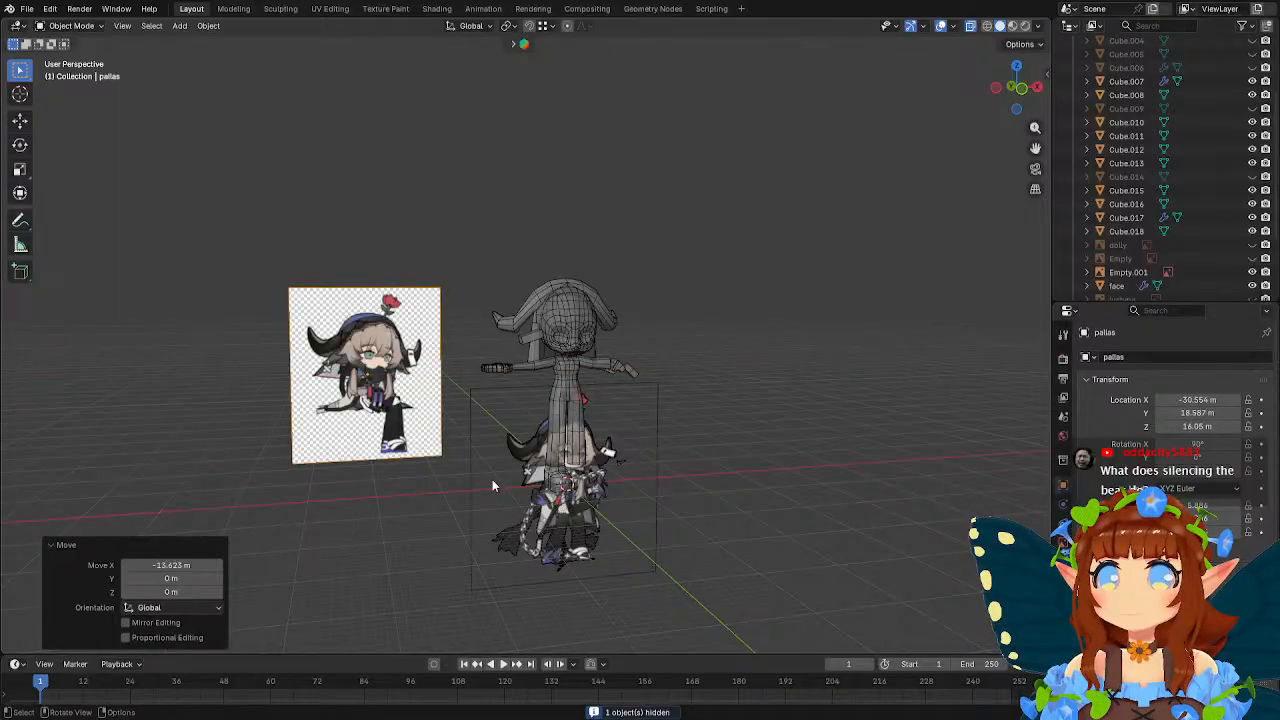
Select the full-body reference image and move it about 22.59 m along Y, behind the model.
click(495, 483)
click(529, 450)
middle_drag(587, 408, 604, 373)
key(g)
key(y)
click(631, 369)
In front view, move the full-body reference about -1.77 m in X and 15.94 m in Z, scale it by 1.202, and recentre it on the model.
key(KP_1)
key(g)
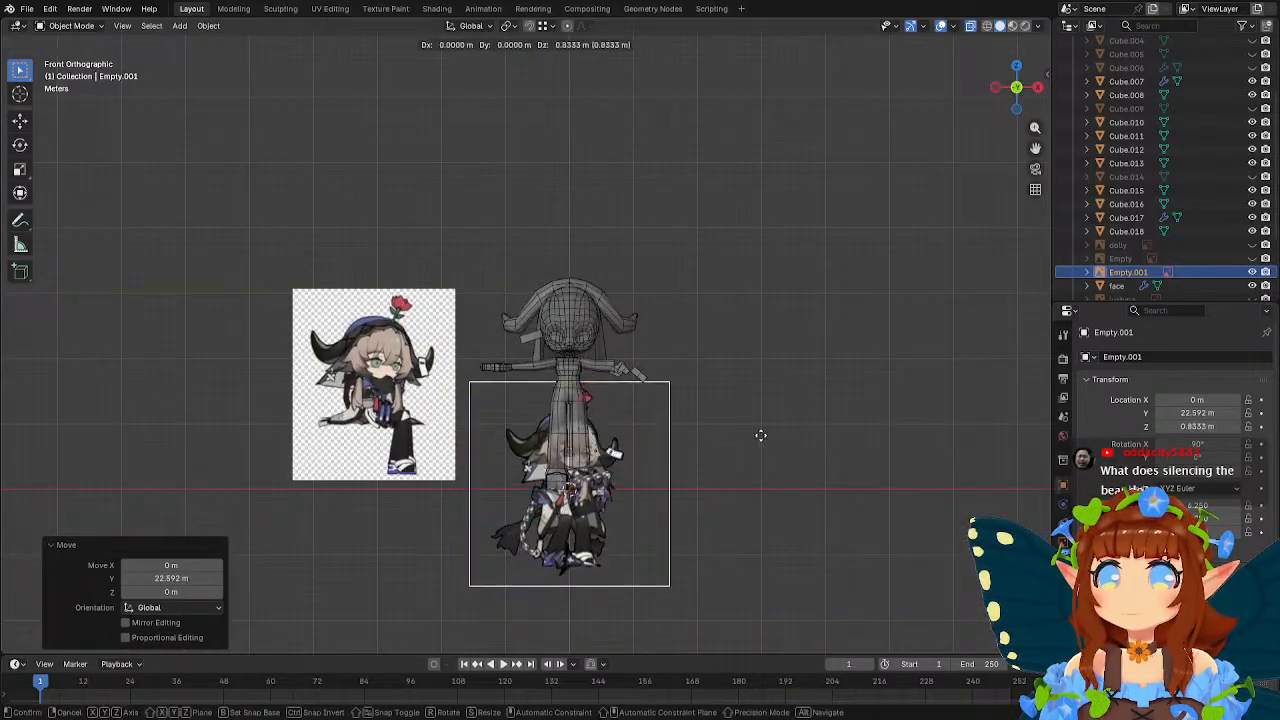
click(753, 352)
scroll(752, 352, up, 3)
key(s)
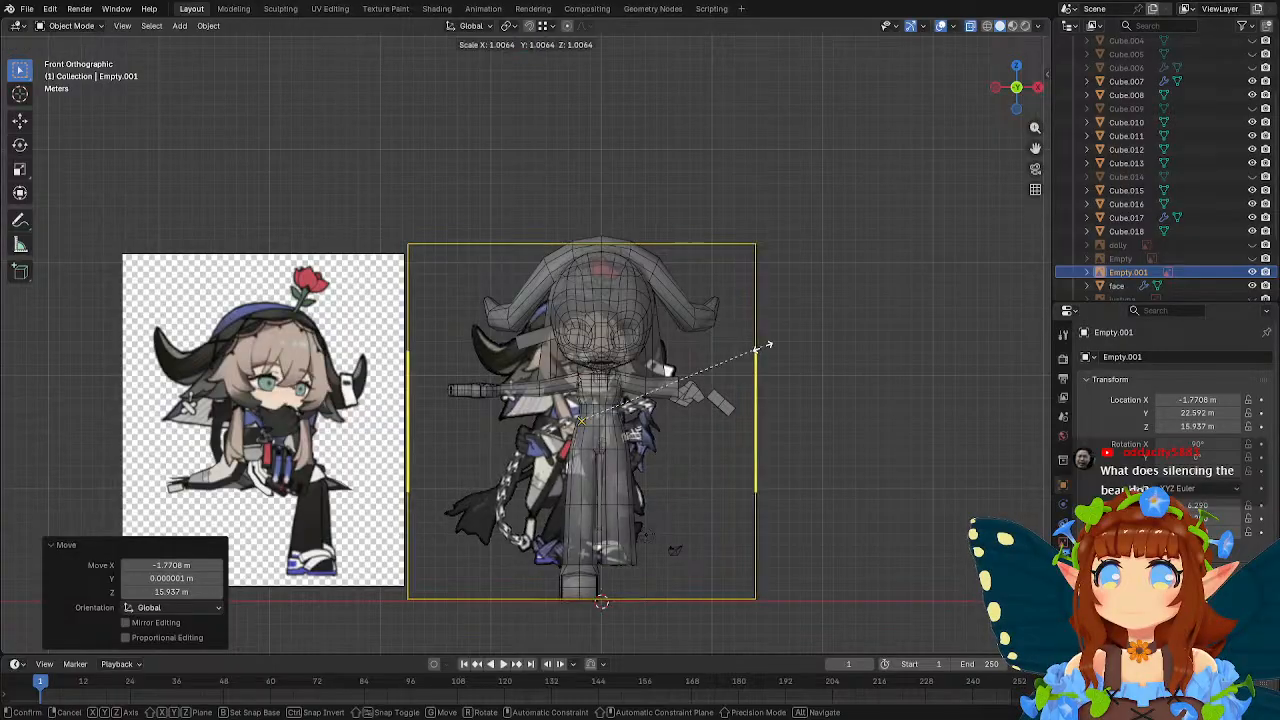
click(805, 346)
key(g)
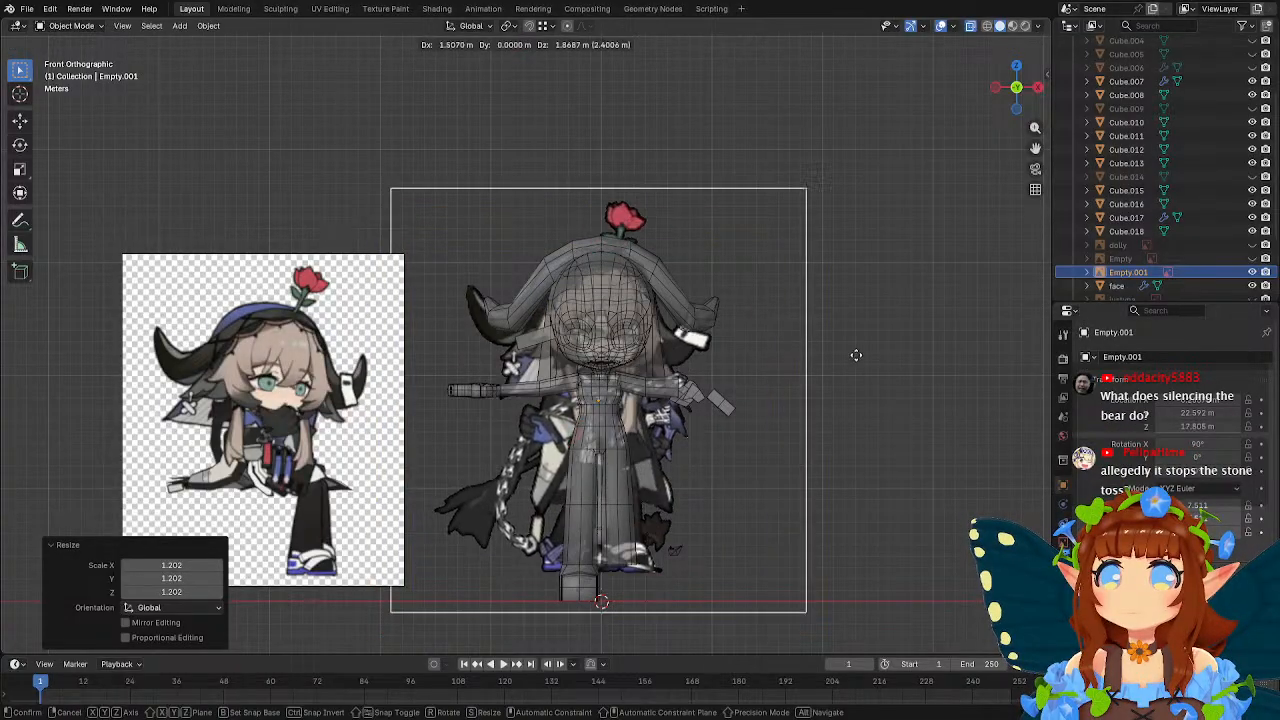
click(864, 364)
Refine the reference fit by scaling it 1.082 and 1.024, repositioning it, with a final shift of about 0.48 m in X and -0.18 m in Z.
key(s)
click(900, 345)
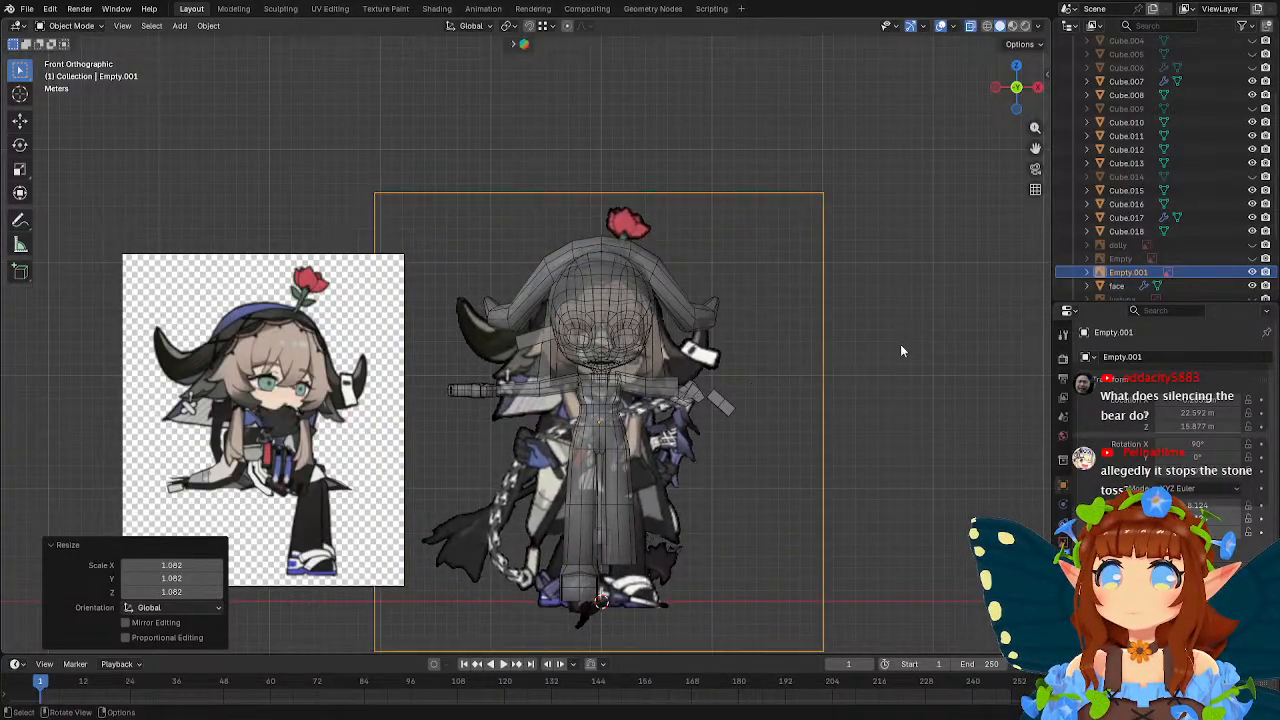
key(g)
click(890, 354)
key(s)
click(898, 352)
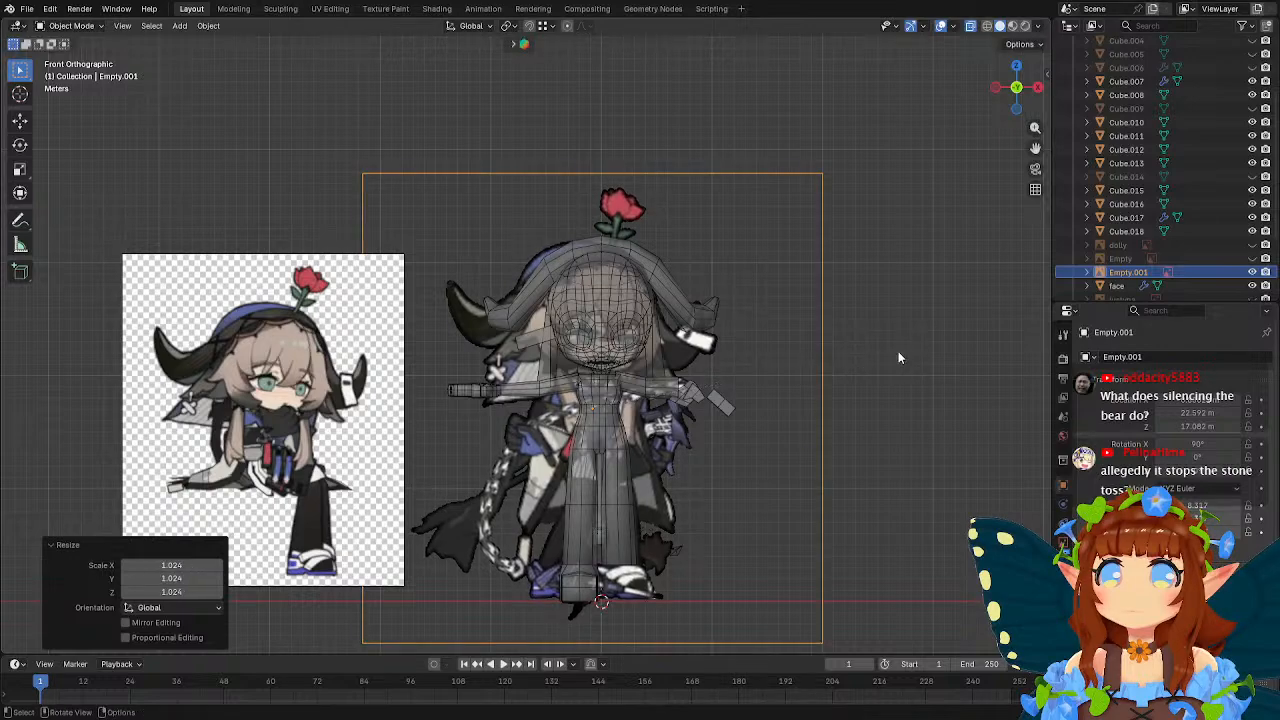
key(g)
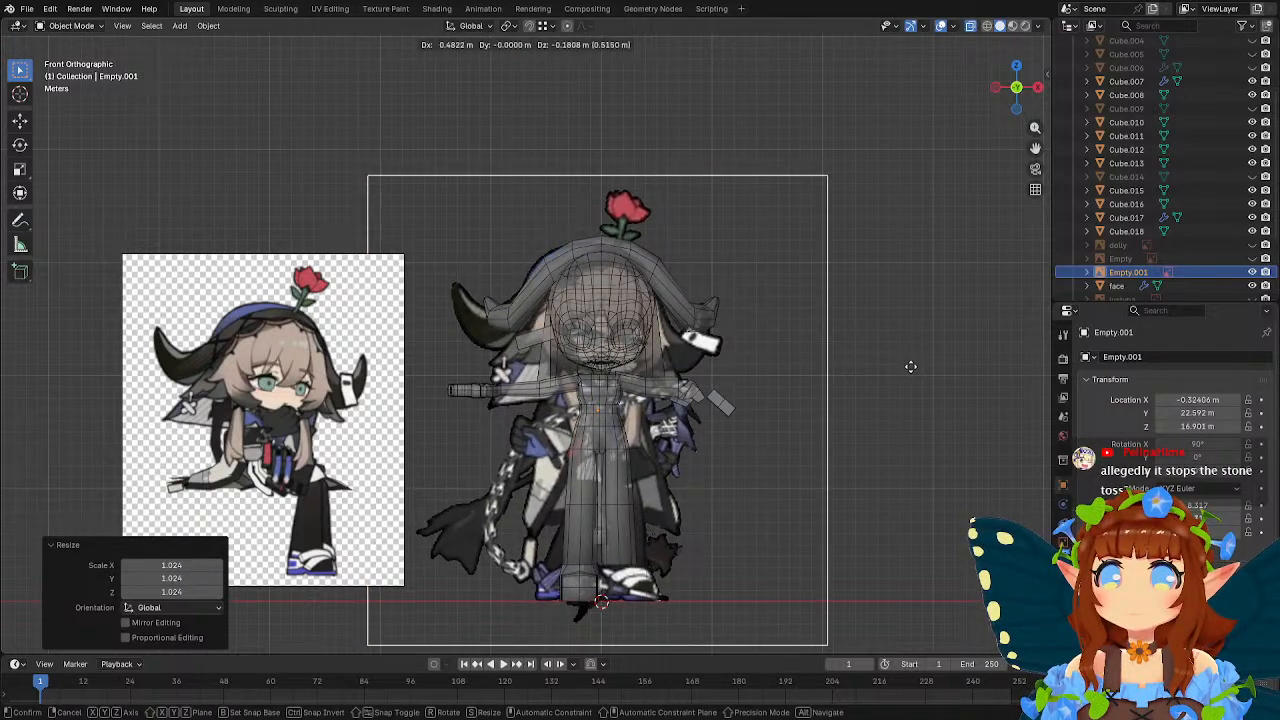
click(816, 360)
Scale the reference image by 1.066, reposition it over the model, and scale it down by 0.972 to match the body height.
scroll(816, 361, up, 2)
key(s)
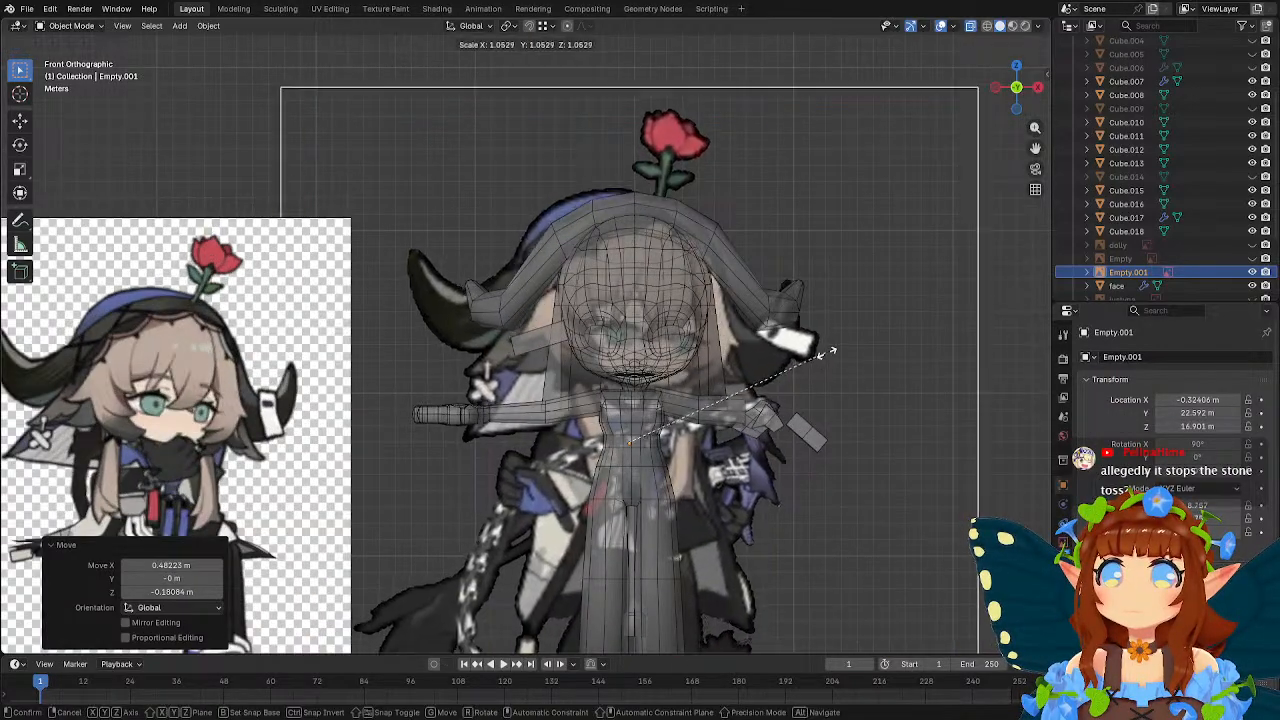
click(828, 351)
scroll(827, 351, down, 2)
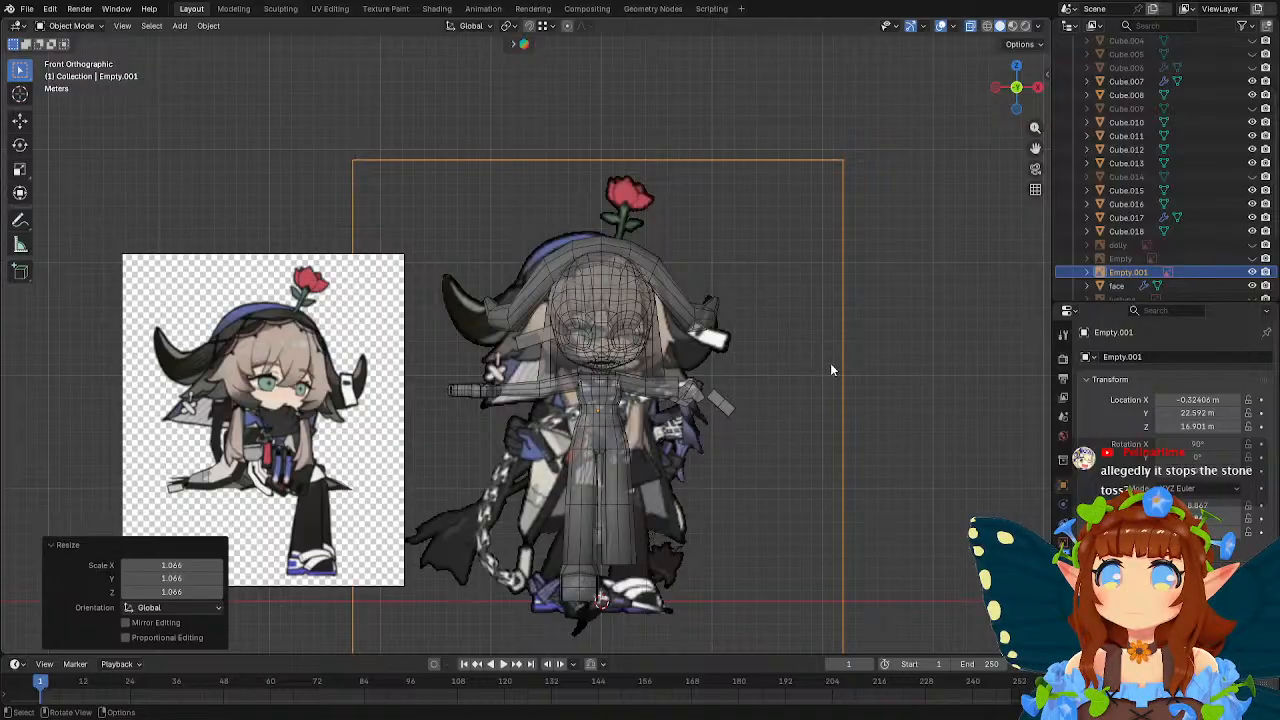
key(g)
click(855, 357)
key(s)
click(850, 358)
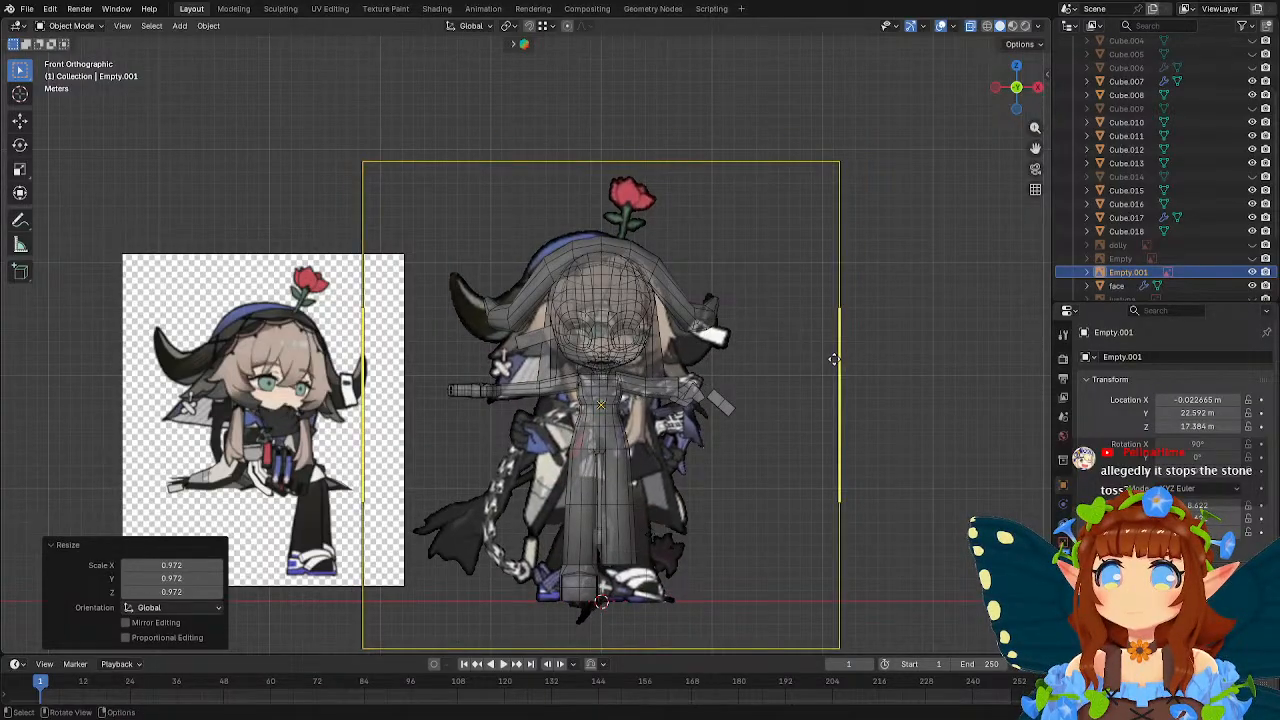
Shift the reference image about 0.54 m in X and 0.06 m in Z behind the hood.
key(g)
click(841, 359)
scroll(797, 366, up, 1)
scroll(795, 368, up, 1)
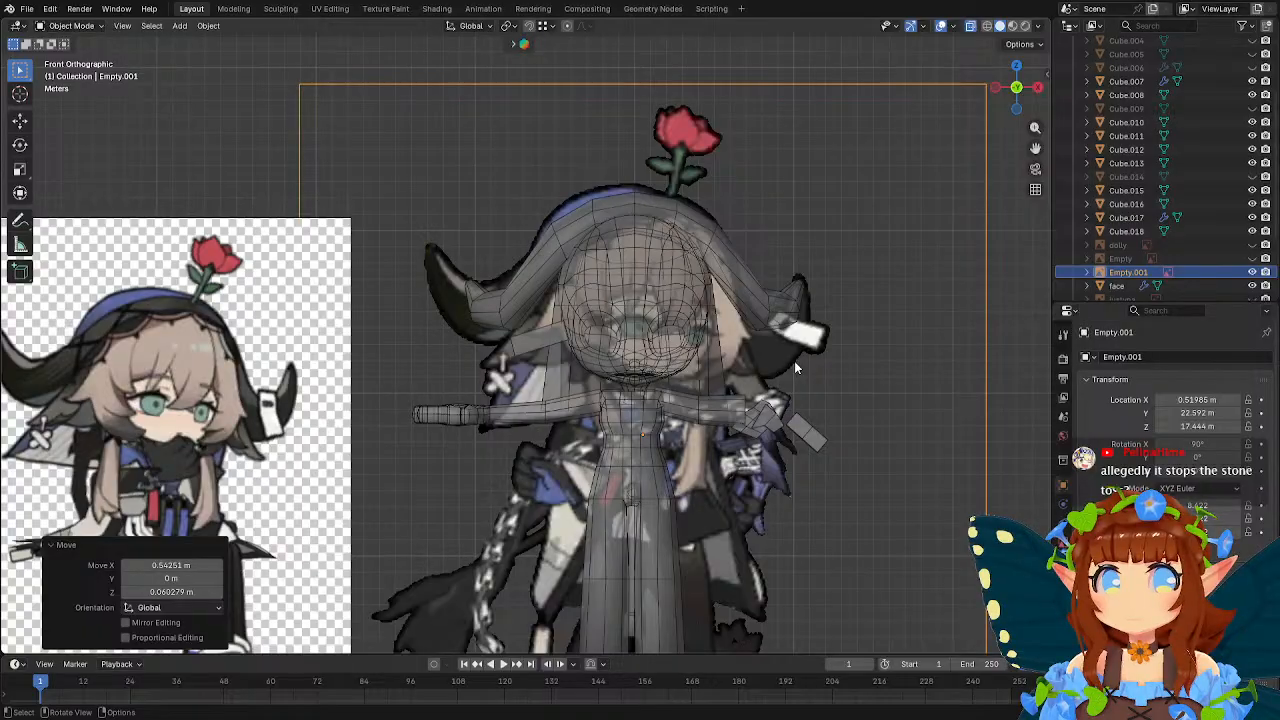
scroll(766, 343, up, 3)
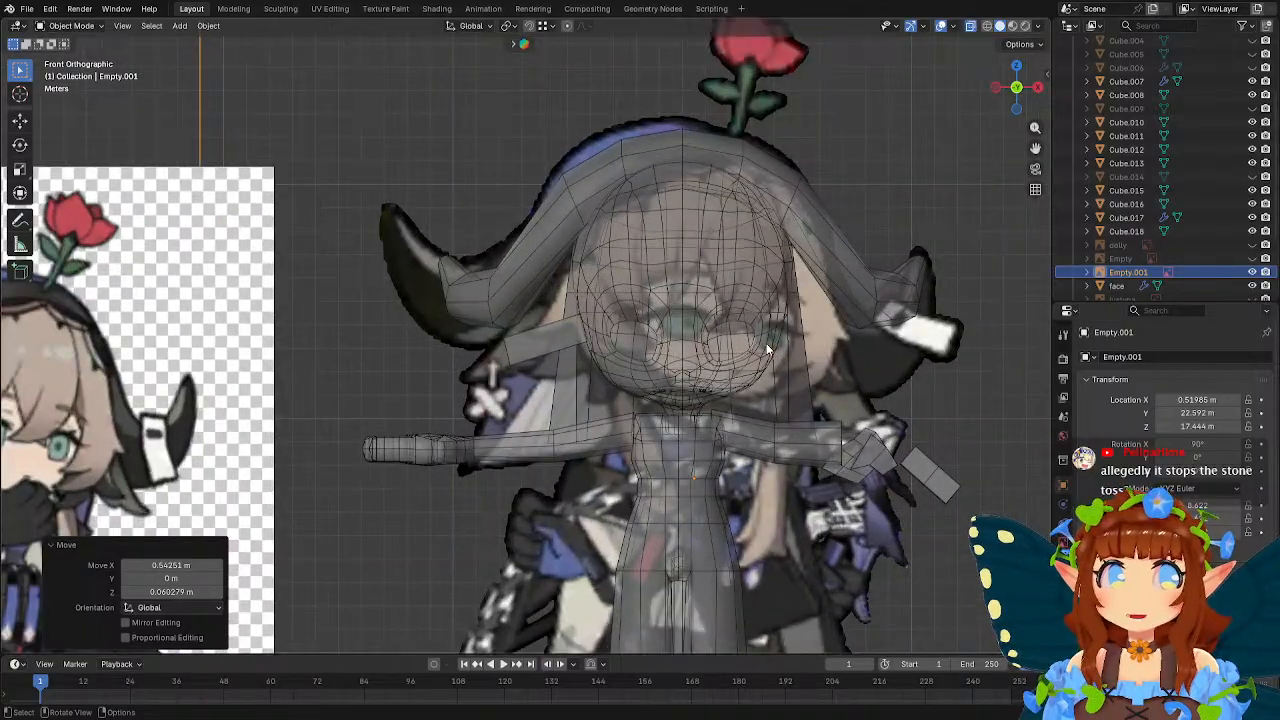
scroll(766, 343, down, 2)
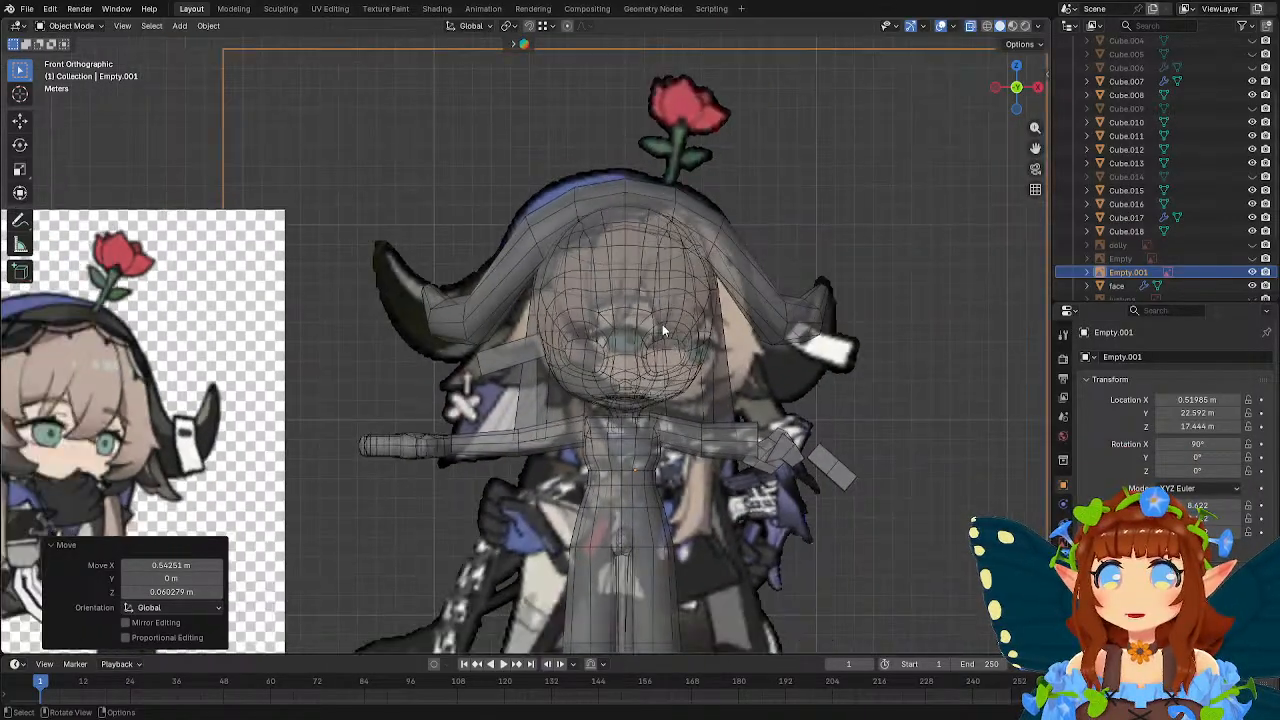
Move the reference image about -1.47 m along X to line its face up with the model's head.
key(g)
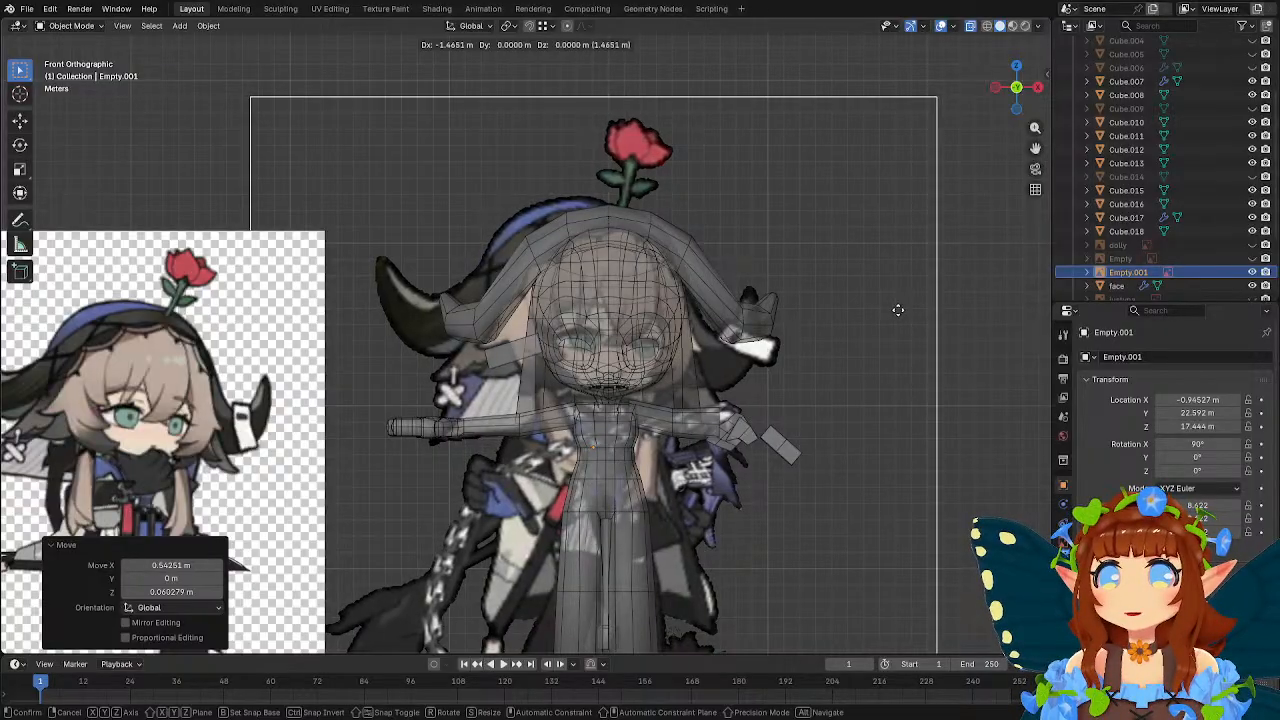
click(895, 311)
scroll(895, 311, down, 2)
scroll(844, 320, up, 3)
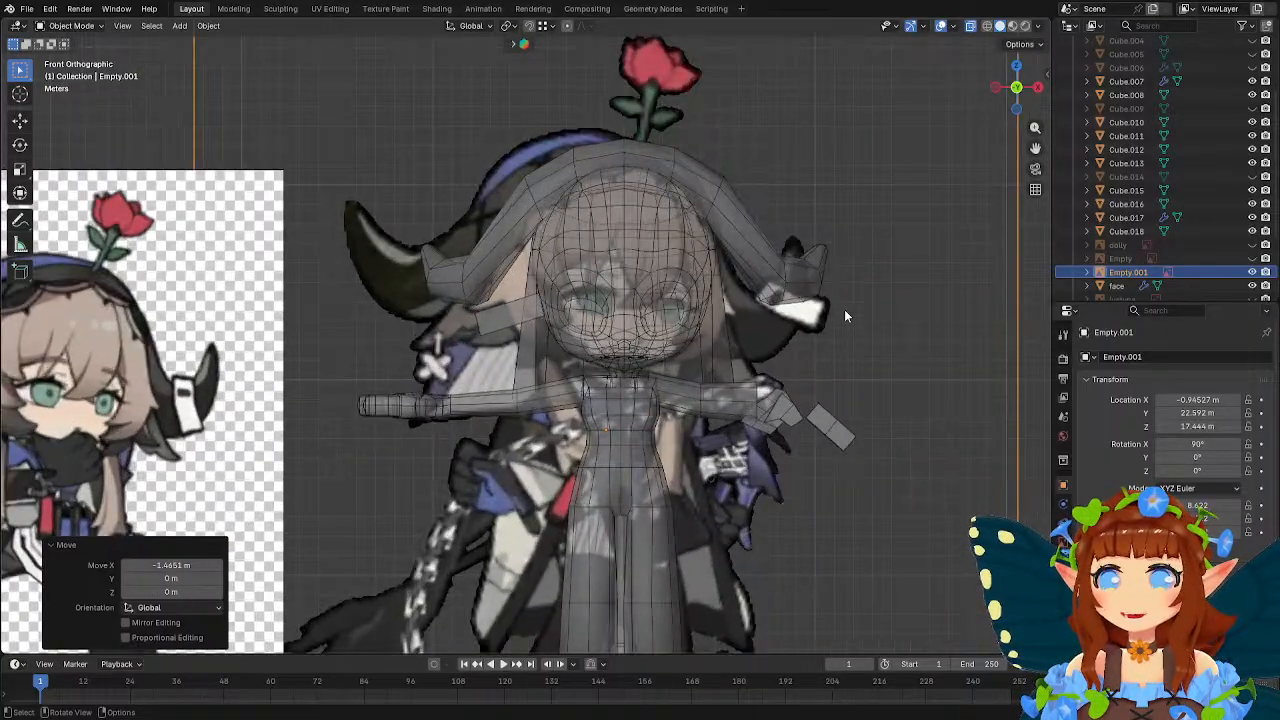
scroll(700, 342, up, 3)
click(488, 342)
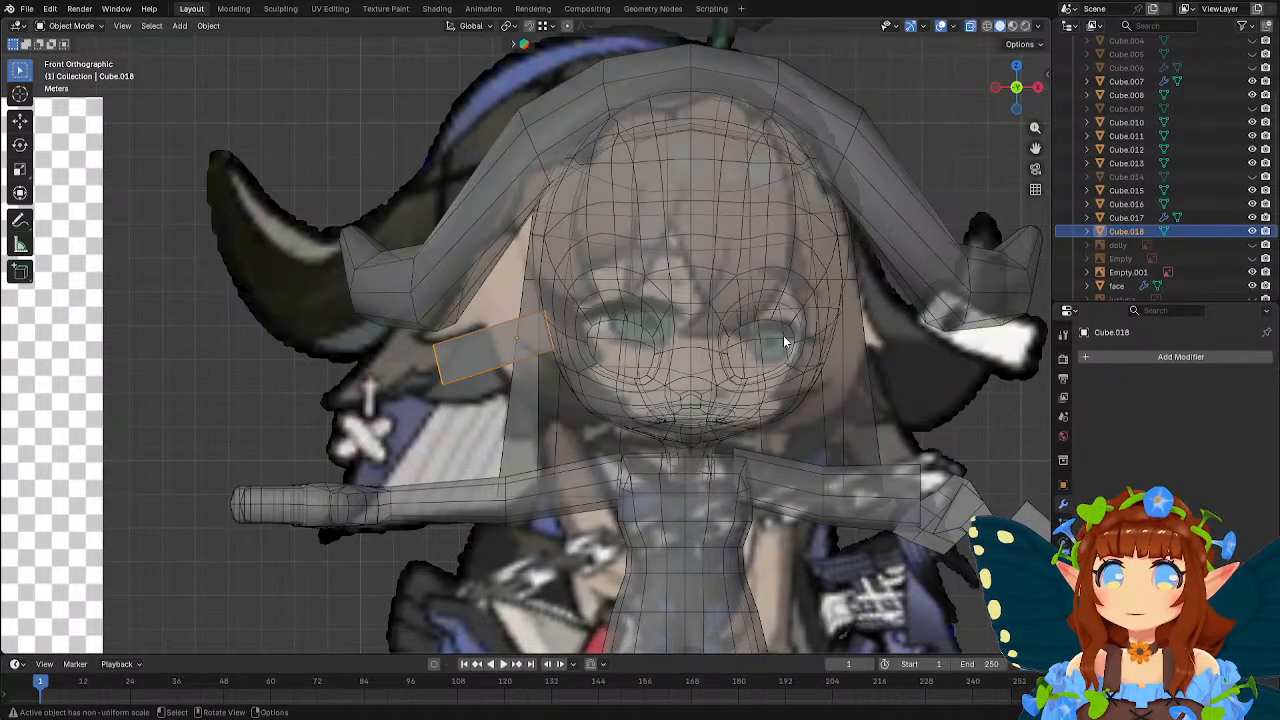
scroll(765, 330, down, 4)
scroll(520, 365, up, 6)
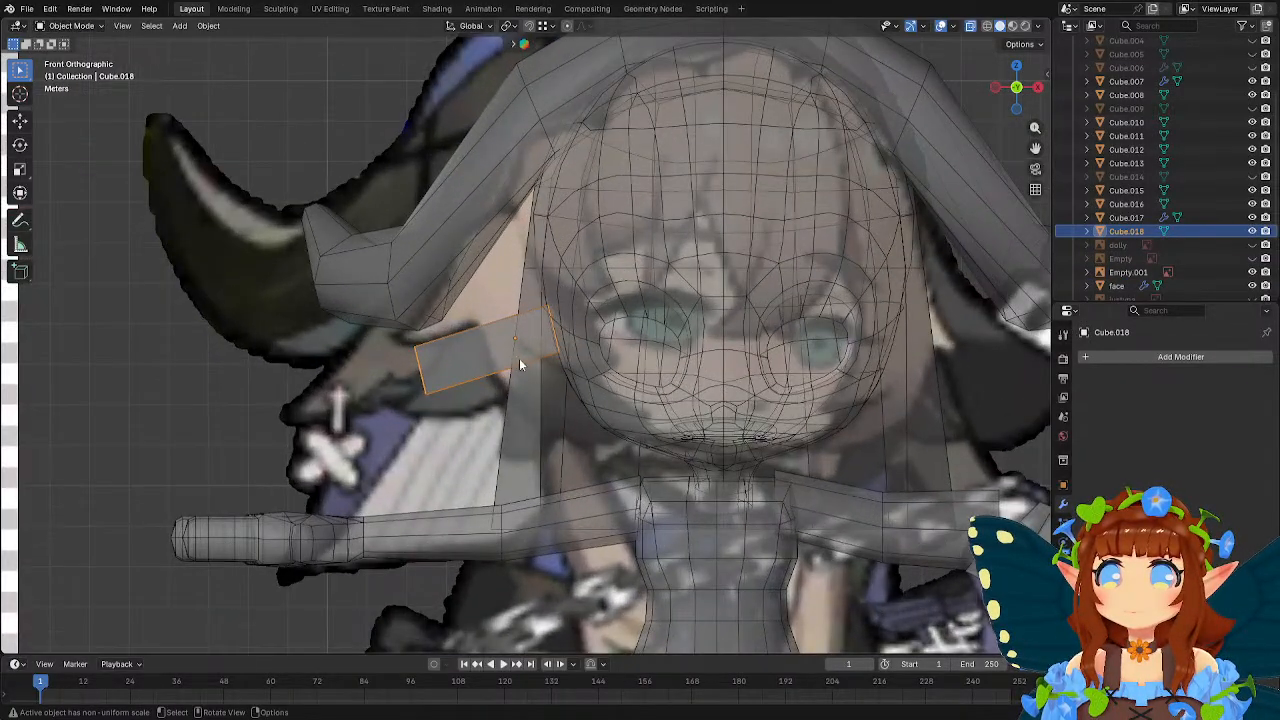
key(Tab)
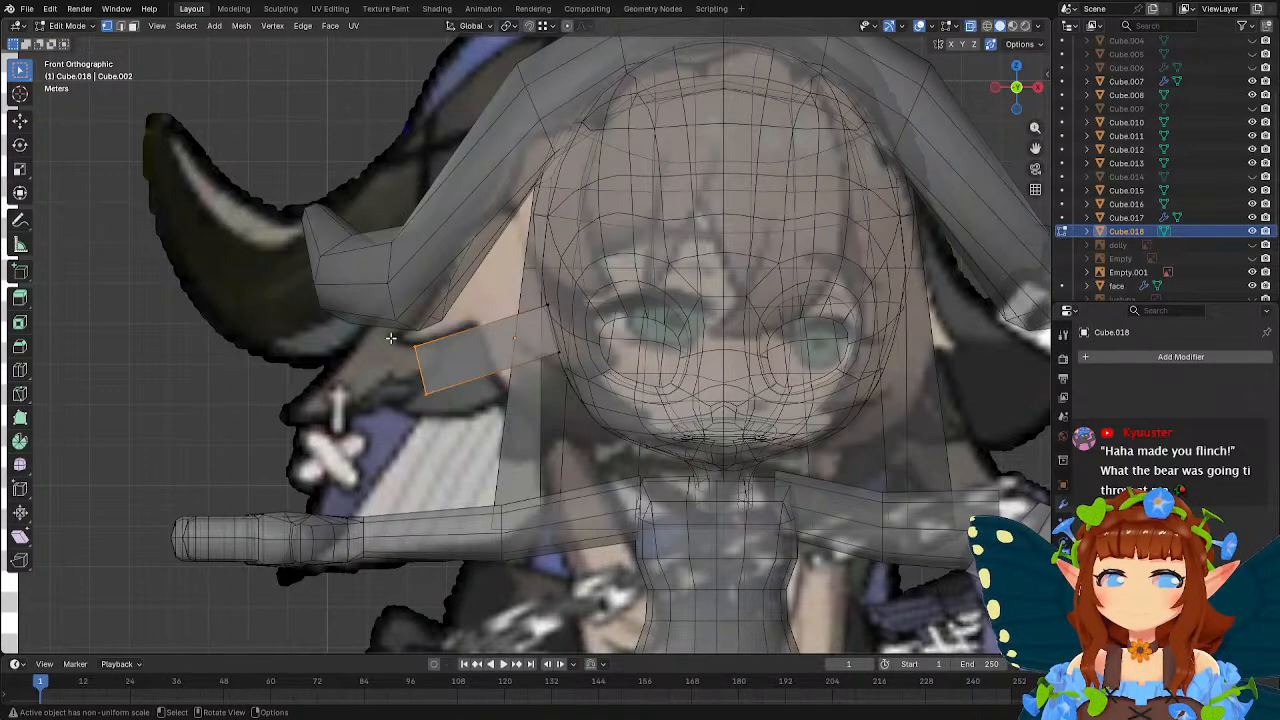
key(Tab)
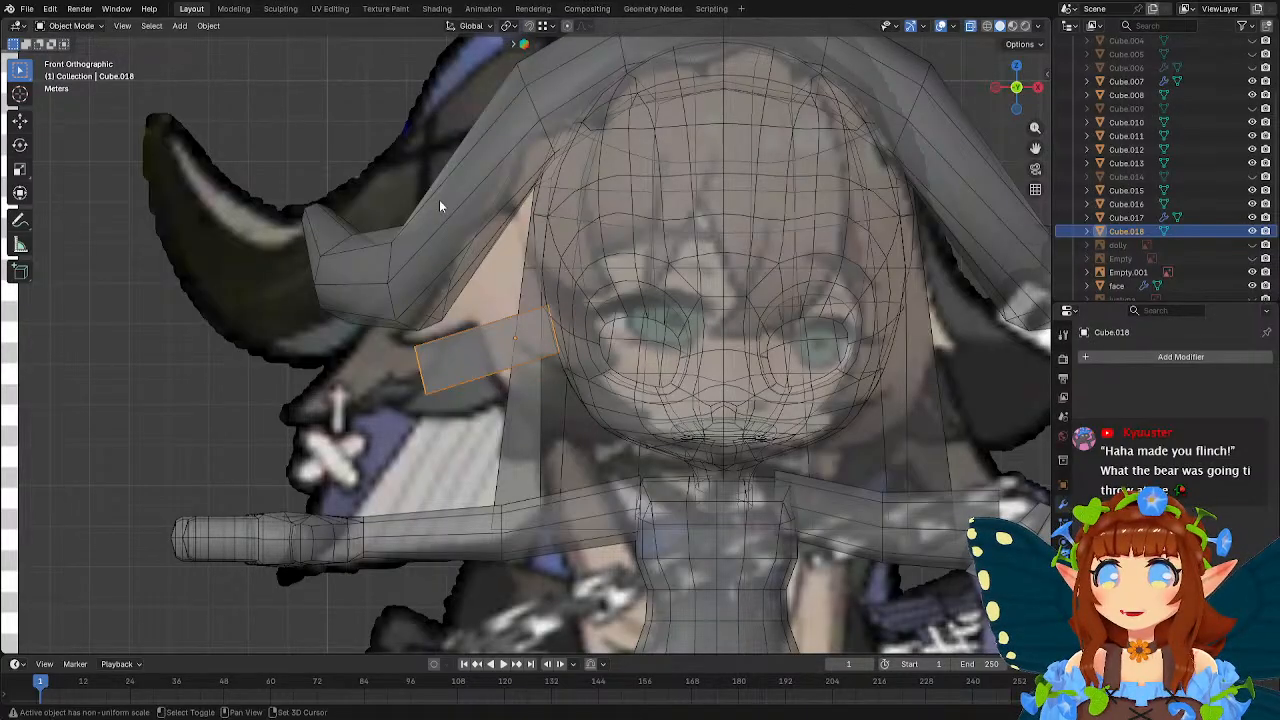
Open the hood mesh for editing, select its whole horn-shaped end, and move it outward about -1.65 m in X and -0.10 m in Z.
shift+middle_drag(440, 203, 542, 311)
click(543, 310)
scroll(515, 281, down, 2)
key(Tab)
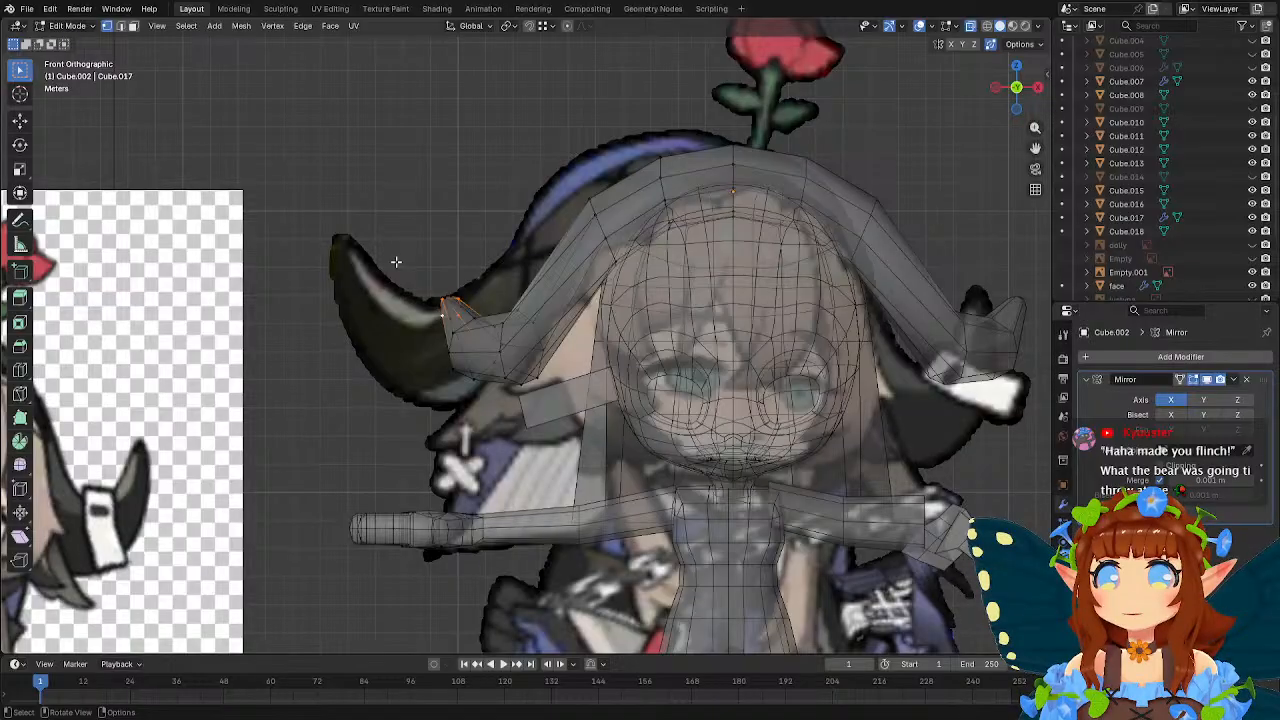
drag(396, 261, 550, 430)
key(g)
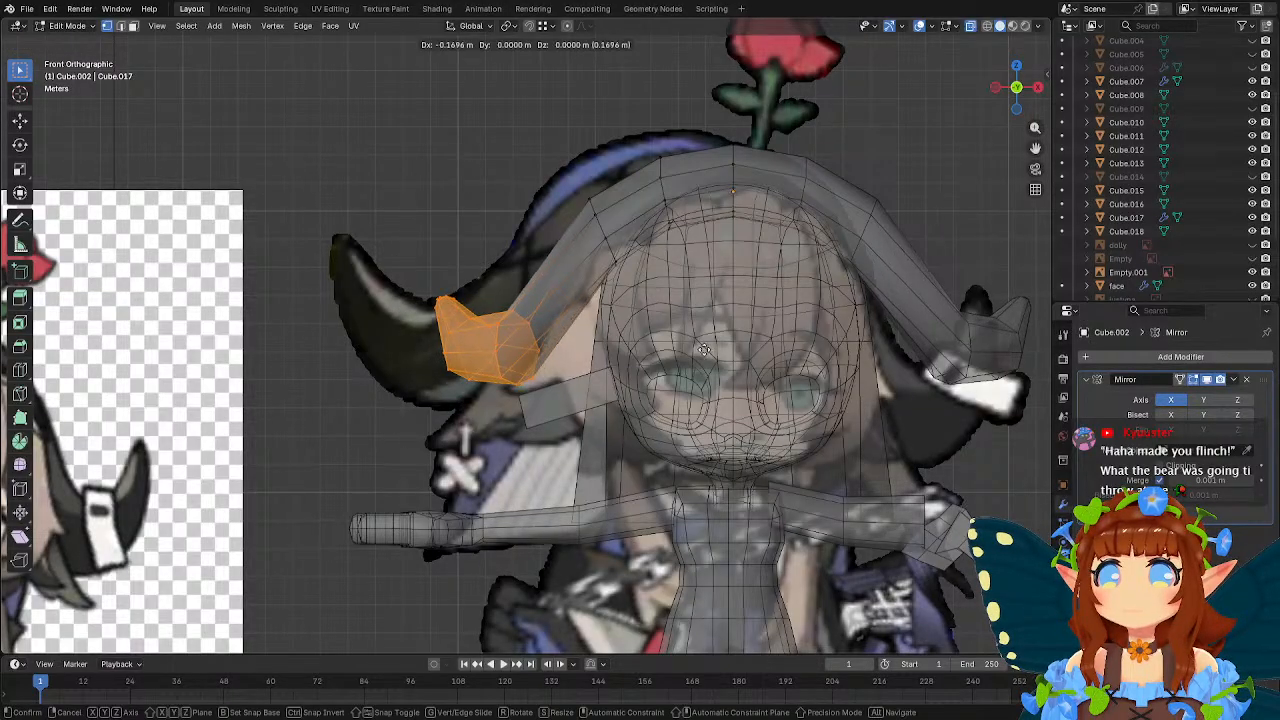
click(638, 338)
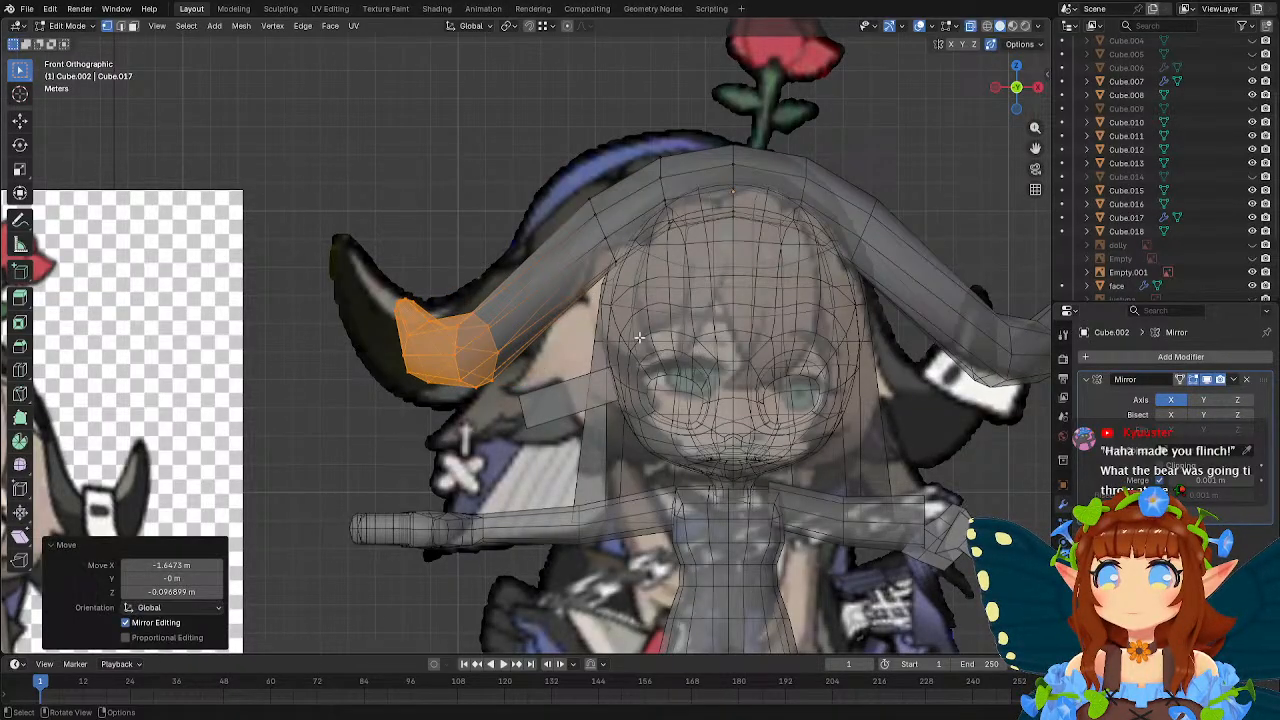
Scale the hood's selected horn end by 1.337 and shift it outward over the reference horn.
key(s)
click(706, 346)
key(g)
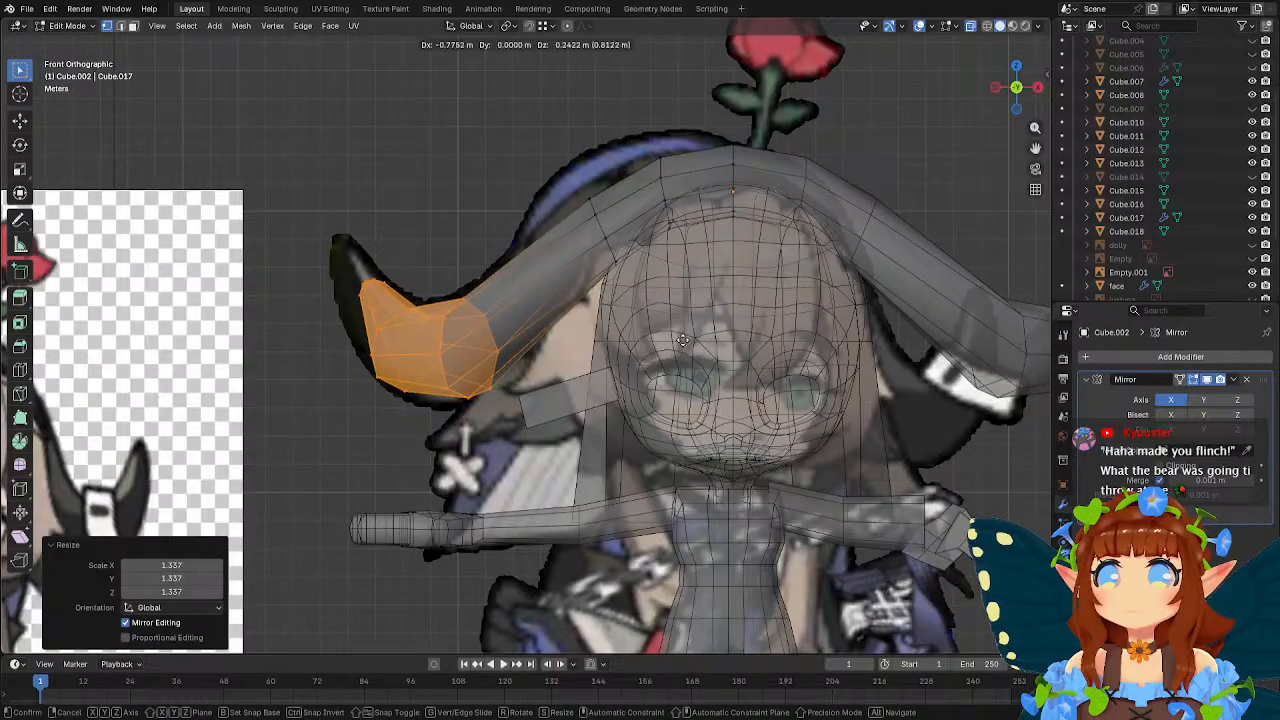
click(672, 324)
Move the horn's tip about -1.02 m in X and 1.28 m in Z onto the reference horn's point.
drag(348, 264, 395, 306)
key(g)
click(464, 251)
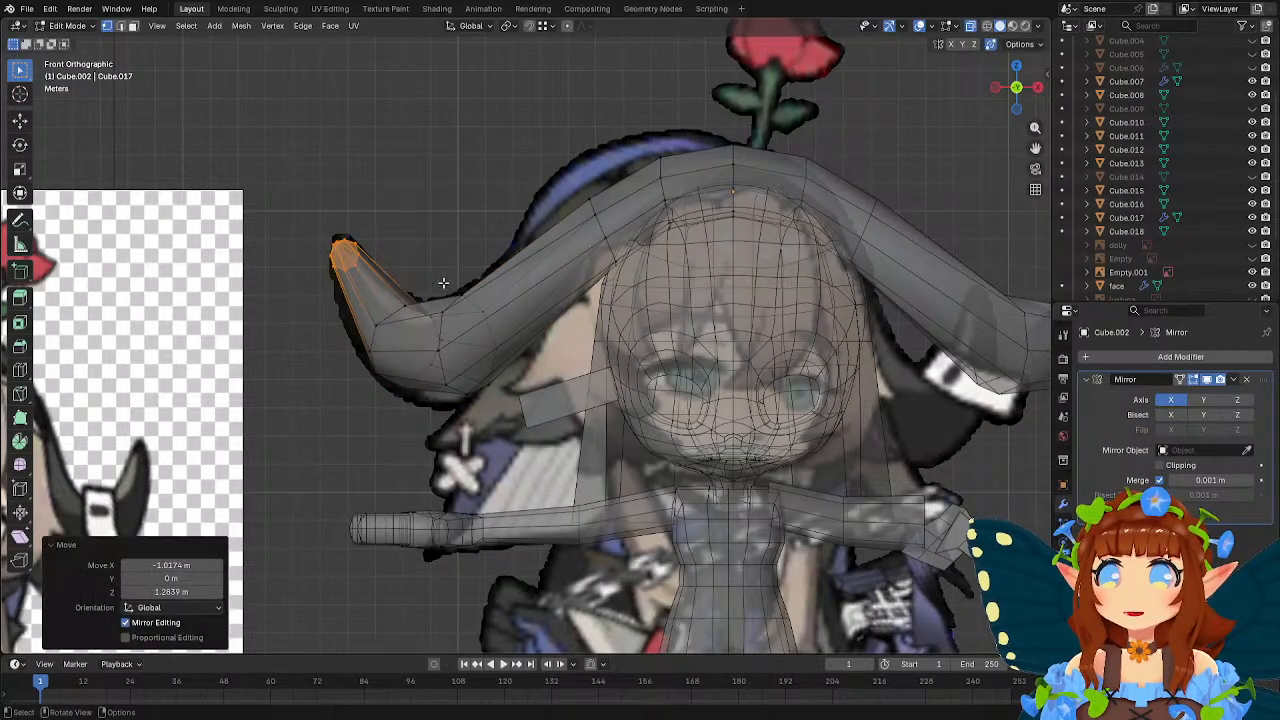
click(444, 313)
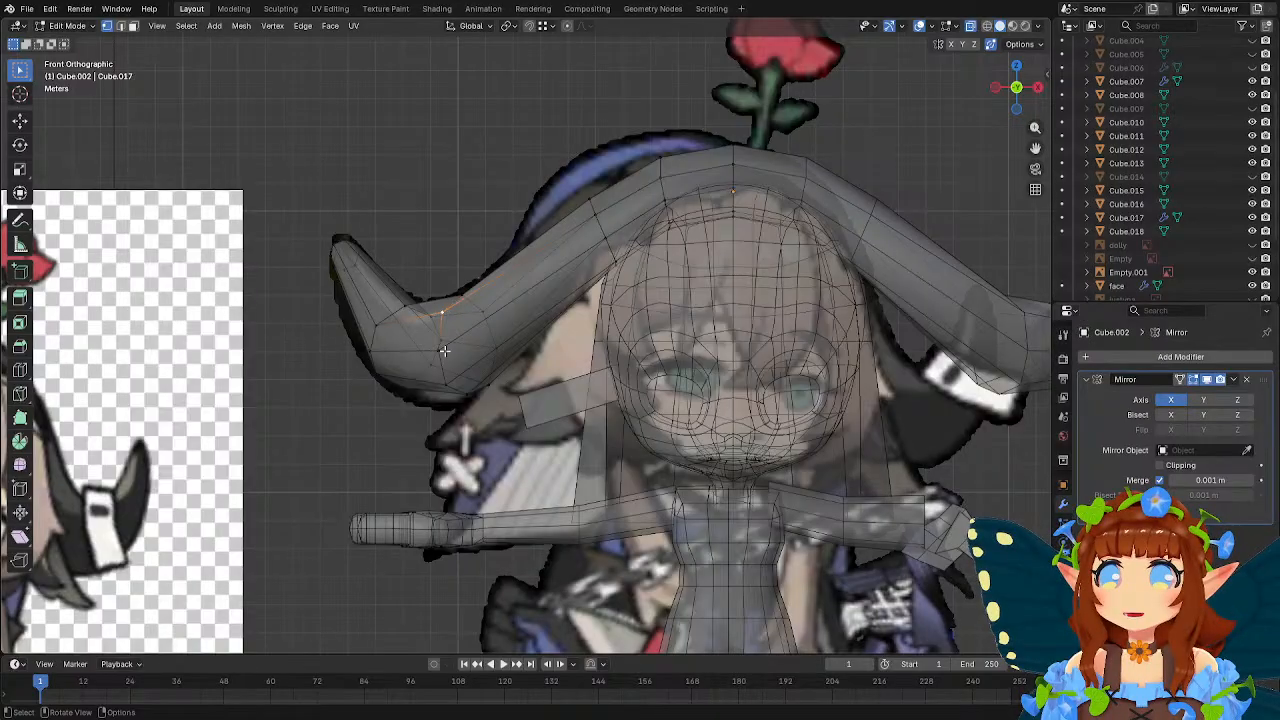
alt+click(468, 331)
Select the edge loop where the horn bends, rotate it about -12° around global Z, and reposition it.
middle_drag(454, 341, 484, 402)
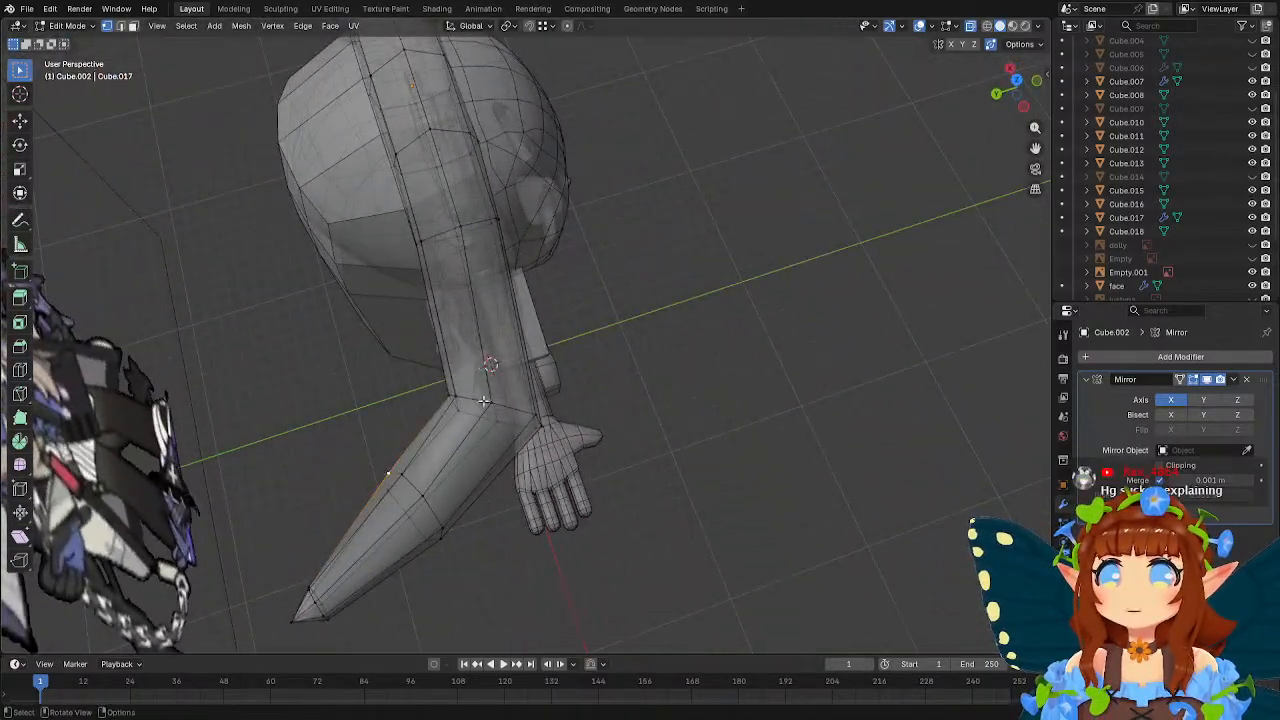
drag(422, 377, 622, 457)
middle_drag(667, 298, 691, 303)
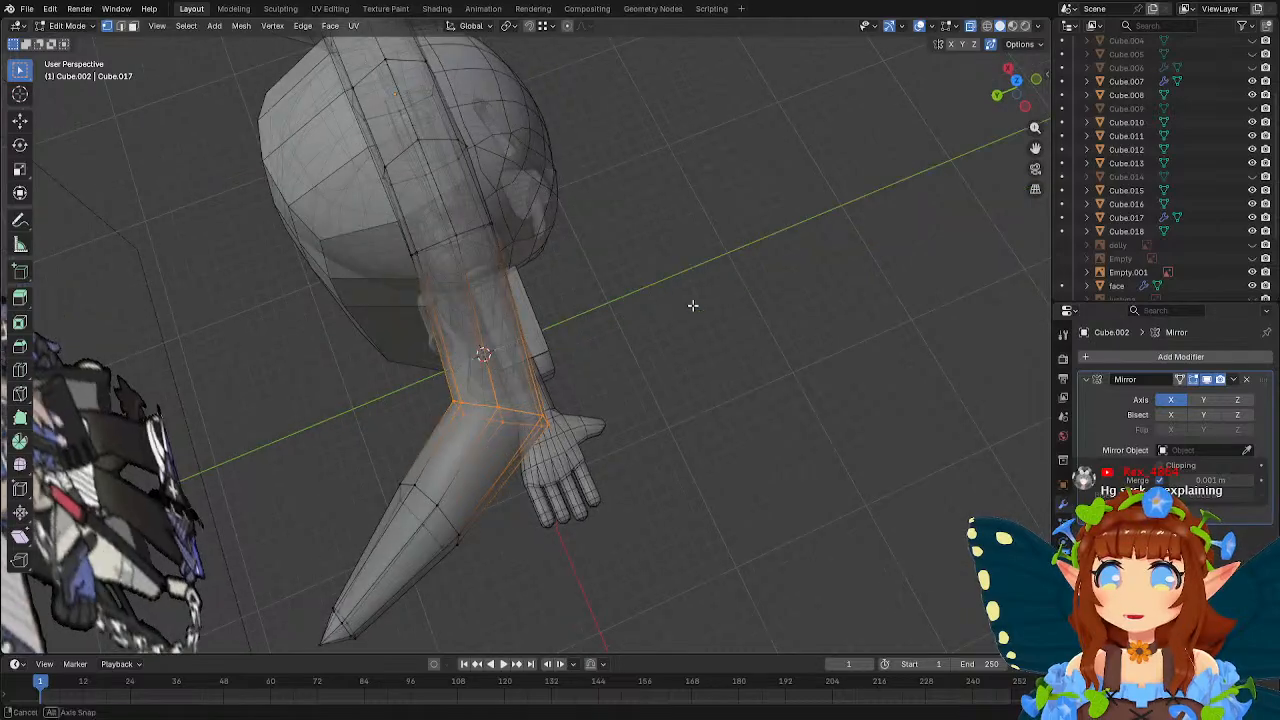
key(r)
key(x)
key(z)
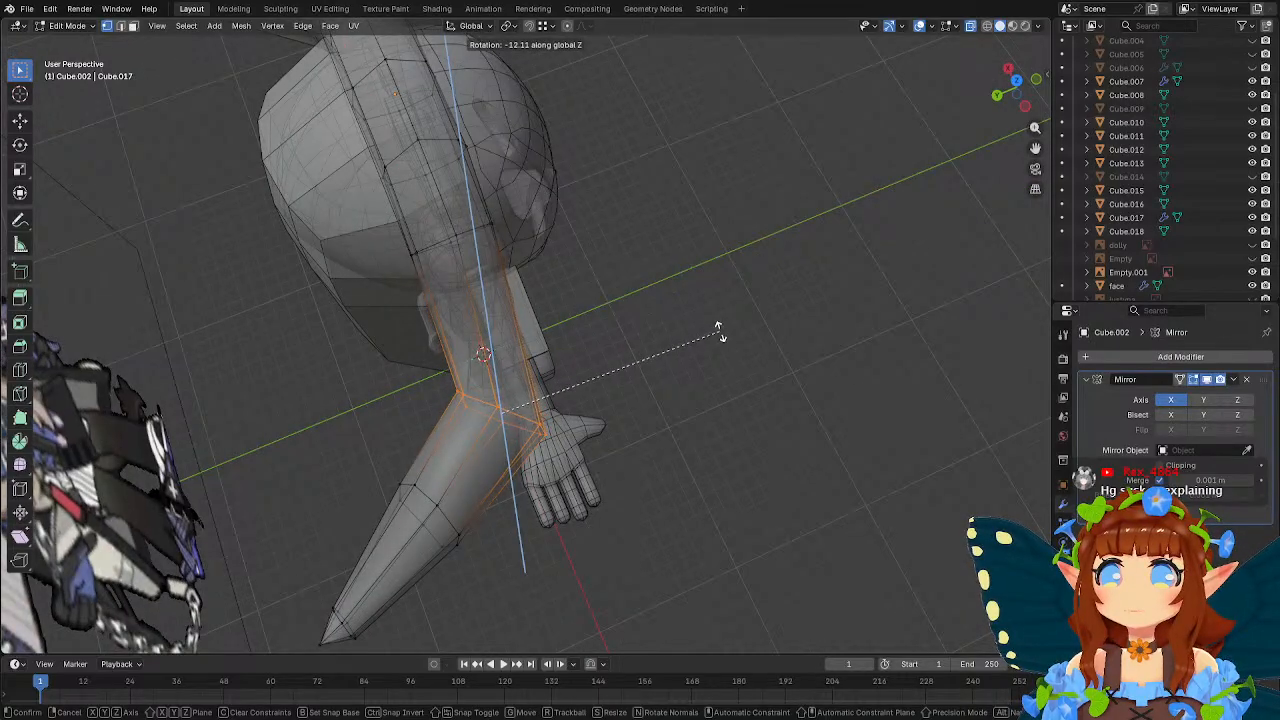
click(719, 333)
key(g)
click(688, 326)
middle_drag(688, 326, 476, 186)
key(Tab)
Rotate the ear block beside the head by about -6° in front view to follow the reference ear.
scroll(505, 188, down, 1)
scroll(505, 188, down, 1)
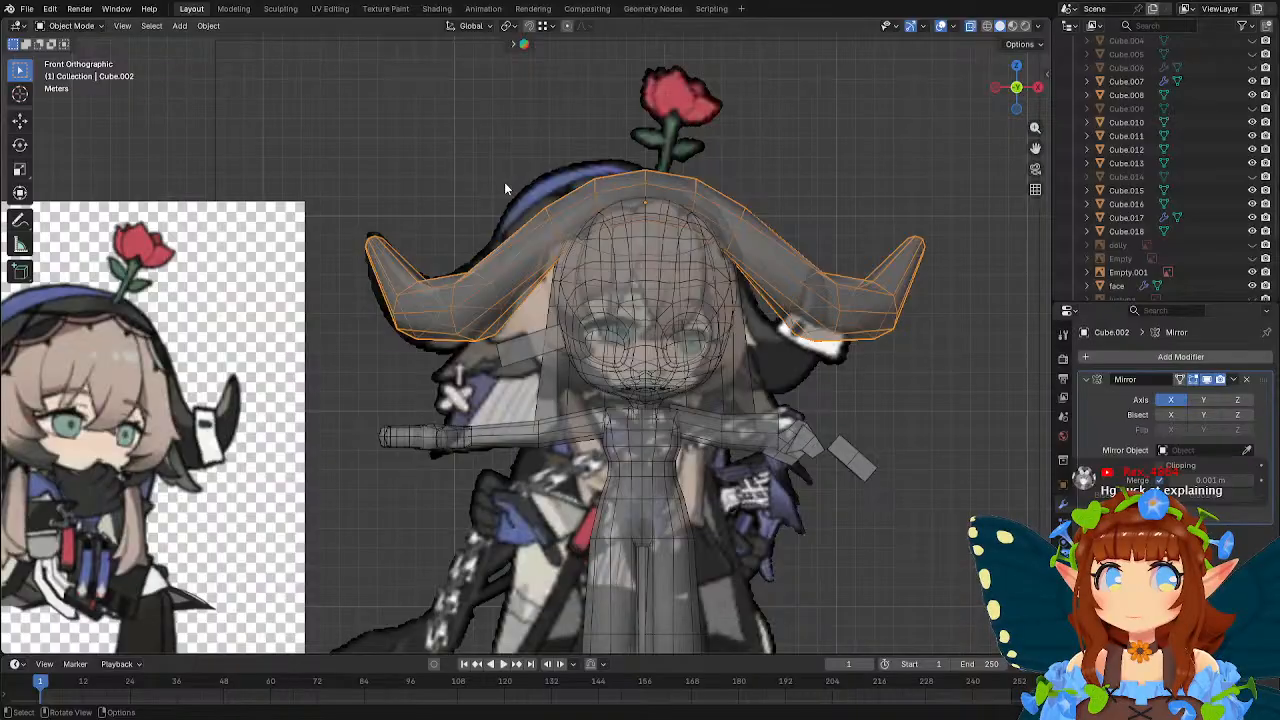
scroll(505, 188, up, 2)
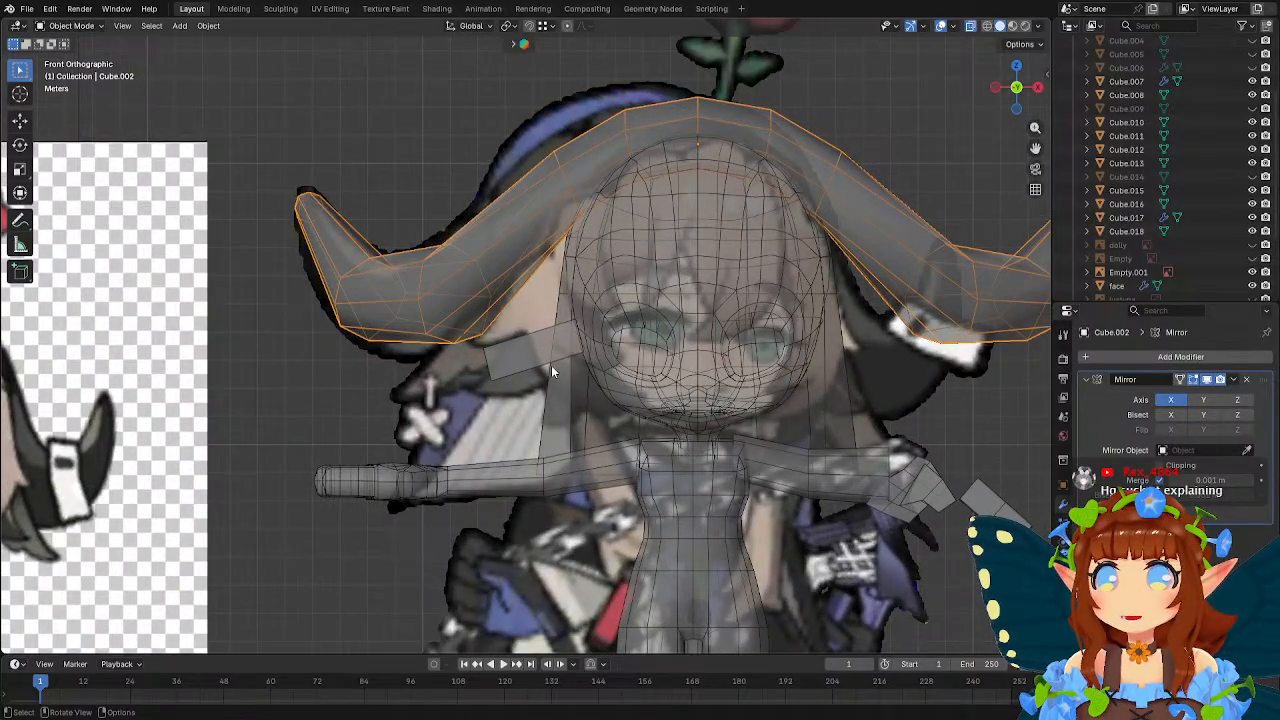
click(516, 355)
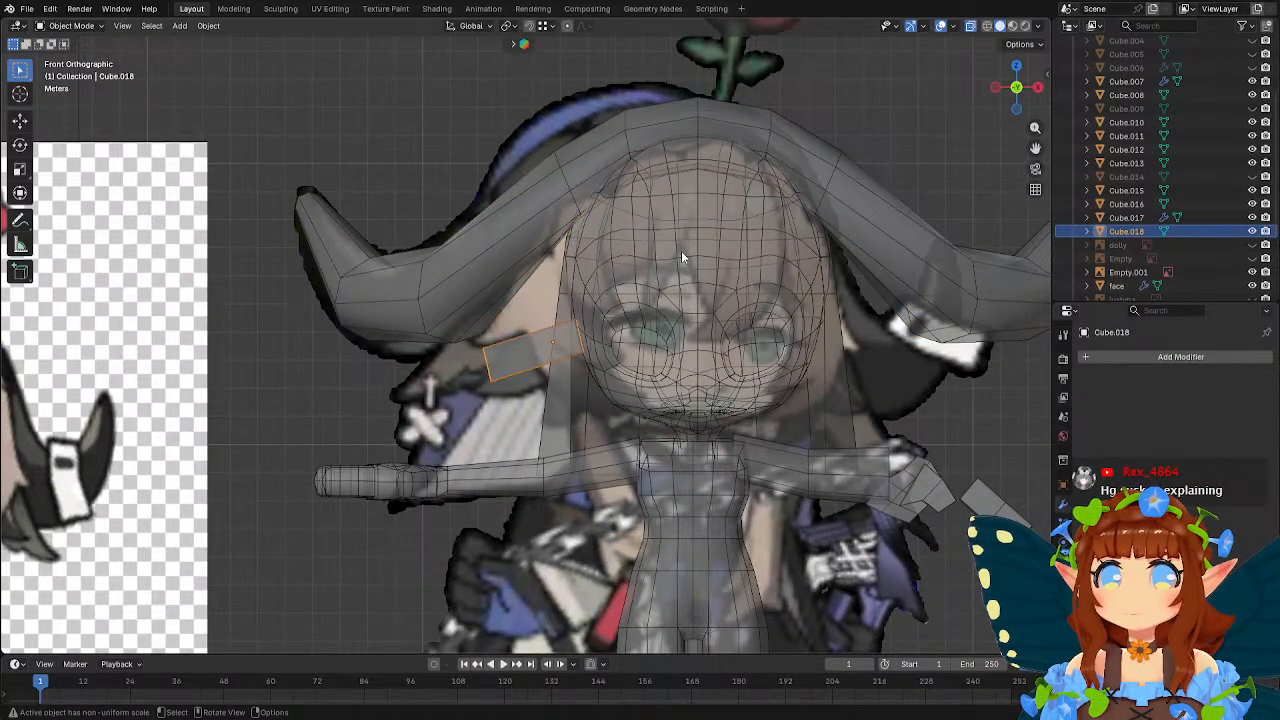
key(r)
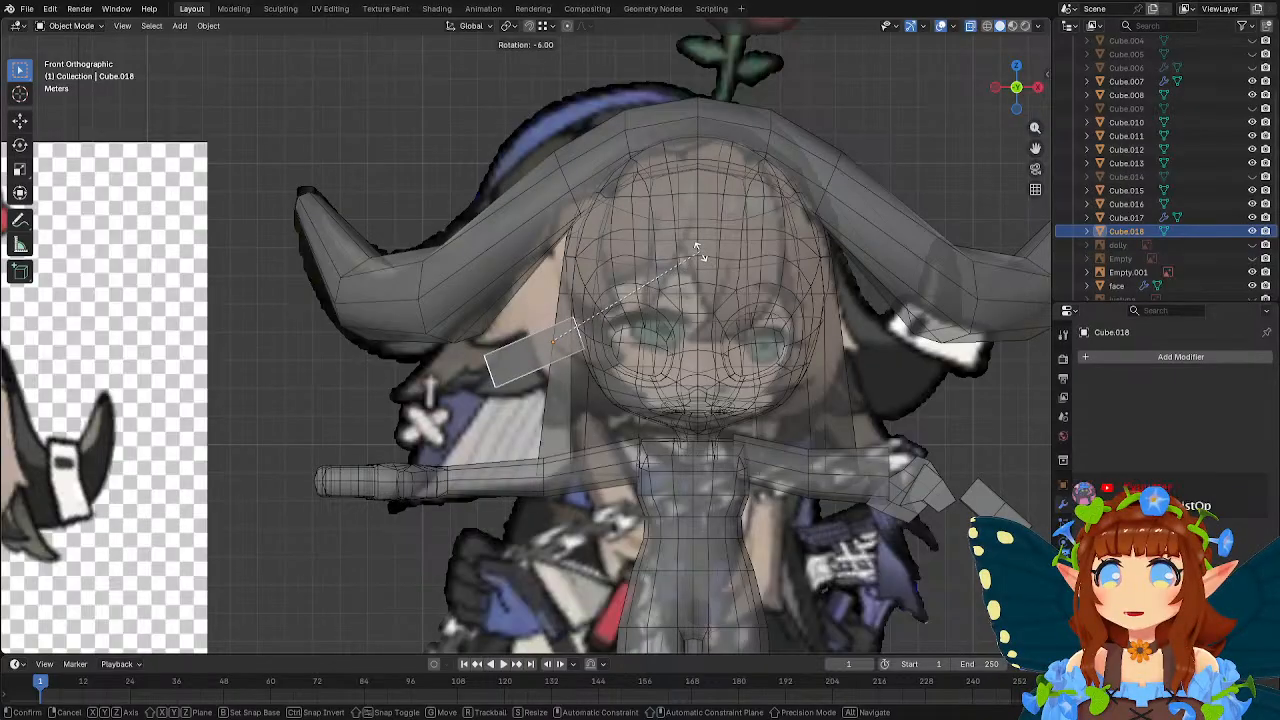
click(700, 258)
Open the ear block for editing and move its outer end about -2.93 m in X and -0.71 m in Z.
key(Tab)
key(Tab)
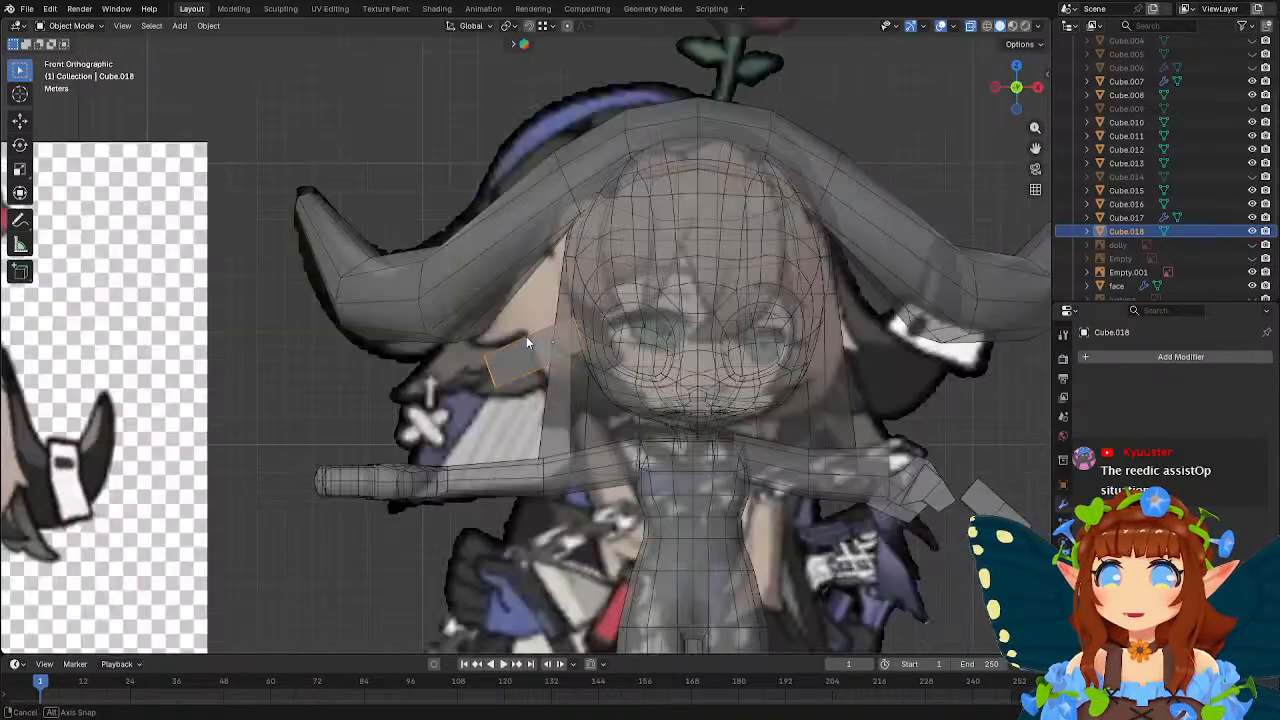
key(Tab)
scroll(509, 367, up, 3)
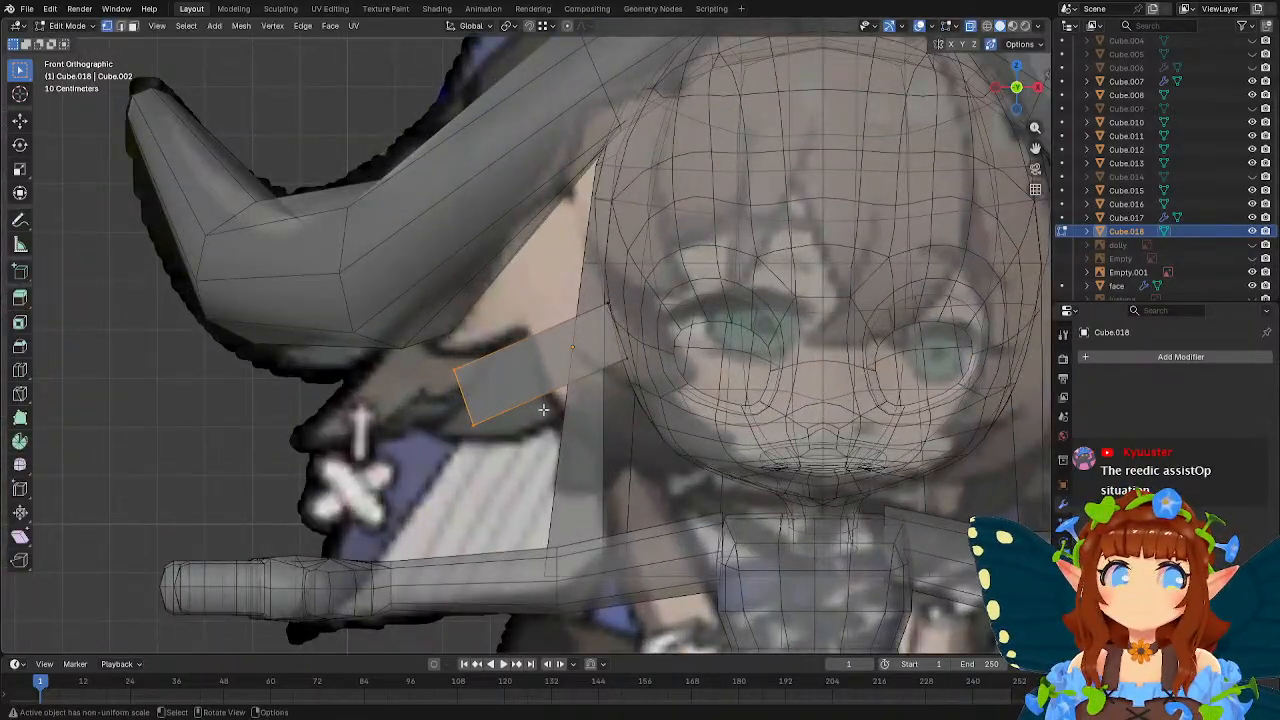
key(g)
click(479, 451)
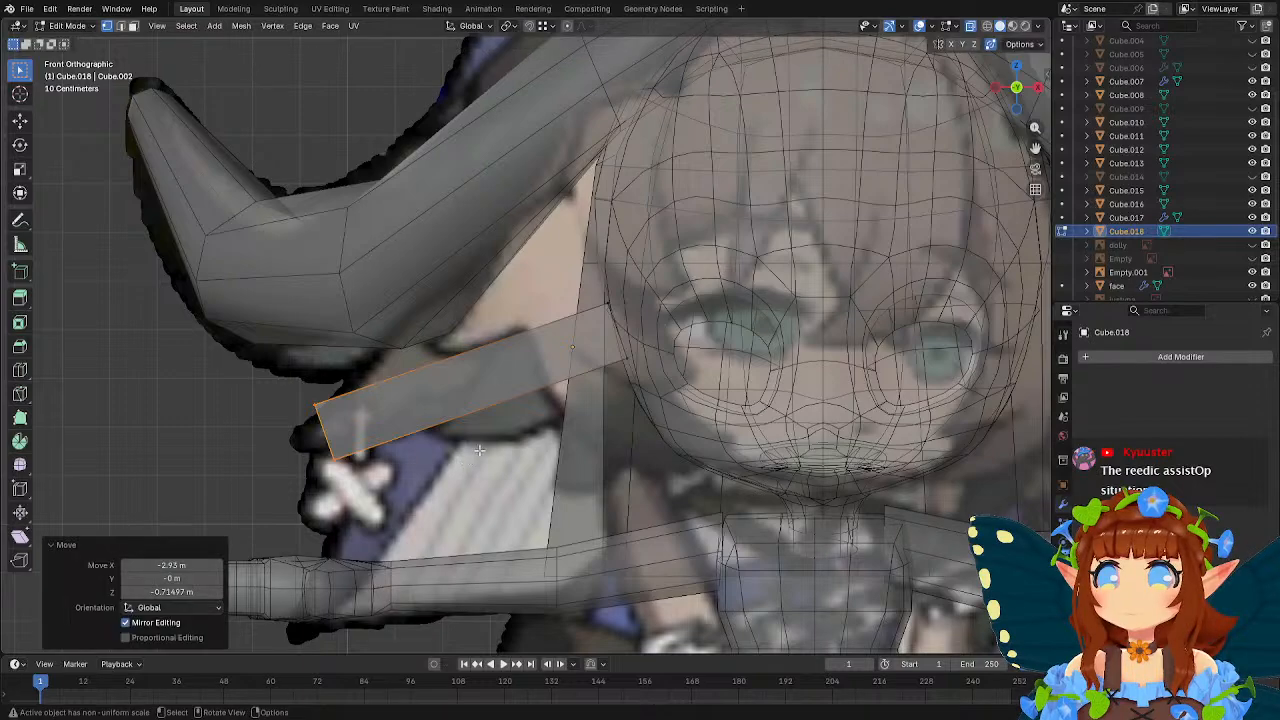
Raise the ear's upper inner corner and move its lower inner corner about 0.01 m in X and -0.17 m in Z.
drag(583, 289, 657, 385)
key(g)
click(673, 327)
key(g)
click(662, 399)
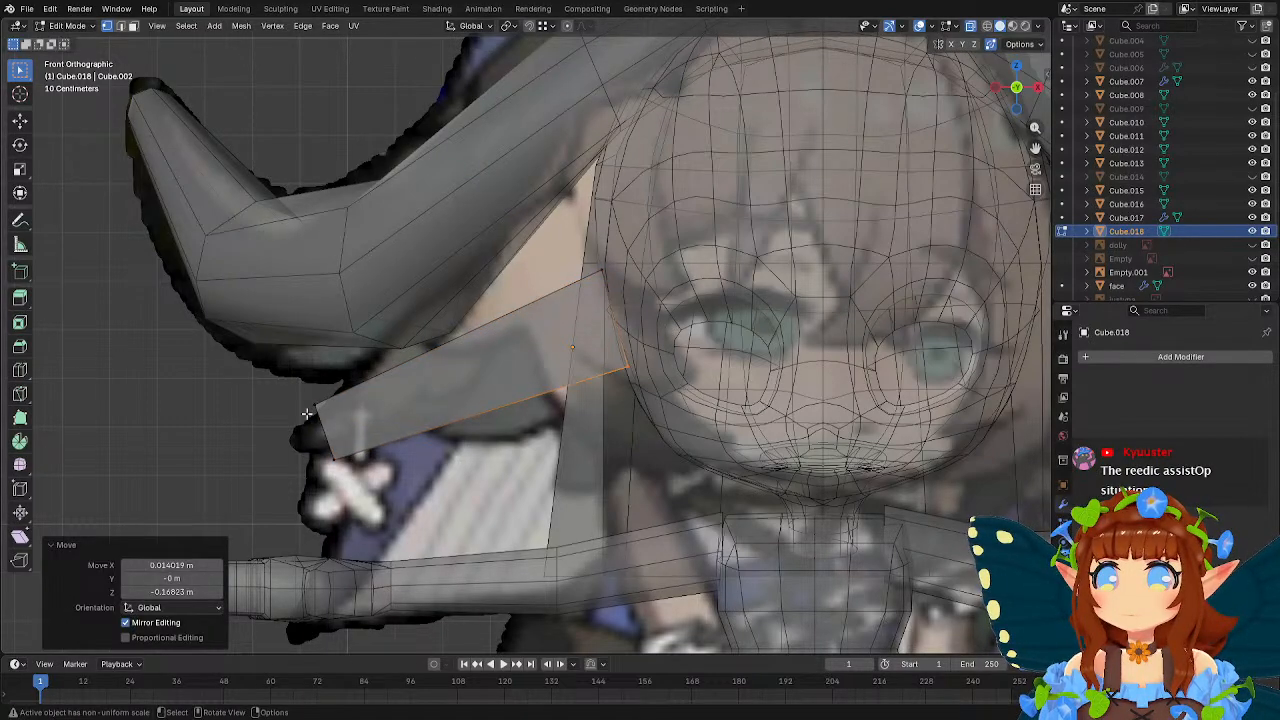
Move the ear's upper outer corner about -0.04 m in X and -0.31 m in Z, and its lower outer corner about -0.15 m and 0.11 m.
drag(300, 393, 381, 475)
key(g)
click(369, 447)
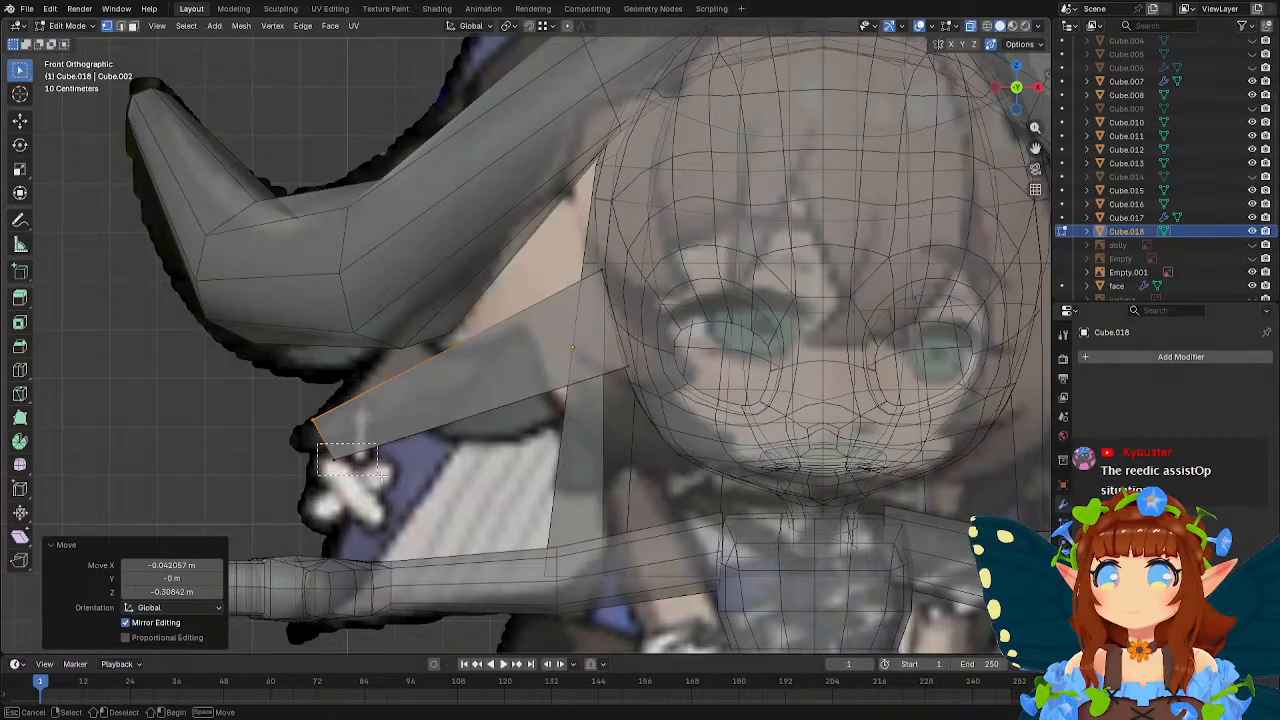
key(g)
click(373, 470)
Loop-cut the ear across its middle and reposition the new vertices and outer corner to follow the reference ear.
click(19, 370)
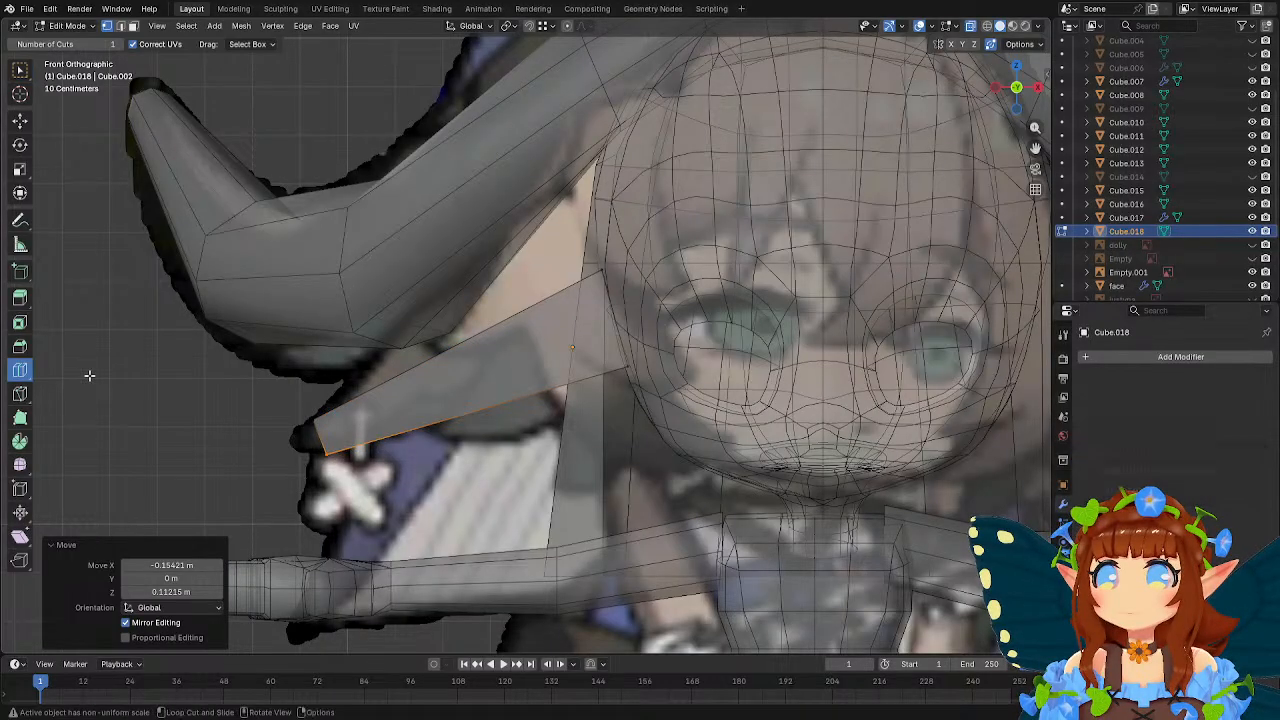
click(520, 388)
drag(430, 337, 493, 368)
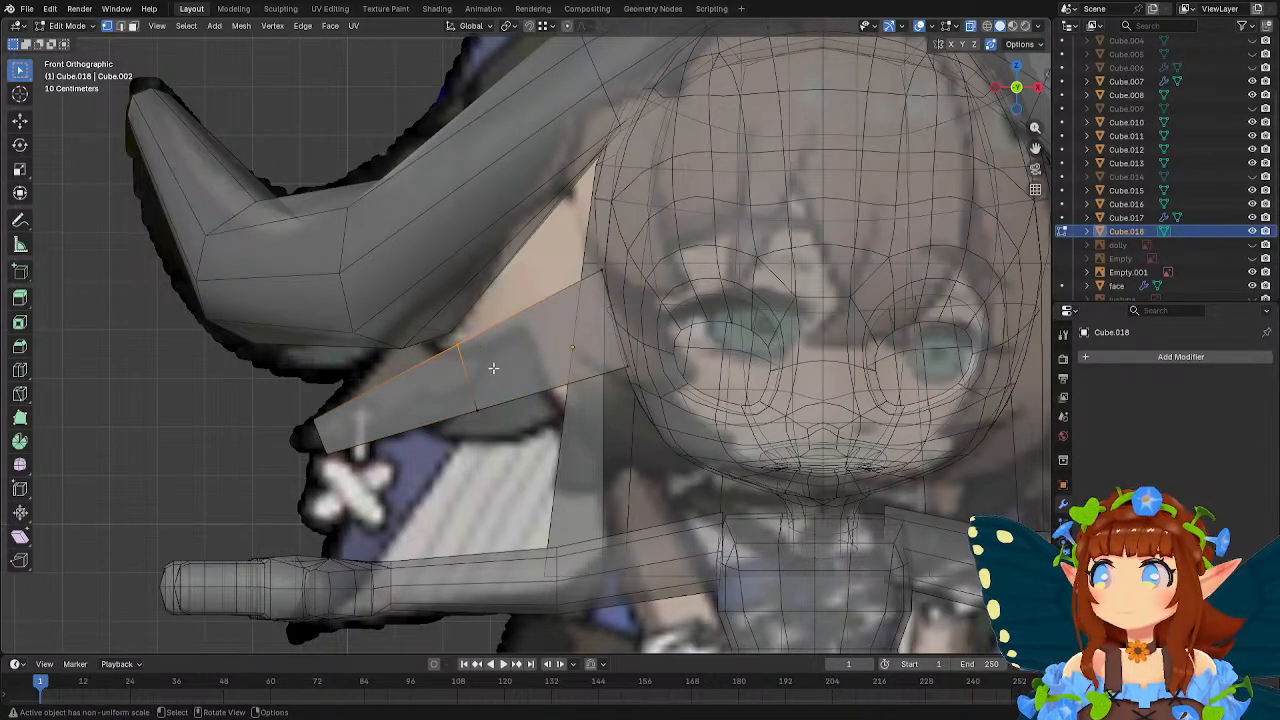
drag(306, 398, 332, 434)
key(g)
click(328, 424)
key(g)
drag(434, 334, 501, 432)
click(479, 396)
key(g)
click(515, 436)
key(Tab)
scroll(517, 438, down, 7)
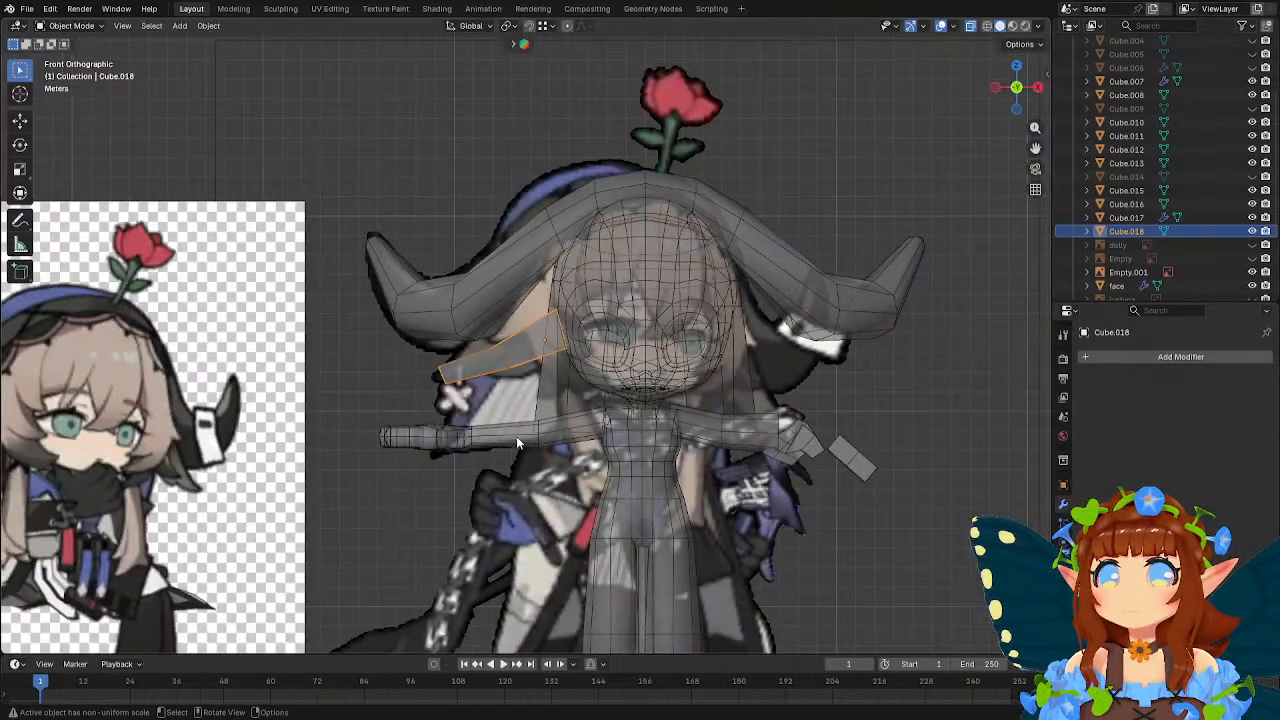
Select the full-body reference image and scale it by 0.941.
click(806, 405)
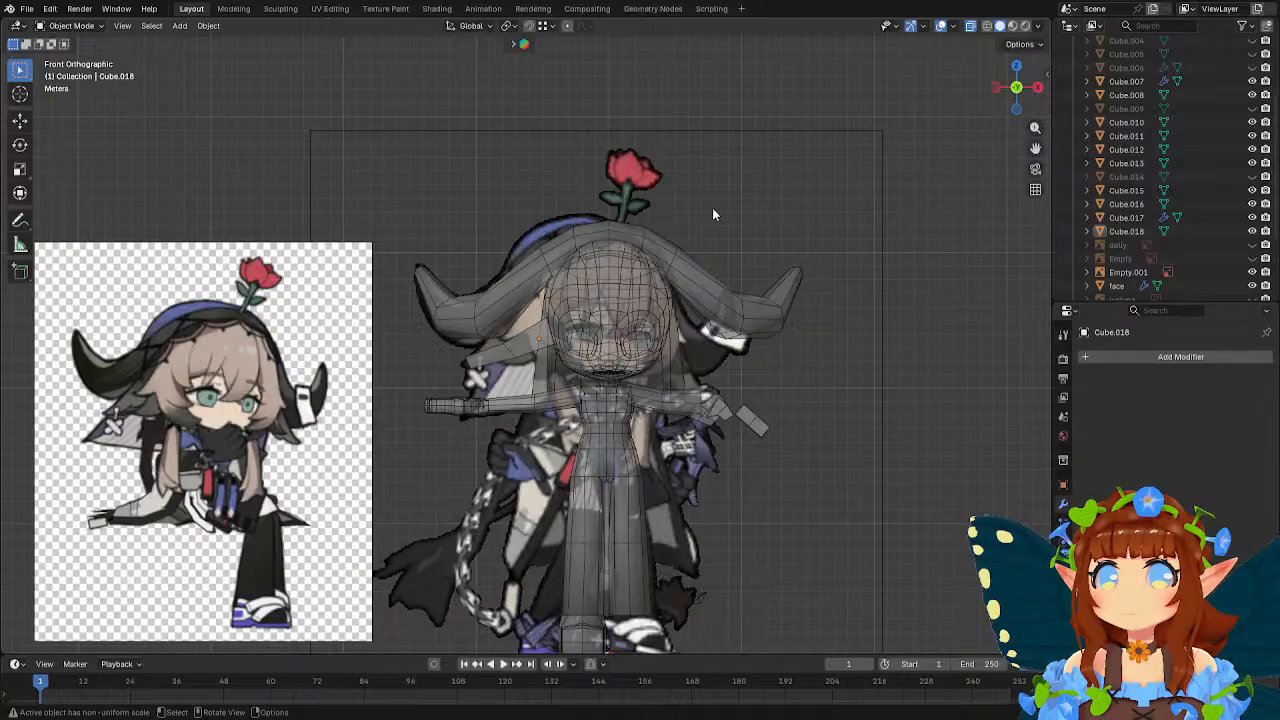
click(572, 203)
key(g)
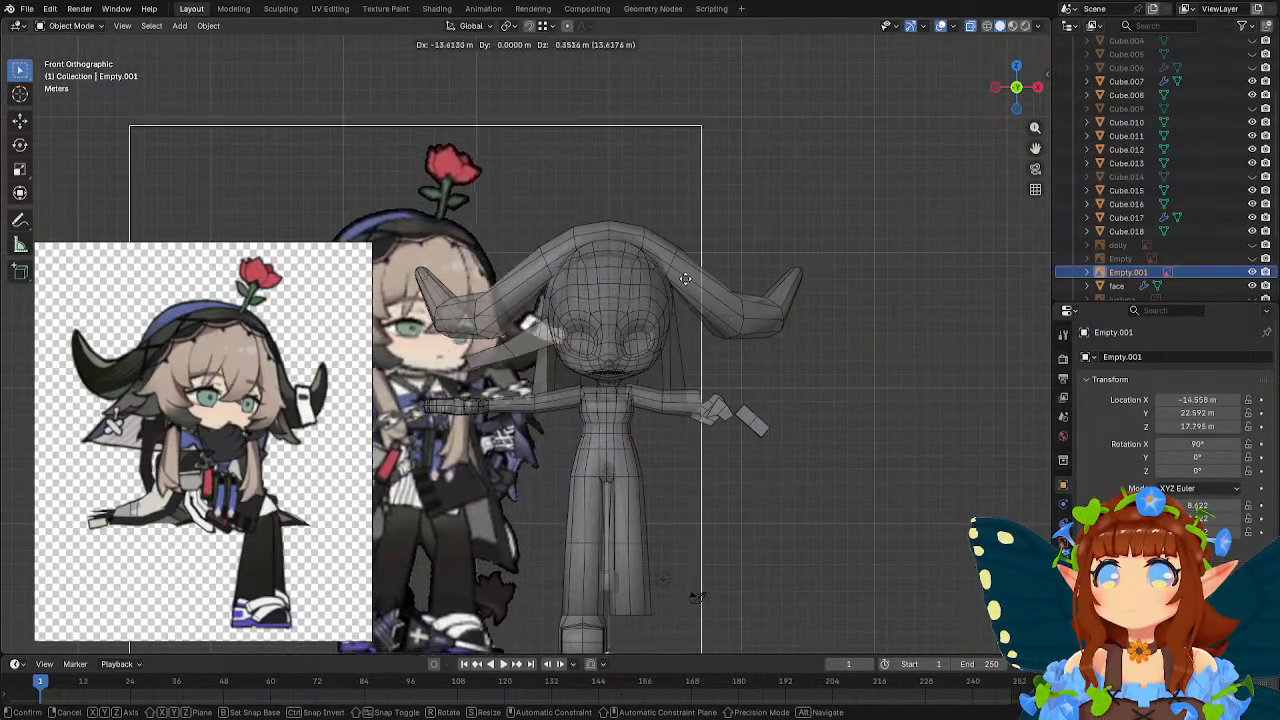
click(876, 288)
key(s)
click(854, 289)
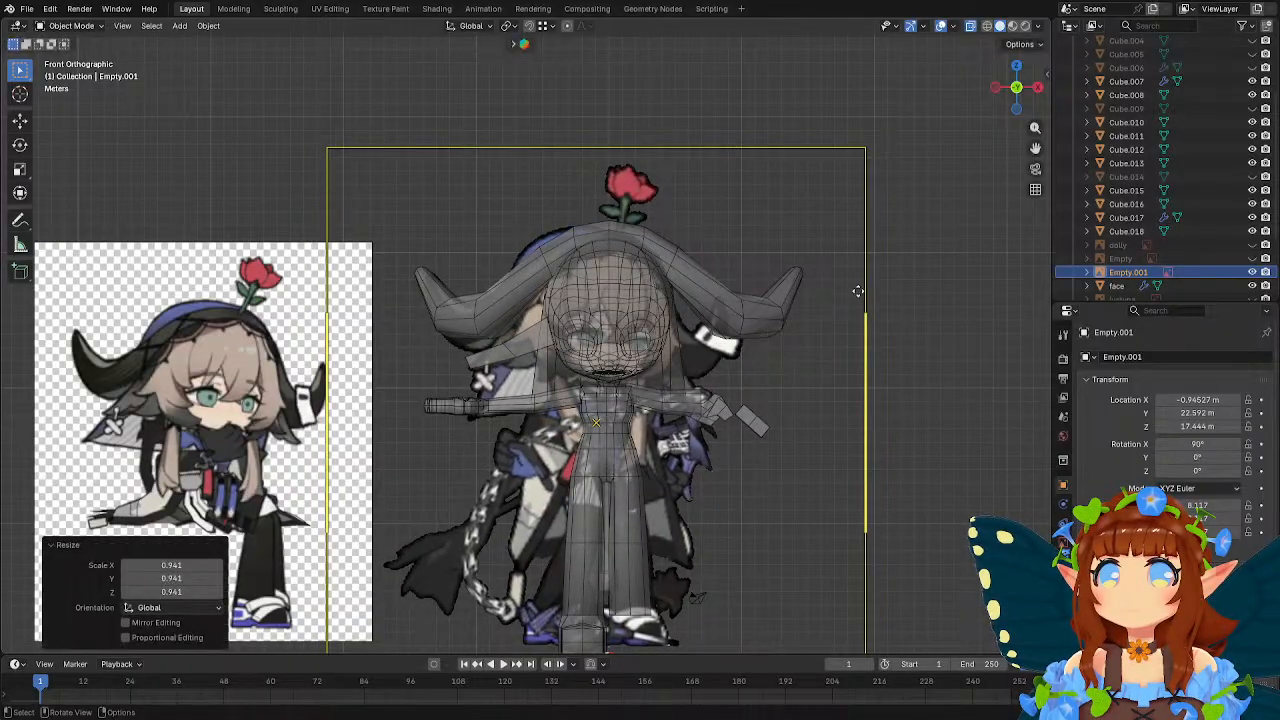
Move the reference image about -0.35 m in X and 0.15 m in Z, scale it by 0.984, and nudge it about 0.15 m in X.
key(g)
click(853, 289)
key(s)
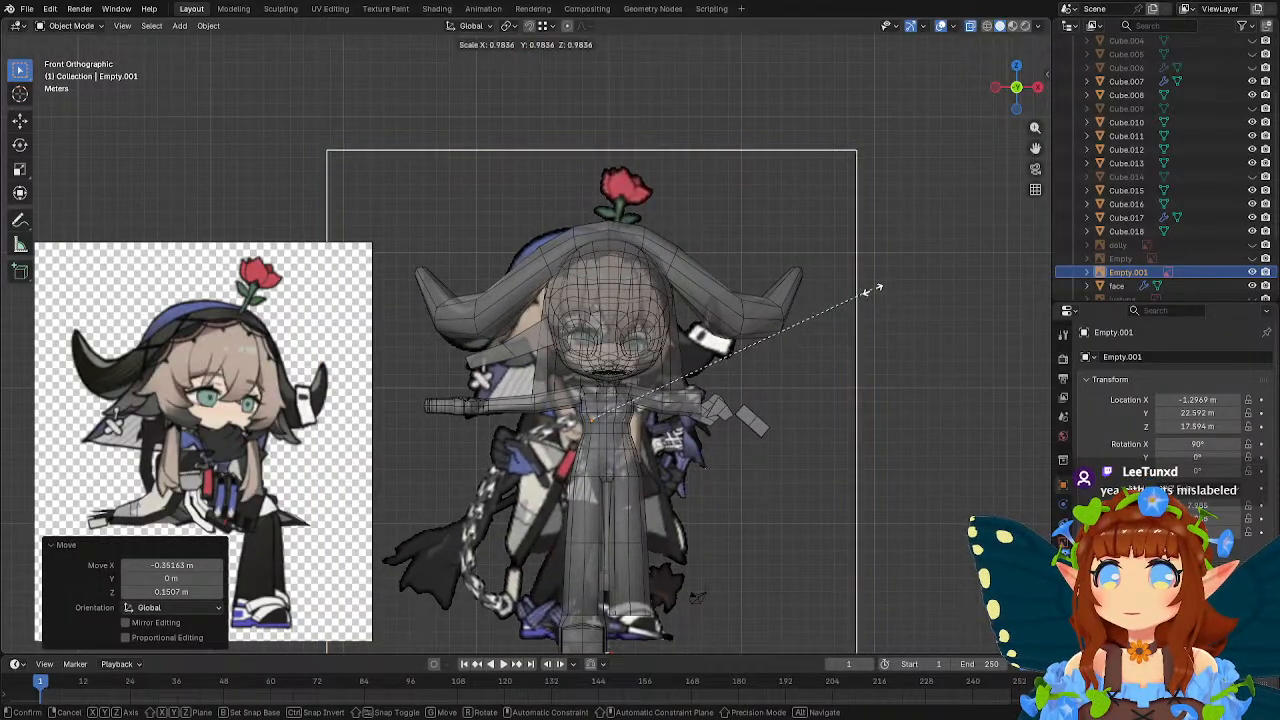
click(872, 290)
key(g)
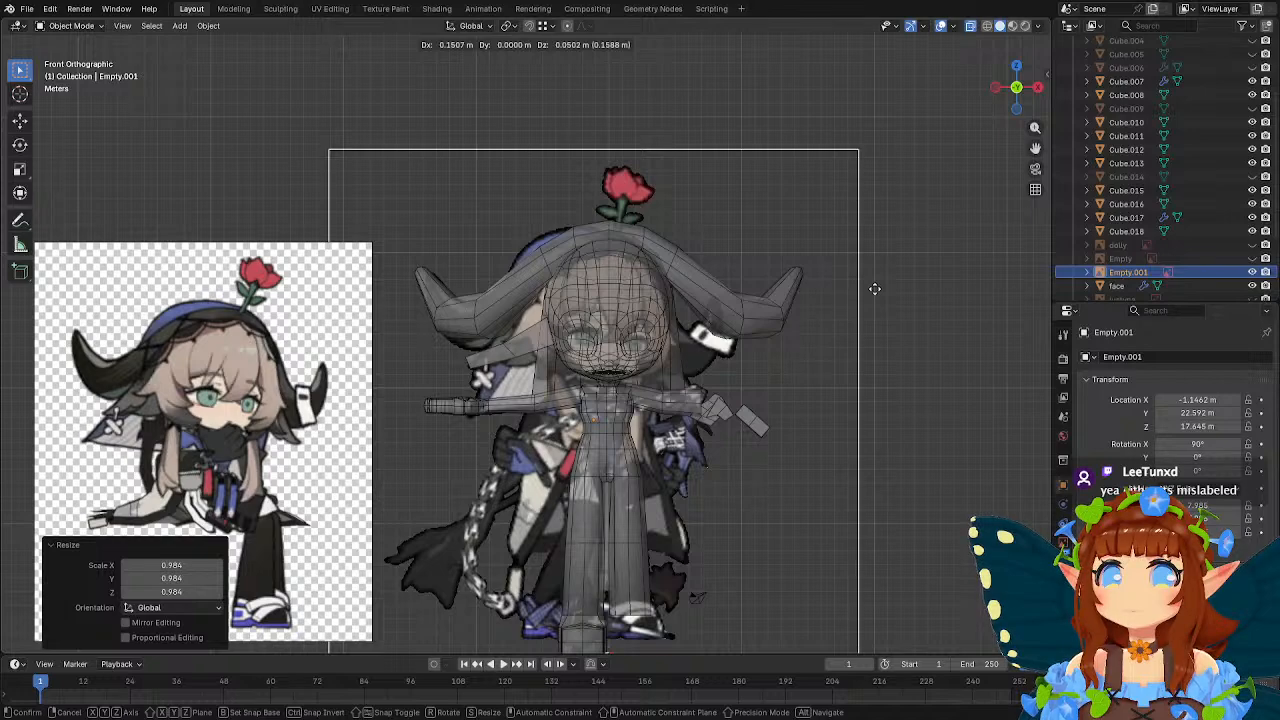
click(874, 289)
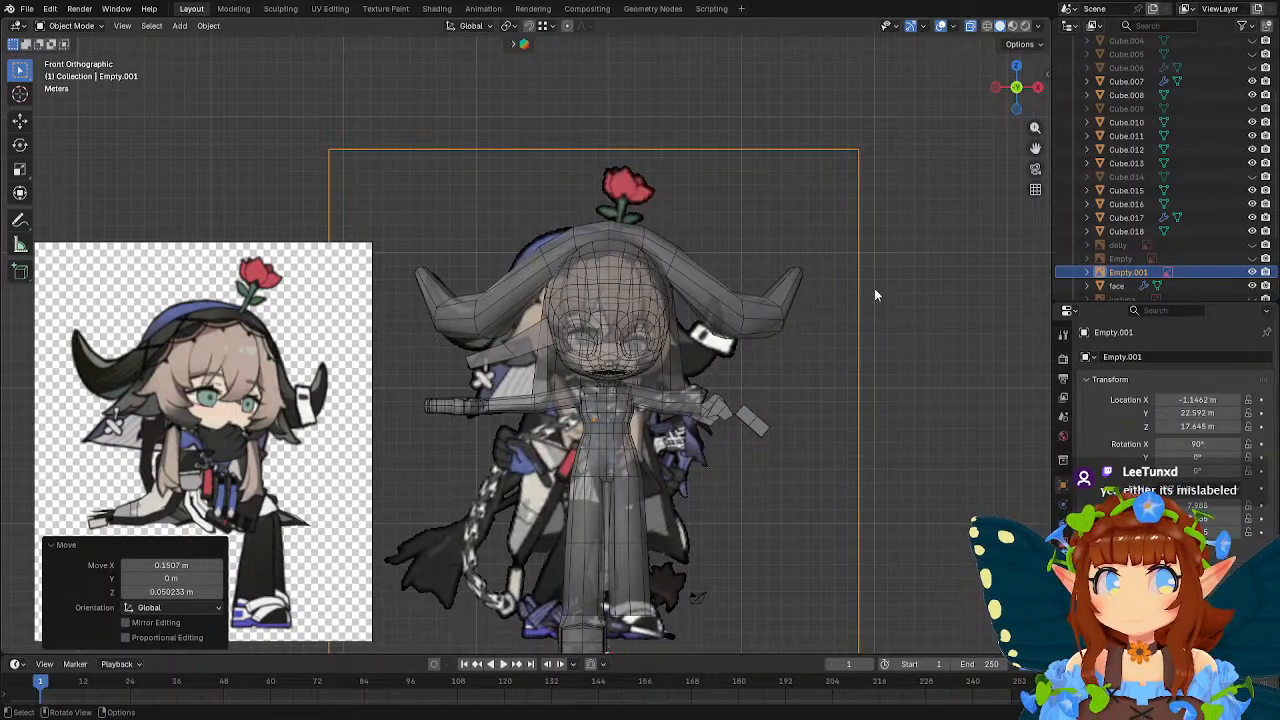
Open the hood for editing, scale its horn end by 0.937, and move it about 0.73 m in X and -0.49 m in Z.
scroll(843, 279, up, 2)
click(488, 292)
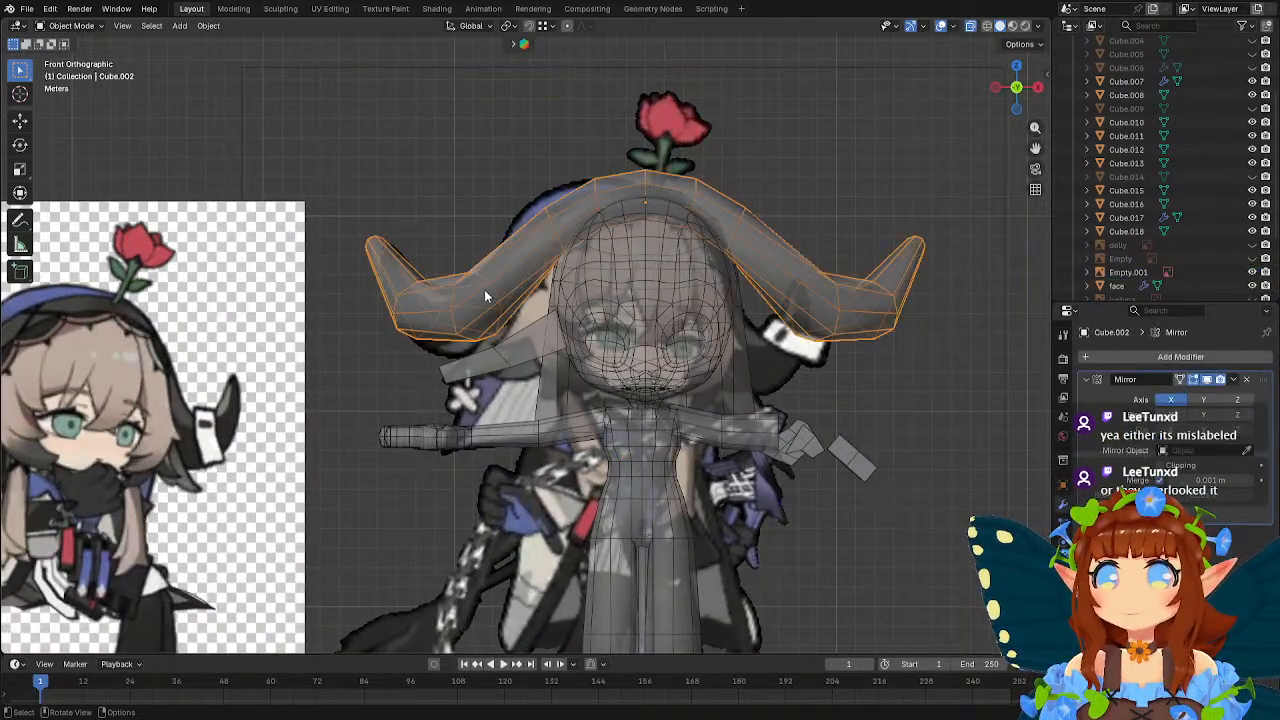
key(Tab)
key(b)
drag(341, 231, 508, 360)
key(s)
click(603, 326)
key(g)
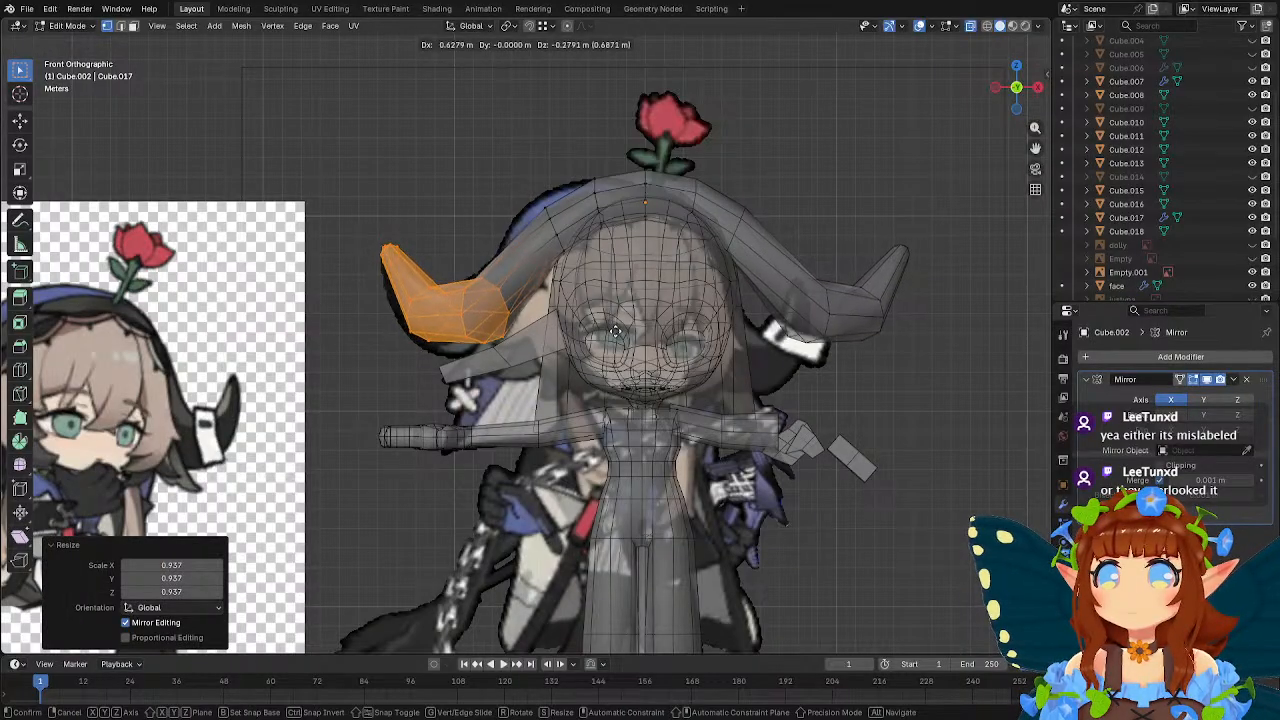
click(627, 331)
Scale the horn end by 0.975 and nudge it about 0.07 m in X and -0.10 m in Z.
key(s)
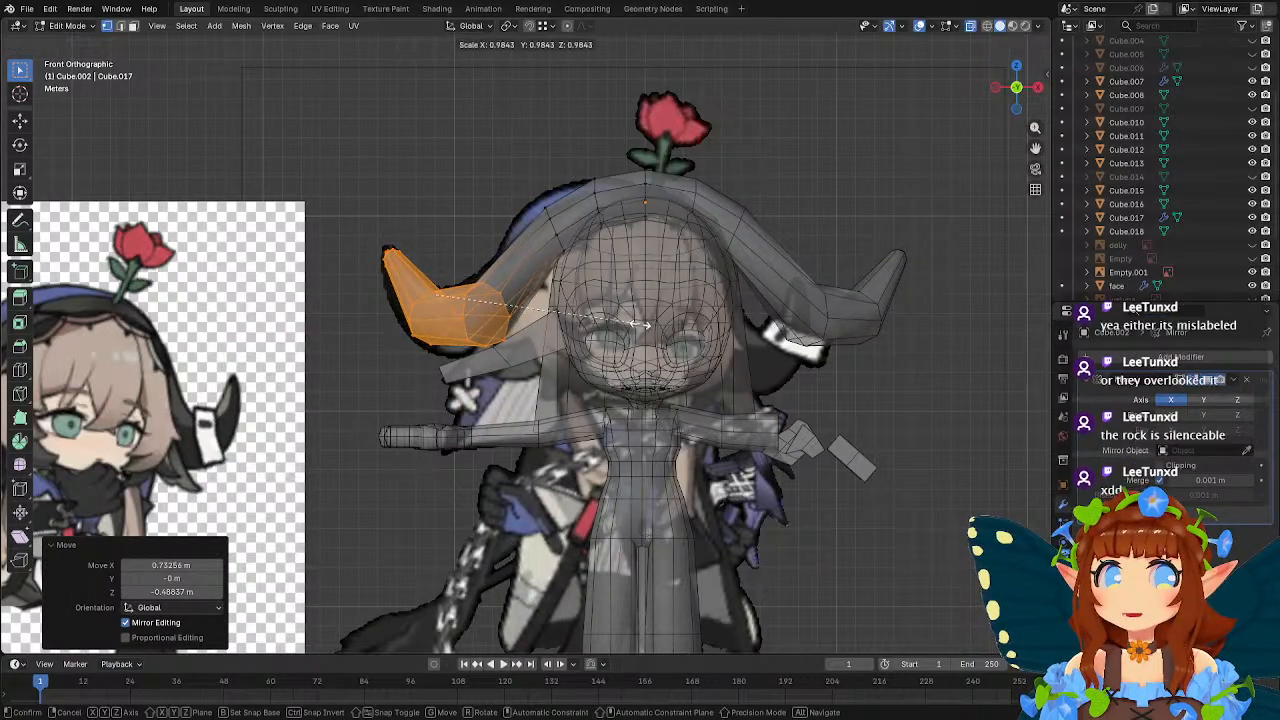
click(635, 324)
key(g)
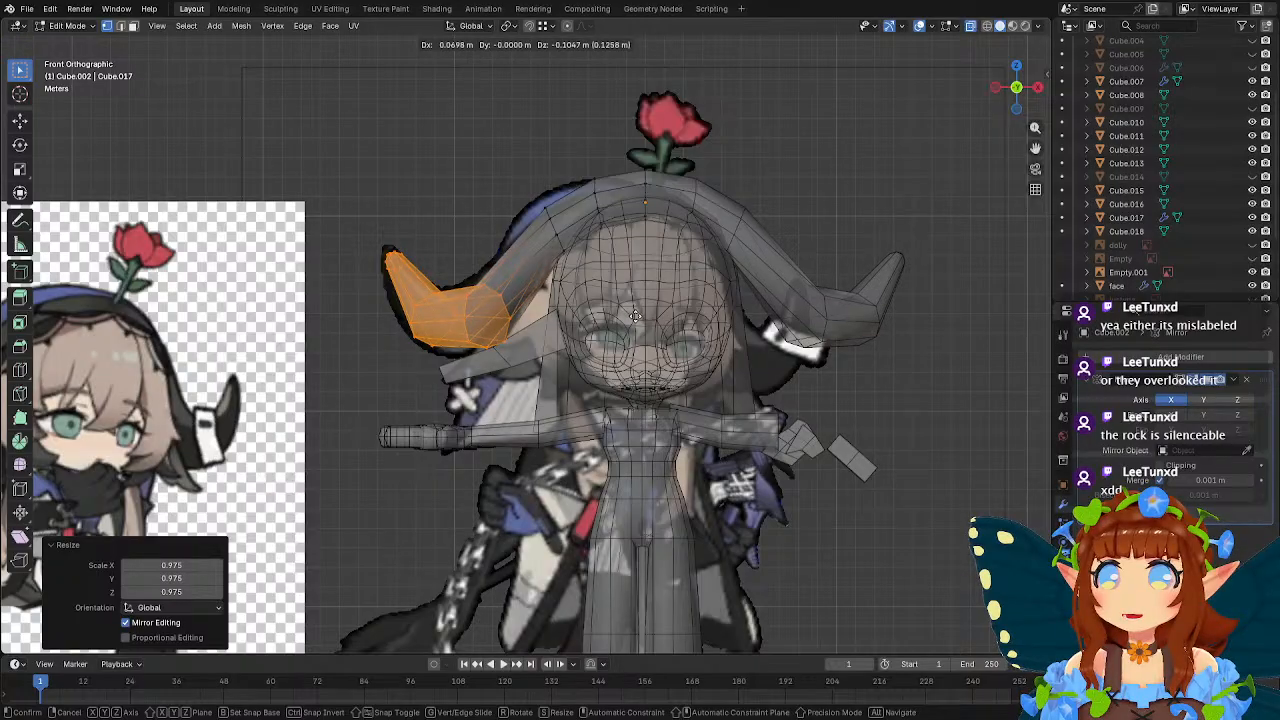
click(634, 316)
Rotate the edge loop at the horn's base by -16.5° around global Z and move it about 0.15 m along Y.
middle_drag(636, 315, 727, 343)
drag(470, 300, 523, 394)
middle_drag(535, 295, 569, 283)
key(r)
key(z)
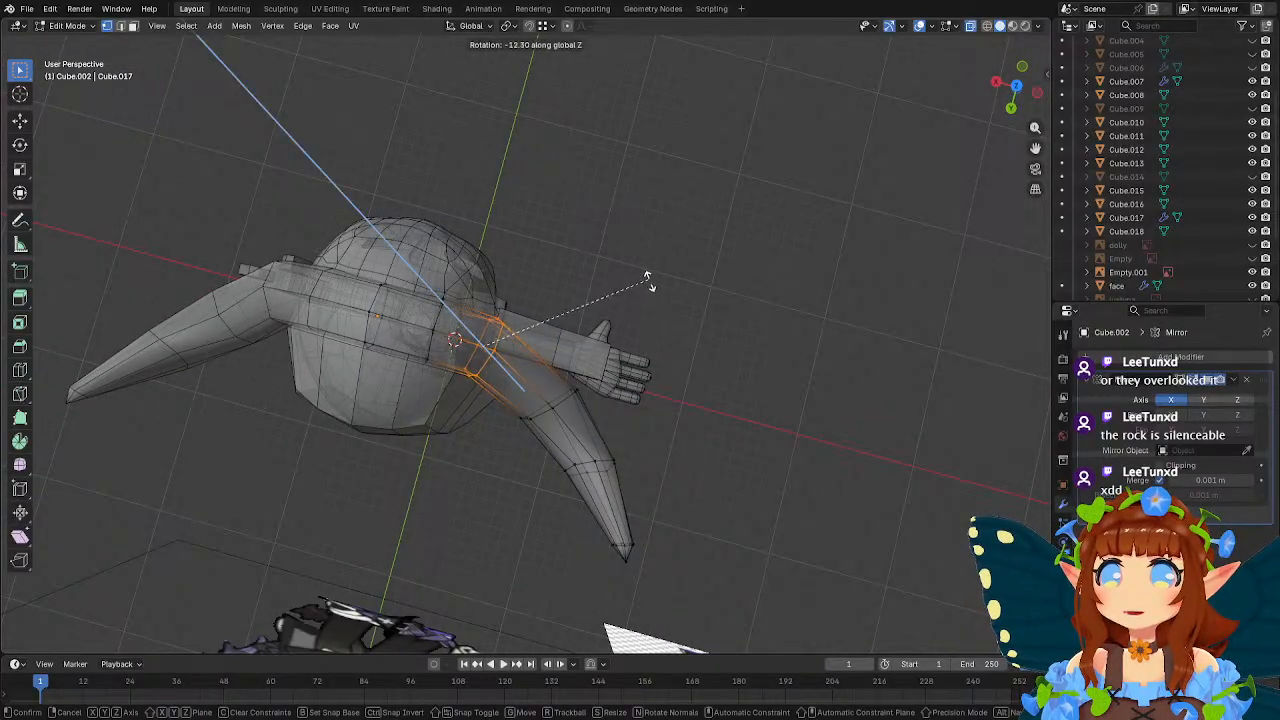
click(654, 292)
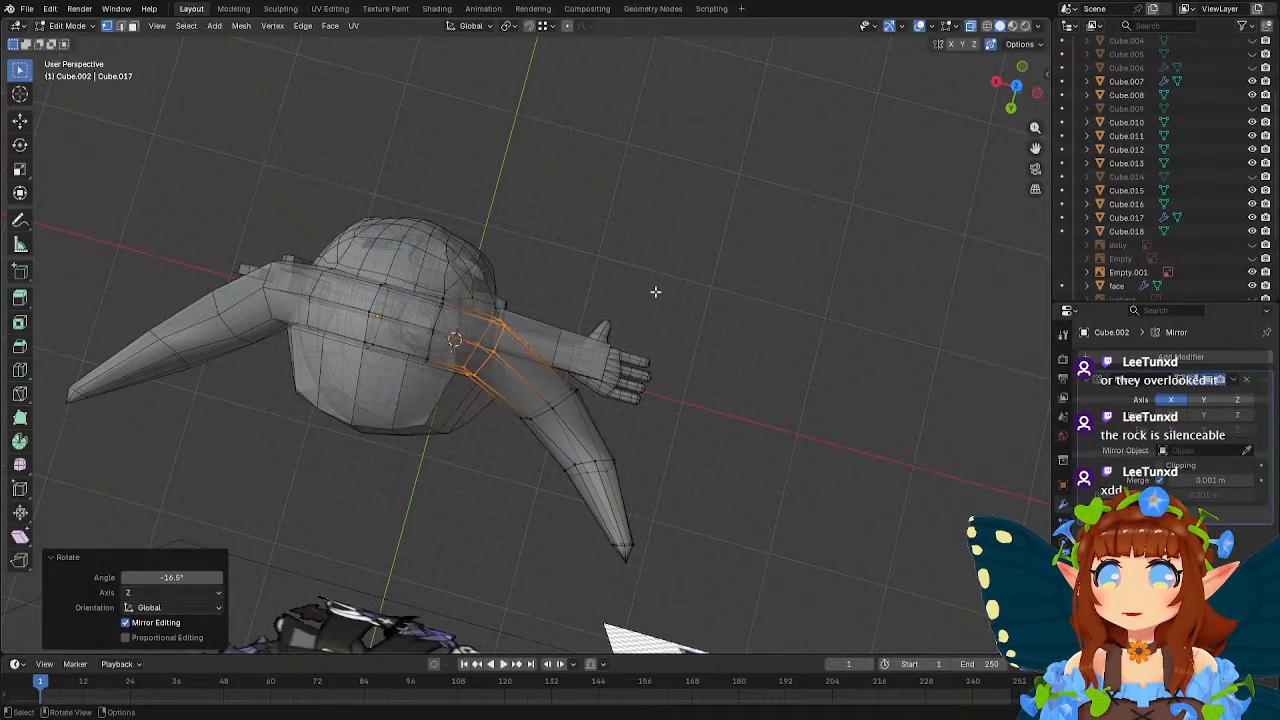
middle_drag(654, 289, 654, 271)
key(g)
key(y)
right_click(655, 269)
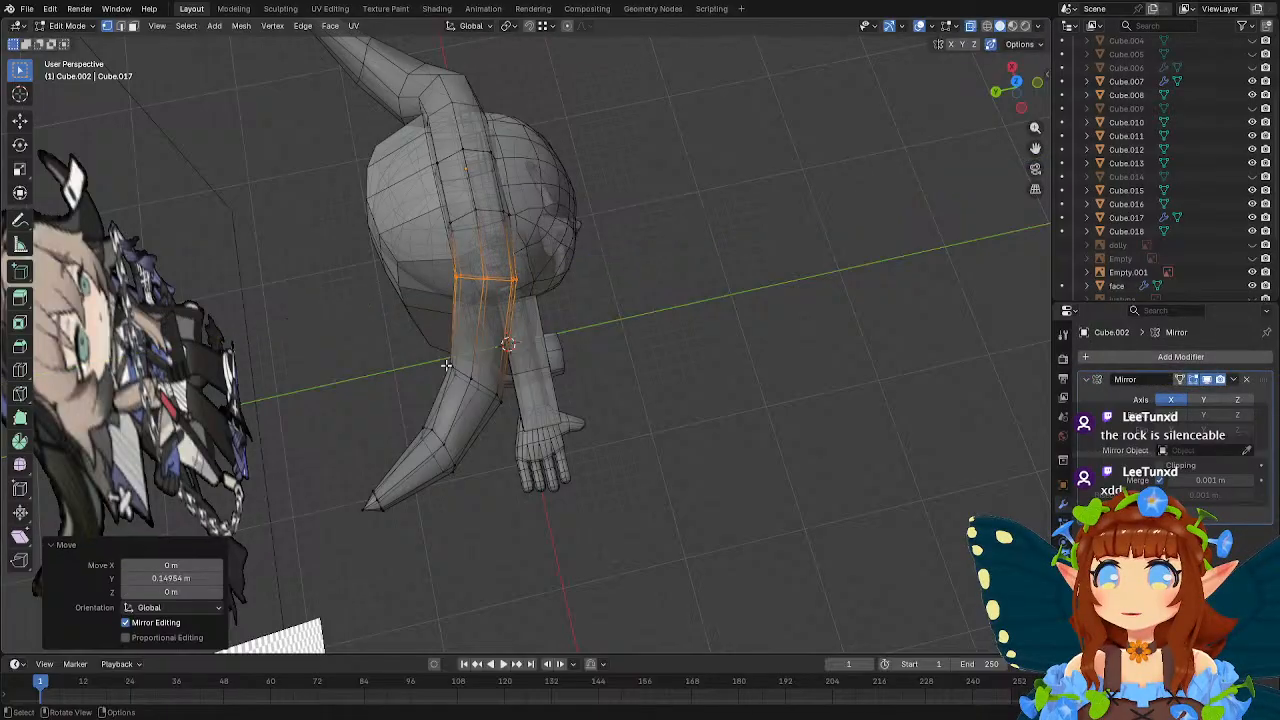
Select the whole outer horn, move it about -0.006 m along Y, and adjust its position along X.
drag(304, 355, 521, 520)
key(g)
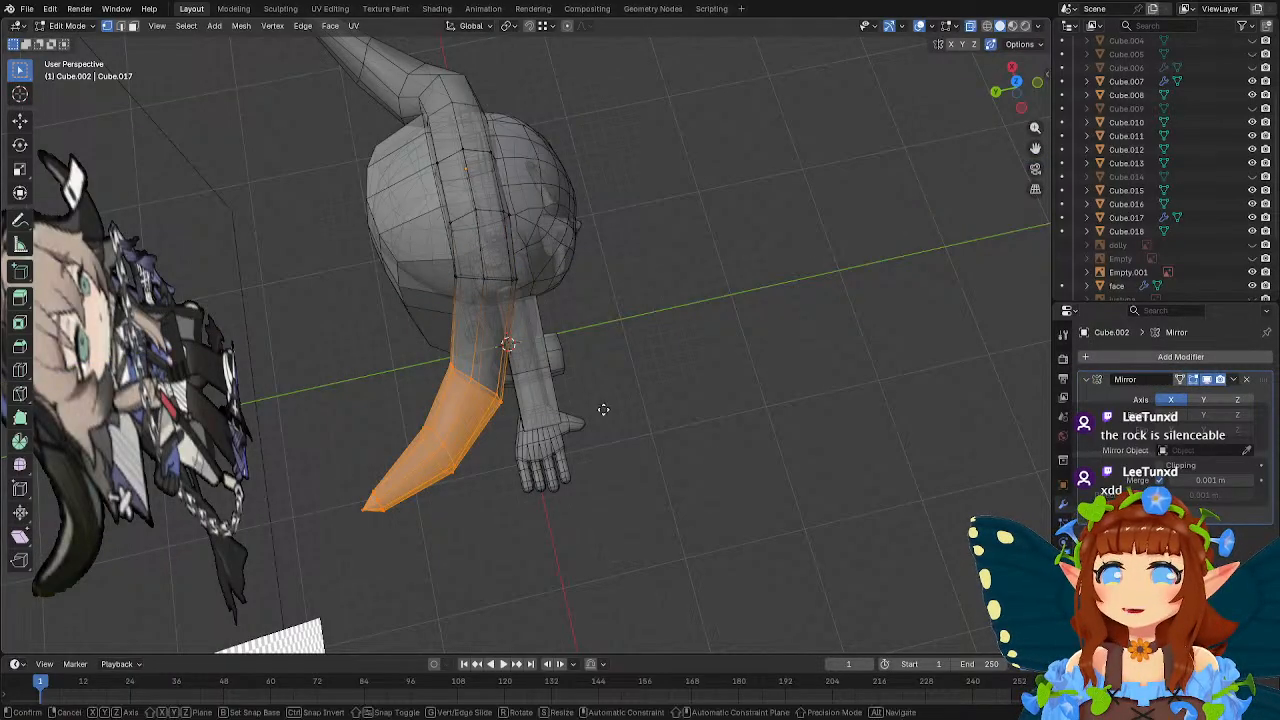
key(y)
click(603, 407)
key(g)
key(z)
right_click(614, 411)
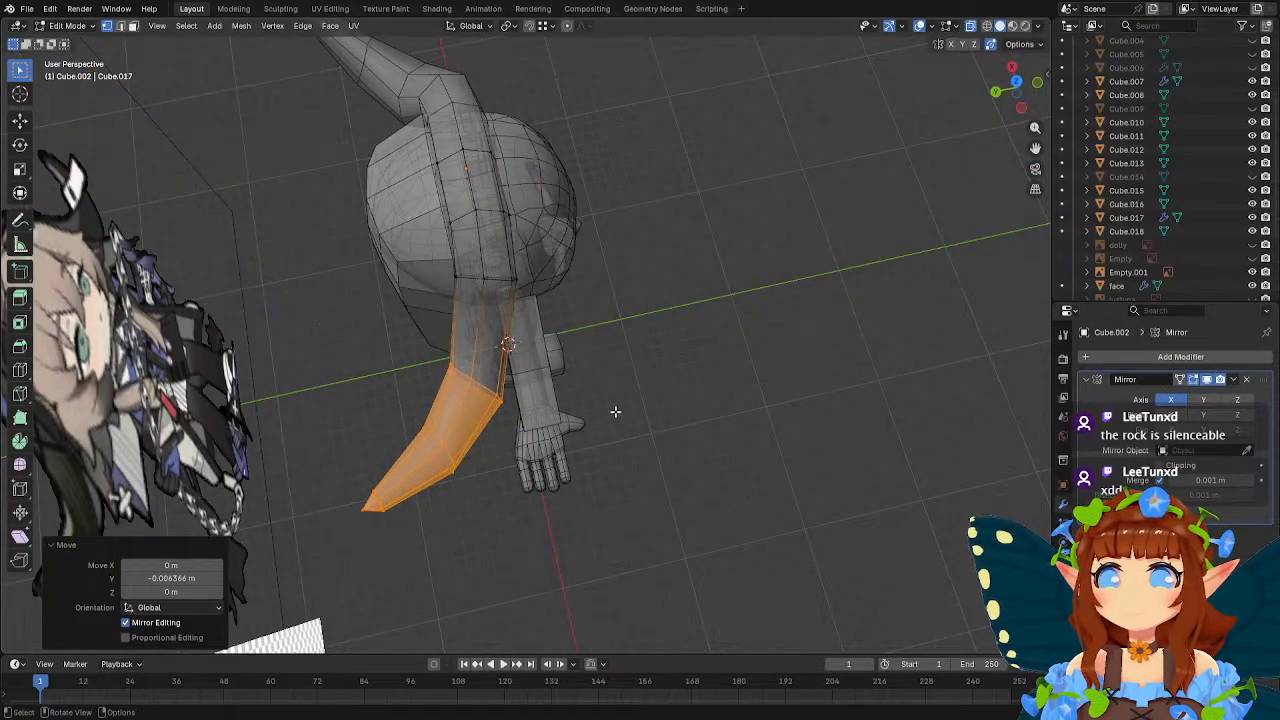
key(g)
key(x)
click(611, 404)
middle_drag(688, 398, 556, 417)
key(Tab)
Open the ear piece for editing and narrow its outer end to about 0.49 along global Y.
click(492, 337)
key(Tab)
key(Tab)
click(470, 423)
middle_drag(470, 423, 551, 397)
key(Tab)
alt+click(445, 479)
key(s)
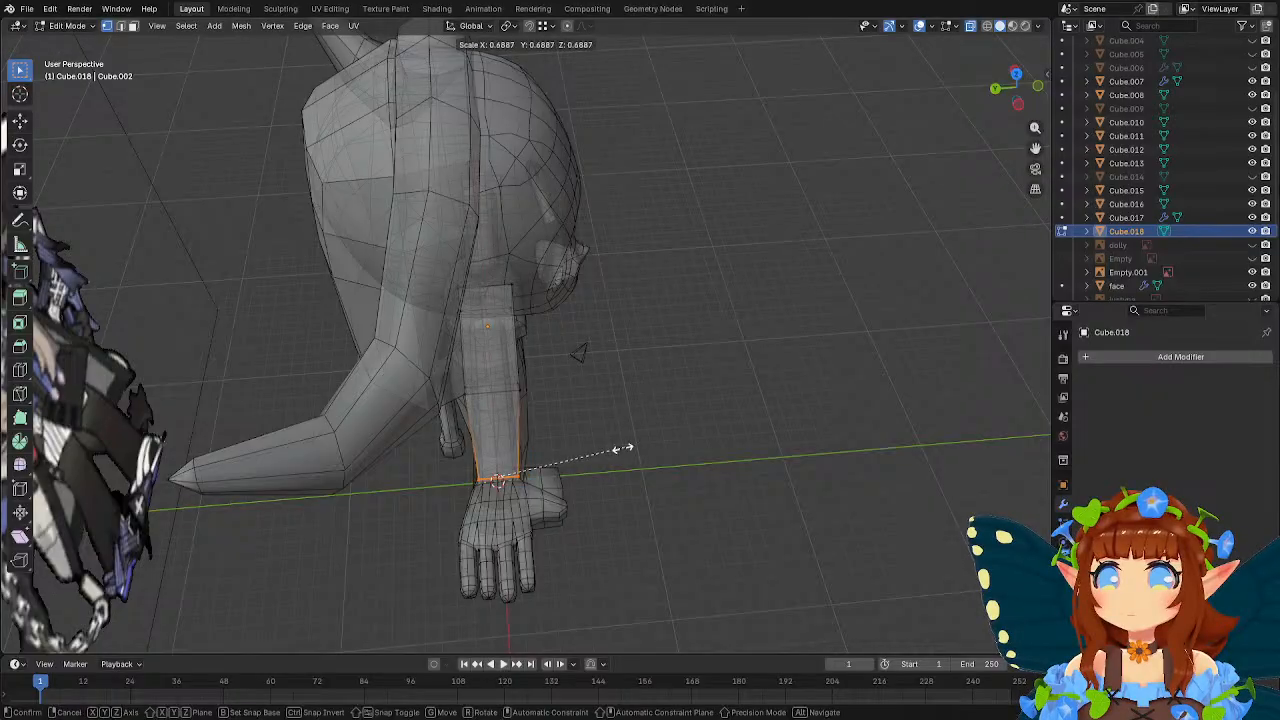
key(y)
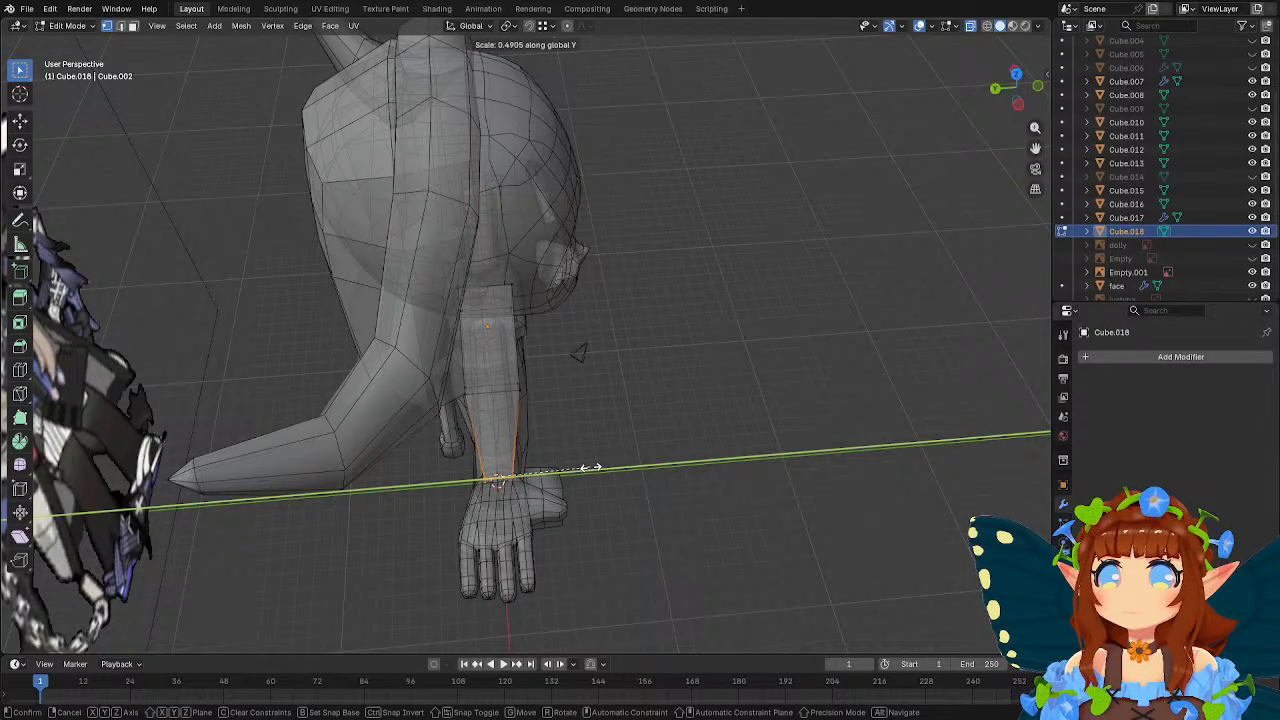
click(590, 467)
Scale the ear's middle edge loop by 0.746 along global Y.
alt+click(512, 392)
key(s)
key(y)
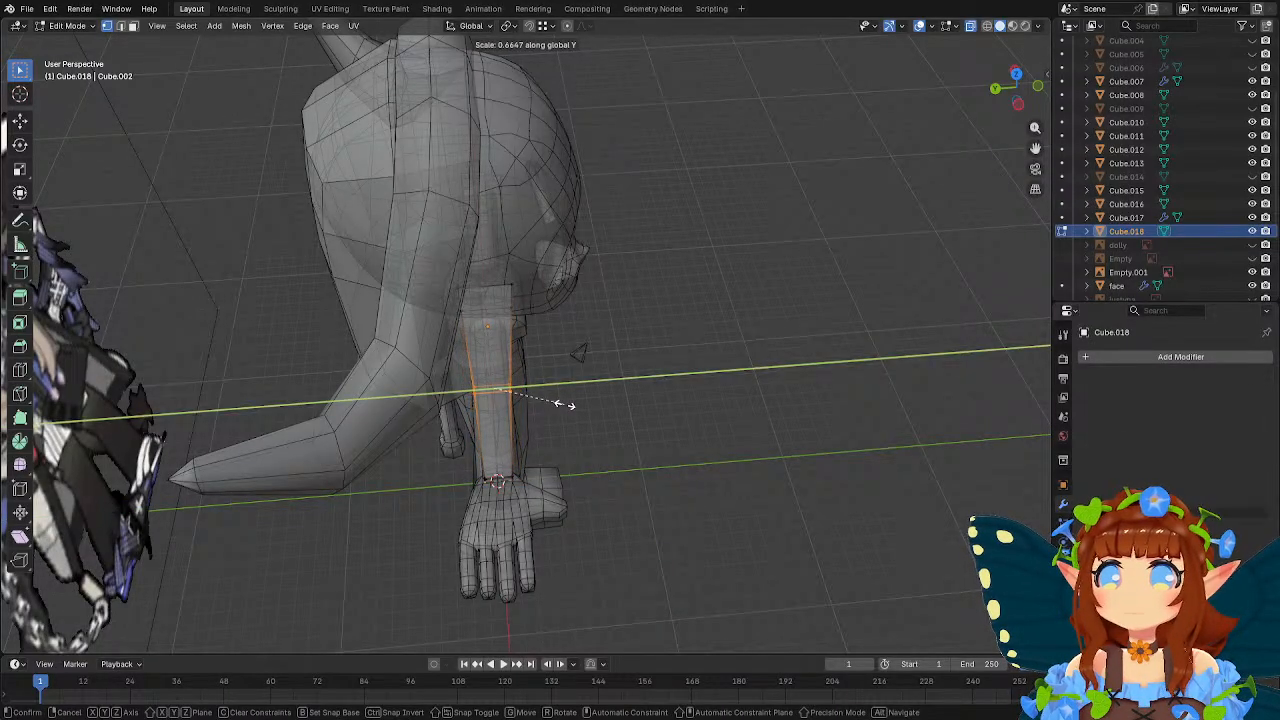
click(550, 401)
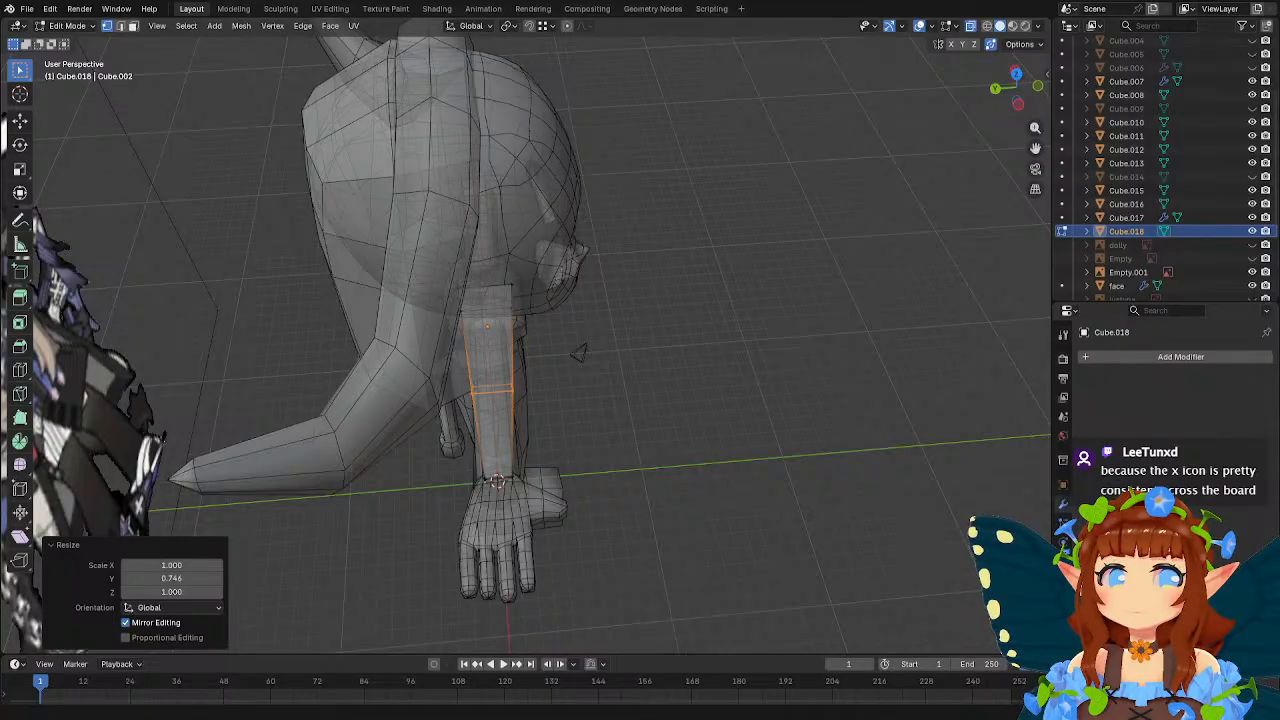
middle_drag(677, 279, 652, 279)
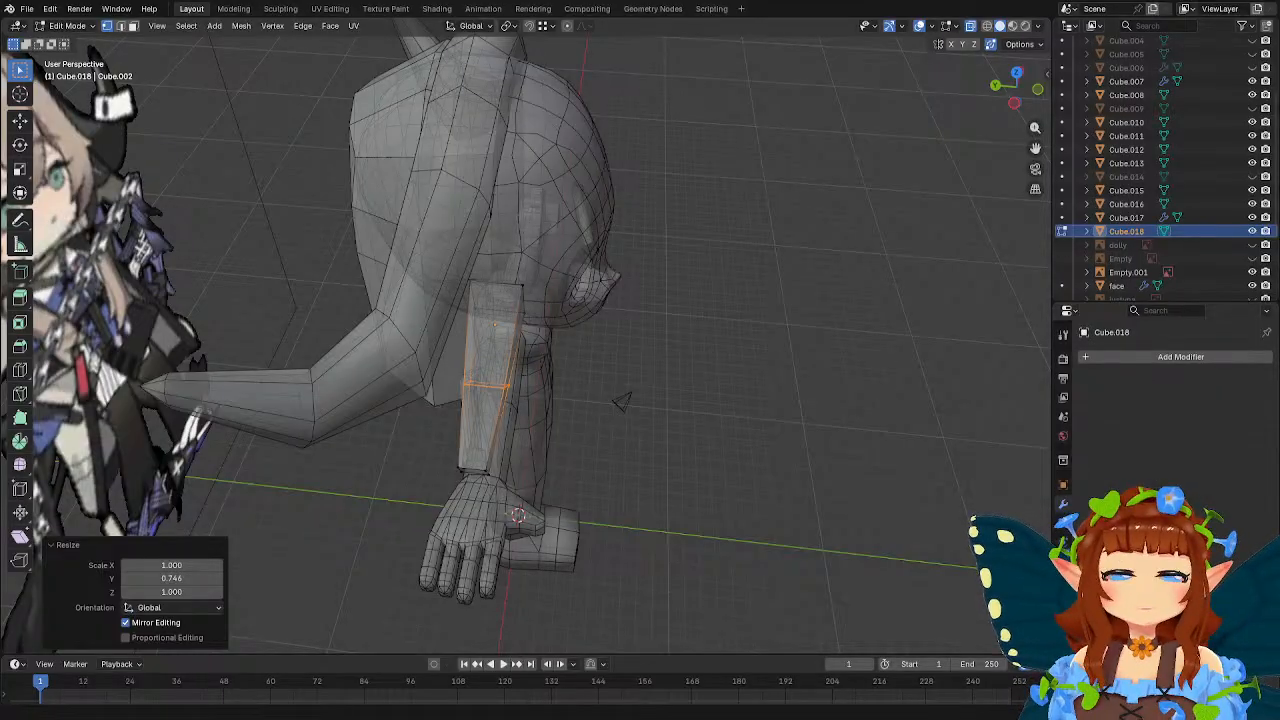
Open the hood for editing, scale the edge loop on its upper side by 1.229, and lower it about 0.49 m along Z.
middle_drag(622, 400, 632, 266)
key(Tab)
click(618, 250)
key(Tab)
drag(571, 205, 650, 299)
key(s)
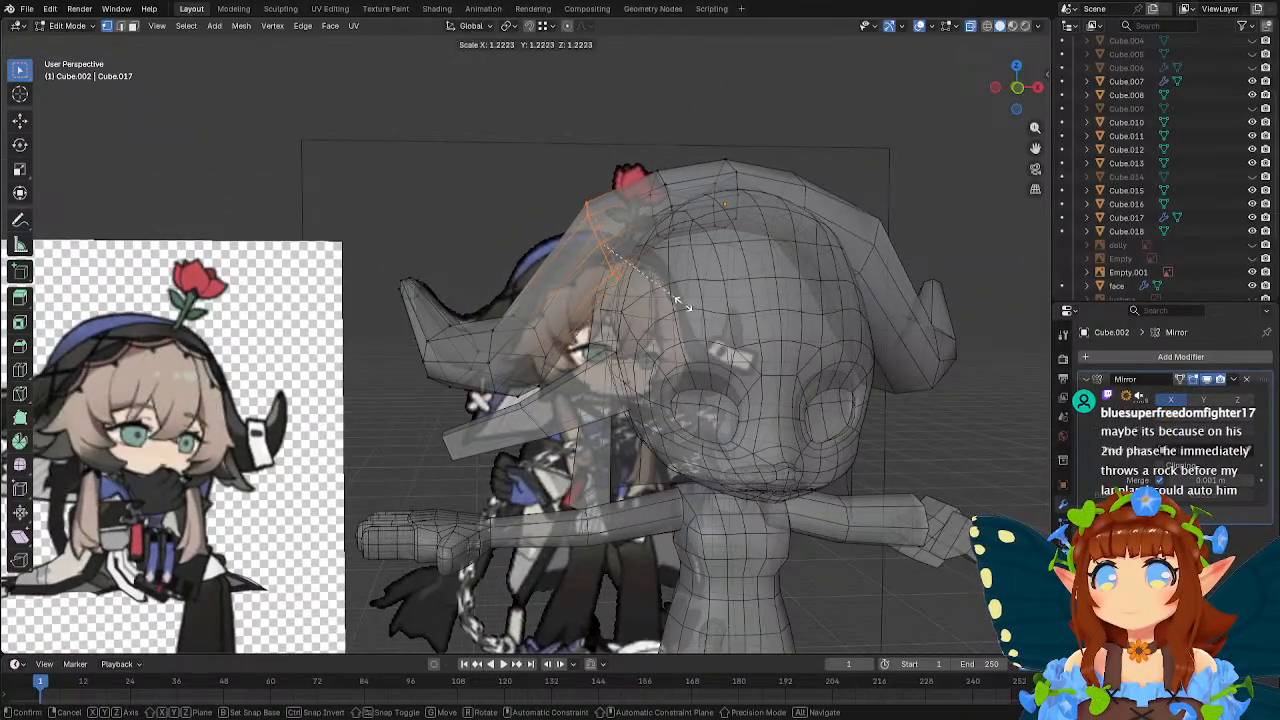
click(684, 302)
key(g)
key(z)
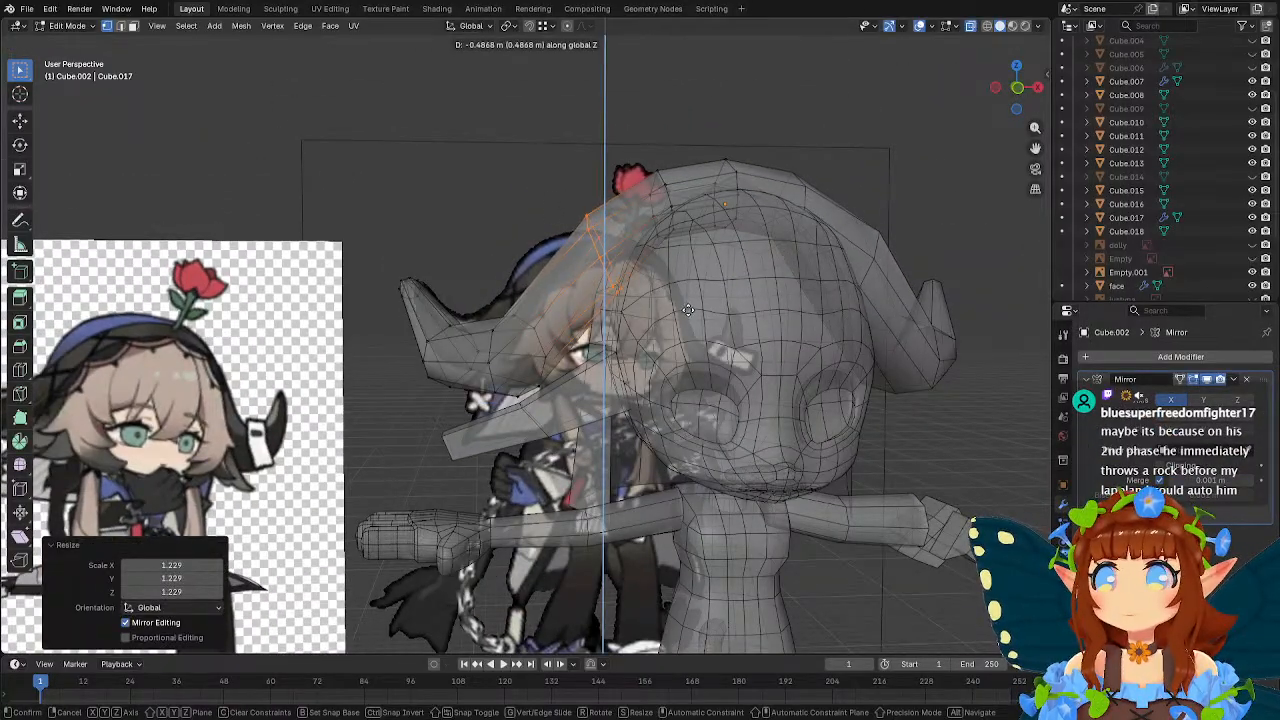
click(688, 313)
Move the vertices at the hood's top centre about -0.218 m along Z, working against the front reference.
key(KP_1)
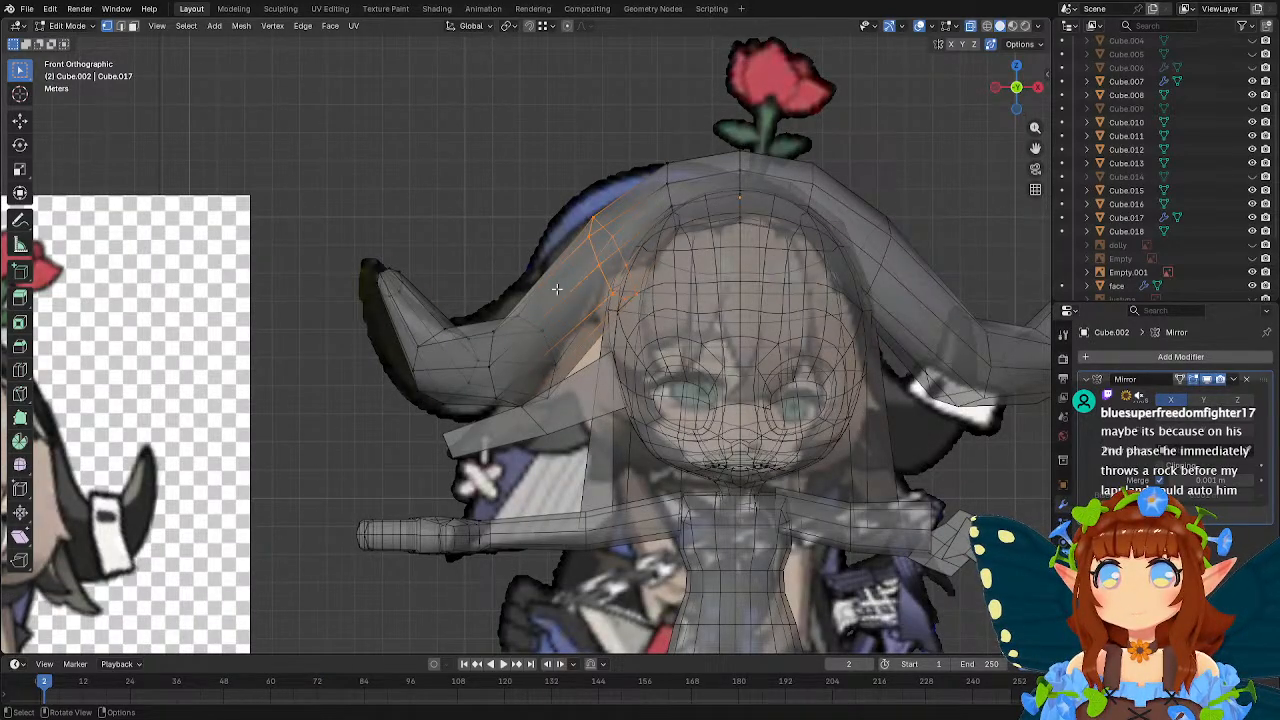
key(Tab)
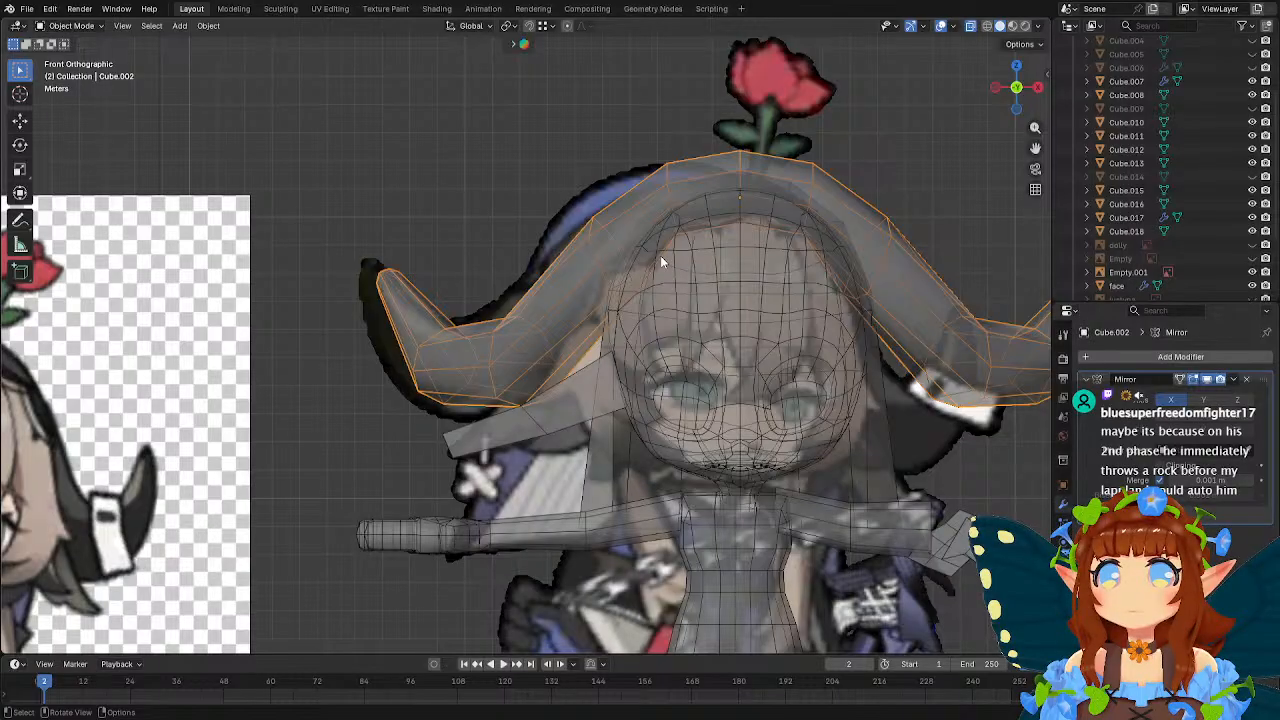
key(Tab)
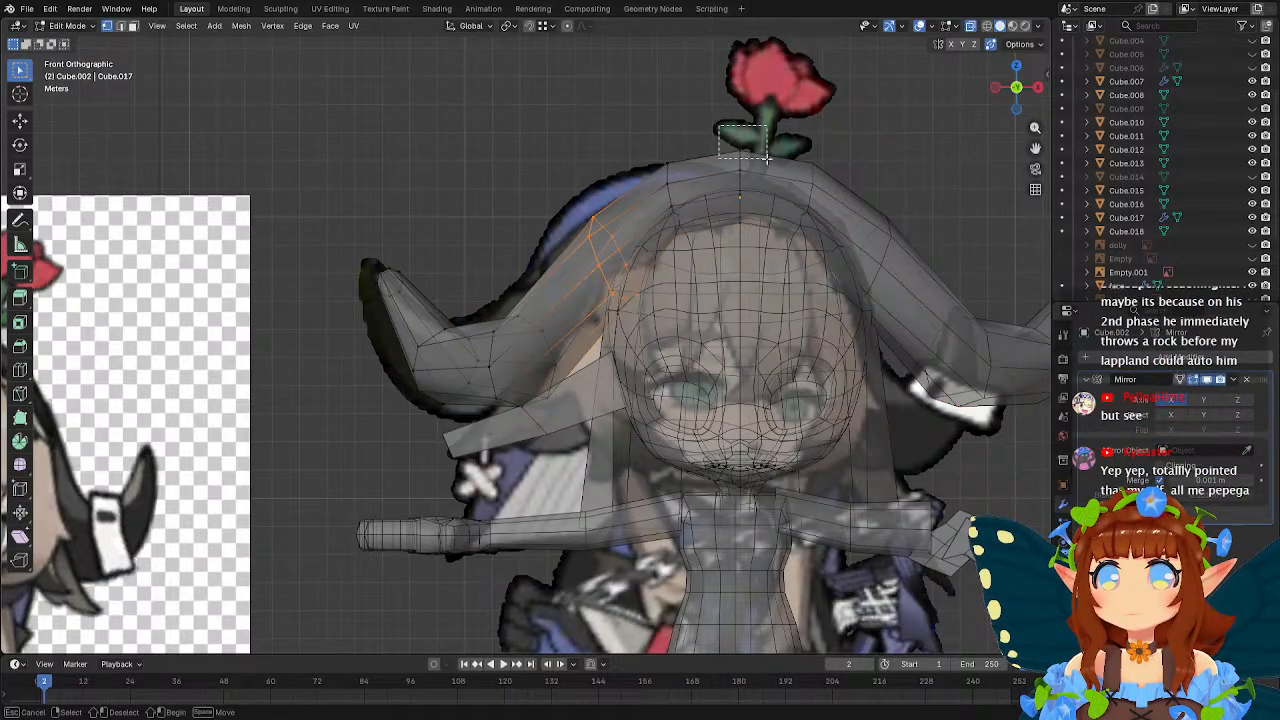
click(772, 184)
key(g)
key(z)
click(783, 180)
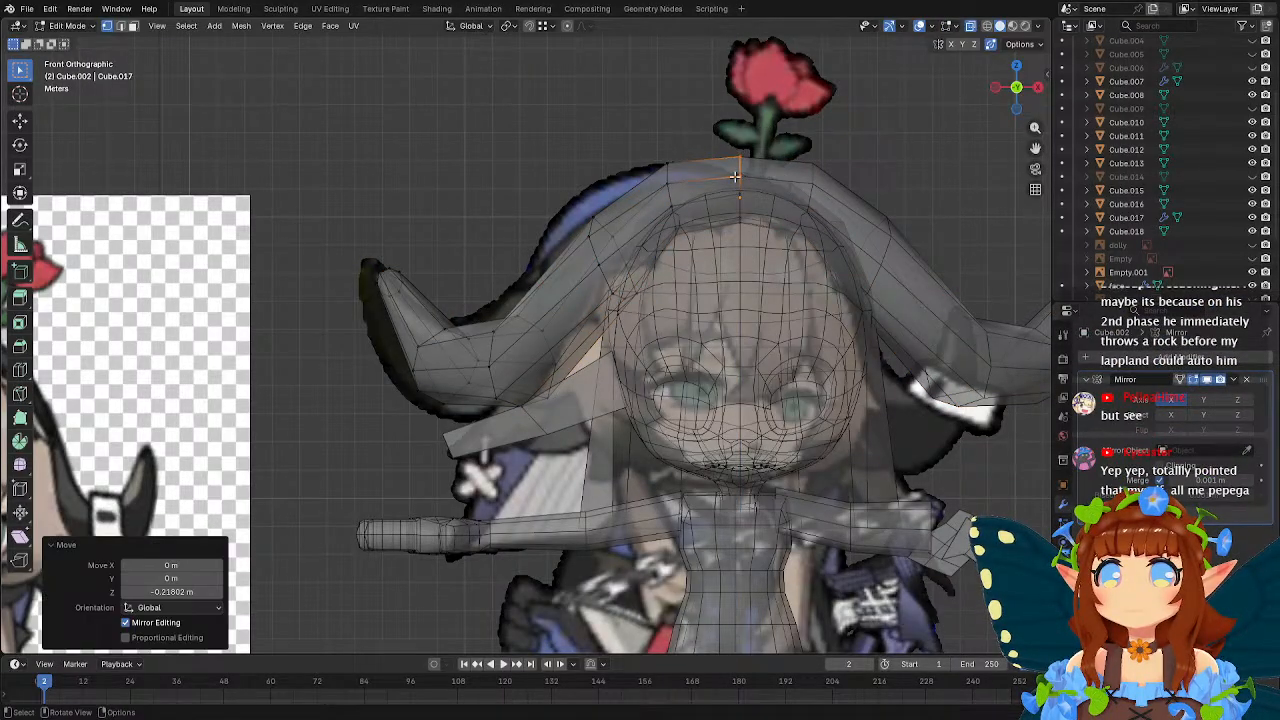
Lower the hood vertices beside the top centre about 0.218 m along Z and leave mesh editing.
drag(646, 161, 682, 192)
key(g)
key(z)
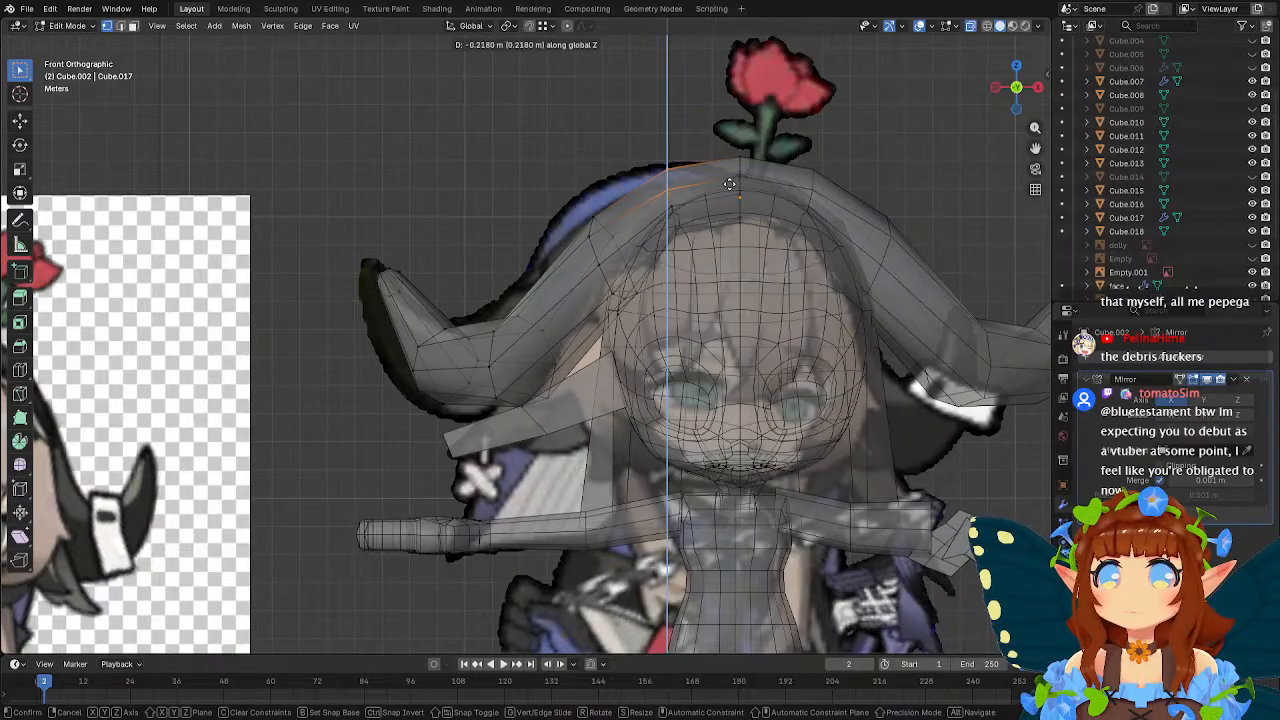
click(729, 183)
key(Tab)
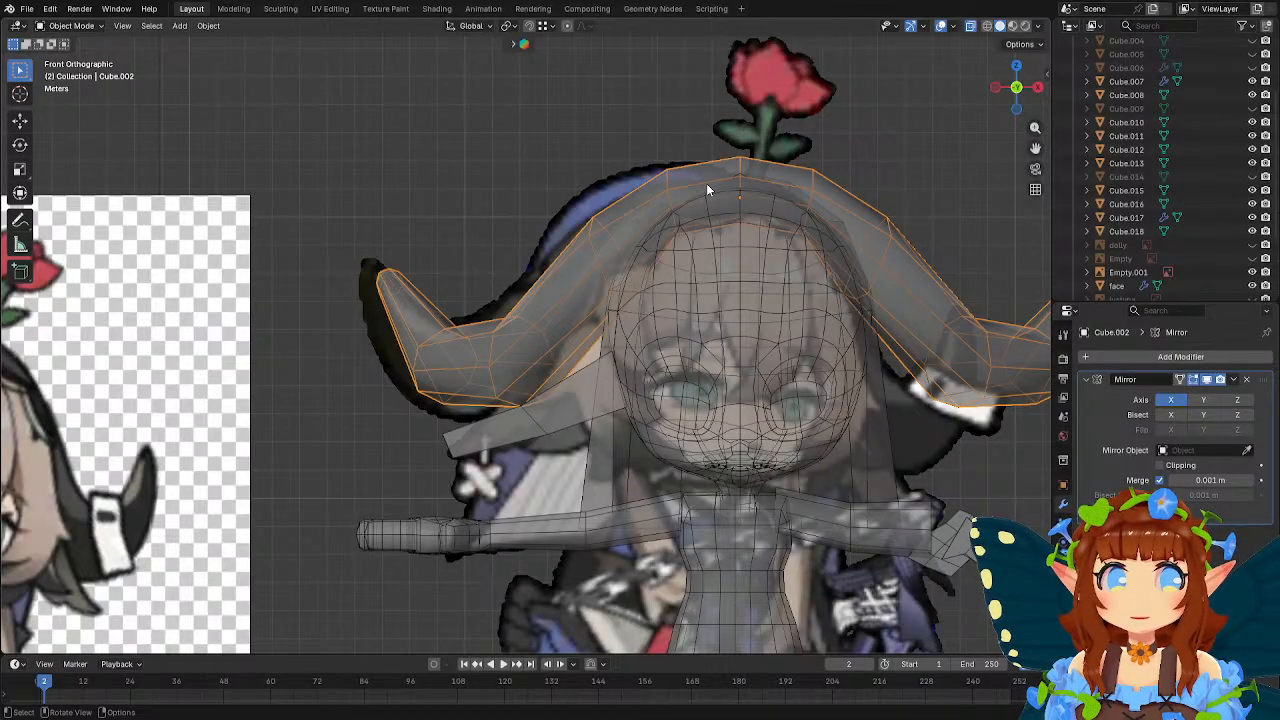
shift+middle_drag(594, 227, 639, 243)
key(Tab)
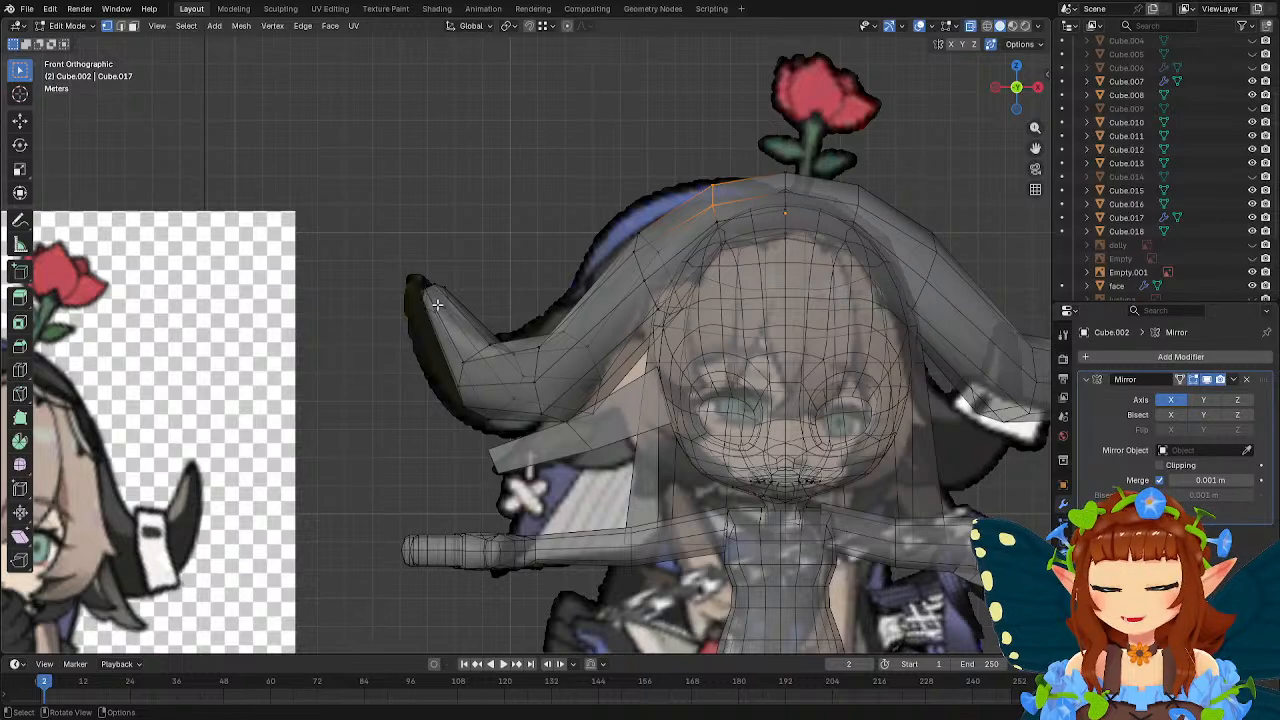
key(Tab)
shift+middle_drag(624, 422, 612, 333)
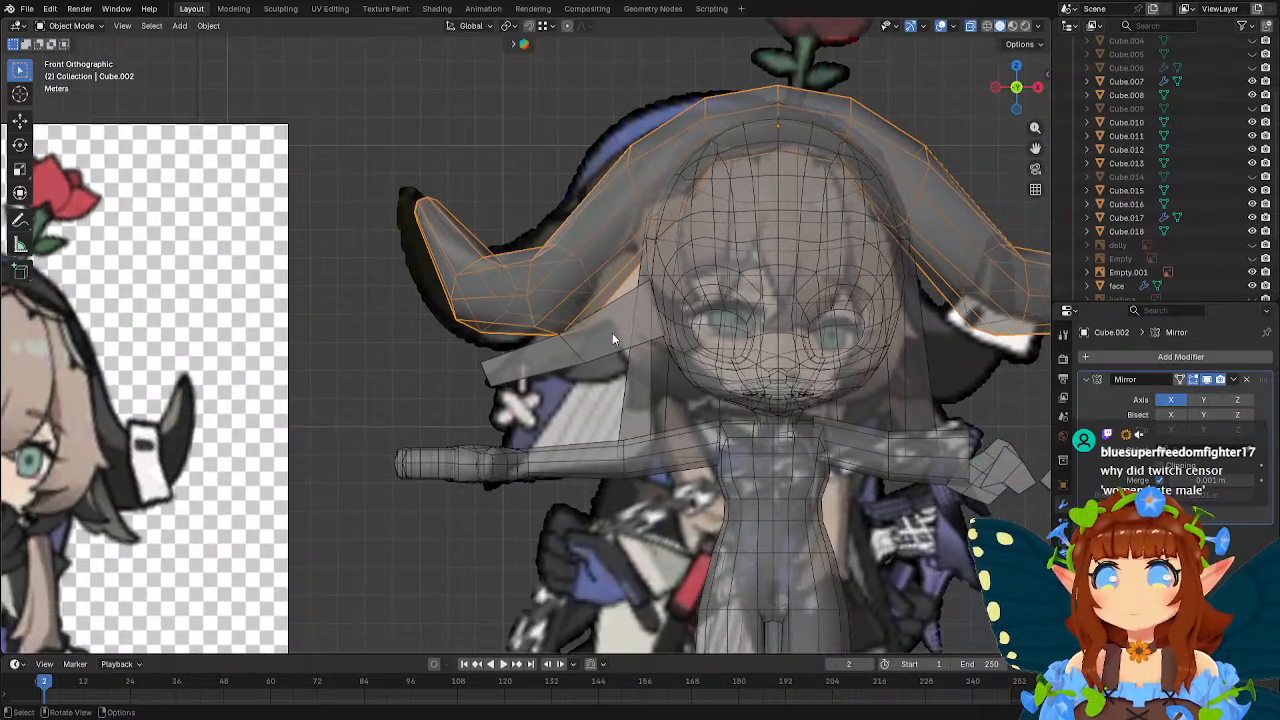
click(601, 338)
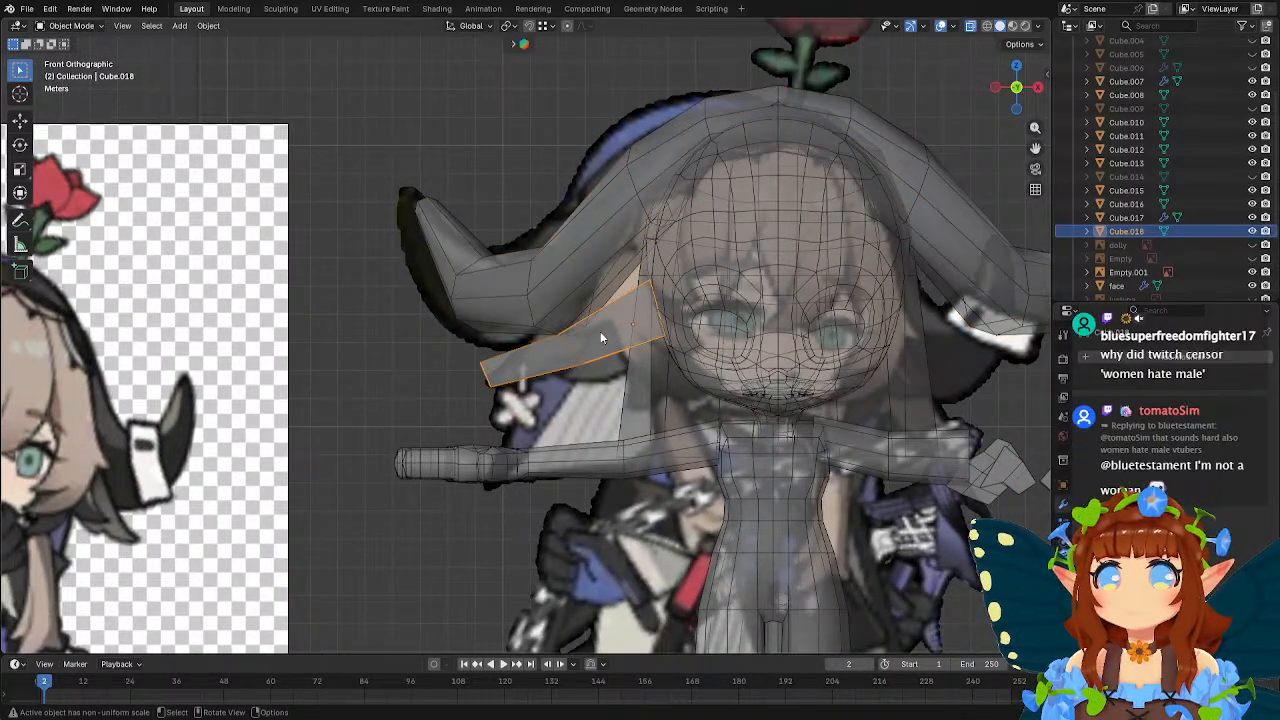
middle_drag(592, 335, 566, 260)
click(475, 576)
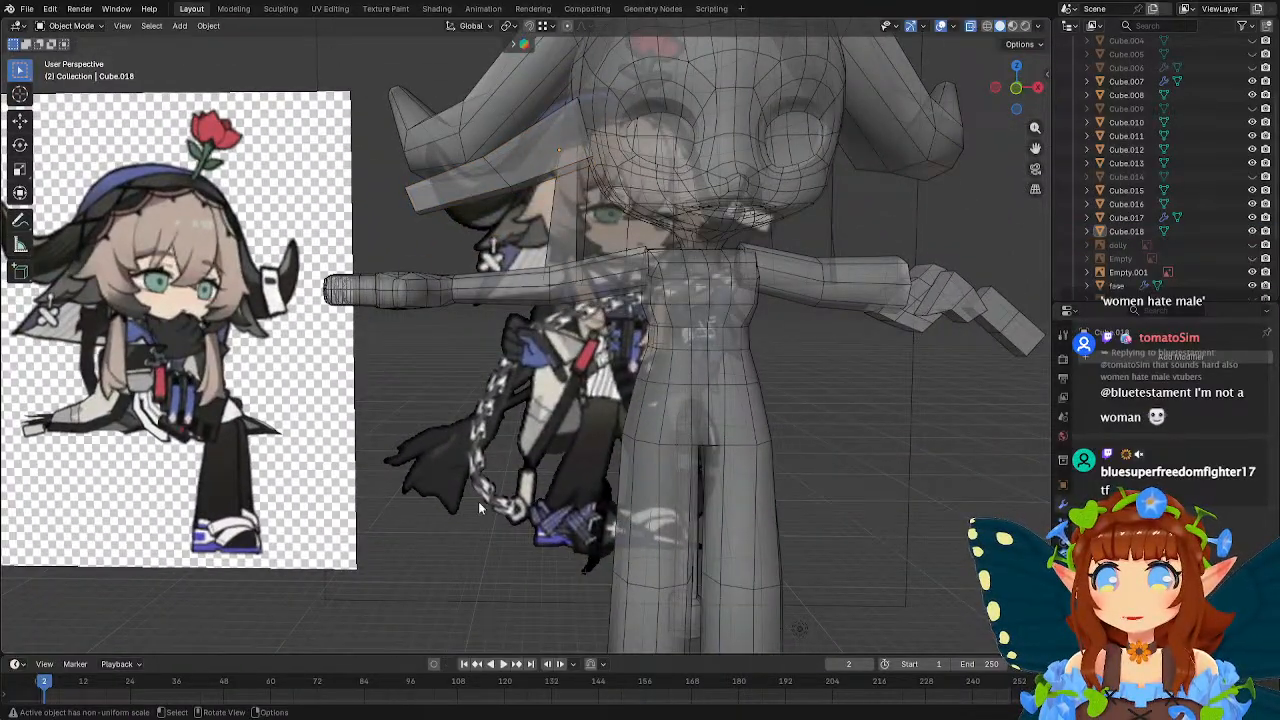
Add a 2 m cube, raise it 12.114 m along Z, and enlarge it to surround the body's hips as a skirt base.
shift+middle_drag(482, 508, 525, 466)
key(shift+a)
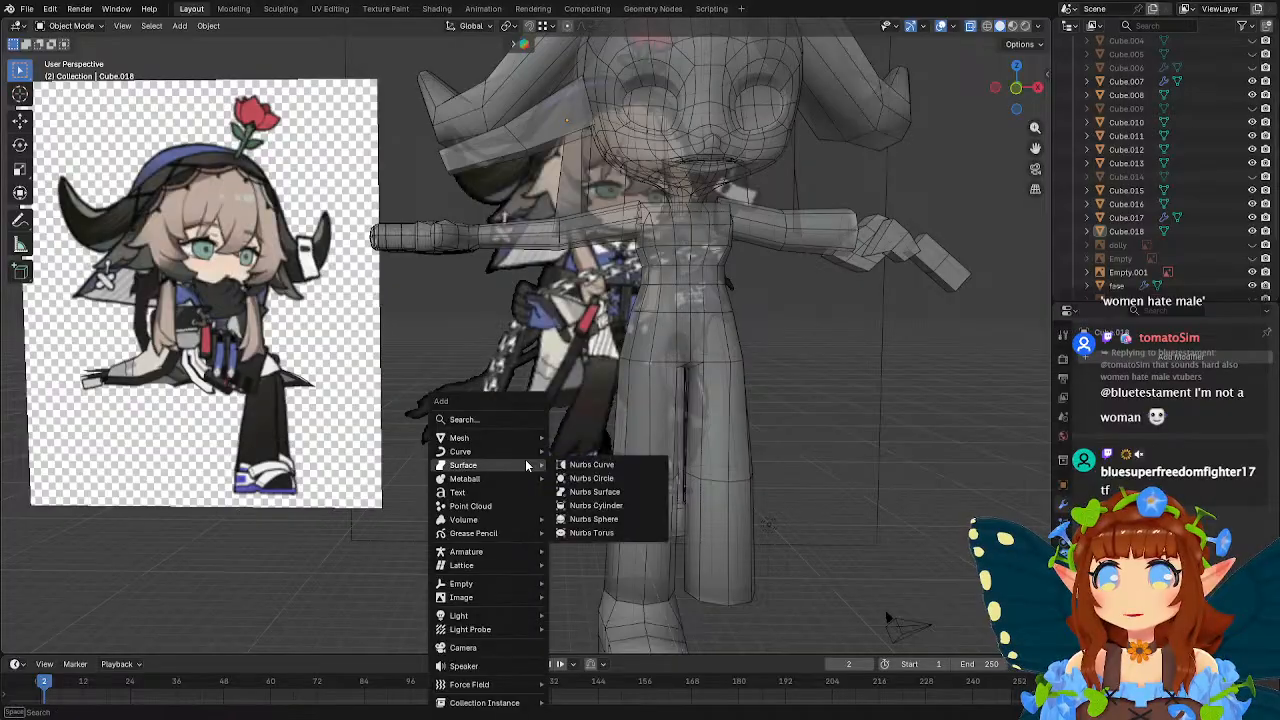
mouse_move(498, 441)
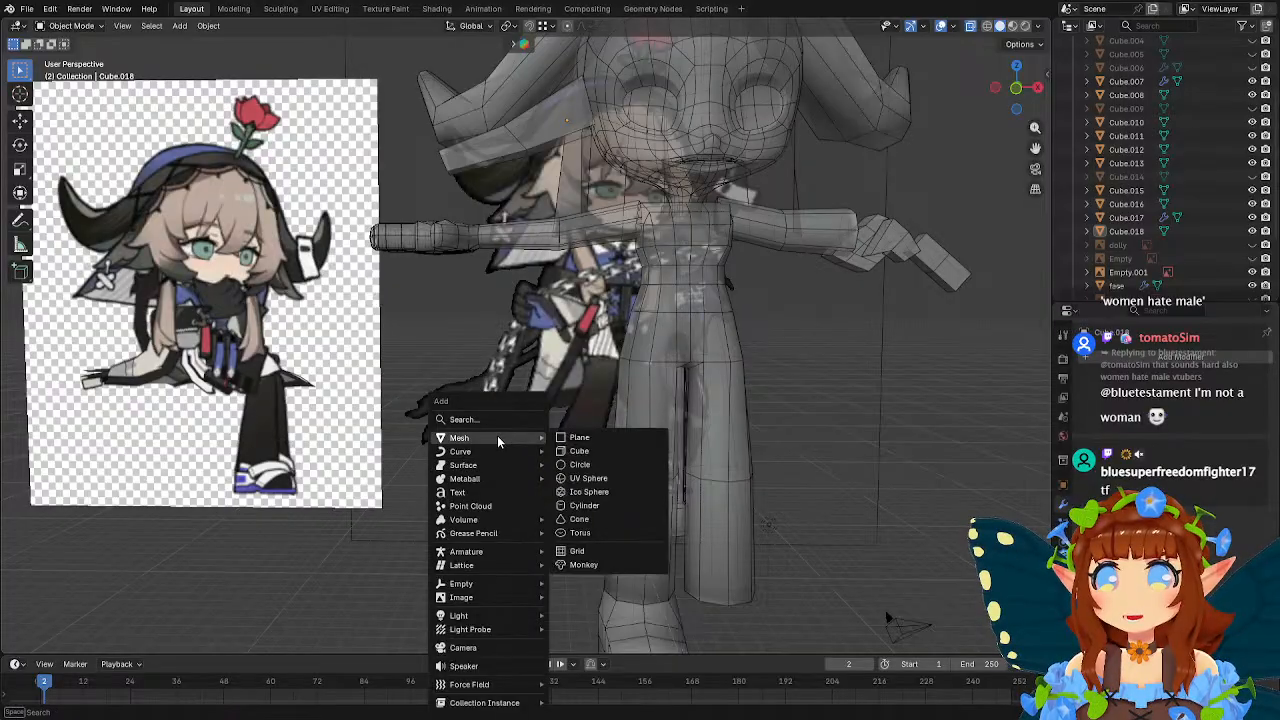
click(592, 451)
middle_drag(592, 451, 697, 471)
key(g)
key(z)
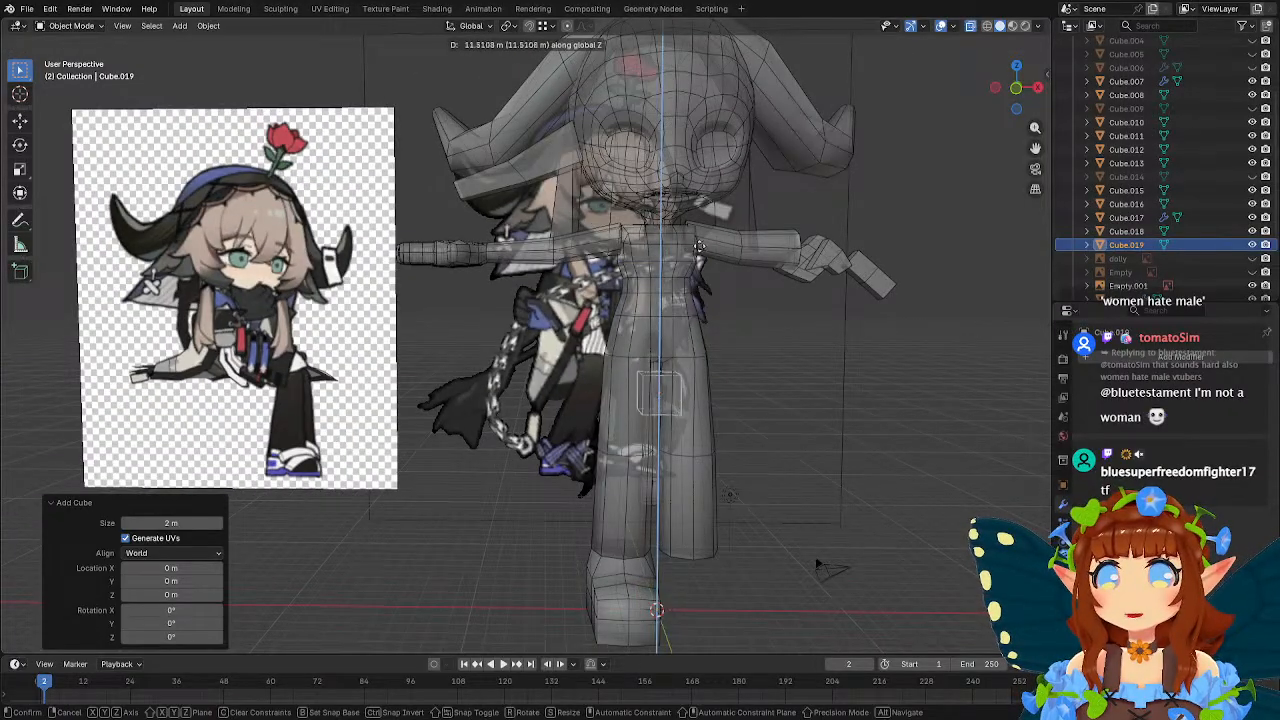
click(757, 323)
key(s)
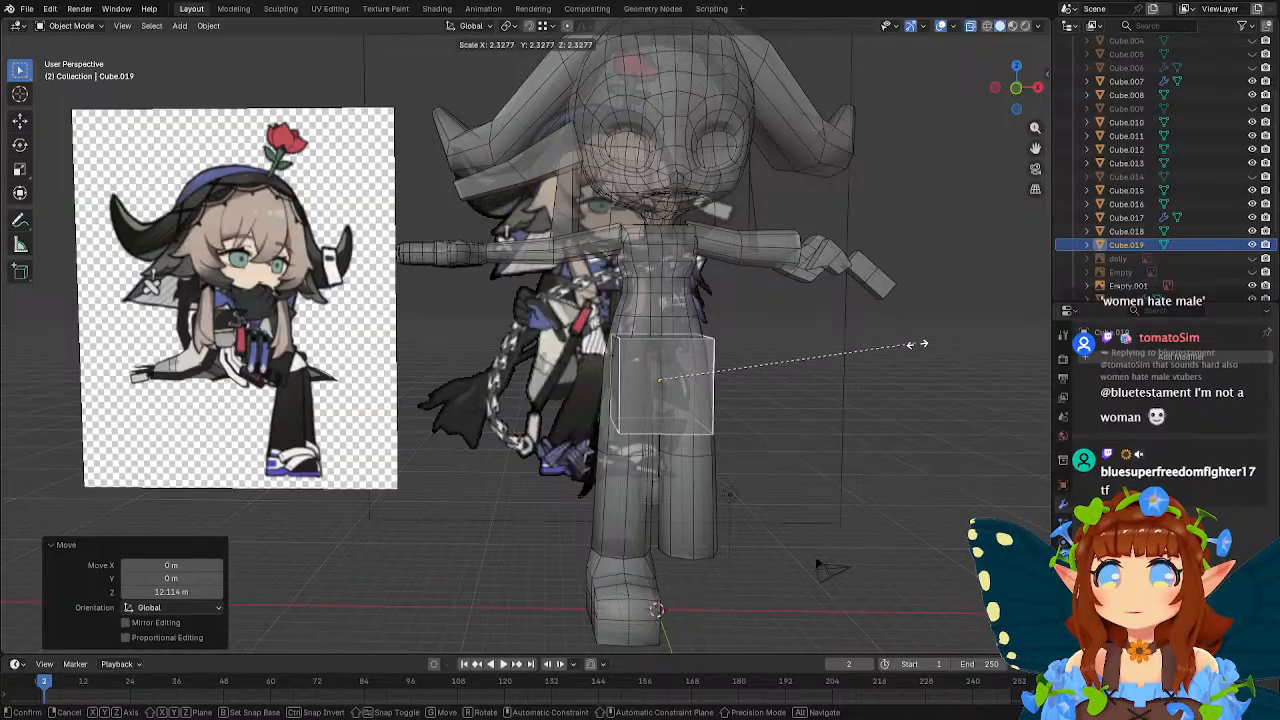
click(843, 331)
middle_drag(843, 331, 693, 389)
Flare the skirt cube's bottom face by scaling it 1.248 and raise it about 1.89 m along Z.
key(Tab)
drag(555, 393, 764, 452)
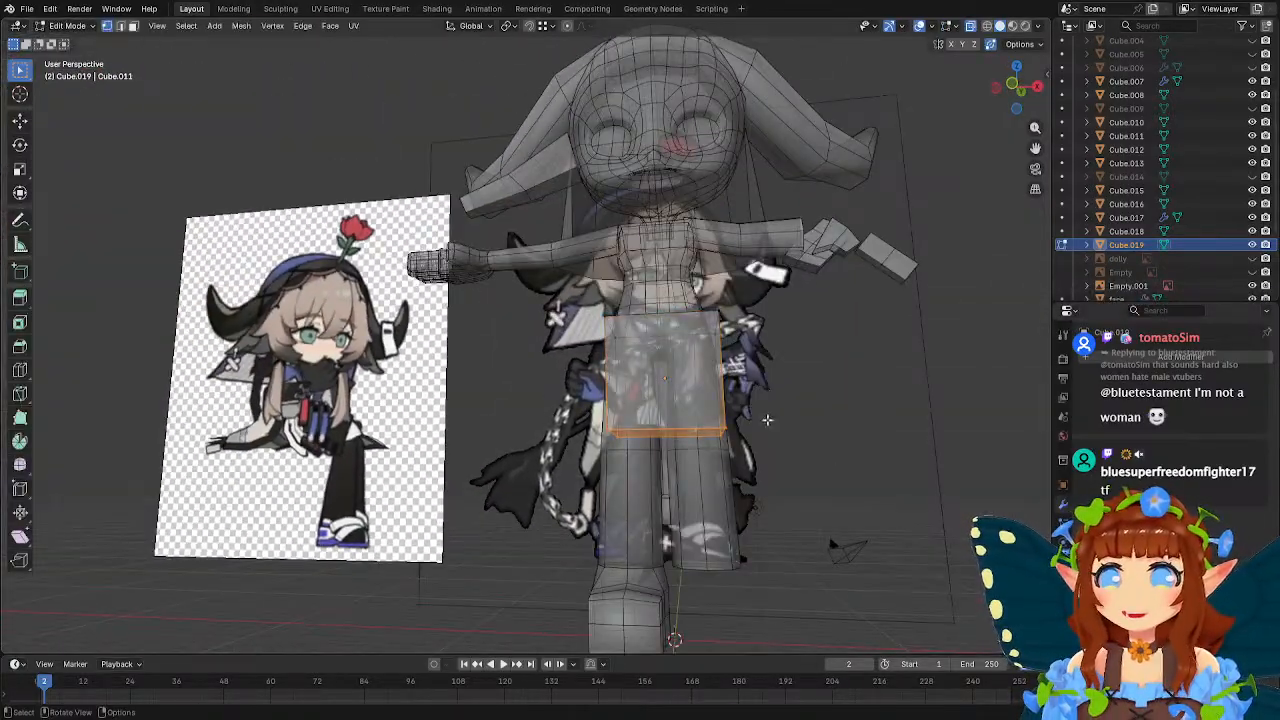
middle_drag(766, 420, 794, 420)
key(s)
click(828, 415)
key(g)
key(z)
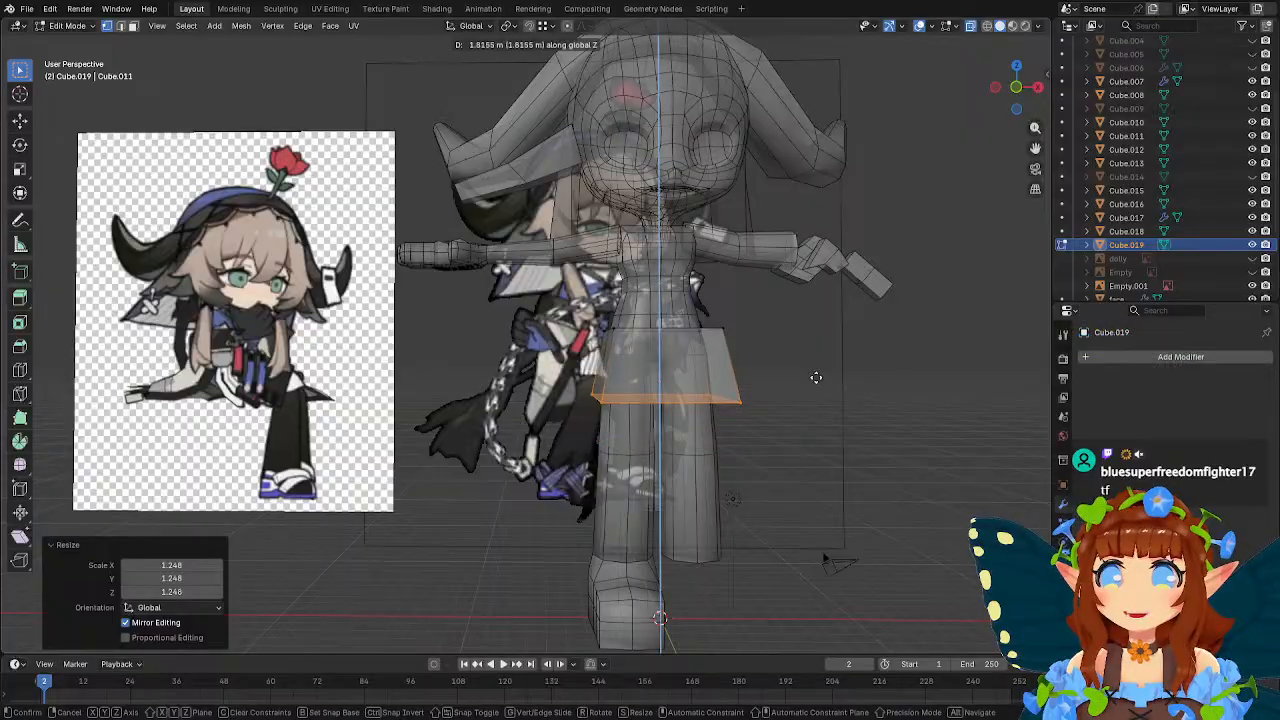
click(822, 376)
Raise the skirt's bottom edge another 0.097 m or so along Z against the front reference and leave mesh editing.
mouse_move(729, 341)
middle_down()
mouse_move(770, 344)
mouse_move(707, 332)
middle_up()
key(KP_1)
scroll(707, 332, up, 2)
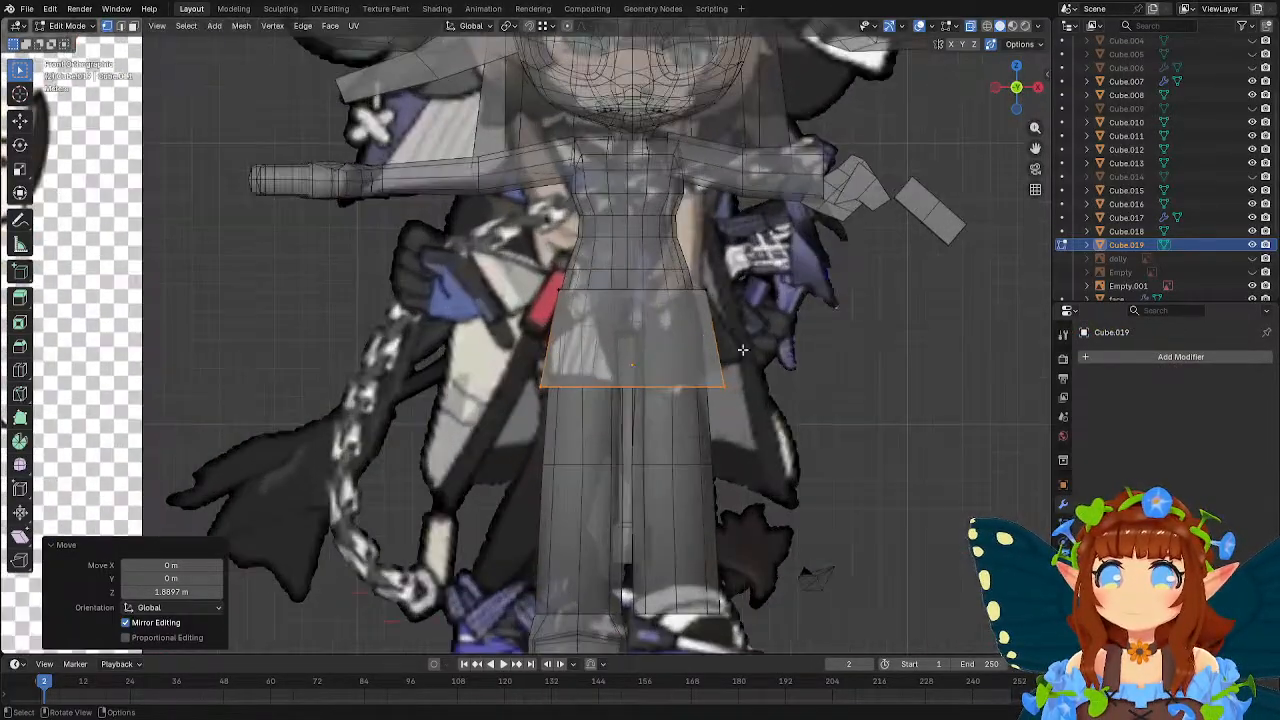
key(g)
key(z)
click(778, 359)
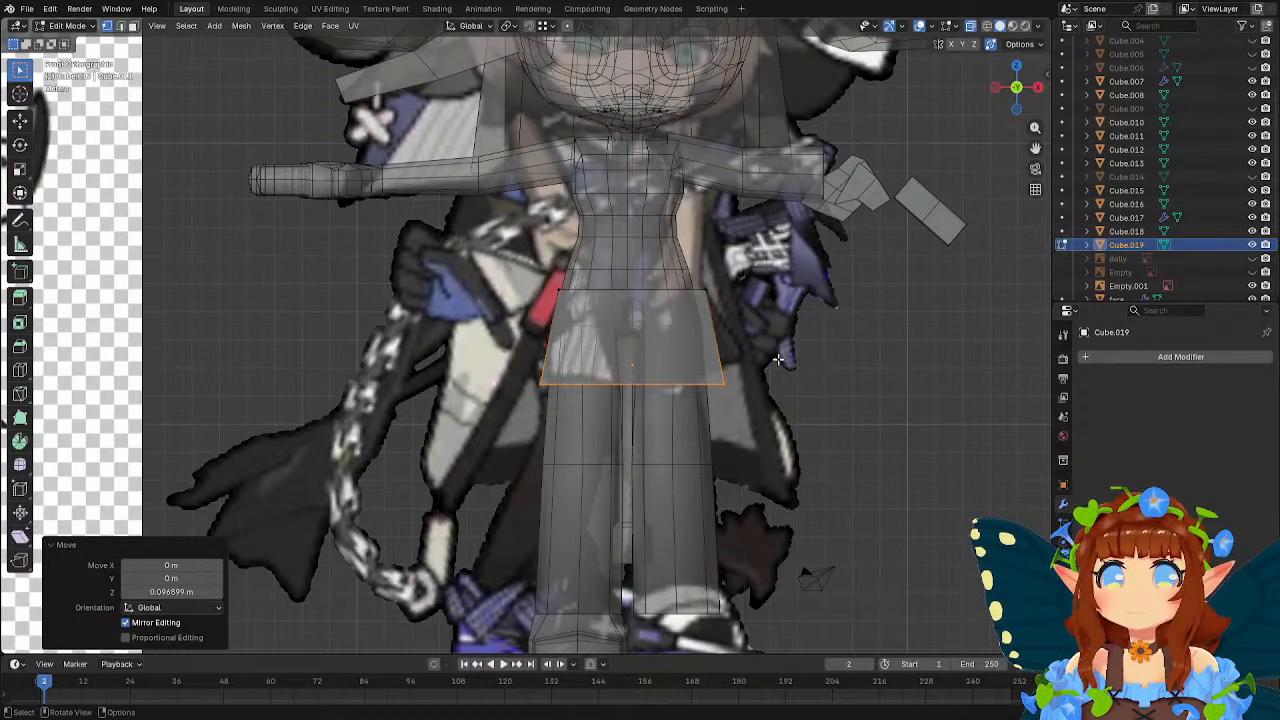
key(Tab)
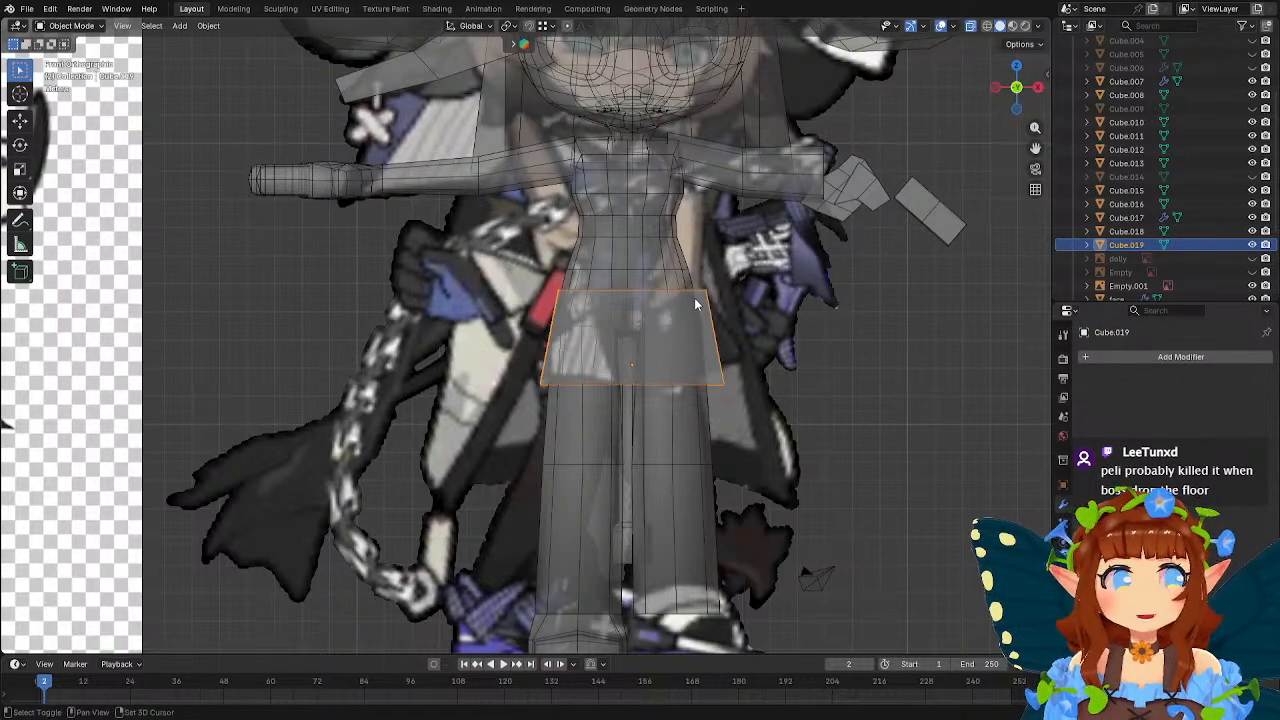
Select the whole skirt mesh and scale it by 0.789 along global Y to slim its depth.
shift+middle_drag(672, 292, 672, 278)
scroll(592, 269, up, 2)
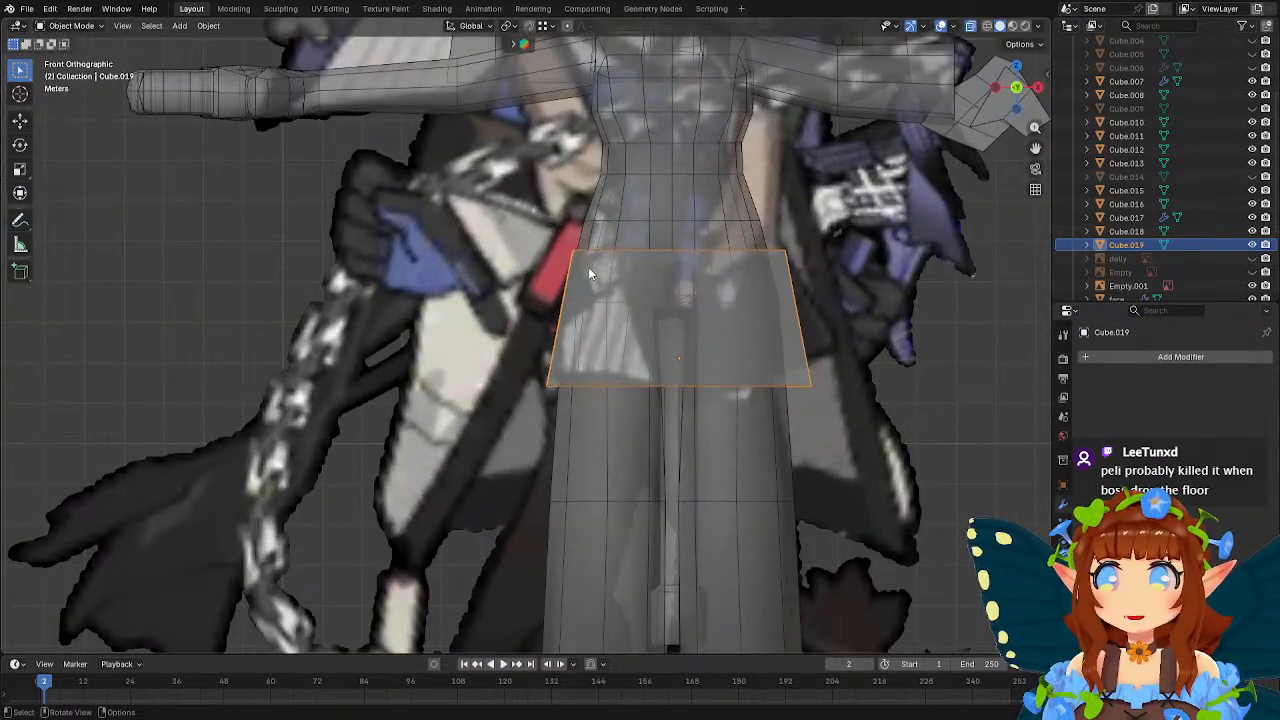
key(Tab)
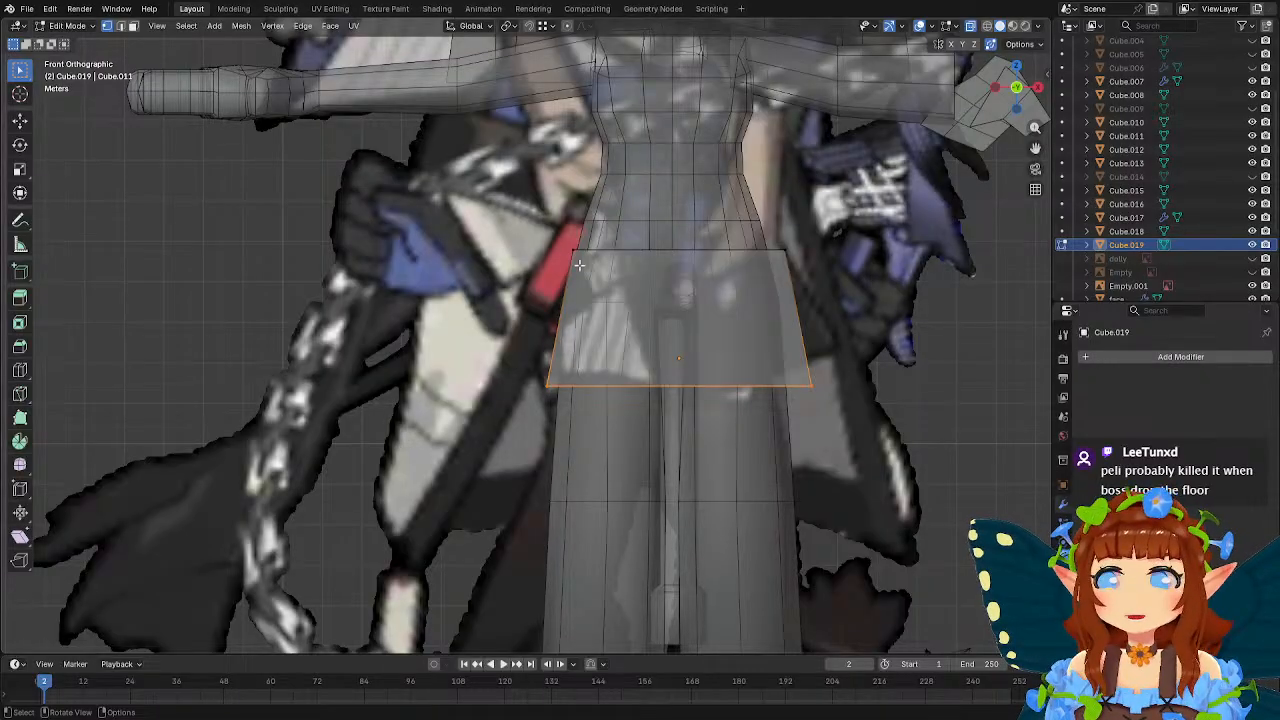
middle_drag(579, 265, 677, 255)
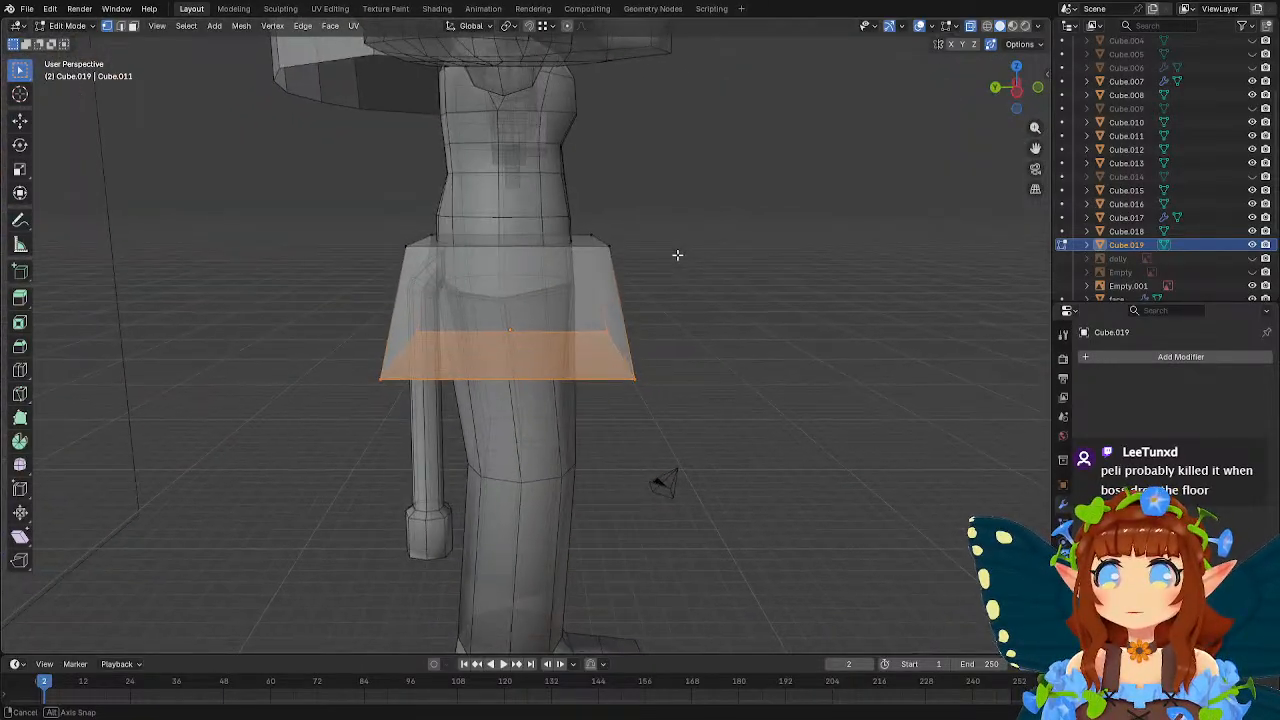
drag(341, 188, 709, 418)
scroll(730, 395, down, 1)
key(s)
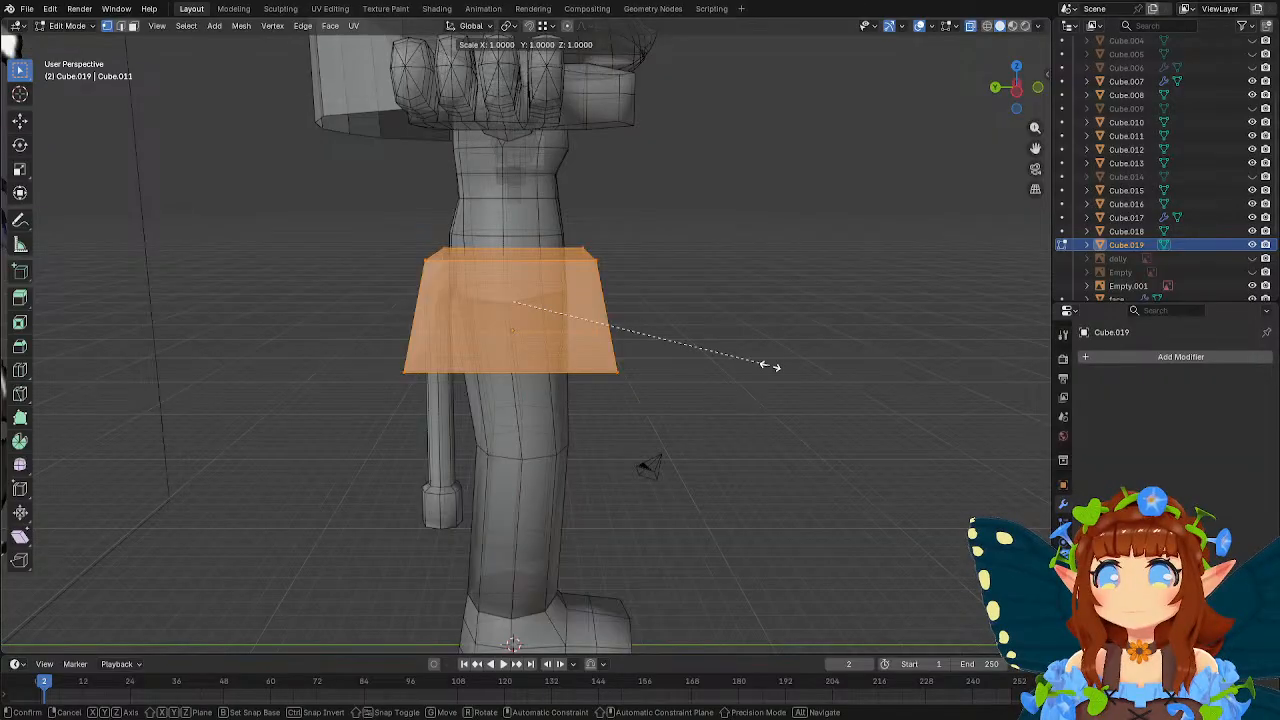
key(y)
click(716, 348)
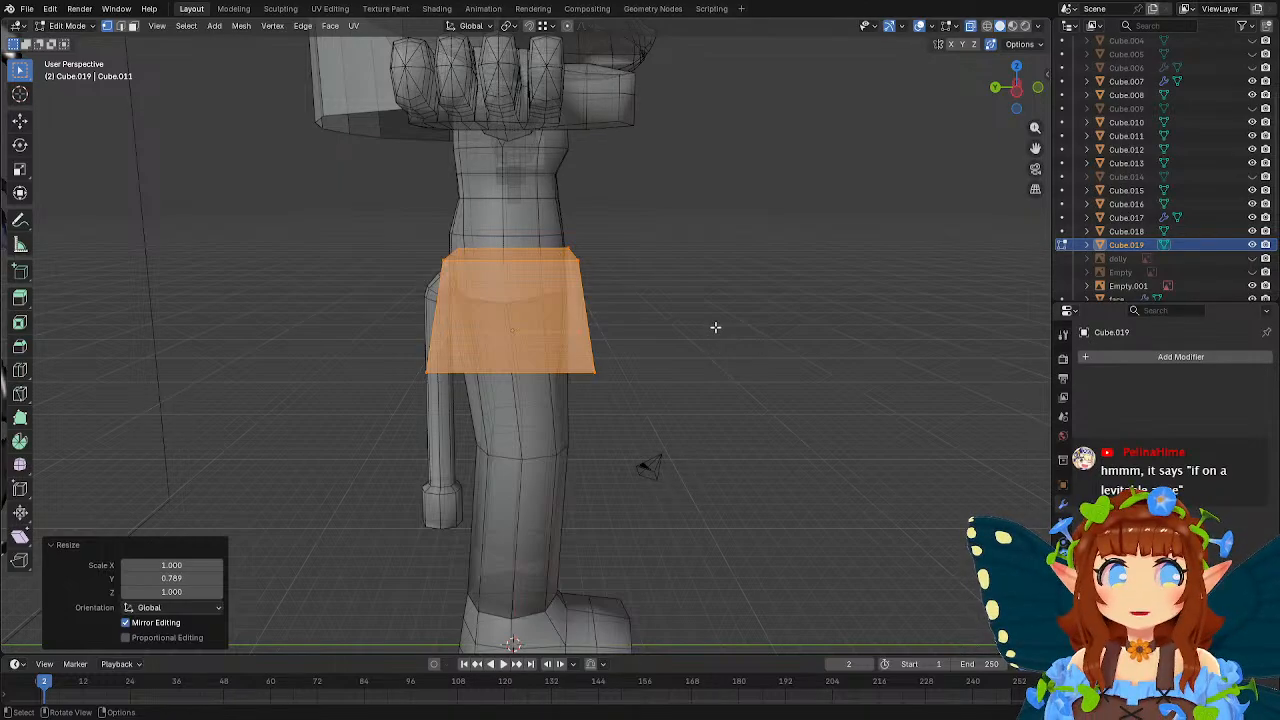
Add one centred vertical loop cut through the skirt's front and back, and another through its two sides.
middle_drag(751, 323, 618, 356)
key(ctrl+r)
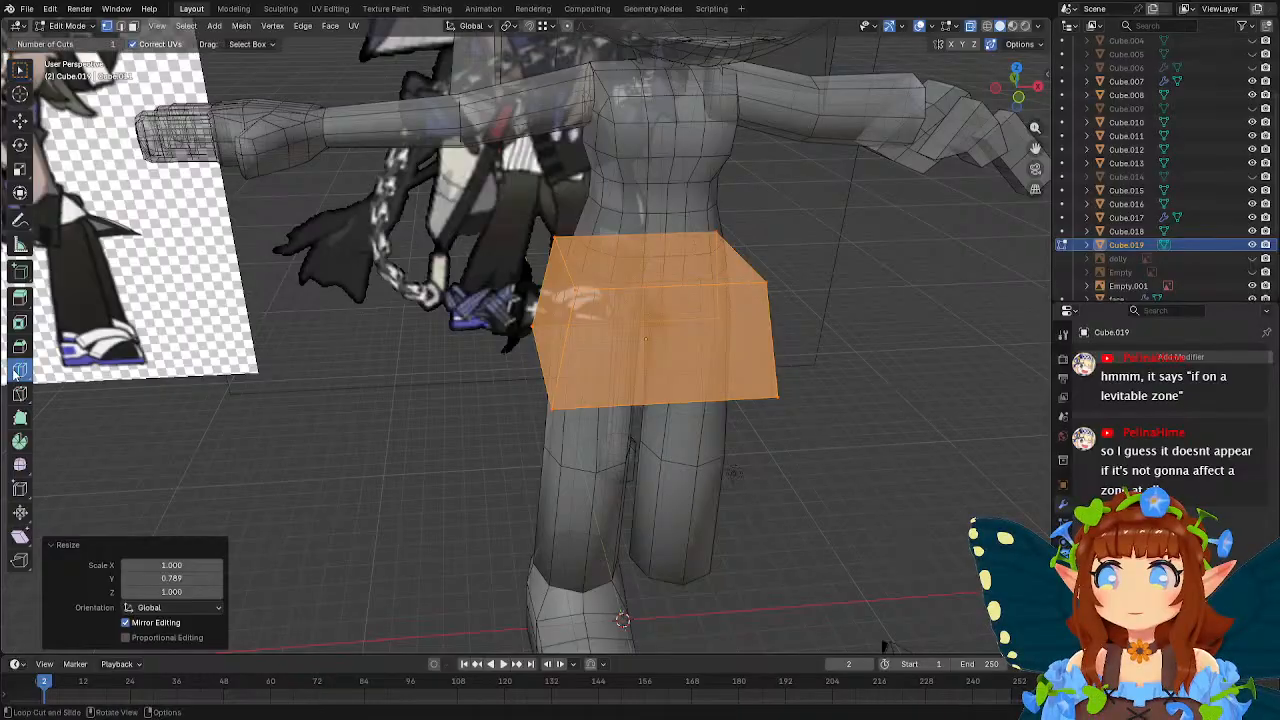
click(697, 396)
right_click(665, 391)
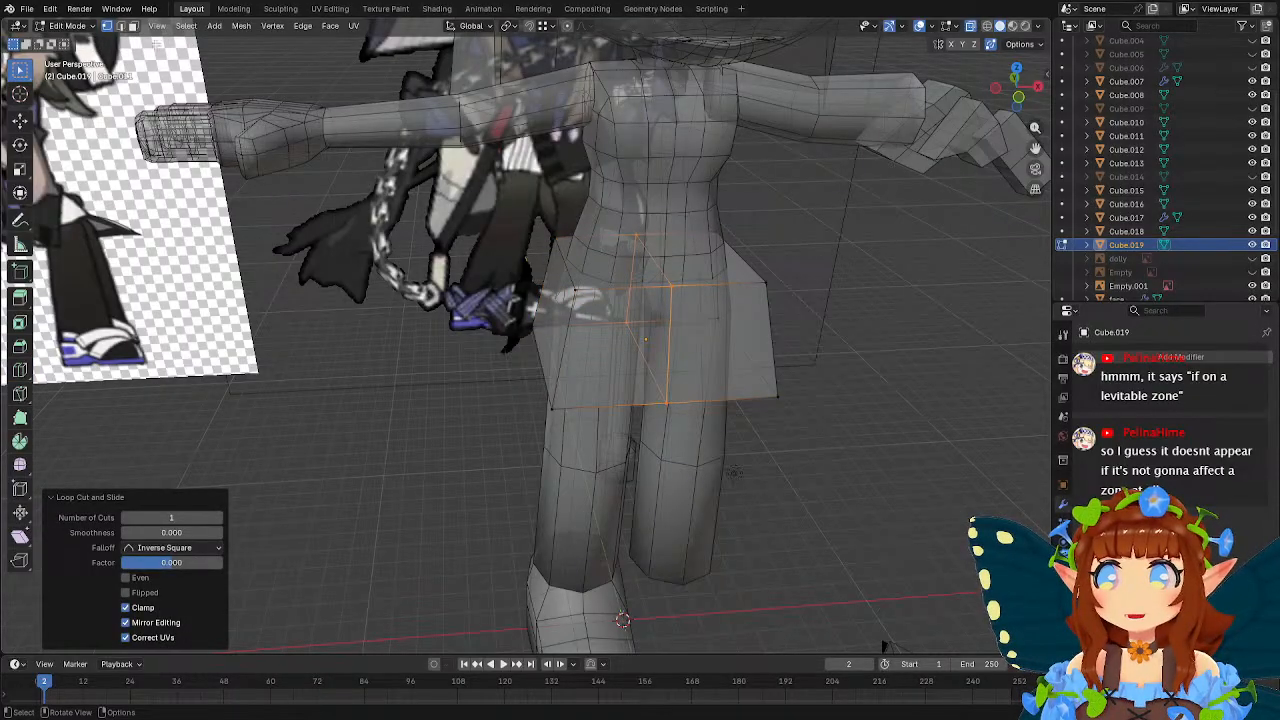
click(19, 370)
middle_drag(509, 312, 548, 272)
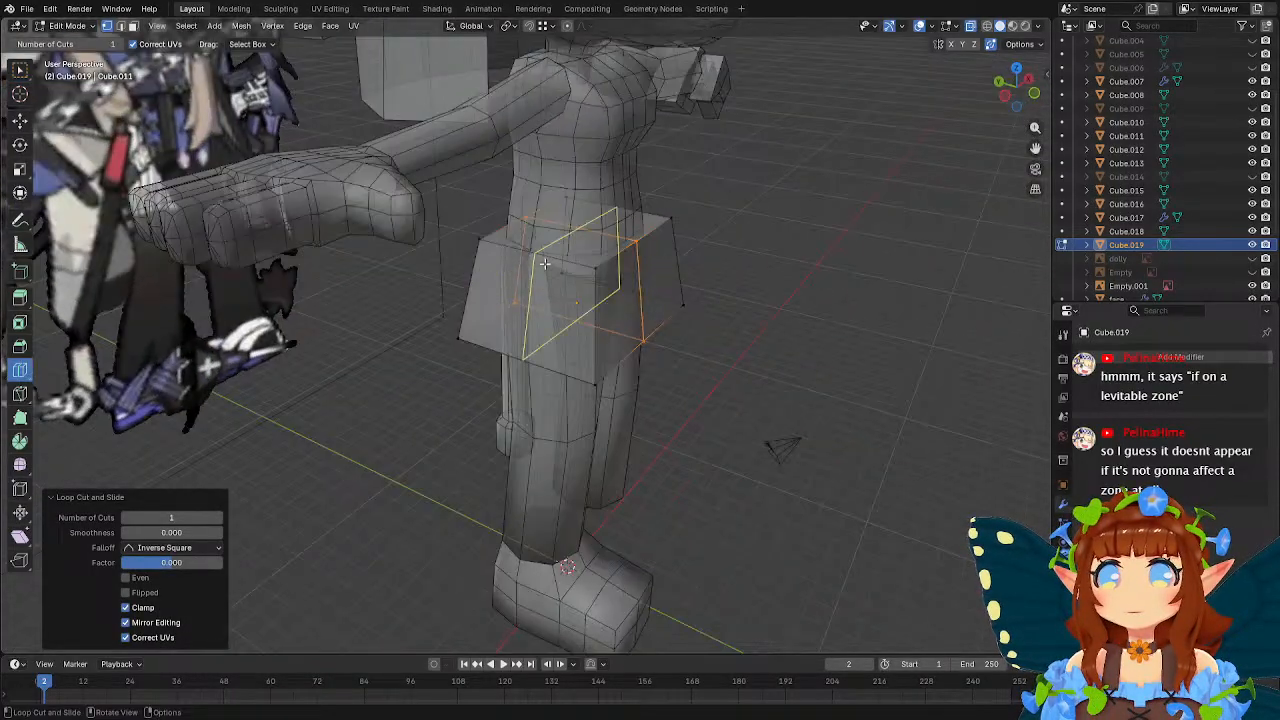
key(w)
middle_drag(712, 287, 598, 312)
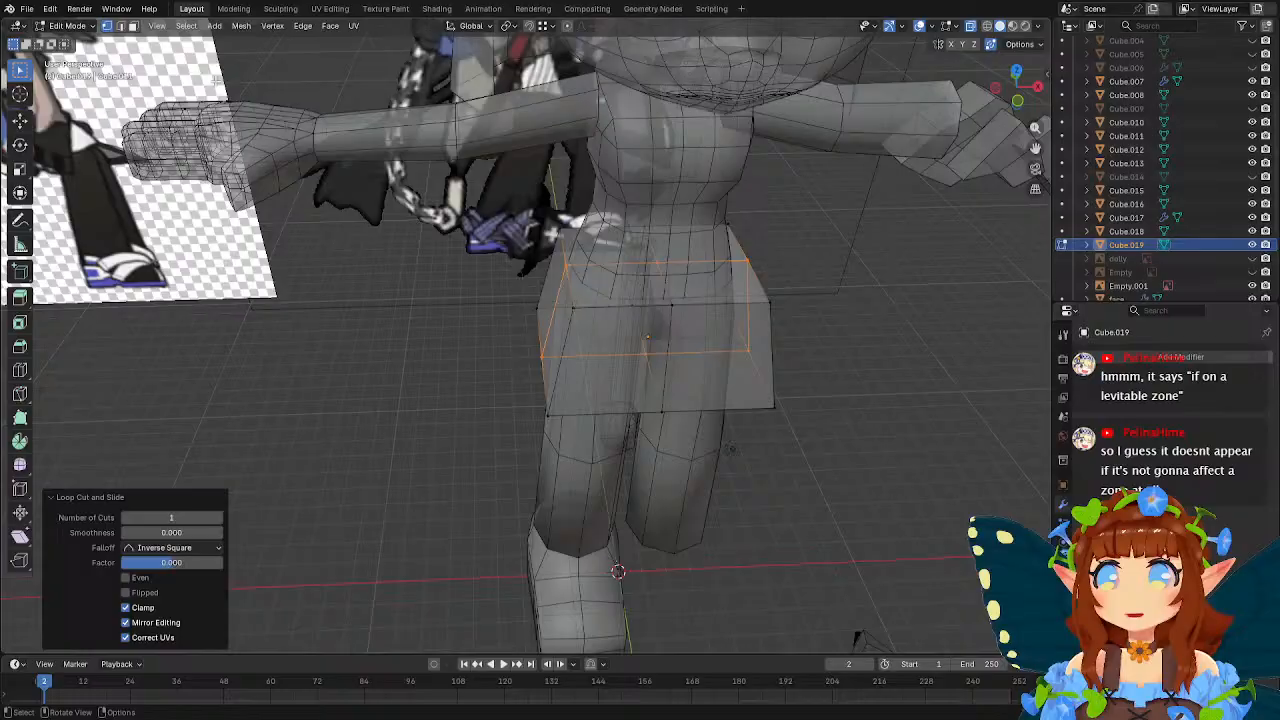
Delete the four faces that close the skirt's top.
click(133, 26)
click(615, 286)
shift+click(698, 248)
shift+click(707, 284)
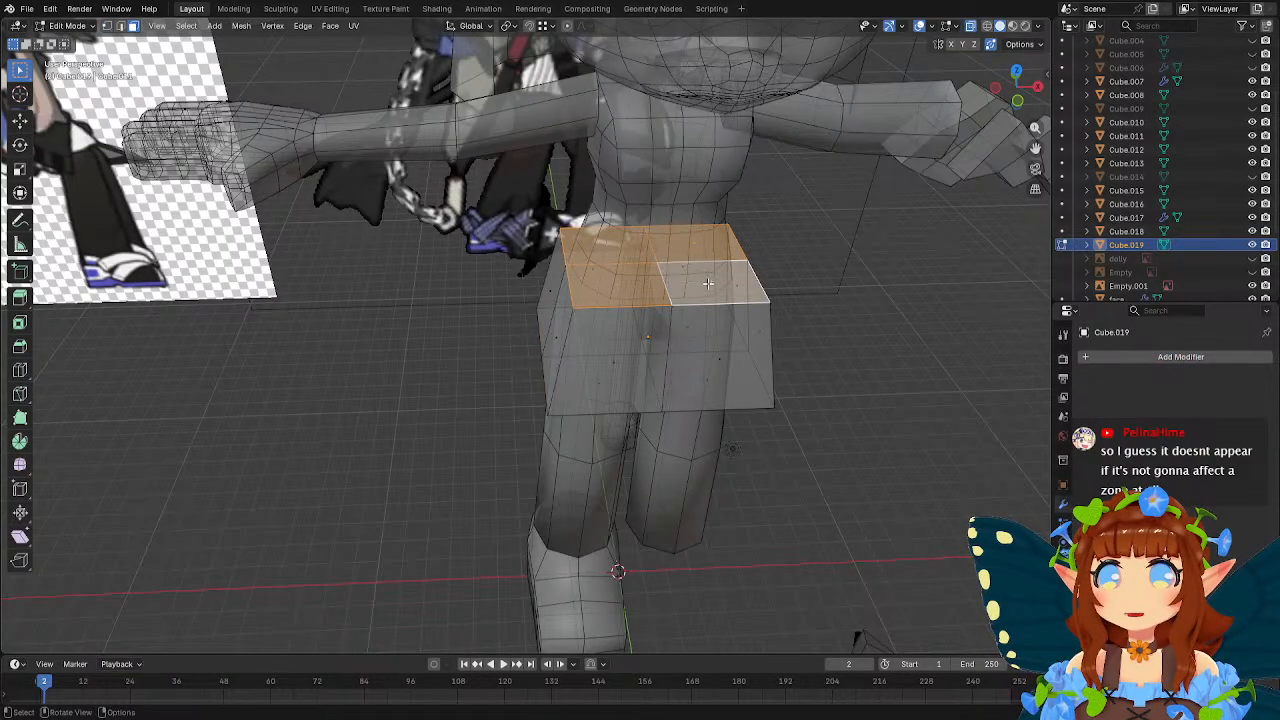
key(x)
click(675, 313)
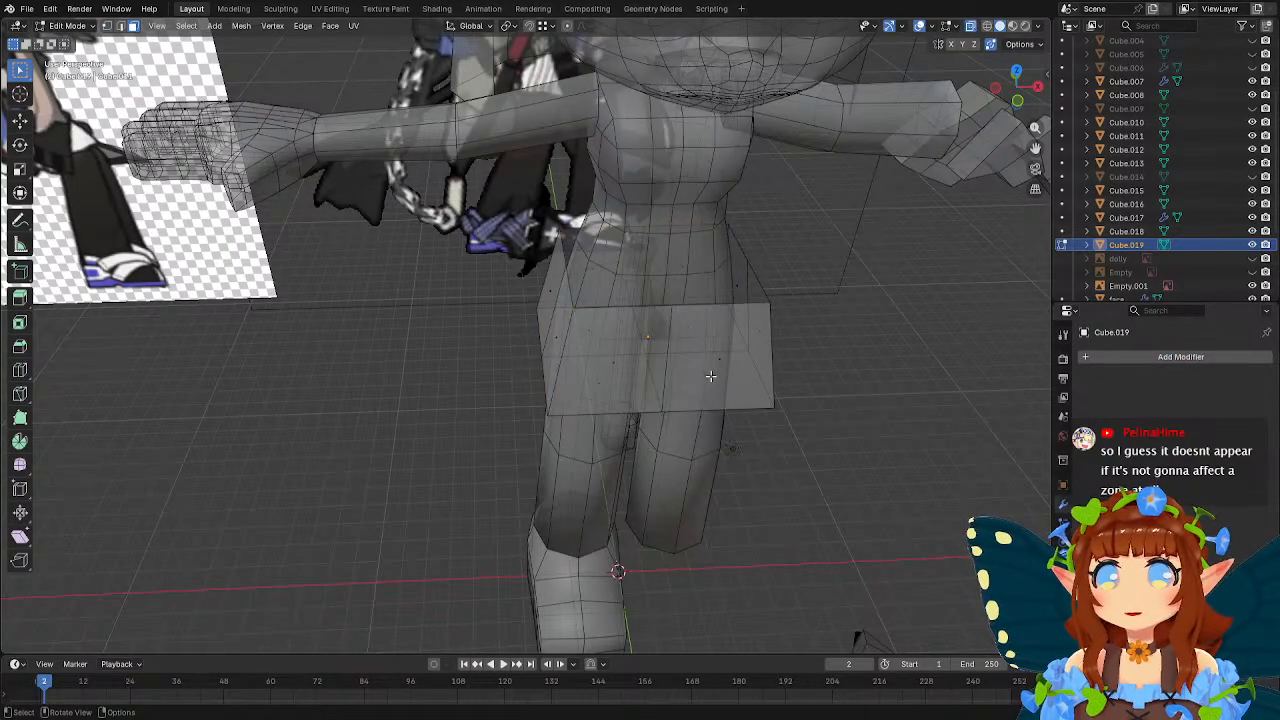
Delete the four faces that close the skirt's underside.
shift+click(706, 376)
shift+click(612, 385)
middle_drag(612, 387, 548, 432)
shift+click(620, 374)
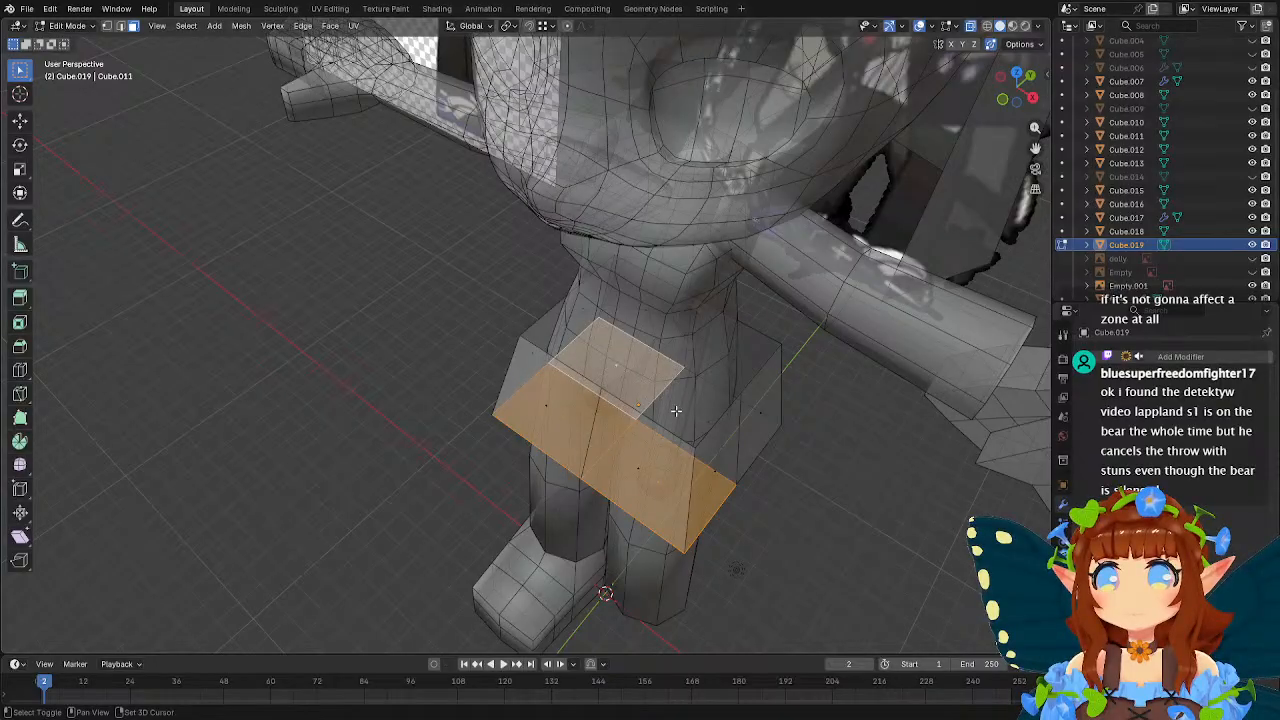
shift+click(670, 406)
key(x)
click(662, 391)
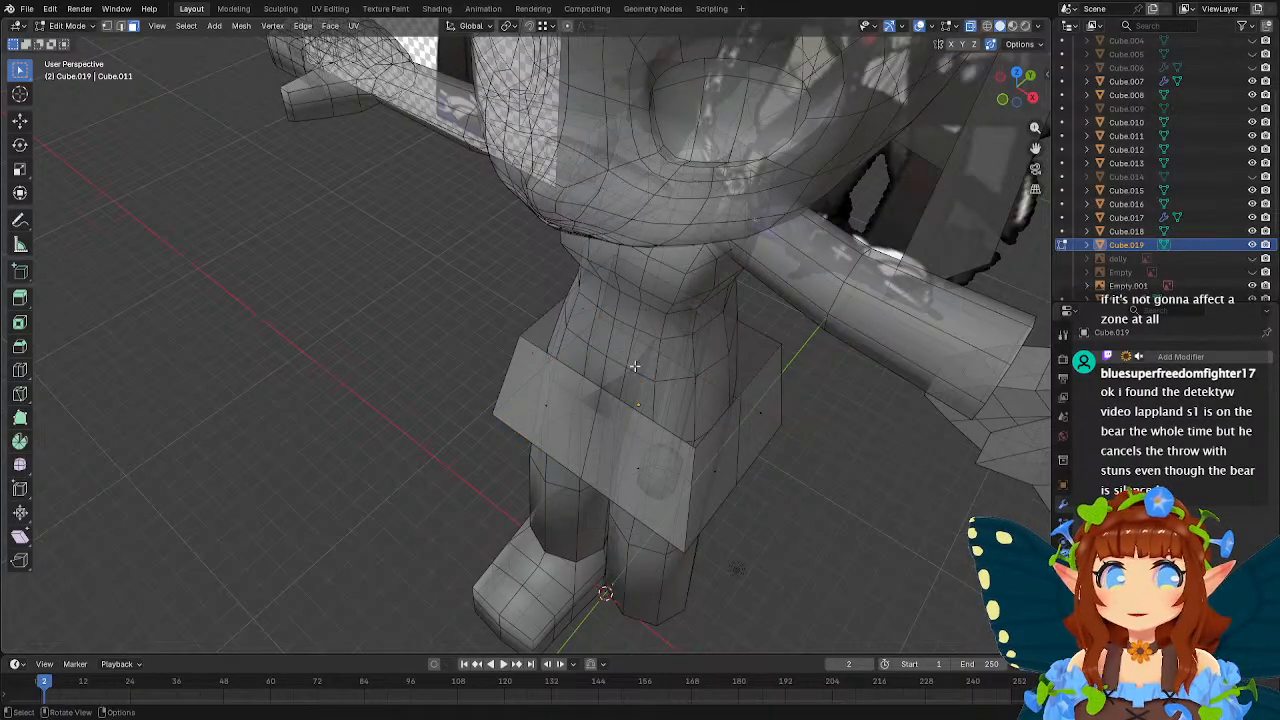
middle_drag(662, 391, 692, 337)
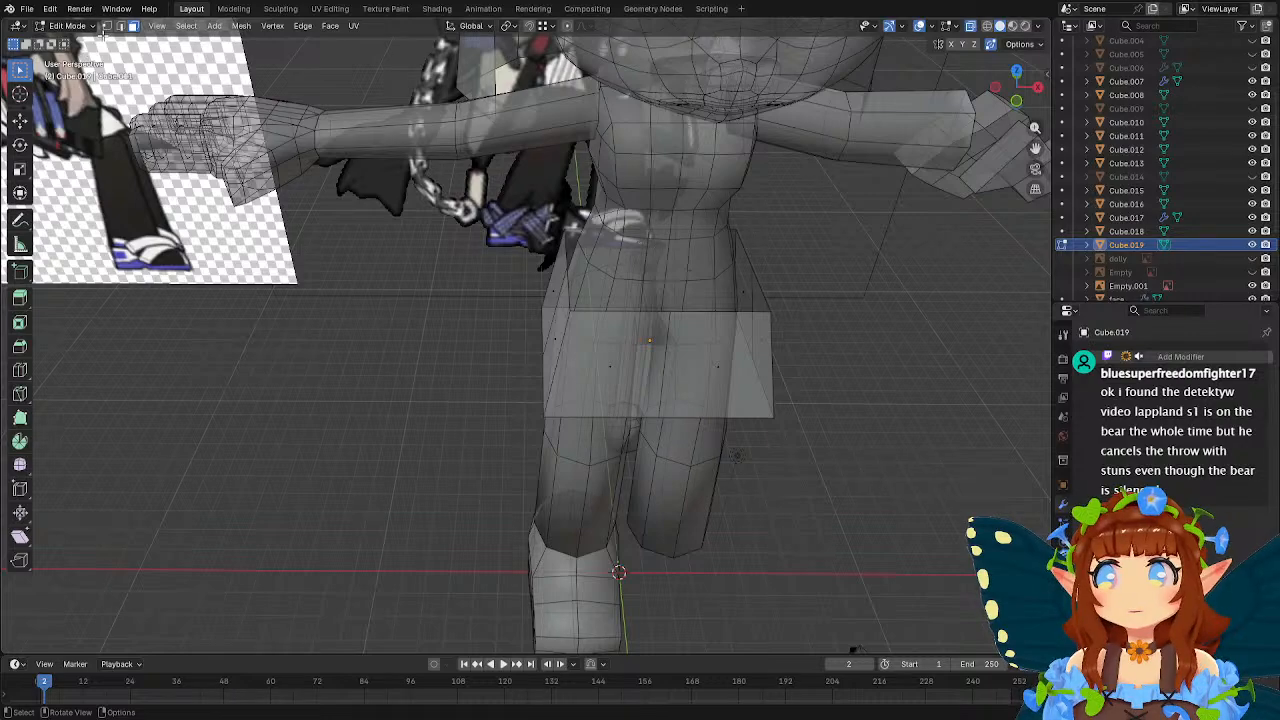
Delete the skirt's positive-X half in front view, keeping the centre line, and leave mesh editing.
click(107, 27)
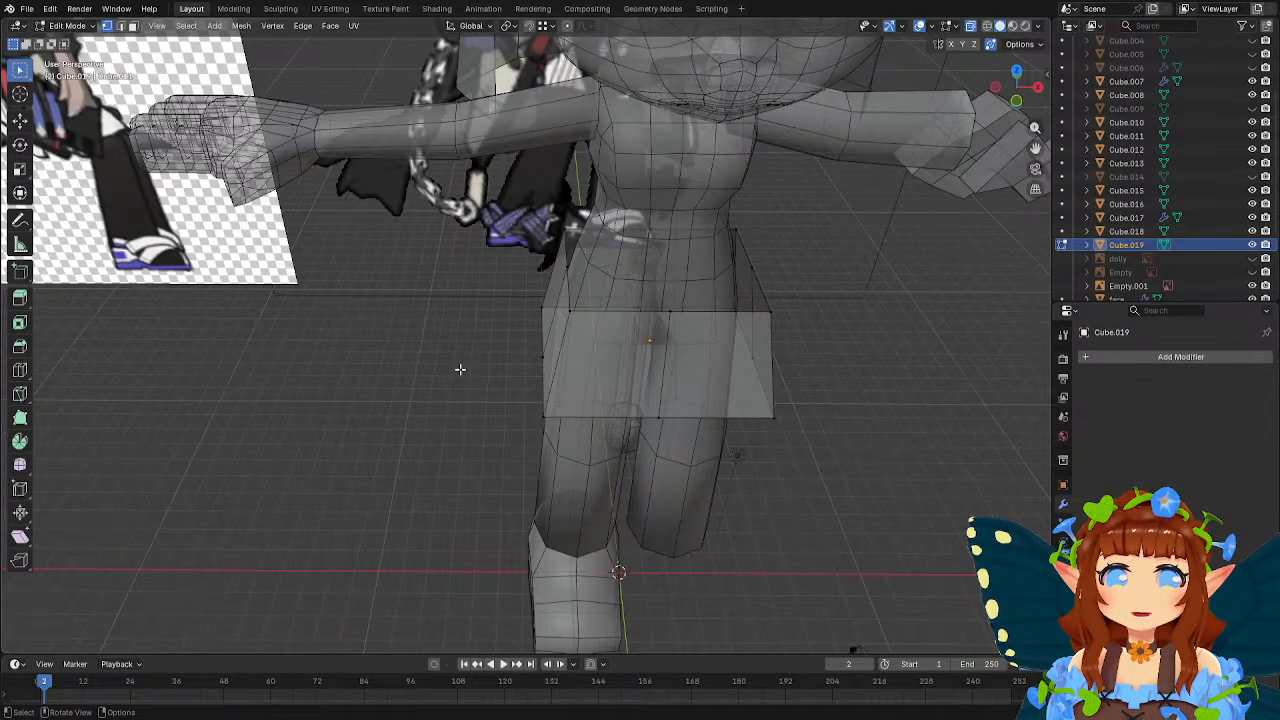
middle_drag(460, 369, 599, 415)
click(495, 240)
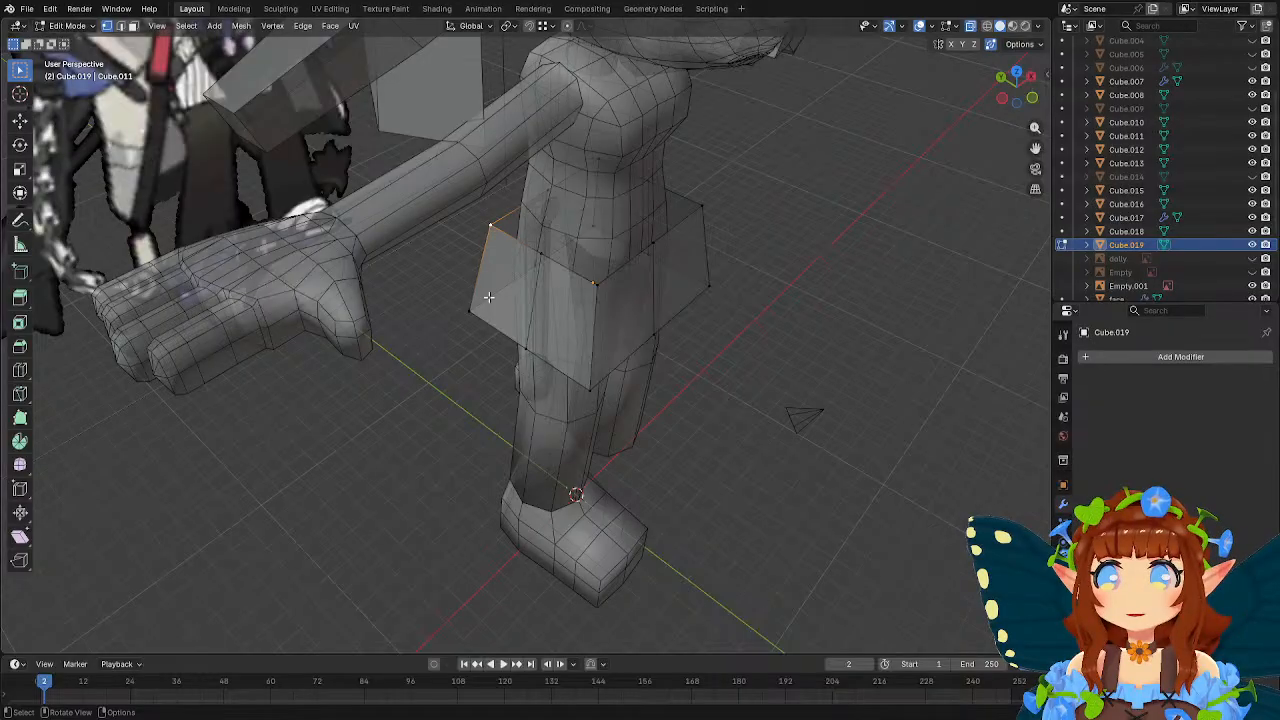
click(748, 396)
middle_drag(750, 397, 632, 318)
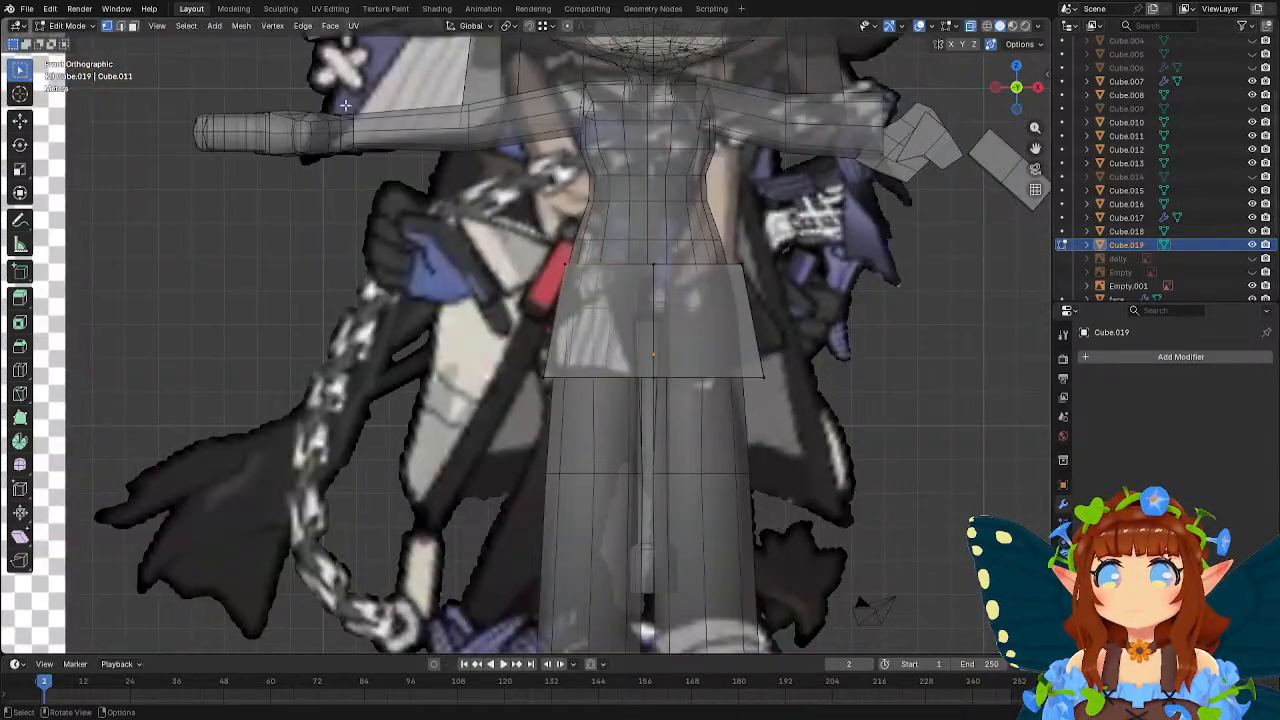
key(b)
drag(830, 438, 664, 249)
key(x)
click(706, 331)
key(Tab)
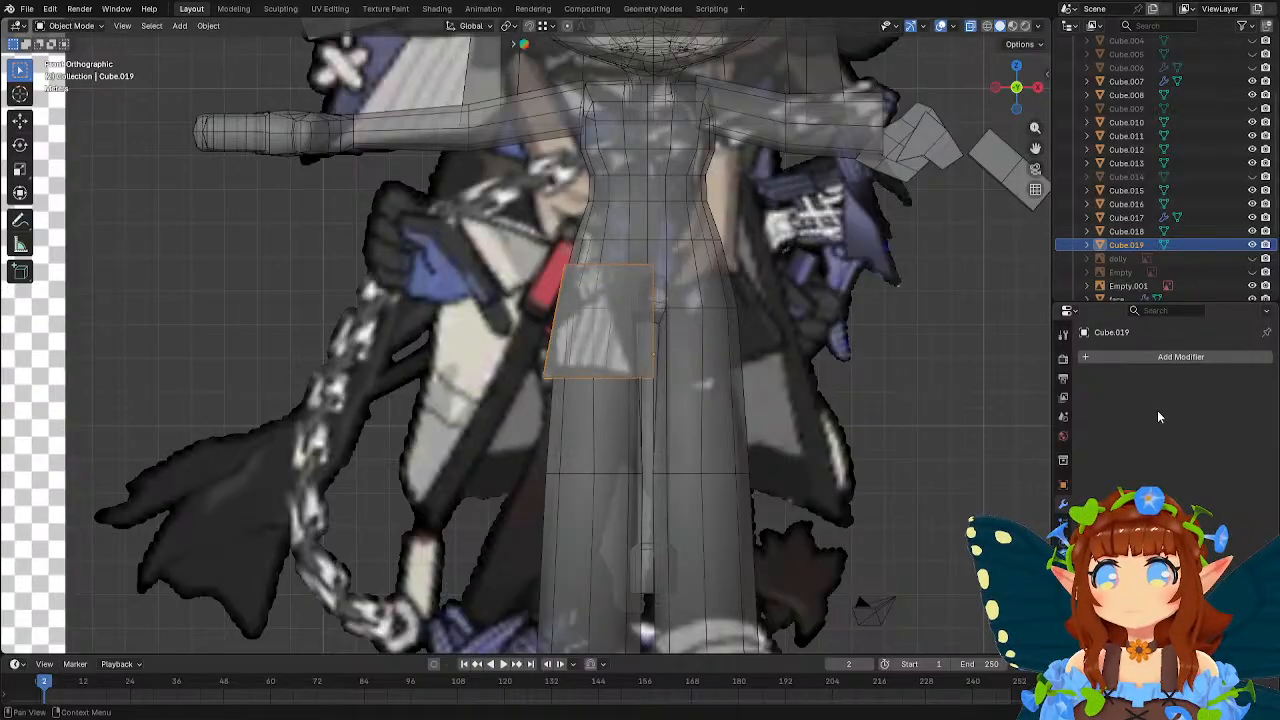
Add a Mirror modifier to the half skirt on the X axis.
click(1160, 357)
mouse_move(1140, 364)
click(1050, 392)
Move the skirt's back corner edge inward by about 0.376 m in X and -0.616 m in Y.
middle_drag(980, 370, 799, 345)
key(Tab)
middle_drag(669, 318, 626, 332)
click(105, 27)
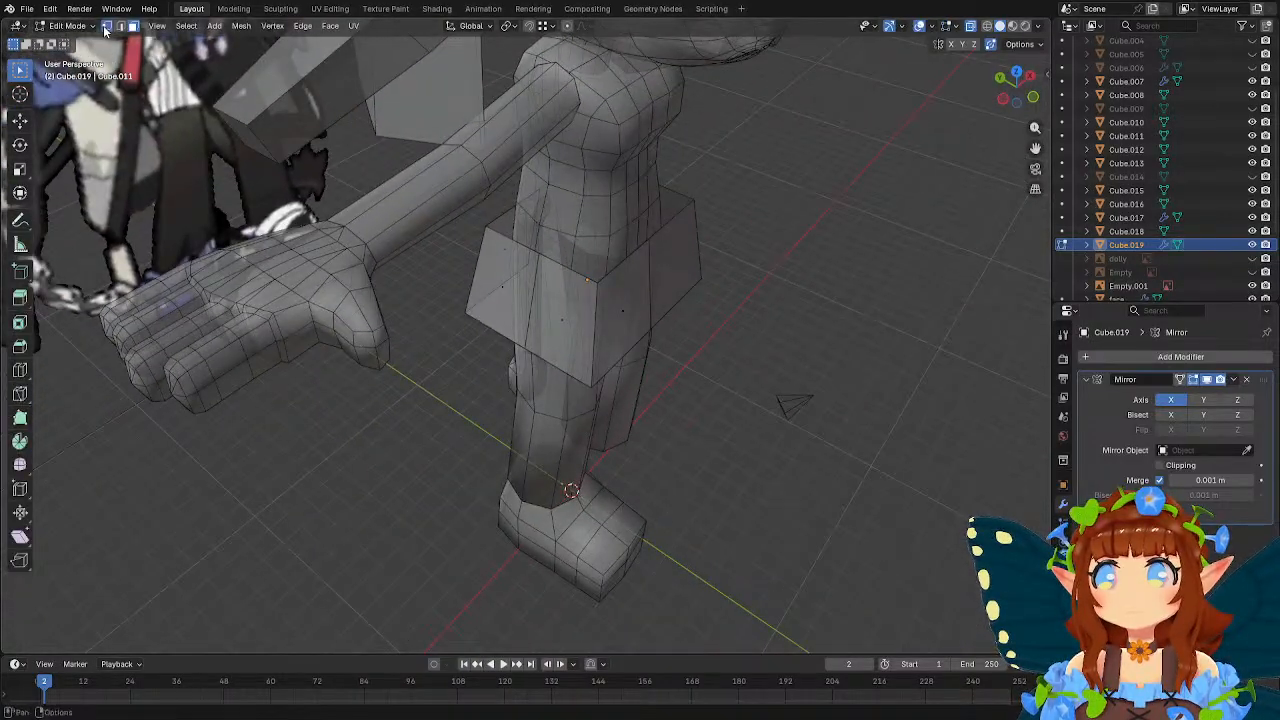
click(480, 238)
shift+click(468, 315)
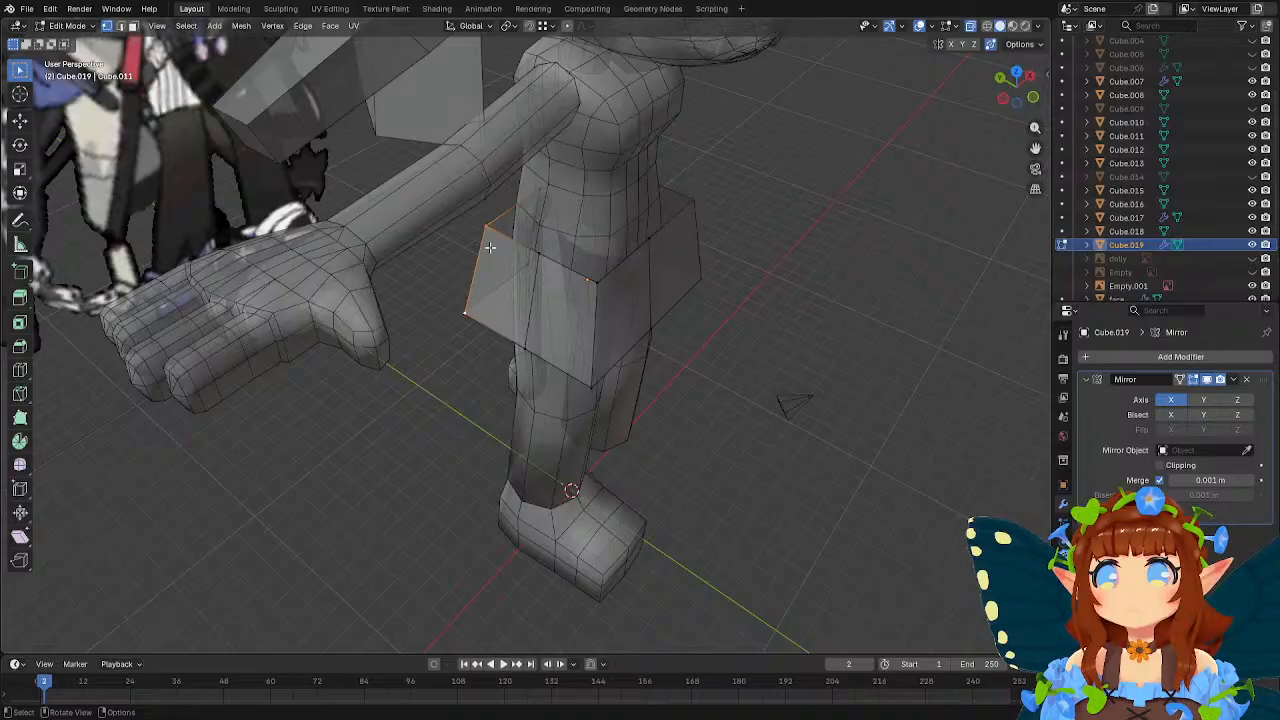
key(g)
click(608, 259)
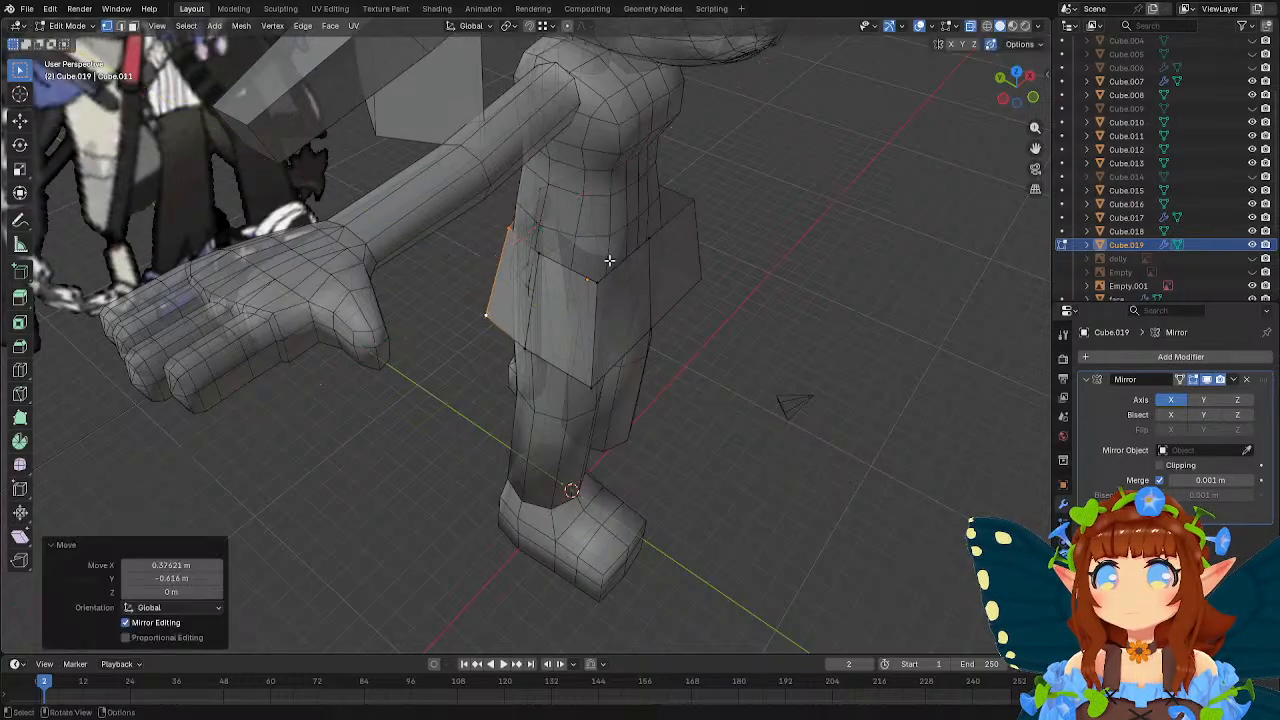
Move the skirt's front corner edge inward with its height locked, and leave mesh editing.
click(598, 284)
shift+click(594, 384)
key(g)
key(shift+z)
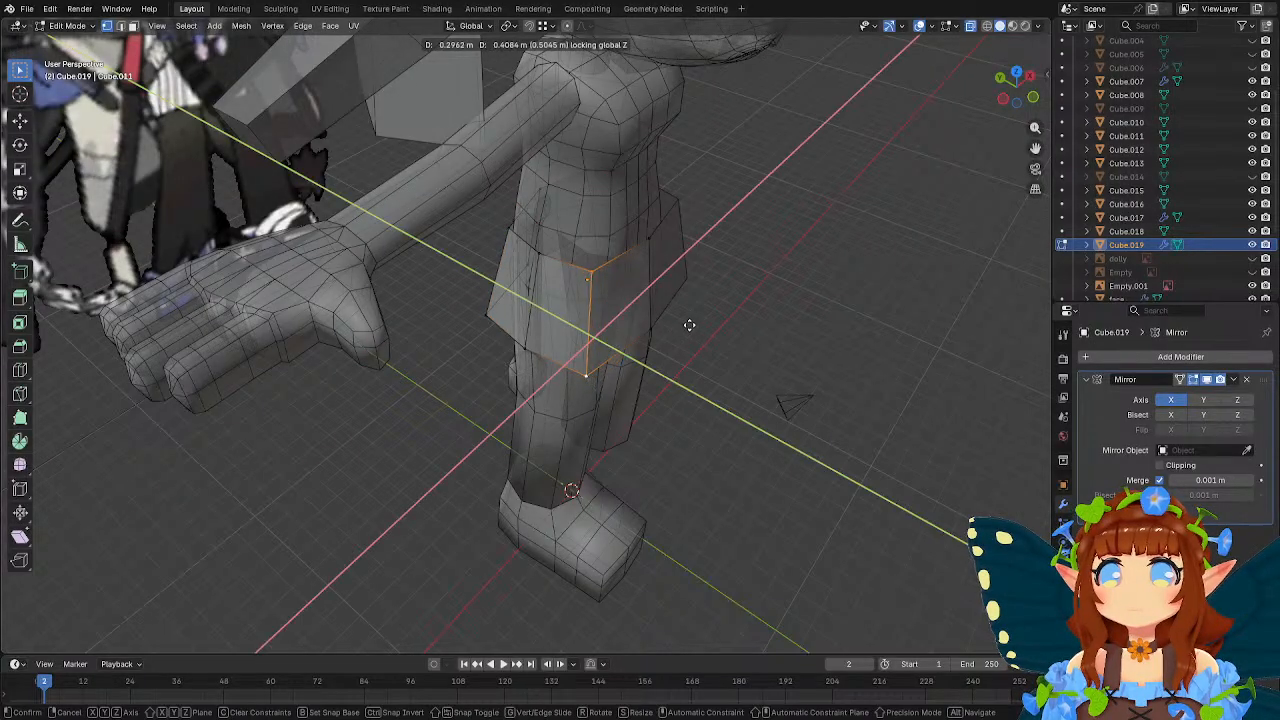
click(690, 318)
middle_drag(692, 317, 566, 265)
key(Tab)
scroll(563, 263, up, 3)
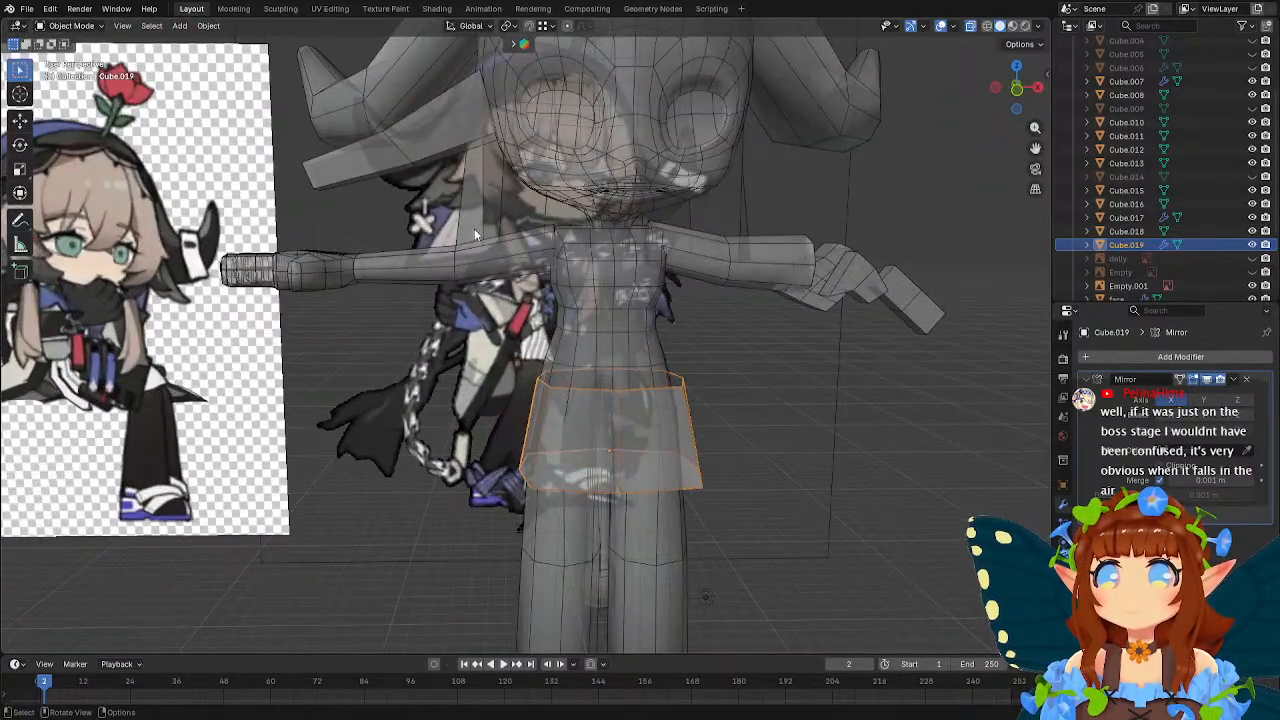
Shift the lower outer vertices of the mirrored piece behind the head about -0.63 m in X and 0.024 m in Z.
click(488, 224)
key(Tab)
shift+middle_drag(490, 228, 518, 278)
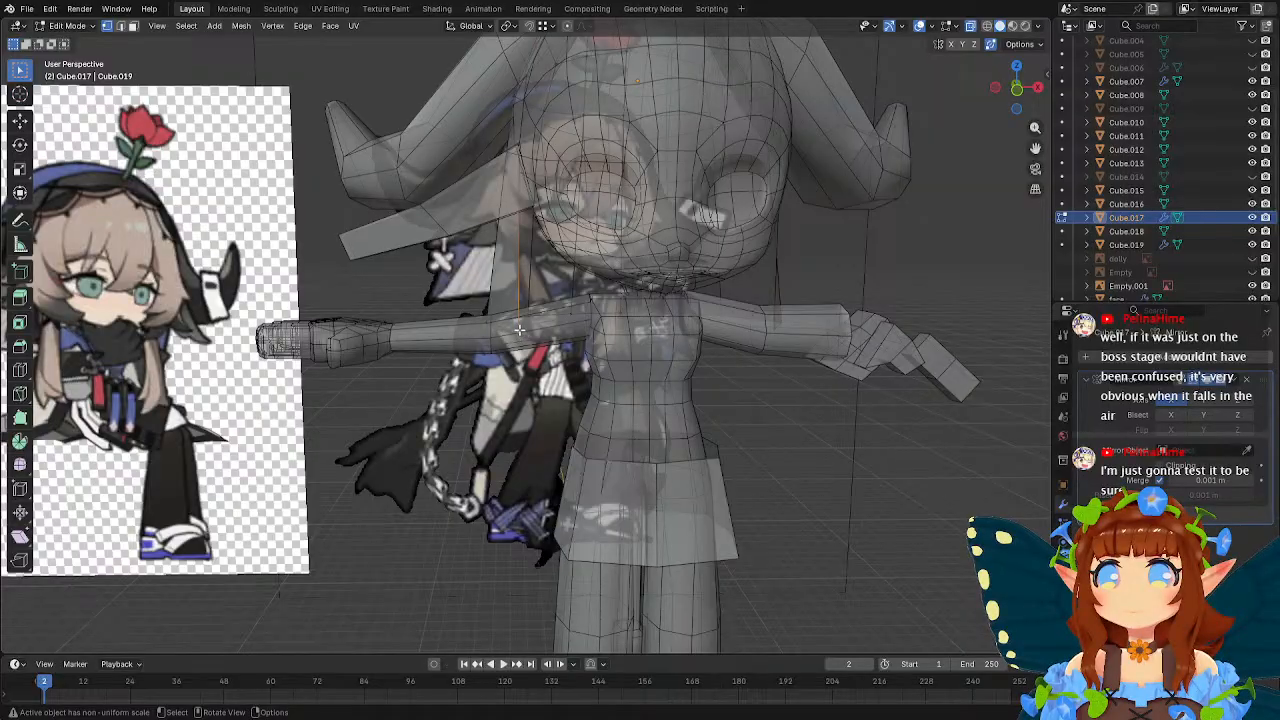
key(KP_1)
key(g)
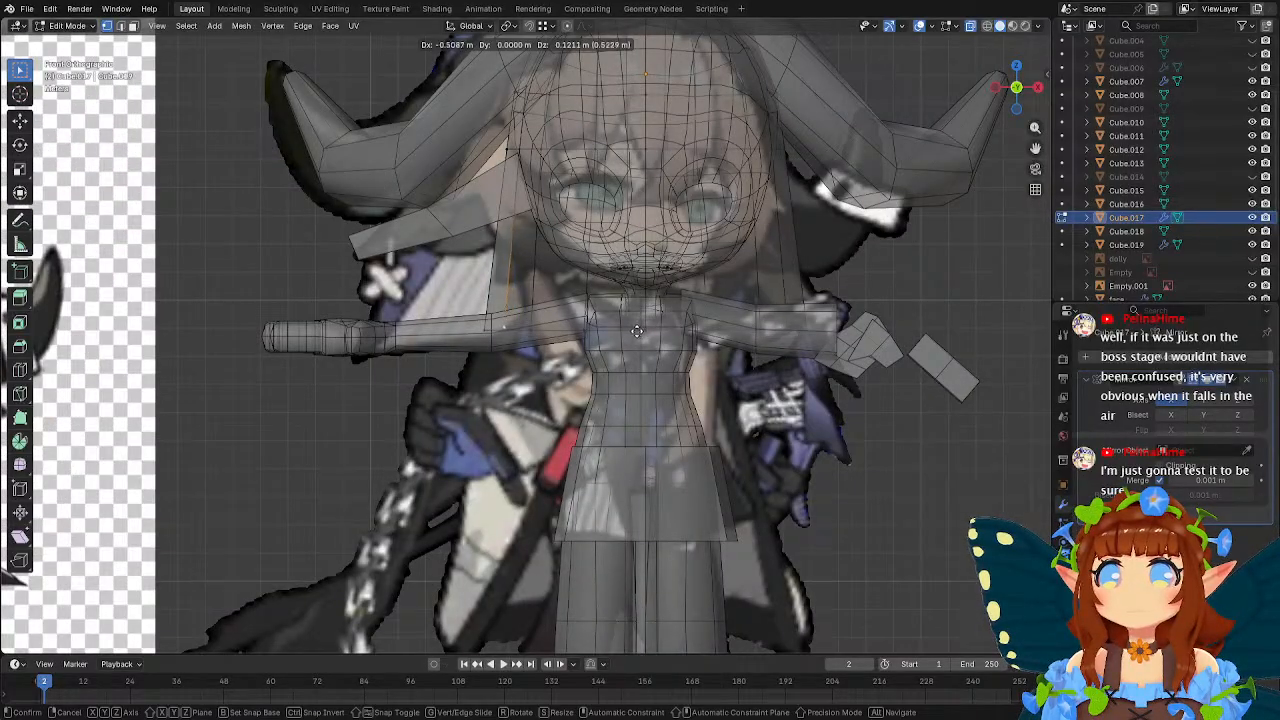
click(634, 333)
Add one horizontal loop cut to the piece behind the head, slide it down by a factor of 0.459, and leave mesh editing.
scroll(606, 316, down, 3)
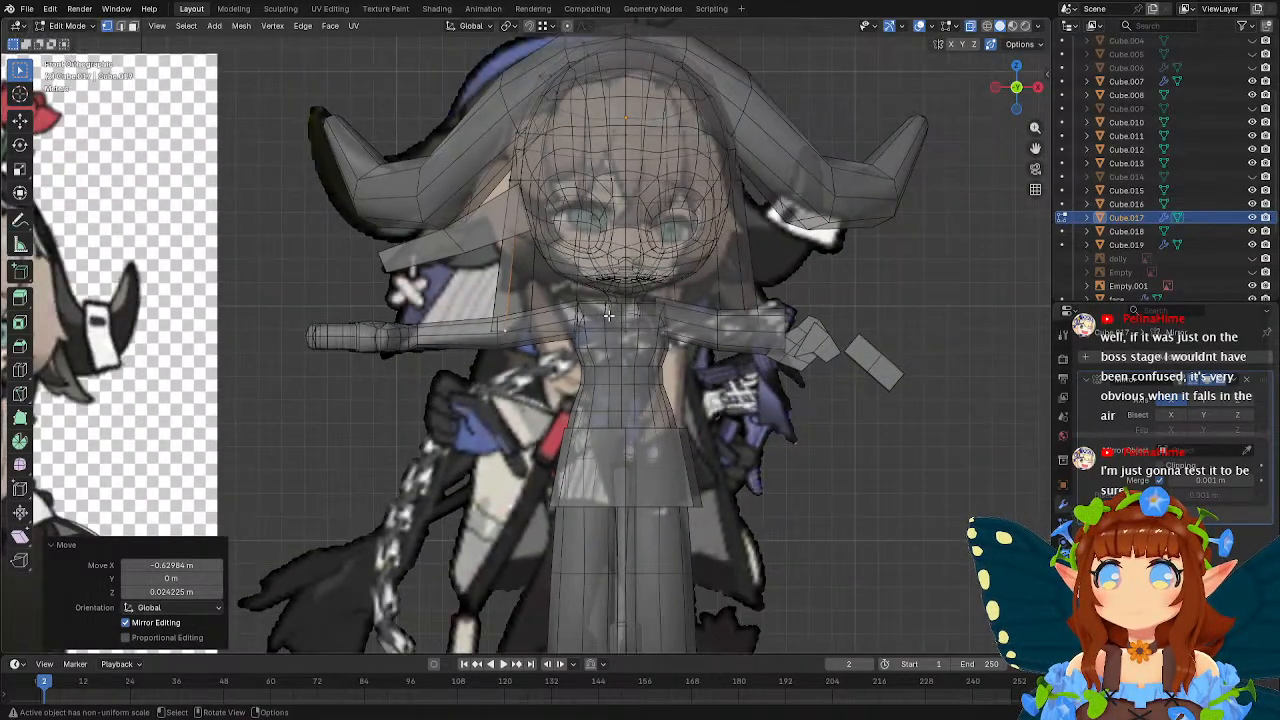
scroll(606, 314, up, 2)
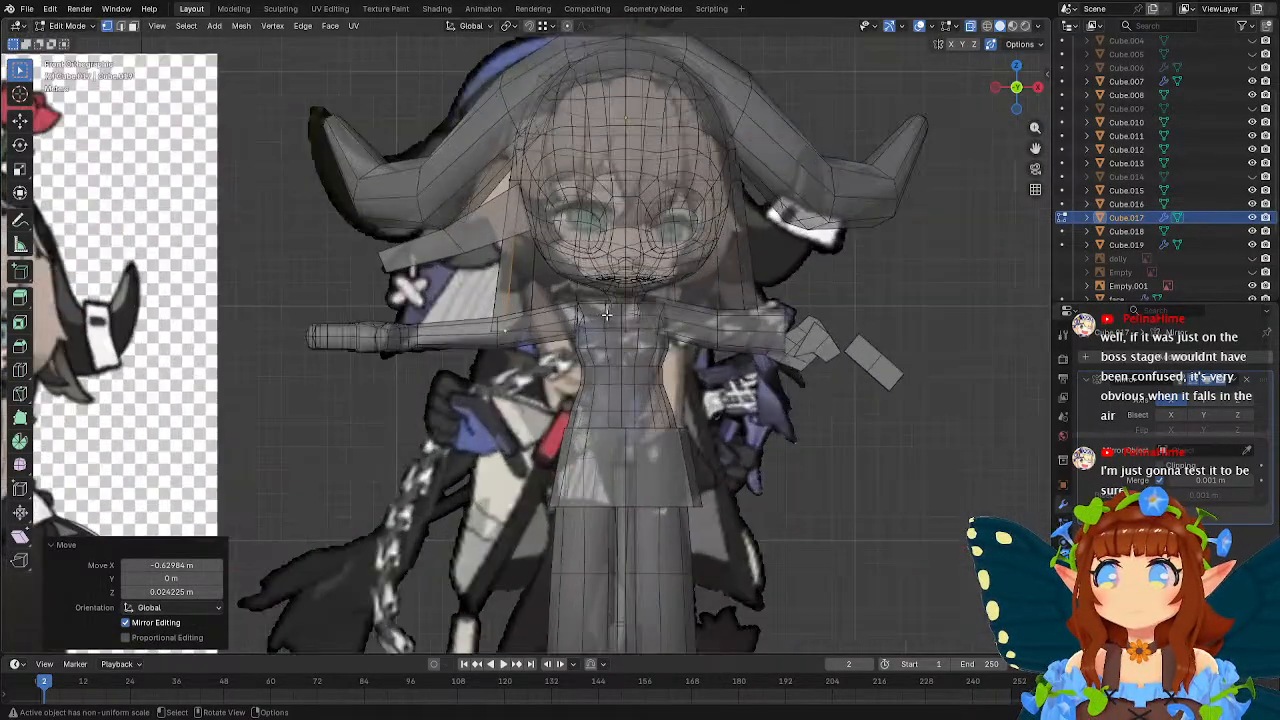
click(19, 370)
click(542, 291)
key(g)
key(g)
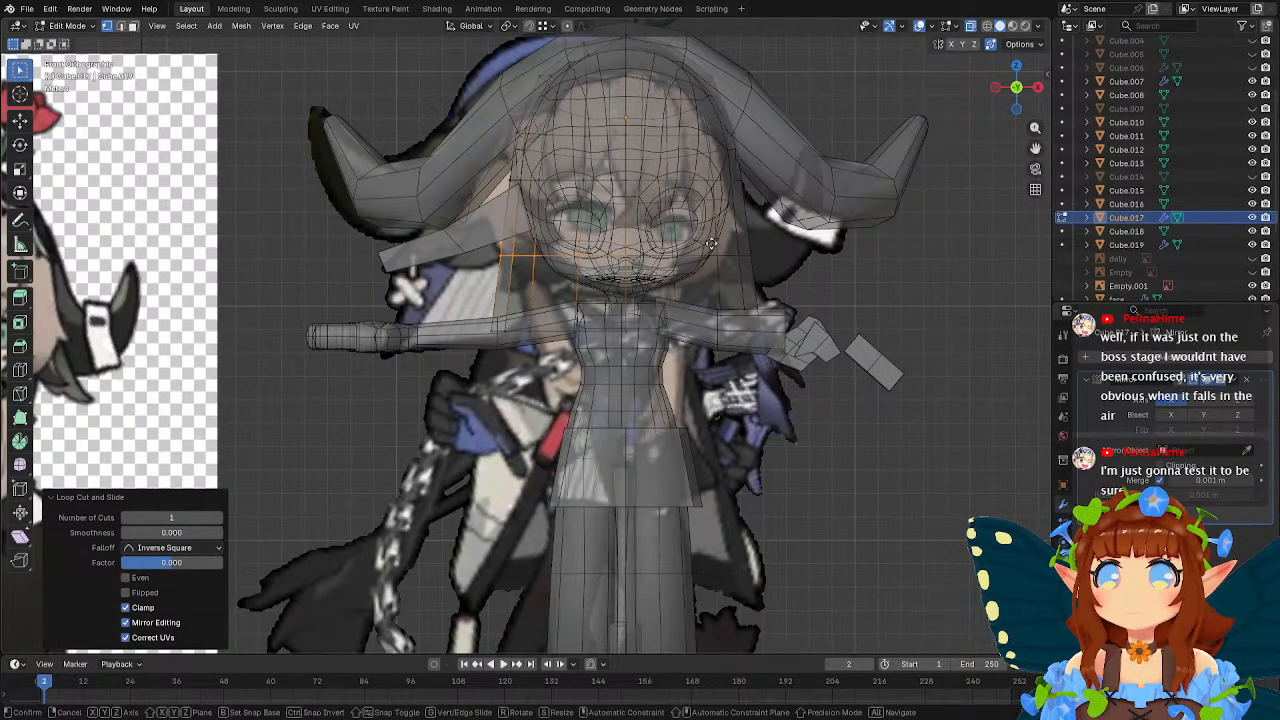
click(716, 278)
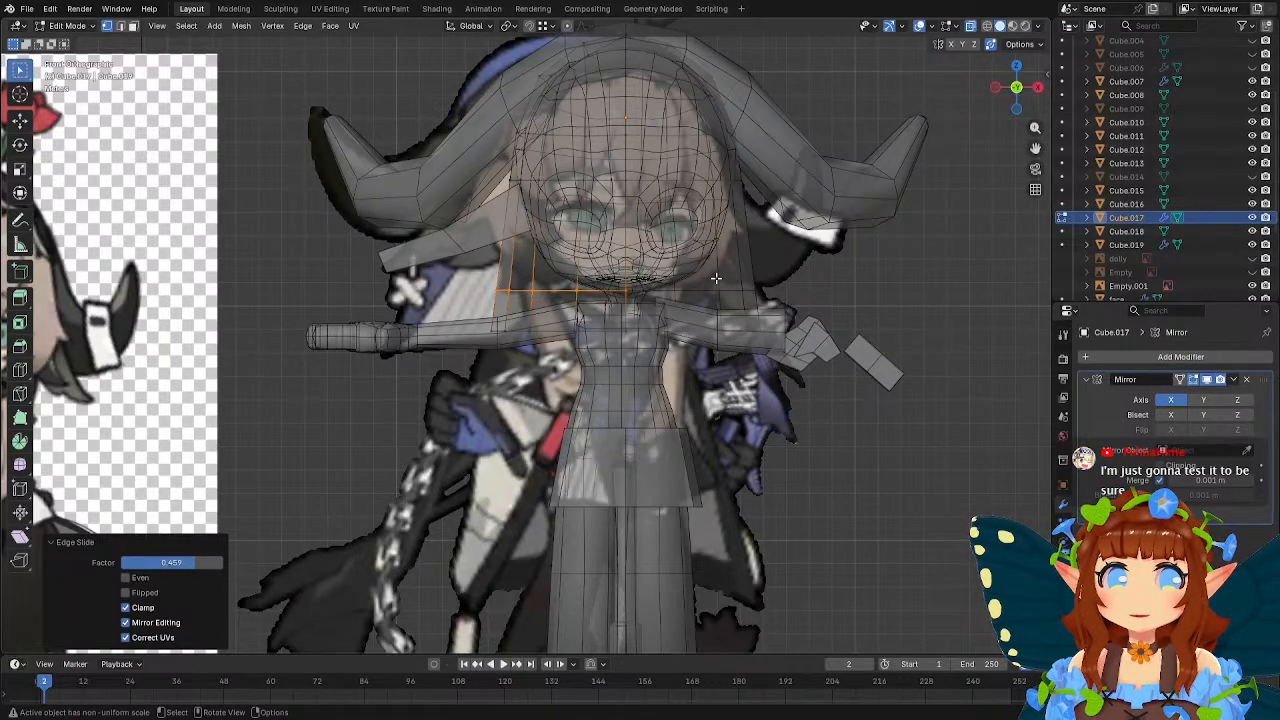
middle_drag(718, 276, 598, 320)
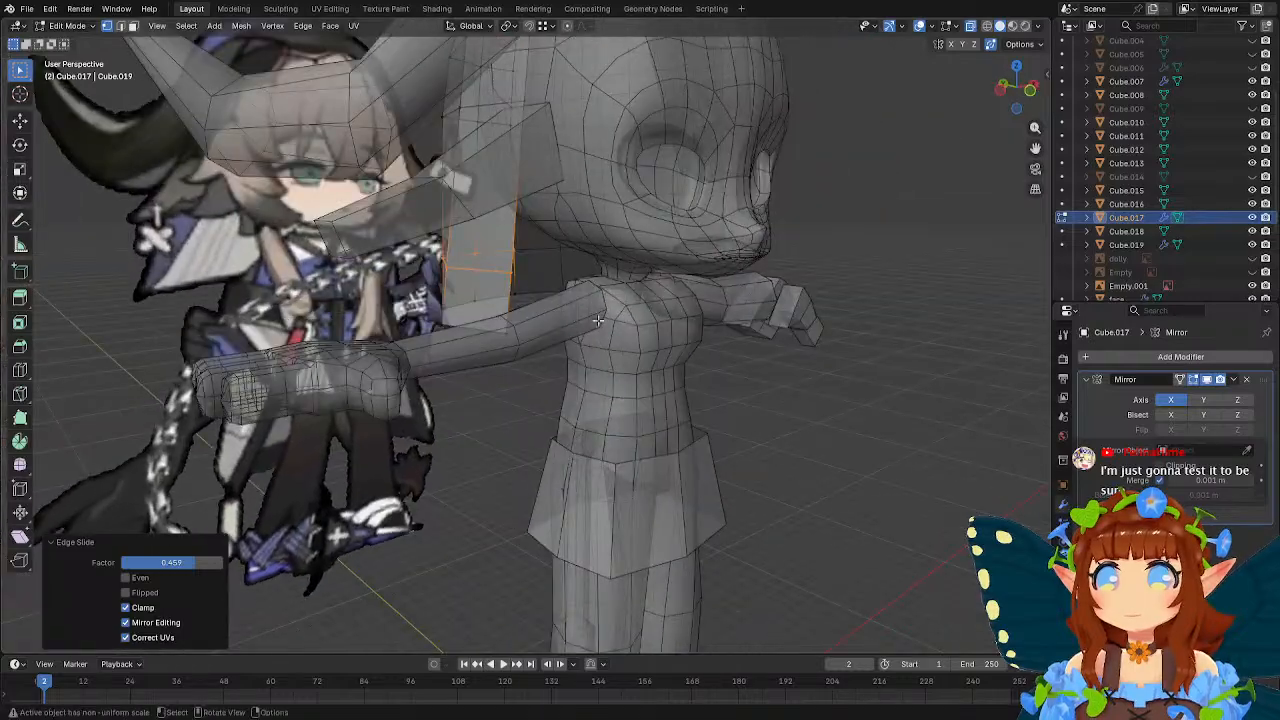
middle_drag(457, 284, 524, 270)
key(Tab)
middle_drag(680, 276, 600, 272)
Add a new cube and raise it about 17.47 m along Z to the torso.
scroll(534, 300, down, 3)
click(413, 541)
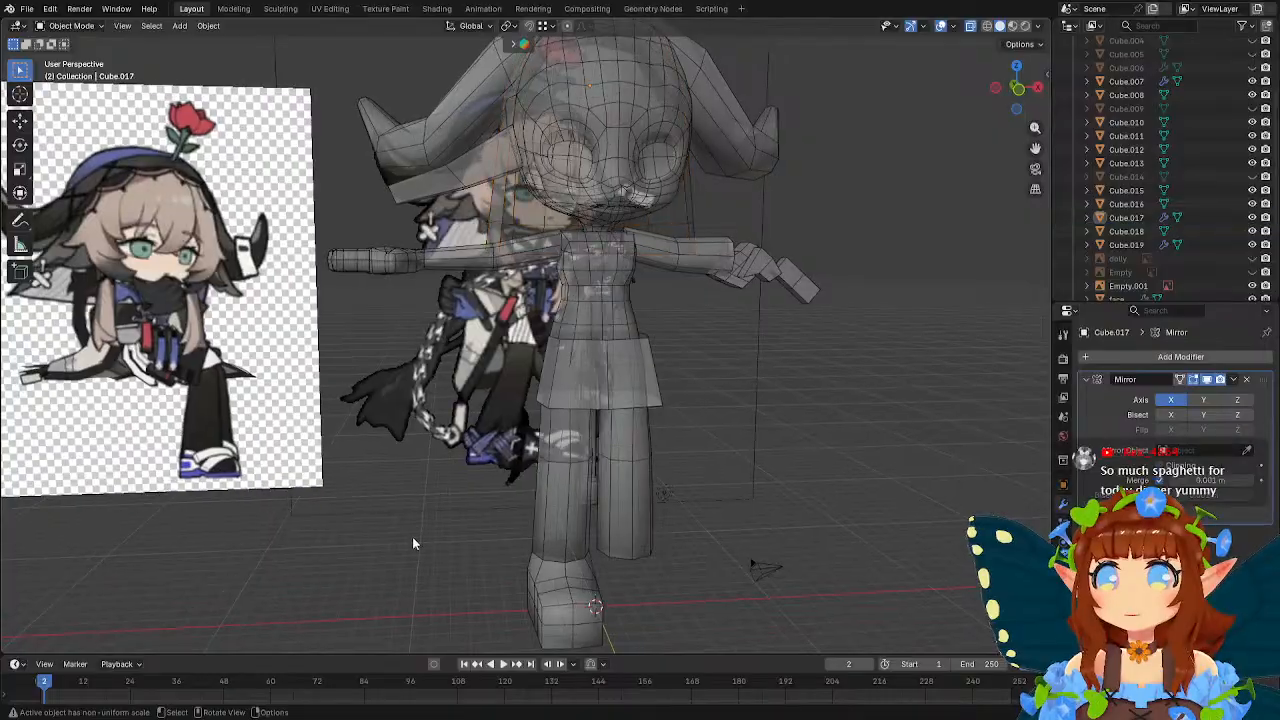
key(shift+a)
mouse_move(422, 439)
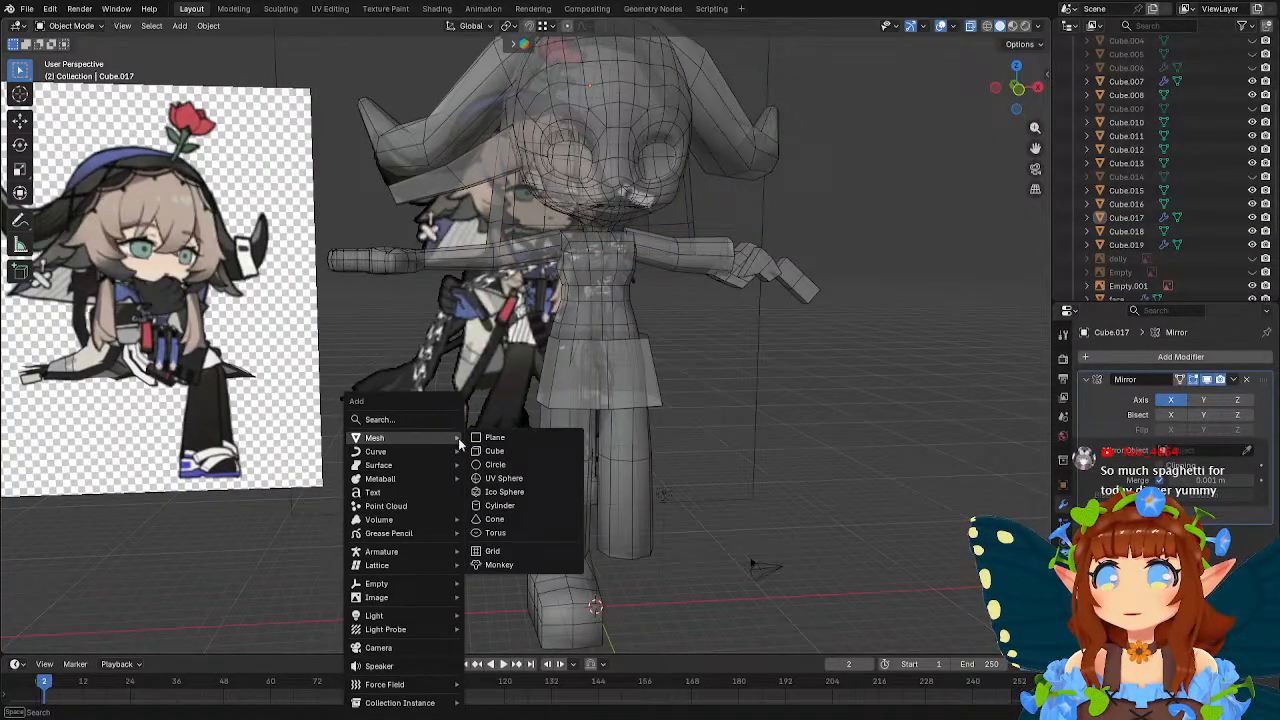
click(527, 451)
key(g)
key(z)
click(744, 42)
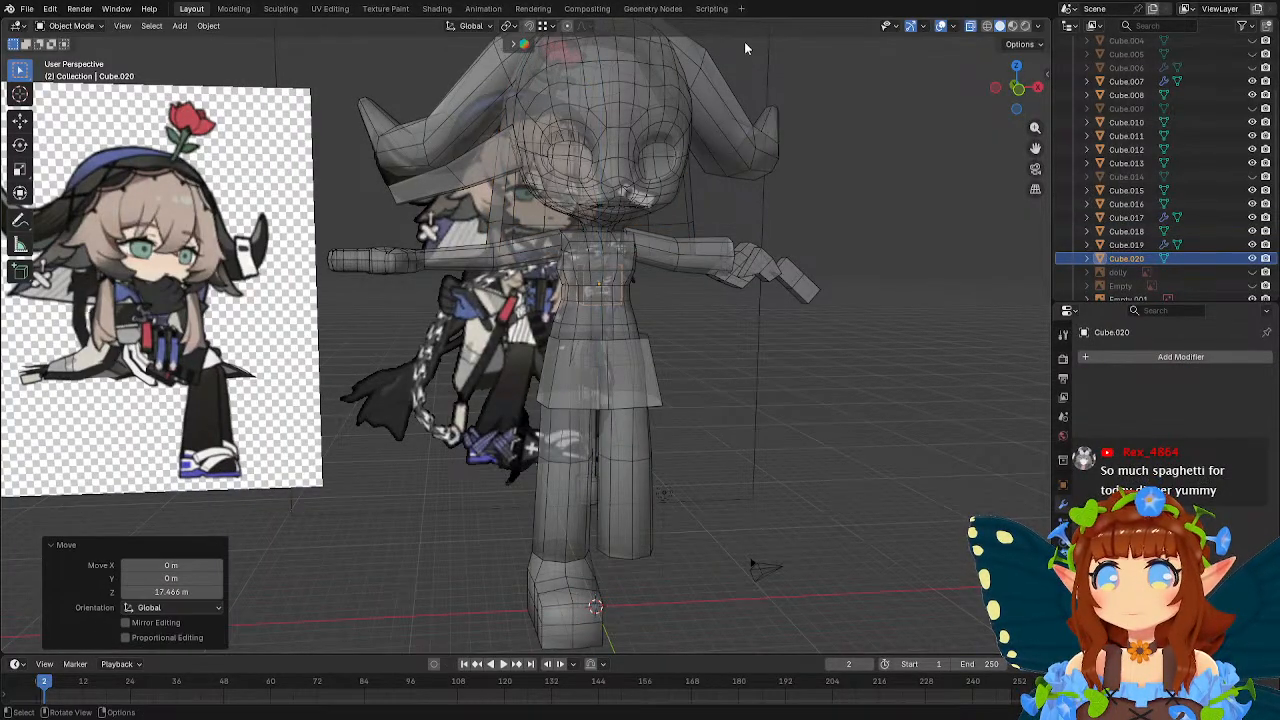
Move the new cube about -3.41 m along Y, and in front view about -4.53 m in X and 9.07 m in Z.
shift+middle_drag(680, 200, 697, 313)
key(g)
key(y)
click(783, 343)
key(KP_1)
key(g)
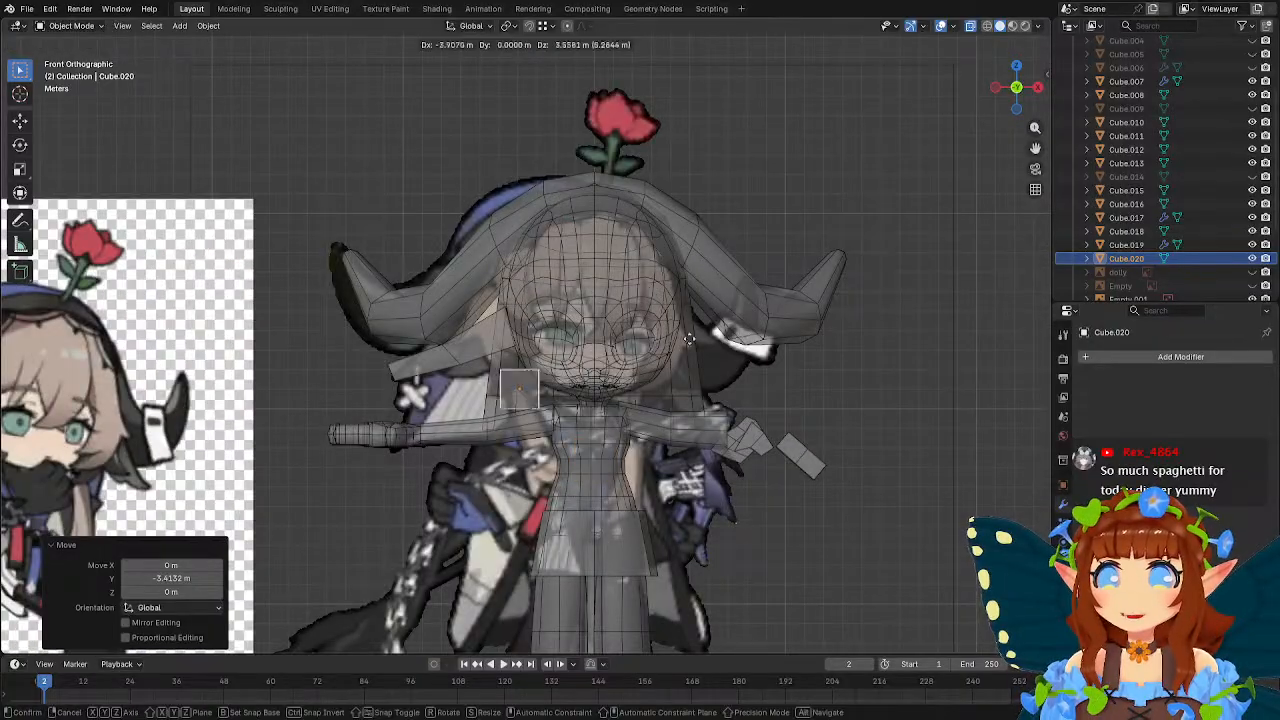
click(664, 252)
Shift the cube back against the side of the head by about -0.24 m X, 1.42 m Y and -2.12 m Z.
shift+middle_drag(588, 232, 634, 230)
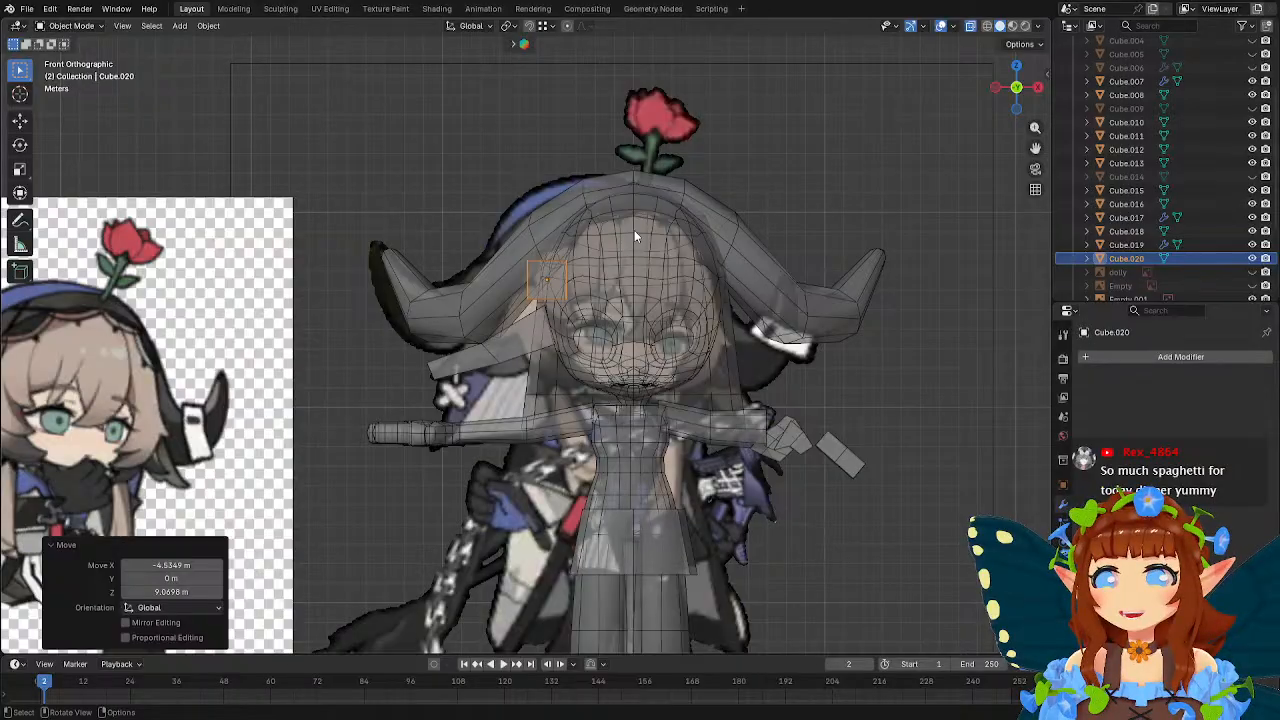
middle_drag(637, 229, 788, 241)
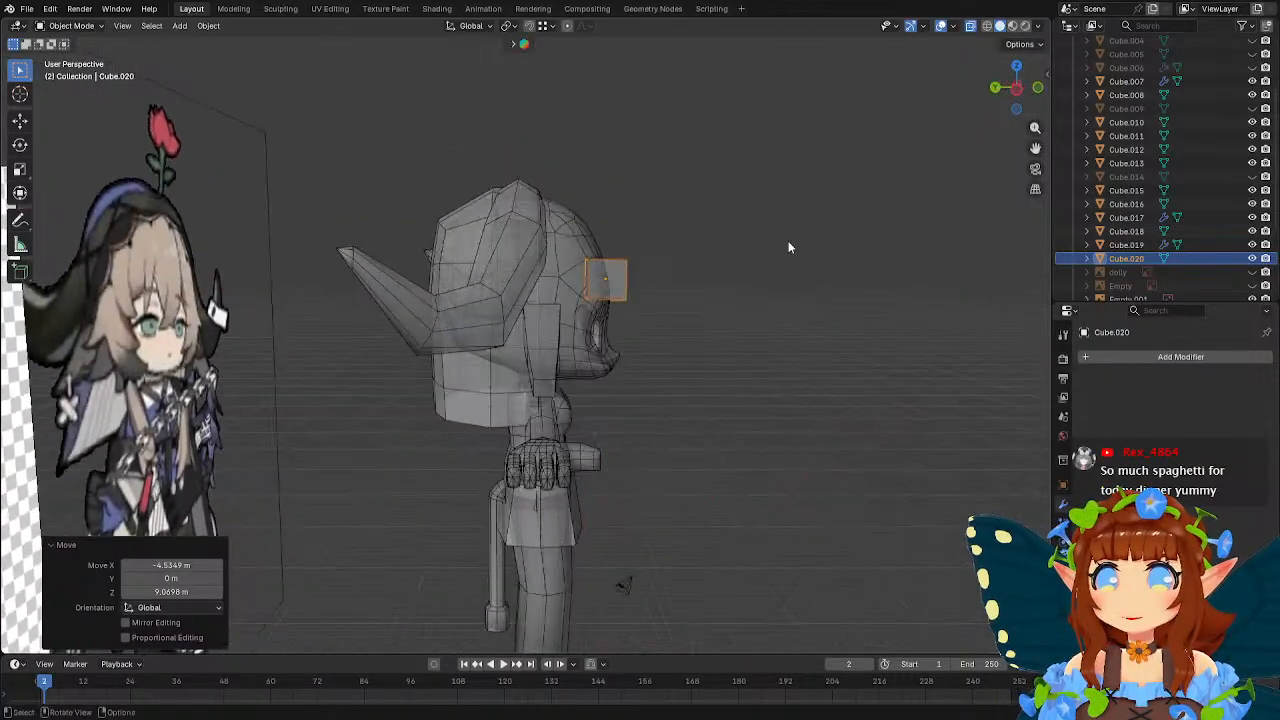
key(g)
click(762, 277)
Stretch the cube into a long strand by lowering its bottom vertices about 4.75 m along Z in front view.
key(KP_1)
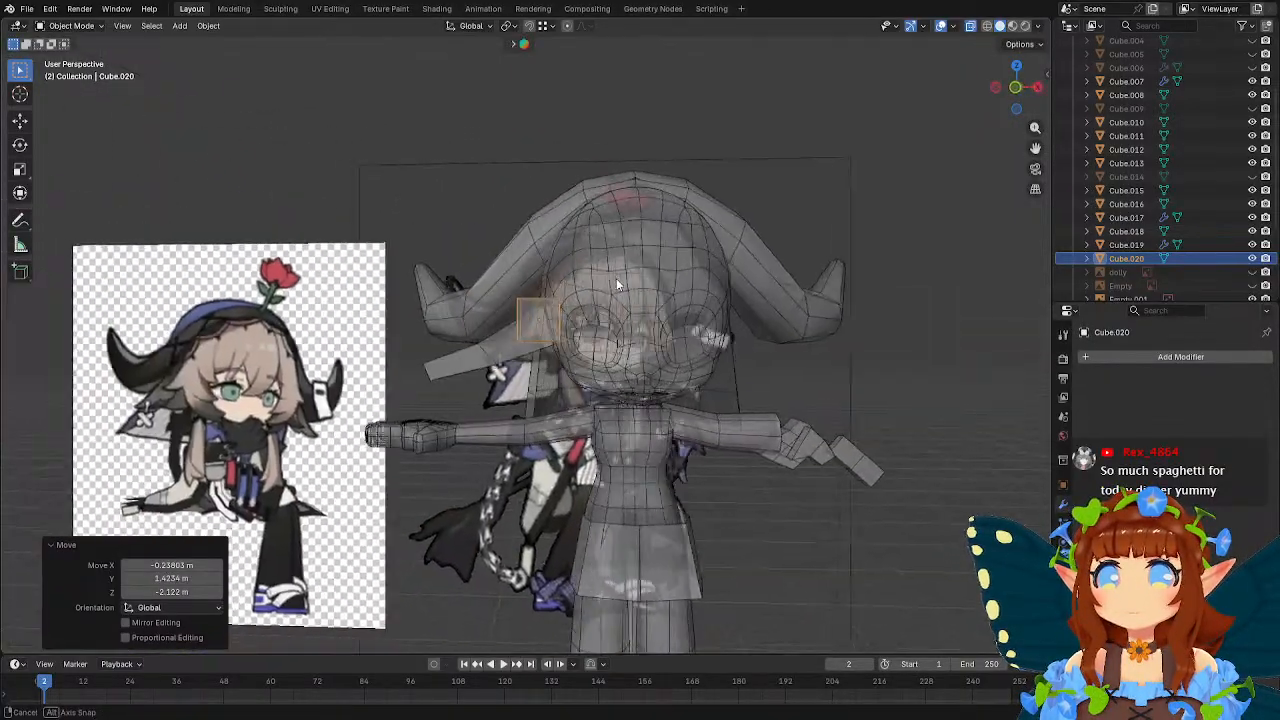
scroll(615, 278, up, 2)
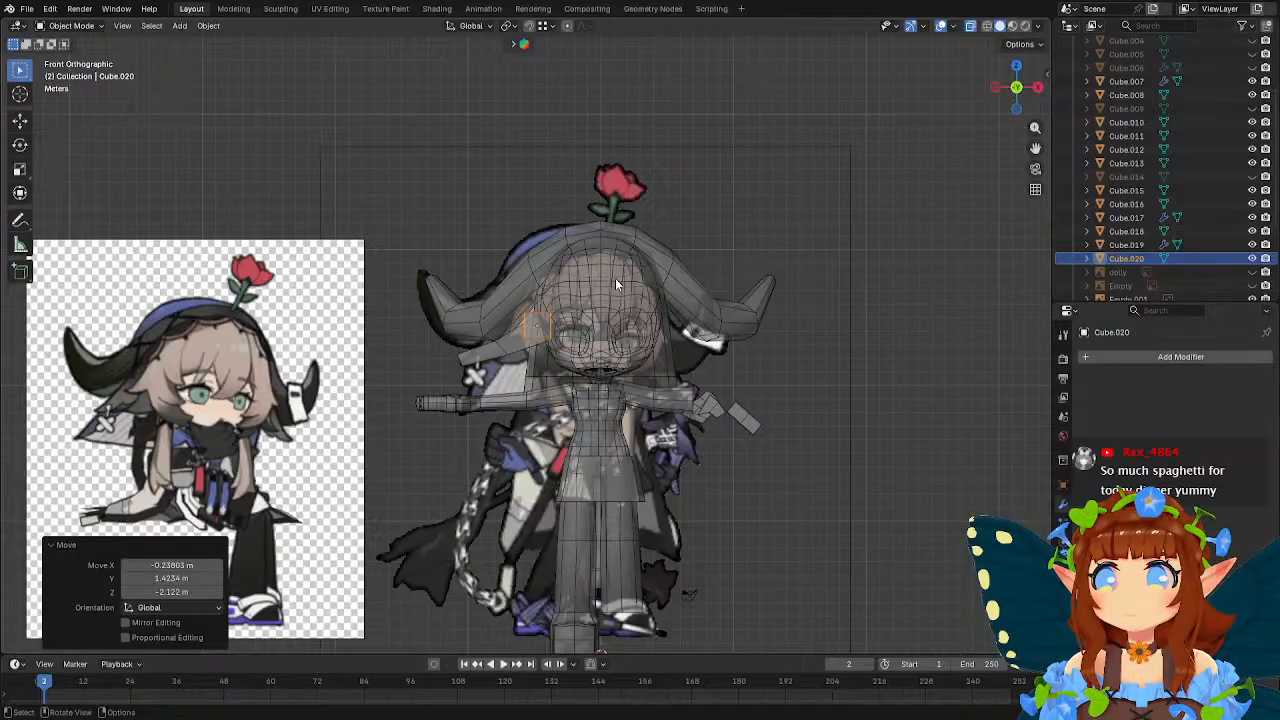
scroll(615, 278, up, 2)
key(Tab)
shift+middle_drag(615, 278, 583, 214)
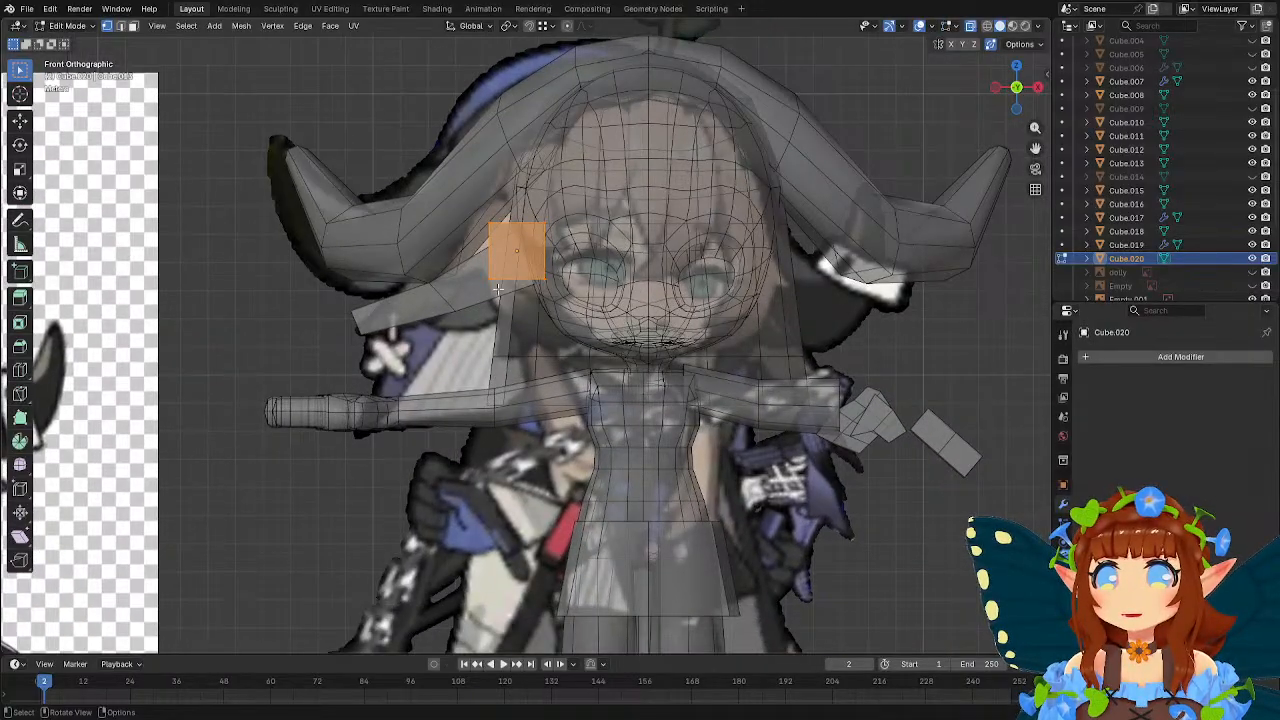
drag(456, 254, 614, 315)
key(g)
key(z)
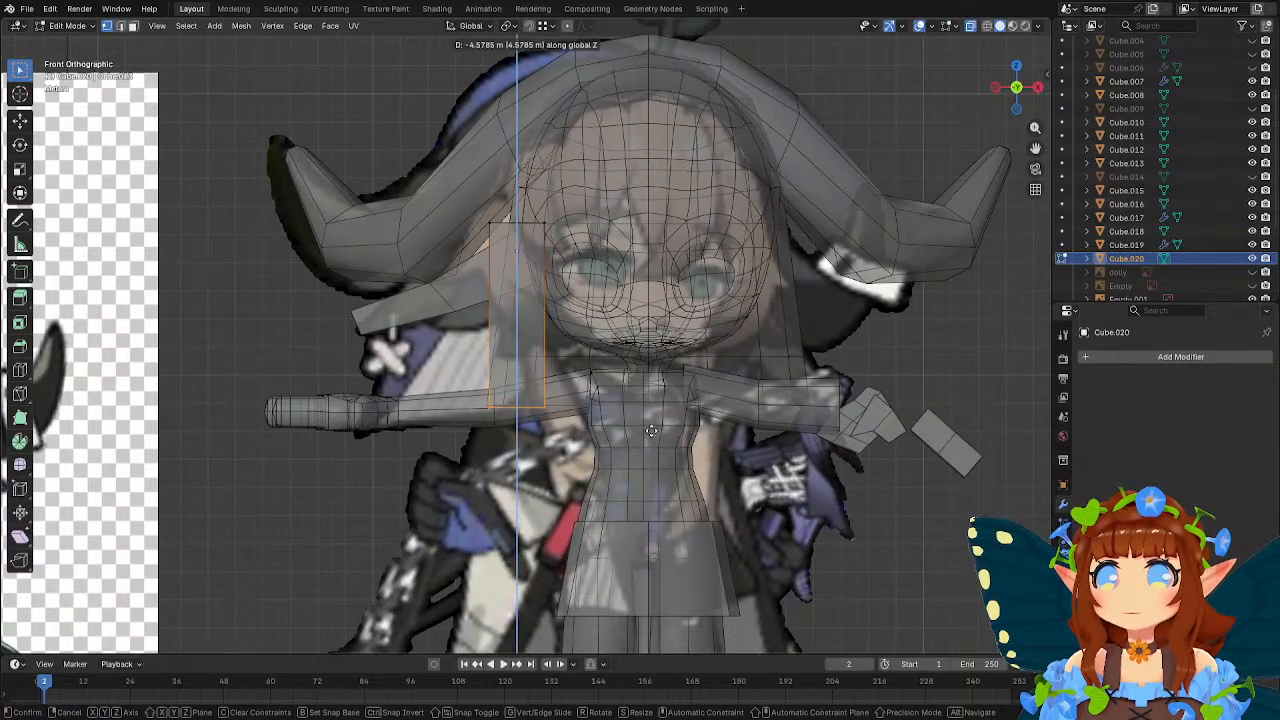
click(651, 436)
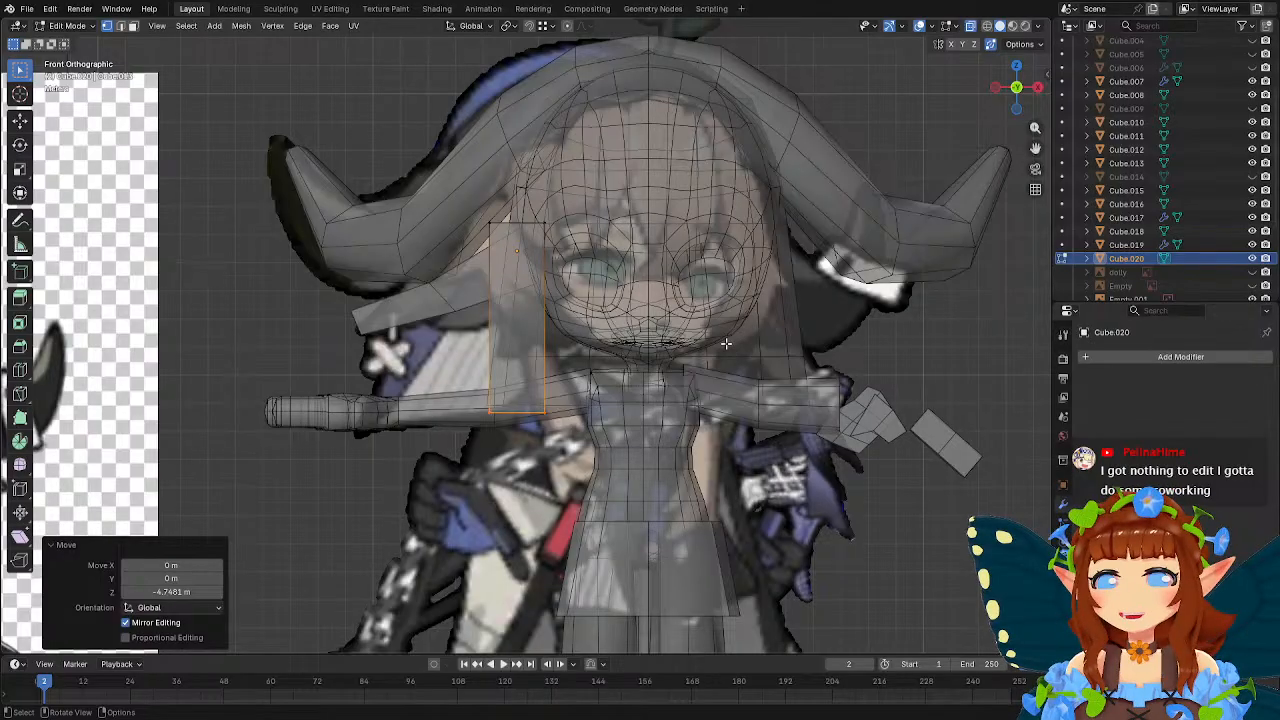
Scale the strand's bottom vertices to 0.81 and move them about 1.60 m in X and -1.65 m in Z in front view.
key(s)
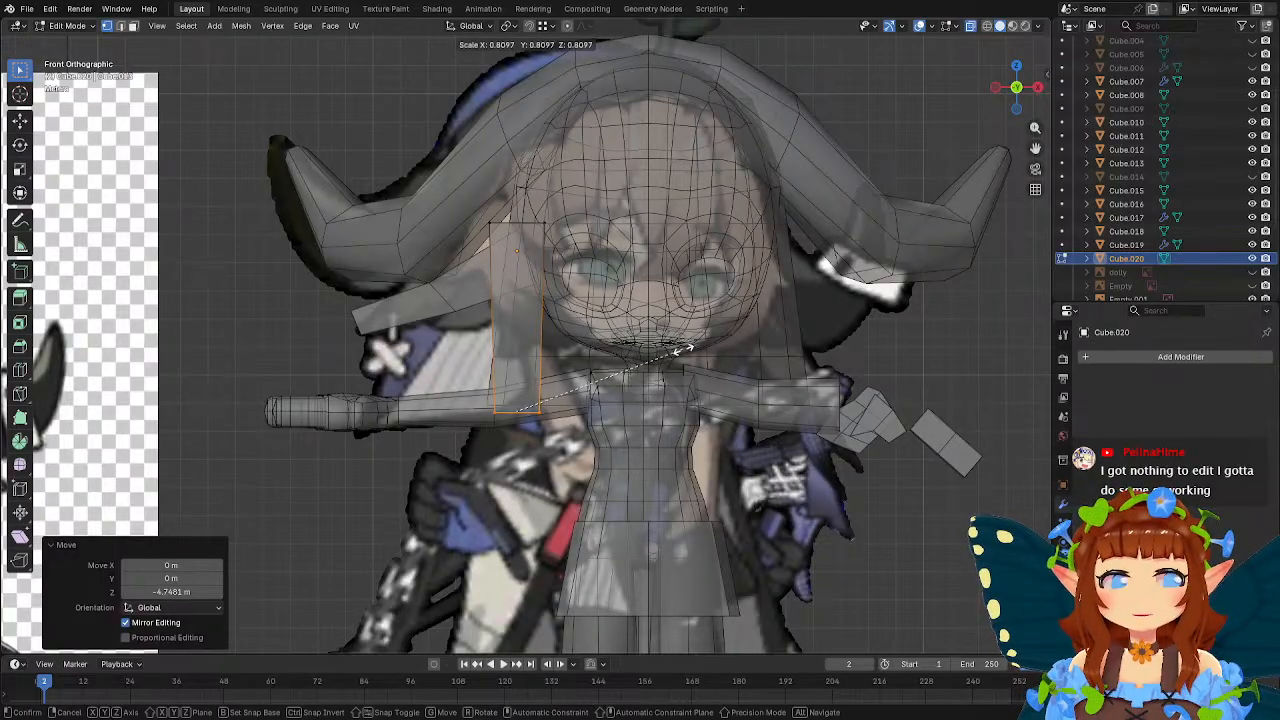
click(680, 350)
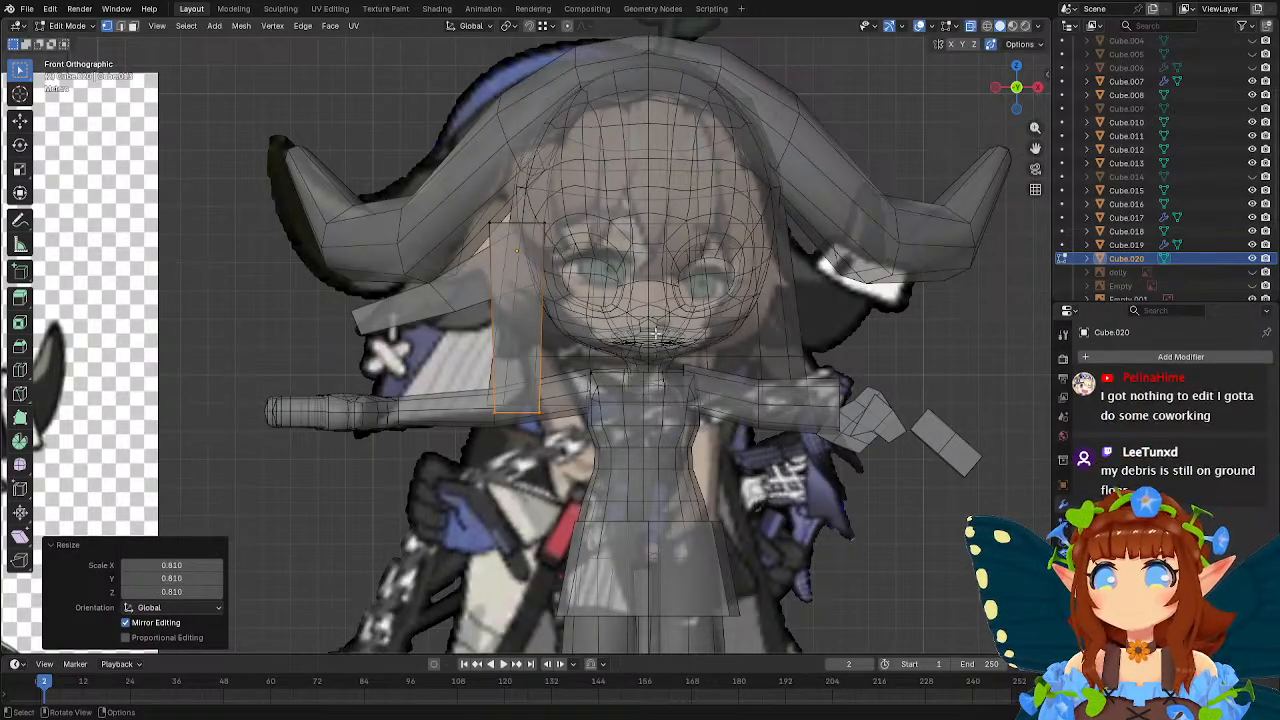
key(g)
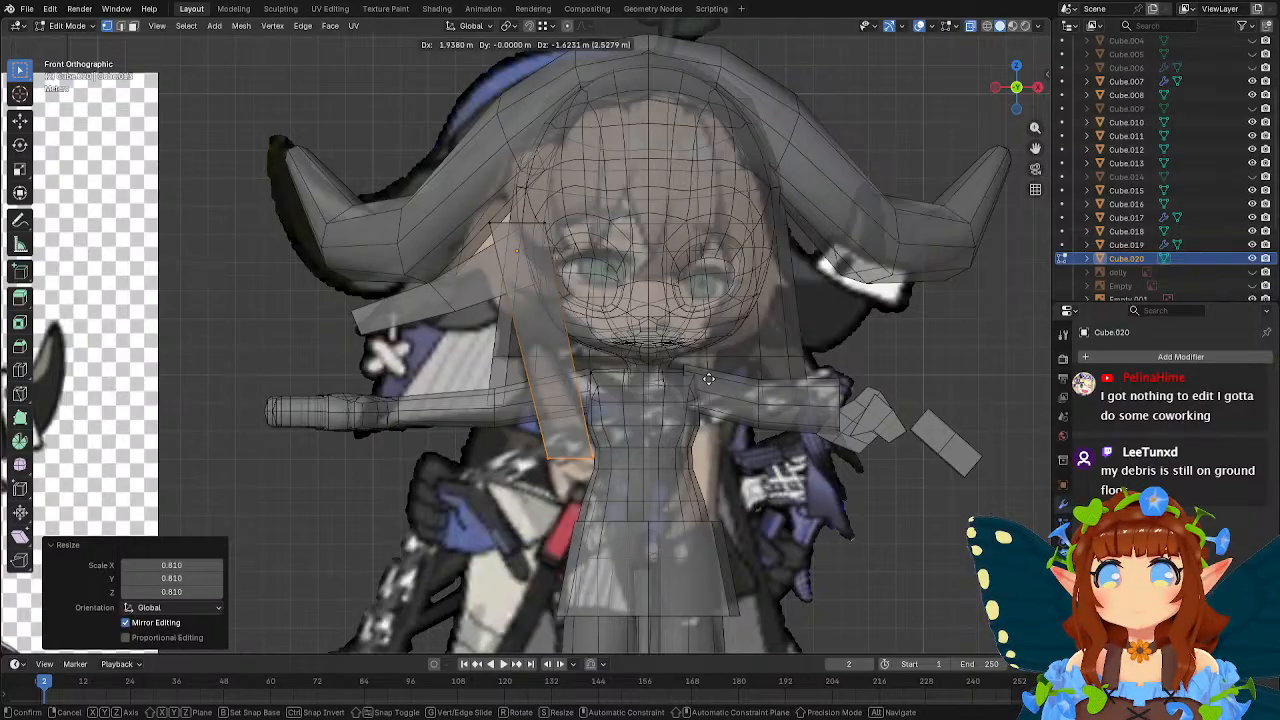
click(700, 376)
scroll(621, 340, down, 3)
scroll(621, 340, up, 4)
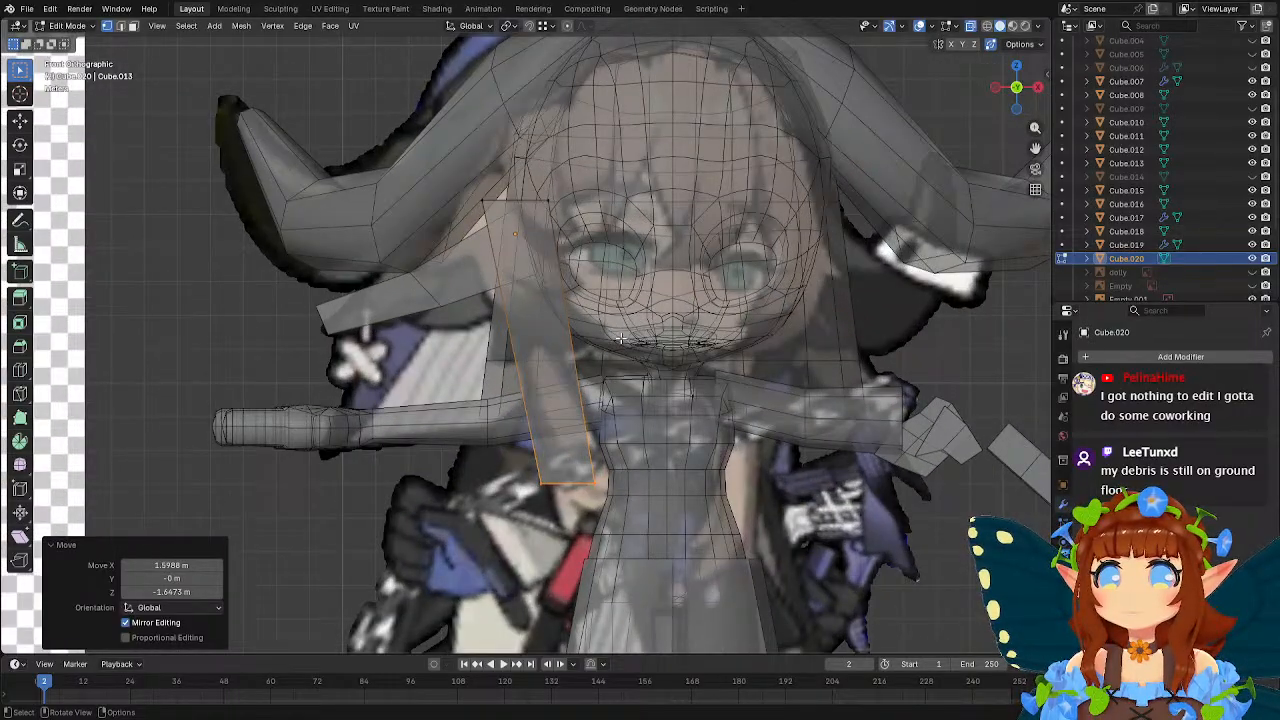
scroll(621, 340, down, 1)
scroll(621, 340, up, 1)
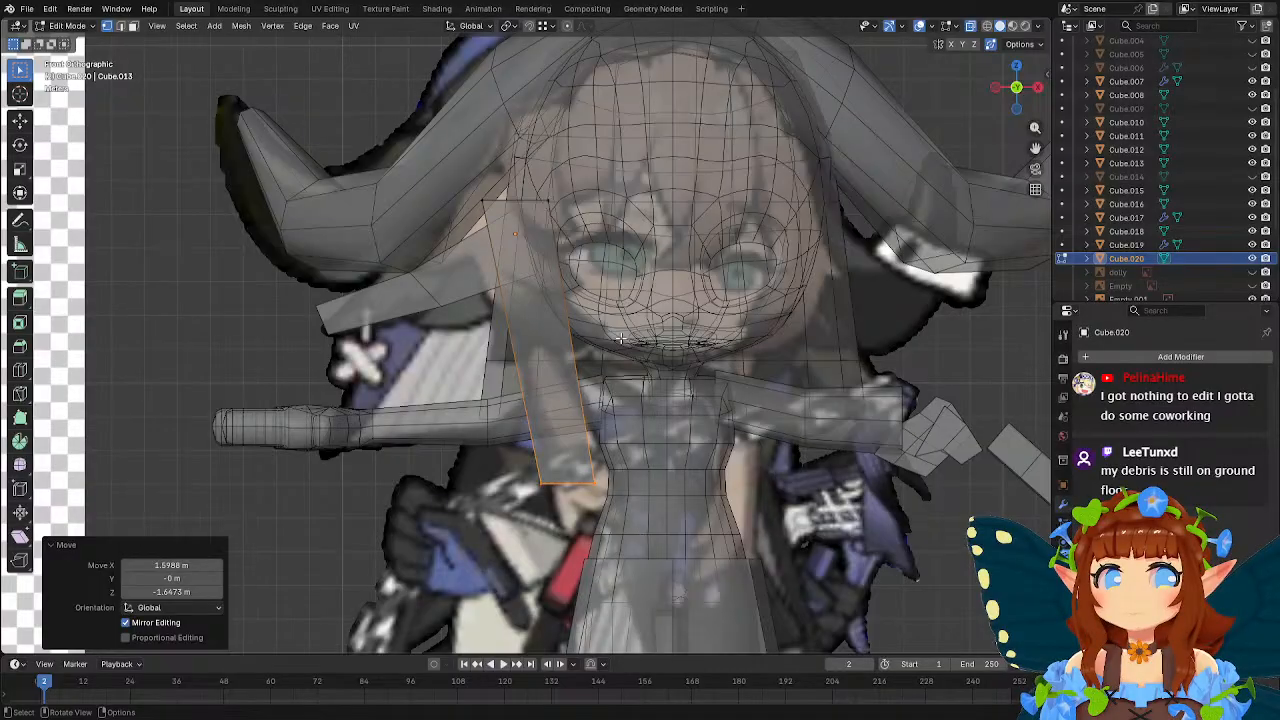
Move the strand's top vertices about -0.89 m in X and 0.34 m in Z in front view.
shift+middle_drag(579, 301, 605, 364)
drag(480, 241, 608, 310)
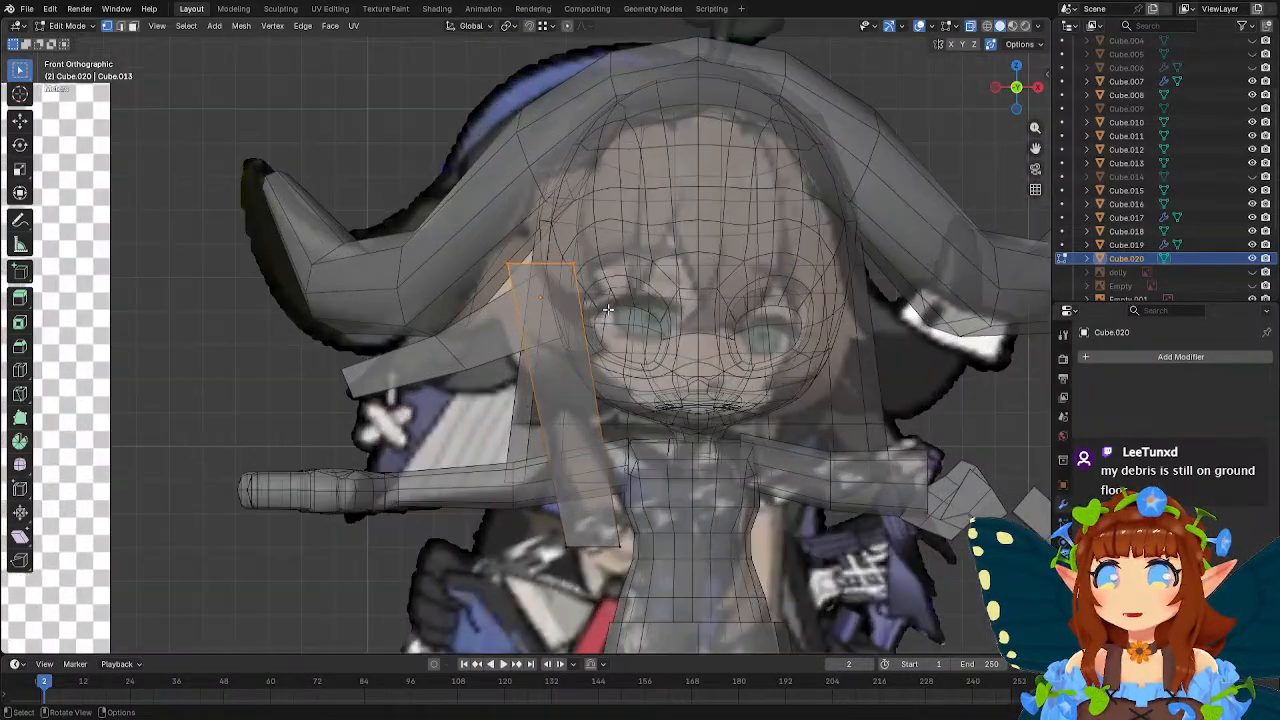
key(g)
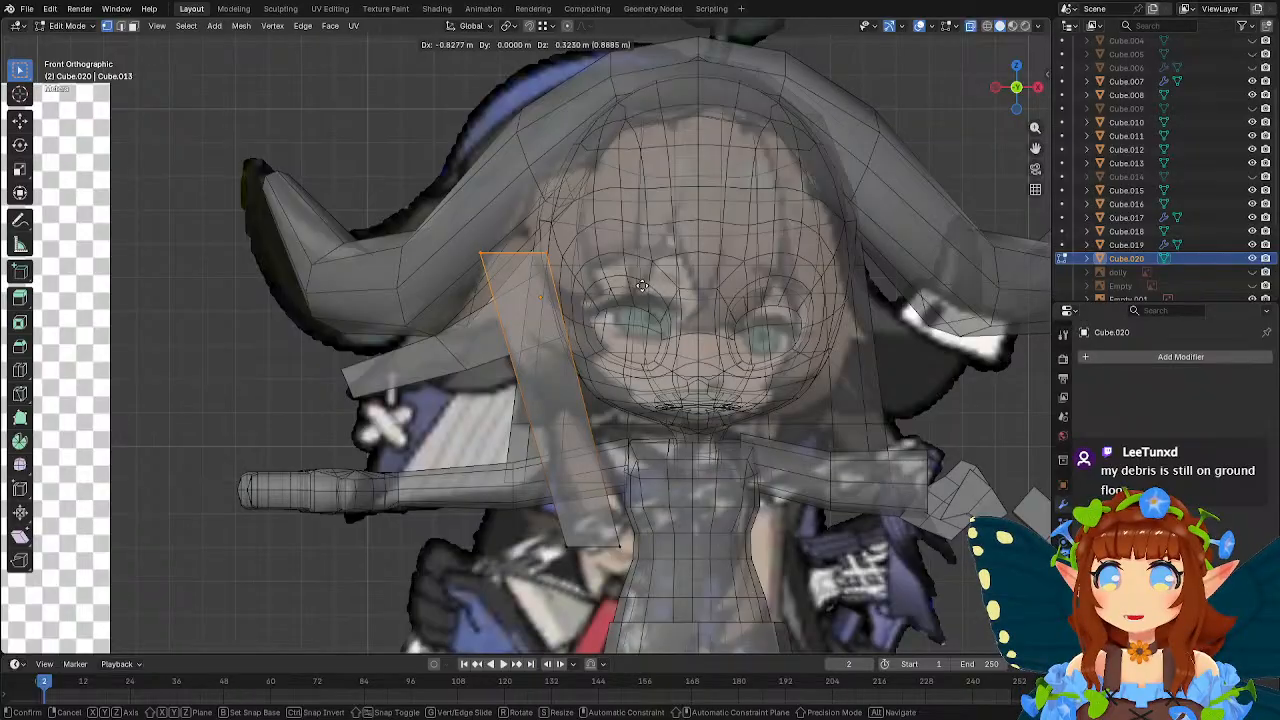
click(640, 286)
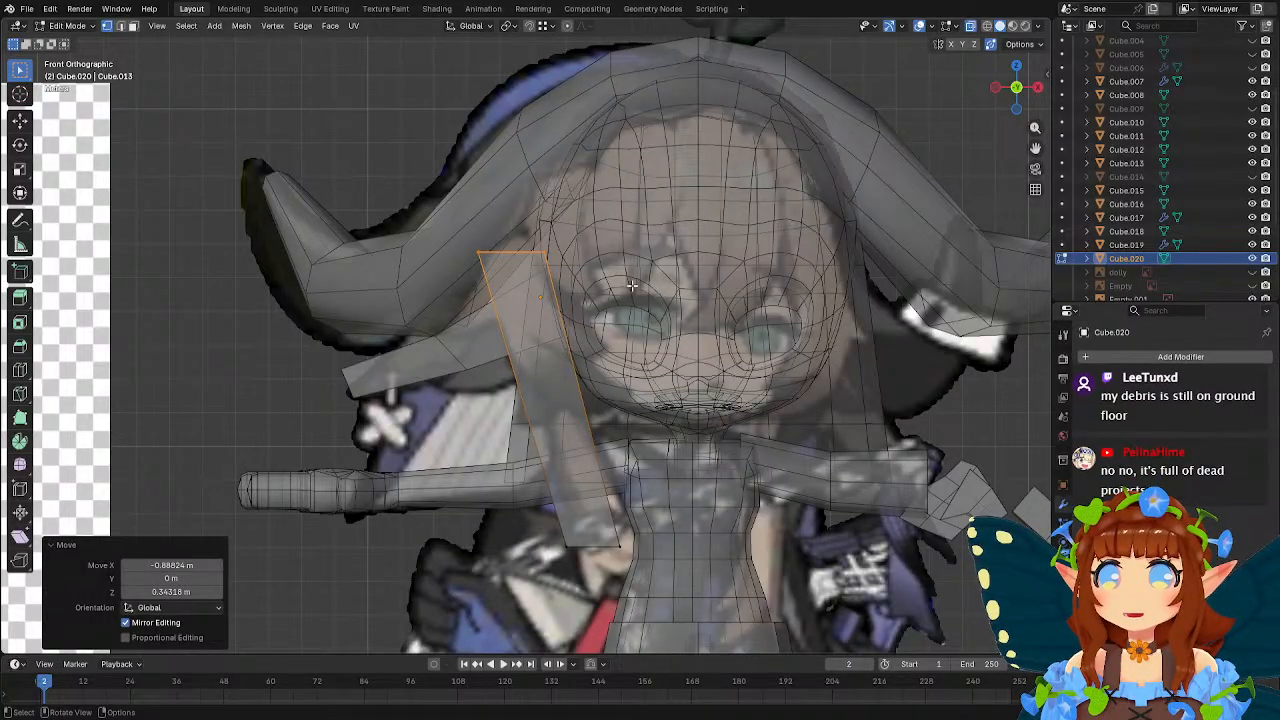
Shift the strand's top vertices back about 0.92 m along Y, return to front view and leave Edit Mode.
middle_drag(628, 286, 706, 296)
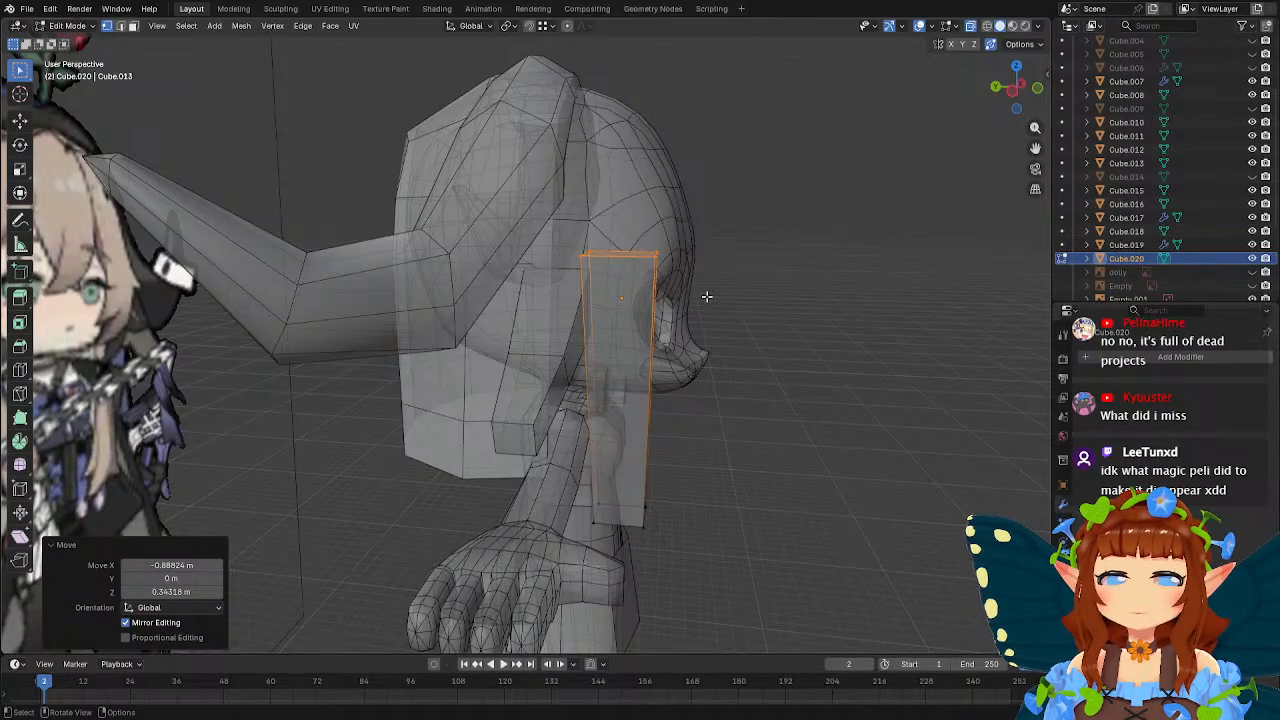
middle_drag(706, 296, 599, 229)
key(g)
key(y)
click(734, 286)
key(KP_1)
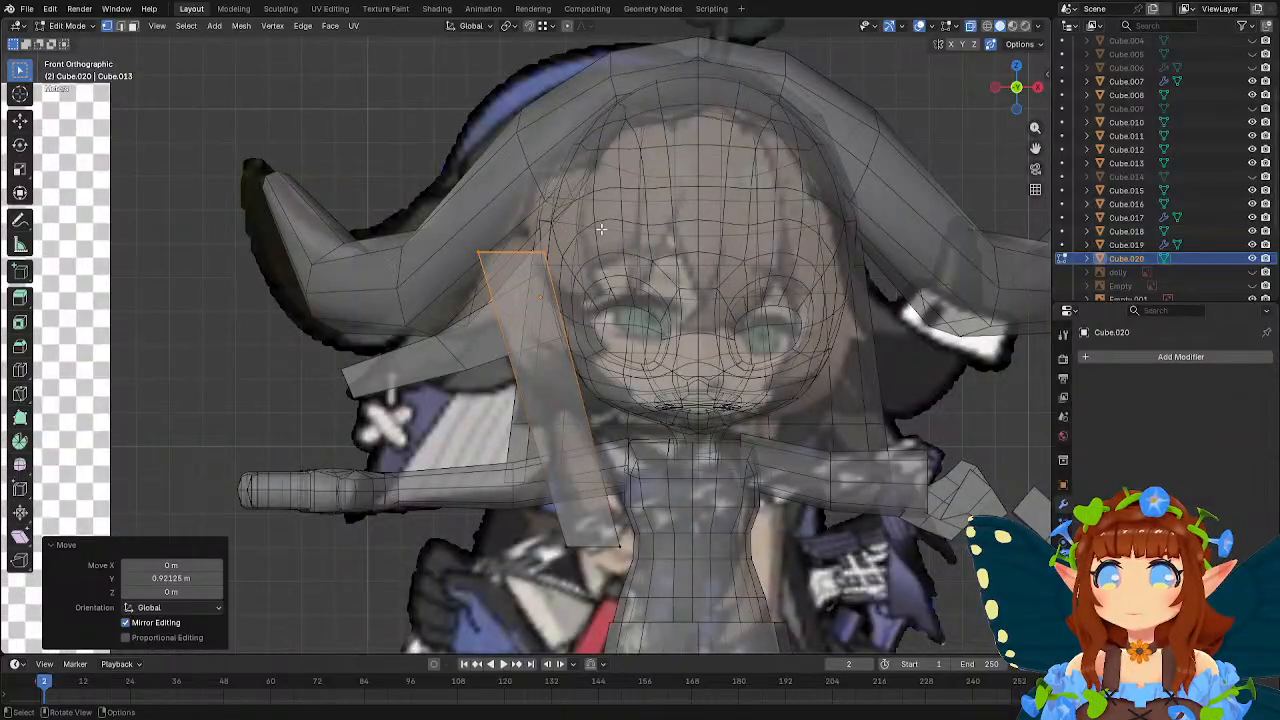
key(Tab)
scroll(601, 229, down, 5)
click(760, 436)
click(750, 461)
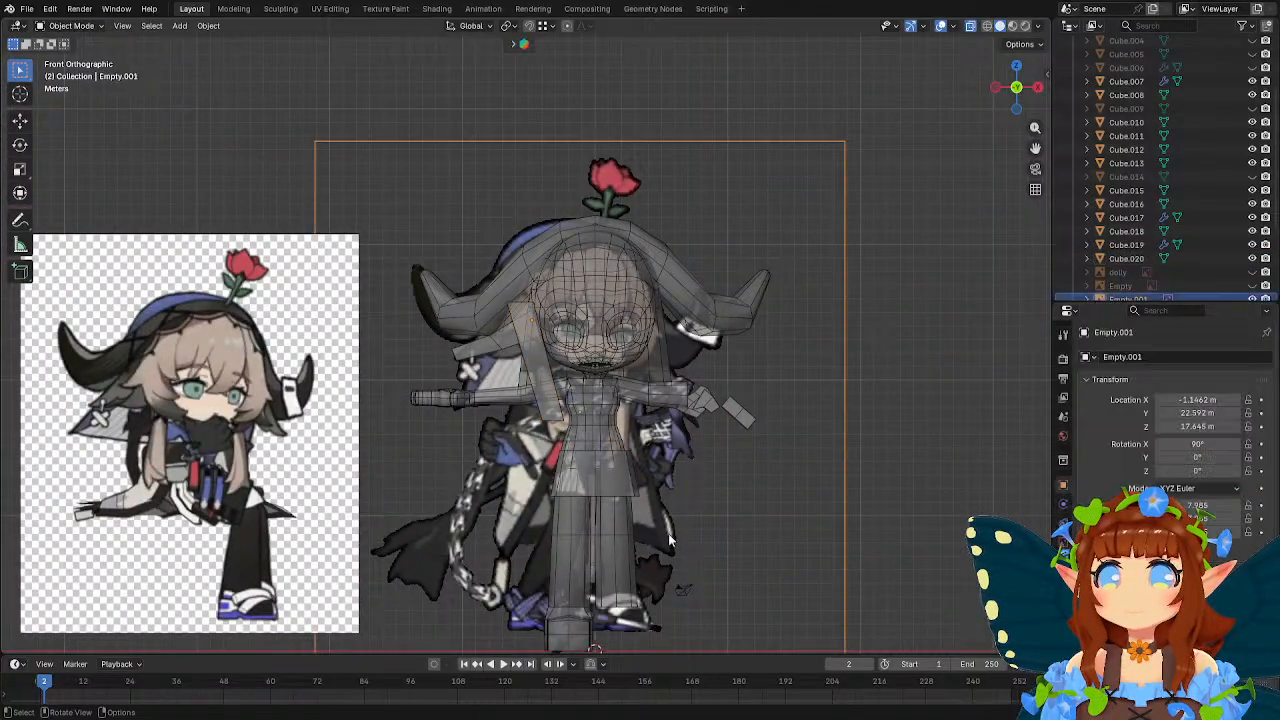
key(g)
key(x)
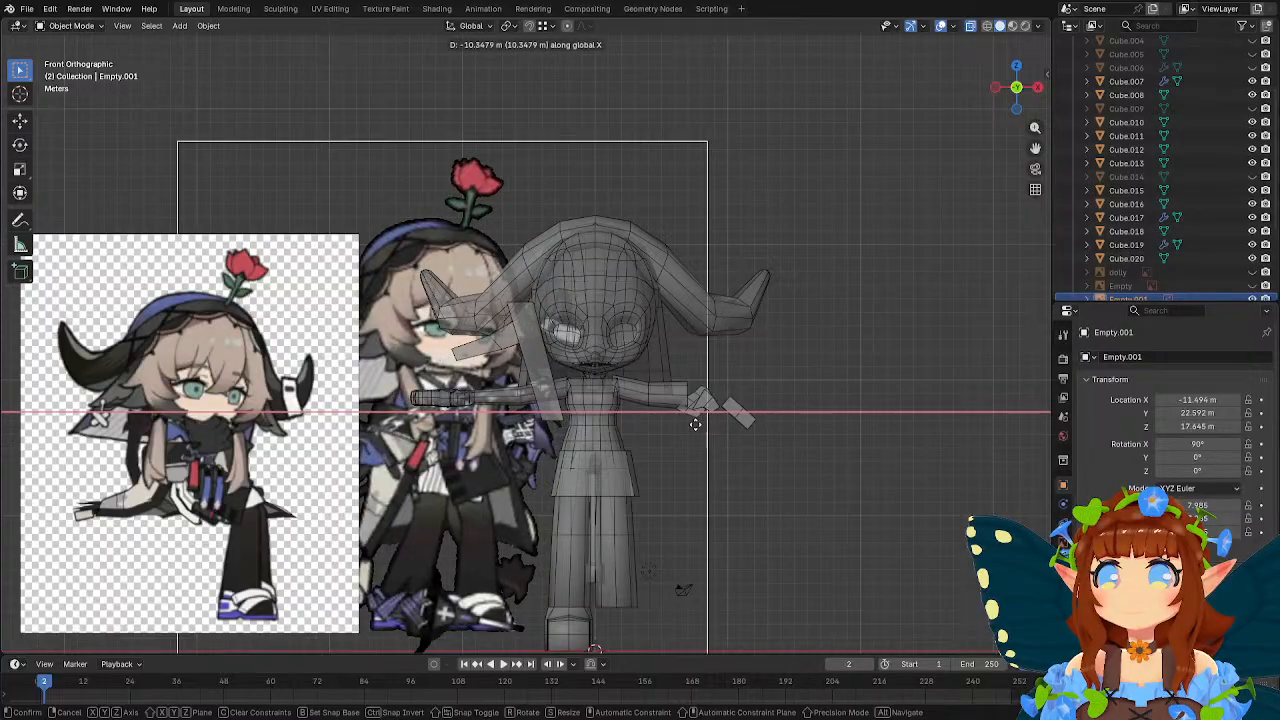
click(822, 388)
Add a new cube and move it about -4.12 m in X and 23.29 m in Z in front view.
key(shift+a)
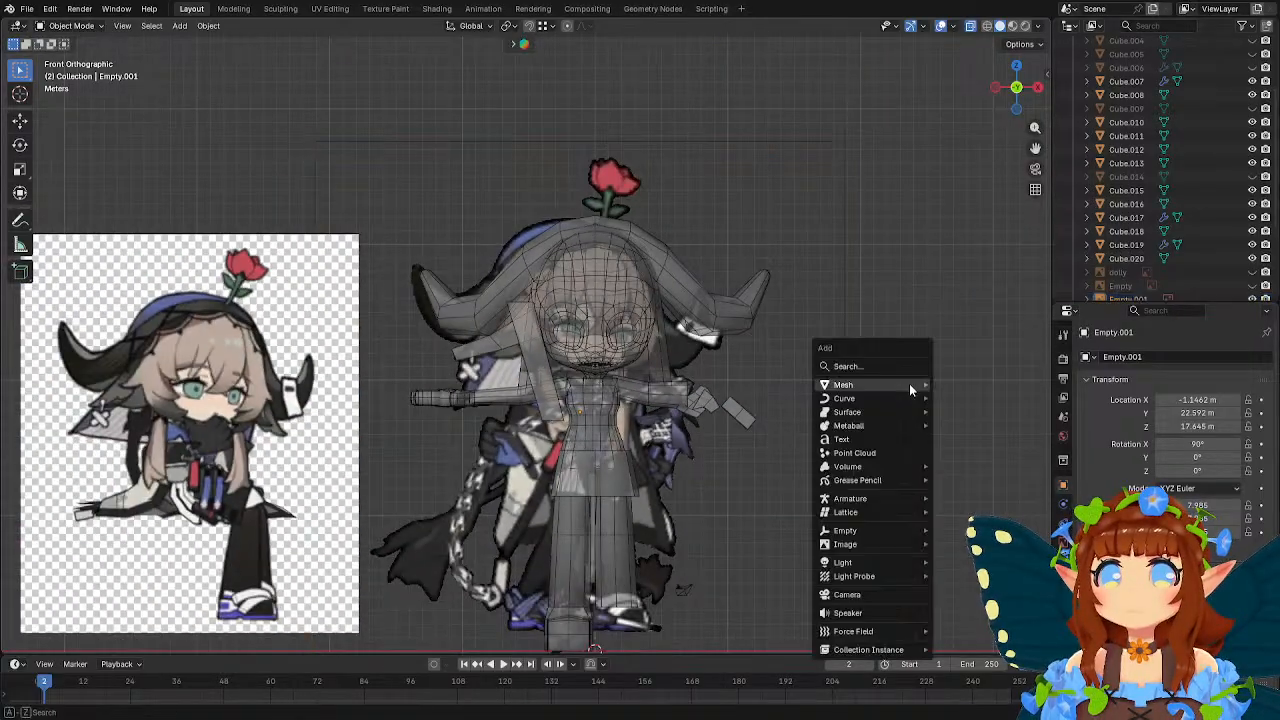
mouse_move(909, 383)
click(978, 400)
scroll(673, 424, down, 2)
key(g)
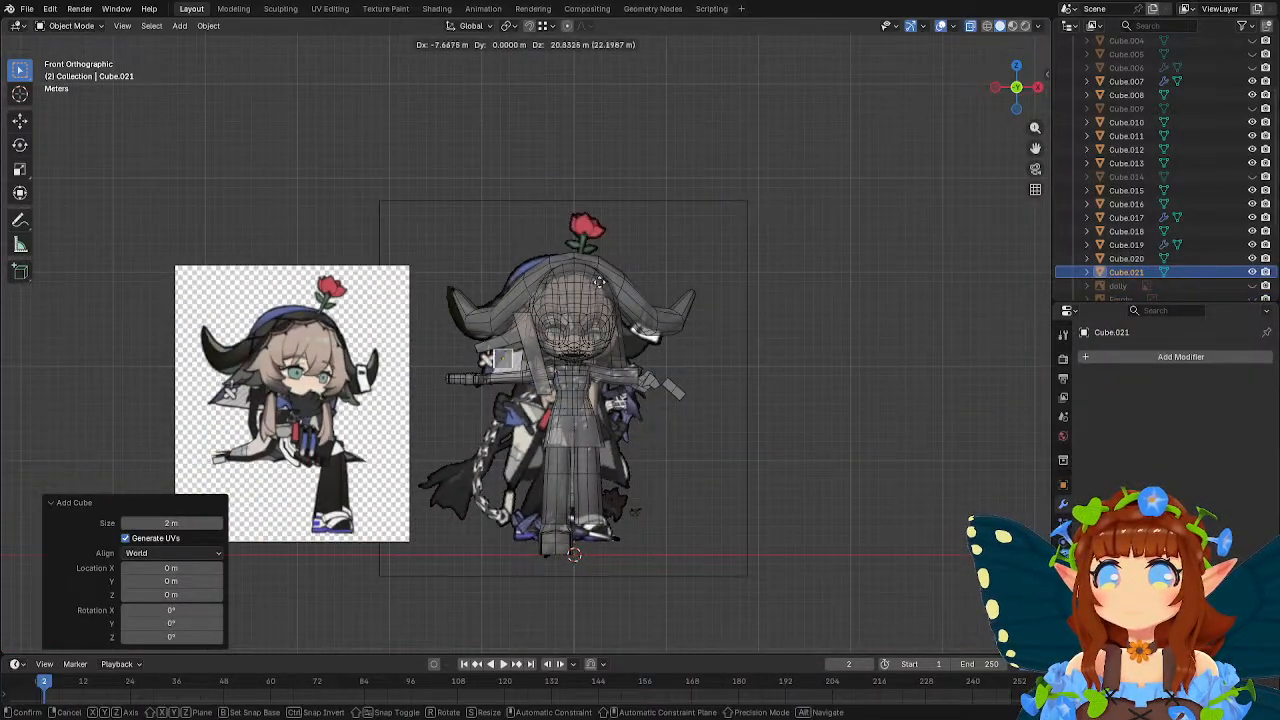
click(630, 262)
Set the new cube's X location to 0 m and move it about -4.84 m along Y in front of the face.
scroll(613, 257, up, 3)
middle_drag(590, 259, 715, 289)
key(g)
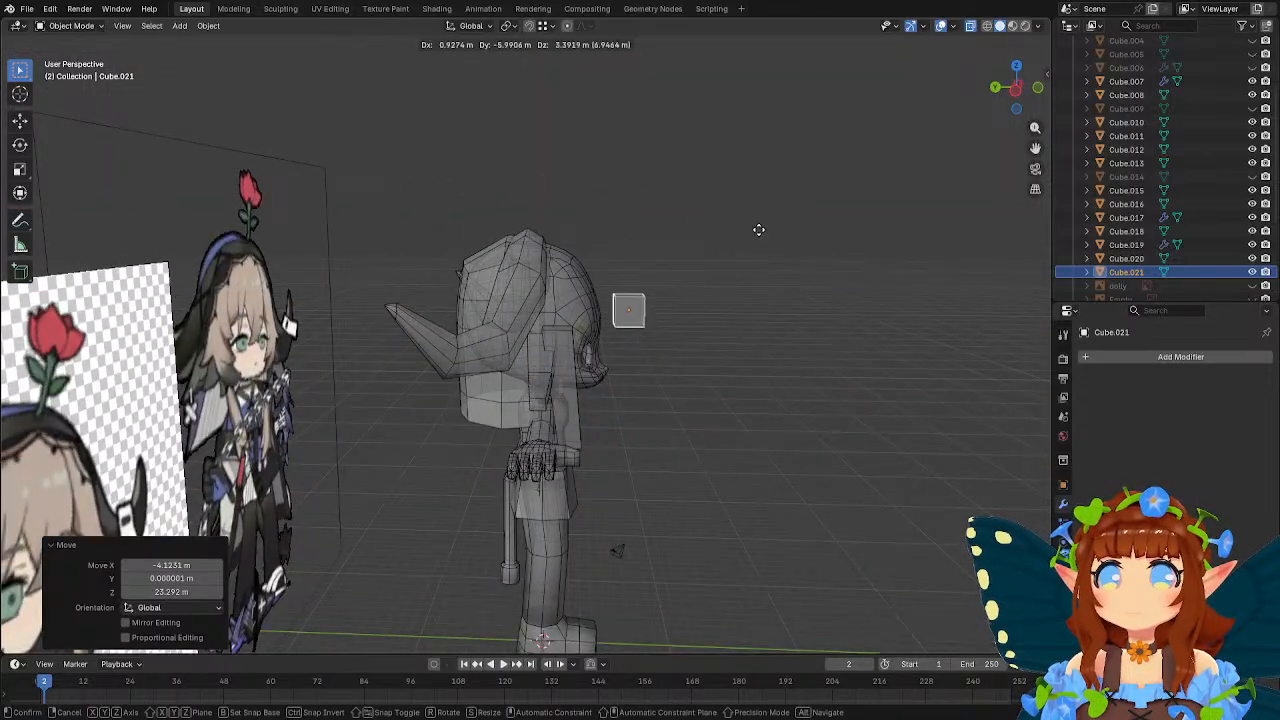
right_click(718, 251)
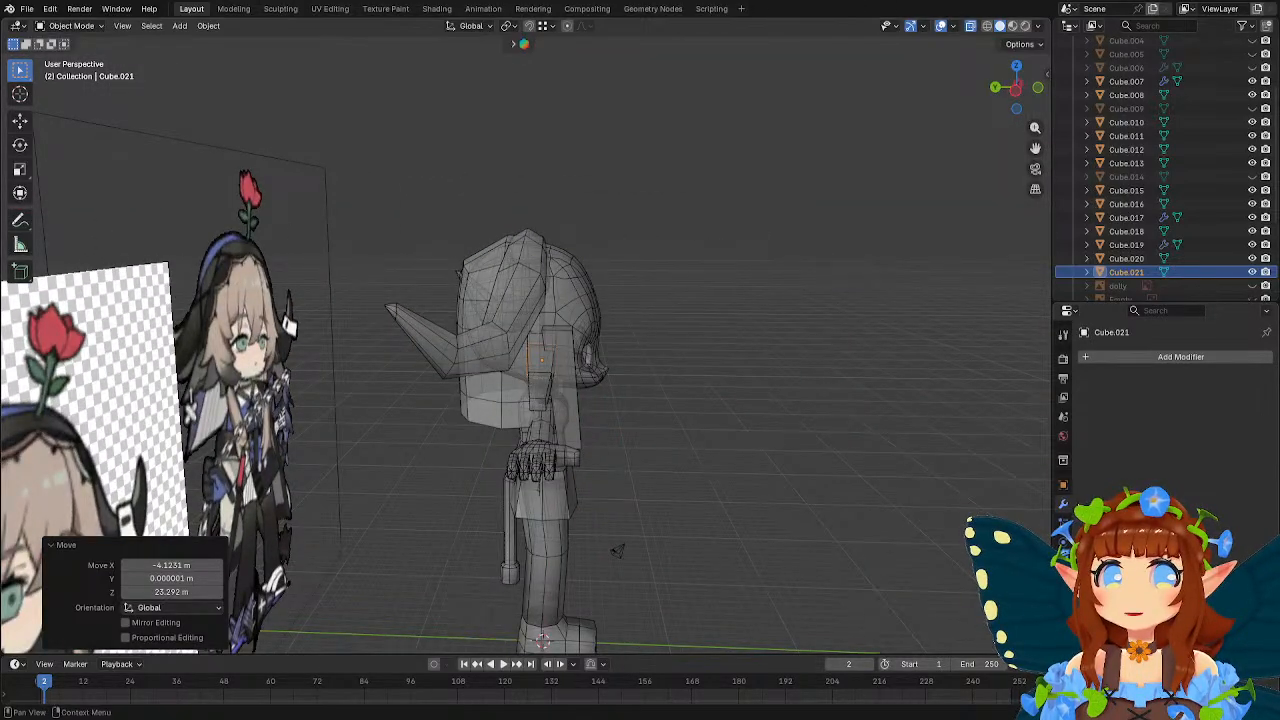
click(1063, 484)
click(1182, 399)
text(0)
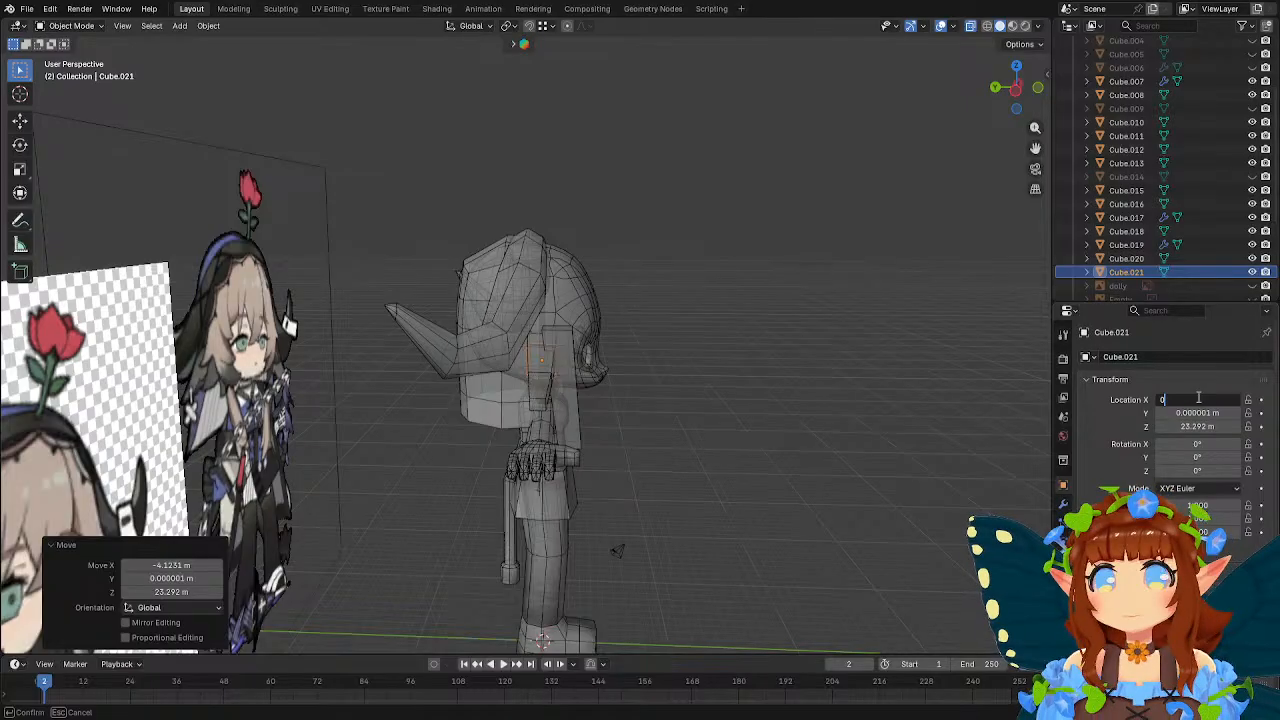
key(Return)
key(g)
key(y)
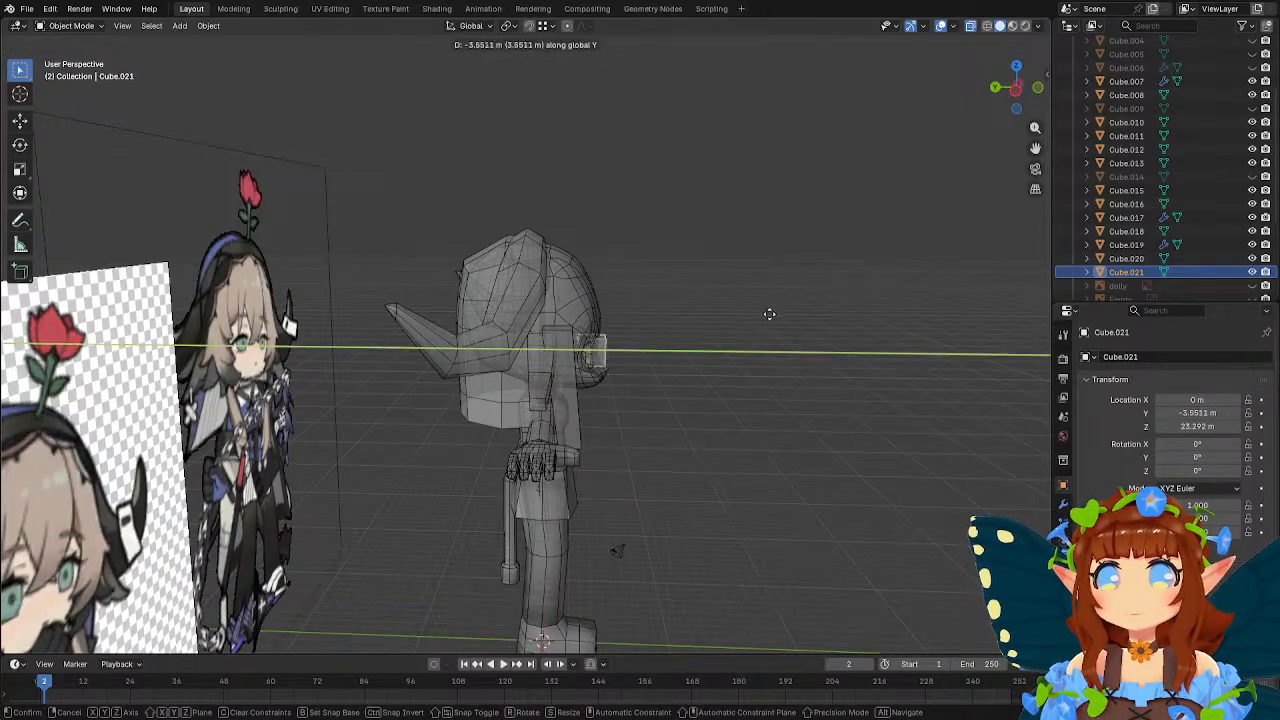
click(794, 319)
Shift the cube about 0.46 m in X and 3.73 m in Z onto the forehead in front view, and delete it.
key(KP_1)
key(g)
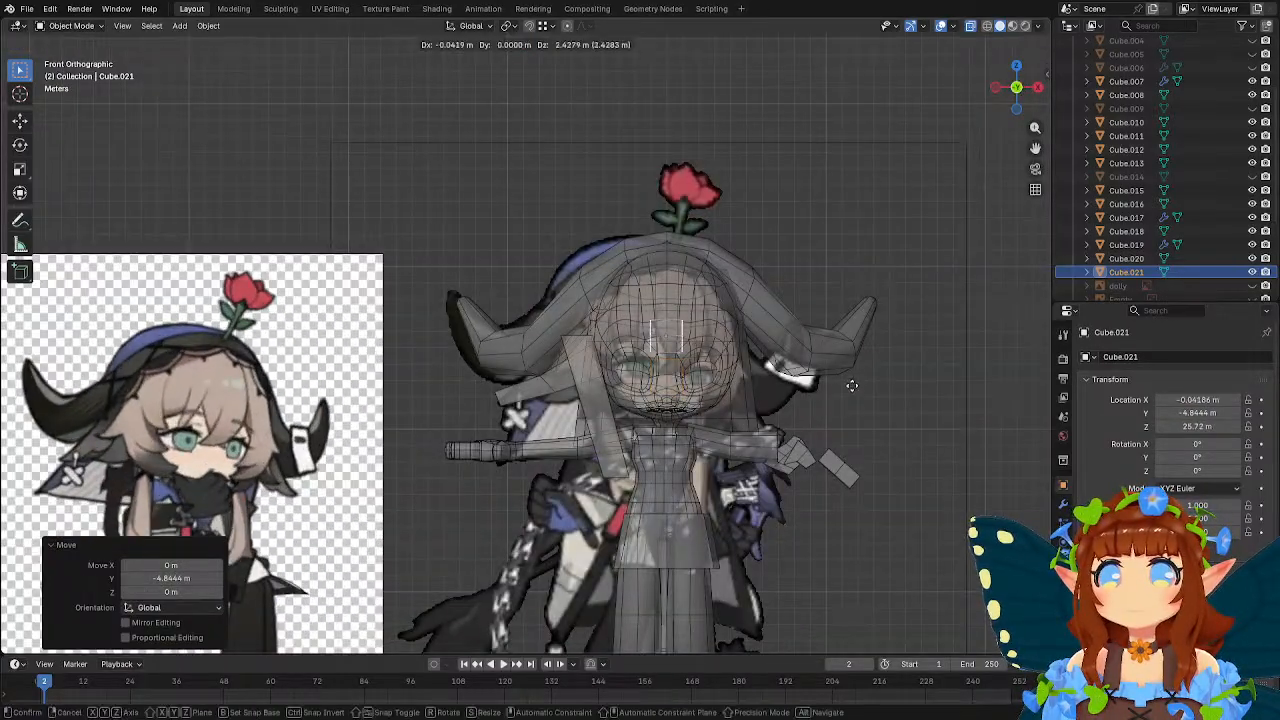
click(750, 326)
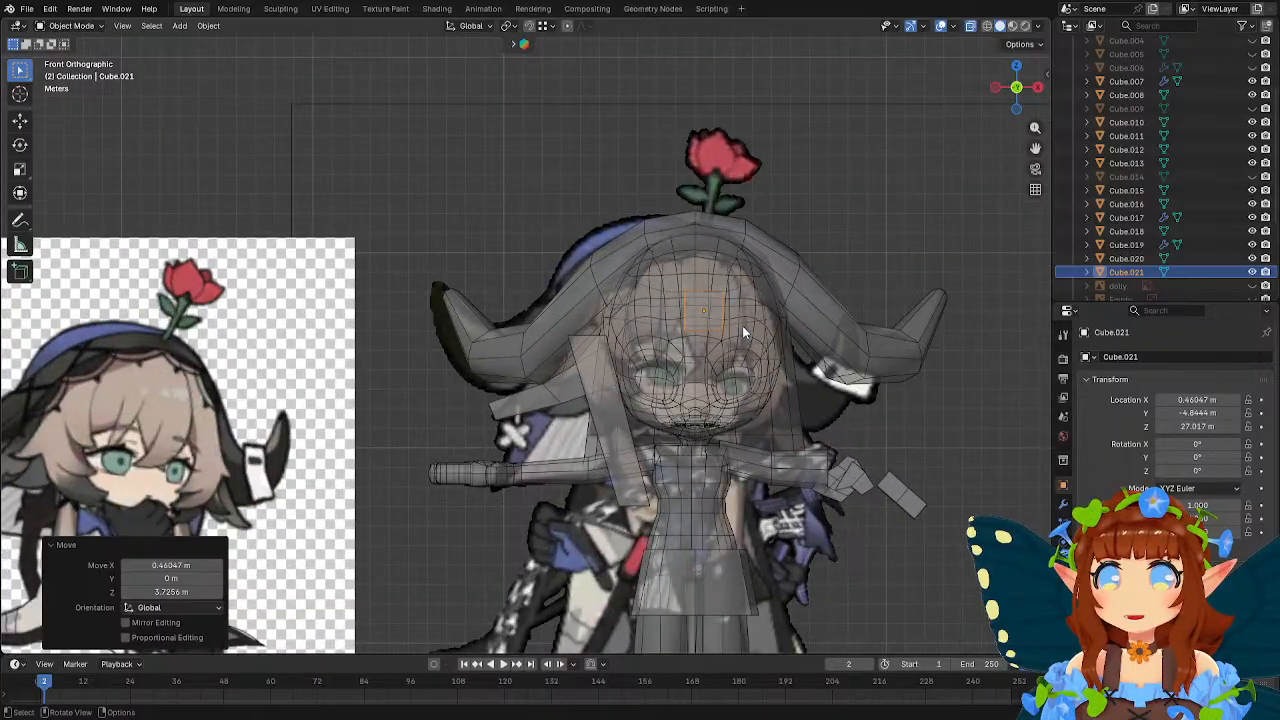
key(Delete)
Add a plane, raise it about 24.16 m along Z and rotate it 90° about X.
scroll(790, 463, down, 3)
key(shift+a)
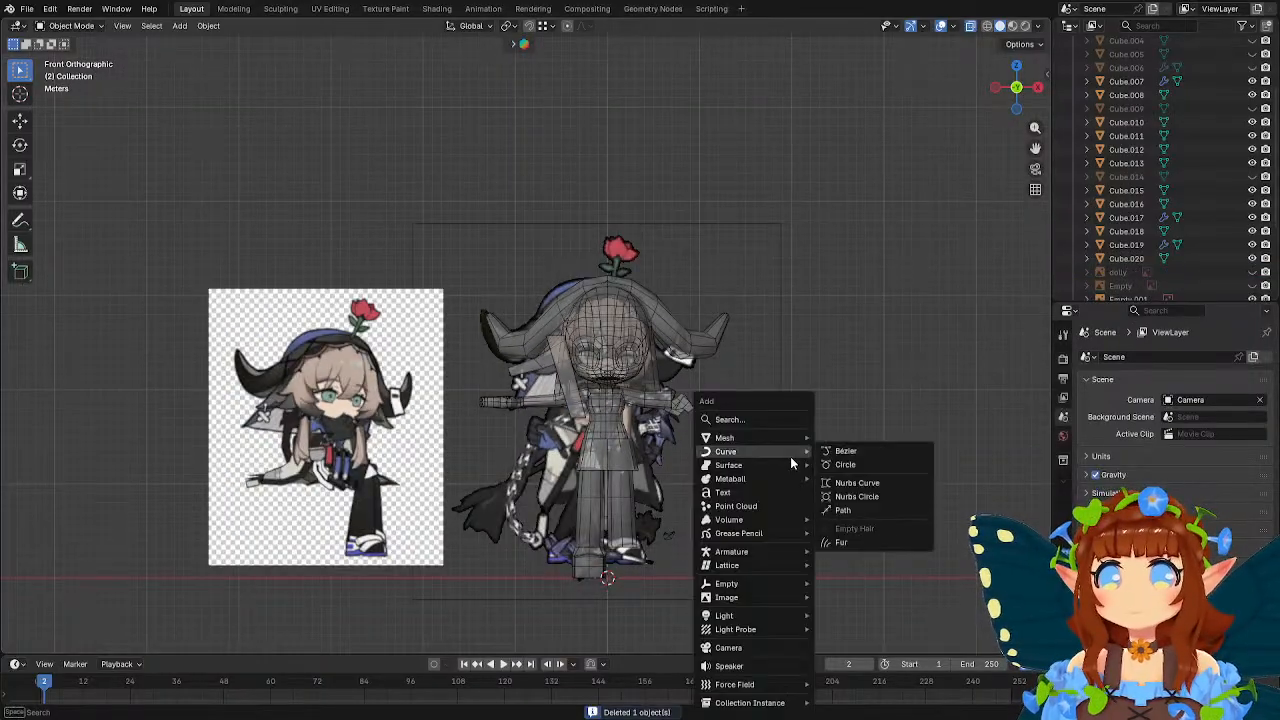
click(840, 437)
key(g)
key(z)
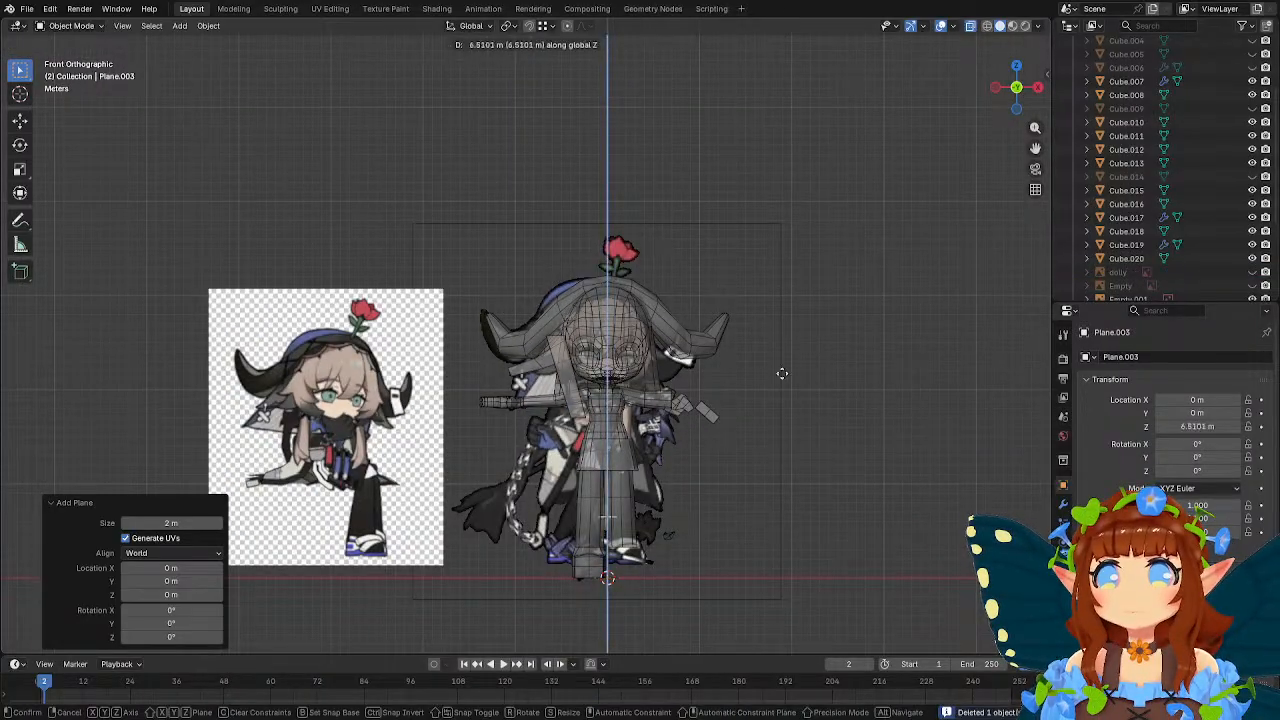
click(823, 253)
text(rx90)
key(Return)
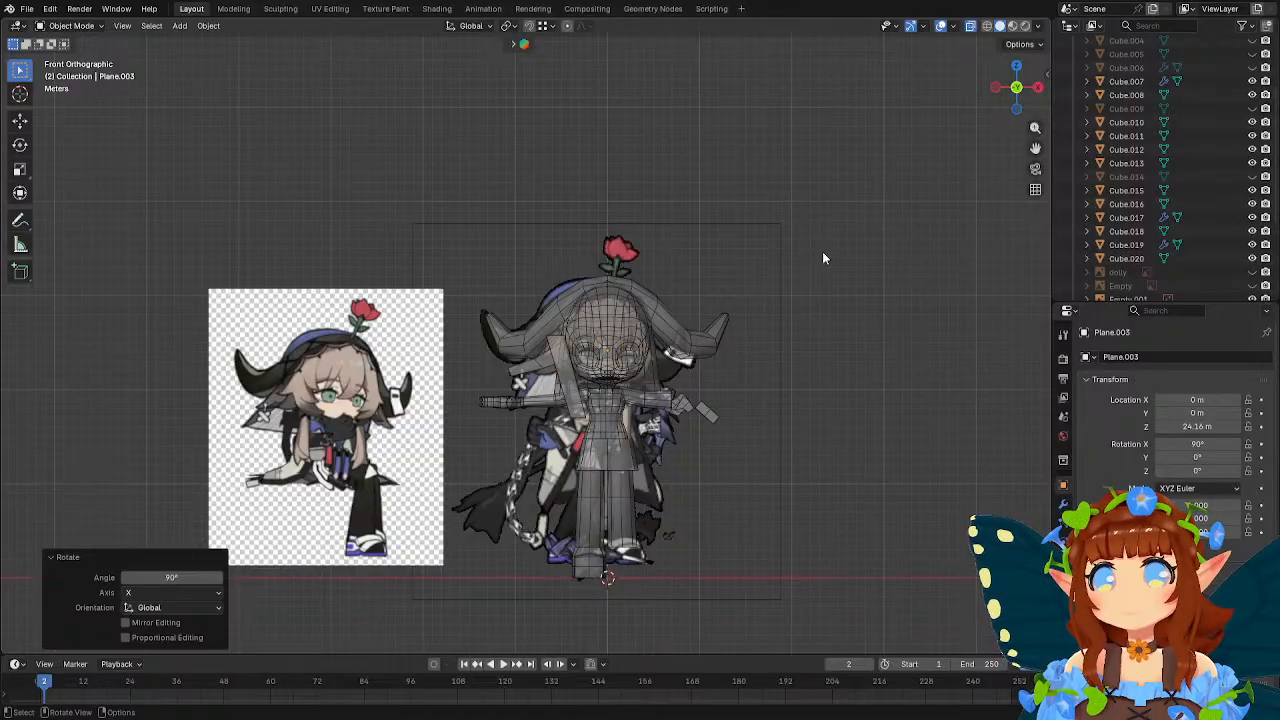
Move the plane about -5.38 m along Y, and about 0.80 m in X and 3.47 m in Z onto the forehead in front view.
middle_drag(822, 258, 650, 236)
key(g)
key(y)
click(732, 252)
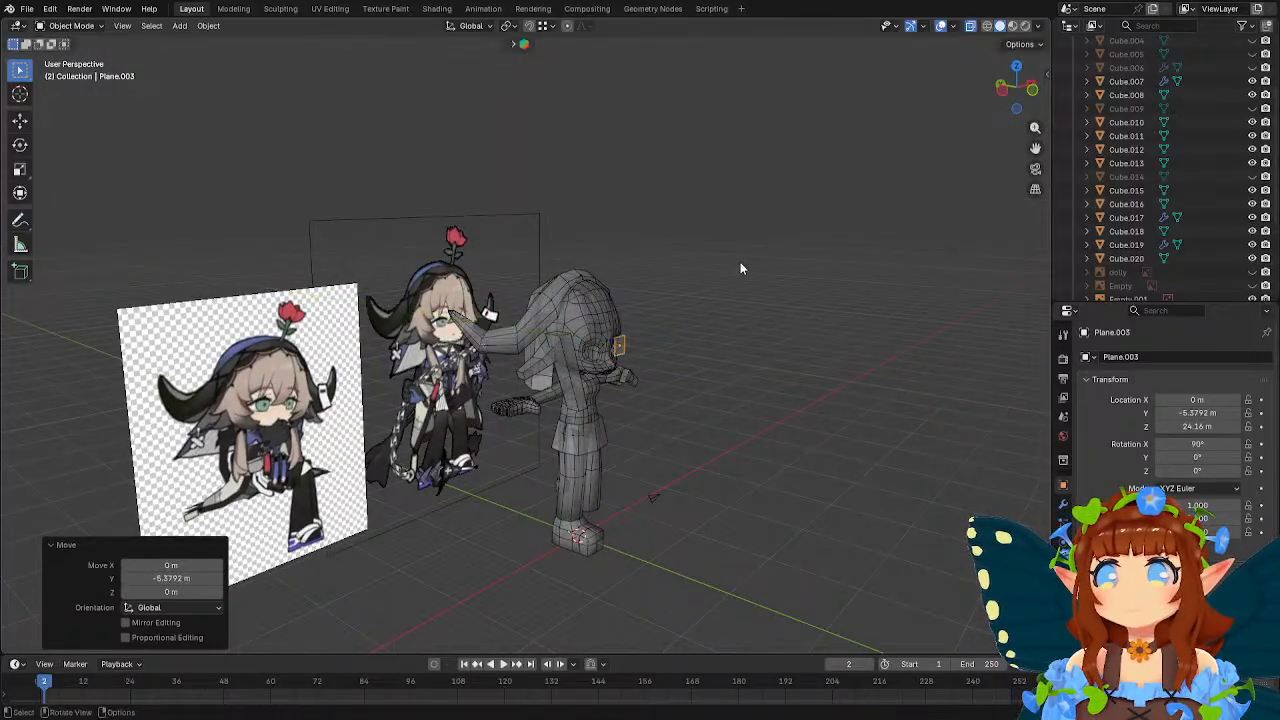
key(KP_1)
scroll(658, 247, up, 2)
key(g)
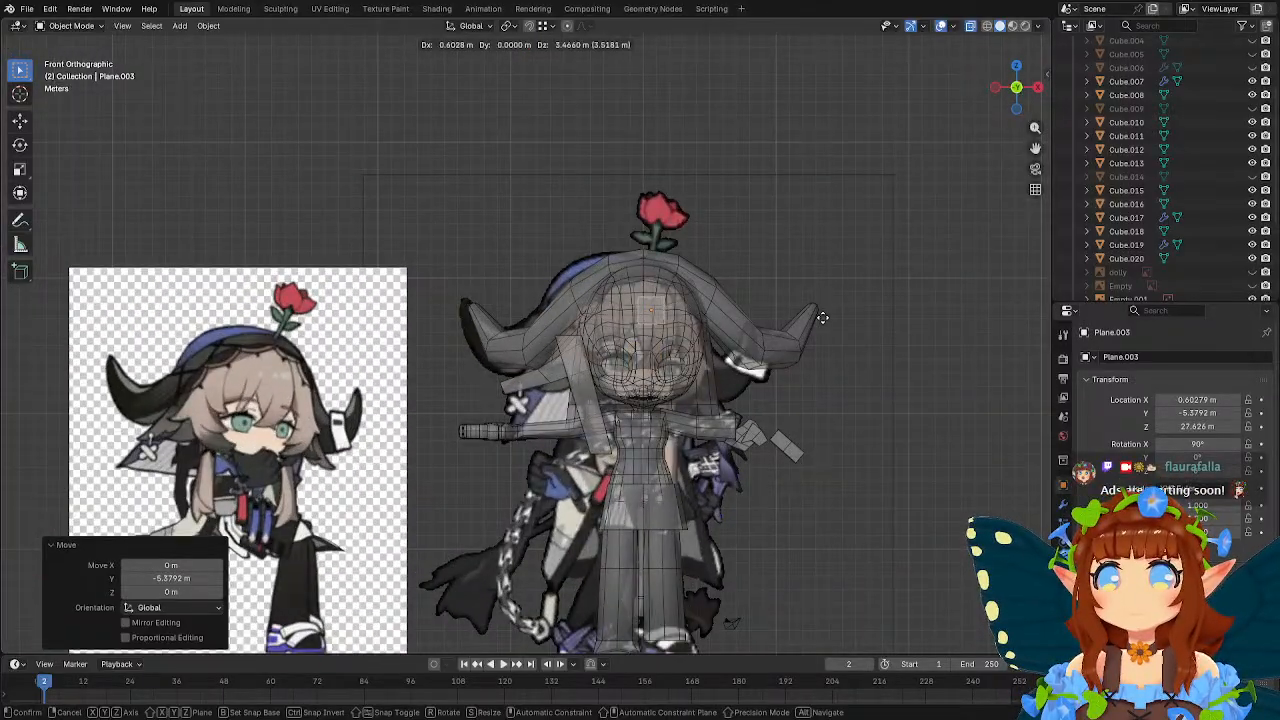
click(825, 318)
scroll(800, 308, up, 3)
Enter Edit Mode on the plane and add a vertical loop cut down its middle.
mouse_move(797, 301)
shift+middle_down()
mouse_move(662, 284)
mouse_move(695, 305)
shift+middle_up()
key(Tab)
scroll(696, 306, up, 1)
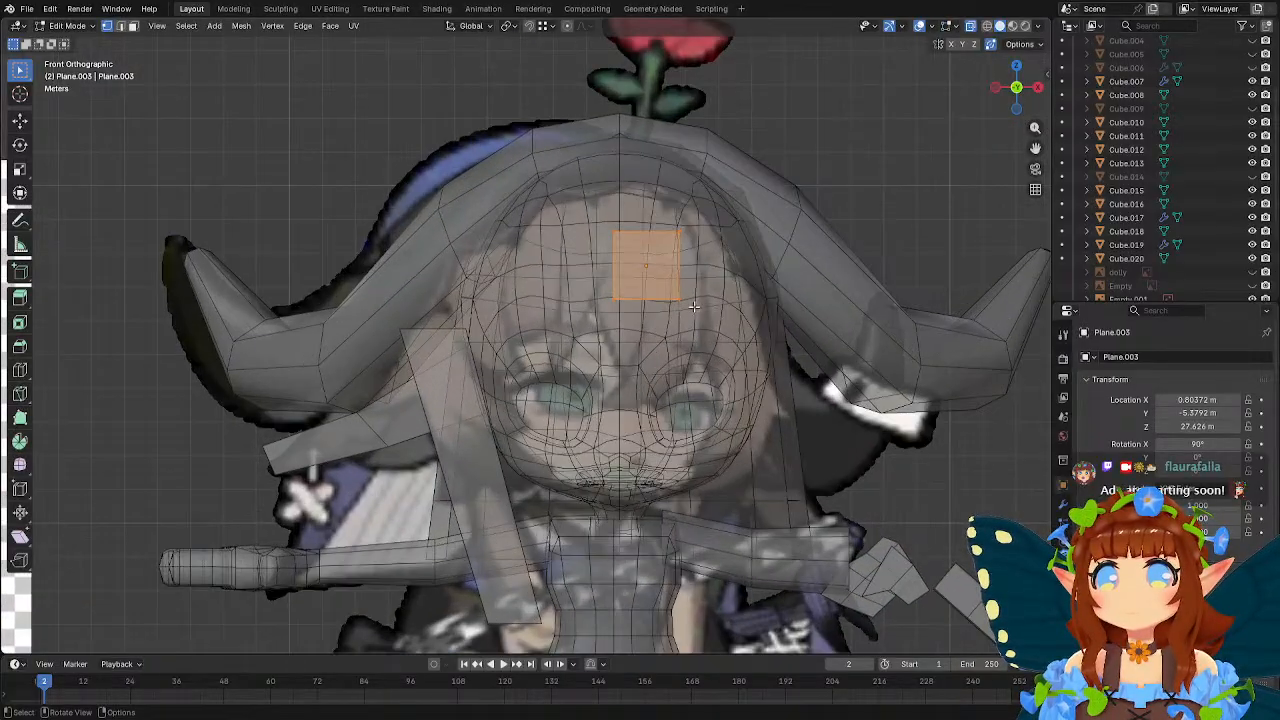
click(19, 370)
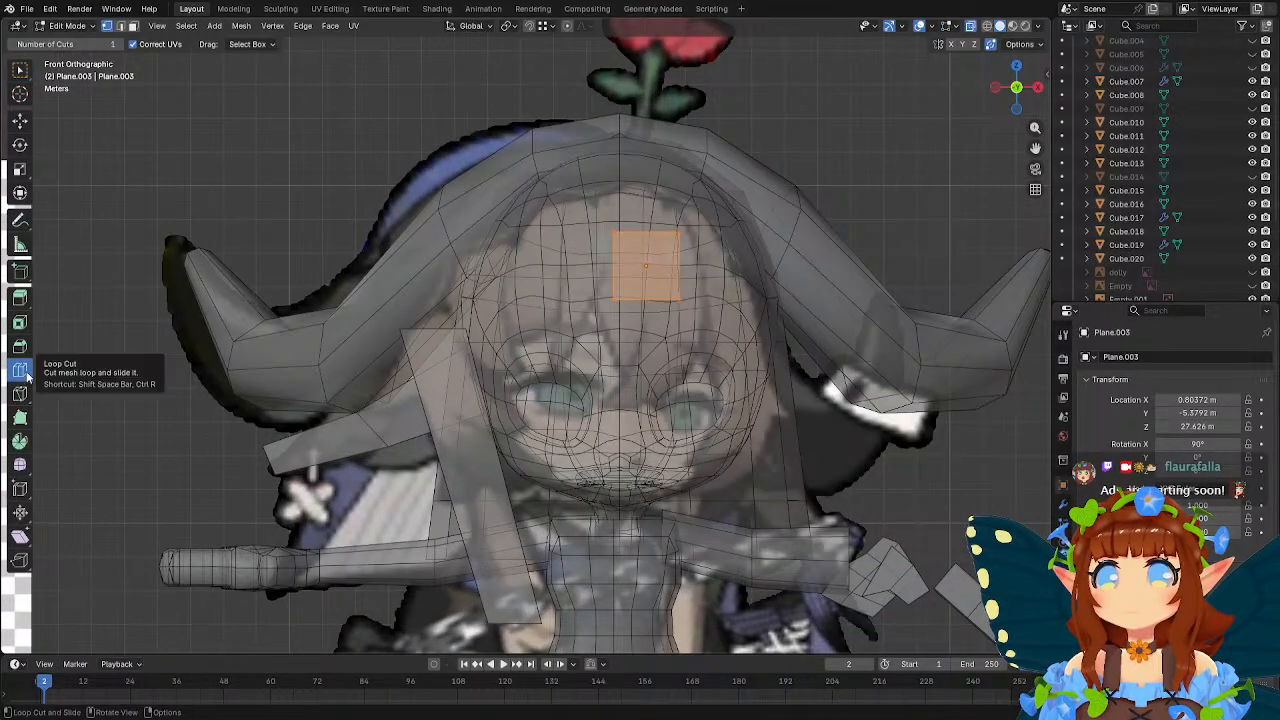
click(640, 292)
Stretch the plane into a bang by raising its top vertices about 1.29 m and lowering its bottom vertices about 2.73 m along Z.
key(g)
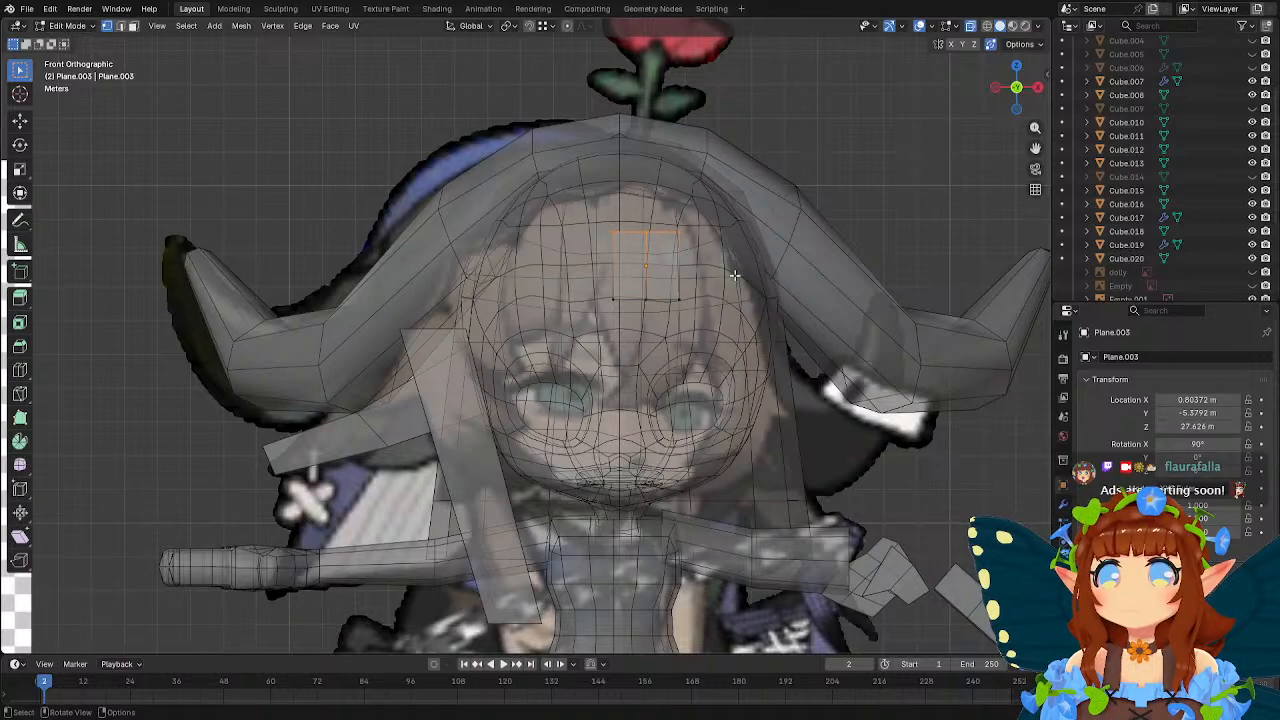
key(z)
click(734, 232)
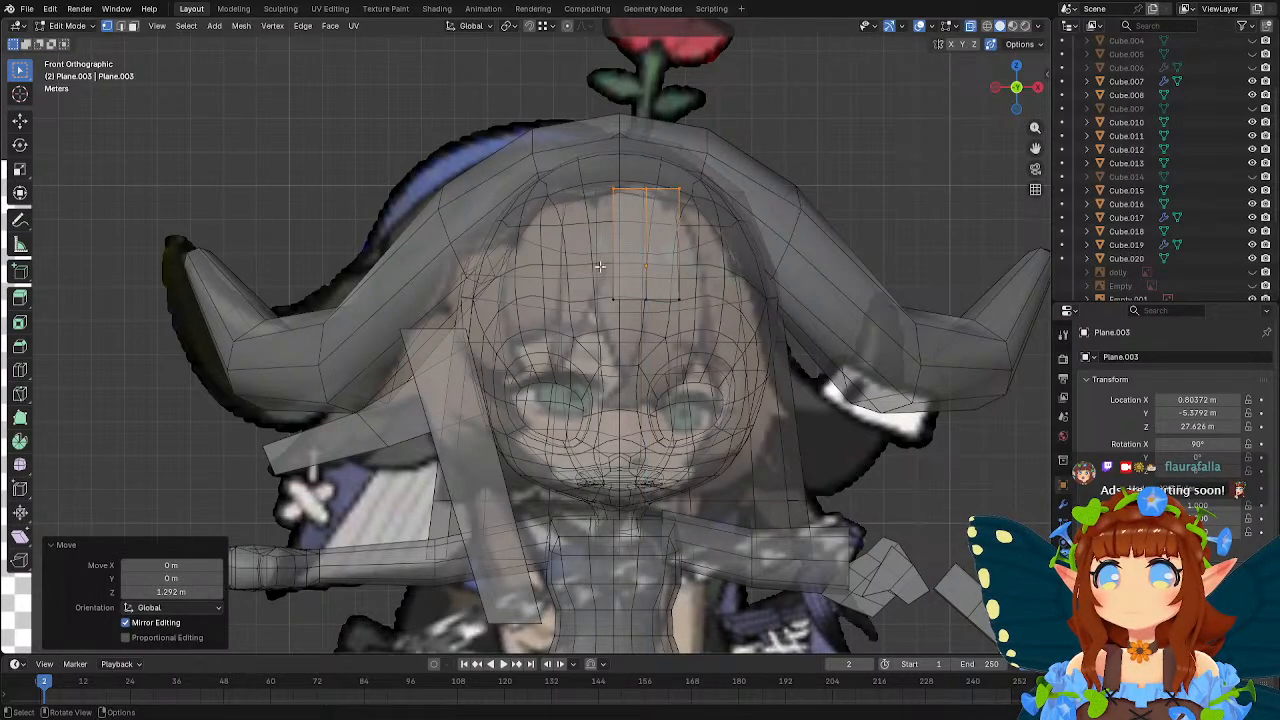
drag(600, 270, 744, 332)
key(g)
key(z)
click(775, 426)
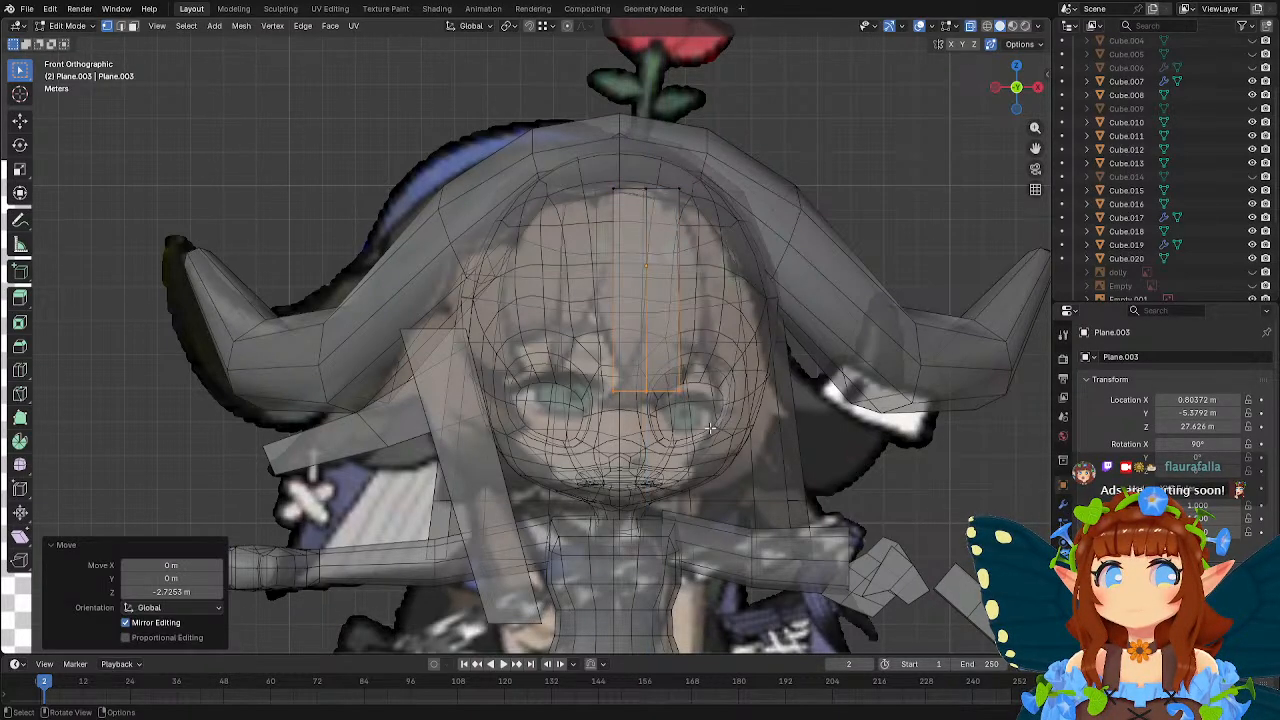
Taper the bang's lower end by repositioning its three bottom vertices, moving the outer right one about -0.83 m in X and -0.26 m in Z.
drag(602, 385, 642, 432)
key(g)
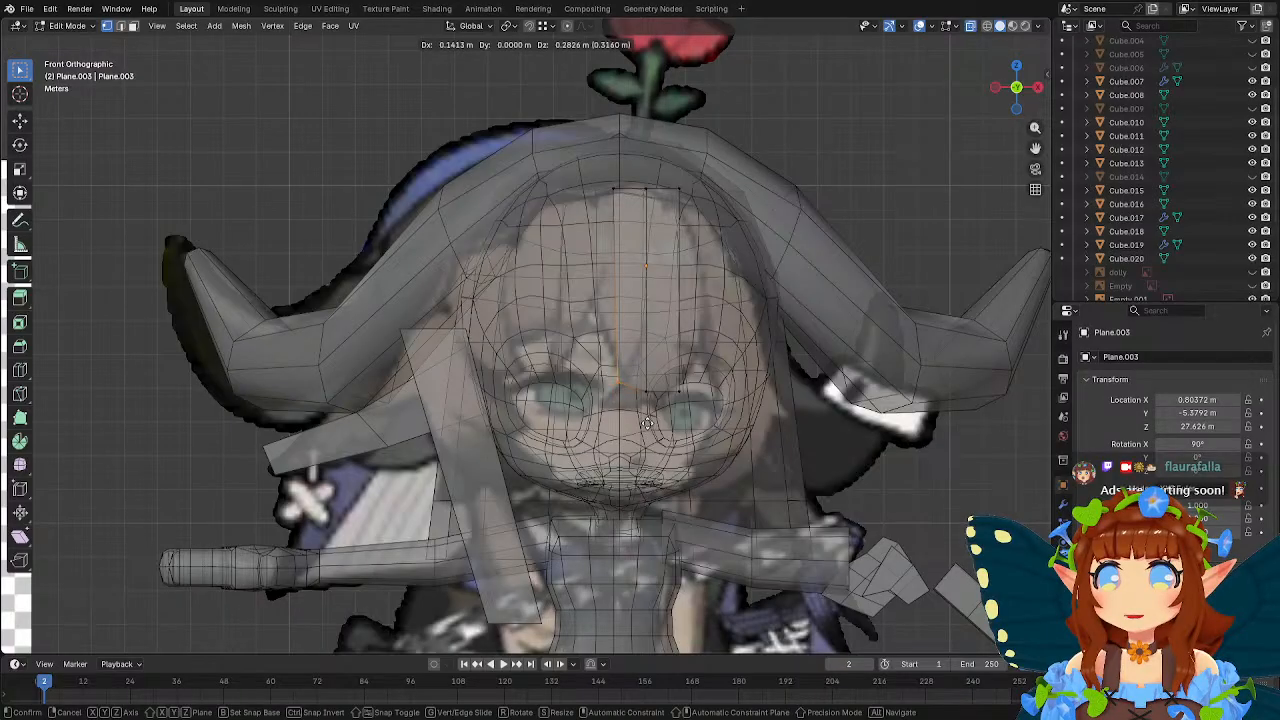
click(648, 424)
drag(633, 386, 657, 409)
key(g)
click(648, 411)
key(g)
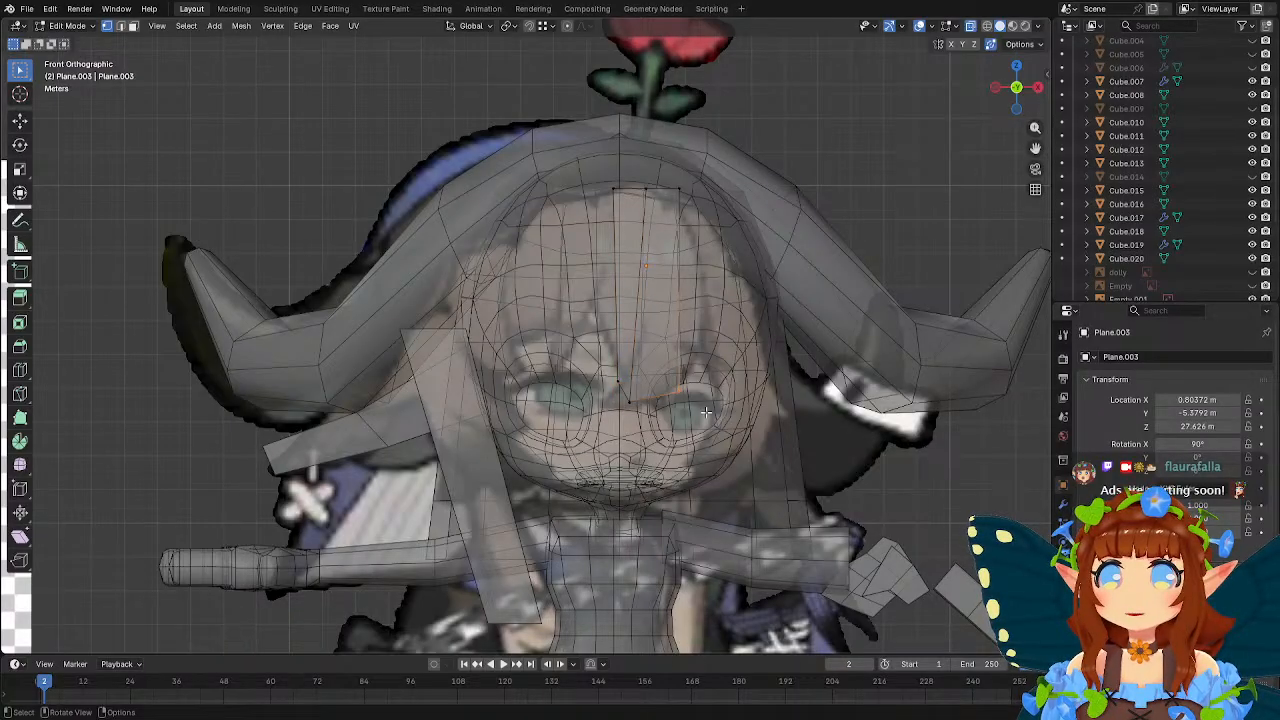
click(678, 421)
Add a horizontal loop cut across the middle of the bang.
click(18, 375)
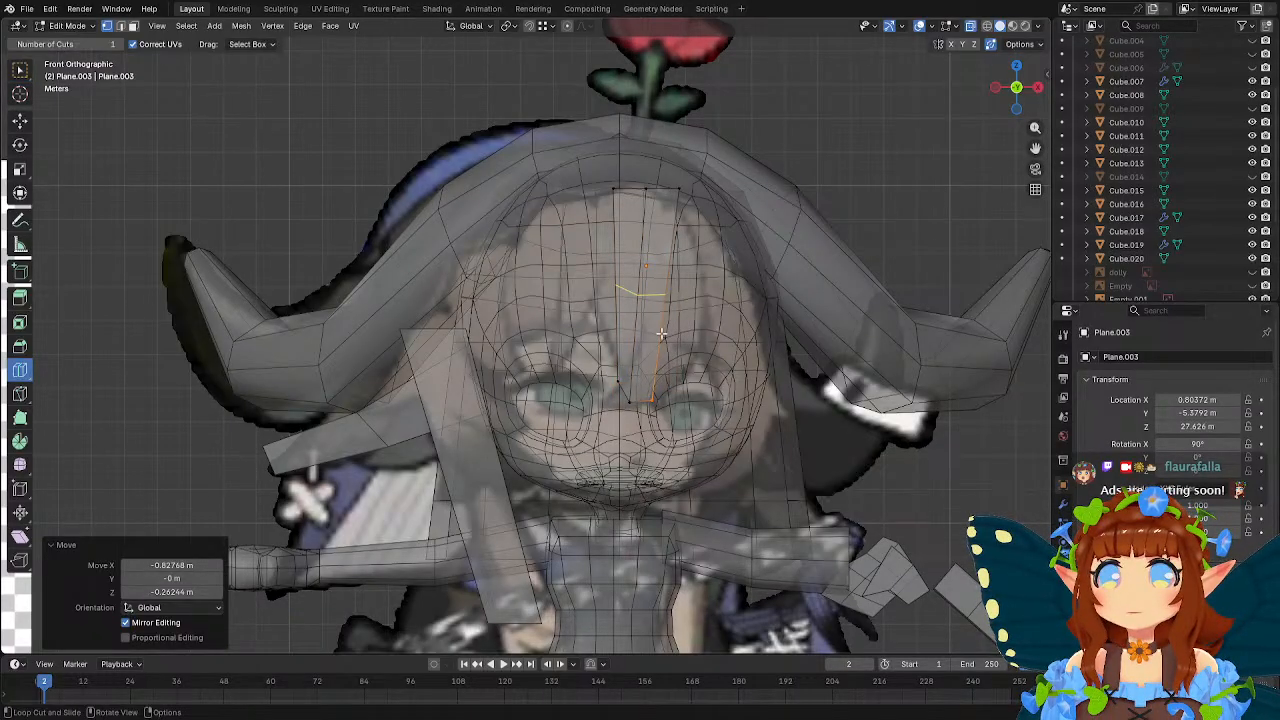
click(662, 334)
click(20, 71)
Widen the bang by moving the new loop's right vertex about 1.25 m and its middle vertex about 1.31 m in X, both slightly downward.
drag(651, 276, 698, 319)
key(g)
click(740, 323)
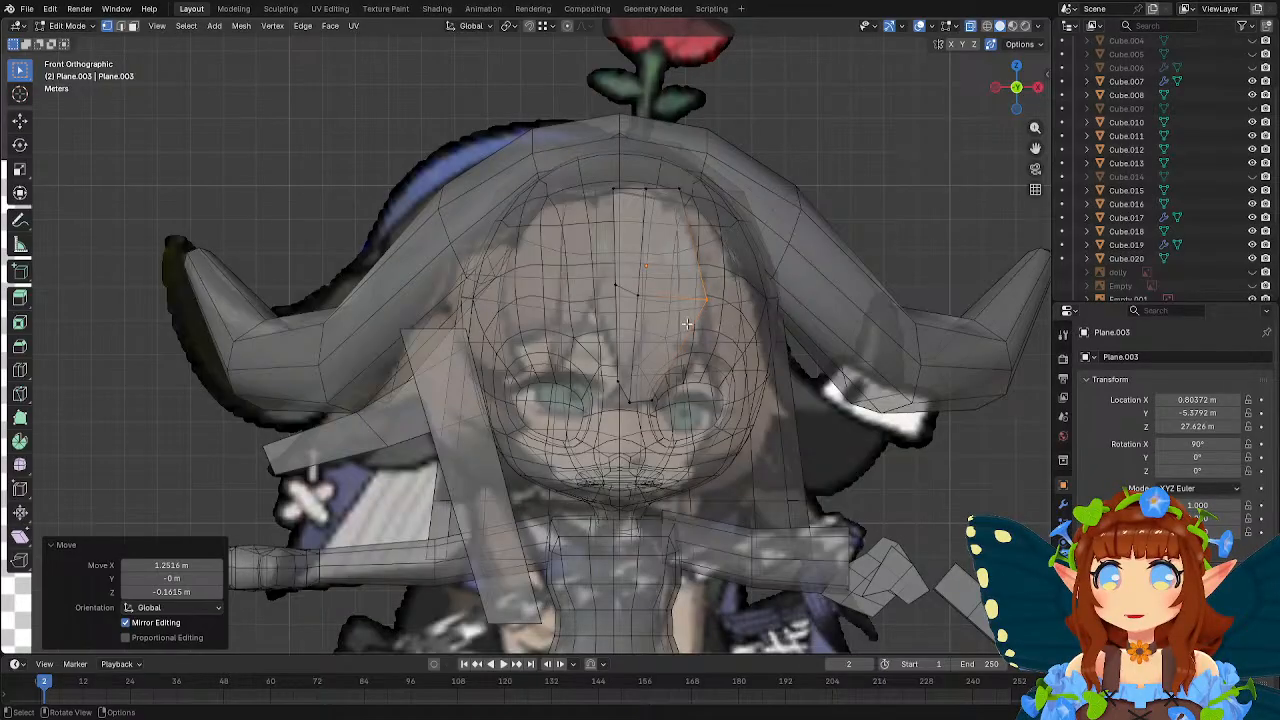
key(g)
click(671, 313)
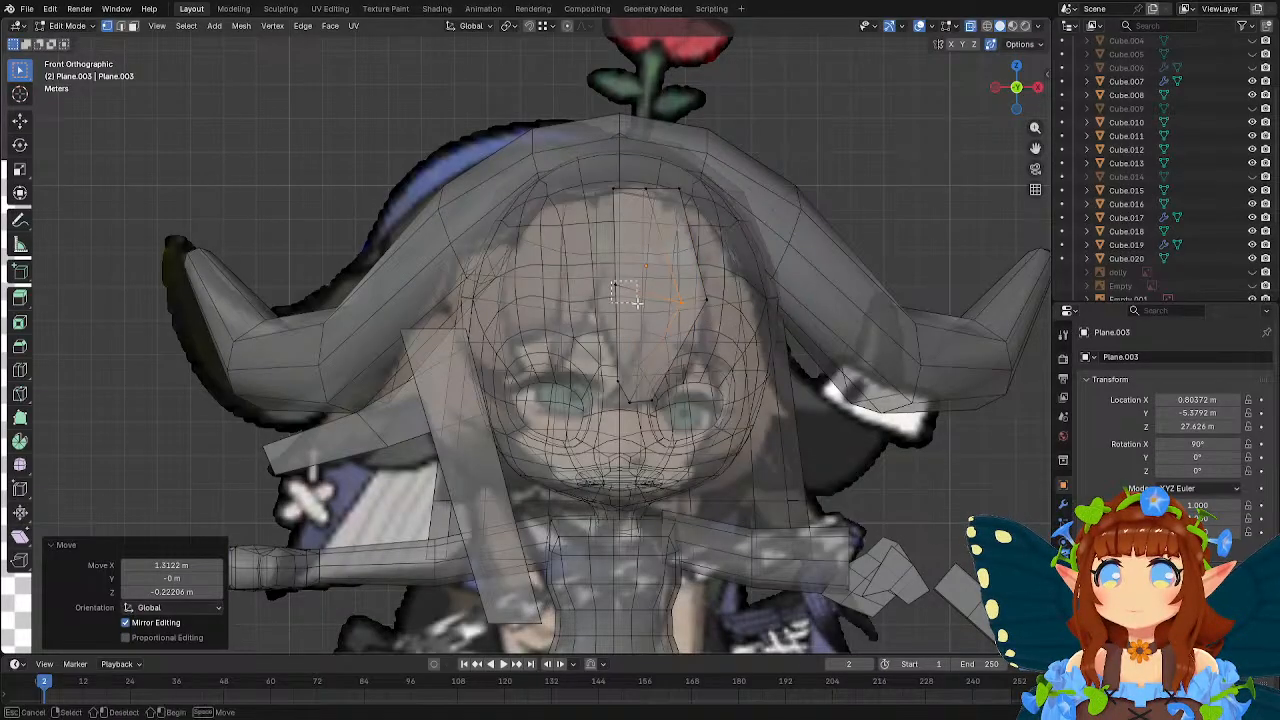
Move the bang's middle-loop left vertex about 0.93 m in X and -0.30 m in Z, and its lower right tip vertex down-left.
key(g)
click(677, 320)
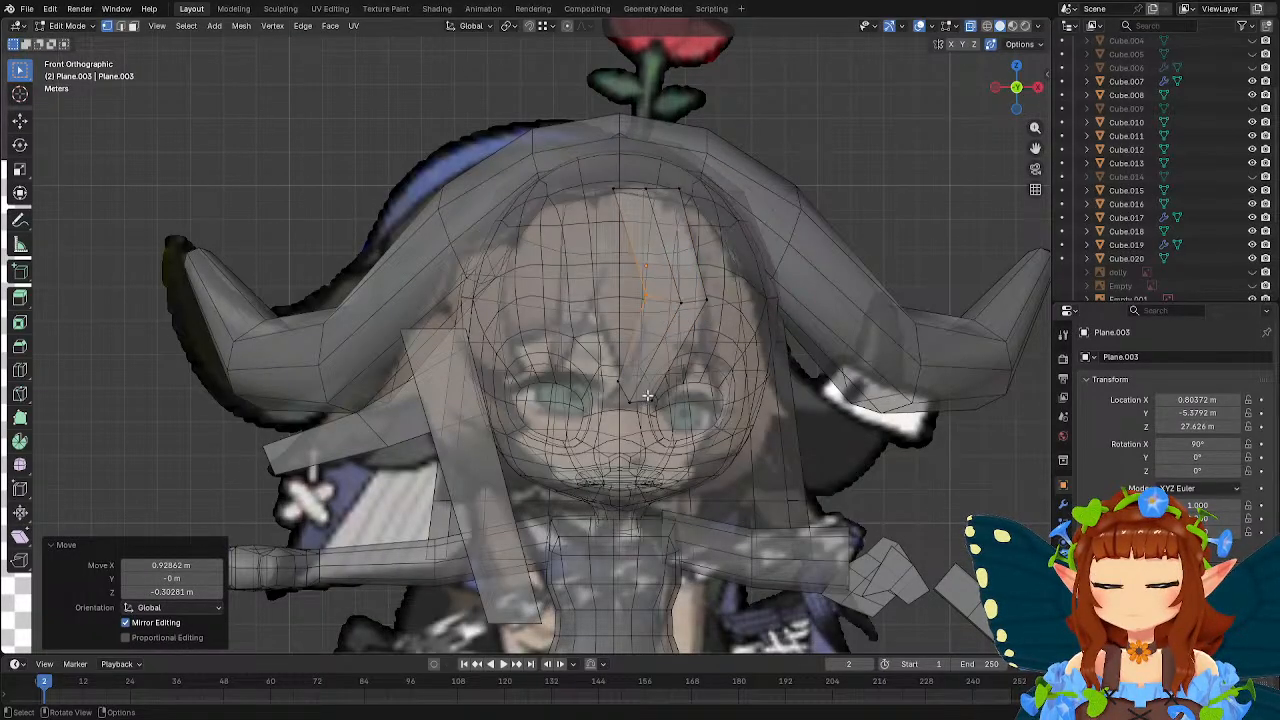
key(g)
click(660, 427)
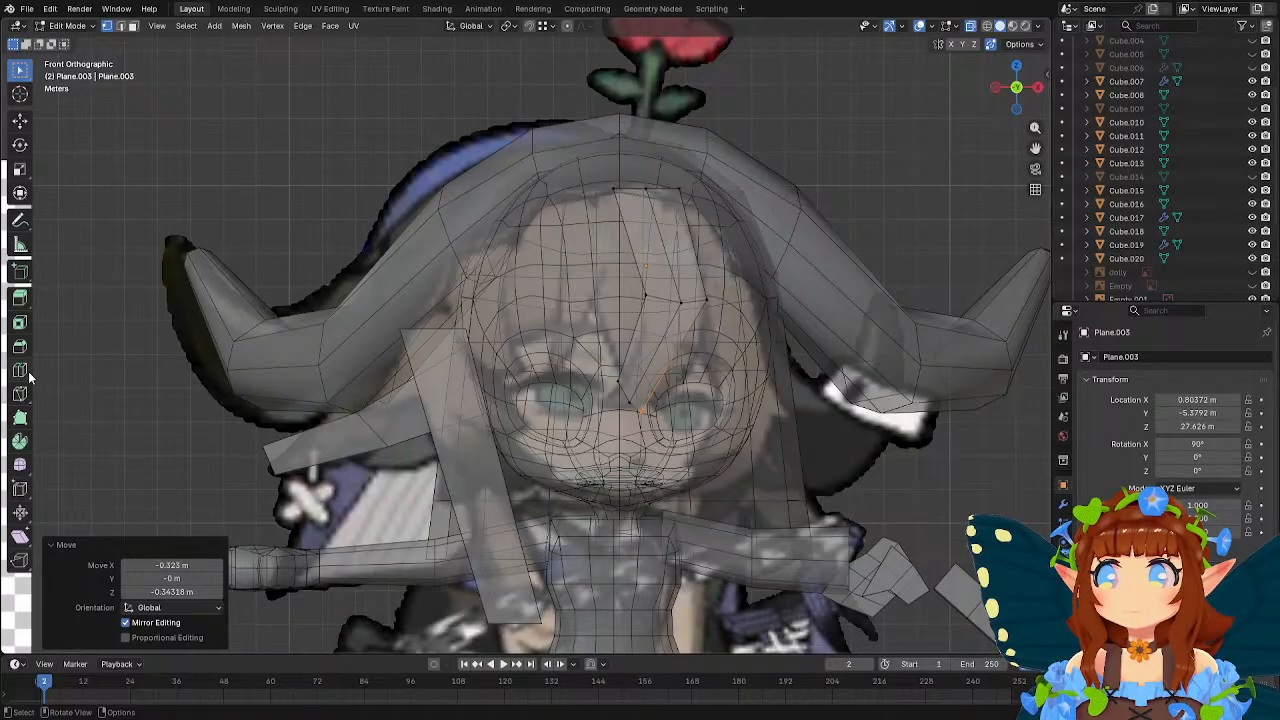
Add a loop cut across the bang's lower half and shift the tip vertices toward negative X, the outer right one about -0.73 m.
key(ctrl+r)
click(600, 377)
right_click(600, 377)
drag(606, 373, 660, 427)
key(g)
click(635, 413)
key(g)
click(614, 417)
key(g)
click(639, 423)
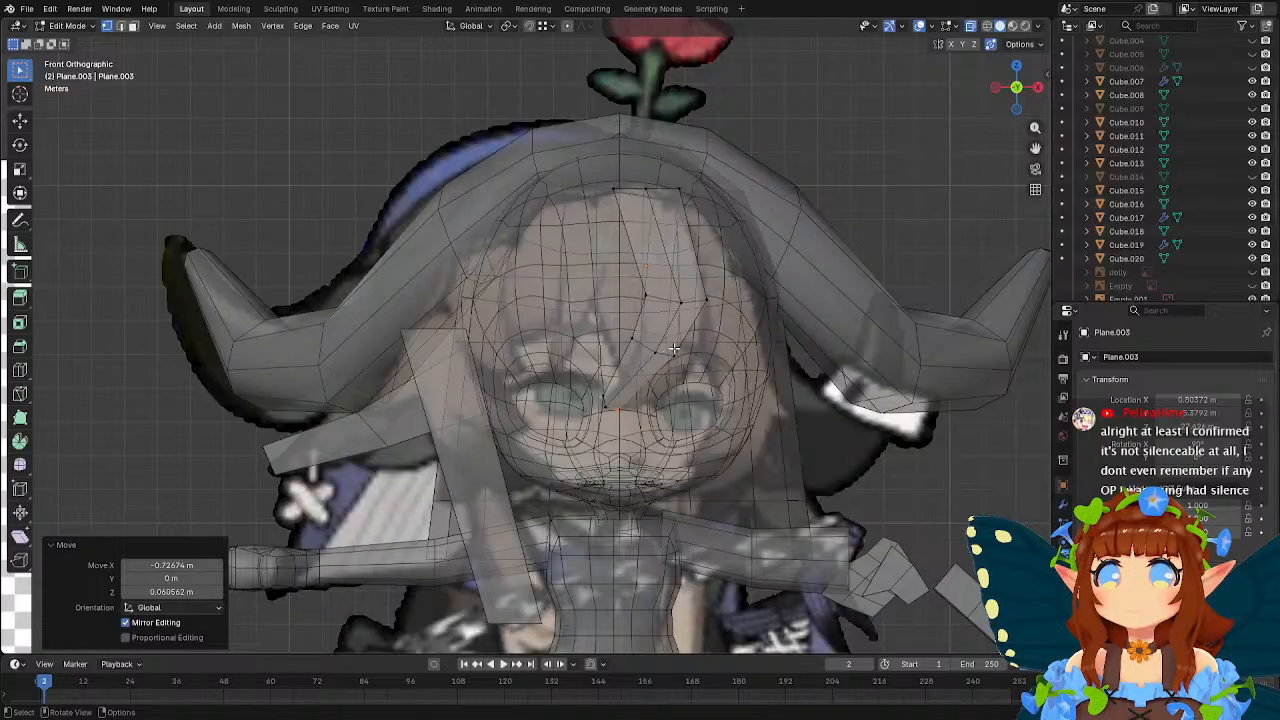
Lower the new loop's three vertices along the bang's curve by about 1.19 m, 0.63 m and 0.73 m from right to left.
drag(674, 348, 700, 378)
key(g)
click(676, 413)
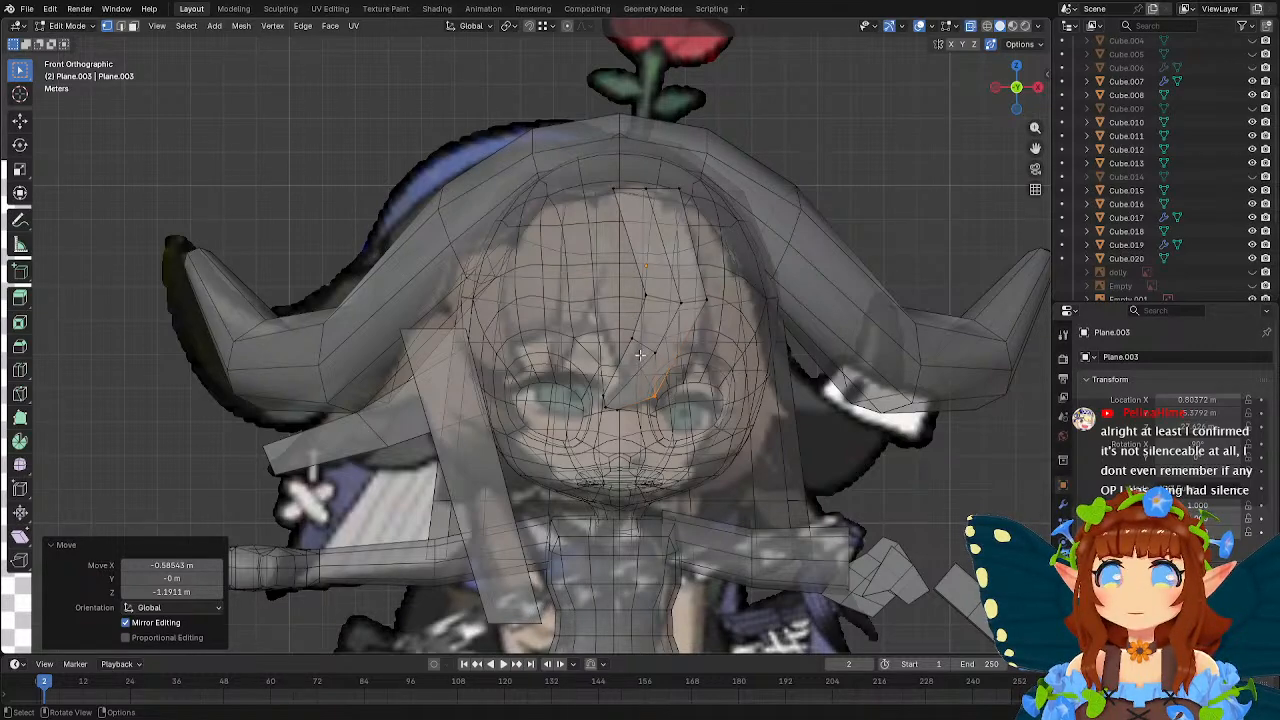
drag(643, 346, 684, 376)
key(g)
click(672, 398)
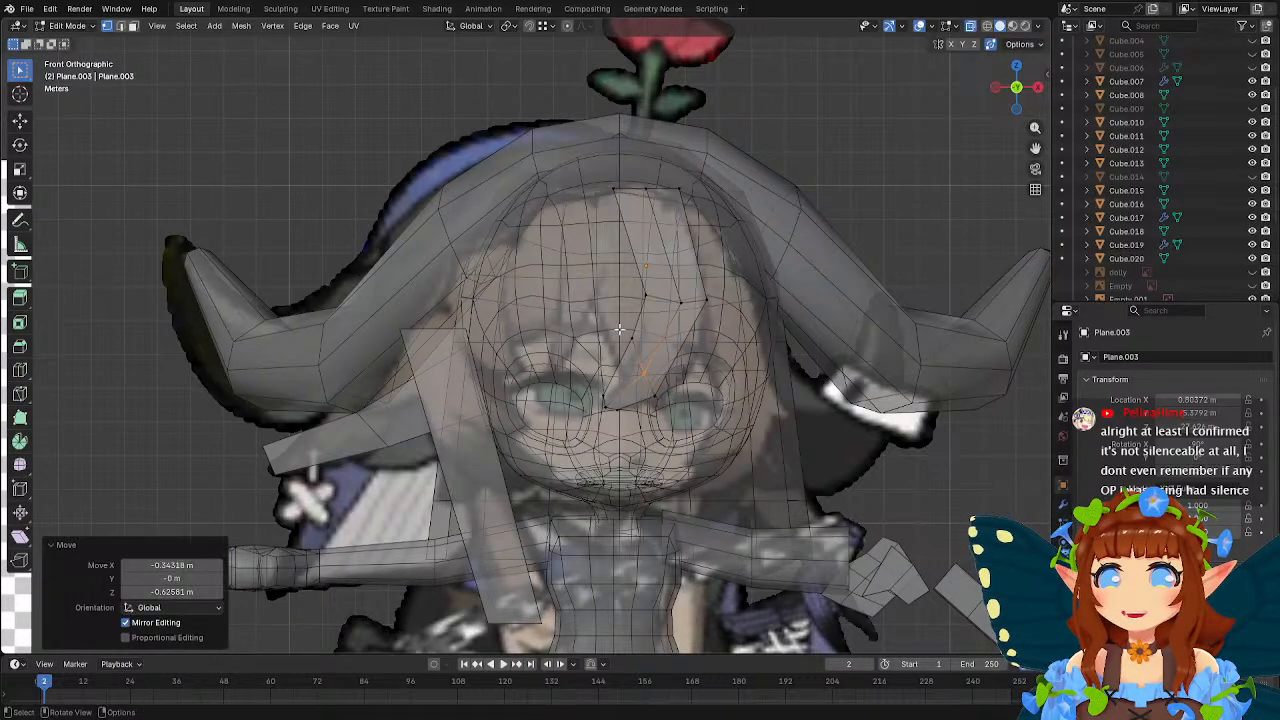
drag(620, 329, 661, 354)
key(g)
click(663, 378)
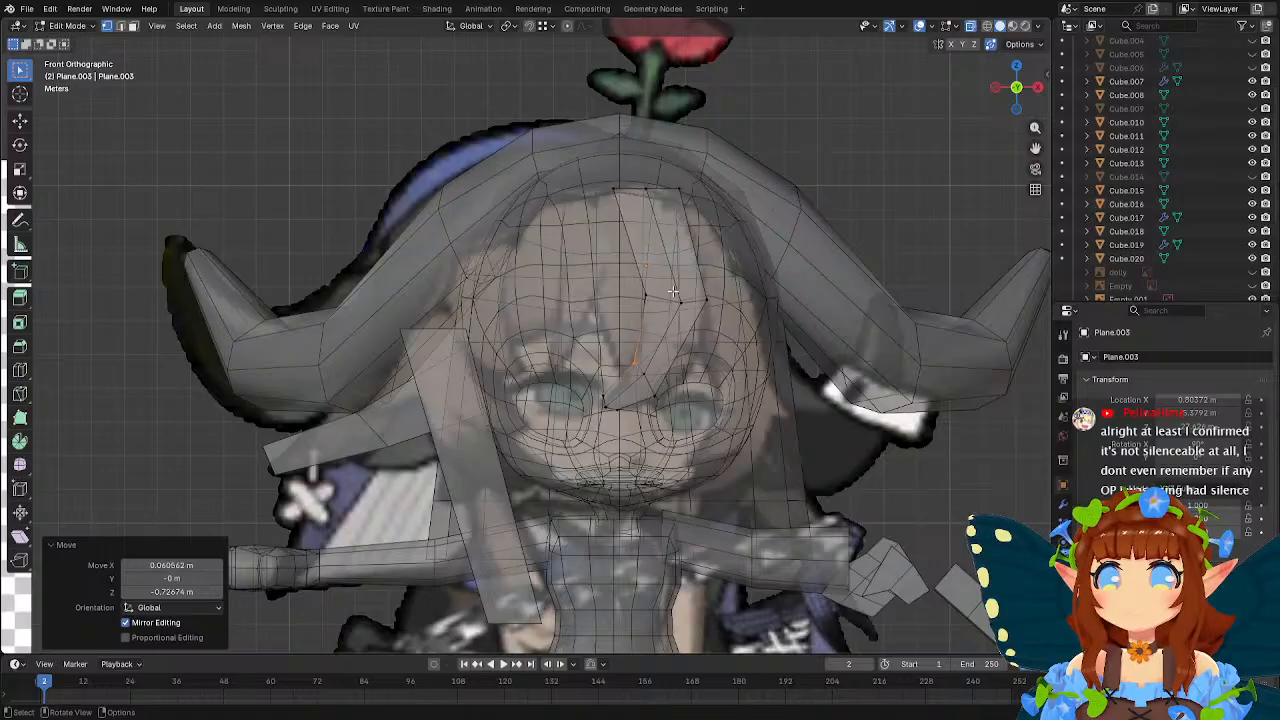
Adjust the middle loop, lowering its right vertex about 0.59 m, and nudge the lower loop's right vertex about 0.12 m in X.
key(g)
click(699, 331)
key(g)
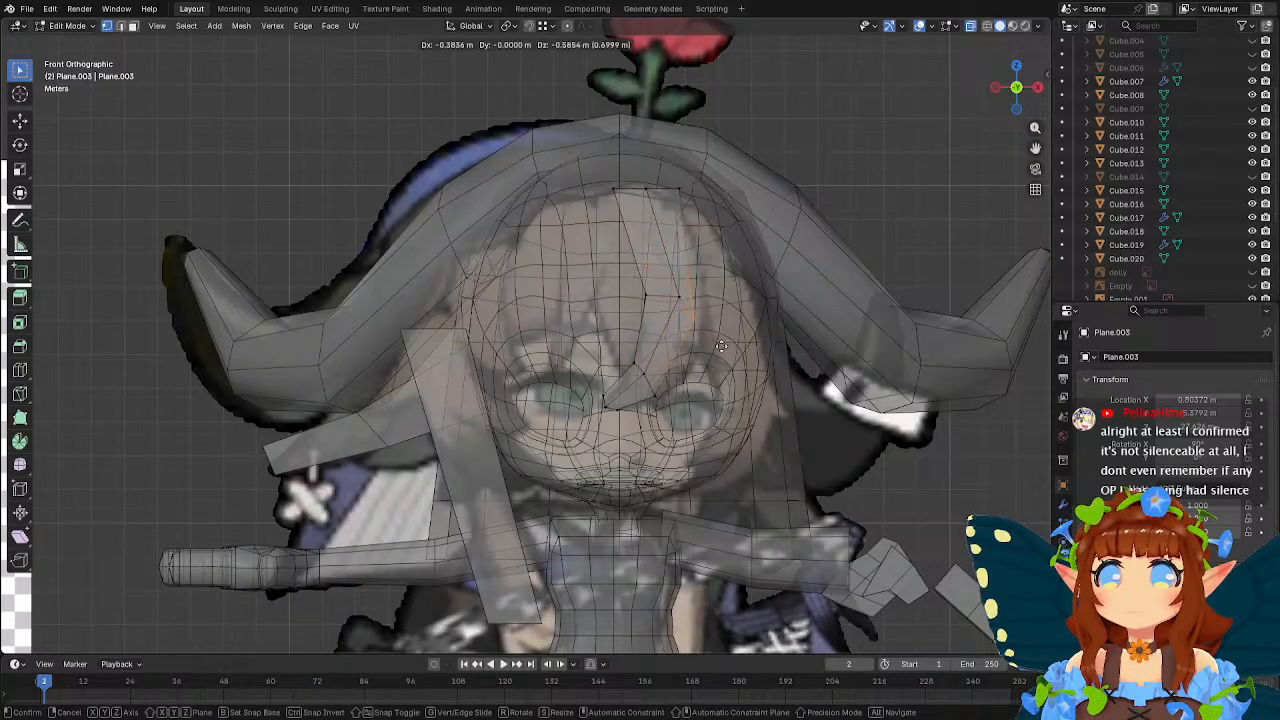
click(730, 346)
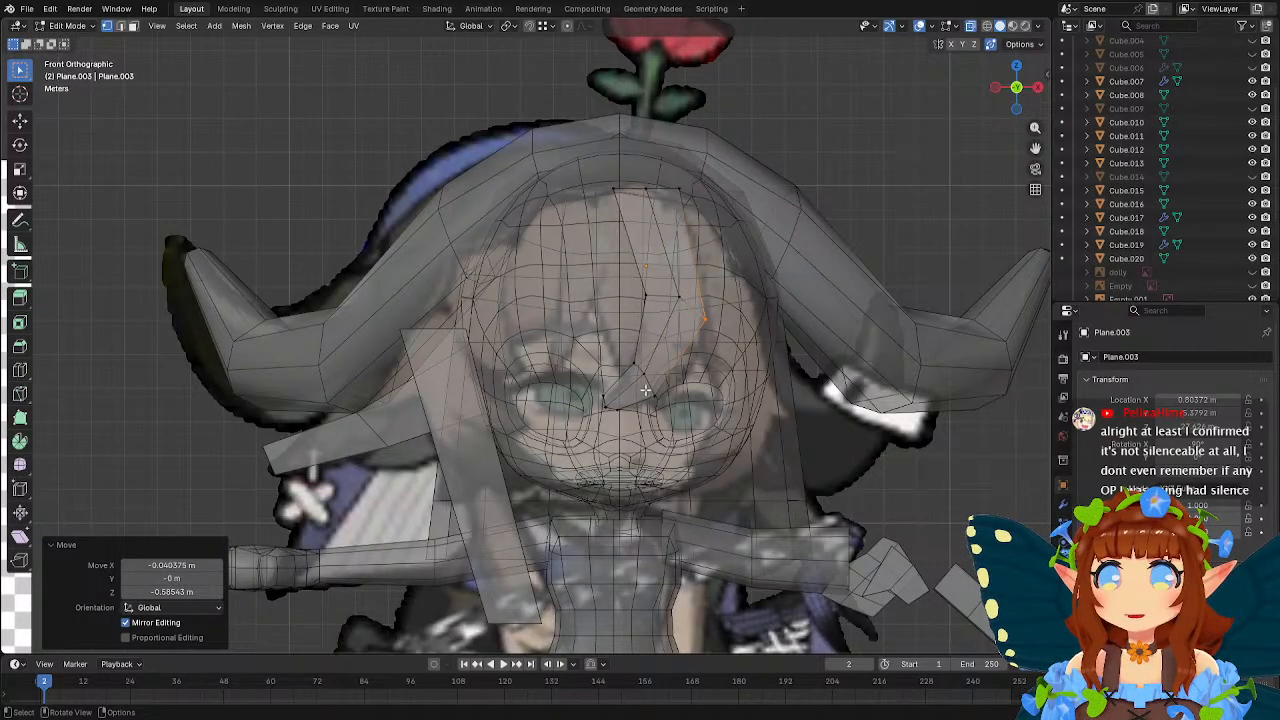
click(645, 390)
key(g)
click(658, 400)
Add a loop cut between the bang's middle and lower loops and fit the vertices on its right edge to the reference outline.
click(20, 370)
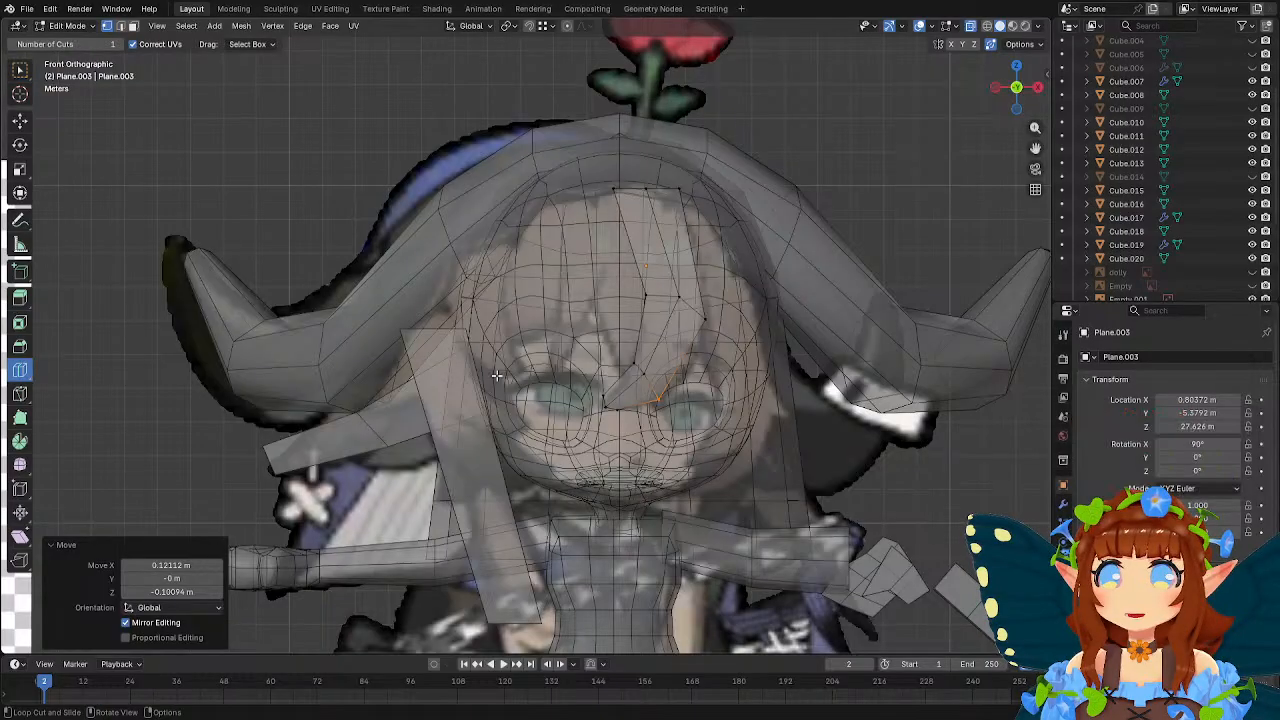
click(690, 352)
key(w)
click(698, 367)
key(g)
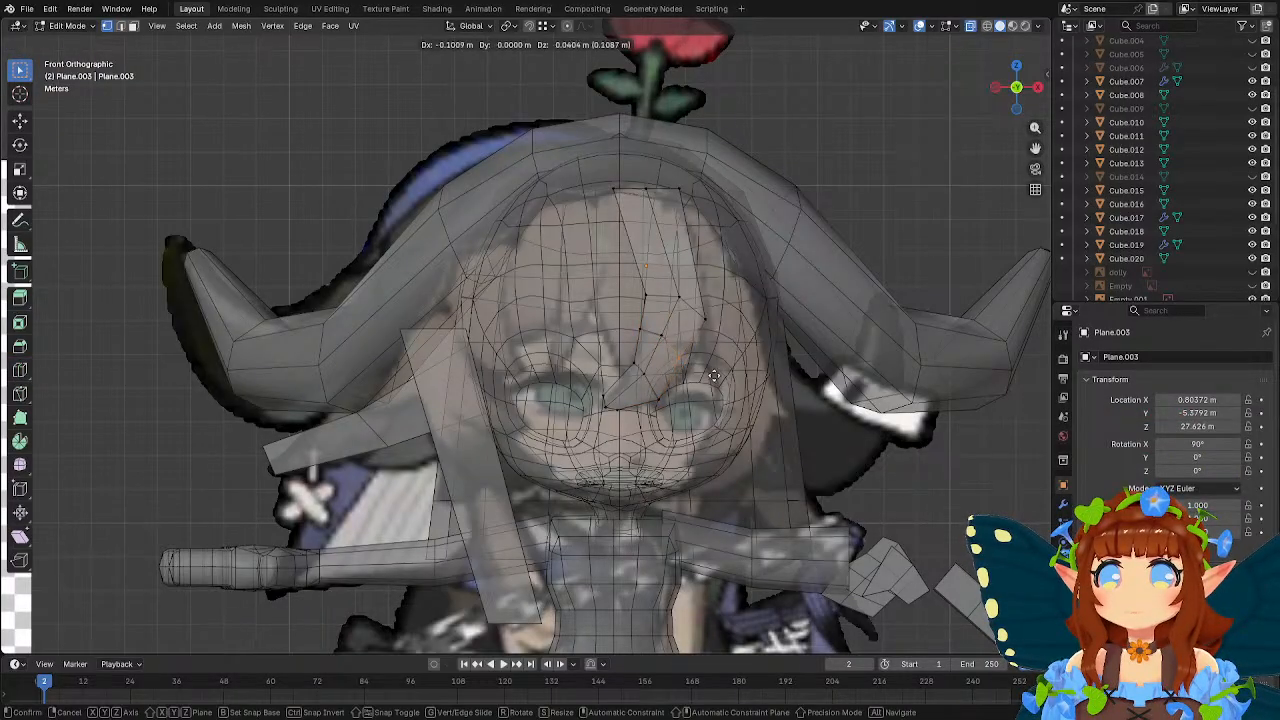
click(732, 375)
drag(648, 389, 682, 410)
key(g)
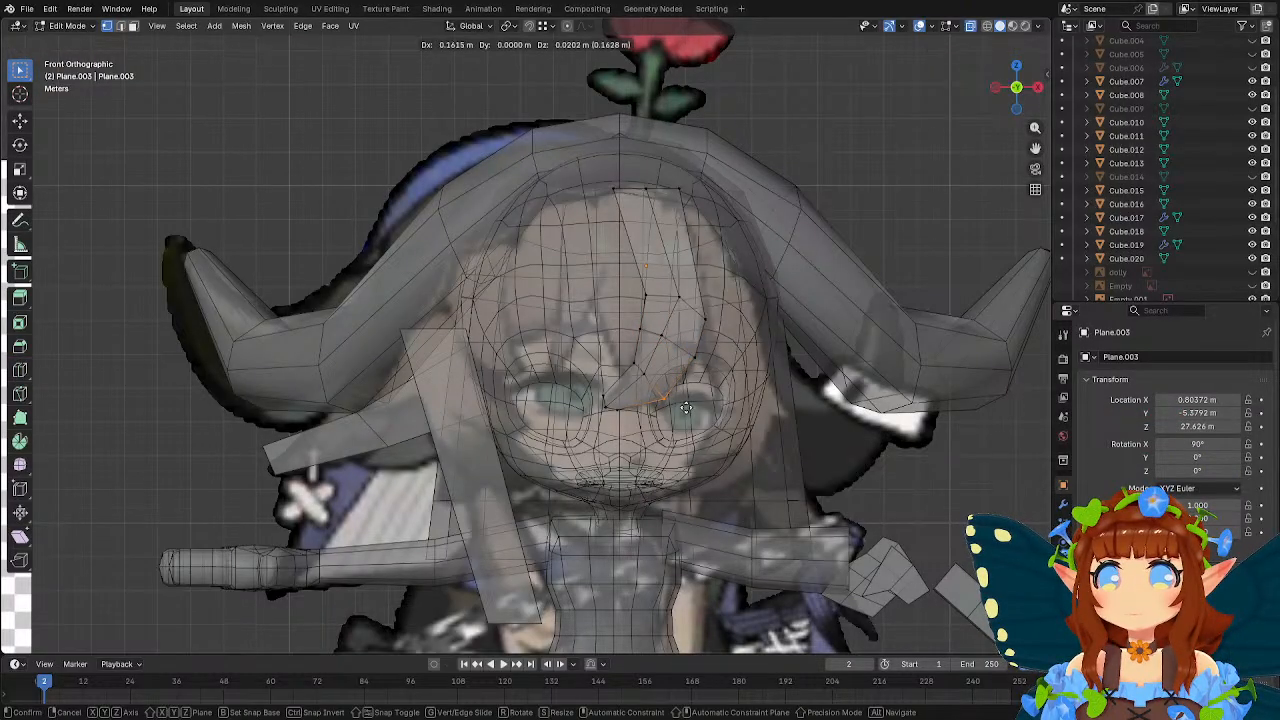
click(688, 409)
Reposition the vertices around the bang's lower loops and nudge the tip's left vertex about 0.06 m in X.
drag(650, 329, 606, 402)
key(g)
click(696, 360)
key(g)
click(673, 393)
key(g)
click(621, 399)
Smooth the bang's left edge, lowering the lower loop's vertex about 0.13 m and moving the middle loop's vertex about -0.08 m in X.
scroll(621, 399, up, 2)
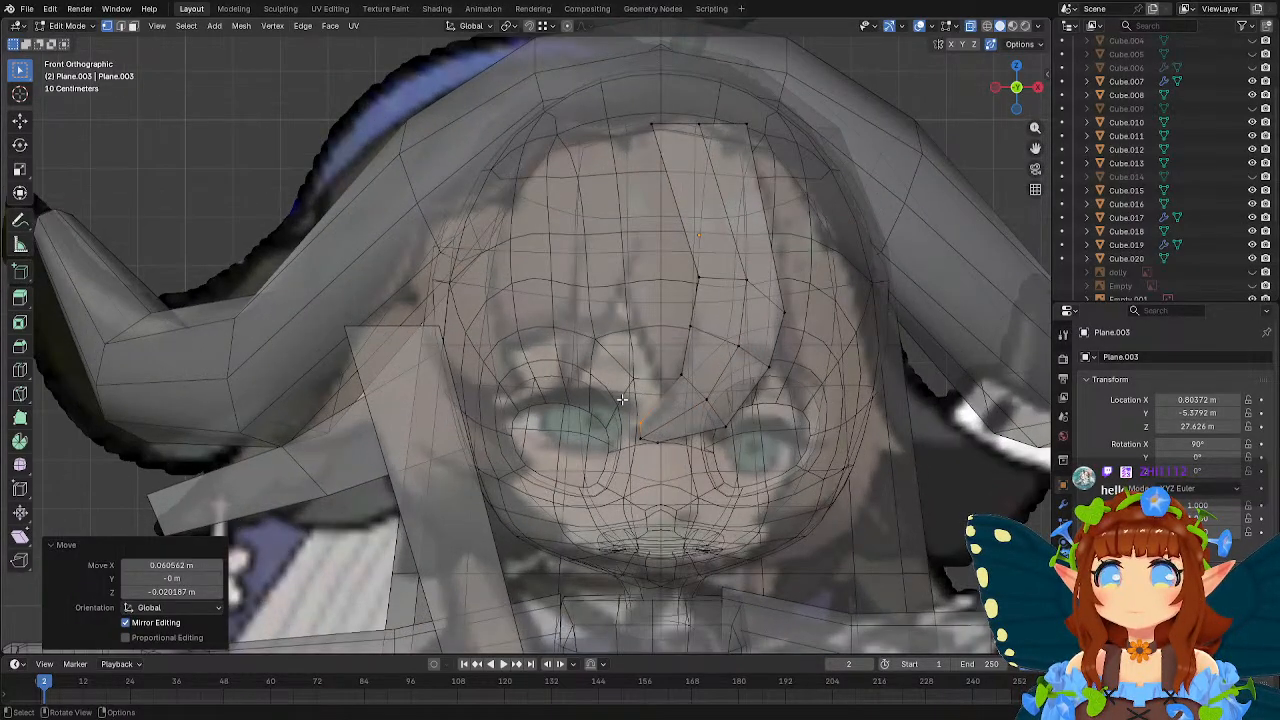
drag(663, 369, 700, 387)
key(g)
click(698, 393)
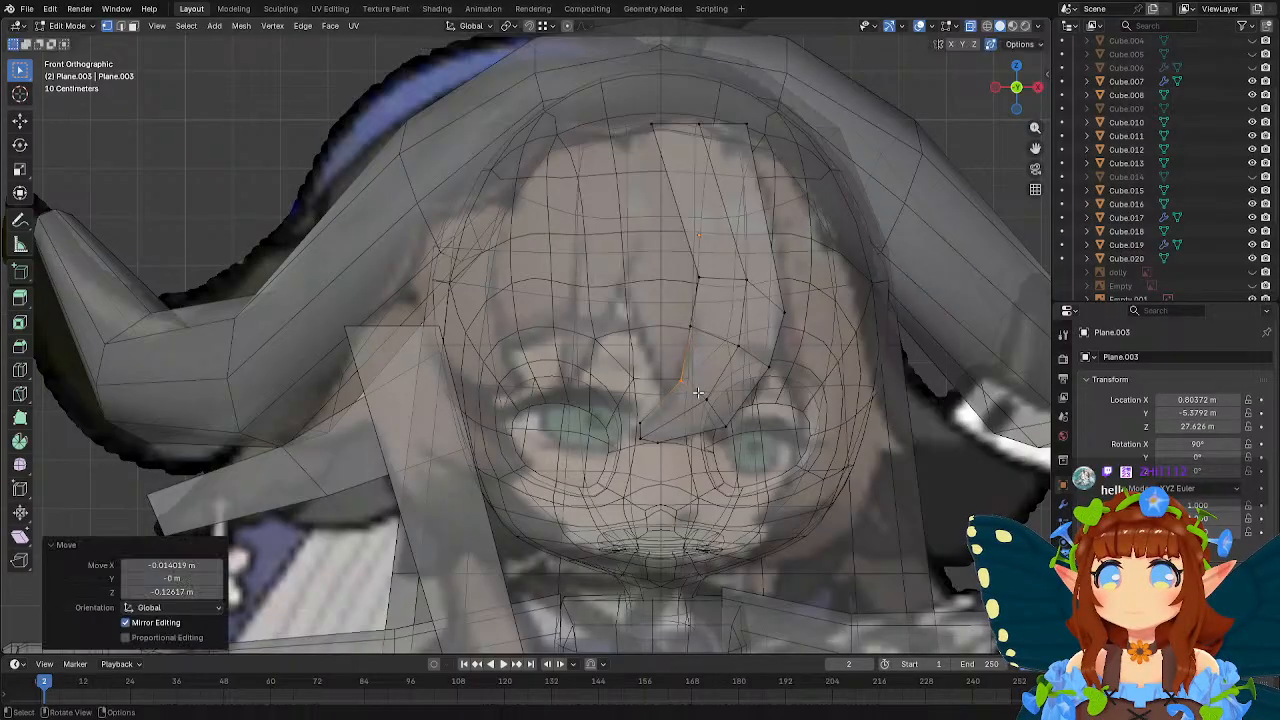
key(g)
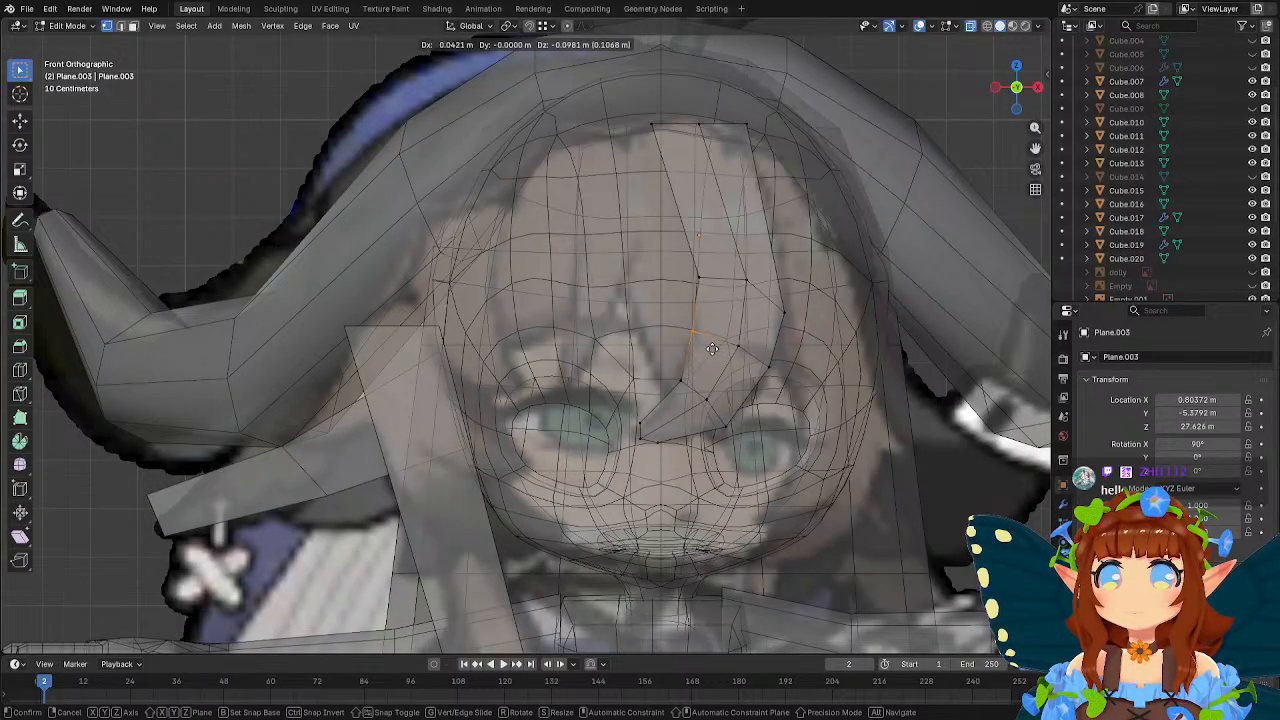
click(699, 286)
key(g)
click(711, 291)
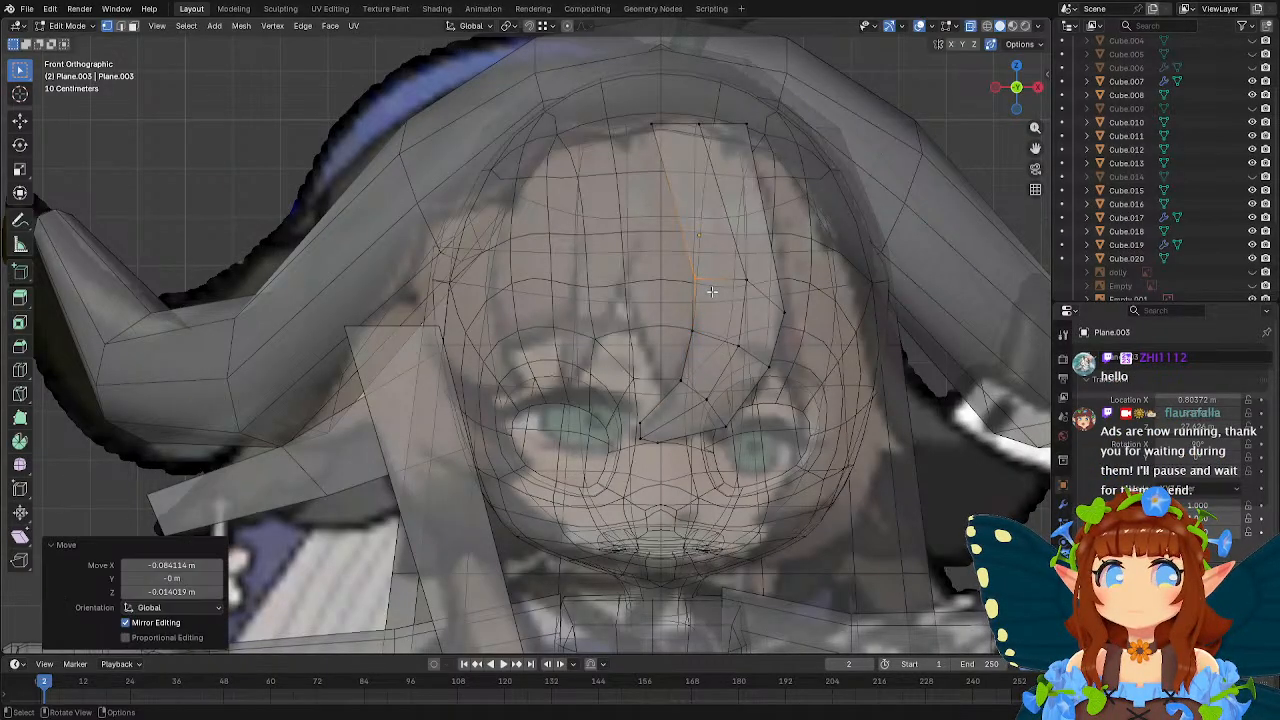
Fit the bang's three top vertices to the hairline, moving the left one about -0.48 m in X and -0.18 m in Z.
shift+middle_drag(698, 230, 697, 312)
key(g)
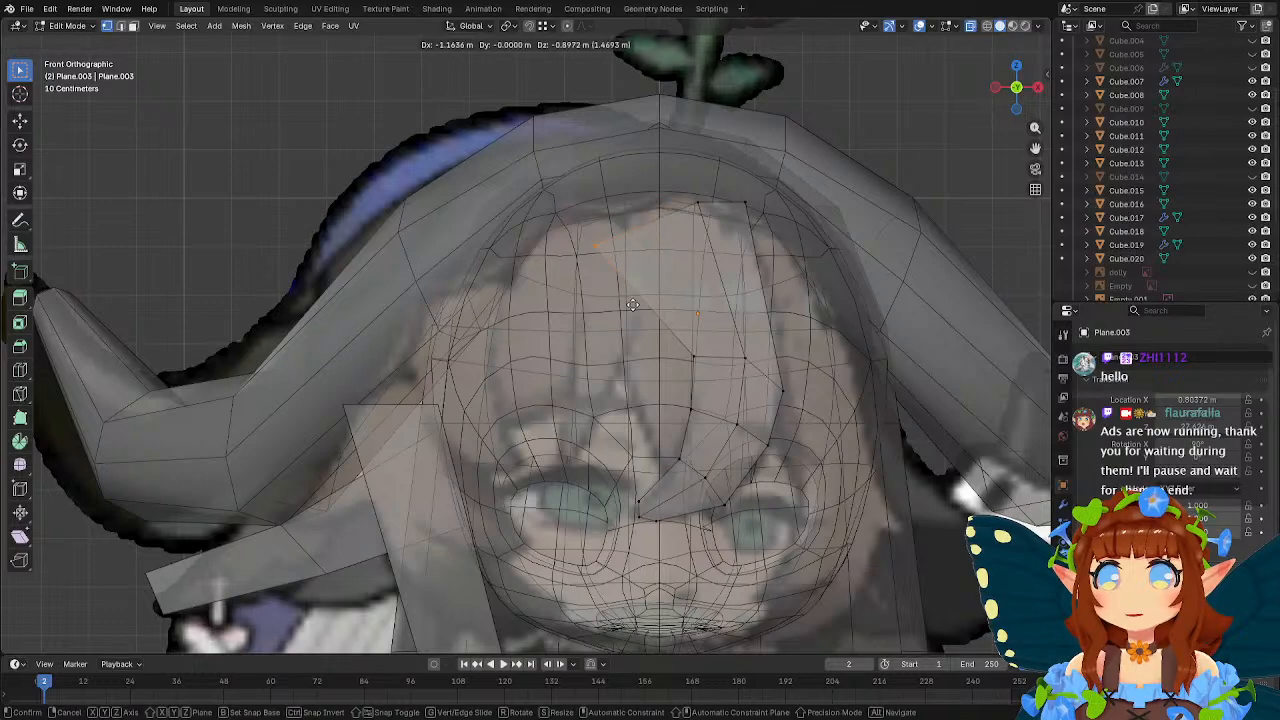
click(694, 210)
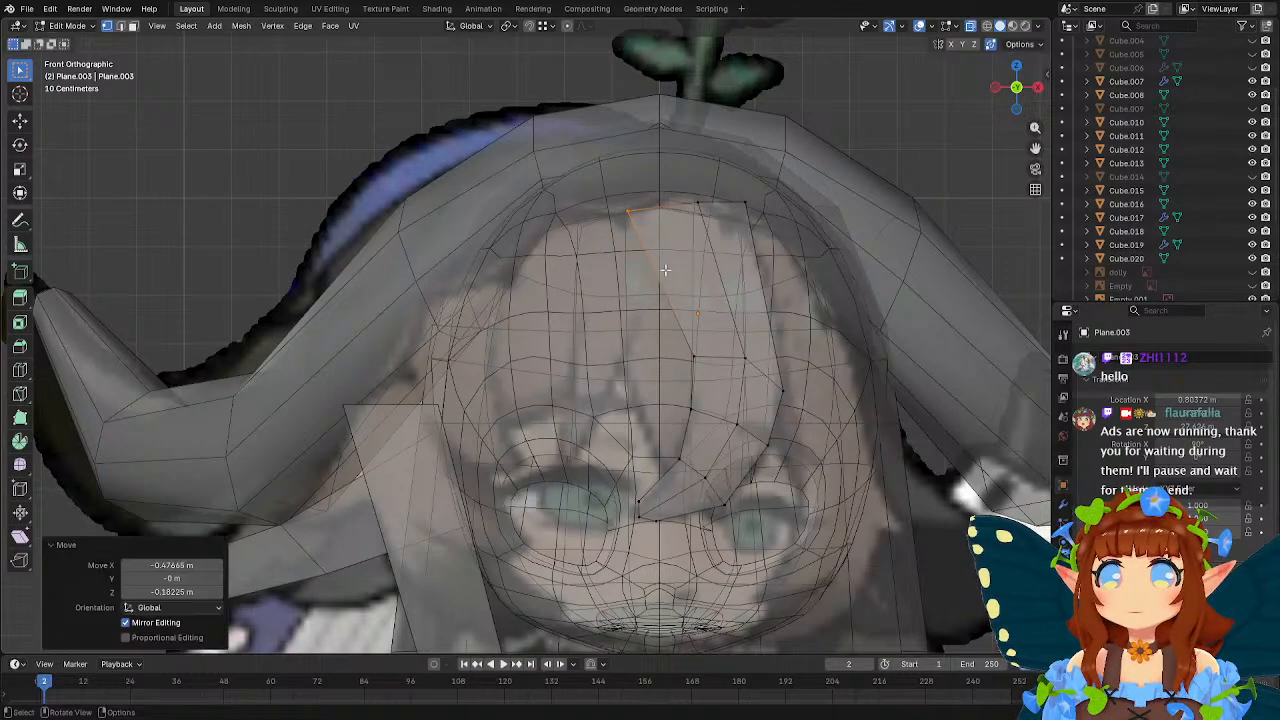
key(g)
click(706, 214)
key(g)
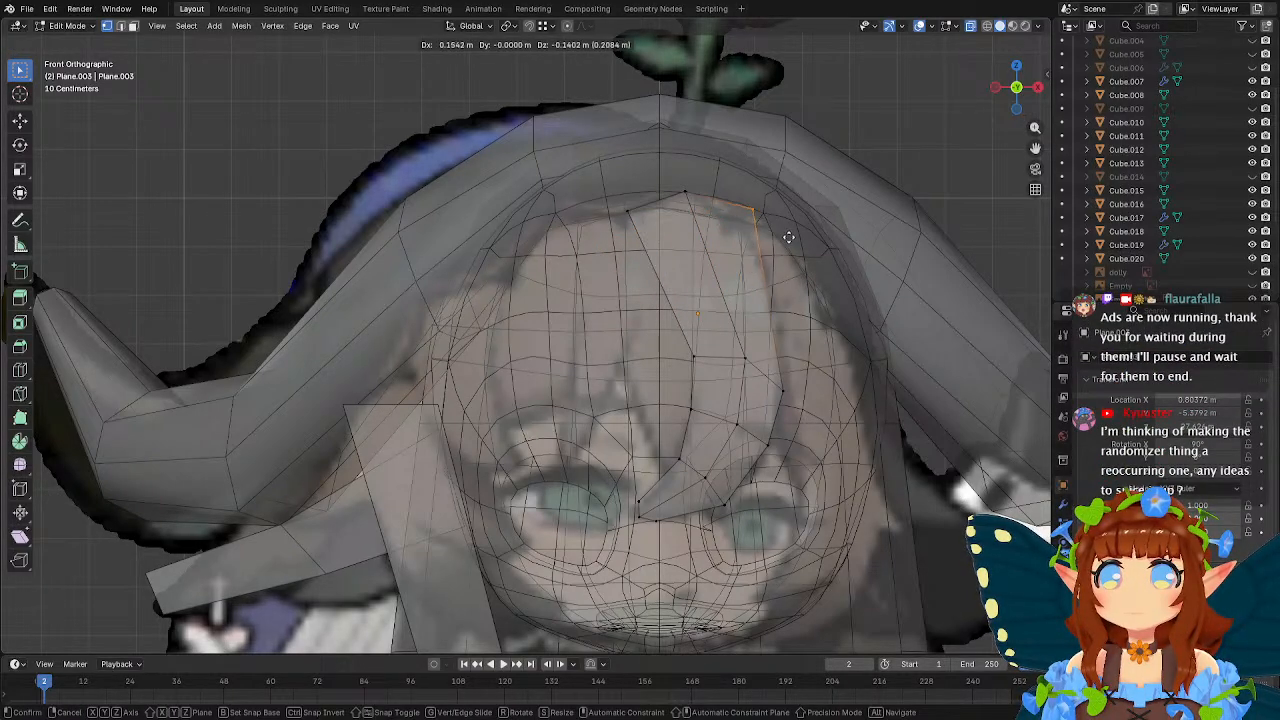
click(789, 236)
Move the middle loop's right vertex about 0.11 m in X and 0.22 m in Z, and lower its centre vertex about 0.14 m.
key(g)
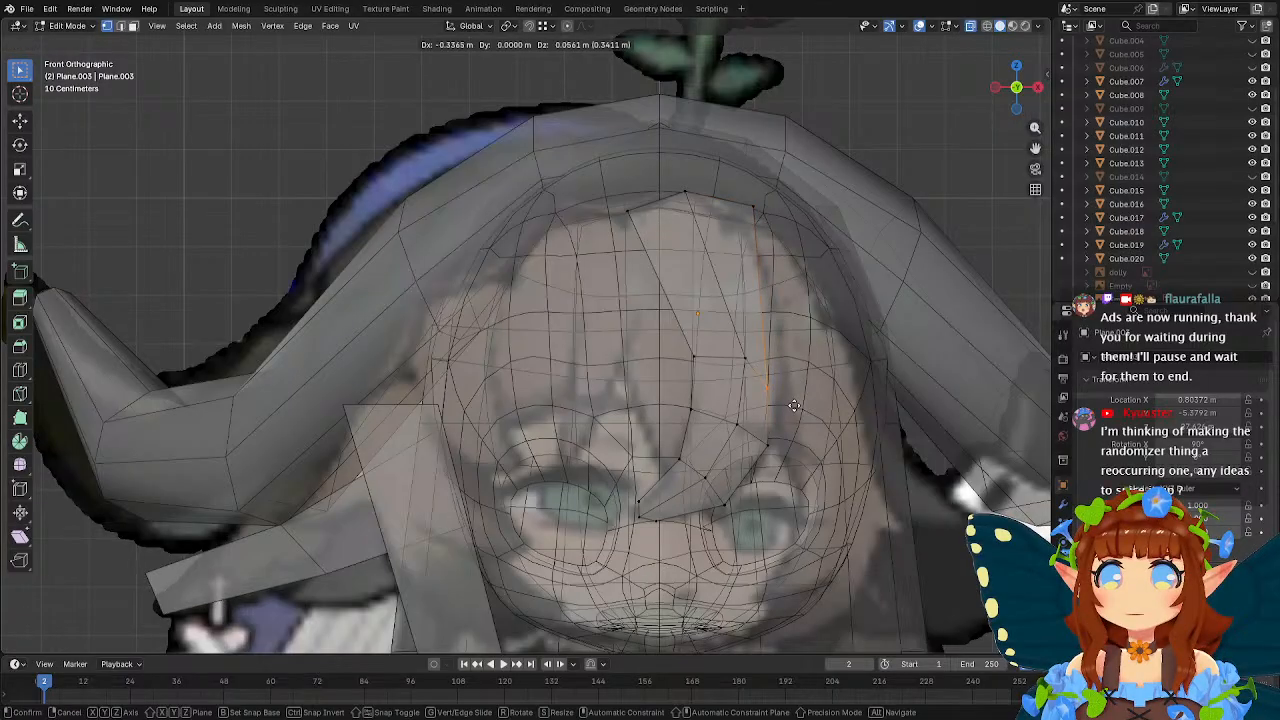
click(815, 398)
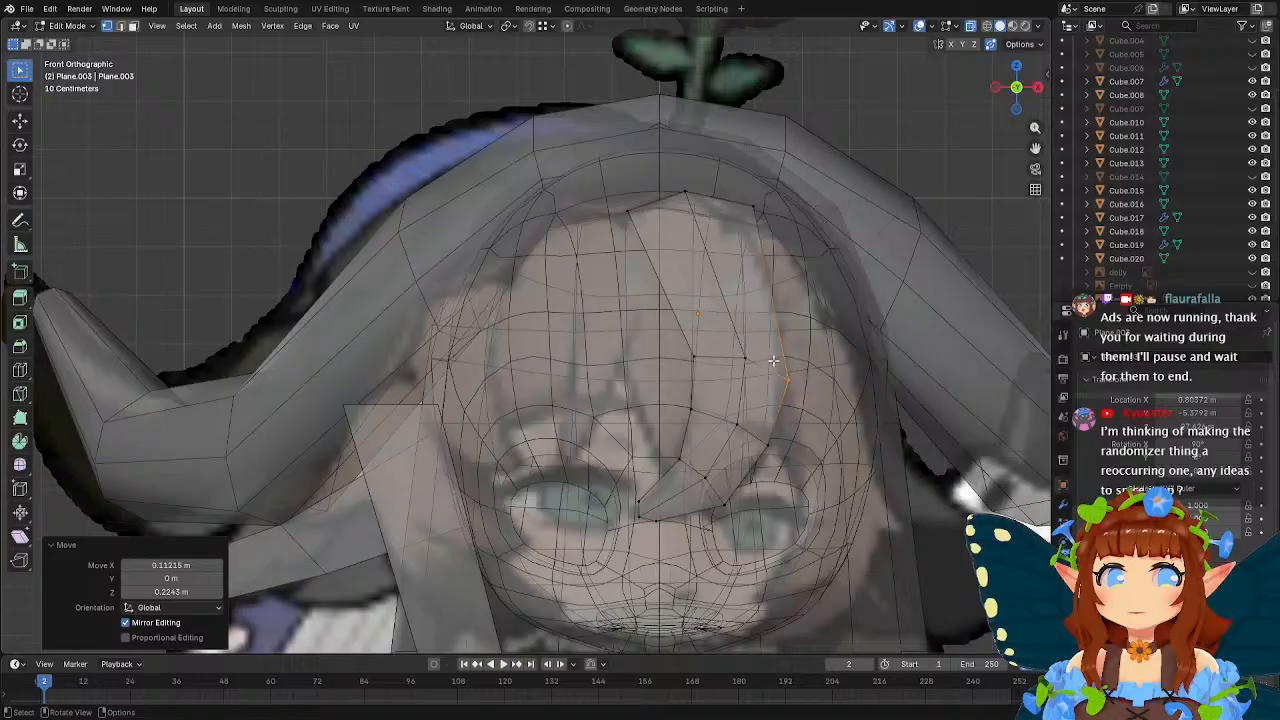
key(g)
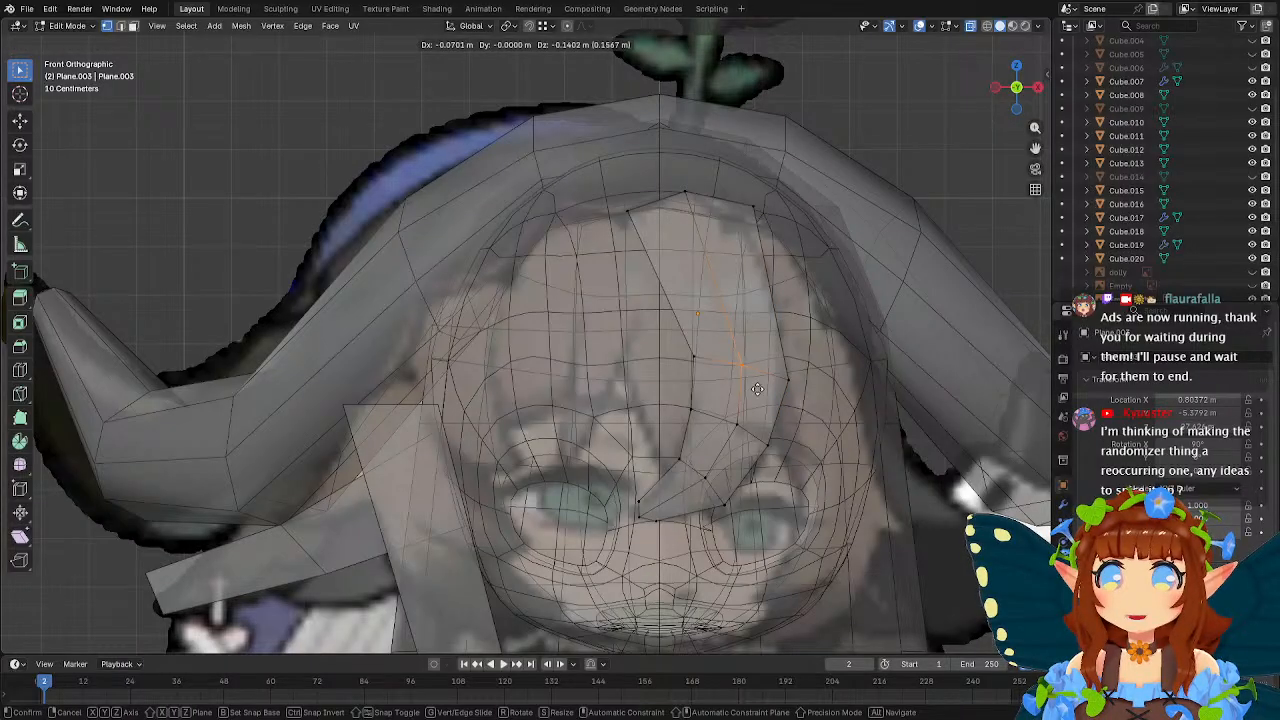
click(758, 389)
Add a loop cut across the bang's upper section and fit its vertices, moving the centre one about 0.34 m in X; adjust the top right corner.
click(22, 370)
click(763, 279)
key(w)
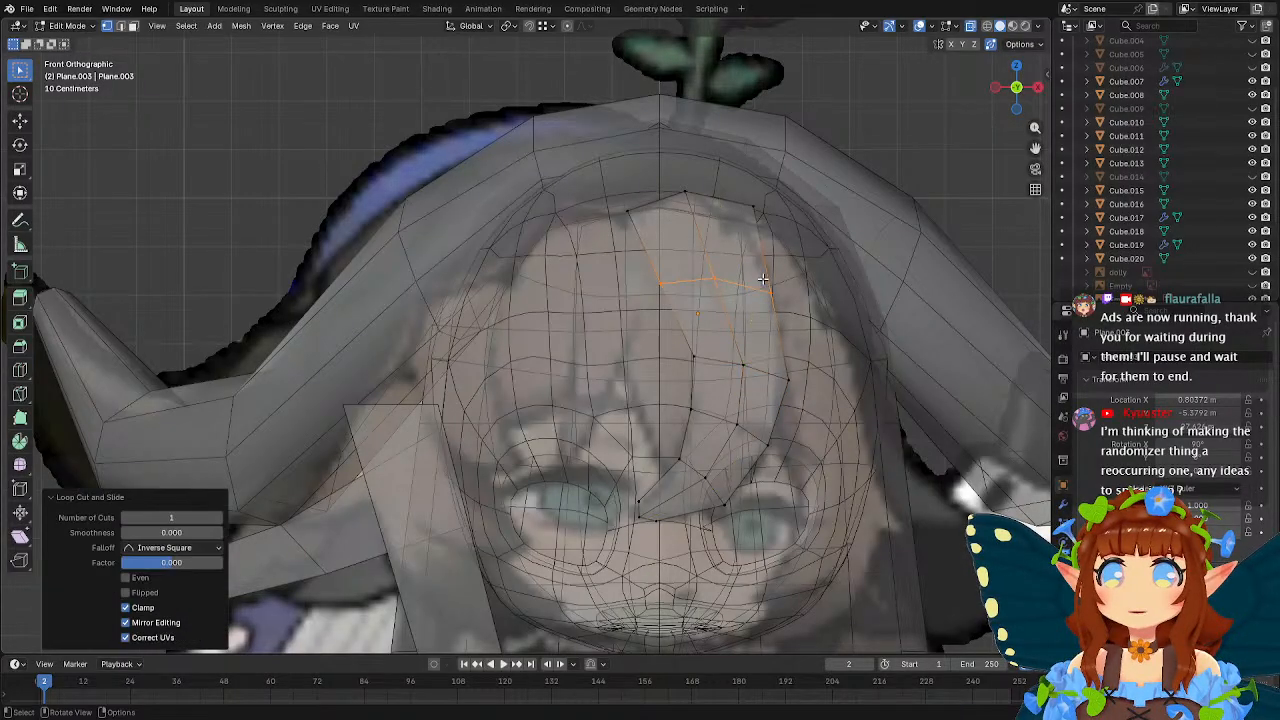
key(g)
click(765, 225)
key(g)
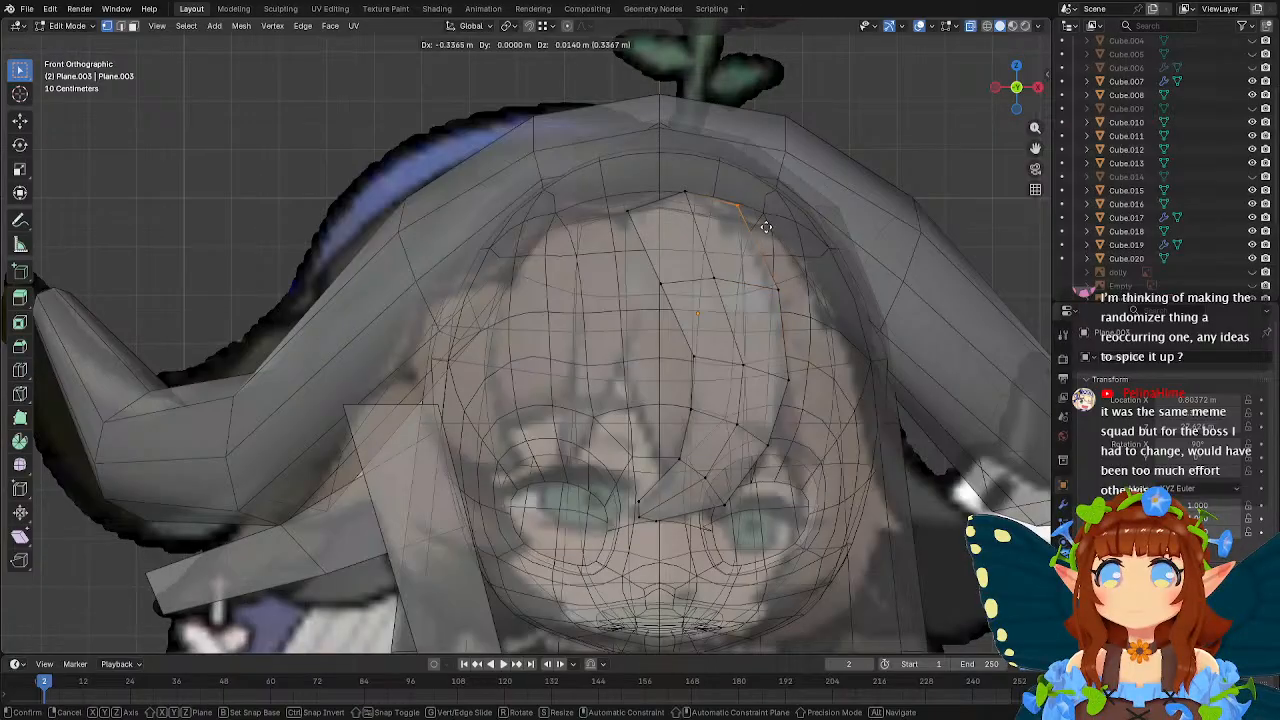
click(757, 223)
key(g)
click(745, 293)
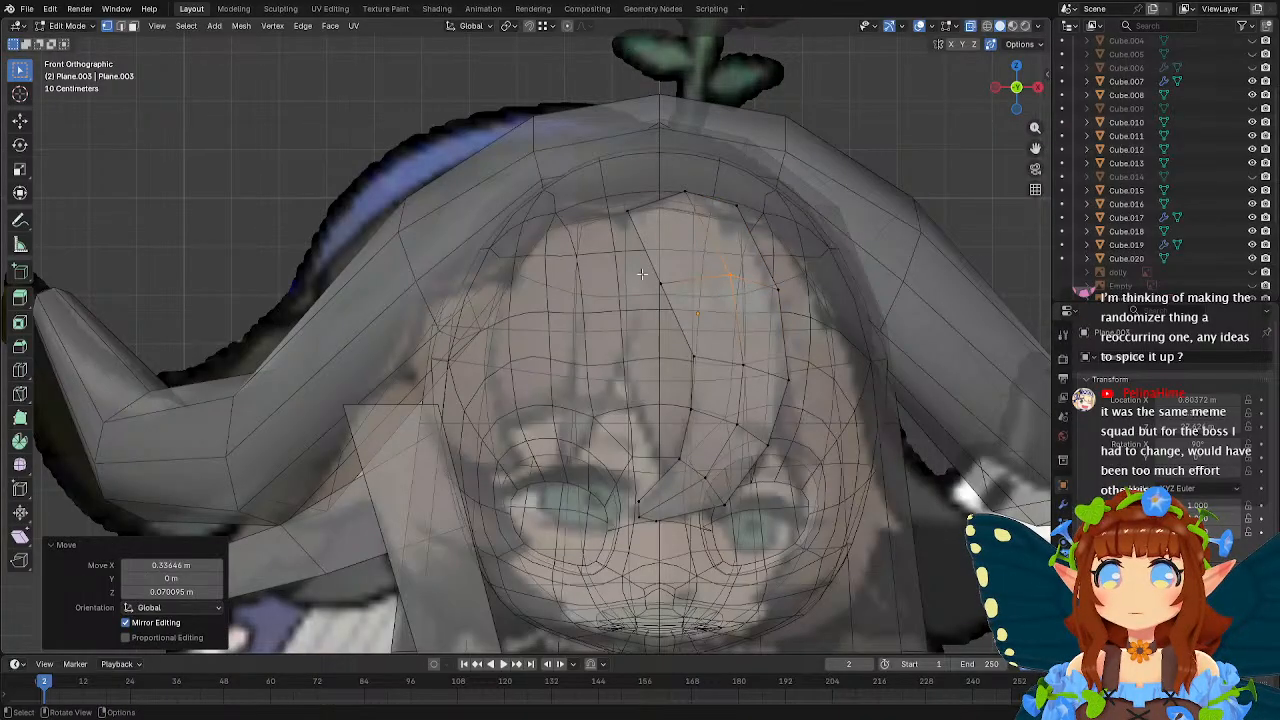
key(g)
click(698, 297)
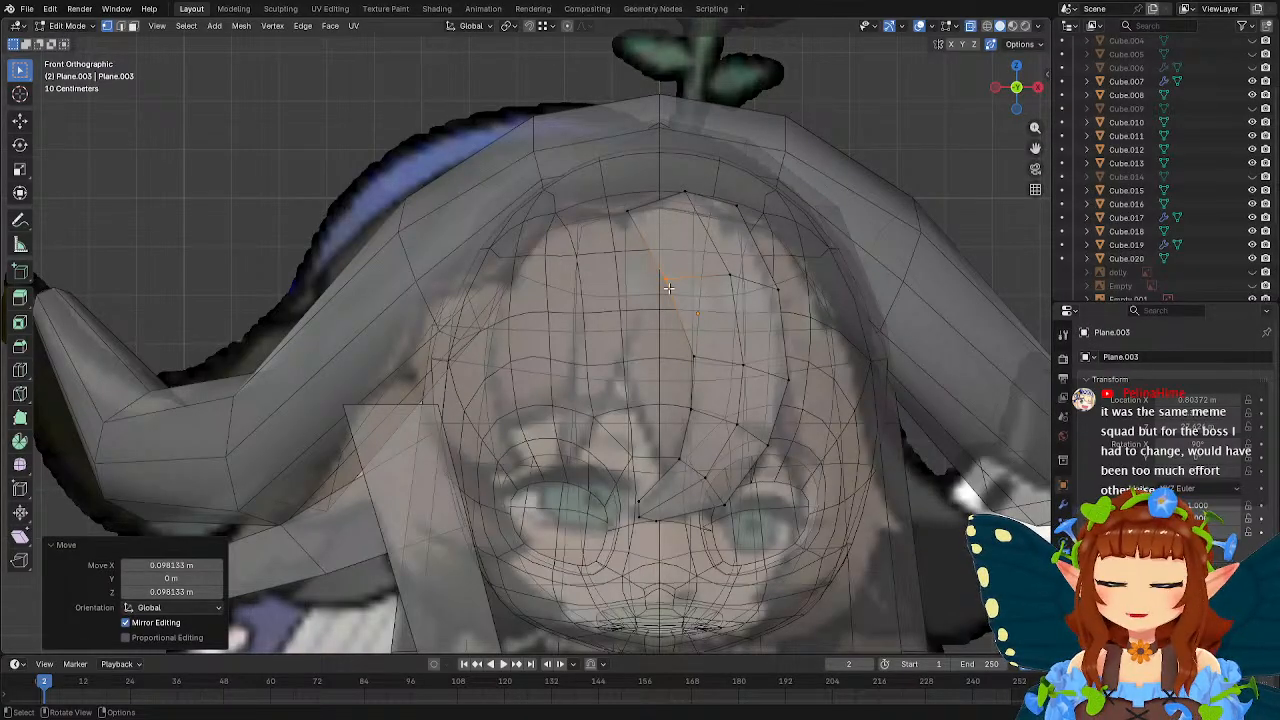
Select the bang's centre column of vertices from top to tip and pull it forward along Y to give the strand a ridge.
middle_drag(668, 288, 750, 302)
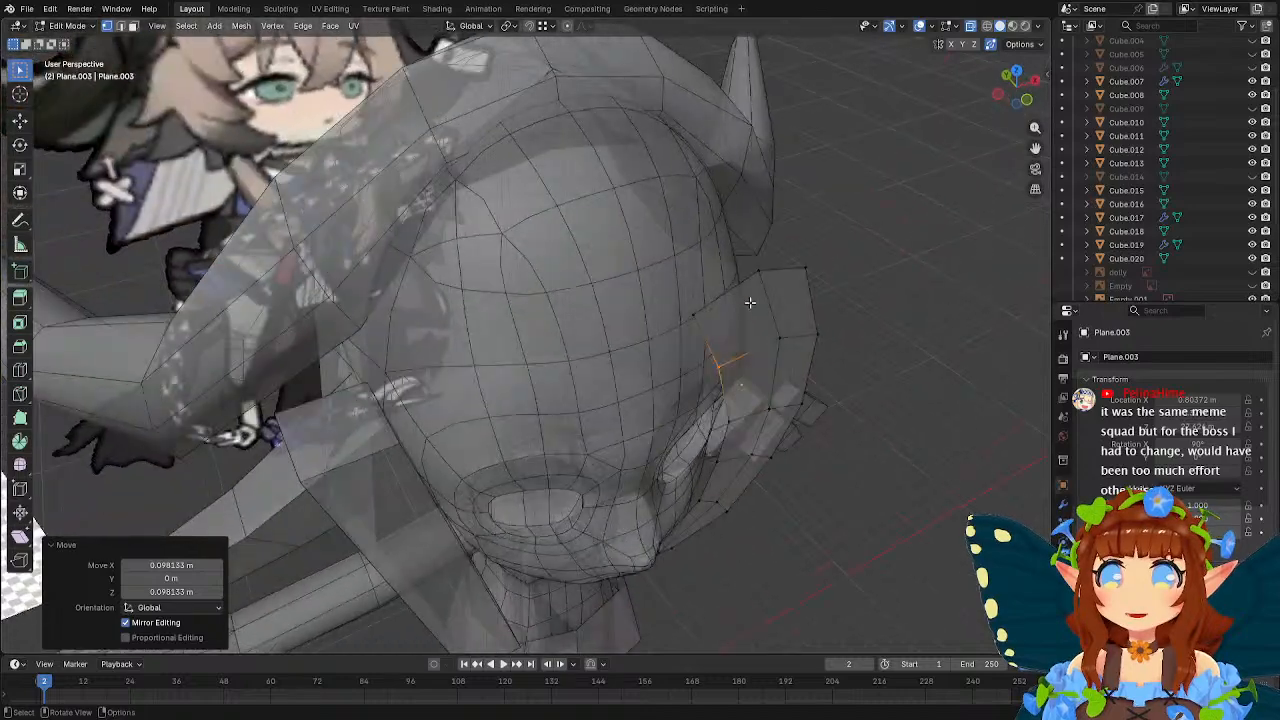
click(759, 277)
shift+click(780, 333)
shift+click(766, 402)
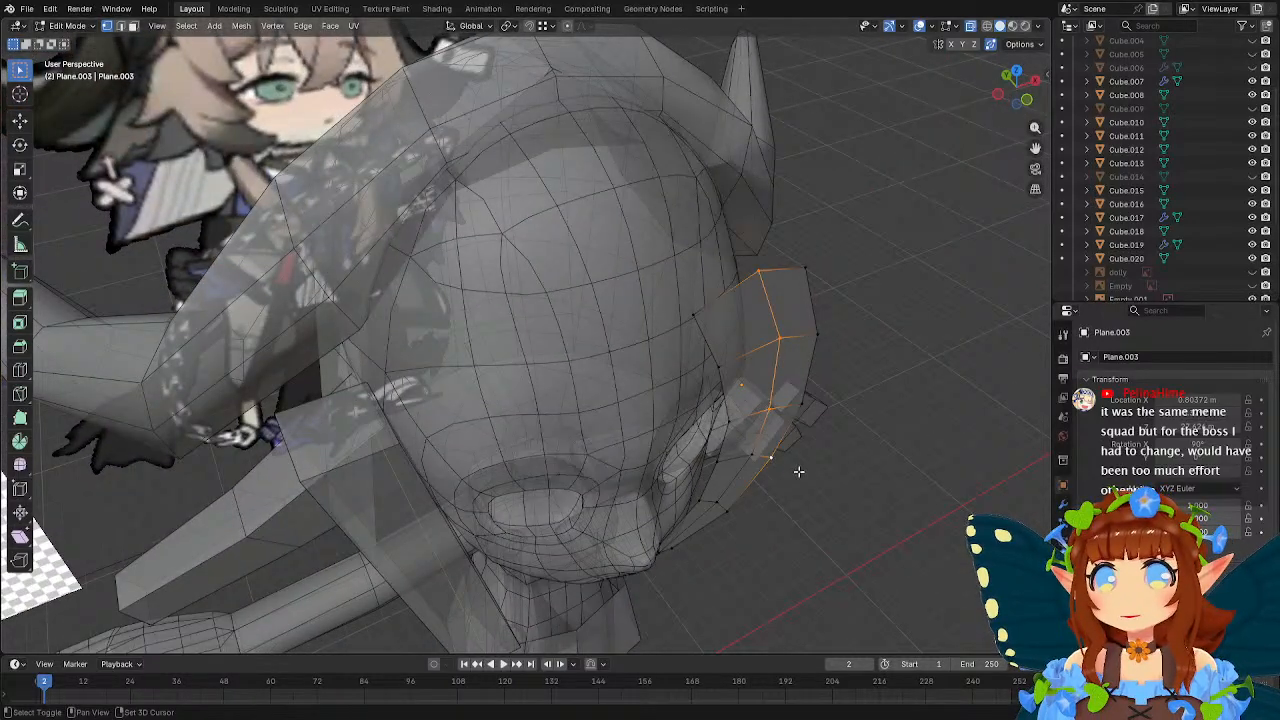
shift+click(752, 458)
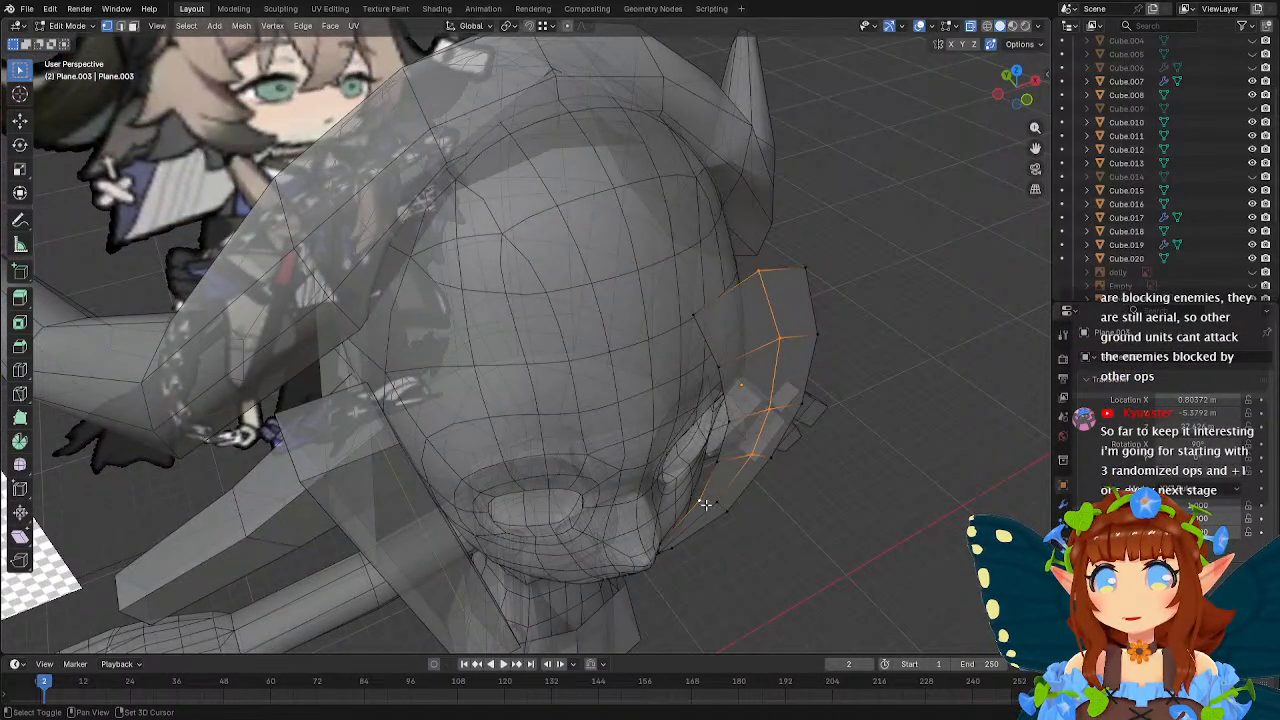
middle_drag(721, 506, 681, 321)
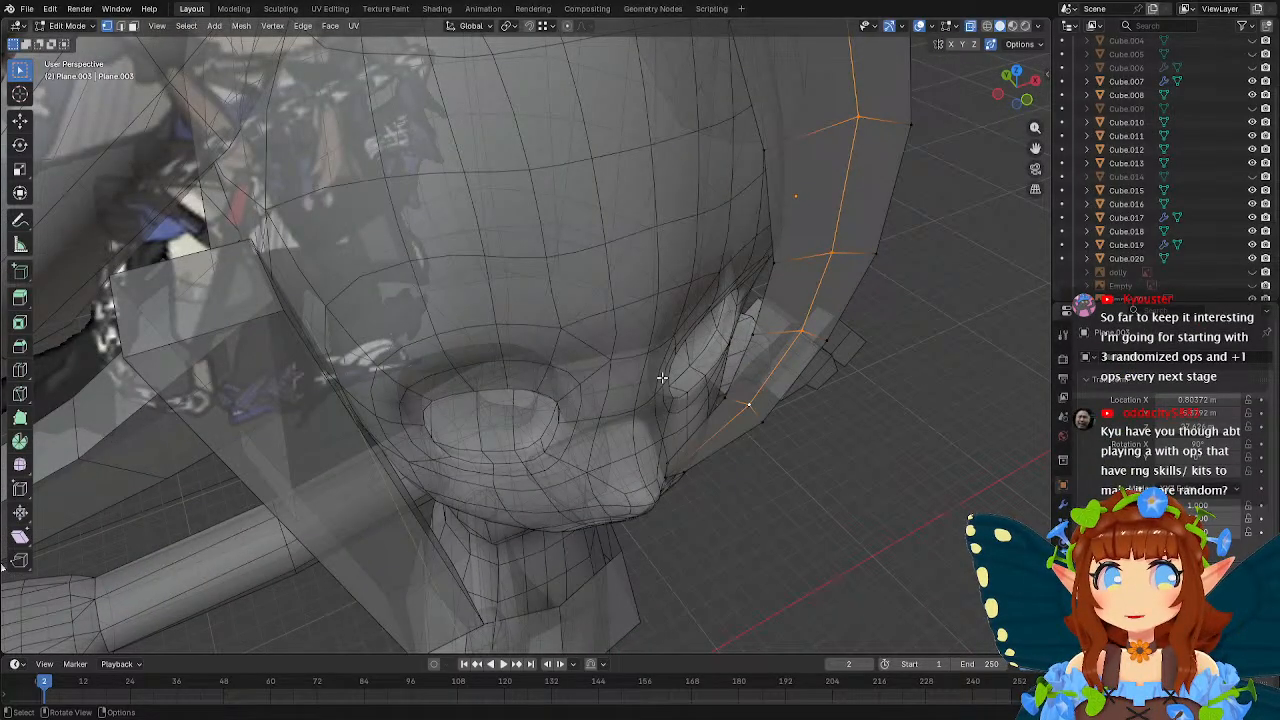
shift+click(665, 478)
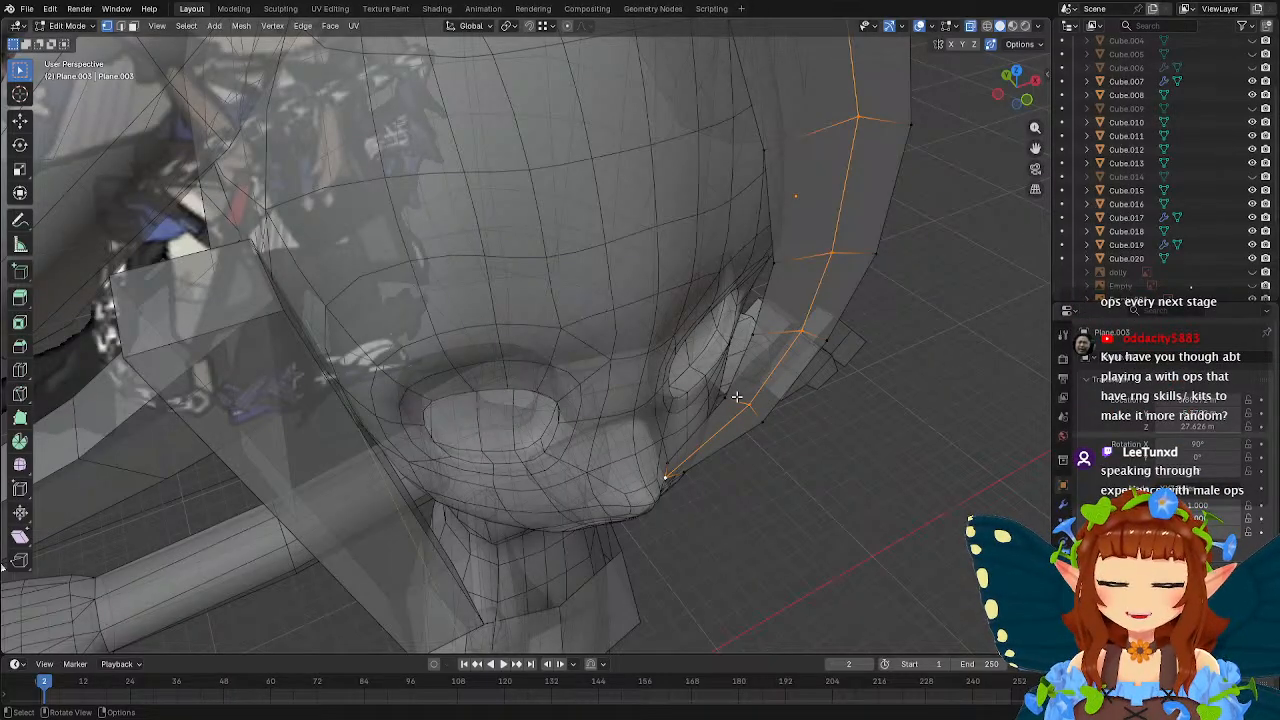
mouse_move(736, 397)
middle_down()
mouse_move(786, 400)
mouse_move(770, 429)
mouse_move(693, 377)
mouse_move(782, 413)
mouse_move(741, 405)
middle_up()
key(g)
key(y)
click(807, 410)
key(g)
key(y)
click(786, 420)
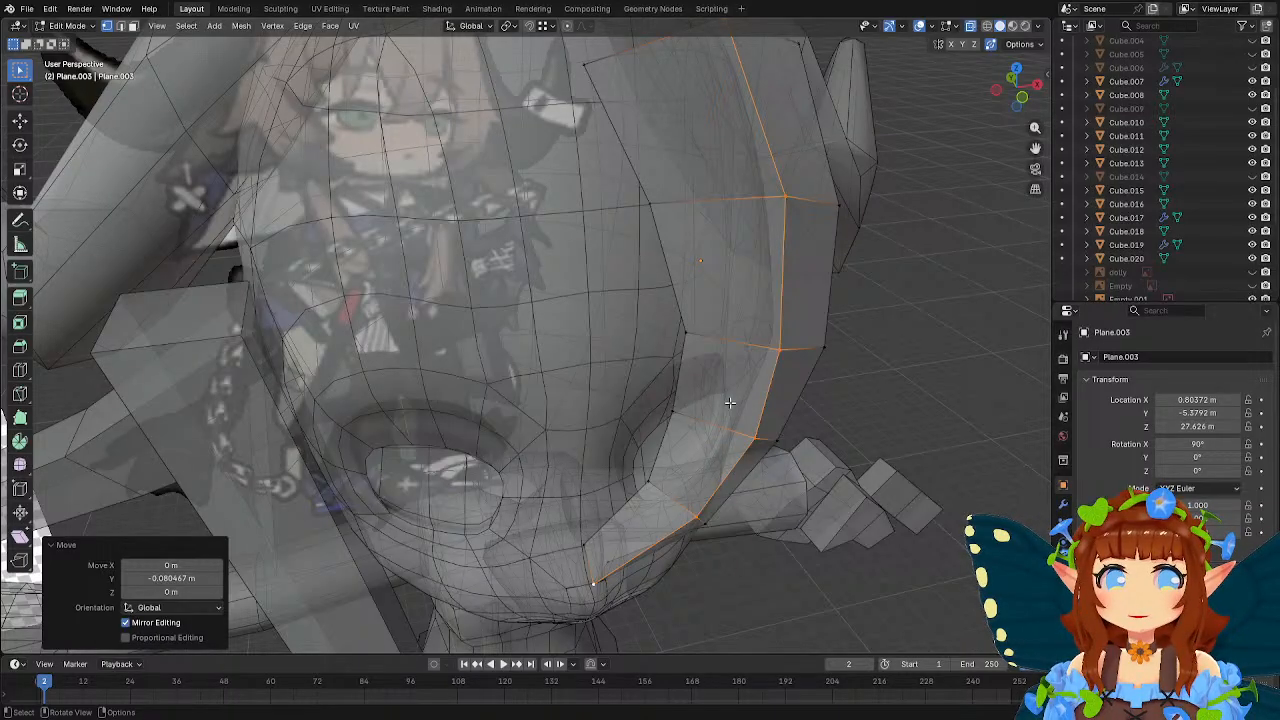
Select the vertices at the bang's lower tip and move them along Y.
click(598, 538)
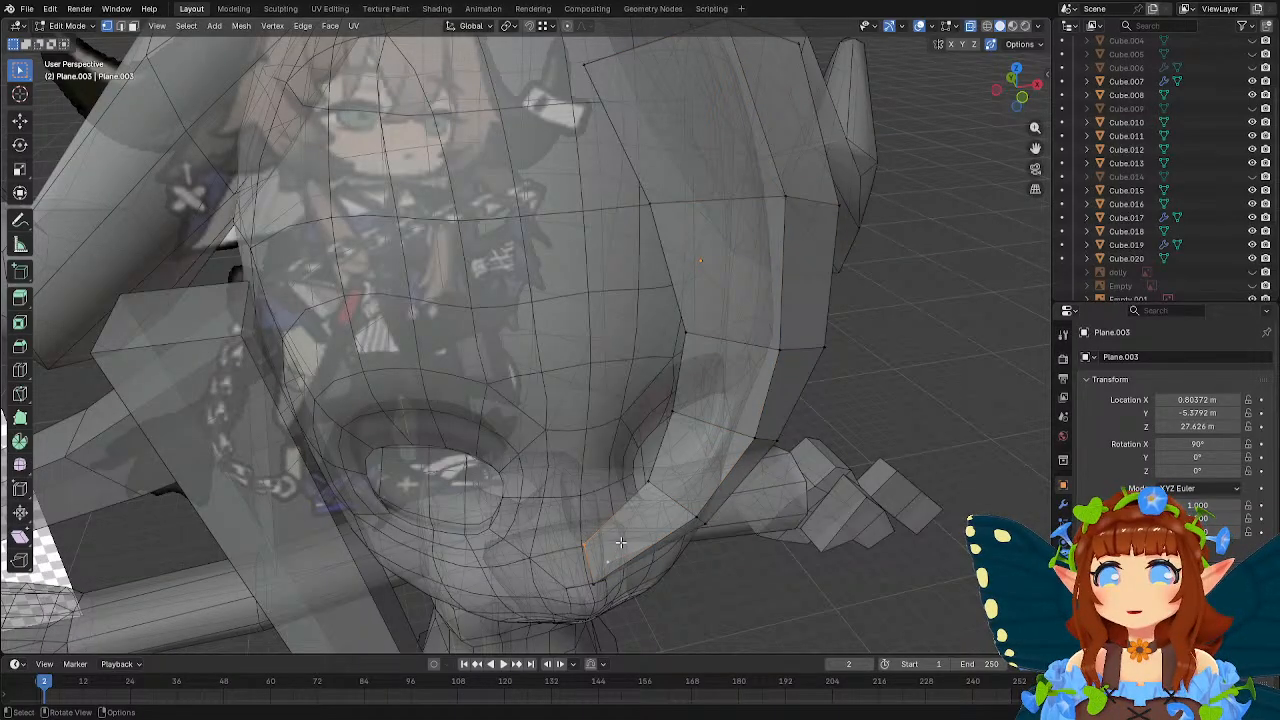
middle_drag(620, 542, 639, 486)
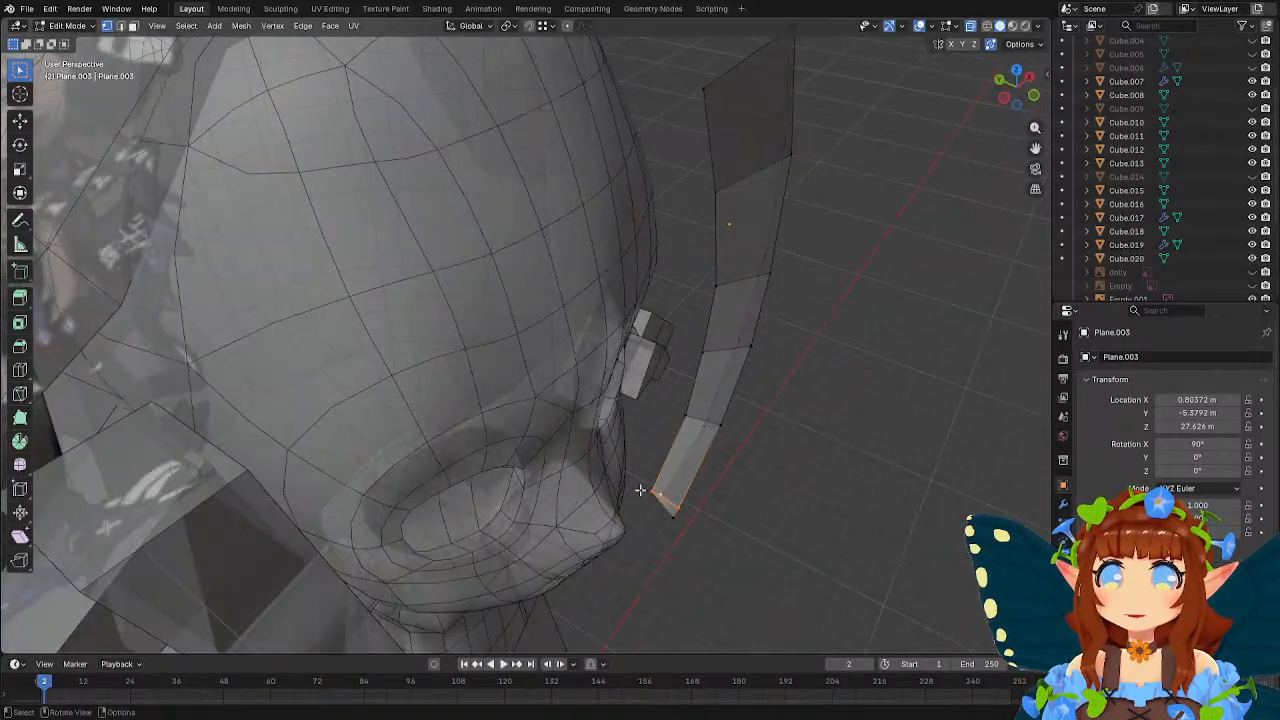
drag(640, 485, 673, 508)
middle_drag(673, 508, 770, 434)
key(g)
key(y)
click(759, 478)
Switch to Object Mode and move the whole bang about 1.15 m along Y toward the face.
key(Tab)
key(y)
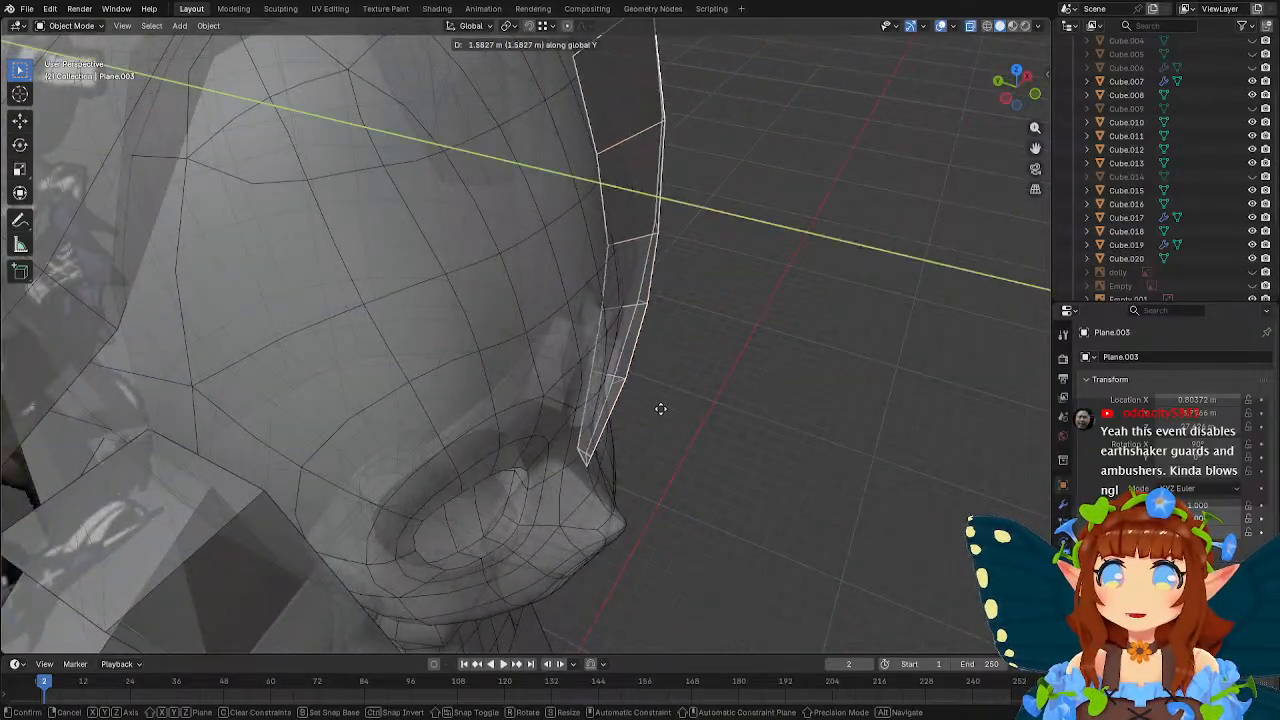
click(672, 418)
middle_drag(672, 418, 786, 414)
key(g)
key(y)
click(630, 391)
In Edit Mode, select the bang's top vertices and move them about 2.2 m along Y back onto the head.
key(Tab)
drag(583, 114, 716, 216)
key(g)
key(y)
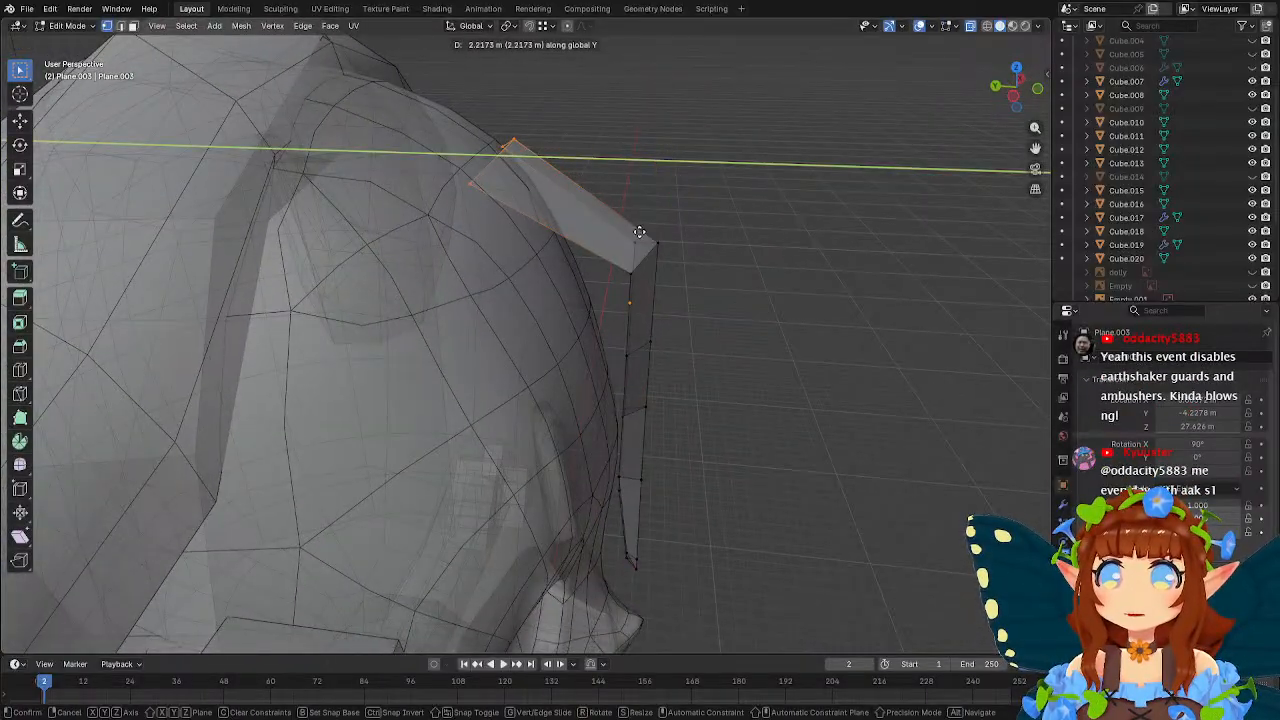
click(647, 233)
Move the bang's next rows of vertices below the top along Y so they follow the curve of the forehead.
drag(590, 231, 668, 290)
key(g)
key(y)
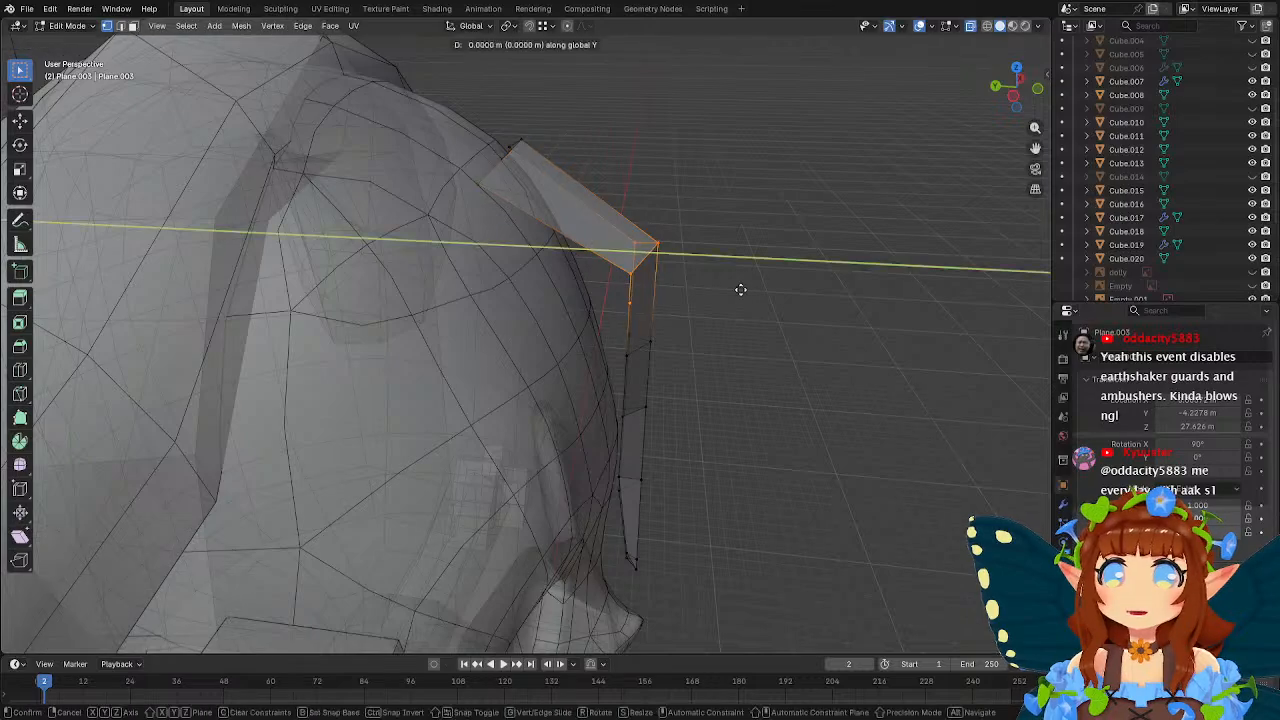
click(683, 286)
middle_drag(683, 286, 628, 348)
drag(628, 348, 733, 392)
middle_drag(733, 392, 698, 463)
key(g)
key(y)
click(760, 376)
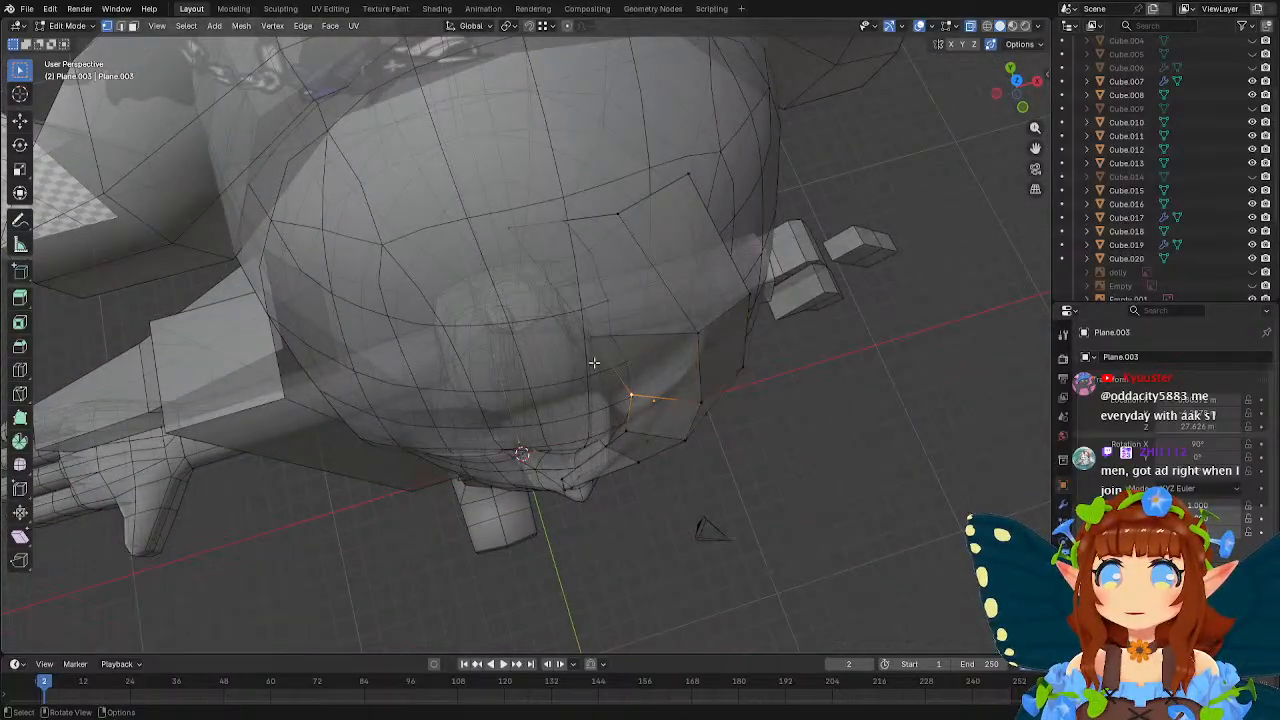
Adjust the bang's middle vertices along Y, pulling the inner edge vertex about 0.11 m forward from the face.
middle_drag(629, 323, 786, 397)
key(g)
key(y)
click(757, 346)
key(g)
key(y)
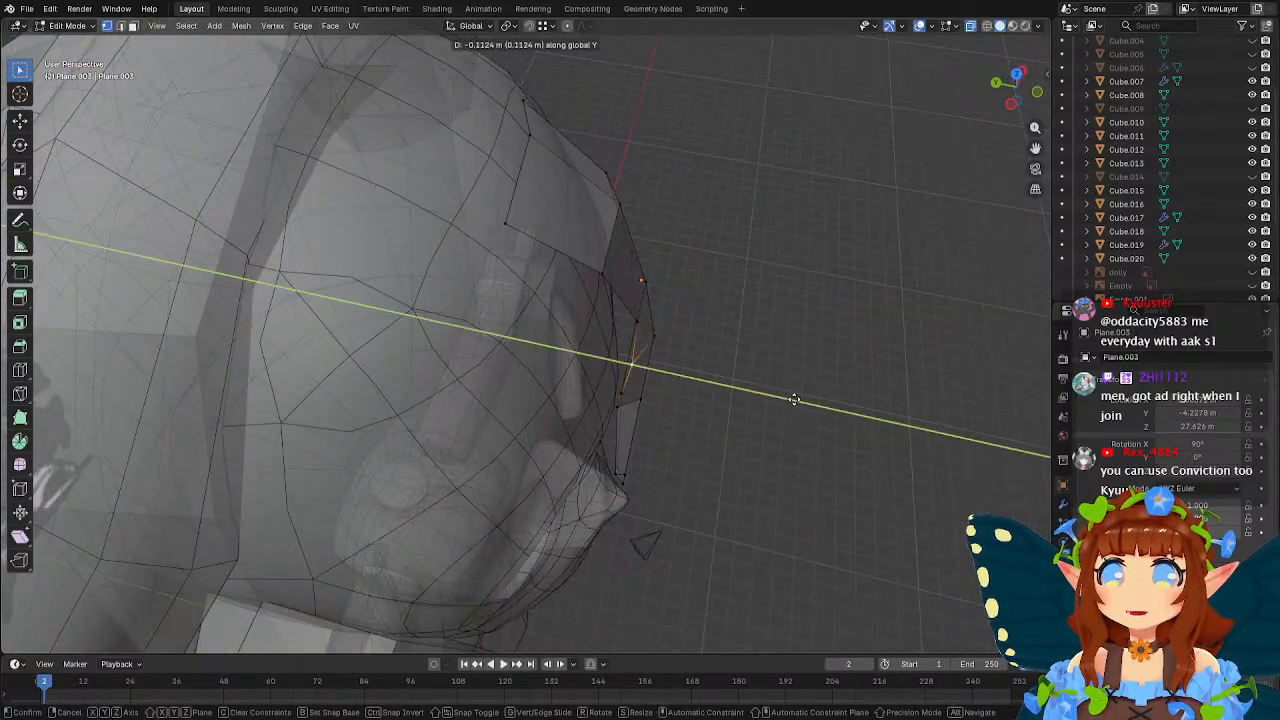
click(795, 400)
Pull two vertices in the bang's lower section forward along Y by about 0.14 m and 0.11 m.
key(g)
key(y)
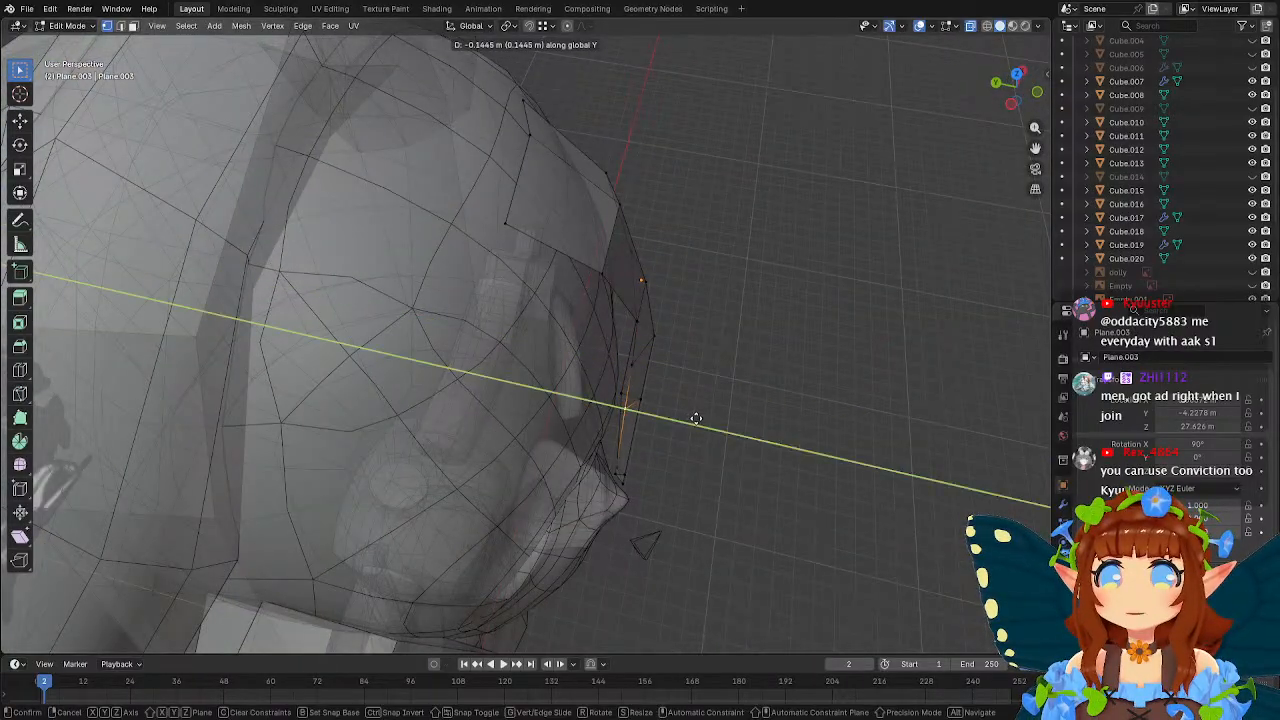
click(694, 420)
key(g)
key(y)
click(689, 403)
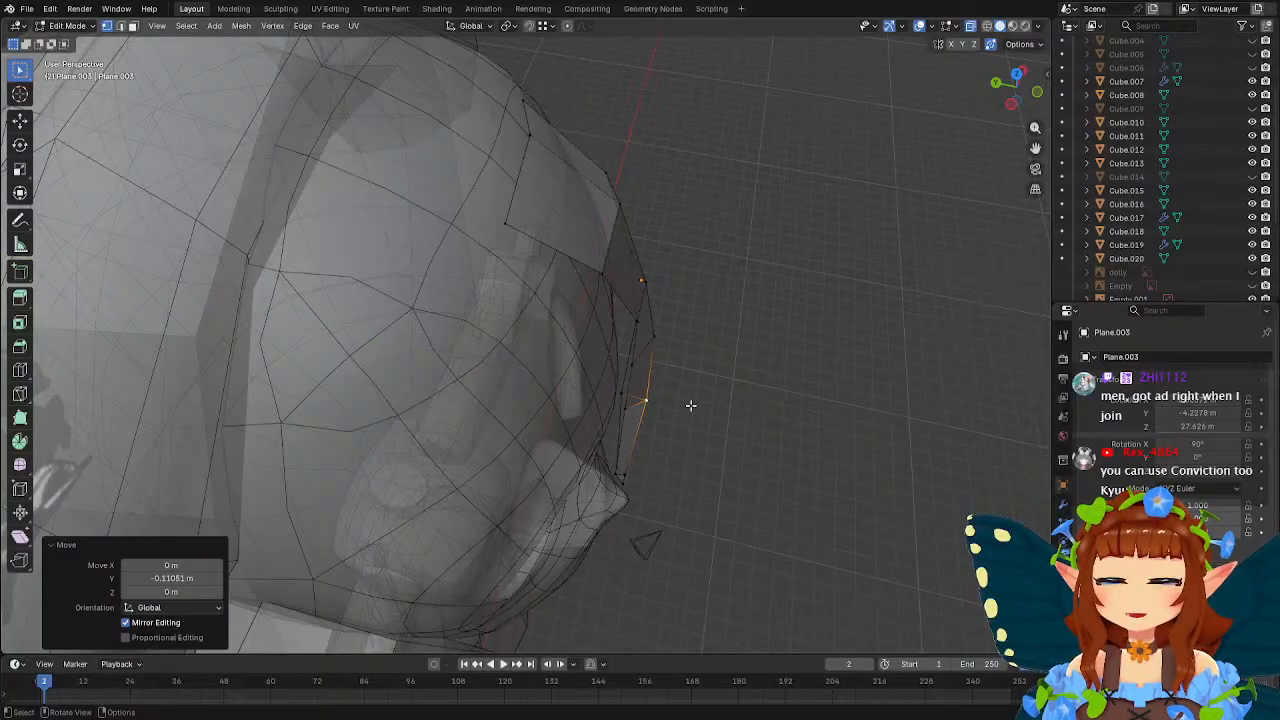
middle_drag(689, 403, 735, 403)
Move the bang's tip vertex about 0.11 m along Y toward the face and return to Object Mode.
click(622, 491)
key(g)
key(y)
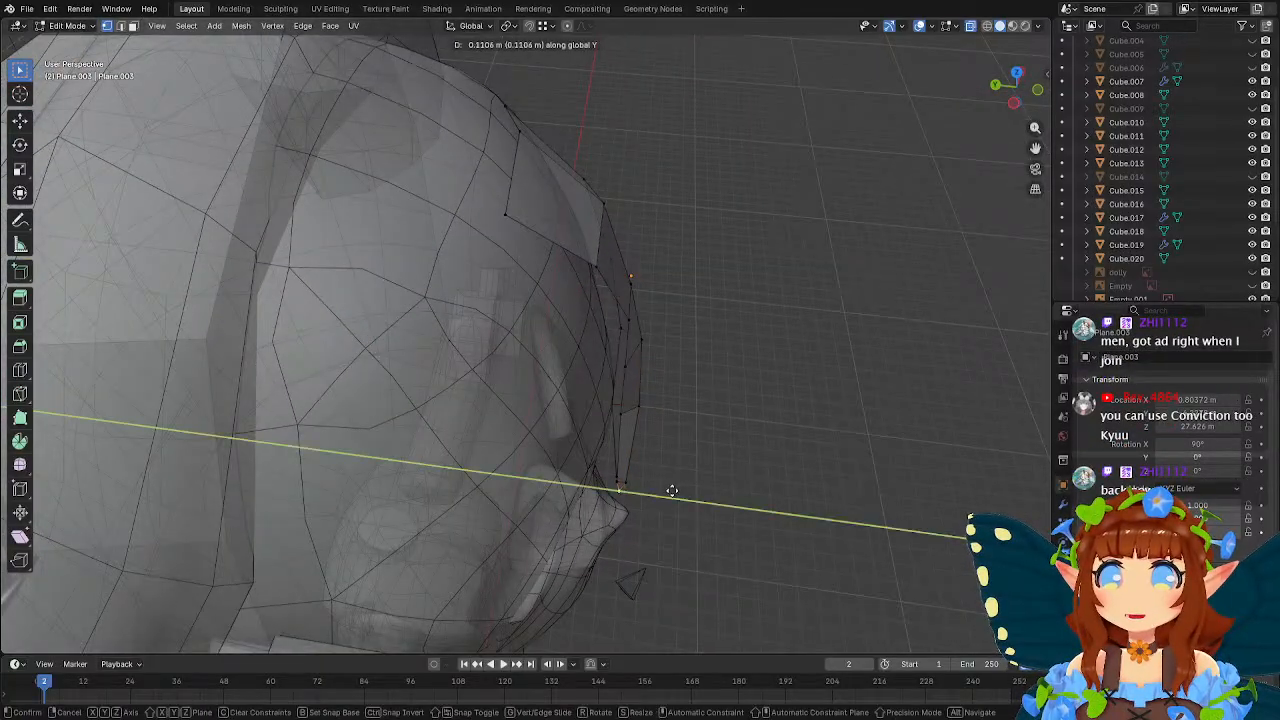
click(672, 491)
middle_drag(672, 491, 652, 437)
key(Tab)
scroll(622, 436, up, 3)
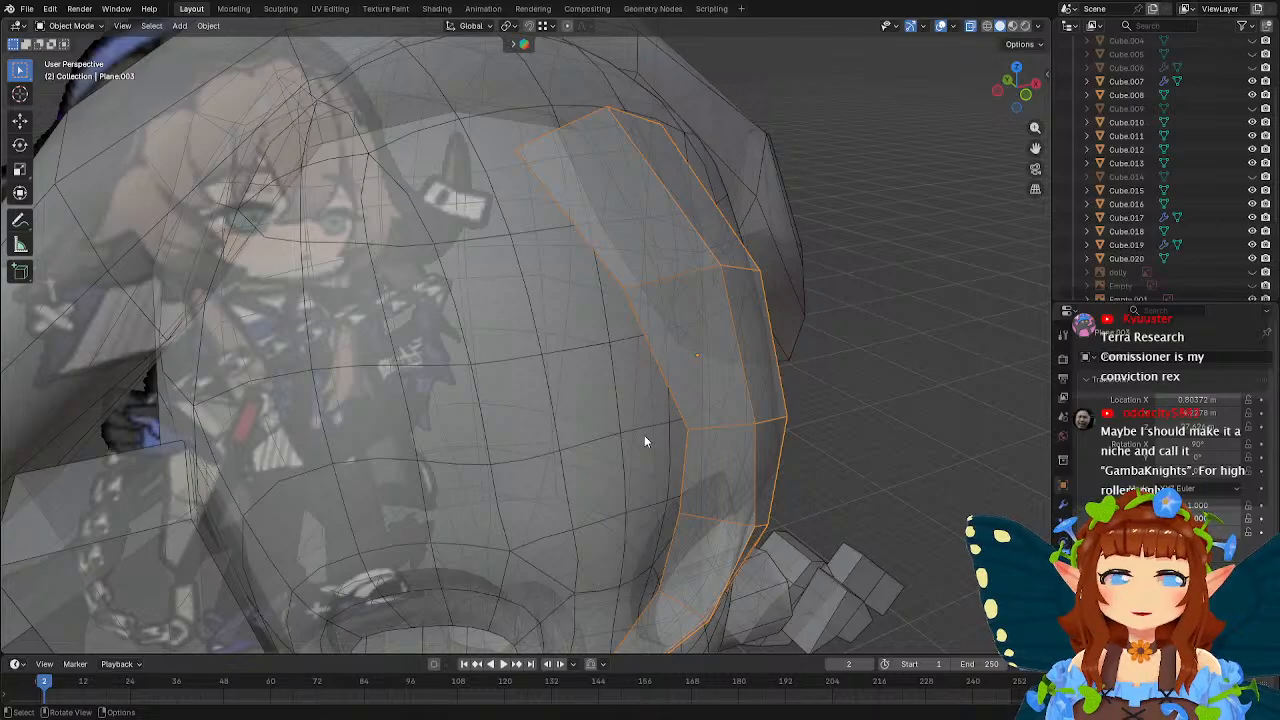
Back in Edit Mode, push the bang's middle and upper edge vertices toward the head along Y, the upper one by about 0.11 m.
right_click(644, 435)
click(713, 343)
scroll(713, 343, down, 2)
middle_drag(713, 349, 774, 363)
key(Tab)
key(g)
key(y)
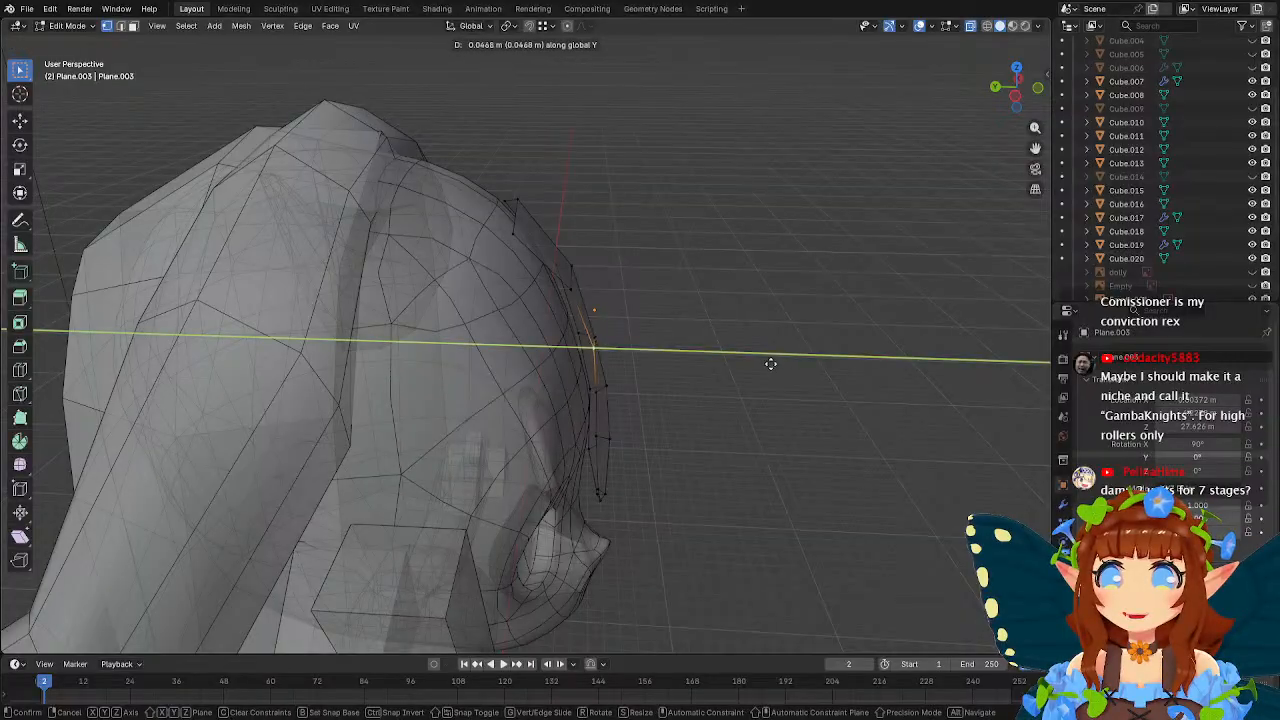
click(767, 364)
click(570, 289)
middle_drag(677, 309, 446, 317)
key(g)
key(y)
click(659, 311)
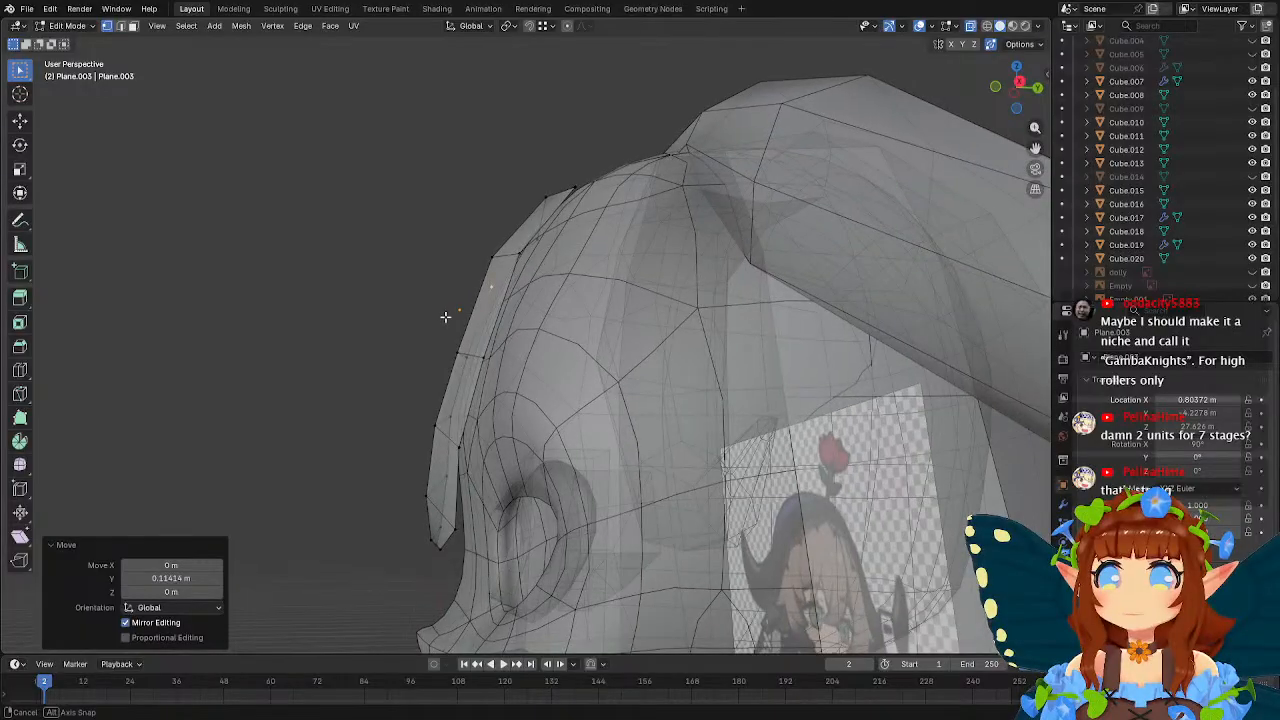
Move the bang's lower edge vertex about 0.12 m back along Y and the one near the tip about 0.16 m forward.
click(460, 446)
key(g)
key(y)
click(552, 410)
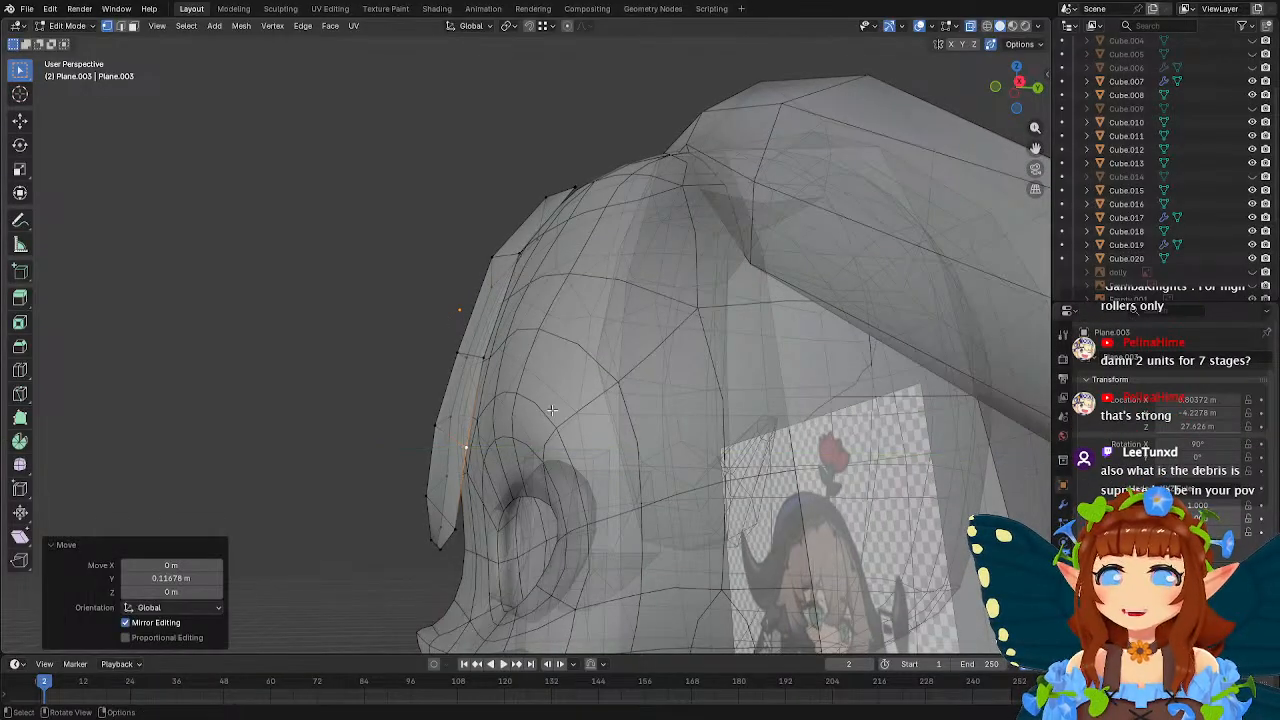
click(454, 525)
key(g)
key(y)
click(550, 473)
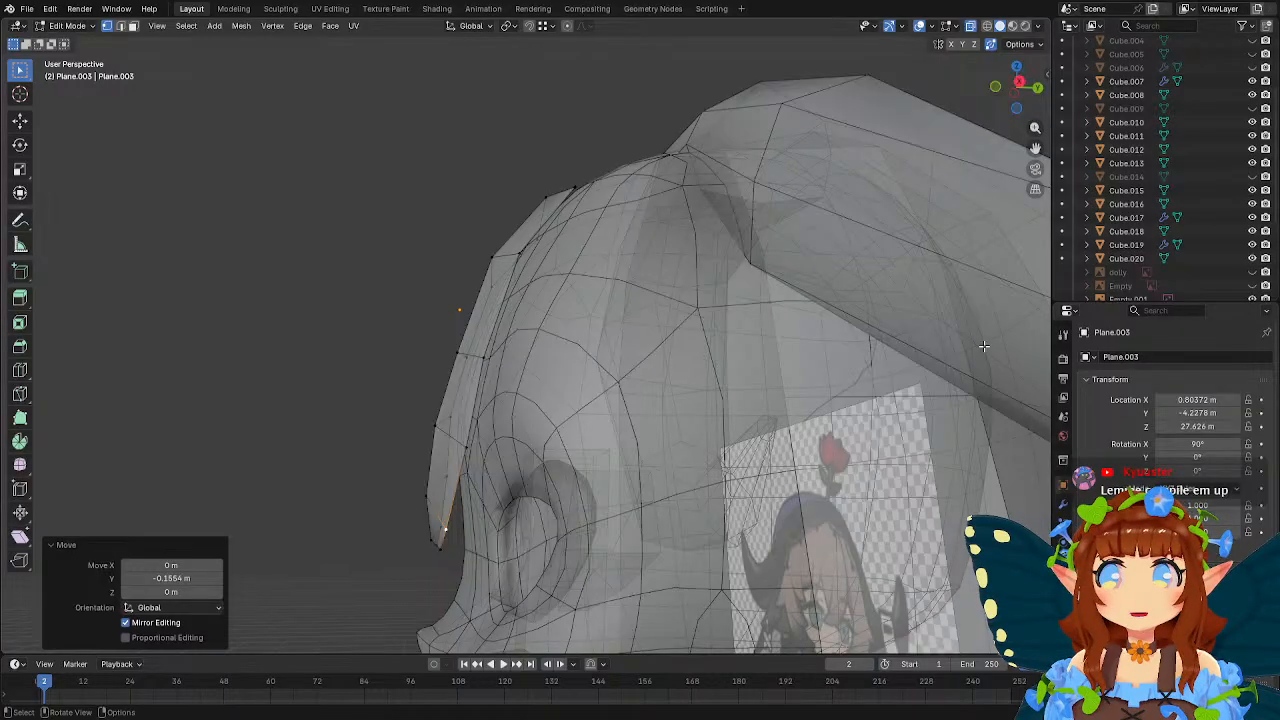
Pull two upper vertices of the bang's centre ridge forward along Y by about 0.11 m and 0.09 m.
middle_drag(530, 268, 585, 338)
alt+click(449, 377)
key(g)
key(y)
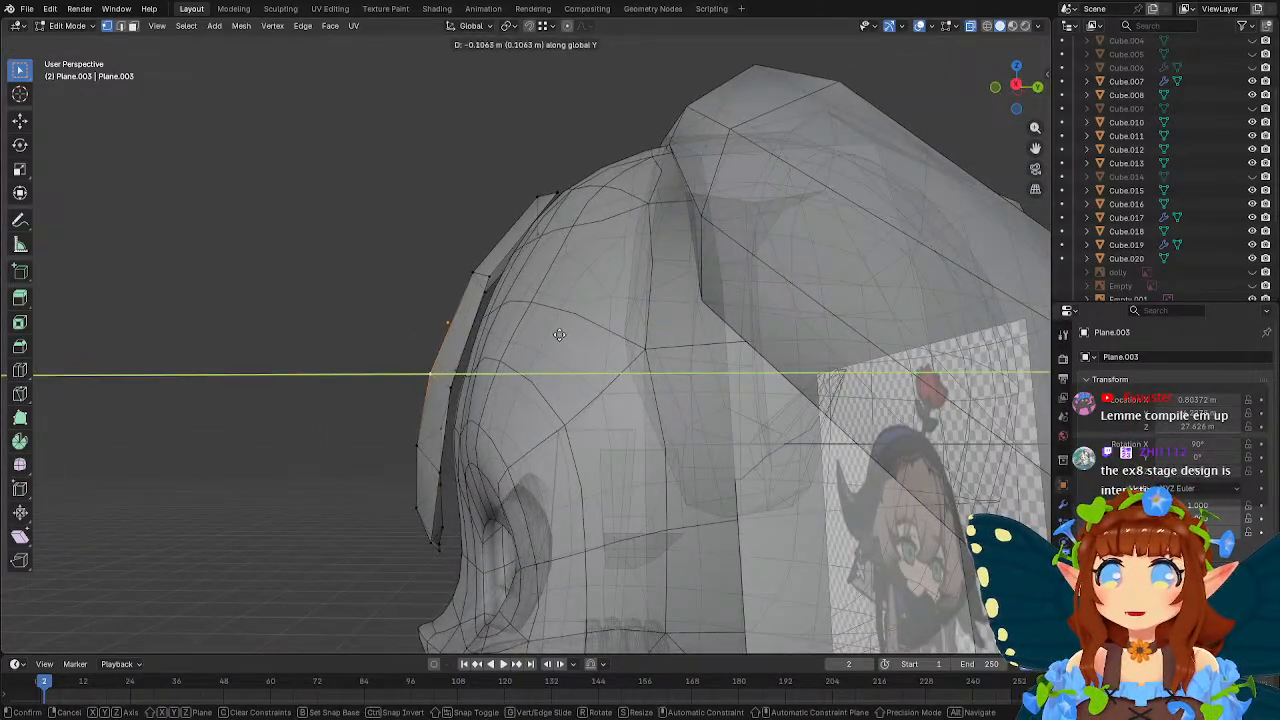
click(558, 334)
key(g)
key(y)
click(587, 287)
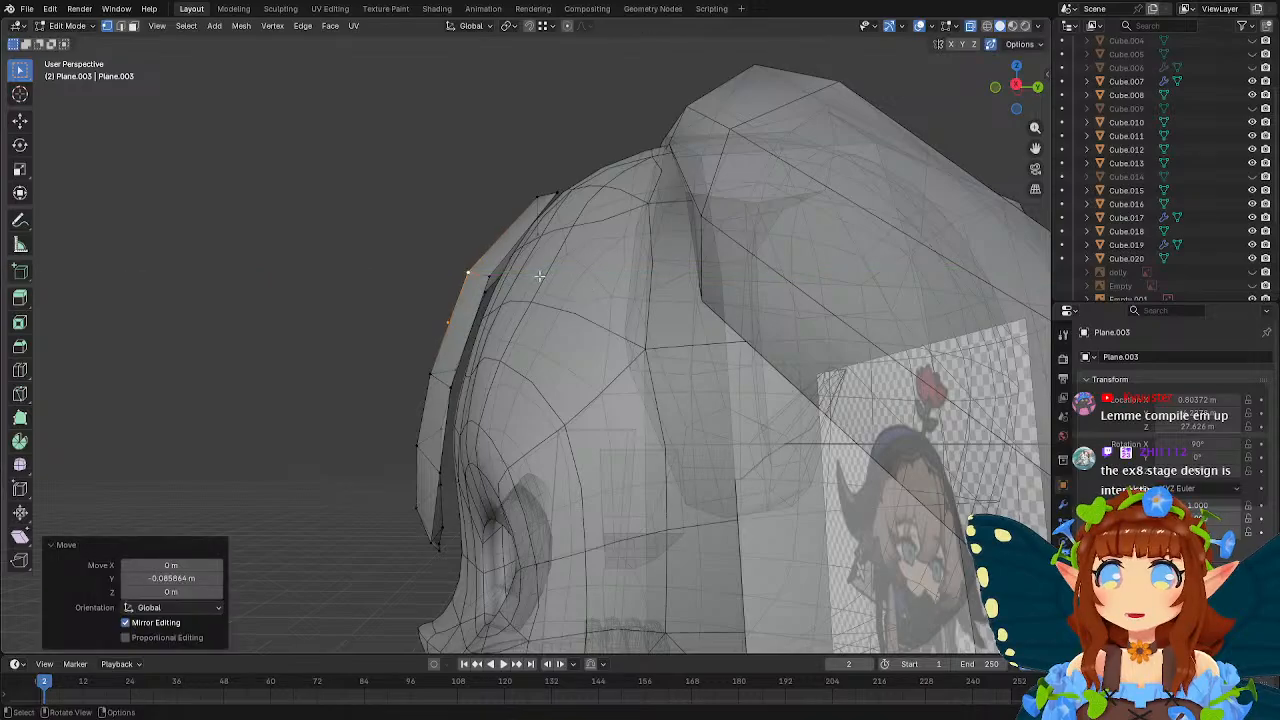
middle_drag(587, 287, 704, 320)
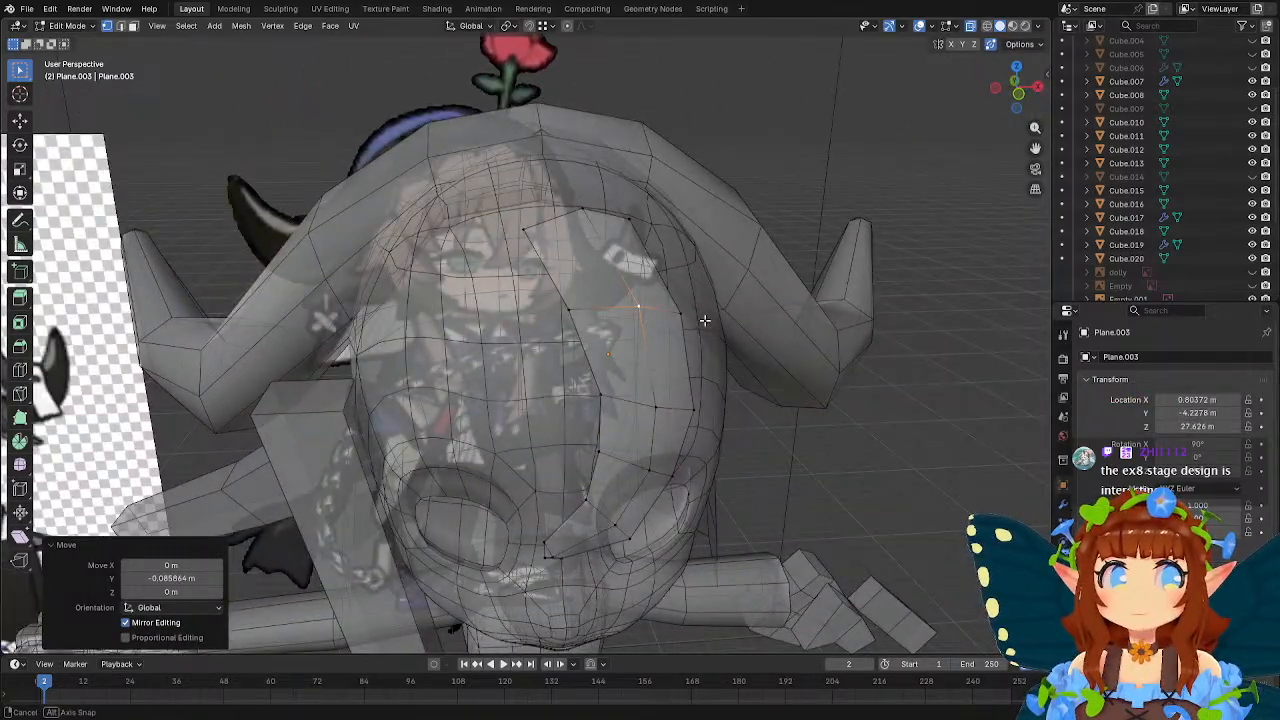
middle_drag(704, 320, 596, 294)
Select the bang's top row of vertices, raise it along Z in front view, and return to Object Mode.
drag(474, 238, 686, 314)
middle_drag(672, 310, 712, 300)
key(KP_1)
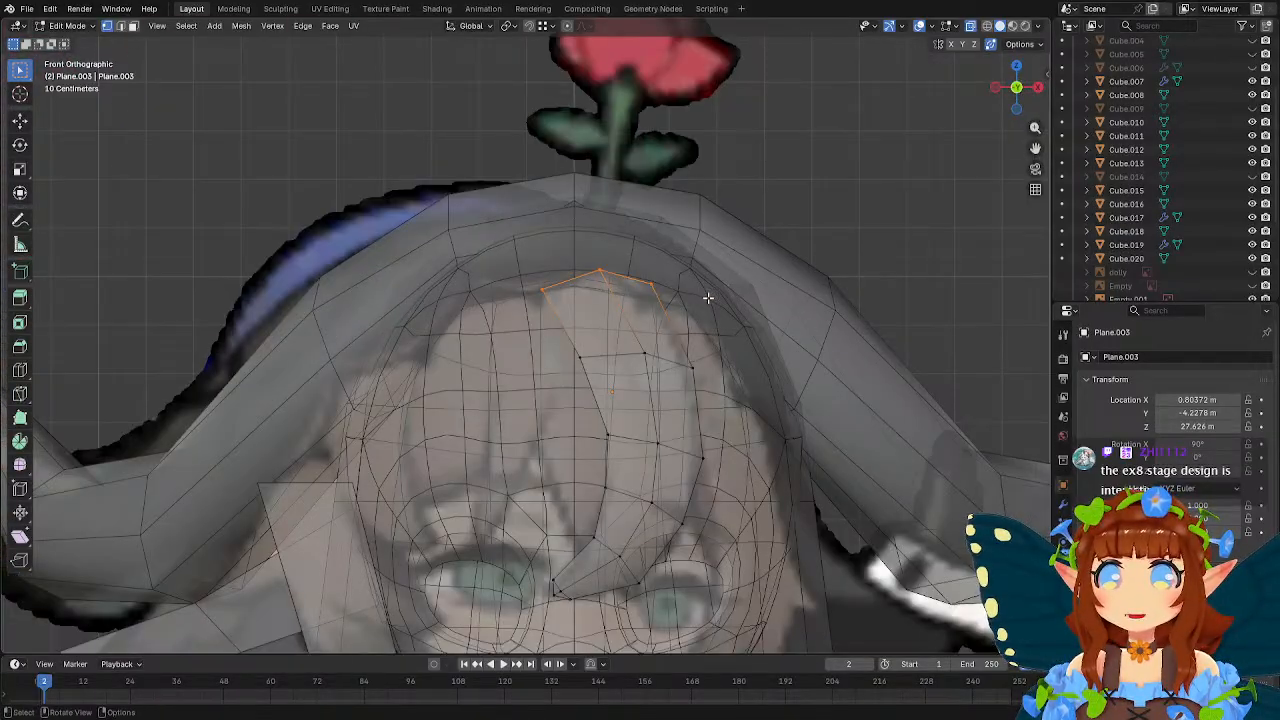
key(g)
key(z)
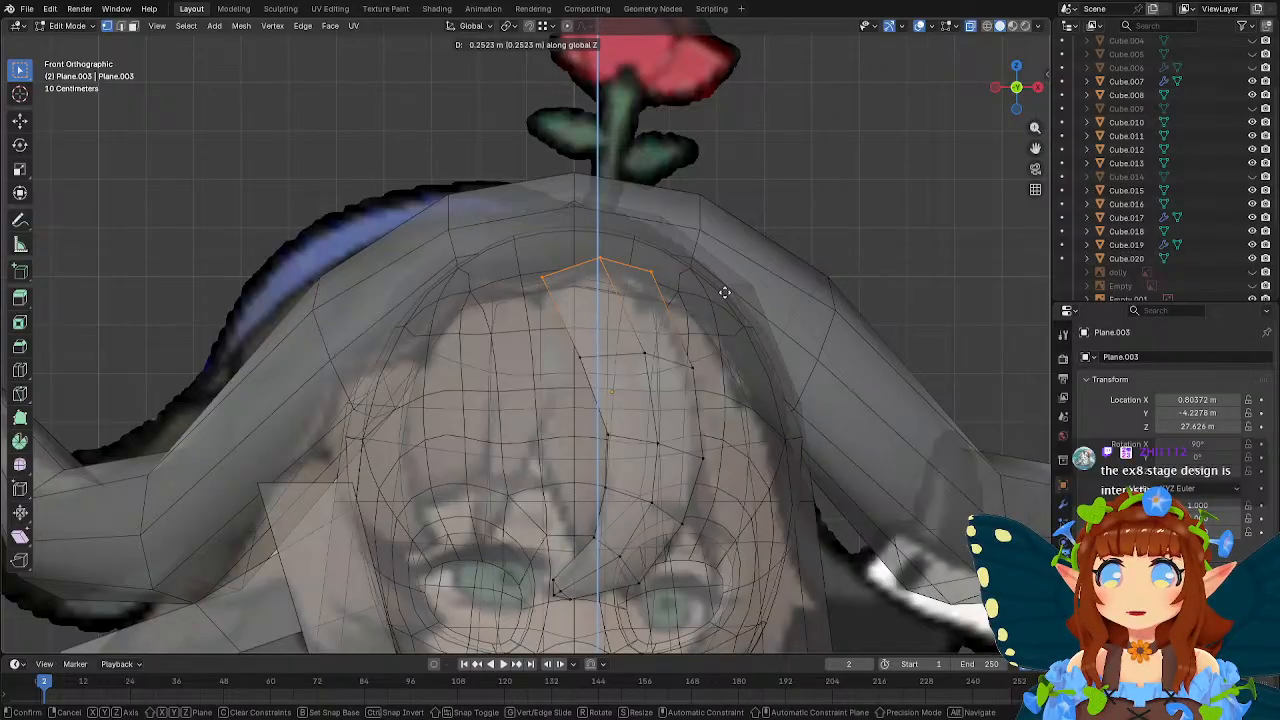
click(674, 257)
middle_drag(674, 257, 645, 280)
key(Tab)
Edit the horned headpiece and scale the cross-section beside the head to 0.926 along Y.
click(643, 191)
key(Tab)
middle_drag(559, 206, 654, 247)
scroll(654, 247, down, 4)
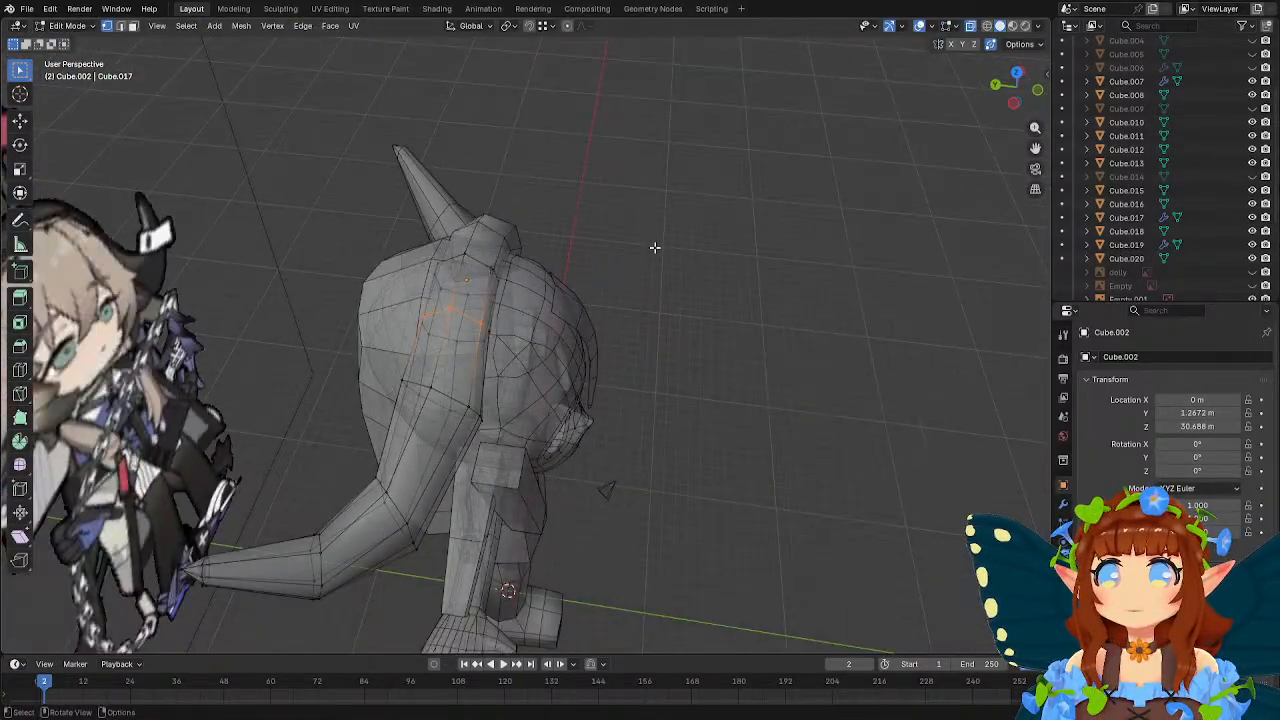
key(Tab)
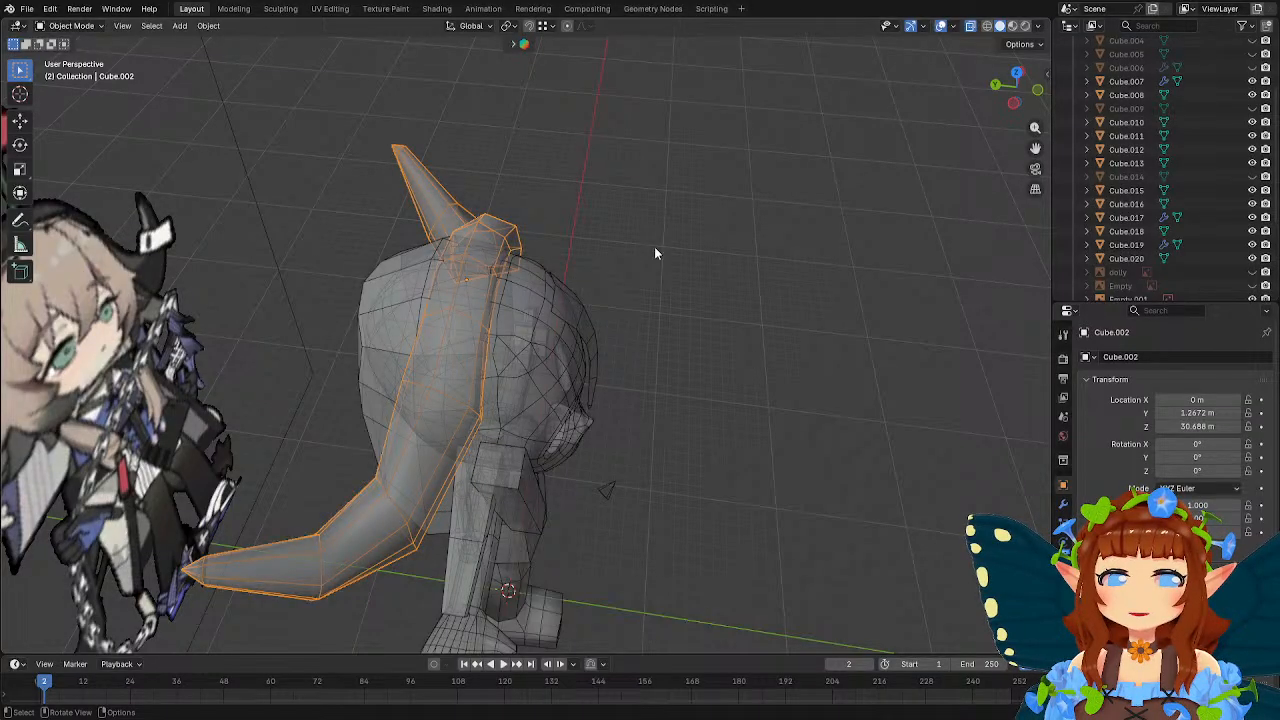
middle_drag(654, 252, 595, 376)
key(Tab)
alt+click(488, 388)
key(s)
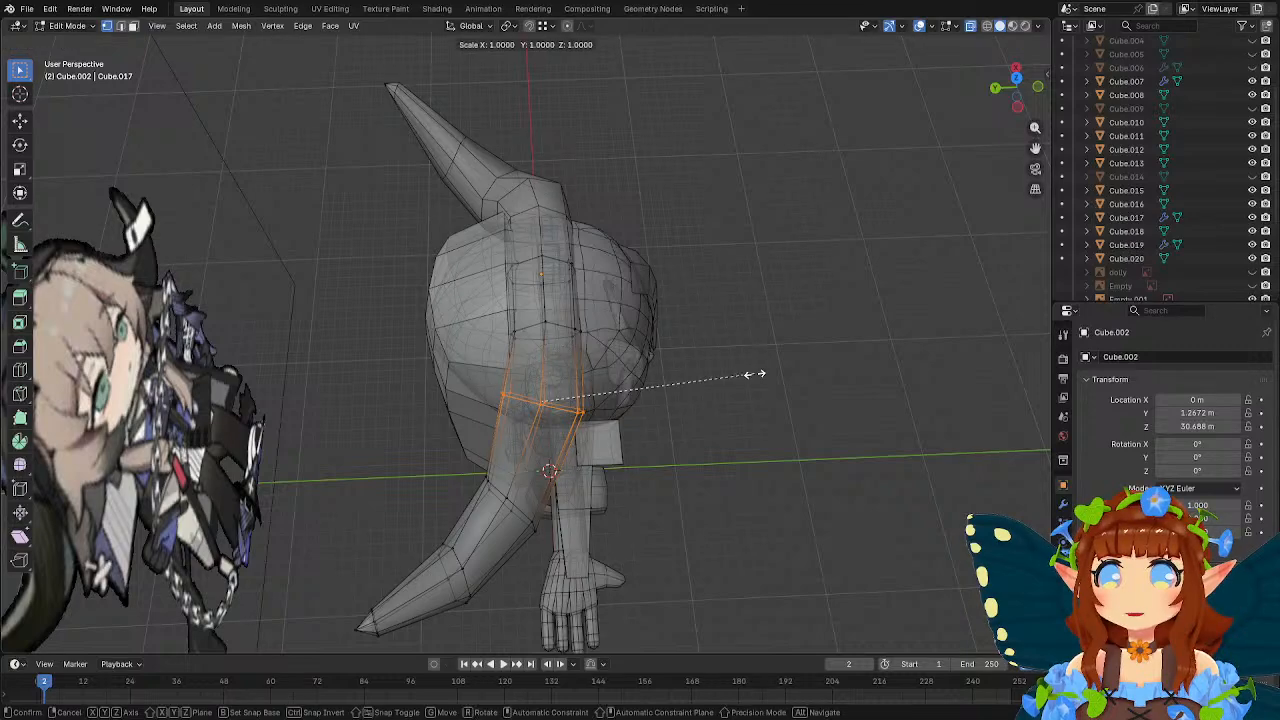
key(y)
click(735, 371)
middle_drag(735, 371, 532, 327)
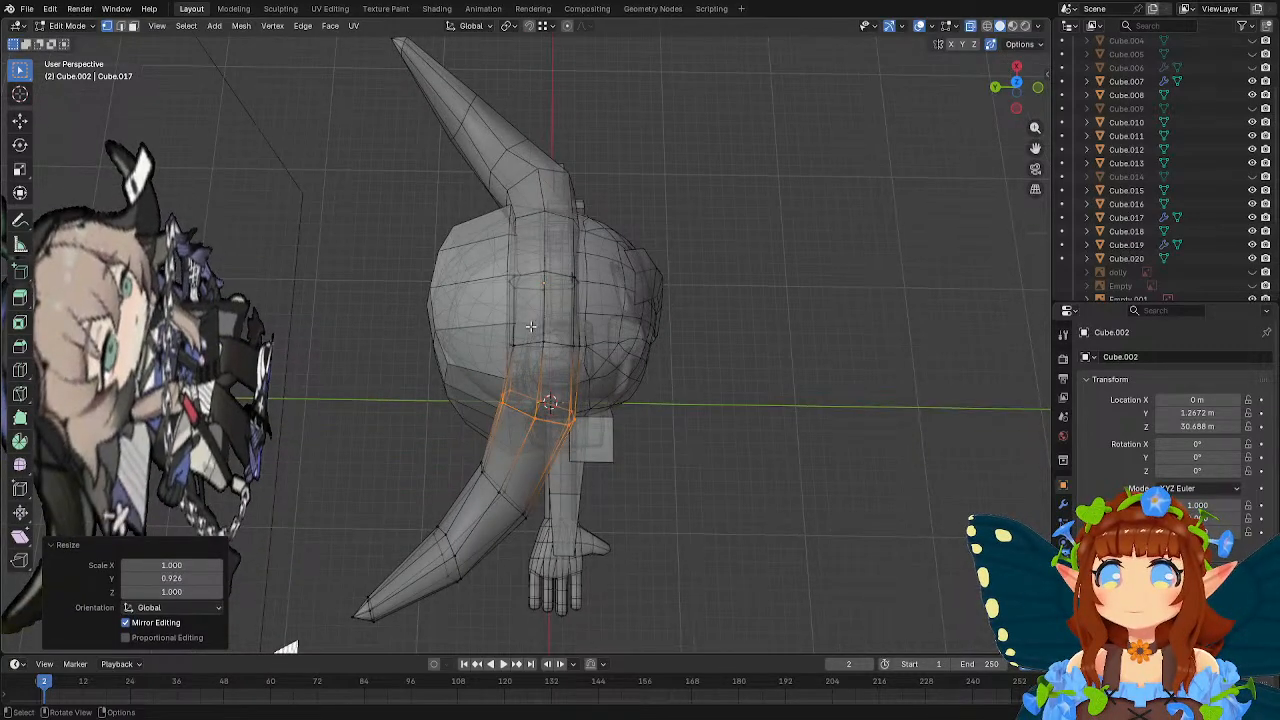
Box-select the headpiece's next cross-section toward the top of the head and scale it about 1.08 along Y.
key(b)
drag(481, 320, 603, 358)
key(s)
key(y)
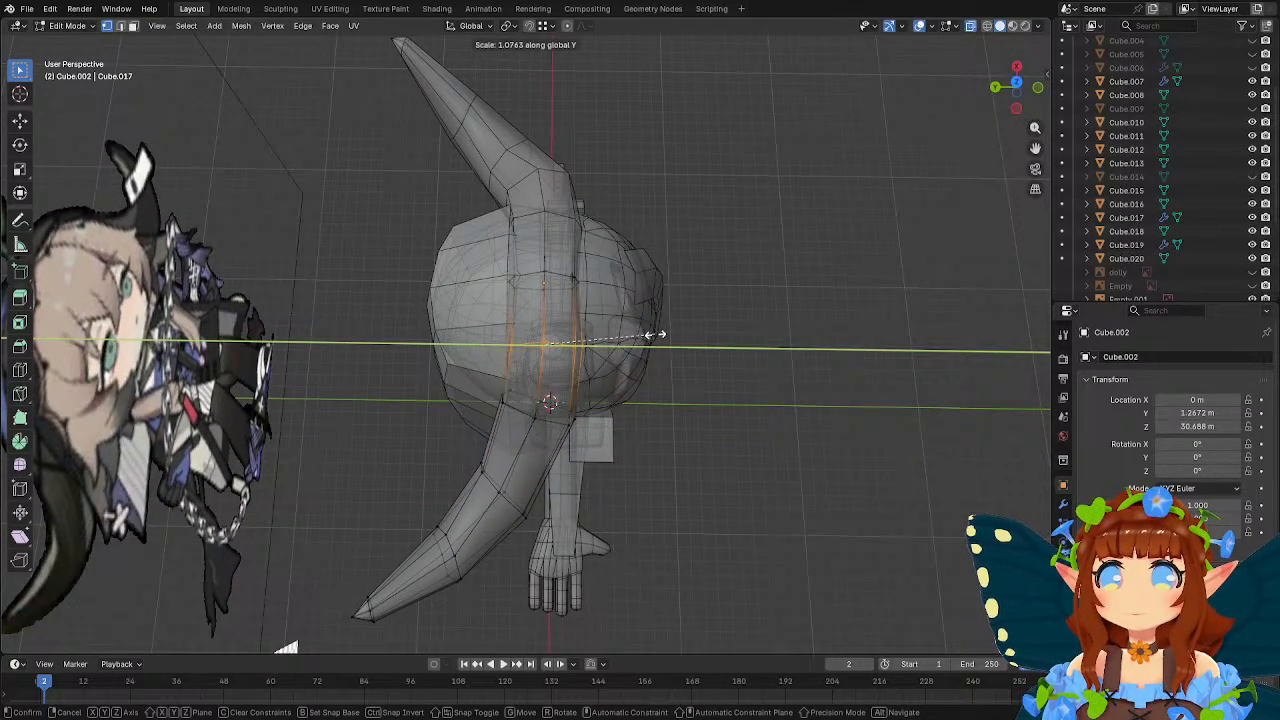
click(651, 333)
Scale the headpiece's uppermost side cross-section about 1.11 along Y and return to Object Mode.
alt+click(500, 282)
key(s)
key(y)
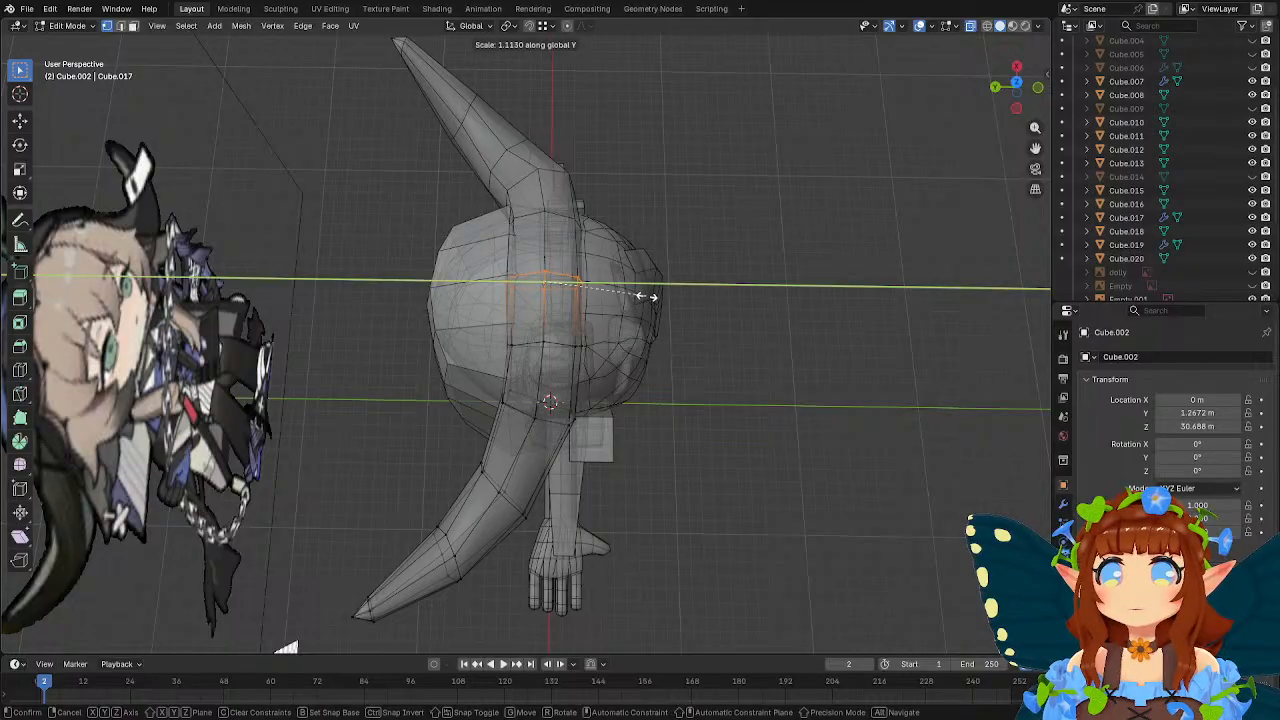
click(648, 296)
key(Tab)
middle_drag(654, 316, 636, 308)
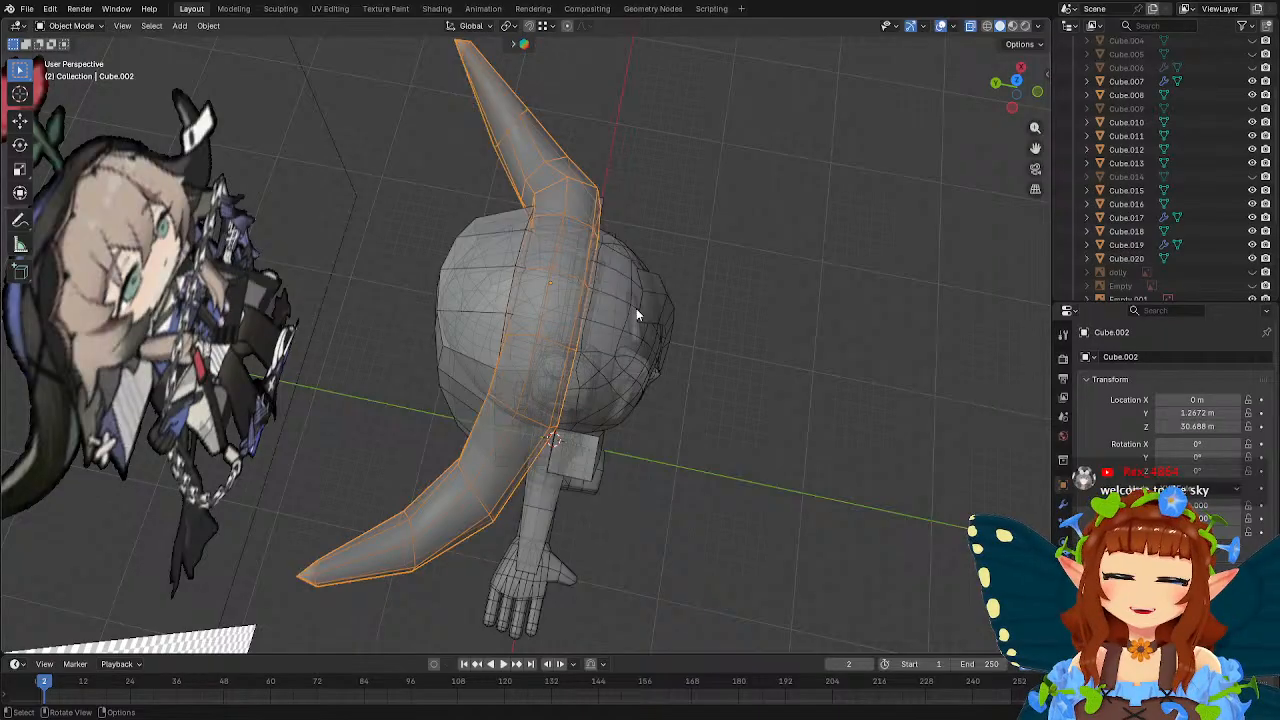
middle_drag(636, 308, 844, 591)
key(Tab)
key(Tab)
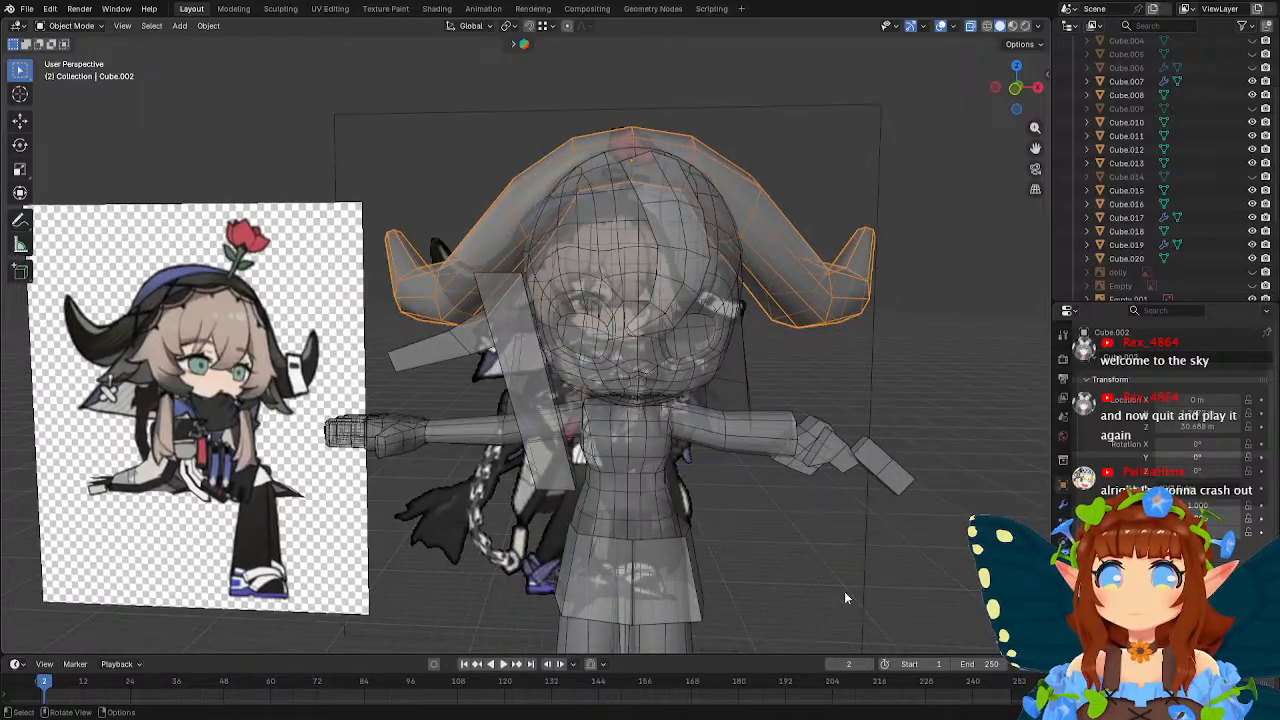
Add a cube and move it in front view to the head, about -3.2 m in X and 27.2 m in Z.
click(787, 534)
key(shift+a)
mouse_move(755, 451)
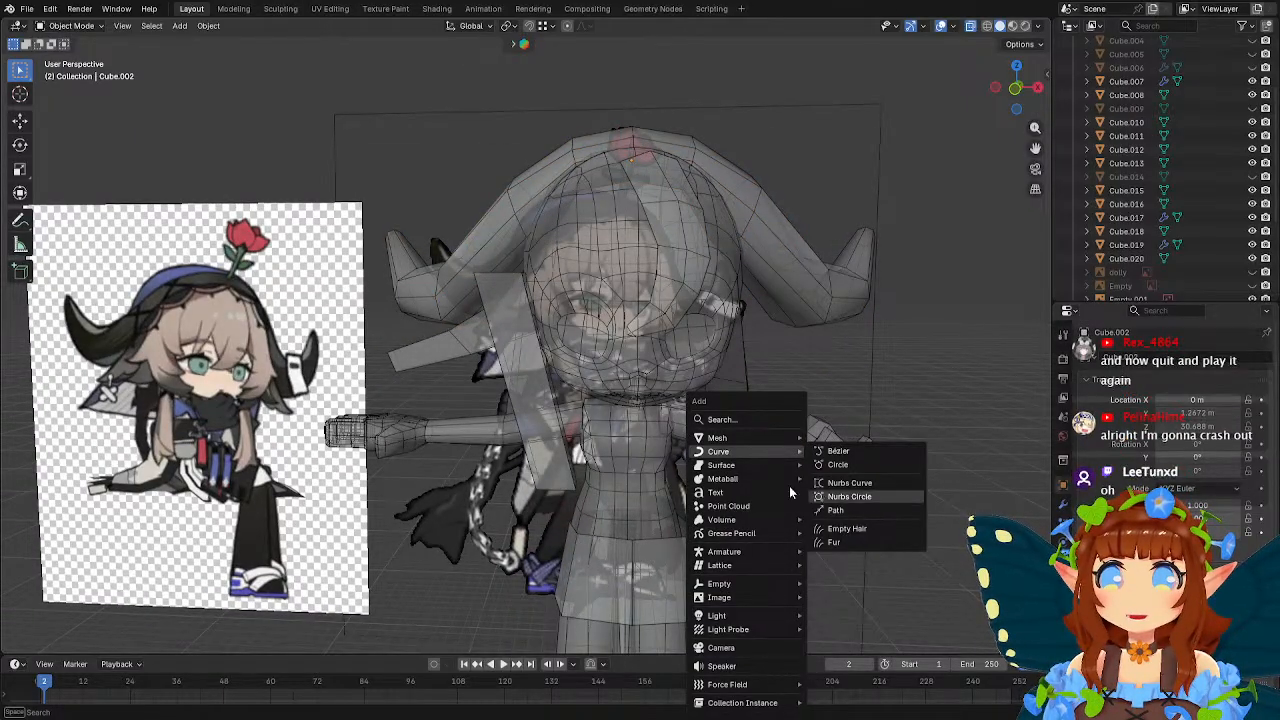
mouse_move(760, 438)
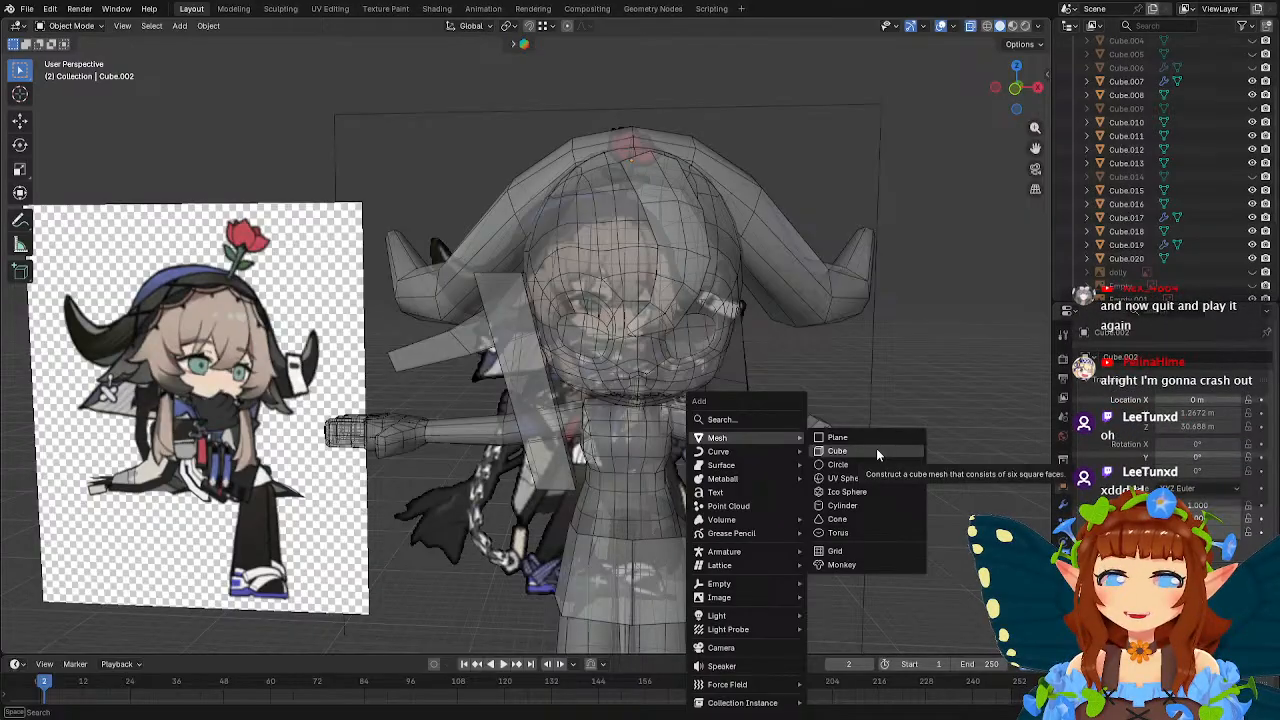
click(876, 451)
scroll(790, 424, down, 3)
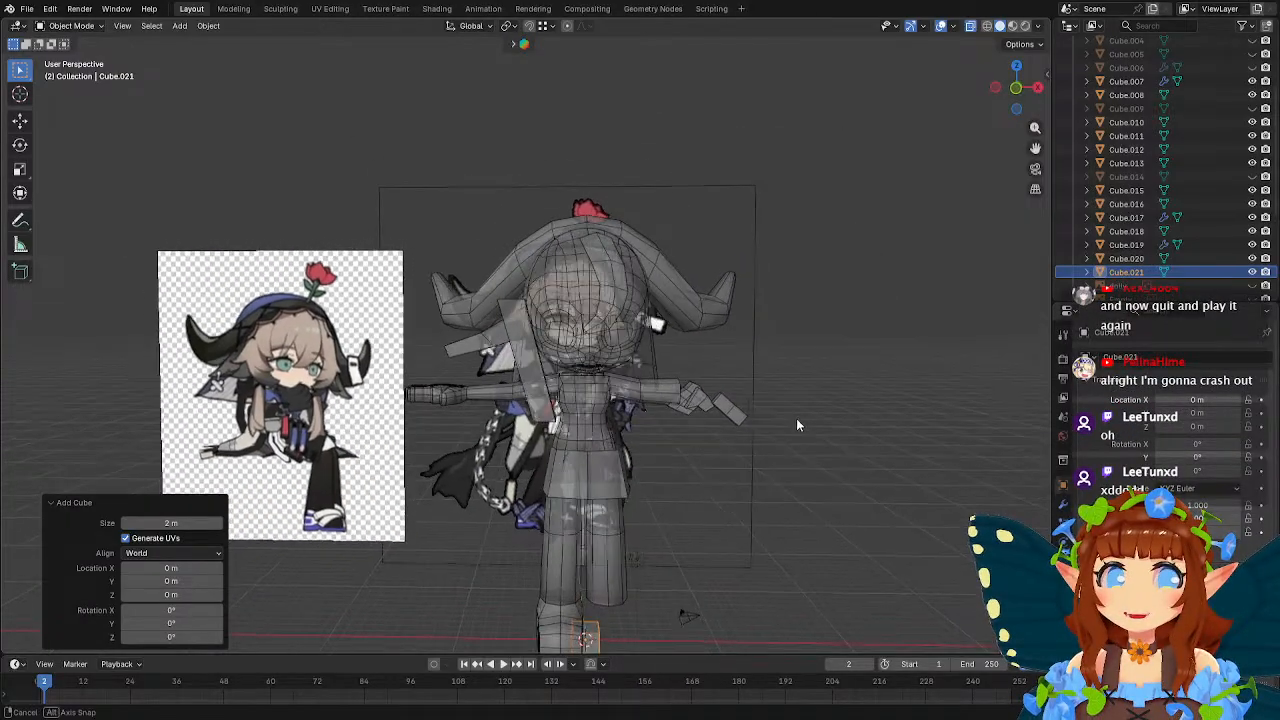
key(KP_1)
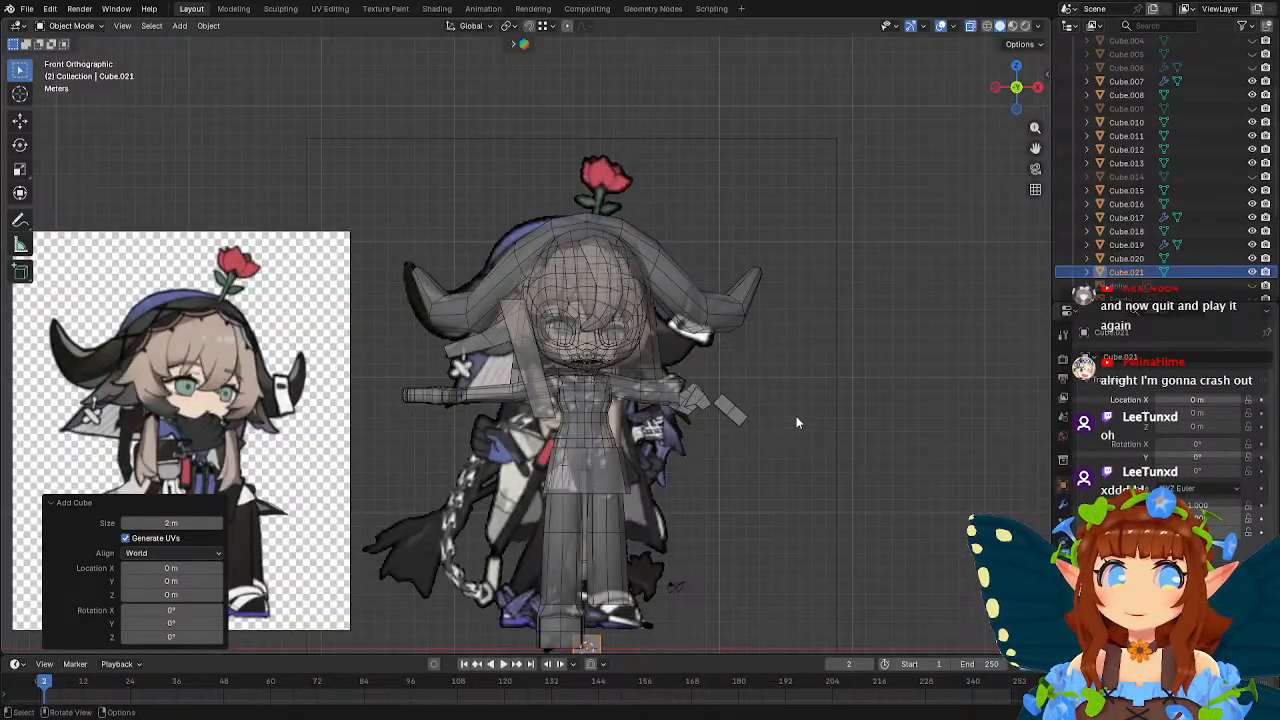
key(g)
click(749, 134)
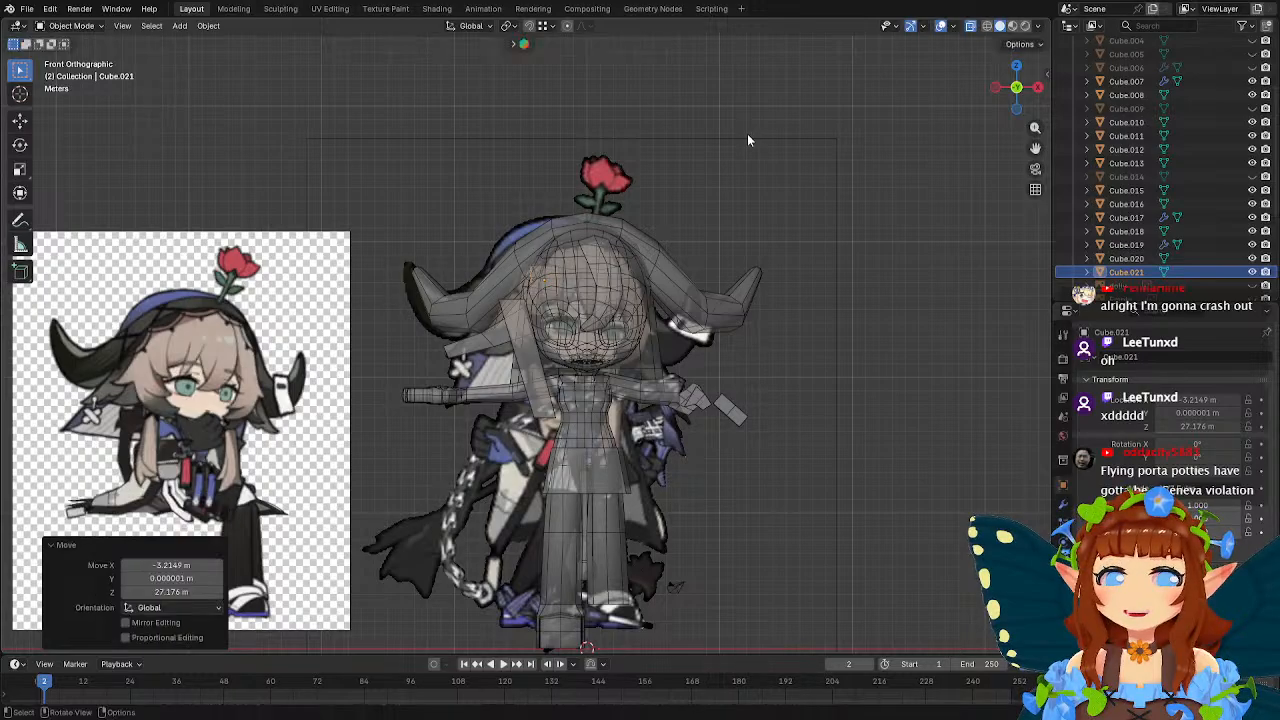
Move the cube about -3.1 m along Y in front of the head and rotate it -28.9° about Z.
middle_drag(621, 175, 614, 268)
key(y)
click(703, 210)
scroll(614, 268, up, 2)
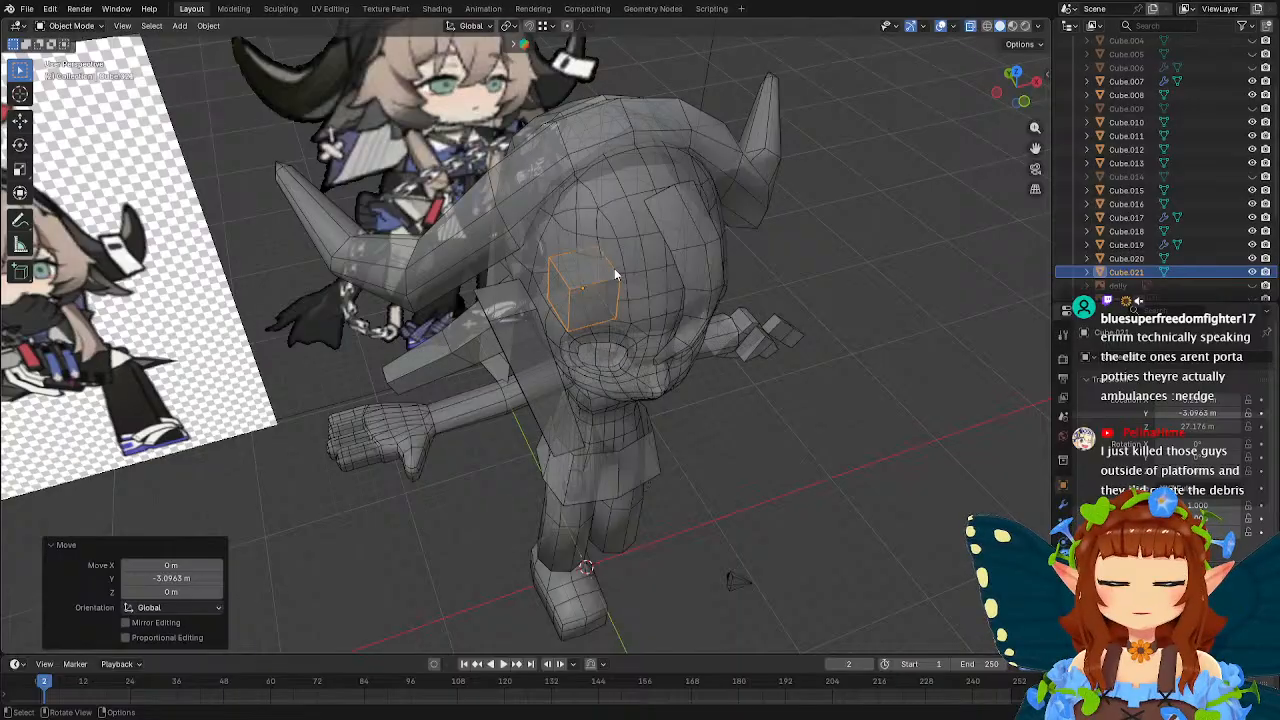
middle_drag(614, 268, 640, 310)
key(r)
key(z)
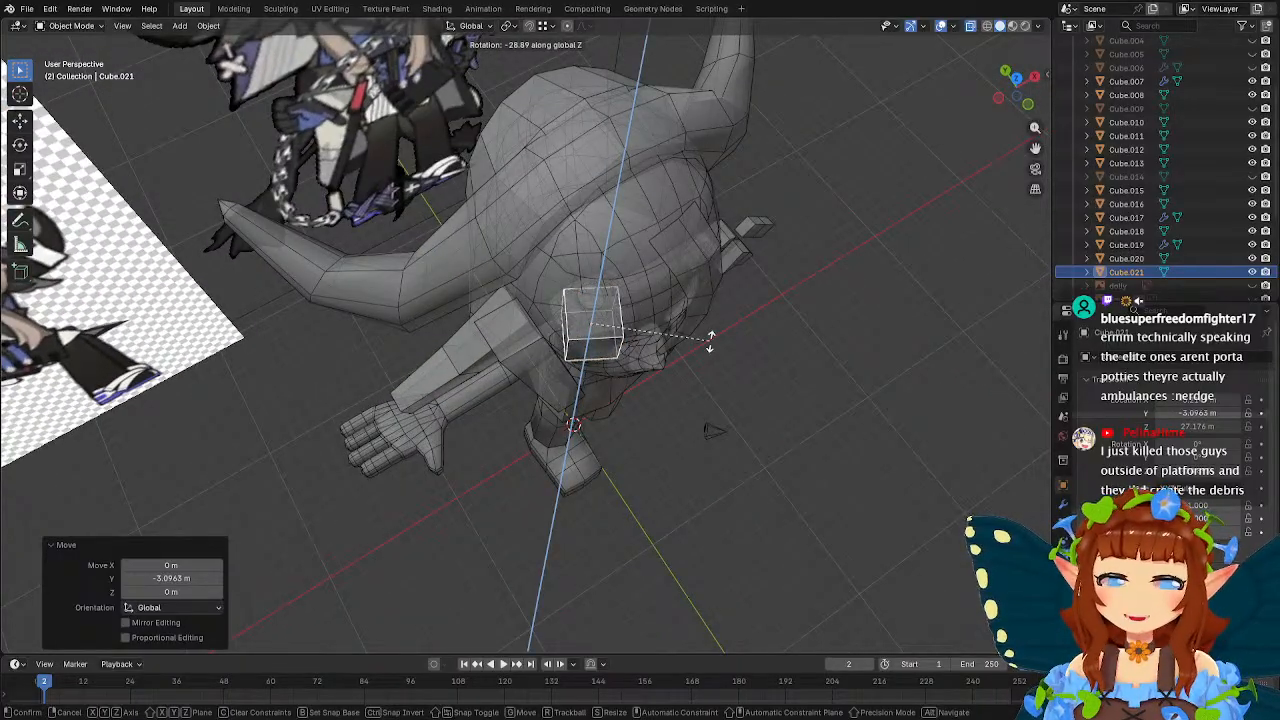
click(709, 341)
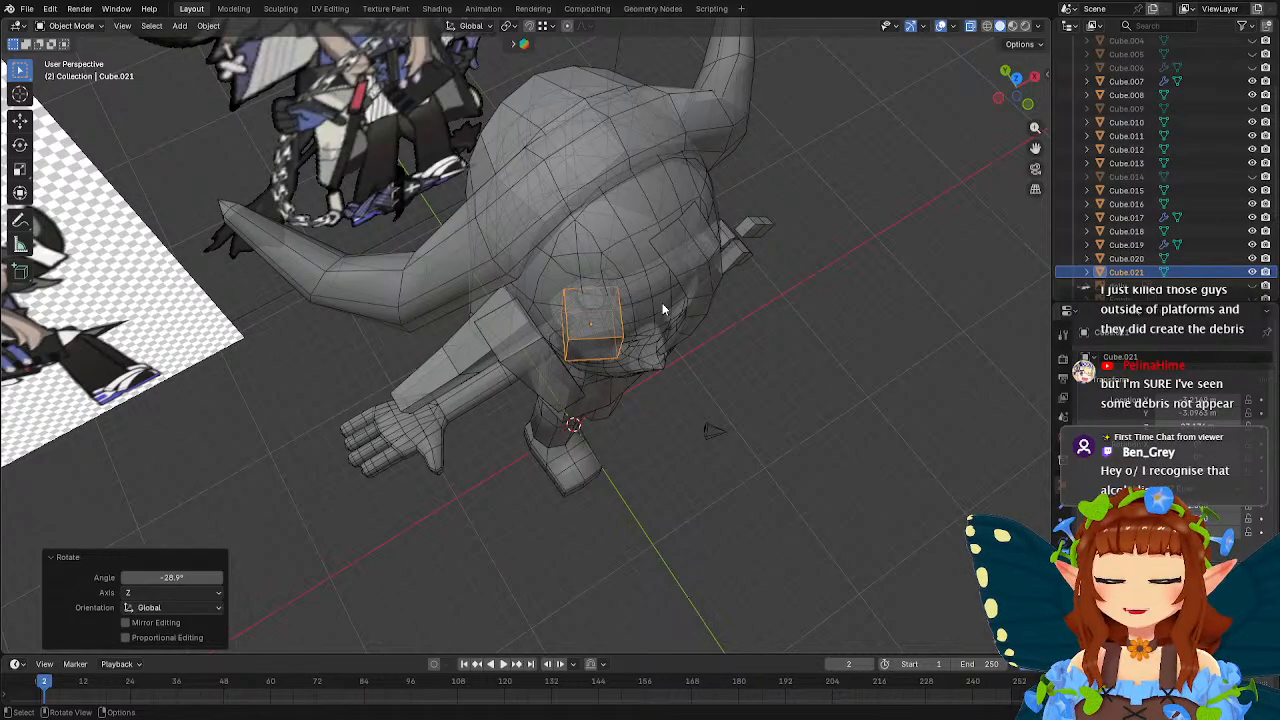
In front view, shift the cube to the side of the head by about -2.24 m in X and -1.45 m in Z.
middle_drag(712, 327, 644, 243)
scroll(647, 232, up, 3)
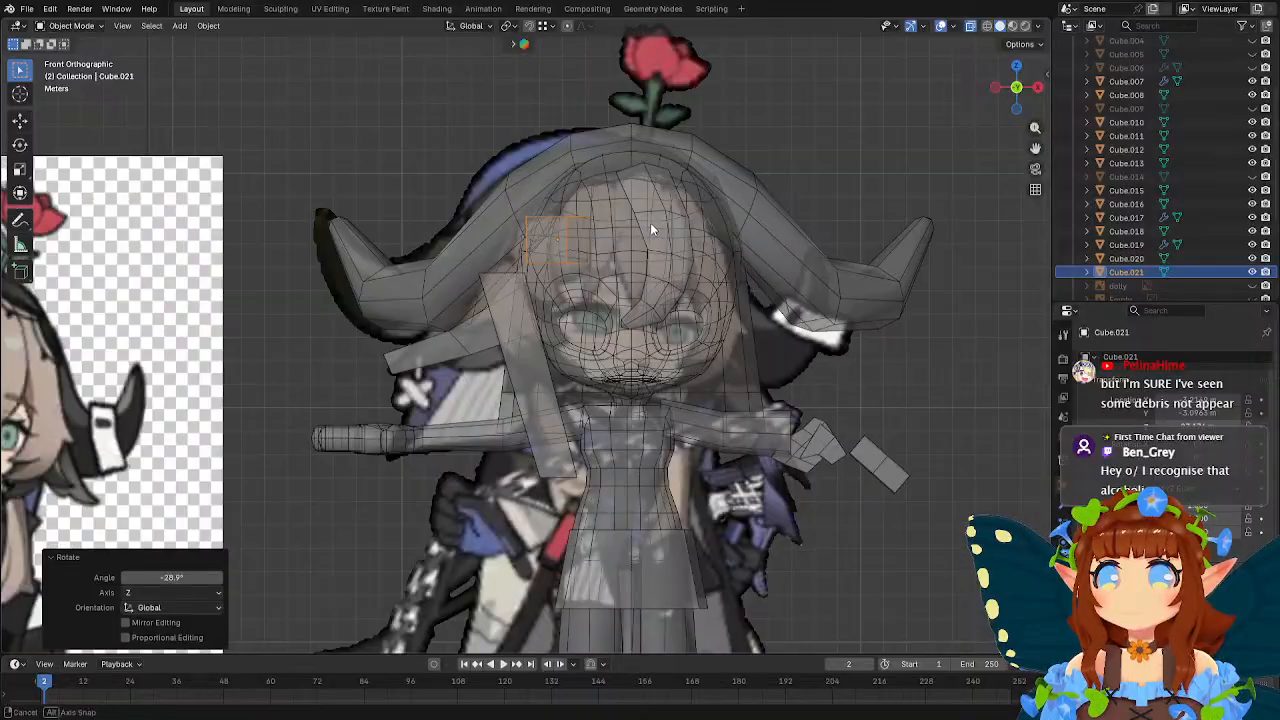
key(g)
click(630, 269)
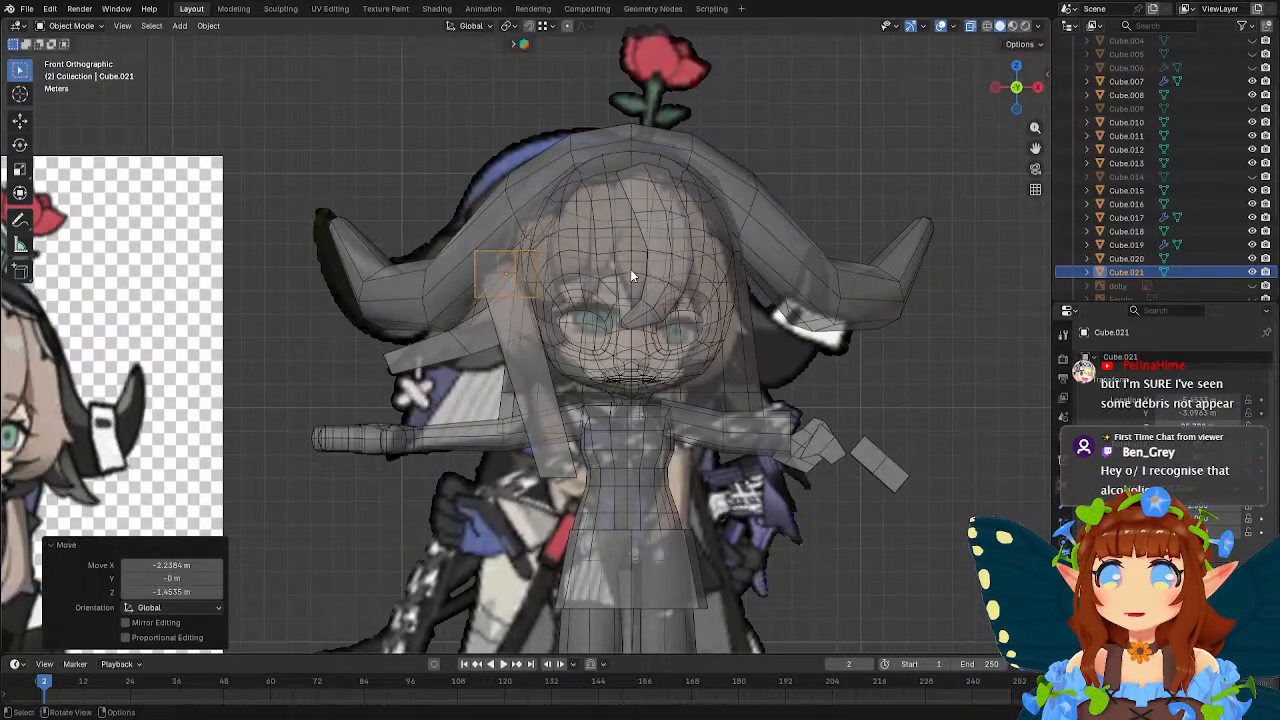
In front view, extrude the cube's bottom face downward and rotate the new face -35°.
shift+middle_drag(586, 249, 636, 275)
scroll(636, 275, up, 2)
key(Tab)
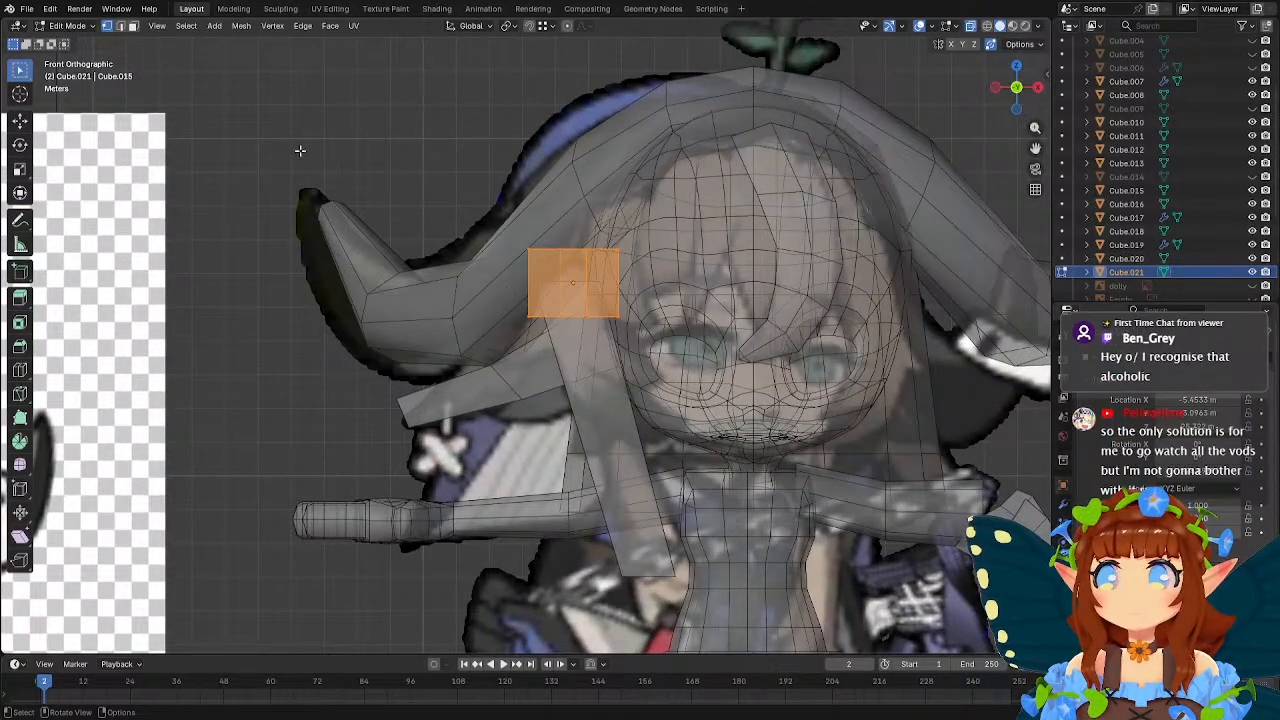
key(3)
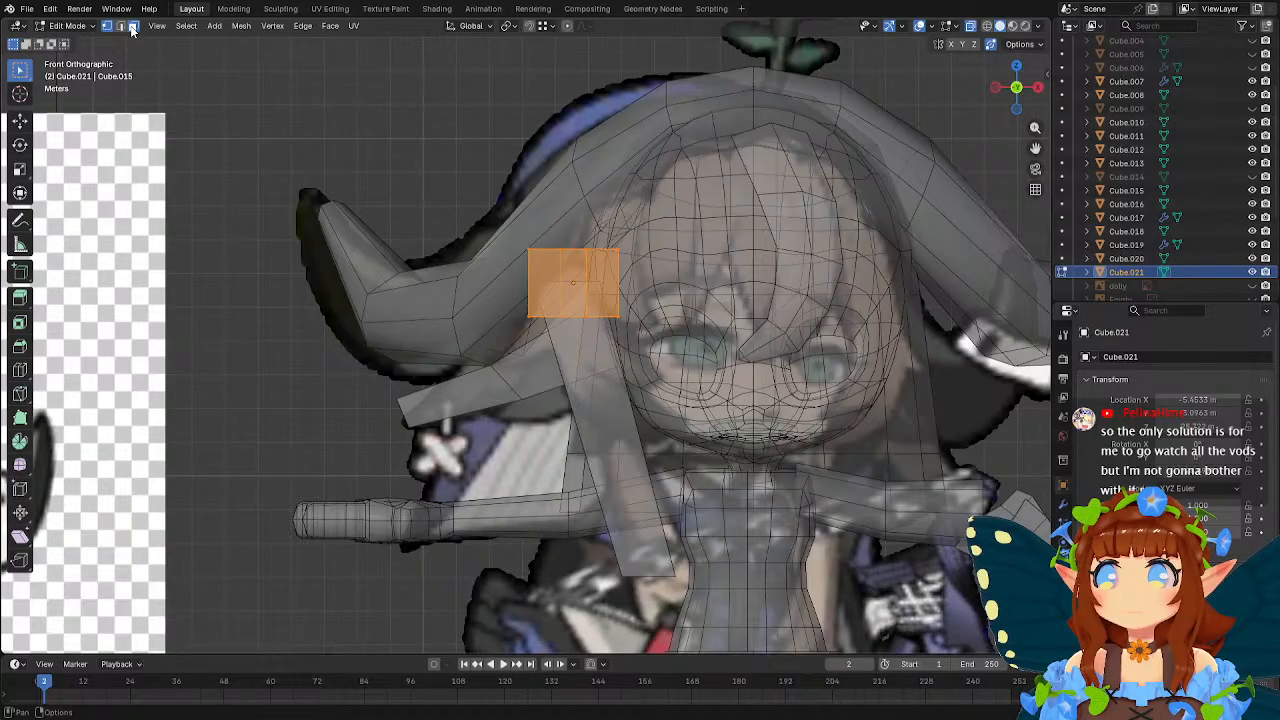
middle_drag(495, 349, 608, 334)
click(567, 290)
middle_drag(666, 265, 679, 312)
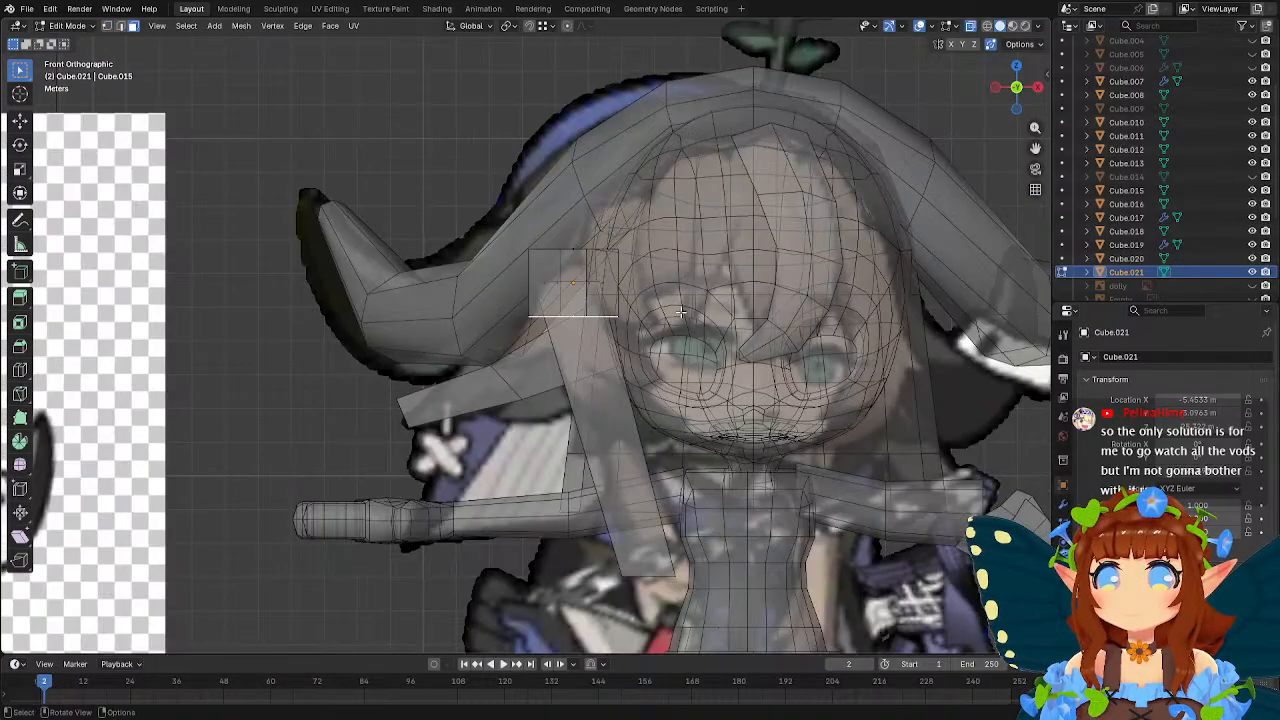
key(e)
click(680, 383)
key(r)
click(687, 279)
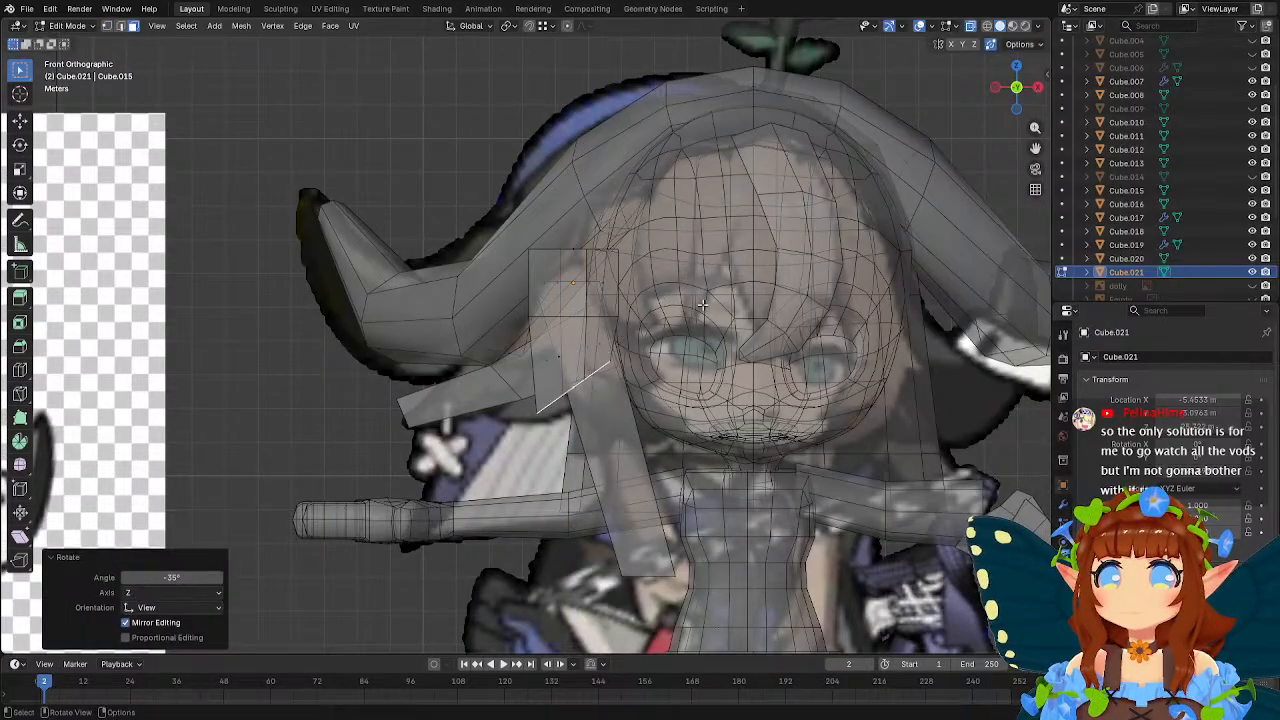
Shift the extruded end face down toward the face in front view, and adjust its depth along Y.
scroll(703, 305, down, 3)
scroll(703, 305, up, 2)
key(g)
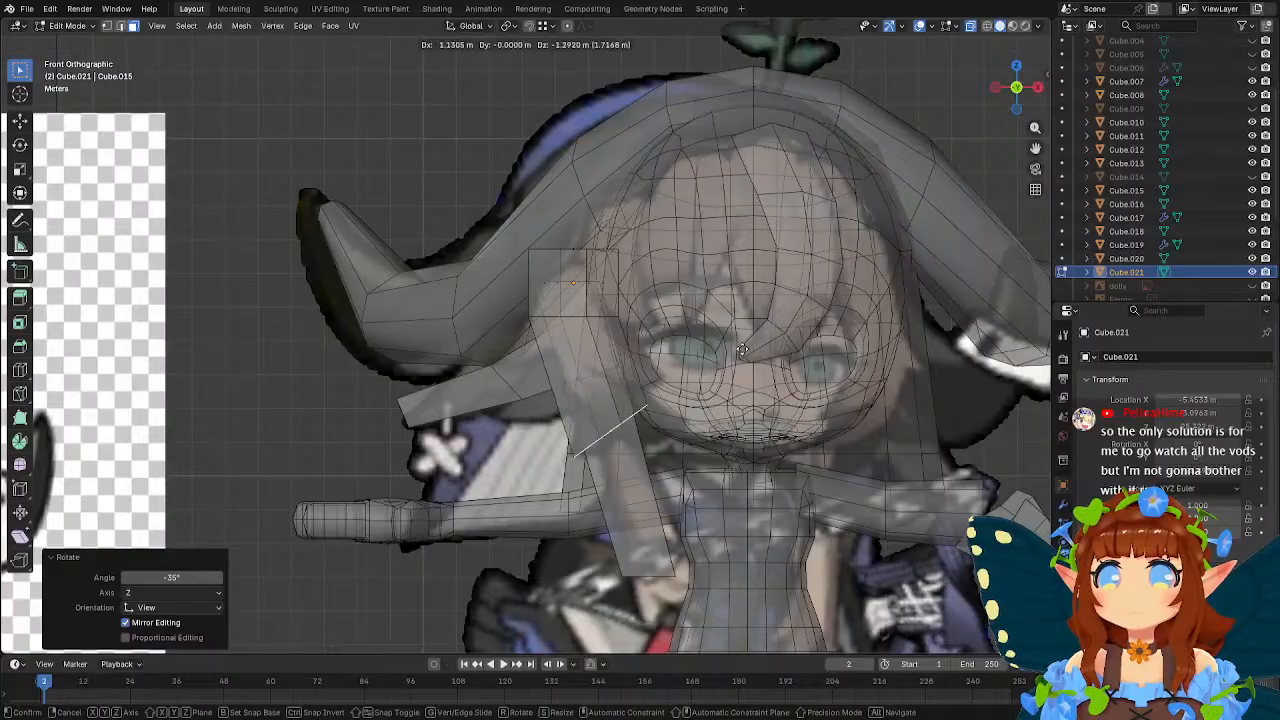
click(791, 352)
middle_drag(789, 351, 569, 357)
key(g)
key(y)
click(630, 334)
Select the original cube's head-side vertices and move them about 0.67 m along Y and 0.59 m along X.
click(106, 27)
middle_drag(480, 280, 683, 323)
click(545, 203)
shift+click(544, 220)
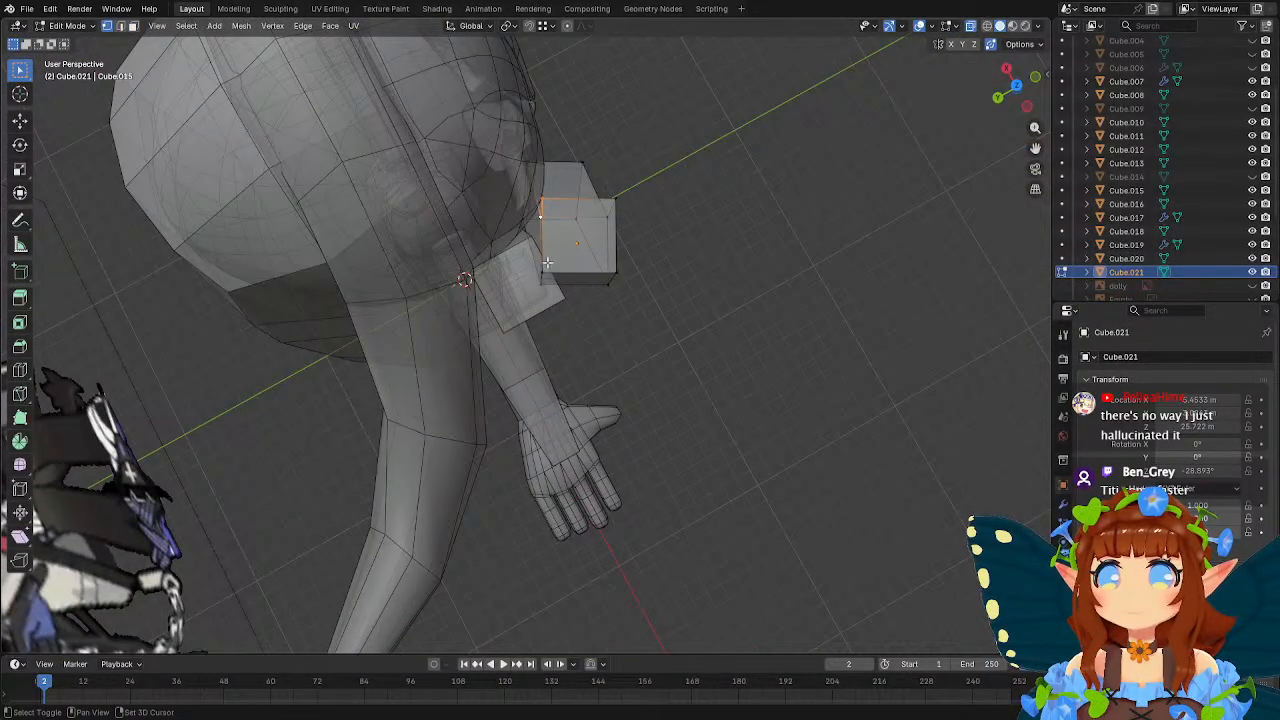
shift+click(545, 270)
shift+click(544, 286)
middle_drag(636, 287, 640, 300)
key(g)
key(y)
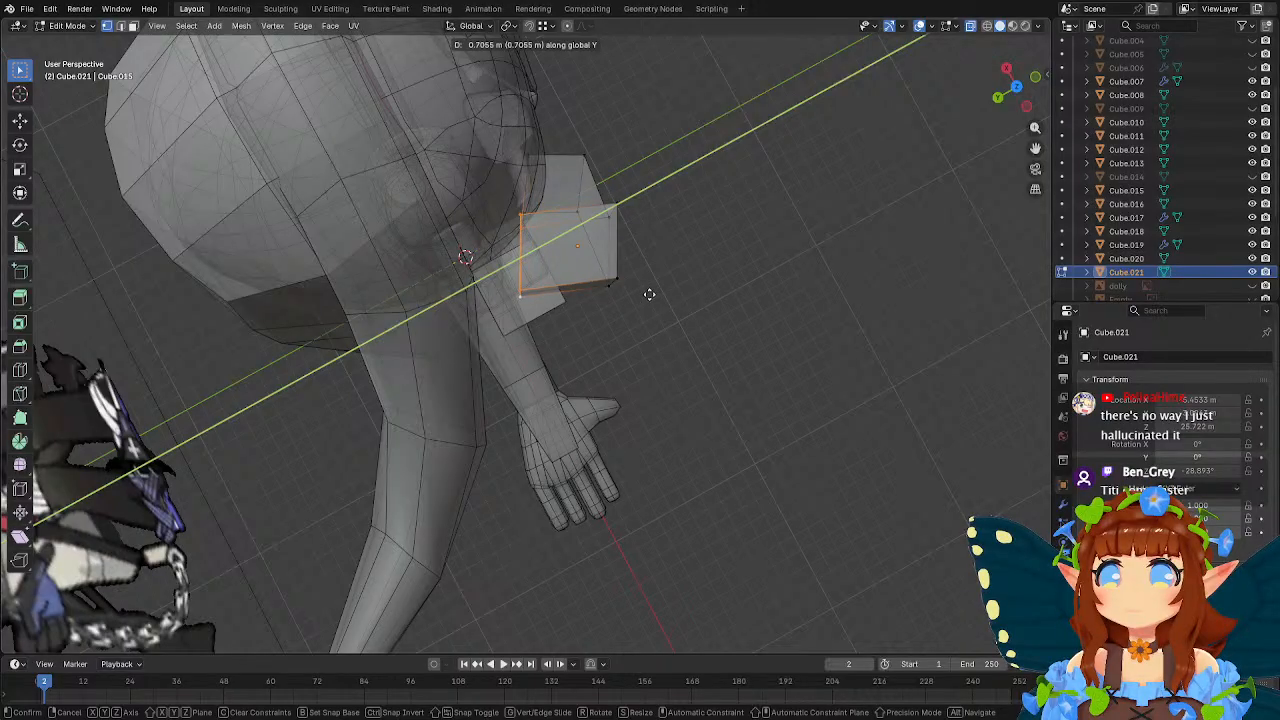
click(652, 295)
key(g)
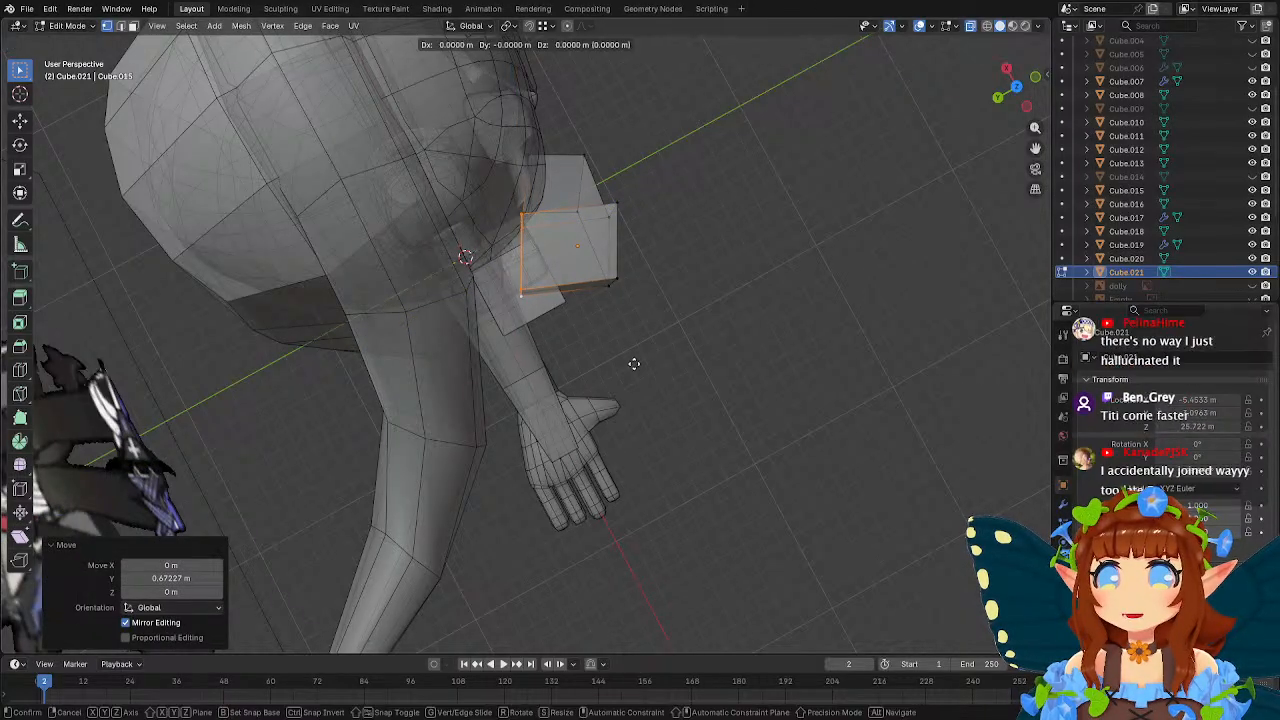
key(x)
click(622, 346)
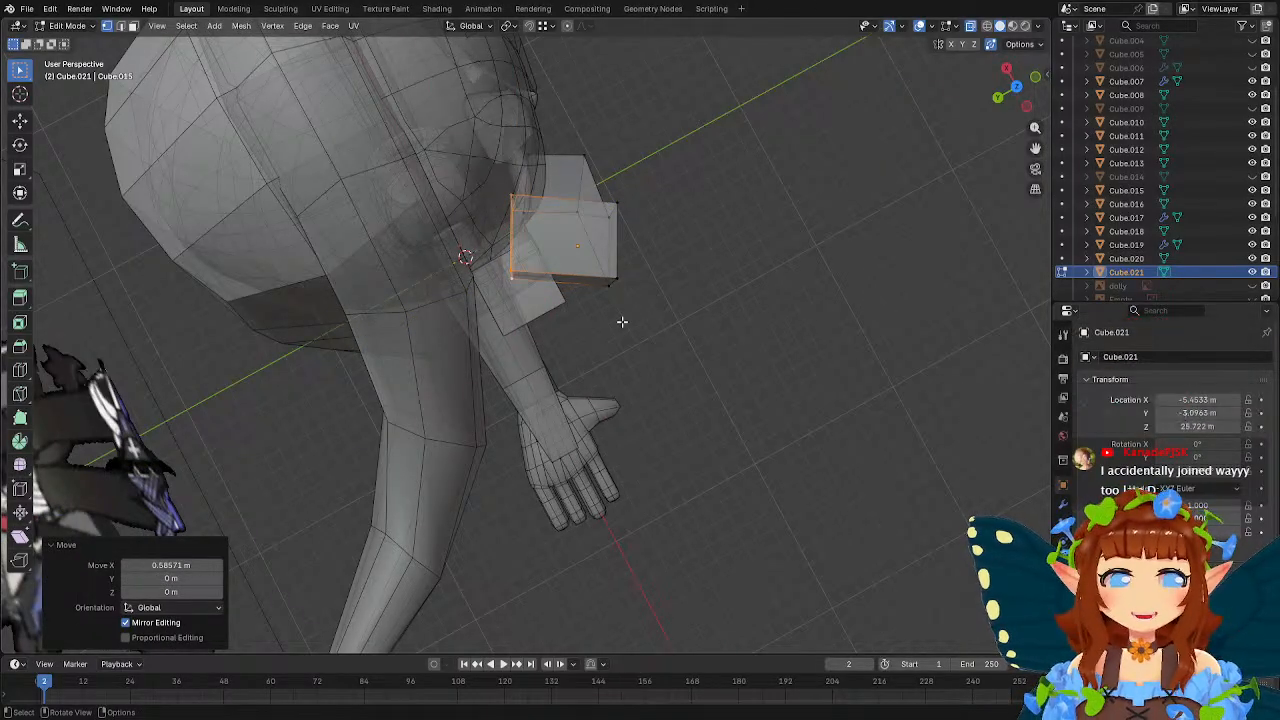
Select the cube's opposite side vertices, shift them along X, and move them about 0.92 m along Y.
middle_drag(630, 322, 449, 366)
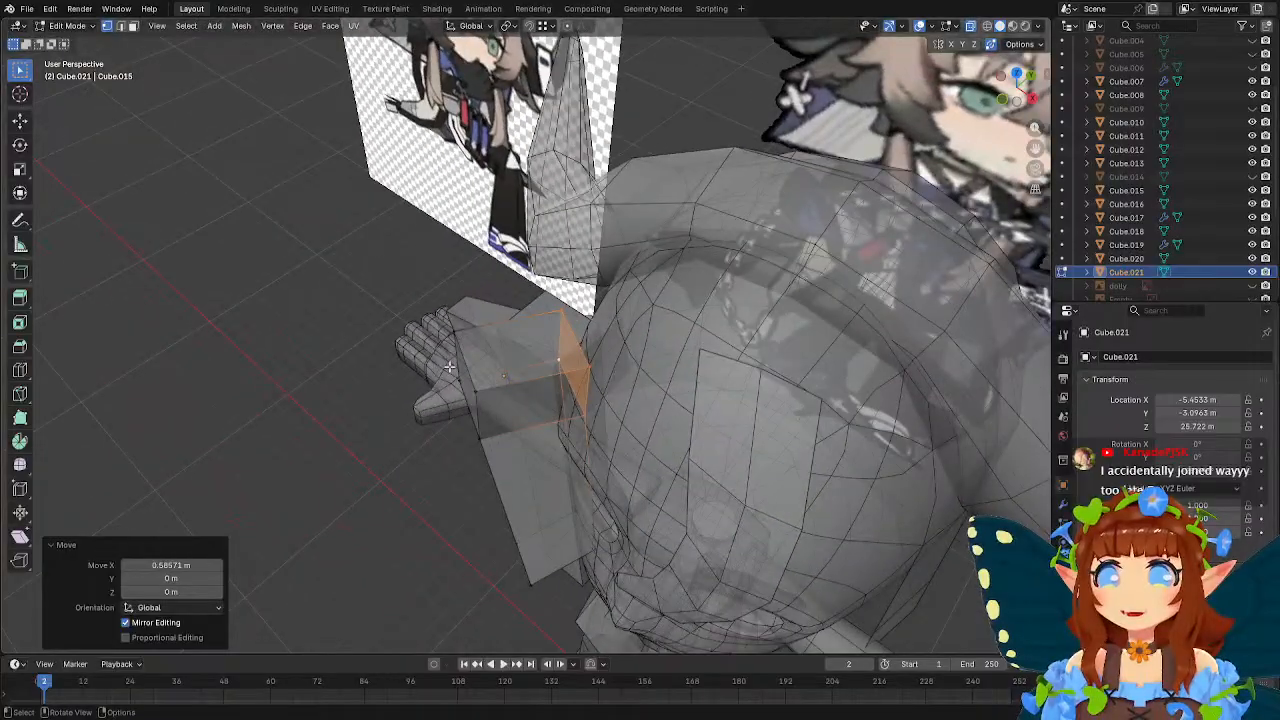
drag(417, 317, 514, 462)
middle_drag(527, 399, 532, 372)
key(g)
key(x)
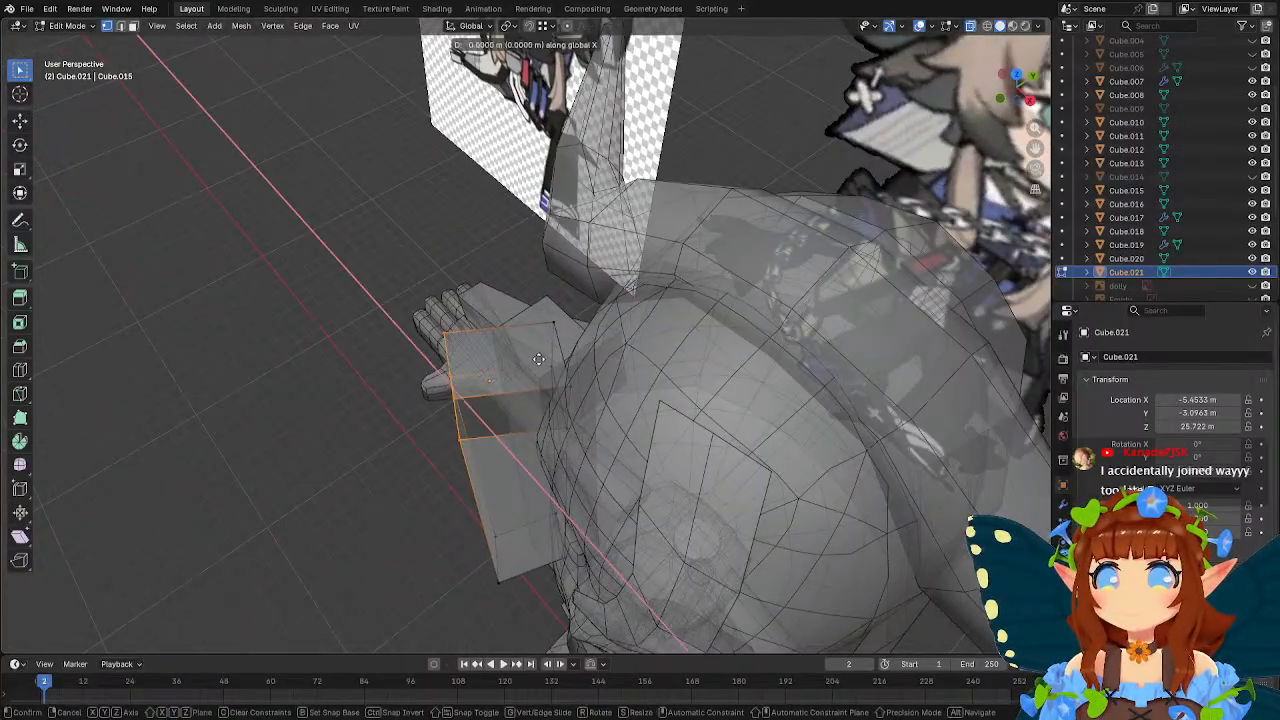
click(558, 358)
key(g)
key(y)
click(584, 346)
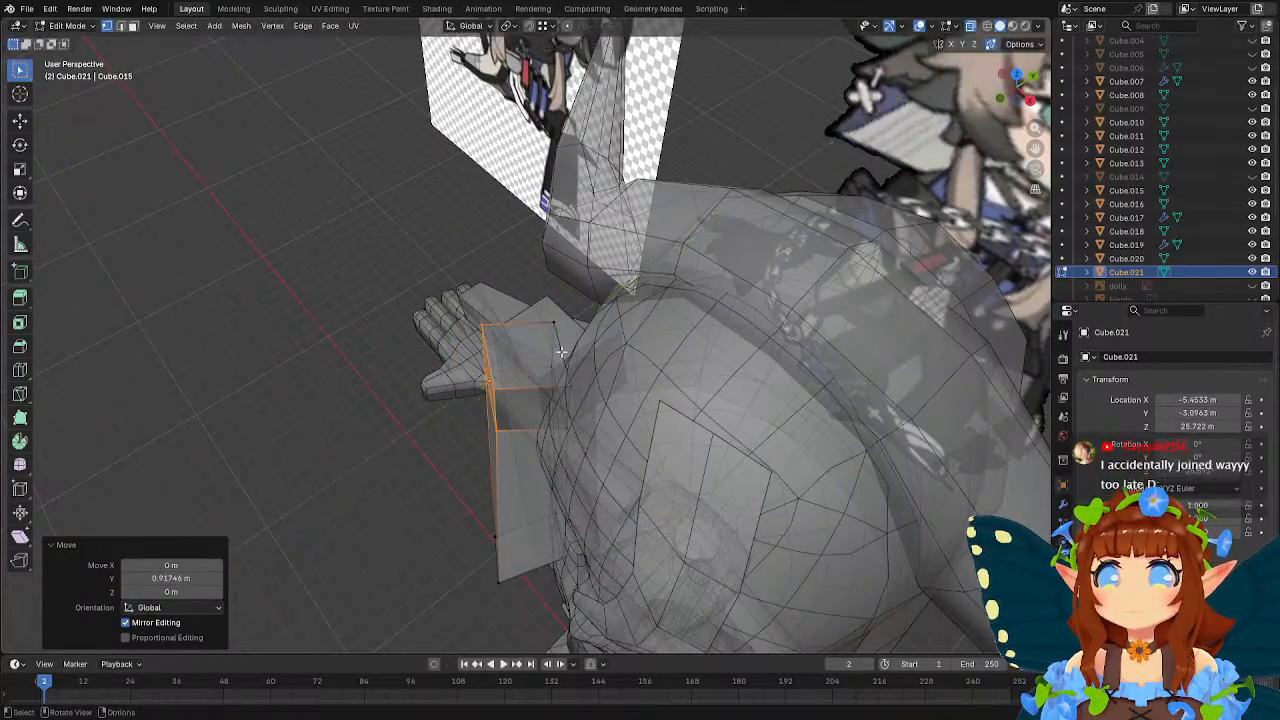
Move the edge at the hair strand's lower end about 0.75 m along Y.
middle_drag(584, 346, 644, 311)
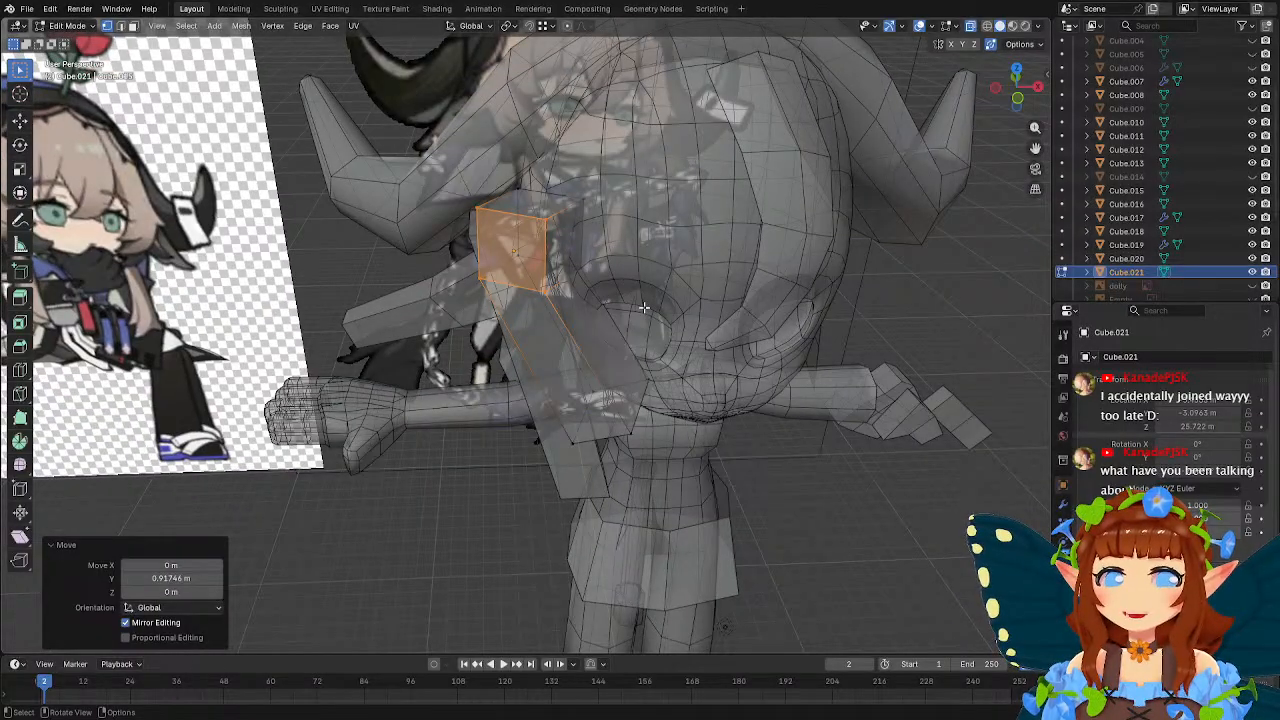
mouse_move(644, 308)
middle_down()
mouse_move(650, 345)
mouse_move(642, 315)
mouse_move(726, 386)
mouse_move(729, 438)
mouse_move(748, 385)
mouse_move(601, 291)
mouse_move(650, 310)
middle_up()
click(640, 312)
shift+click(606, 348)
key(g)
click(718, 375)
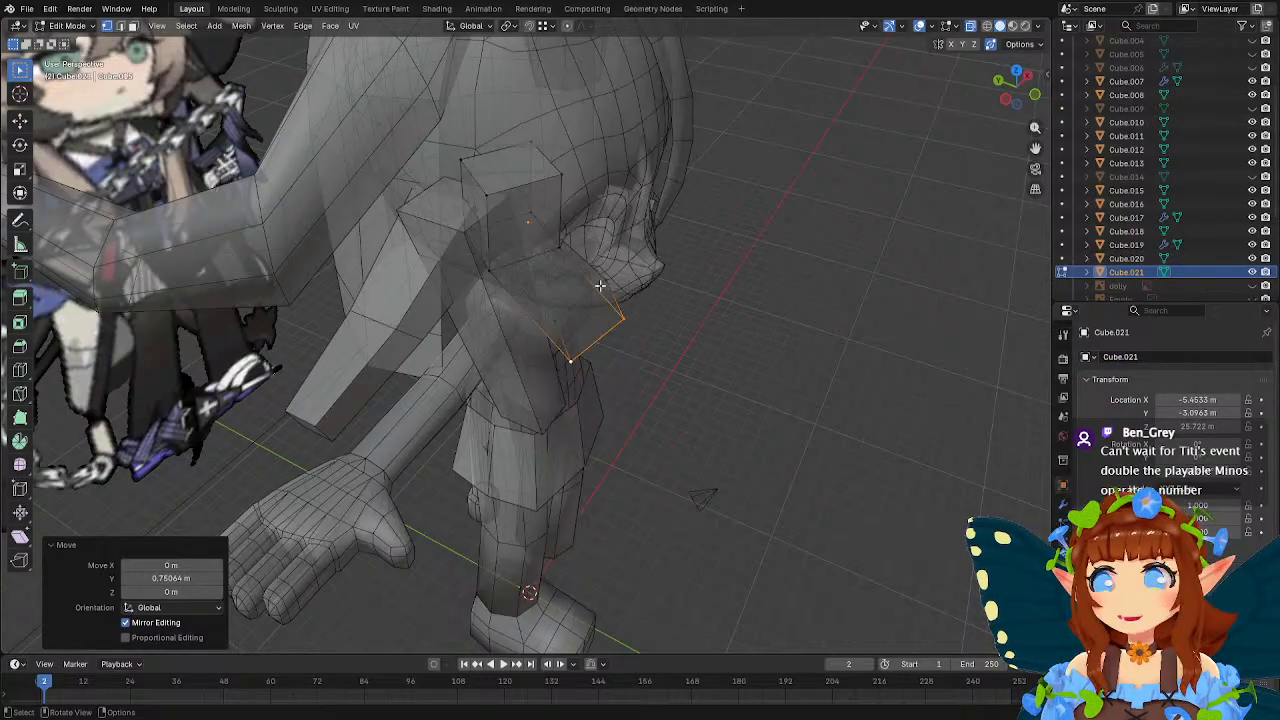
Move the strand's selected outer edge about 0.62 m along Y and 0.36 m along X toward the head.
middle_drag(600, 286, 750, 349)
click(630, 355)
key(g)
key(y)
click(734, 349)
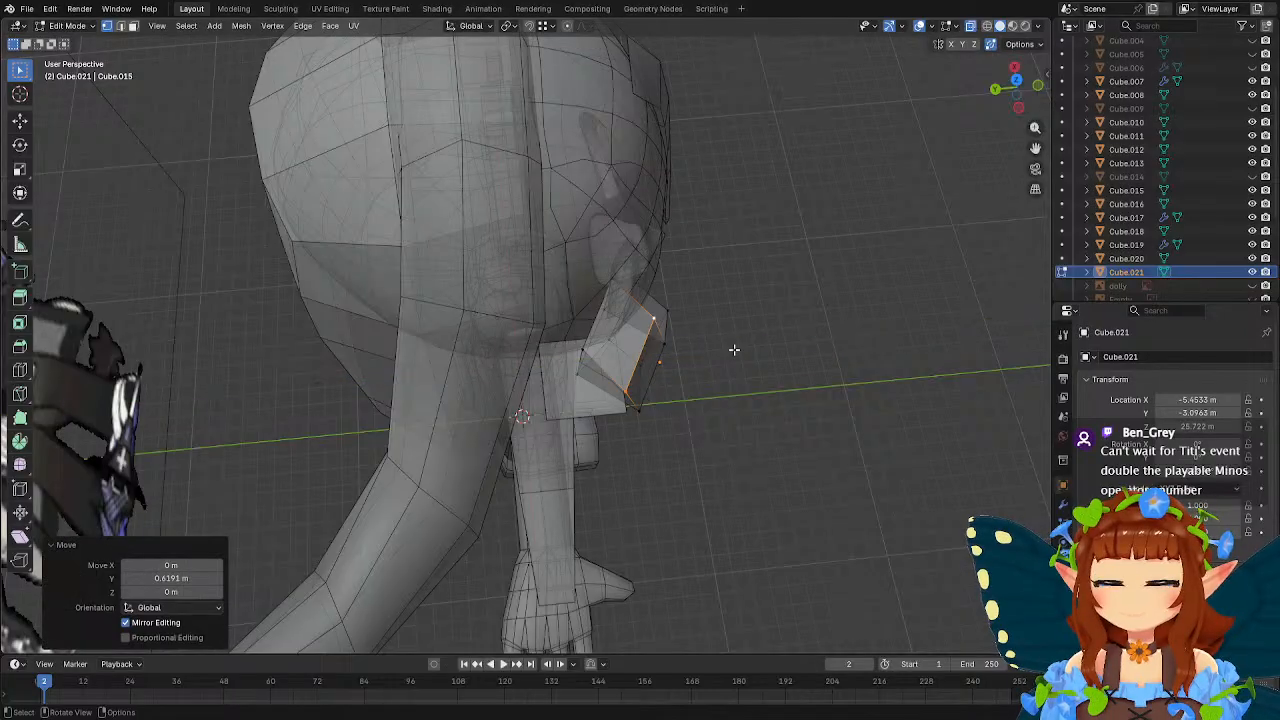
key(g)
key(x)
click(719, 337)
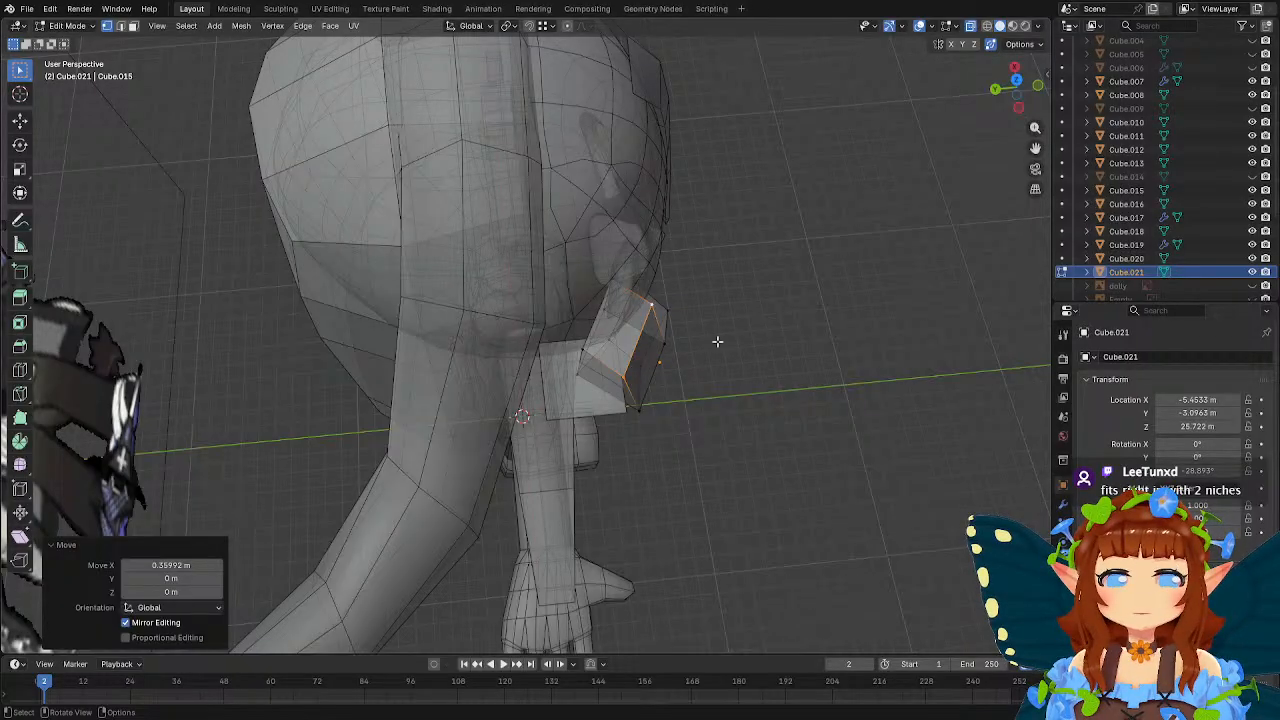
Reposition individual vertices at the strand's bend, shifting one about 0.36 m in X, 0.48 m in Y and 0.09 m in Z.
middle_drag(734, 357, 795, 386)
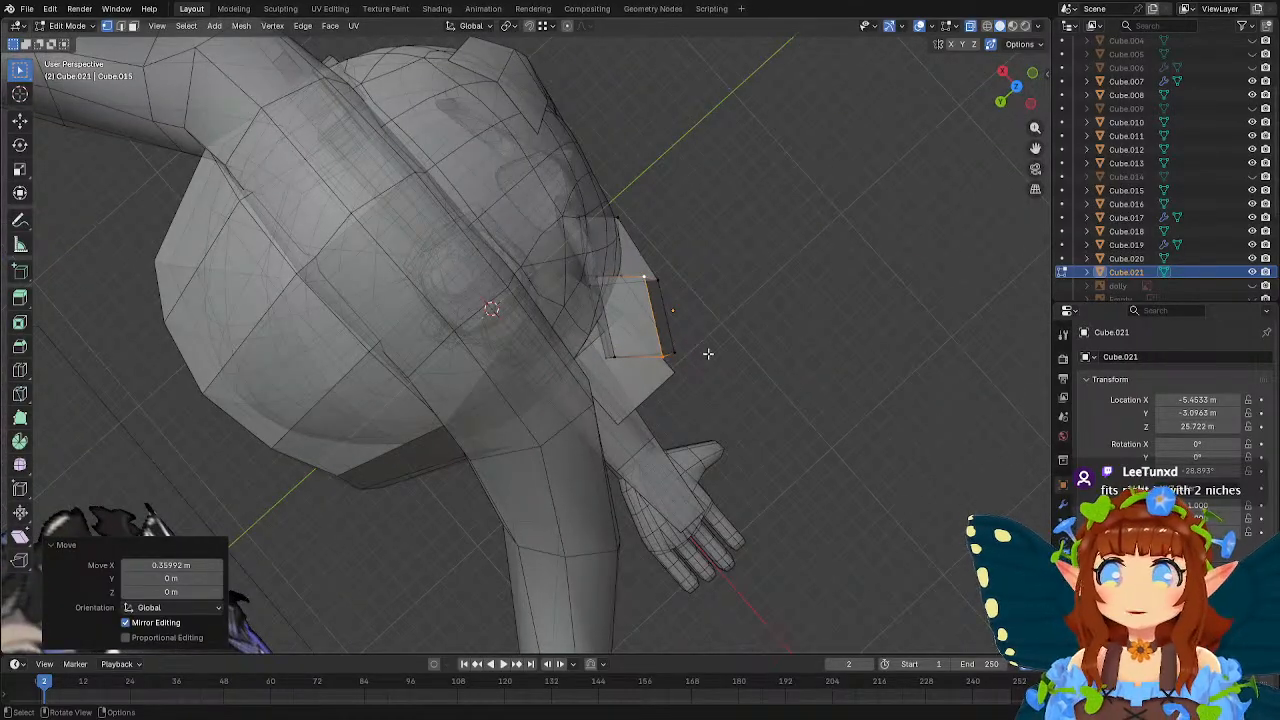
middle_drag(706, 354, 746, 387)
click(656, 340)
key(g)
click(752, 378)
click(661, 357)
key(g)
click(741, 363)
click(715, 331)
key(g)
click(765, 350)
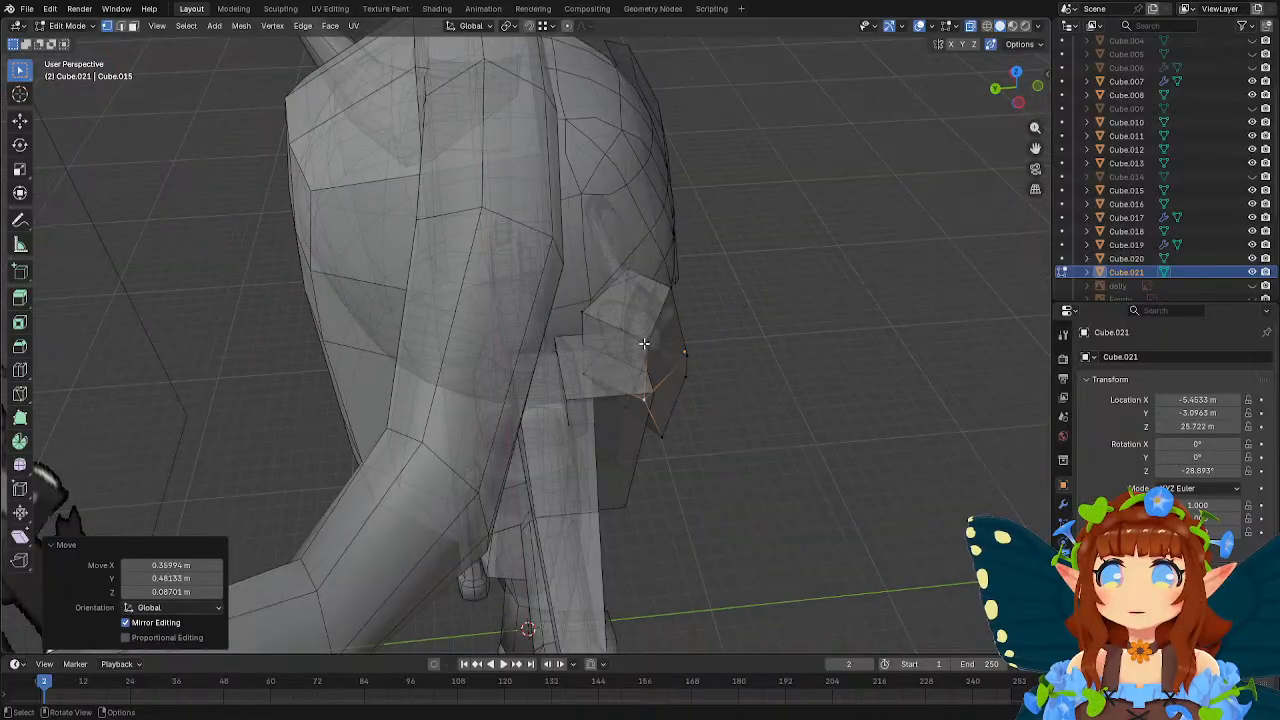
Pull the strand's remaining corner vertices closer to the side of the head.
click(645, 345)
middle_drag(728, 335, 560, 332)
key(g)
click(744, 349)
click(694, 341)
key(g)
click(728, 364)
click(709, 311)
key(g)
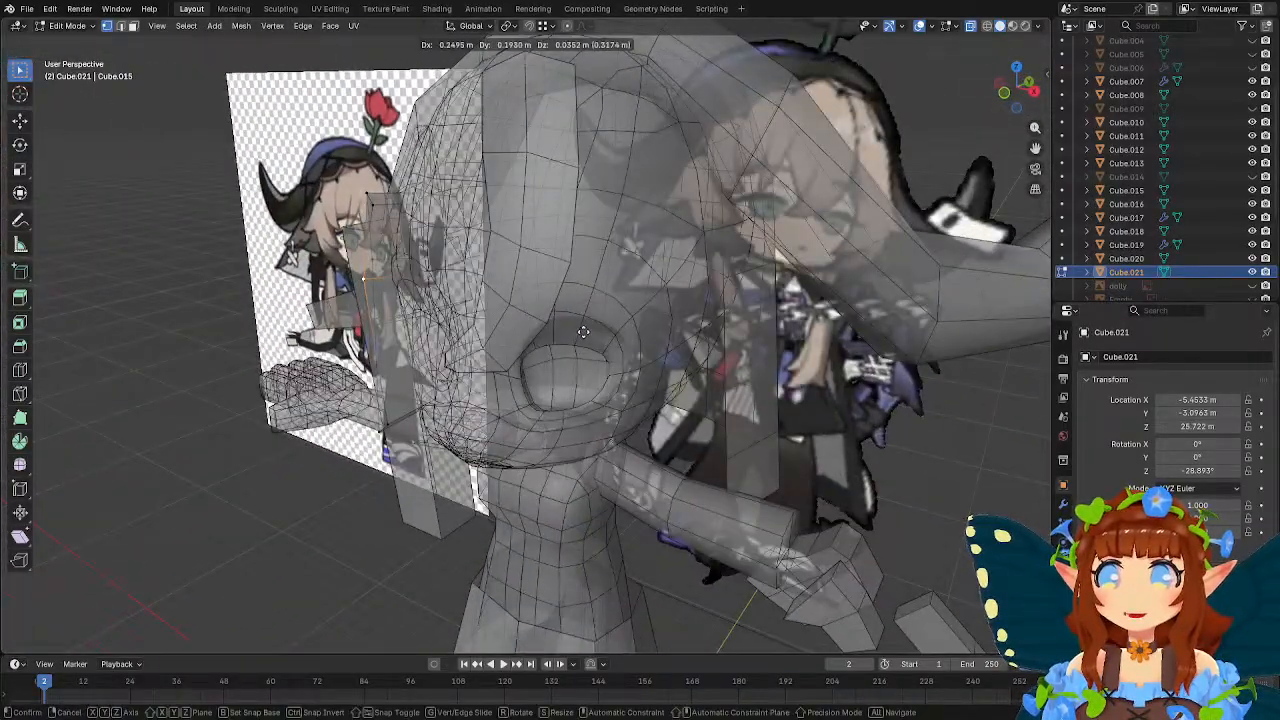
click(587, 333)
Raise the strand's top face along Z, move it about 0.65 m in X and 0.75 m in Y, and return to Object Mode.
middle_drag(452, 330, 671, 320)
key(g)
key(z)
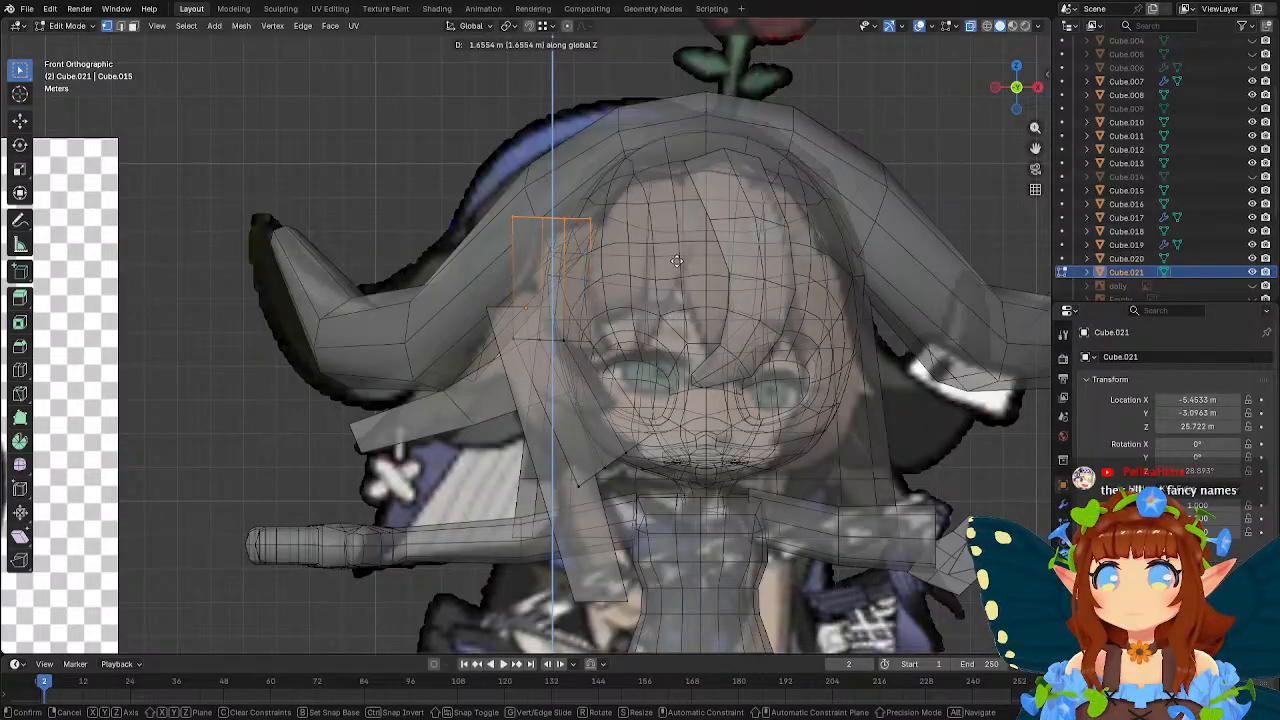
click(676, 256)
middle_drag(676, 256, 640, 279)
key(g)
click(779, 312)
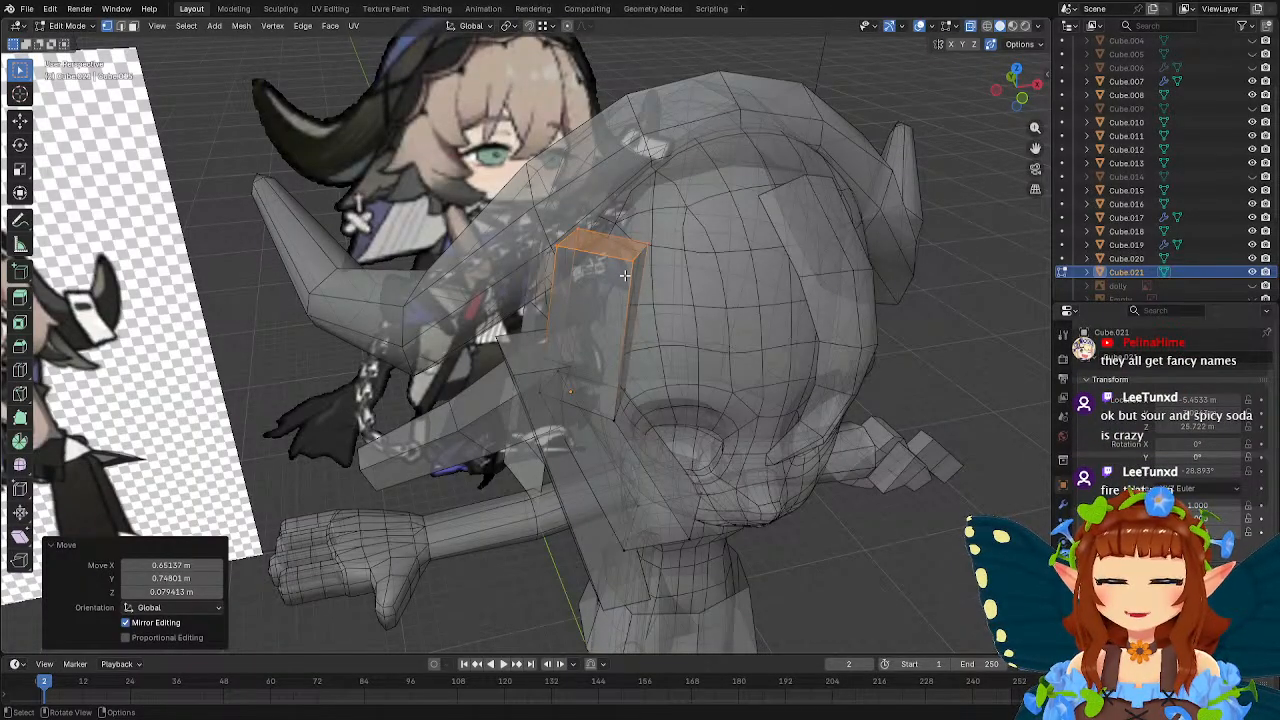
mouse_move(655, 292)
middle_down()
mouse_move(575, 263)
mouse_move(655, 285)
mouse_move(574, 278)
mouse_move(643, 314)
middle_up()
key(Tab)
scroll(643, 314, down, 3)
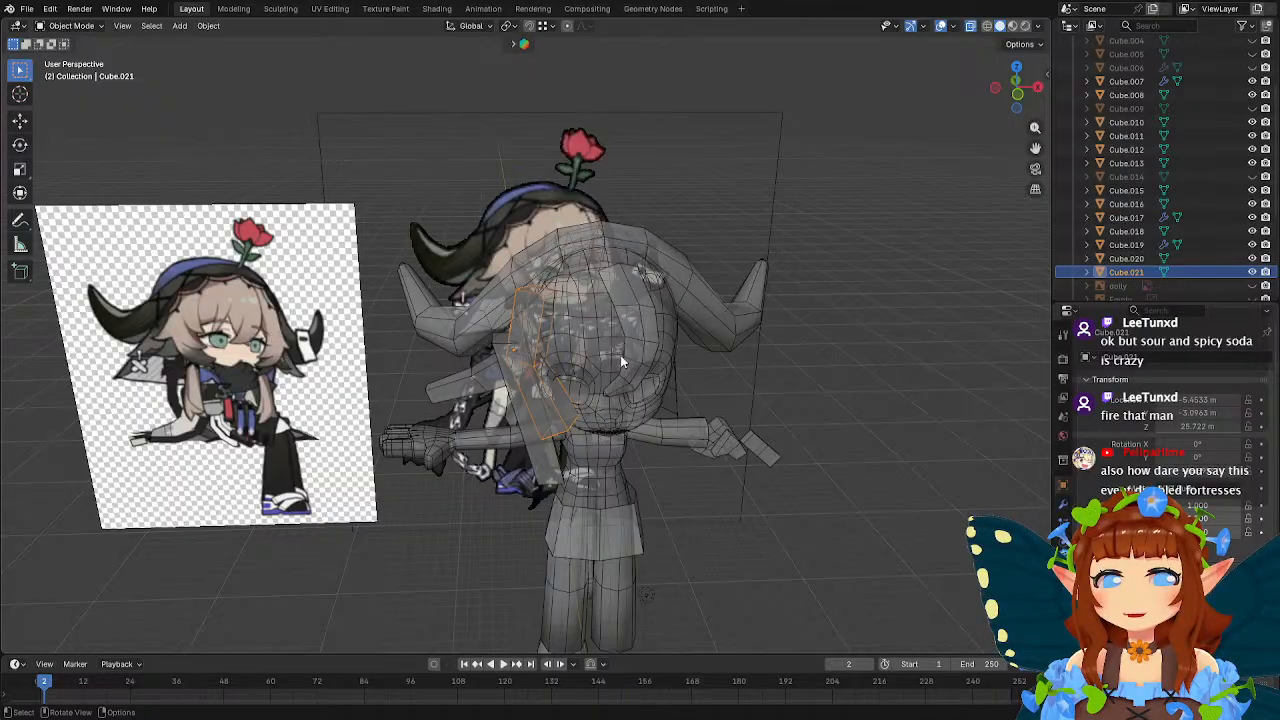
click(701, 535)
middle_drag(702, 525, 719, 468)
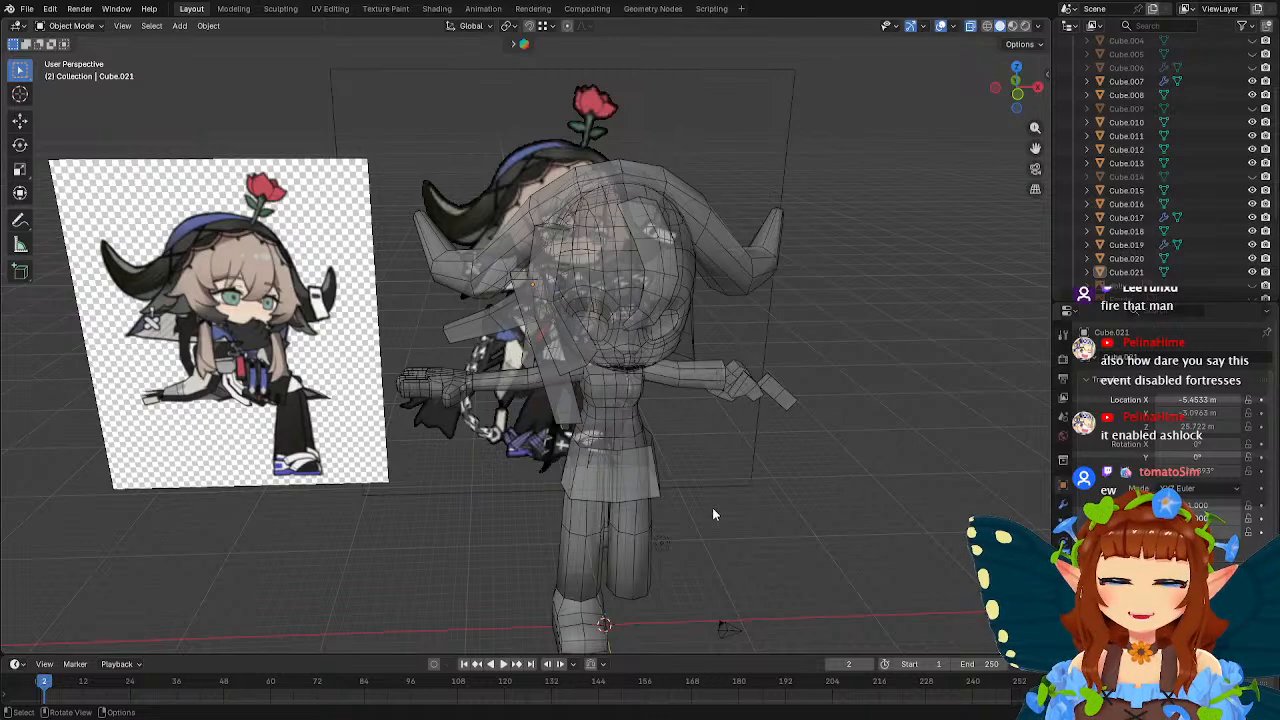
Add a new cube and raise it about 27.1 m along Z to head height.
key(shift+a)
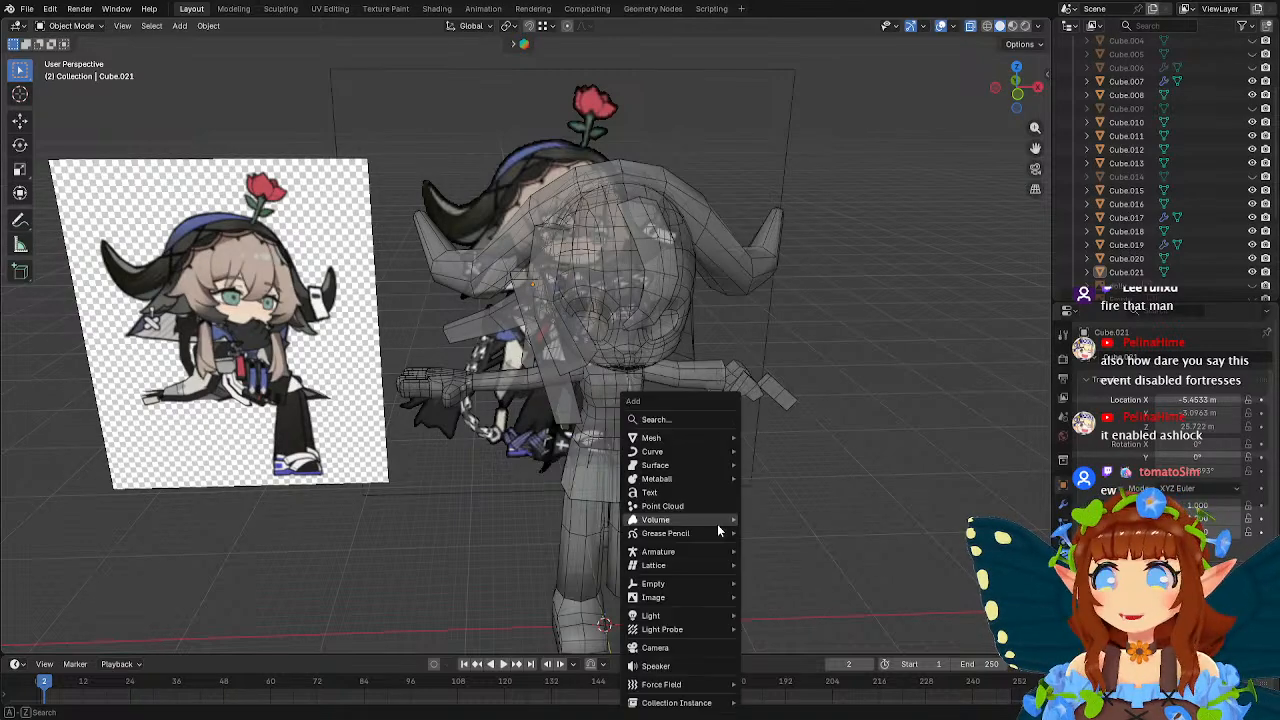
mouse_move(667, 446)
click(771, 451)
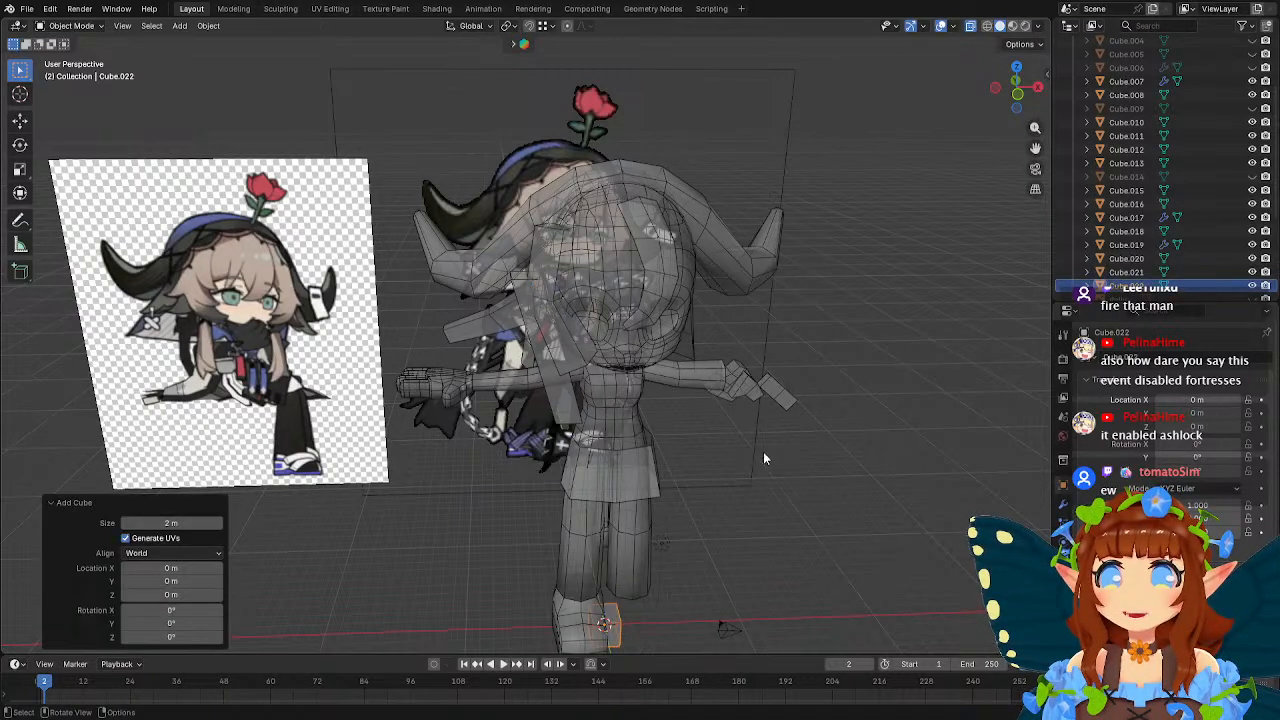
scroll(696, 510, down, 3)
key(g)
key(z)
click(680, 251)
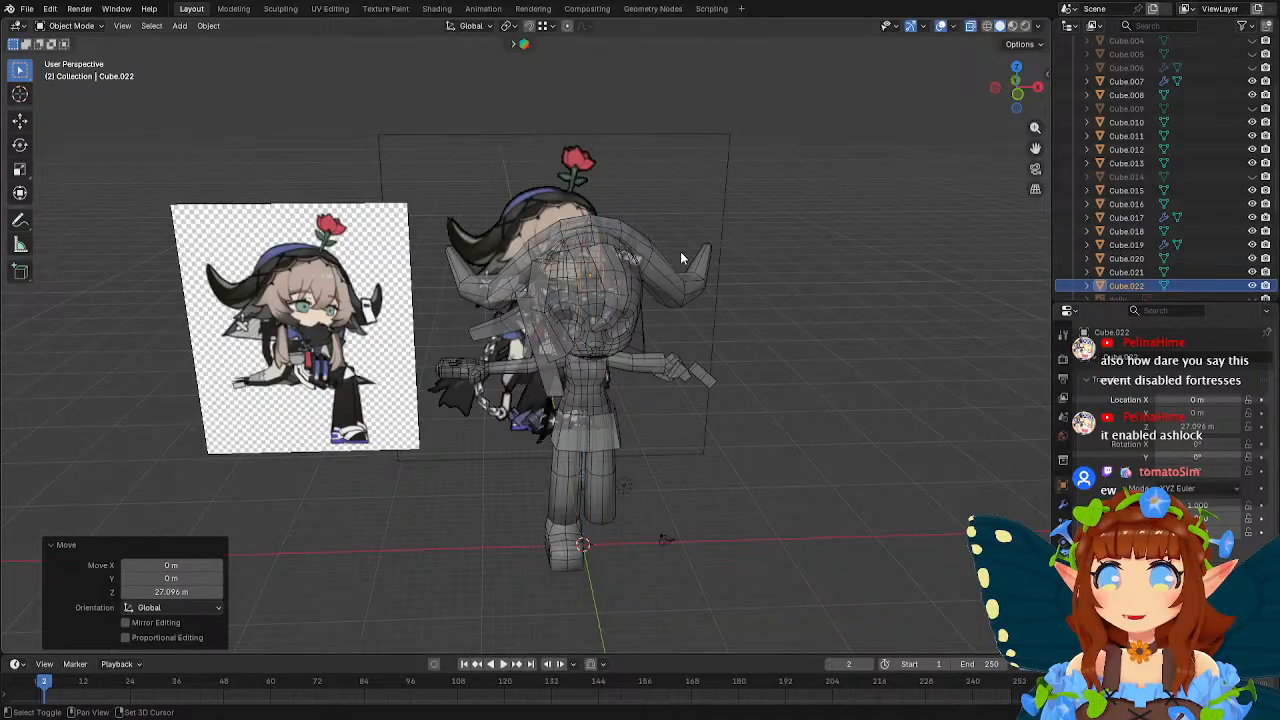
Move the cube about -2.9 m in X and -2.1 m in Y, then raise it about 1.16 m beside the forehead.
middle_drag(680, 251, 690, 385)
key(g)
click(681, 429)
scroll(688, 341, up, 4)
key(g)
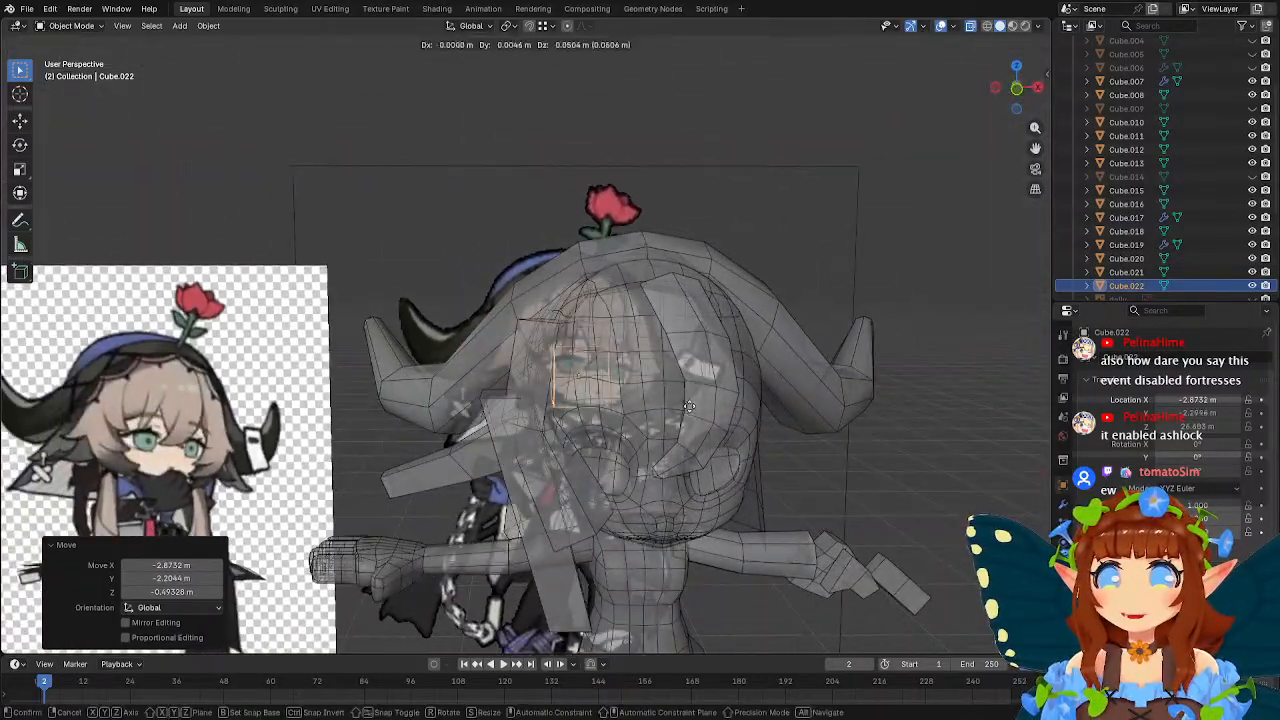
click(687, 377)
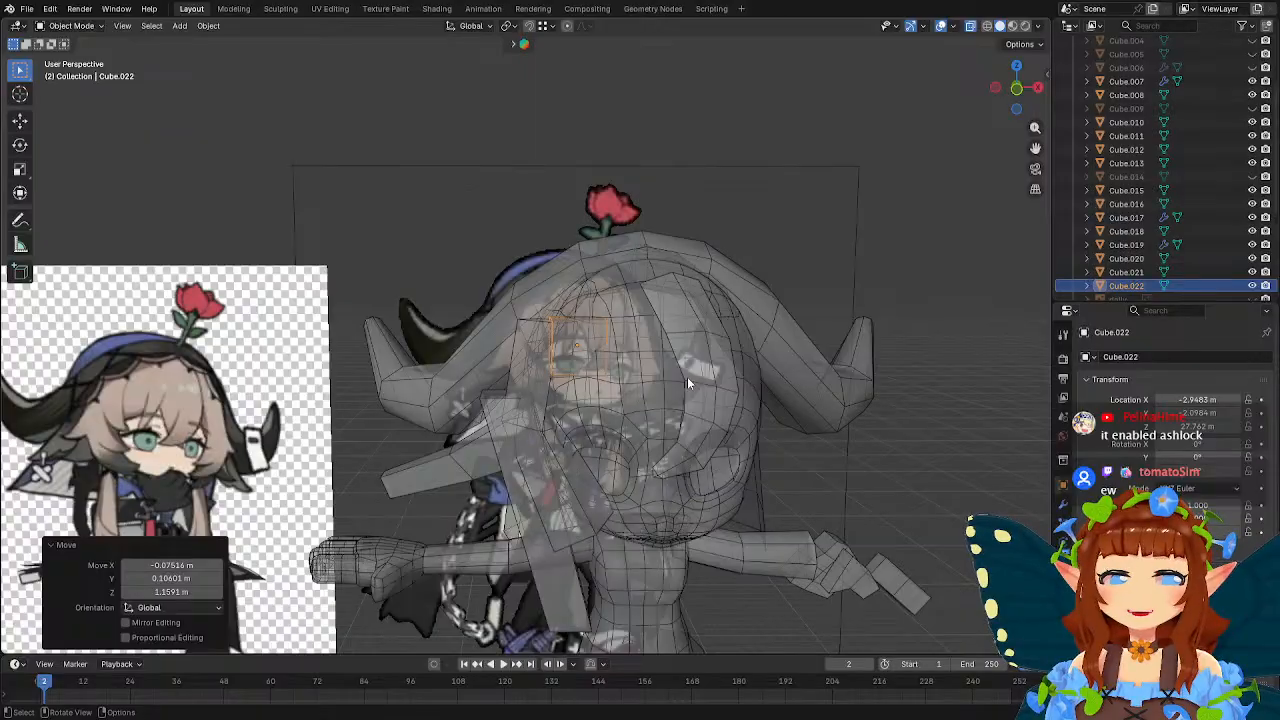
Rotate the forehead cube -25.4° about the Z axis.
mouse_move(687, 377)
middle_down()
mouse_move(705, 424)
mouse_move(786, 403)
mouse_move(637, 392)
mouse_move(673, 384)
mouse_move(617, 343)
mouse_move(682, 360)
middle_up()
key(r)
key(z)
click(736, 463)
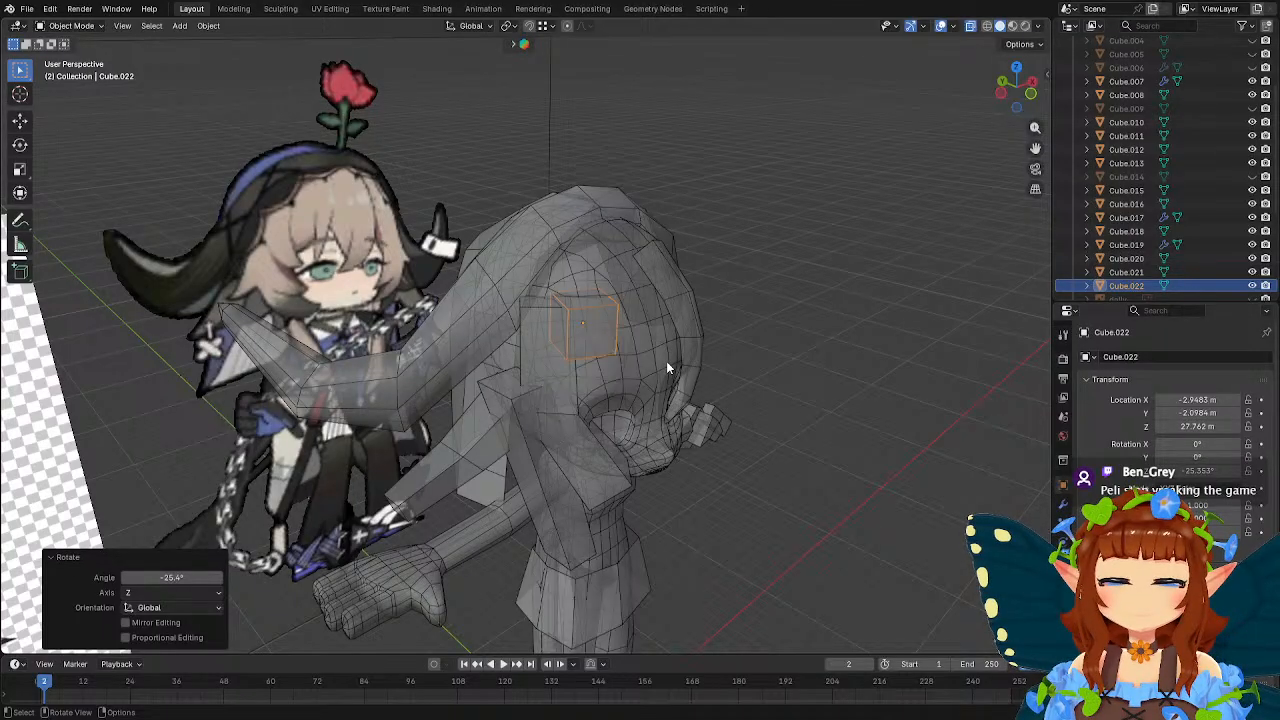
In Edit Mode, select the forehead cube's bottom face and scale it to 0.623.
middle_drag(667, 367, 600, 402)
key(Tab)
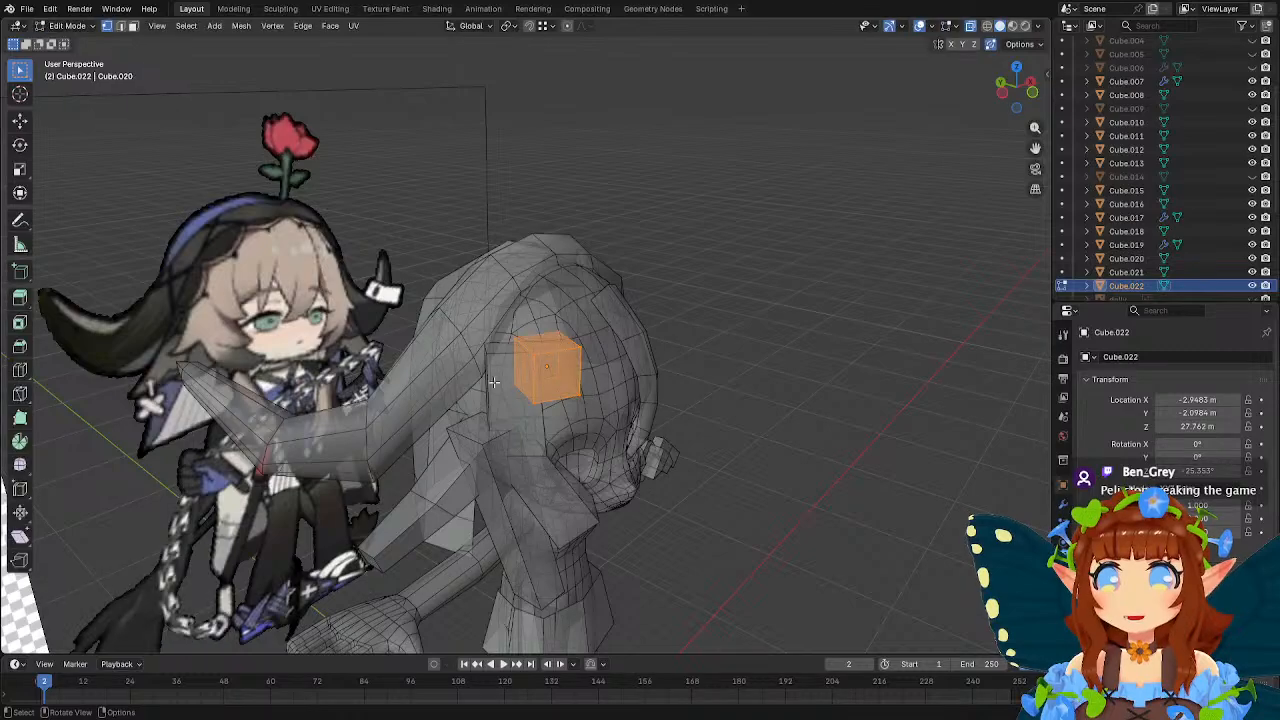
drag(480, 370, 594, 425)
middle_drag(605, 417, 737, 423)
key(s)
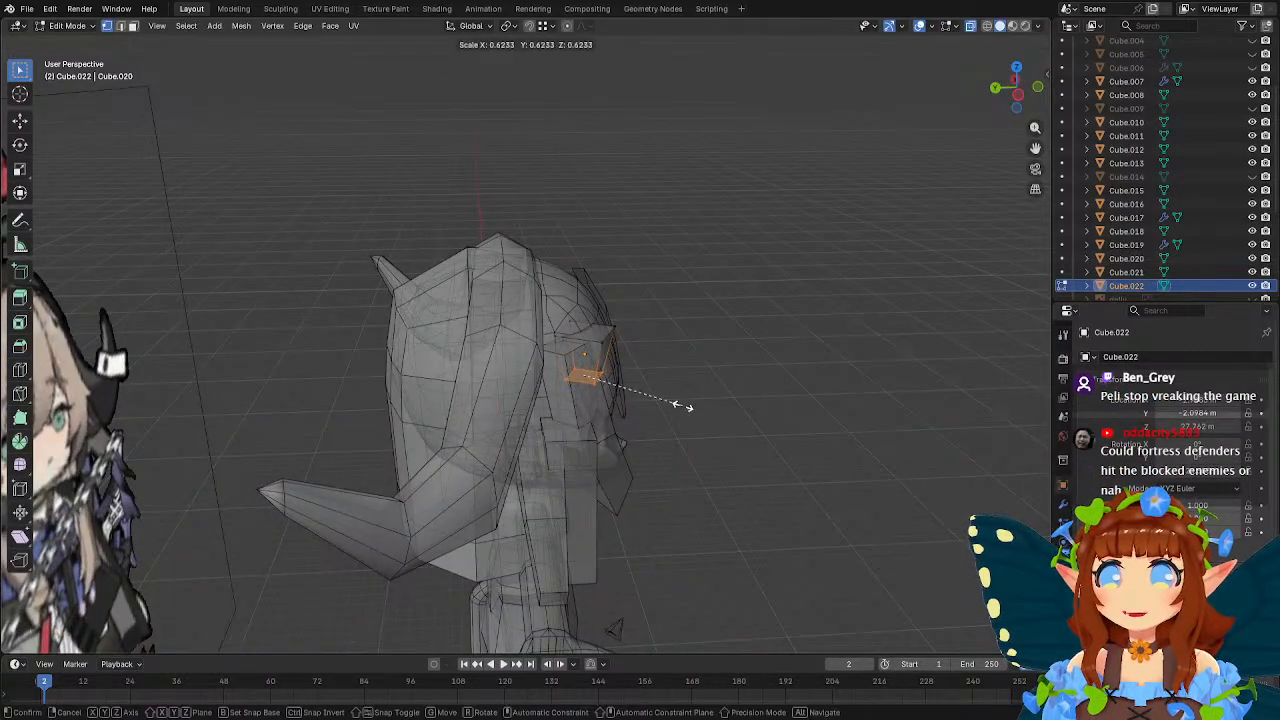
click(663, 394)
Move the forehead cube's bottom face about -0.59 m along Y and -0.59 m along X.
middle_drag(663, 394, 690, 410)
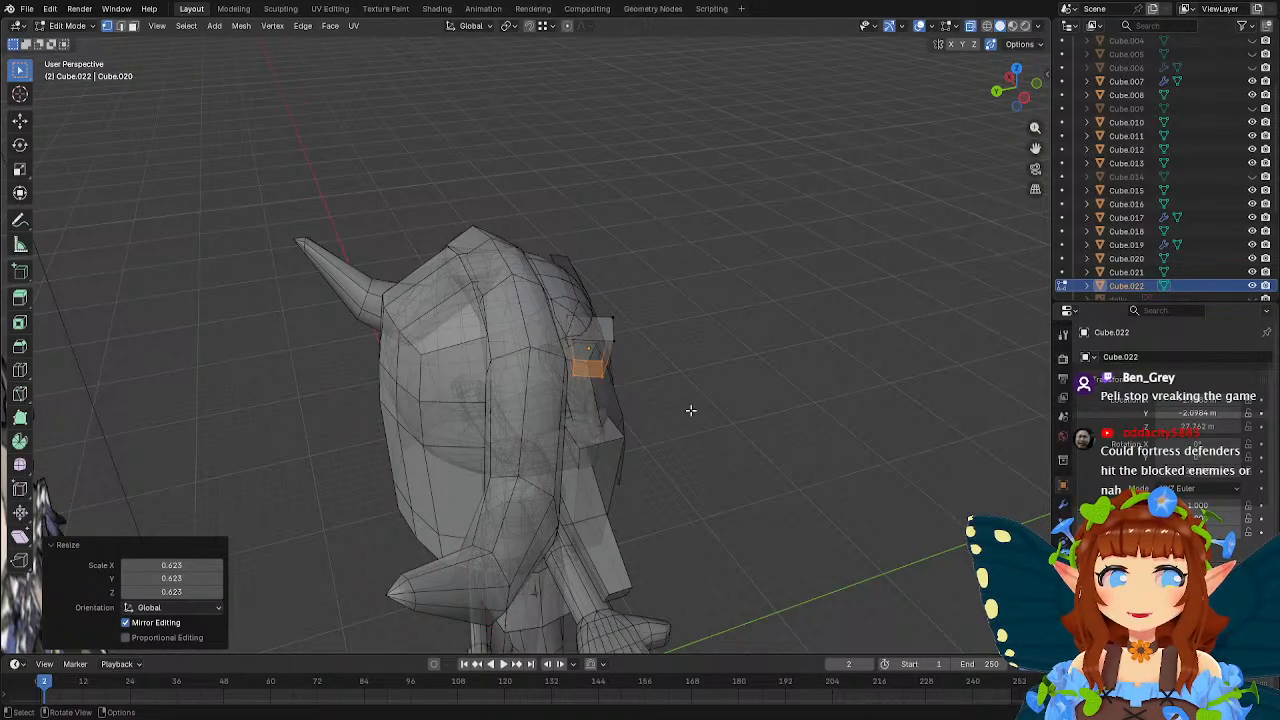
middle_drag(690, 410, 686, 434)
key(g)
key(y)
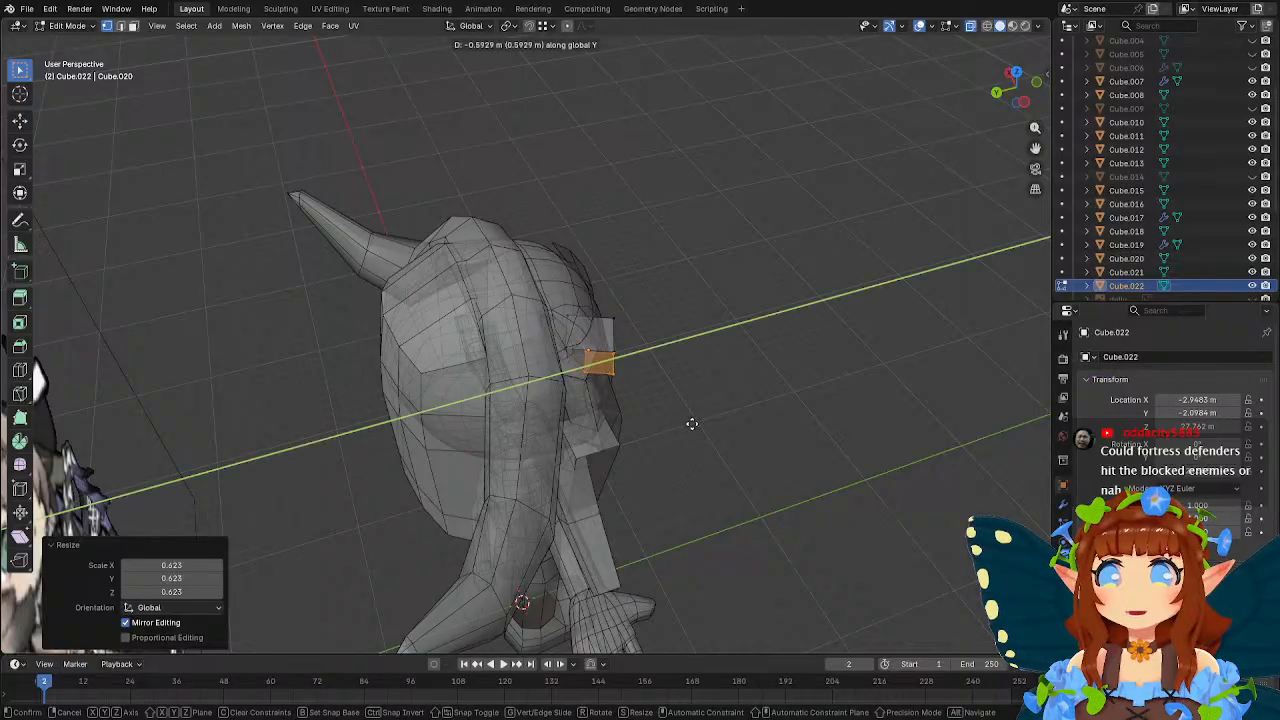
click(687, 423)
key(g)
key(x)
click(693, 431)
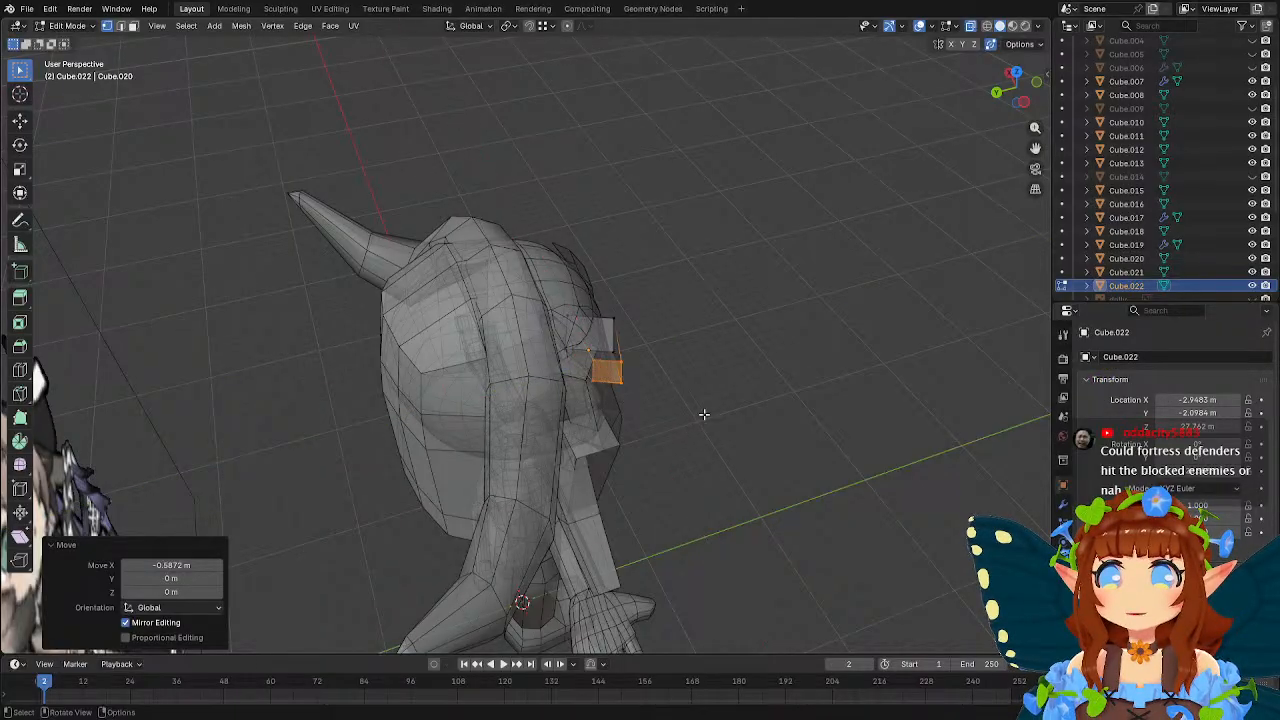
Scale the forehead cube's top face to 0.844 and move it about 0.3 m in X and 0.5 m up in front view.
middle_drag(704, 414, 628, 390)
key(s)
click(706, 357)
key(g)
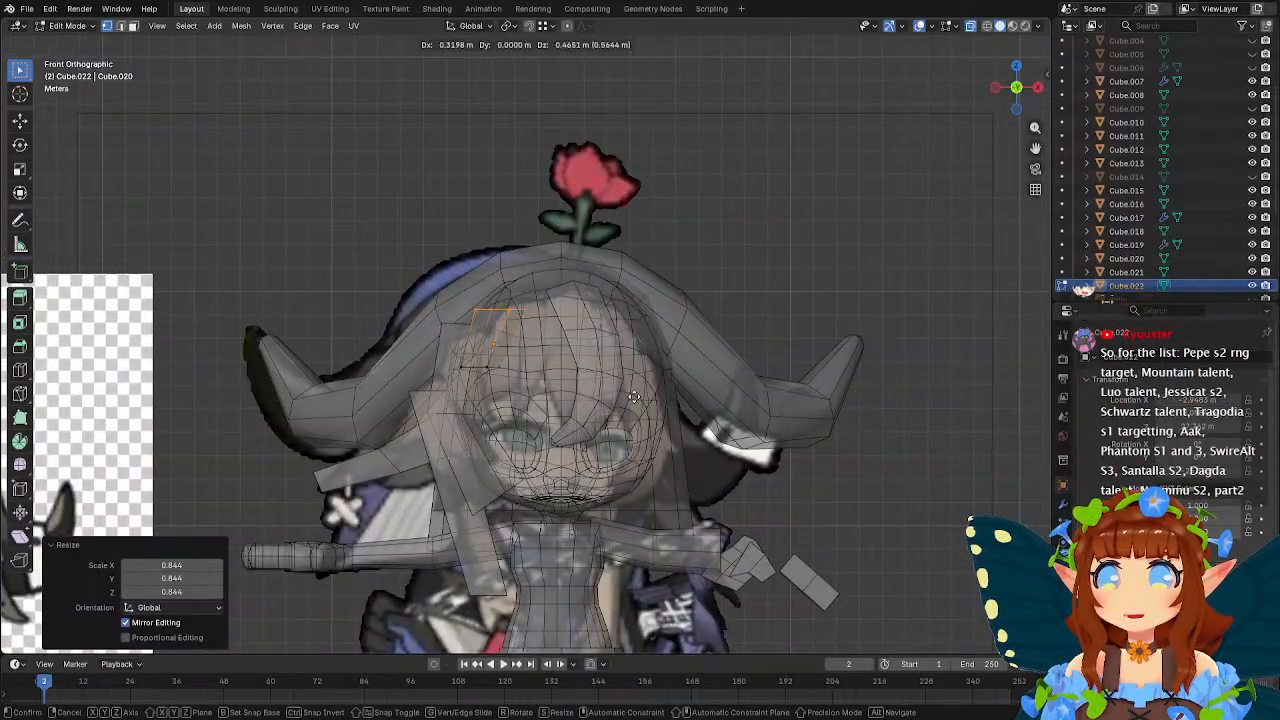
click(633, 391)
Move the forehead cube's bottom vertices about -0.42 m in X and -2.15 m in Z to lengthen the strand toward the eye.
scroll(540, 404, up, 2)
drag(408, 368, 534, 407)
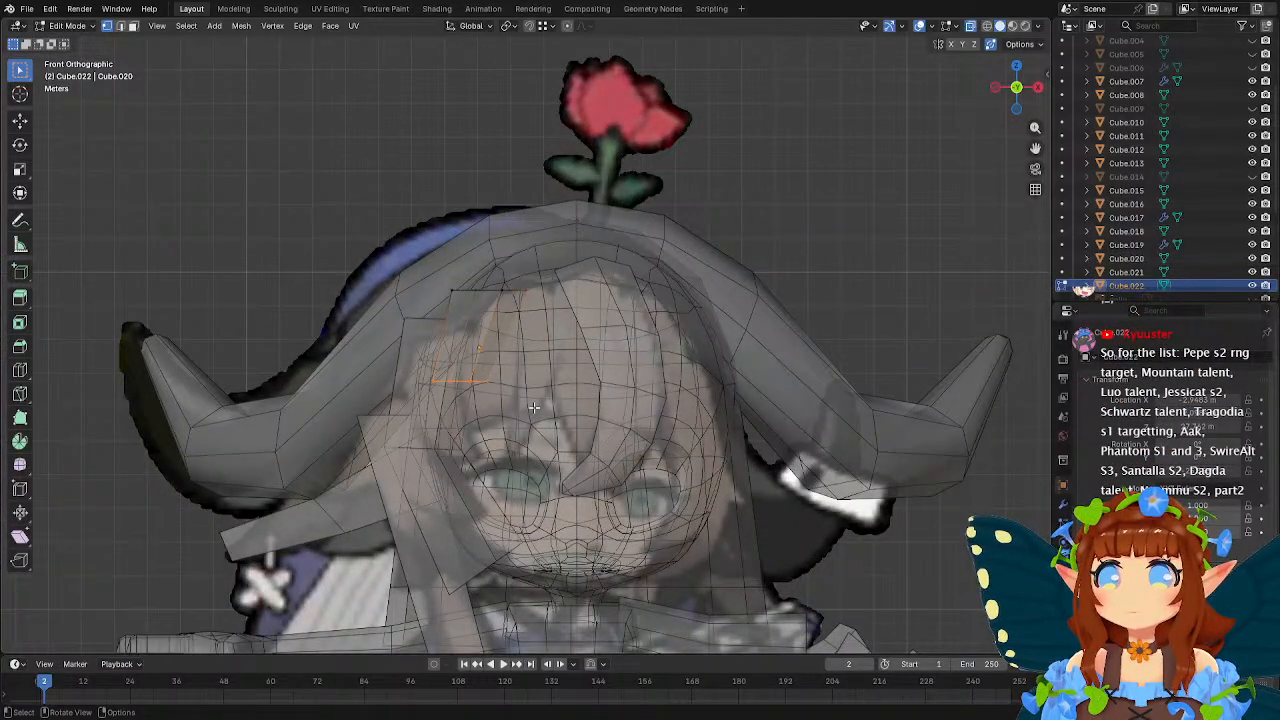
key(g)
click(487, 478)
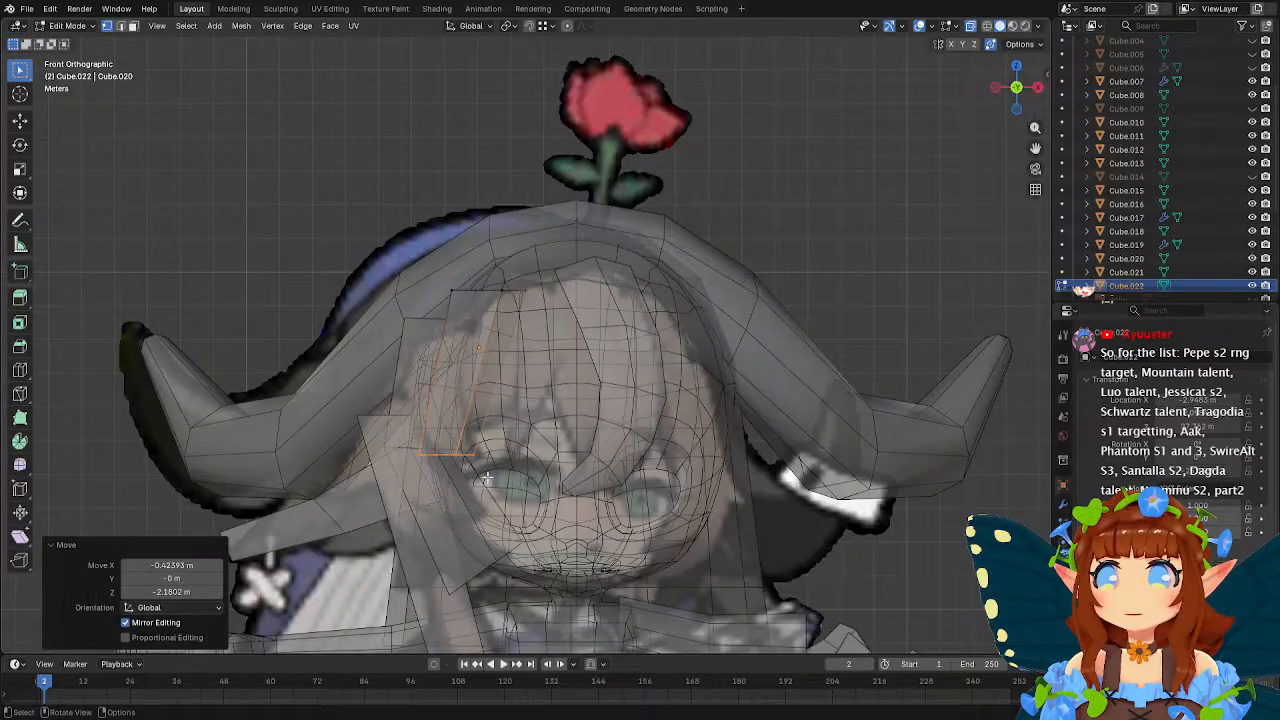
Add one loop cut around the middle of the forehead strand and move it about -0.87 m in X and -0.36 m in Z.
click(22, 375)
click(434, 412)
key(w)
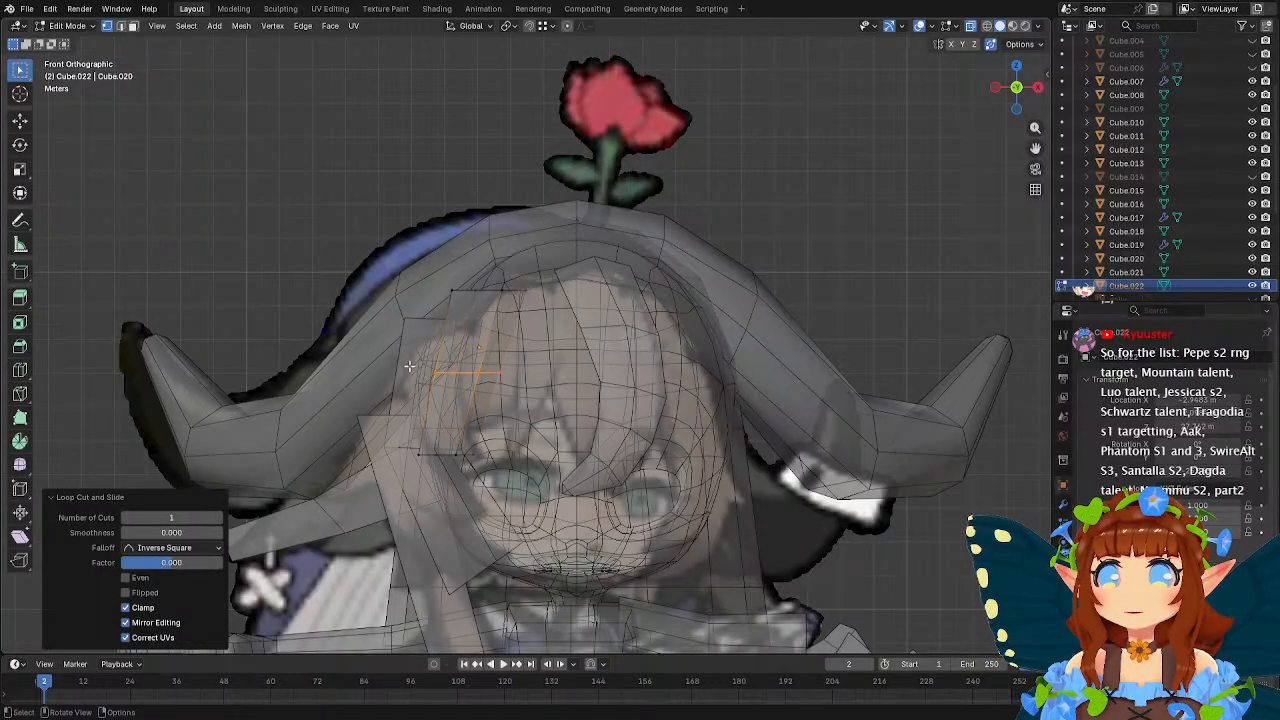
key(g)
click(466, 370)
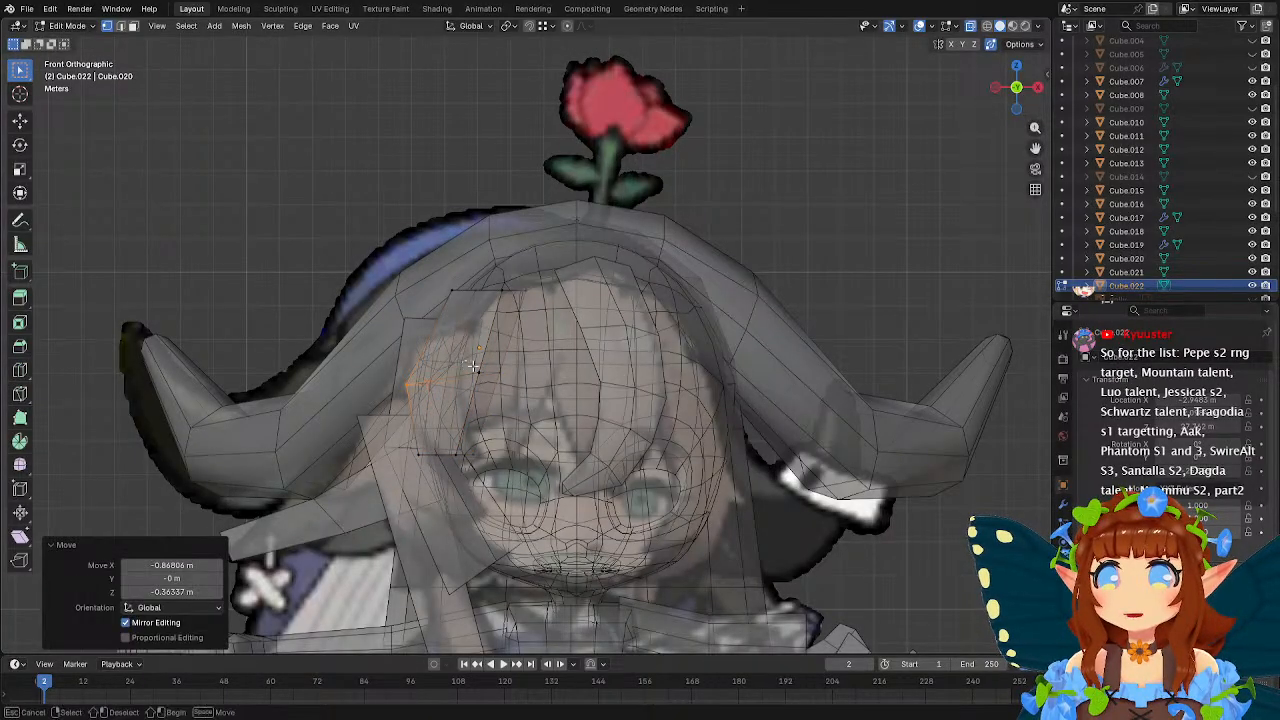
Move the middle loop's face-side vertices outward and slightly down to narrow the forehead strand.
drag(473, 366, 526, 401)
key(g)
click(494, 413)
Move the forehead strand's top vertices outward and slightly down, toward the outer side of the head.
drag(430, 276, 548, 327)
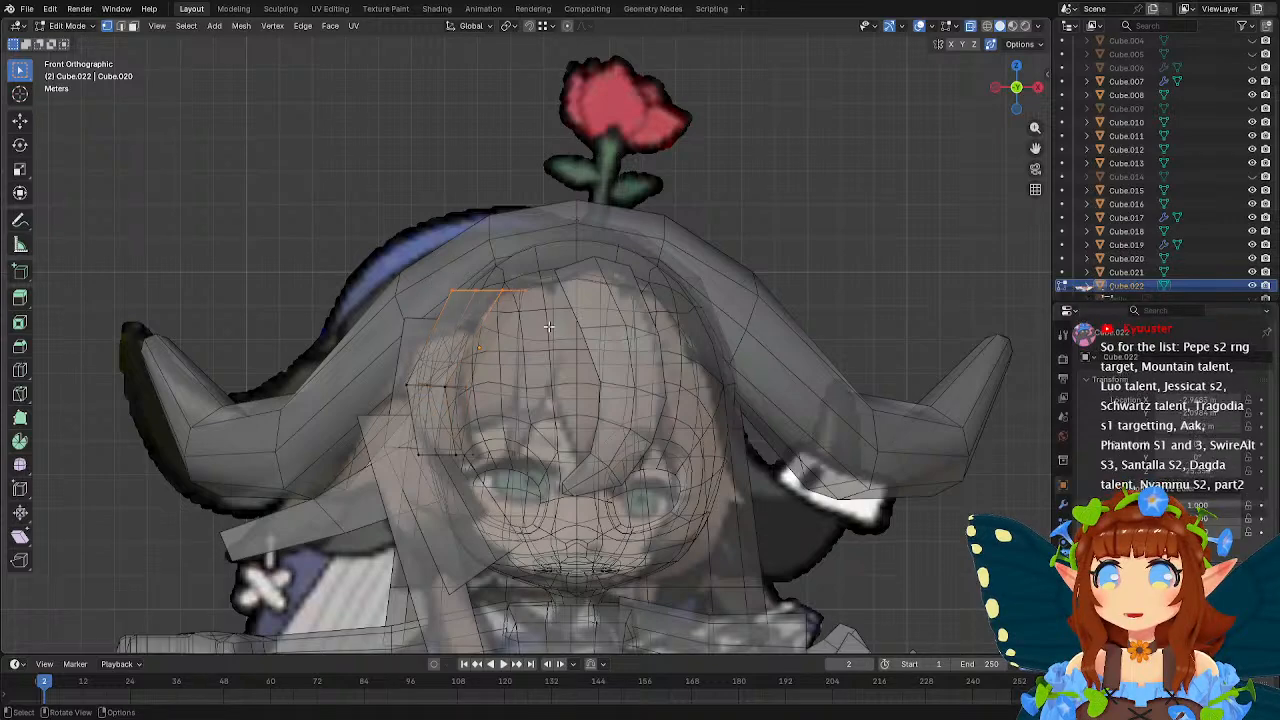
key(g)
click(514, 346)
Select the vertices at the forehead strand's bottom end.
drag(400, 441, 500, 476)
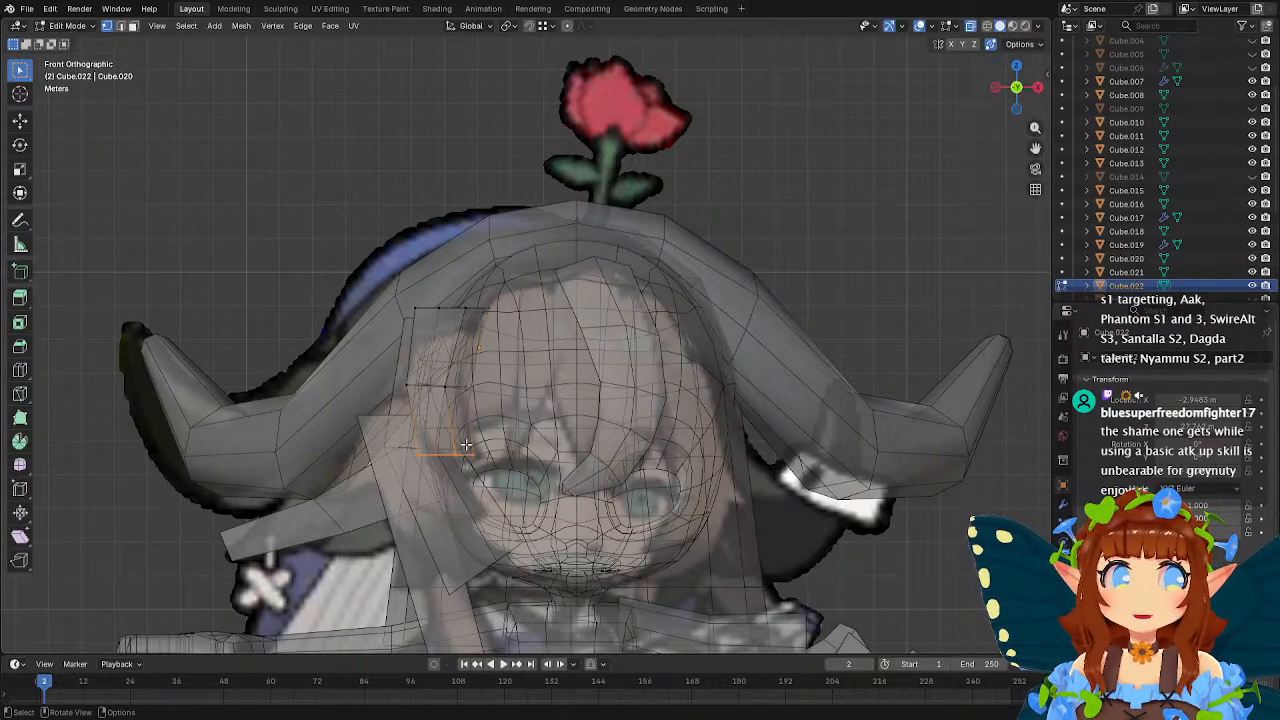
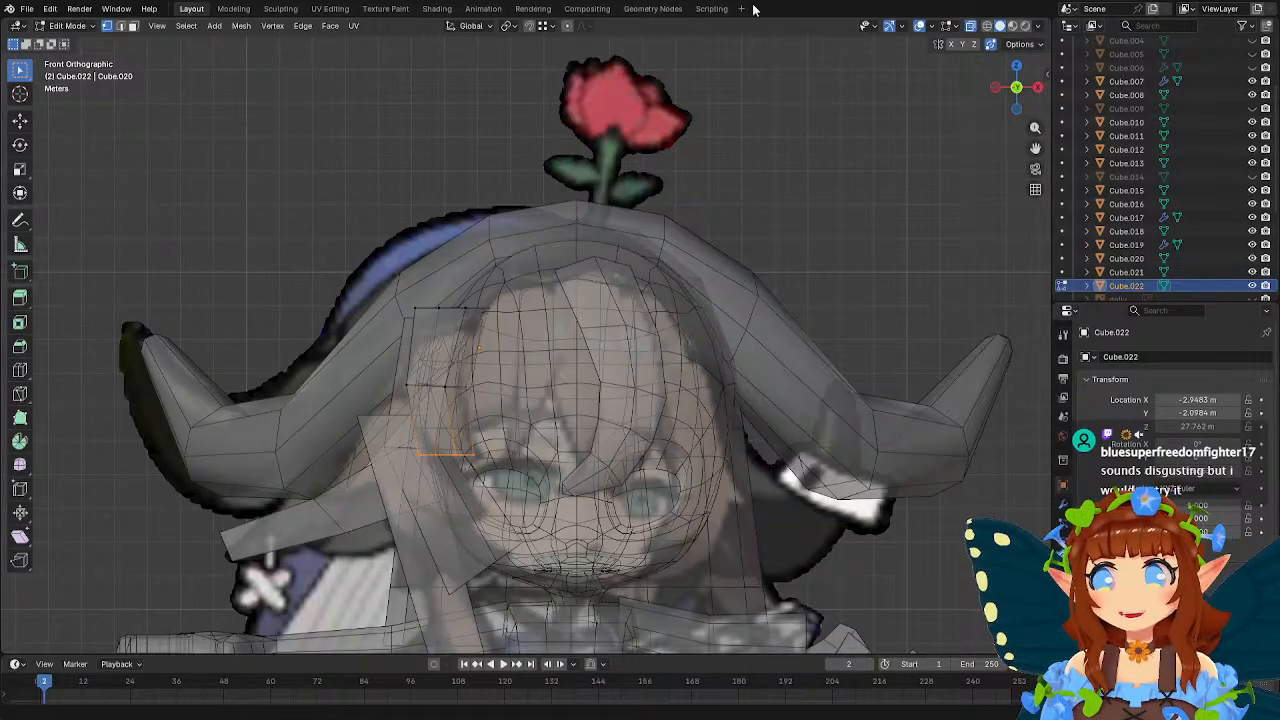
Rotate the forehead strand's bottom end to slant toward the eye and extrude it about 0.87 m downward.
shift+middle_drag(561, 248, 650, 212)
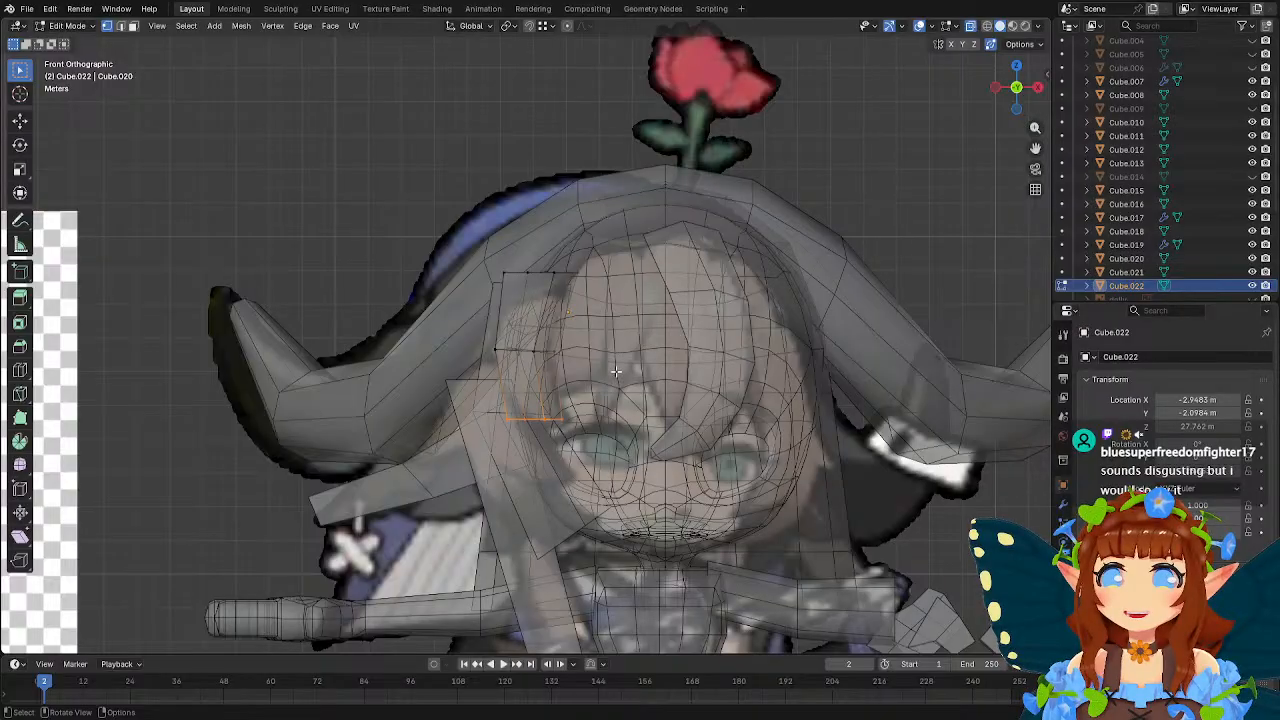
key(r)
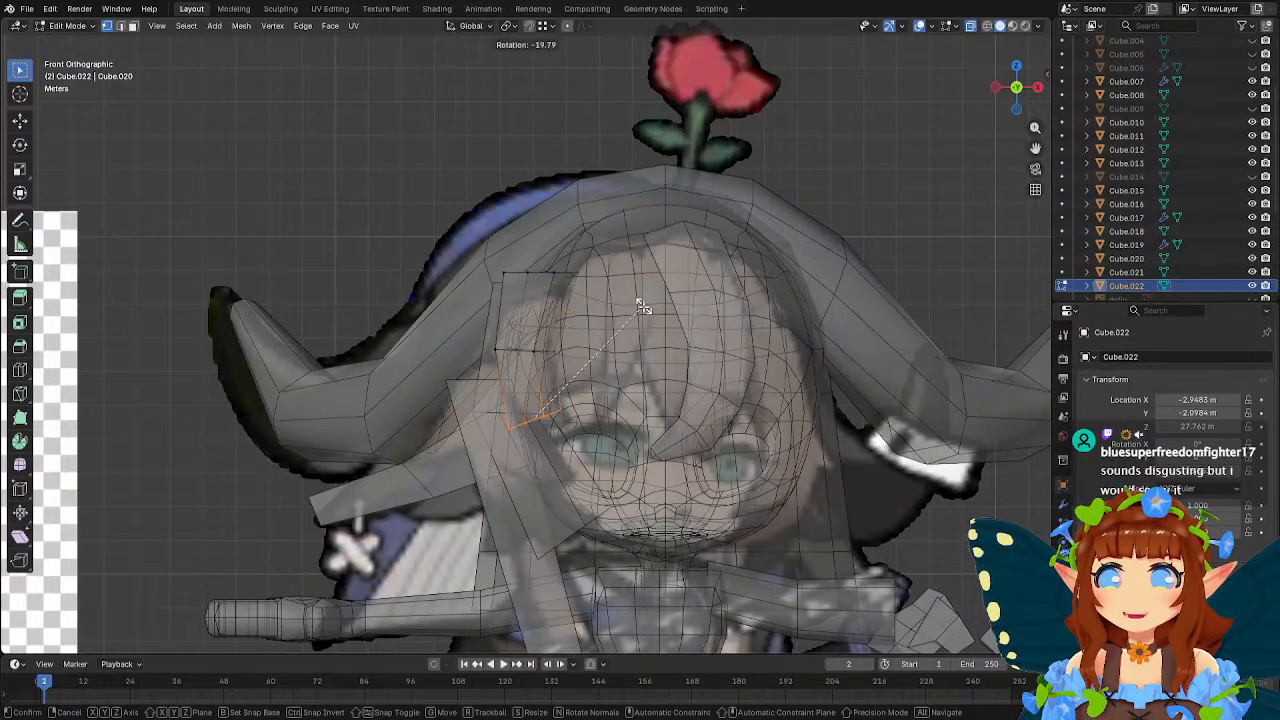
click(644, 307)
key(g)
click(652, 335)
key(s)
click(664, 352)
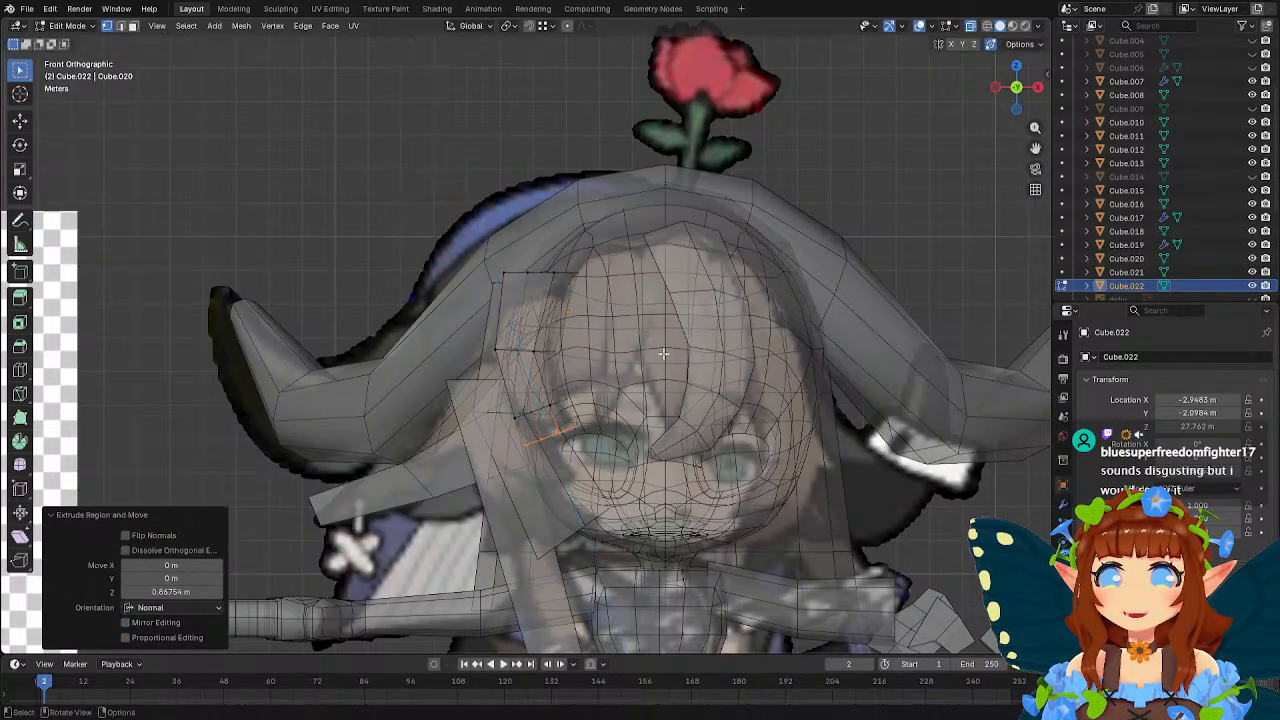
Shrink the forehead strand's extruded end into a narrow tip and move it about 0.61 m in X and 0.32 m in Z.
key(s)
key(g)
click(667, 369)
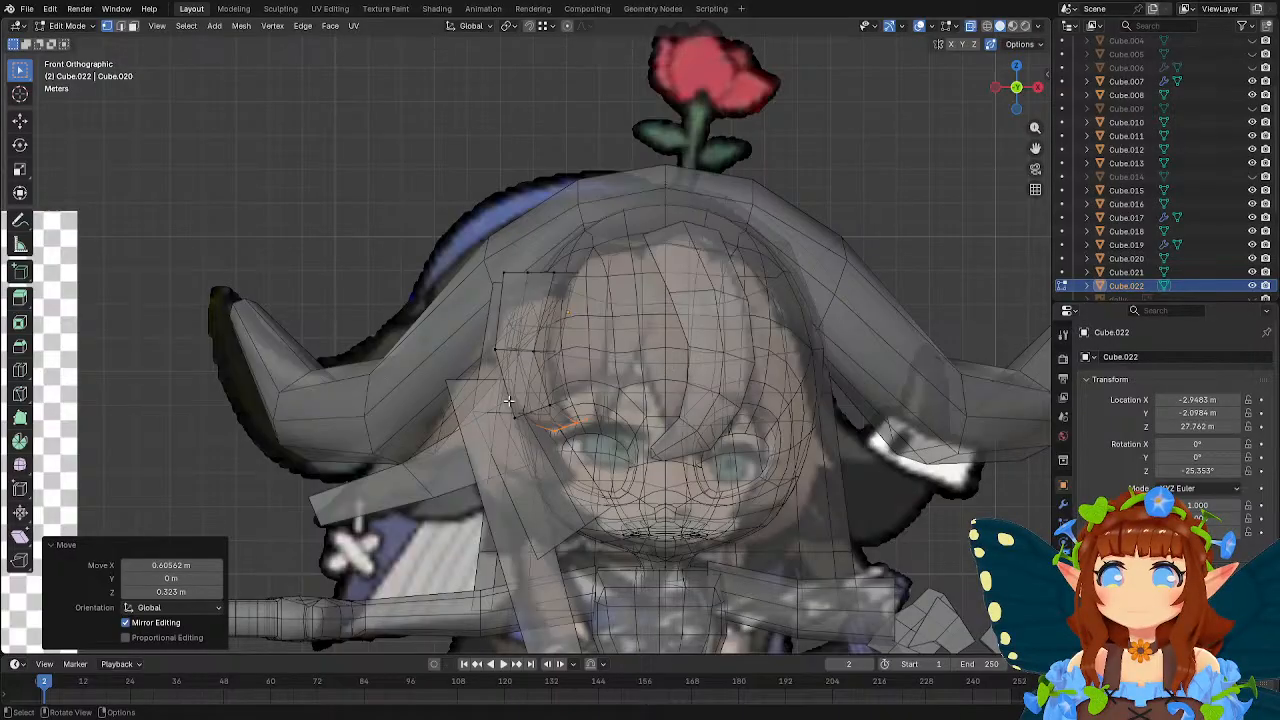
Move the outer and face-side vertices just above the forehead strand's tip slightly to match the reference bang.
drag(502, 396, 540, 425)
key(g)
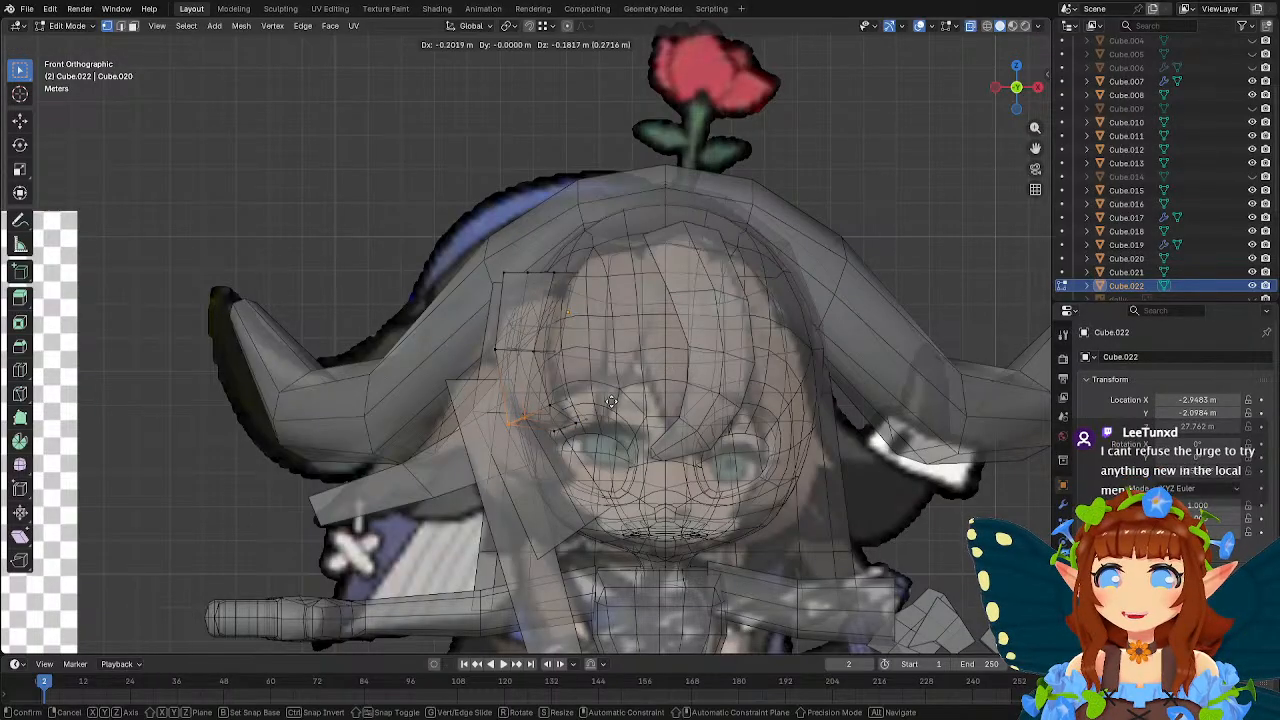
click(537, 384)
key(g)
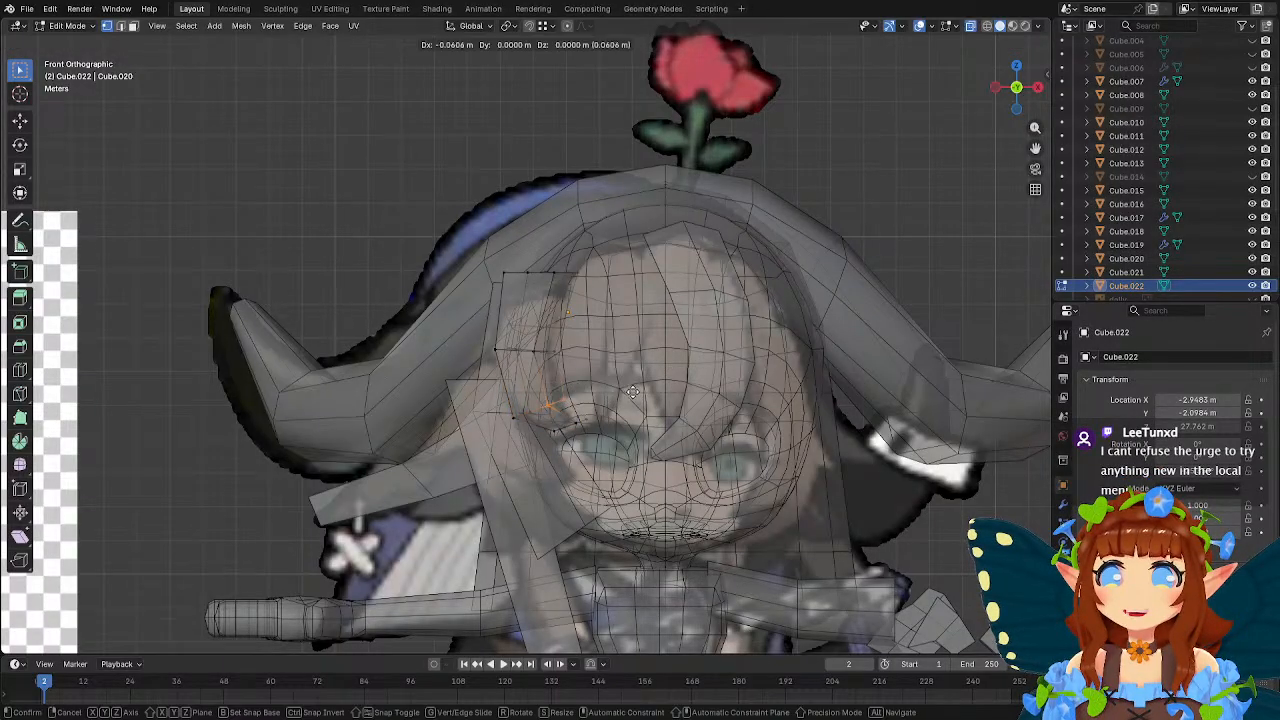
click(620, 392)
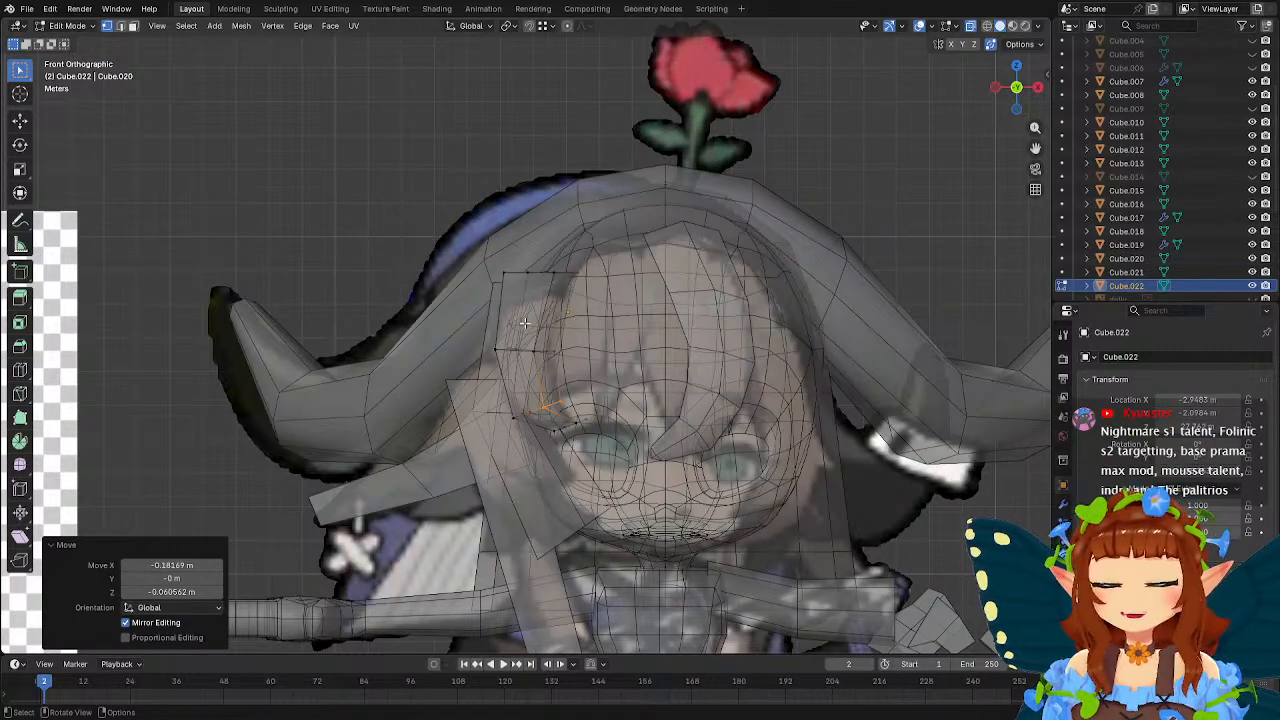
Select the forehead strand's top face and move it about 0.41 m along Y toward the head.
middle_drag(519, 252, 605, 293)
click(571, 247)
shift+click(573, 301)
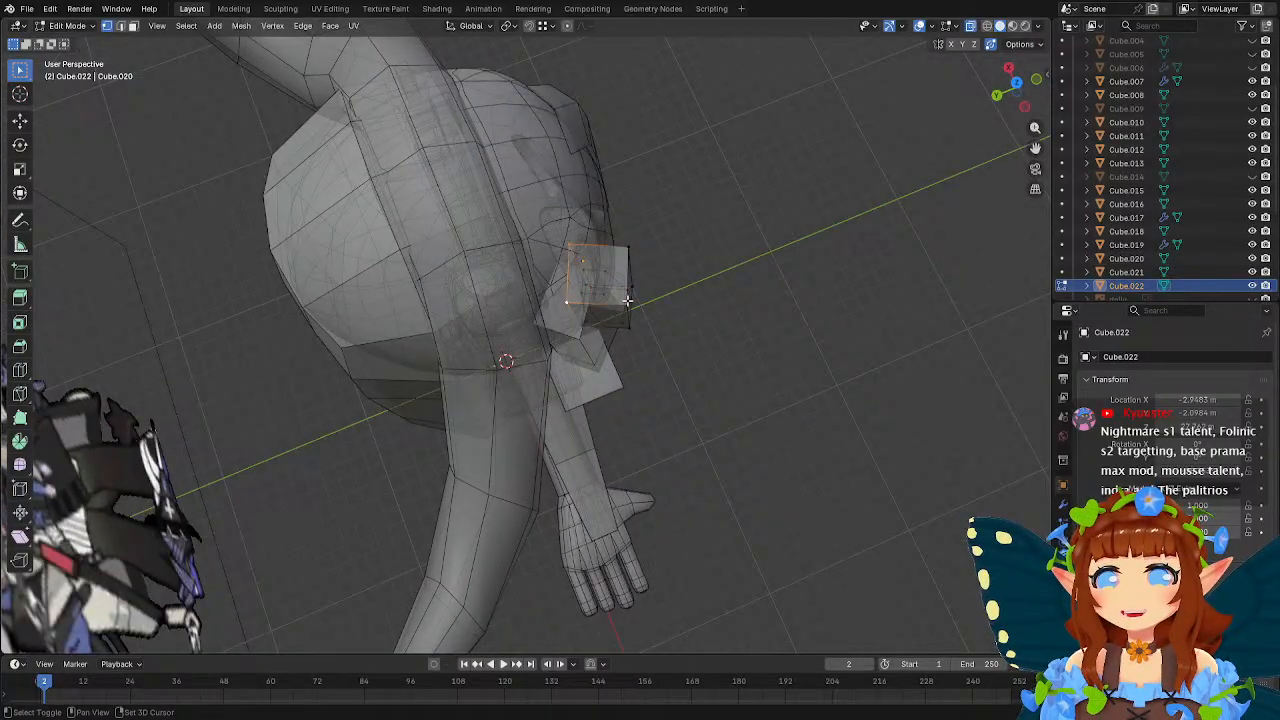
shift+click(627, 301)
shift+click(630, 248)
middle_drag(636, 251, 657, 264)
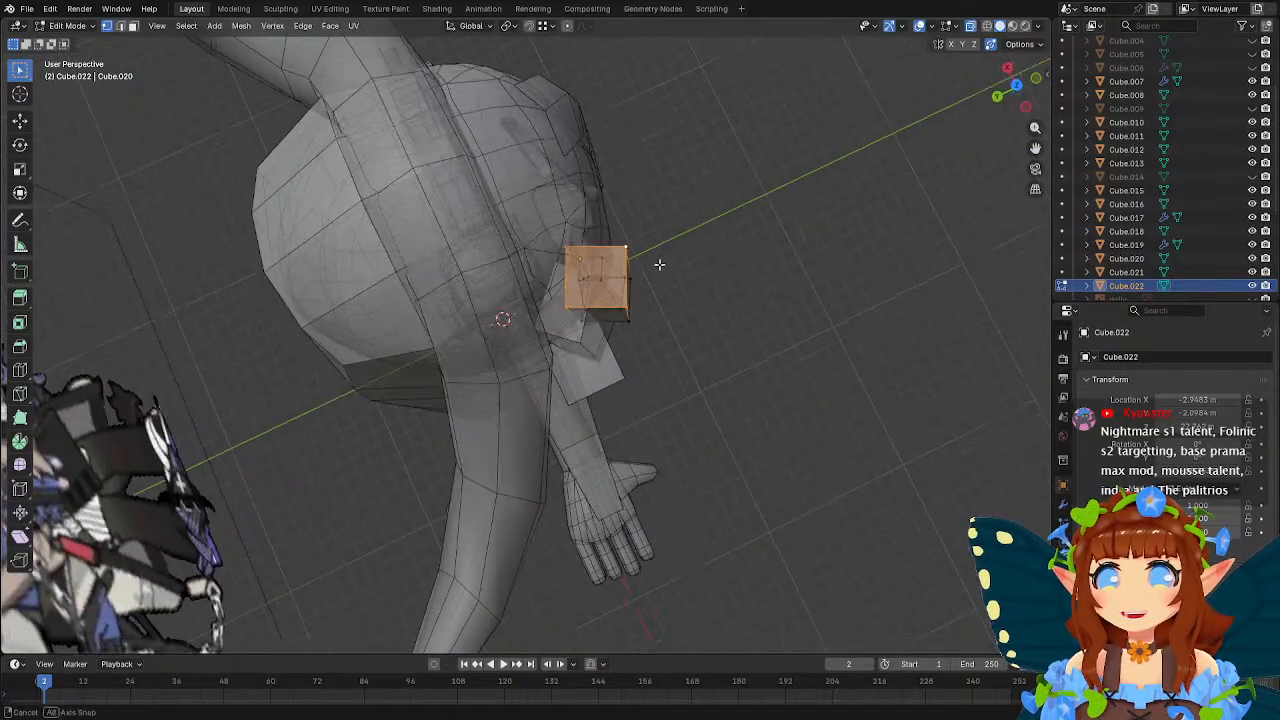
key(g)
key(y)
click(782, 293)
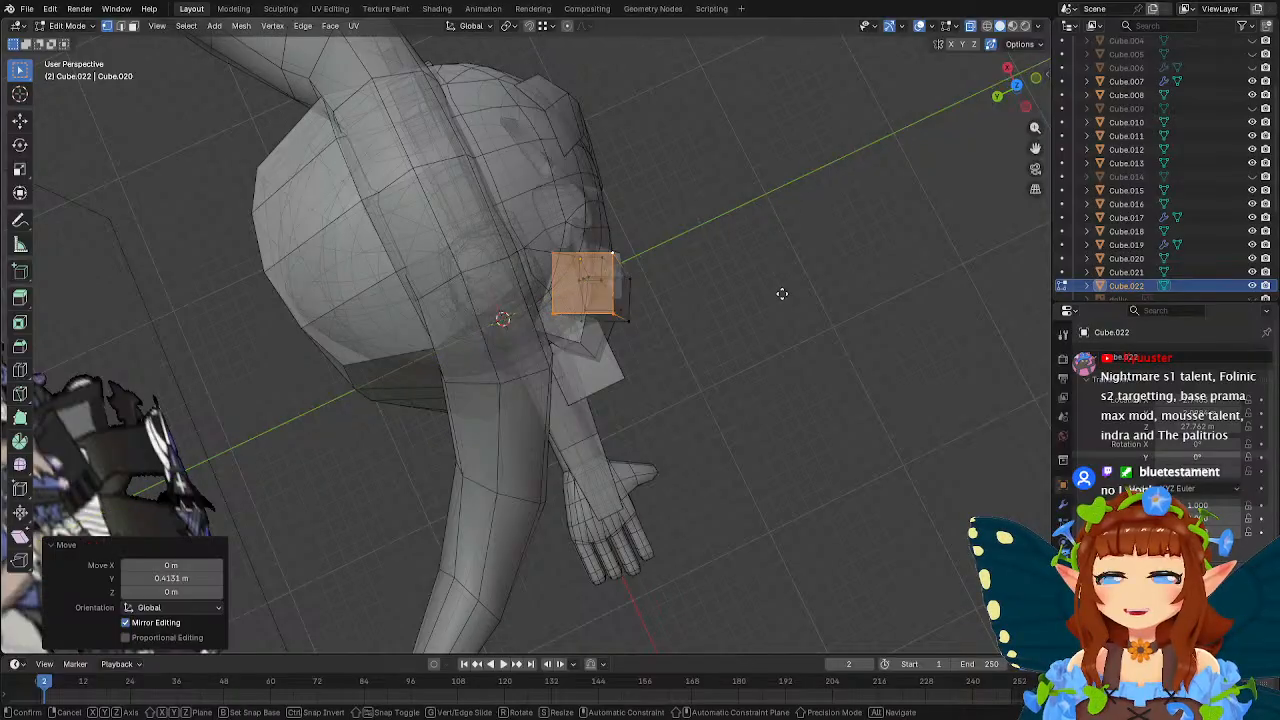
Move the forehead strand's top face about 0.24 m along X and about 0.36 m further along Y.
key(x)
click(770, 290)
key(g)
key(y)
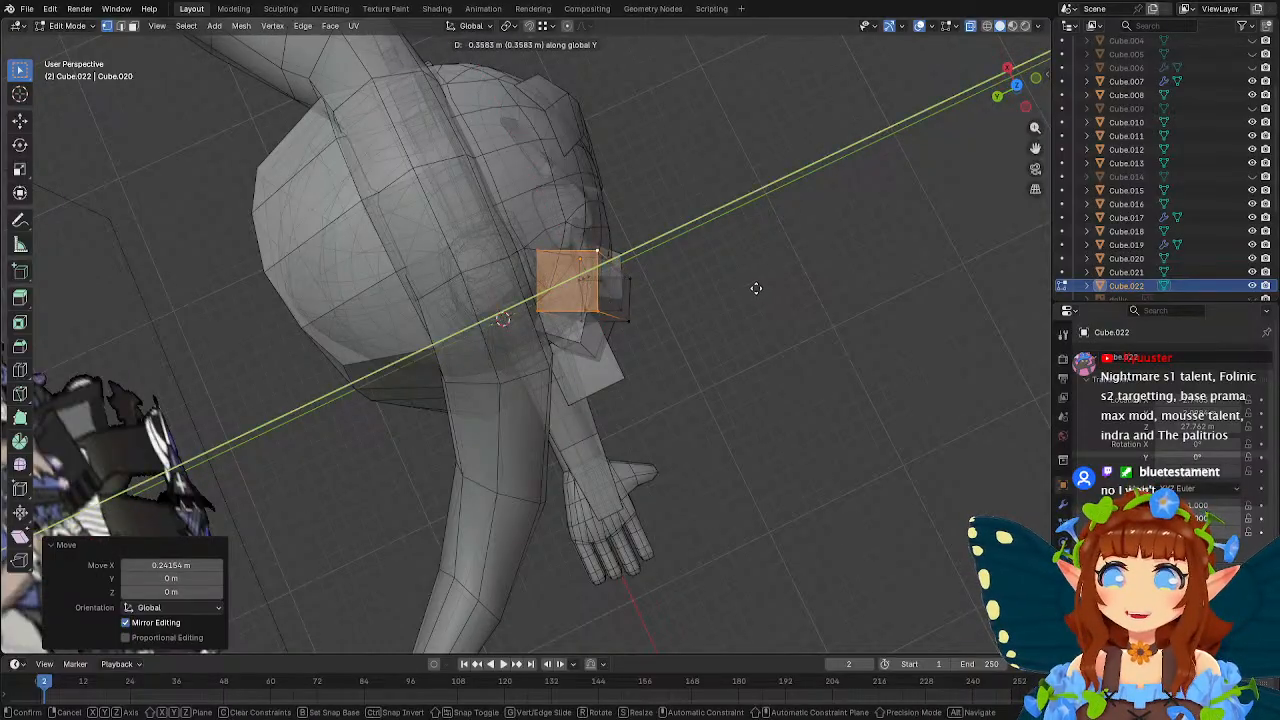
click(756, 288)
Select the forehead strand's top front edge and move it about 0.41 m in Y and 0.60 m in Z.
middle_drag(751, 286, 610, 212)
click(557, 301)
shift+click(620, 298)
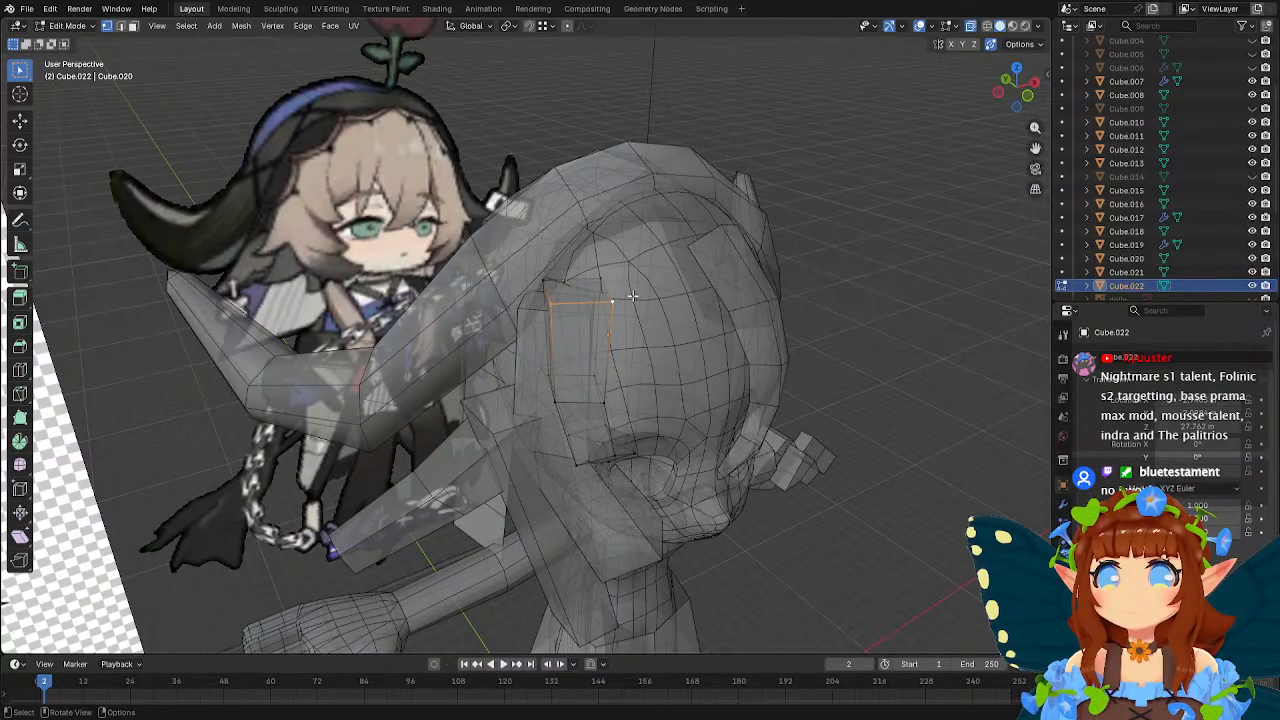
middle_drag(632, 296, 740, 277)
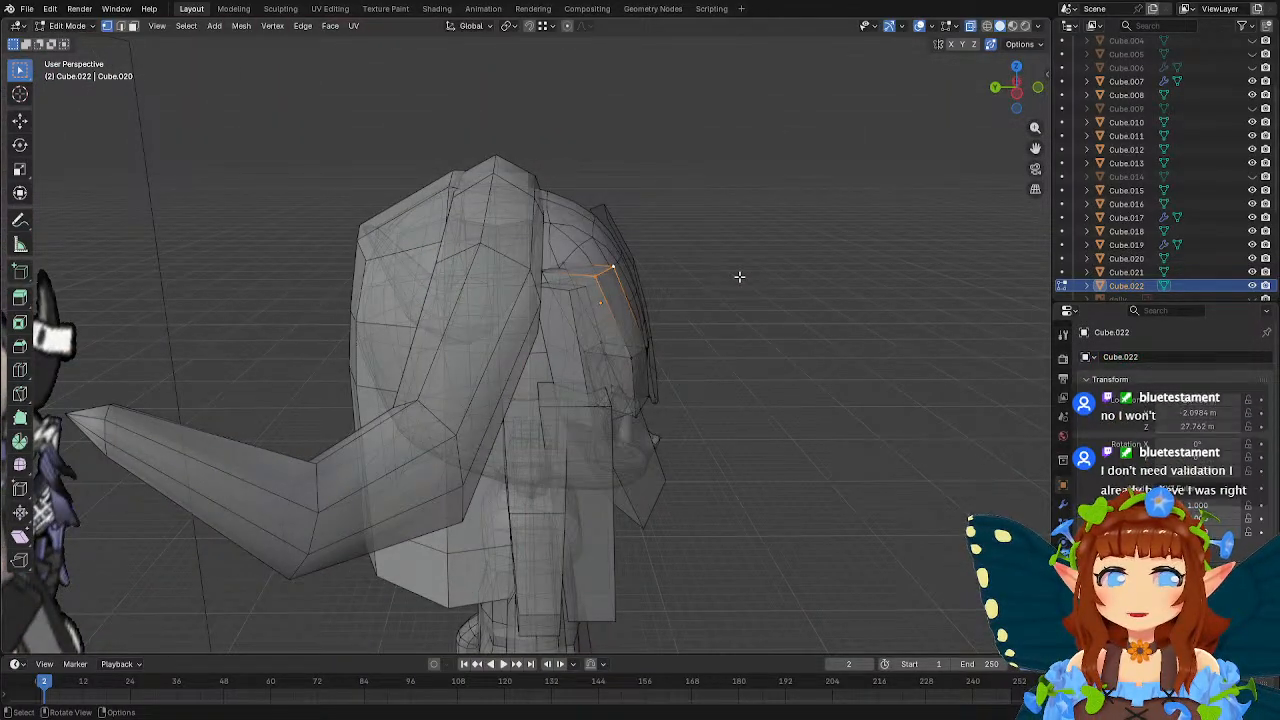
middle_drag(757, 297, 750, 287)
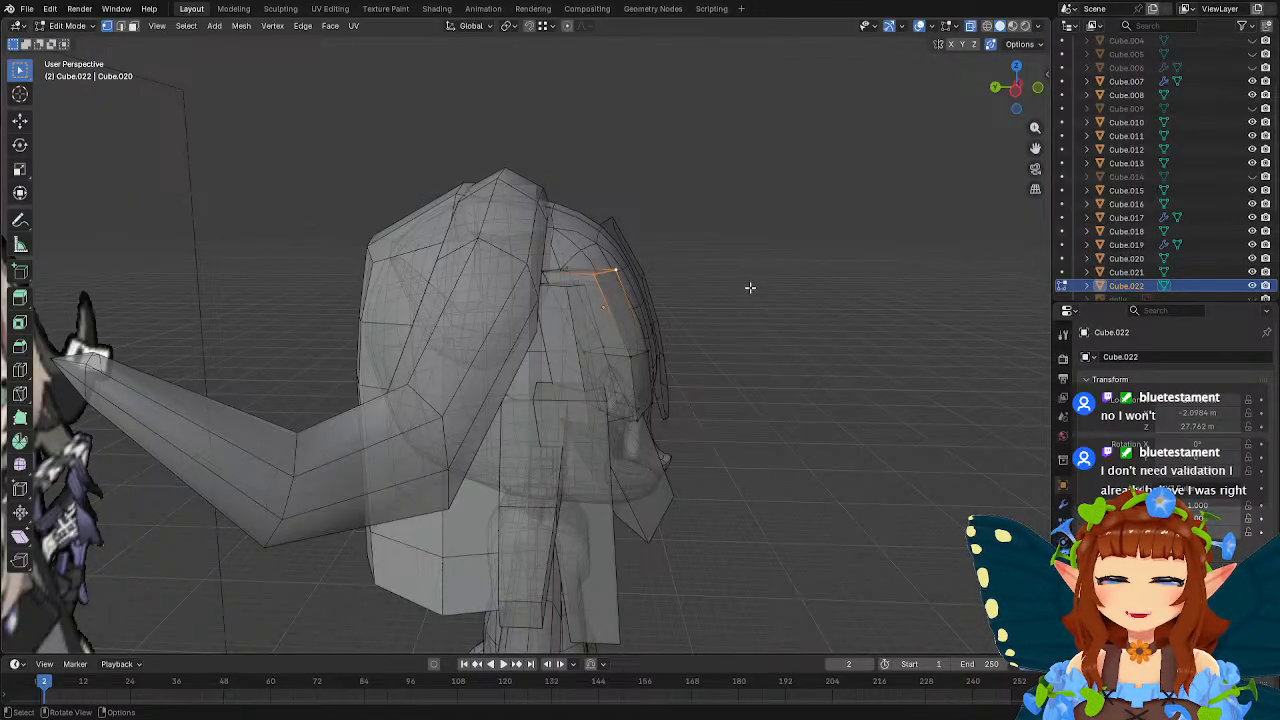
middle_drag(750, 287, 597, 320)
key(g)
click(734, 257)
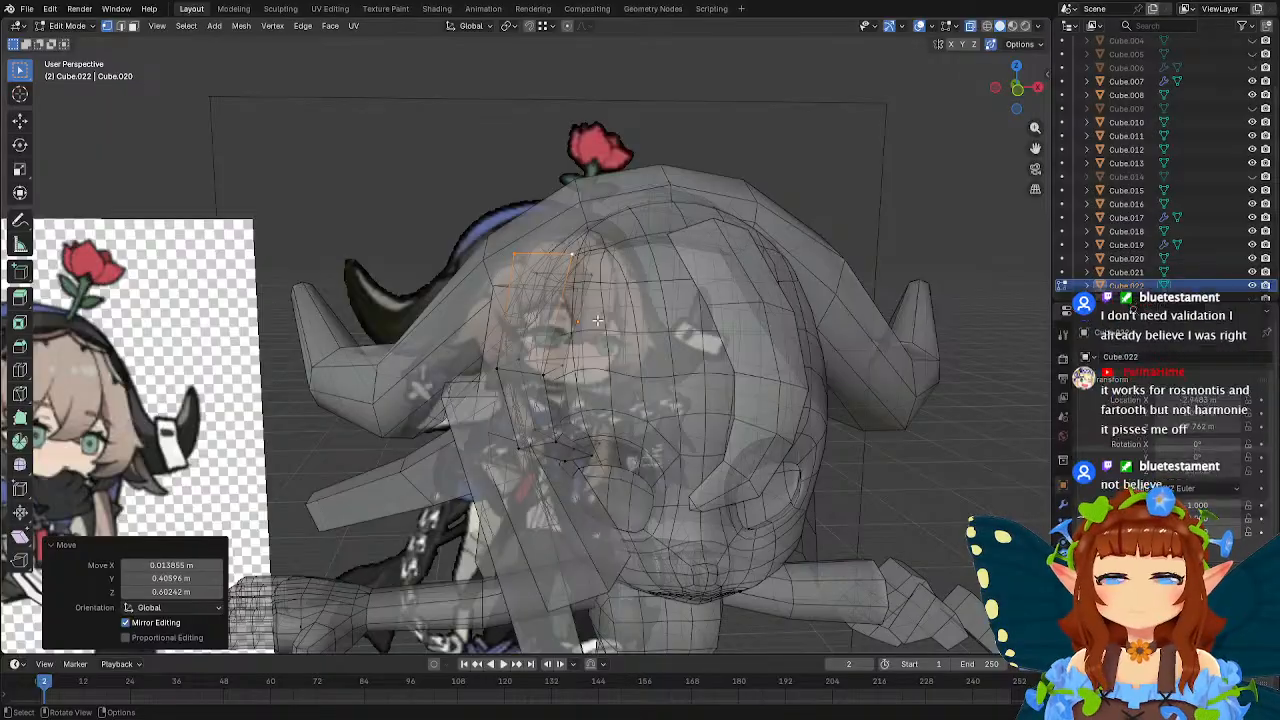
Move the front edge of the forehead strand's middle loop about 0.18 m in X, 0.41 m in Y and 0.06 m in Z.
mouse_move(597, 320)
middle_down()
mouse_move(682, 313)
mouse_move(630, 363)
mouse_move(789, 346)
mouse_move(617, 331)
middle_up()
key(g)
click(777, 340)
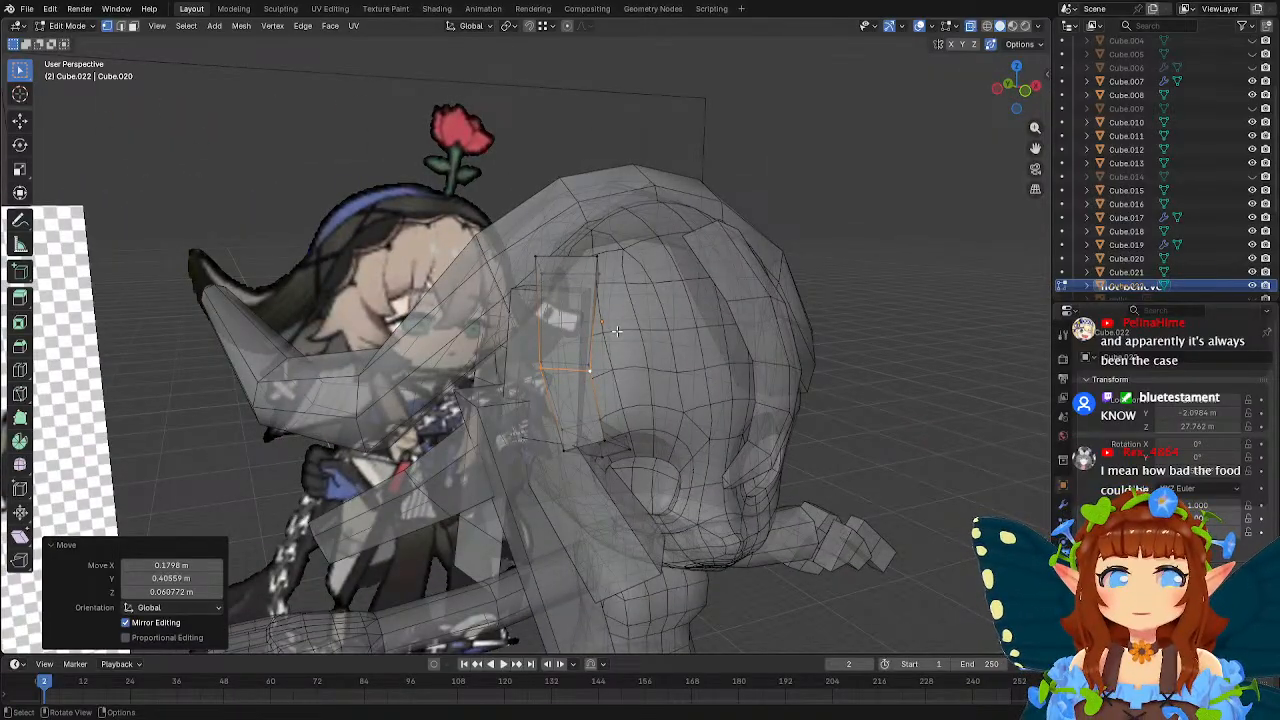
Move the vertices near the forehead strand's tip forward, about -0.28 m in X, -0.63 m in Y and -0.08 m in Z.
middle_drag(615, 332, 496, 364)
drag(464, 357, 518, 392)
middle_drag(632, 368, 595, 383)
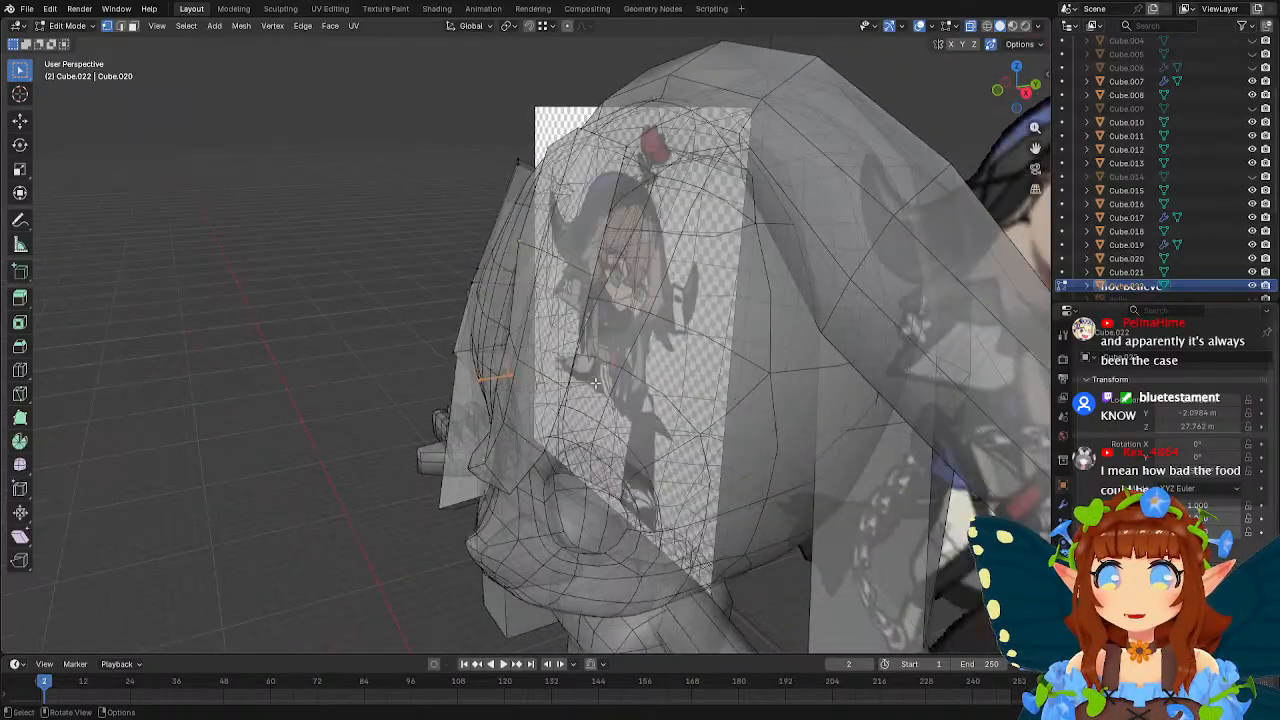
key(g)
click(568, 386)
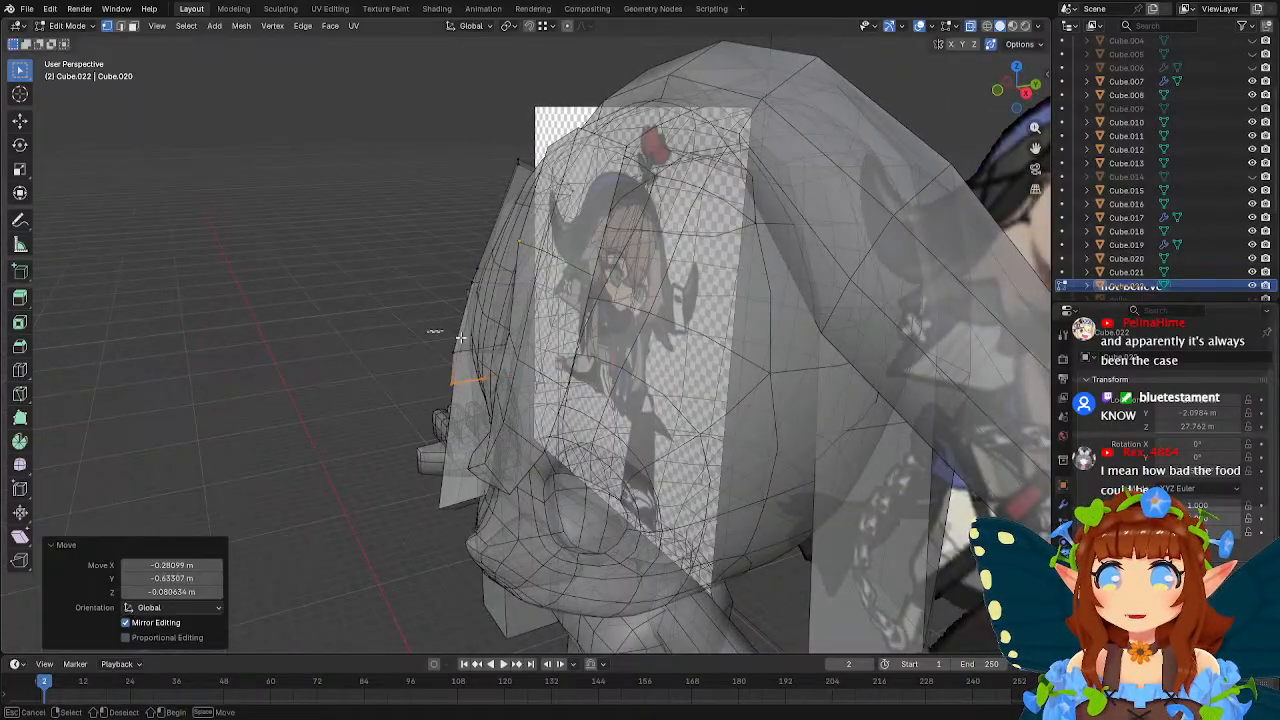
Reposition the loop above the forehead strand's tip against the head and pull the tip slightly further forward.
drag(461, 338, 531, 353)
key(g)
click(545, 357)
key(g)
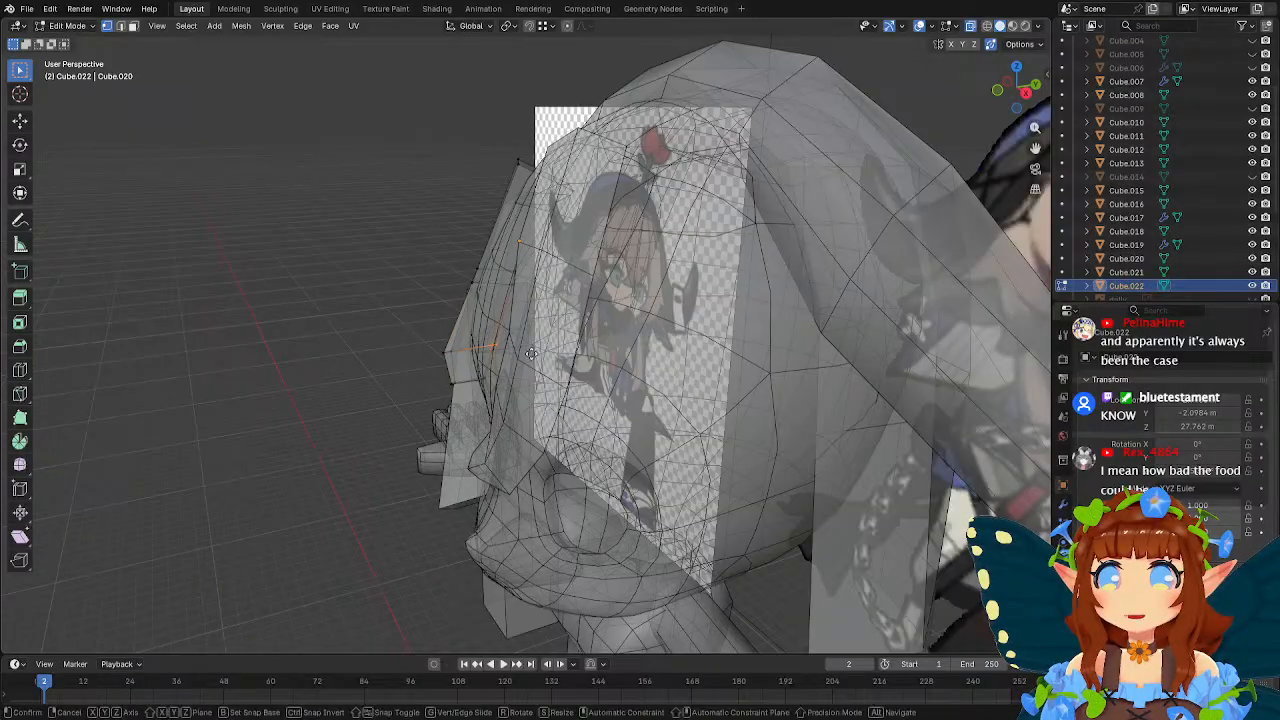
click(540, 375)
key(g)
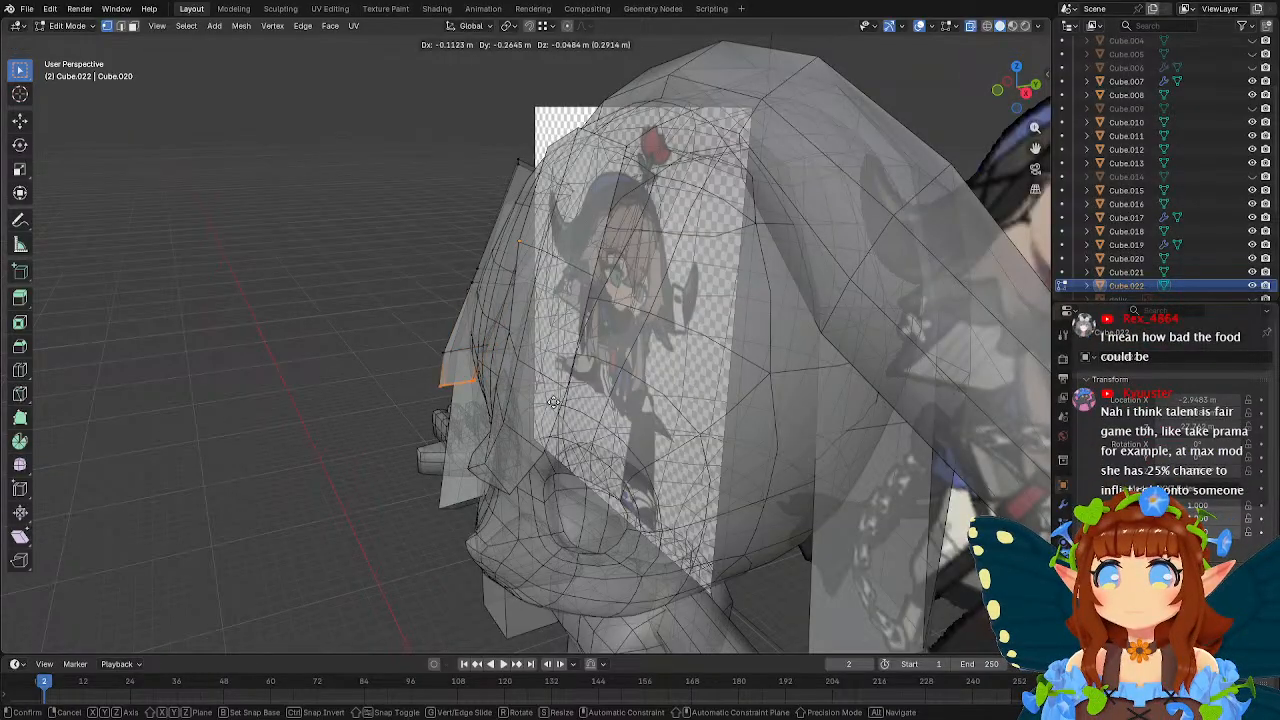
click(553, 401)
Switch to editing the side strand beside the cheek and extrude its bottom end about 0.62 m in front view.
middle_drag(553, 401, 628, 365)
key(Tab)
scroll(592, 363, down, 4)
click(580, 383)
scroll(628, 365, up, 5)
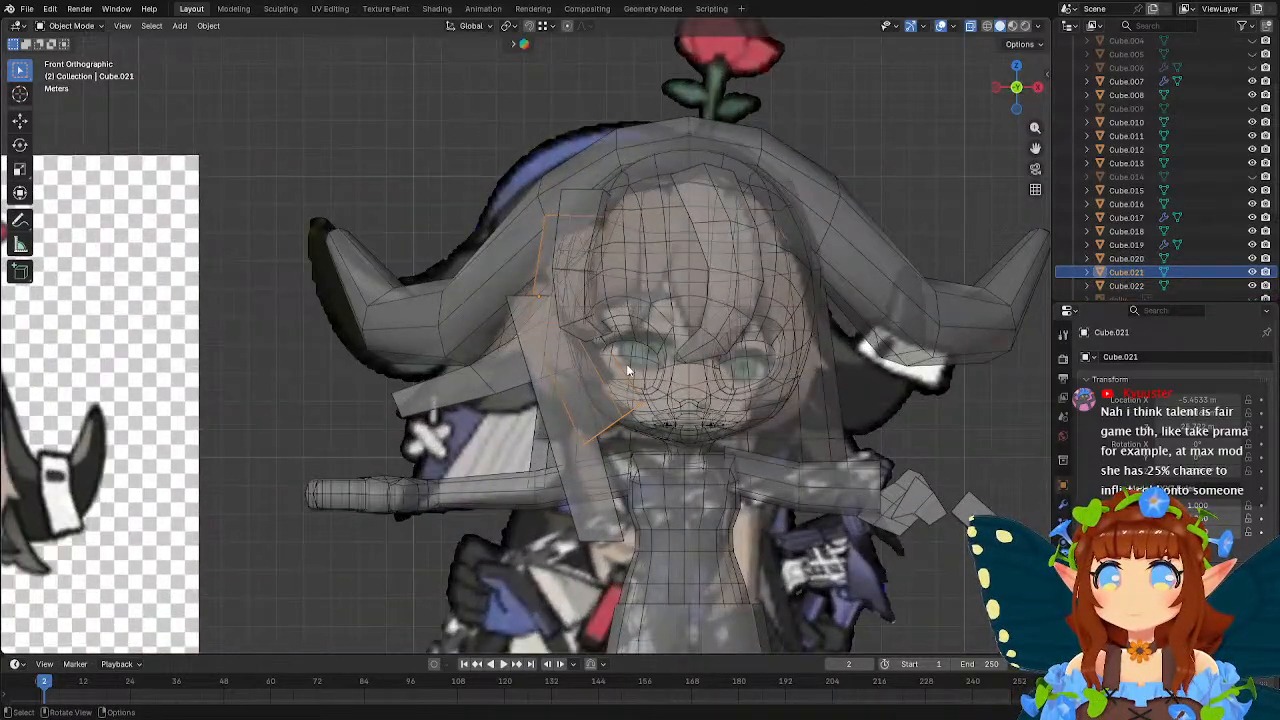
key(Tab)
drag(550, 386, 706, 472)
key(e)
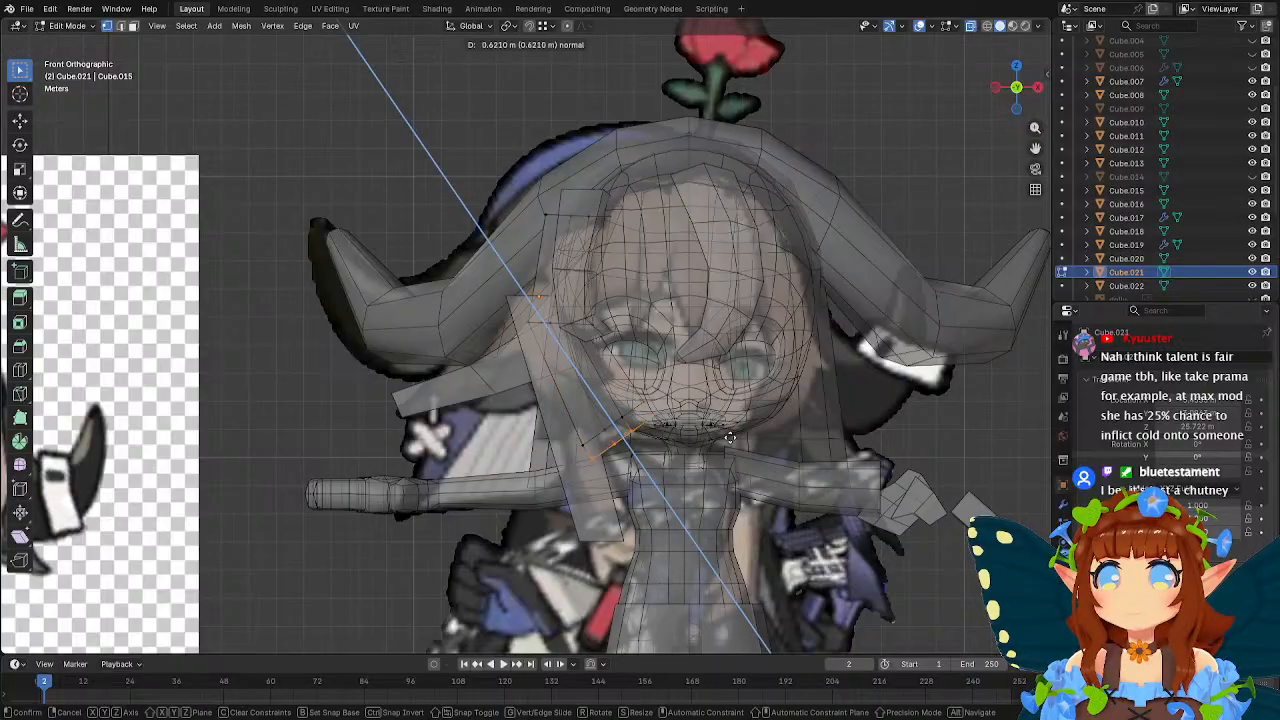
click(731, 437)
Scale the side strand's extruded end to 0.554, move it inward and up toward the chin, and rotate it.
key(s)
click(737, 432)
key(g)
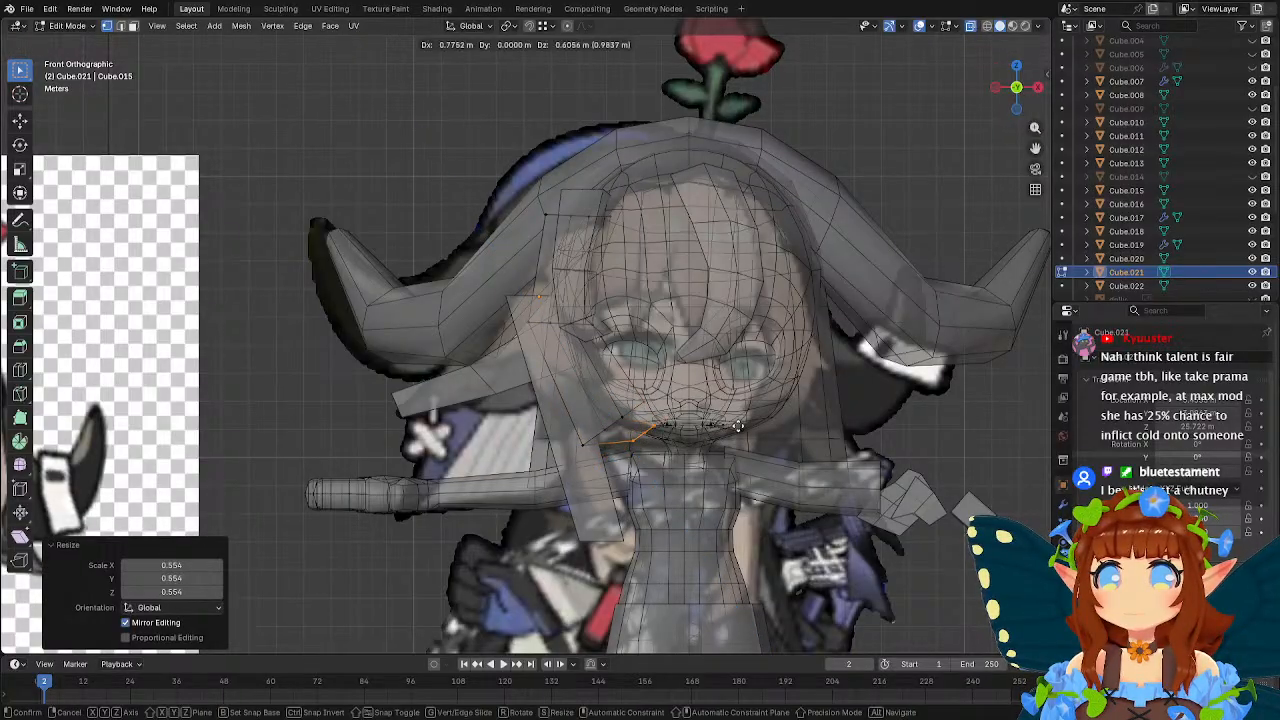
click(755, 423)
key(r)
click(749, 390)
Move the side strand's extruded end about -0.25 m in X, -0.76 m in Y and -0.27 m in Z.
middle_drag(749, 391, 642, 396)
key(g)
click(613, 434)
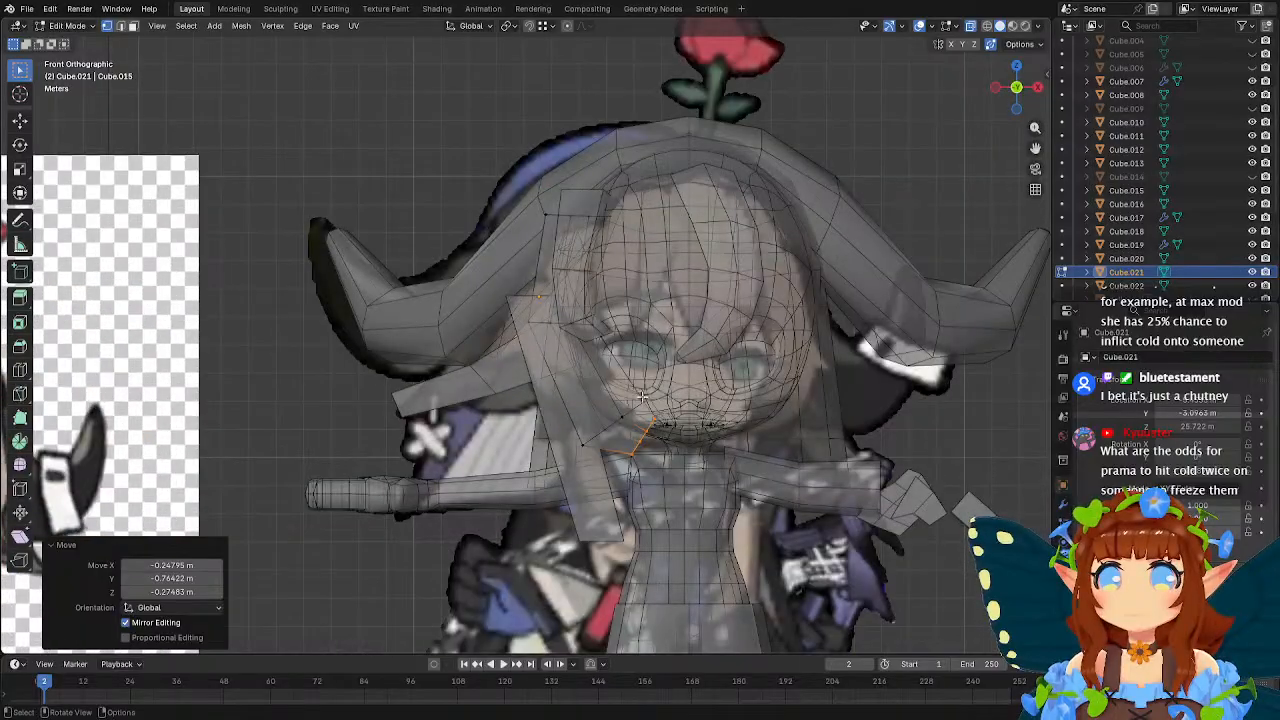
Move the loop above the side strand's tip outward and up, about -1.5 m in X and 0.7 m in Z.
drag(557, 401, 612, 462)
shift+drag(610, 386, 642, 430)
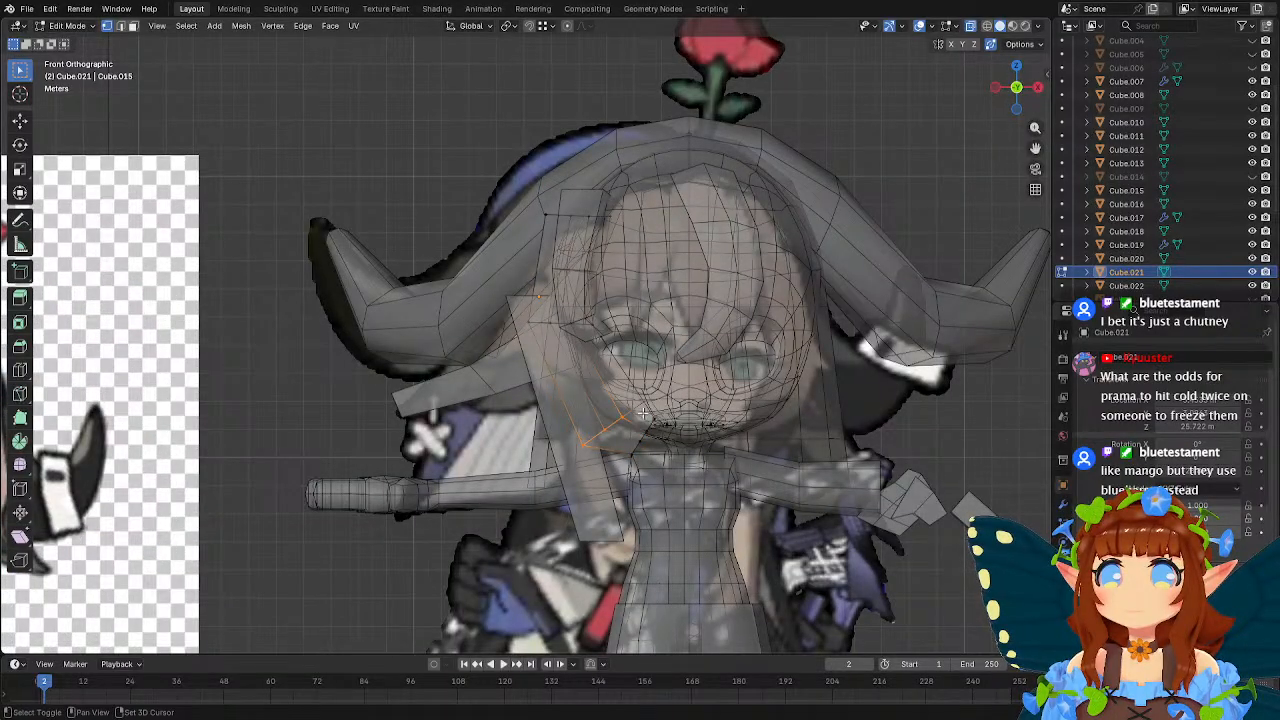
key(g)
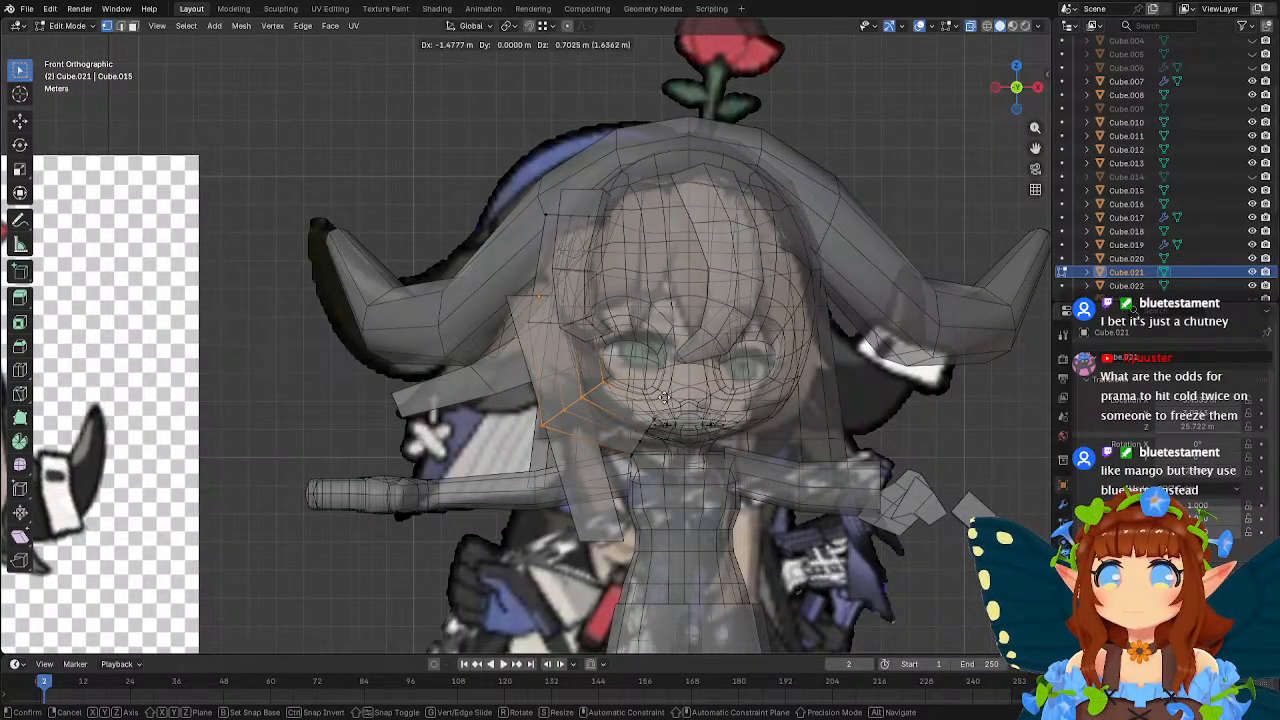
click(661, 394)
Move the side strand's tip outward and up, about -0.48 m in X and 0.70 m in Z.
drag(686, 416, 622, 471)
key(g)
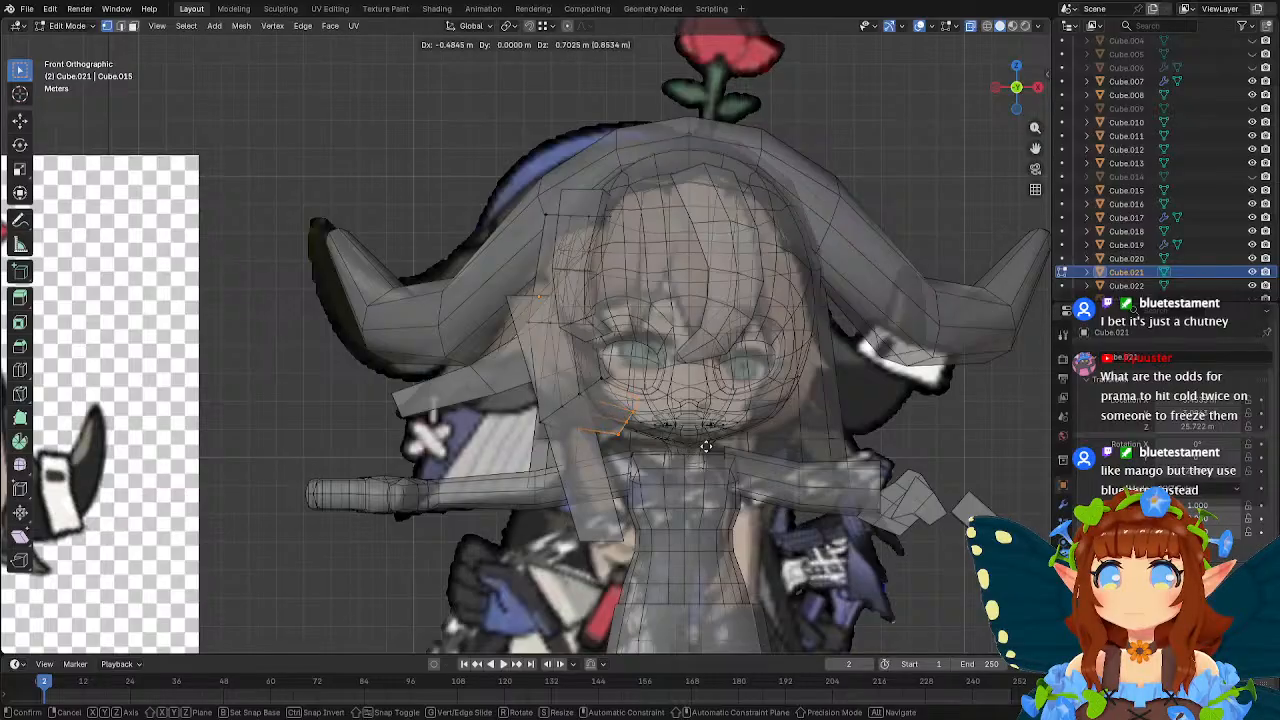
click(705, 444)
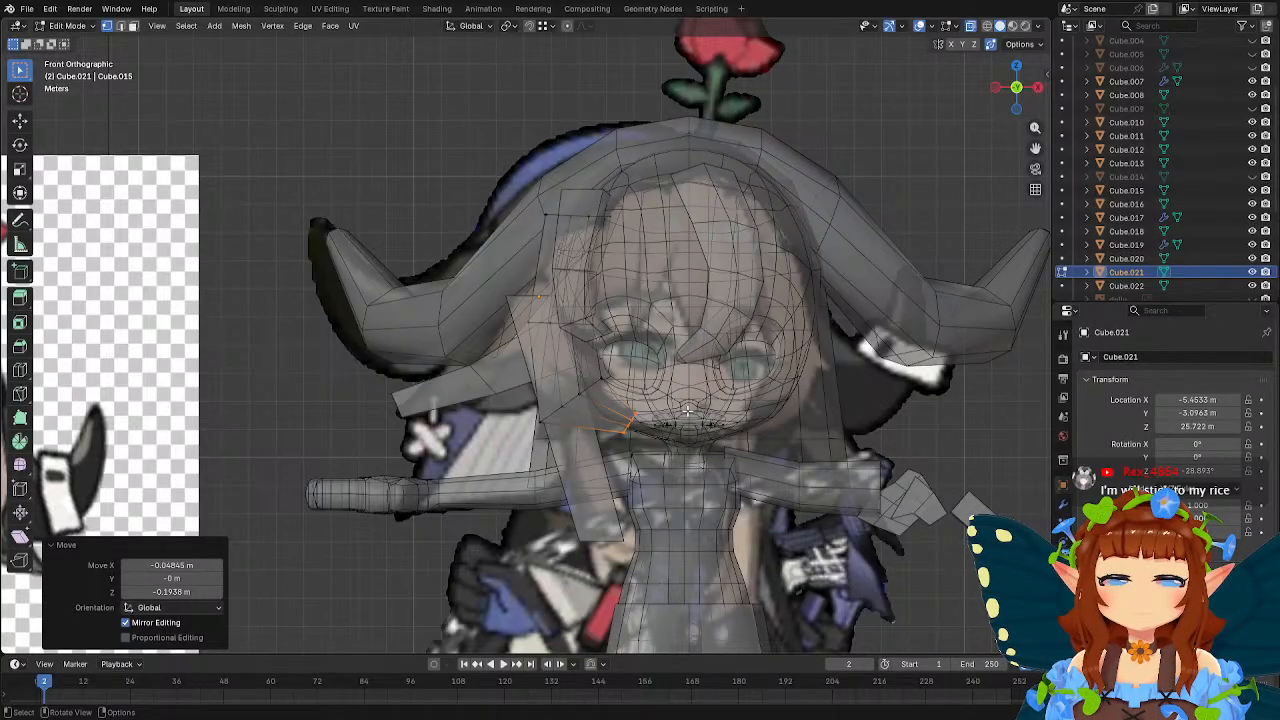
Orbit to the side of the head and adjust the position of the vertices near the side strand's lower end.
scroll(688, 410, up, 2)
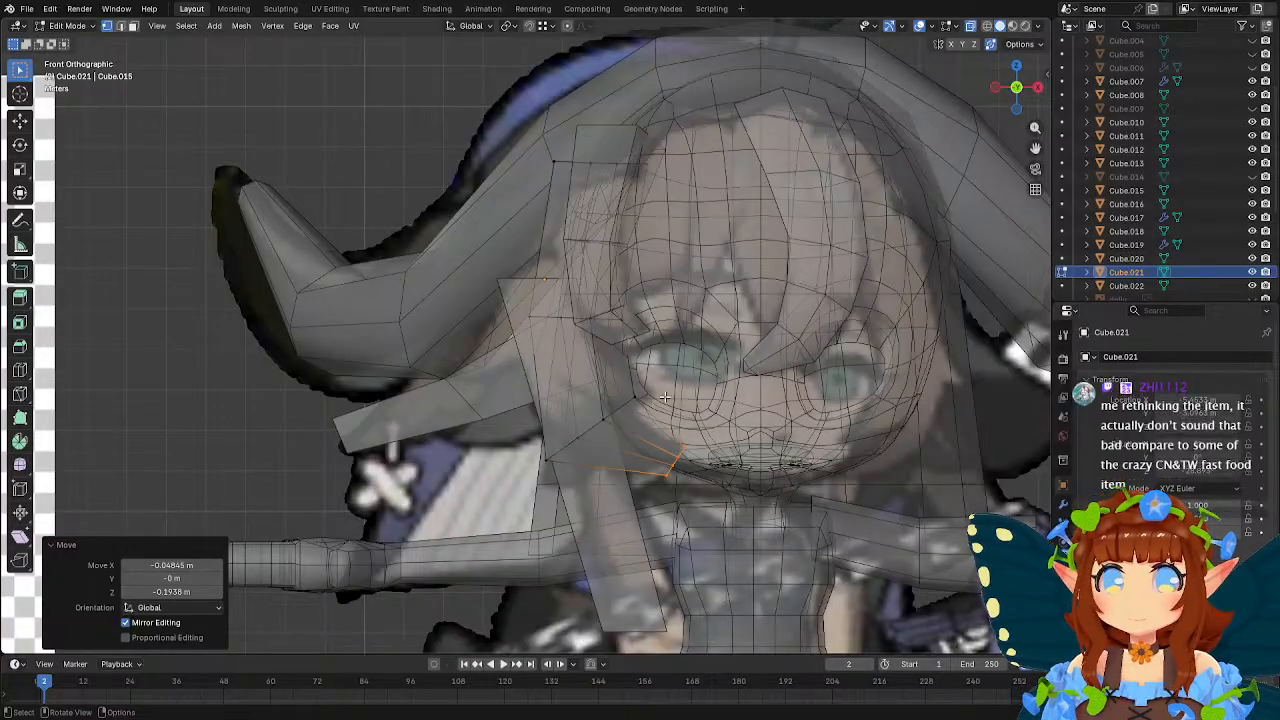
middle_drag(678, 393, 598, 414)
click(590, 427)
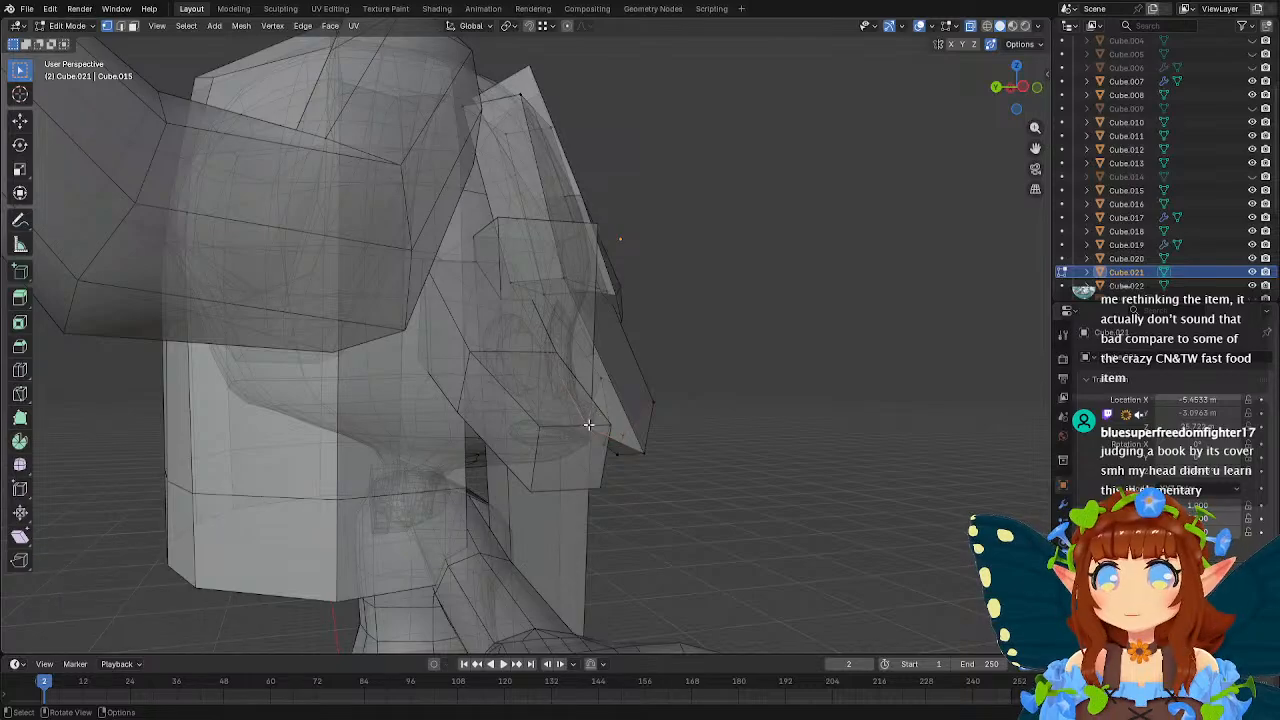
shift+click(592, 427)
middle_drag(689, 357, 641, 405)
key(g)
click(692, 410)
Move the lower edge of the loop above the side strand's tip about 0.21 m in X, 0.67 m in Y and 0.34 m in Z.
click(730, 446)
shift+click(796, 374)
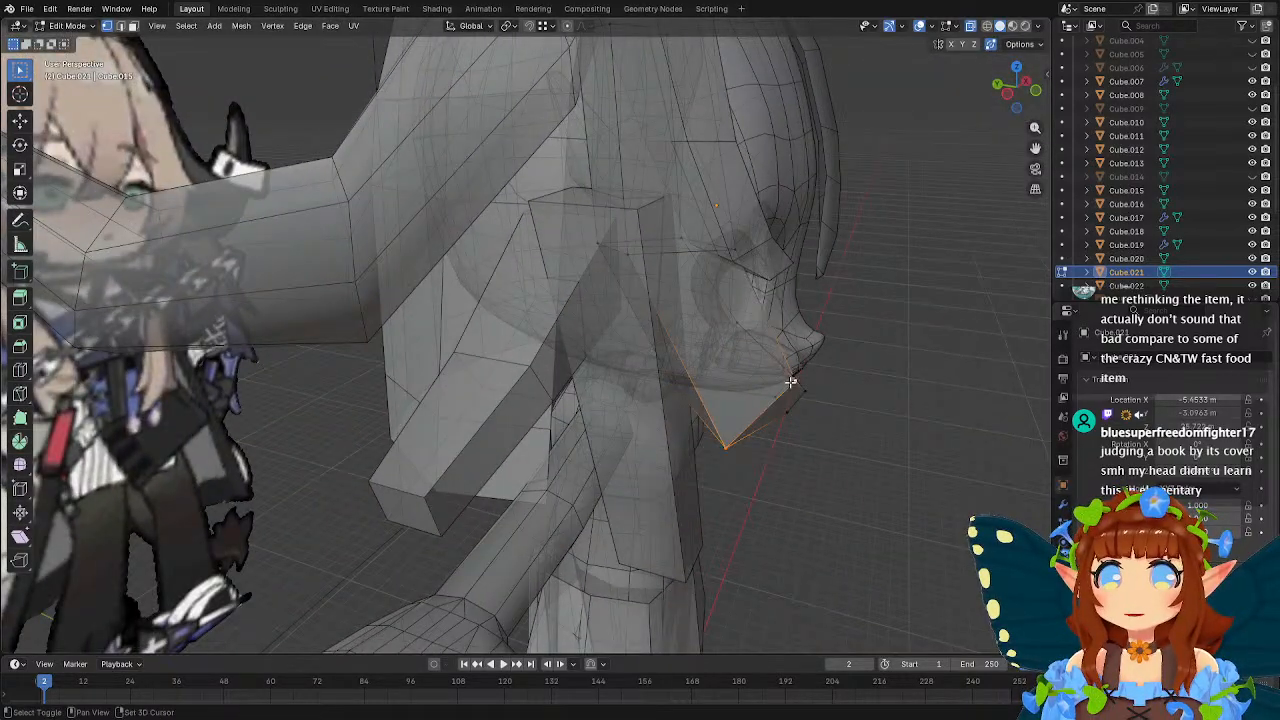
middle_drag(796, 374, 593, 377)
key(g)
click(852, 377)
In front view, move that loop's two outer vertices outward and up, the inner-lying one about -0.35 m in X and 0.23 m in Z.
key(KP_1)
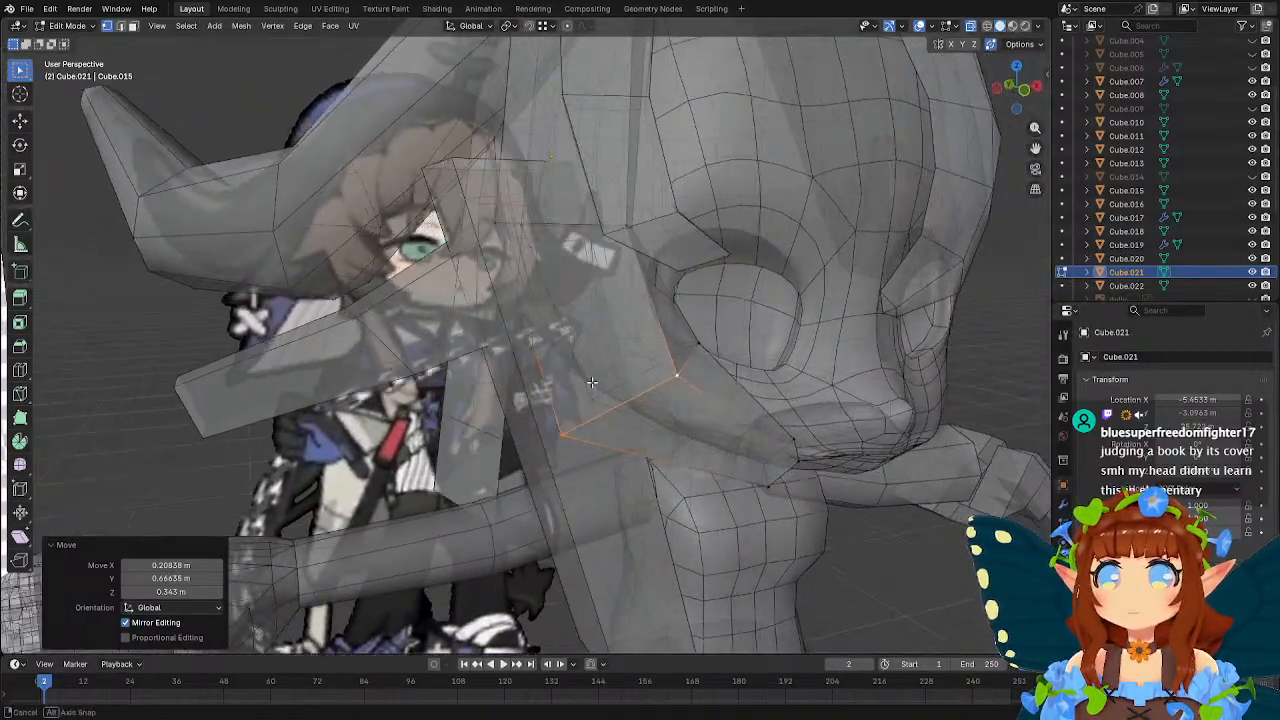
scroll(593, 377, up, 3)
scroll(600, 385, down, 1)
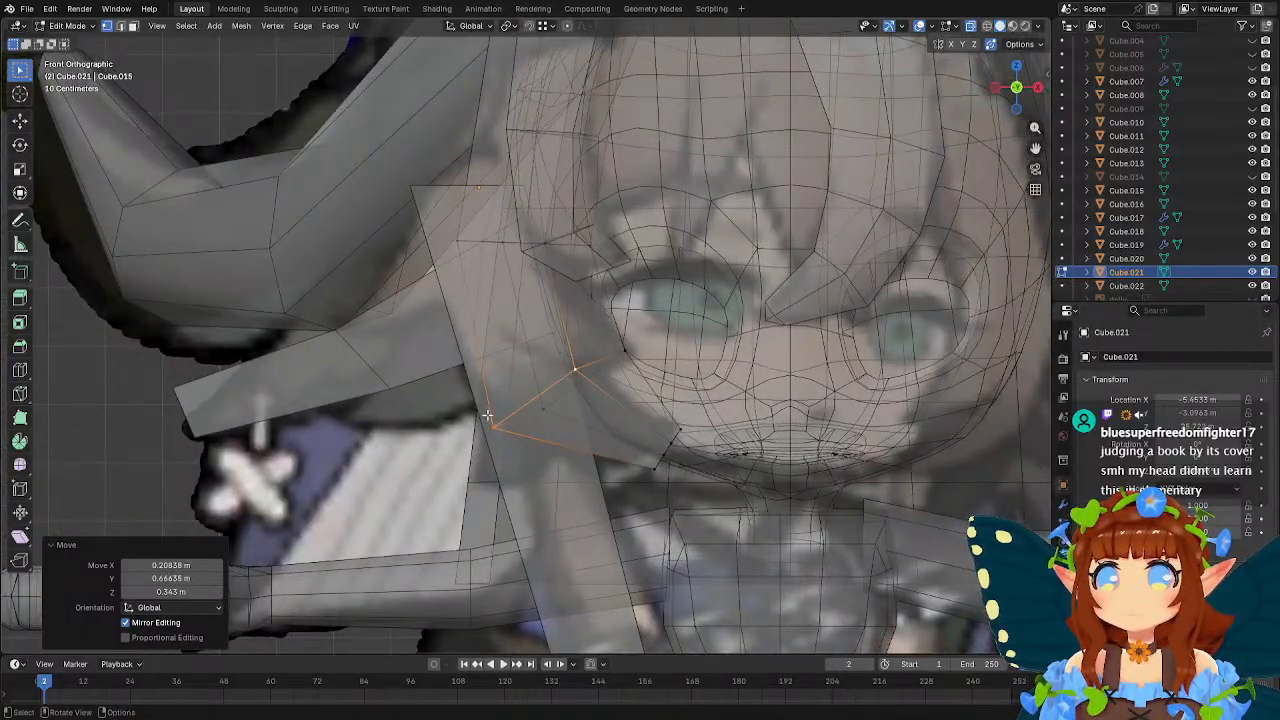
key(g)
click(540, 418)
key(g)
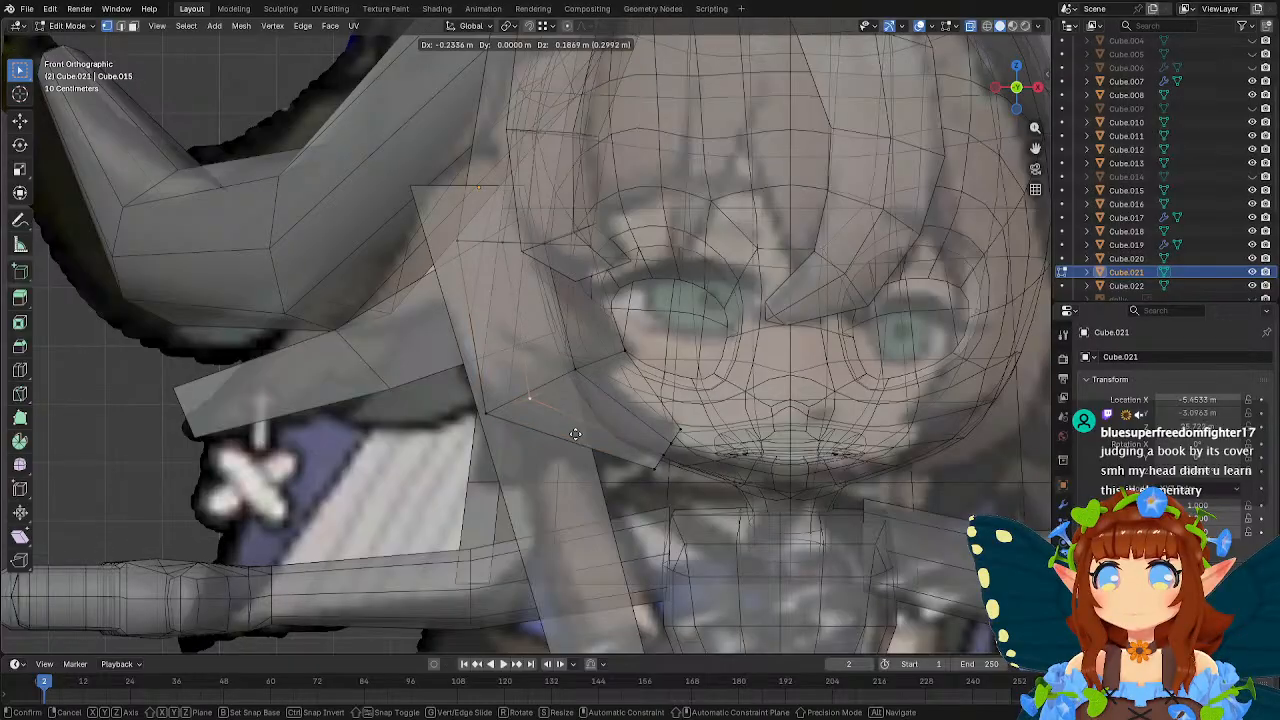
click(570, 432)
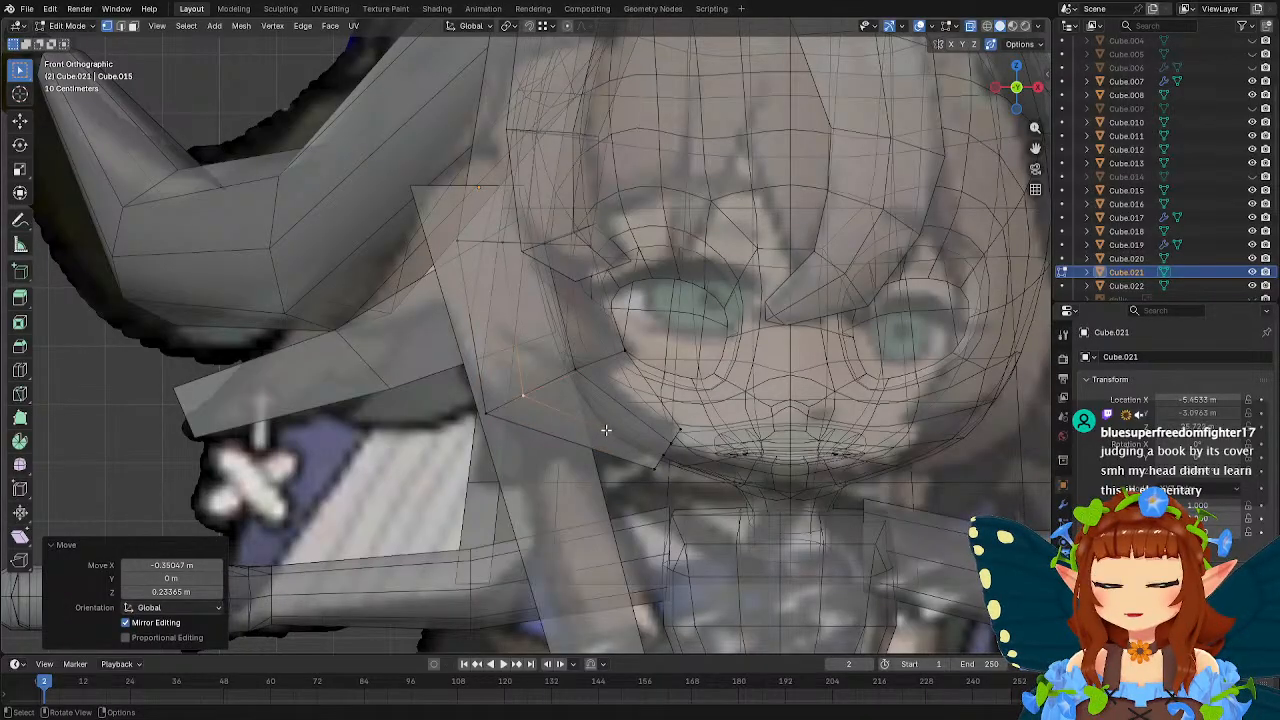
Select the vertices at the side strand's lower end and merge them at their center into a pointed tip.
middle_drag(606, 430, 769, 427)
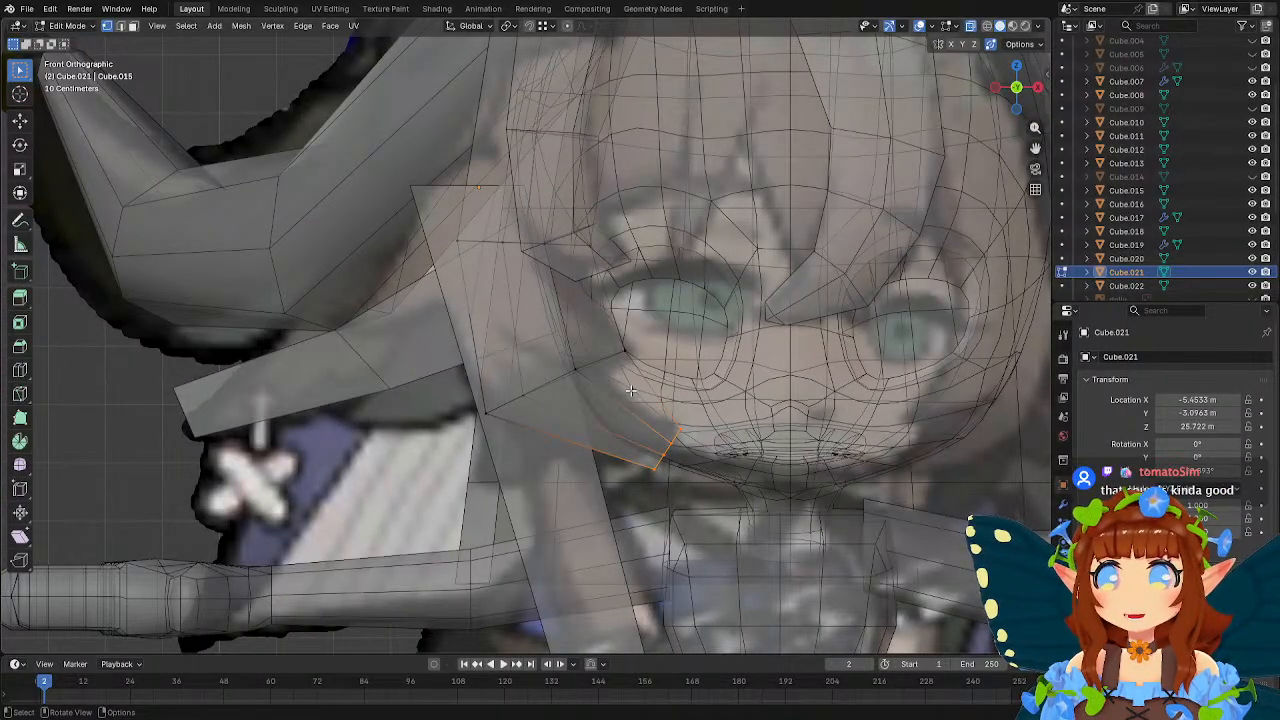
right_click(634, 432)
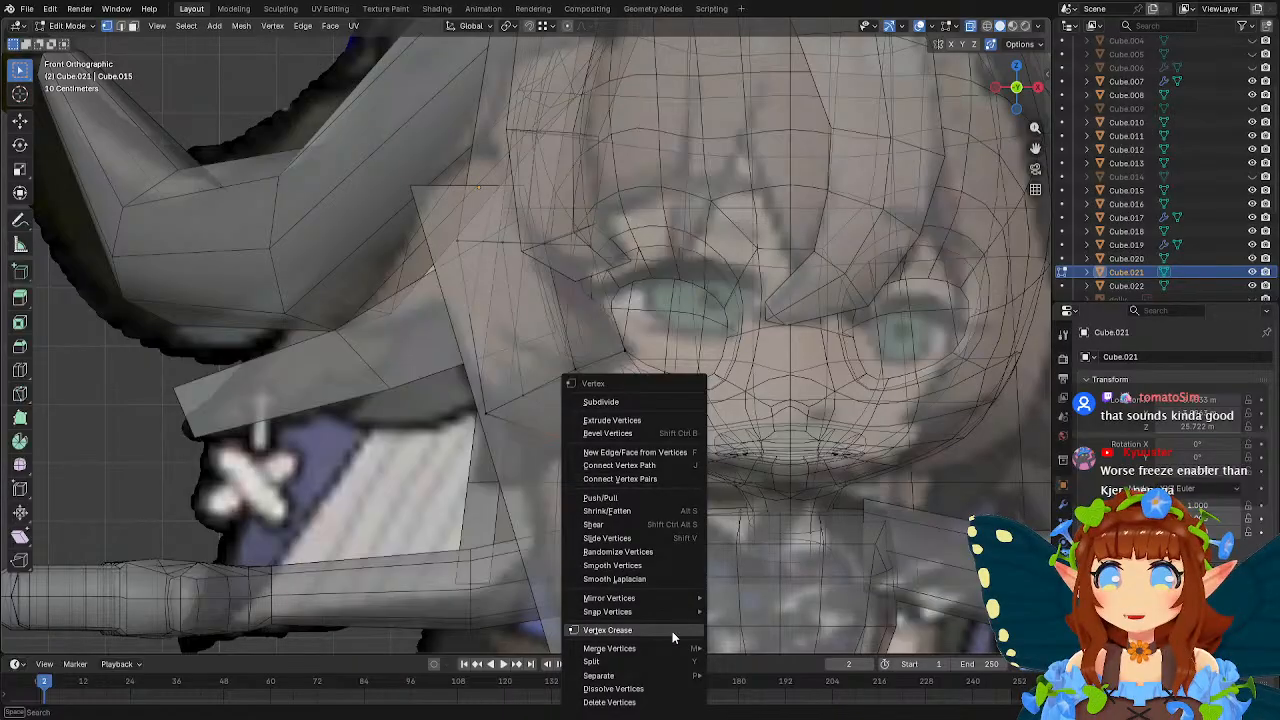
mouse_move(670, 649)
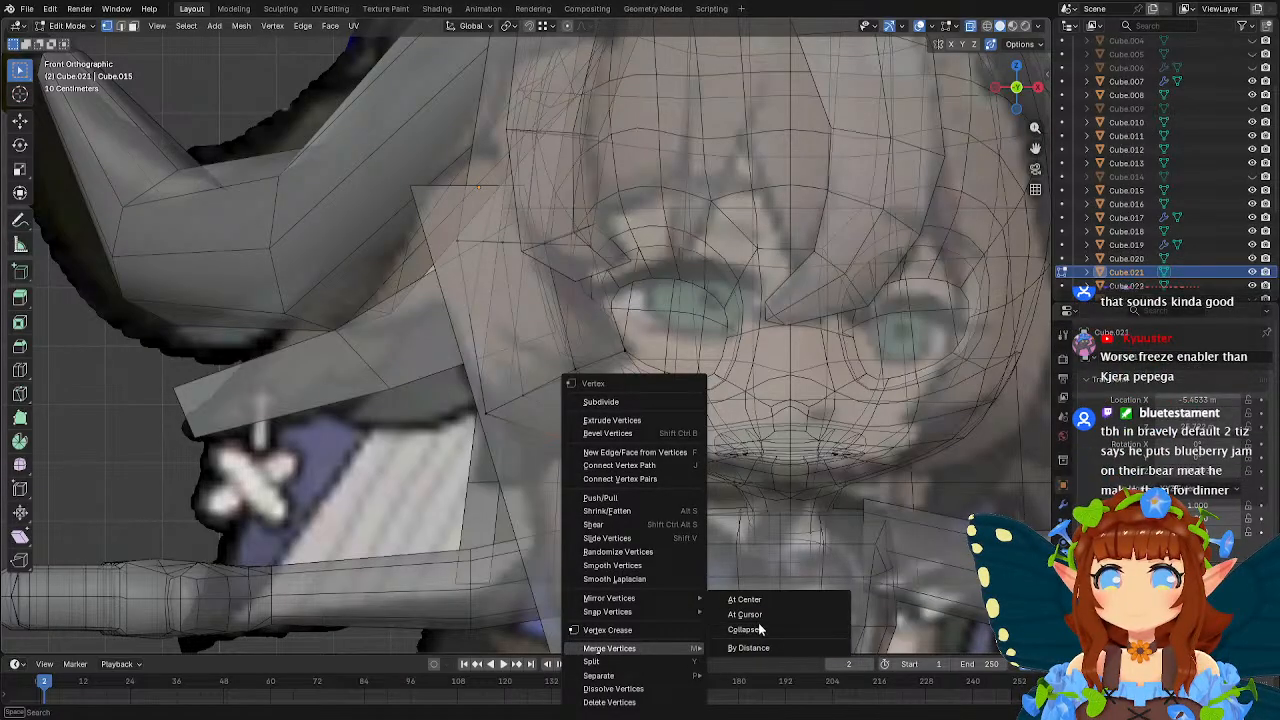
click(738, 600)
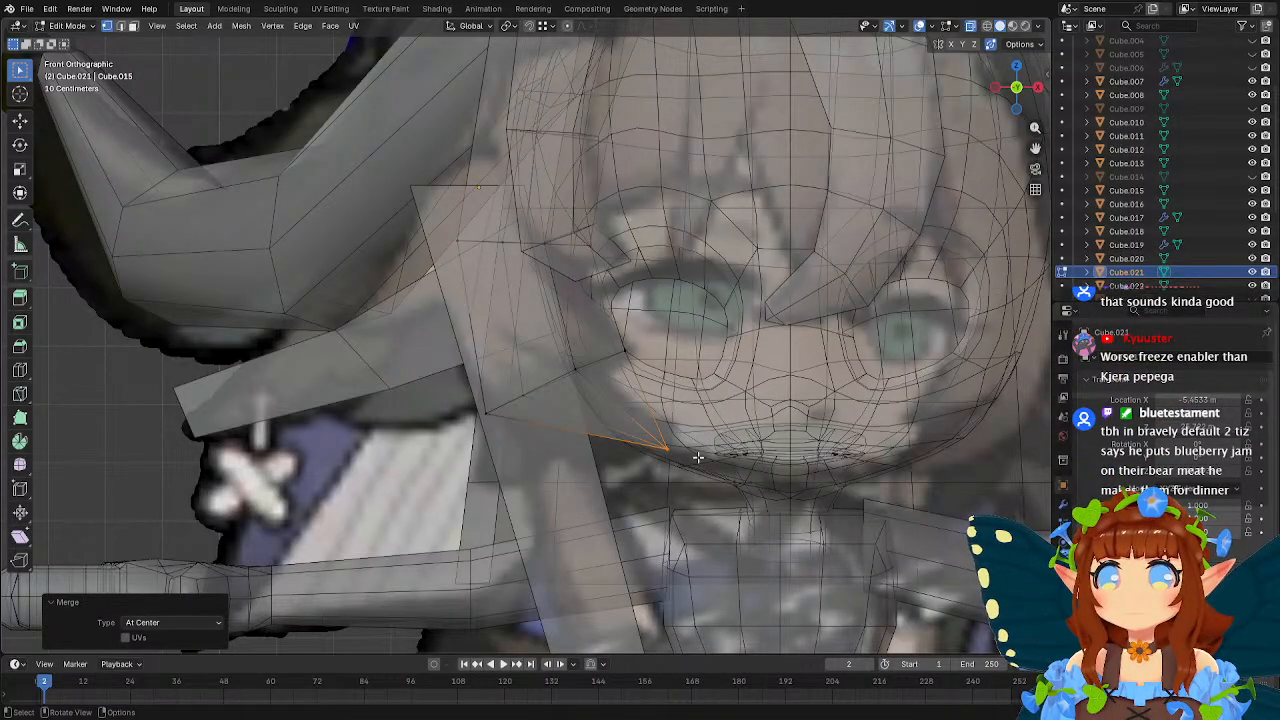
Bevel the edge loop above the side strand's pointed tip with a width of 1.06 m and one segment.
drag(448, 380, 556, 419)
shift+drag(546, 344, 695, 400)
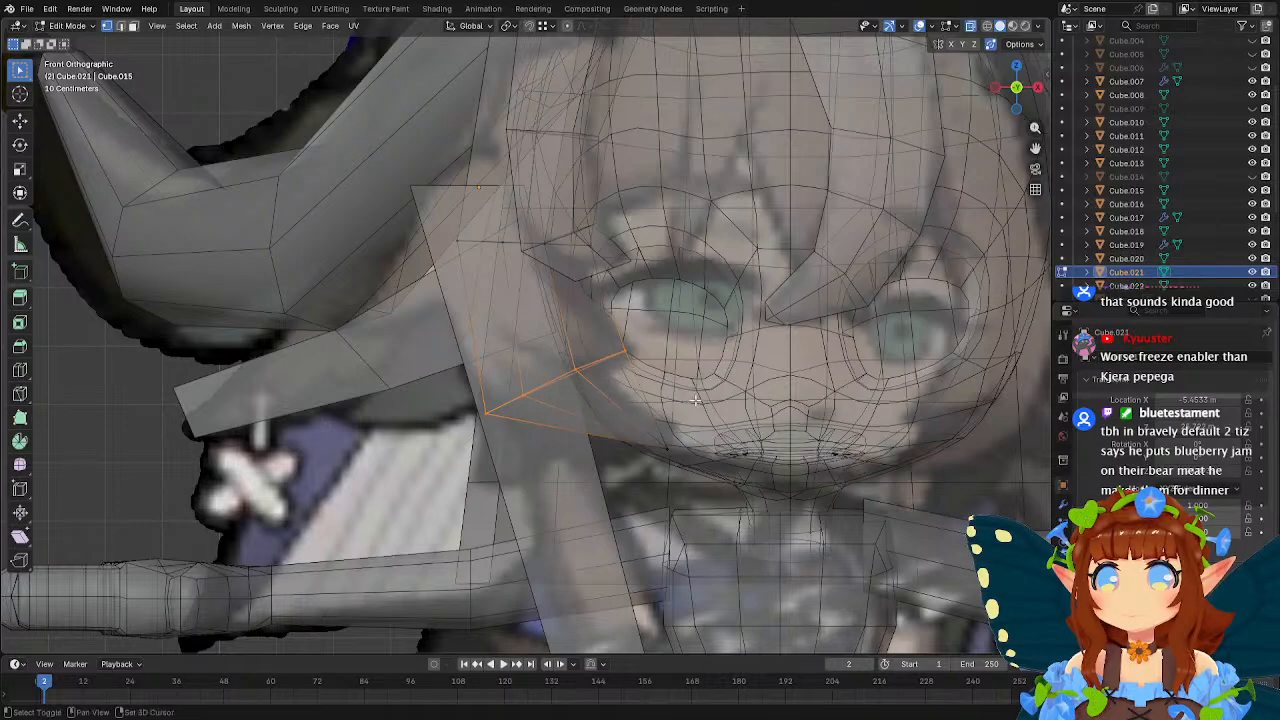
click(19, 345)
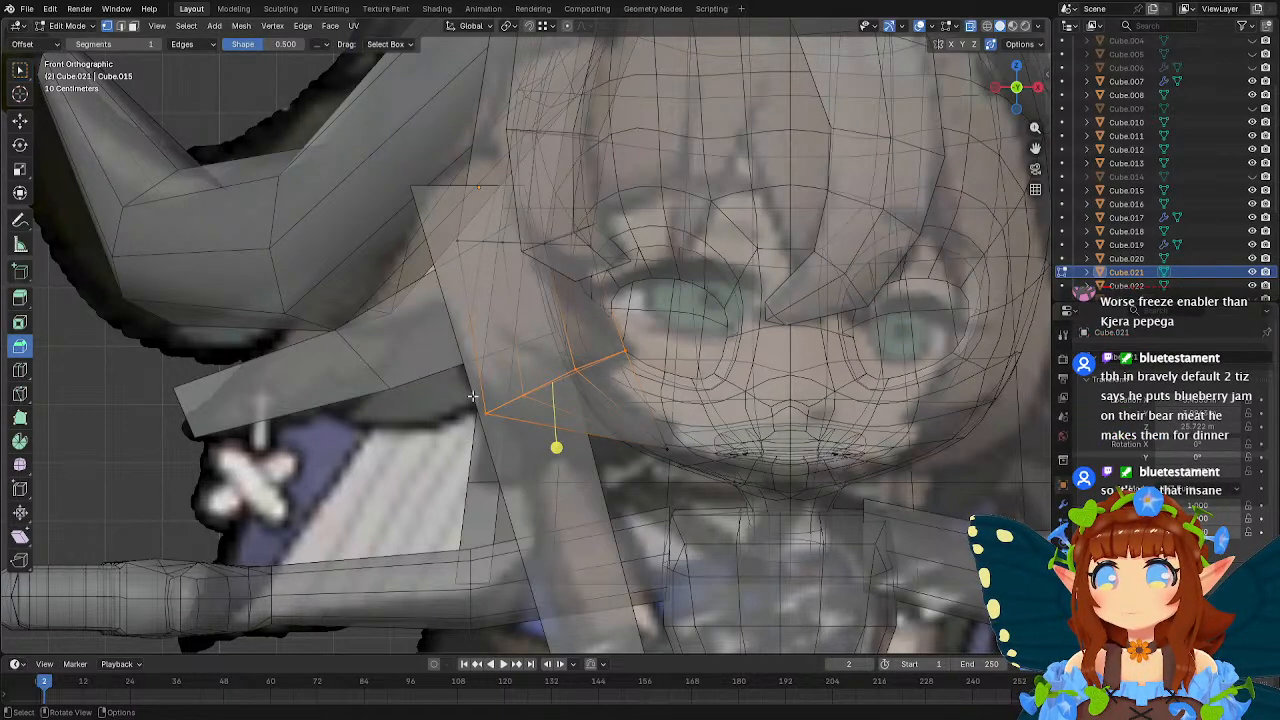
drag(556, 447, 575, 510)
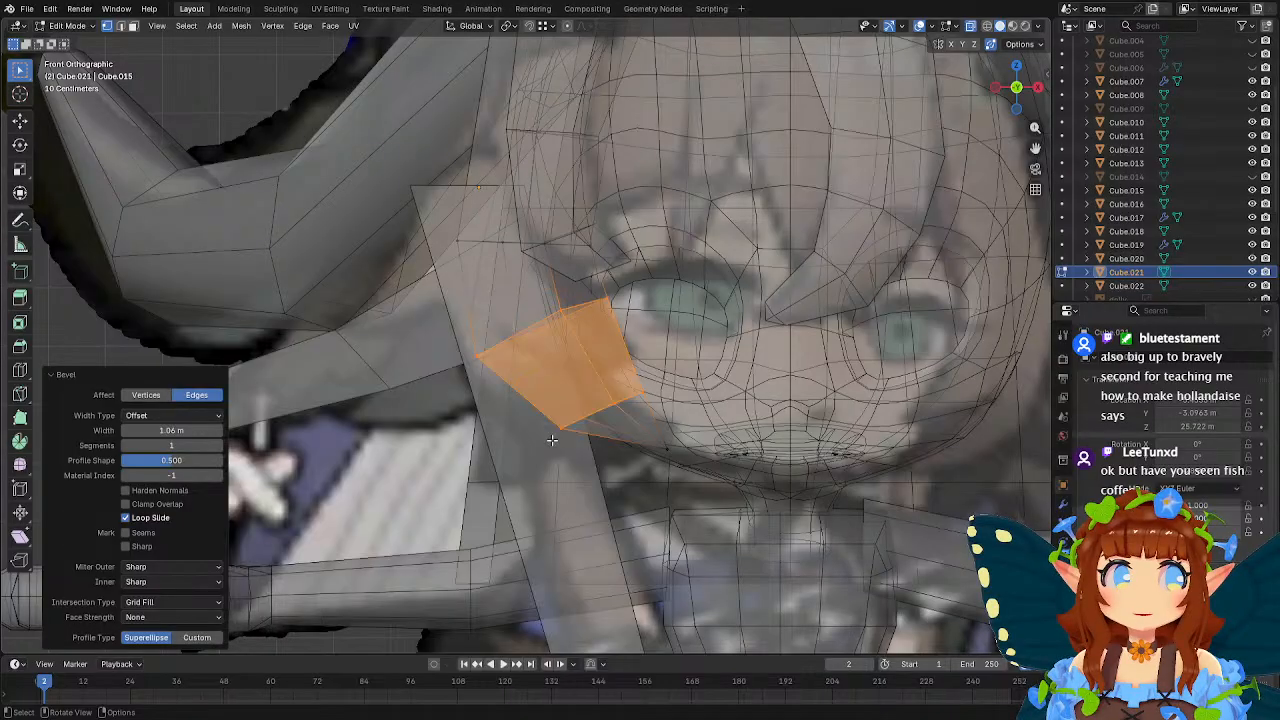
Move vertices of the bevelled band, one about 0.17 m in X and 0.18 m in Y, another about 0.12 m in X and 0.13 m in Y.
middle_drag(494, 414, 686, 394)
click(557, 352)
key(g)
click(668, 397)
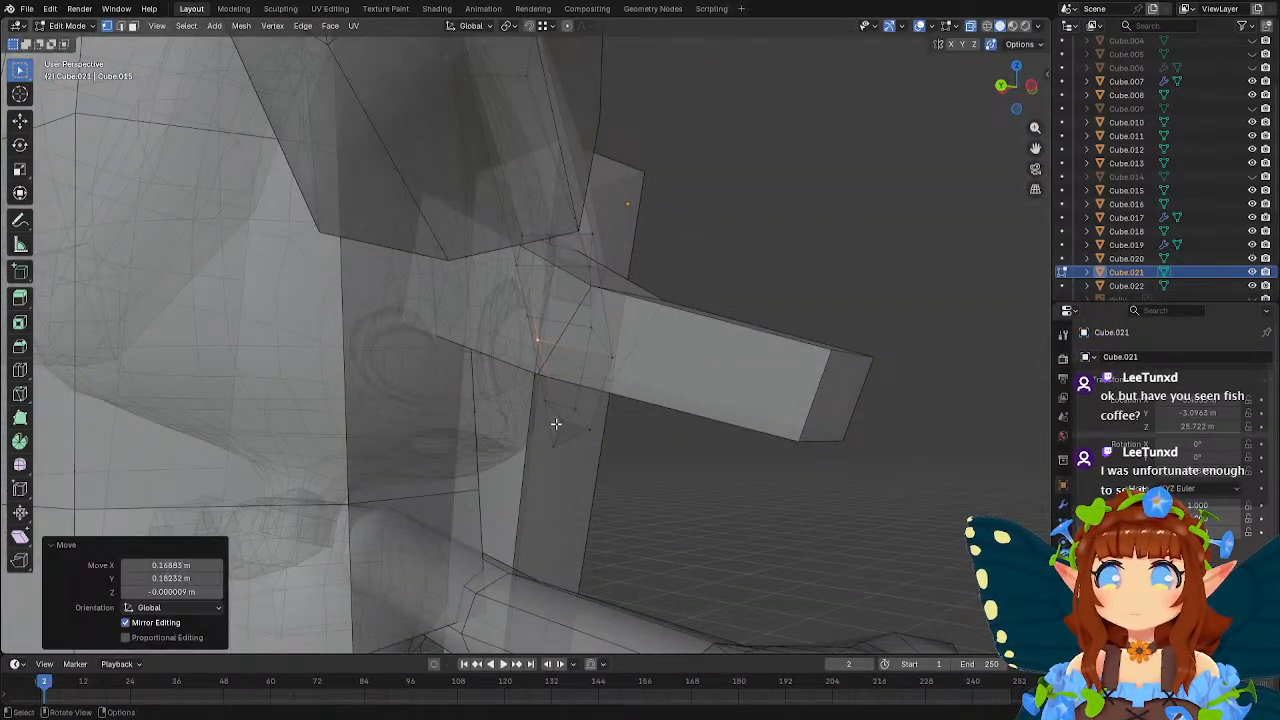
key(g)
click(600, 442)
key(g)
click(661, 399)
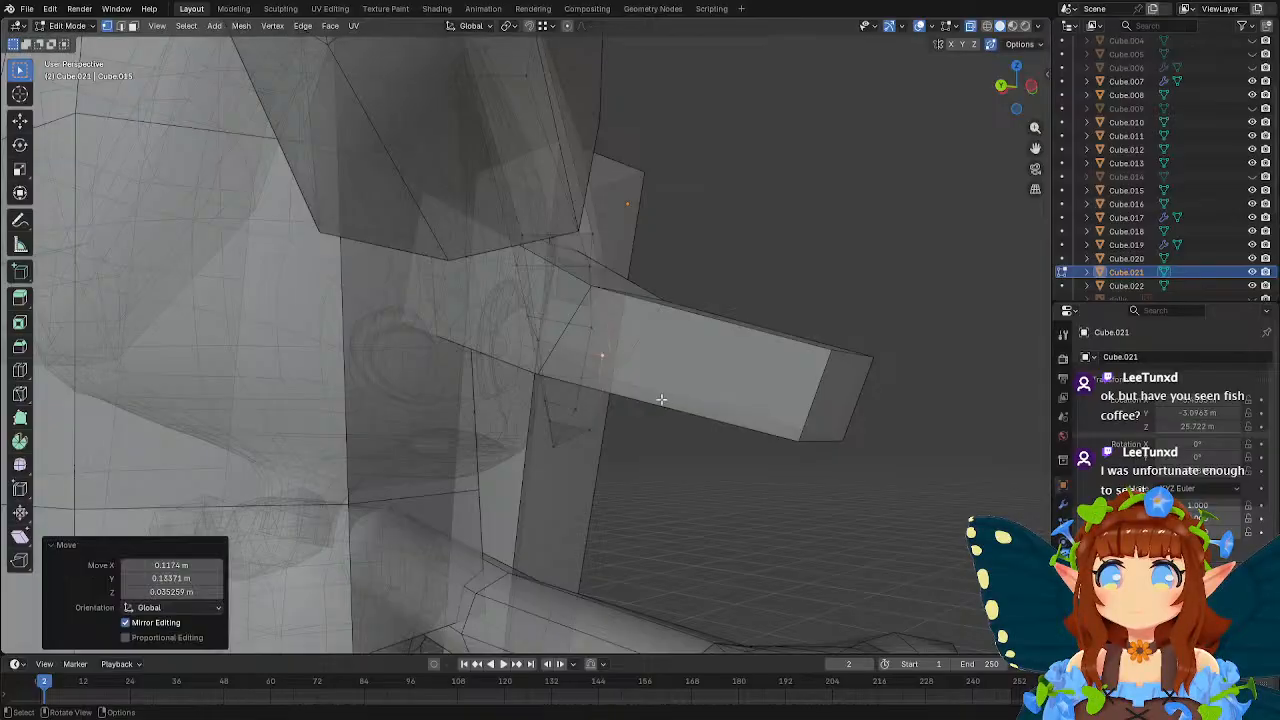
scroll(713, 438, down, 5)
middle_drag(713, 438, 592, 335)
key(Tab)
scroll(488, 474, down, 4)
scroll(560, 400, down, 2)
click(469, 566)
key(shift+a)
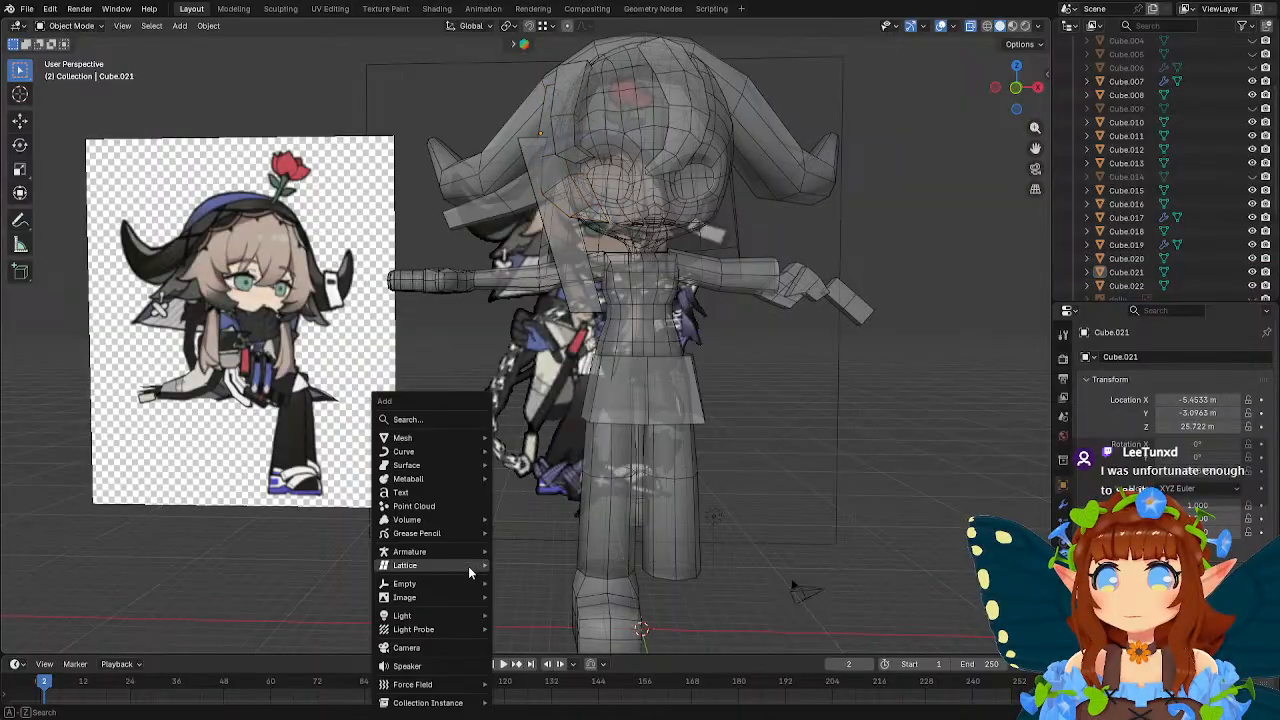
mouse_move(434, 437)
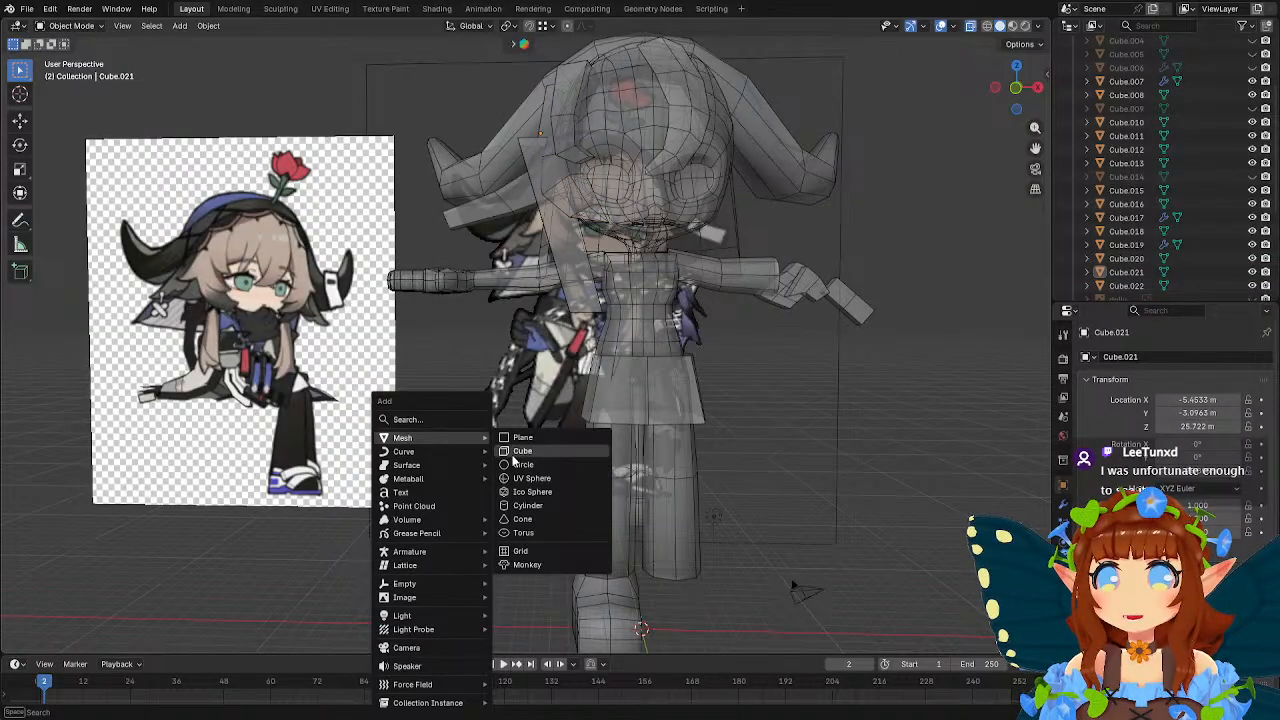
click(522, 437)
middle_drag(540, 455, 591, 468)
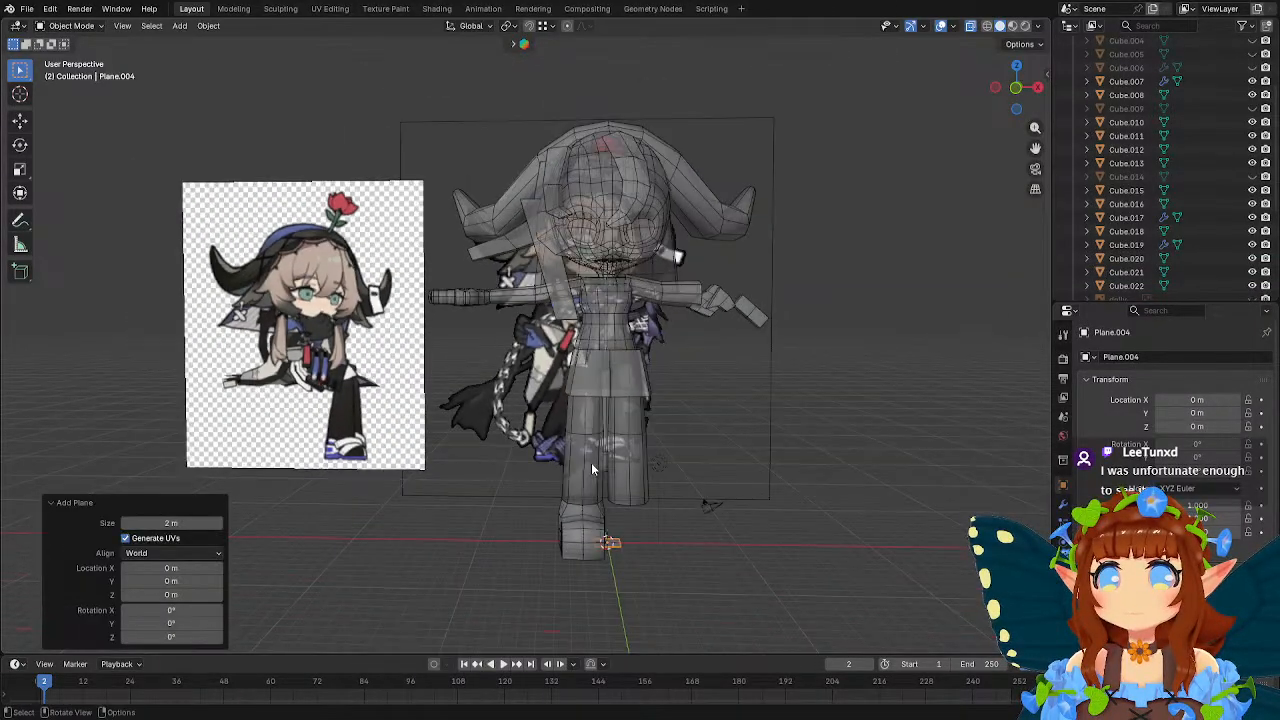
key(ctrl+z)
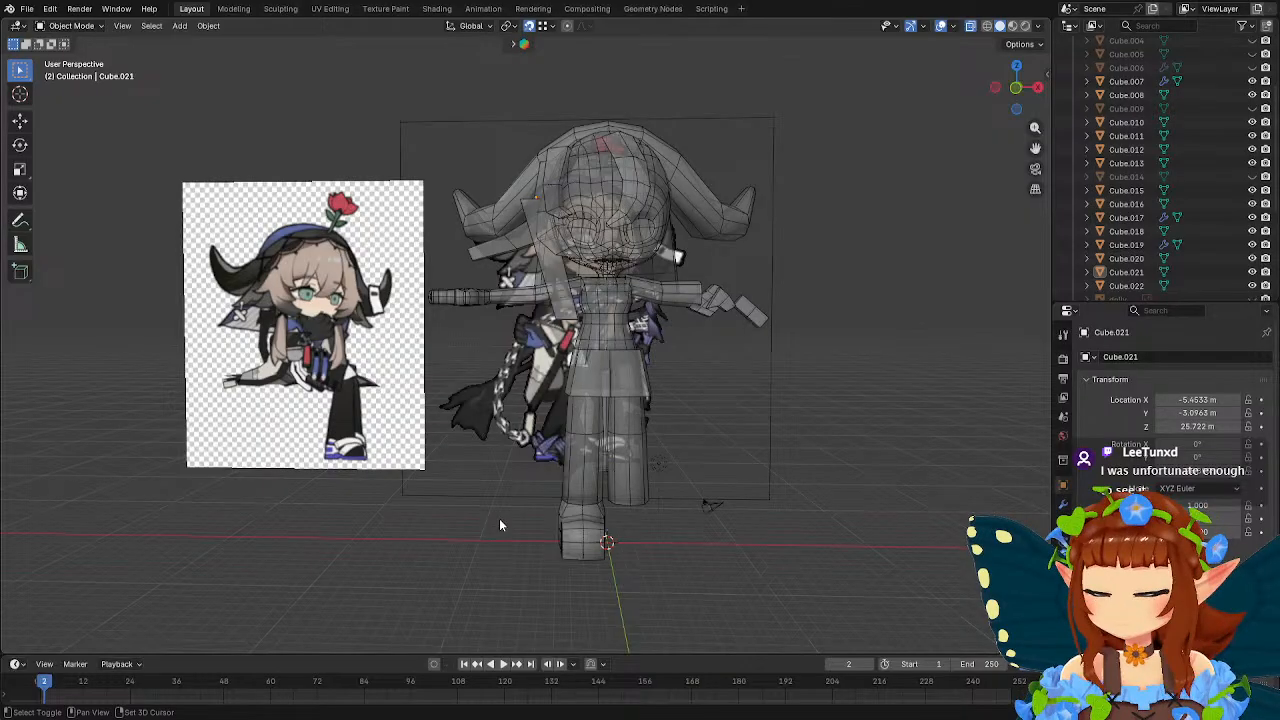
Add a new cube and move it 19.023 m up in Z to the character's chest.
key(shift+a)
mouse_move(496, 517)
mouse_move(492, 435)
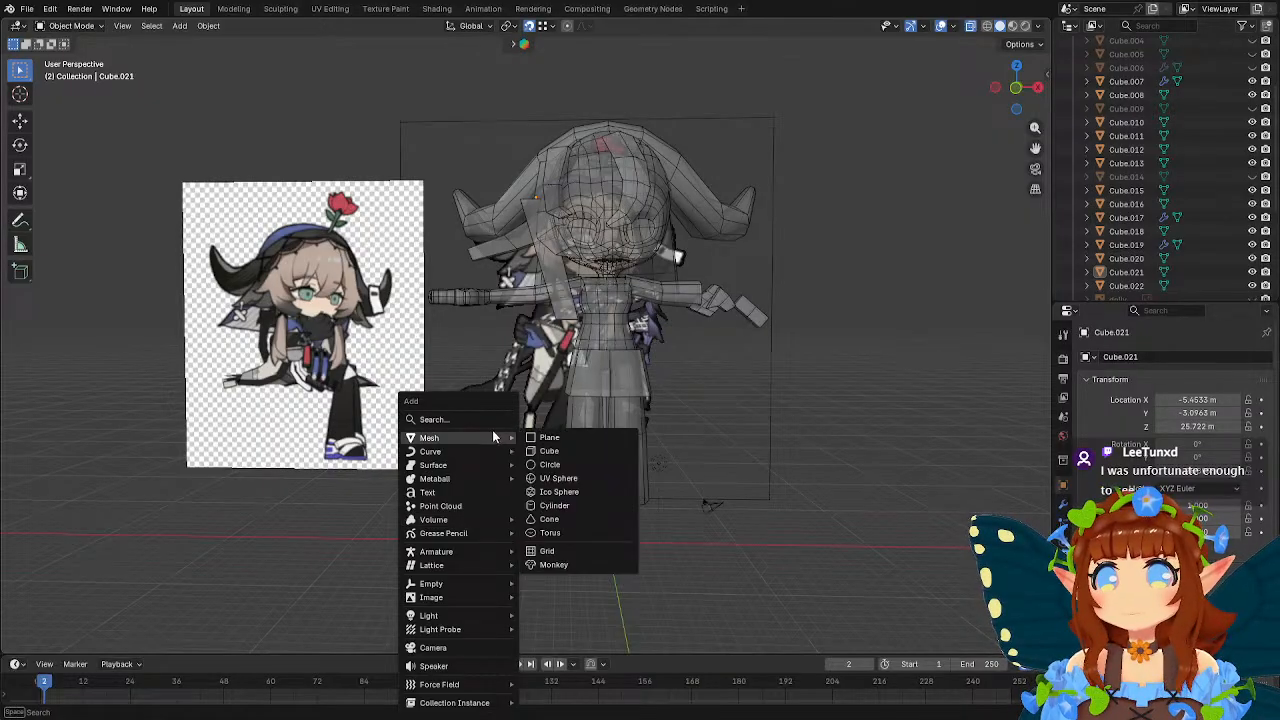
click(550, 448)
key(g)
key(z)
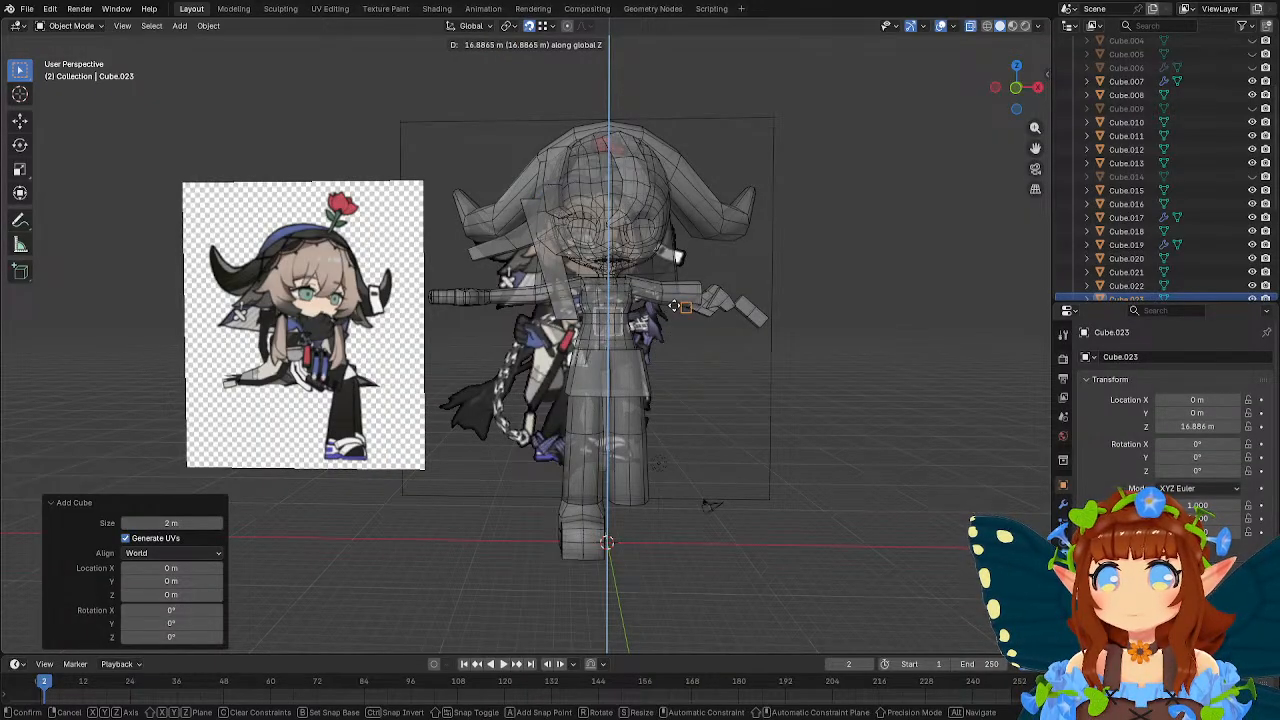
key(Escape)
key(g)
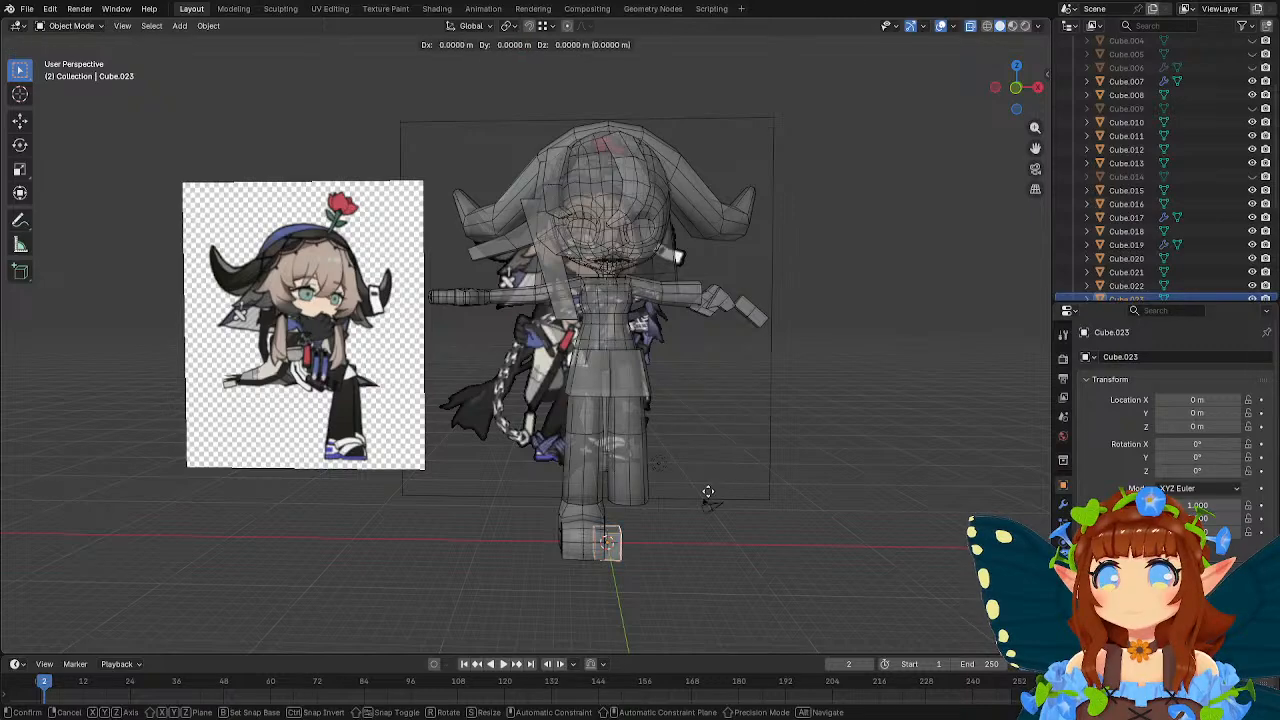
key(z)
click(693, 245)
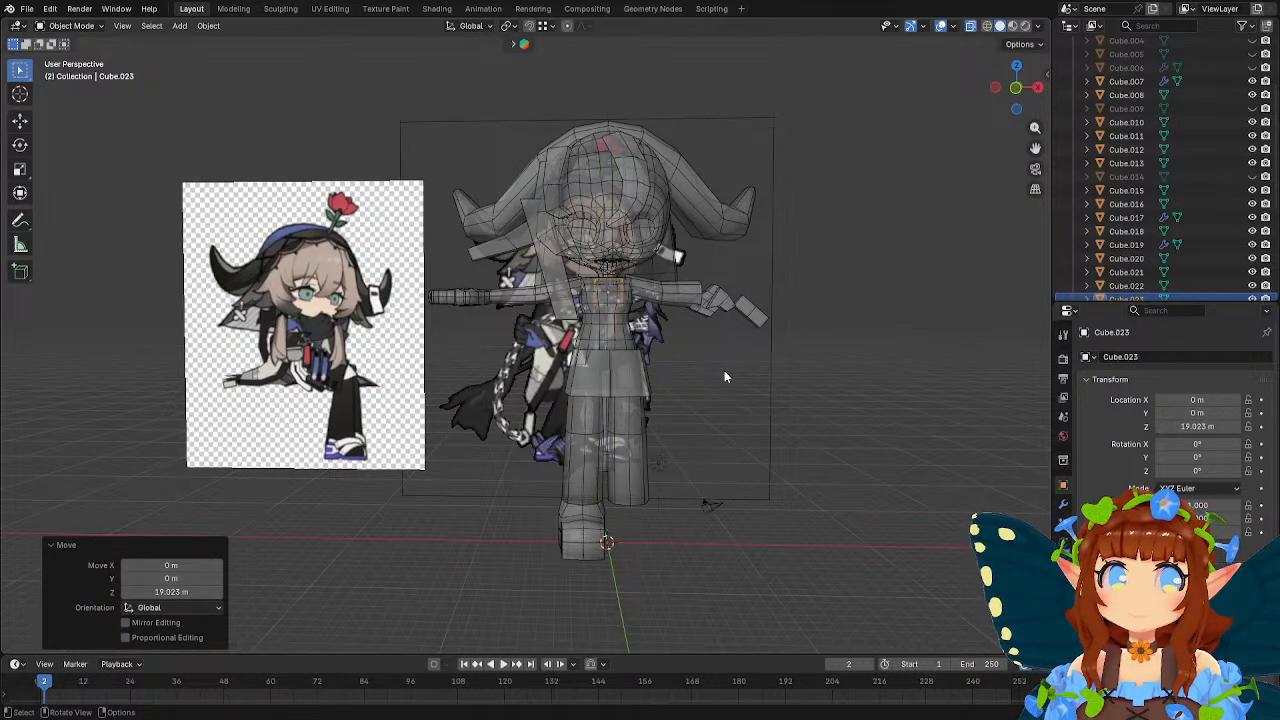
Scale the chest cube uniformly by 2.532 and lower it to a Z location of 17.874 m.
scroll(726, 377, up, 3)
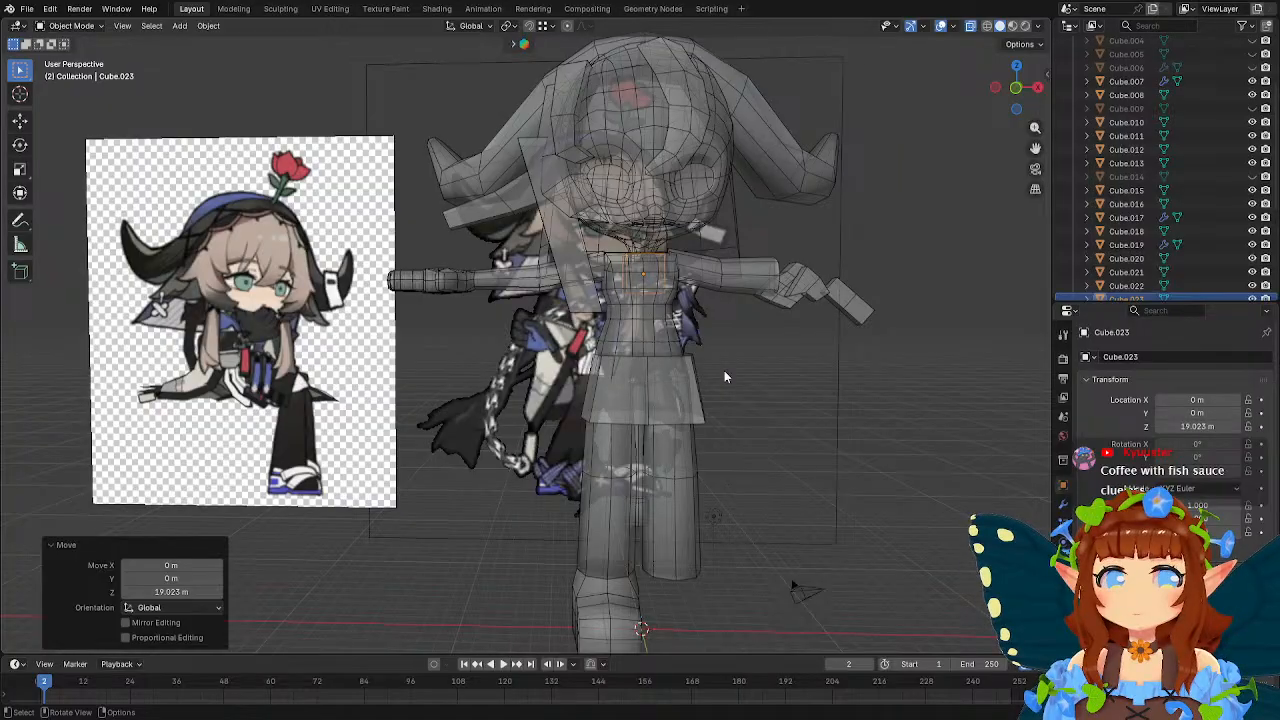
key(s)
click(792, 343)
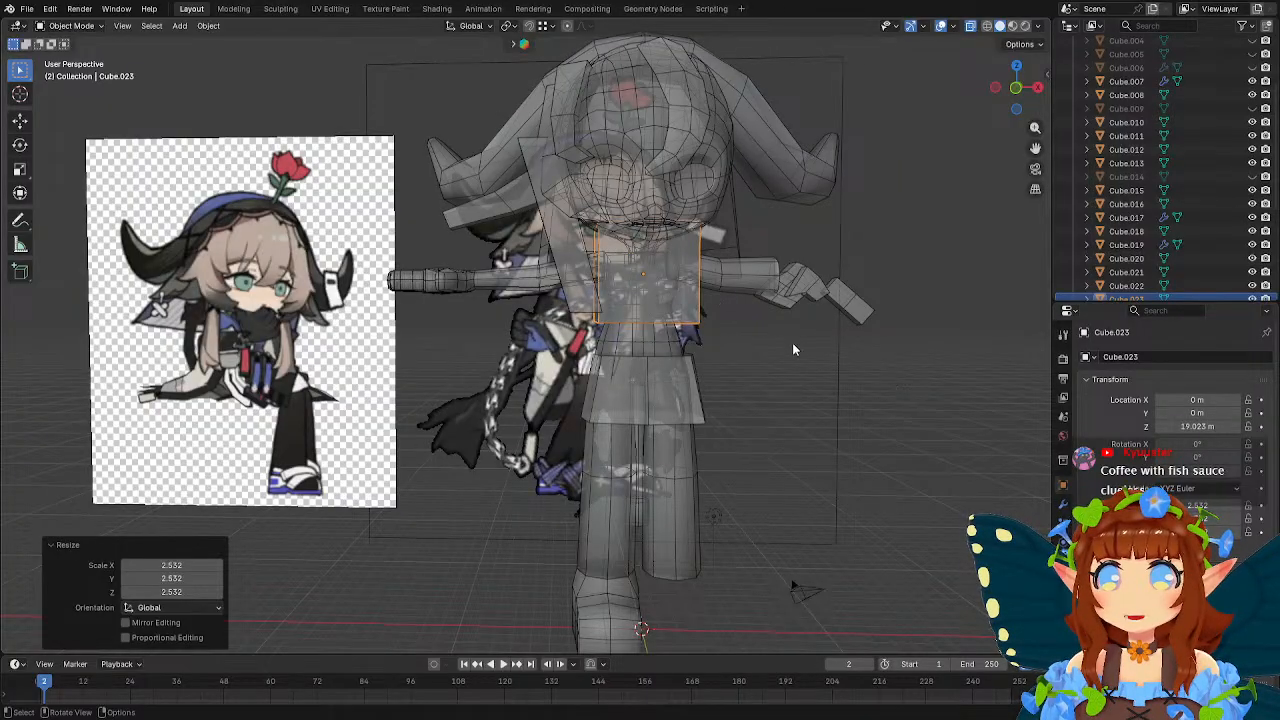
key(g)
key(z)
click(795, 370)
Add one vertical loop cut through the middle of the chest cube.
key(Tab)
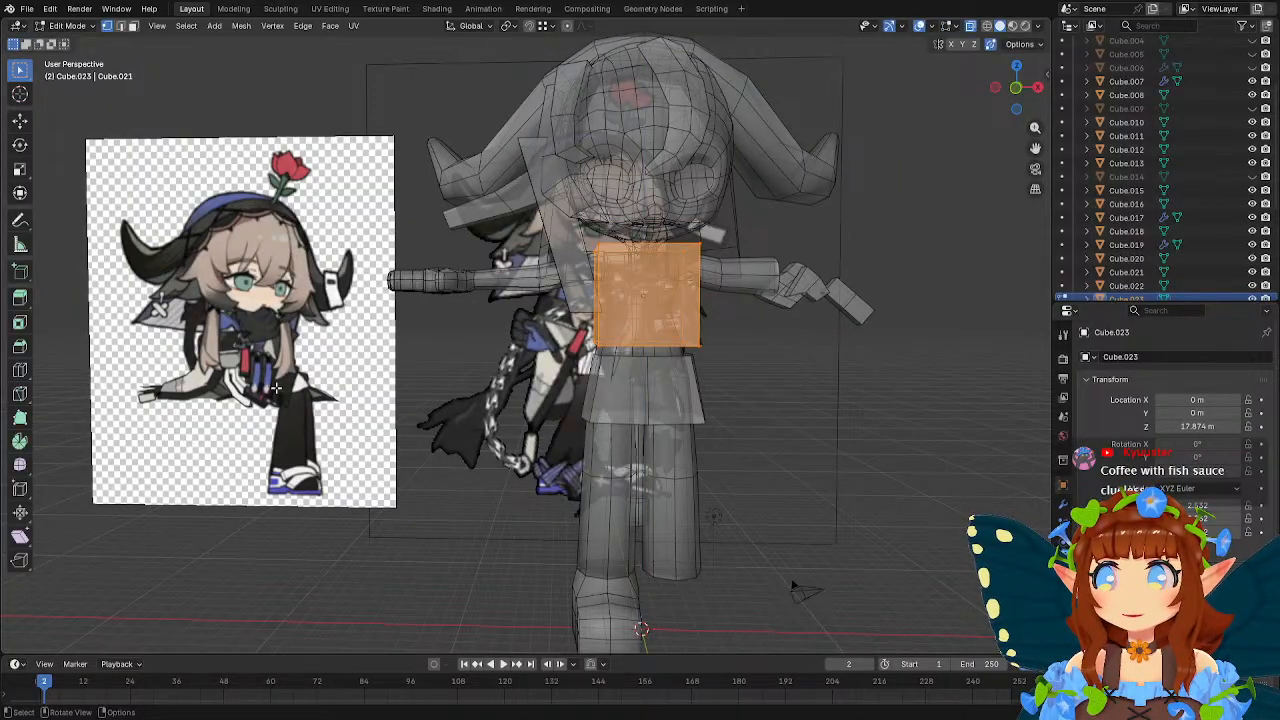
click(18, 371)
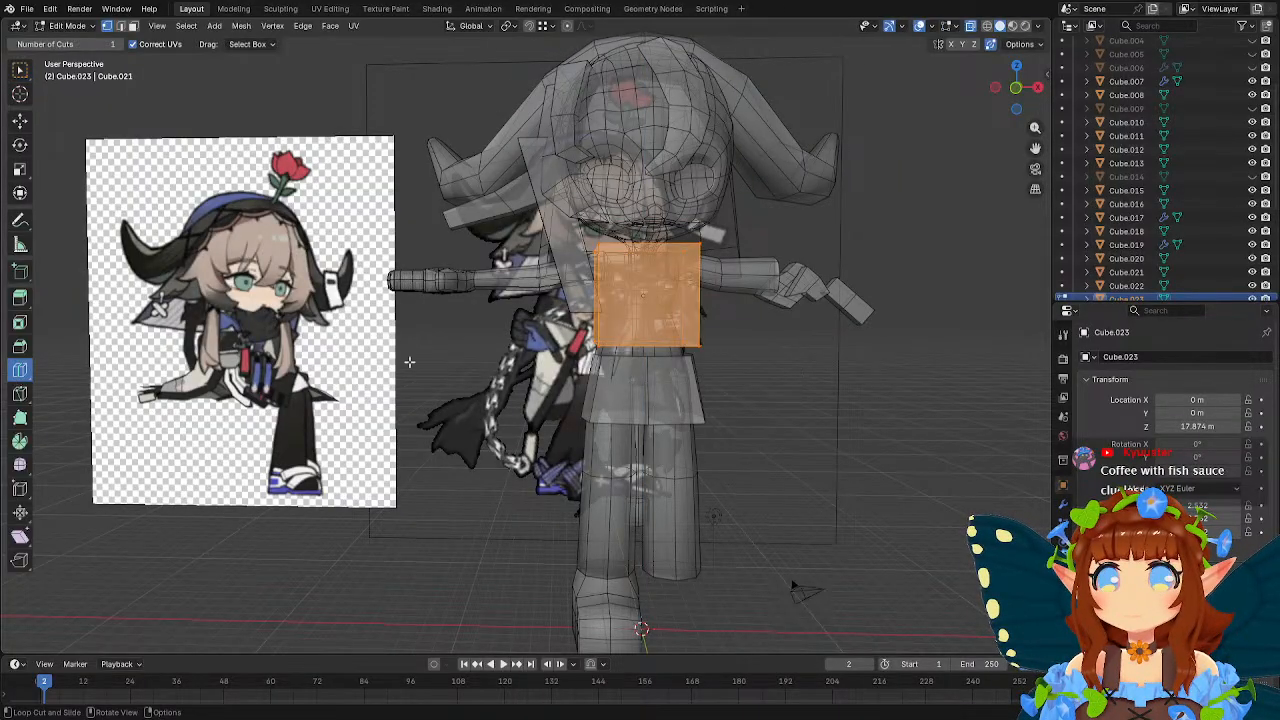
click(637, 341)
key(Tab)
middle_drag(654, 335, 687, 341)
In front view, delete all faces of the chest cube's half on the positive X side.
key(KP_1)
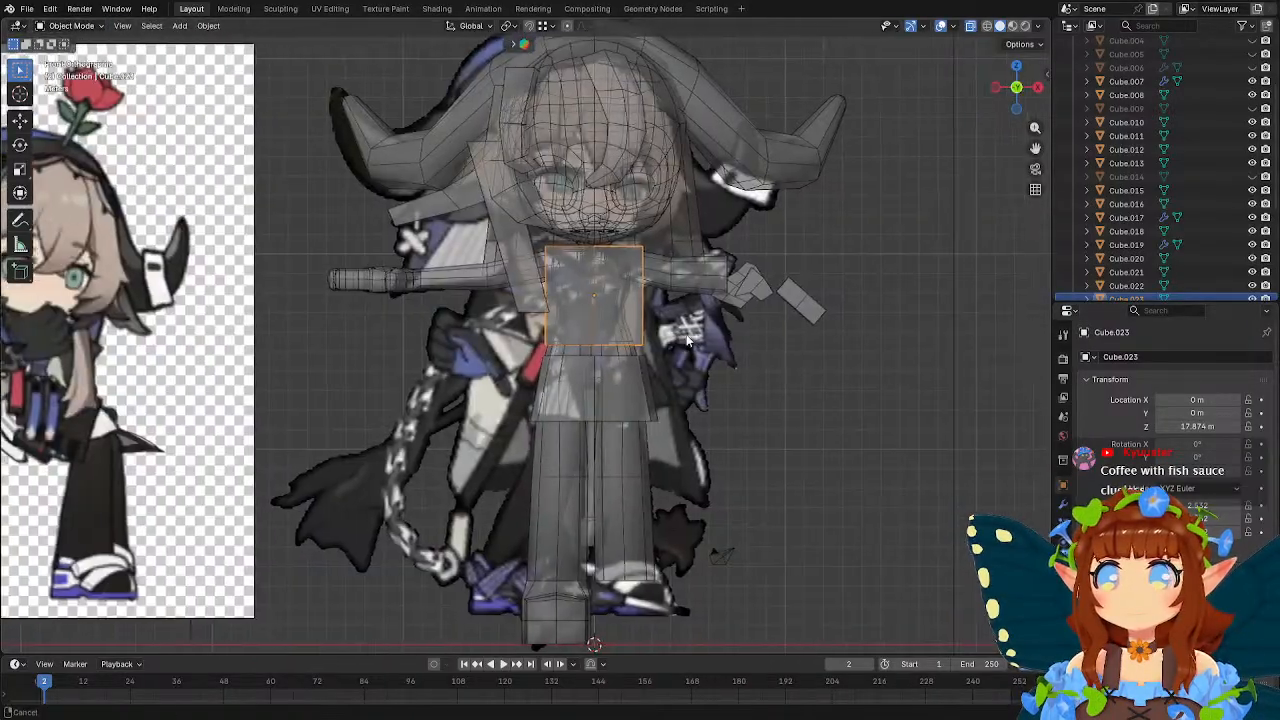
key(Tab)
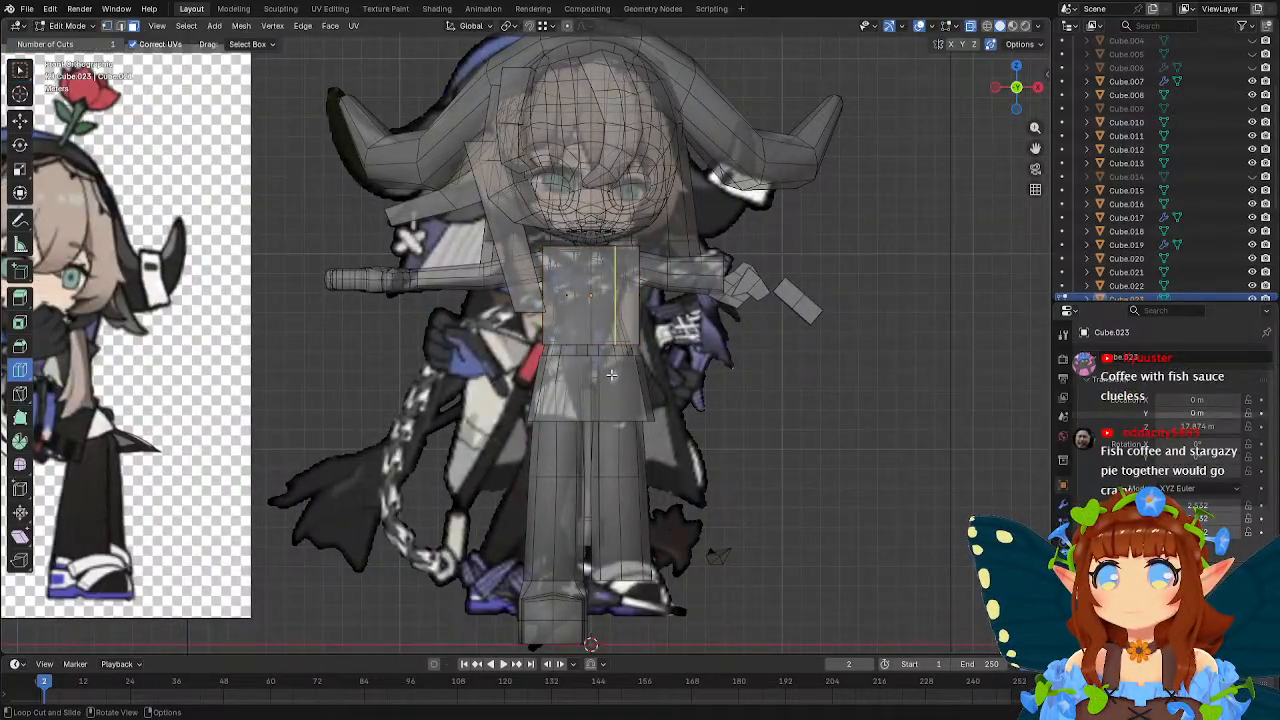
key(w)
drag(693, 190, 593, 400)
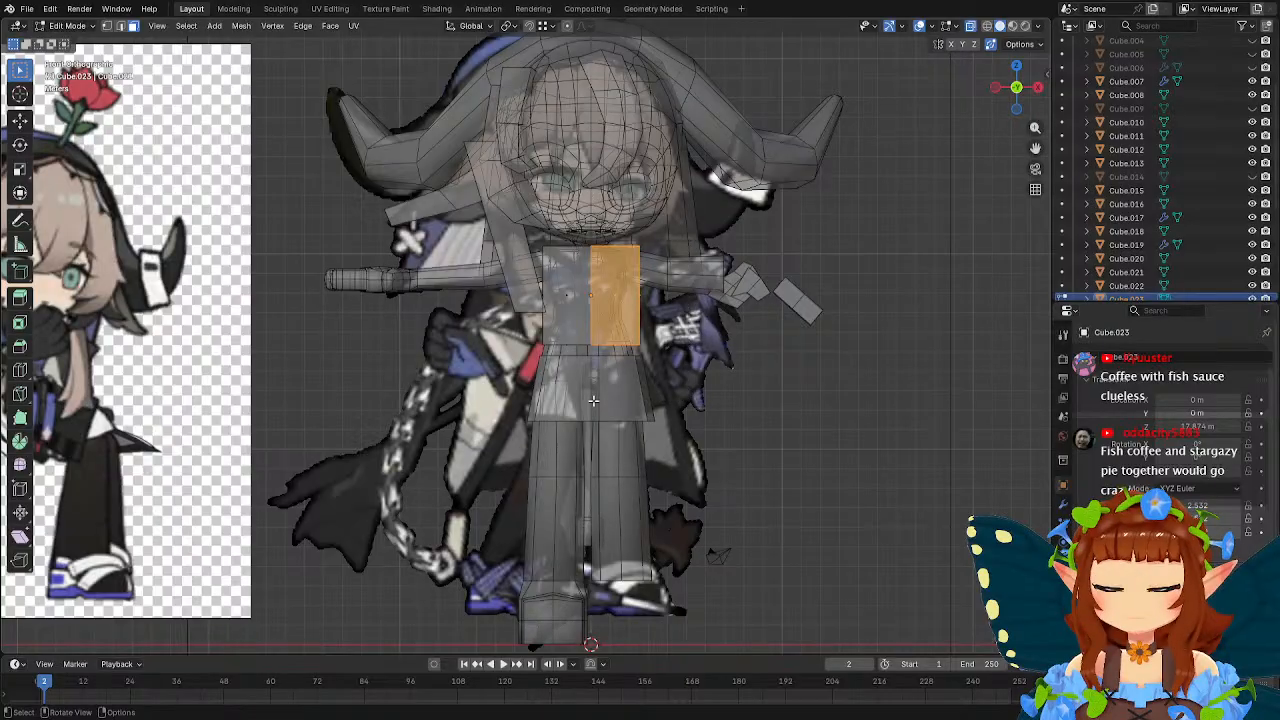
key(x)
click(593, 400)
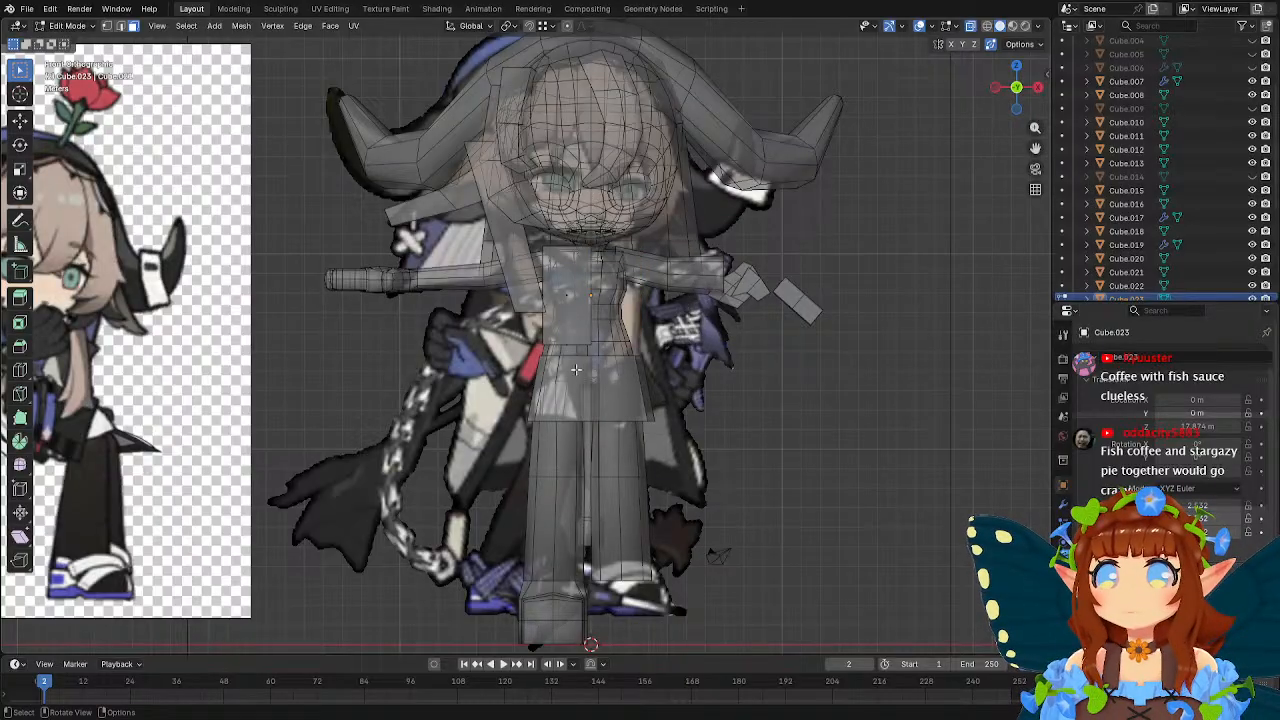
Delete the front, bottom and top faces of the remaining half cube.
click(565, 290)
middle_drag(571, 295, 671, 286)
scroll(610, 330, up, 1)
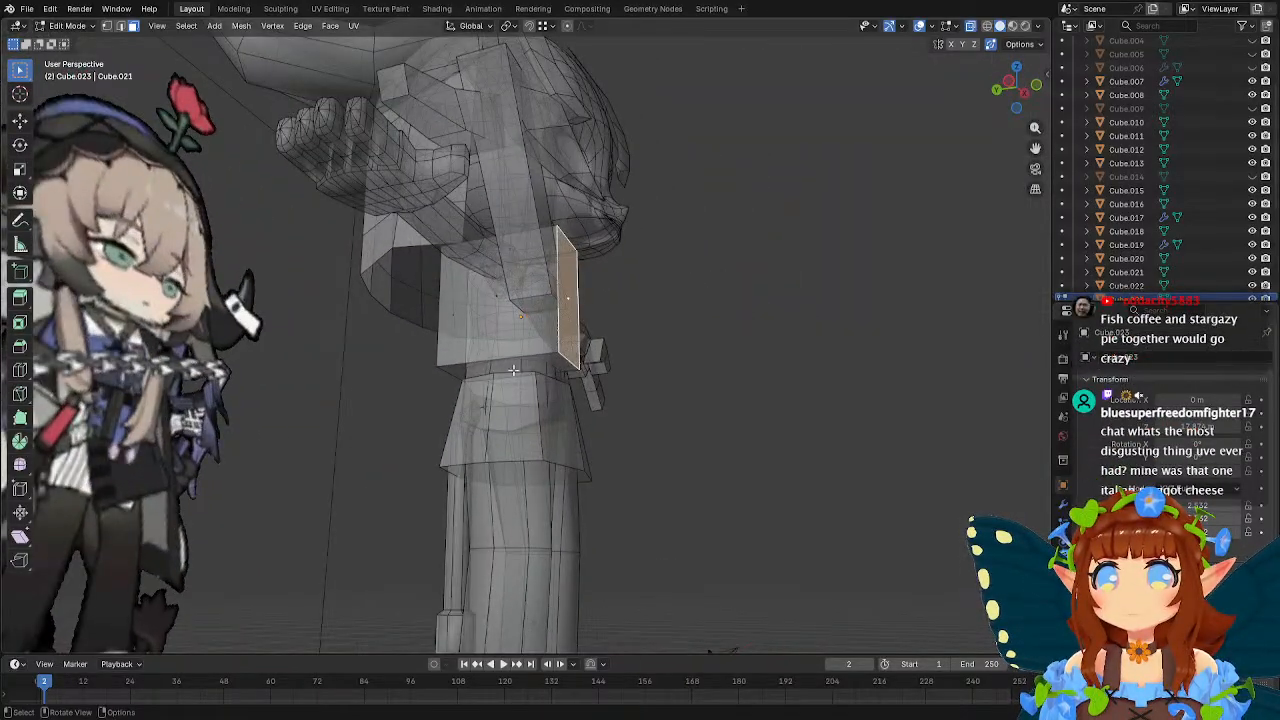
shift+click(512, 370)
key(x)
click(512, 369)
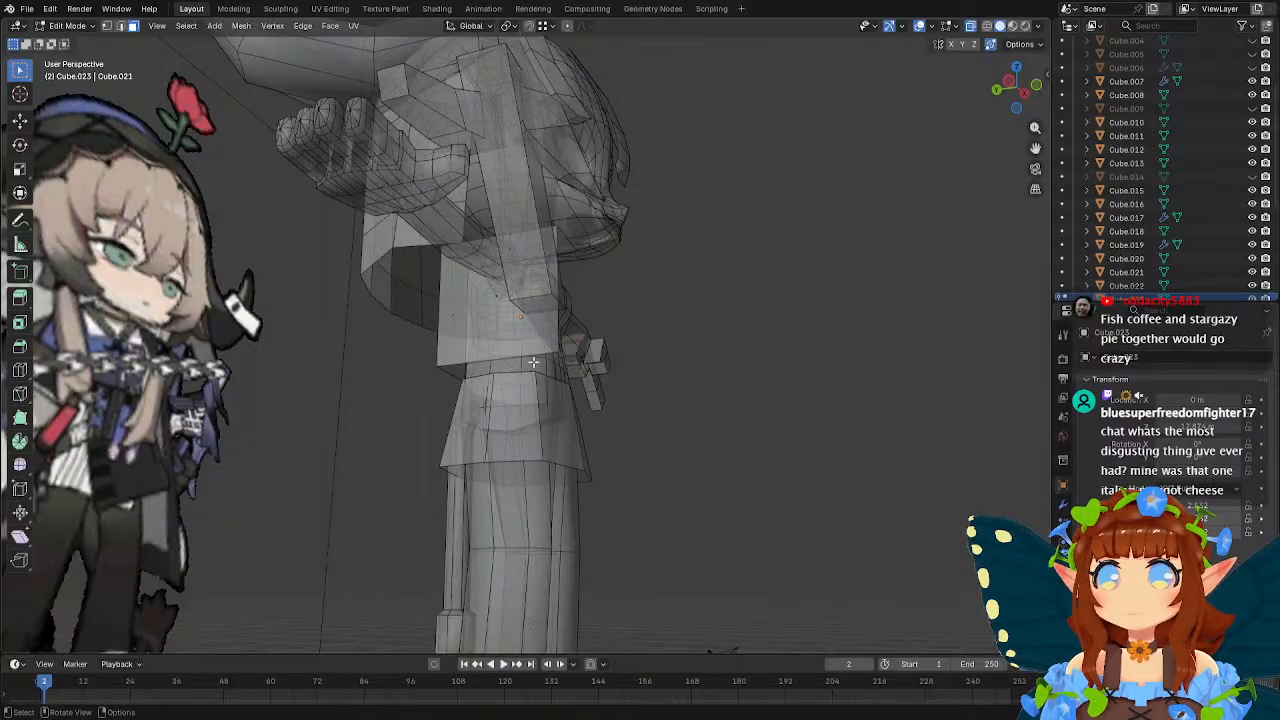
middle_drag(512, 369, 516, 405)
click(592, 200)
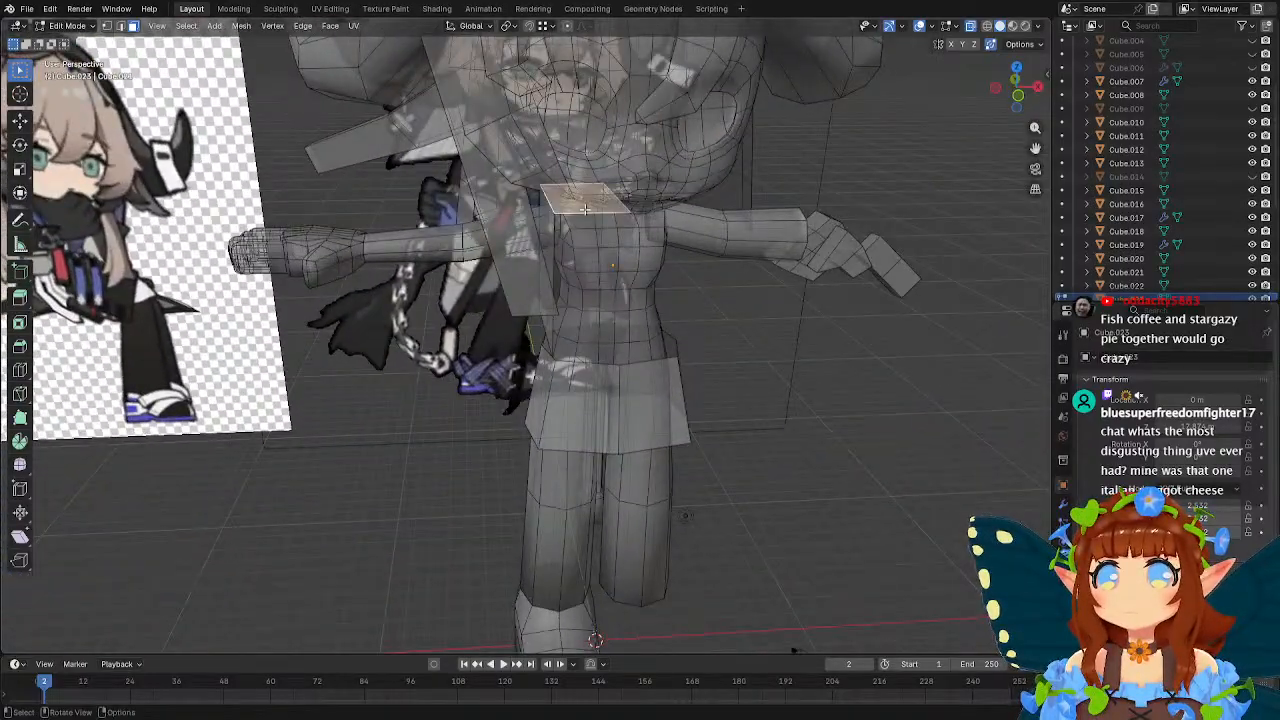
middle_drag(592, 202, 735, 213)
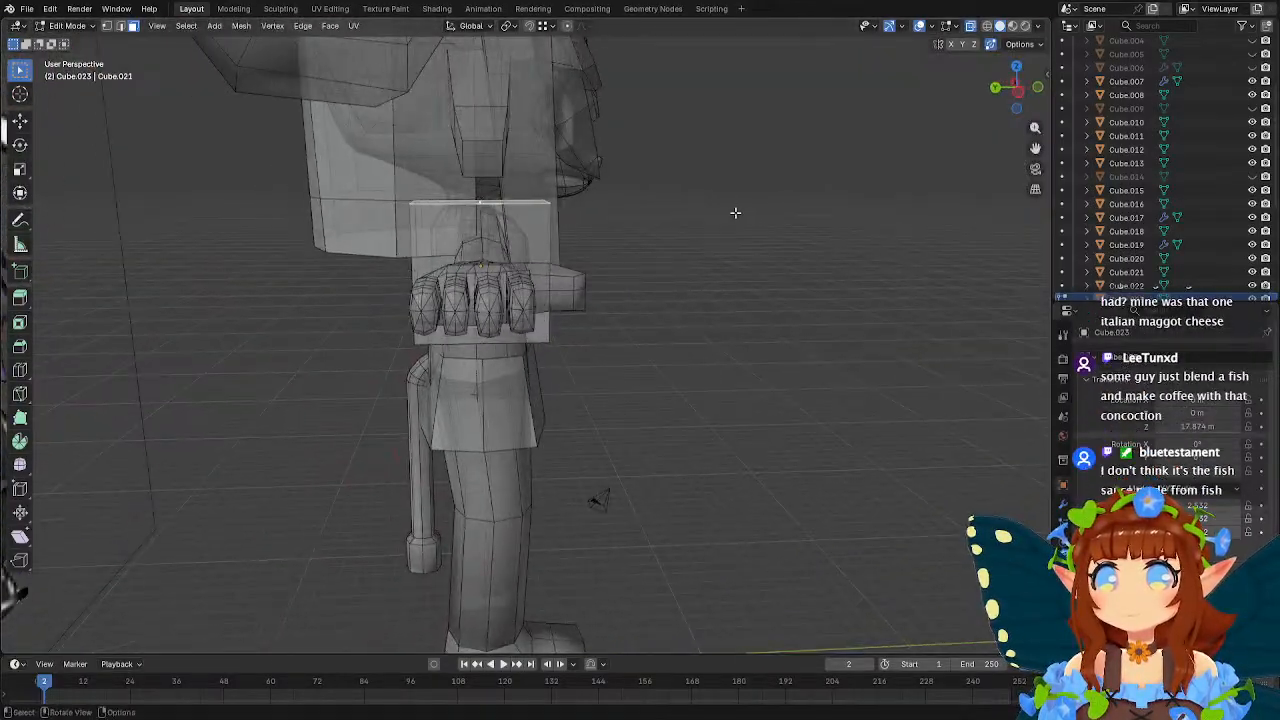
key(x)
click(735, 212)
Add one vertical loop cut down the middle of the half cube's outer side face.
middle_drag(720, 286, 550, 286)
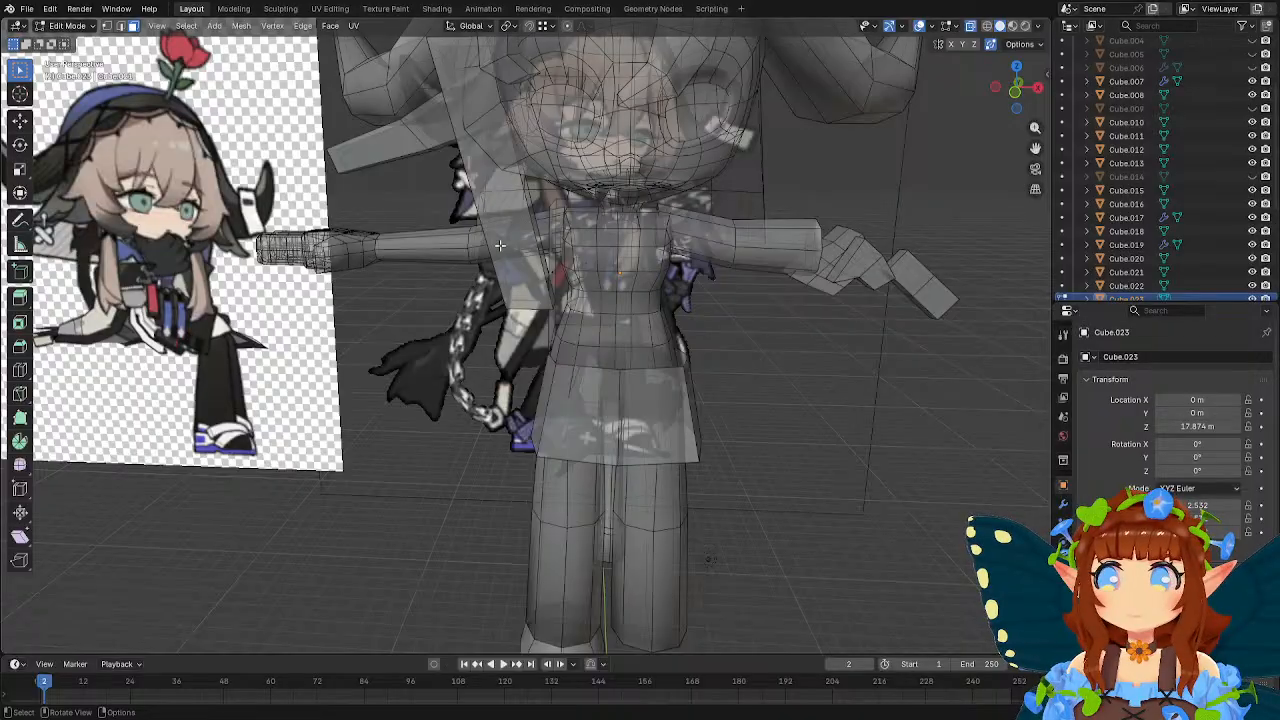
middle_drag(504, 246, 533, 240)
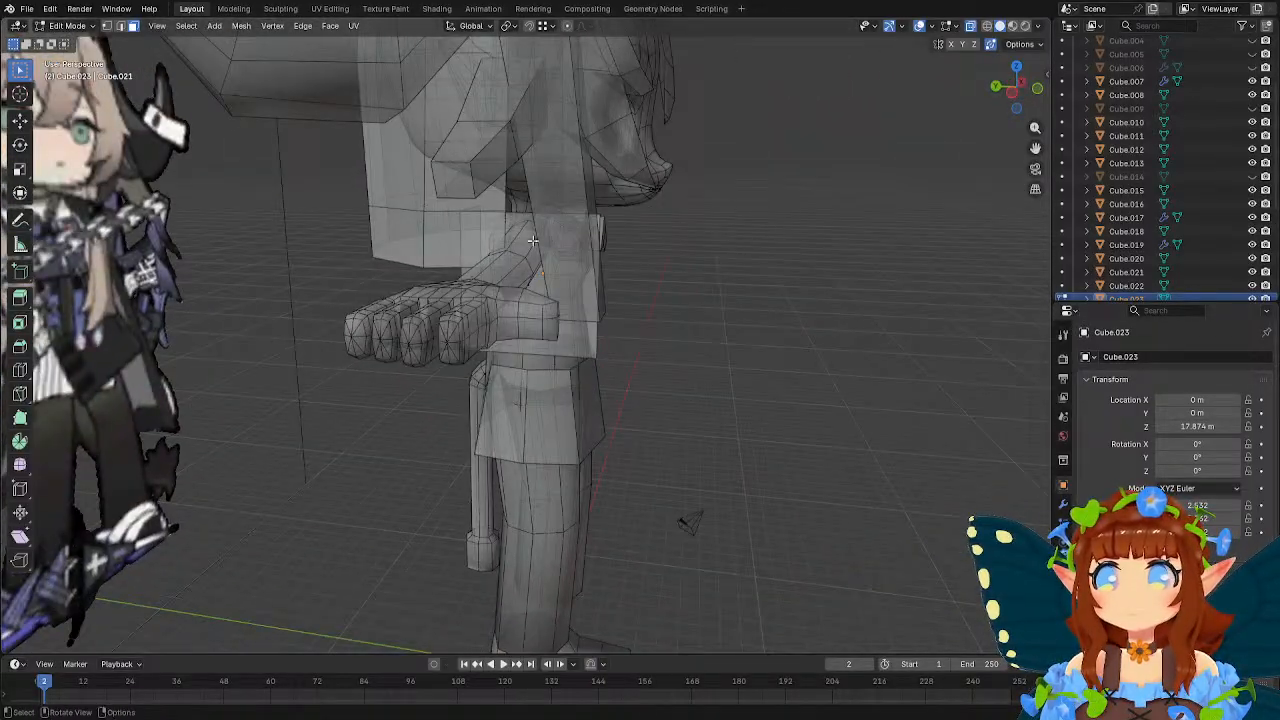
click(20, 370)
click(534, 236)
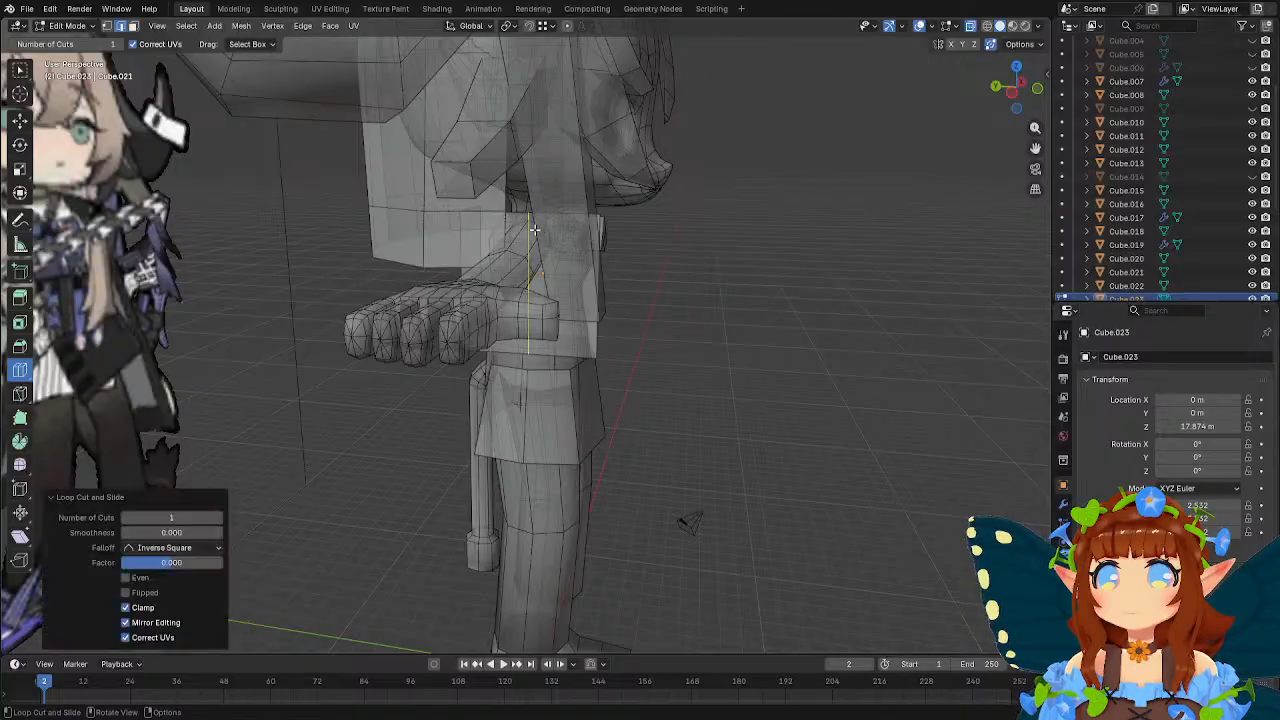
key(w)
Select the half cube's back outer corner vertices and move them about 0.75 m along X toward the body's centre.
middle_drag(676, 304, 642, 262)
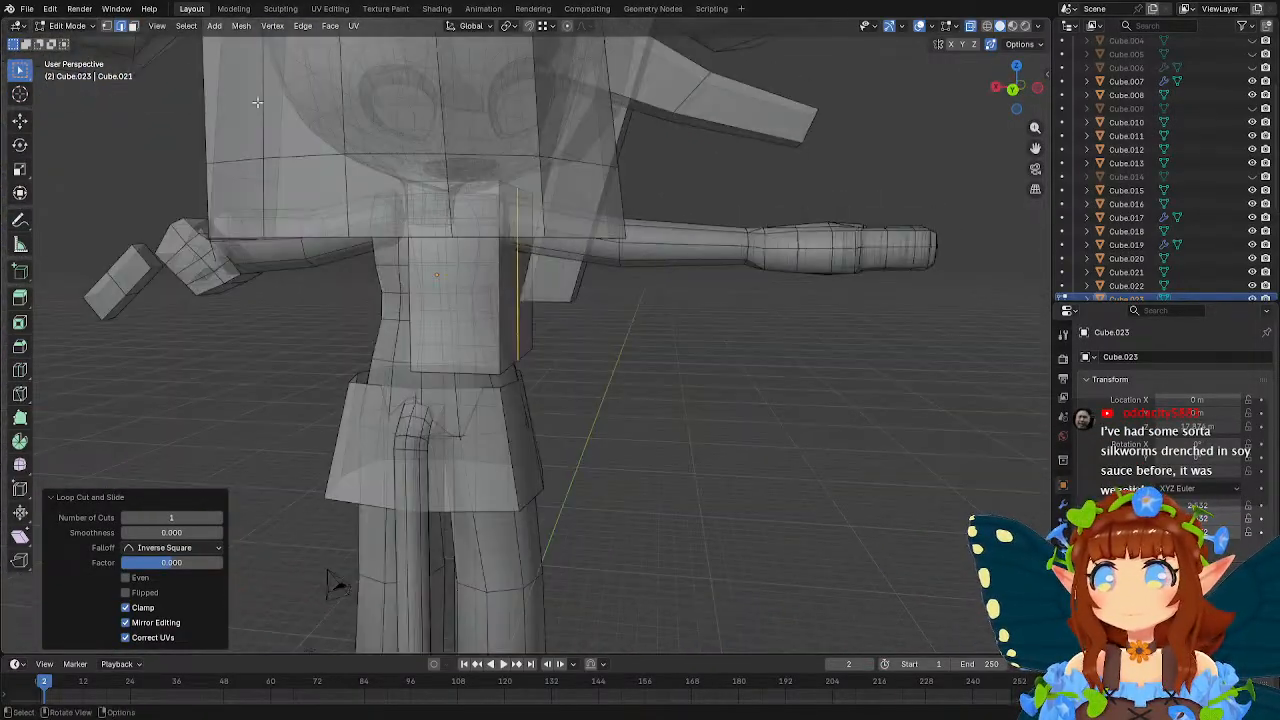
click(107, 25)
click(523, 383)
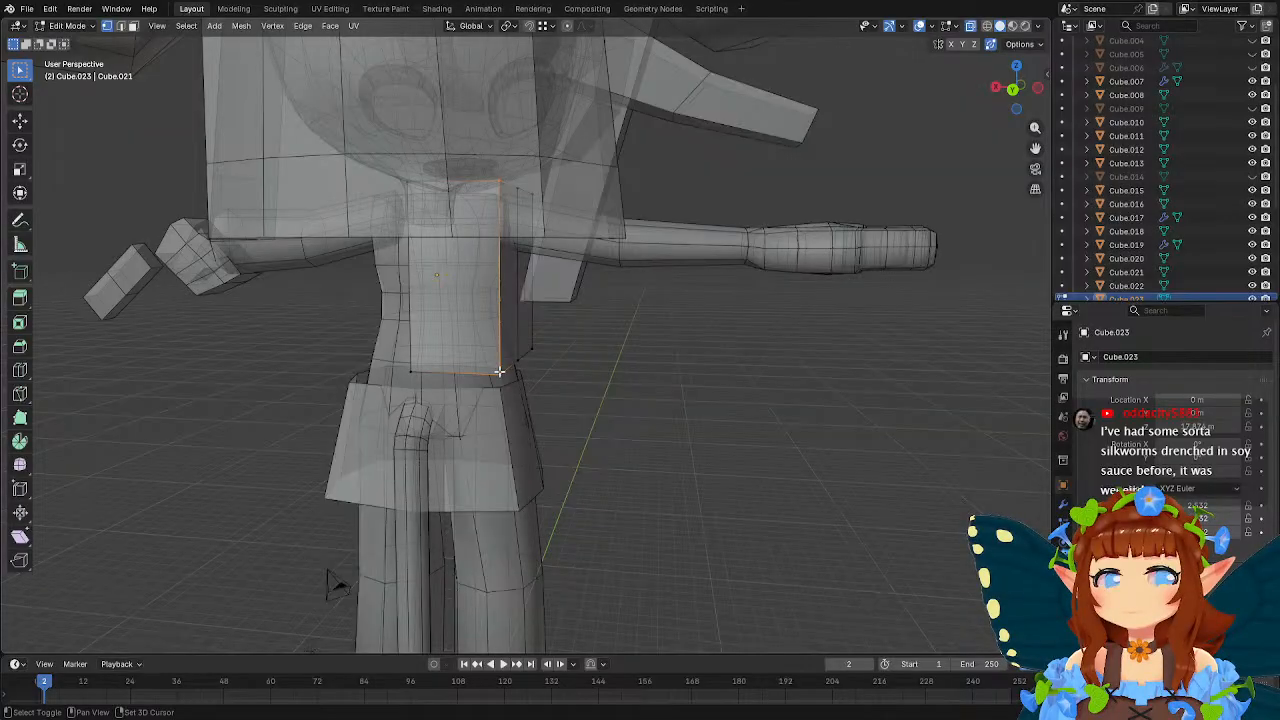
middle_drag(523, 383, 608, 339)
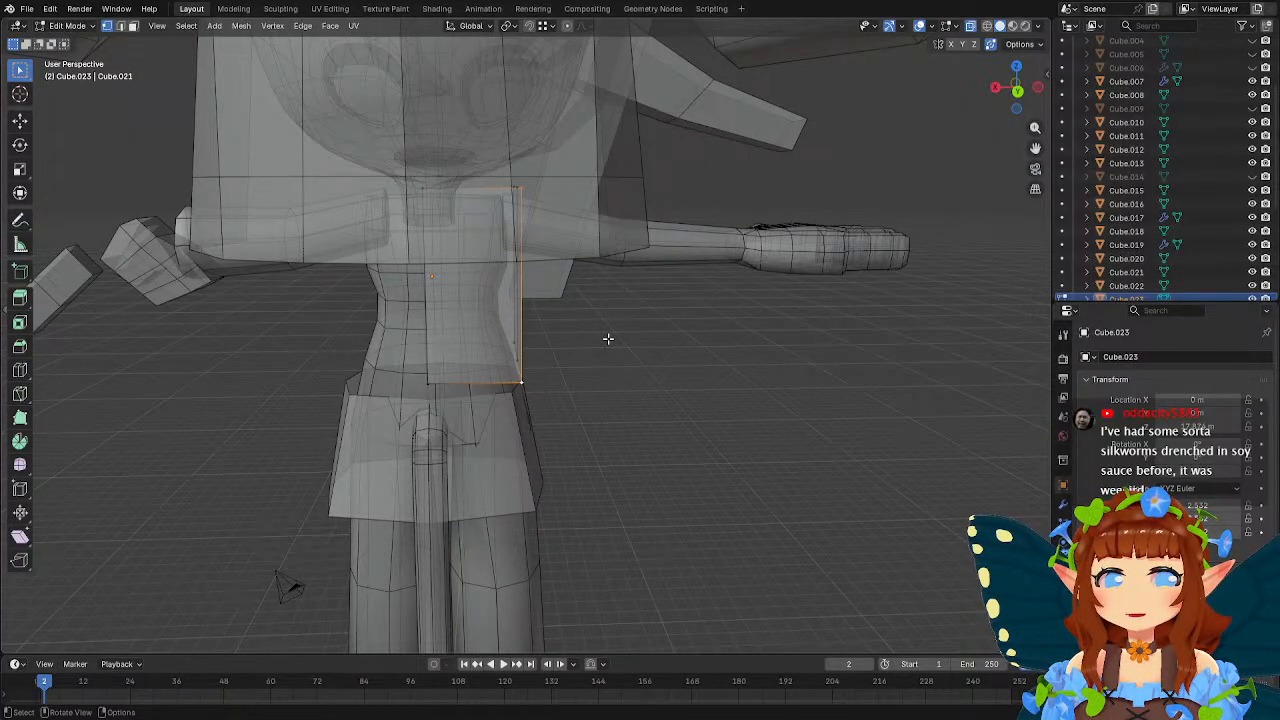
middle_drag(581, 309, 503, 360)
key(g)
key(x)
click(614, 315)
Shift the garment's back vertices along Y so the back panel follows the body's back.
key(g)
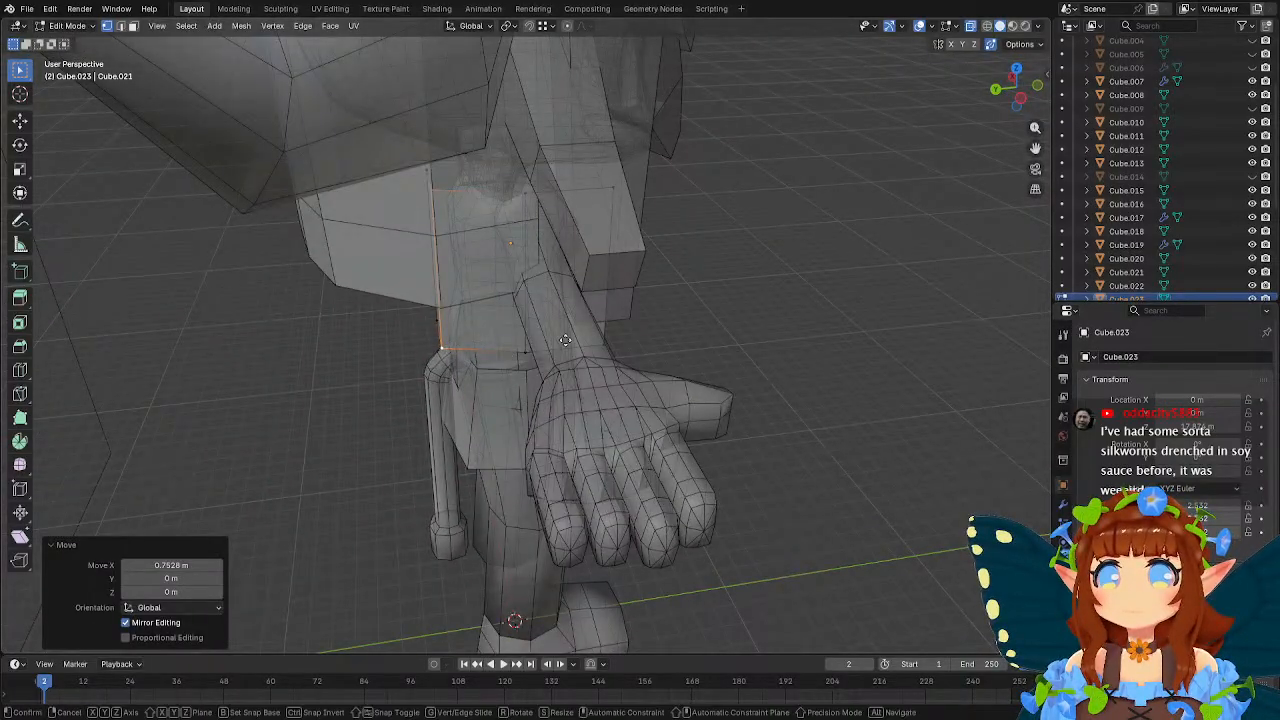
key(y)
click(584, 345)
middle_drag(584, 345, 665, 224)
shift+click(604, 180)
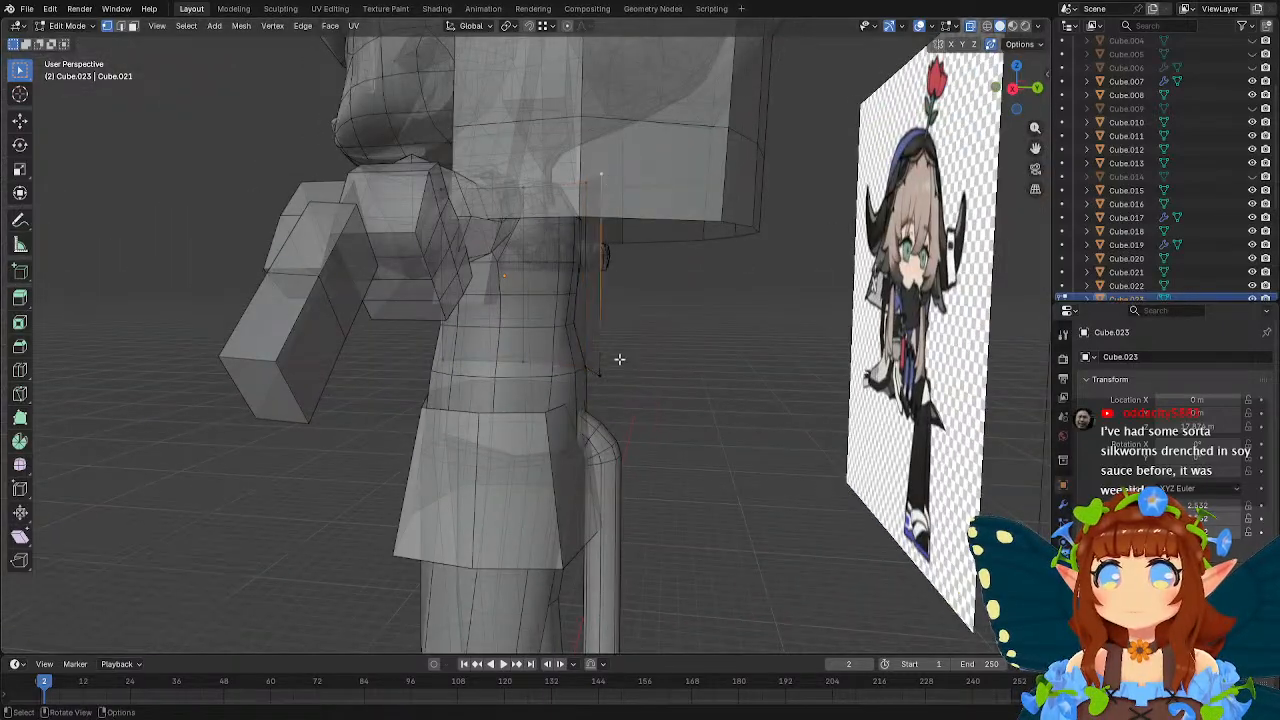
key(g)
key(y)
click(675, 349)
In front view, lower all bottom vertices of the garment along Z to just above knee height.
middle_drag(675, 349, 377, 394)
click(606, 209)
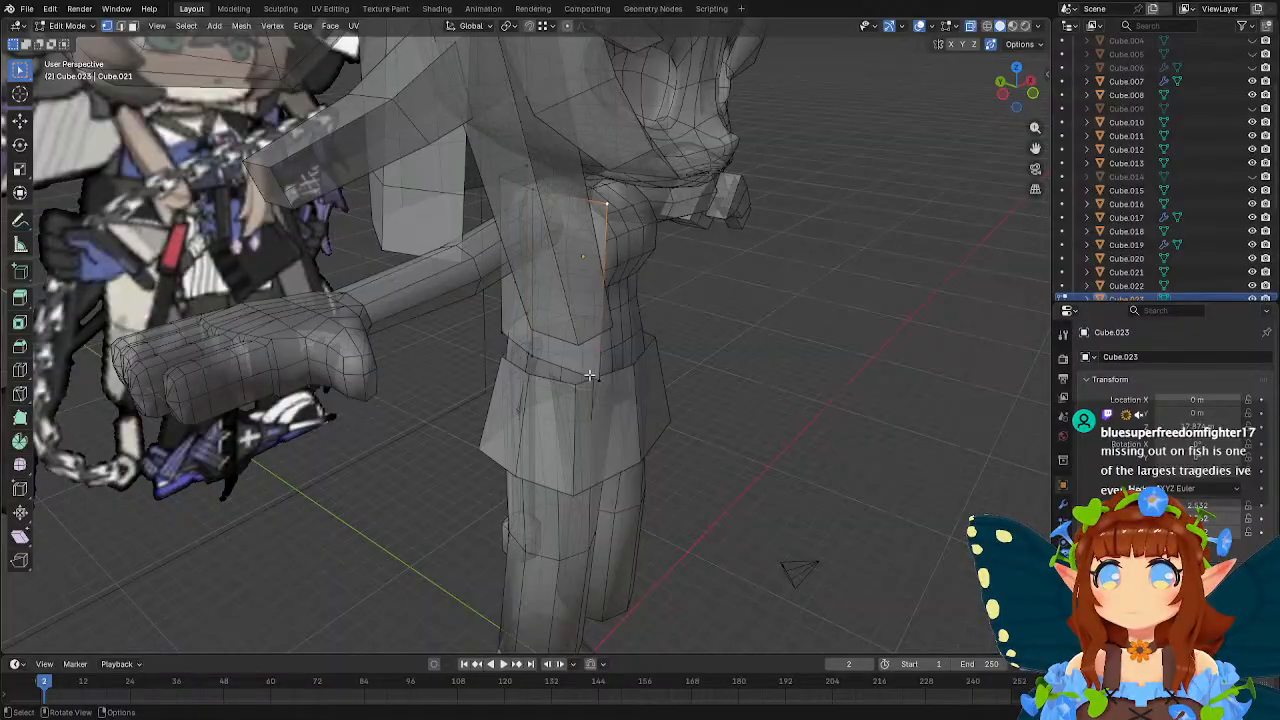
shift+click(597, 378)
middle_drag(675, 352, 582, 246)
shift+middle_drag(624, 335, 595, 282)
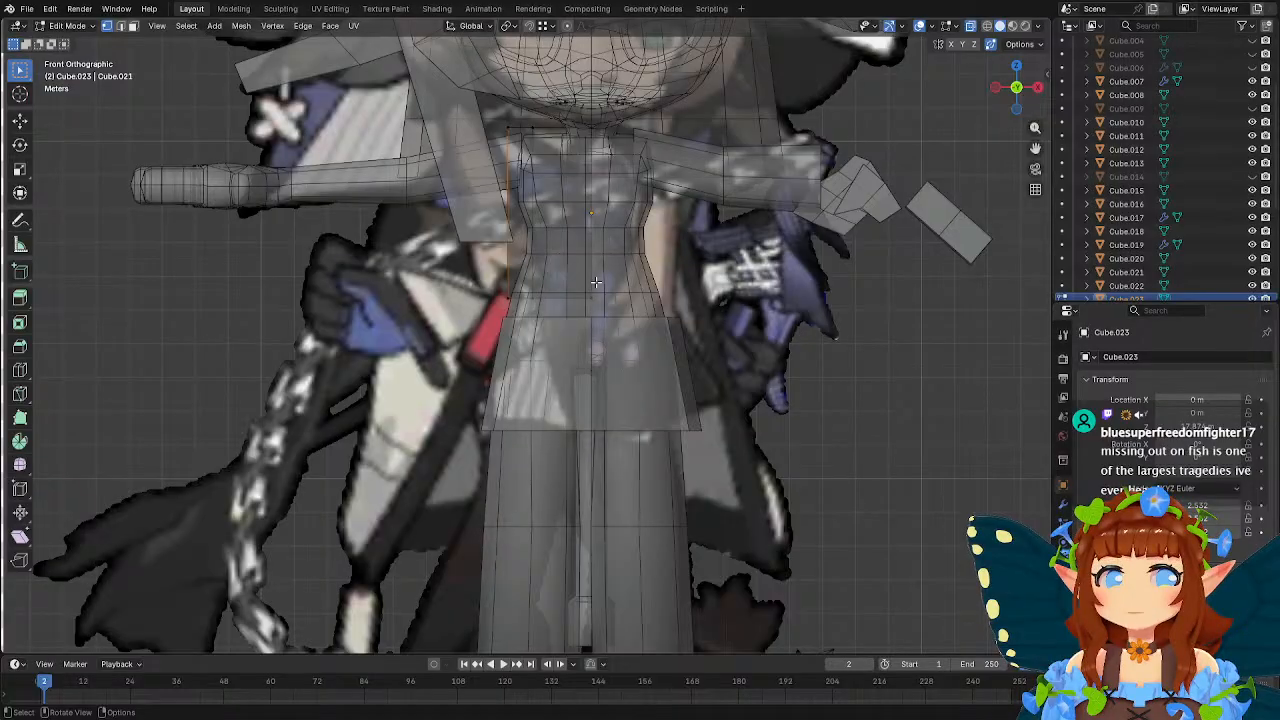
scroll(595, 282, down, 4)
scroll(652, 355, up, 2)
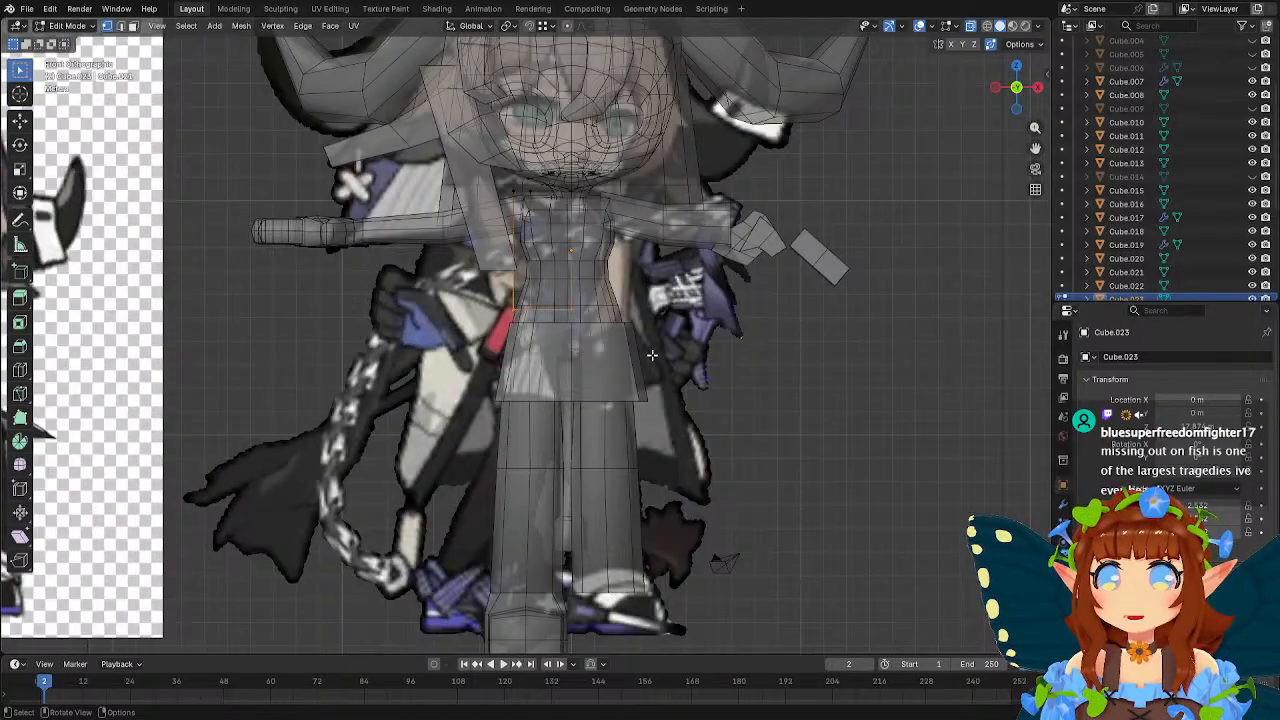
key(g)
key(z)
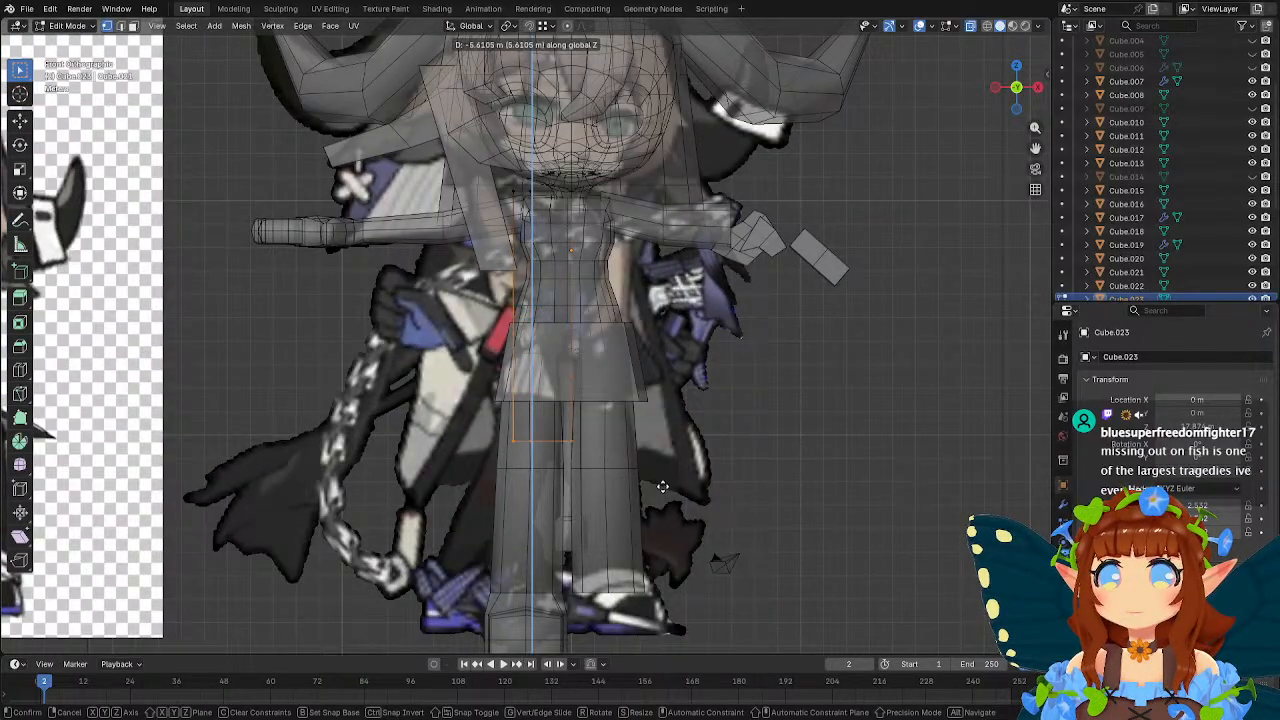
click(662, 494)
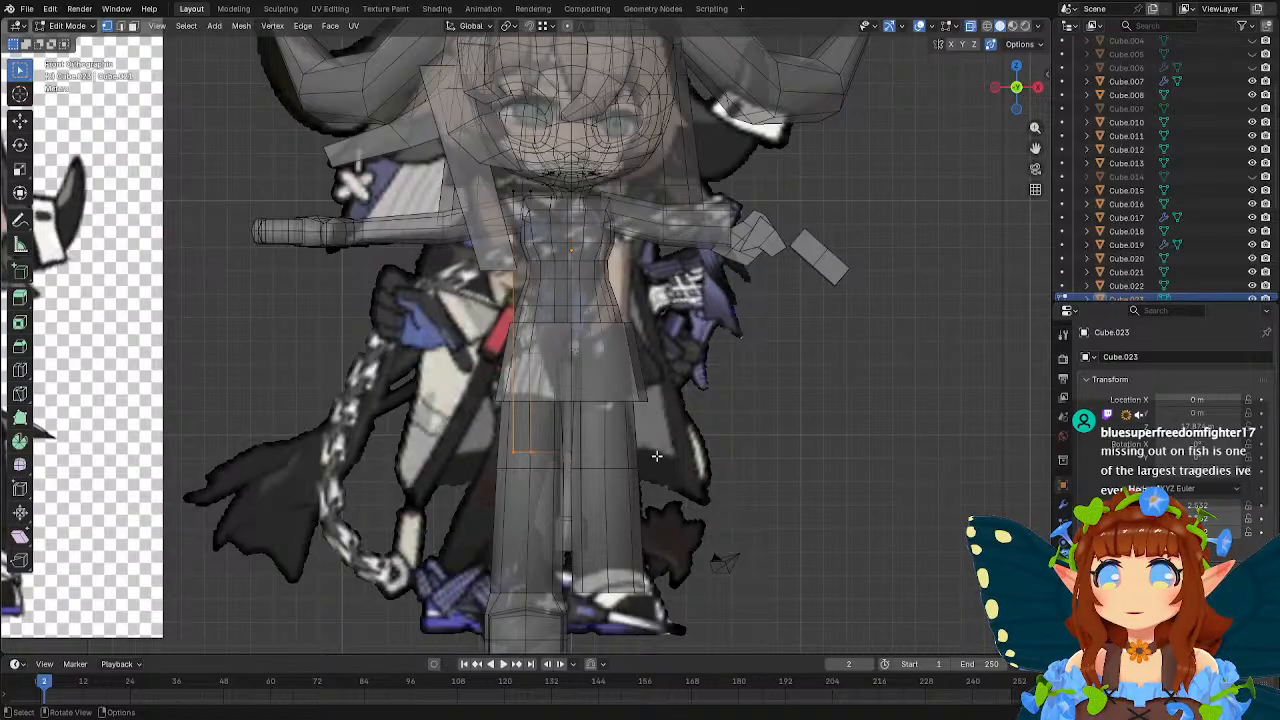
Move the outer hem vertices about 4.68 m outward on X and 0.67 m down, and pull the front hem corner toward the reference coat's tip.
key(g)
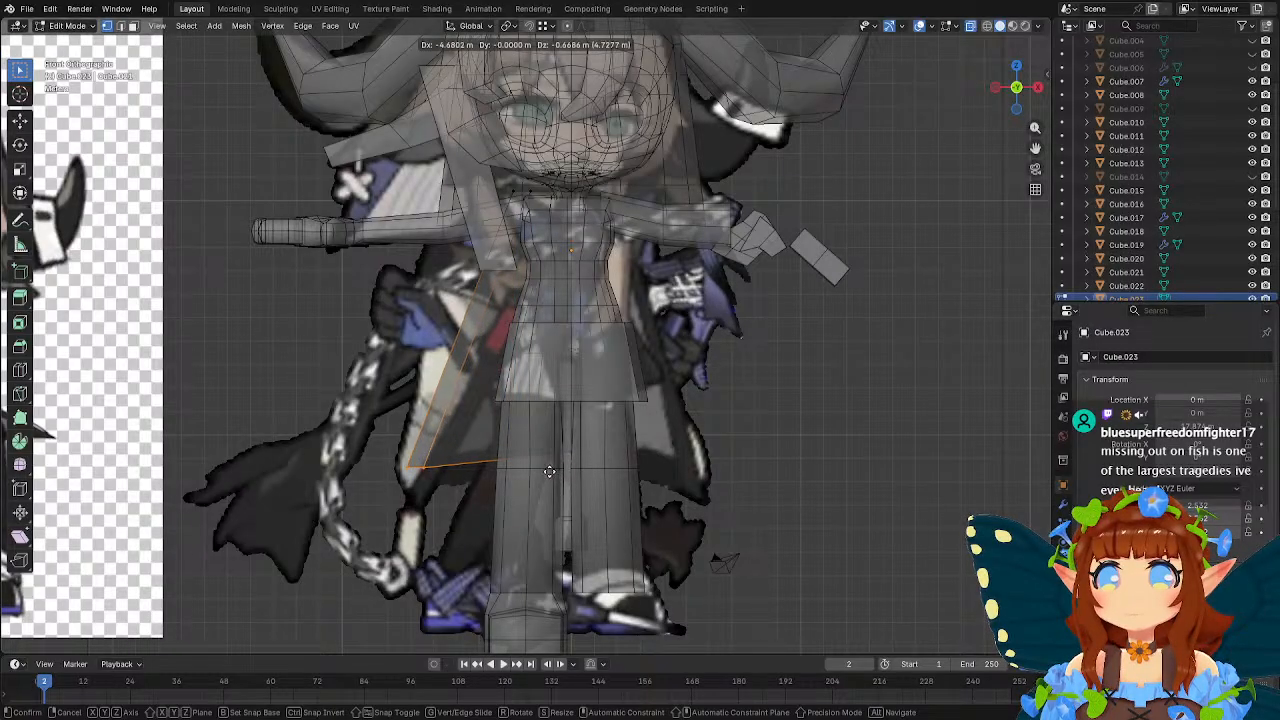
click(549, 471)
middle_drag(454, 434, 453, 504)
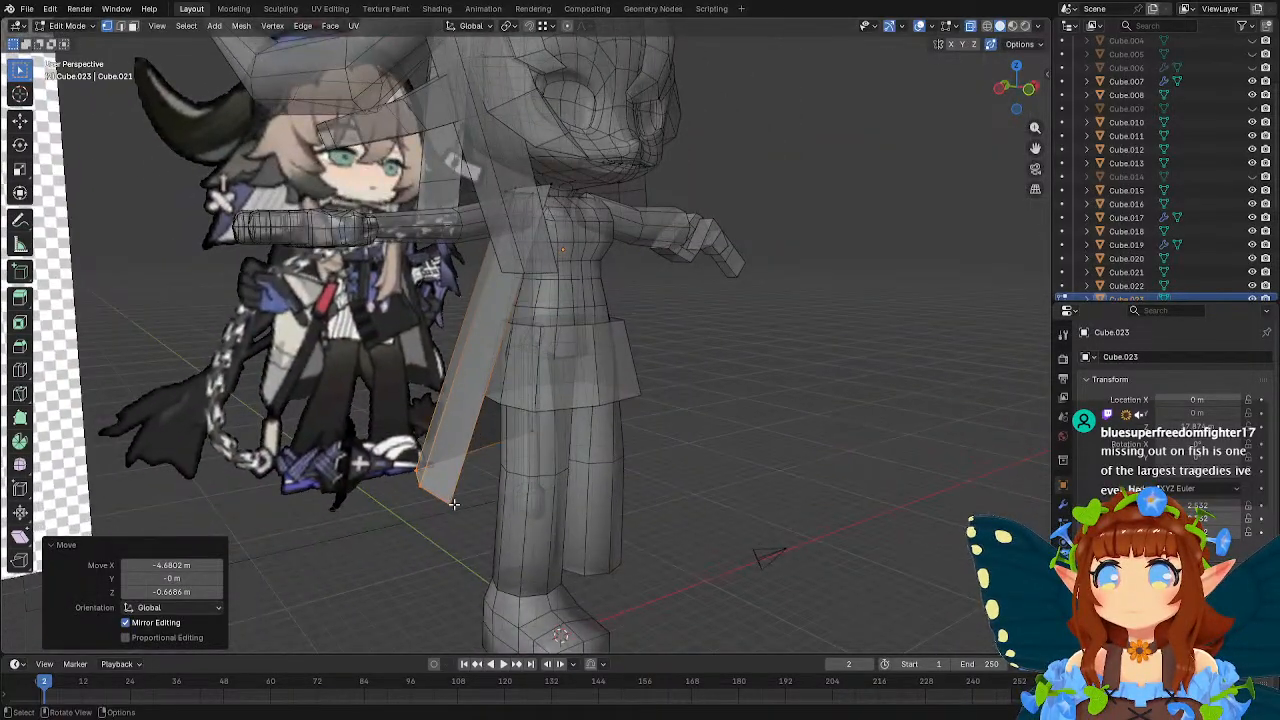
click(454, 501)
middle_drag(556, 394, 500, 399)
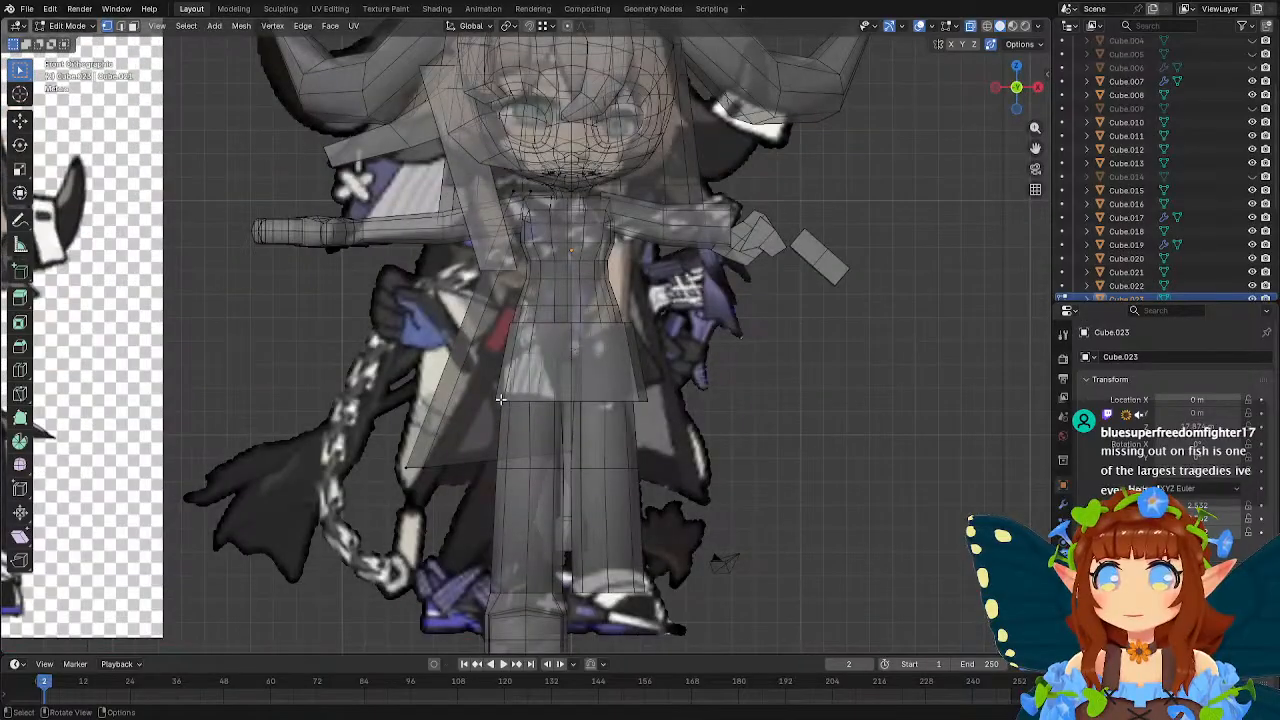
key(g)
click(517, 436)
Reposition the outer hem corner and the front hem tip to match the light coat flap in the reference image.
click(414, 463)
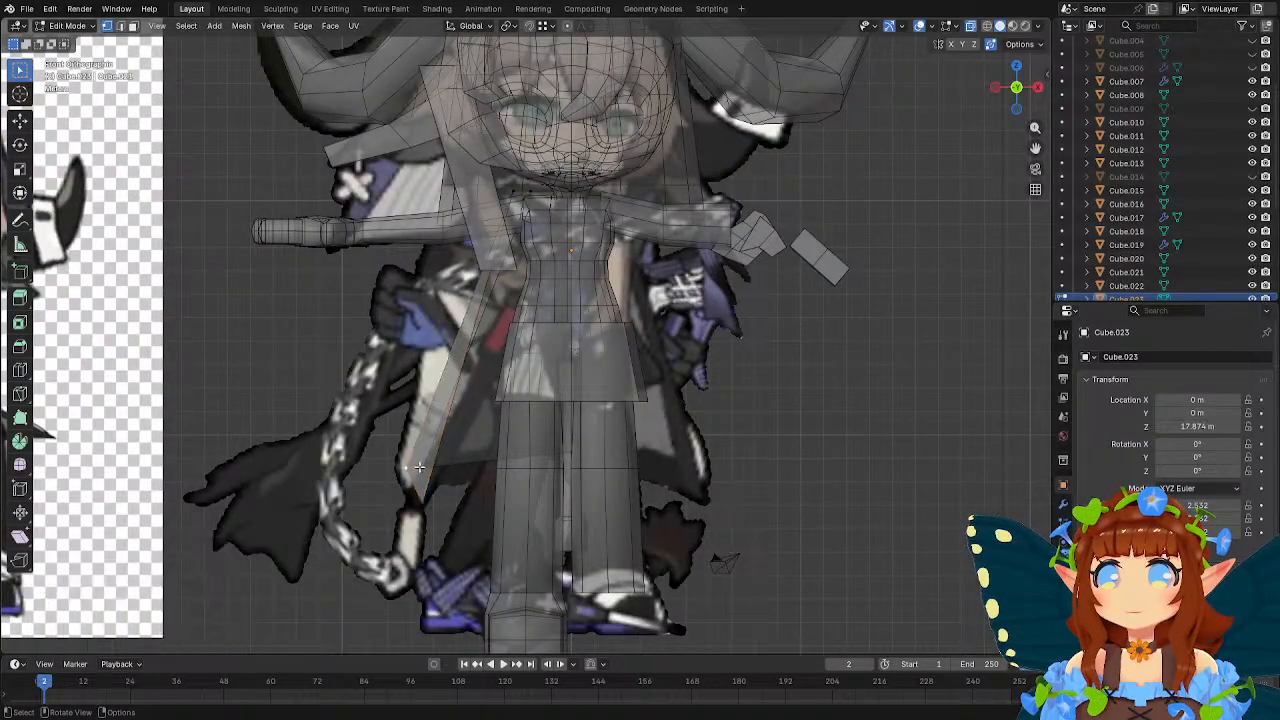
key(g)
click(458, 478)
click(433, 499)
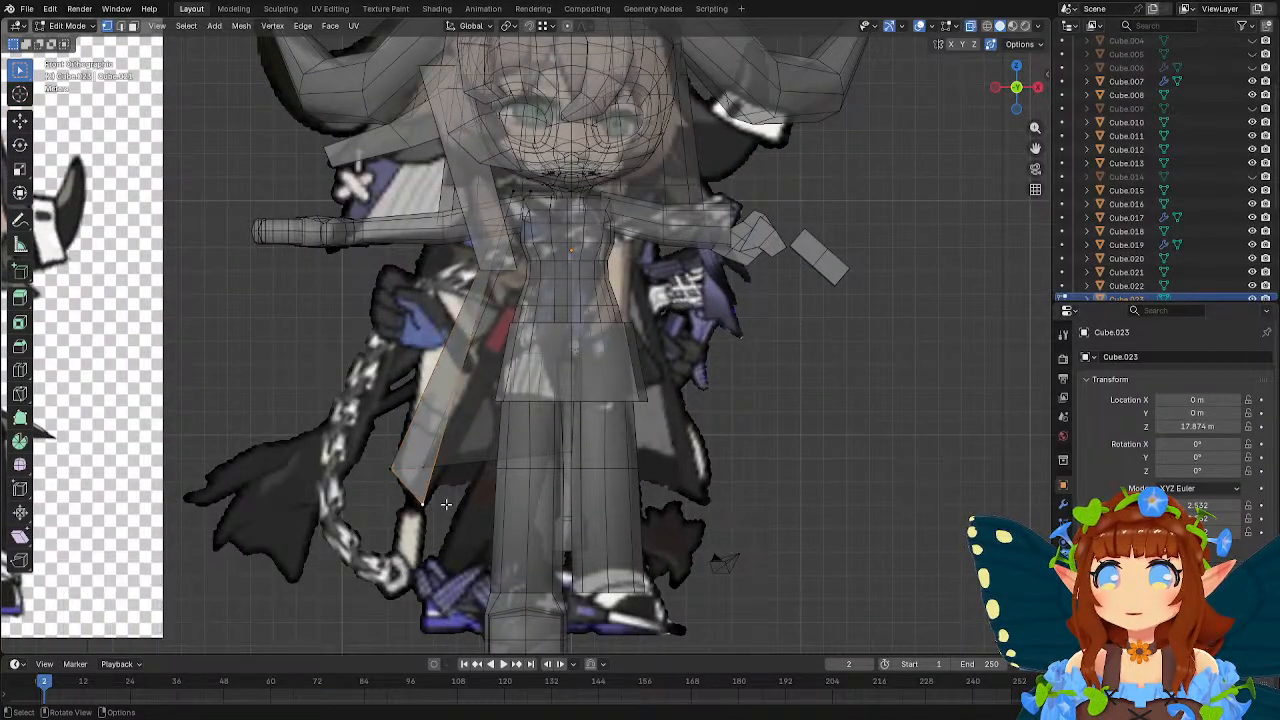
key(g)
click(480, 490)
Lower the upper front edge vertex about 2.3 m to chest level and move the shoulder vertex about 1.52 m outward and 0.69 m down.
middle_drag(542, 229, 636, 259)
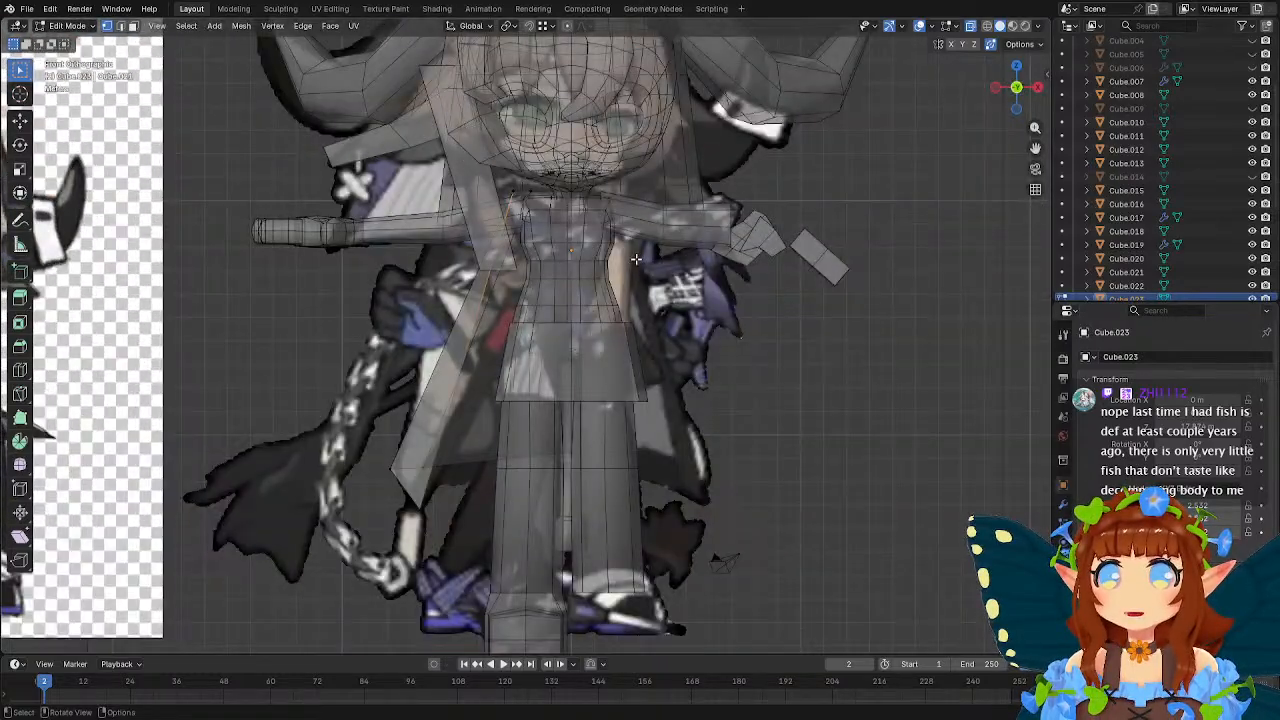
key(g)
click(642, 310)
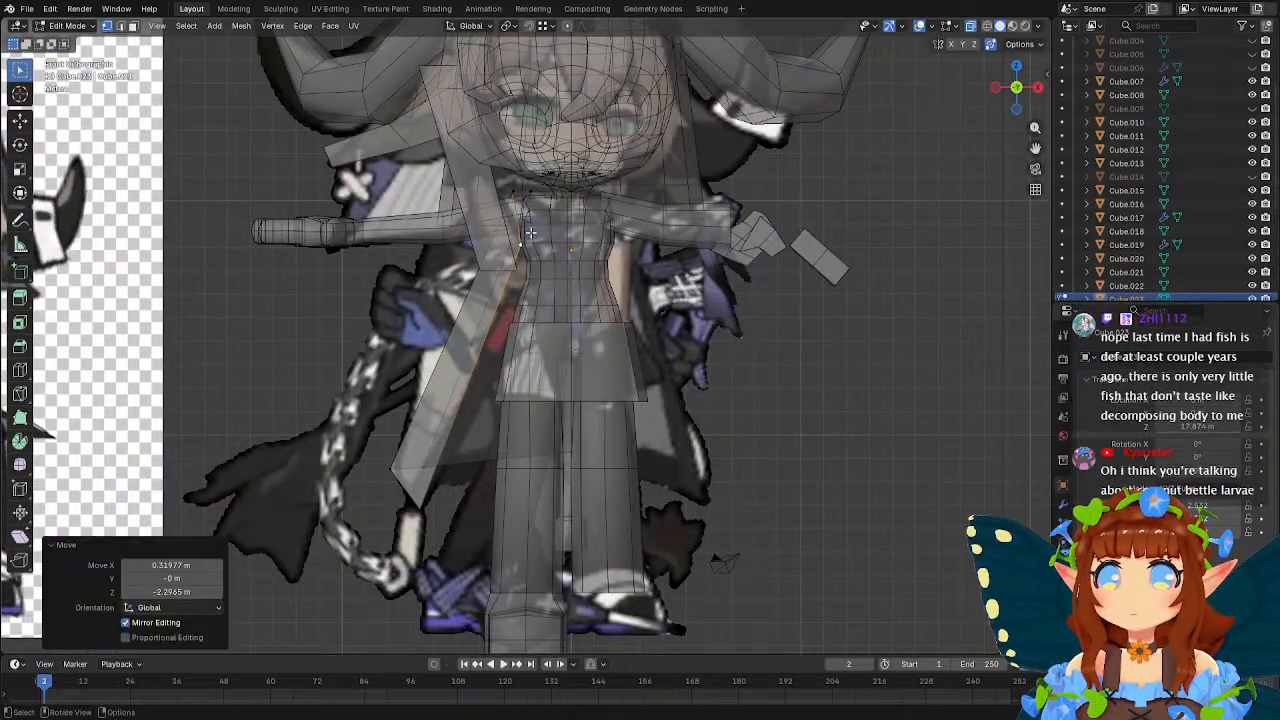
middle_drag(642, 310, 645, 229)
middle_drag(713, 236, 661, 249)
key(g)
click(638, 244)
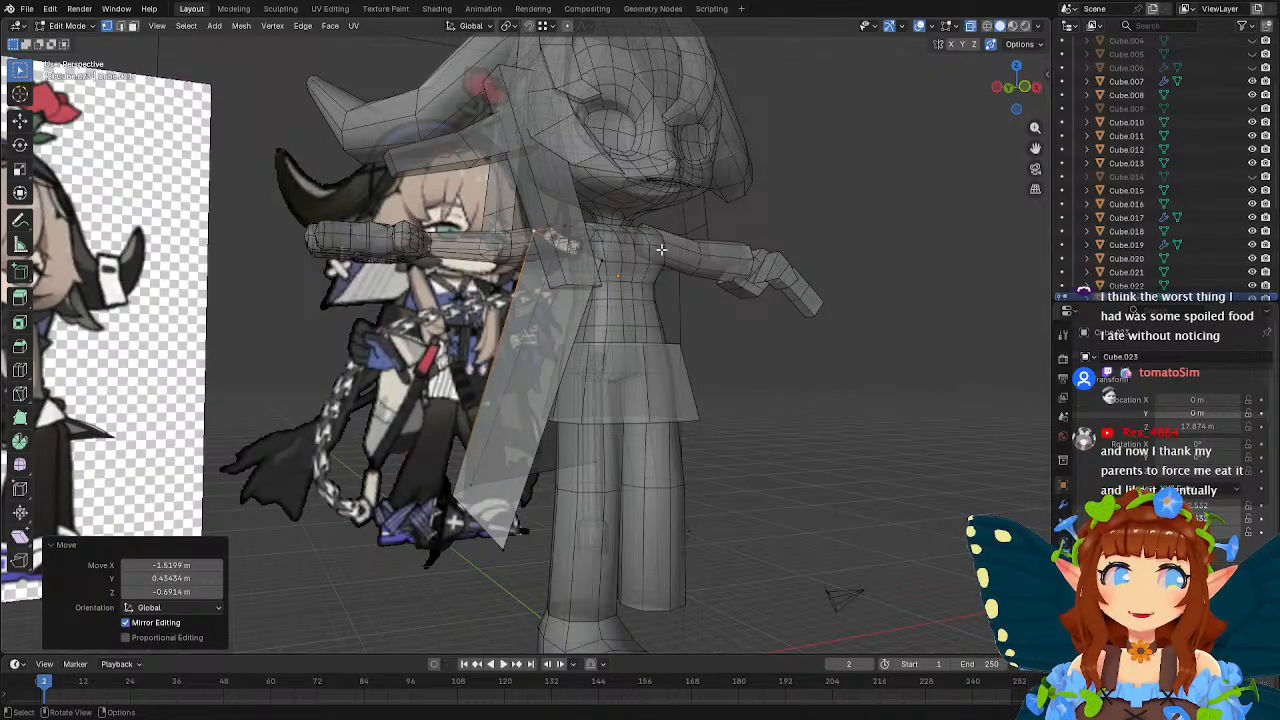
In front view, reposition the back panel's outer and centre hem vertices to follow the reference coat's lower edge.
middle_drag(546, 229, 476, 455)
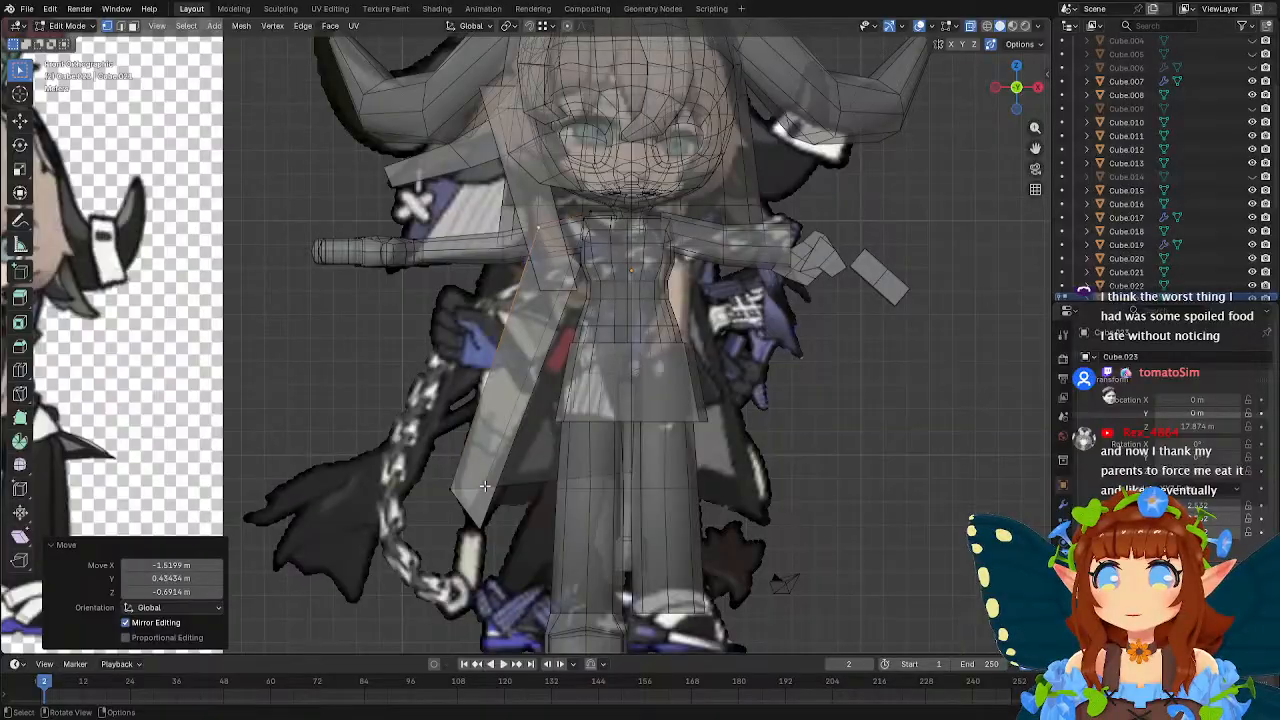
key(g)
click(580, 487)
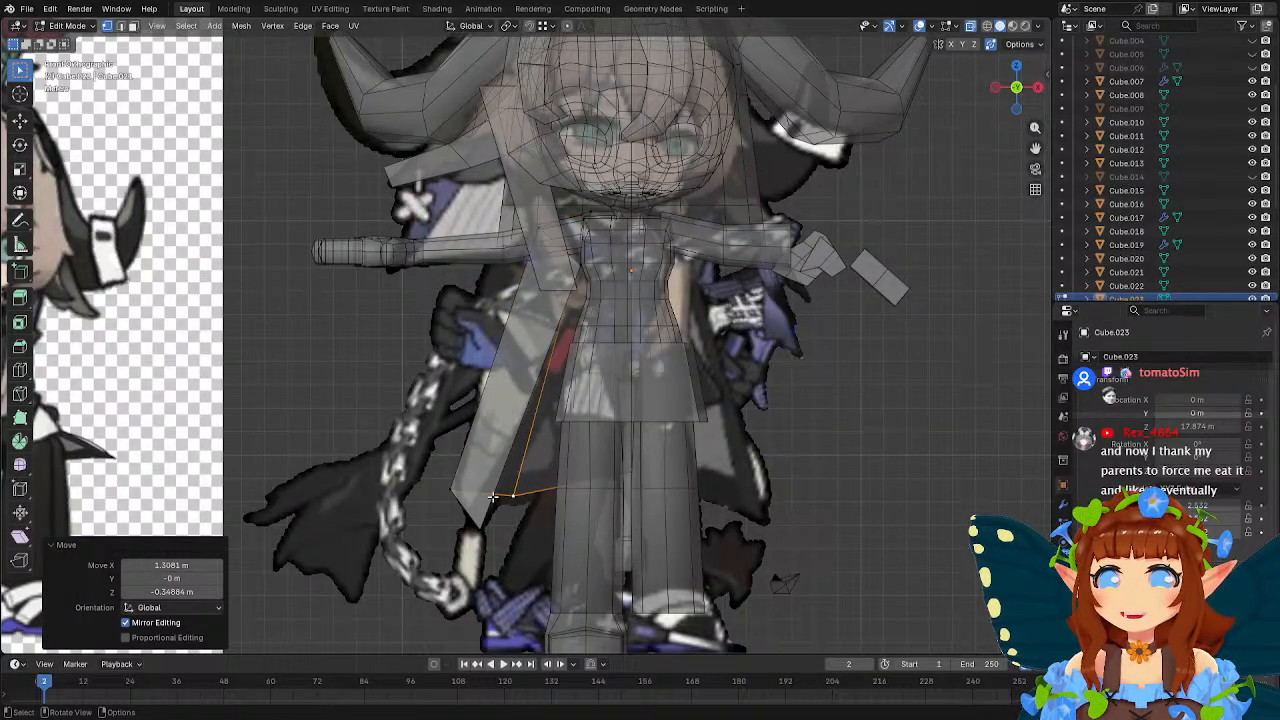
key(g)
click(585, 502)
click(641, 470)
key(g)
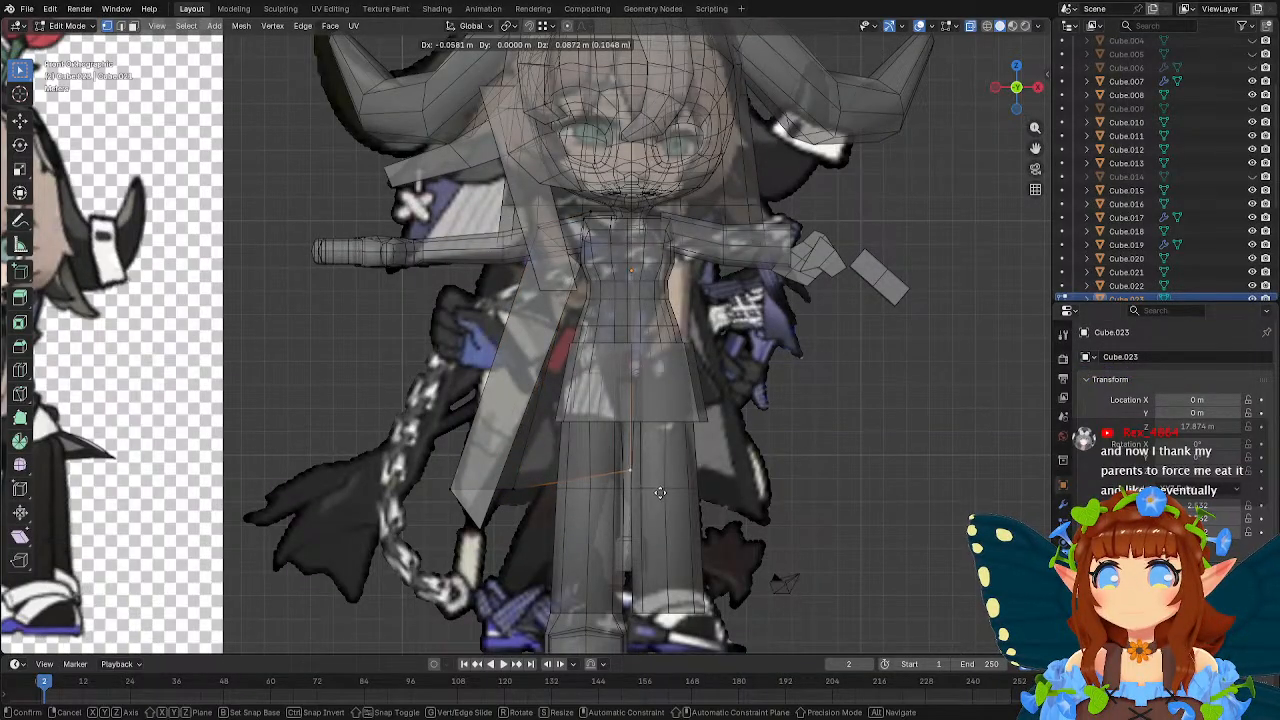
click(639, 466)
click(507, 497)
key(g)
click(550, 510)
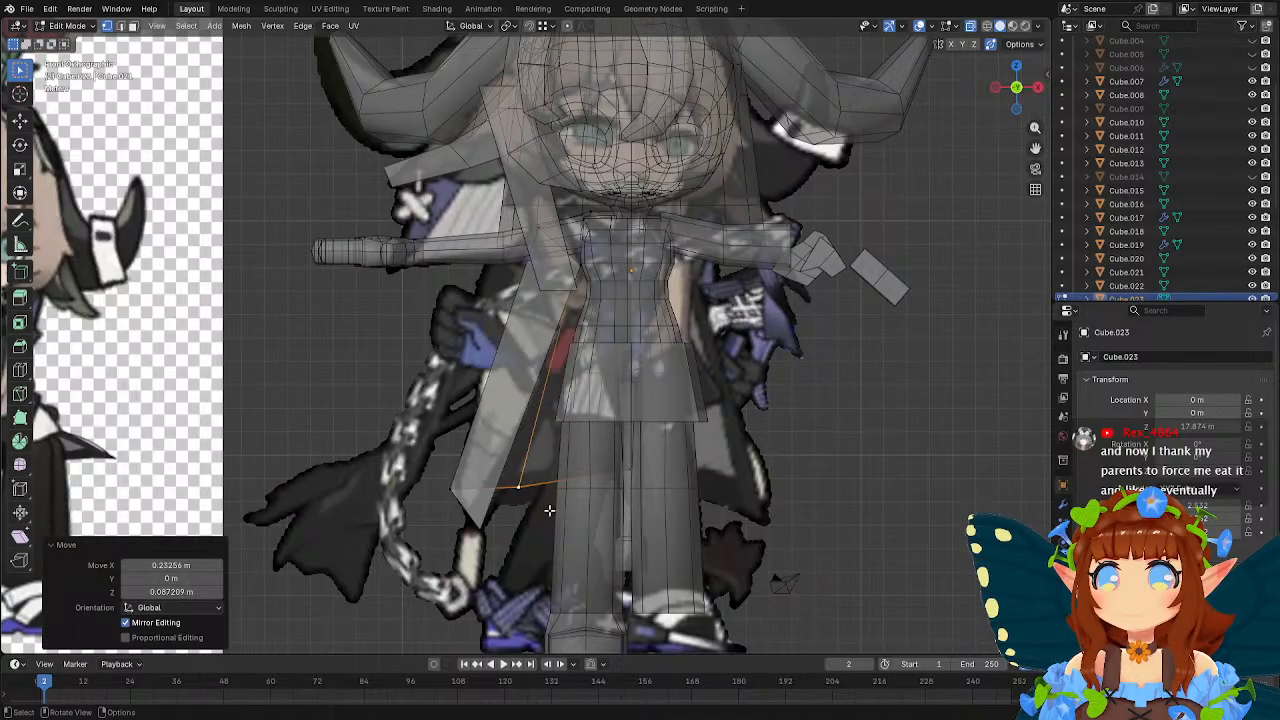
Add one horizontal loop cut across the garment and move its outer and front-edge vertices to match the reference coat's outline.
click(19, 370)
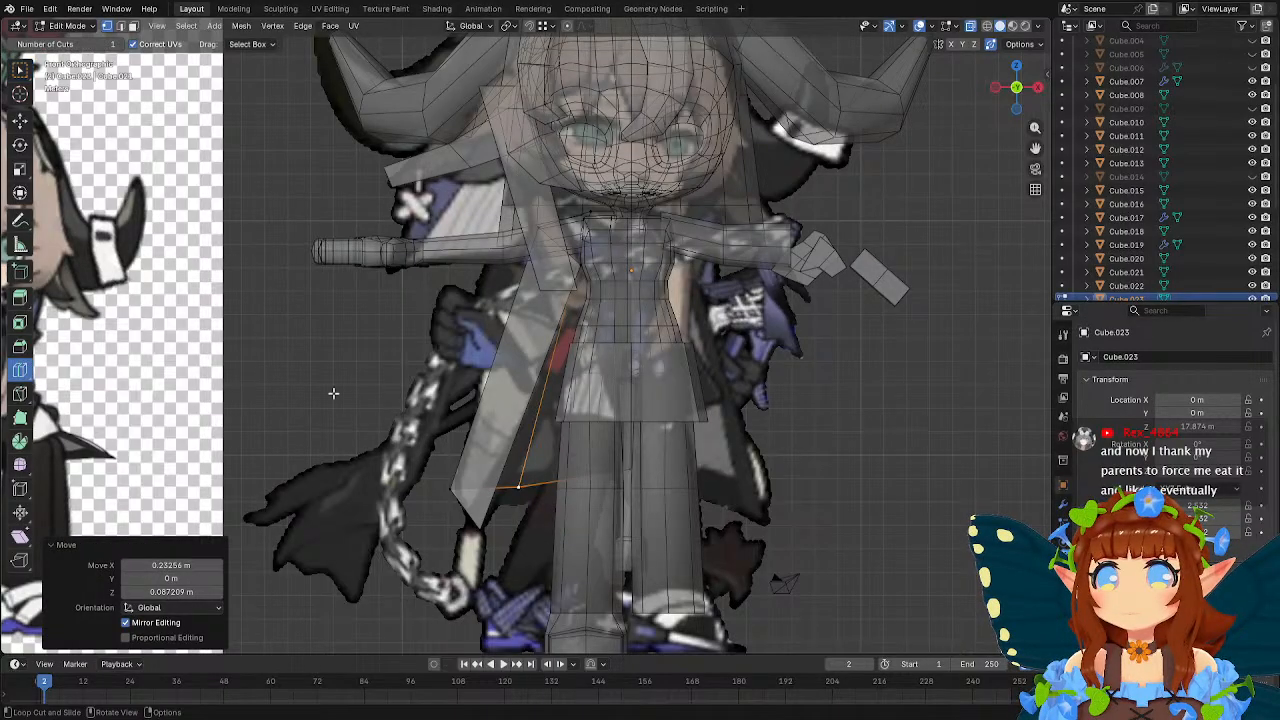
click(513, 388)
key(w)
click(494, 360)
key(g)
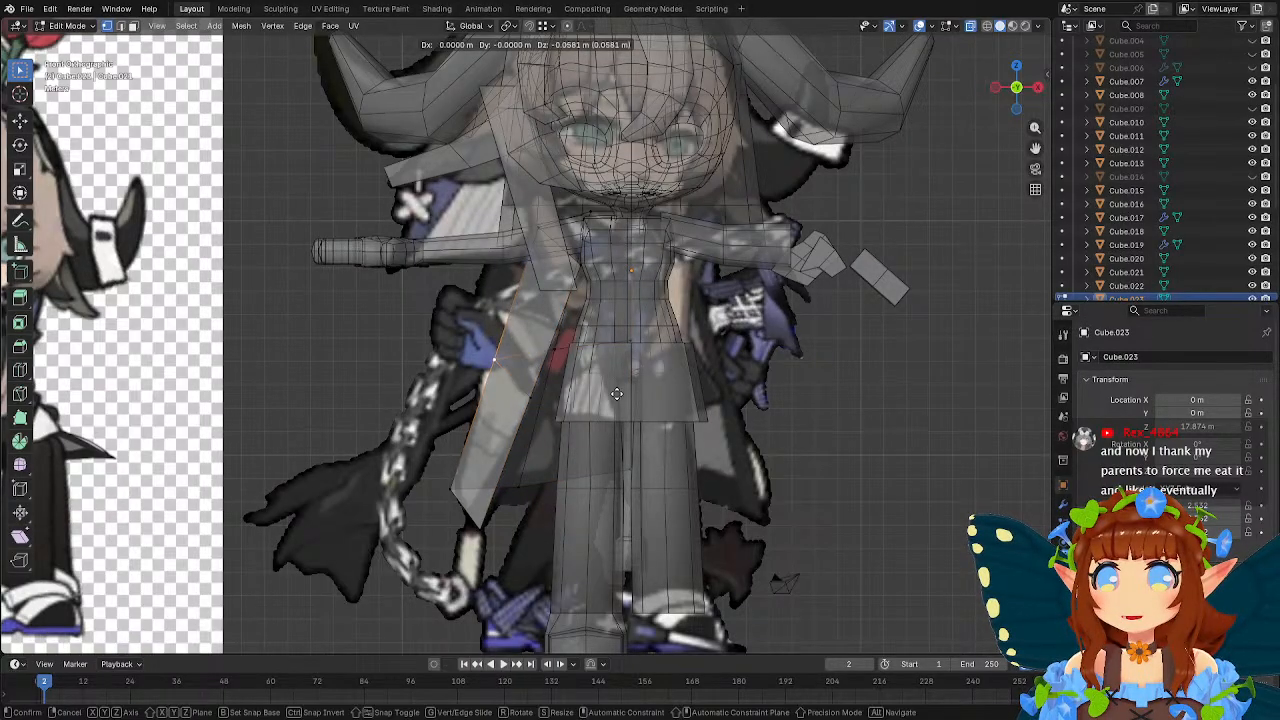
click(607, 407)
click(542, 398)
key(g)
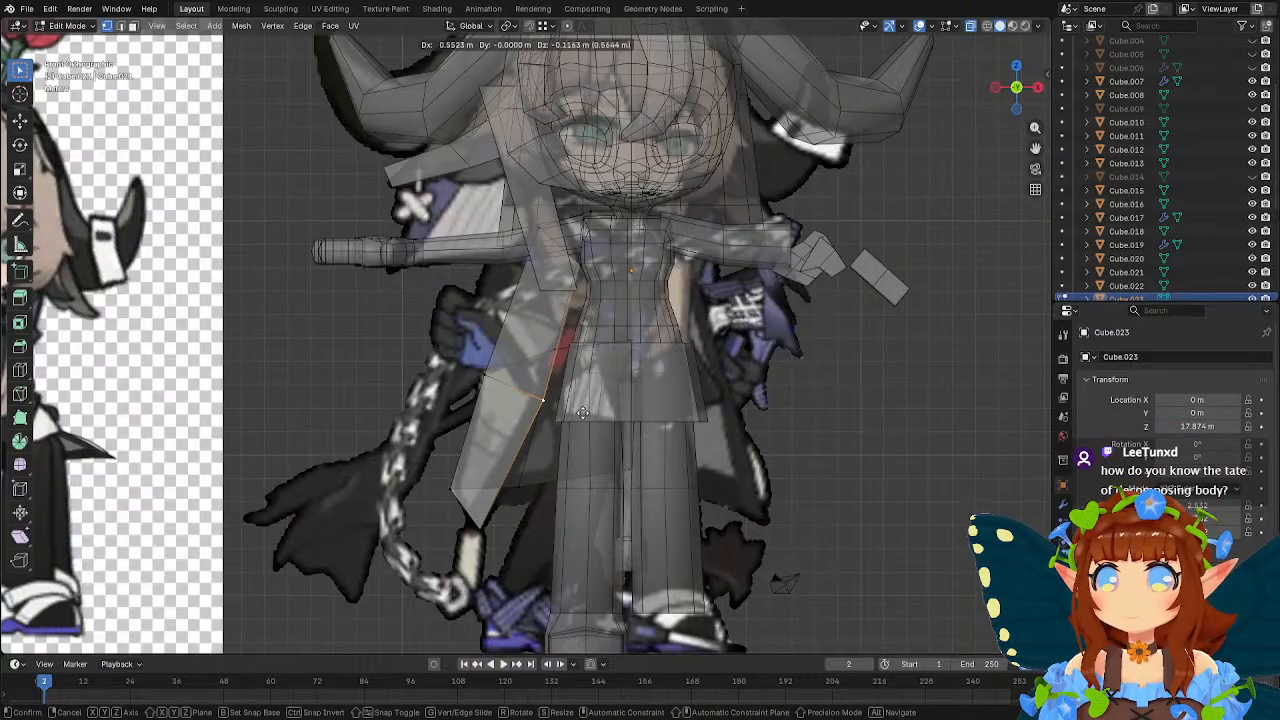
click(588, 414)
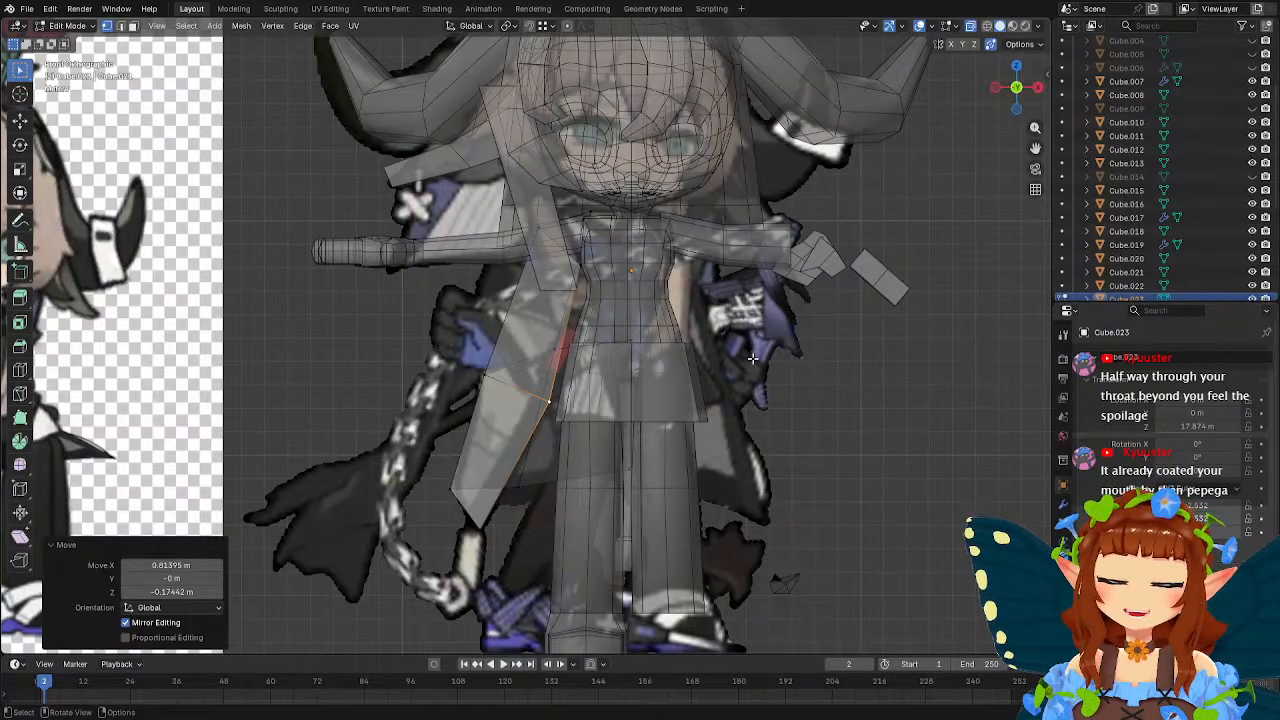
Move the front flap's middle and hem vertices about 0.68 m forward along Y.
shift+middle_drag(648, 324, 714, 332)
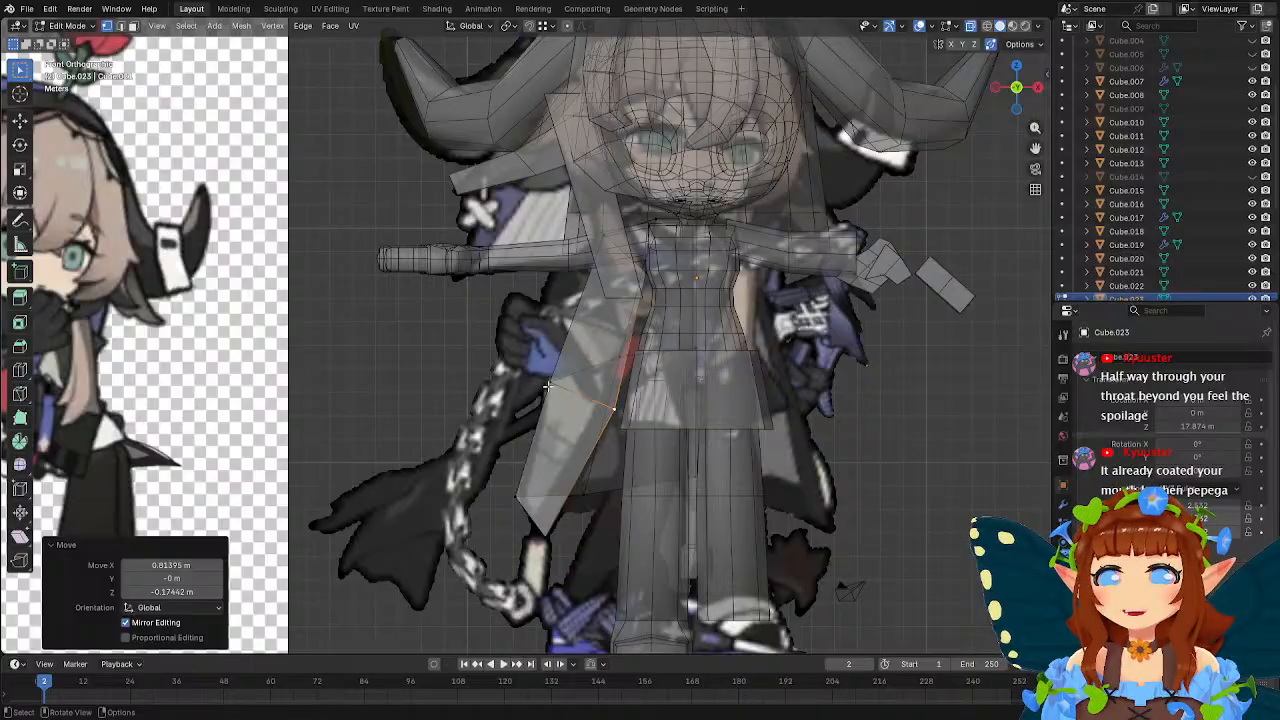
click(549, 386)
middle_drag(712, 380, 618, 306)
key(g)
key(y)
click(672, 378)
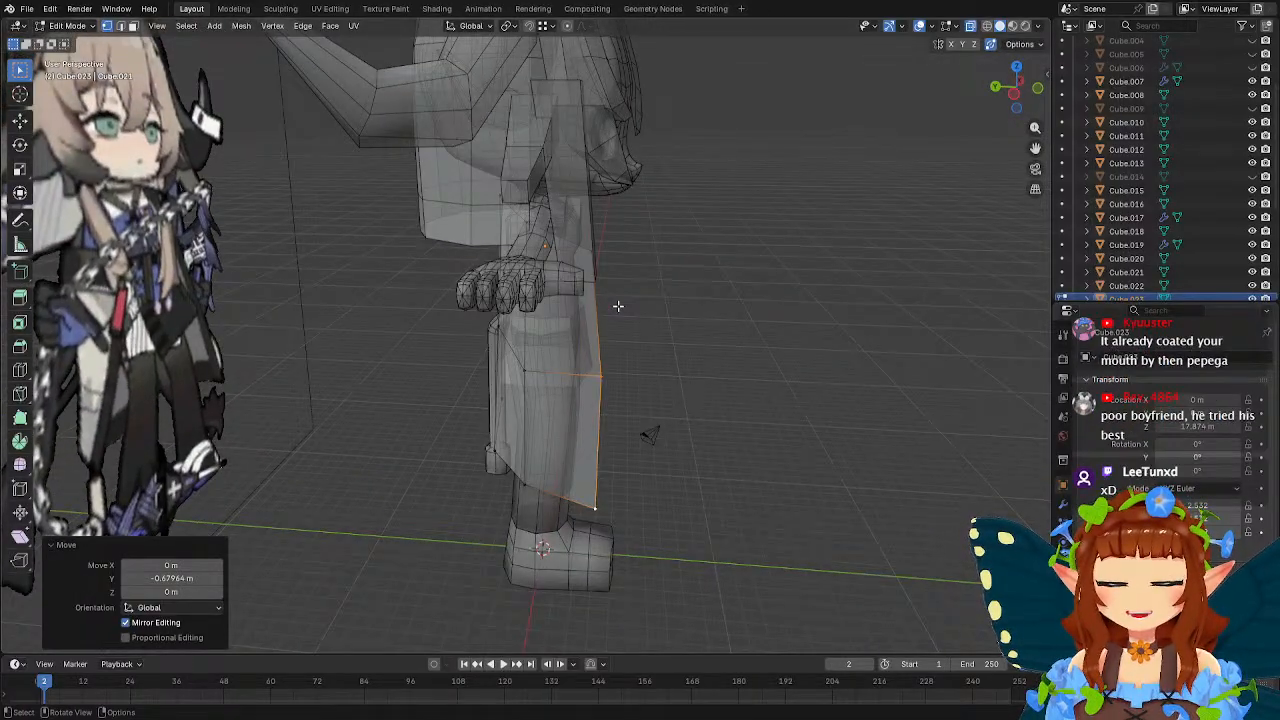
Select the back panel's middle and hem vertices and move them backward along Y, away from the legs.
middle_drag(582, 259, 445, 248)
click(645, 257)
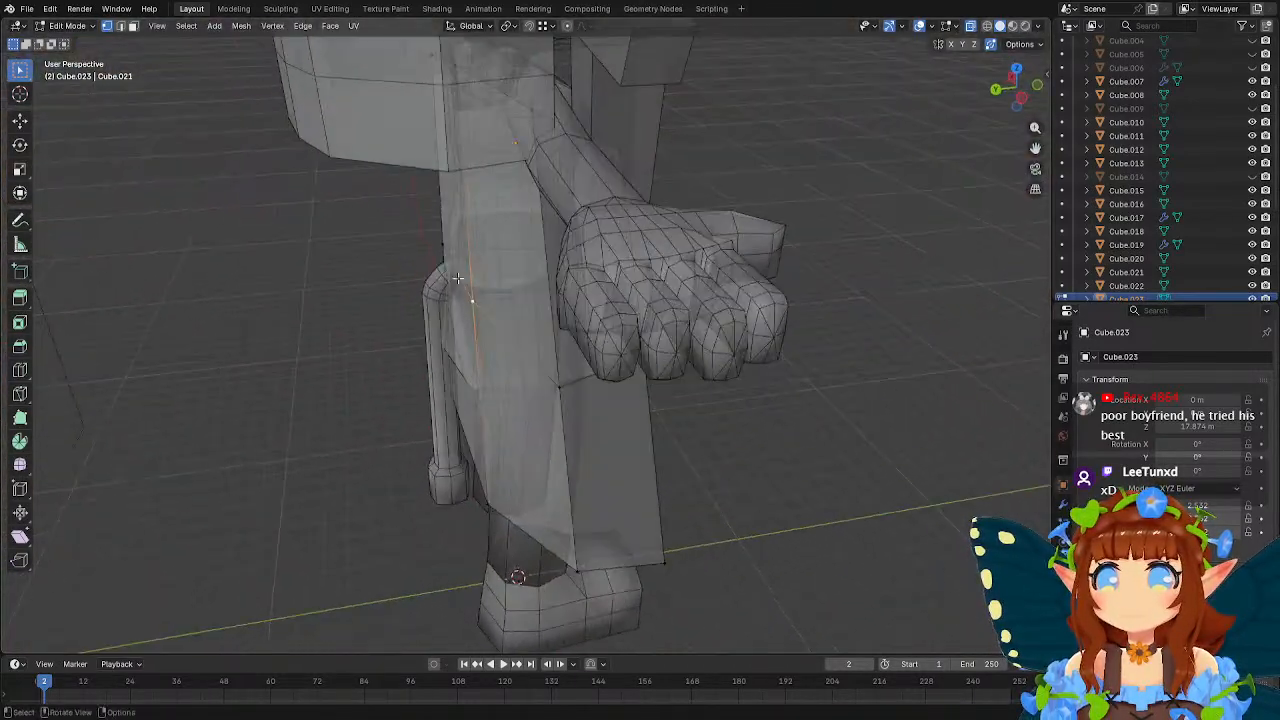
shift+click(480, 506)
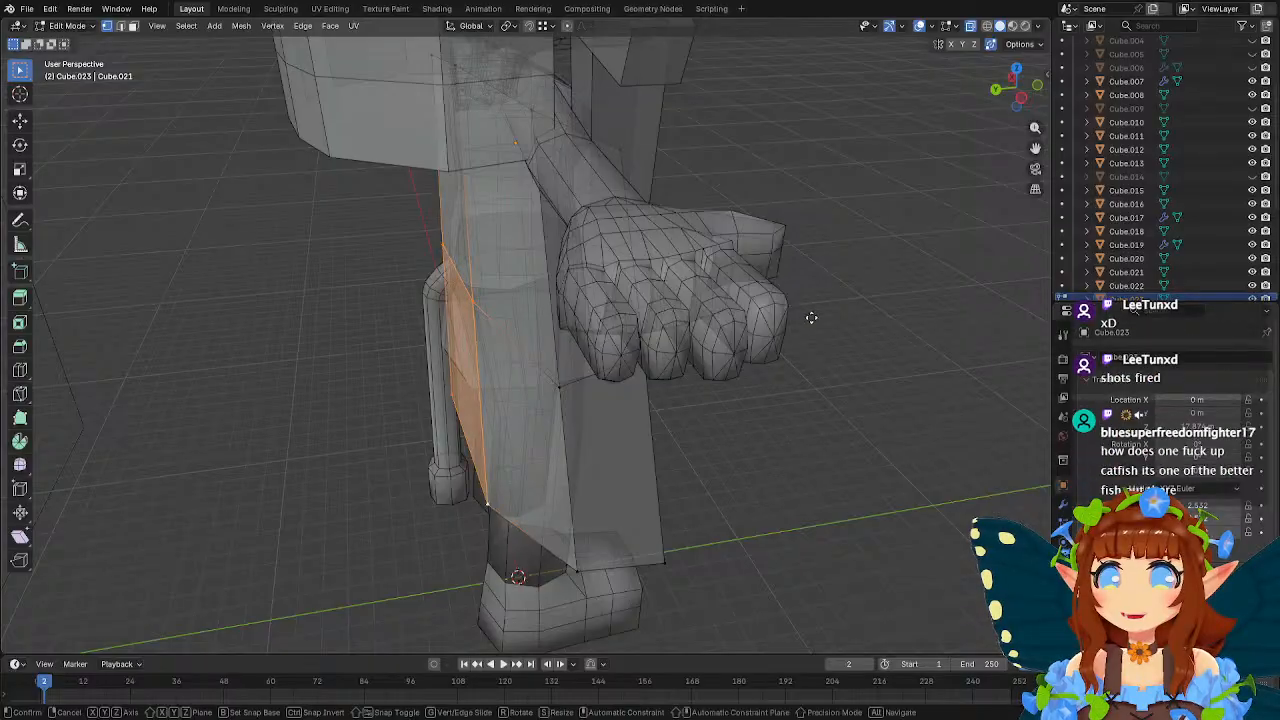
key(g)
key(y)
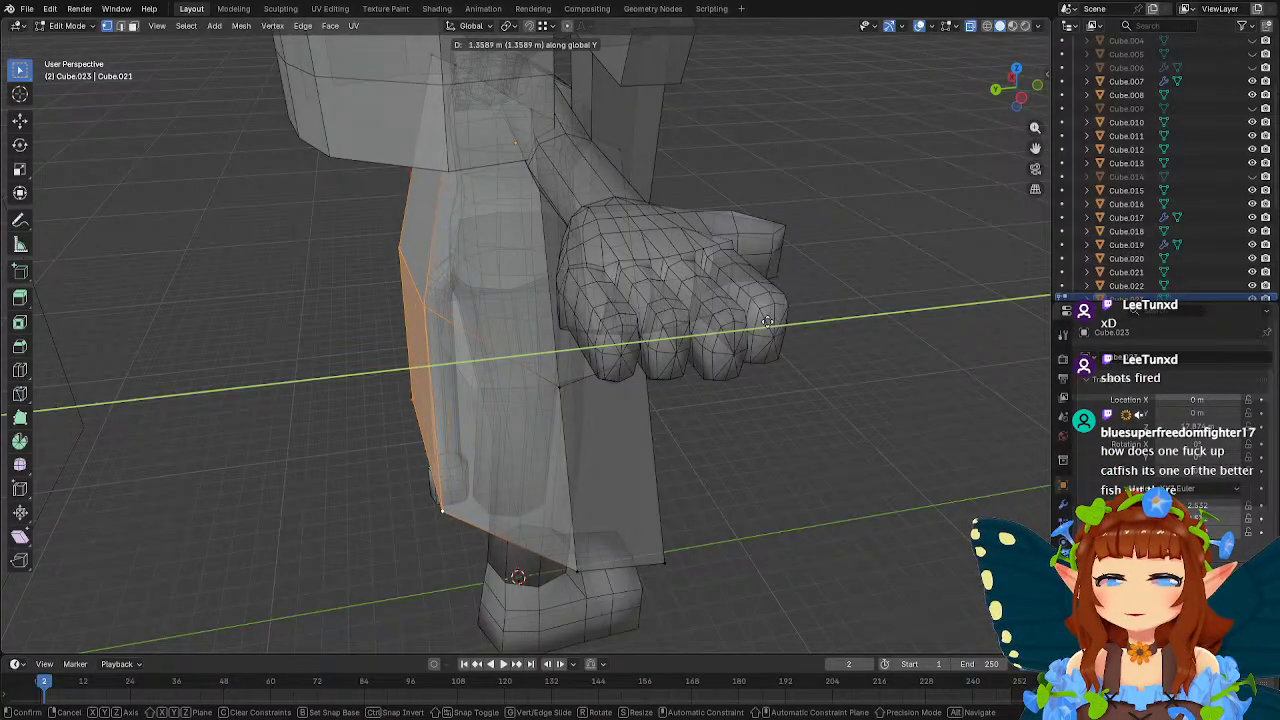
click(760, 320)
Adjust the back panel's middle-row vertices along Y to refine the coat's profile.
middle_drag(760, 320, 735, 274)
click(421, 285)
shift+click(414, 257)
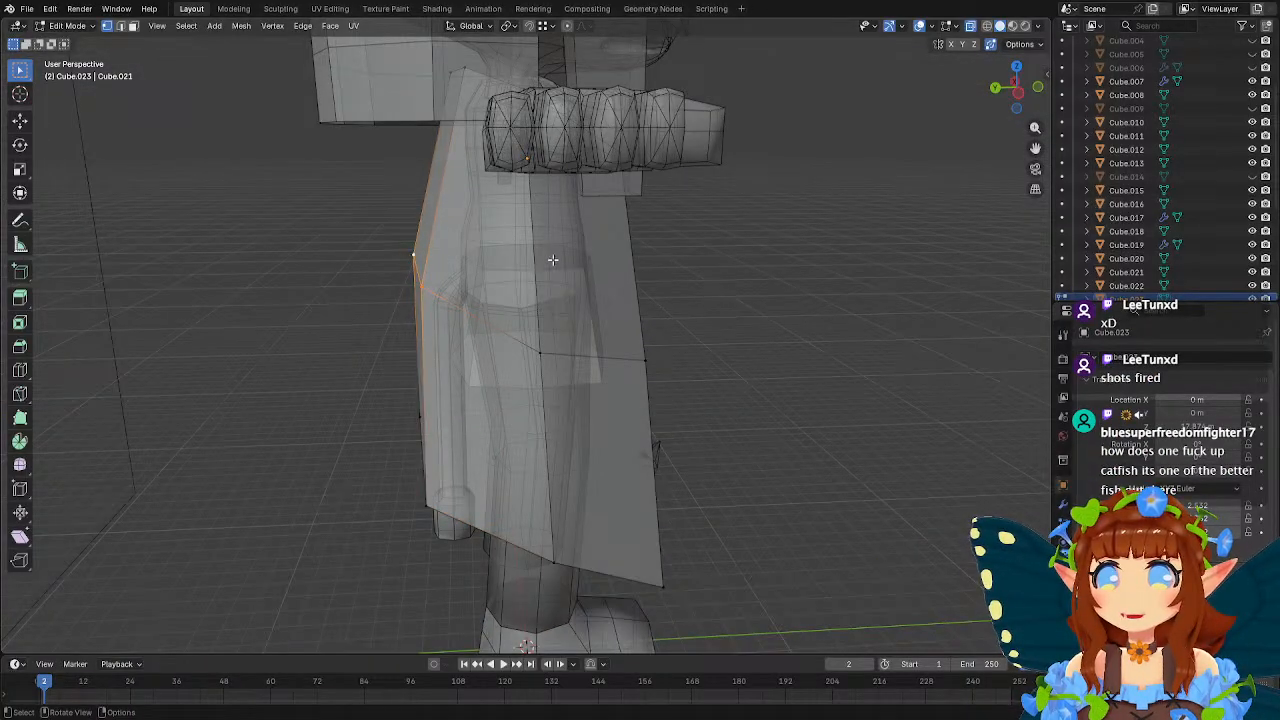
key(g)
key(y)
click(538, 260)
Adjust the height of the back panel's top vertices along Z behind the shoulders and return to Object Mode.
middle_drag(538, 260, 488, 130)
click(414, 62)
key(g)
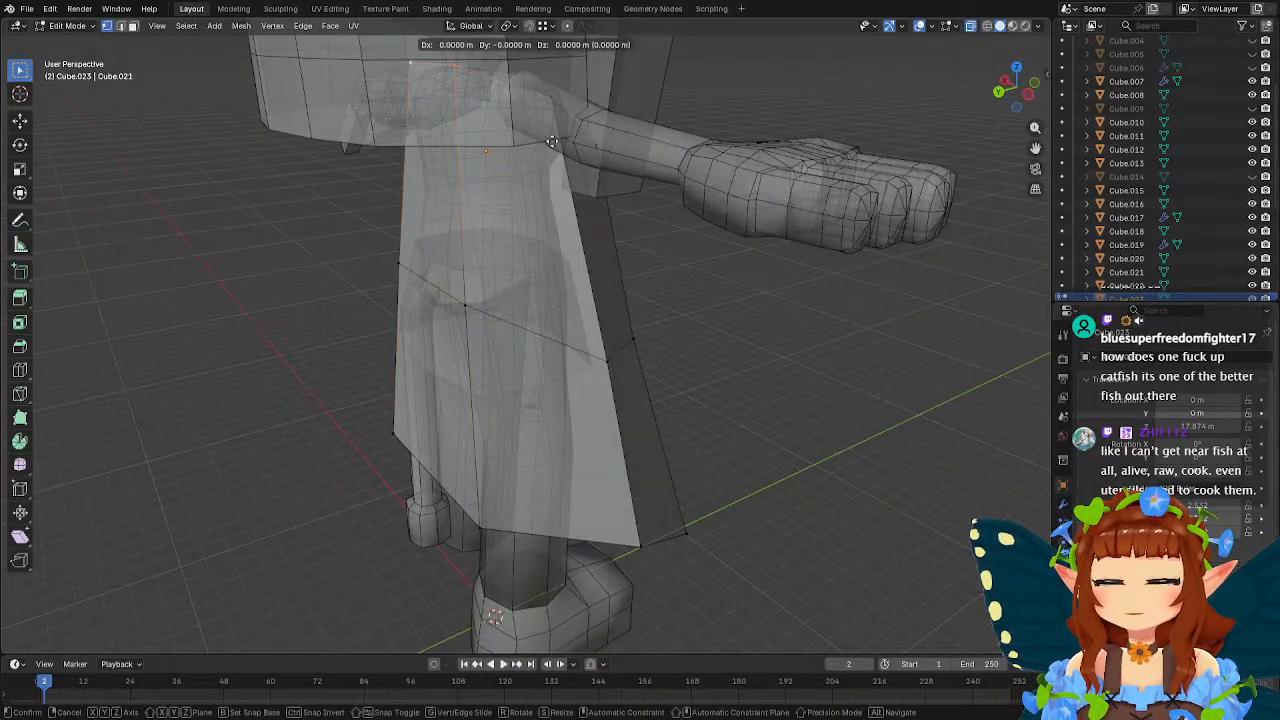
key(z)
click(537, 110)
middle_drag(537, 110, 575, 229)
key(g)
key(z)
click(688, 226)
key(Tab)
scroll(575, 229, down, 5)
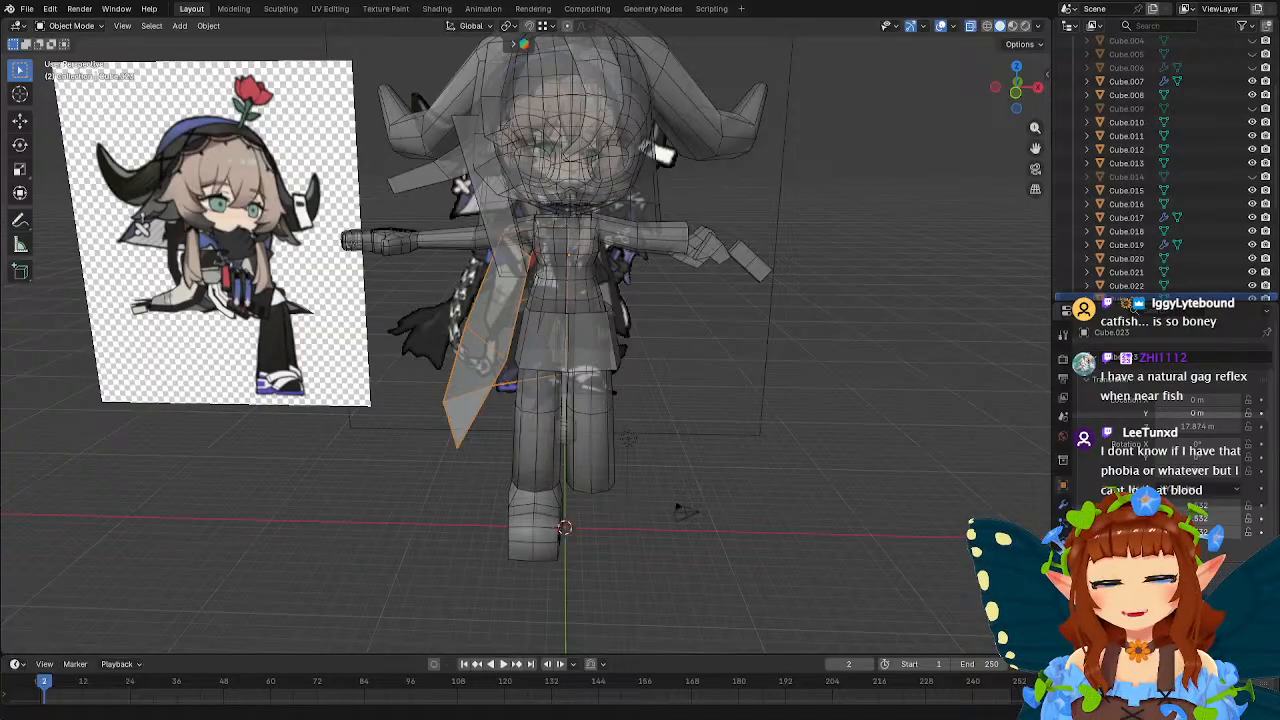
middle_drag(710, 414, 695, 381)
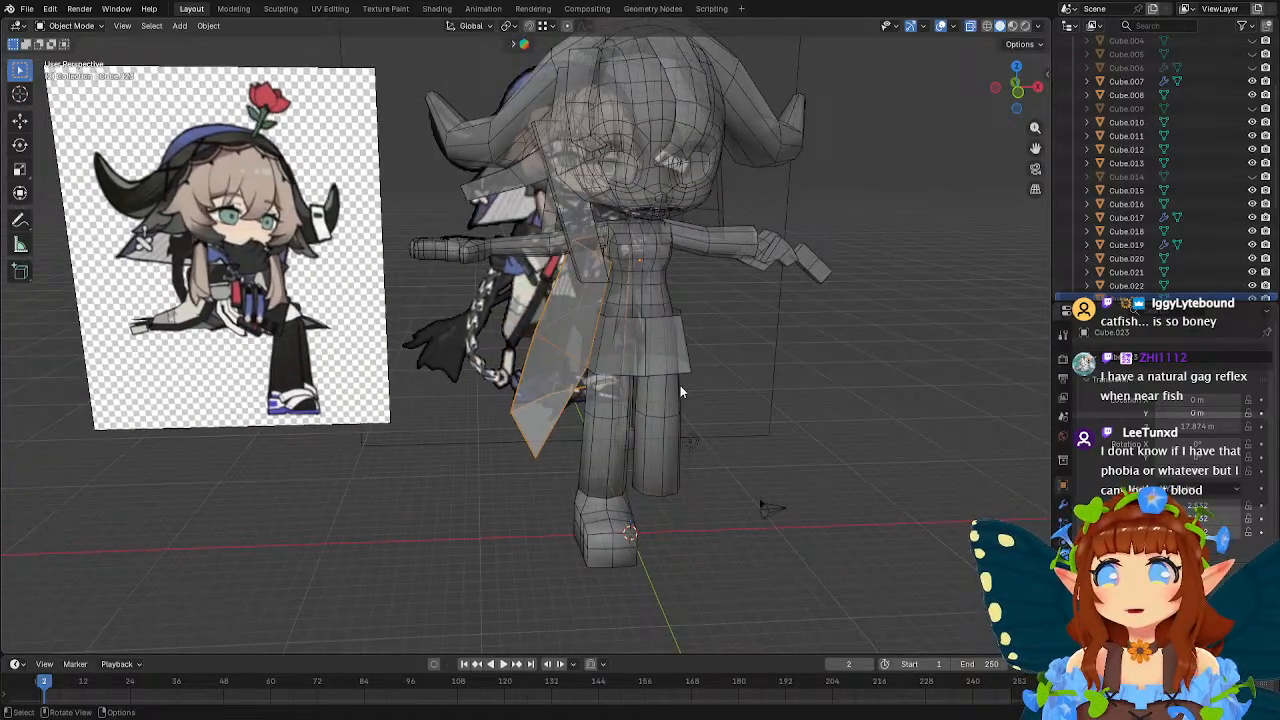
Add a cube and move it over the character's right arm, at about X -6.2 m and Z 18.8 m.
middle_drag(604, 366, 611, 367)
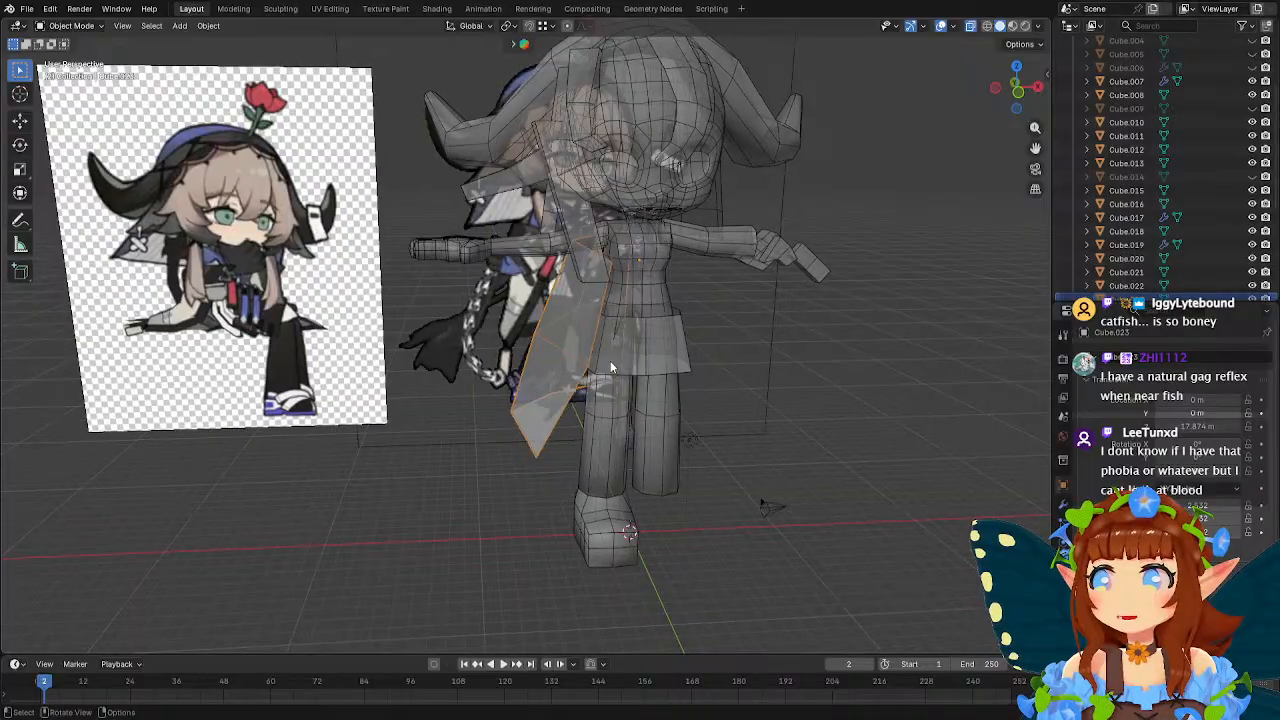
click(478, 524)
key(shift+a)
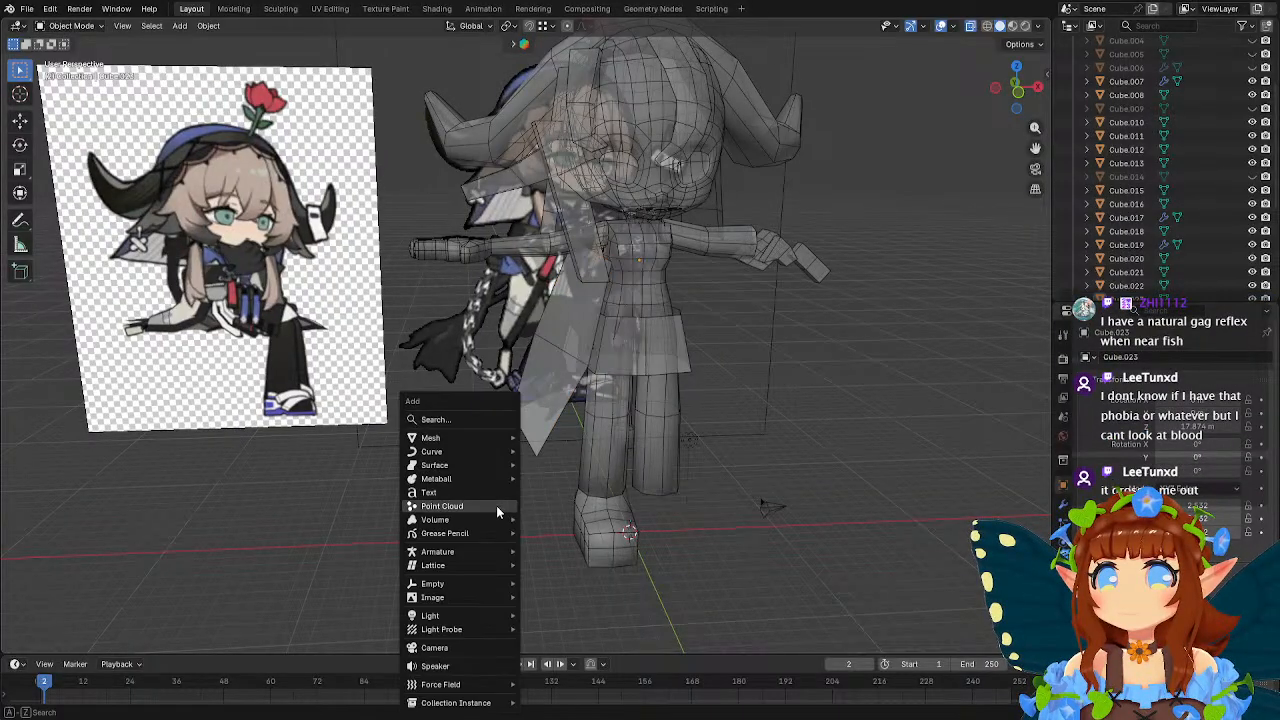
mouse_move(464, 437)
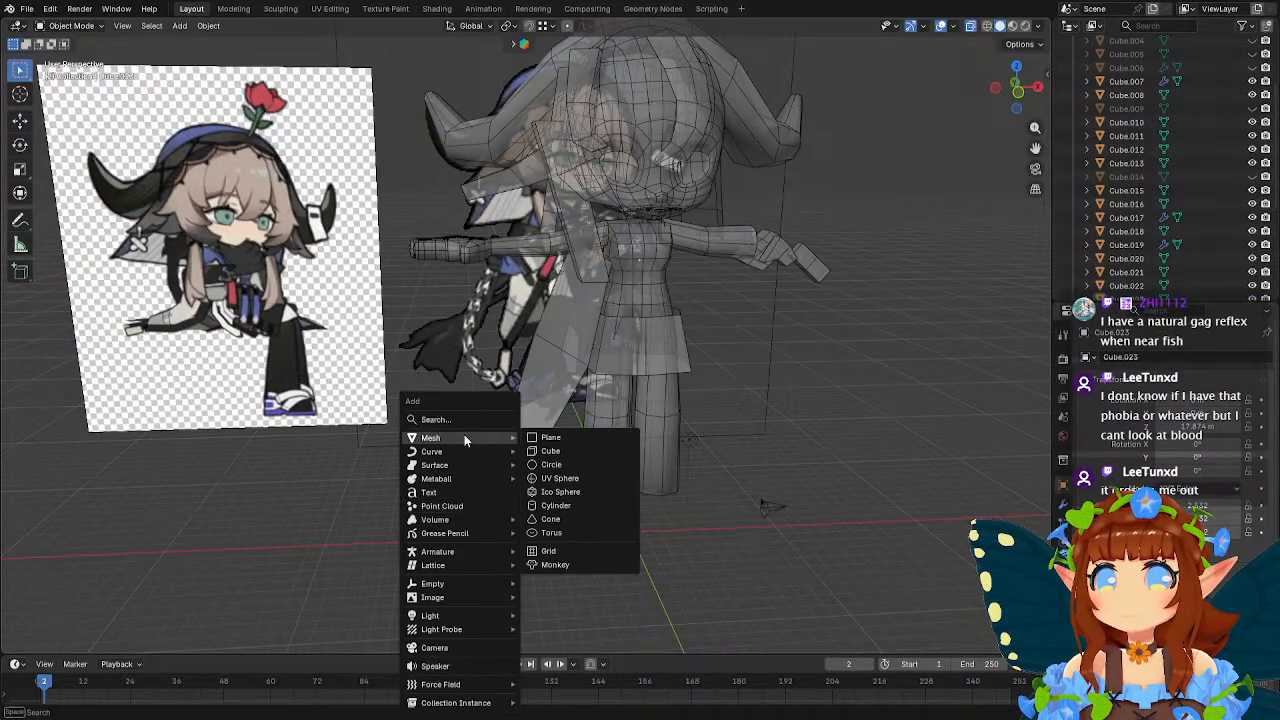
click(554, 450)
key(KP_1)
key(g)
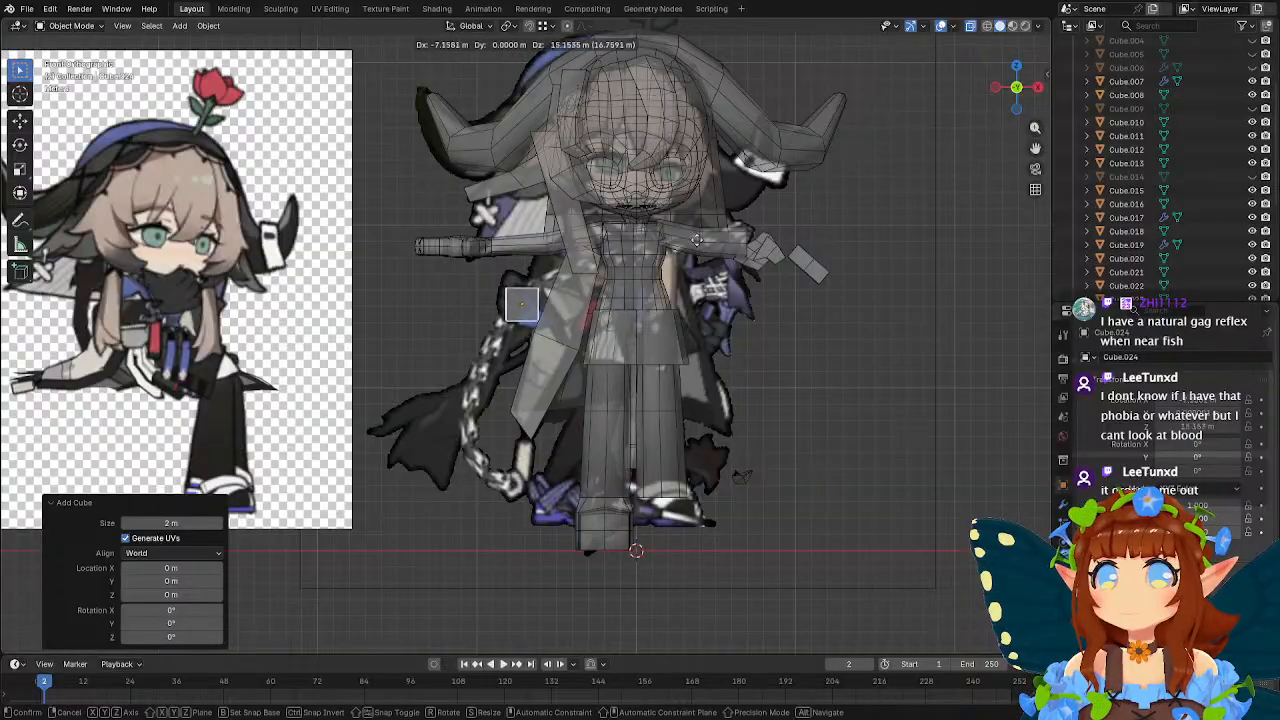
click(710, 186)
scroll(651, 247, up, 4)
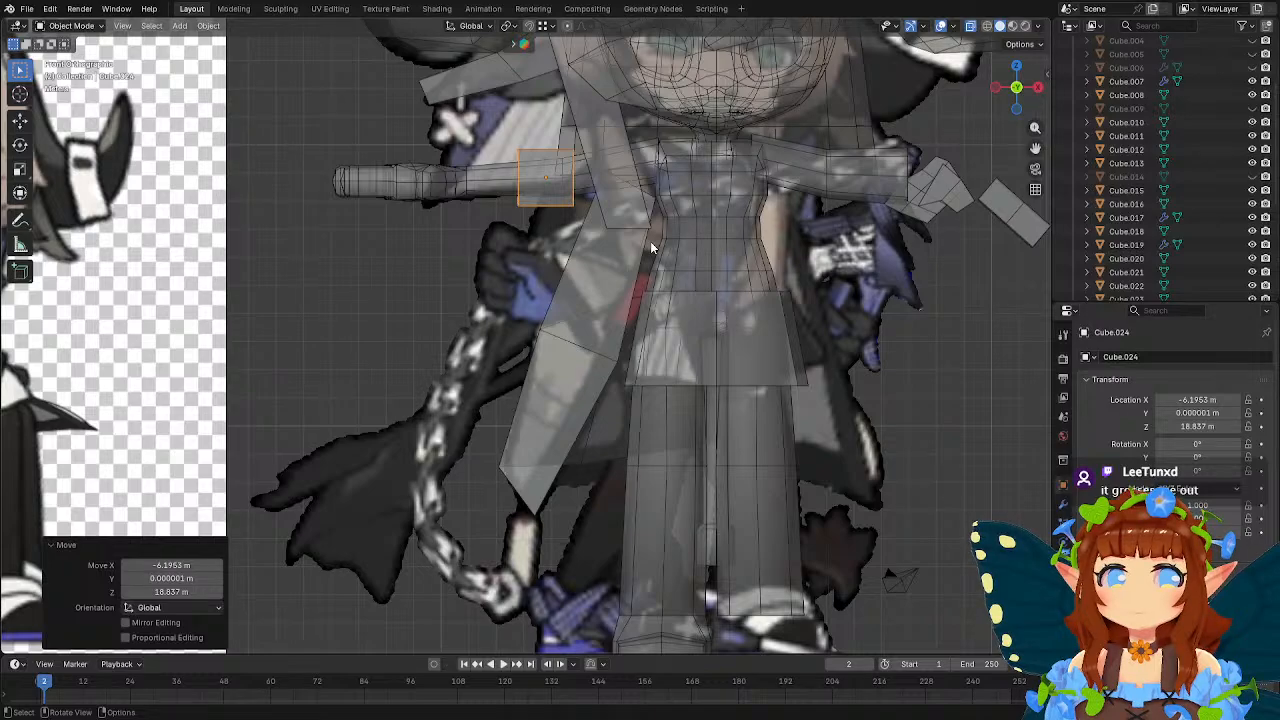
Delete the new cube's two end faces across the arm to leave an open sleeve tube.
key(Tab)
middle_drag(606, 198, 735, 302)
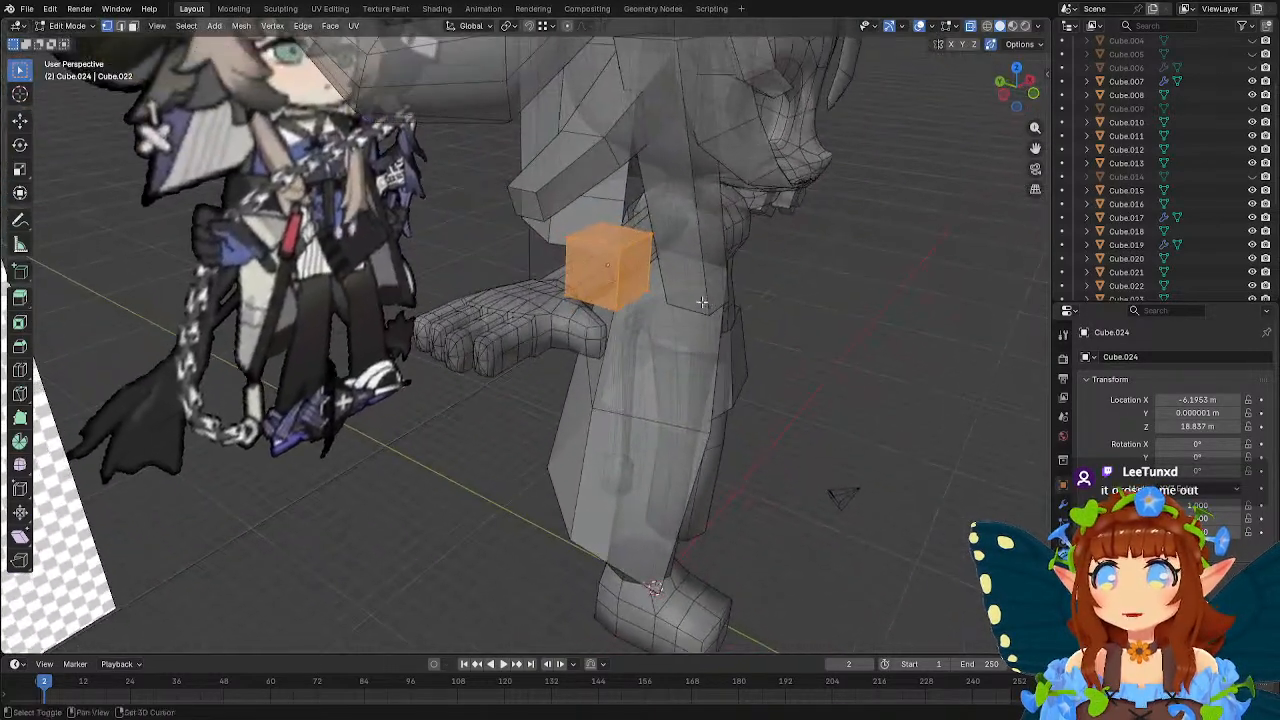
click(134, 27)
click(588, 271)
middle_drag(664, 277, 577, 237)
right_click(511, 268)
key(KP_1)
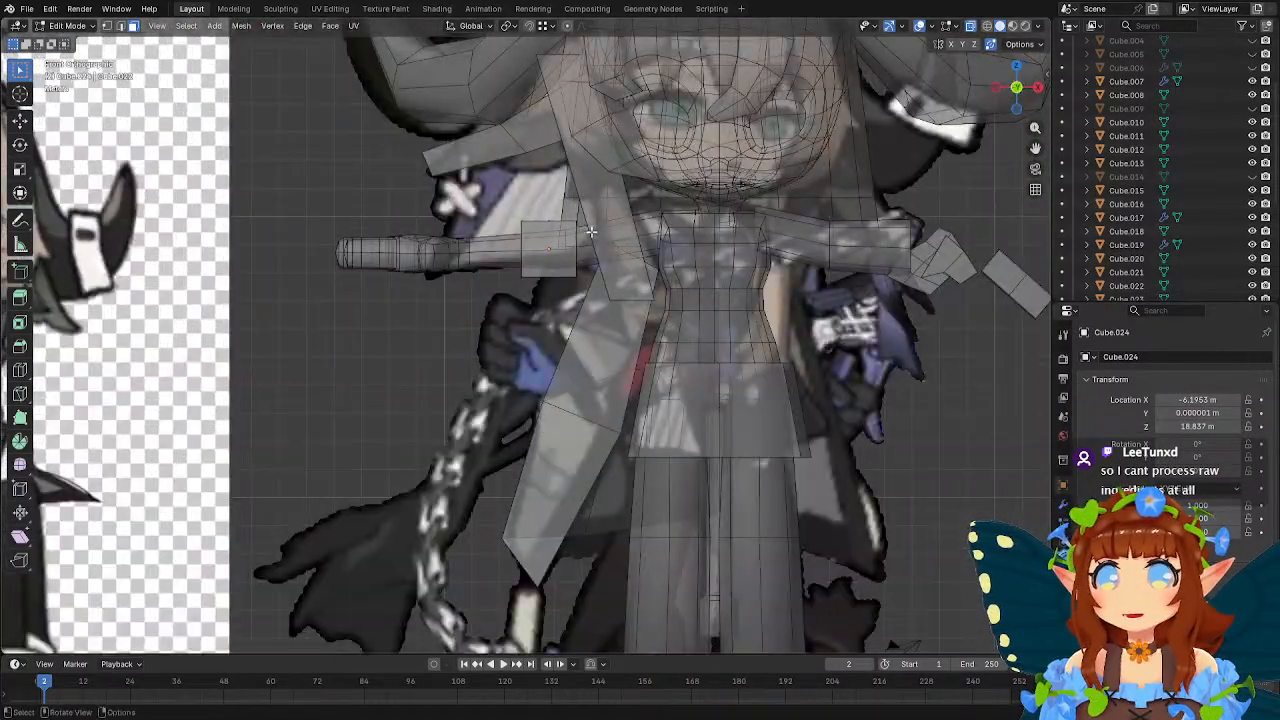
Stretch the sleeve along the arm by moving its outer end toward the wrist and its inner end toward the shoulder.
drag(490, 206, 548, 310)
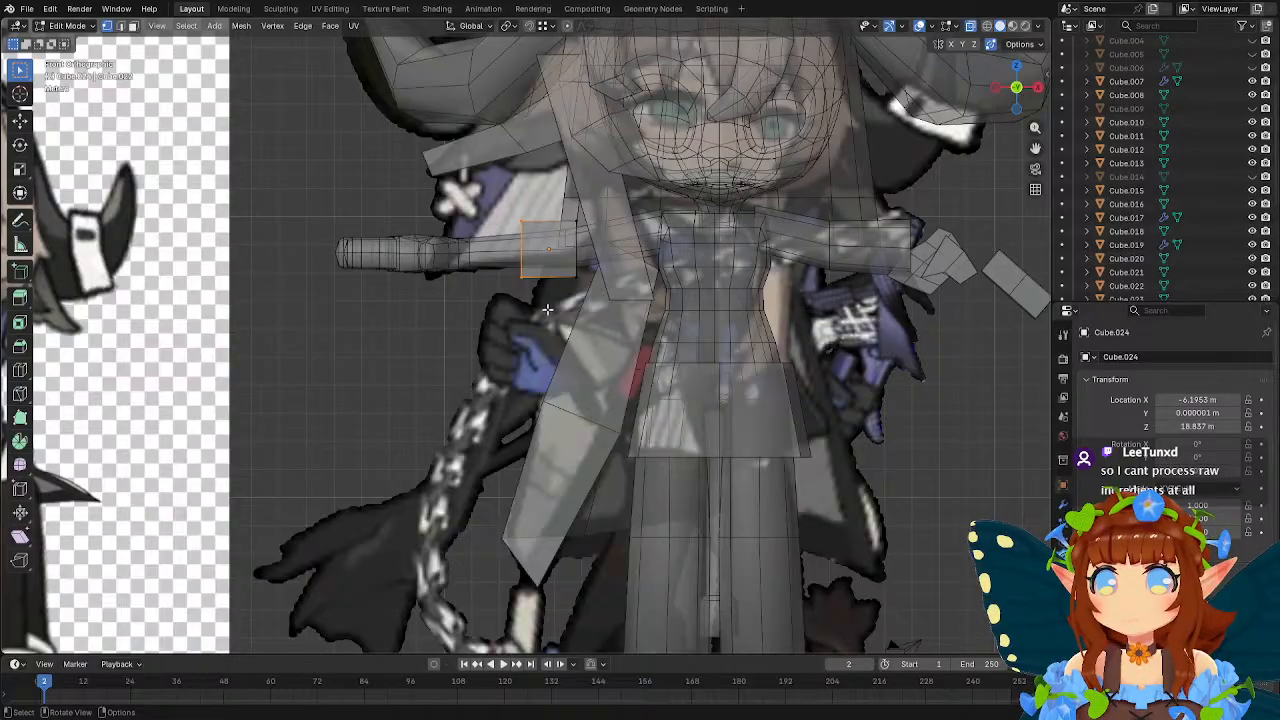
key(g)
click(519, 341)
drag(539, 198, 634, 303)
key(g)
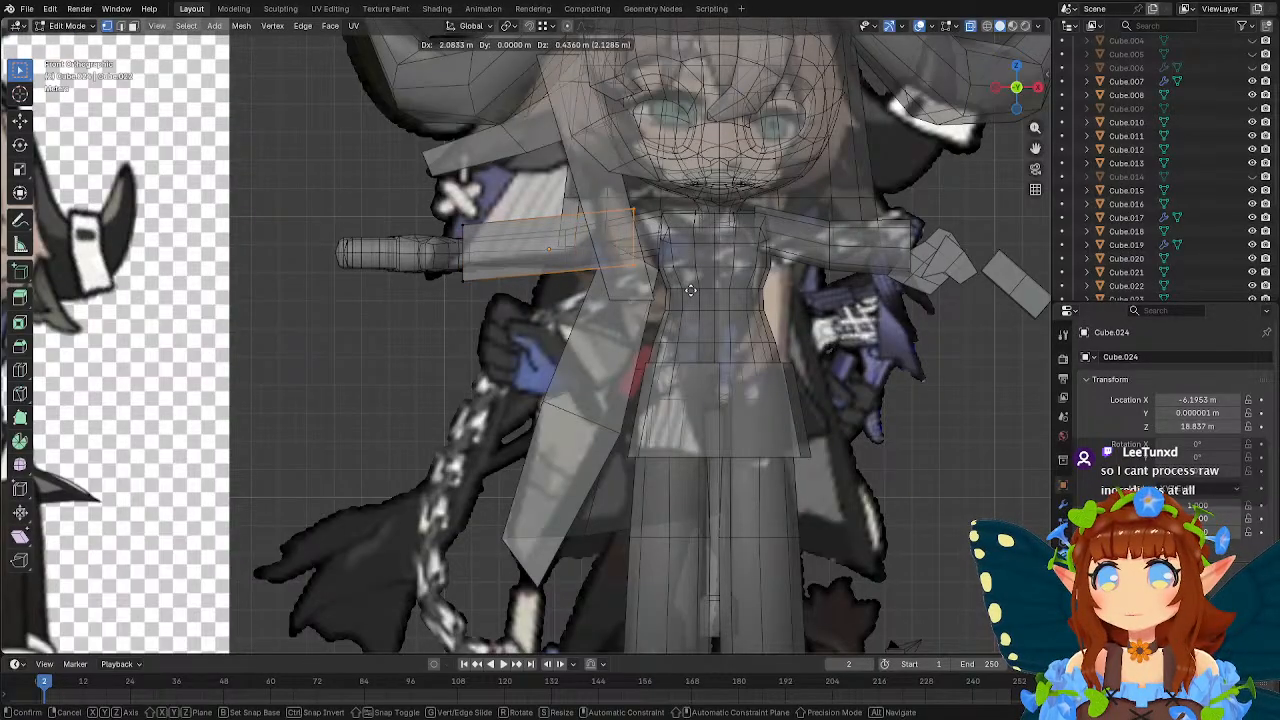
click(664, 295)
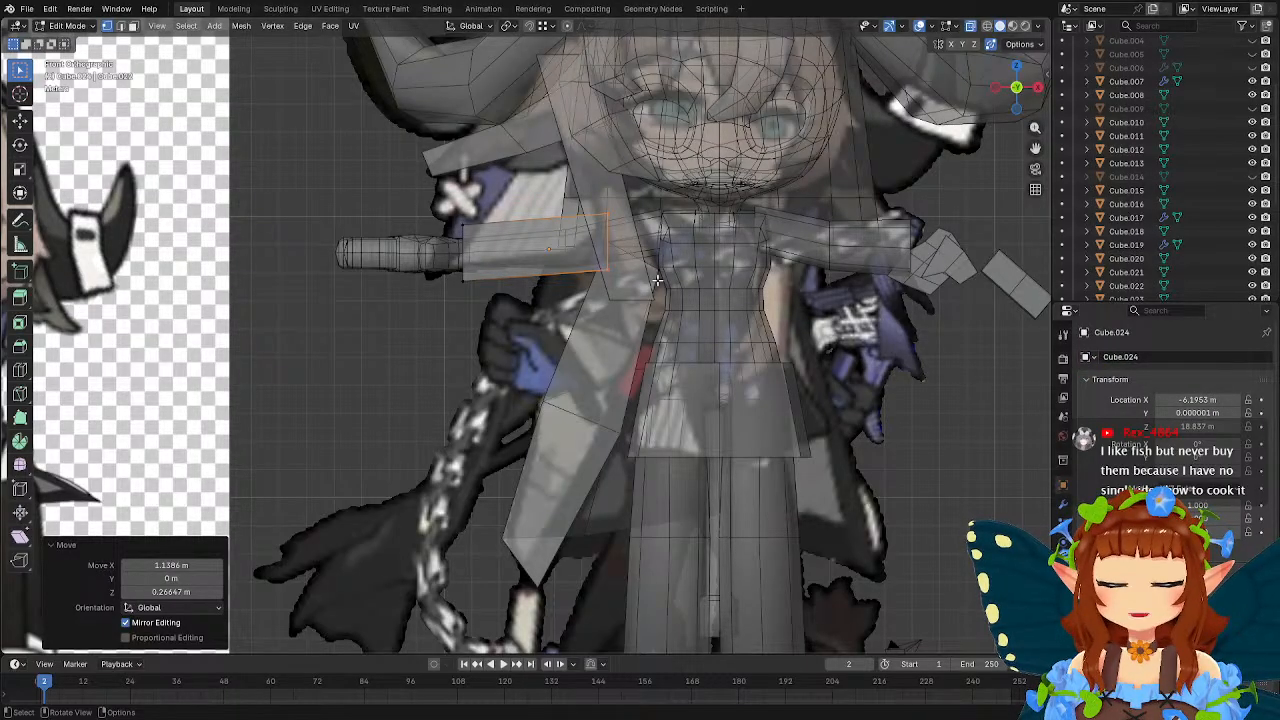
Add lengthwise loop cuts along the middle of the sleeve's sides and return to the selection tool.
middle_drag(507, 218, 580, 270)
click(20, 372)
click(617, 235)
scroll(623, 250, up, 3)
click(674, 198)
key(w)
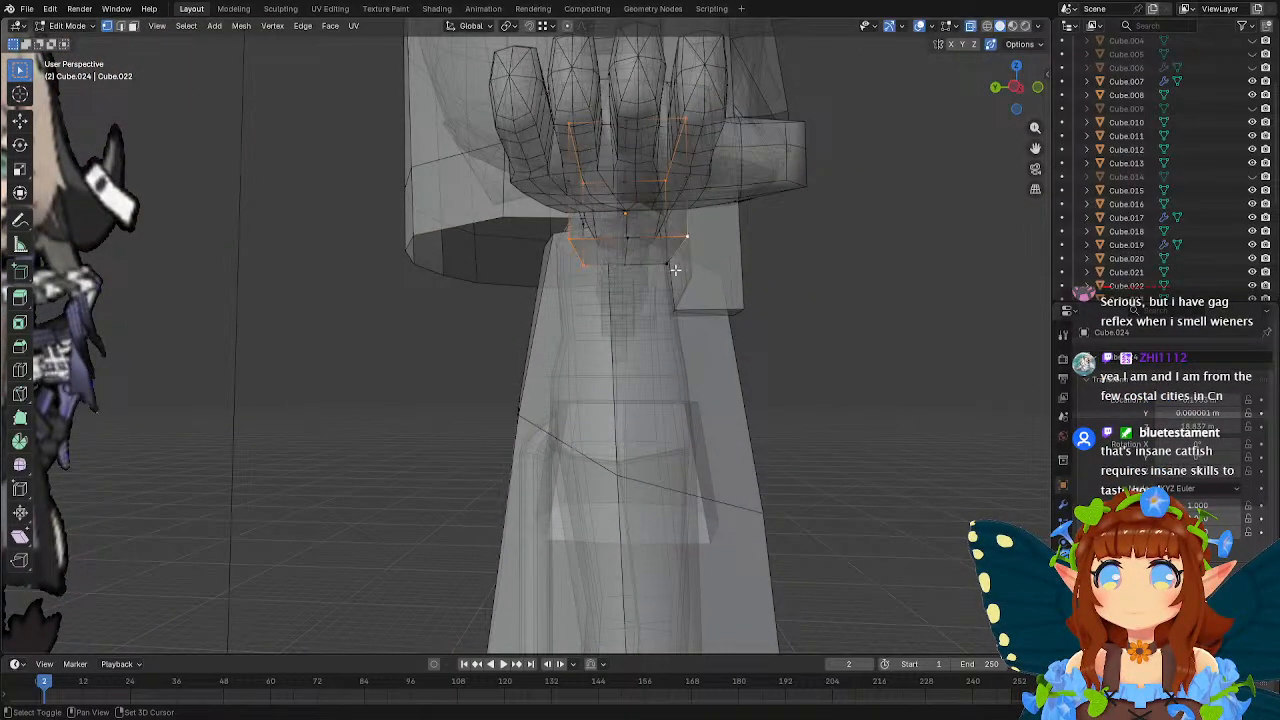
shift+click(668, 265)
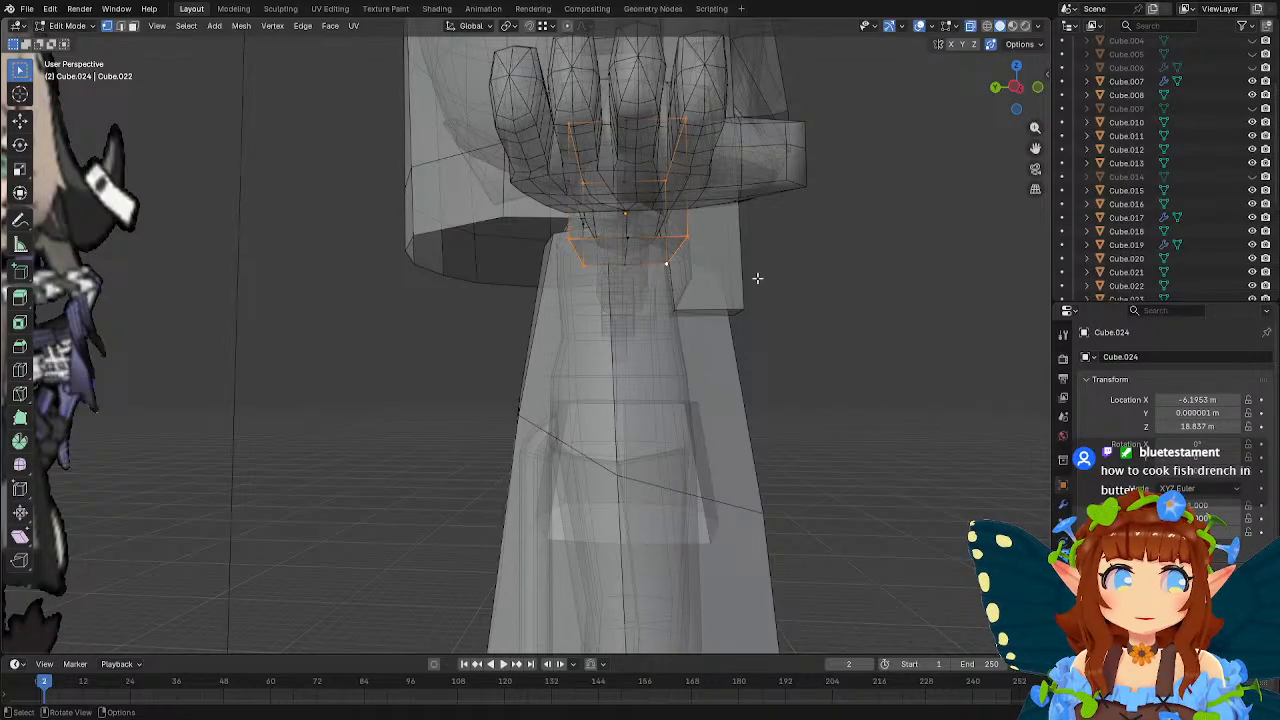
key(s)
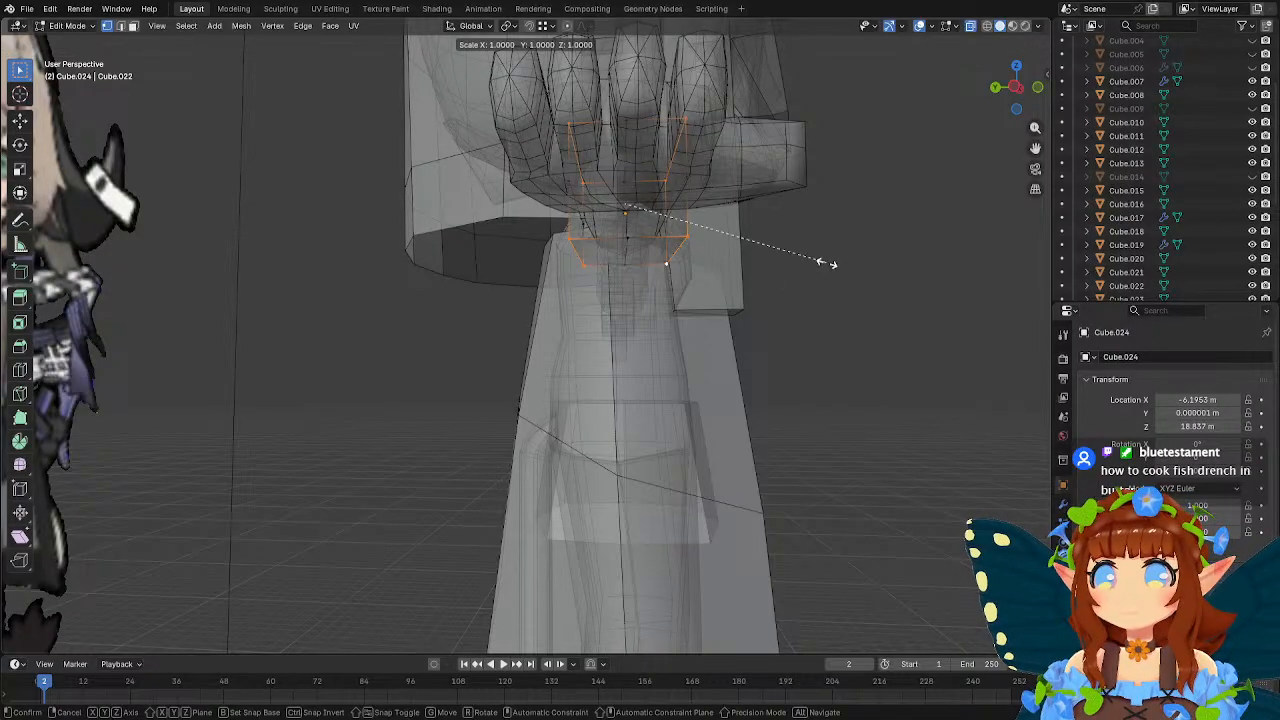
key(shift+y)
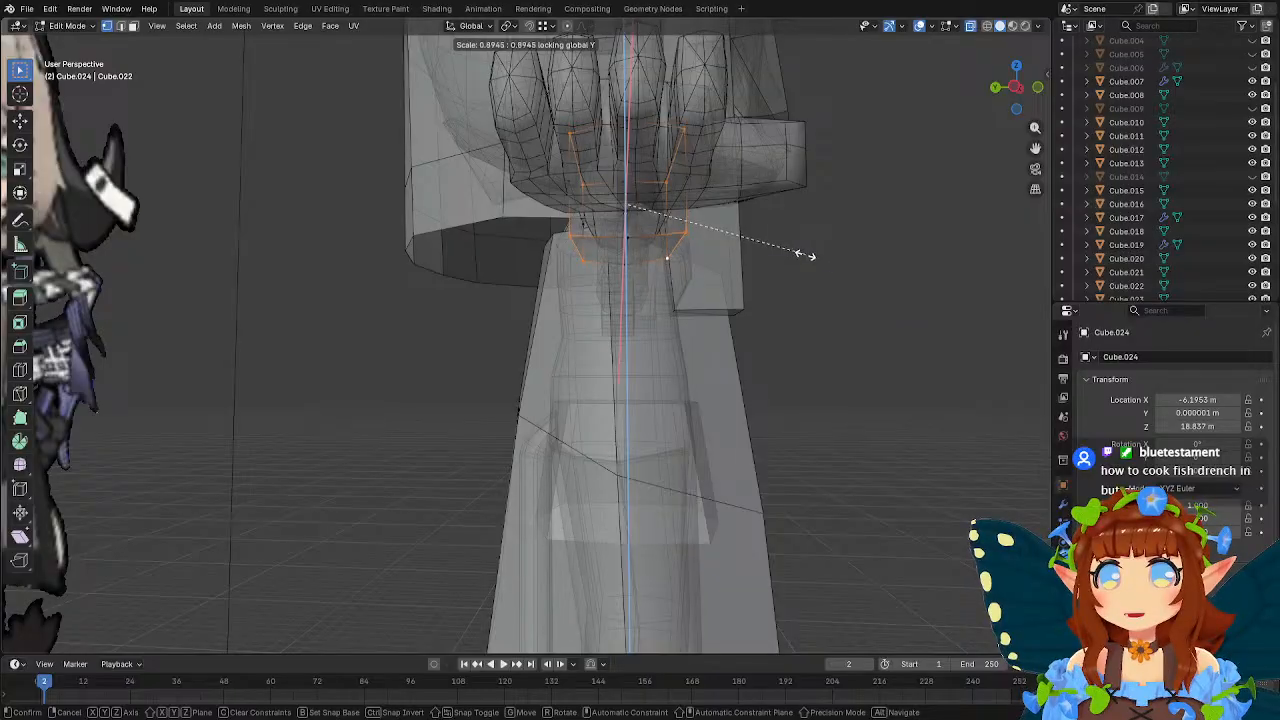
click(777, 245)
middle_drag(803, 250, 795, 300)
key(s)
key(shift+z)
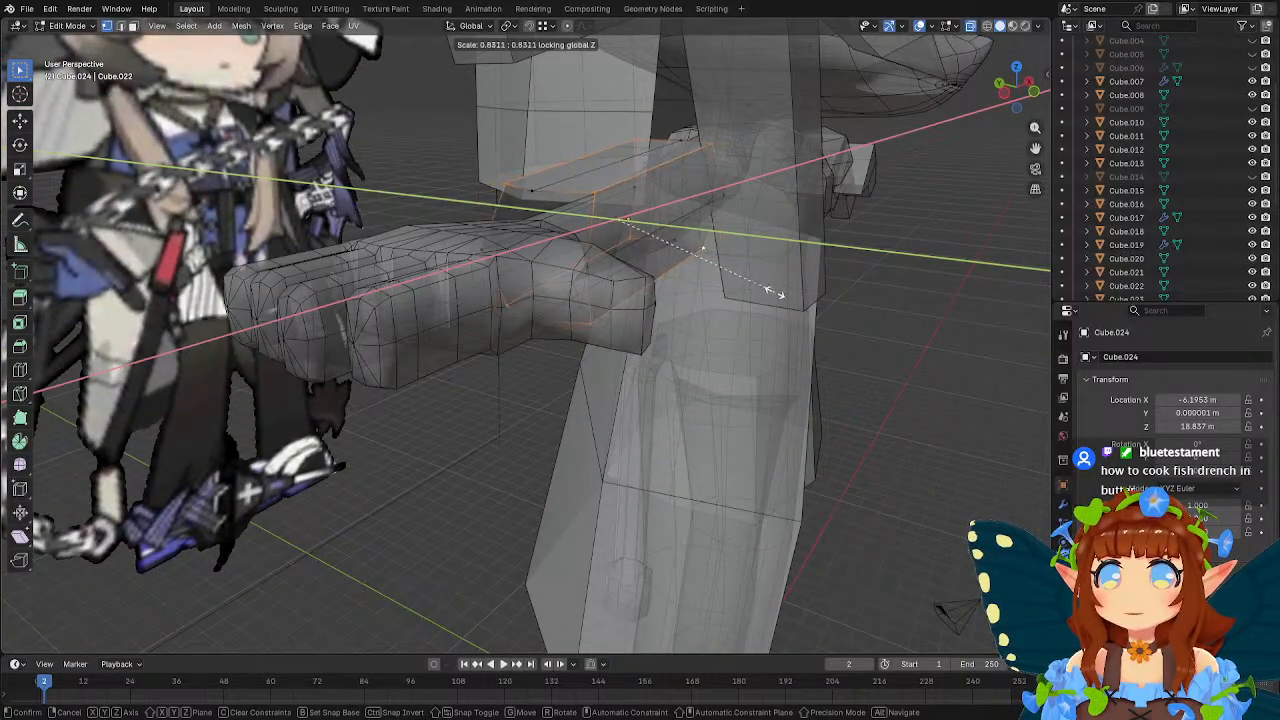
click(795, 295)
Try scaling the sleeve's corner edges to about 0.8 in Y and Z only, and undo the scaling.
middle_drag(795, 295, 729, 303)
key(s)
key(shift+x)
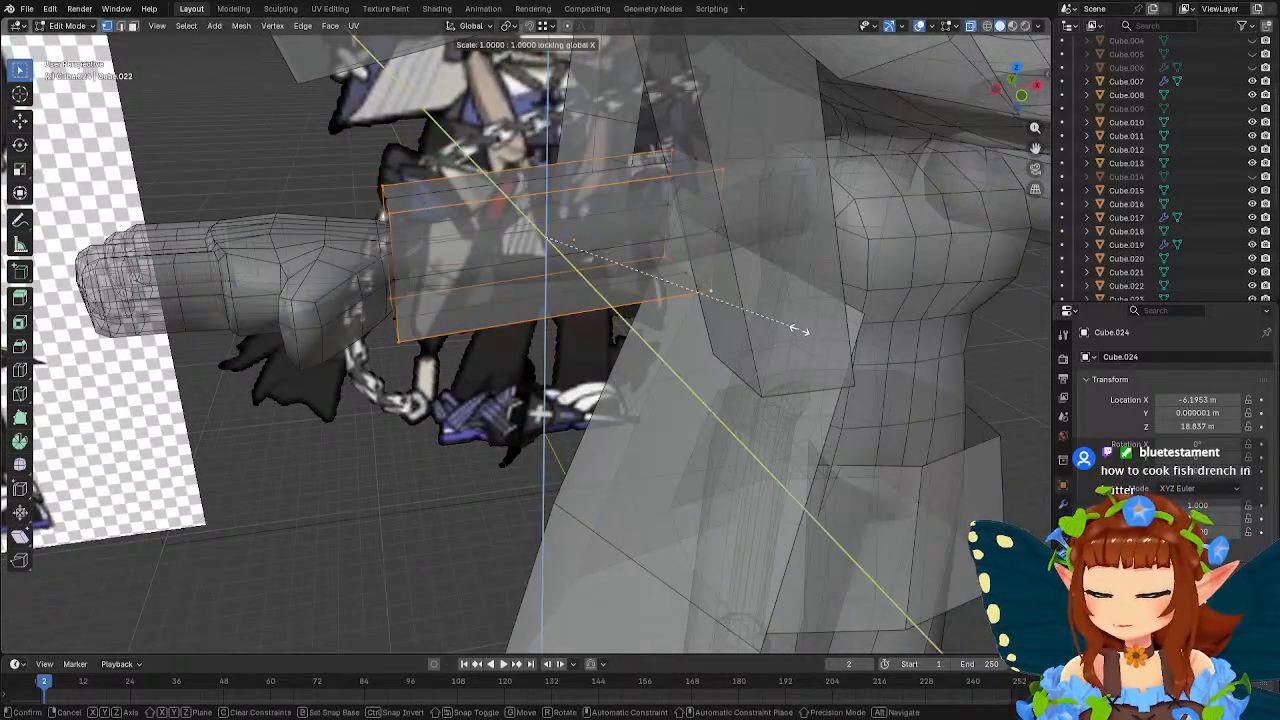
click(747, 311)
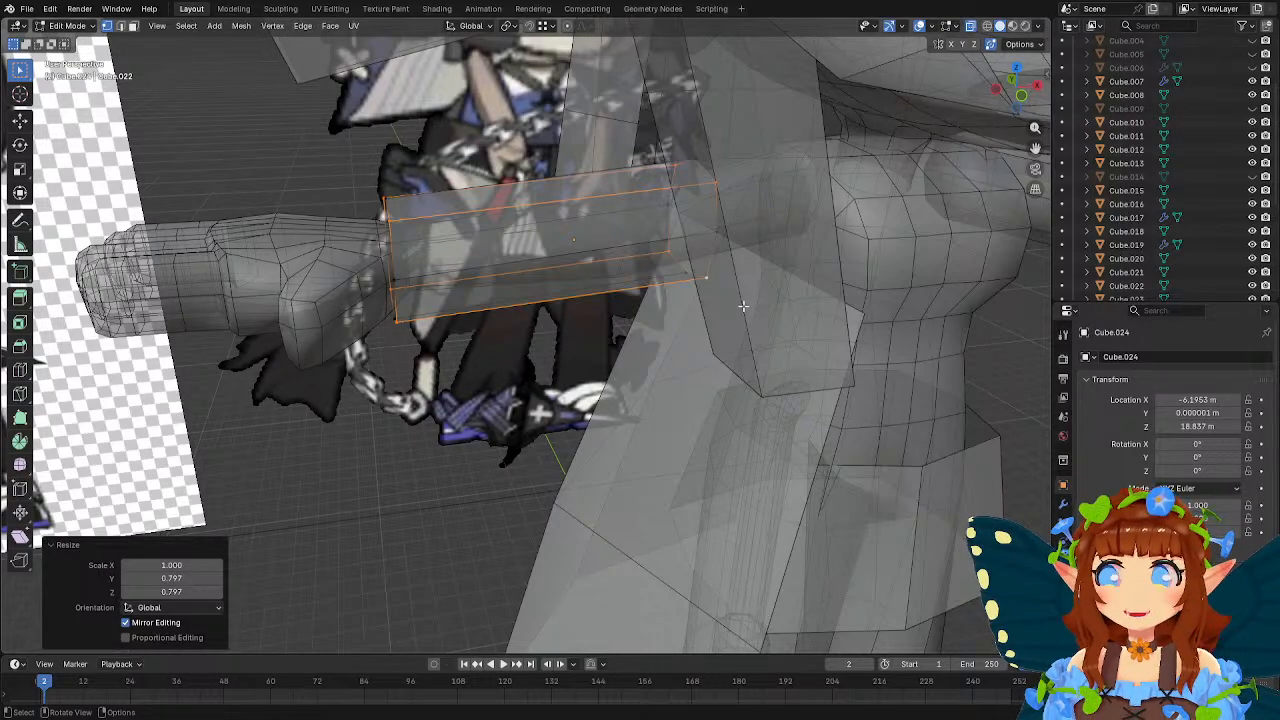
middle_drag(743, 306, 603, 226)
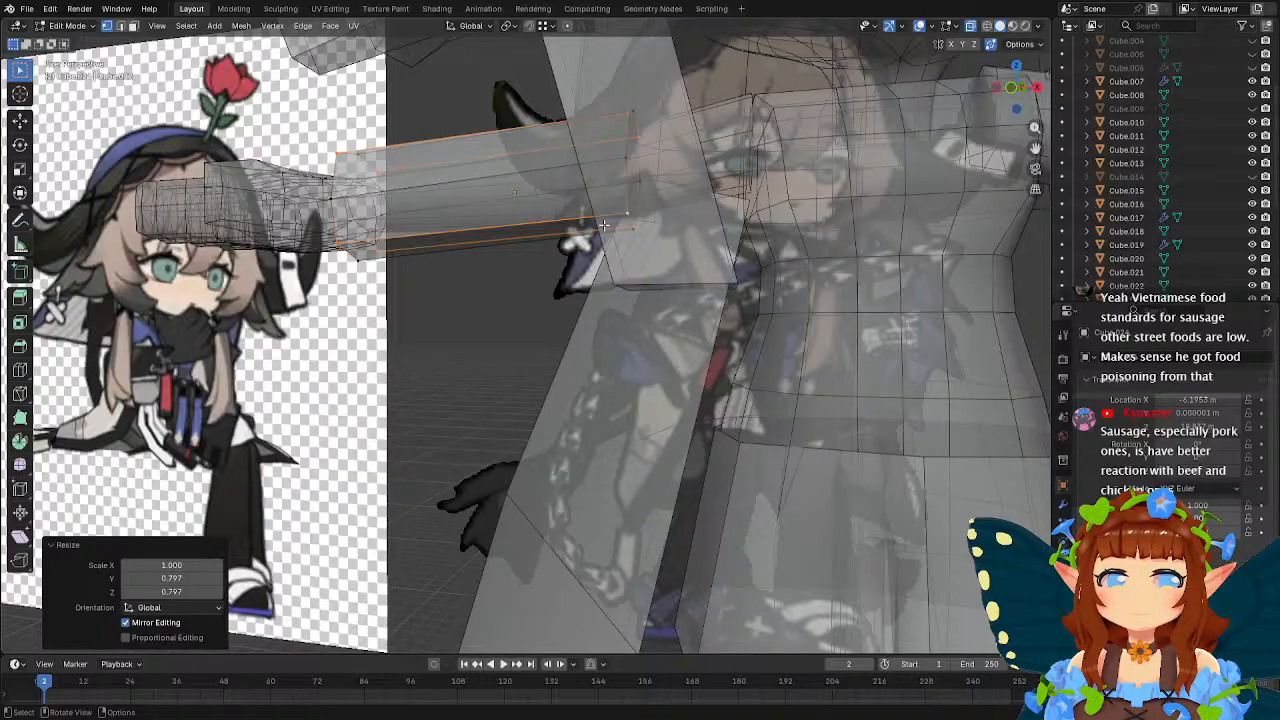
middle_drag(604, 225, 620, 236)
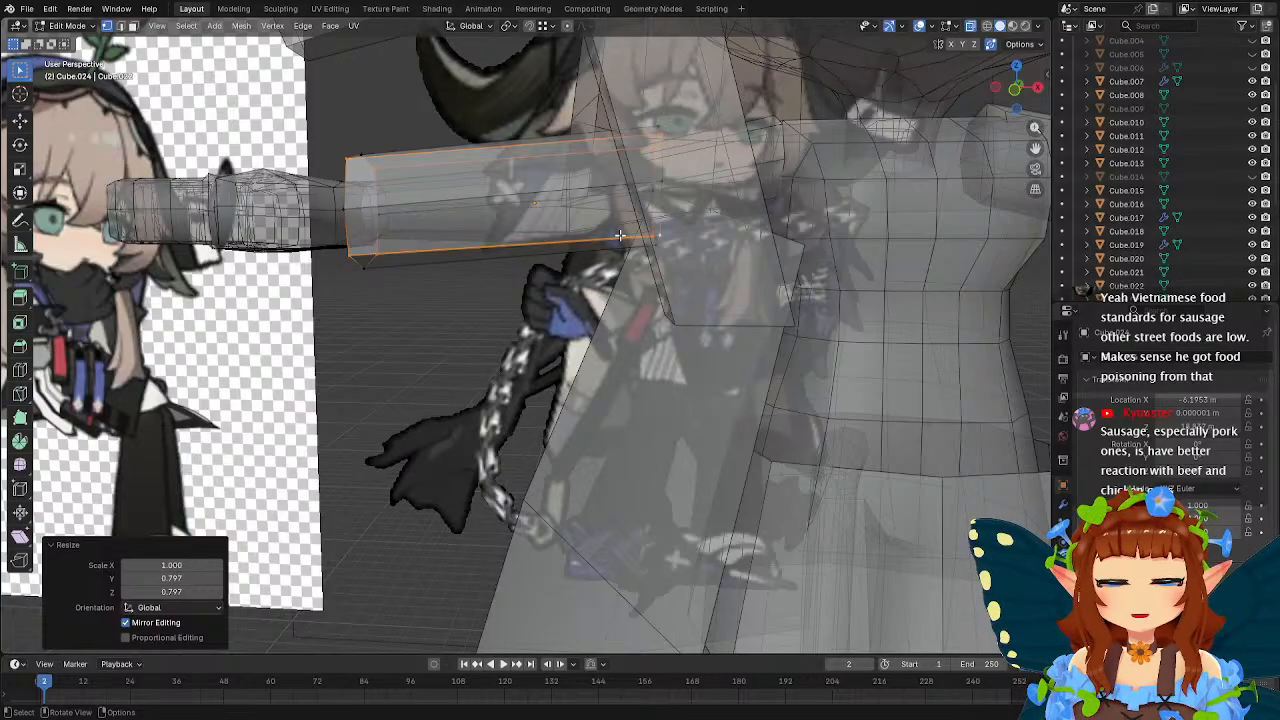
middle_drag(606, 234, 629, 283)
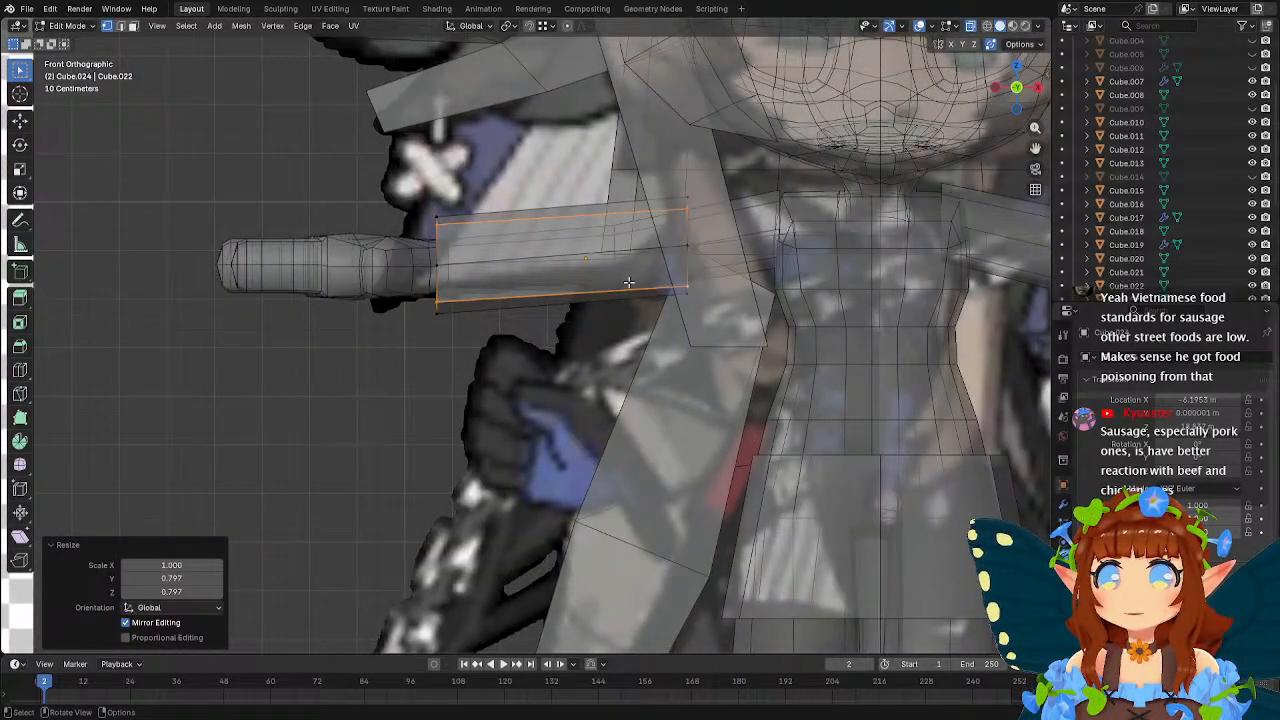
key(ctrl+z)
Level the sleeve's top row of vertices by scaling it to 0 along Z in front view.
middle_drag(629, 283, 583, 266)
drag(335, 180, 472, 325)
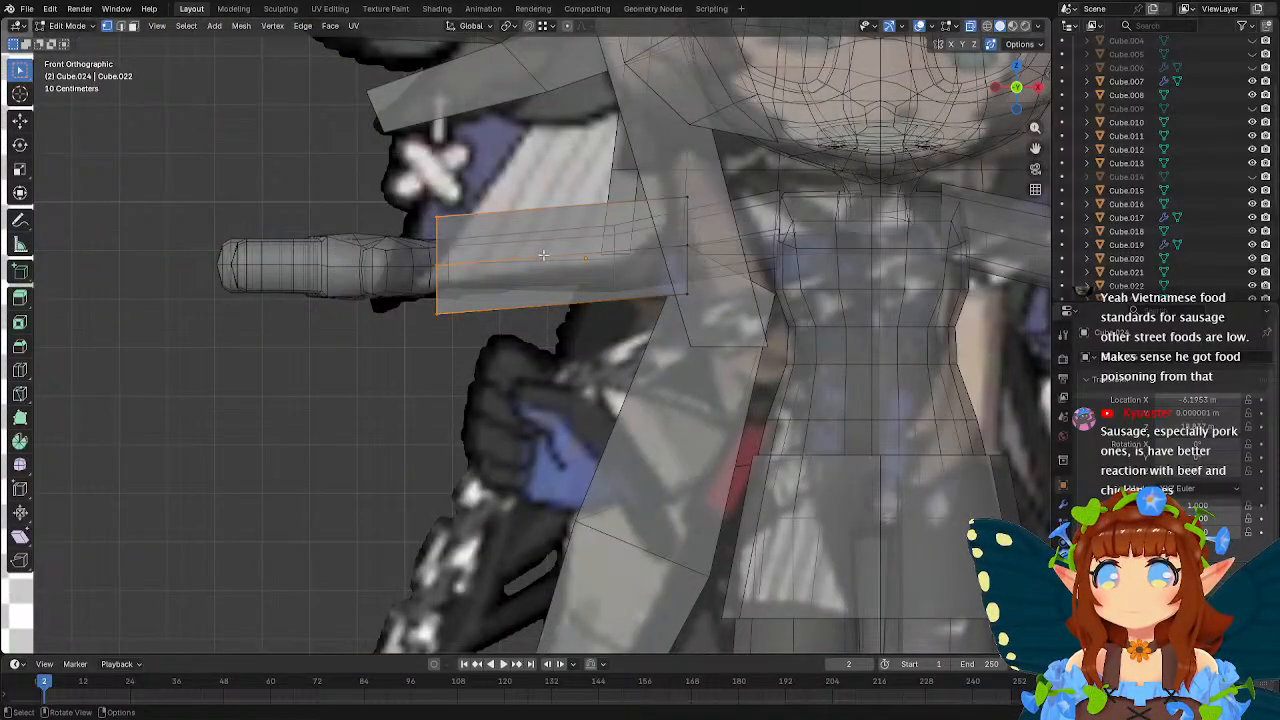
drag(386, 178, 741, 213)
key(s)
key(z)
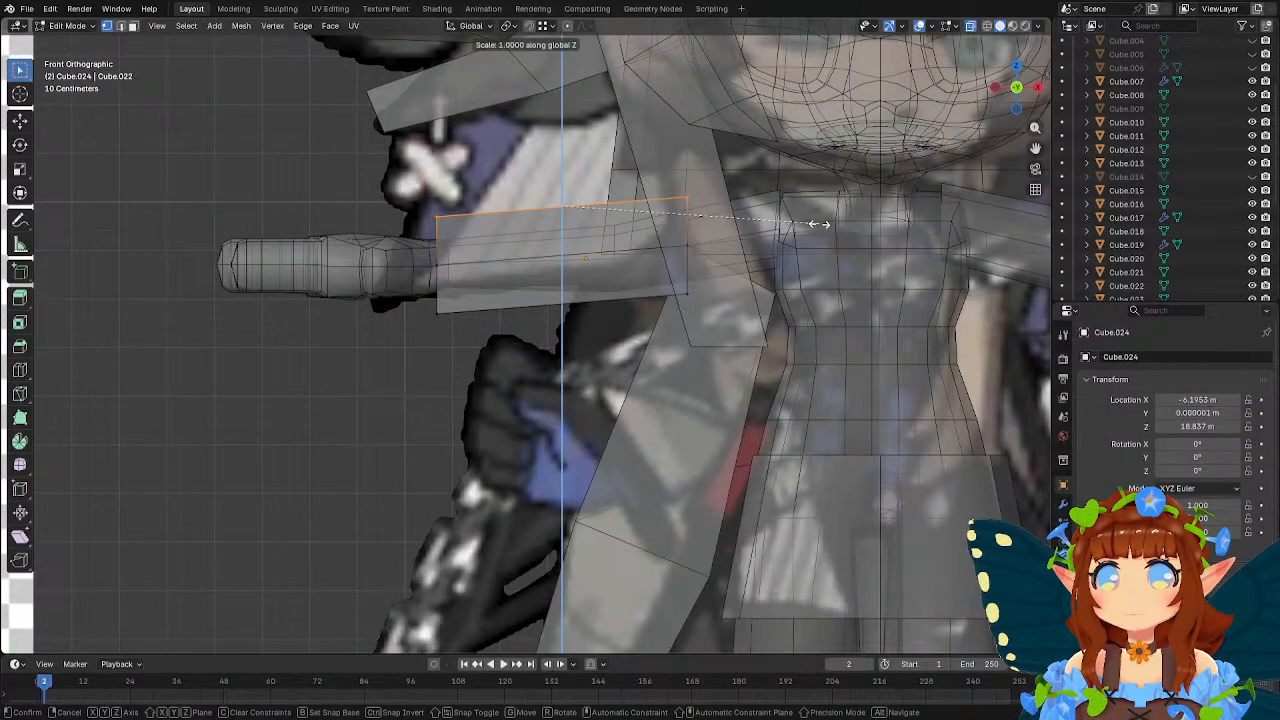
key(0)
key(Return)
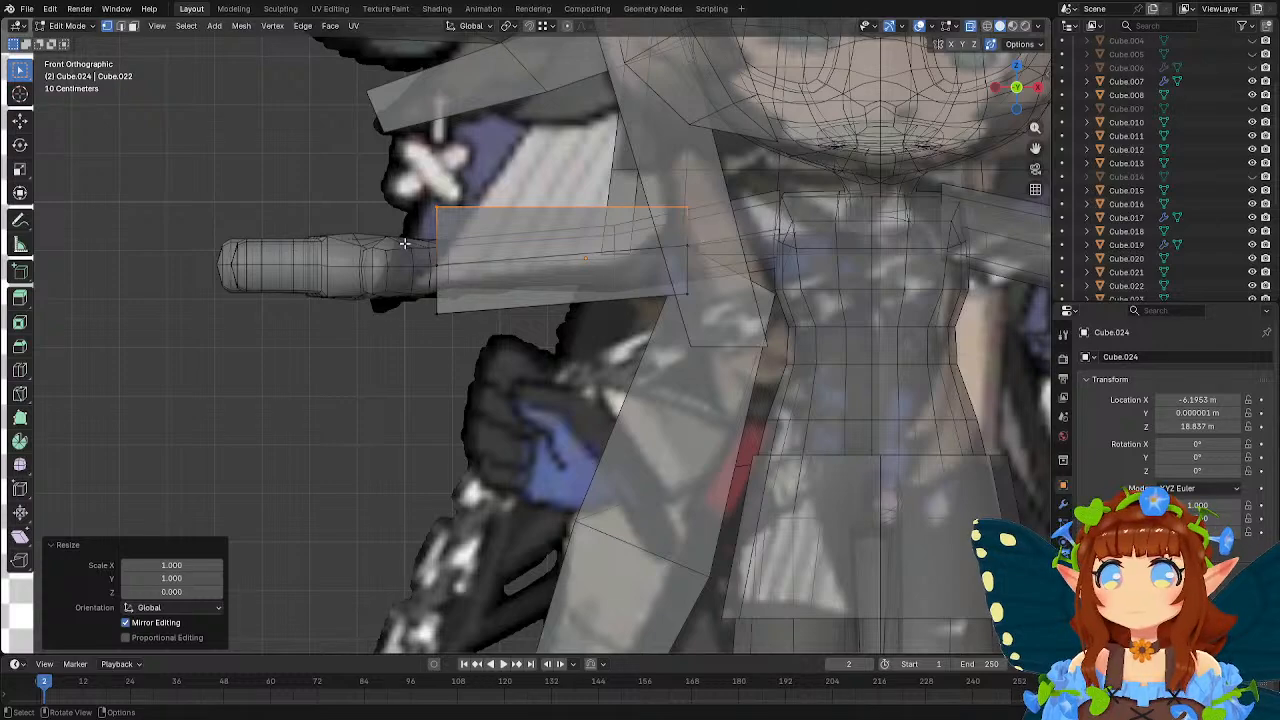
Level the sleeve's middle row of vertices by scaling it to 0 along Z.
drag(405, 243, 728, 264)
key(s)
key(z)
key(0)
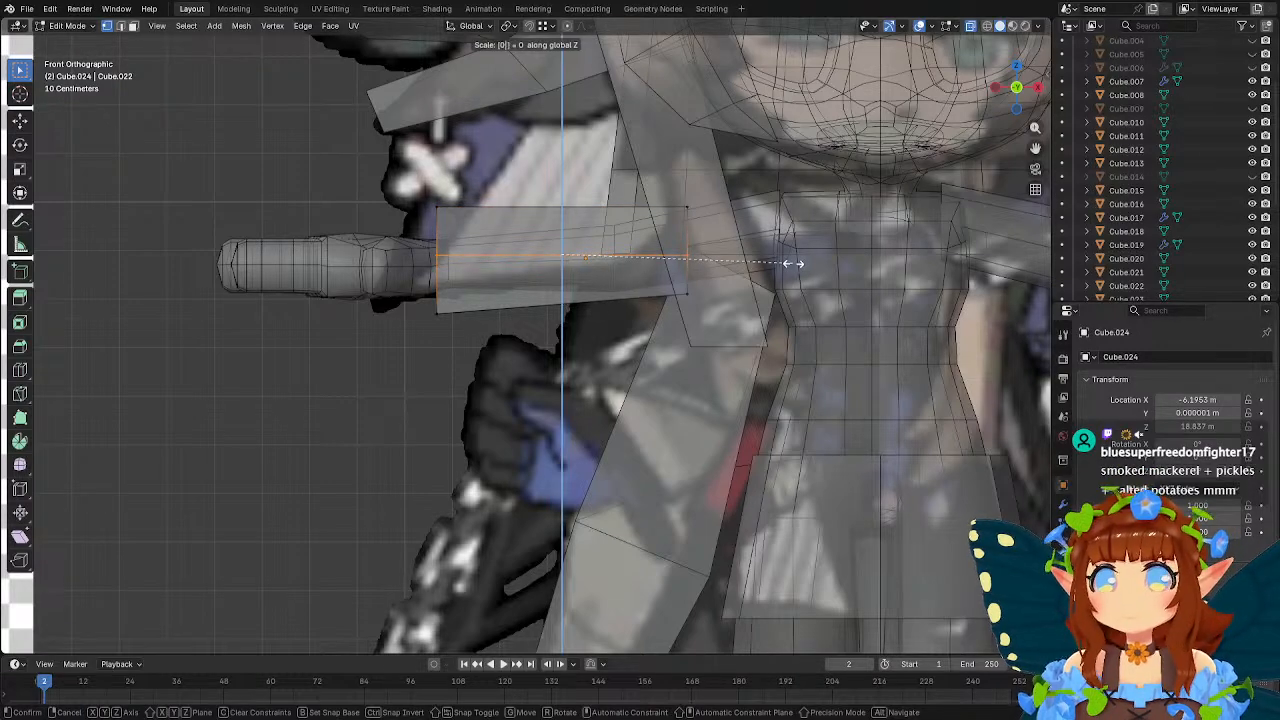
key(Return)
Level the sleeve's bottom row of vertices by scaling it to 0 along Z.
drag(716, 408, 355, 282)
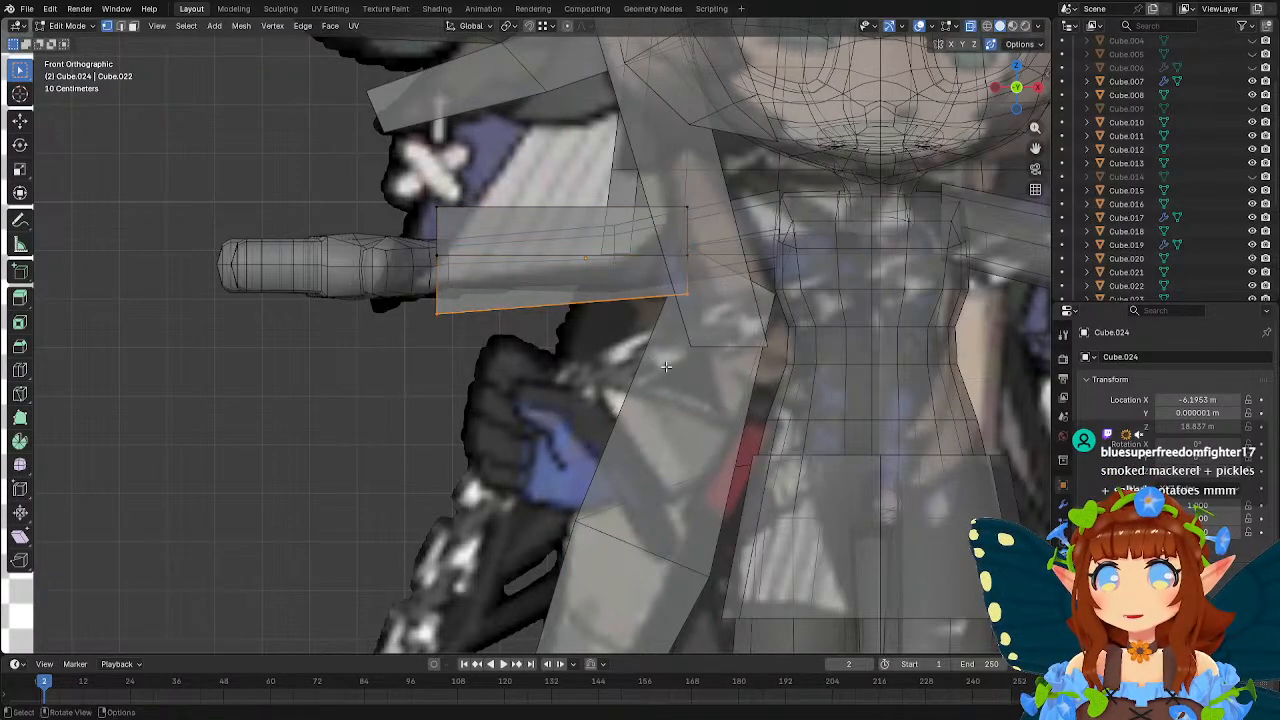
key(s)
key(z)
key(0)
key(Return)
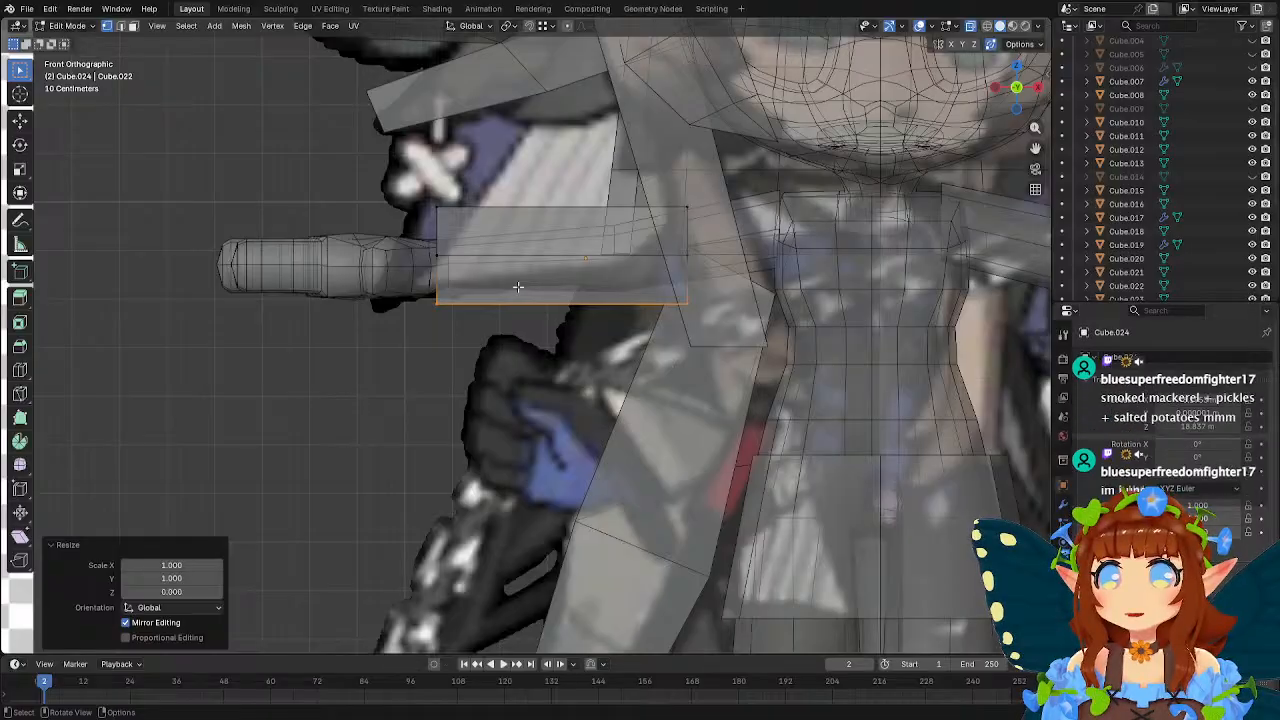
Round the sleeve's cross-section by scaling its four corner edges to 0.82 in Y and Z, excluding X.
middle_drag(667, 366, 666, 302)
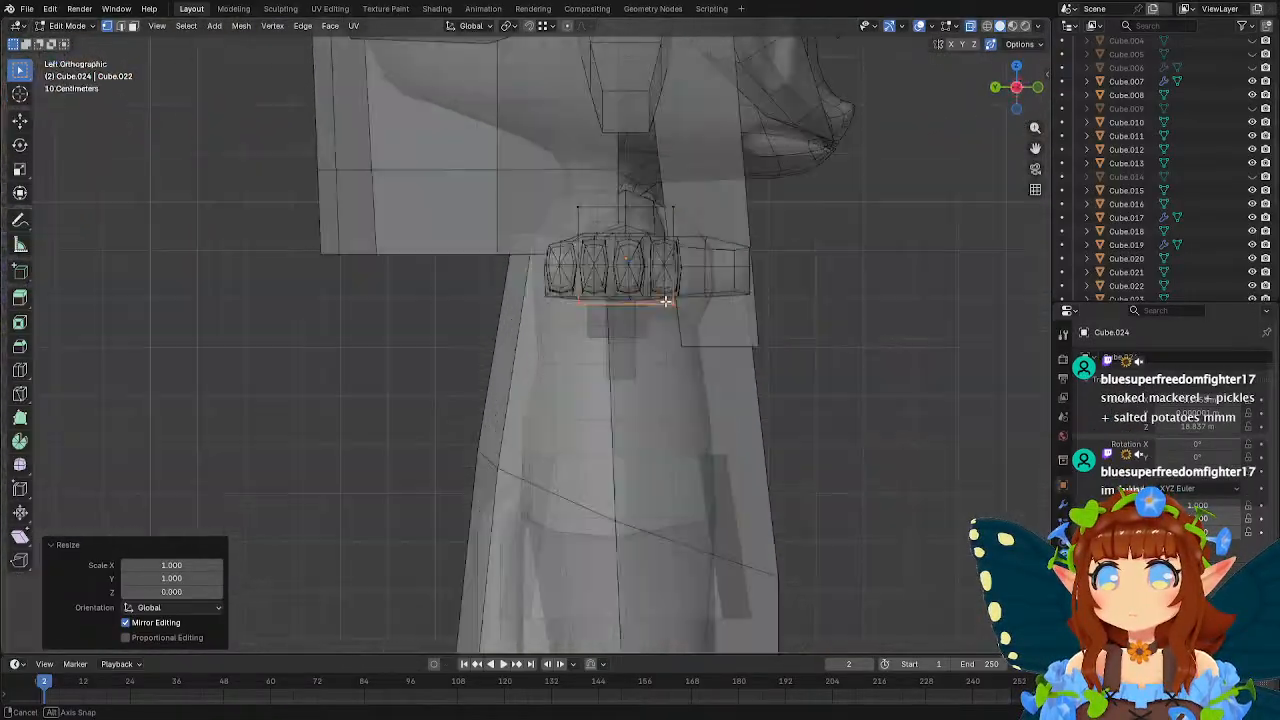
key(b)
drag(650, 196, 694, 222)
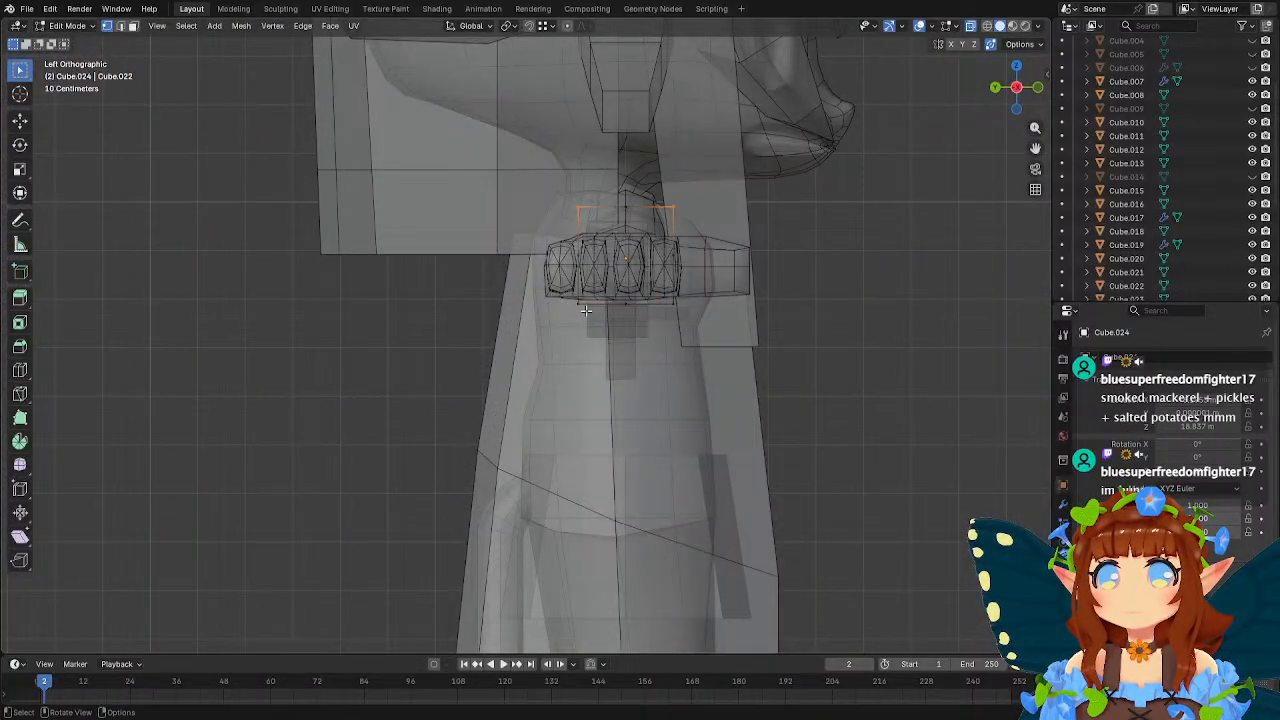
shift+drag(588, 312, 562, 298)
shift+drag(700, 318, 661, 298)
key(s)
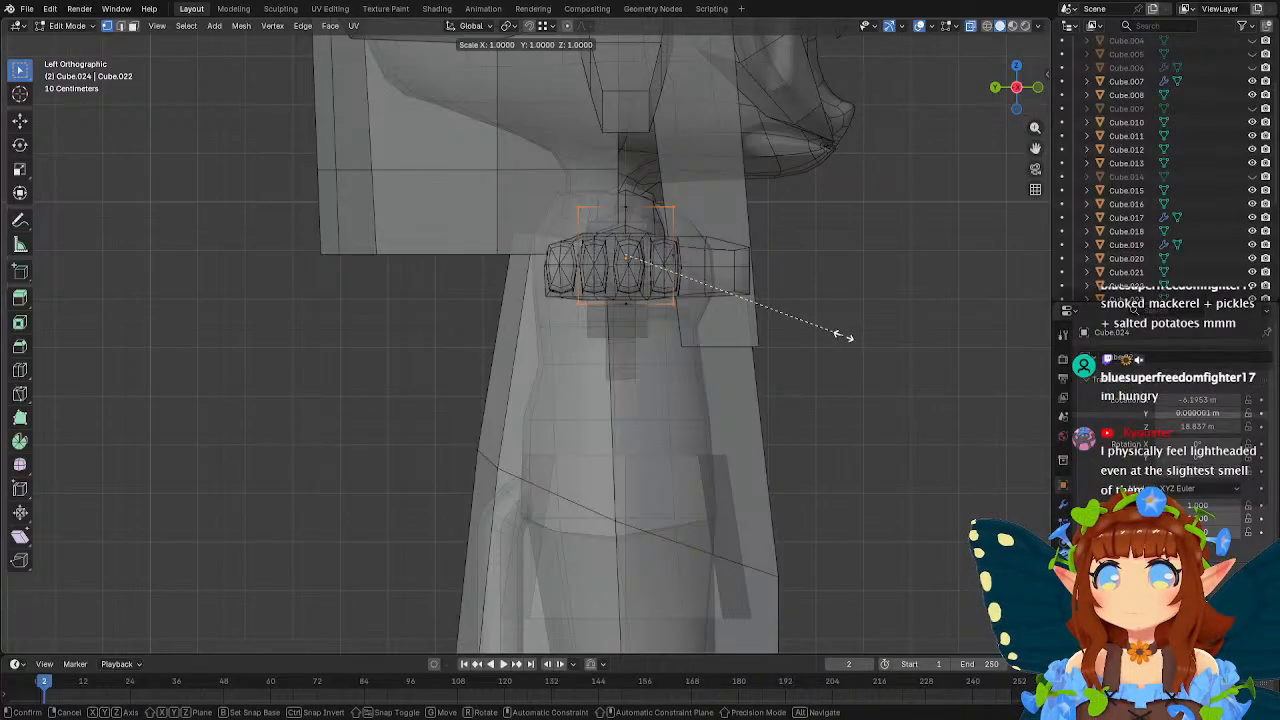
key(shift+x)
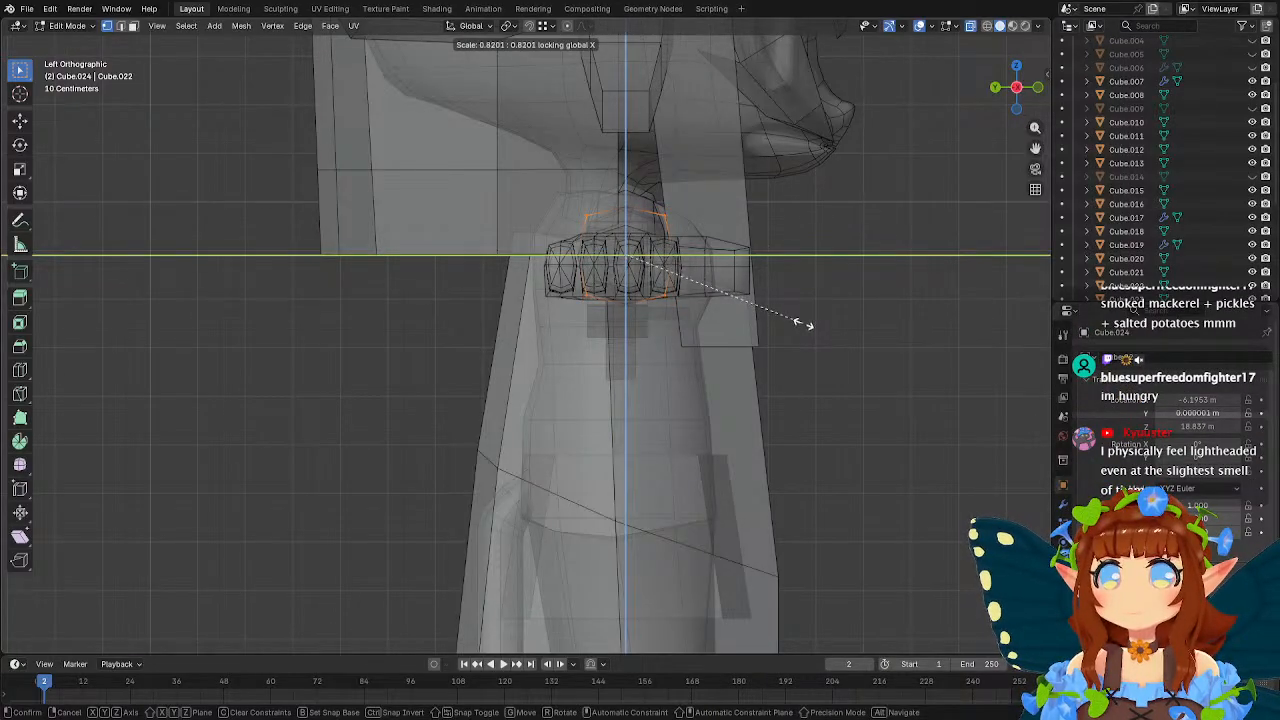
click(803, 324)
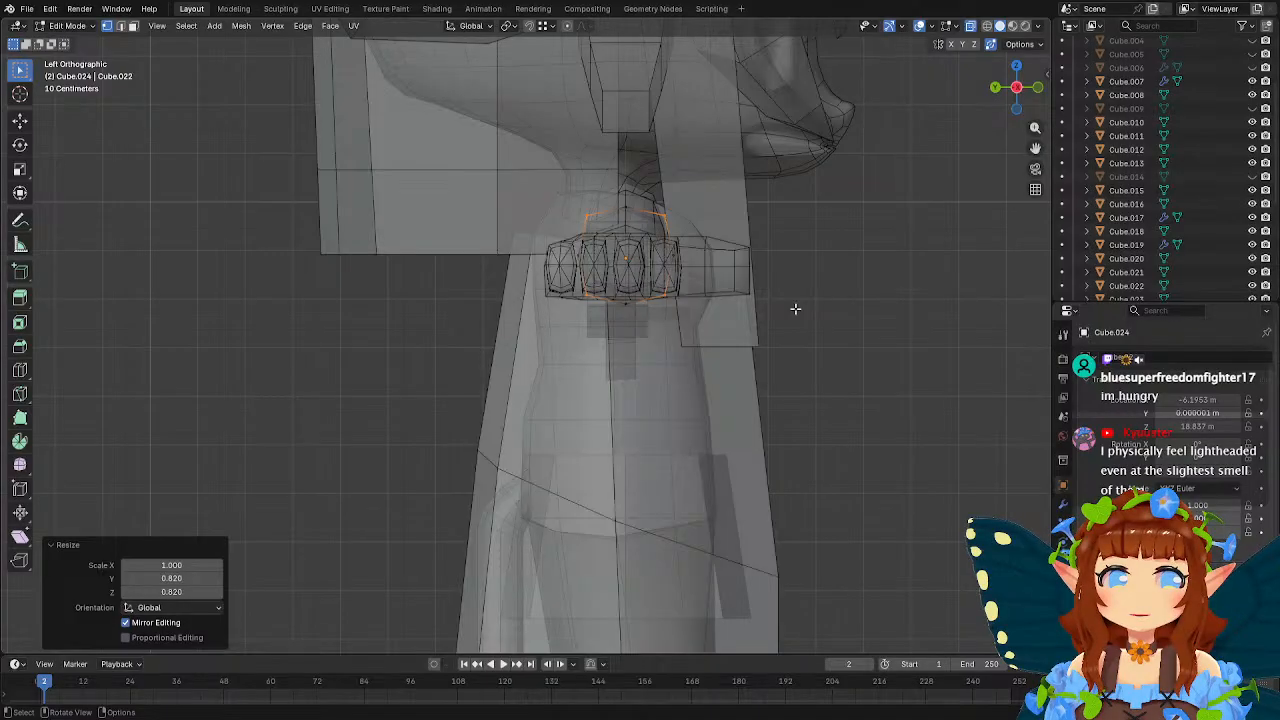
Select the whole sleeve in front view and lower it about 0.2 m along Z onto the arm.
middle_drag(795, 309, 606, 306)
drag(388, 190, 493, 320)
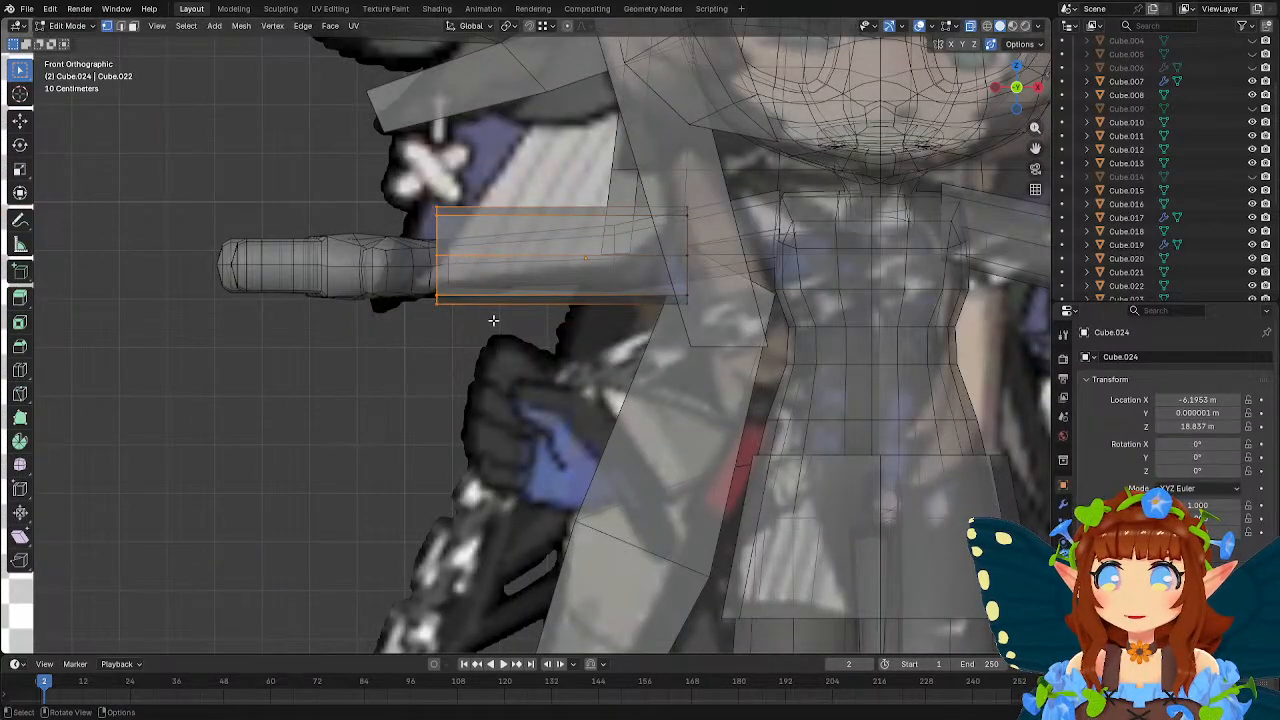
drag(344, 152, 716, 357)
key(g)
key(z)
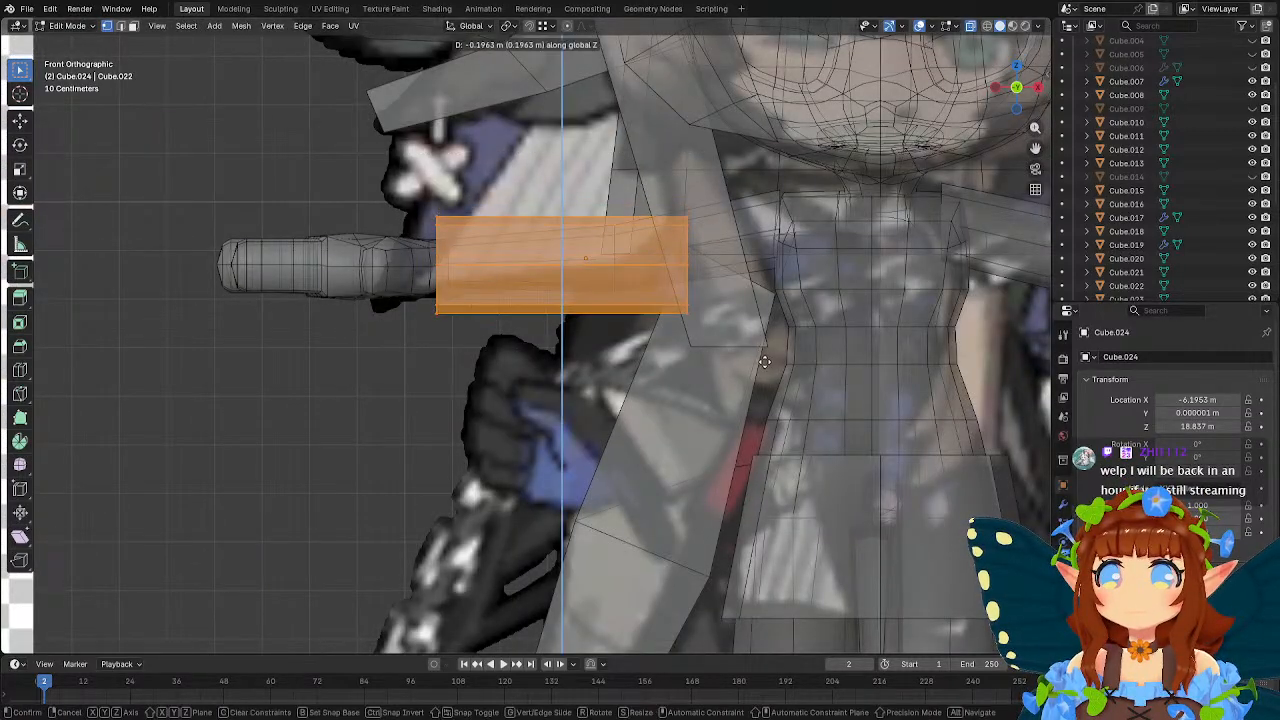
click(763, 362)
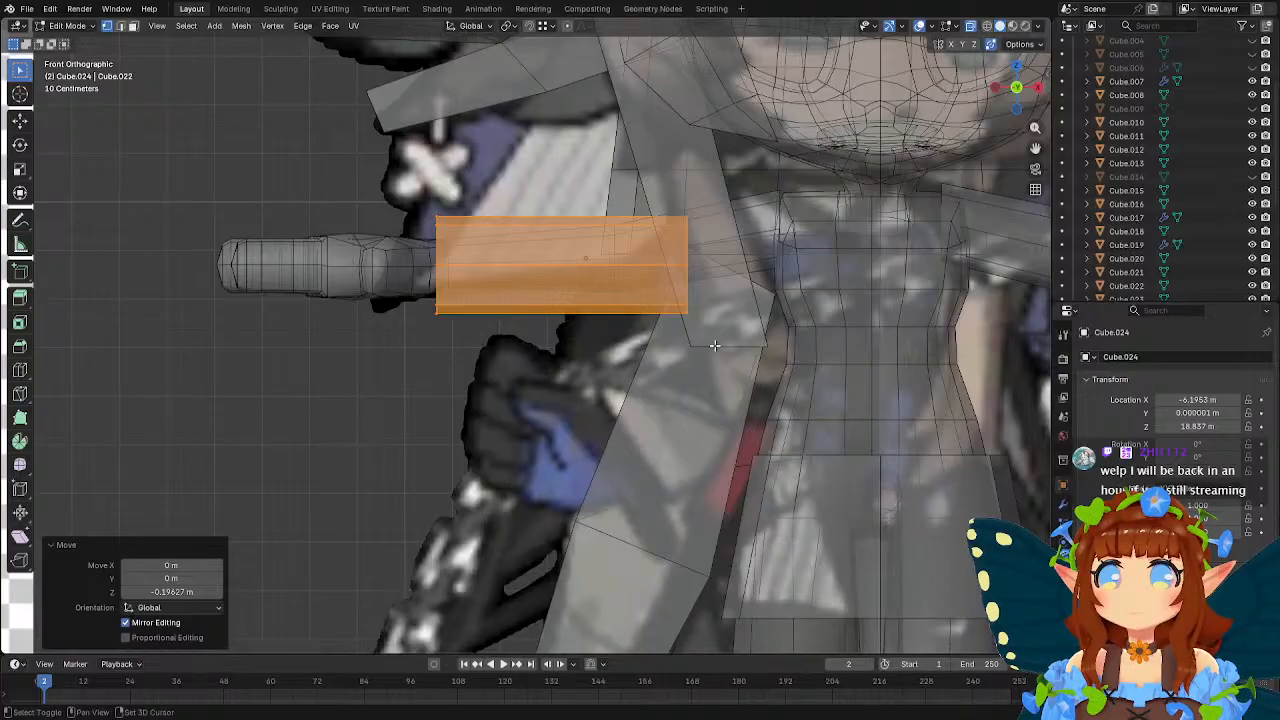
shift+middle_drag(714, 345, 751, 358)
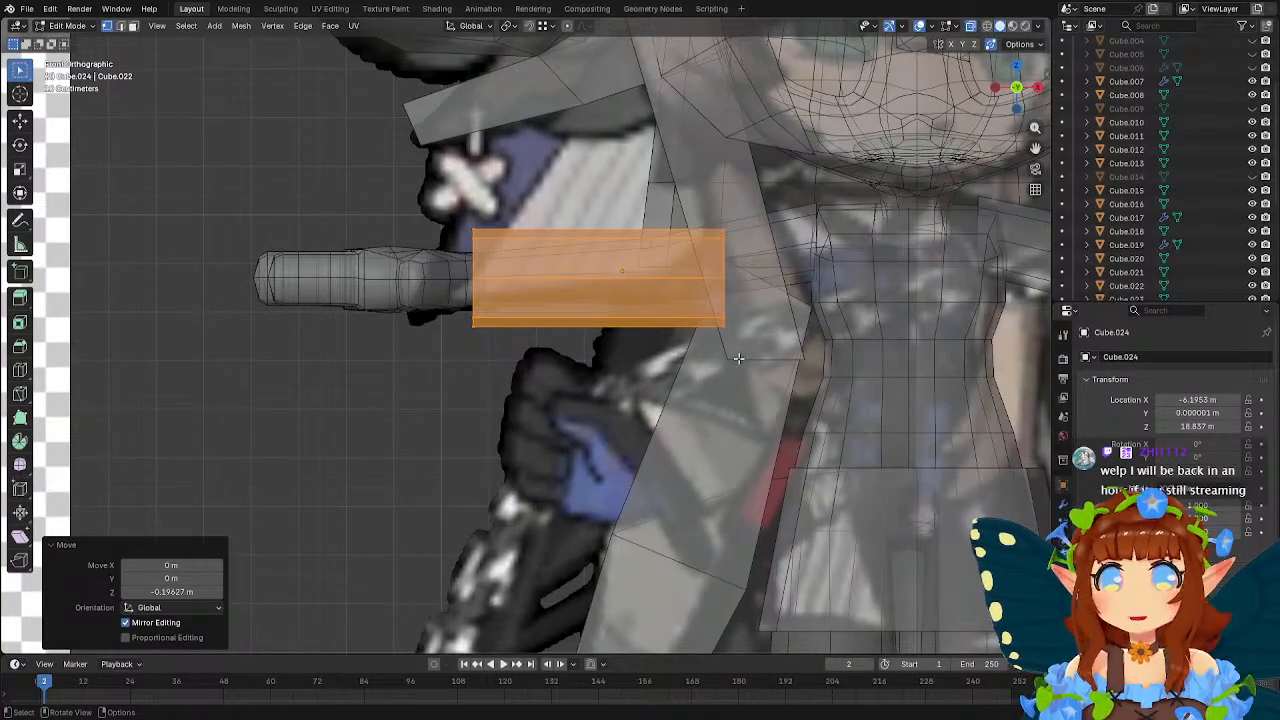
Add a loop cut around the sleeve, edge-slide it toward the wrist, and fine-tune its position along X beside the cuff.
click(19, 370)
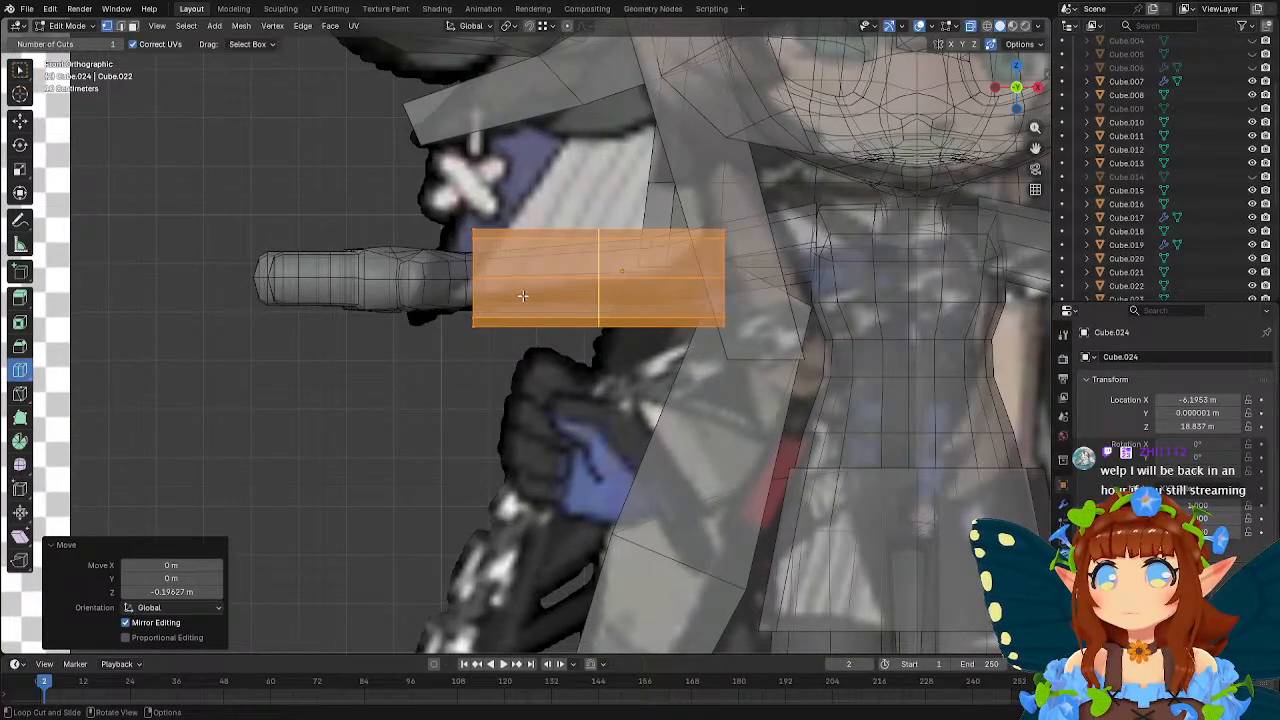
drag(598, 322, 626, 346)
click(615, 316)
key(w)
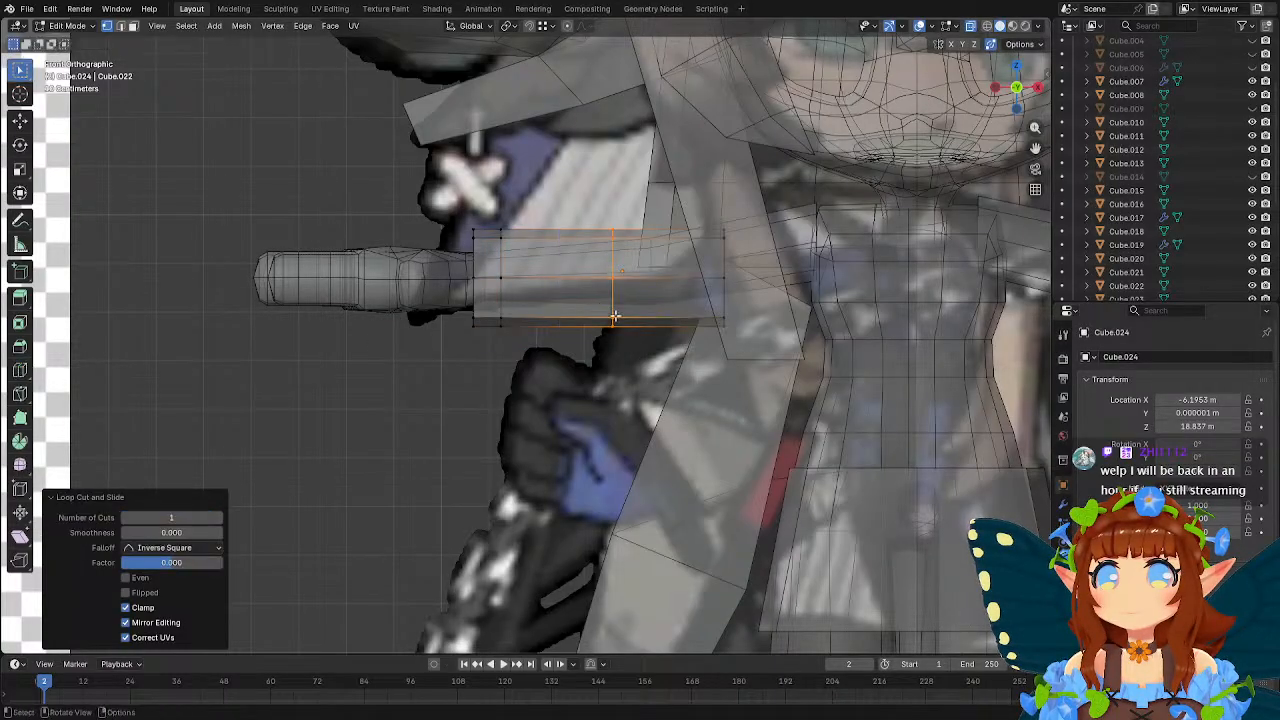
key(g)
key(g)
click(677, 377)
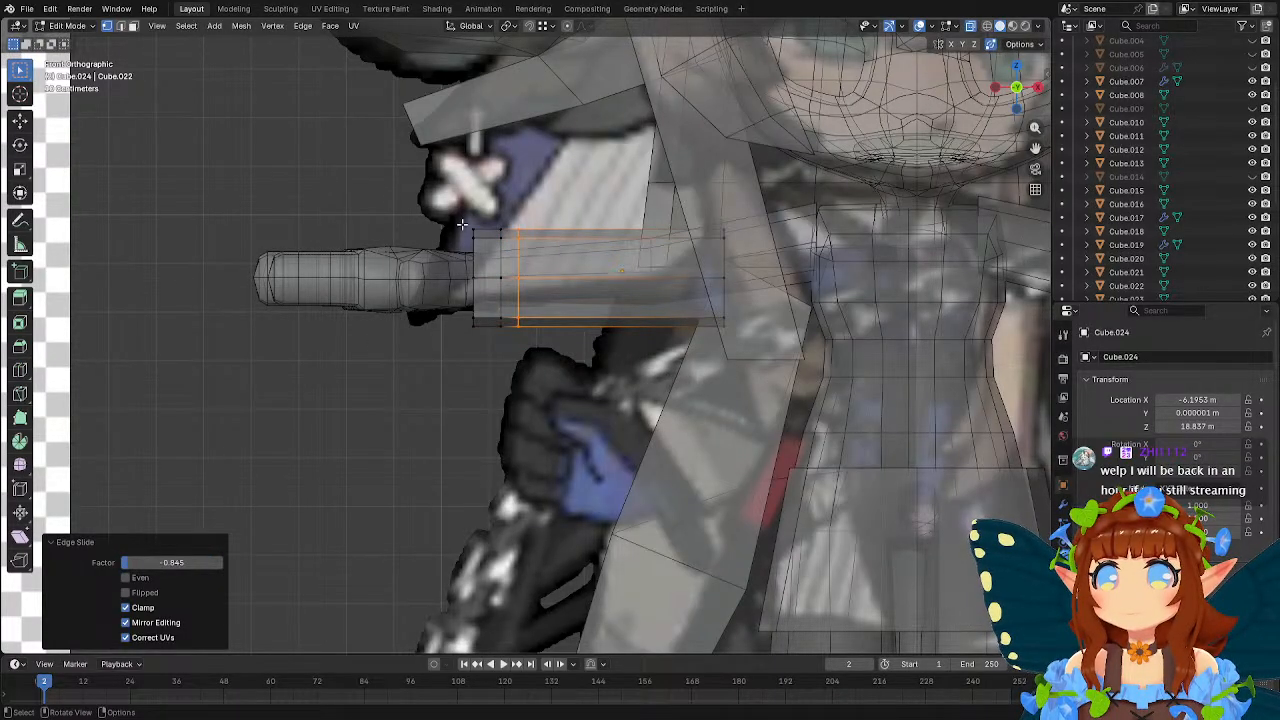
key(g)
key(x)
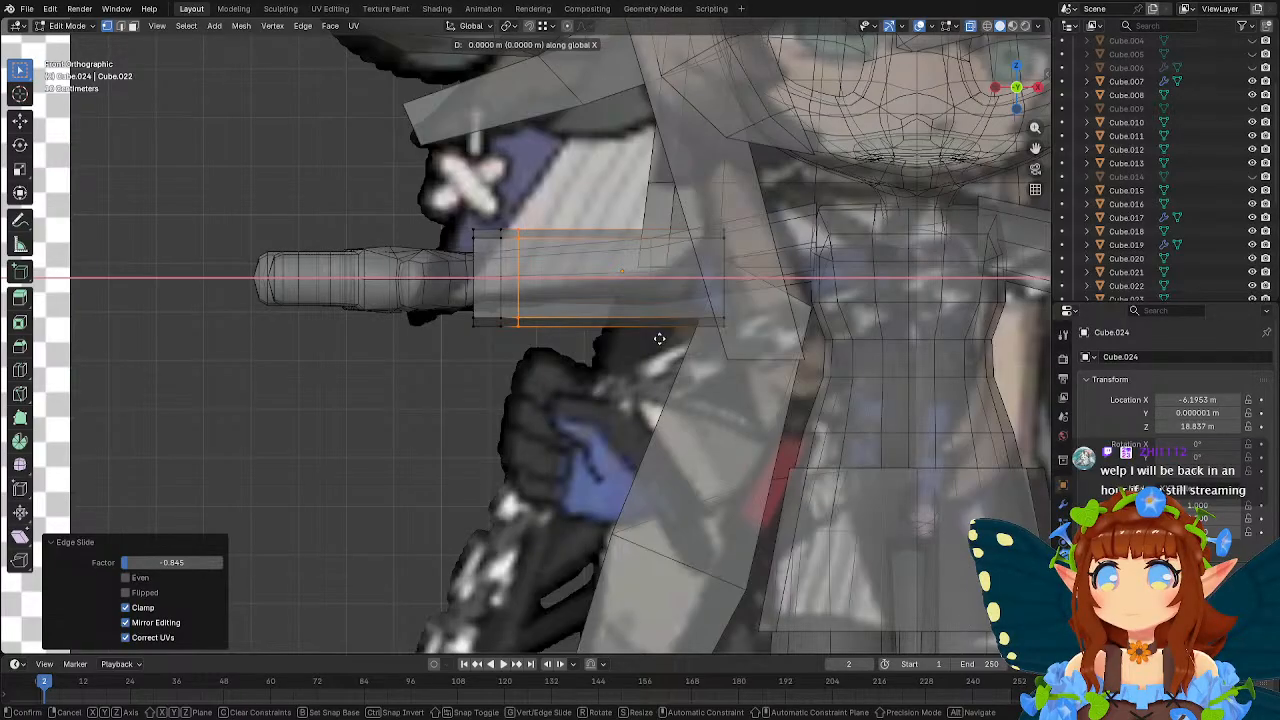
click(636, 335)
Narrow the sleeve's wrist-end loops into a cuff by scaling them to 0.737, and check the fit around the wrist.
drag(455, 219, 505, 338)
key(s)
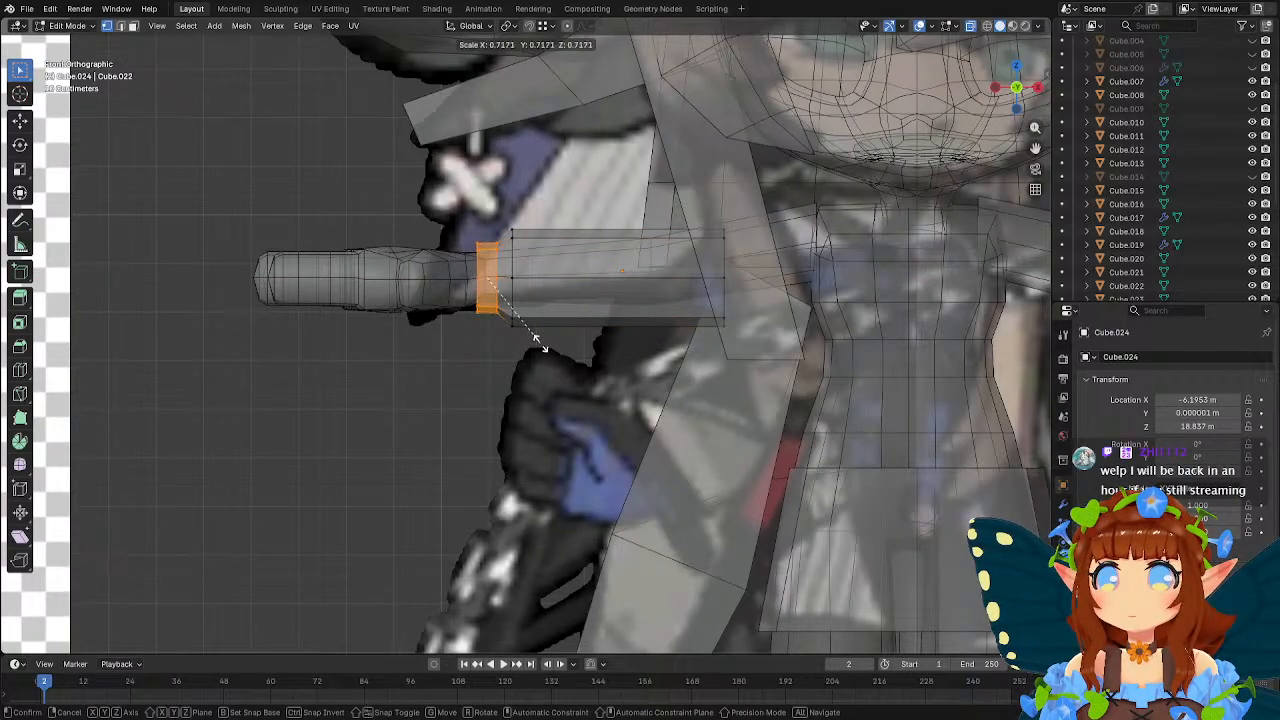
click(540, 346)
middle_drag(541, 346, 689, 391)
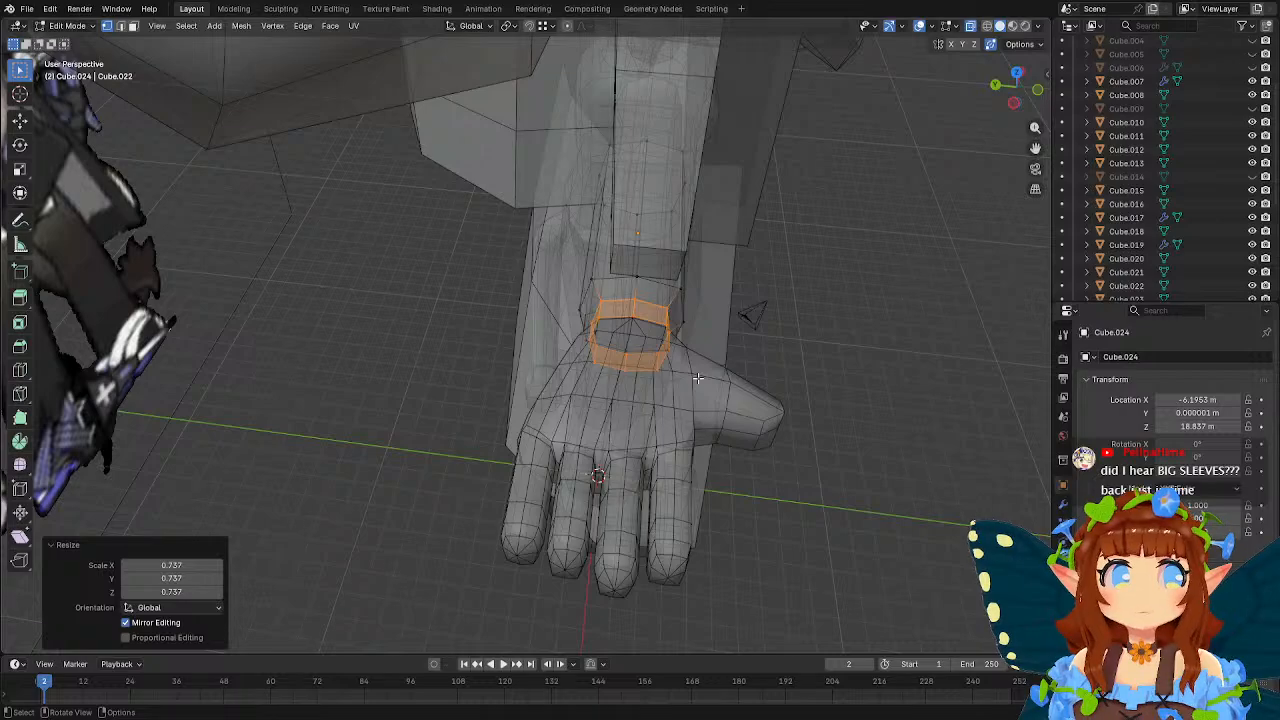
middle_drag(735, 368, 659, 333)
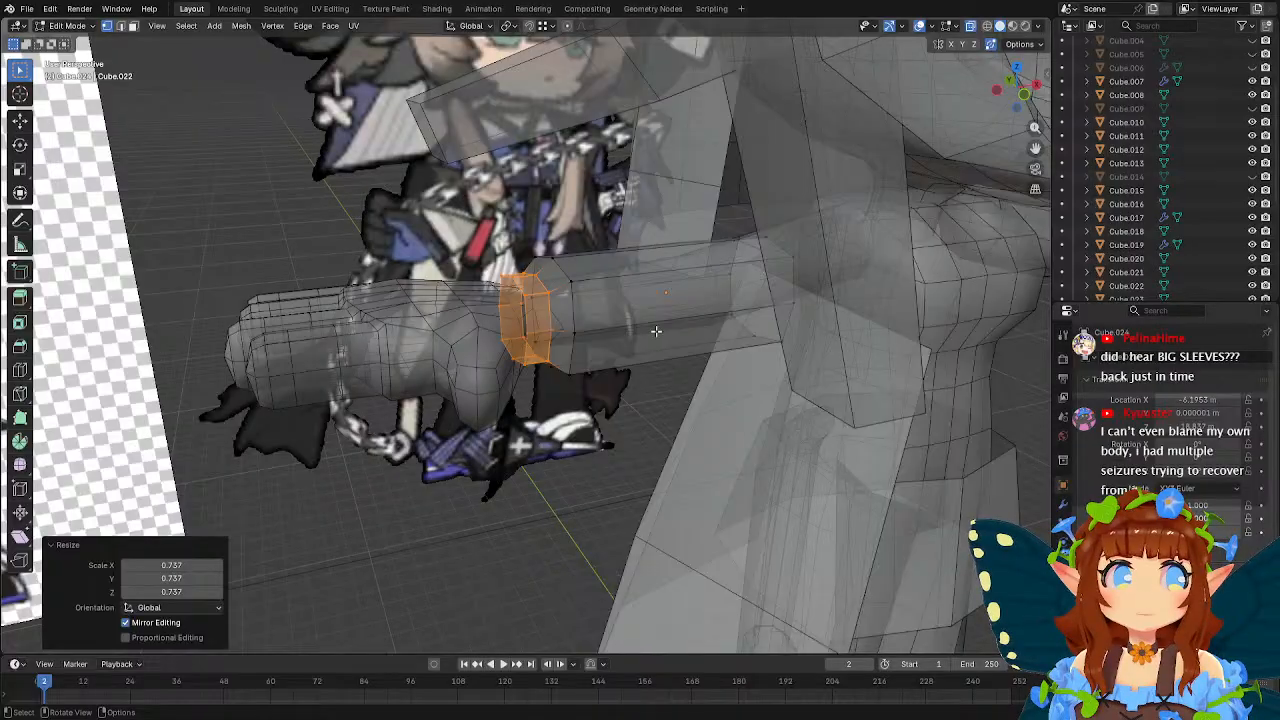
mouse_move(662, 330)
middle_down()
mouse_move(748, 334)
mouse_move(689, 306)
mouse_move(717, 323)
mouse_move(652, 306)
mouse_move(683, 312)
mouse_move(646, 339)
middle_up()
Add a centred loop cut around the long section of the sleeve between the cuff and the shoulder end in front view.
key(KP_1)
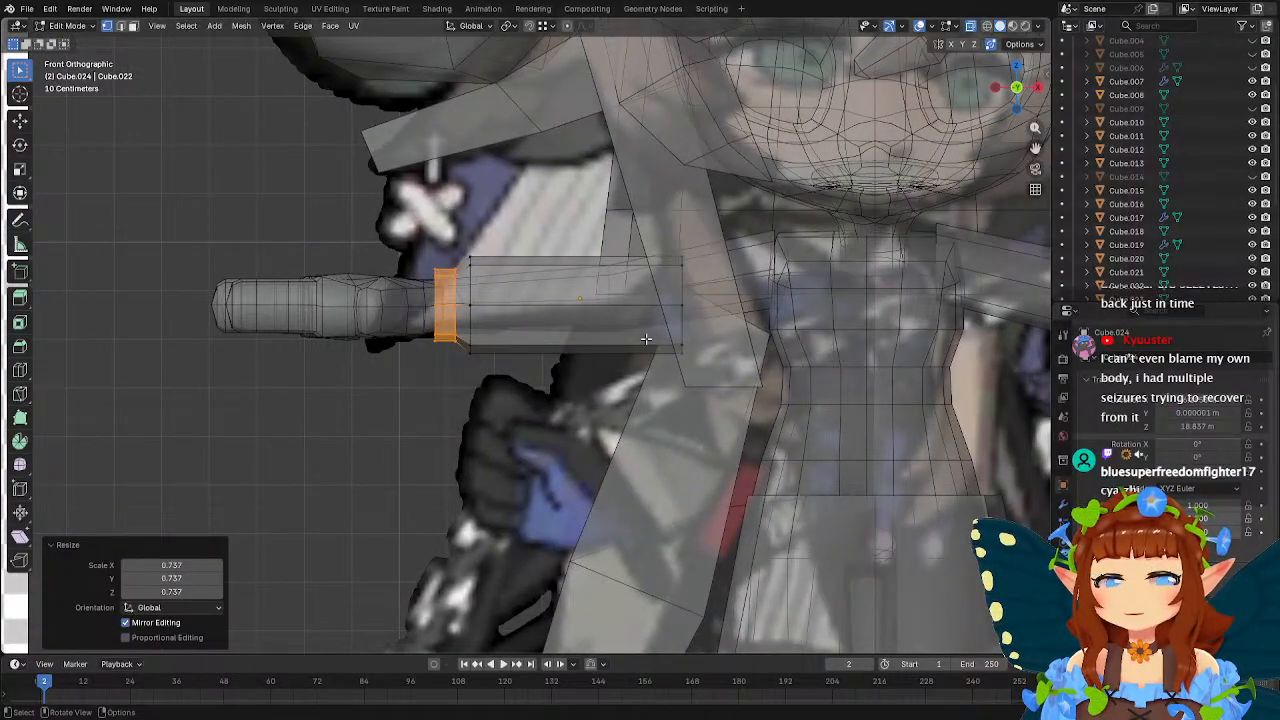
click(19, 370)
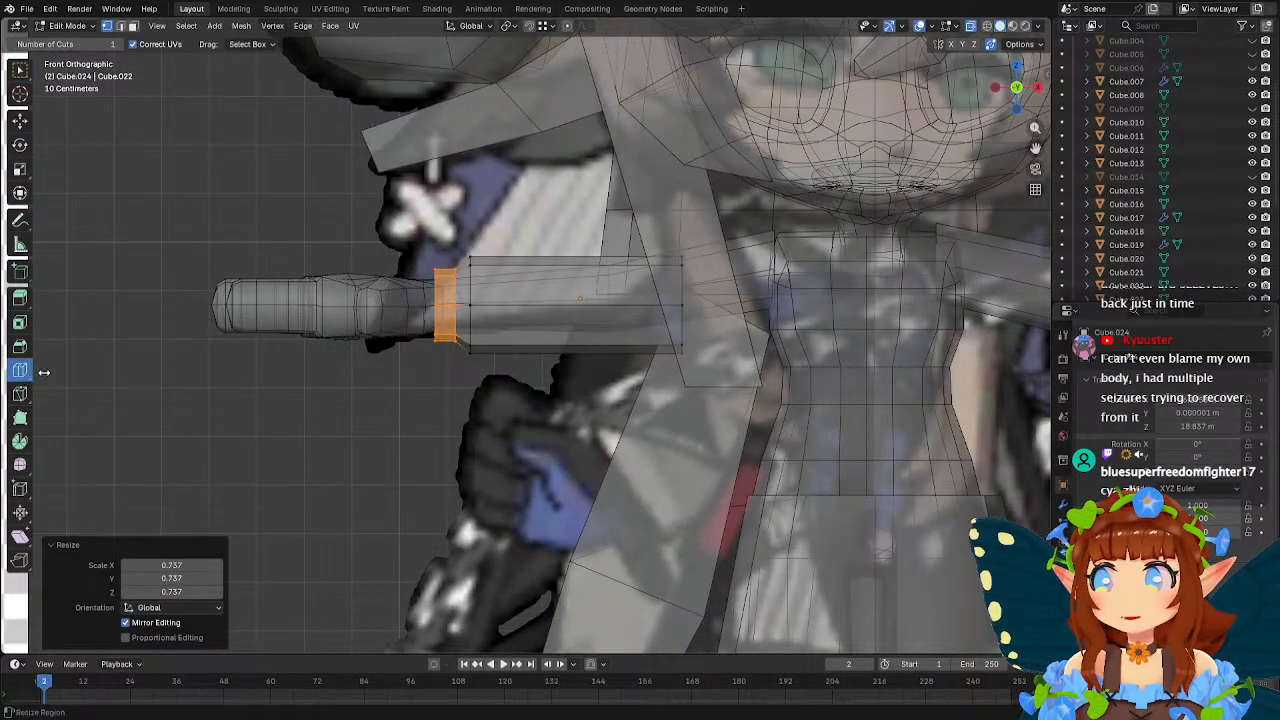
click(558, 323)
key(w)
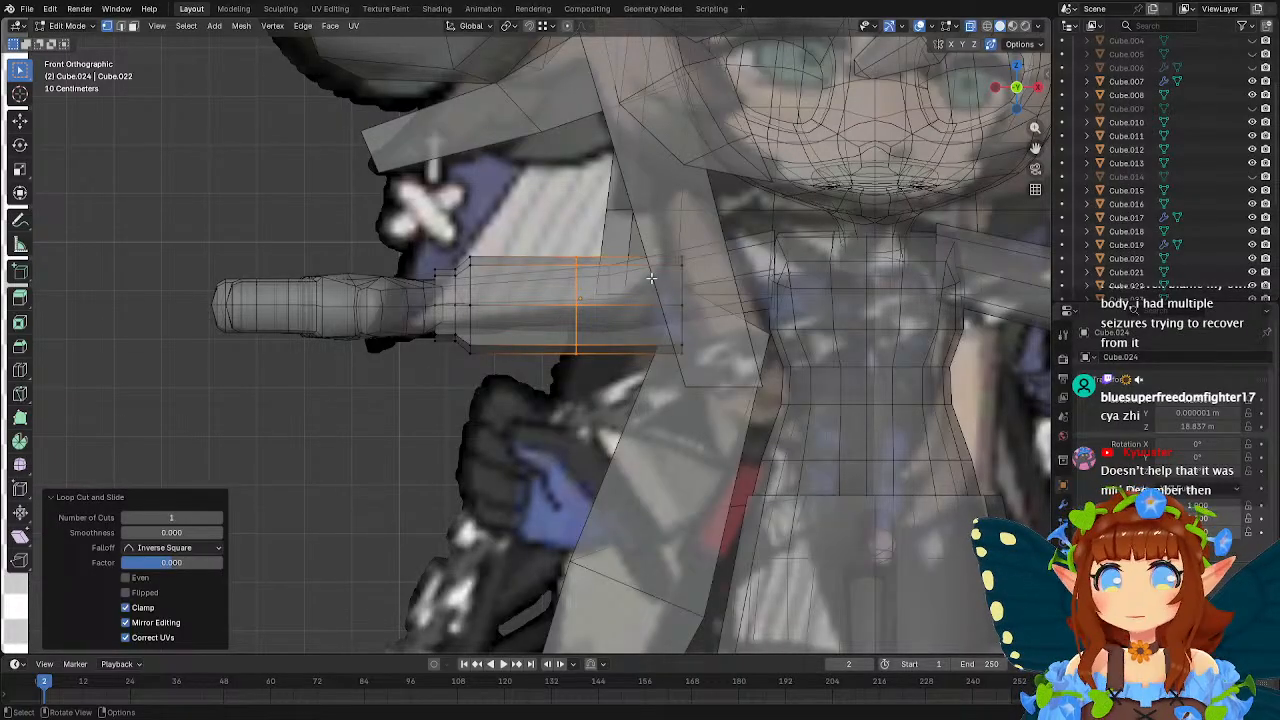
Tilt the sleeve's shoulder-end loop to follow the arm and move it about -0.18 m in X and 0.53 m in Z.
drag(640, 250, 718, 386)
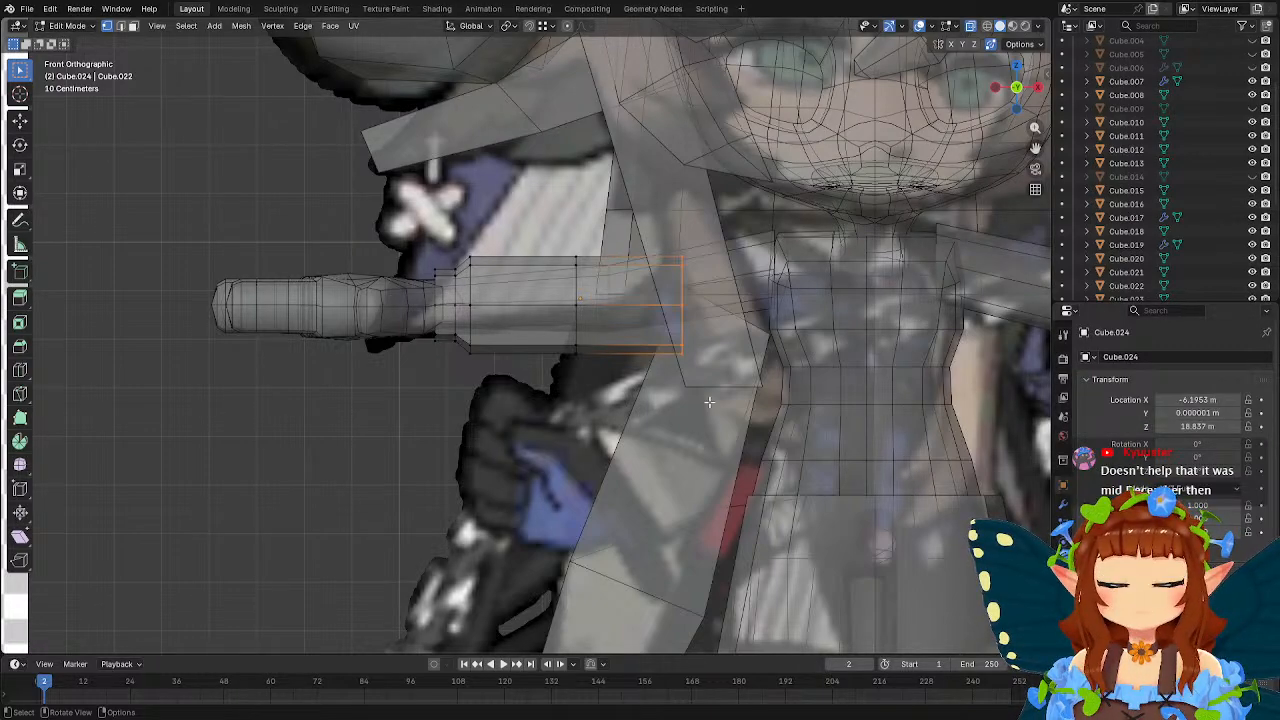
key(r)
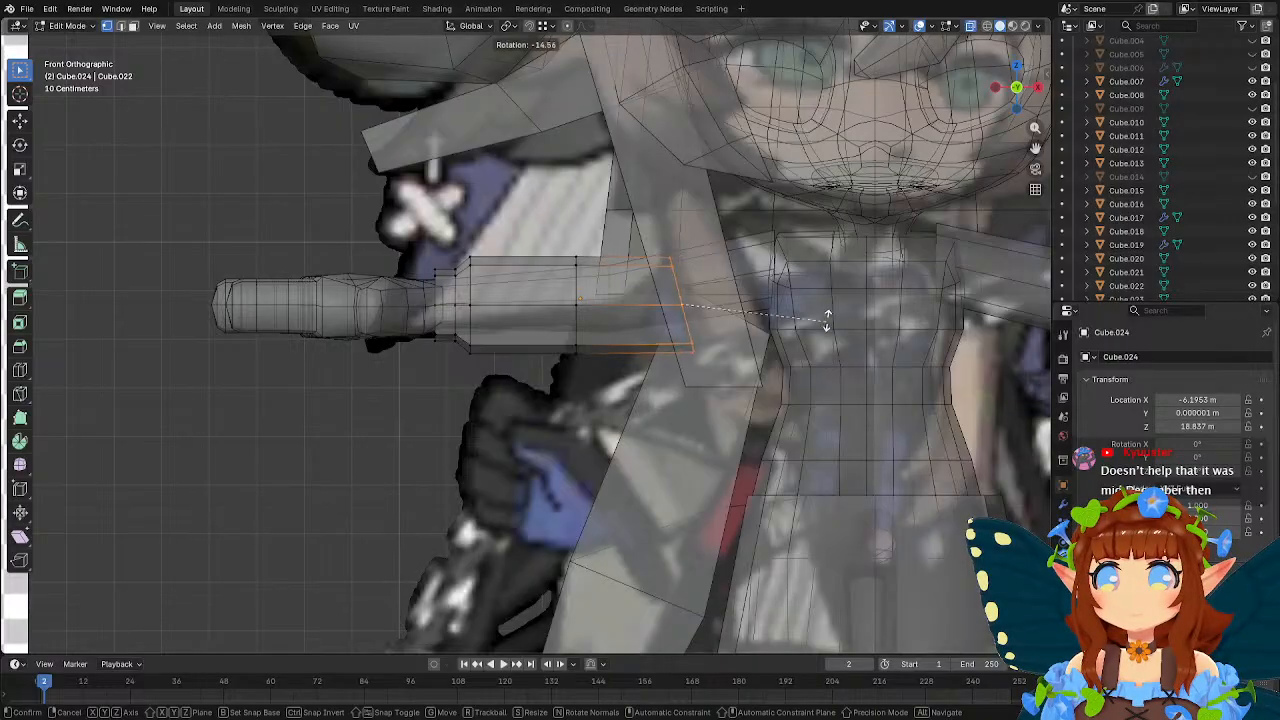
click(830, 356)
key(g)
key(Escape)
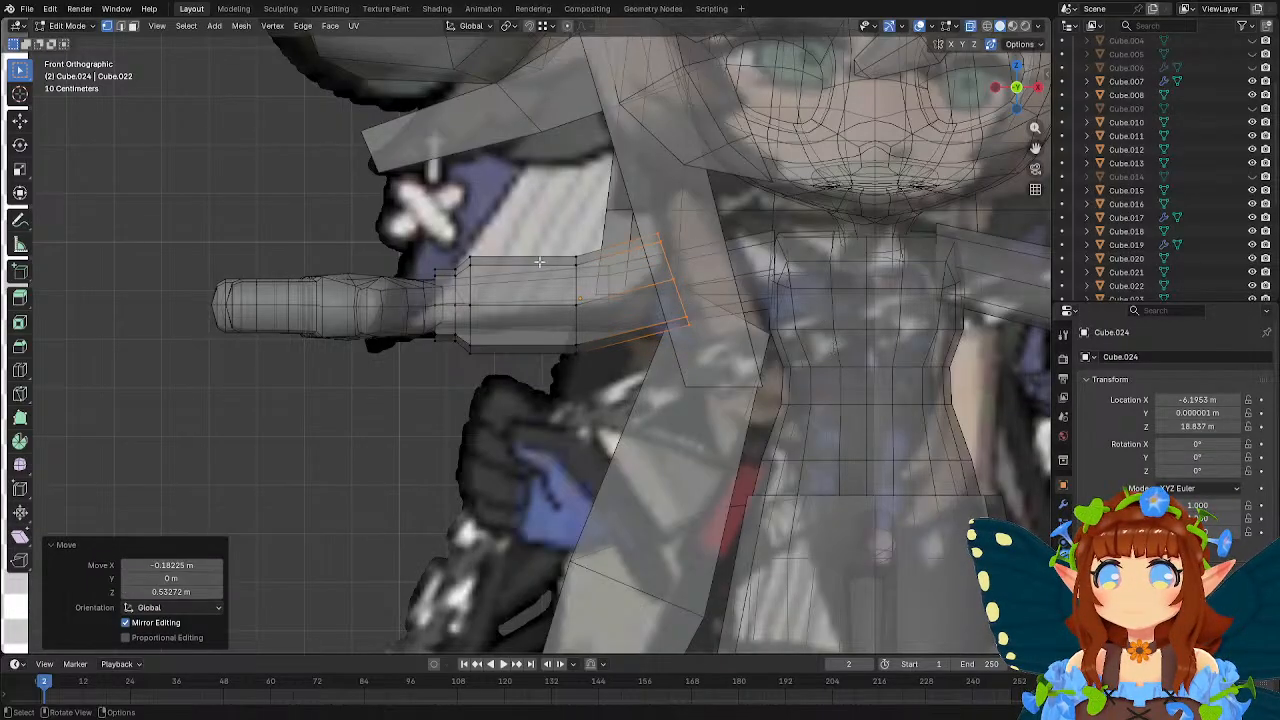
Rotate the sleeve's middle loop by -8.33° and move it about -0.34 m along X.
key(r)
click(714, 377)
key(g)
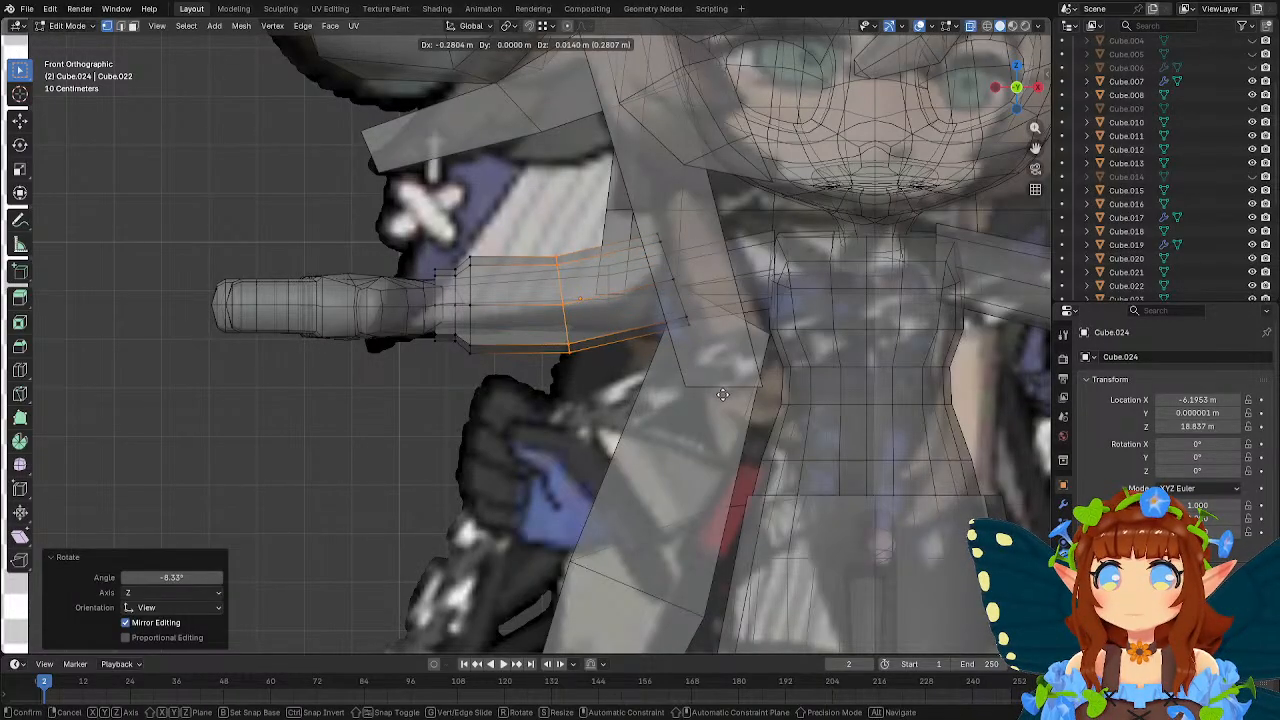
click(720, 394)
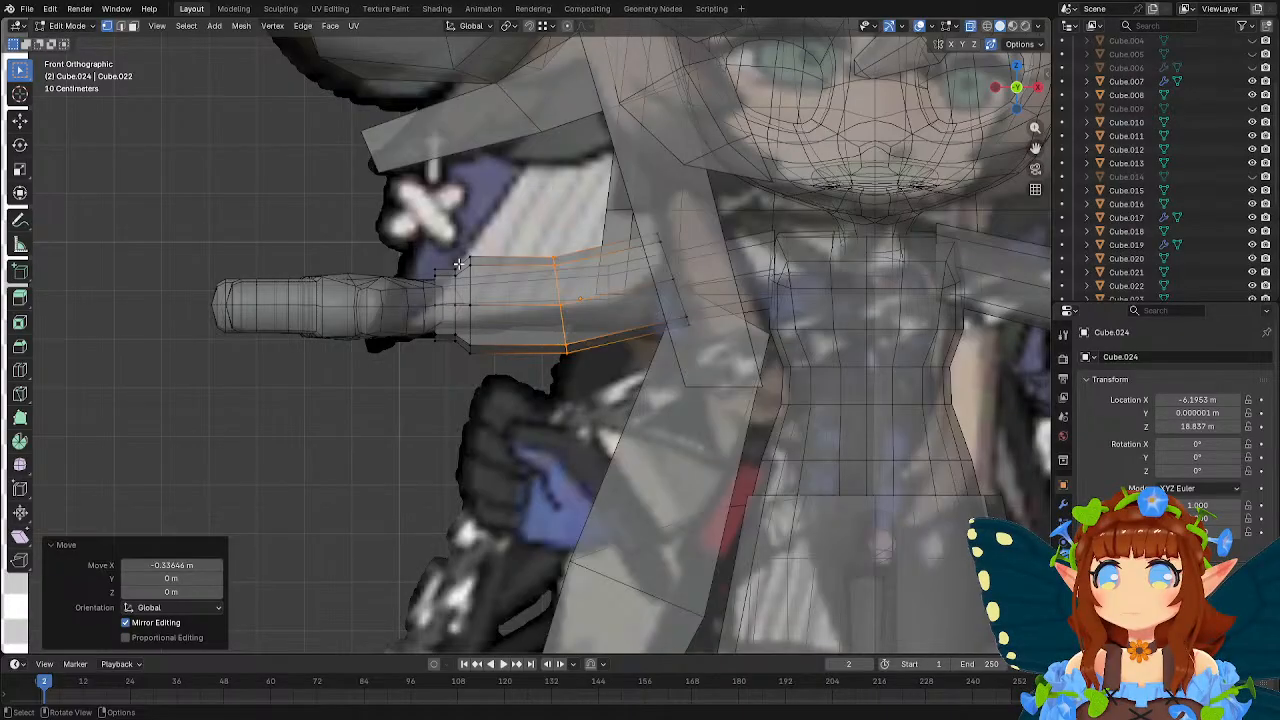
Flare the sleeve loop beside the cuff by scaling it to 1.151 and lowering it about 0.17 m along Z.
drag(460, 252, 514, 382)
key(s)
click(567, 421)
key(g)
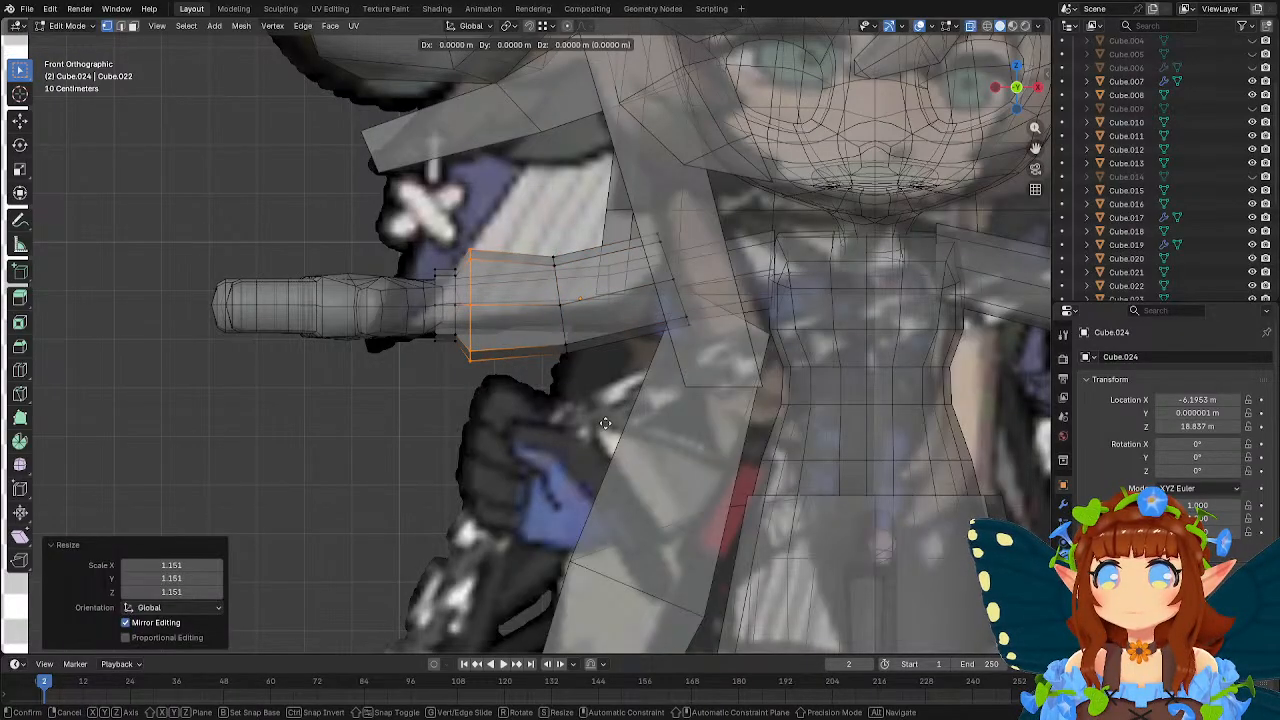
key(z)
click(566, 366)
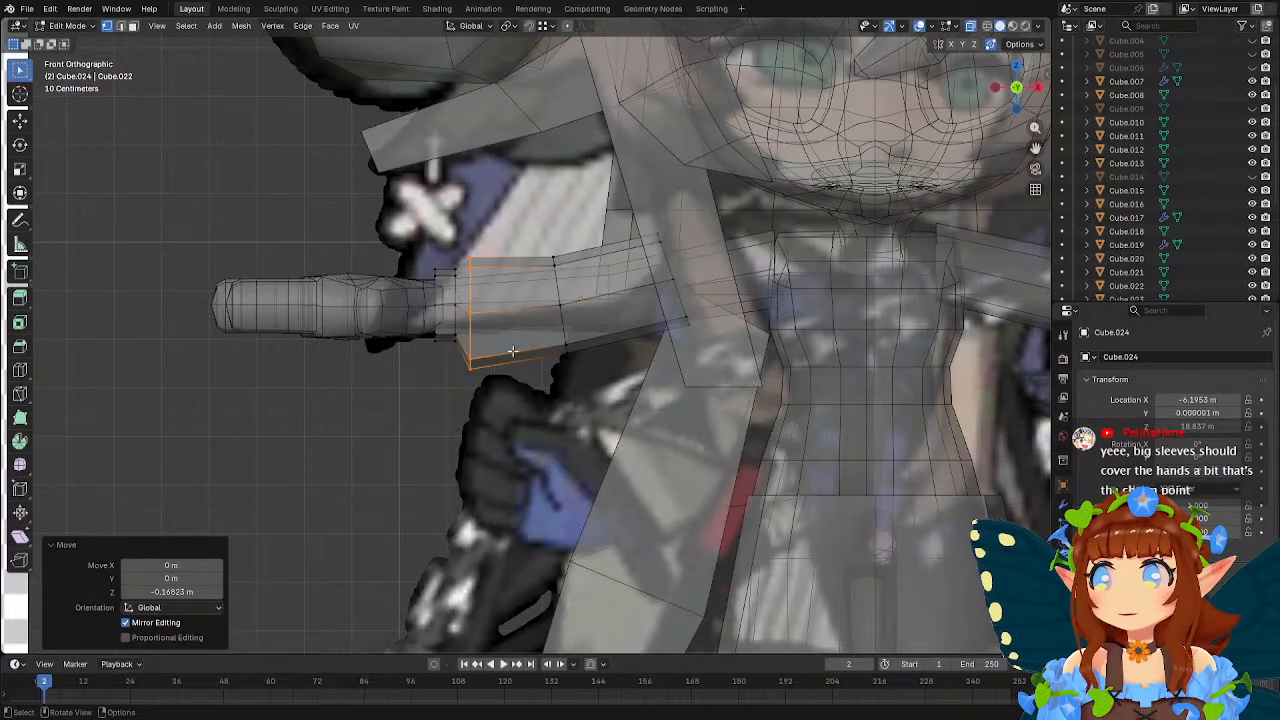
Edit the coat body mesh and lower its upper side vertex under the arm about 0.69 m along Z.
scroll(505, 366, down, 4)
scroll(764, 440, up, 2)
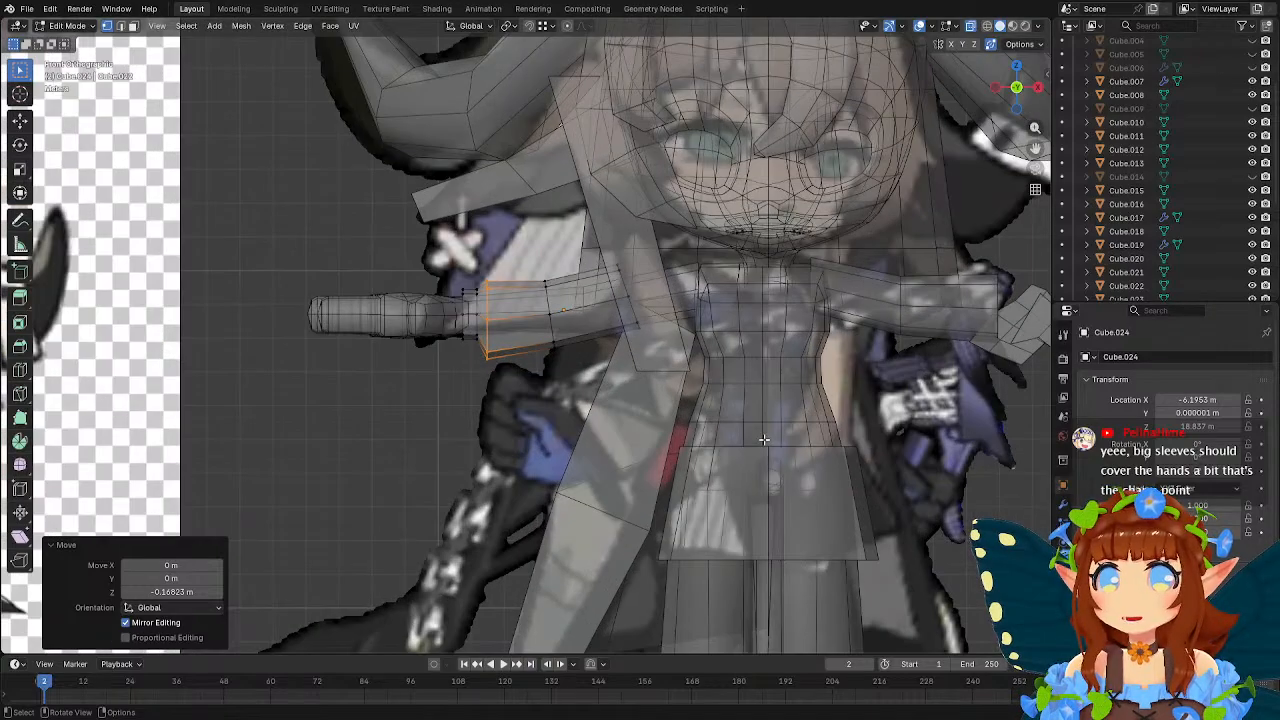
key(Tab)
click(639, 448)
shift+middle_drag(638, 447, 548, 383)
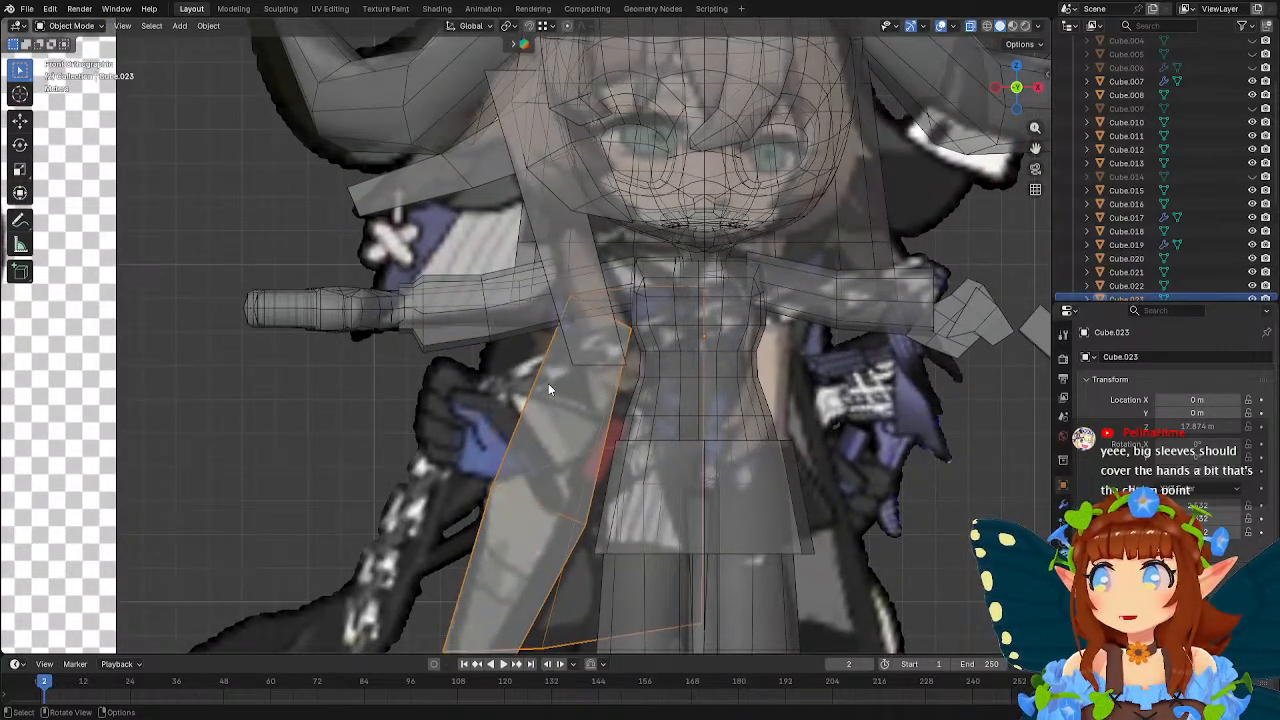
key(Tab)
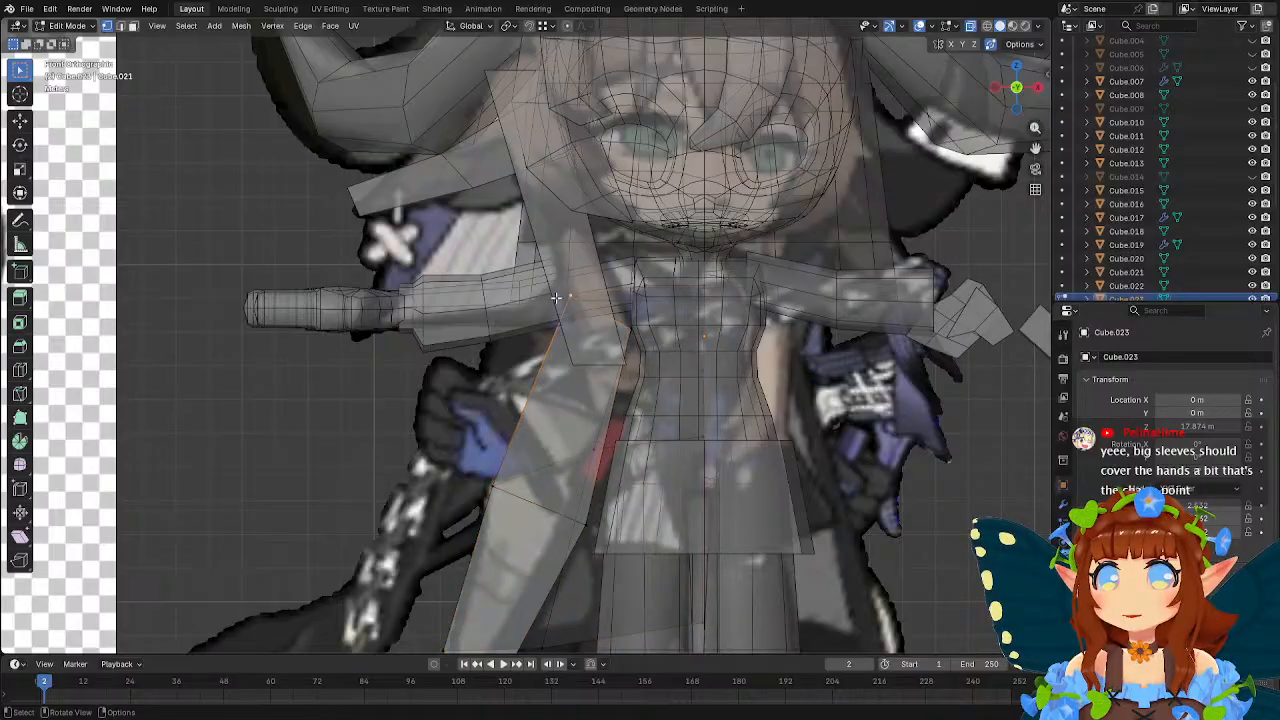
key(g)
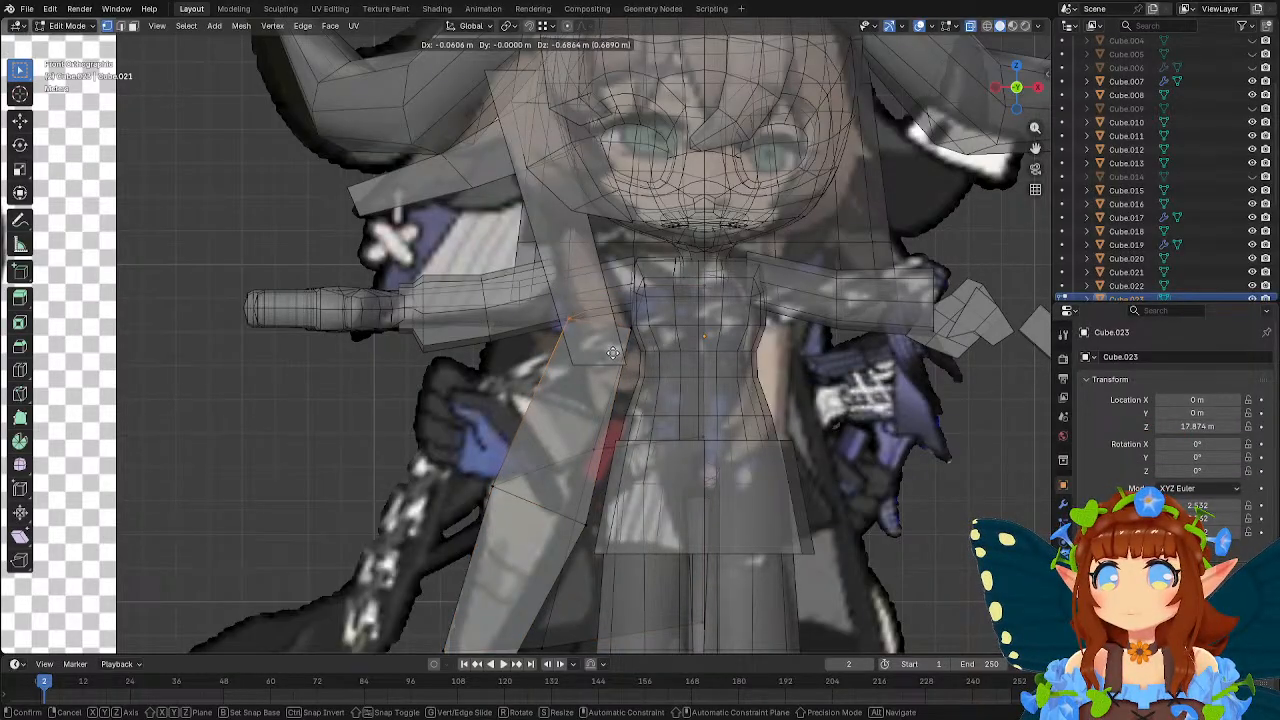
click(613, 351)
Turn on snapping and move the coat's underarm vertex about 0.21 m in X, -0.43 m in Y and -0.11 m in Z.
middle_drag(645, 338, 518, 354)
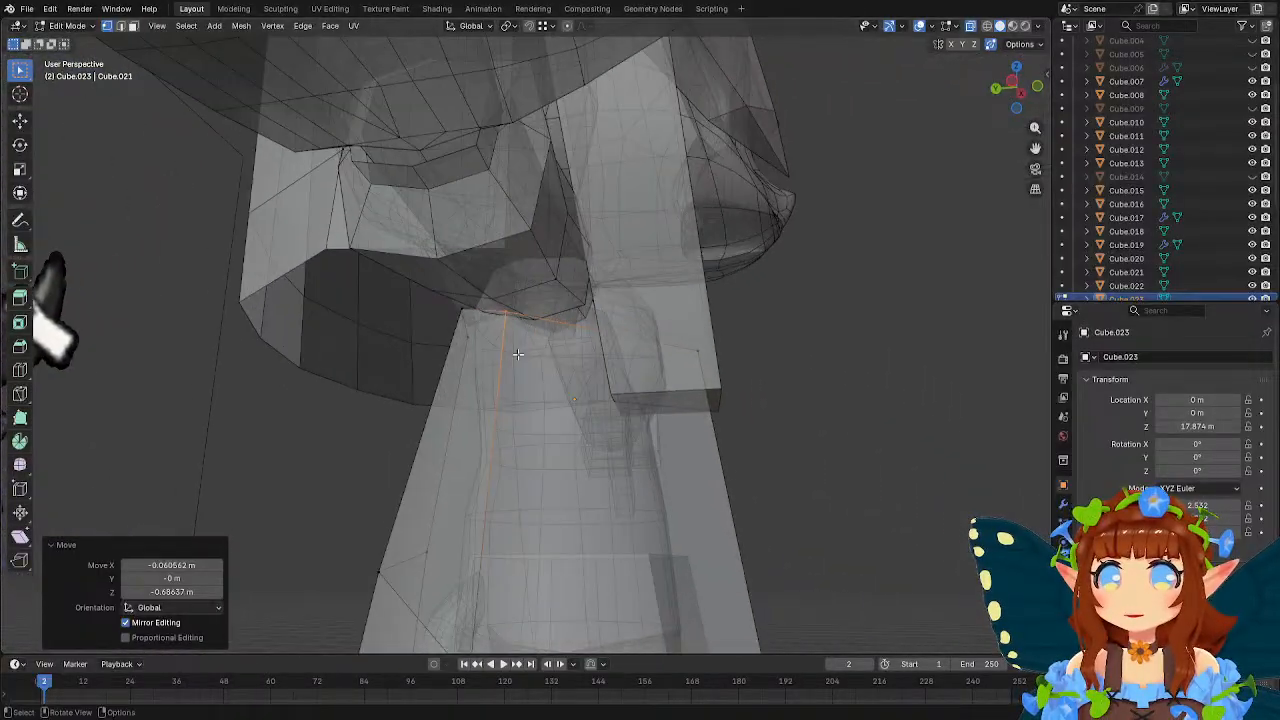
scroll(529, 347, up, 4)
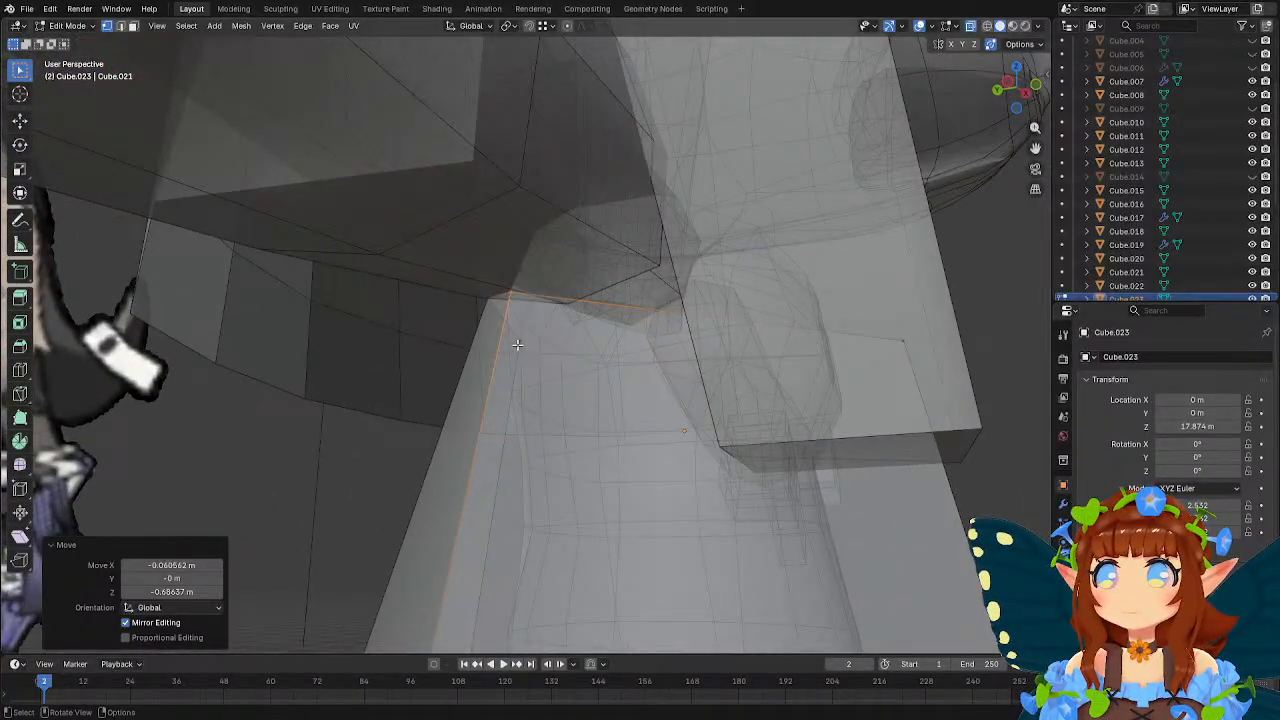
key(shift+Tab)
key(g)
click(566, 312)
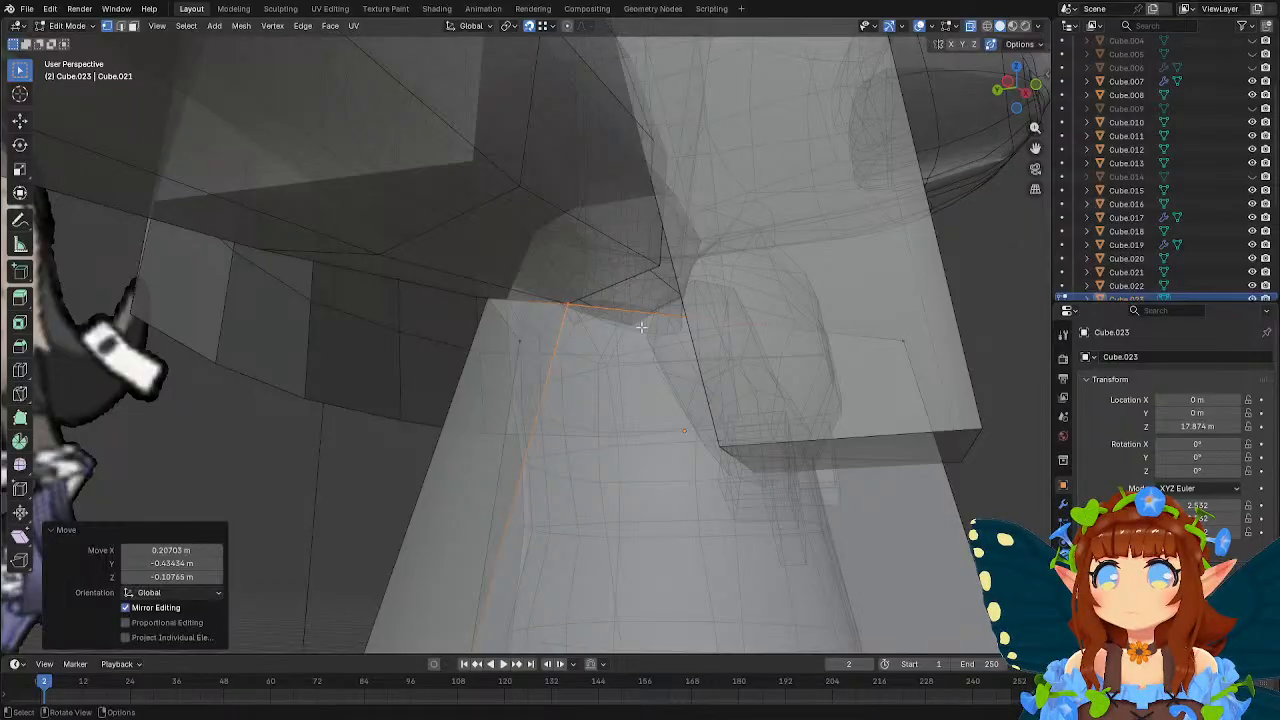
middle_drag(642, 327, 538, 364)
scroll(538, 364, down, 4)
middle_drag(618, 368, 710, 392)
Shorten the sleeve by moving its cuff and flared loop about 0.59 m along X toward the body, and deselect it.
key(Tab)
click(532, 283)
middle_drag(532, 283, 443, 204)
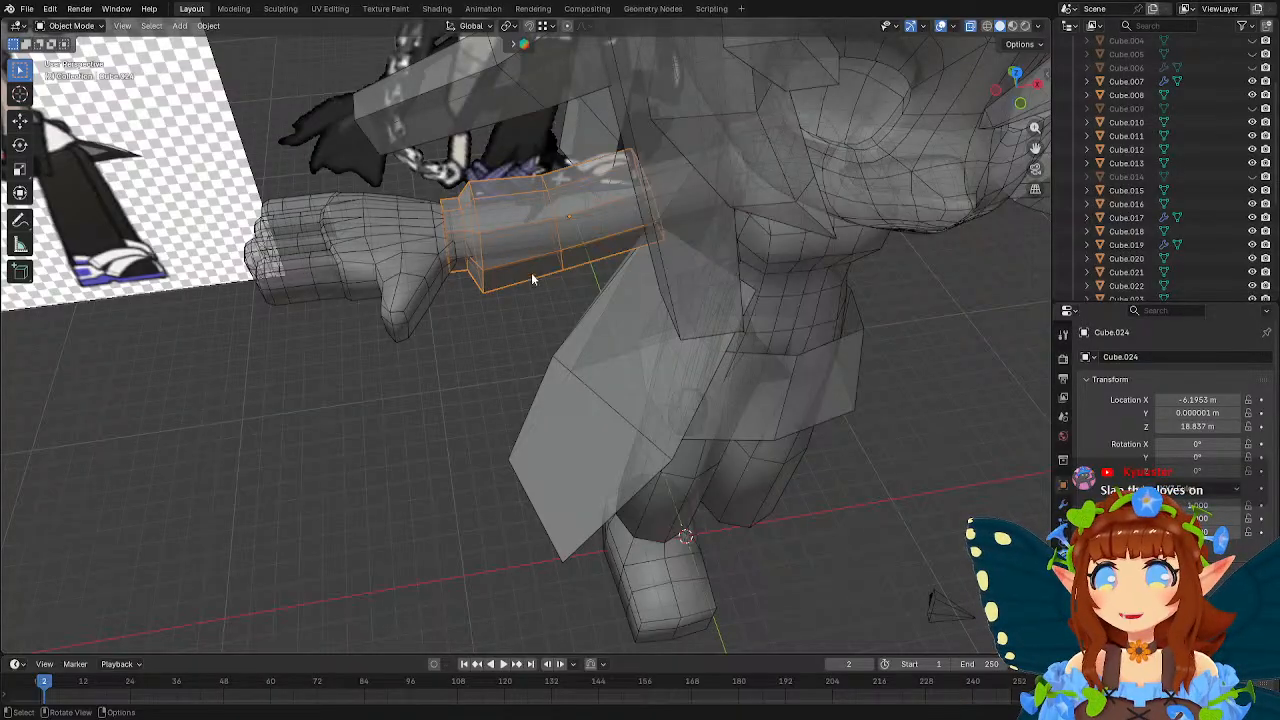
key(Tab)
middle_drag(531, 280, 510, 342)
drag(432, 259, 507, 339)
drag(507, 339, 517, 363)
drag(451, 259, 522, 371)
key(g)
key(x)
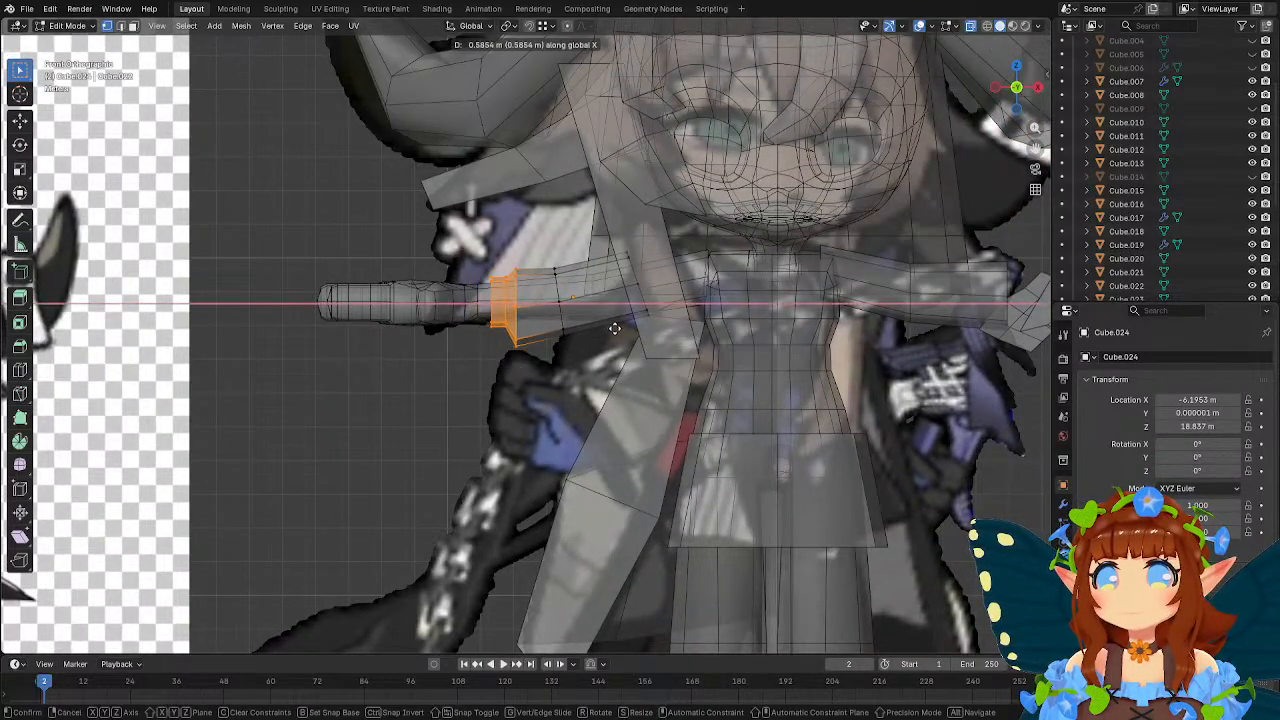
click(614, 328)
key(Tab)
middle_drag(600, 330, 519, 340)
click(395, 541)
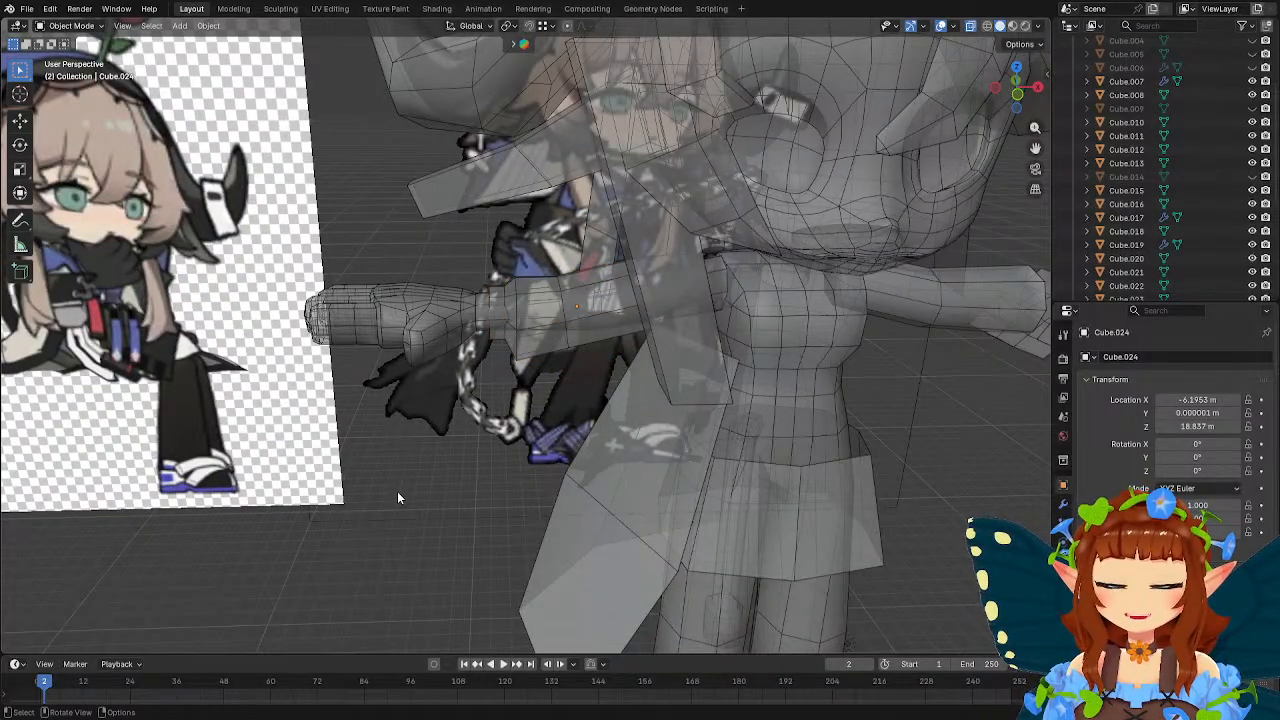
Edit the coat body in left side view and shift its mid-height side vertex slightly toward the front.
scroll(432, 547, down, 5)
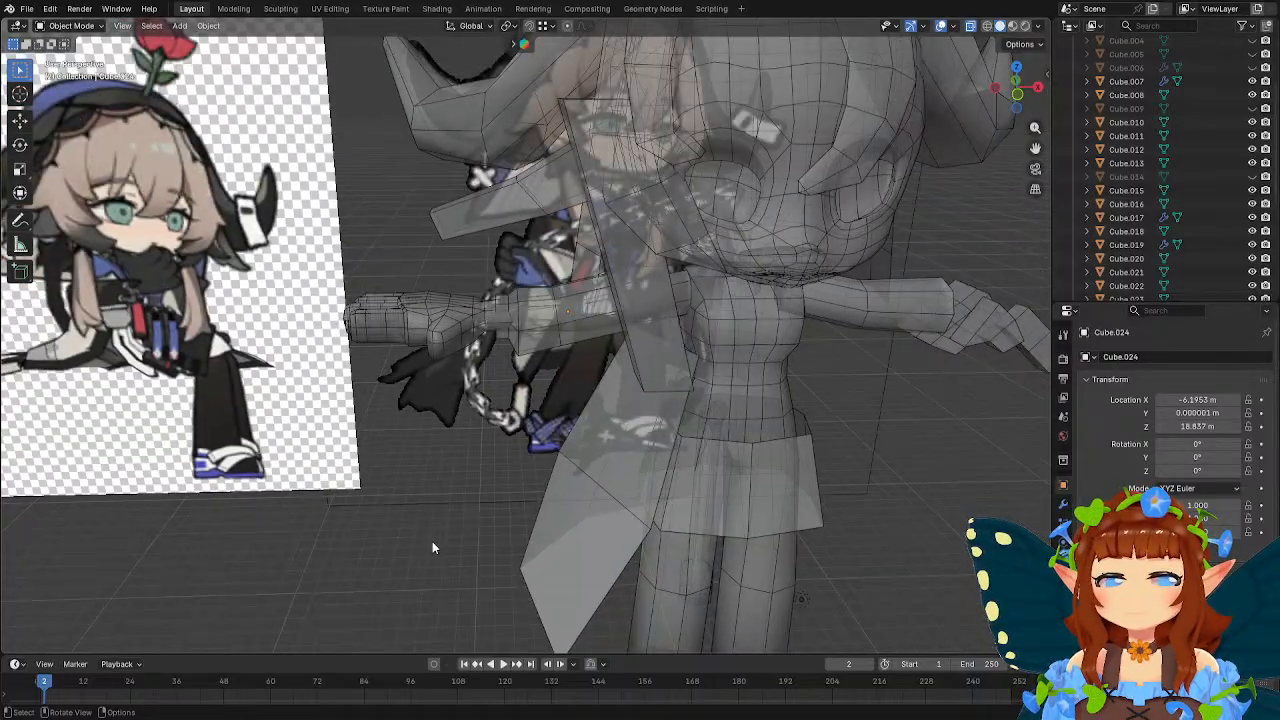
middle_drag(430, 542, 560, 391)
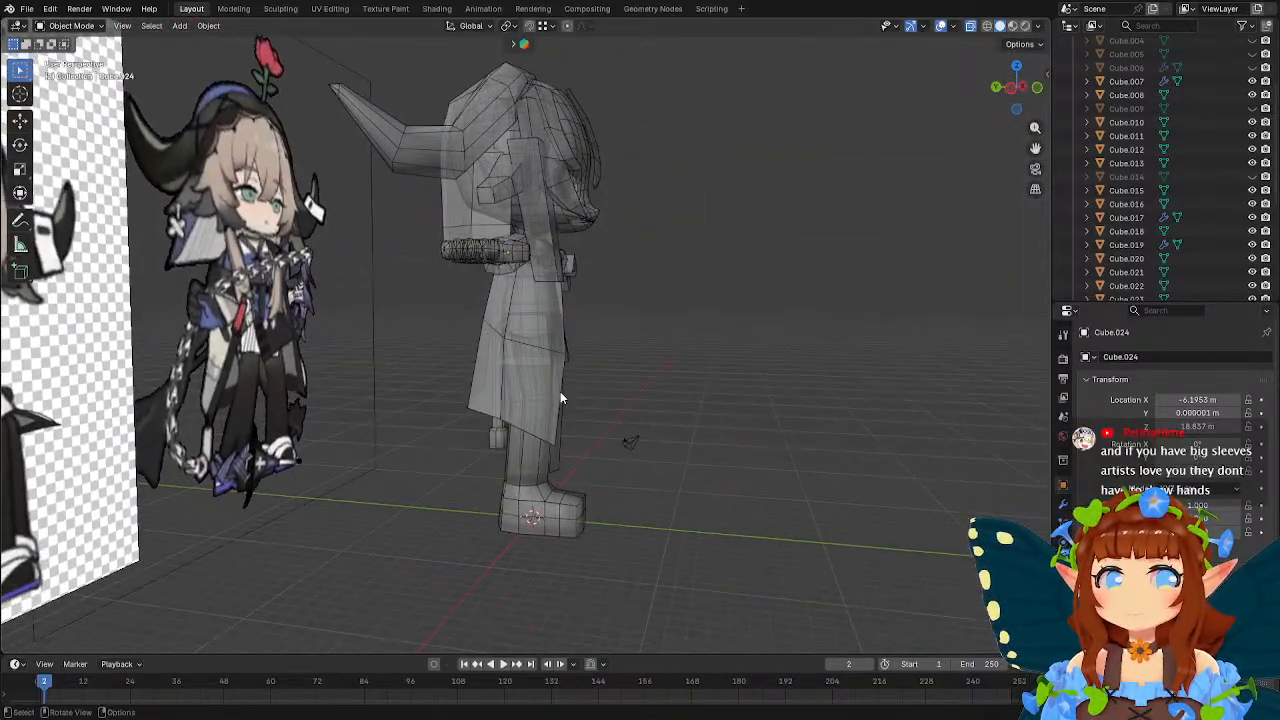
scroll(560, 391, up, 3)
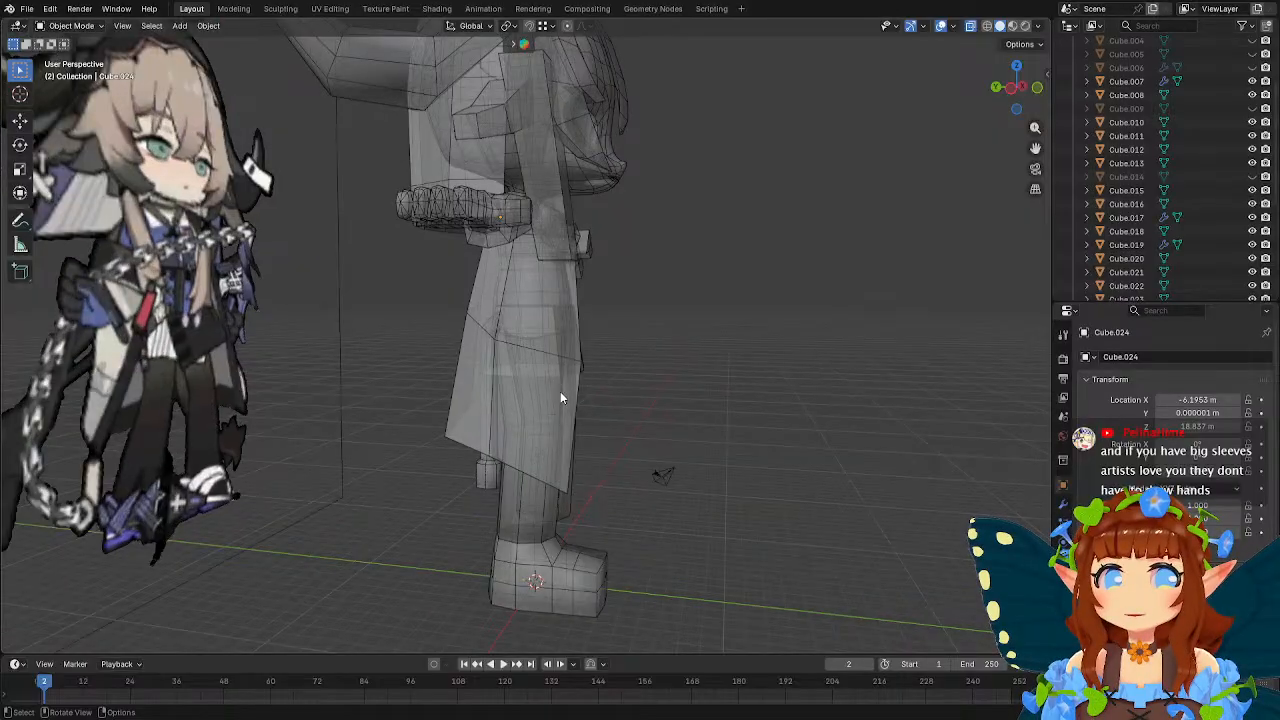
click(571, 378)
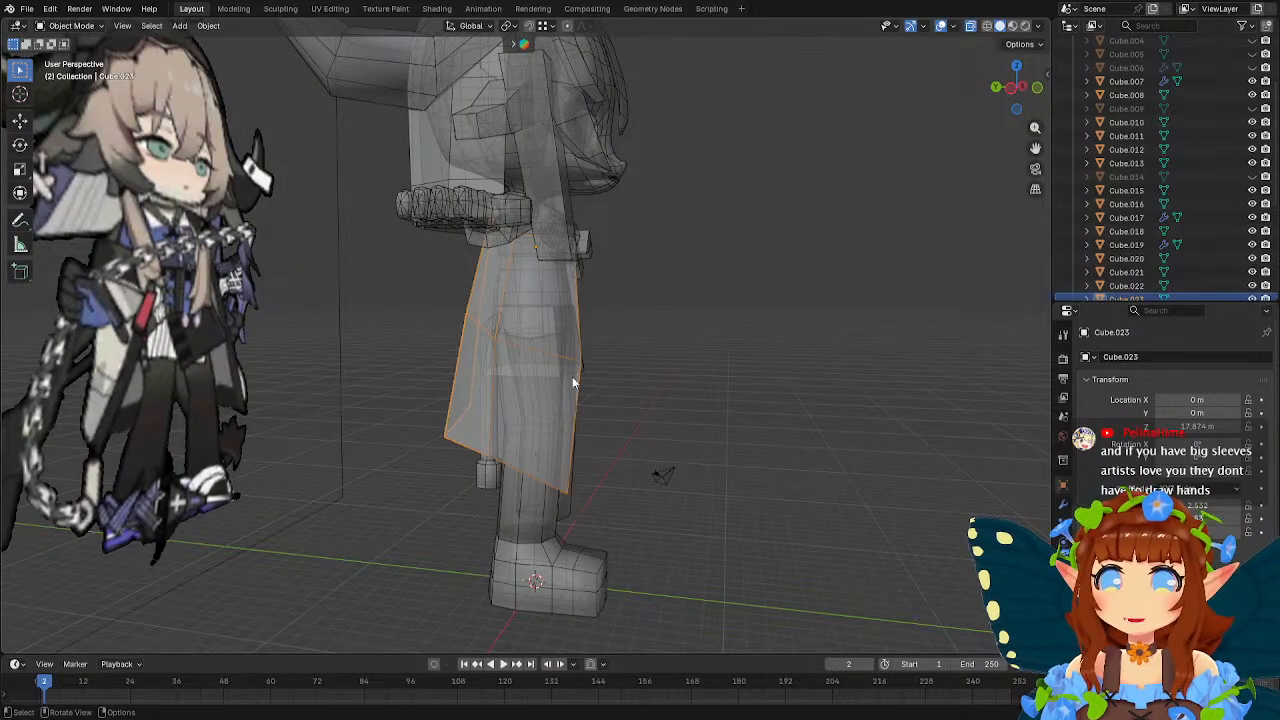
middle_drag(572, 376, 608, 378)
key(Tab)
click(490, 343)
key(g)
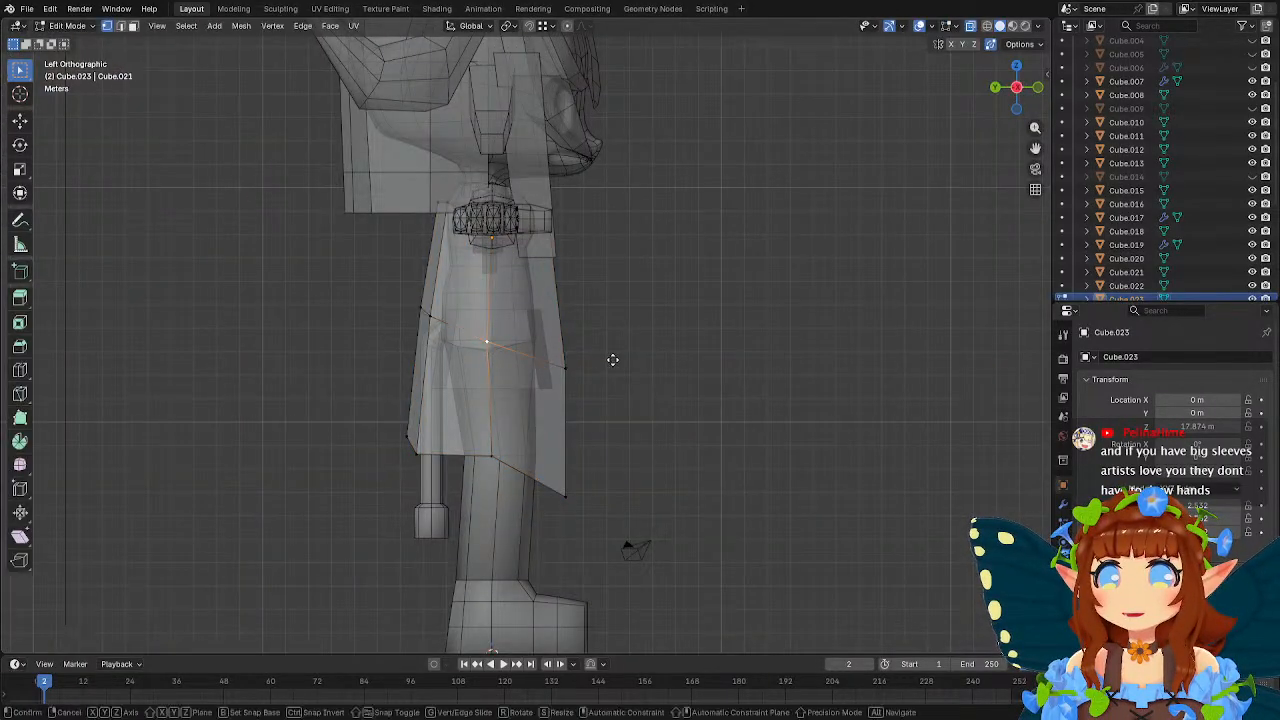
click(620, 360)
Straighten the coat's front edge by moving its mid-height vertex slightly back and its hem vertex about -0.38 m in Y.
click(571, 373)
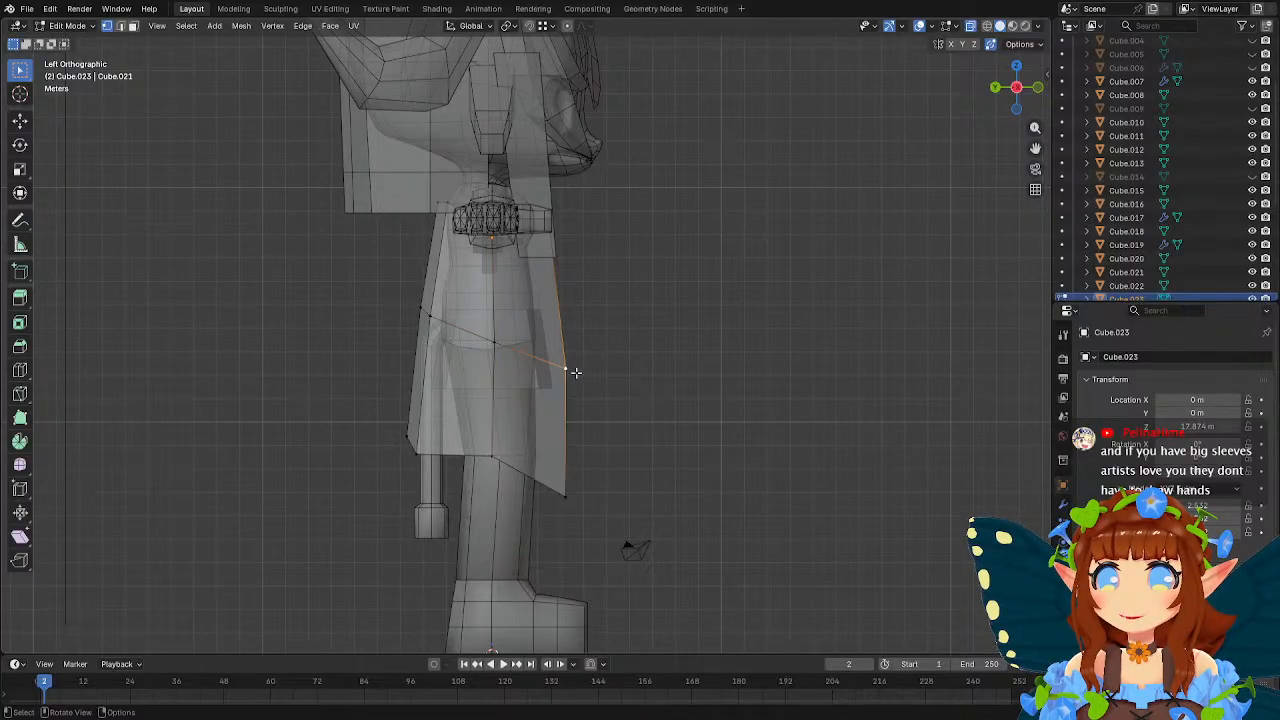
key(g)
click(627, 387)
click(570, 497)
key(g)
click(635, 458)
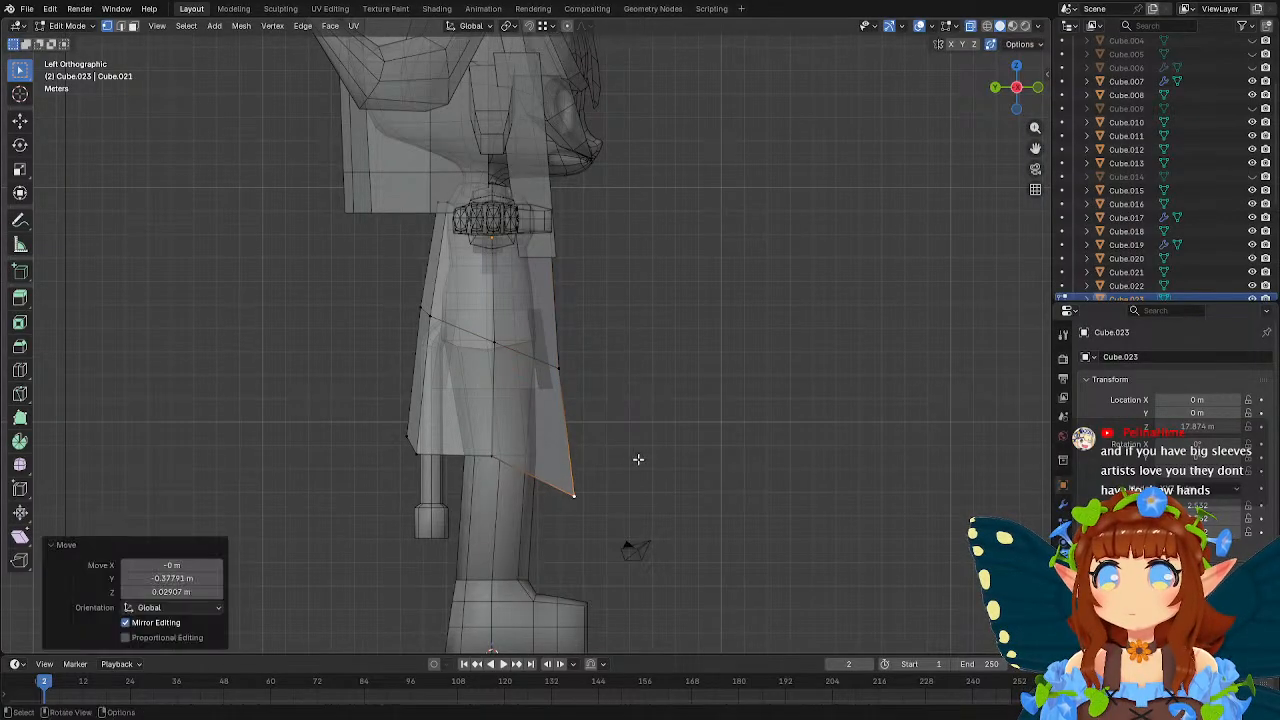
Lower the coat's middle hem vertex about 0.70 m, and shift the rear mid-height and hem vertices about -0.41 m in Y.
click(497, 456)
key(g)
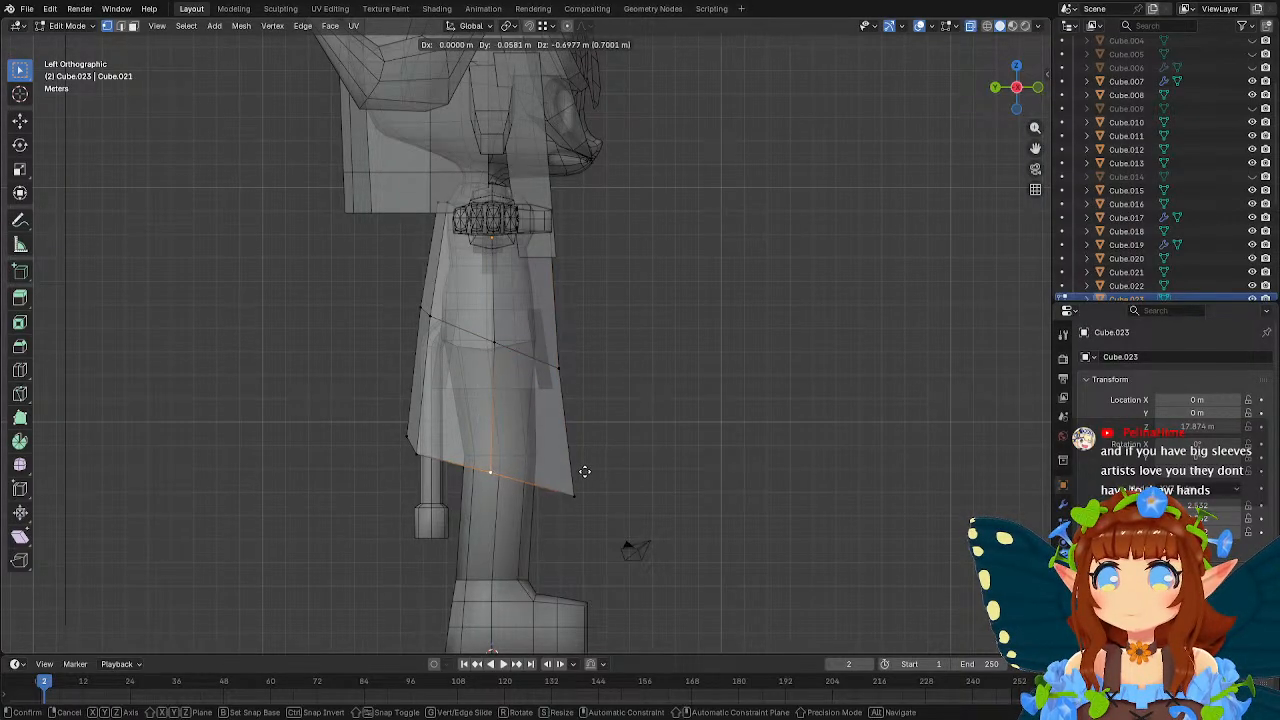
click(583, 471)
click(435, 322)
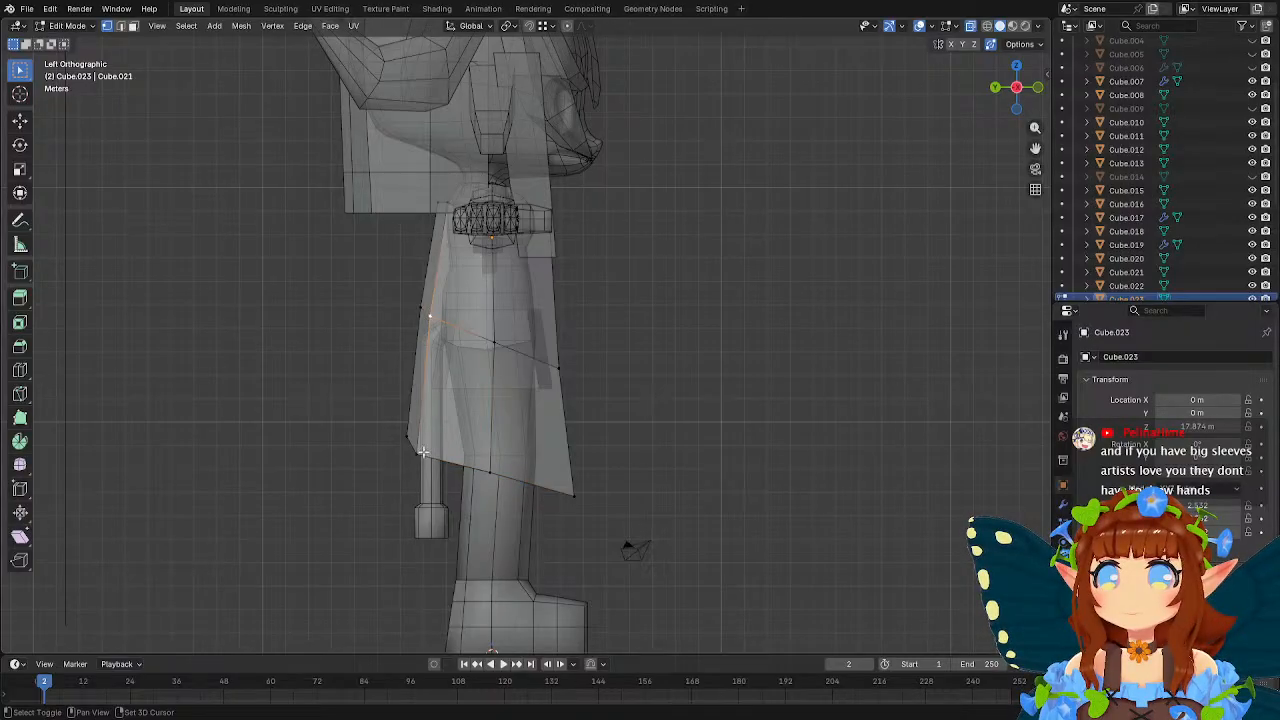
shift+click(423, 454)
key(g)
click(614, 431)
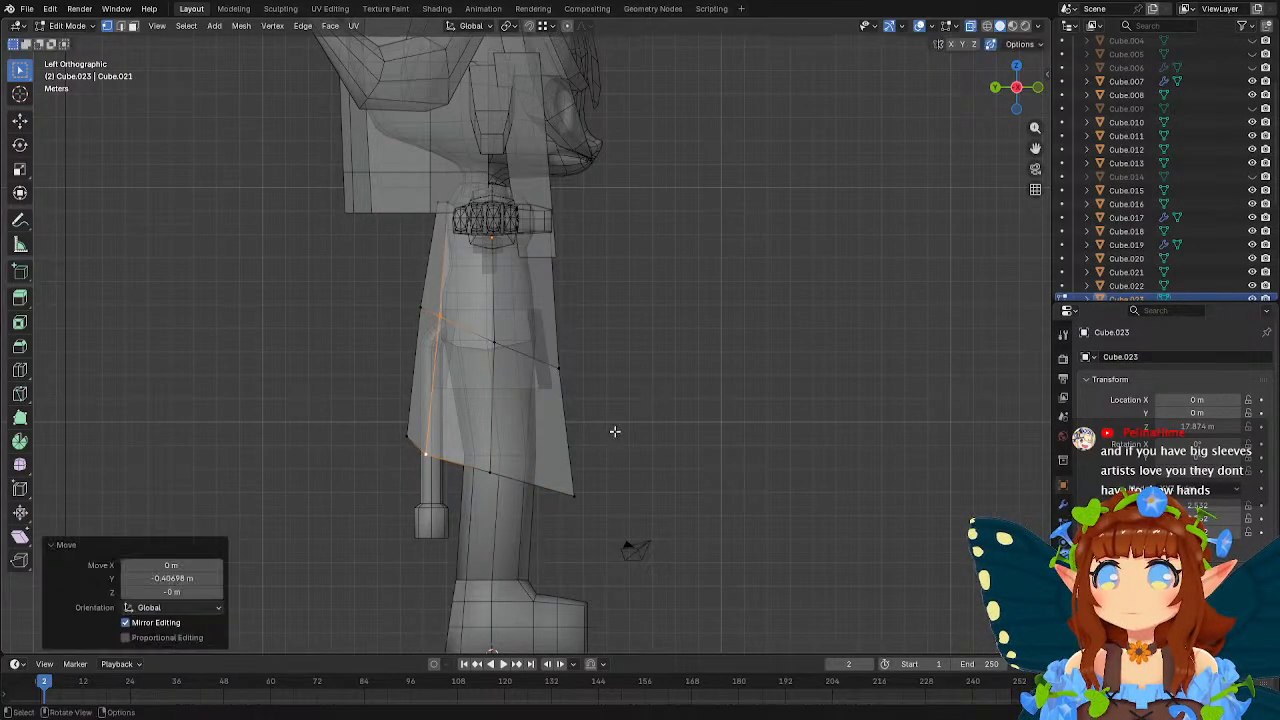
Lower the coat panel's upper rear edge about 1.05 m along Z and leave Edit Mode.
click(420, 214)
key(g)
key(z)
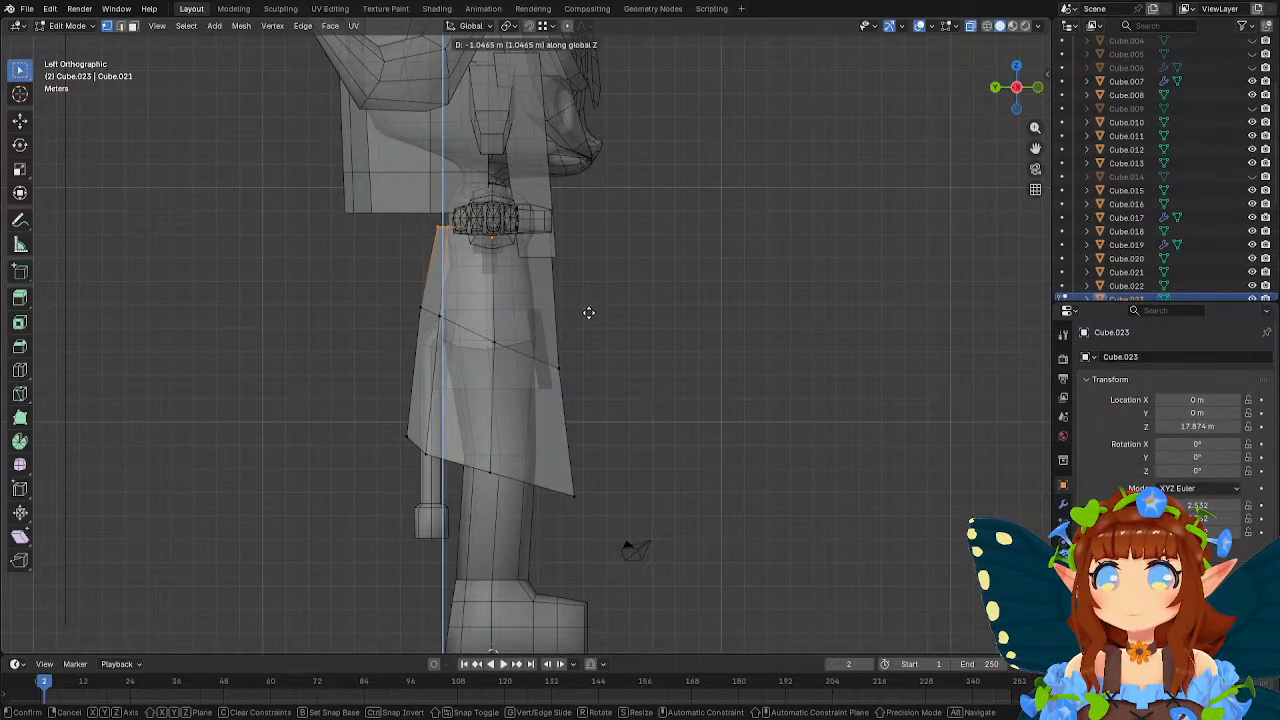
click(589, 312)
middle_drag(620, 317, 700, 323)
shift+middle_drag(700, 323, 628, 355)
key(Tab)
Select the foot mesh below the character's leg and open it in Edit Mode.
scroll(598, 387, down, 1)
scroll(596, 387, down, 2)
scroll(626, 357, up, 4)
shift+middle_drag(570, 400, 543, 317)
click(554, 392)
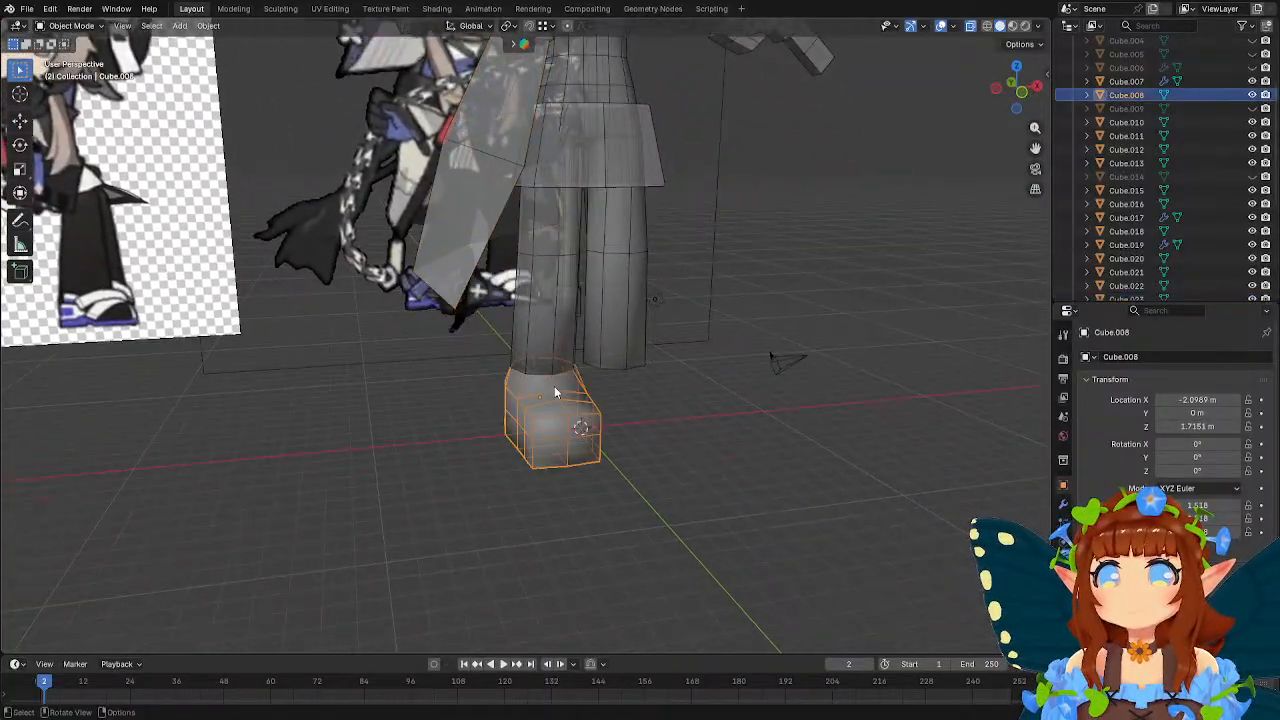
middle_drag(554, 392, 525, 430)
key(Tab)
click(20, 393)
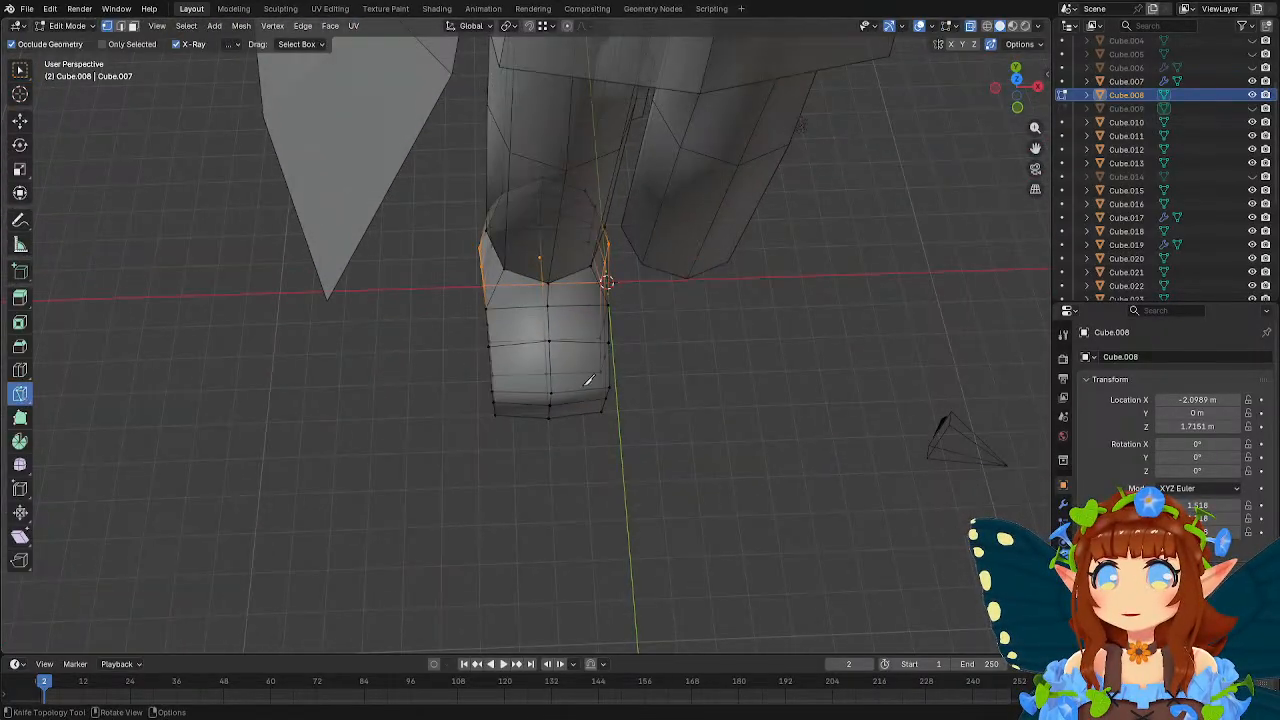
click(20, 369)
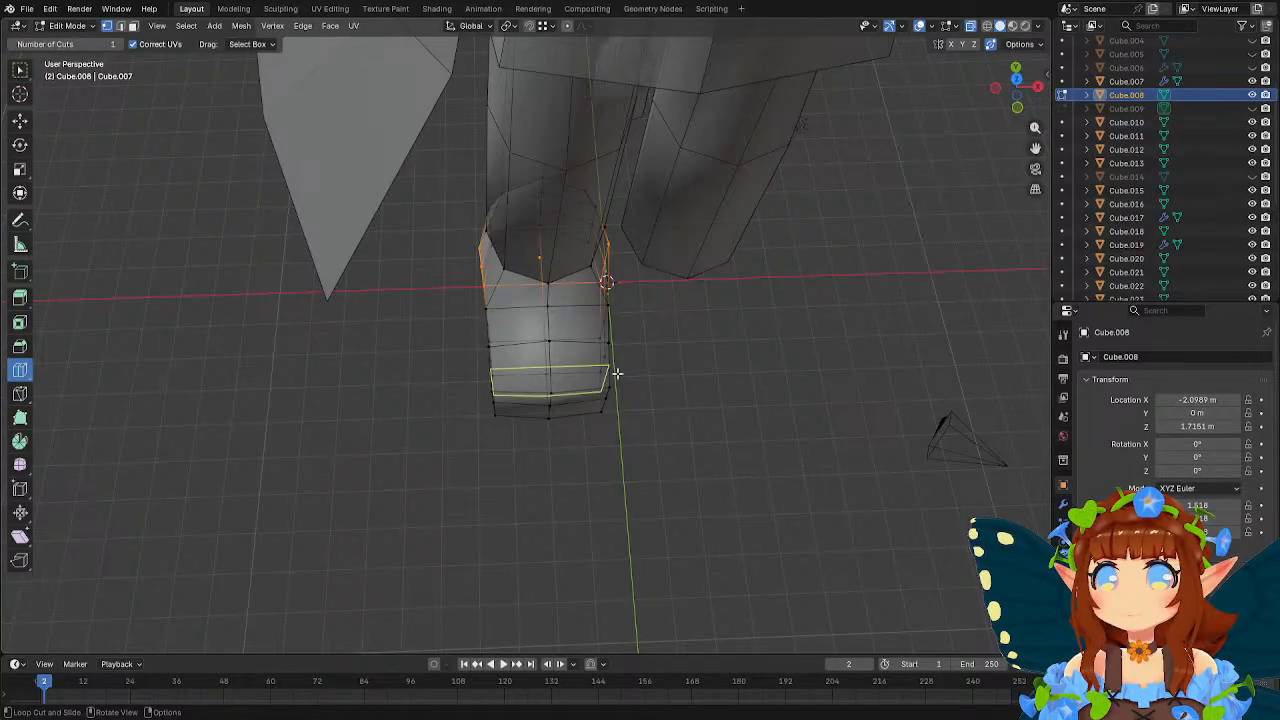
key(w)
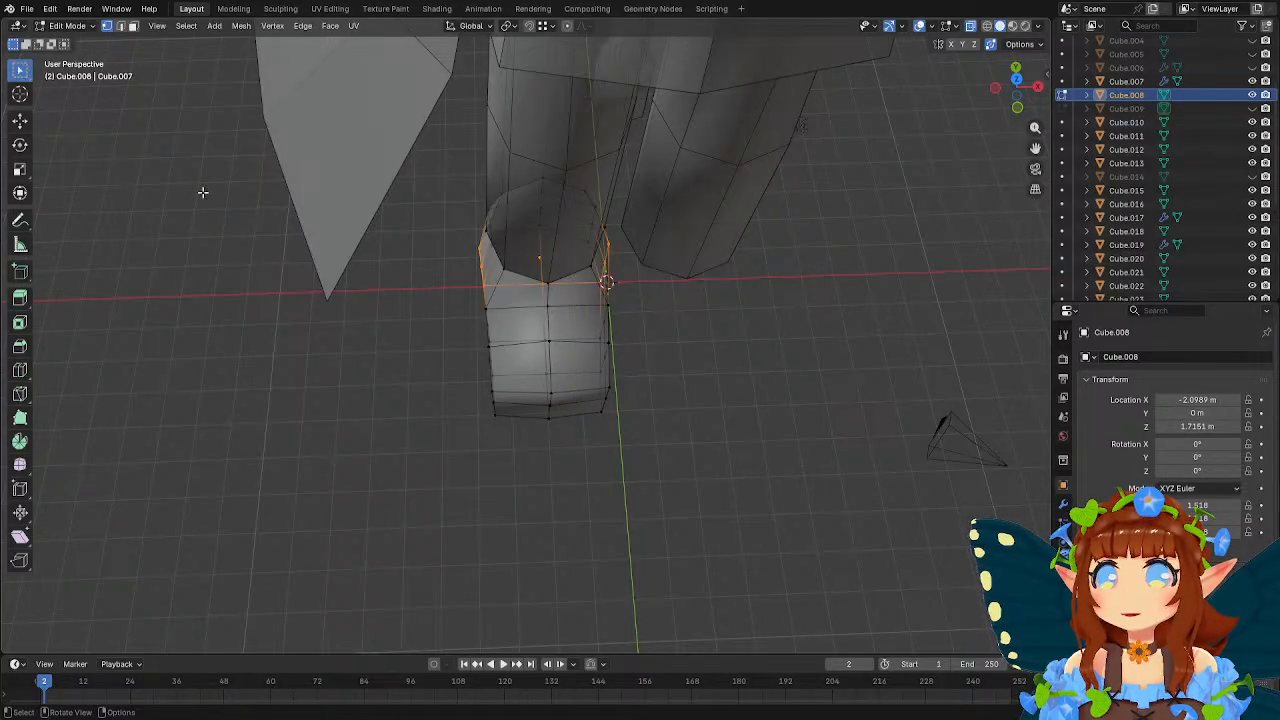
In left side view, move the foot's vertical vertex loop behind the toe tip about -0.23 m in Y.
click(120, 25)
middle_drag(606, 283, 596, 348)
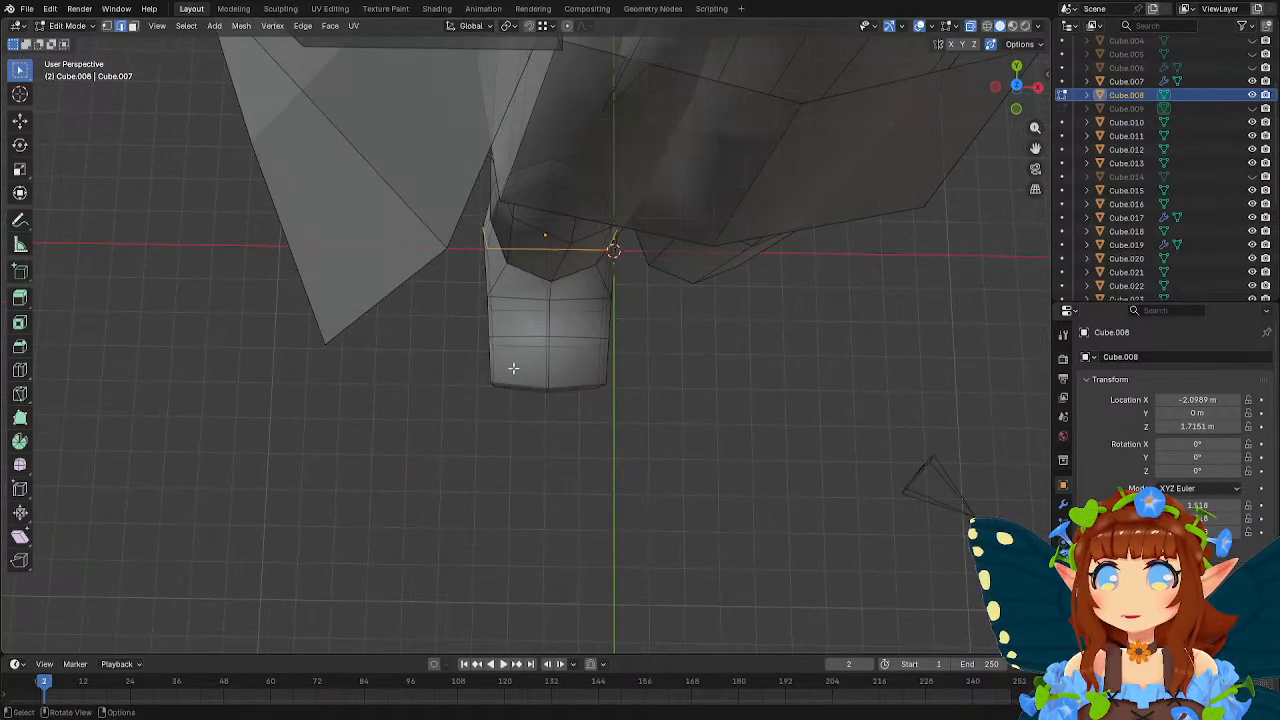
middle_drag(571, 420, 680, 337)
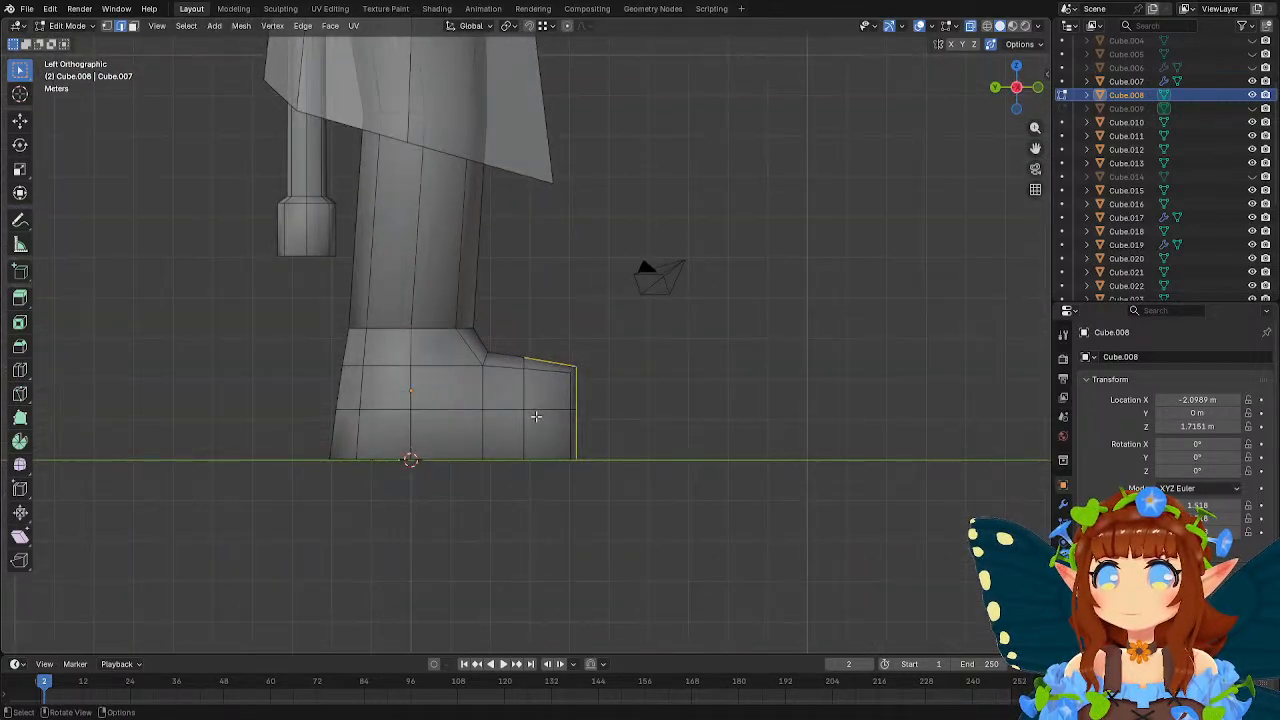
scroll(680, 337, up, 2)
click(107, 25)
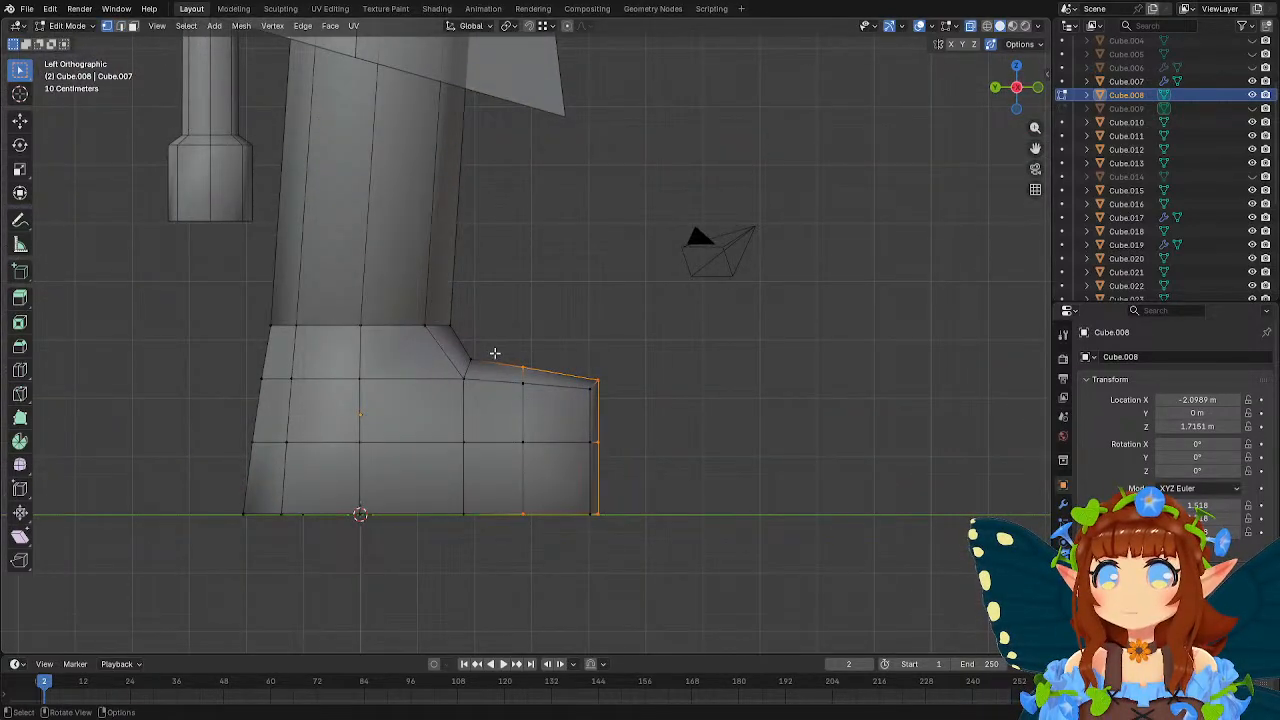
drag(495, 352, 540, 545)
key(g)
key(x)
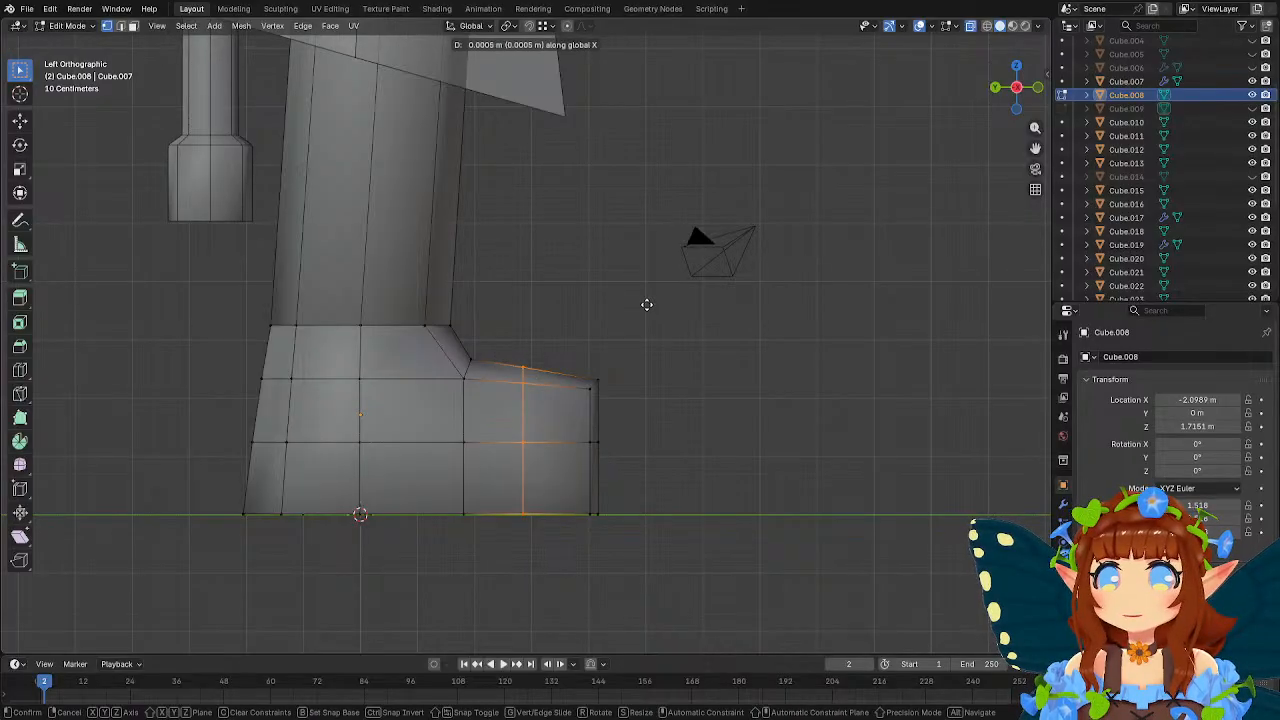
key(y)
click(651, 305)
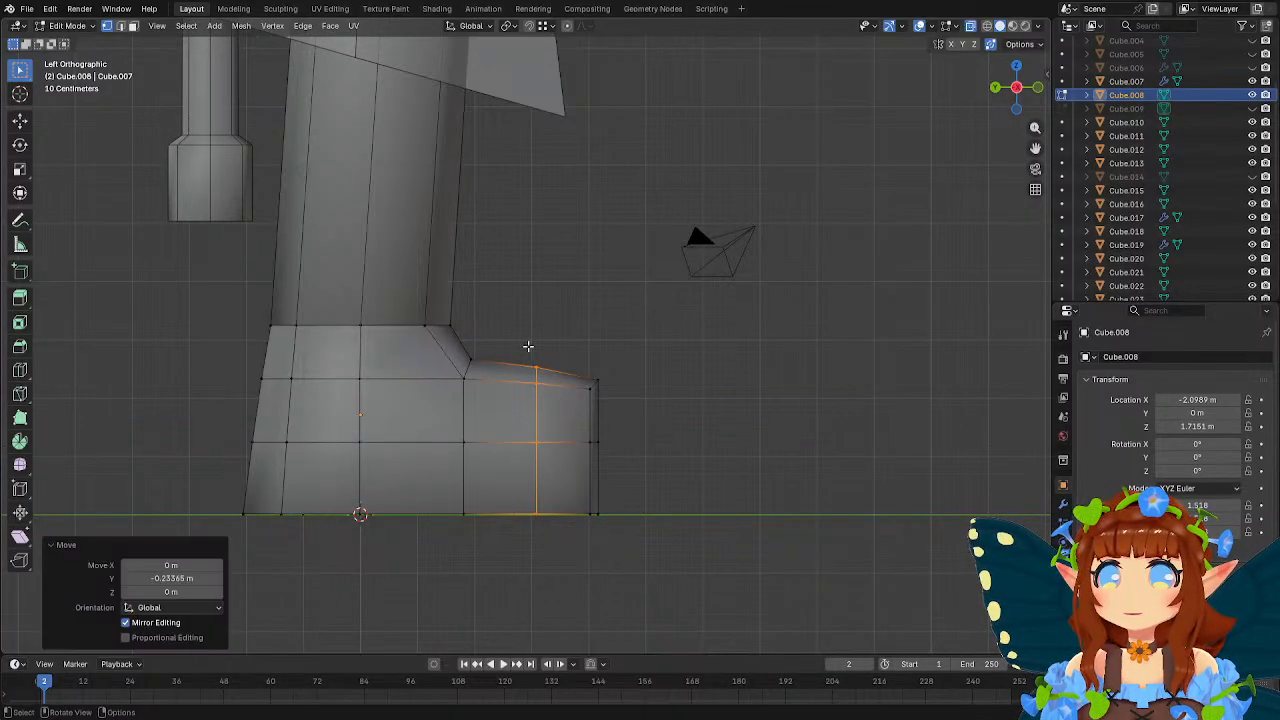
Lower the moved loop's top vertex about 0.05 m and the vertex just below it about 0.02 m along Z.
click(537, 366)
key(g)
key(z)
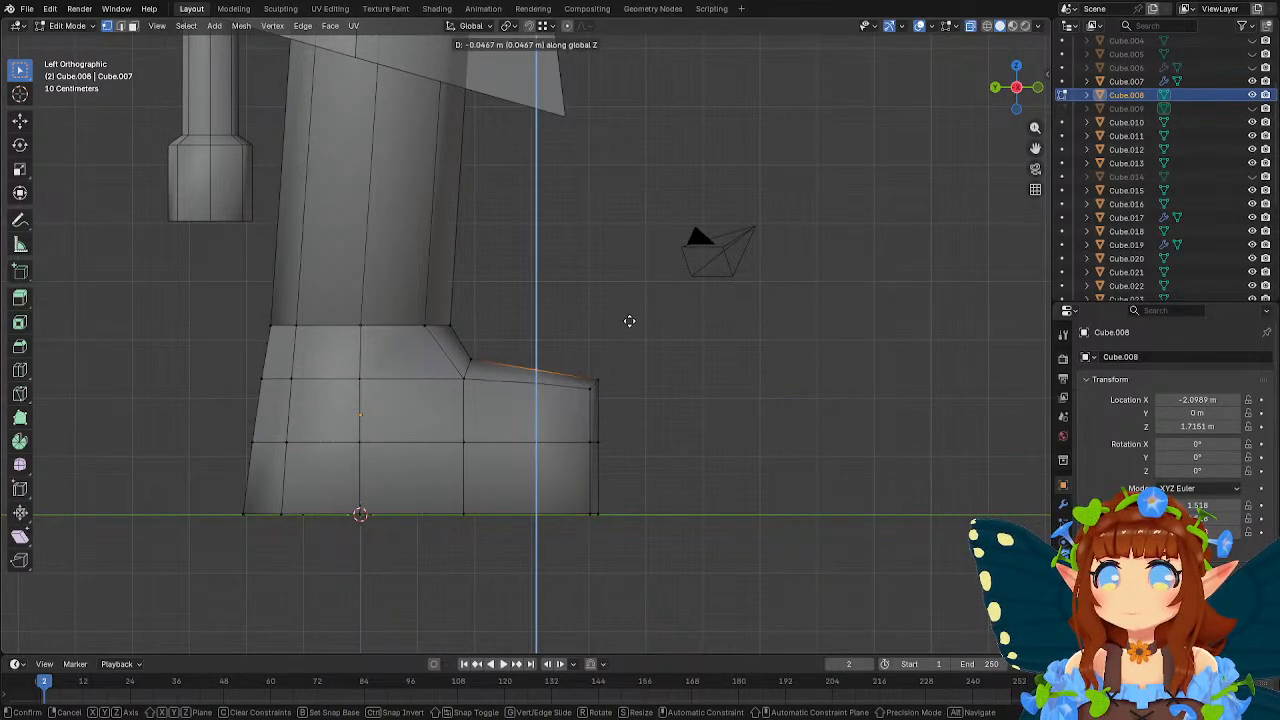
click(630, 321)
middle_drag(668, 300, 686, 297)
key(ctrl+KP_3)
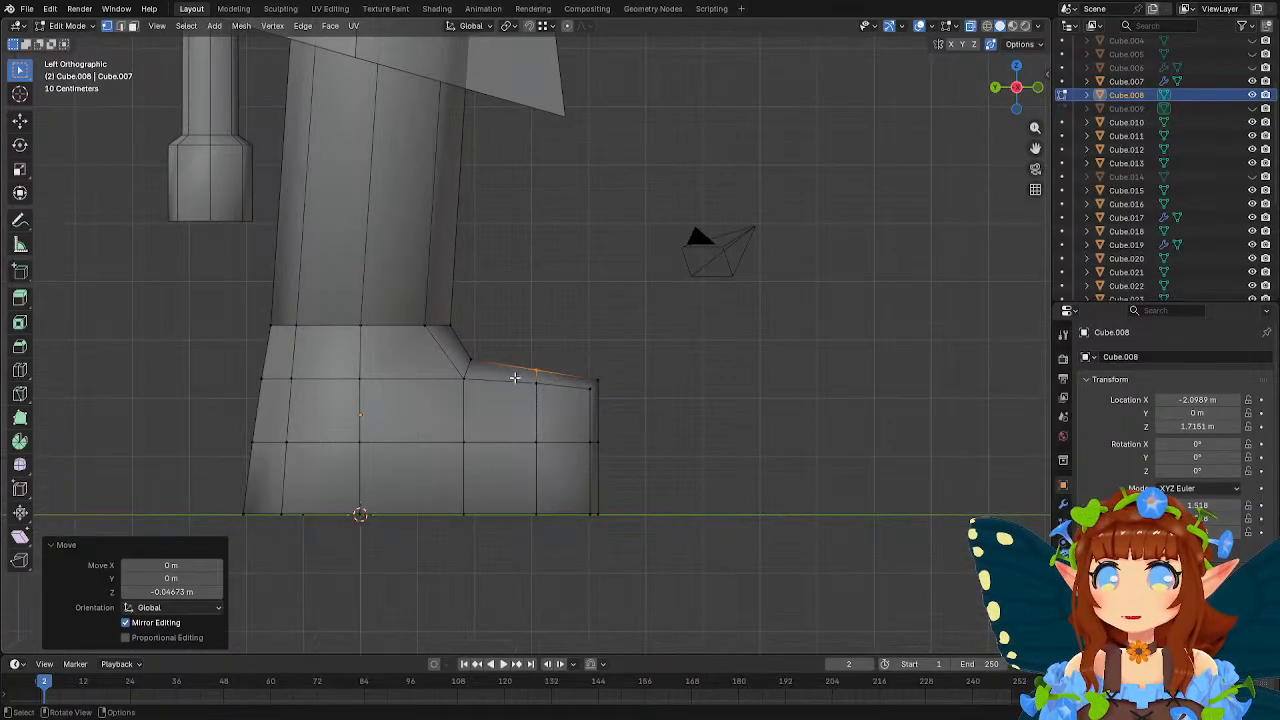
key(g)
key(z)
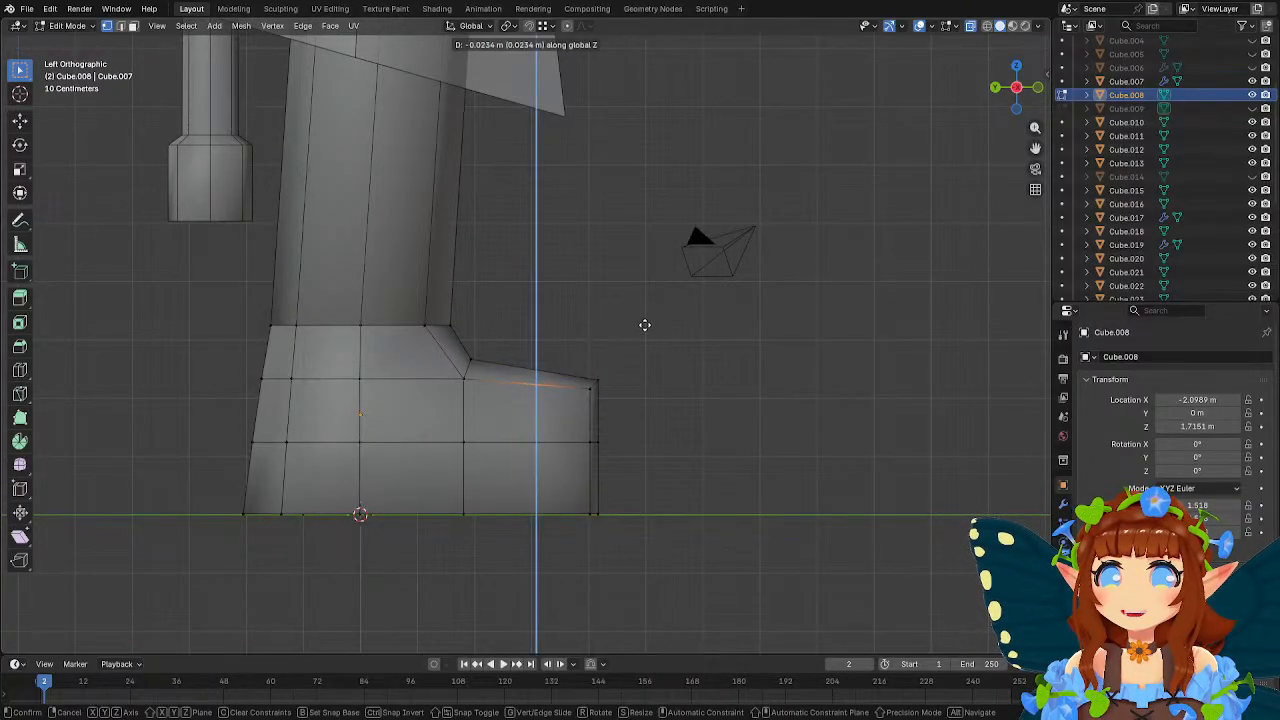
click(645, 325)
Bevel the centre edges running over the toe's top and front with a 0.247 m width and 2 segments.
middle_drag(663, 340, 640, 360)
click(121, 26)
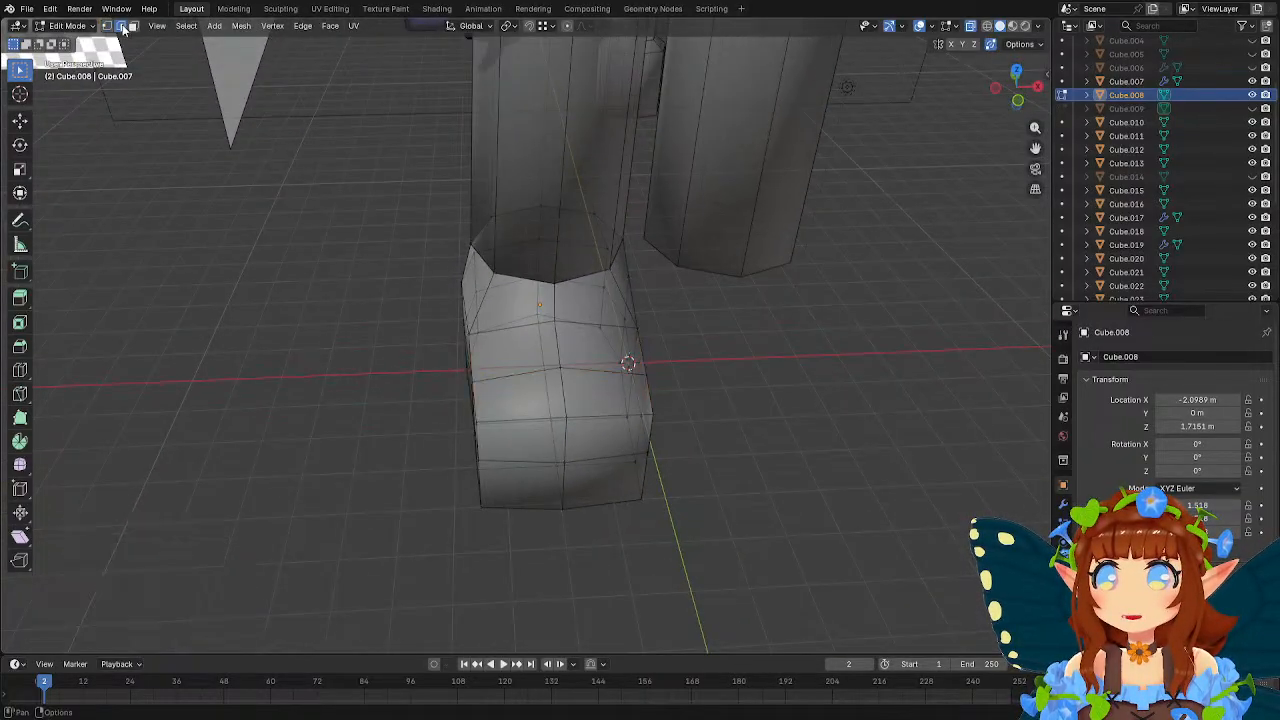
shift+click(565, 437)
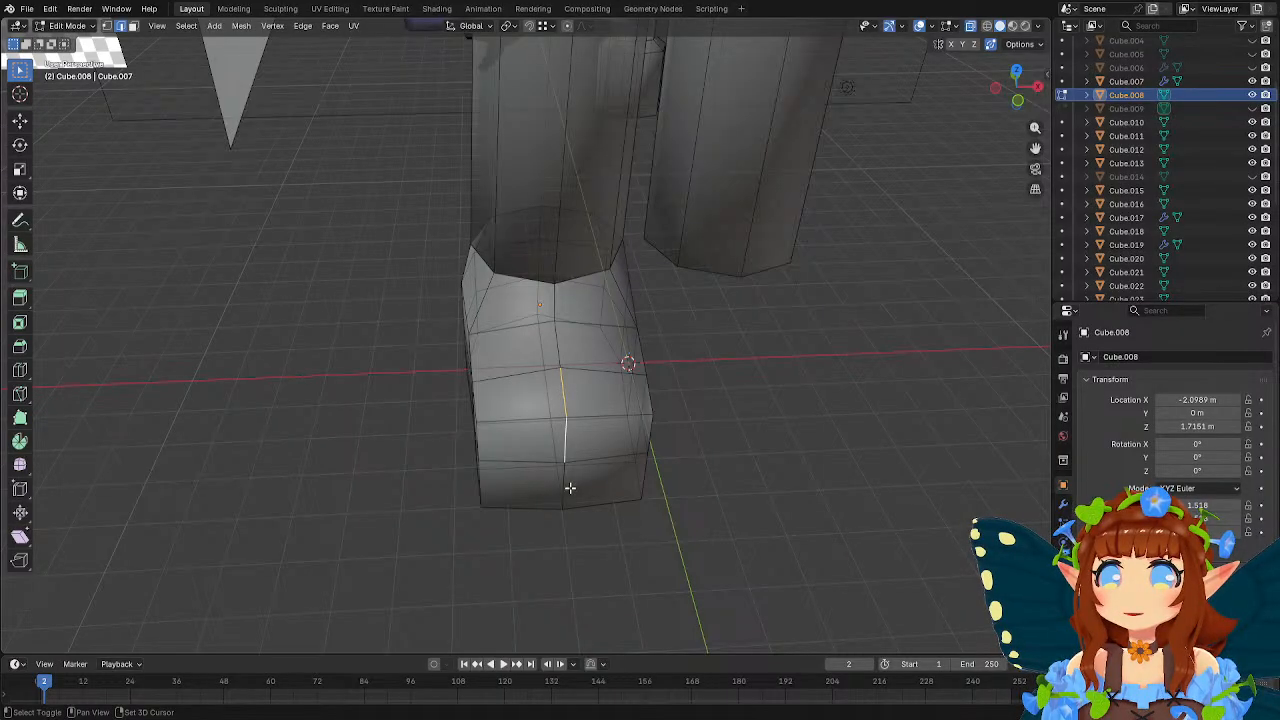
shift+click(566, 487)
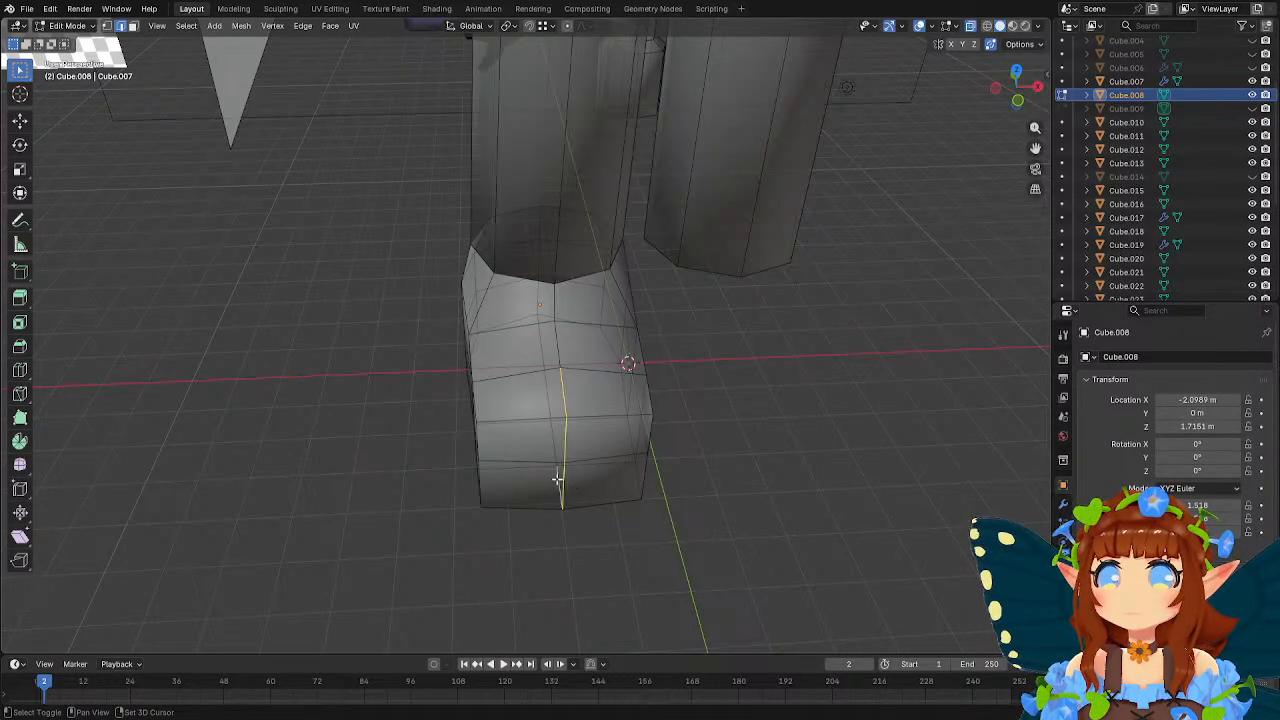
click(20, 345)
drag(568, 502, 580, 516)
click(219, 452)
key(w)
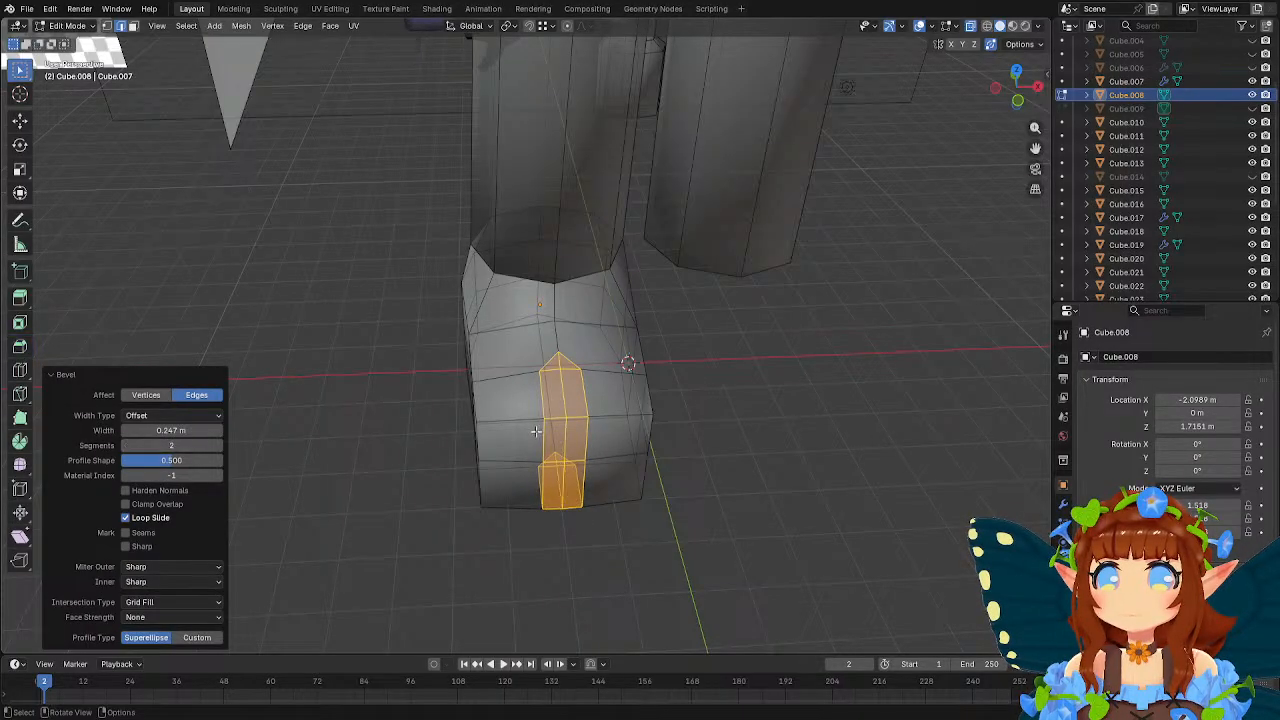
Move the bevel's middle front edge about 0.59 m along Y to cut a notch into the toe.
middle_drag(566, 420, 651, 438)
click(563, 455)
key(y)
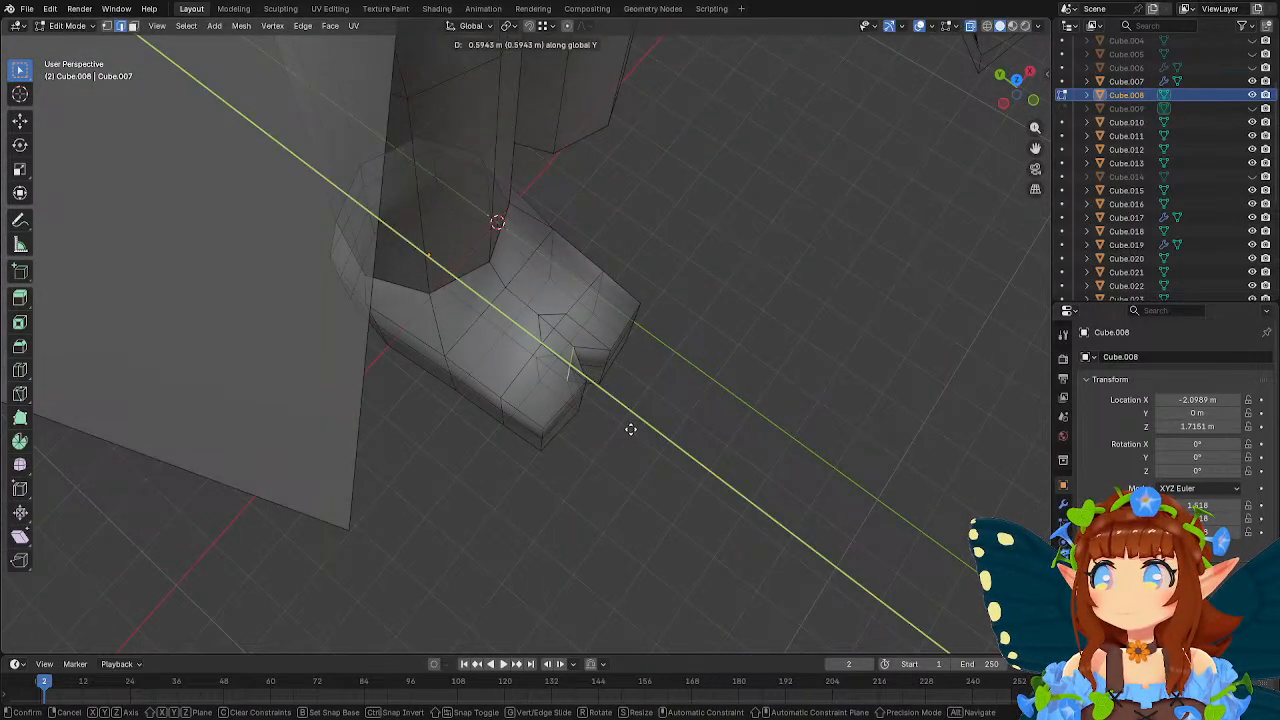
click(630, 429)
middle_drag(630, 429, 563, 260)
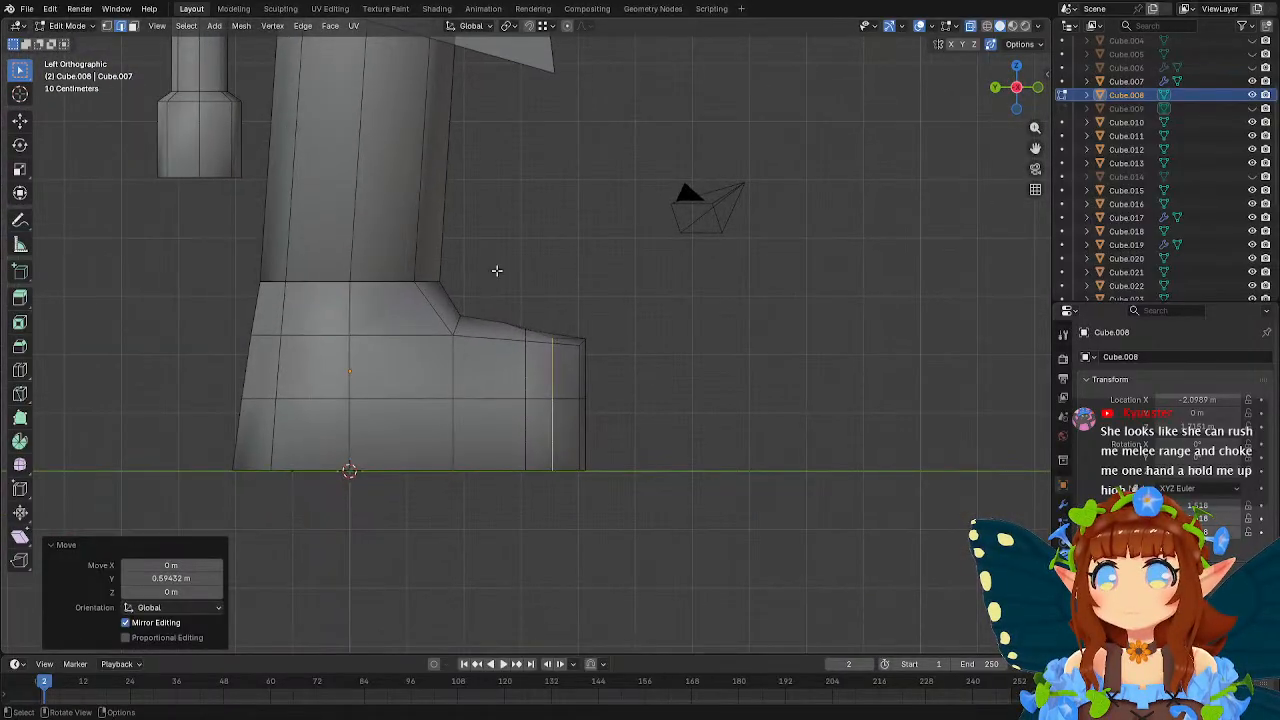
Lower the toe's top vertices about 0.36 m along Z in left side view.
click(107, 26)
drag(500, 305, 603, 368)
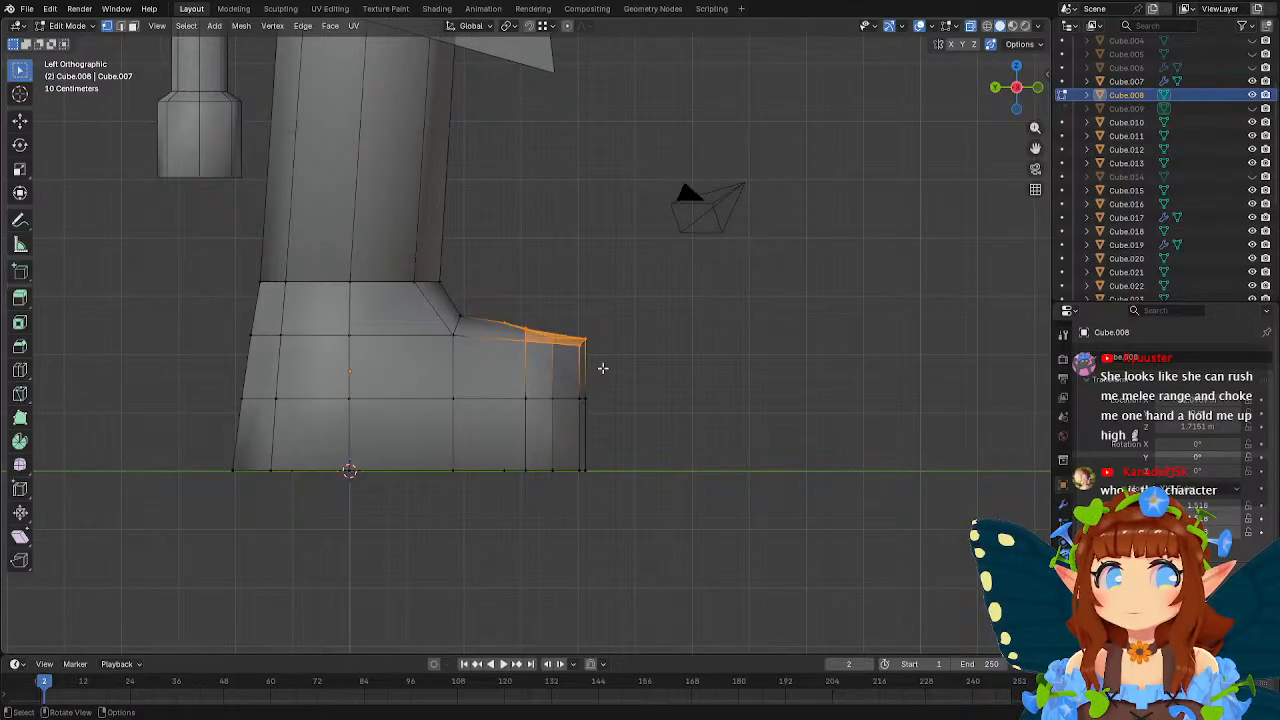
key(g)
key(z)
click(655, 356)
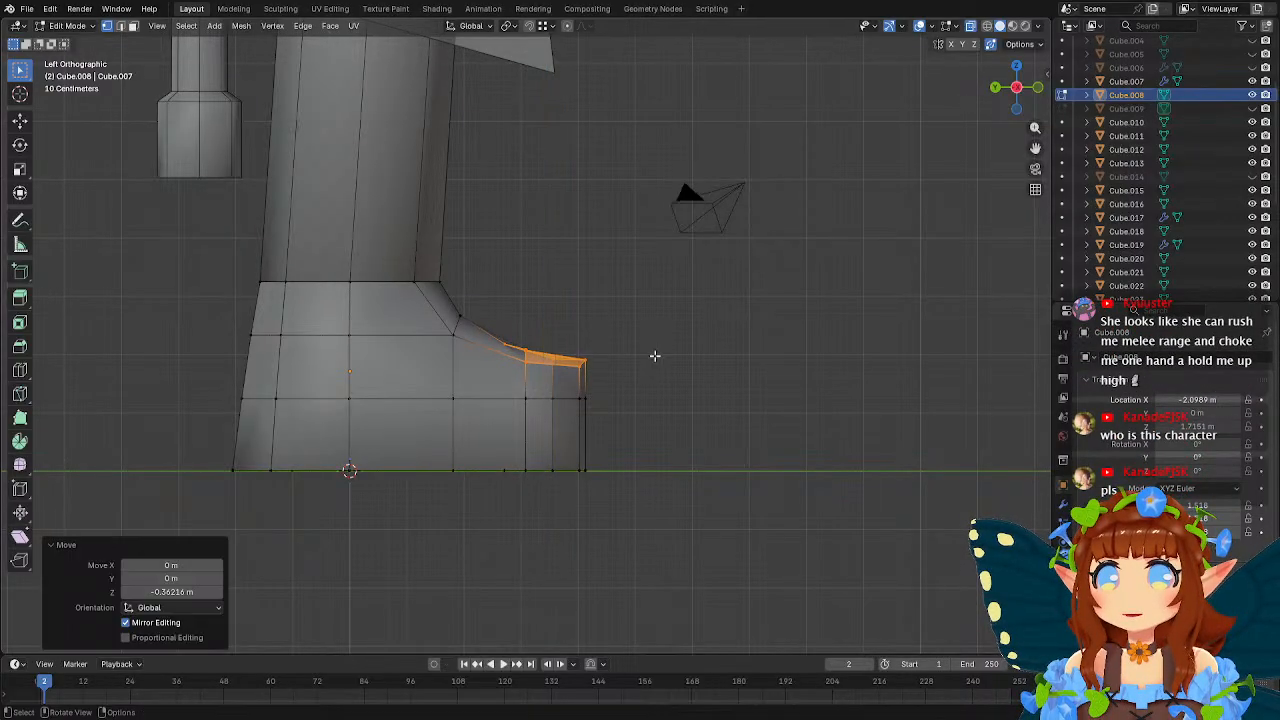
Lower the toe's mid-height vertices along Z, and raise the rearmost of them about 0.23 m.
drag(511, 383, 642, 422)
key(g)
key(z)
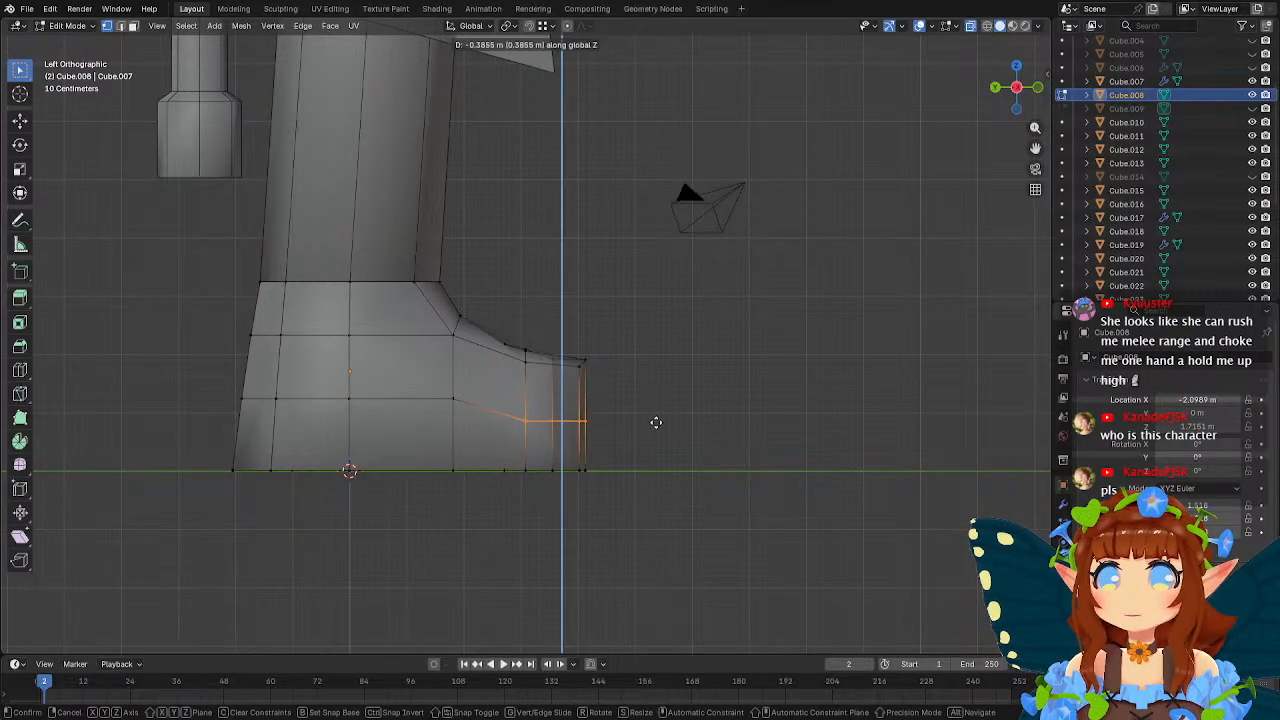
click(656, 427)
drag(504, 407, 651, 420)
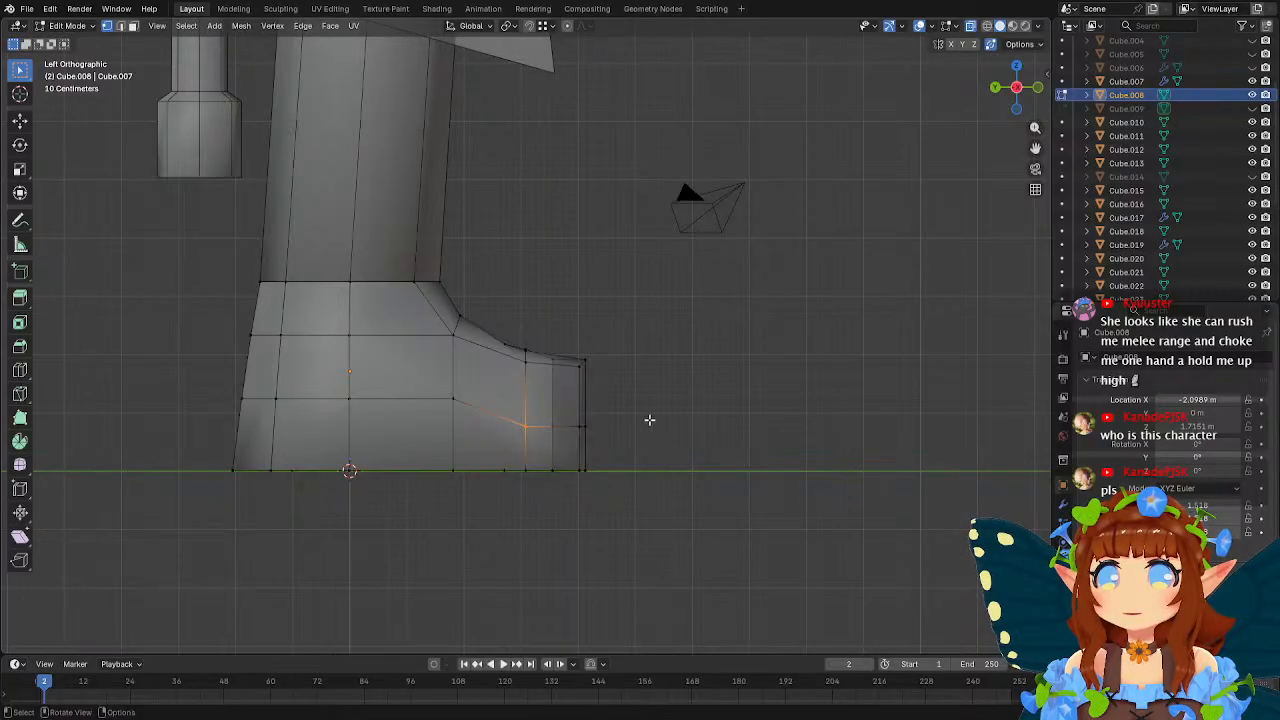
key(g)
key(z)
click(647, 406)
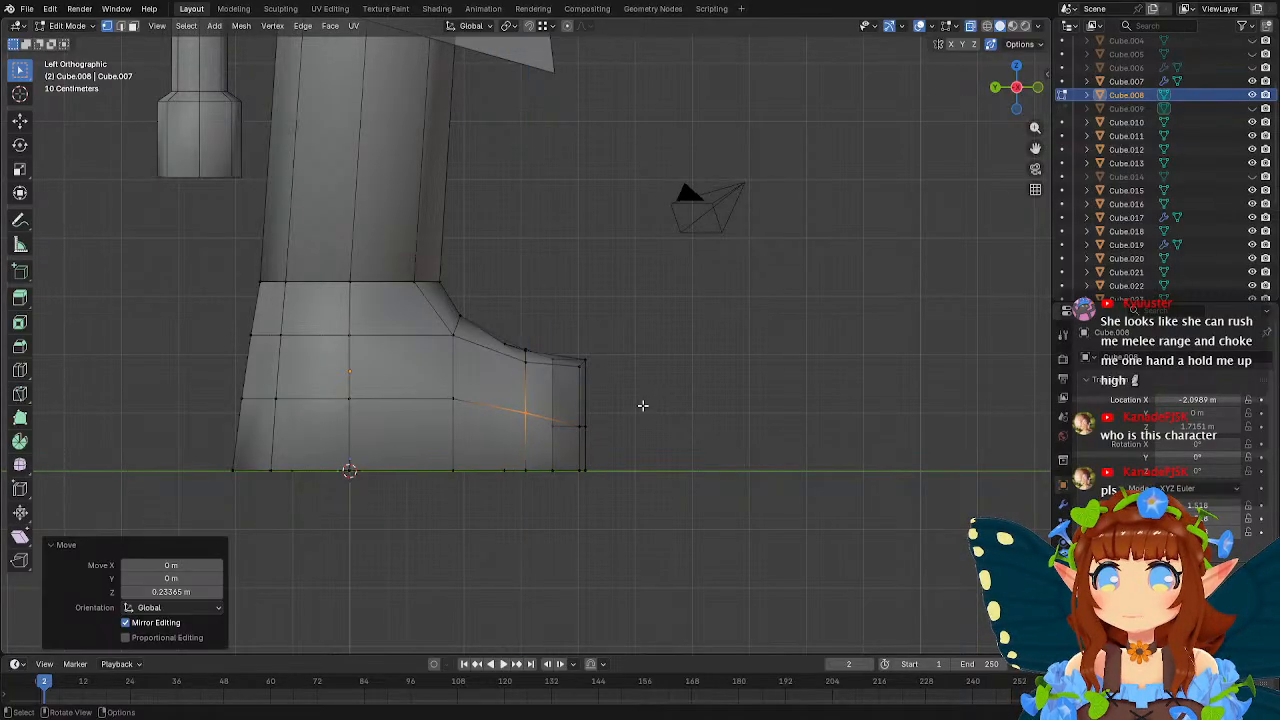
Smooth the foot's mid-height line by lowering the instep vertices about 0.15 m and the toe-base vertices about 0.09 m in Z.
drag(434, 385, 674, 375)
key(g)
key(z)
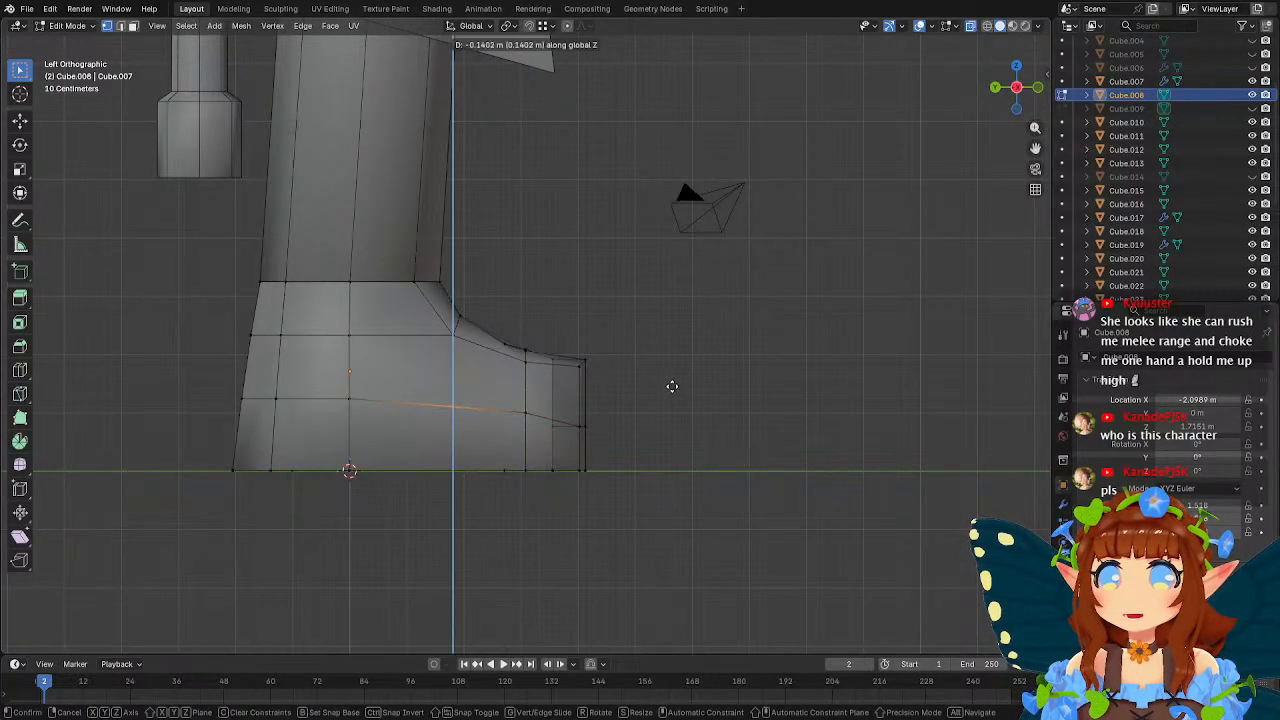
click(672, 386)
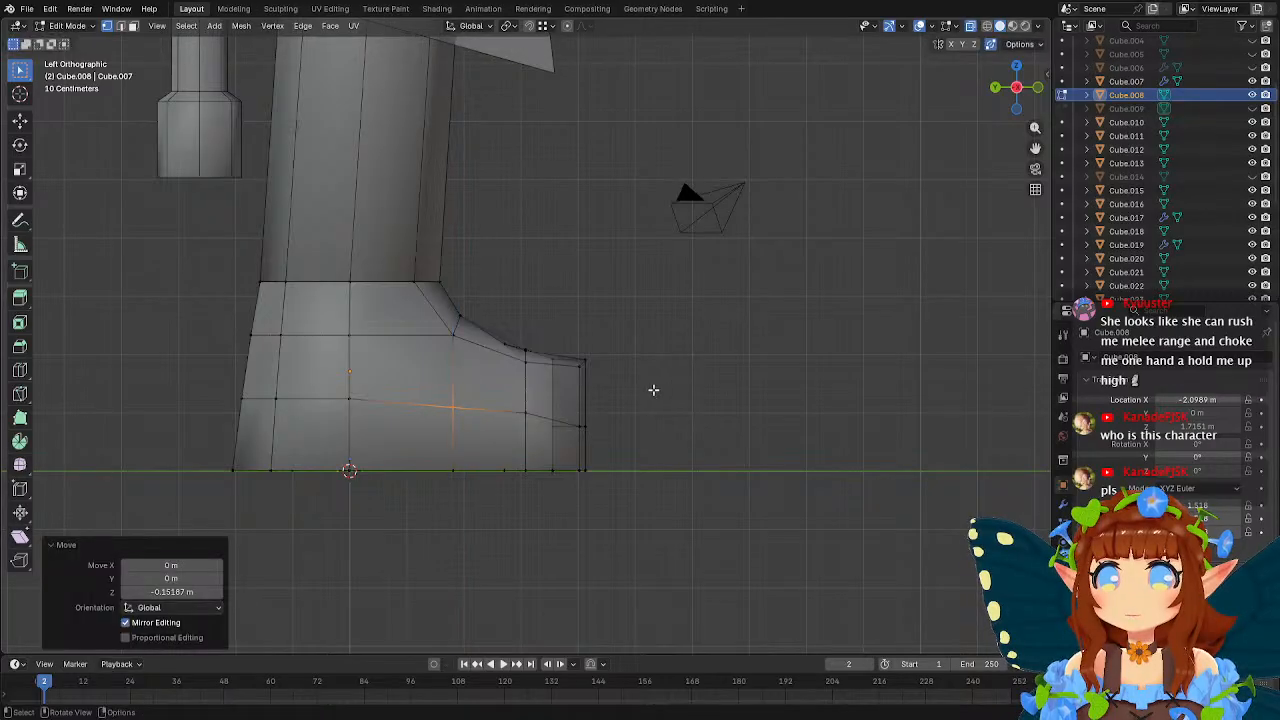
click(524, 407)
key(g)
key(z)
click(664, 390)
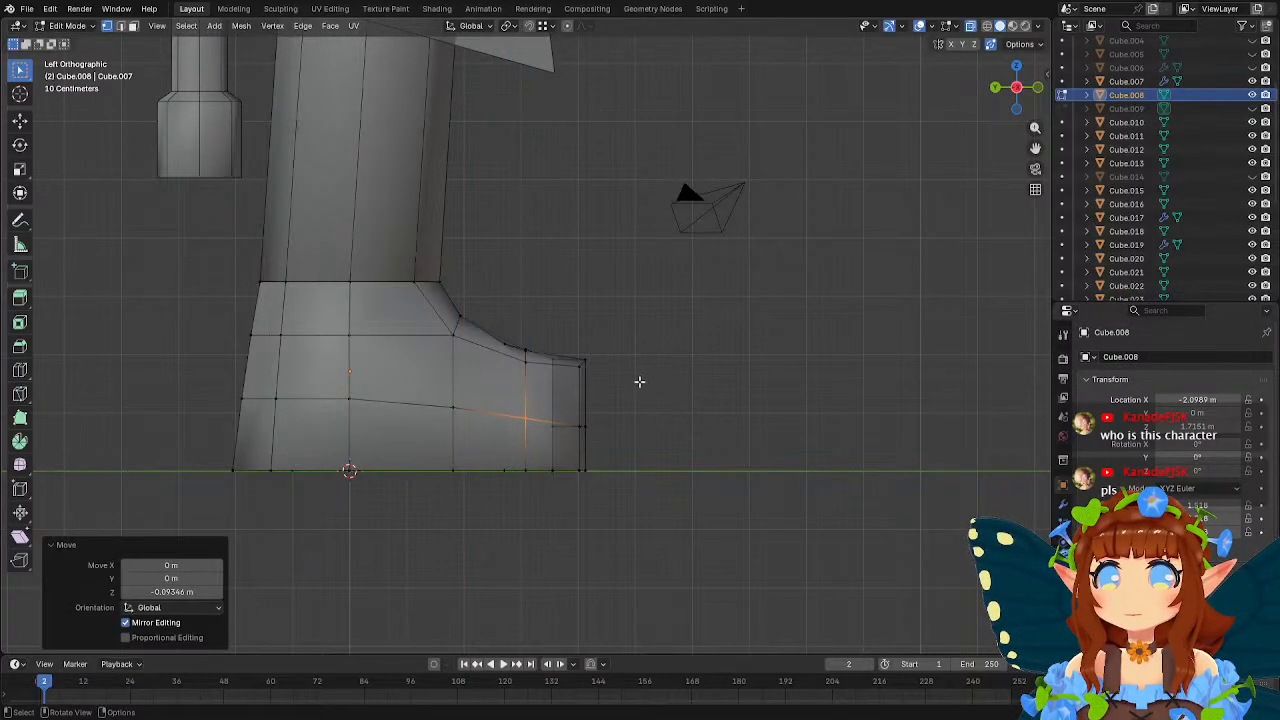
Lower the top vertices at the toe's tip slightly along Z and leave Edit Mode.
drag(571, 347, 660, 372)
key(g)
key(z)
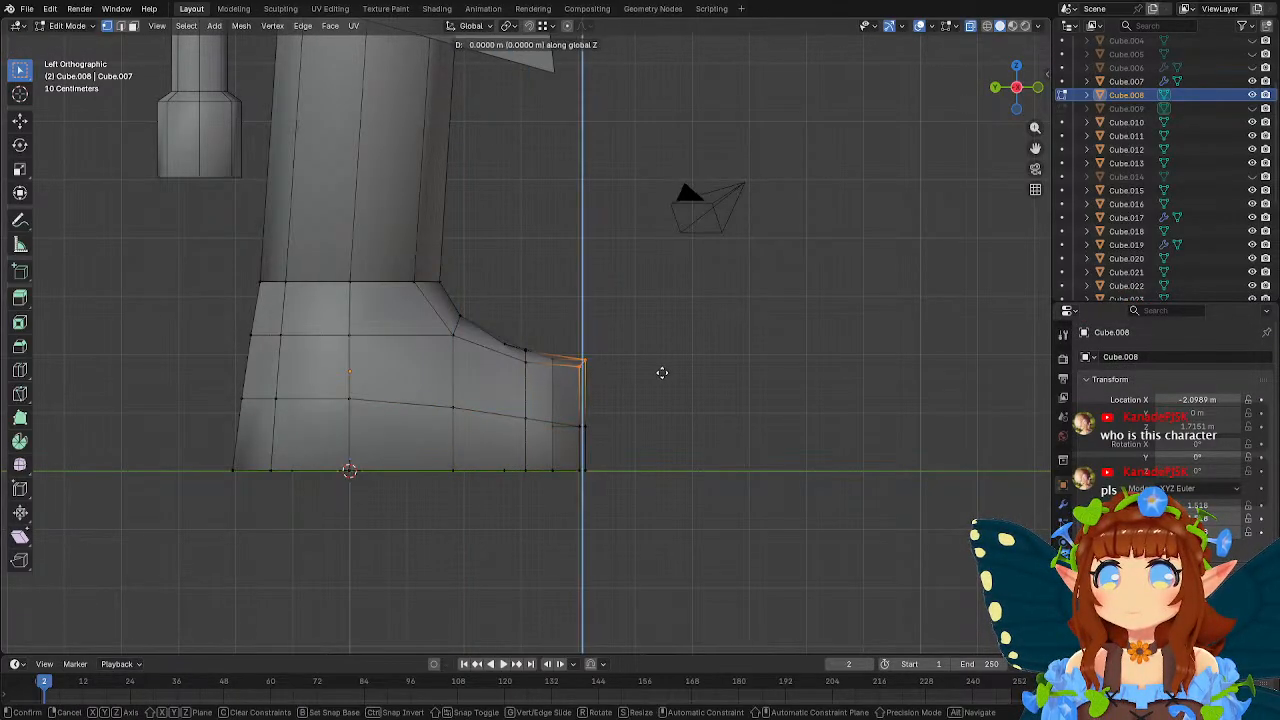
click(663, 383)
key(Tab)
Add a plane mesh and move it about -1.88 m in X and 2.48 m in Z to the top of the shoe.
middle_drag(741, 356, 650, 337)
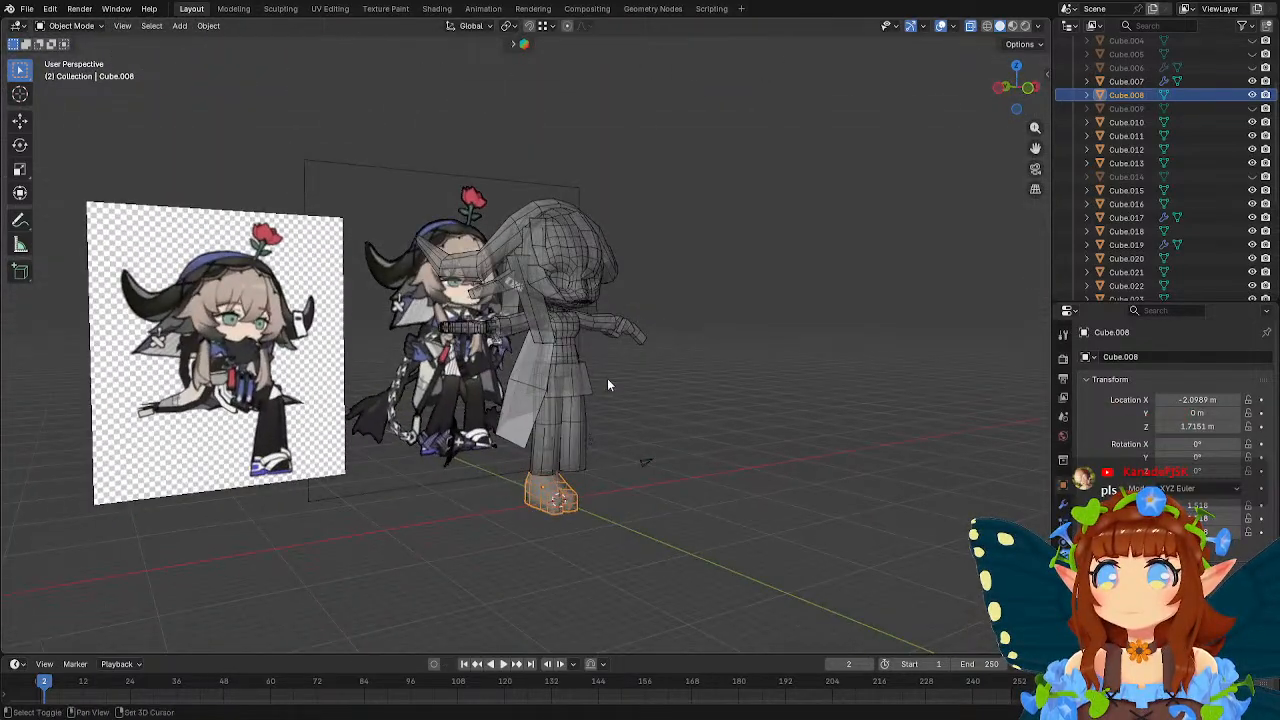
middle_drag(607, 378, 553, 405)
scroll(640, 325, up, 2)
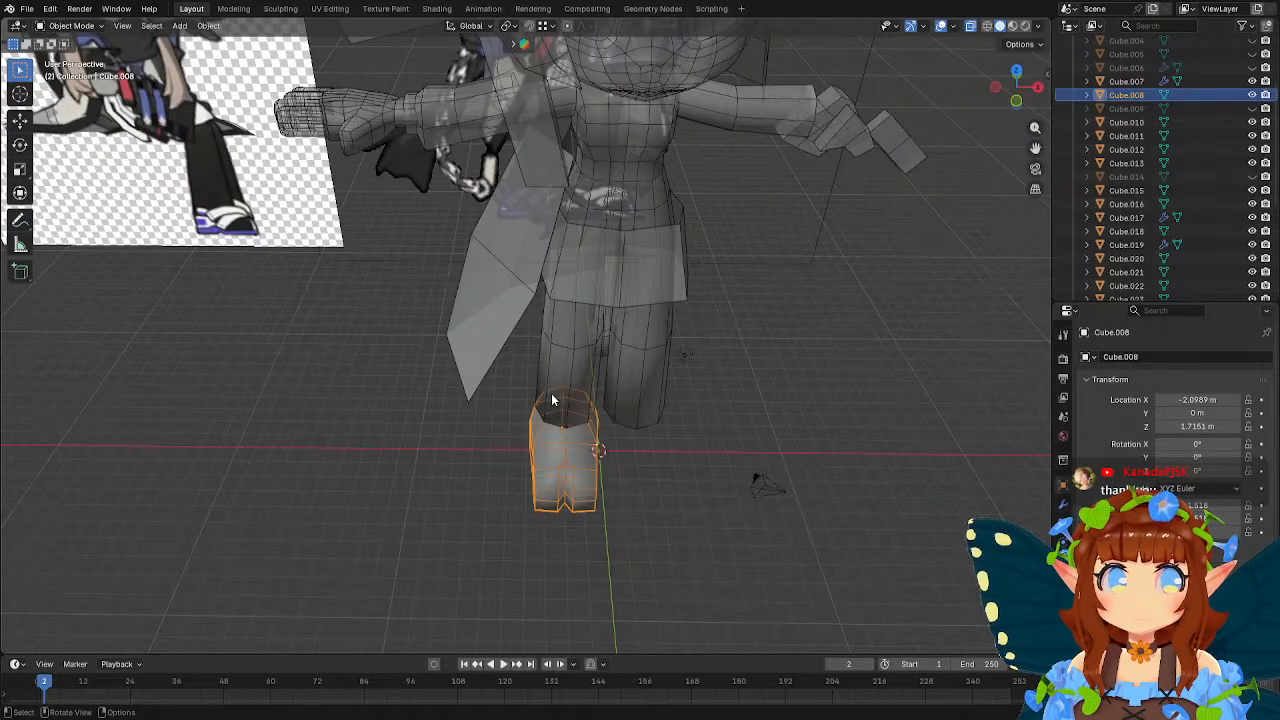
scroll(552, 400, up, 5)
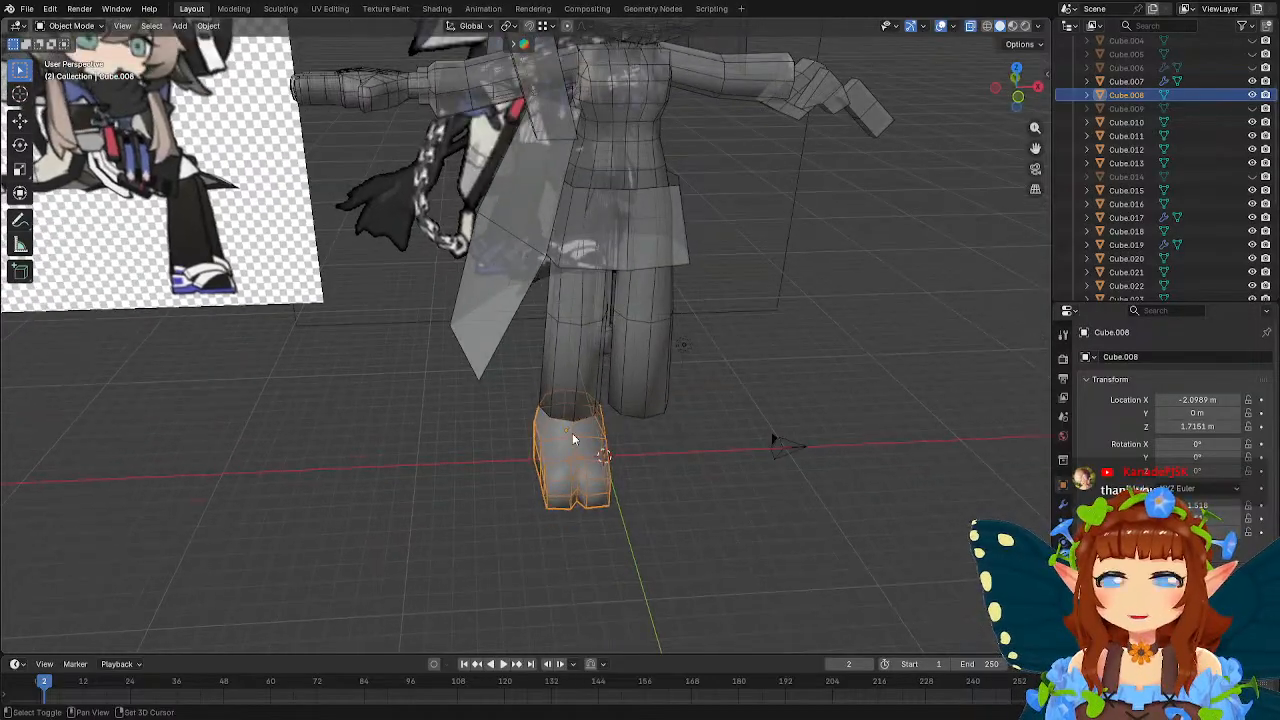
mouse_move(552, 360)
middle_down()
mouse_move(603, 343)
mouse_move(509, 346)
mouse_move(551, 352)
middle_up()
click(477, 485)
middle_drag(477, 485, 467, 467)
key(shift+a)
mouse_move(463, 431)
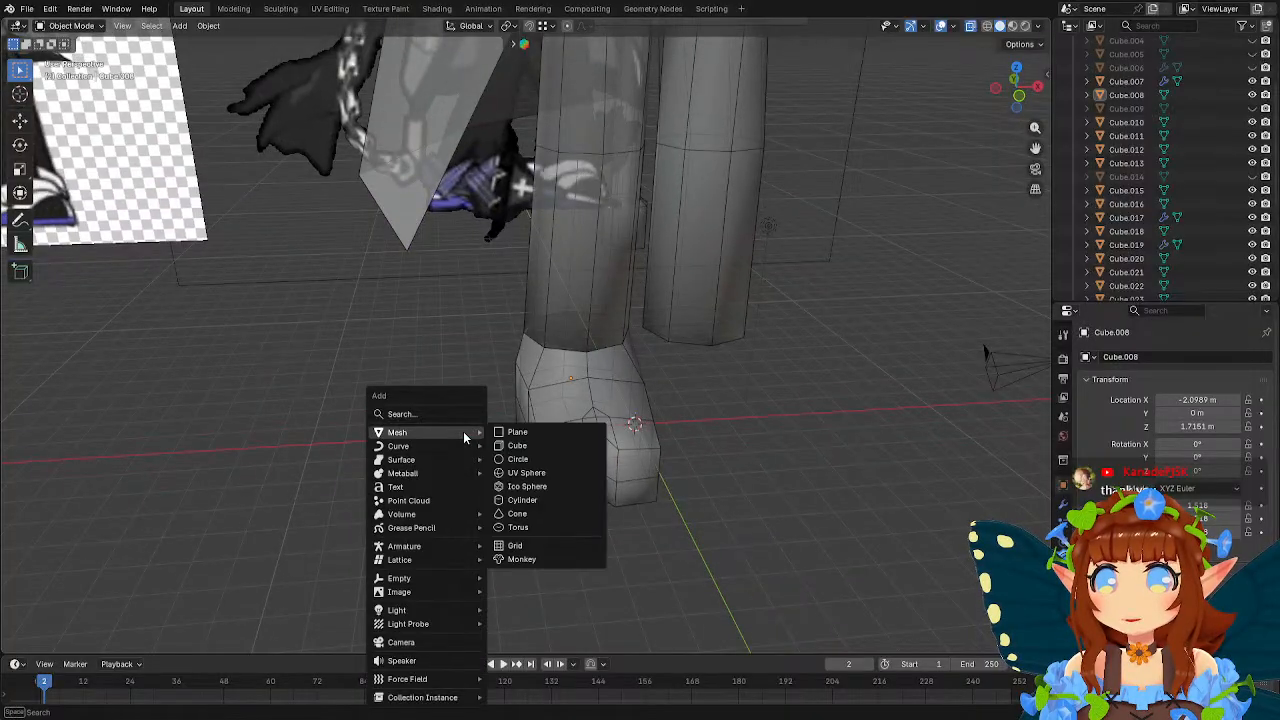
click(522, 432)
middle_drag(524, 434, 590, 402)
key(g)
click(698, 378)
Move the plane about -2.61 m along Y over the instep and shrink it along Y into a narrow strip.
middle_drag(698, 378, 814, 406)
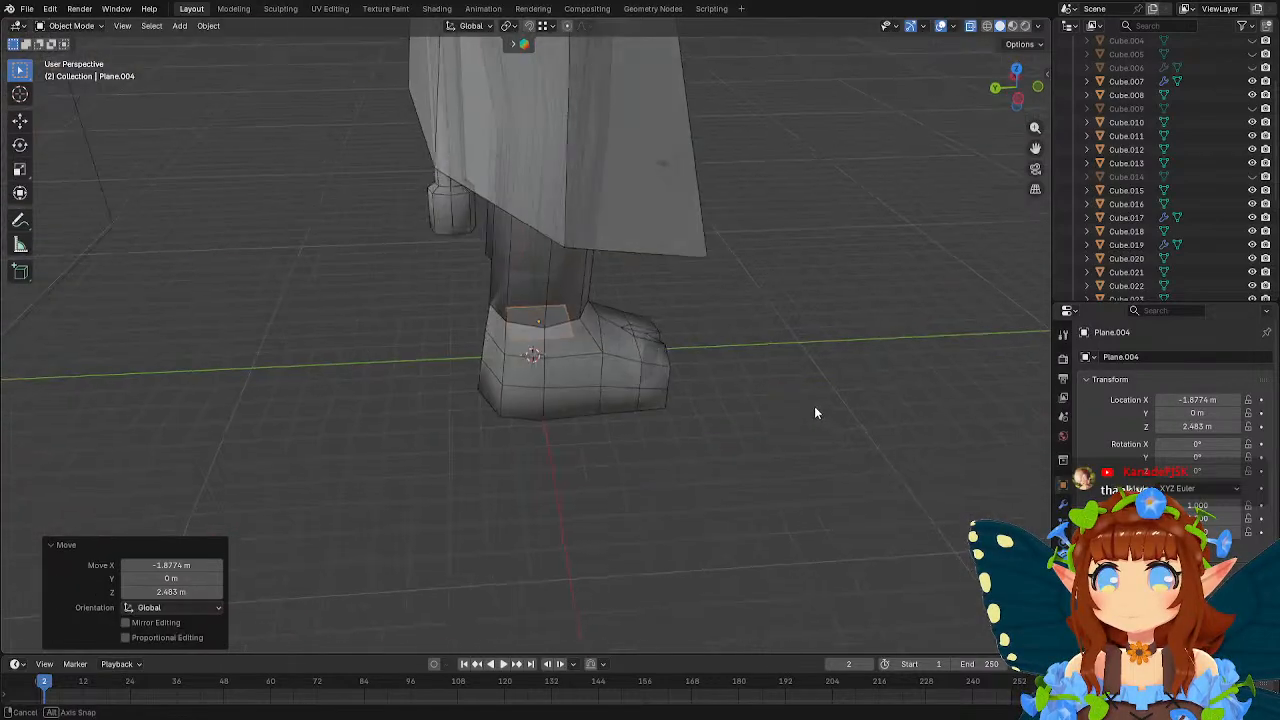
key(g)
key(y)
click(784, 362)
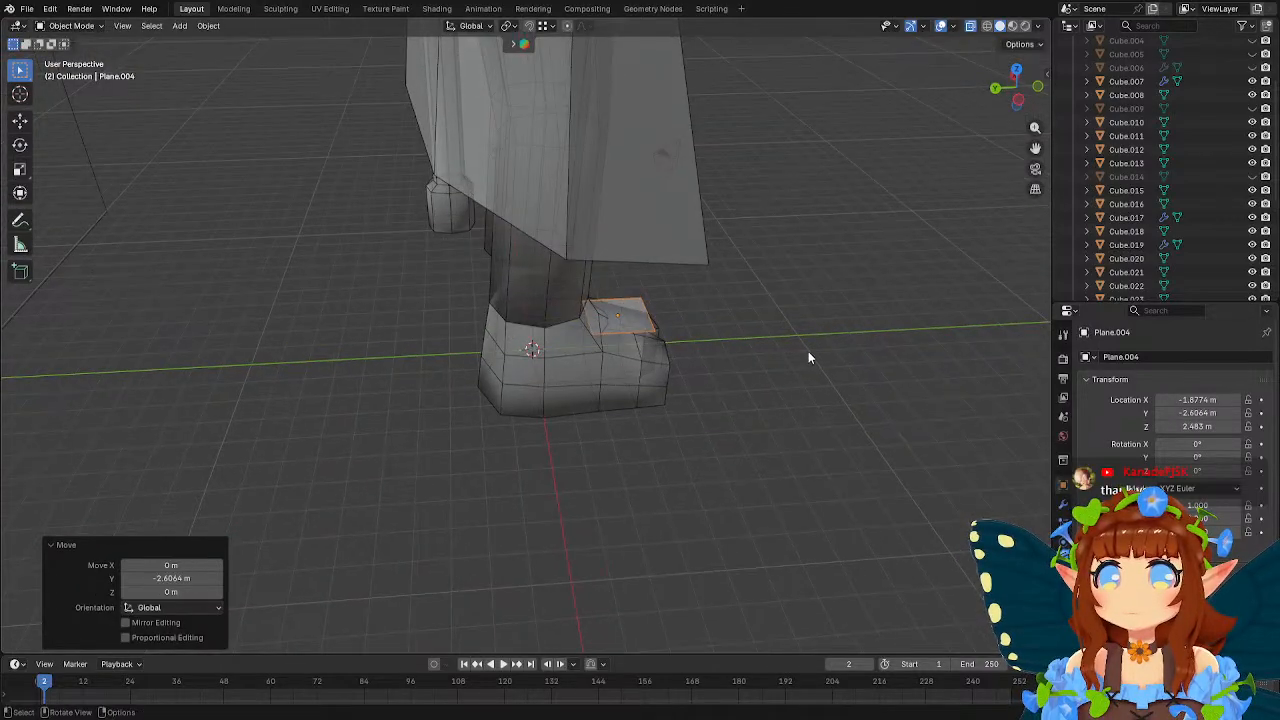
key(s)
key(y)
click(712, 319)
Enter Edit Mode on the plane and add one crosswise loop cut at its centre.
middle_drag(779, 381, 632, 335)
scroll(653, 340, up, 2)
key(Tab)
click(17, 373)
click(612, 342)
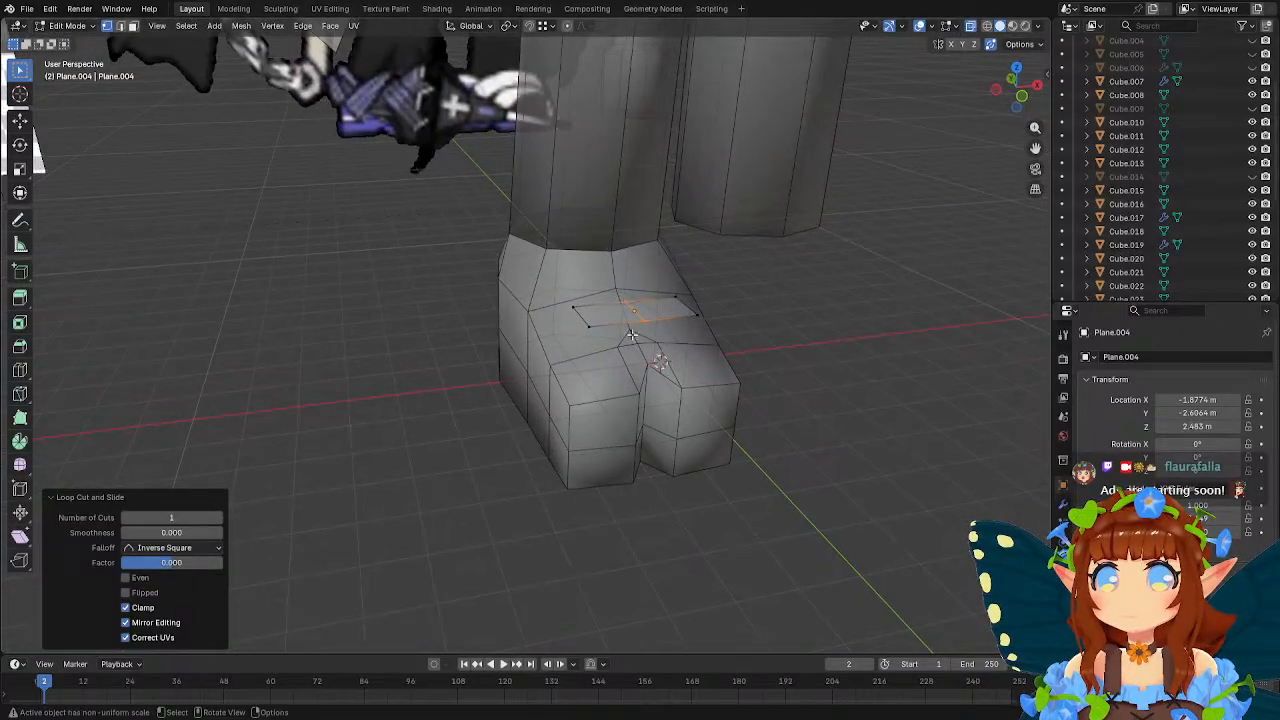
Select the whole strip, tilt it around X to follow the instep's slope, and leave Edit Mode.
drag(553, 276, 749, 350)
middle_drag(749, 350, 823, 286)
key(r)
key(x)
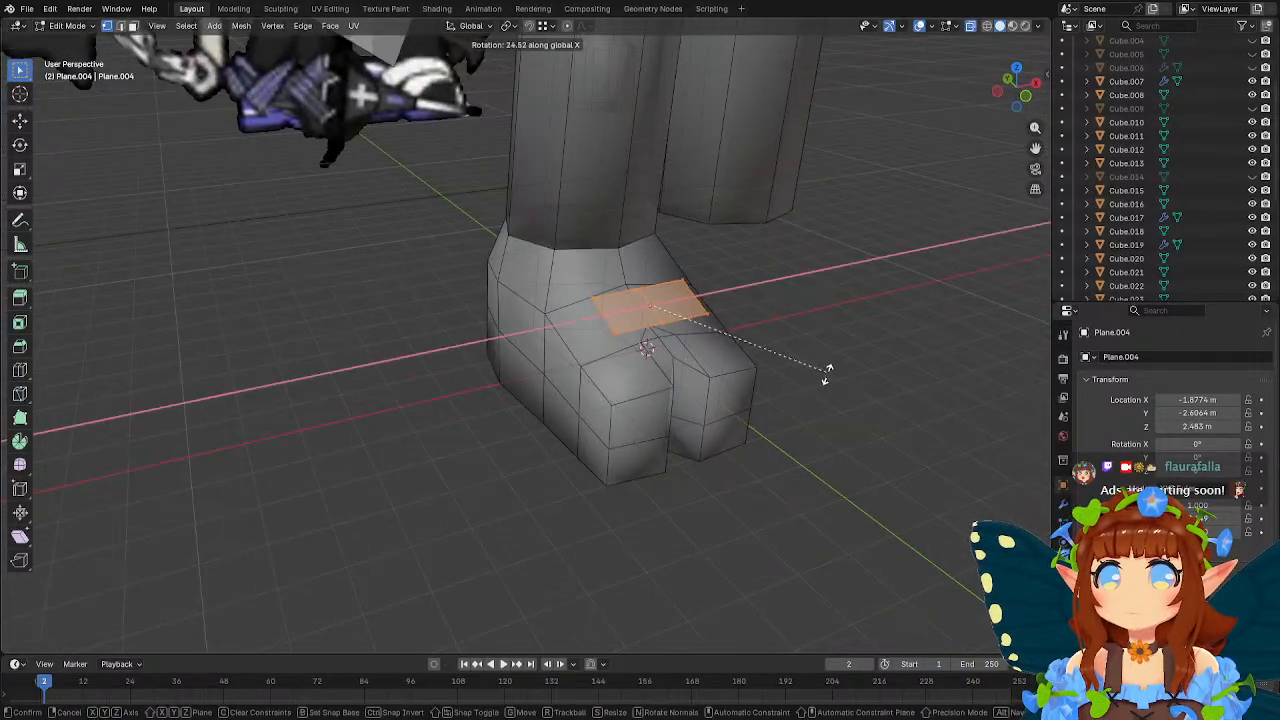
click(768, 385)
key(Tab)
Reposition the strip on the instep at about Y -2.12 m and Z 2.77 m.
middle_drag(768, 384, 728, 343)
key(g)
key(y)
click(793, 372)
key(g)
key(z)
click(706, 359)
Bend the strip over the foot by moving both end edges down and shifting the +X end about 0.69 m outward.
key(Tab)
drag(538, 228, 579, 299)
middle_drag(579, 299, 590, 335)
key(g)
click(568, 306)
key(g)
click(688, 335)
drag(590, 284, 646, 374)
middle_drag(658, 369, 723, 353)
key(g)
click(695, 355)
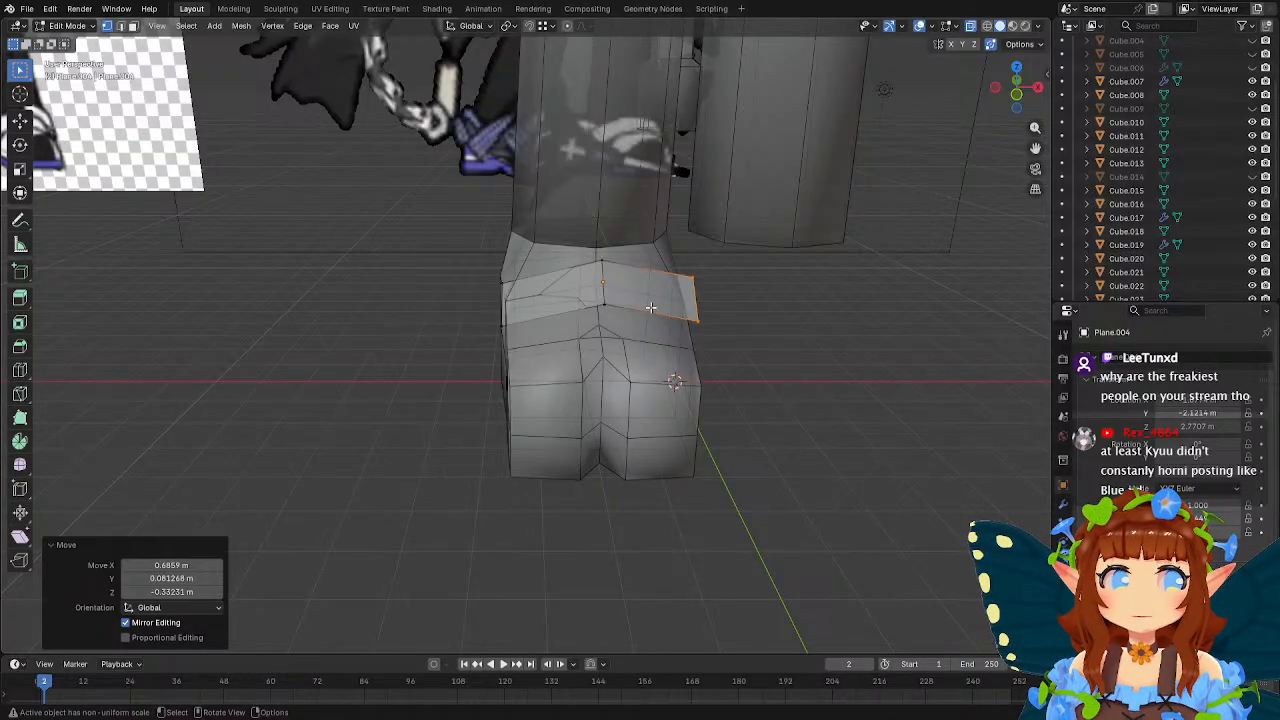
Add a lengthwise loop cut to the strap and offset it about -0.05 m in Y and 0.08 m in Z.
middle_drag(592, 294, 672, 309)
scroll(462, 333, up, 2)
click(20, 370)
click(610, 296)
key(w)
scroll(672, 309, up, 2)
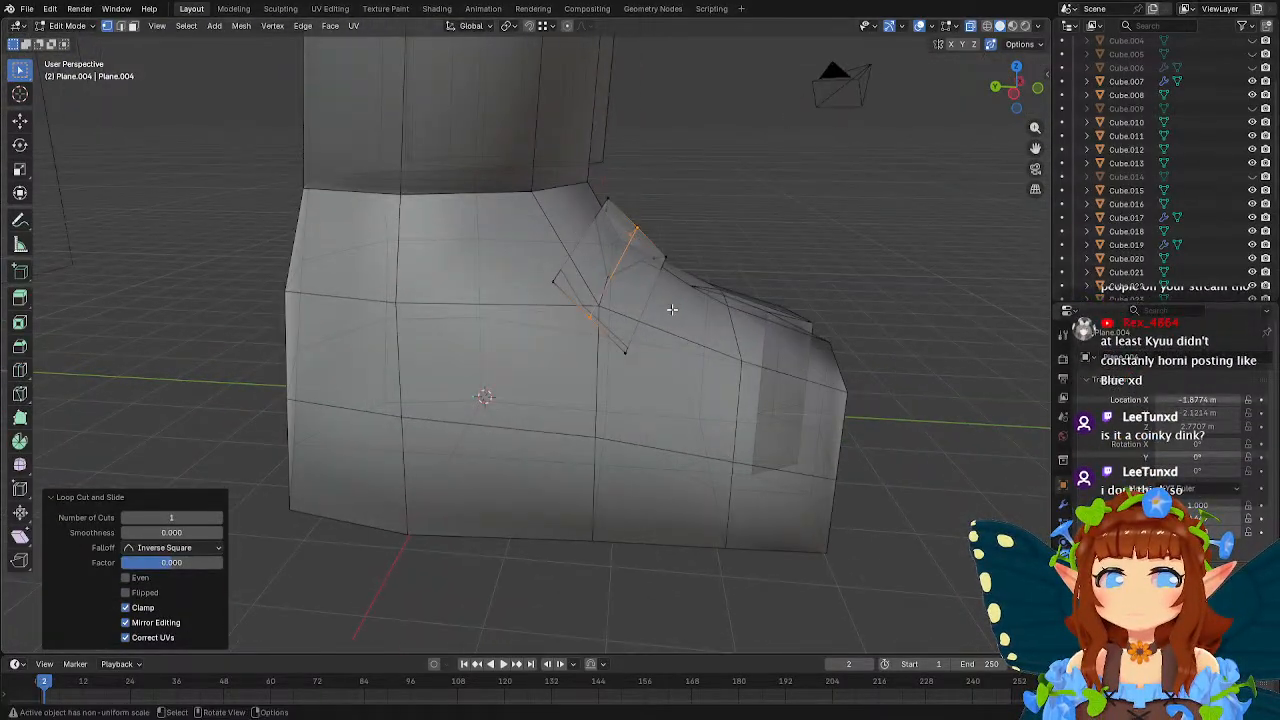
middle_drag(750, 293, 752, 281)
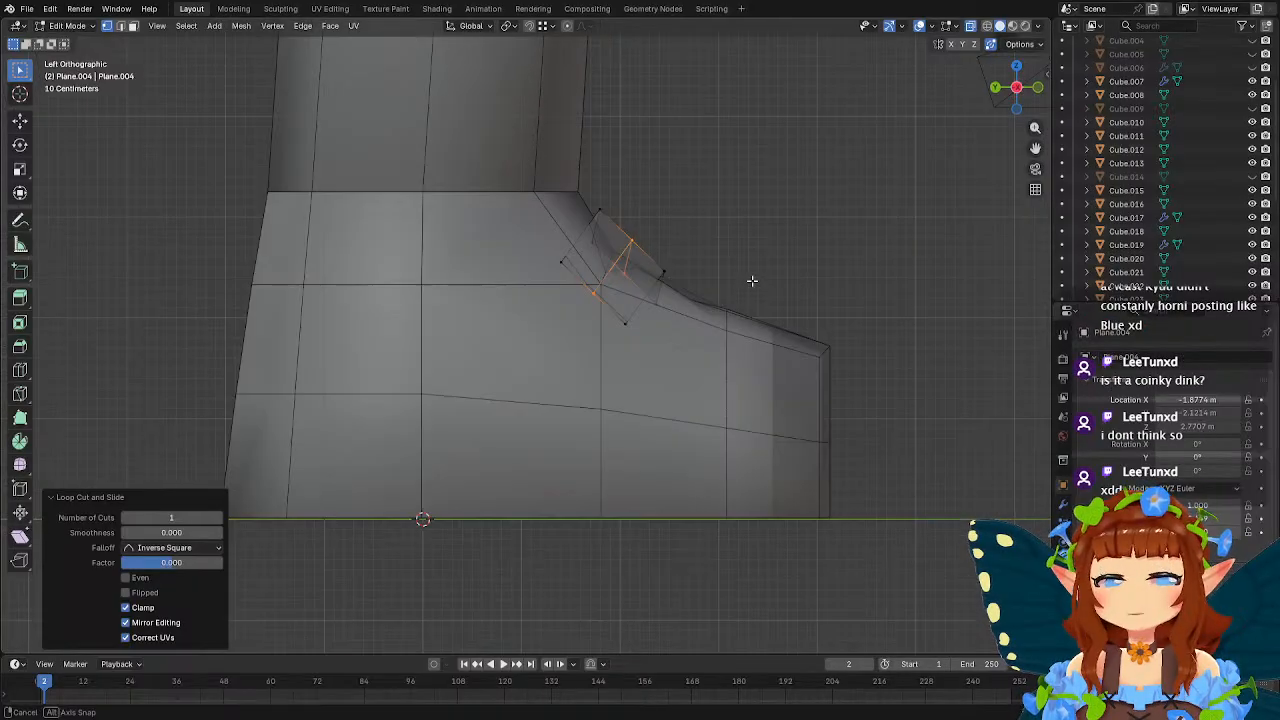
key(g)
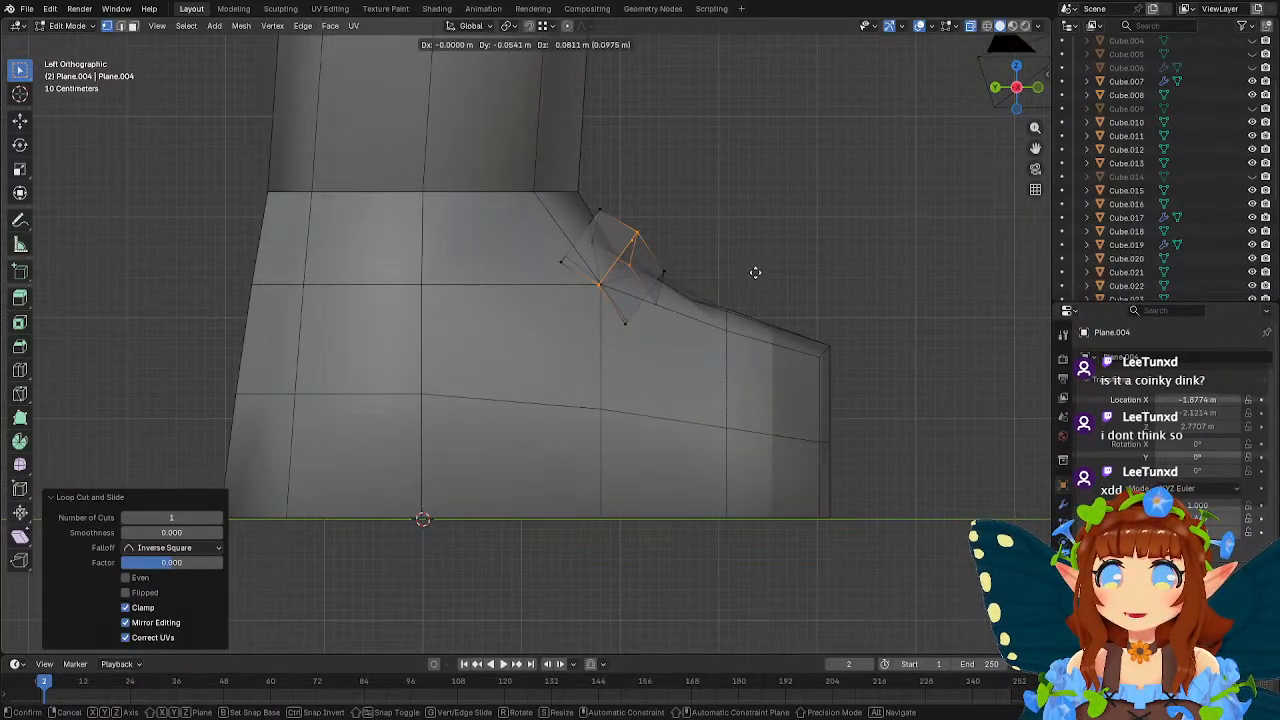
click(755, 272)
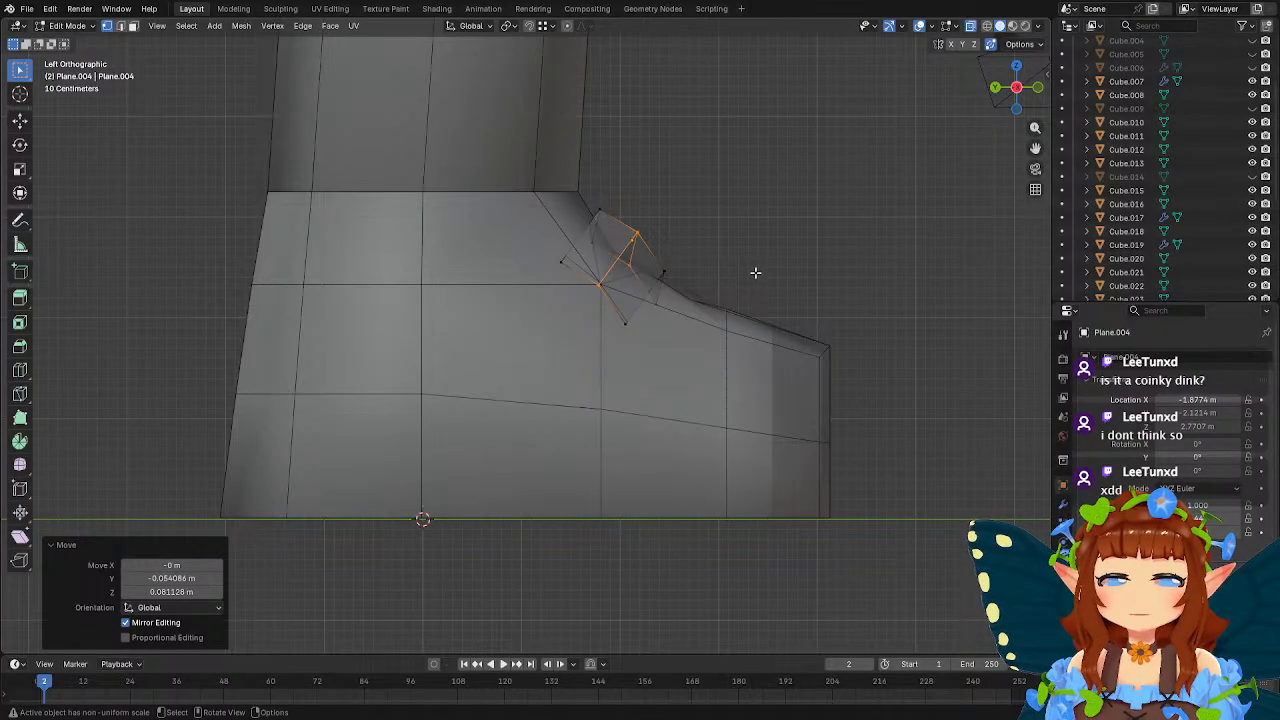
Add one crosswise loop cut to each half of the strap.
middle_drag(748, 270, 652, 306)
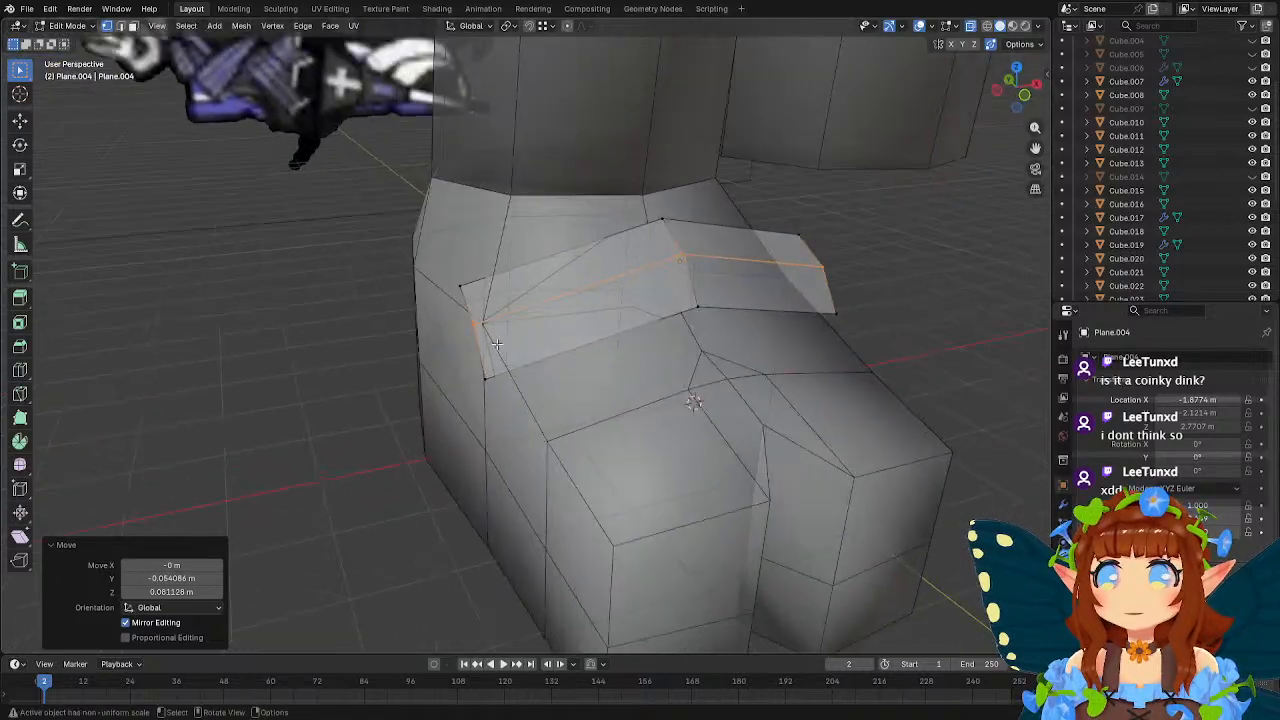
click(20, 372)
click(541, 325)
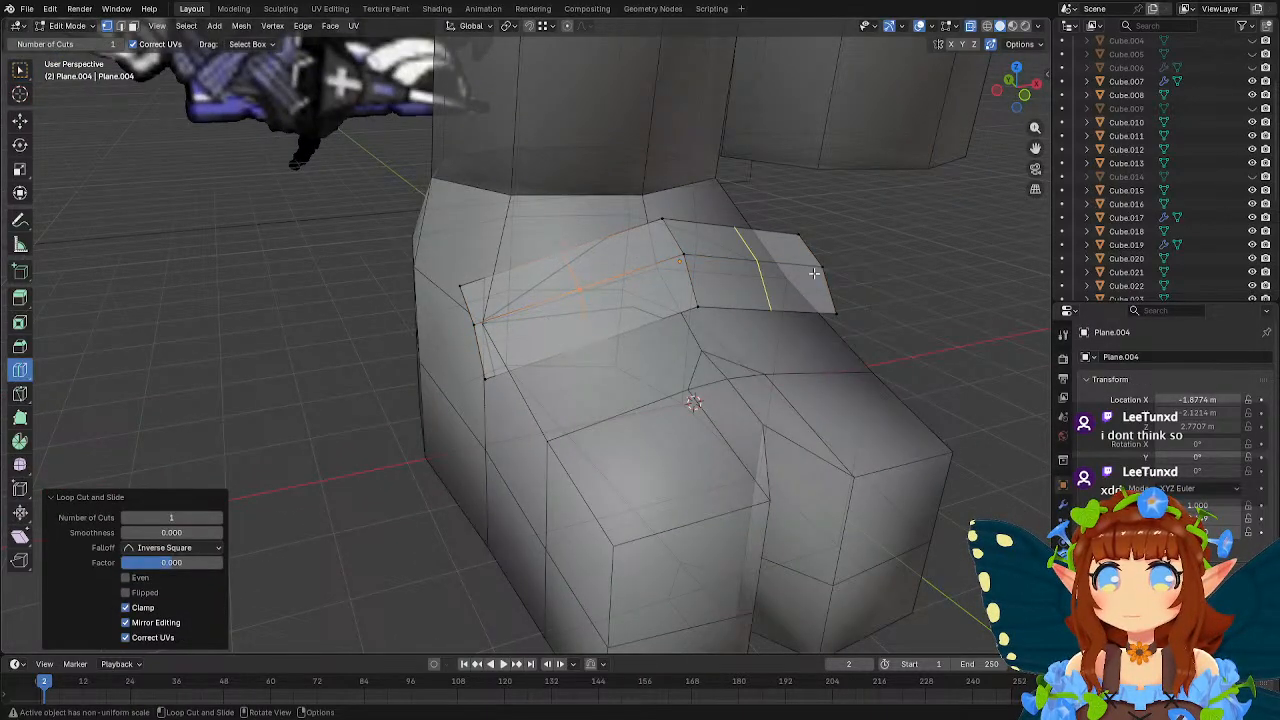
click(785, 276)
key(w)
Edge-slide the new loop cut on the strap's -X half with a factor of about 0.61.
middle_drag(780, 276, 730, 278)
drag(520, 240, 555, 345)
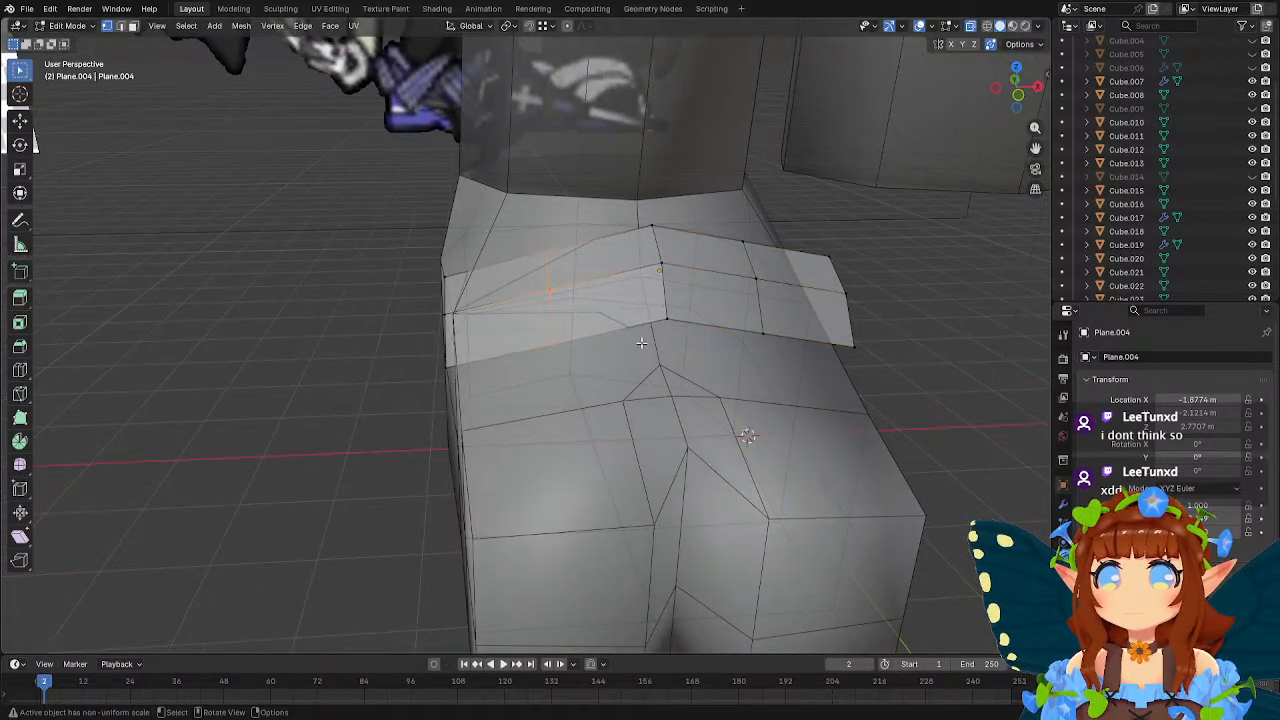
key(g)
key(g)
click(600, 346)
In left side view, raise the strap's outer front corner about 0.26 m and its outer middle vertex about 0.09 m.
middle_drag(514, 326, 604, 317)
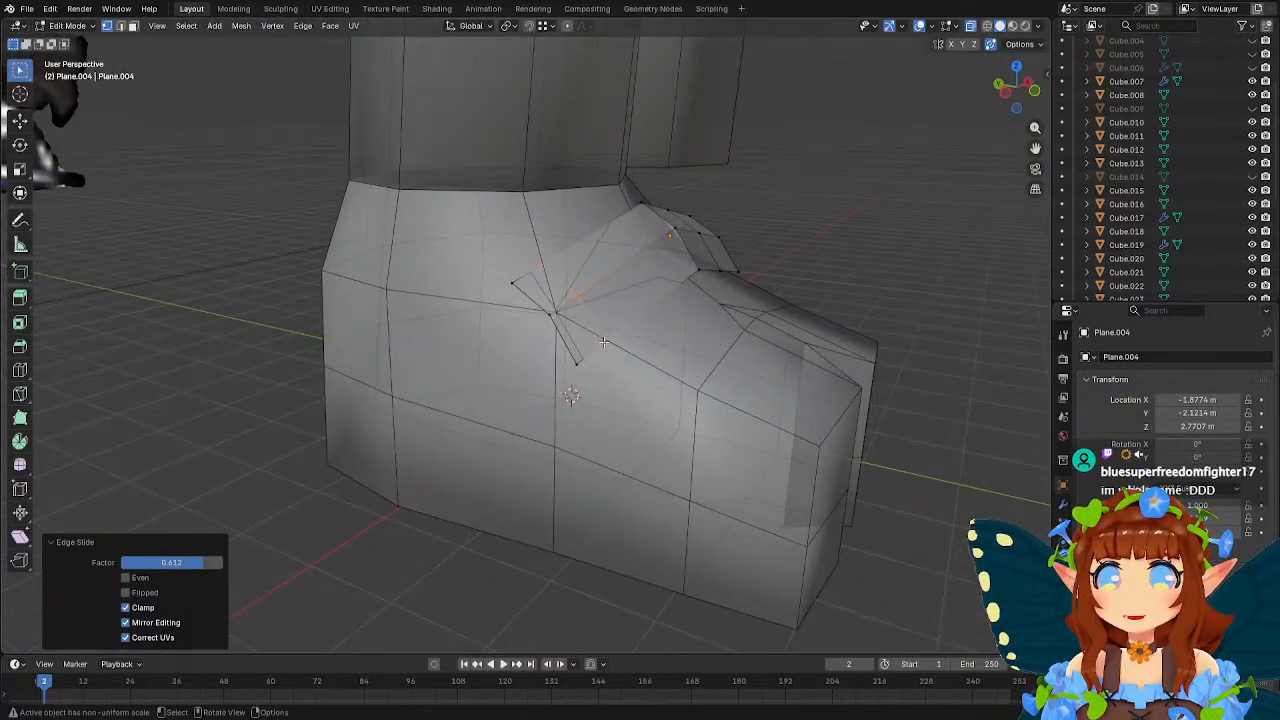
click(576, 362)
middle_drag(576, 362, 731, 336)
key(g)
click(755, 358)
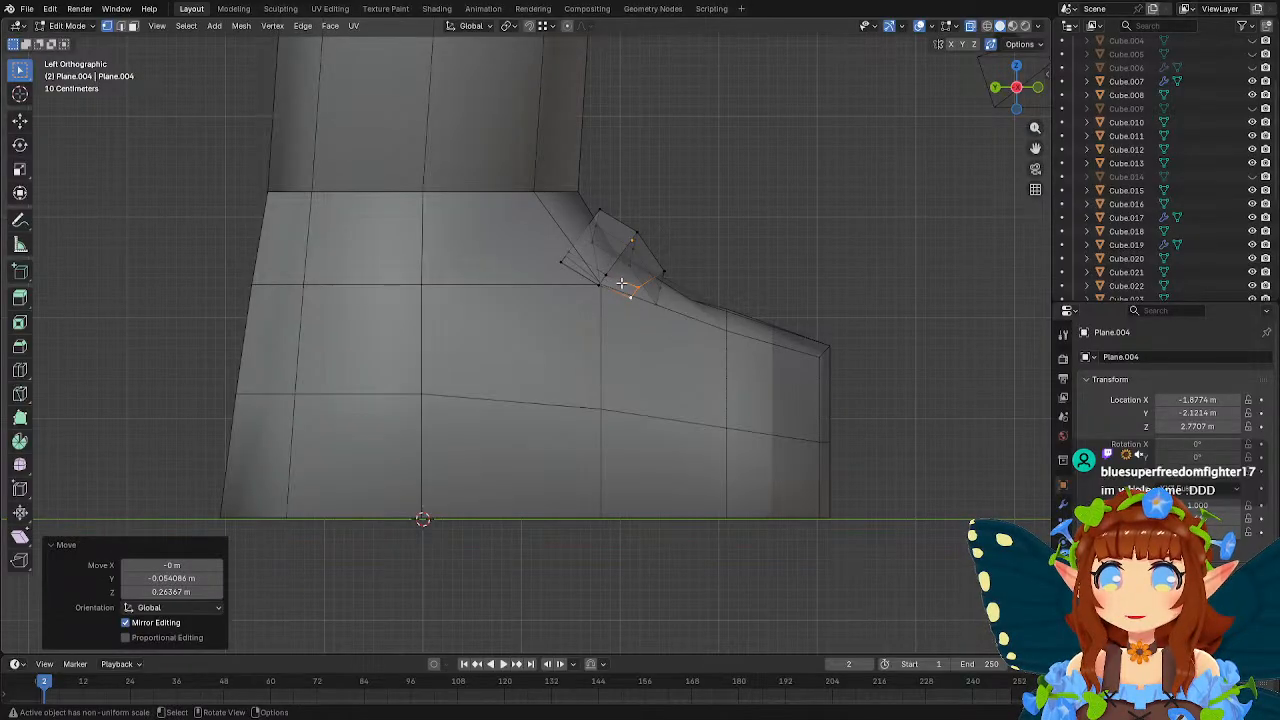
click(603, 281)
key(g)
click(641, 347)
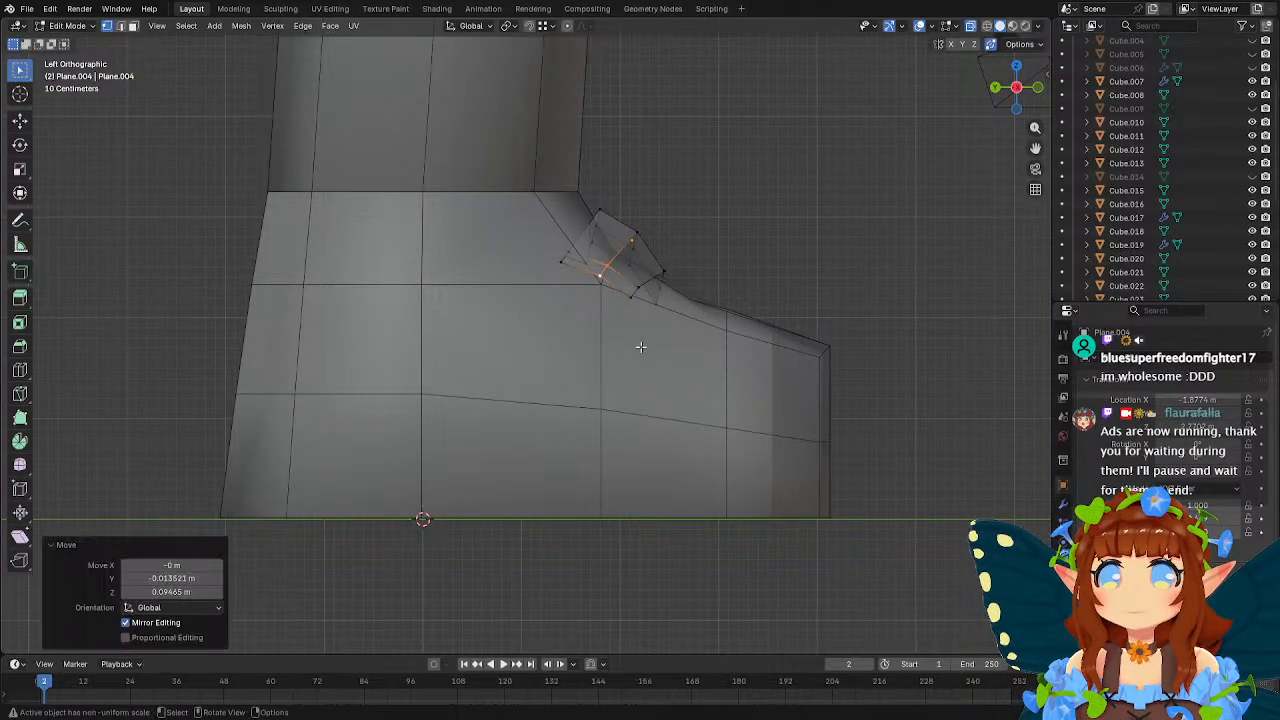
Move the strap's outer rear vertex about 0.12 m up and 0.08 m forward, and raise the adjacent middle-line vertex about 0.06 m.
click(568, 251)
key(g)
click(617, 291)
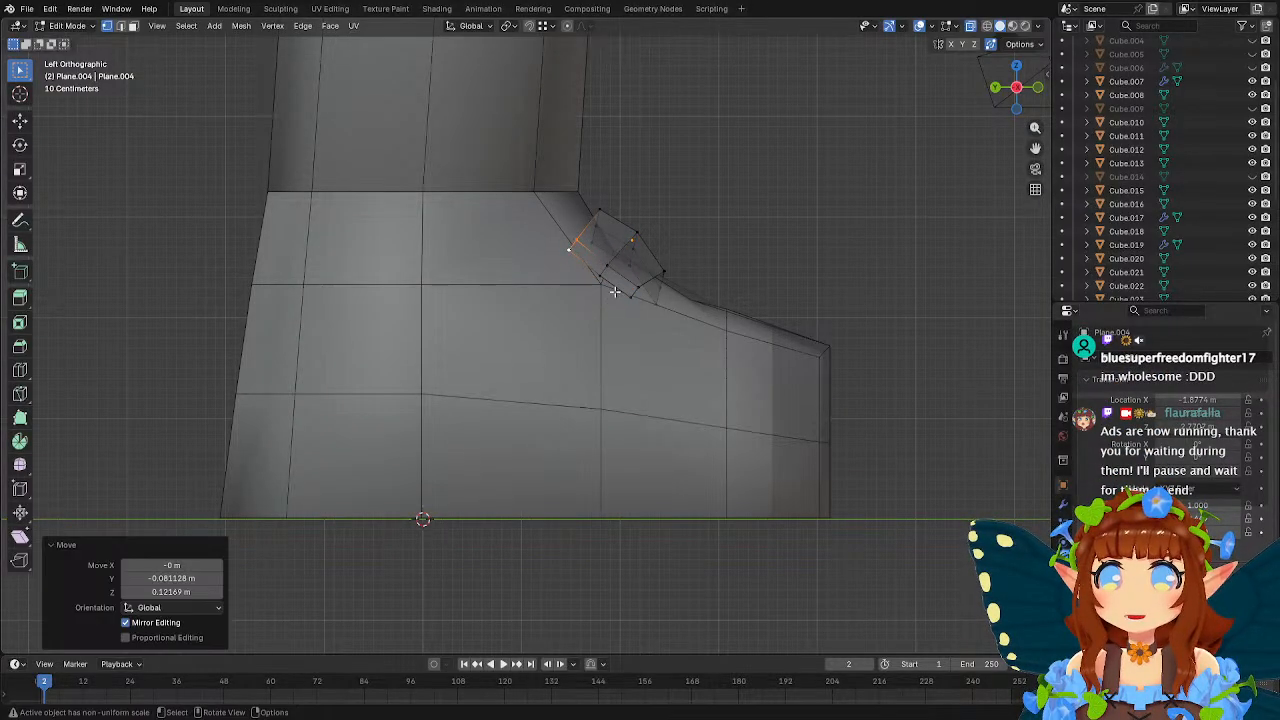
click(608, 263)
key(g)
click(660, 310)
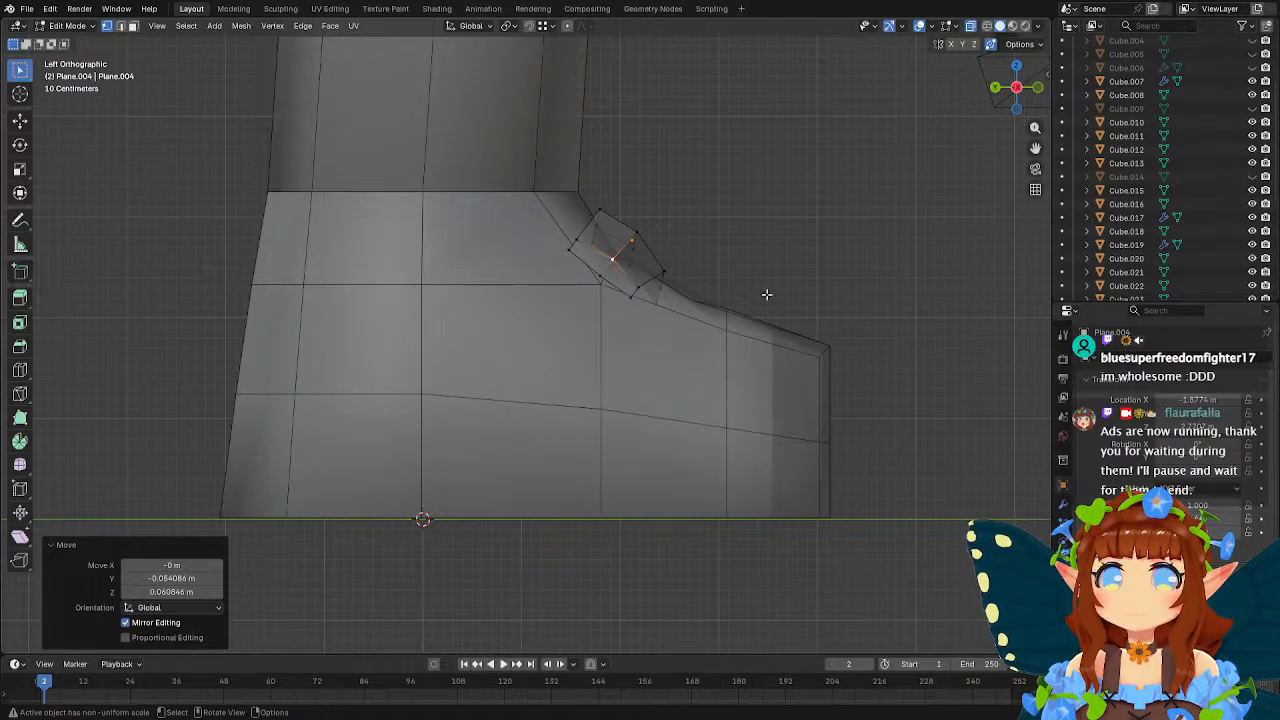
In right side view, move a vertex of the strap's +X end about 0.26 m back and 0.18 m down.
middle_drag(766, 294, 532, 310)
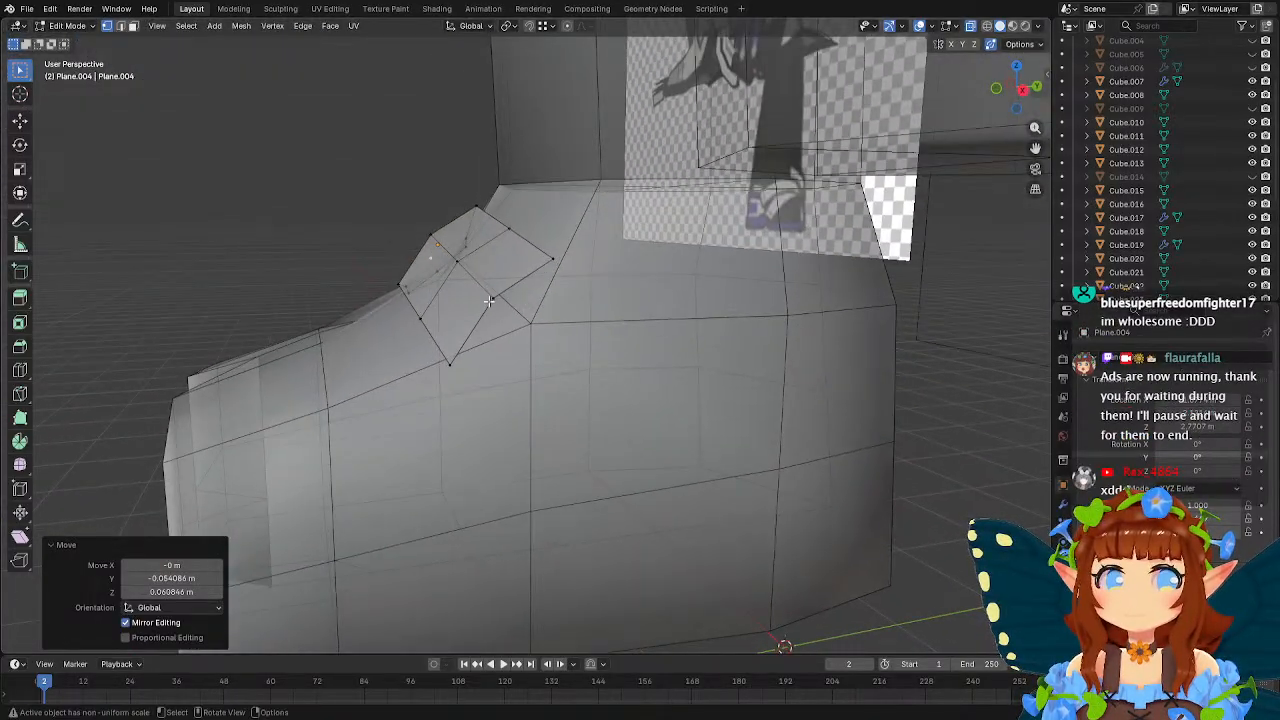
click(490, 301)
middle_drag(616, 306, 589, 289)
key(g)
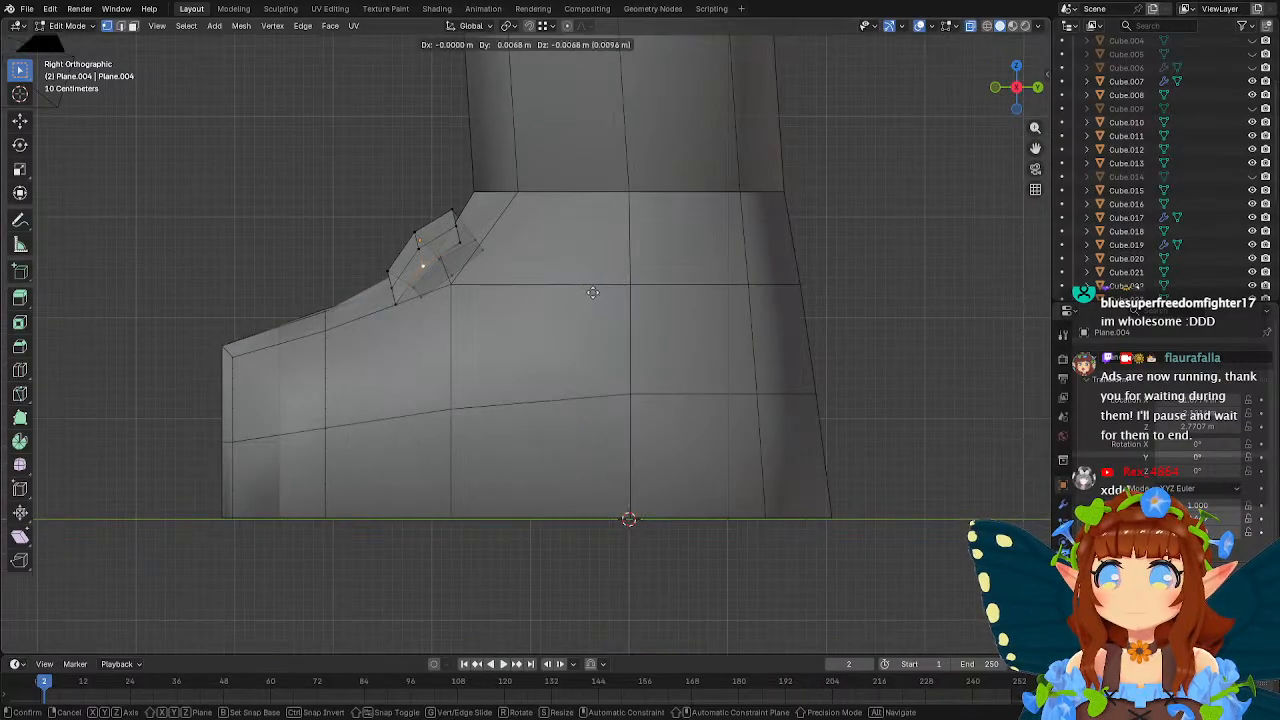
click(614, 308)
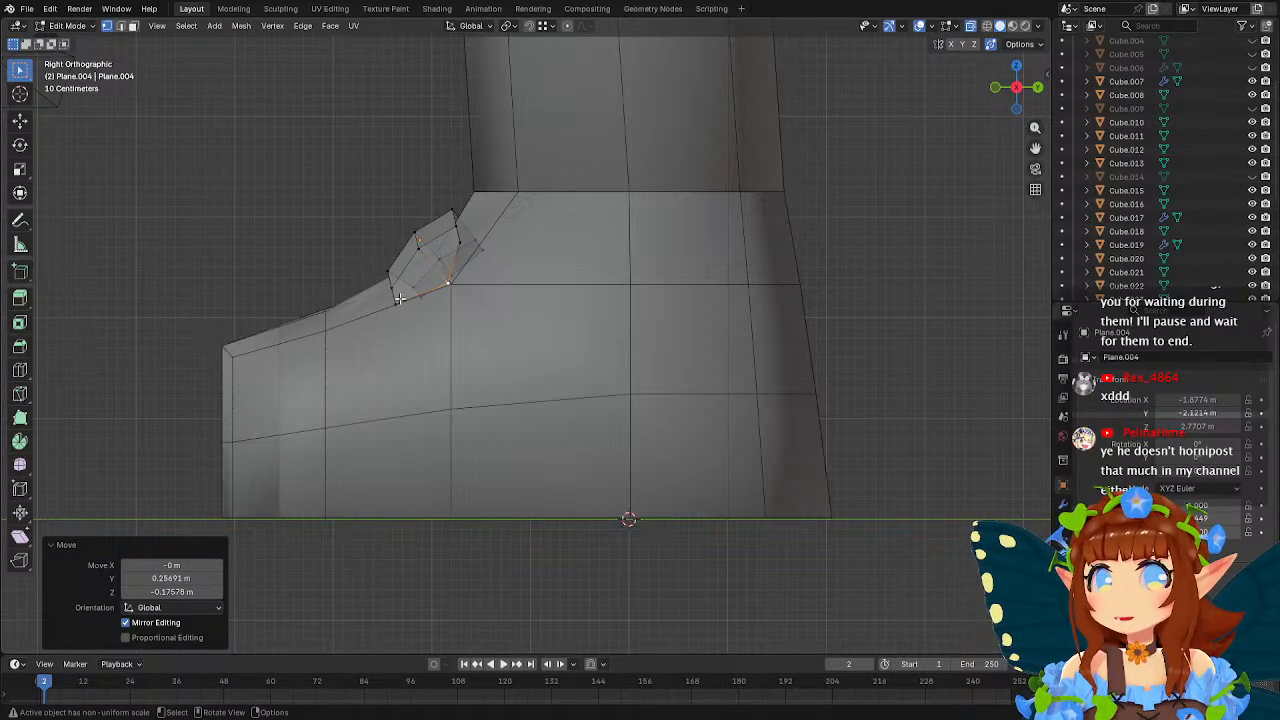
Pull the three end vertices on the strap's +X side down to the sole, the middle about 2.27 m and the front about 2.11 m.
click(458, 241)
key(g)
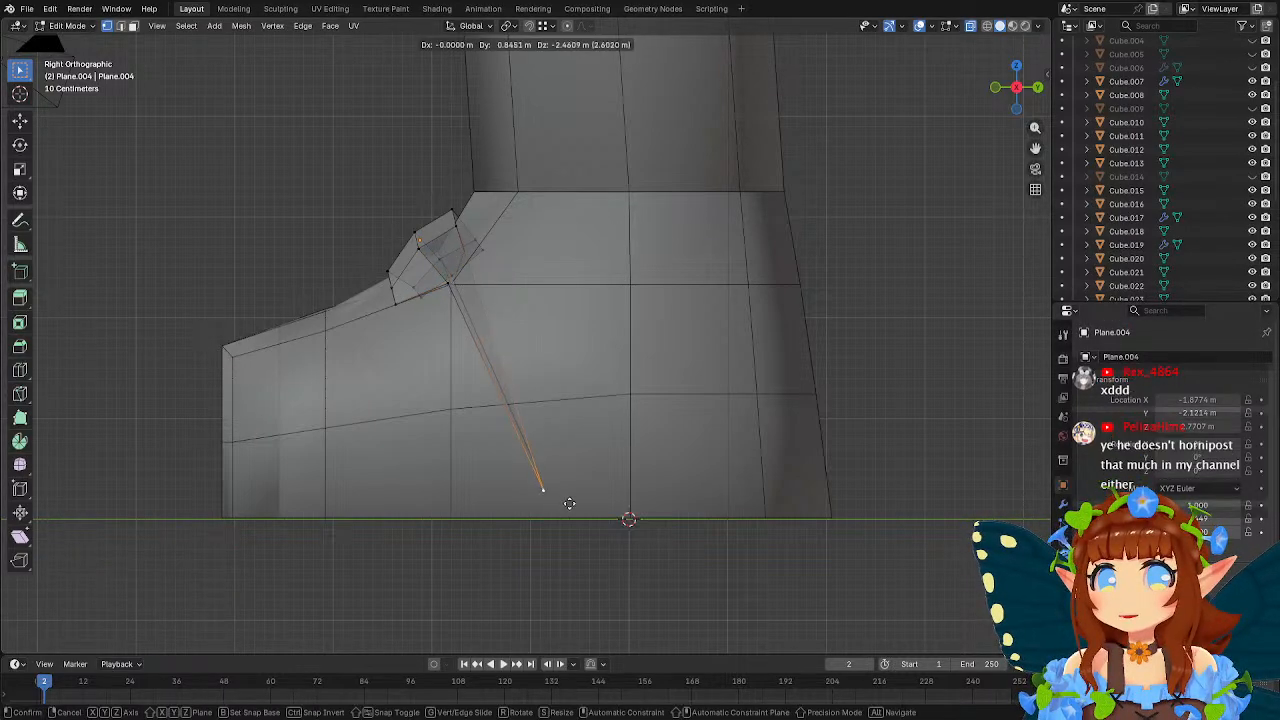
click(582, 516)
click(445, 284)
key(g)
click(527, 542)
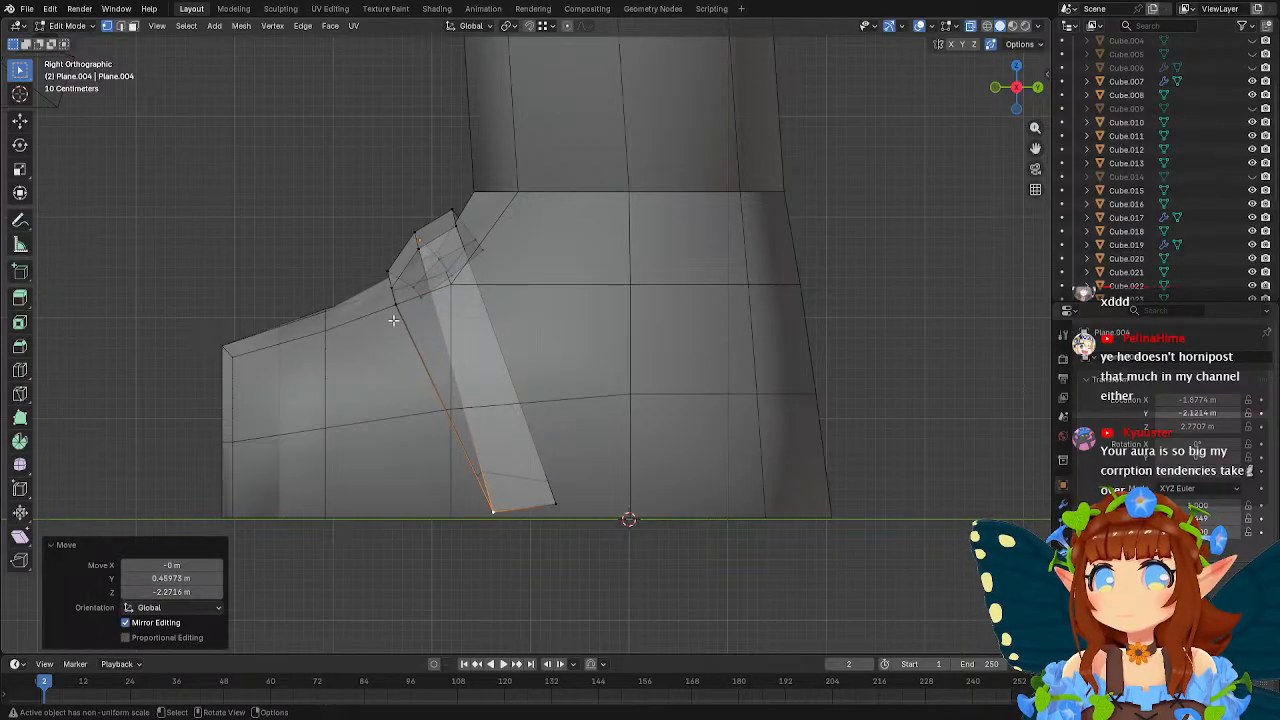
click(393, 308)
key(g)
click(498, 540)
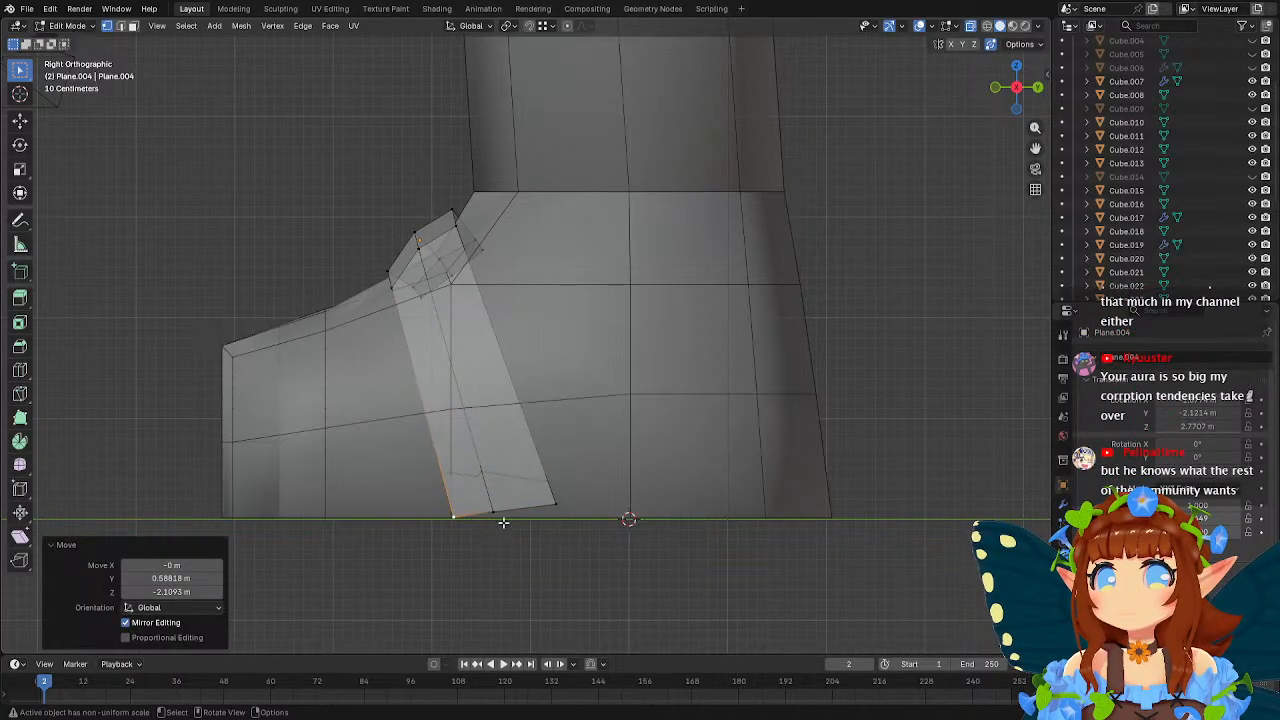
Align the strap's lower end with the sole line, moving its rear corner about 0.08 m back and 0.14 m down.
click(503, 522)
key(g)
click(515, 534)
click(551, 515)
key(g)
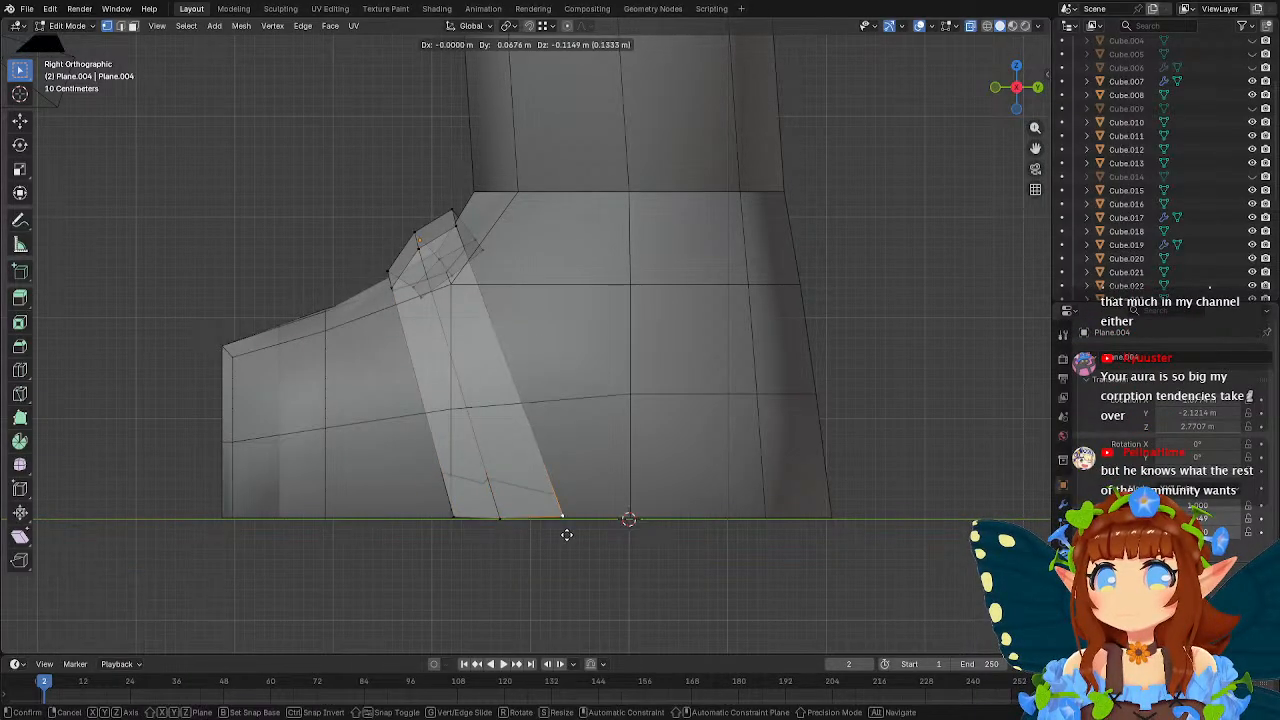
click(567, 537)
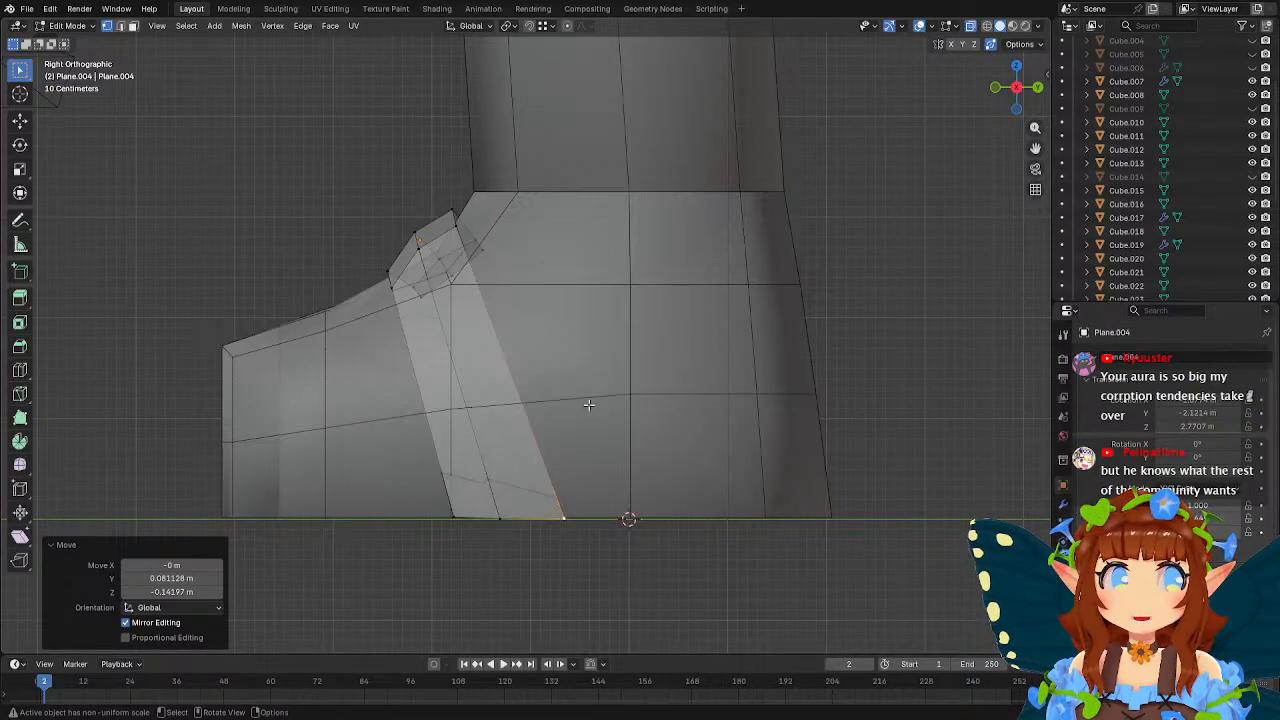
Move the strap's upper +X loop about 1.12 m outward and 0.36 m down, and lower it about 0.19 m more.
middle_drag(511, 322, 597, 313)
middle_drag(692, 335, 830, 340)
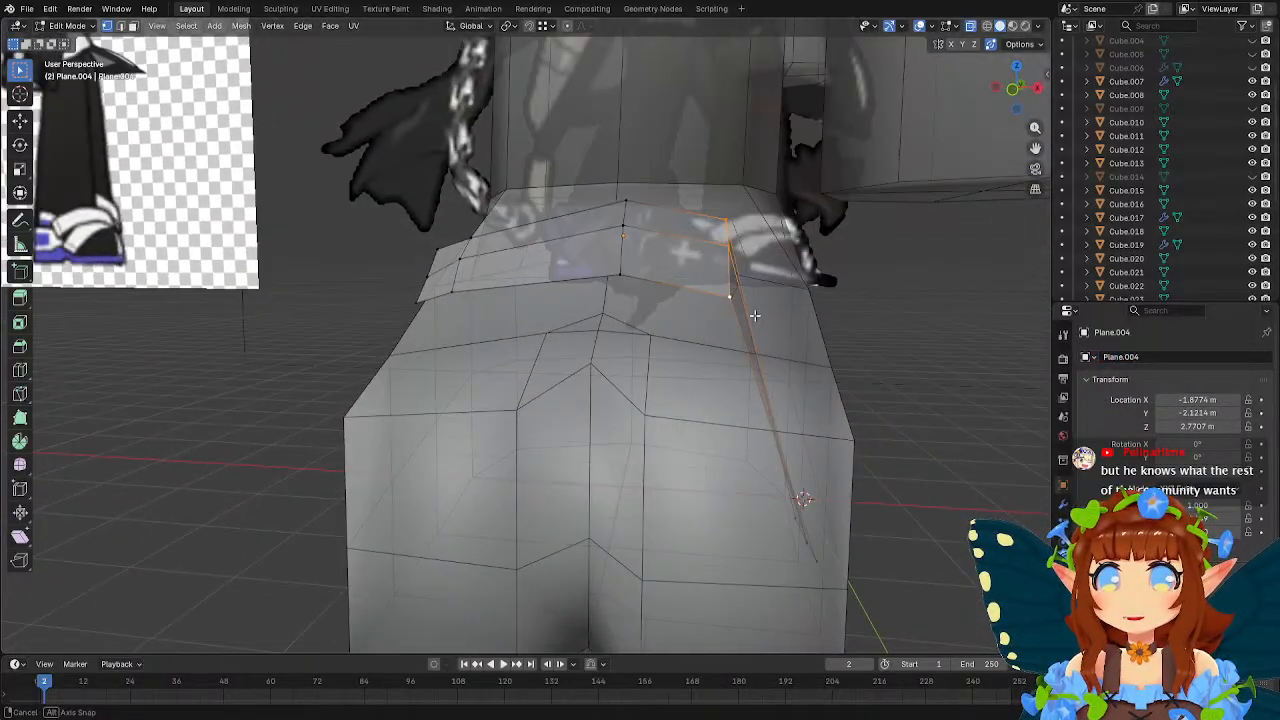
key(g)
click(900, 361)
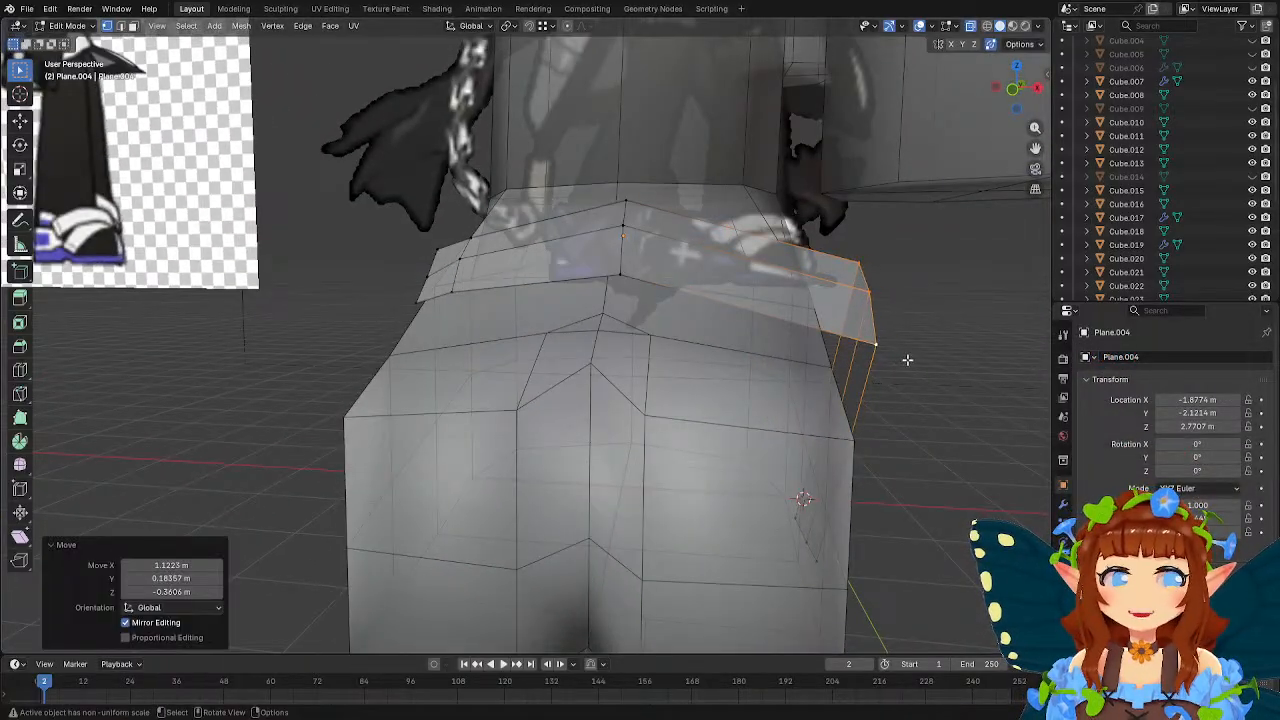
middle_drag(903, 360, 780, 349)
key(g)
click(790, 384)
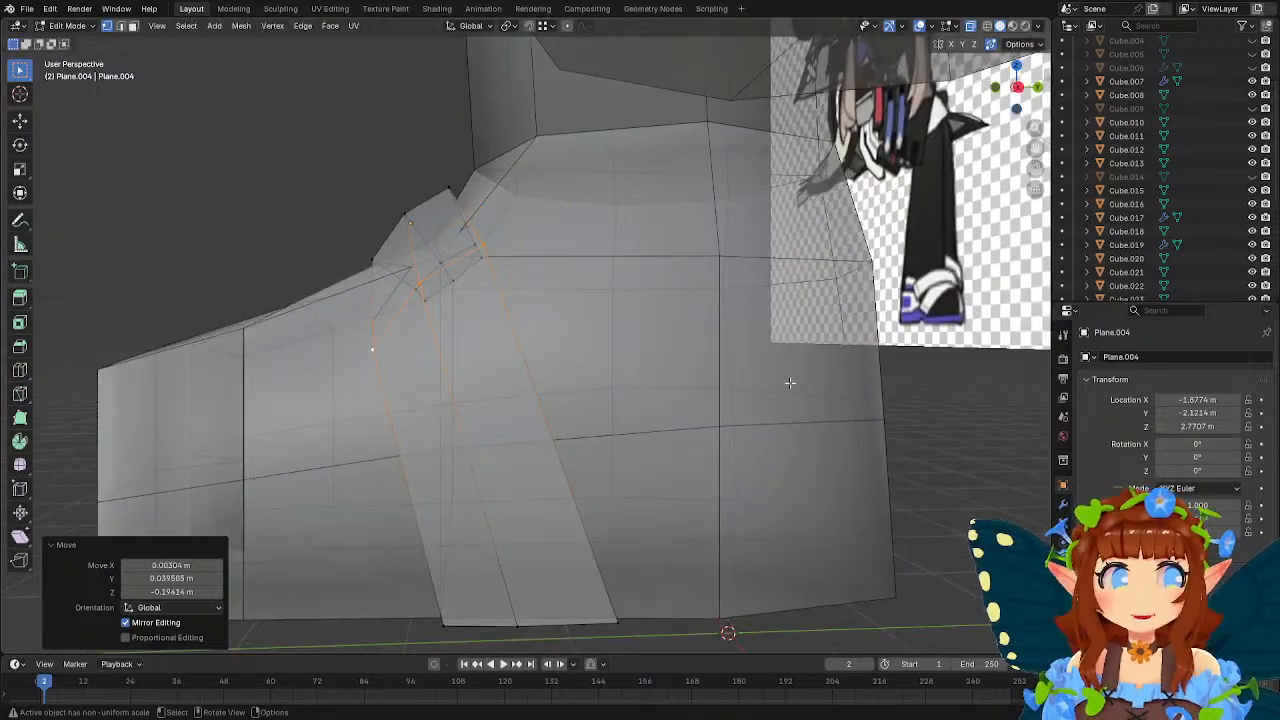
Raise the front and middle vertices of the strap's +X bend, moving the middle one about 0.10 m up and 0.06 m forward.
middle_drag(662, 328, 682, 335)
click(431, 388)
middle_drag(471, 388, 537, 366)
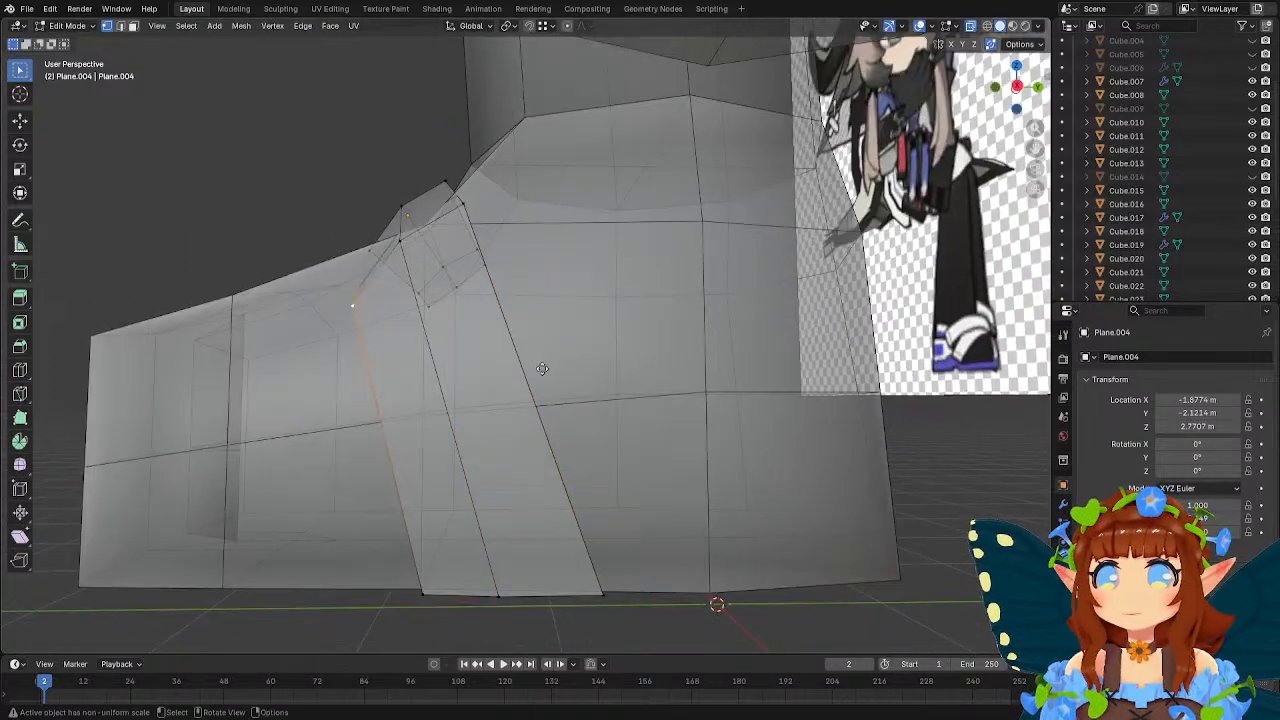
key(g)
click(526, 320)
key(g)
click(456, 289)
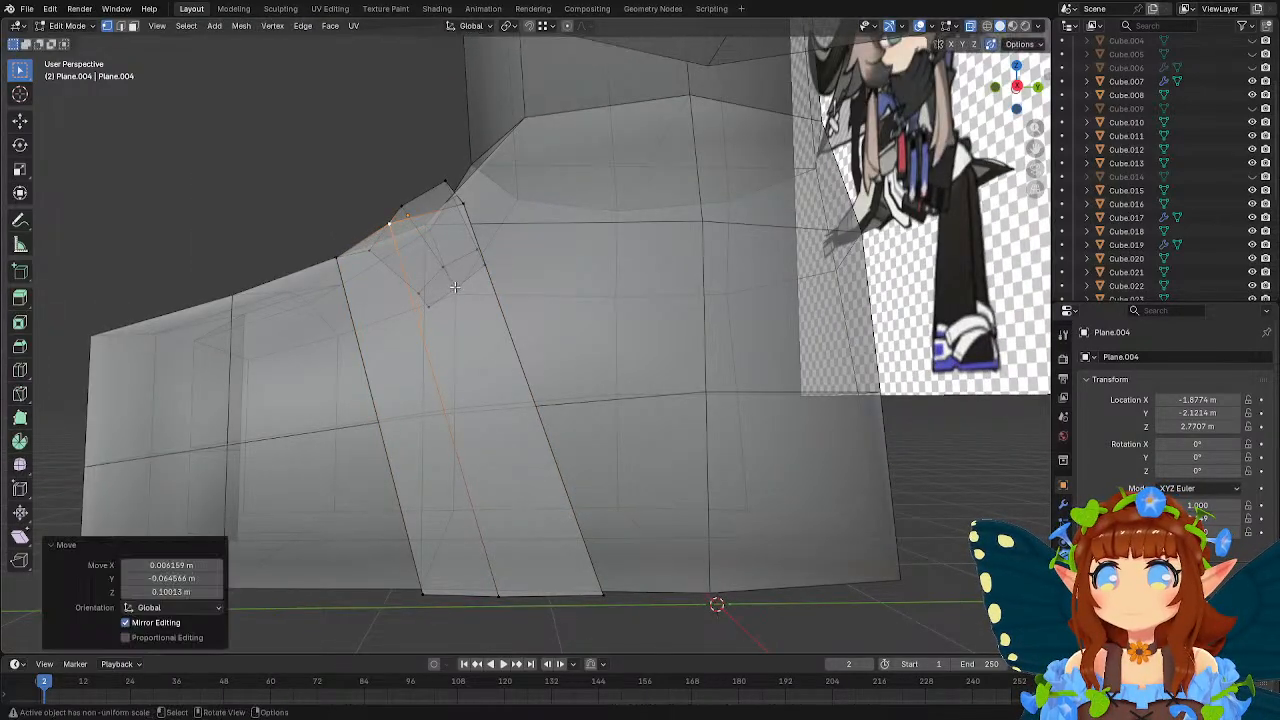
key(g)
click(460, 290)
Move the strap's +X bend vertices about 0.27 m inward and 0.09 m forward, and nudge them again inward, forward and up.
middle_drag(460, 290, 786, 349)
key(g)
click(849, 391)
key(g)
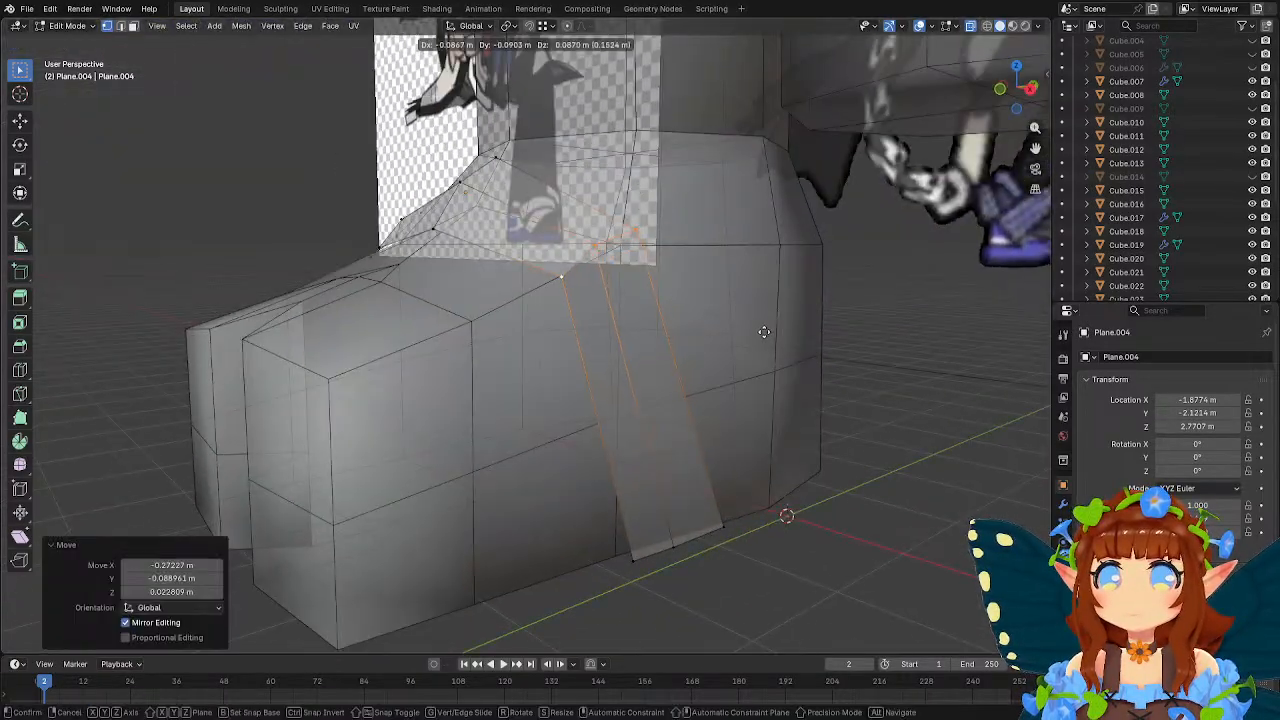
click(764, 332)
Nudge the bend's middle vertex about 0.03 m outward and 0.04 m down, and its front vertex about 0.03 m inward and 0.02 m forward.
click(598, 246)
middle_drag(598, 246, 748, 272)
key(g)
click(746, 281)
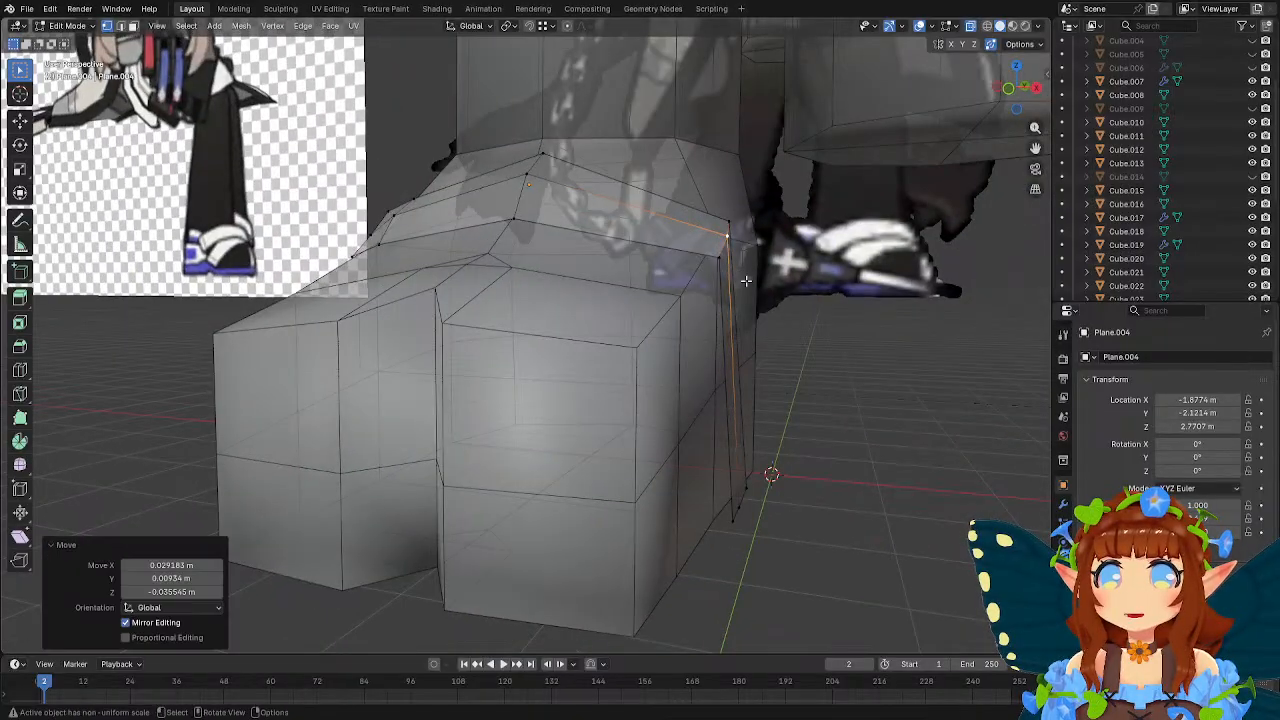
click(718, 260)
middle_drag(791, 326, 651, 333)
key(g)
click(759, 314)
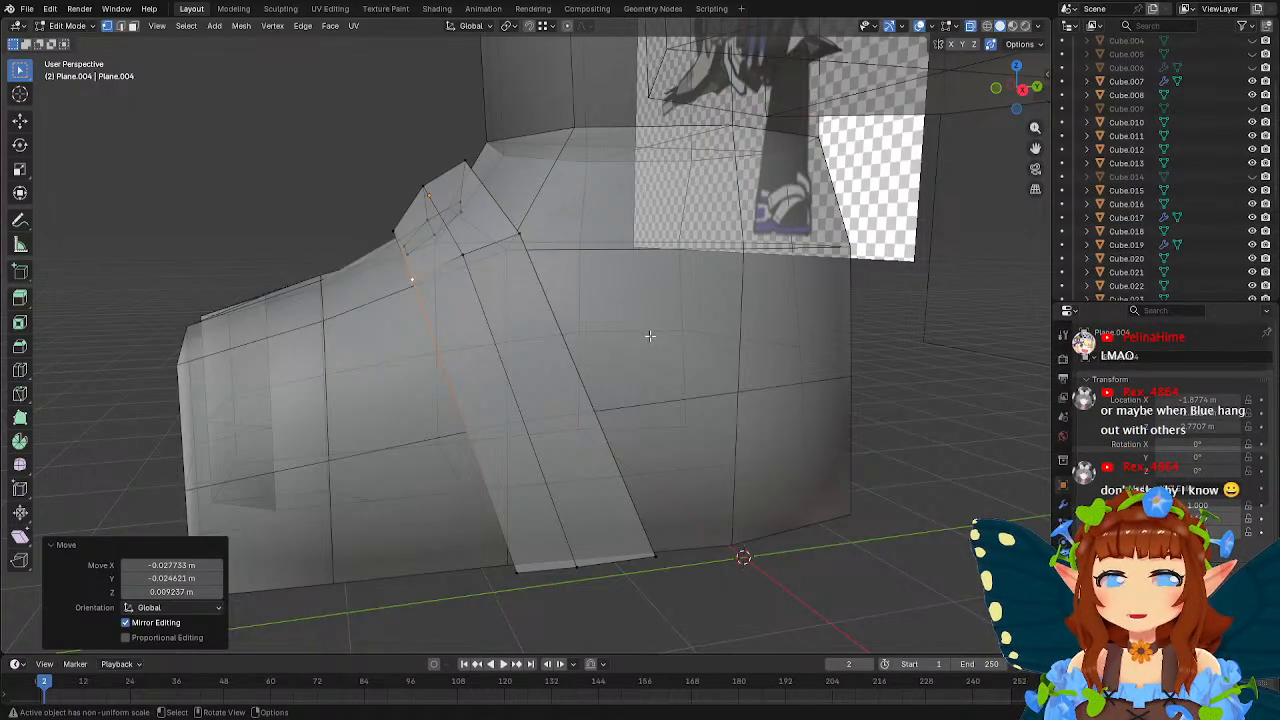
Leave the strap's mesh editing and open the split-toe shoe's mesh for editing.
click(20, 370)
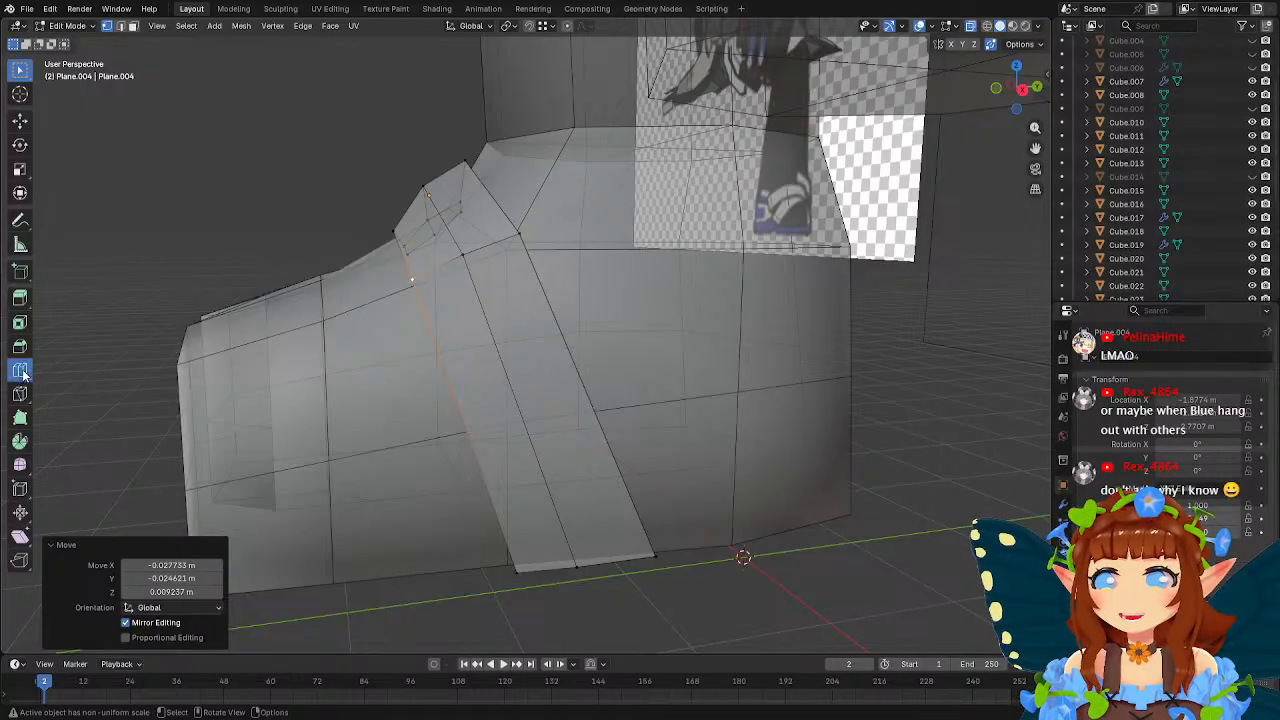
click(632, 419)
middle_drag(632, 419, 689, 407)
key(Tab)
click(734, 369)
middle_drag(734, 369, 478, 327)
key(Tab)
Select the upper edge vertices on both sides of the shoe's toe and instep, narrow them slightly along X and adjust their height along Z.
middle_drag(396, 321, 445, 335)
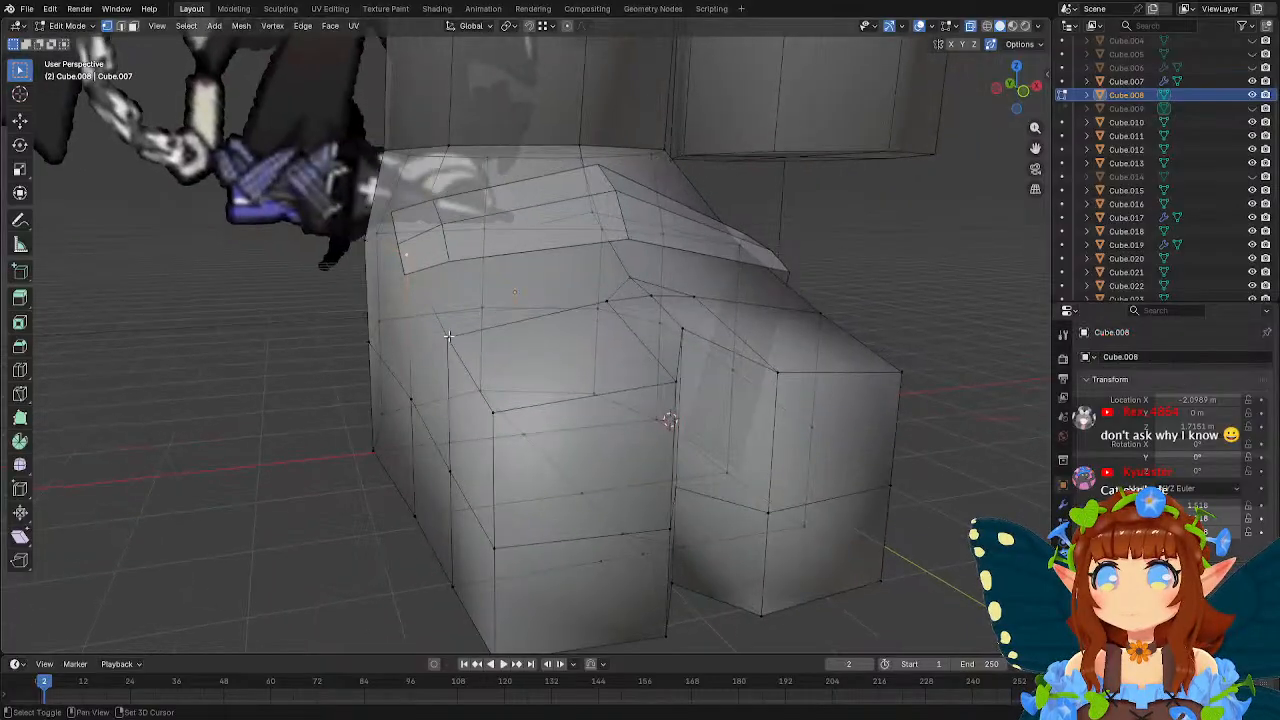
shift+click(446, 335)
shift+click(493, 412)
middle_drag(495, 413, 638, 370)
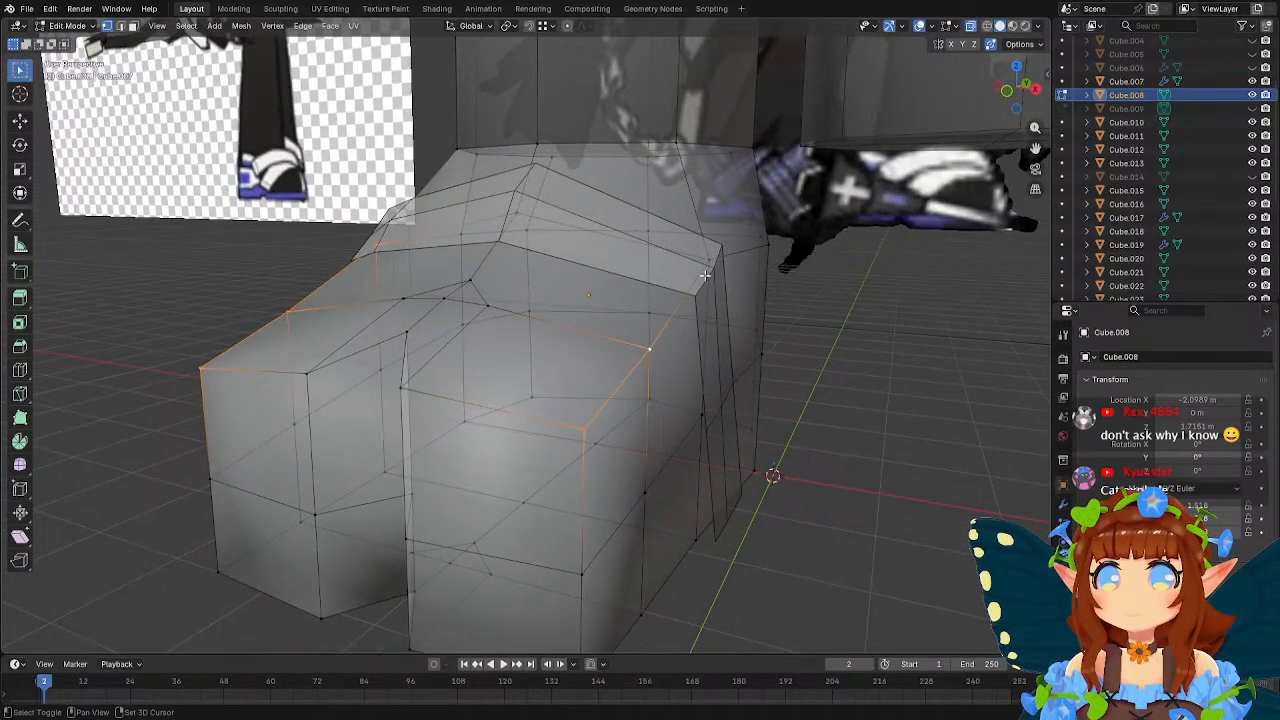
middle_drag(706, 260, 781, 300)
key(s)
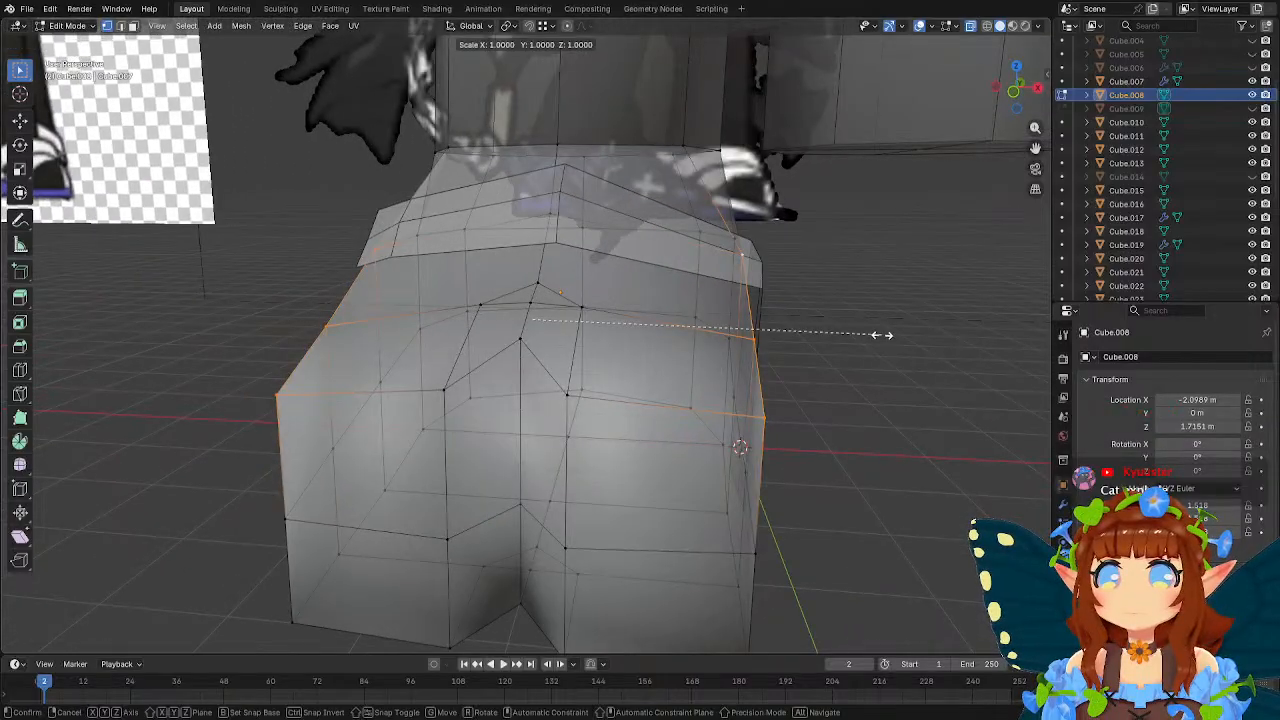
key(x)
click(838, 336)
middle_drag(838, 336, 775, 352)
key(g)
key(z)
click(854, 333)
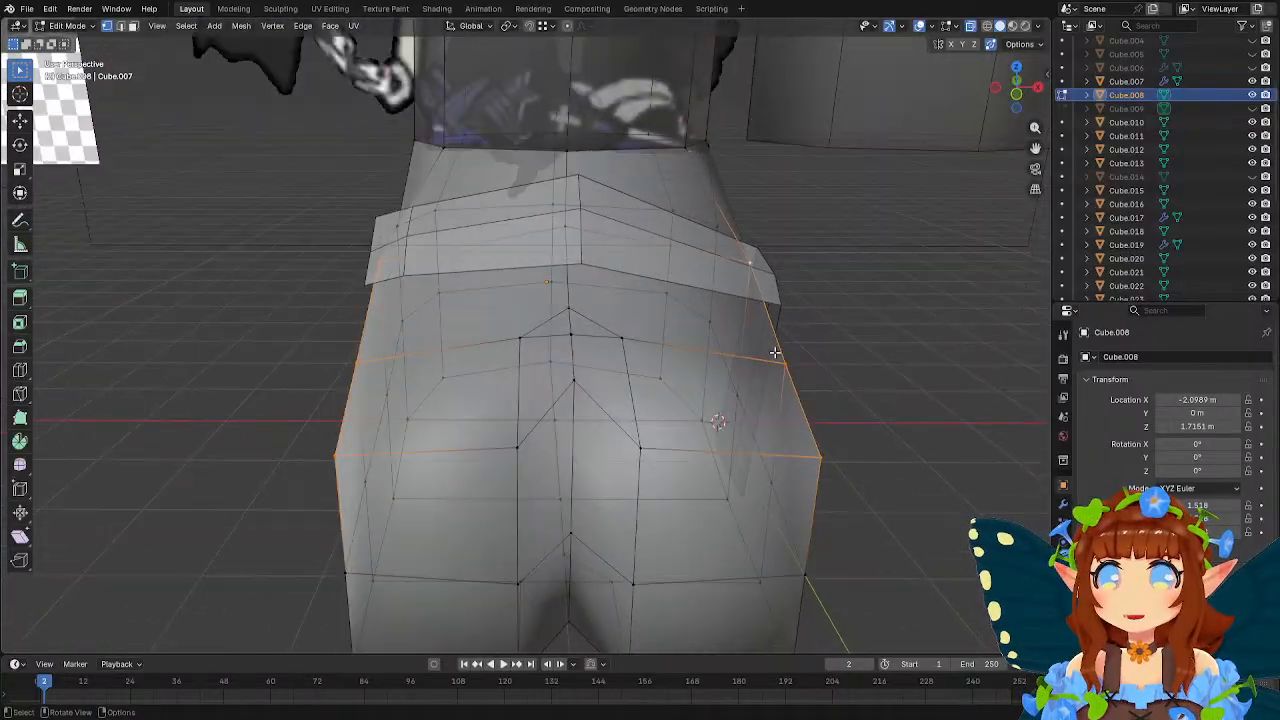
Add single centred loop cuts through the shoe's instep faces on both sides of the midline.
click(20, 375)
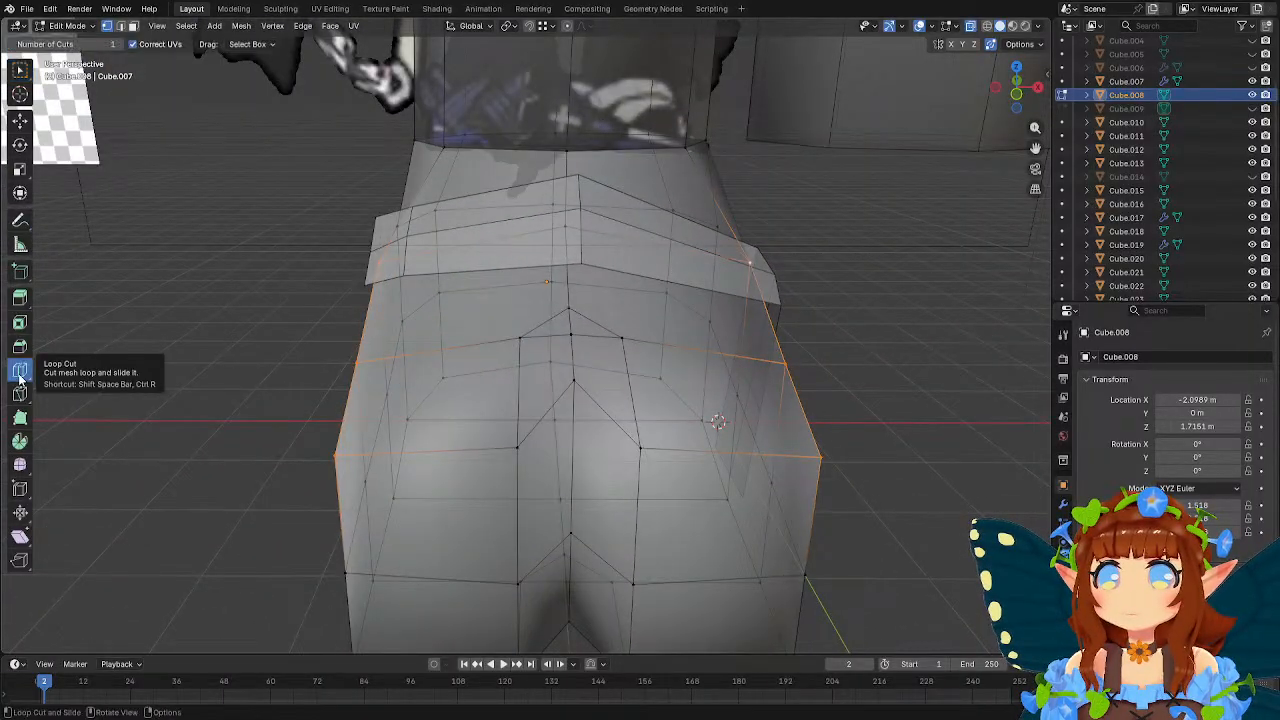
click(500, 165)
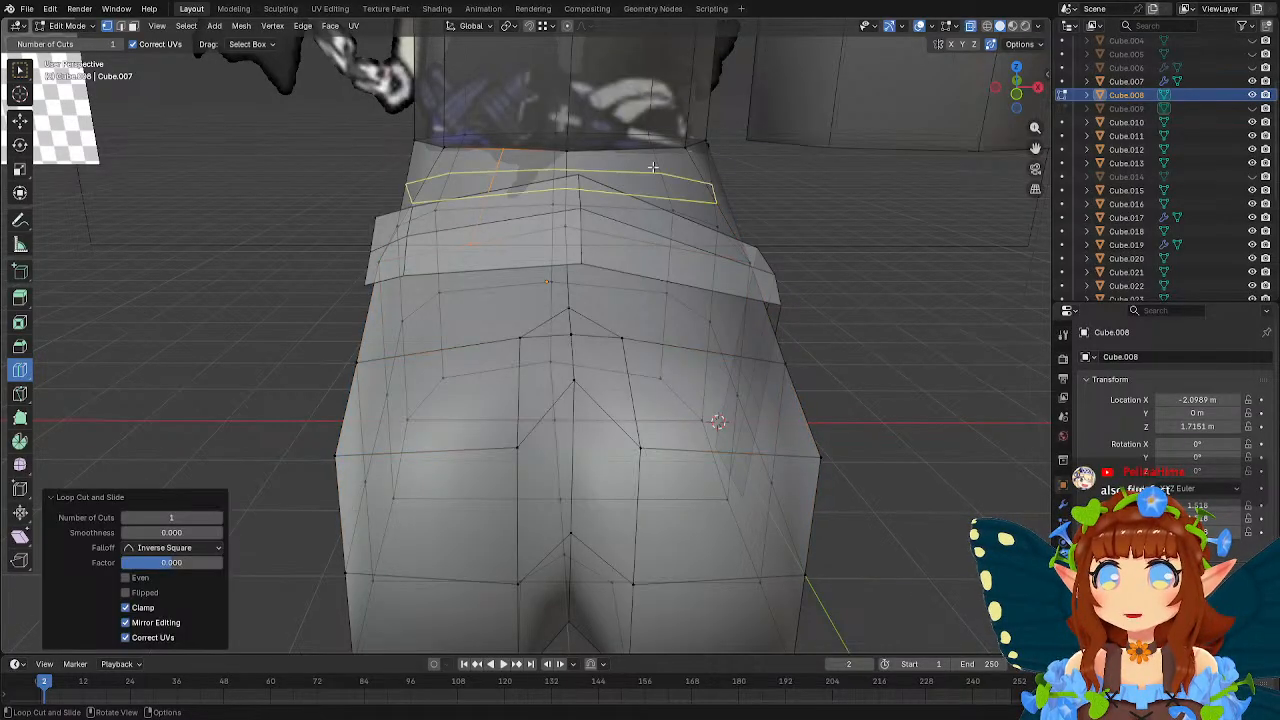
key(w)
middle_drag(618, 213, 697, 224)
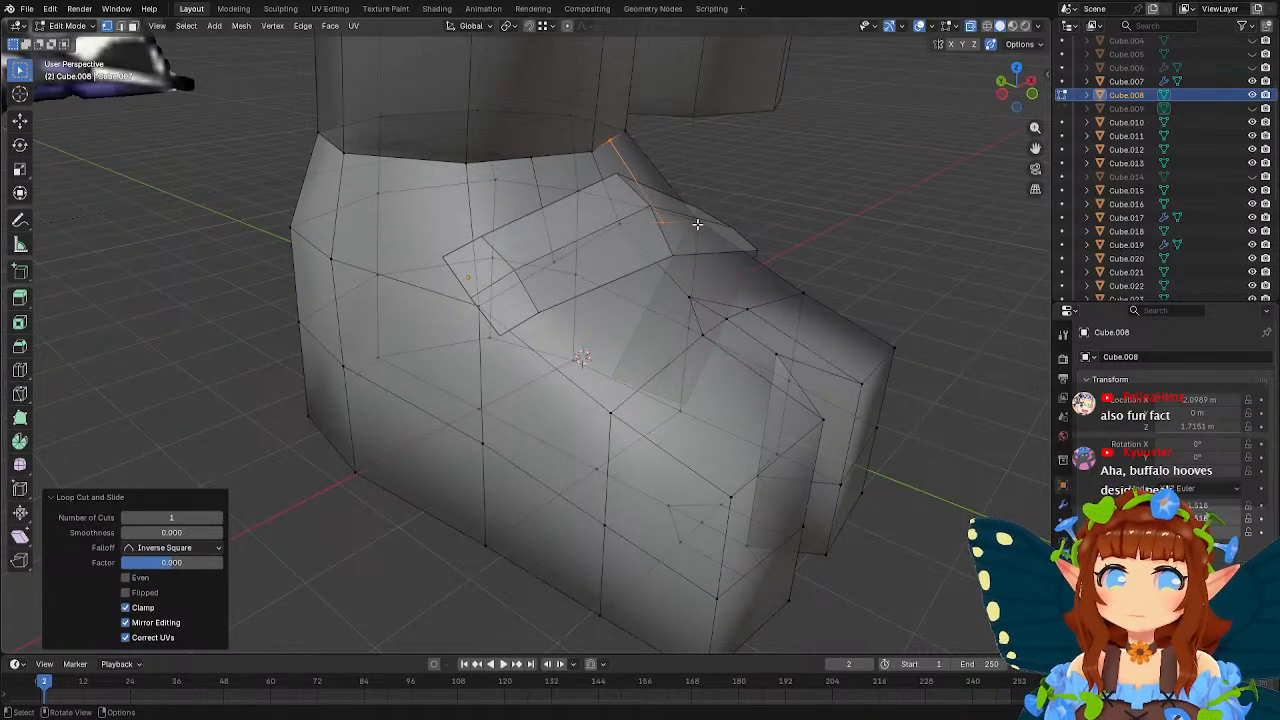
middle_drag(697, 224, 521, 239)
Add single centred loop cuts down the shoe's heel on both sides of the midline.
click(20, 370)
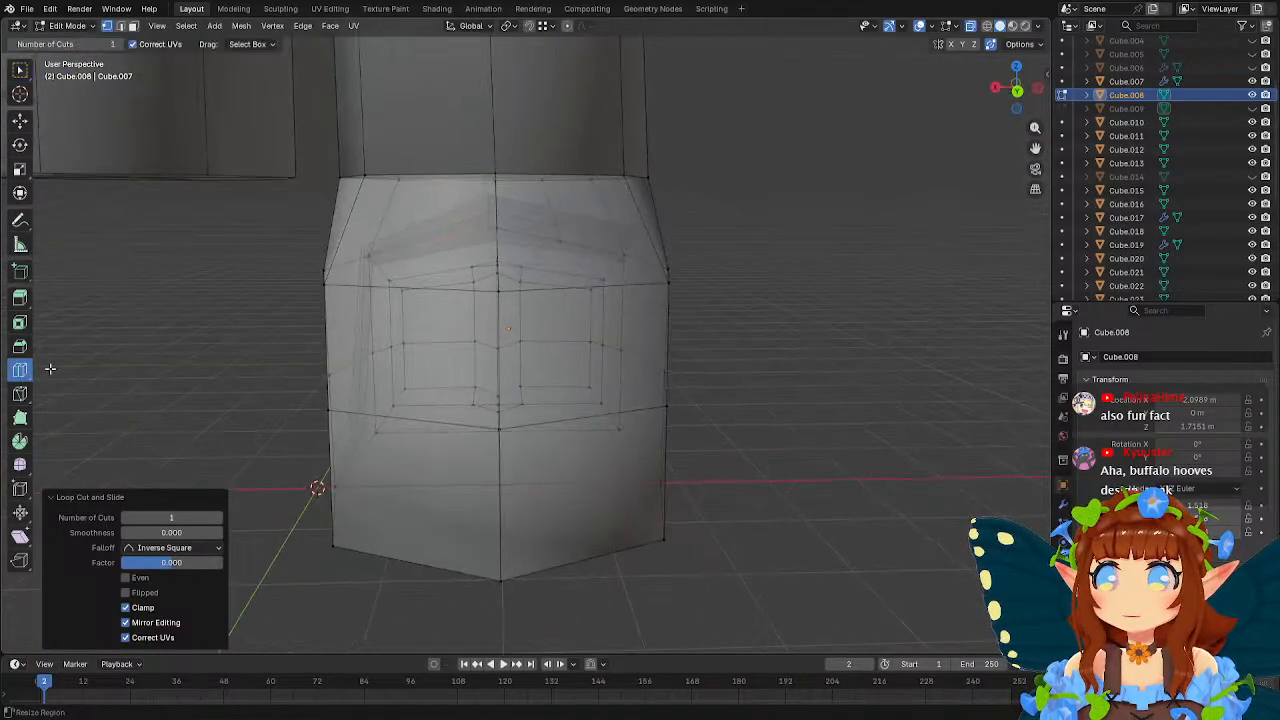
click(407, 562)
key(w)
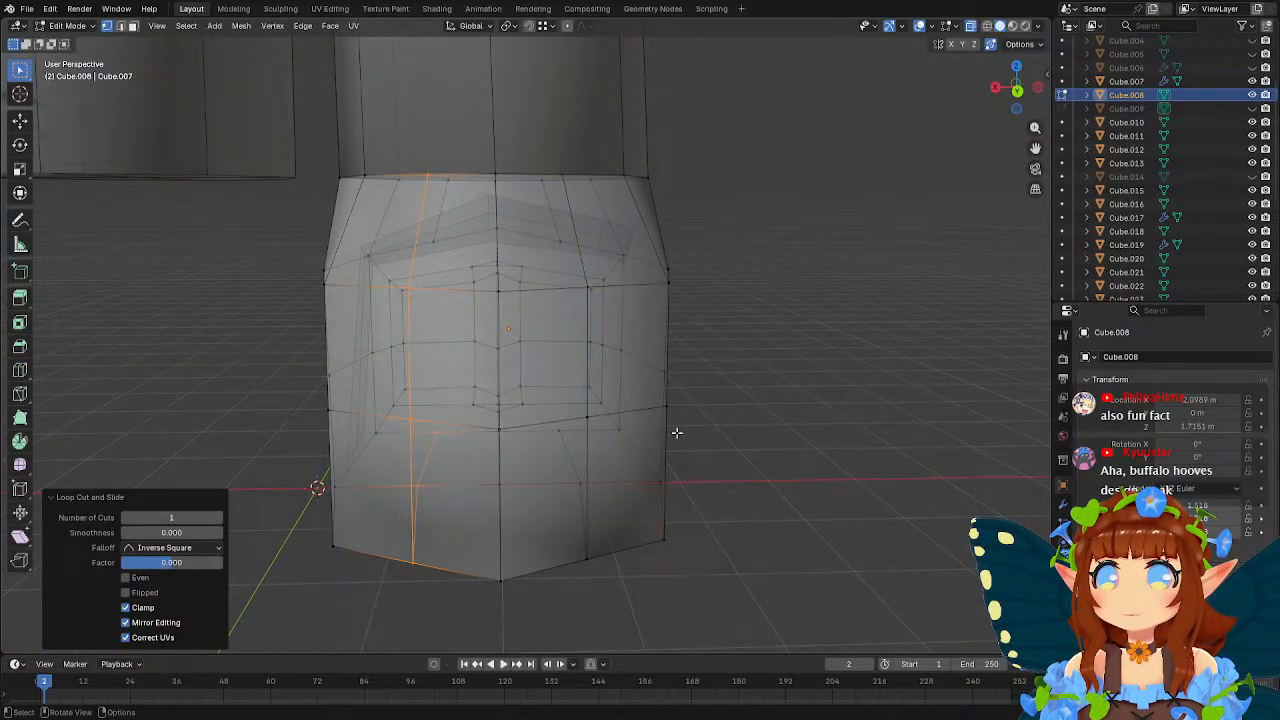
Knife a lengthwise edge around the -X toe, from the sole up over the toe's front to the instep cut.
middle_drag(785, 380, 503, 288)
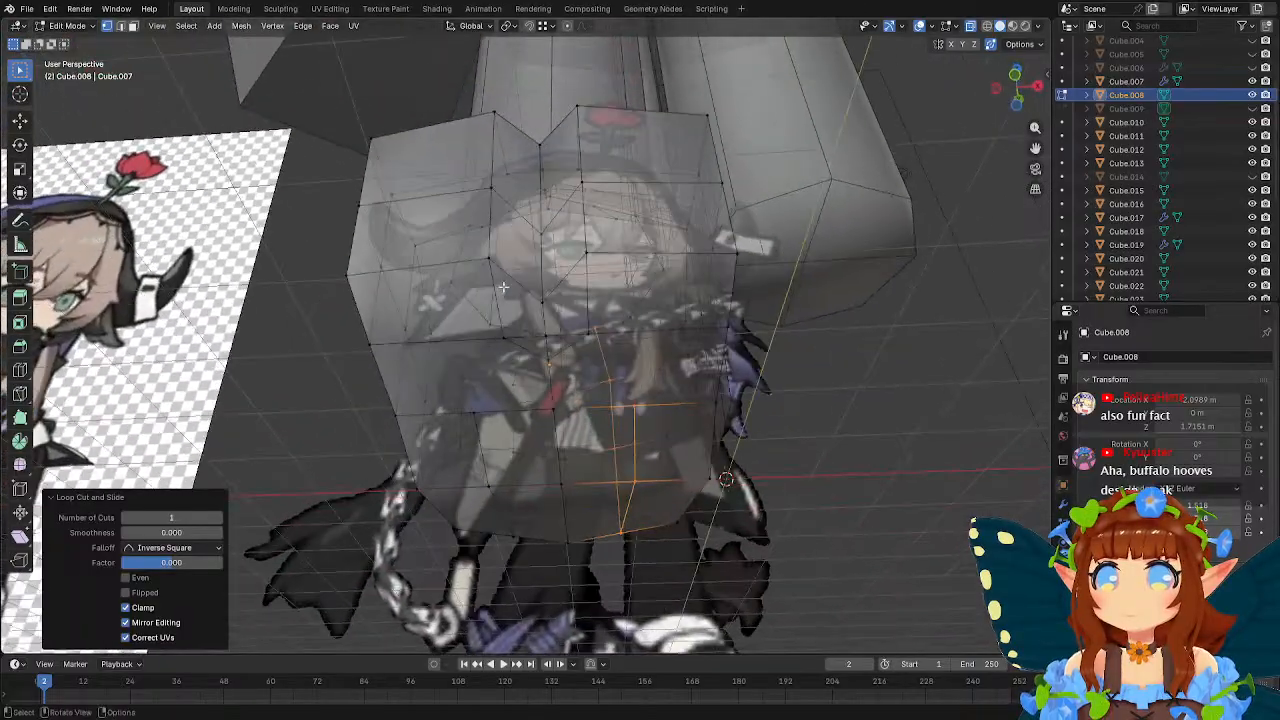
click(481, 413)
middle_drag(480, 413, 485, 310)
click(23, 391)
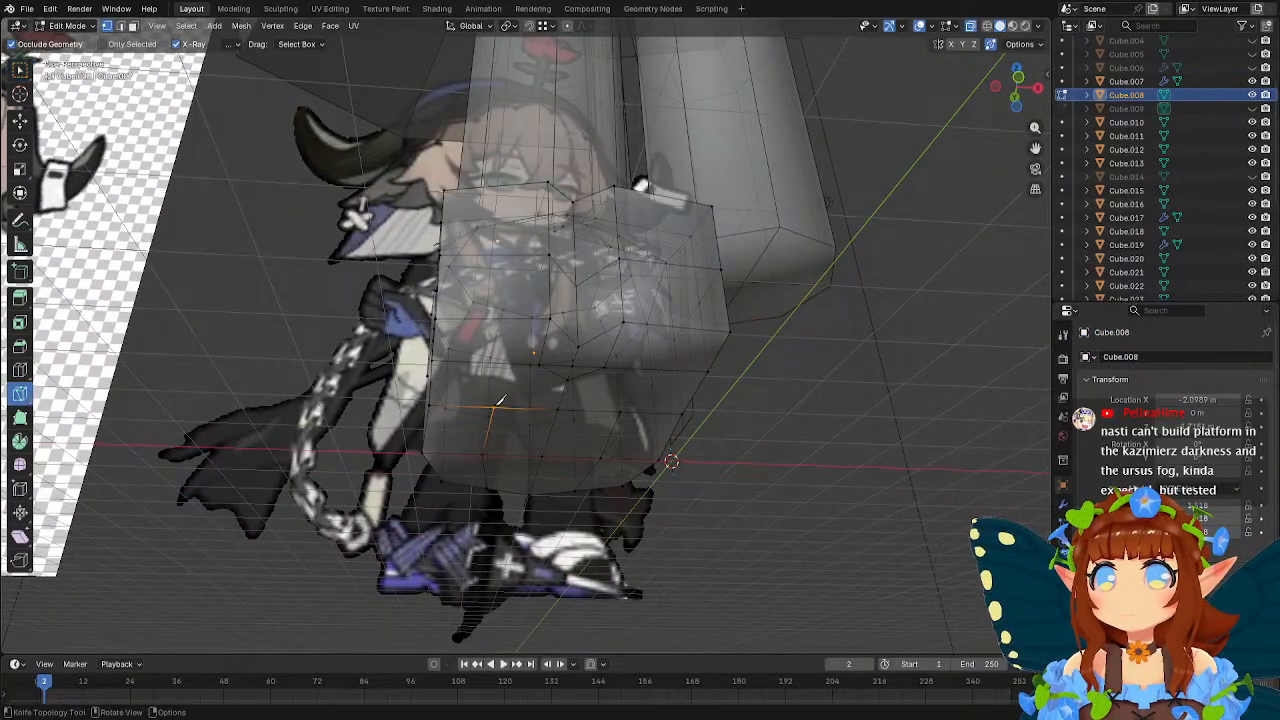
click(494, 406)
middle_drag(503, 318, 505, 376)
click(501, 351)
click(498, 261)
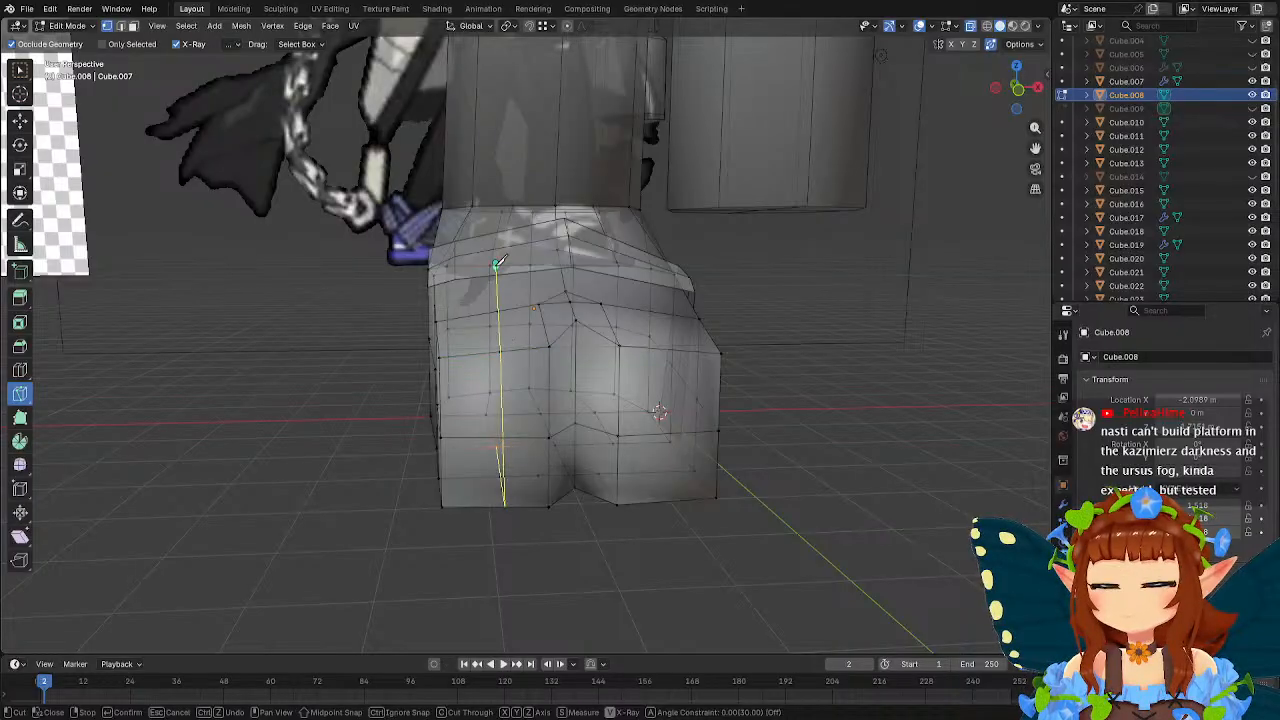
key(Return)
middle_drag(505, 260, 620, 272)
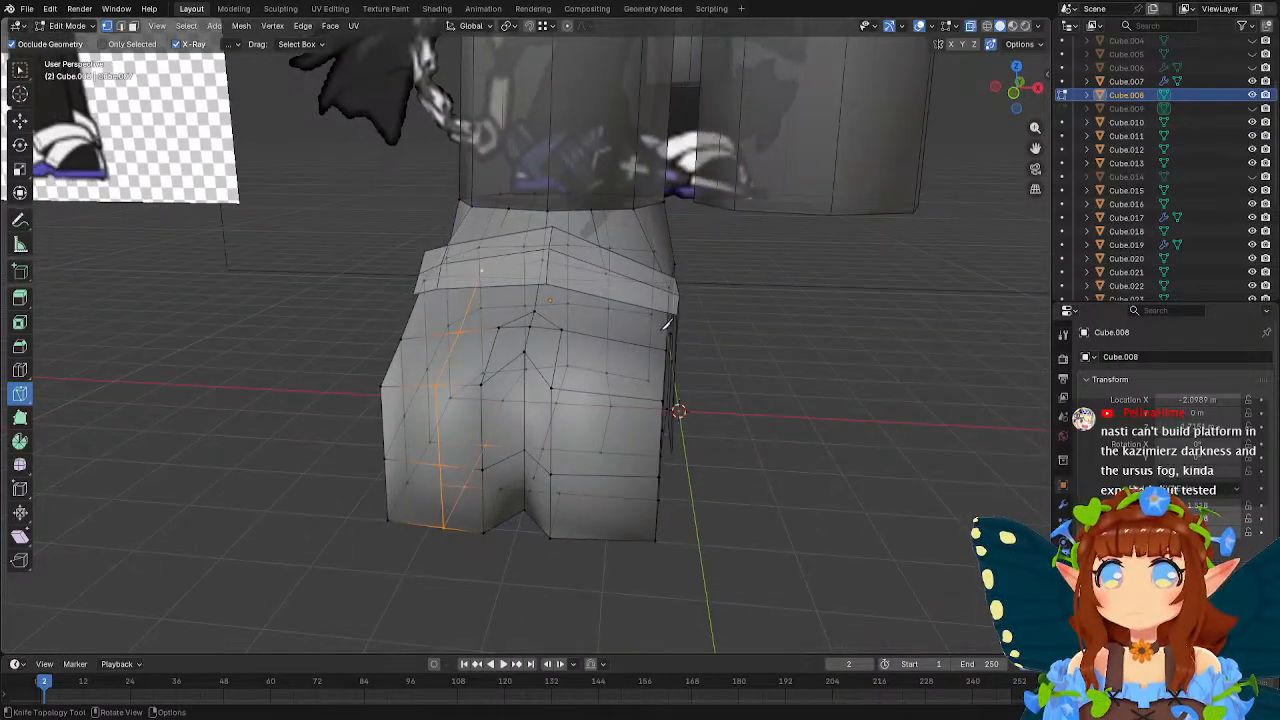
Knife a matching lengthwise edge around the +X toe, from the instep down its front and back along the sole.
click(606, 274)
click(604, 393)
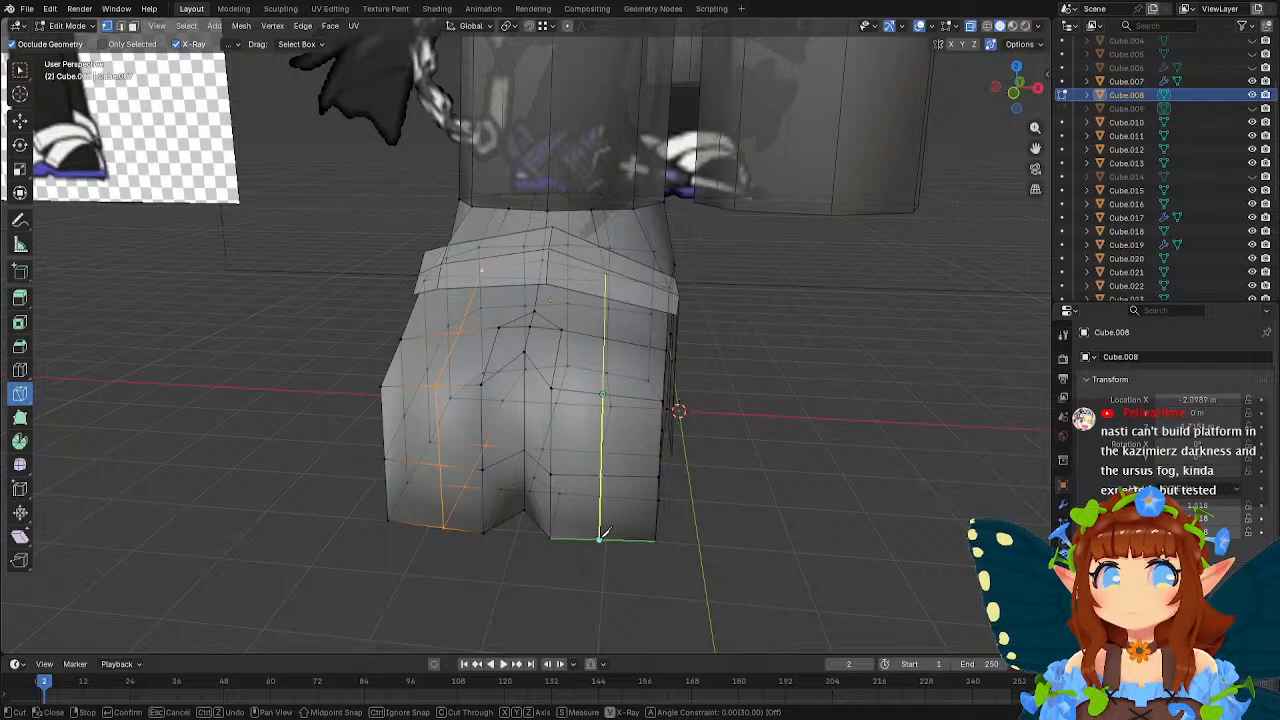
click(601, 539)
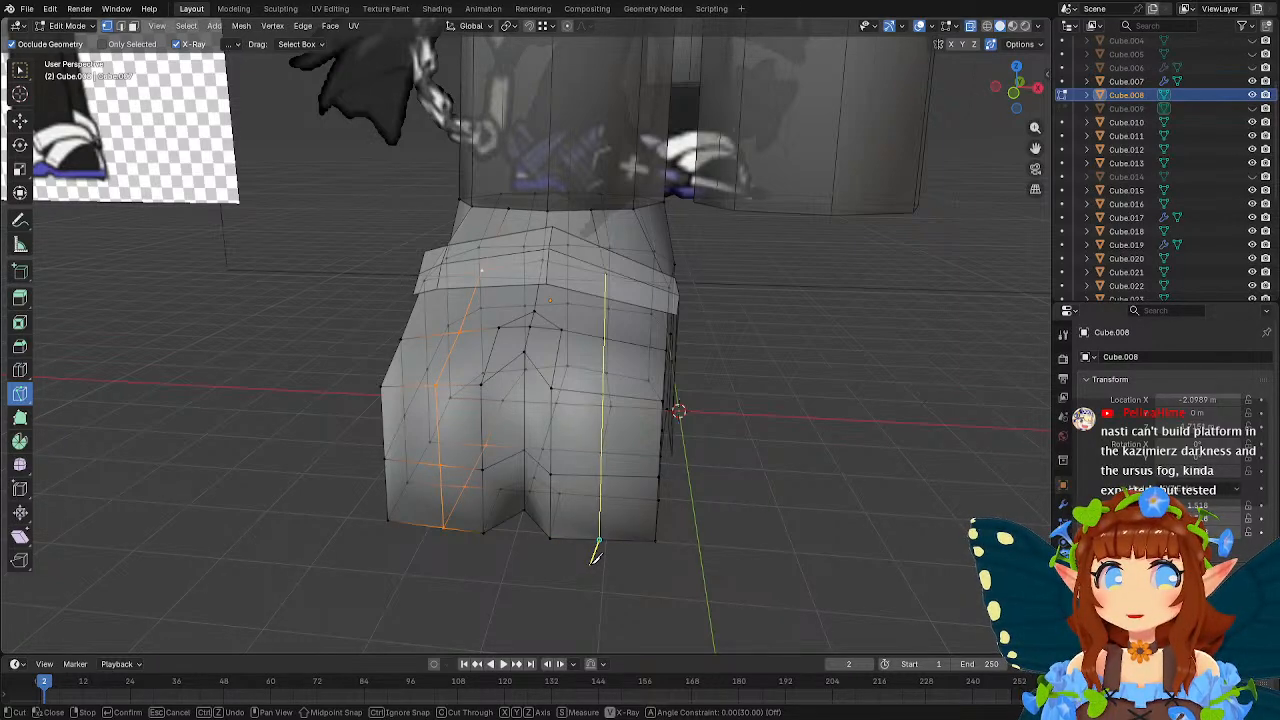
middle_drag(585, 552, 604, 450)
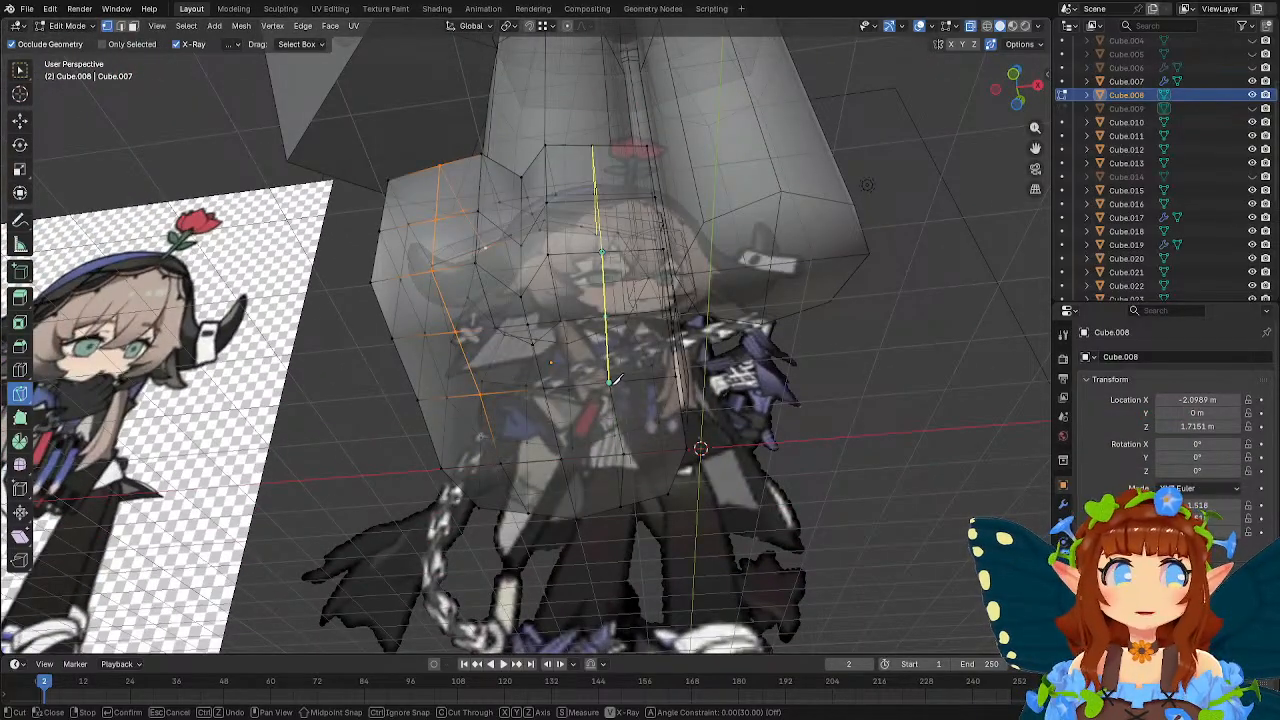
click(610, 380)
key(Return)
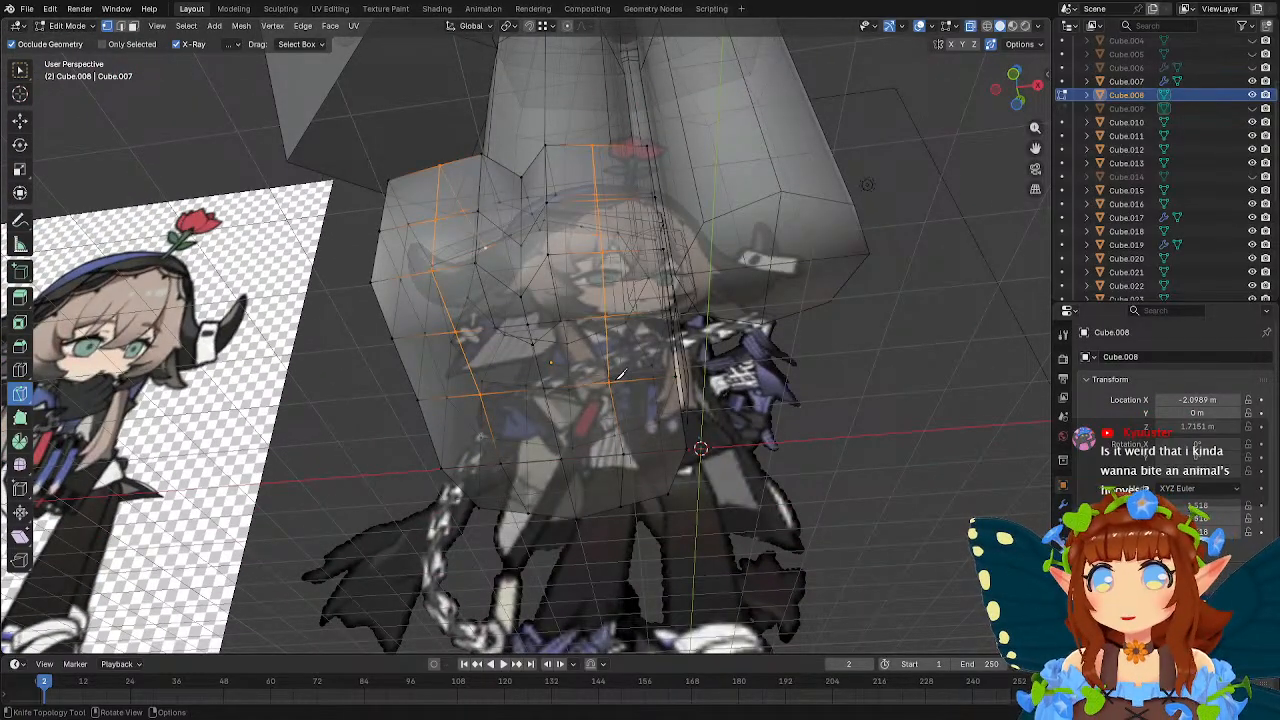
Spread the two cut vertices on the underside of the sole apart along X, moving each about 0.05 m outward.
middle_drag(618, 380, 718, 341)
scroll(646, 342, up, 1)
click(675, 367)
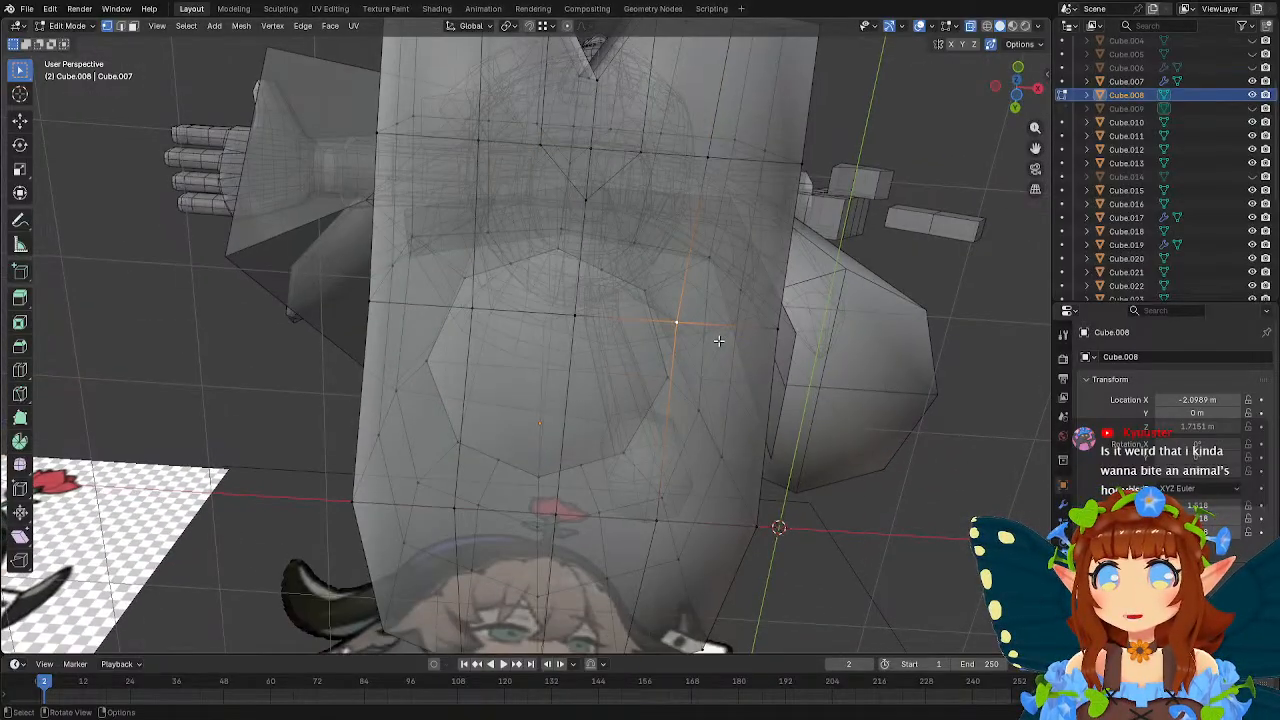
key(g)
key(x)
click(722, 341)
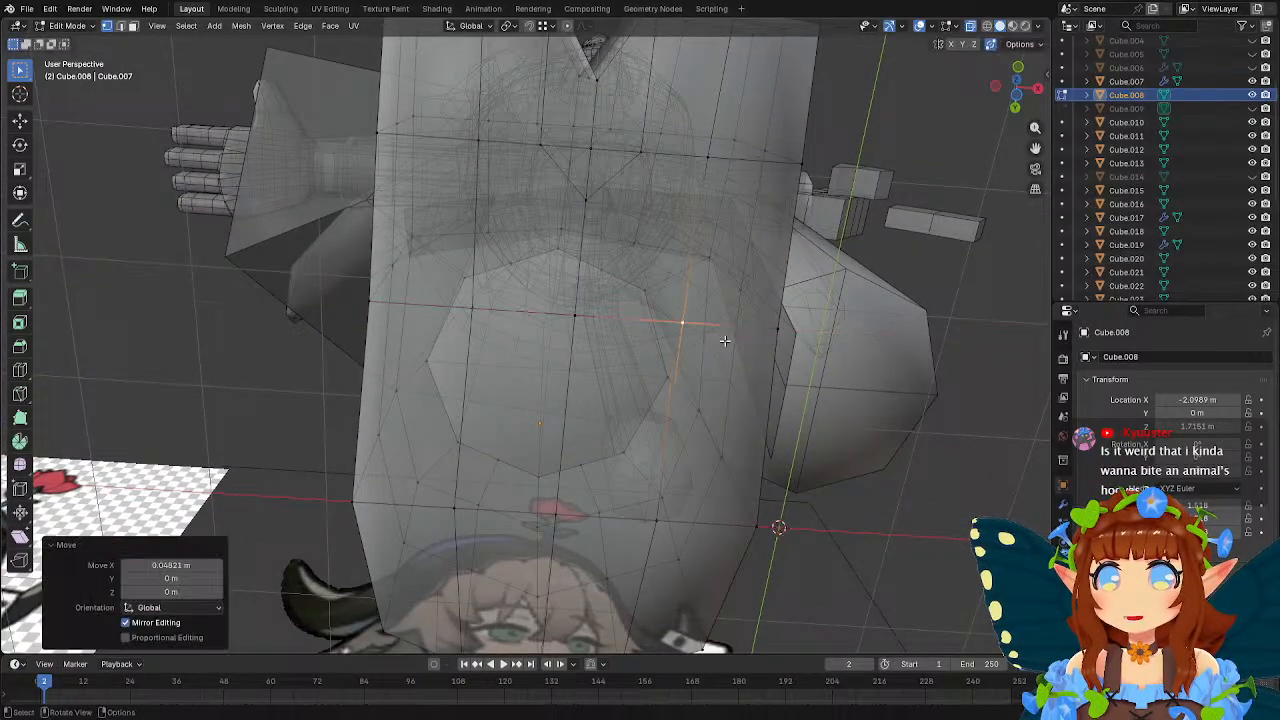
click(471, 311)
key(g)
key(x)
click(573, 341)
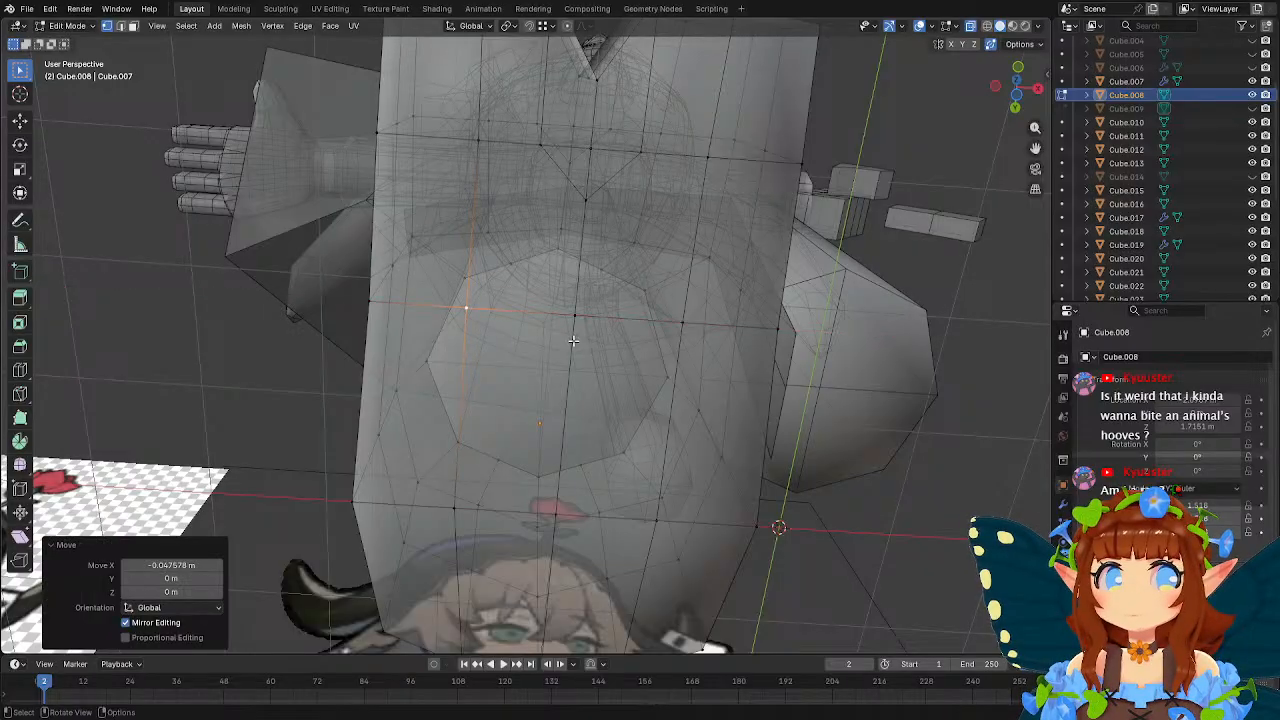
Select the inner tip vertices of both toes beside the split and move them about 0.12 m back along Y.
middle_drag(573, 341, 600, 380)
click(567, 519)
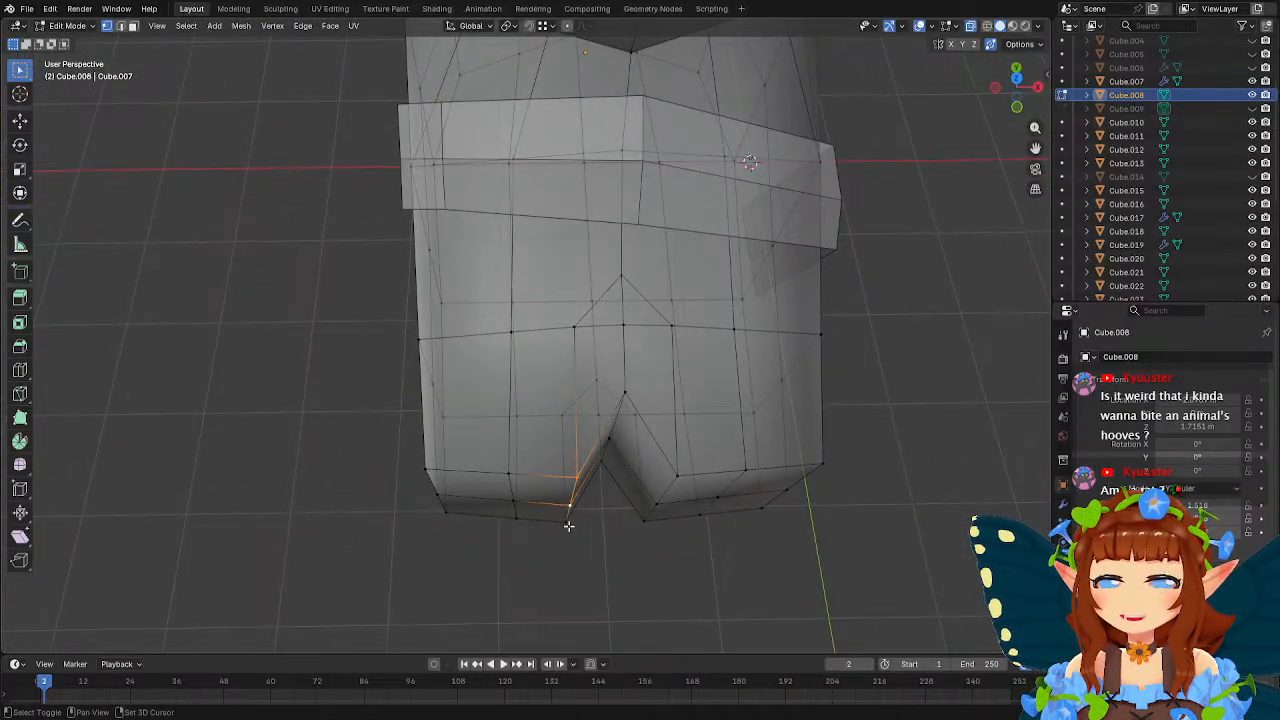
shift+click(645, 519)
middle_drag(645, 519, 743, 451)
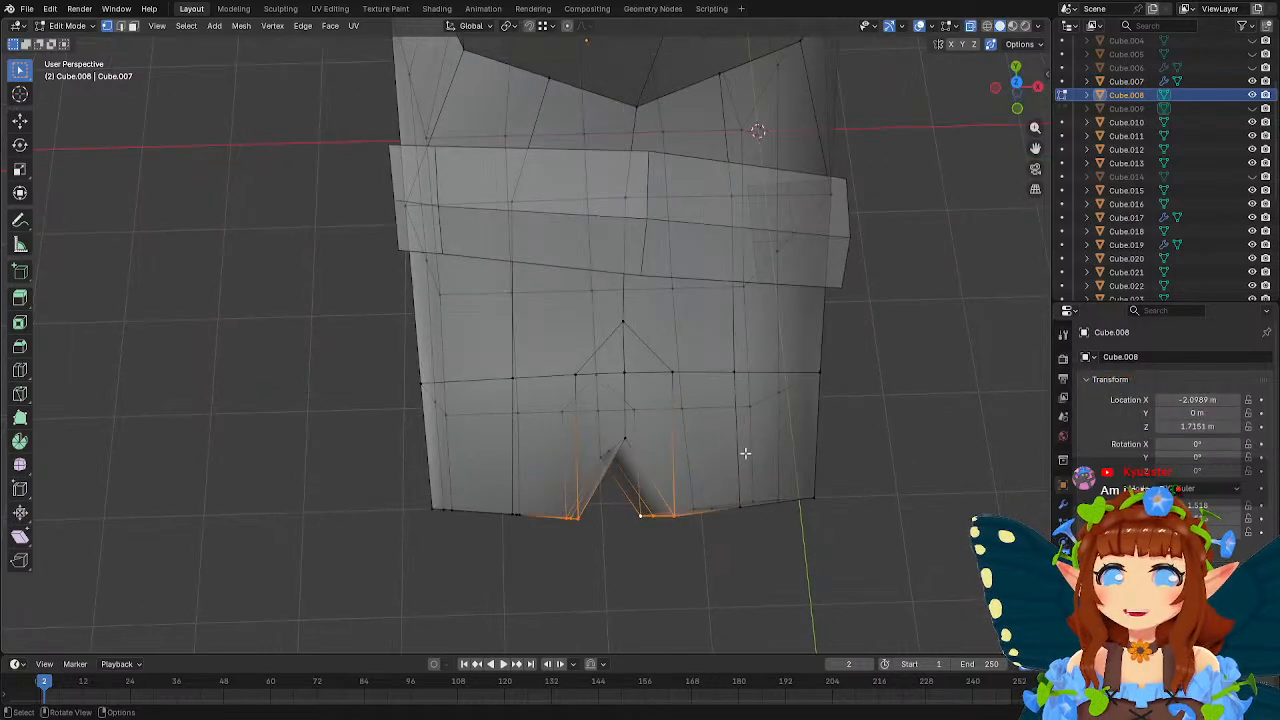
key(g)
key(x)
key(y)
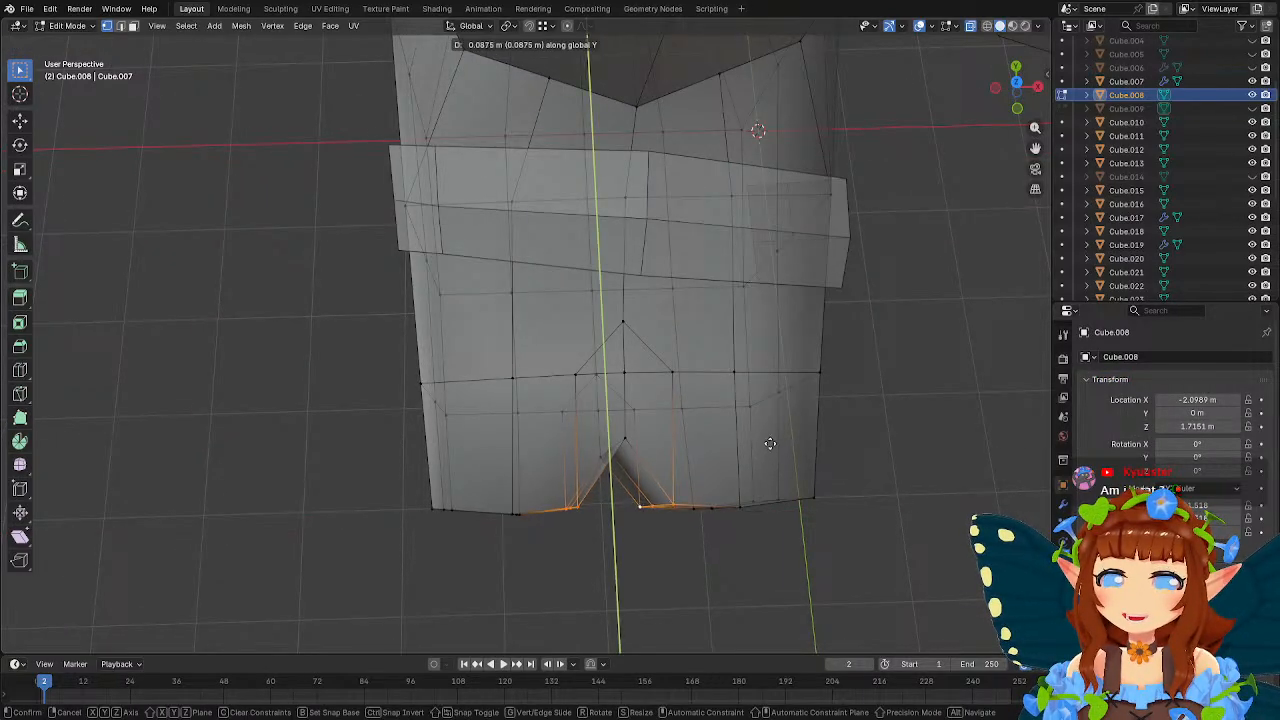
click(770, 441)
Scale the inner toe-tip vertices closer together along X, first by 0.832 and again by 0.914.
key(s)
key(x)
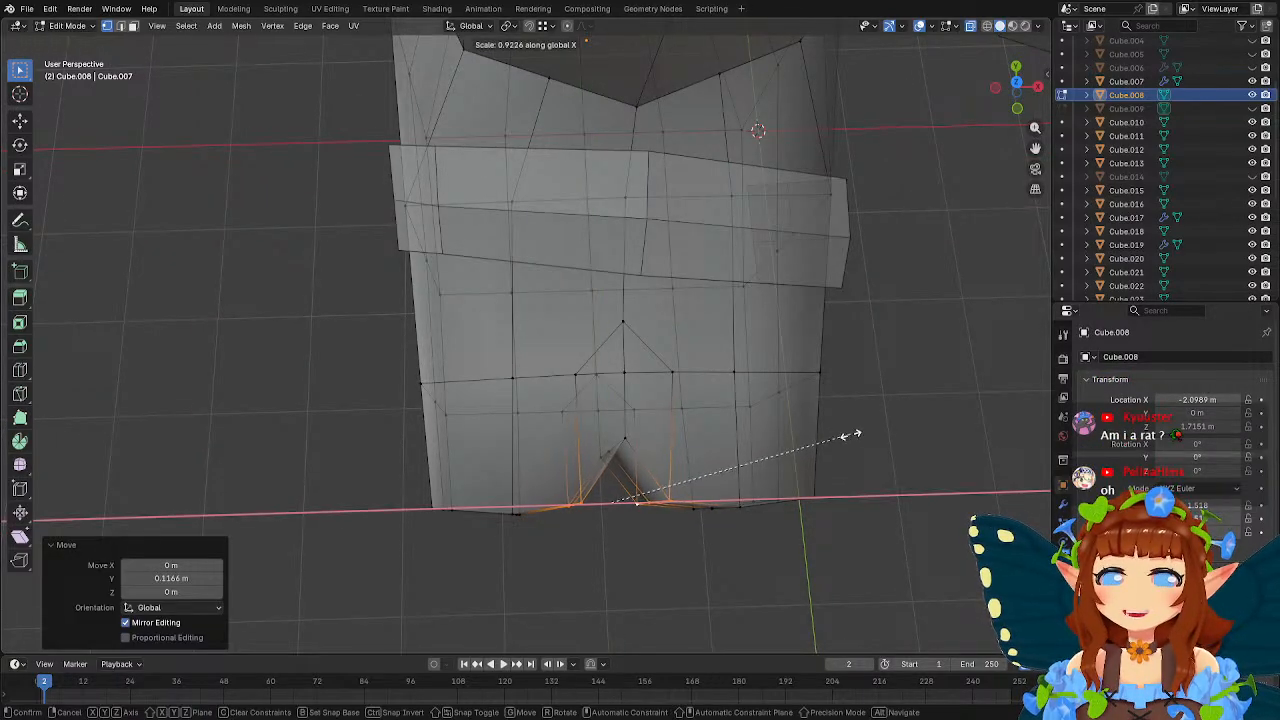
click(826, 438)
middle_drag(829, 437, 706, 416)
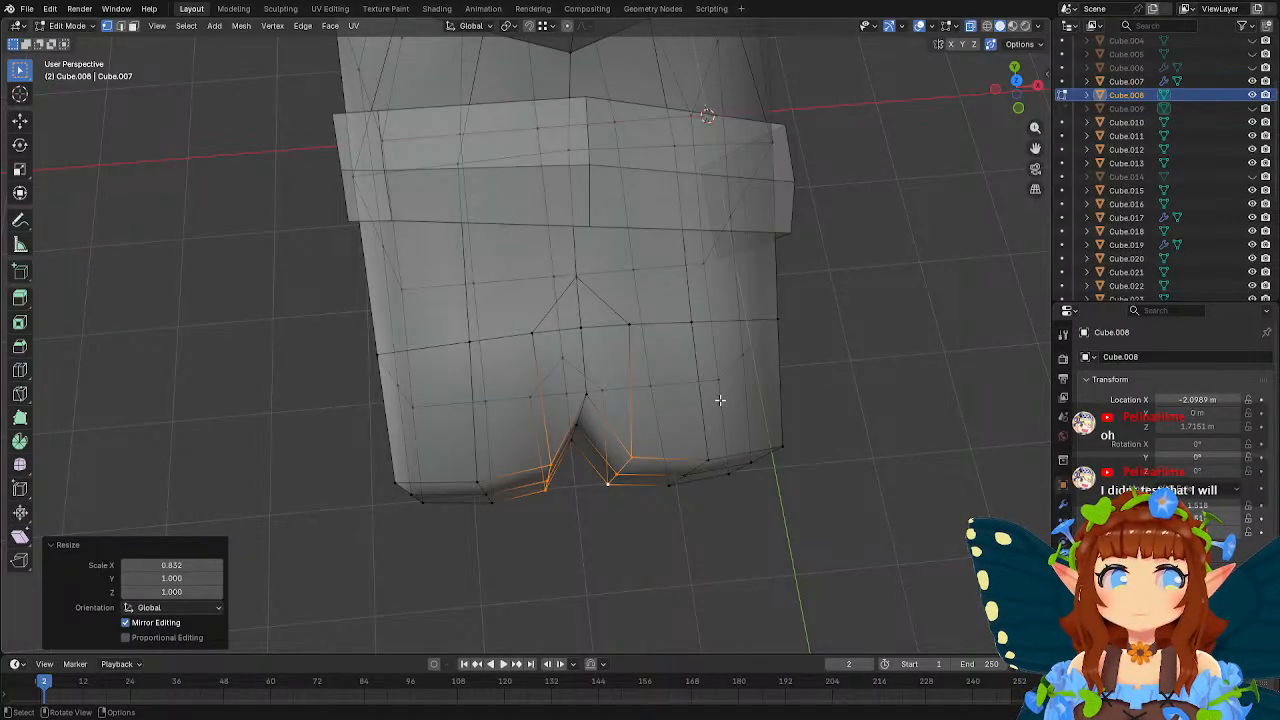
key(s)
key(x)
click(714, 386)
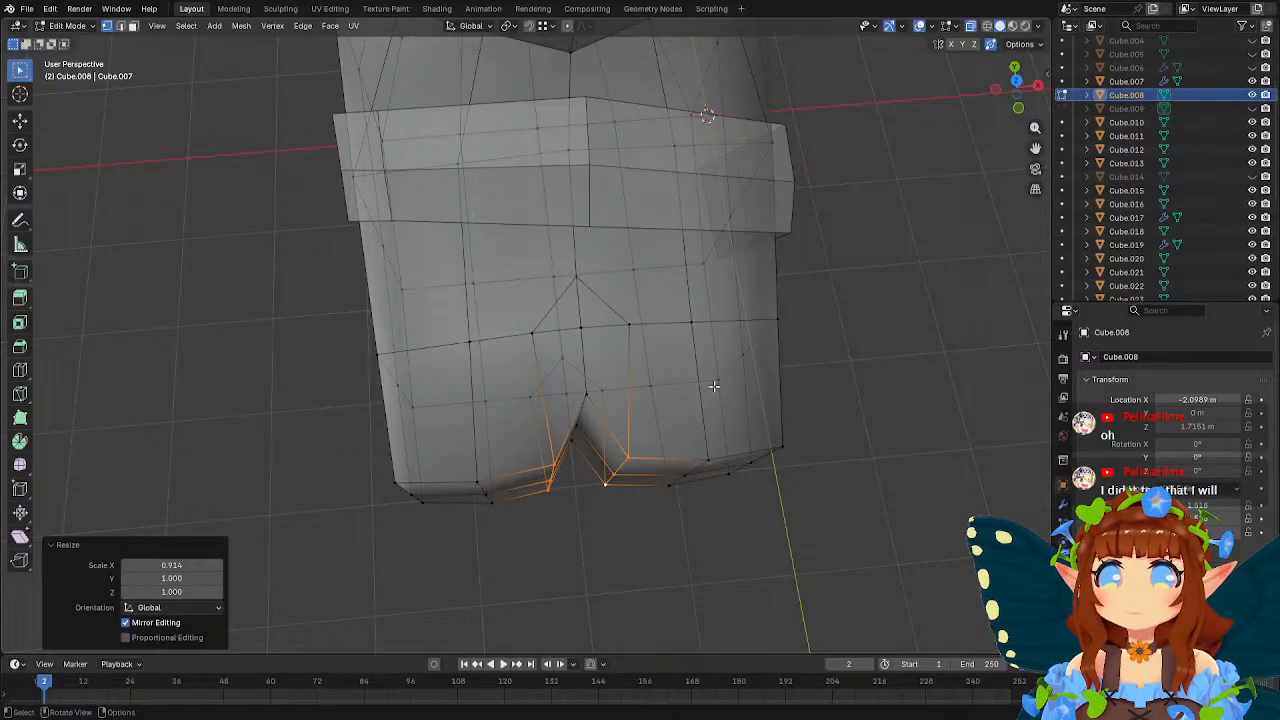
Select the three outer corner vertices at each toe's tip and scale them slightly inward along X.
middle_drag(714, 386, 691, 351)
click(769, 407)
shift+click(743, 457)
shift+click(714, 488)
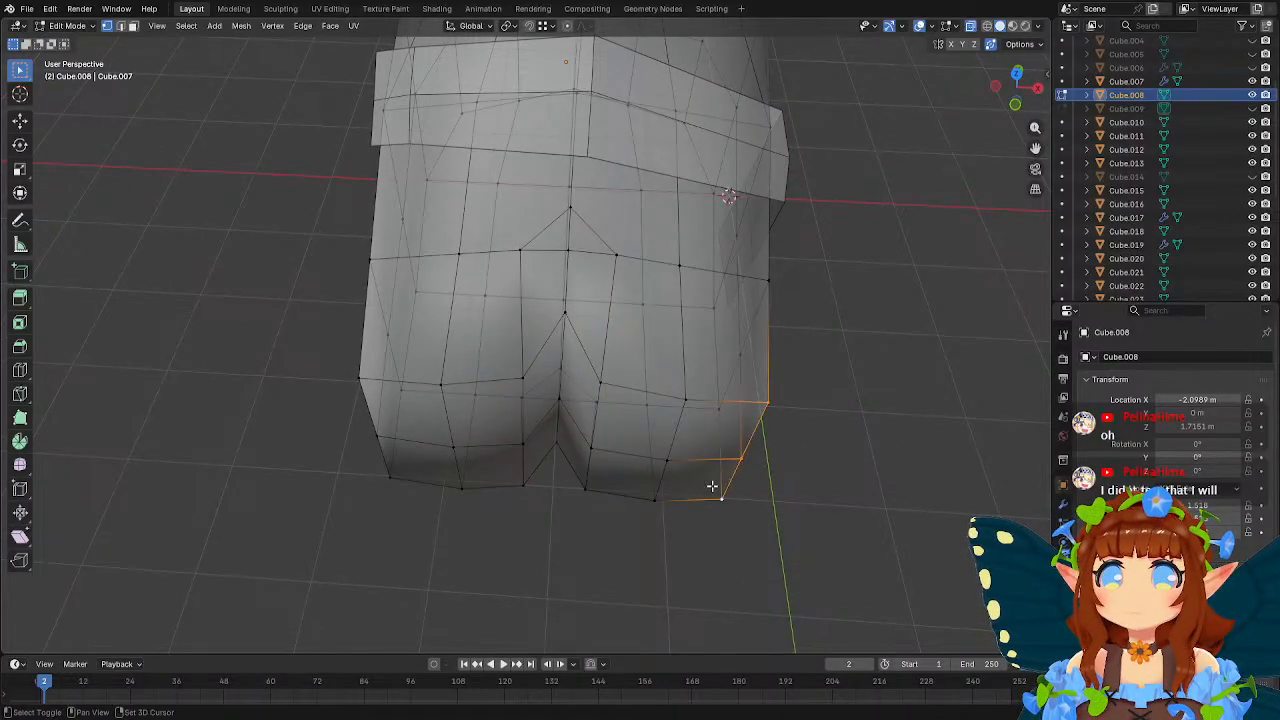
shift+click(360, 378)
shift+click(378, 435)
shift+click(390, 476)
key(s)
key(x)
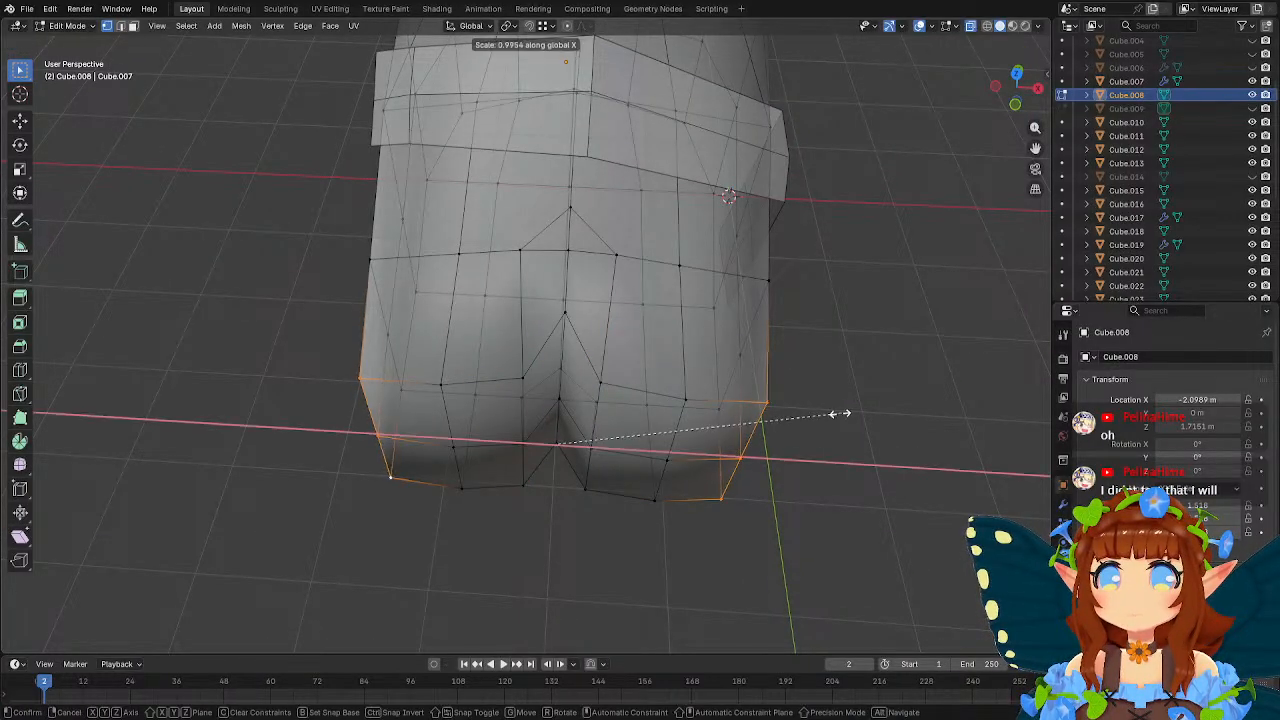
click(826, 417)
Move the outer toe-tip corner vertices about 0.11 m back along Y to round the toes.
middle_drag(826, 417, 711, 380)
key(g)
key(y)
click(823, 426)
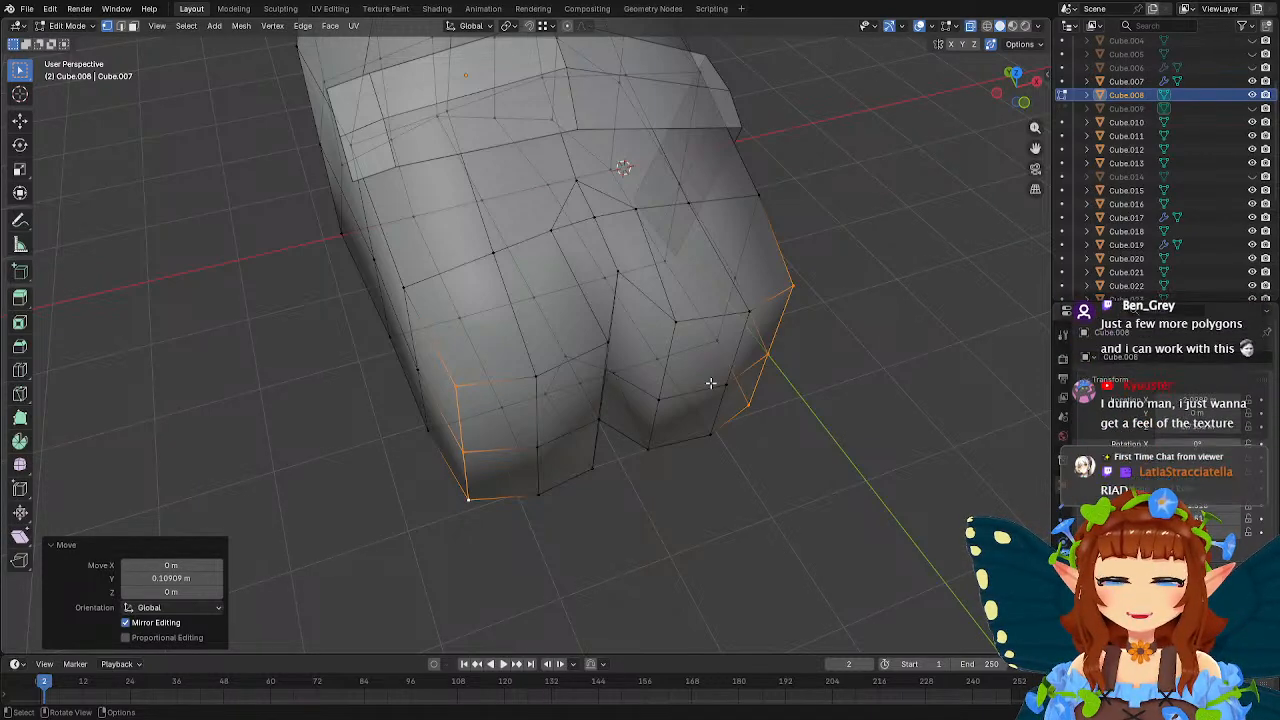
middle_drag(729, 386, 677, 366)
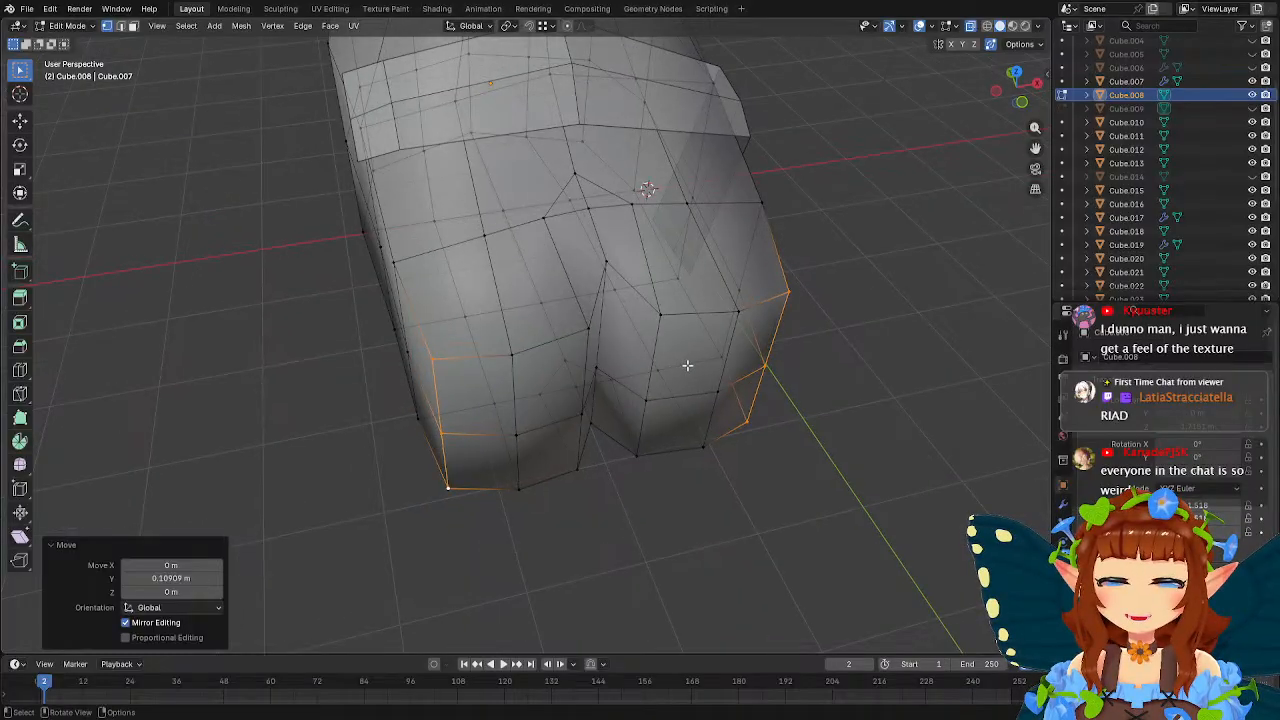
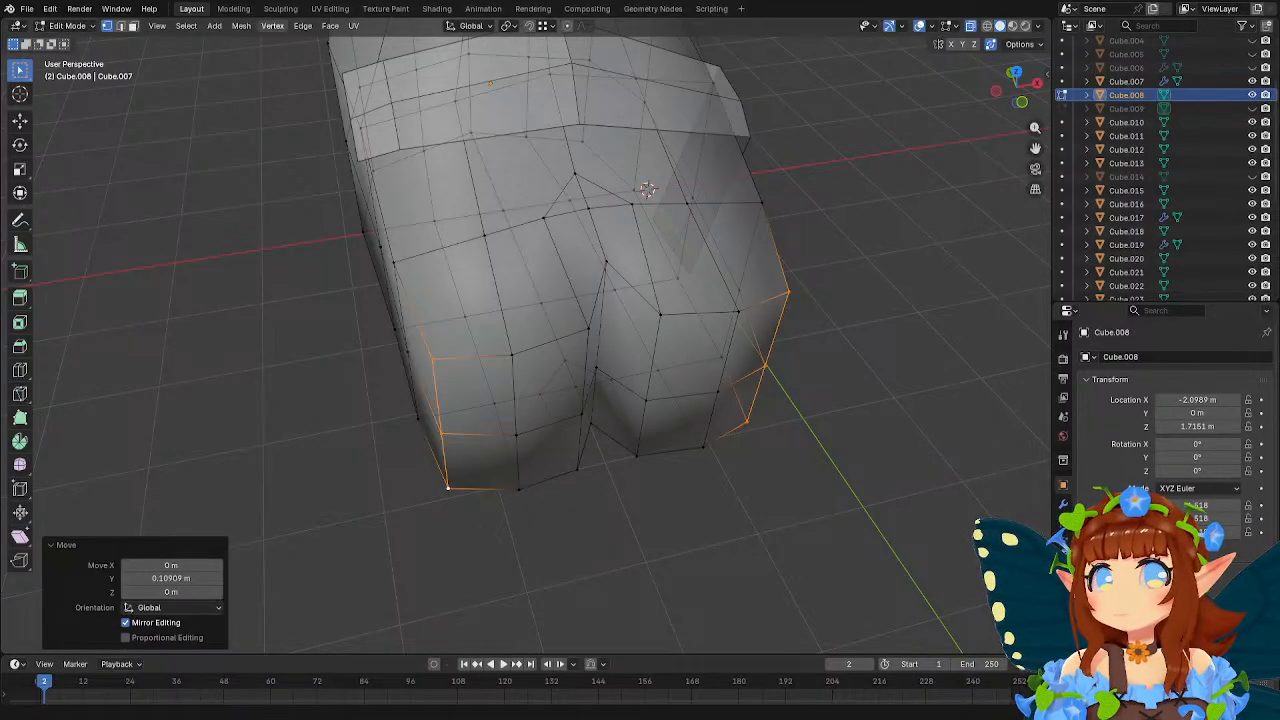
Snap the top vertex above the toe split onto the neighbouring vertex beneath the strap, and turn snapping off.
middle_drag(454, 229, 478, 218)
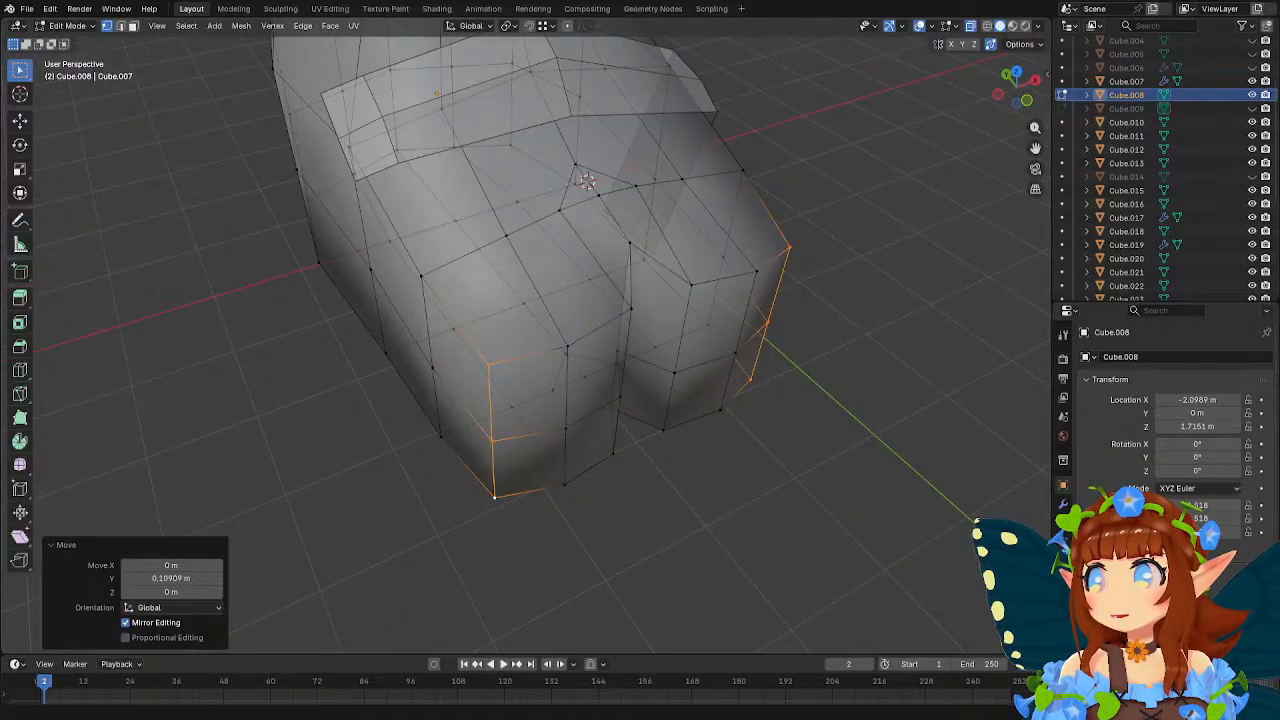
middle_drag(586, 181, 607, 237)
click(561, 234)
click(578, 244)
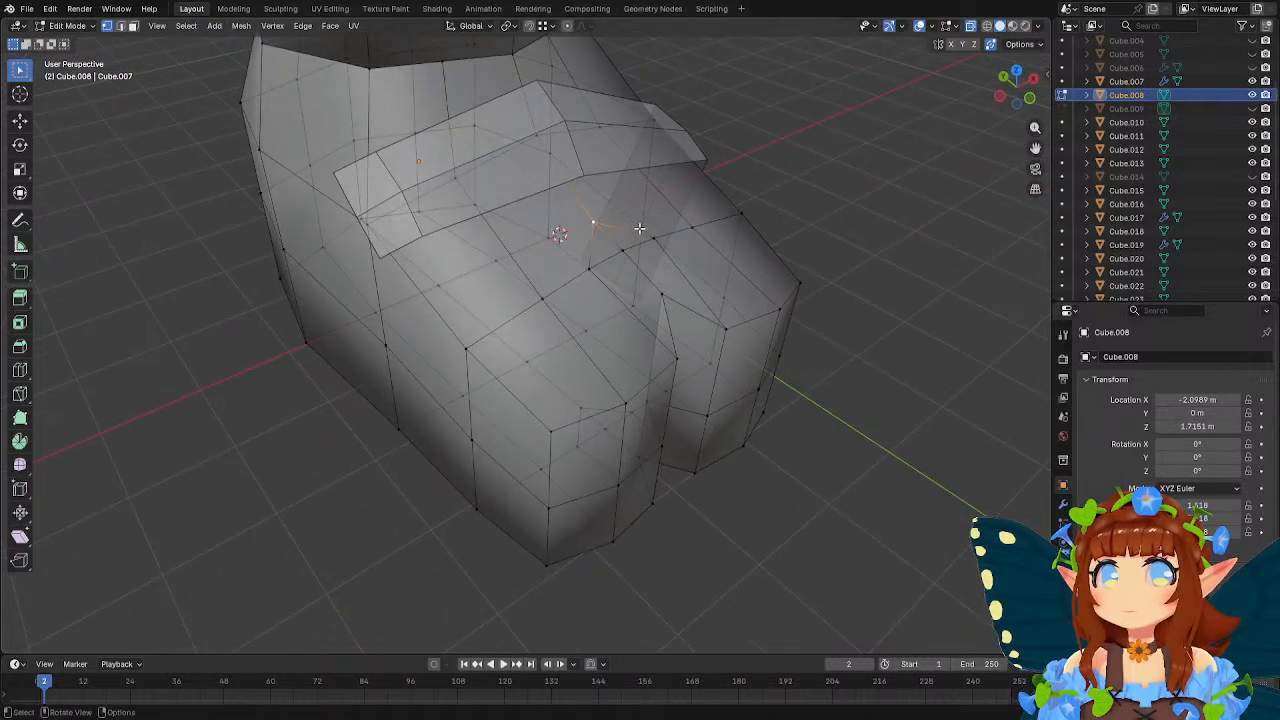
key(g)
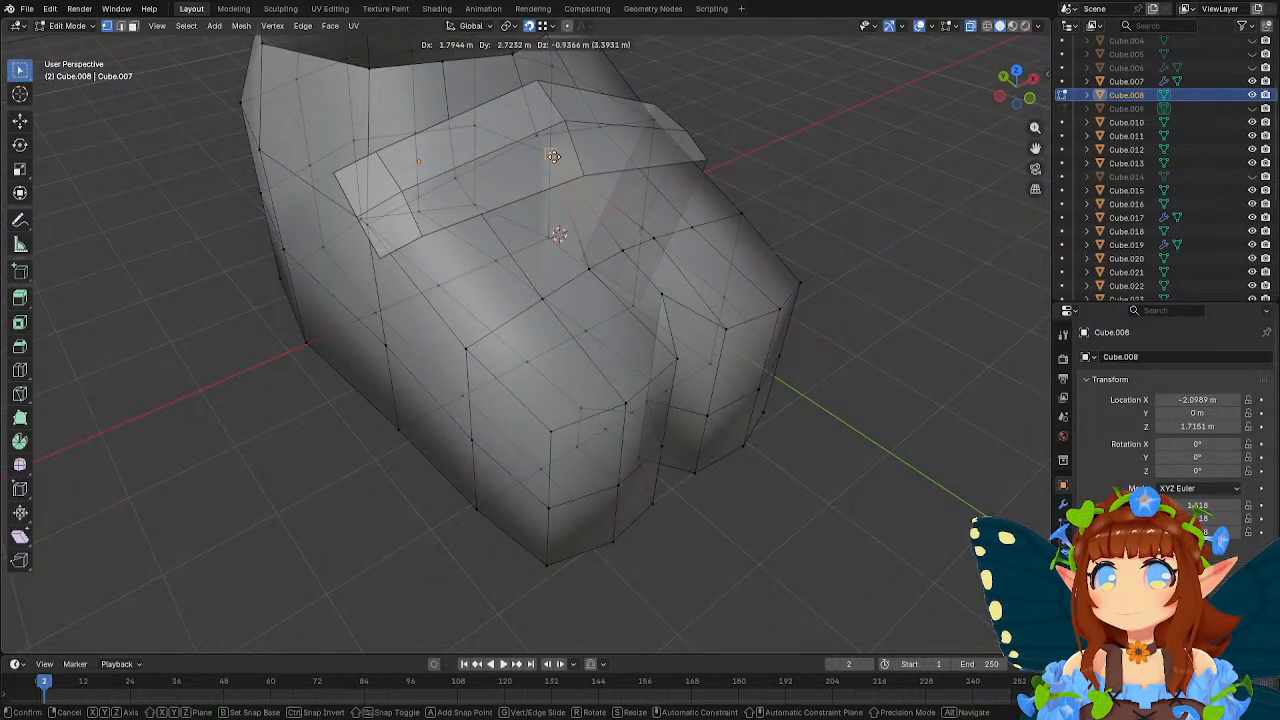
click(551, 155)
middle_drag(551, 155, 615, 140)
key(ctrl+z)
key(g)
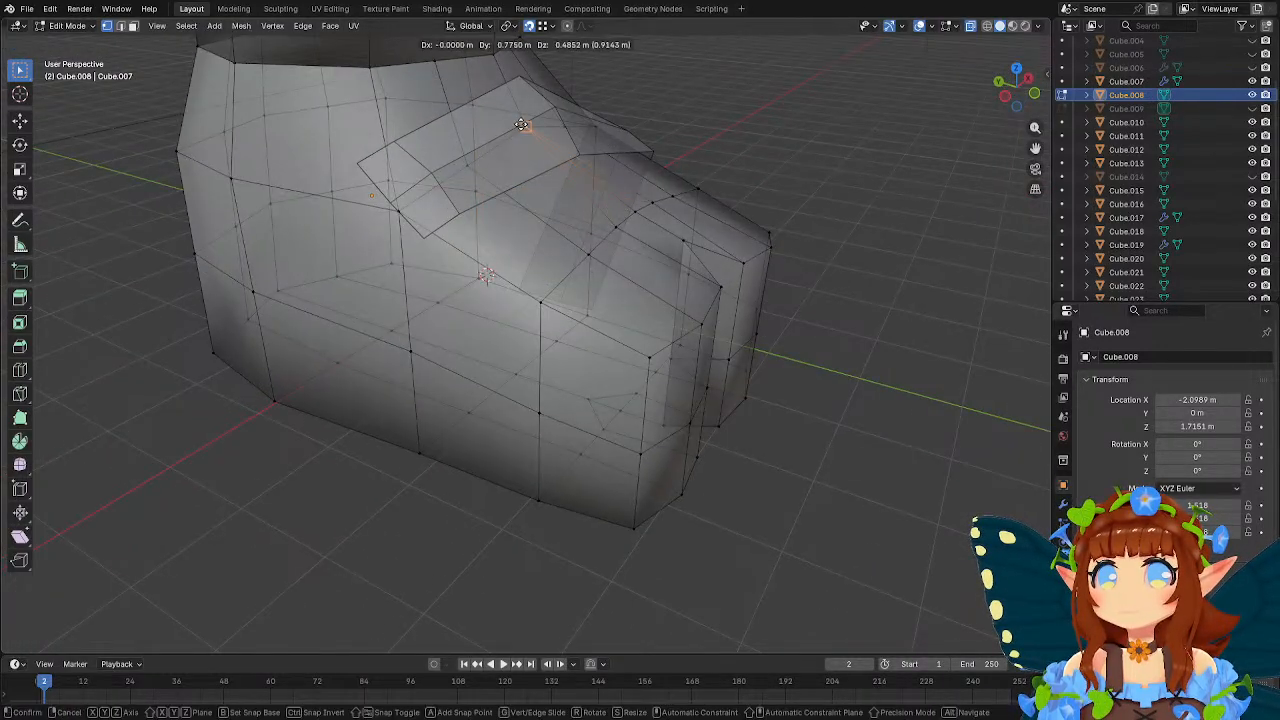
click(523, 125)
key(shift+Tab)
middle_drag(699, 204, 607, 268)
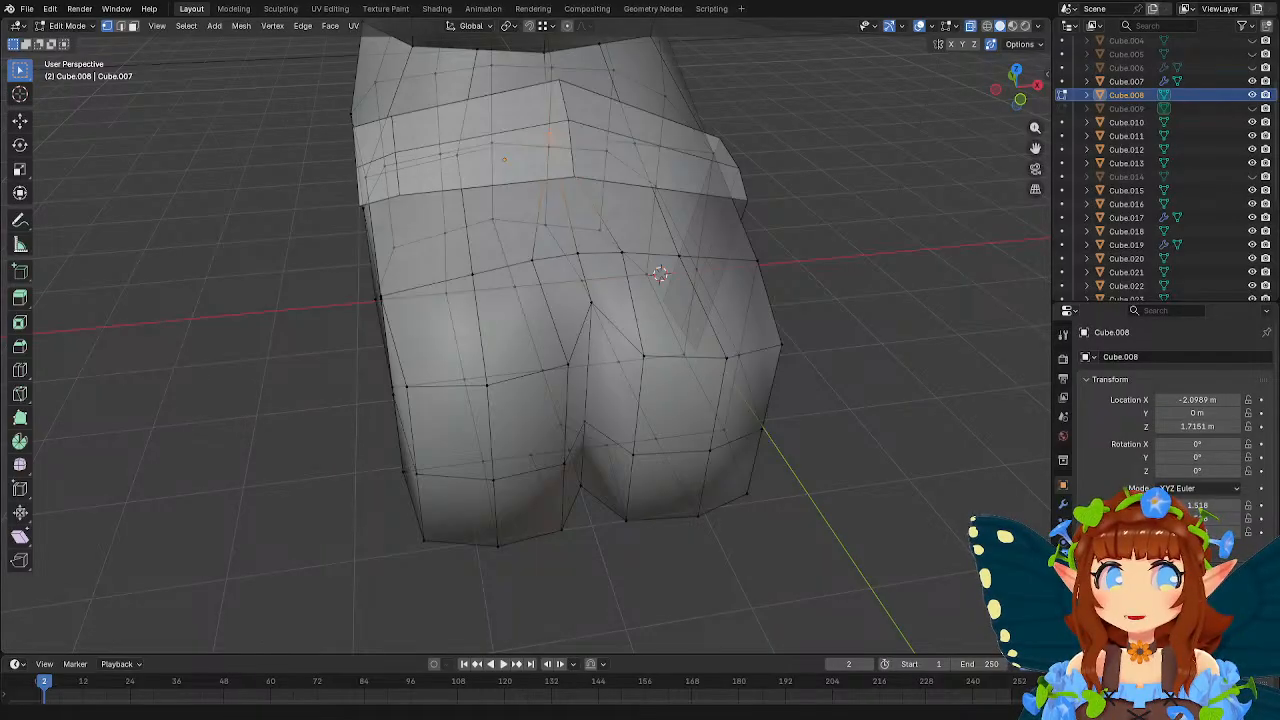
Move the mid-height row of vertices around the front of both toes about -0.104 m along Y.
middle_drag(950, 380, 555, 307)
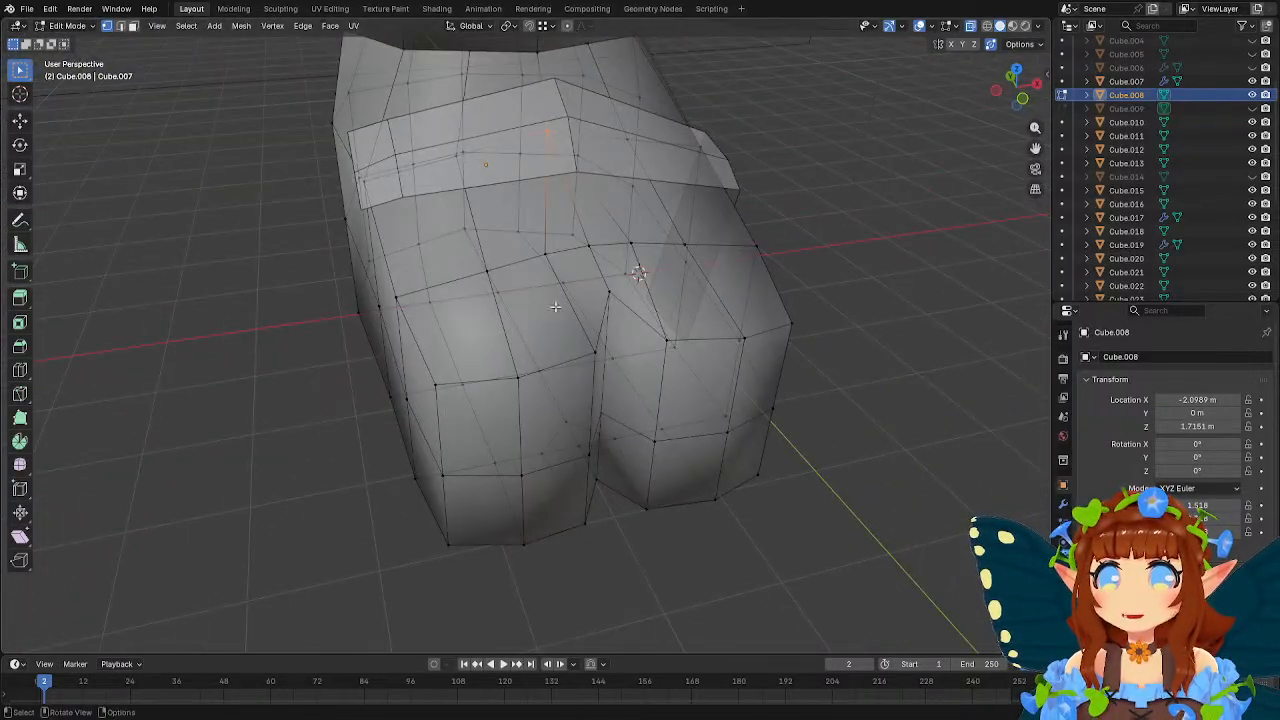
click(768, 414)
shift+click(719, 436)
shift+click(643, 441)
shift+click(609, 423)
shift+click(582, 459)
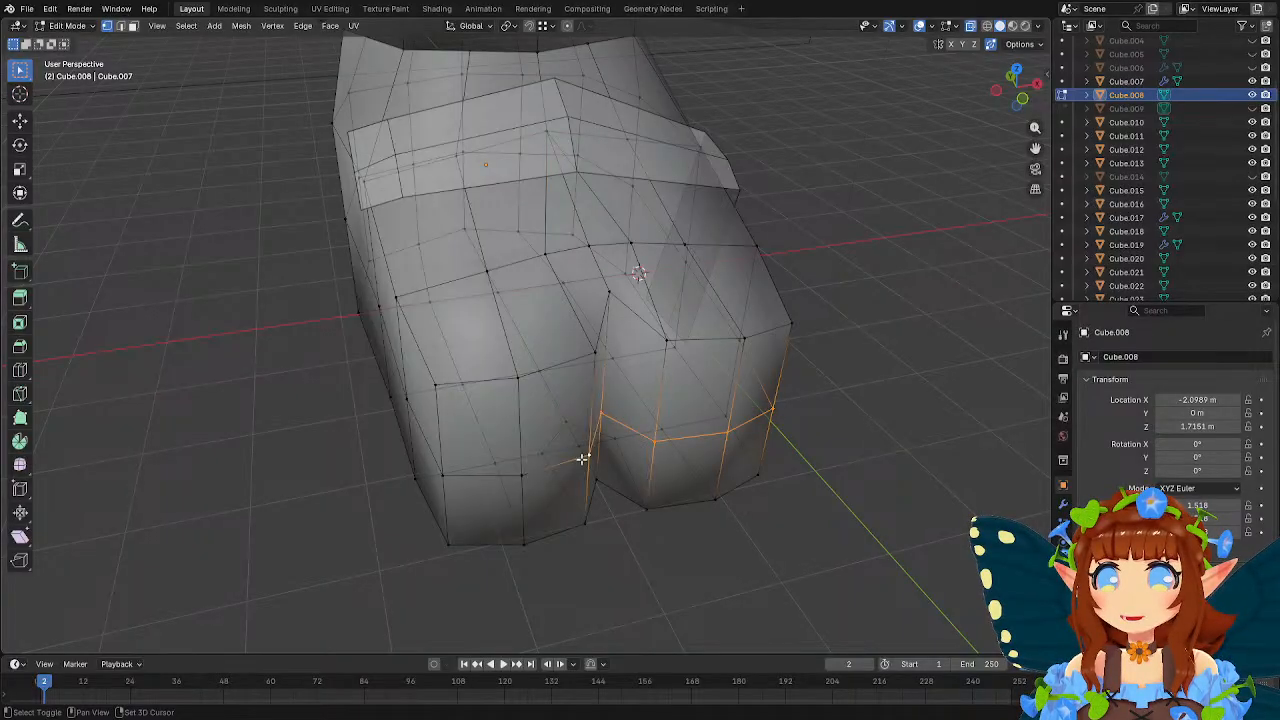
shift+click(518, 467)
shift+click(443, 472)
middle_drag(558, 448, 693, 362)
key(g)
key(y)
click(750, 420)
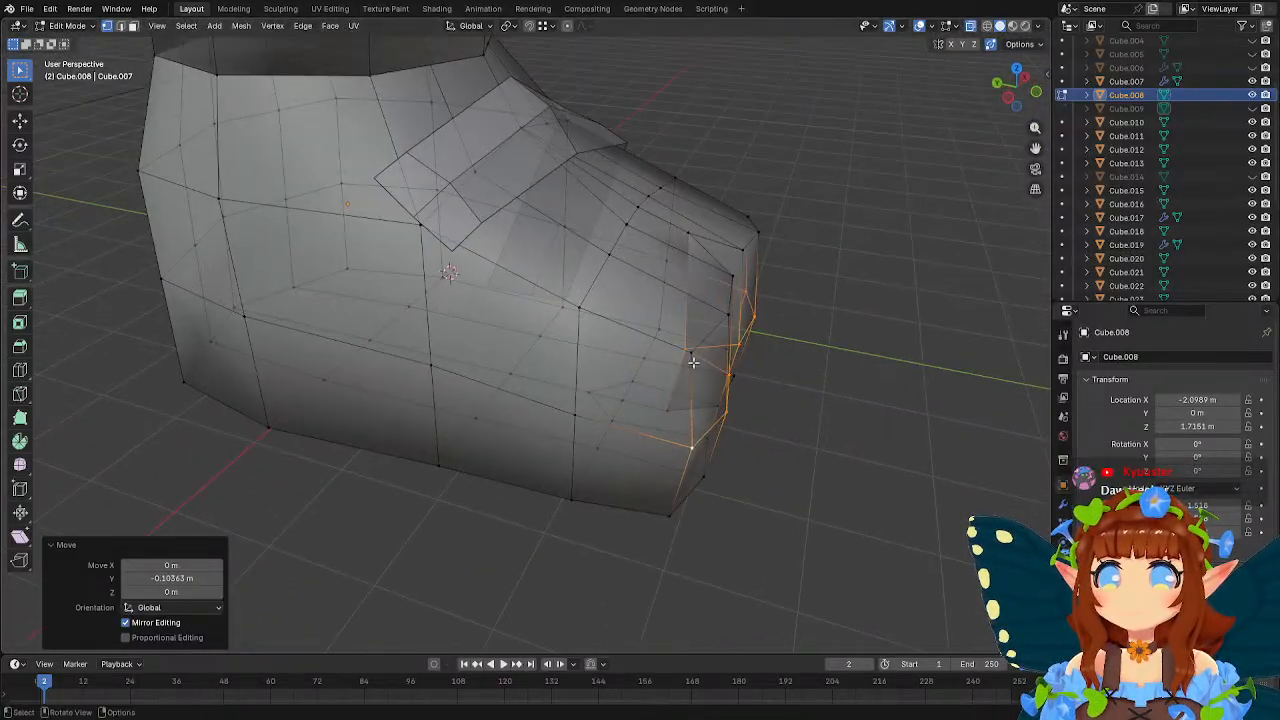
Move the outer corner vertices of both toes back about 0.097 m along Y.
click(693, 362)
middle_drag(797, 403, 651, 408)
middle_drag(639, 518, 768, 284)
key(g)
key(y)
click(752, 376)
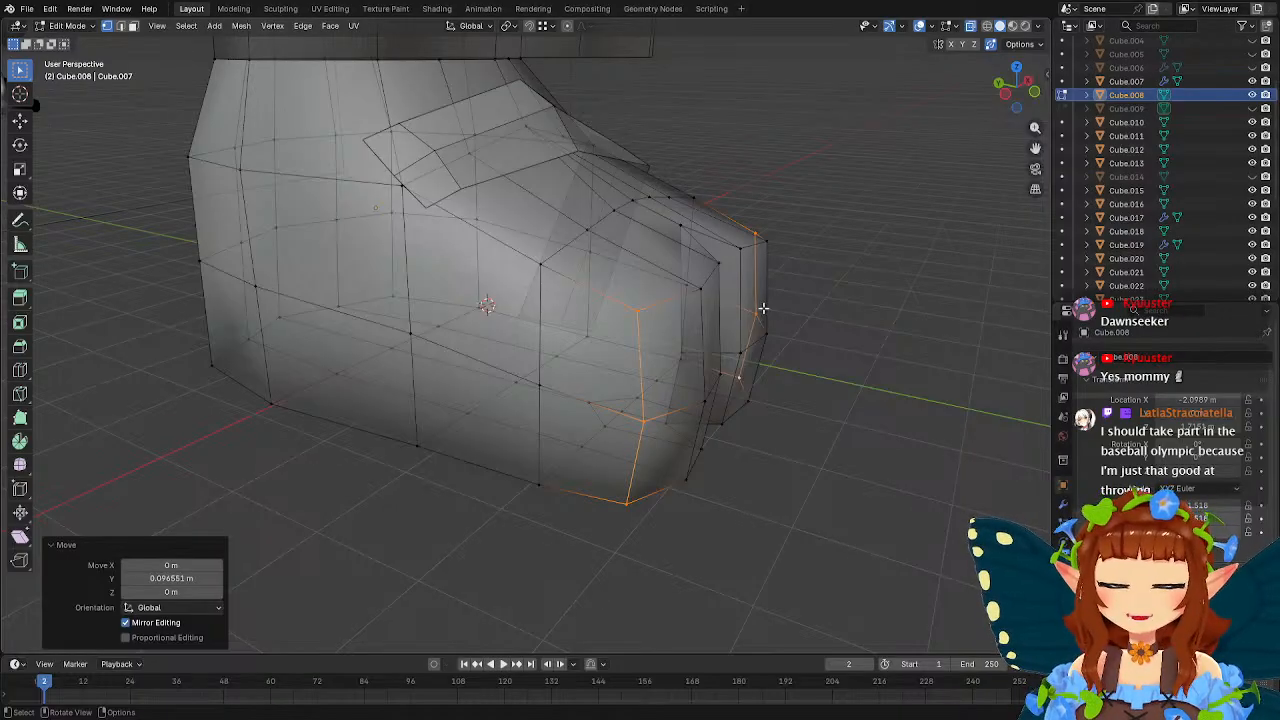
Lower the upper edge vertices along both sides of the foot by about 0.11 m along Z.
middle_drag(745, 295, 543, 296)
click(590, 210)
shift+click(420, 270)
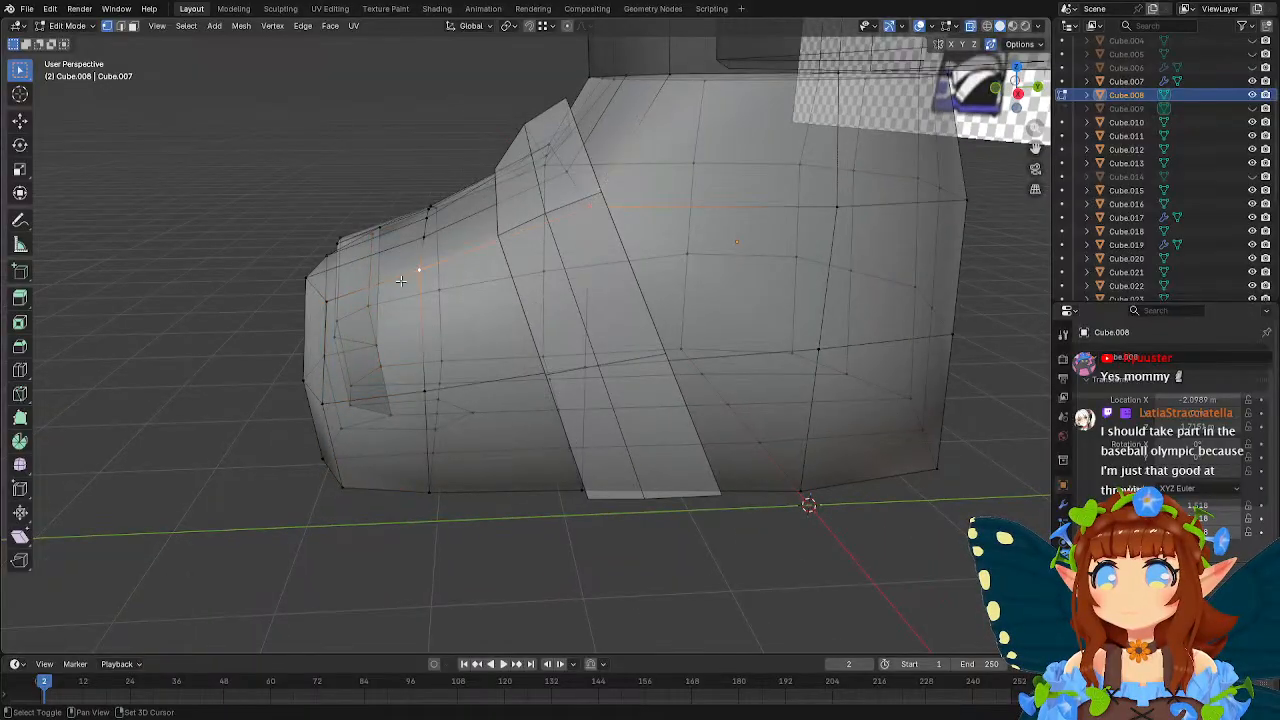
shift+click(333, 297)
middle_drag(374, 284, 600, 340)
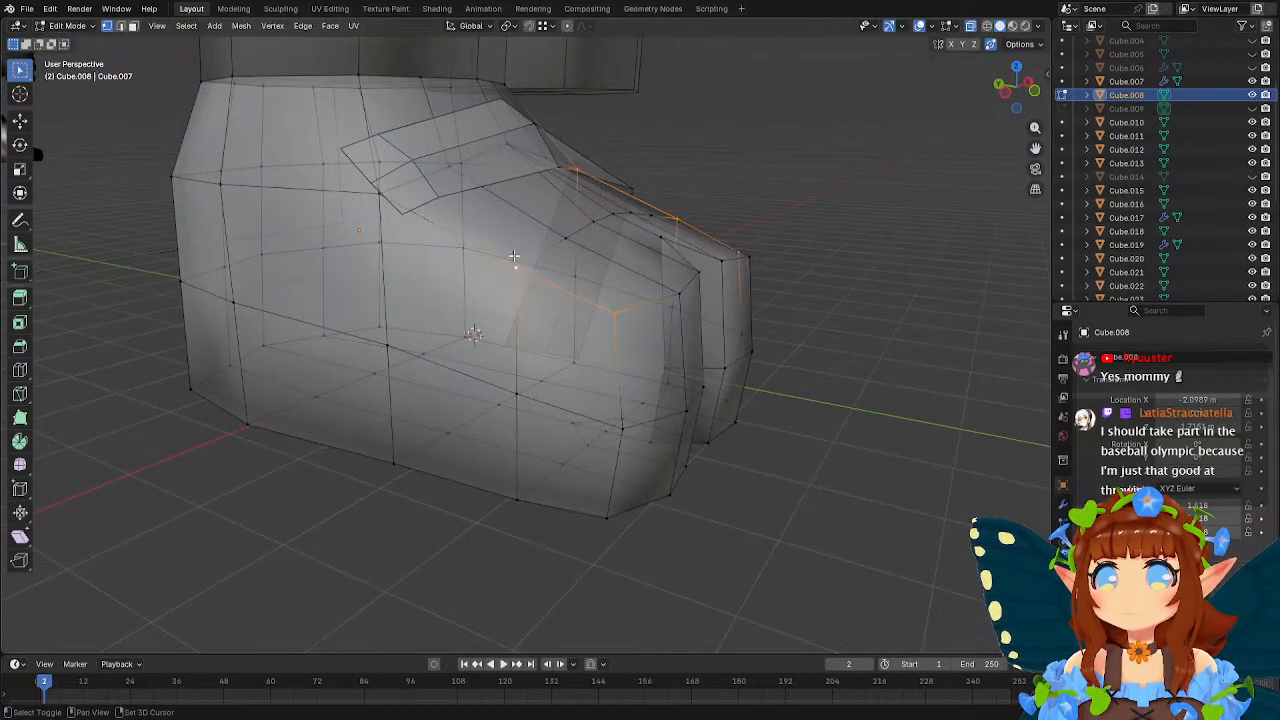
middle_drag(532, 256, 580, 262)
key(g)
key(z)
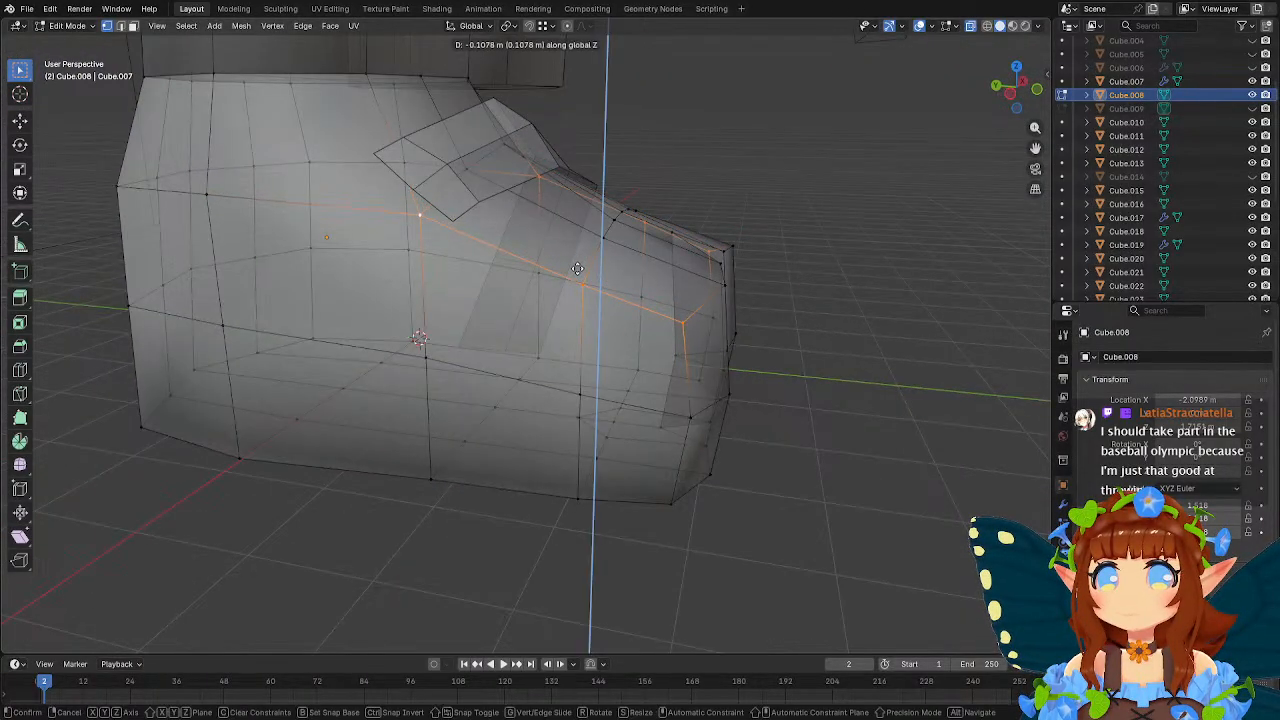
click(578, 269)
Lower the upper front vertices of both toes by about 0.13 m along Z.
middle_drag(748, 318, 568, 319)
click(536, 310)
shift+click(605, 295)
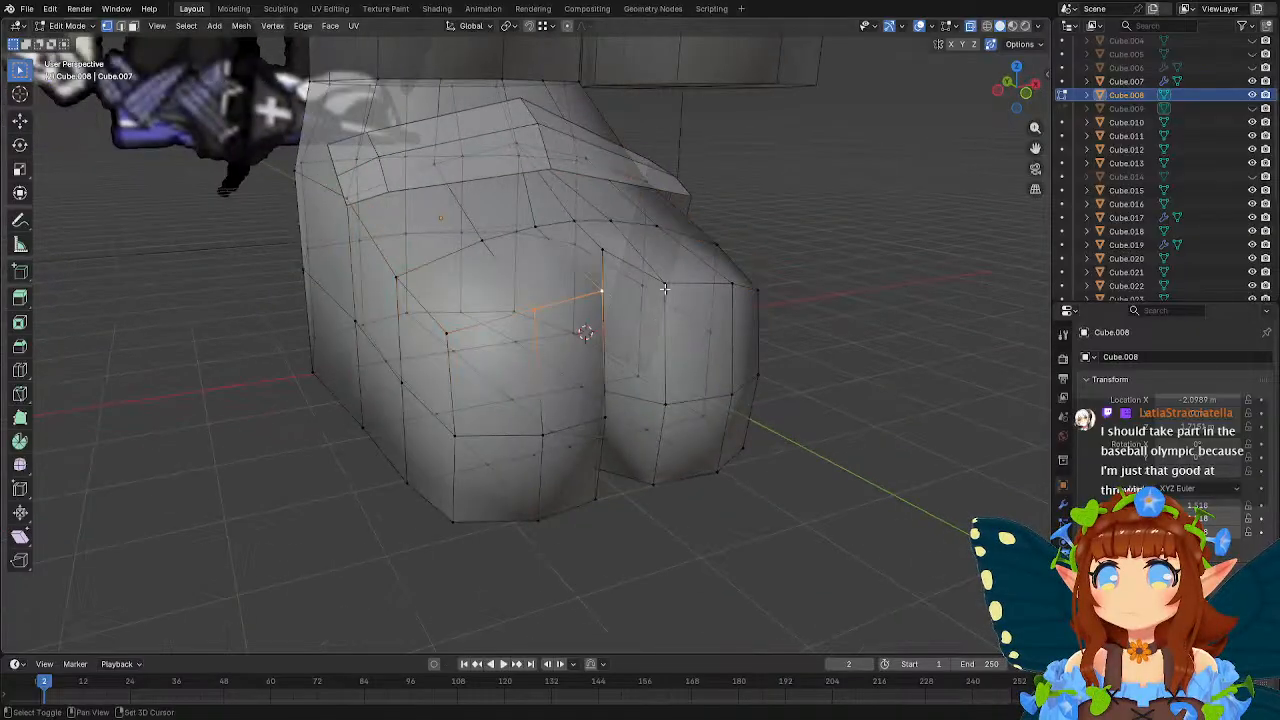
shift+click(666, 288)
shift+click(738, 287)
middle_drag(744, 289, 774, 294)
key(g)
key(z)
click(775, 308)
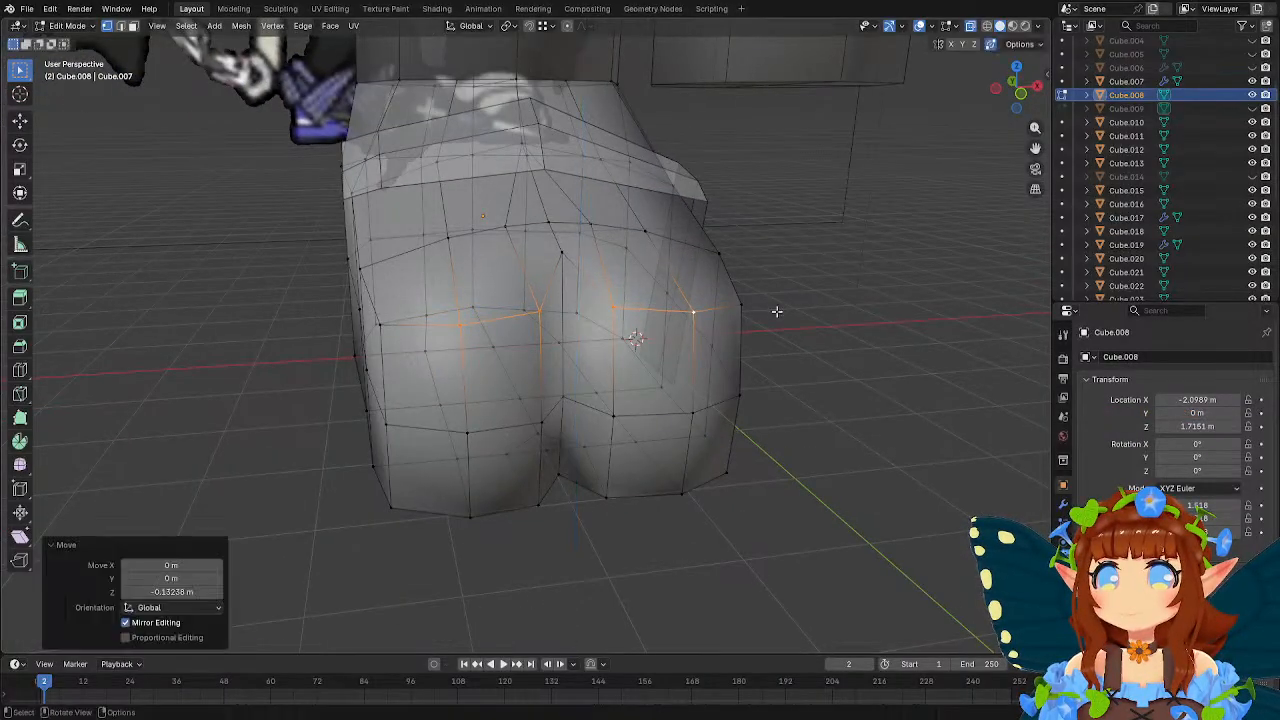
Lower the vertex at the top of the toe split by about 0.18 m along Z.
key(g)
key(z)
click(700, 291)
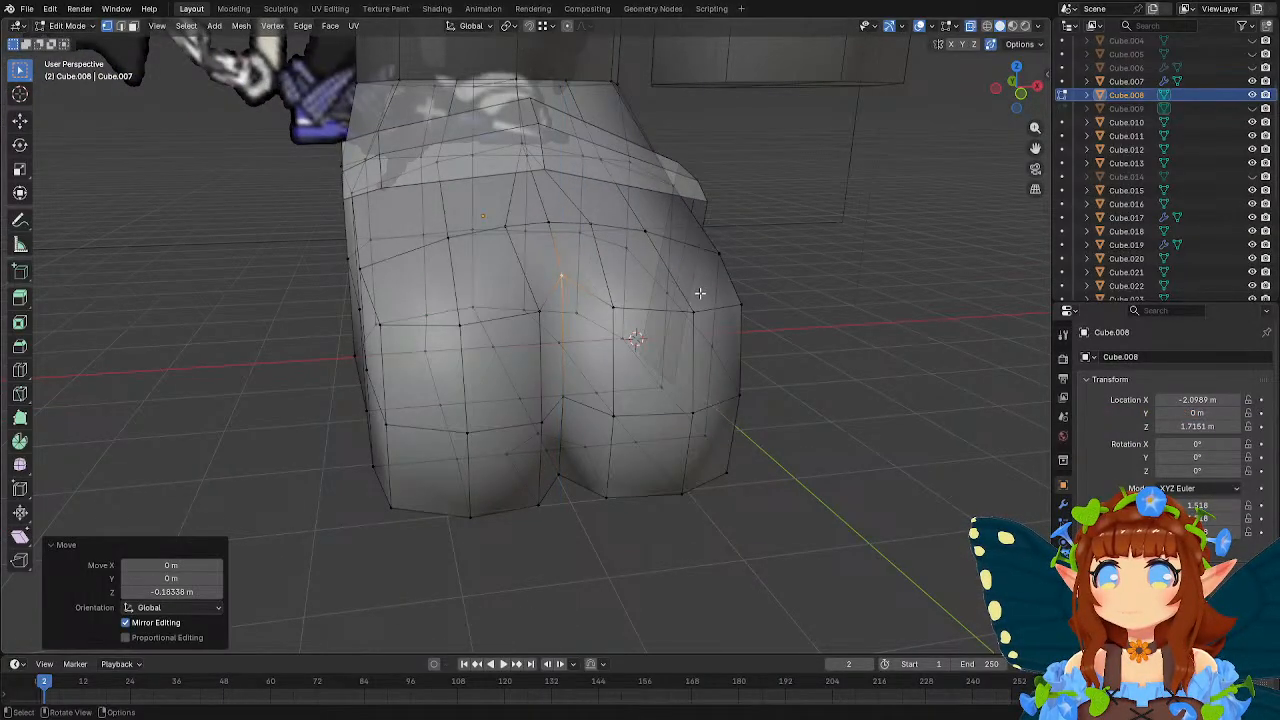
middle_drag(700, 291, 760, 310)
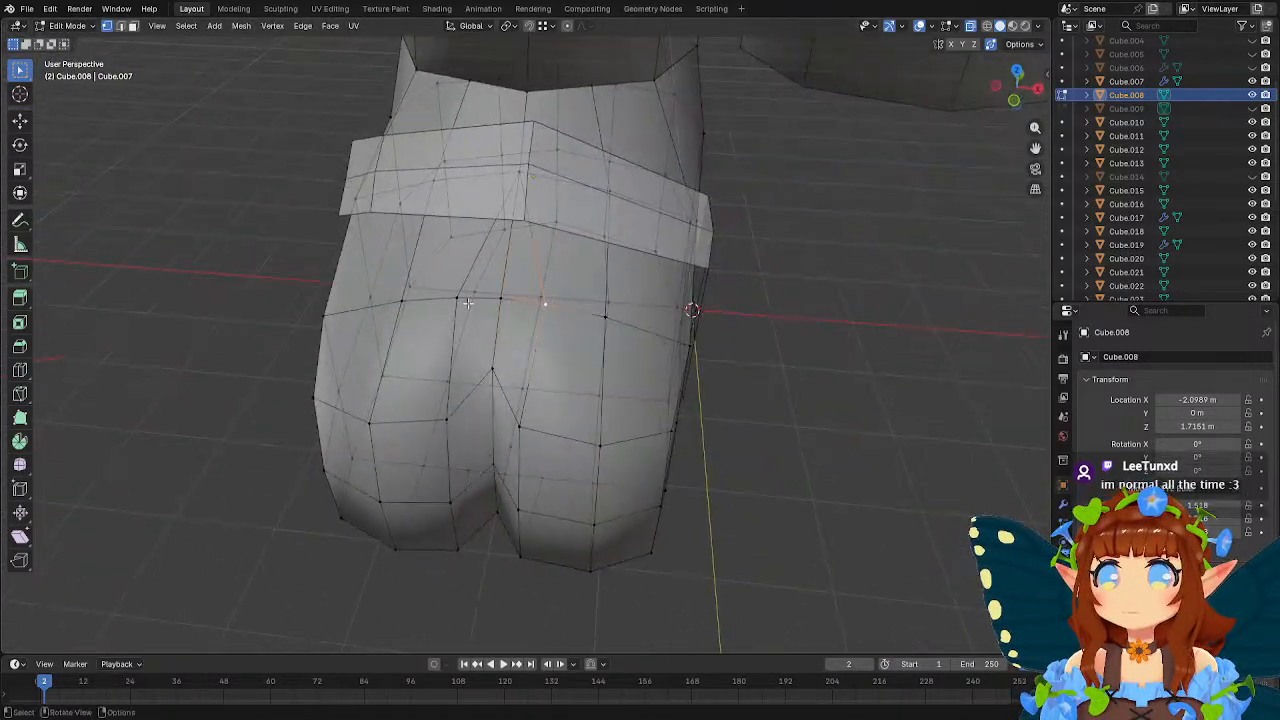
Scale the two vertices above the toe split closer together, first by 0.715, and return to Object Mode.
key(s)
click(727, 325)
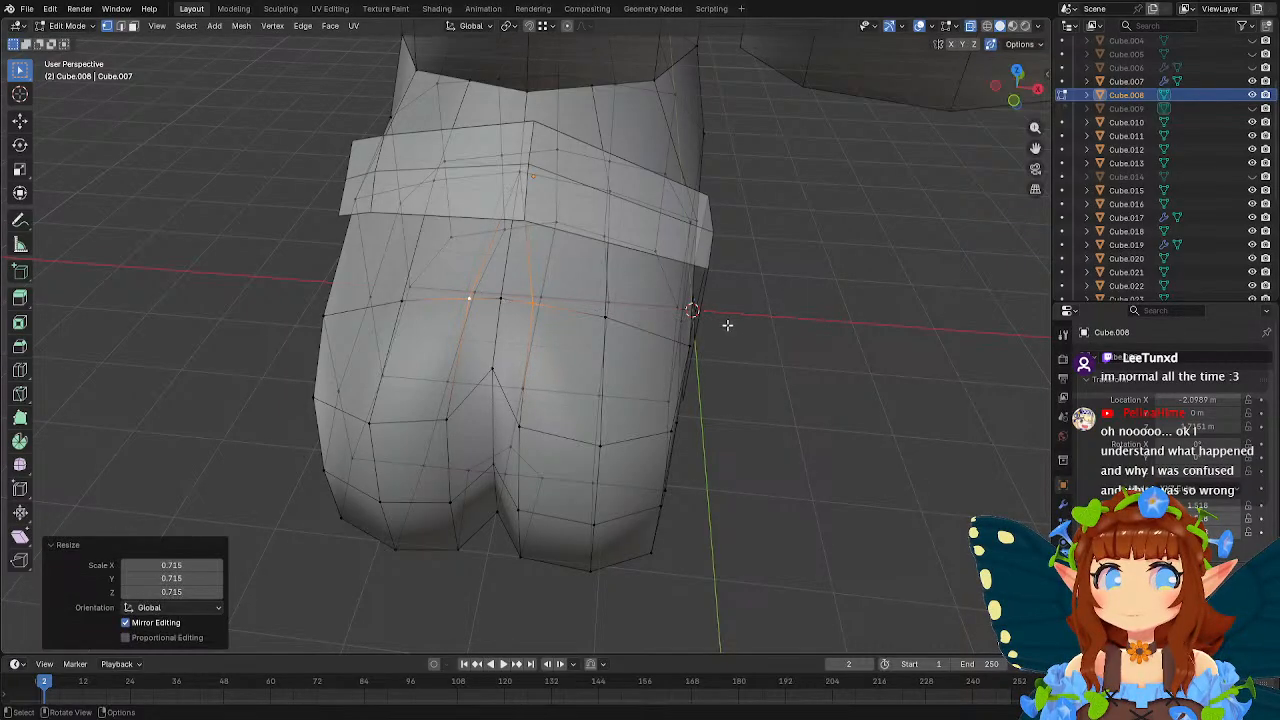
middle_drag(654, 293, 683, 294)
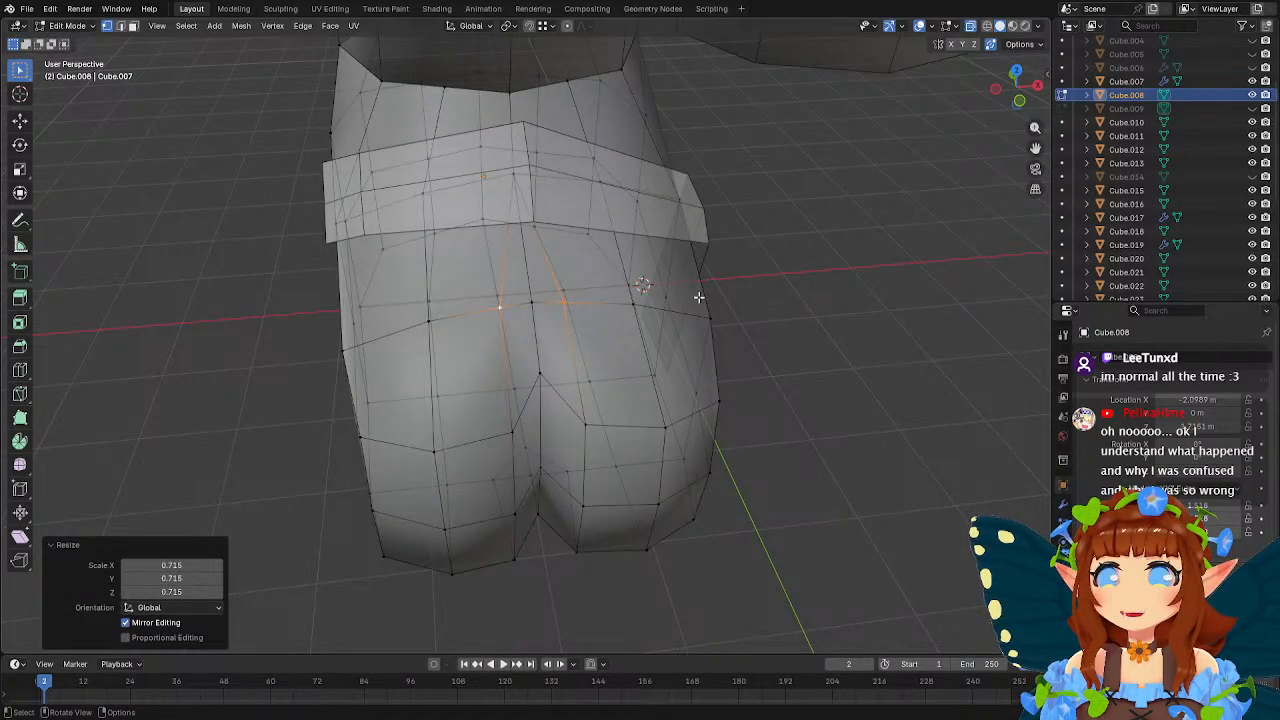
middle_drag(699, 297, 601, 280)
key(s)
click(724, 290)
key(Tab)
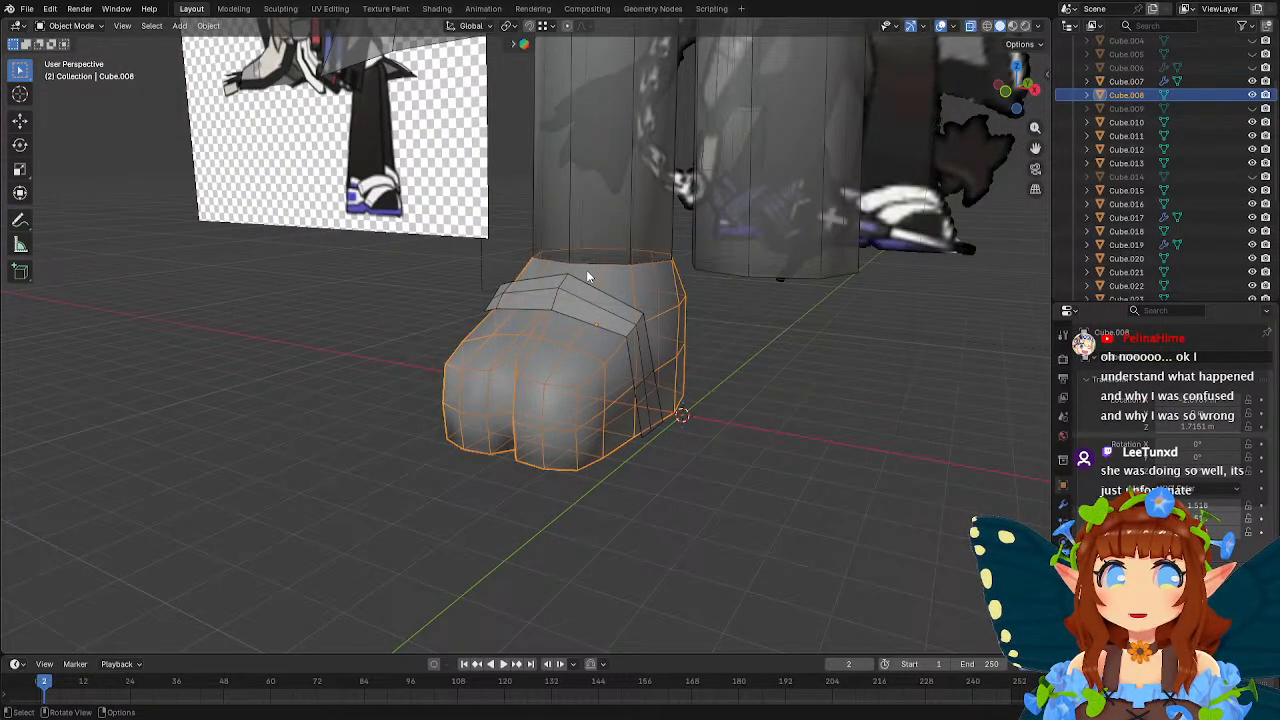
Edit the strap mesh and move its outer end edge down the side of the foot by about -0.27, 0.62, -0.85 m.
middle_drag(541, 274, 706, 343)
click(615, 325)
key(Tab)
scroll(634, 333, up, 3)
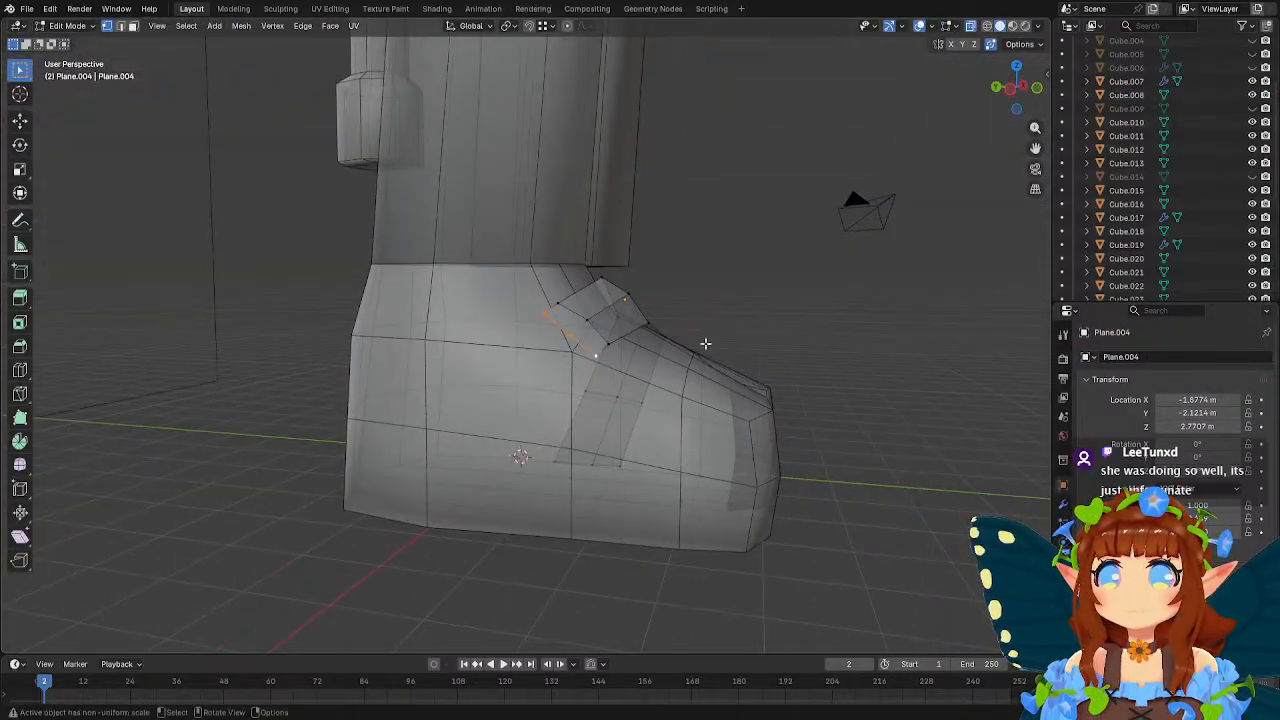
key(g)
click(647, 418)
middle_drag(647, 416, 538, 404)
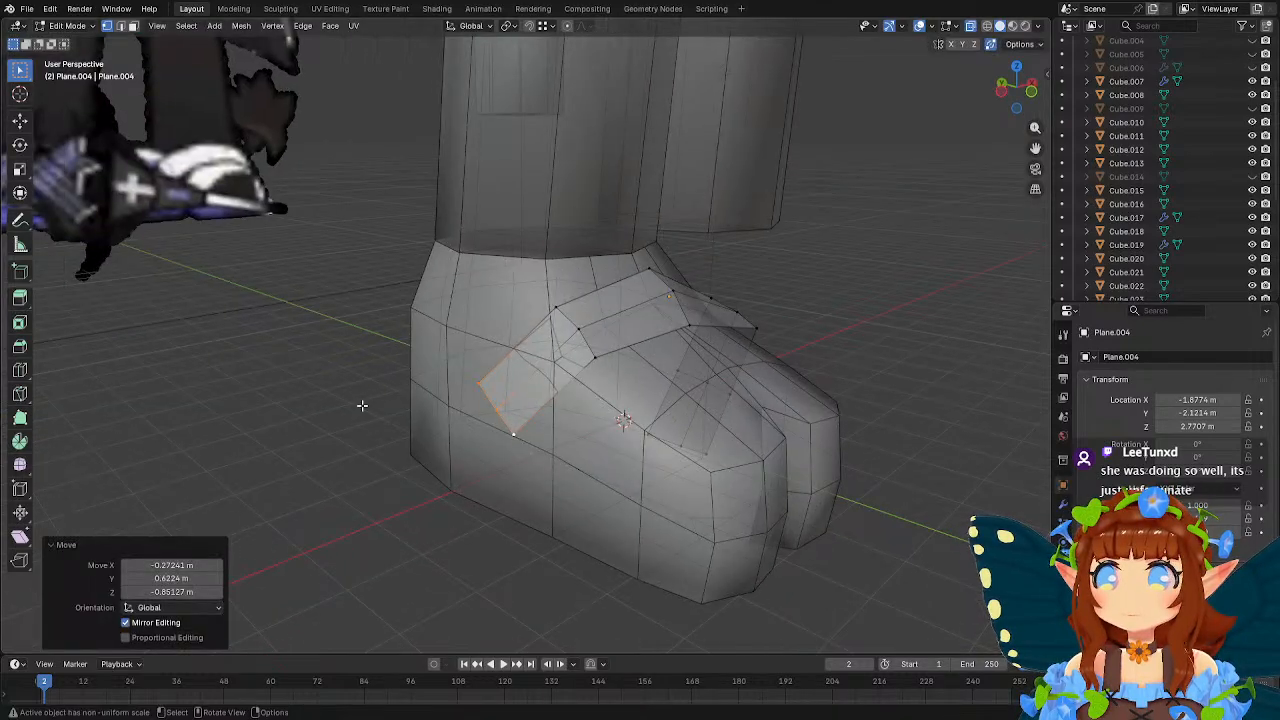
Add a loop cut across the strap's lengthened outer section and reposition its vertices along the foot.
click(20, 370)
click(538, 400)
key(w)
middle_drag(655, 405, 603, 384)
key(g)
click(636, 385)
key(g)
click(768, 357)
Raise the two front-edge vertices on the strap's outer section by about 0.077 m along Z.
click(602, 353)
shift+click(568, 387)
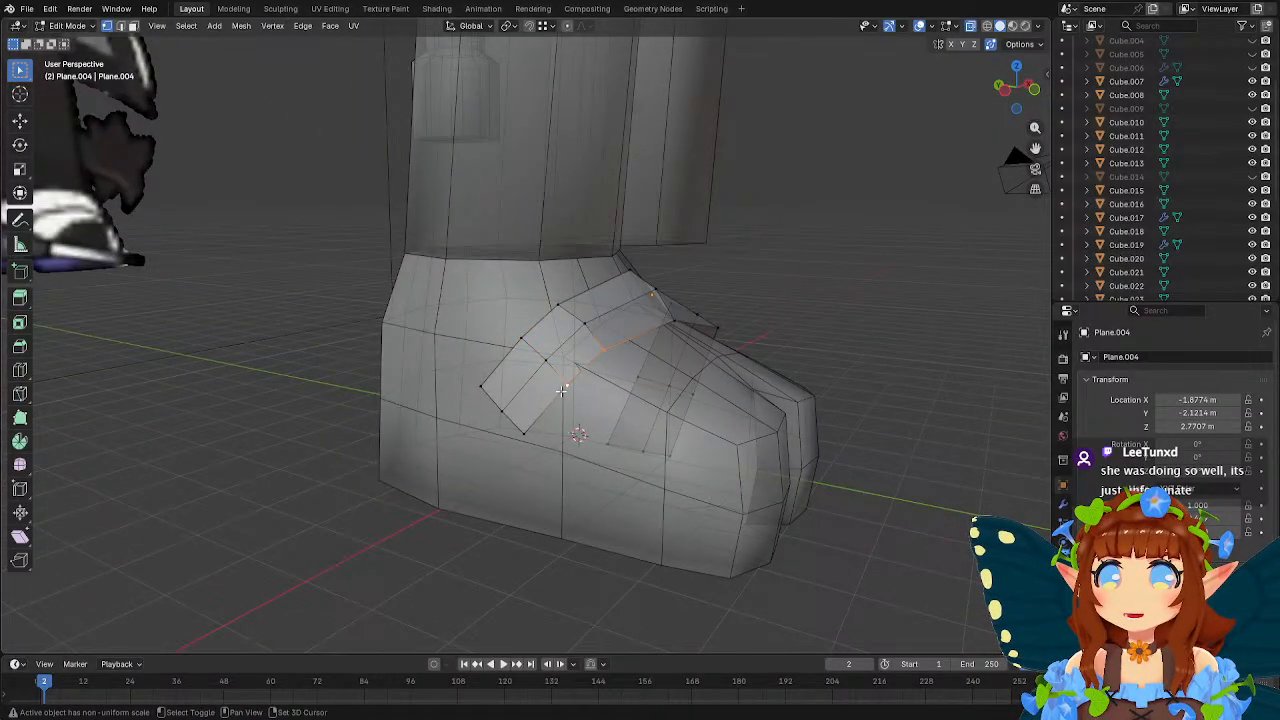
middle_drag(697, 390, 650, 394)
key(g)
key(z)
click(646, 387)
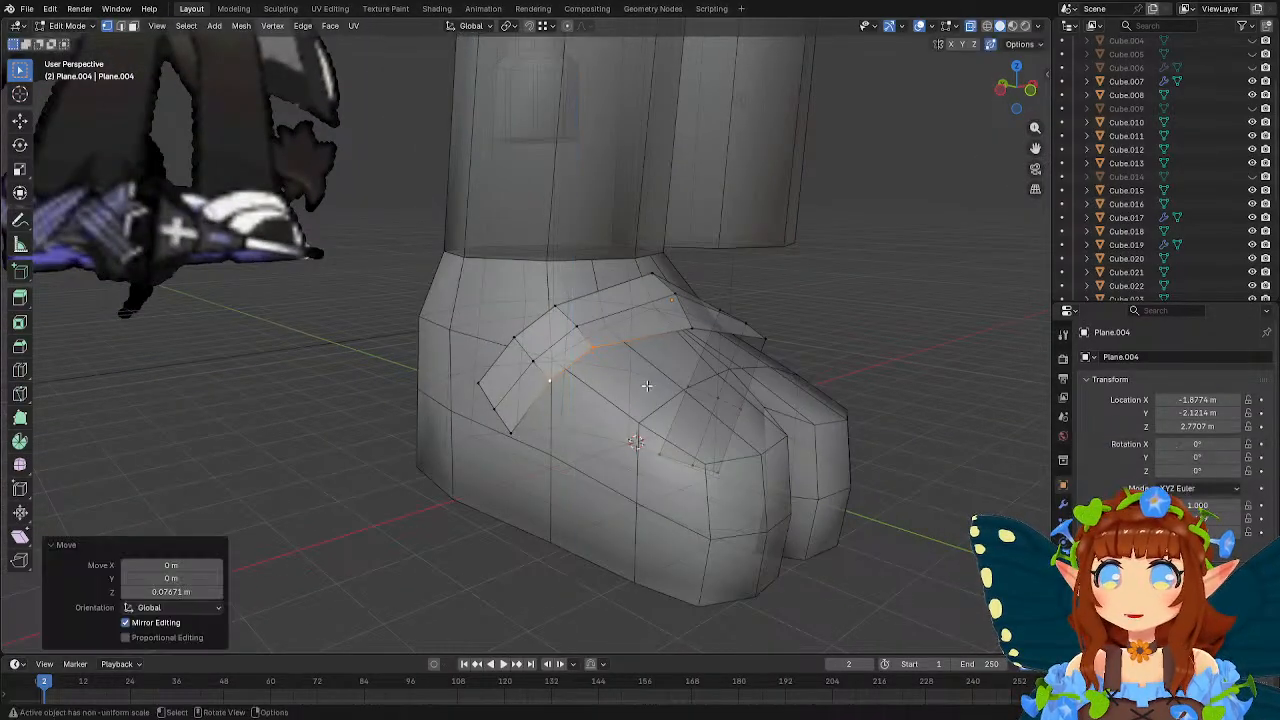
Shift the strap's outer end vertices about 0.16 m along X, and its middle end vertex about -0.073 m.
click(511, 440)
mouse_move(511, 440)
middle_down()
mouse_move(777, 217)
mouse_move(640, 320)
mouse_move(503, 393)
mouse_move(518, 433)
middle_up()
key(g)
key(x)
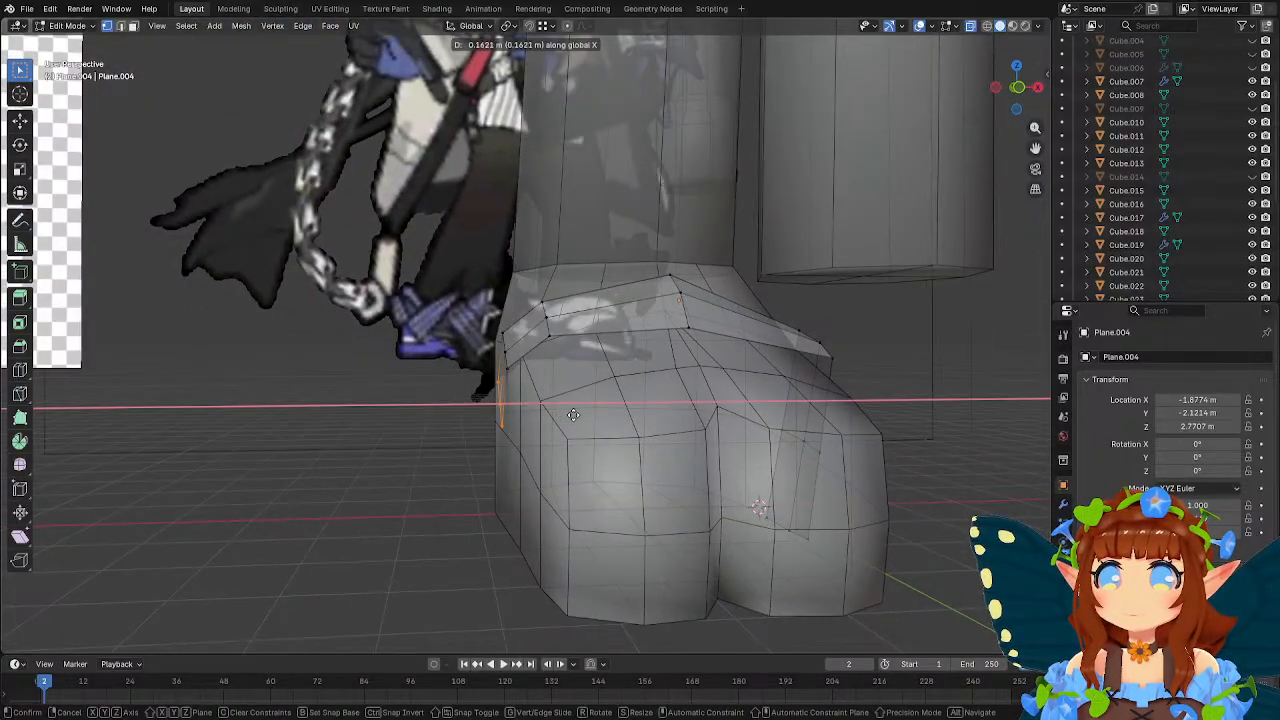
click(560, 411)
key(g)
key(x)
click(557, 408)
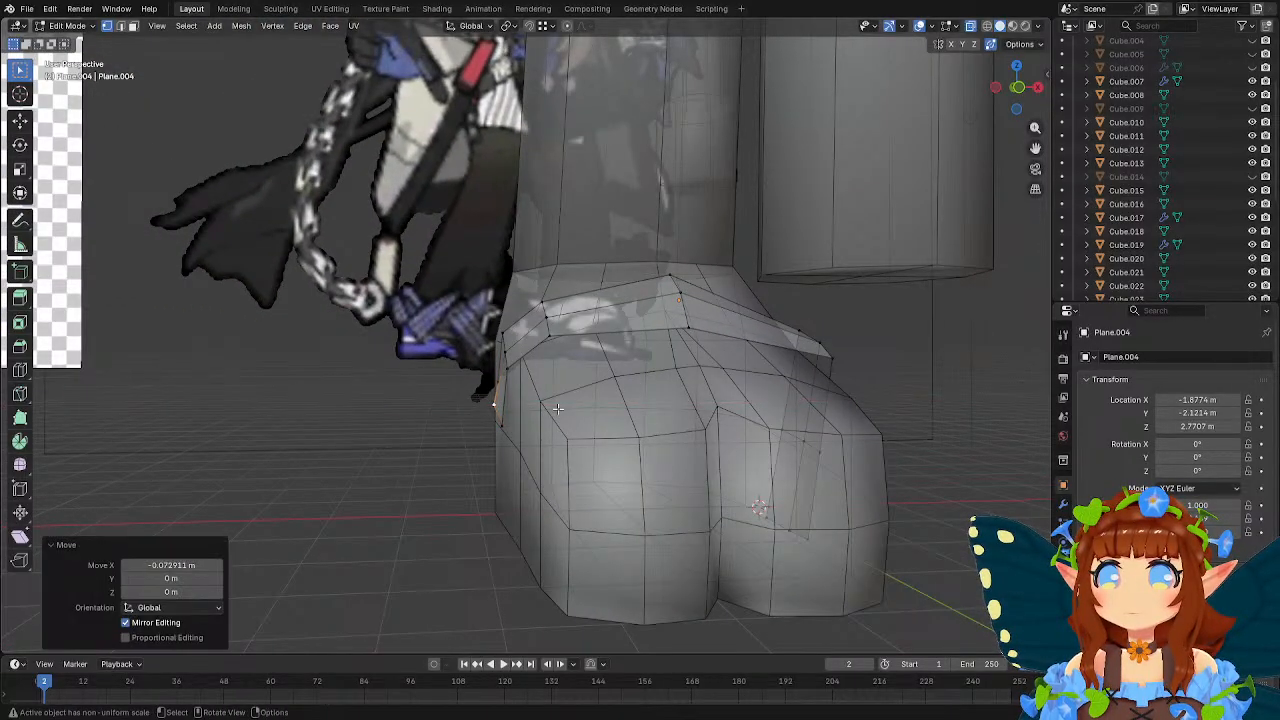
Move the vertices of the strap's outer-side loop slightly inward and down against the foot.
click(510, 372)
shift+click(507, 335)
middle_drag(510, 338, 554, 346)
key(g)
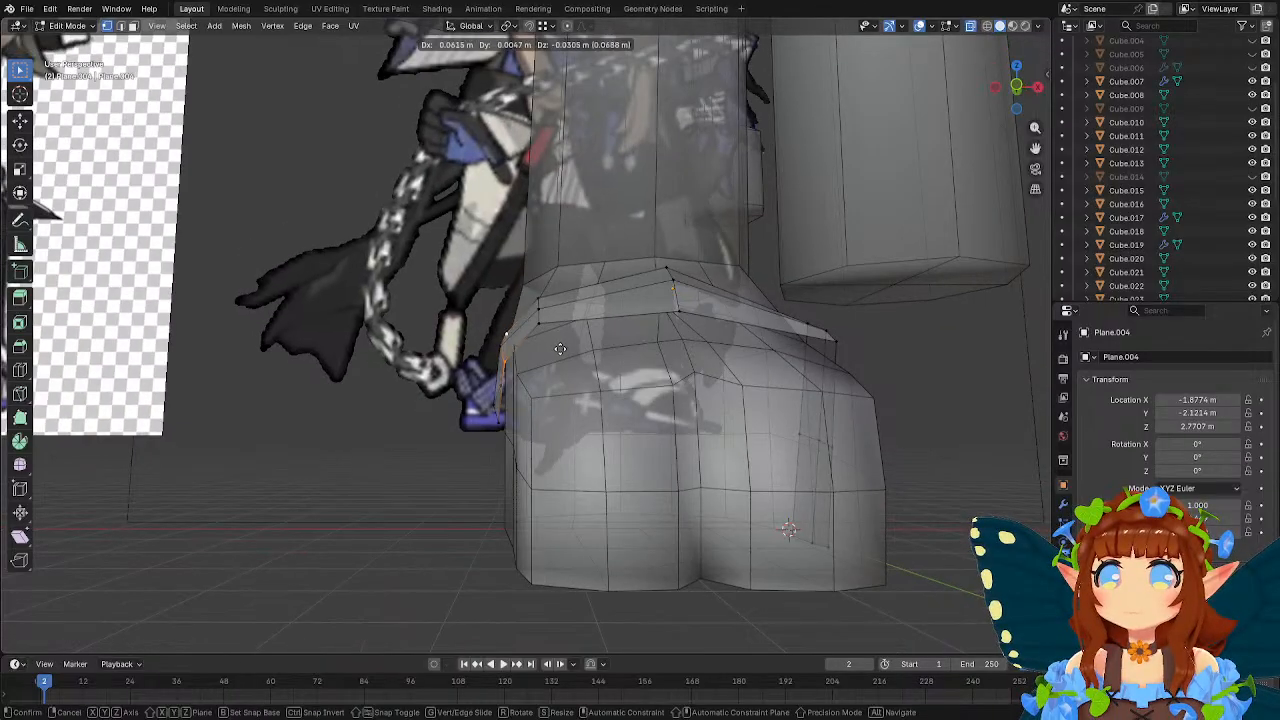
click(561, 348)
Reposition the vertices at the strap's upper outer bend to sit closer to the foot.
click(541, 324)
shift+click(540, 297)
middle_drag(545, 302, 778, 348)
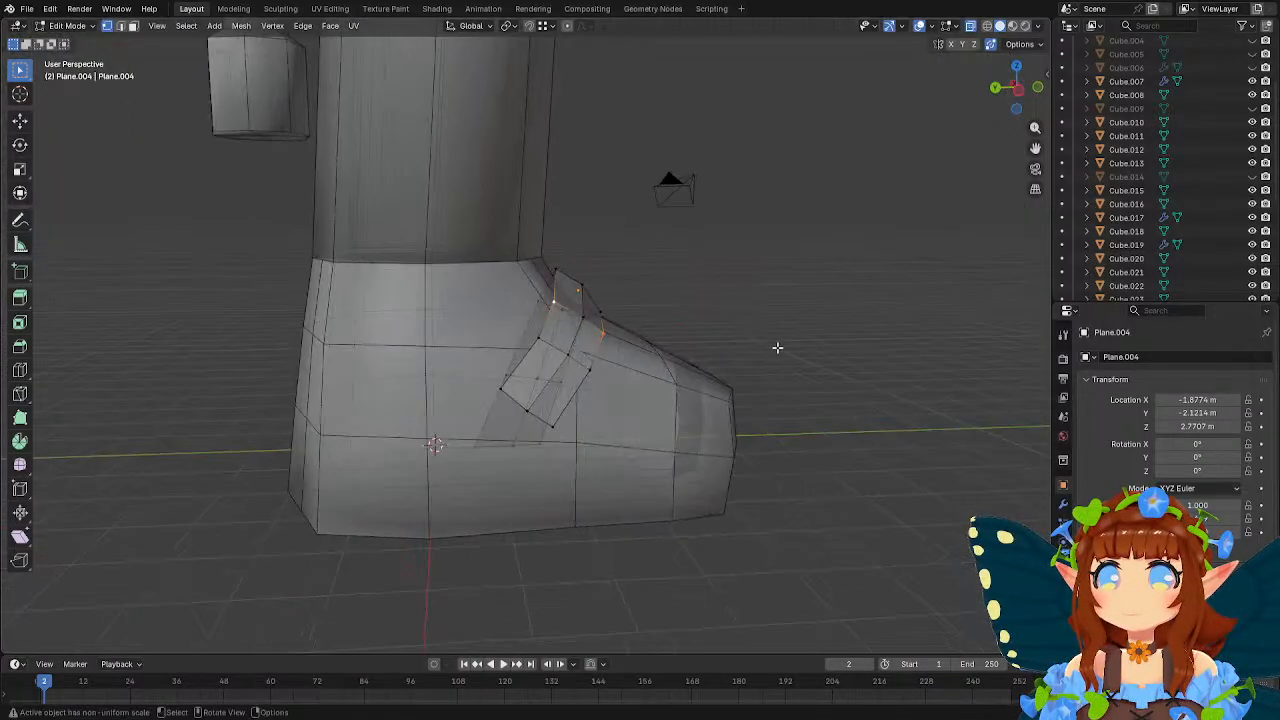
key(g)
click(778, 352)
Fit the strap's outer-side loop to the foot, moving its middle vertex about 0.16 m and upper vertex about 0.10 m.
click(614, 375)
middle_drag(704, 385, 573, 366)
key(g)
click(640, 380)
middle_drag(638, 396, 620, 384)
key(g)
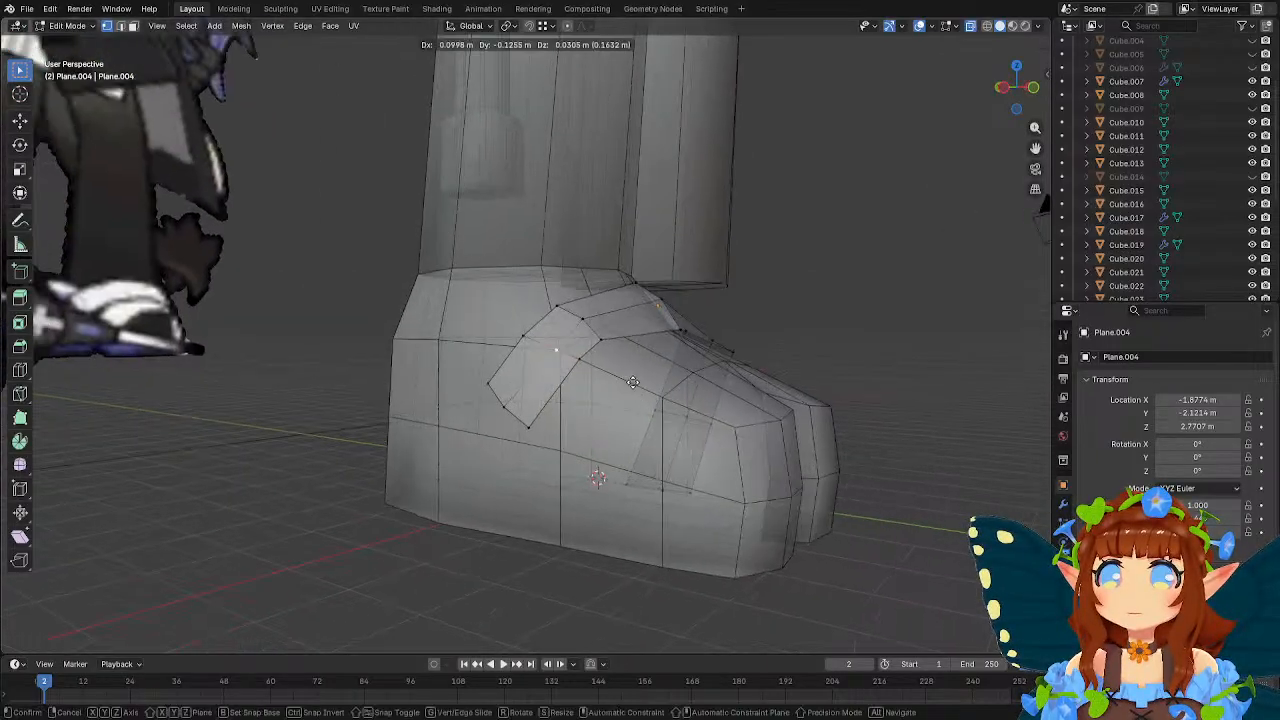
click(634, 382)
click(616, 368)
key(g)
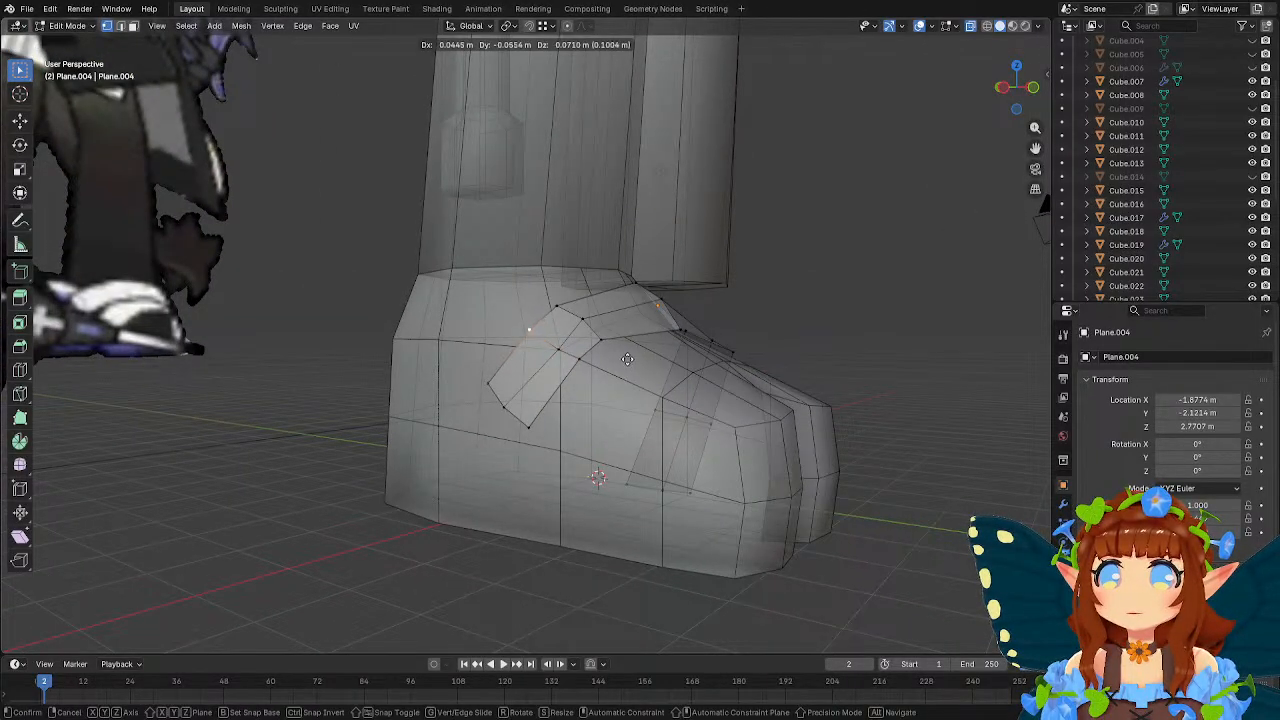
click(628, 360)
Nudge the remaining vertices of the strap's outer section to even out its shape over the foot.
middle_drag(628, 360, 599, 377)
key(g)
click(675, 378)
click(588, 369)
key(g)
click(660, 376)
Adjust the rear-edge vertex at the strap's inner bend and lower the rear-edge centre vertex by about 0.18 m.
click(559, 374)
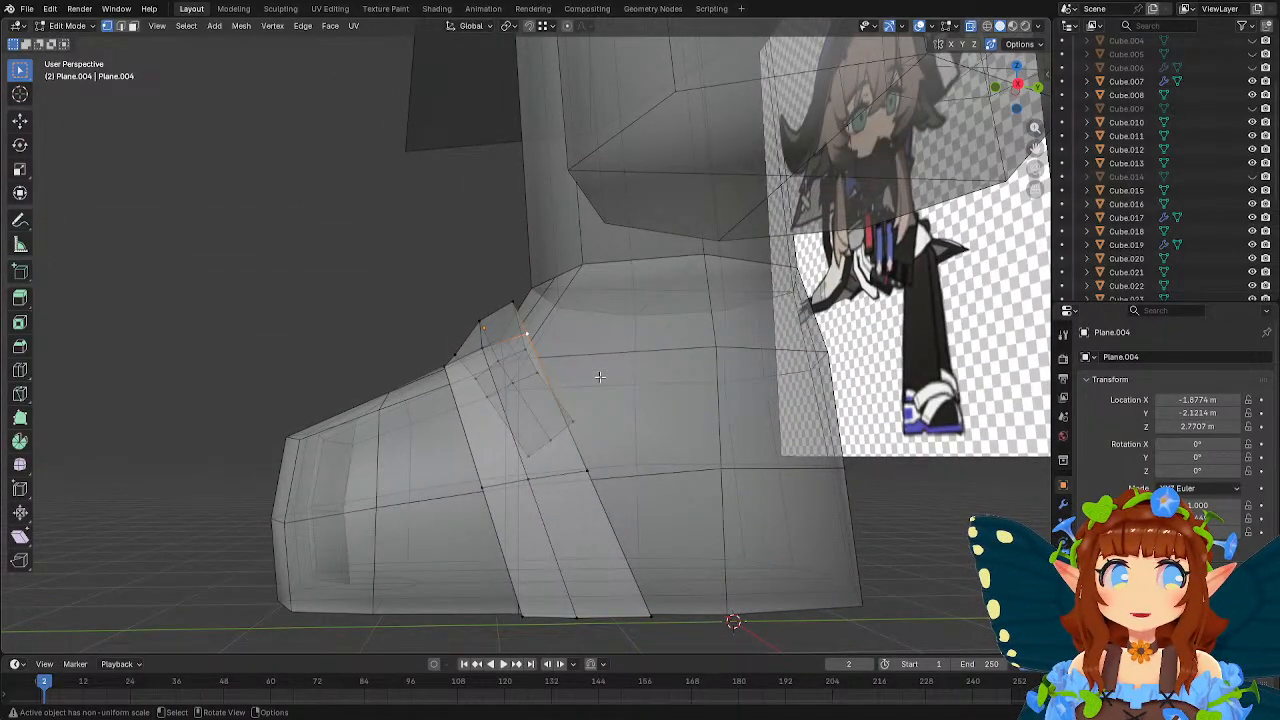
mouse_move(600, 371)
middle_down()
mouse_move(554, 375)
mouse_move(560, 355)
mouse_move(595, 357)
middle_up()
key(g)
click(595, 362)
key(g)
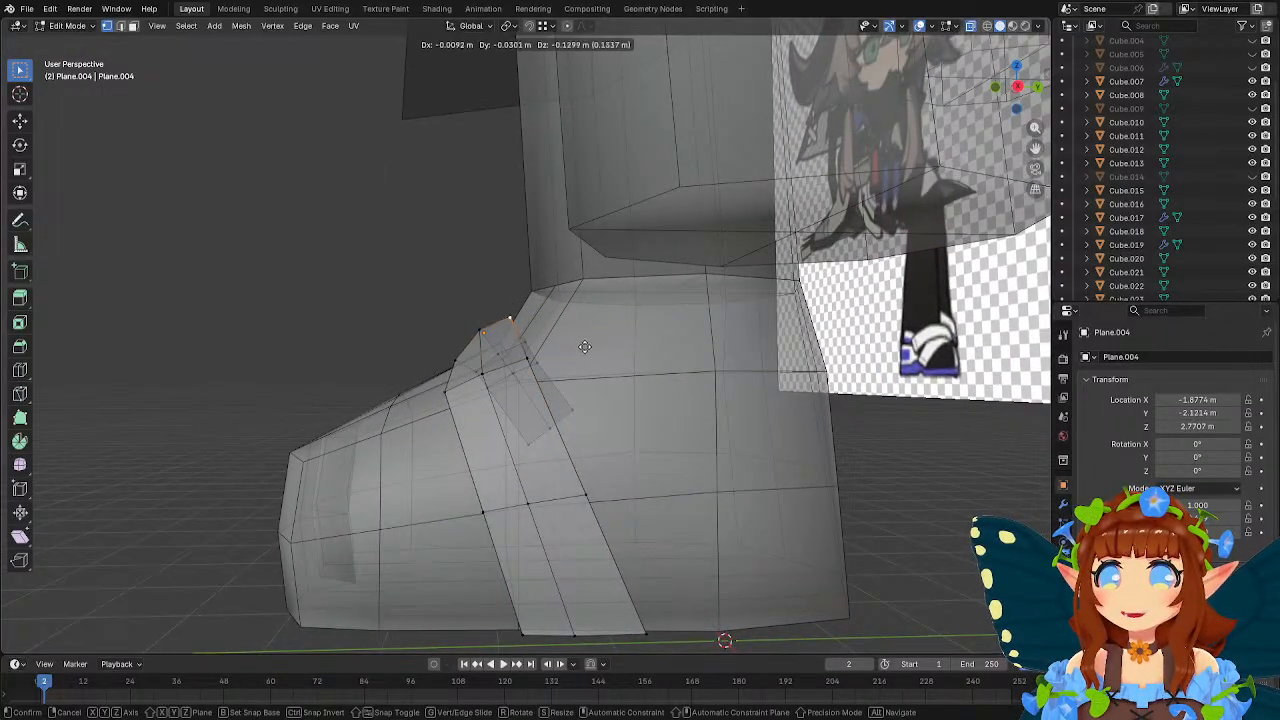
click(585, 349)
Move the strap's centre row of vertices about -0.077 m along X.
middle_drag(585, 349, 709, 409)
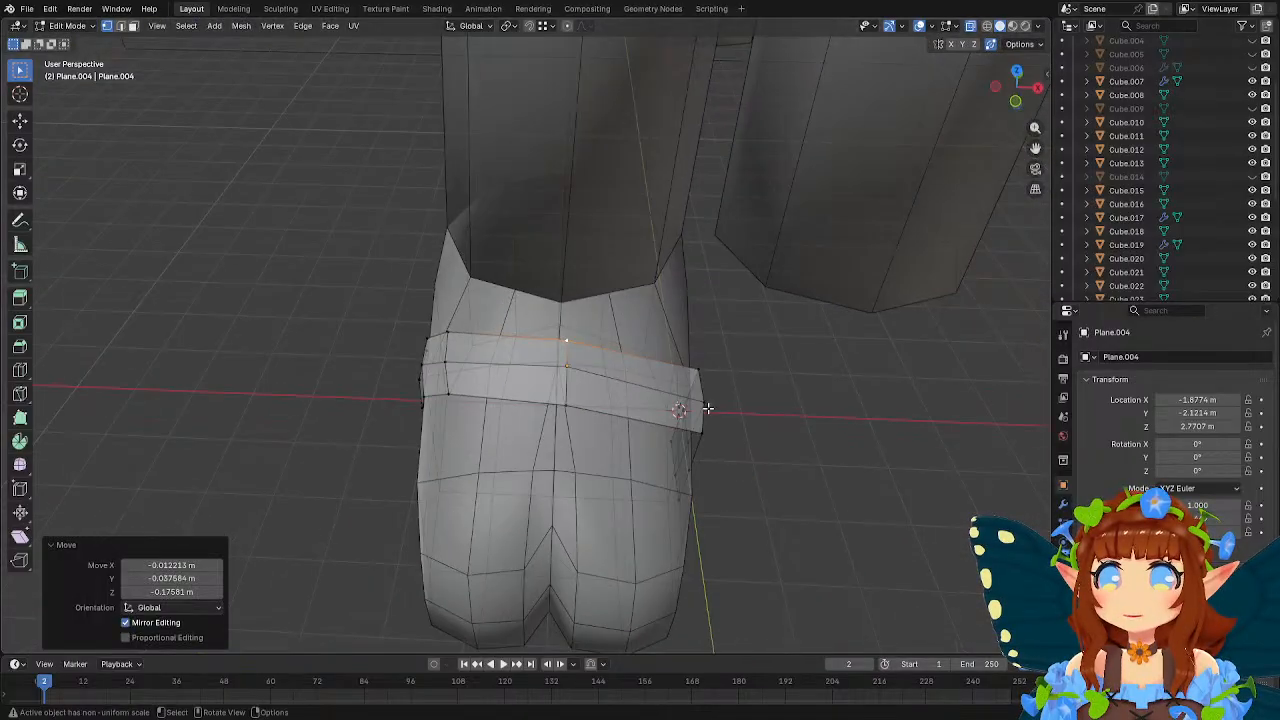
key(g)
click(707, 409)
drag(532, 331, 601, 417)
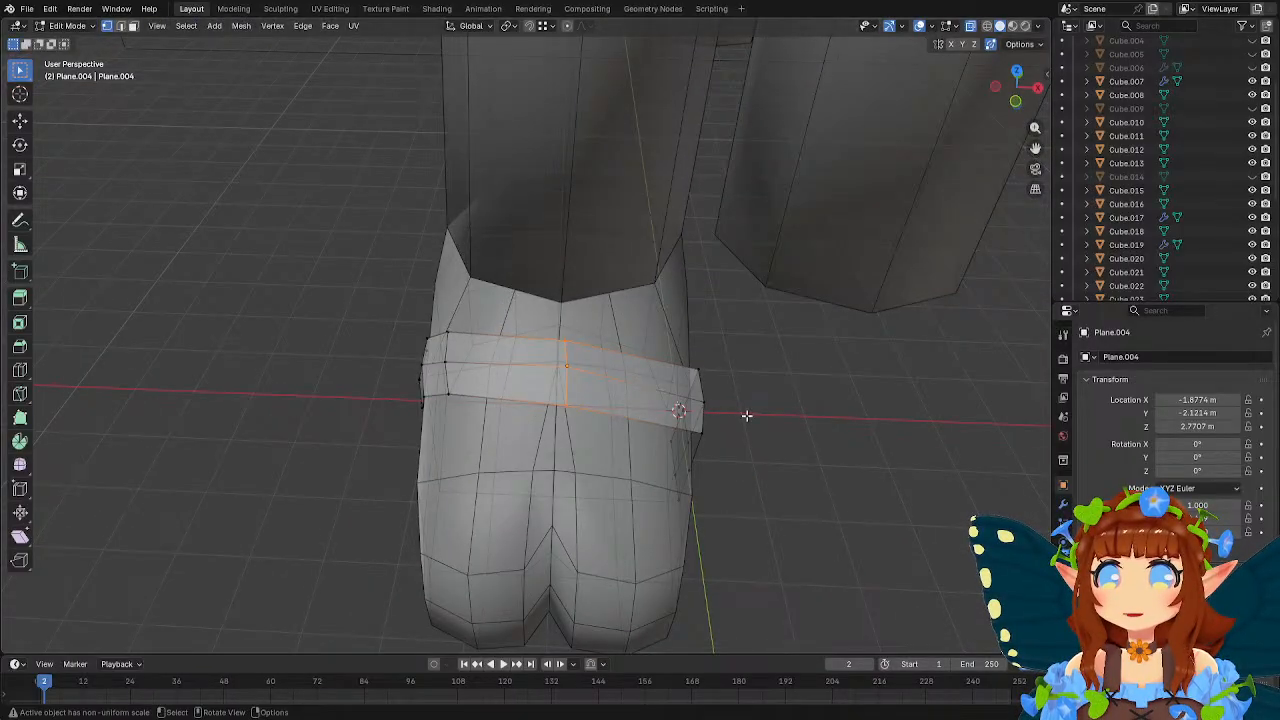
key(g)
click(718, 407)
middle_drag(718, 407, 658, 388)
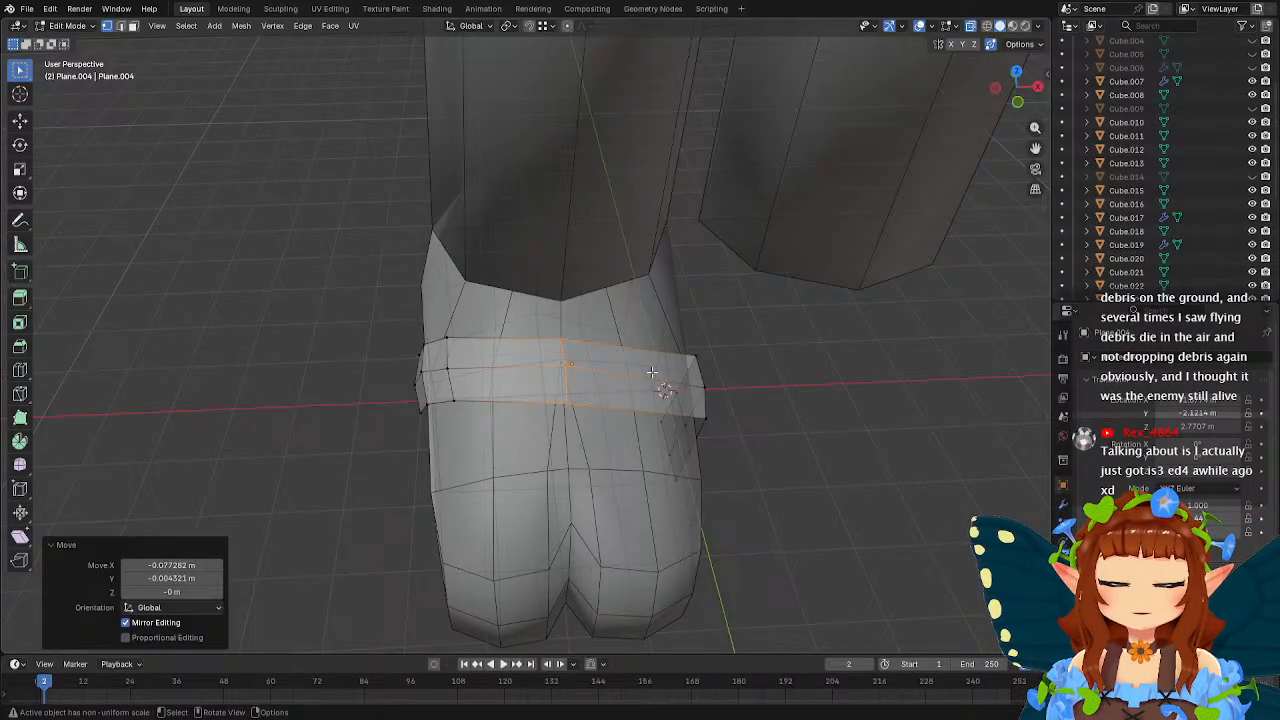
Reposition the middle row of vertices on the strap's inner side closer to the foot.
middle_drag(651, 372, 632, 325)
middle_drag(635, 335, 575, 387)
key(g)
click(755, 401)
middle_drag(668, 362, 757, 387)
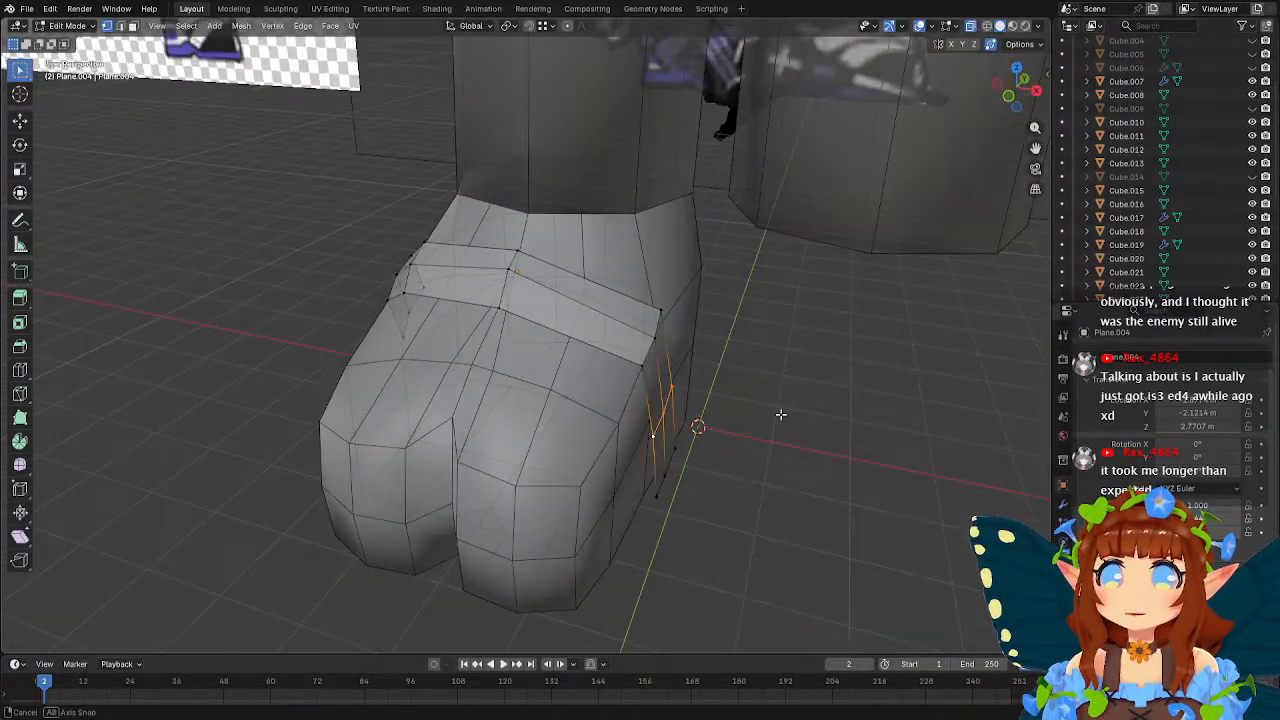
Move the selected vertices on the strap's inner side about -0.08 m along X.
middle_drag(670, 493, 587, 318)
key(g)
key(y)
right_click(778, 470)
key(g)
key(x)
click(786, 466)
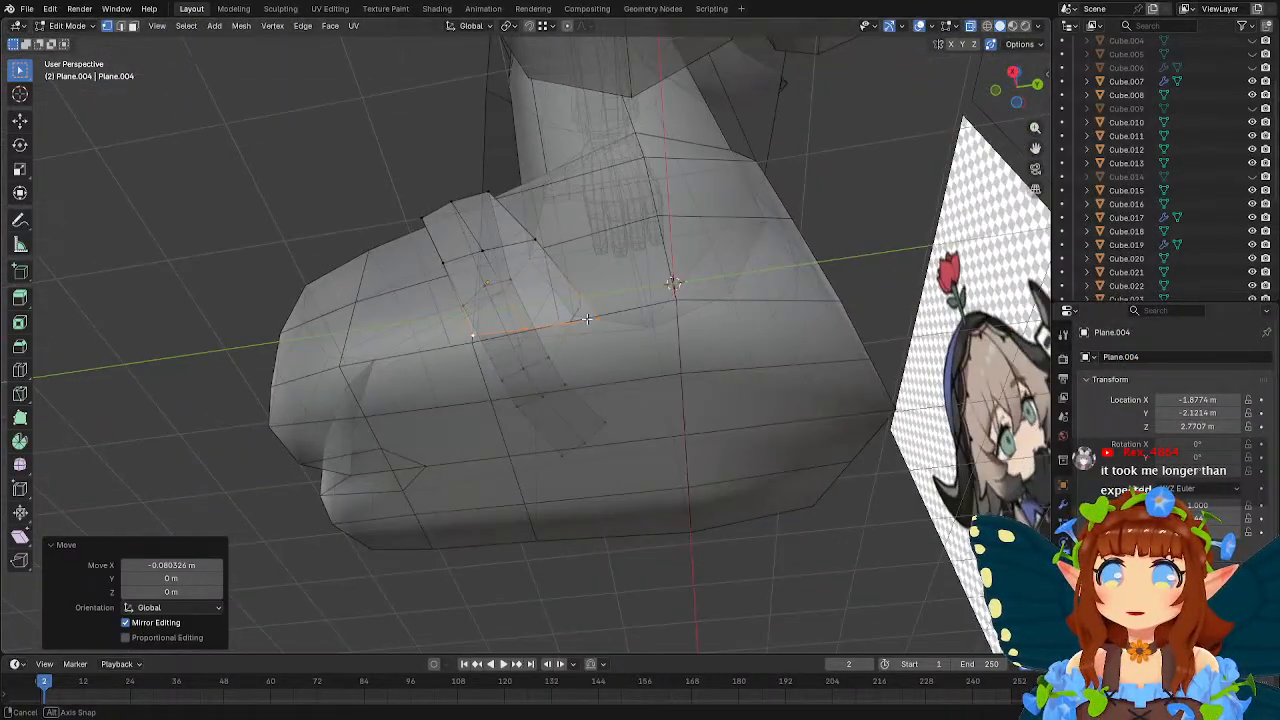
Shift the front and rear edge vertices of the strap's inner side along X, moving the rear one about 0.033 m.
click(480, 341)
middle_drag(546, 363, 616, 338)
key(g)
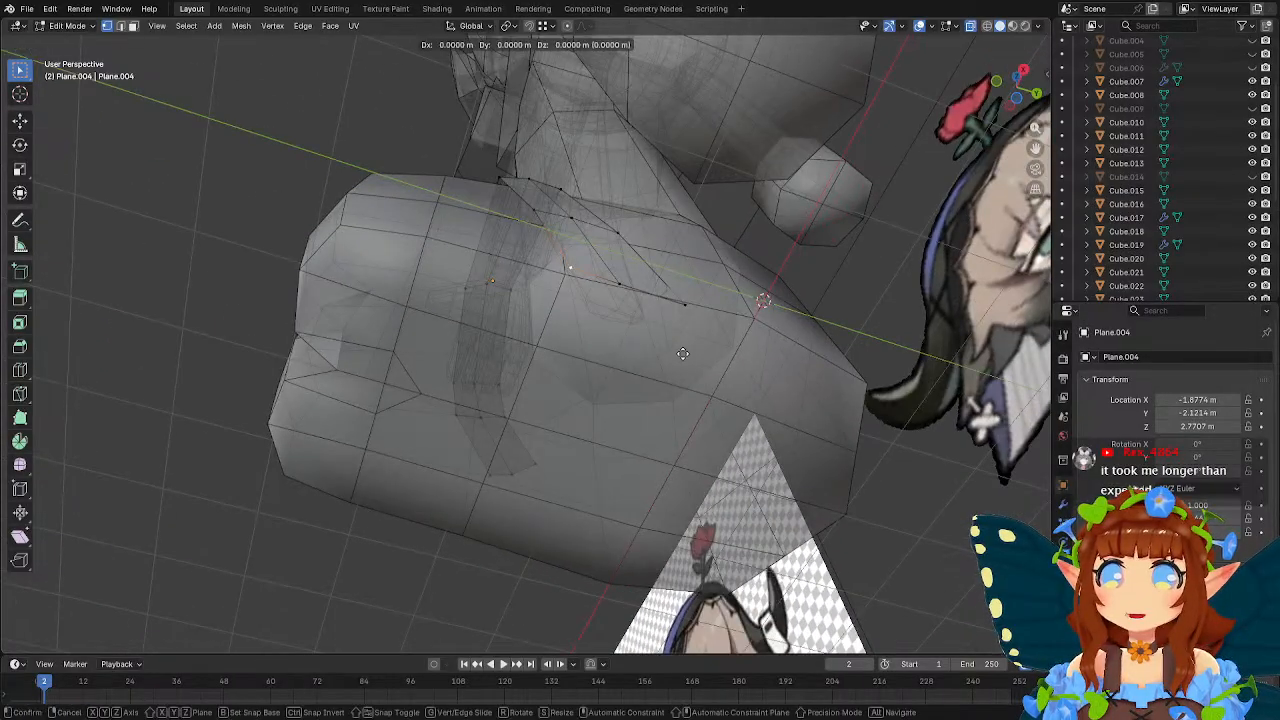
key(x)
click(675, 356)
click(670, 333)
key(g)
key(x)
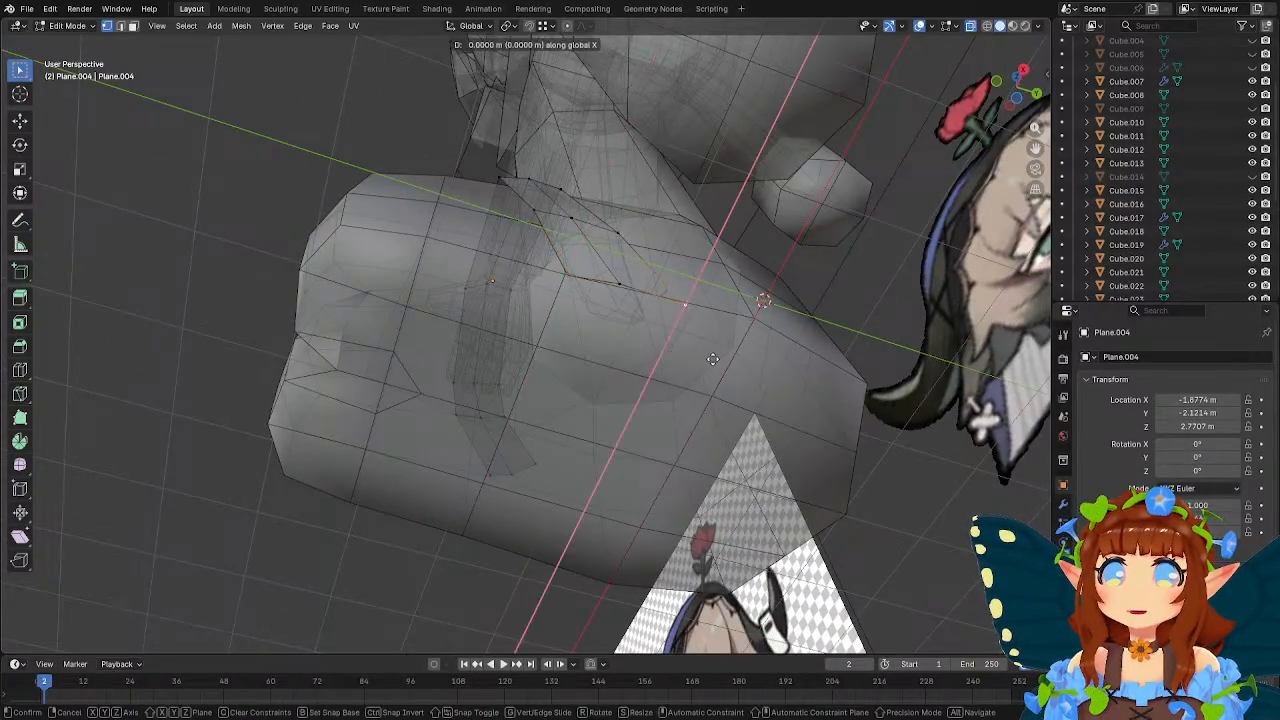
click(709, 353)
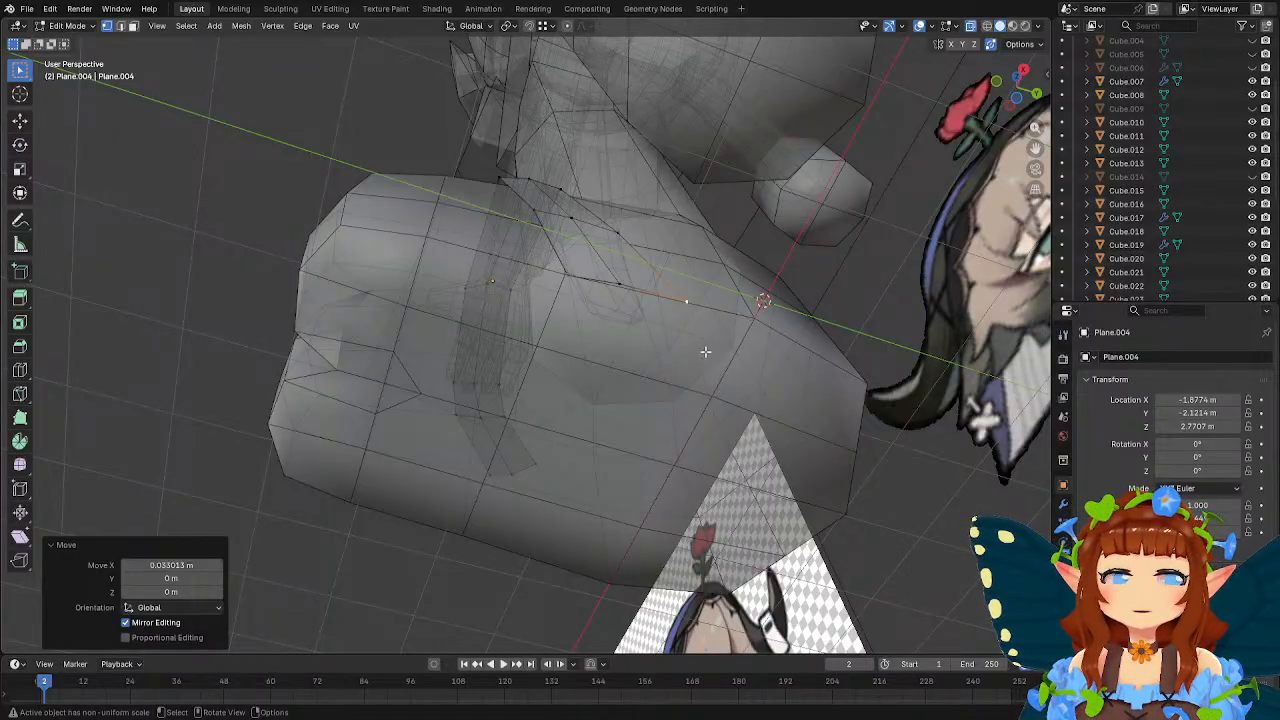
Adjust the centre vertex midway down the strap's inner side along X.
middle_drag(658, 307, 675, 410)
click(635, 386)
click(604, 394)
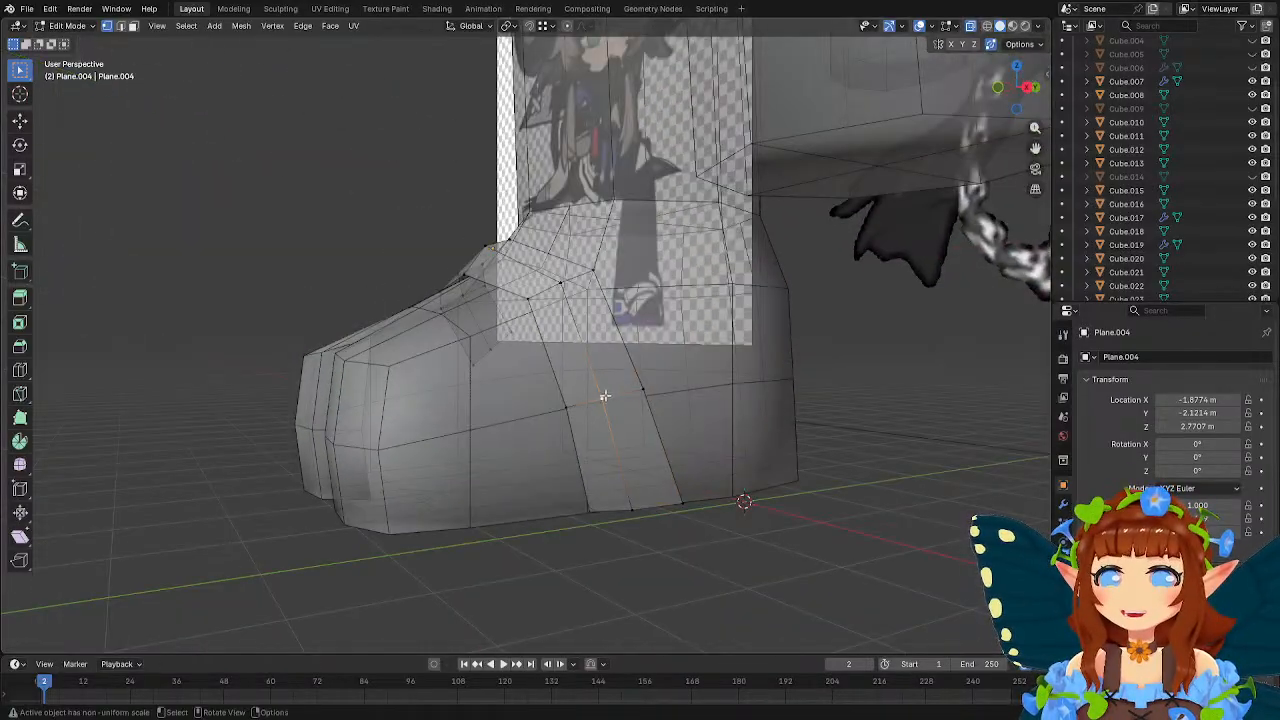
middle_drag(603, 394, 581, 311)
key(g)
key(x)
click(727, 433)
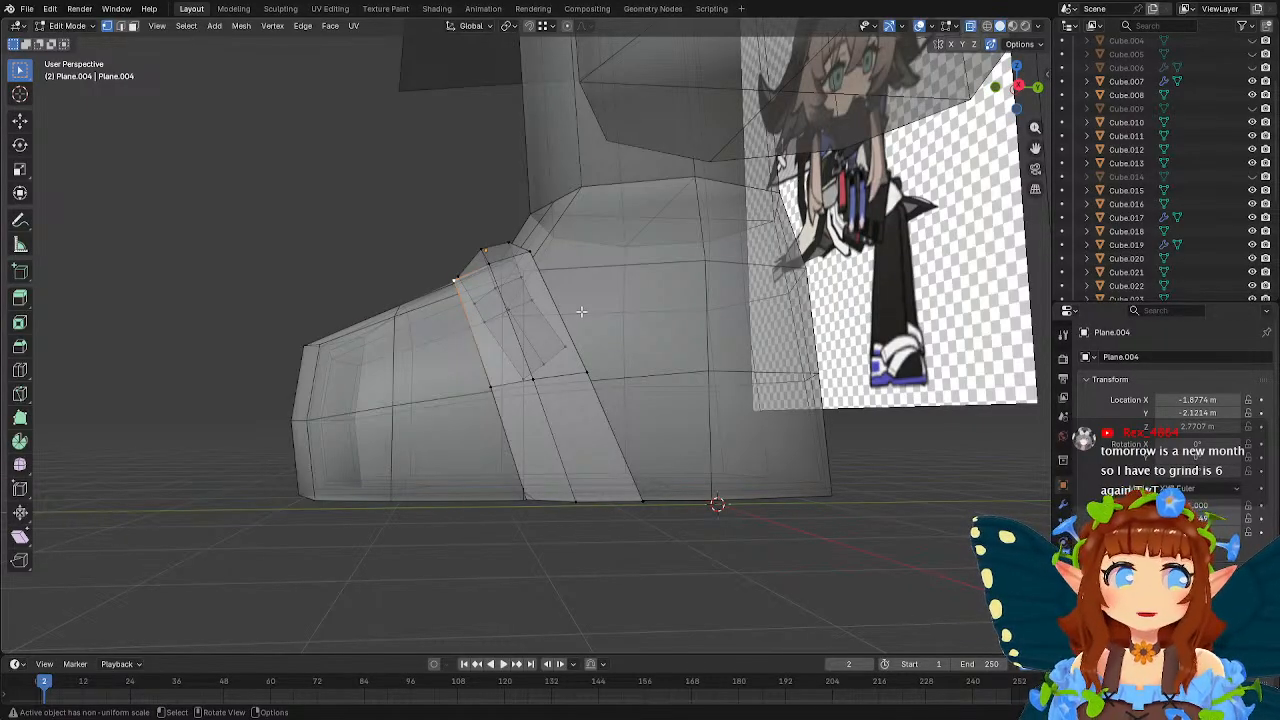
Pull two vertices on the foot mesh's inner side inward along X, by about -0.09 m and -0.05 m.
middle_drag(537, 296, 635, 370)
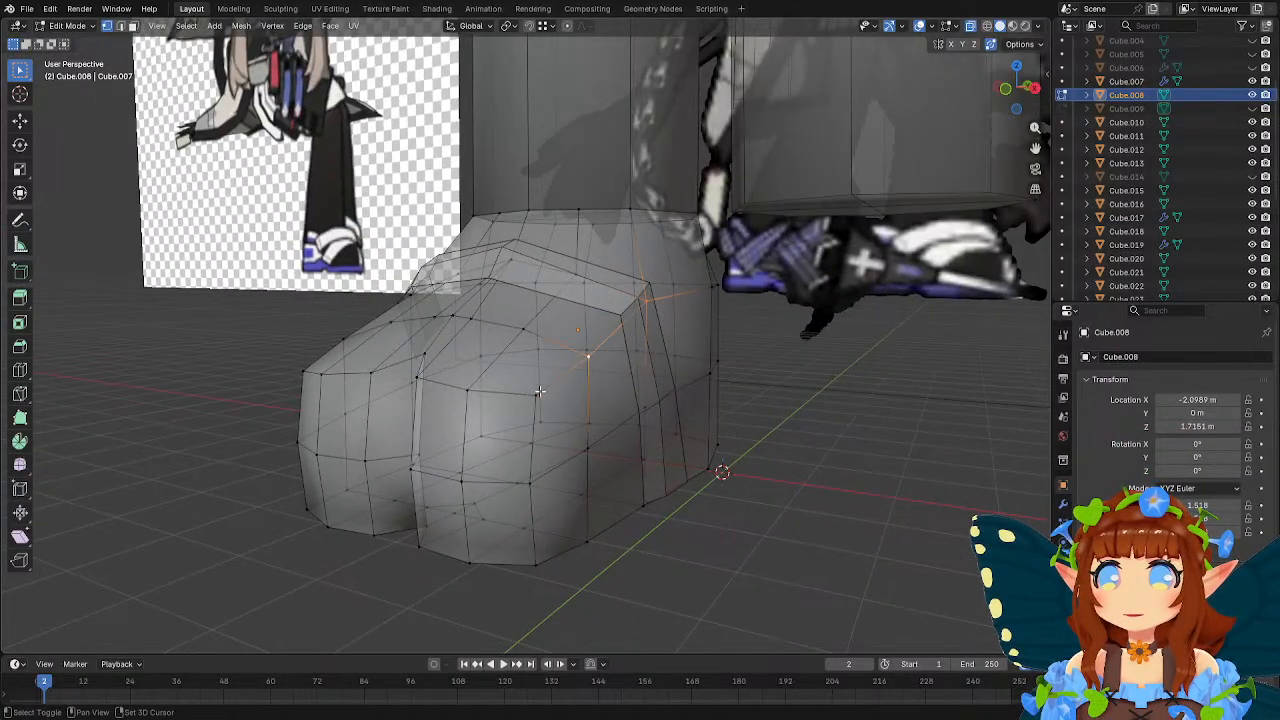
middle_drag(539, 391, 745, 414)
key(g)
key(x)
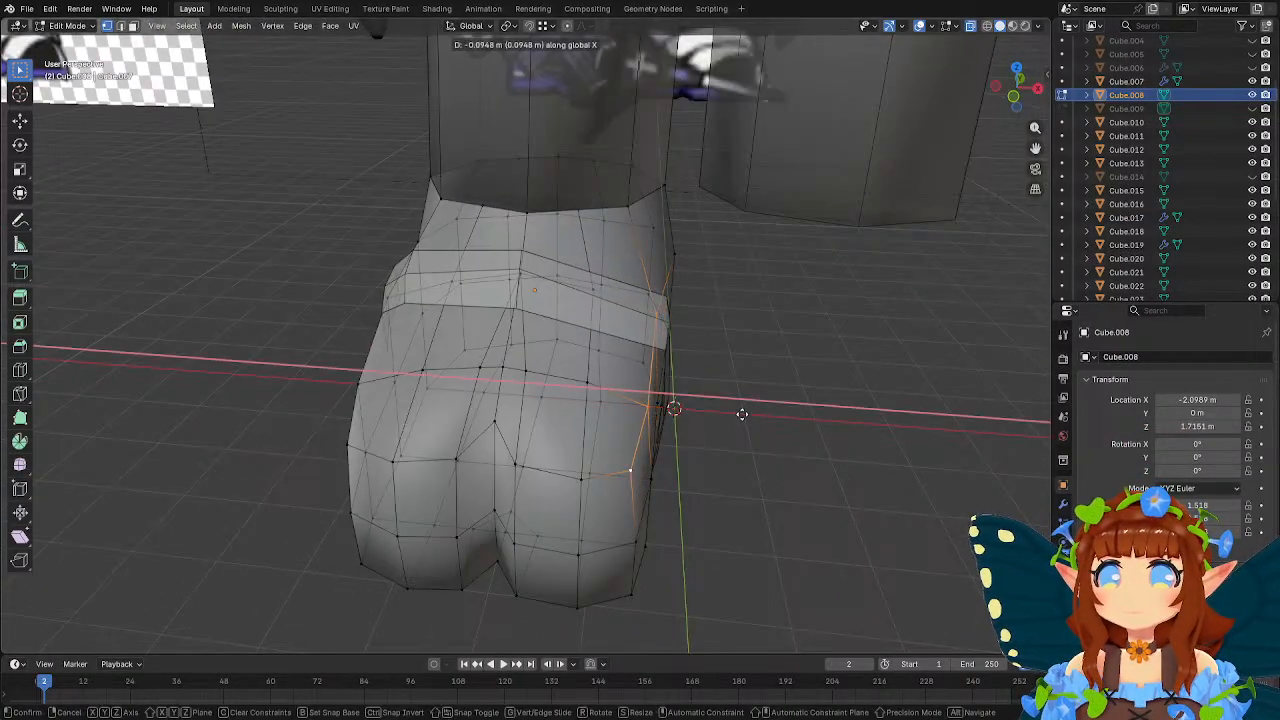
click(742, 414)
click(652, 405)
key(g)
key(x)
click(733, 410)
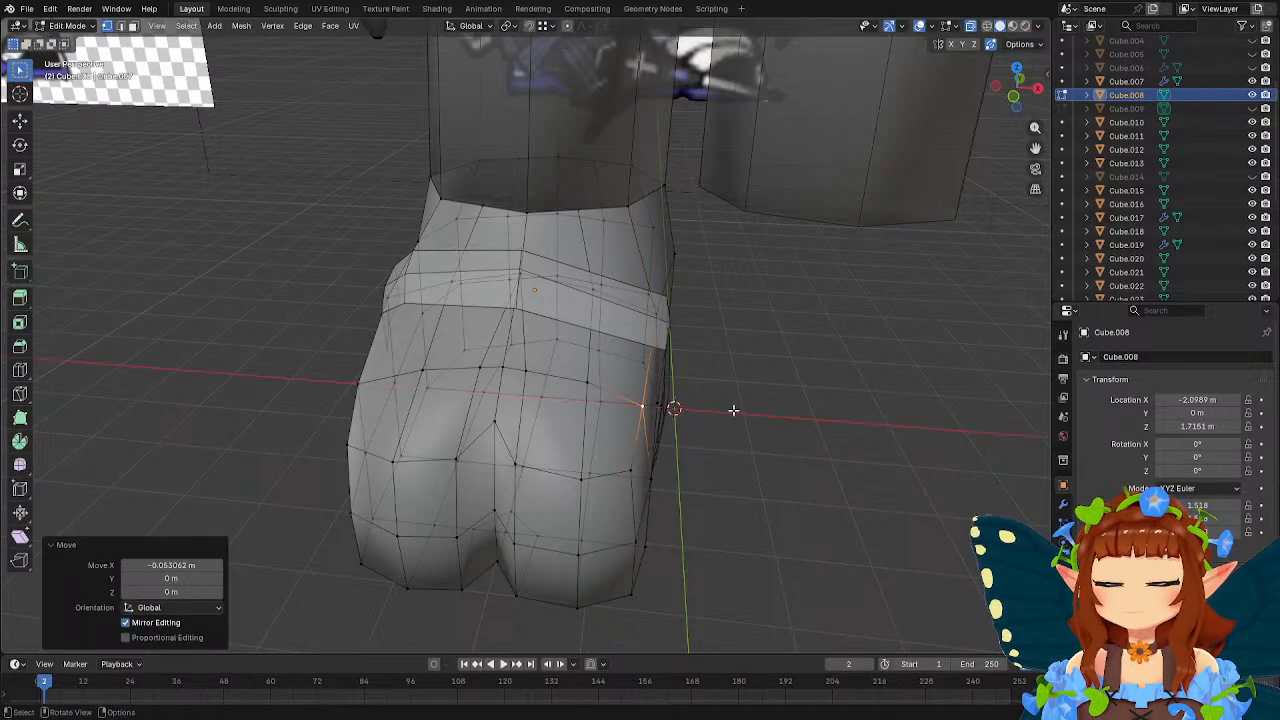
Return to editing the strap and move its inner bend vertices about -0.12 m along X and -0.05 m along Z.
key(Tab)
click(652, 332)
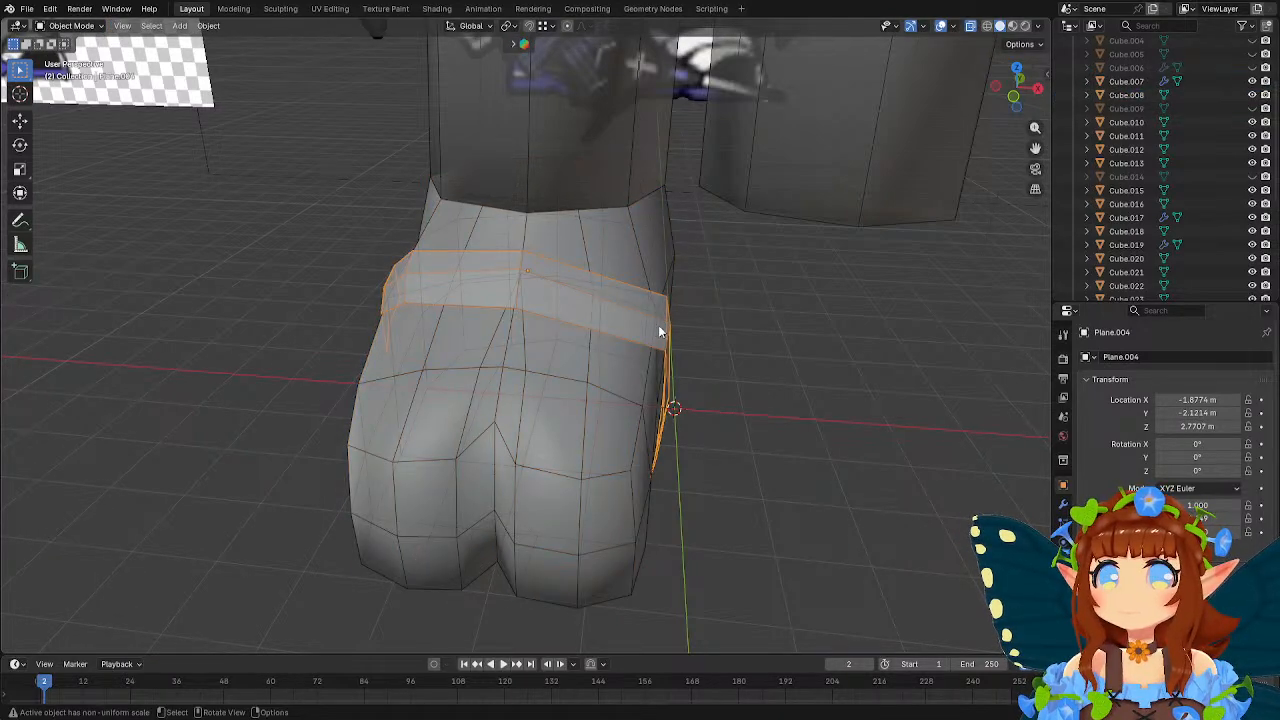
key(Tab)
middle_drag(658, 325, 589, 311)
drag(553, 297, 642, 356)
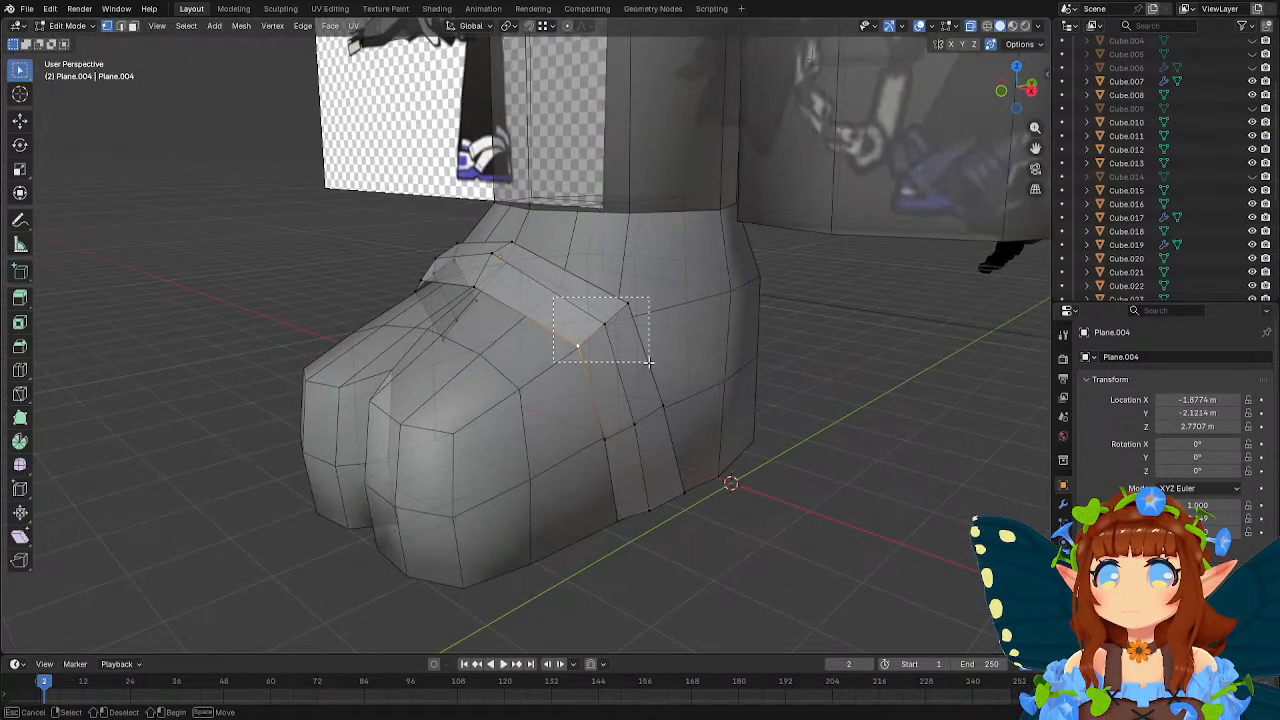
middle_drag(642, 356, 653, 402)
key(g)
click(756, 343)
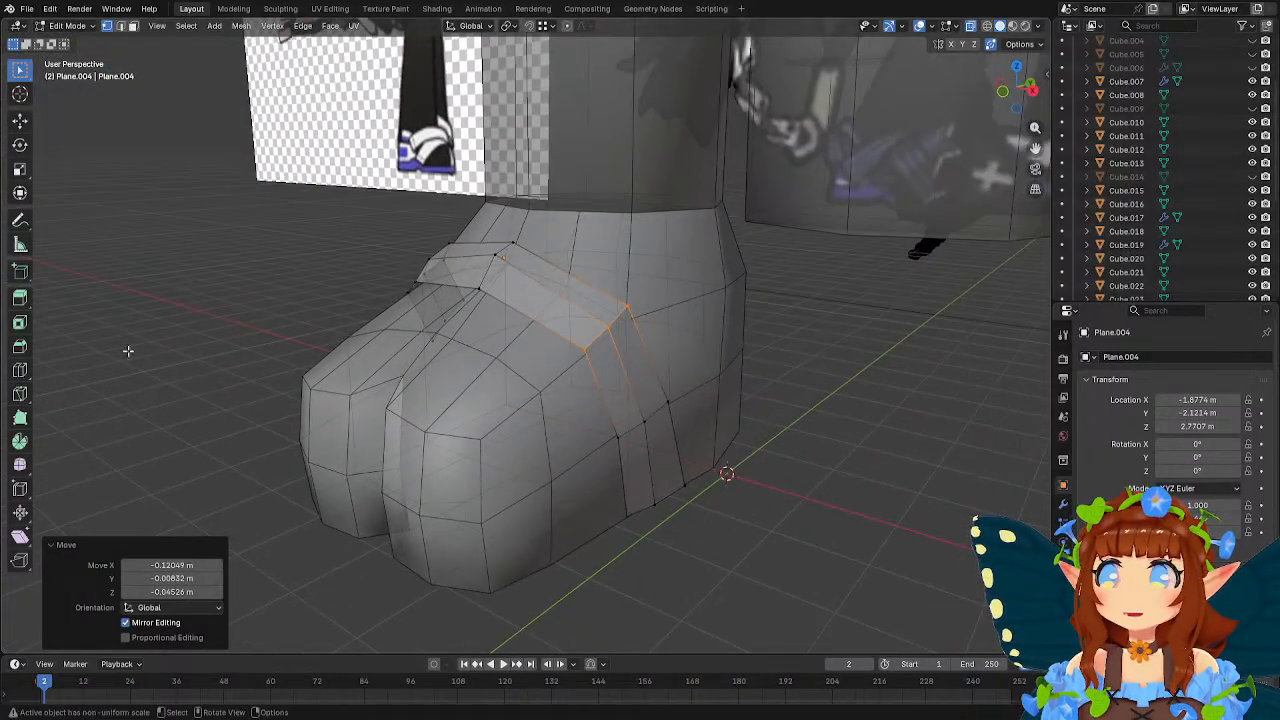
Add a loop cut across the strap's upper inner section and move it about 0.08 m along X and 0.05 m along Z.
click(18, 378)
click(545, 315)
click(19, 71)
middle_drag(608, 290, 704, 288)
key(g)
click(712, 263)
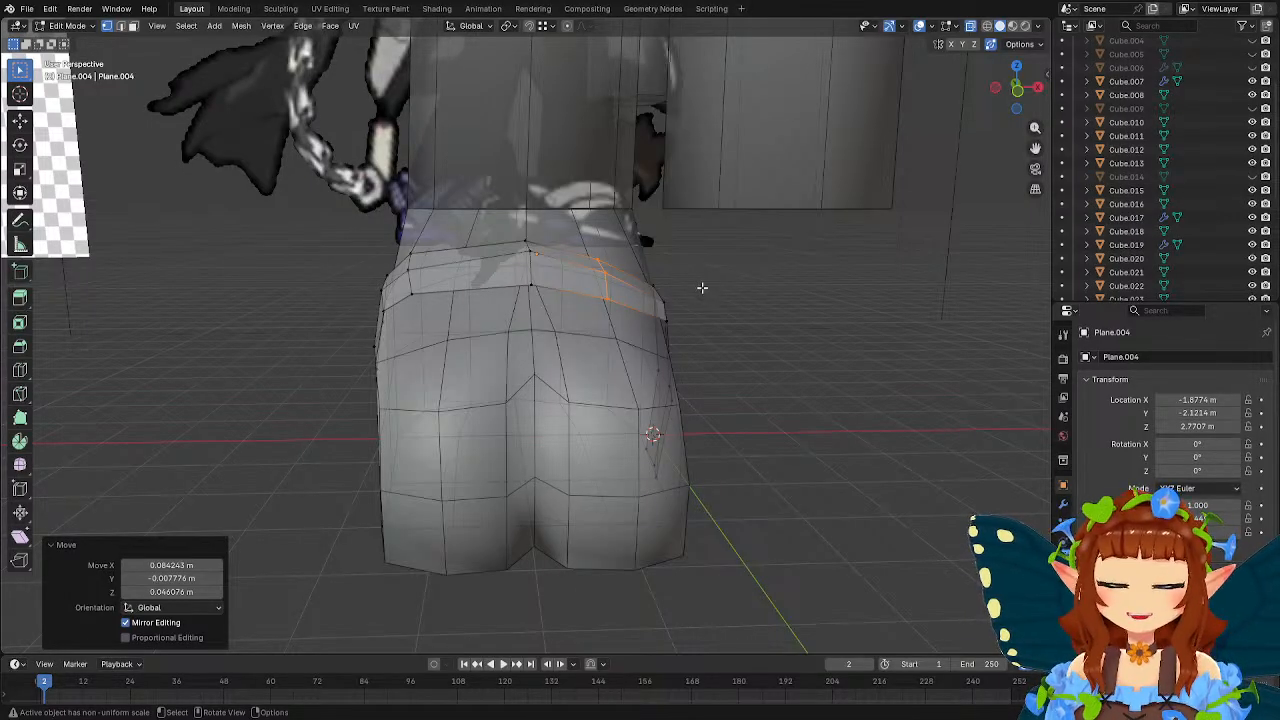
Fine-tune individual vertices on the strap's upper section so the band follows the foot's surface.
middle_drag(681, 273, 516, 286)
click(514, 303)
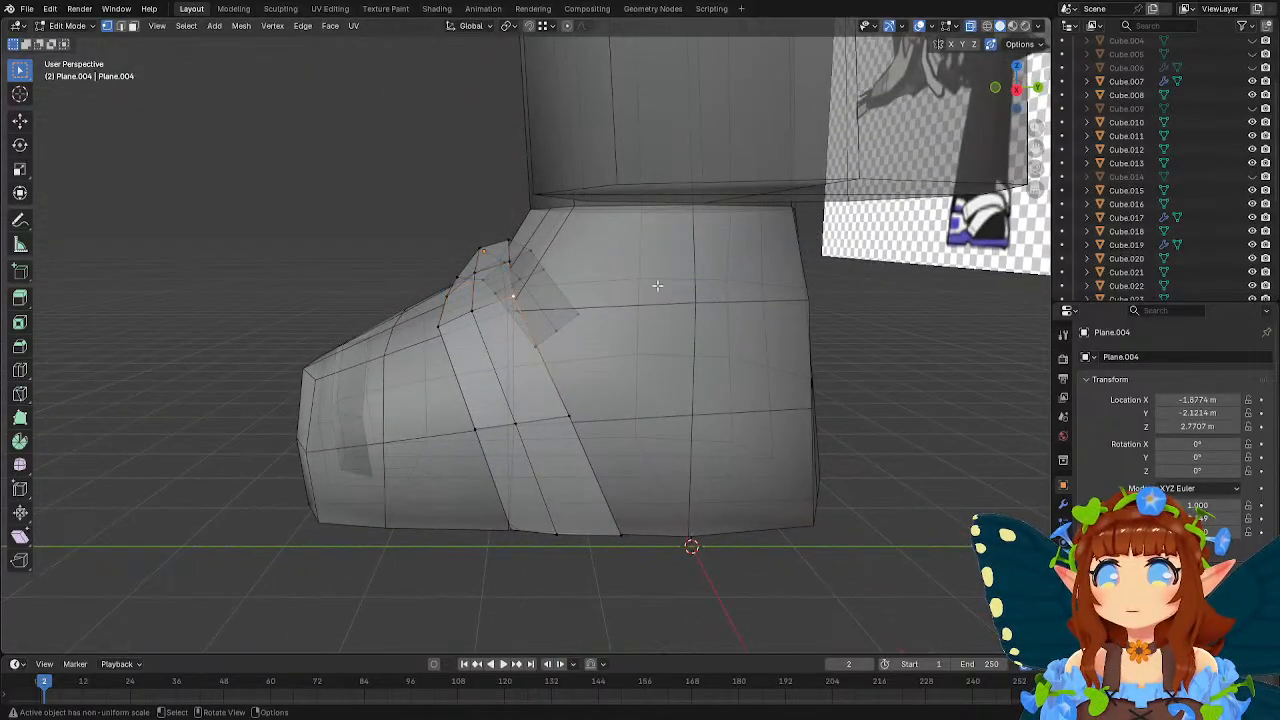
middle_drag(657, 286, 751, 297)
key(g)
click(521, 295)
scroll(740, 272, up, 2)
click(692, 346)
middle_drag(793, 361, 650, 327)
key(g)
click(774, 325)
Leave mesh editing and apply smooth shading to the strap, keeping sharp edges.
key(Tab)
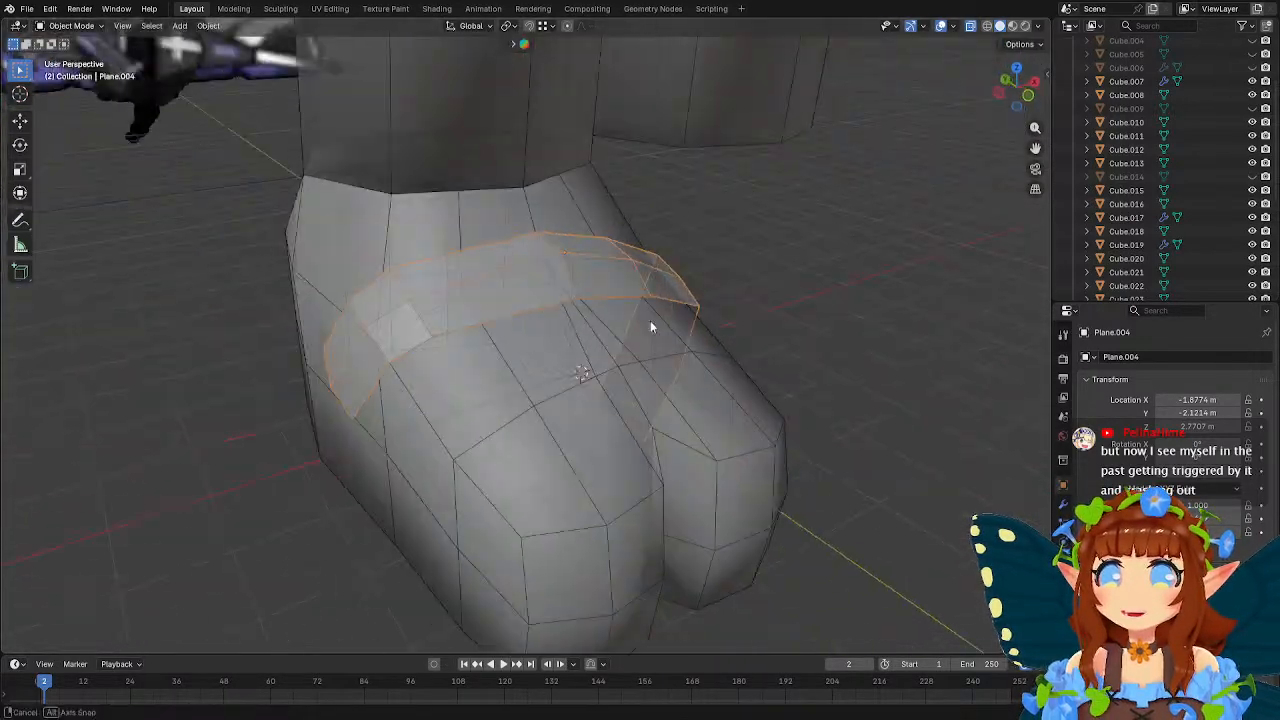
scroll(666, 332, down, 4)
right_click(598, 314)
click(598, 314)
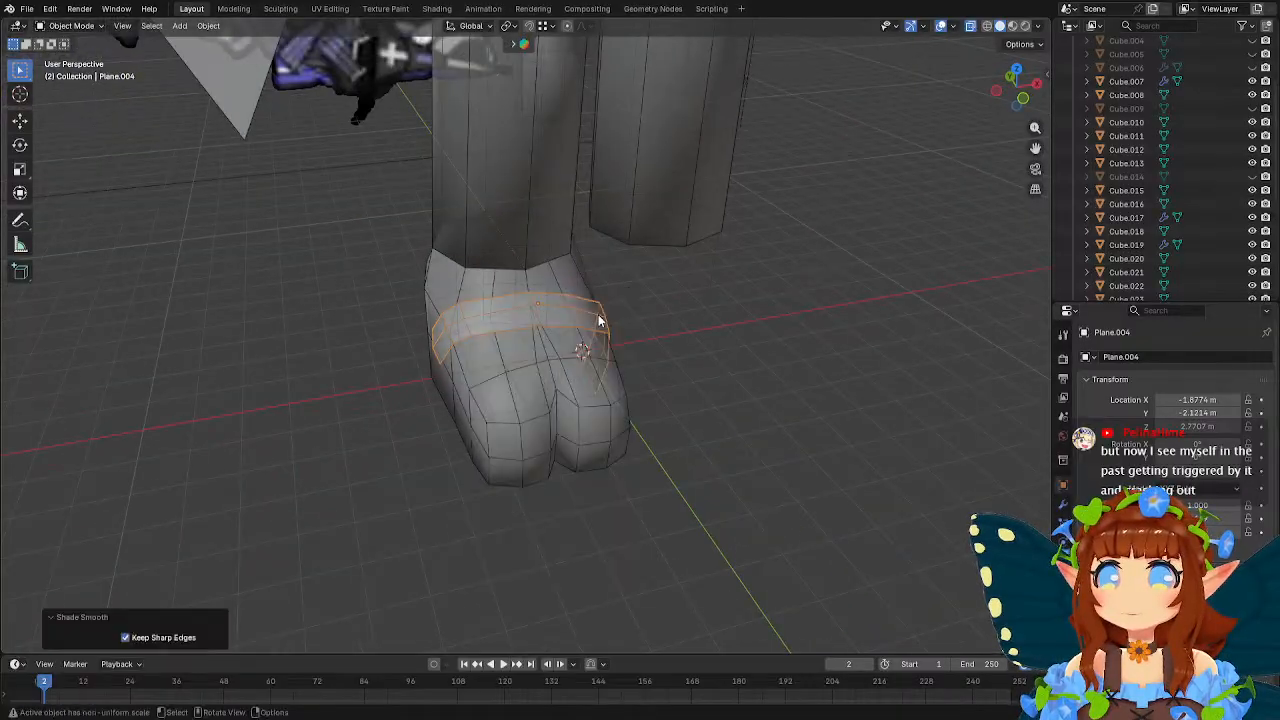
click(701, 366)
Duplicate the strap and place the copy about -0.55 m along Y, nearer the toes.
middle_drag(701, 366, 572, 319)
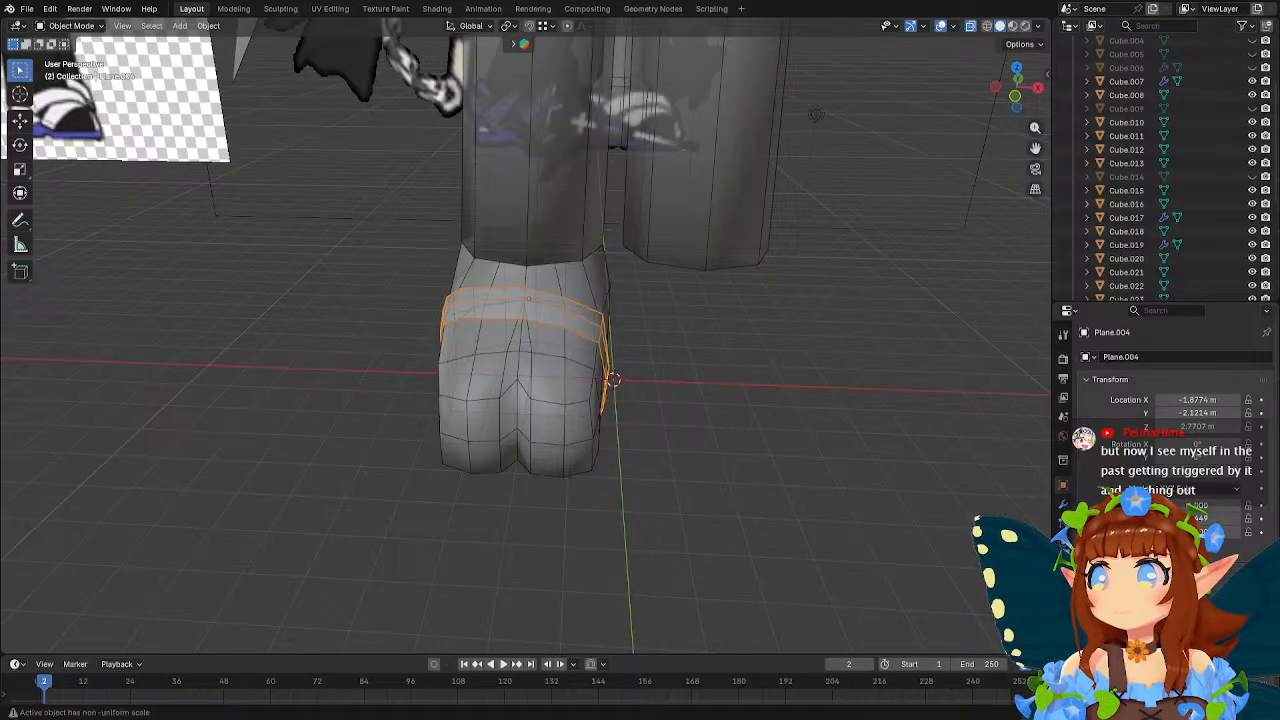
mouse_move(682, 376)
middle_down()
mouse_move(670, 372)
mouse_move(682, 376)
middle_up()
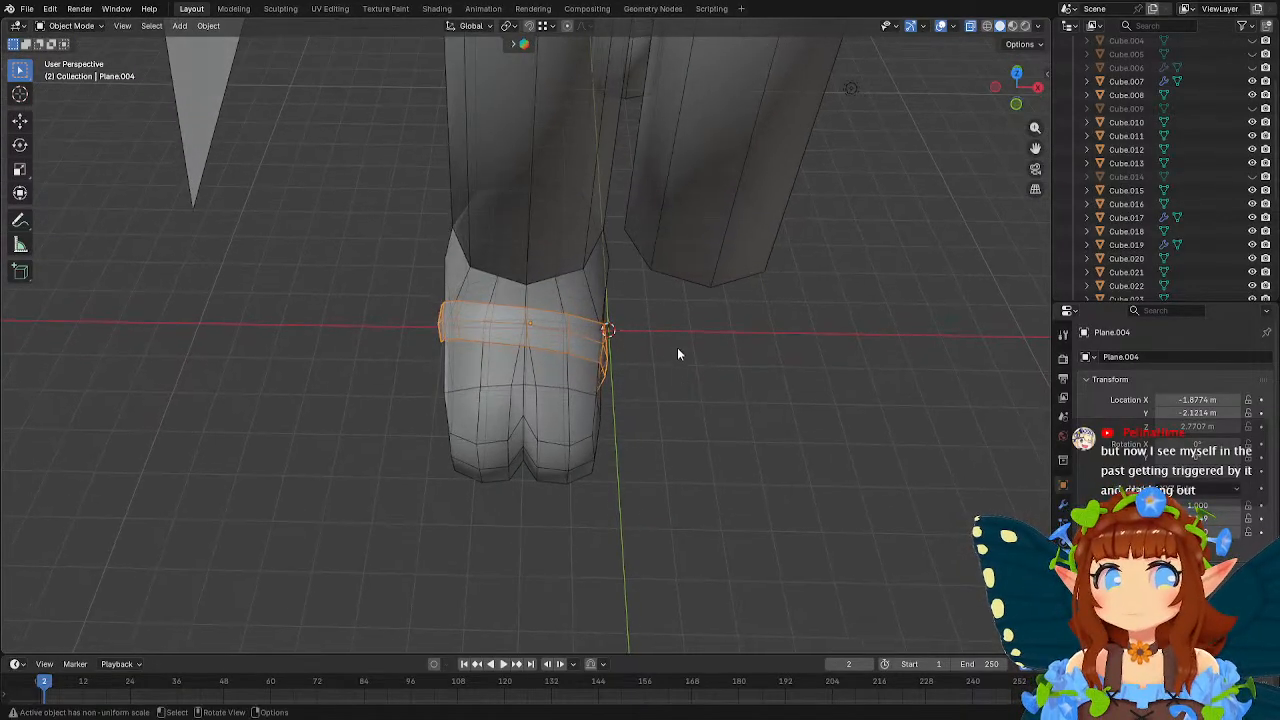
key(shift+d)
key(z)
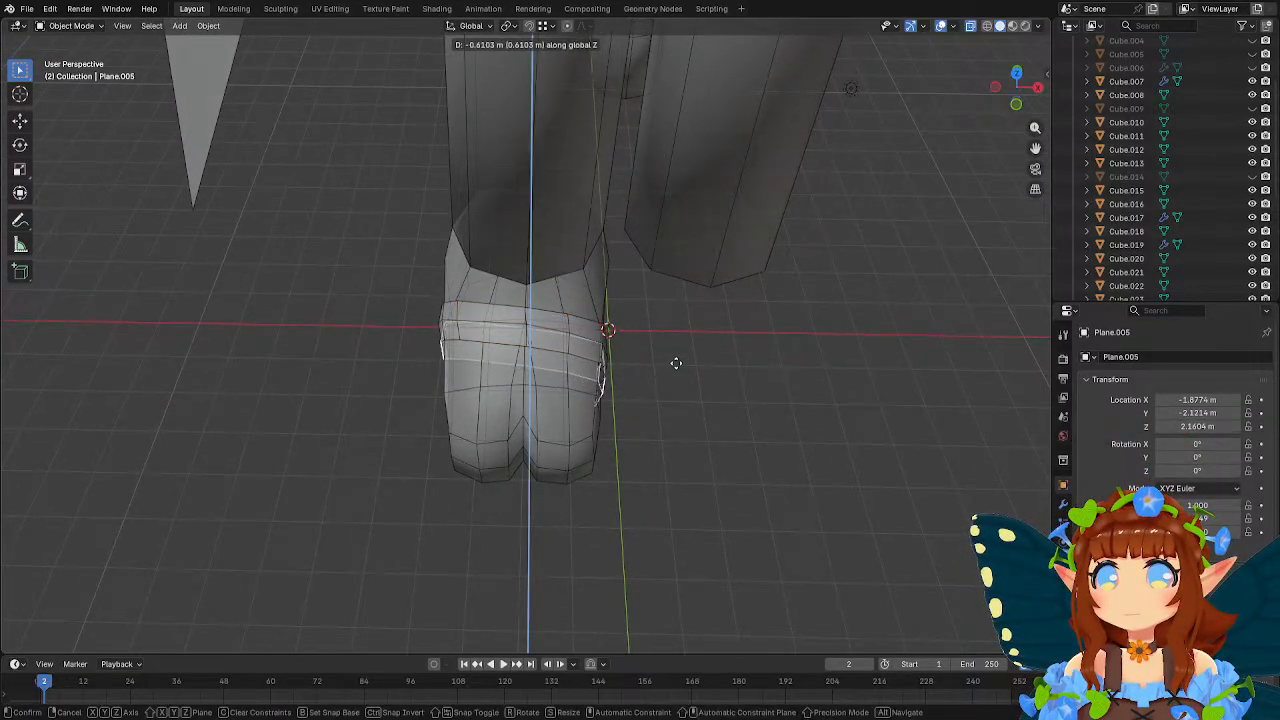
key(y)
click(672, 364)
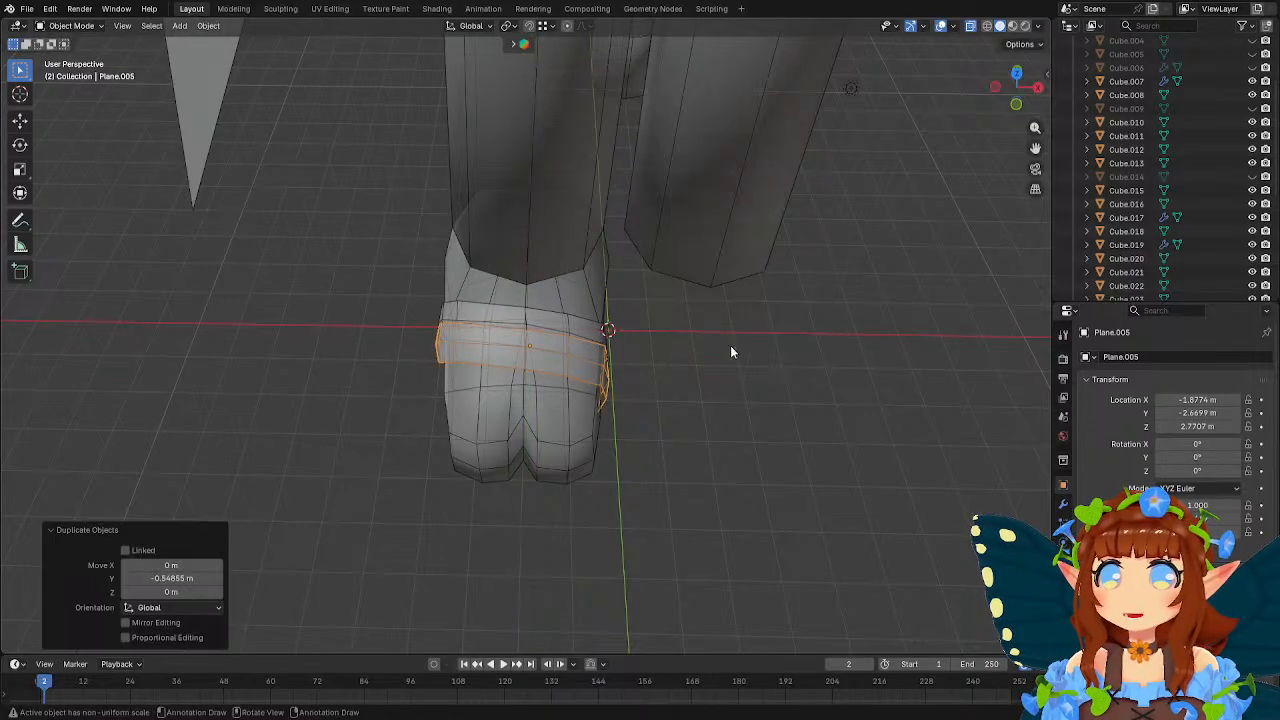
key(r)
key(z)
key(x)
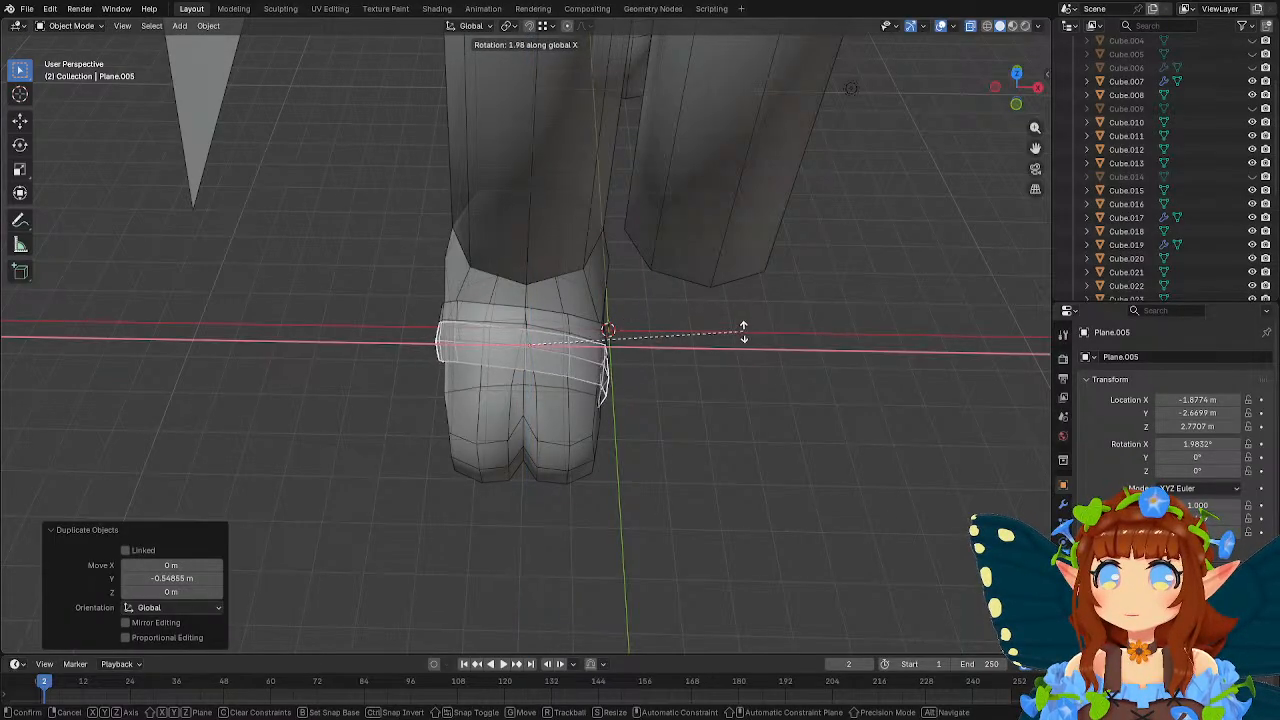
key(y)
key(y)
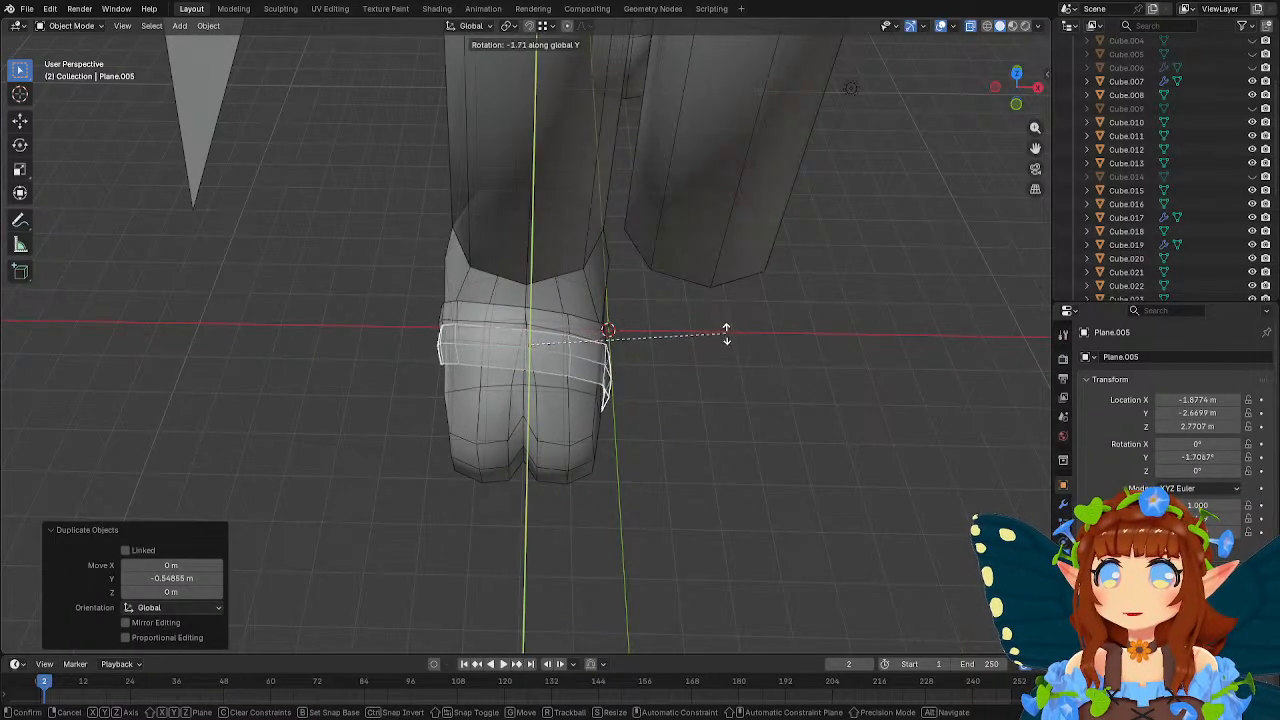
right_click(713, 301)
Rotate the duplicated strap about 21° around the Z axis so it crosses the first strap.
mouse_move(675, 312)
middle_down()
mouse_move(658, 312)
mouse_move(696, 316)
middle_up()
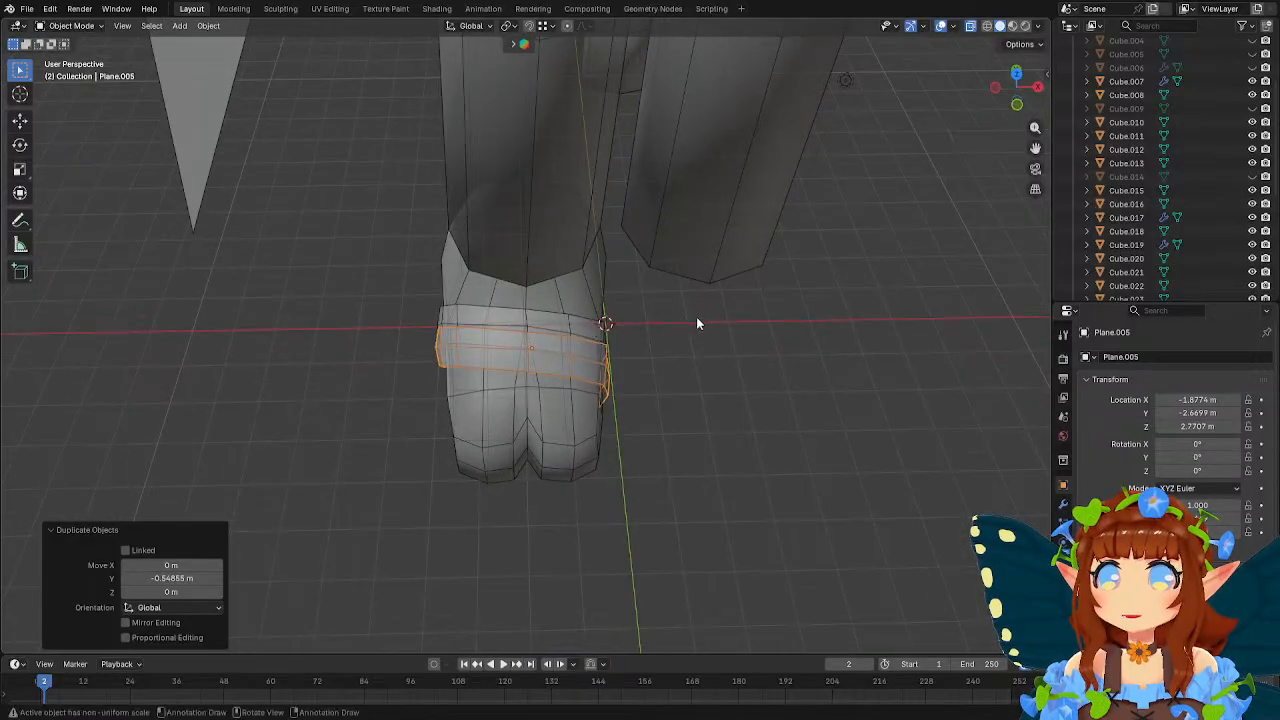
key(r)
key(z)
click(686, 251)
middle_drag(686, 251, 794, 243)
Edit the duplicated strap and pull its outer end vertices down along the foot's outer side.
key(Tab)
scroll(549, 383, up, 2)
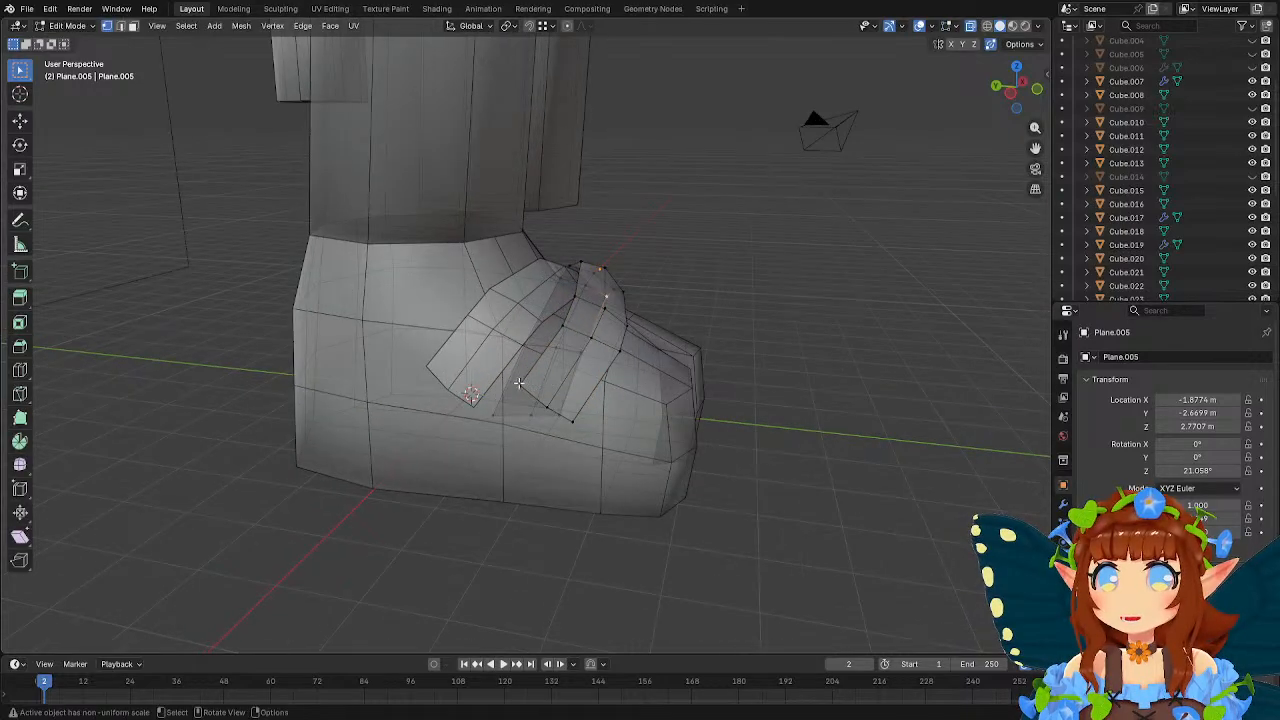
middle_drag(607, 409, 608, 428)
key(g)
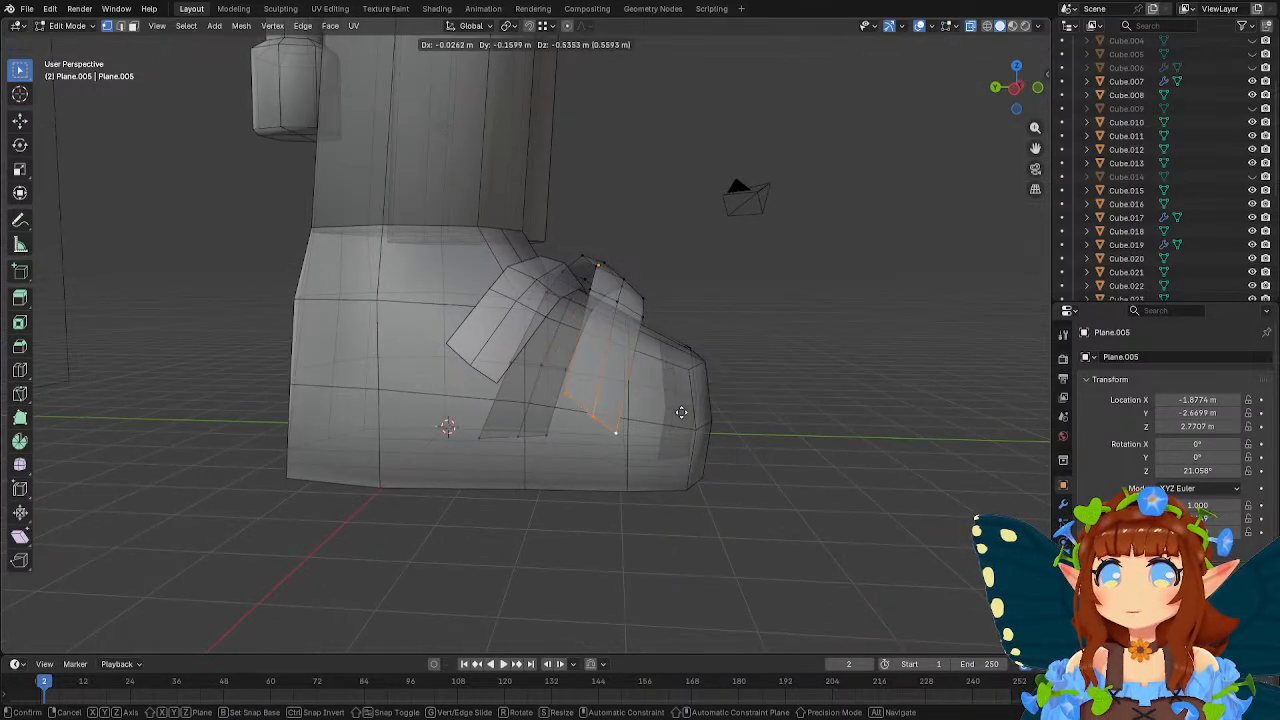
click(677, 423)
Flatten the duplicated strap's outer end edge by scaling it to 0 along Z.
key(r)
key(z)
click(731, 352)
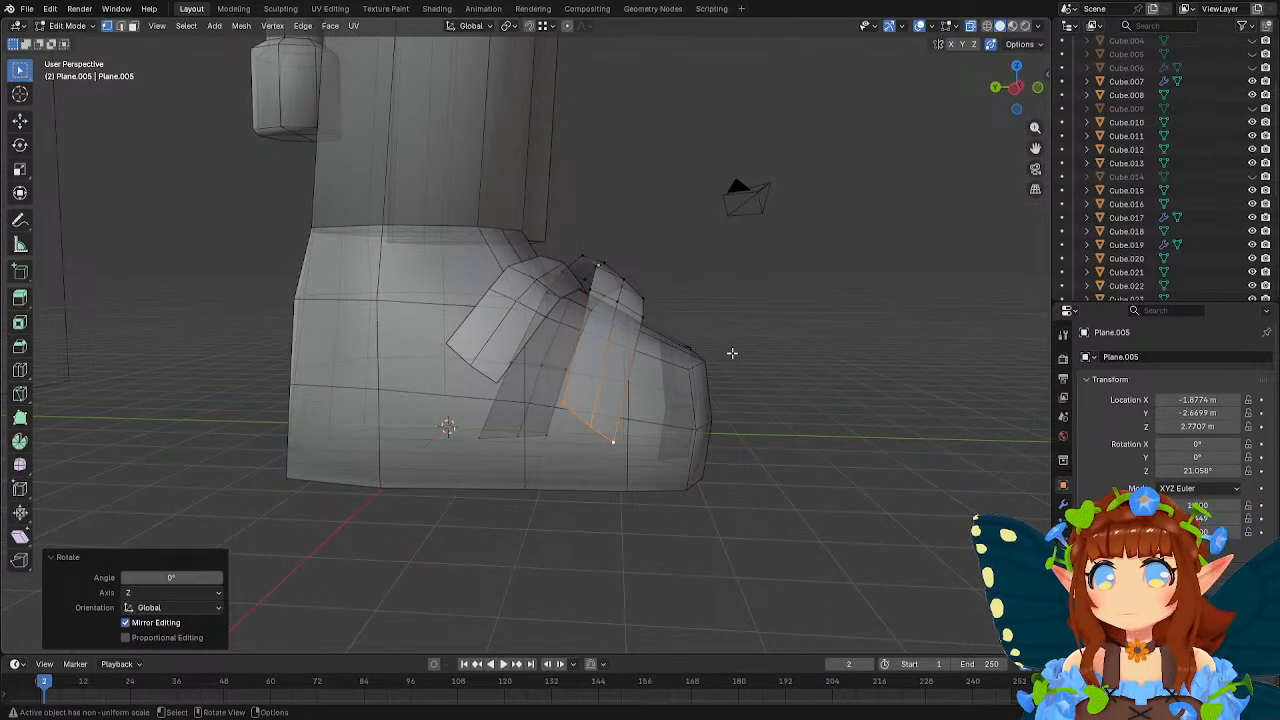
text(sz)
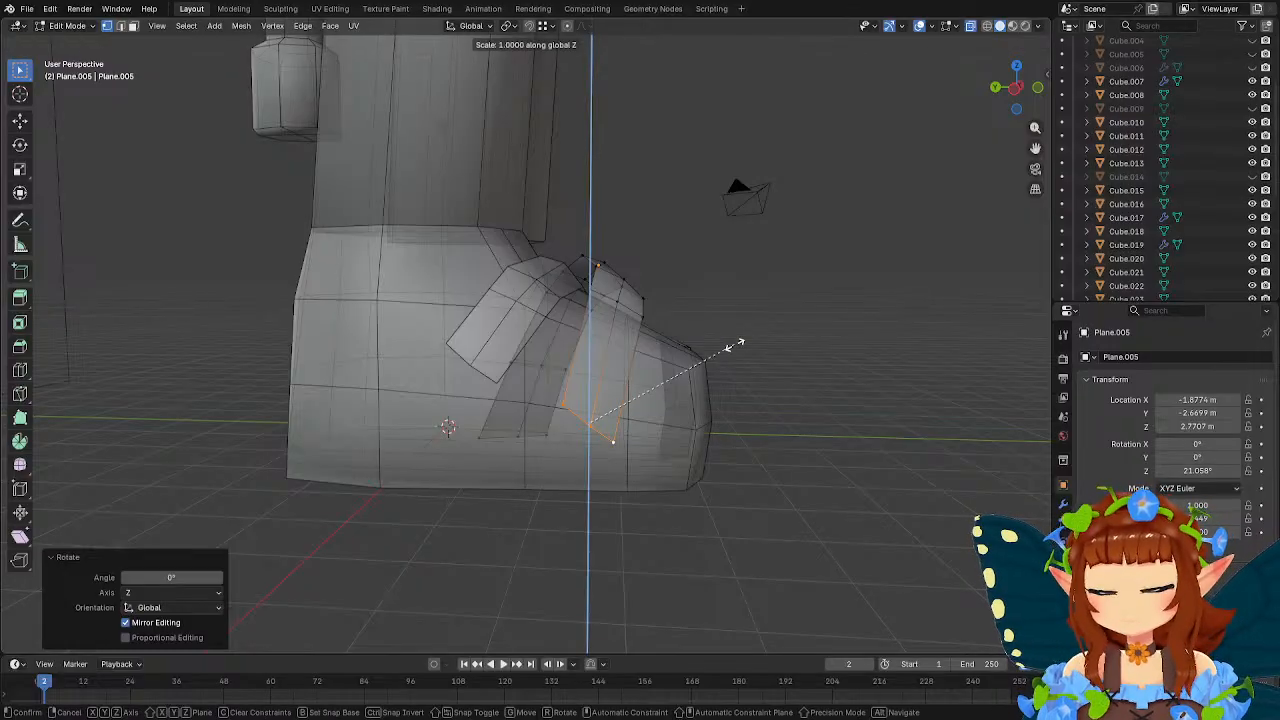
text(0)
key(Return)
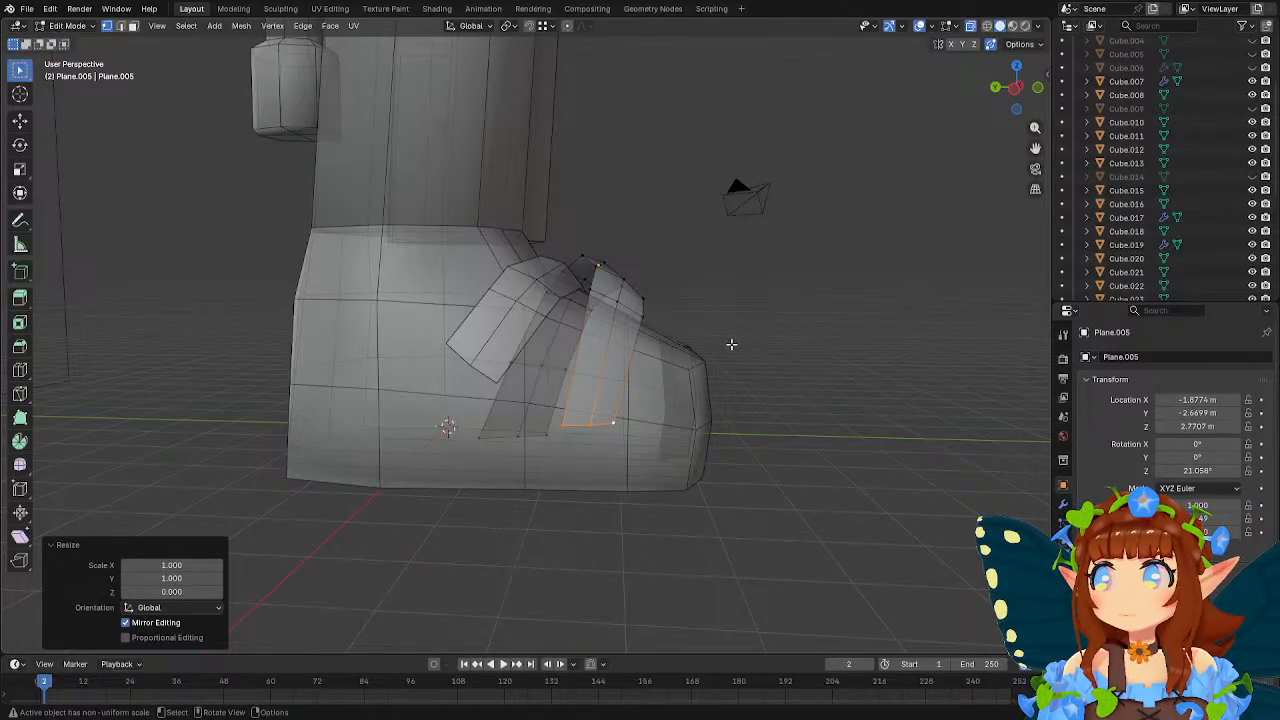
Move the lower inner section of the duplicated strap about -0.74 m along Y and -0.08 m along Z.
middle_drag(731, 344, 481, 381)
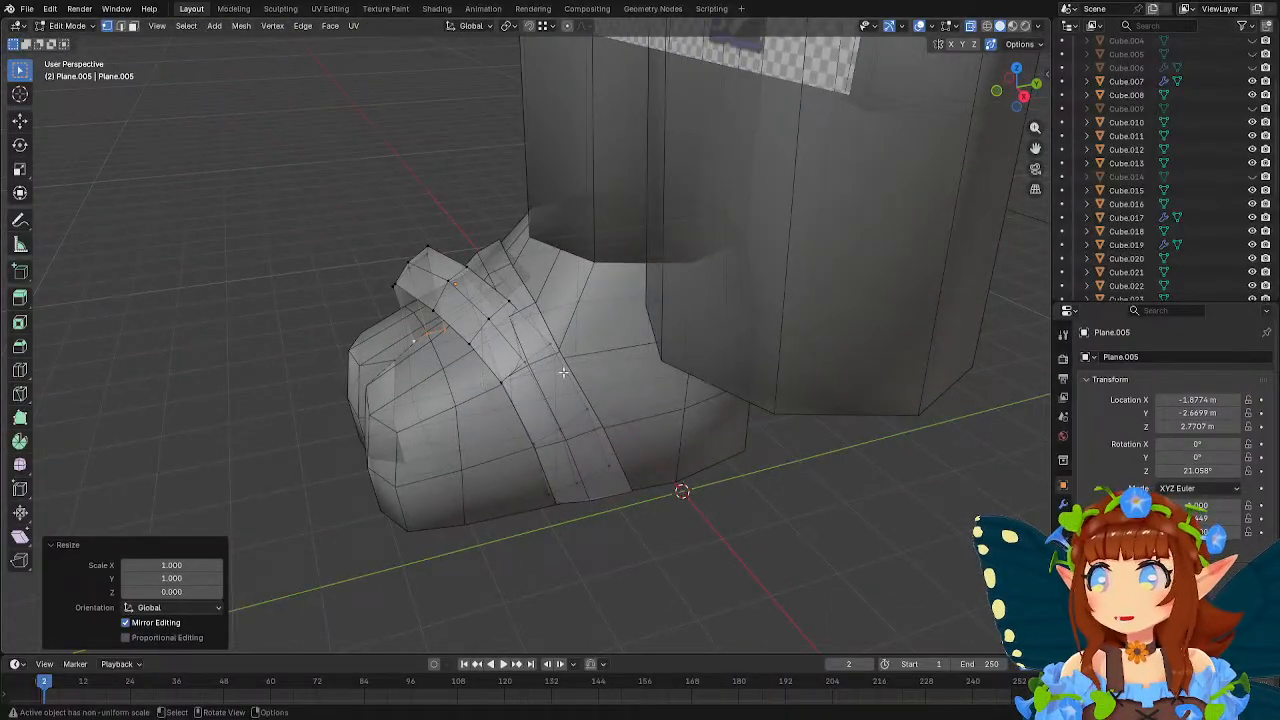
middle_drag(563, 371, 545, 363)
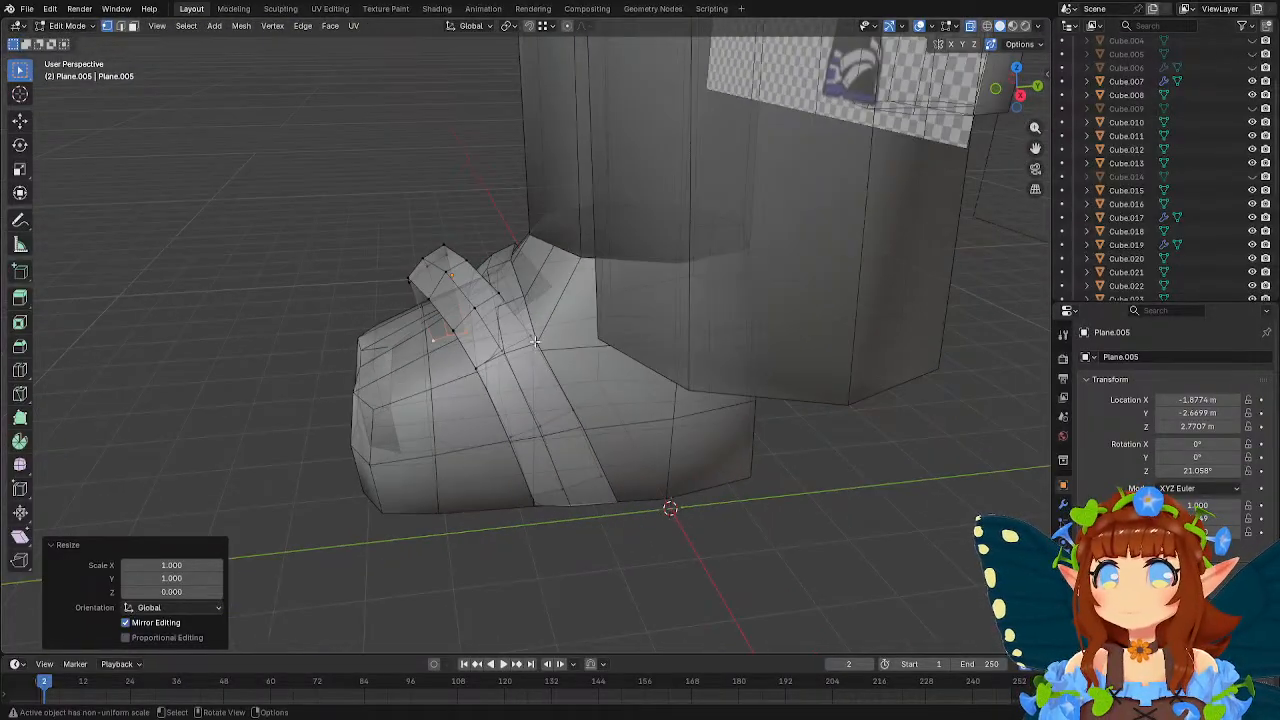
drag(493, 410, 638, 514)
middle_drag(662, 462, 823, 440)
shift+click(560, 395)
key(g)
click(618, 423)
Rotate the duplicated strap's lower inner section around Z and move it about 0.30 m along X.
key(r)
key(z)
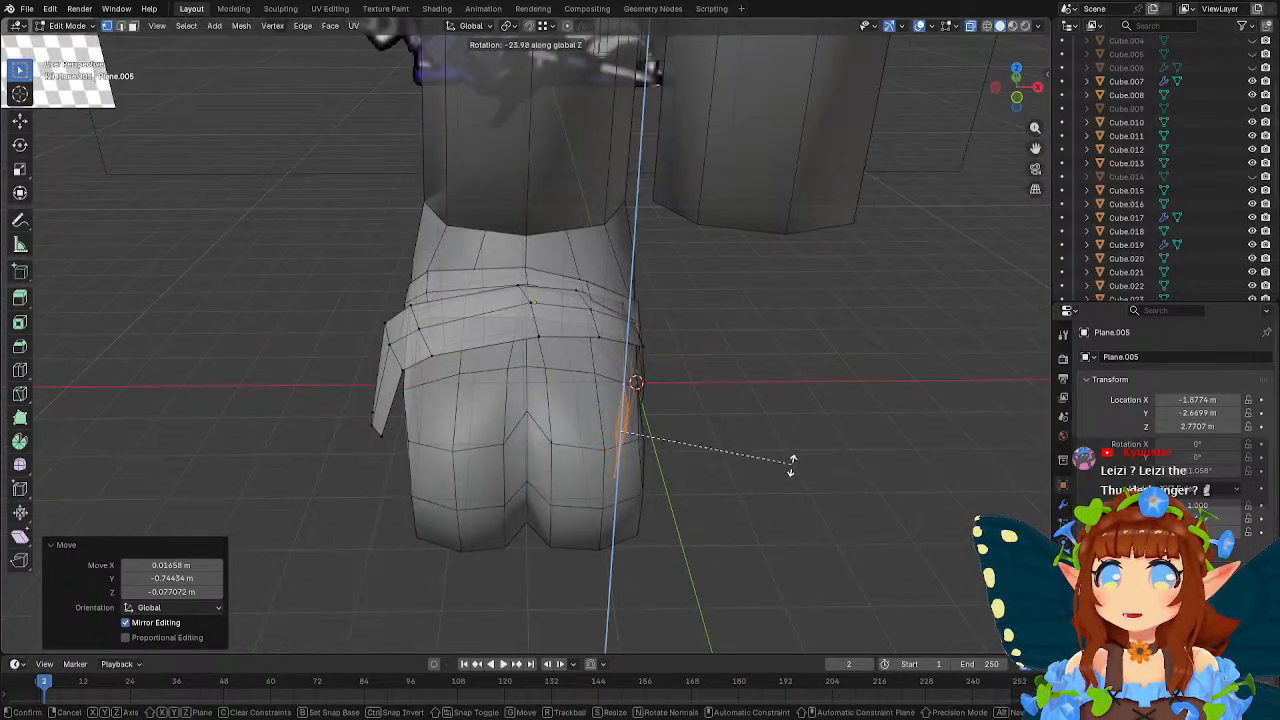
click(782, 439)
key(g)
click(751, 449)
Turn the duplicated strap's lower inner section a further 5.78° around Z to align it with the foot's side.
middle_drag(751, 449, 726, 425)
key(g)
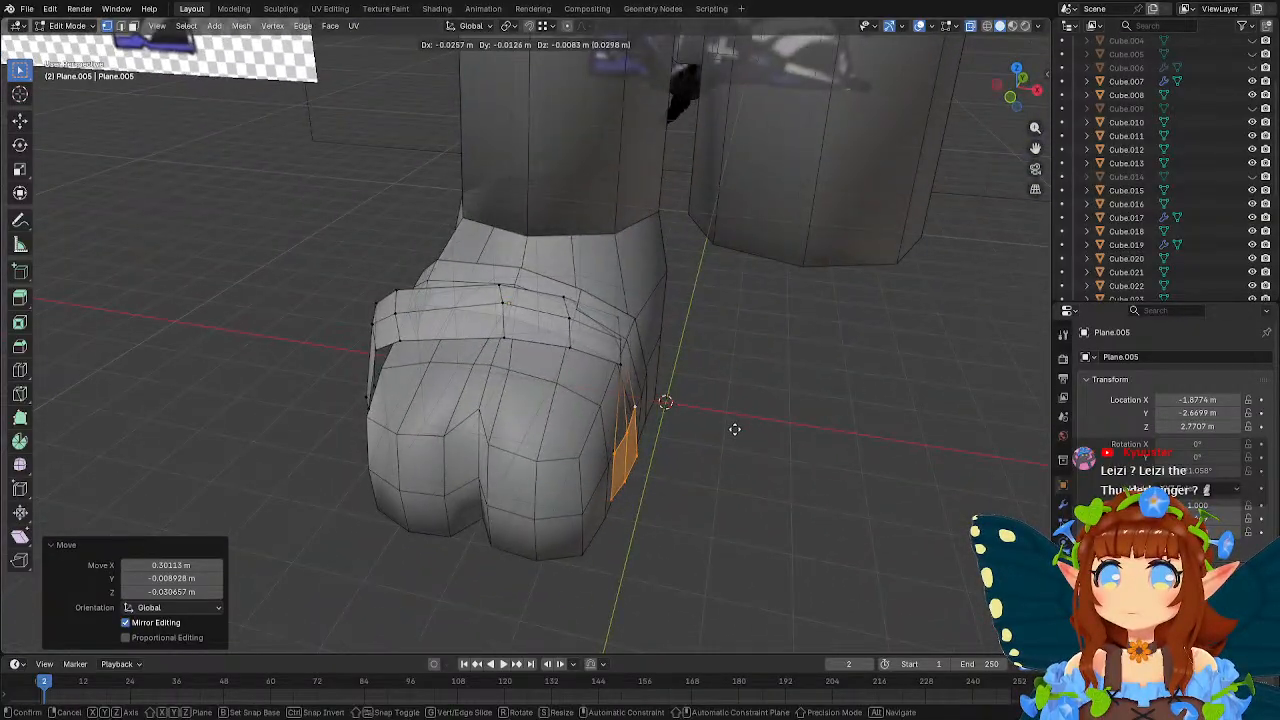
key(r)
key(z)
click(766, 400)
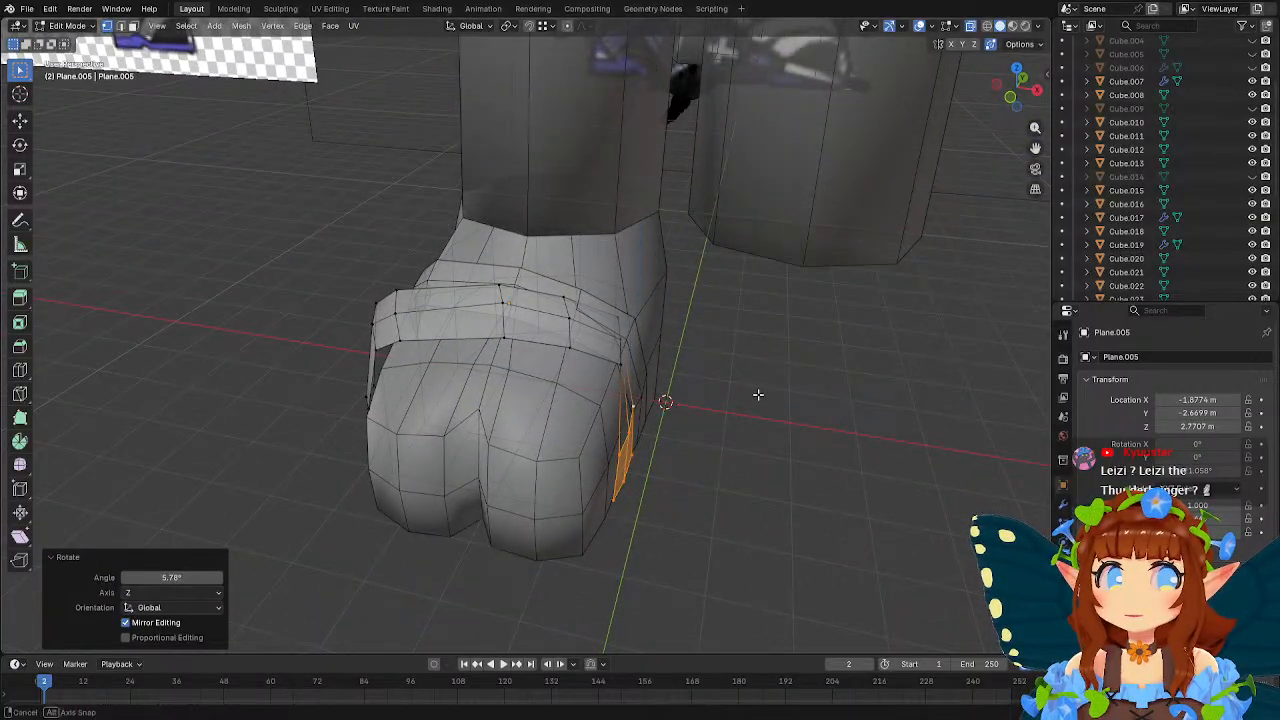
middle_drag(758, 395, 633, 360)
scroll(633, 360, up, 2)
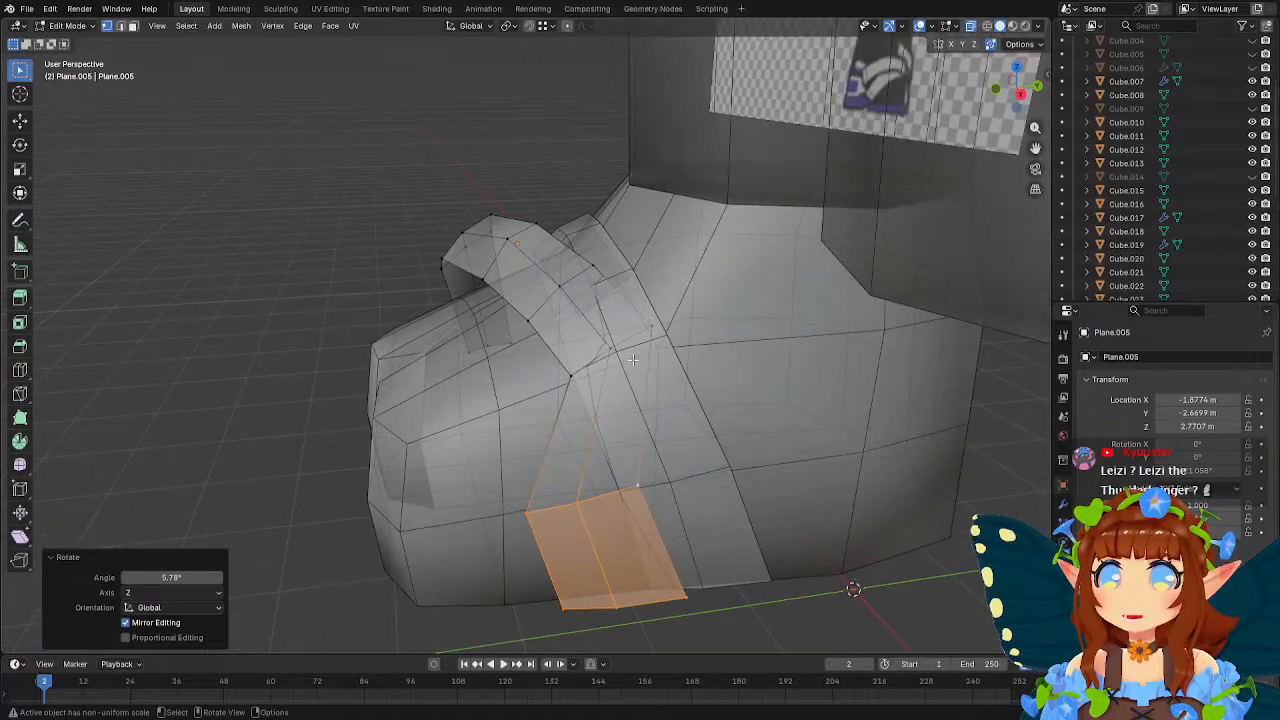
Move the duplicated strap's edge row beside the foot about 0.04 m along X, -0.53 m along Y and -0.19 m along Z.
click(622, 363)
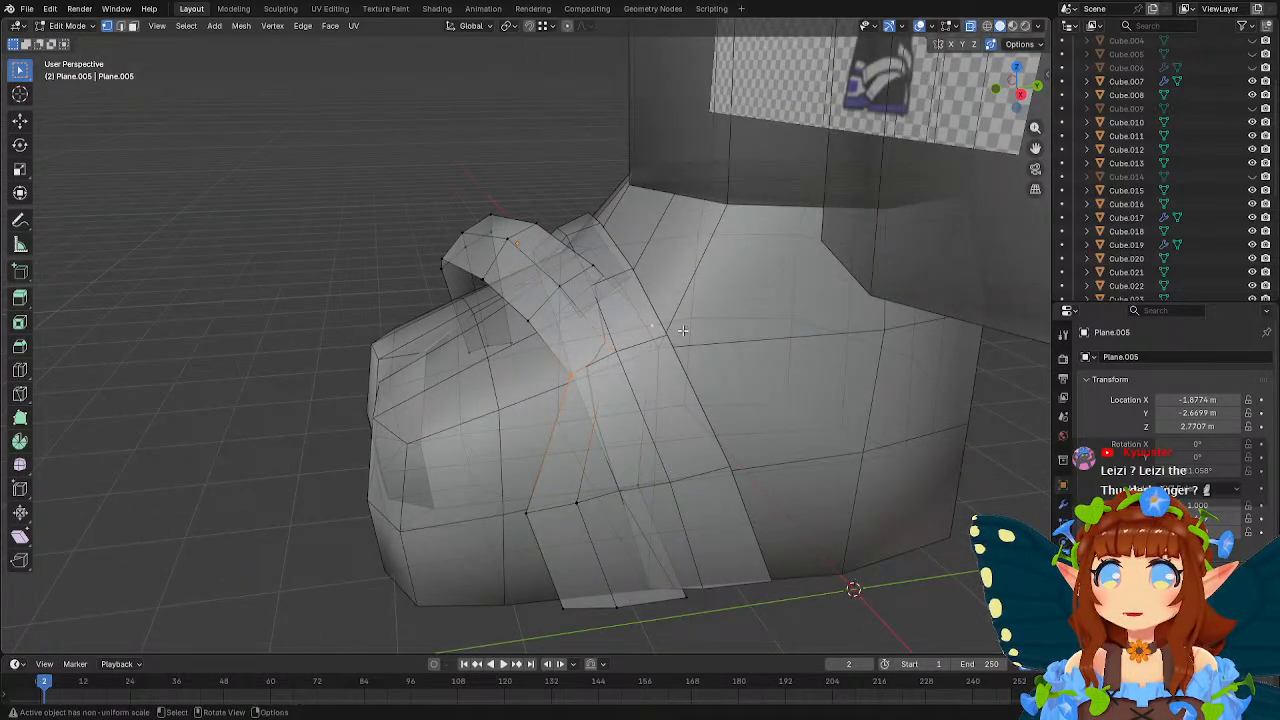
middle_drag(682, 330, 630, 358)
key(g)
click(622, 363)
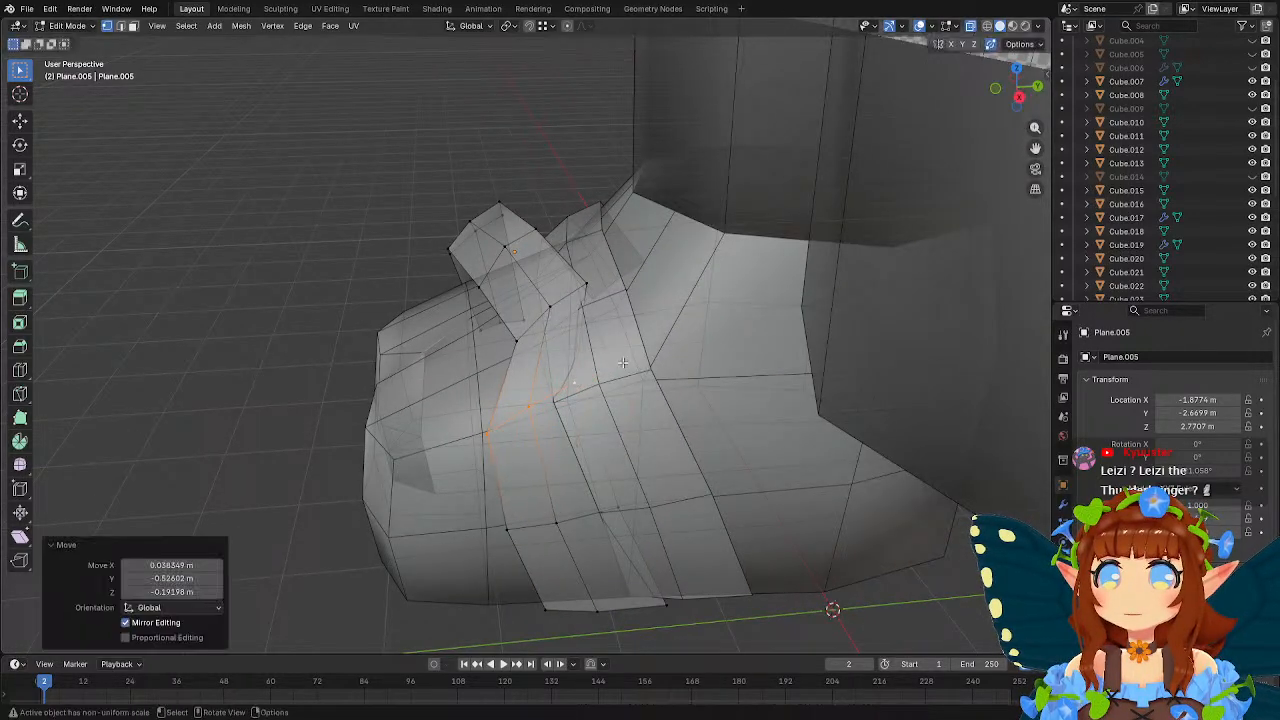
Move the strap's next row up about -0.25 m along Y and -0.06 m along Z, and adjust it from the front.
click(514, 335)
shift+click(550, 306)
shift+click(586, 285)
middle_drag(640, 285, 656, 318)
key(g)
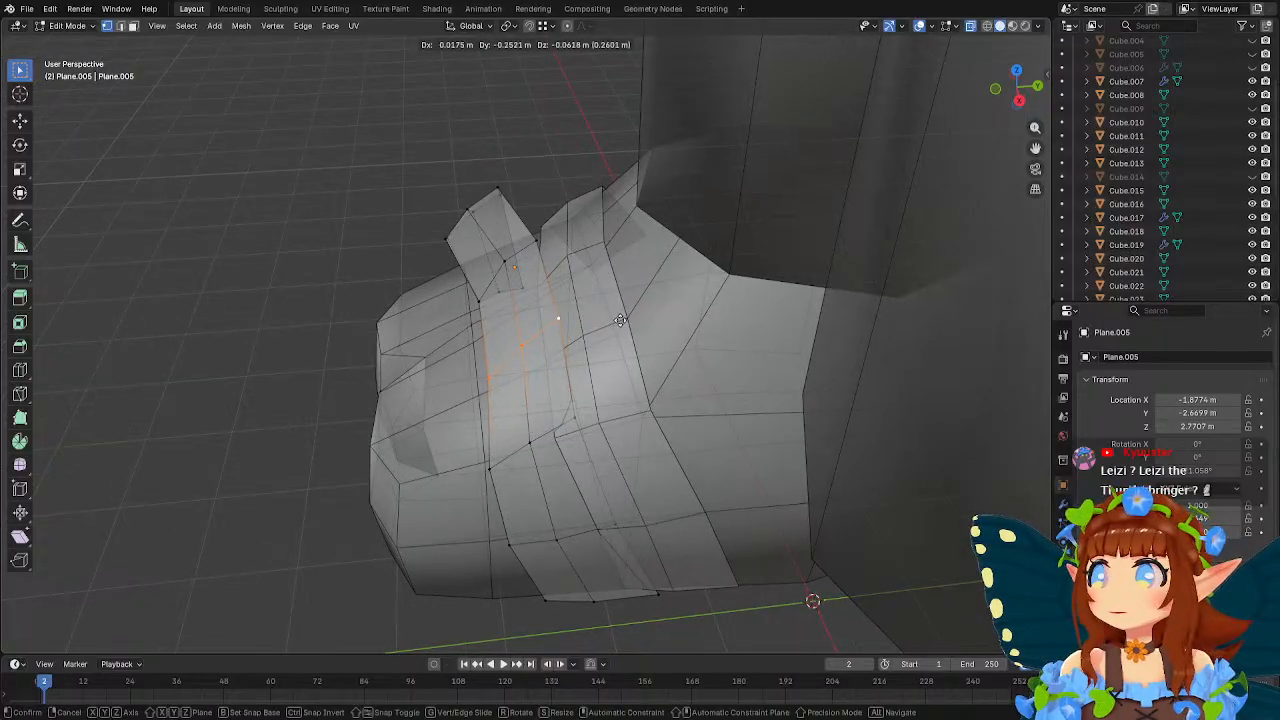
click(620, 320)
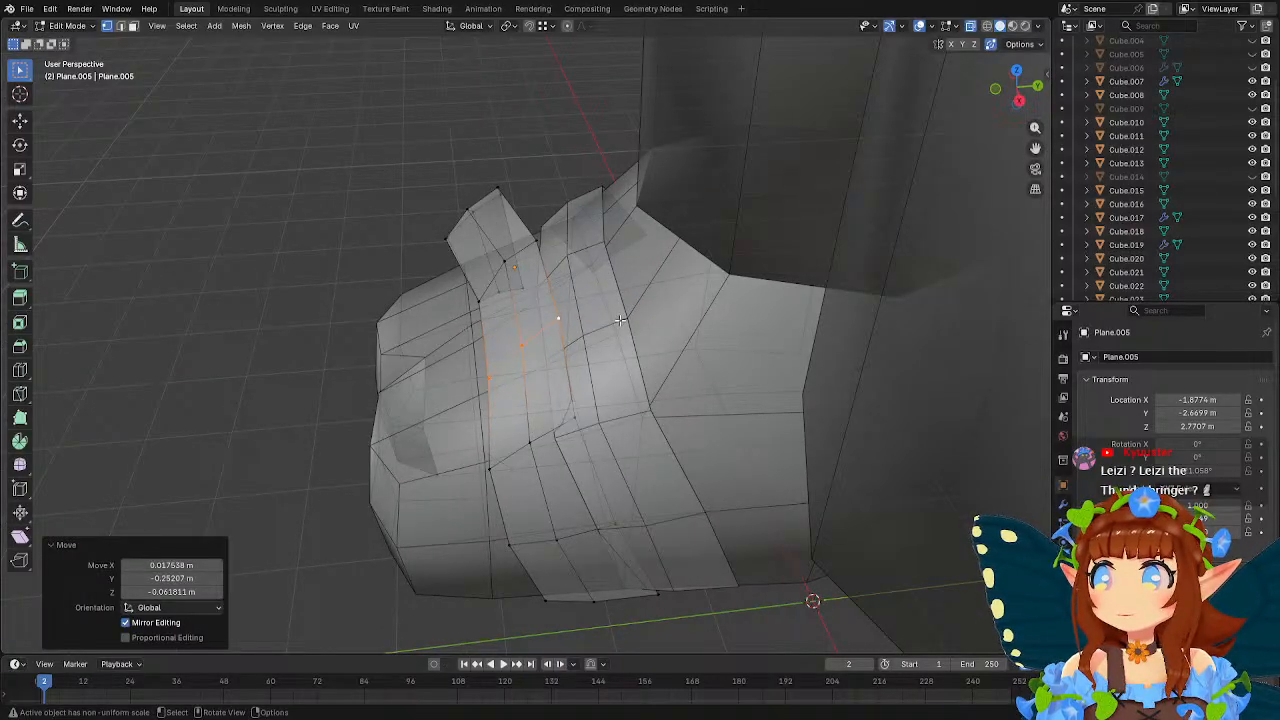
middle_drag(620, 320, 749, 271)
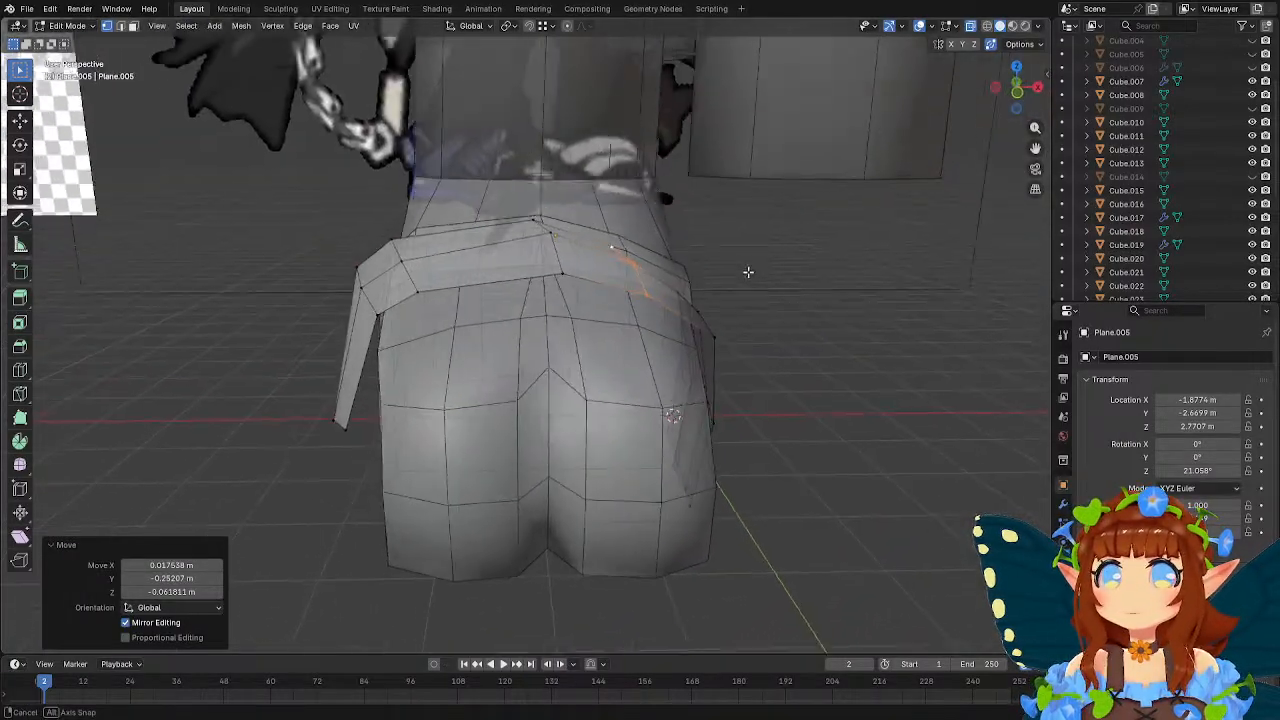
key(g)
click(637, 272)
Straighten the strap's centre row over the instep by scaling it to 0 along X.
click(551, 234)
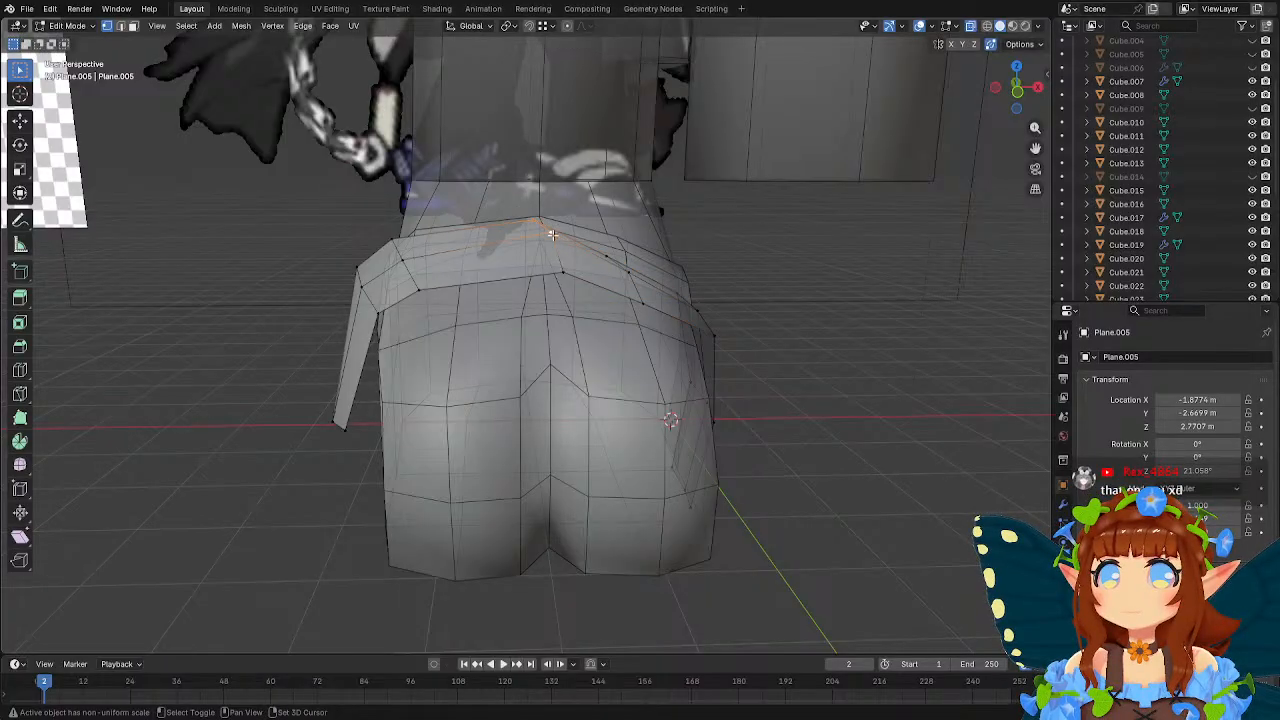
middle_drag(565, 270, 705, 269)
key(s)
key(x)
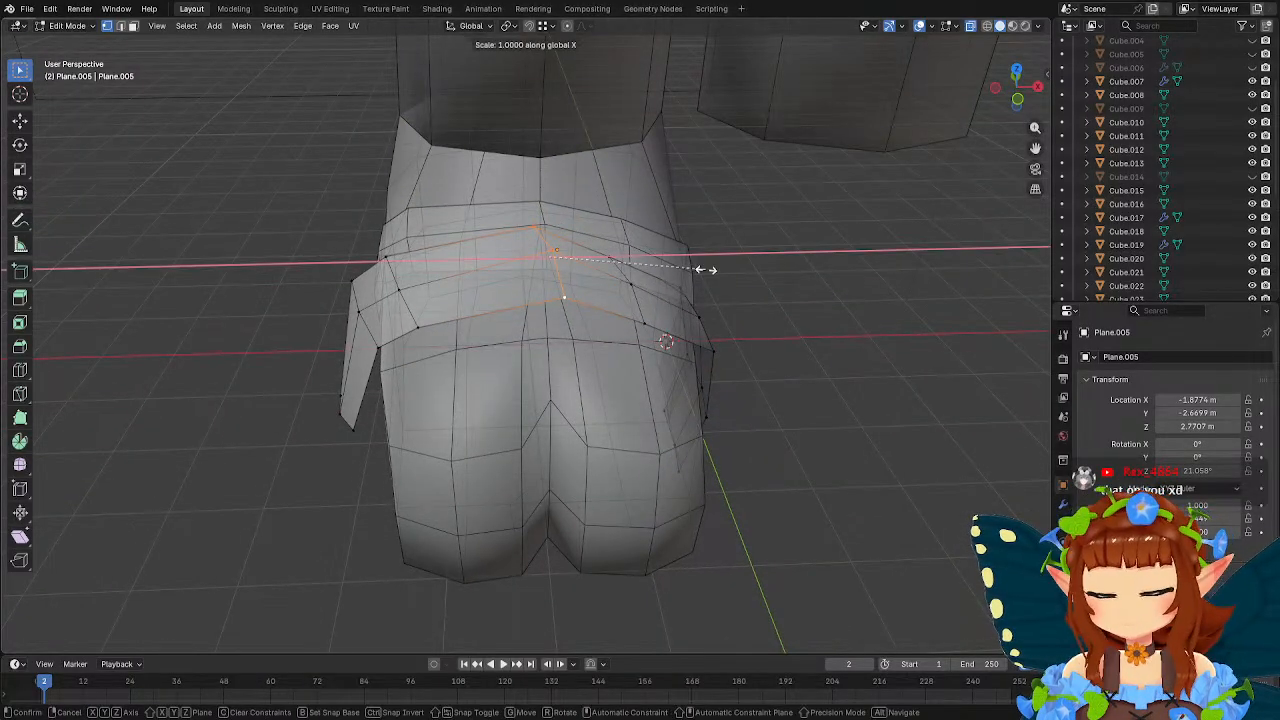
key(0)
key(Return)
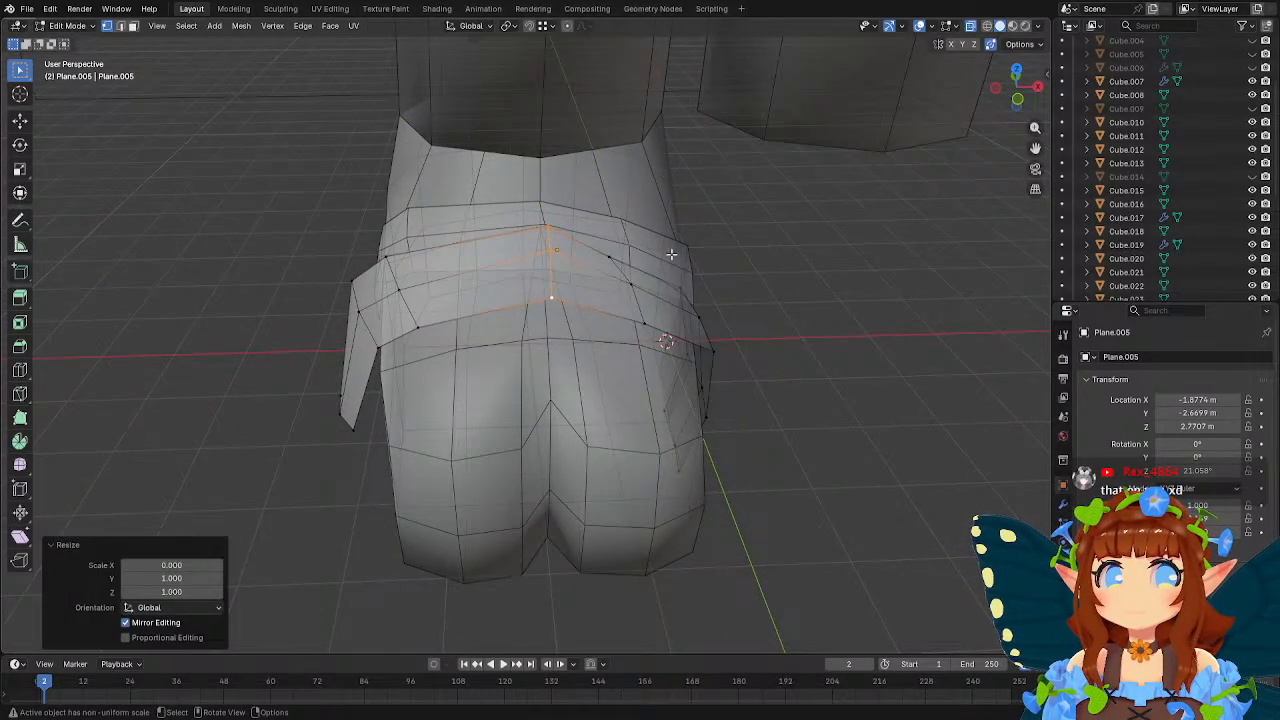
Move the strap's centre row down onto the instep and flatten it by scaling to 0 along Z.
middle_drag(671, 254, 759, 242)
key(g)
click(674, 234)
key(g)
click(780, 237)
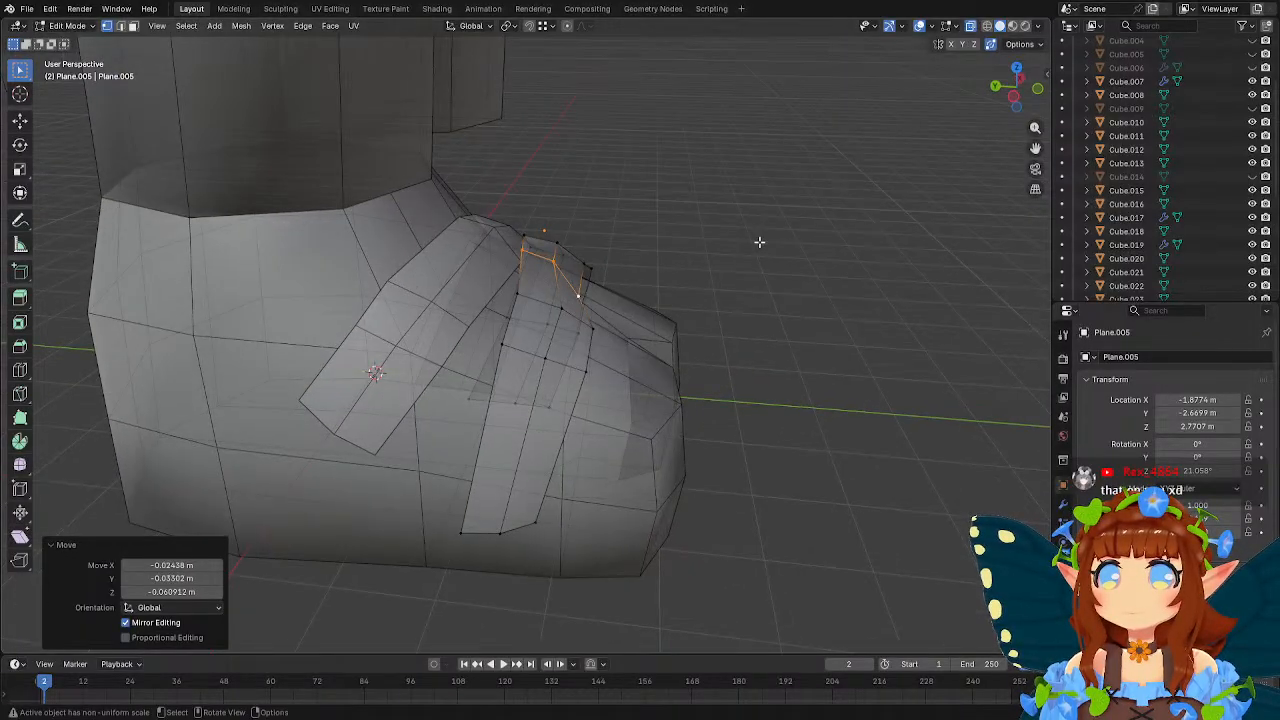
key(s)
key(z)
key(0)
key(Return)
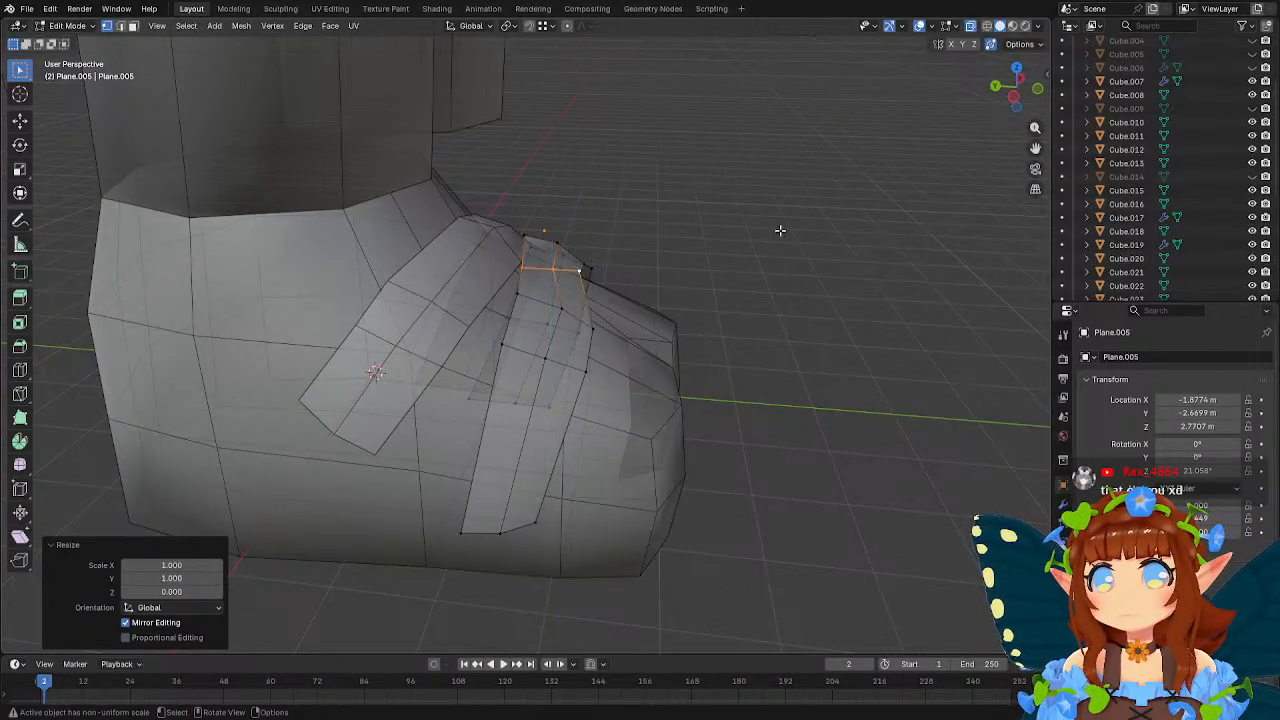
Move the strap's two outer-side rows about -0.09 m along X, 0.20 m along Y and -0.47 m along Z.
click(517, 301)
middle_drag(623, 280, 592, 287)
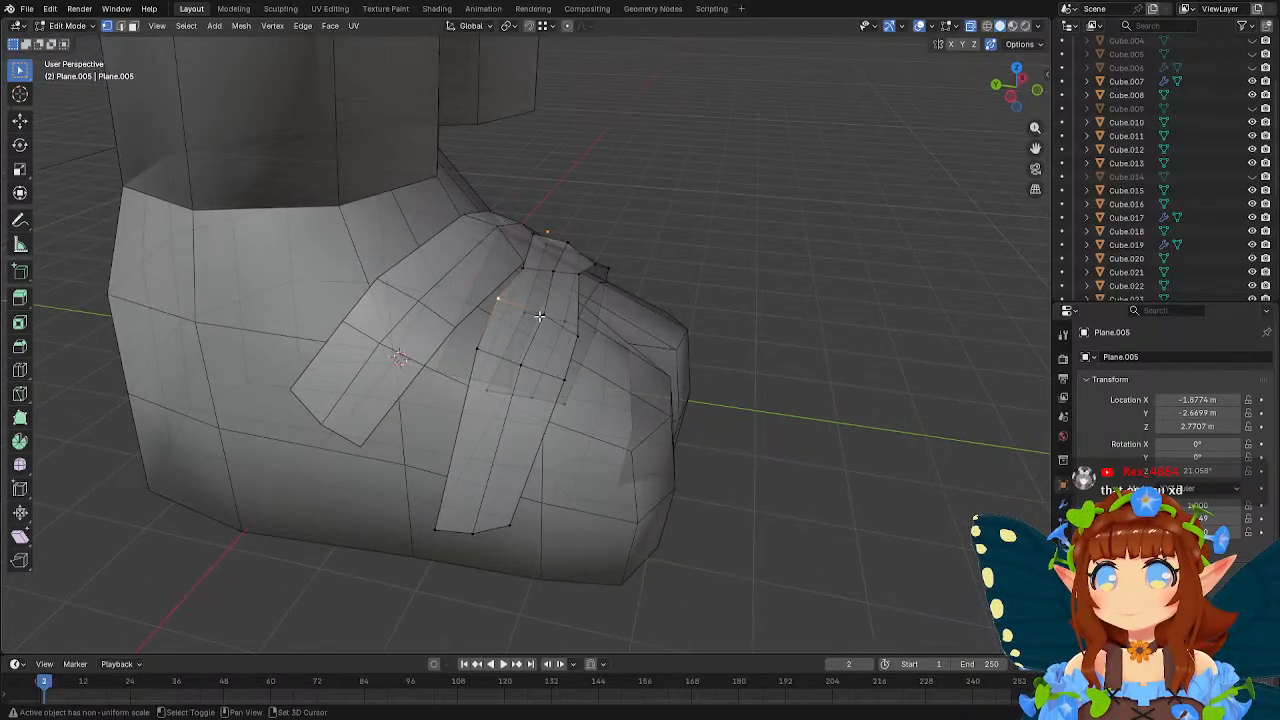
shift+click(531, 376)
shift+click(481, 354)
middle_drag(626, 388, 677, 354)
key(g)
click(651, 400)
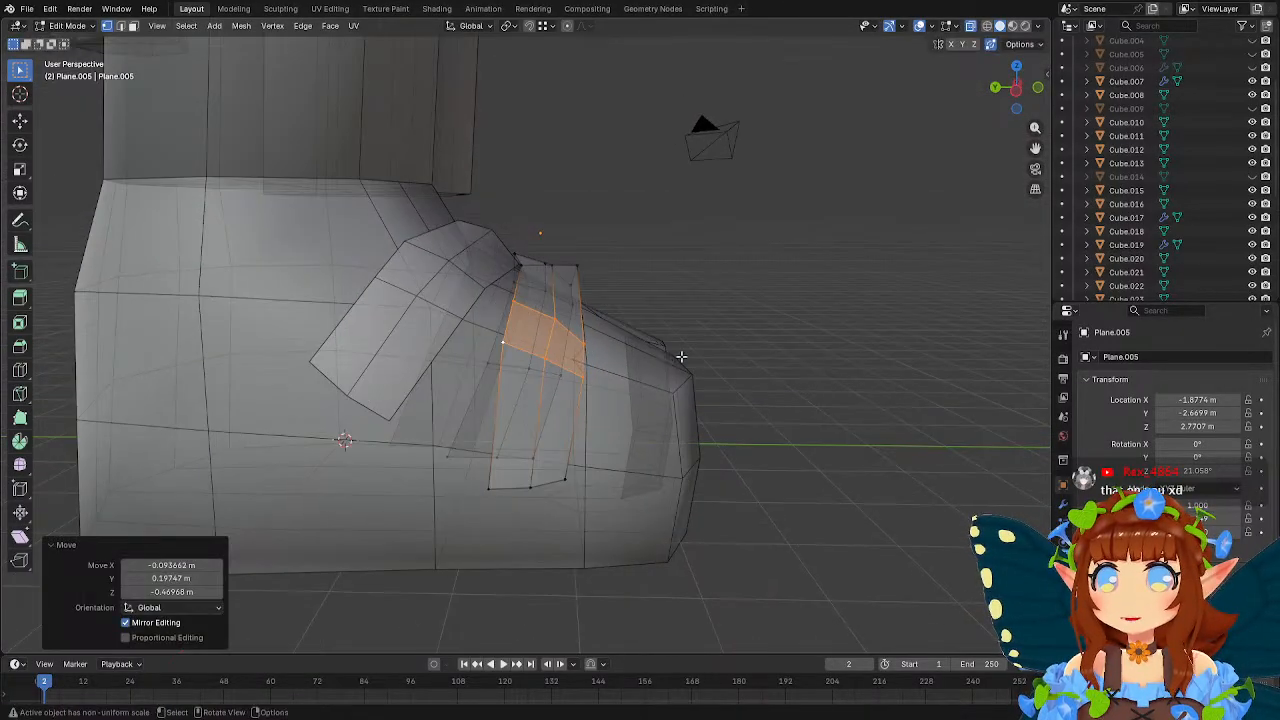
Rotate the strap's two outer-side rows freely and around Z to follow the foot's side.
key(r)
click(749, 296)
middle_drag(749, 294, 700, 351)
key(r)
key(z)
click(680, 424)
Reposition the rear and front vertices of the strap's centre row to sit against the instep.
middle_drag(677, 429, 694, 277)
click(535, 293)
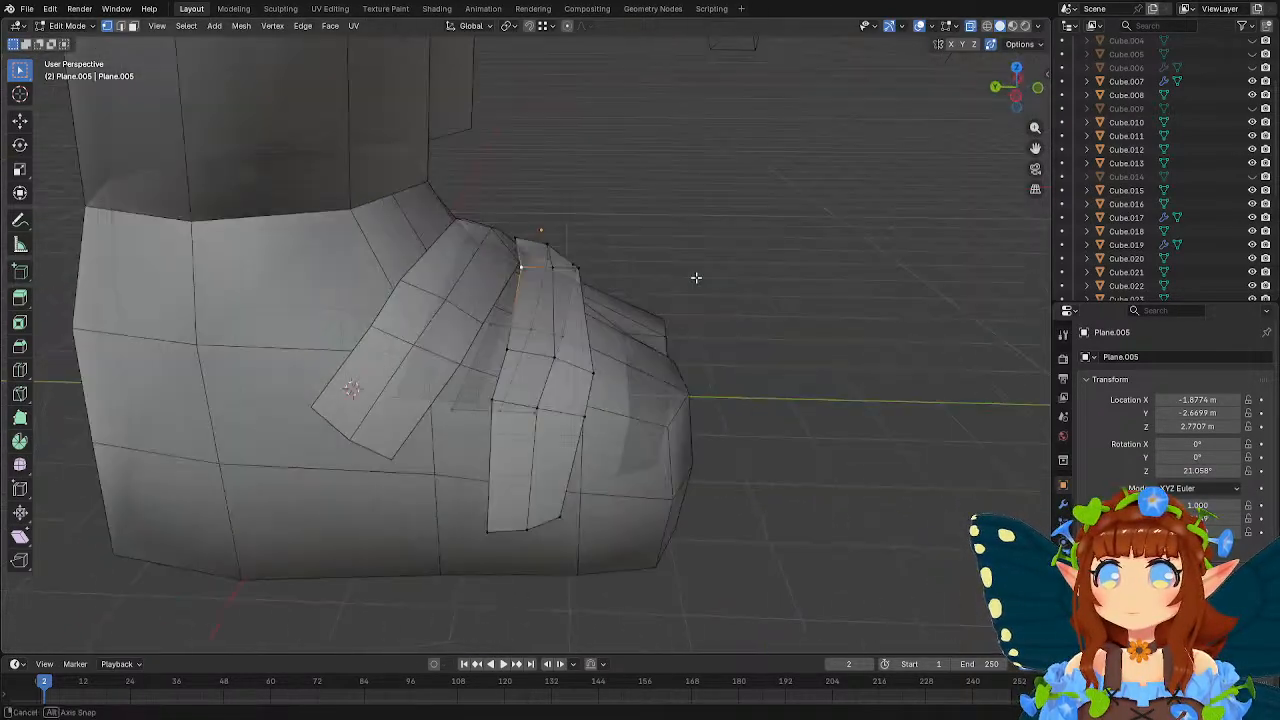
key(g)
click(599, 268)
click(579, 267)
middle_drag(585, 270, 665, 284)
key(g)
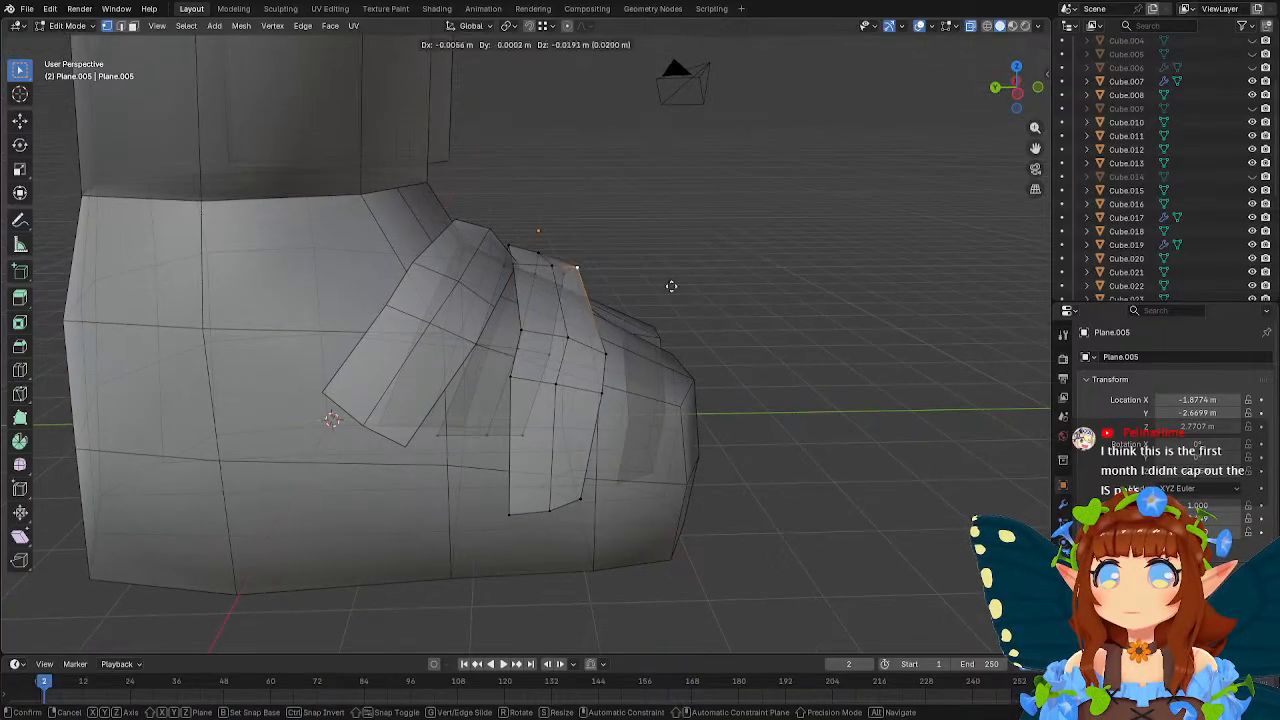
click(677, 325)
Lower the centre row's middle vertex by about 0.12 m along Z and adjust the vertex below it on the outer side.
click(554, 269)
middle_drag(558, 271, 631, 283)
key(g)
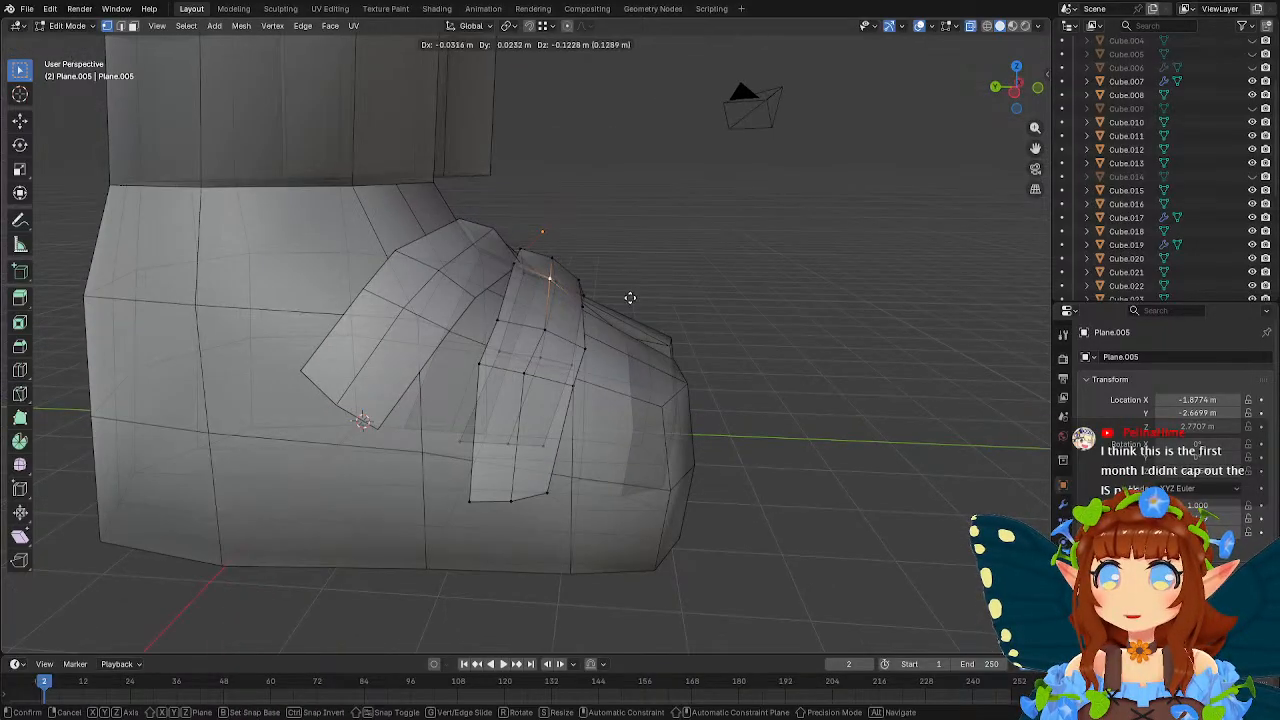
click(632, 302)
click(580, 334)
middle_drag(594, 338, 665, 350)
key(g)
click(602, 338)
Move the strap's outer end edge about 0.45 m along X, 0.11 m along Y and -0.11 m along Z.
click(677, 371)
middle_drag(774, 409, 863, 397)
key(g)
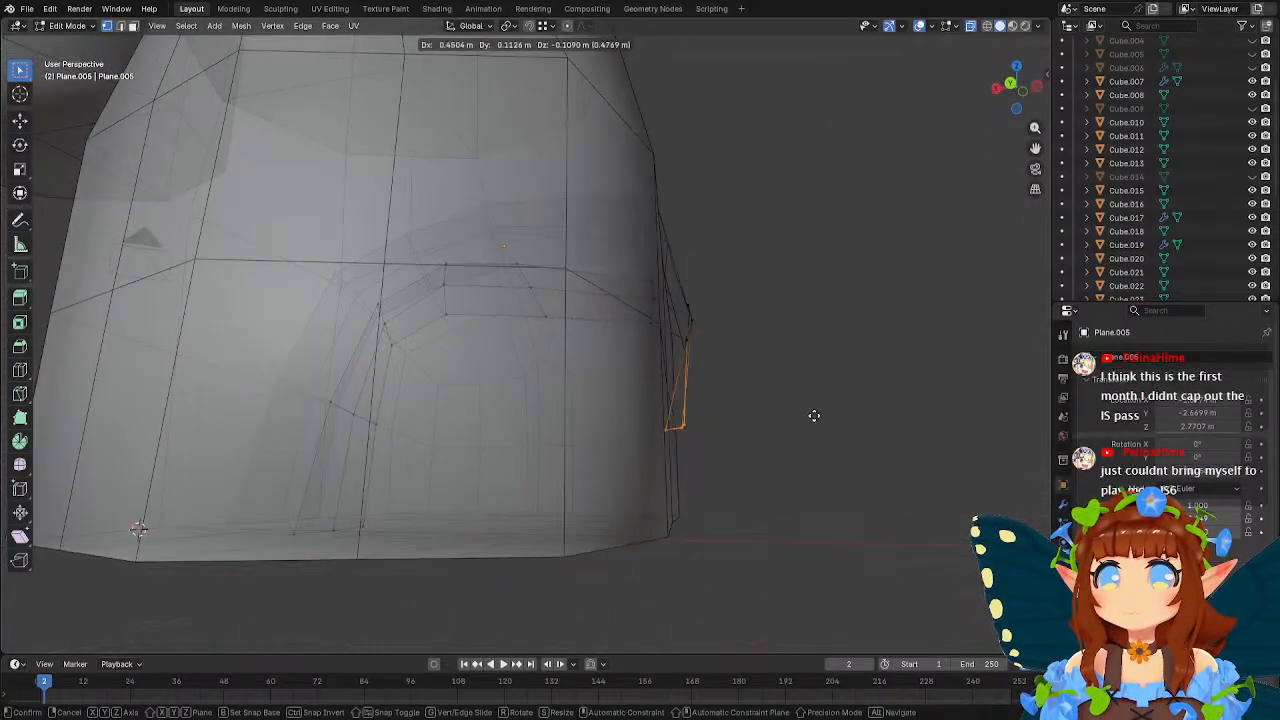
click(814, 415)
Lower the strap's outer end edge about 0.49 m along Z, then shift it about 0.2 m along Y and 0.15 m along Z.
middle_drag(787, 406, 673, 423)
key(g)
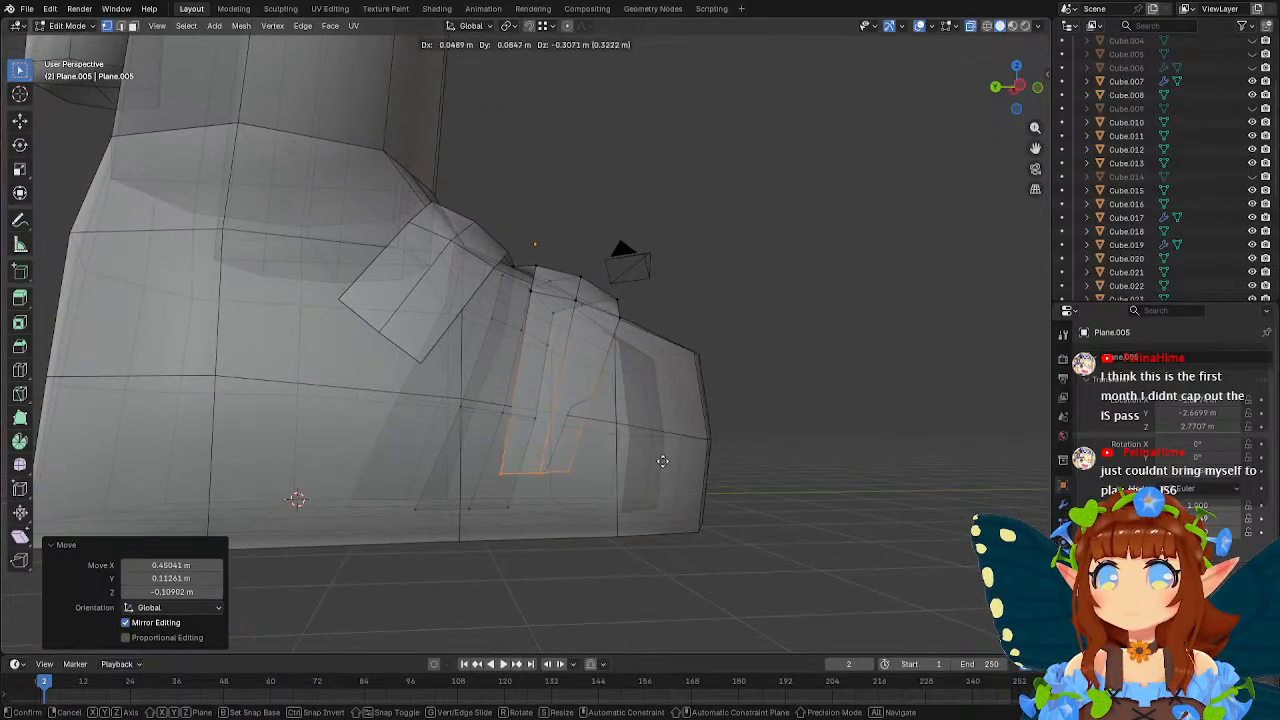
click(665, 464)
key(g)
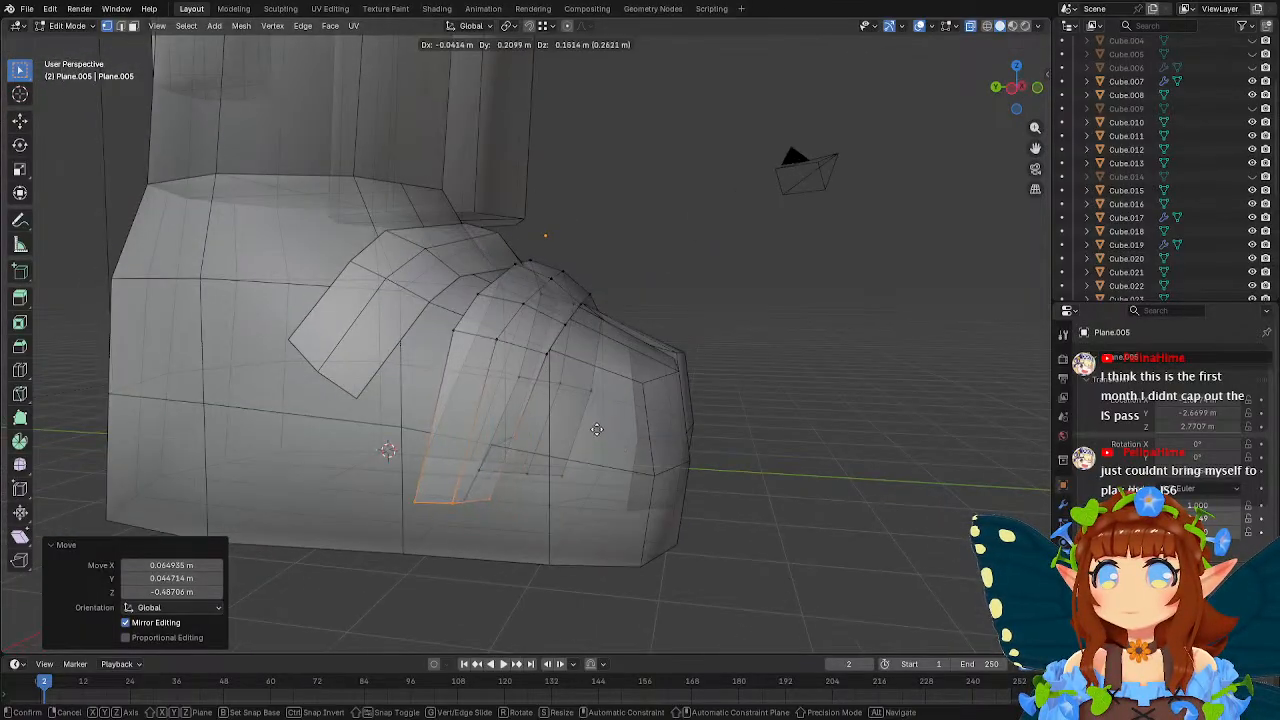
click(594, 420)
Switch to editing the foot mesh and move the vertex under the forefoot backward along Y.
key(Tab)
click(629, 451)
key(Tab)
middle_drag(555, 405, 603, 384)
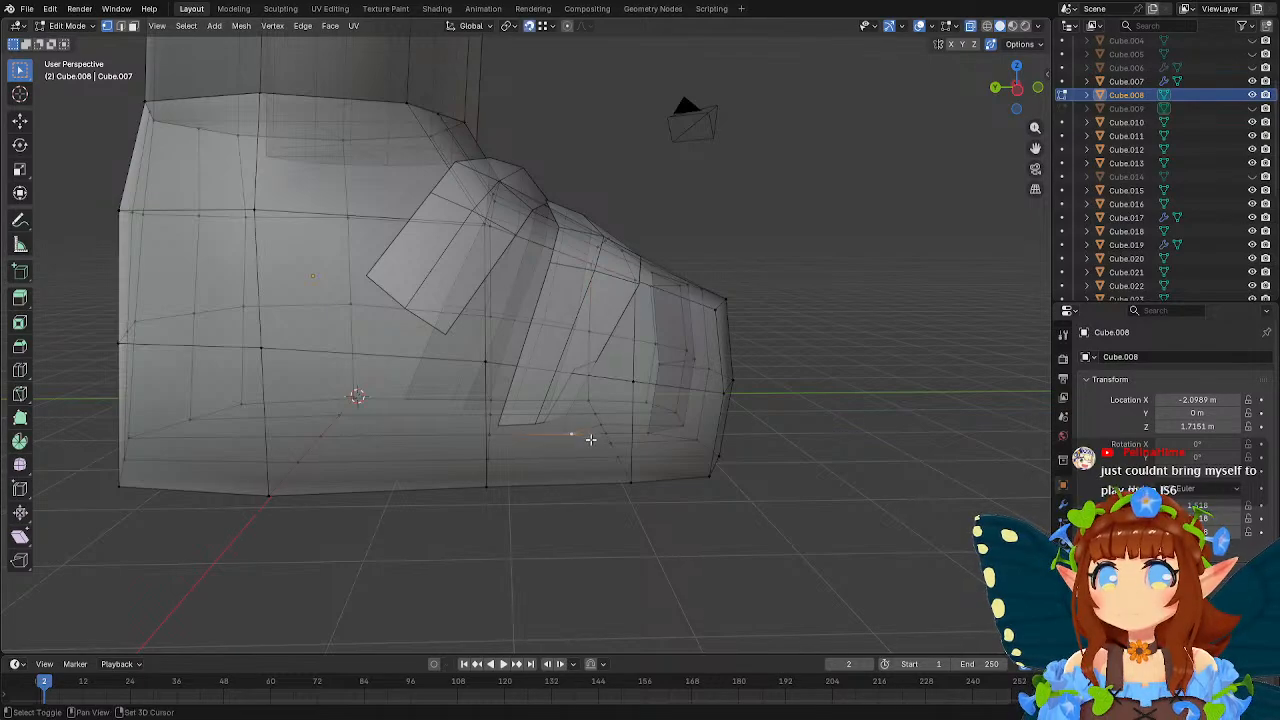
middle_drag(588, 439, 571, 437)
key(g)
click(504, 437)
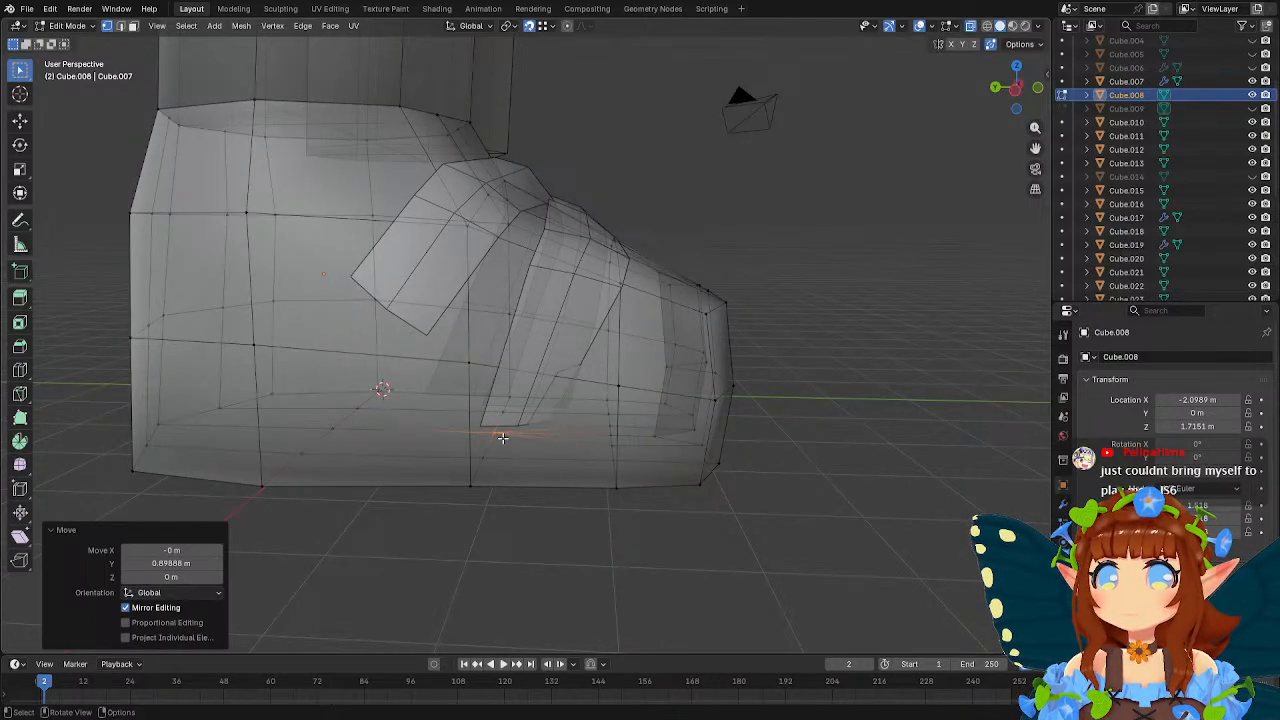
key(Tab)
key(Tab)
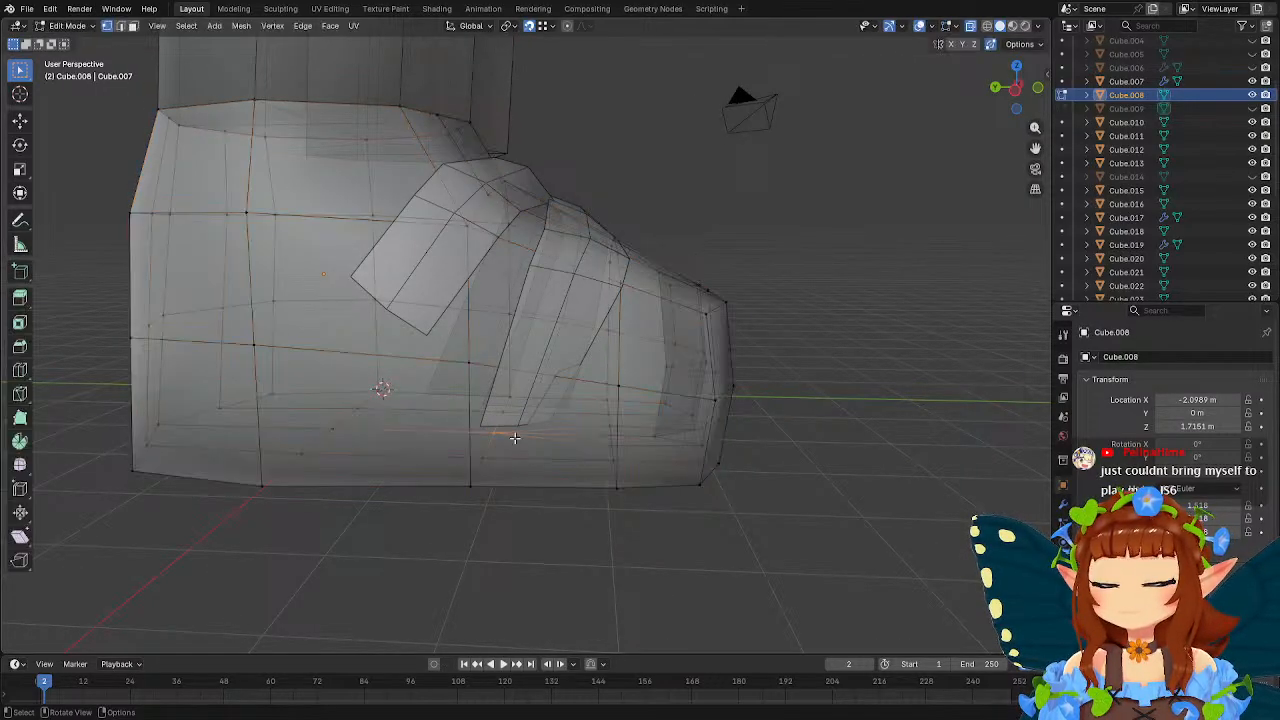
Add a loop cut around the foot's forefoot beneath the front strap.
click(19, 370)
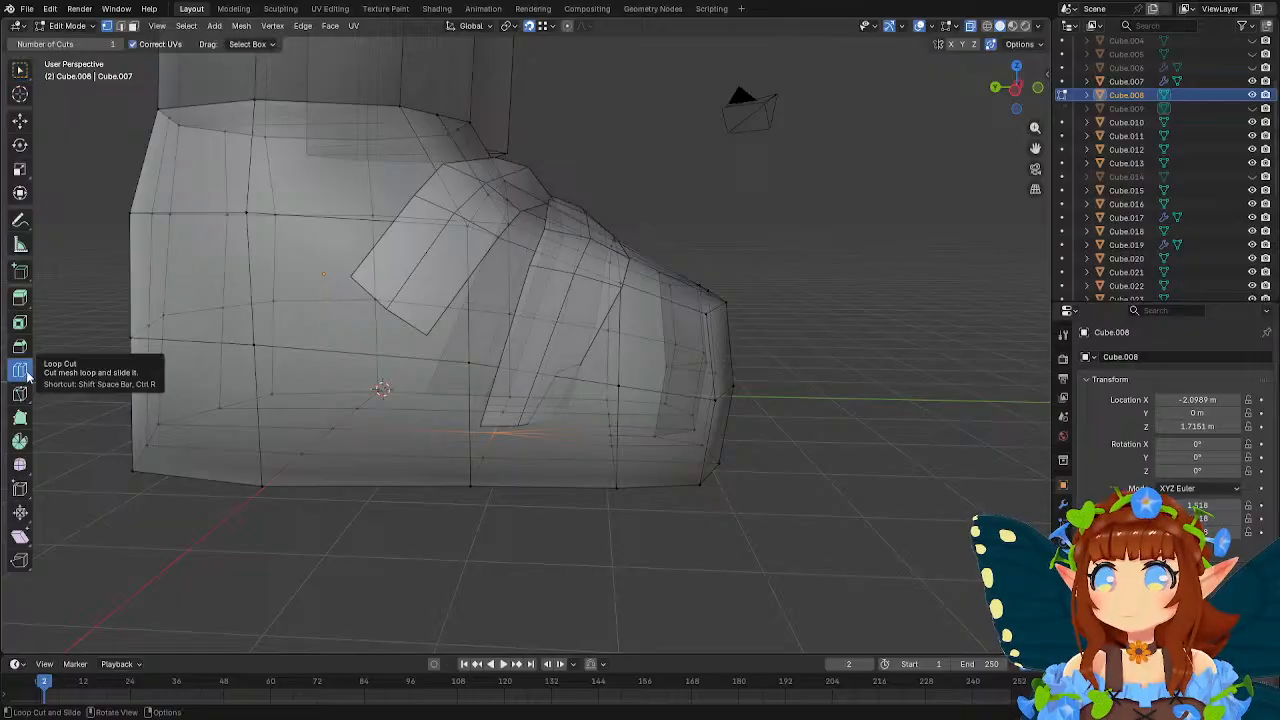
click(546, 491)
middle_drag(546, 491, 641, 482)
key(w)
click(582, 322)
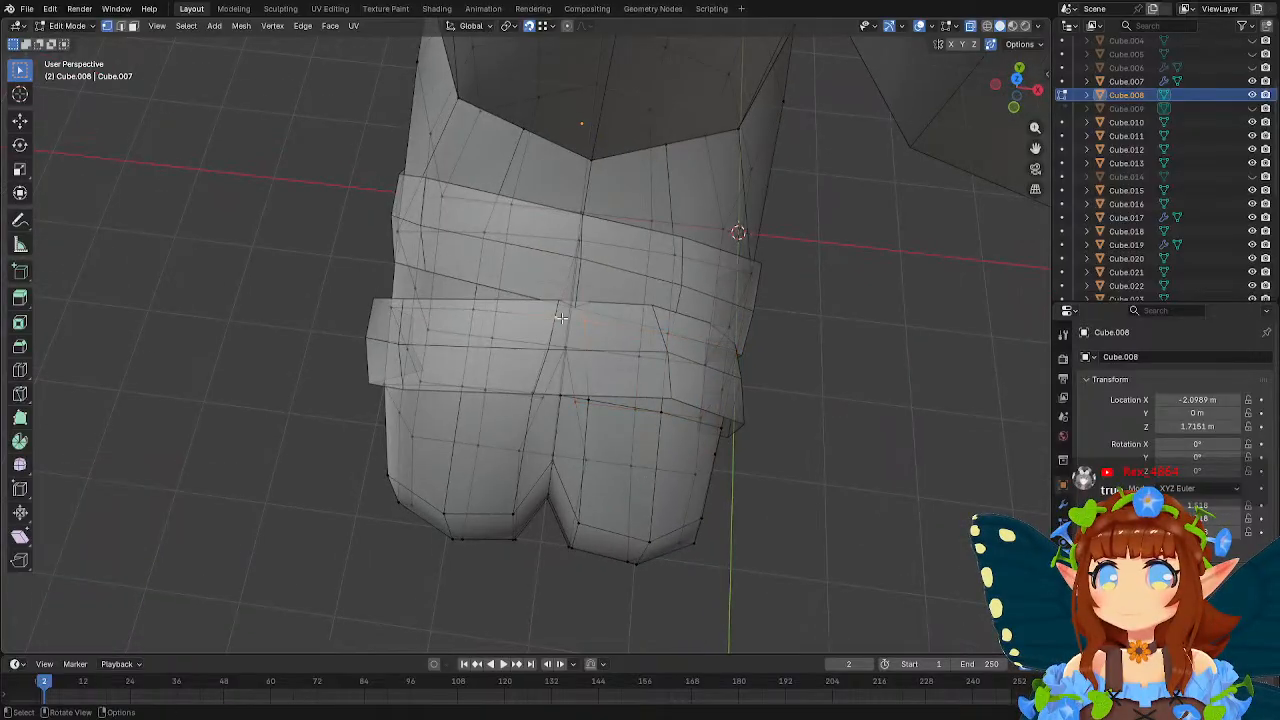
middle_drag(541, 406, 677, 337)
scroll(600, 380, up, 4)
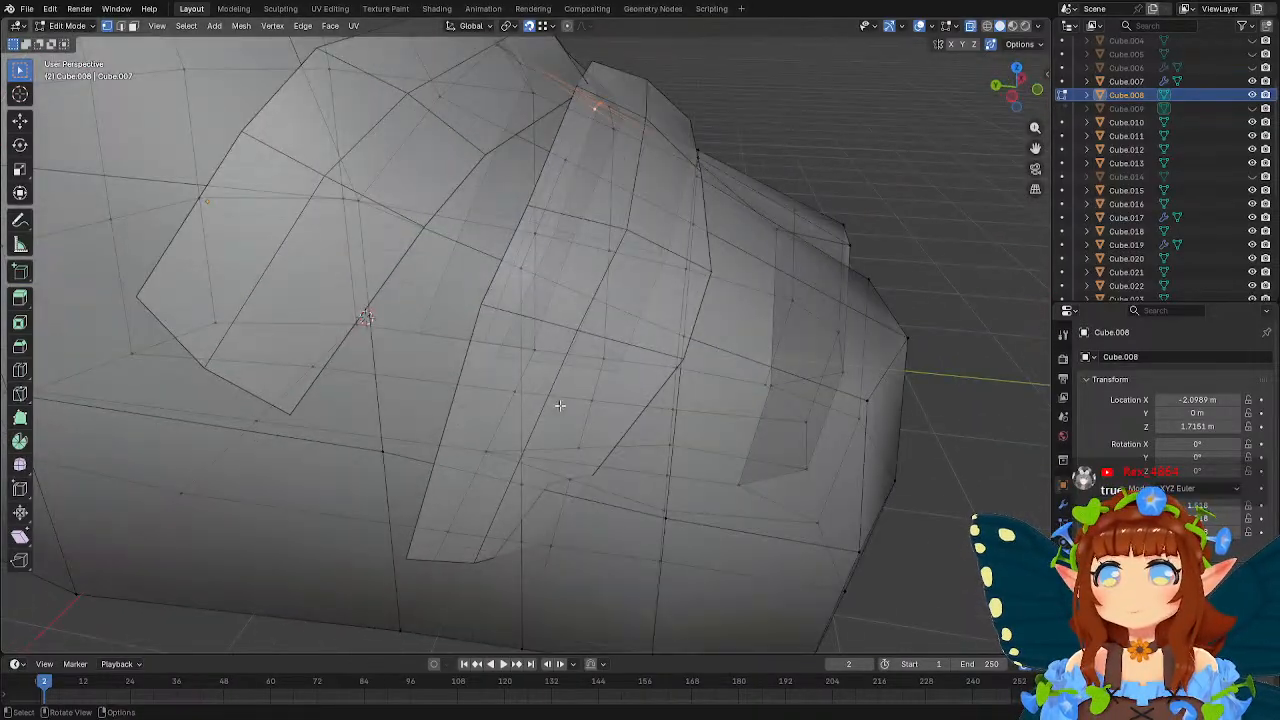
middle_drag(560, 403, 572, 420)
click(572, 420)
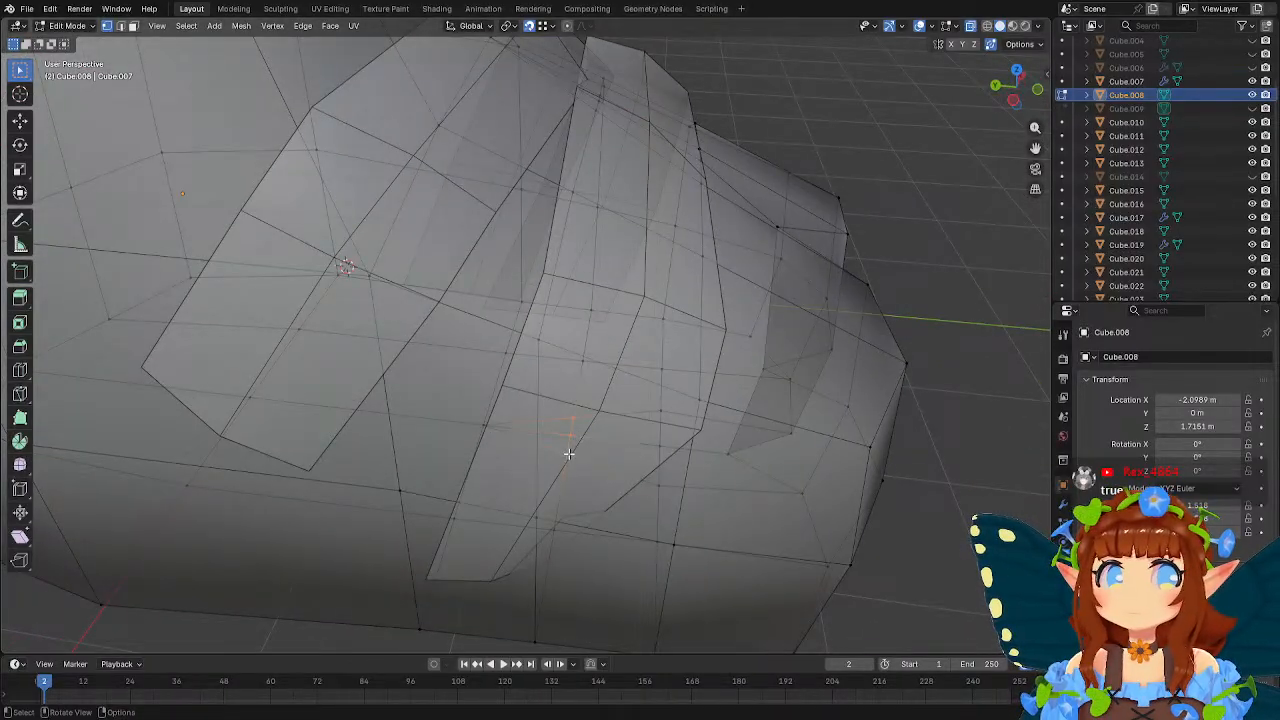
key(ctrl+KP_3)
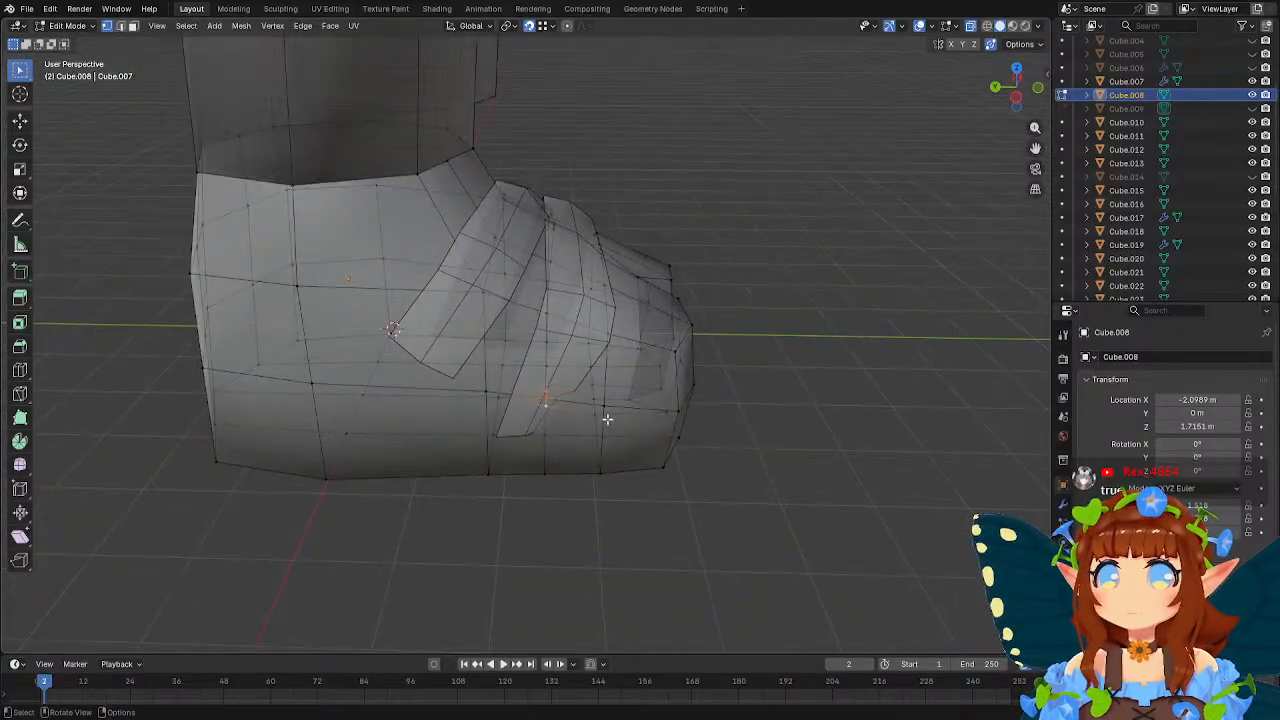
scroll(587, 414, up, 2)
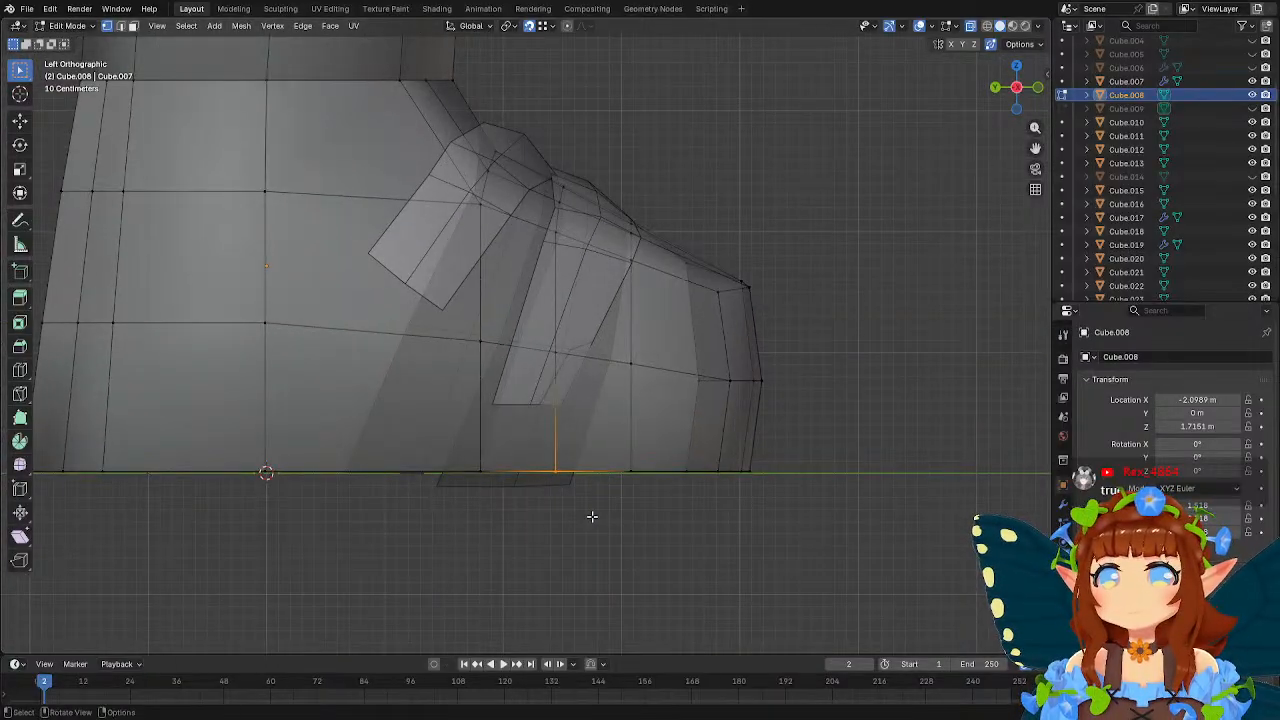
key(g)
key(z)
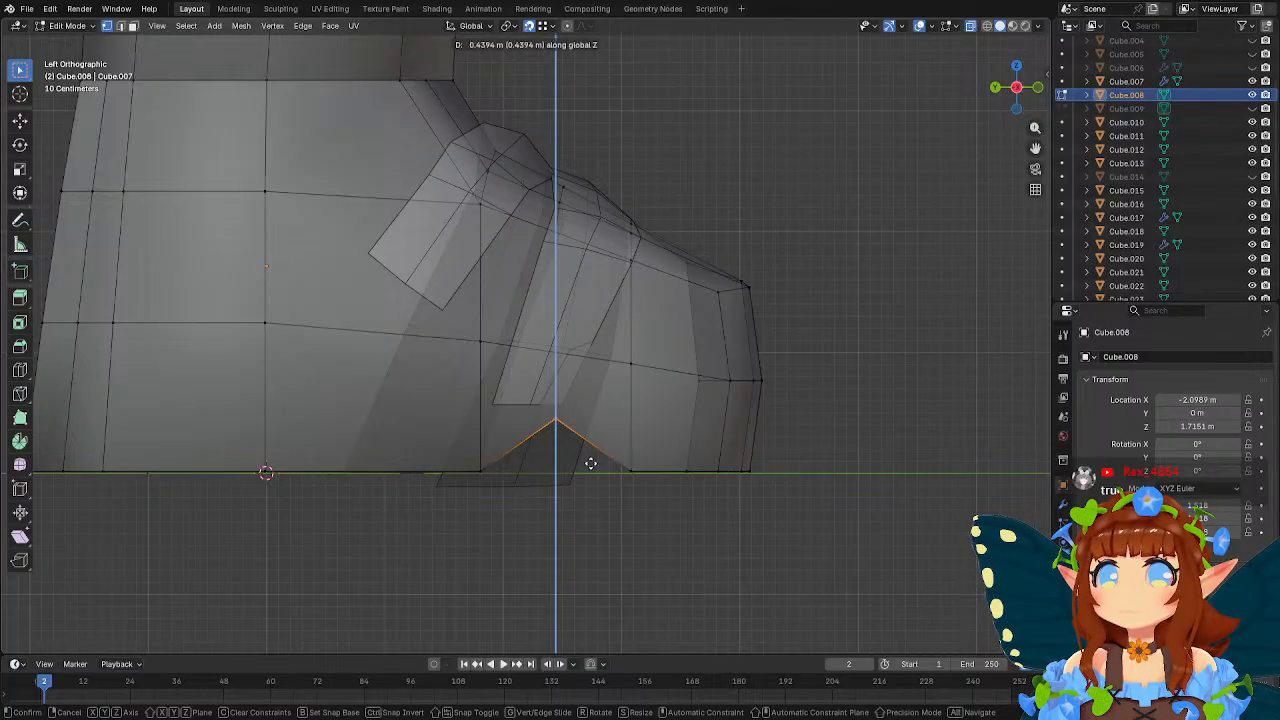
key(Escape)
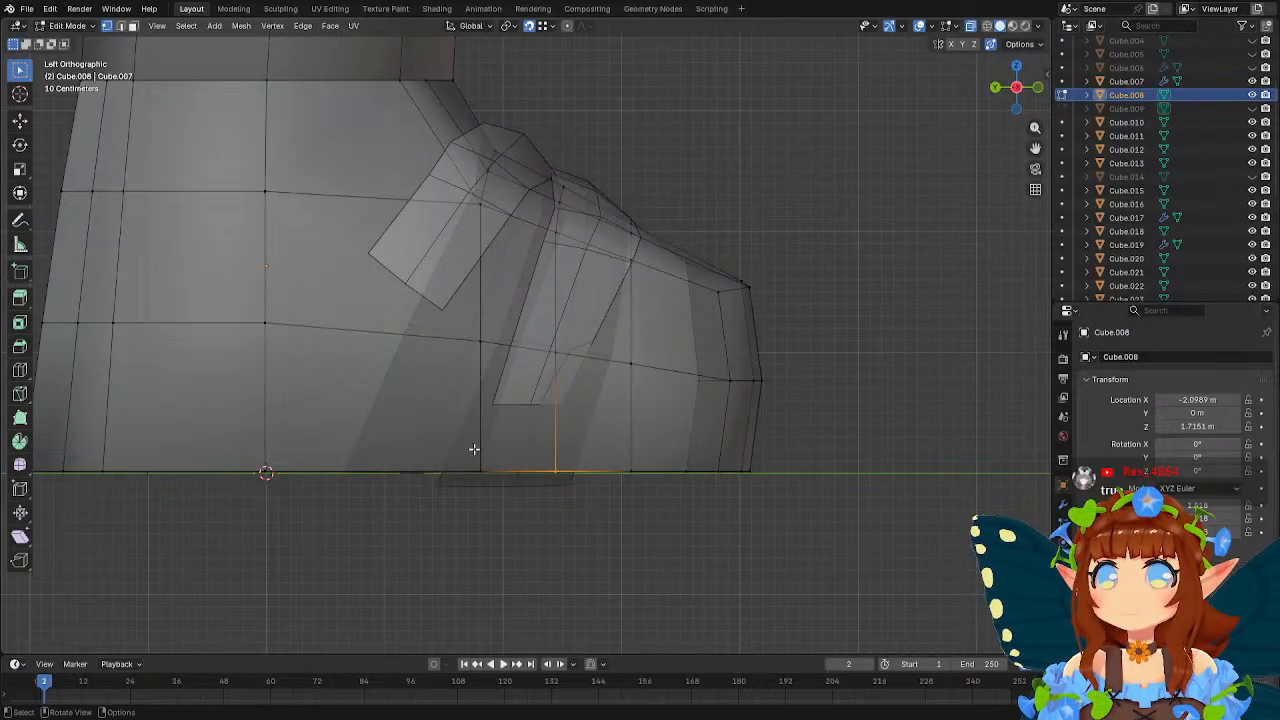
Add a loop cut around the foot's midsection, behind the rear strap.
click(20, 369)
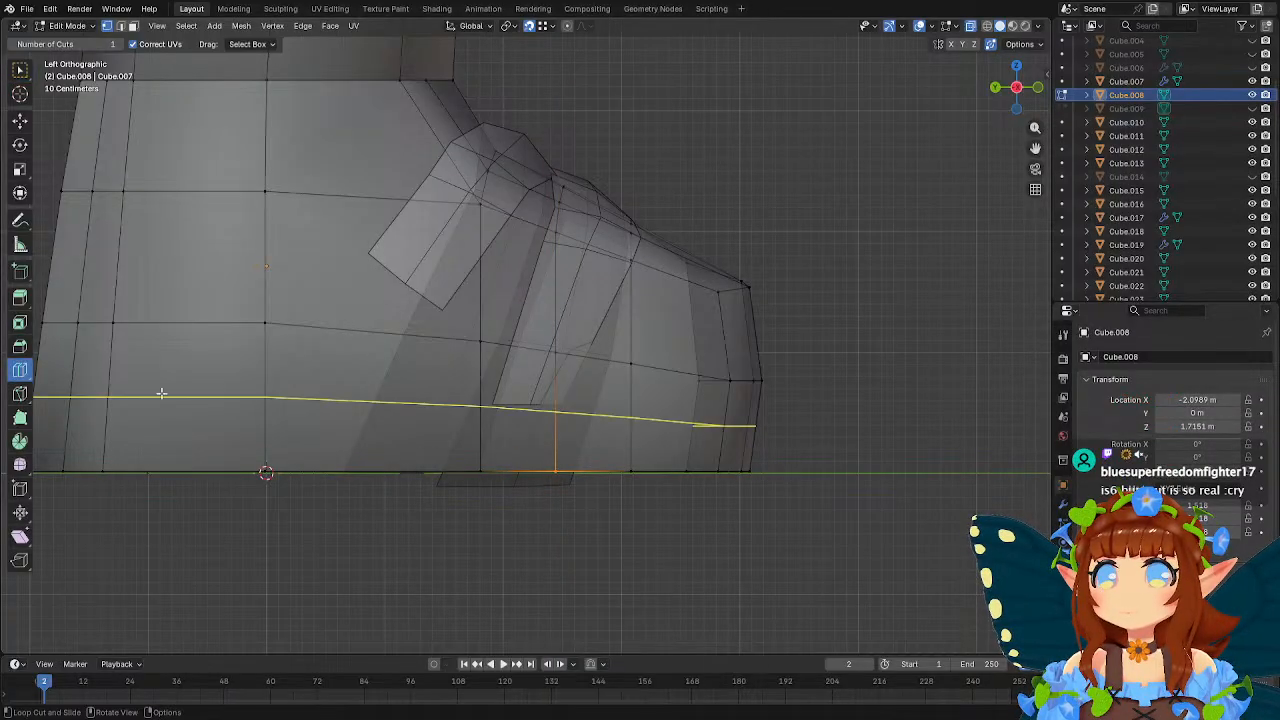
click(389, 475)
mouse_move(520, 503)
middle_down()
mouse_move(443, 441)
mouse_move(515, 491)
middle_up()
key(w)
Move the midsection loop's top vertices forward along the ankle rim onto the neighbouring rim vertices on both sides.
shift+middle_drag(317, 198, 436, 412)
click(450, 306)
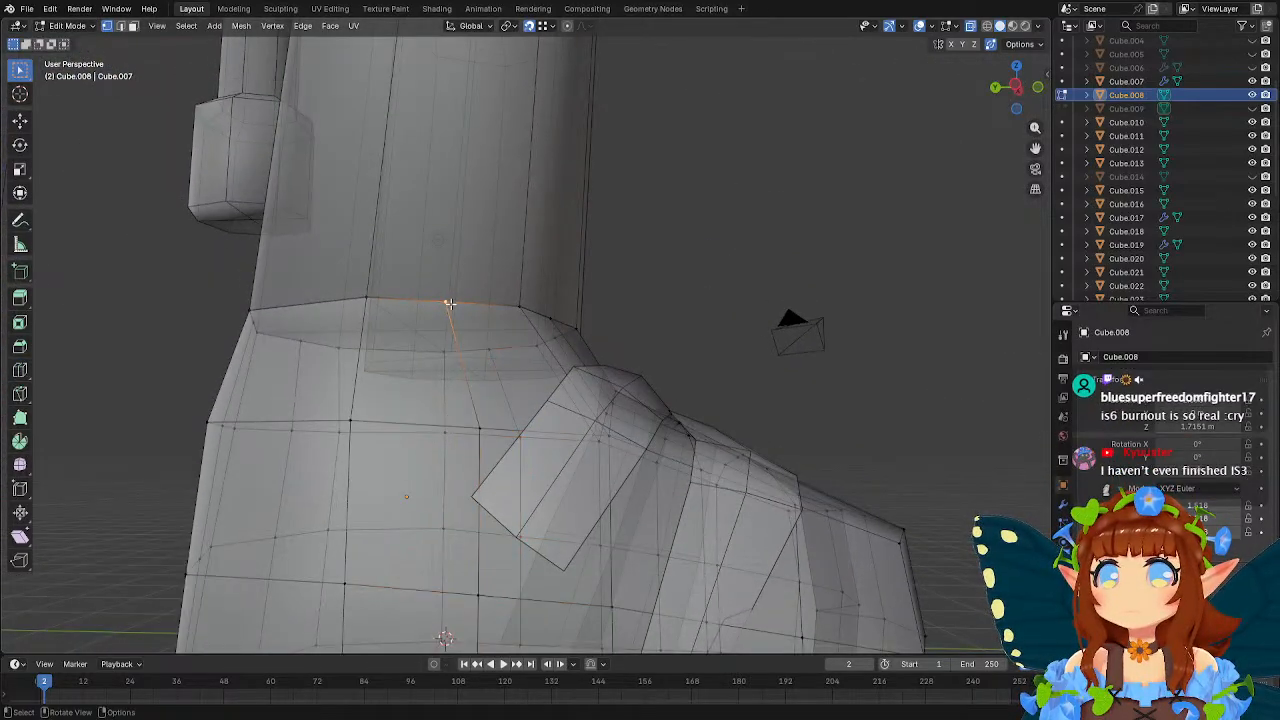
key(g)
click(540, 318)
middle_drag(540, 318, 747, 338)
click(759, 367)
key(g)
click(662, 366)
Raise the sole's vertices between the two new loops about 0.5 m along Z to form an arch.
key(Tab)
scroll(631, 396, down, 2)
middle_drag(657, 414, 624, 347)
scroll(612, 353, up, 2)
key(Tab)
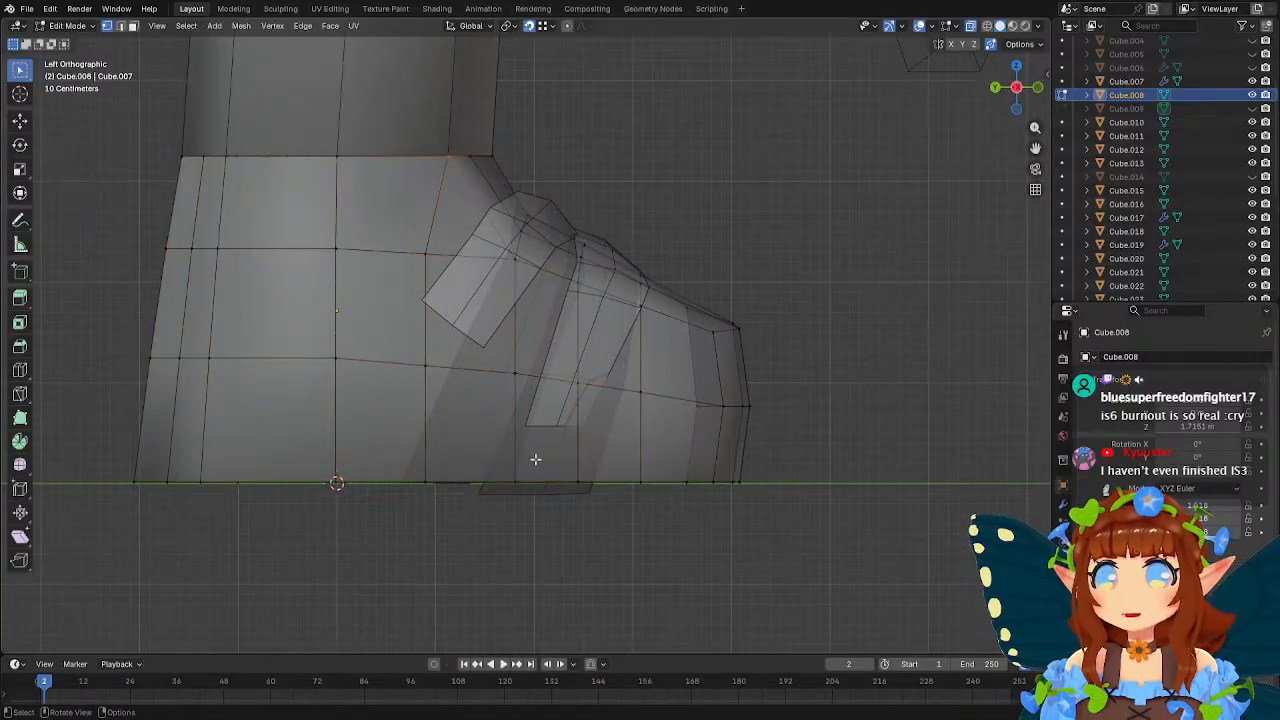
drag(484, 451, 550, 518)
key(g)
key(z)
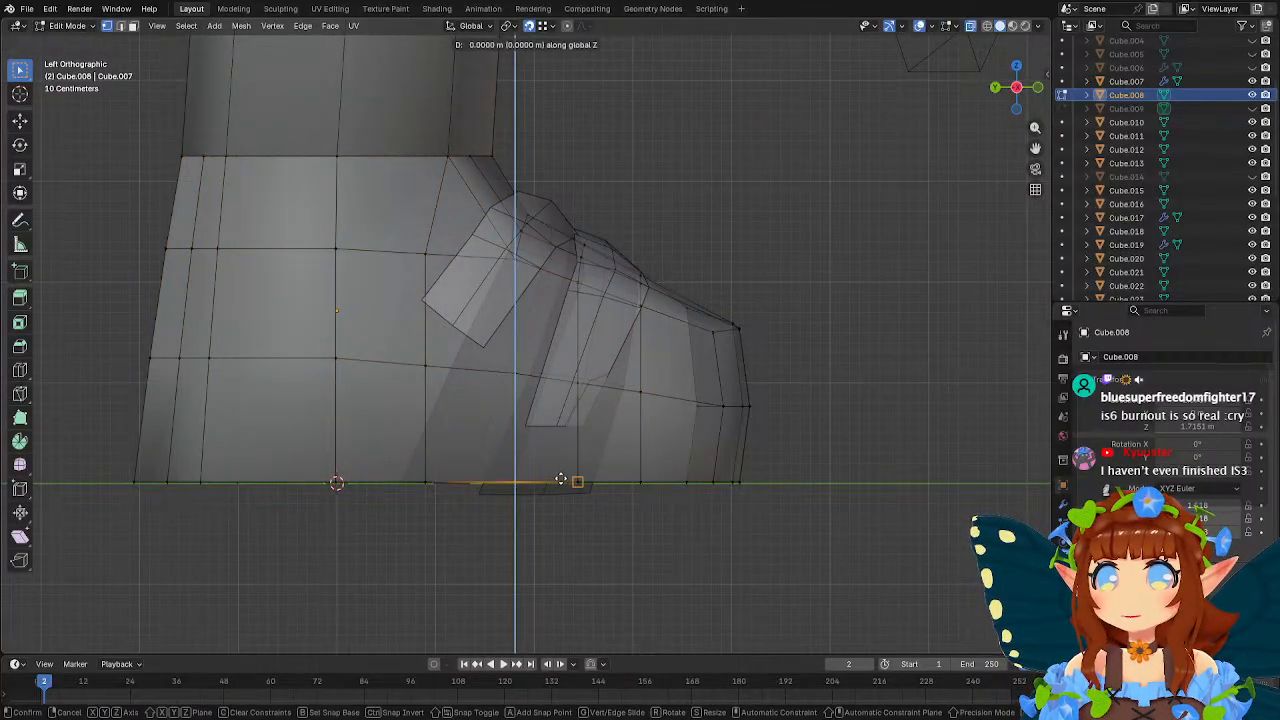
click(559, 480)
key(g)
key(z)
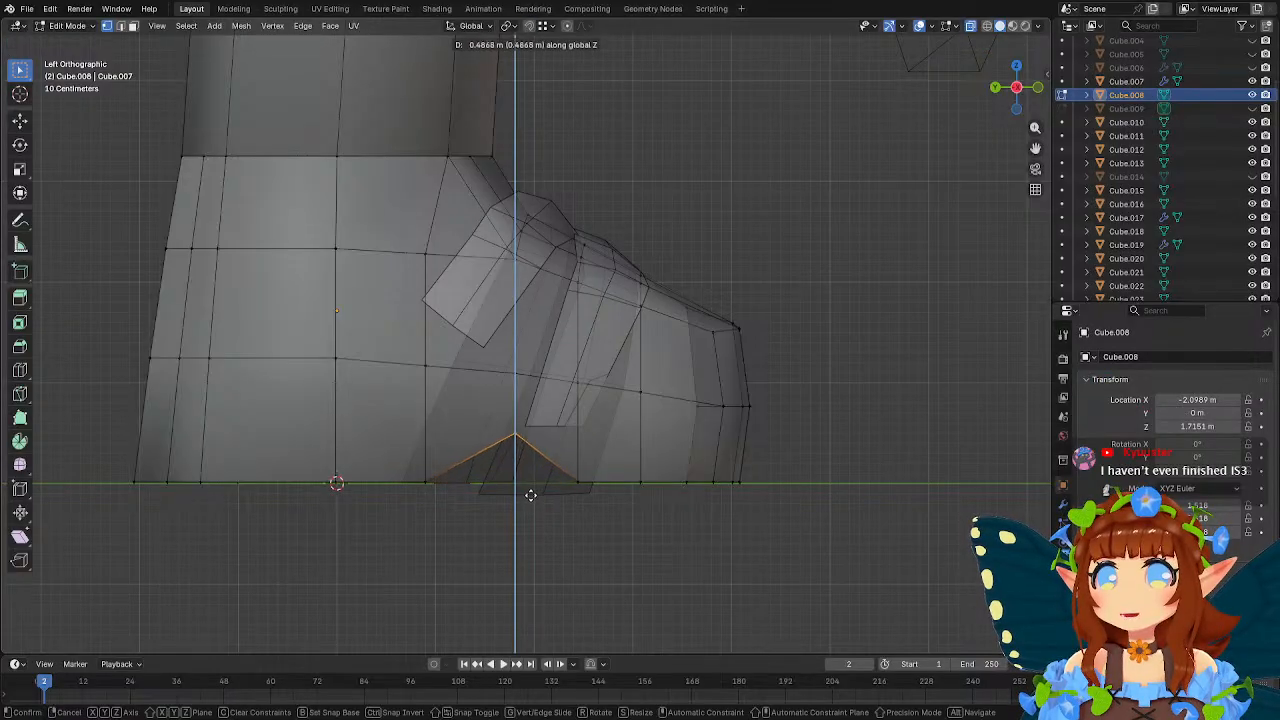
click(531, 493)
Shift the bottom, lower and upper vertices of the edge line behind the arch forward along Y, the upper ones by about 0.18 m.
drag(392, 454, 464, 510)
key(g)
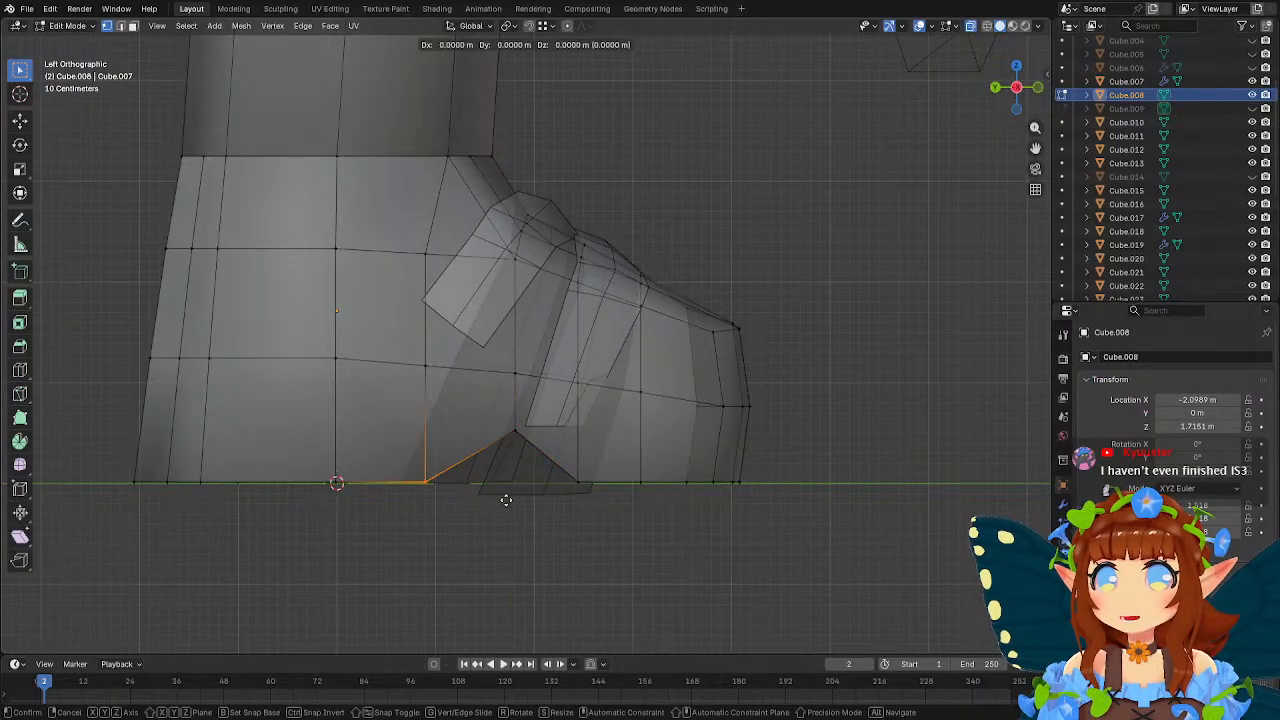
key(y)
click(527, 503)
click(424, 365)
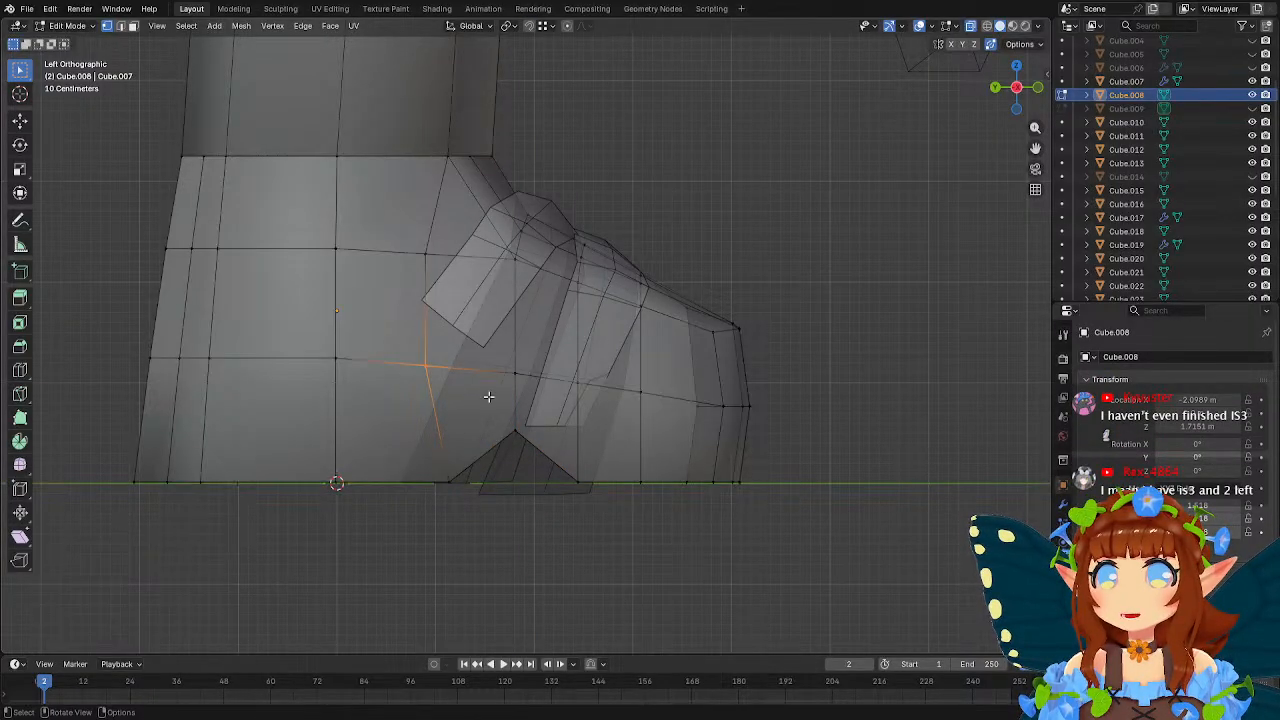
key(g)
key(y)
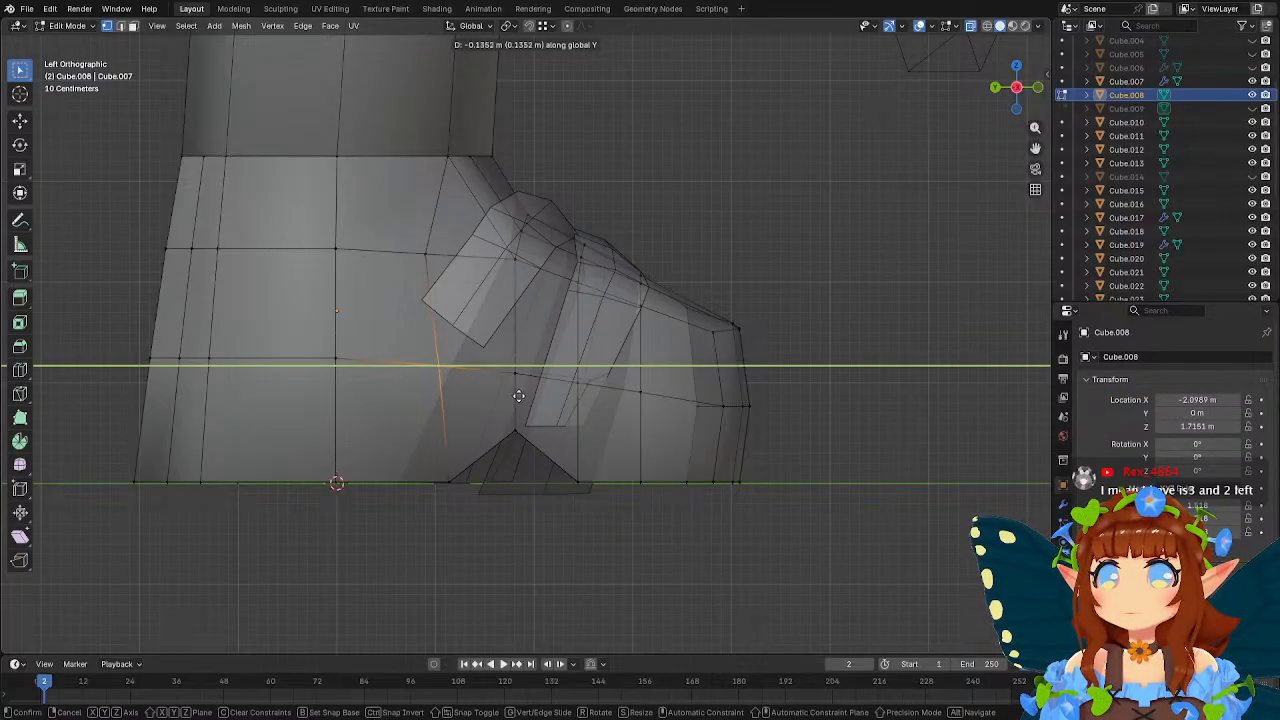
click(521, 397)
click(427, 254)
key(g)
key(y)
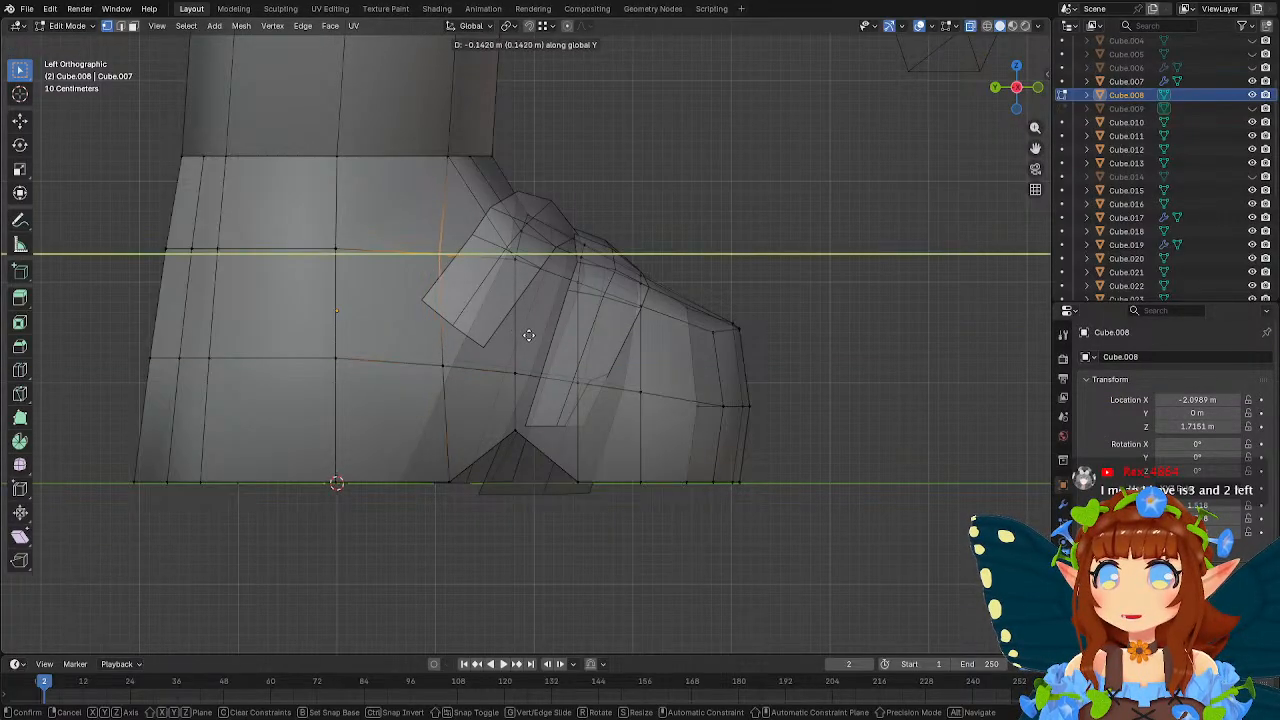
click(532, 335)
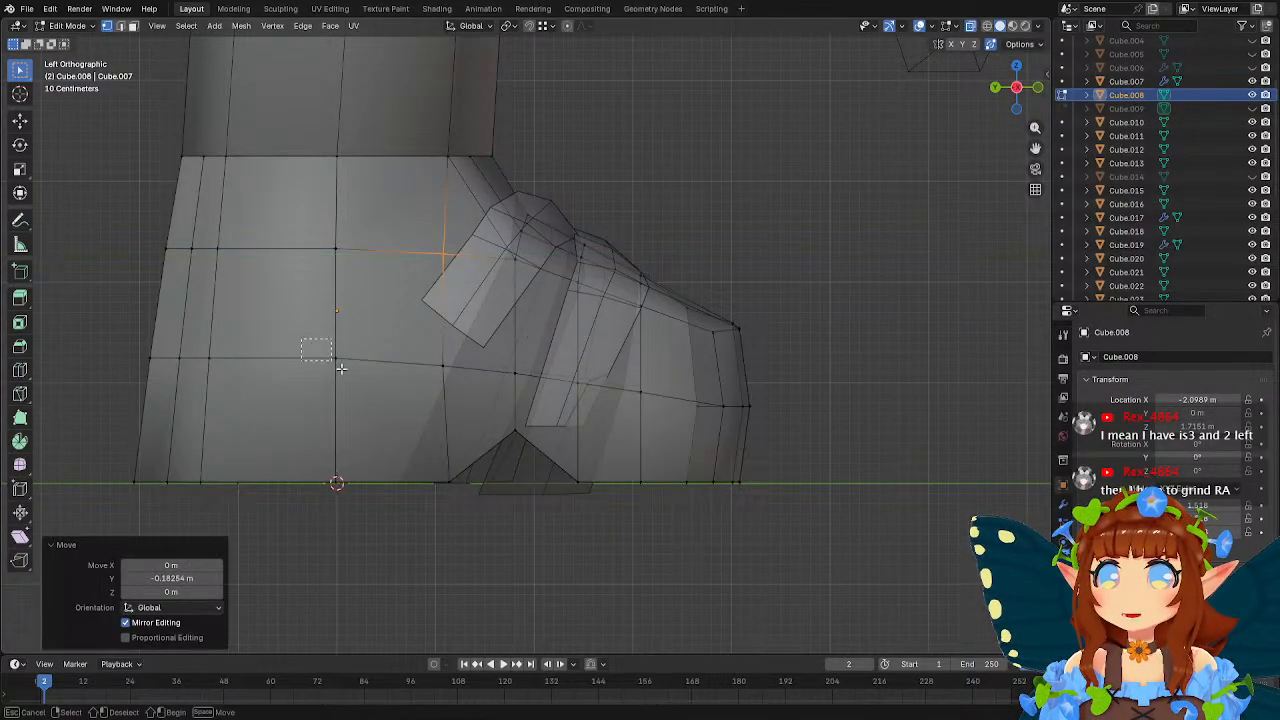
Lower the foot's lower side row along Z at its centre vertices by about 0.05 m and slightly at the heel vertices.
click(310, 349)
key(g)
key(z)
click(394, 338)
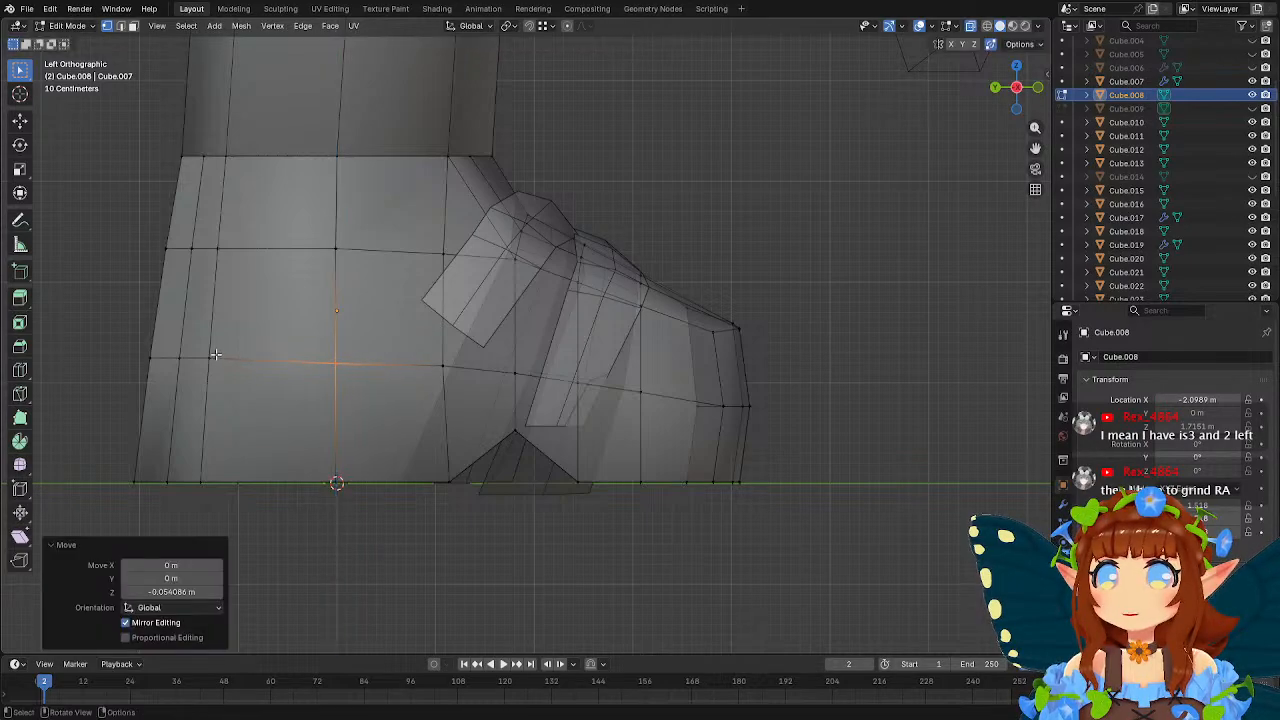
click(209, 357)
key(g)
key(z)
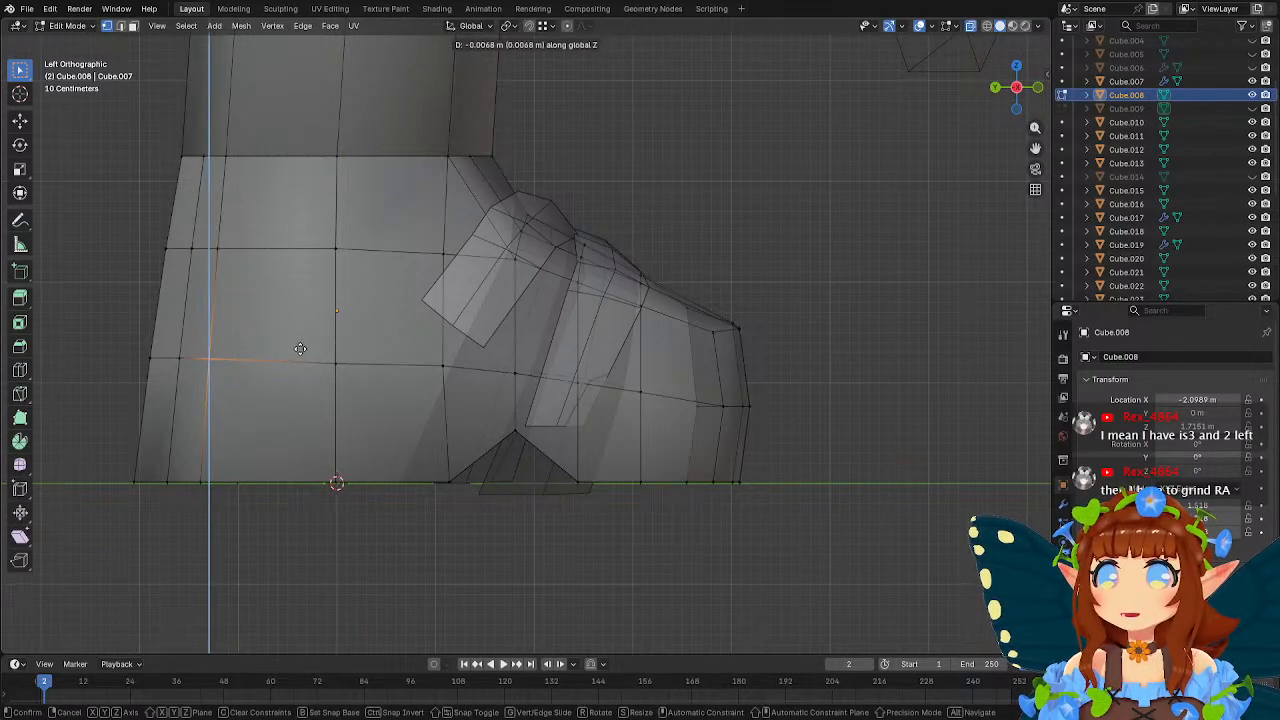
click(300, 347)
Flatten the lower side row from heel to midsection by scaling it to 0 on Z, and lower it about 0.14 m.
drag(105, 330, 470, 380)
key(s)
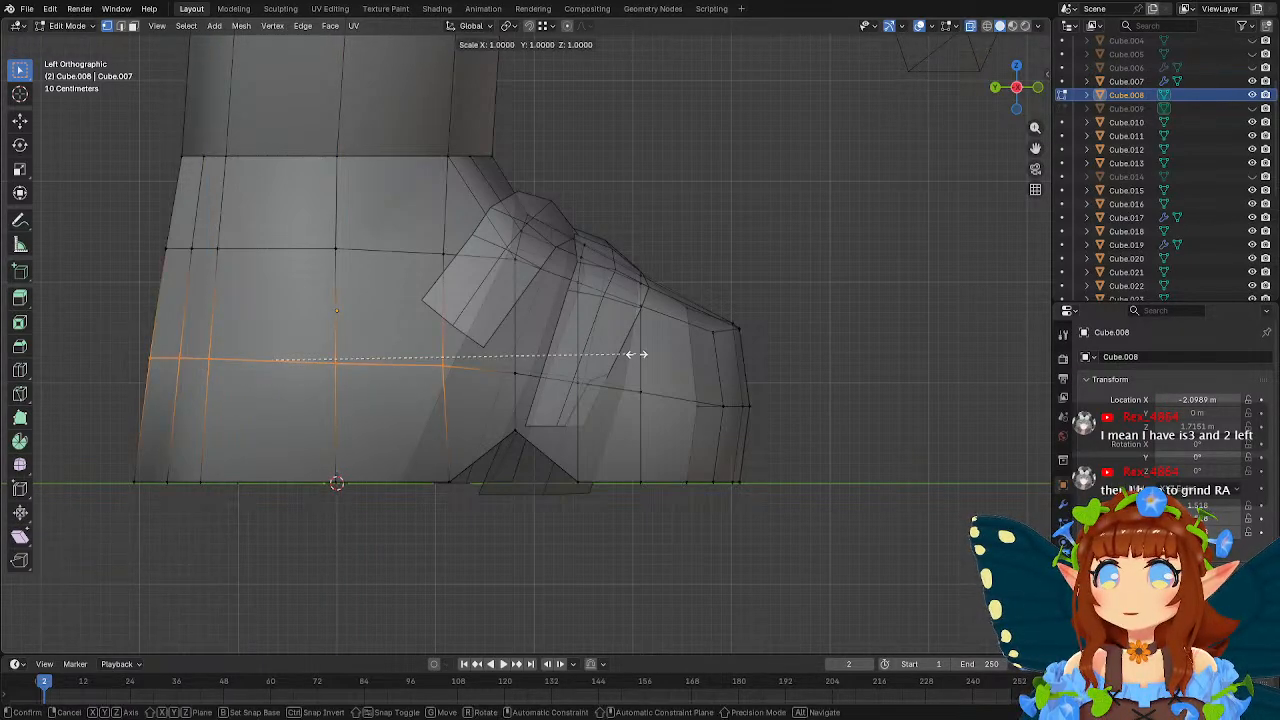
key(z)
key(0)
click(637, 354)
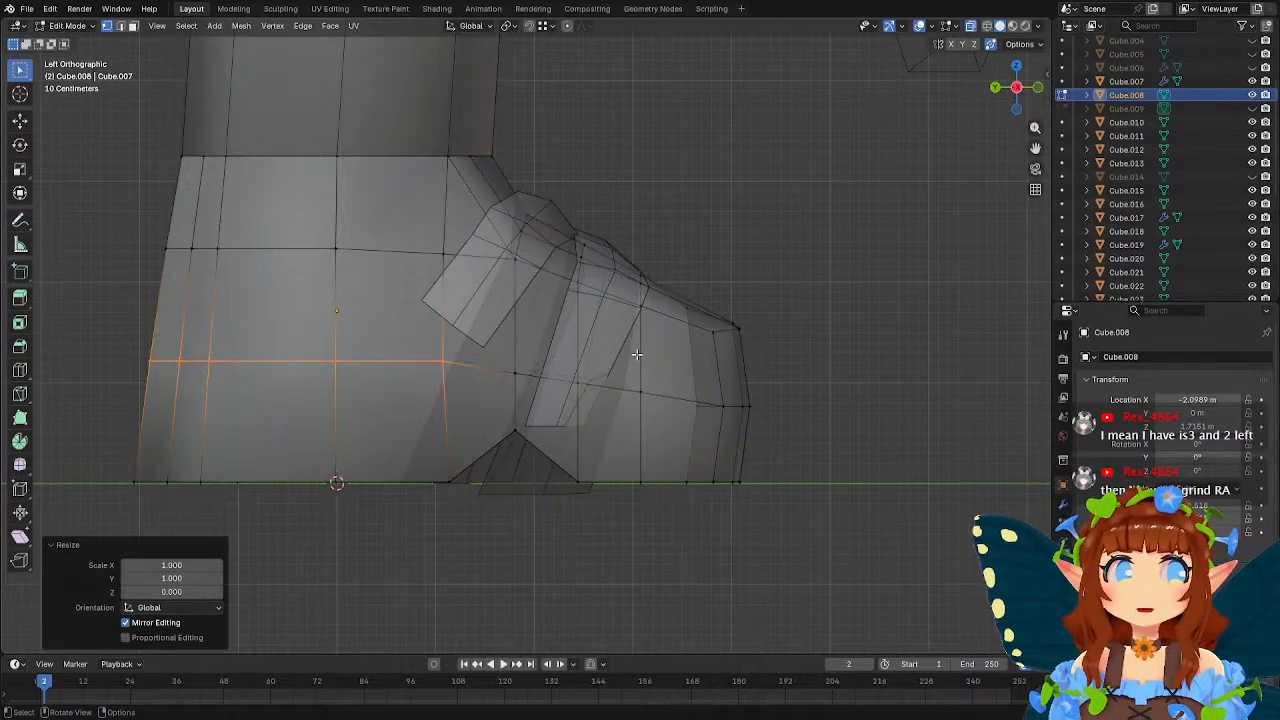
key(g)
key(z)
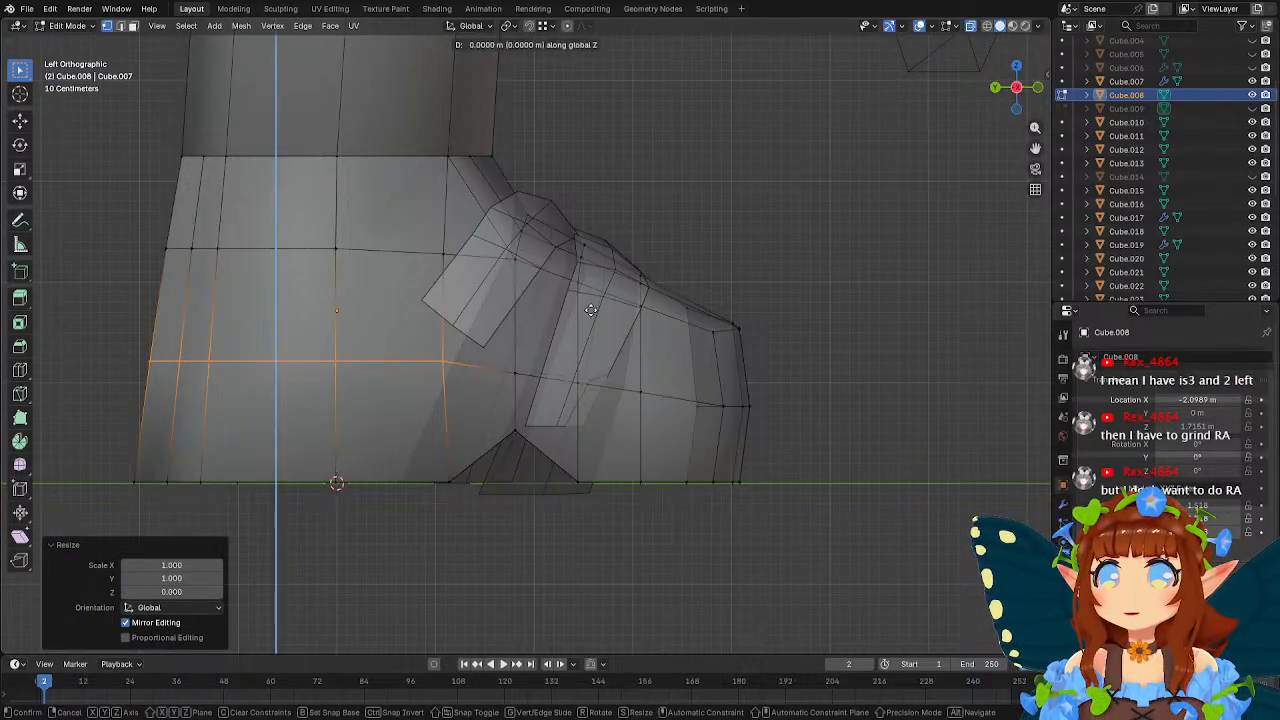
click(494, 362)
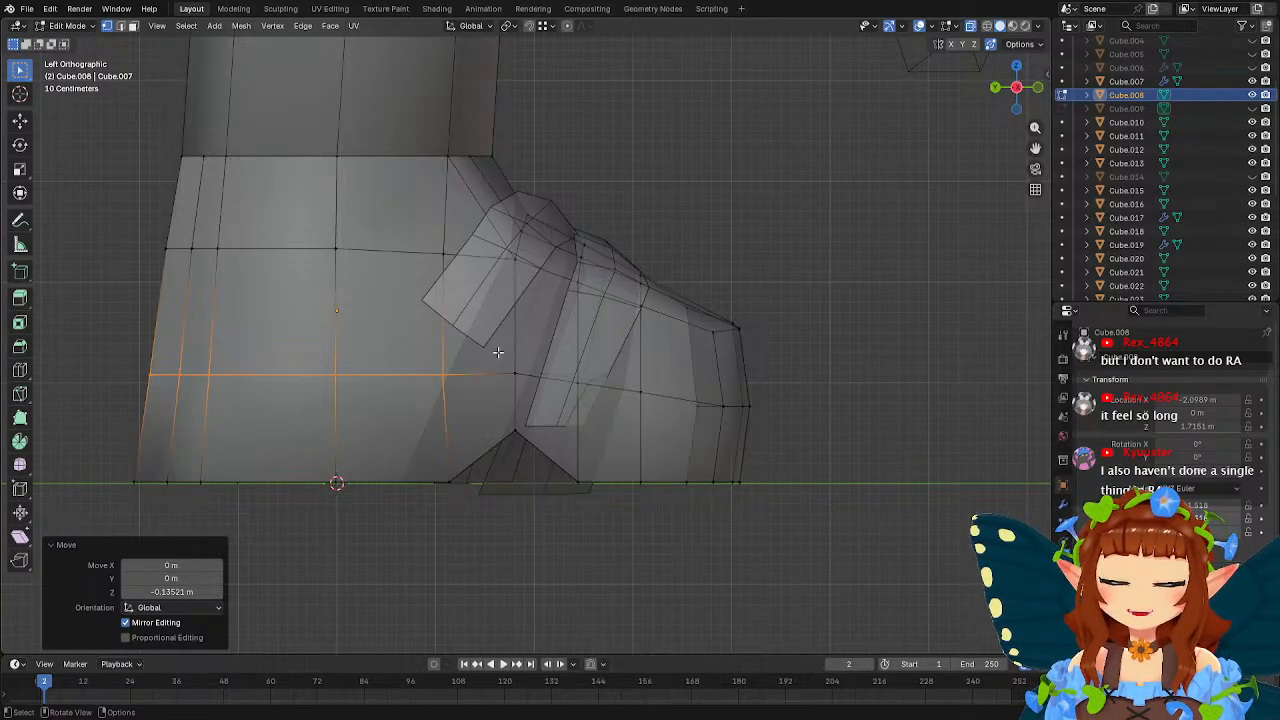
Raise the sole vertices in front of the arch peak about 0.47 m along Z and move the next sole vertices back about 0.18 m along Y.
alt+click(595, 466)
key(g)
key(z)
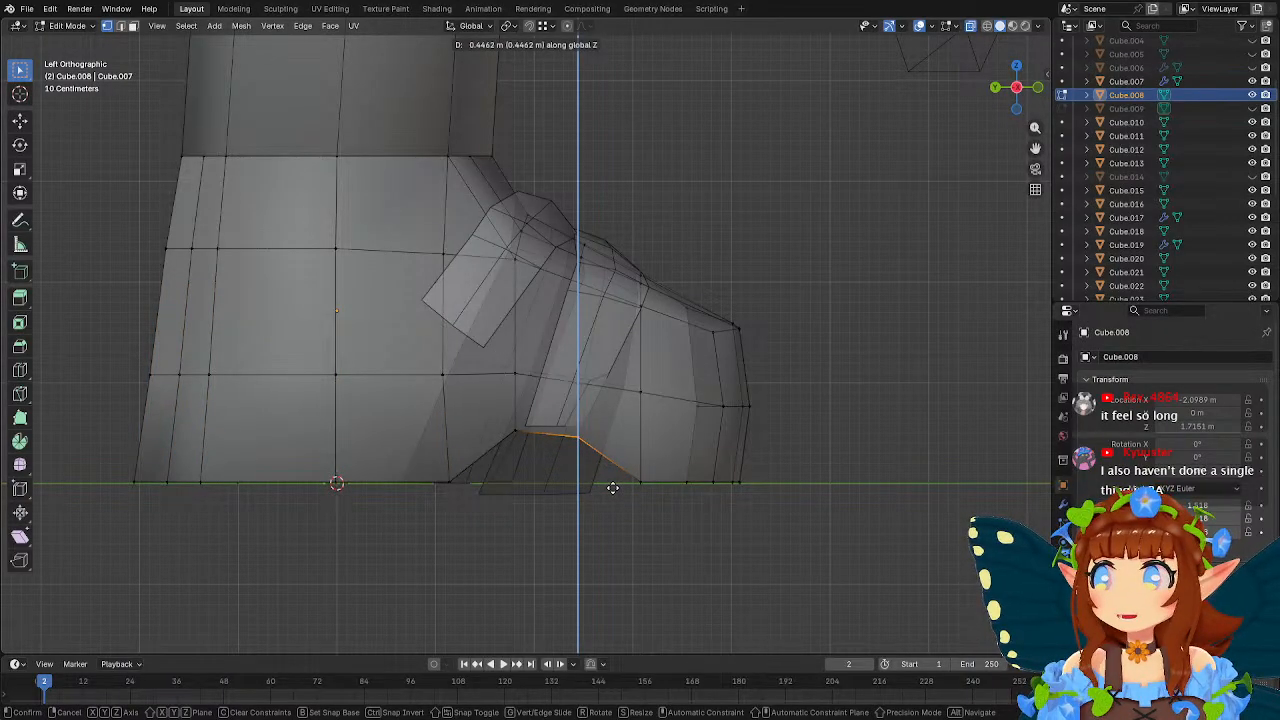
click(610, 487)
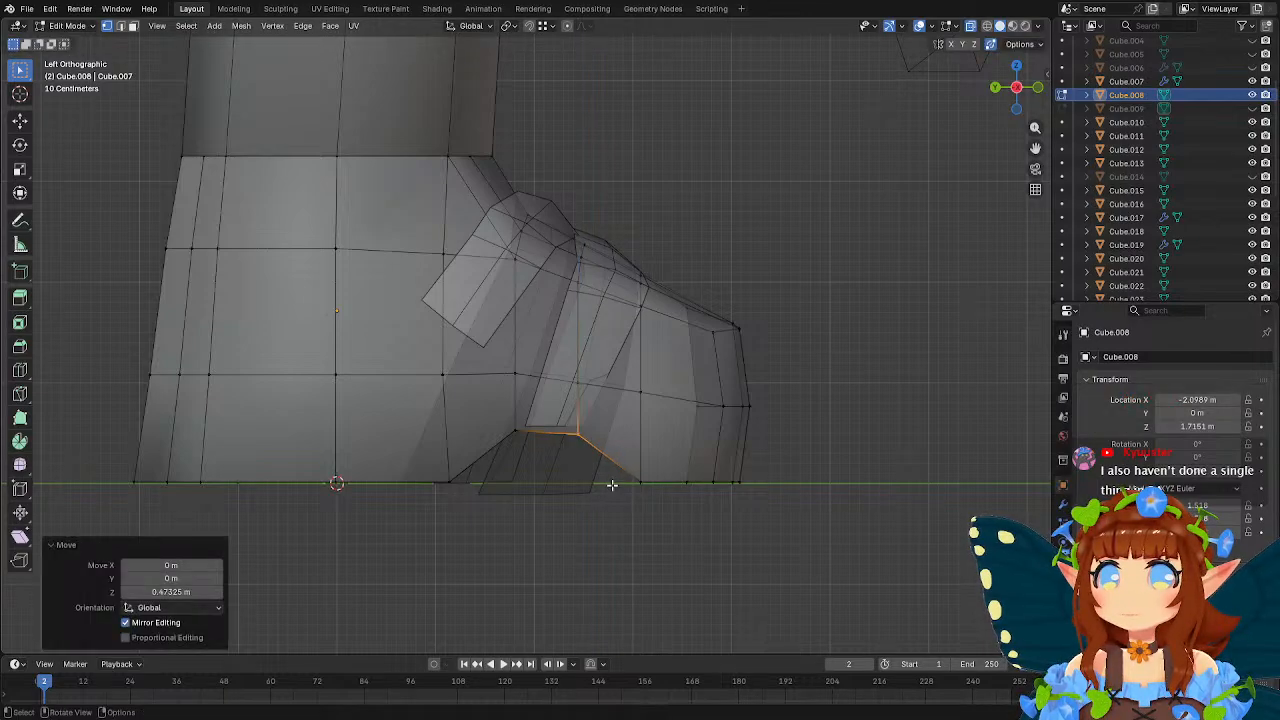
drag(614, 449, 656, 505)
key(g)
key(y)
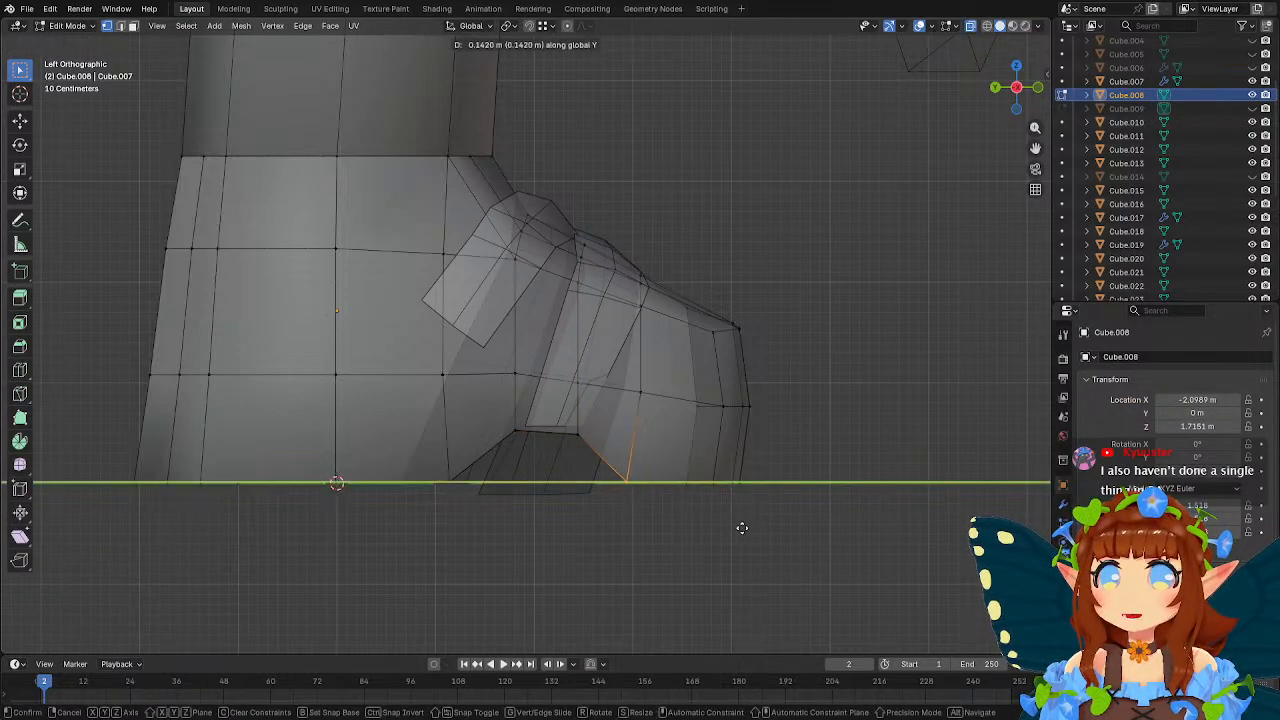
click(737, 527)
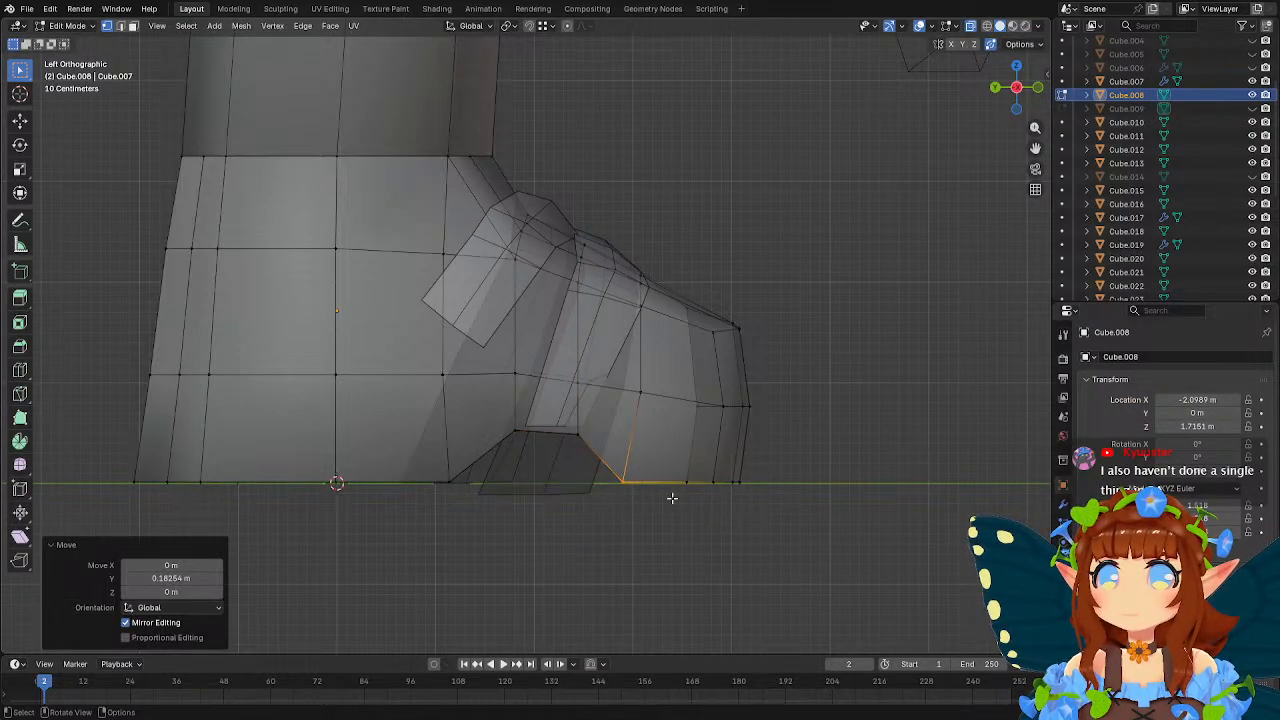
key(Tab)
middle_drag(710, 460, 647, 423)
scroll(647, 423, up, 3)
key(Tab)
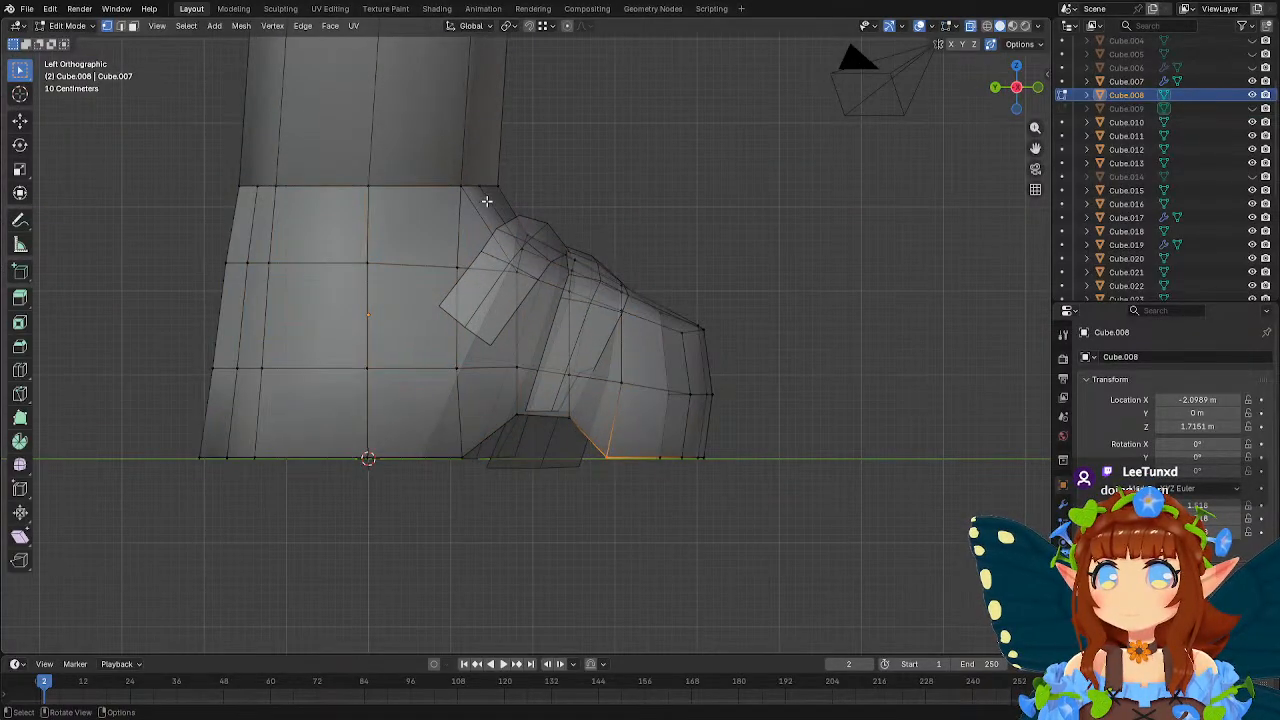
Try moving the arch's two vertical edge loops back about 0.28 m along Y, and undo this along with the preceding forefoot sole edits.
drag(490, 202, 588, 442)
key(g)
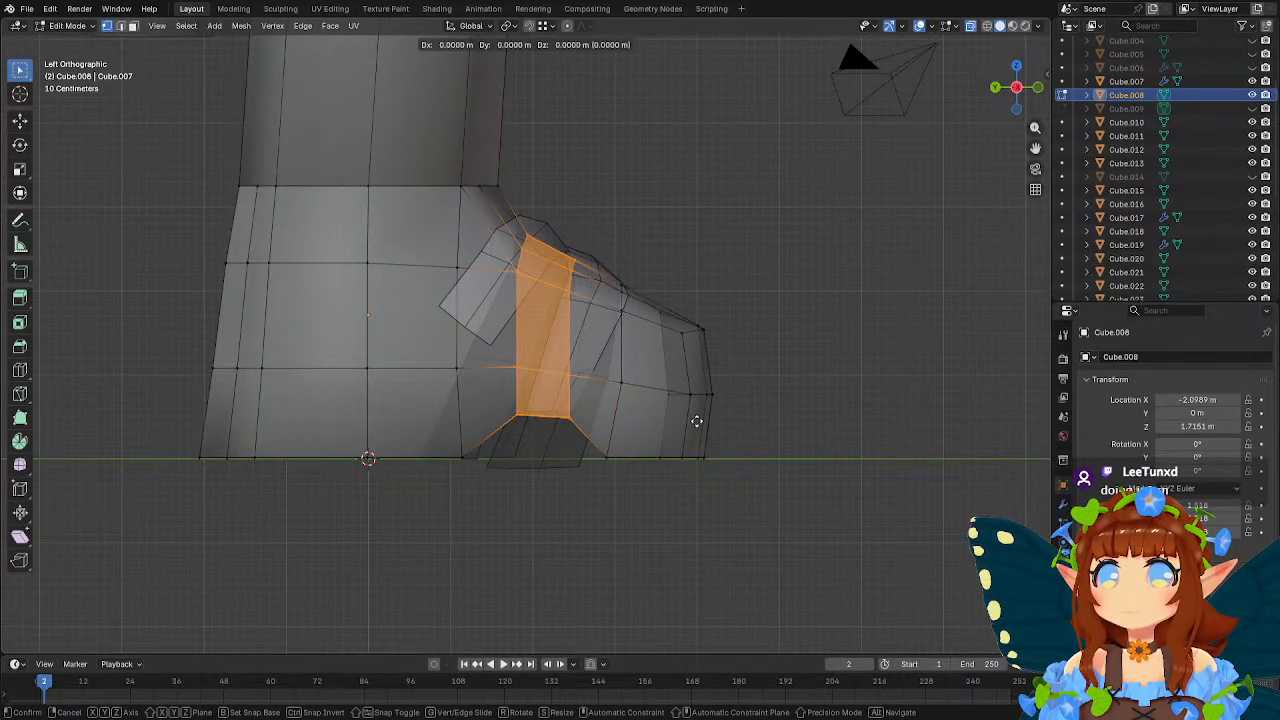
key(y)
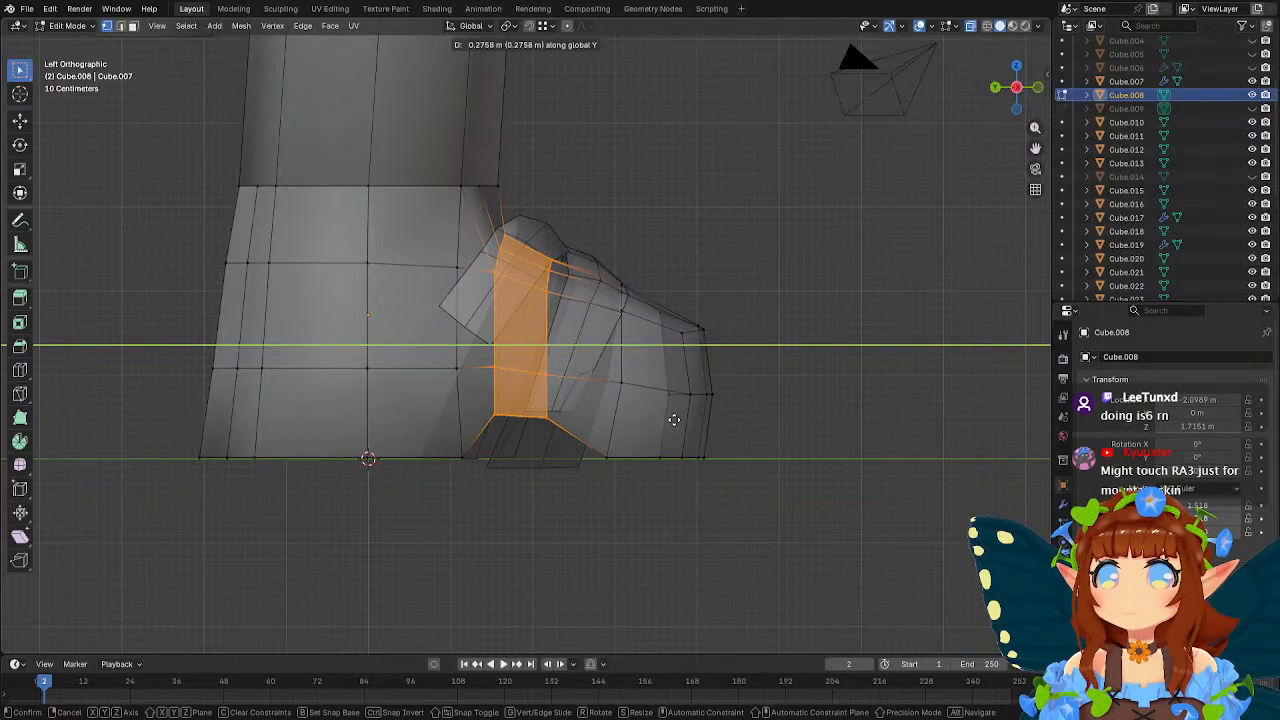
click(674, 420)
key(ctrl+z)
key(ctrl+z)
key(ctrl+z)
key(ctrl+z)
key(ctrl+z)
key(ctrl+z)
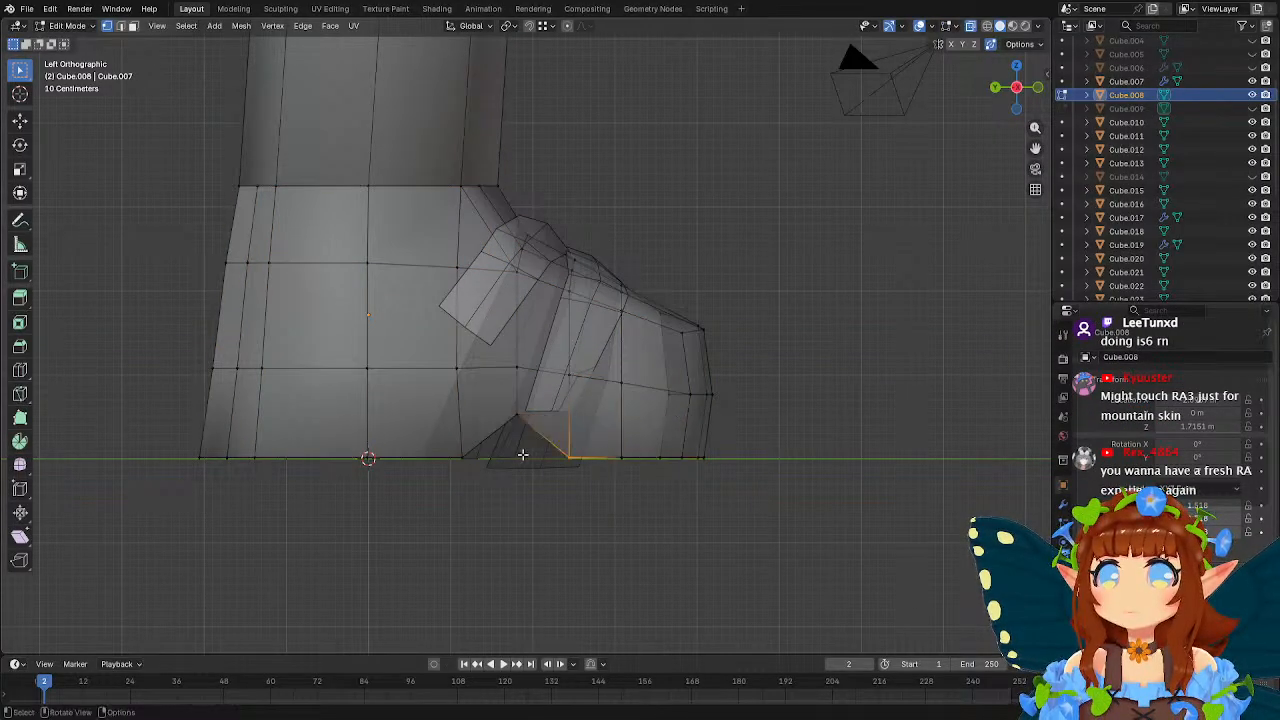
Raise the midsection's sole vertices about 0.58 m along Z and lower the adjacent front arch vertices about 0.14 m.
click(462, 457)
key(g)
key(z)
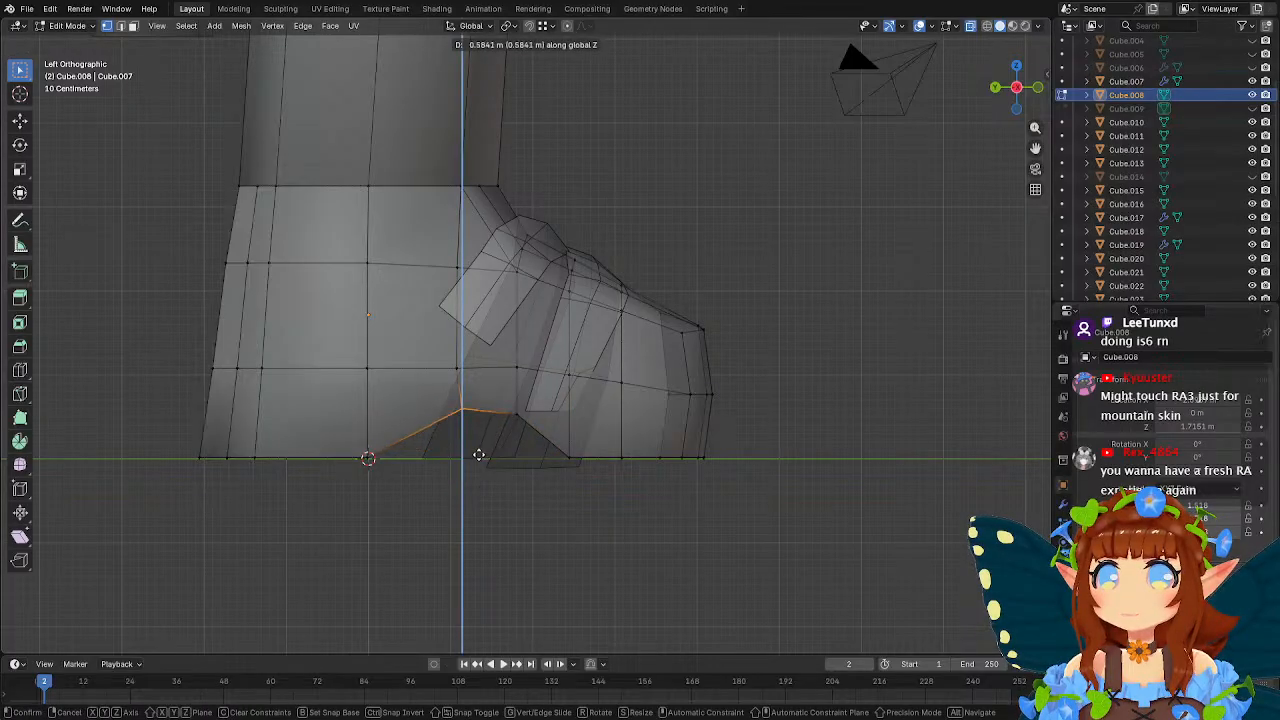
click(480, 452)
click(517, 412)
key(g)
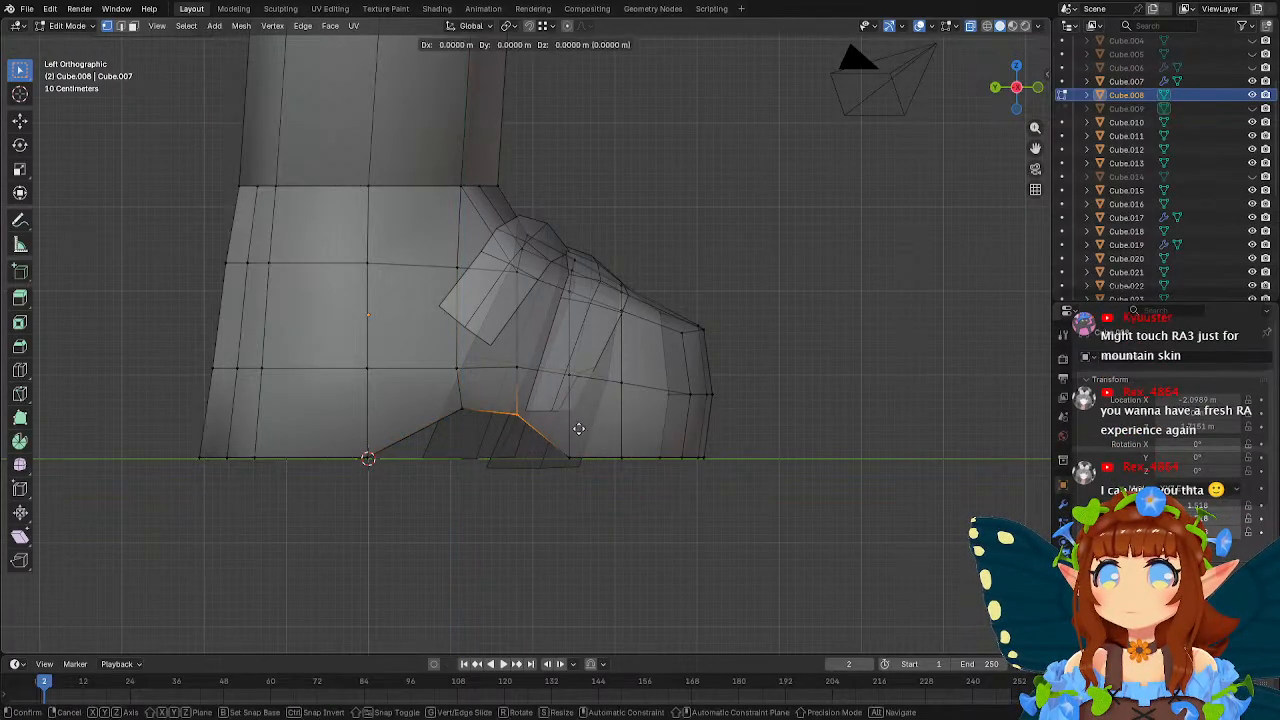
key(z)
click(579, 440)
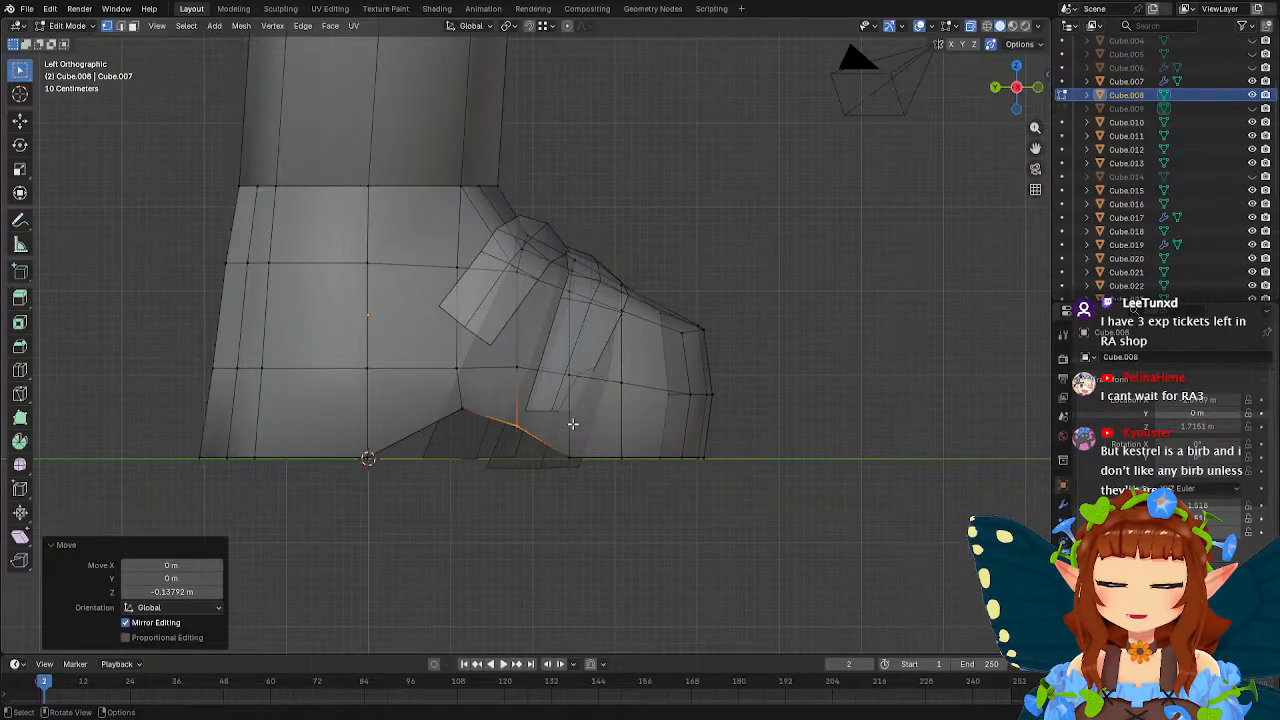
Move the arch's rear peak vertices back about 0.08 m along Y.
click(452, 402)
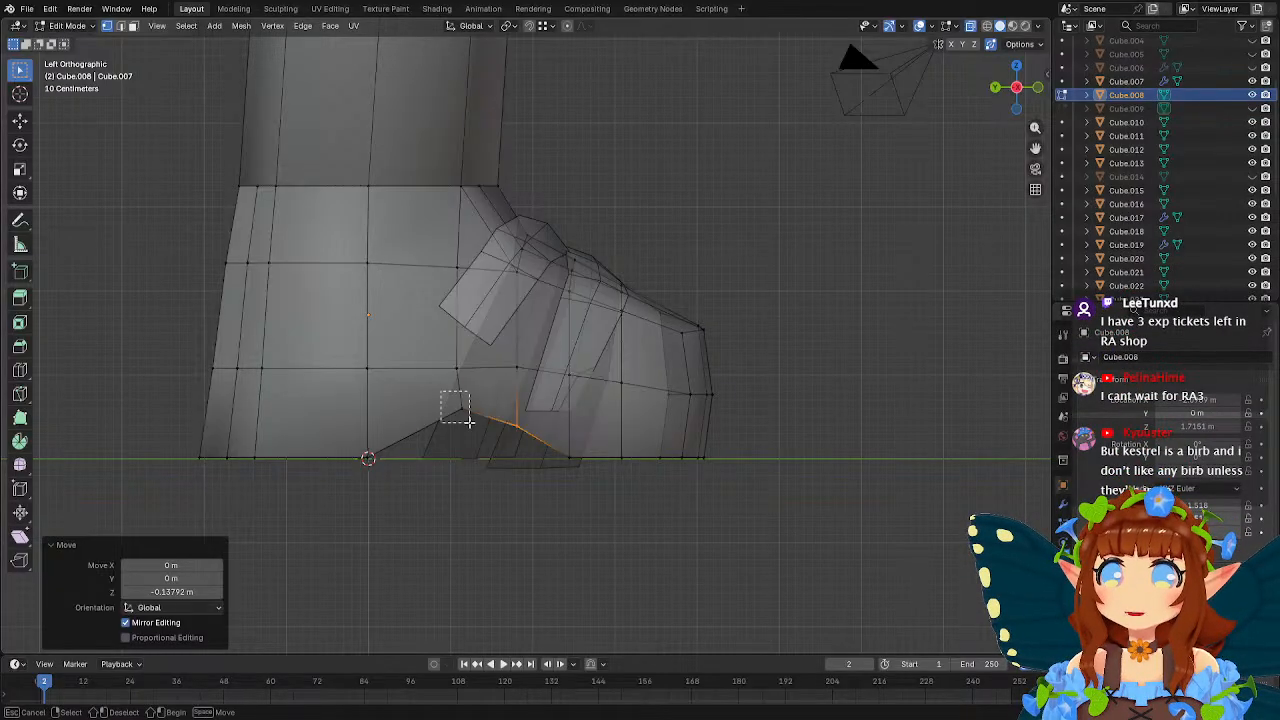
key(g)
key(y)
click(557, 423)
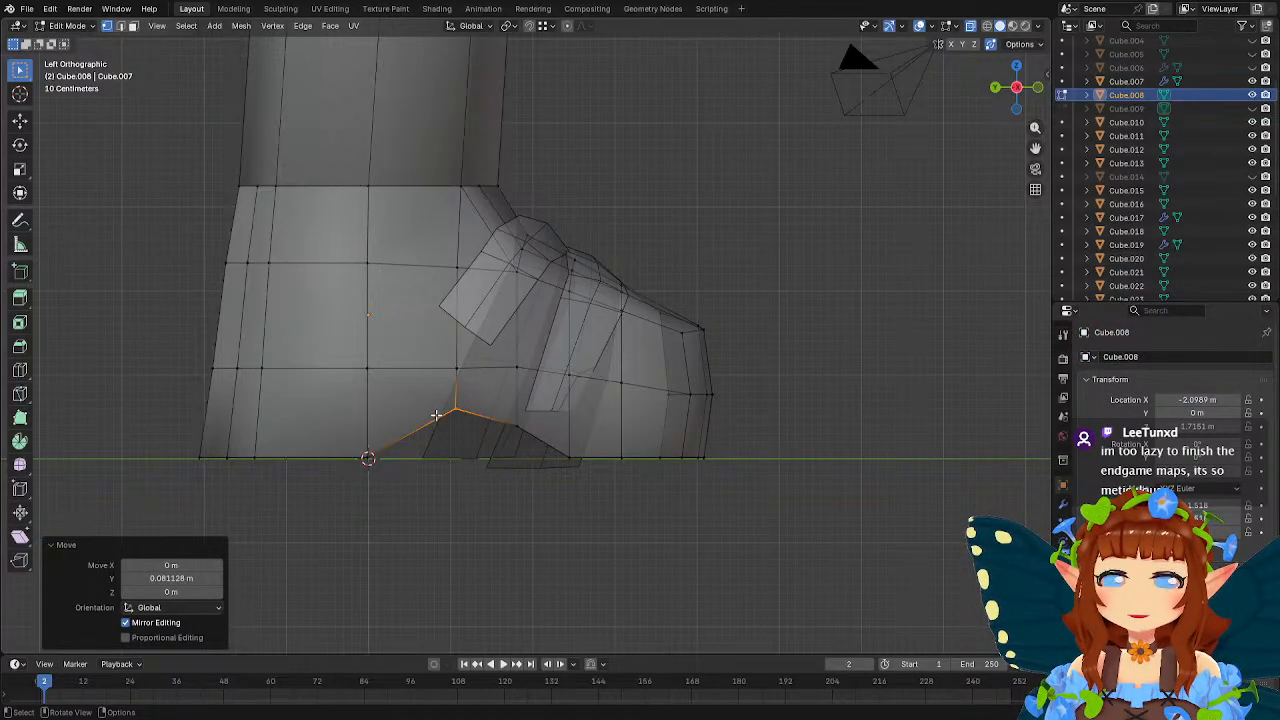
Lower the side row's vertices above the front of the arch slightly along Z, level between their neighbours.
scroll(436, 414, up, 2)
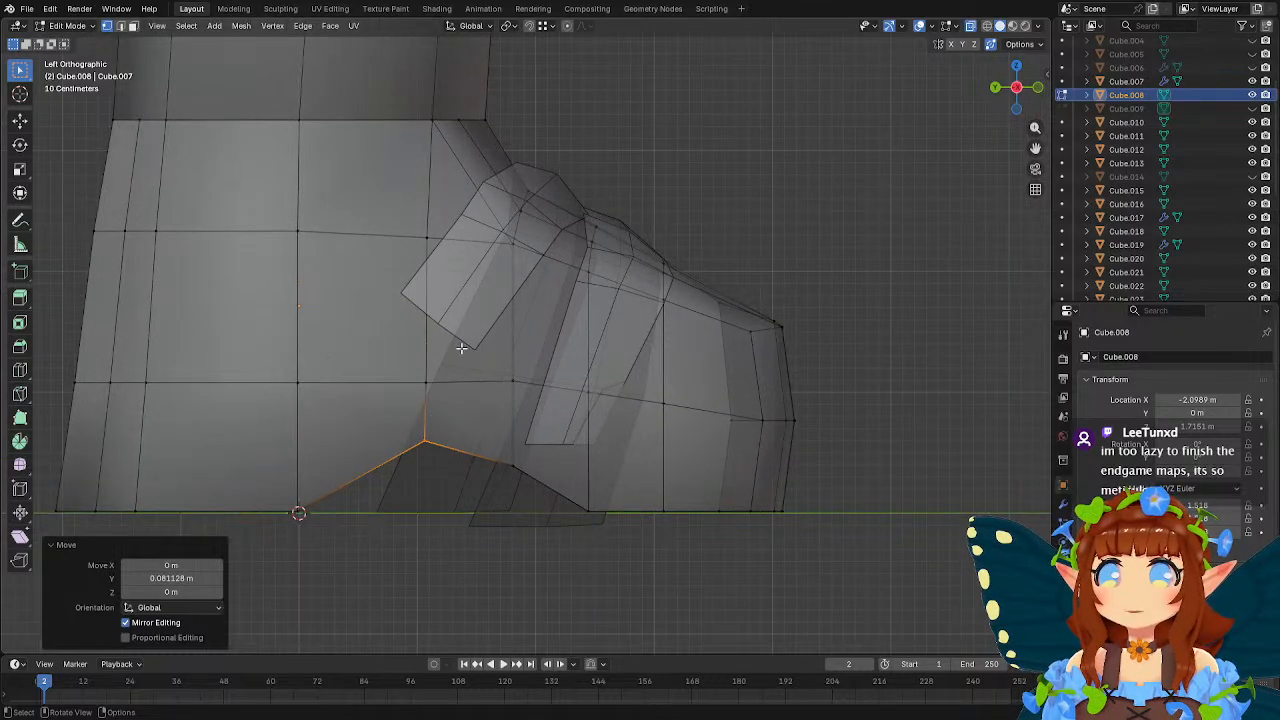
shift+middle_drag(461, 347, 548, 367)
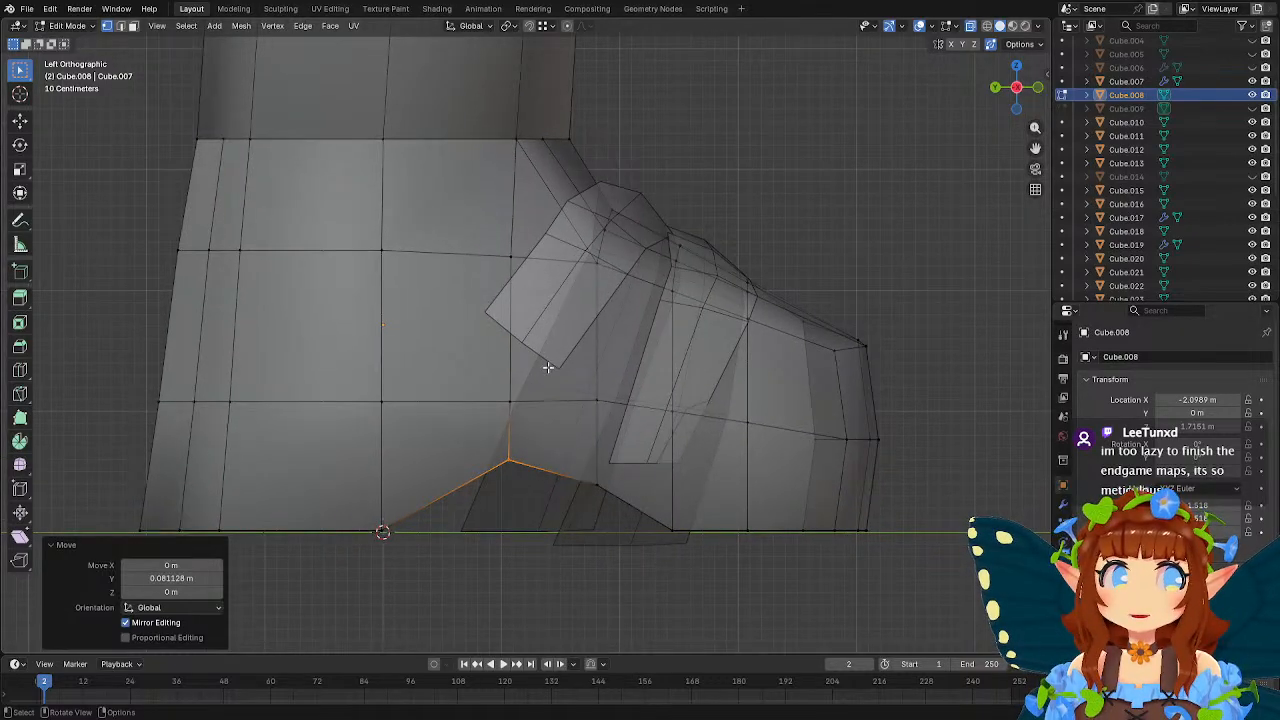
scroll(548, 367, down, 2)
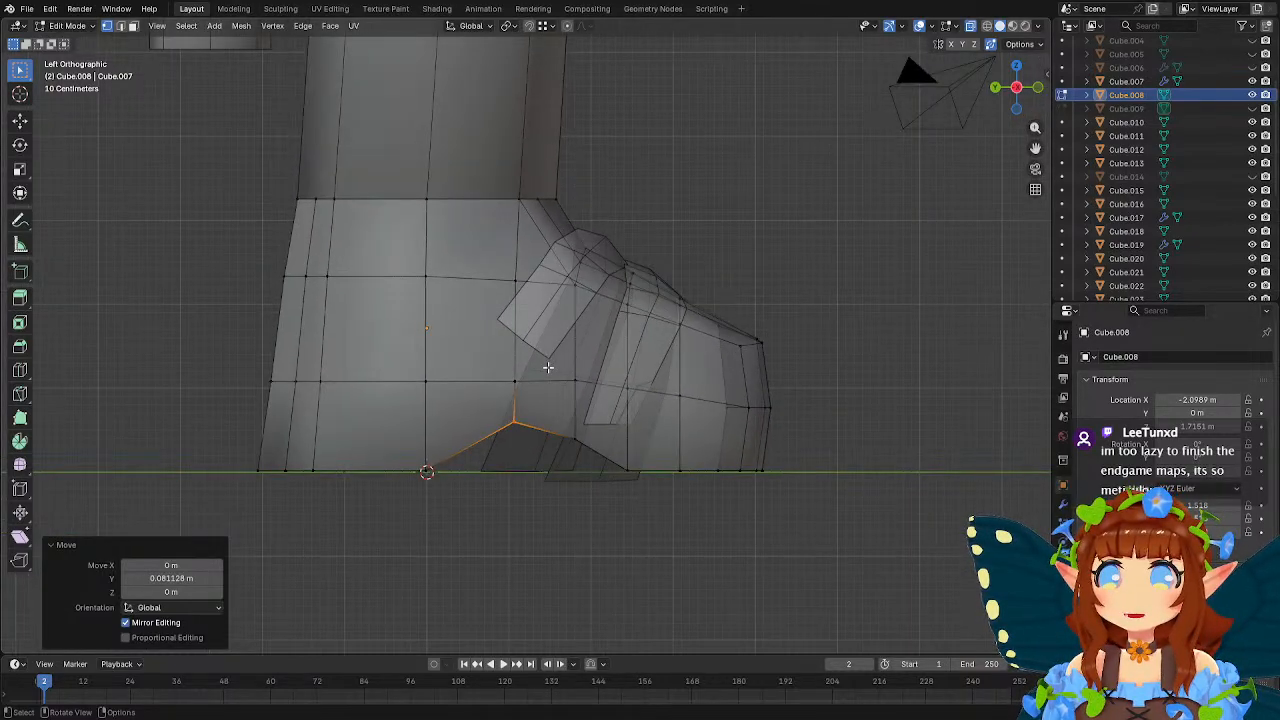
scroll(548, 367, up, 1)
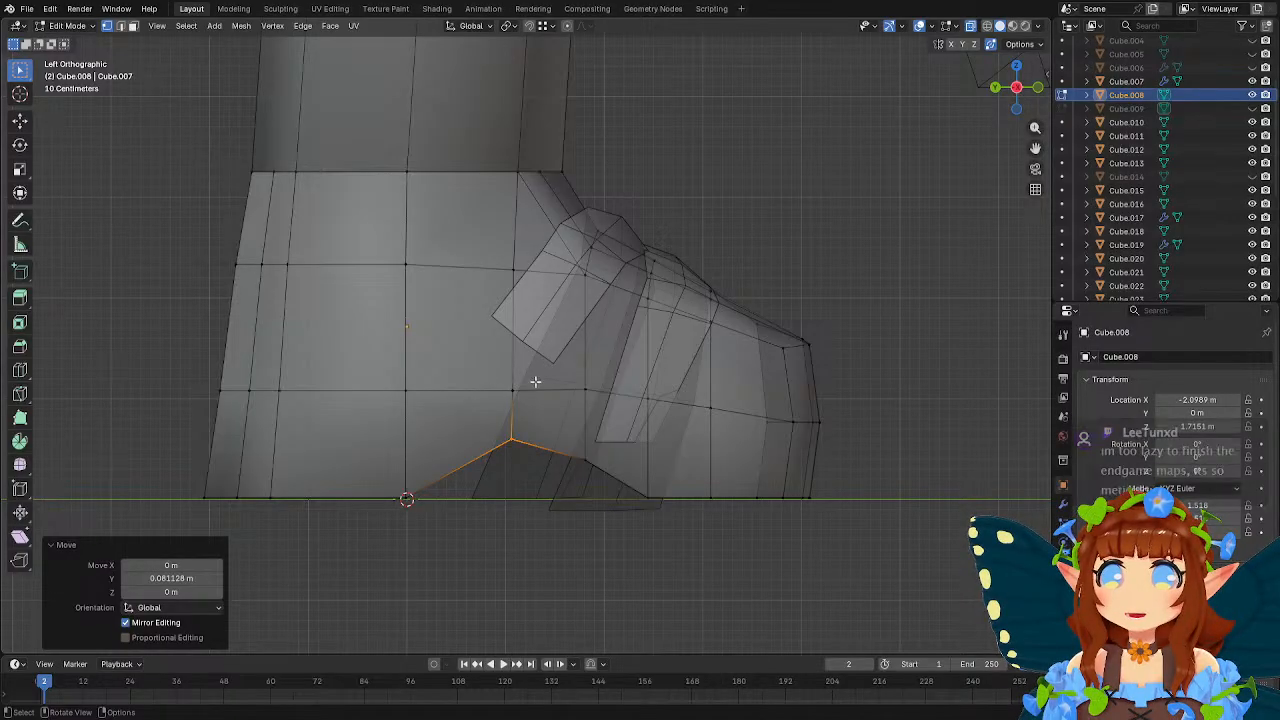
drag(563, 377, 593, 398)
key(g)
key(z)
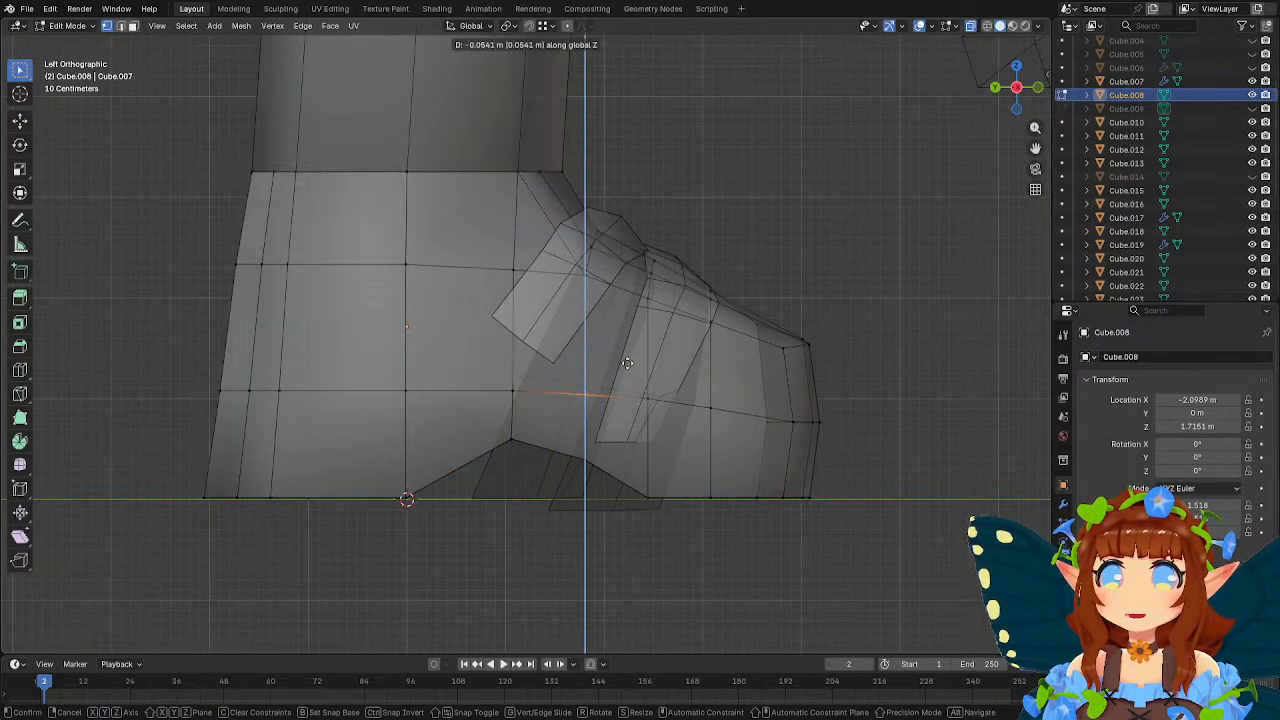
click(623, 370)
Move the arch's front vertices back about 0.11 m along Y and up about 0.1 m along Z, and finish editing the foot.
click(572, 457)
key(g)
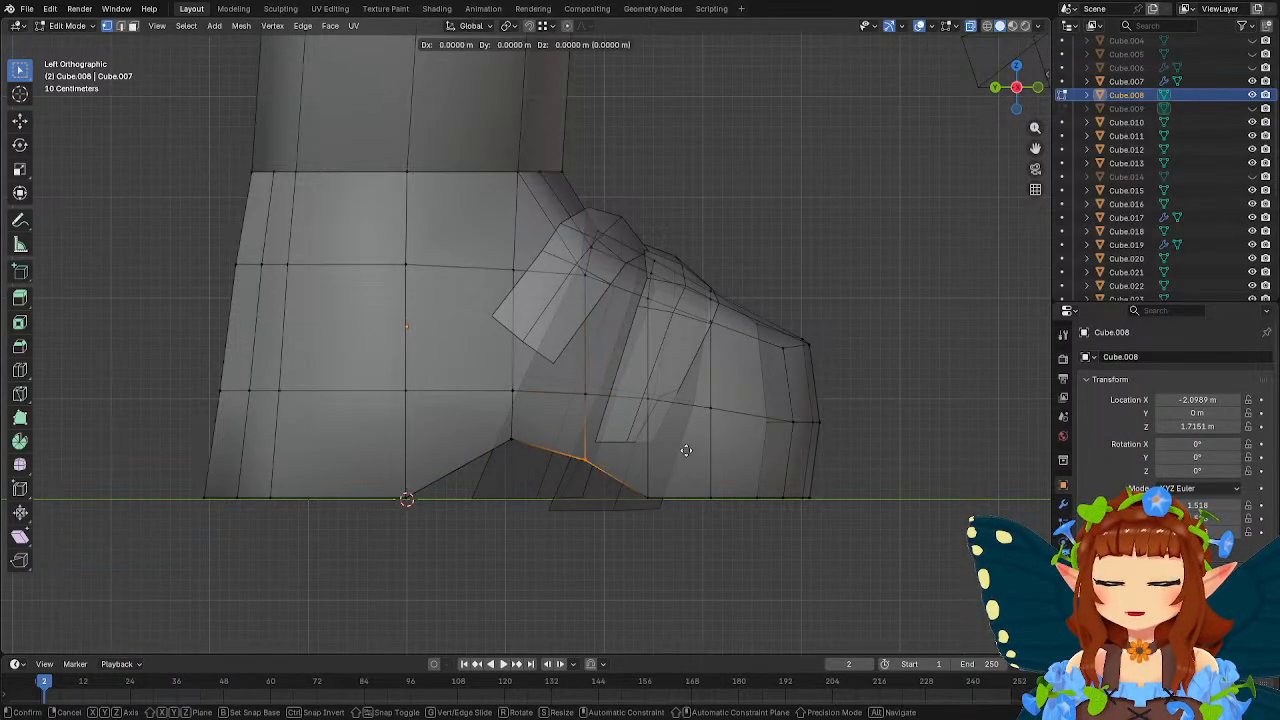
key(y)
click(676, 448)
key(g)
key(z)
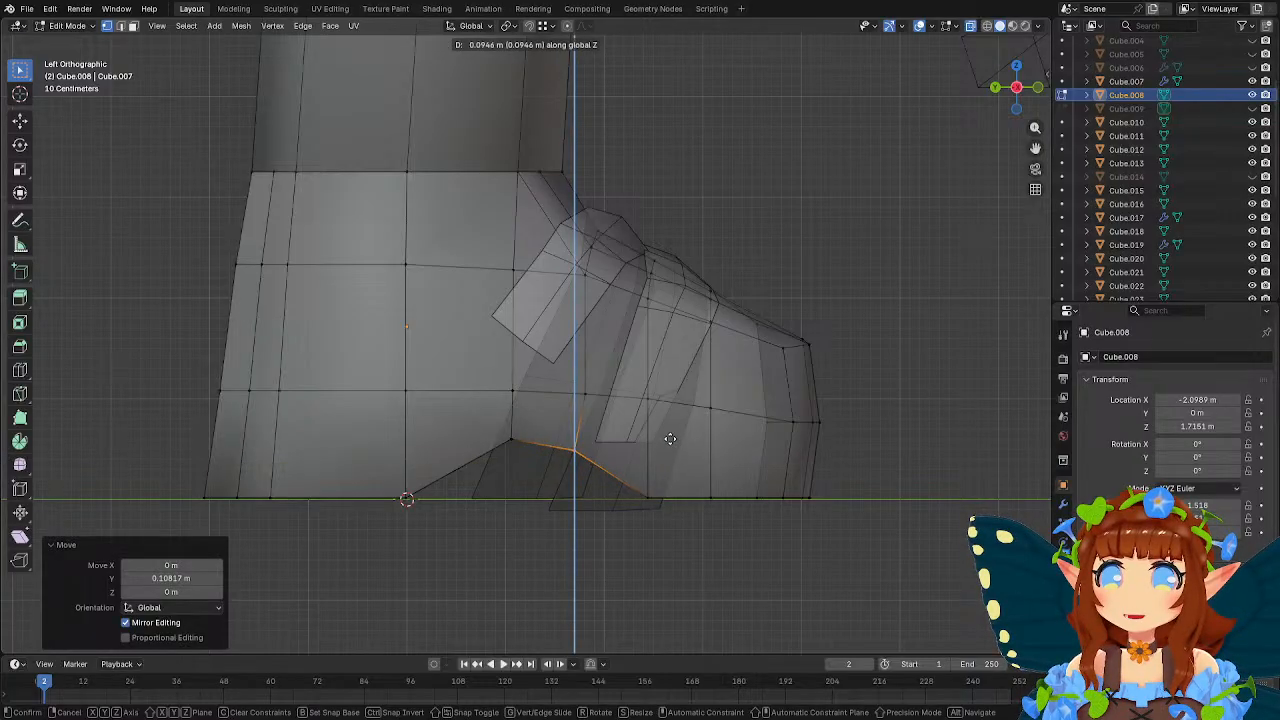
click(668, 437)
key(Tab)
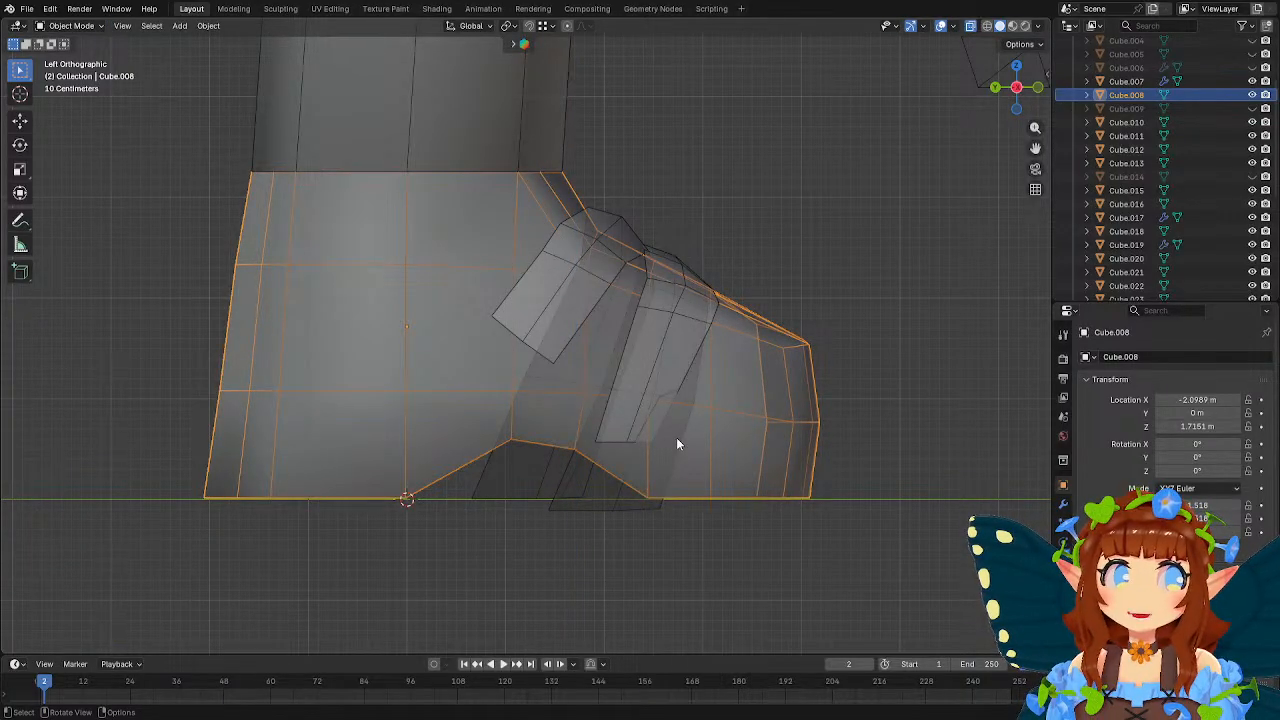
Rotate the front strap's lower end vertices -22.7° about Z and move them about 0.21 m along Y and -0.09 m along Z.
middle_drag(676, 440, 562, 455)
click(575, 363)
key(Tab)
middle_drag(594, 400, 616, 415)
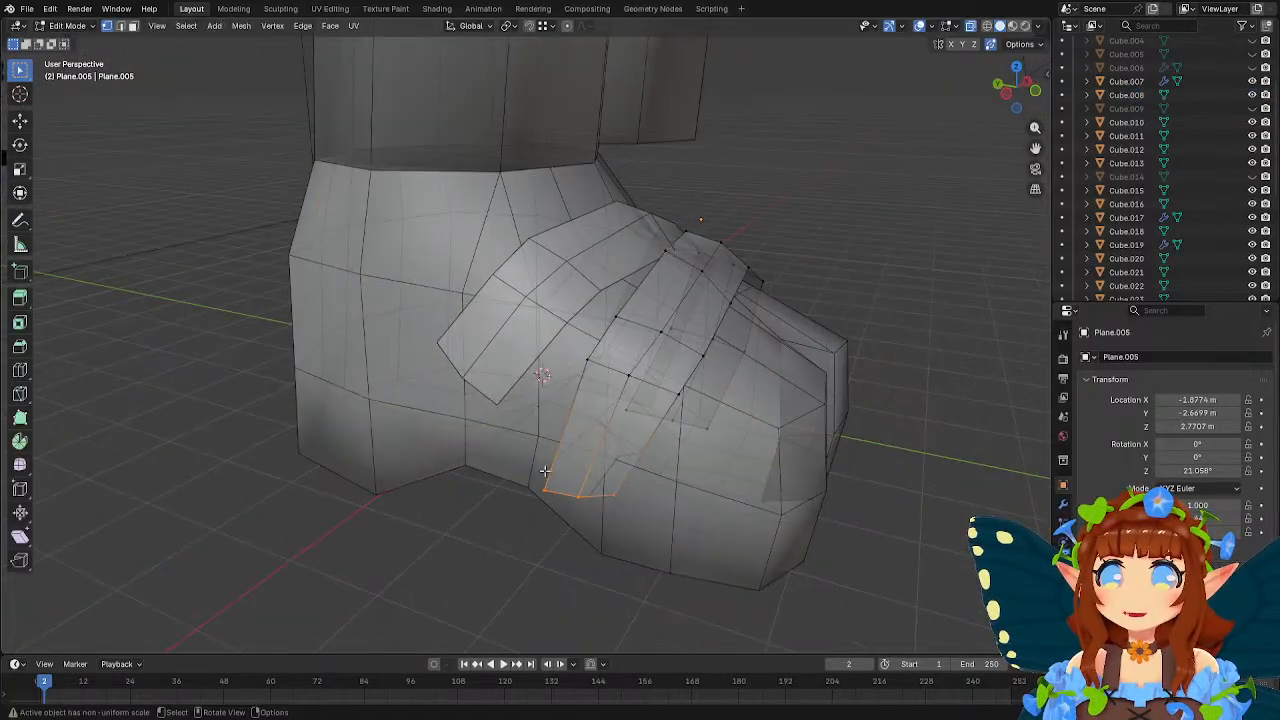
middle_drag(731, 448, 787, 427)
key(r)
key(z)
click(732, 512)
key(ctrl+KP_3)
key(g)
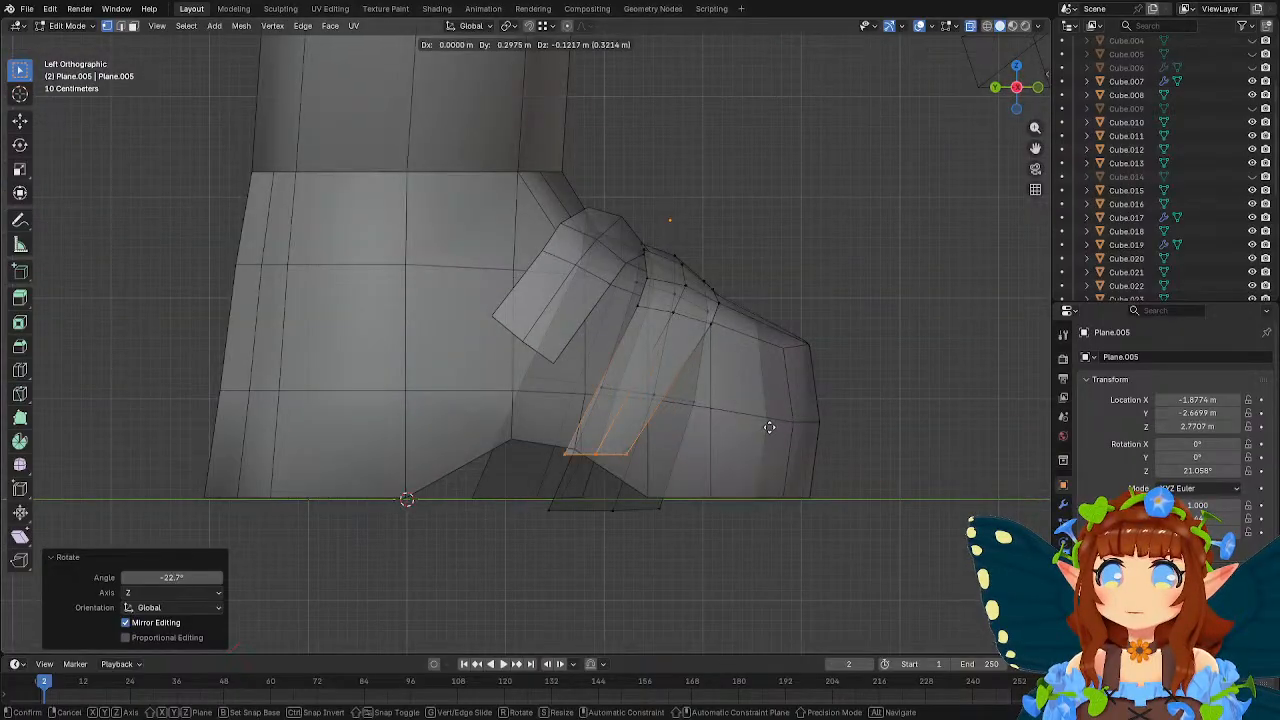
click(776, 424)
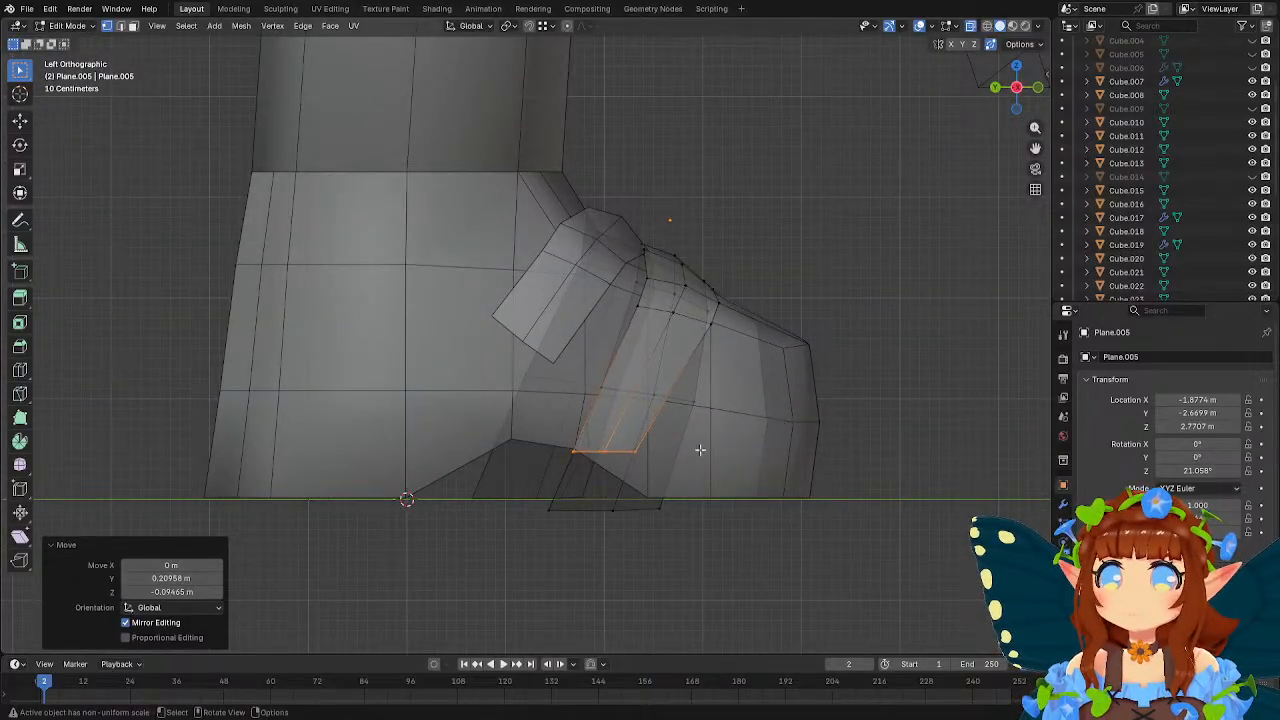
Reposition the front strap's three outer end vertices along the arch edge, moving the front corner about 0.15 m along Y and -0.28 m along Z.
click(638, 449)
key(g)
click(661, 488)
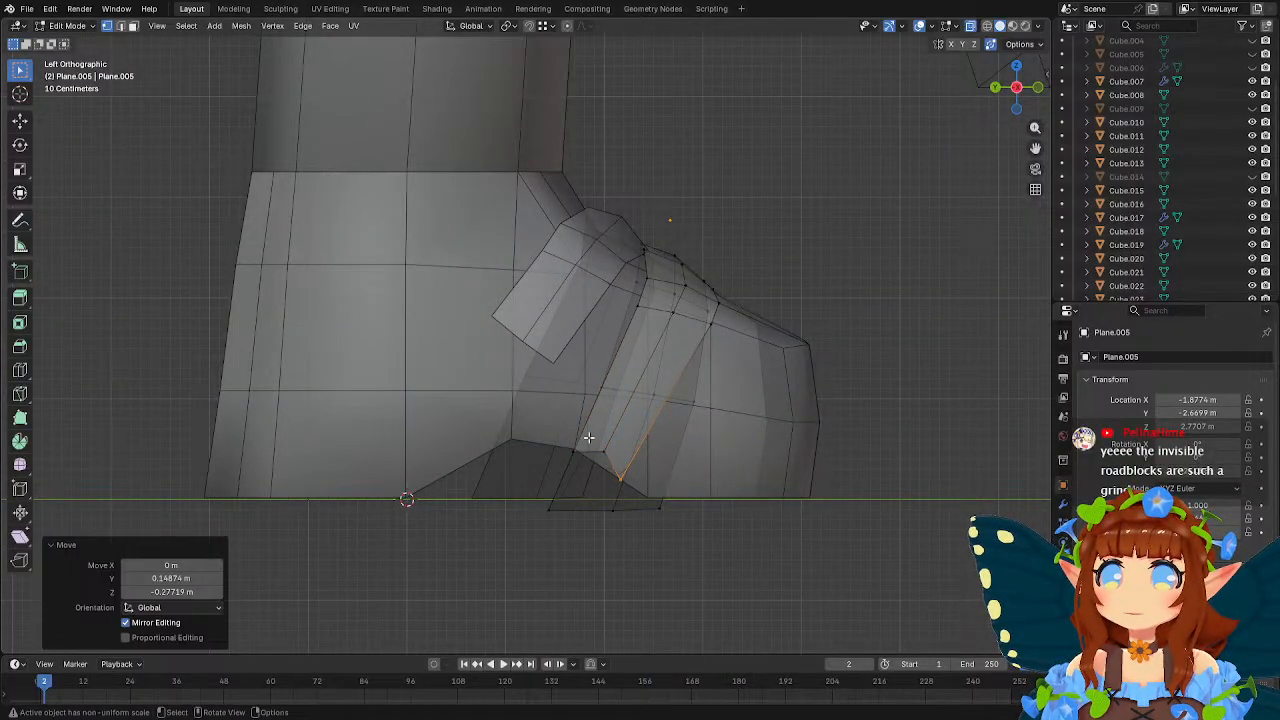
click(611, 461)
key(g)
click(634, 477)
click(567, 448)
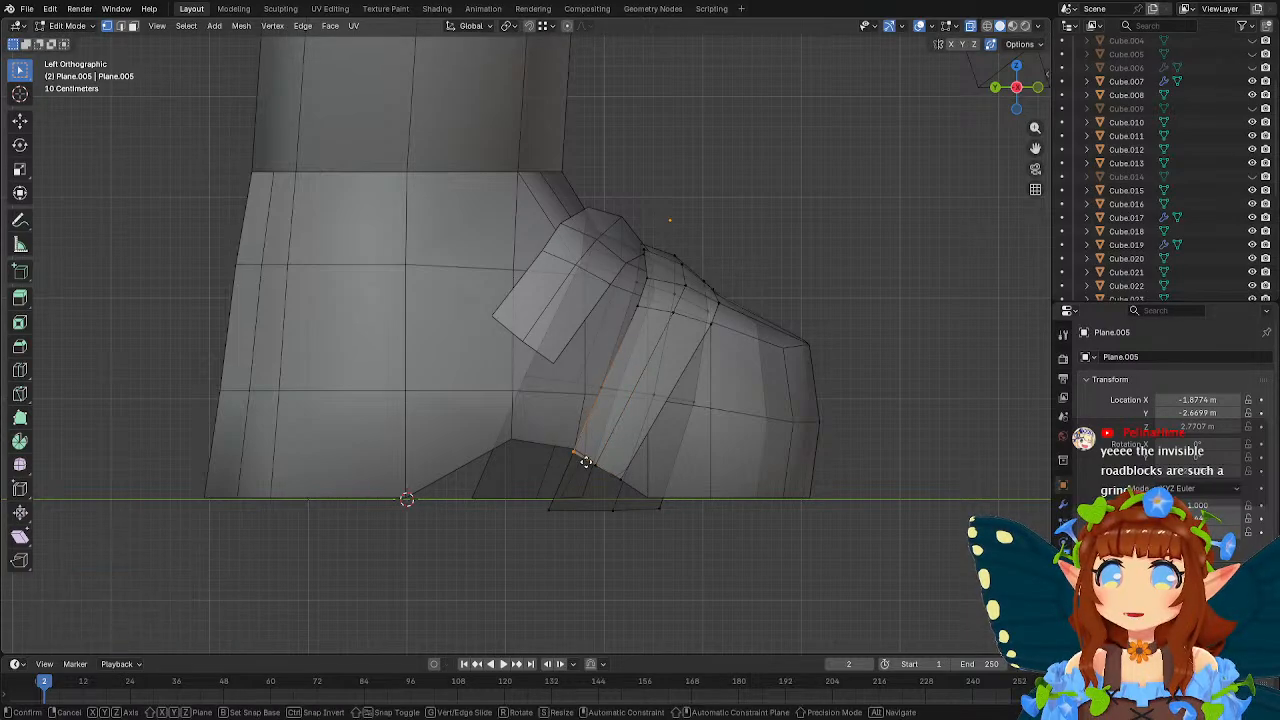
key(g)
click(587, 457)
Move the front strap's upper outer-side vertices about 0.08 m along X and 0.05 m along Z.
middle_drag(693, 376, 518, 366)
click(410, 345)
key(g)
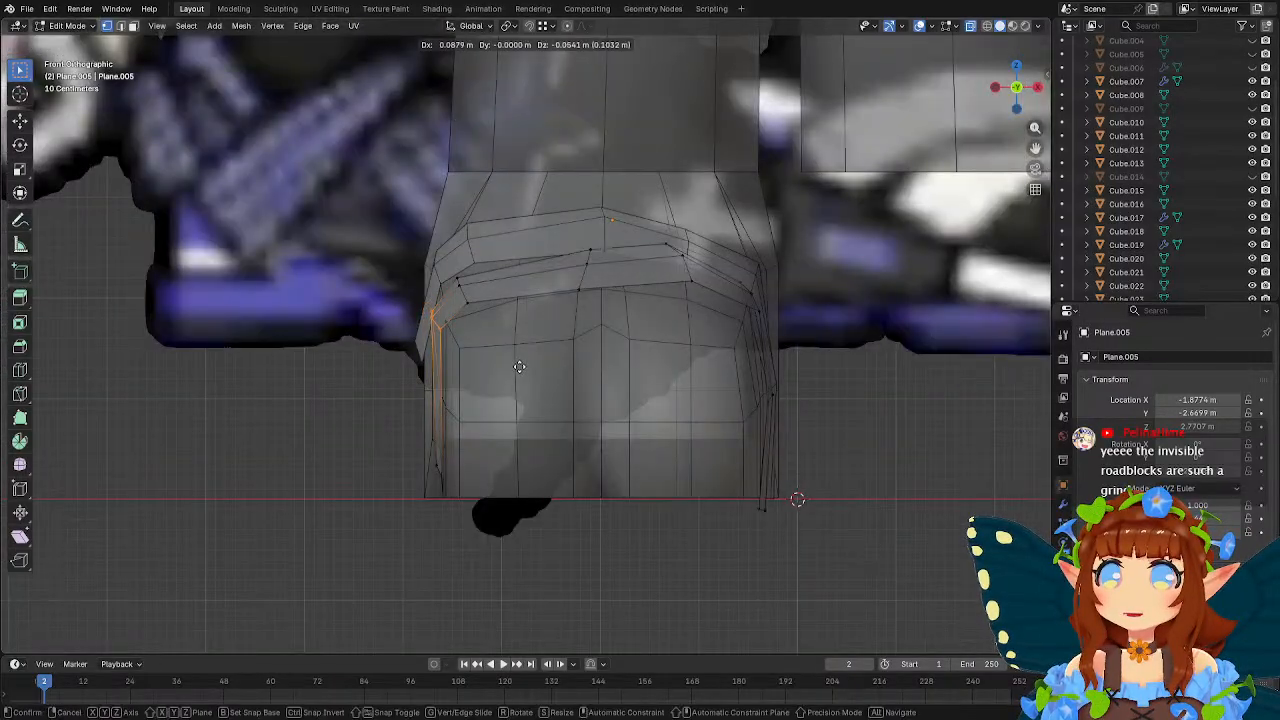
click(518, 356)
Add a single loop cut across the middle of the front strap's outer side section.
middle_drag(518, 356, 358, 402)
click(19, 370)
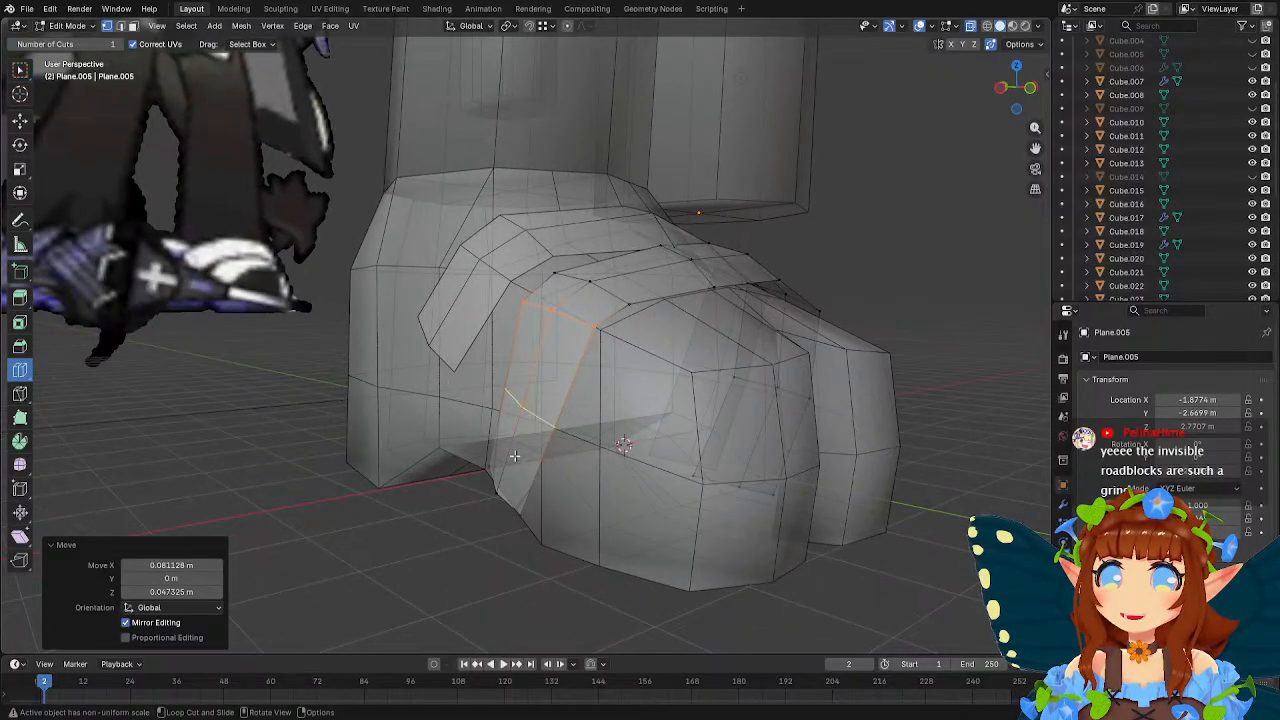
click(540, 448)
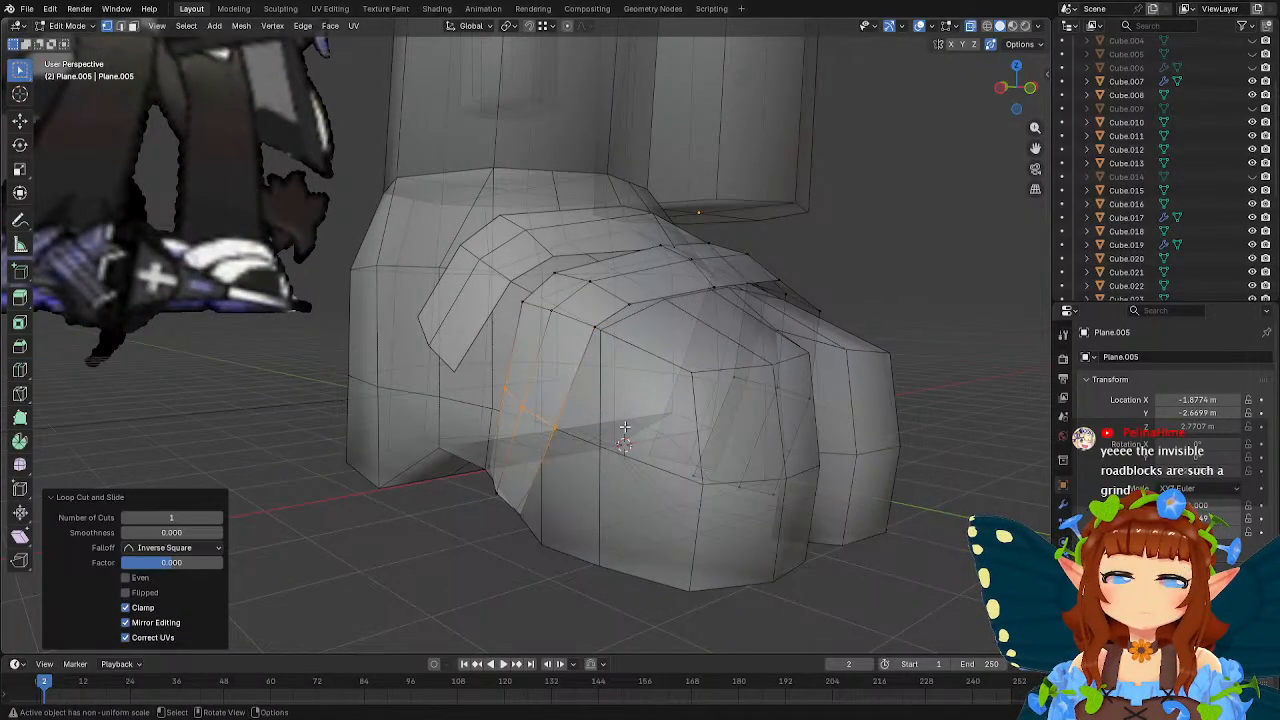
Vertex-slide the new loop's rear, middle and front vertices by factors of about 0.26, 0.11 and 0.01, and finish editing the strap.
middle_drag(594, 414, 696, 403)
key(g)
key(g)
click(691, 420)
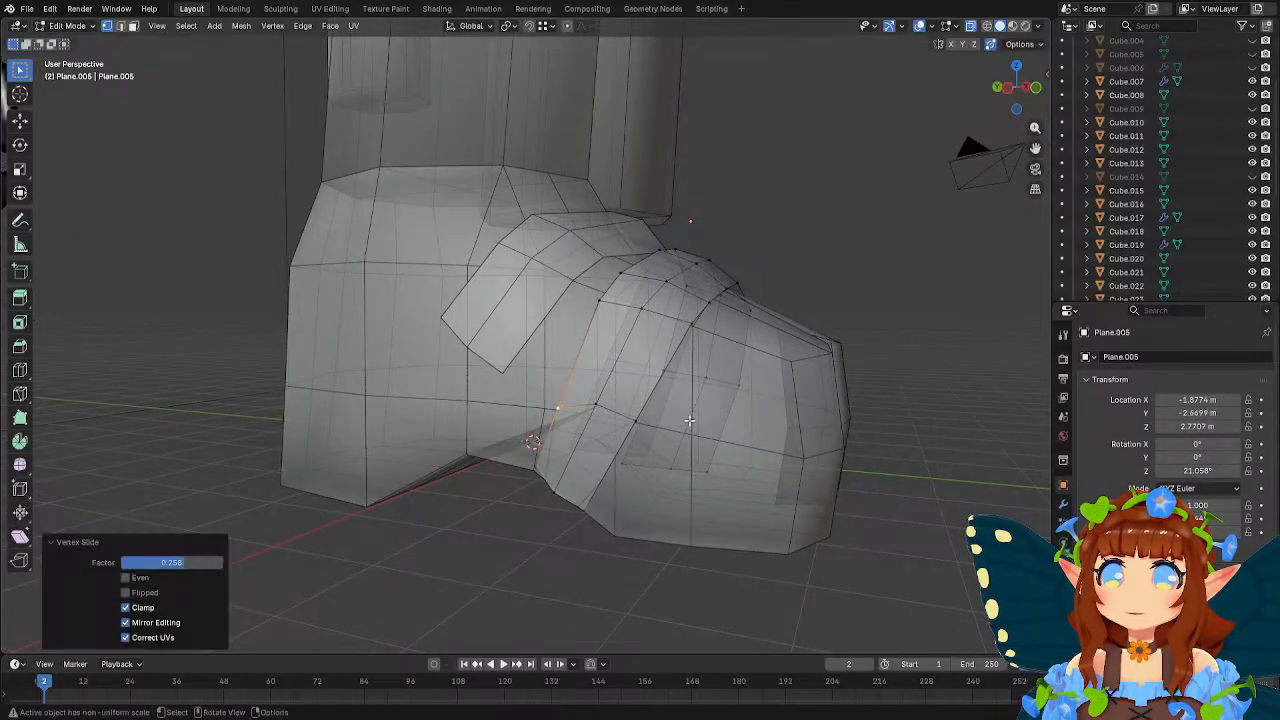
click(608, 406)
key(g)
key(g)
click(710, 426)
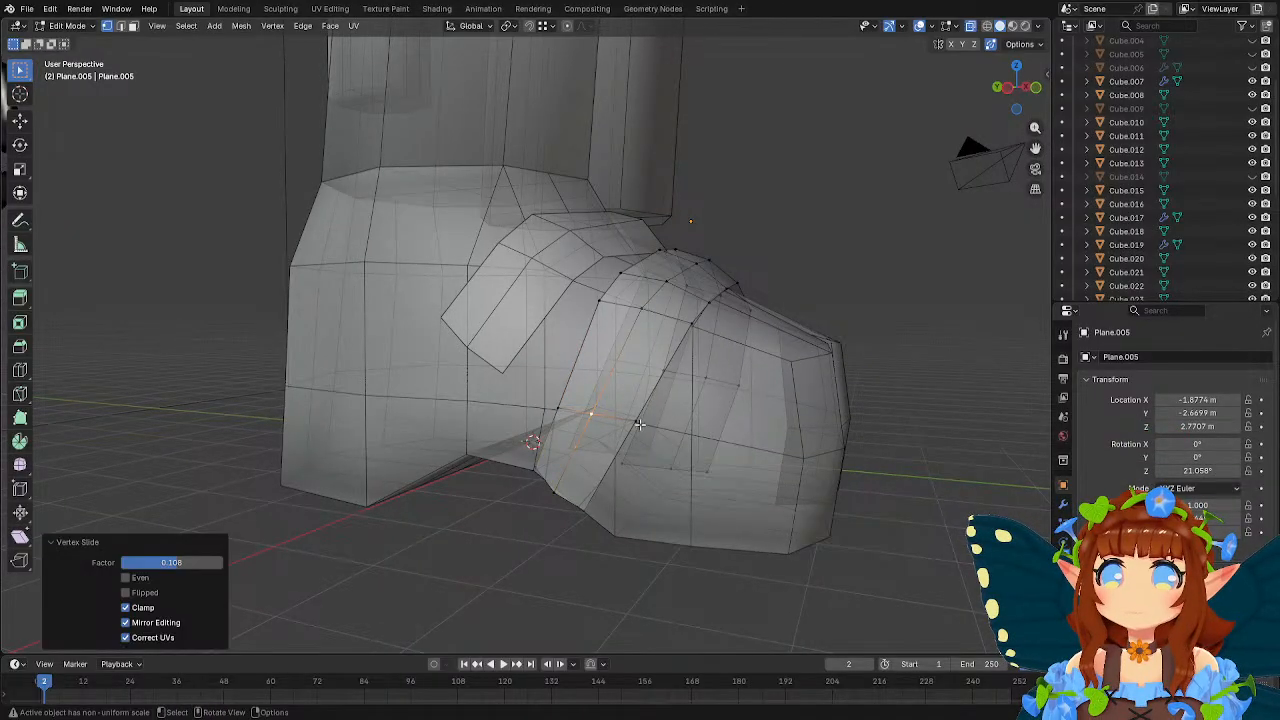
key(g)
key(g)
click(708, 420)
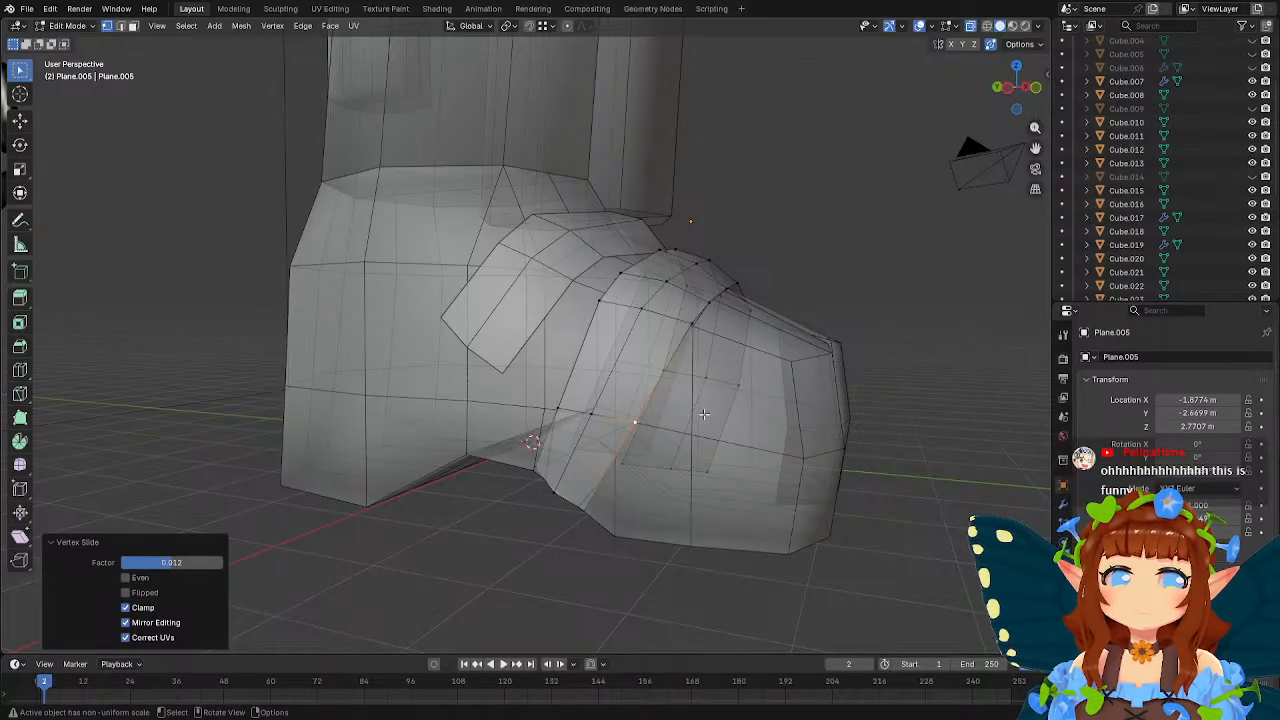
middle_drag(682, 424, 656, 420)
drag(477, 410, 572, 446)
middle_drag(588, 445, 534, 436)
key(Tab)
Edit the foot mesh and move the outer toe's upper edge vertices below the front strap about 0.05 m along X.
click(530, 407)
scroll(554, 396, down, 3)
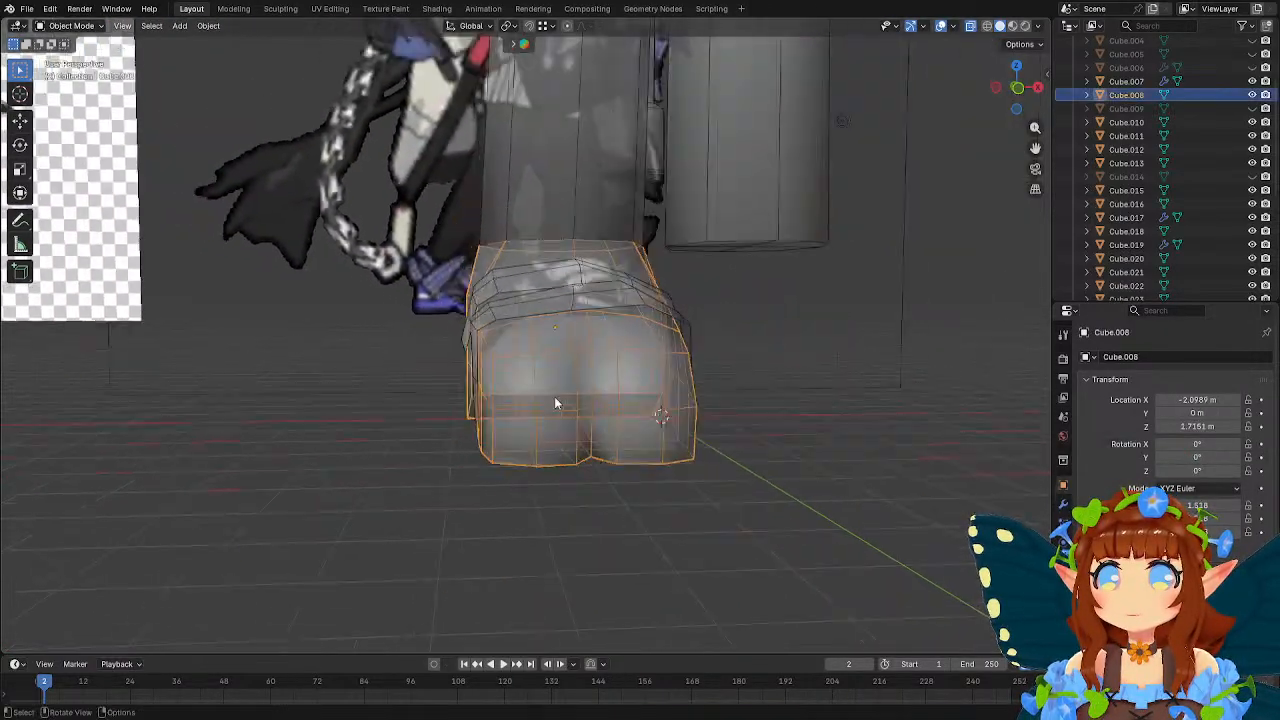
key(Tab)
middle_drag(551, 393, 519, 341)
scroll(530, 385, up, 2)
click(482, 312)
ctrl+click(472, 353)
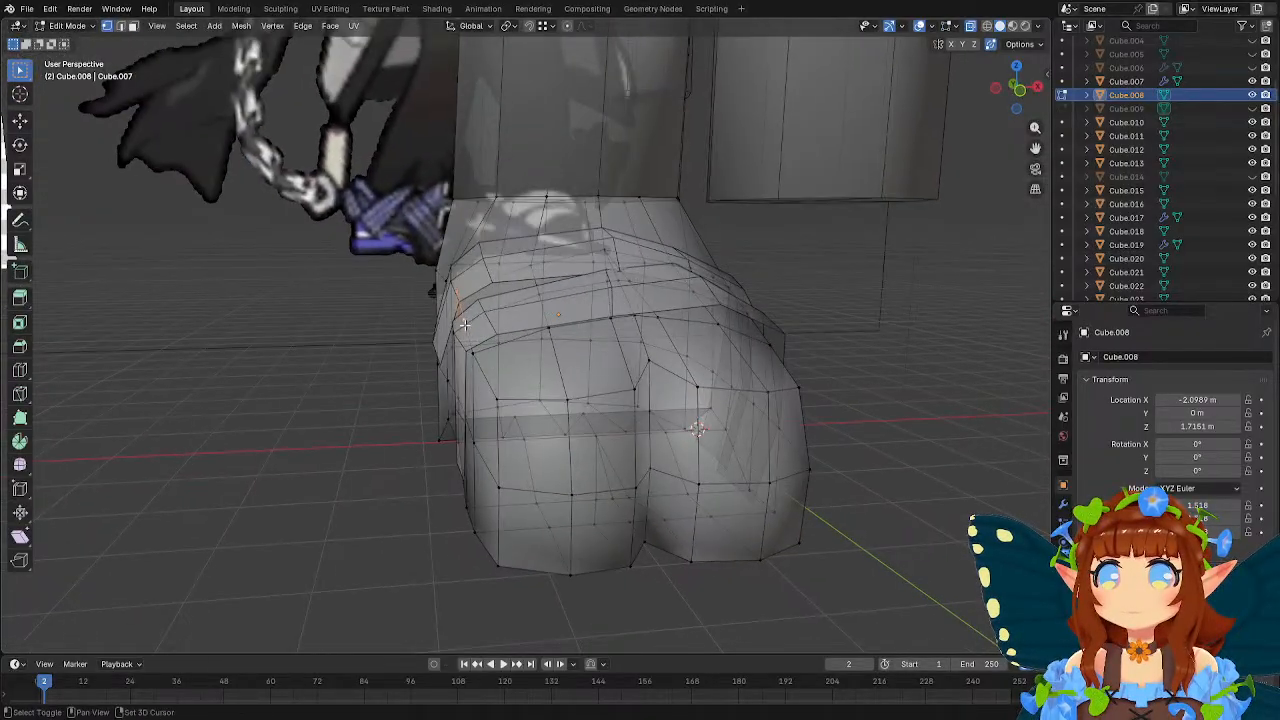
middle_drag(517, 391, 526, 387)
key(g)
key(x)
click(528, 386)
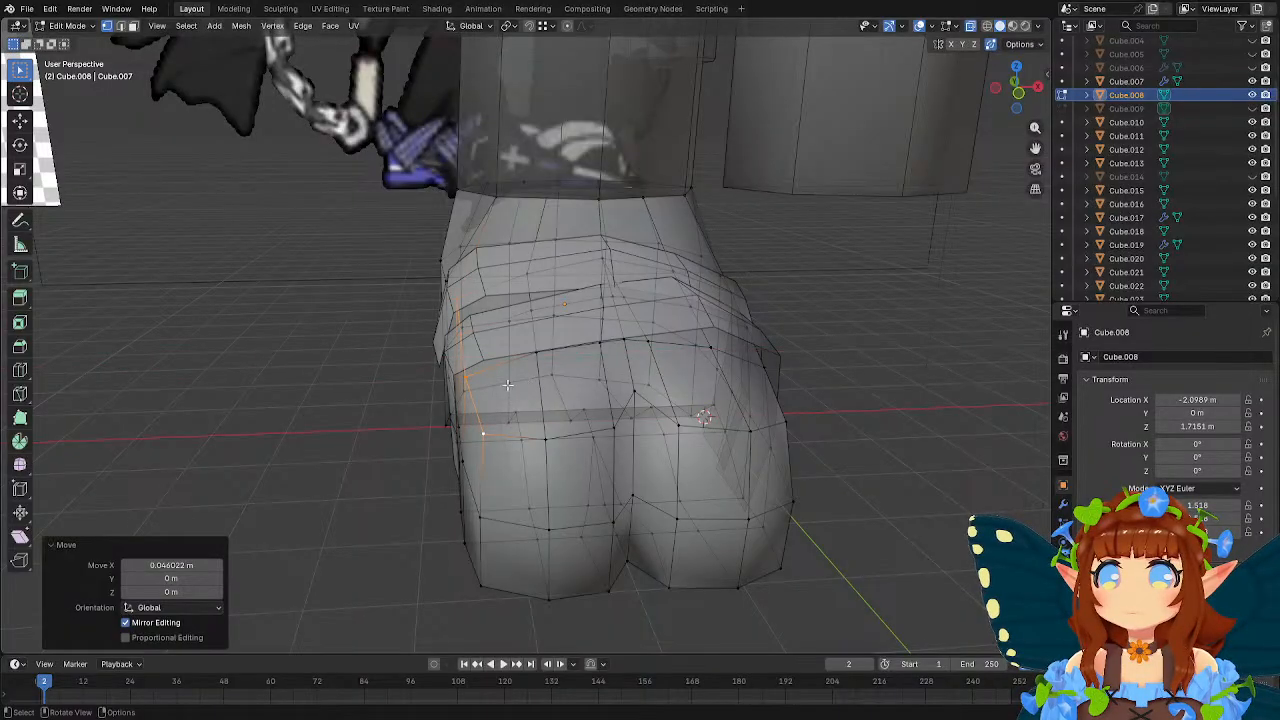
Move the outer toe's upper front corner vertex about -0.03 m along X and finish editing the foot.
click(483, 434)
key(g)
key(x)
click(542, 427)
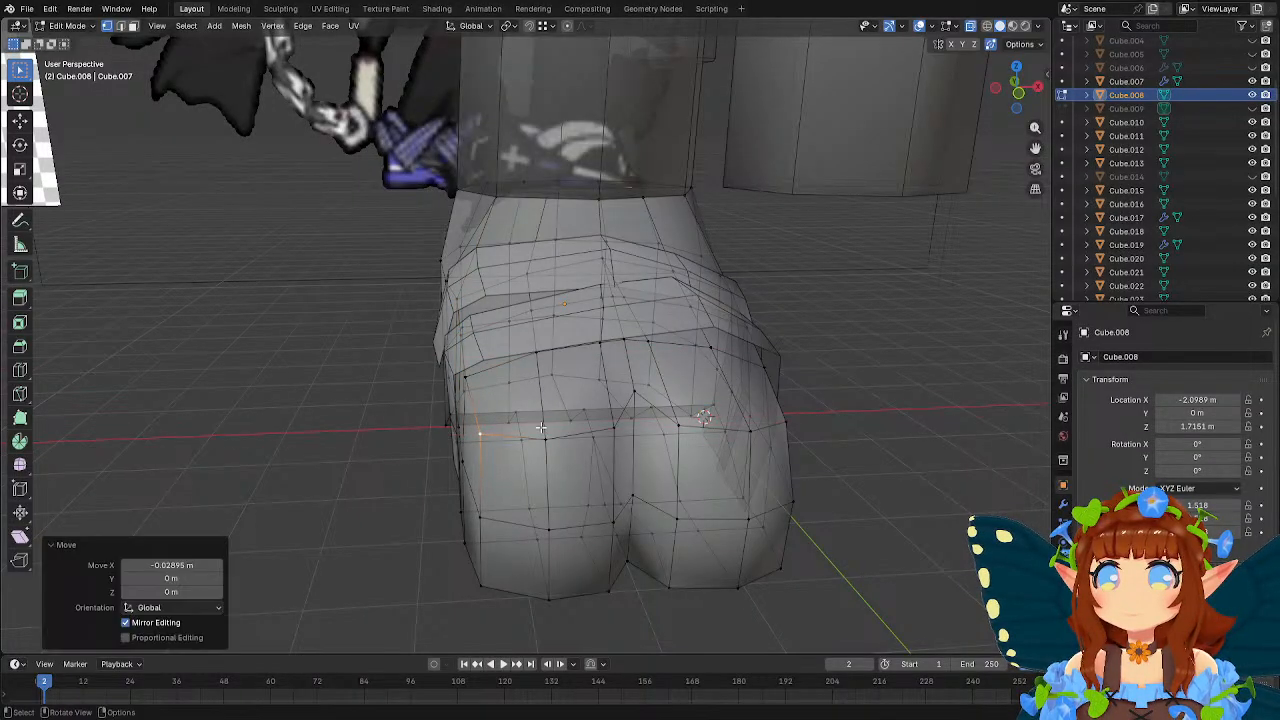
middle_drag(520, 387, 478, 300)
key(Tab)
Edit the front strap and reposition its upper outer-side vertices to fit the foot's side.
click(483, 292)
click(481, 292)
key(Tab)
key(b)
drag(437, 292, 474, 341)
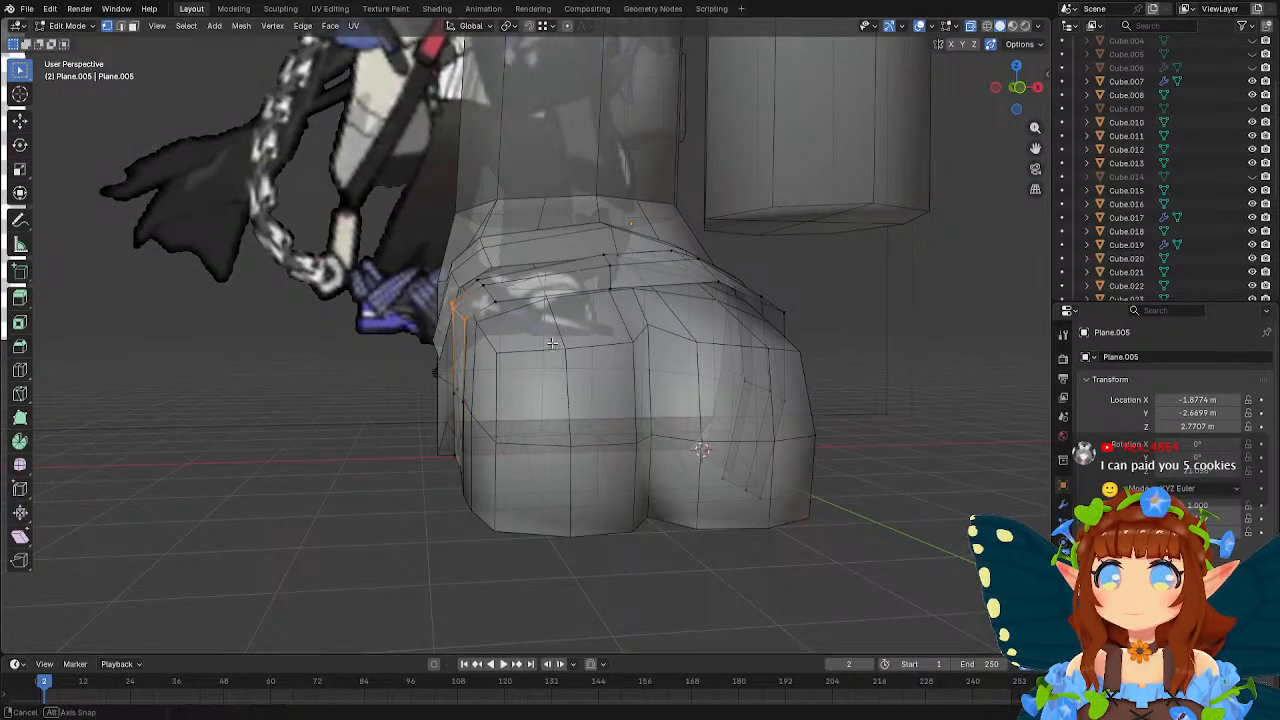
middle_drag(560, 337, 496, 353)
key(g)
click(546, 347)
key(Tab)
key(Tab)
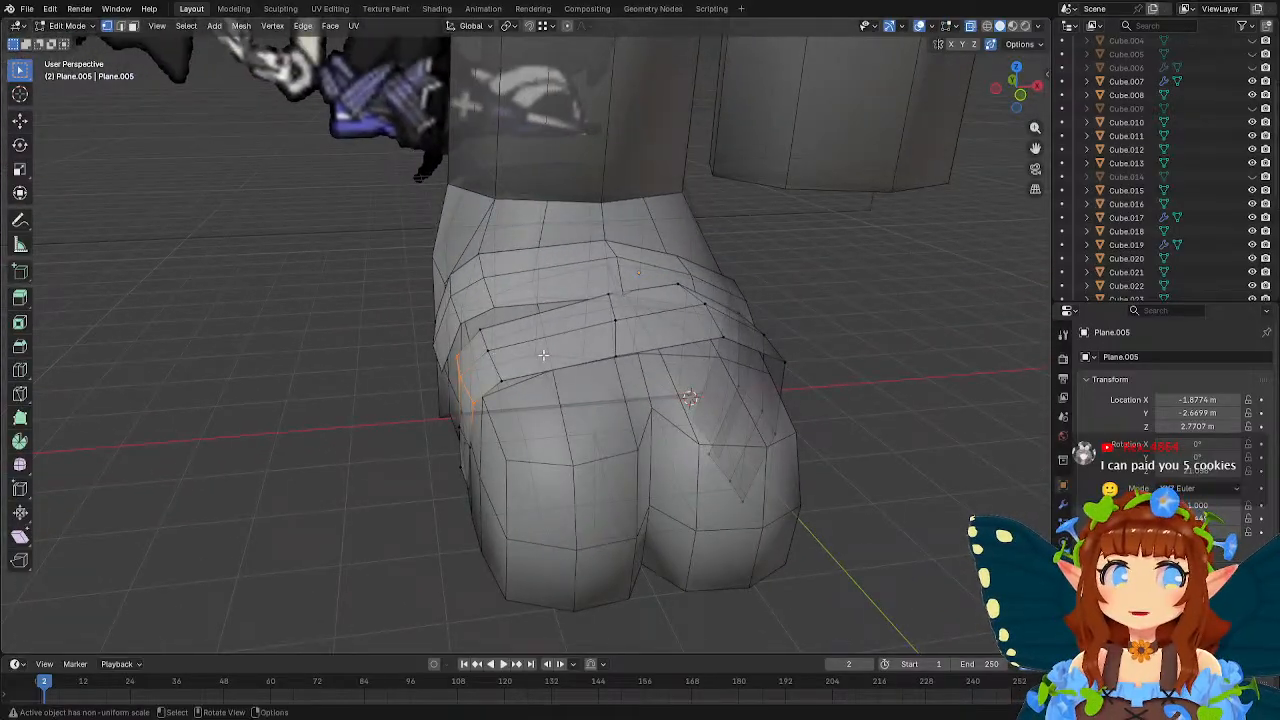
Move the front strap's inner end vertices back towards the heel and up above the sole.
middle_drag(617, 366, 509, 373)
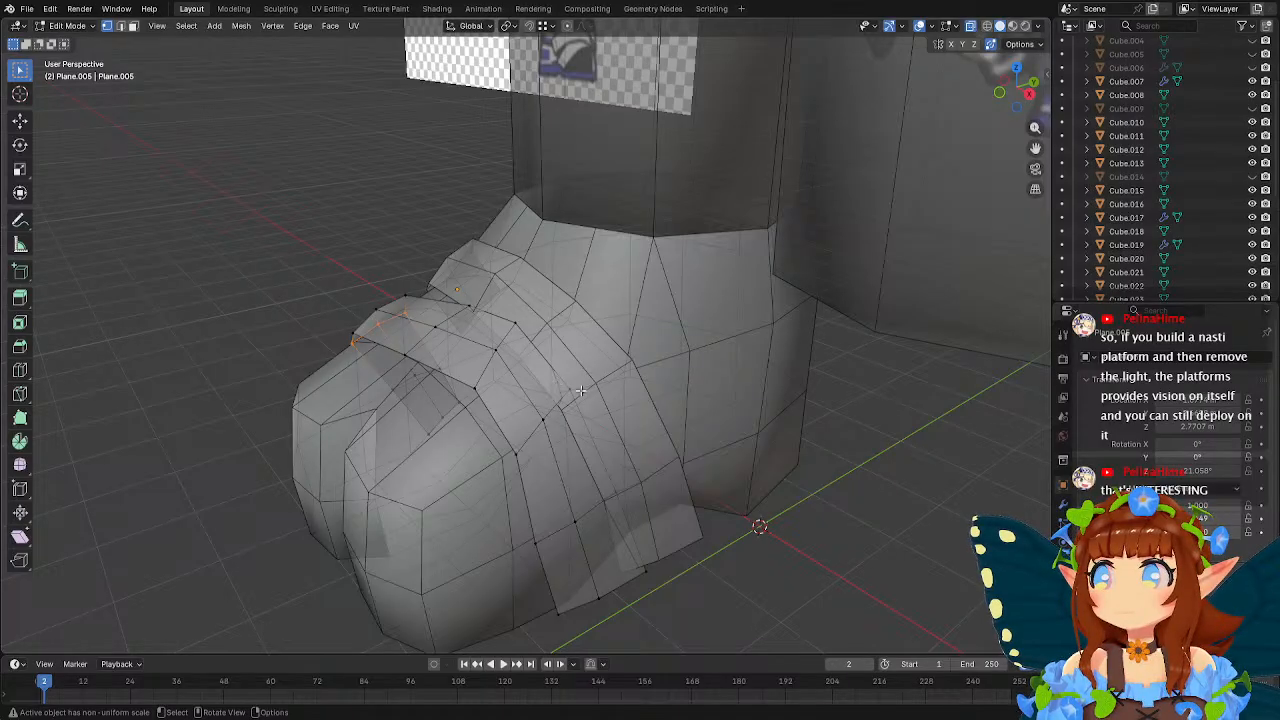
middle_drag(582, 390, 528, 360)
drag(372, 514, 572, 591)
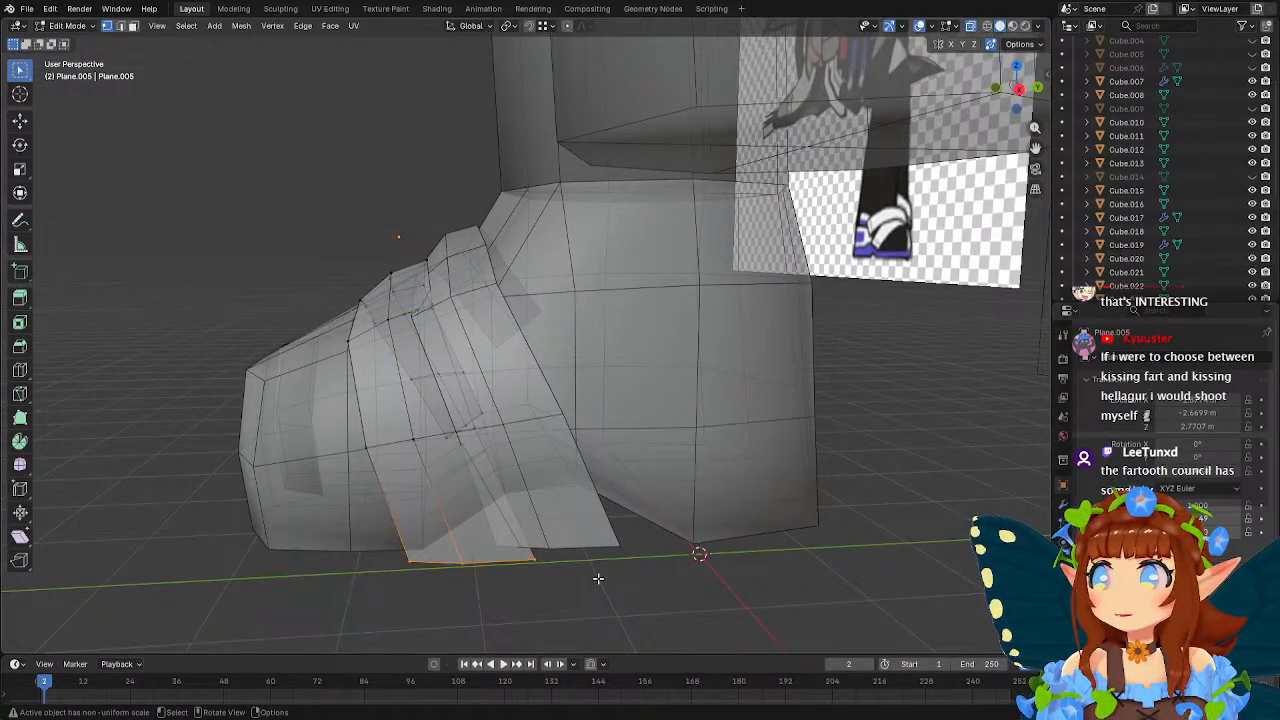
key(g)
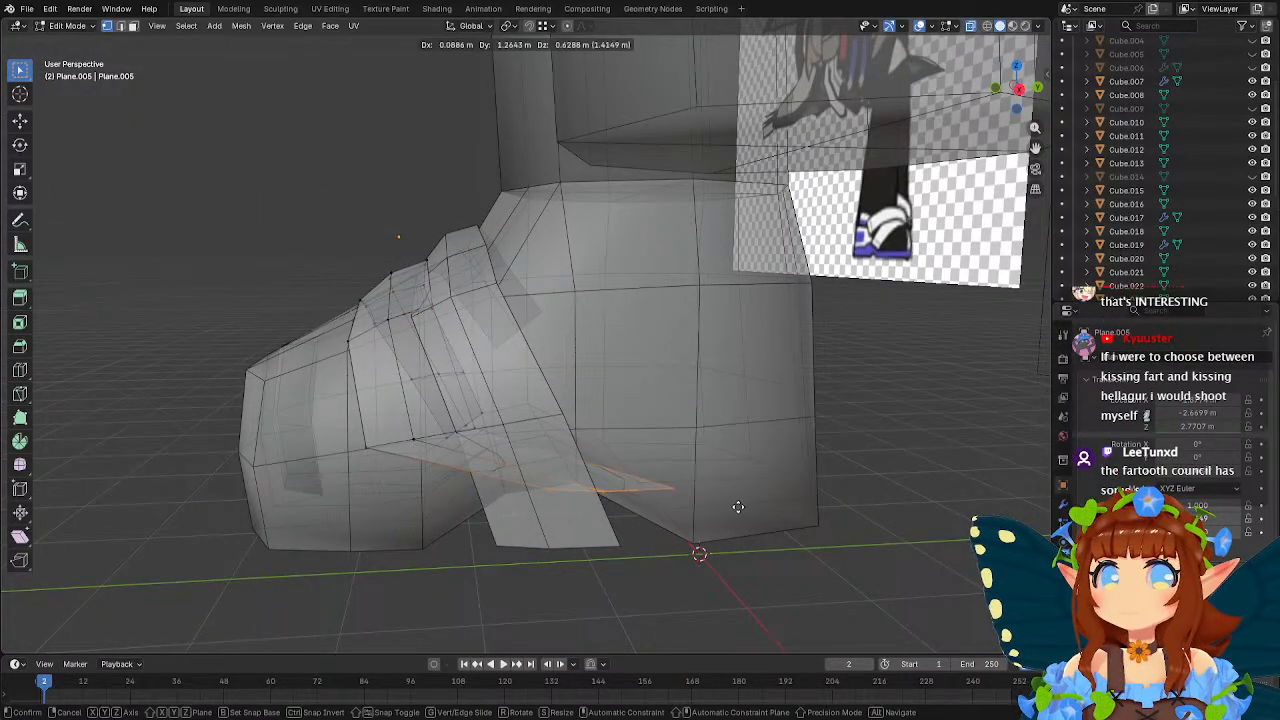
click(786, 514)
Move the row above the front strap's inner end about 1.32 m along Y and 0.38 m along Z.
drag(338, 402, 496, 465)
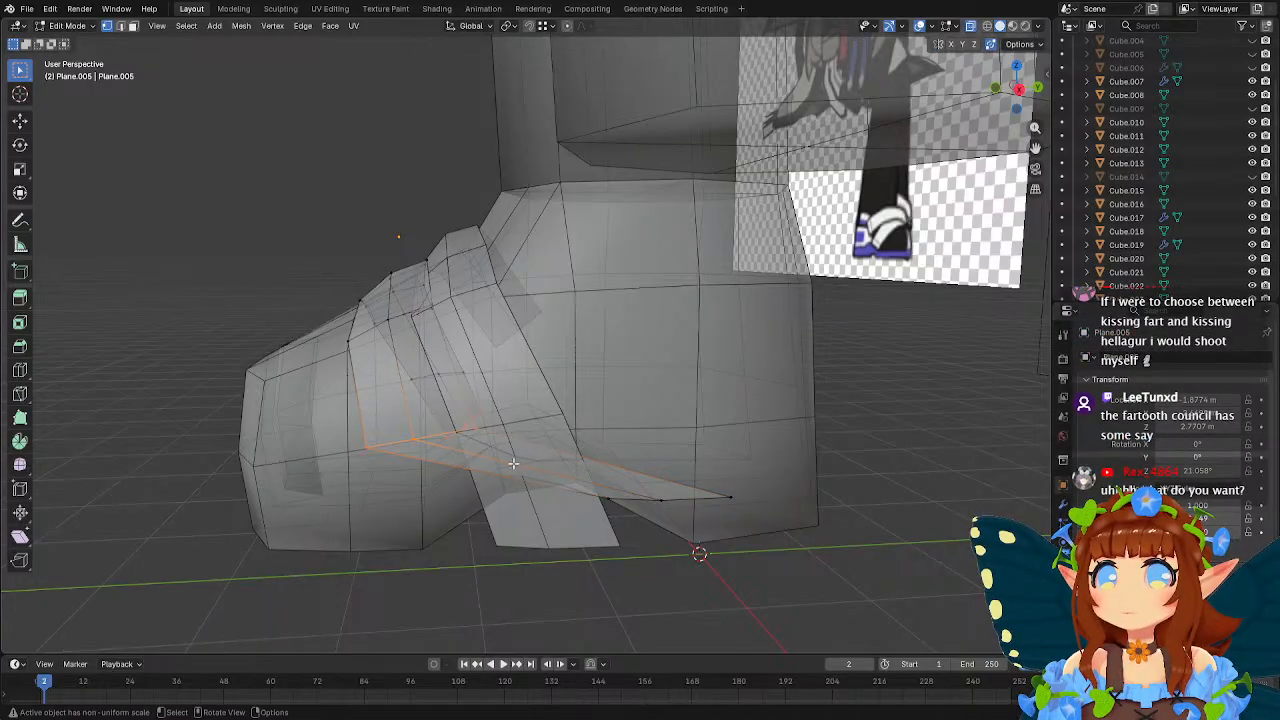
middle_drag(496, 465, 580, 487)
key(g)
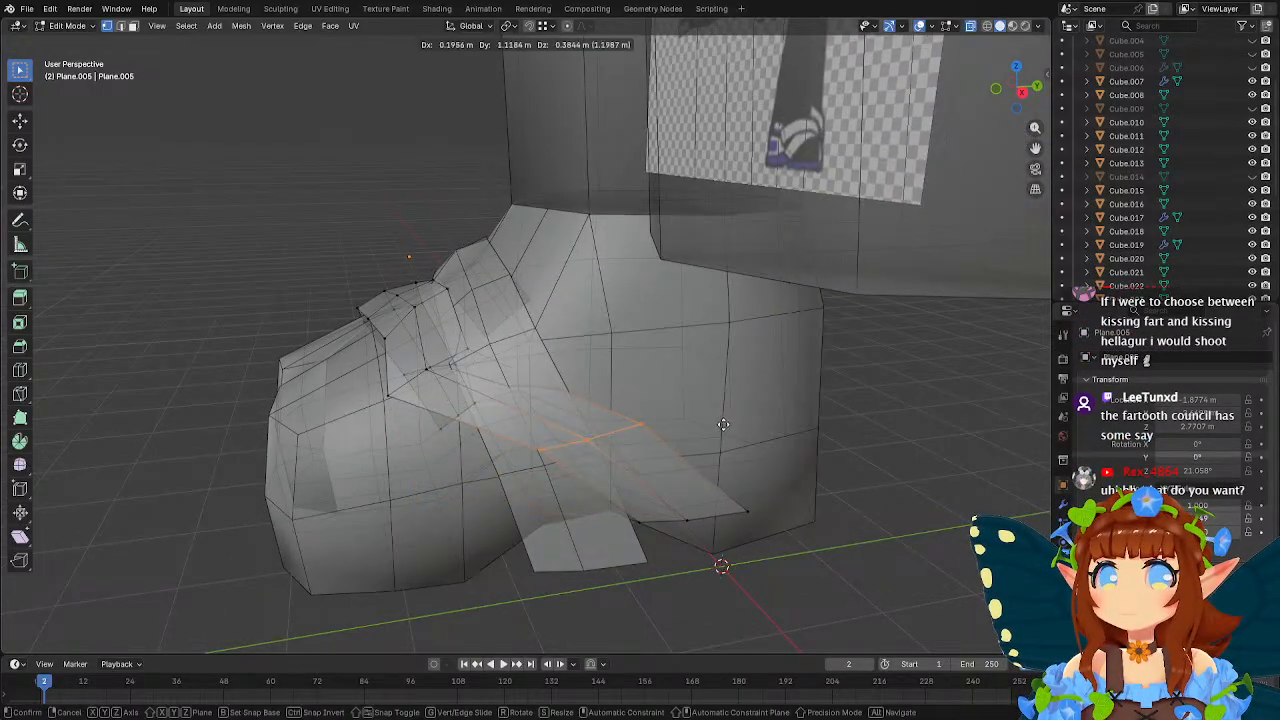
click(726, 424)
Move the front strap's upper inner-side row about -0.07 m along X, 0.84 m along Y and 0.18 m along Z.
middle_drag(538, 374, 524, 412)
click(368, 488)
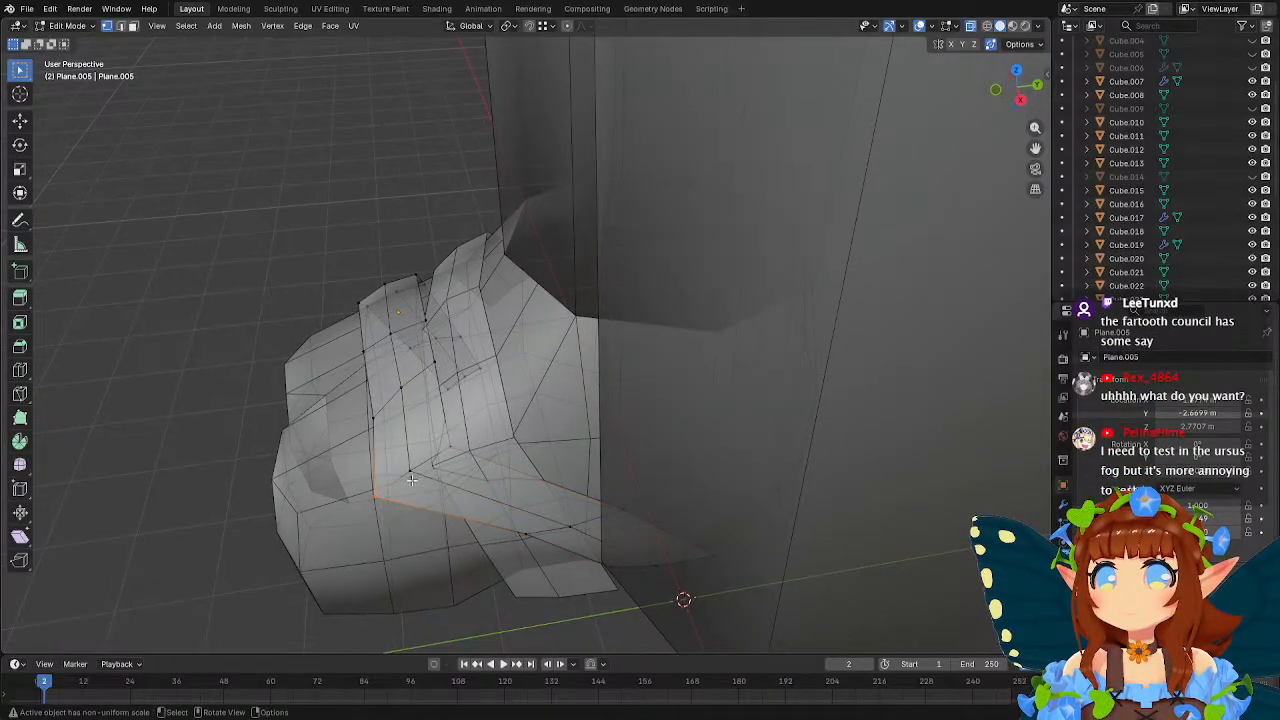
shift+click(412, 479)
shift+click(448, 451)
middle_drag(448, 451, 508, 429)
key(g)
click(608, 417)
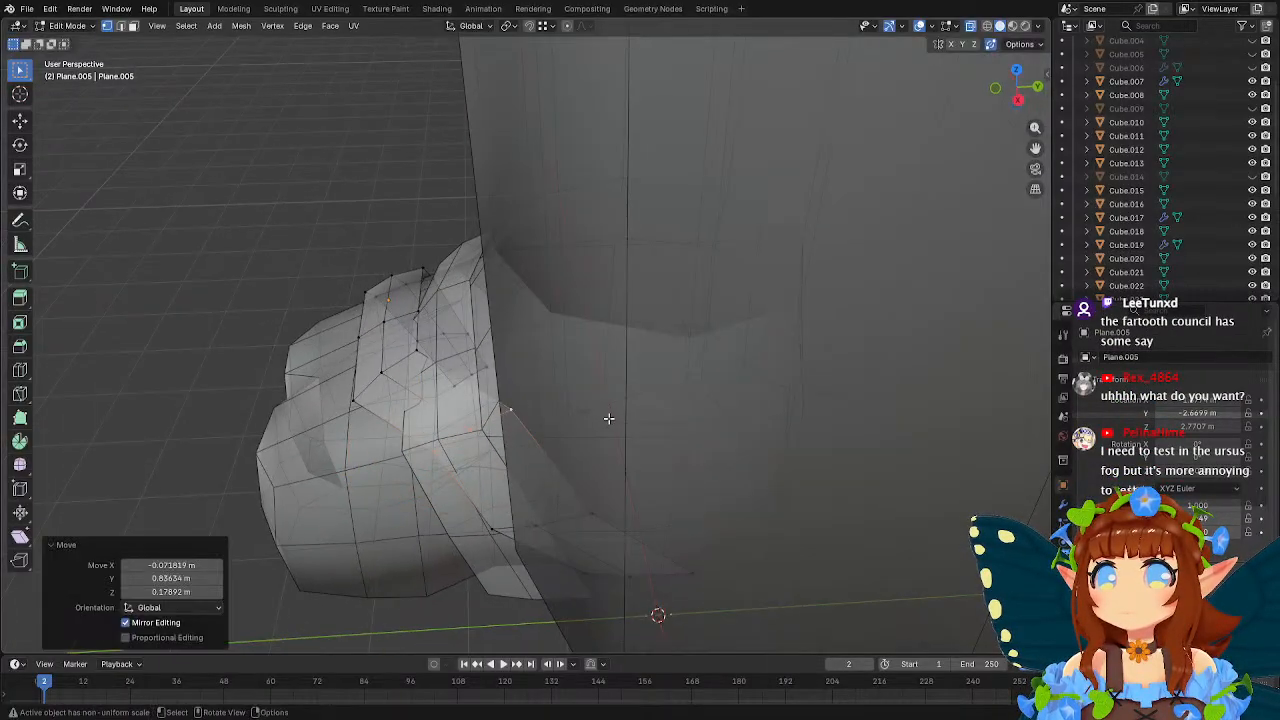
Rotate the upper inner-side row -19.5° about Z and move it about 0.12 m along X.
middle_drag(608, 417, 726, 398)
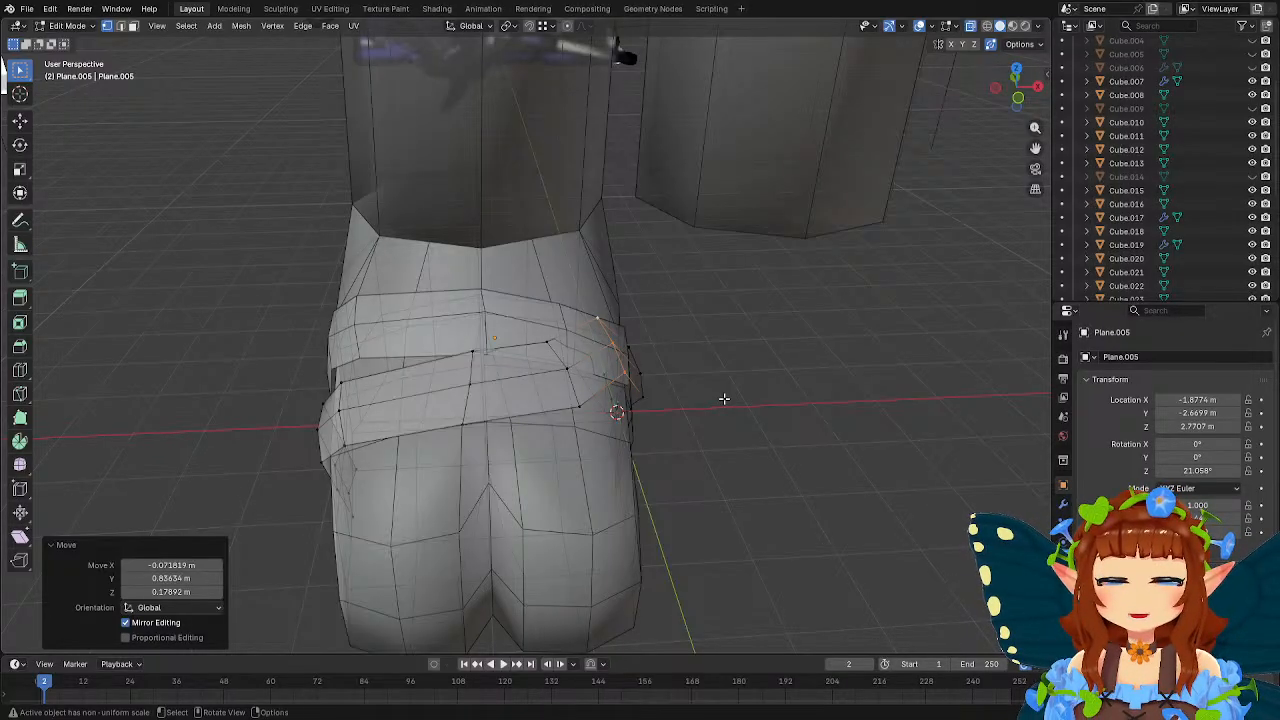
middle_drag(700, 360, 767, 381)
key(r)
key(z)
click(745, 409)
key(g)
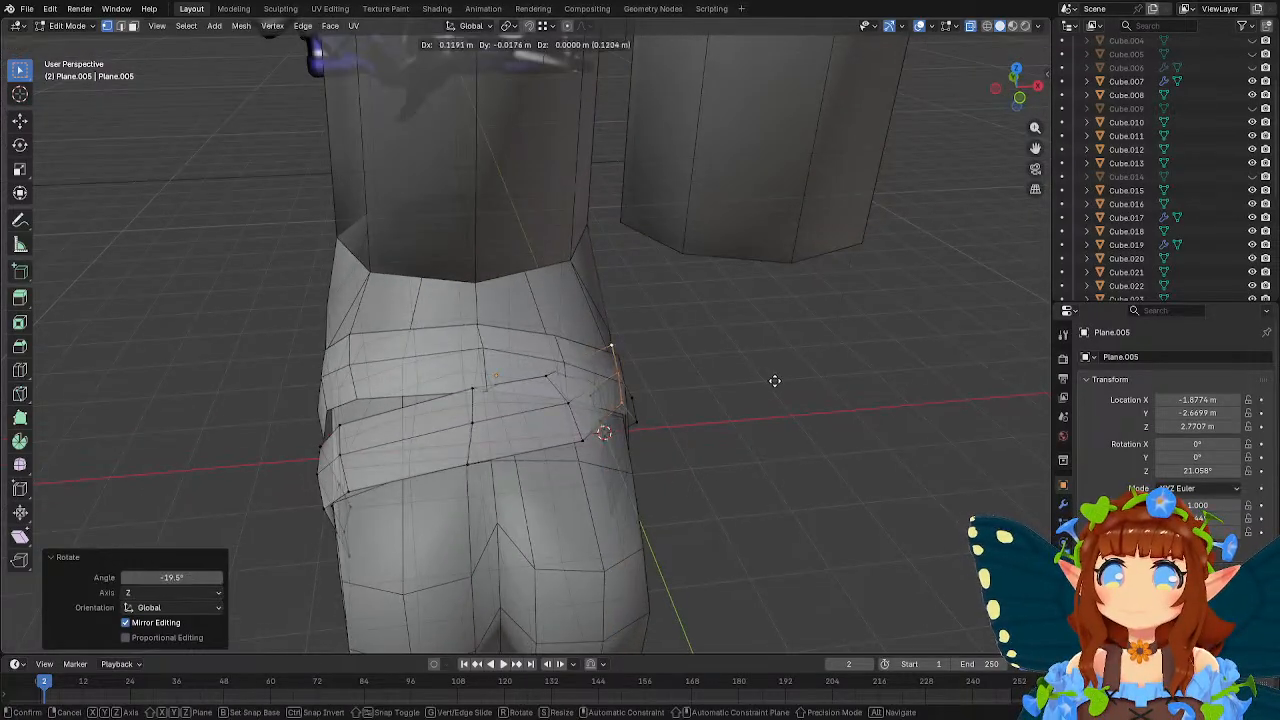
click(776, 381)
Reposition the front strap's three-vertex row on top of the foot, between the centre and inner side.
click(549, 377)
shift+click(569, 403)
shift+click(587, 437)
middle_drag(670, 414, 753, 393)
key(g)
click(722, 387)
Move the front strap's centre row about -0.05 m along X and 0.1 m along Y, and raise it about 0.03 m along Z.
click(598, 356)
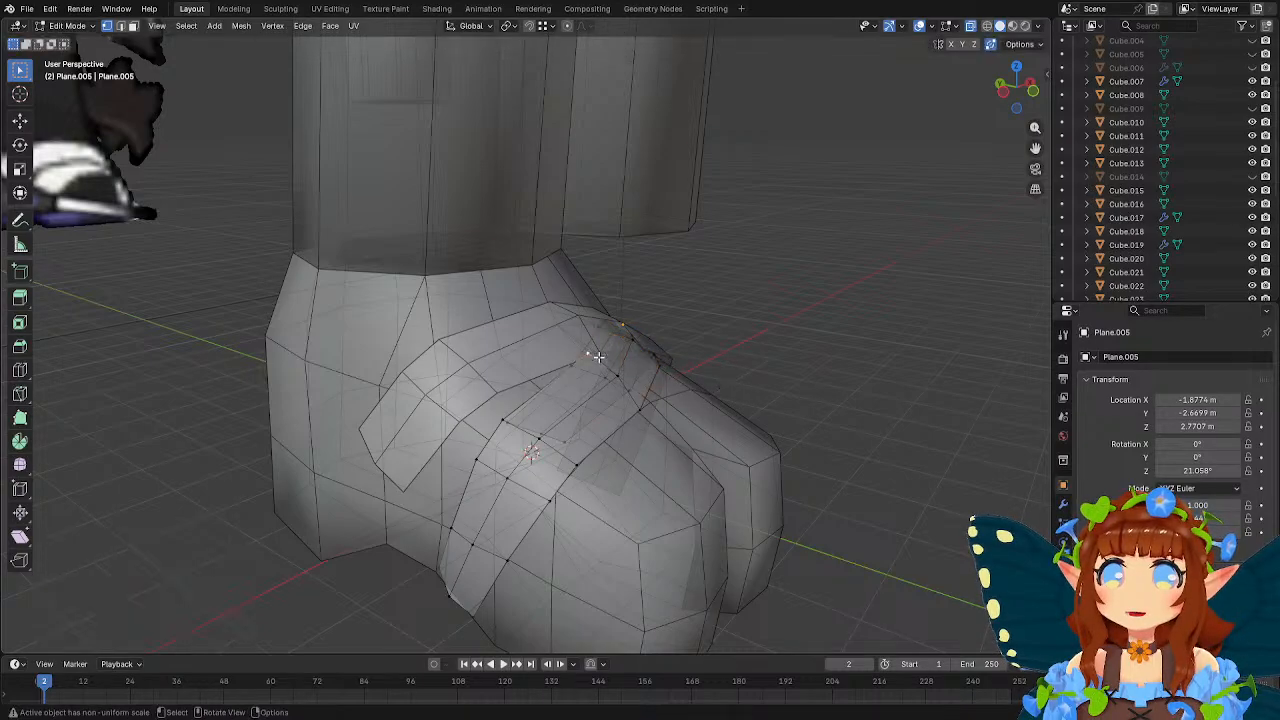
shift+click(627, 382)
shift+click(653, 414)
middle_drag(653, 414, 608, 397)
key(g)
click(711, 434)
key(g)
key(z)
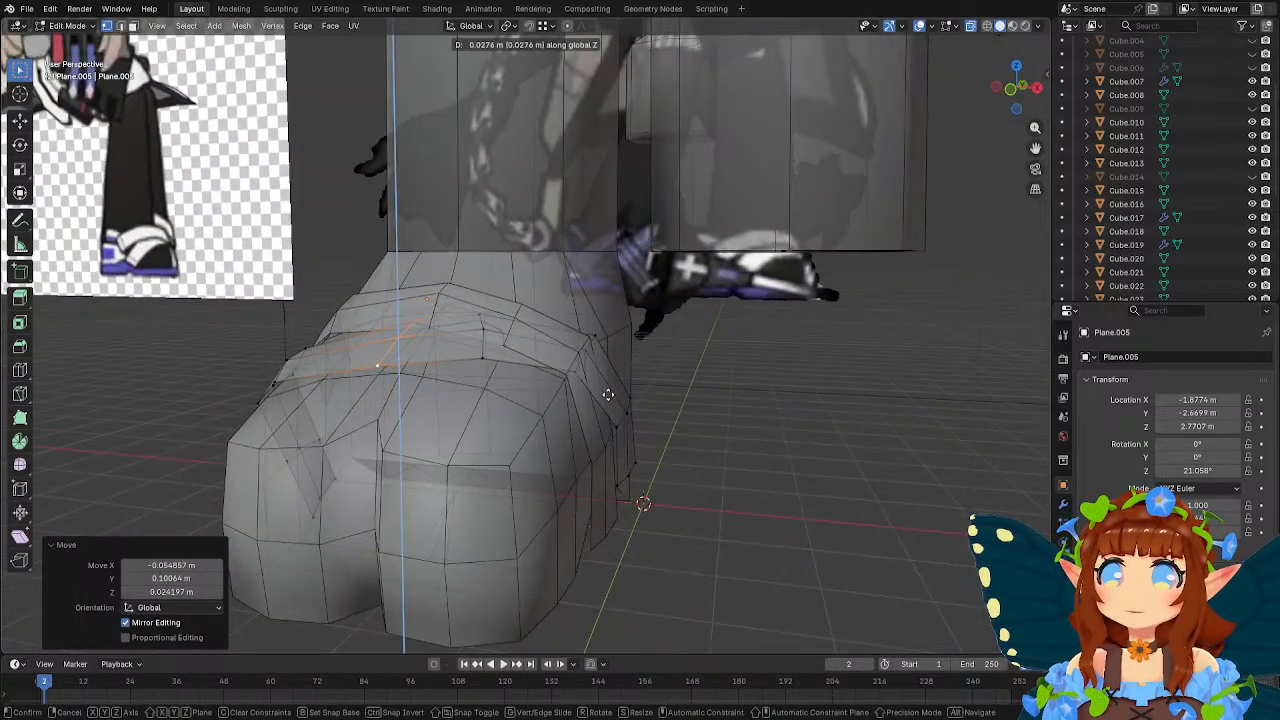
click(608, 394)
Adjust the front strap's top vertices near the strap crossing and raise the upper inner-side row about 0.08 m along Z.
click(478, 316)
middle_drag(478, 316, 683, 359)
key(g)
click(705, 347)
click(440, 335)
shift+click(409, 341)
key(g)
click(698, 353)
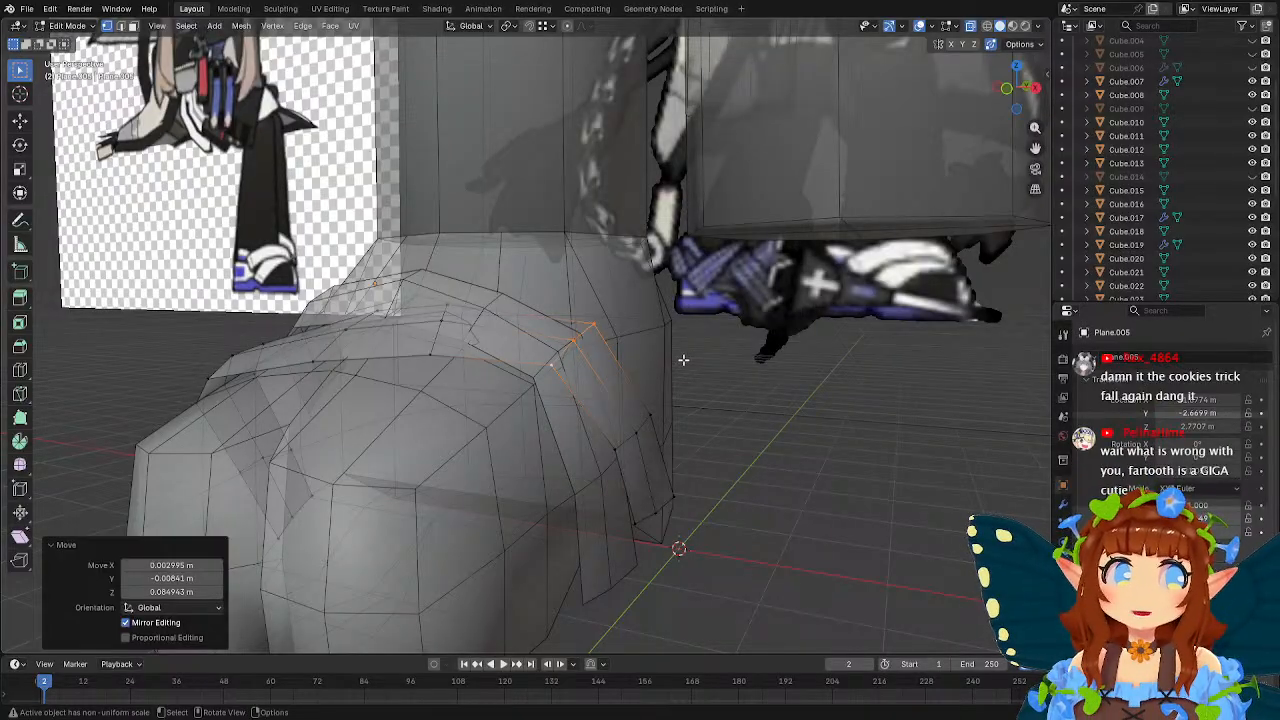
Raise the inner strap end's rear corner about 1.14 m and the next upper-edge vertex about 0.35 m along Z, shifting both forward.
middle_drag(661, 355, 573, 349)
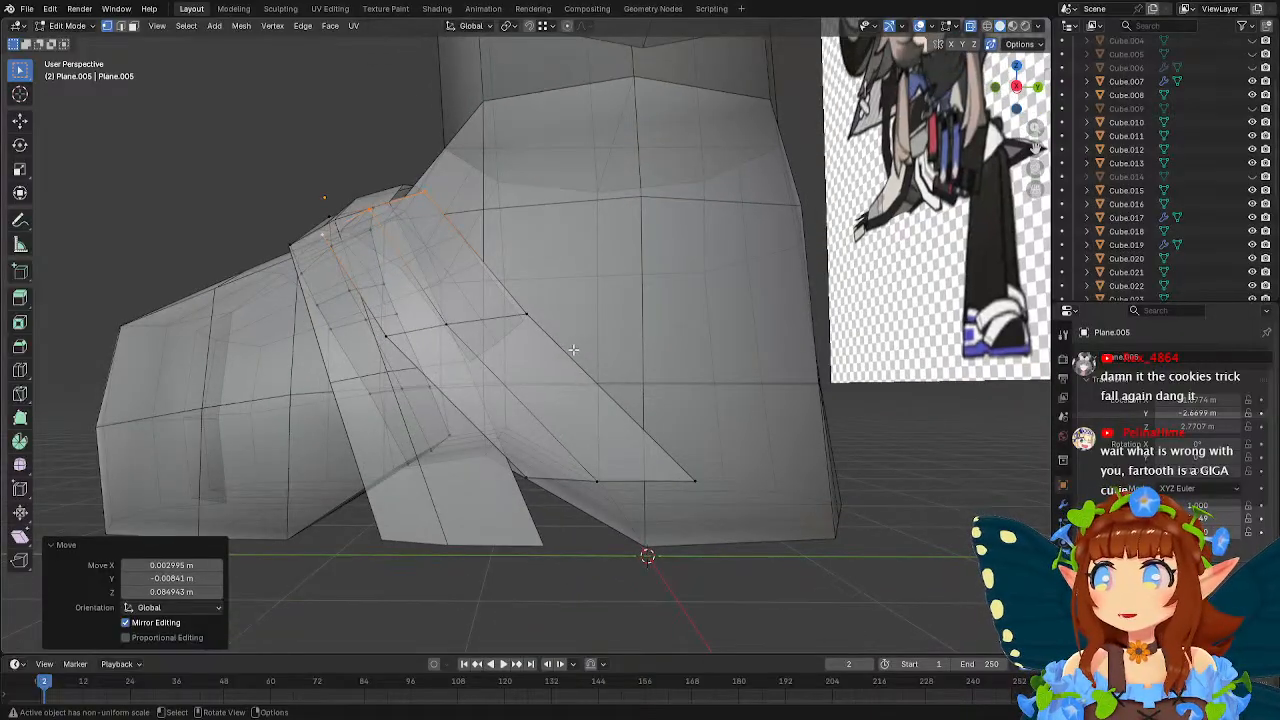
click(693, 481)
key(g)
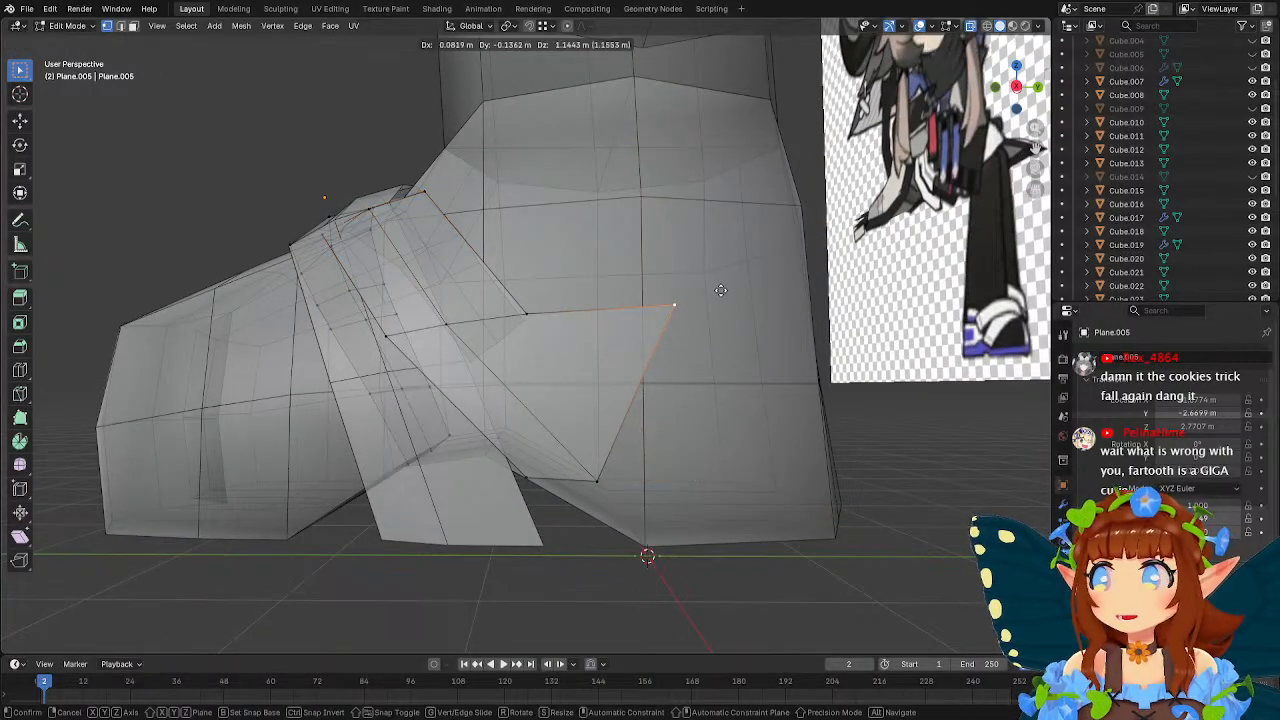
click(720, 290)
click(527, 315)
key(g)
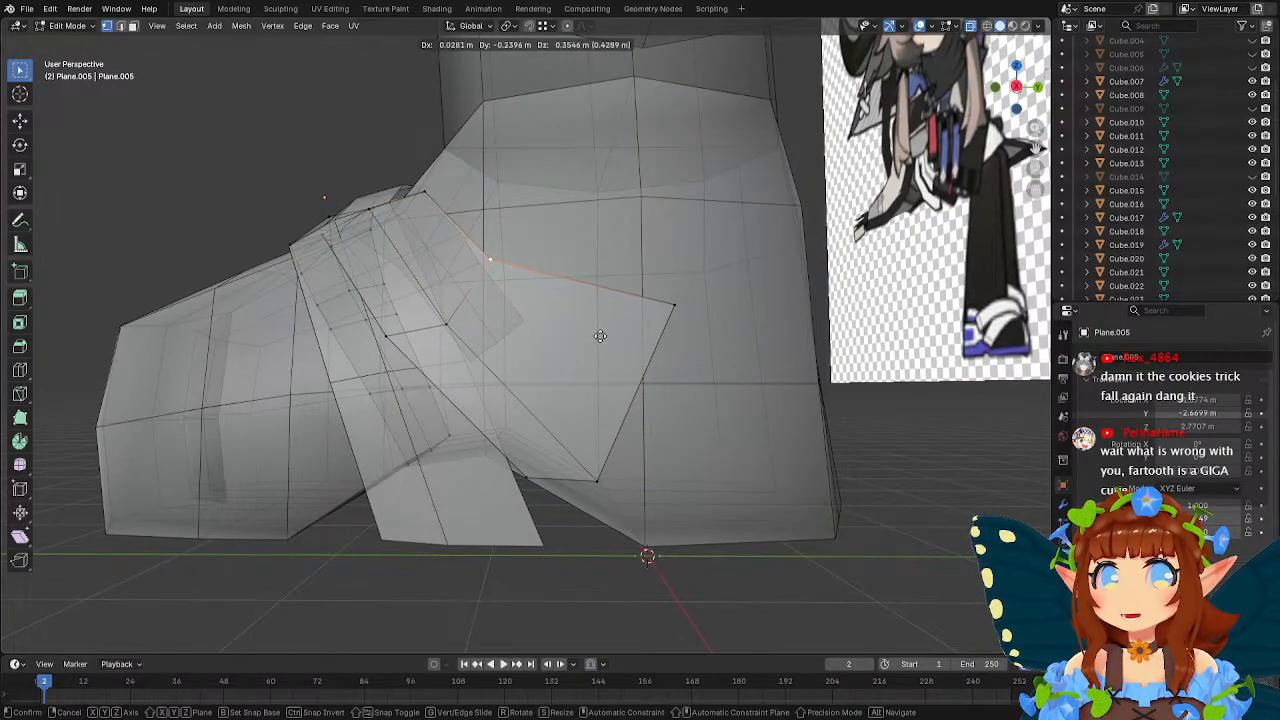
click(600, 335)
Raise the middle vertex of the row before the strap's inner end about 0.28 m along Z and adjust the lower-edge vertex to match.
click(472, 338)
key(g)
click(514, 326)
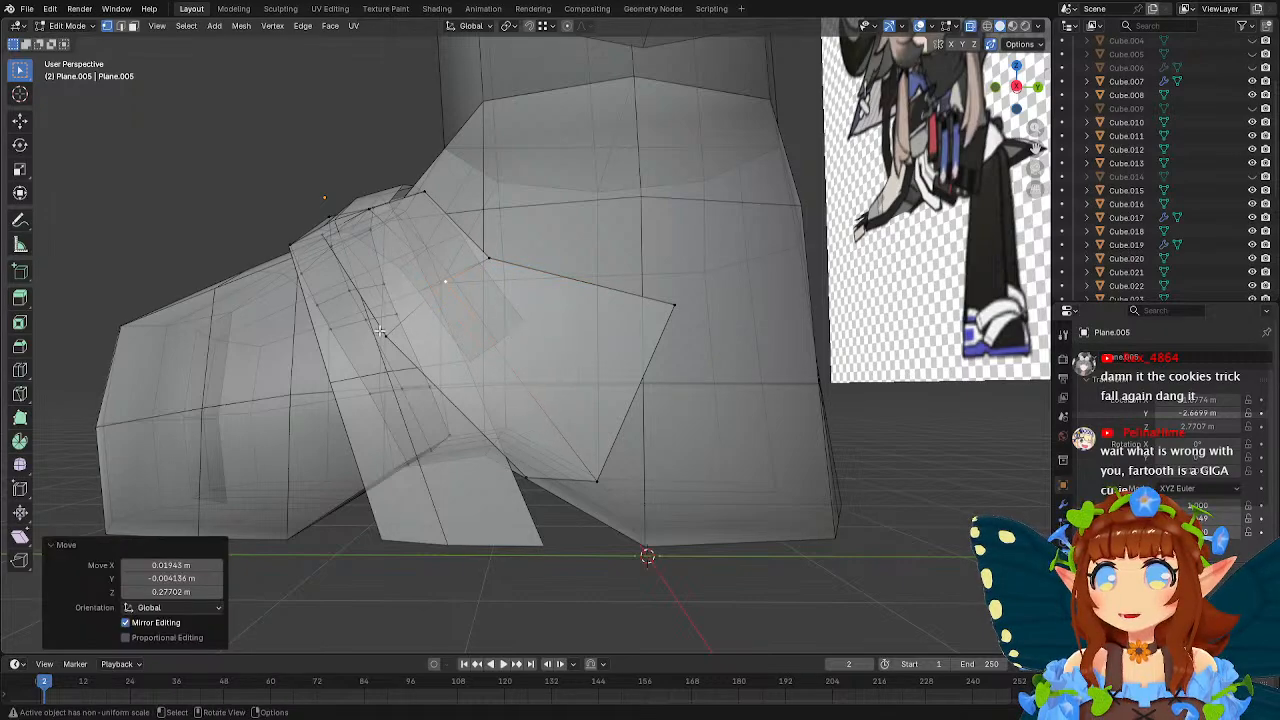
click(382, 333)
key(g)
click(475, 344)
Raise the inner end's middle vertex about 0.9 m along Z, lift the lower corner, and move the upper corner forward about 0.38 m along Y.
click(600, 472)
key(g)
click(620, 357)
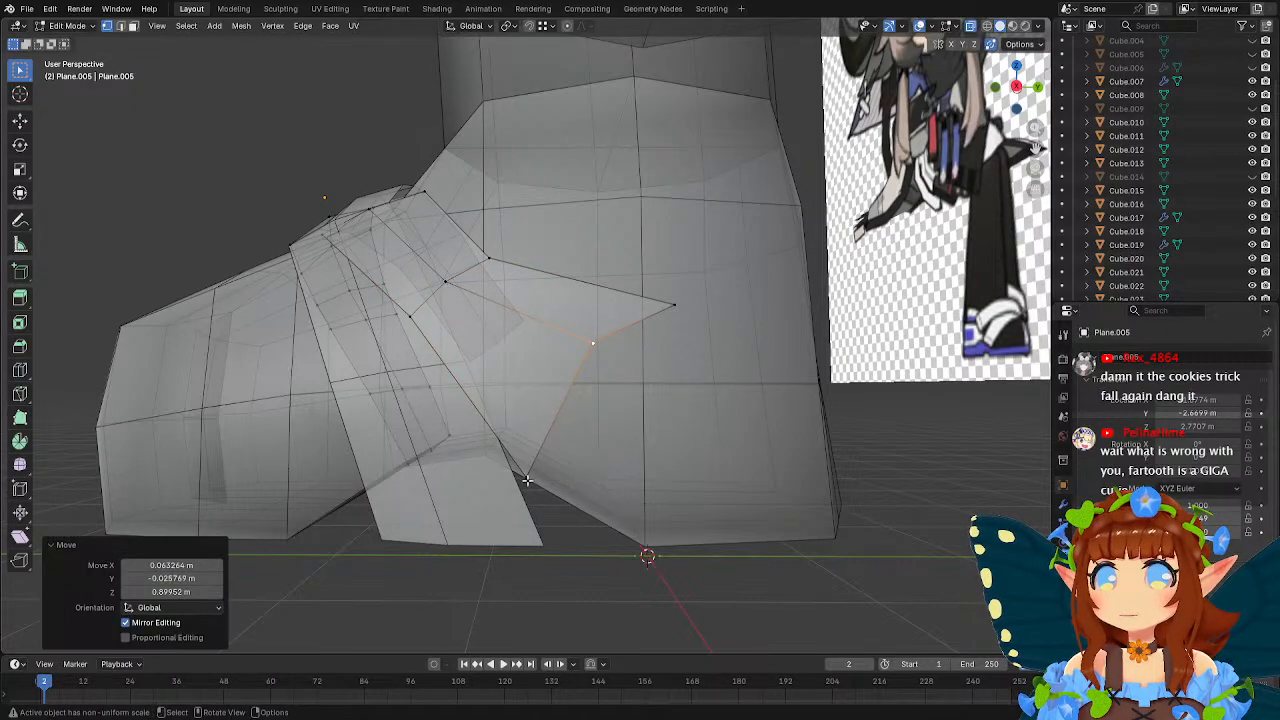
click(525, 476)
key(g)
click(567, 392)
click(673, 304)
key(g)
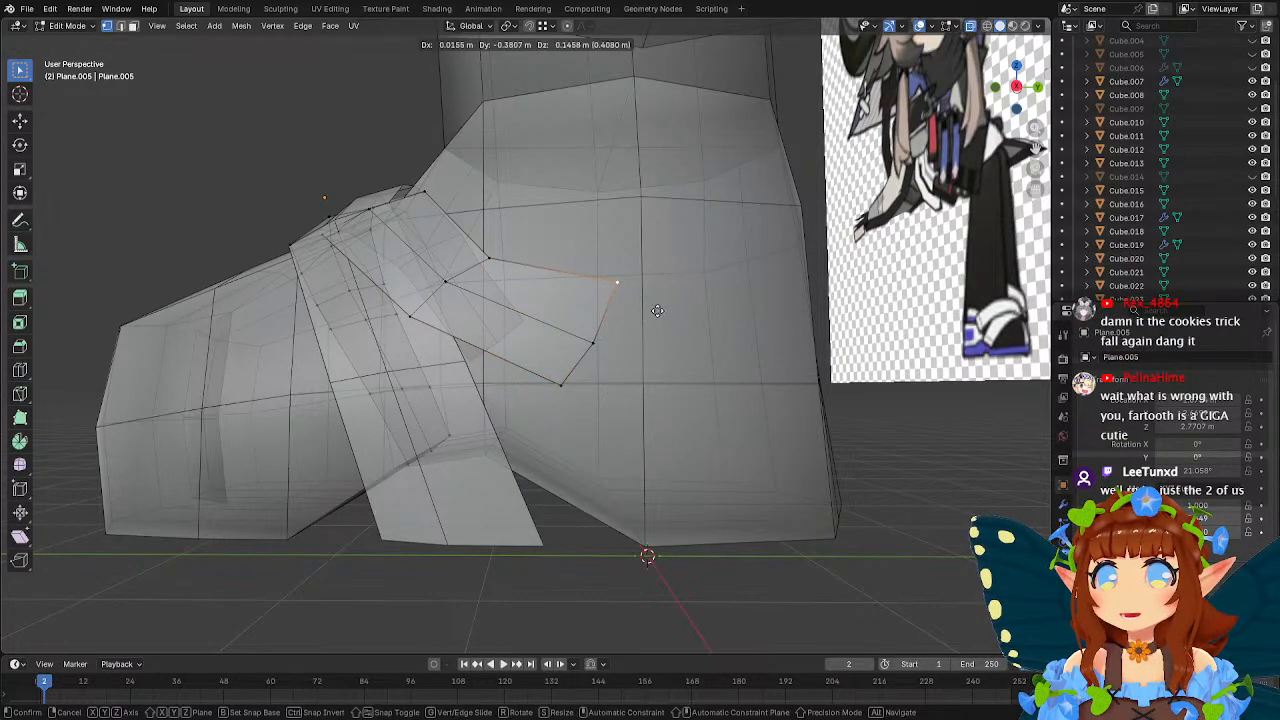
click(656, 328)
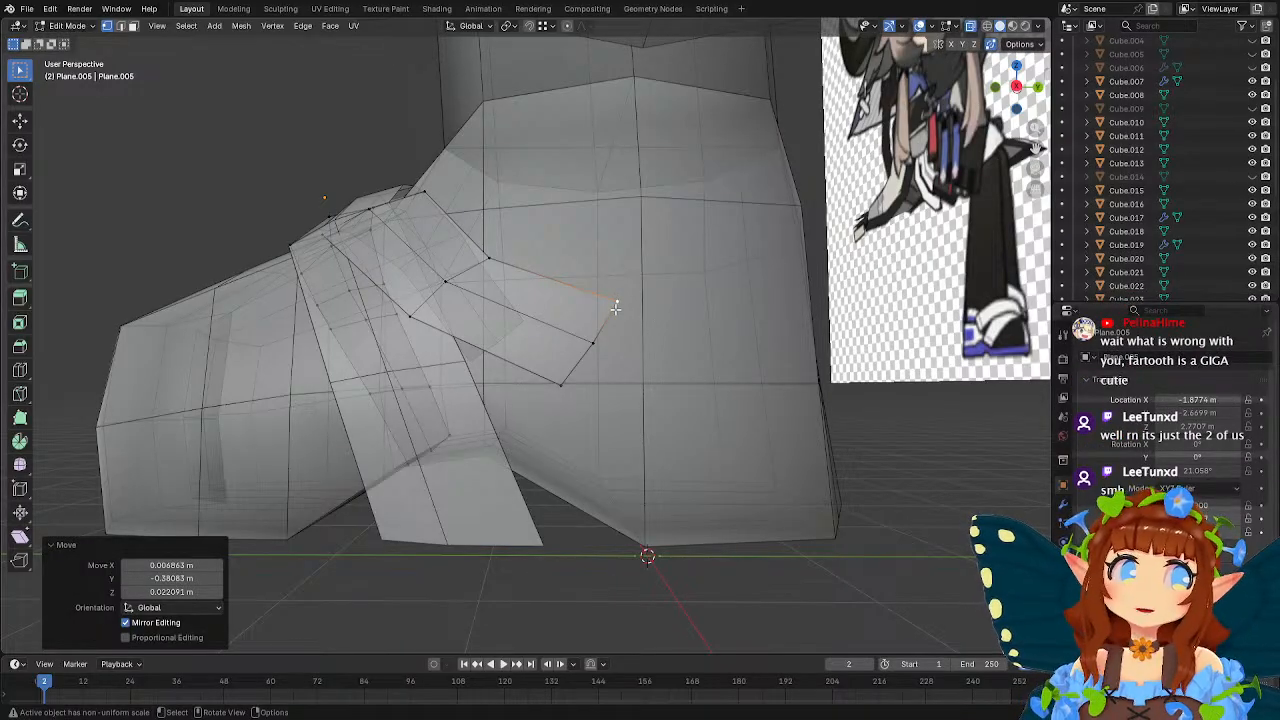
Move the front strap's rear inner-side vertices closer to the foot, about -0.07 m along X and 0.03 m along Y.
middle_drag(605, 305, 714, 363)
key(g)
click(497, 310)
key(g)
click(472, 326)
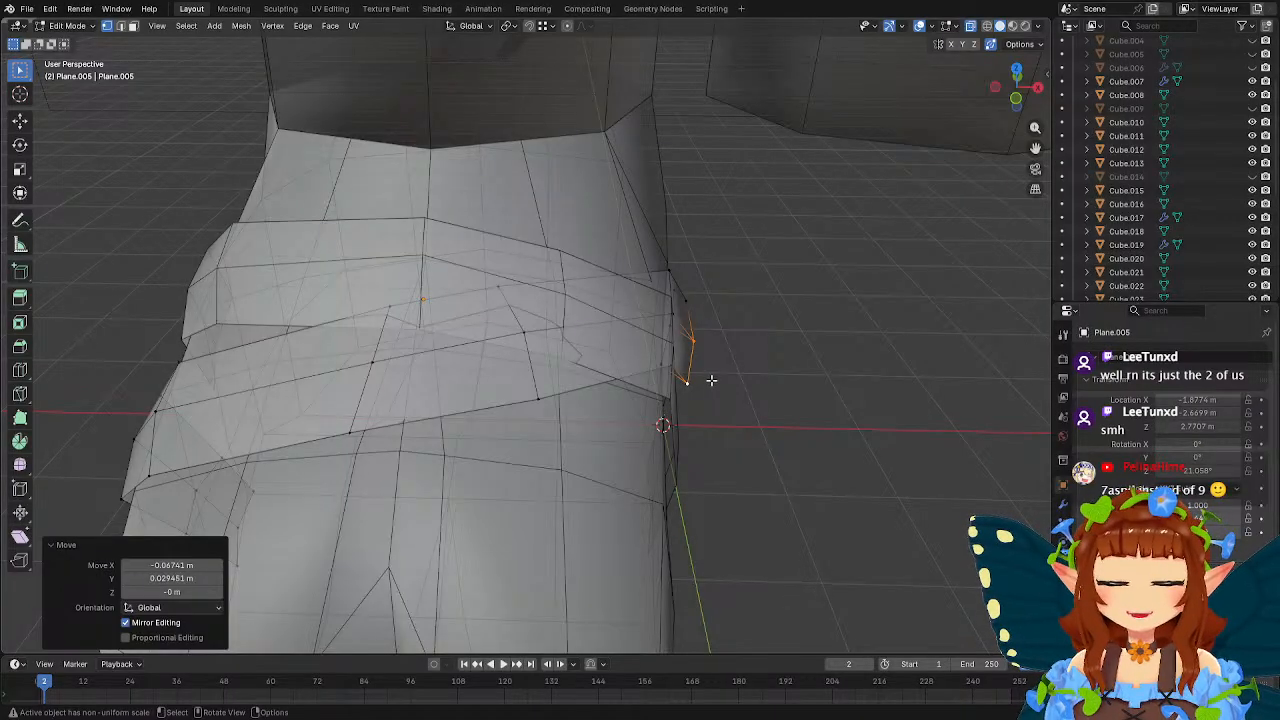
middle_drag(763, 366, 723, 360)
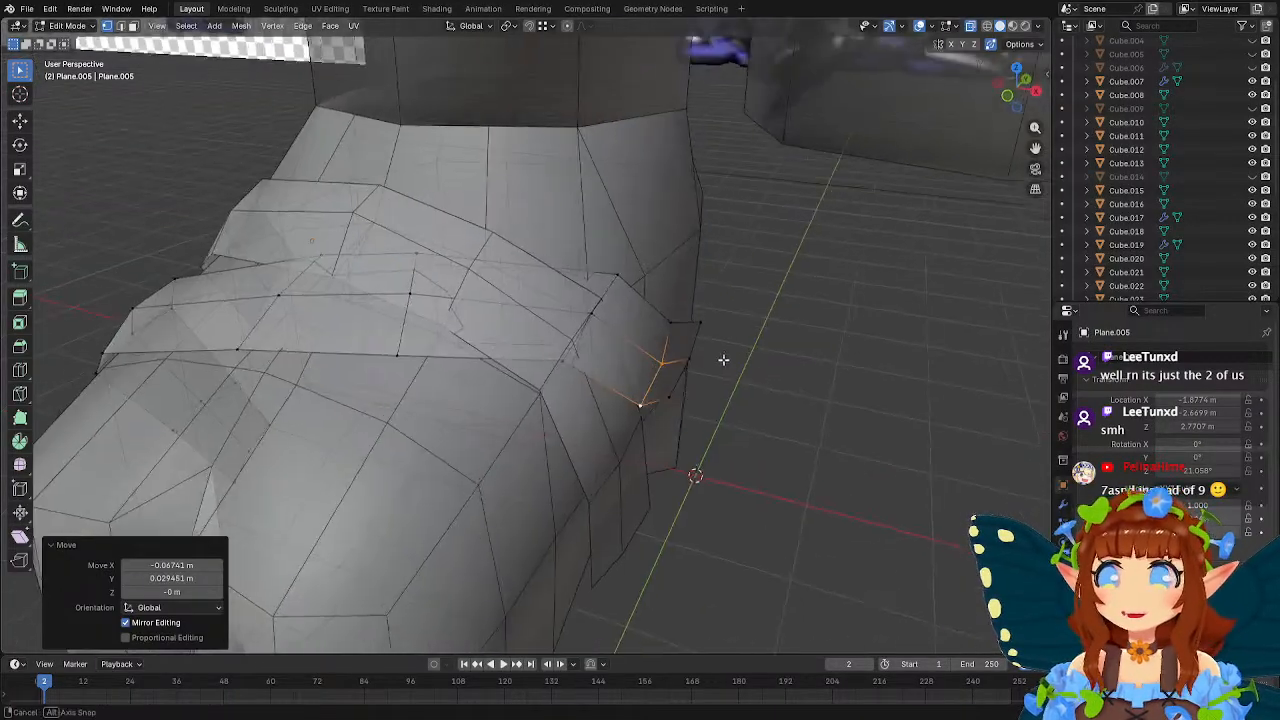
Move the three vertices of the row before the front strap's inner end, shifting the middle one about 0.12 m along Y and 0.13 m along Z.
key(Tab)
shift+middle_drag(580, 365, 653, 338)
key(Tab)
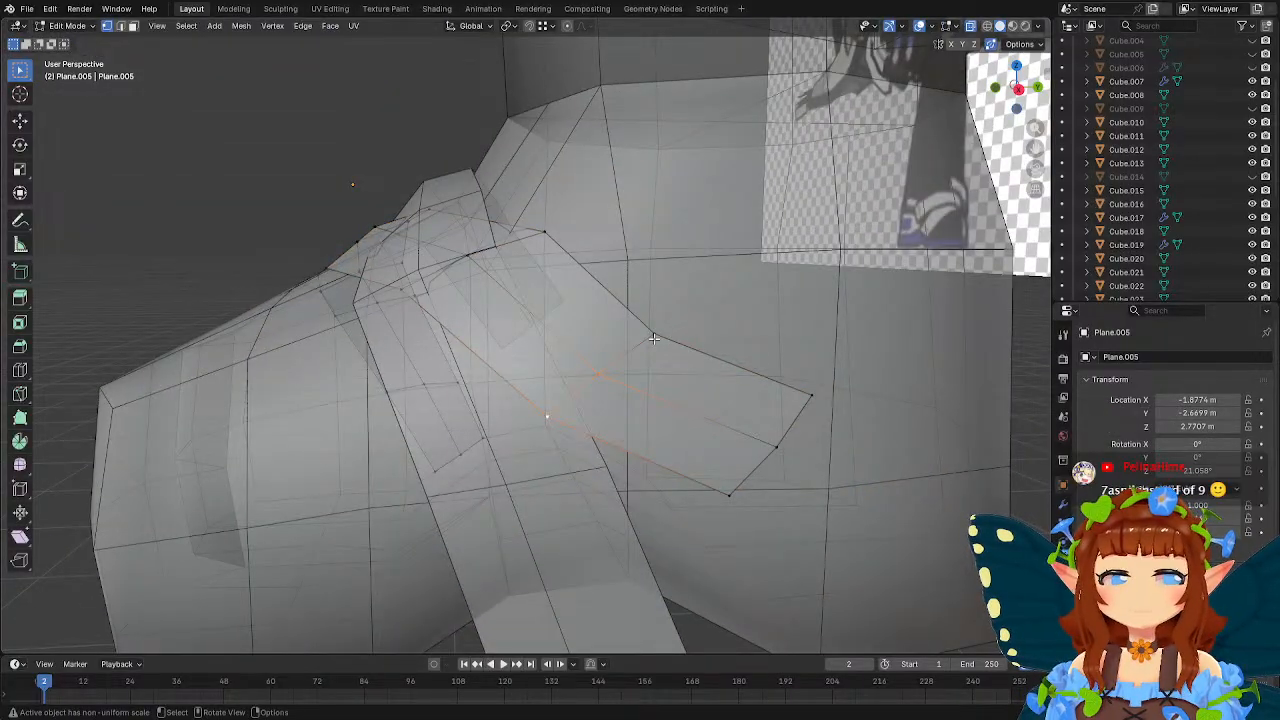
click(652, 338)
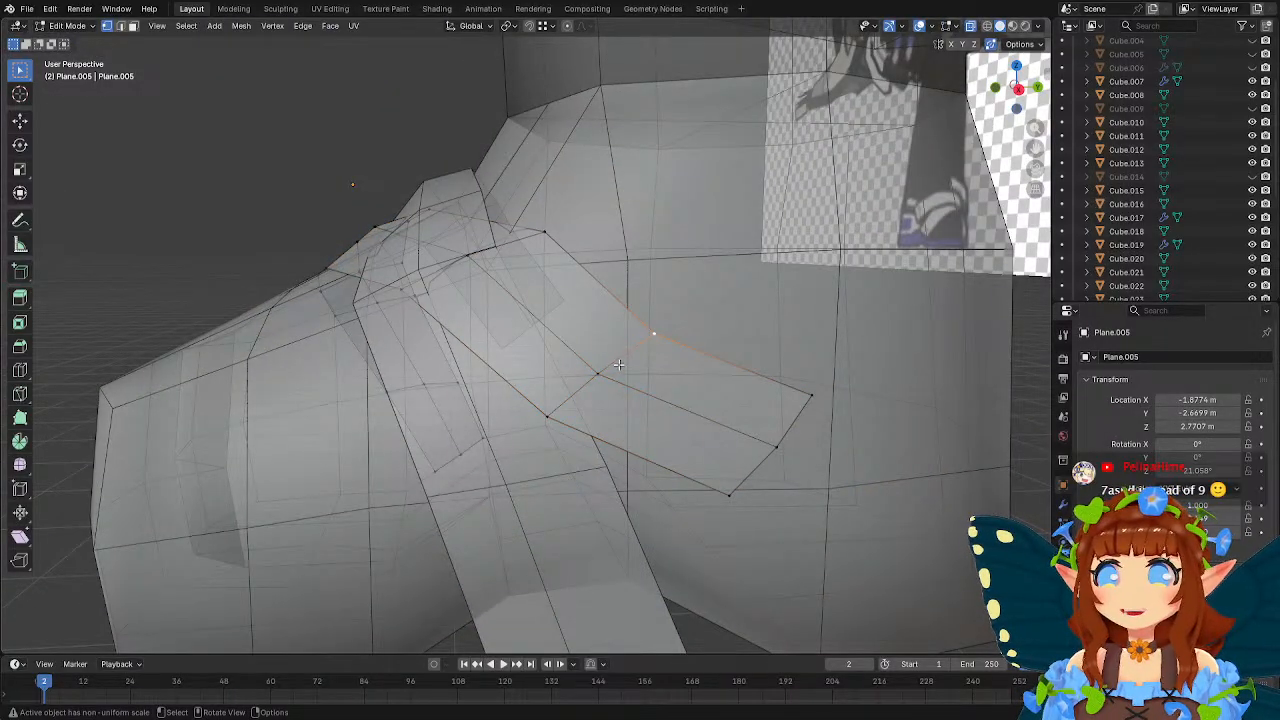
key(g)
key(g)
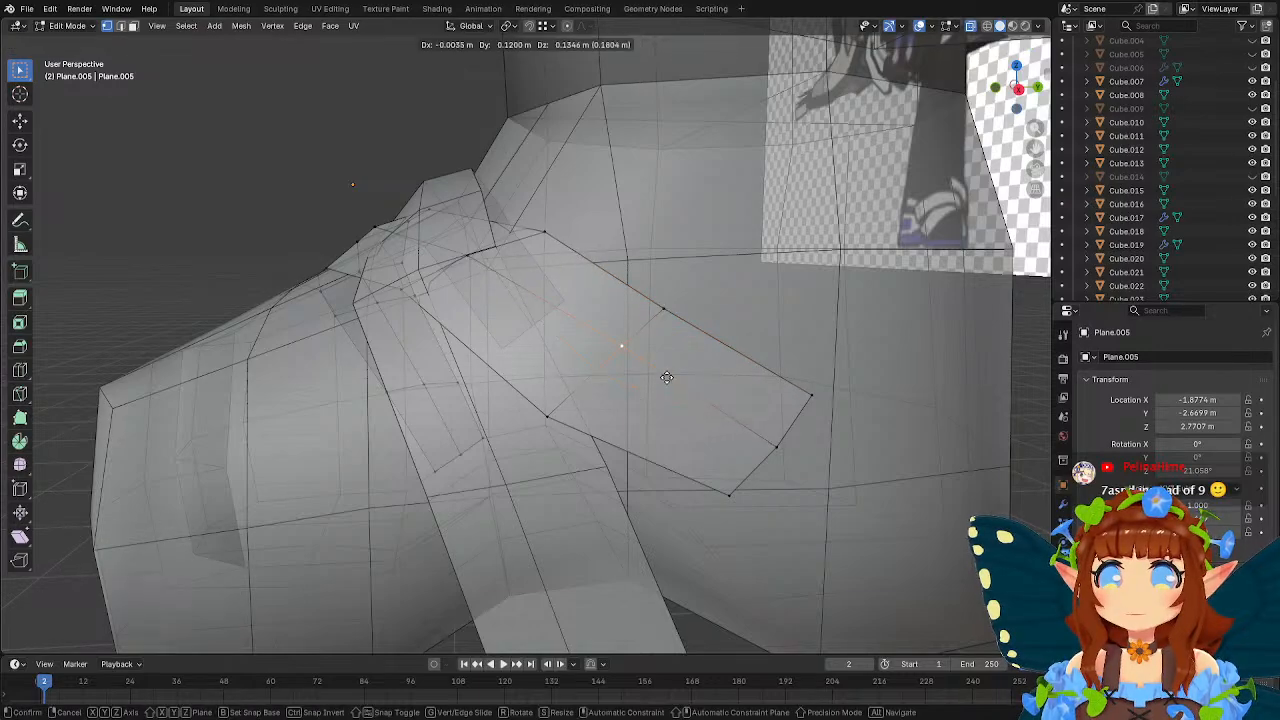
click(666, 377)
click(551, 419)
key(g)
click(632, 406)
middle_drag(644, 389, 757, 360)
key(Tab)
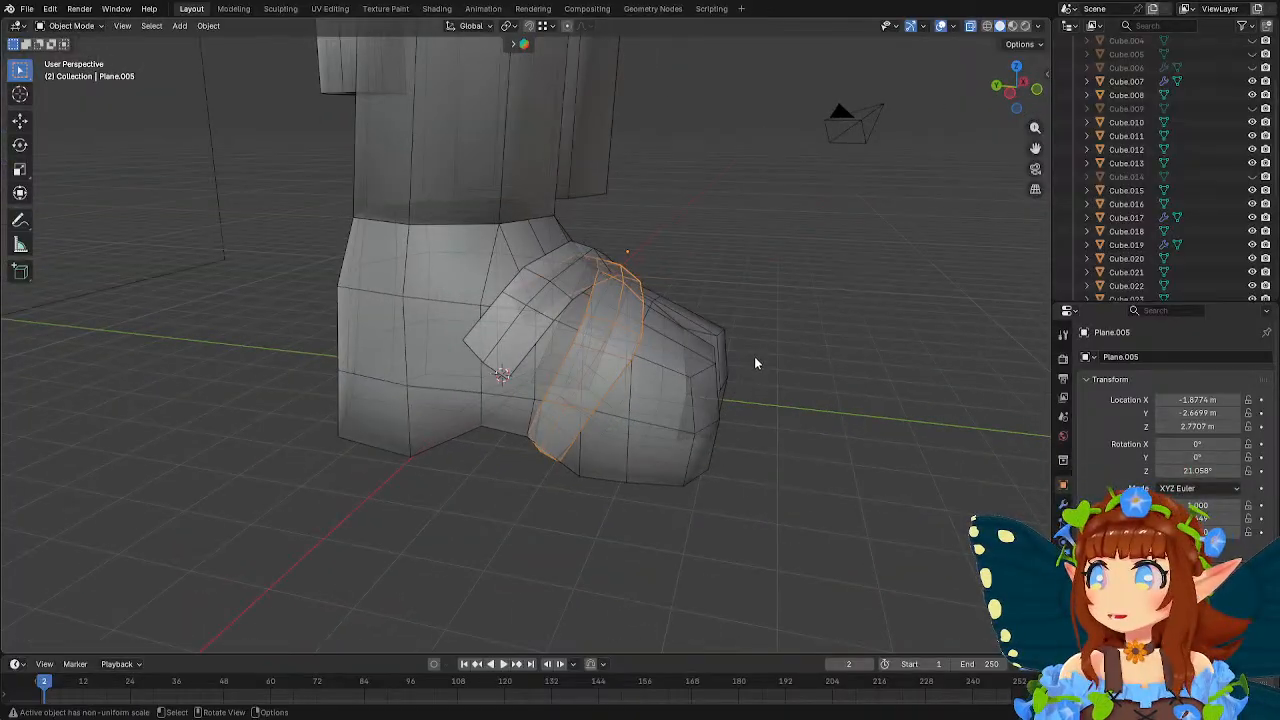
Edit the foot mesh and shift rear vertices of the heel along Y in two moves to reshape its back.
click(500, 506)
key(shift+a)
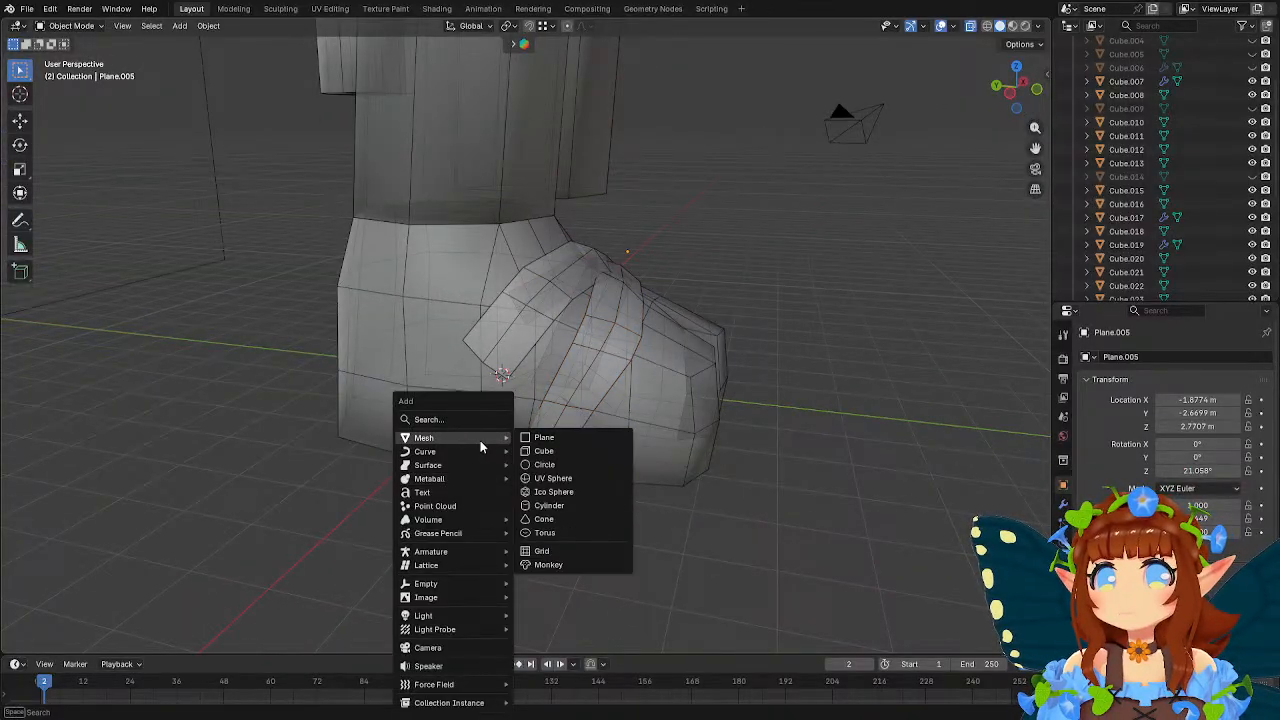
click(384, 316)
click(384, 316)
middle_drag(384, 316, 694, 400)
key(Tab)
shift+middle_drag(714, 460, 660, 420)
click(650, 459)
key(g)
key(y)
click(701, 483)
click(606, 422)
key(g)
key(y)
click(717, 427)
Move the two rear heel vertices in the second row from the sole about 0.09 m backward along Y.
click(559, 419)
middle_drag(566, 423, 680, 423)
click(626, 437)
key(g)
key(y)
click(542, 516)
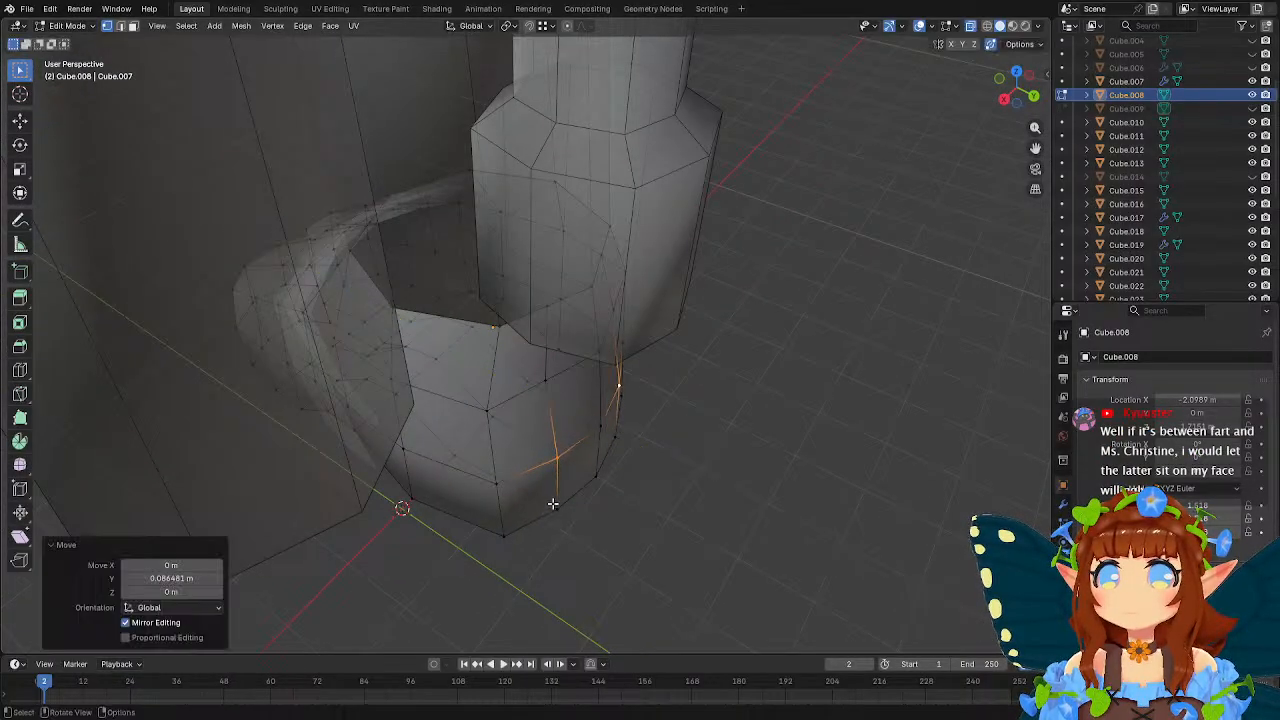
Move the two rear heel vertices one row higher about 0.08 m backward along Y.
click(545, 384)
middle_drag(548, 386, 629, 406)
shift+click(594, 332)
middle_drag(619, 352, 691, 374)
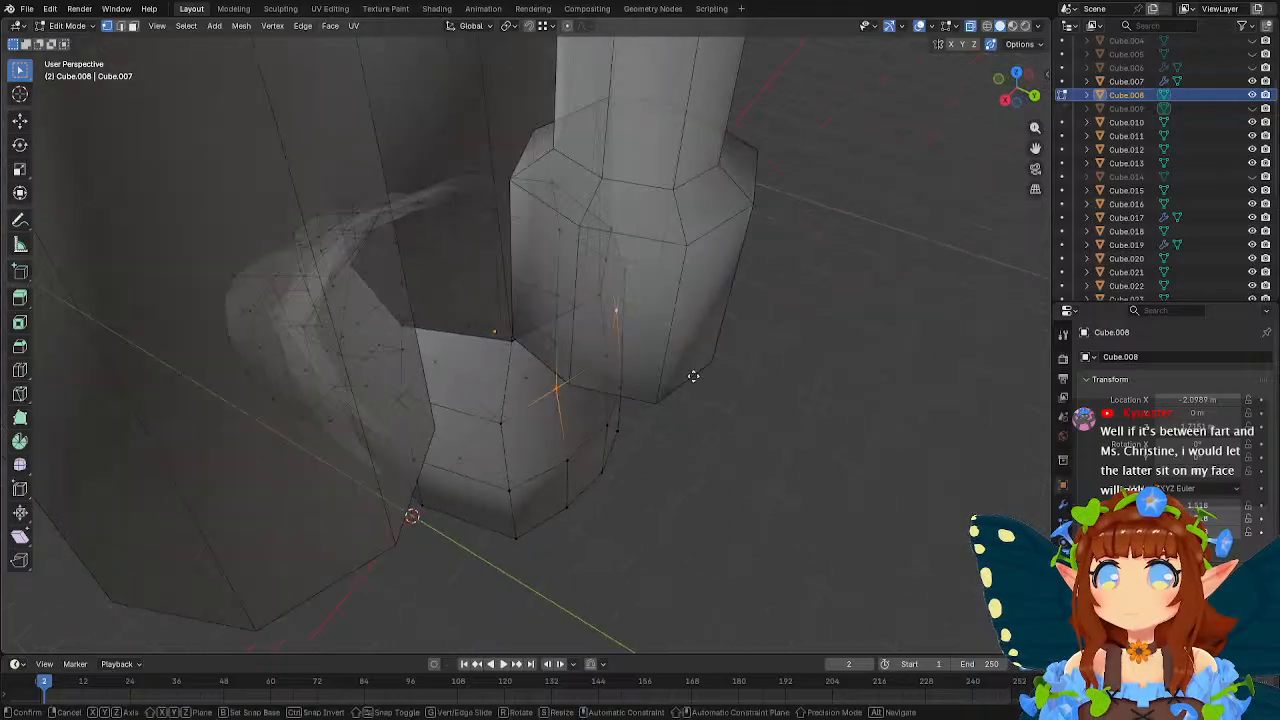
key(g)
key(y)
click(700, 376)
middle_drag(713, 420, 645, 395)
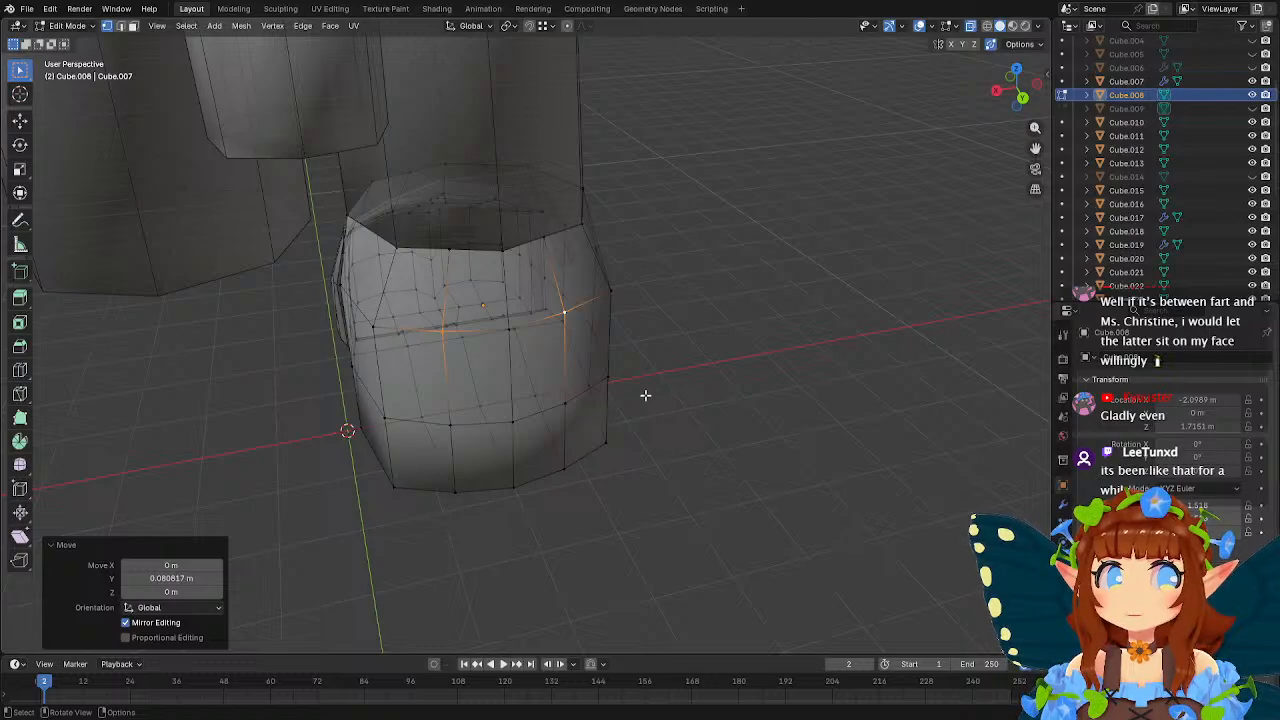
Scale the pair of corner vertices on either side of the heel's upper rear row to 0.952.
mouse_move(569, 369)
middle_down()
mouse_move(631, 354)
mouse_move(496, 327)
mouse_move(450, 340)
mouse_move(554, 363)
middle_up()
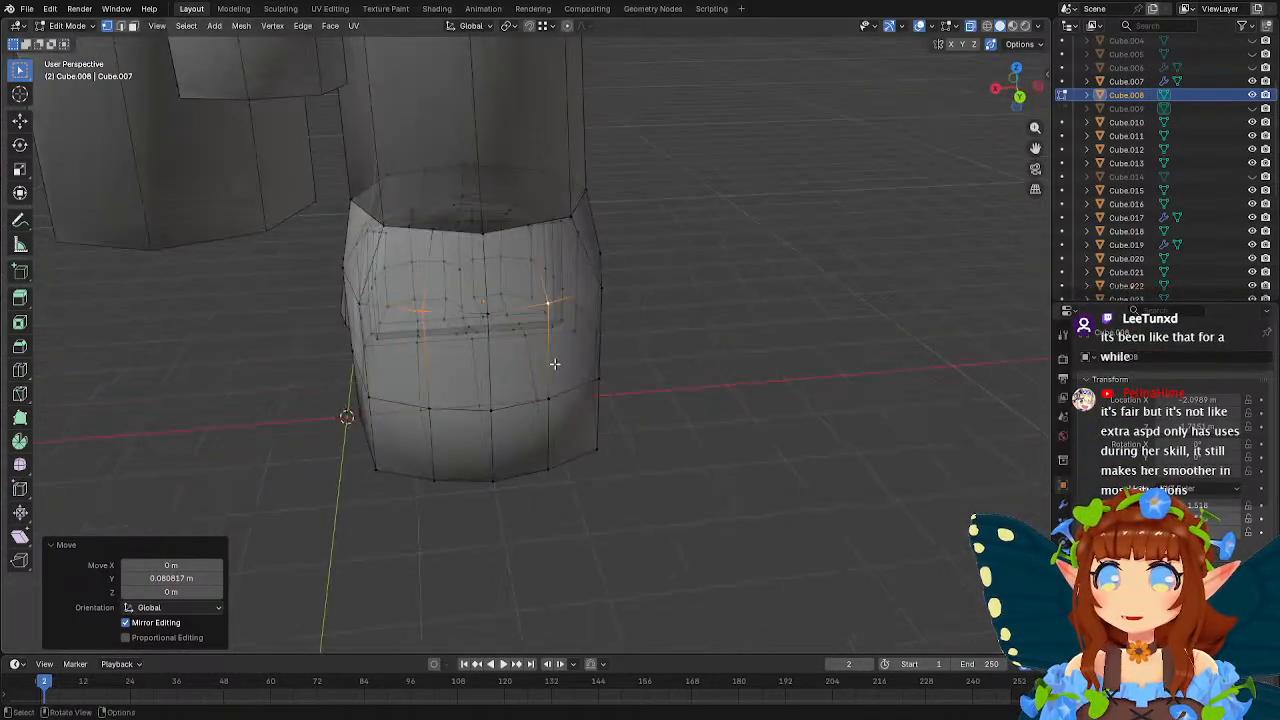
click(601, 289)
shift+click(357, 298)
key(s)
click(809, 343)
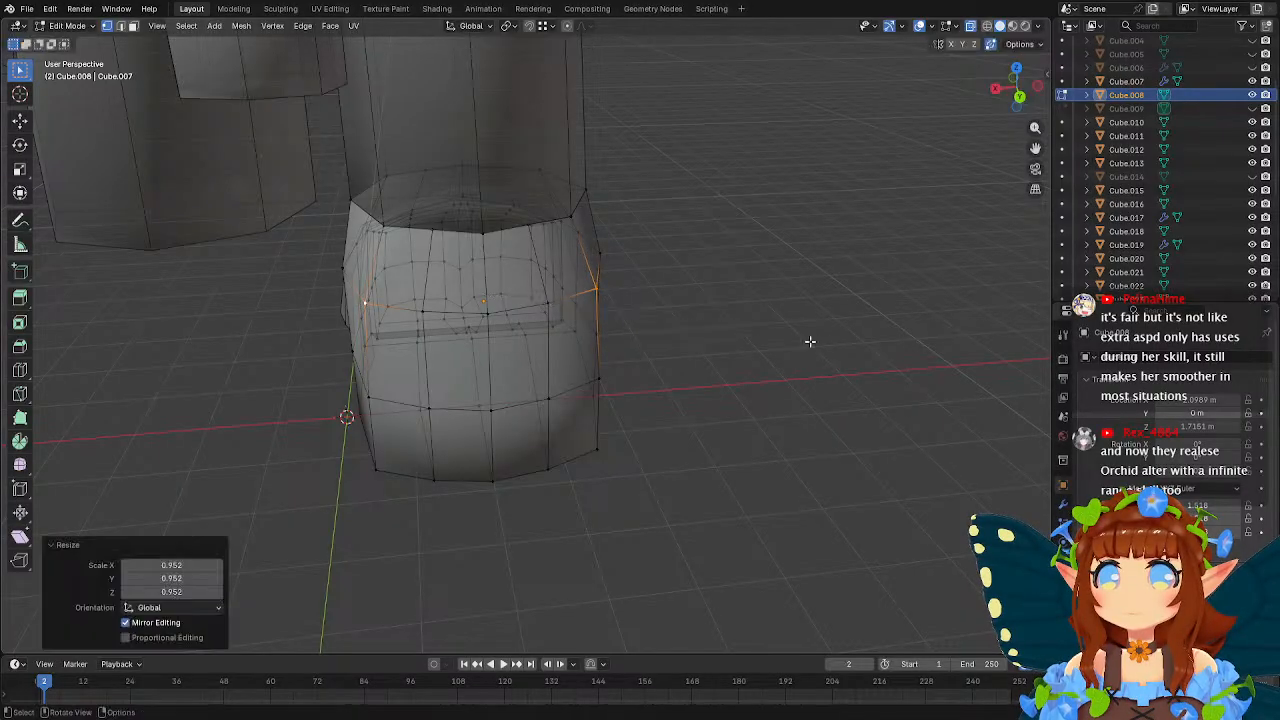
middle_drag(809, 343, 757, 342)
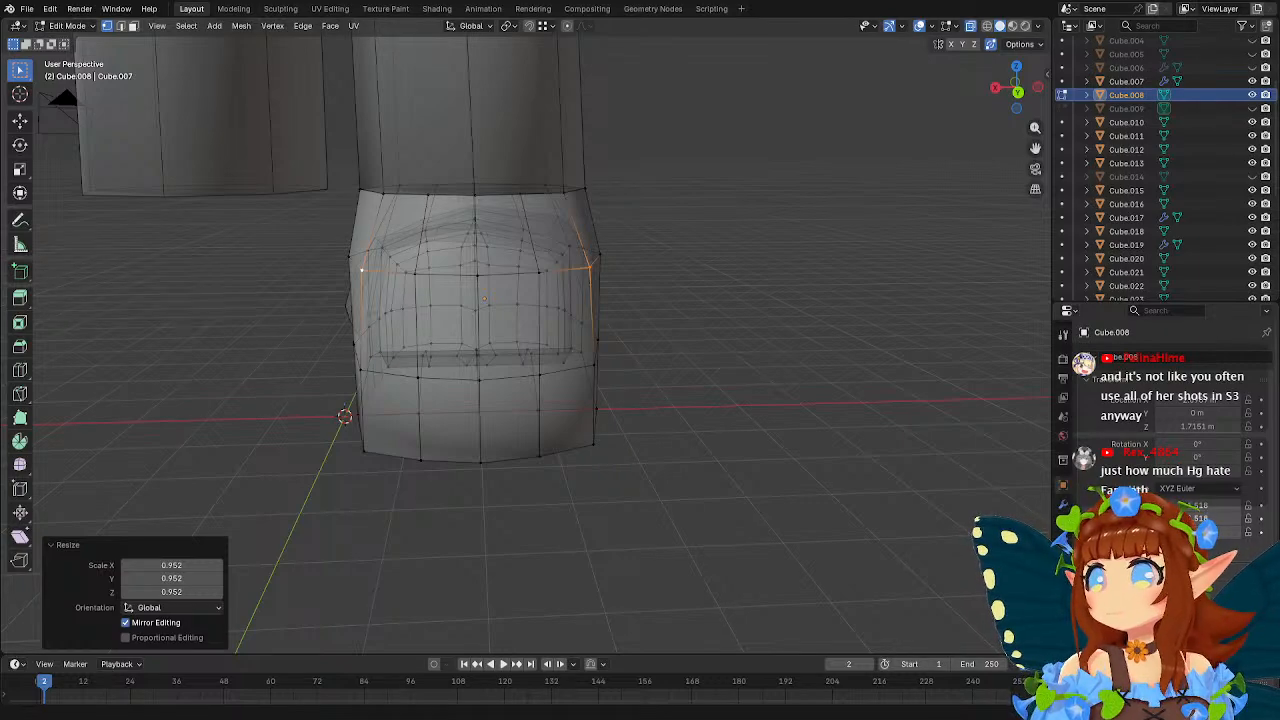
middle_drag(620, 249, 697, 271)
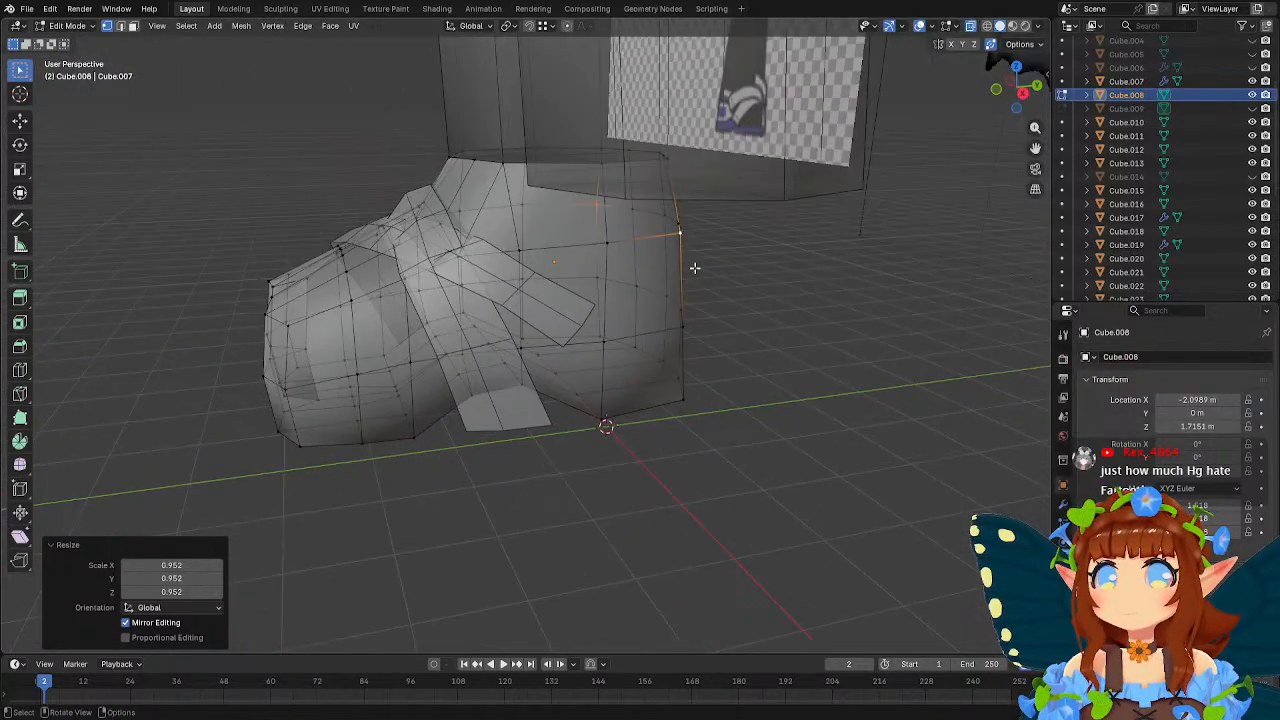
key(Tab)
click(519, 295)
key(Tab)
middle_drag(522, 280, 557, 321)
key(Tab)
click(557, 321)
middle_drag(760, 343, 205, 65)
key(Tab)
Select the middle band of faces around the heel along with faces of the row below it.
click(134, 27)
click(502, 373)
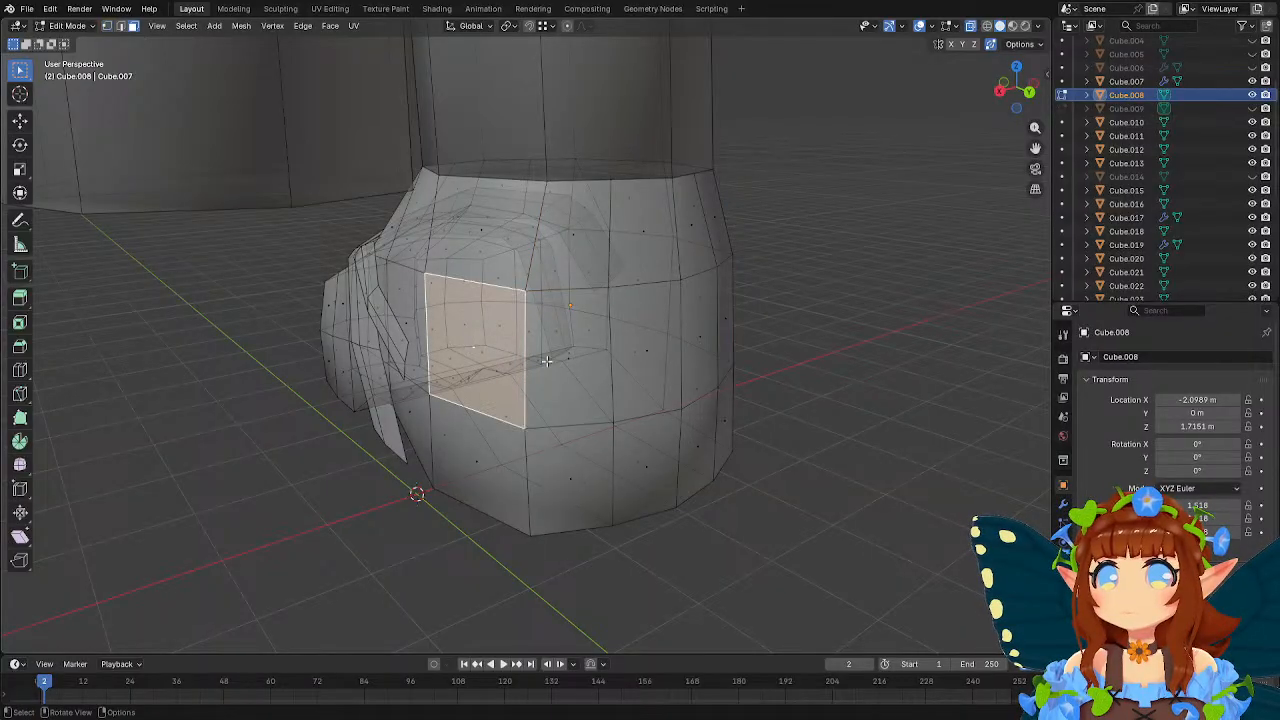
middle_drag(549, 362, 527, 366)
shift+click(505, 360)
shift+click(596, 368)
shift+click(705, 345)
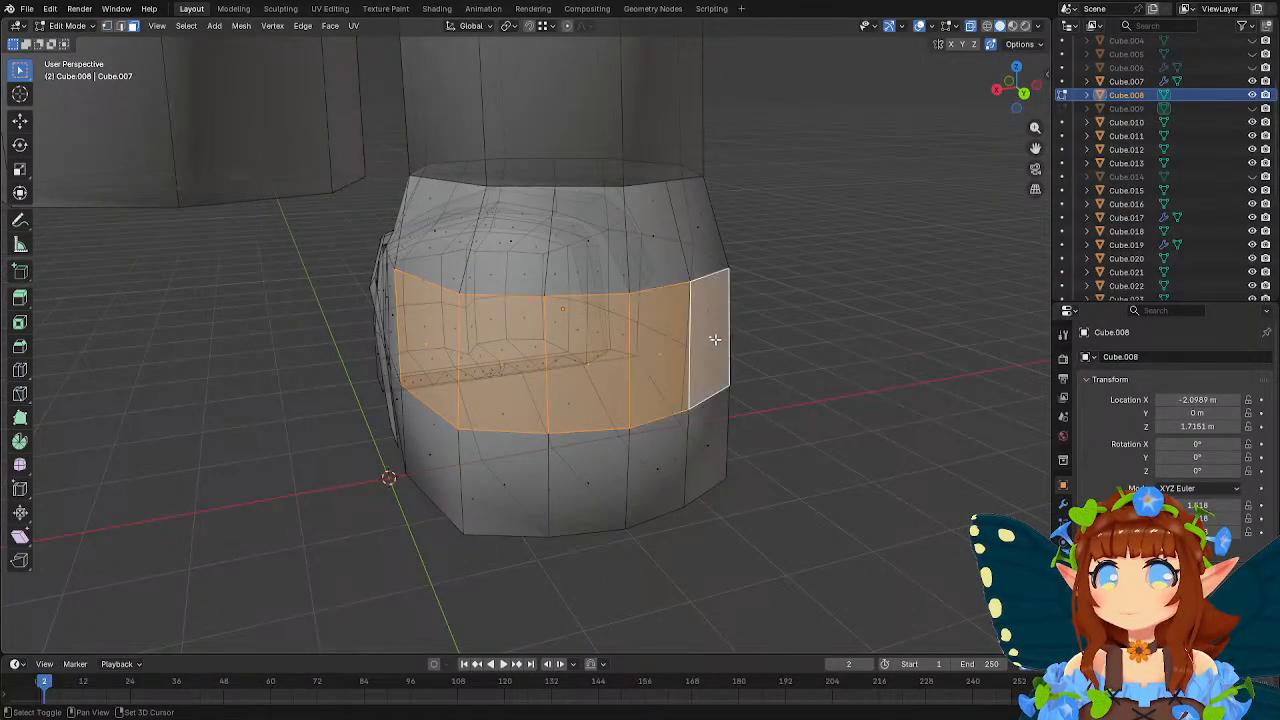
middle_drag(705, 345, 618, 340)
shift+click(498, 447)
shift+click(417, 458)
middle_drag(417, 458, 503, 449)
shift+click(503, 449)
shift+click(425, 450)
middle_drag(425, 450, 690, 388)
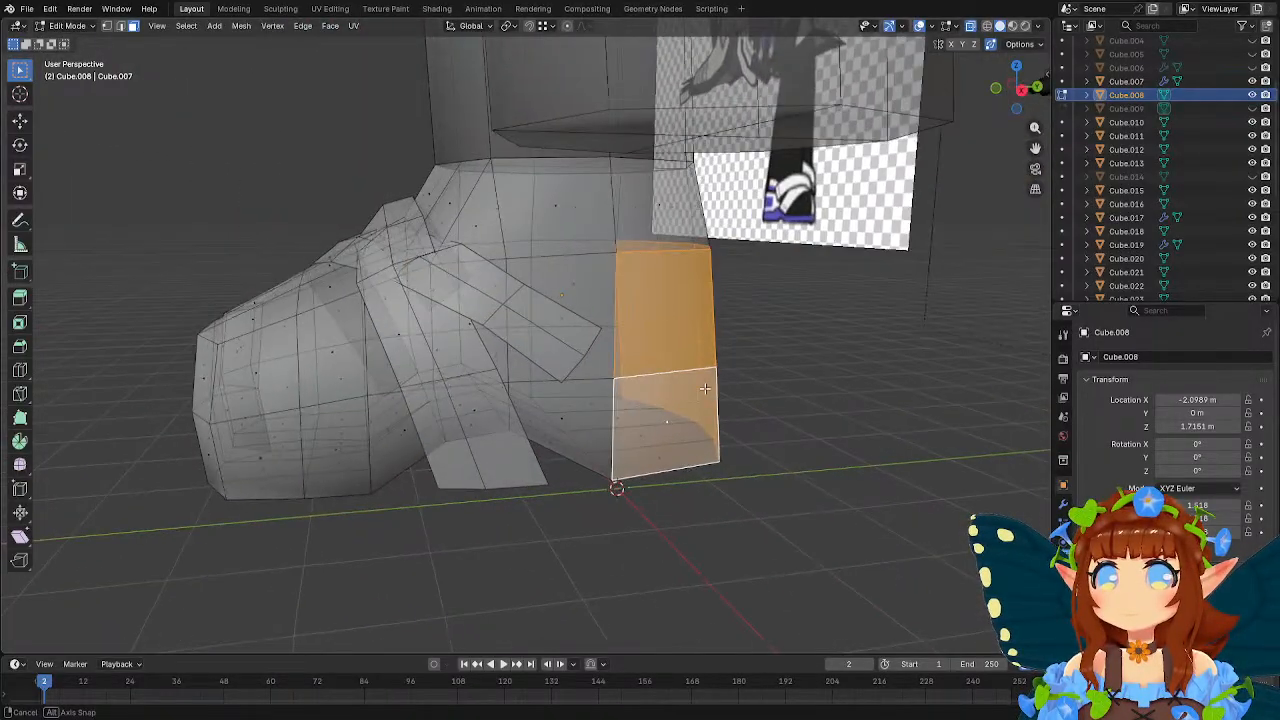
Add a single loop cut through the foot's lowest row of faces, all the way around.
click(20, 371)
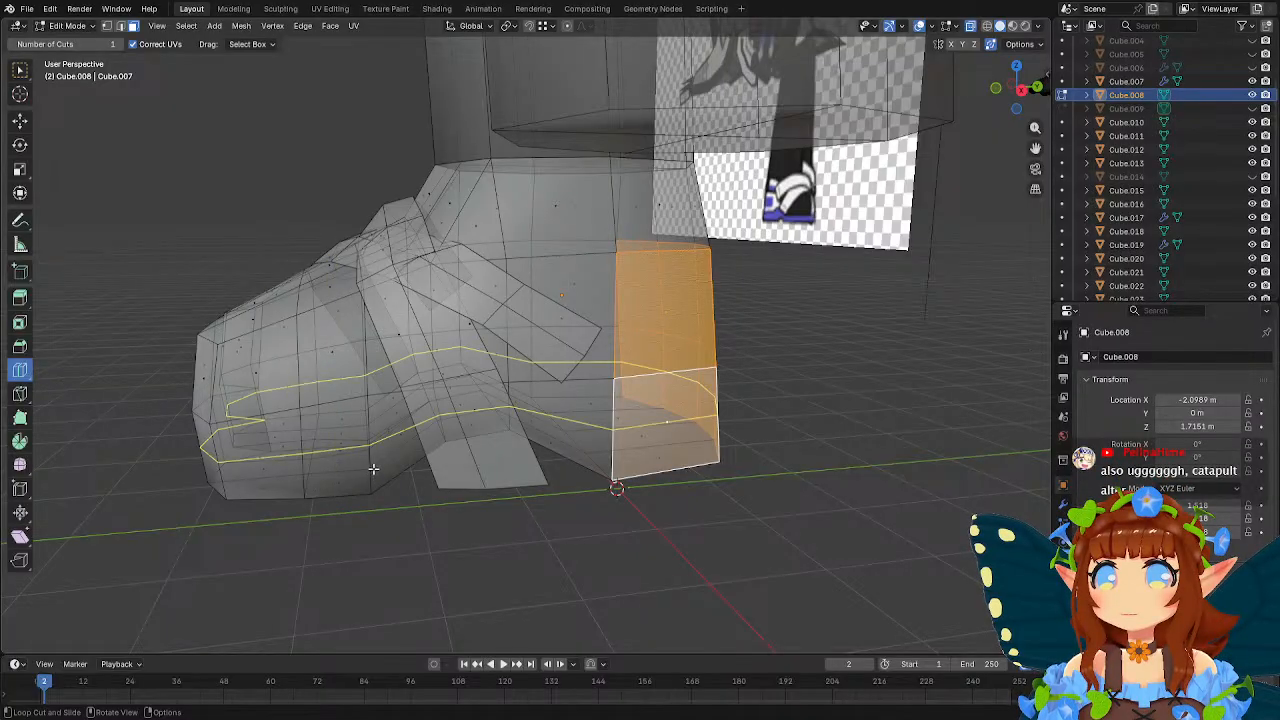
middle_drag(373, 468, 592, 492)
click(614, 520)
key(w)
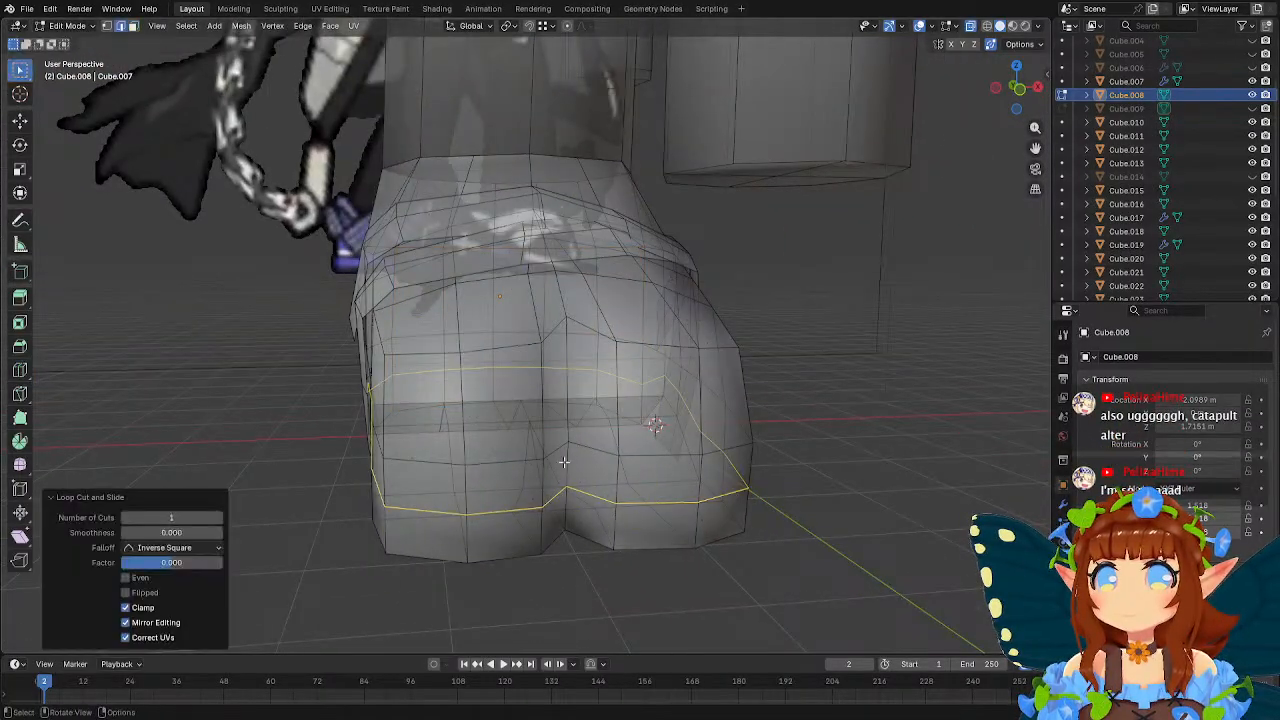
Select the narrow strip of faces directly above the new edge loop across the back of the heel.
scroll(564, 462, down, 3)
middle_drag(470, 418, 232, 410)
click(135, 29)
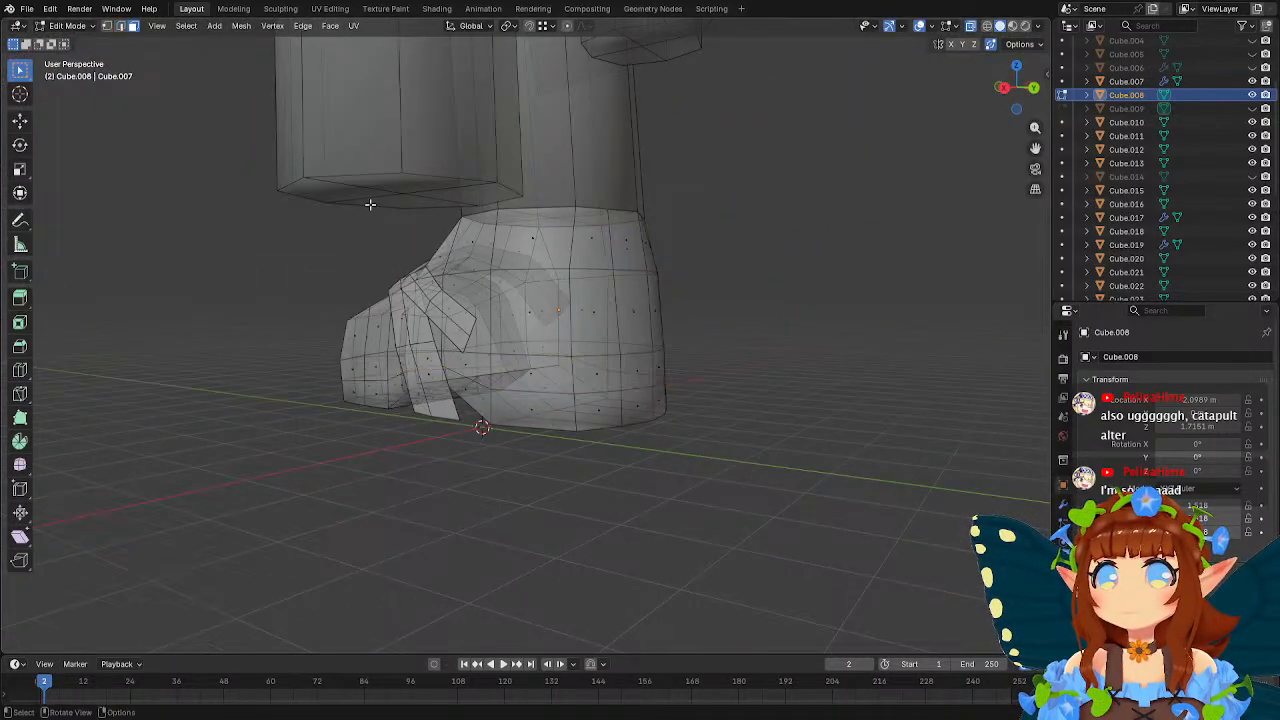
click(598, 376)
shift+click(638, 374)
middle_drag(638, 374, 525, 399)
shift+click(525, 399)
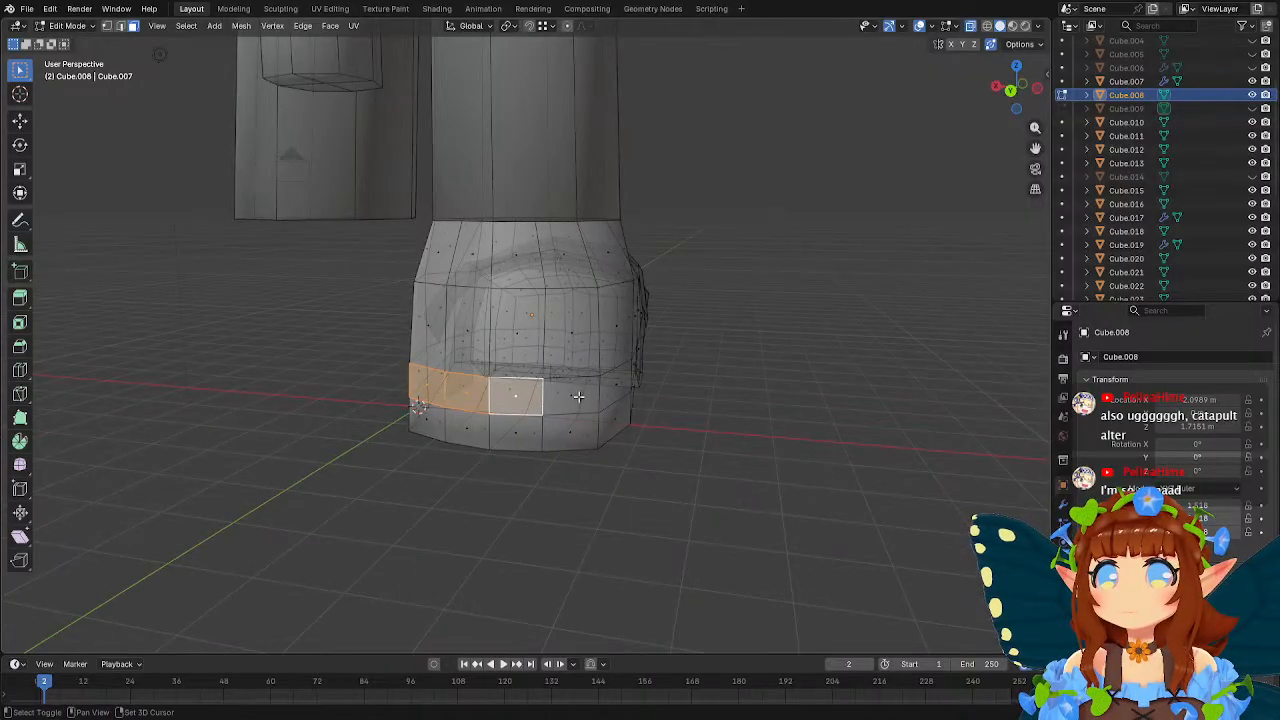
shift+click(576, 397)
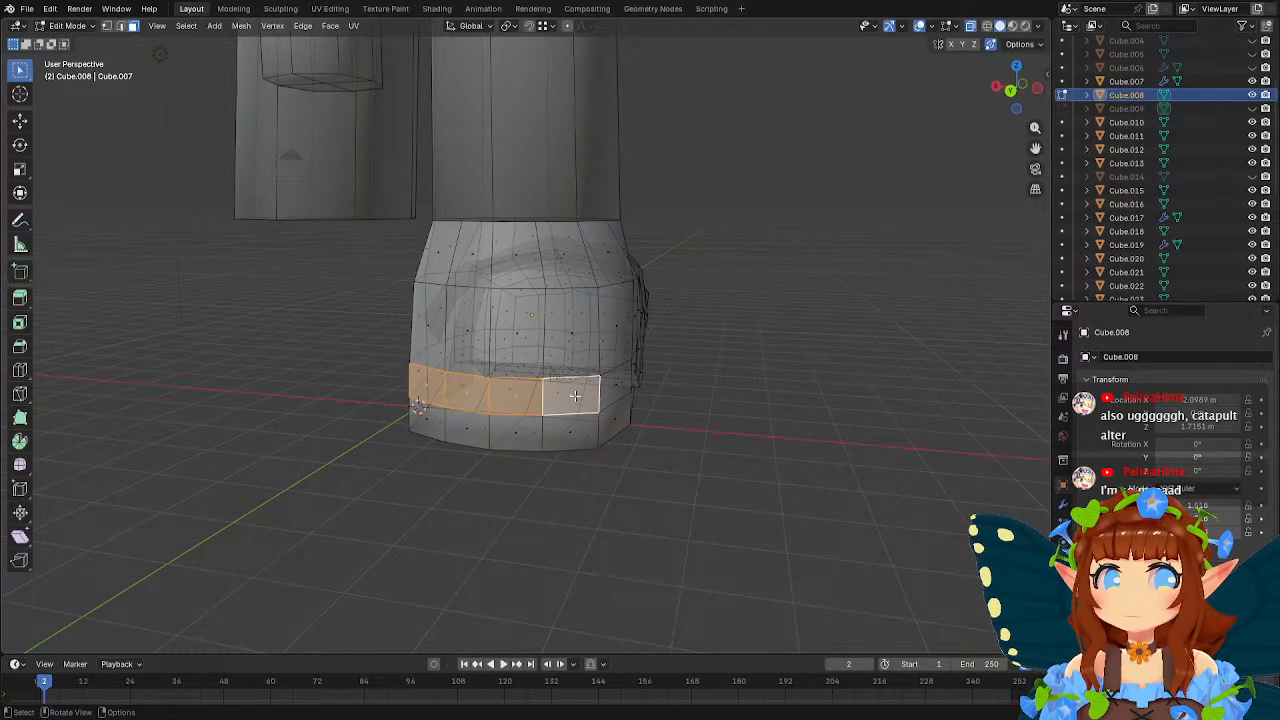
middle_drag(570, 392, 533, 397)
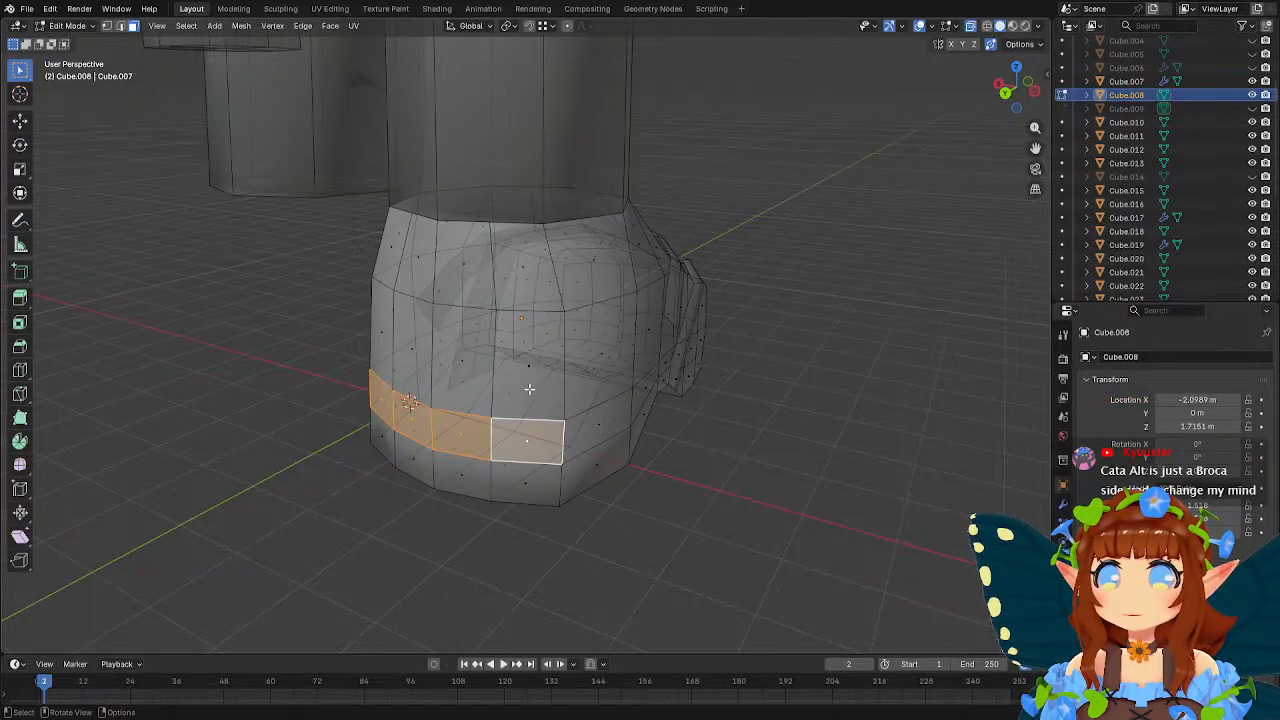
Add the taller faces directly above the strip across the back of the heel to the selection.
shift+click(529, 387)
shift+click(452, 366)
key(ctrl+z)
shift+click(463, 370)
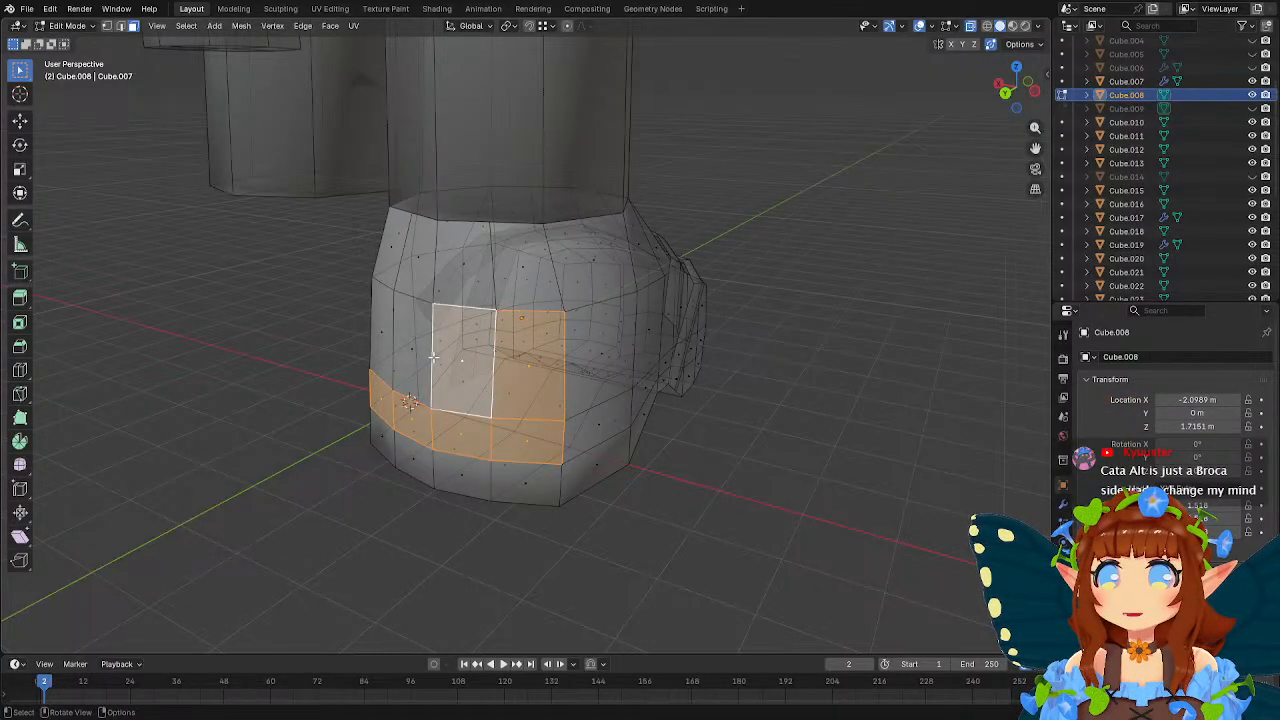
middle_drag(446, 370, 635, 357)
shift+click(511, 384)
shift+click(463, 385)
Extend the face selection with the tall and narrow faces on both sides of the heel.
shift+click(594, 330)
shift+click(595, 396)
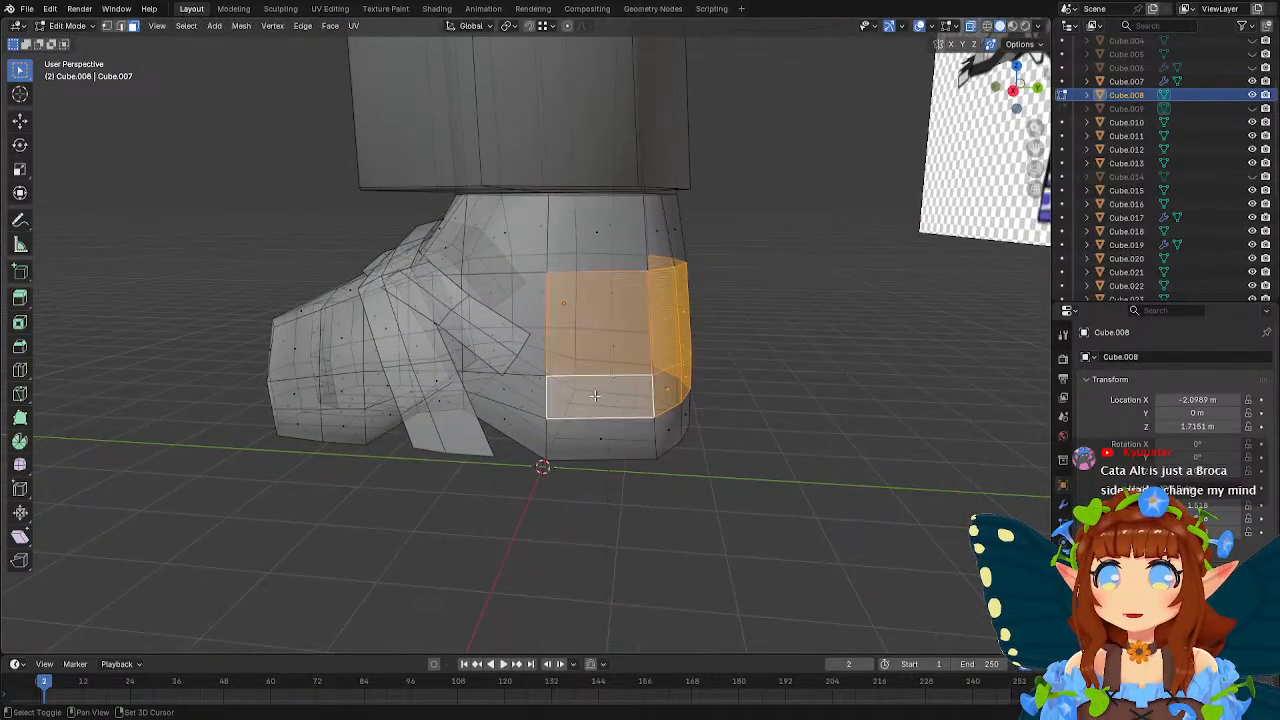
middle_drag(595, 396, 534, 363)
shift+click(471, 341)
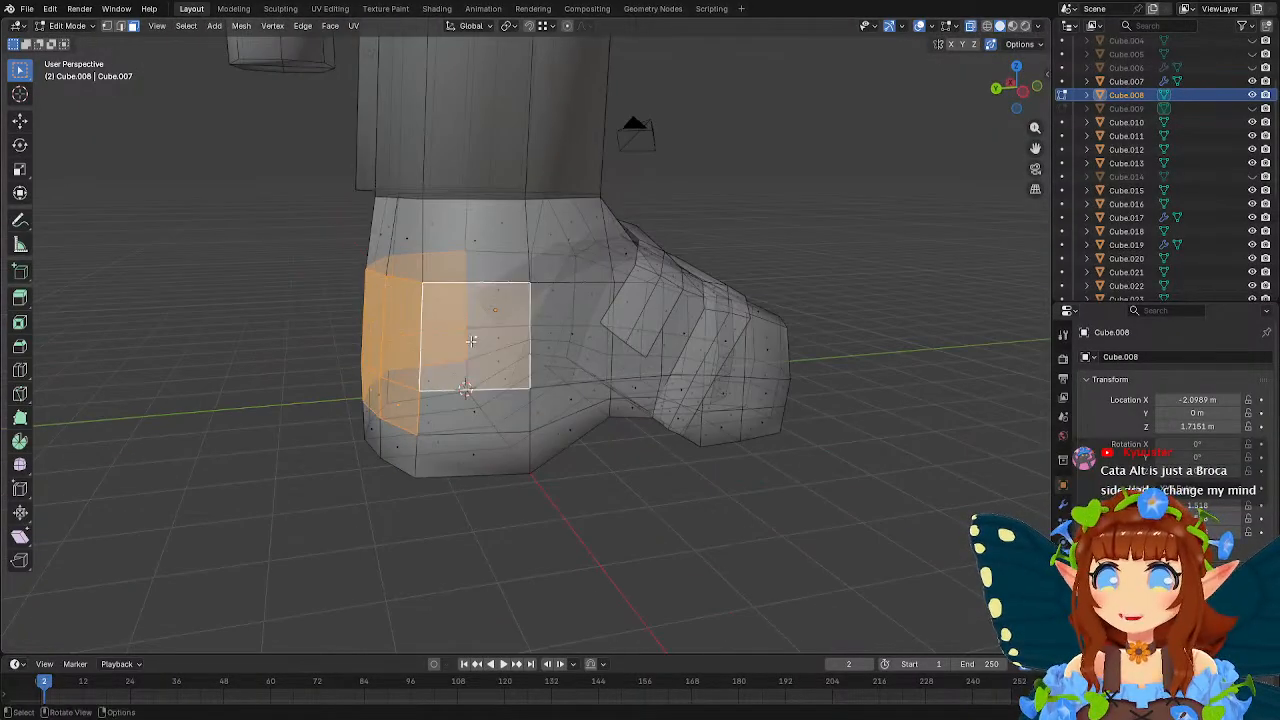
shift+click(475, 408)
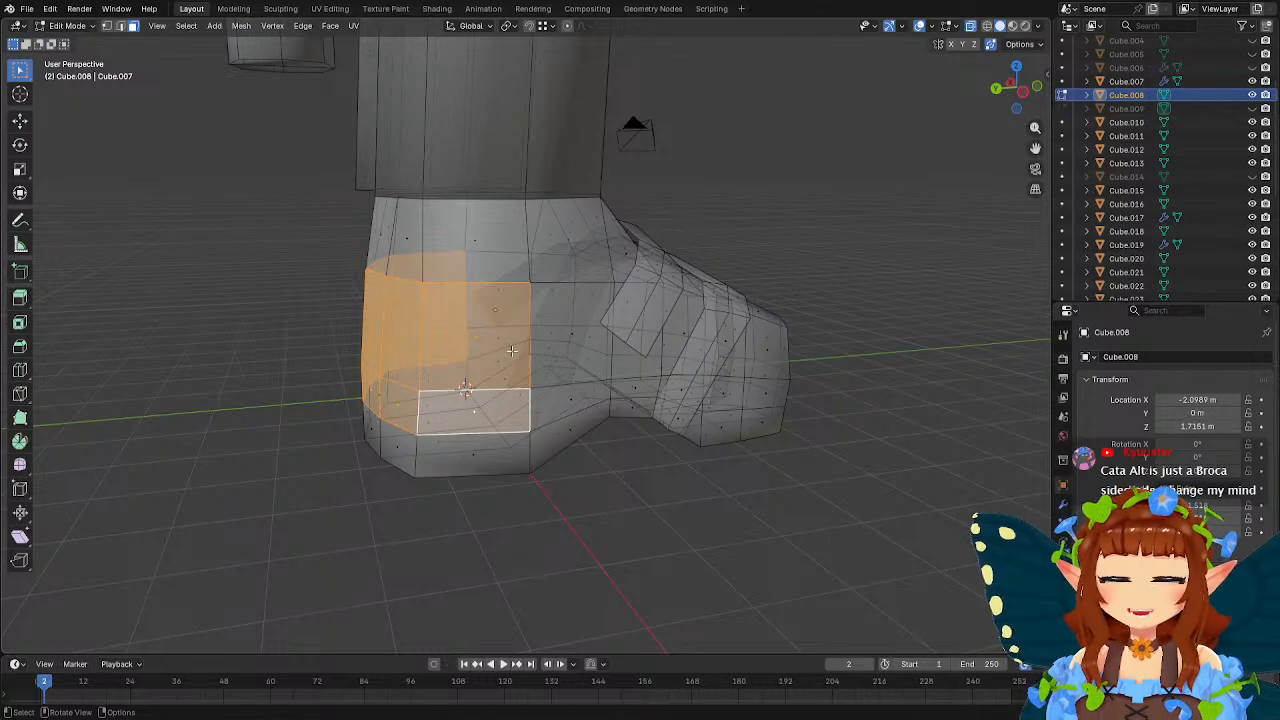
middle_drag(511, 350, 757, 371)
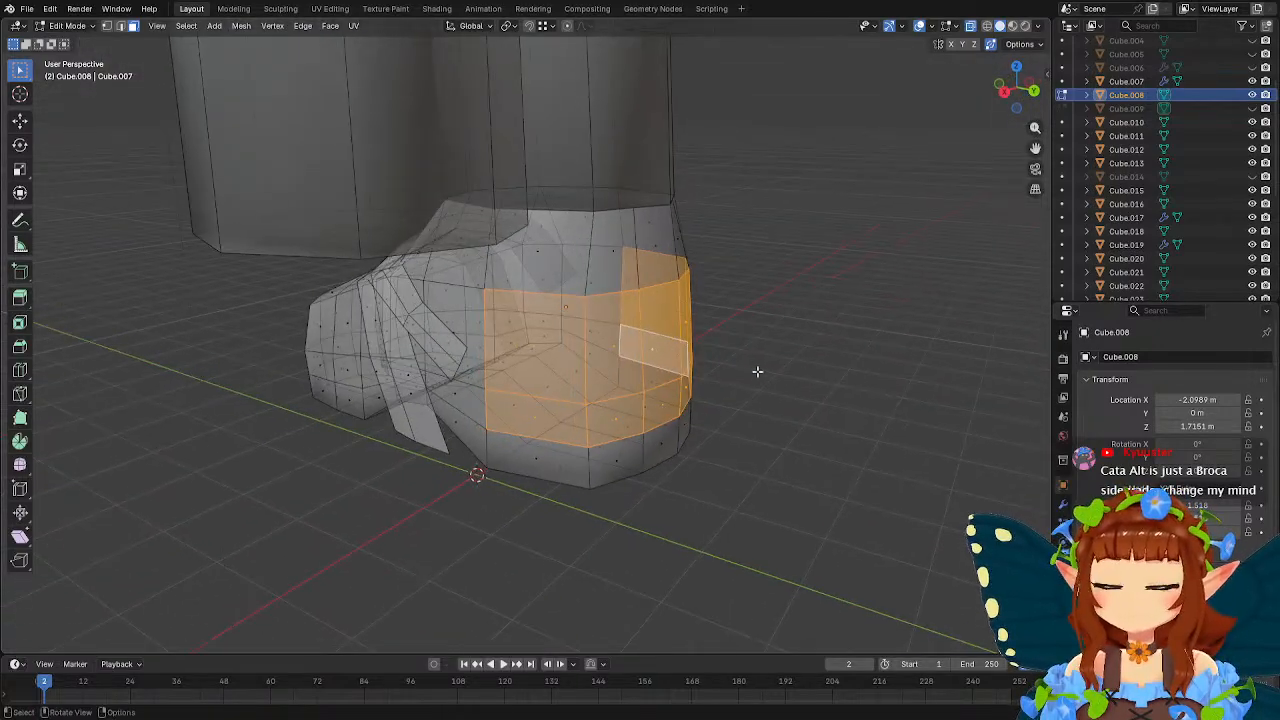
Duplicate the selected heel faces in place, separate them into their own object, and select that object.
key(shift+d)
right_click(795, 388)
right_click(704, 332)
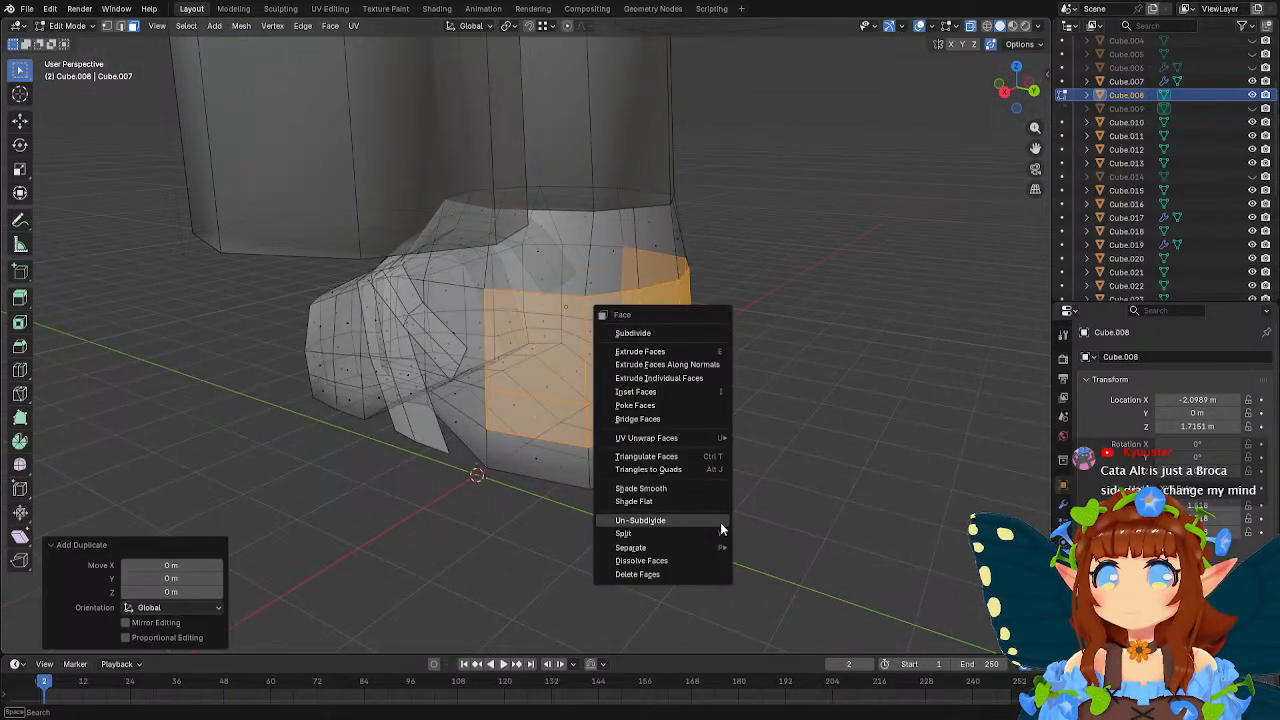
mouse_move(706, 545)
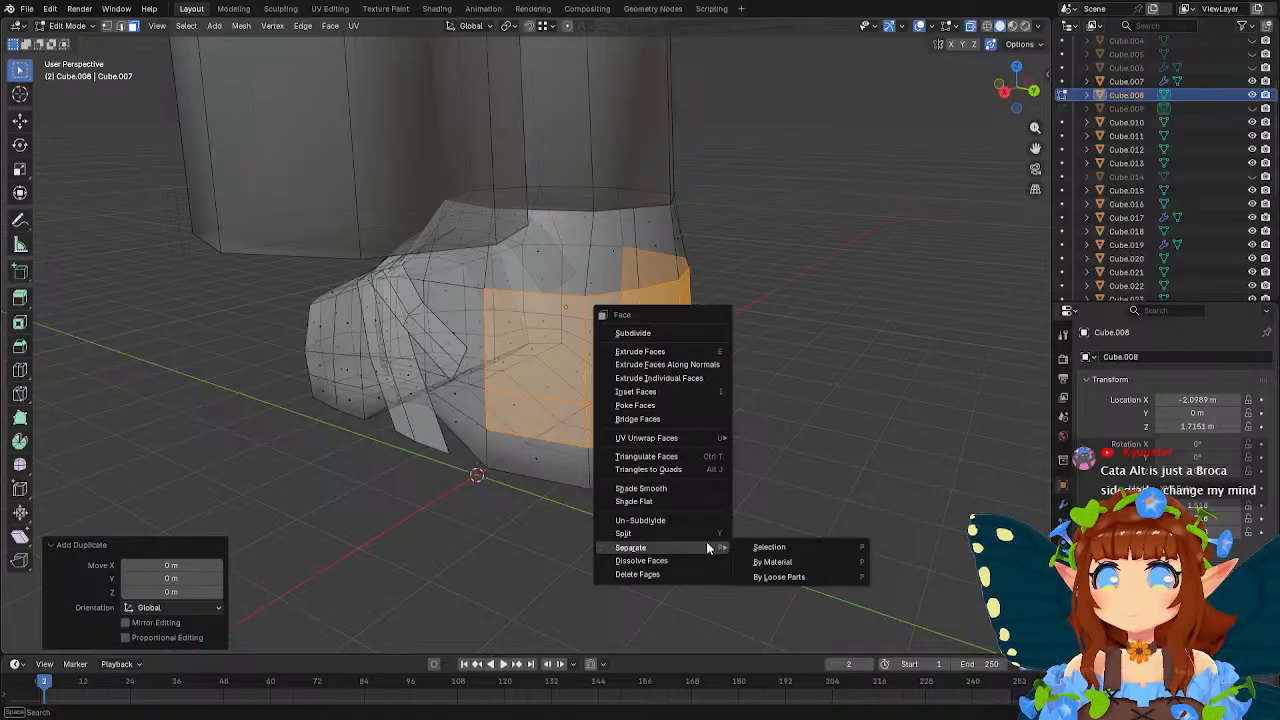
click(768, 547)
key(Tab)
click(660, 343)
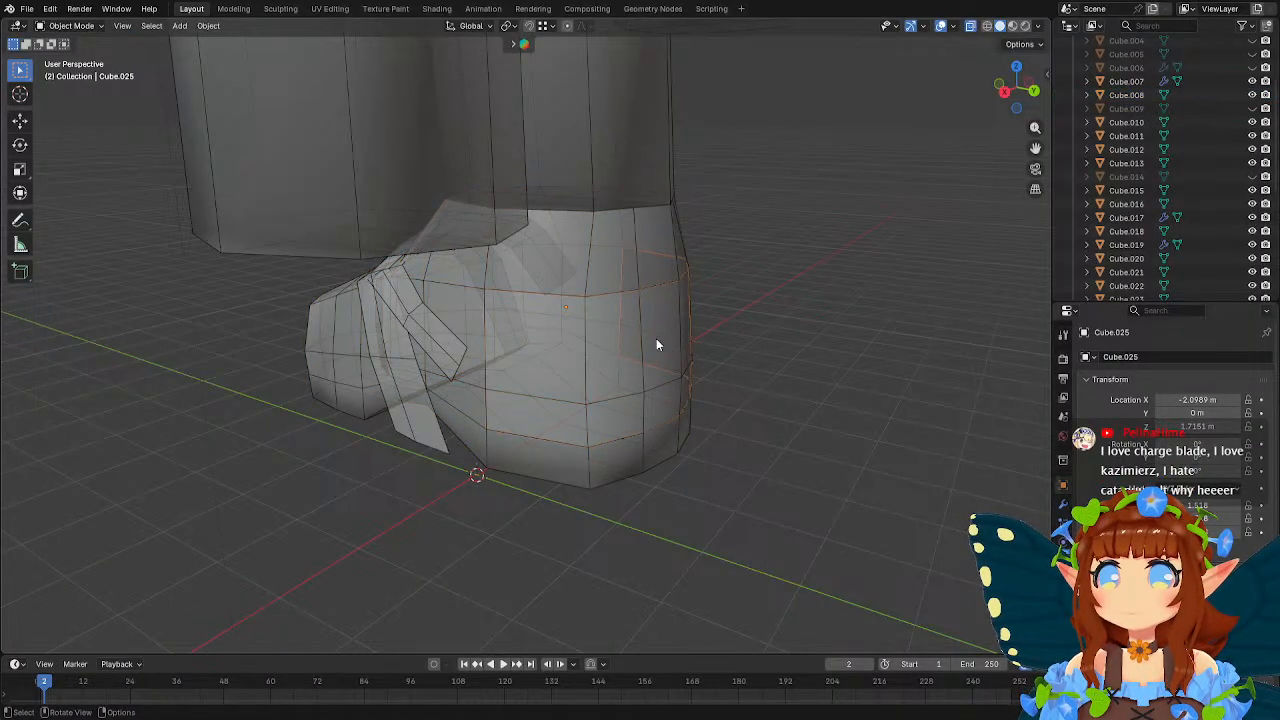
Select all faces of the separated heel piece and scale them to about 1.036.
key(Tab)
middle_drag(777, 381, 718, 395)
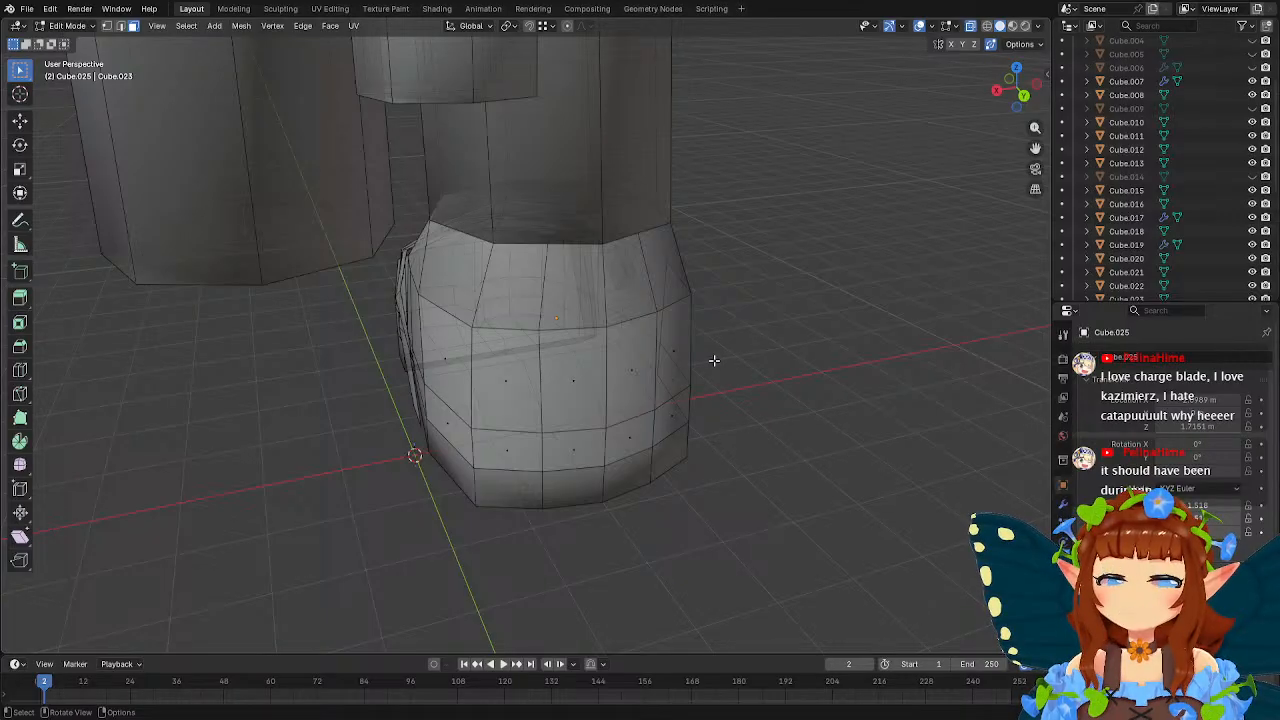
middle_drag(714, 357, 623, 337)
drag(370, 248, 761, 472)
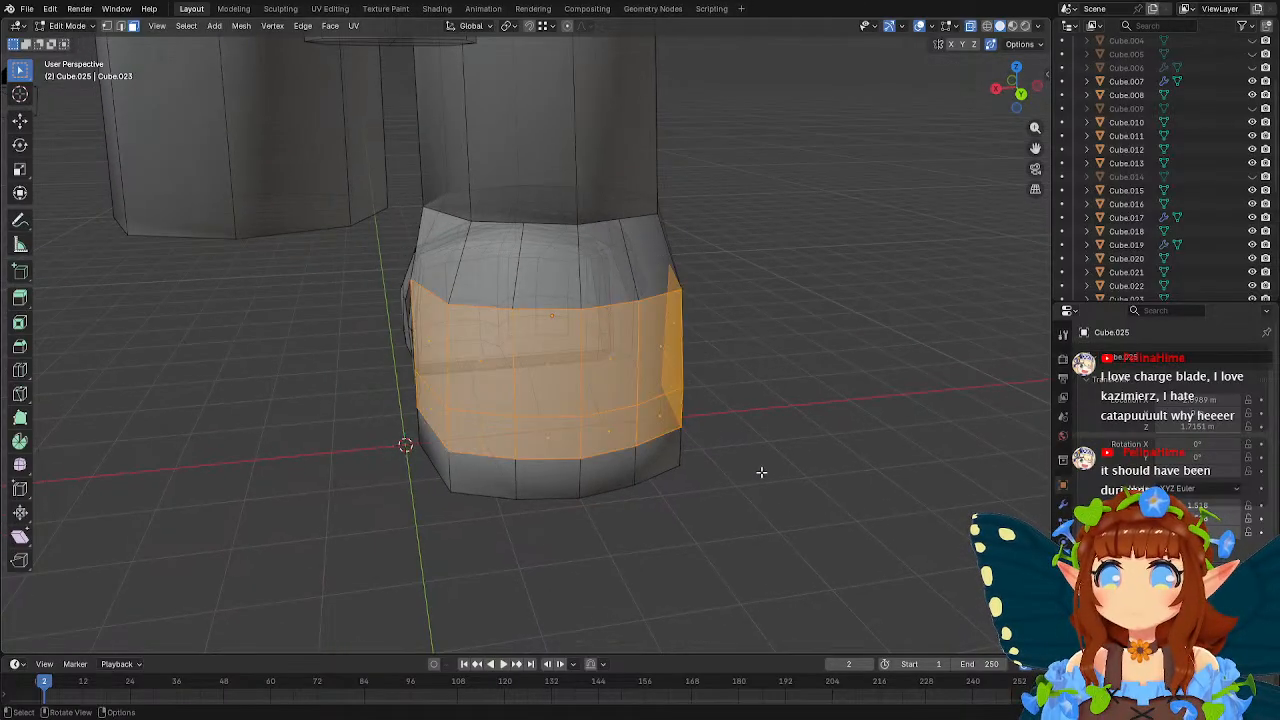
middle_drag(761, 472, 711, 403)
key(s)
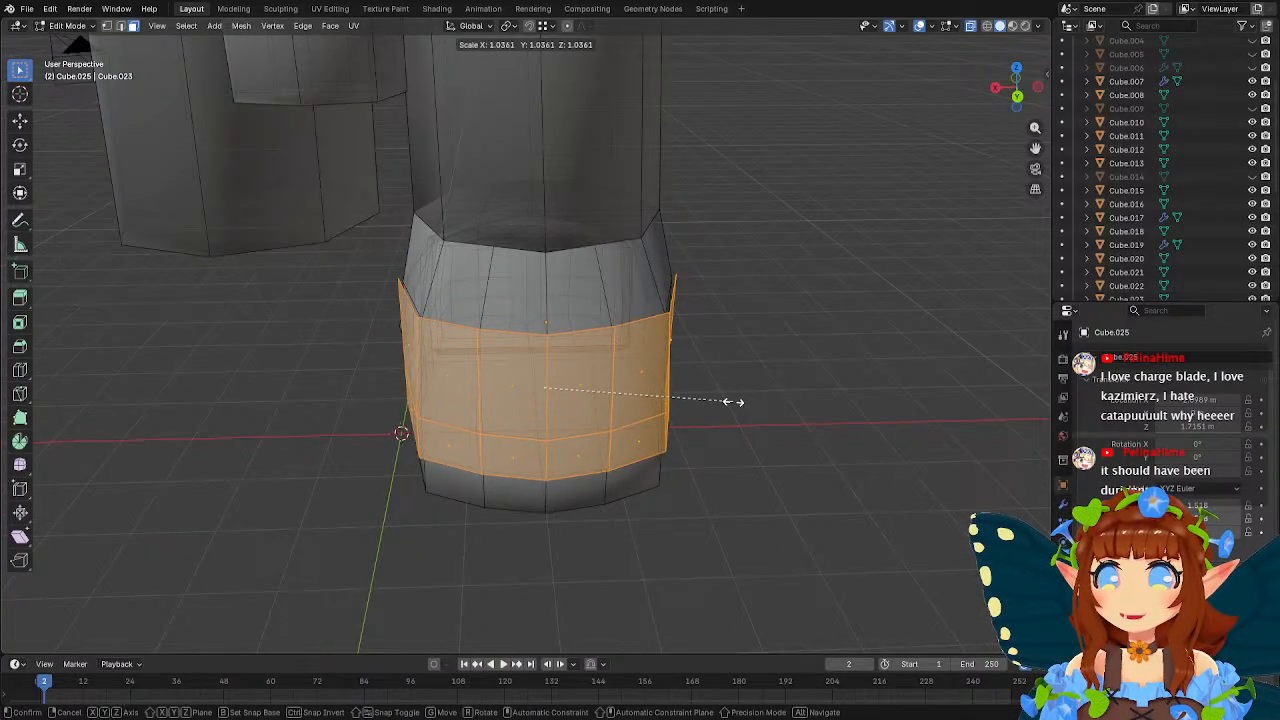
click(733, 401)
Enlarge the heel piece further by a uniform scale of 1.050 so it stands off the foot.
middle_drag(731, 400, 785, 336)
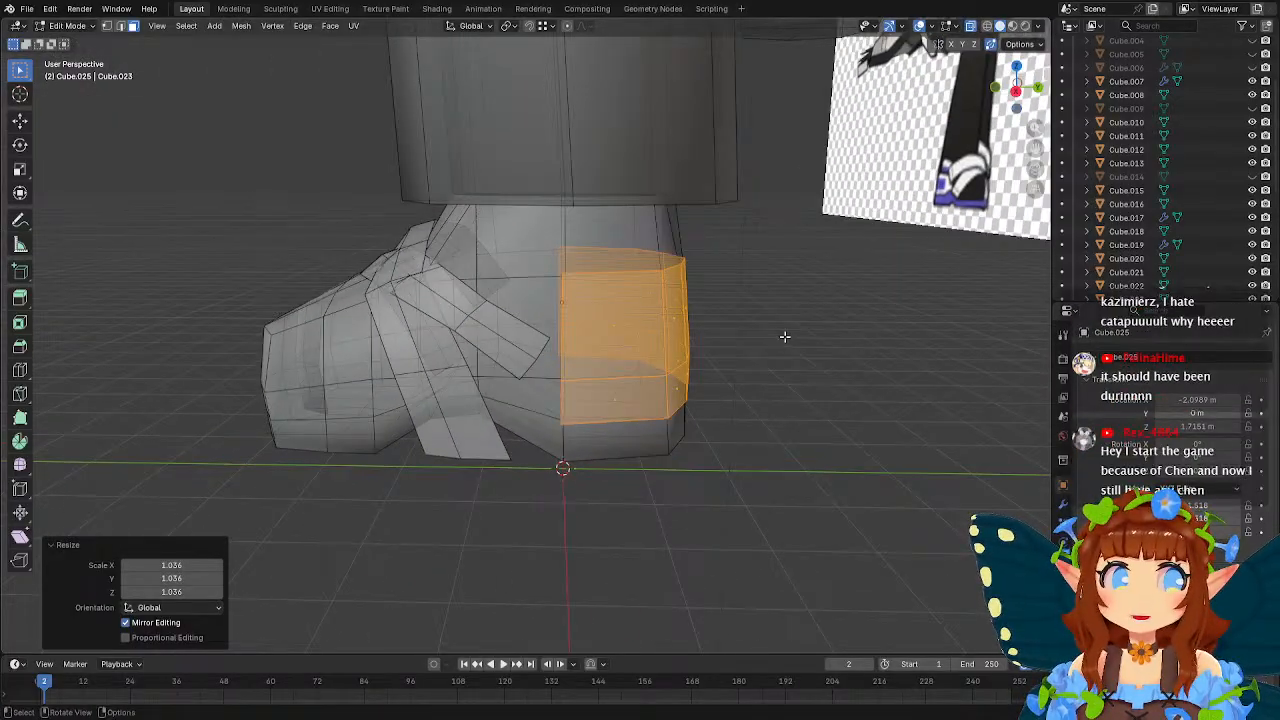
key(s)
click(791, 337)
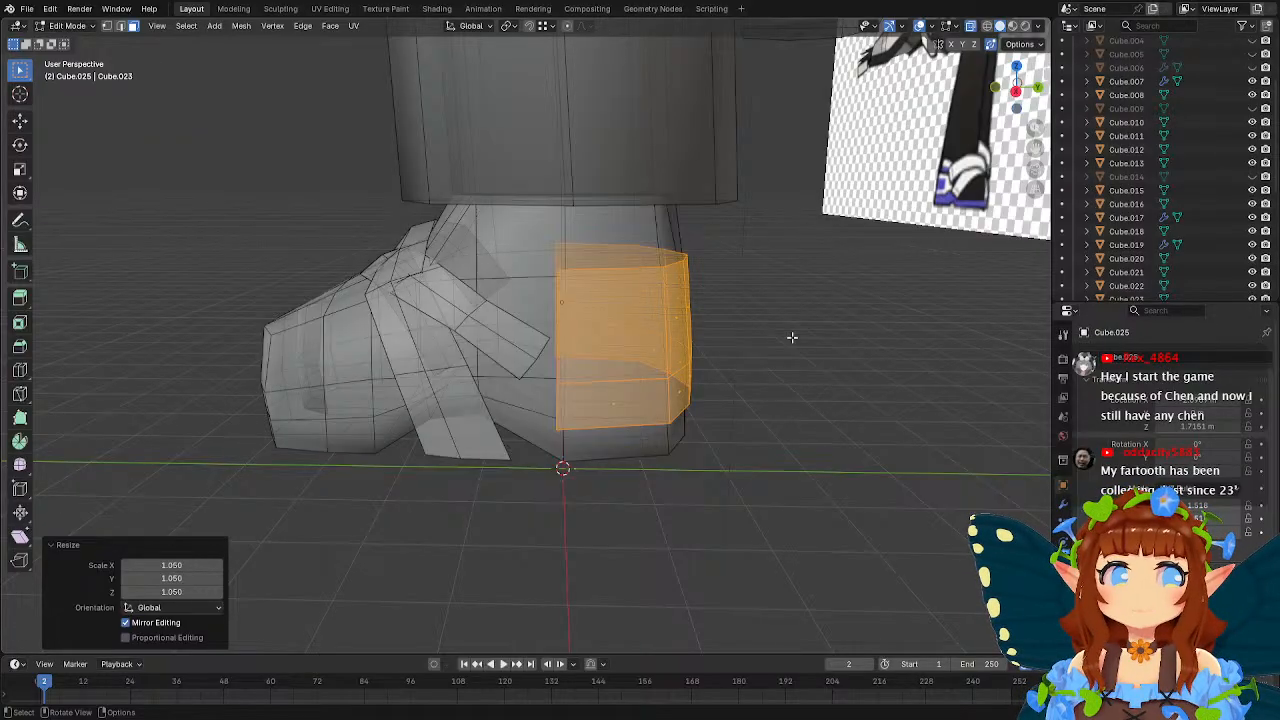
middle_drag(760, 329, 823, 338)
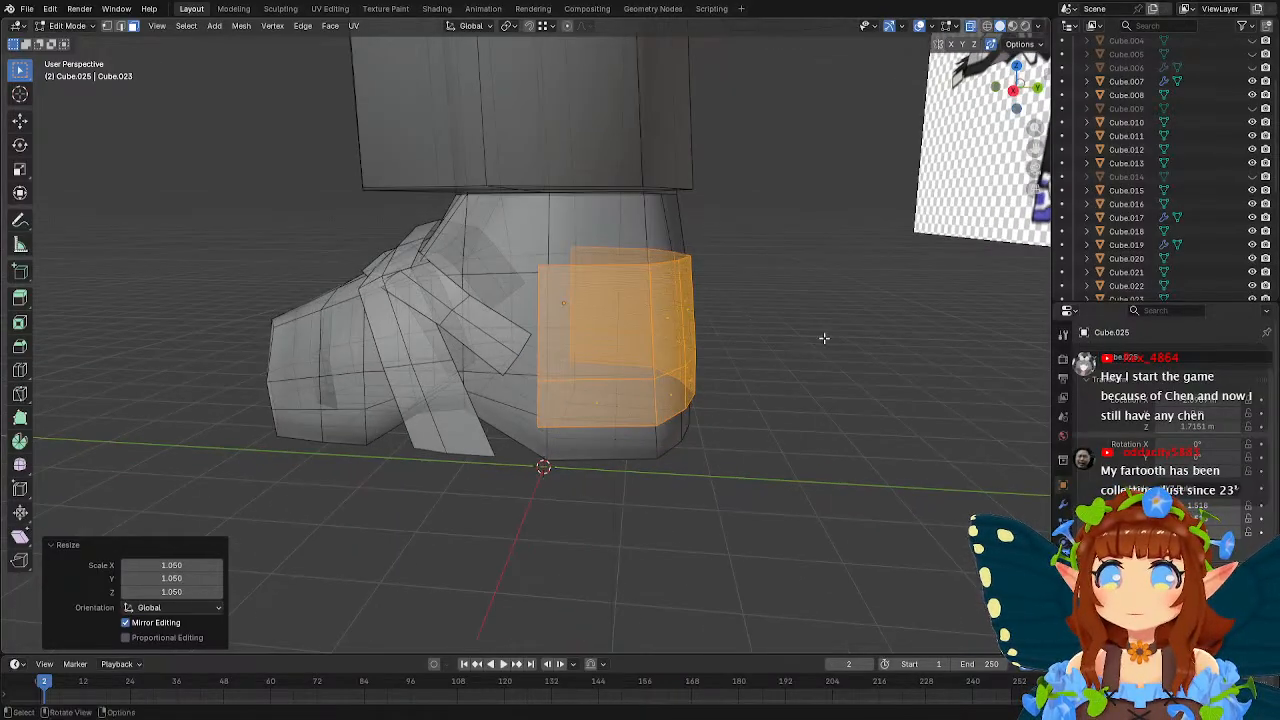
Scale the heel piece vertically along Z to 0.942.
key(s)
key(z)
click(813, 336)
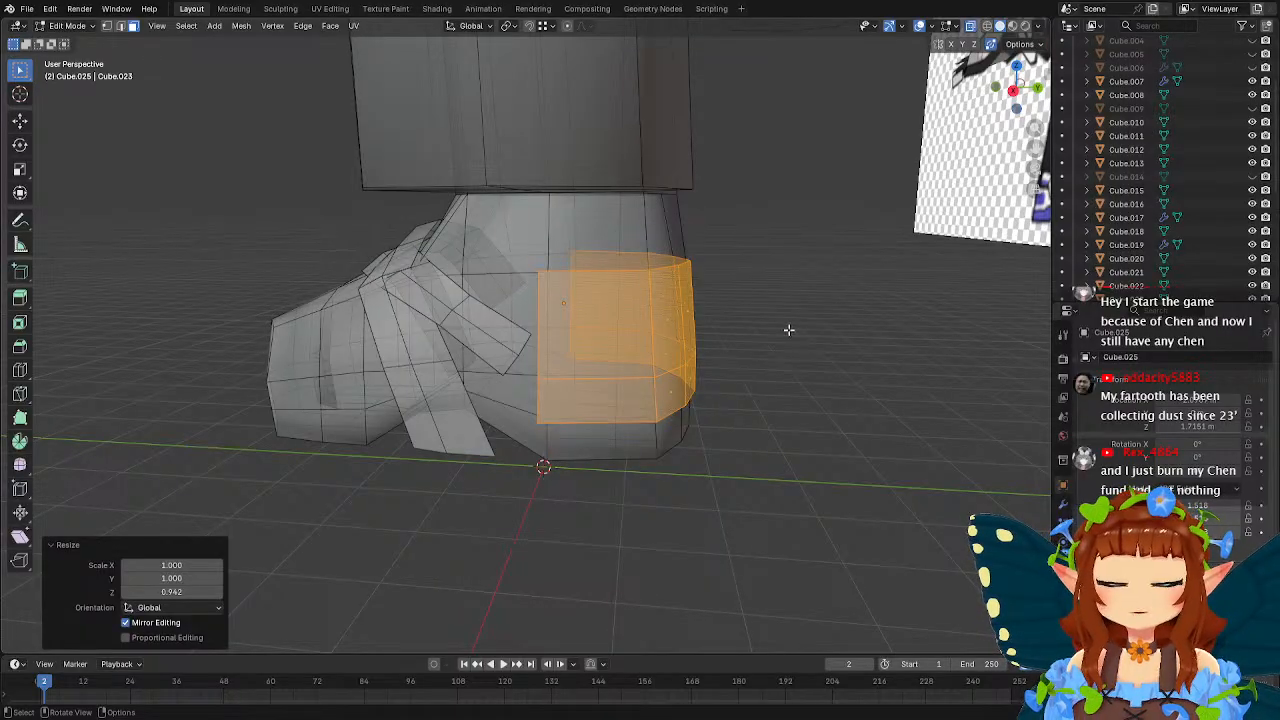
Select the heel piece's middle horizontal row of vertices and move it up about 0.414 m along Z.
middle_drag(789, 331, 687, 321)
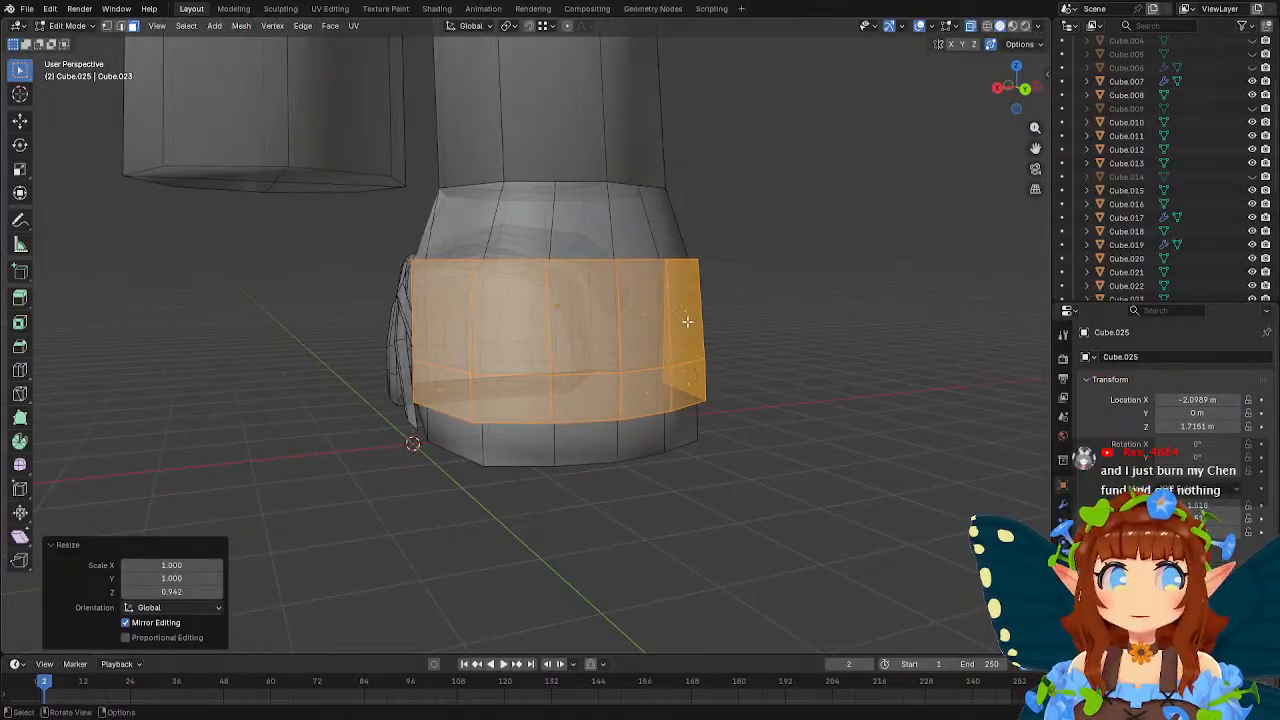
middle_drag(609, 291, 710, 291)
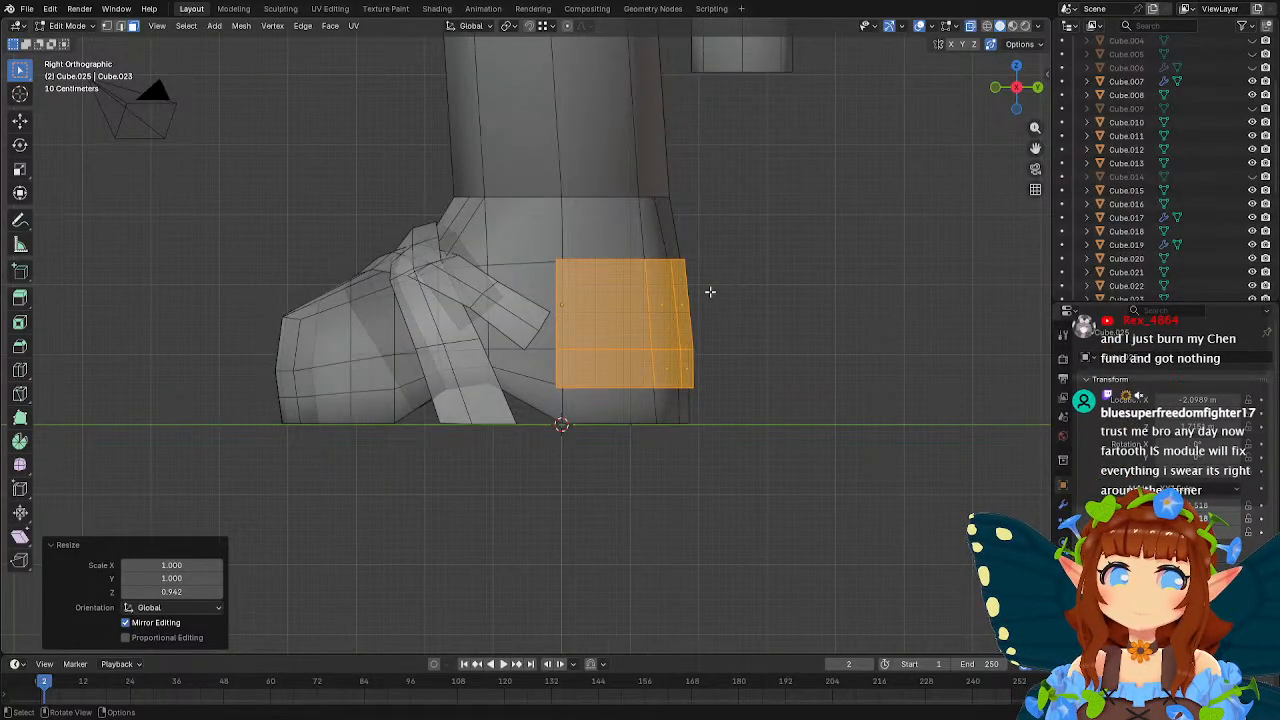
scroll(710, 291, up, 1)
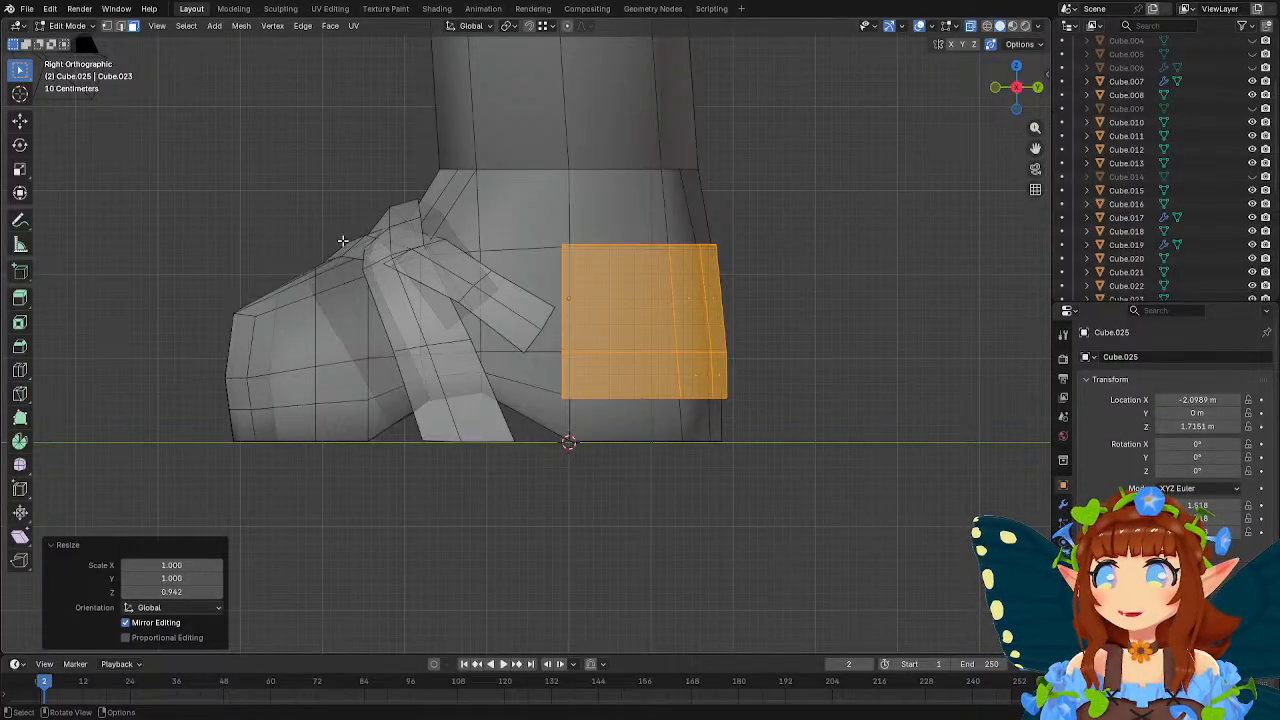
click(107, 26)
drag(533, 319, 760, 386)
key(g)
key(z)
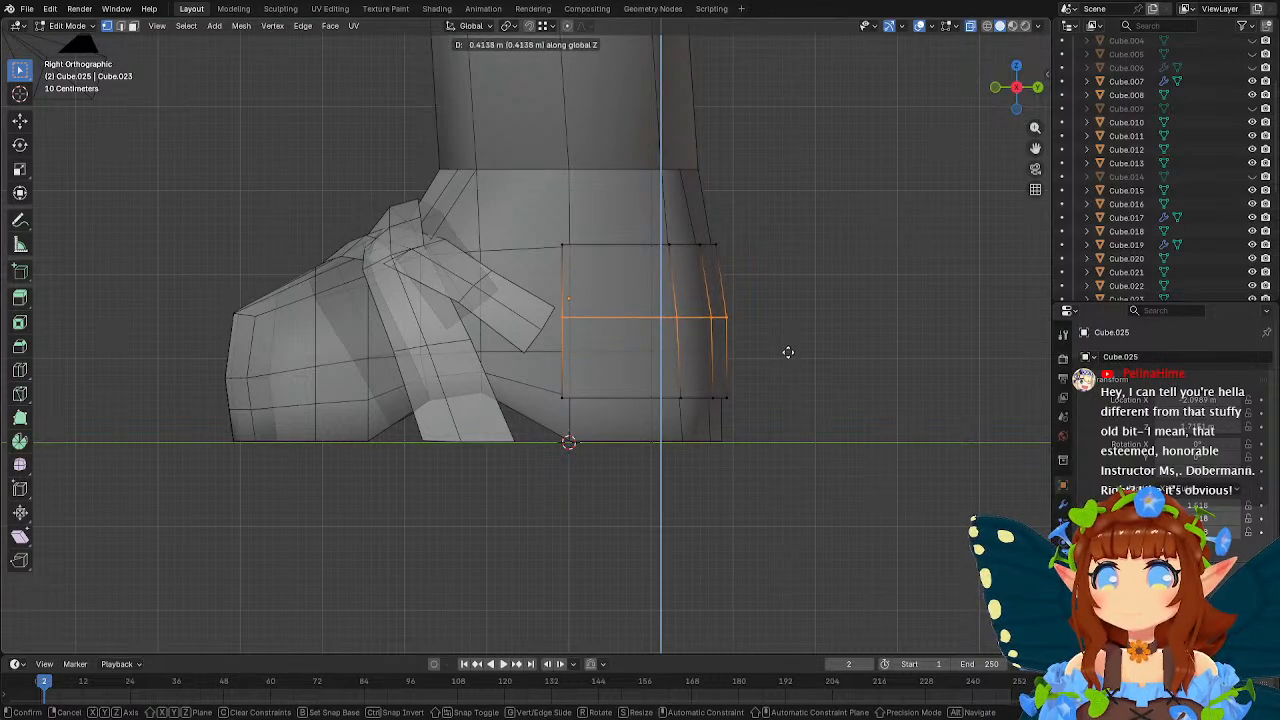
click(788, 352)
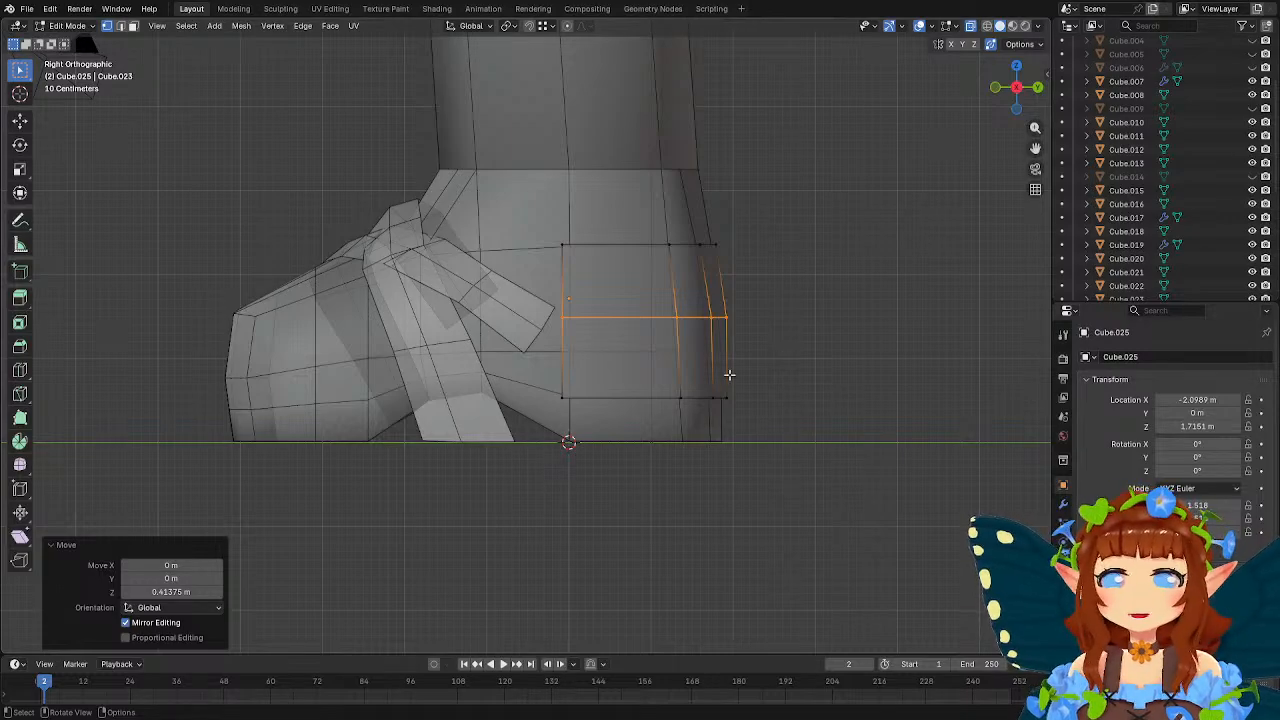
Bevel the heel piece's middle horizontal edge loop into a band with a width of about 0.193 m and one segment.
mouse_move(610, 326)
middle_down()
mouse_move(771, 334)
mouse_move(729, 318)
mouse_move(744, 314)
mouse_move(590, 322)
mouse_move(623, 334)
middle_up()
scroll(666, 340, up, 3)
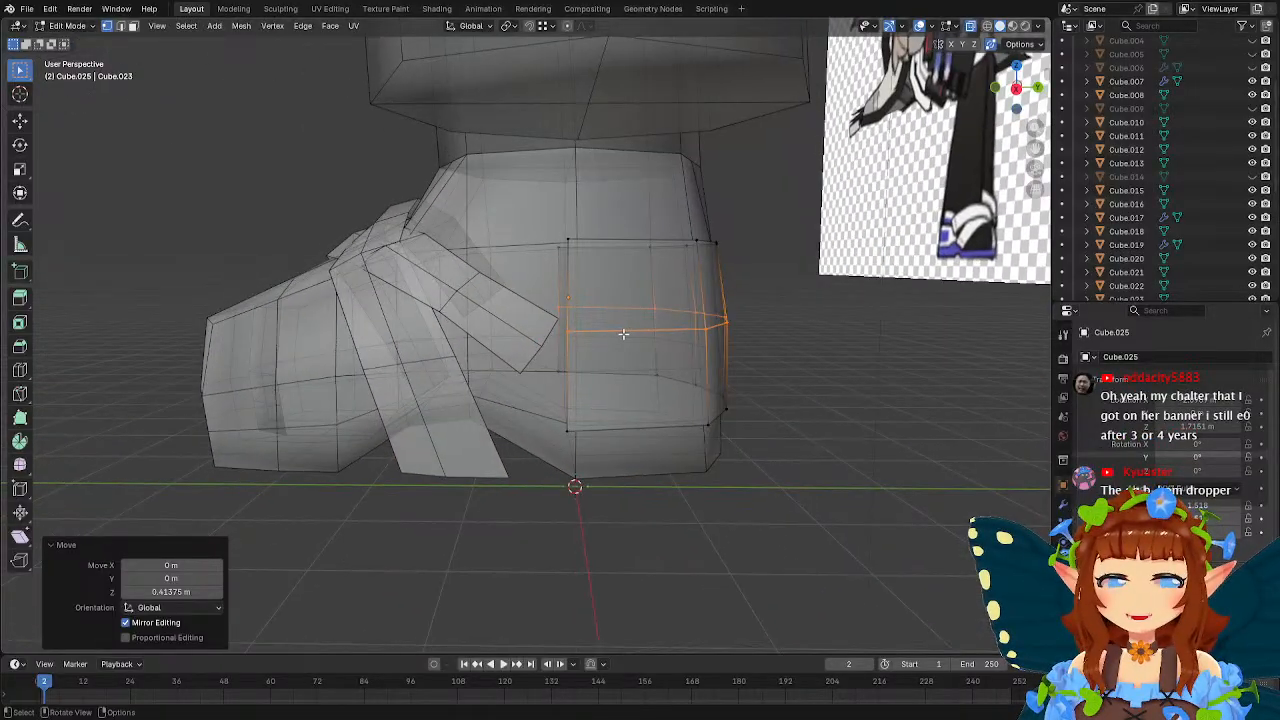
click(120, 25)
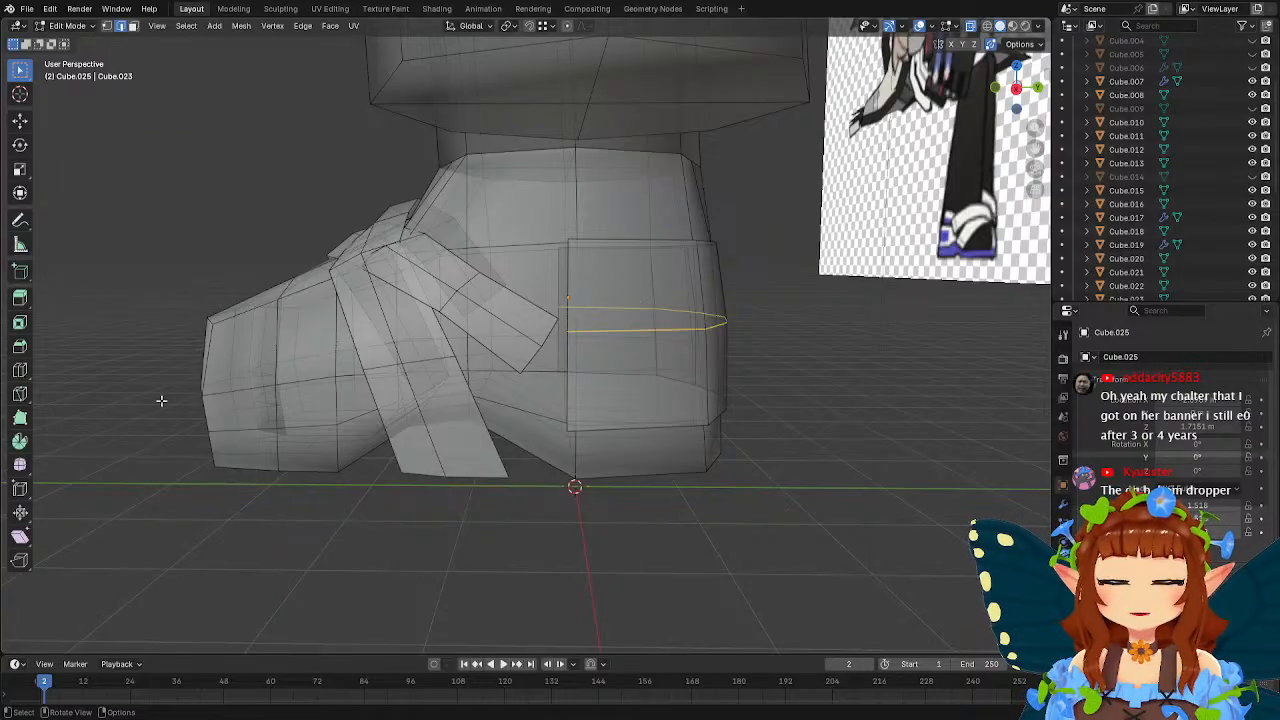
click(20, 346)
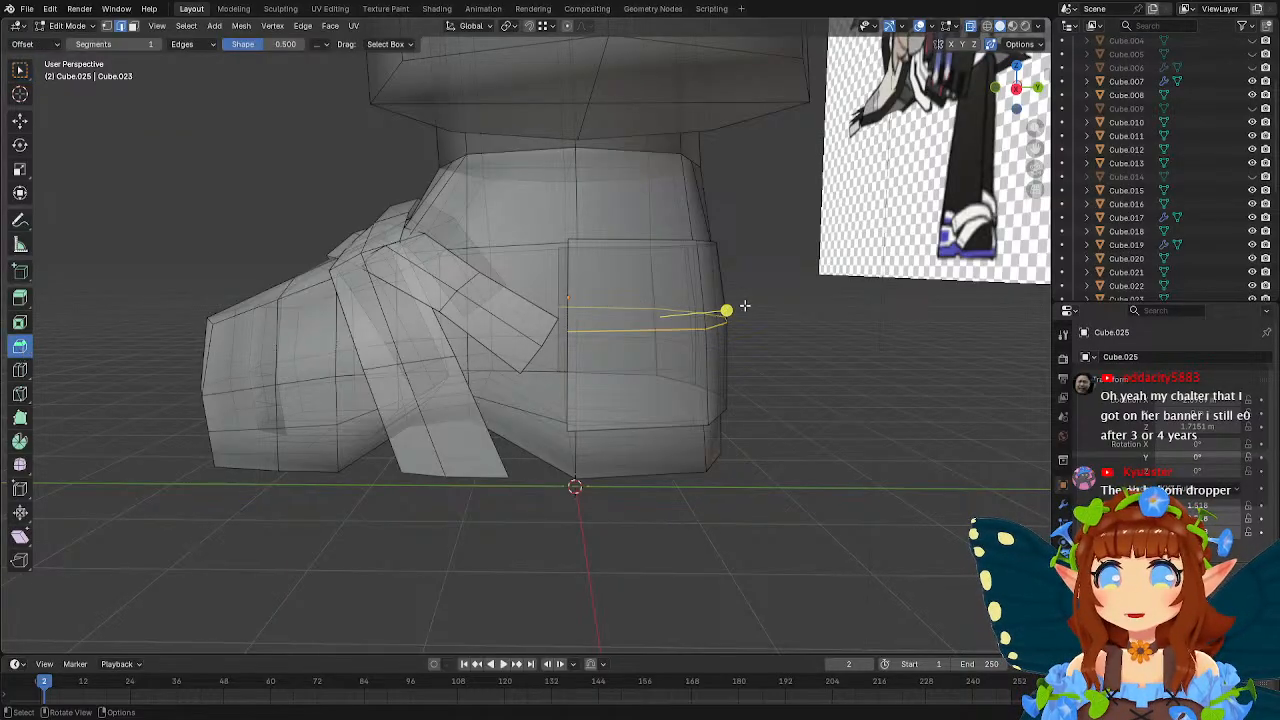
drag(726, 311, 759, 309)
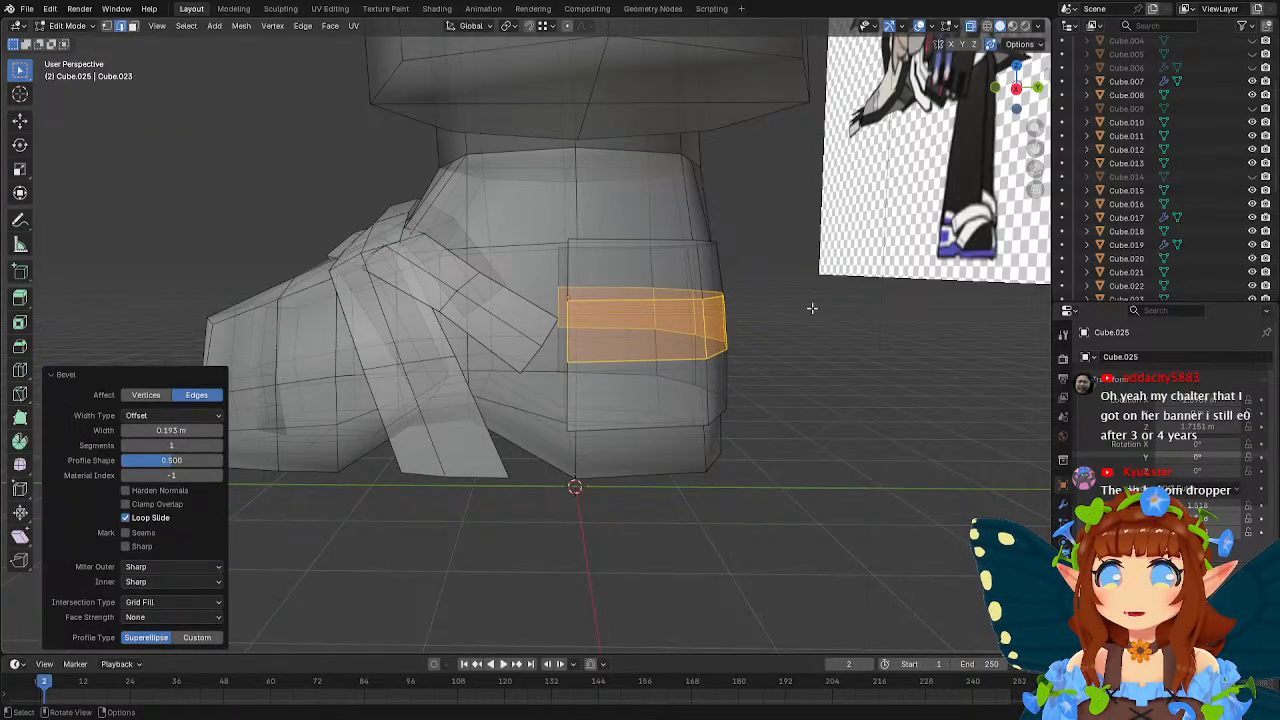
Move the beveled band down about 0.13 m along Z in the side view.
key(KP_3)
key(g)
key(z)
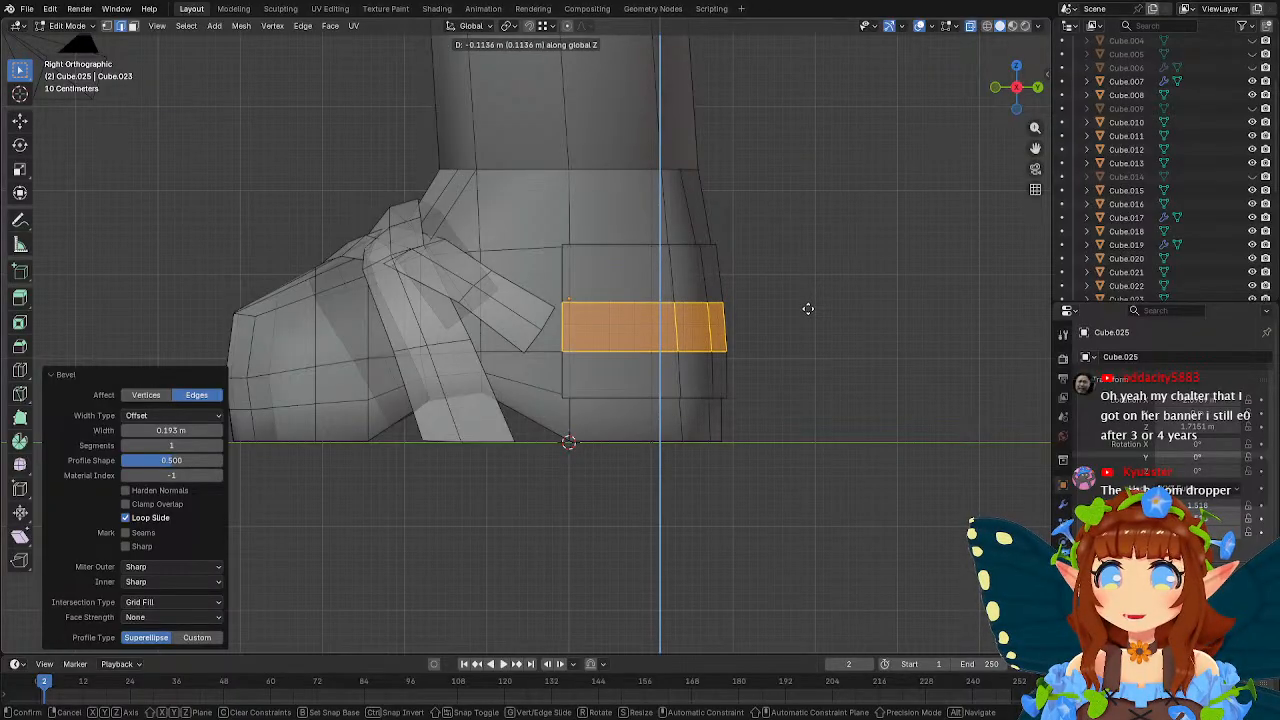
click(795, 305)
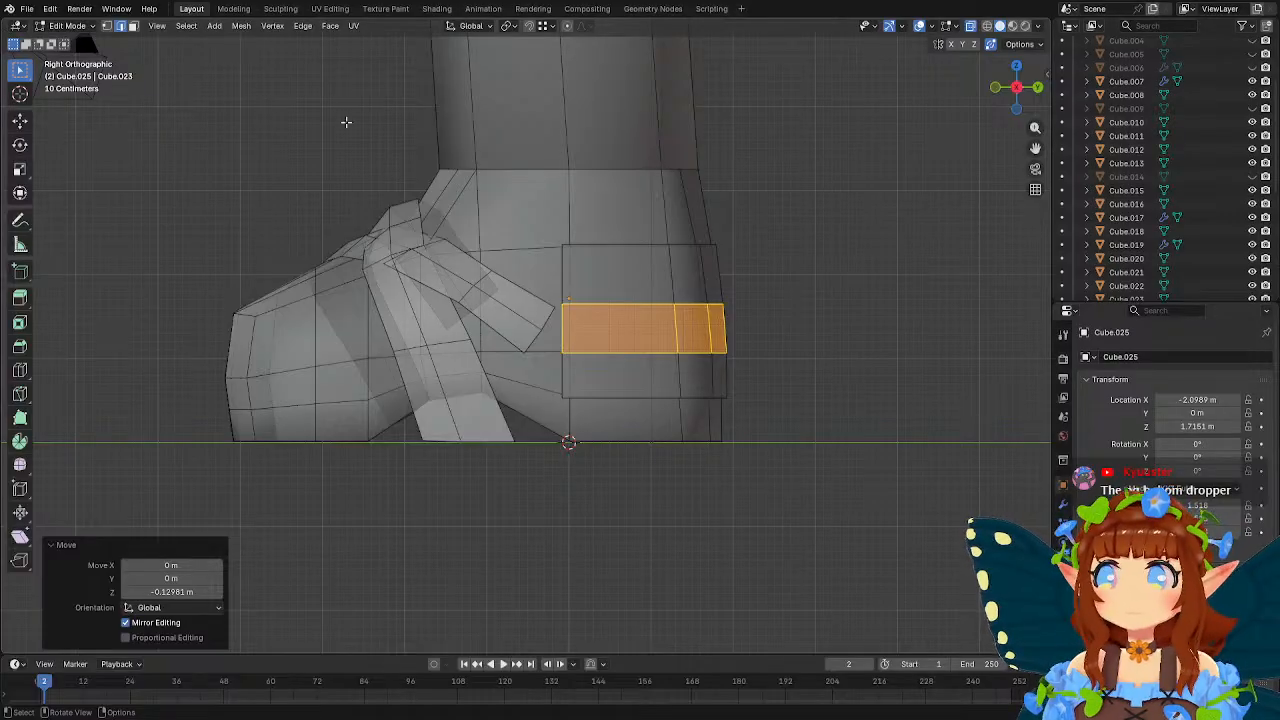
Select the vertical front edges on both sides of the heel piece and extrude them about 0.353 m toward the toes.
click(561, 271)
middle_drag(561, 271, 594, 277)
shift+click(594, 277)
shift+click(594, 352)
shift+click(602, 402)
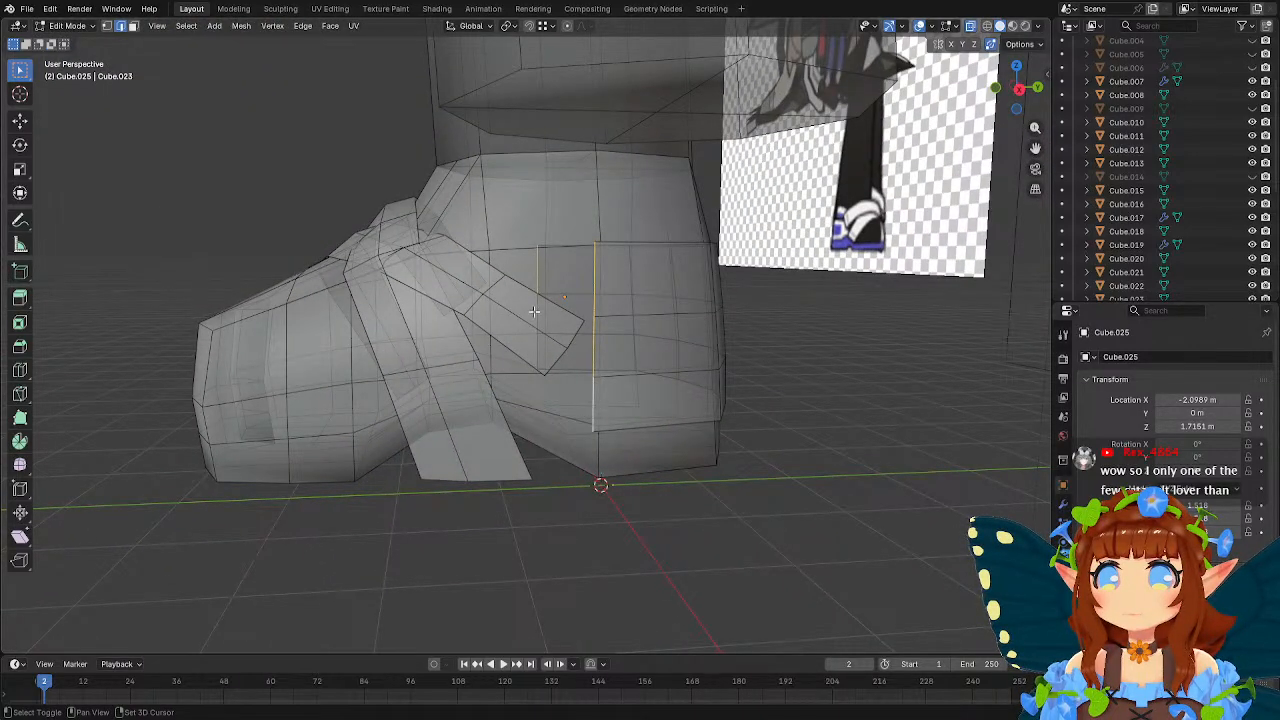
shift+click(534, 312)
shift+click(541, 352)
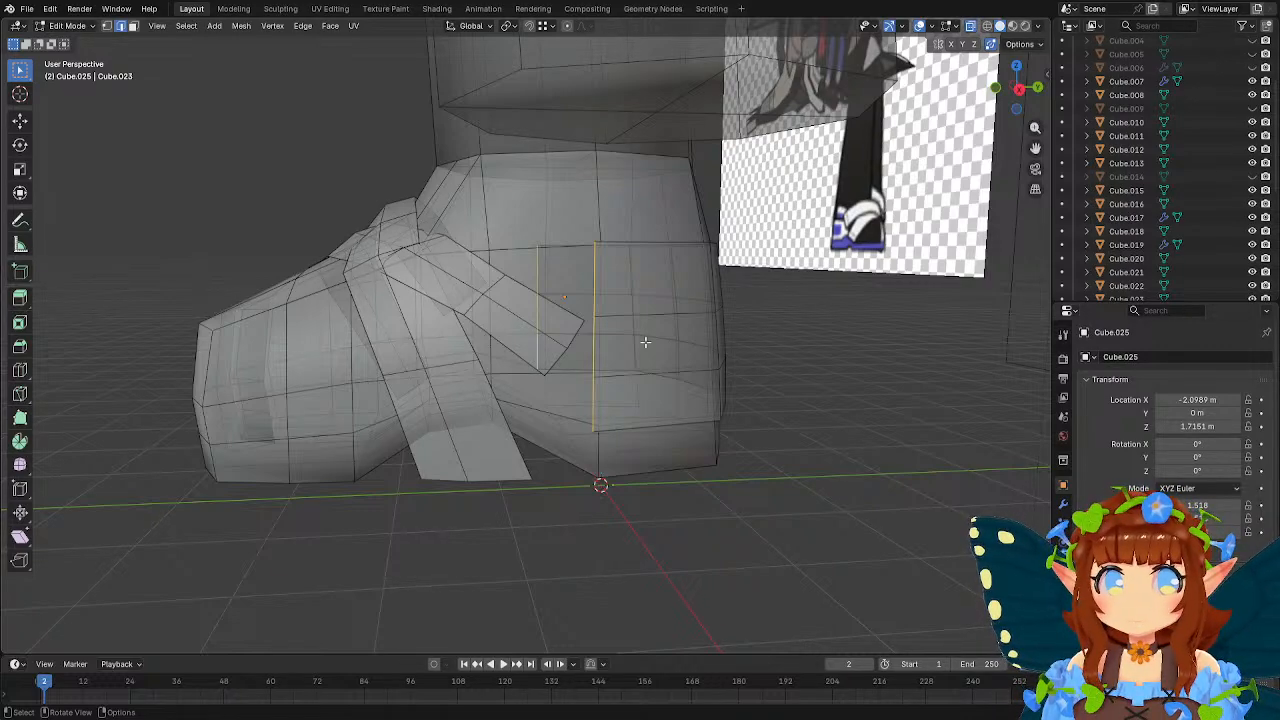
middle_drag(655, 296, 644, 297)
key(g)
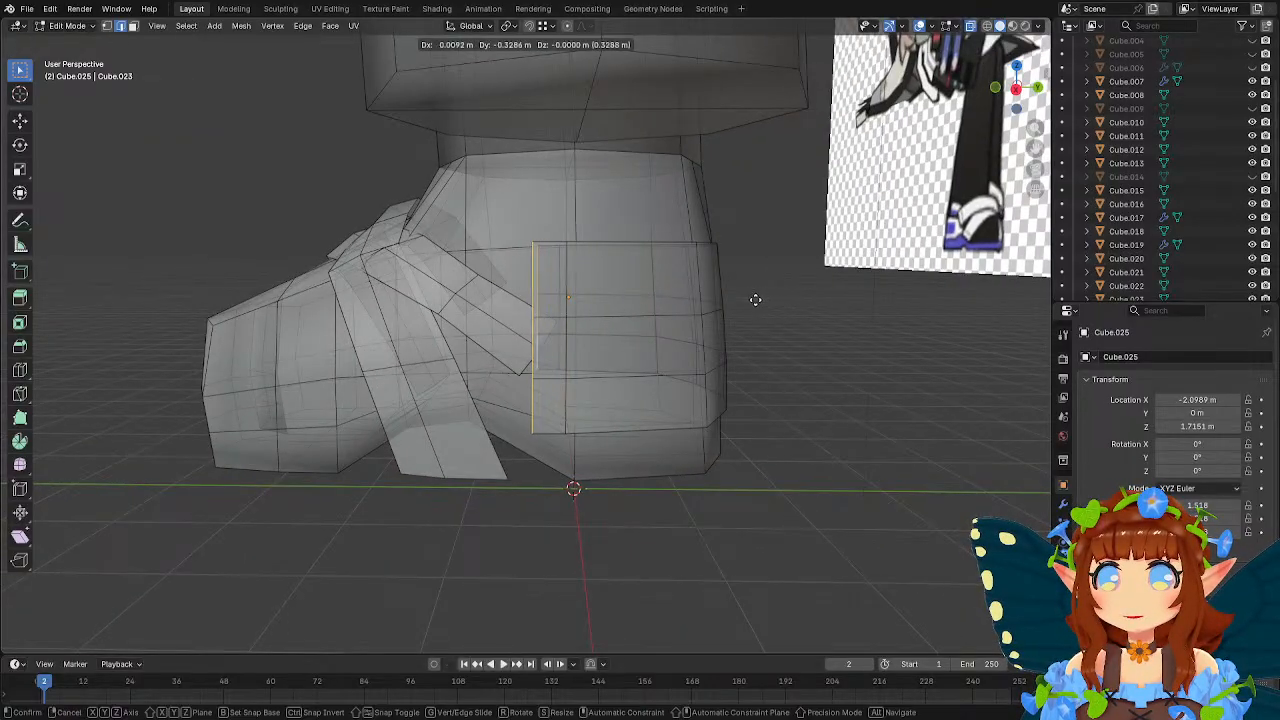
click(755, 299)
Taper the extruded front edges by scaling them to 0.523 along Z, and move them back about 0.141 m along Y.
middle_drag(756, 299, 757, 286)
key(s)
key(z)
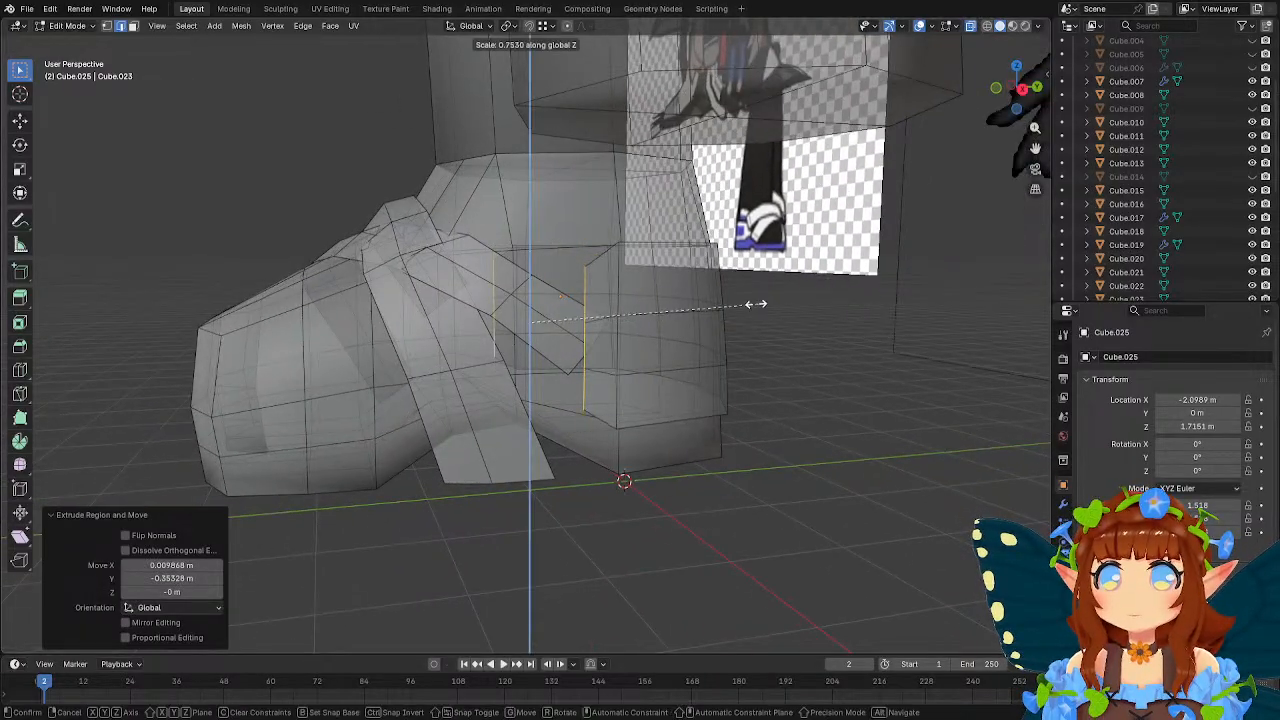
click(686, 293)
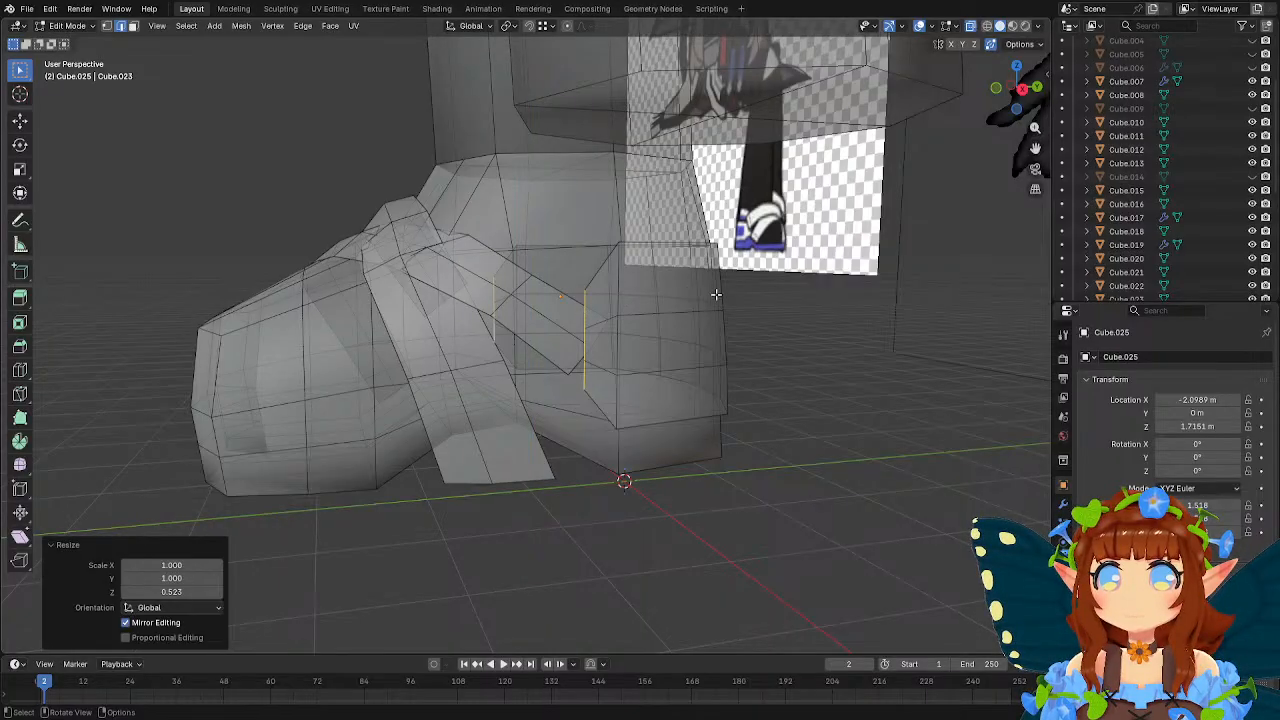
middle_drag(717, 295, 700, 260)
key(g)
key(y)
click(719, 298)
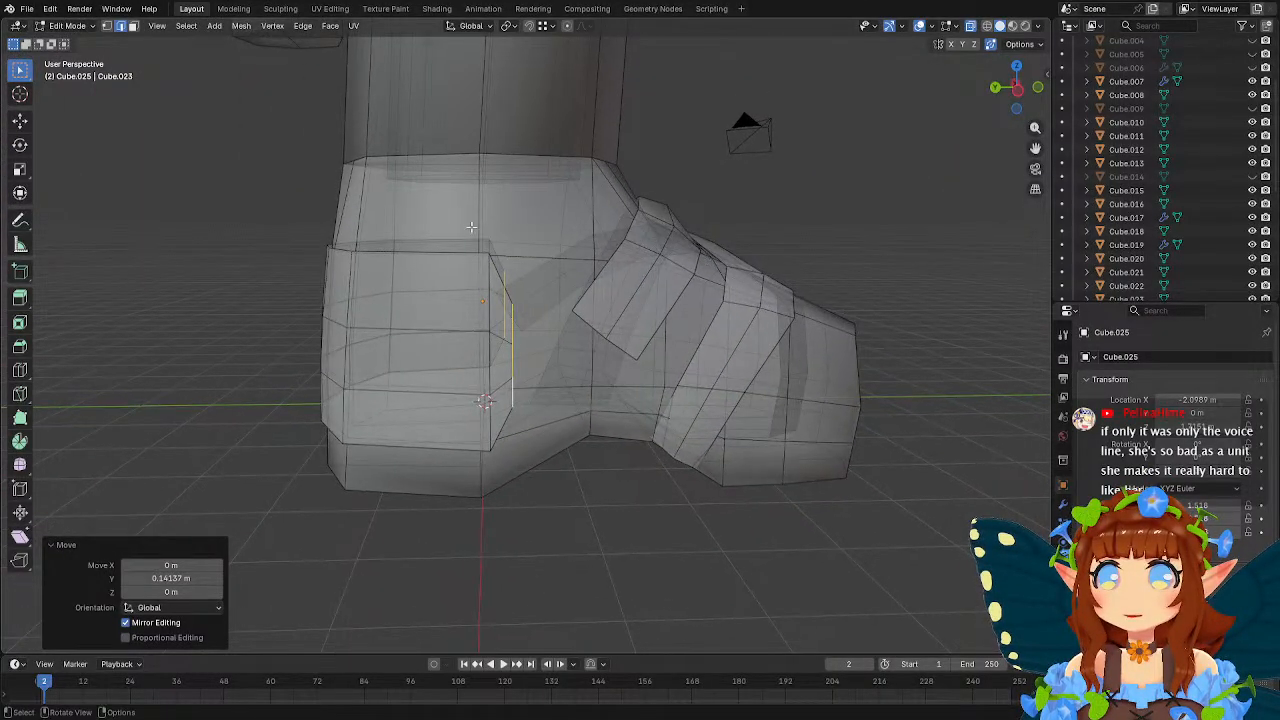
Select the tapered front faces on both sides and move them about 0.655 m along Y toward the toes.
drag(472, 228, 555, 474)
key(g)
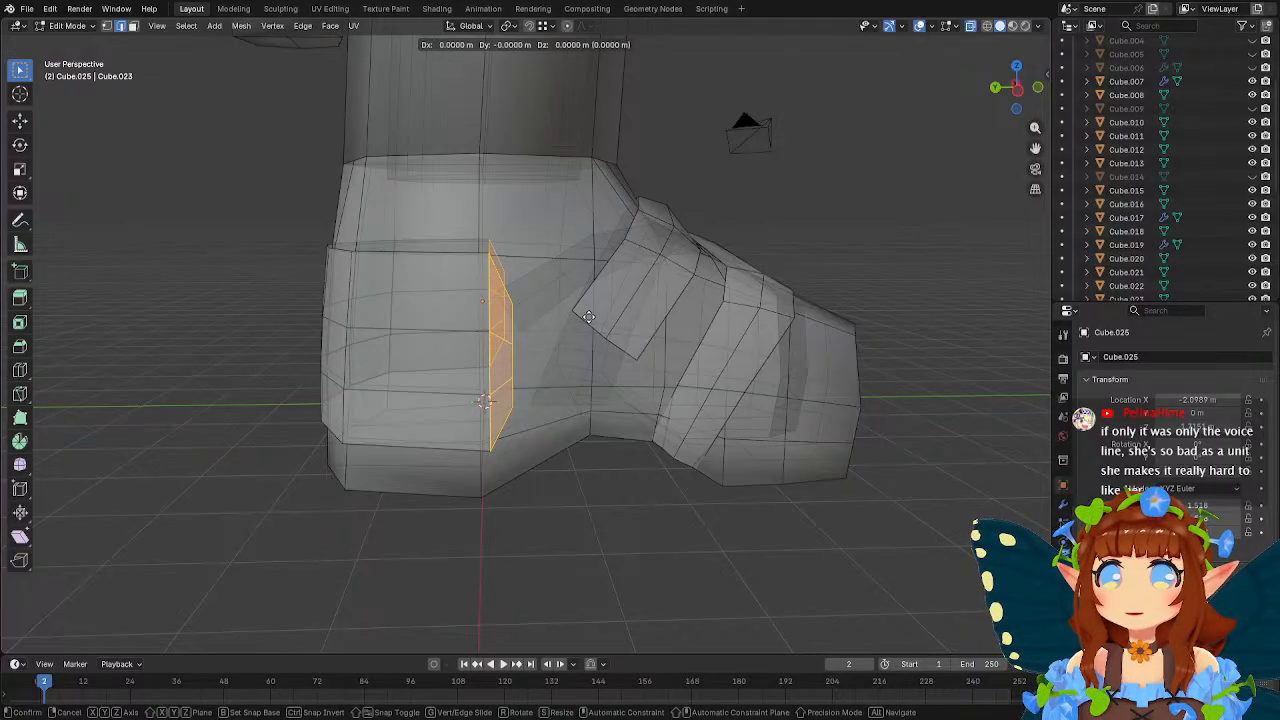
key(y)
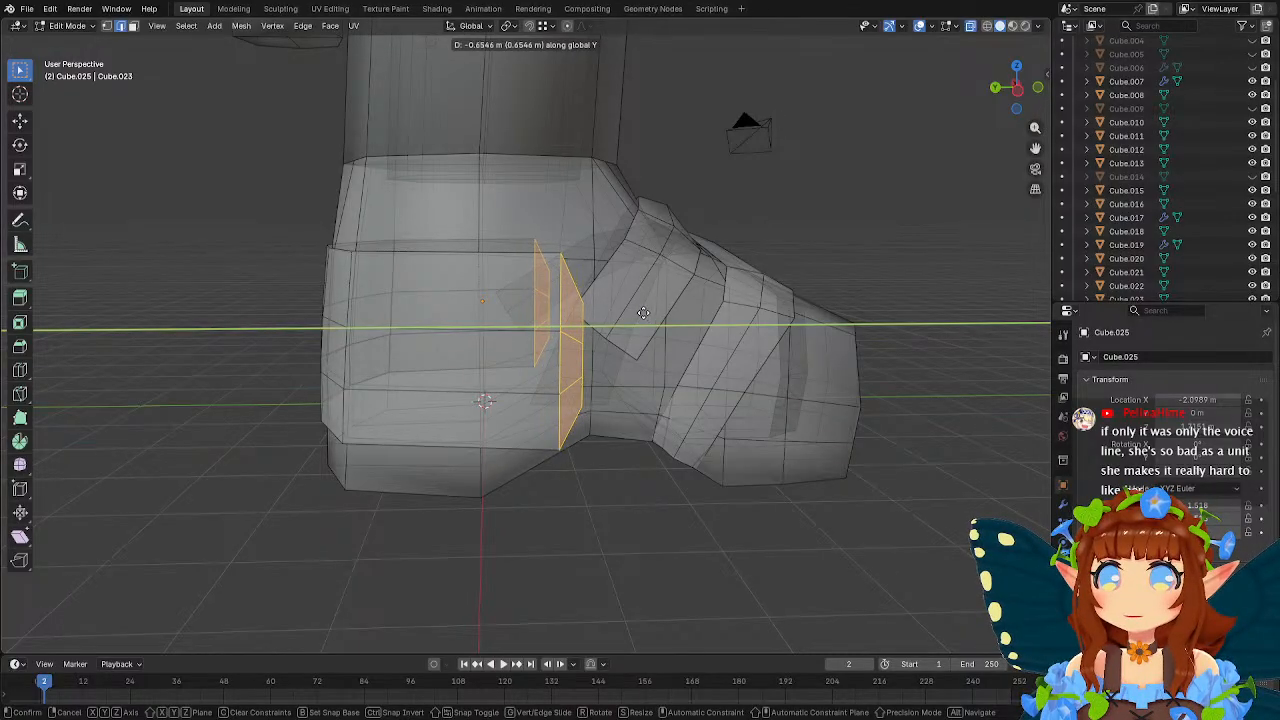
click(650, 314)
Select the whole heel piece in the side view and scale it to 0.846 along Z.
mouse_move(652, 315)
middle_down()
mouse_move(518, 312)
mouse_move(640, 307)
middle_up()
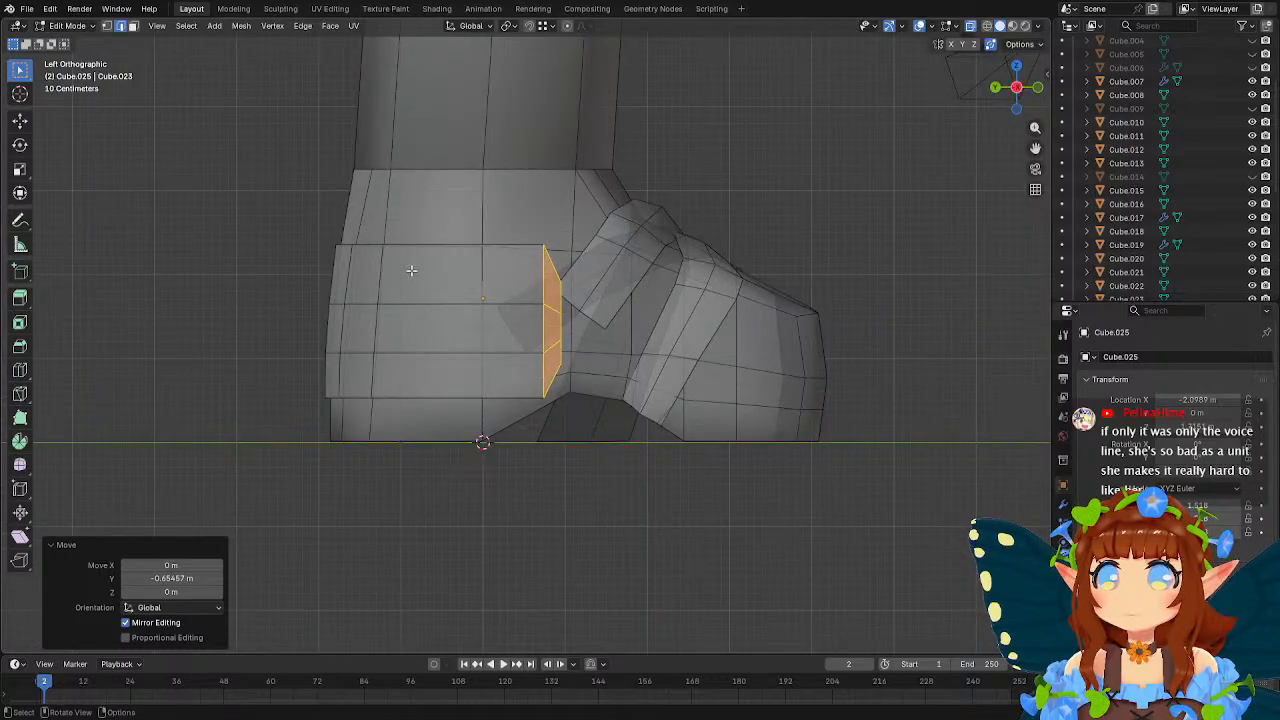
drag(237, 200, 716, 455)
key(s)
key(z)
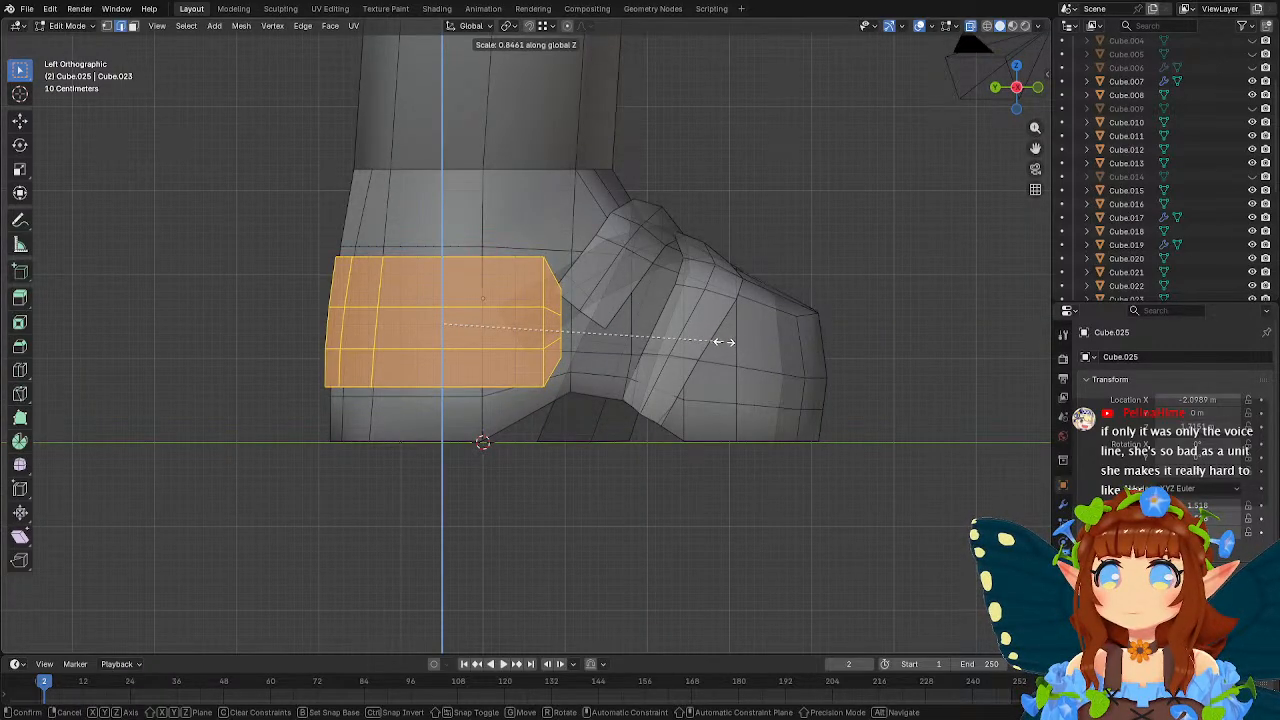
click(720, 342)
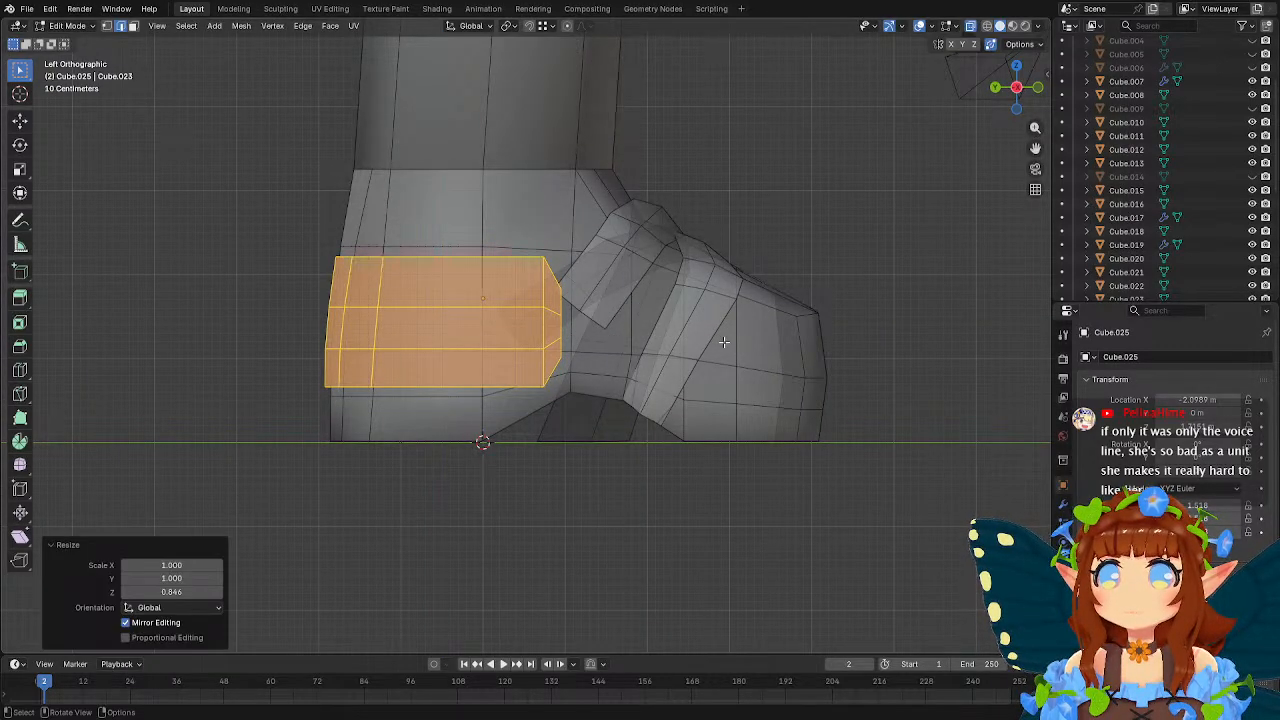
Extrude the middle front edge of the heel piece about 0.406 m toward the toes to form a narrow tab.
middle_drag(723, 342, 645, 330)
click(539, 378)
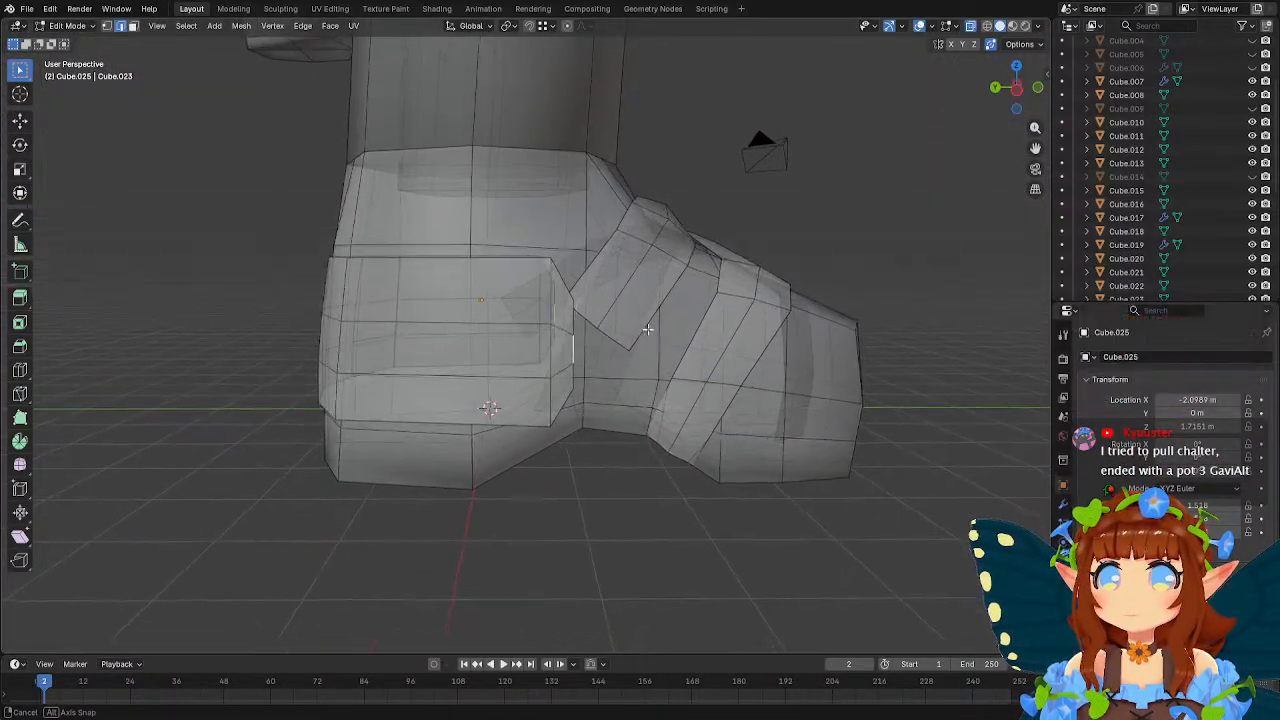
key(g)
click(680, 328)
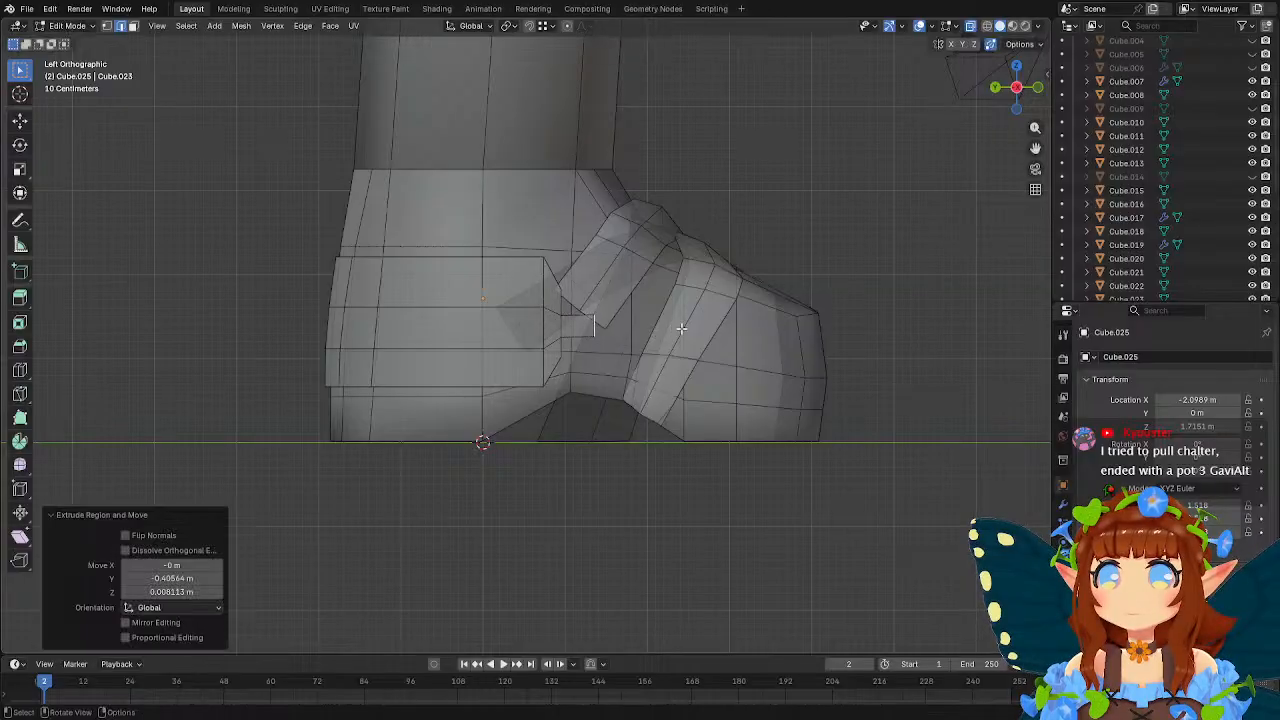
Select the upper and lower vertices of the new front tab and scale them to 1.523 along Z.
key(1)
scroll(698, 346, up, 3)
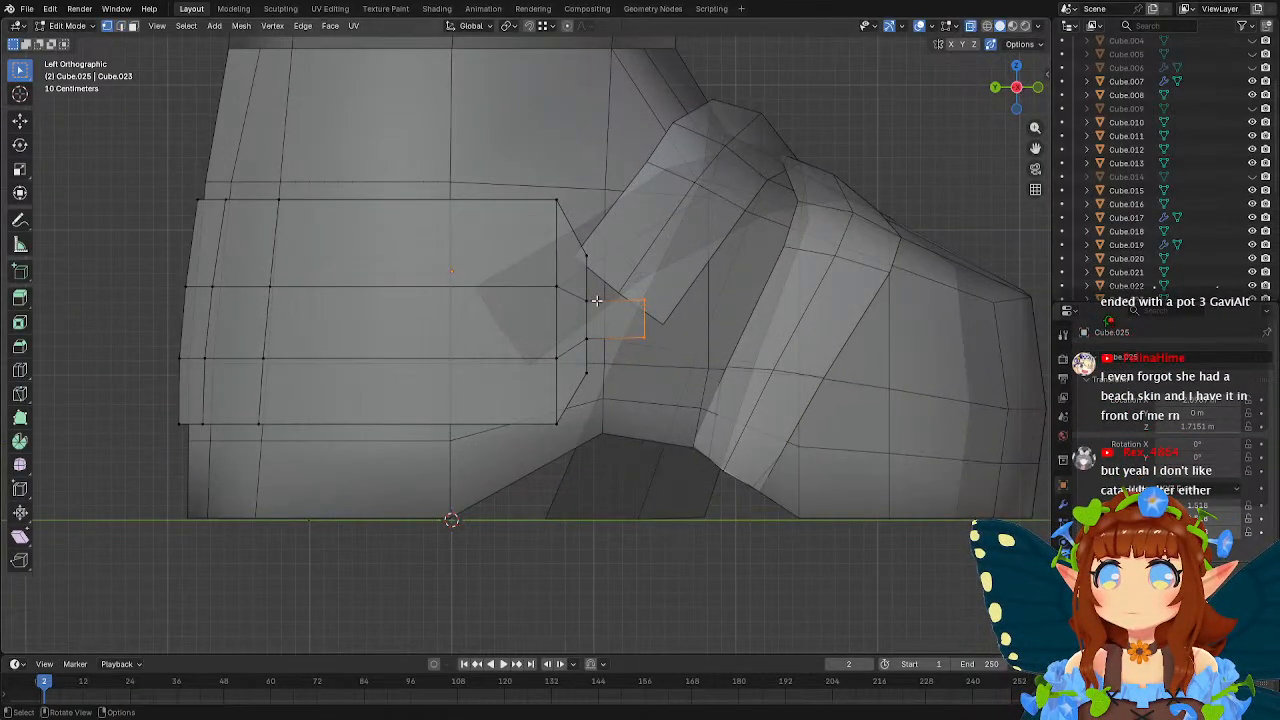
drag(579, 289, 682, 313)
shift+drag(577, 328, 712, 350)
key(s)
key(z)
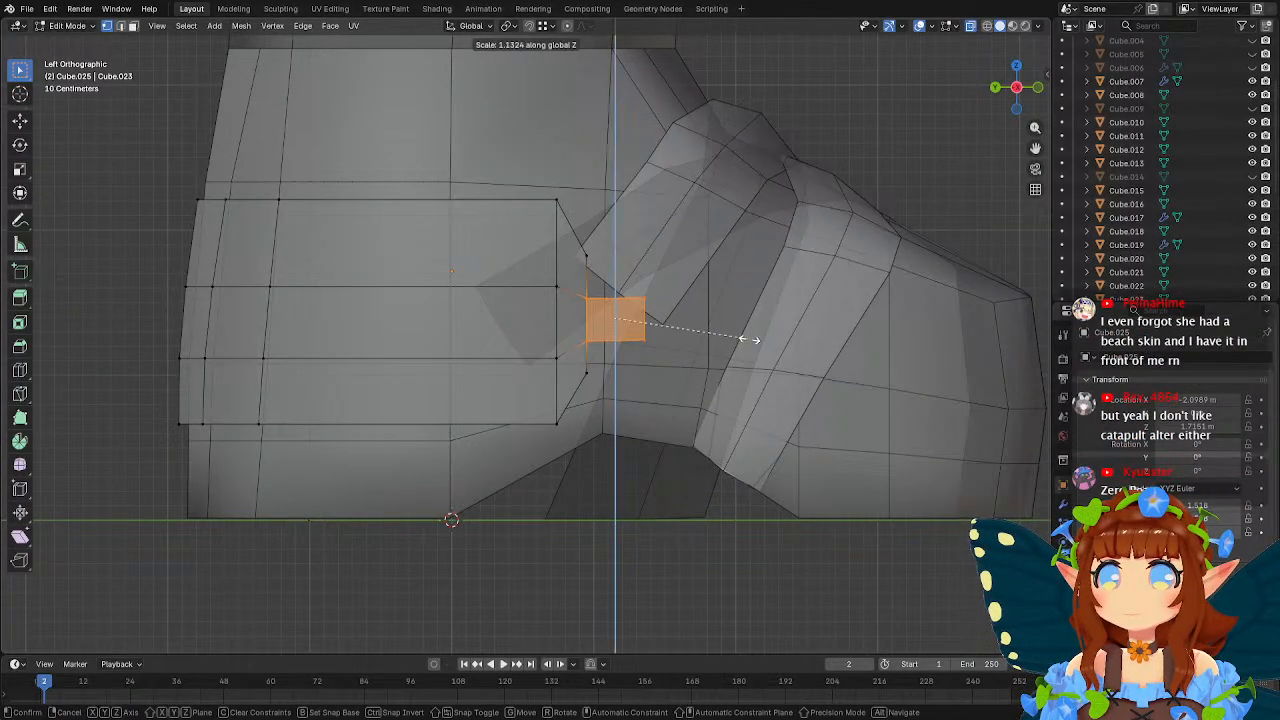
click(793, 339)
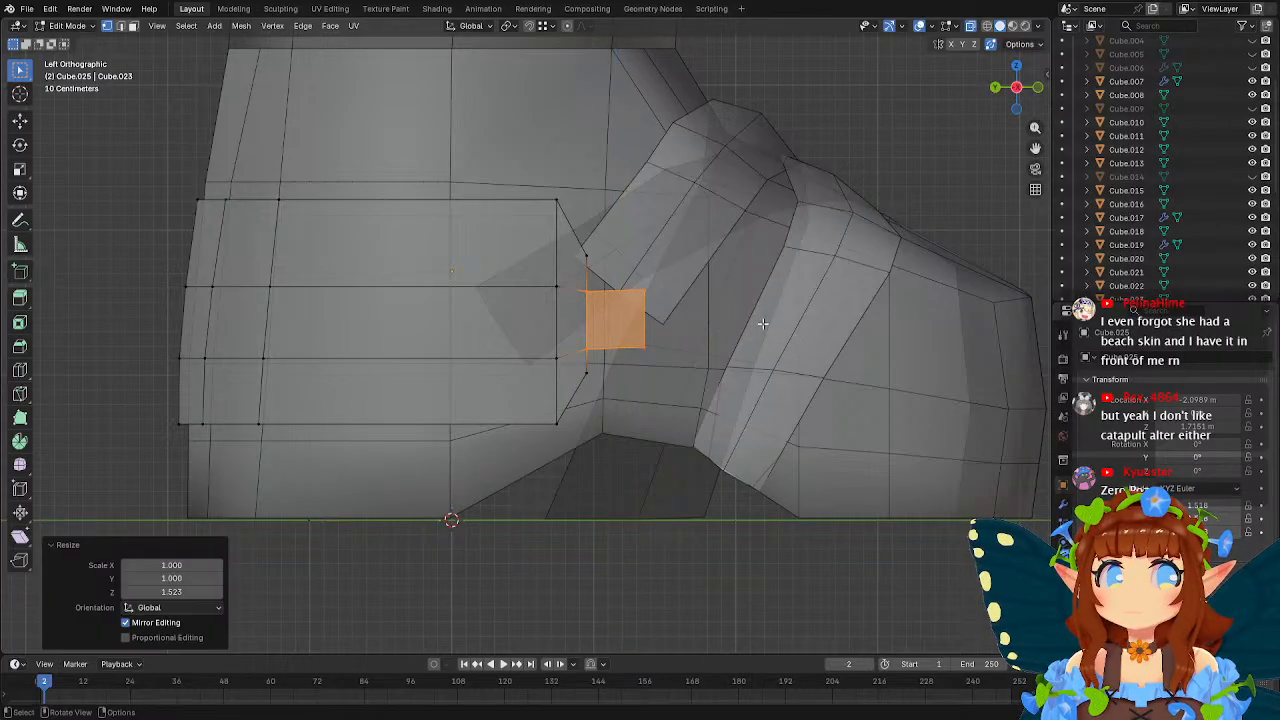
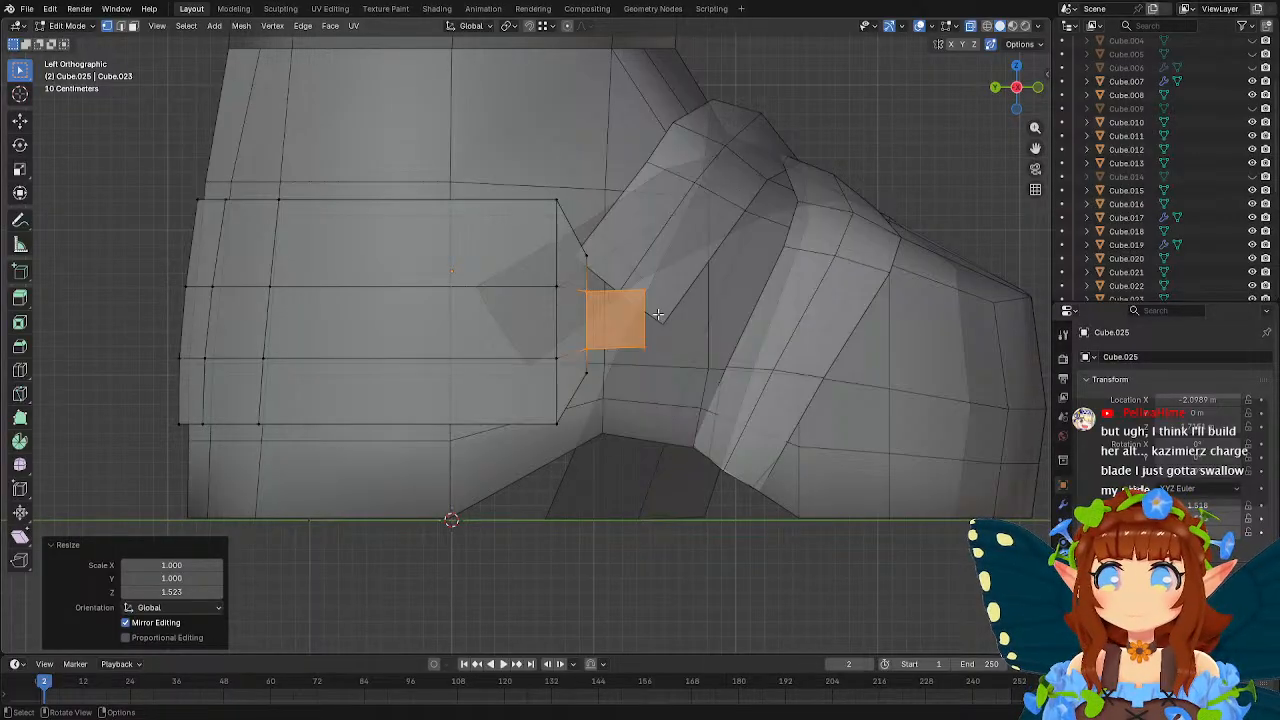
Select the front edge of the narrow tab on each side of the heel piece and scale them to 0.959 along X.
middle_drag(658, 314, 511, 395)
click(618, 404)
shift+click(625, 423)
middle_drag(390, 376, 498, 361)
middle_drag(452, 422, 674, 346)
key(s)
key(x)
click(806, 376)
scroll(675, 344, up, 2)
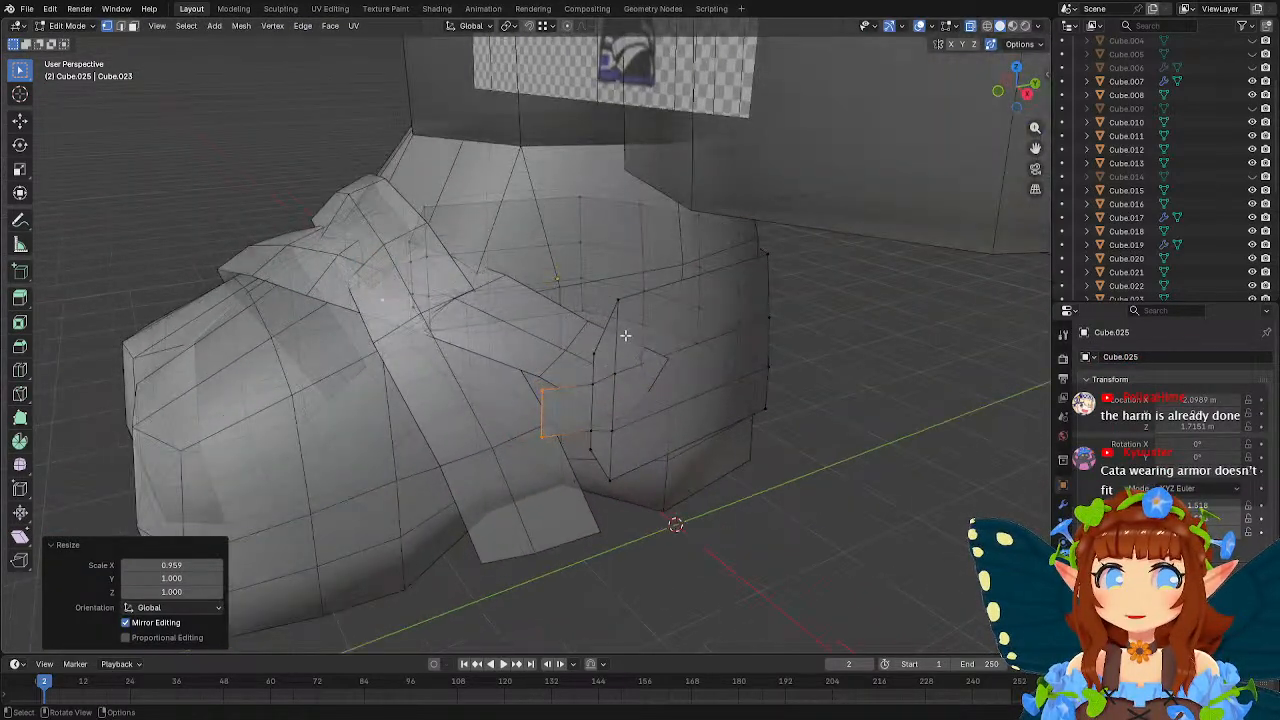
Select the tapered front vertices at the tab bases on both sides and scale them to 0.981 along X.
middle_drag(619, 336, 644, 375)
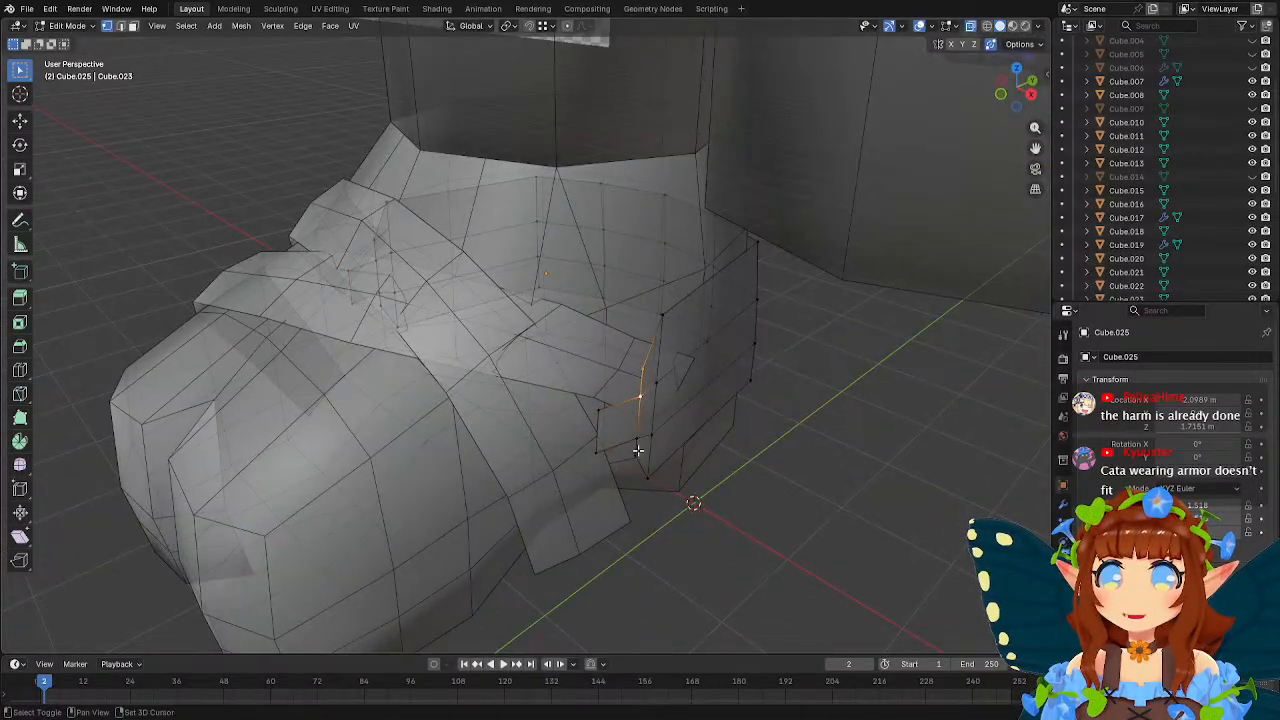
middle_drag(612, 446, 522, 412)
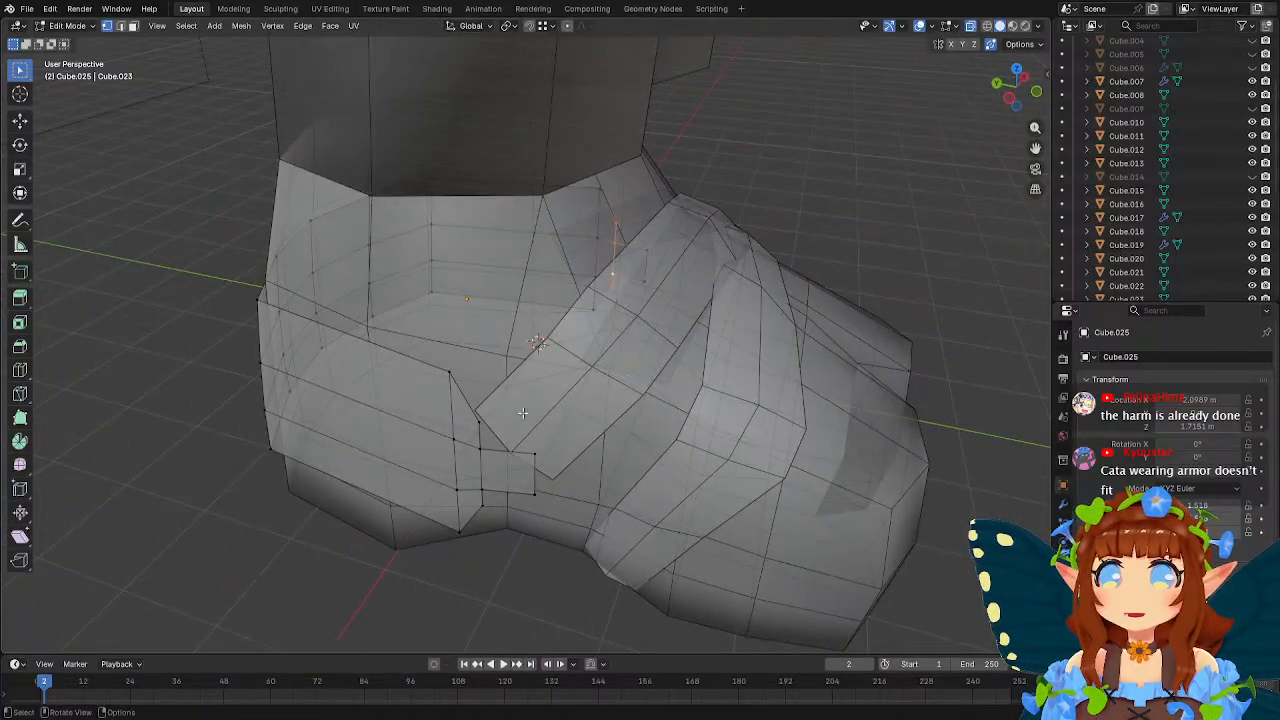
middle_drag(487, 505, 370, 555)
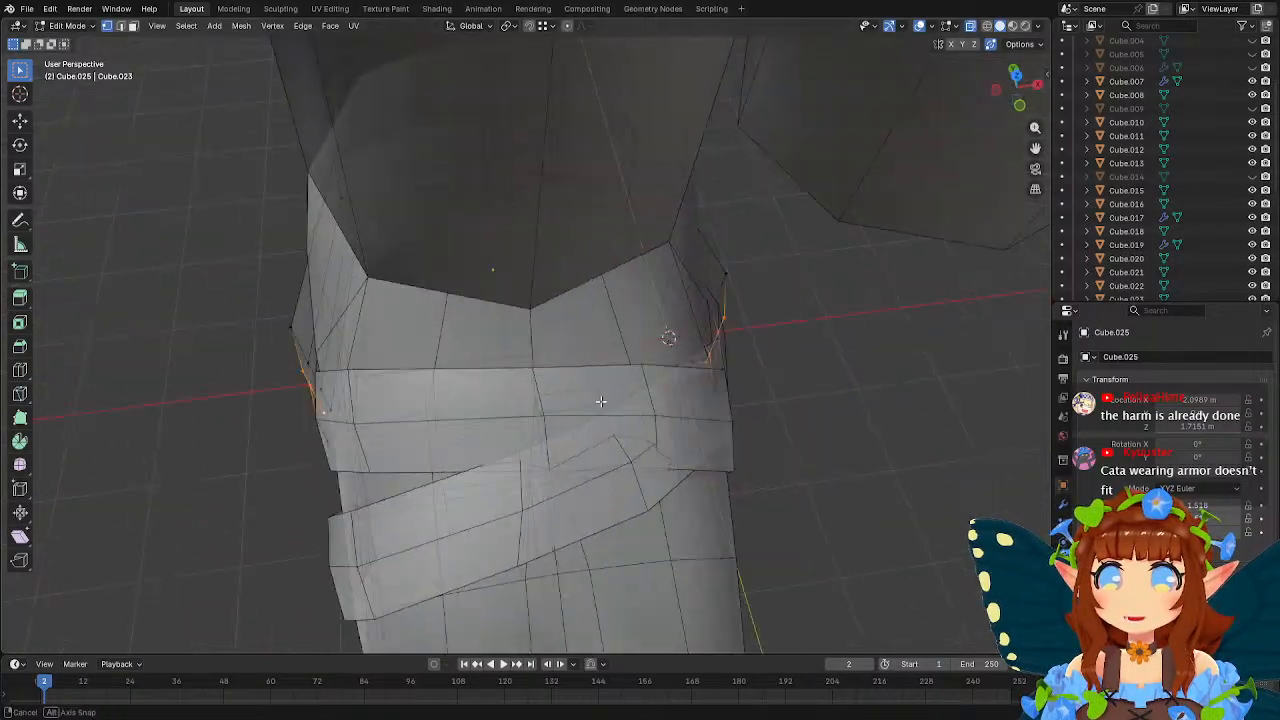
key(s)
key(x)
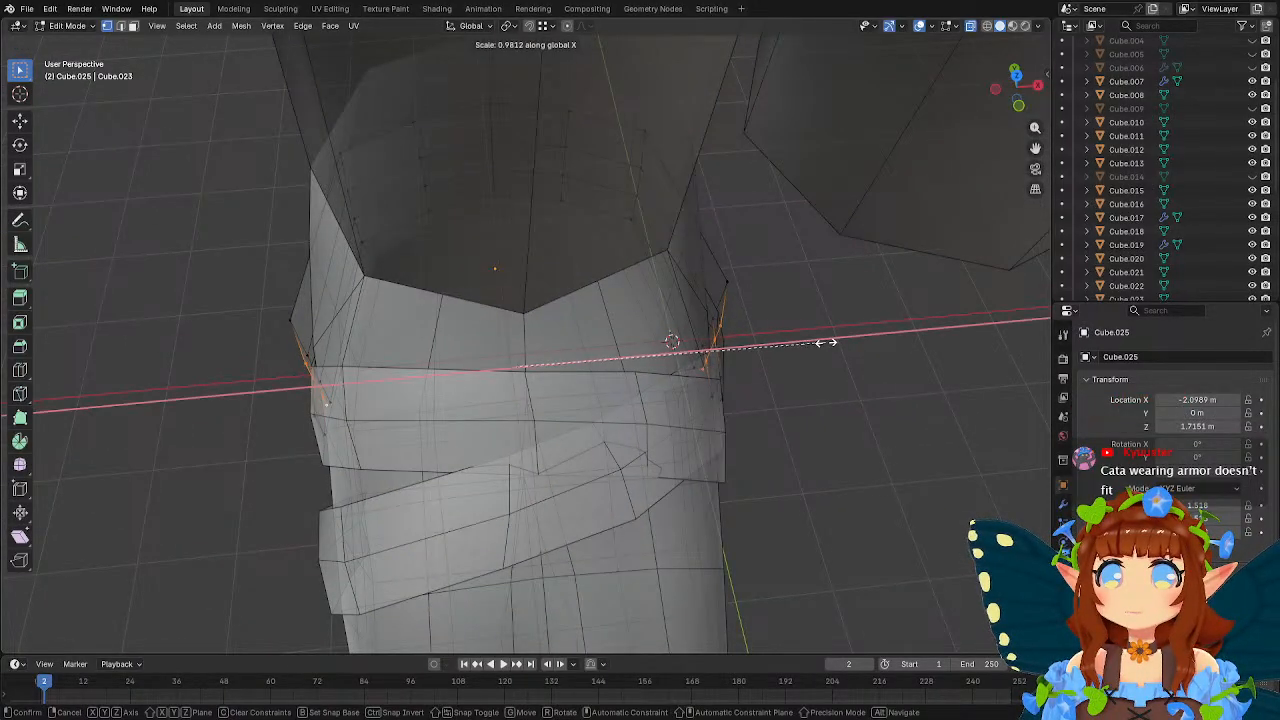
click(826, 343)
Select all tapered front faces and tabs on both sides of the heel piece and scale them to 0.933 along X.
middle_drag(826, 343, 708, 290)
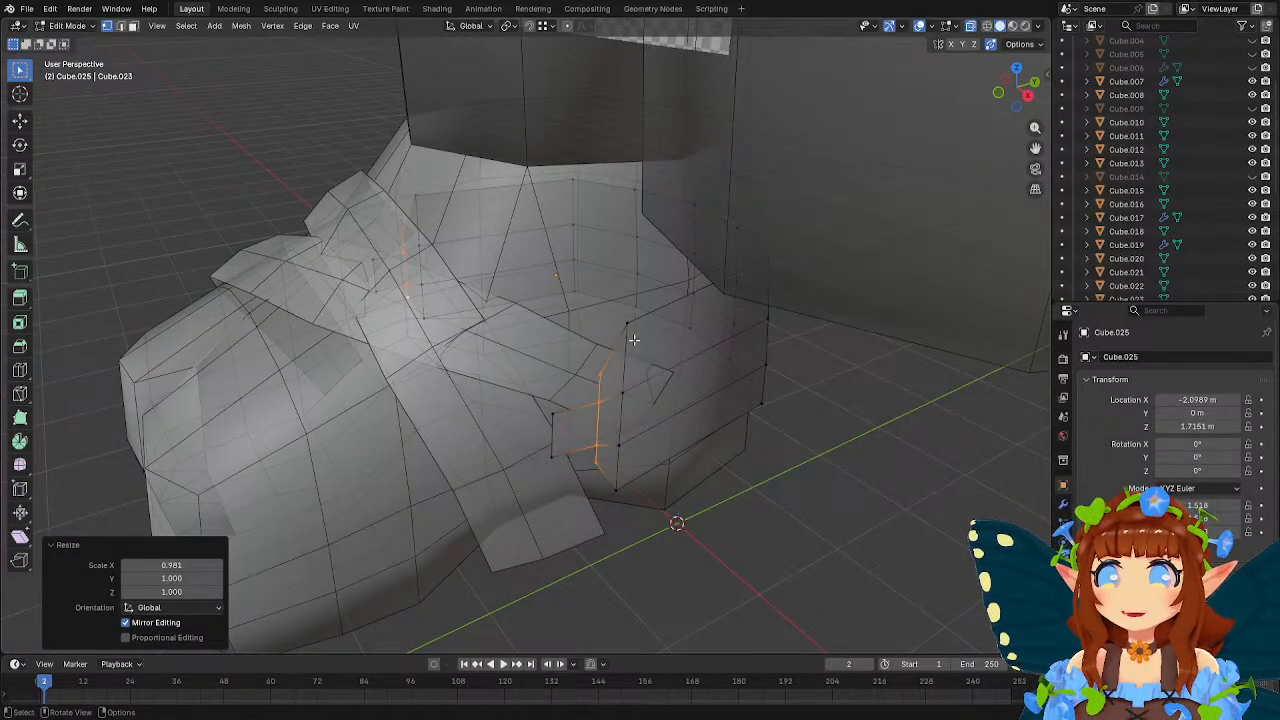
middle_drag(629, 329, 670, 373)
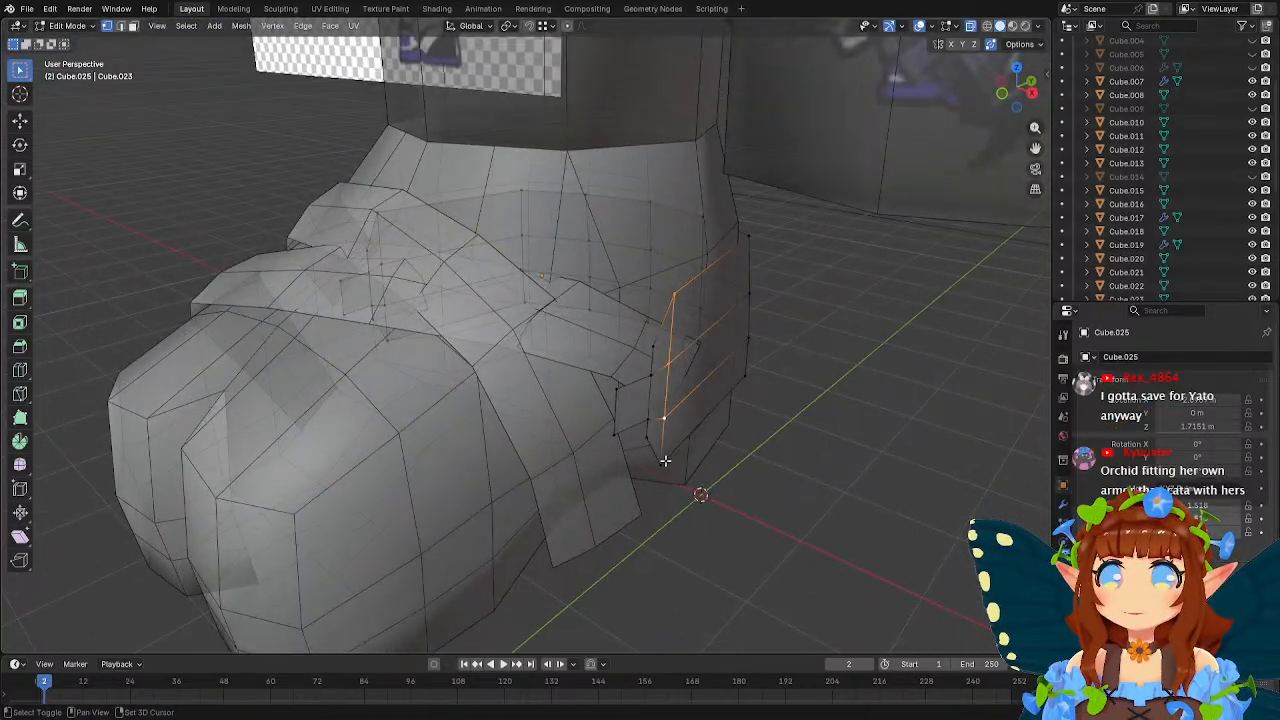
shift+click(650, 417)
shift+click(651, 376)
shift+click(652, 348)
shift+click(614, 390)
shift+click(613, 435)
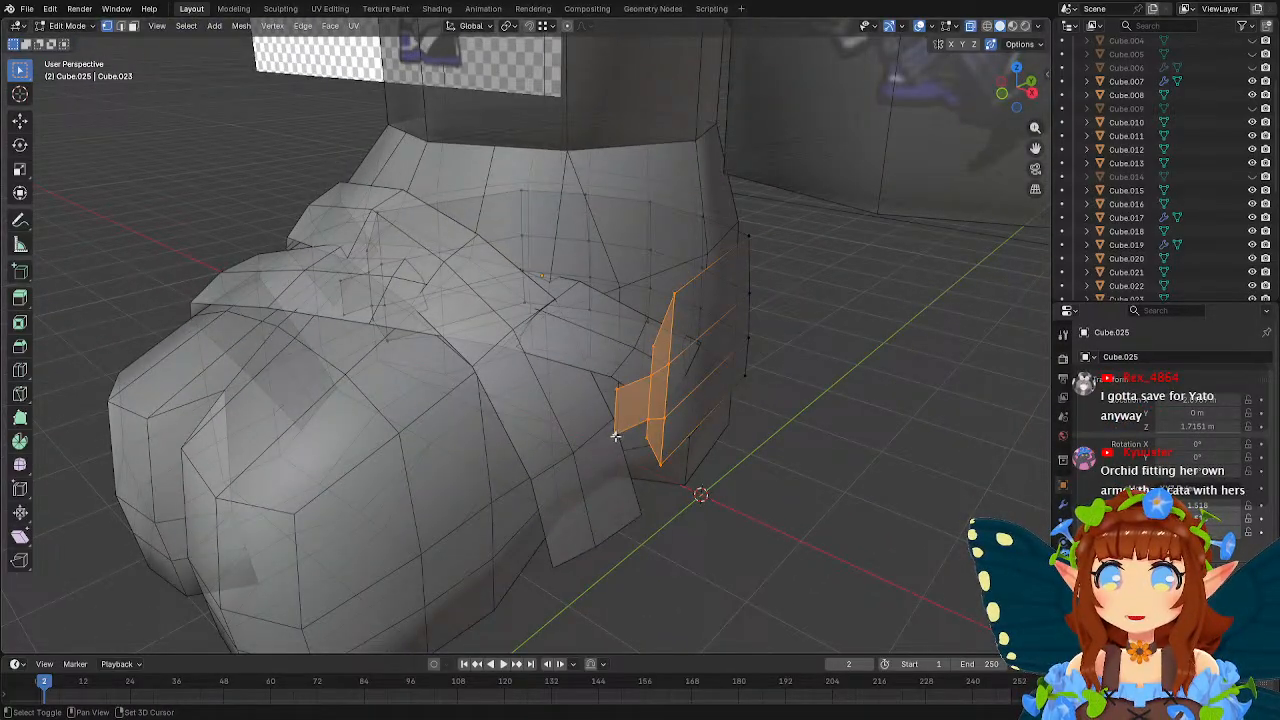
middle_drag(410, 372, 521, 436)
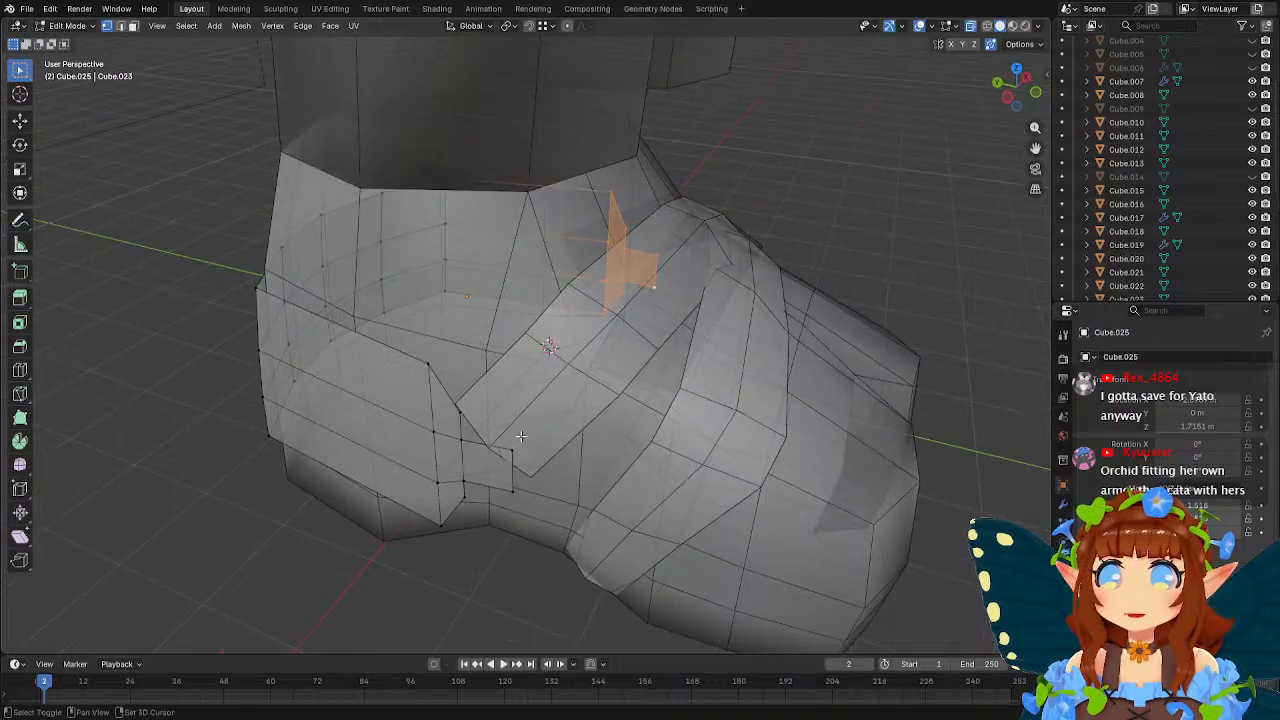
shift+click(462, 440)
shift+click(465, 488)
shift+click(437, 484)
shift+click(434, 433)
shift+click(429, 366)
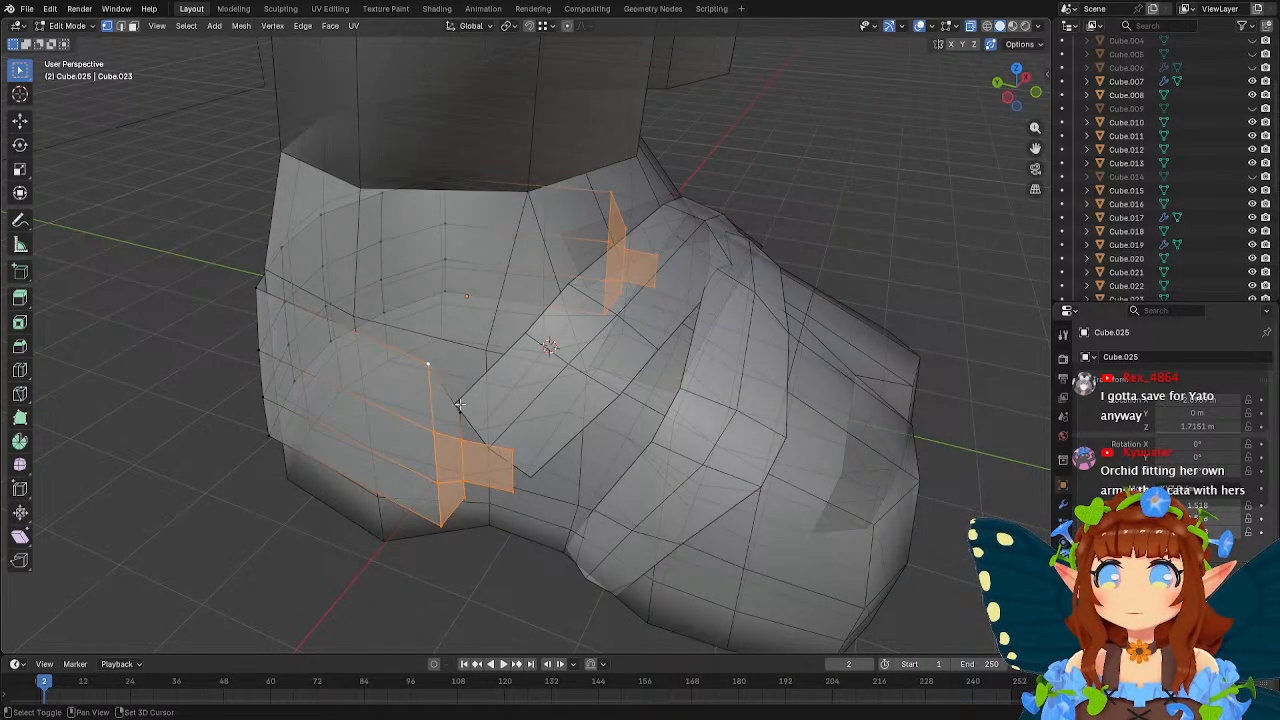
shift+click(461, 410)
middle_drag(476, 410, 812, 322)
key(s)
key(x)
click(767, 381)
Add one centred vertical loop cut to the long side faces on each side of the heel piece.
shift+middle_drag(812, 322, 902, 289)
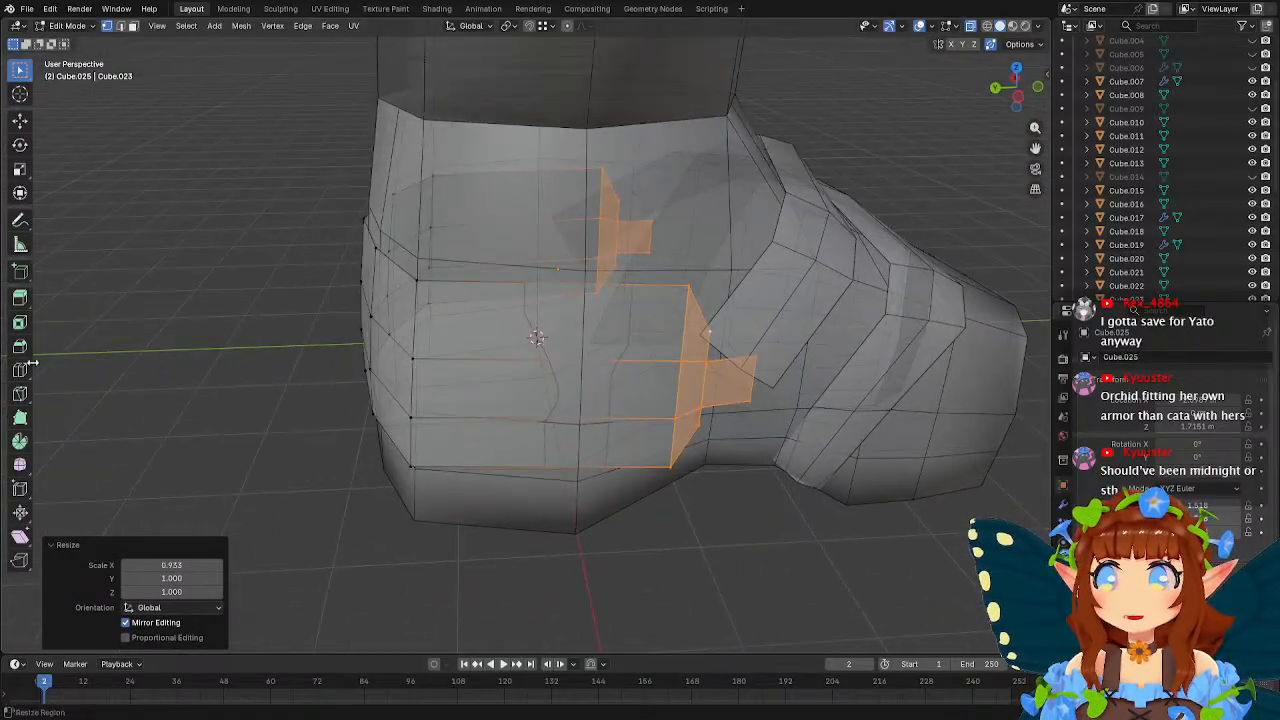
click(20, 370)
click(582, 365)
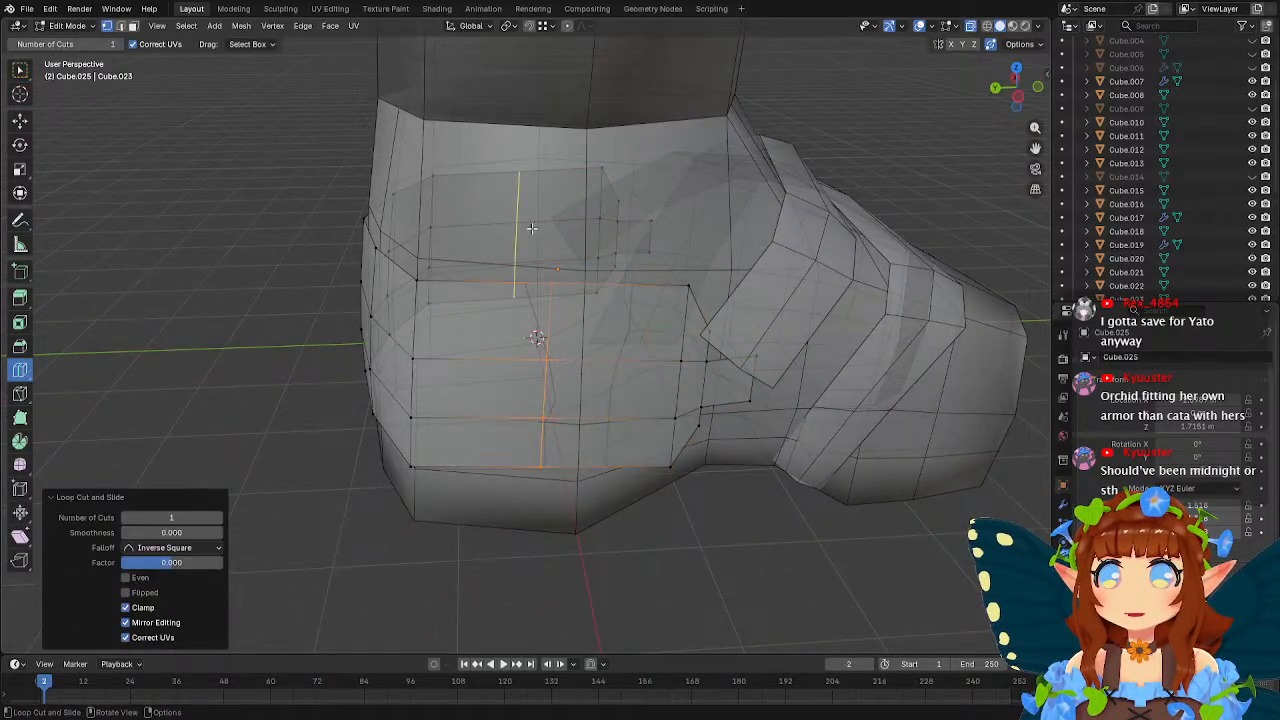
key(w)
Select the new vertical loops on both sides and move them about 0.262 m along Y toward the toes.
alt+click(549, 322)
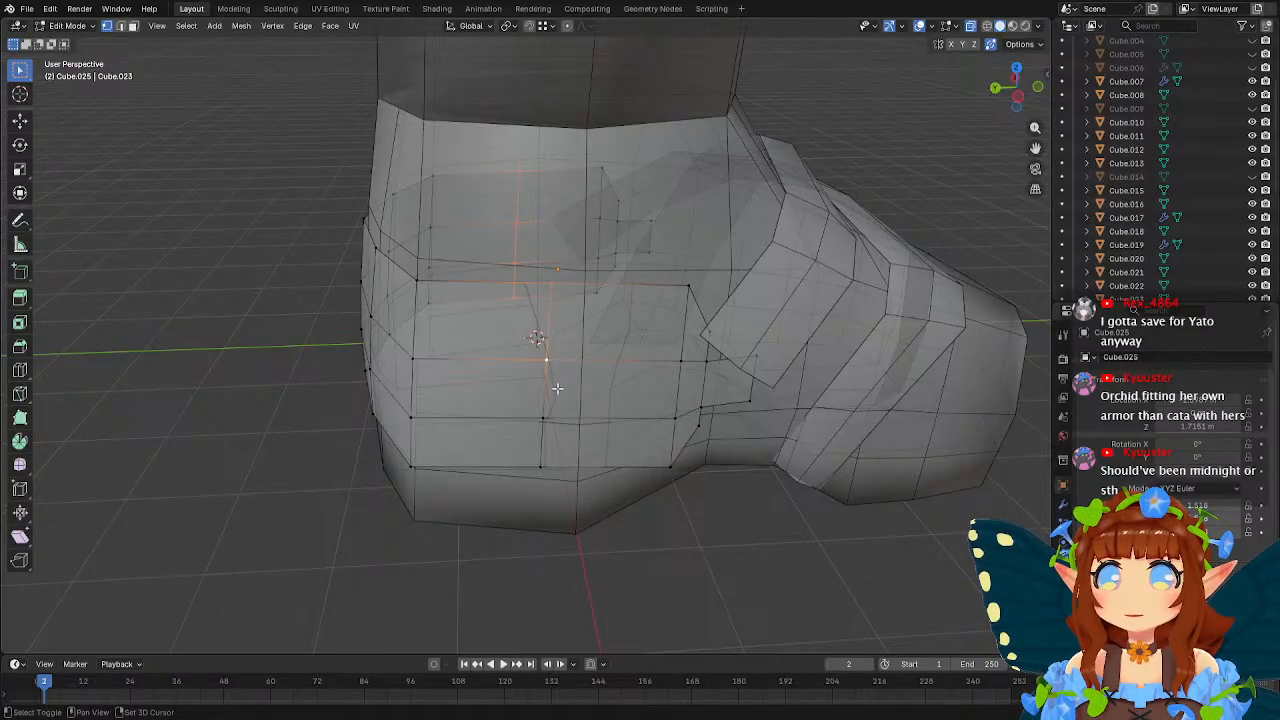
key(g)
key(x)
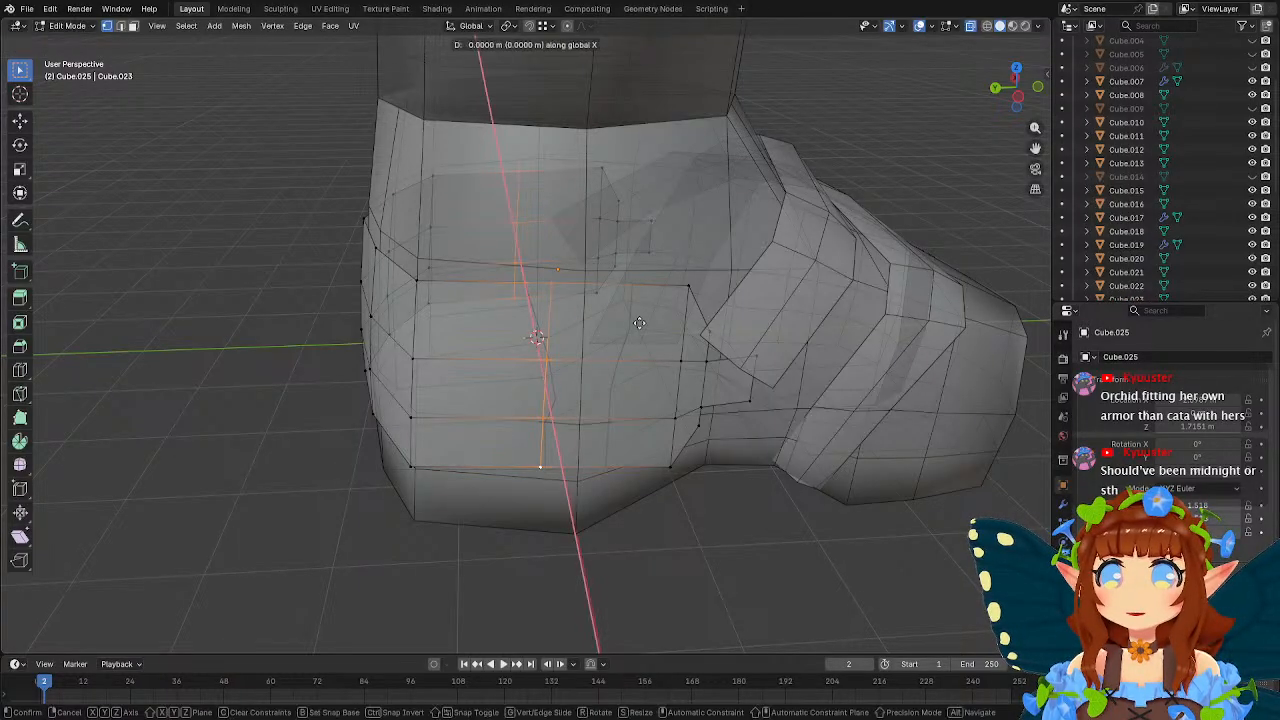
key(y)
click(666, 329)
Scale the new vertical loops outward along X so the heel piece bulges around the foot, and leave mesh editing.
middle_drag(666, 329, 802, 315)
key(s)
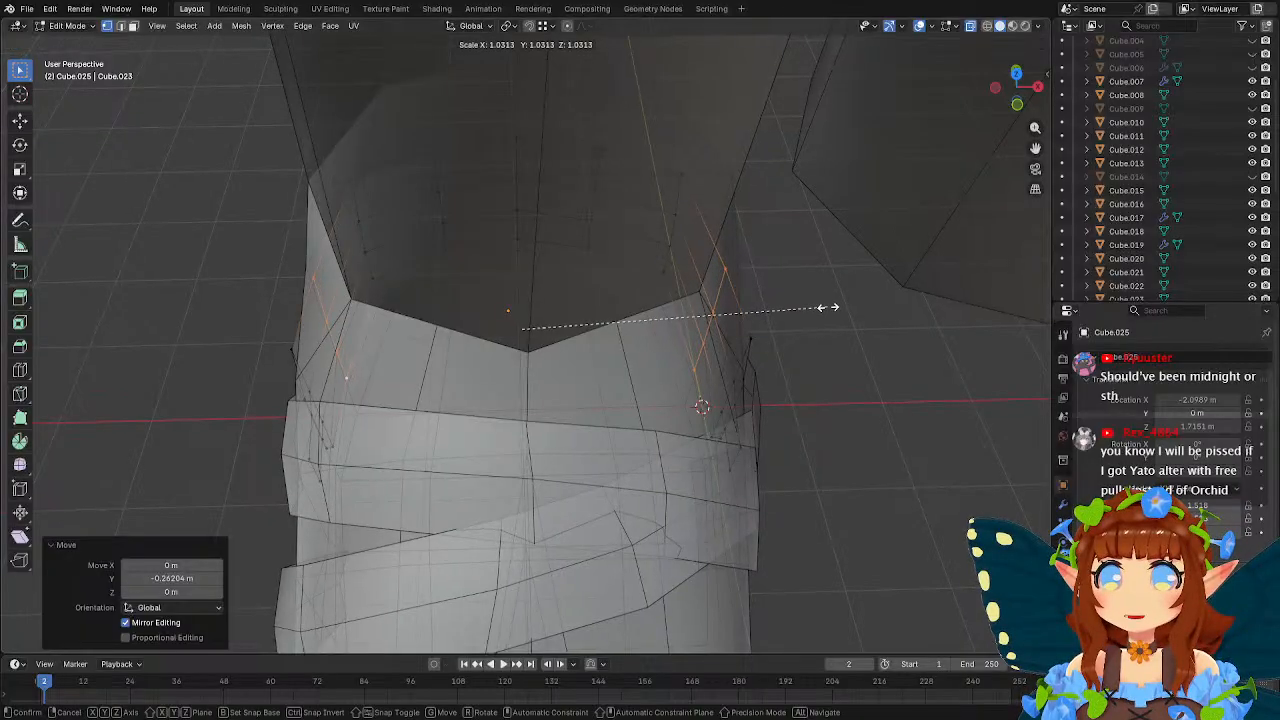
key(x)
click(834, 306)
middle_drag(834, 306, 608, 224)
key(s)
key(x)
click(674, 263)
key(Tab)
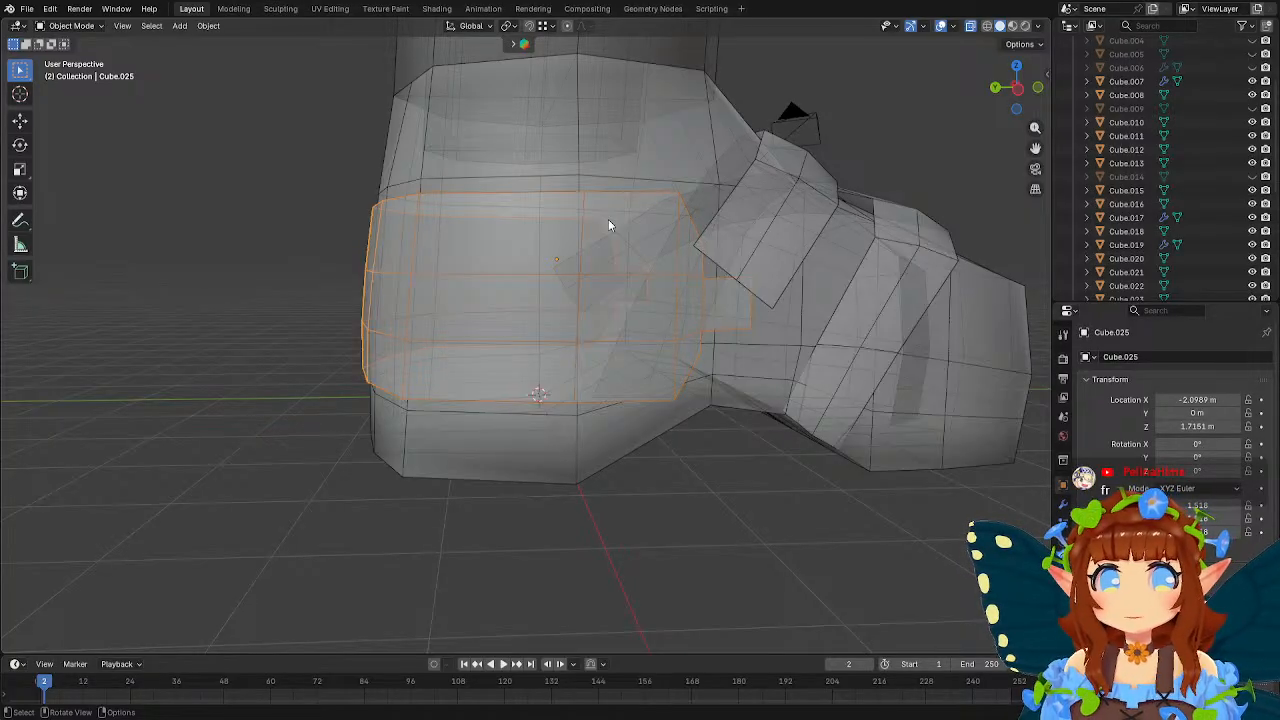
Edit the foot mesh and raise the heel's lower vertex row along Z to the level of the wrap's bottom edge.
key(Tab)
middle_drag(620, 275, 350, 272)
key(Tab)
click(651, 452)
key(Tab)
middle_drag(658, 414, 600, 394)
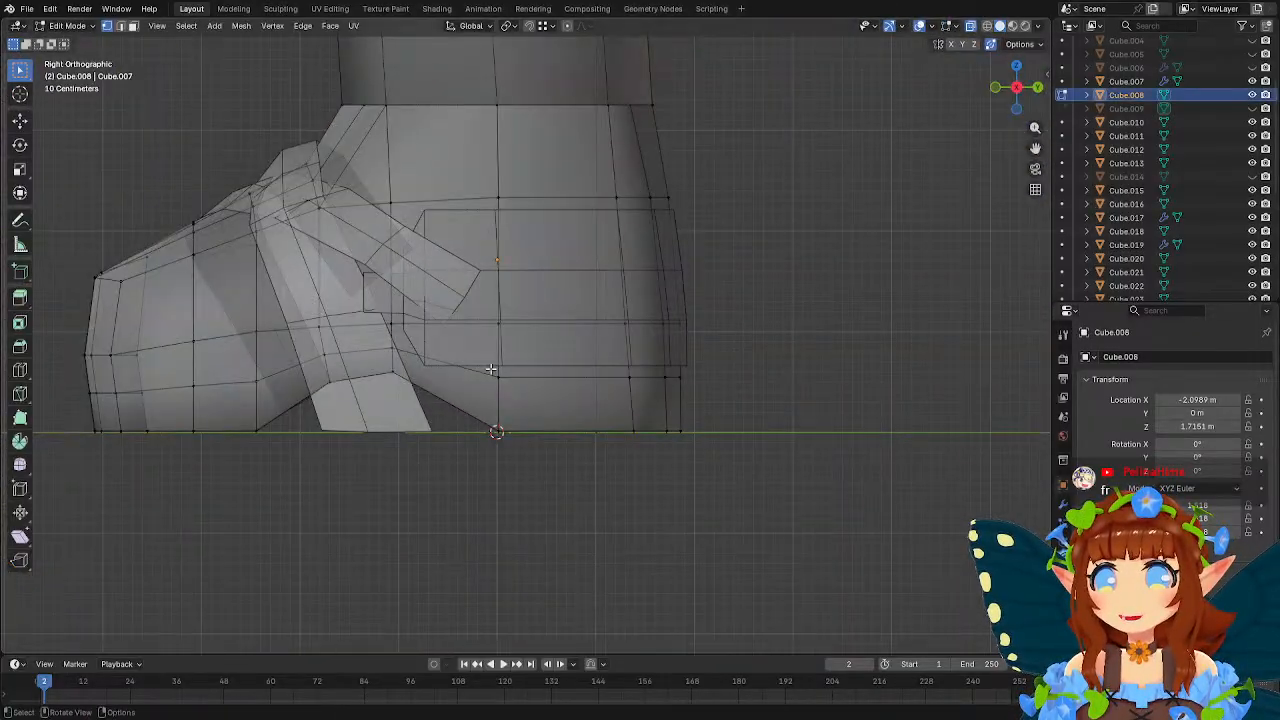
drag(486, 368, 722, 404)
key(g)
key(z)
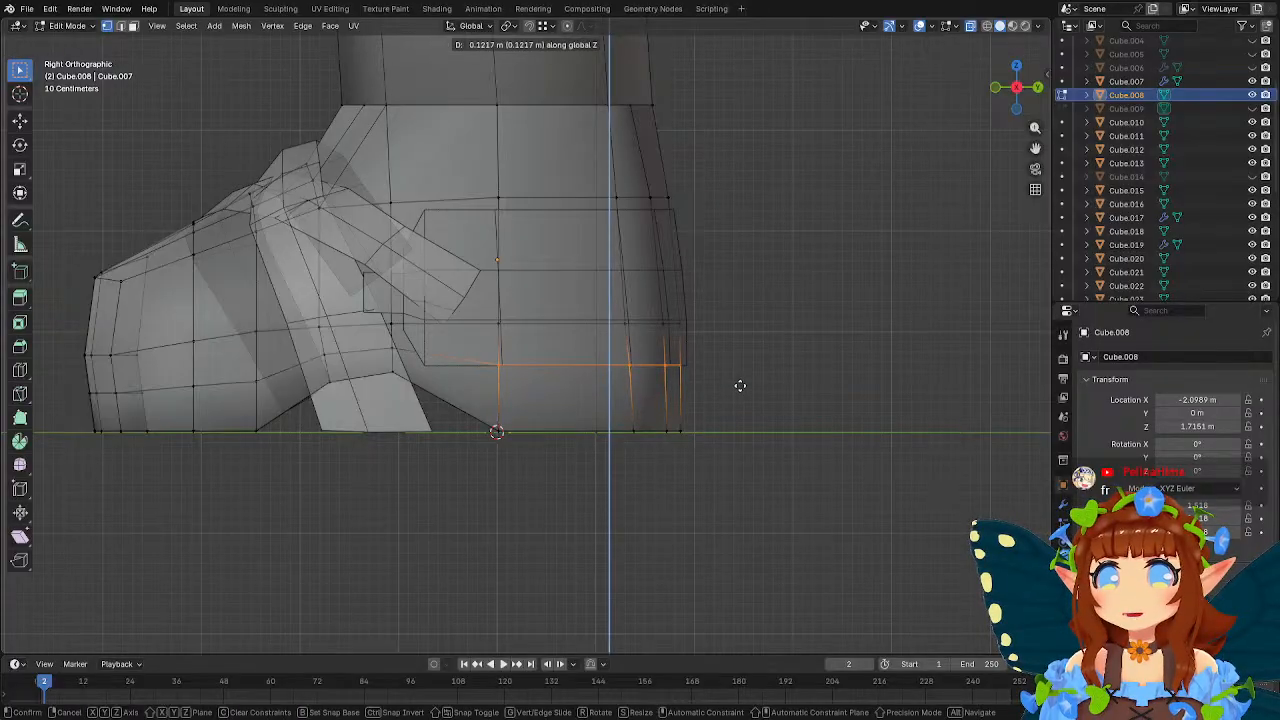
click(737, 380)
Raise the two arch vertices of the foot's lower loop along Z in the left side view.
middle_drag(586, 351, 694, 348)
scroll(689, 331, up, 3)
drag(672, 340, 712, 361)
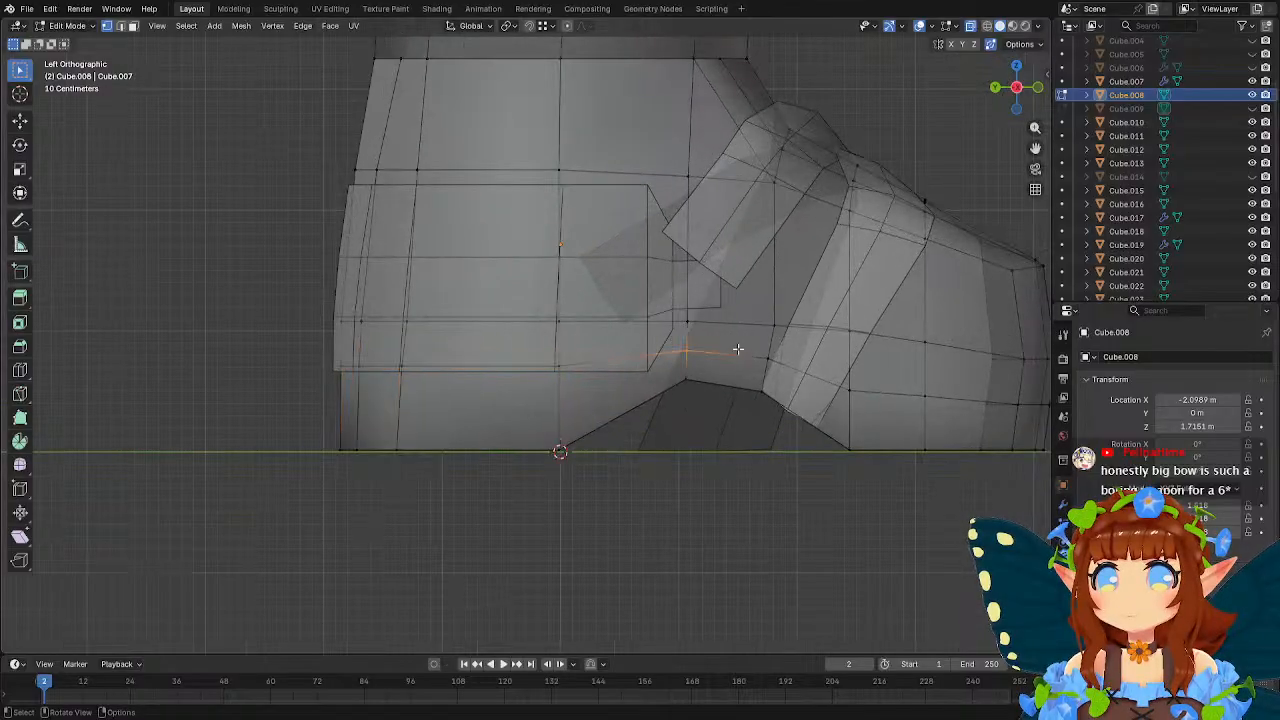
key(g)
key(z)
click(739, 345)
drag(810, 371, 800, 339)
key(g)
key(z)
click(829, 361)
Move the foot vertices above the front of the arch about 0.045 m along Y toward the heel.
key(g)
key(z)
right_click(859, 341)
key(g)
key(y)
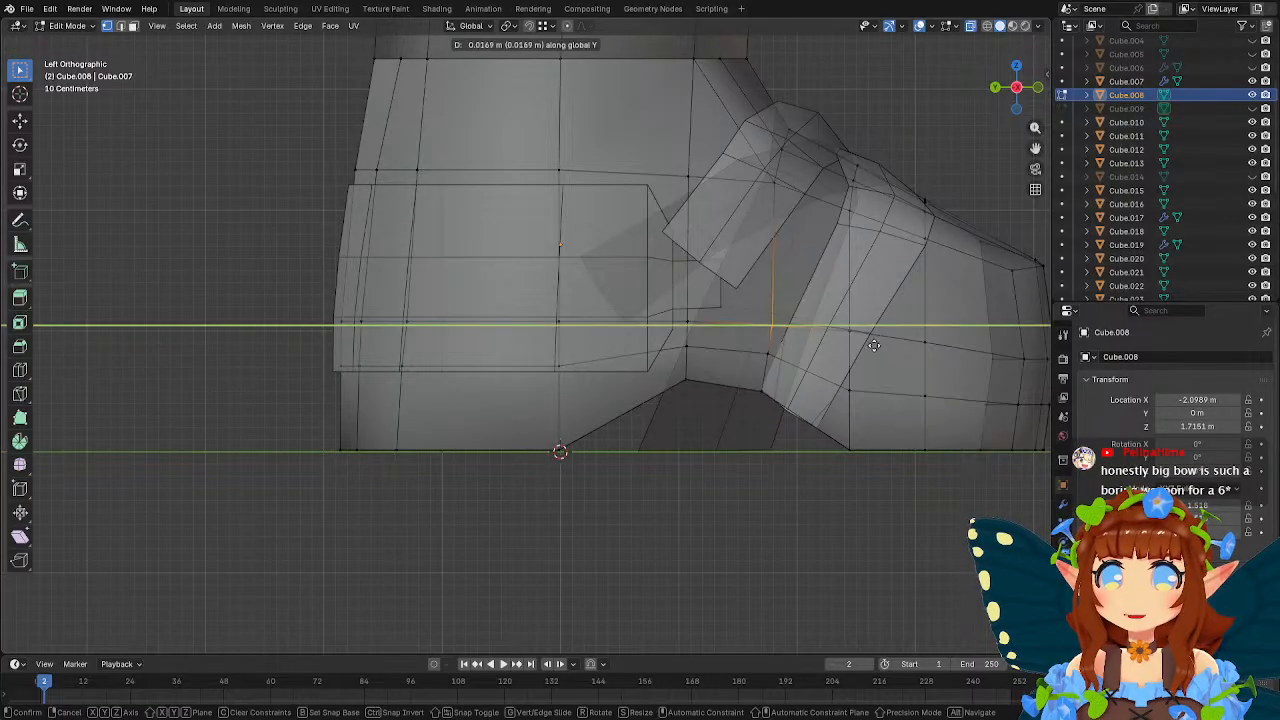
click(872, 345)
Select the lower row of toe vertices and save the file.
shift+middle_drag(872, 345, 725, 337)
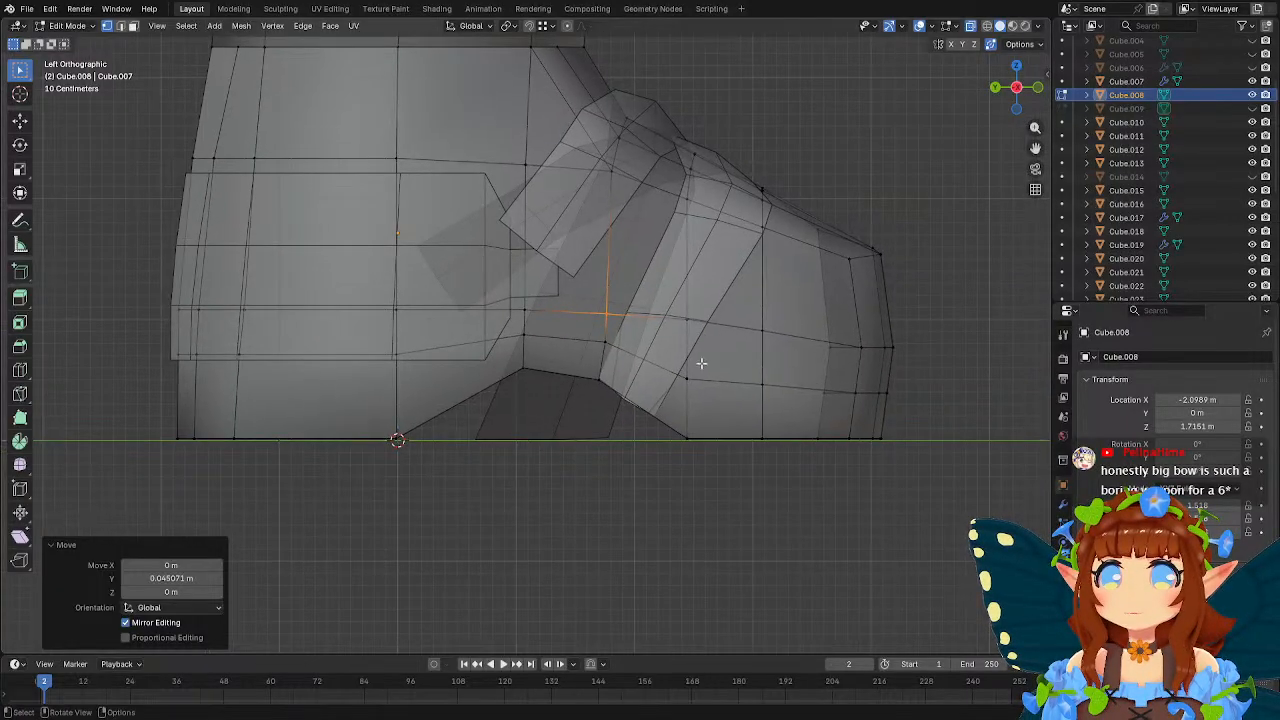
drag(678, 363, 936, 408)
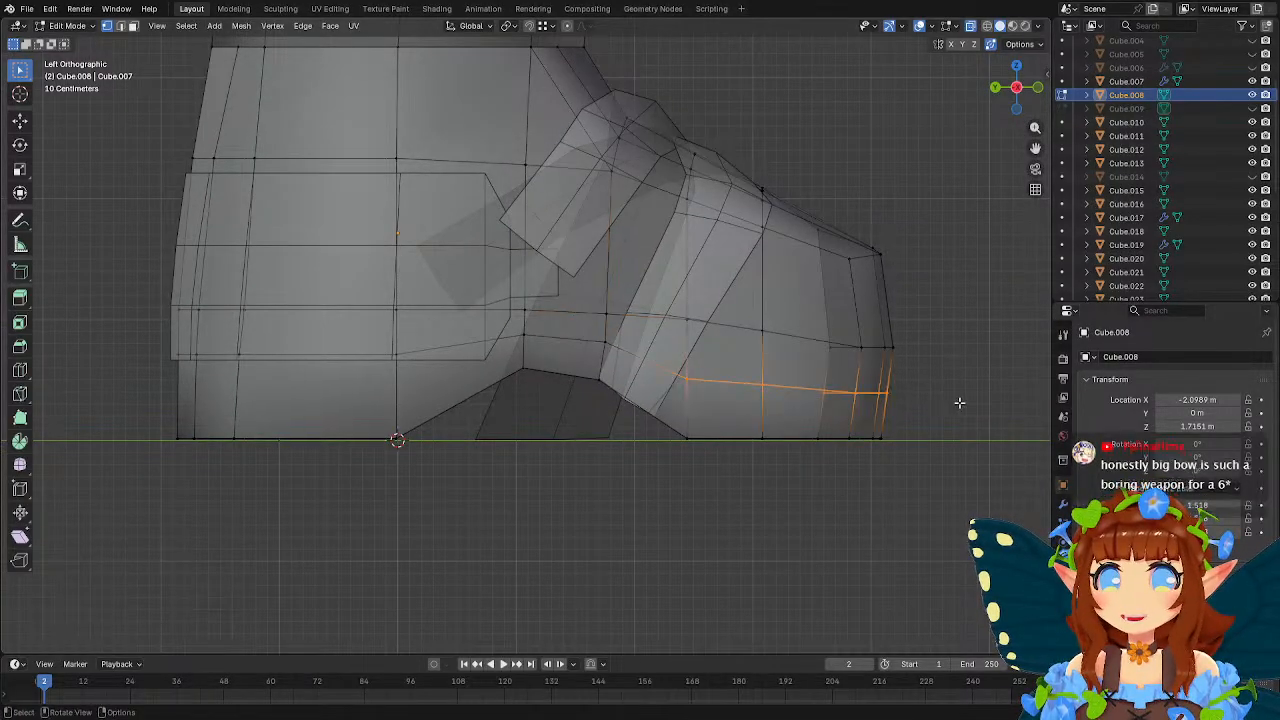
mouse_move(753, 387)
middle_down()
mouse_move(537, 397)
mouse_move(734, 397)
middle_up()
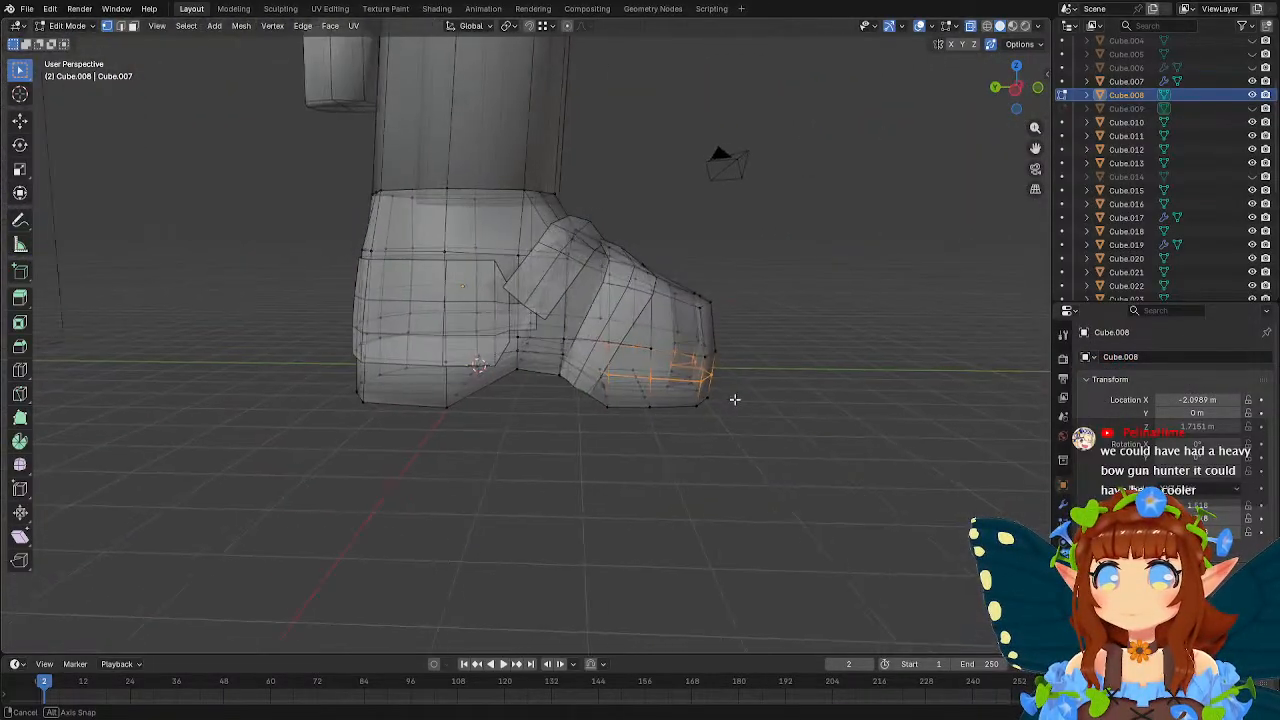
scroll(735, 399, up, 3)
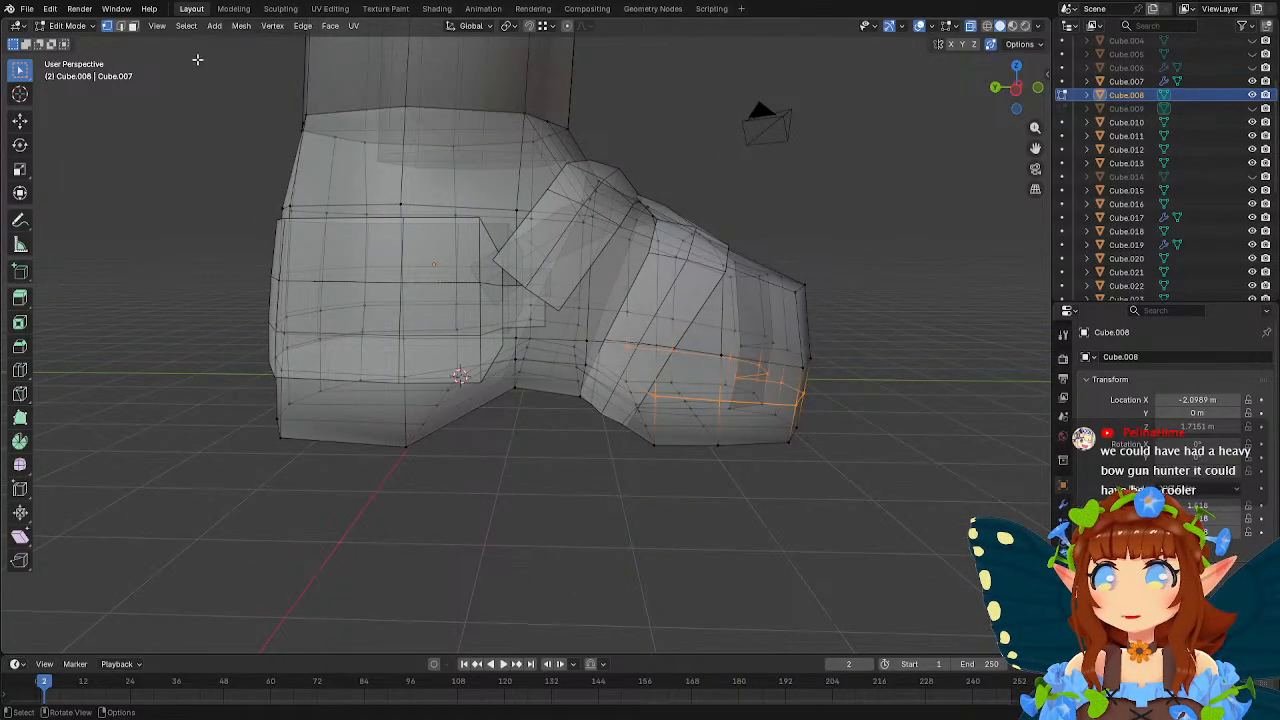
click(27, 8)
click(69, 96)
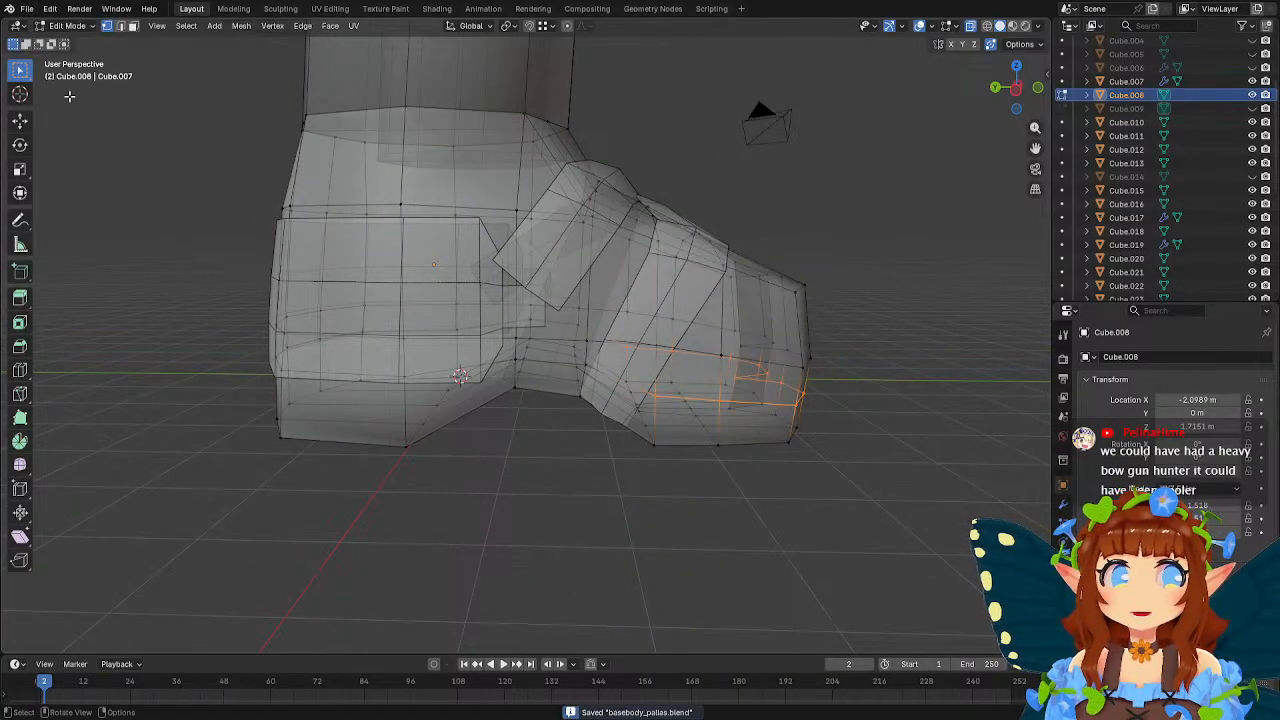
Switch to face selection and select the complete face loop around the side of the sole.
key(3)
click(454, 394)
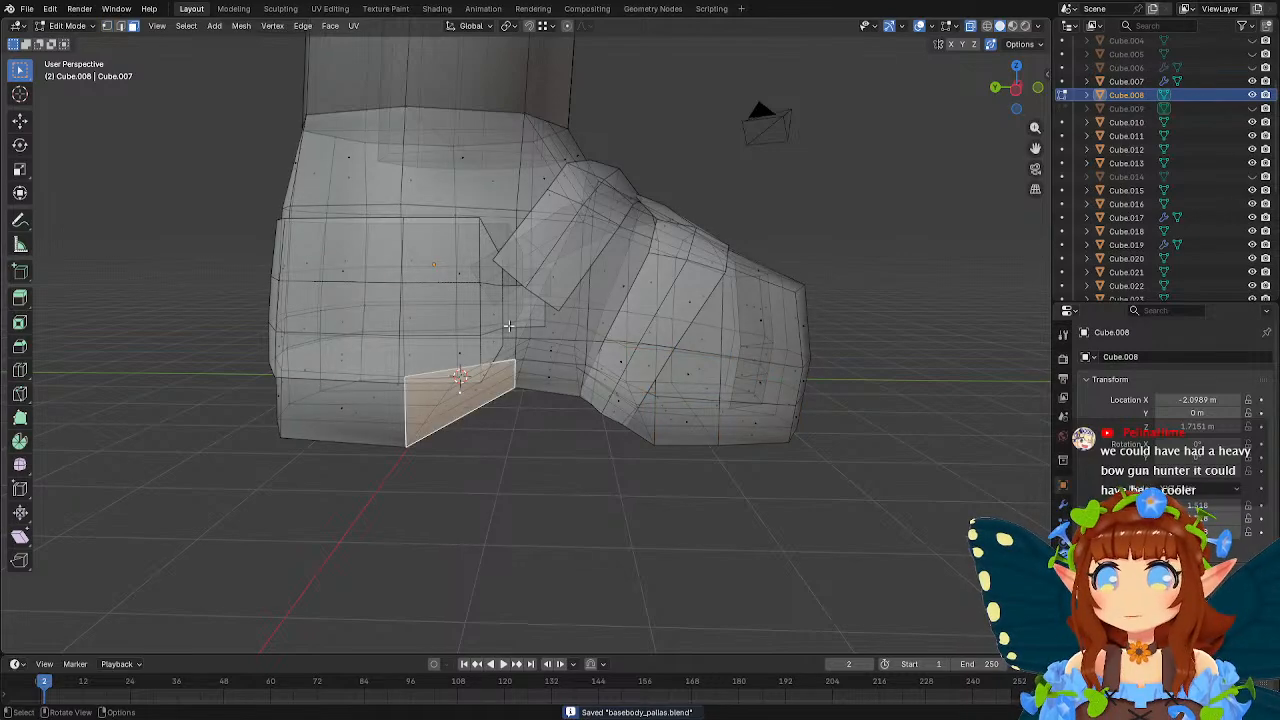
alt+middle_drag(454, 394, 468, 358)
alt+click(334, 382)
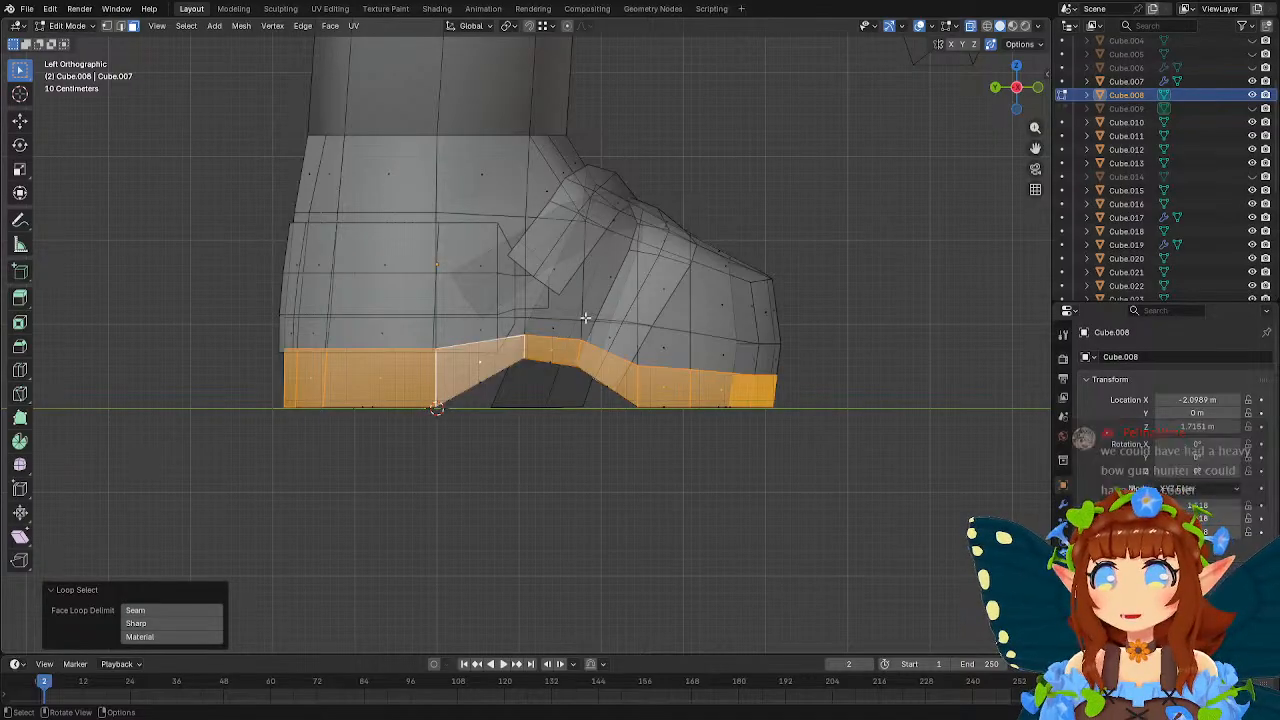
middle_drag(586, 316, 447, 361)
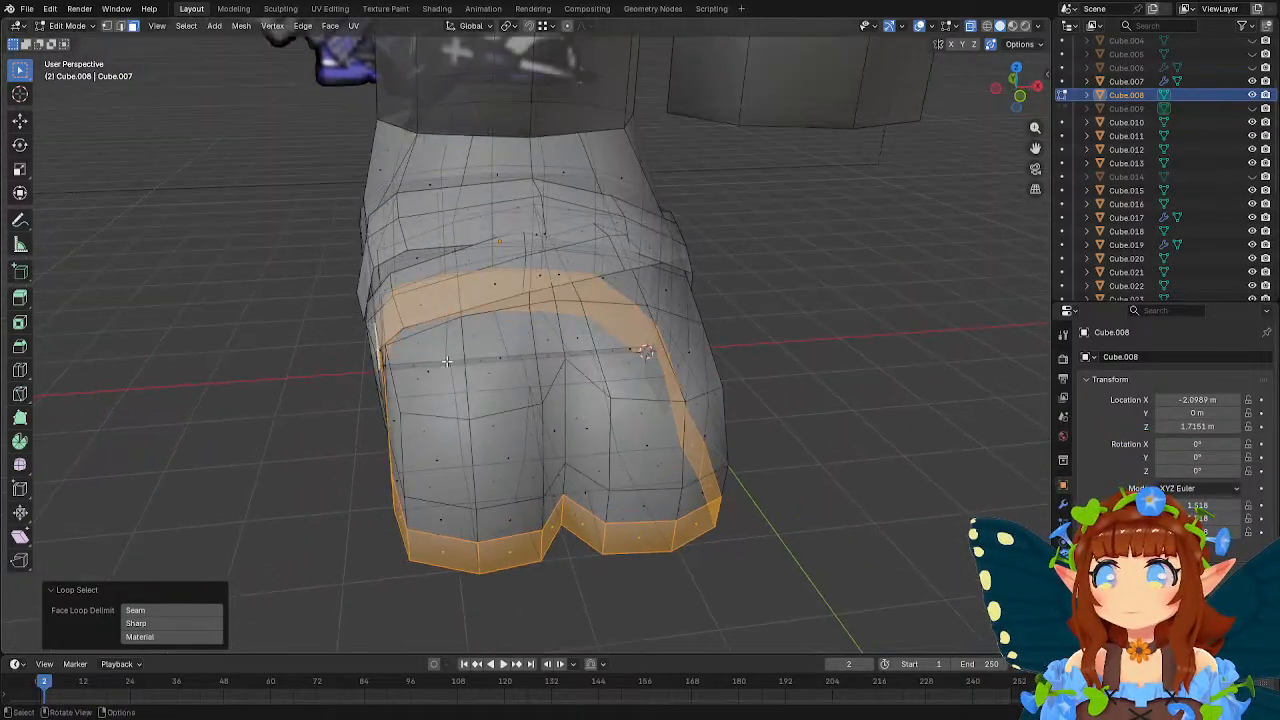
click(19, 300)
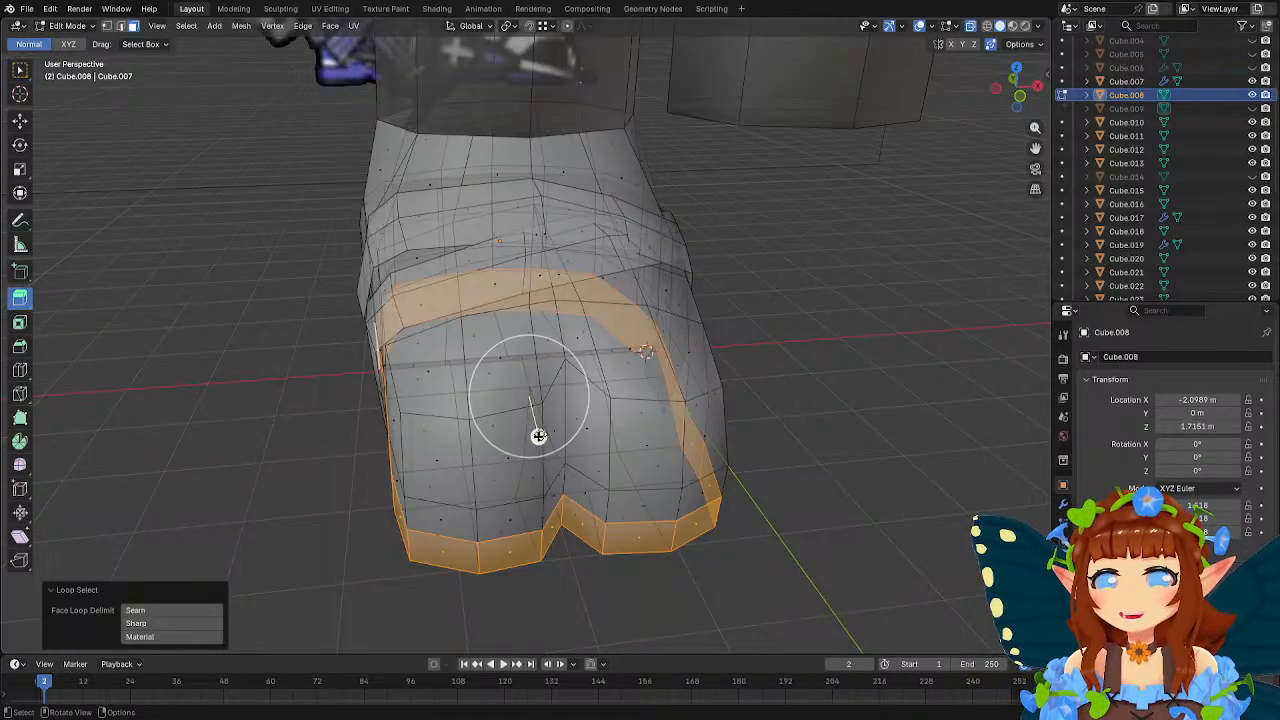
drag(537, 434, 551, 447)
key(ctrl+z)
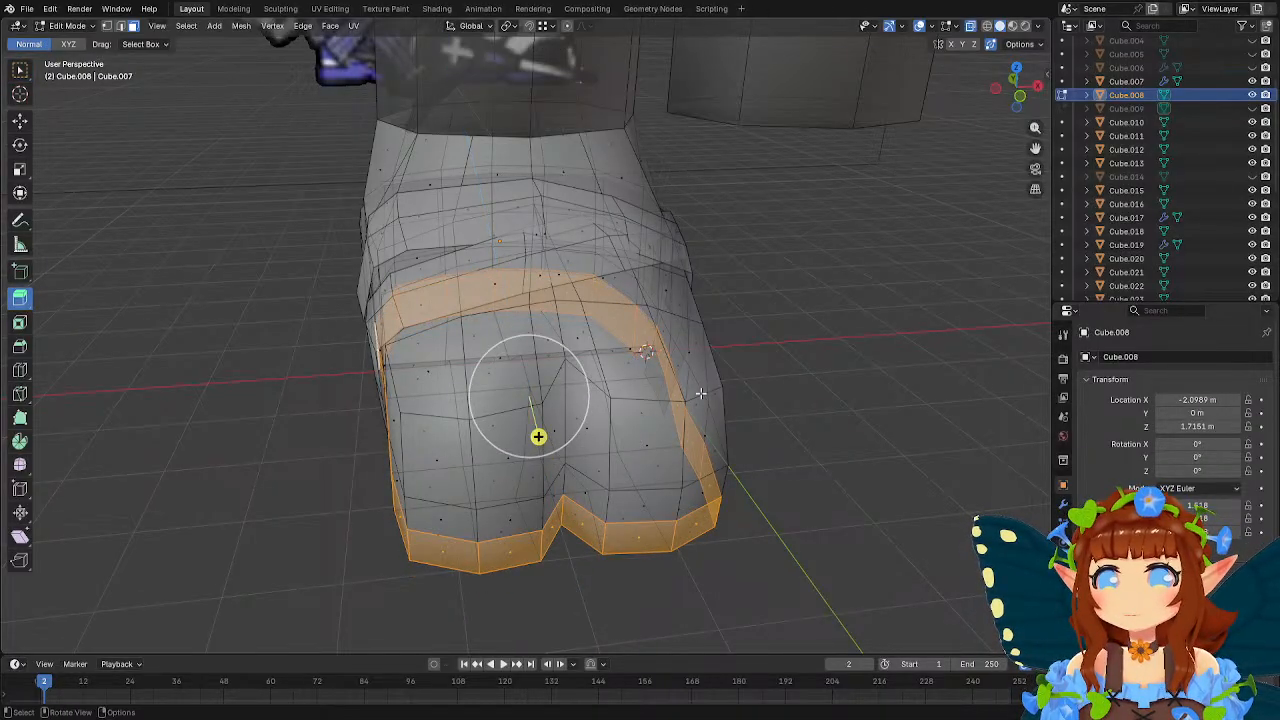
key(s)
right_click(719, 357)
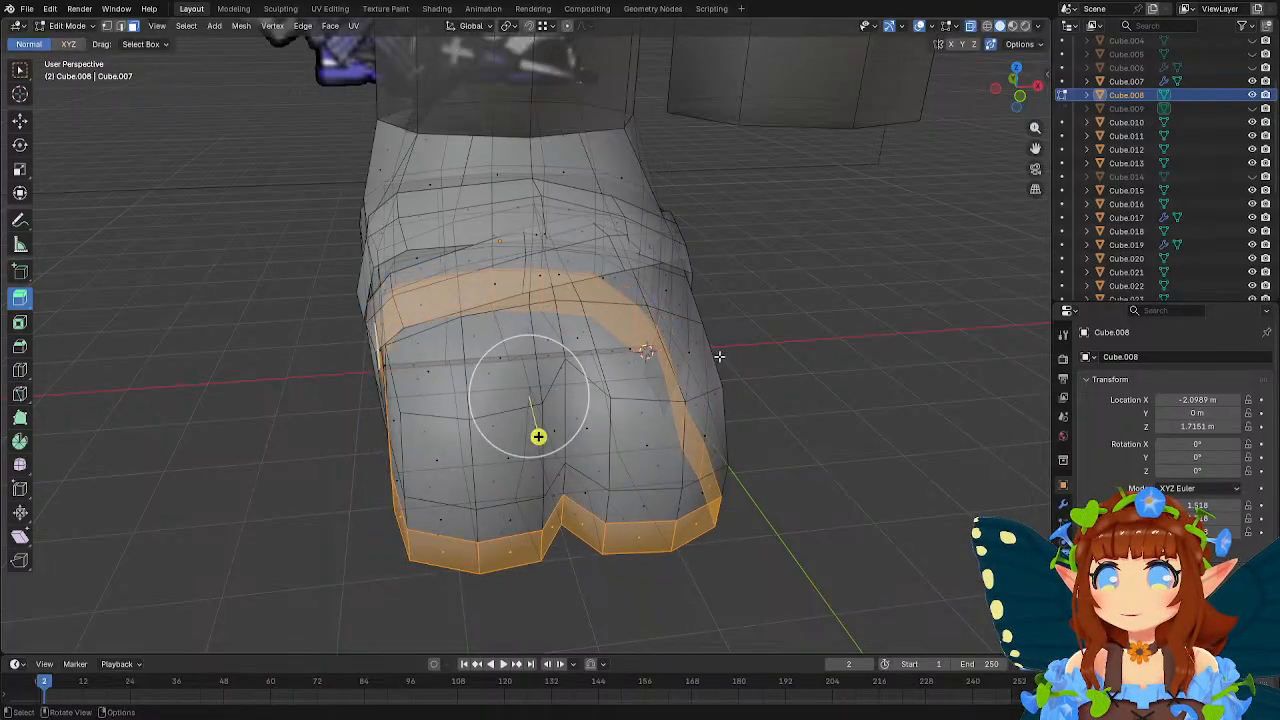
Extrude the selected sole band and scale it outward in X and Y with Z locked to form a protruding rim.
key(w)
key(s)
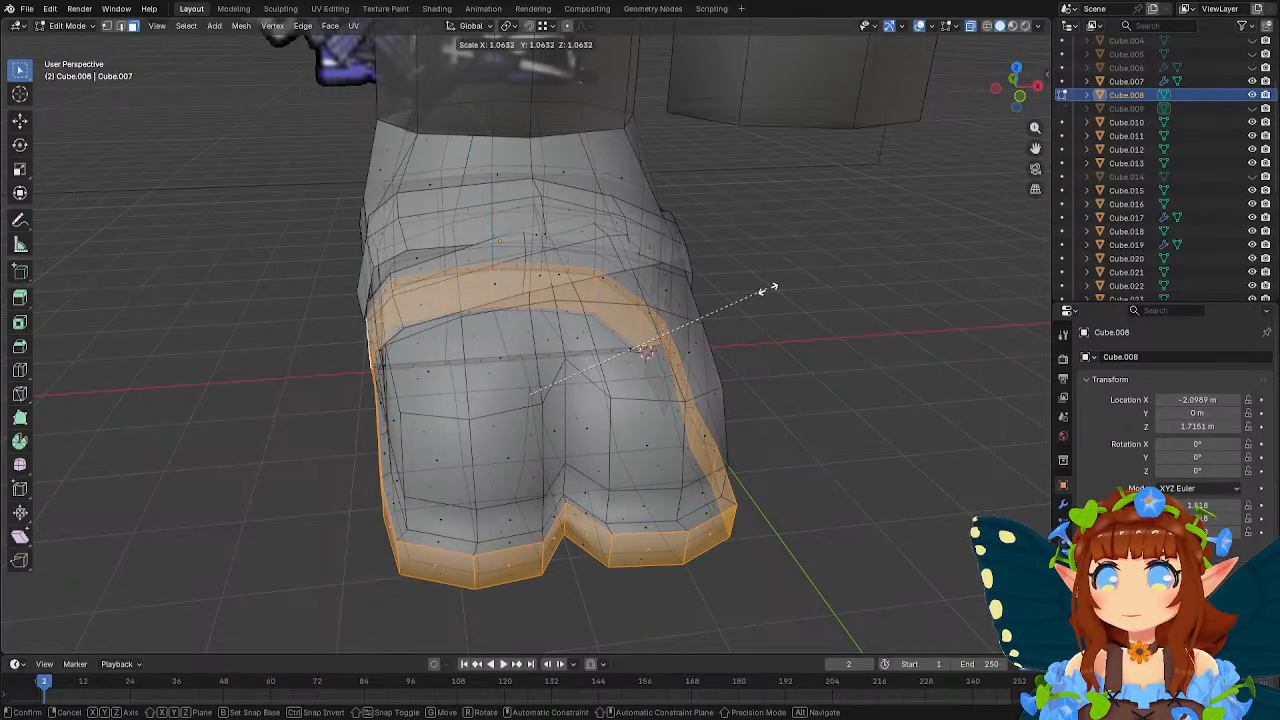
key(shift+z)
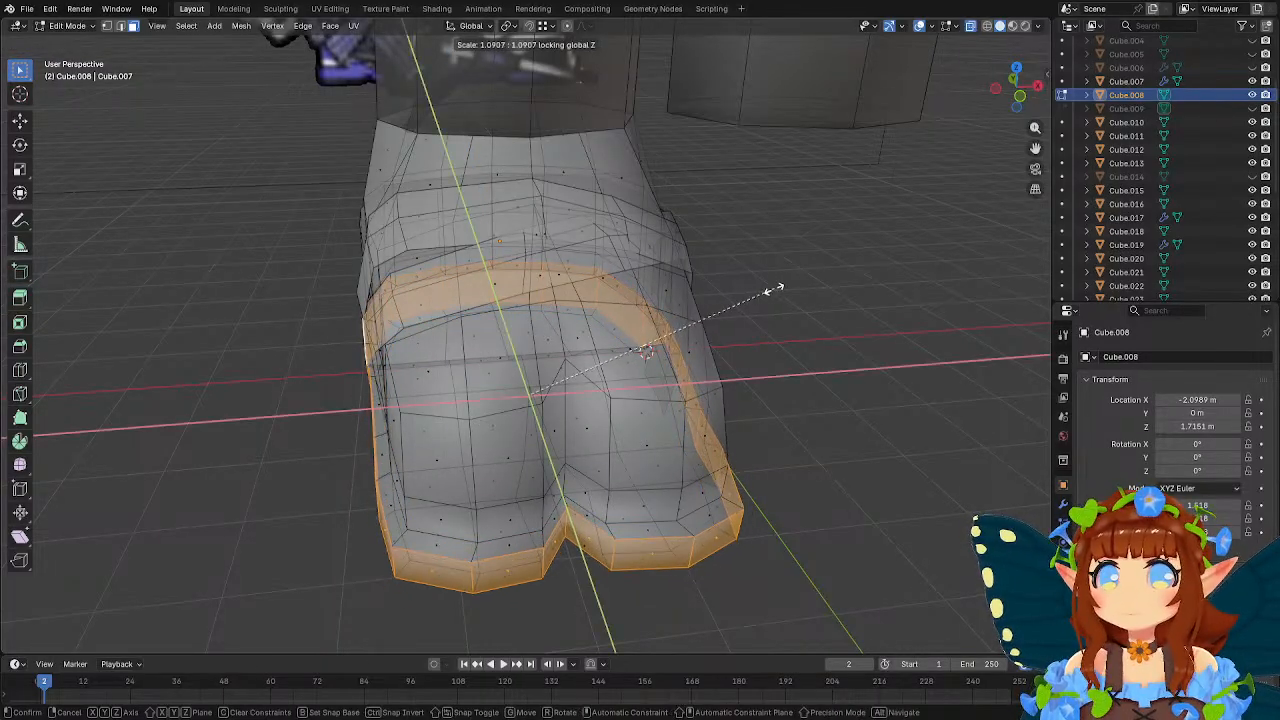
click(765, 290)
Leave mesh editing on the foot and select the heel wrap object.
middle_drag(700, 294, 647, 263)
key(Tab)
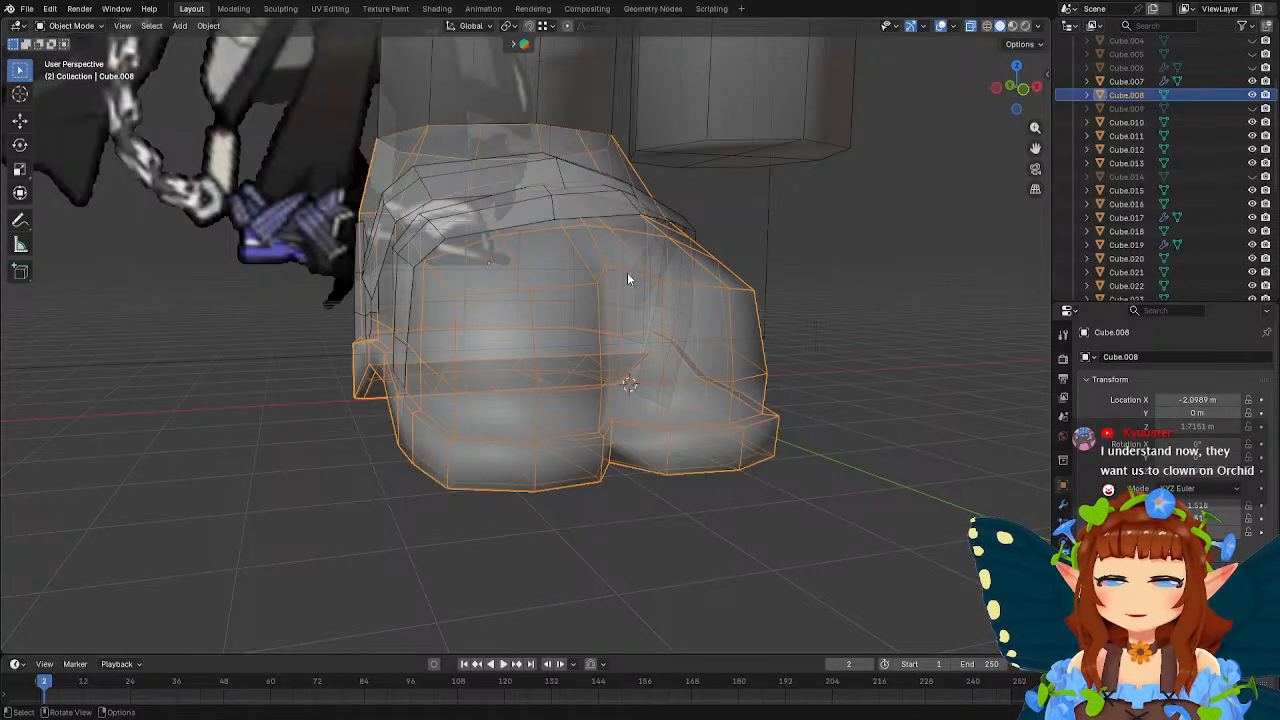
middle_drag(628, 278, 466, 326)
click(517, 336)
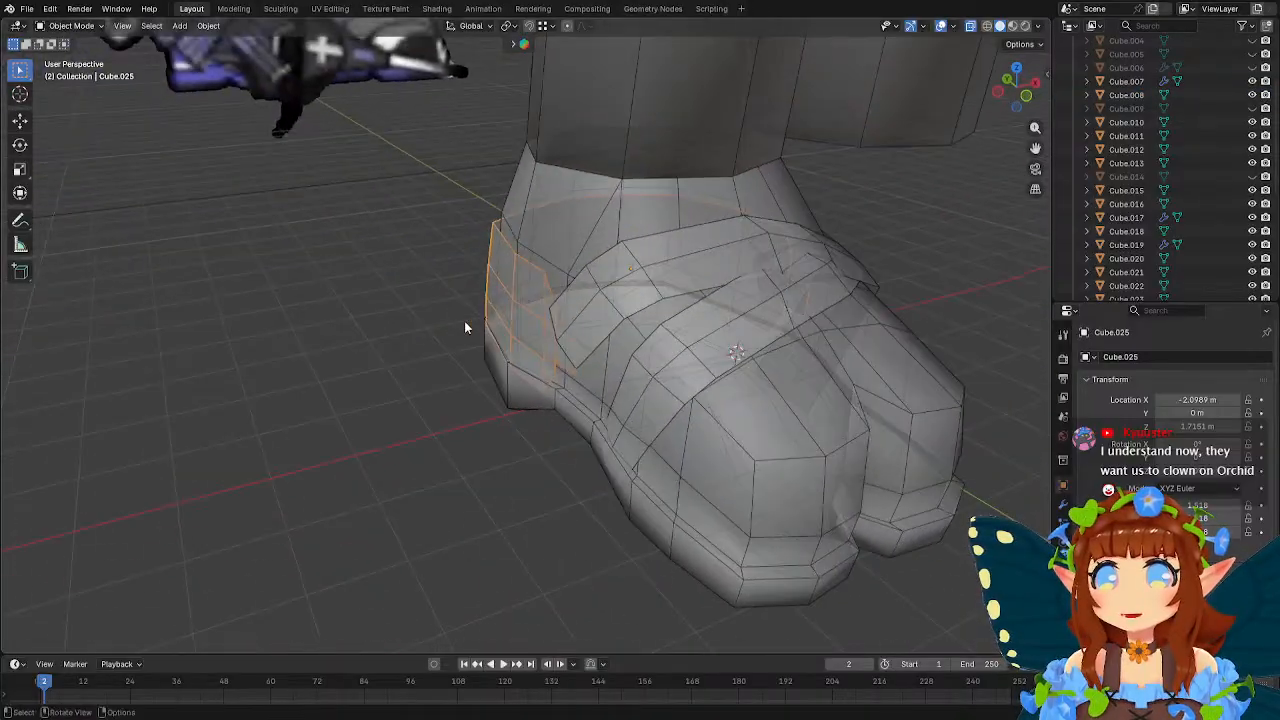
key(Tab)
middle_drag(576, 318, 642, 341)
key(Tab)
scroll(584, 307, down, 6)
Add a 2 m mesh plane at the world origin and rotate it 90° about the X axis to stand upright.
key(shift+a)
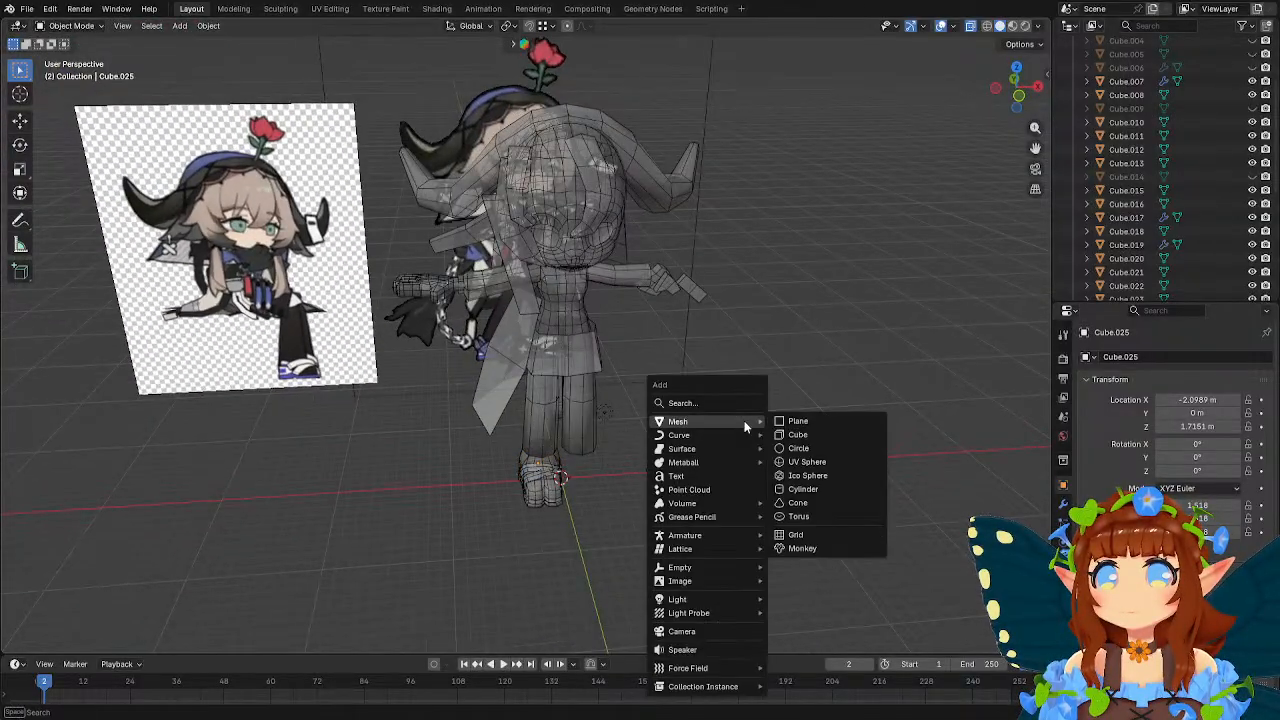
click(770, 422)
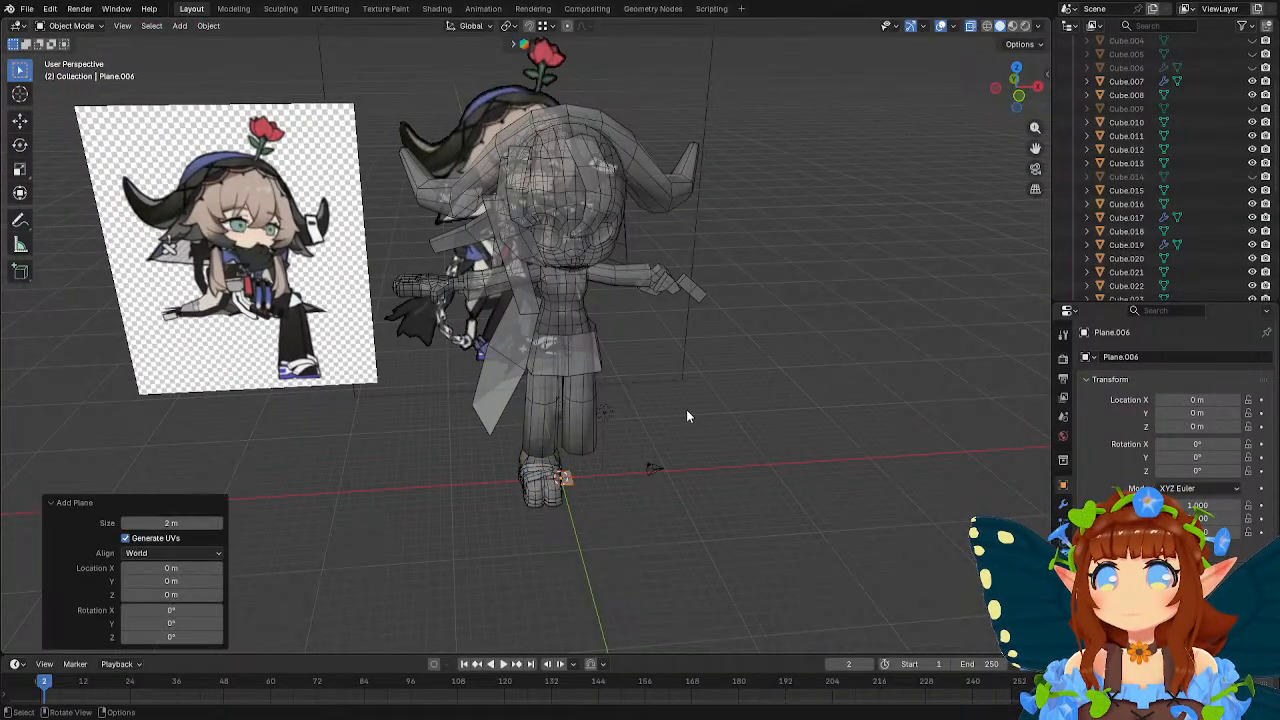
key(r)
key(x)
key(Return)
Move the upright plane about -3.1 m along Y and 13.3 m along Z, placing it in front of the skirt.
middle_drag(686, 409, 714, 378)
key(g)
key(y)
click(765, 374)
key(g)
key(z)
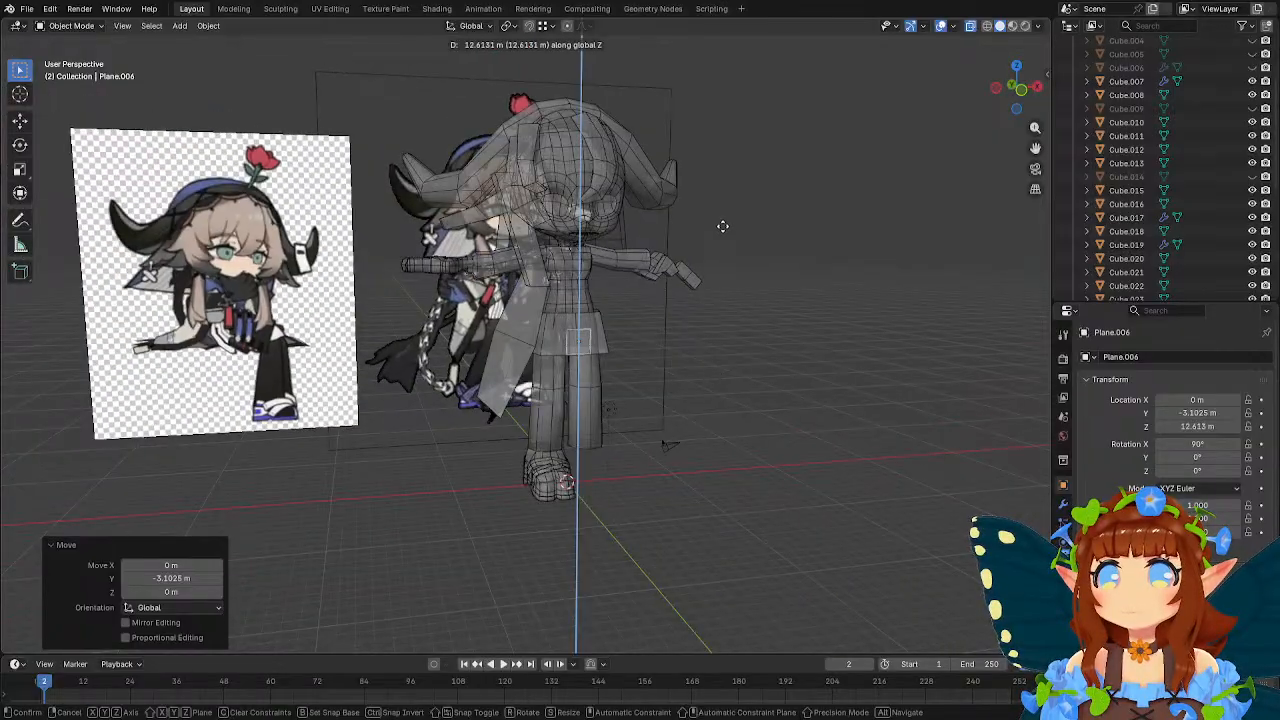
click(712, 250)
In front view, shift the plane about 1.6 m along X over the hip and rotate it about -10.9°.
scroll(678, 262, up, 4)
middle_drag(678, 262, 646, 302)
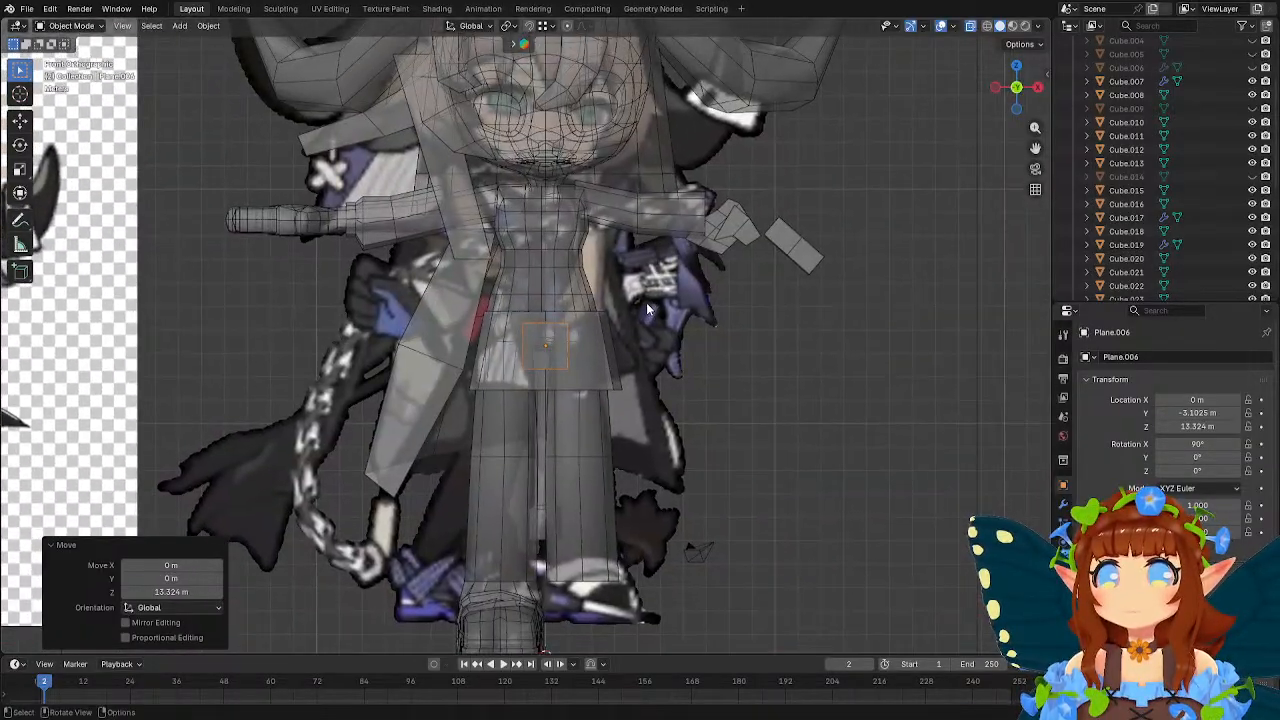
key(g)
click(683, 302)
scroll(683, 302, up, 1)
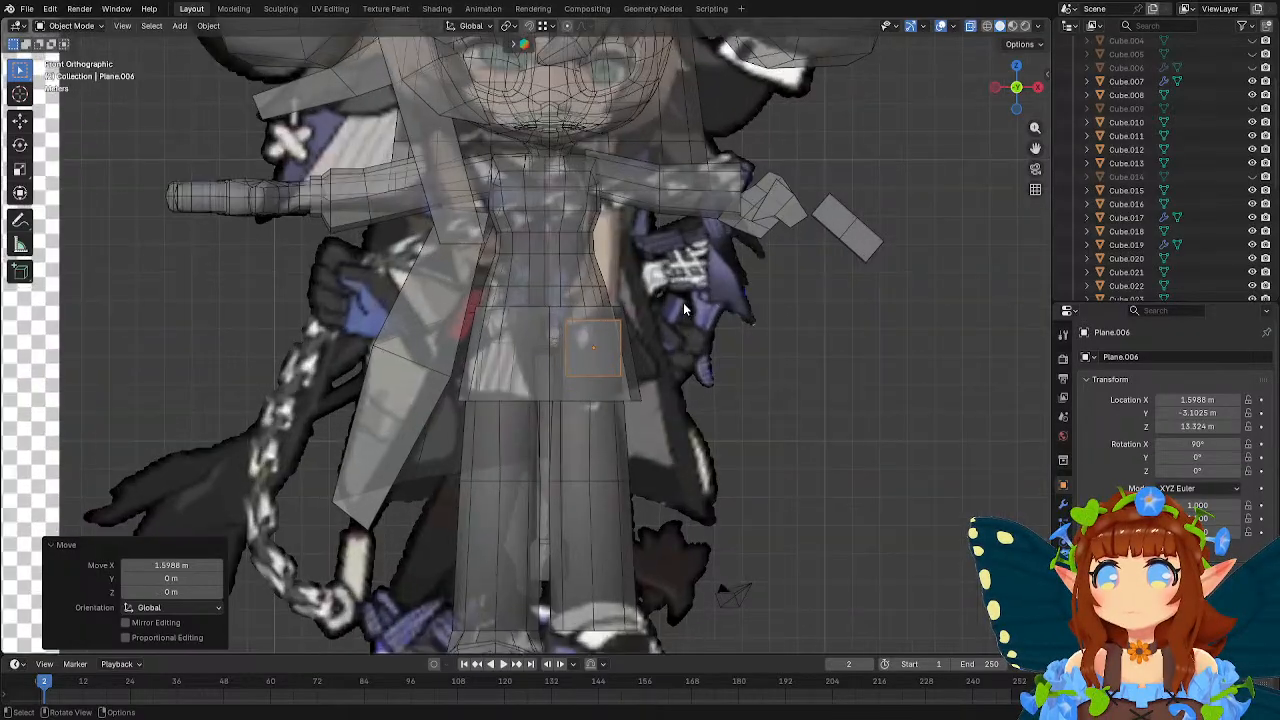
key(r)
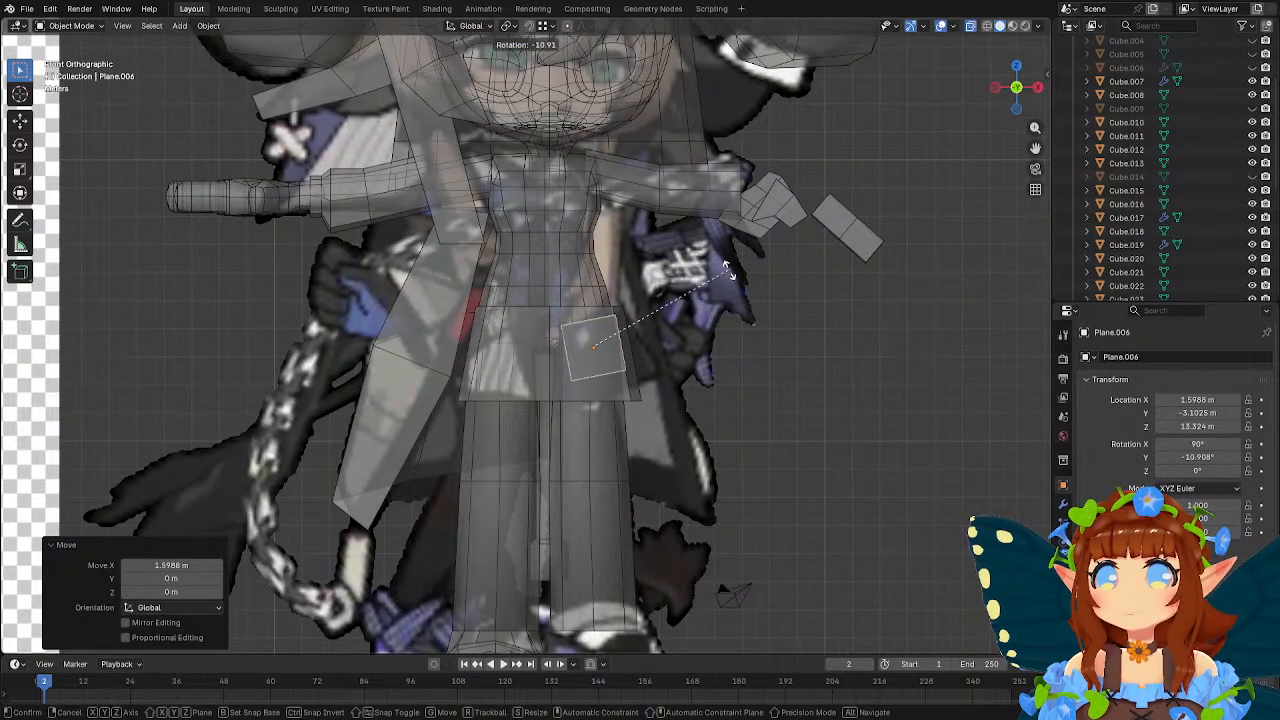
click(732, 273)
Raise the plane's upper edge about 0.44 m to the waist and pull its inner lower corner about 1.2 m downward.
key(Tab)
click(107, 27)
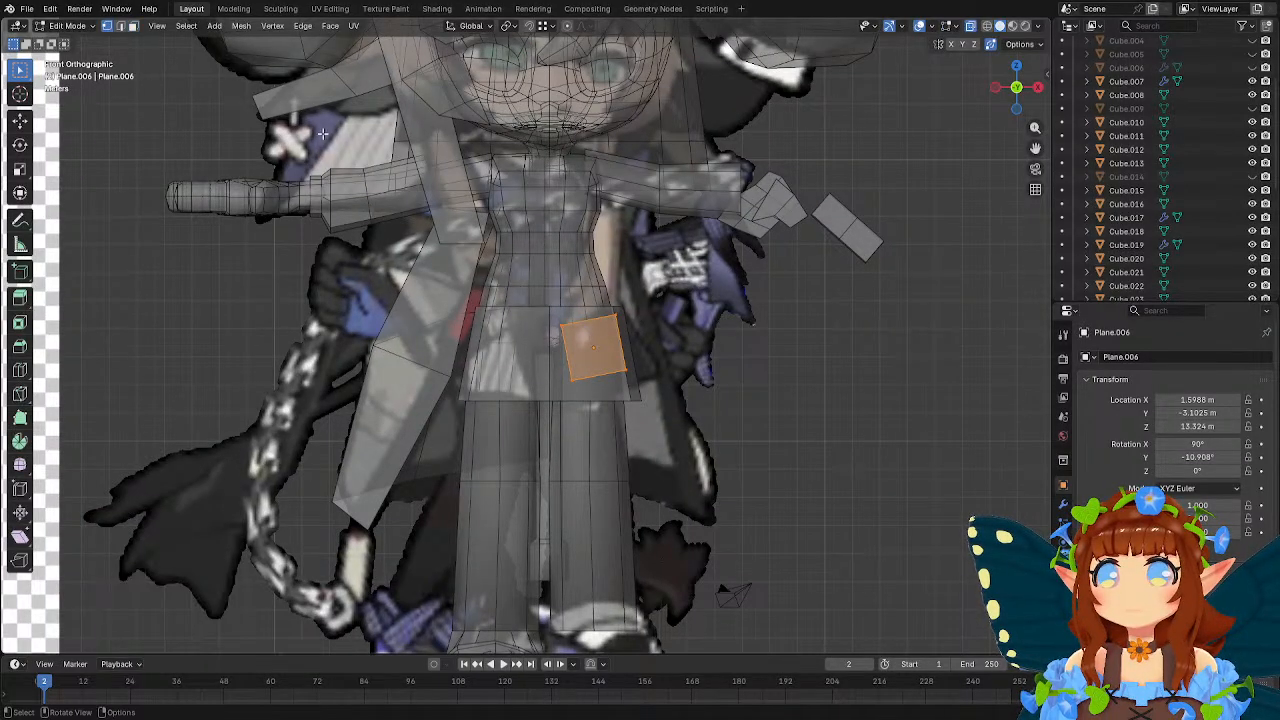
drag(517, 276, 678, 337)
key(g)
click(668, 338)
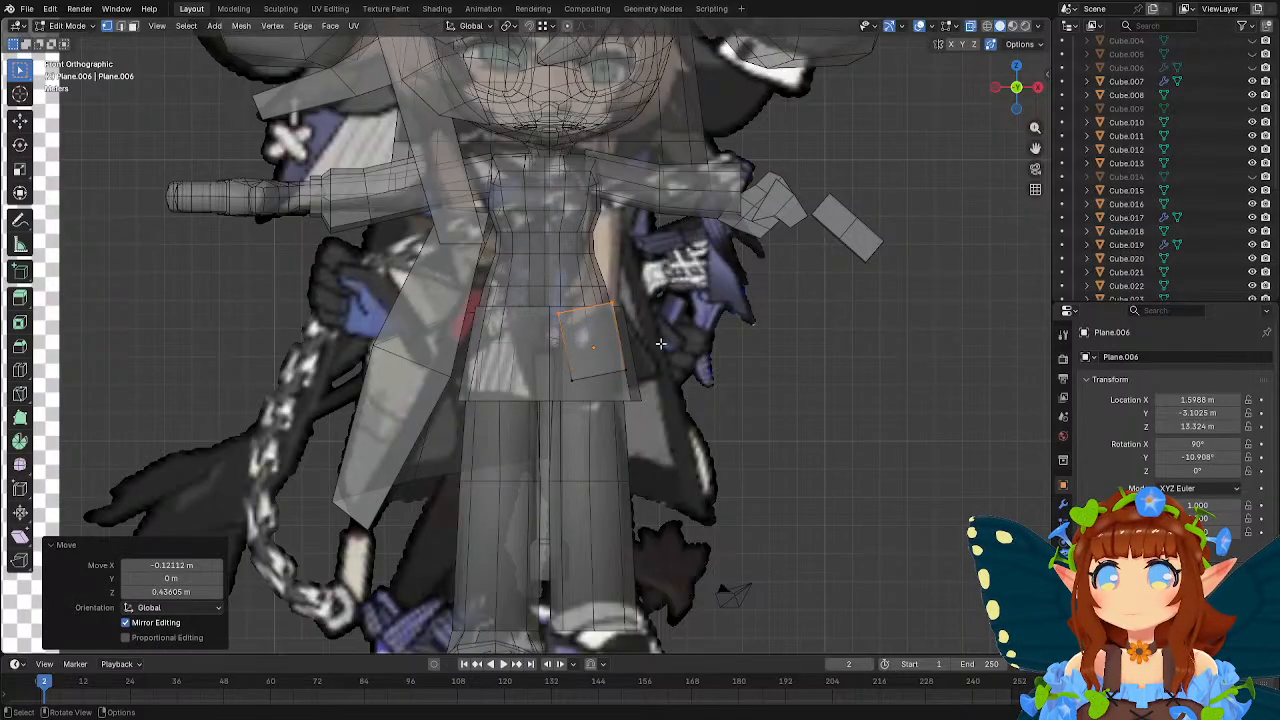
key(g)
click(582, 428)
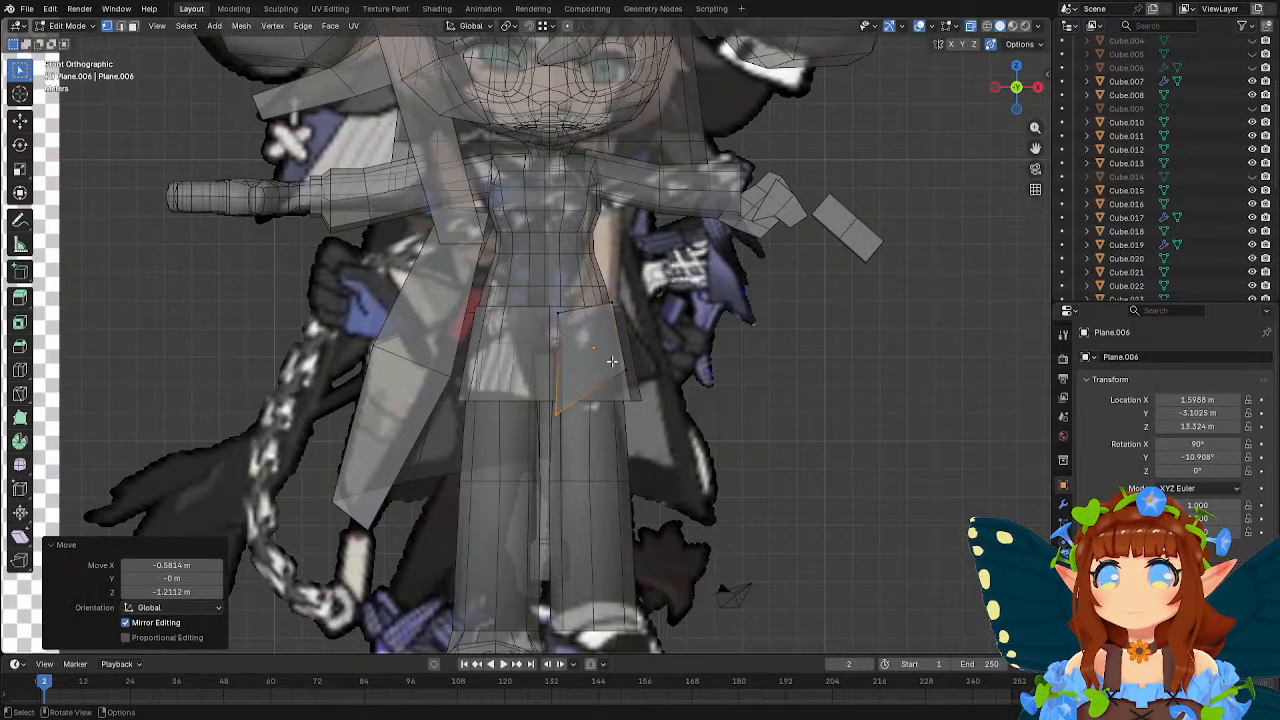
Move the plane's outer lower corner outward and fit both upper corners to the skirt's waistline, forming a flared patch.
key(g)
click(675, 365)
key(g)
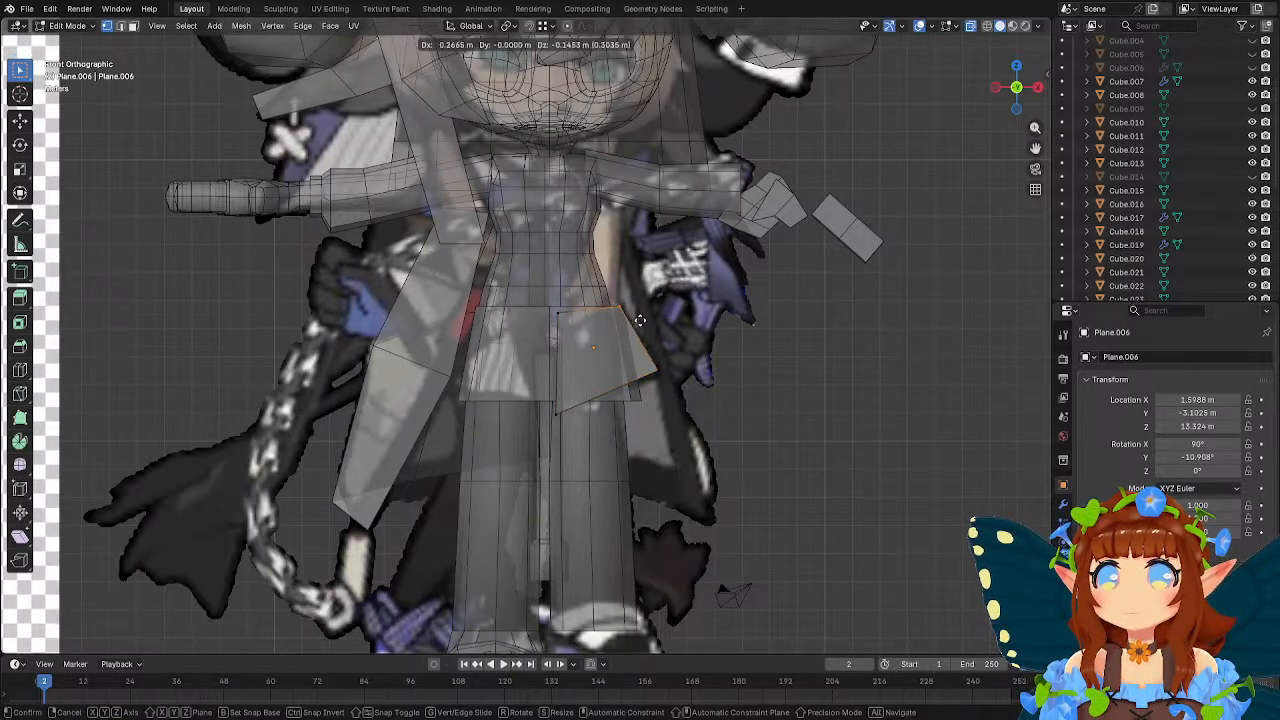
click(630, 335)
key(g)
click(582, 338)
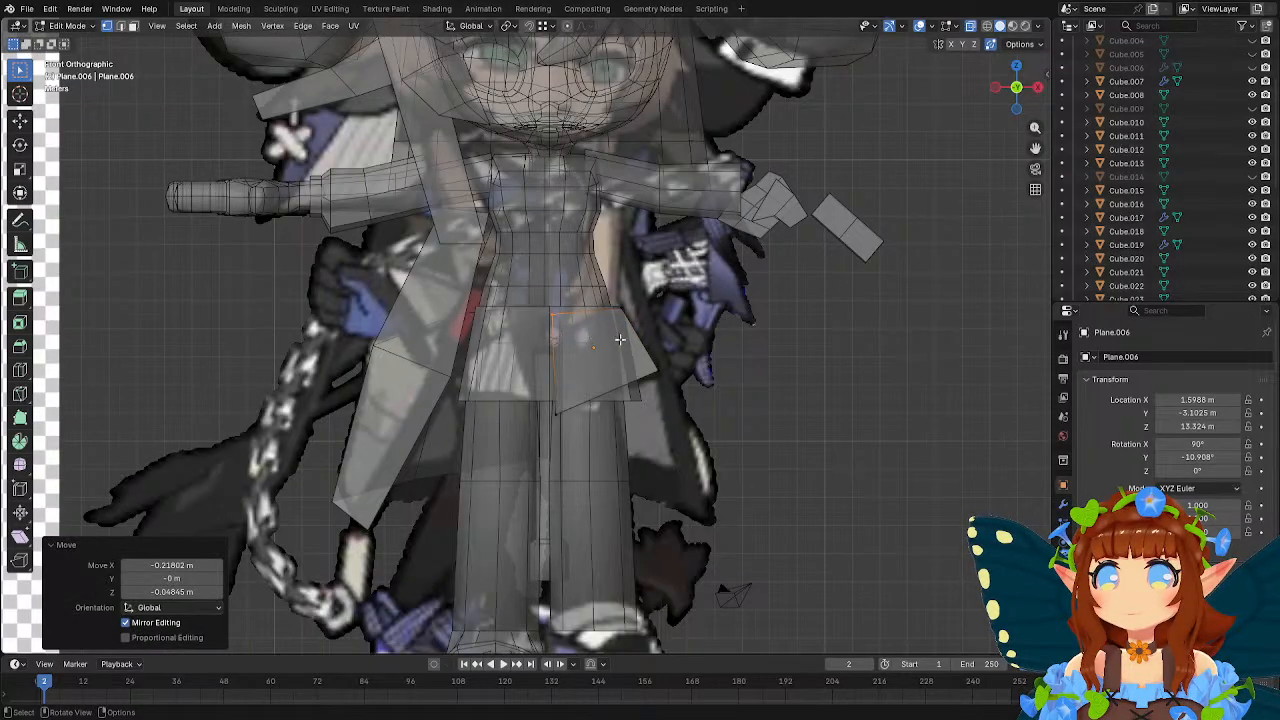
Move the skirt patch's outer vertices backward along Y, finishing with a shift of about 0.98 m, to wrap the hip.
middle_drag(582, 338, 612, 585)
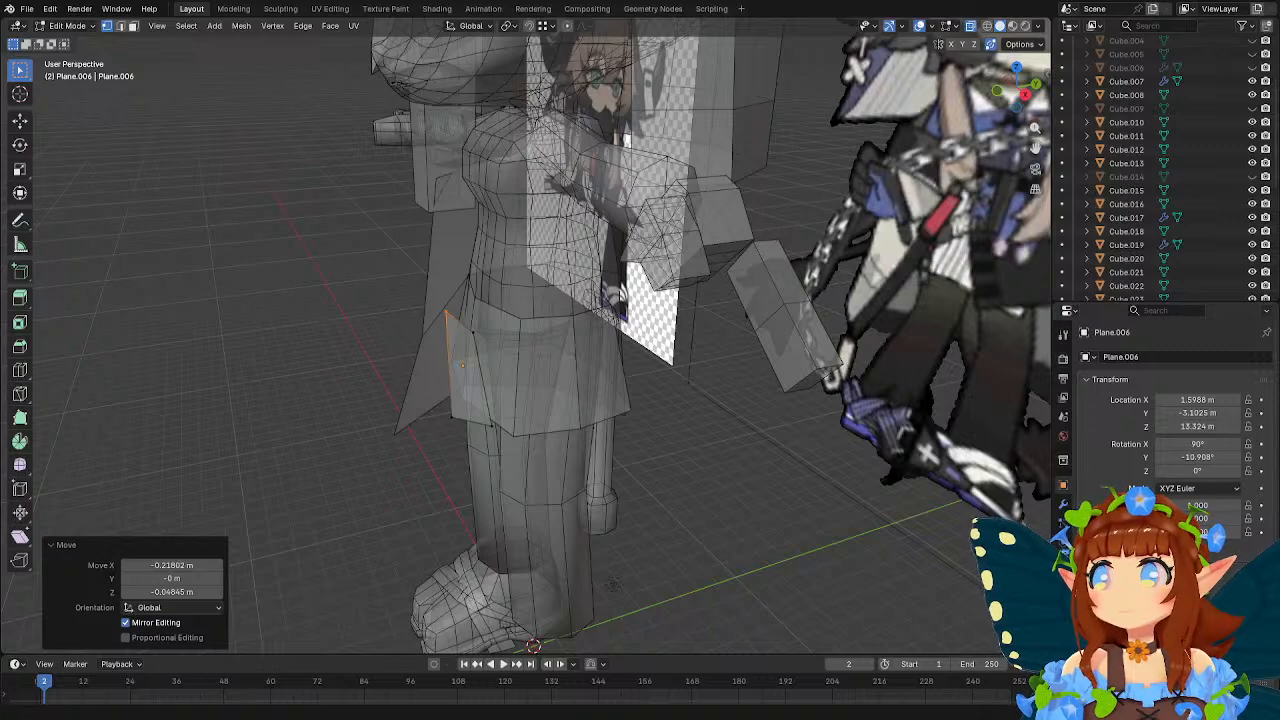
middle_drag(478, 372, 530, 376)
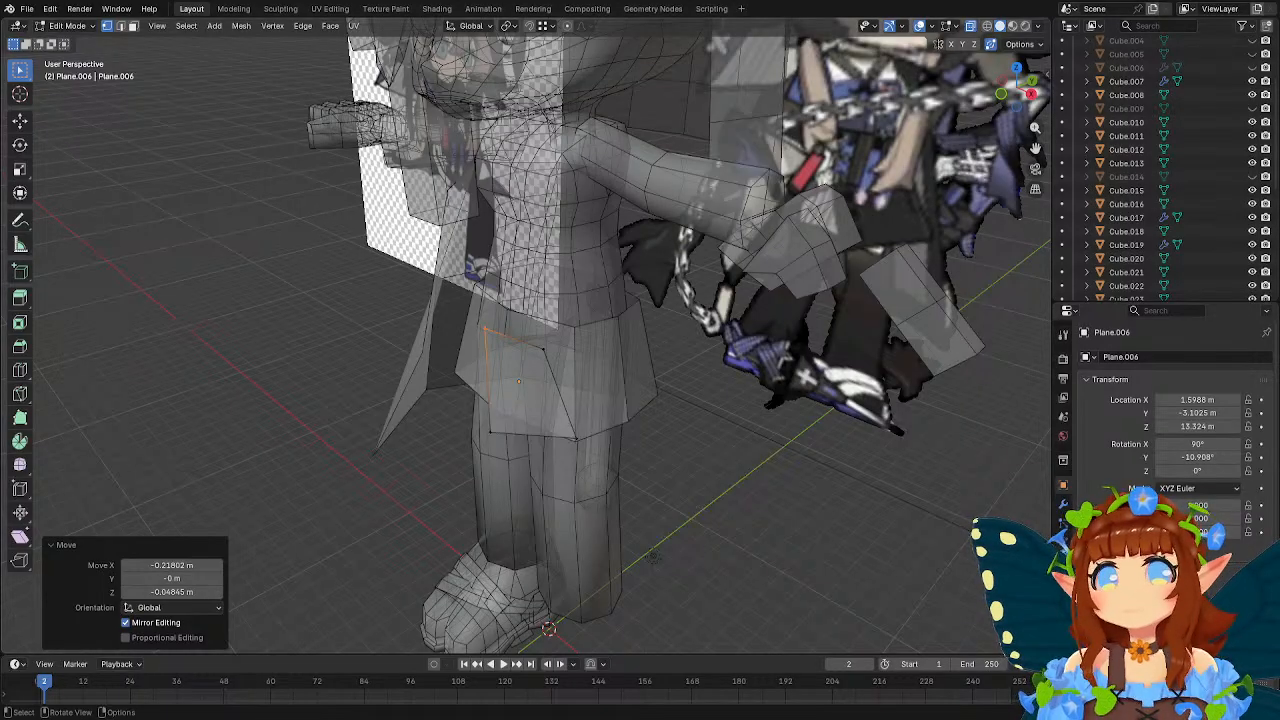
middle_drag(690, 256, 637, 291)
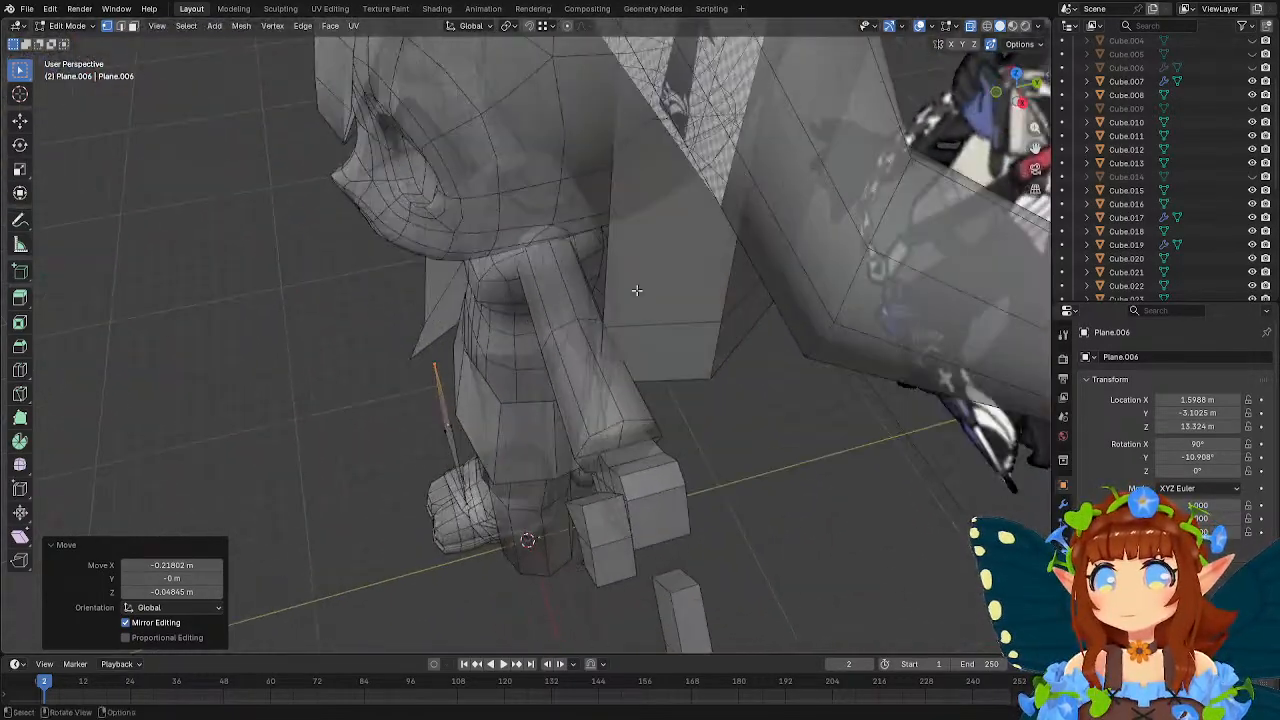
click(459, 428)
middle_drag(539, 373, 623, 337)
key(g)
key(y)
click(632, 330)
key(g)
key(y)
click(659, 339)
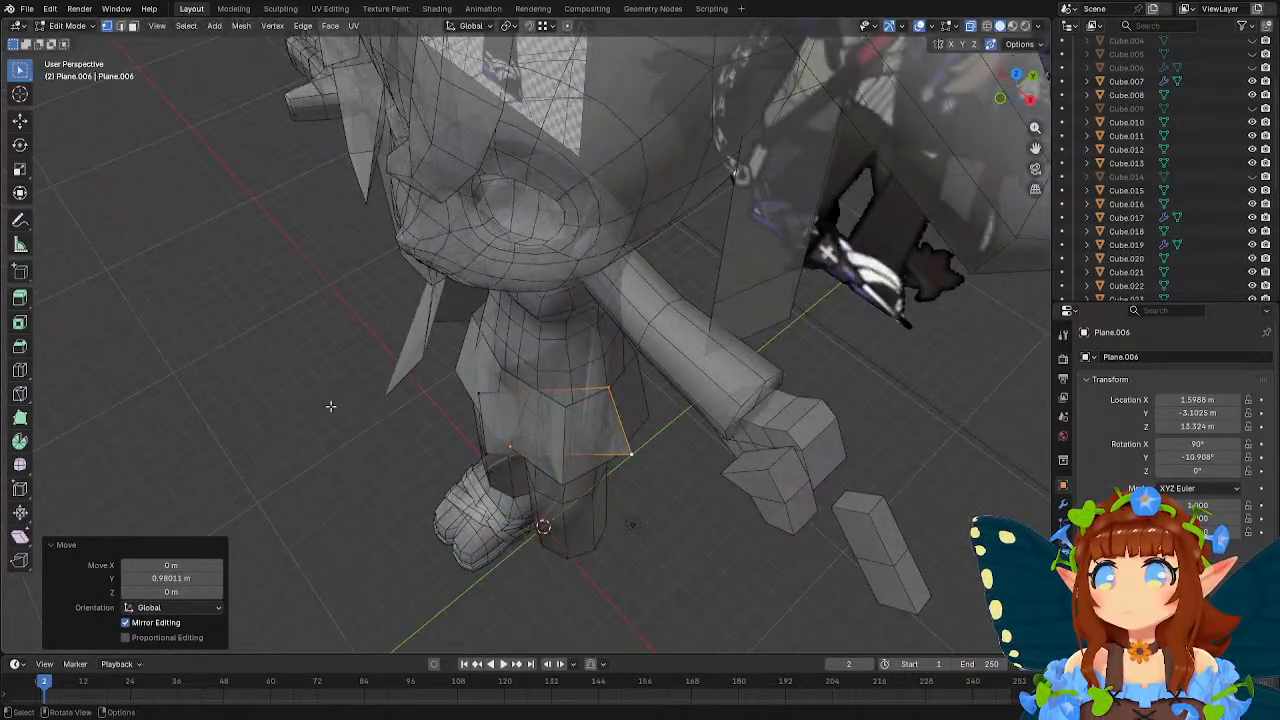
Loop-cut the patch vertically through the middle, move the loop about 0.81 m along X, and adjust it along Y around the skirt.
click(566, 451)
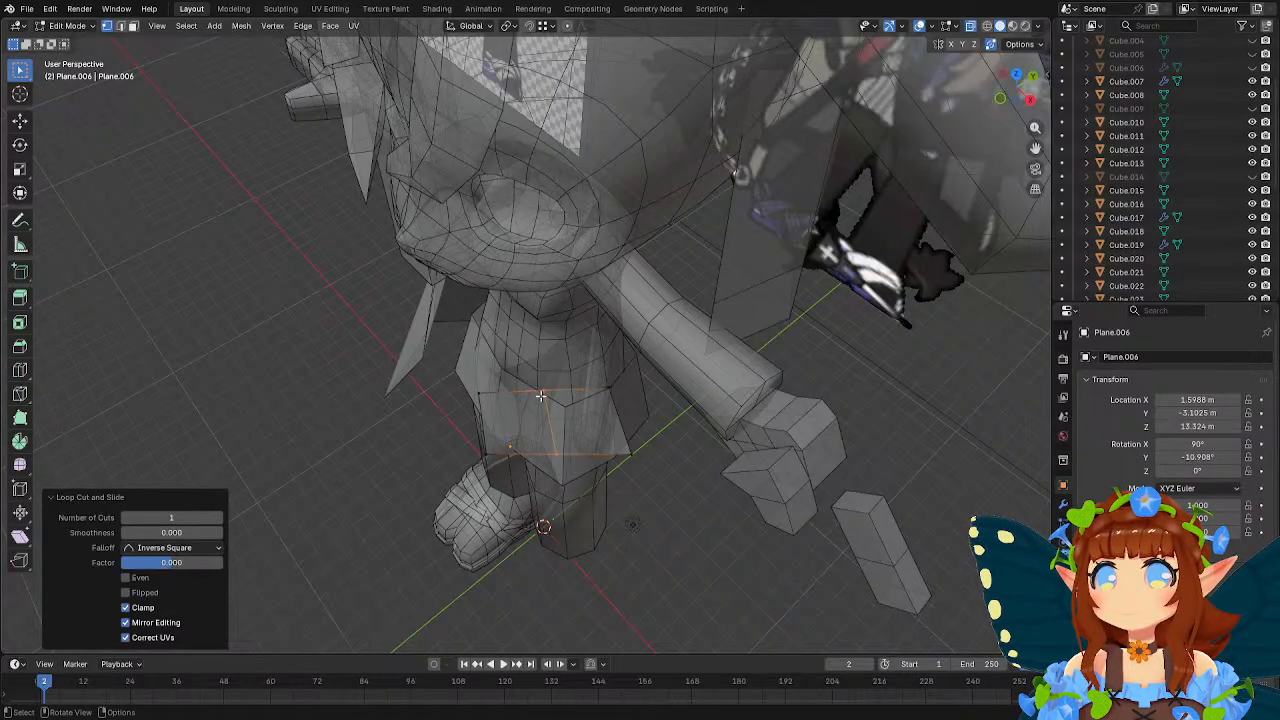
middle_drag(578, 398, 596, 381)
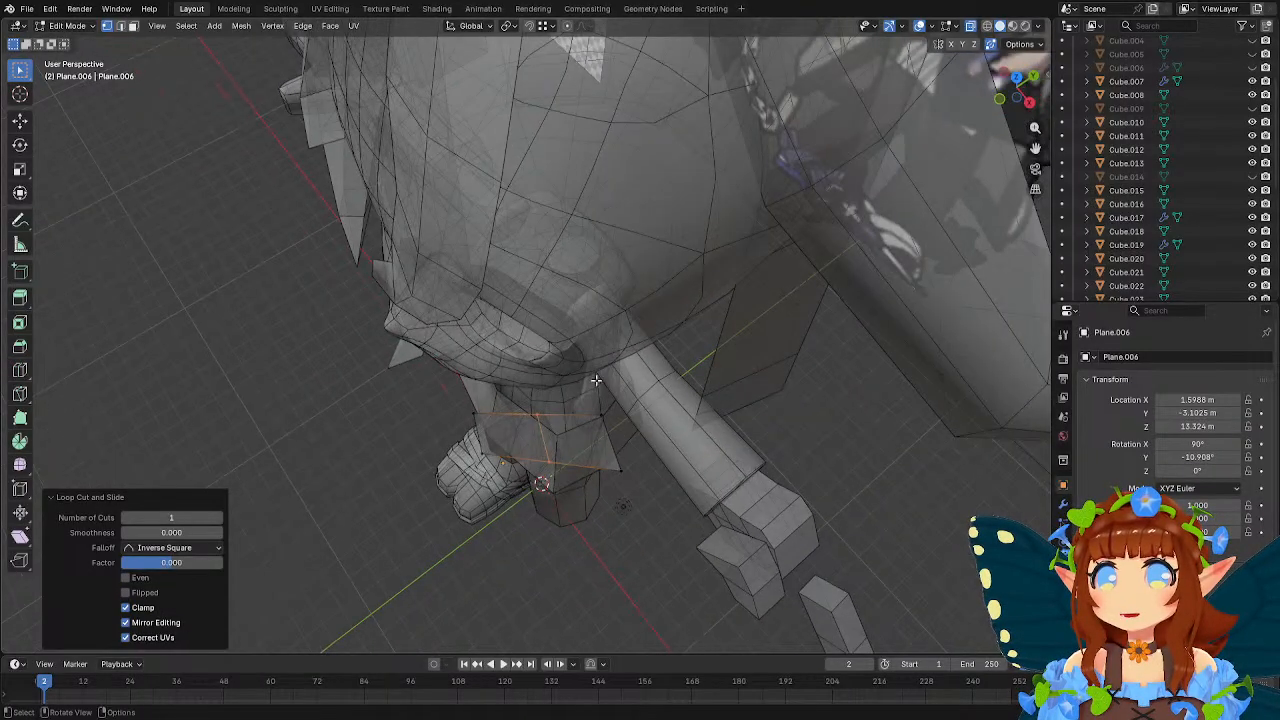
key(g)
click(600, 405)
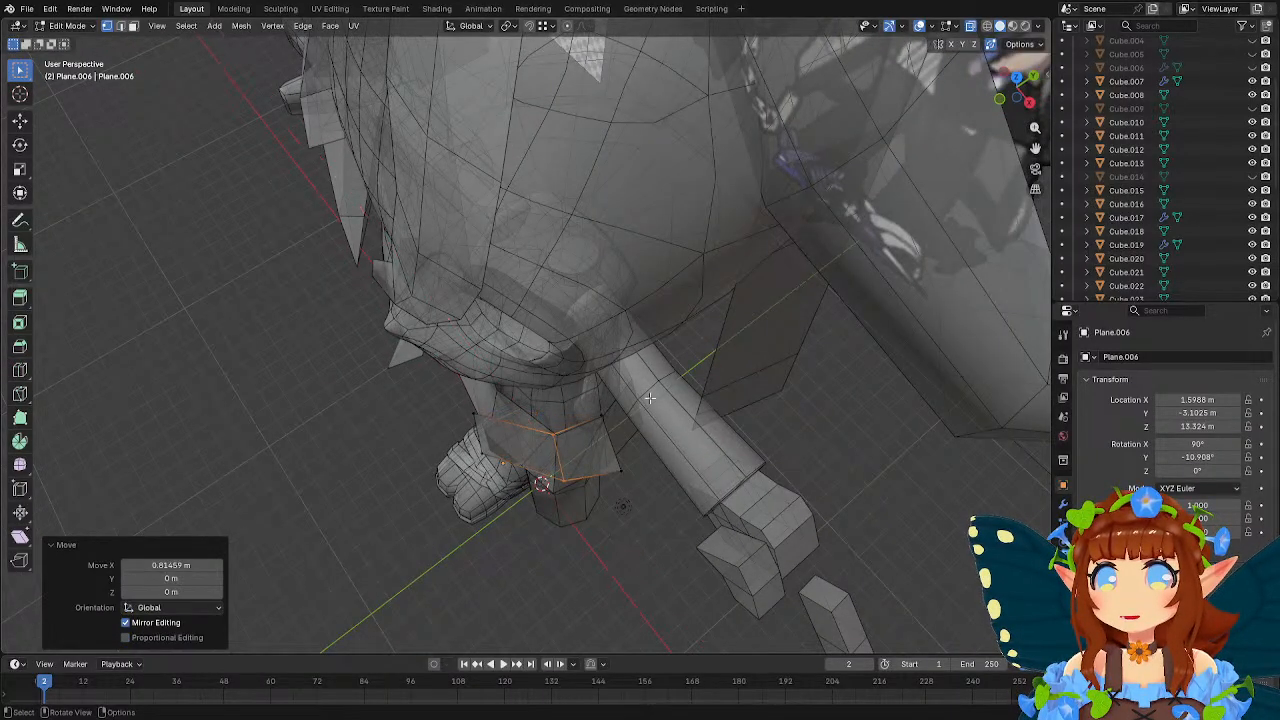
key(g)
key(y)
click(636, 406)
Leave mesh editing on the skirt patch, select the long coat panel, and give it an X-axis Mirror modifier.
middle_drag(636, 406, 476, 310)
key(Tab)
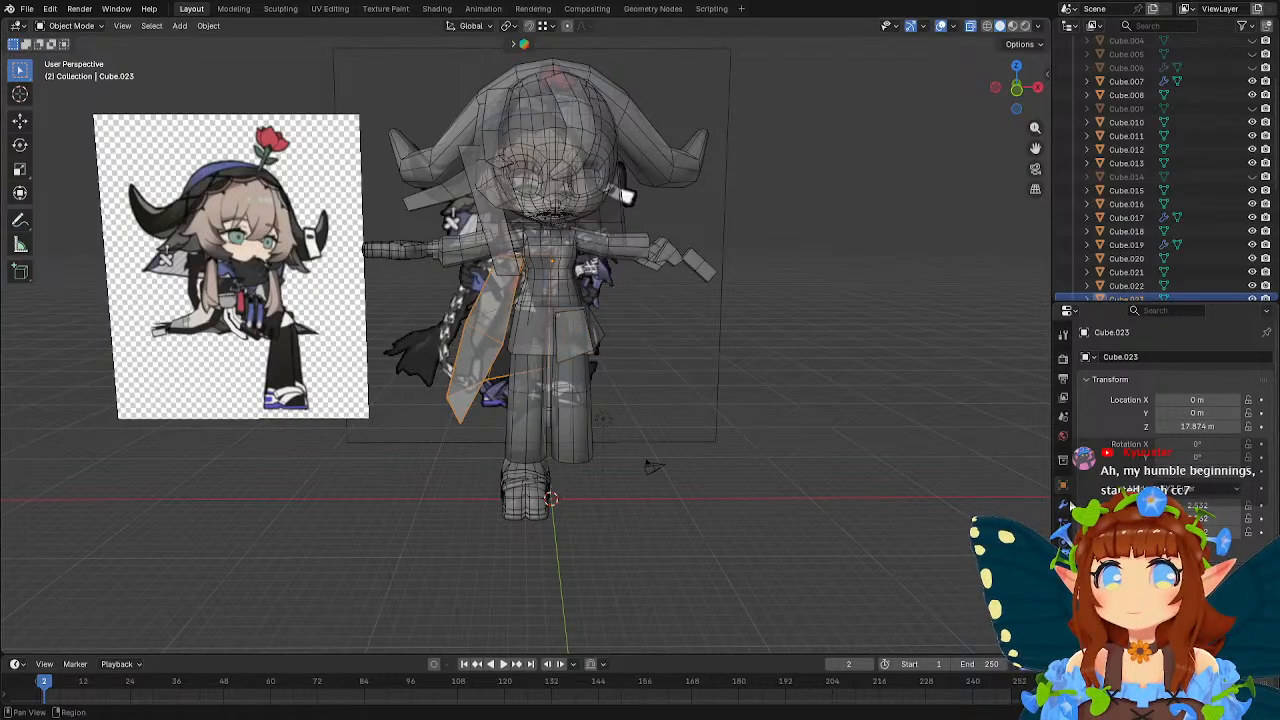
click(1064, 504)
click(1140, 360)
mouse_move(1130, 382)
click(1020, 393)
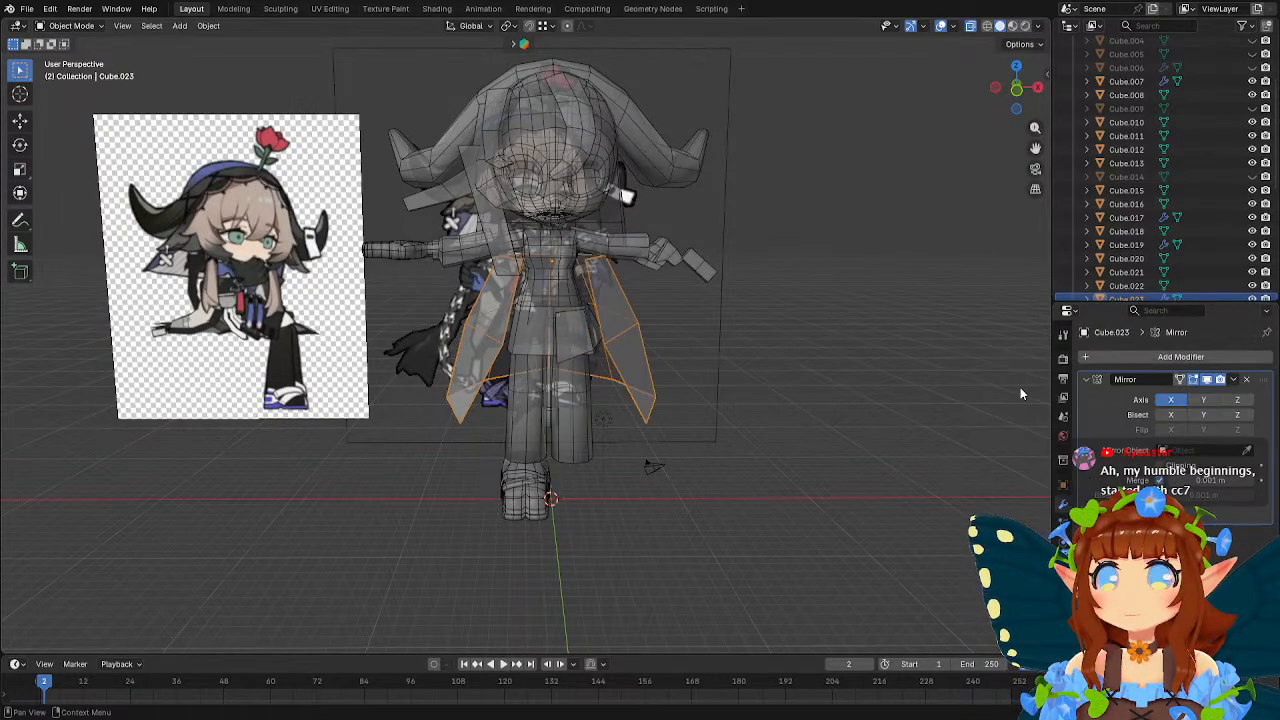
Enter mesh editing on the mirrored coat panel and add a centred lengthwise loop cut through its side section.
scroll(610, 326, up, 4)
middle_drag(610, 326, 630, 359)
key(Tab)
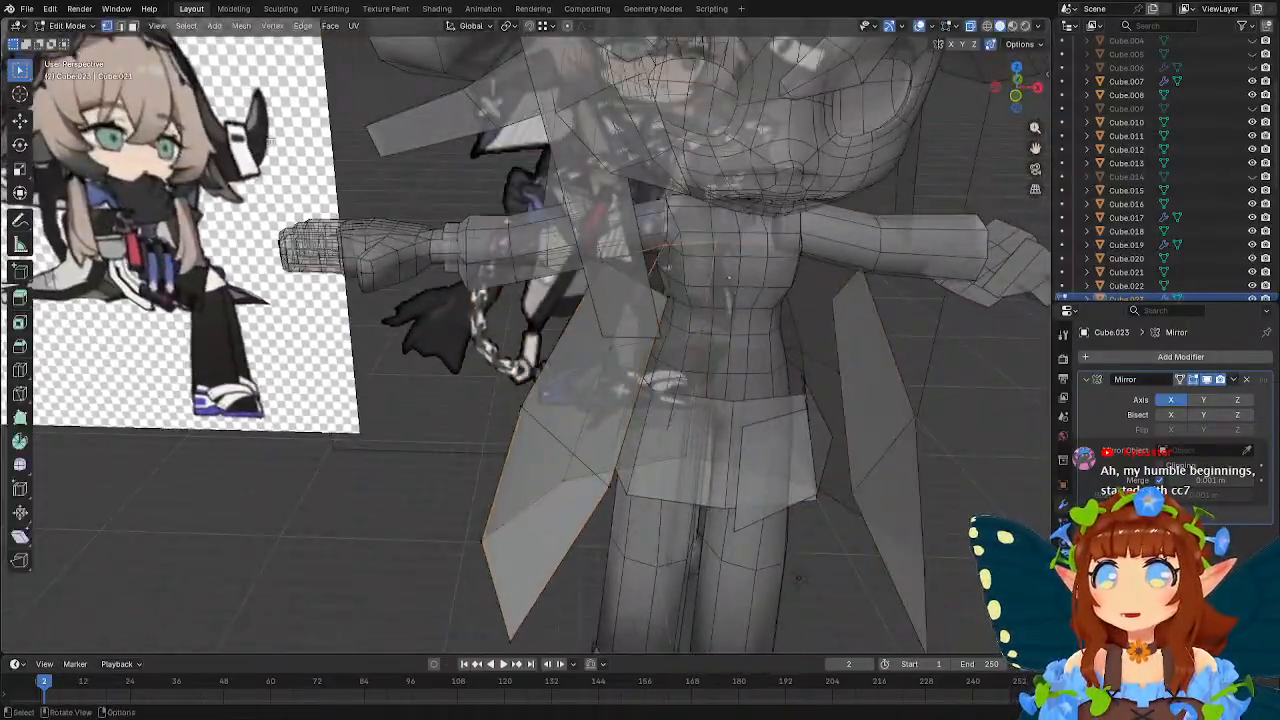
middle_drag(622, 181, 82, 340)
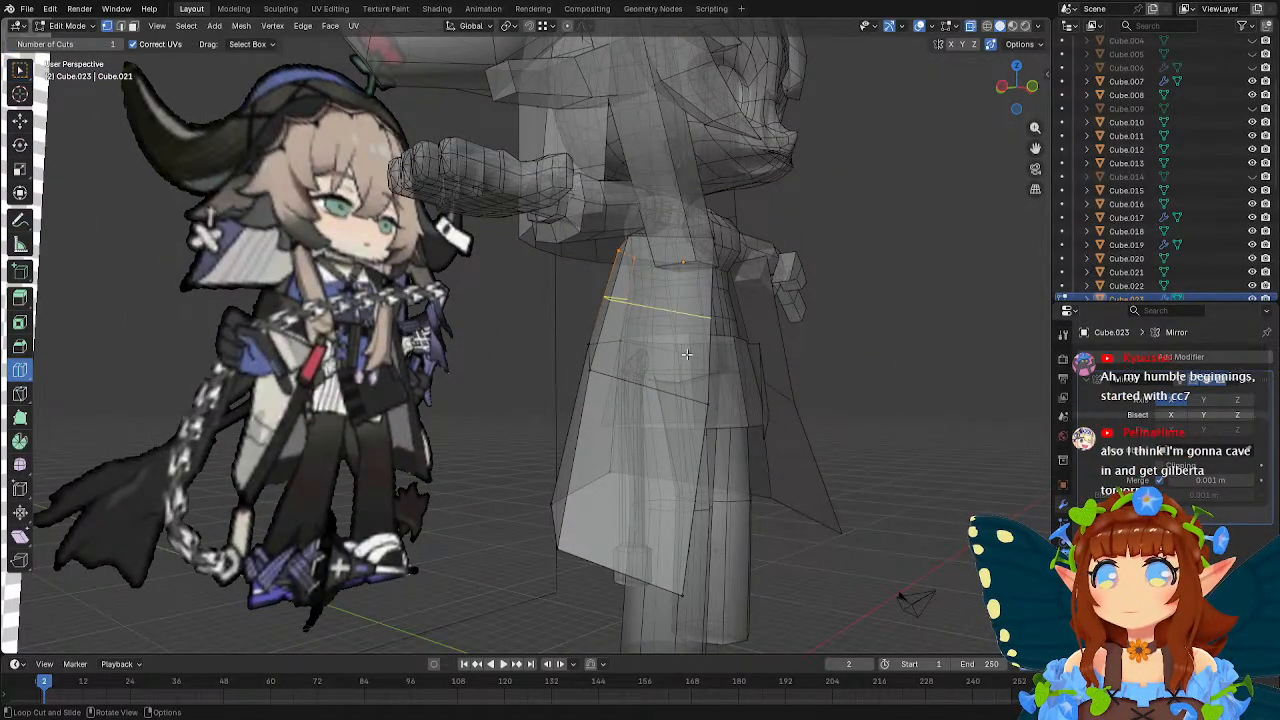
click(664, 261)
key(w)
Snap the new loop's top vertex outward and up onto the arm geometry beside the sleeve.
middle_drag(615, 258, 690, 246)
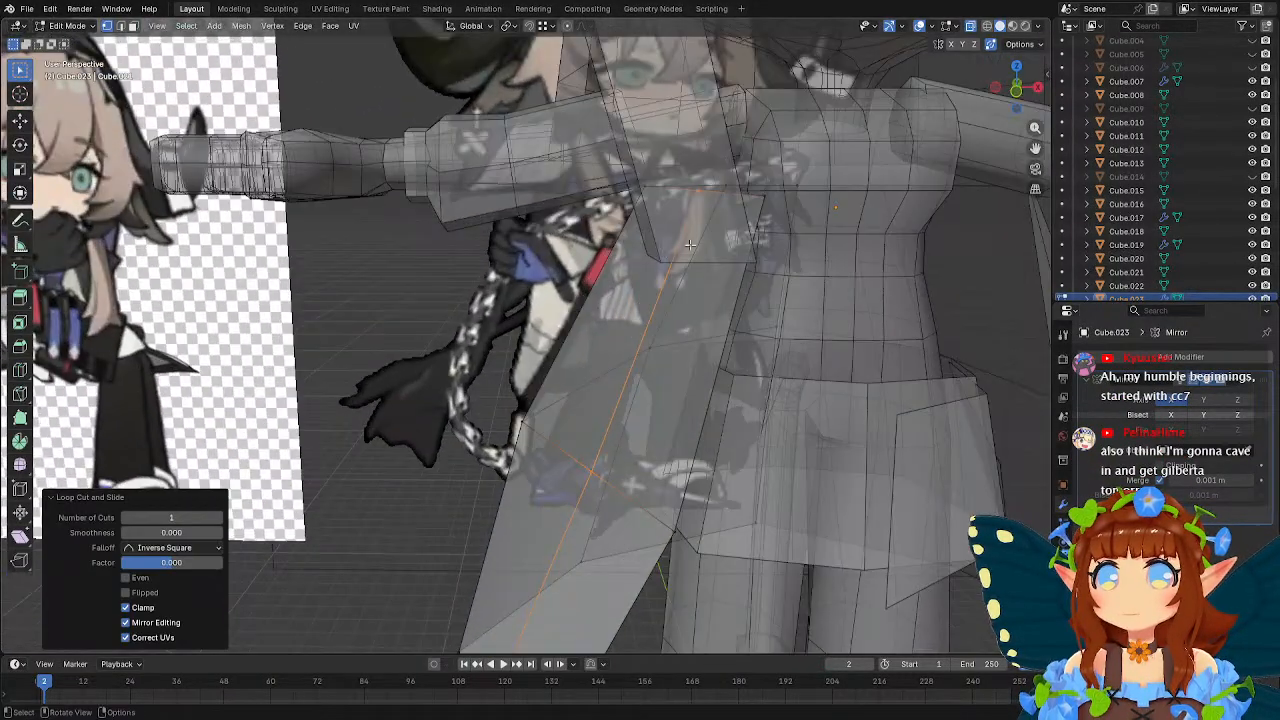
click(705, 193)
middle_drag(705, 193, 630, 278)
key(g)
click(629, 208)
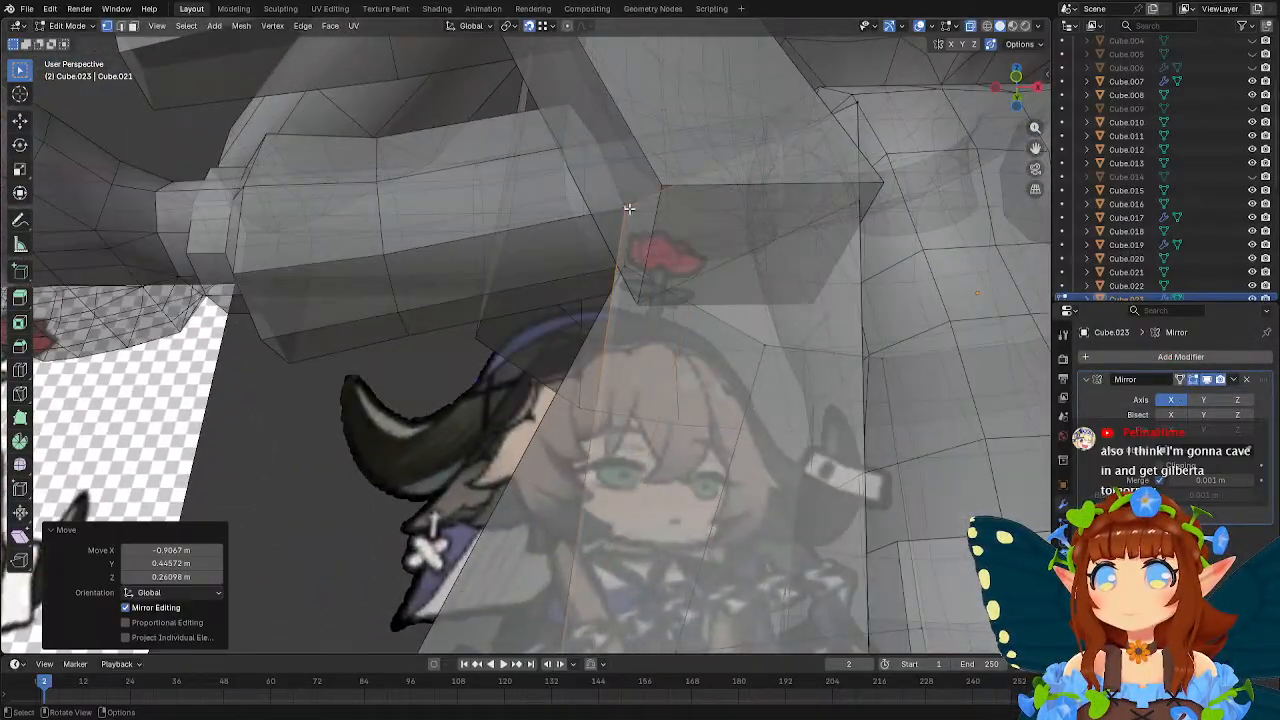
Switch to editing the sleeve mesh and move its lower inner-end vertex about 0.72 m along X toward the body.
middle_drag(629, 208, 737, 249)
key(Tab)
click(694, 298)
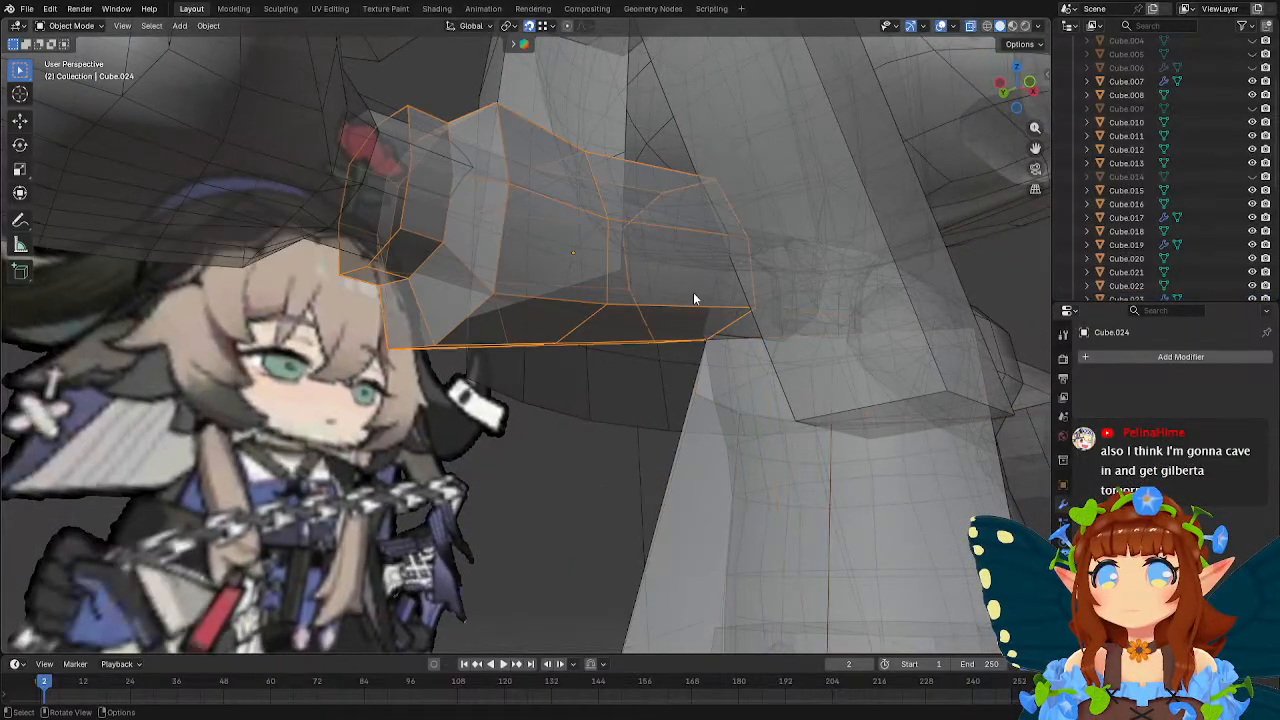
key(Tab)
middle_drag(694, 298, 724, 262)
click(706, 263)
key(g)
key(x)
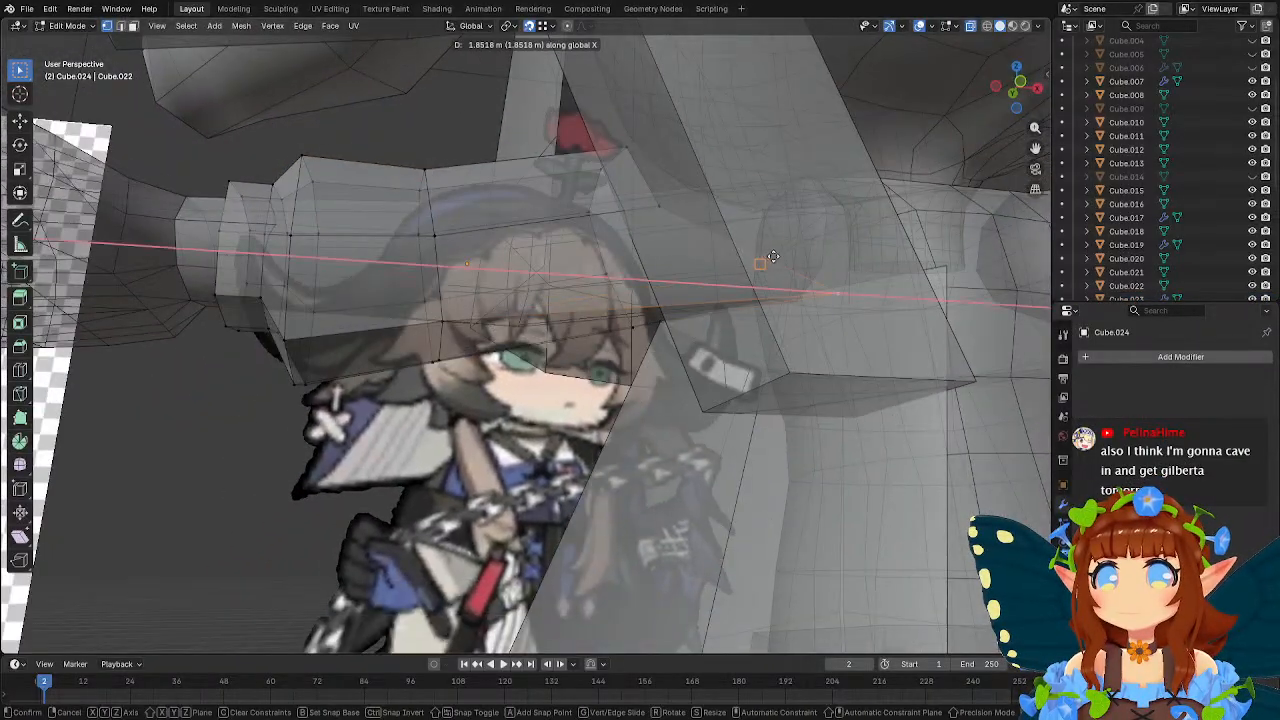
right_click(777, 256)
key(x)
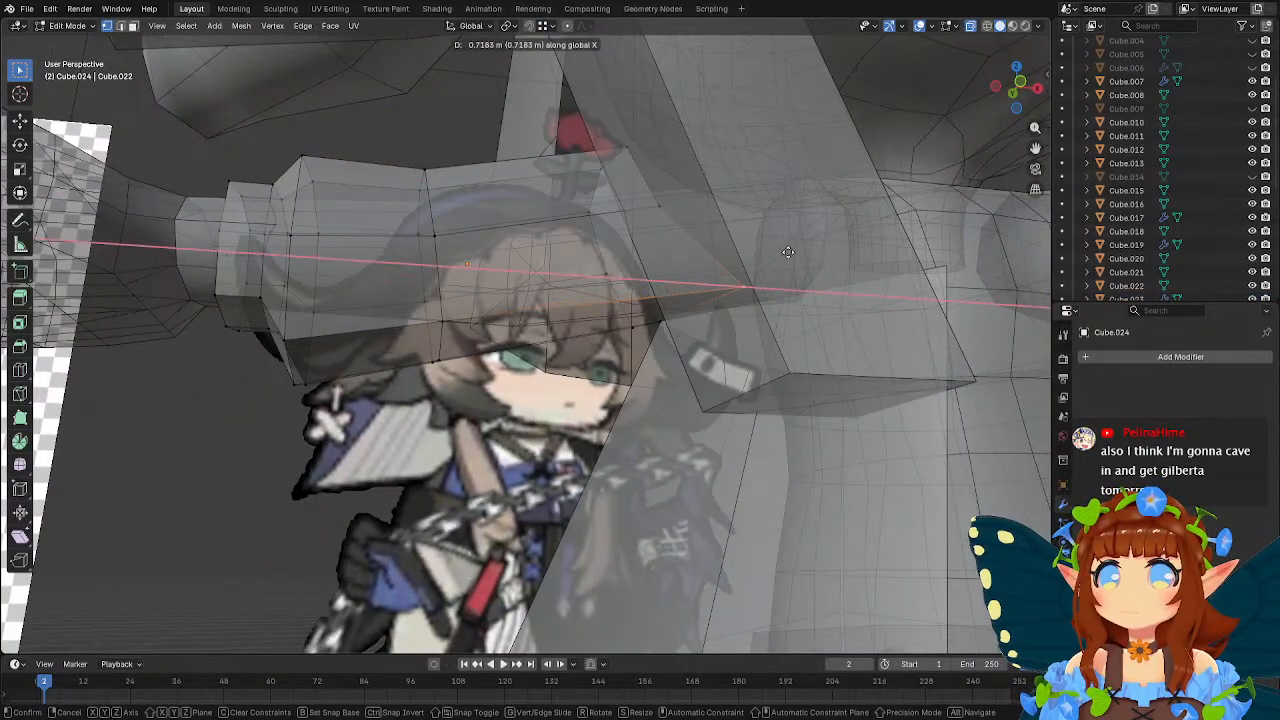
click(789, 252)
Move the neighbouring upper vertex of the sleeve's inner end about 0.35 m along X and leave mesh editing.
click(663, 206)
key(g)
key(x)
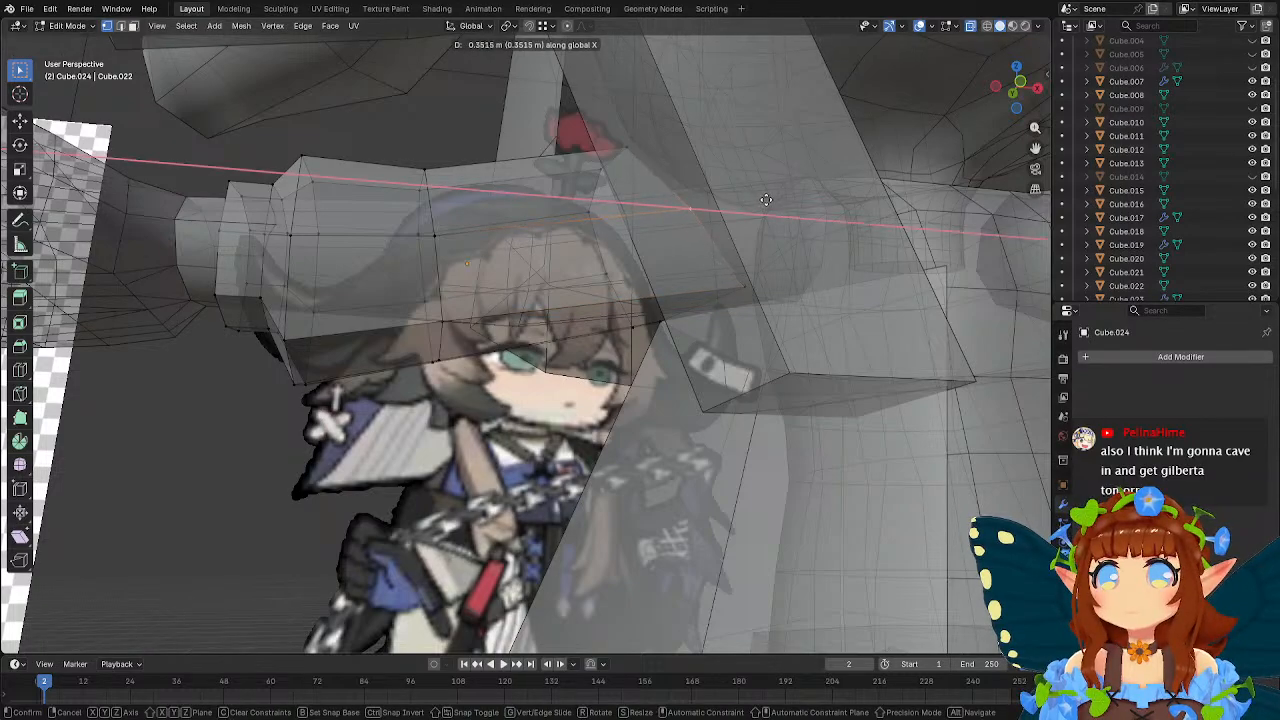
click(768, 201)
key(Tab)
Return to the coat panel mesh and snap its loop's top vertex onto the sleeve's lower inner corner.
click(800, 394)
key(Tab)
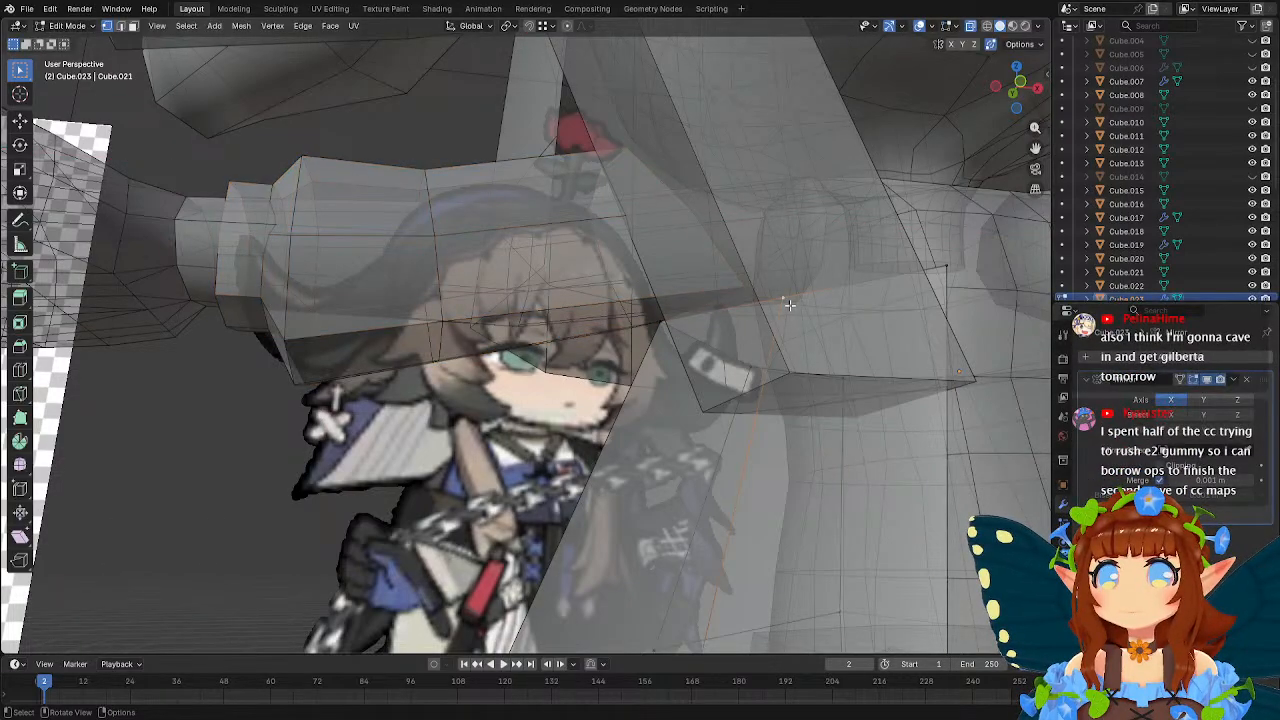
key(g)
click(752, 291)
key(Tab)
Edit the coat panel with snapping turned off and move its selected top vertex about 0.45 m backward along Y.
mouse_move(764, 298)
middle_down()
mouse_move(770, 311)
mouse_move(701, 343)
mouse_move(633, 313)
mouse_move(741, 300)
middle_up()
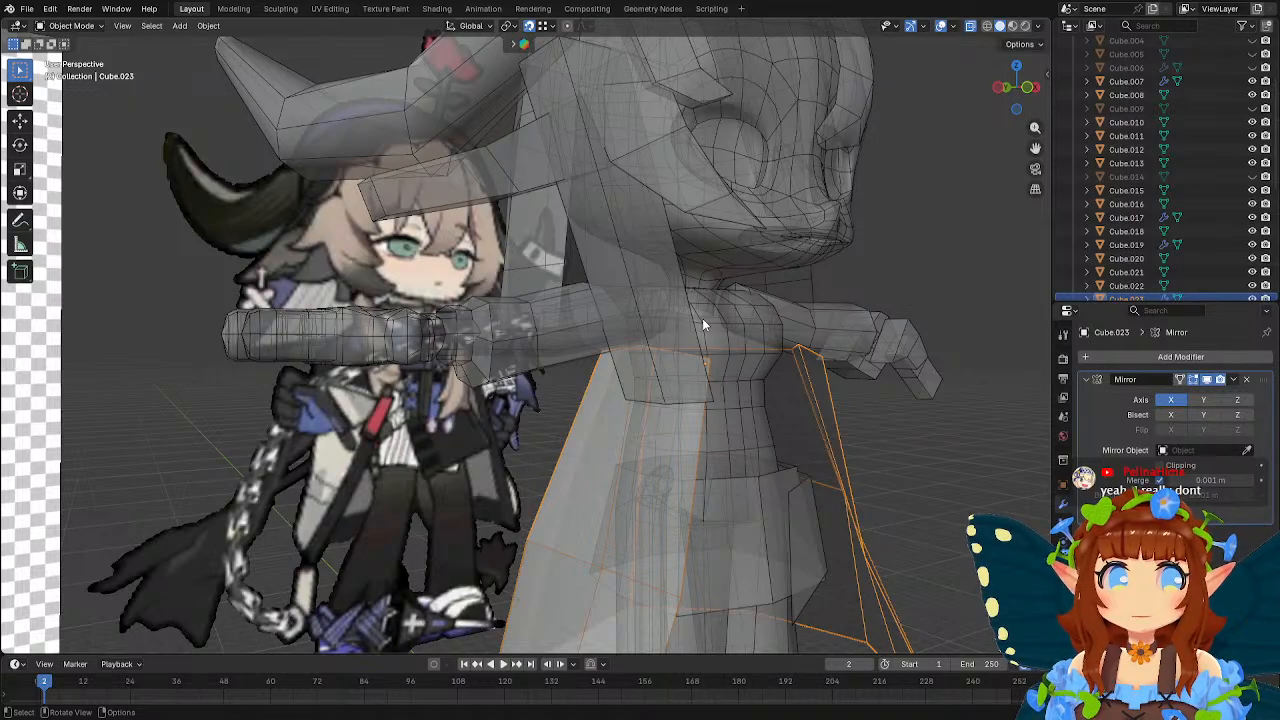
middle_drag(702, 318, 521, 371)
key(Tab)
middle_drag(458, 415, 460, 374)
key(g)
key(y)
right_click(480, 372)
key(shift+Tab)
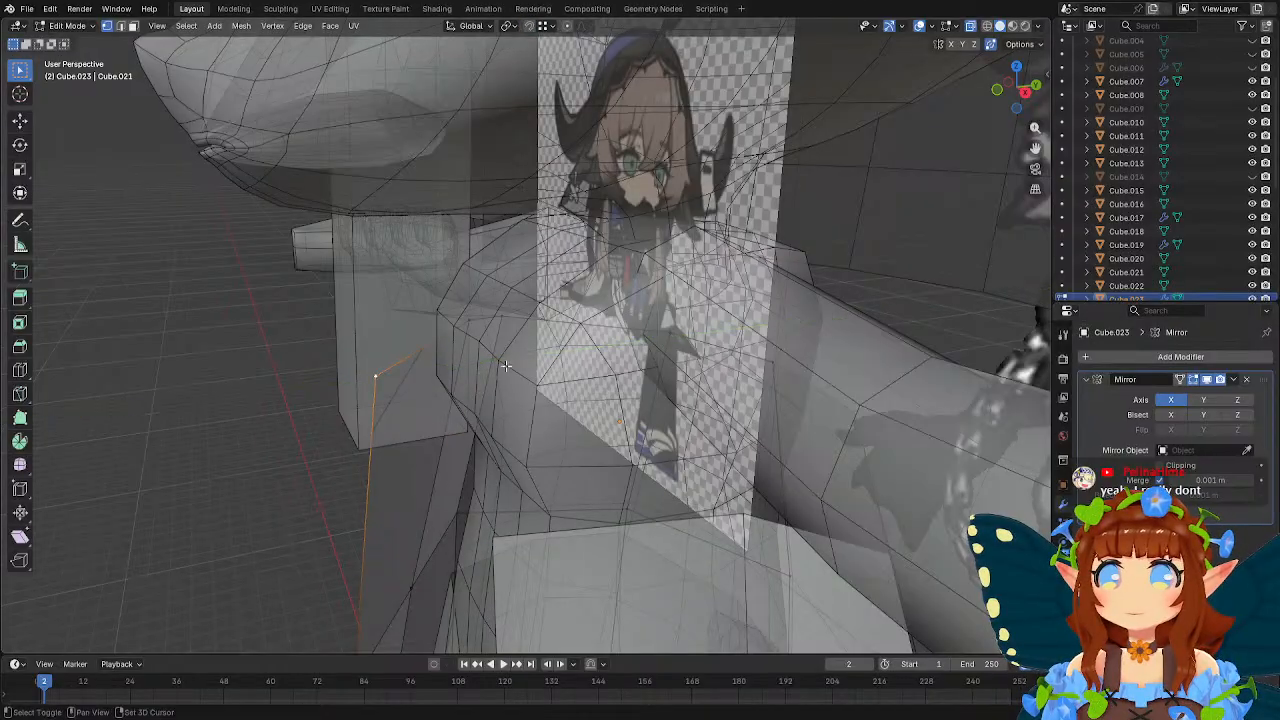
key(g)
key(y)
click(532, 370)
Add a centred lengthwise loop cut through the coat panel's rear side section.
middle_drag(532, 370, 658, 335)
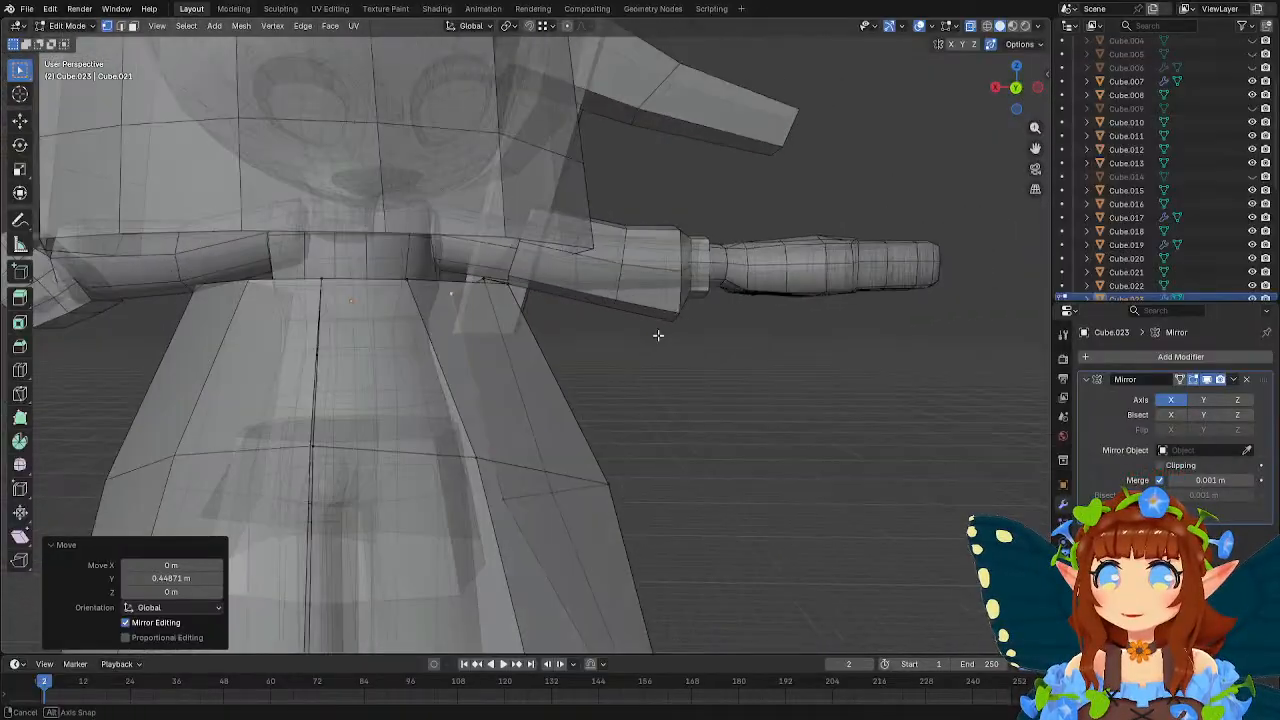
click(461, 282)
key(w)
Select the top vertex of the new rear loop and snap it onto the sleeve geometry under the arm.
middle_drag(529, 306, 465, 314)
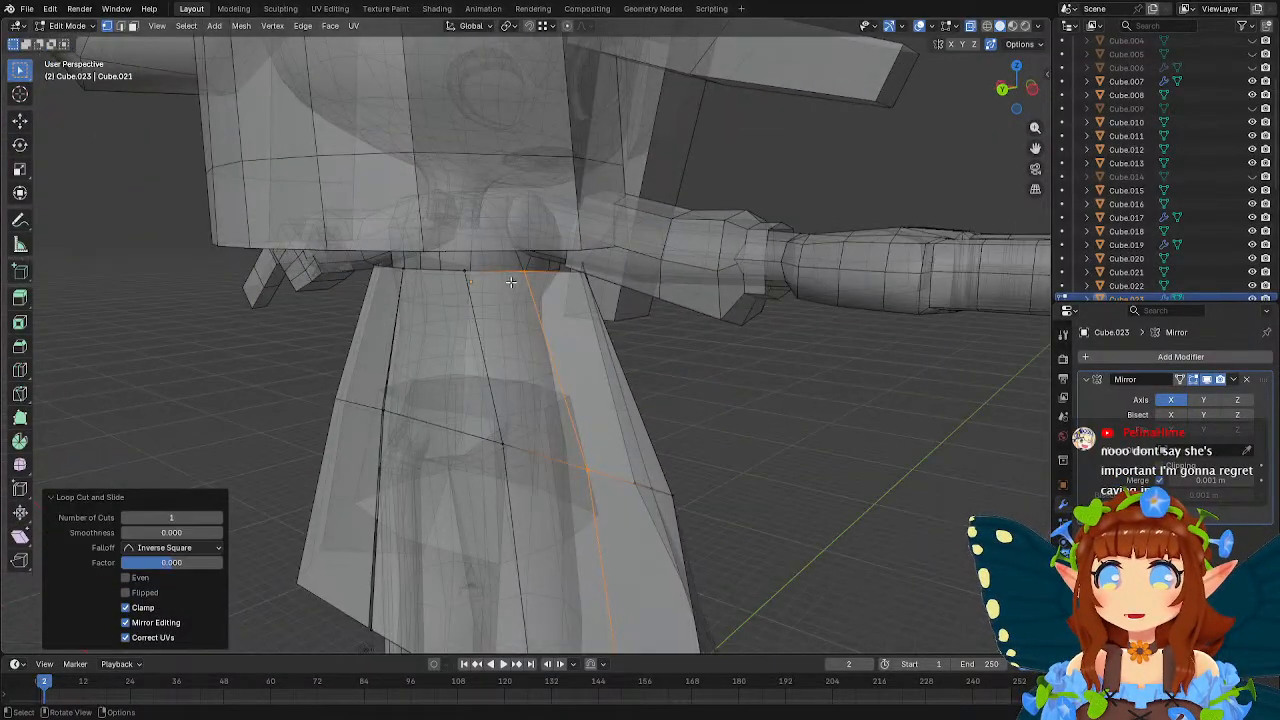
click(531, 273)
middle_drag(531, 273, 538, 260)
scroll(537, 260, up, 3)
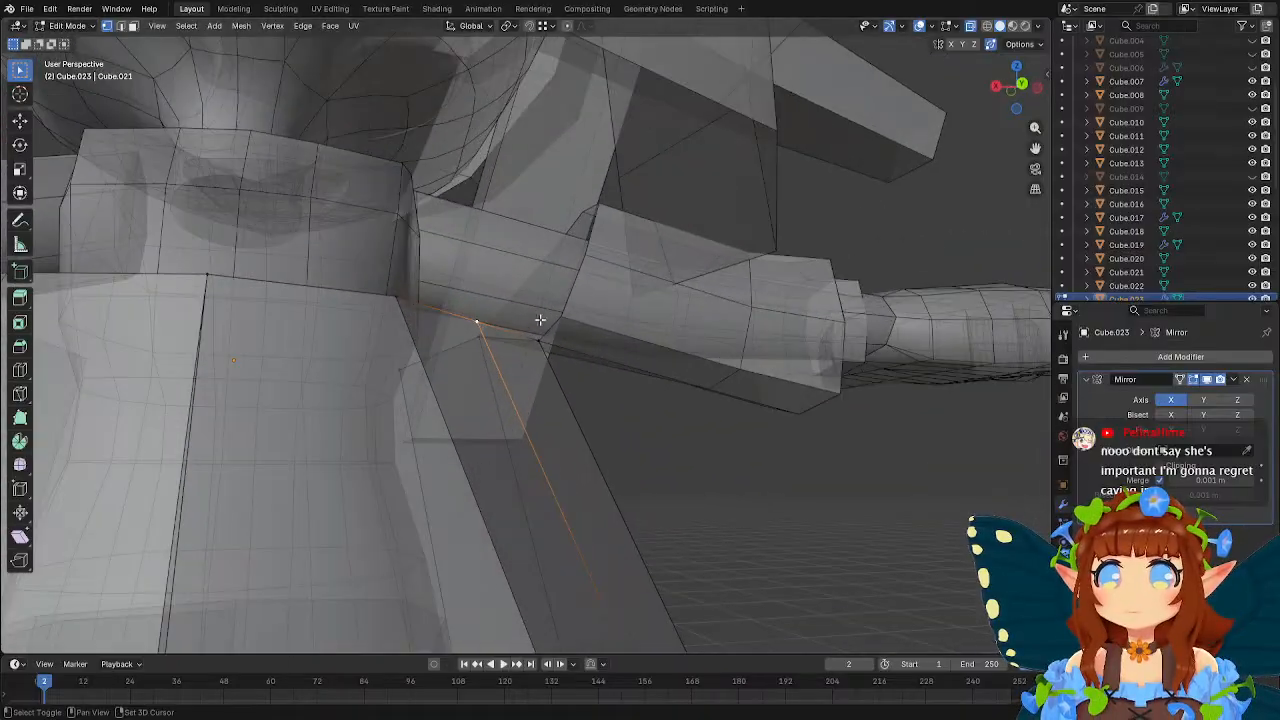
key(g)
click(560, 310)
middle_drag(560, 310, 486, 386)
middle_drag(625, 388, 468, 356)
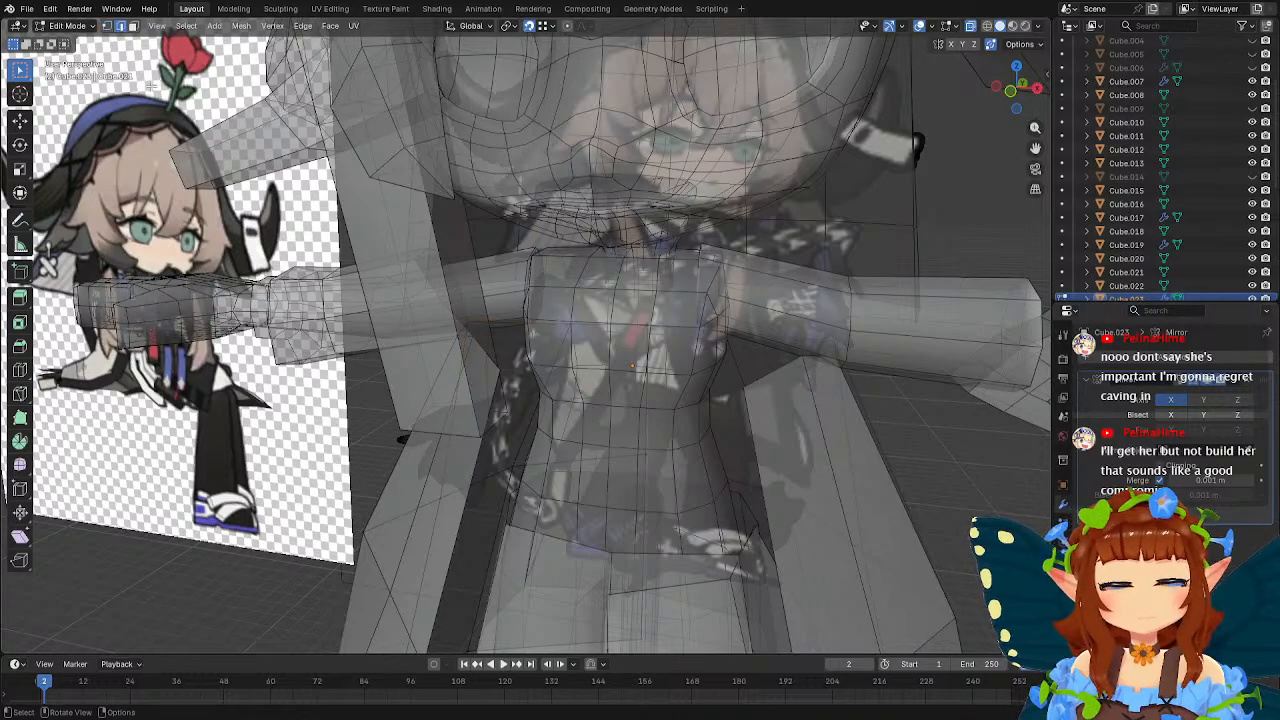
Extrude the coat panel's selected top edge under the arm and bring the new edge back toward the sleeve with snapping turned off.
mouse_move(471, 345)
middle_down()
mouse_move(441, 344)
mouse_move(526, 345)
mouse_move(510, 380)
mouse_move(583, 383)
mouse_move(610, 369)
mouse_move(454, 338)
middle_up()
key(g)
click(385, 281)
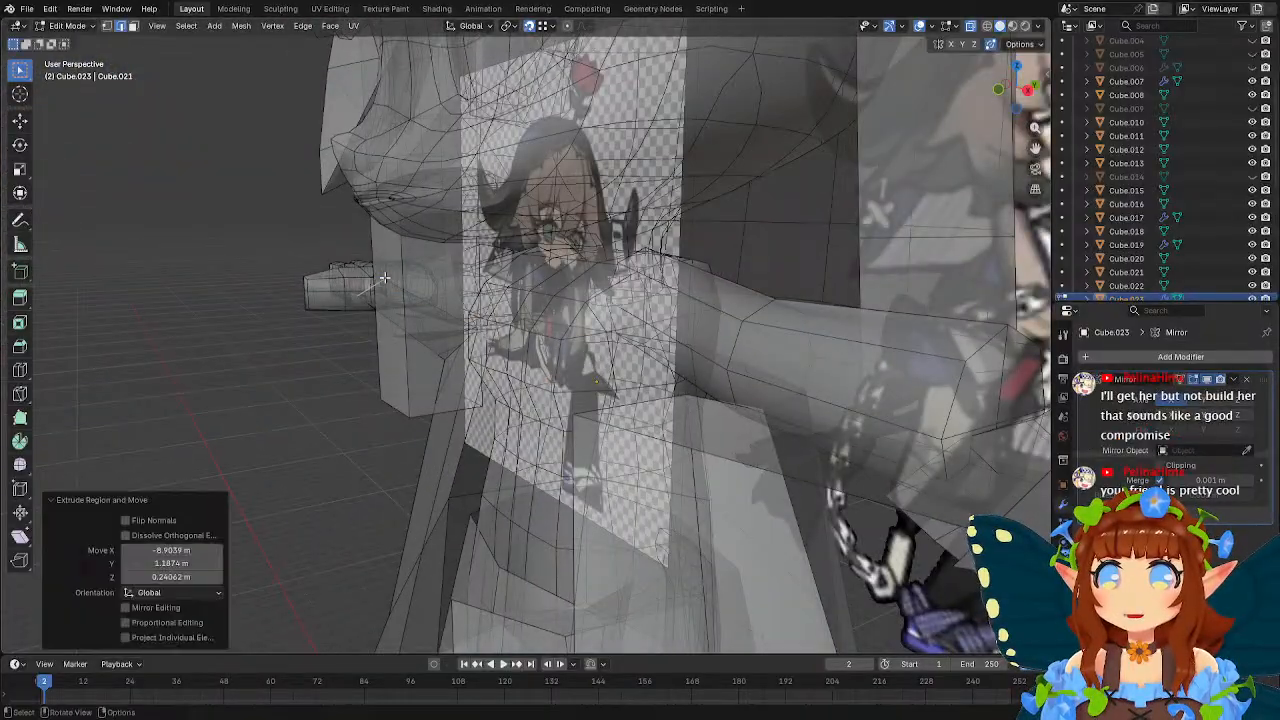
middle_drag(385, 281, 672, 338)
key(shift+Tab)
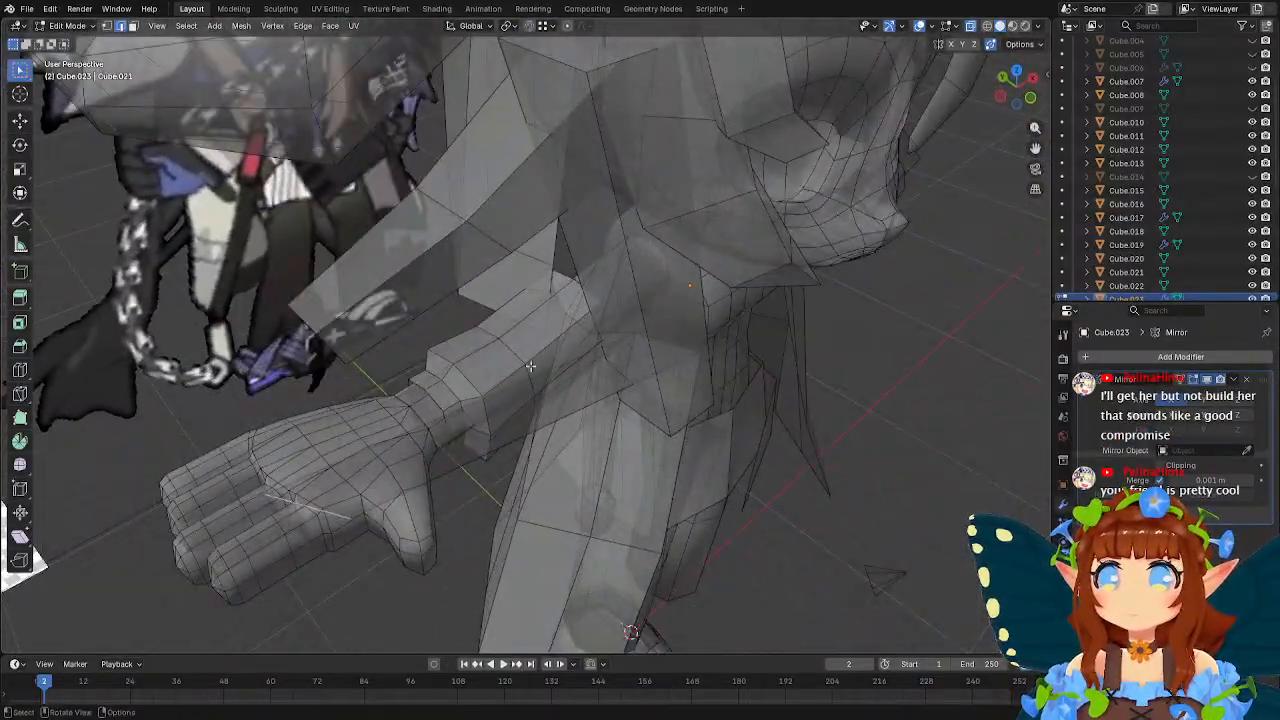
key(g)
click(802, 222)
Position the extruded edge beside the sleeve, finishing with a move of about 0.48 m along X and -0.22 m along Y.
middle_drag(800, 223, 761, 264)
key(g)
click(425, 296)
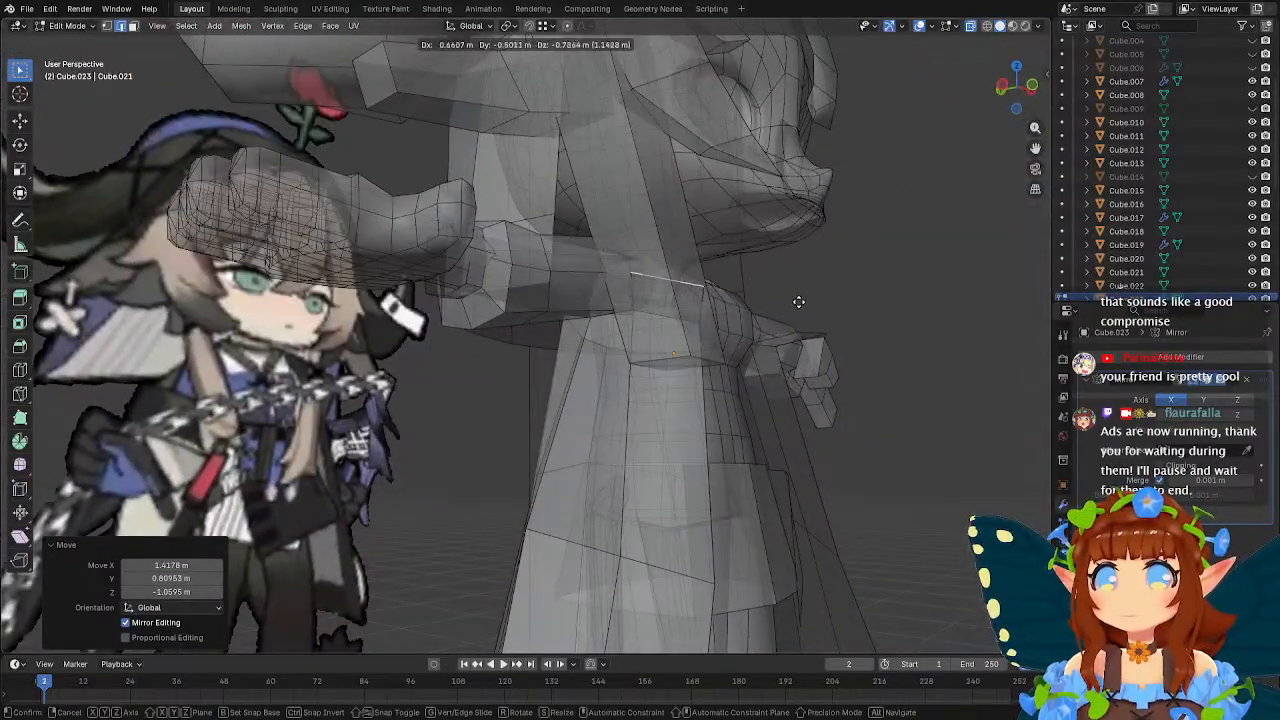
click(787, 306)
middle_drag(787, 306, 688, 336)
key(g)
key(g)
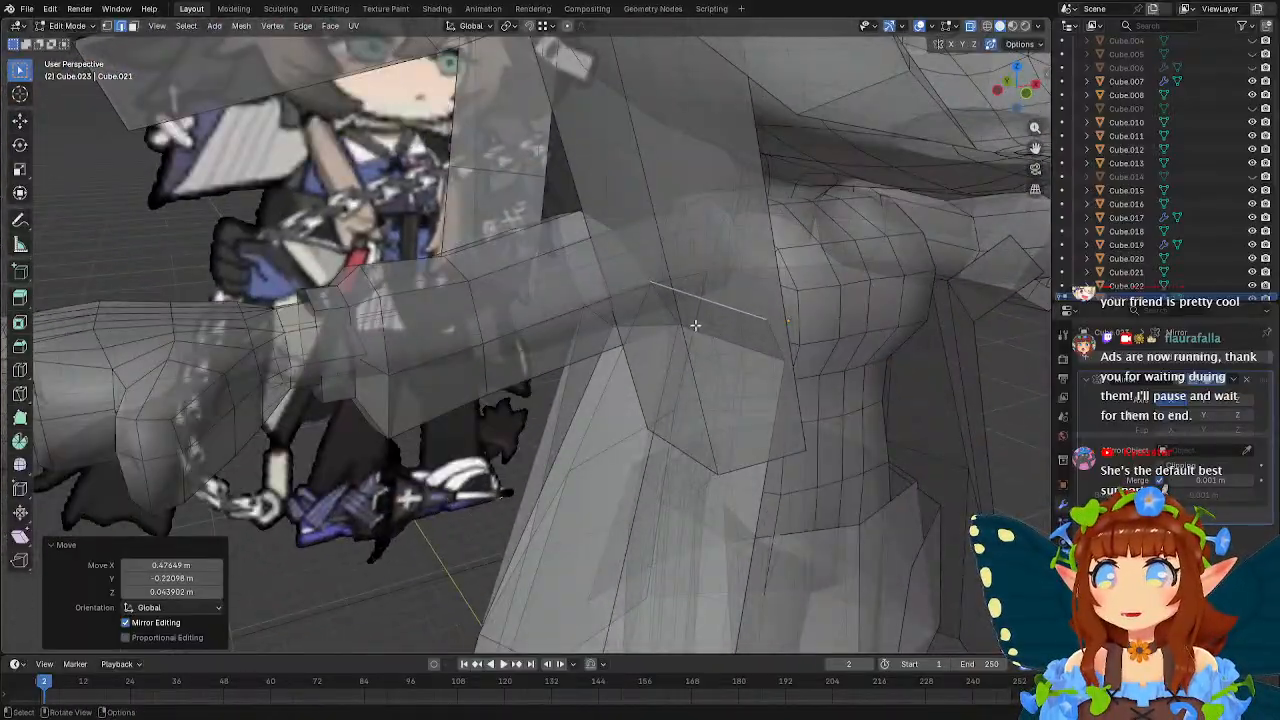
Turn snapping on and snap the two end vertices of the extruded edge individually onto the side of the sleeve.
click(107, 26)
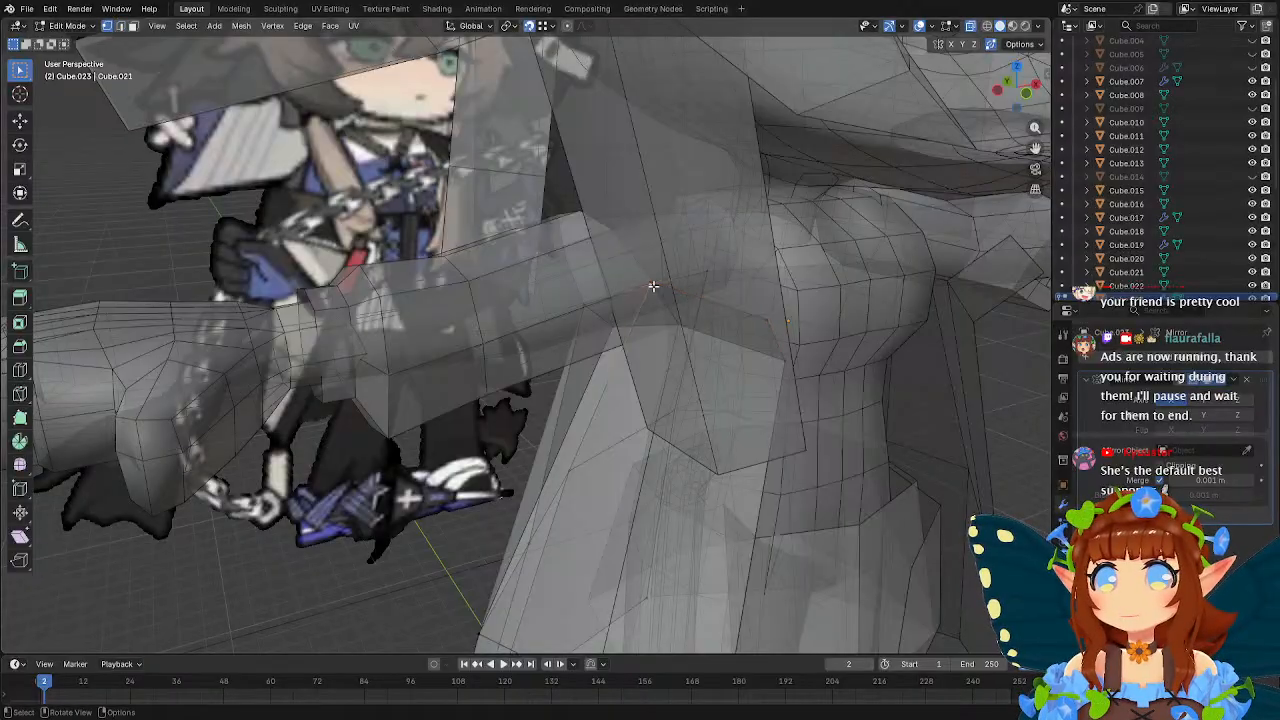
middle_drag(653, 287, 588, 296)
middle_drag(453, 279, 596, 357)
key(g)
click(681, 258)
middle_drag(597, 405, 169, 66)
key(g)
click(571, 354)
Extrude the coat panel's sleeve-side edge up to the top of the arm, about -0.52 m in X, 0.31 m in Y and 0.85 m in Z.
click(121, 26)
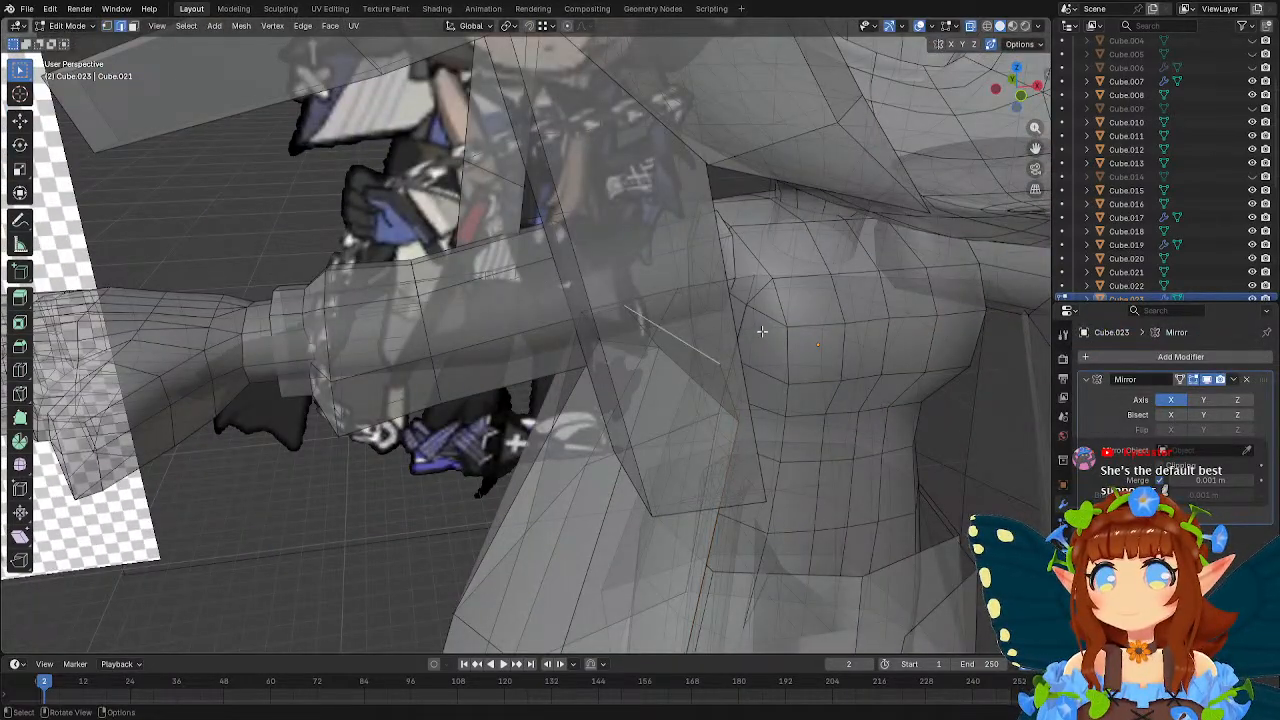
middle_drag(762, 331, 758, 270)
key(g)
click(748, 236)
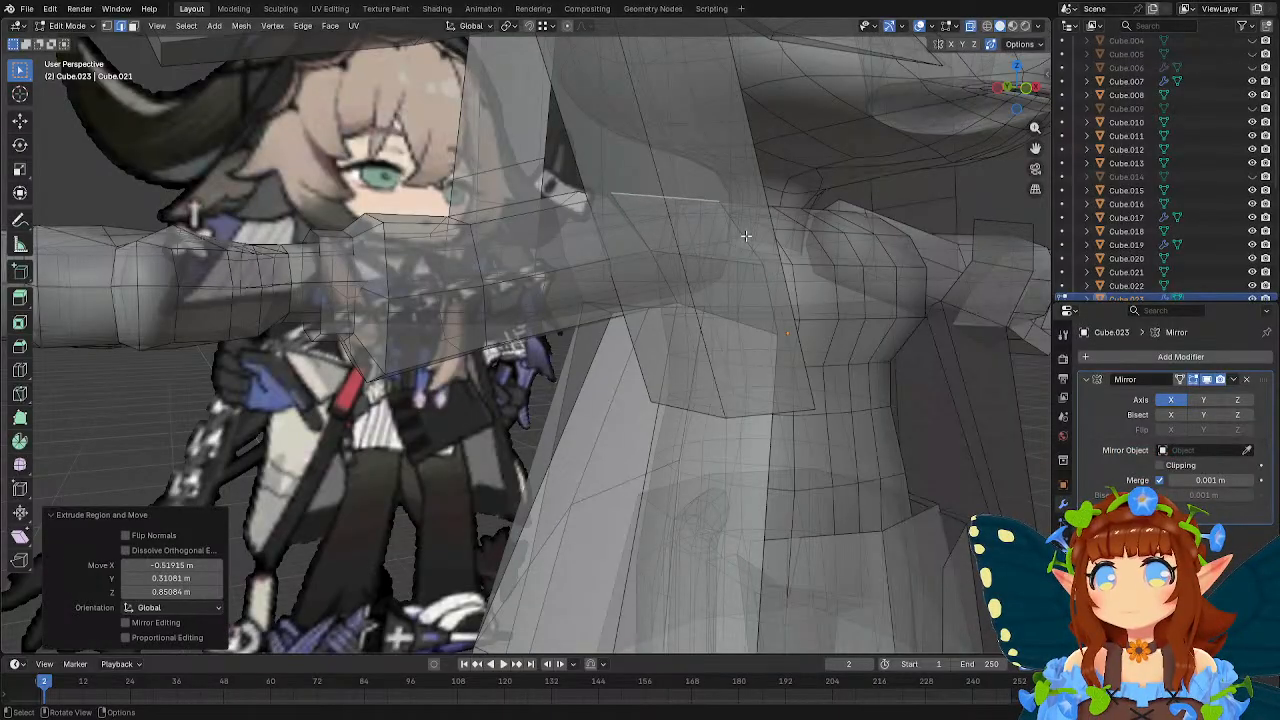
Snap both end vertices of the newest coat edge onto the top of the sleeve and finish editing the mesh.
key(shift+Tab)
middle_drag(622, 238, 682, 258)
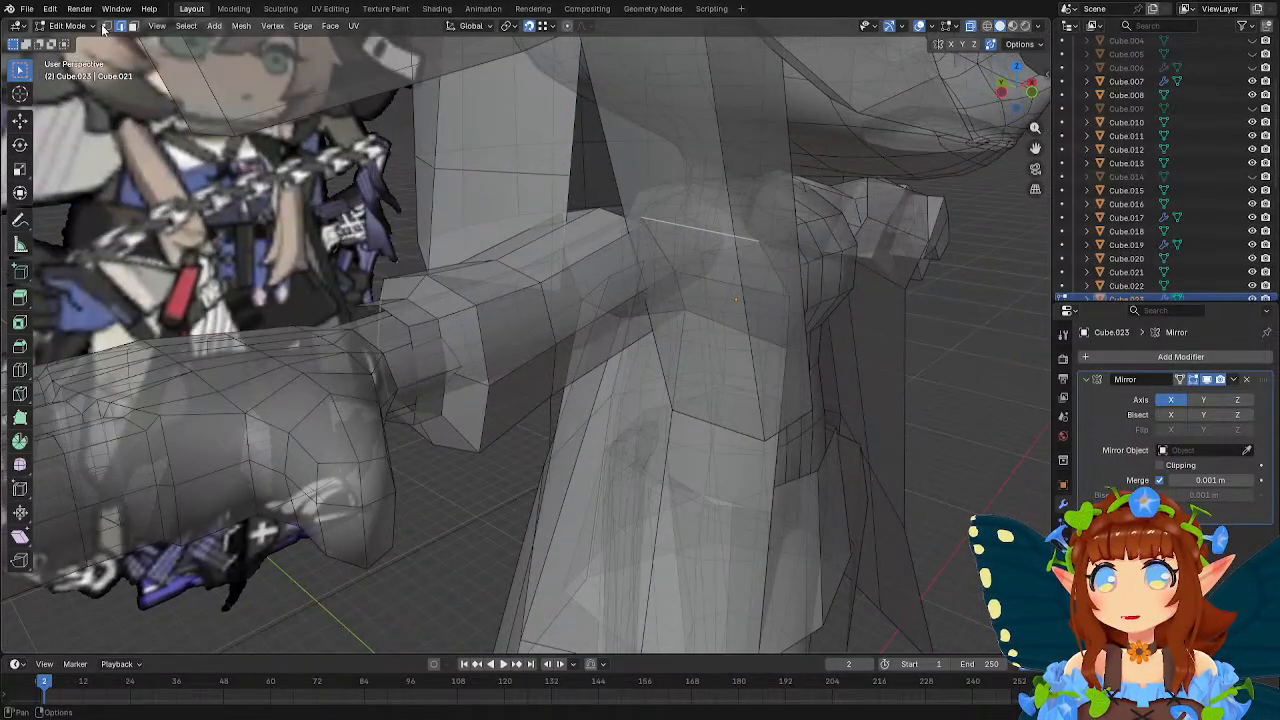
key(g)
click(655, 229)
middle_drag(712, 244, 615, 244)
key(g)
click(616, 240)
key(Tab)
Turn off X-ray display to show the whole character with its coat as solid geometry.
scroll(596, 241, down, 3)
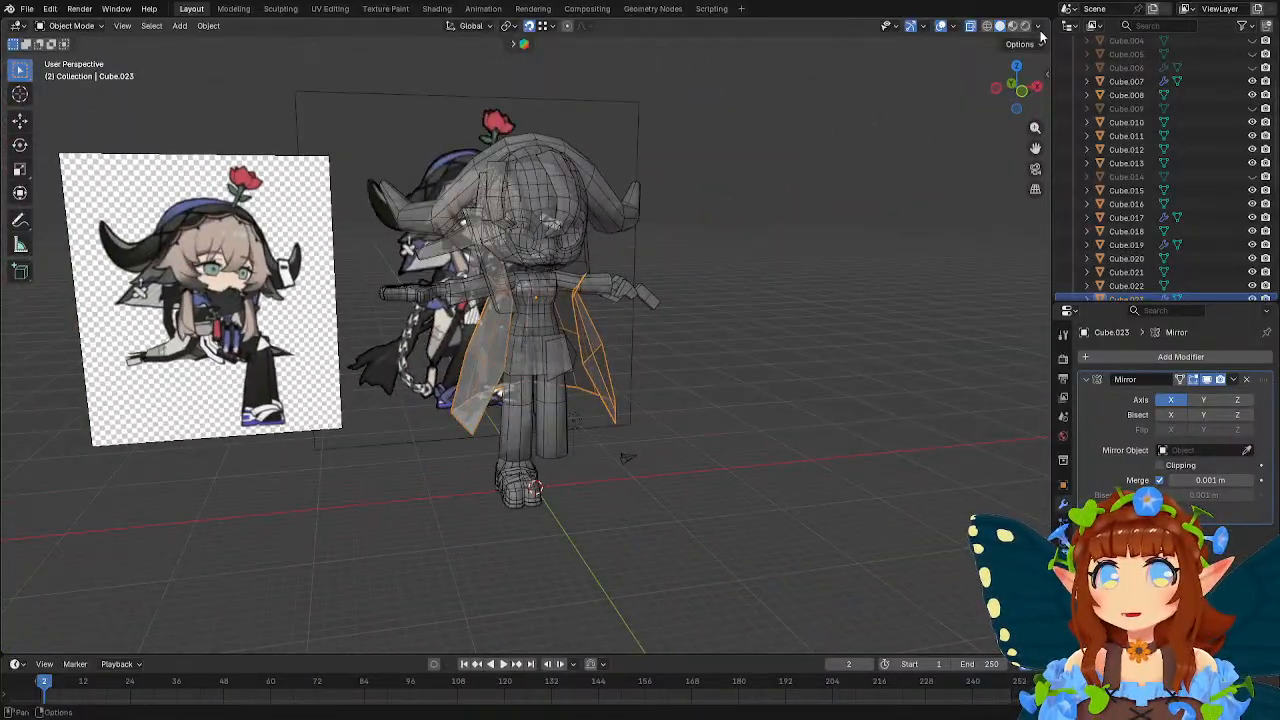
click(1039, 28)
click(963, 369)
mouse_move(787, 369)
middle_down()
mouse_move(750, 311)
mouse_move(668, 305)
mouse_move(742, 273)
mouse_move(802, 320)
mouse_move(737, 320)
mouse_move(838, 444)
mouse_move(809, 357)
mouse_move(765, 315)
mouse_move(618, 297)
mouse_move(676, 302)
mouse_move(680, 274)
mouse_move(751, 275)
mouse_move(633, 281)
middle_up()
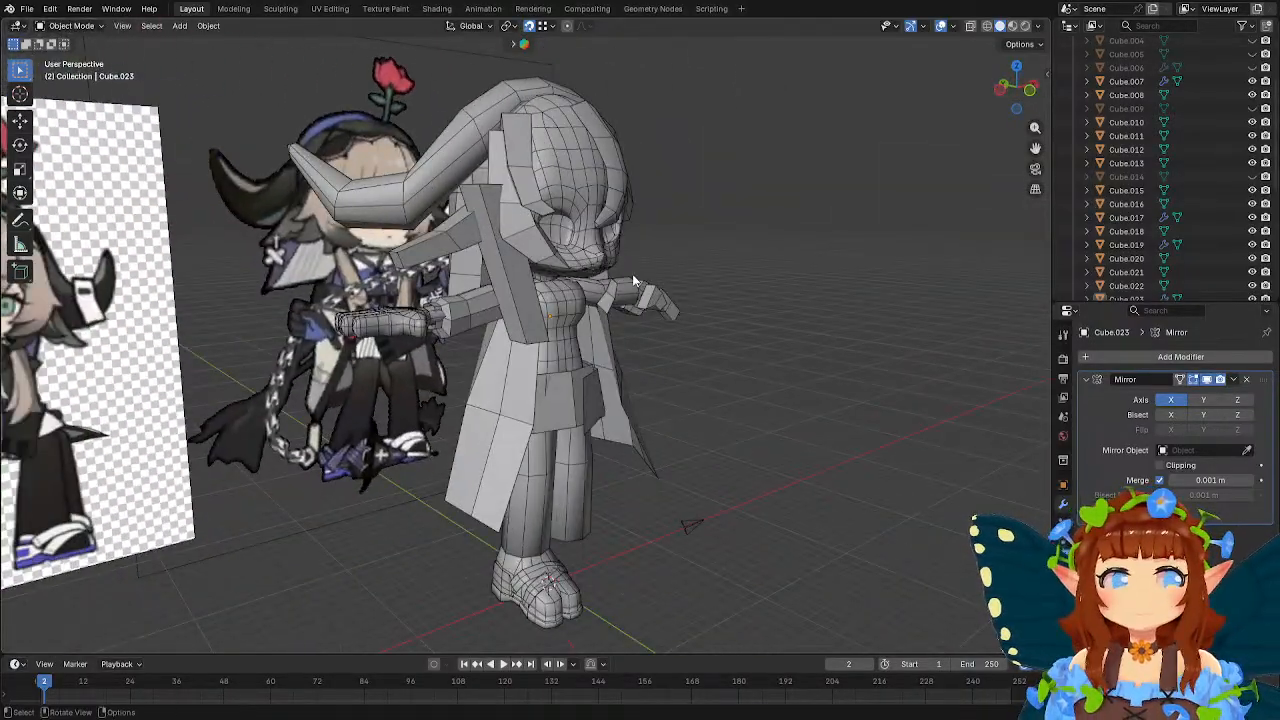
middle_drag(706, 295, 510, 230)
Examine the character's lower legs and wrapped shoe up close from the front and side.
click(27, 9)
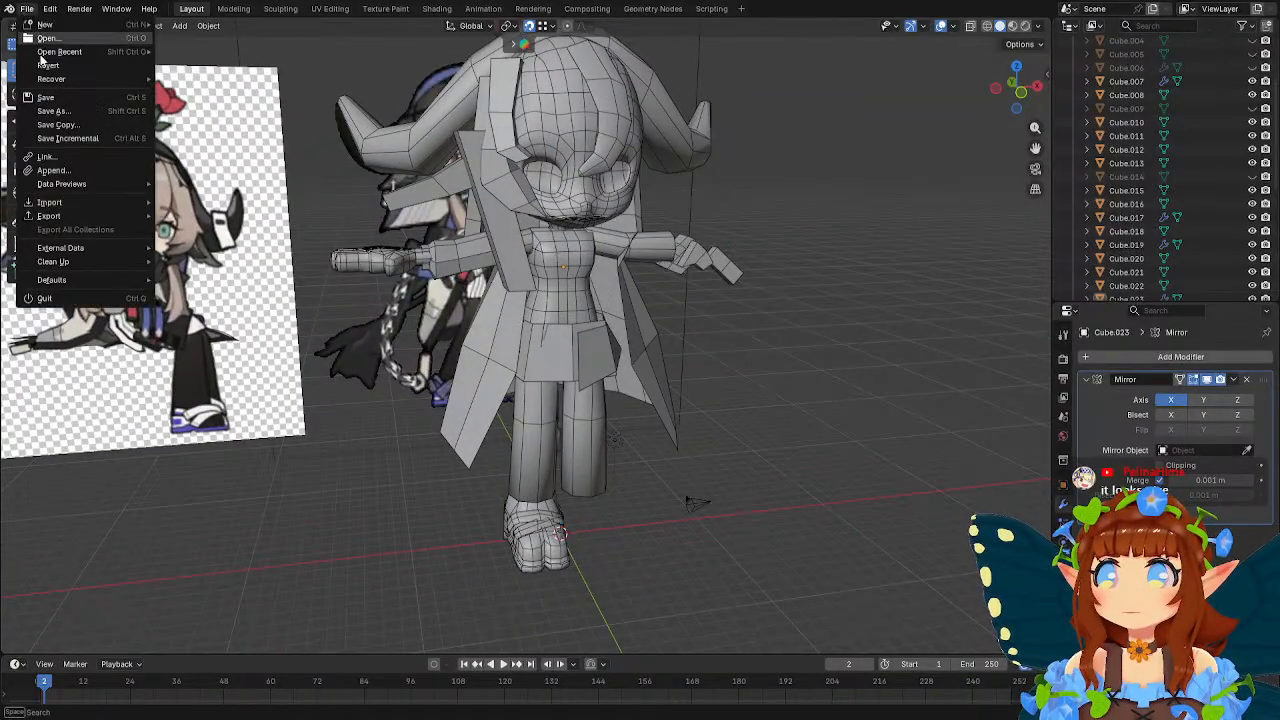
key(Escape)
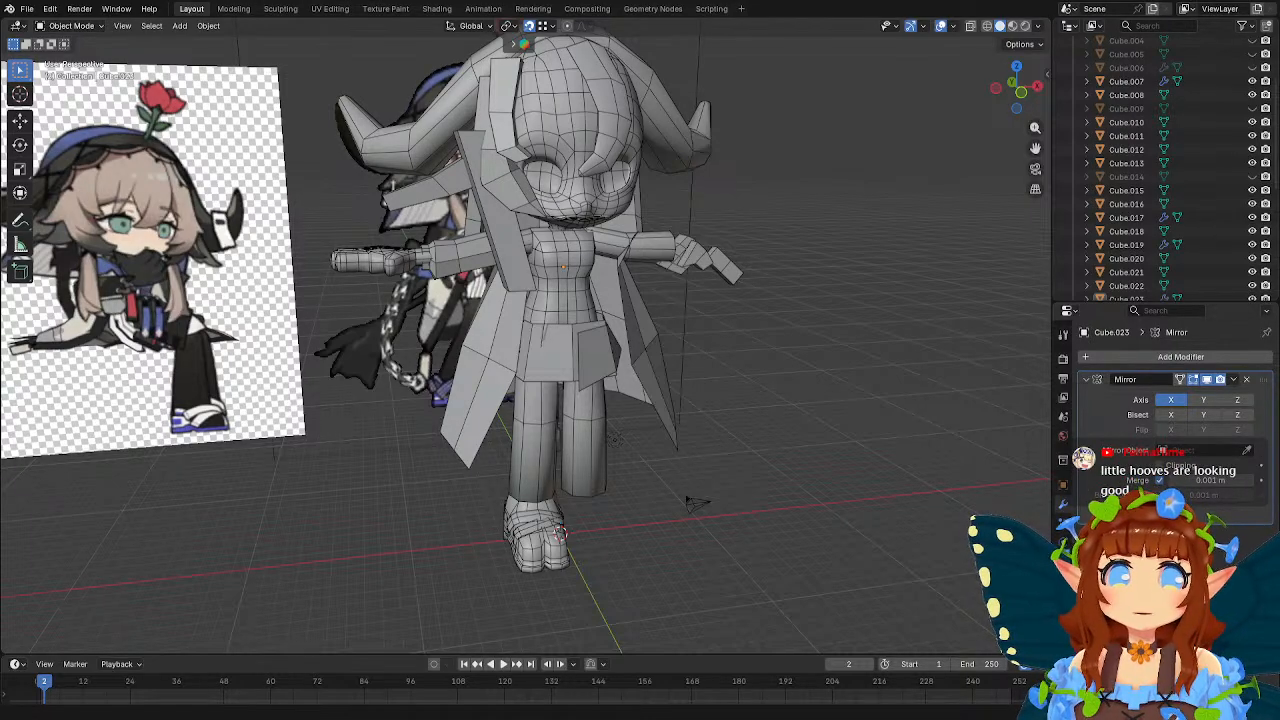
middle_drag(603, 412, 556, 488)
scroll(619, 368, up, 2)
scroll(619, 368, up, 2)
shift+middle_drag(556, 488, 517, 436)
scroll(517, 436, up, 2)
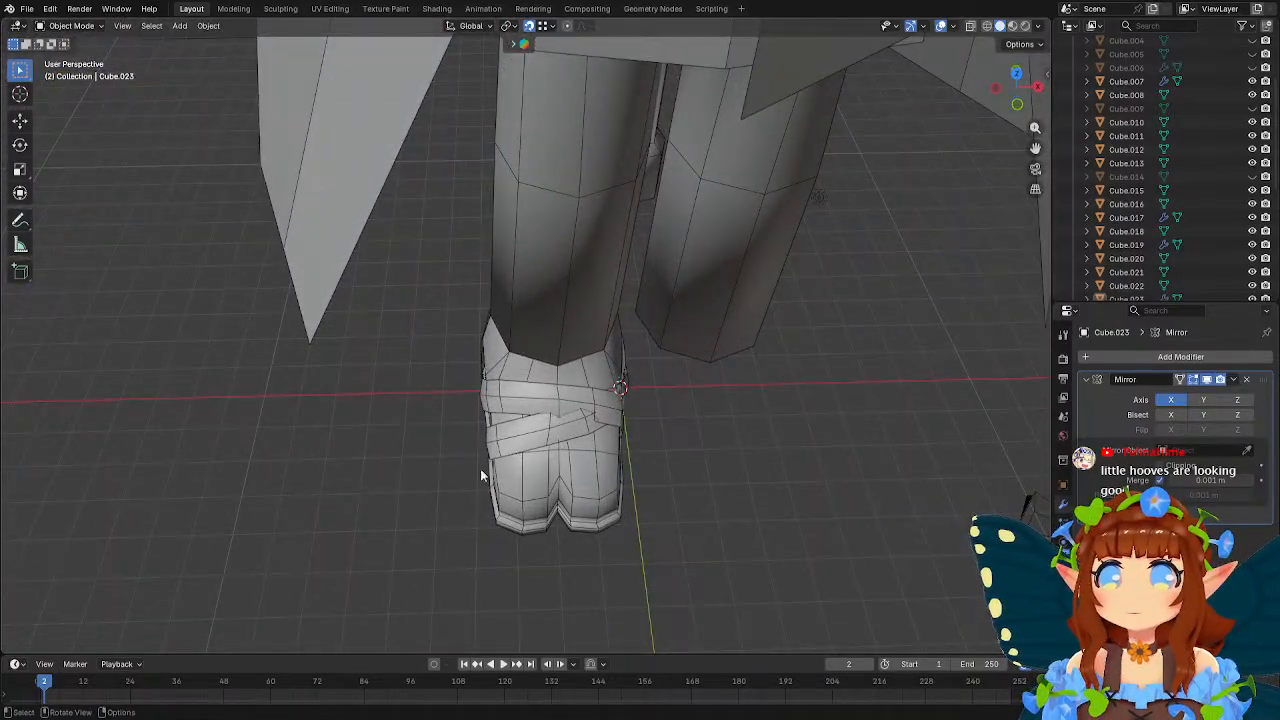
middle_drag(471, 449, 700, 380)
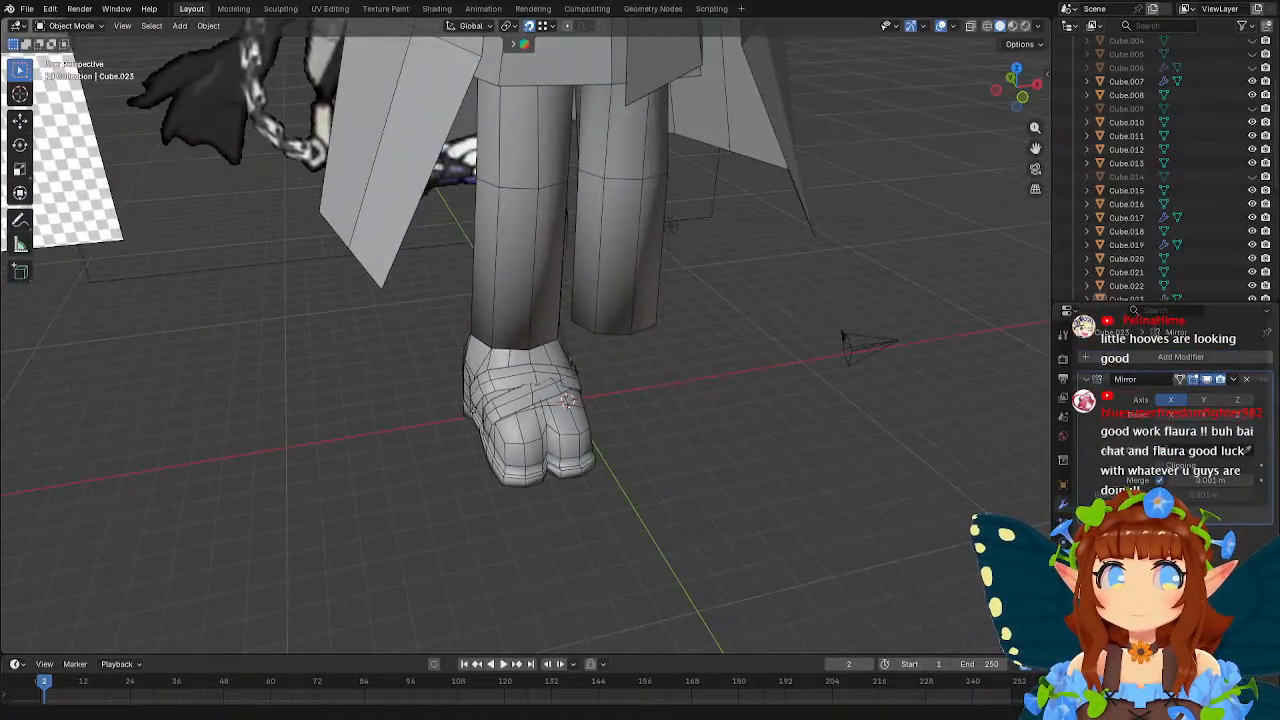